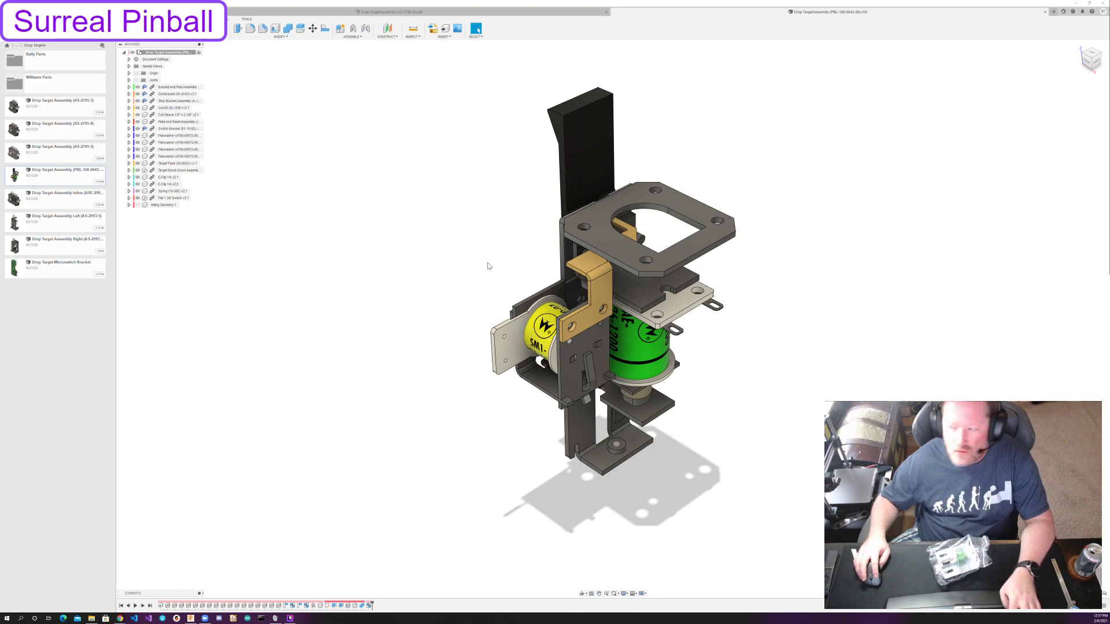
Check the 3-Bank Drop Target Assembly drawing, and create a new design saved as A-16032-2 in the Drop Targets folder.
key(alt+Tab)
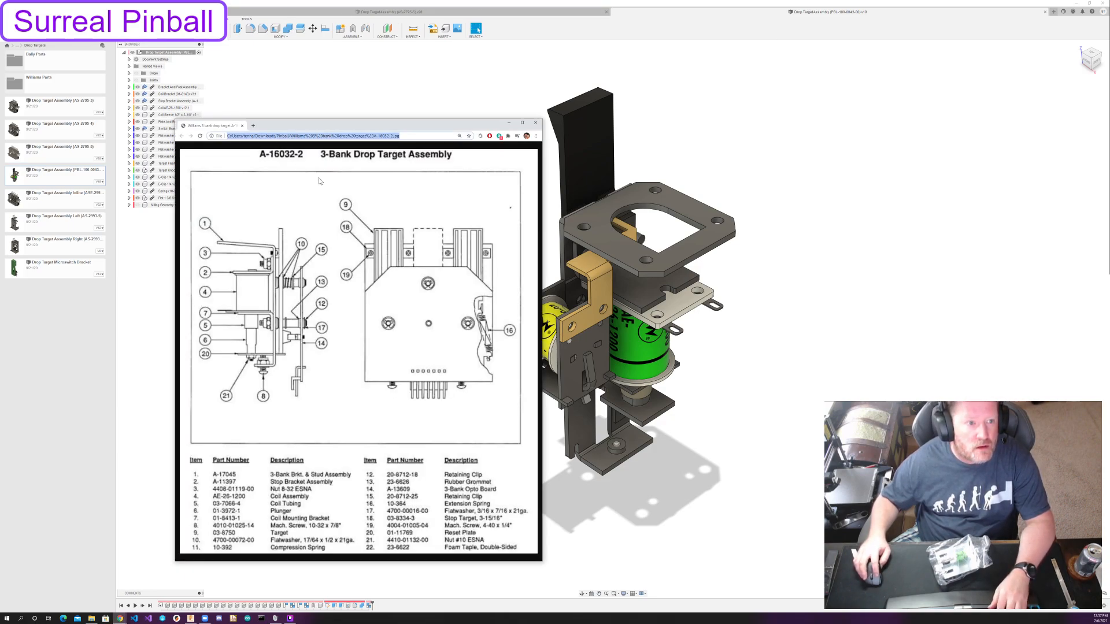
key(alt+Tab)
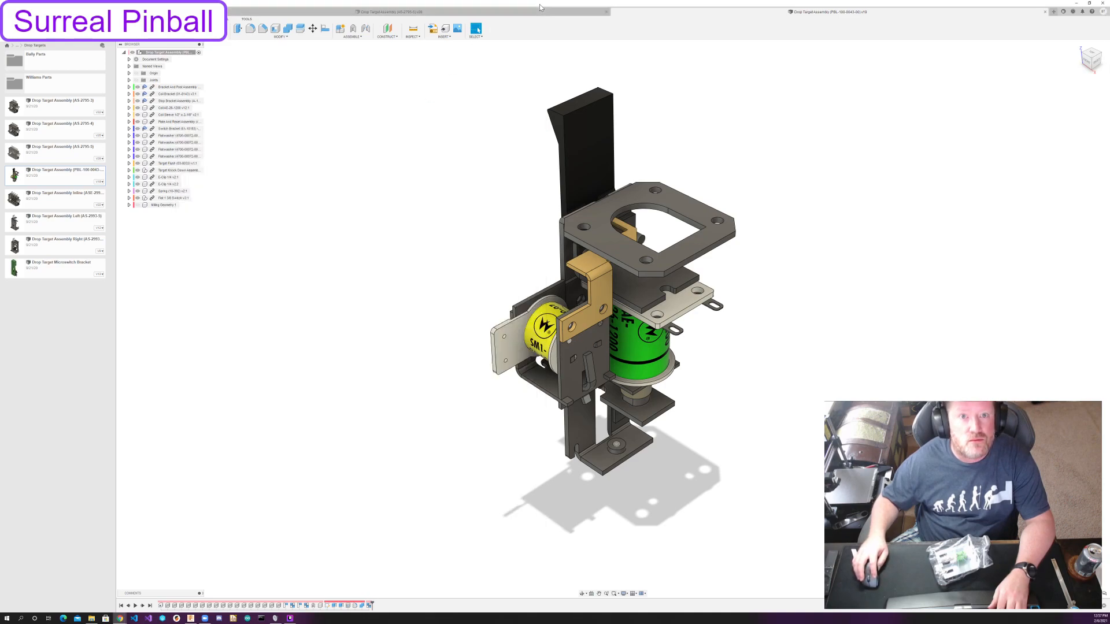
click(129, 12)
click(129, 11)
click(129, 12)
click(138, 19)
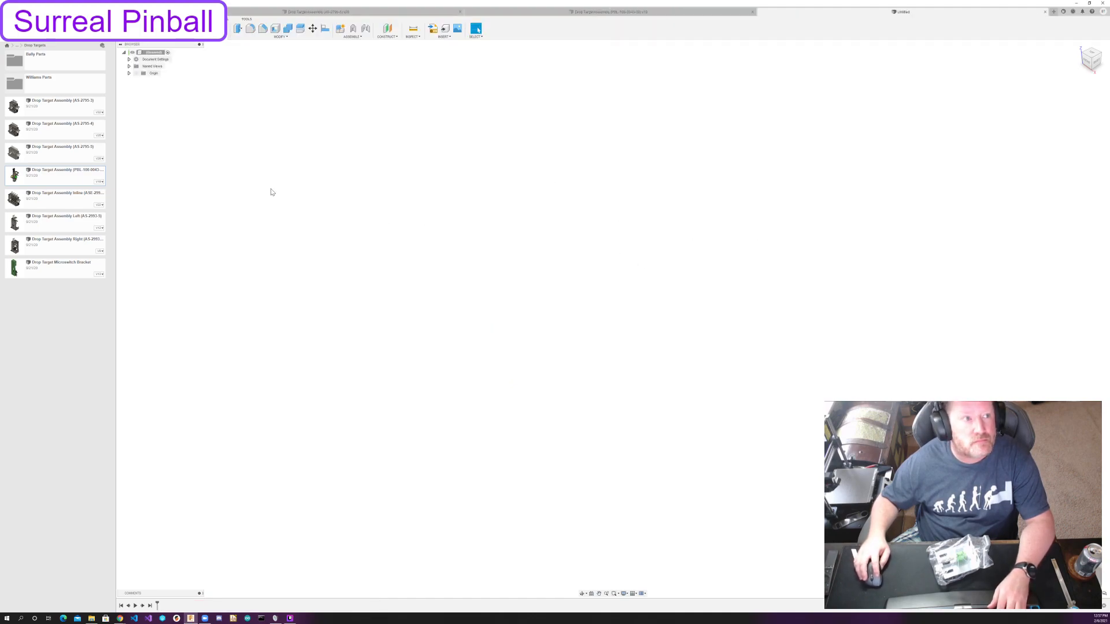
key(ctrl+s)
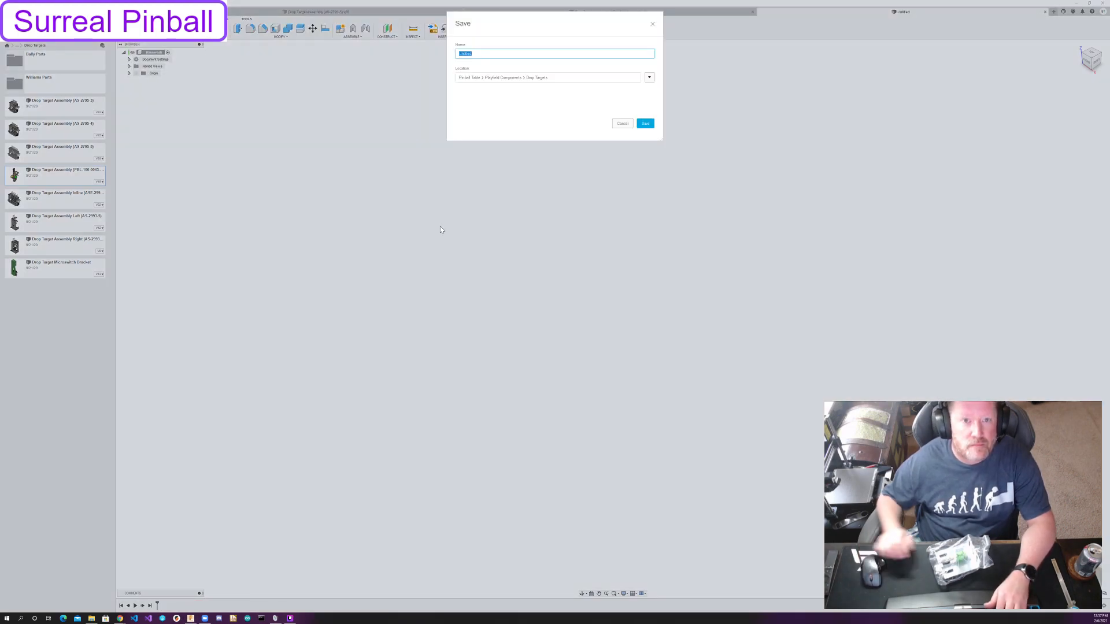
text(A-16)
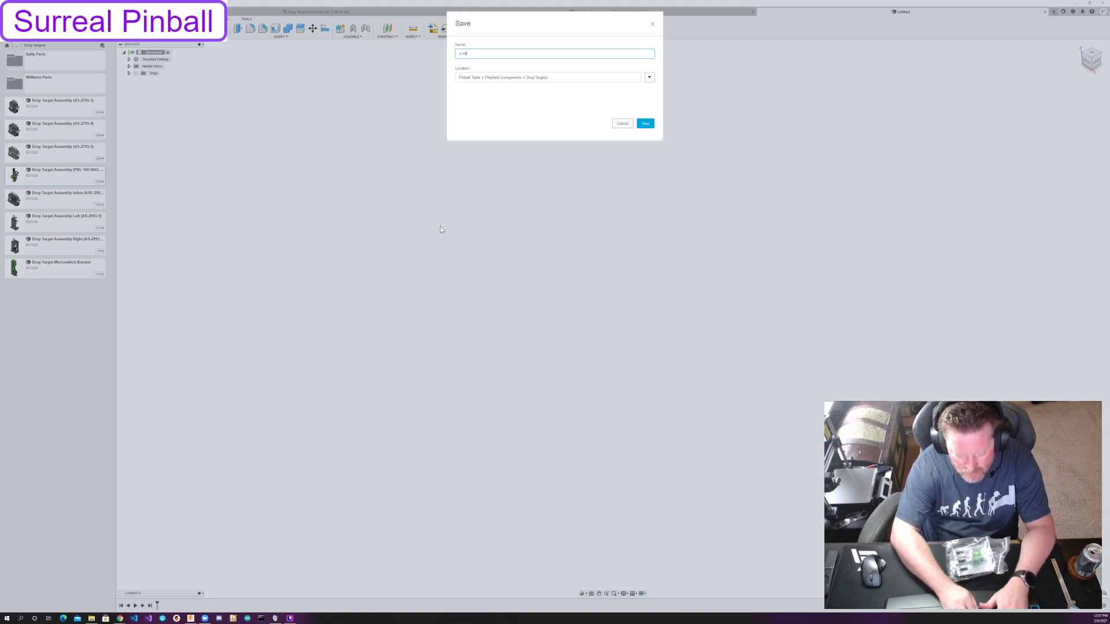
text(032-2)
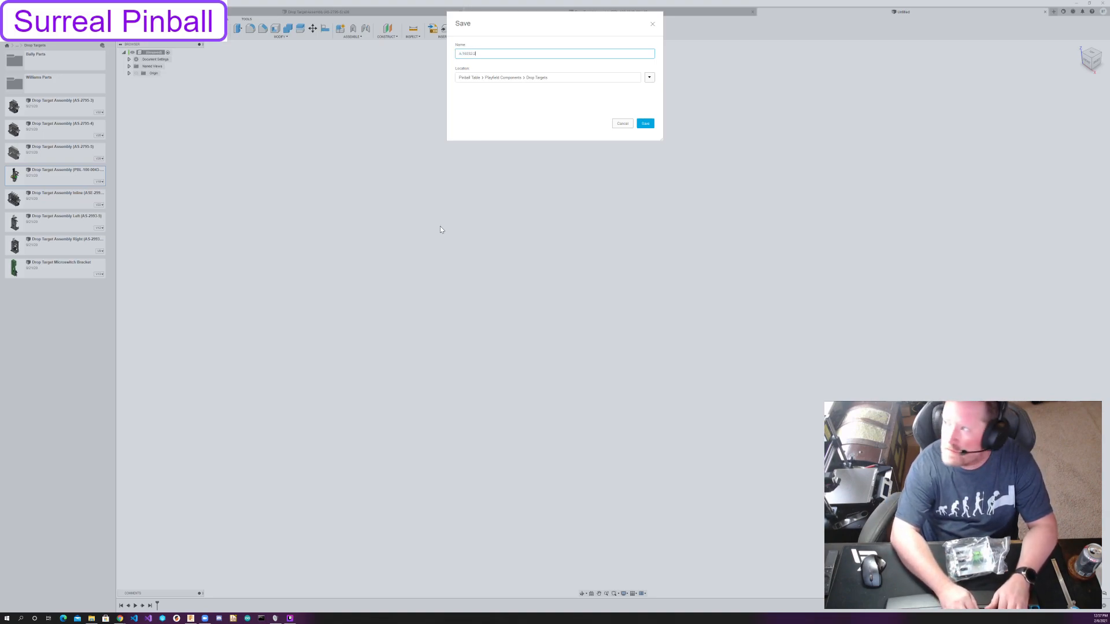
key(Return)
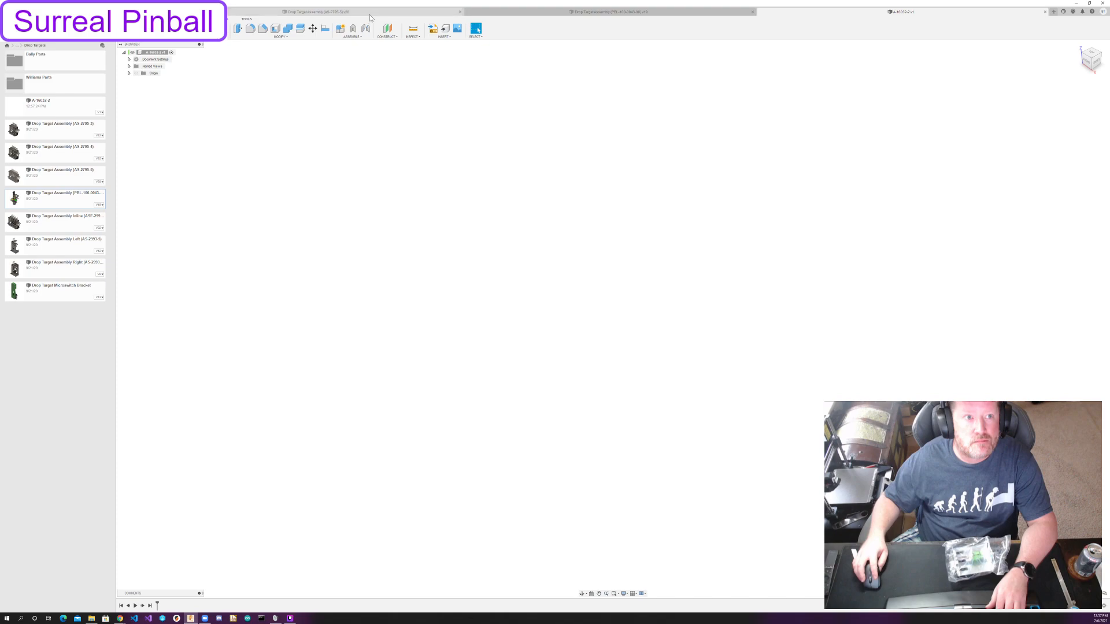
Open the Target Flush part from the Williams Parts folder and measure its width between the two long side faces.
click(546, 10)
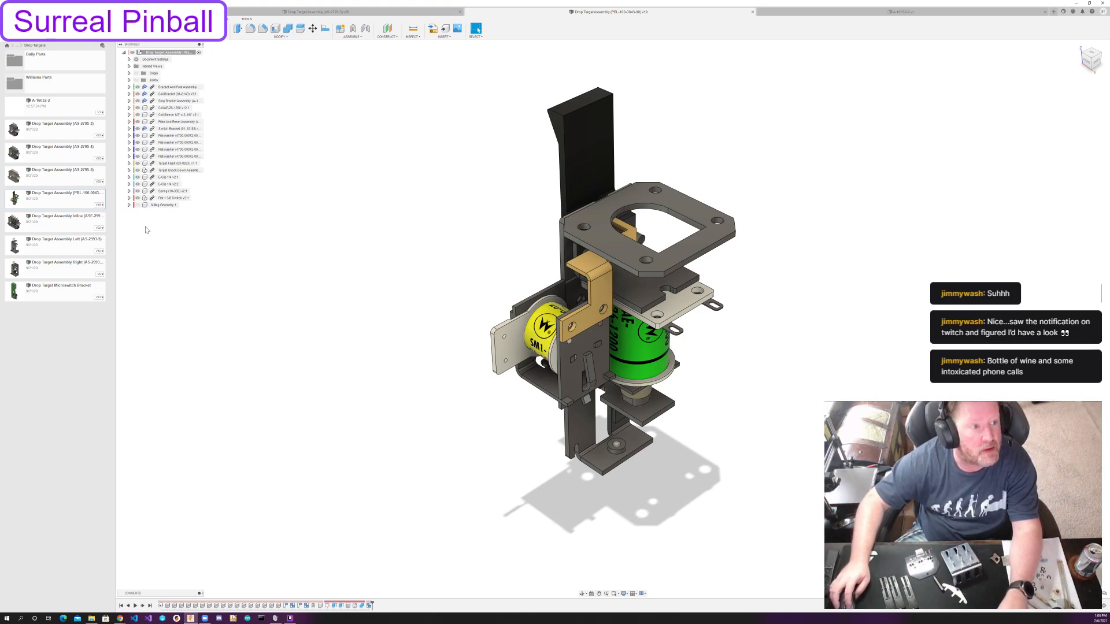
double_click(52, 89)
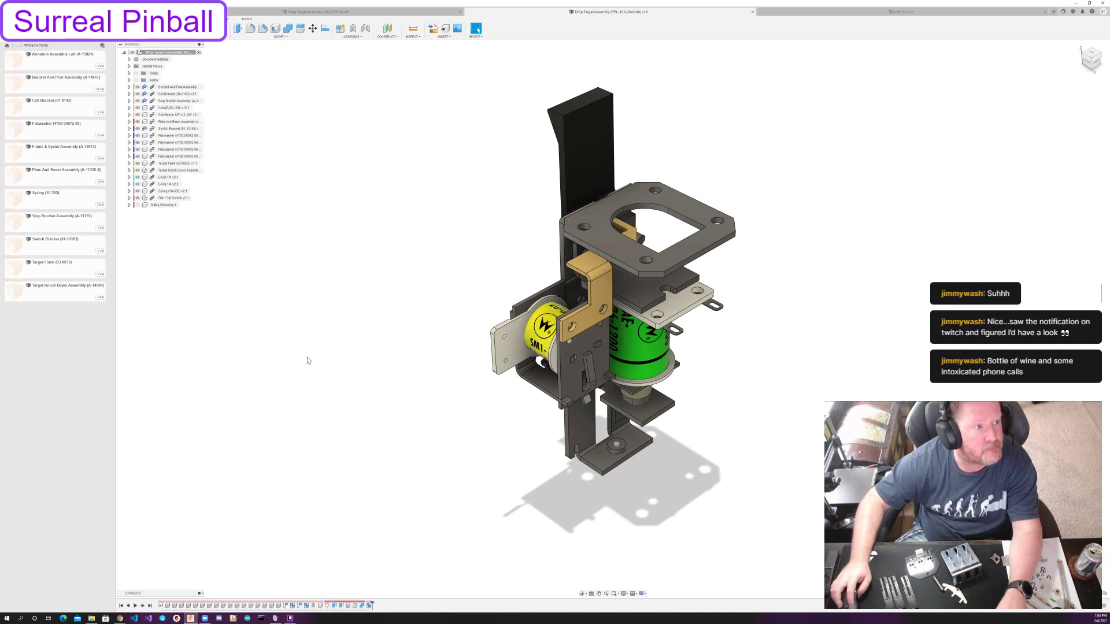
double_click(63, 269)
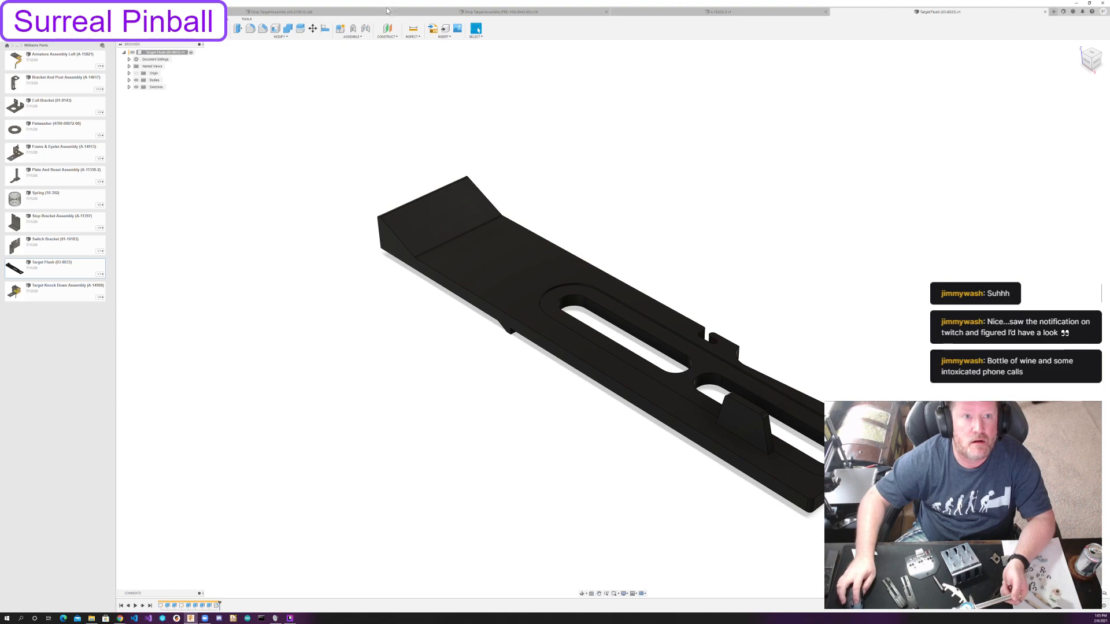
click(413, 28)
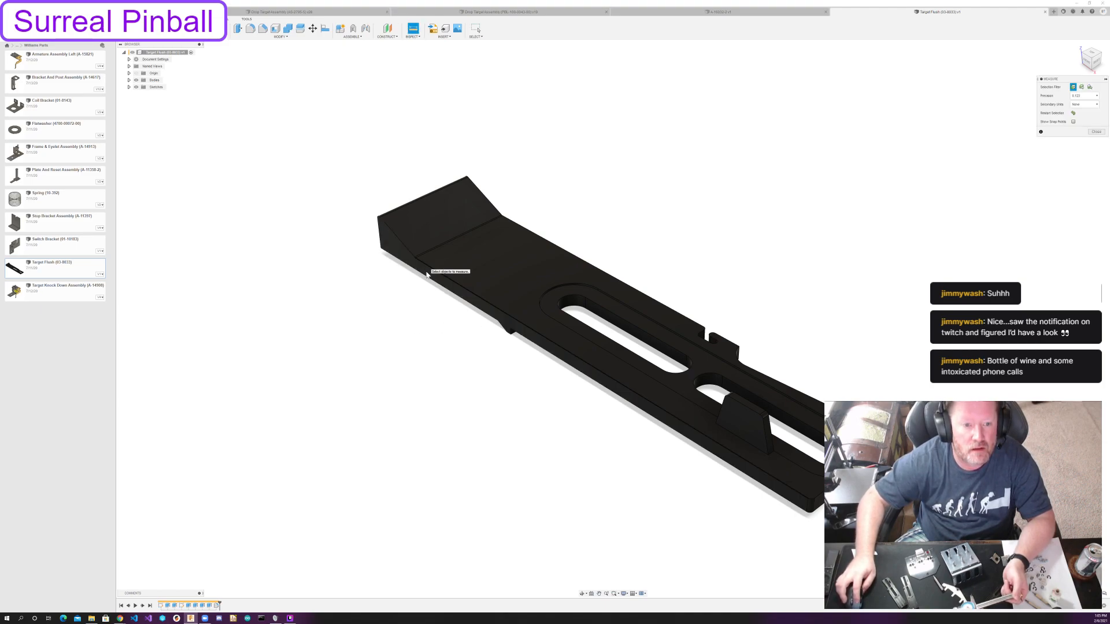
click(429, 272)
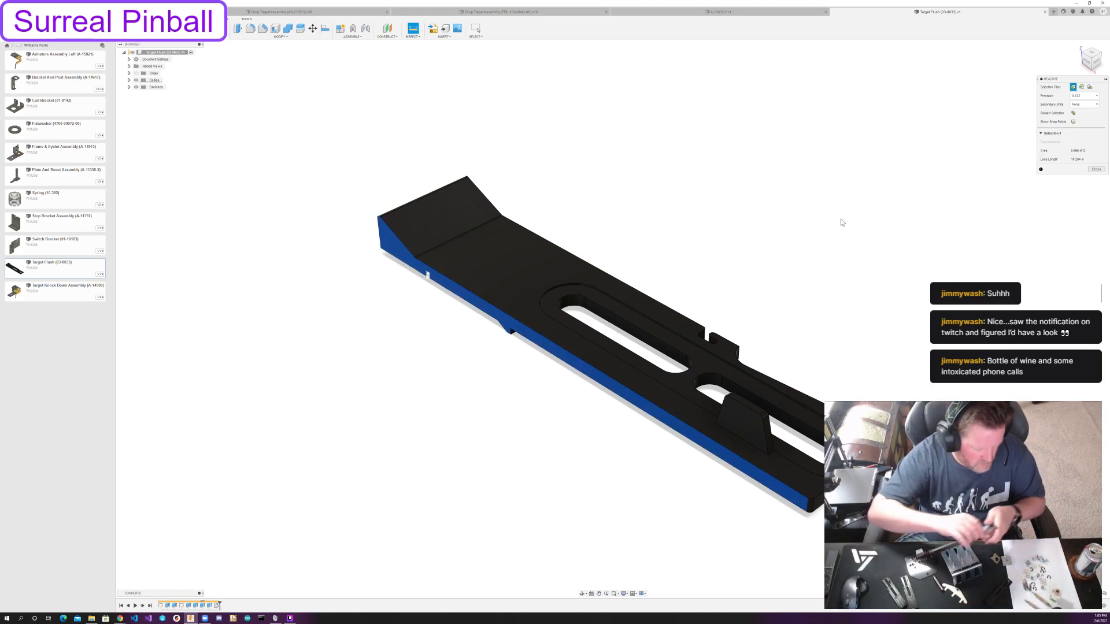
shift+middle_drag(808, 310, 879, 260)
click(808, 354)
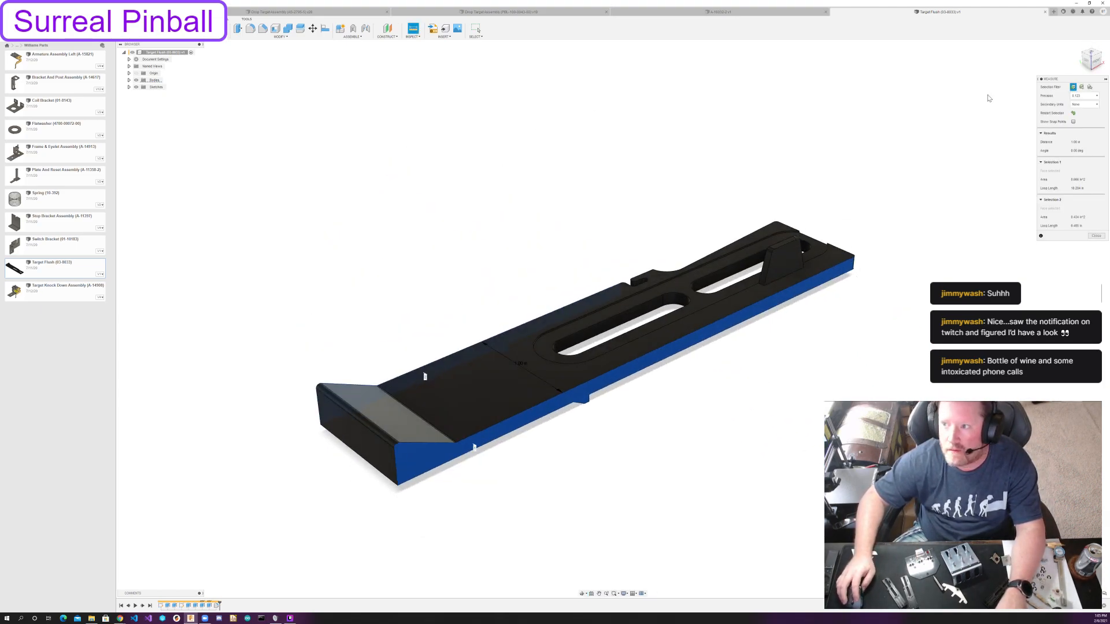
key(Escape)
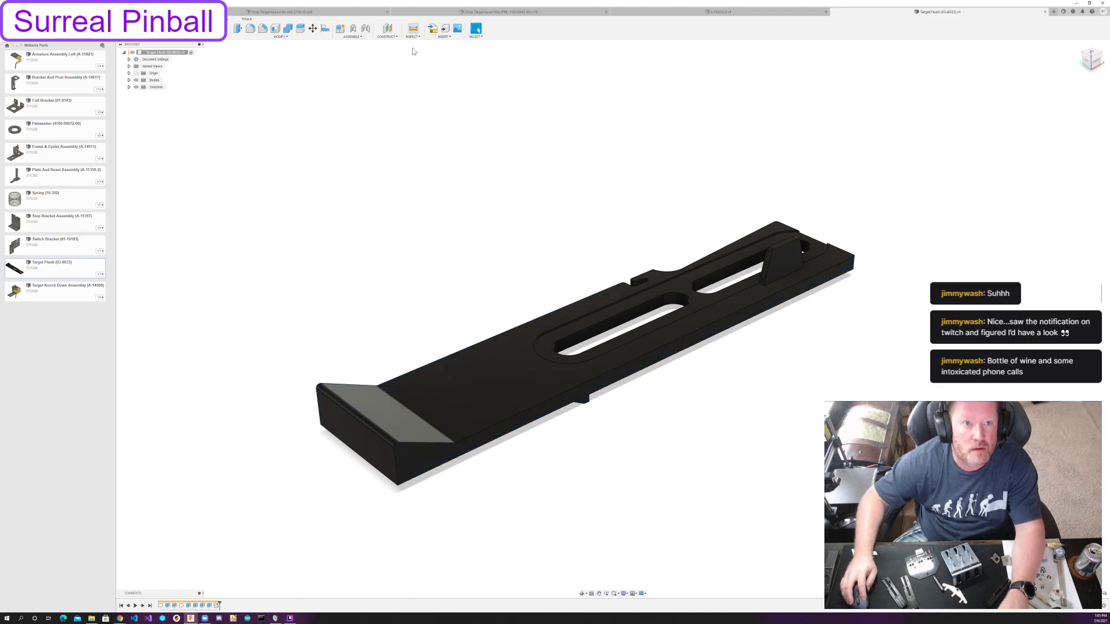
Measure the target's overall length between its two end faces.
click(413, 28)
click(362, 432)
shift+middle_drag(680, 257, 674, 460)
click(674, 459)
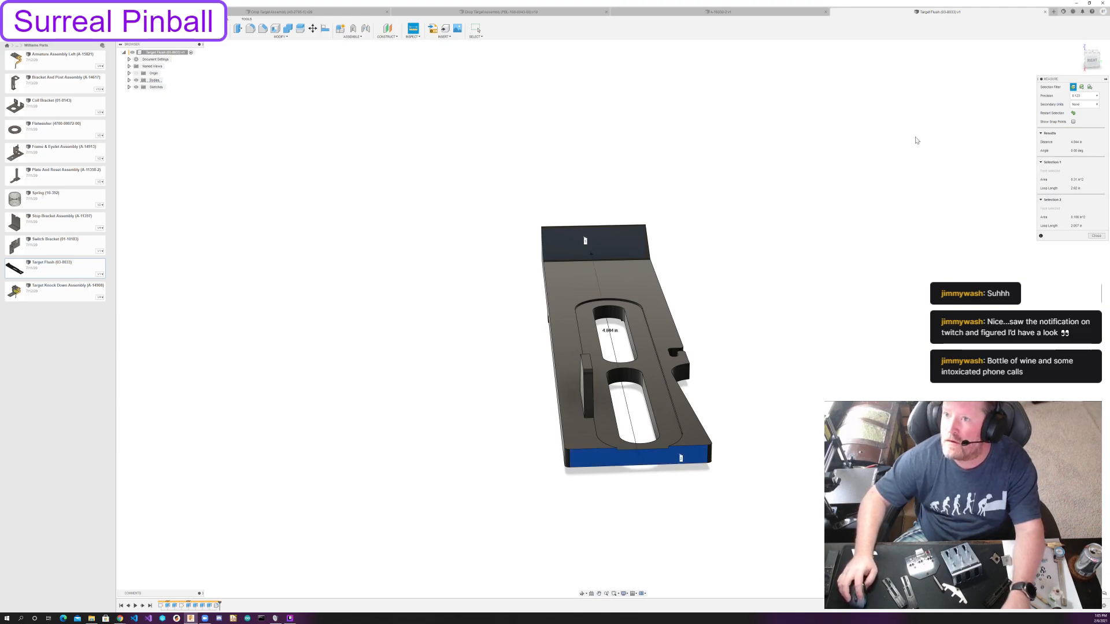
key(Escape)
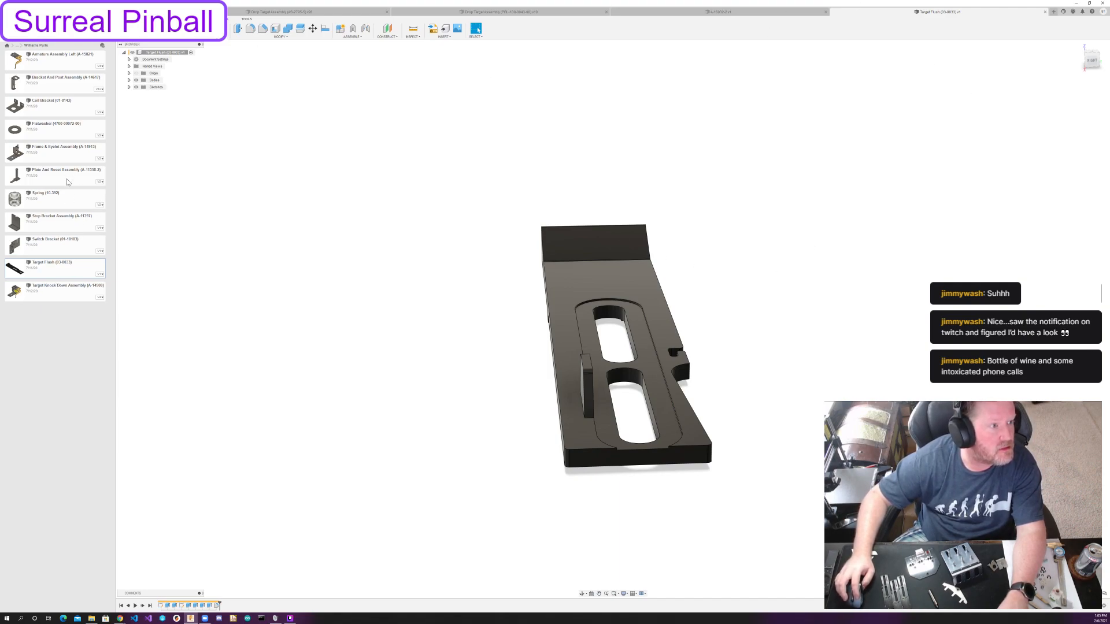
Open the Coil Bracket part, compare it with the reference parts list, and rename it Coil Bracket (01-8413).
double_click(66, 110)
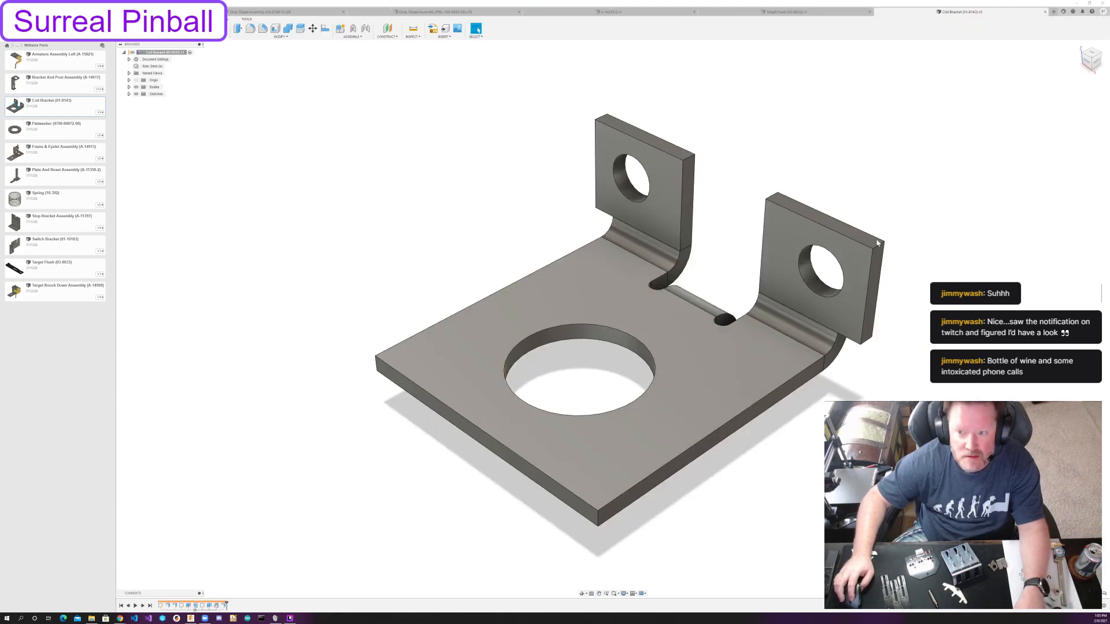
click(120, 618)
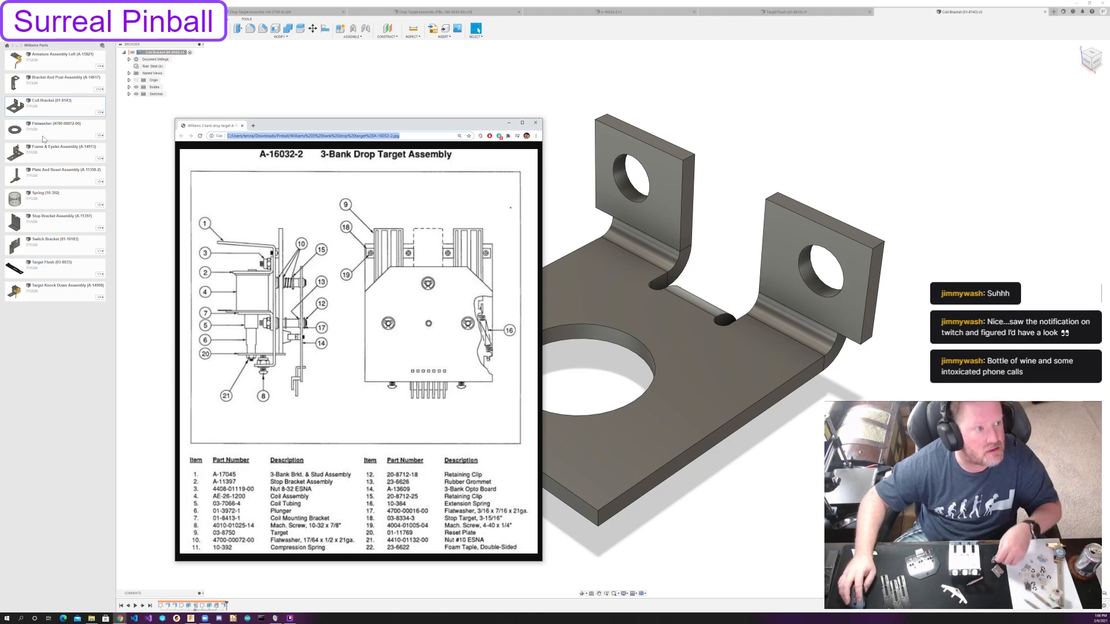
right_click(74, 103)
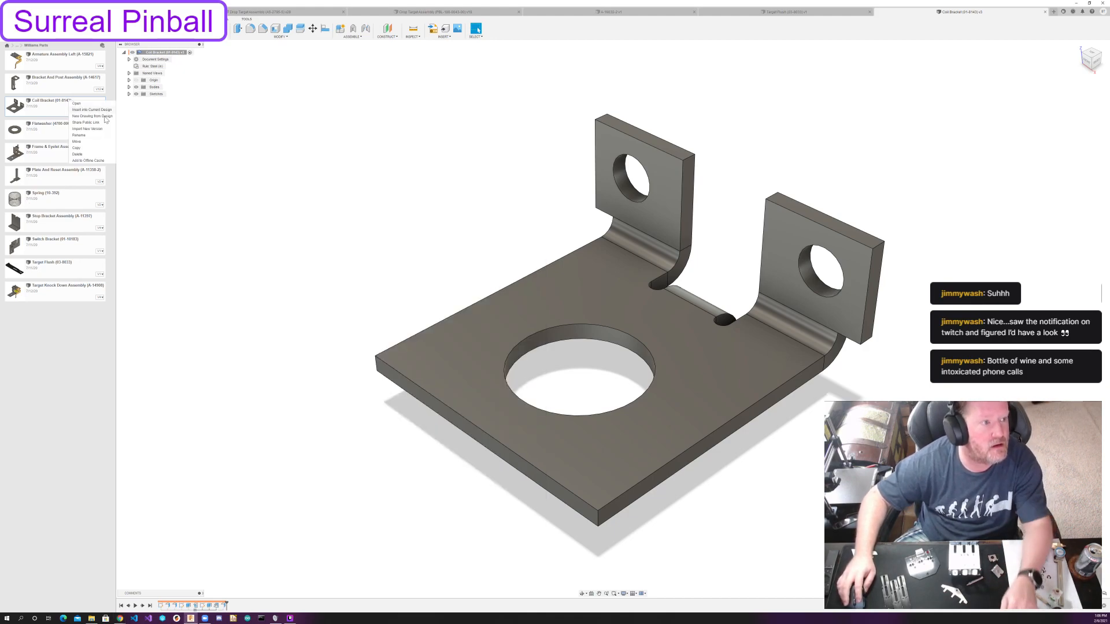
click(95, 135)
key(Left)
key(Left)
key(Left)
key(BackSpace)
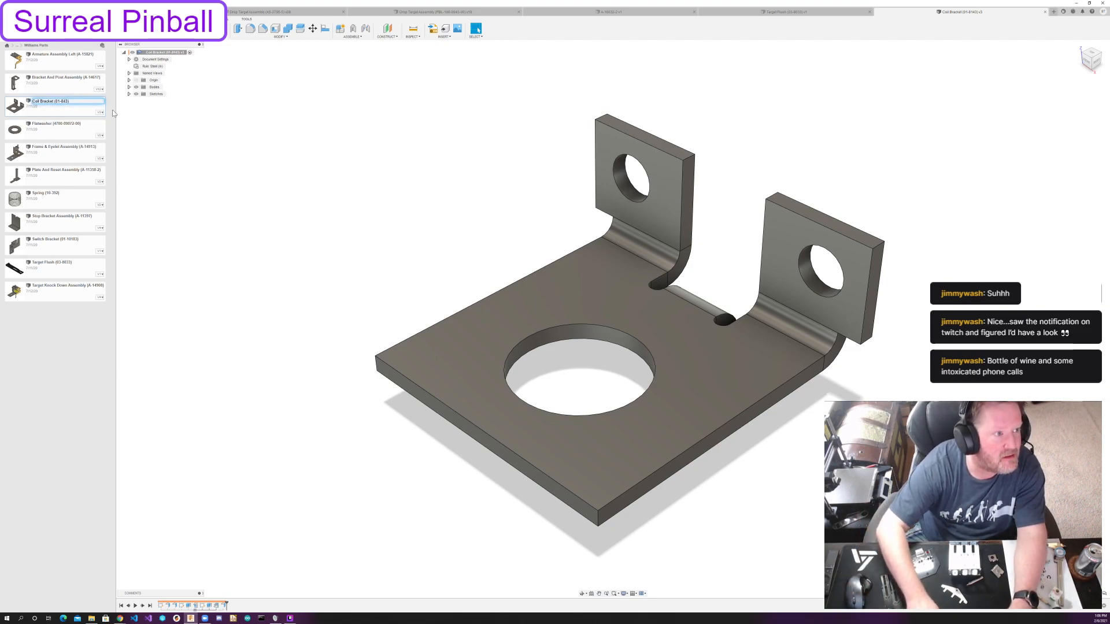
key(Right)
text(1)
key(Return)
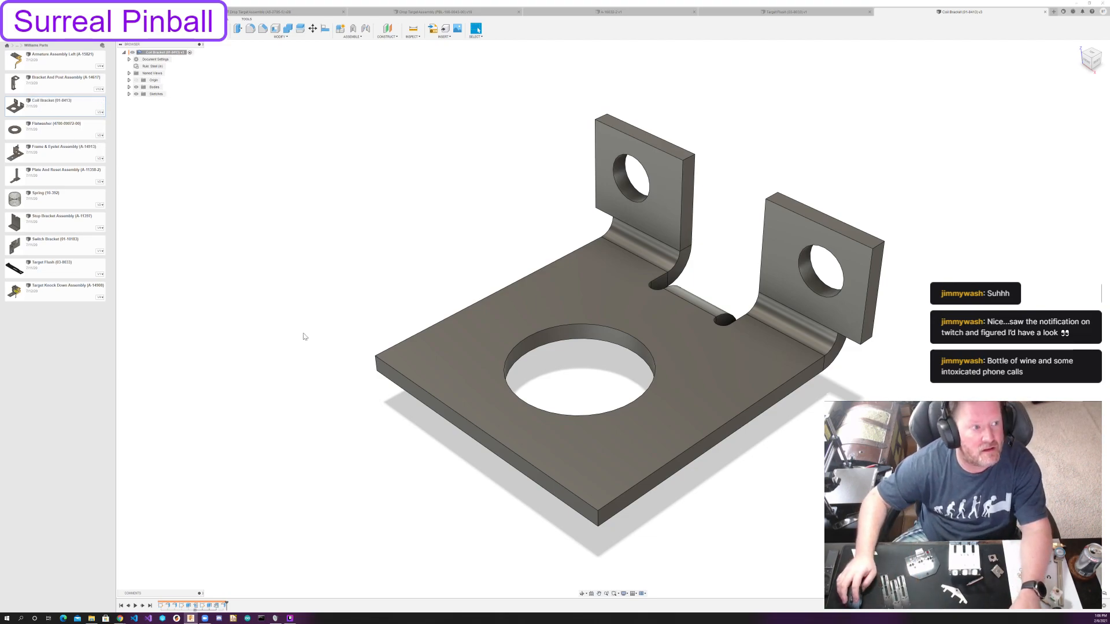
Open the plate assembly with the round post and measure from the post's top face to the threaded stud's end face.
key(alt+Tab)
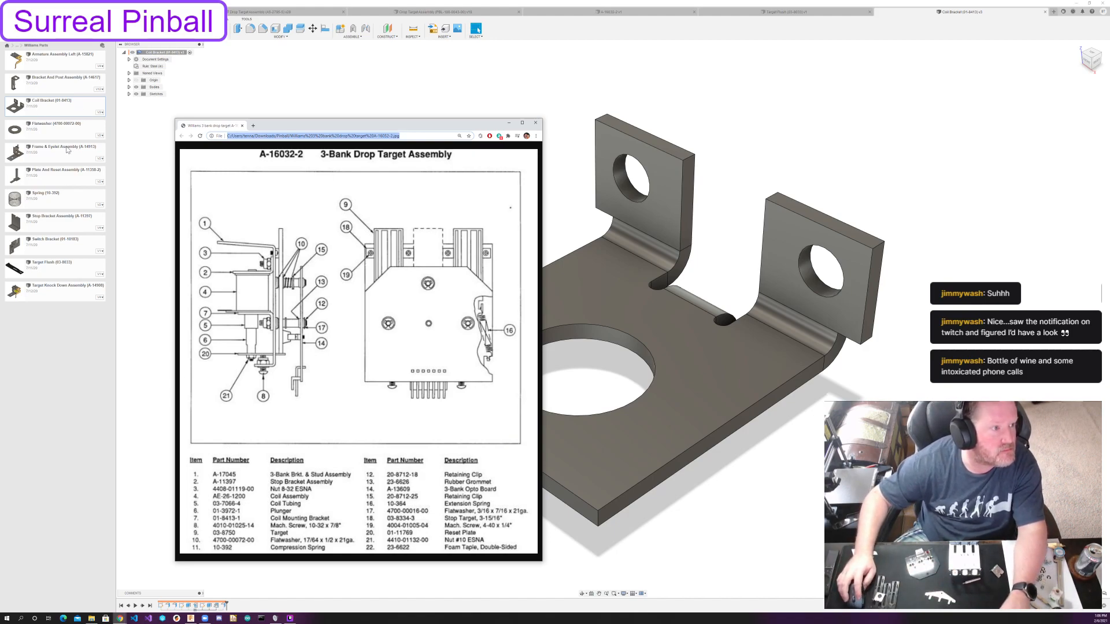
double_click(58, 178)
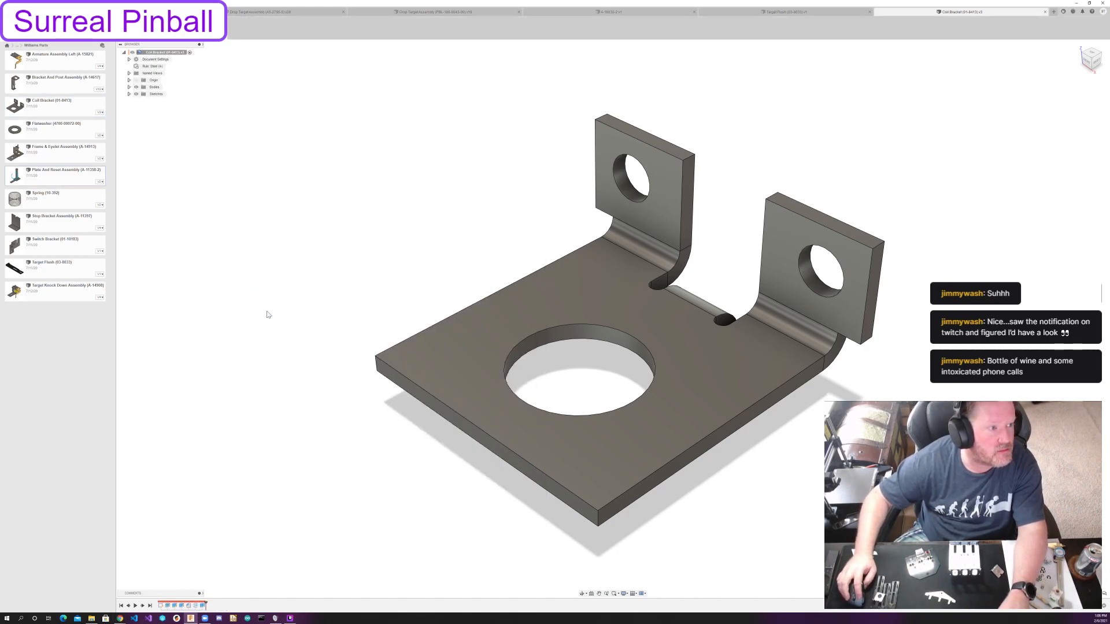
shift+middle_drag(761, 323, 638, 347)
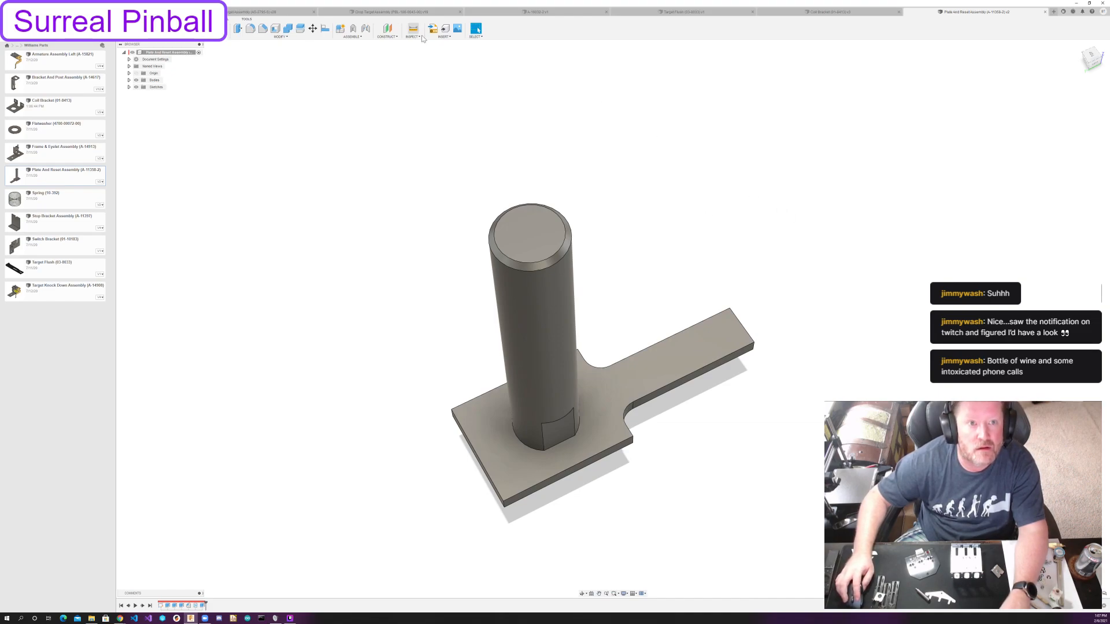
click(413, 28)
click(530, 234)
shift+middle_drag(683, 245, 683, 187)
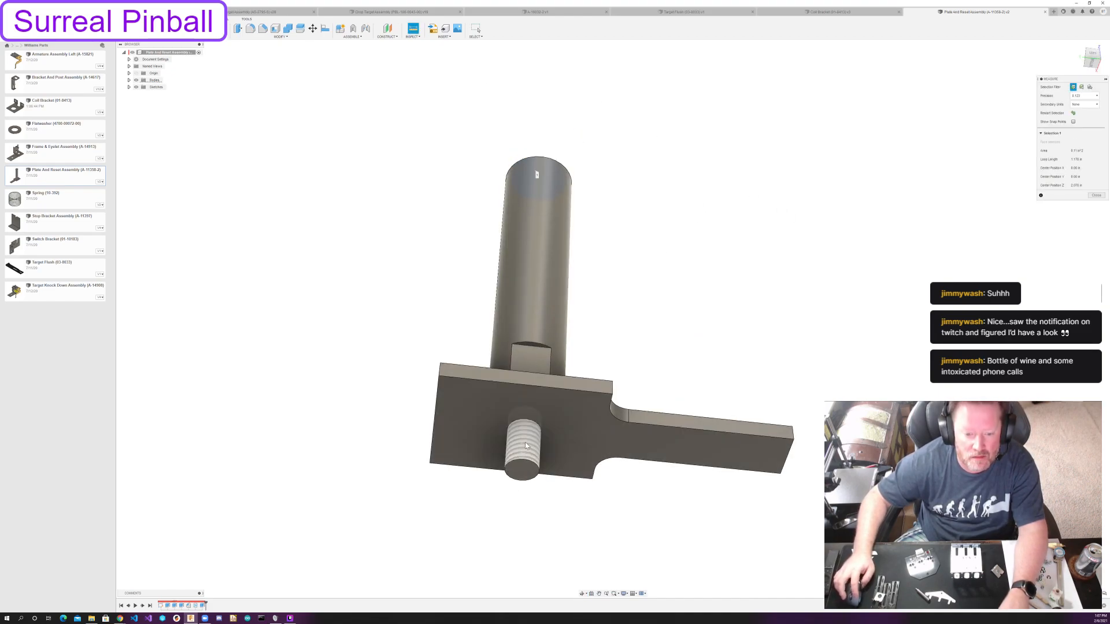
click(522, 469)
shift+middle_drag(659, 237, 677, 267)
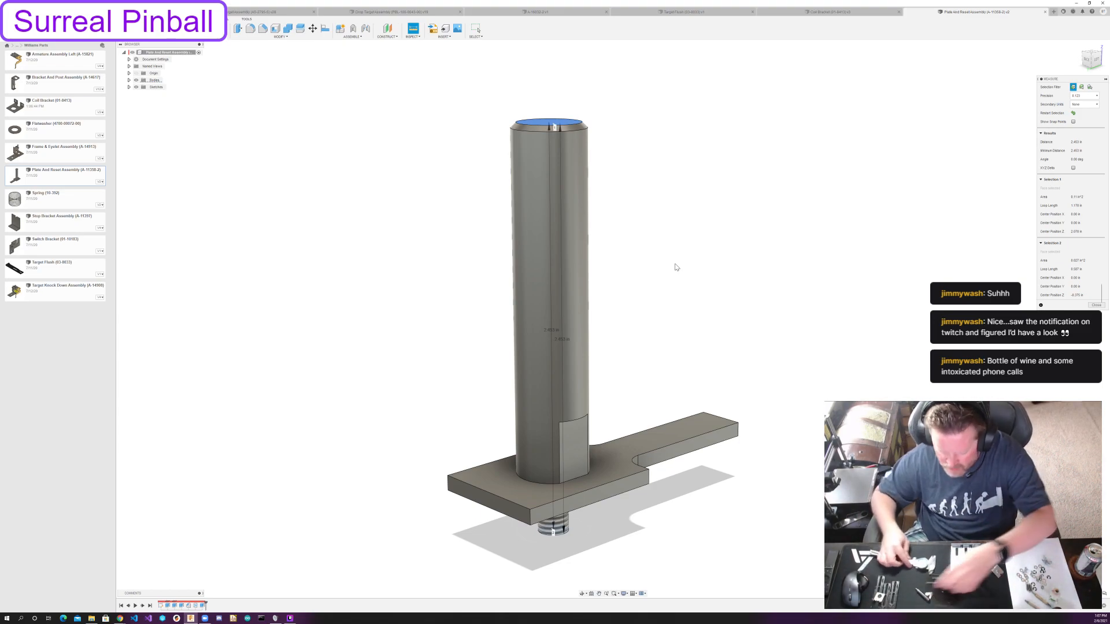
shift+middle_drag(681, 322, 490, 285)
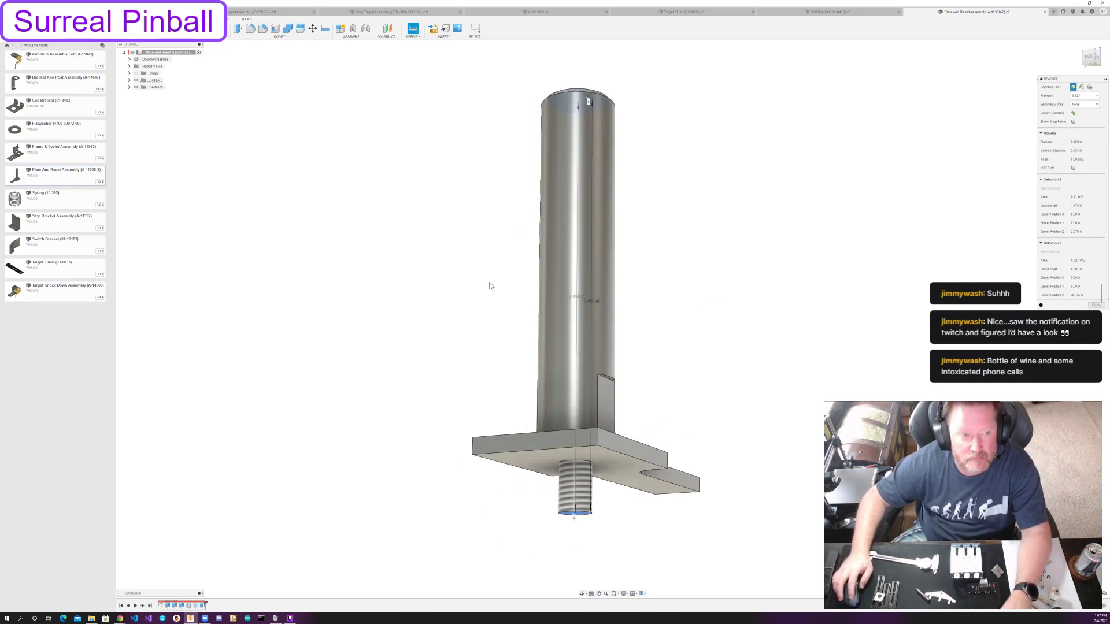
Hide the plate body to measure the post from its shoulder to its top face, restore the plate and close the part.
click(129, 81)
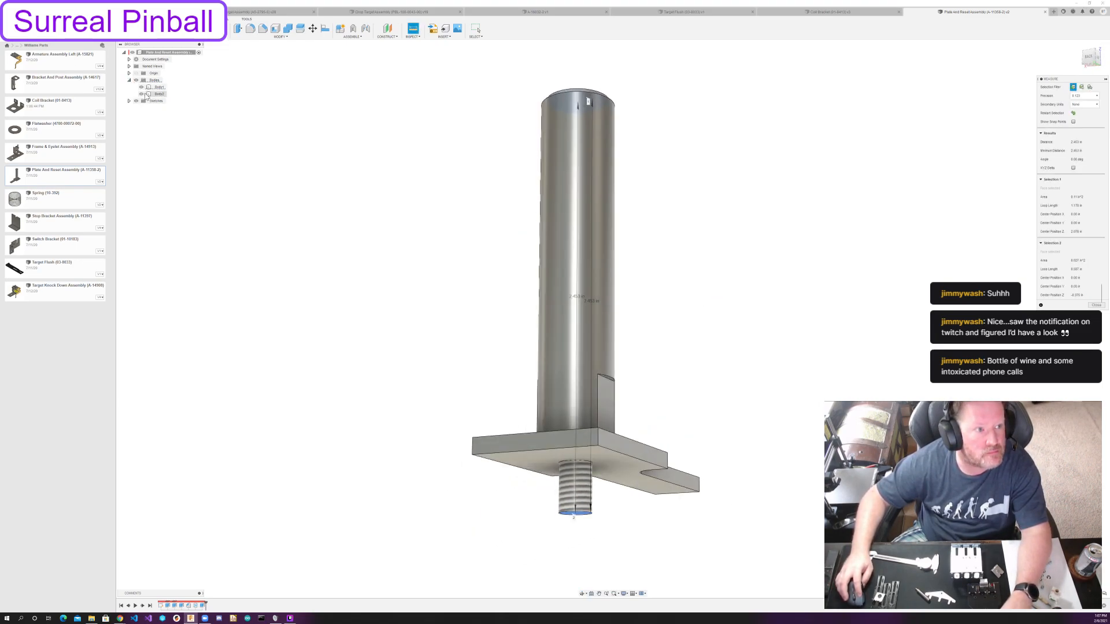
click(141, 93)
click(466, 147)
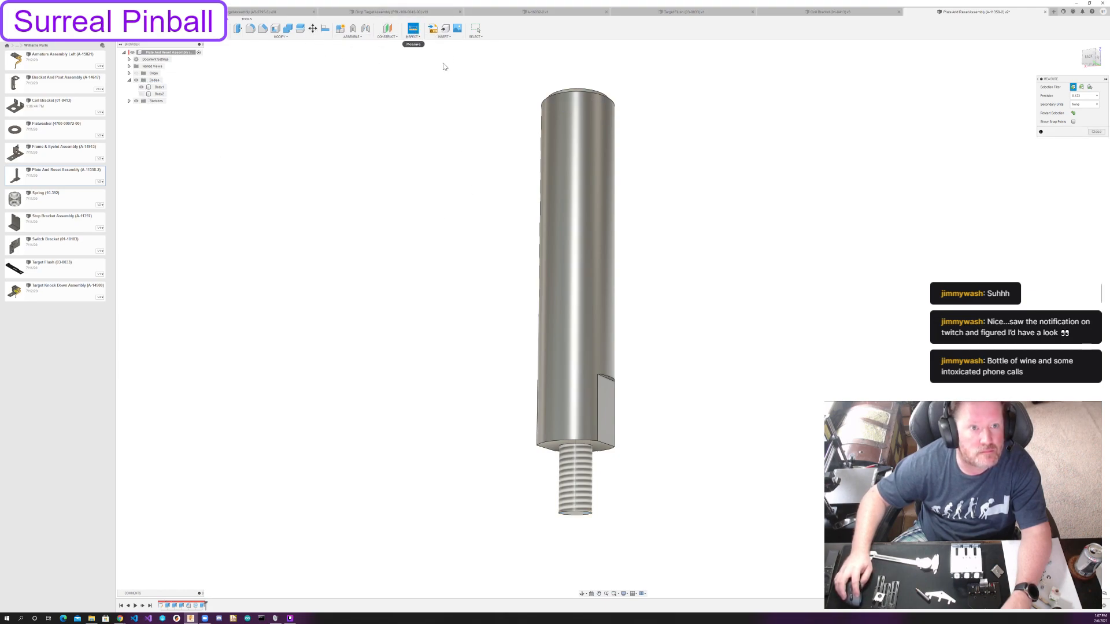
click(601, 448)
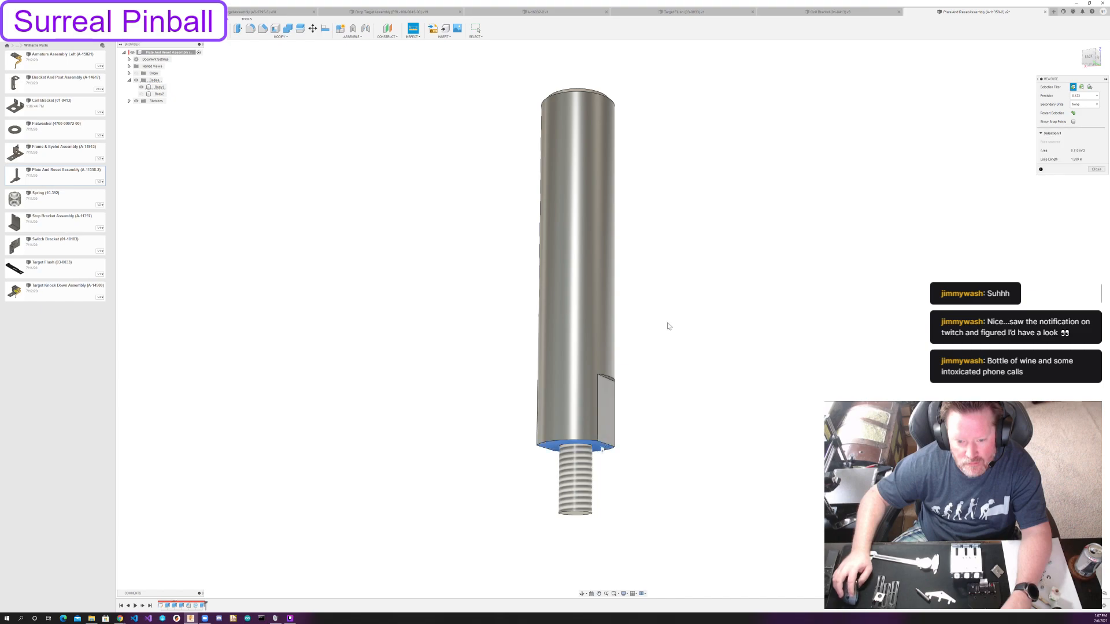
shift+middle_drag(688, 209, 625, 178)
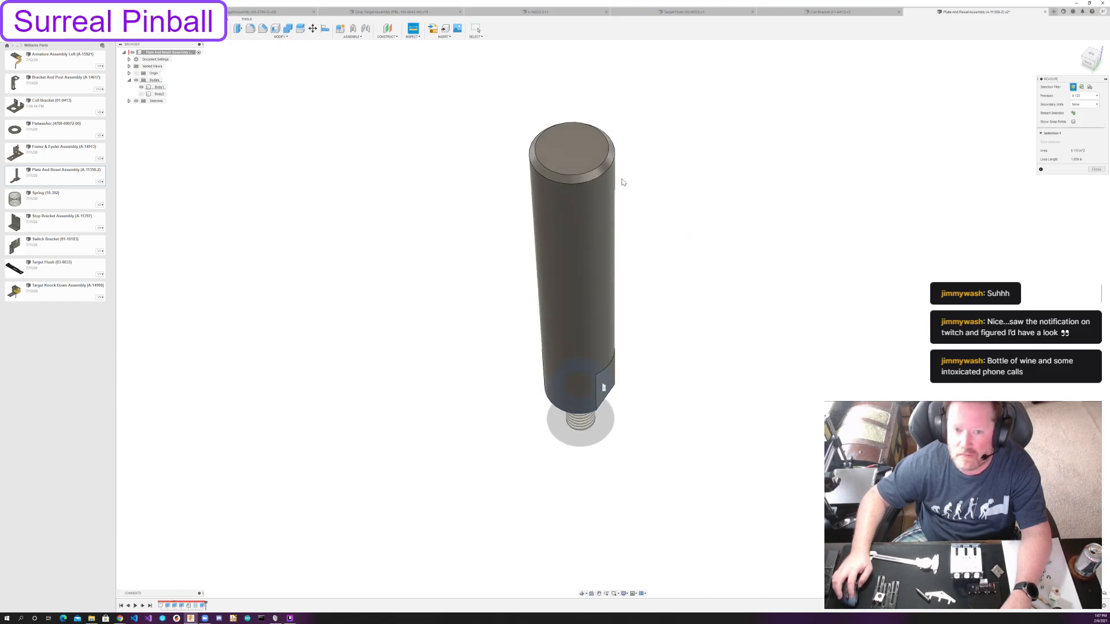
click(575, 156)
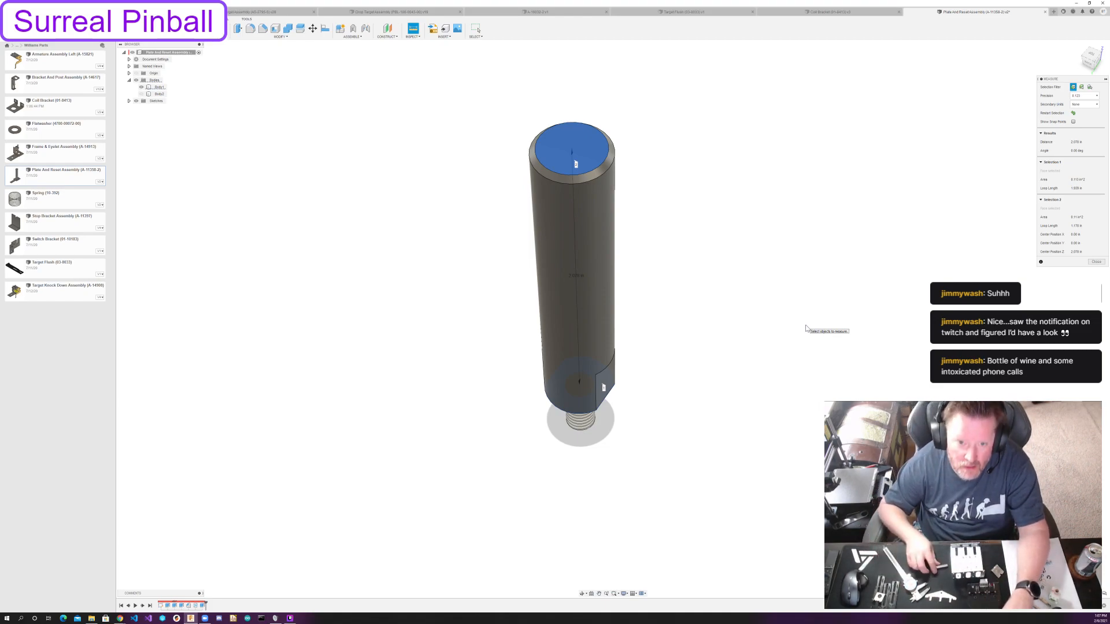
key(Escape)
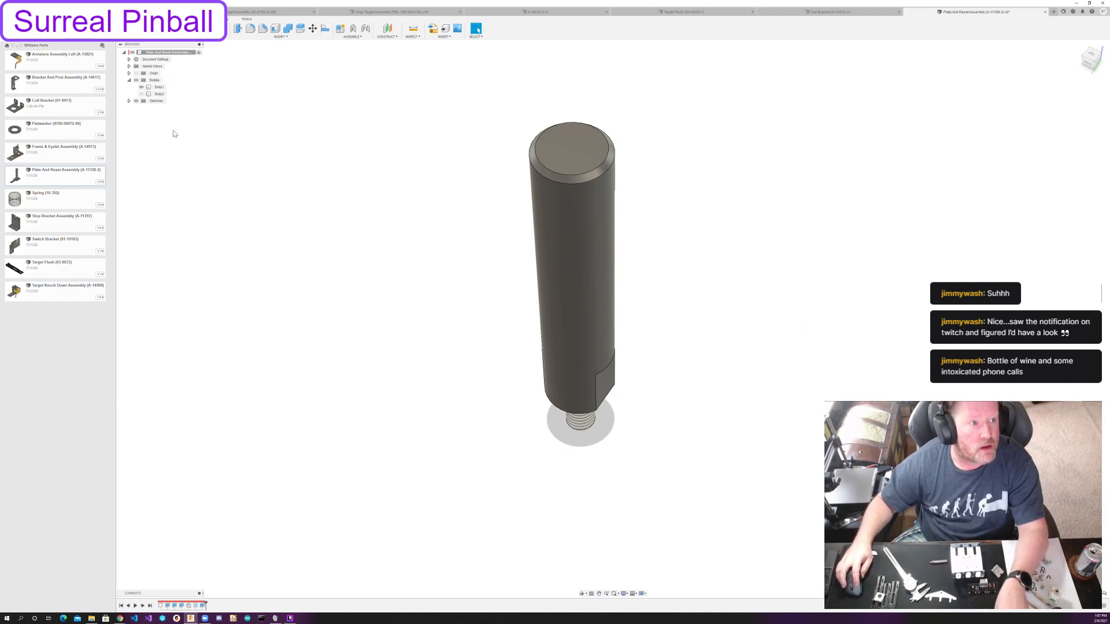
key(ctrl+z)
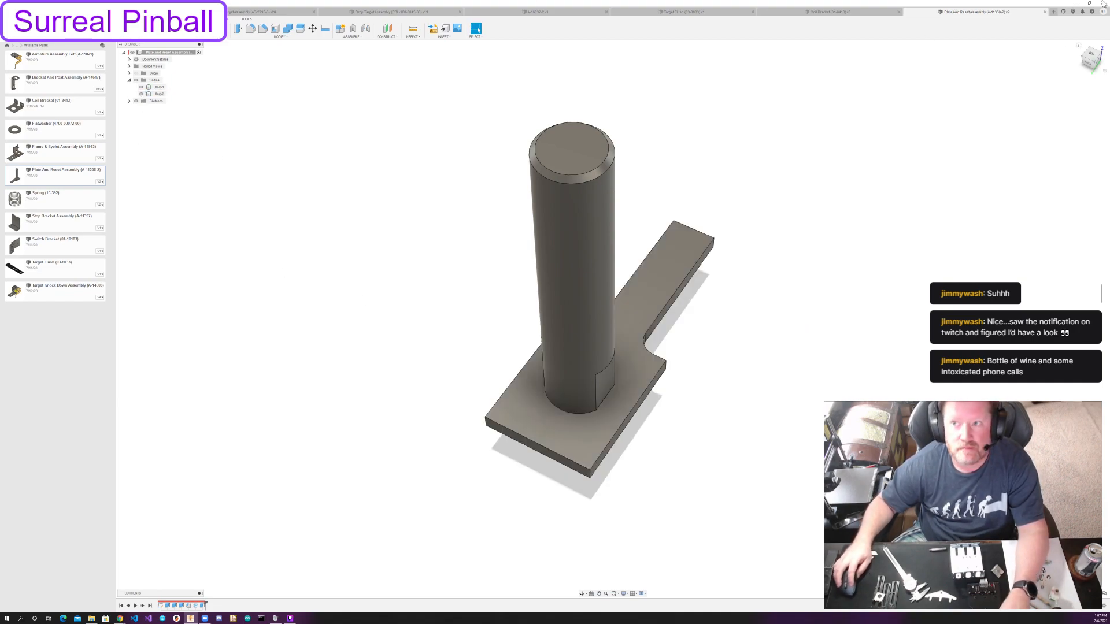
click(1045, 11)
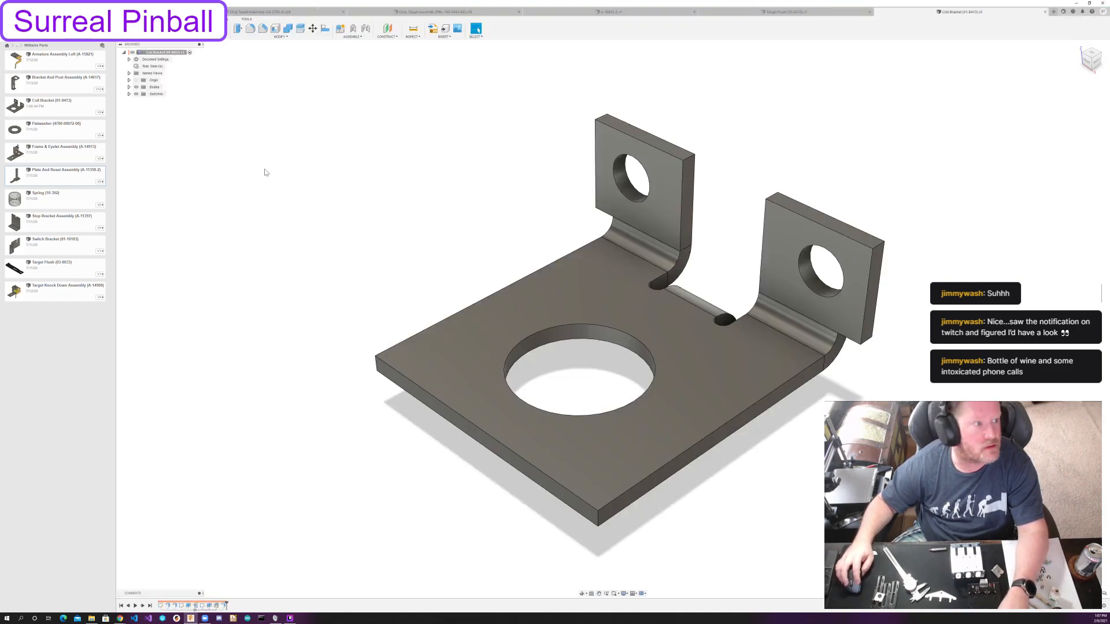
Copy the plate assembly with the round post into the same Williams Parts folder.
right_click(81, 181)
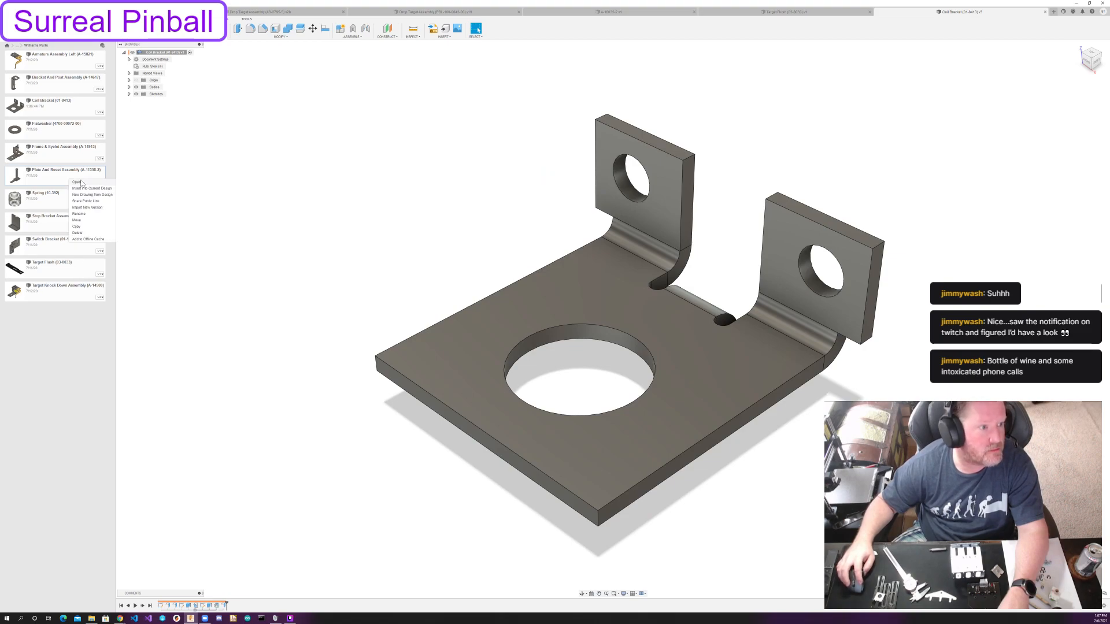
click(98, 227)
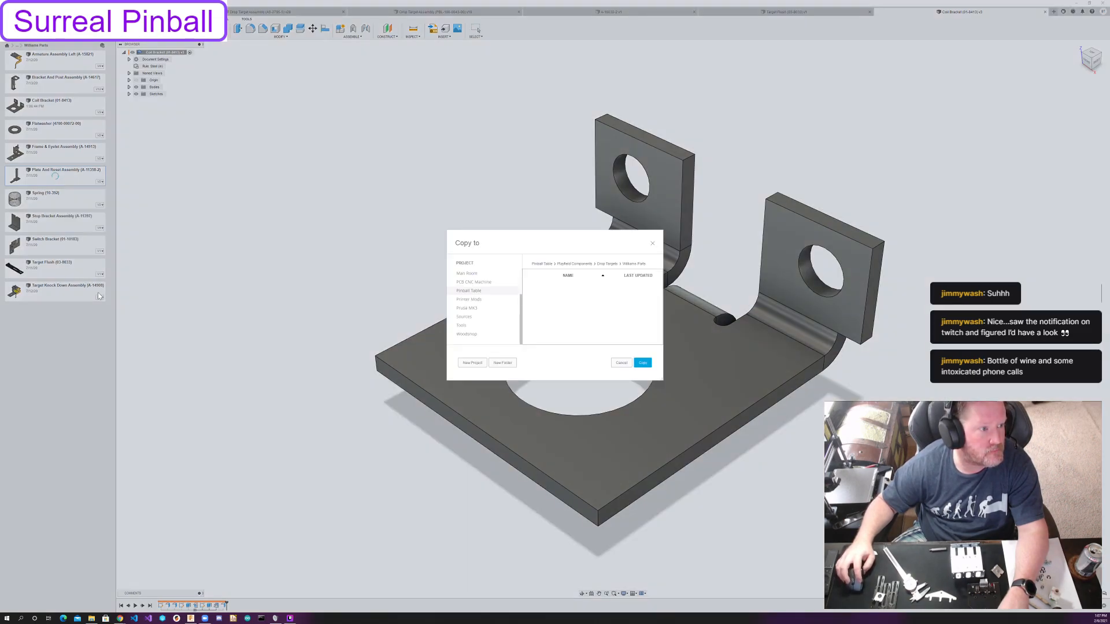
click(642, 362)
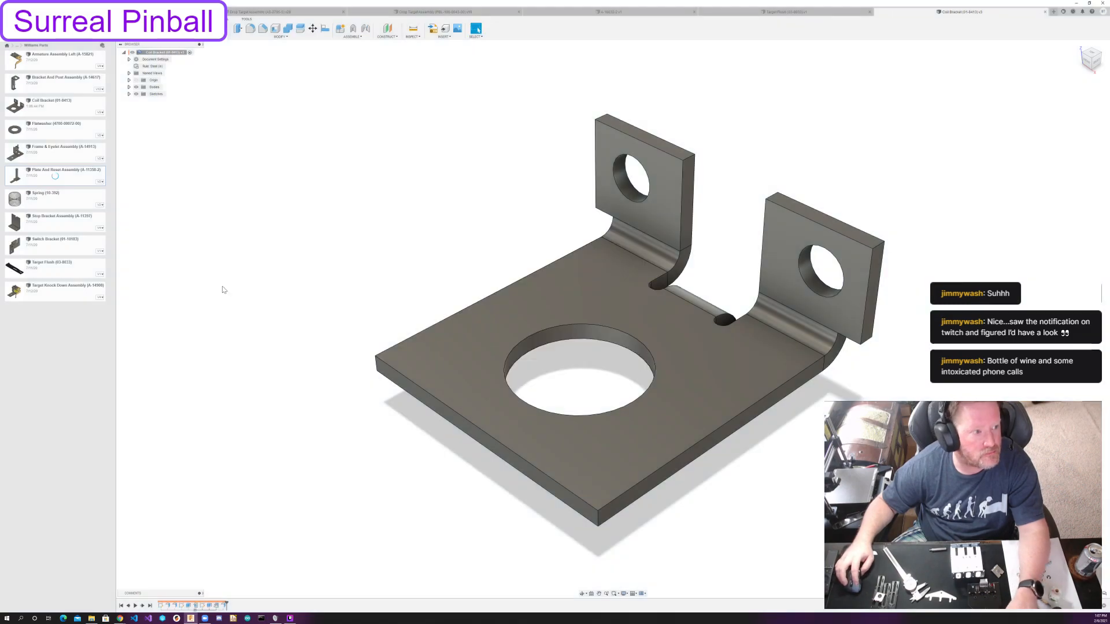
click(57, 210)
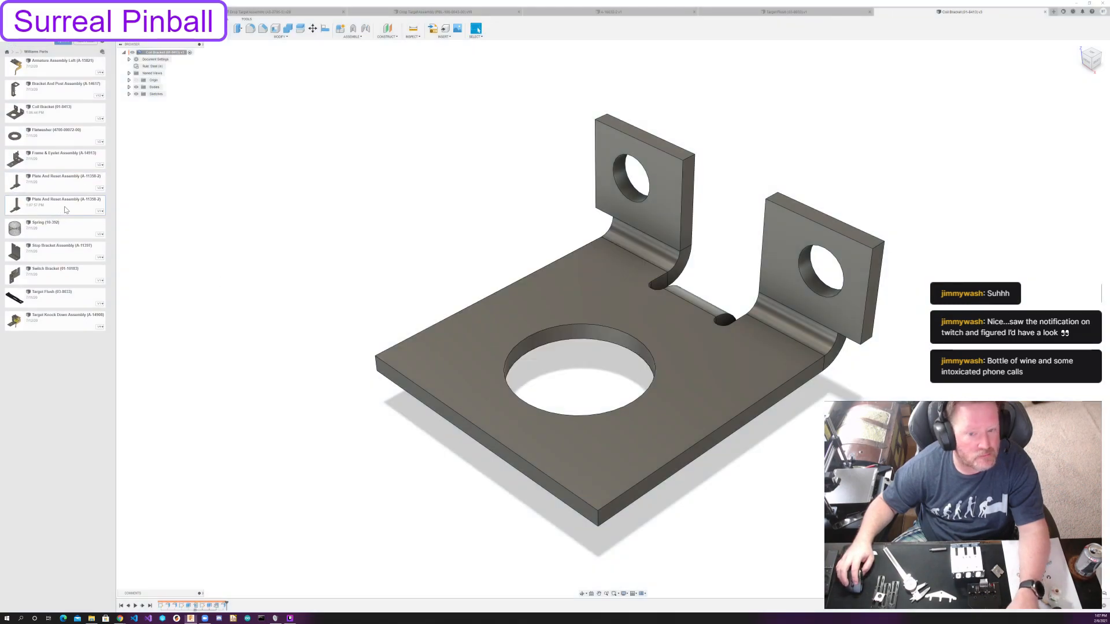
Look up the plunger's part number in the 3-Bank Drop Target Assembly reference parts list.
key(alt+Tab)
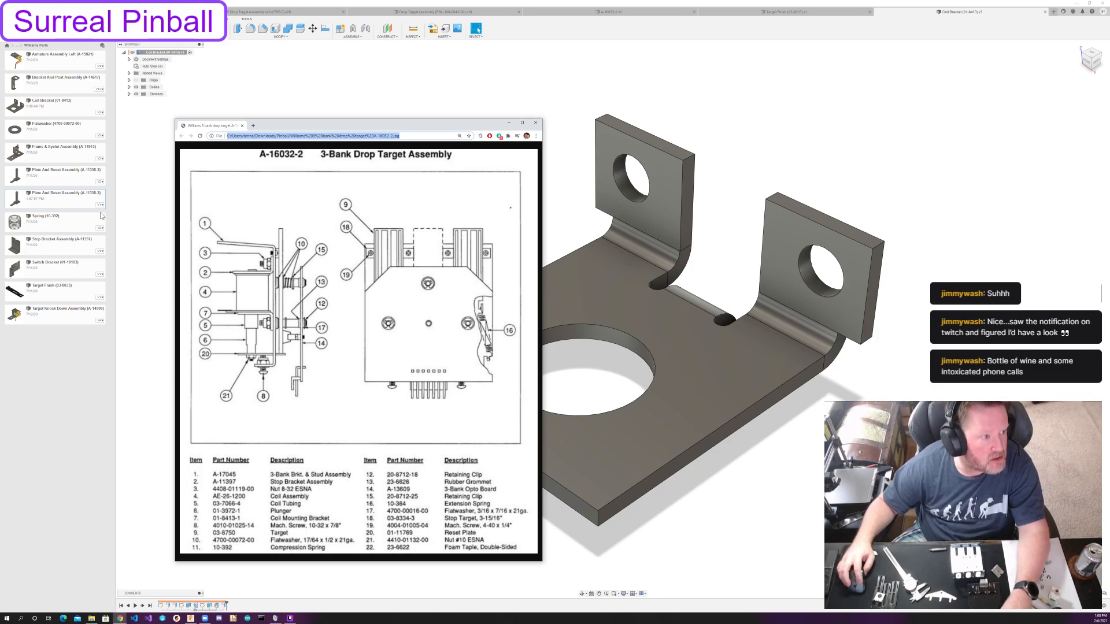
right_click(69, 199)
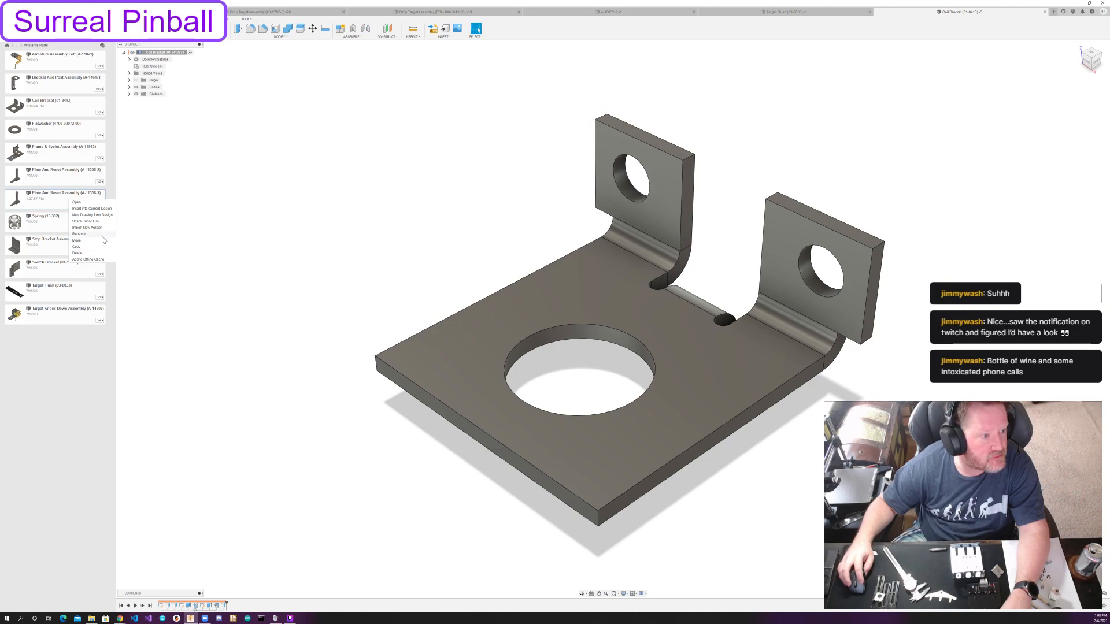
click(79, 233)
key(Return)
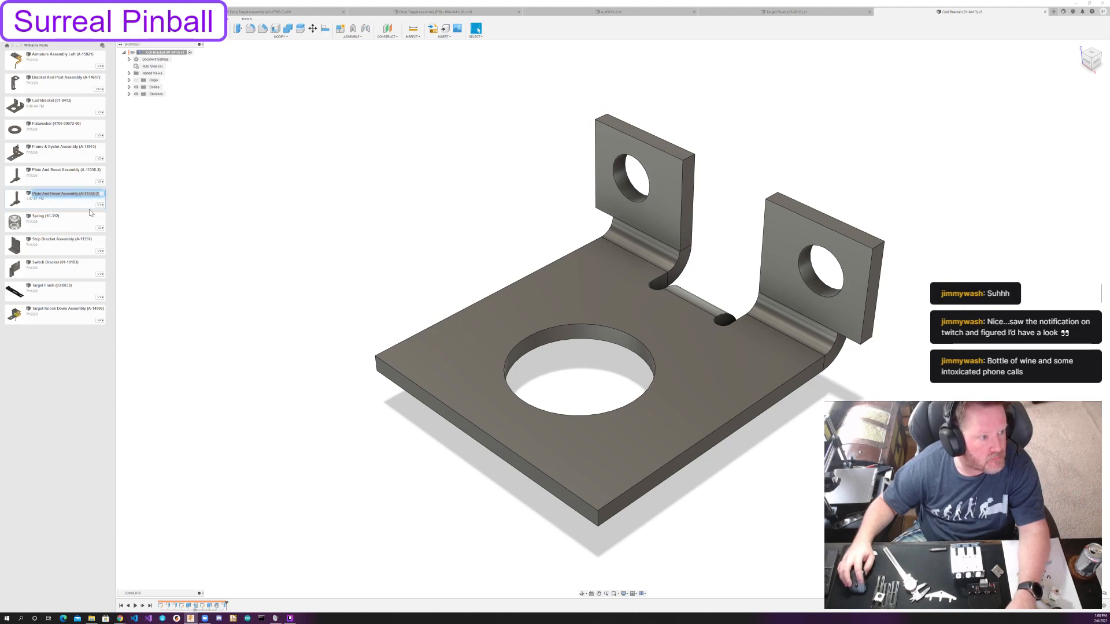
key(alt+Tab)
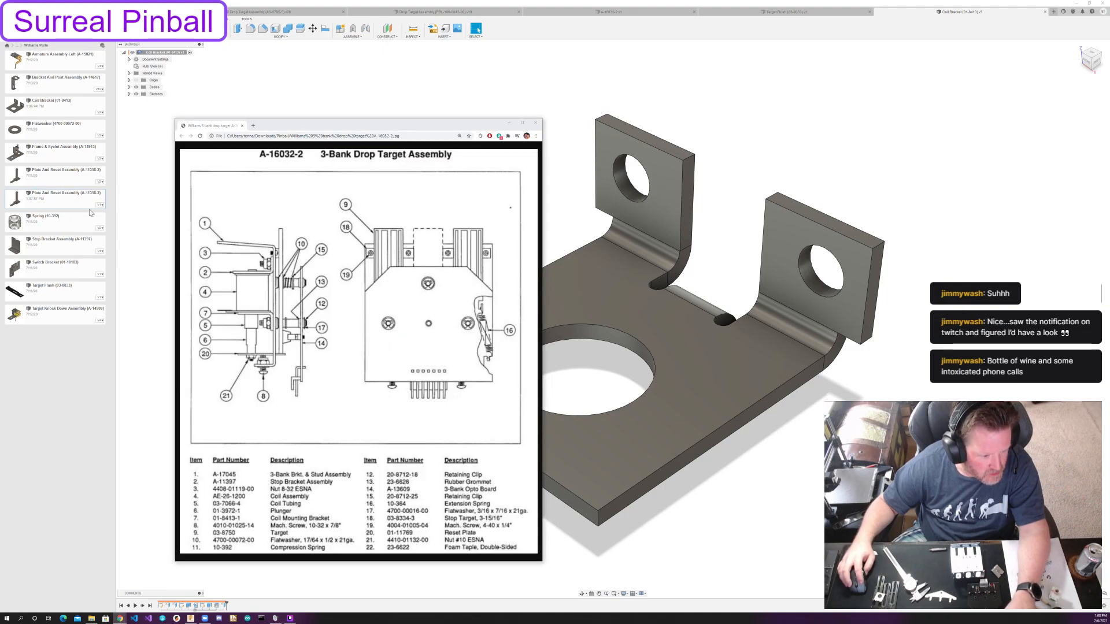
key(alt+Tab)
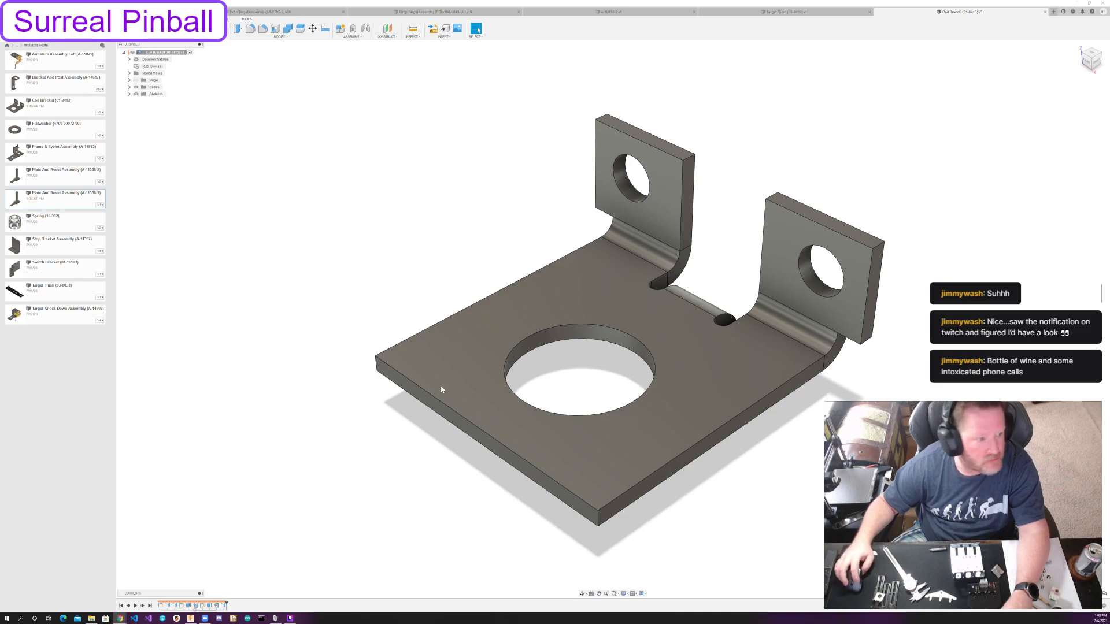
Rename the copied plate assembly Plunger (01-3972-1).
right_click(63, 200)
click(81, 233)
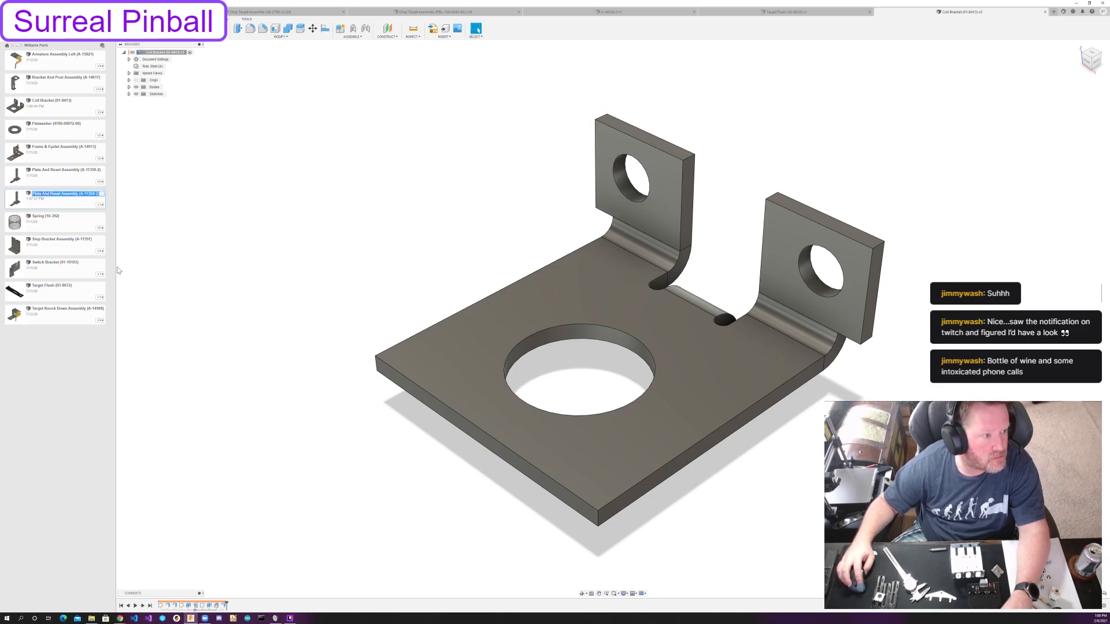
text(Plug)
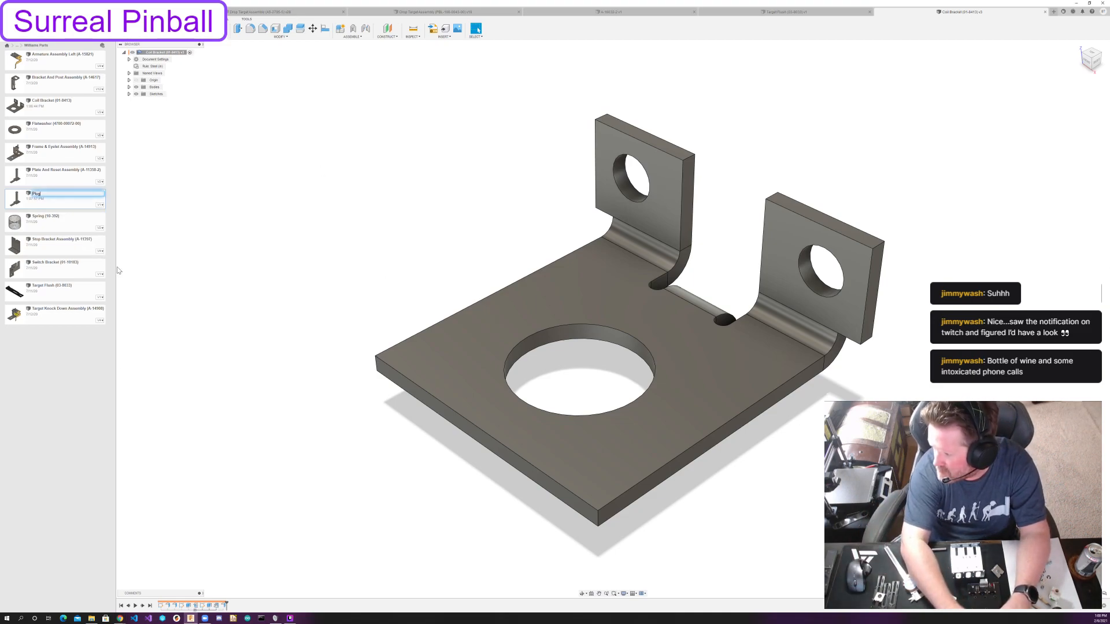
key(BackSpace)
text(unger (01)
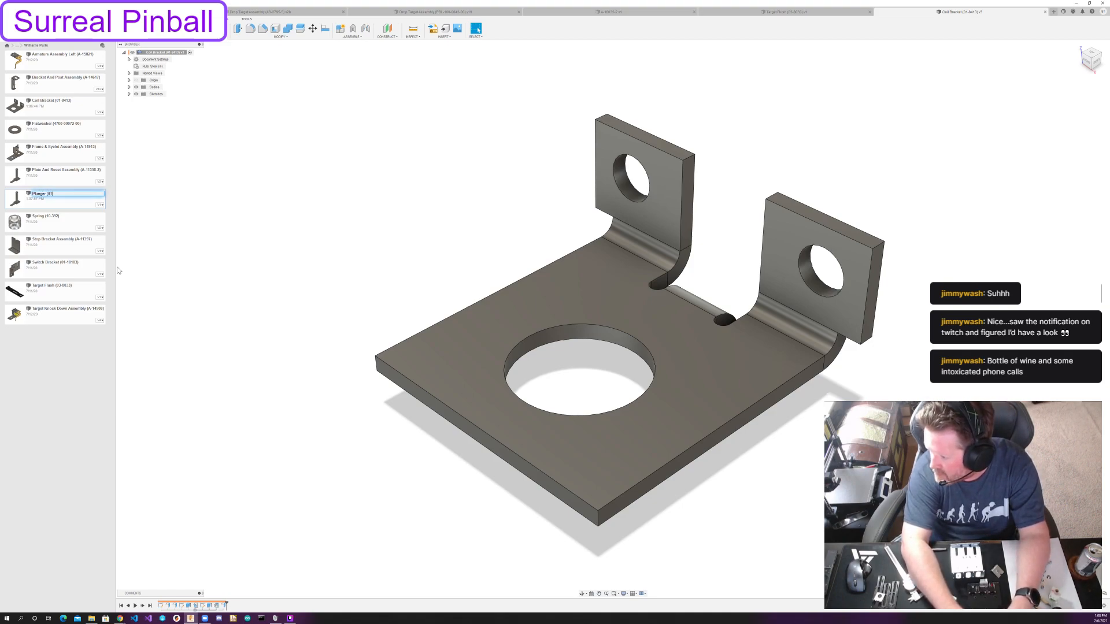
text(-39)
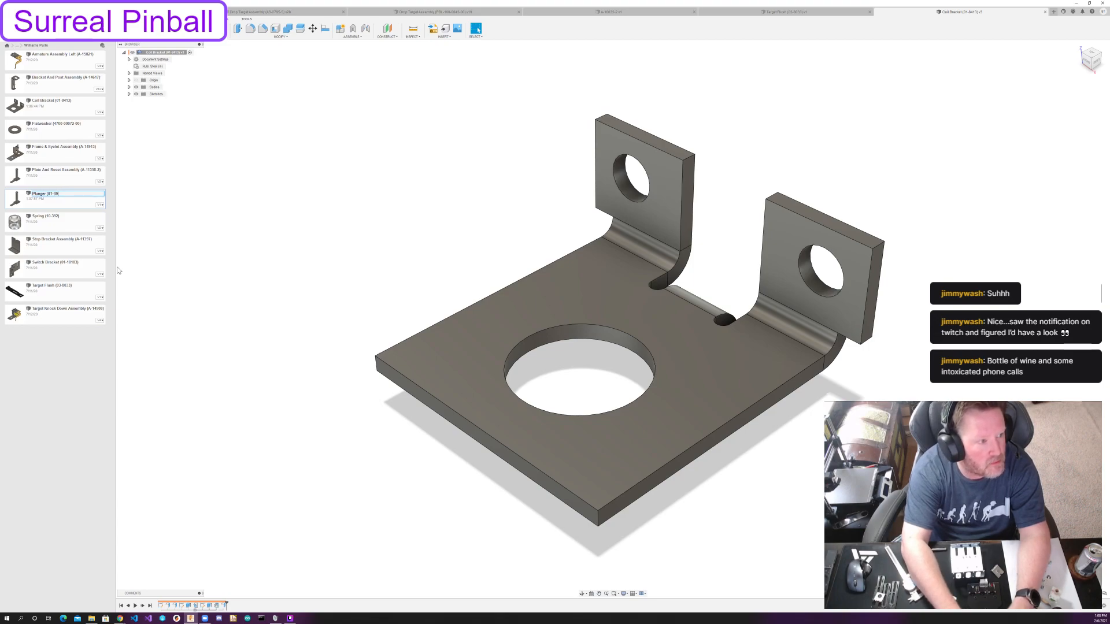
text(72-1))
key(Return)
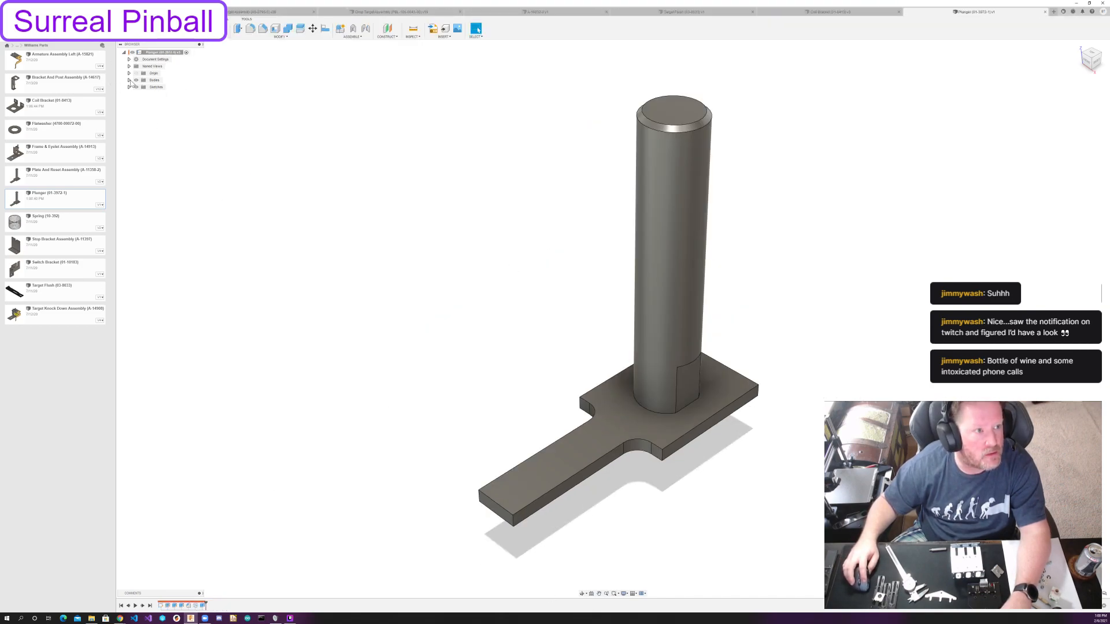
Open the Plunger part, roll its history back to the base sketch and delete the plate outline, keeping the circles.
drag(207, 605, 162, 605)
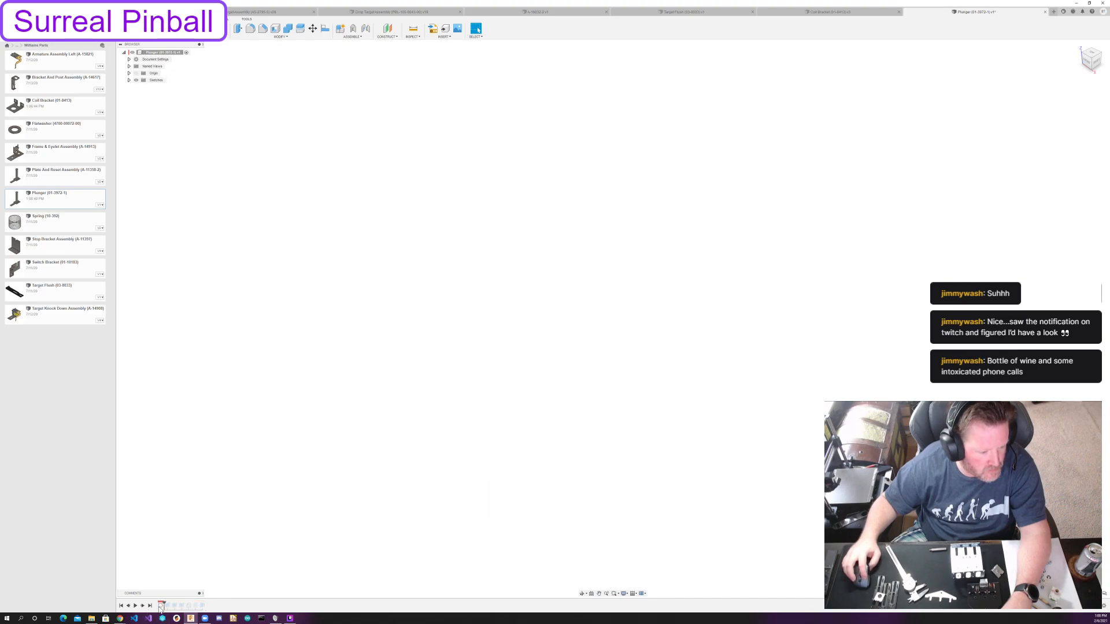
double_click(161, 606)
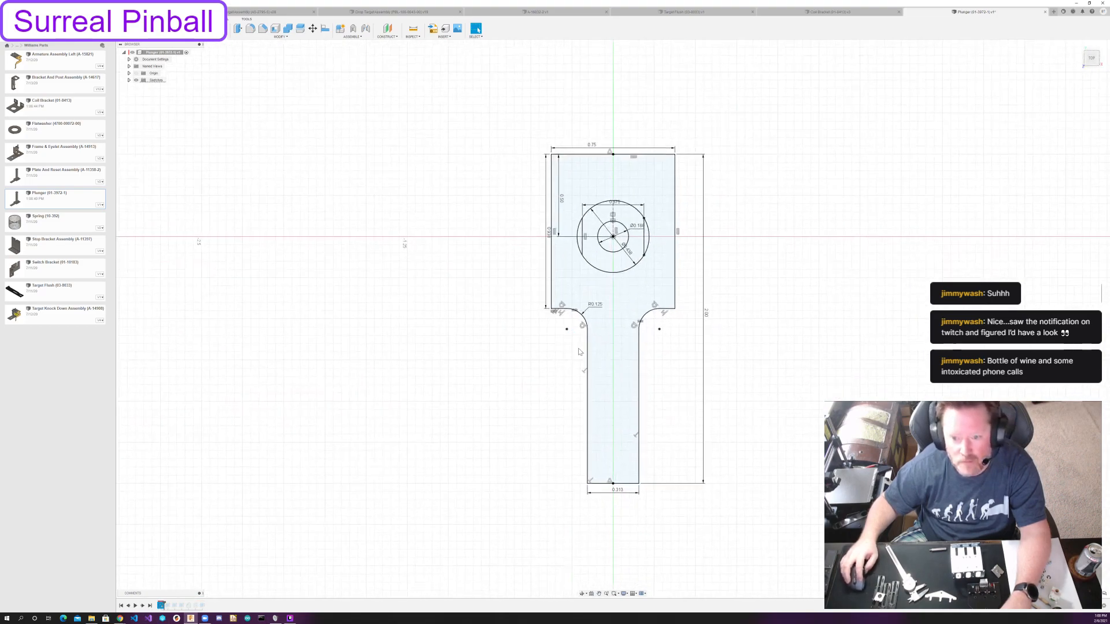
double_click(640, 352)
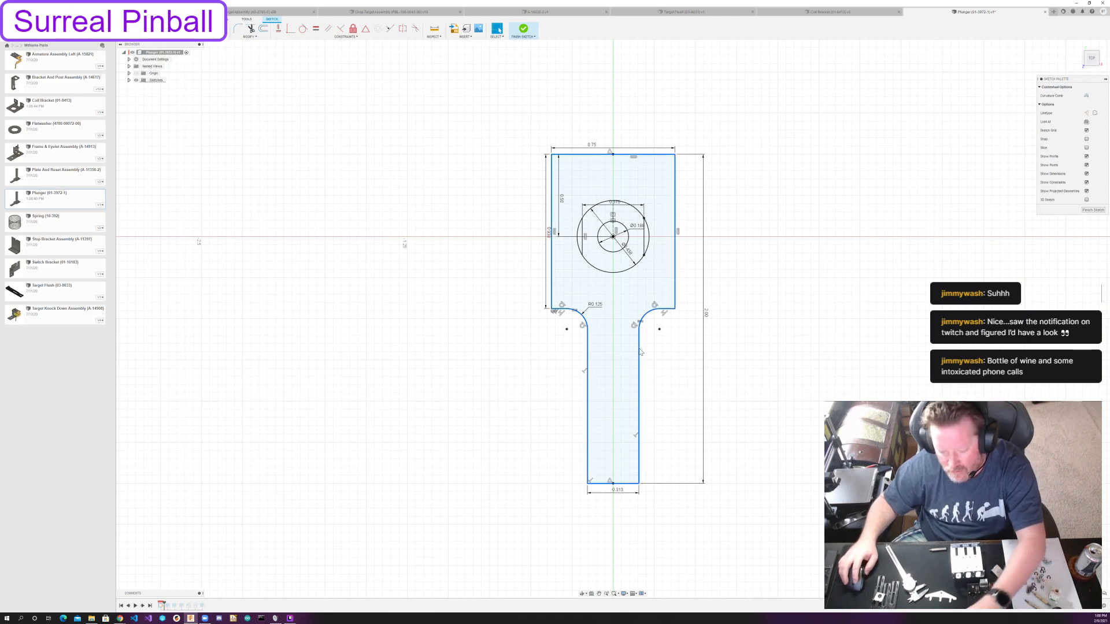
key(Delete)
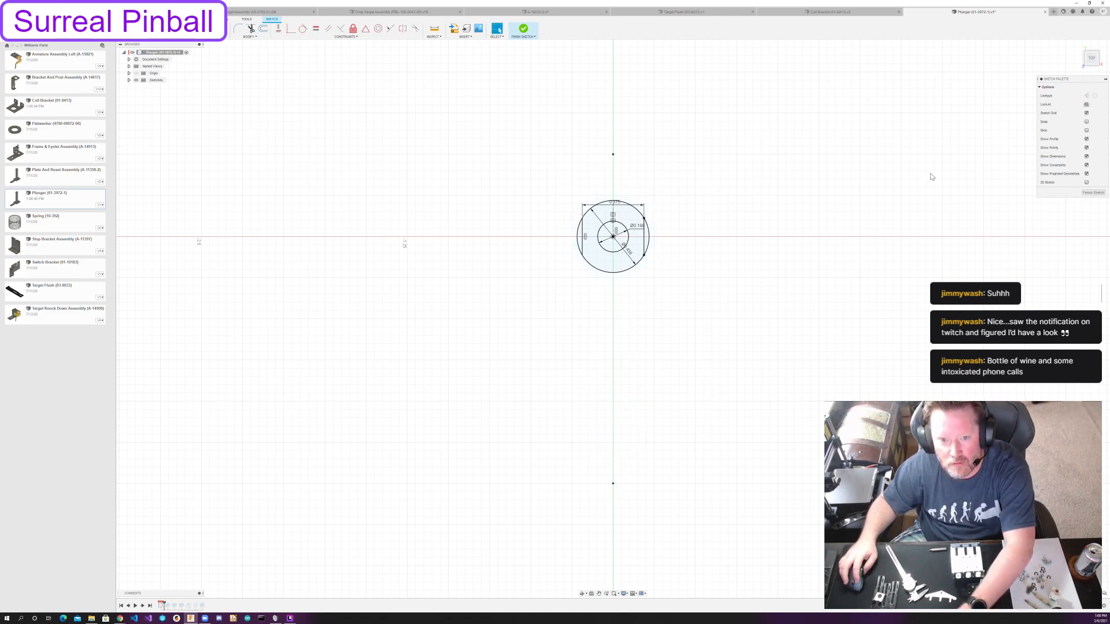
click(1093, 192)
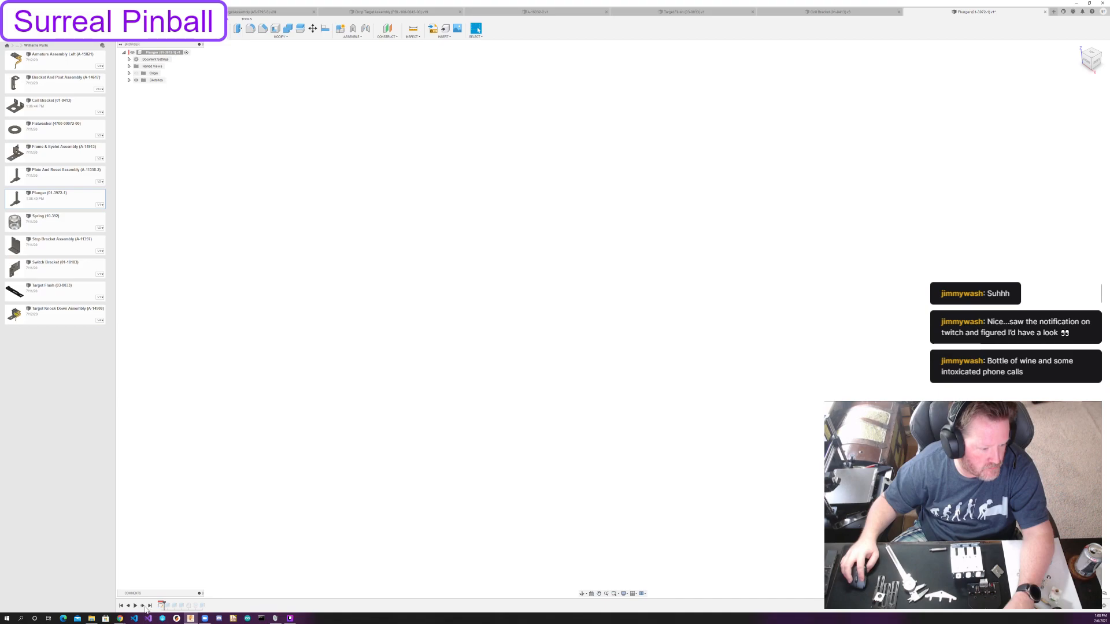
Step forward through the plunger's history and inspect the shaft and stud extrusions, leaving their values as they are.
click(142, 606)
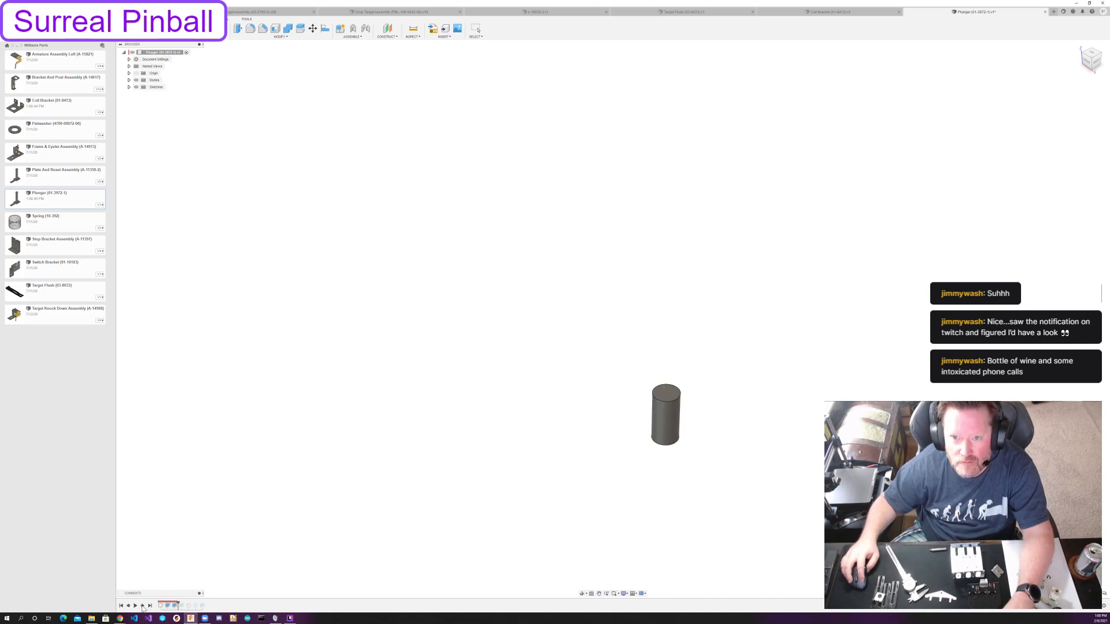
click(143, 606)
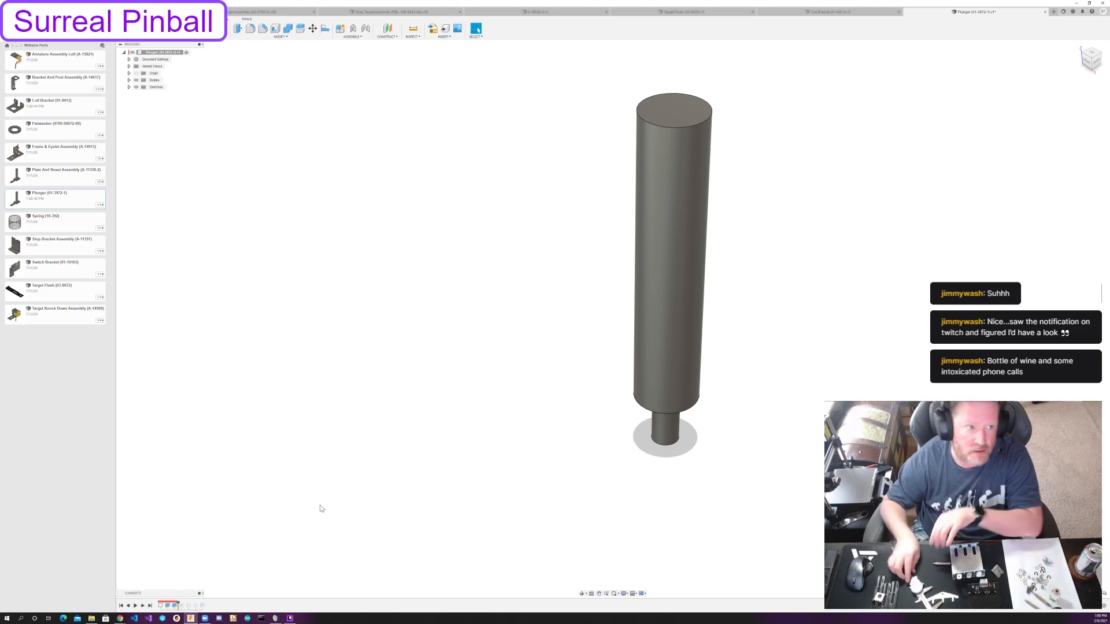
double_click(174, 606)
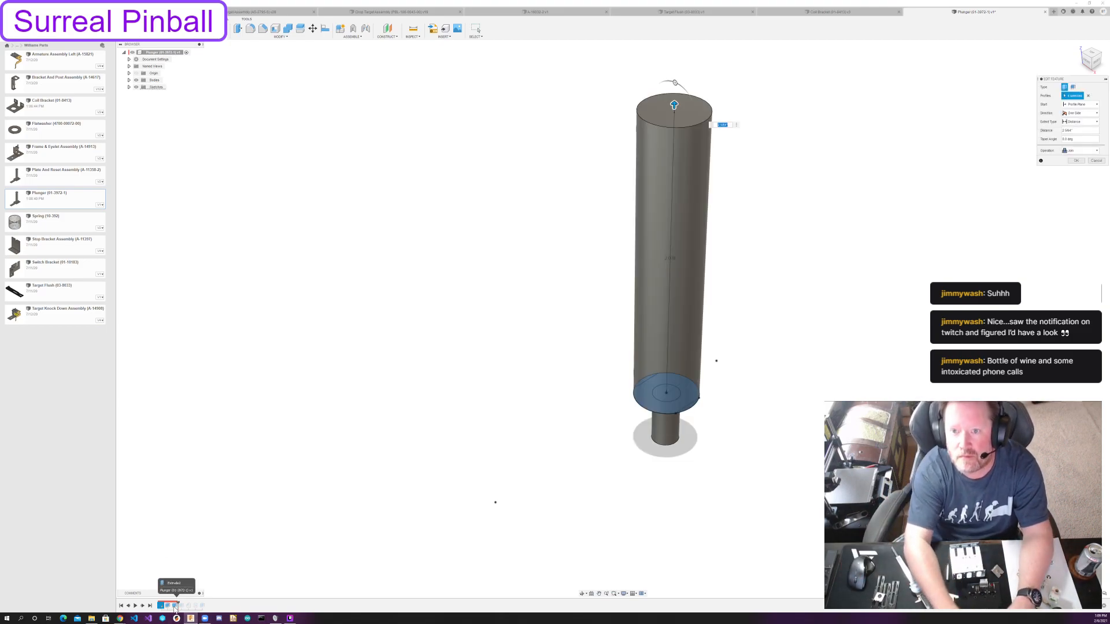
key(Escape)
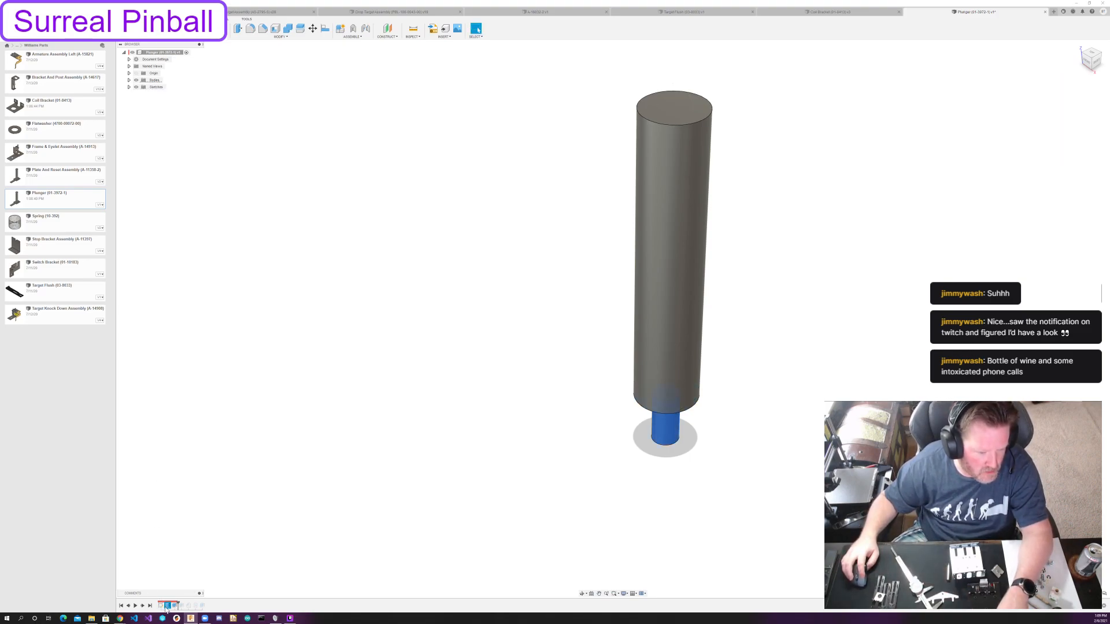
double_click(167, 606)
shift+middle_drag(760, 460, 760, 396)
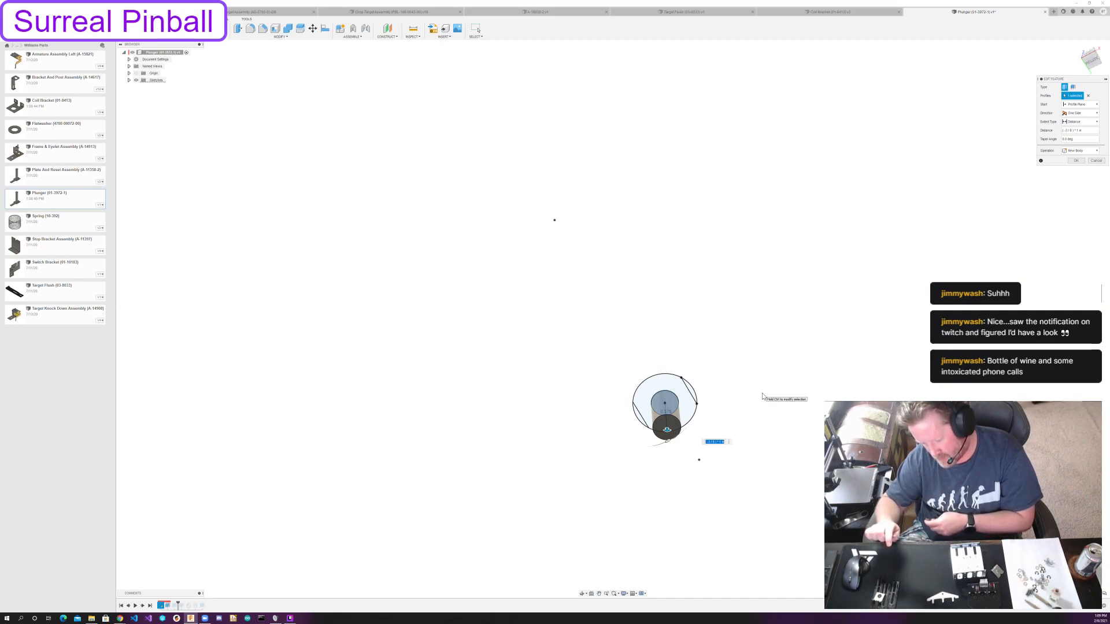
key(Return)
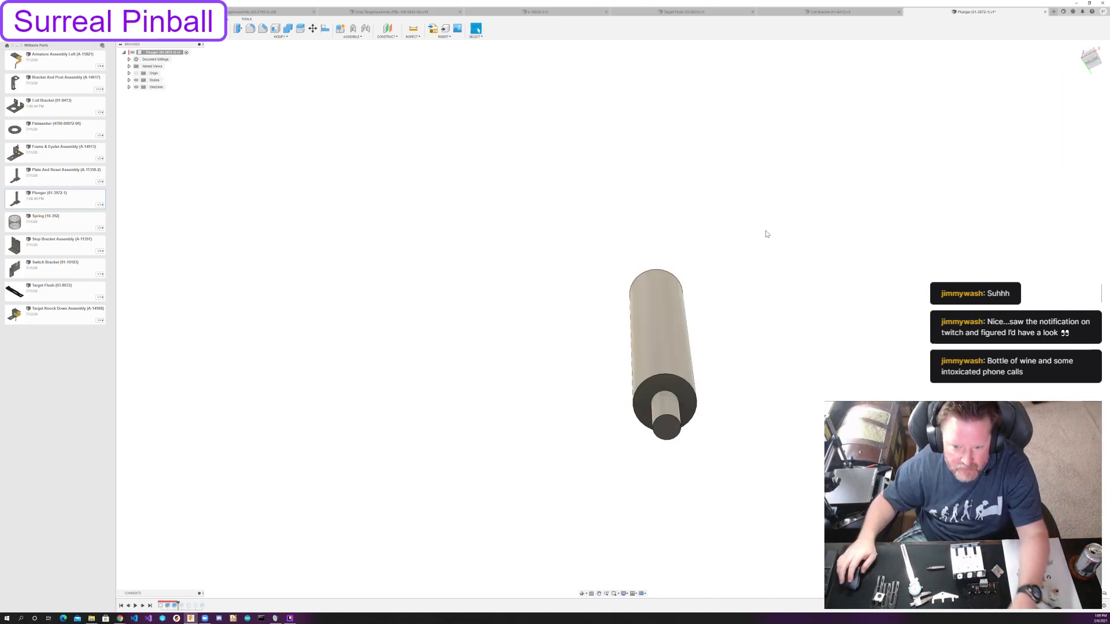
shift+middle_drag(820, 196, 835, 235)
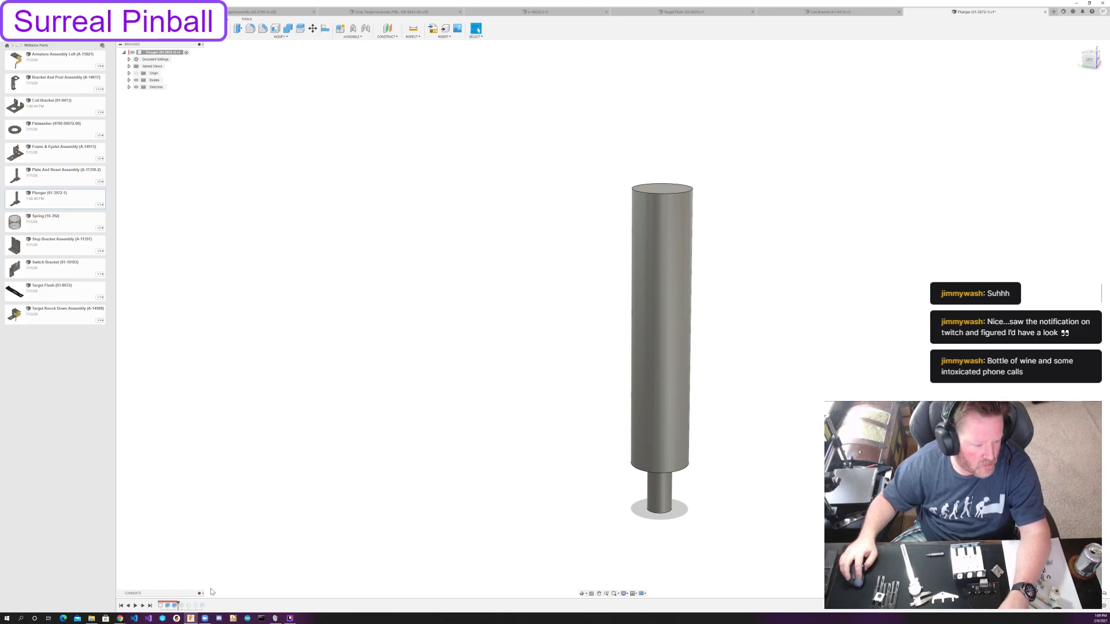
Advance the plunger's history to its end and delete the last feature, the short extension at the shaft's threaded end.
click(144, 605)
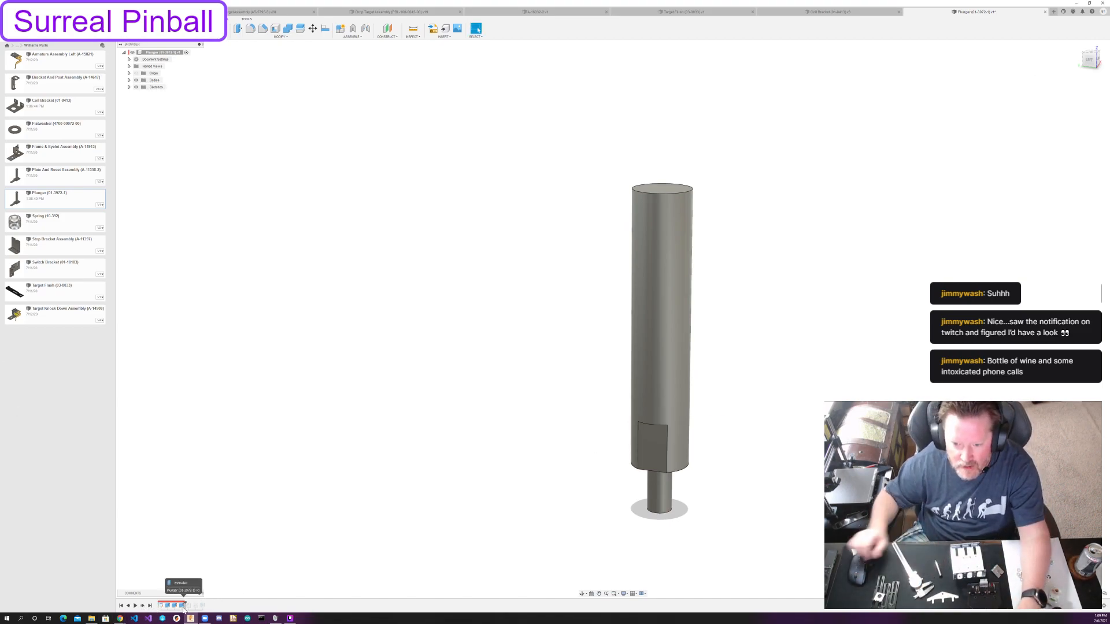
click(142, 606)
click(142, 605)
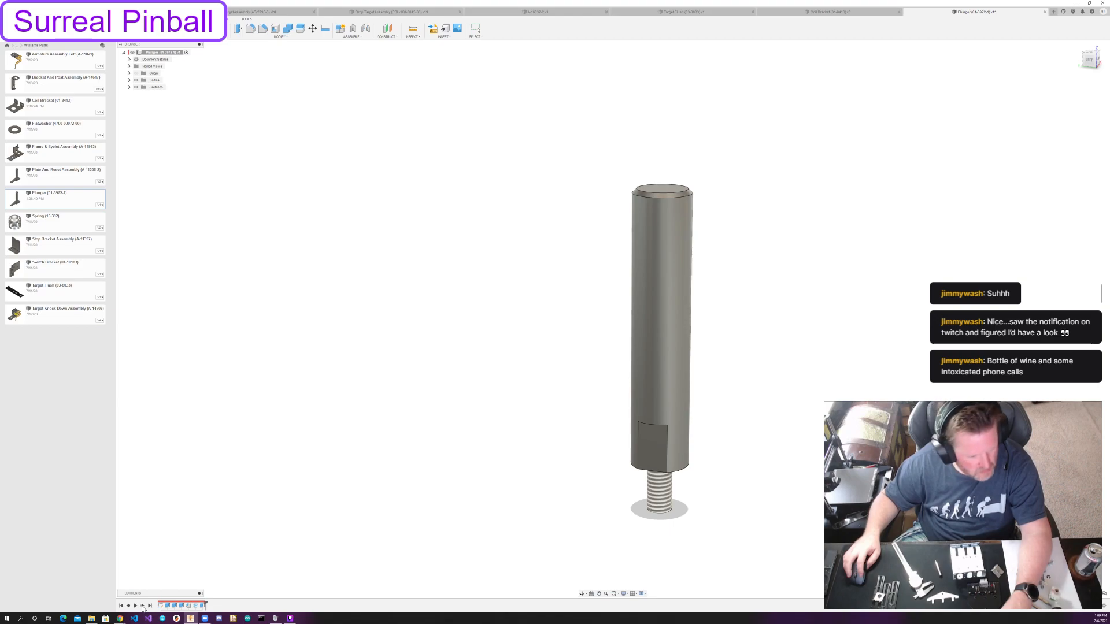
click(143, 606)
click(202, 606)
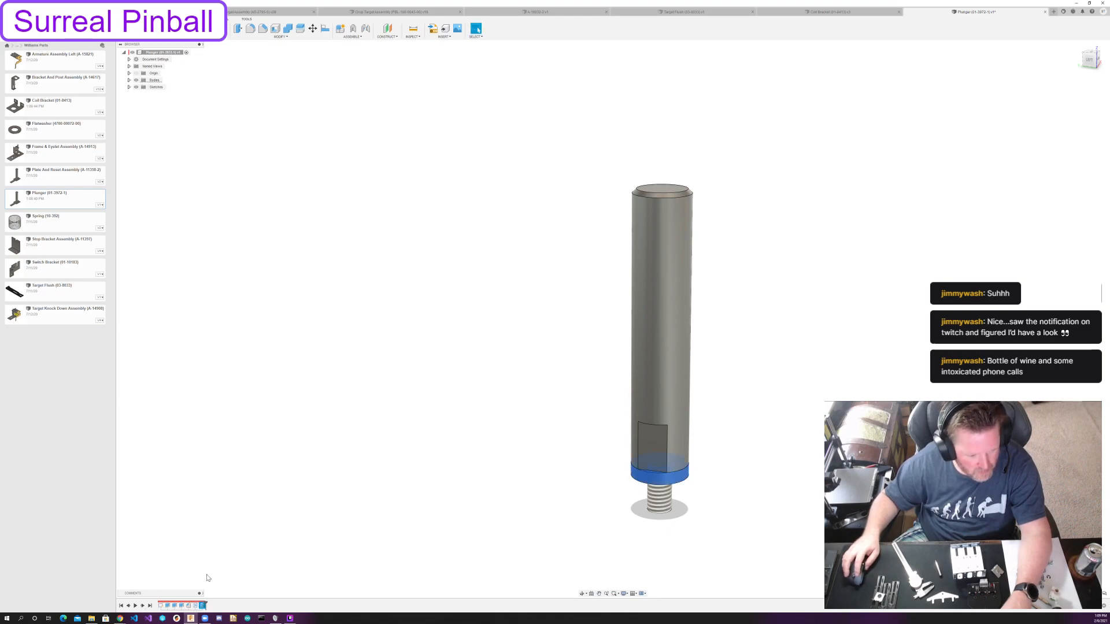
key(Delete)
key(Escape)
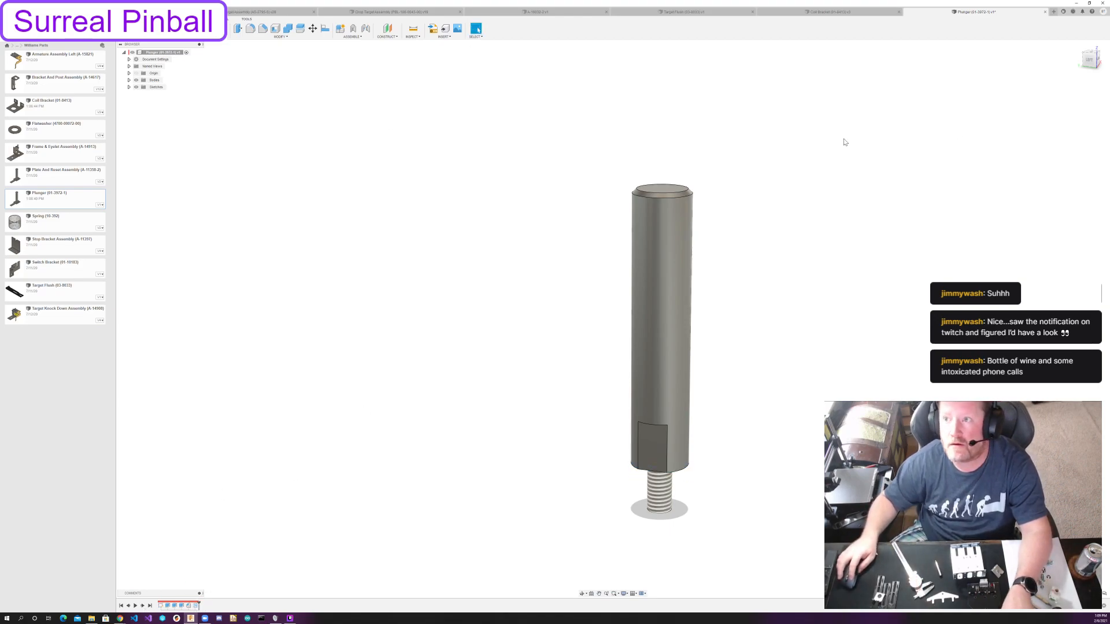
Save the modified Plunger part and close it.
key(ctrl+s)
click(553, 318)
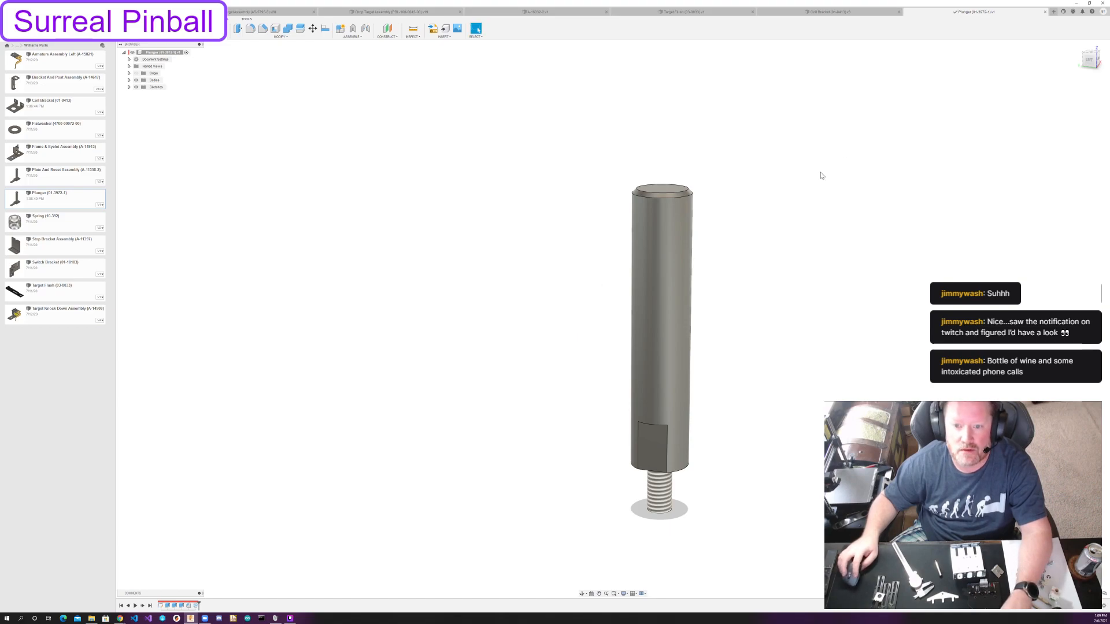
click(1044, 12)
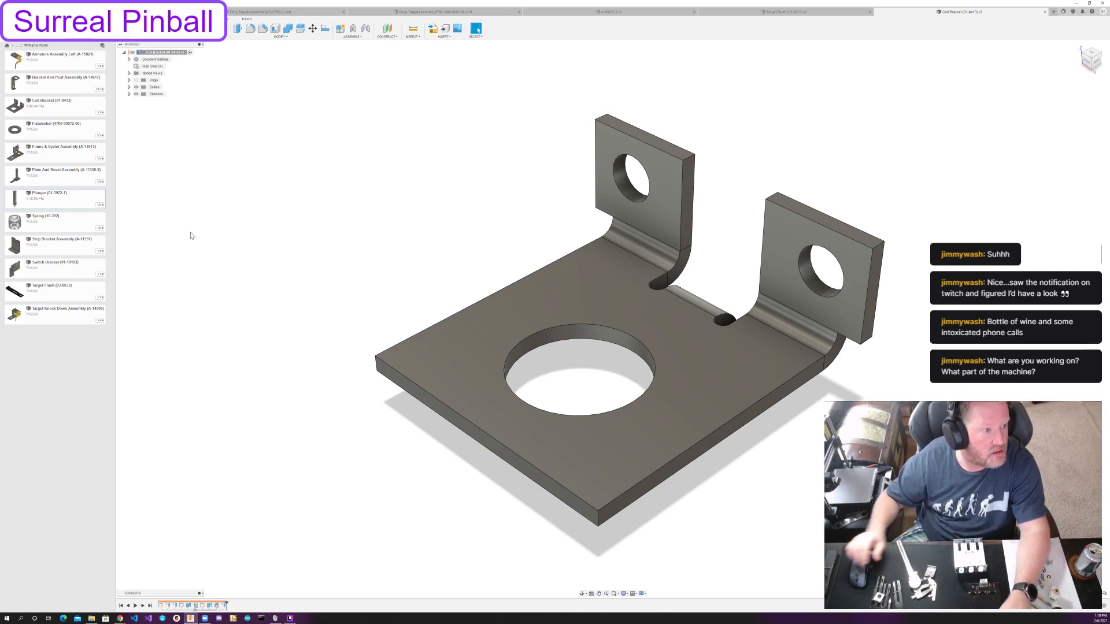
Review the A-16032-2 reference drawing and parts list, and close its window.
key(q)
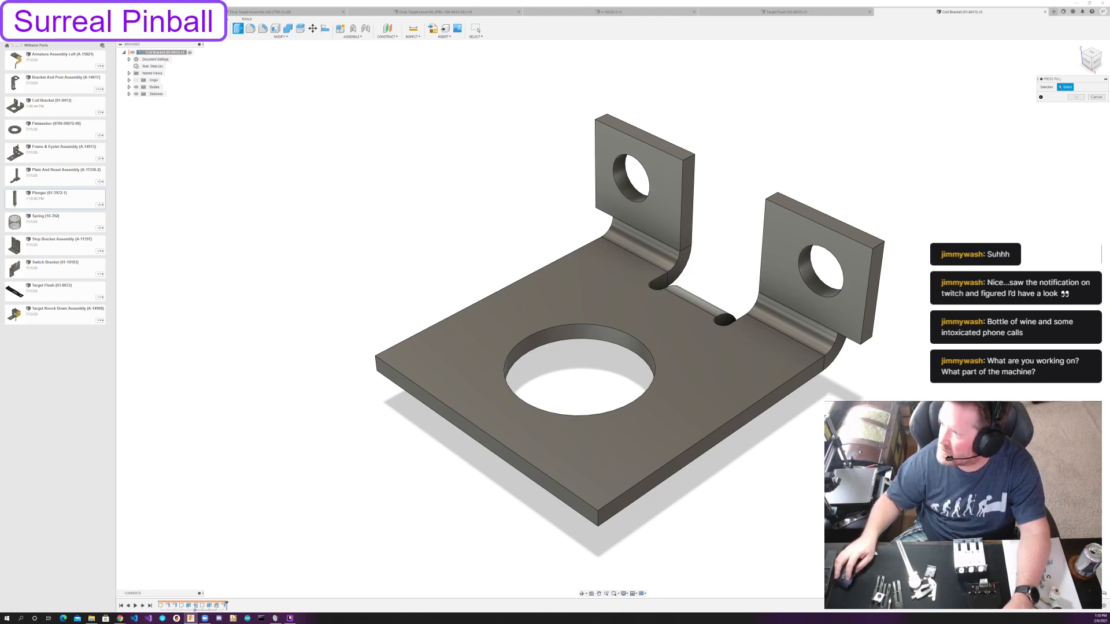
mouse_move(820, 92)
mouse_down()
mouse_move(781, 8)
mouse_move(792, 58)
mouse_move(658, 82)
mouse_move(532, 89)
mouse_up()
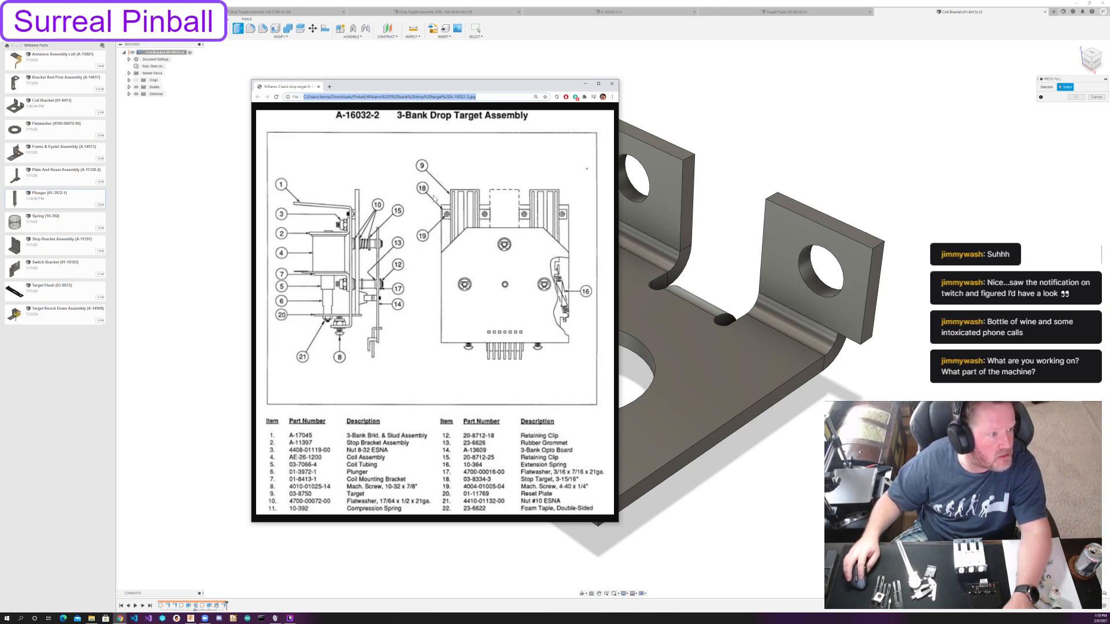
click(612, 83)
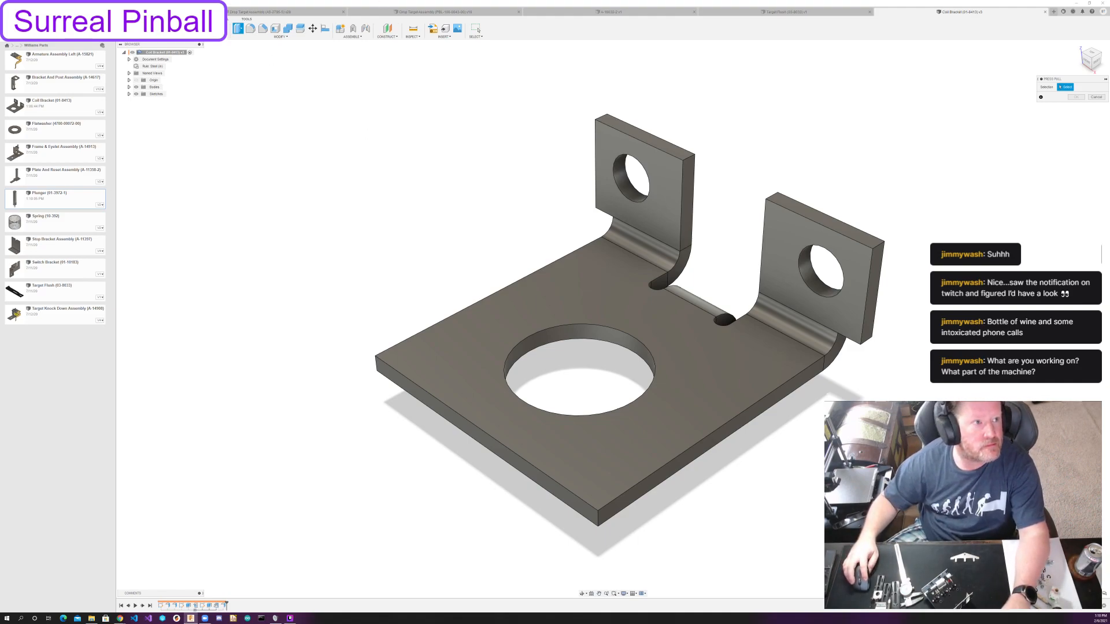
Create a new empty design and check the A-16032-2 3-Bank Drop Target Assembly drawing.
click(133, 11)
click(144, 19)
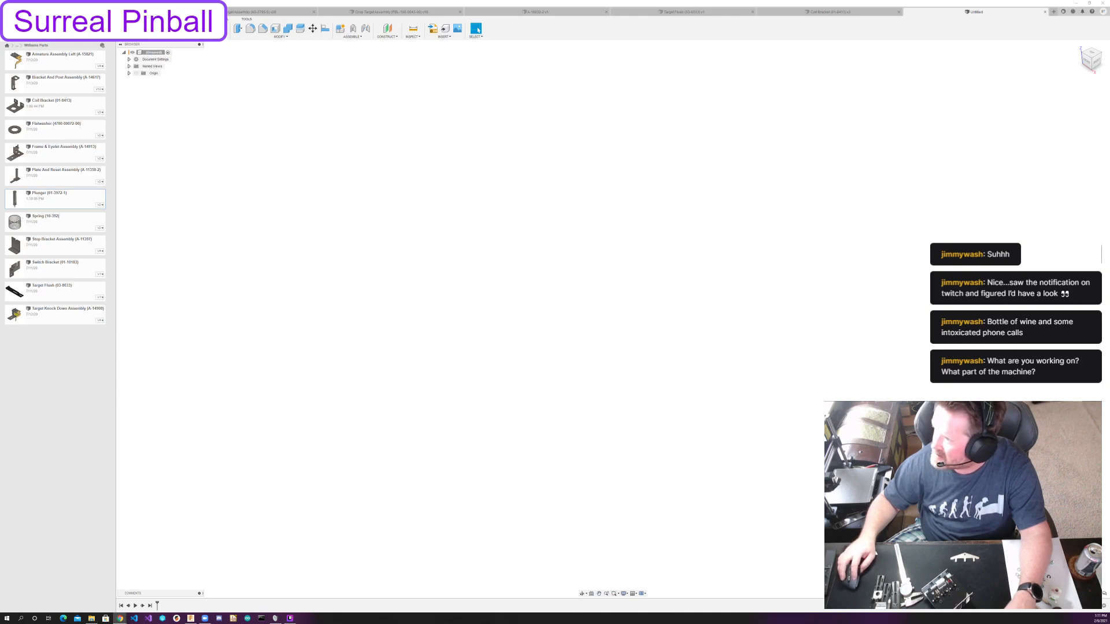
click(119, 617)
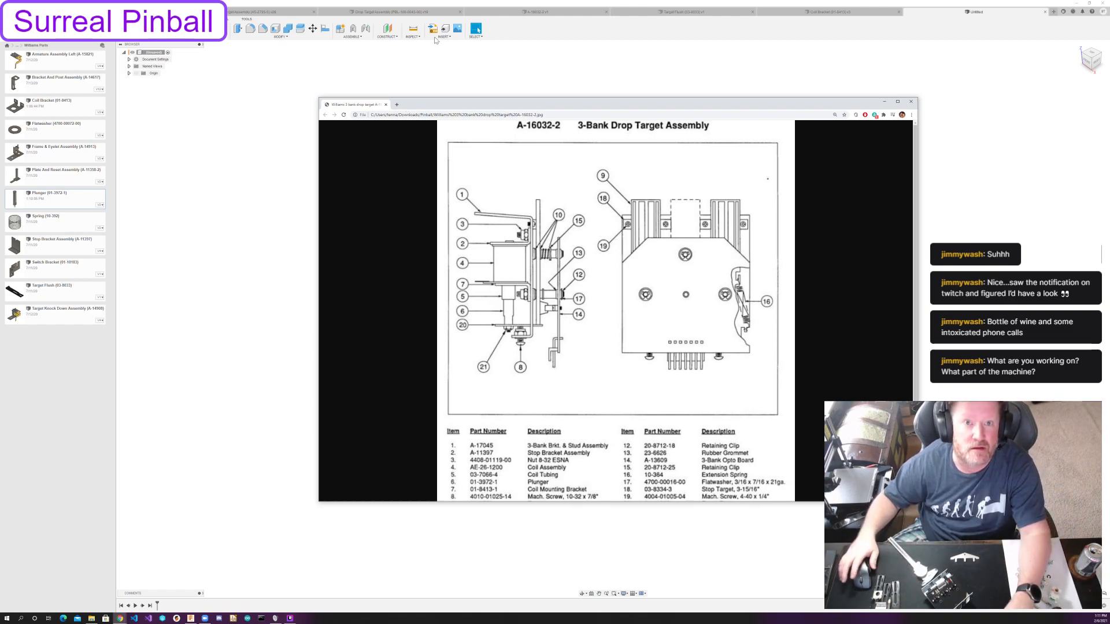
click(656, 62)
Inspect the existing drop target assemblies, slide the single Williams target down to study its travel with the plunger, and revert its position.
click(280, 13)
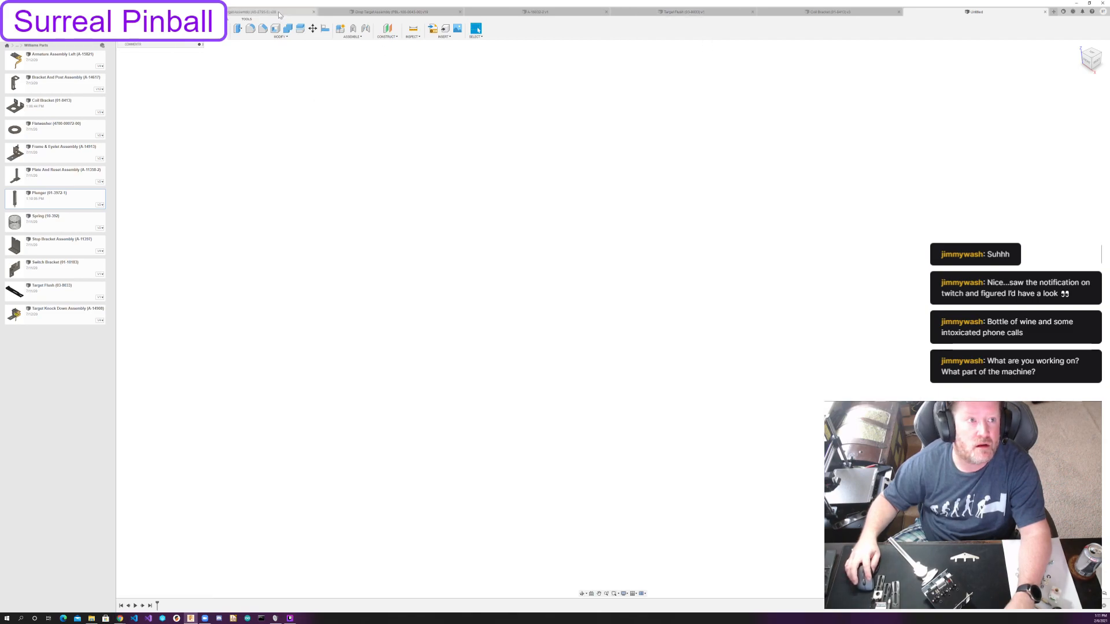
click(337, 13)
shift+middle_drag(882, 285, 790, 275)
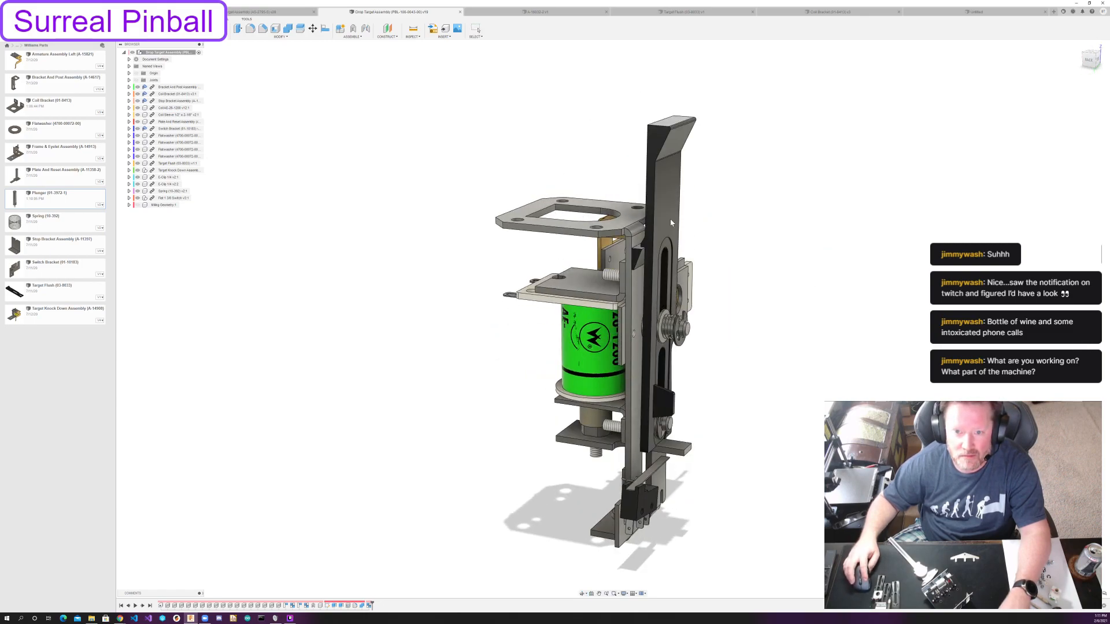
drag(672, 177, 671, 245)
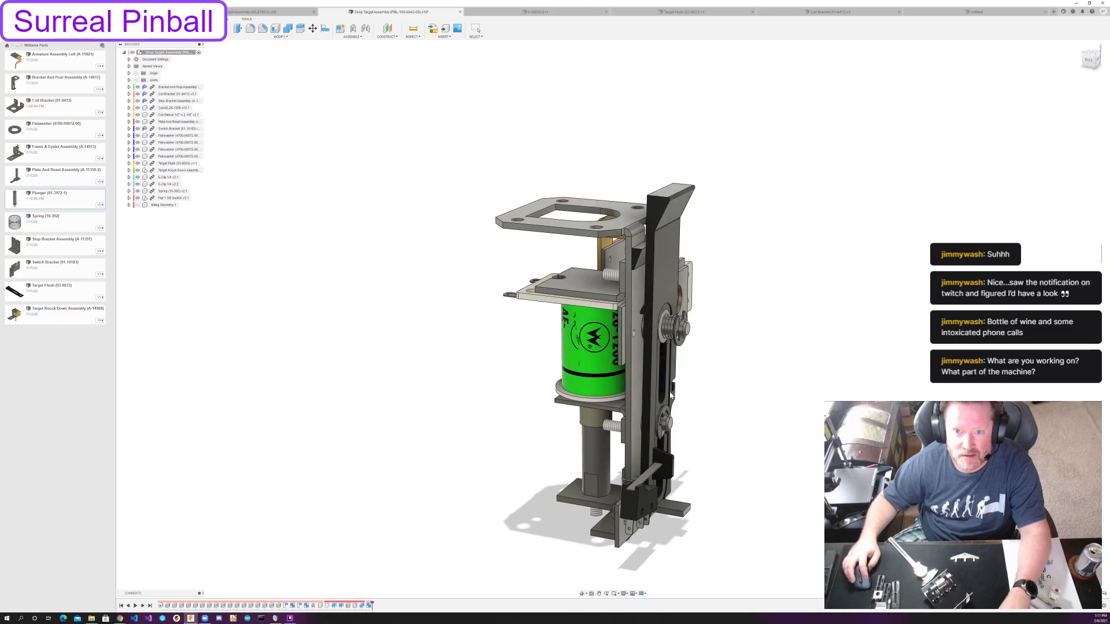
shift+middle_drag(671, 245, 901, 271)
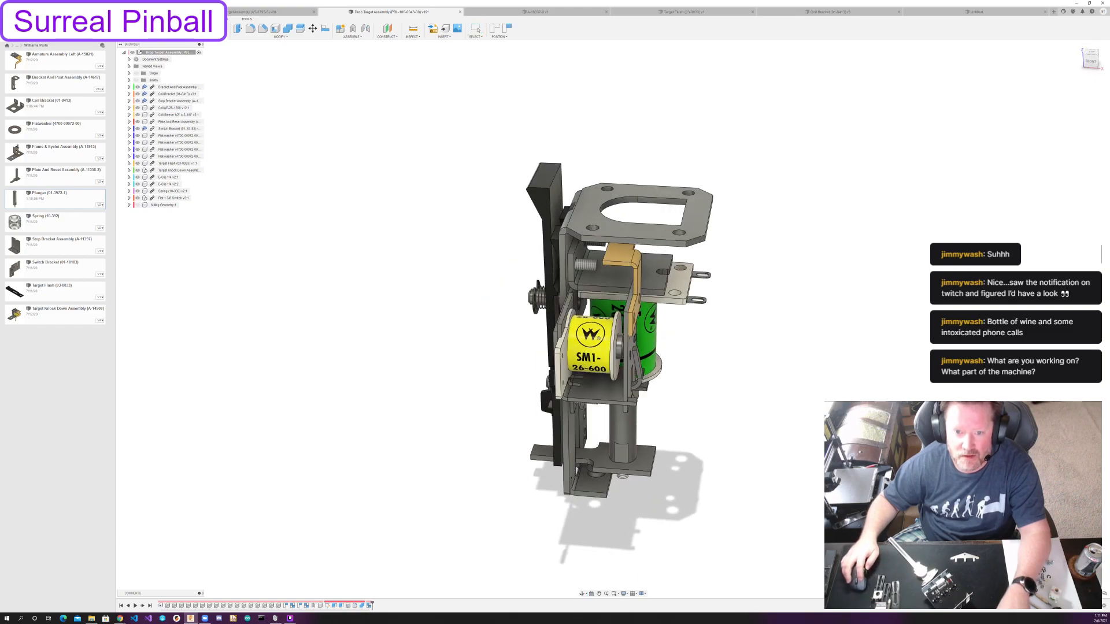
click(506, 28)
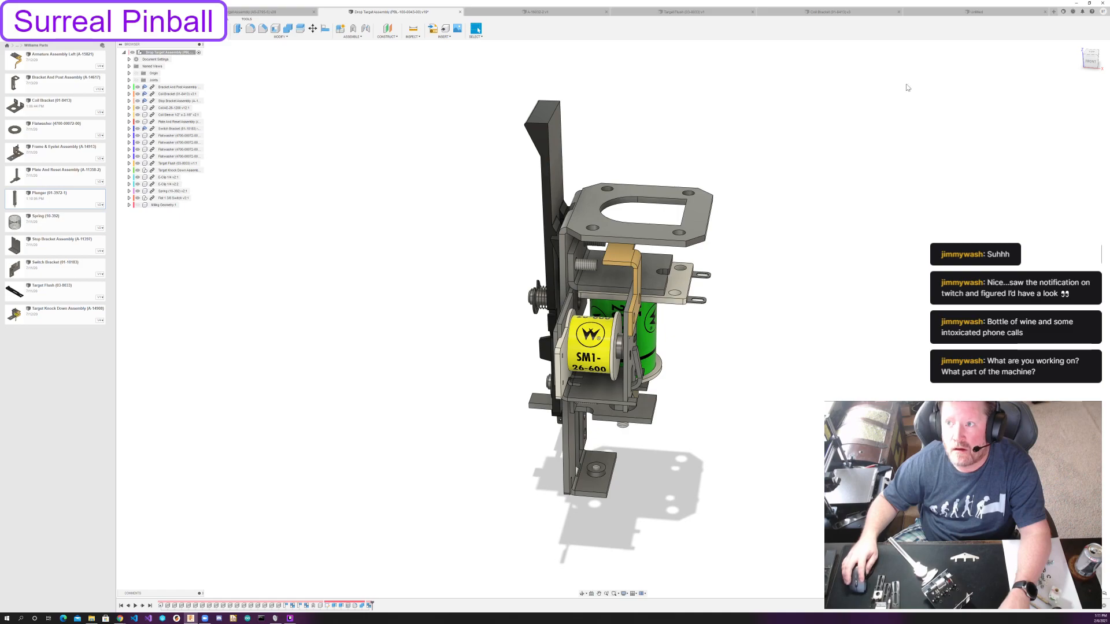
Examine how the slotted target slides in the single Williams drop target assembly, and return to the empty design.
click(947, 15)
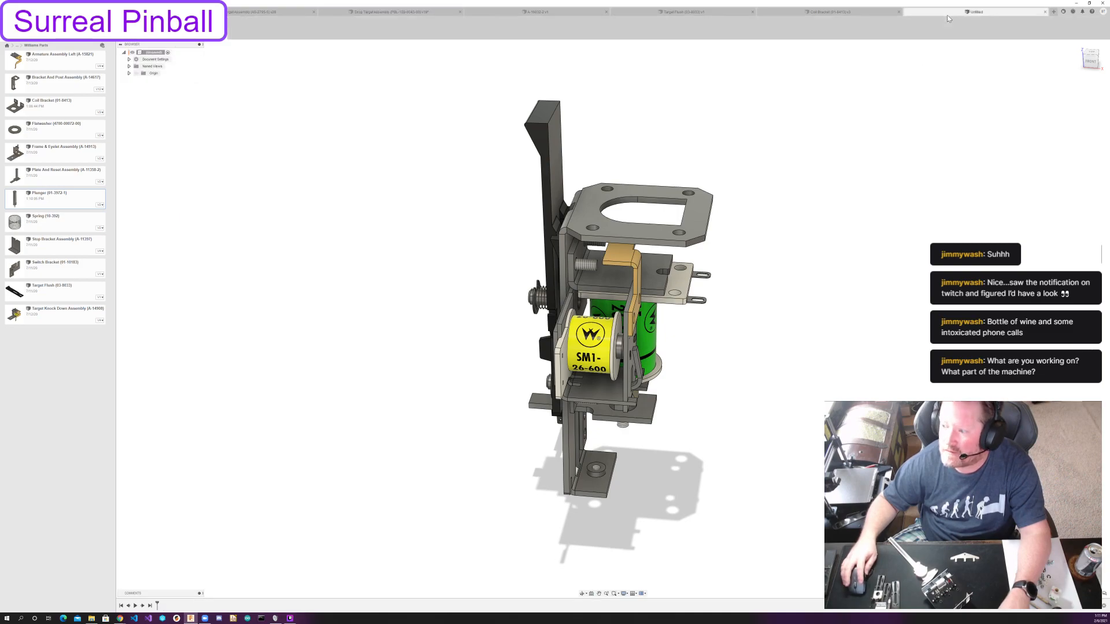
click(854, 13)
click(974, 13)
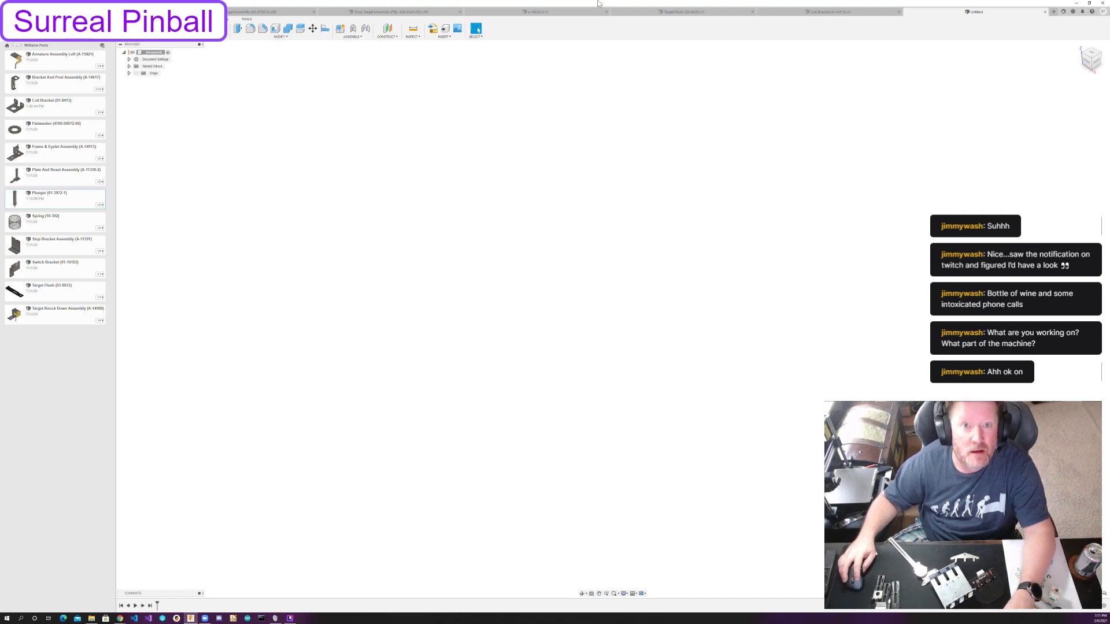
click(376, 12)
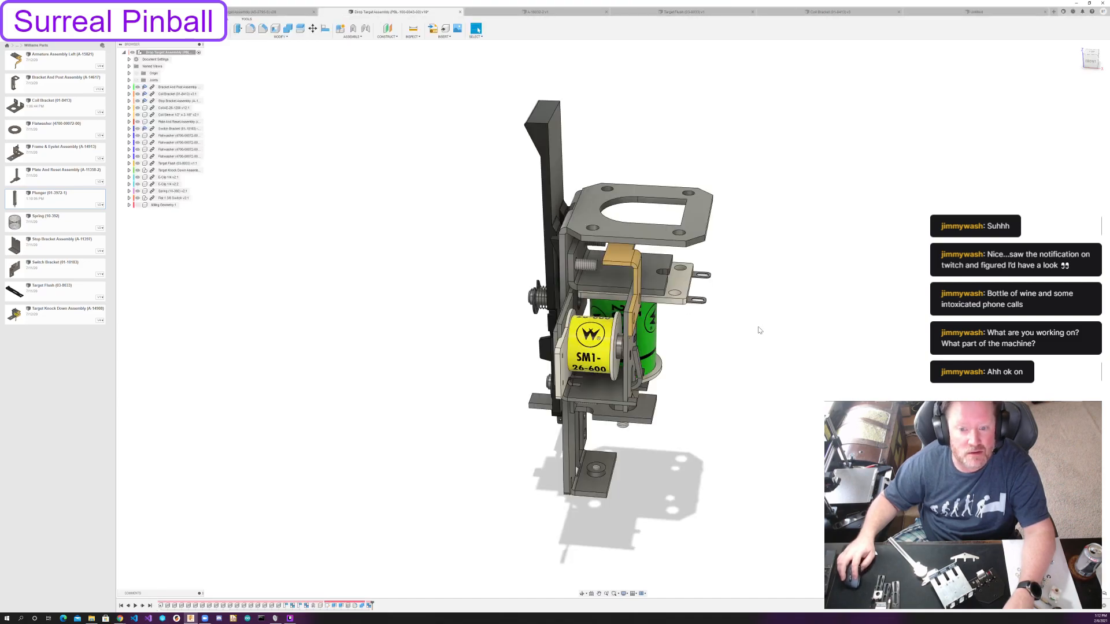
shift+middle_drag(860, 316, 620, 204)
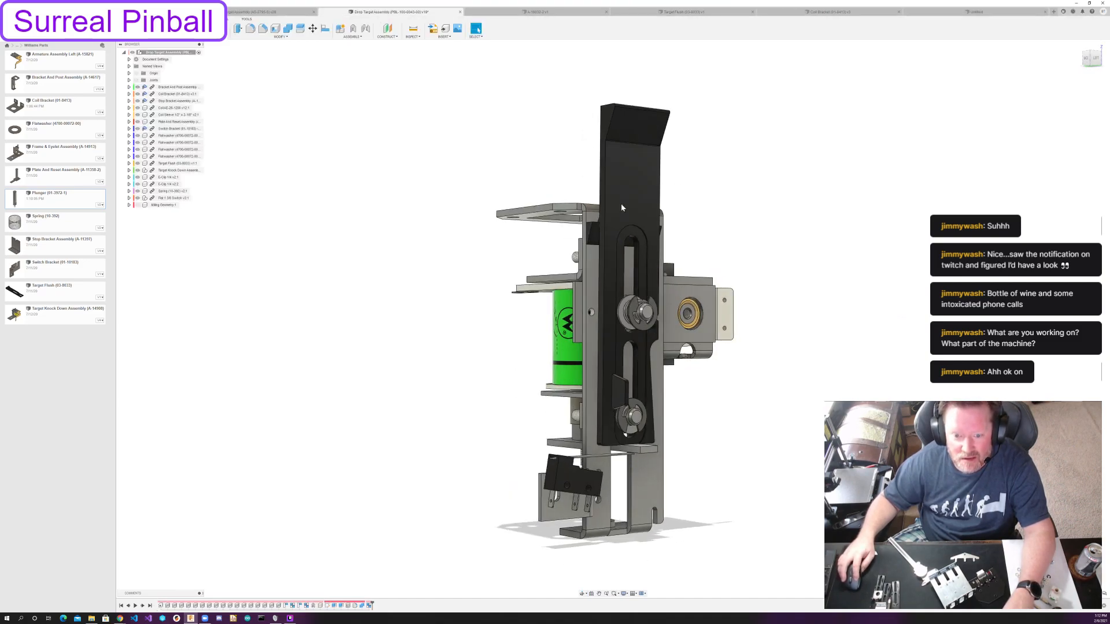
drag(620, 264, 619, 46)
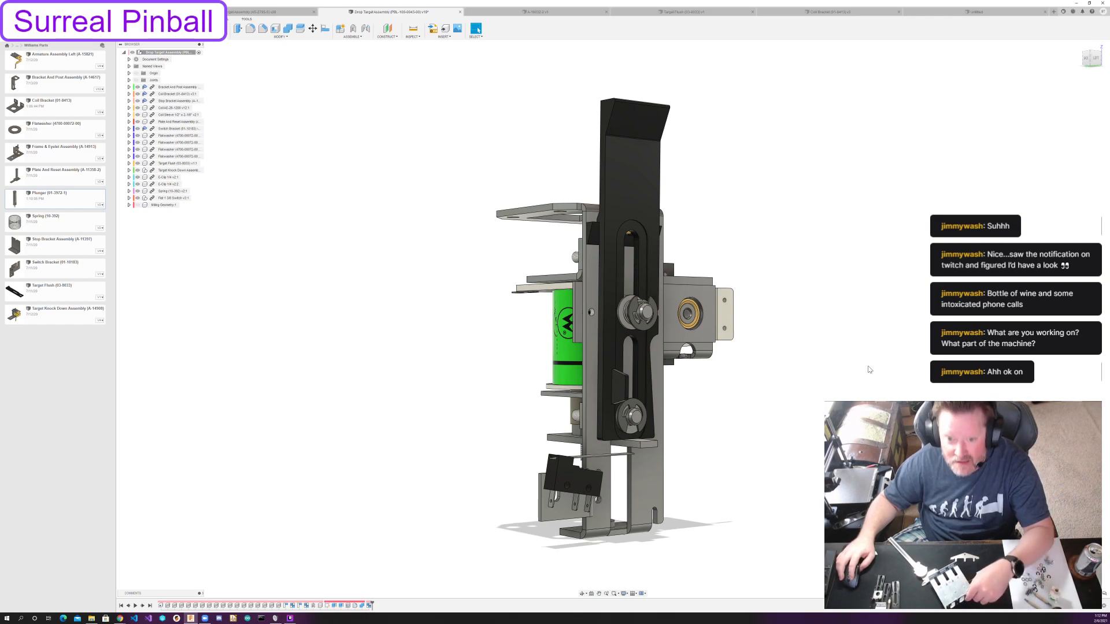
drag(642, 206, 663, 173)
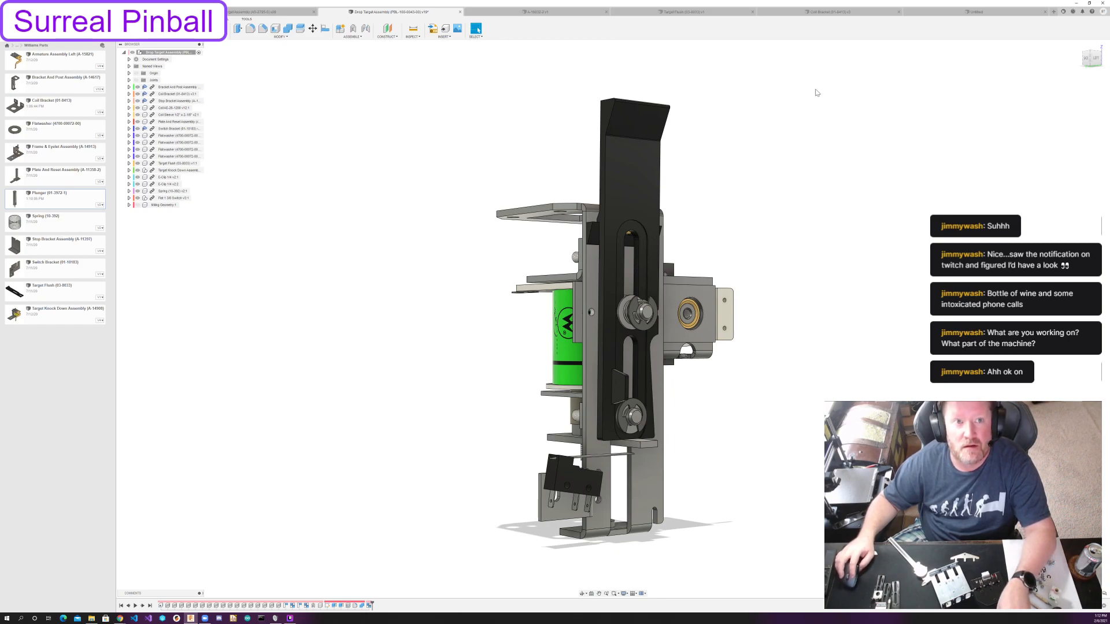
click(988, 9)
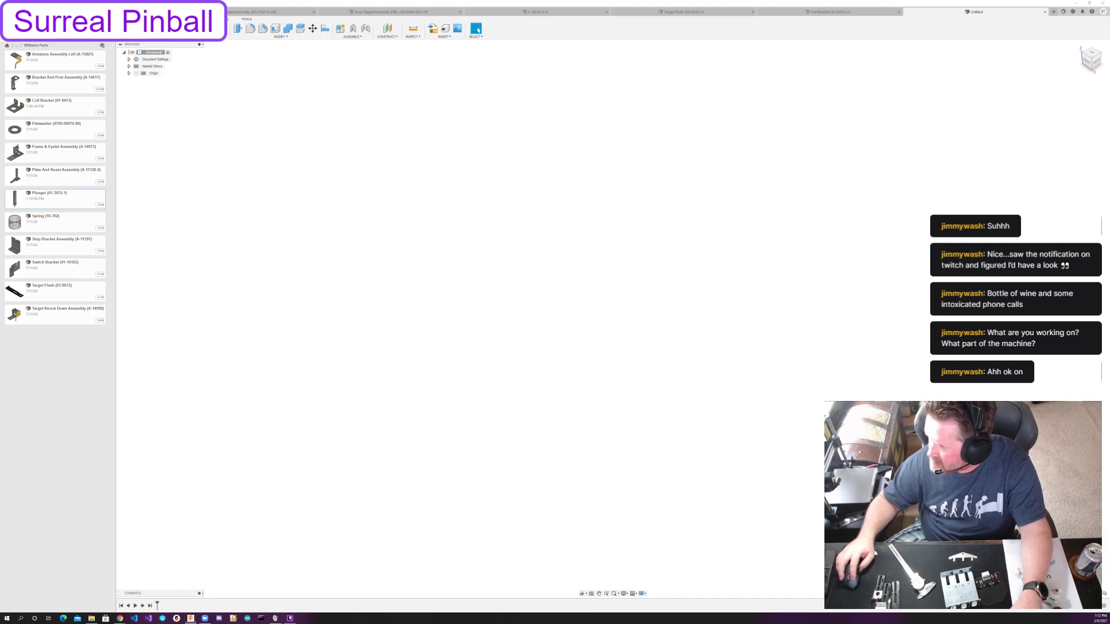
Bring up the A-16032-2 reference drawing, resize its window to fit the full parts list, and move it clear of the modeling workspace.
key(alt+Tab)
scroll(633, 299, down, 1)
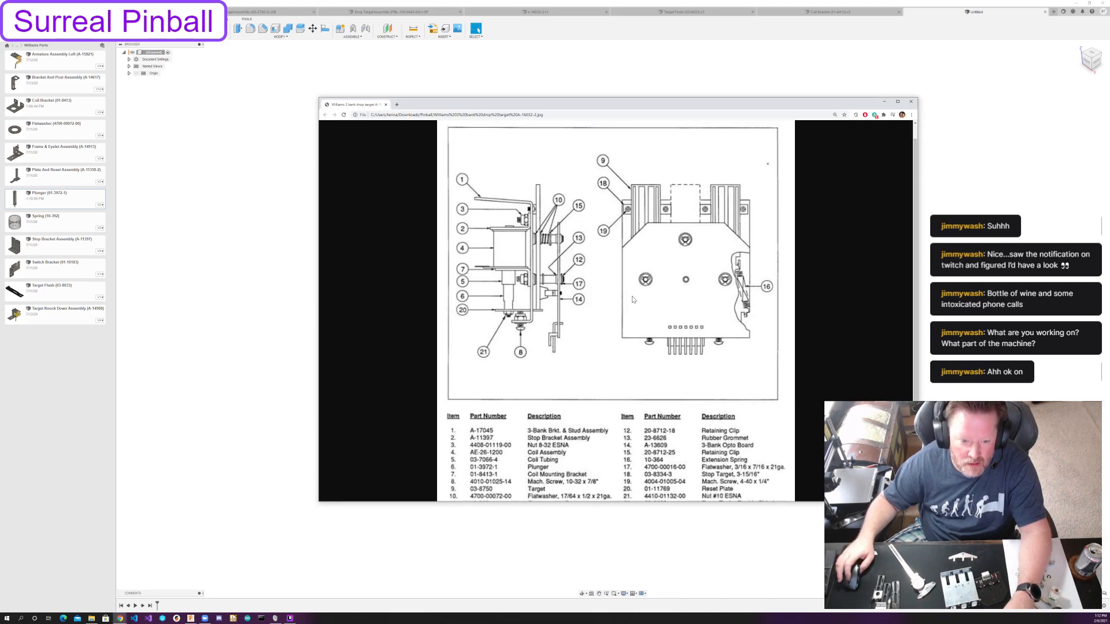
scroll(632, 300, down, 1)
drag(918, 501, 728, 564)
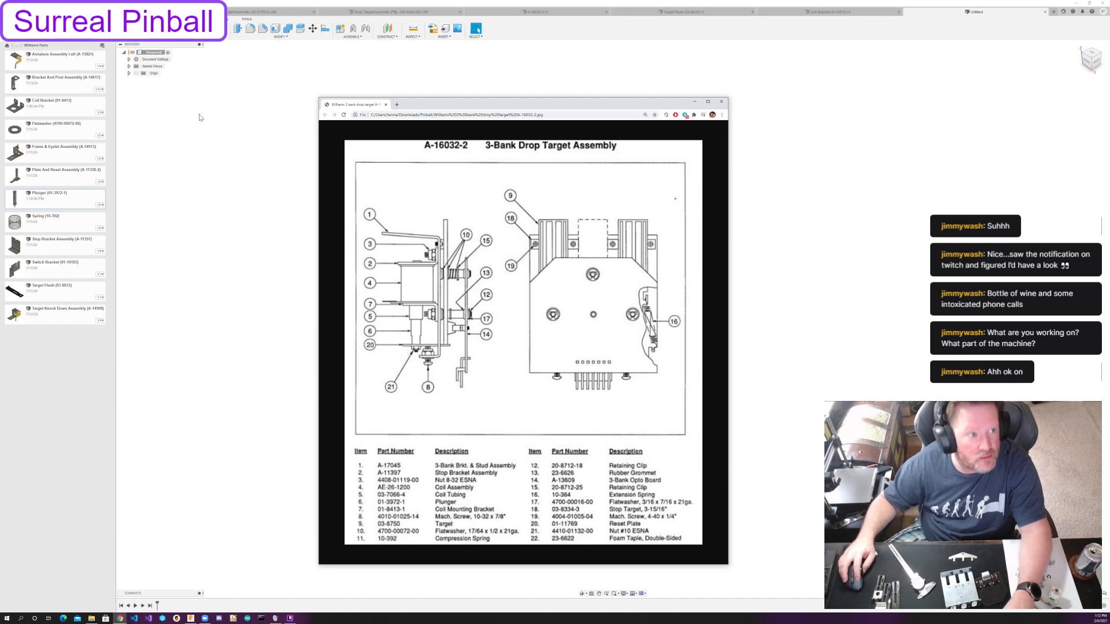
drag(460, 106, 1109, 130)
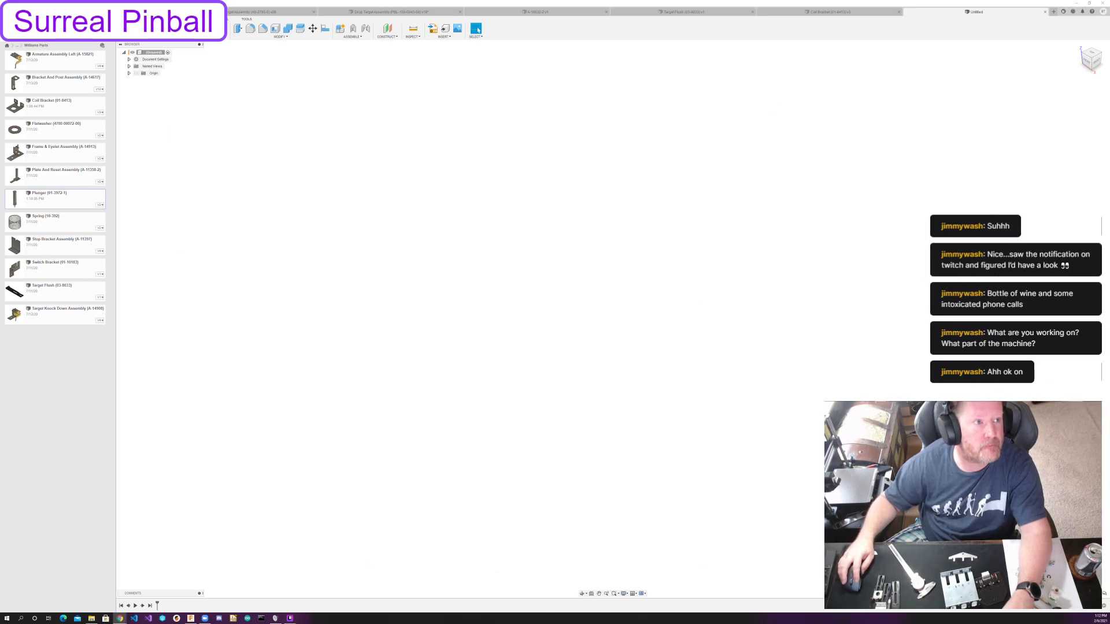
Save the new design as "Reset Plate (01-1176)" in the Williams Parts folder.
key(ctrl+s)
text(RESET)
key(BackSpace)
key(BackSpace)
key(BackSpace)
key(BackSpace)
text(eset Plate)
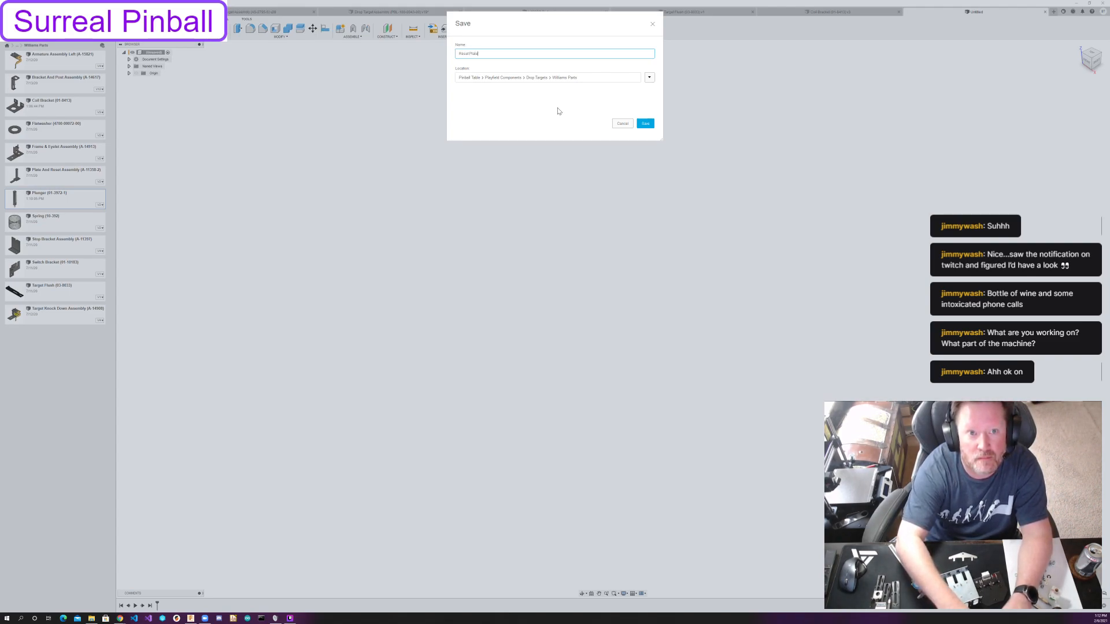
key(ctrl+a)
key(BackSpace)
text(Res)
click(559, 111)
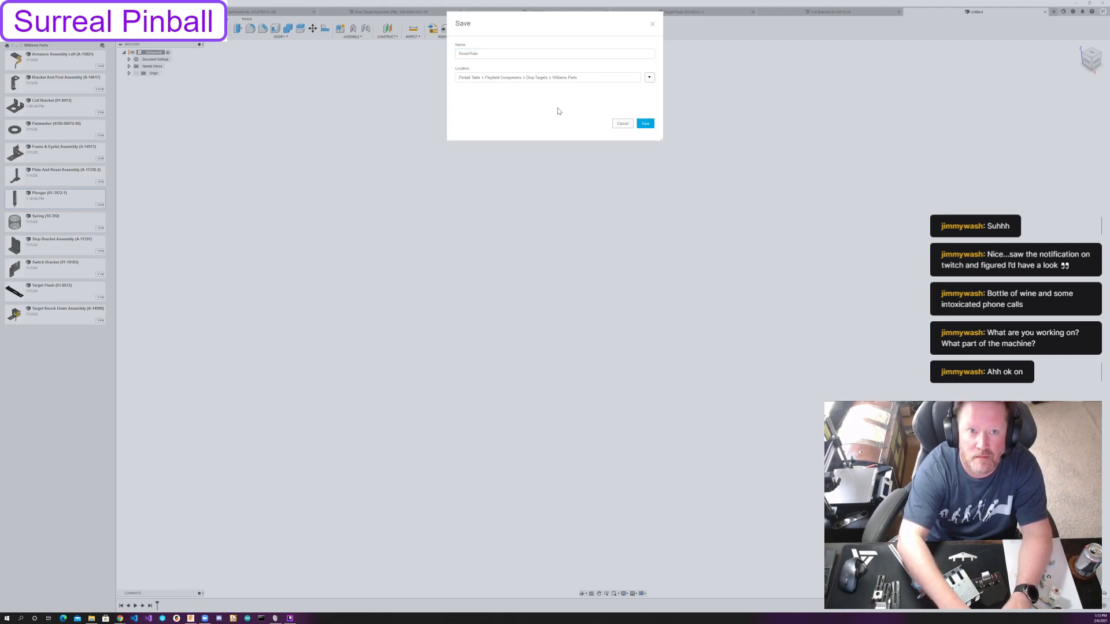
click(563, 54)
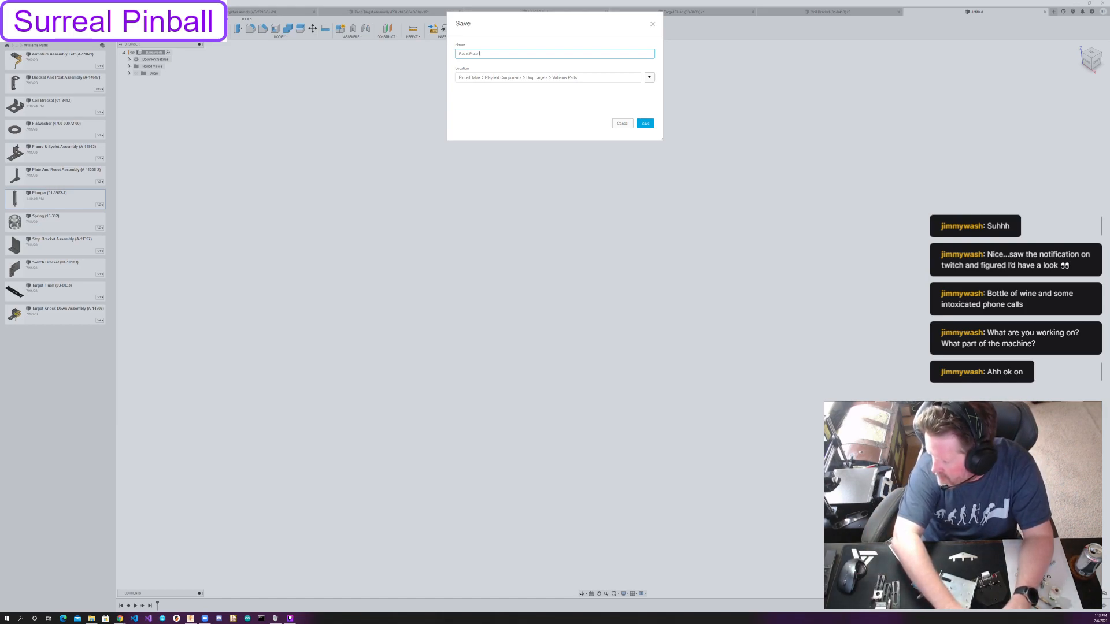
text((01-117)
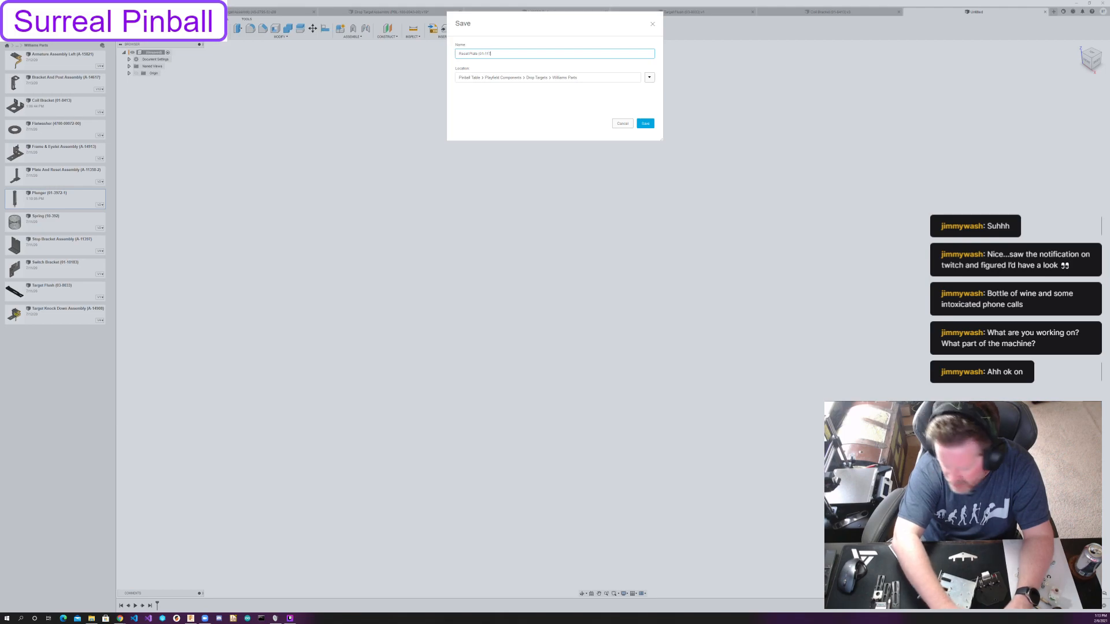
text(8)
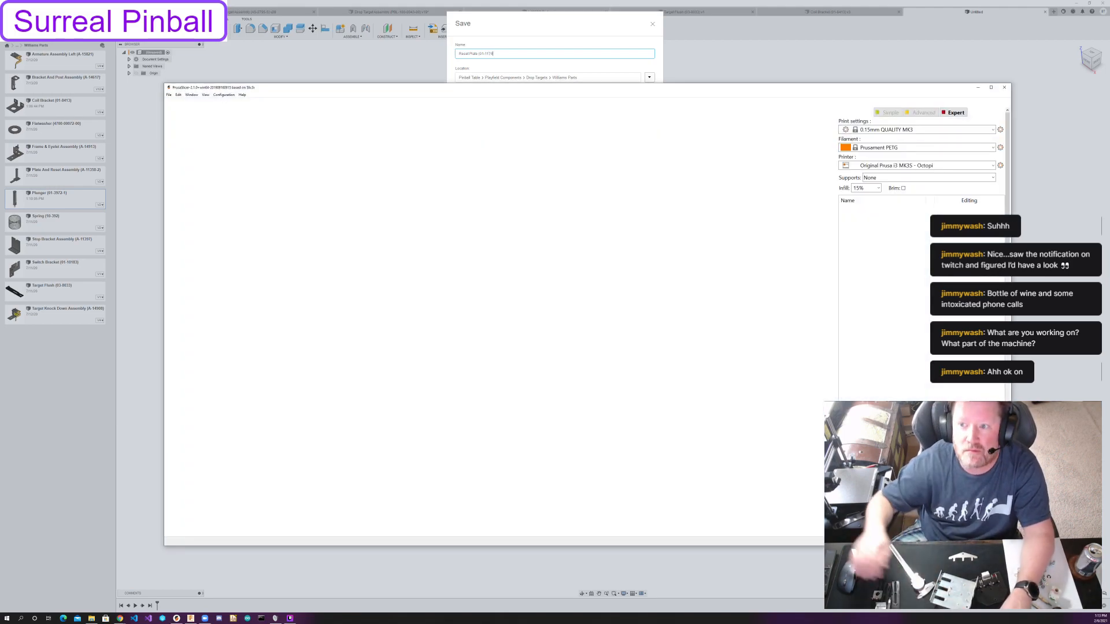
click(1004, 88)
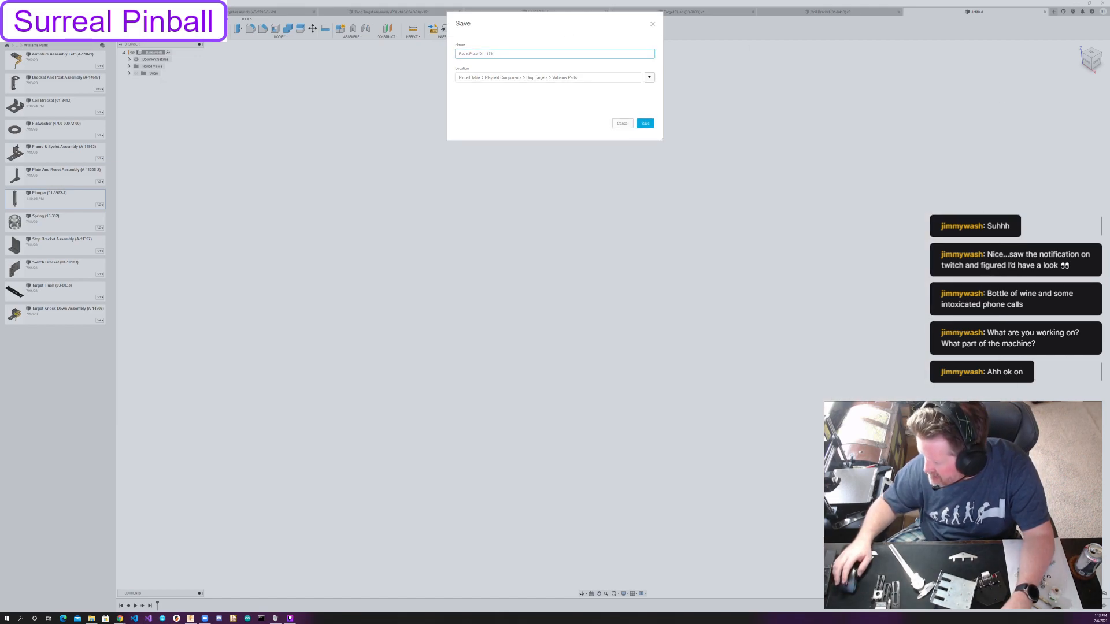
text())
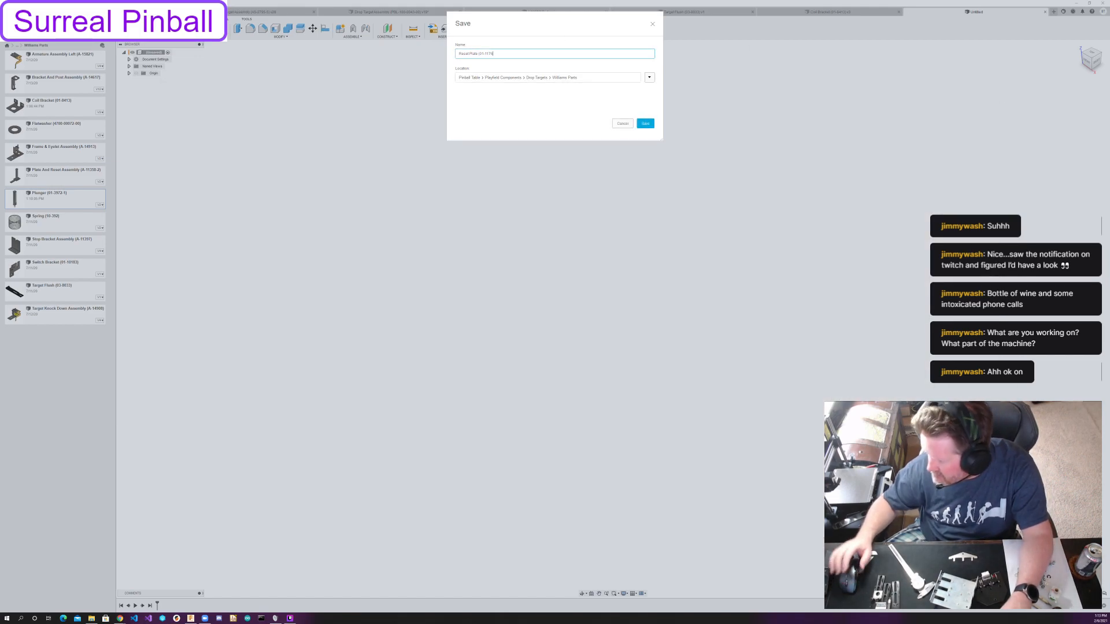
click(645, 124)
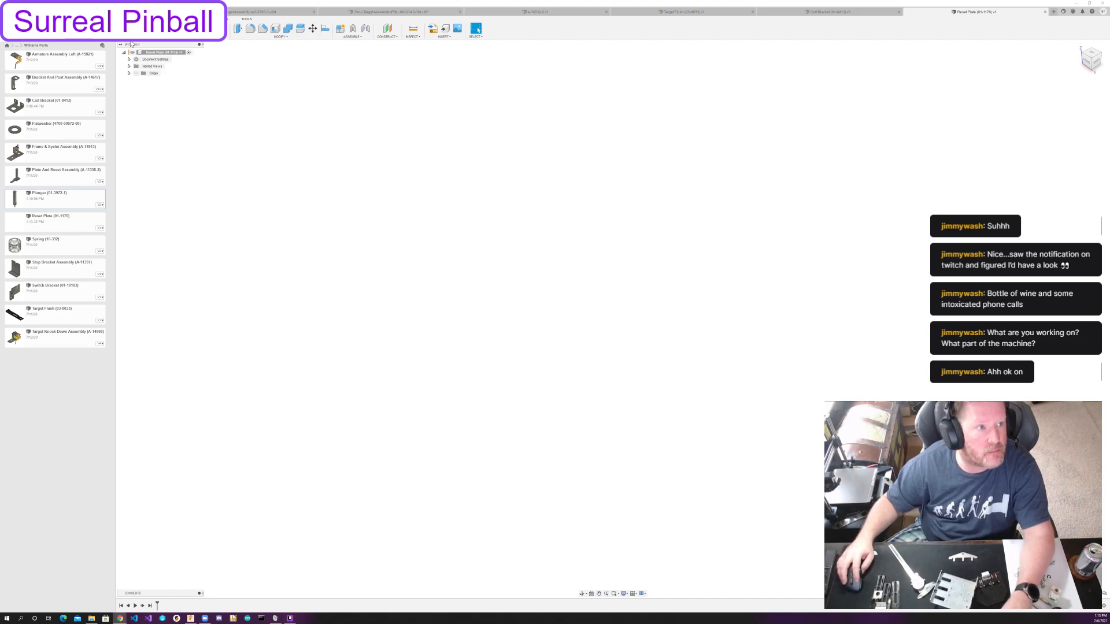
Start a sketch on the horizontal origin plane of the Reset Plate design.
click(152, 29)
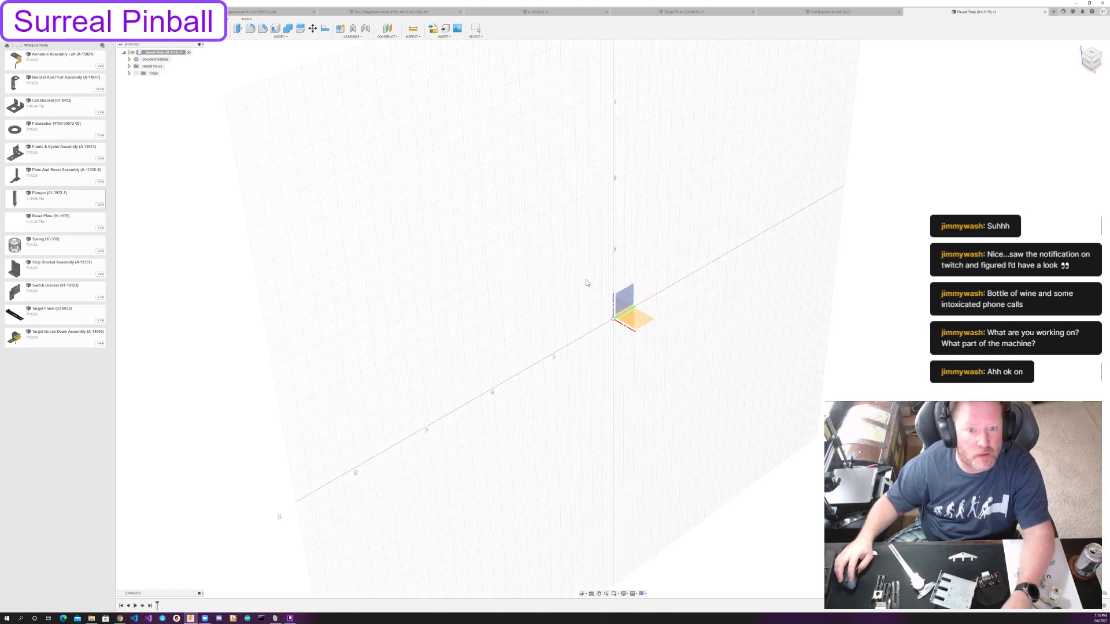
click(642, 327)
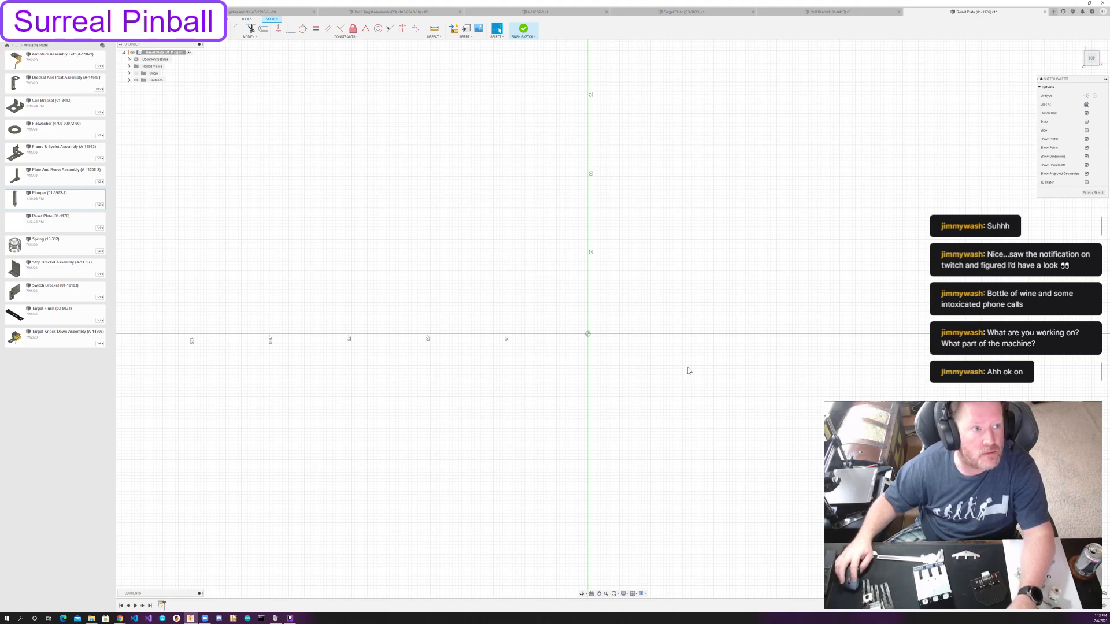
key(c)
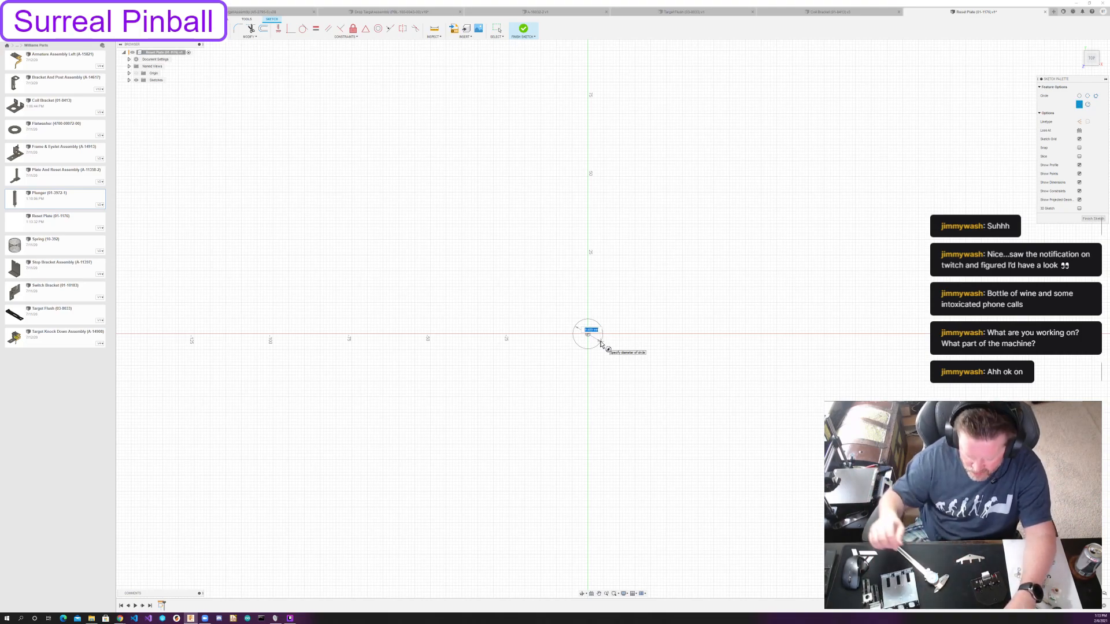
key(Escape)
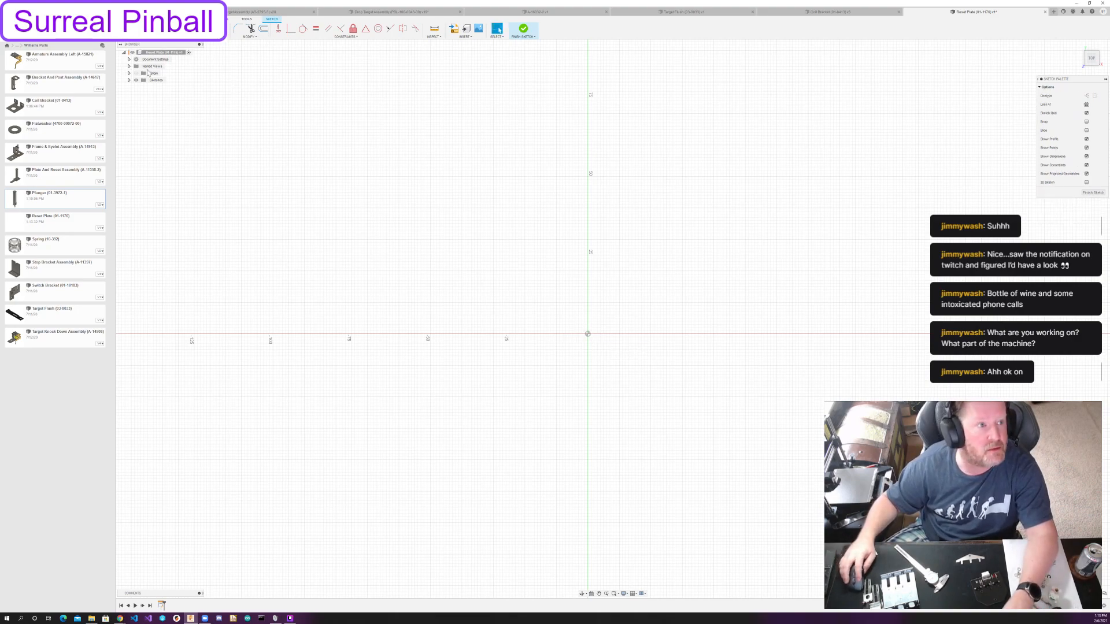
Change the document's active units to inches.
click(128, 59)
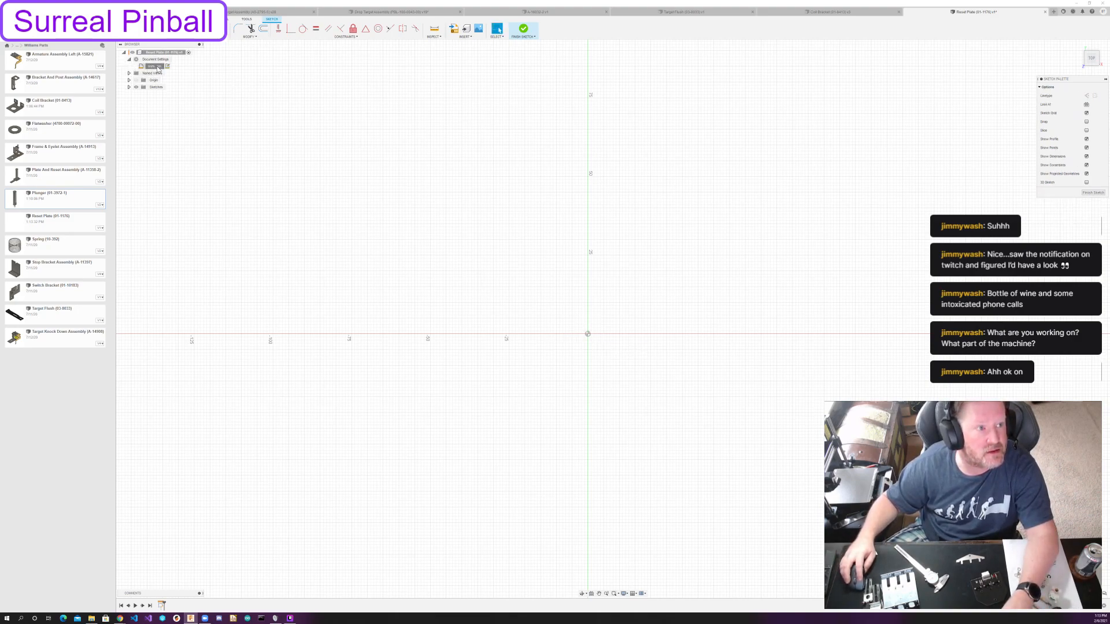
click(167, 67)
click(1087, 87)
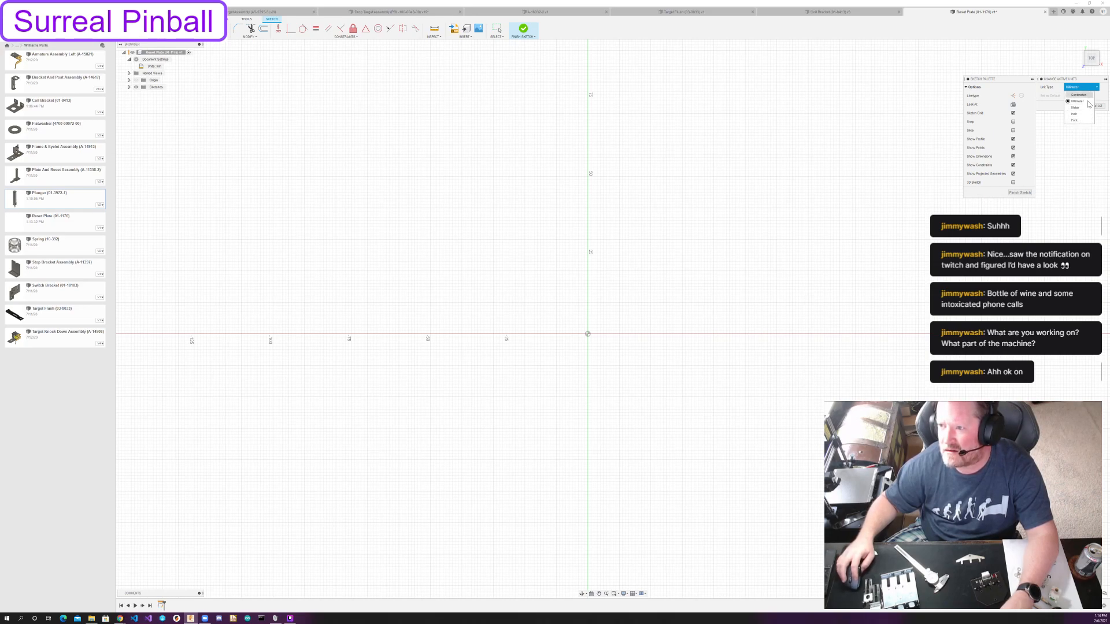
click(1084, 114)
click(1080, 105)
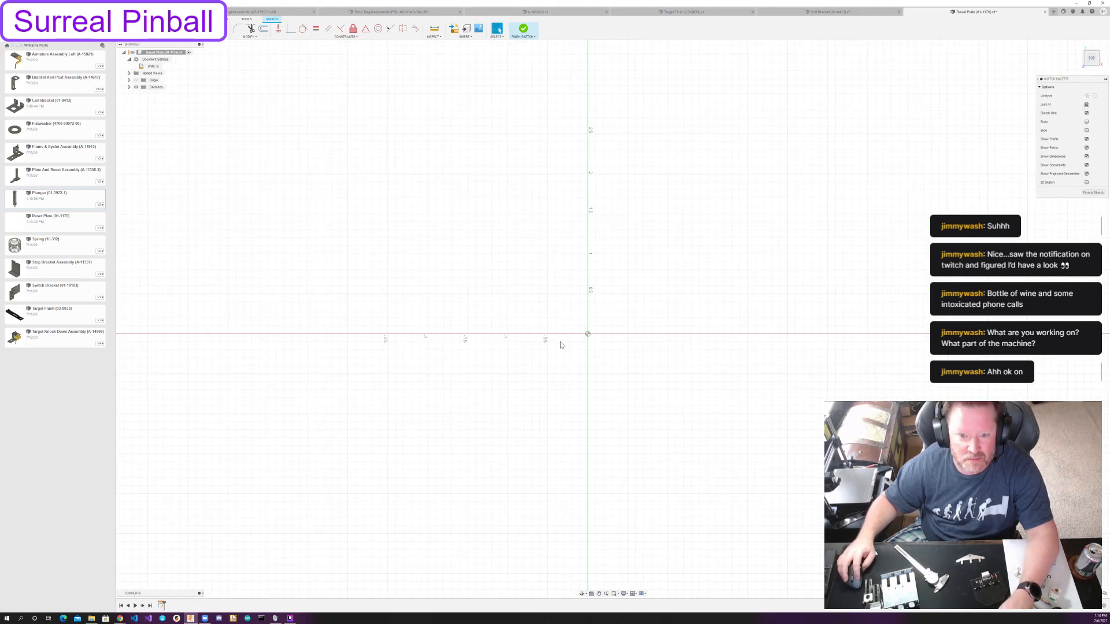
Sketch a center-diameter circle at the origin with a typed diameter of about 0.2 in.
key(c)
click(587, 334)
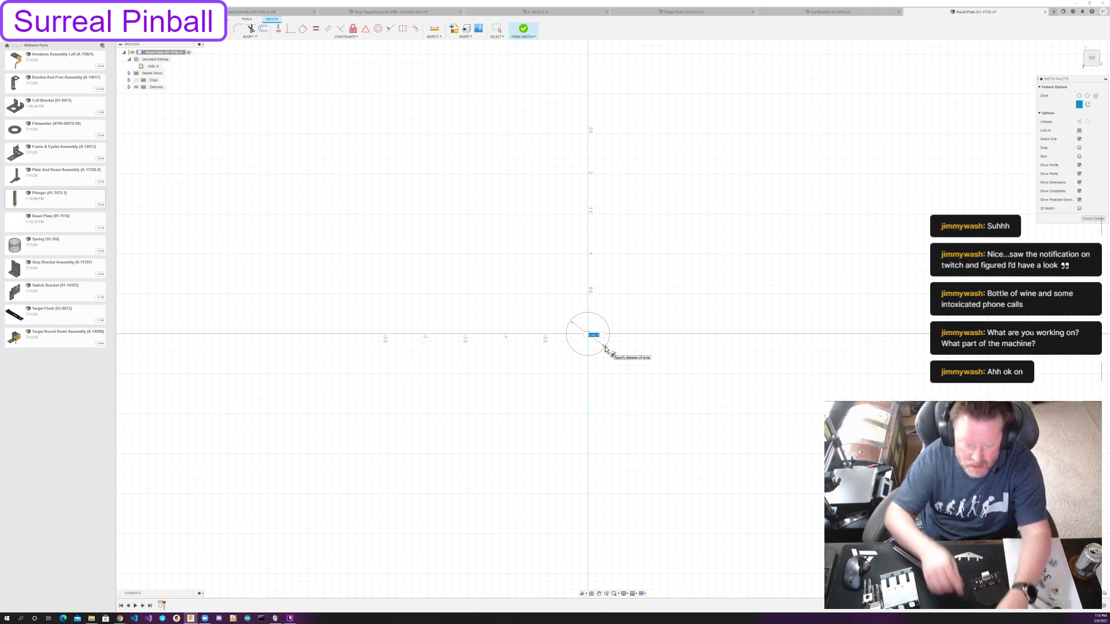
key(BackSpace)
key(BackSpace)
key(BackSpace)
key(BackSpace)
text(13/8)
key(Return)
key(Escape)
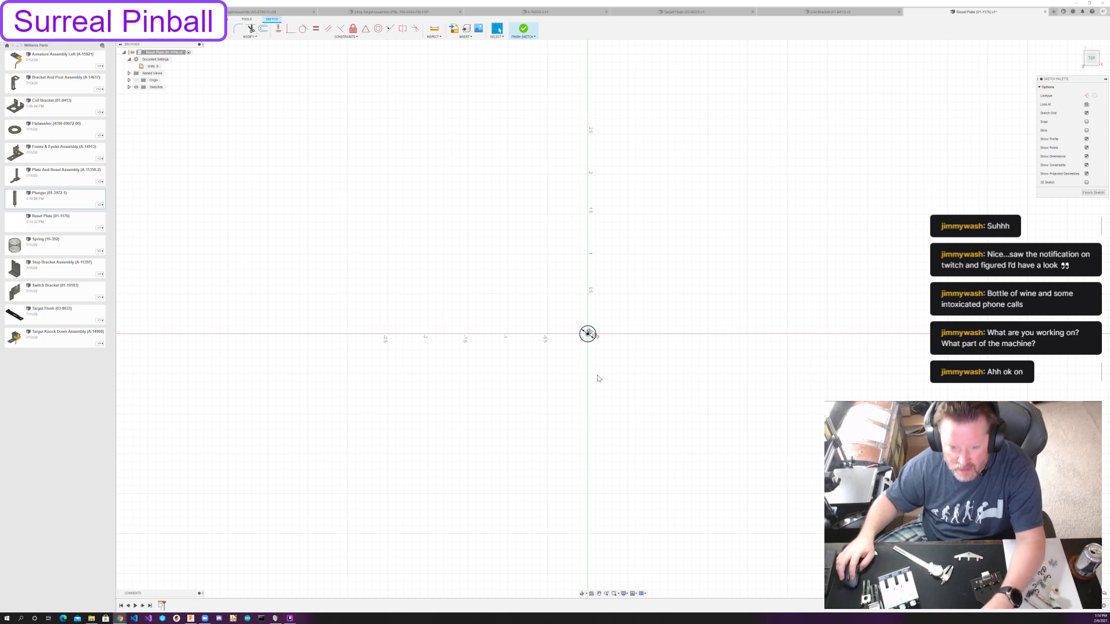
click(588, 335)
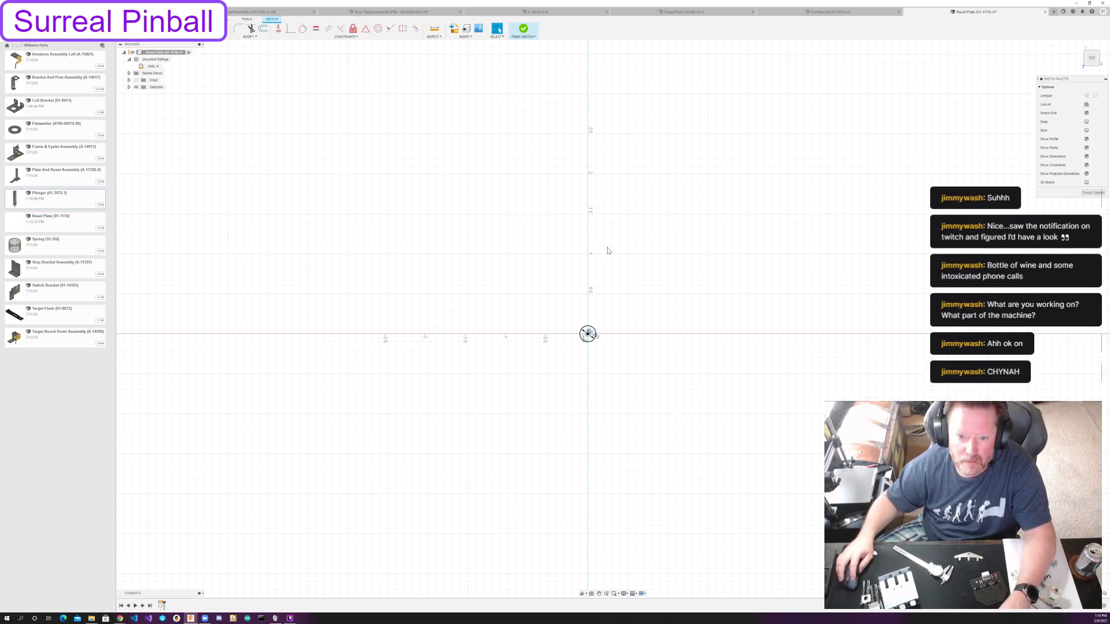
click(588, 334)
click(587, 192)
key(Escape)
key(x)
click(704, 394)
key(l)
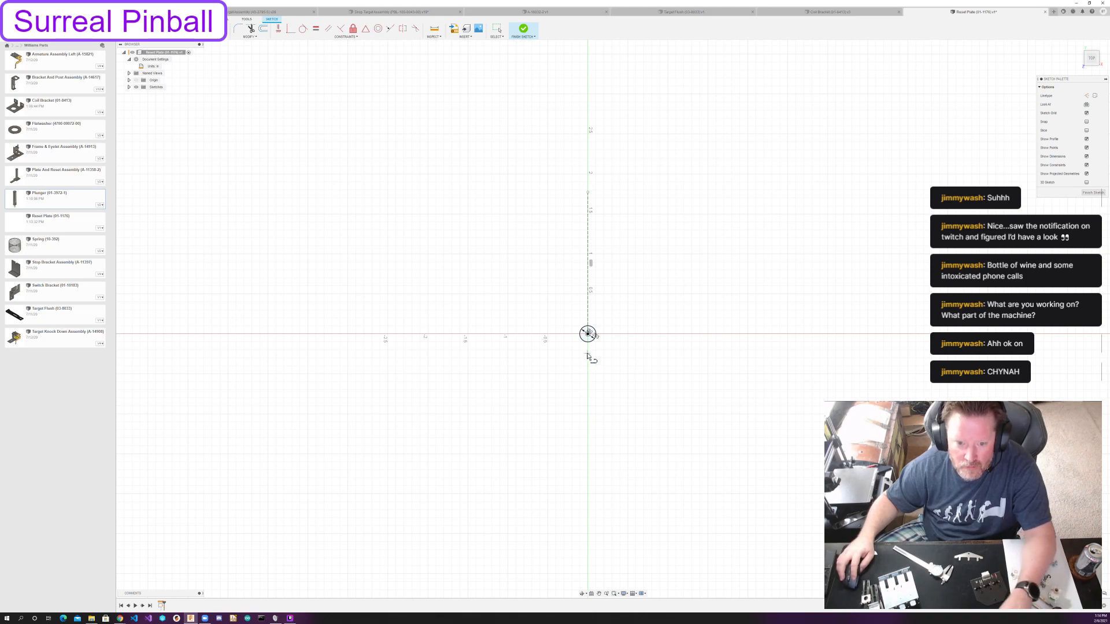
key(ctrl+z)
key(ctrl+z)
Sketch a vertical construction line beside the circle and constrain it coincident with the circle's center at the origin.
key(l)
click(636, 236)
click(636, 422)
key(Escape)
click(637, 384)
key(x)
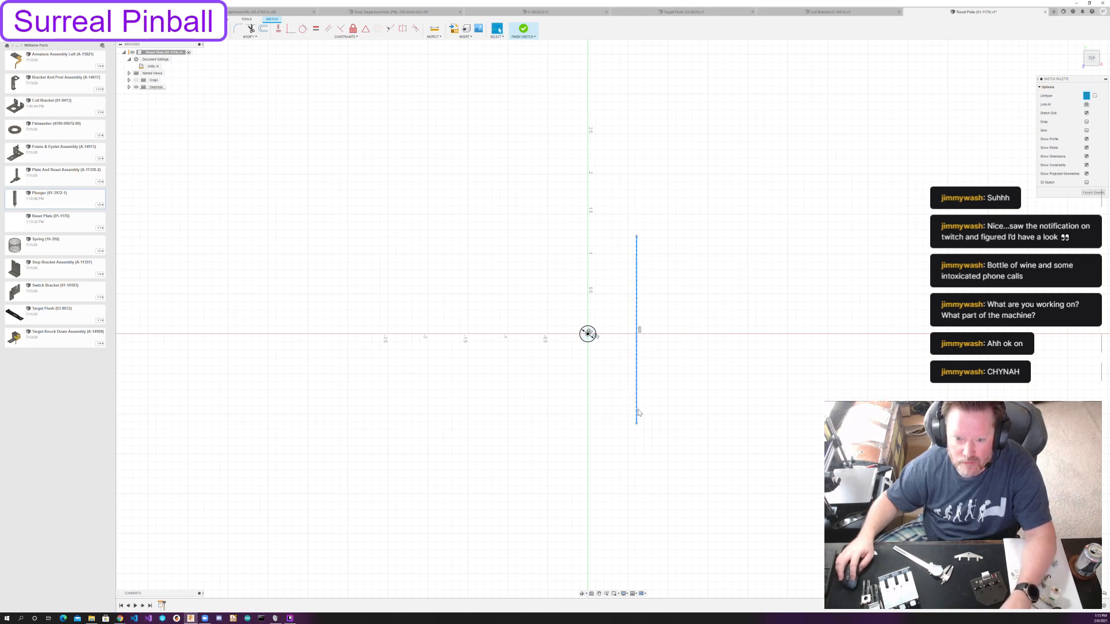
drag(639, 409, 617, 418)
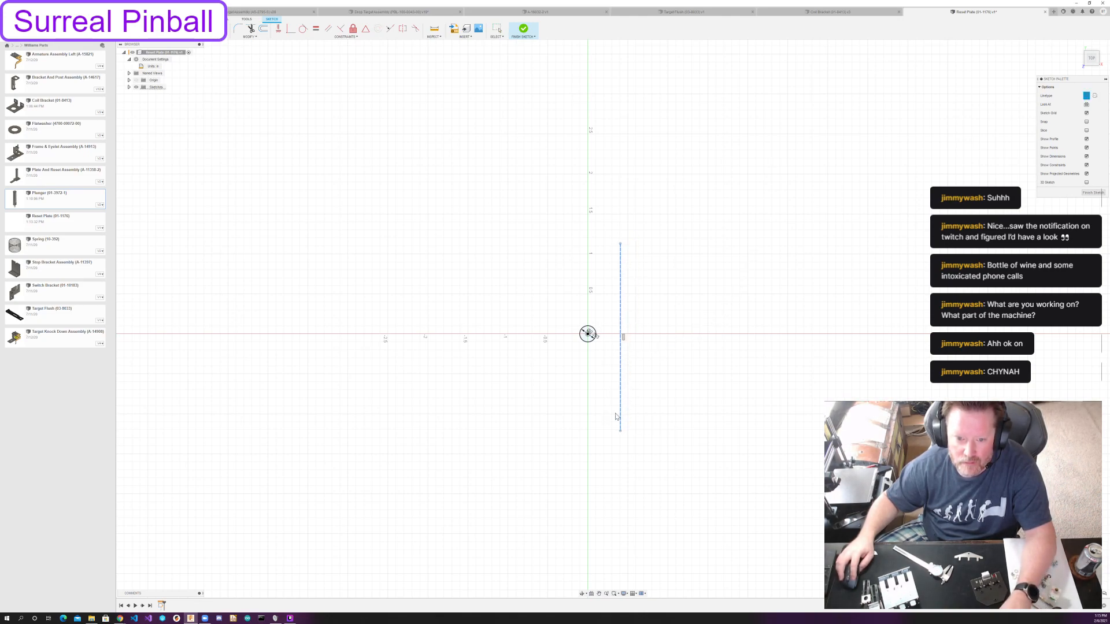
click(289, 30)
click(587, 335)
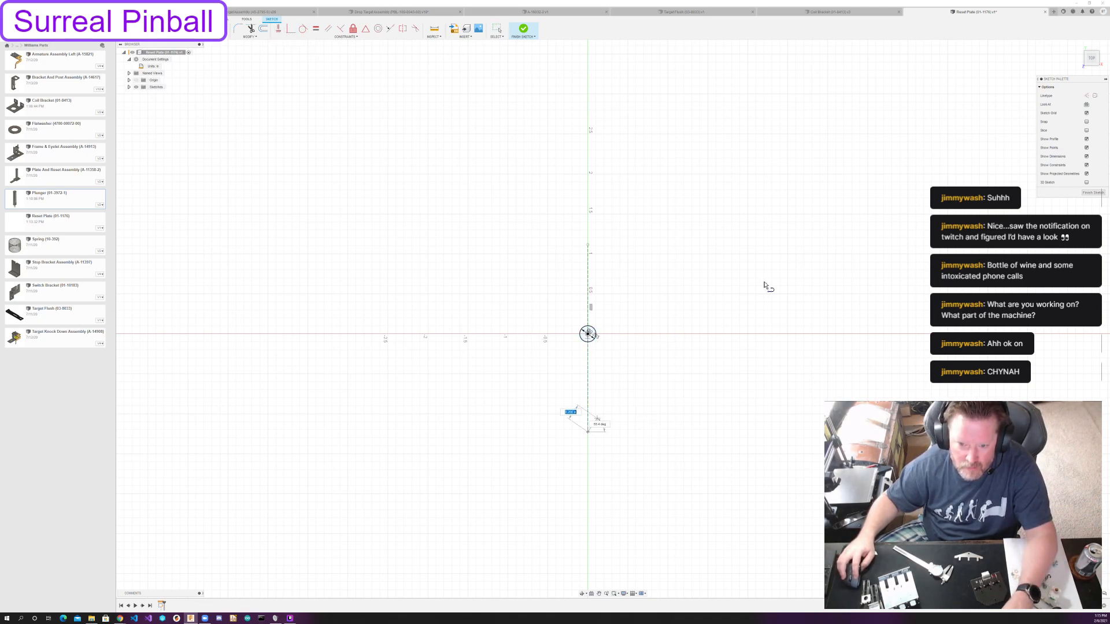
Draw connected lines from the construction line's lower end: a rising diagonal edge, a vertical side and a short horizontal top edge.
click(872, 269)
click(871, 203)
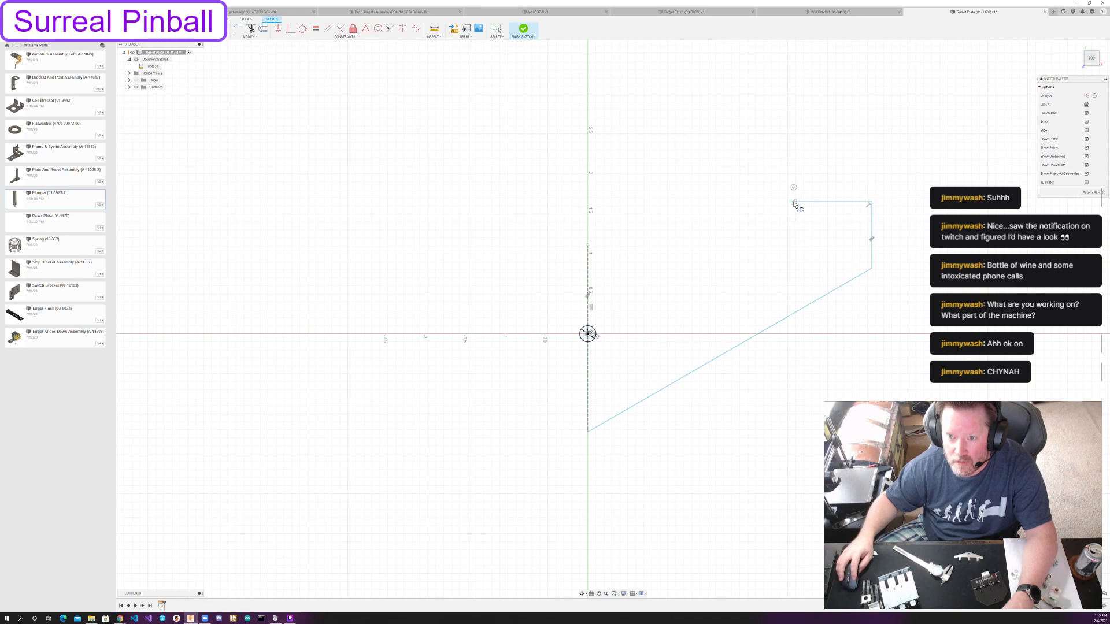
click(794, 203)
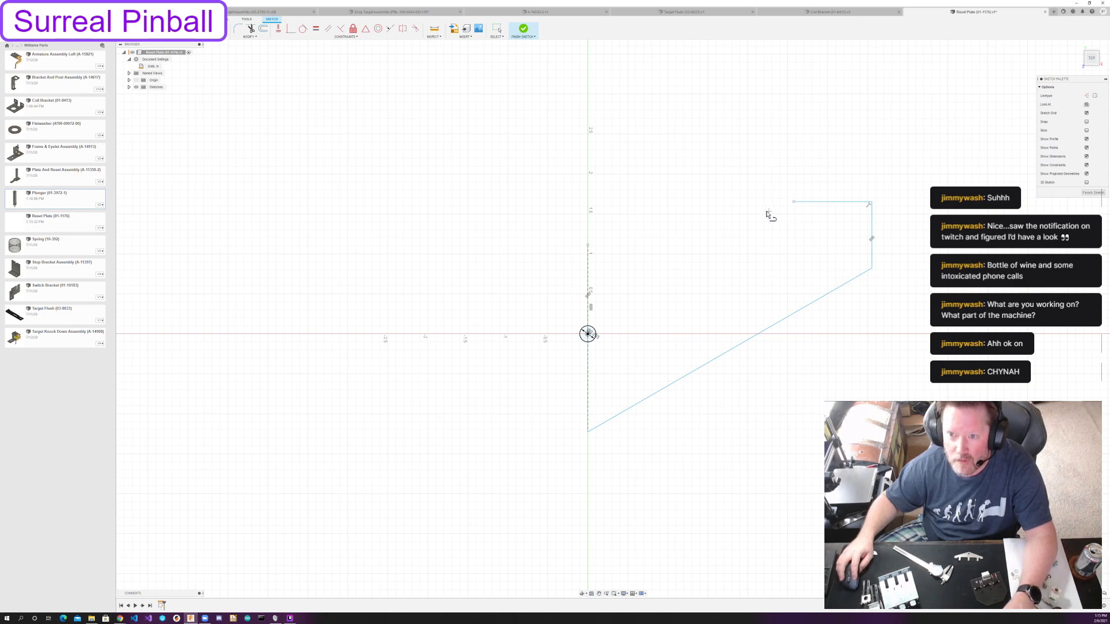
click(190, 38)
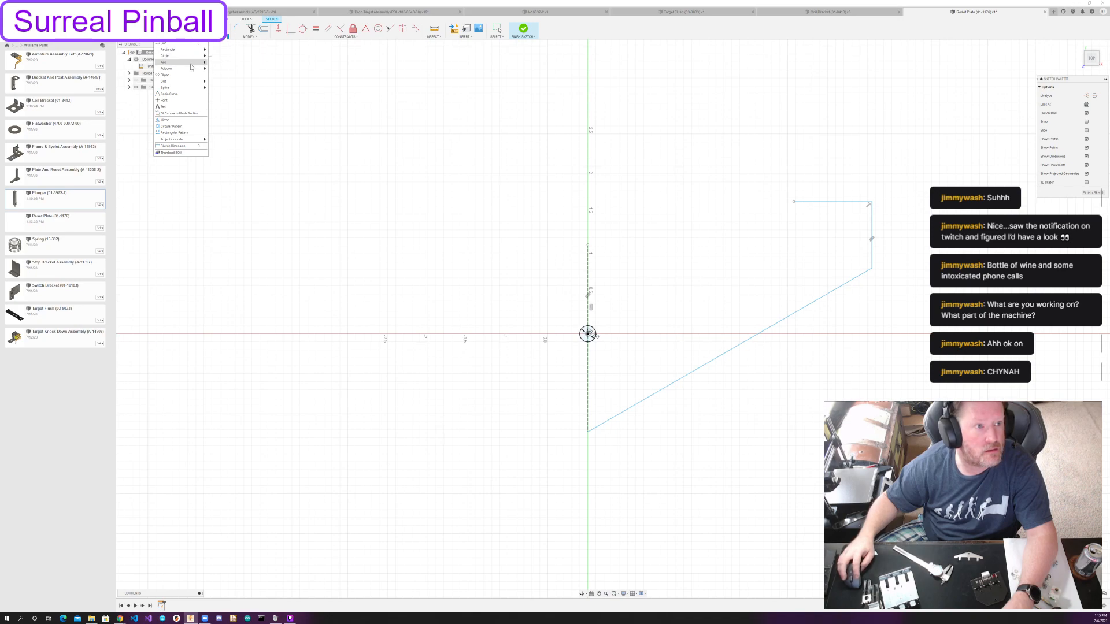
click(223, 62)
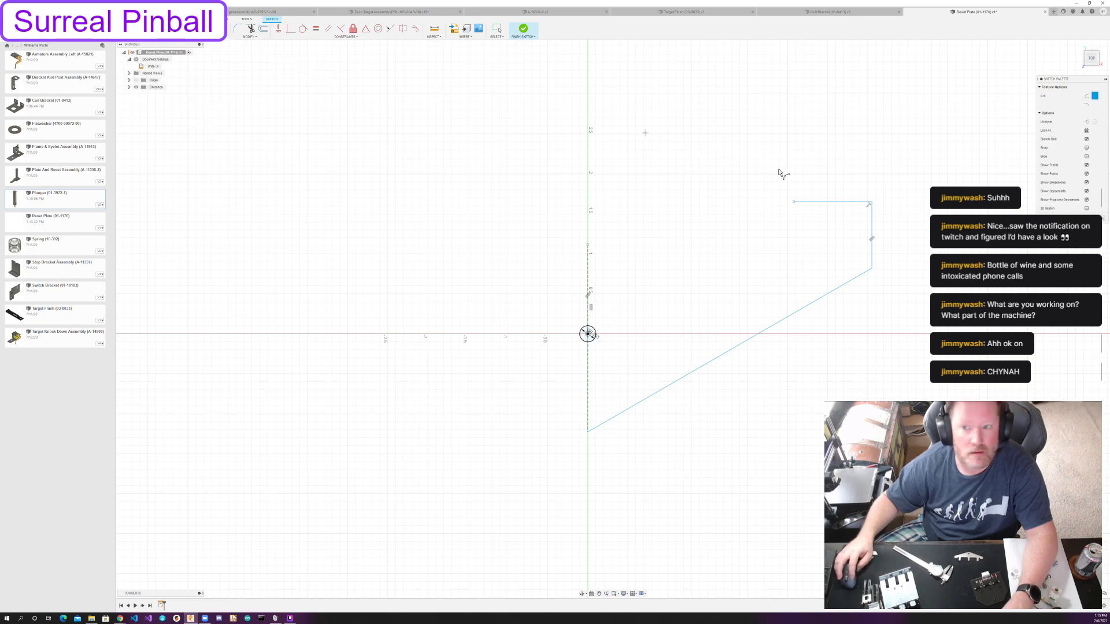
click(794, 203)
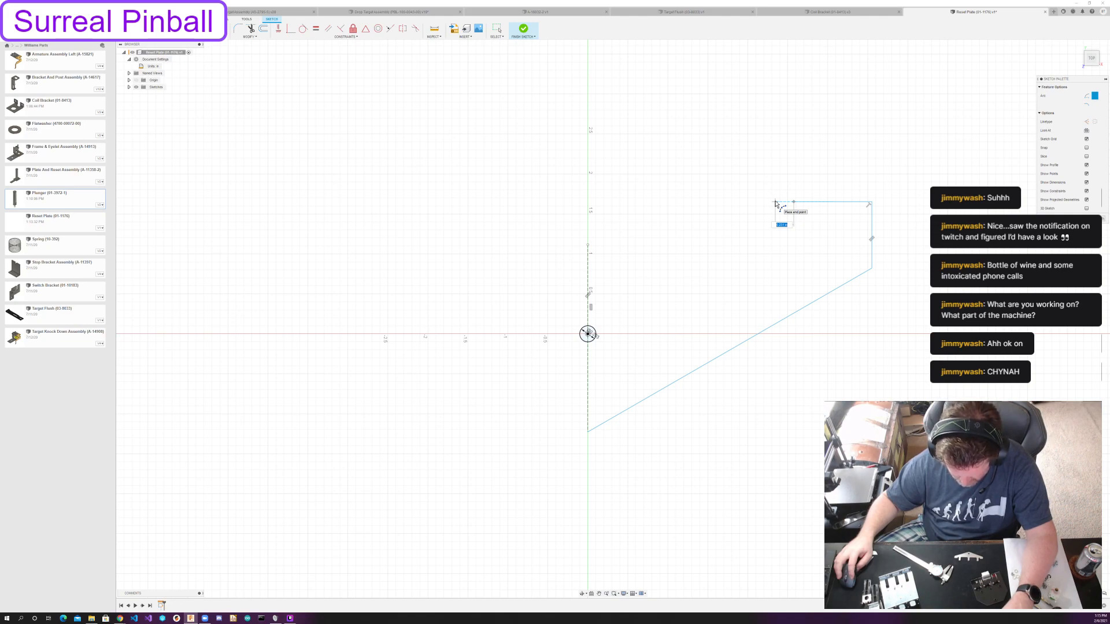
key(Escape)
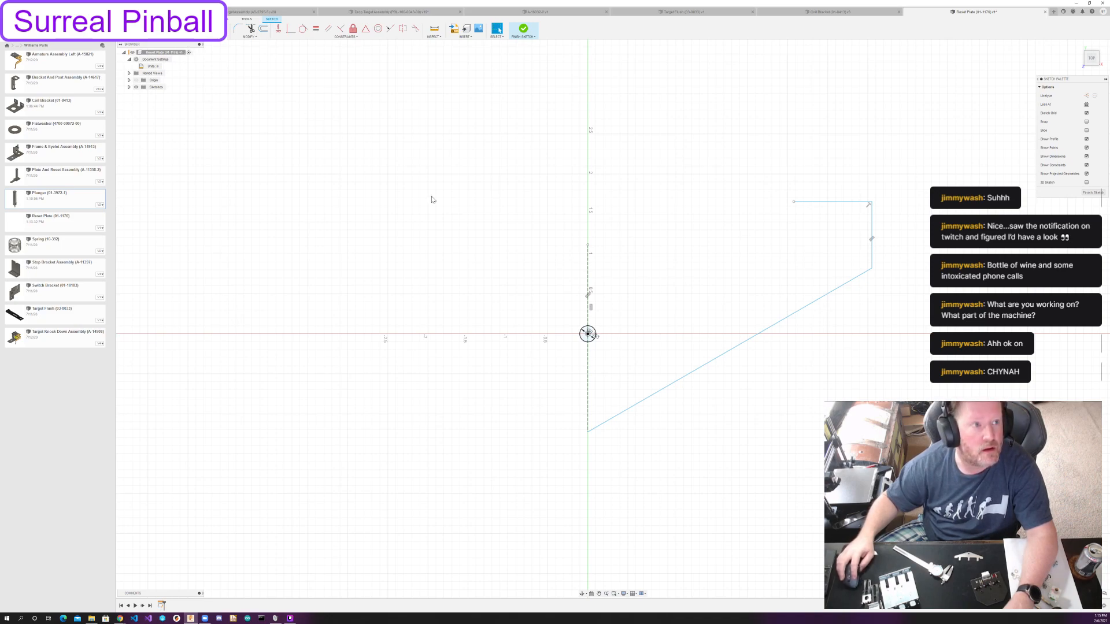
Continue the outline with a shallow narrow notch, a tall tab and a deep wide notch, ending in a short edge across the centerline.
key(l)
click(794, 201)
click(793, 227)
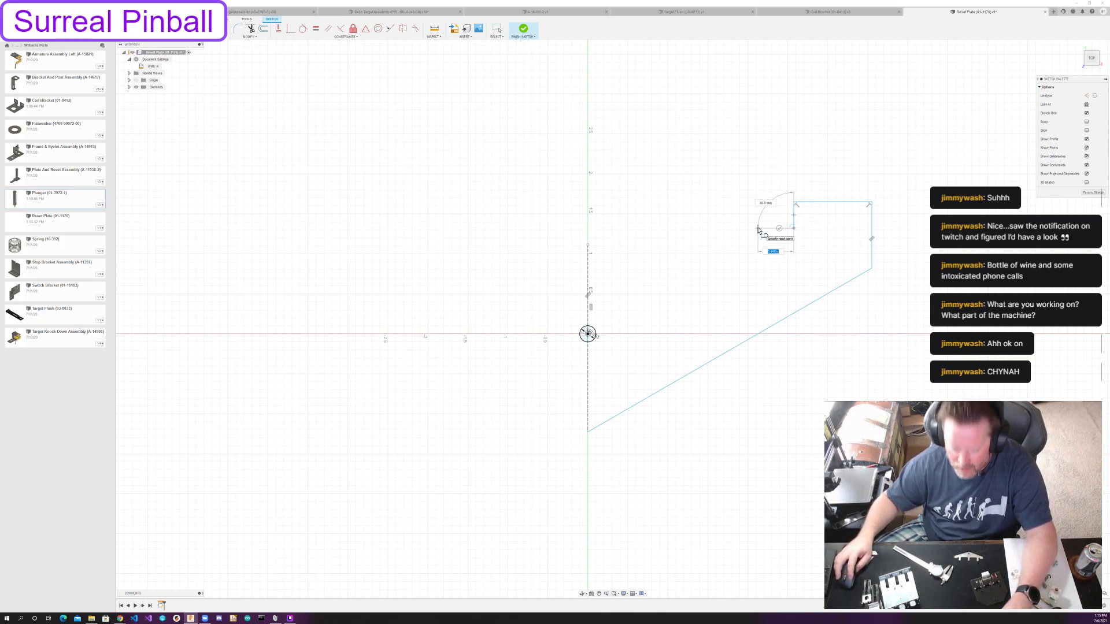
click(758, 227)
click(757, 89)
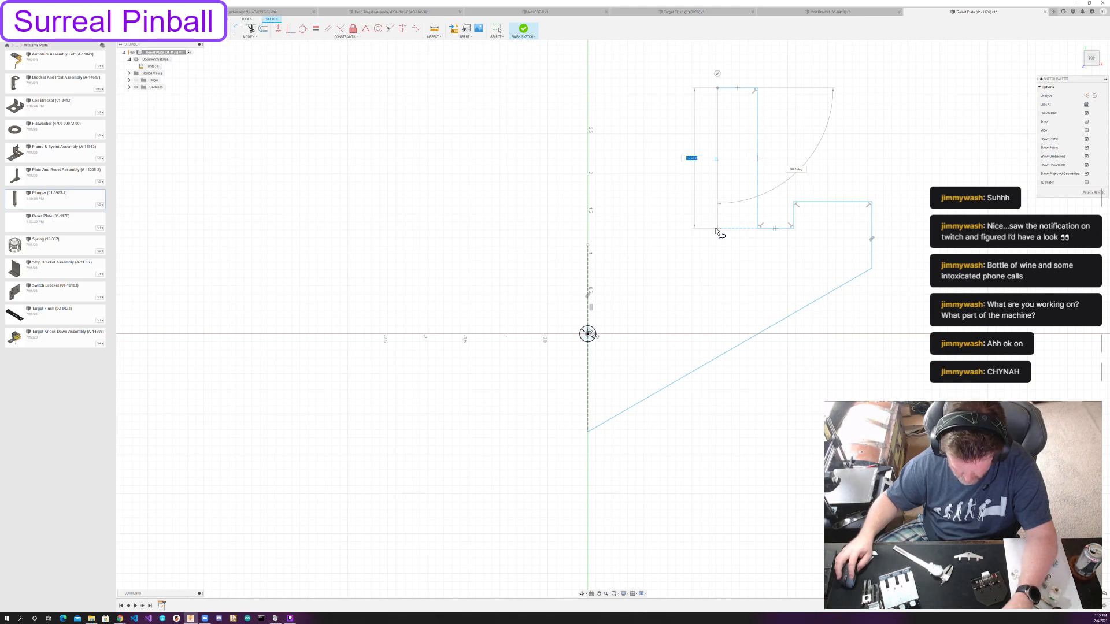
click(716, 229)
click(597, 228)
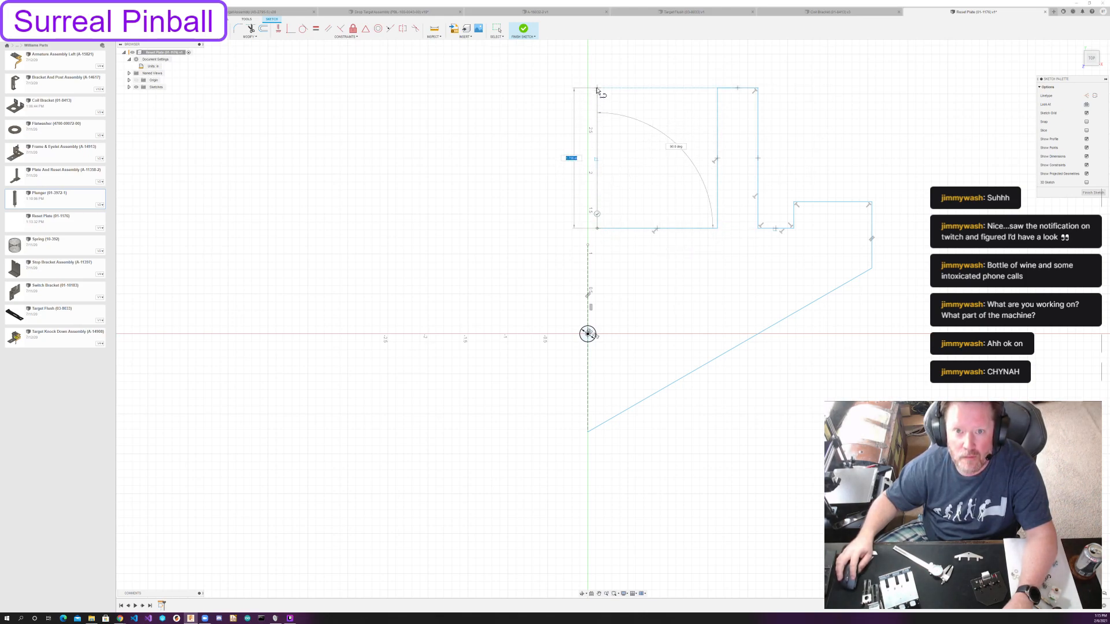
click(597, 88)
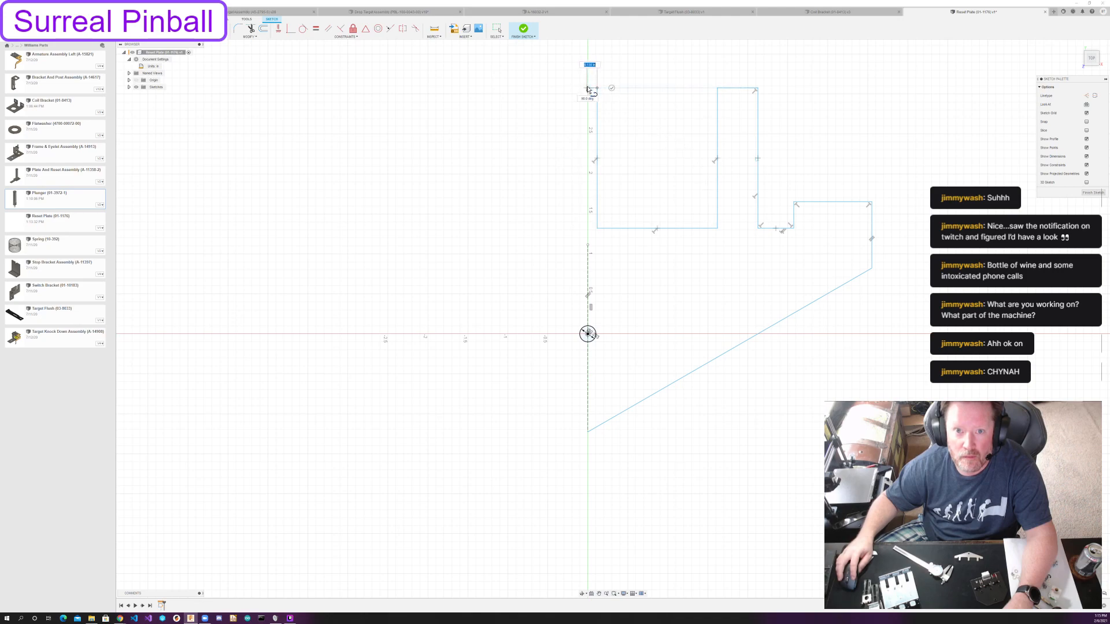
click(571, 88)
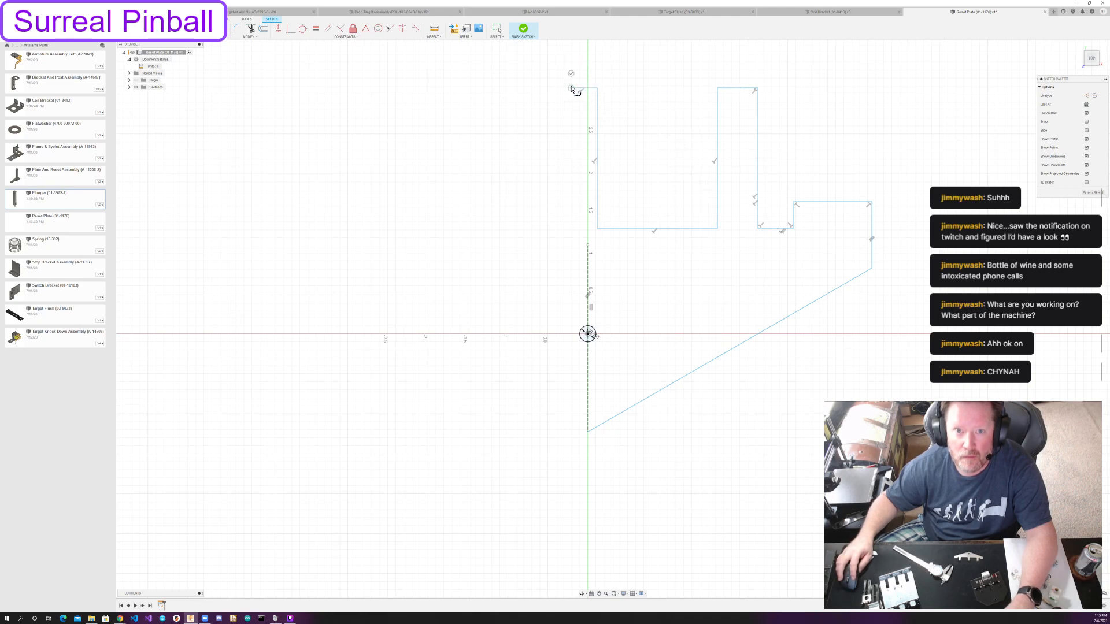
key(Escape)
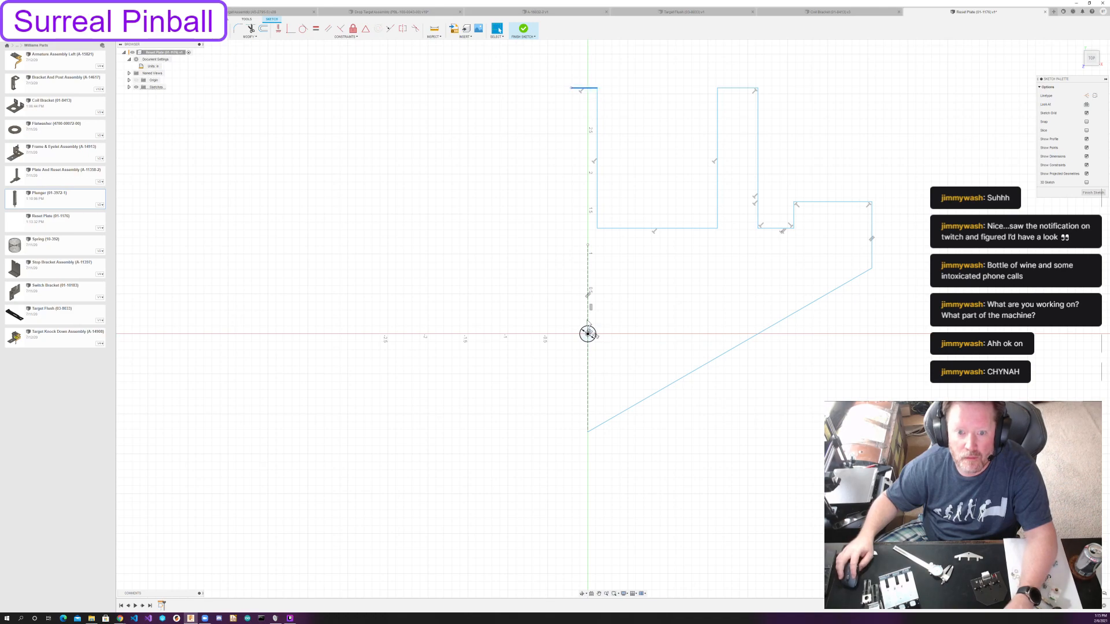
Constrain the construction line's upper endpoint to the midpoint of the short top edge.
click(588, 245)
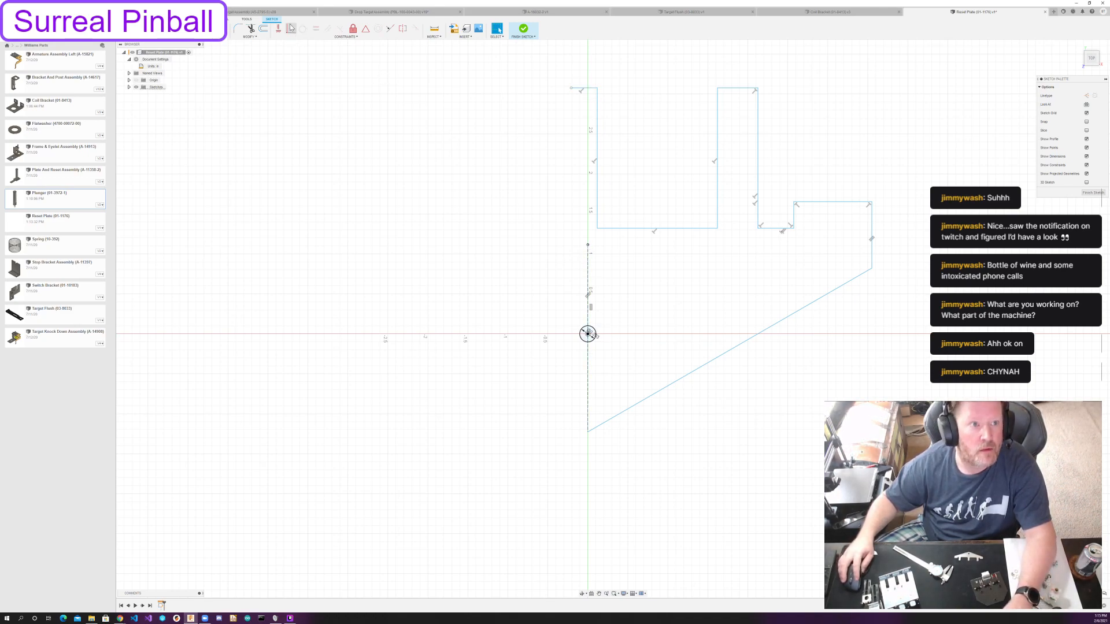
click(365, 28)
click(585, 90)
key(Escape)
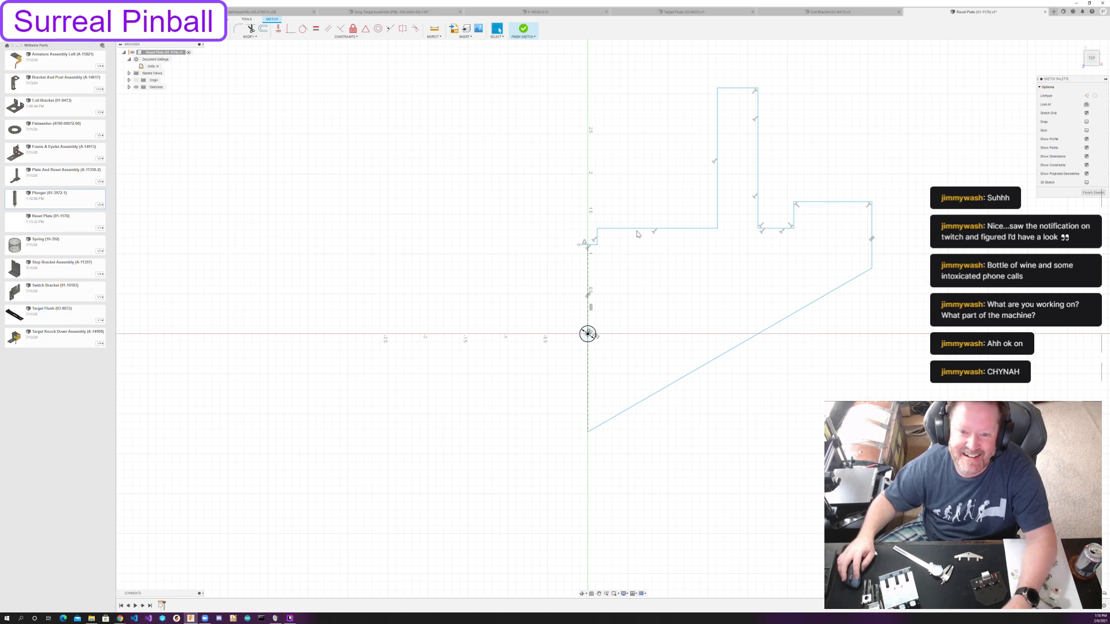
Reshape the outline by lowering the notch floors and inner tab, raising the bottom vertex and pulling the lower outer corner inward.
mouse_move(642, 229)
mouse_down()
mouse_move(647, 290)
mouse_move(659, 299)
mouse_up()
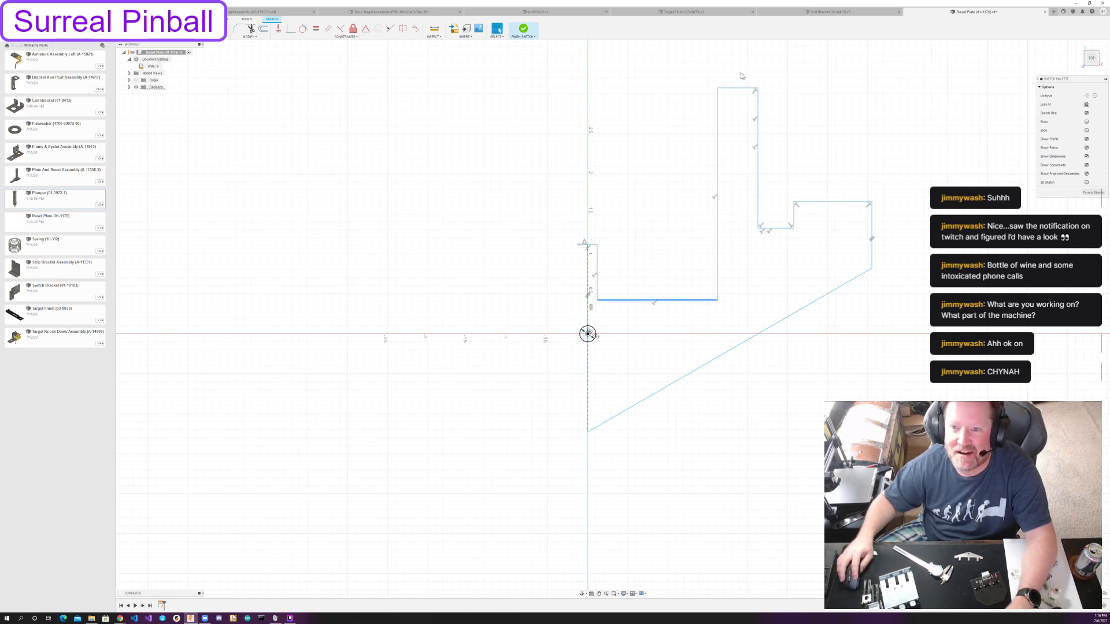
mouse_move(740, 90)
mouse_down()
mouse_move(740, 248)
mouse_move(775, 272)
mouse_move(775, 287)
mouse_up()
mouse_move(764, 337)
mouse_down()
mouse_move(766, 399)
mouse_move(589, 481)
mouse_move(589, 389)
mouse_up()
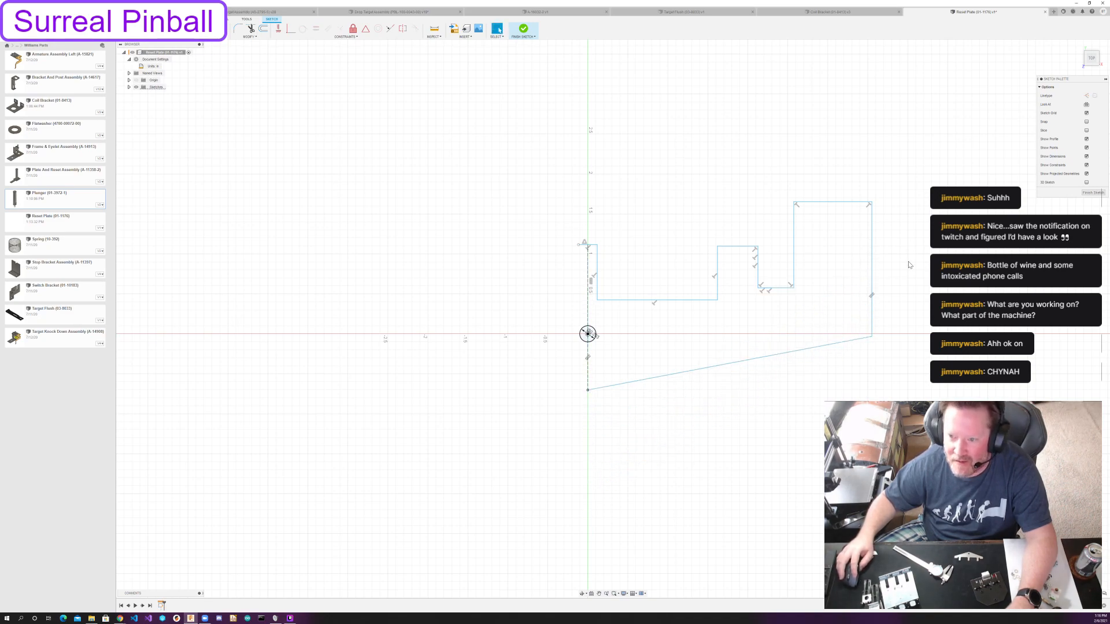
drag(872, 335, 841, 362)
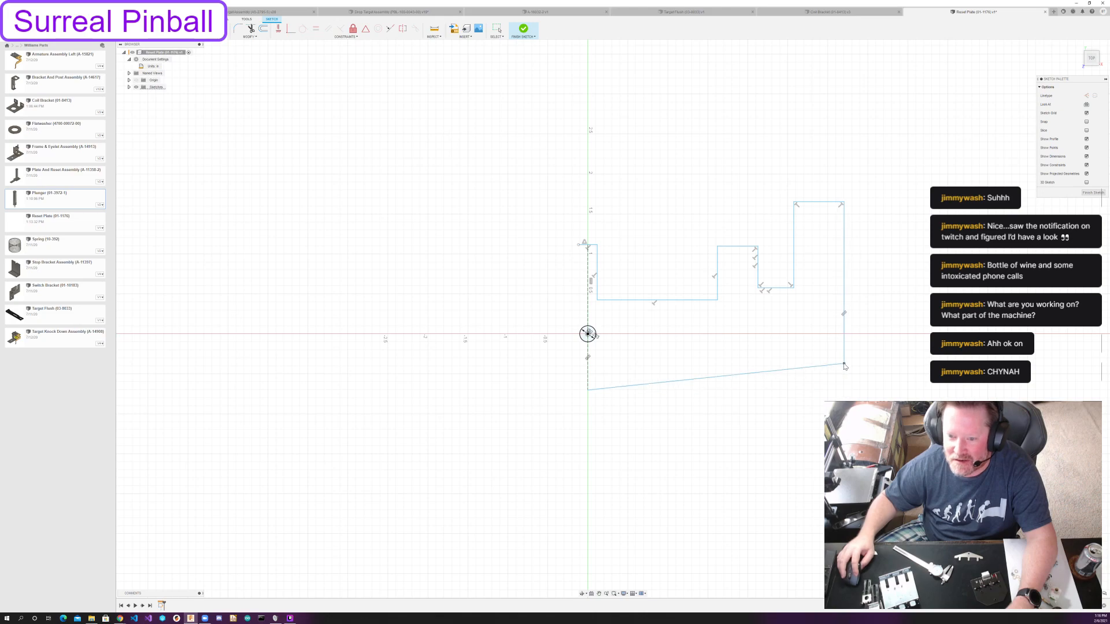
Try to align the outline by lowering the bottom vertex and narrow notch floor and applying Parallel constraints to the horizontal edges.
drag(588, 393, 588, 408)
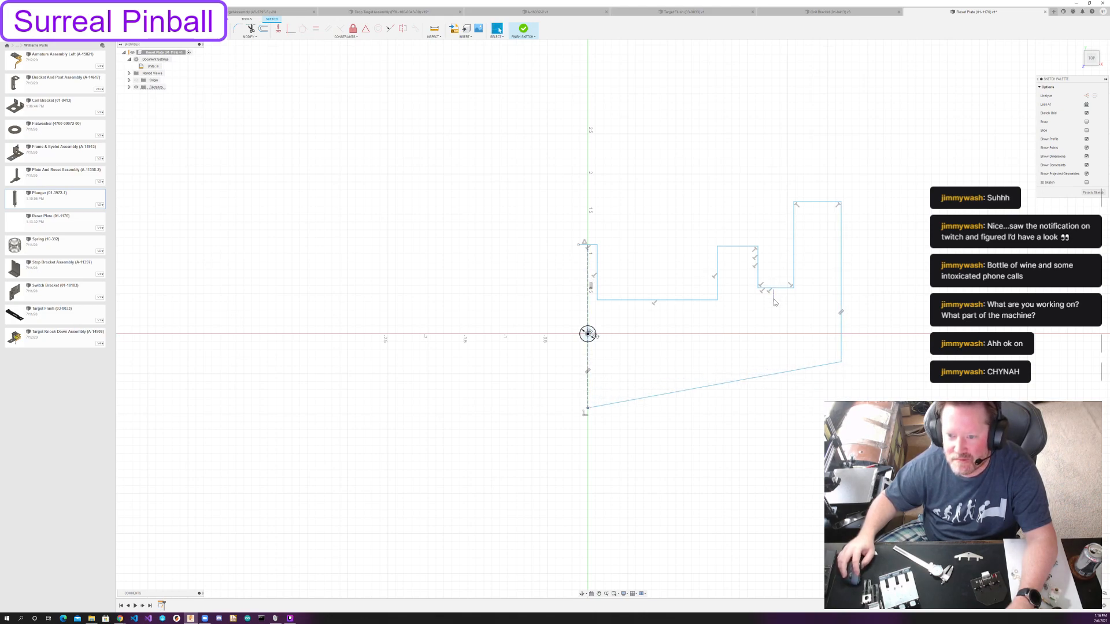
drag(778, 289, 777, 301)
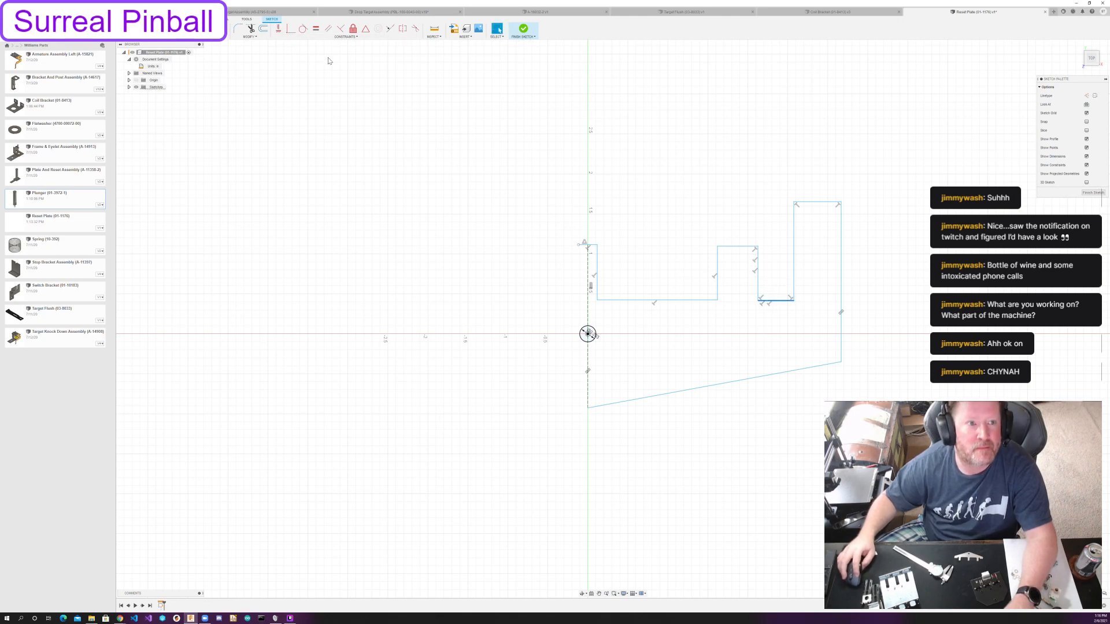
click(328, 30)
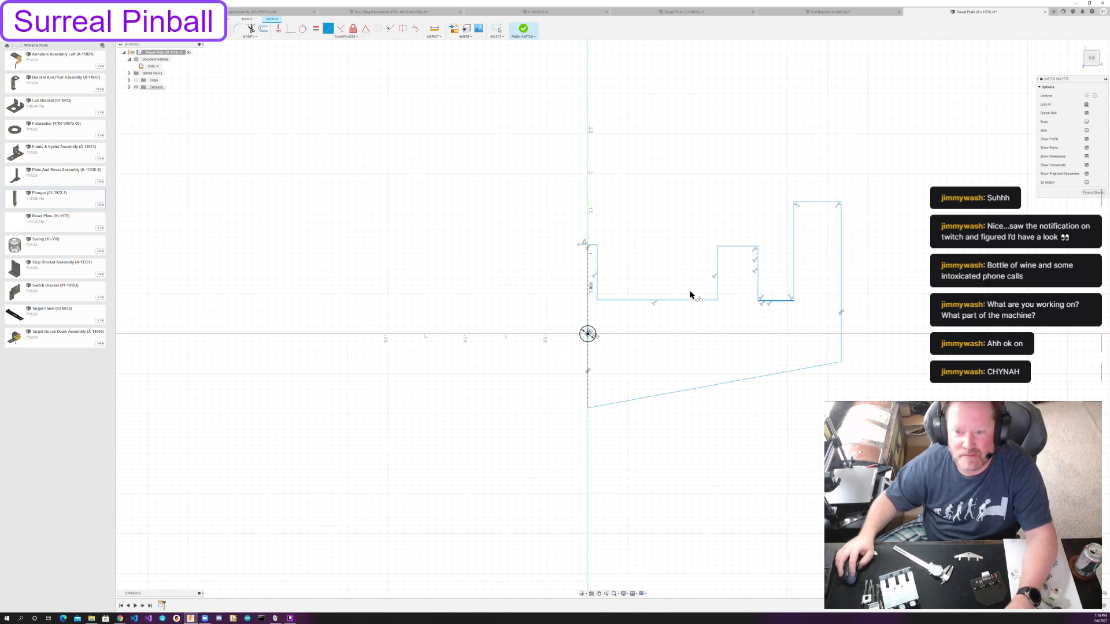
click(735, 247)
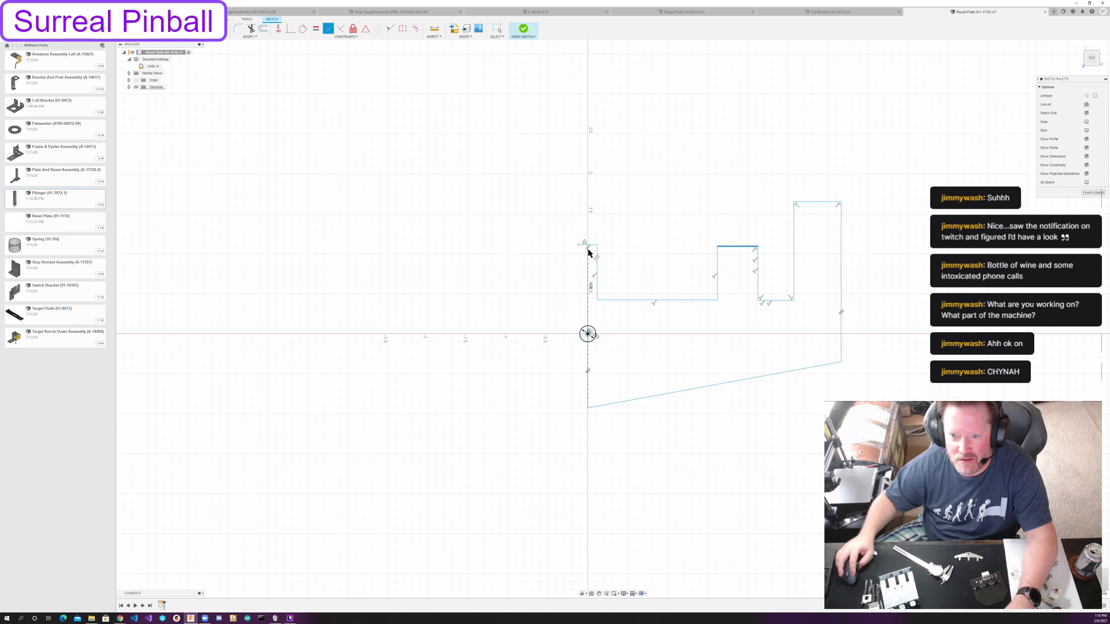
click(592, 248)
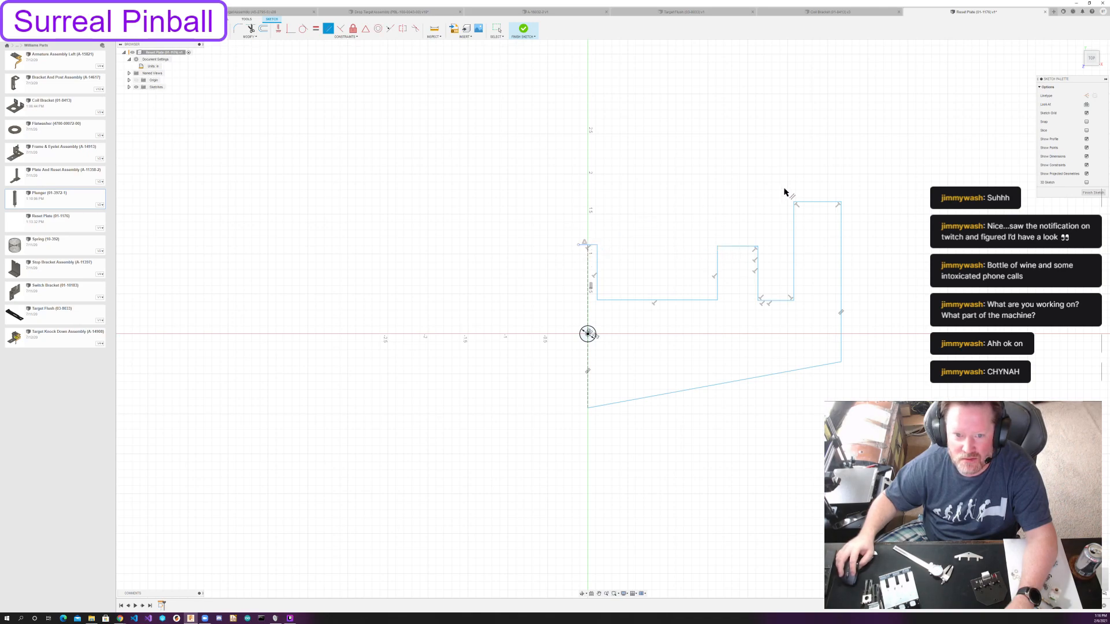
click(814, 202)
click(733, 247)
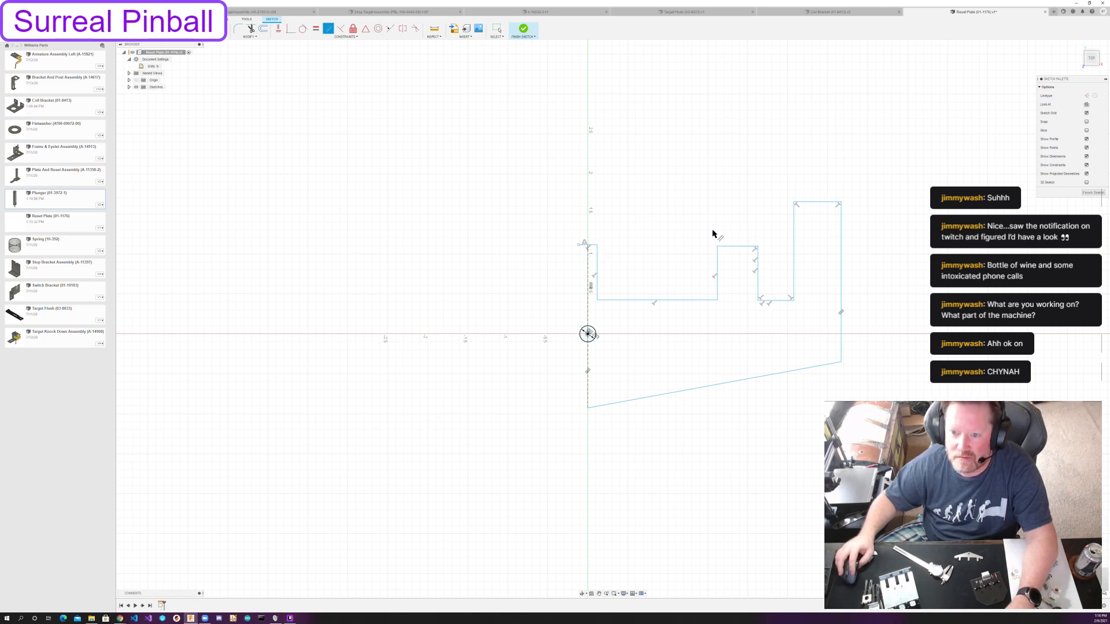
key(Escape)
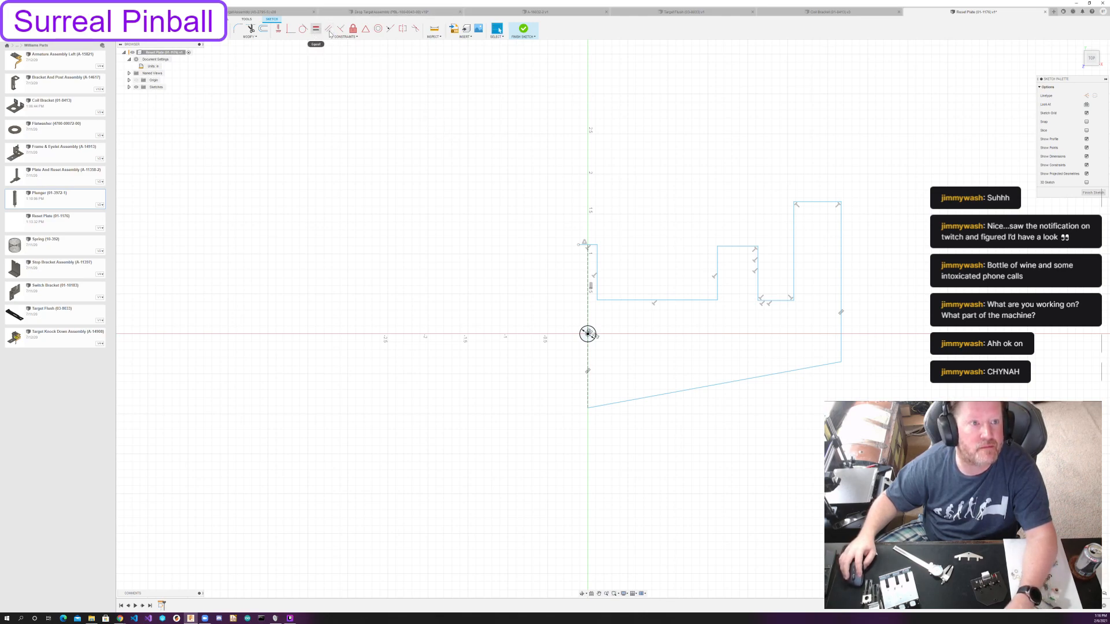
Undo the last moves of the narrow notch floor and the bottom vertex.
key(ctrl+z)
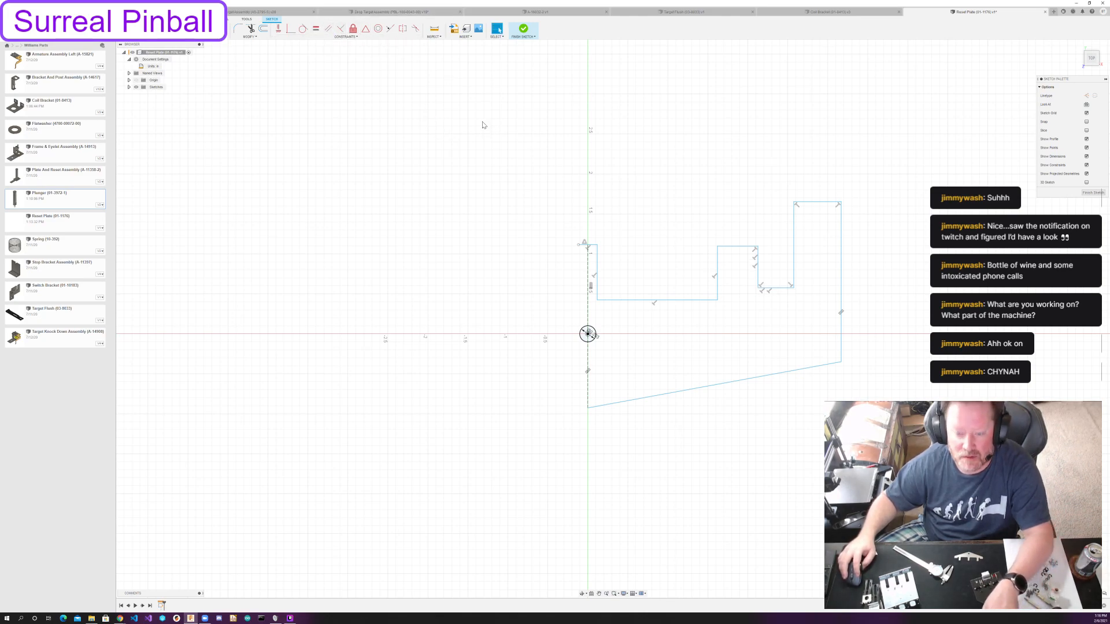
key(ctrl+z)
key(ctrl+z)
key(ctrl+z)
key(ctrl+y)
key(ctrl+z)
Make the three tab top edges collinear with each other and the two notch floors collinear with each other.
click(390, 28)
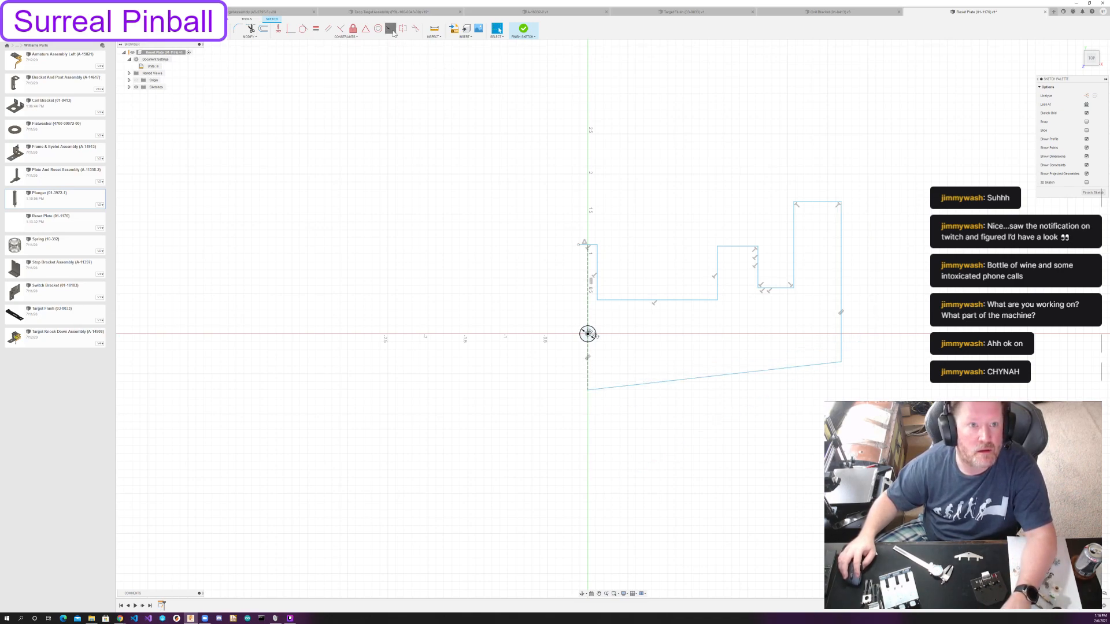
click(743, 246)
click(817, 203)
click(735, 202)
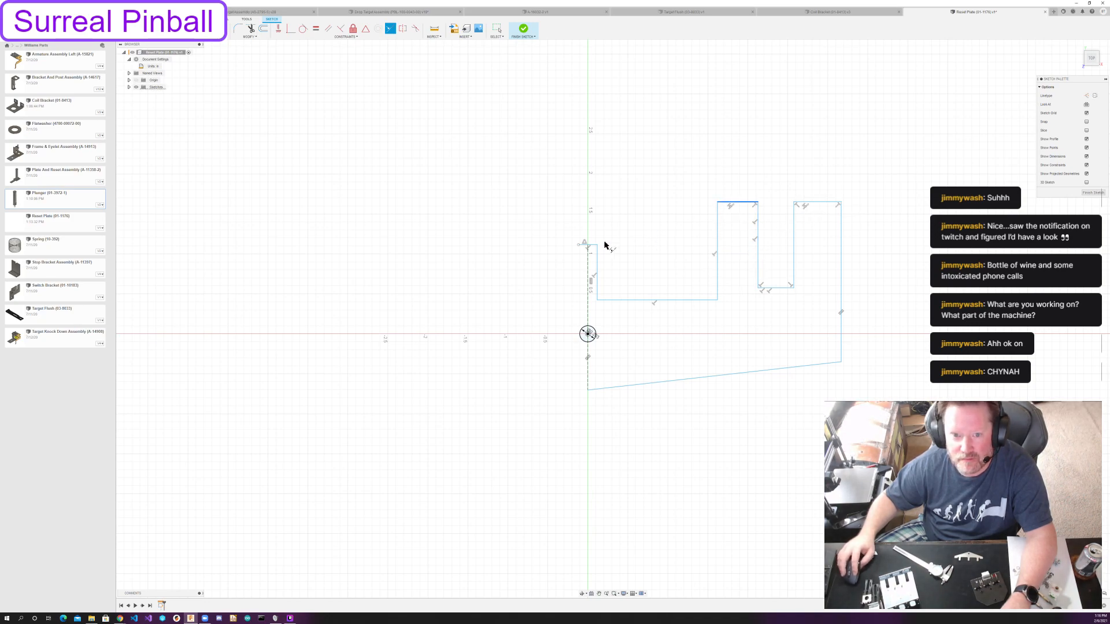
click(595, 245)
click(677, 300)
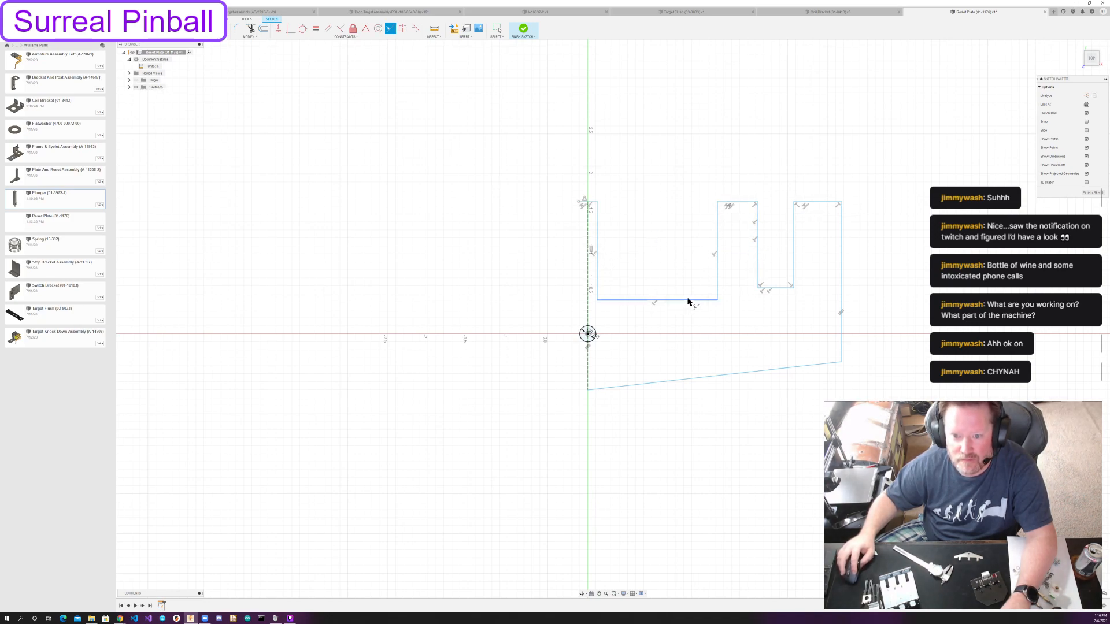
click(786, 289)
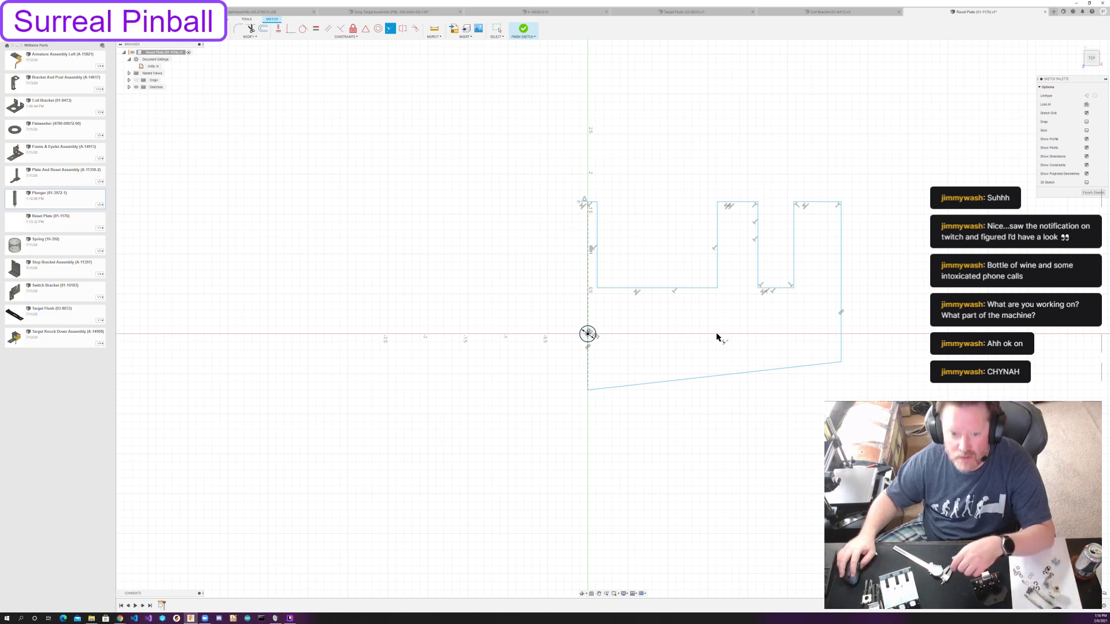
key(Escape)
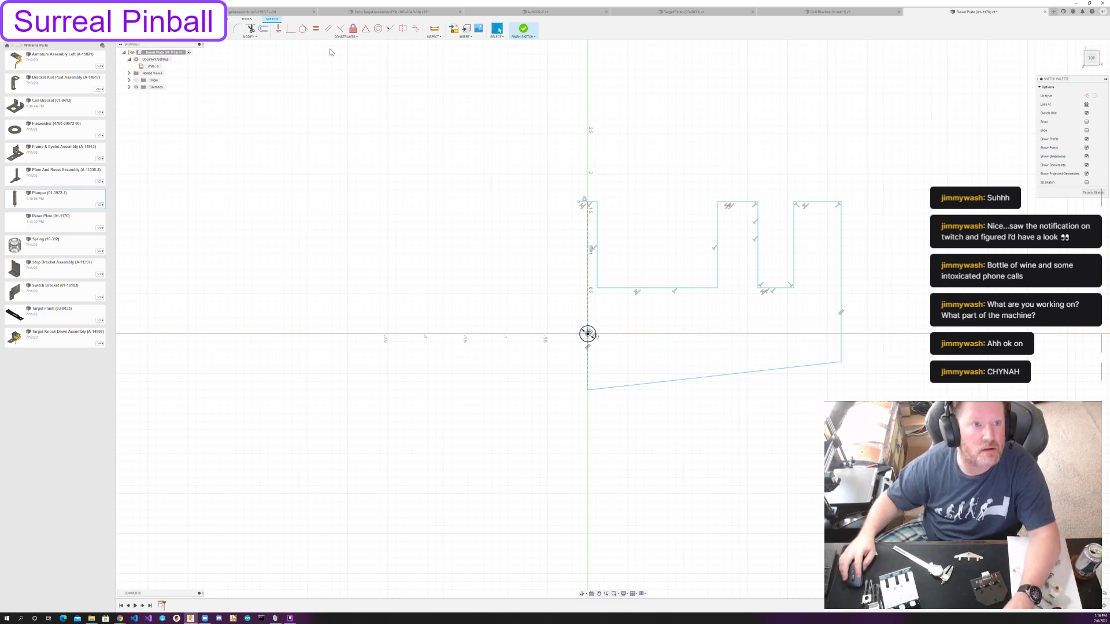
Mirror the half outline of the reset plate about its vertical centre line.
click(403, 30)
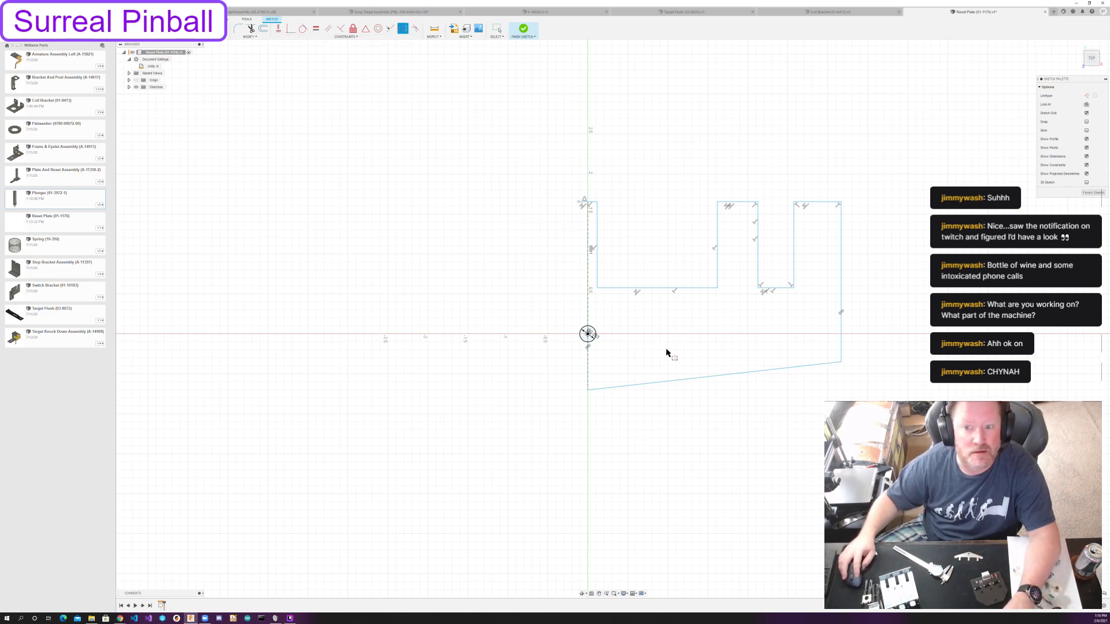
key(Escape)
double_click(621, 288)
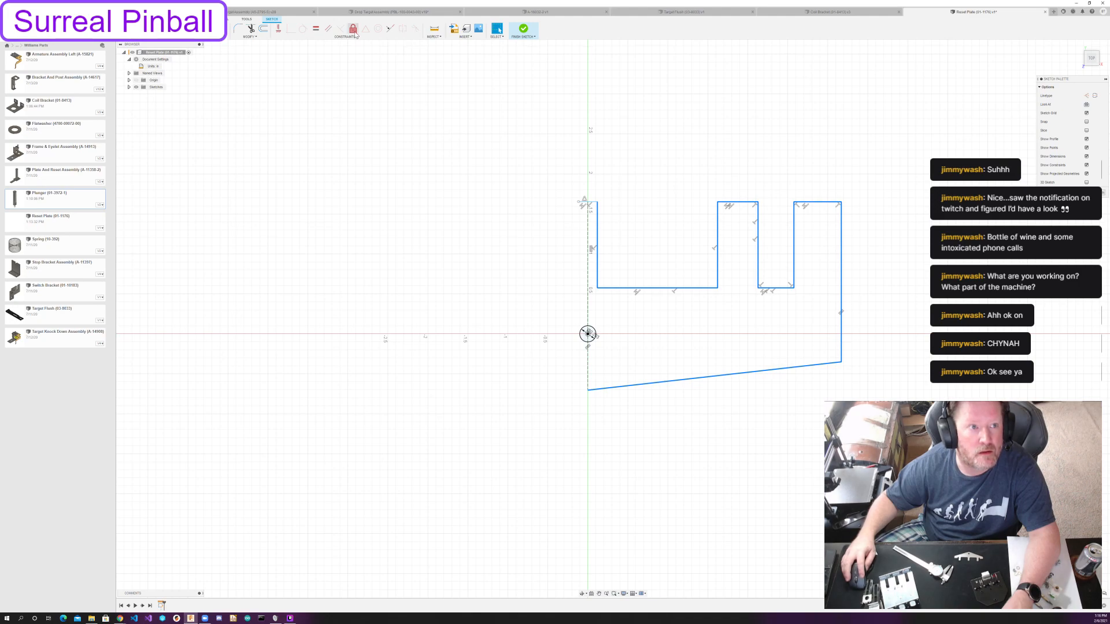
click(212, 28)
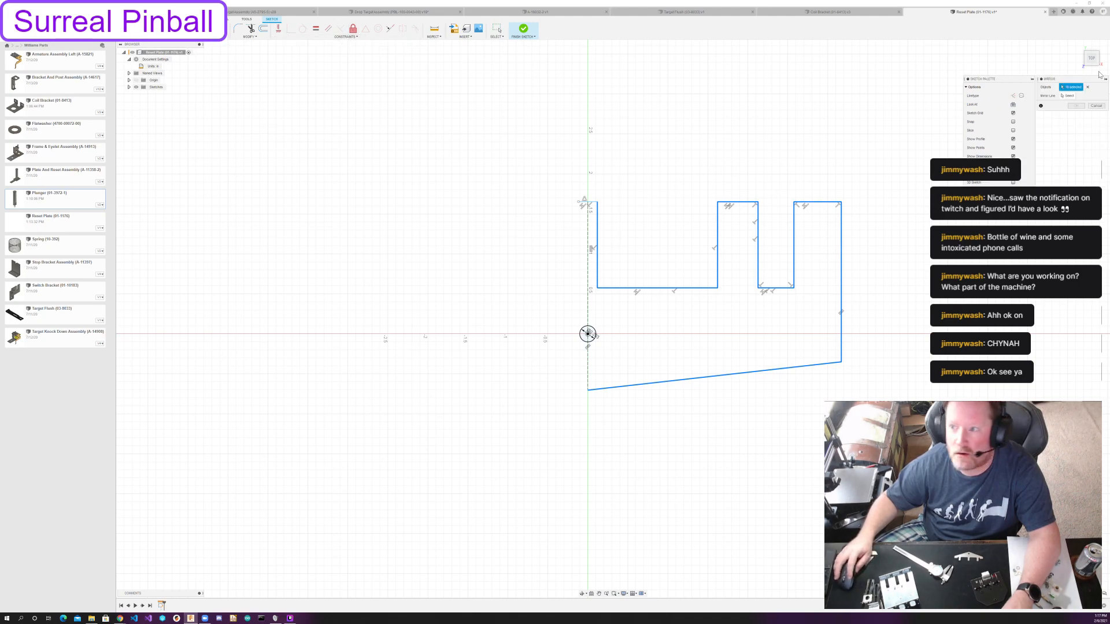
click(1067, 95)
click(589, 302)
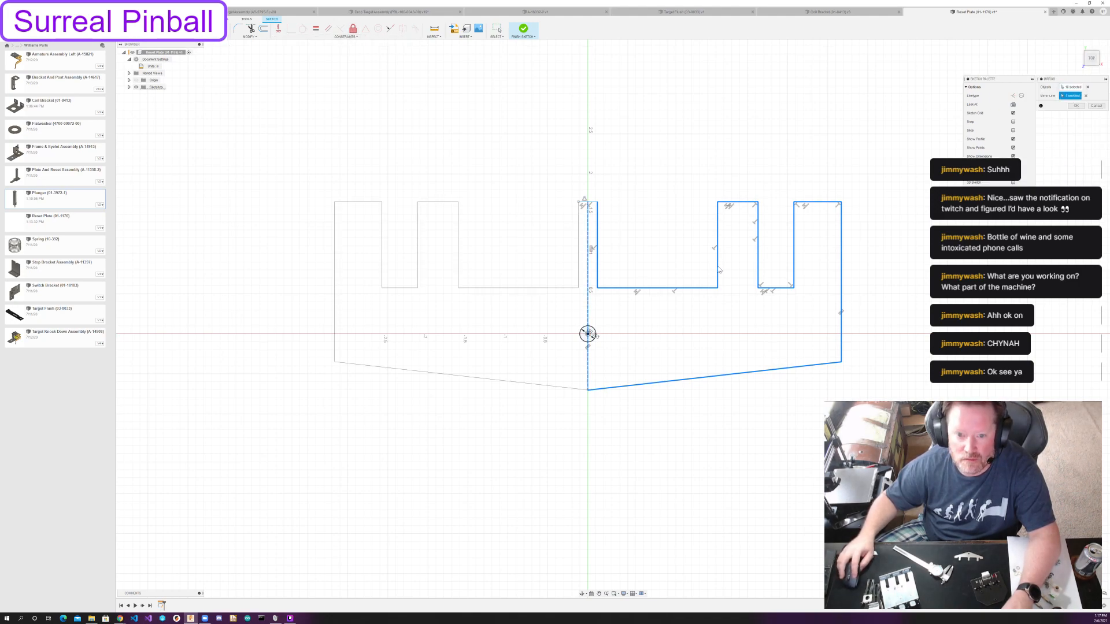
click(1075, 106)
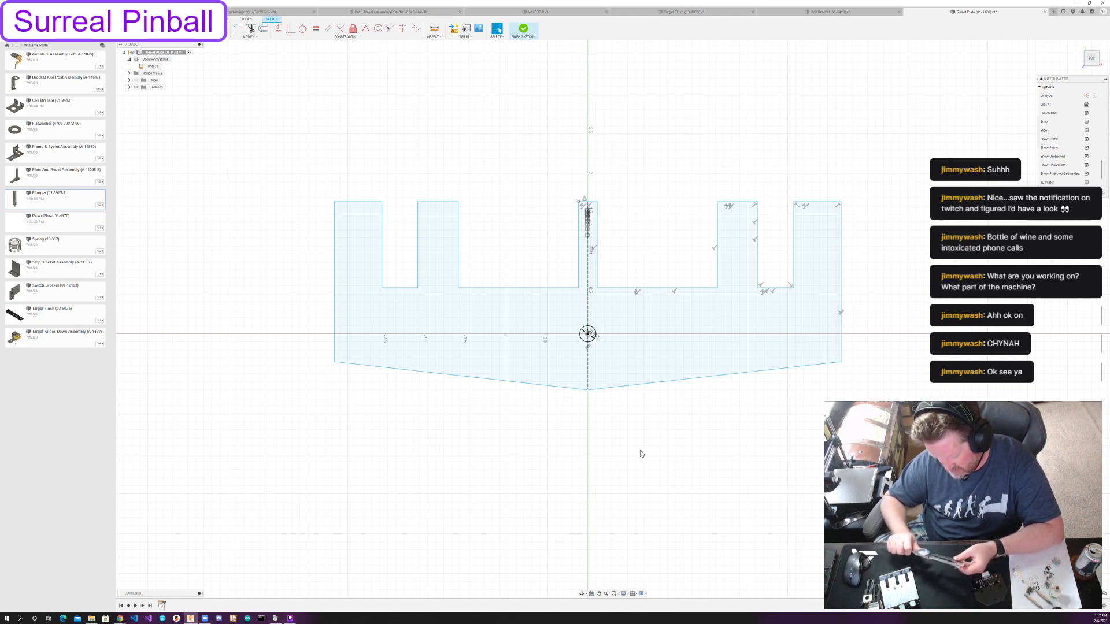
Dimension the plate's overall width between its two outer side edges at 4.
key(d)
click(336, 258)
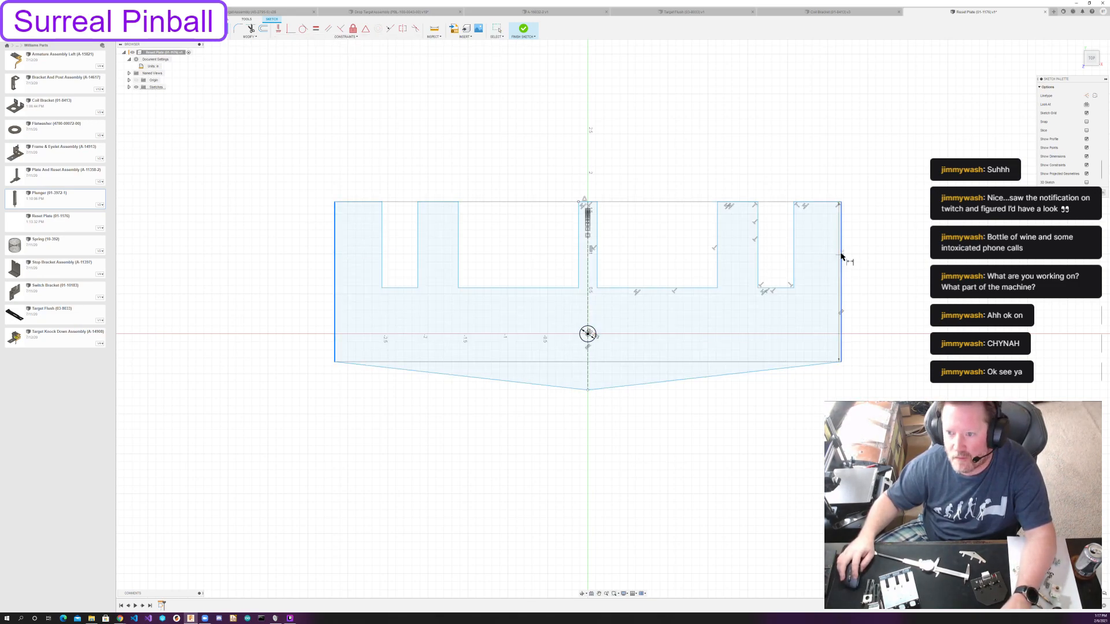
click(832, 270)
click(584, 464)
text(4)
key(Return)
key(Escape)
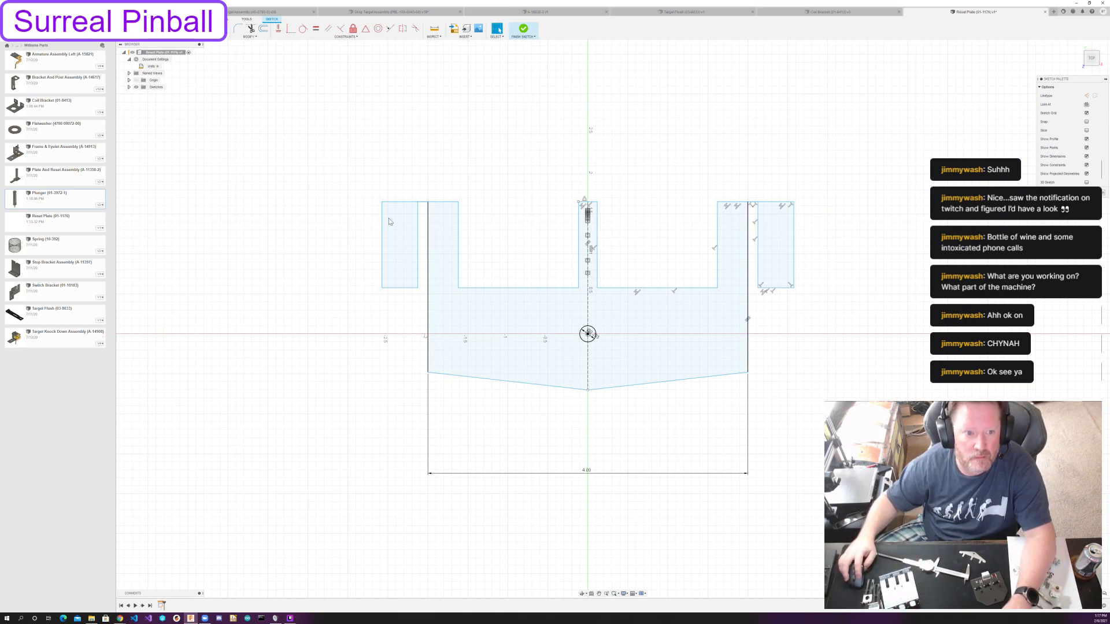
Move both side edges of the intermediate tab and the inner edge of the outer tab inward so all tabs fit within the plate's width.
drag(754, 224, 646, 231)
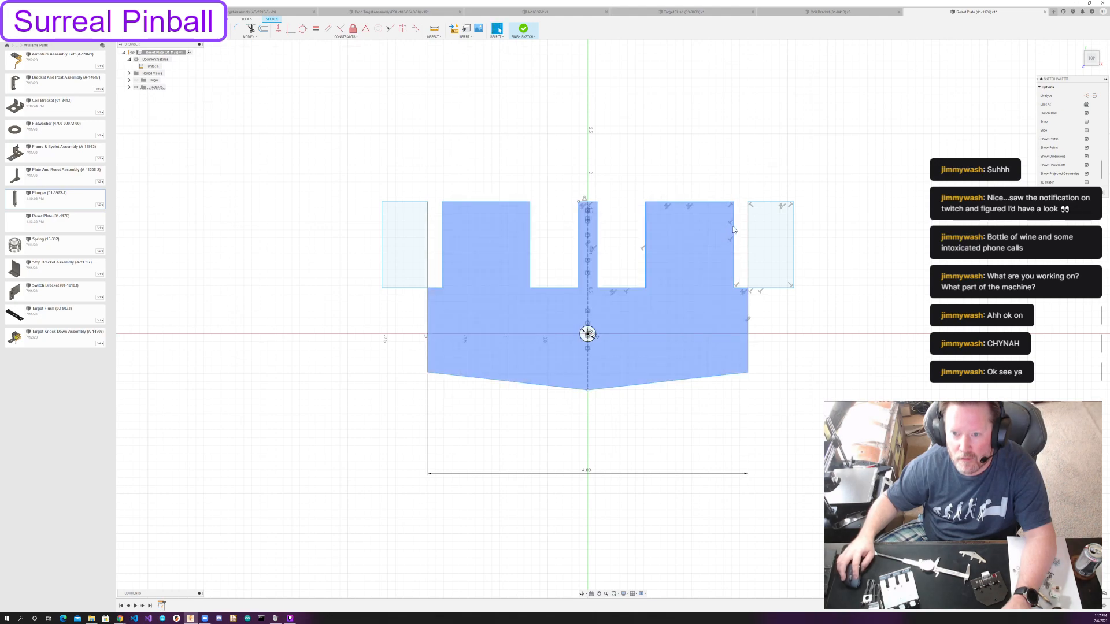
drag(734, 231, 689, 232)
drag(795, 226, 726, 231)
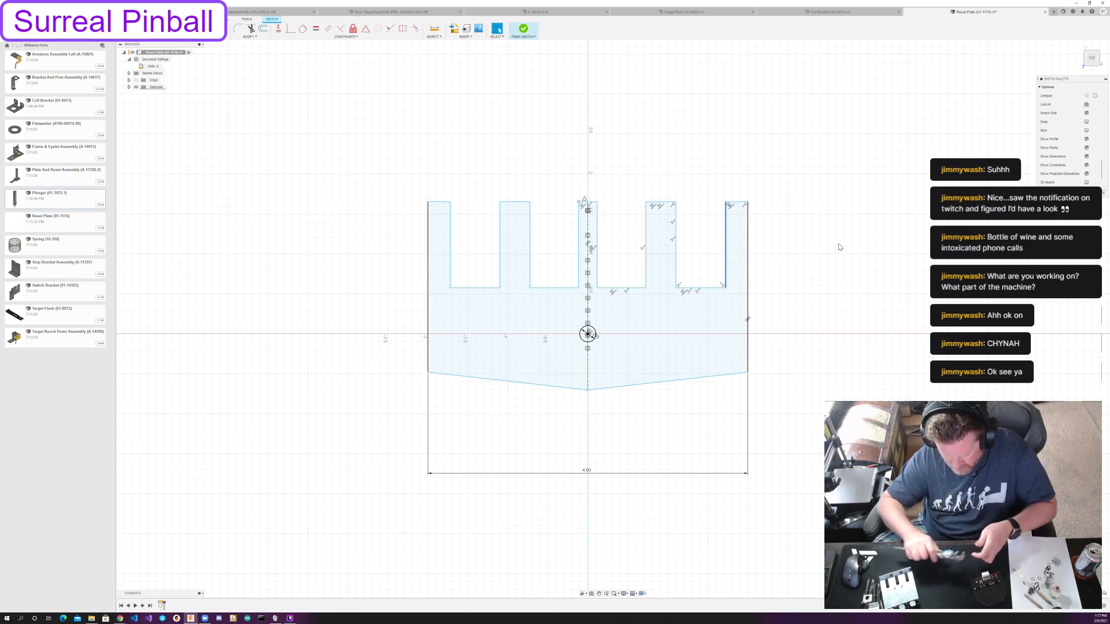
Dimension the distance from the outer tab's top edge to the notch floor at 0.531.
click(830, 111)
key(d)
click(726, 243)
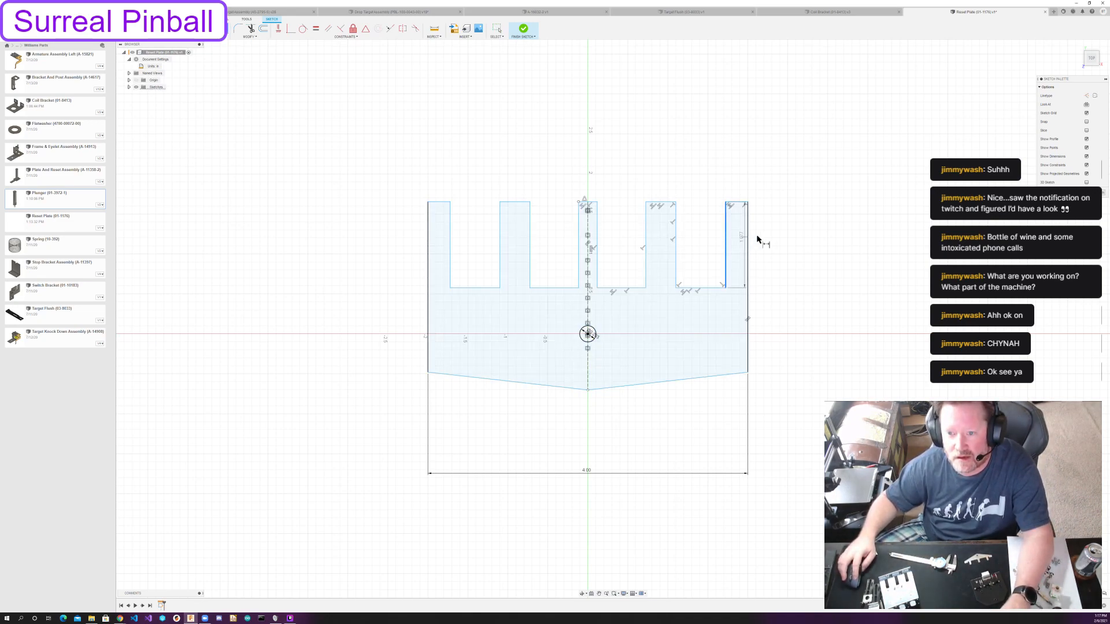
click(775, 241)
text(0.531)
key(Return)
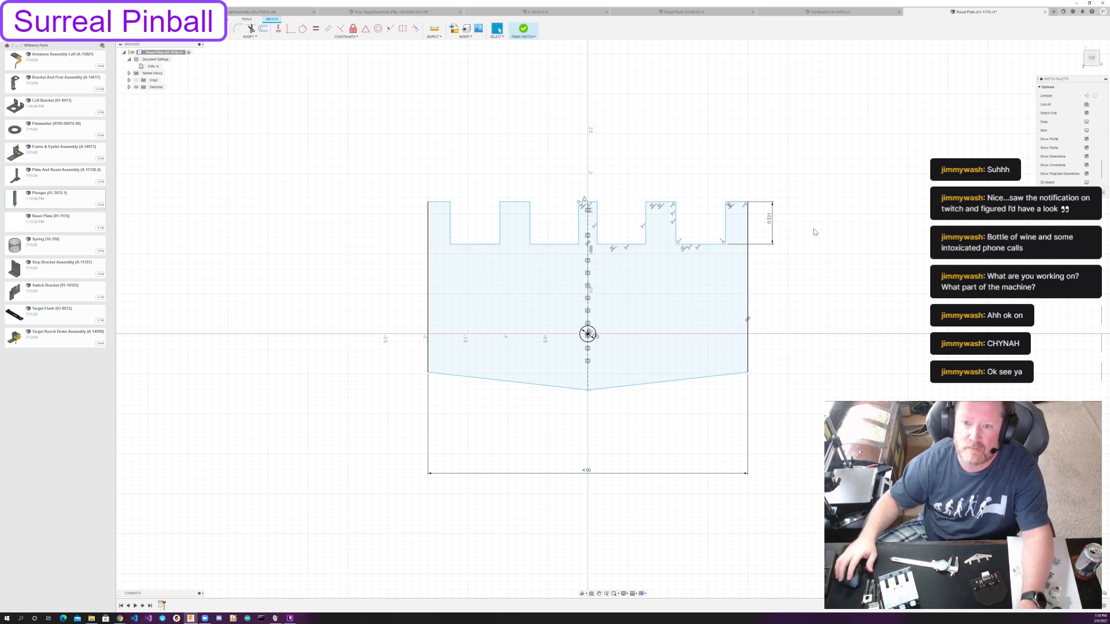
key(Escape)
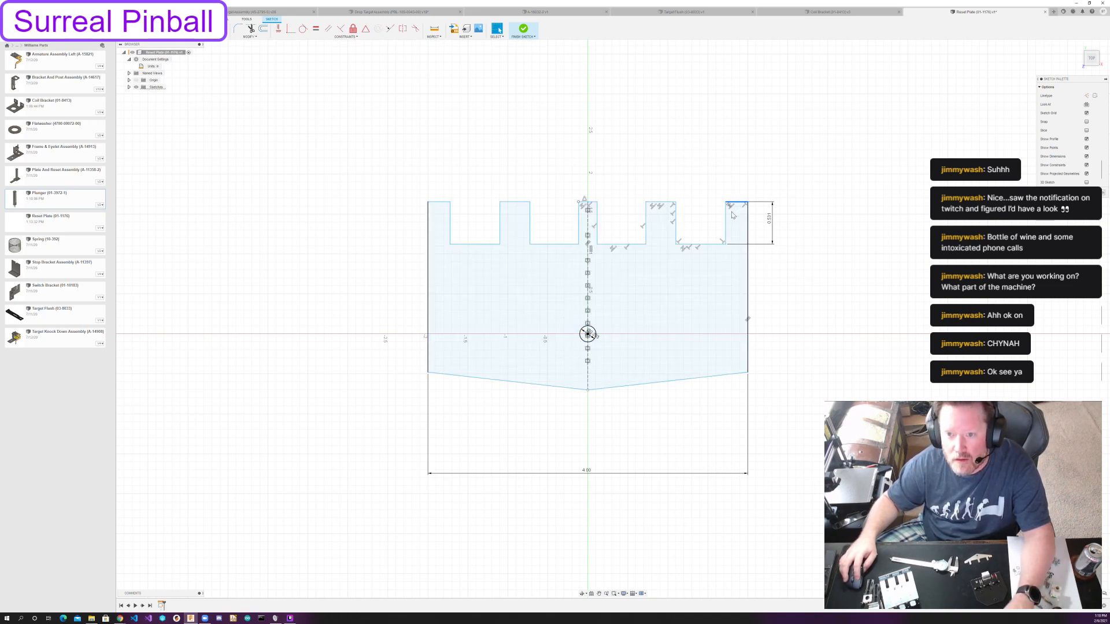
Remove the collinear constraint linking the outer tab's top edge to the inner tabs, and lower the tab tops independently.
click(729, 208)
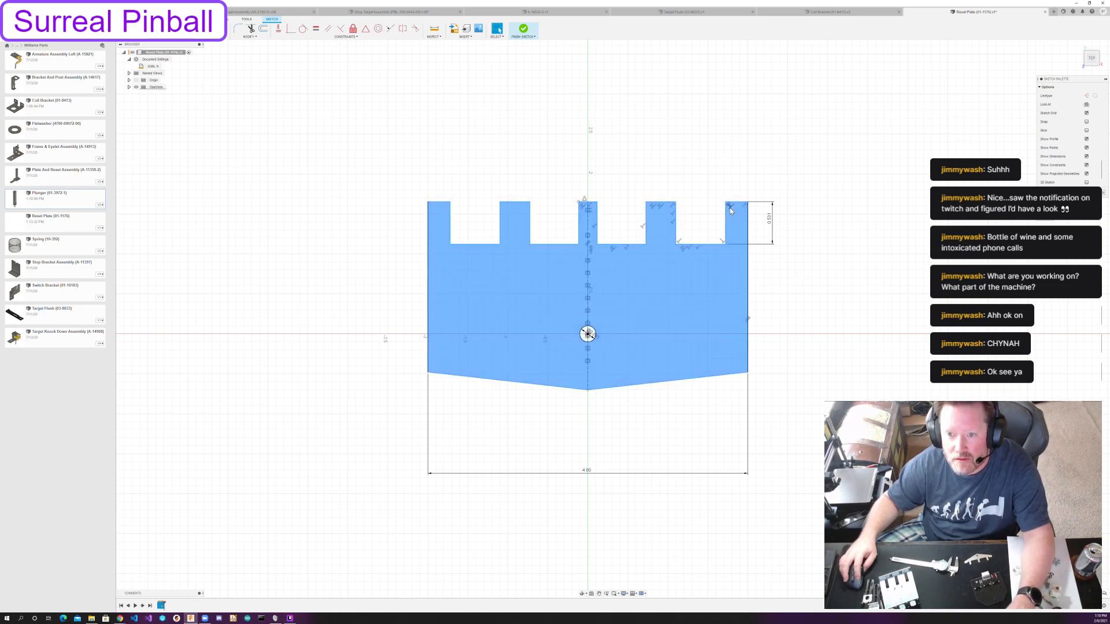
click(730, 207)
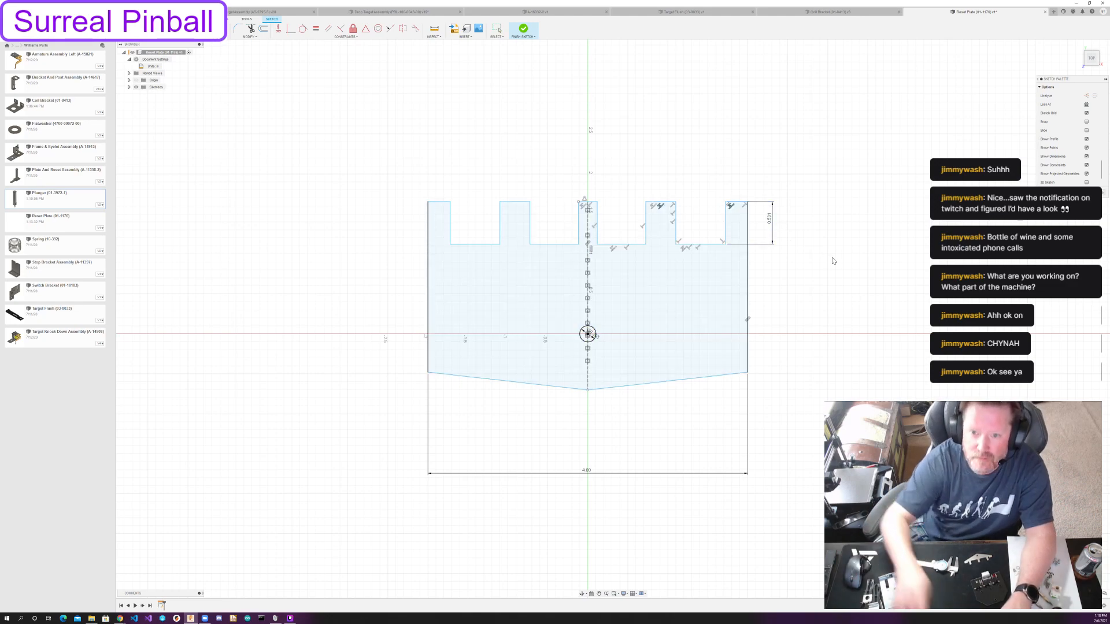
drag(660, 202, 658, 217)
drag(736, 206, 733, 297)
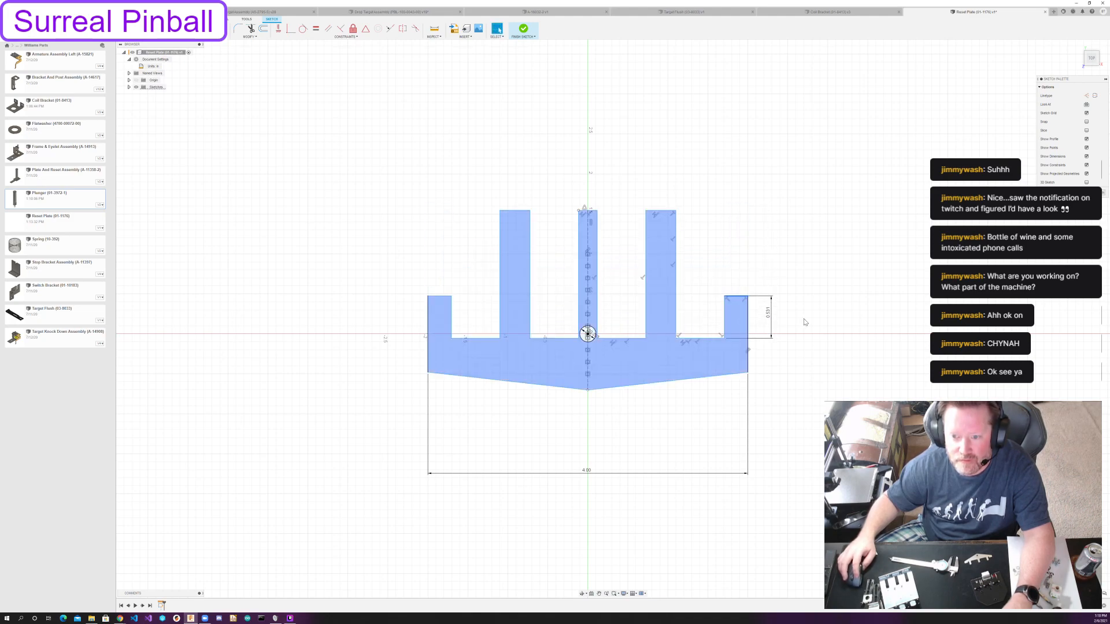
Delete the outer tab's height dimension and instead dimension the intermediate tab's top edge to the notch floor at 0.531.
click(773, 315)
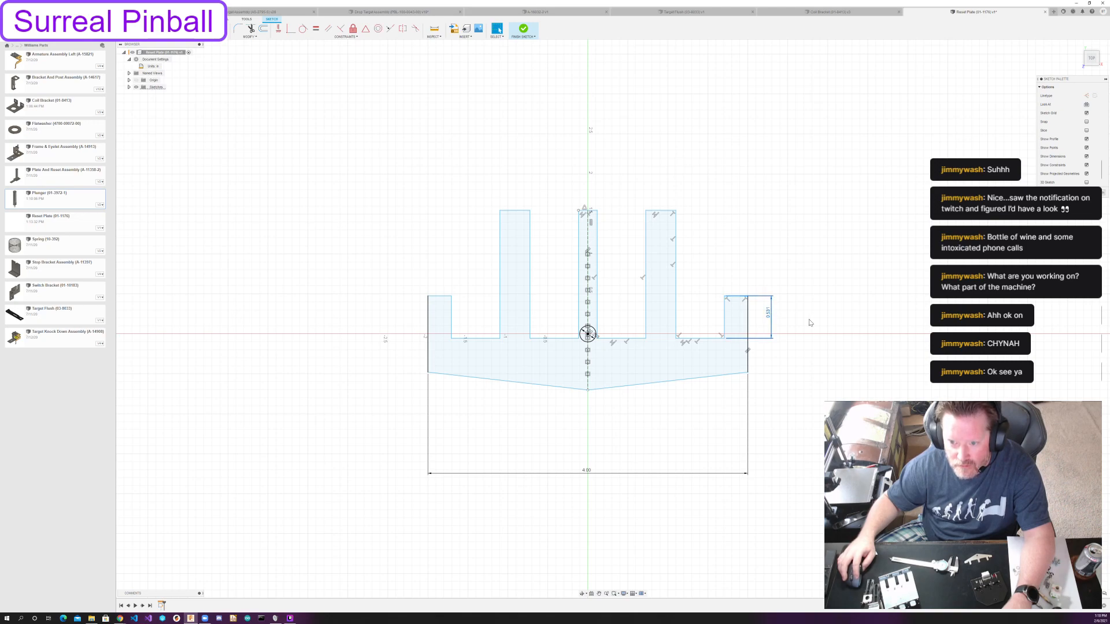
key(Delete)
key(d)
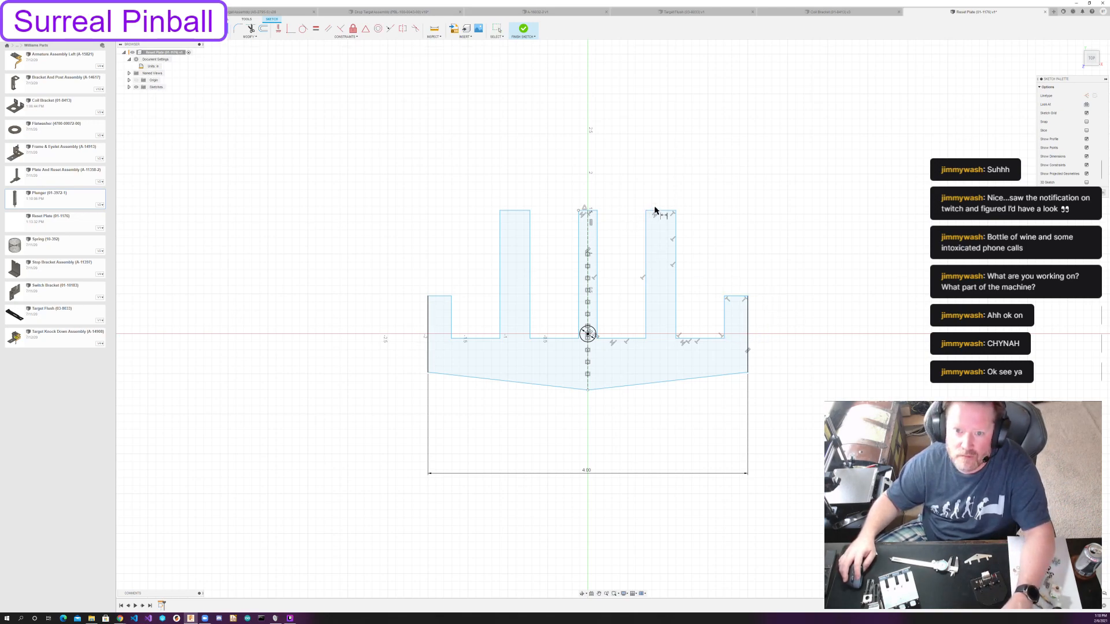
click(655, 221)
click(626, 338)
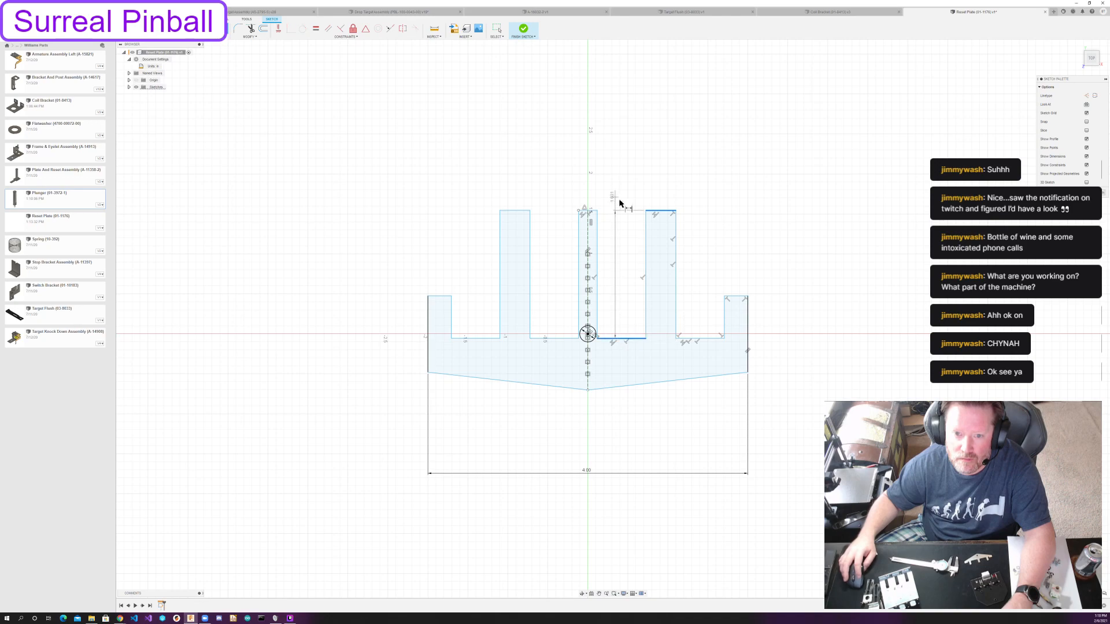
click(619, 265)
text(1.7)
key(BackSpace)
key(Return)
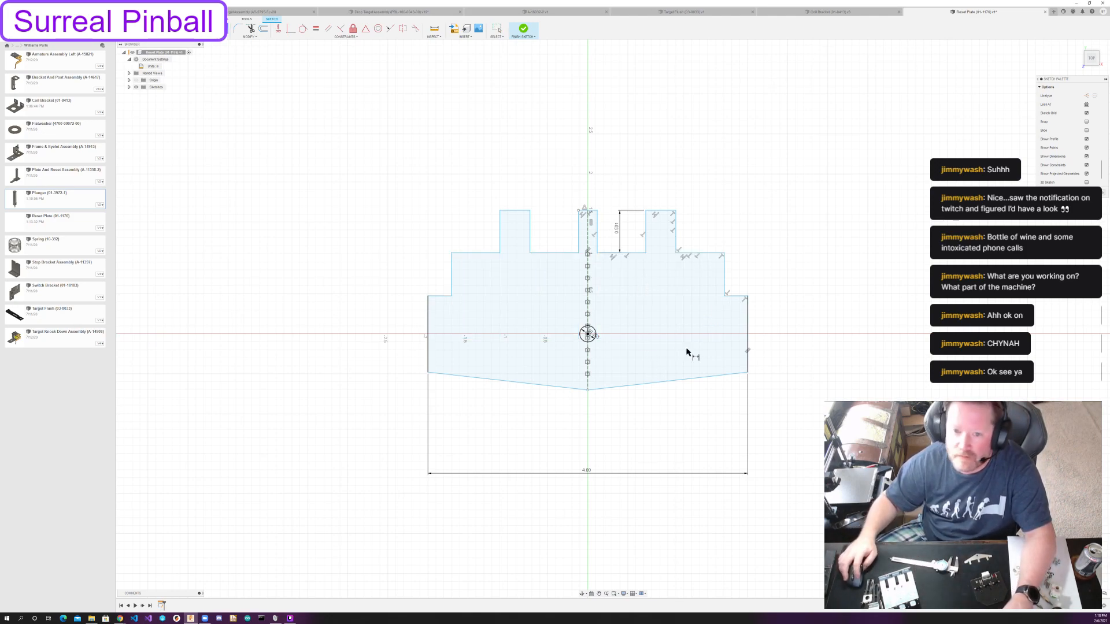
Lower the notch floors and dimension the centre tab's top edge to the plate's bottom vertex at 13/32.
drag(620, 255, 623, 349)
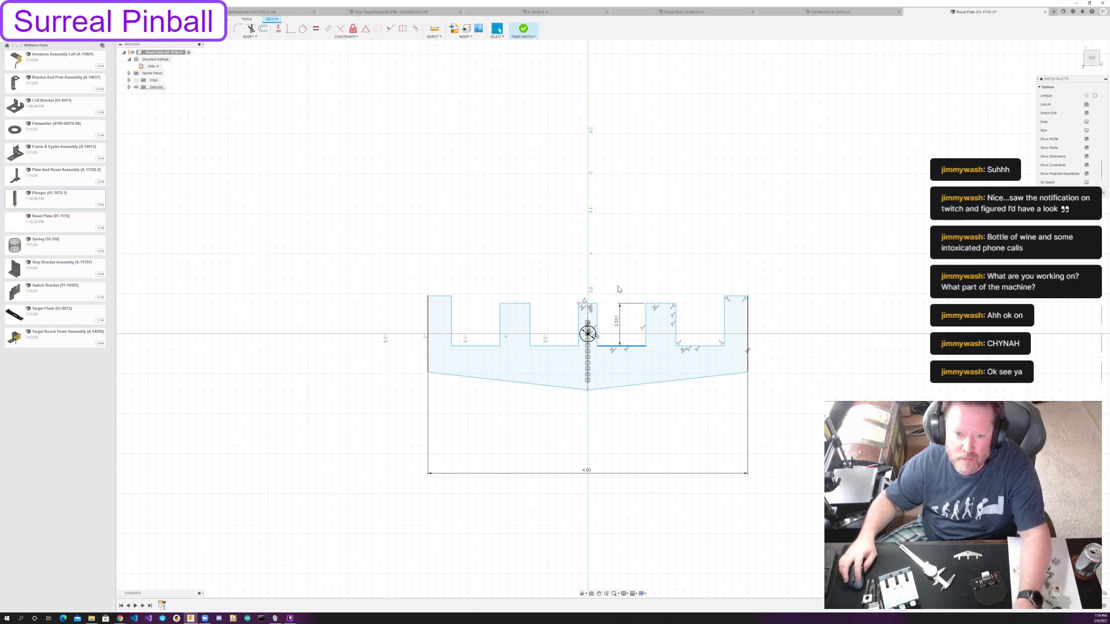
click(589, 303)
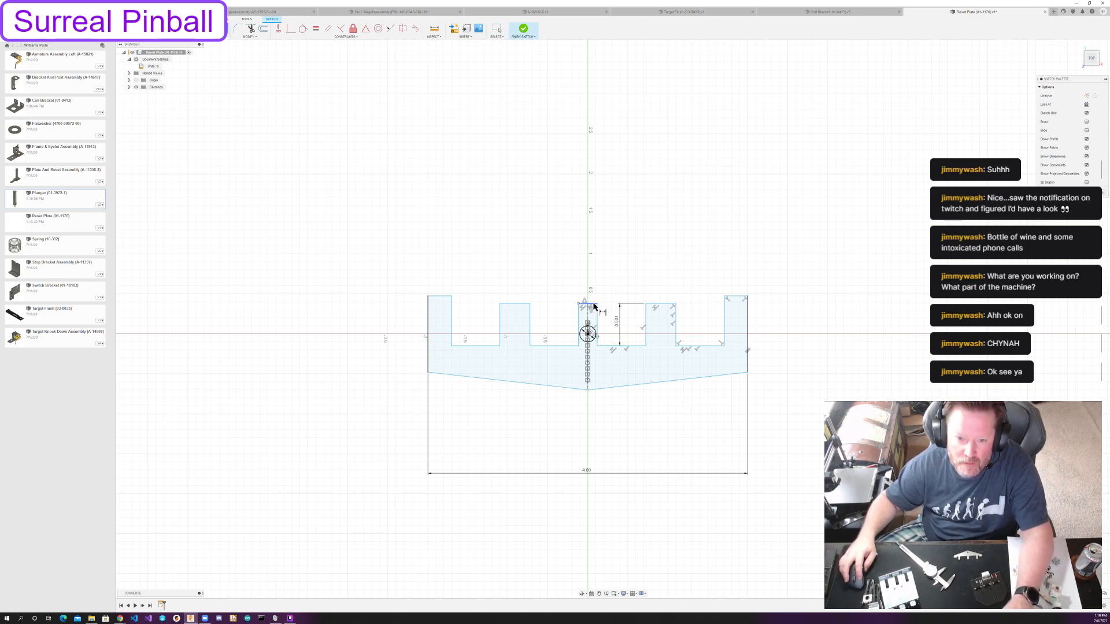
click(588, 390)
click(598, 421)
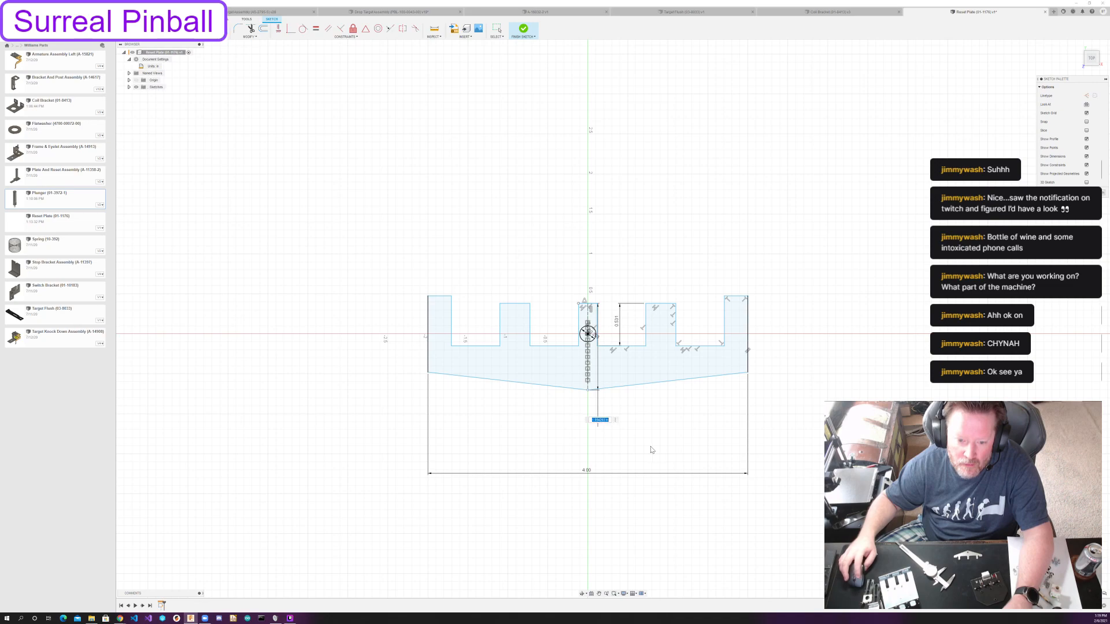
text(1 3/32)
key(Return)
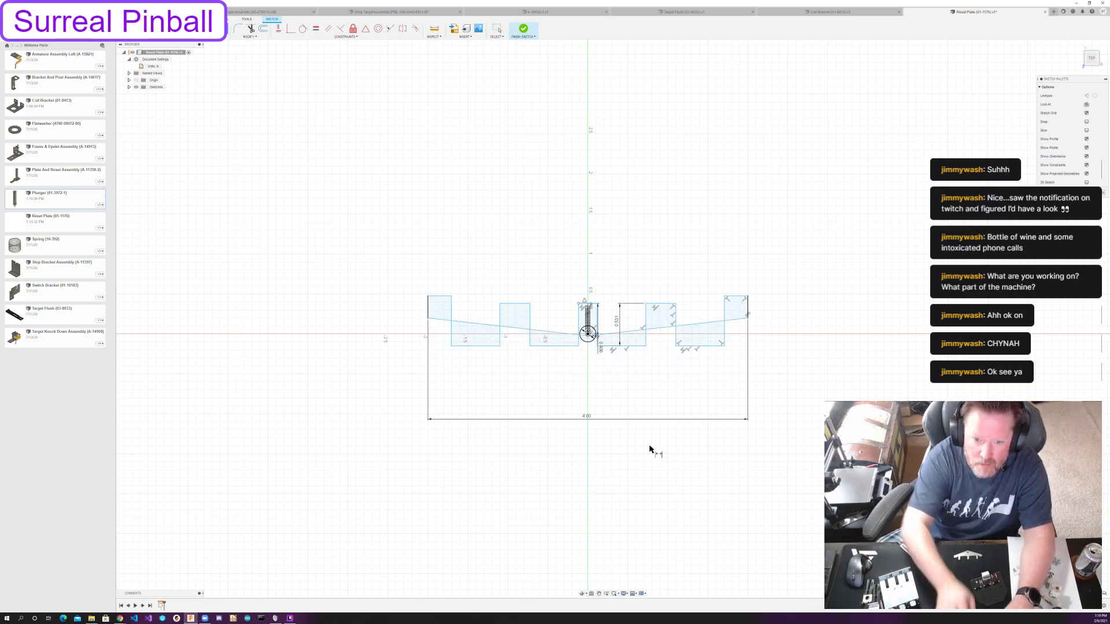
key(Escape)
Lower the notch floors slightly and dimension the centre tab's top edge to the centre of the hole at 1.125.
scroll(590, 215, up, 4)
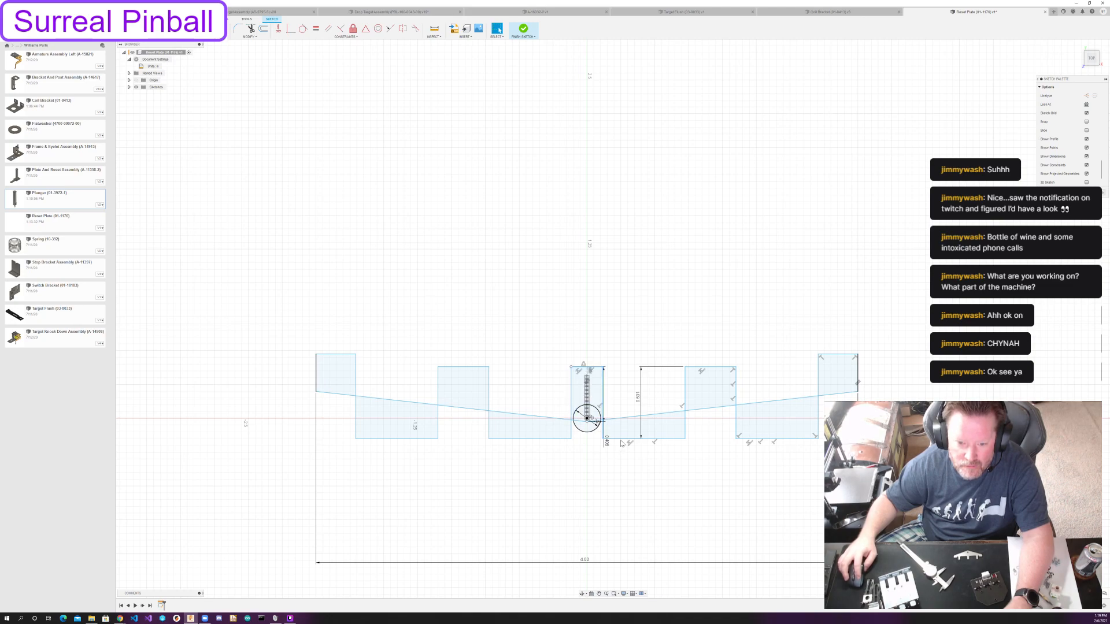
mouse_move(623, 438)
mouse_down()
mouse_move(623, 394)
mouse_move(619, 469)
mouse_up()
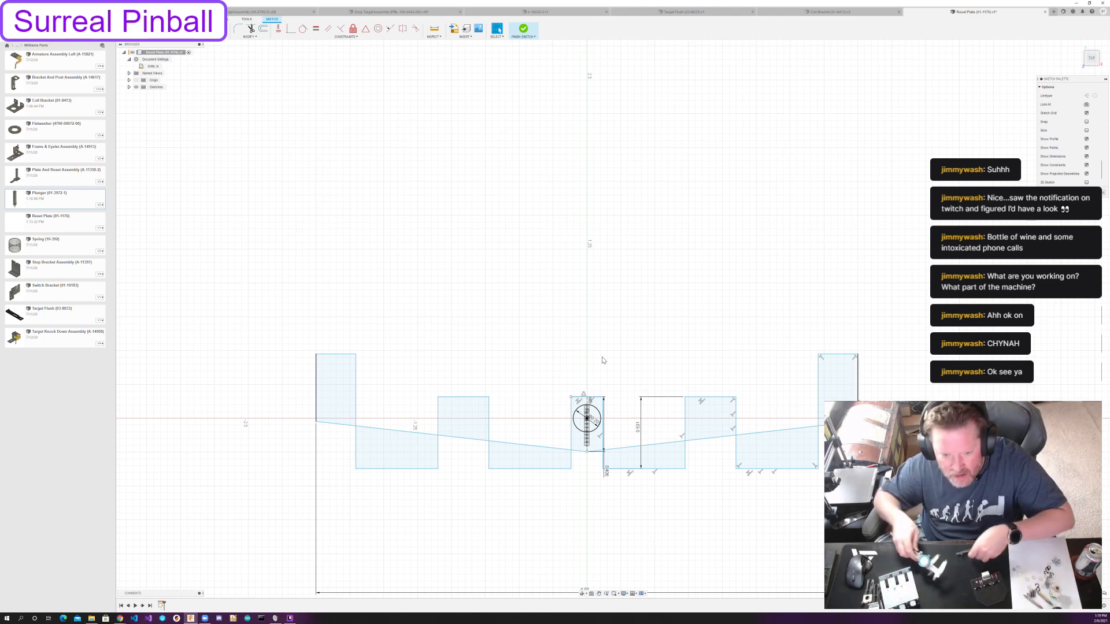
key(d)
click(598, 397)
click(588, 413)
click(625, 370)
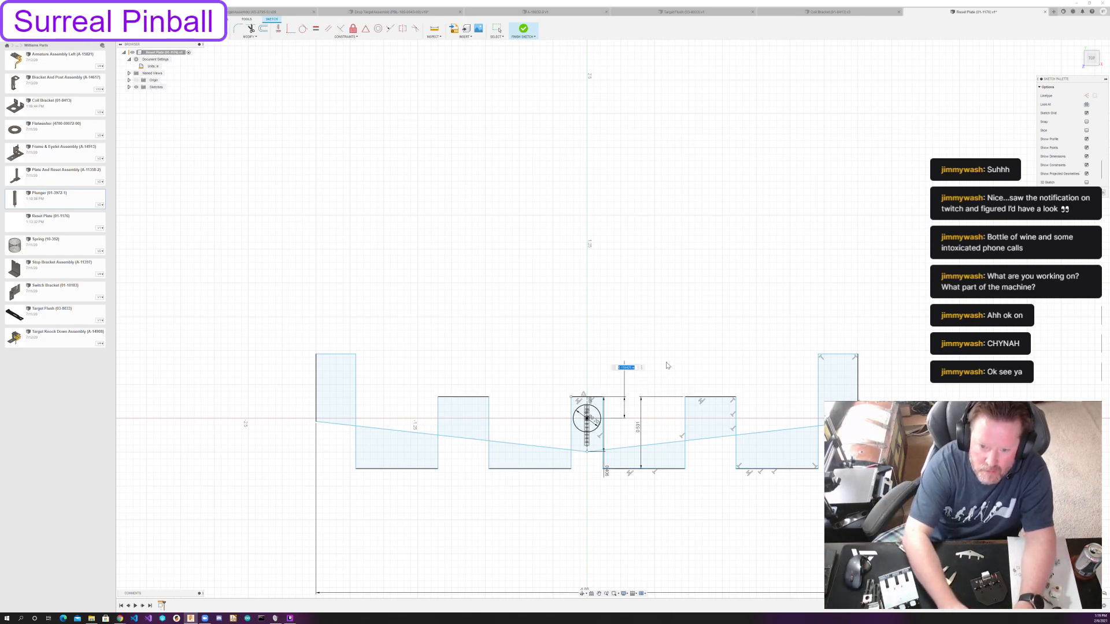
text(1.125)
key(Return)
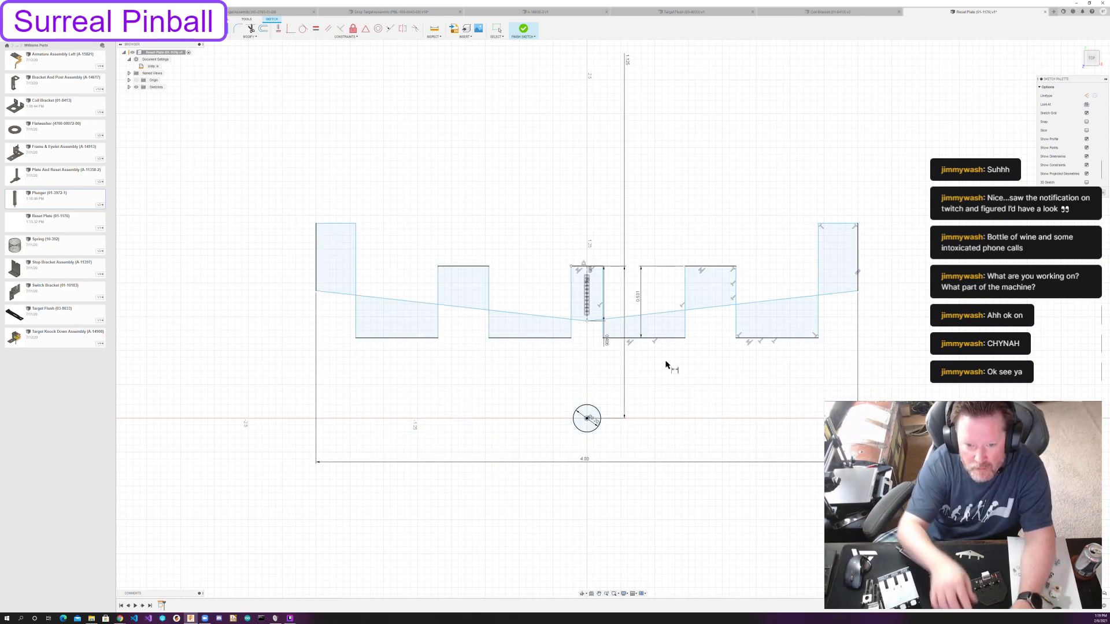
key(Escape)
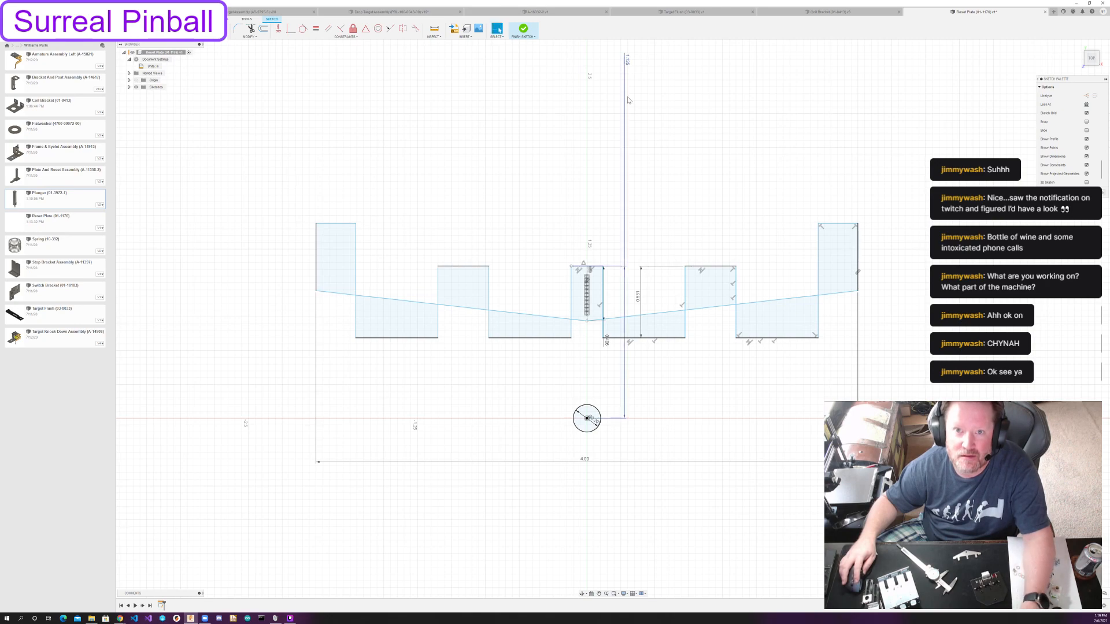
Reposition the dimension between the centre tab's top and the bottom vertex and change its value to 1+13/32.
click(586, 321)
drag(606, 340, 612, 297)
double_click(614, 296)
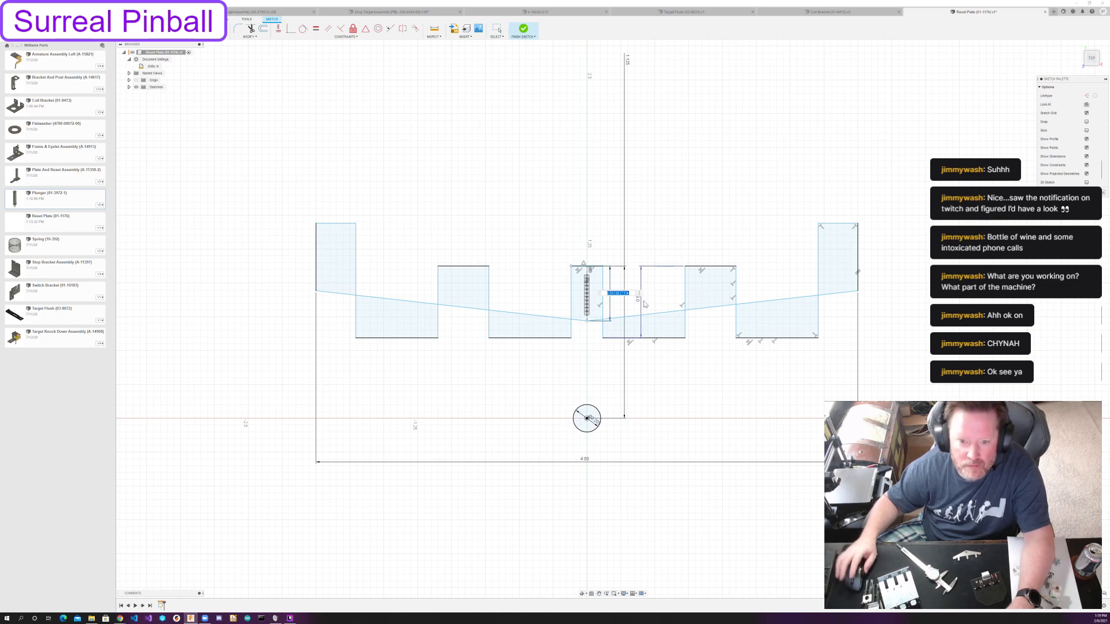
key(Home)
text((1+)
key(Return)
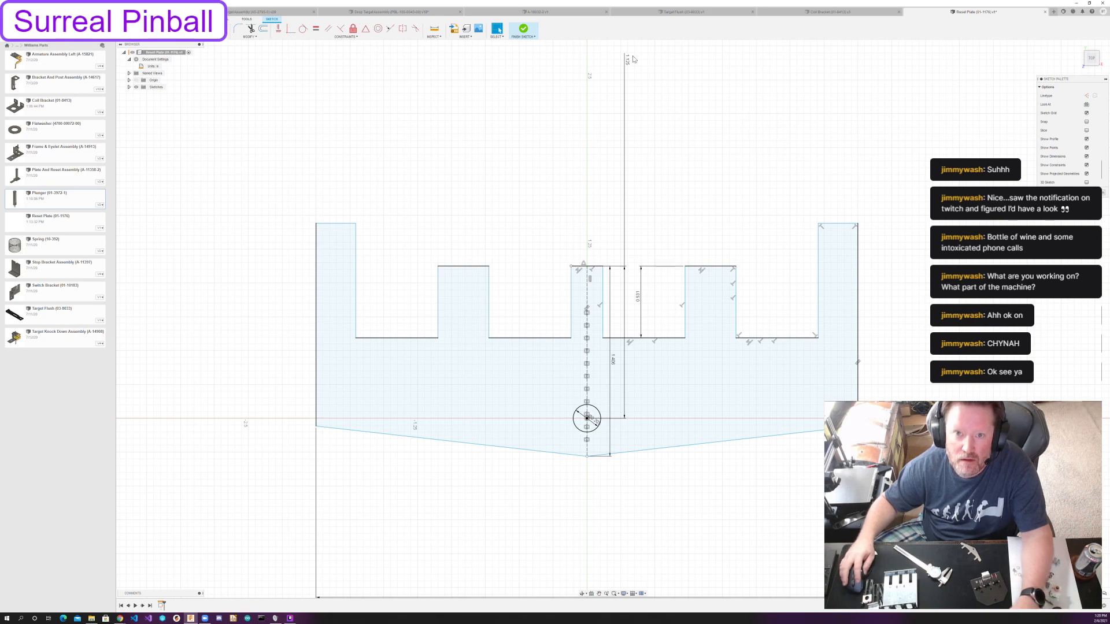
Place the 1.125 dimension's label beside the outline and dimension the intermediate tab's width at 1/4.
mouse_move(628, 125)
mouse_down()
mouse_move(627, 321)
mouse_move(627, 311)
mouse_up()
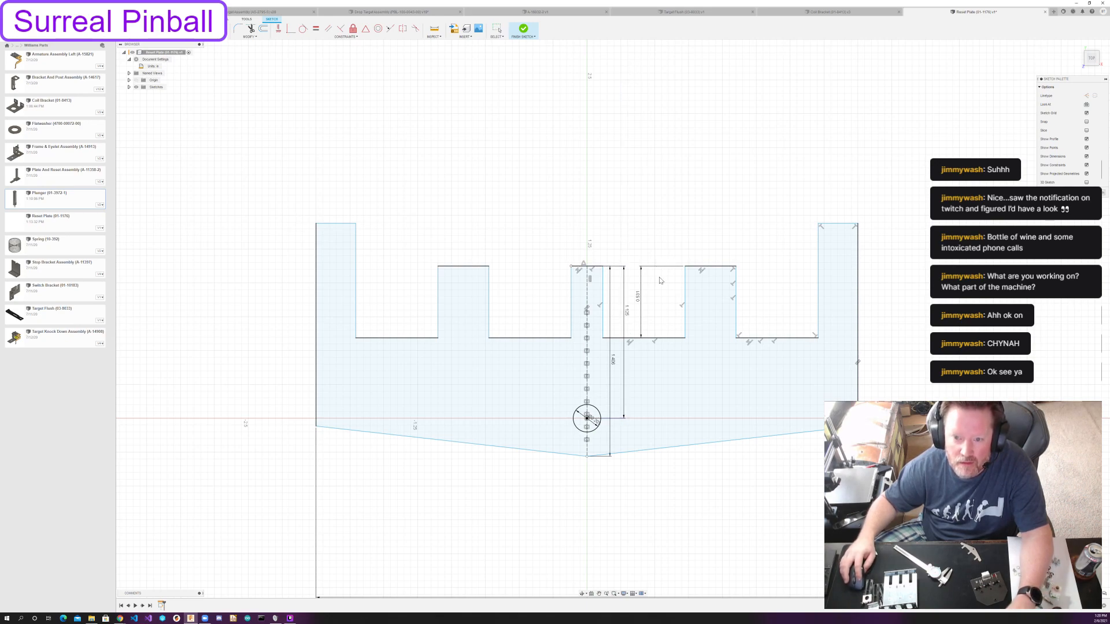
click(709, 270)
click(712, 255)
text(1/4)
key(Return)
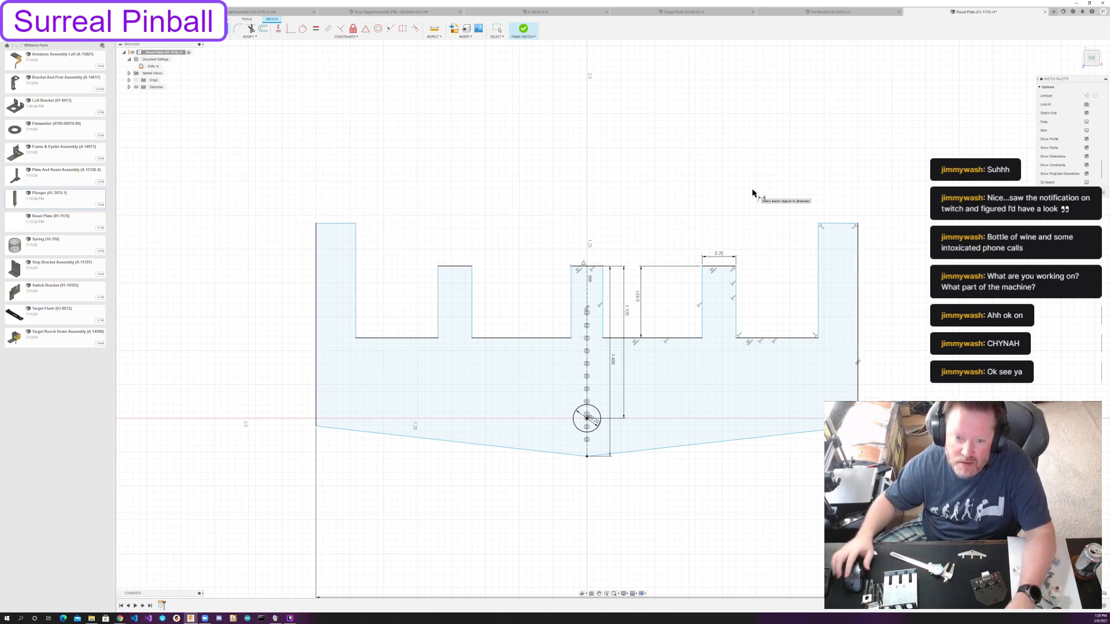
Dimension the width of the notch between the centre tab and the intermediate tab at 1.
click(528, 345)
click(532, 366)
text(1)
key(Return)
key(Escape)
Make the centre tab's top edge equal in length to the intermediate tab's, and reposition the 0.531 and 1.125 dimensions clear of each other.
drag(606, 321, 572, 322)
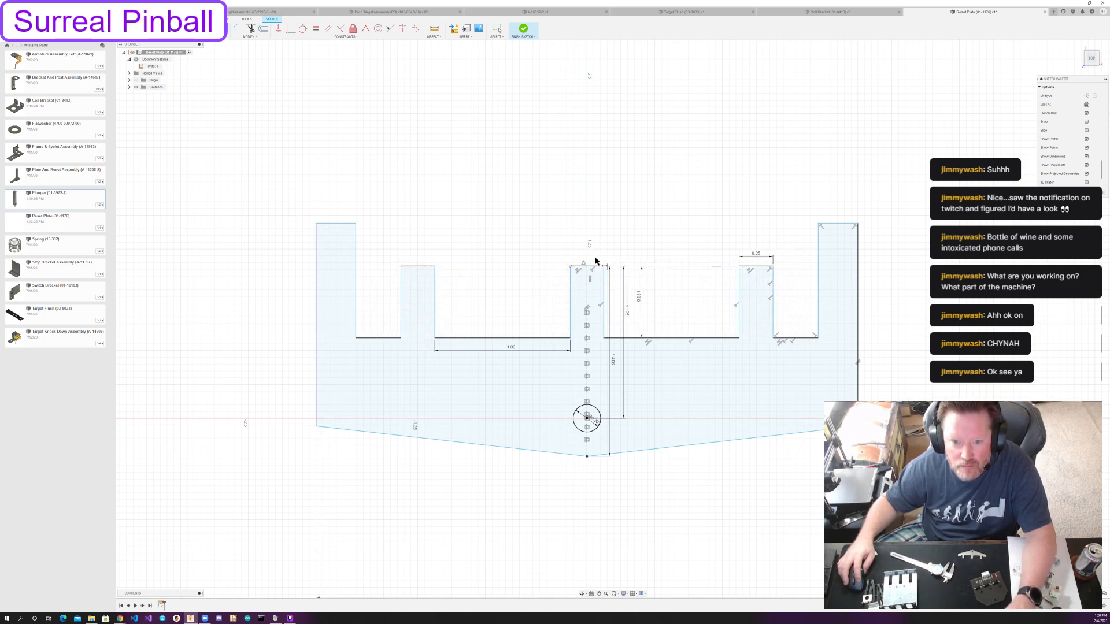
click(316, 29)
click(601, 266)
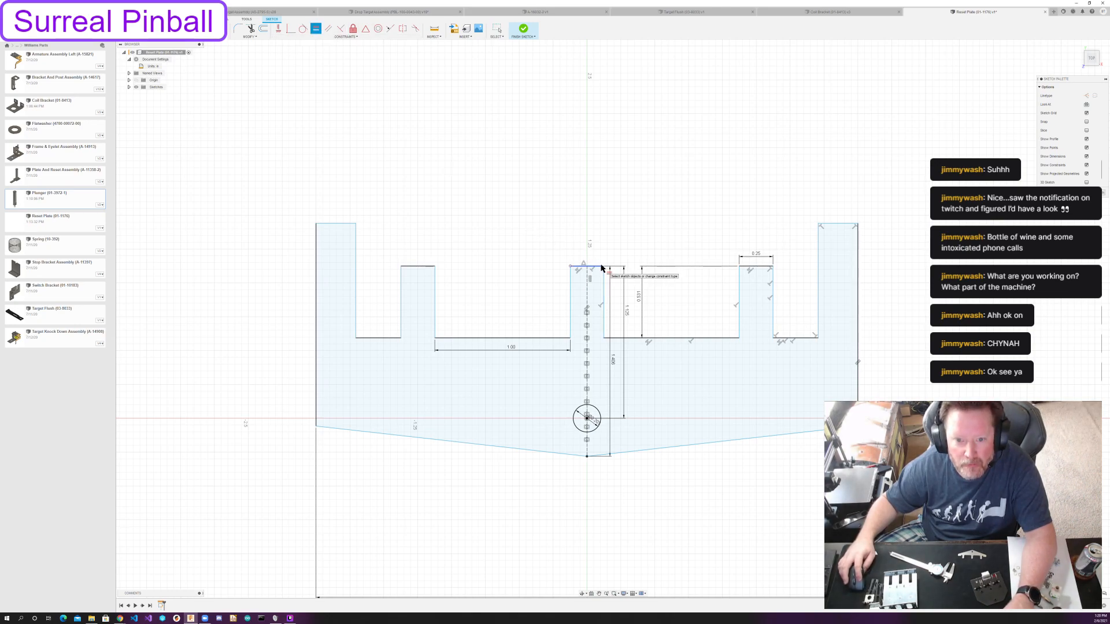
click(752, 267)
key(Escape)
drag(639, 299, 720, 301)
mouse_move(628, 308)
mouse_down()
mouse_move(577, 309)
mouse_move(633, 310)
mouse_up()
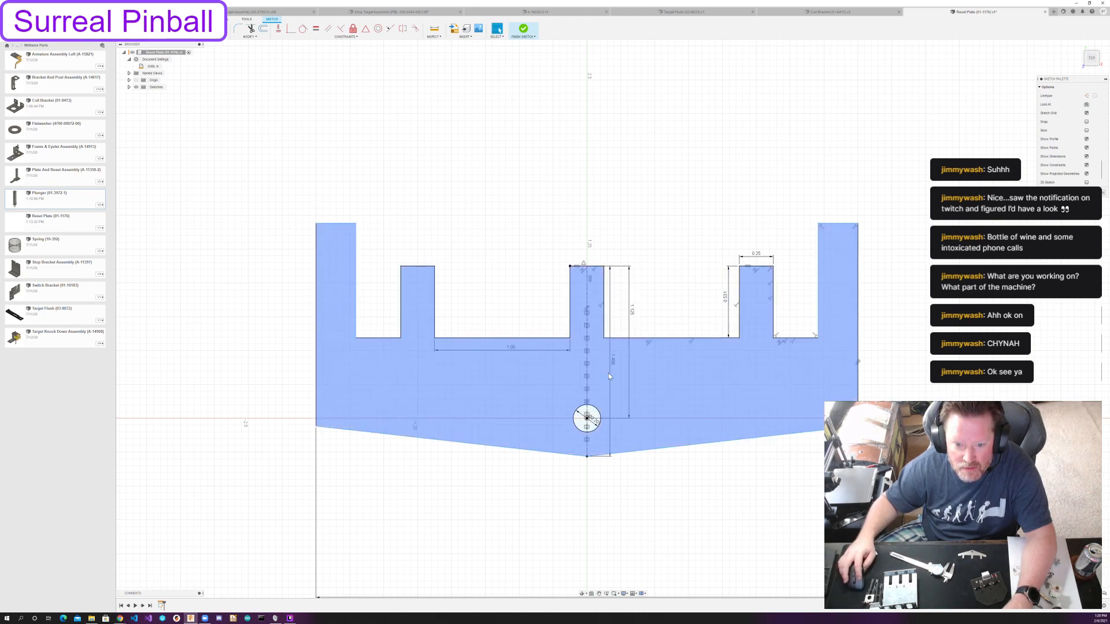
Move the overall height dimension clear of the 1.125 one and dimension the width of the notch beside the end tab at 0.313.
drag(615, 355, 641, 359)
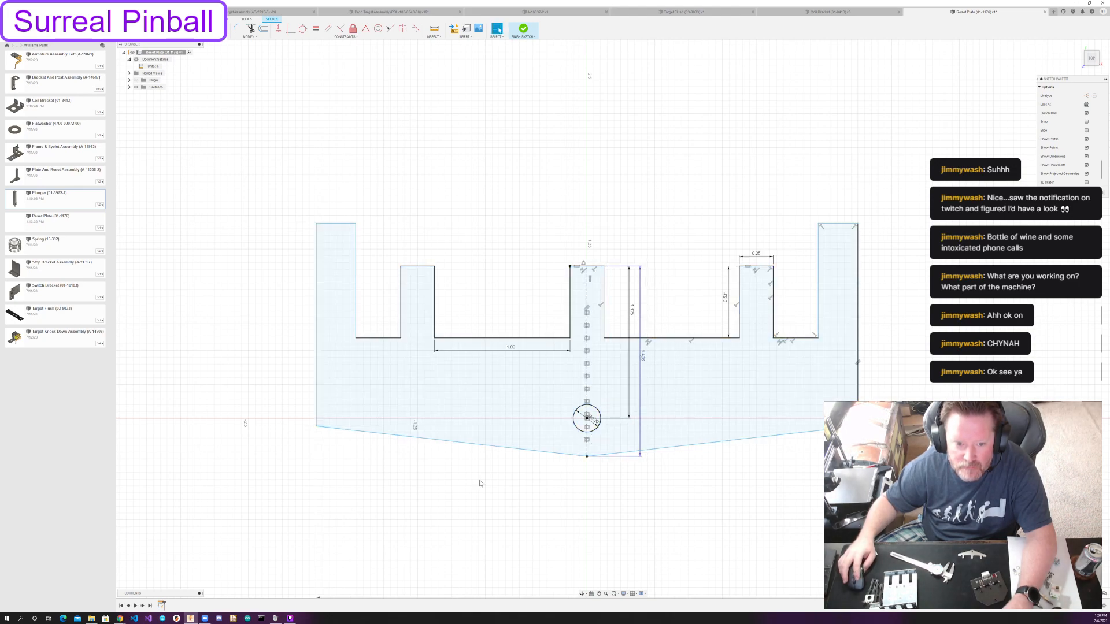
drag(818, 284, 817, 284)
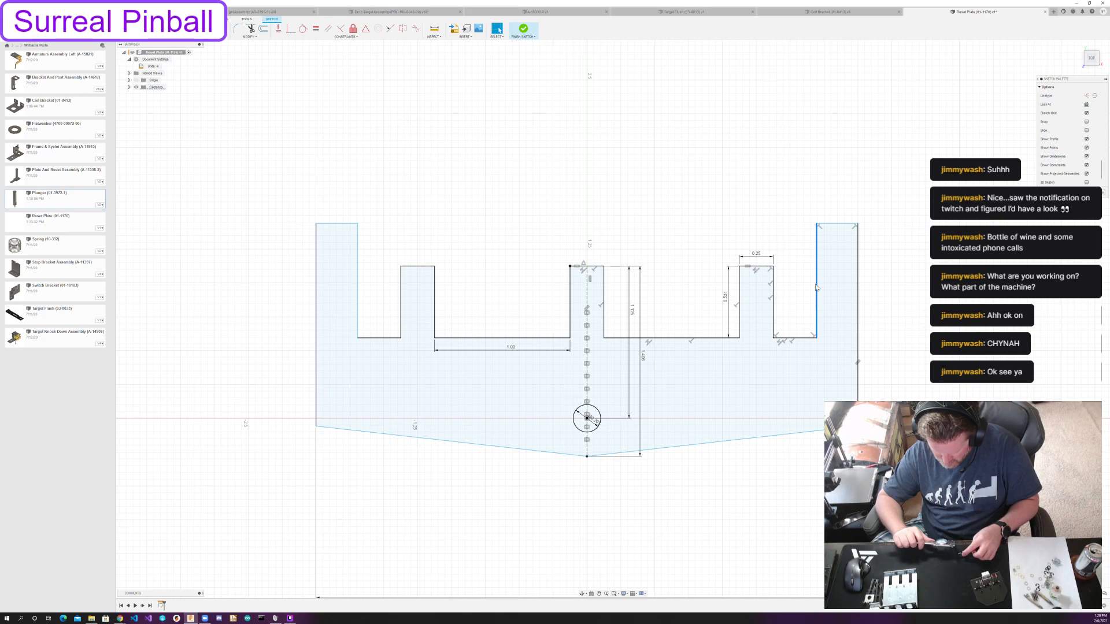
key(d)
click(789, 337)
click(796, 355)
text(0.313)
key(Return)
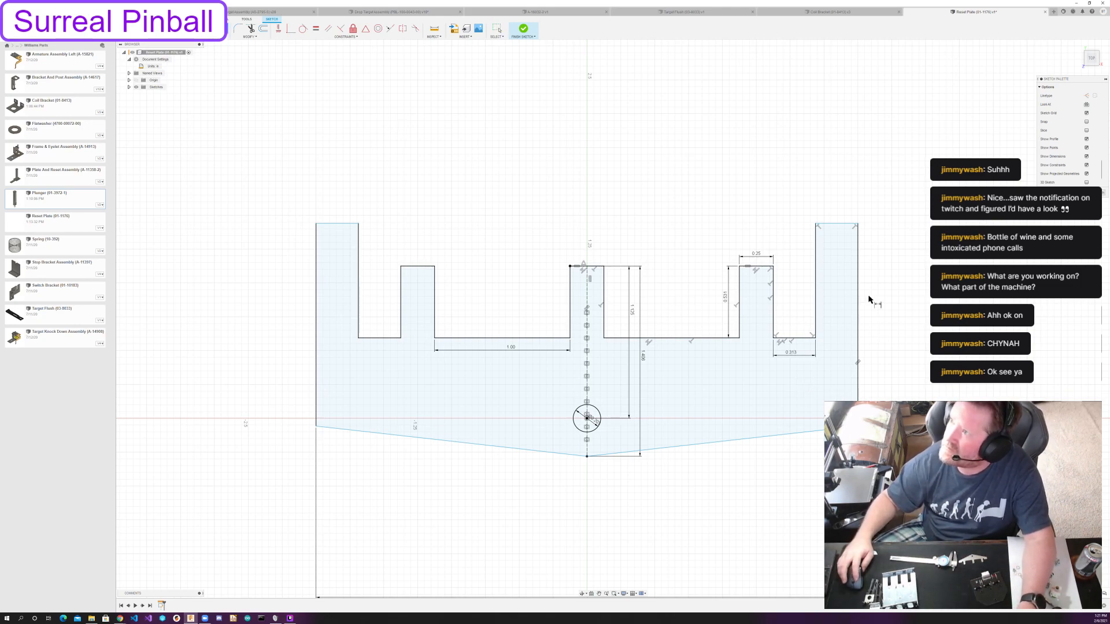
Lower the end tab's top edge and try to dimension its height from the floor of the wide notch.
drag(838, 224, 835, 321)
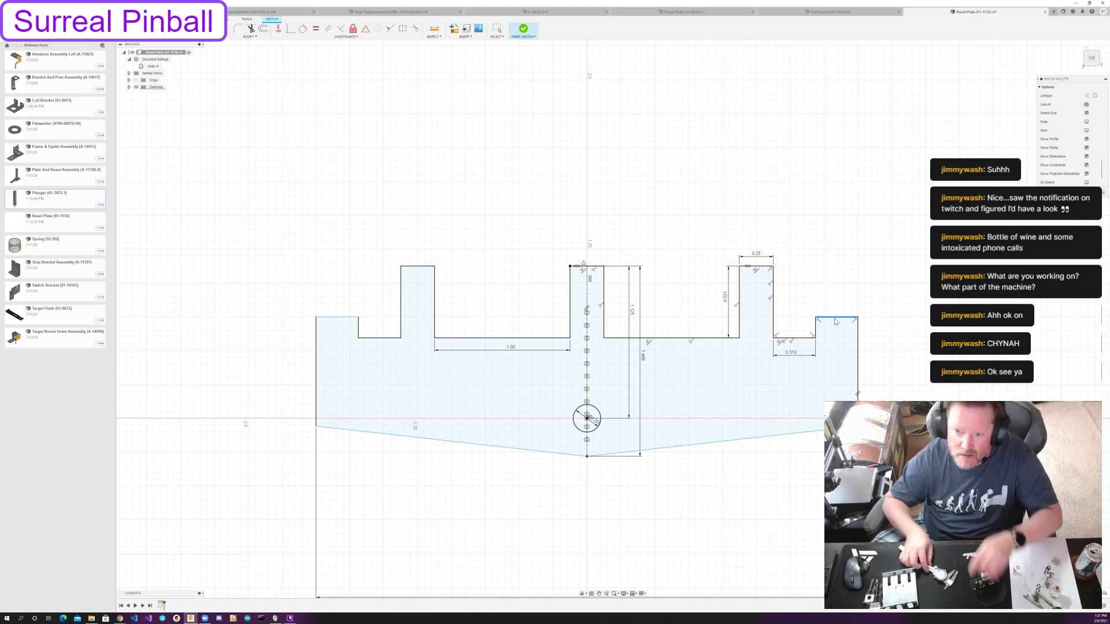
key(d)
click(834, 318)
click(714, 339)
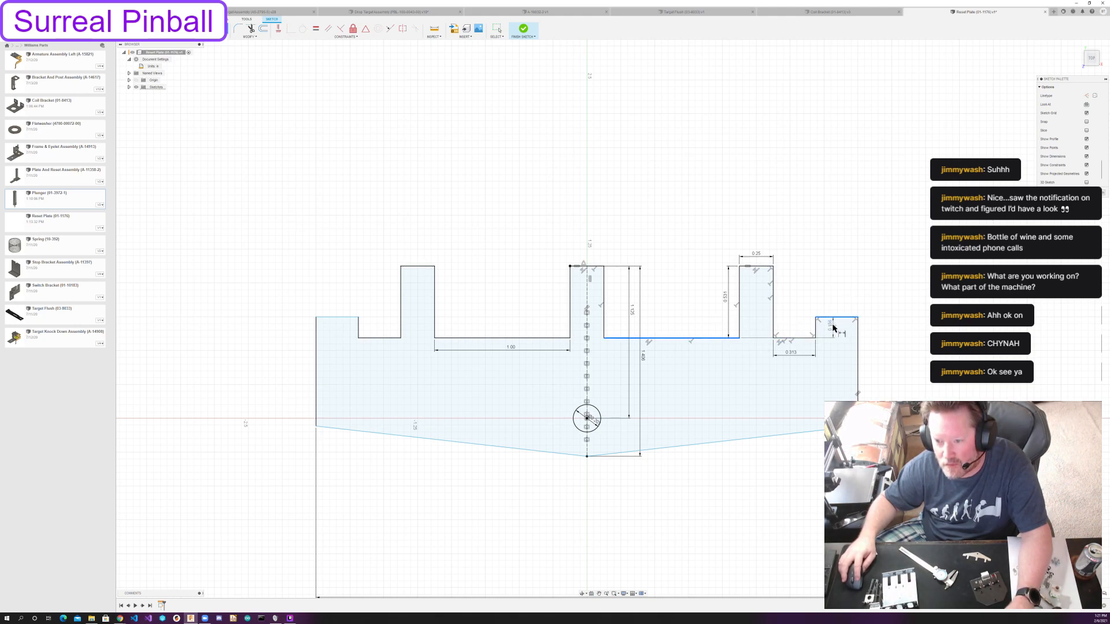
click(833, 322)
key(Return)
key(Escape)
key(ctrl+z)
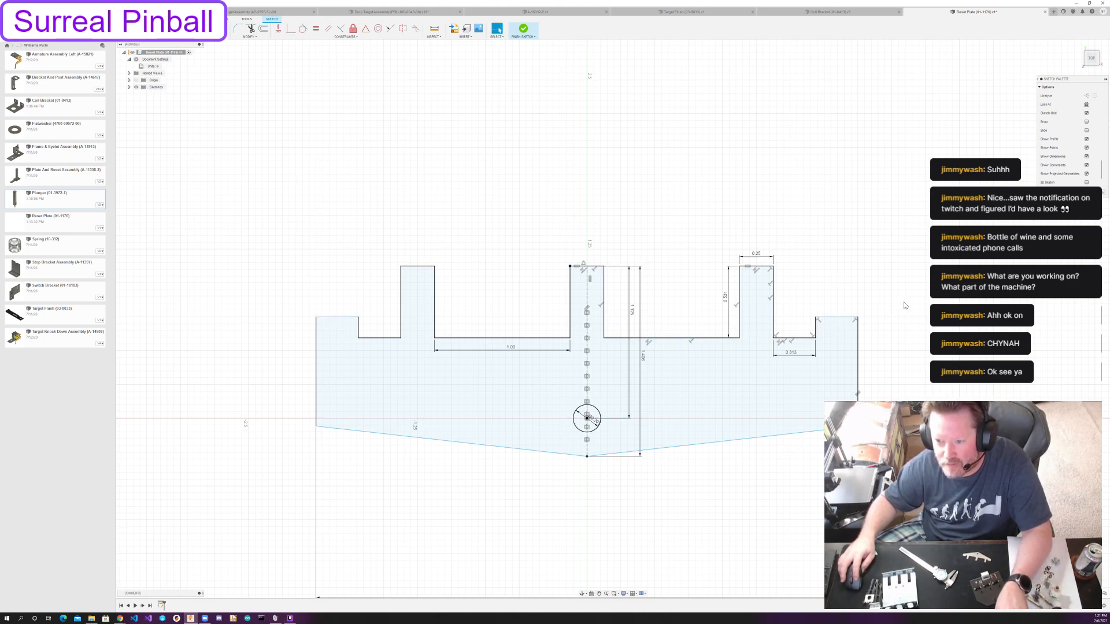
Dimension the end tab's height above the adjacent narrow notch's floor at 5/16.
key(d)
click(833, 318)
click(805, 337)
click(827, 328)
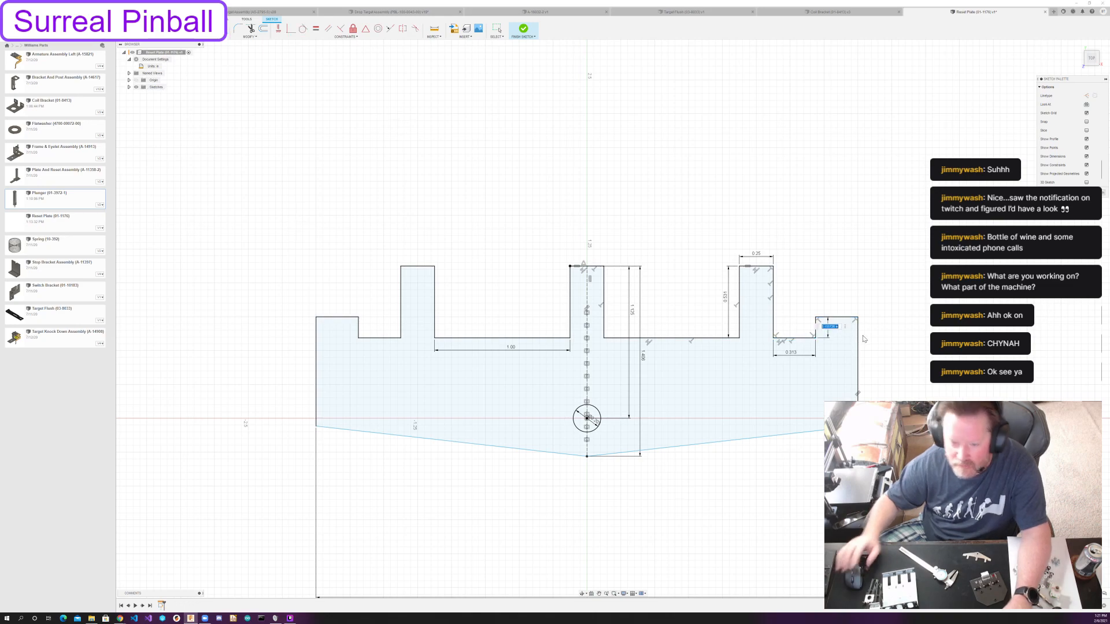
text(5/16)
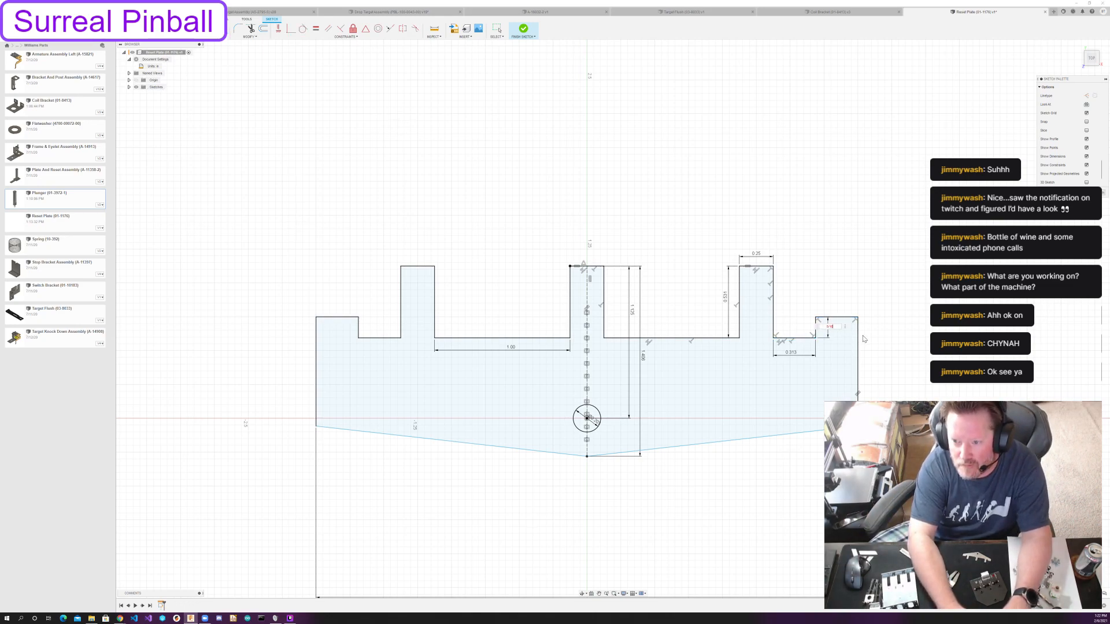
key(Return)
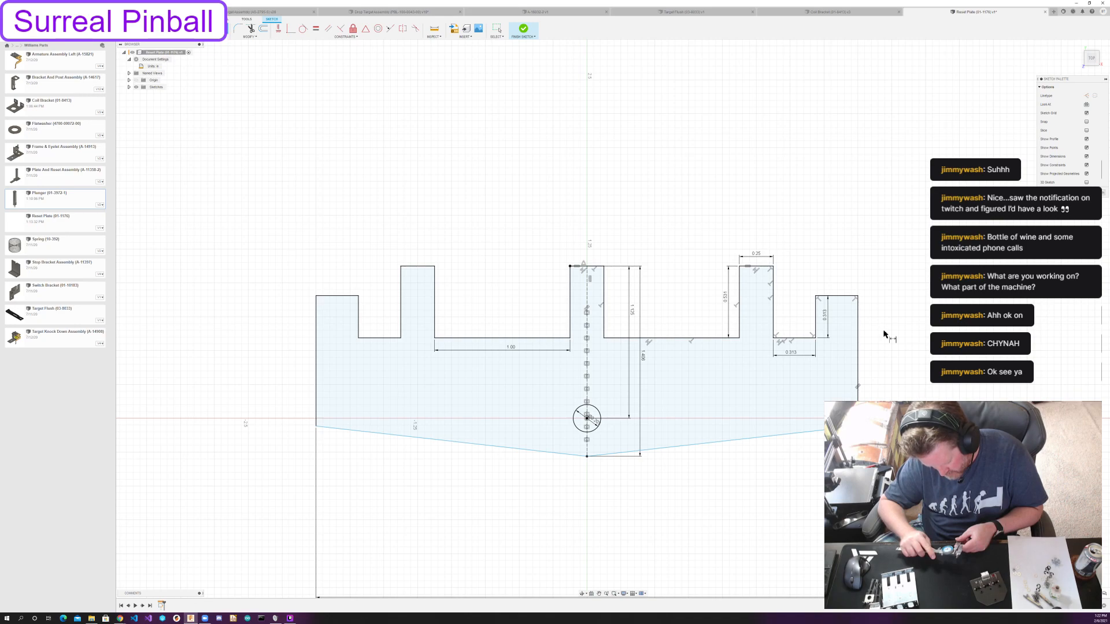
Change the end tab's height above the notch floor to 0.188.
click(828, 319)
double_click(825, 315)
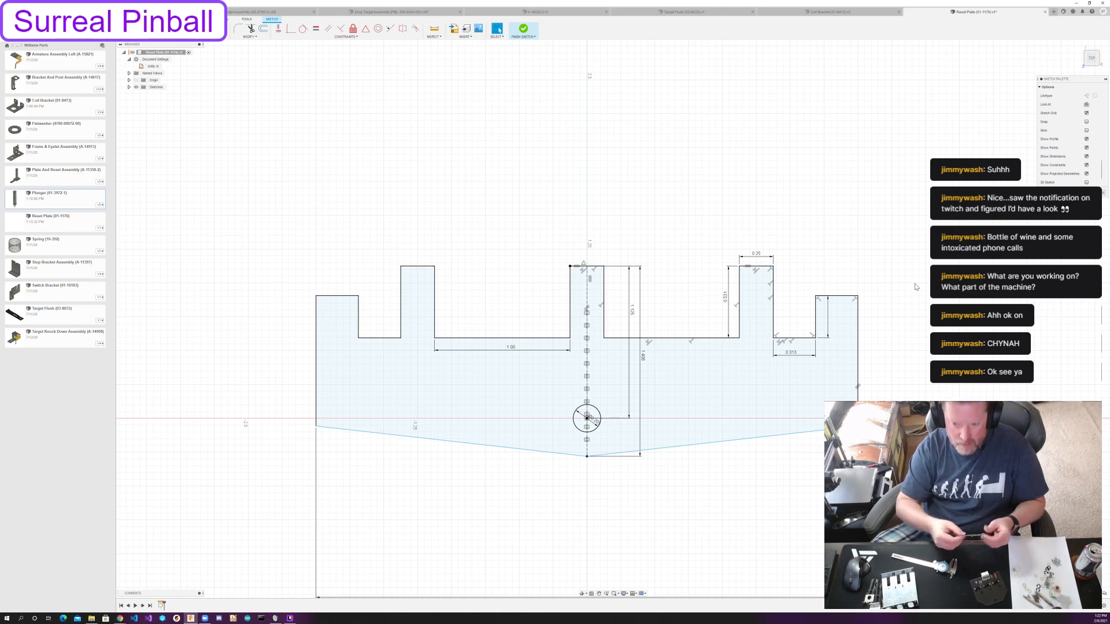
text(0.188)
key(Return)
Raise the outline's lower outer corner and dimension the end tab's outer vertical edge at 0.313.
drag(857, 392, 852, 368)
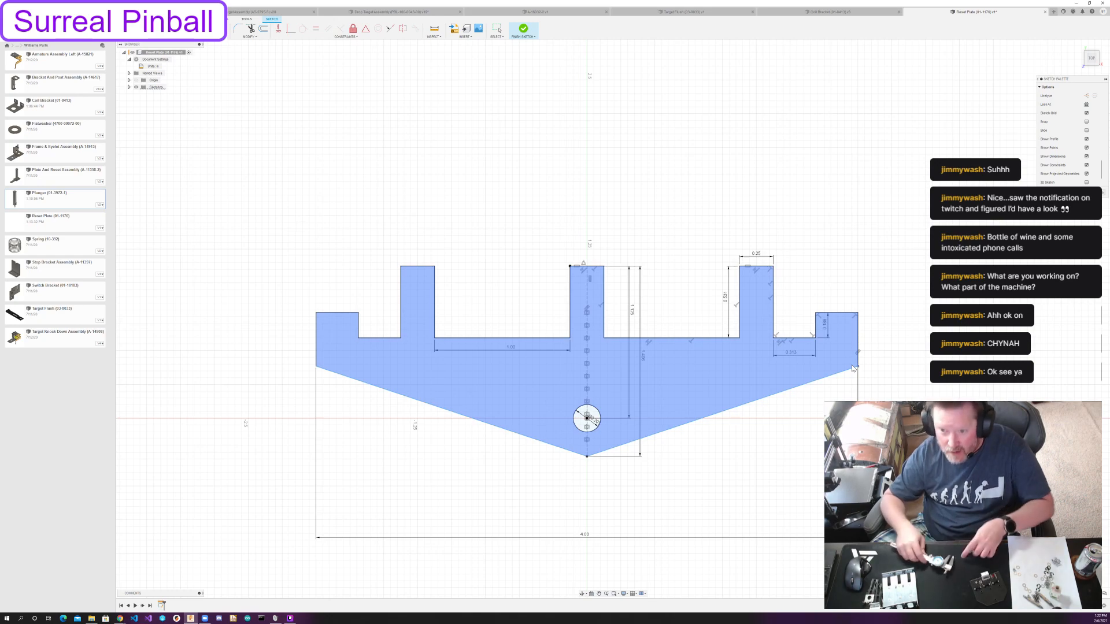
click(908, 329)
key(d)
click(858, 349)
click(868, 346)
text(0.313)
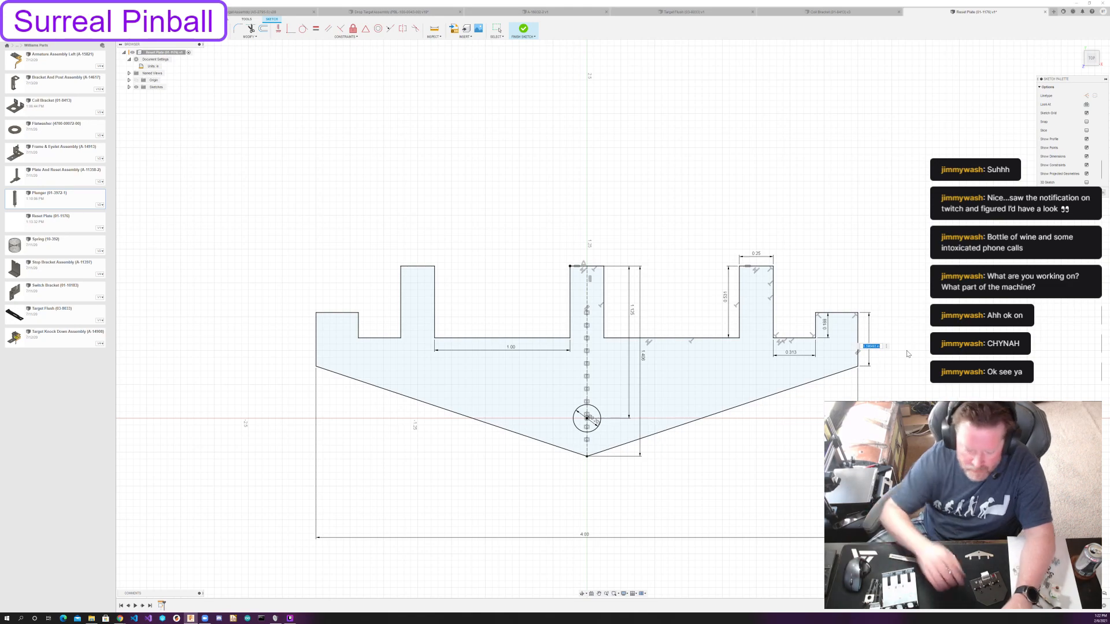
key(Return)
key(Escape)
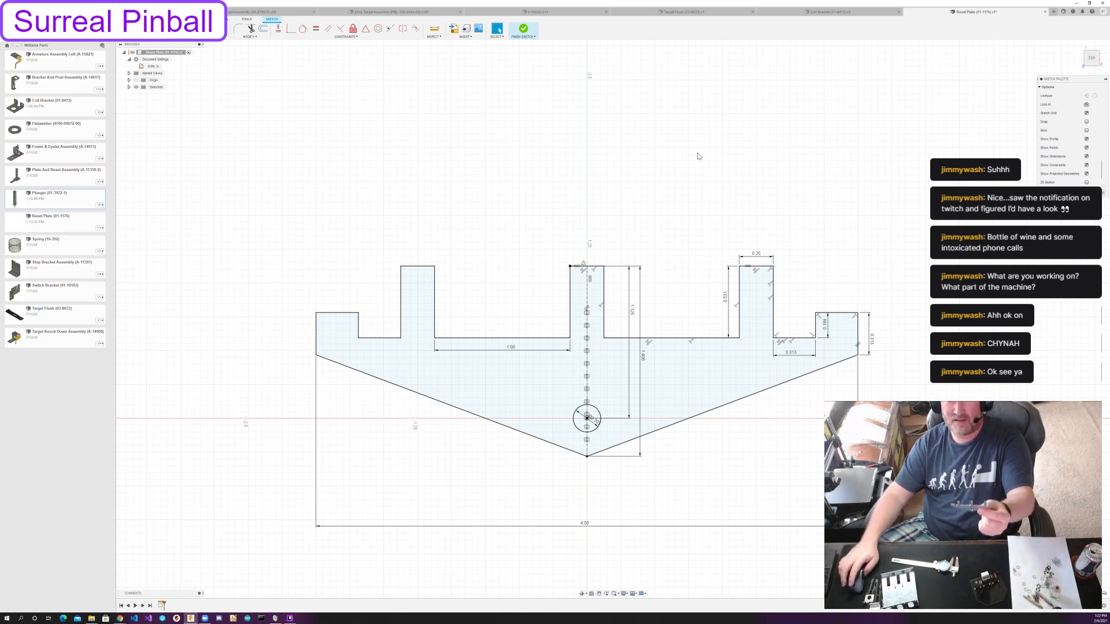
Set the width of the narrow notch between the intermediate tab and the end tab to 3/16.
scroll(698, 344, down, 5)
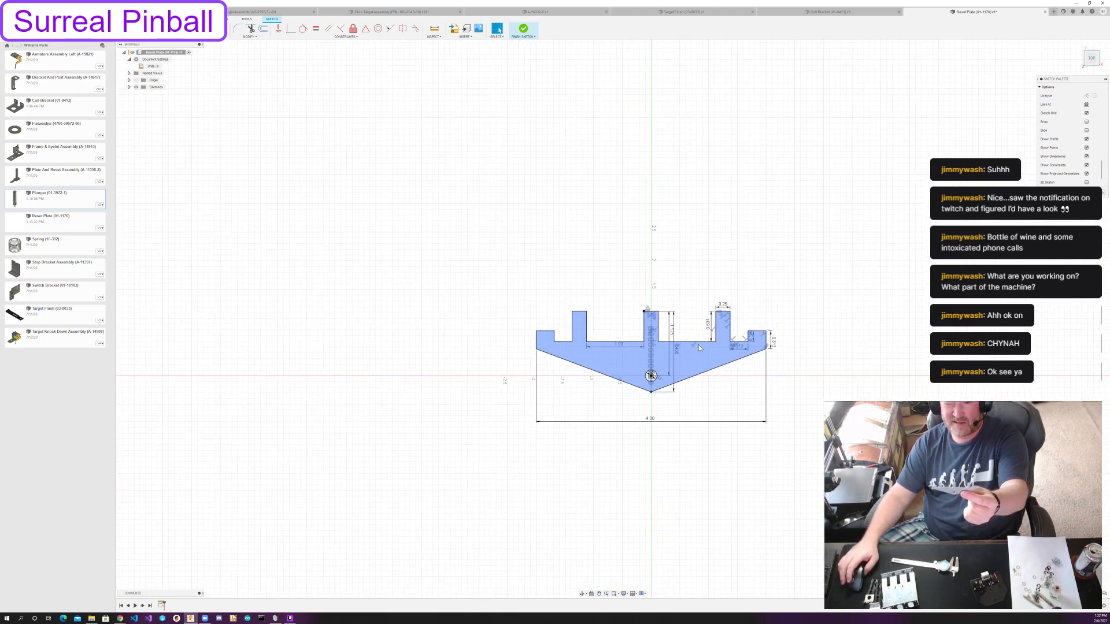
scroll(698, 345, down, 1)
scroll(698, 344, down, 1)
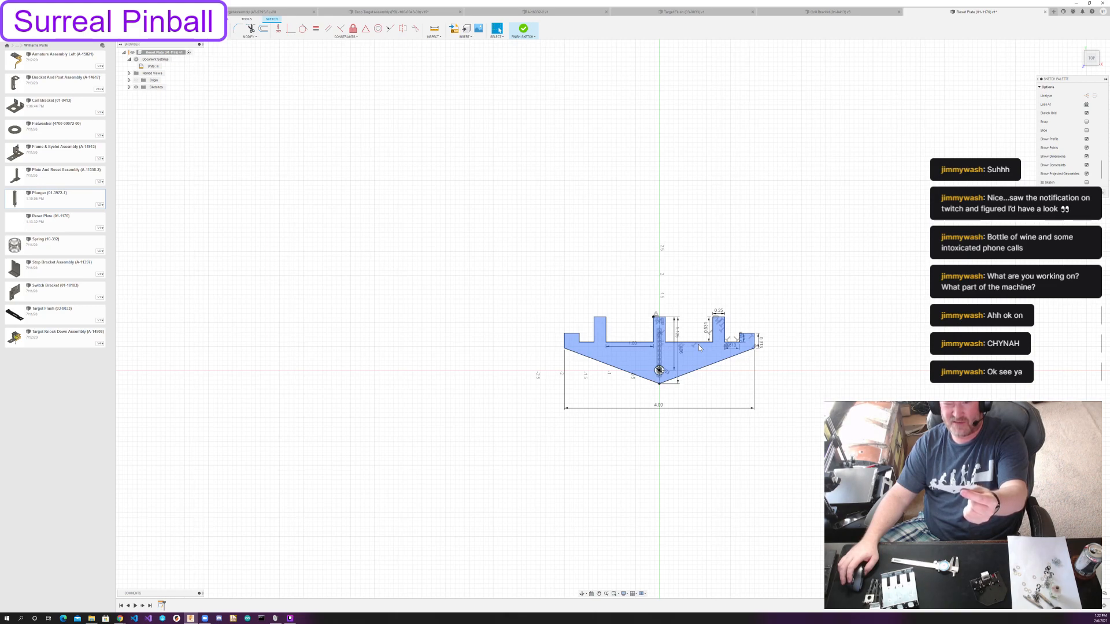
scroll(698, 344, up, 5)
scroll(698, 344, up, 1)
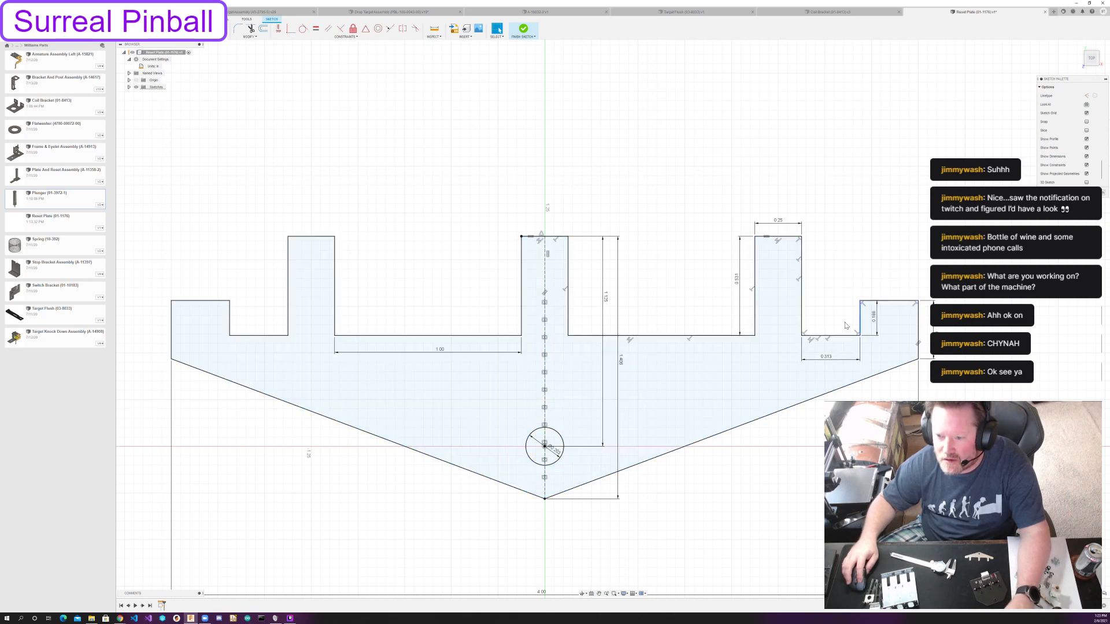
double_click(826, 356)
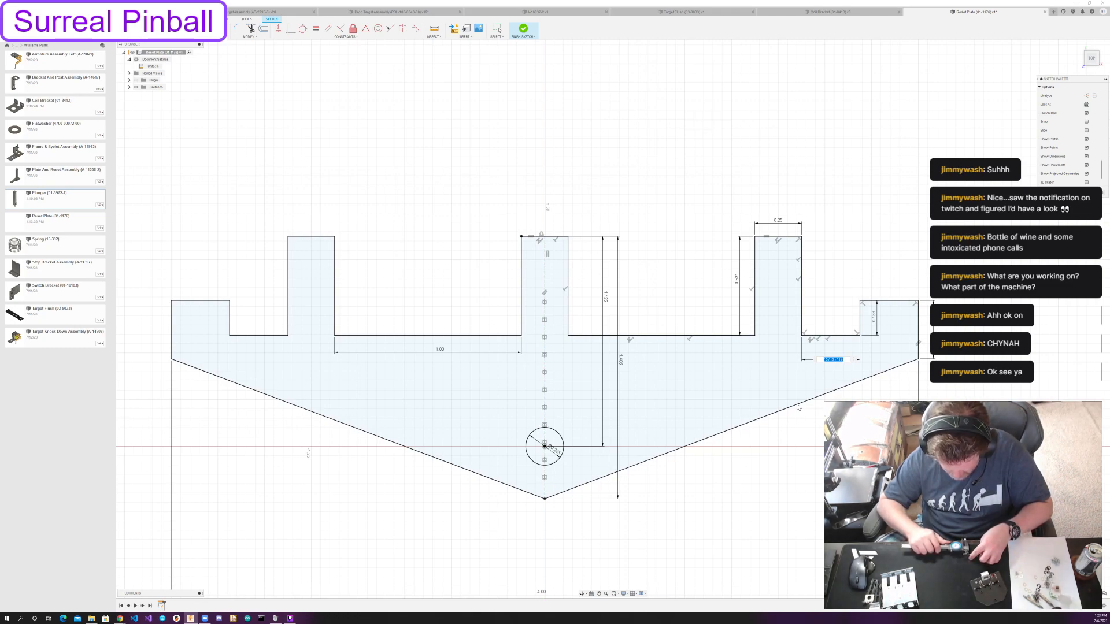
text(3/)
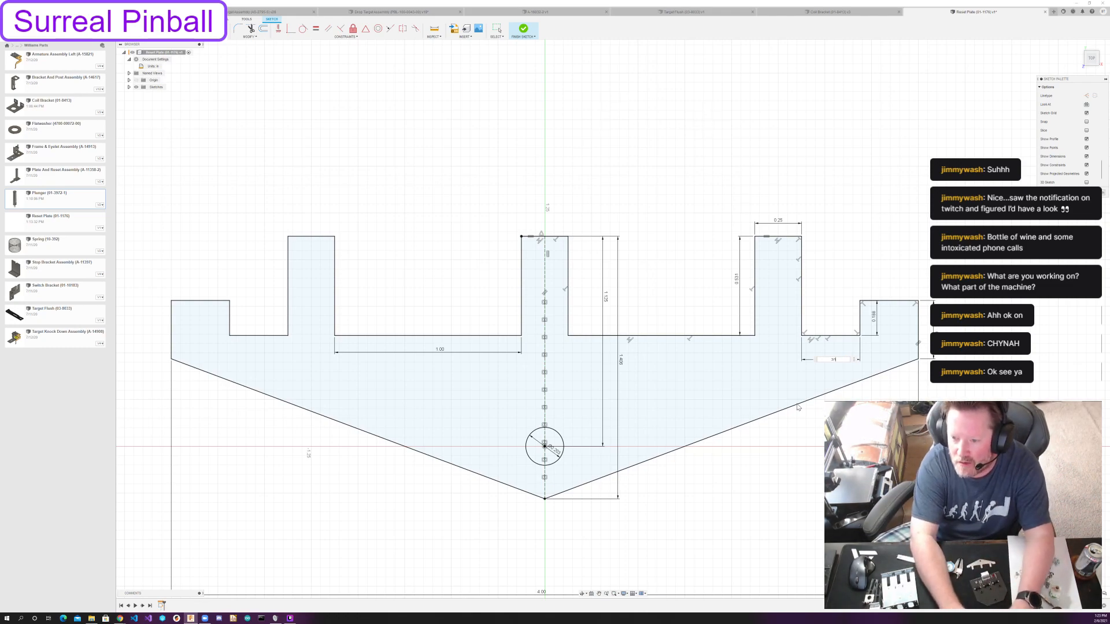
text(16)
key(Return)
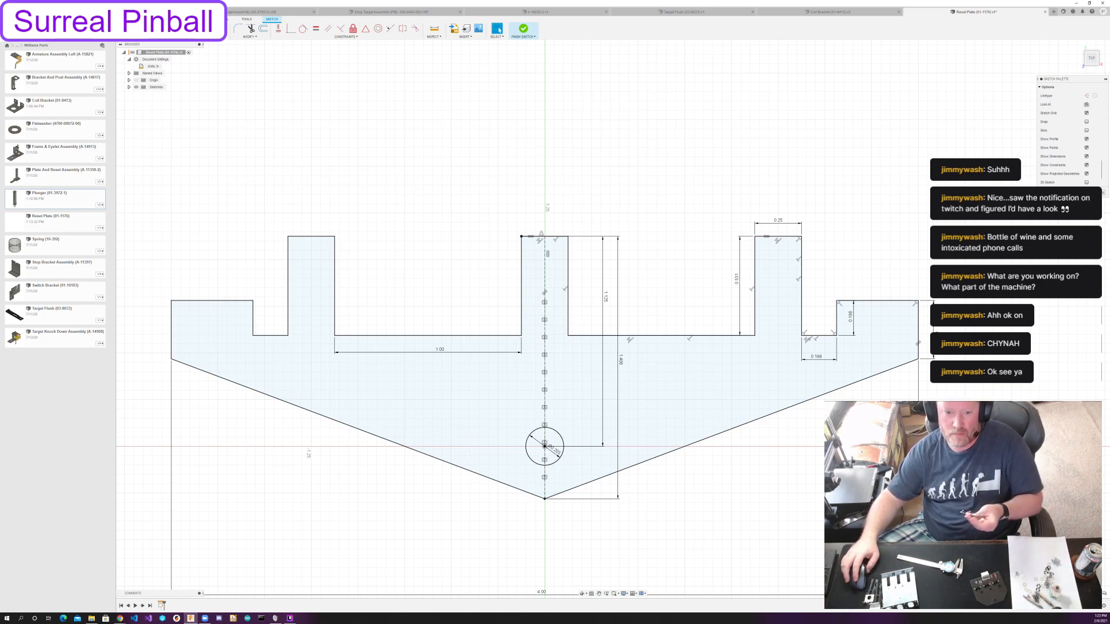
Finish the outline sketch and create a sheet metal flange from the reset plate's profile as a new body using the Steel (in) rule.
scroll(894, 461, down, 5)
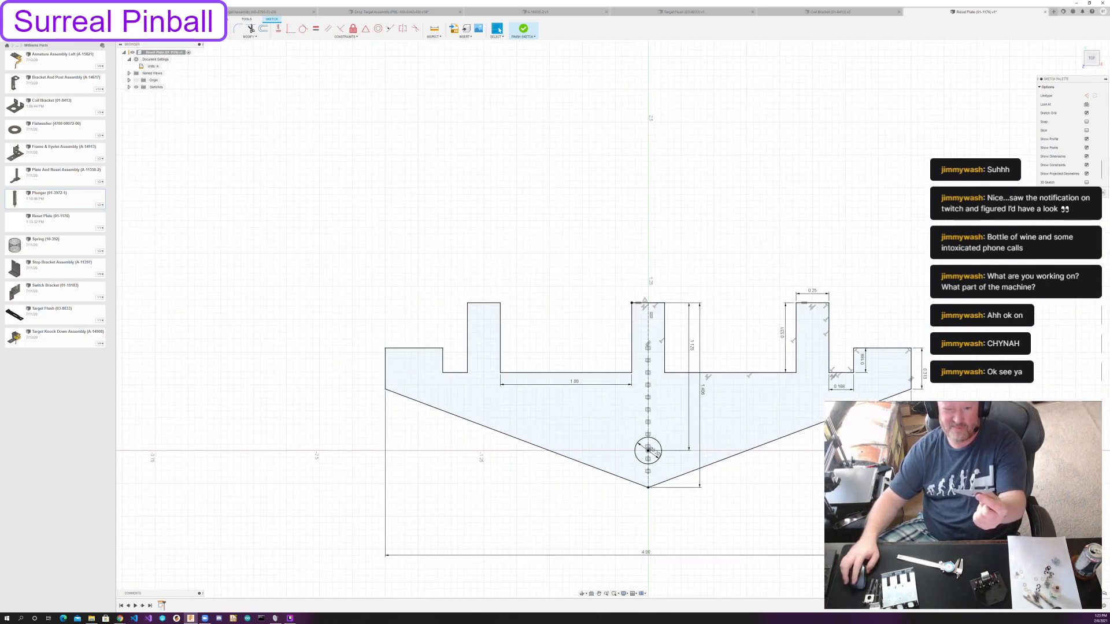
middle_drag(840, 428, 711, 349)
scroll(711, 351, down, 2)
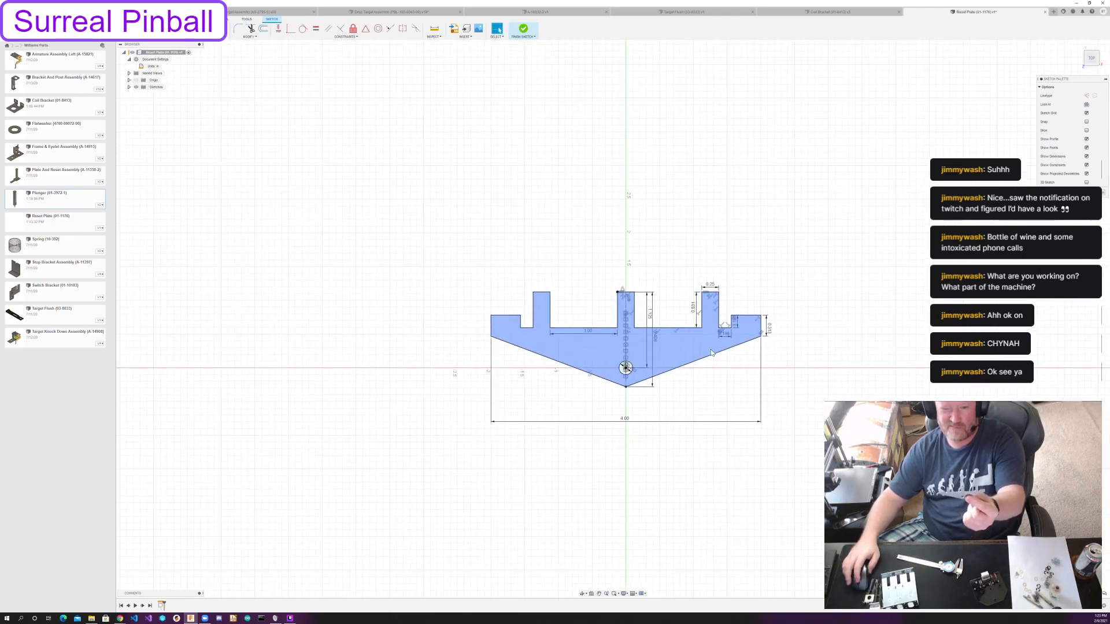
scroll(711, 353, down, 1)
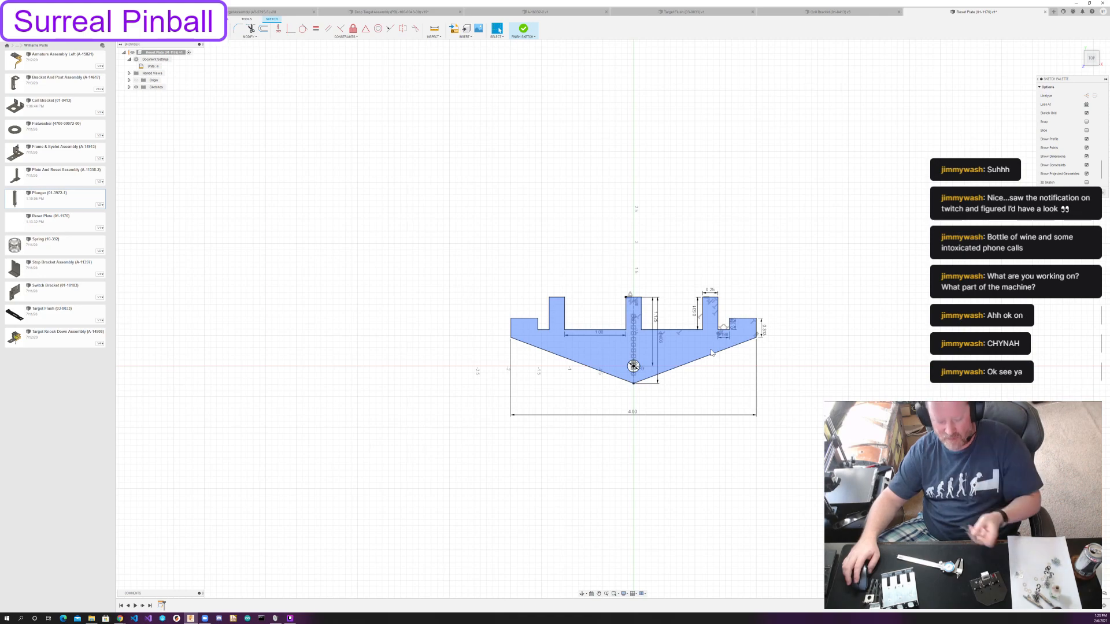
shift+middle_drag(794, 374, 661, 384)
middle_drag(585, 369, 550, 514)
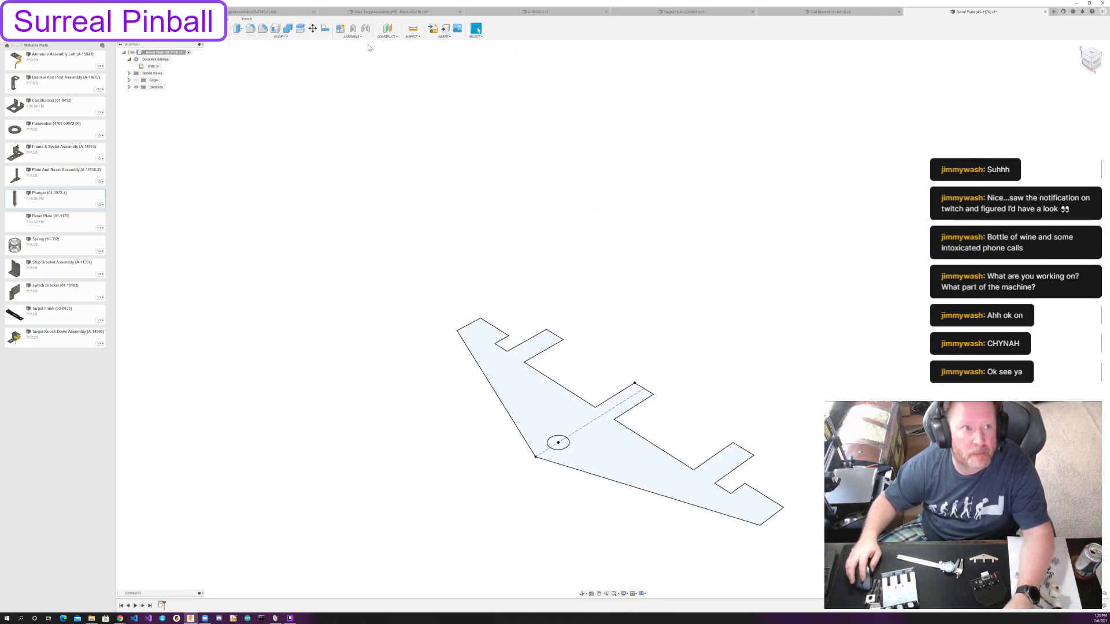
click(223, 19)
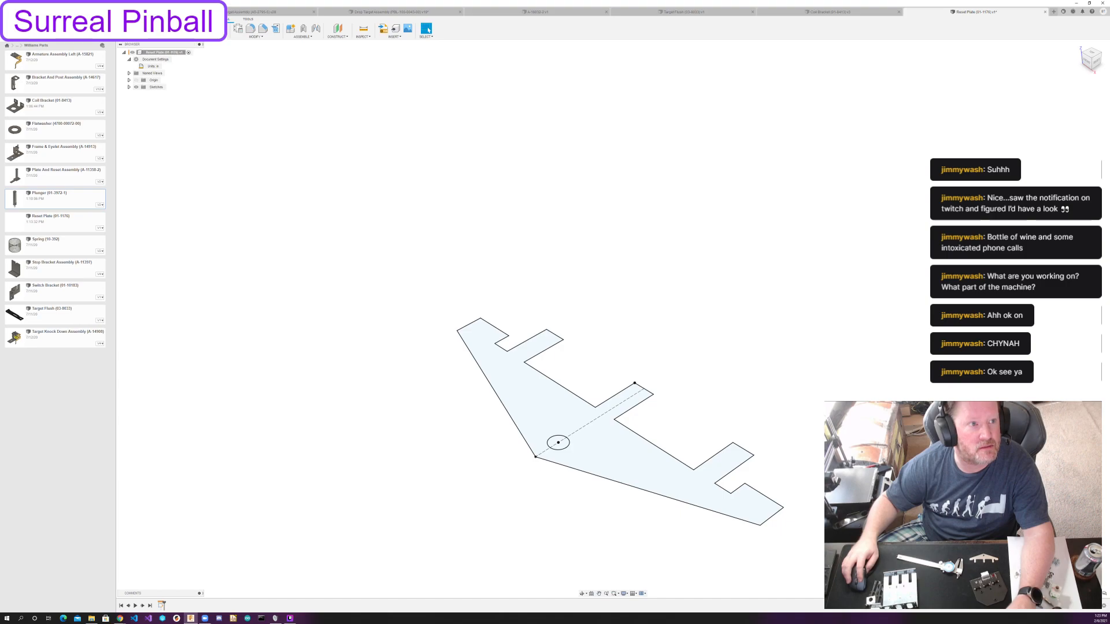
click(173, 28)
click(611, 454)
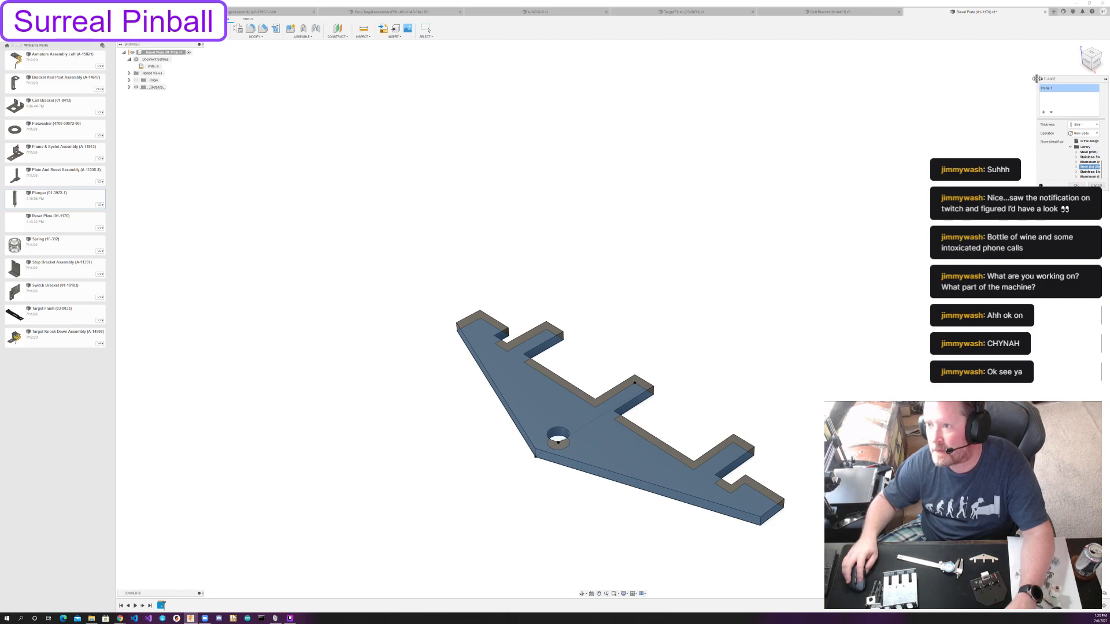
drag(1036, 79, 997, 82)
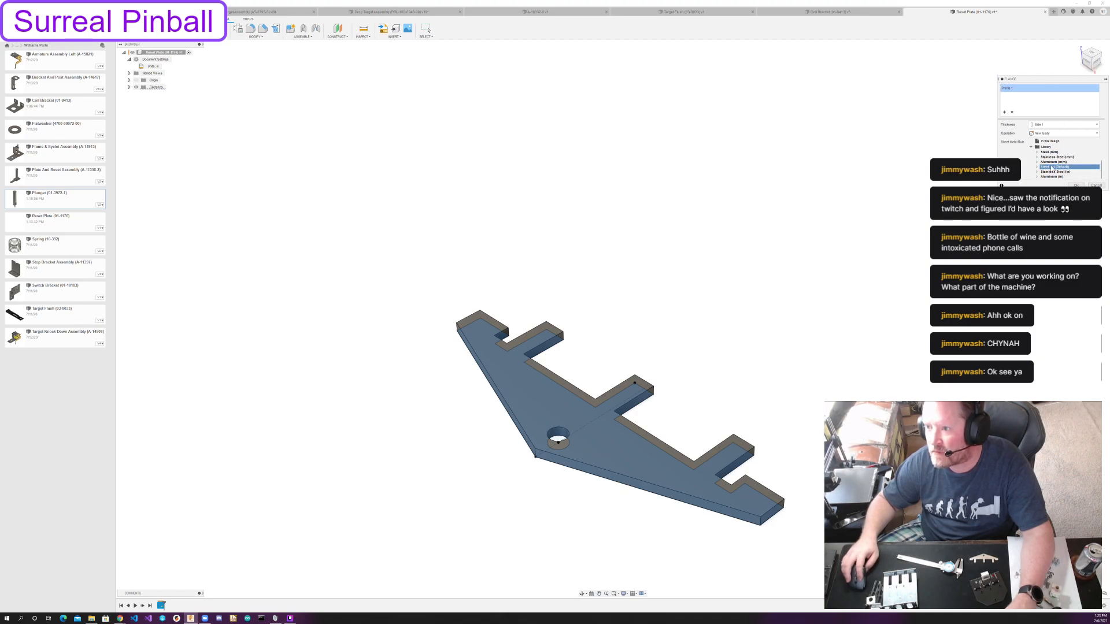
click(1076, 185)
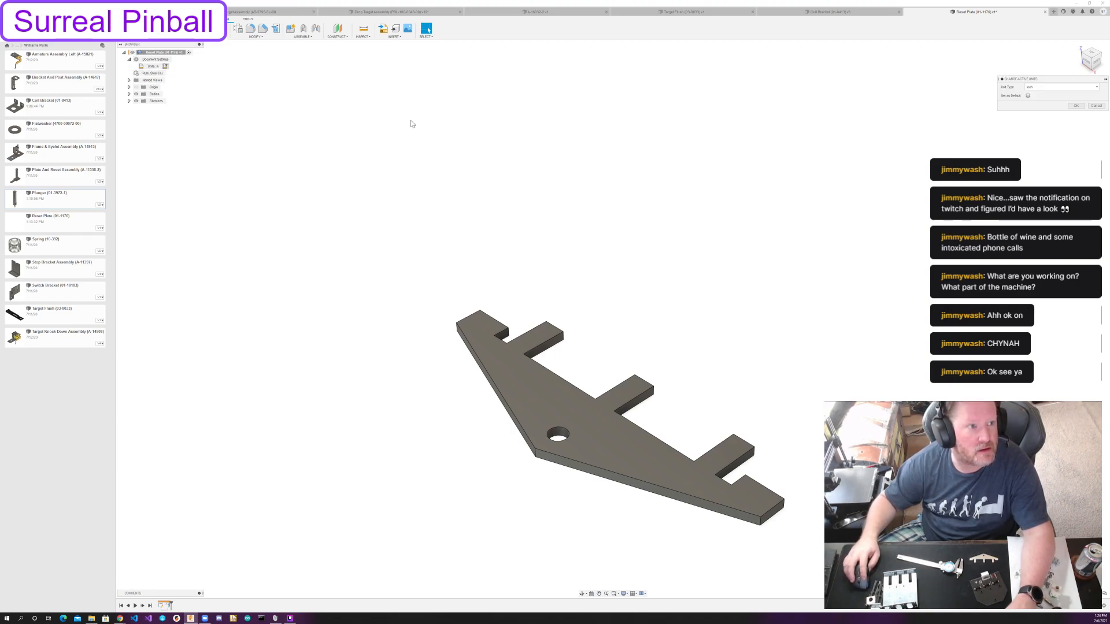
Examine the sheet metal rule assigned to the reset plate, including its thickness.
double_click(152, 73)
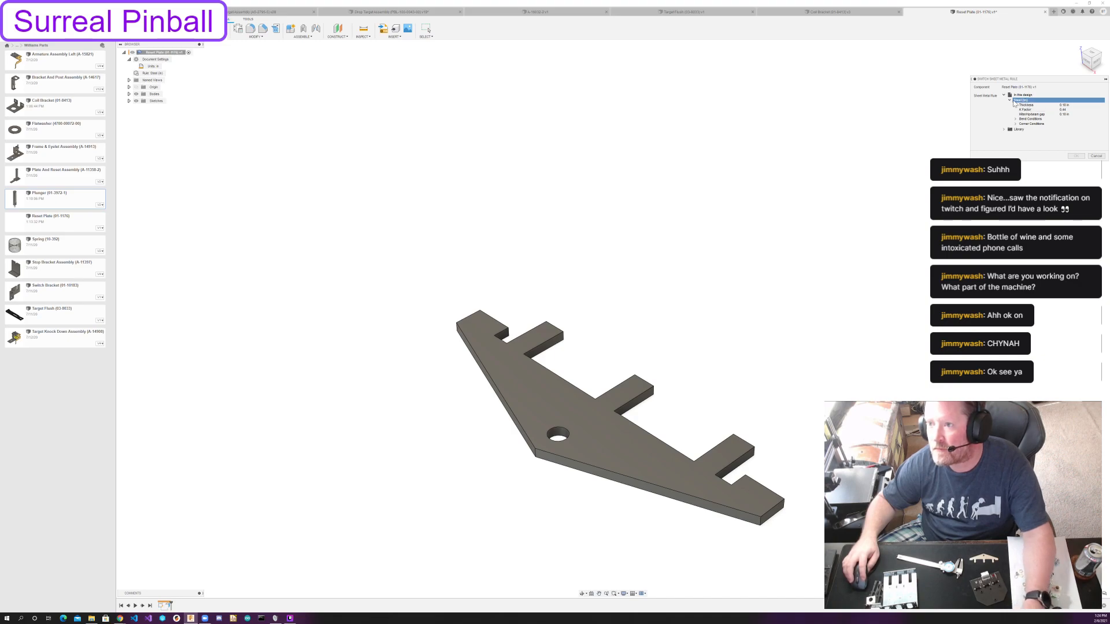
click(1094, 154)
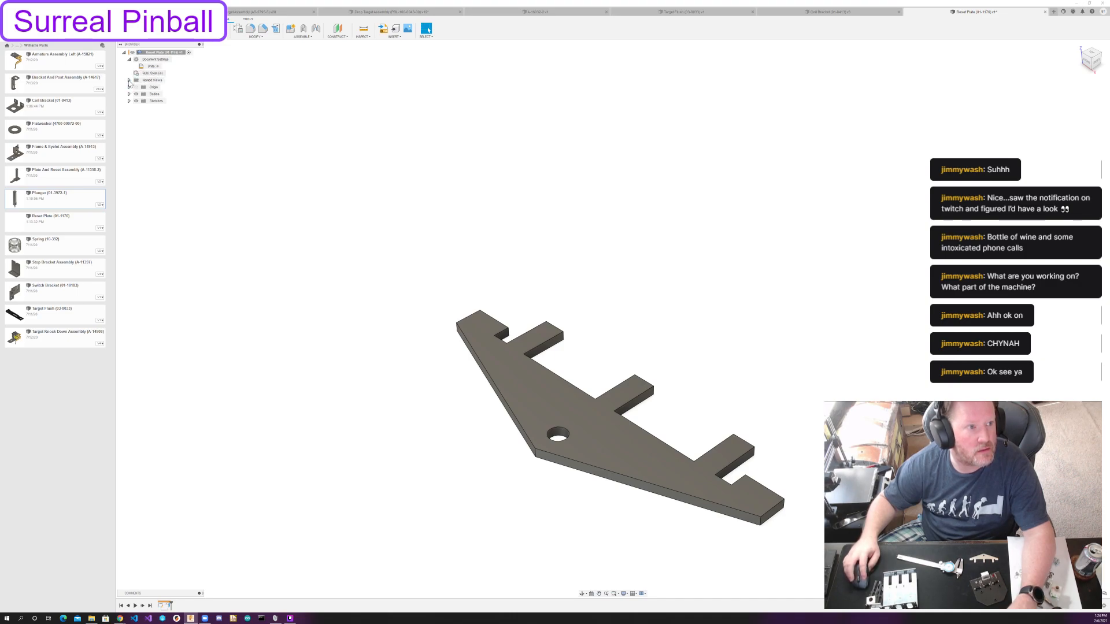
click(169, 74)
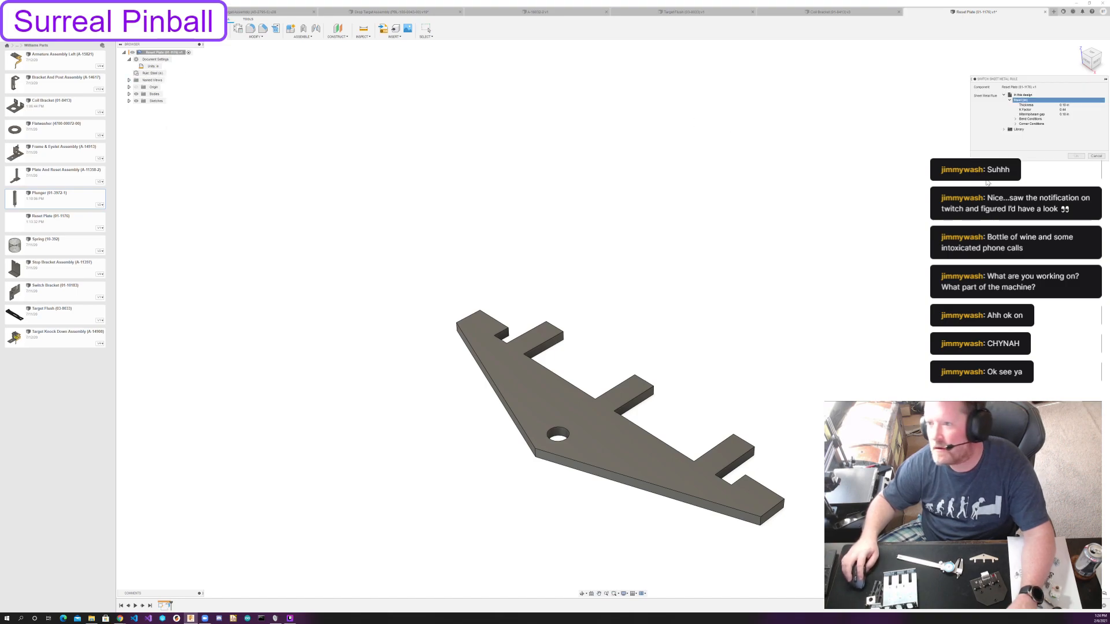
key(Escape)
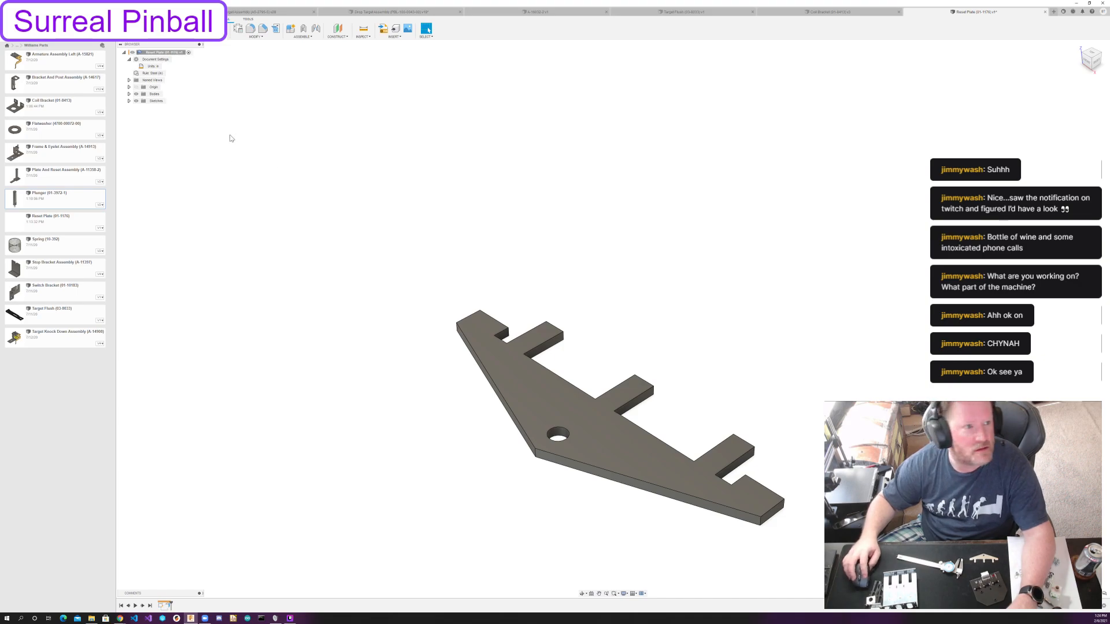
right_click(167, 604)
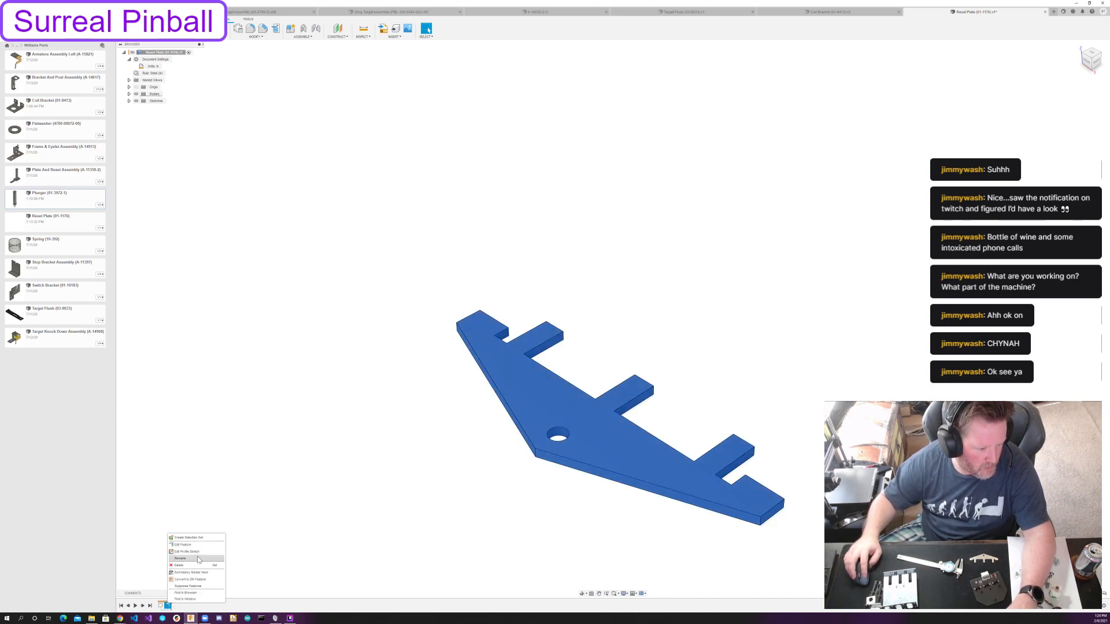
click(183, 544)
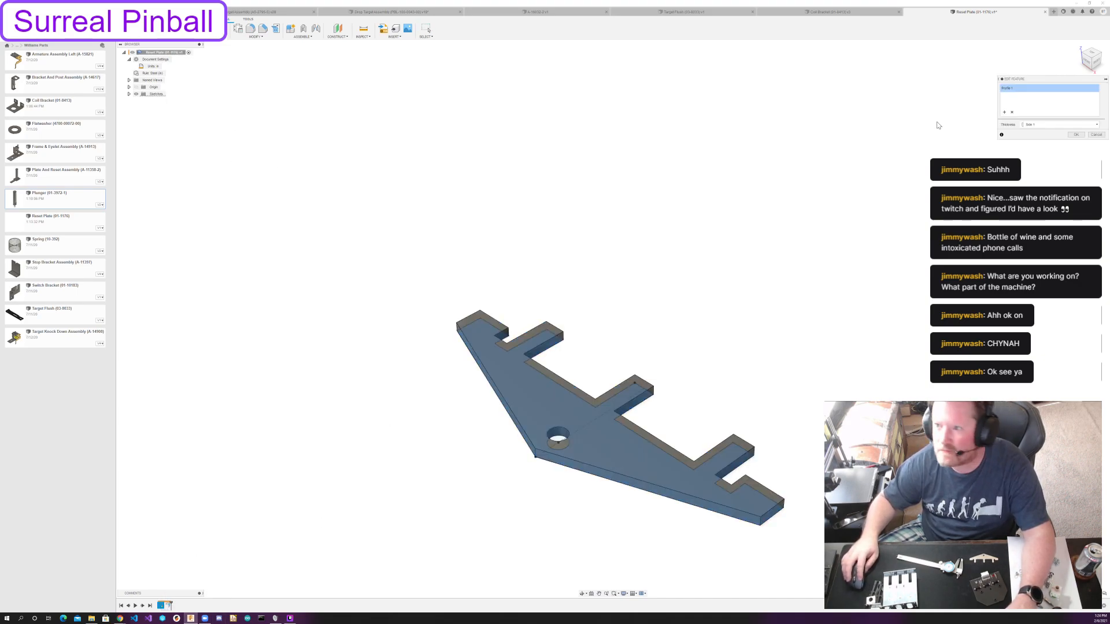
click(1011, 113)
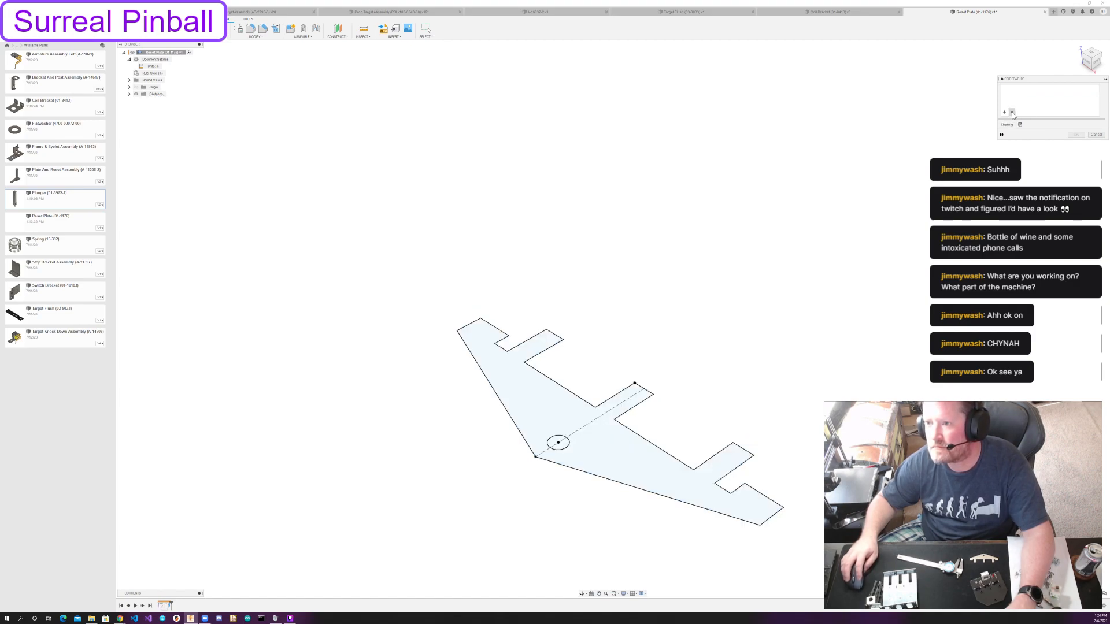
key(Escape)
Delete the sheet metal flange made from the reset plate's profile.
click(170, 606)
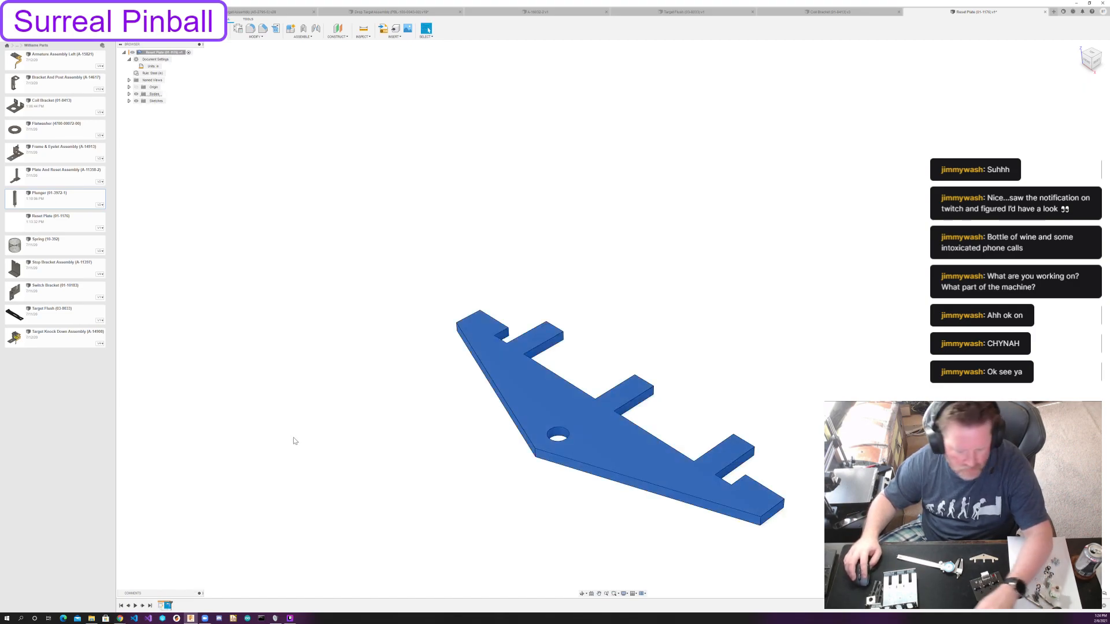
key(Delete)
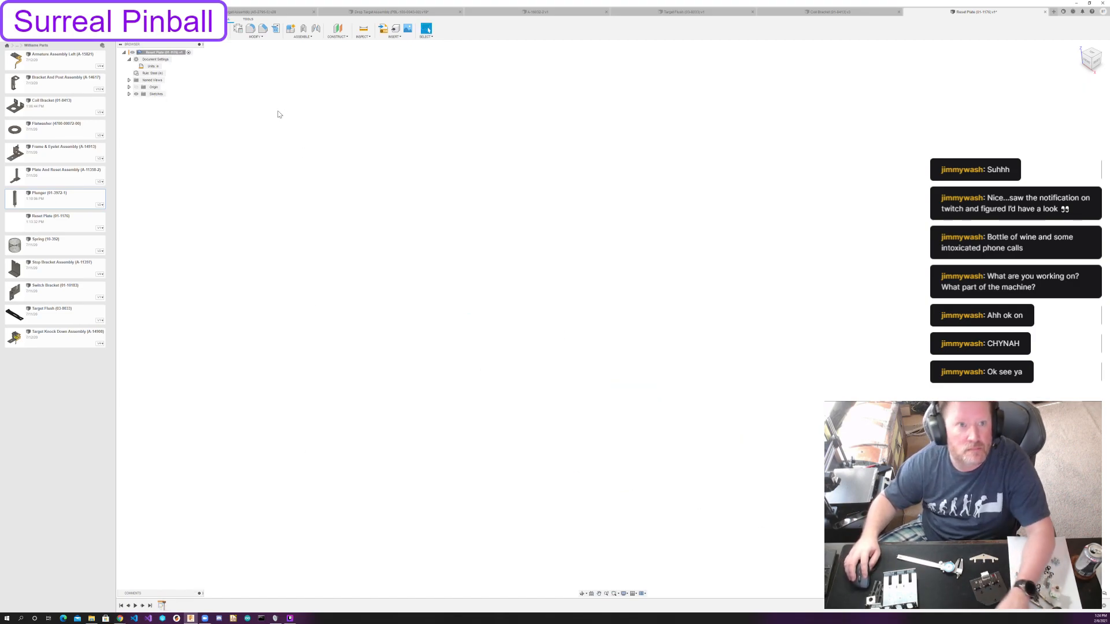
Try to edit the thickness of the design's Steel (in) sheet metal rule.
click(238, 29)
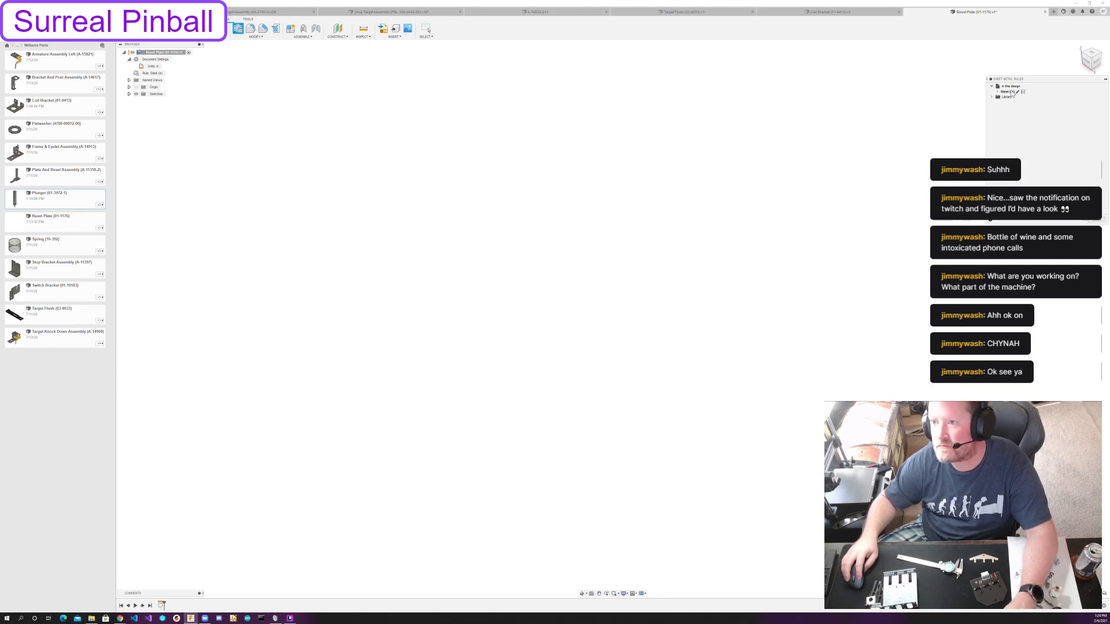
click(1017, 91)
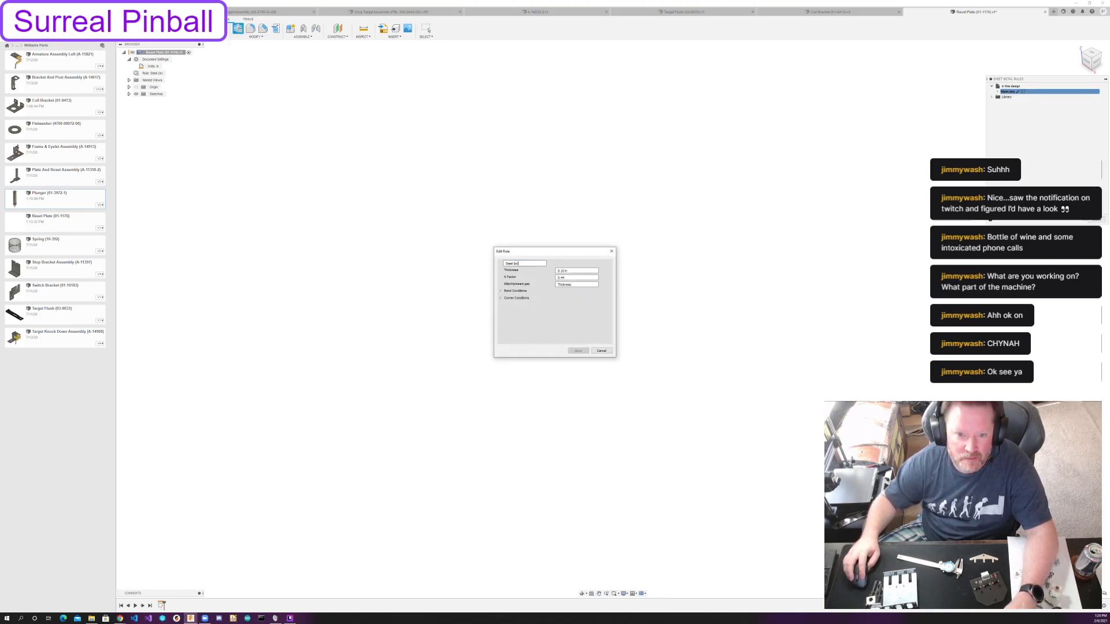
key(Tab)
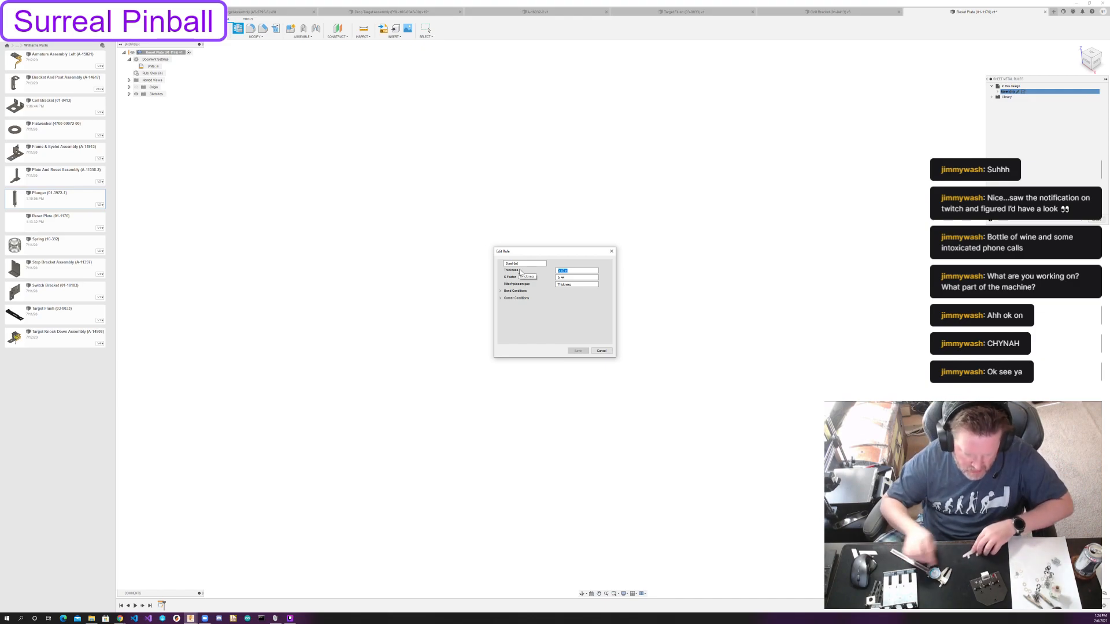
key(BackSpace)
key(Escape)
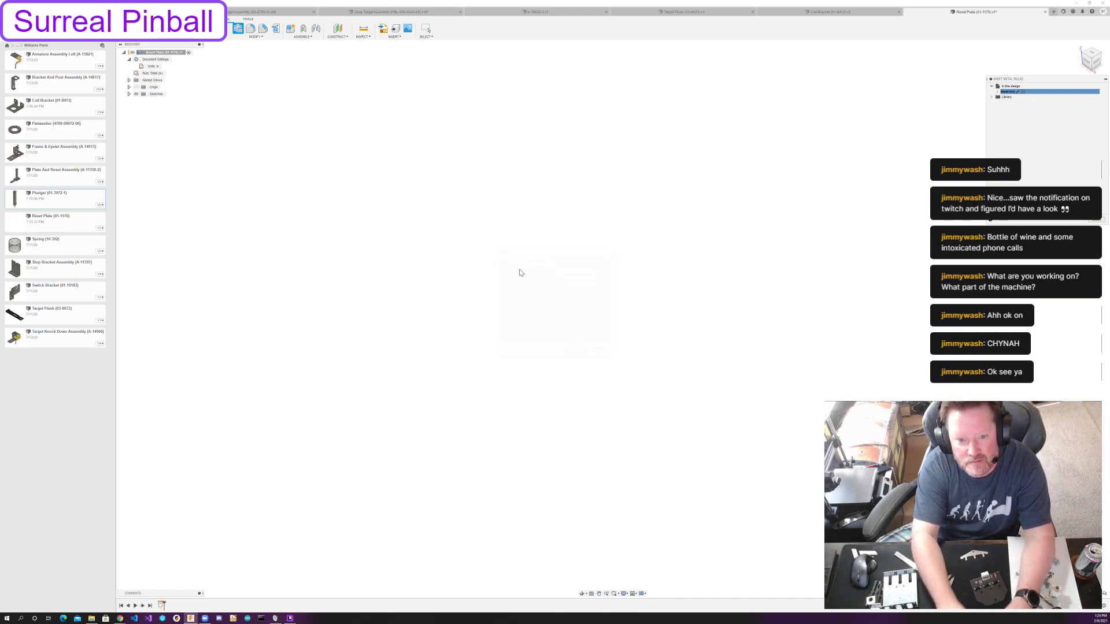
click(1094, 220)
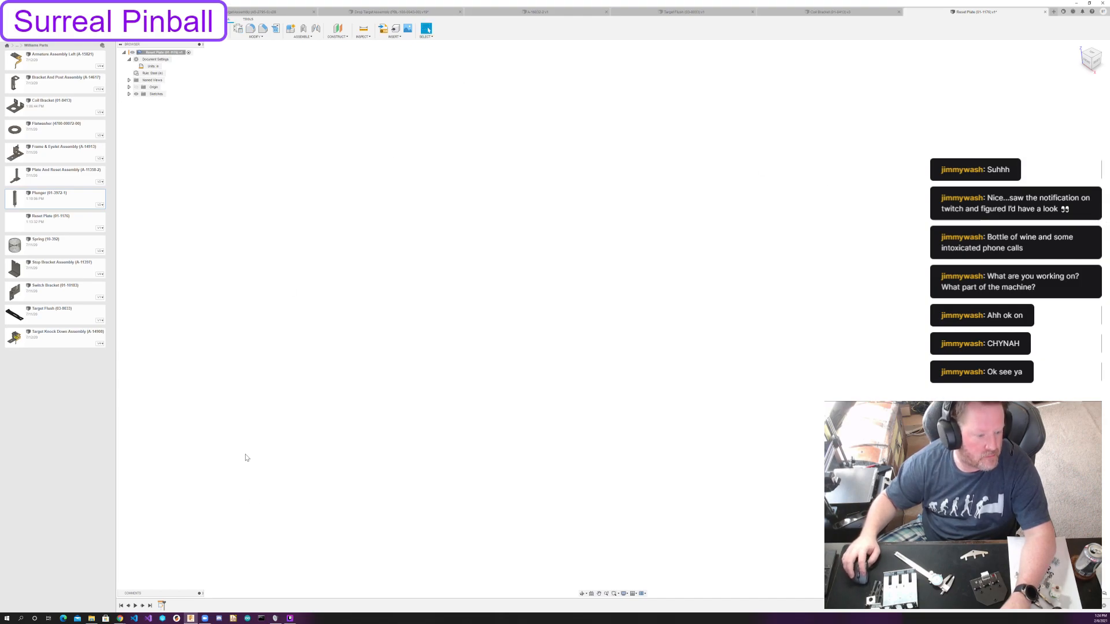
Show the reset plate's outline sketch again and start a new sheet metal flange.
click(129, 94)
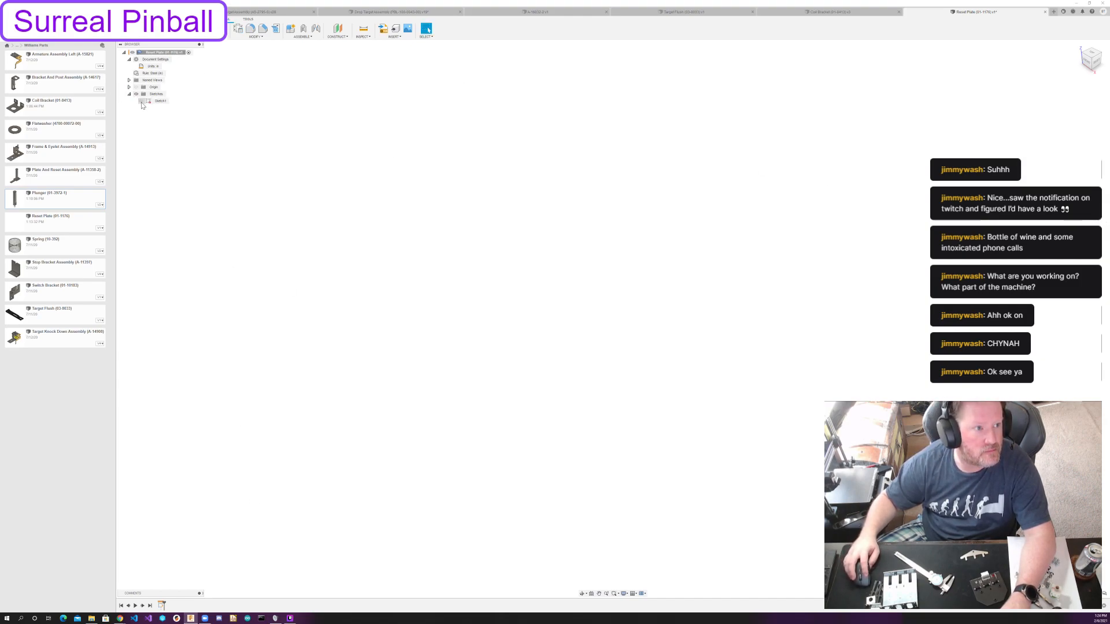
click(141, 101)
click(178, 29)
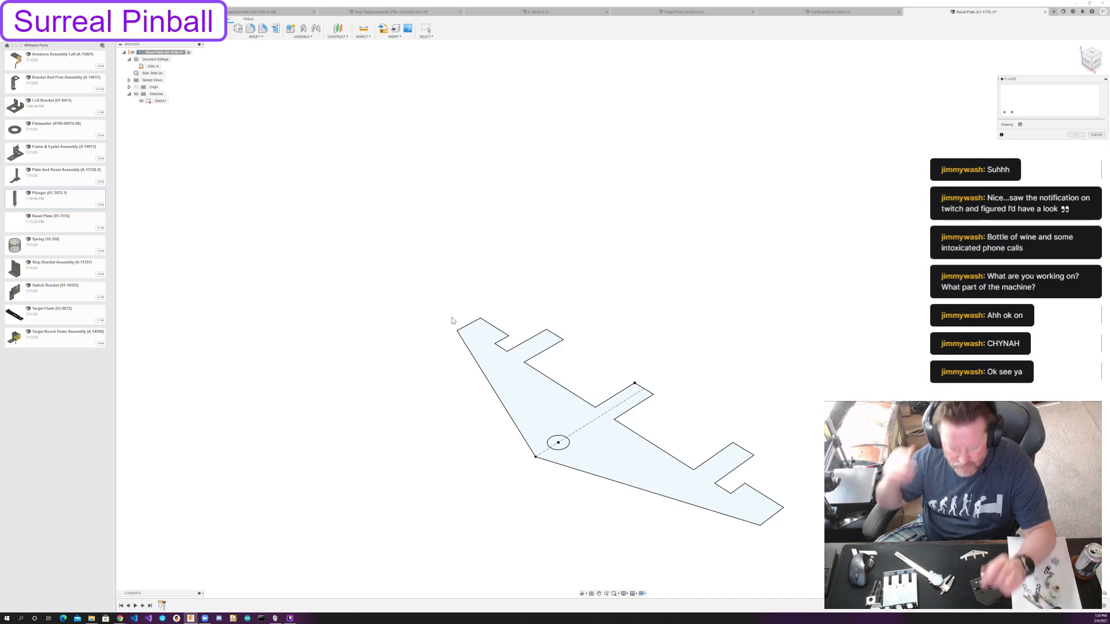
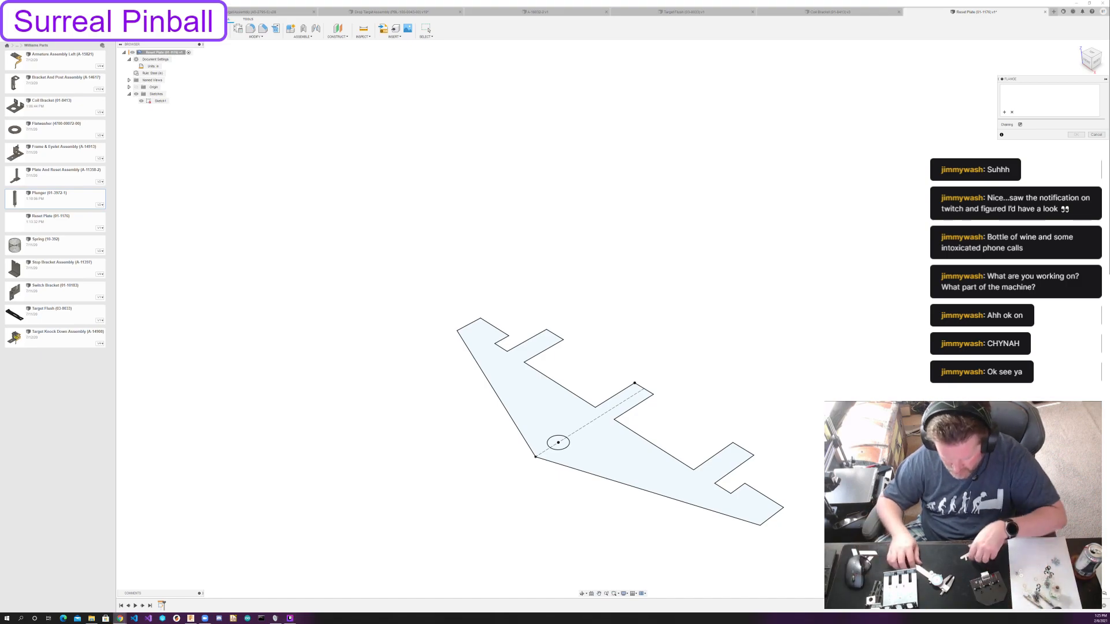
Create a sheet metal flange from the reset plate's outline profile as a new body.
click(612, 439)
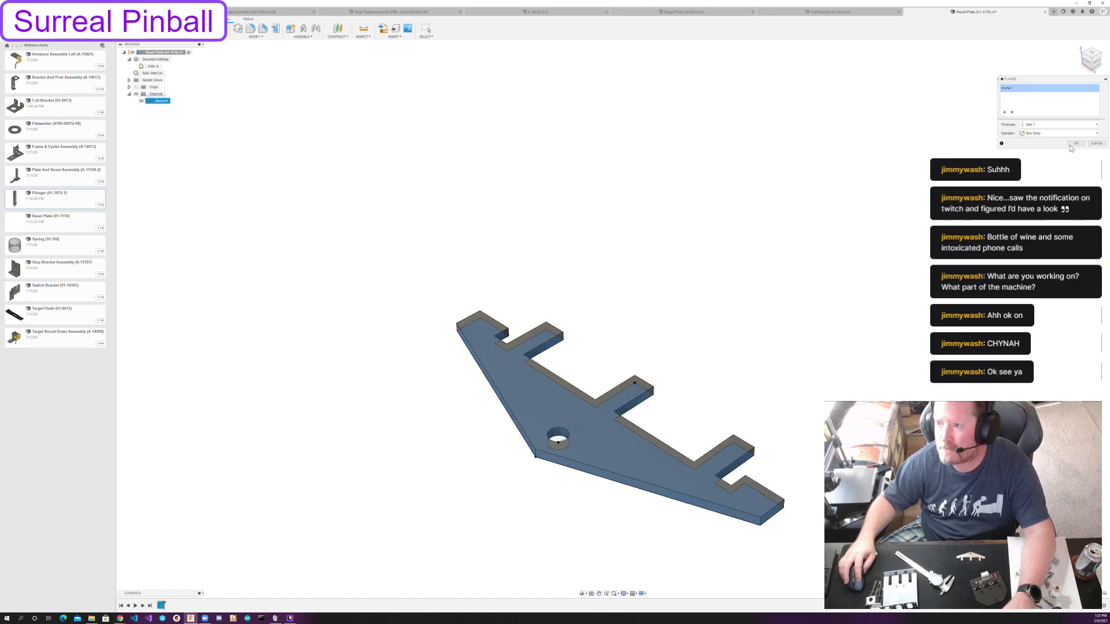
click(1075, 144)
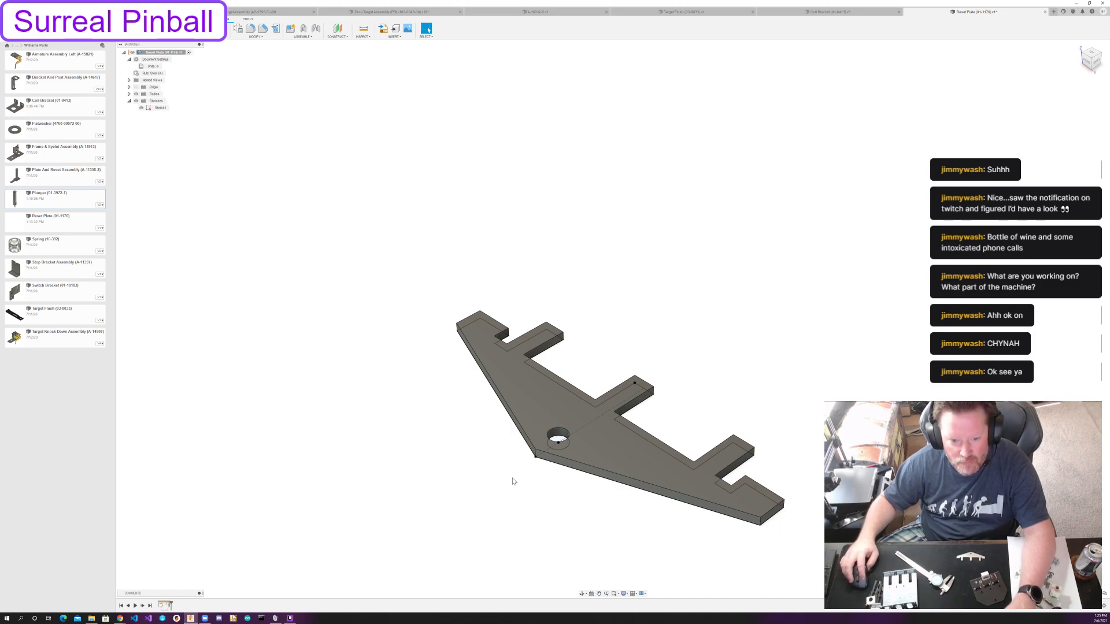
shift+middle_drag(531, 478, 792, 448)
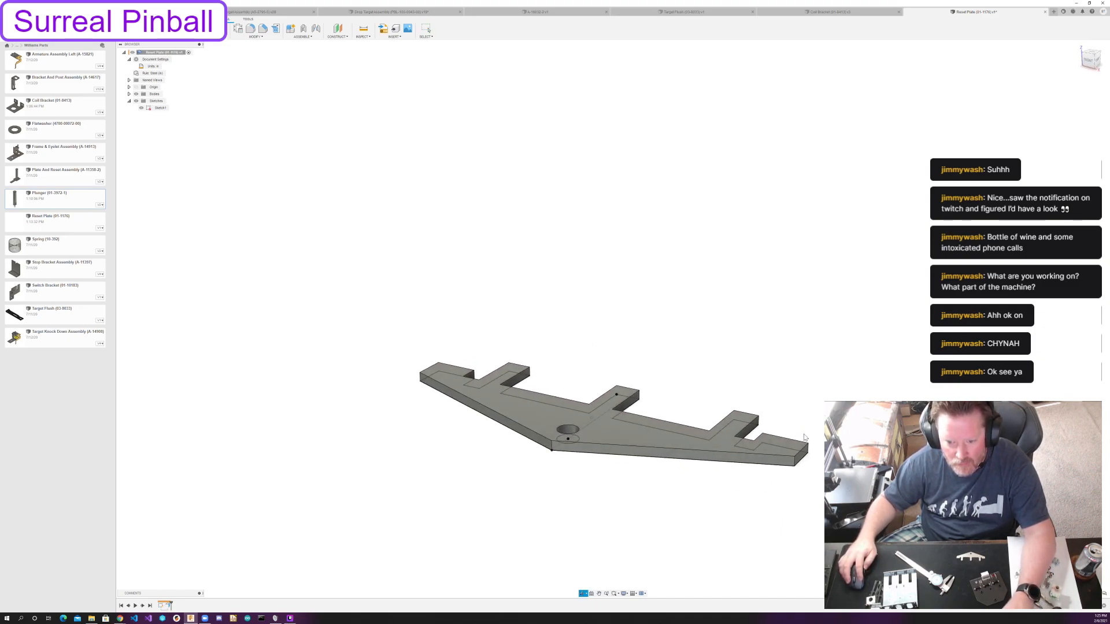
Review the thickness in the sheet metal rule assigned to the reset plate.
double_click(156, 73)
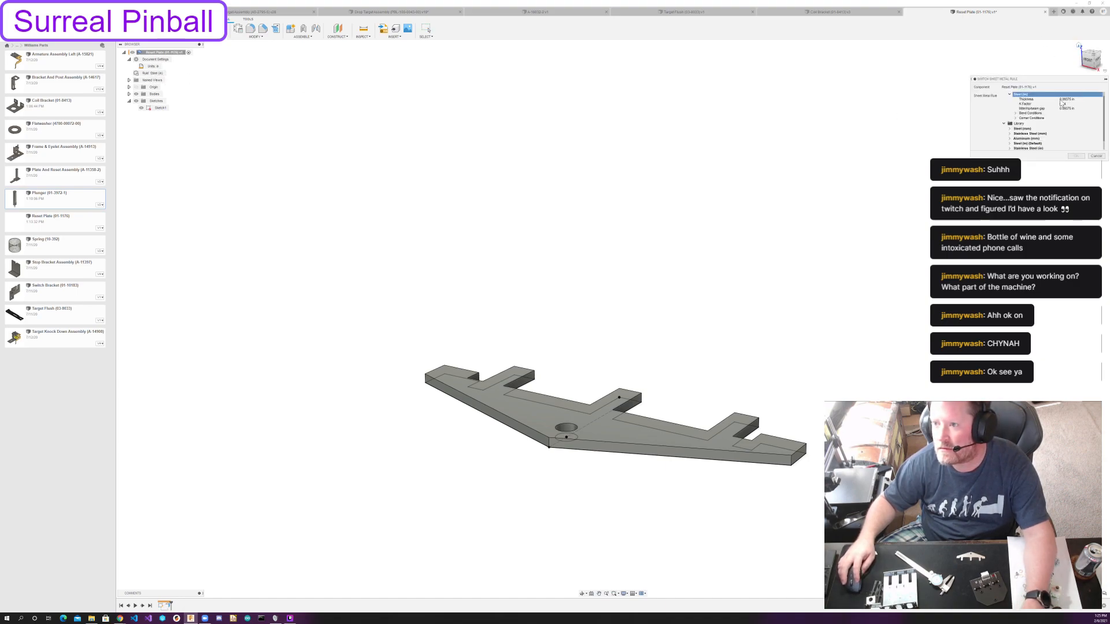
key(Escape)
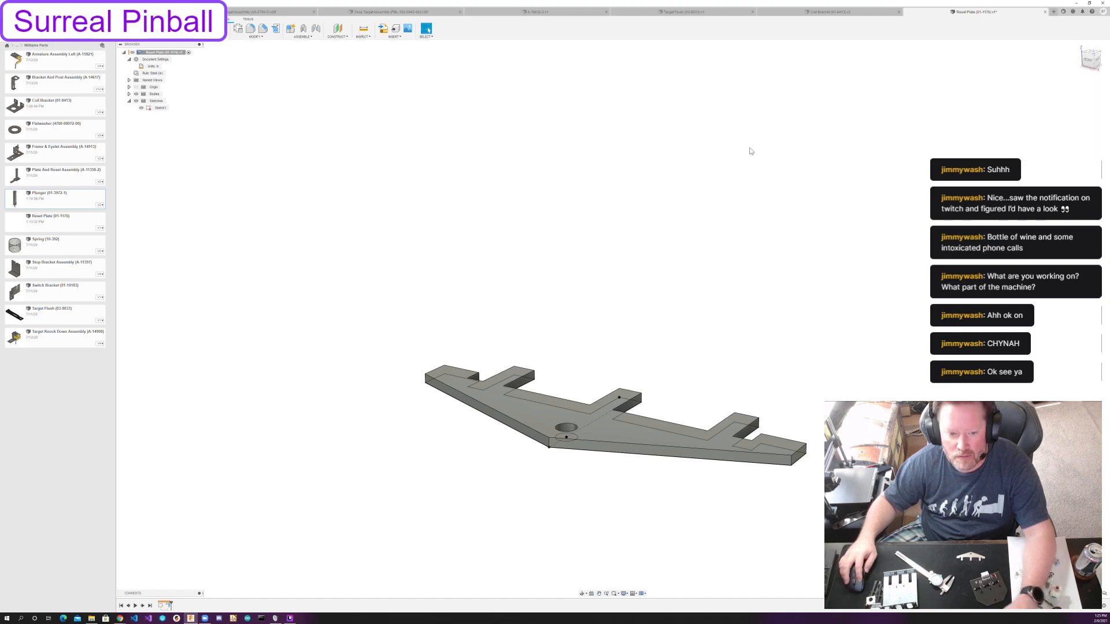
mouse_move(743, 156)
shift+middle_down()
mouse_move(737, 134)
mouse_move(748, 156)
shift+middle_up()
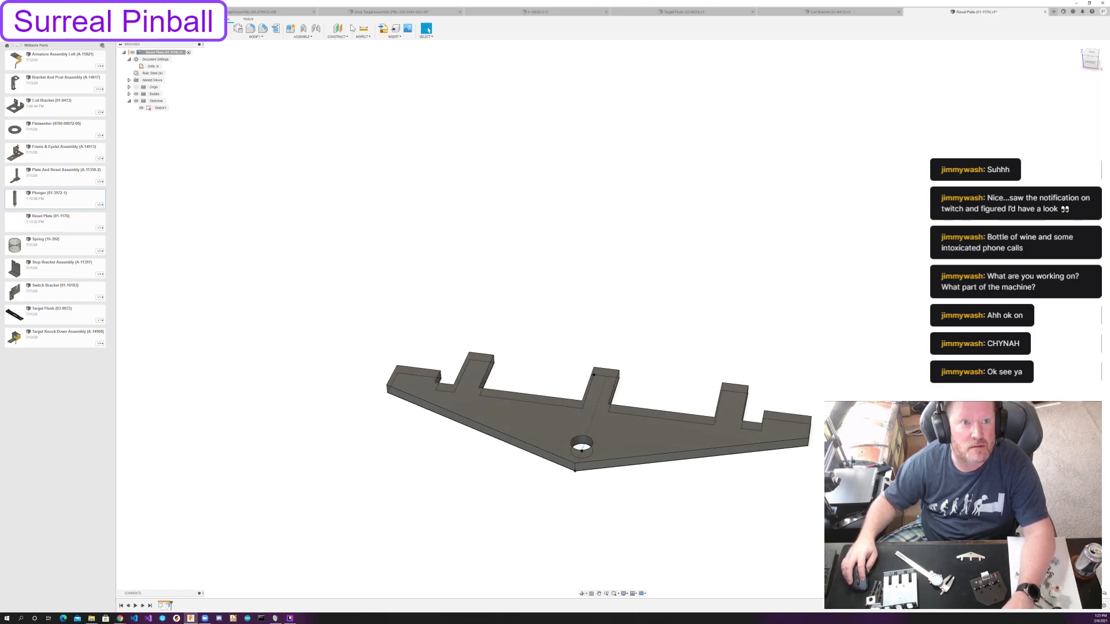
Measure the thickness of the reset plate's flange body.
key(i)
click(612, 427)
shift+middle_drag(741, 253, 633, 393)
click(635, 404)
shift+middle_drag(664, 243, 659, 277)
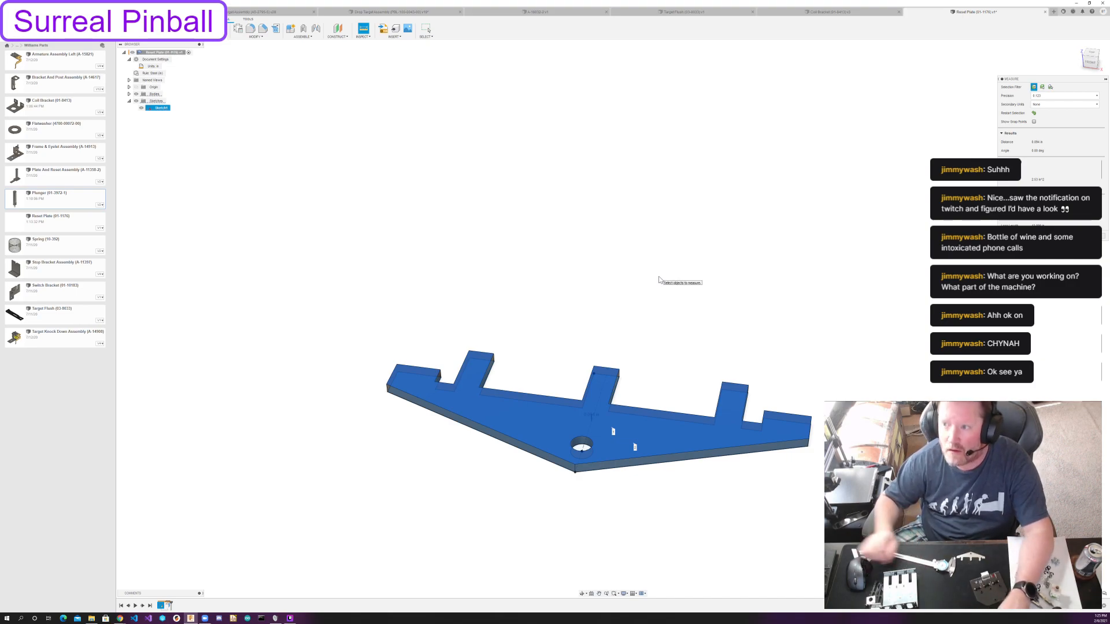
key(Escape)
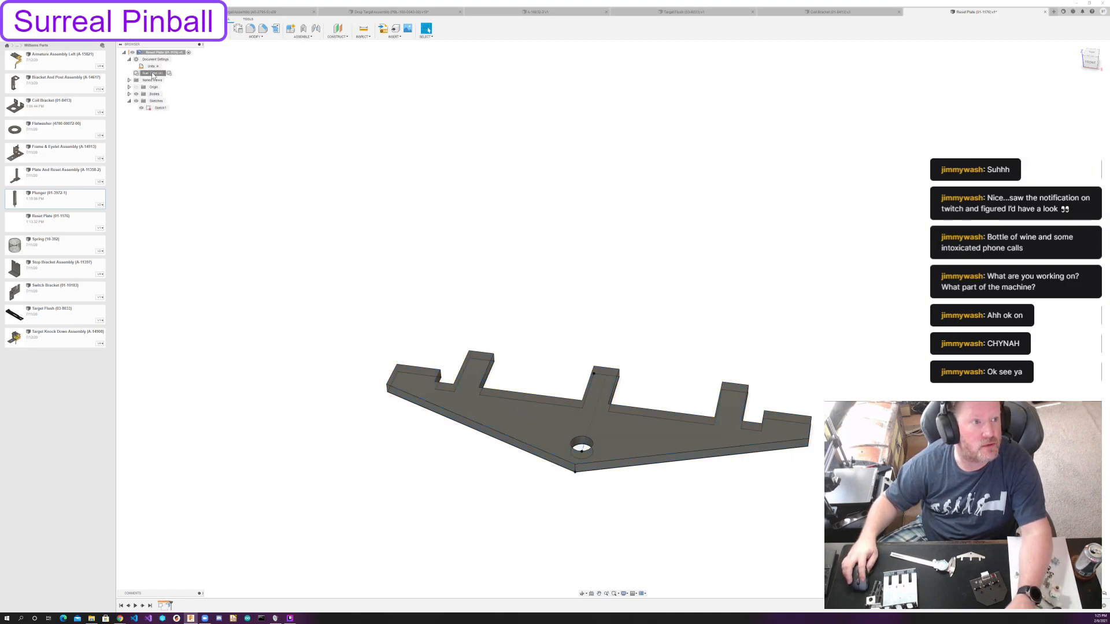
Inspect the editable settings of the design's Steel (in) sheet metal rule, then leave them without saving.
click(238, 28)
click(1008, 91)
click(1017, 91)
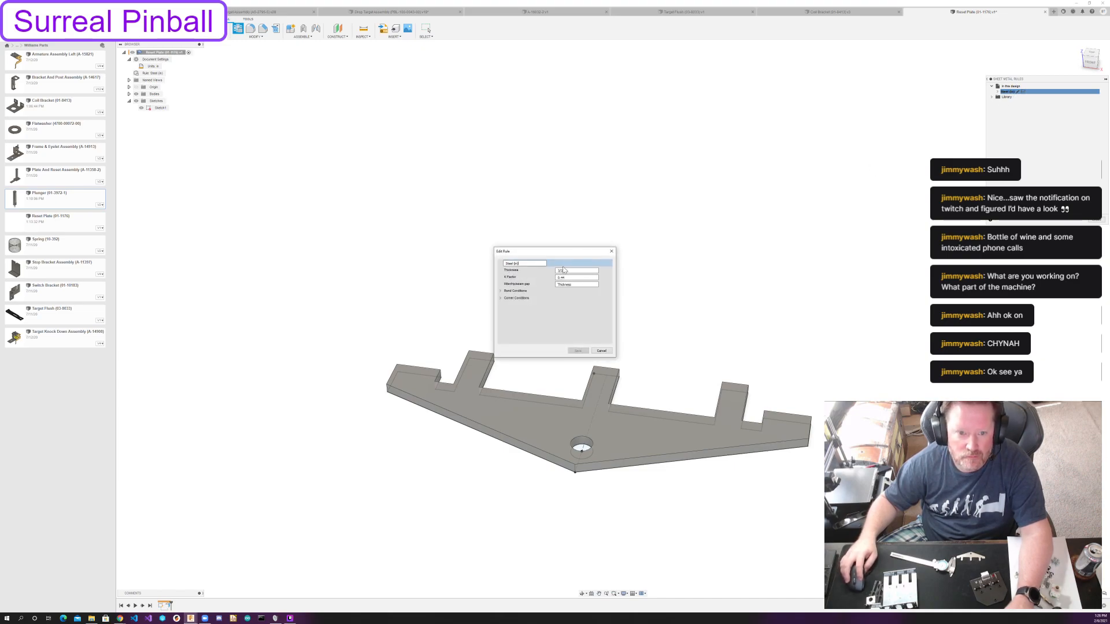
click(601, 351)
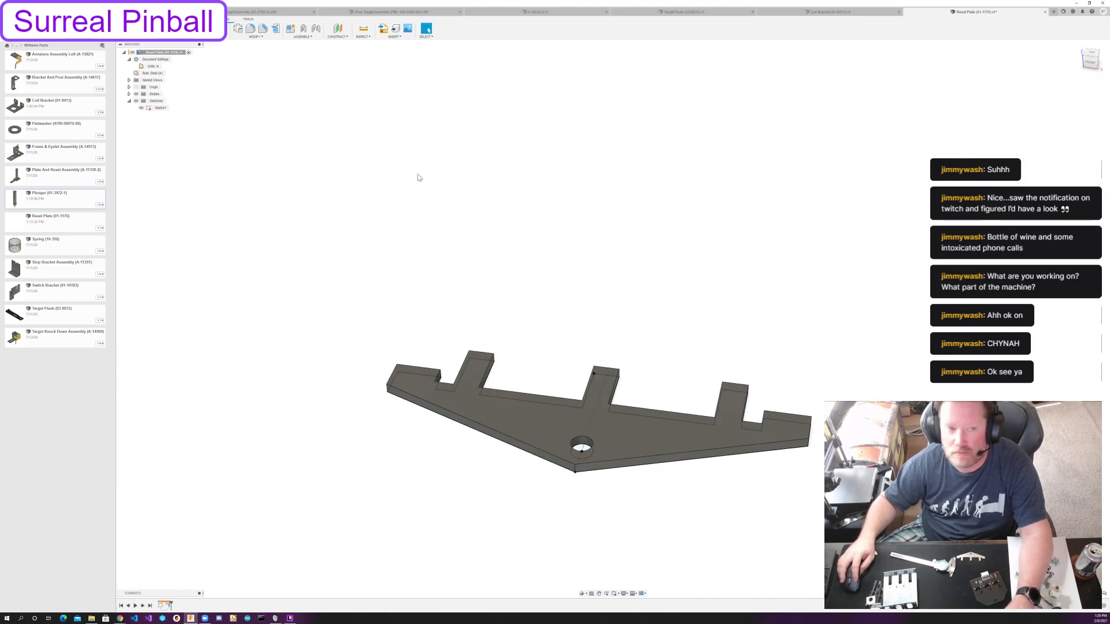
key(Escape)
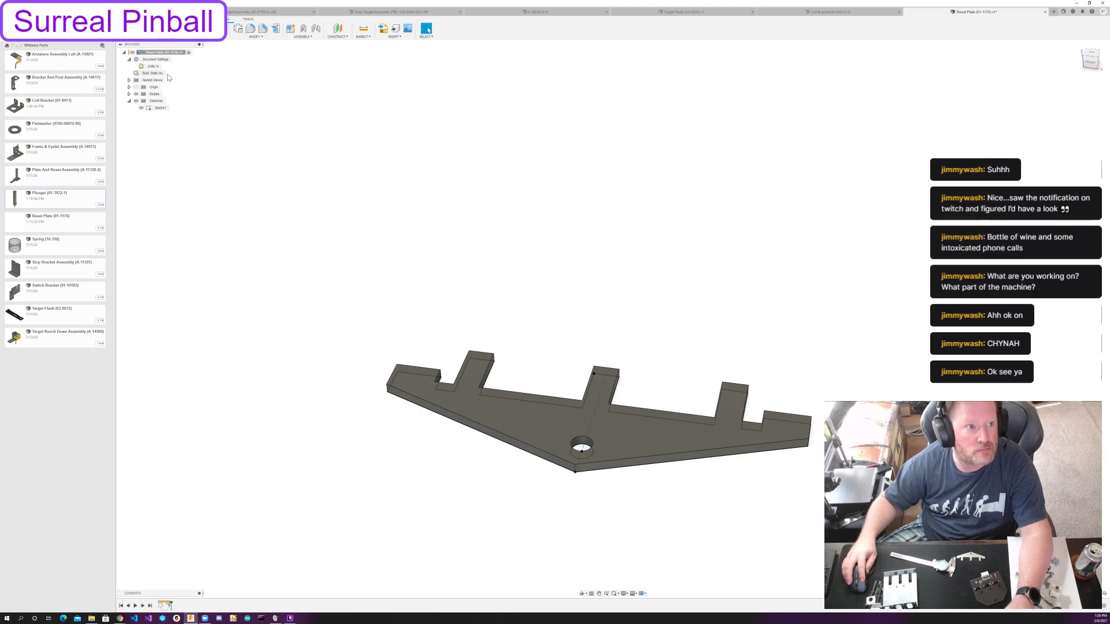
Examine the rules available for switching the reset plate's sheet metal rule, both in the design and in the library.
click(169, 73)
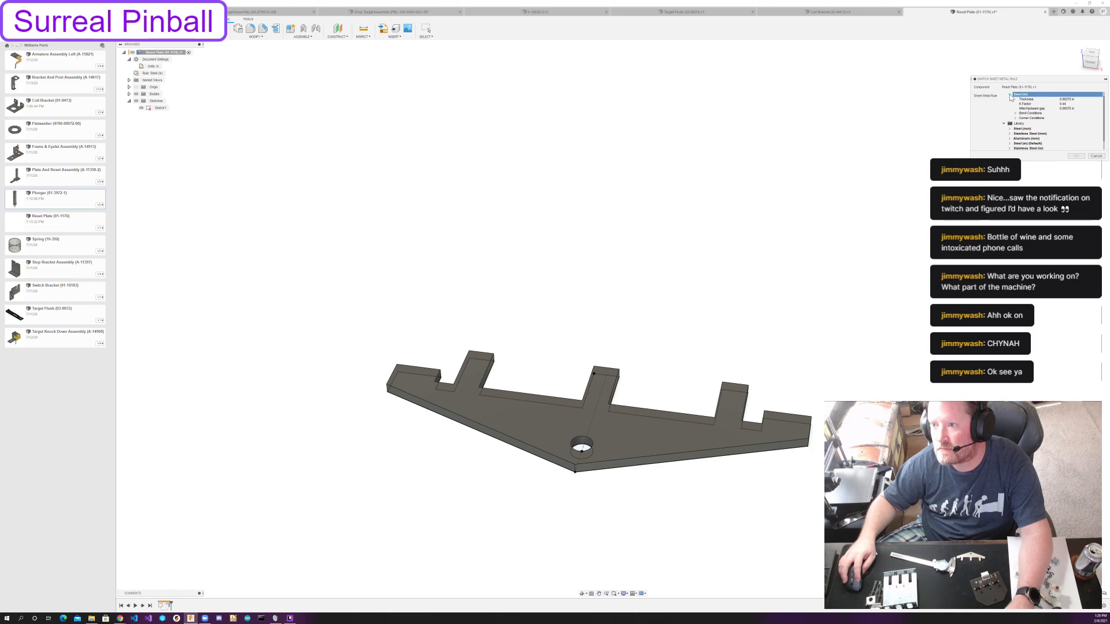
click(1010, 95)
click(1024, 111)
click(1023, 101)
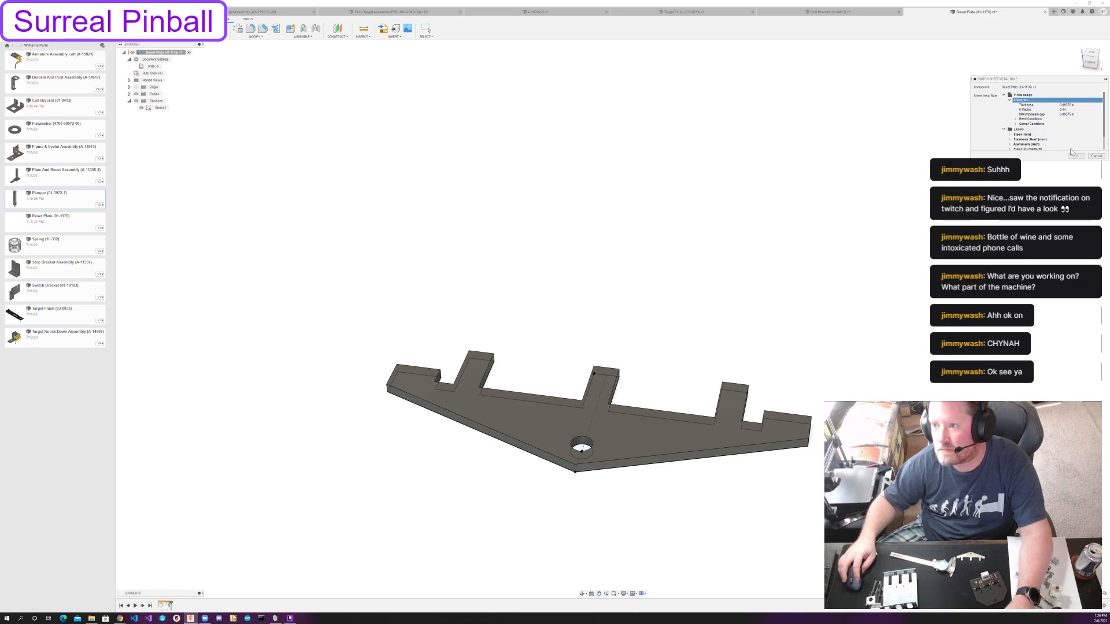
click(1094, 157)
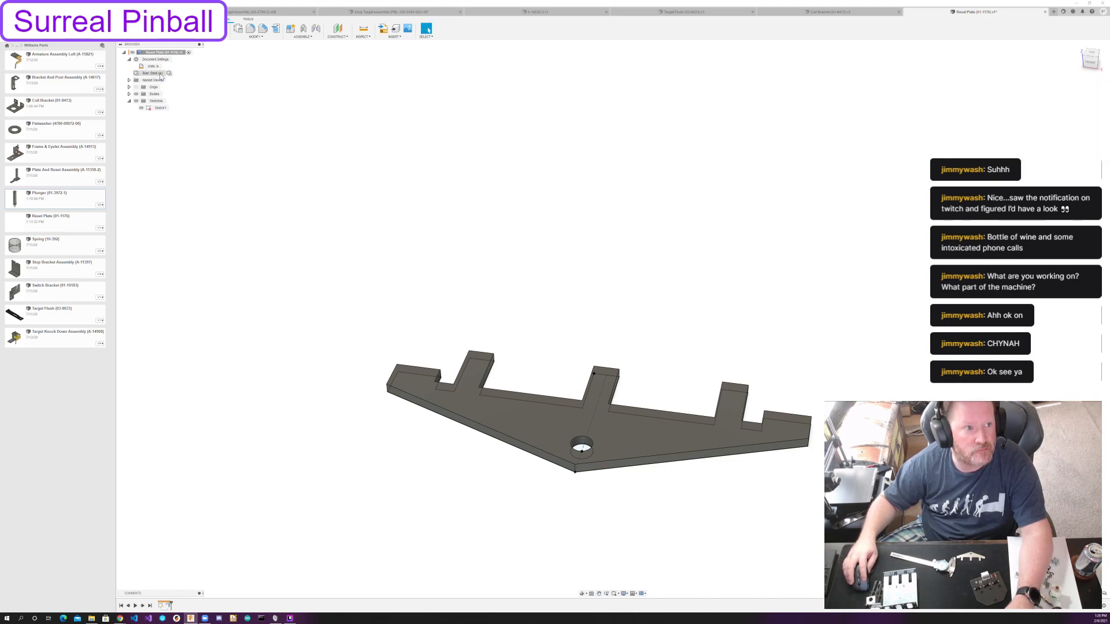
Delete the reset plate's sheet metal flange, keeping its outline sketch.
click(169, 606)
key(Delete)
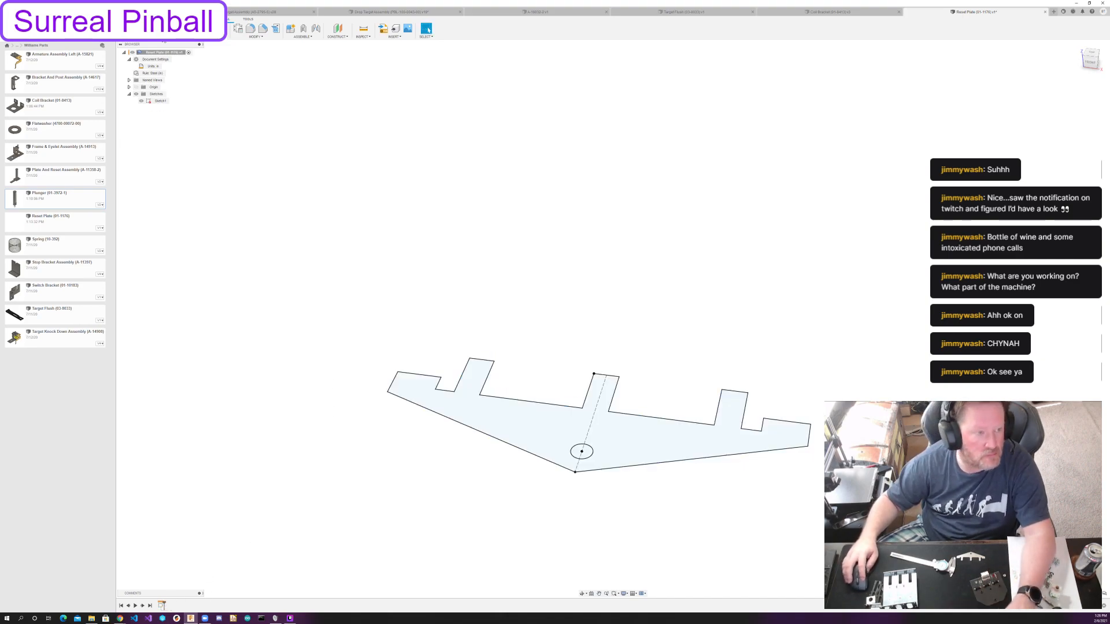
Set the thickness of the design's Steel (in) sheet metal rule to 3/64 in and save the rule.
click(238, 29)
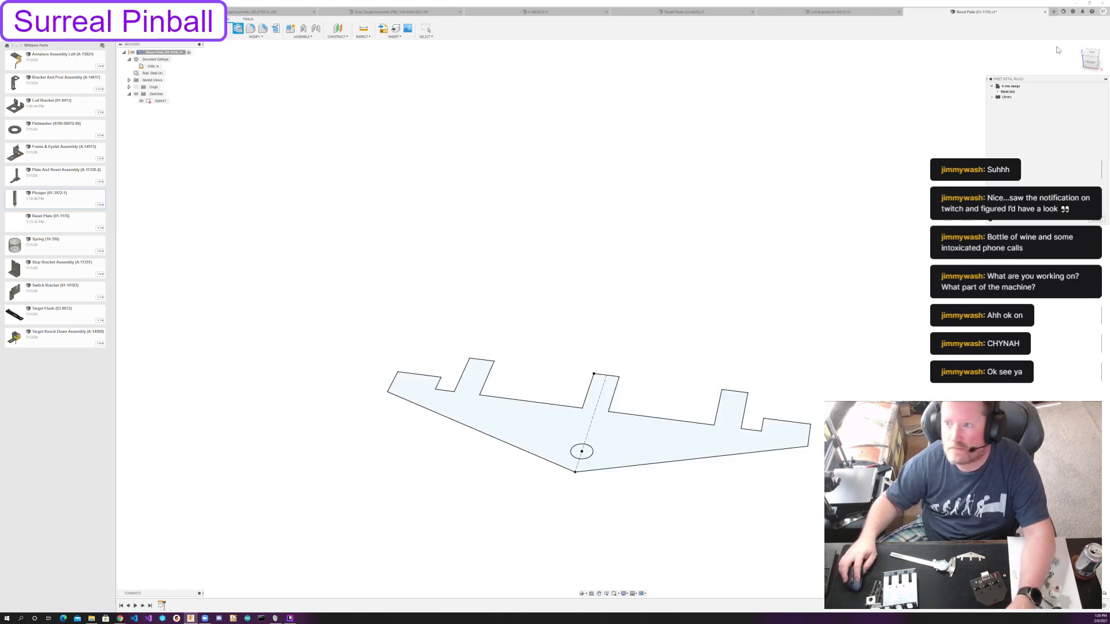
click(1019, 91)
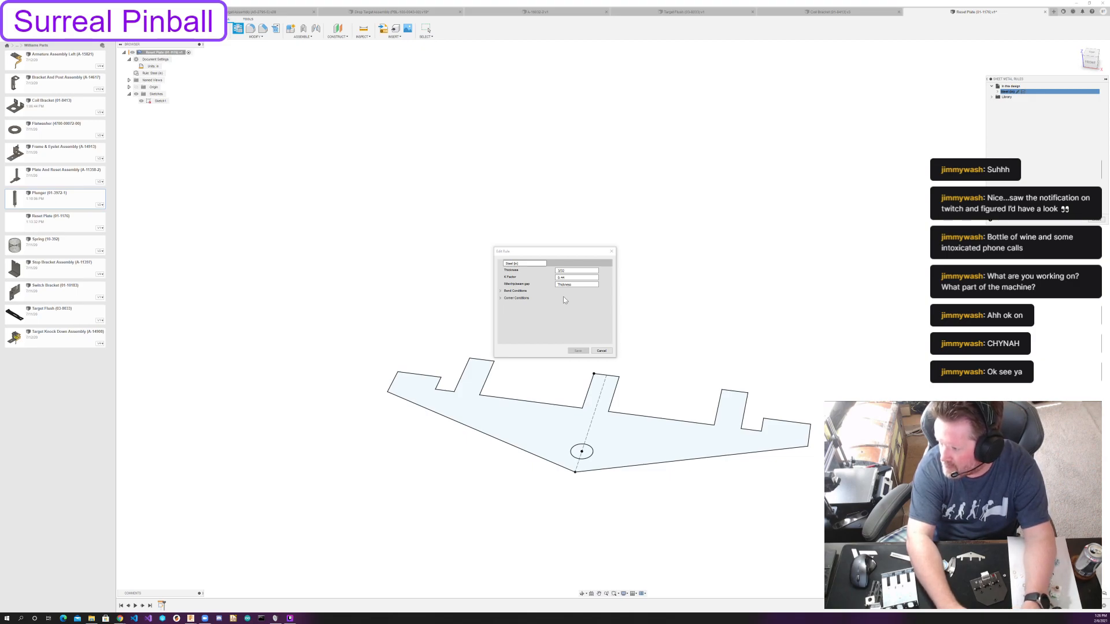
click(564, 300)
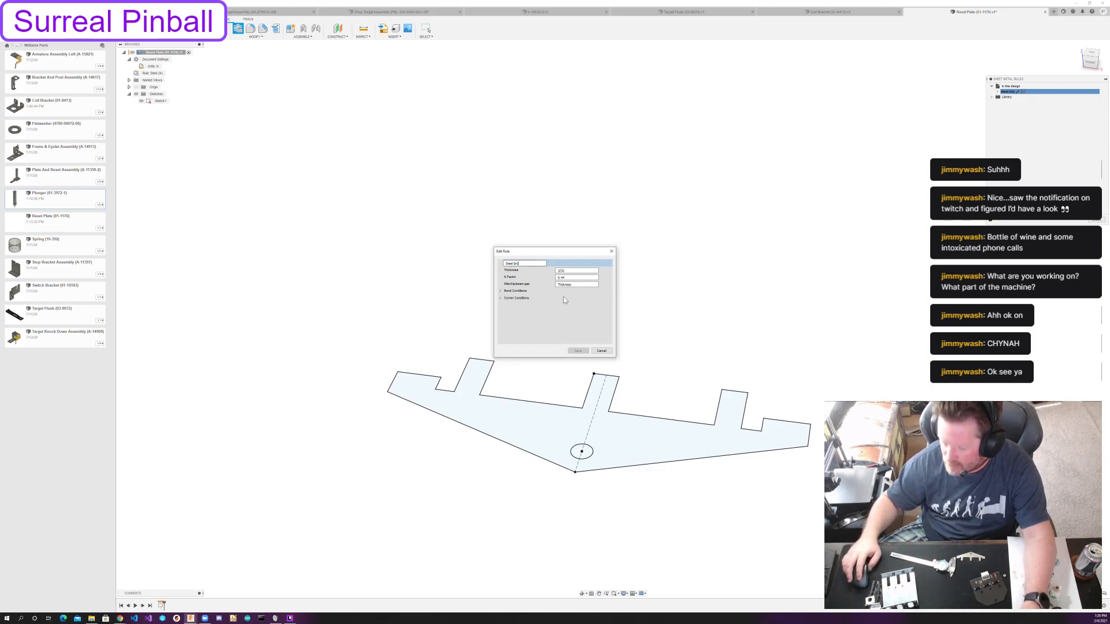
click(526, 263)
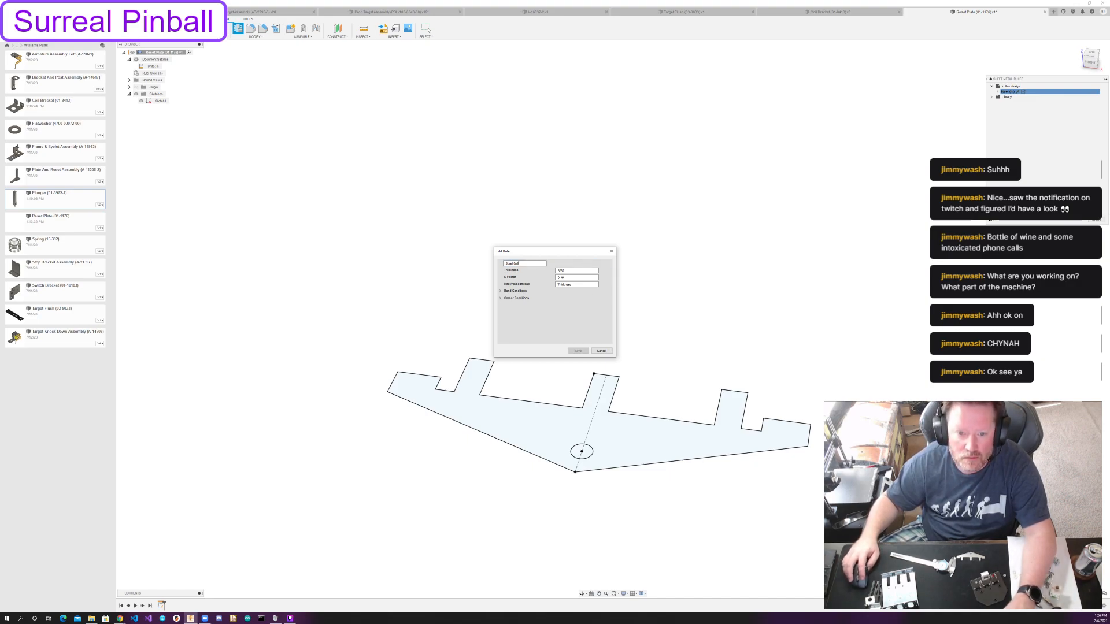
key(BackSpace)
key(BackSpace)
text(64)
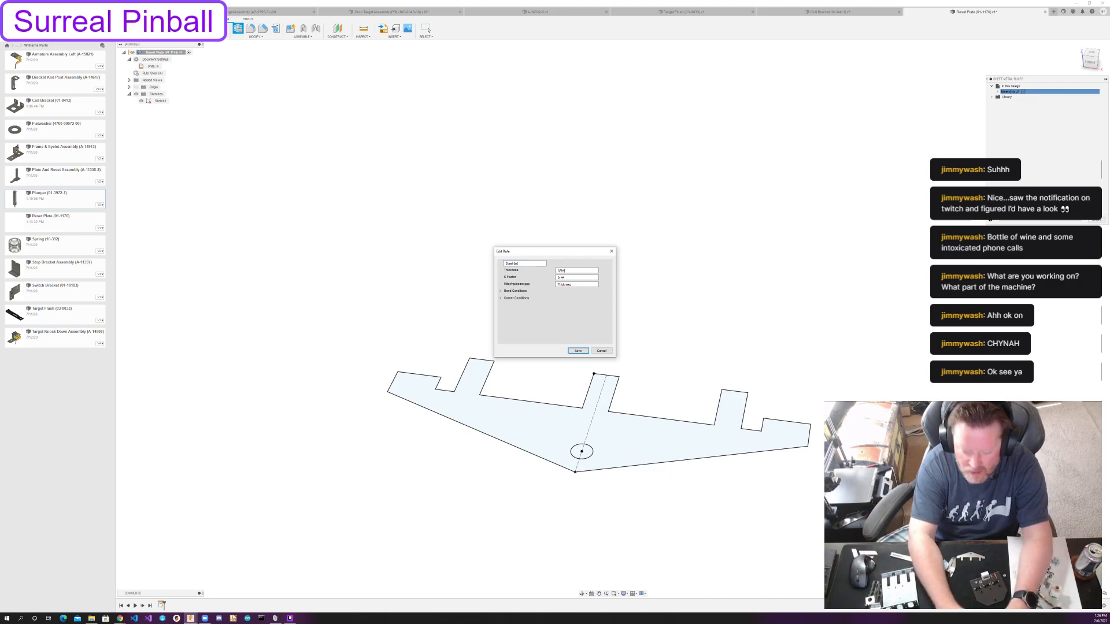
key(Return)
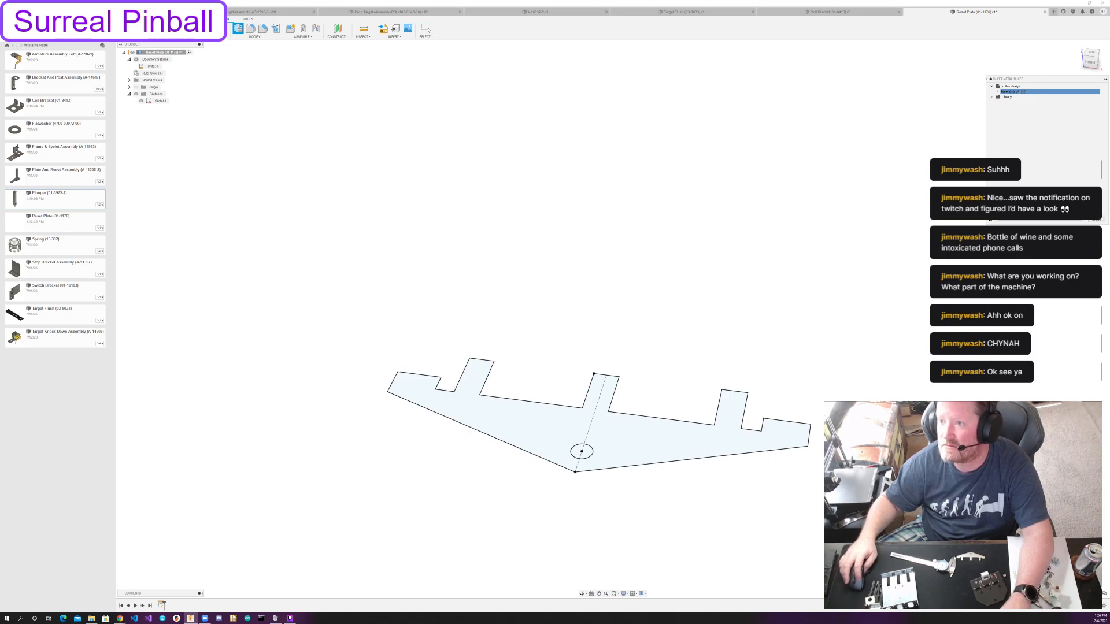
click(1091, 219)
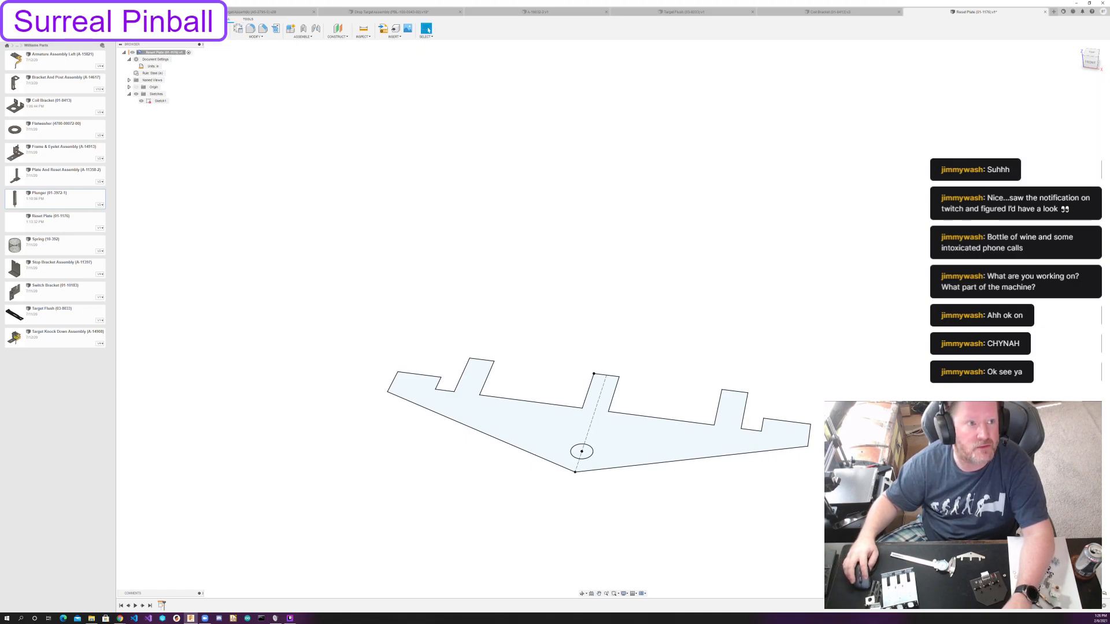
Create the reset plate's sheet metal flange from the outline profile as a new body and hide the sketch.
click(180, 29)
click(520, 416)
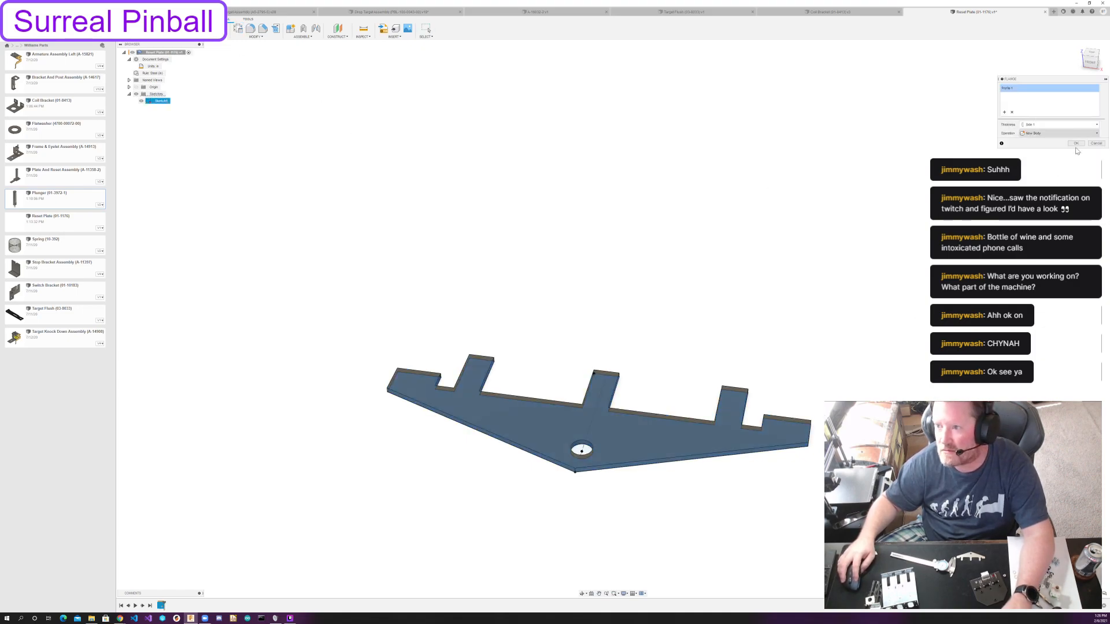
click(1076, 143)
shift+middle_drag(752, 187, 771, 199)
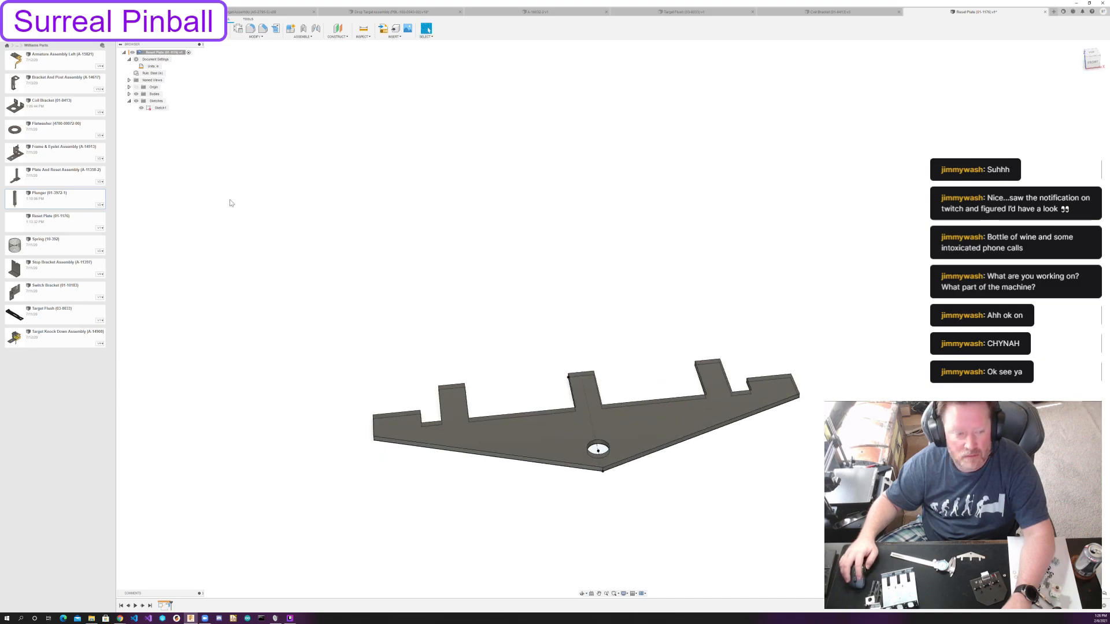
click(141, 108)
shift+middle_drag(708, 168, 651, 200)
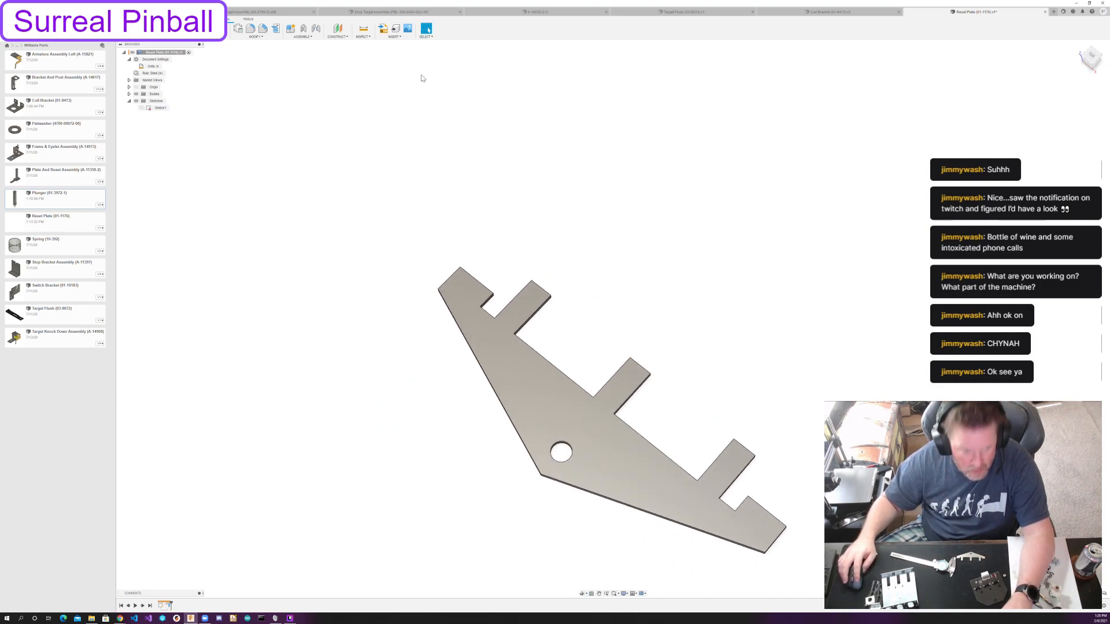
Fillet the eight inner corners at the bases of the three tabs and in the two end notches with a 3/32 in radius.
click(249, 29)
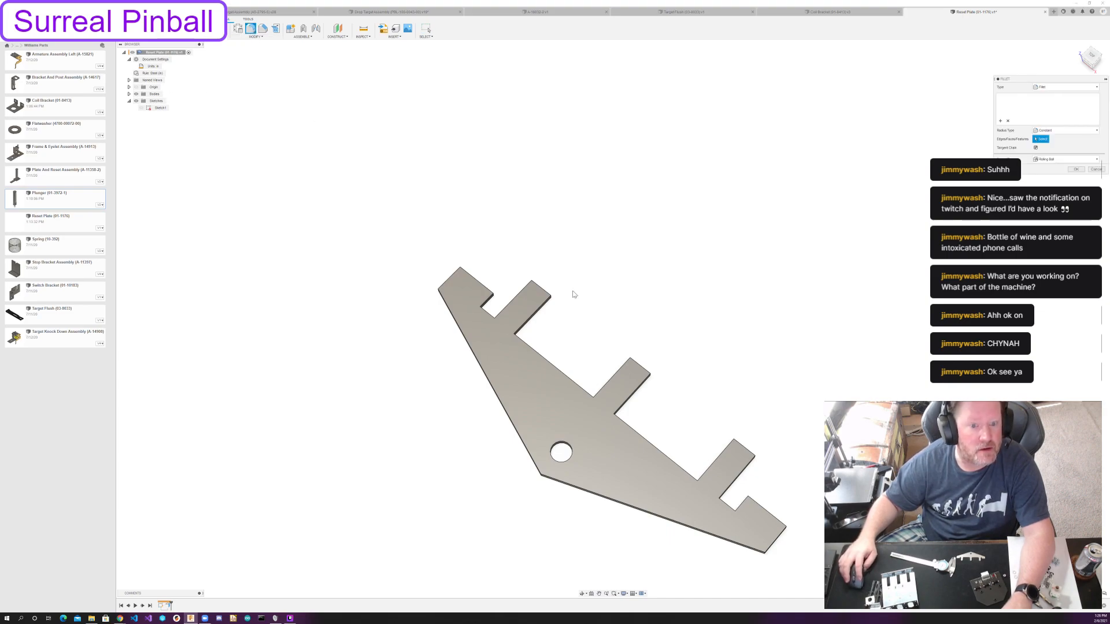
scroll(488, 312, up, 6)
shift+middle_drag(507, 257, 579, 218)
click(579, 218)
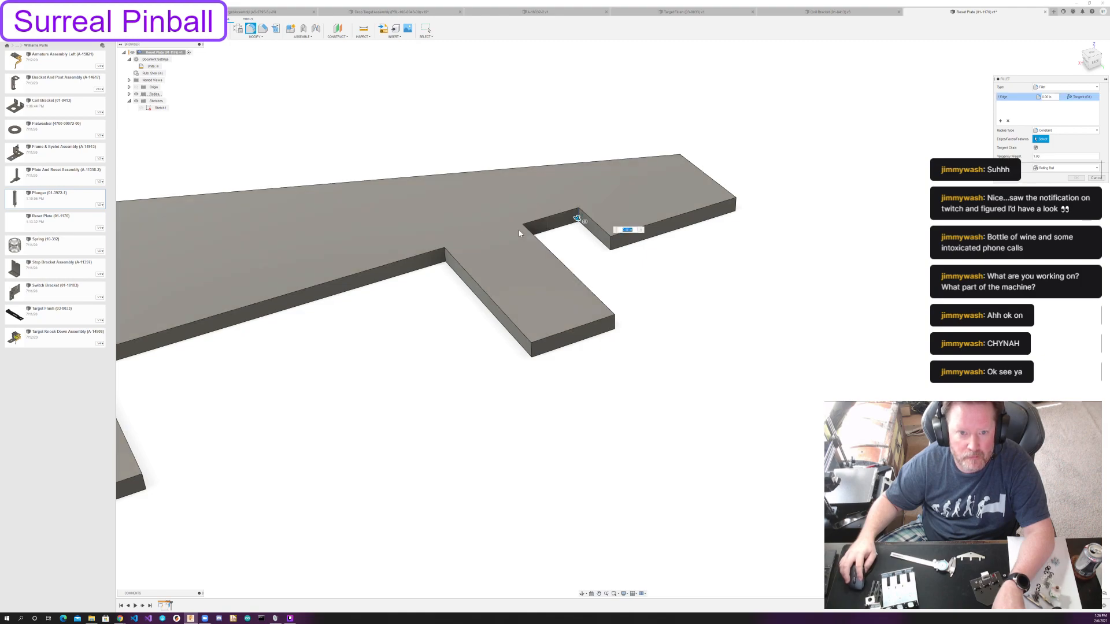
click(522, 228)
click(444, 256)
middle_drag(297, 416, 742, 303)
click(472, 264)
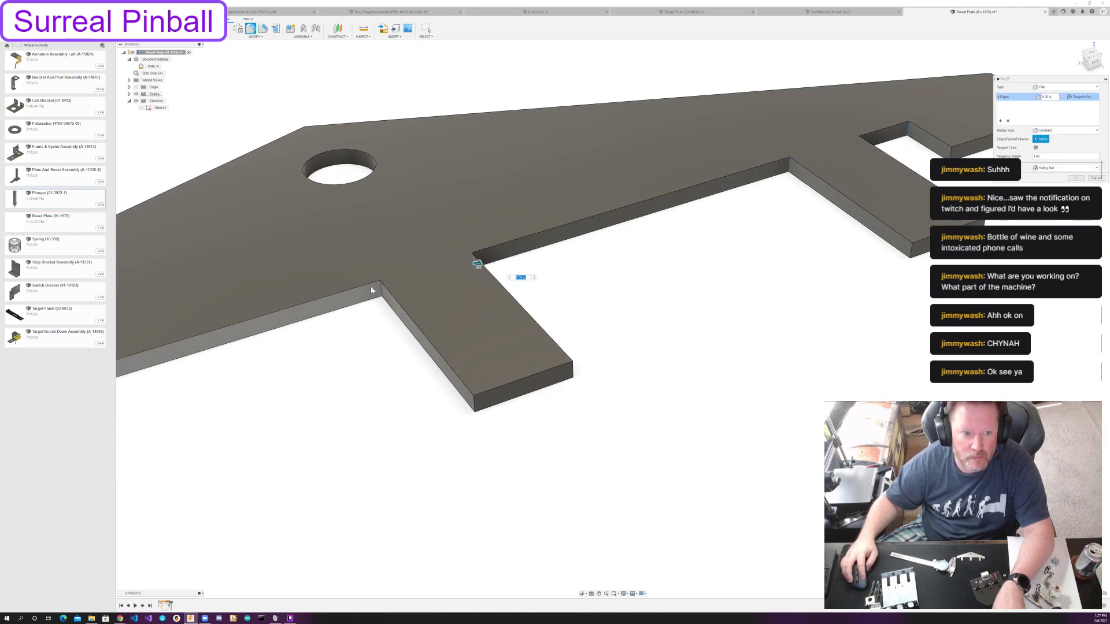
middle_drag(590, 290, 847, 270)
click(489, 317)
click(383, 357)
click(297, 381)
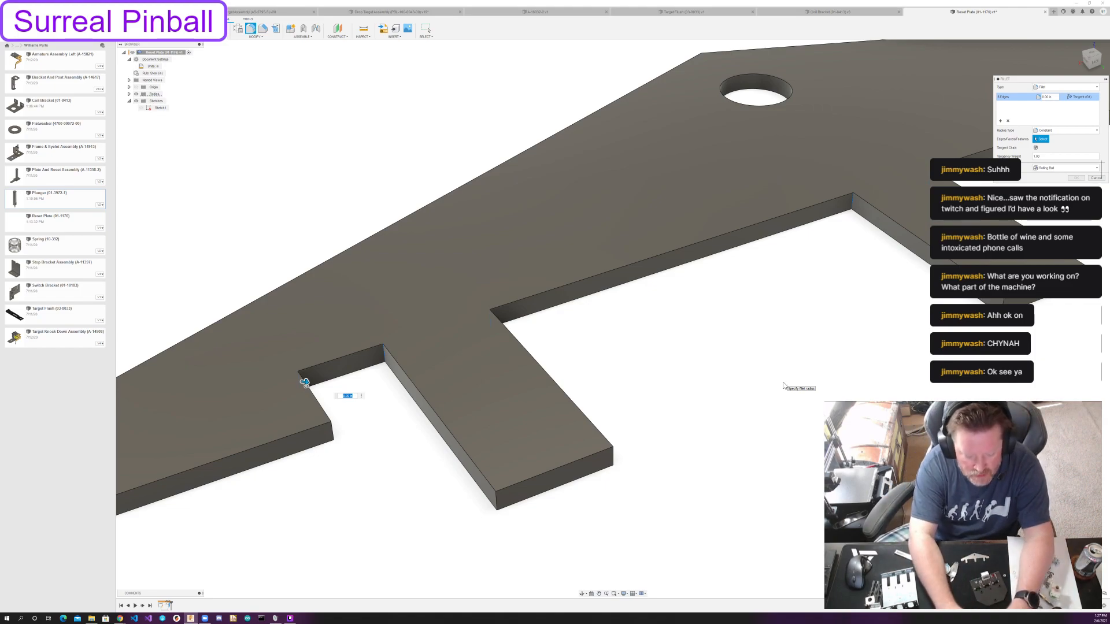
text(3/32)
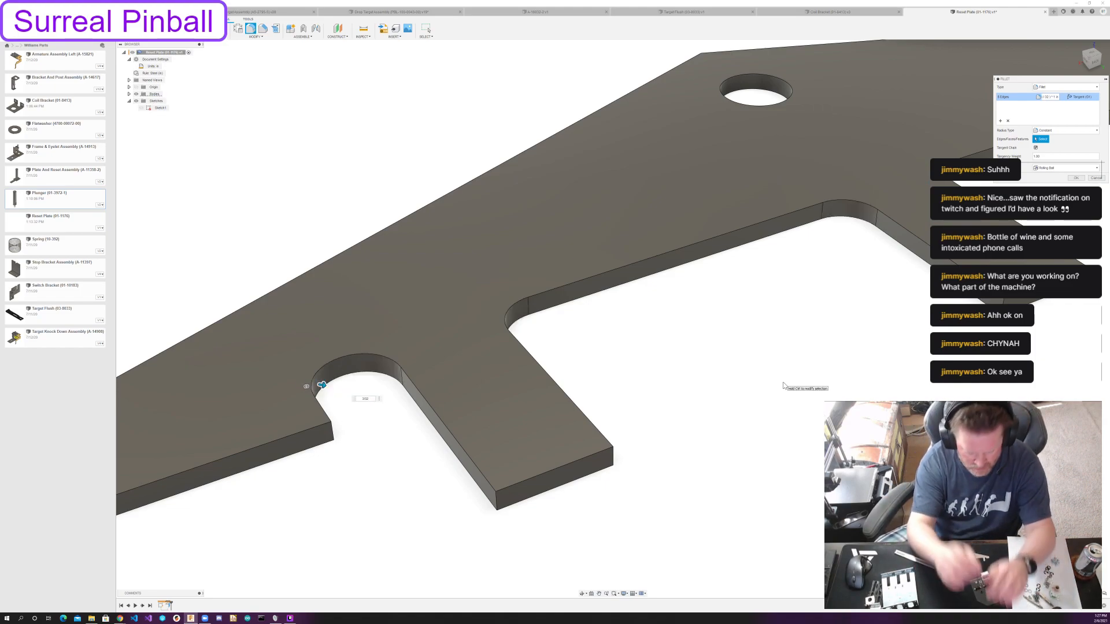
scroll(783, 385, down, 3)
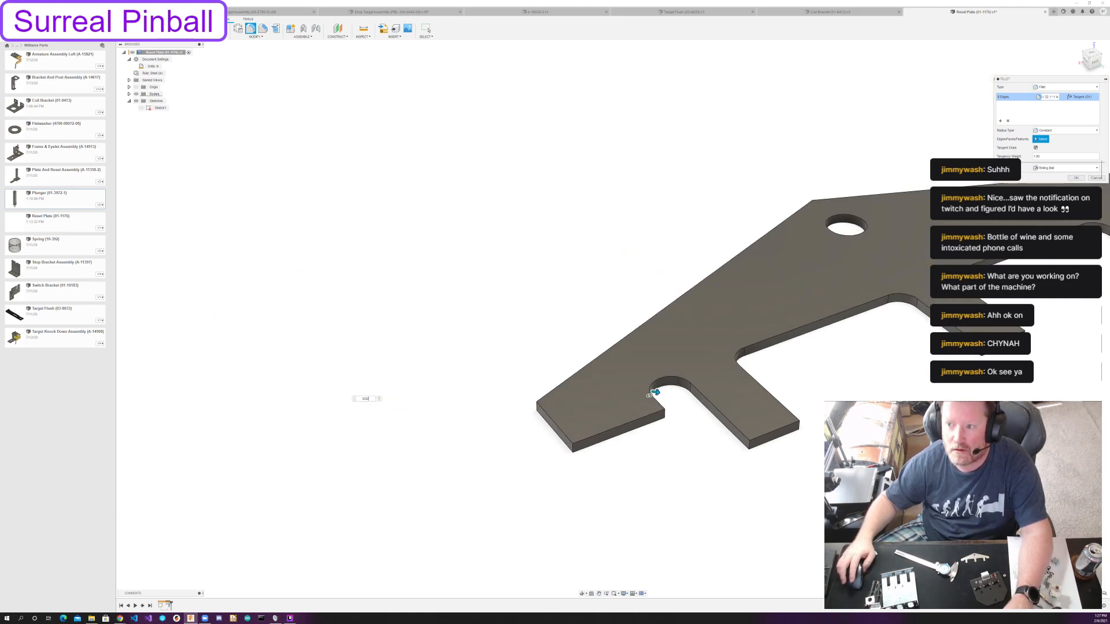
click(1075, 178)
Save the filleted reset plate as a new version with the default version description.
shift+middle_drag(803, 330, 624, 213)
scroll(637, 357, down, 4)
middle_drag(608, 293, 608, 297)
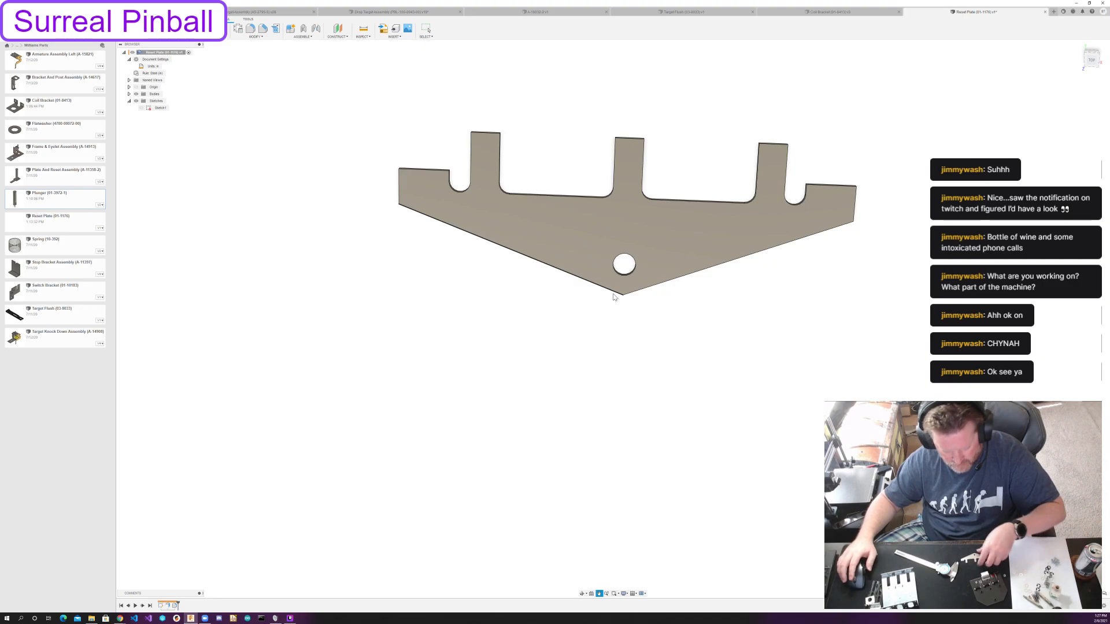
click(1092, 61)
middle_drag(729, 303, 694, 453)
scroll(698, 453, down, 4)
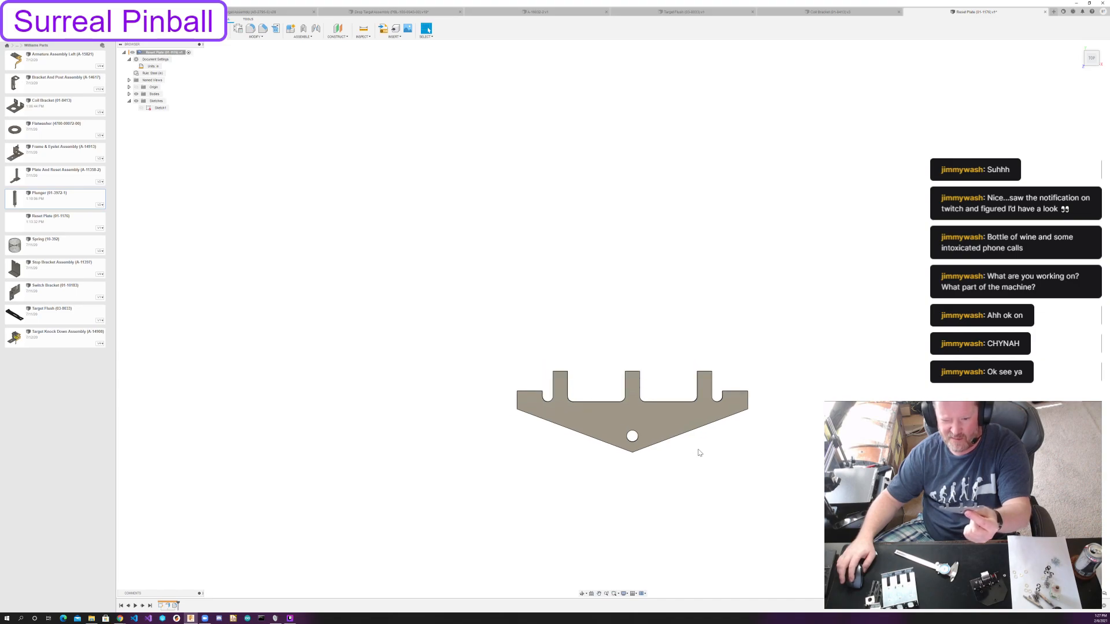
scroll(699, 453, down, 1)
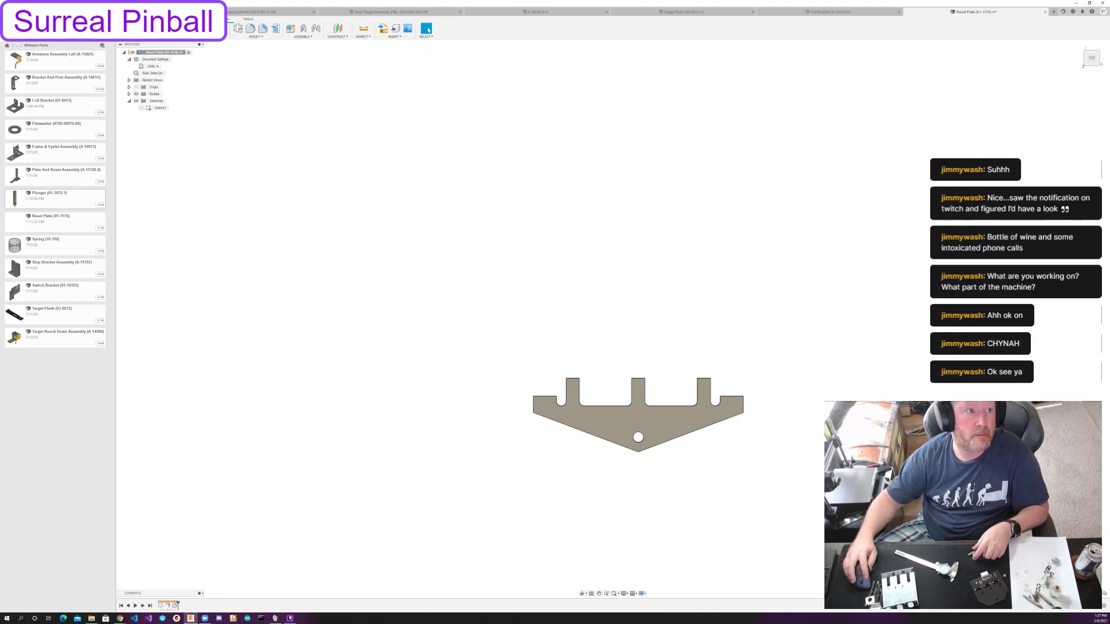
key(ctrl+s)
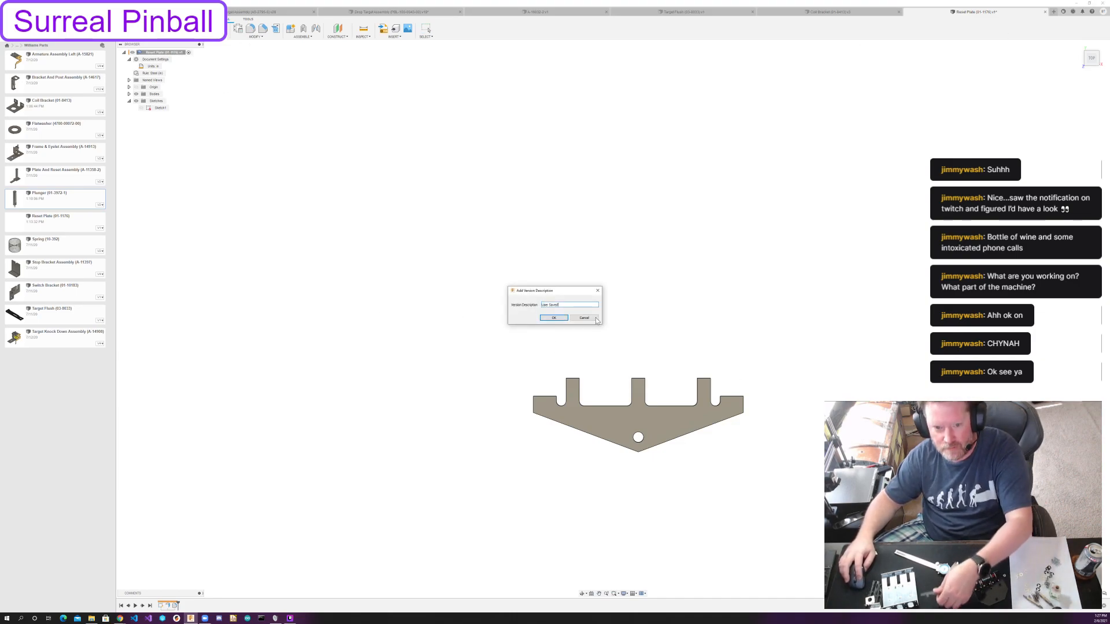
click(554, 318)
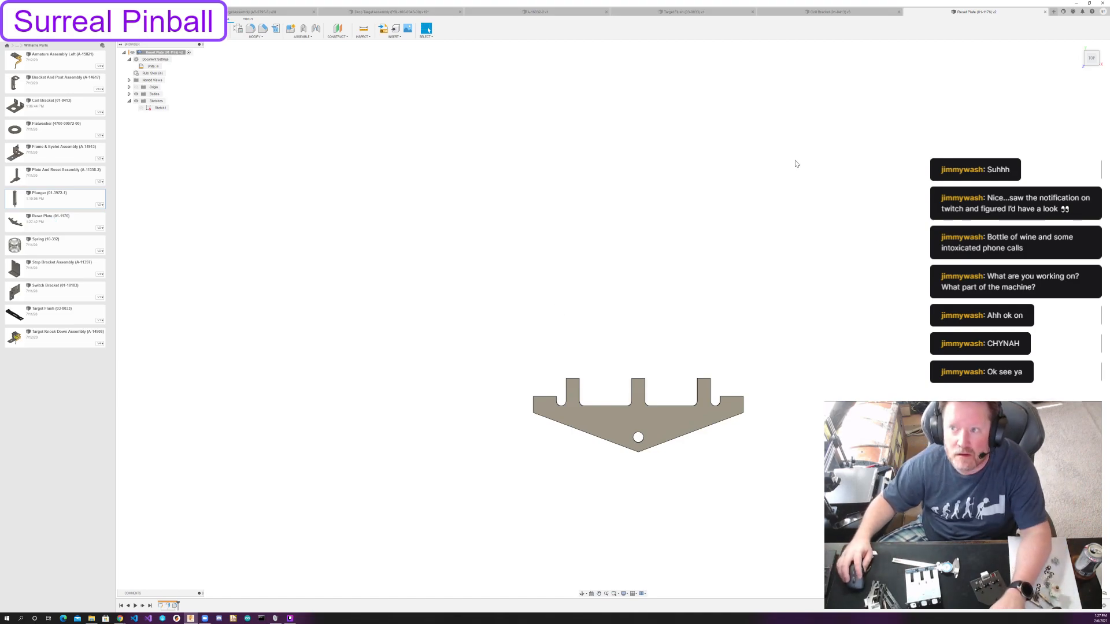
Close the Reset Plate, Coil Bracket and Target Flush designs.
click(1045, 12)
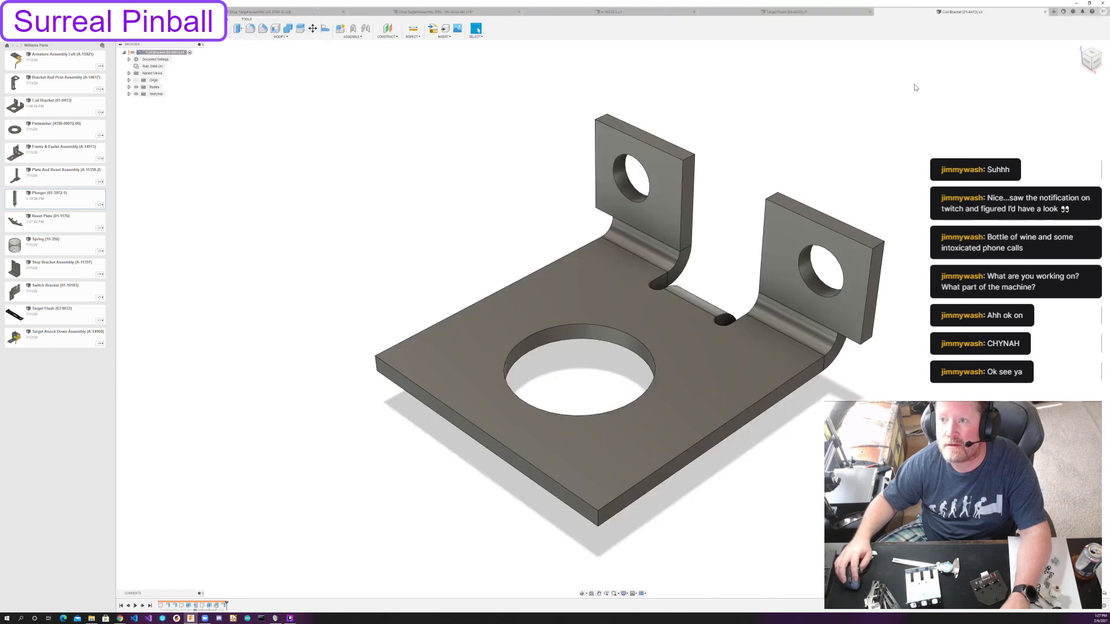
click(1045, 12)
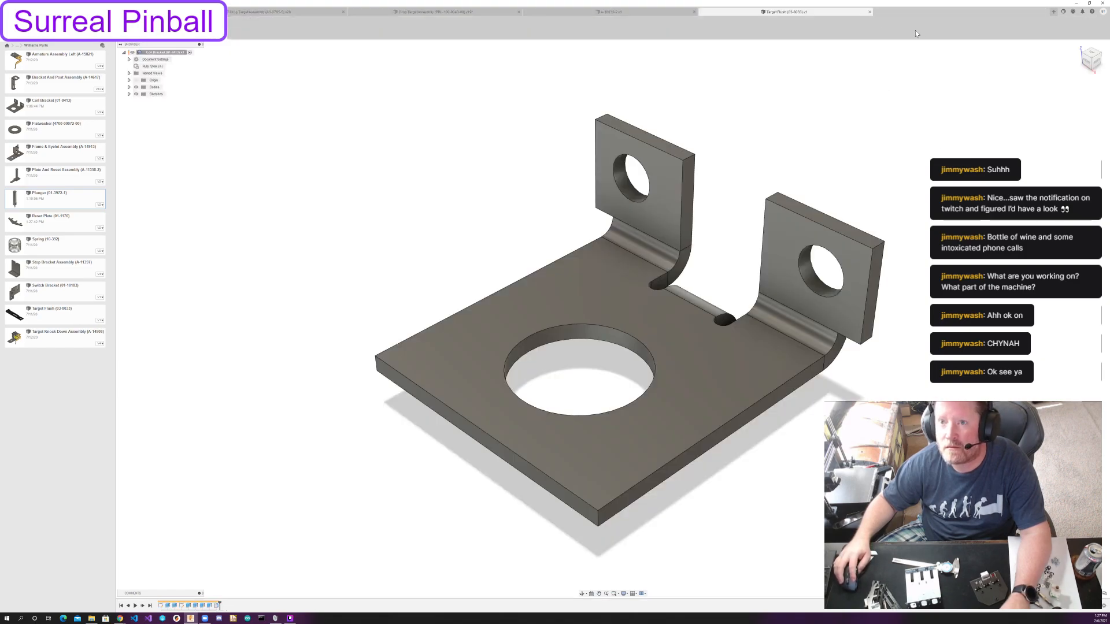
click(1044, 11)
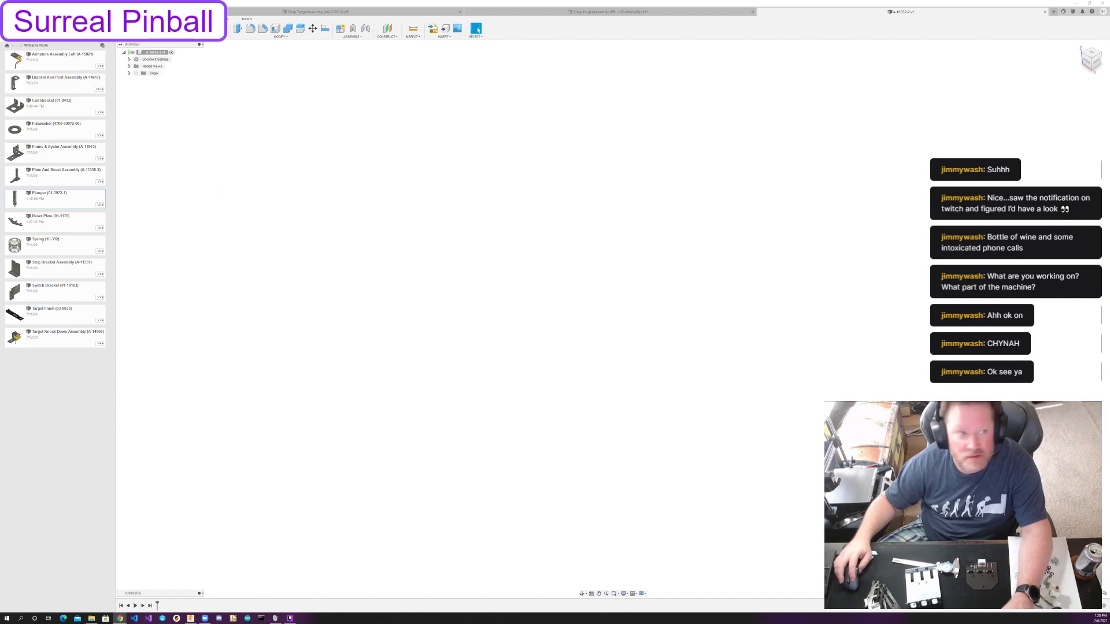
Create a new design and save it in the Williams Parts folder as 3-Bank Opto Board with its part number.
click(131, 11)
click(142, 19)
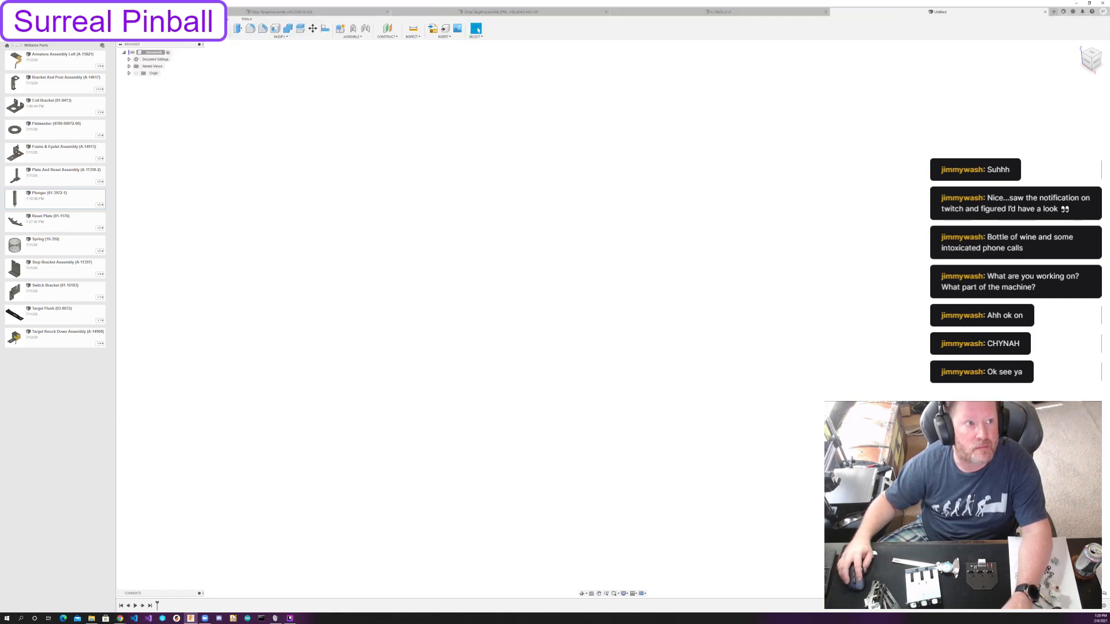
key(ctrl+s)
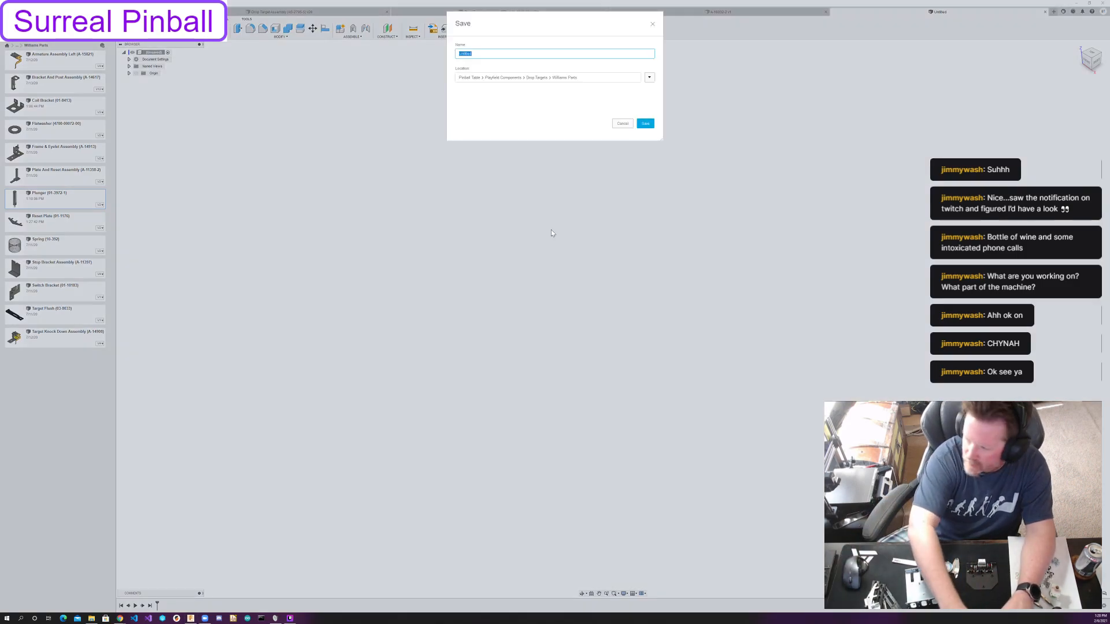
text(3 xBar)
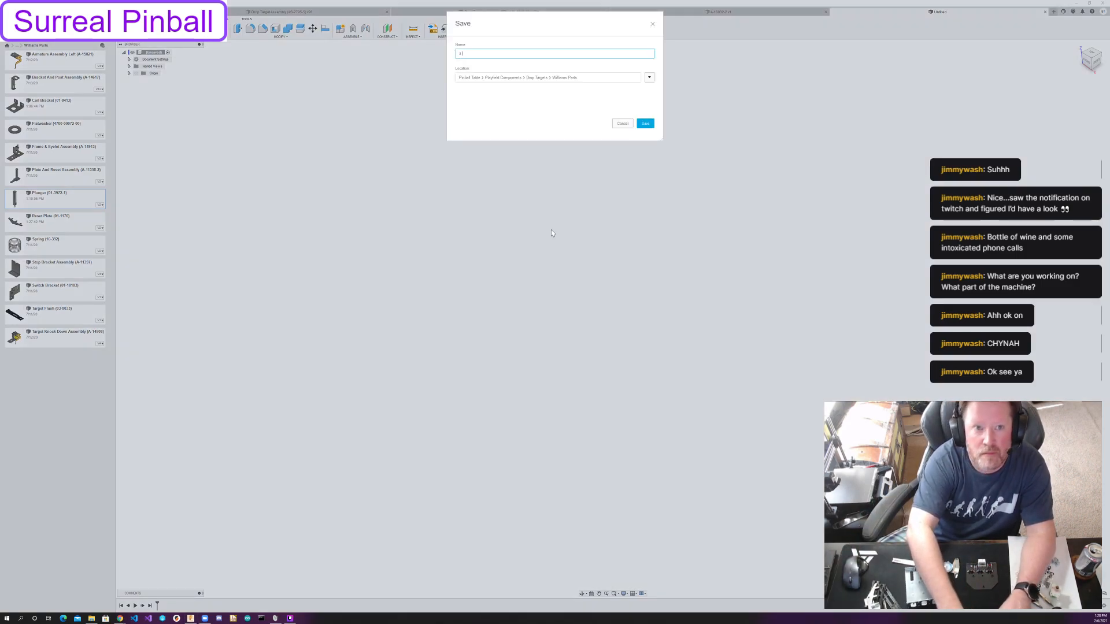
text(k Opto Board (A-13609)
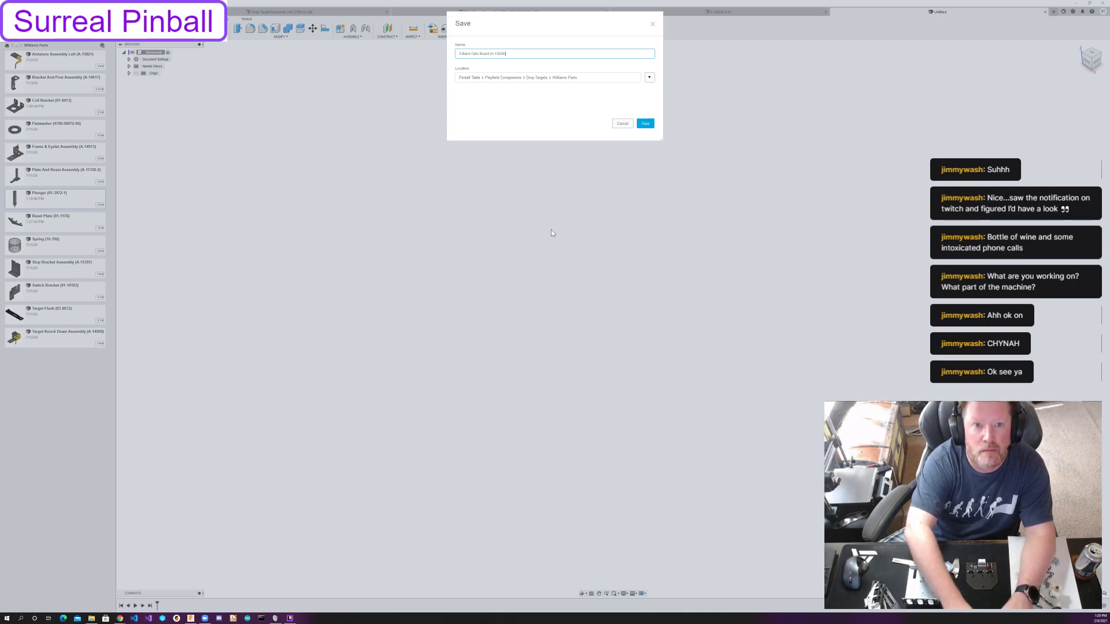
click(645, 123)
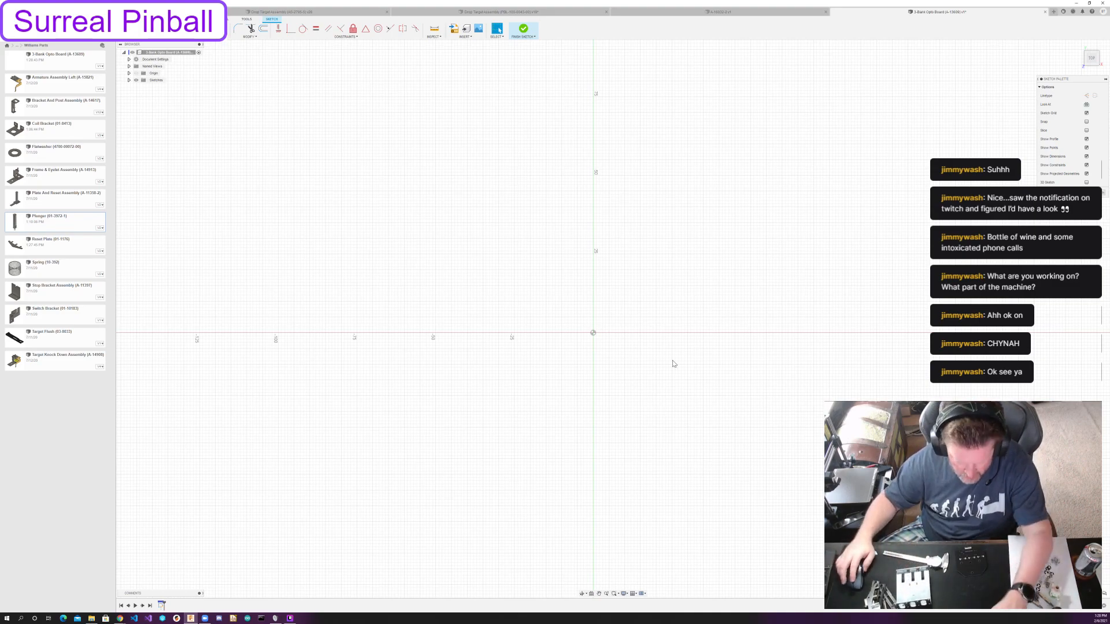
Sketch a circle about 10.5 mm in diameter centred on the origin.
key(c)
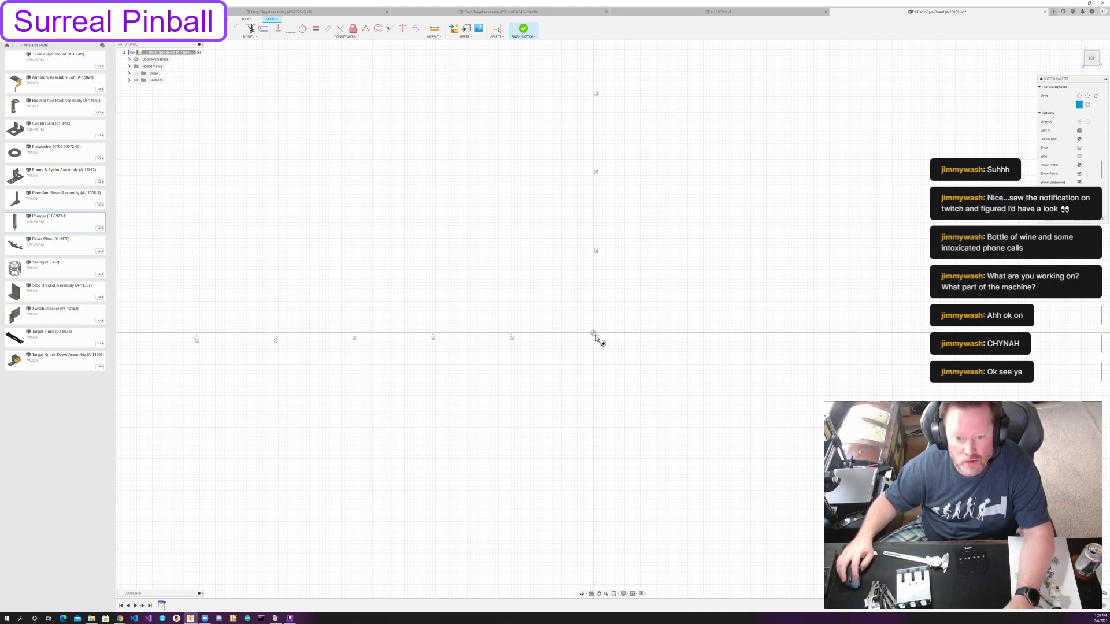
click(593, 333)
click(604, 343)
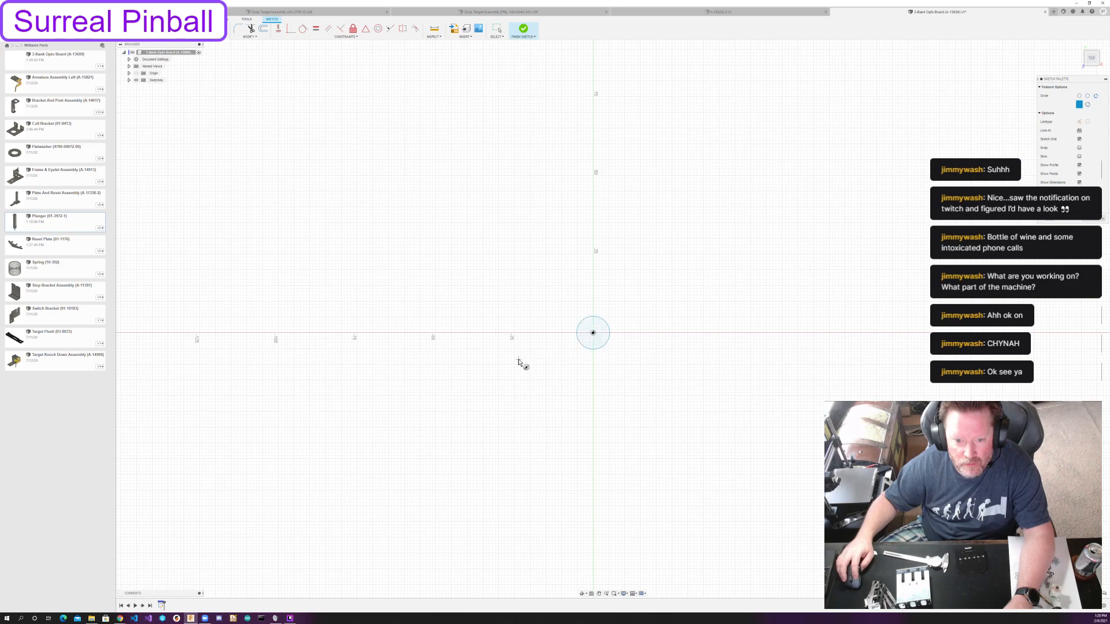
key(Escape)
Draw a vertical construction line about 130 mm long and constrain its midpoint to the origin.
click(642, 144)
click(641, 560)
key(Escape)
key(x)
click(366, 29)
click(594, 334)
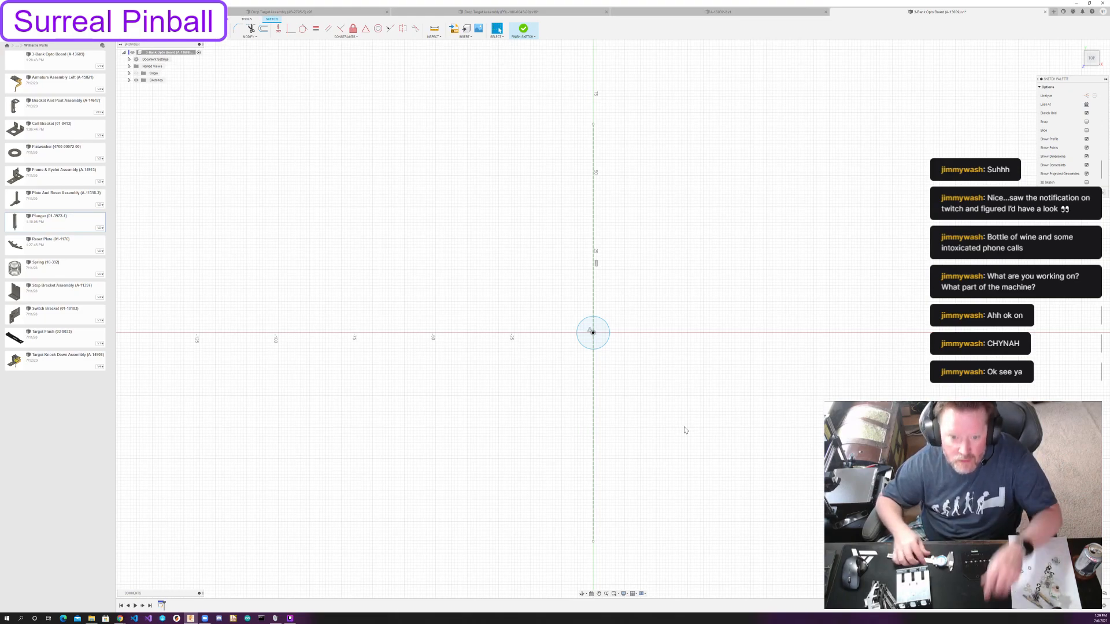
Dimension the origin circle's diameter, trying 1/4 as the value and undoing that value.
key(d)
click(604, 346)
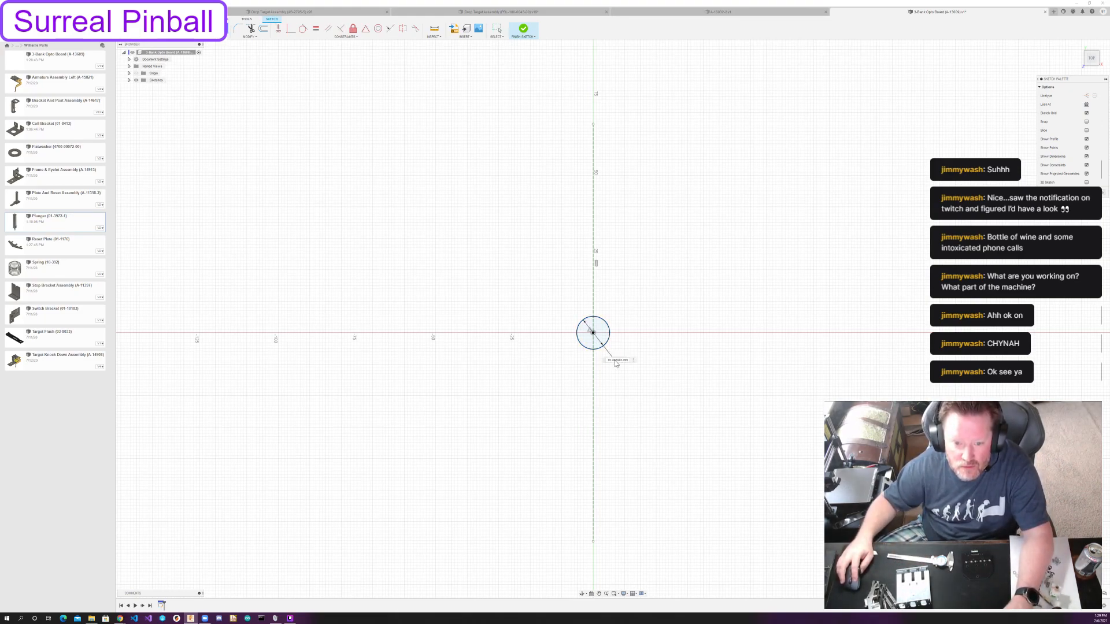
click(614, 359)
text(1/4)
key(Return)
key(Escape)
key(ctrl+z)
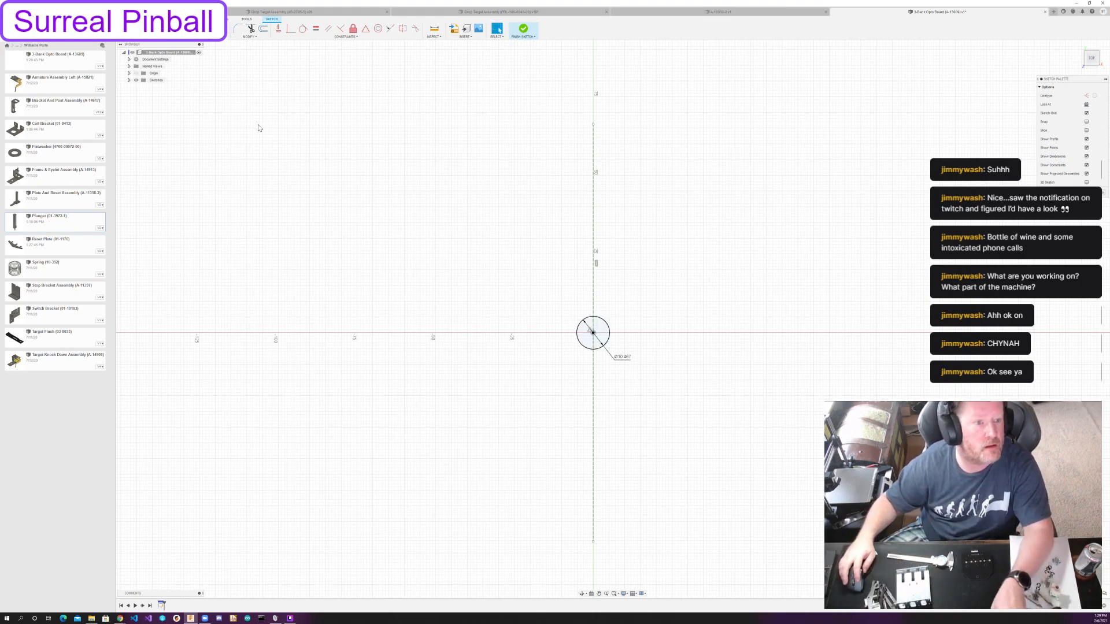
Change the document's active units to inches.
click(129, 59)
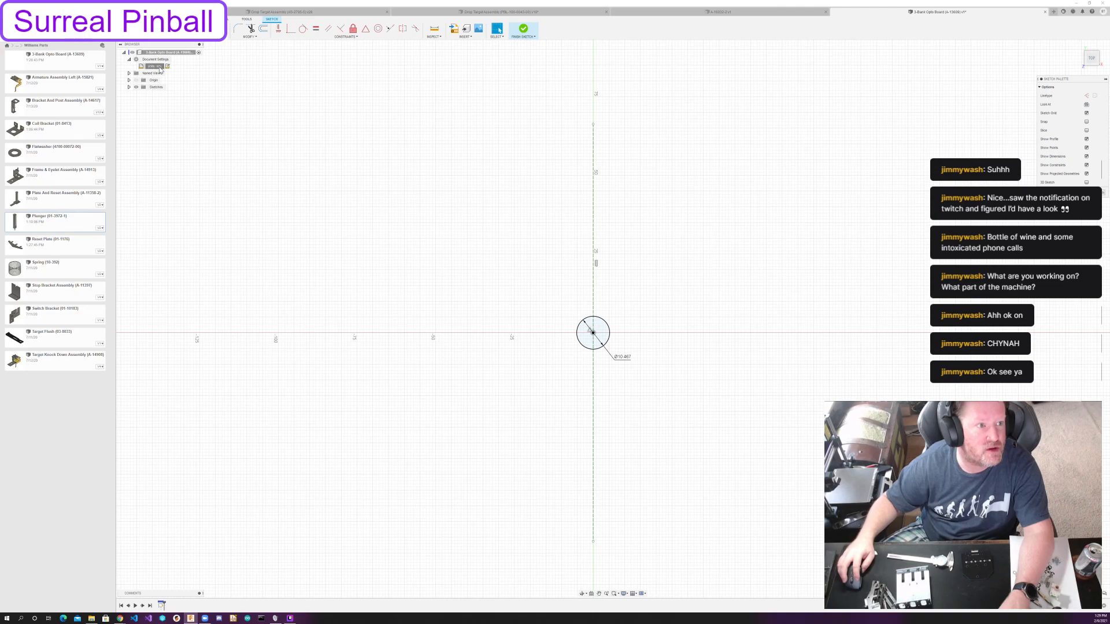
click(167, 66)
click(1037, 88)
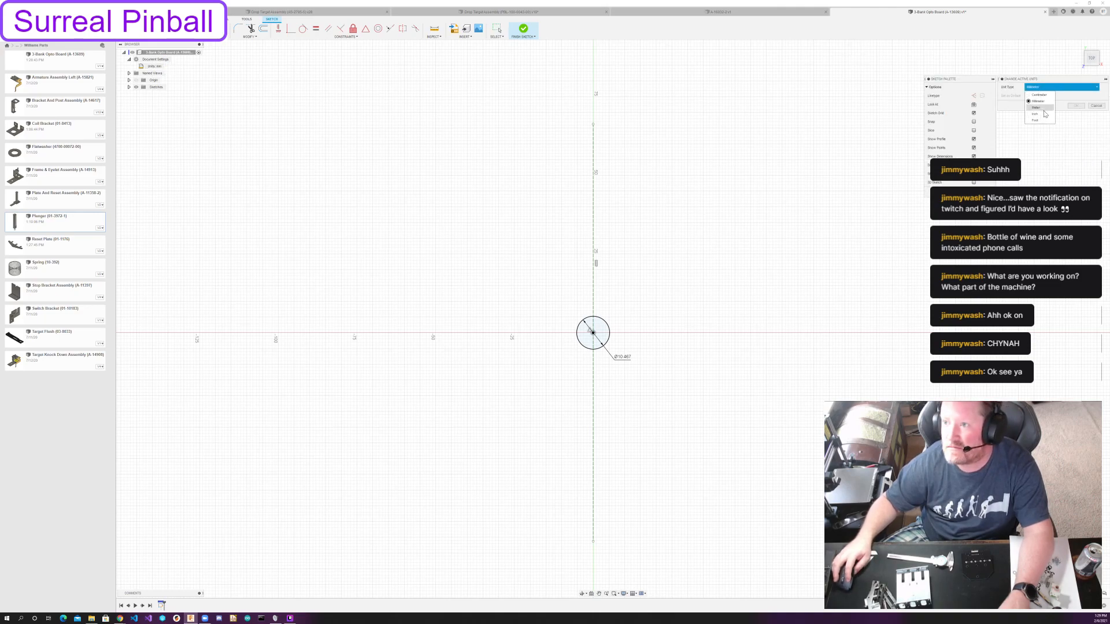
click(1043, 115)
click(1076, 106)
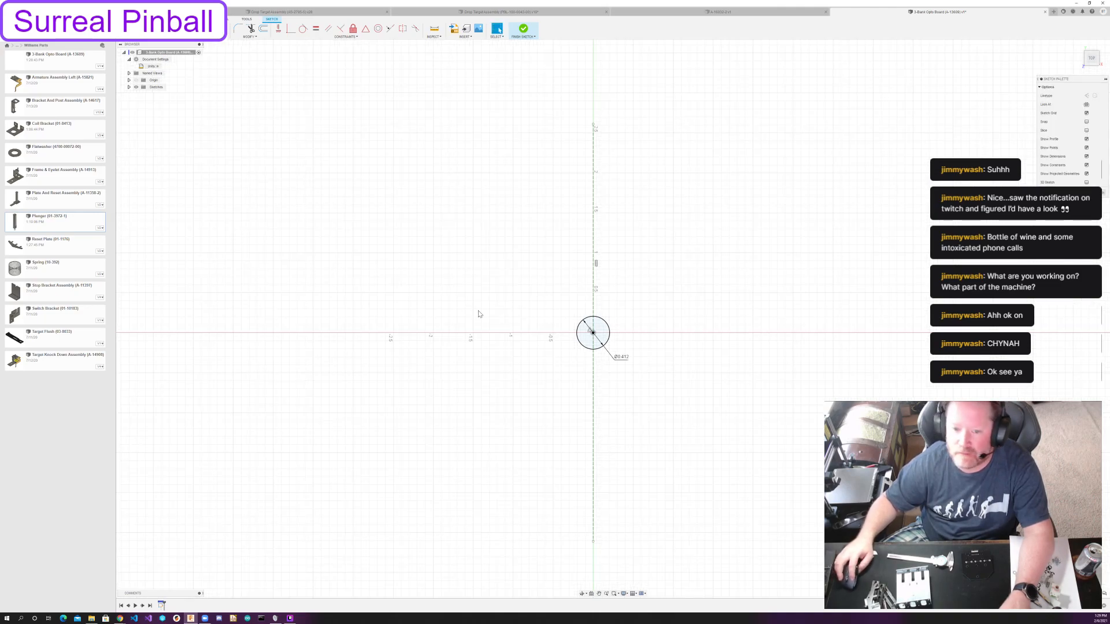
Set the origin circle's diameter dimension to 0.25 in.
double_click(620, 356)
text(.25)
key(Return)
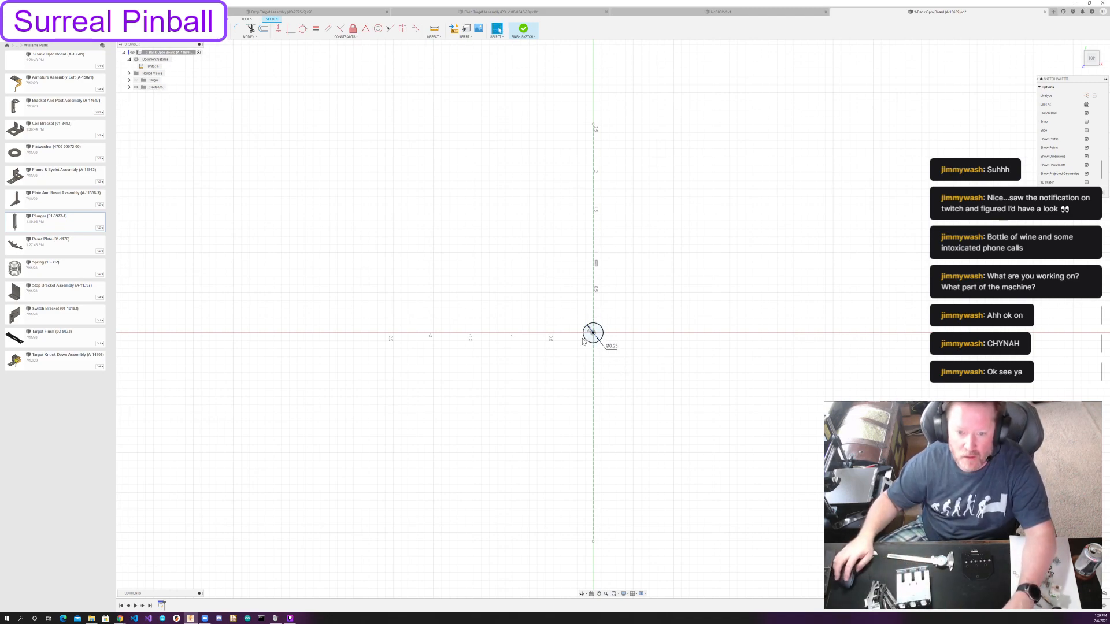
key(c)
key(Escape)
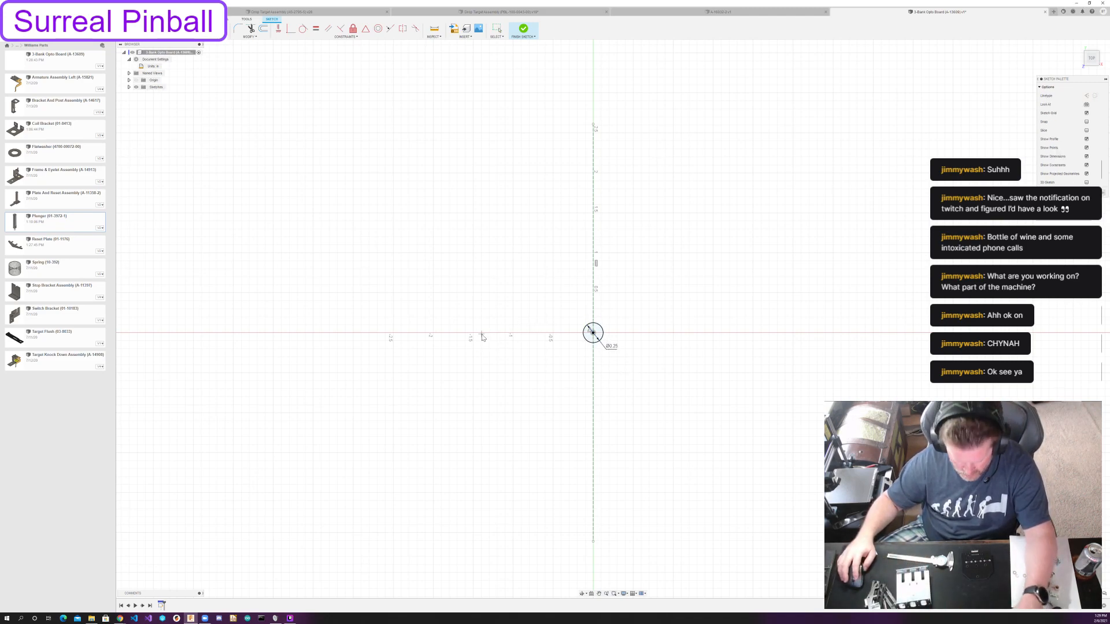
Draw a small circle centred on the vertical construction line about 1.9 in above the origin.
key(c)
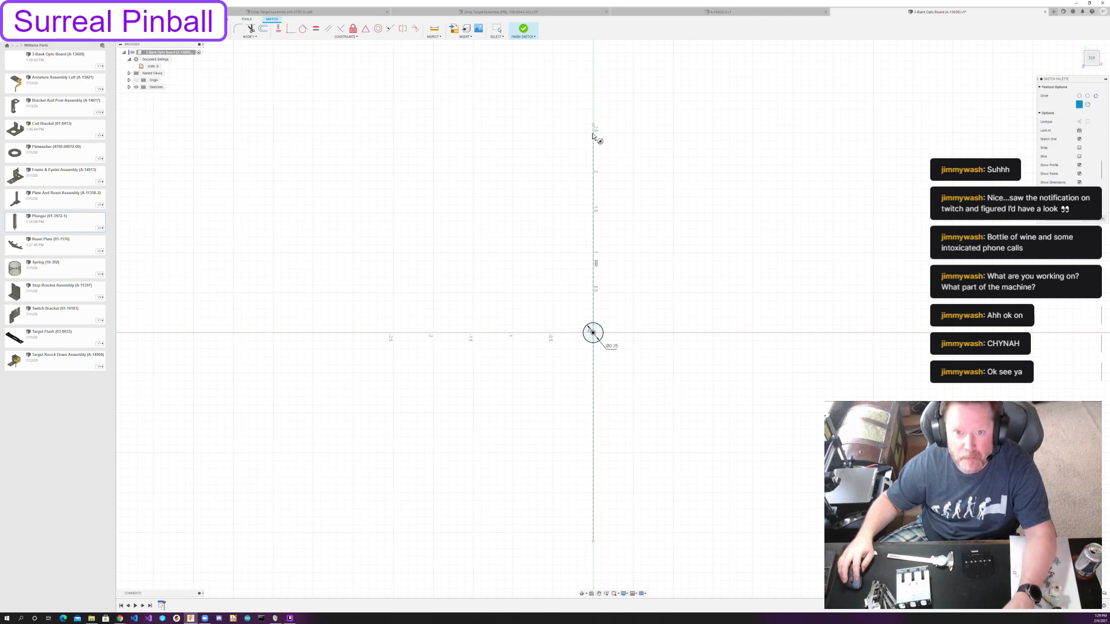
click(598, 188)
click(695, 333)
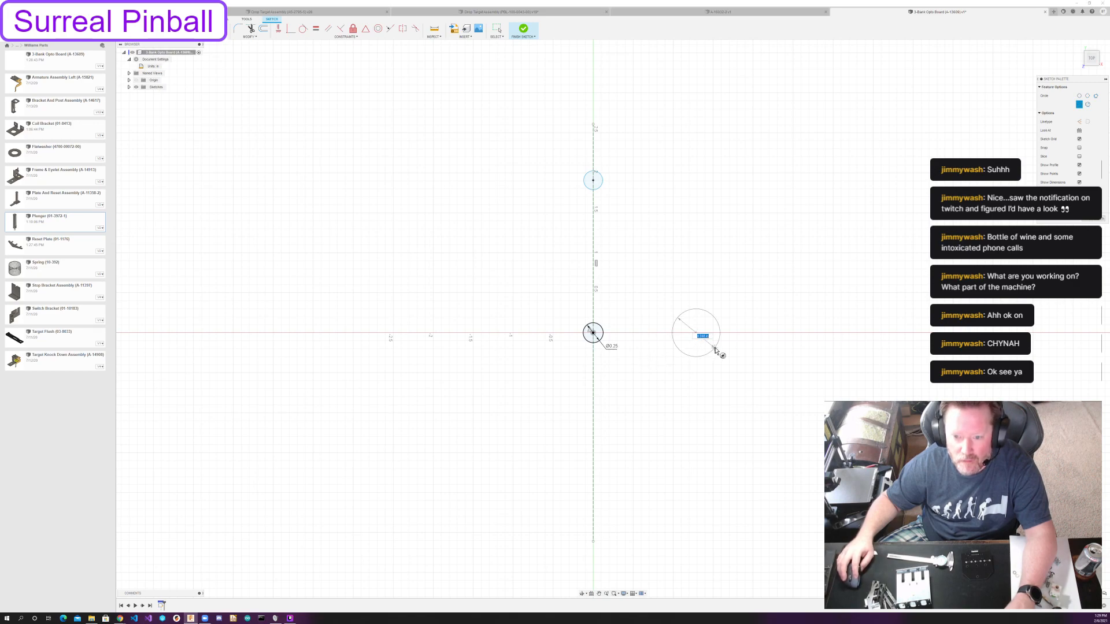
key(Escape)
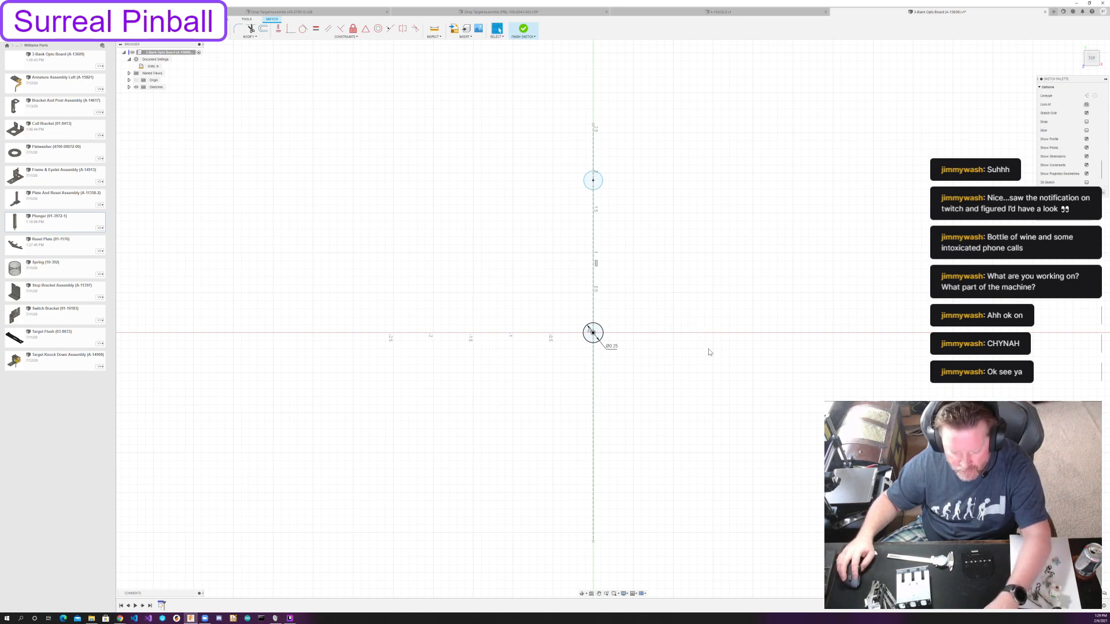
Draw a horizontal construction line about 1.6 in long from the origin to the right.
click(592, 333)
click(720, 333)
key(Escape)
click(707, 334)
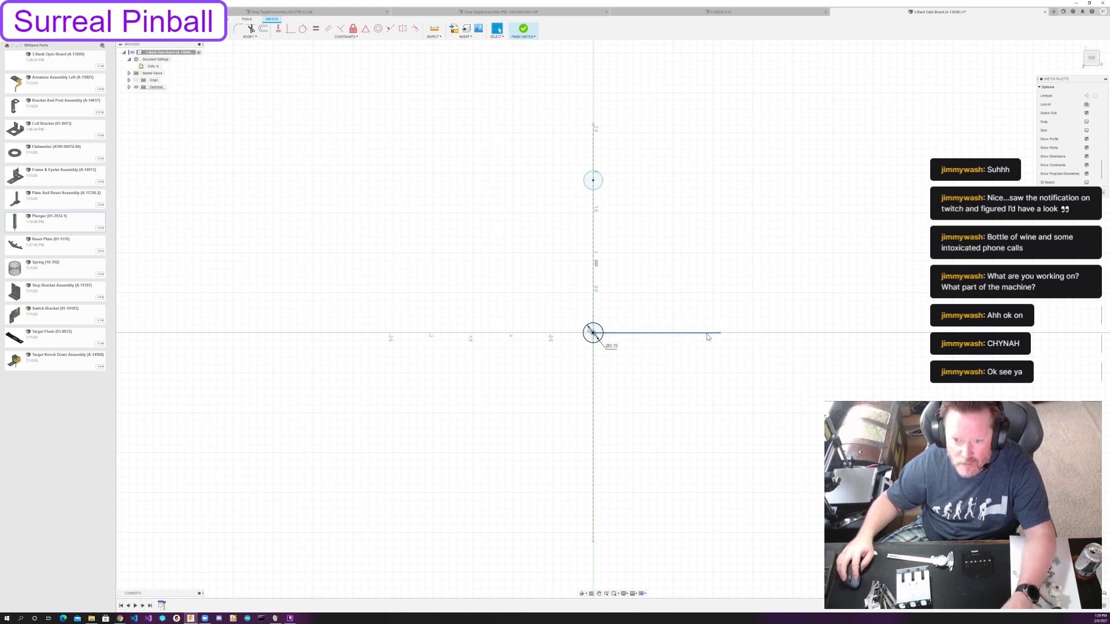
click(698, 370)
Draw a circle about 0.7 in in diameter centred on the free end of the horizontal construction line.
key(c)
click(720, 334)
click(736, 355)
key(Escape)
Apply Equal constraints so the upper and right-hand circles match the 0.25 in origin circle.
click(315, 30)
click(602, 182)
click(599, 328)
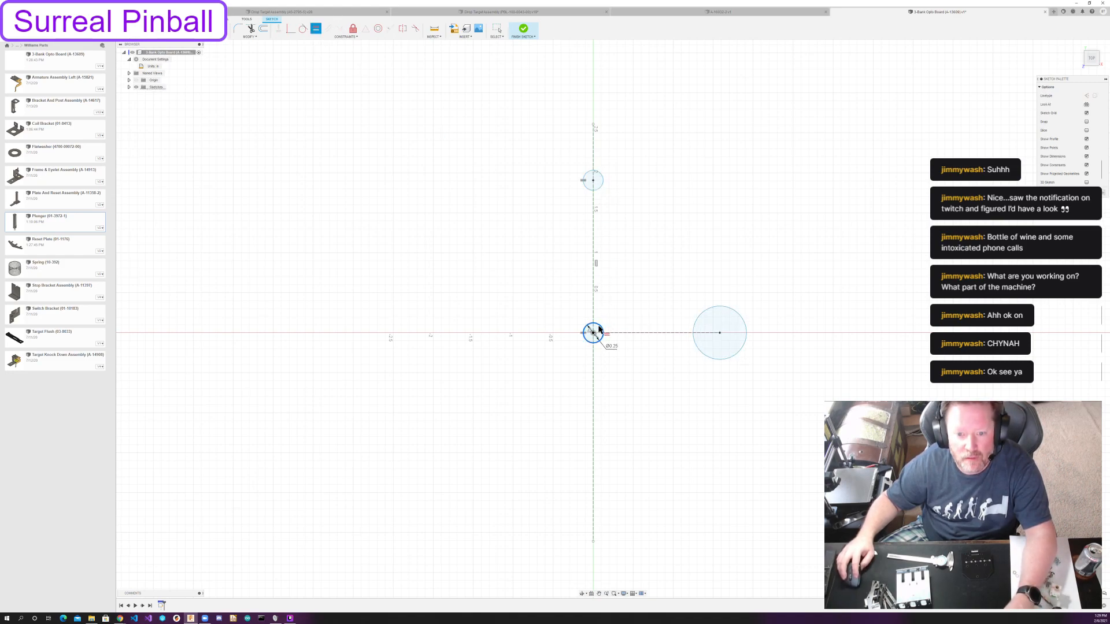
click(707, 315)
key(Escape)
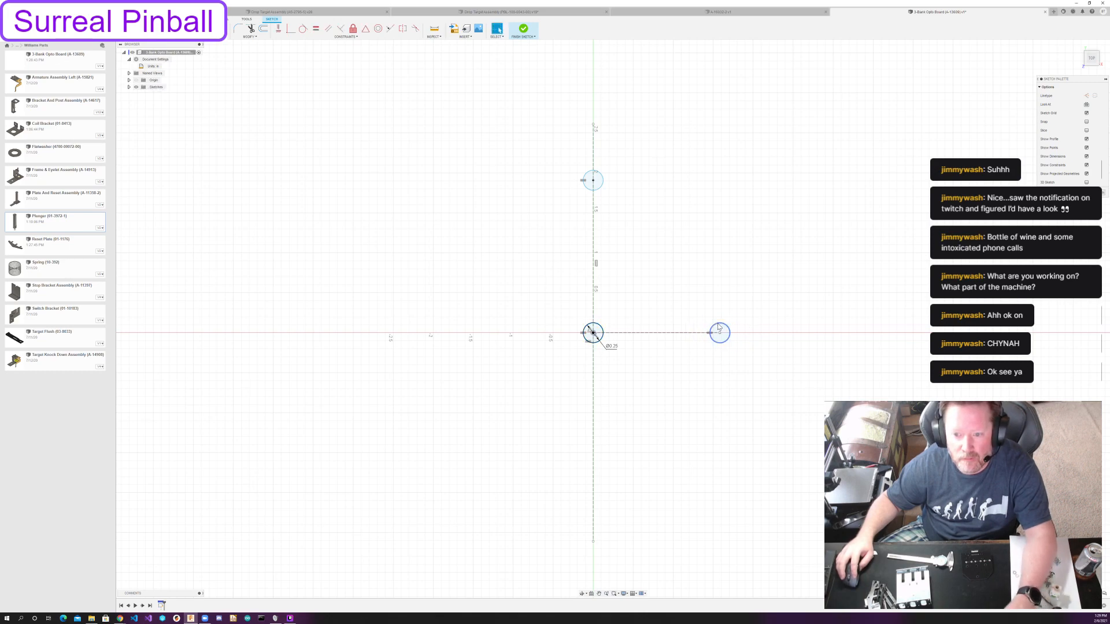
click(630, 278)
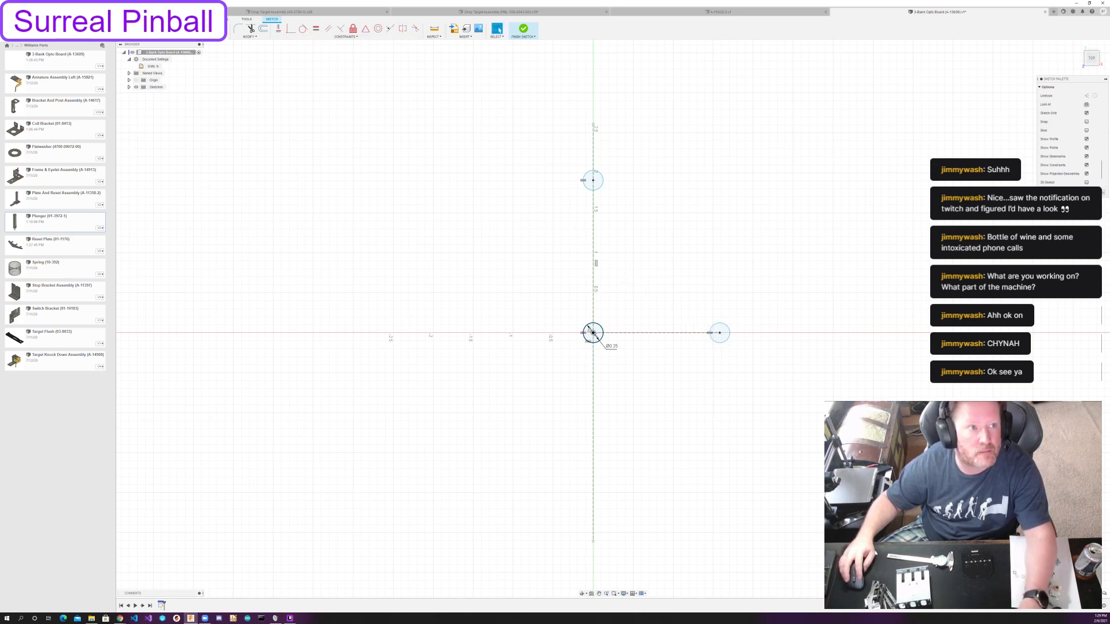
Mirror the right-hand circle across the vertical construction line.
click(212, 28)
click(724, 328)
click(1027, 97)
click(595, 257)
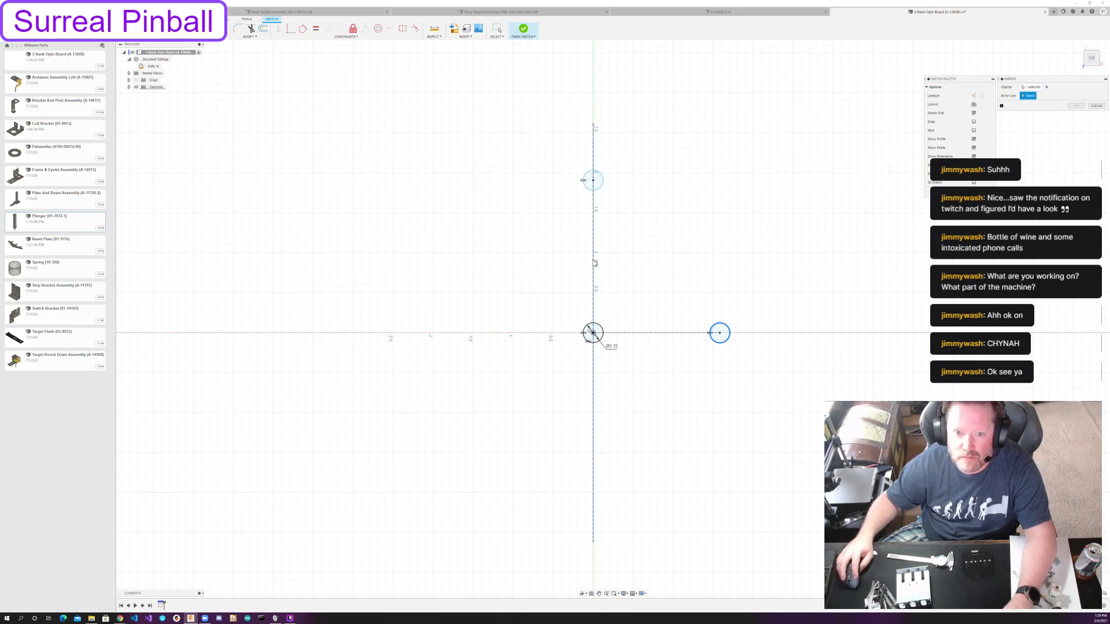
click(1075, 105)
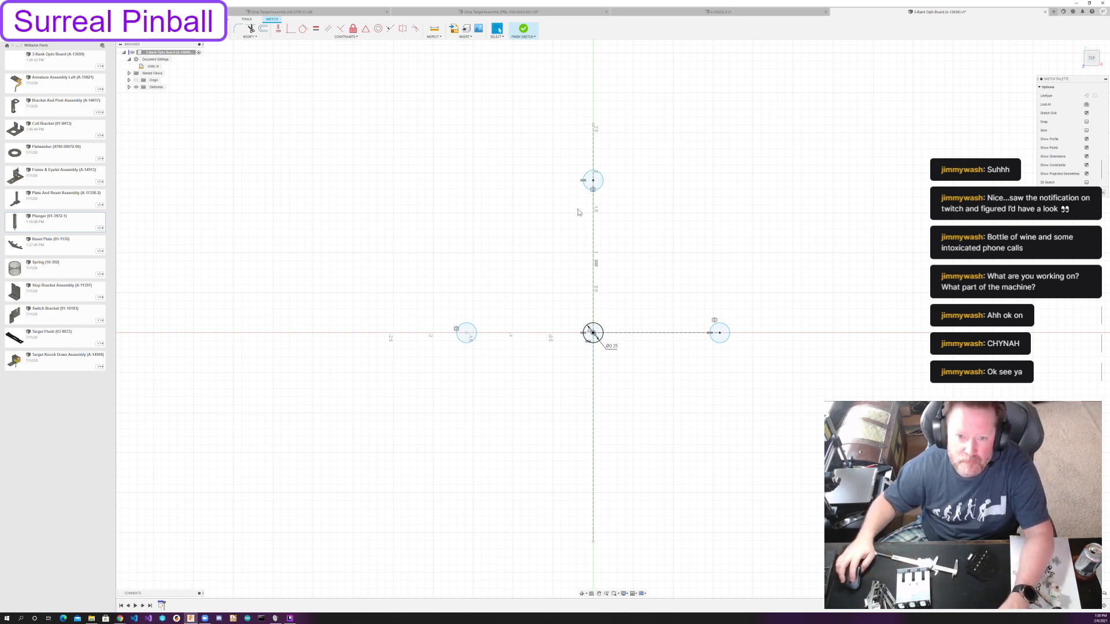
Dimension the vertical distance between the centres of the origin and upper circles at 1.5 in.
click(593, 180)
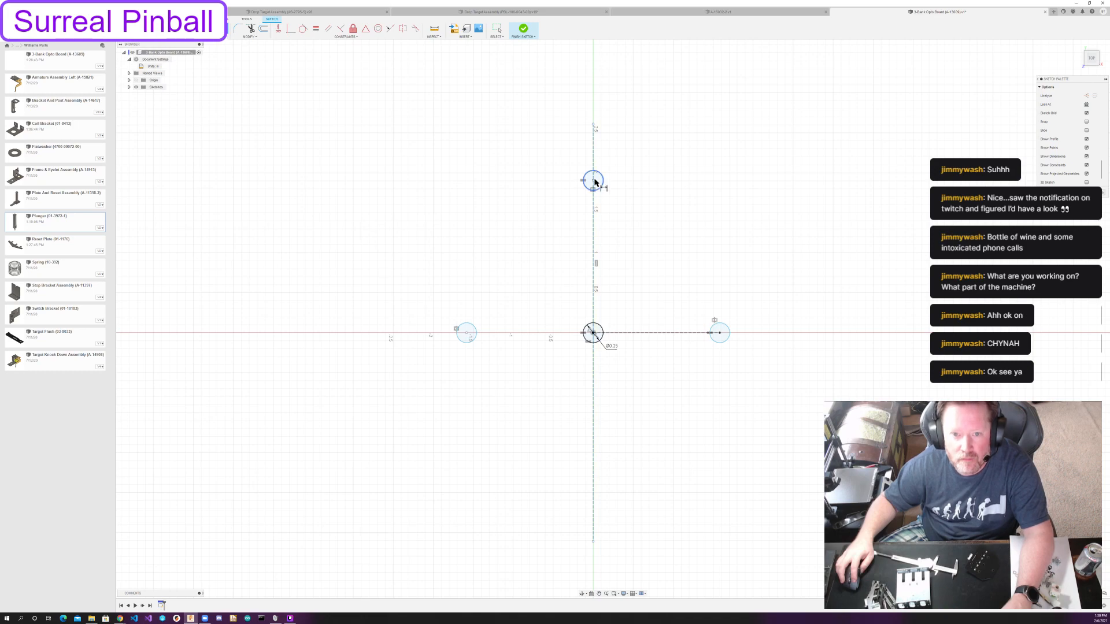
click(596, 332)
click(619, 276)
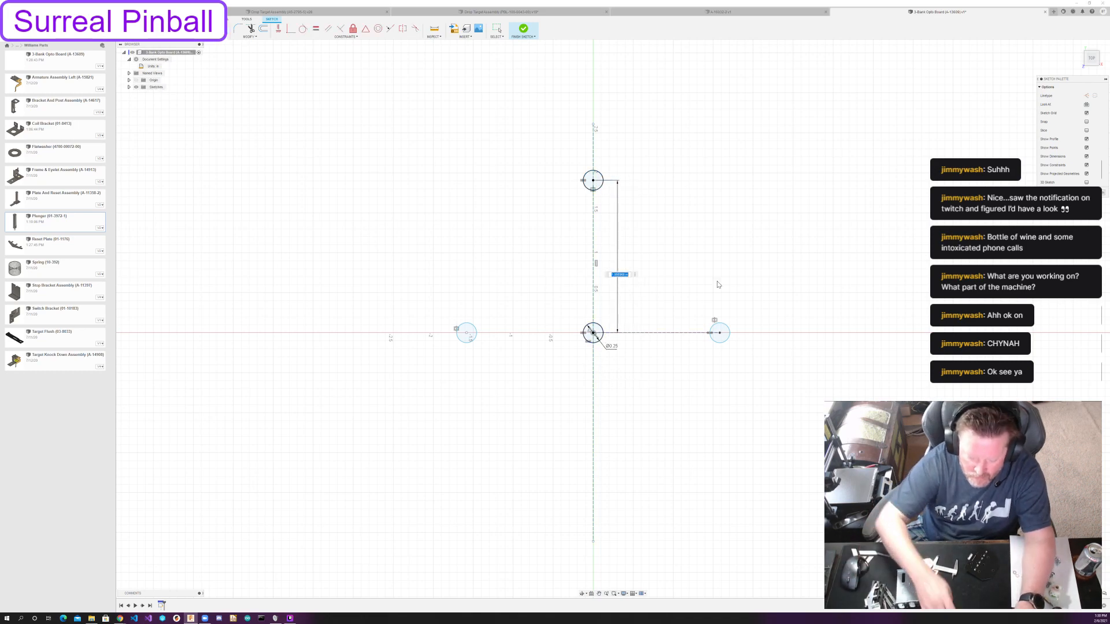
text(1.5)
key(Return)
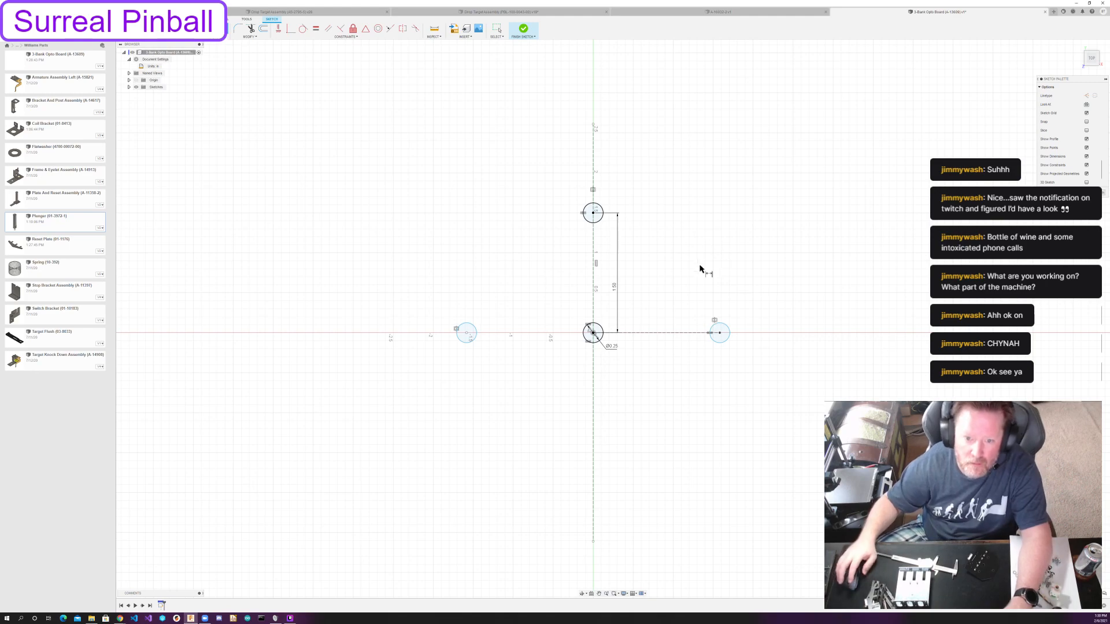
Dimension the horizontal distance between the centres of the origin circle and the right-hand circle at 1.25 in.
click(593, 333)
click(720, 334)
text(1.25)
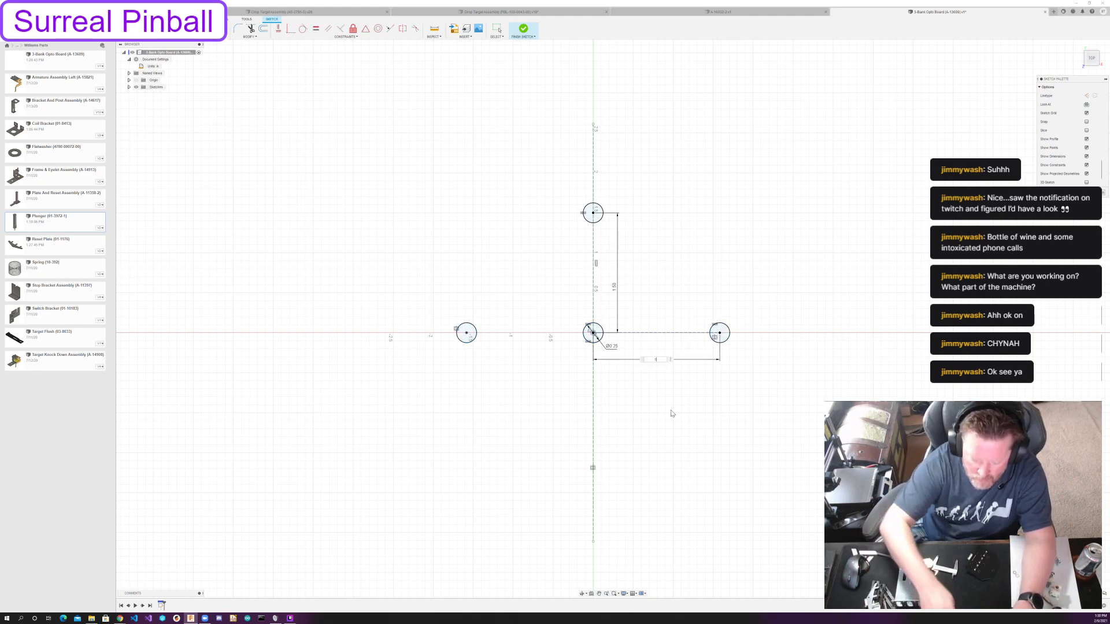
key(Return)
key(Escape)
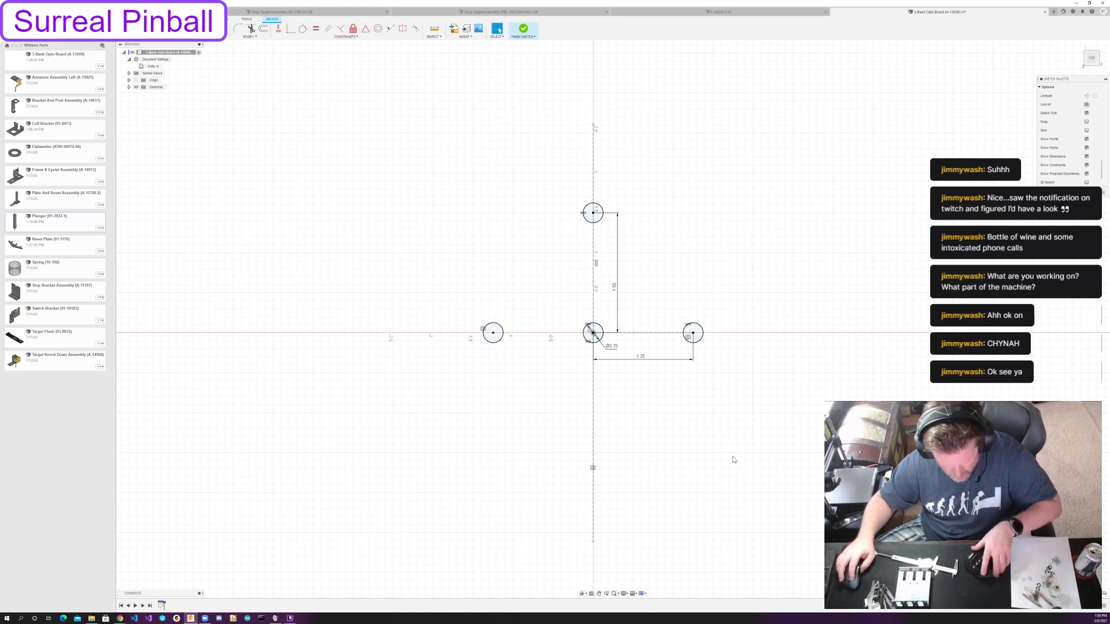
Draw a horizontal line above the upper circle, spanning roughly from the left circle's centre to the right circle's centre.
key(r)
click(495, 86)
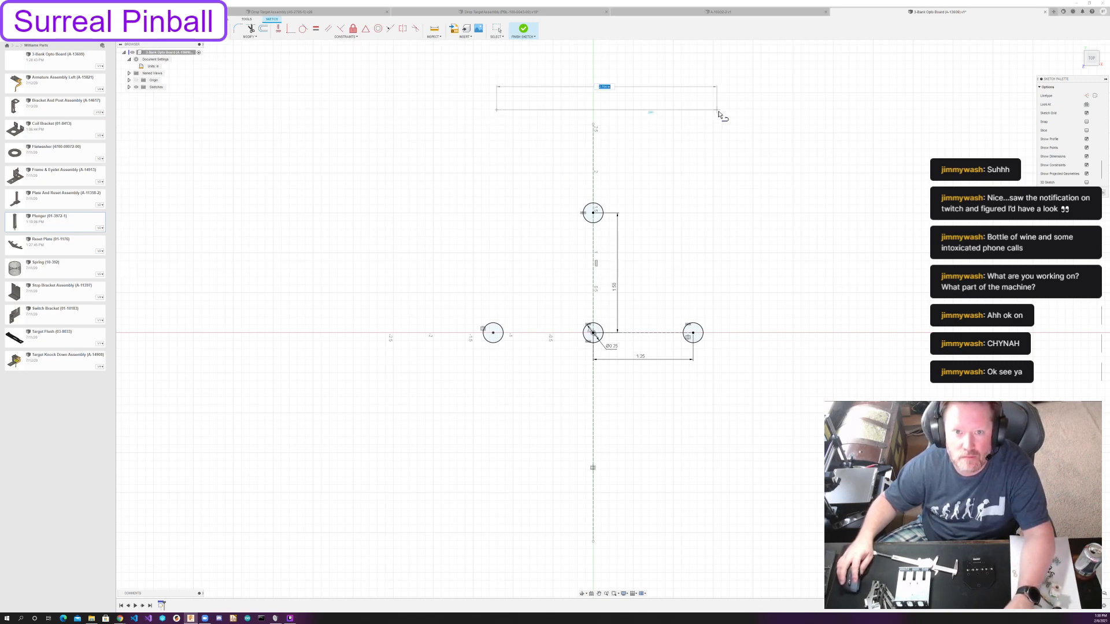
click(694, 110)
key(Escape)
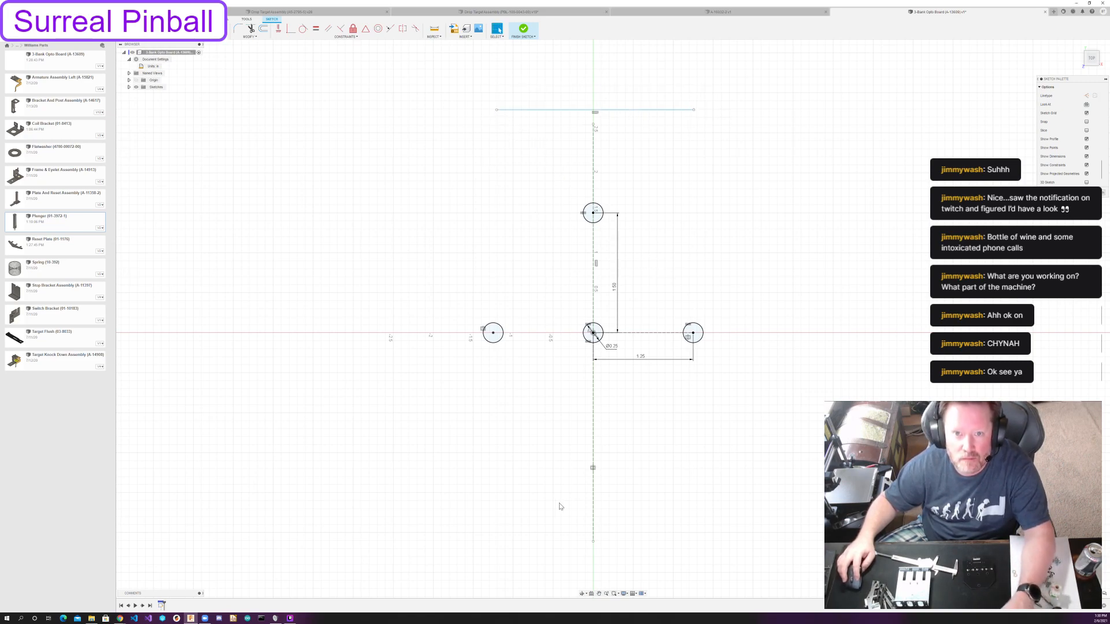
Draw the outline's bottom edge, right vertical edge and an inward-slanting edge ending at the right end of the top line.
key(r)
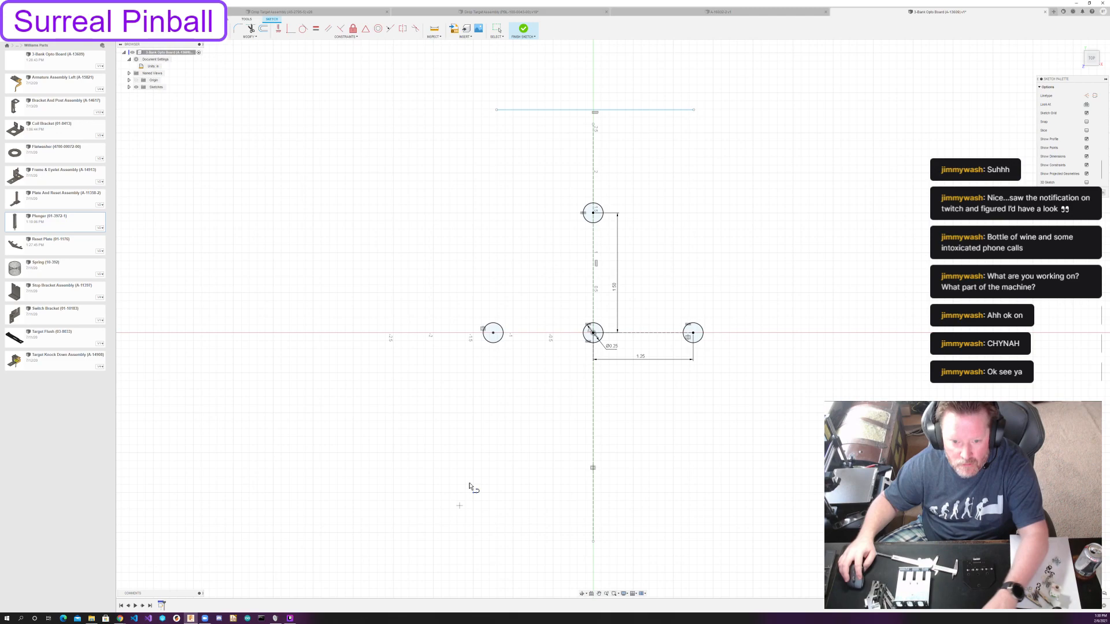
click(469, 552)
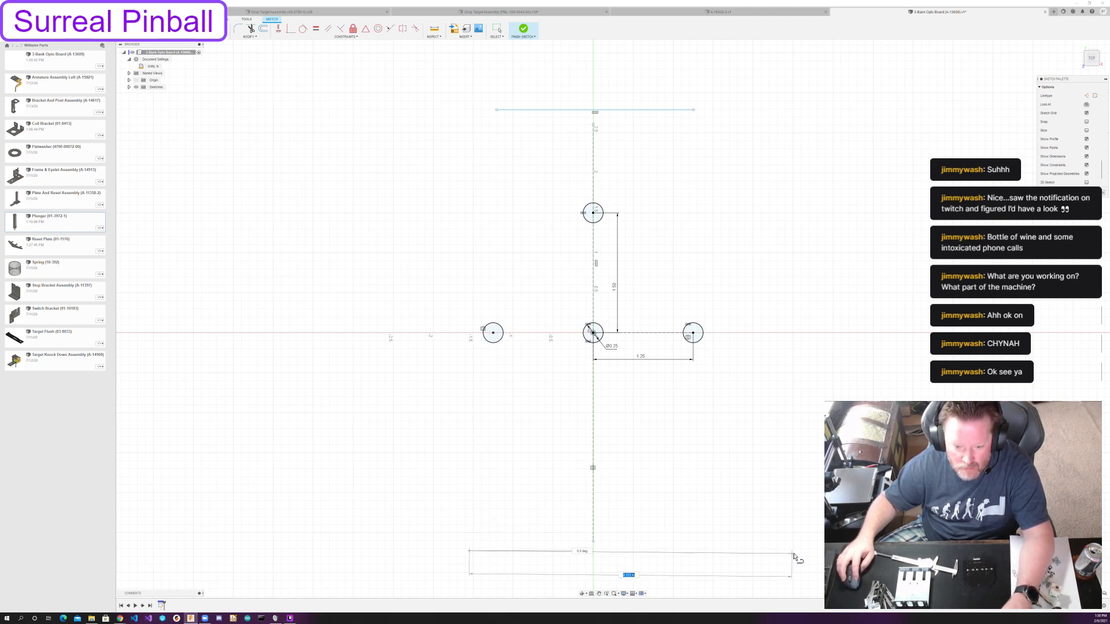
click(748, 551)
click(749, 309)
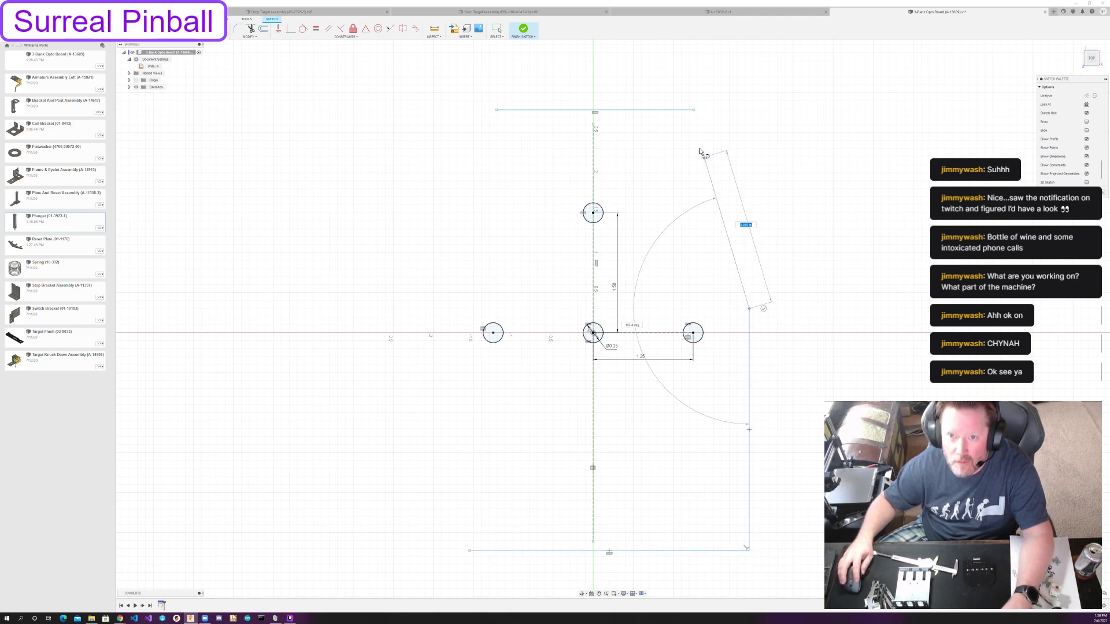
click(693, 110)
key(Escape)
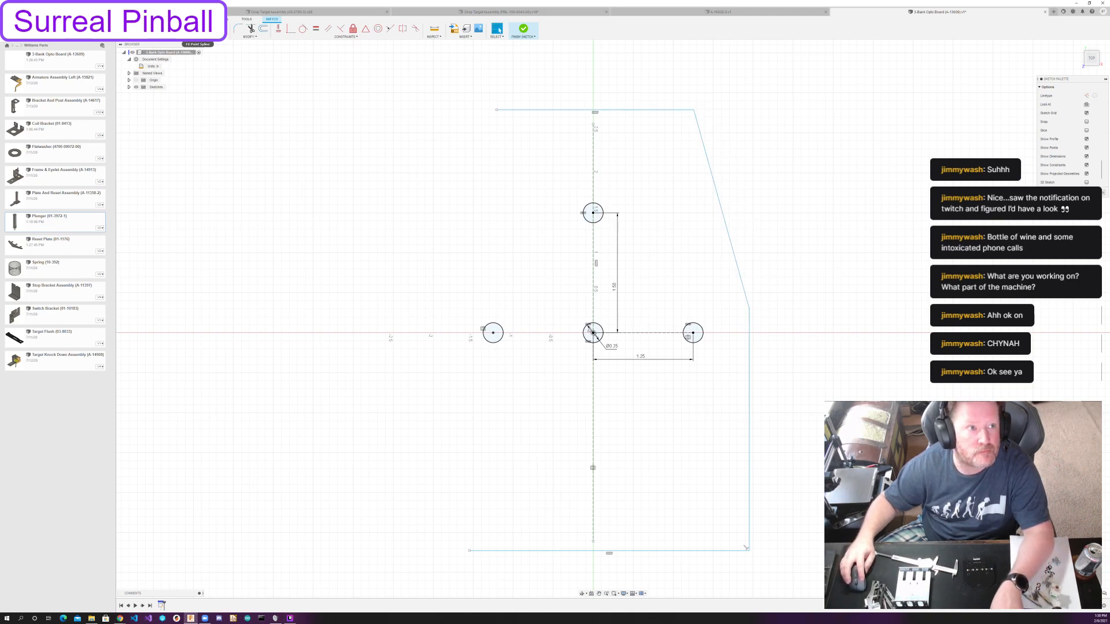
Mirror the slanted edge and the right vertical edge across the vertical construction line.
click(189, 29)
click(720, 202)
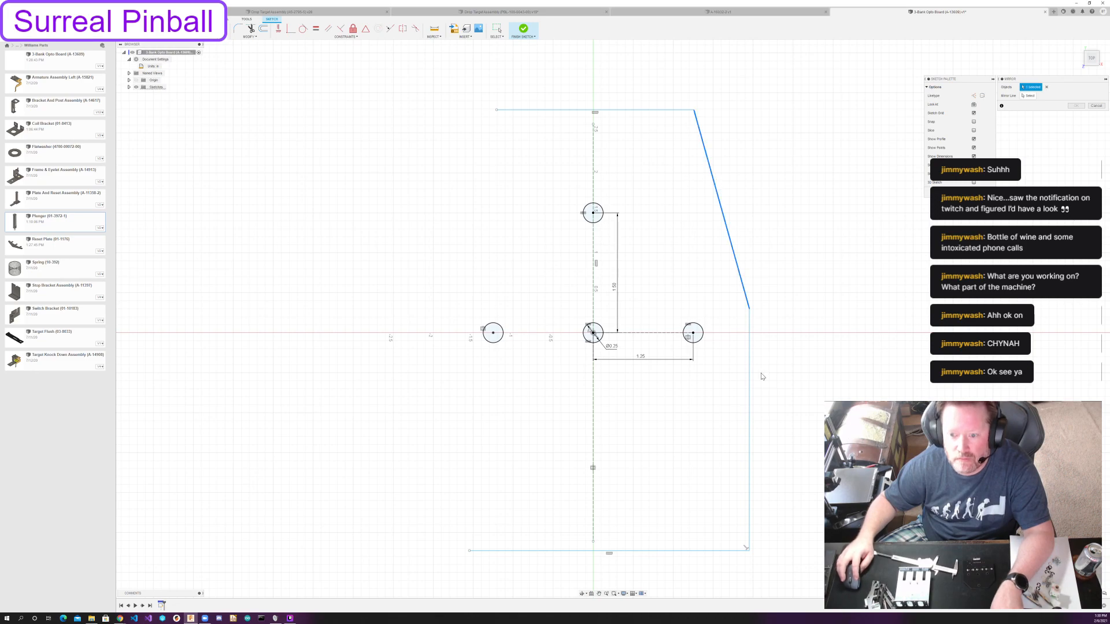
click(749, 377)
click(1028, 95)
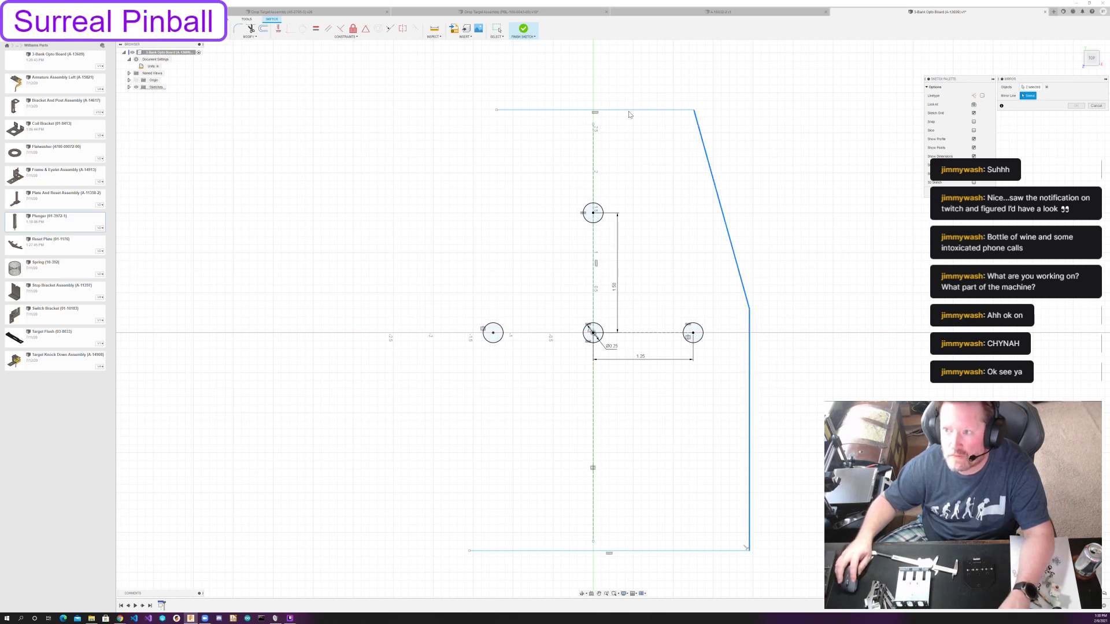
click(594, 152)
key(Return)
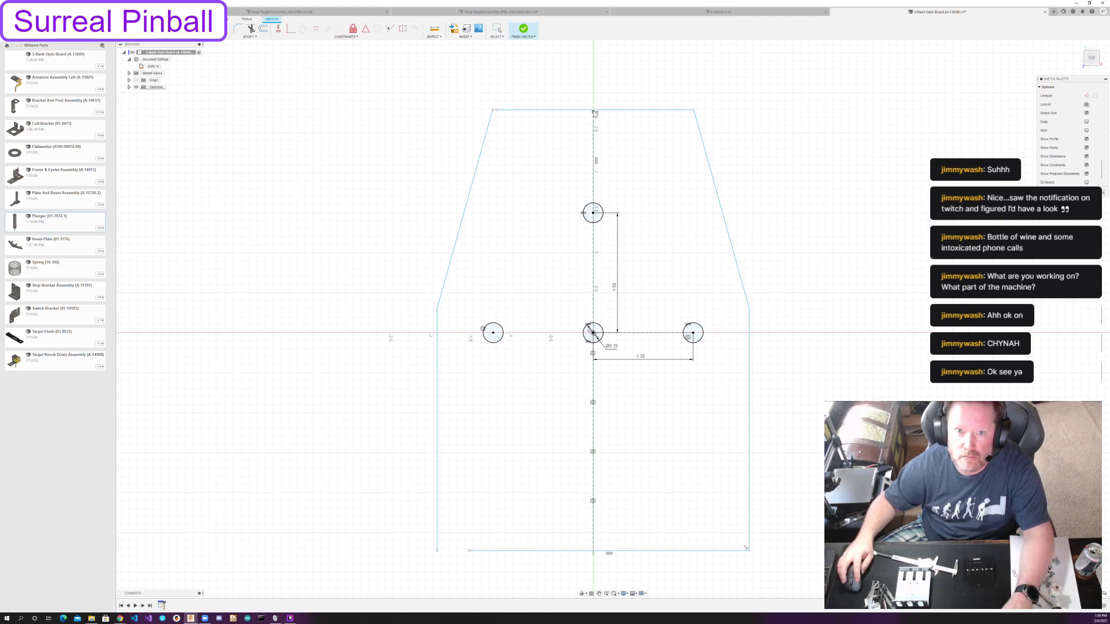
Join the bottom edge to the mirrored left edge and snap the construction line's lower end to the bottom edge's midpoint.
drag(593, 555, 594, 539)
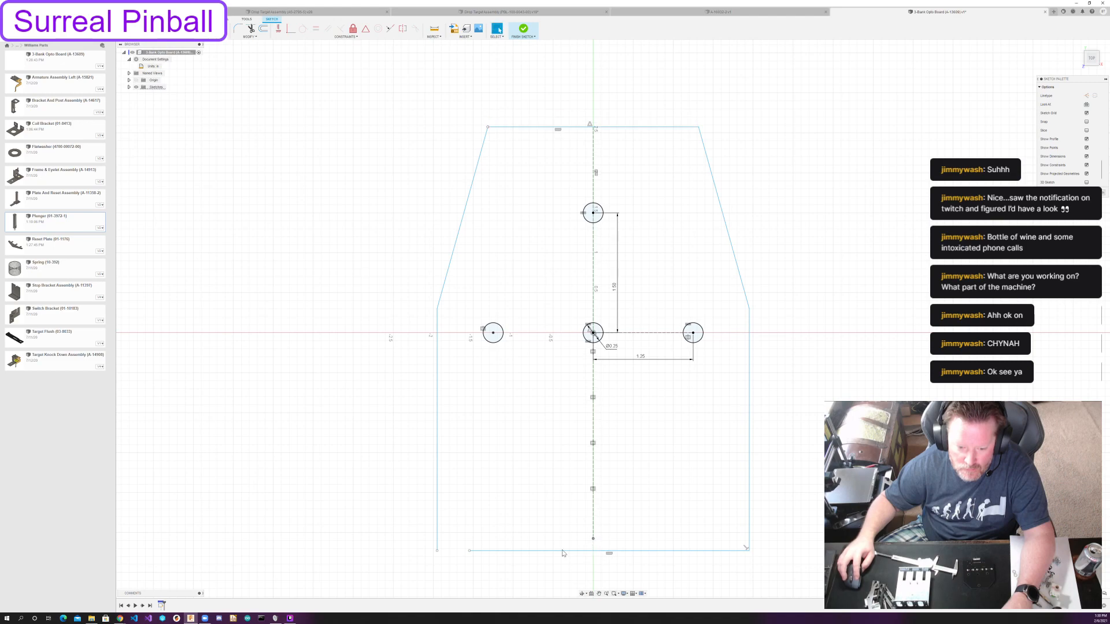
drag(470, 553, 438, 550)
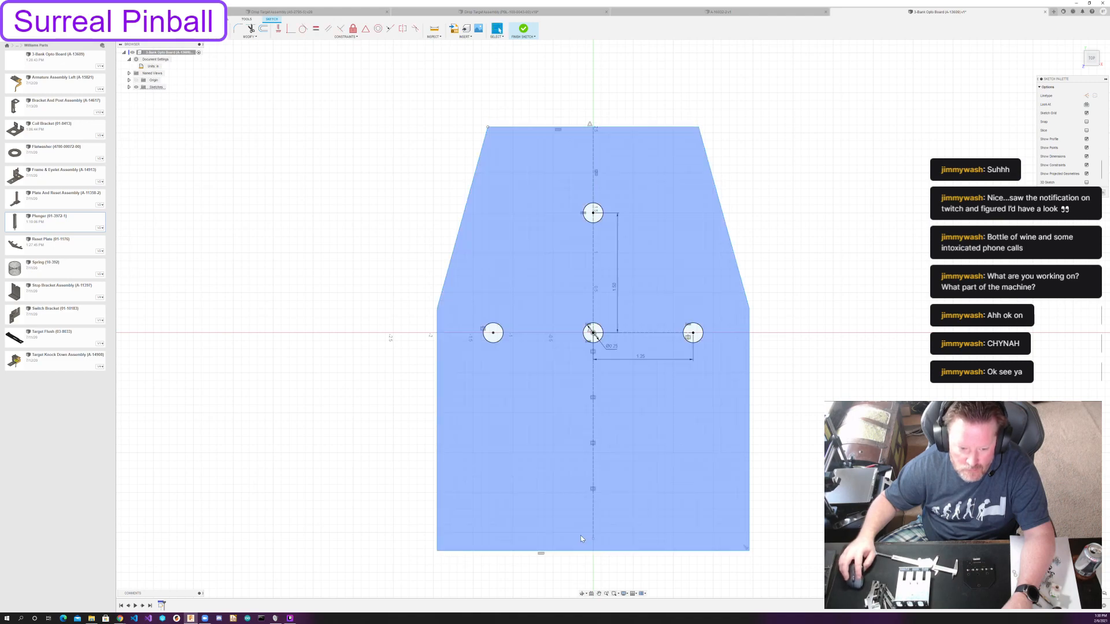
drag(593, 539, 594, 550)
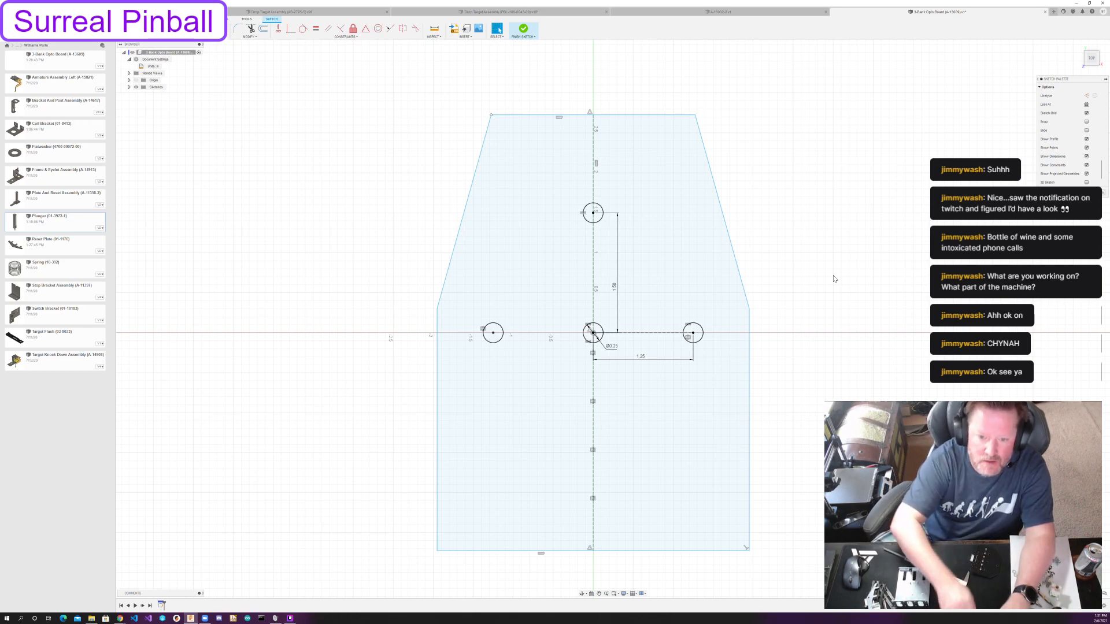
Dimension the outline's overall height between the top and bottom edges at 3 53/64 in.
key(d)
click(654, 114)
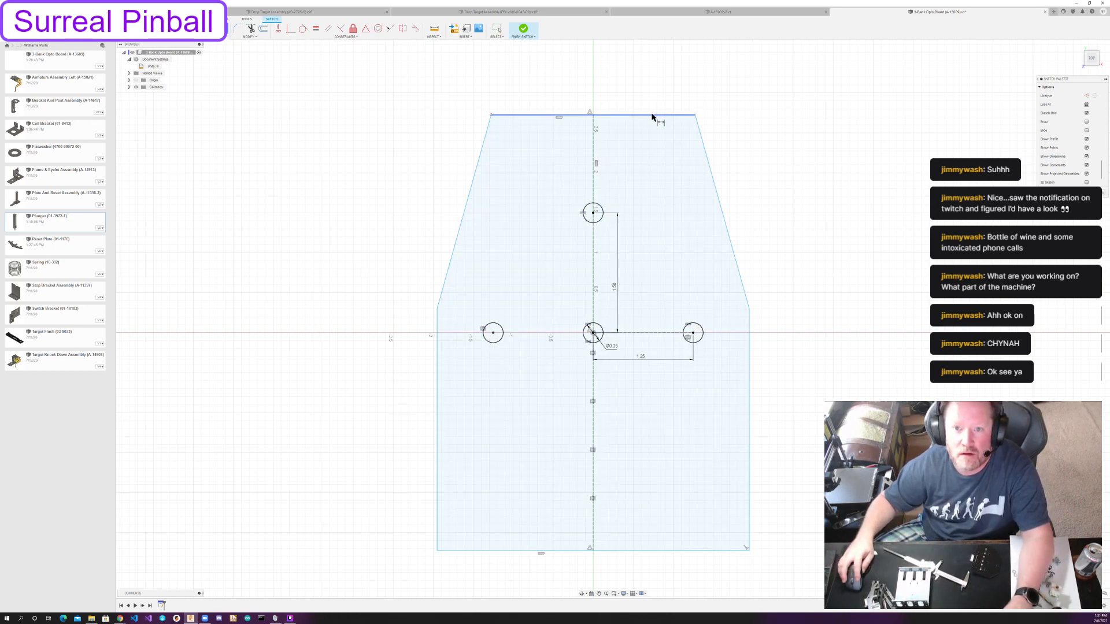
click(691, 551)
click(789, 352)
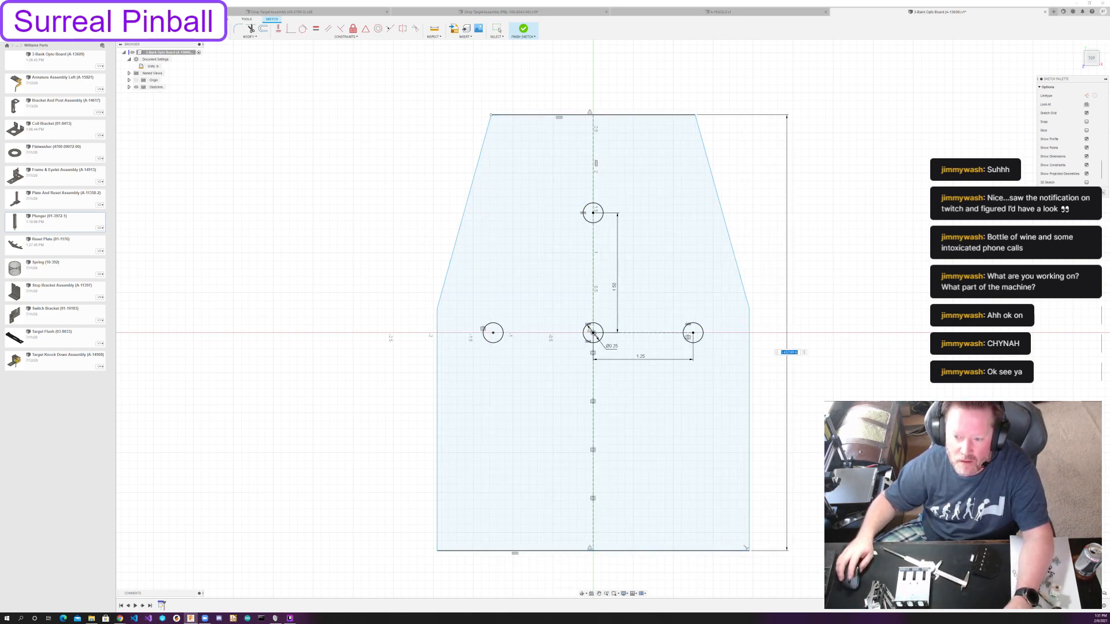
text(3 53/)
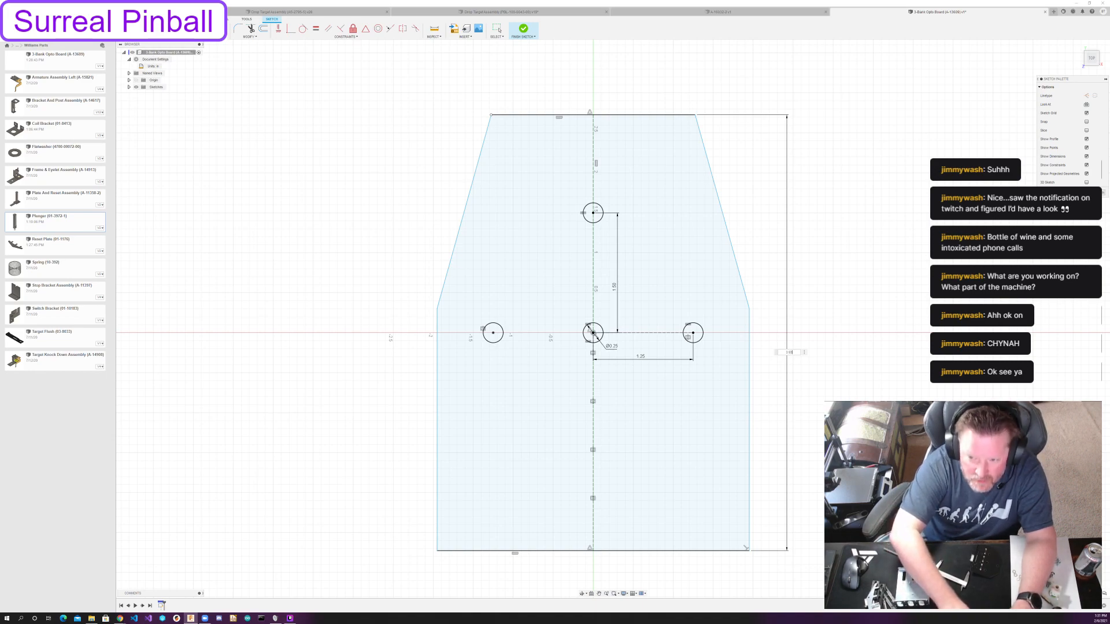
text(64)
key(Return)
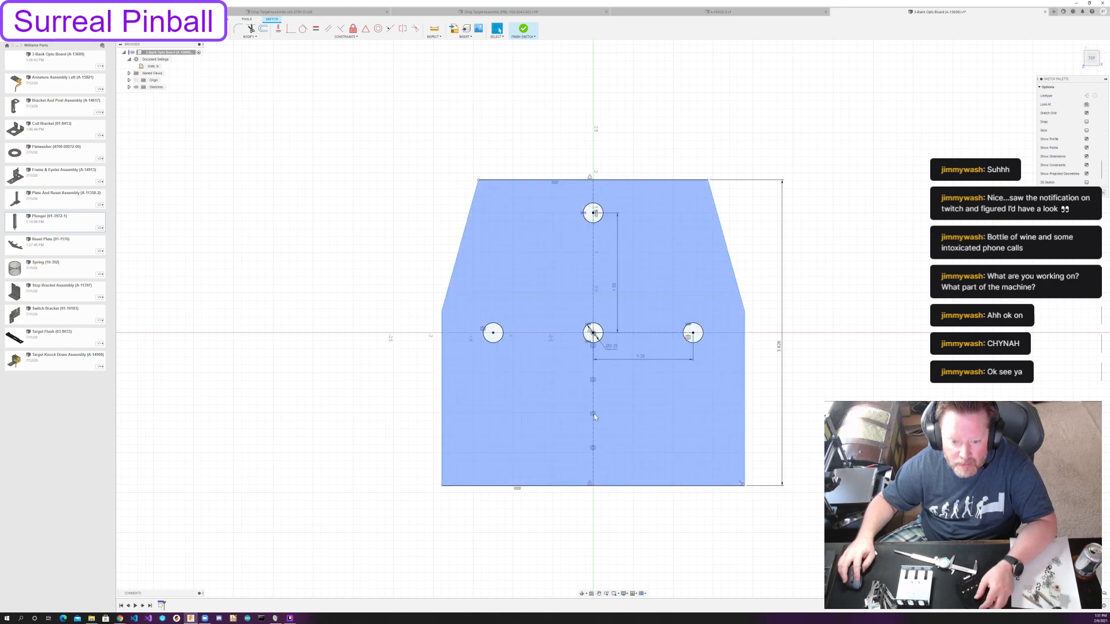
Replace the constraint at the origin with a Coincident constraint between the vertical construction line and the origin, and shift the outline slightly down.
click(589, 332)
key(Delete)
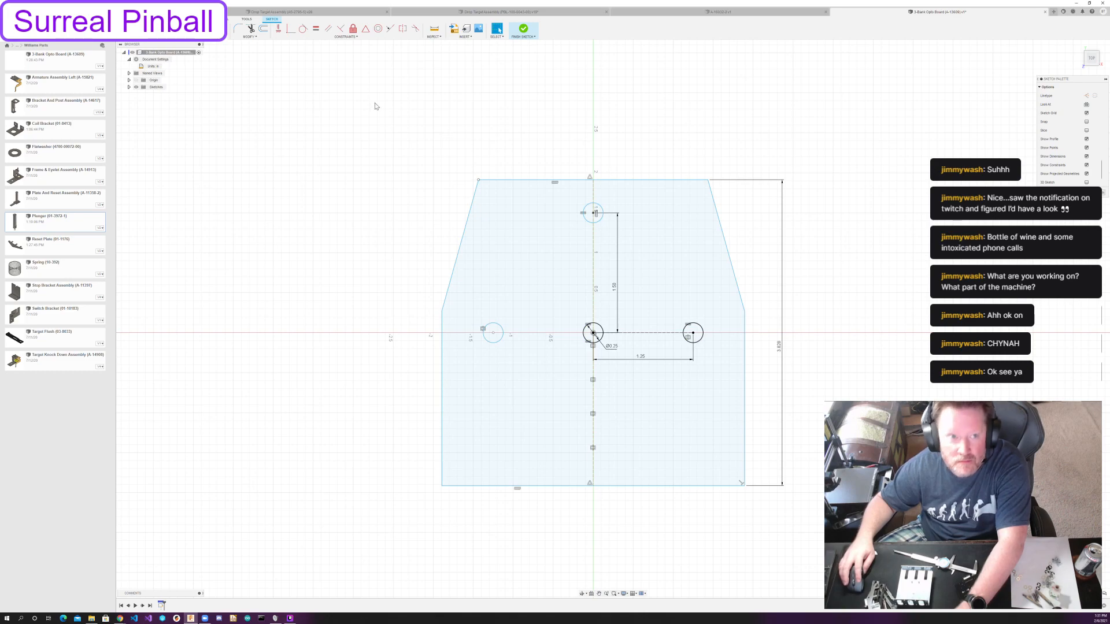
click(291, 28)
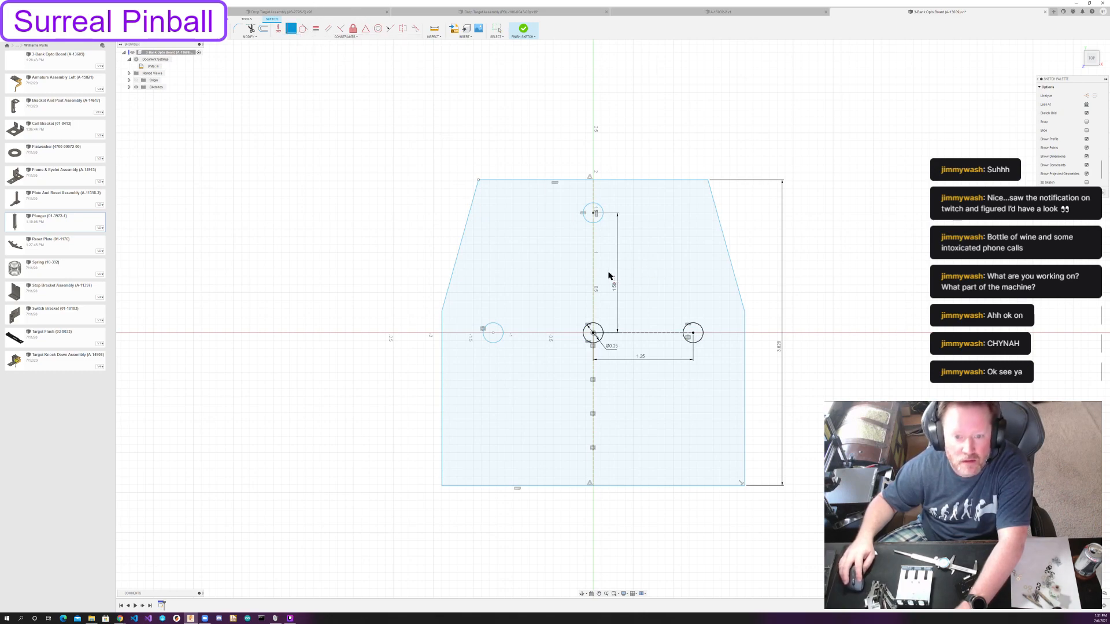
click(593, 301)
click(593, 334)
key(Escape)
mouse_move(687, 487)
mouse_down()
mouse_move(684, 443)
mouse_move(689, 489)
mouse_up()
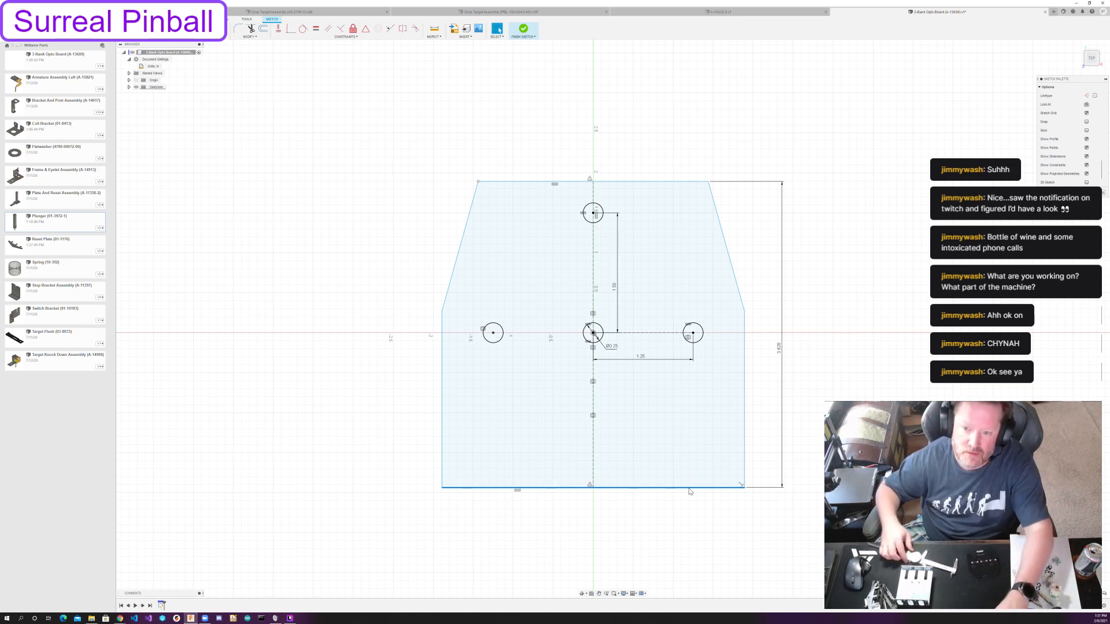
Dimension the outline's overall width between the two vertical side edges at 4.328 in.
key(d)
click(693, 490)
click(629, 512)
text(4.22)
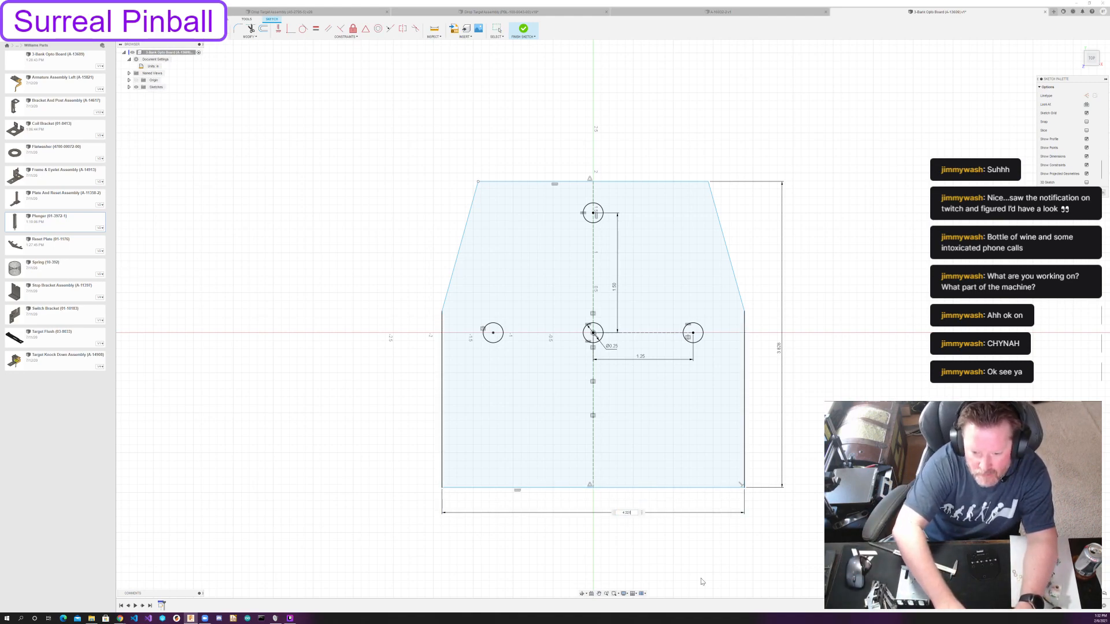
key(BackSpace)
text(18+)
key(Return)
key(Escape)
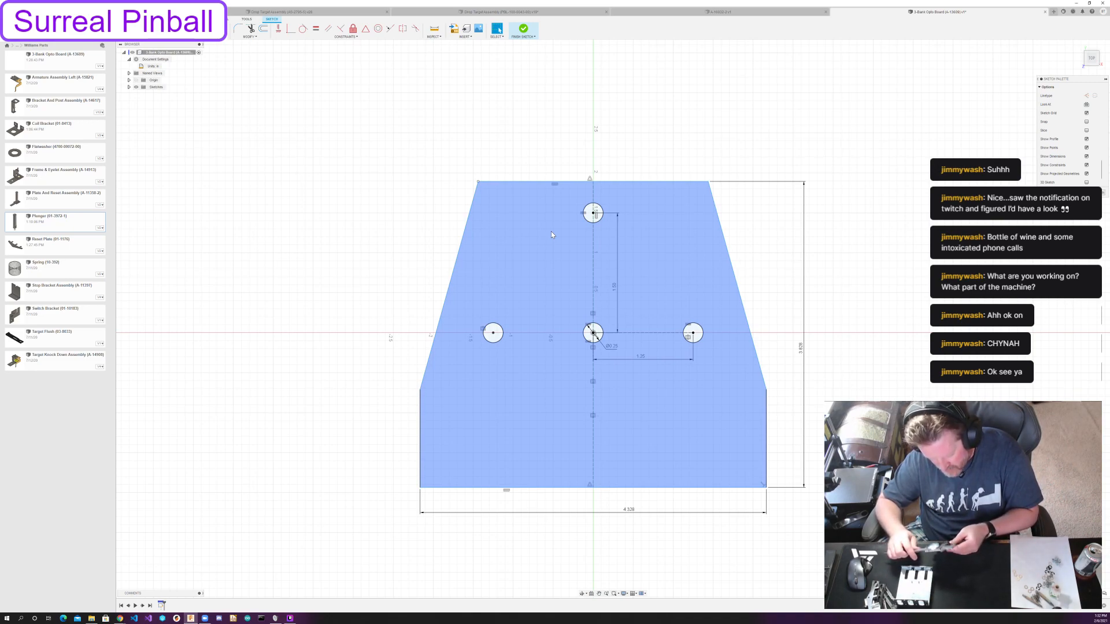
Try to dimension the angle between the top edge and the right slanted edge at 45 degrees.
key(d)
click(694, 182)
click(717, 210)
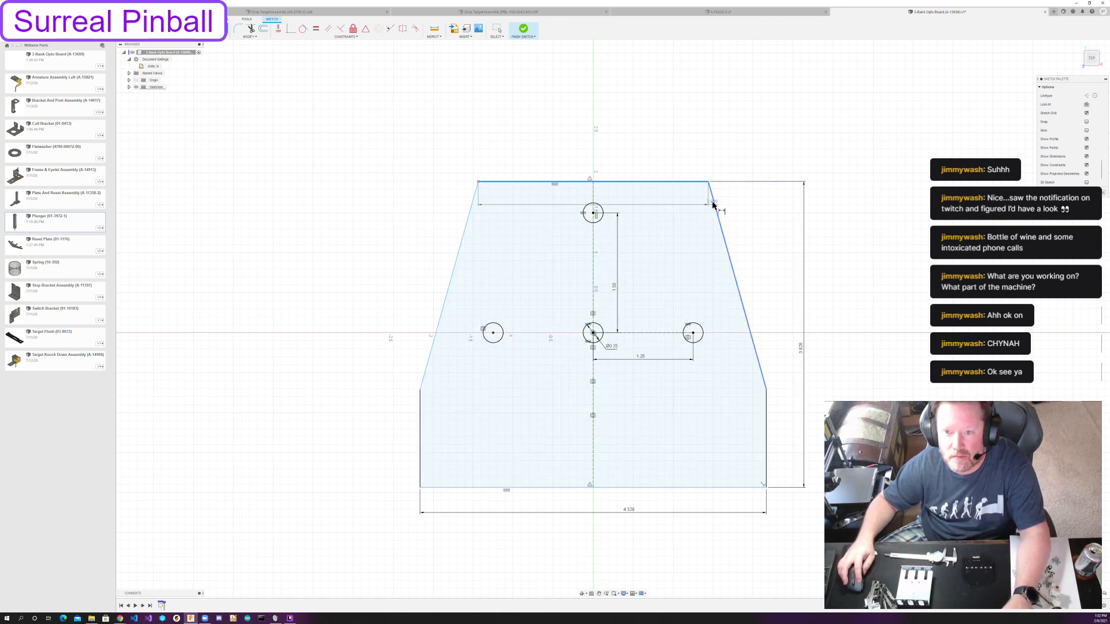
click(697, 204)
text(45)
key(Return)
key(Escape)
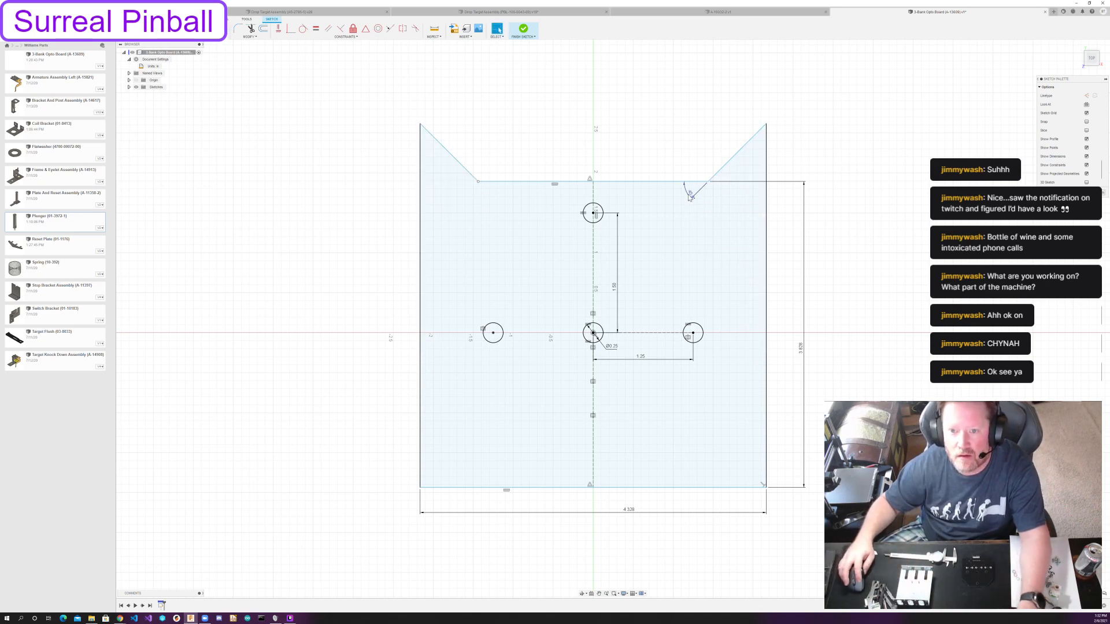
Try values of -45 and 105 degrees for the slanted edge's angle, and delete the angle dimension.
double_click(689, 196)
text(-45)
key(Return)
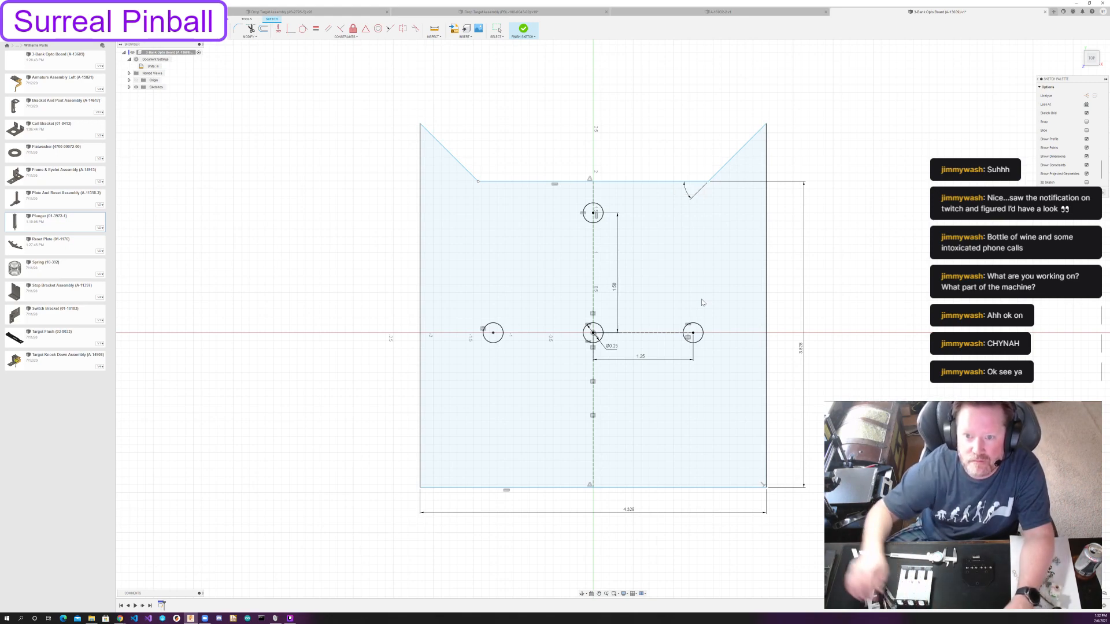
double_click(690, 193)
text(105)
key(Return)
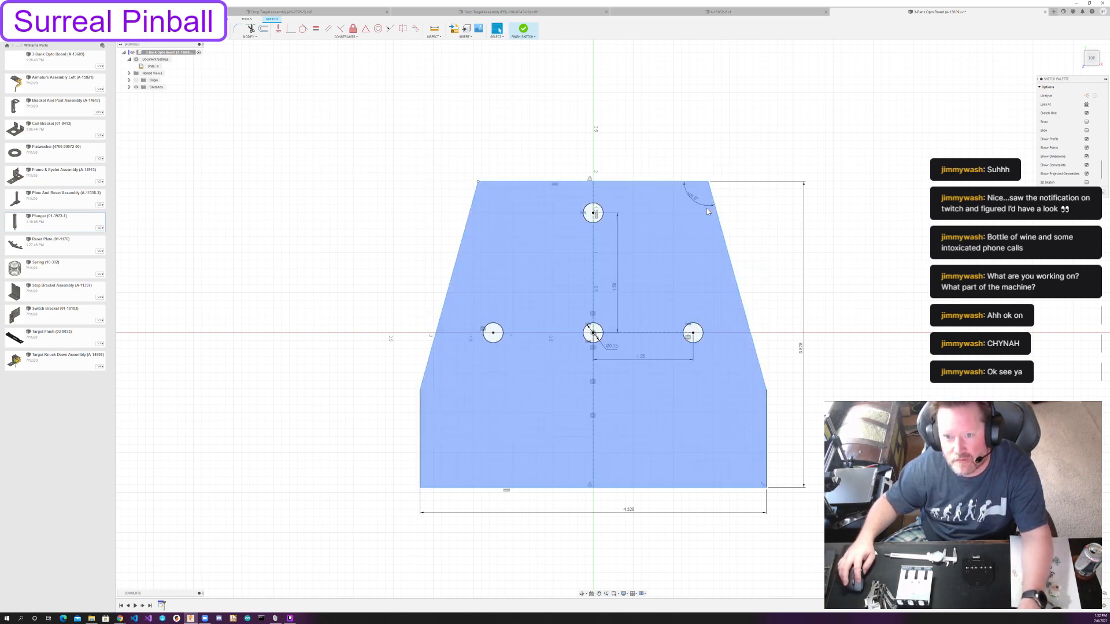
key(Delete)
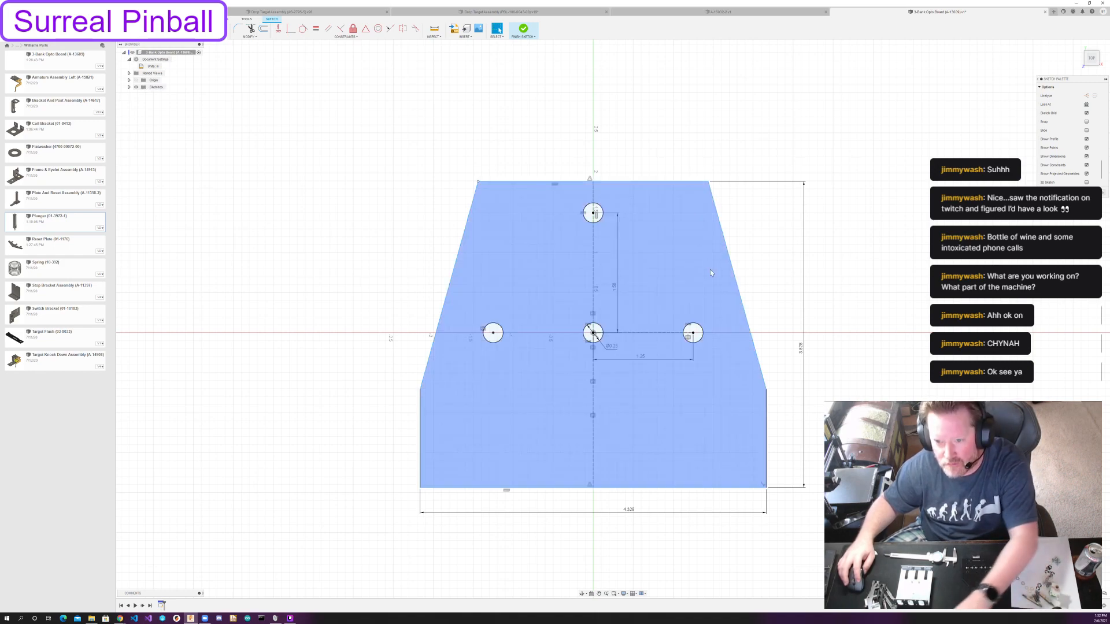
Raise the right slanted edge's lower corner above the side circles and adjust its upper corner so the edge slopes at about 45 degrees.
drag(767, 392, 763, 250)
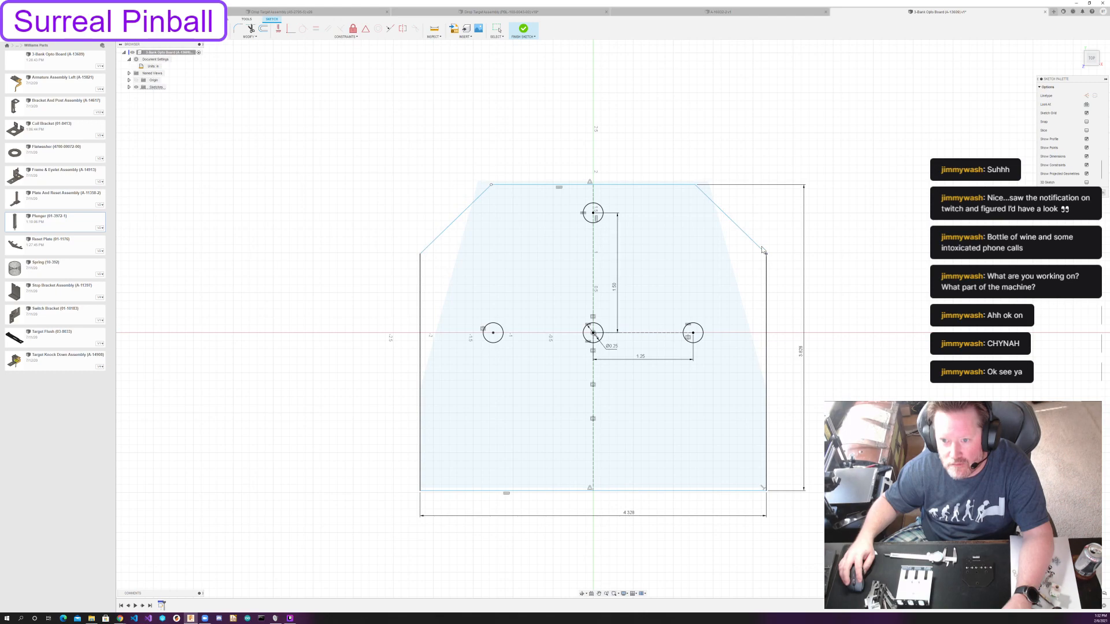
drag(697, 185, 697, 184)
click(702, 195)
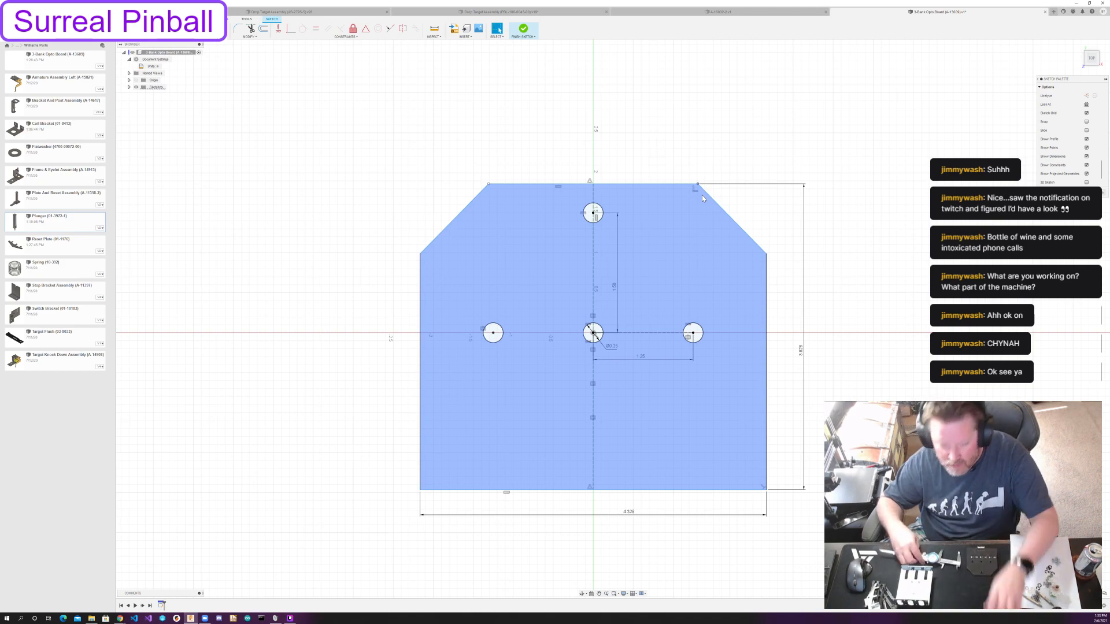
Dimension the length of the outline's top edge at 2.328 in.
key(d)
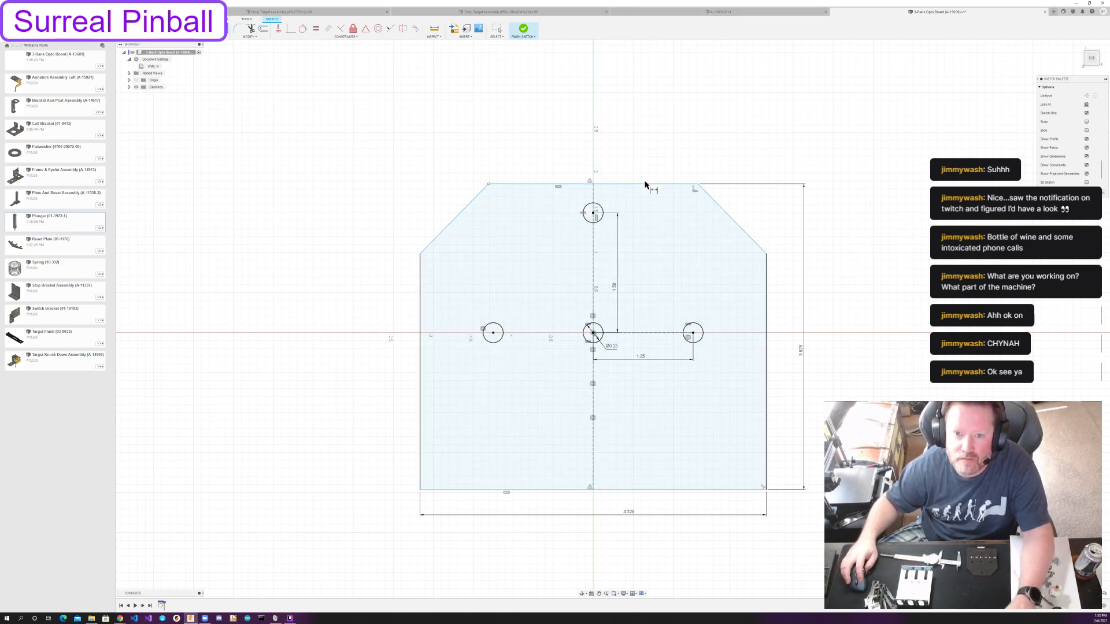
click(646, 184)
click(636, 158)
text(2.25)
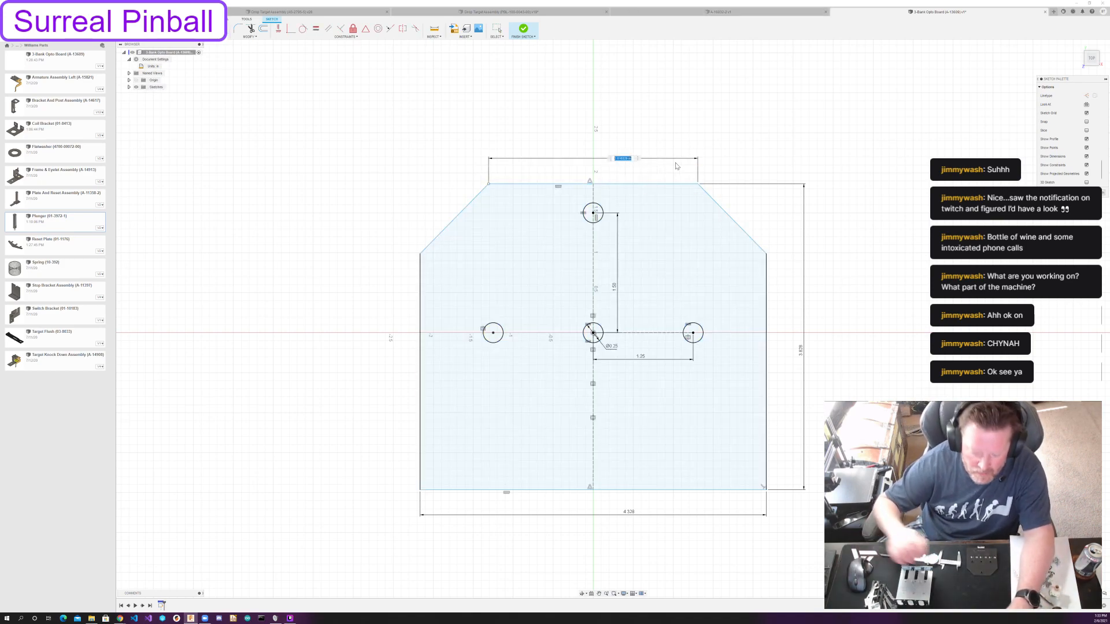
key(Return)
key(Escape)
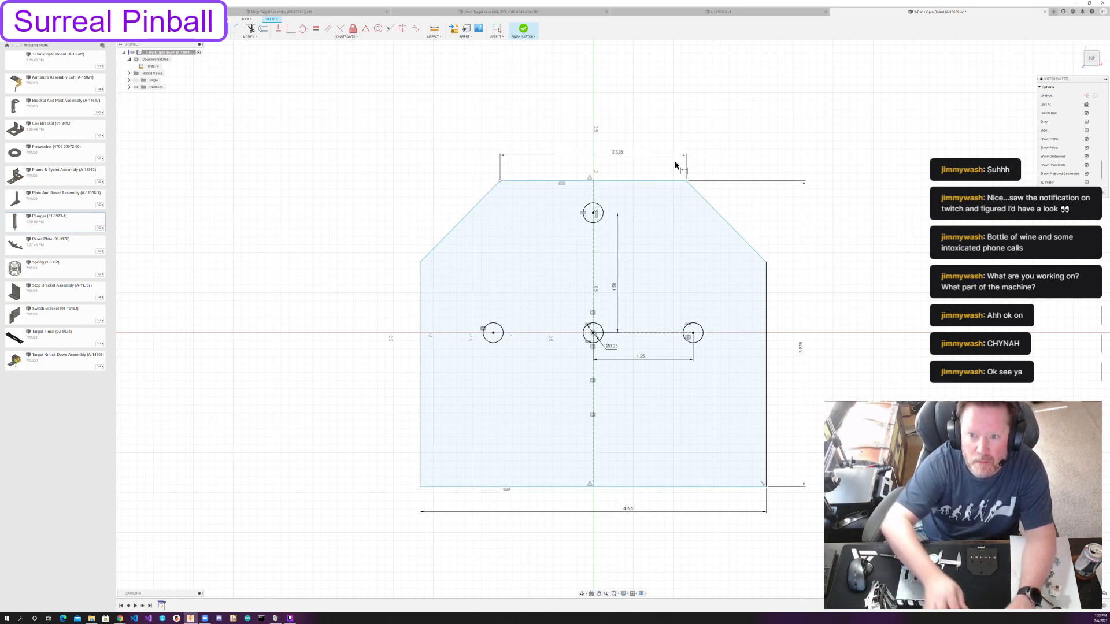
Shift the outline by its left slanted edge and dimension the top edge 1.875 in above the central circle's centre.
mouse_move(435, 247)
mouse_down()
mouse_move(461, 292)
mouse_move(470, 263)
mouse_up()
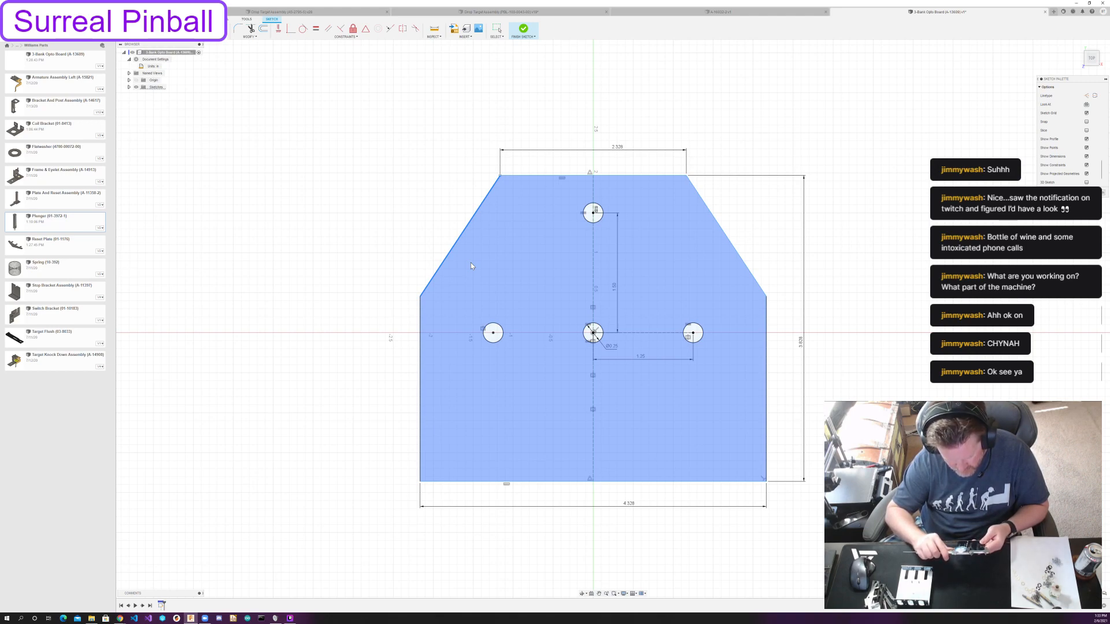
click(446, 208)
key(d)
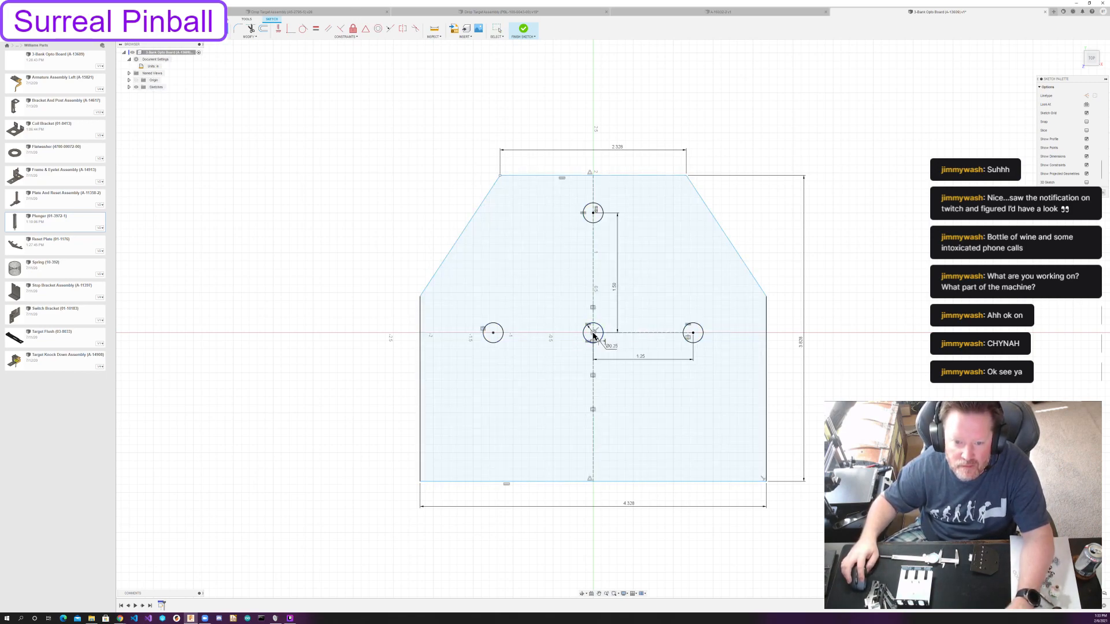
click(567, 176)
click(556, 254)
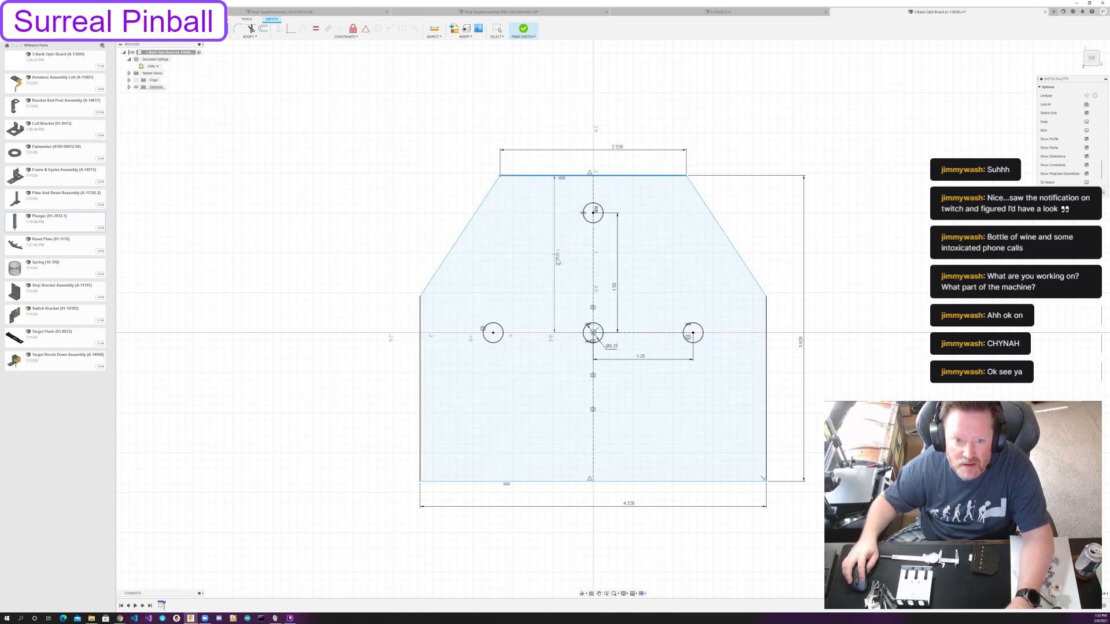
text(1.)
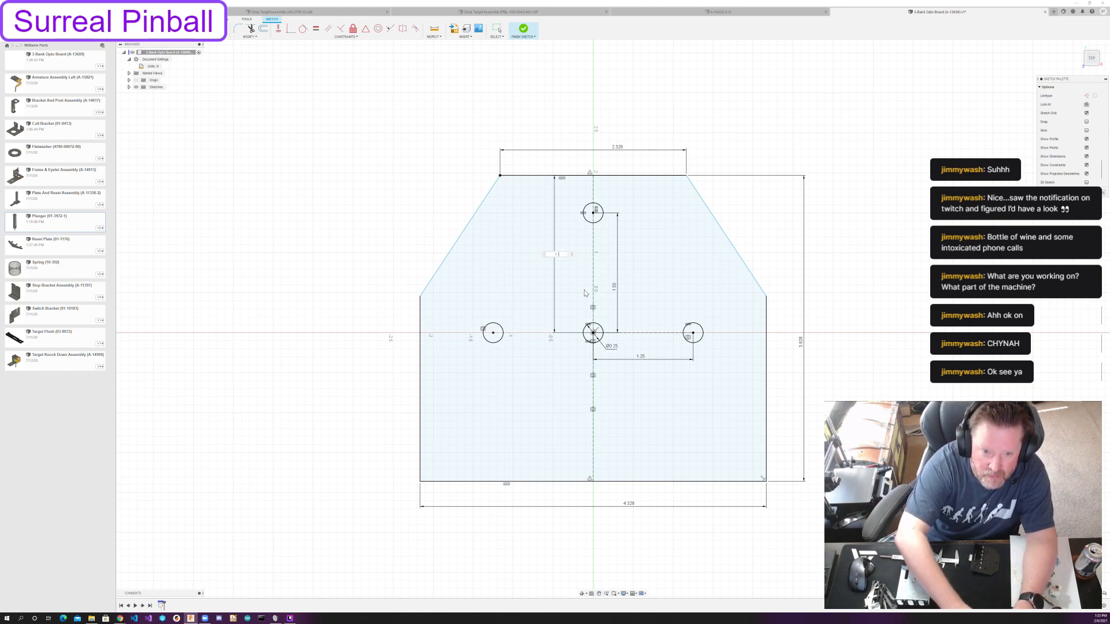
text(88)
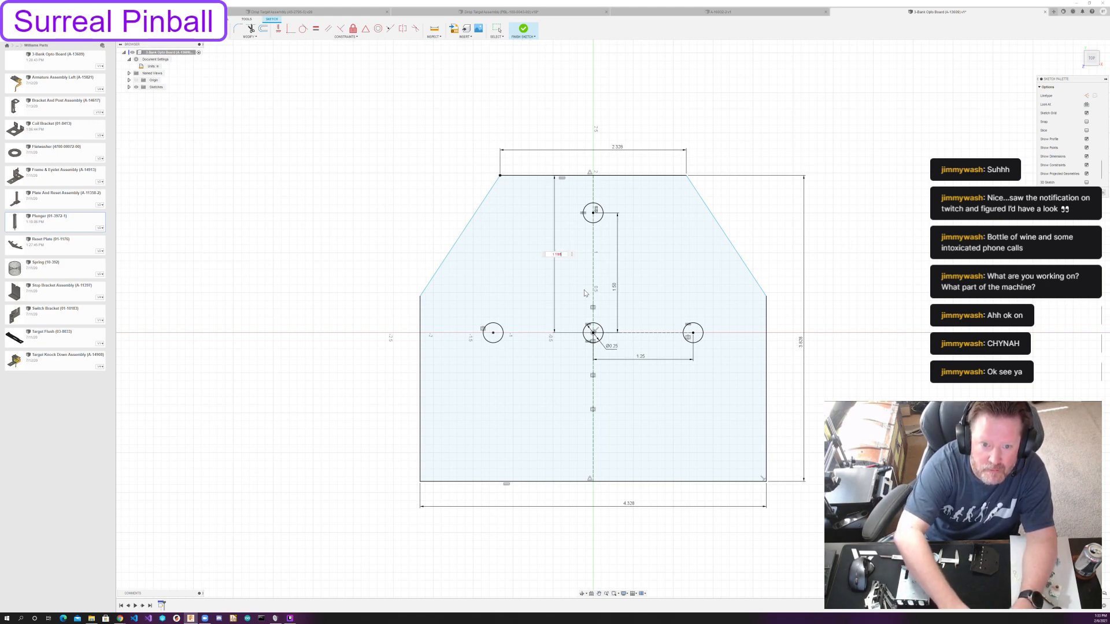
text(75)
key(Return)
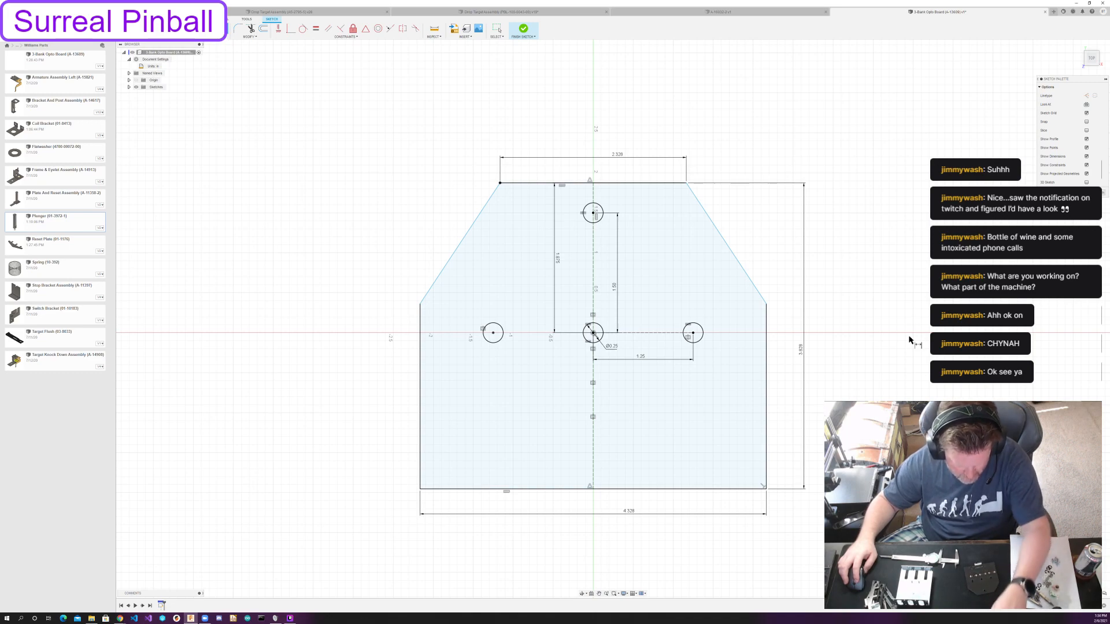
Reopen the board's sketch and dimension the left vertical edge's length at 2 13/16 in.
click(1088, 192)
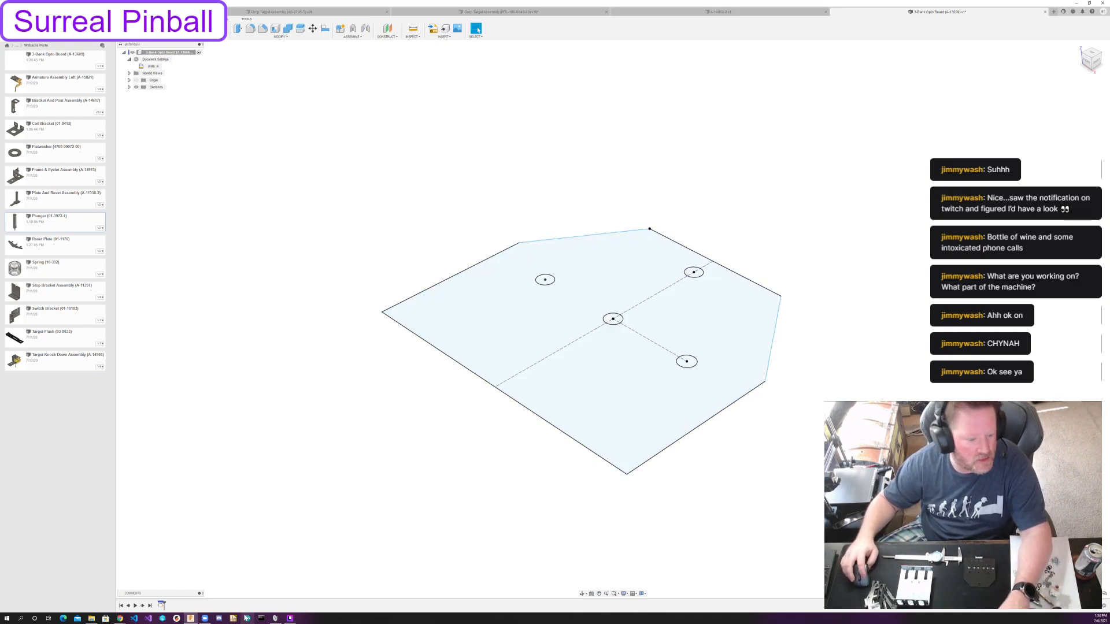
double_click(162, 605)
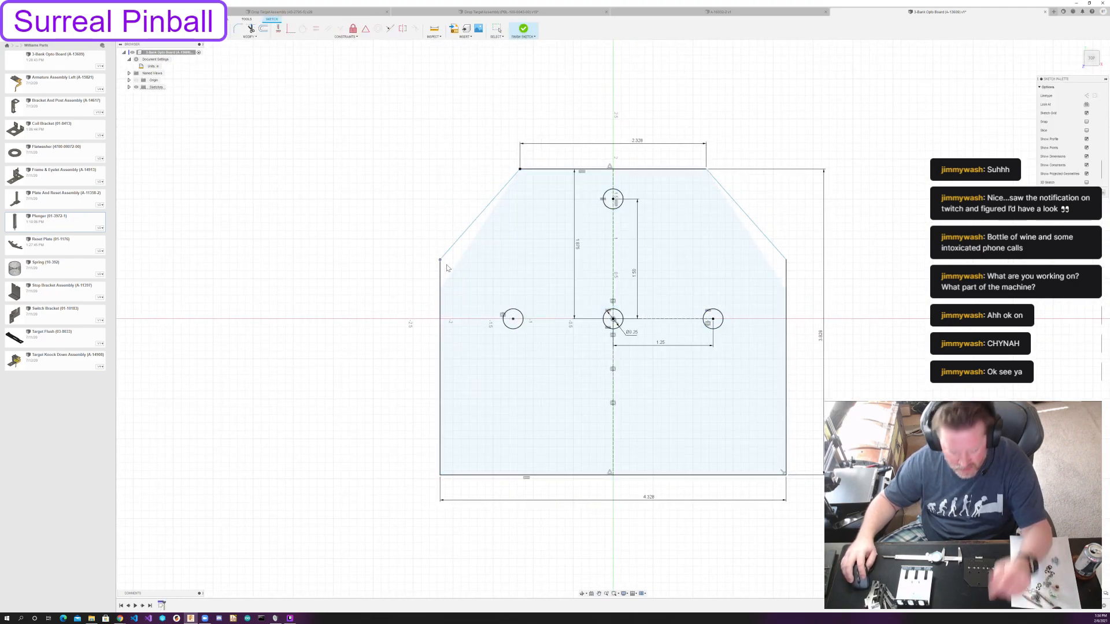
click(446, 264)
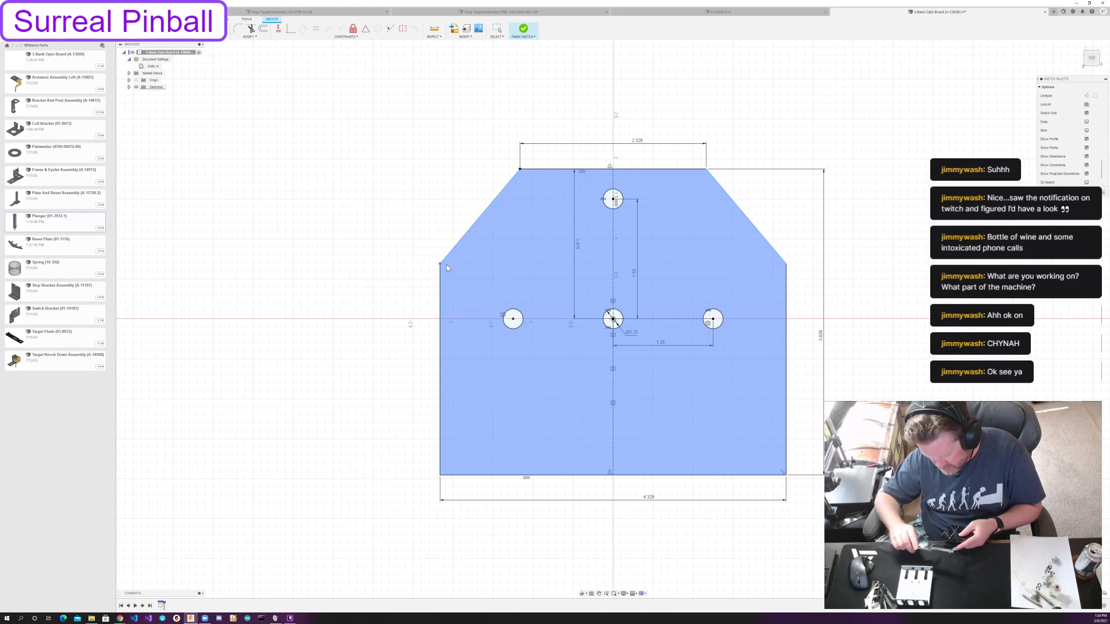
key(Escape)
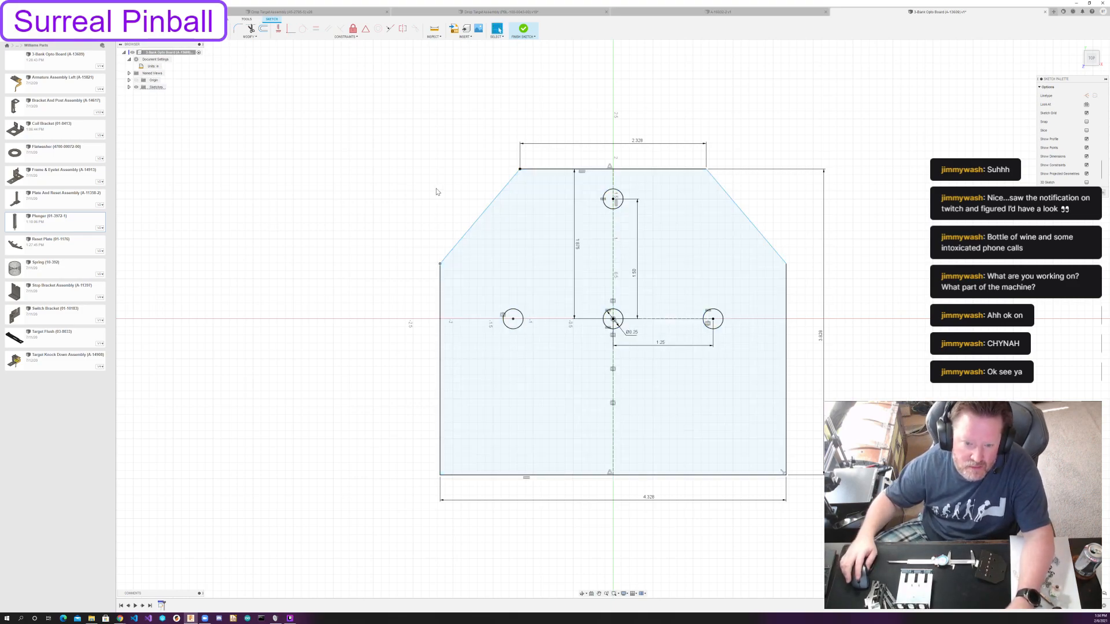
key(d)
click(440, 349)
click(416, 358)
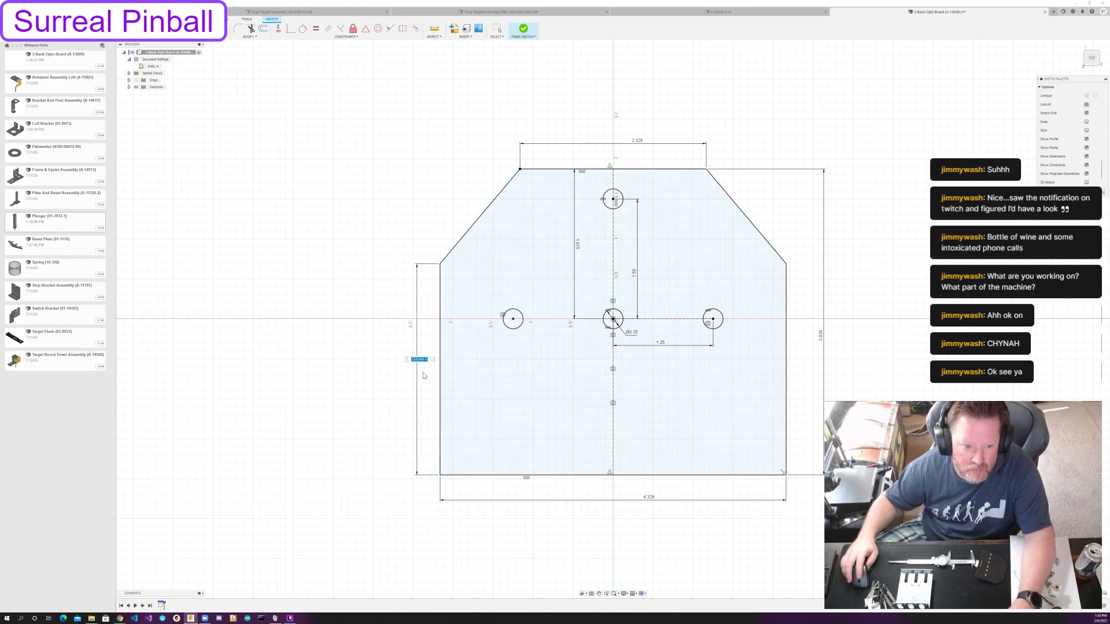
text(2 13/16)
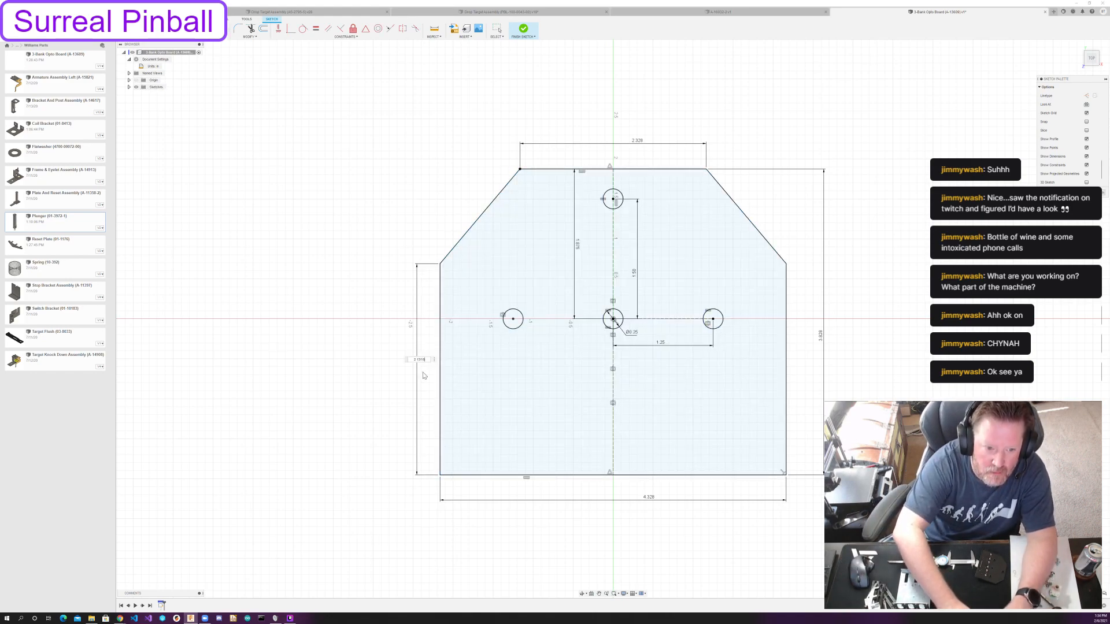
key(Return)
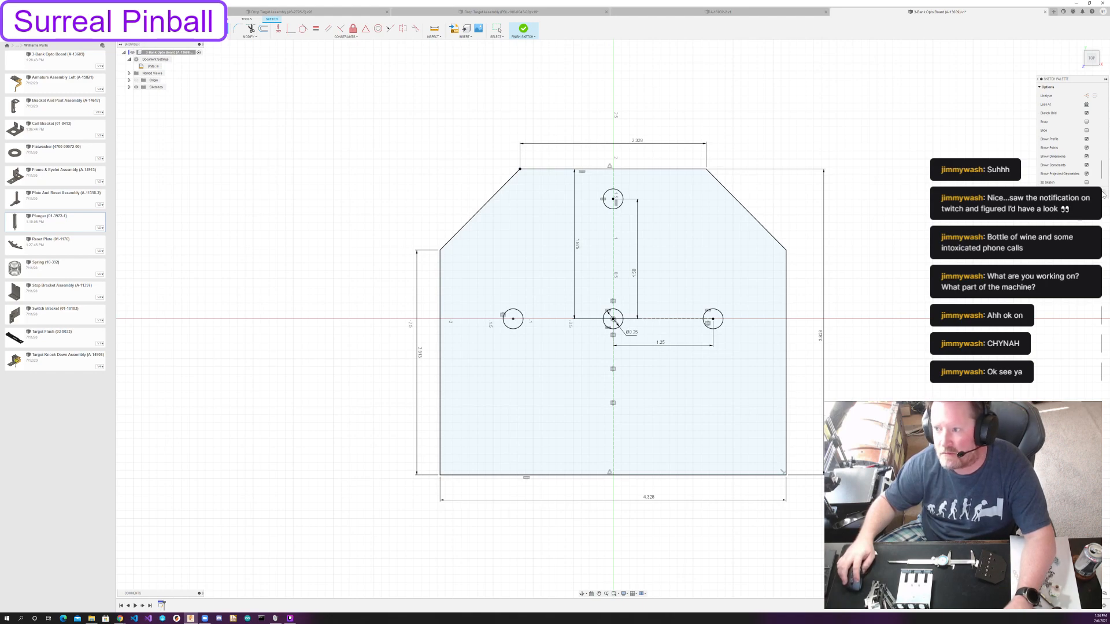
Extrude the board profile with its four holes by 0.062 in as a new body.
key(e)
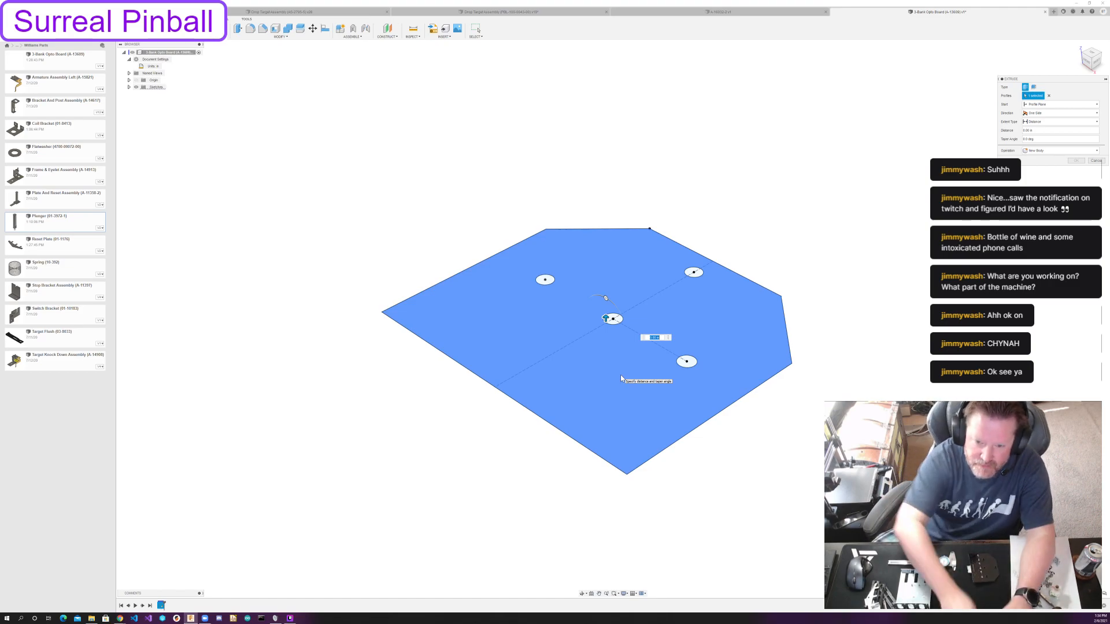
text(.062)
key(Return)
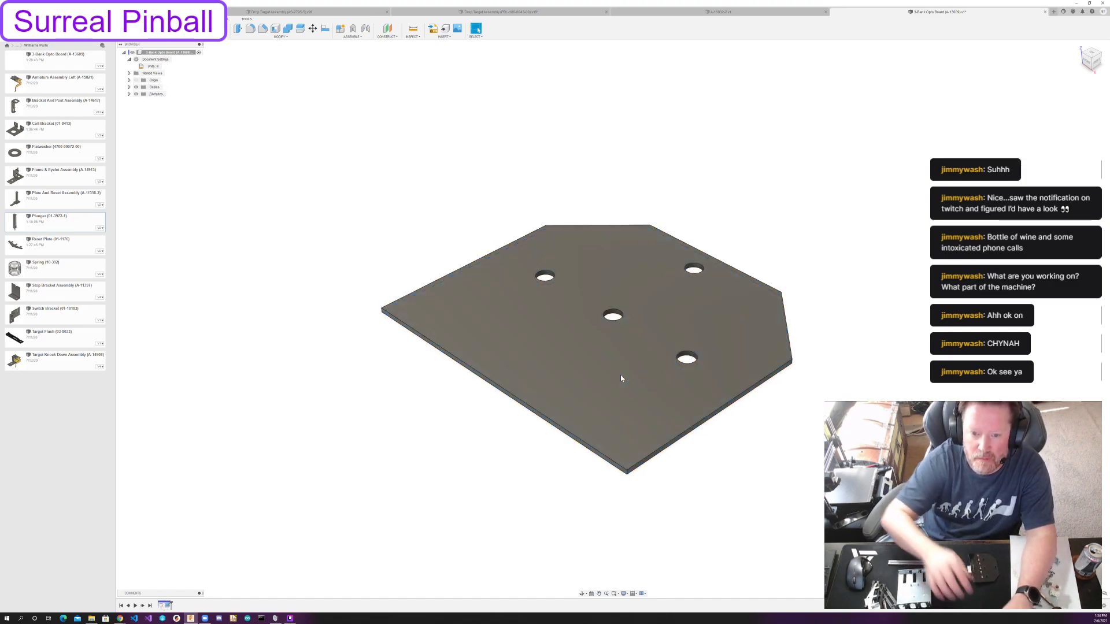
key(e)
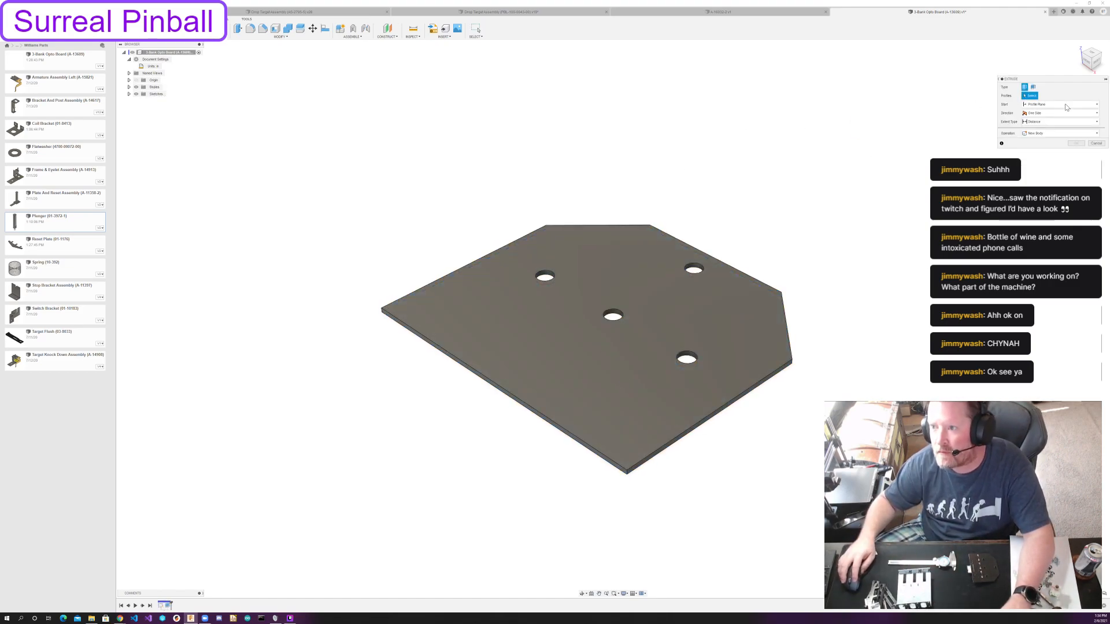
Apply the Plastic - Translucent Matte (Blue) appearance to the board and remove "(Blue)" from the appearance's name.
key(a)
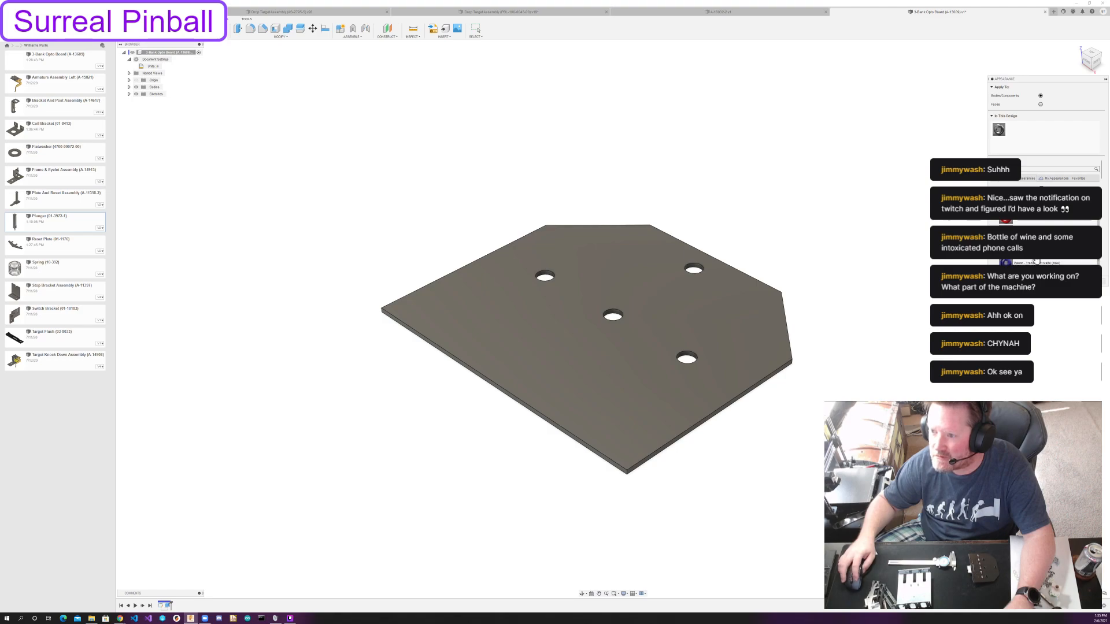
drag(1034, 263, 687, 303)
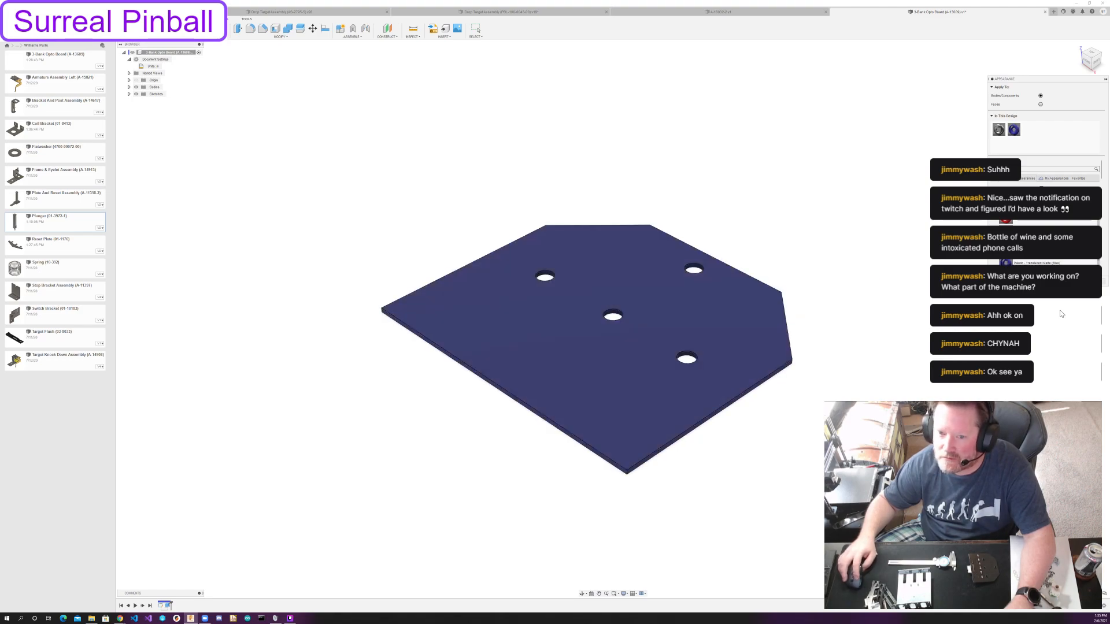
right_click(1016, 129)
click(1030, 133)
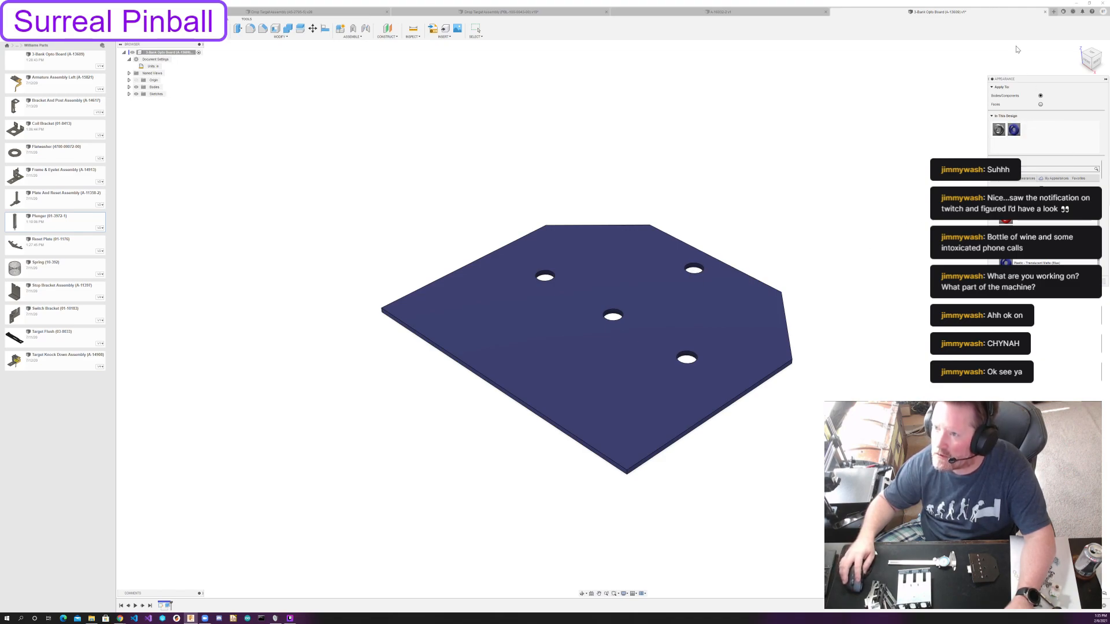
drag(1038, 79, 853, 100)
right_click(828, 149)
click(845, 155)
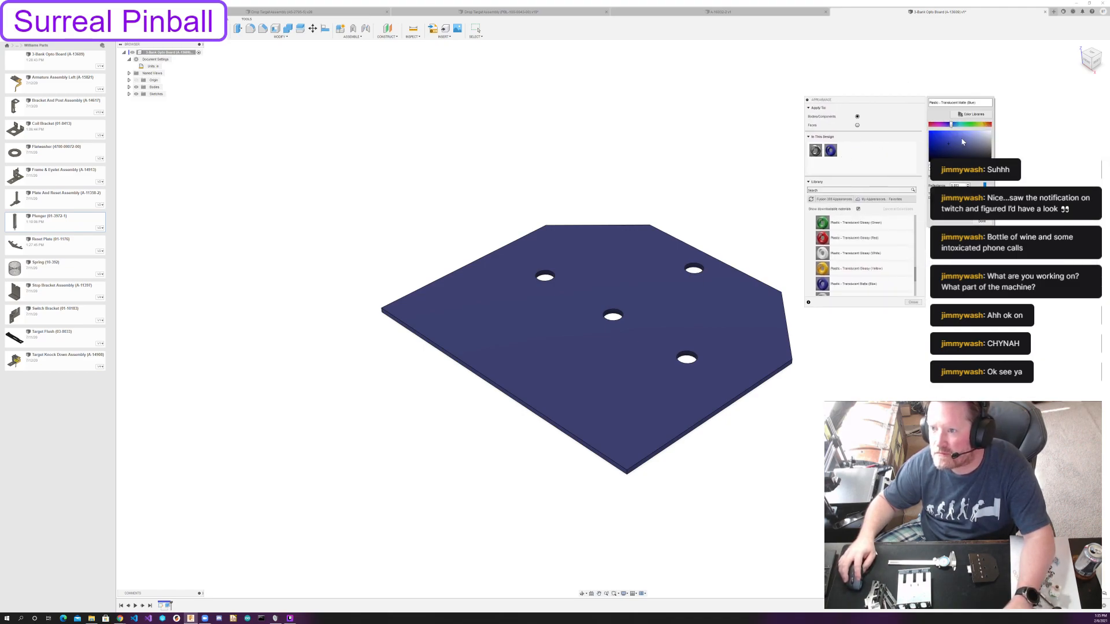
click(986, 102)
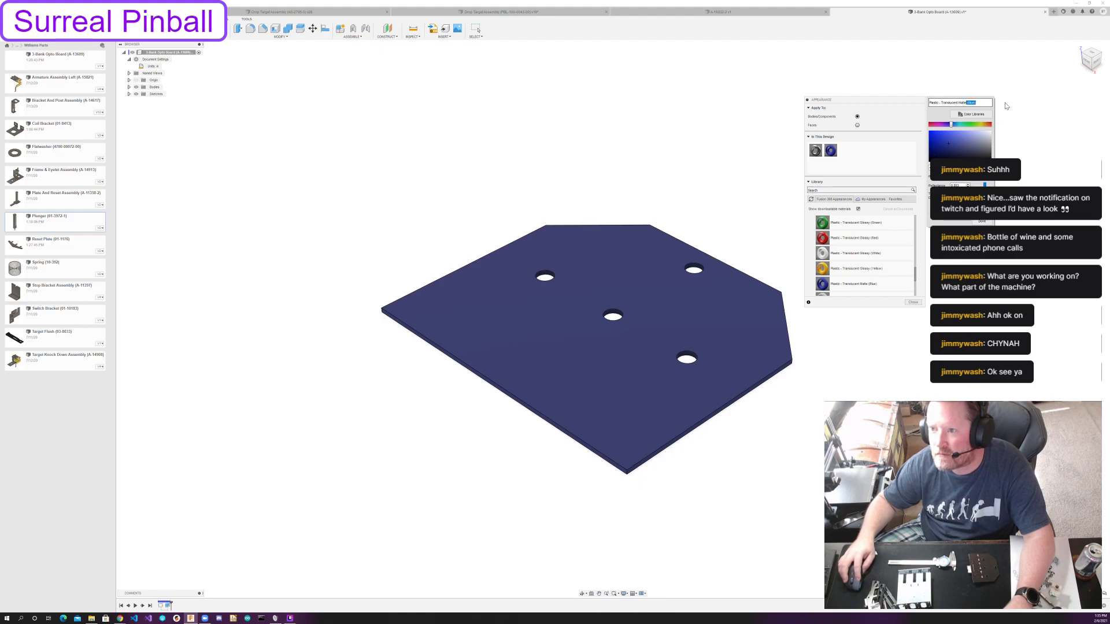
key(BackSpace)
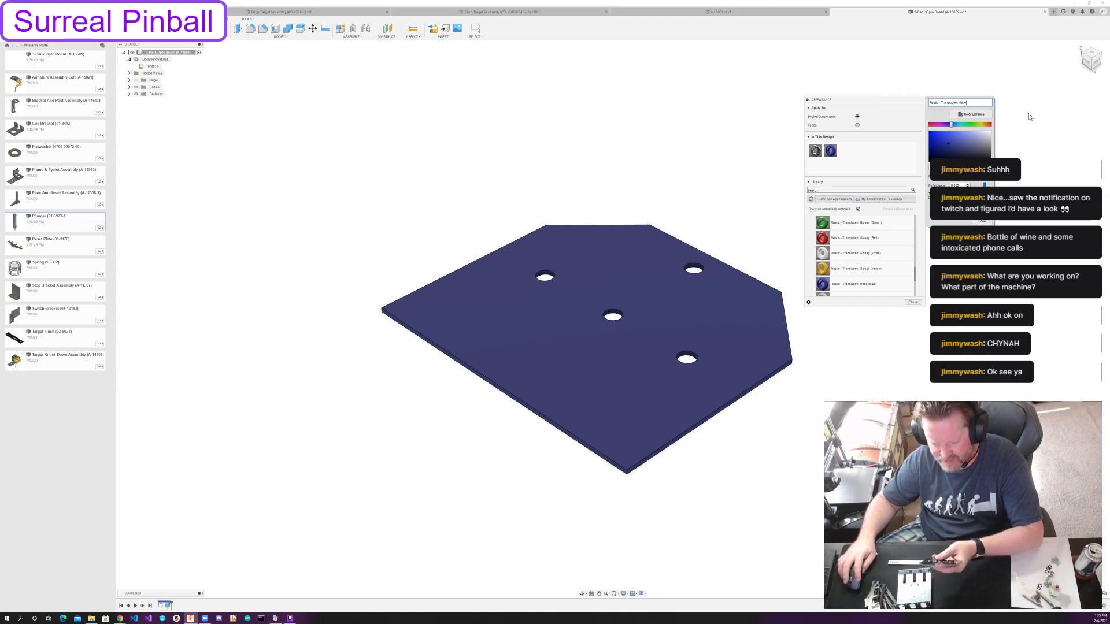
Recolour the board's translucent matte plastic appearance to a very dark yellowish brown and save the design.
drag(952, 125, 973, 156)
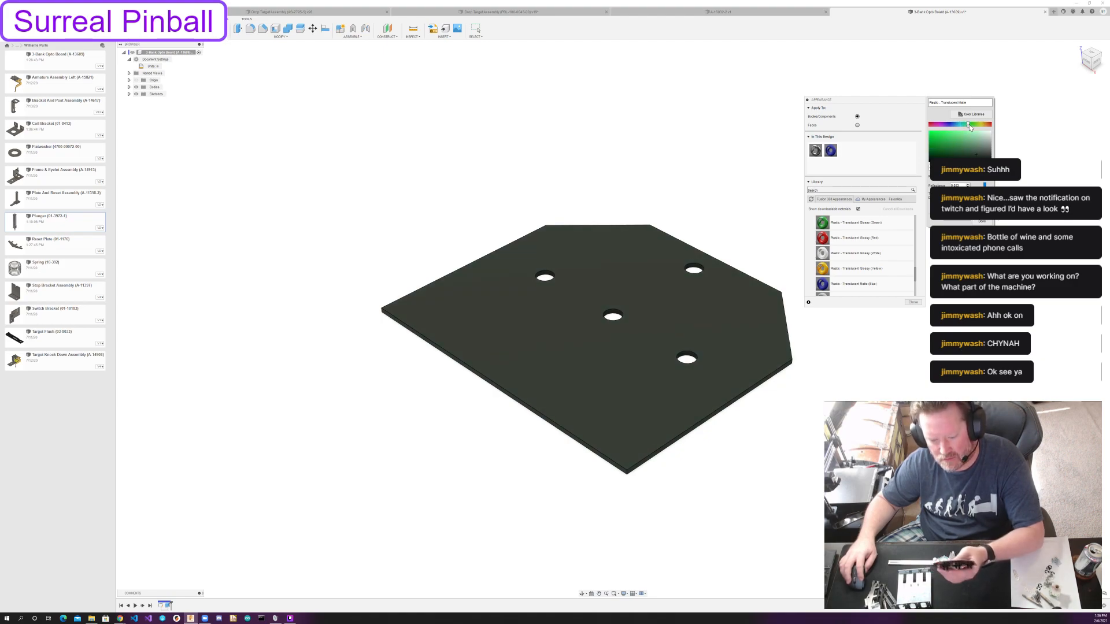
drag(968, 124, 972, 156)
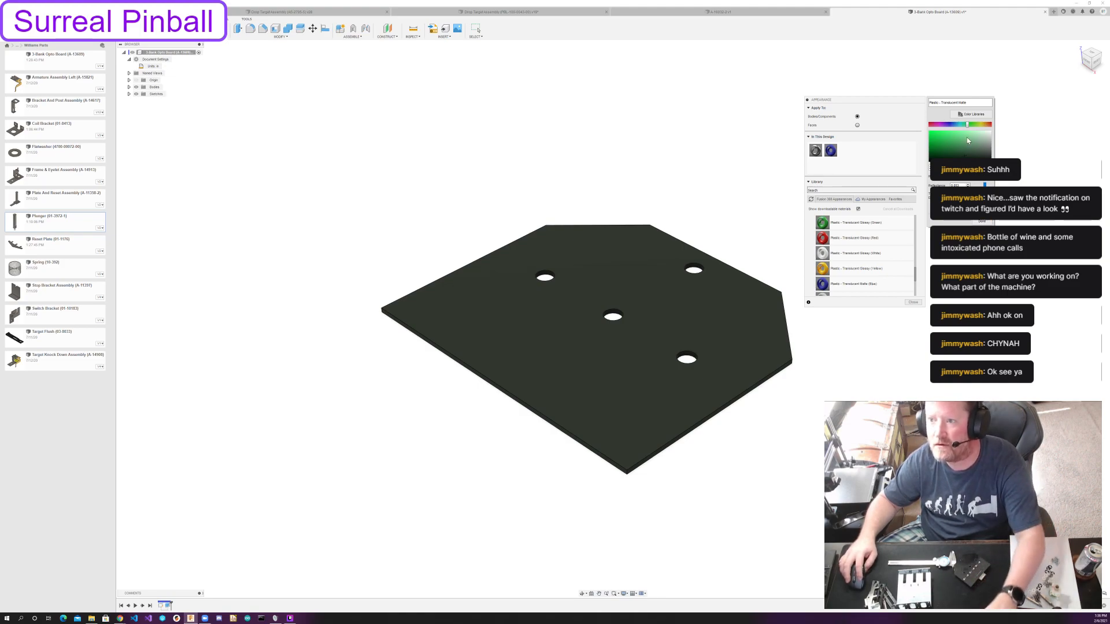
drag(967, 124, 981, 128)
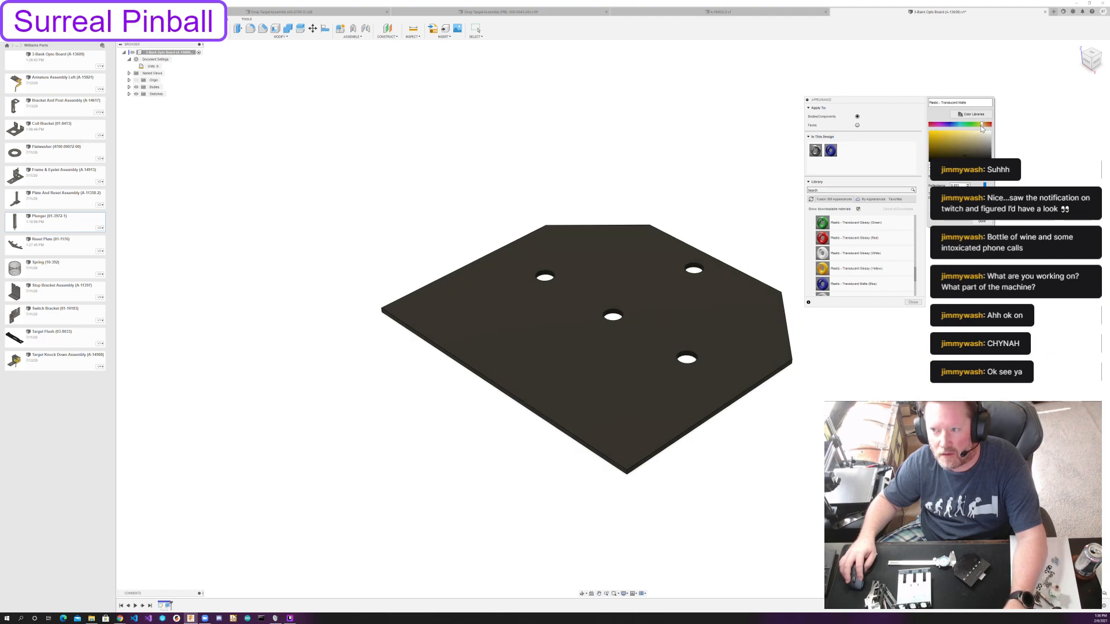
click(982, 222)
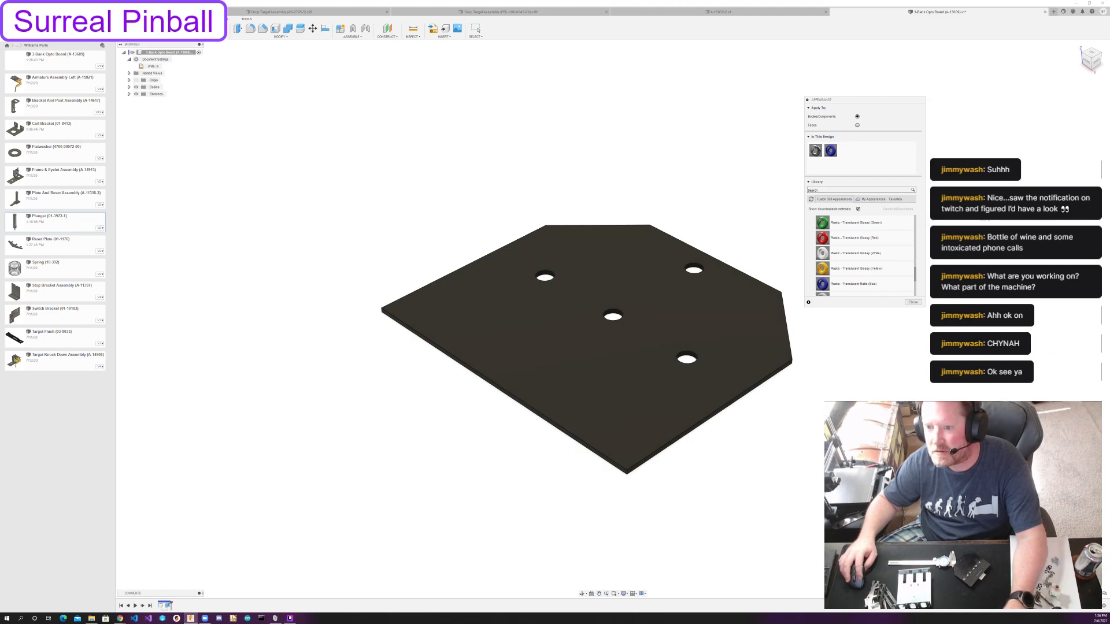
click(913, 303)
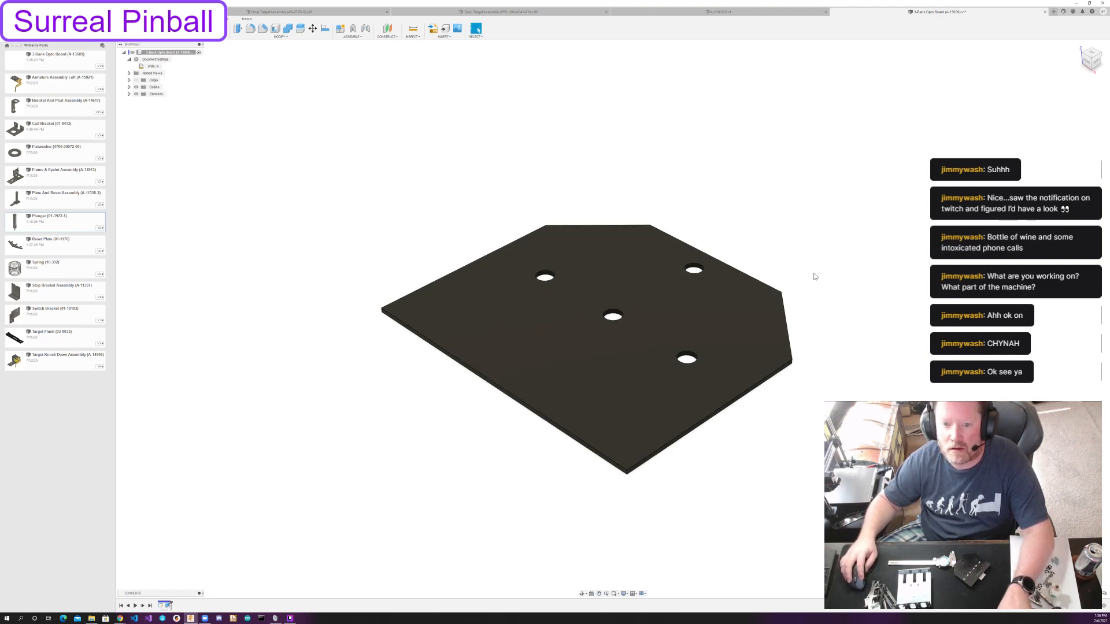
key(ctrl+s)
click(554, 318)
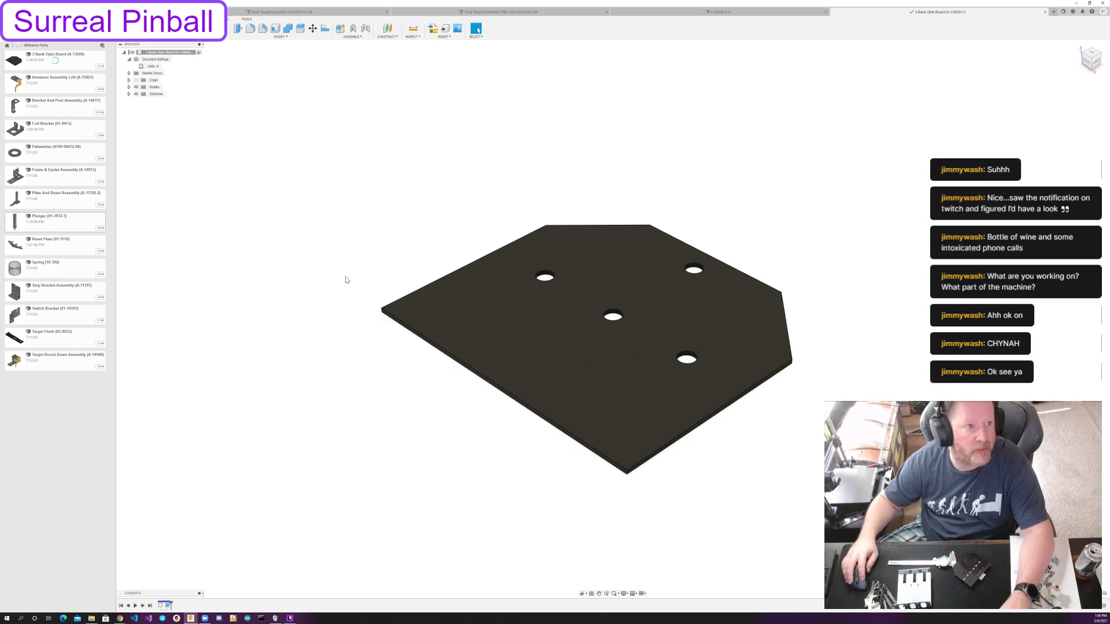
Copy the Rubber Grommet (23-6420) within the Hardware folder of Playfield Components.
click(18, 46)
click(36, 60)
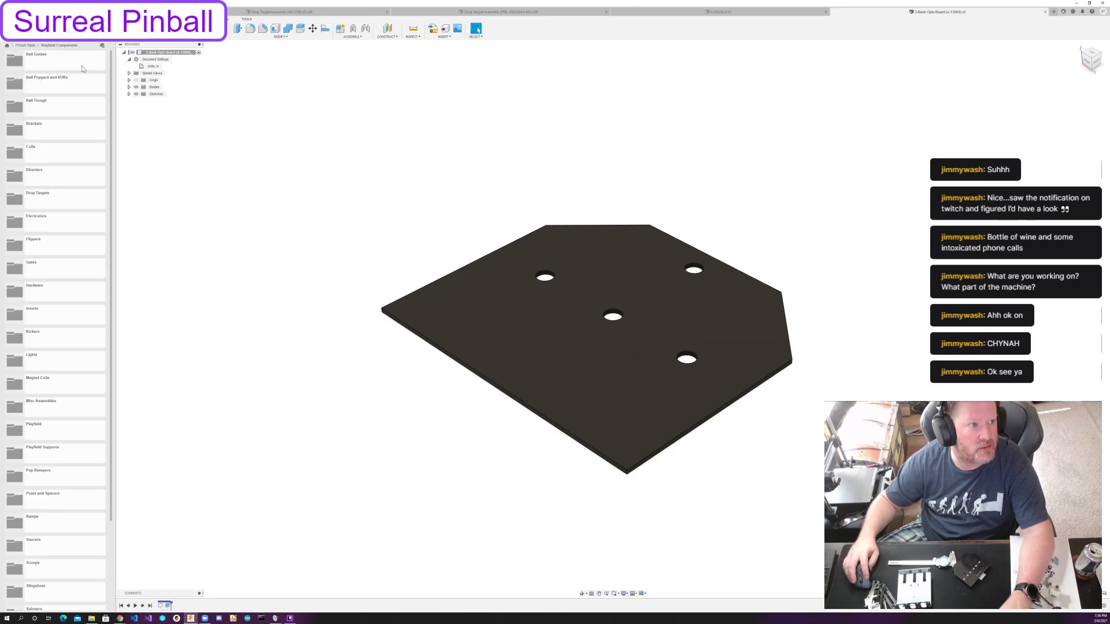
double_click(60, 295)
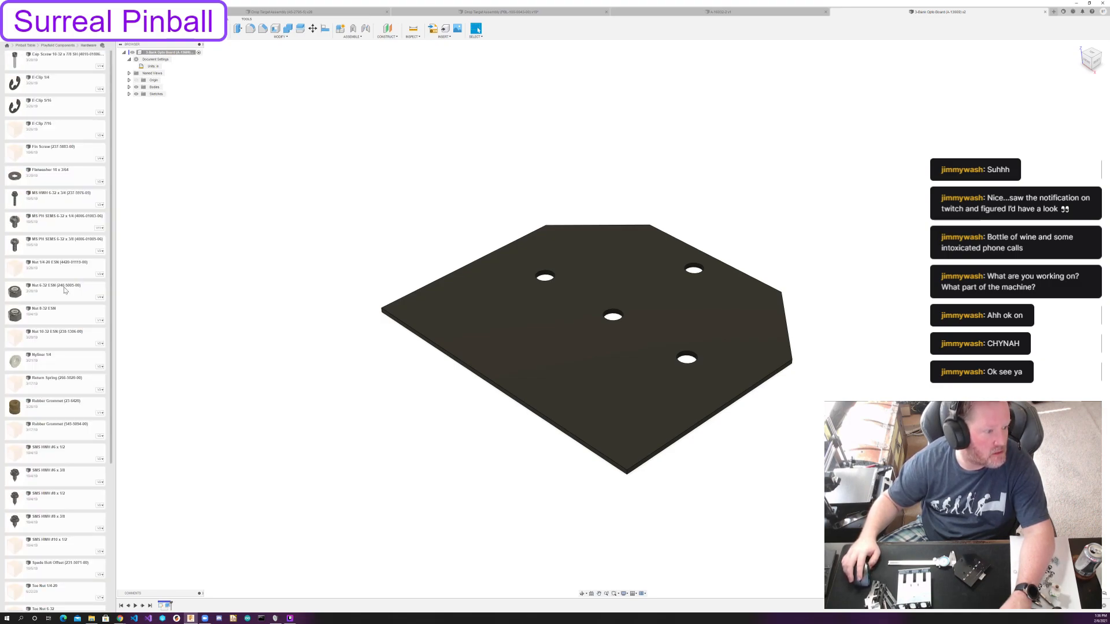
scroll(36, 289, down, 2)
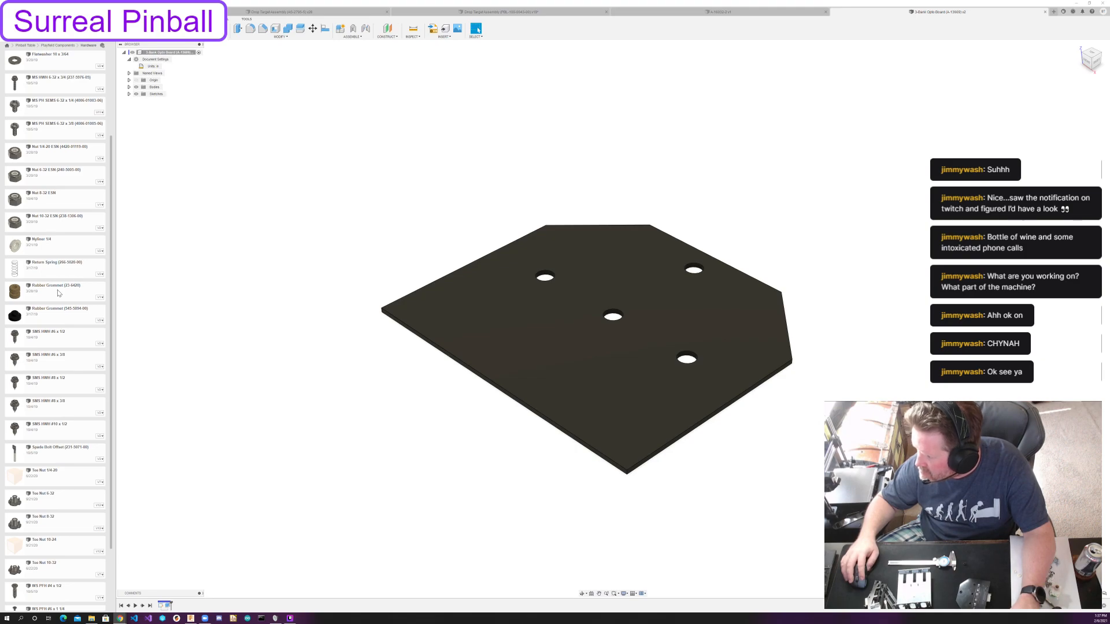
right_click(56, 290)
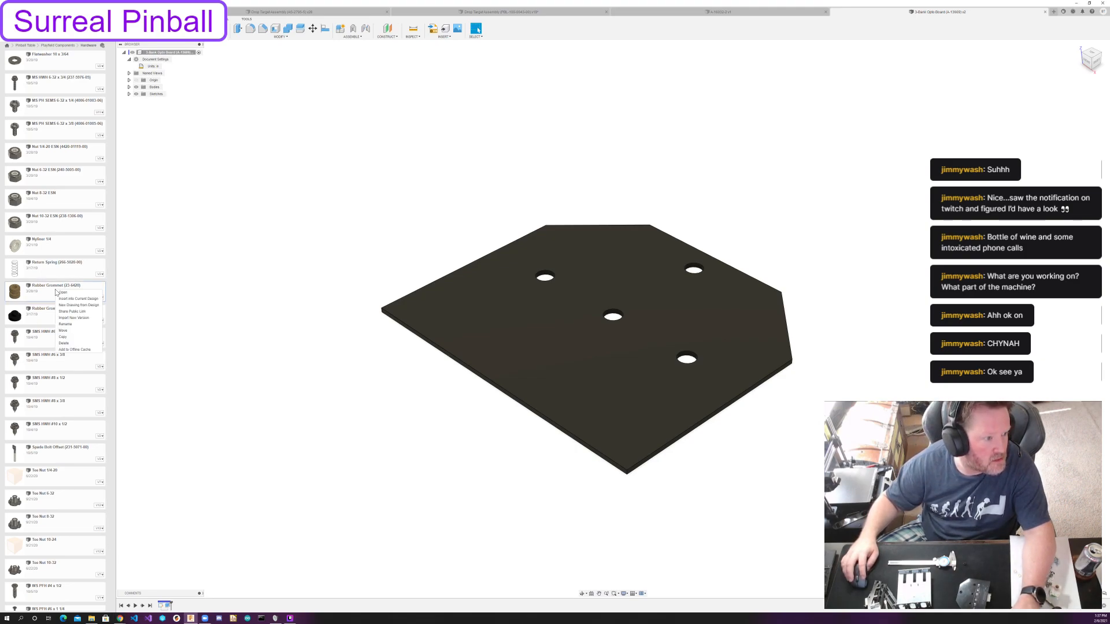
click(81, 336)
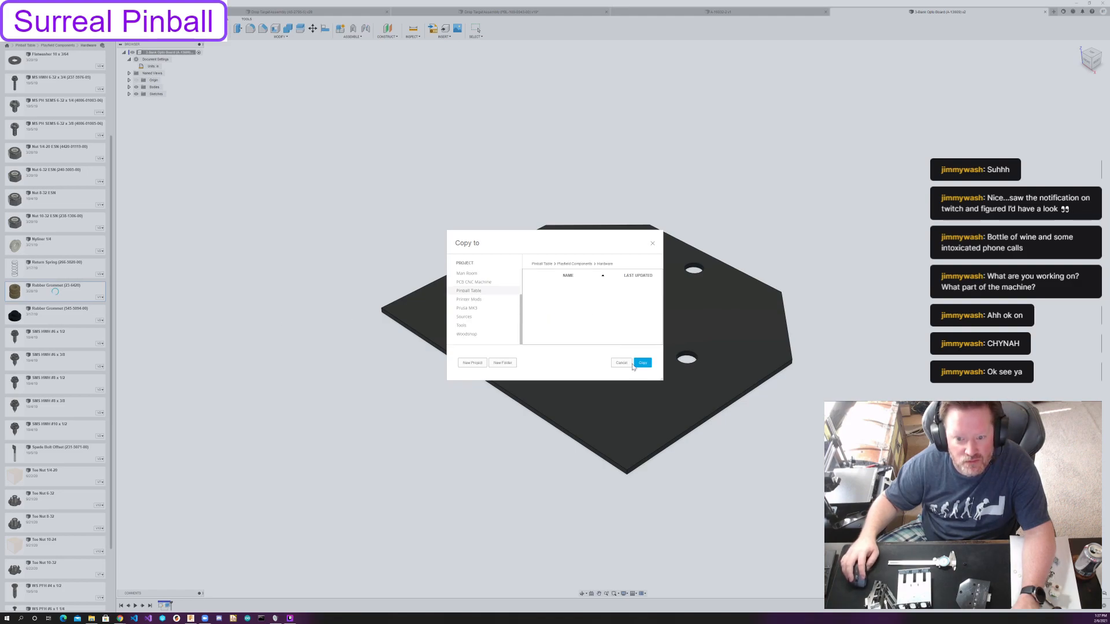
click(642, 362)
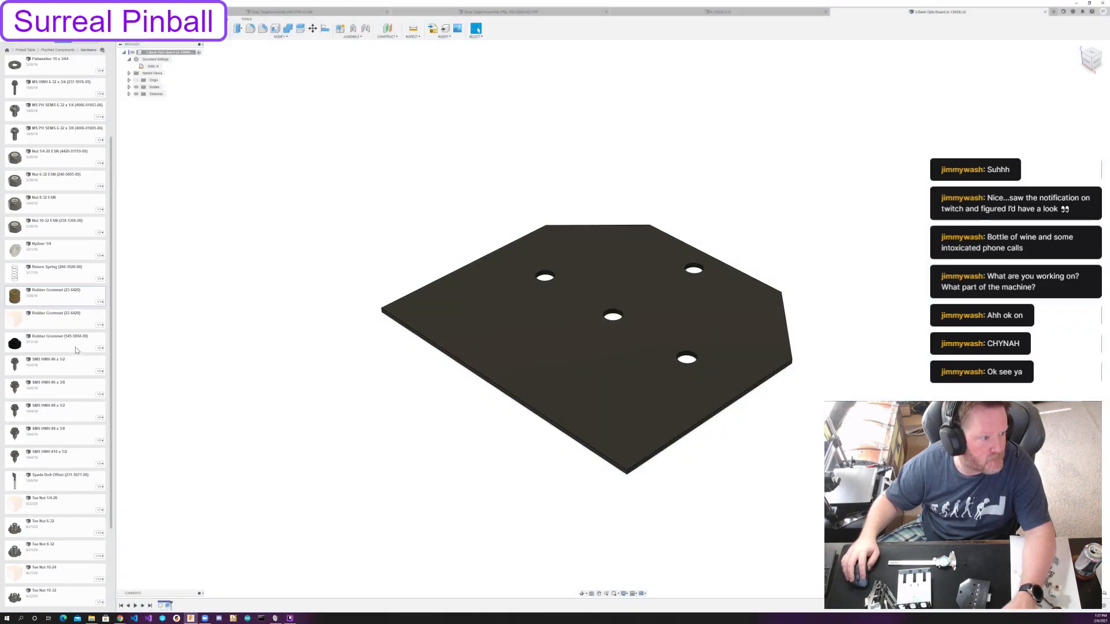
Rename the copied rubber grommet as Rubber Grommet (23-6626).
right_click(73, 318)
click(82, 348)
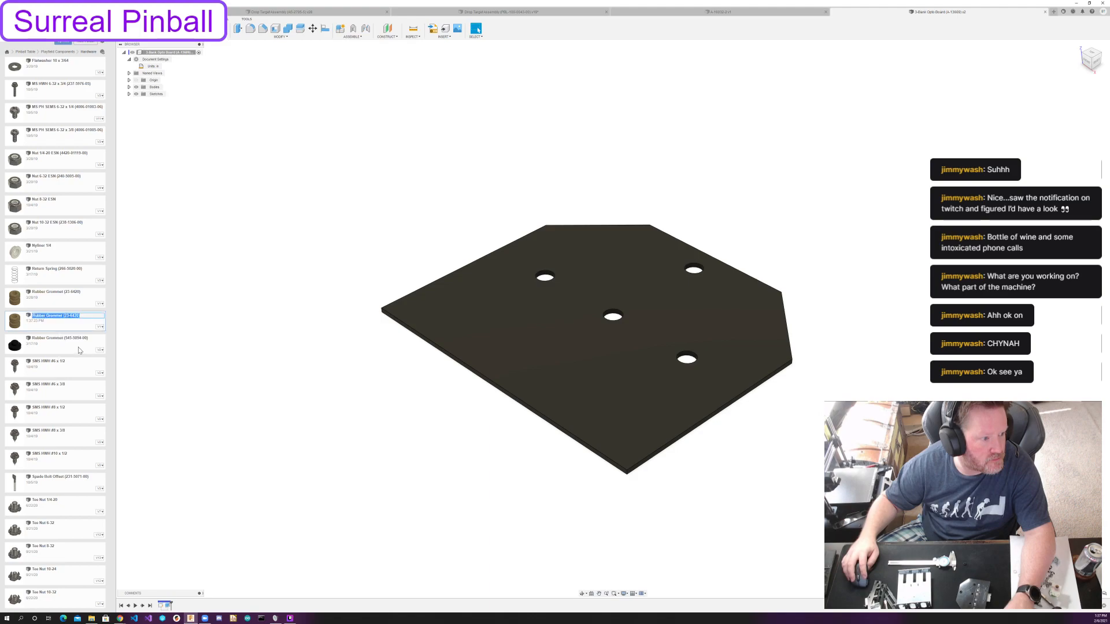
key(End)
key(BackSpace)
key(BackSpace)
key(BackSpace)
key(BackSpace)
key(BackSpace)
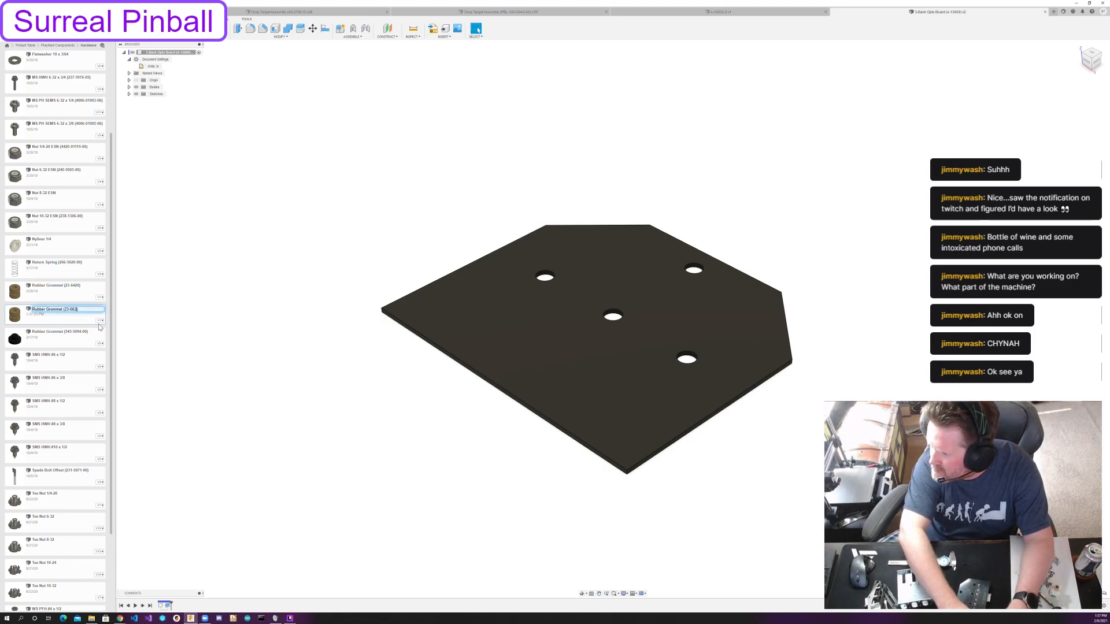
key(Return)
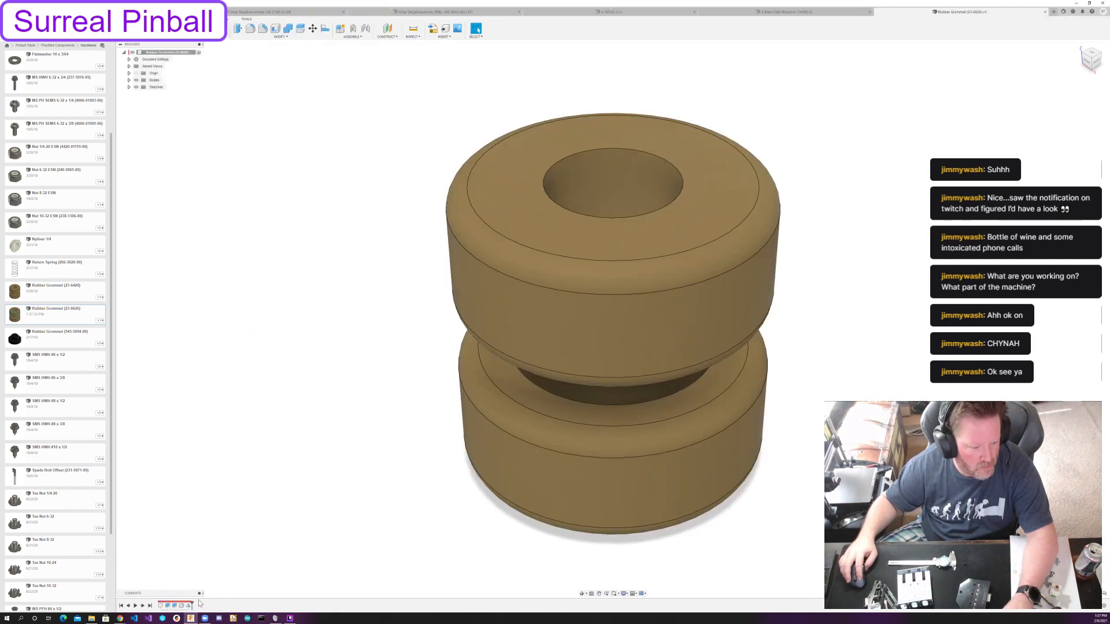
Open the renamed grommet's design and set its sketch's middle circle diameter to 5/16 in and inner circle diameter to 1/4 in.
double_click(168, 606)
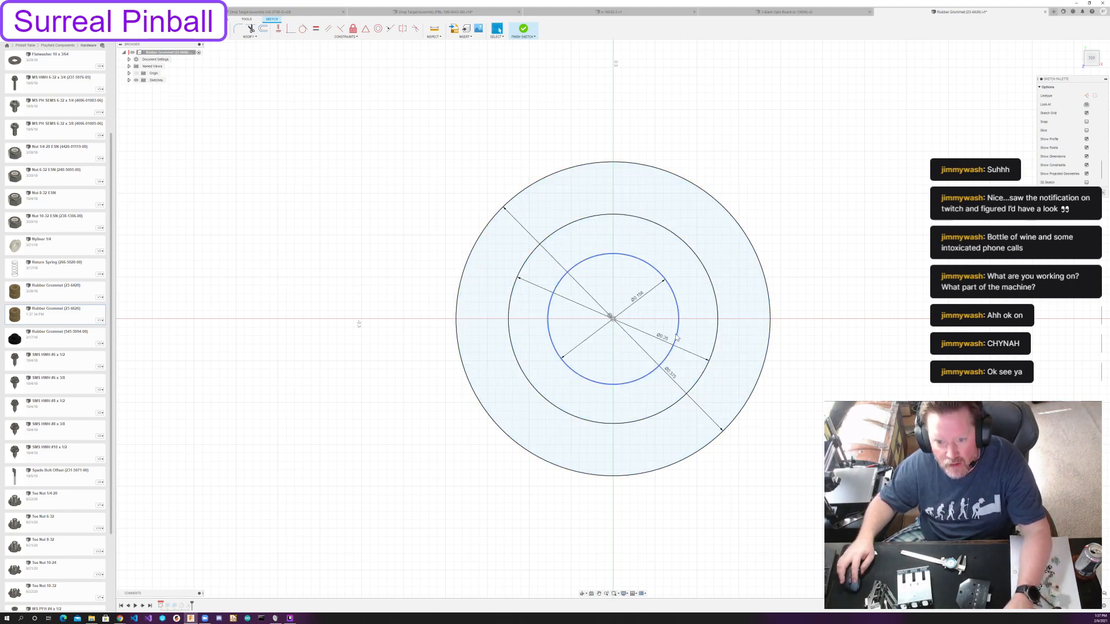
double_click(639, 294)
key(Return)
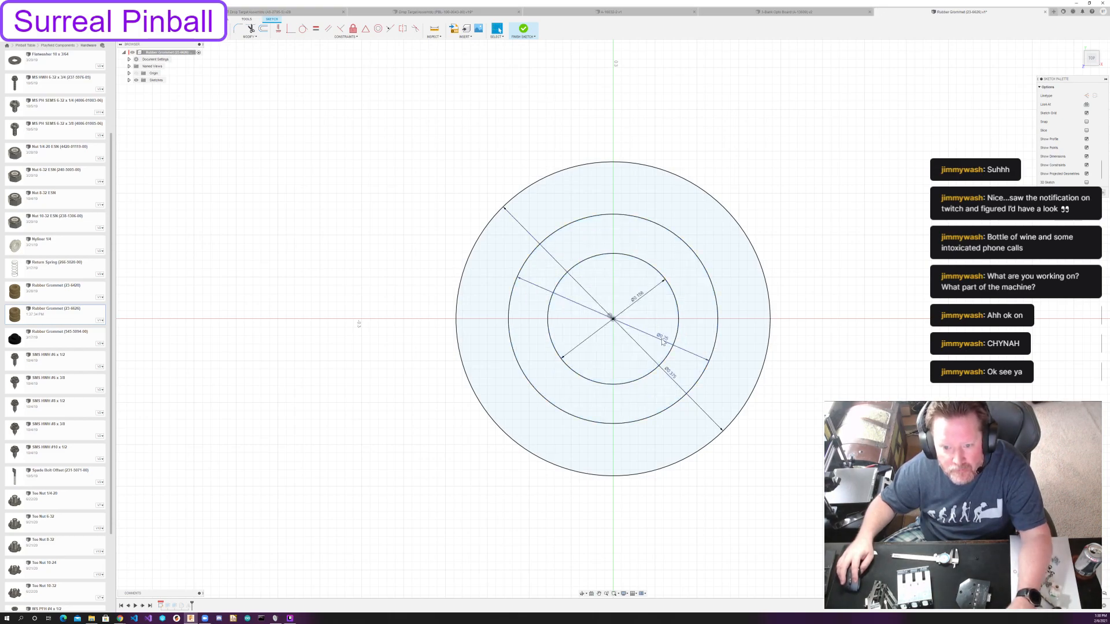
text(5/)
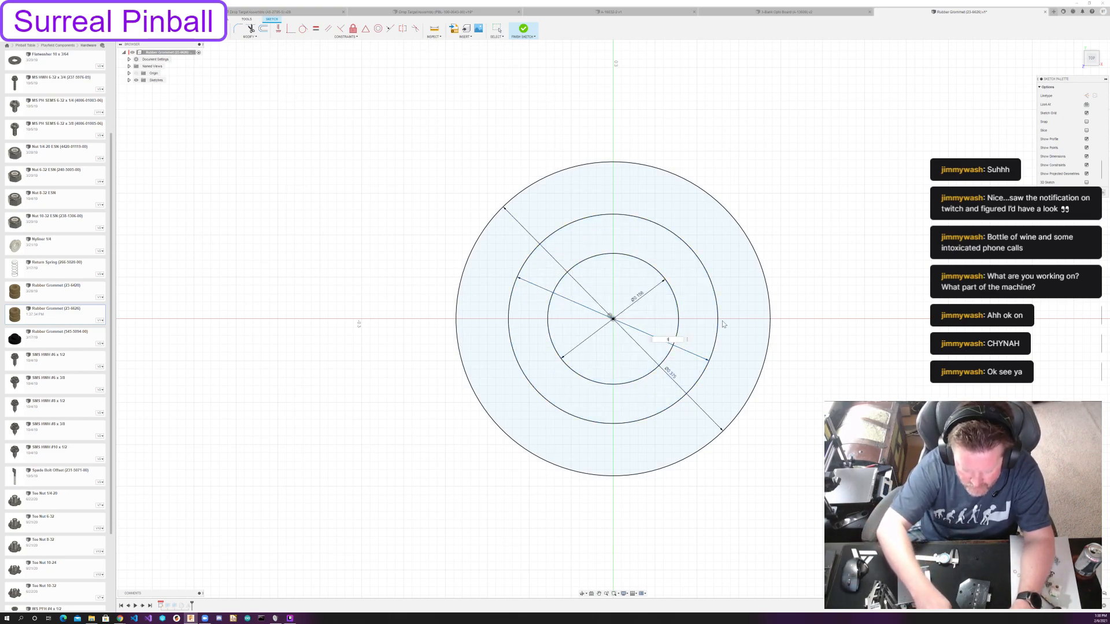
text(16)
key(Return)
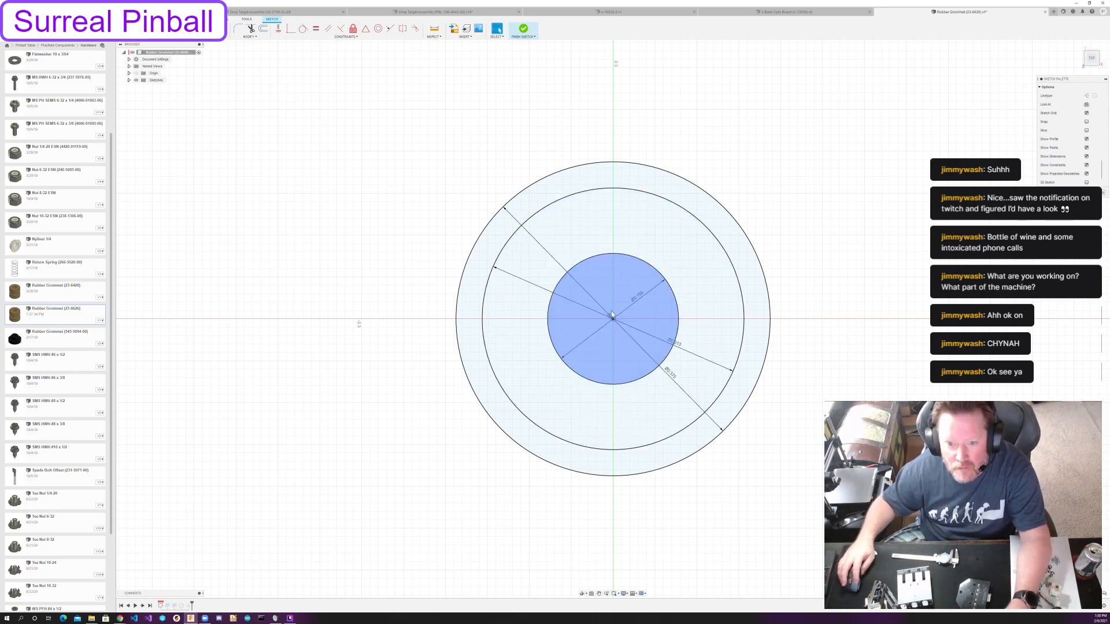
double_click(642, 297)
text(1/4)
key(Return)
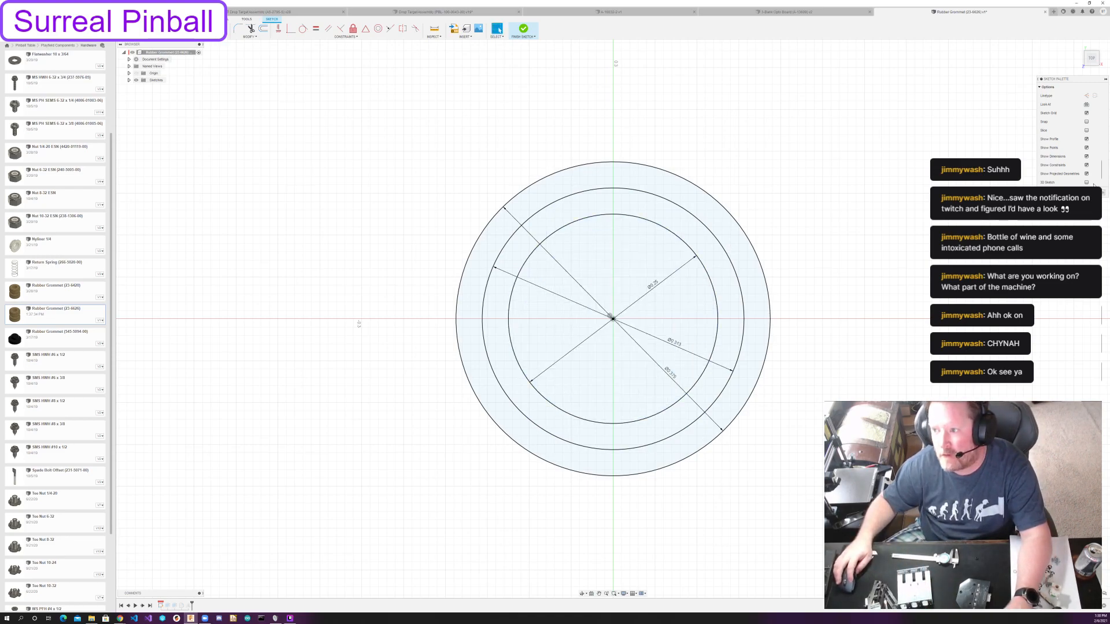
click(1090, 193)
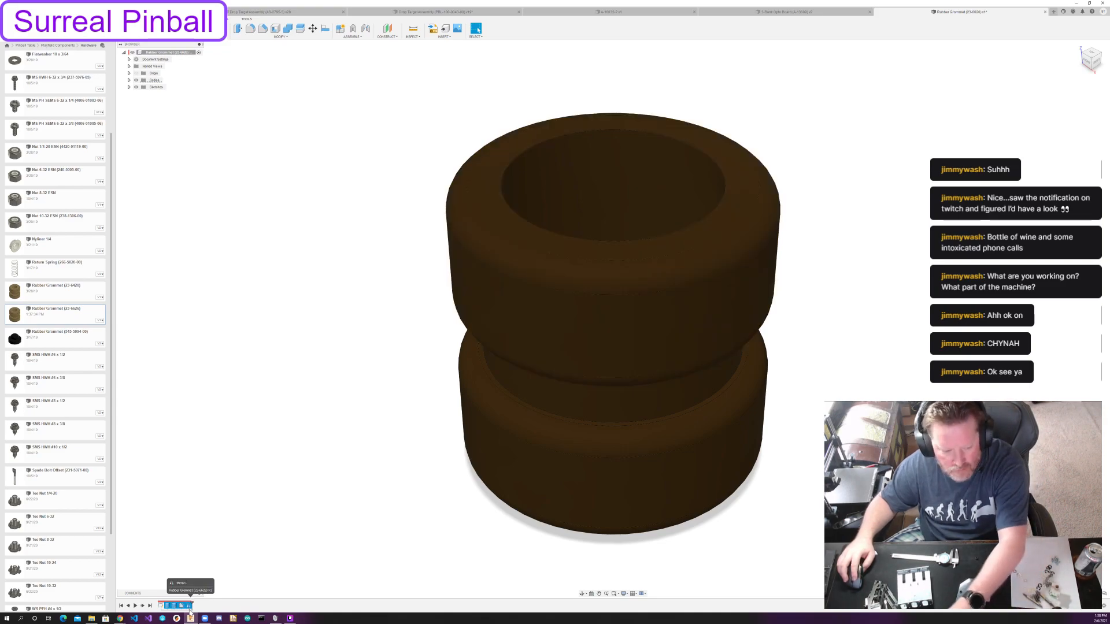
Roll the timeline back to the grommet's centre ring extrusion and check its distance settings.
click(122, 606)
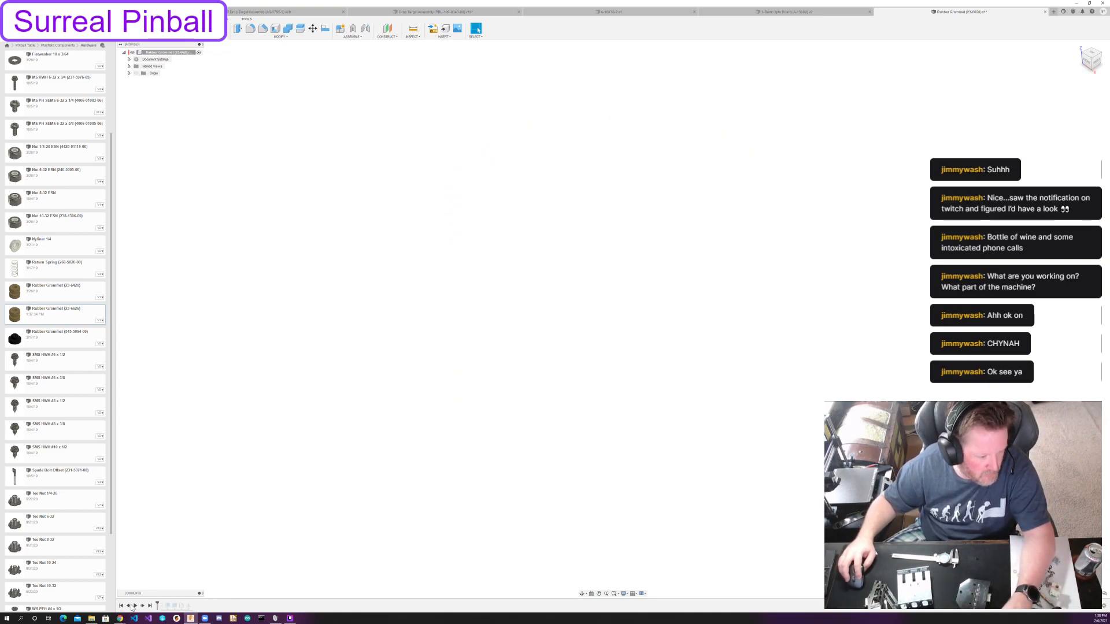
click(143, 606)
click(143, 605)
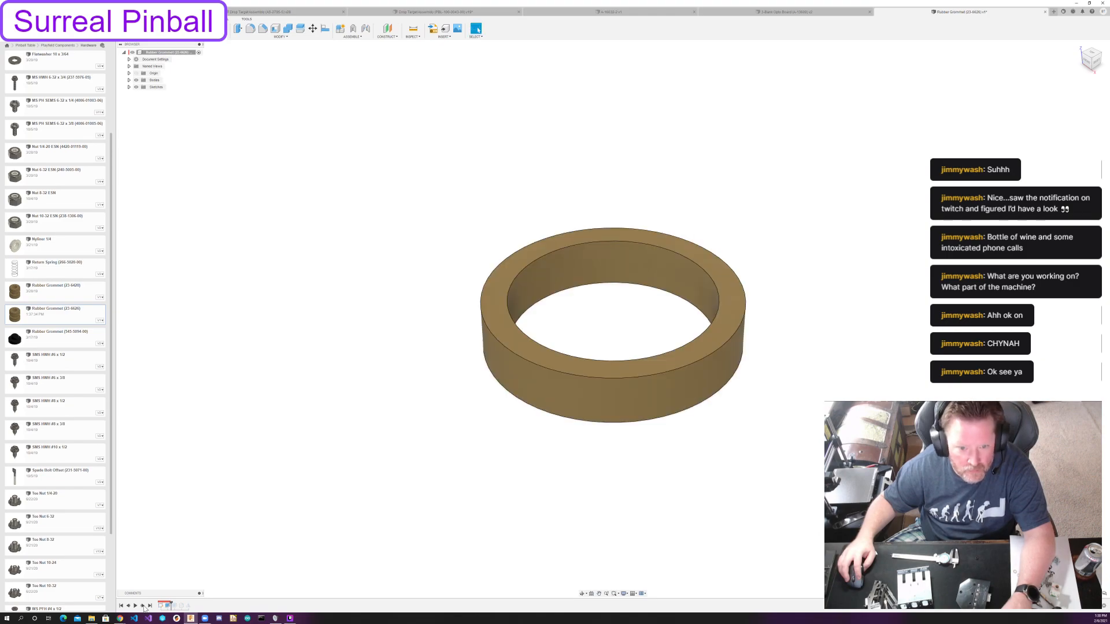
double_click(166, 606)
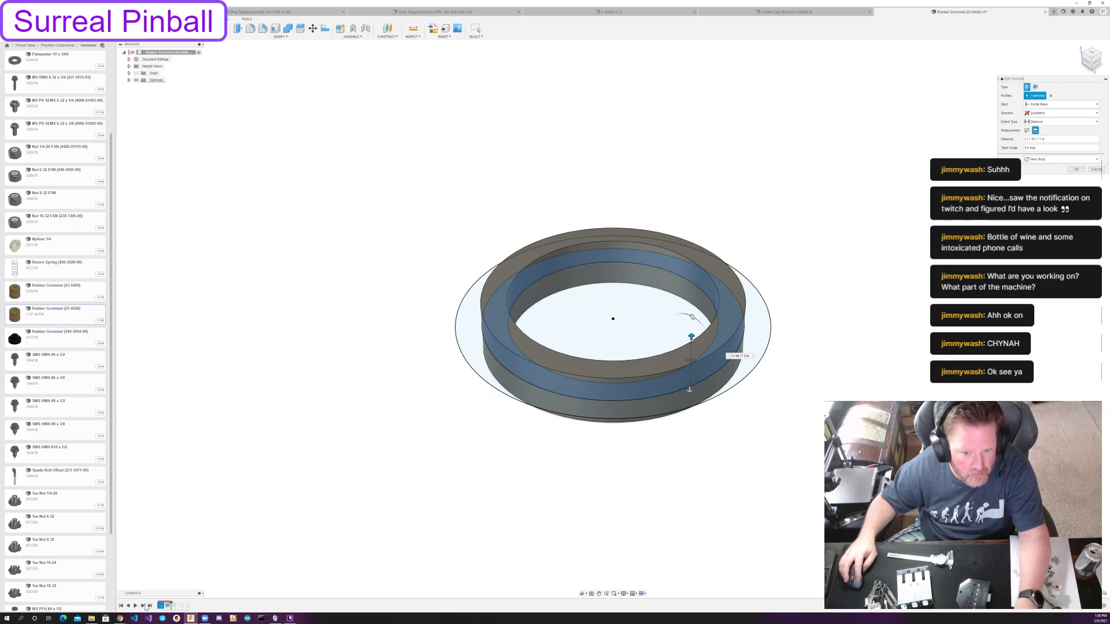
key(Return)
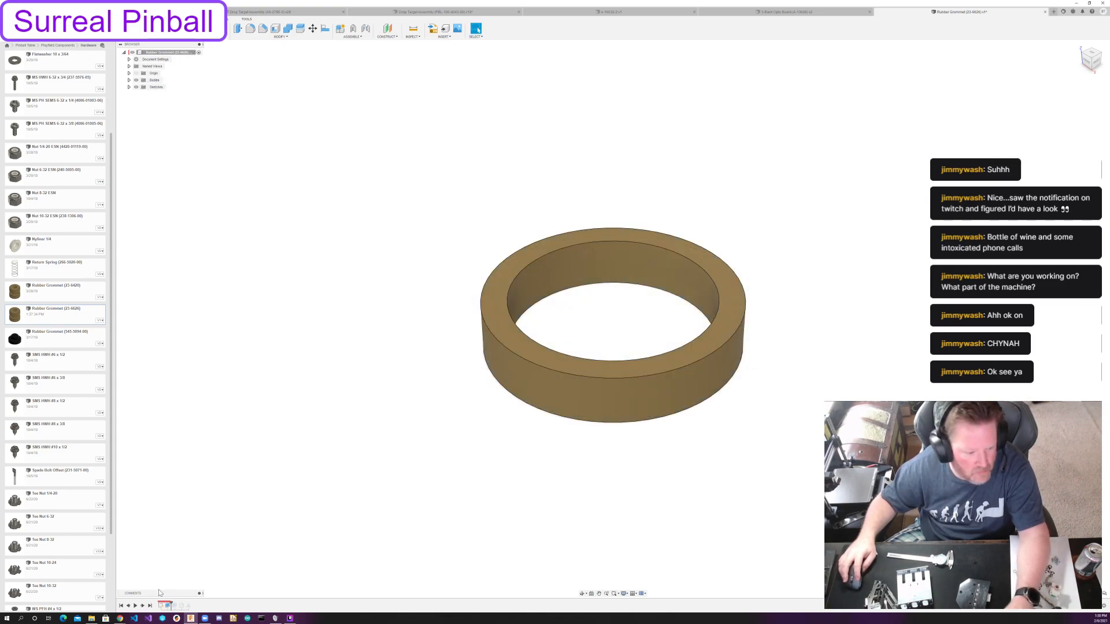
Set the extrusion distance of the grommet's flange to 1/16 in.
click(142, 607)
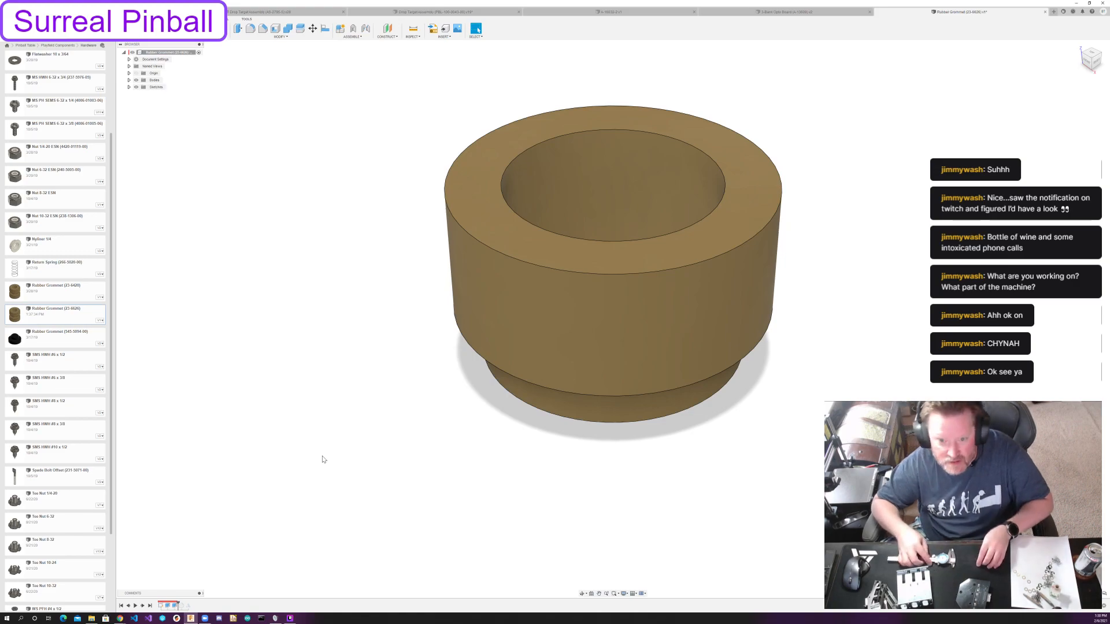
double_click(175, 606)
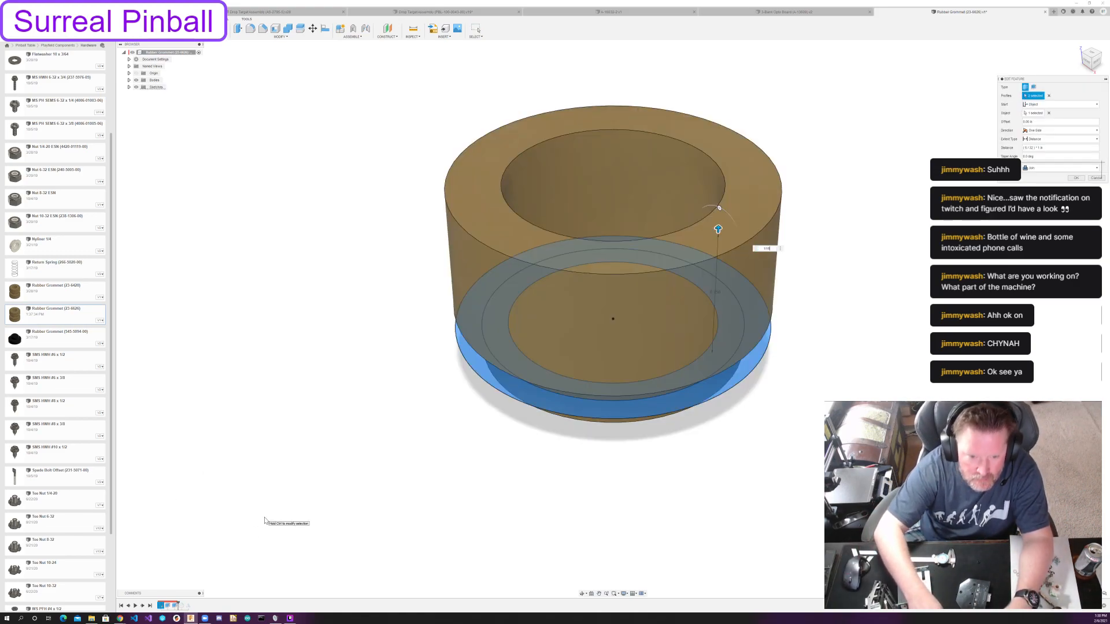
key(Return)
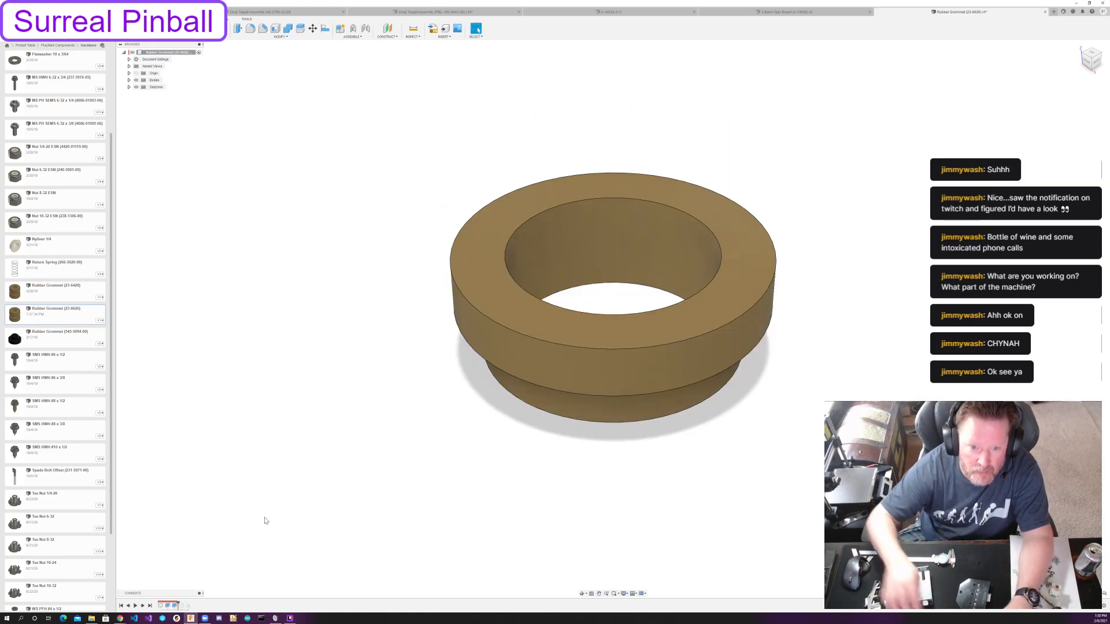
Set the fillet radius on the flange's outer edge to 0.05 in and roll the timeline forward through the mirror.
click(142, 606)
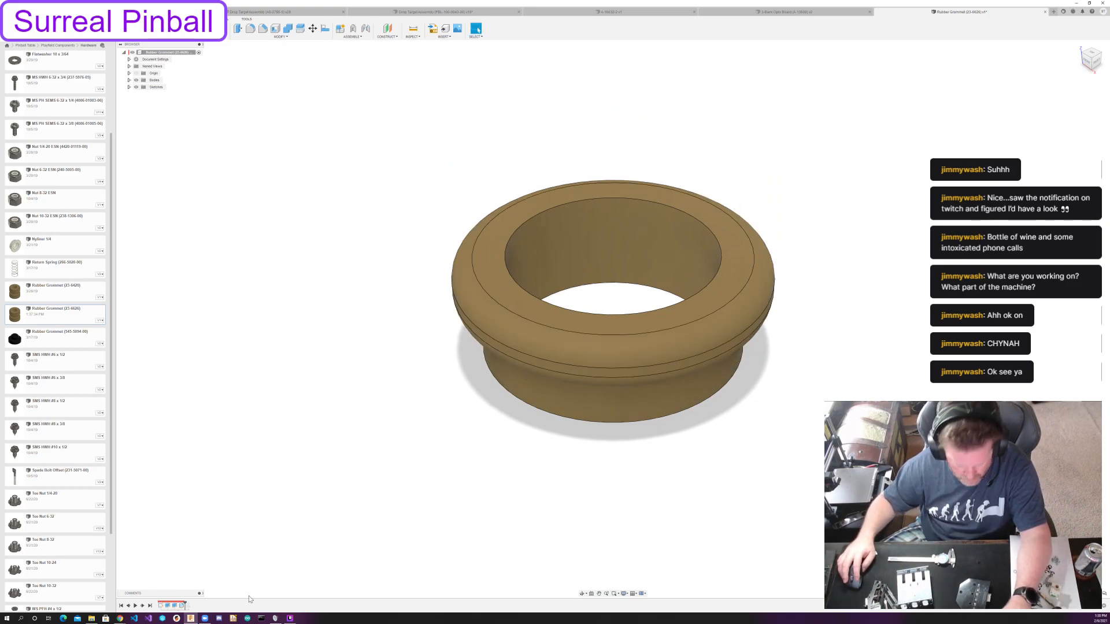
double_click(183, 605)
click(715, 377)
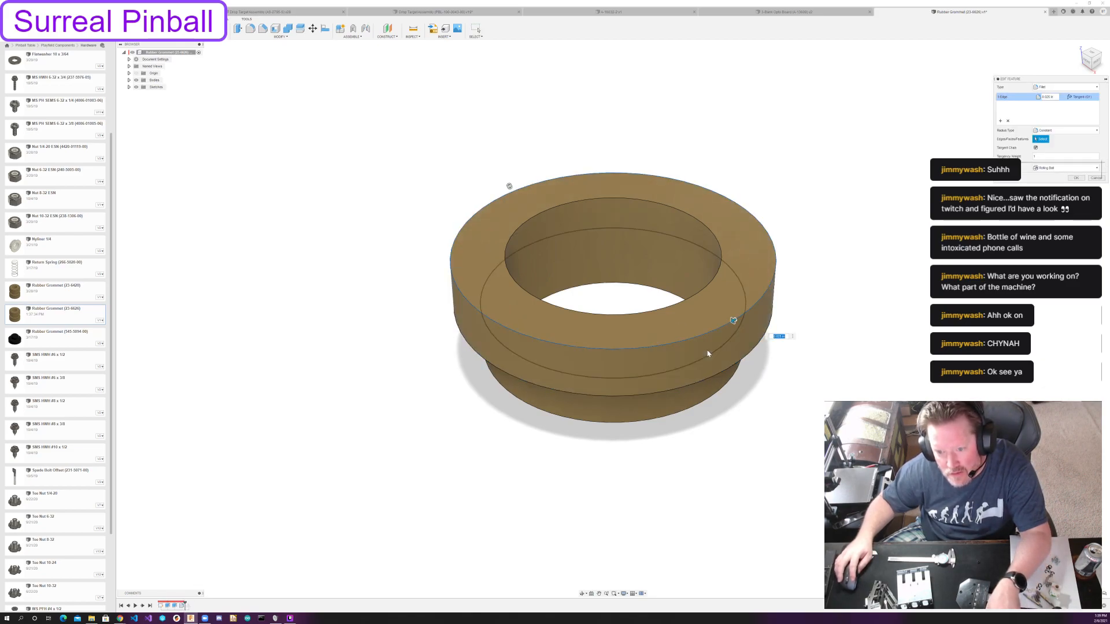
drag(733, 321, 727, 327)
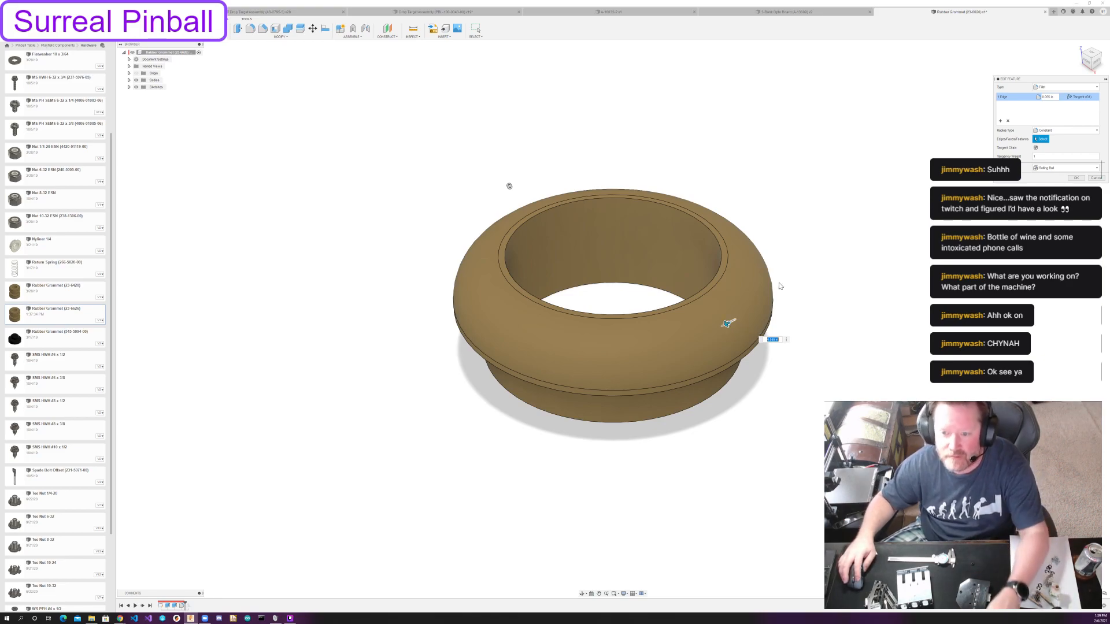
drag(725, 324, 728, 323)
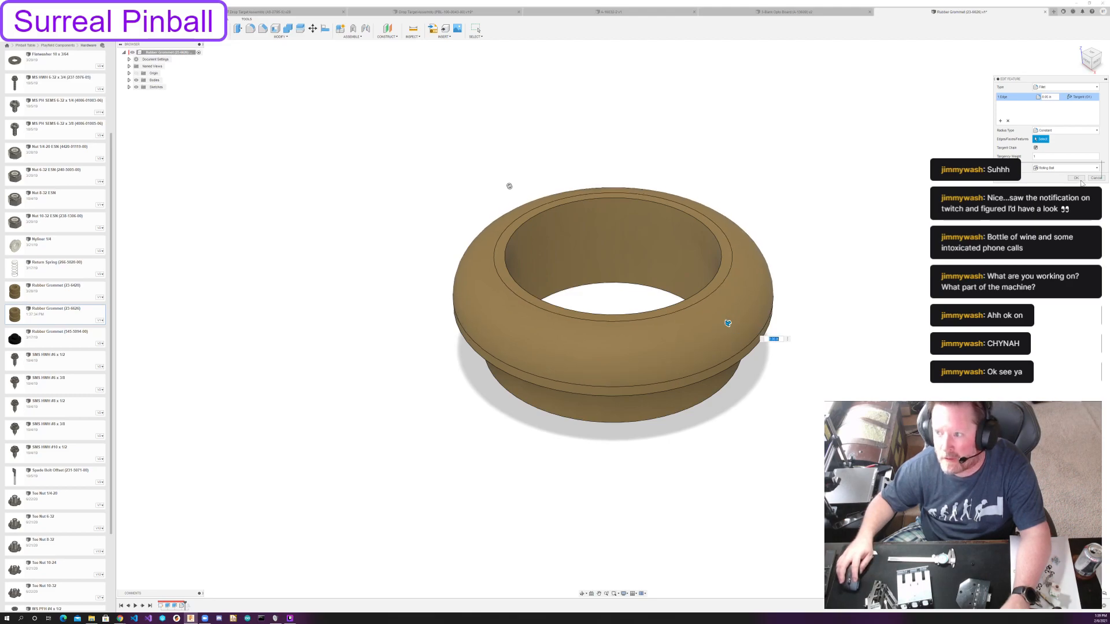
key(Return)
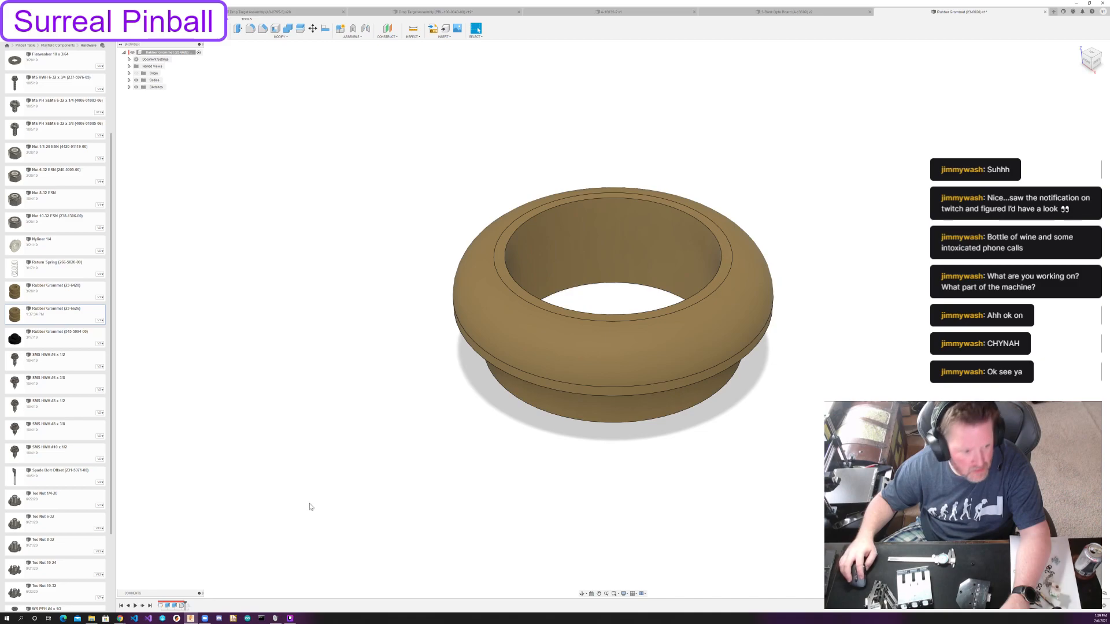
click(142, 606)
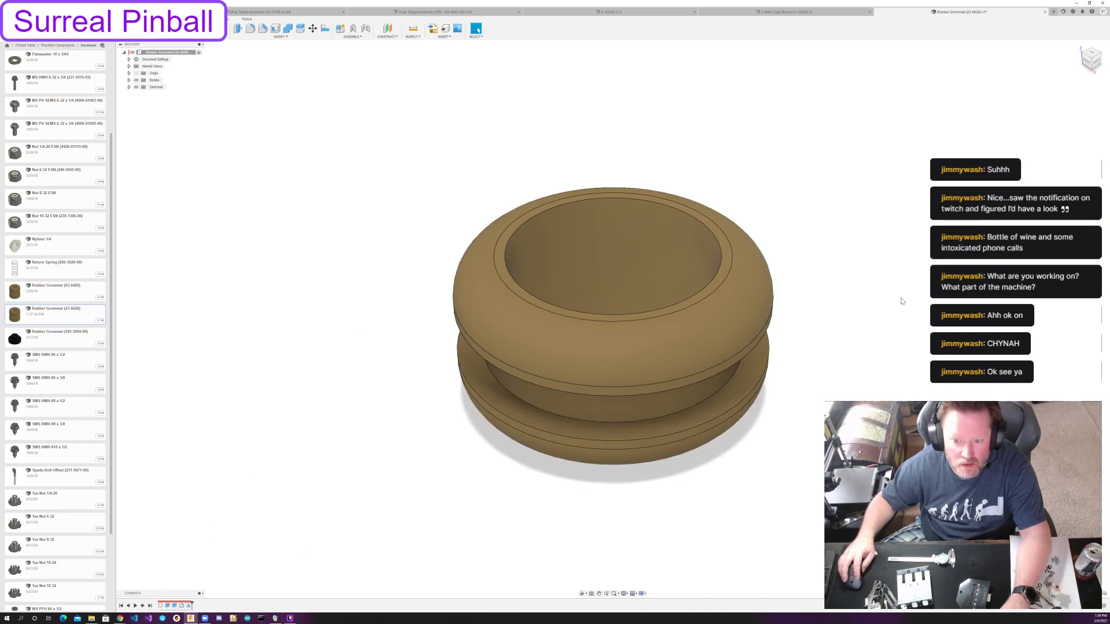
Recolour the grommet's Rubber - Soft appearance to a near-black grey and save the design.
key(a)
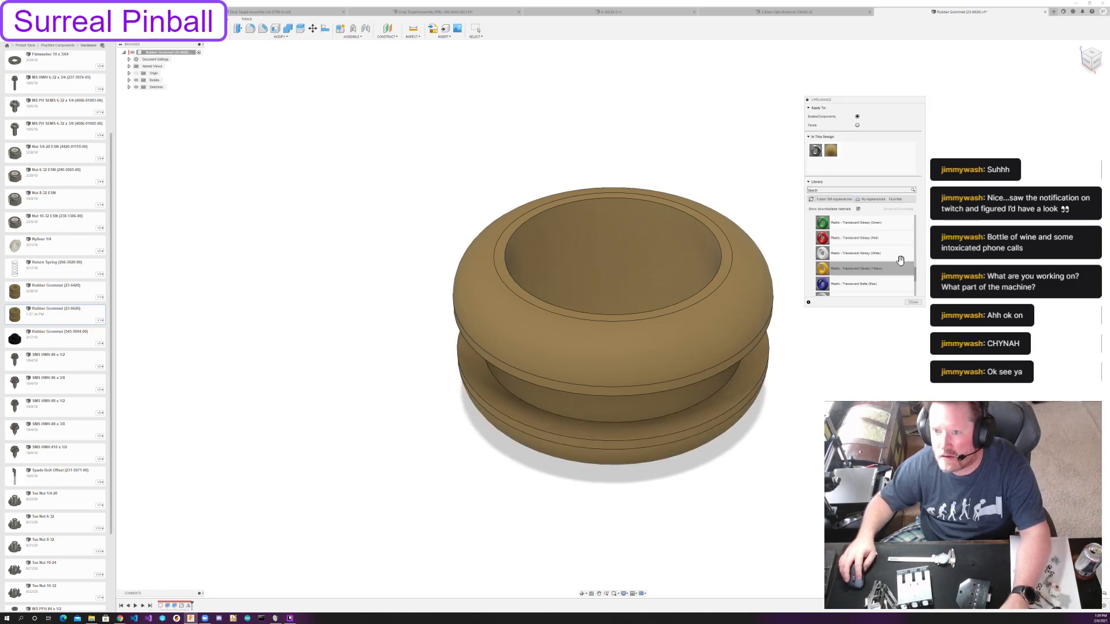
double_click(831, 151)
click(965, 145)
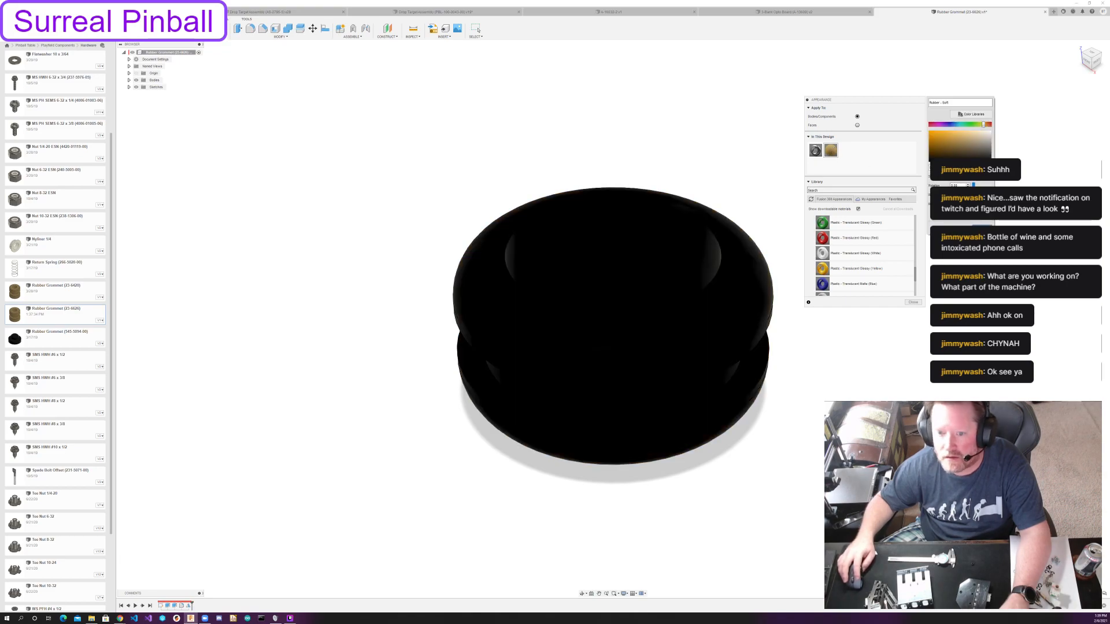
drag(992, 164, 993, 154)
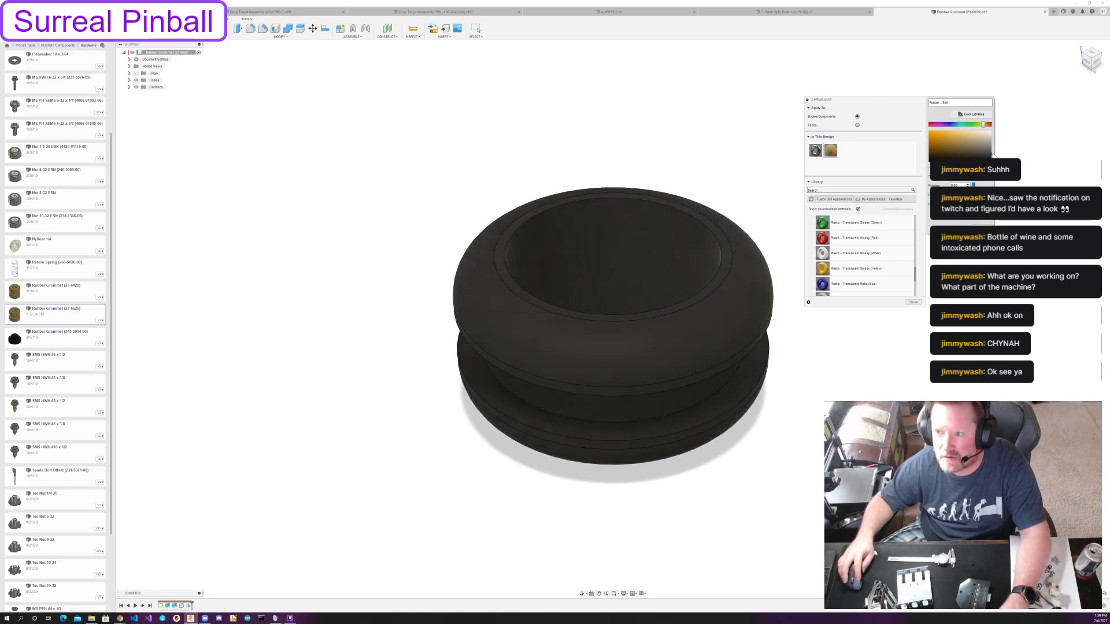
click(982, 227)
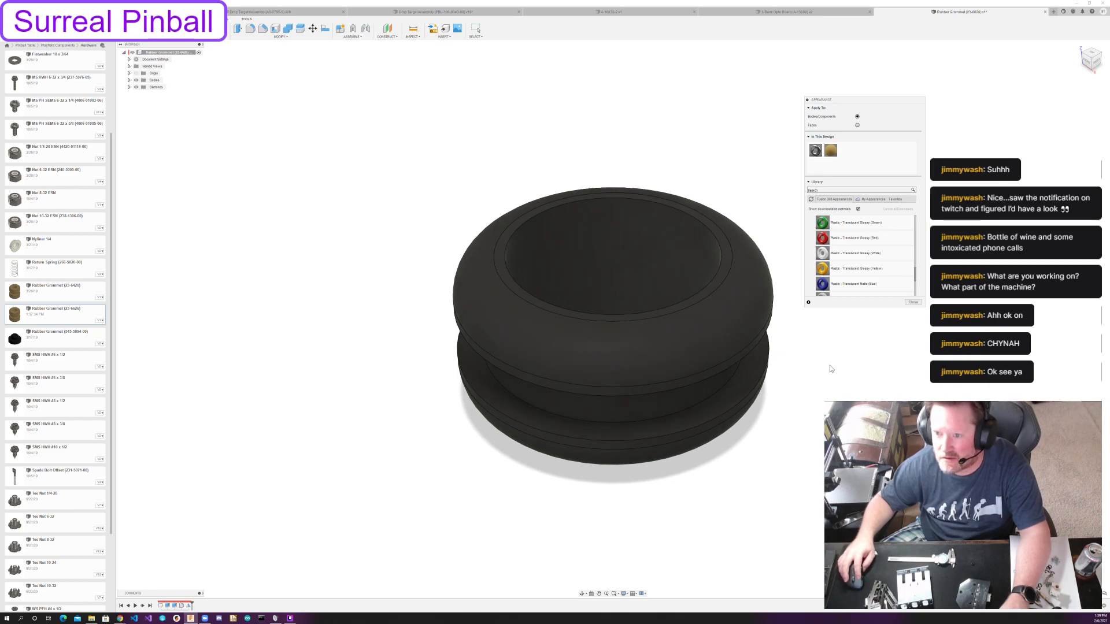
click(913, 303)
key(ctrl+s)
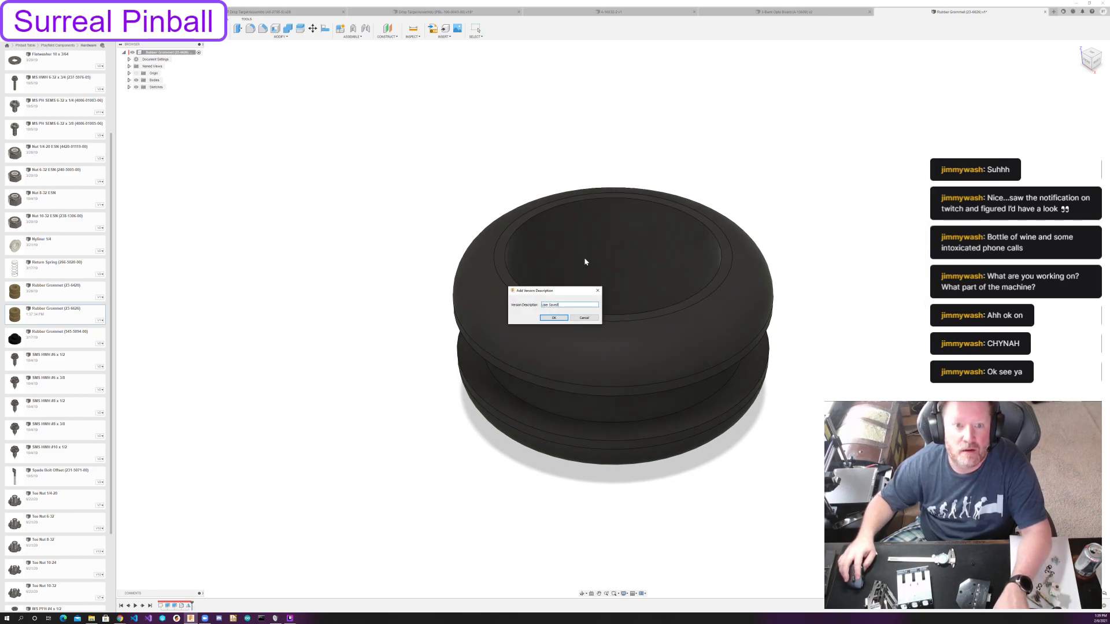
key(Return)
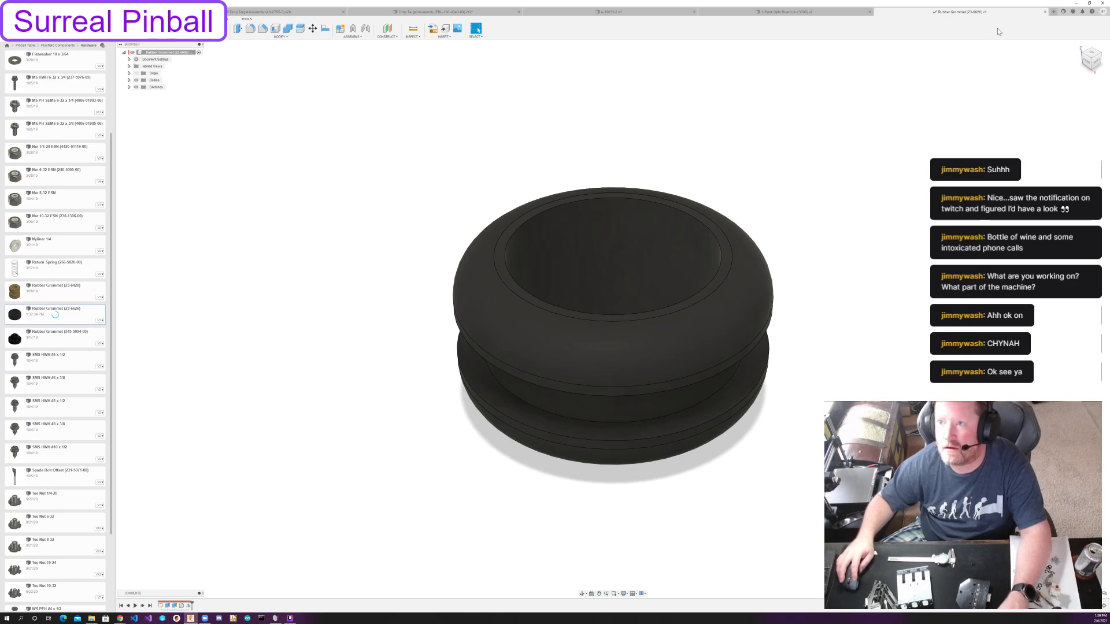
Close the grommet design and insert the grommet into the opto board design, positioned clear of the board's edge.
click(1044, 12)
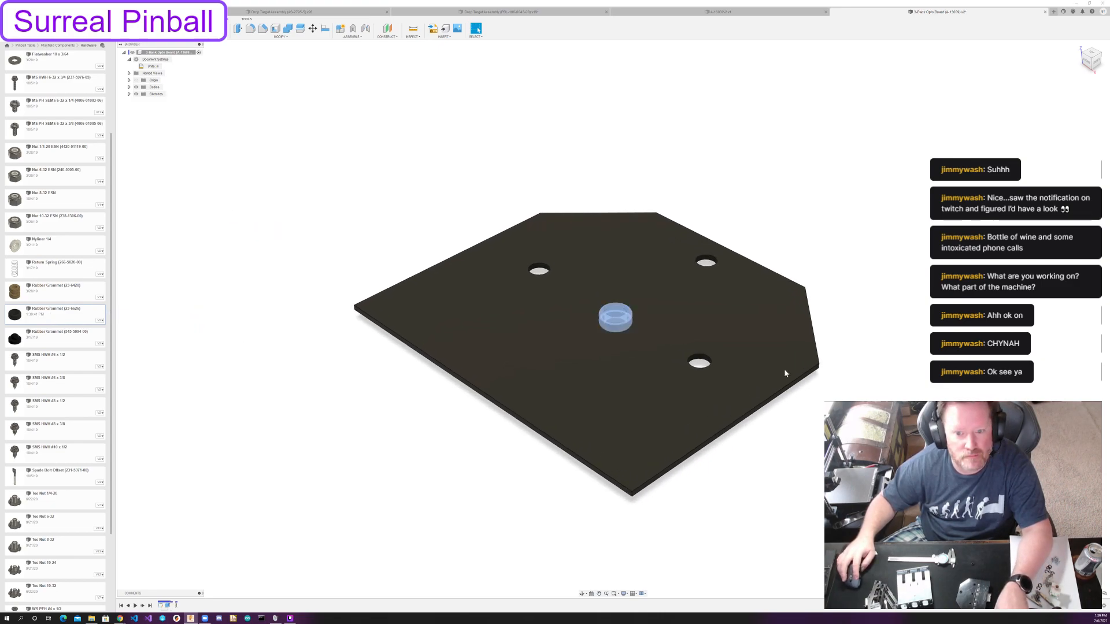
drag(629, 322, 462, 226)
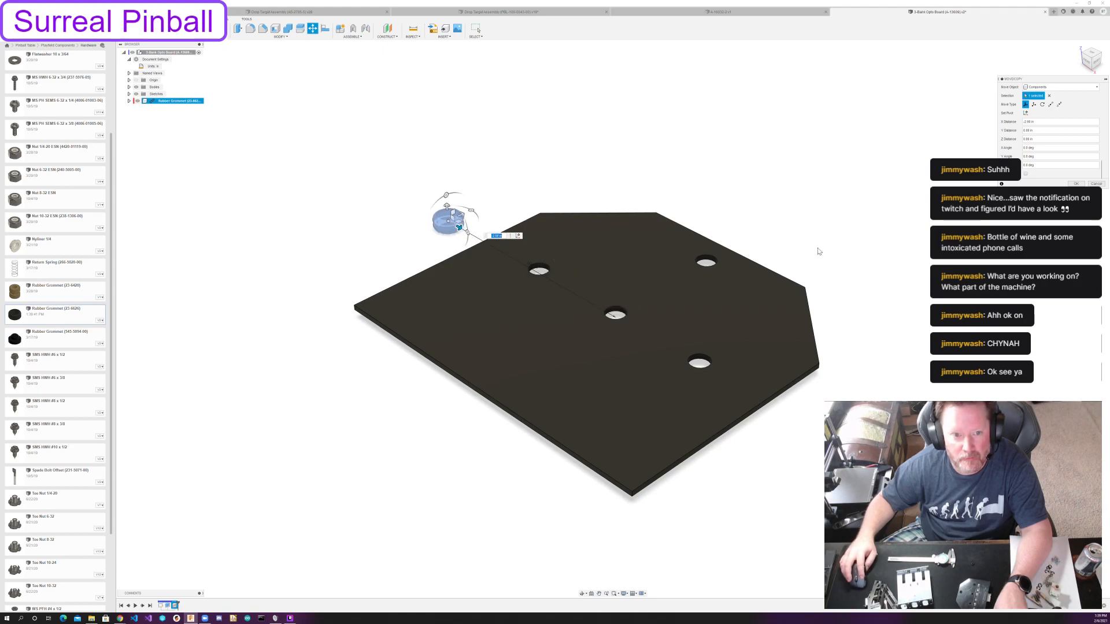
click(1076, 183)
Paste two more copies of the grommet and move each to its own spot outside the board's outline.
key(ctrl+v)
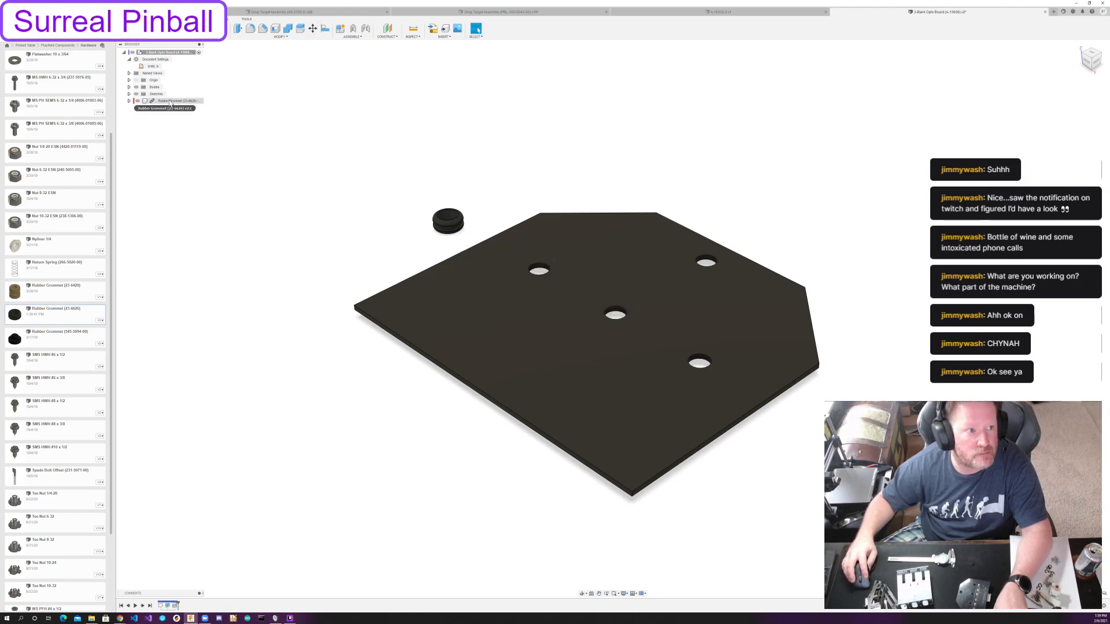
drag(449, 220, 808, 429)
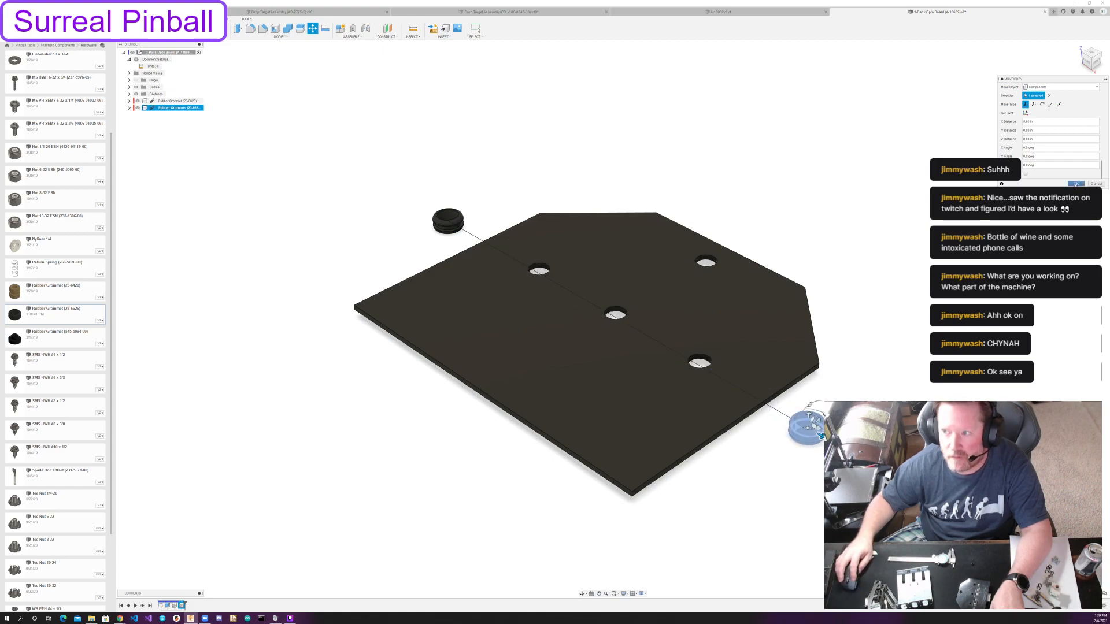
click(1075, 183)
key(ctrl+v)
drag(470, 212, 787, 262)
key(Return)
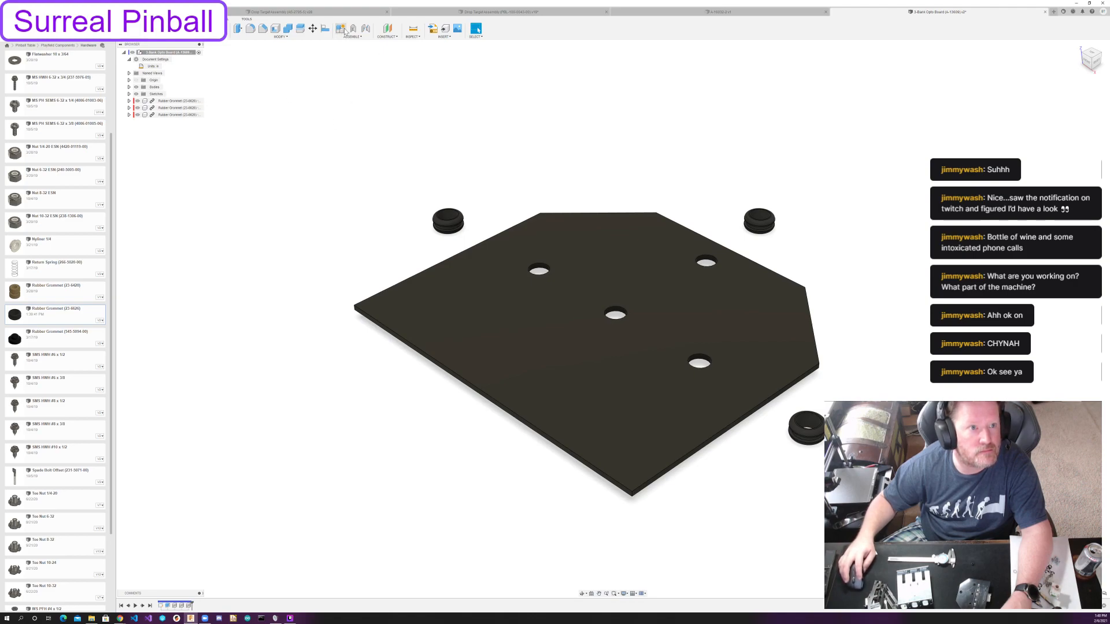
Align the centre of the first rubber grommet with the opto board's nearest mounting hole.
click(324, 30)
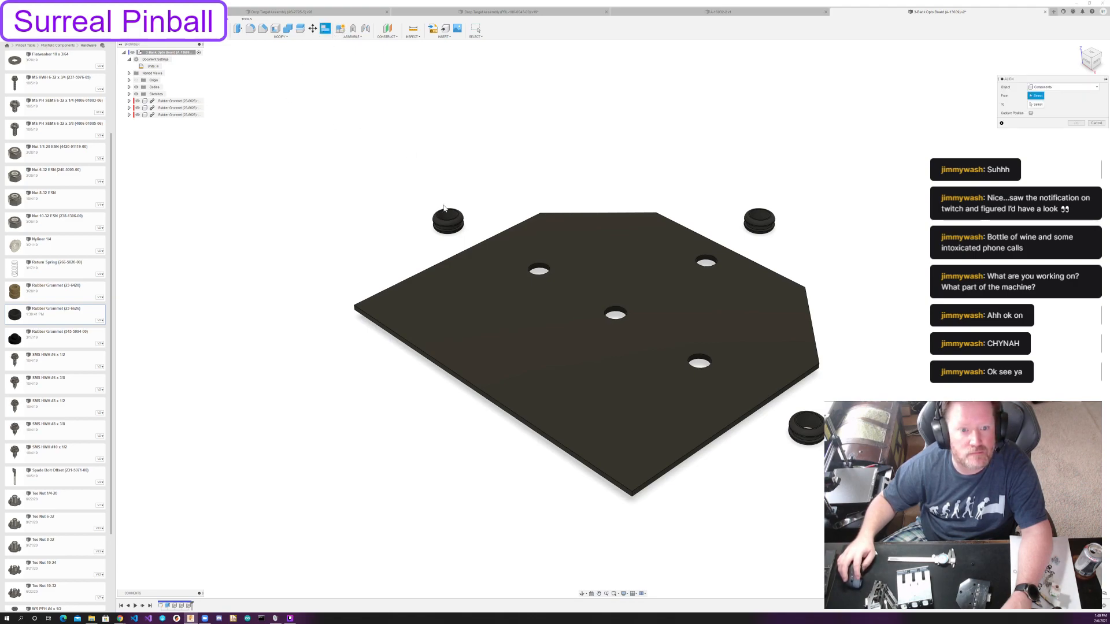
scroll(445, 208, up, 8)
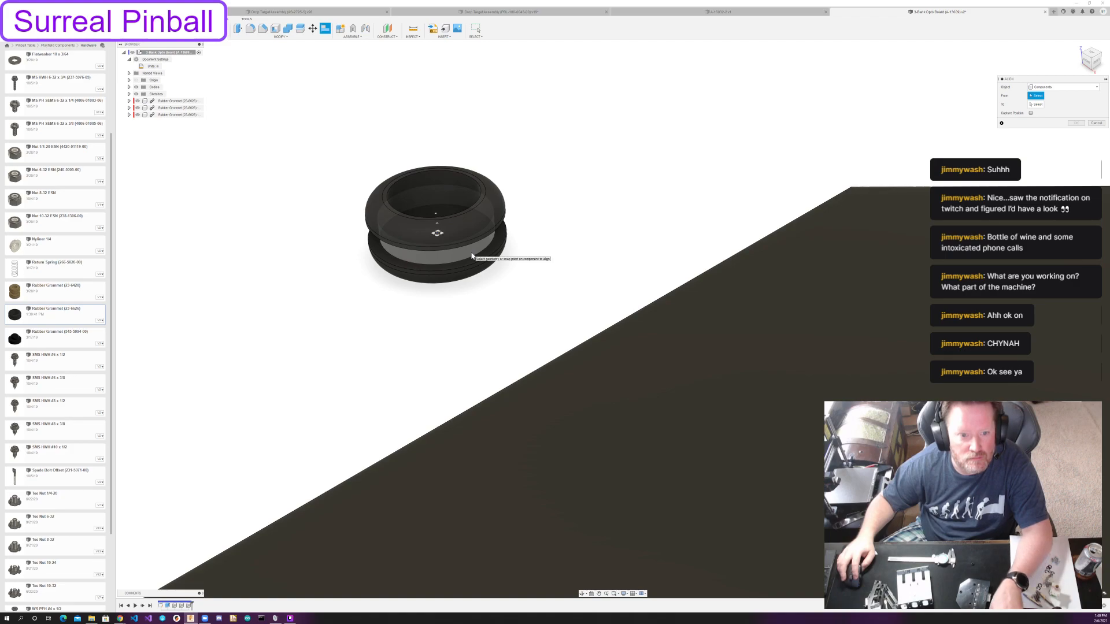
click(439, 226)
middle_drag(616, 310, 360, 154)
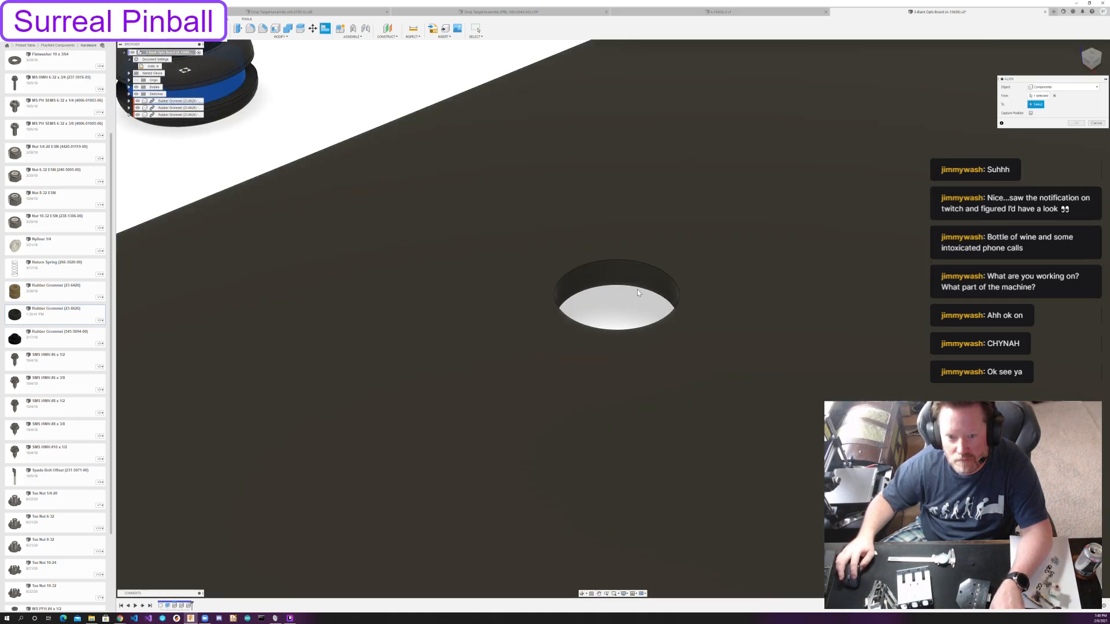
click(630, 308)
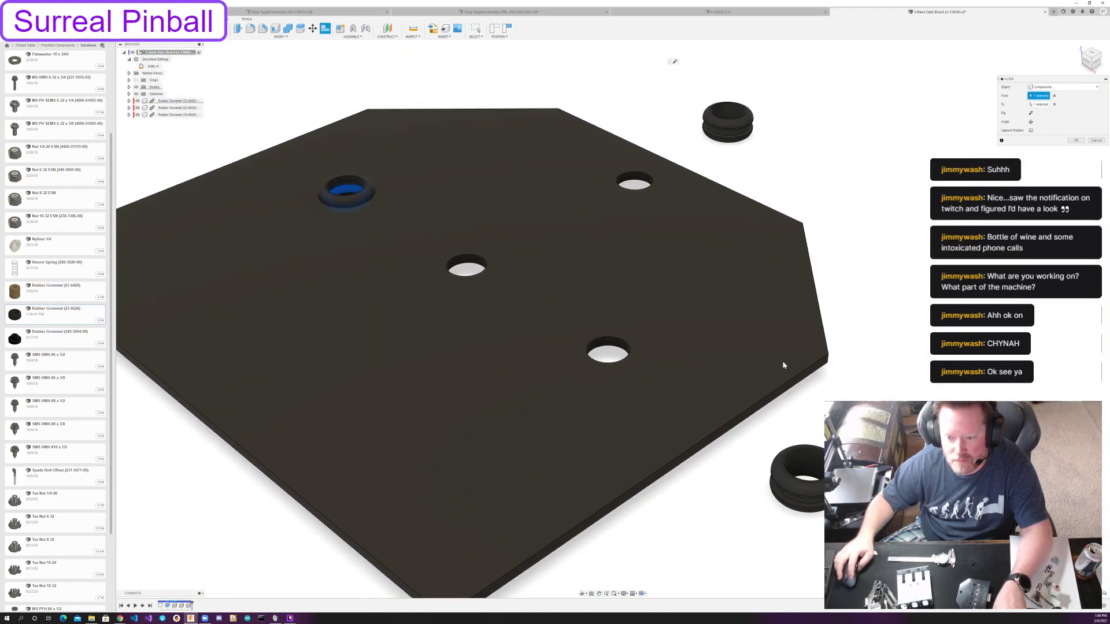
Align the other two grommets with the remaining outer mounting holes, leaving the central hole empty, and capture the new positions.
click(815, 477)
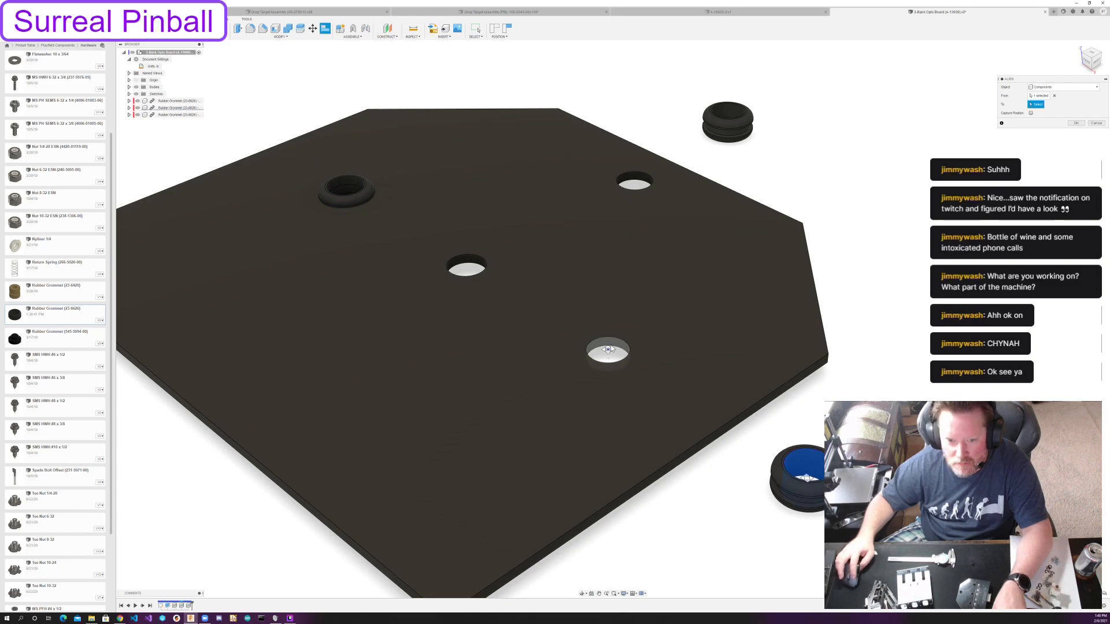
click(608, 354)
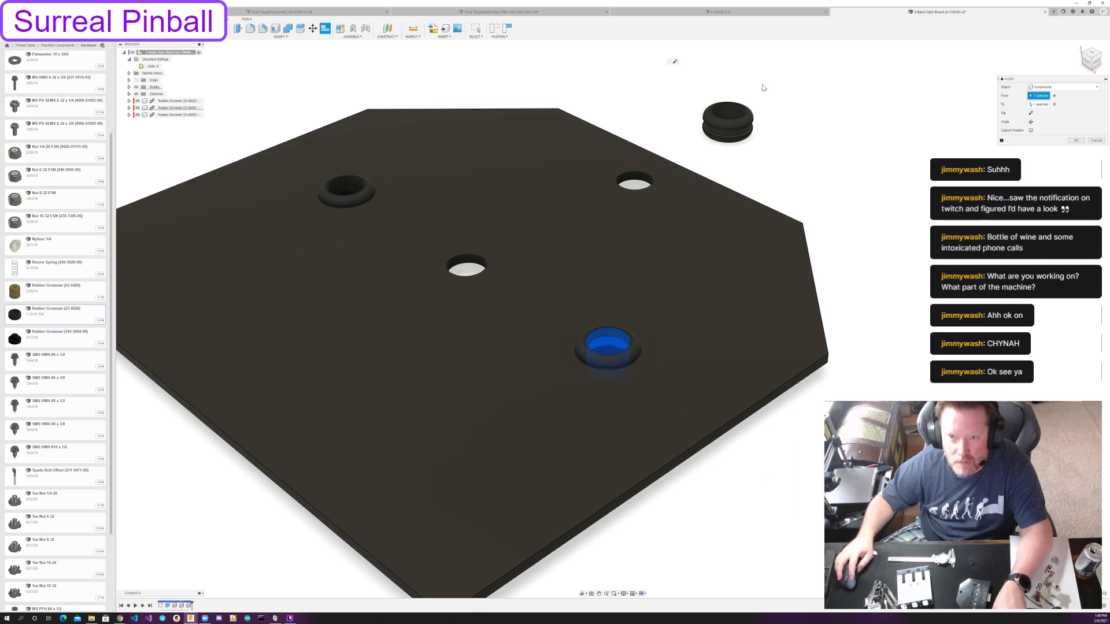
click(729, 112)
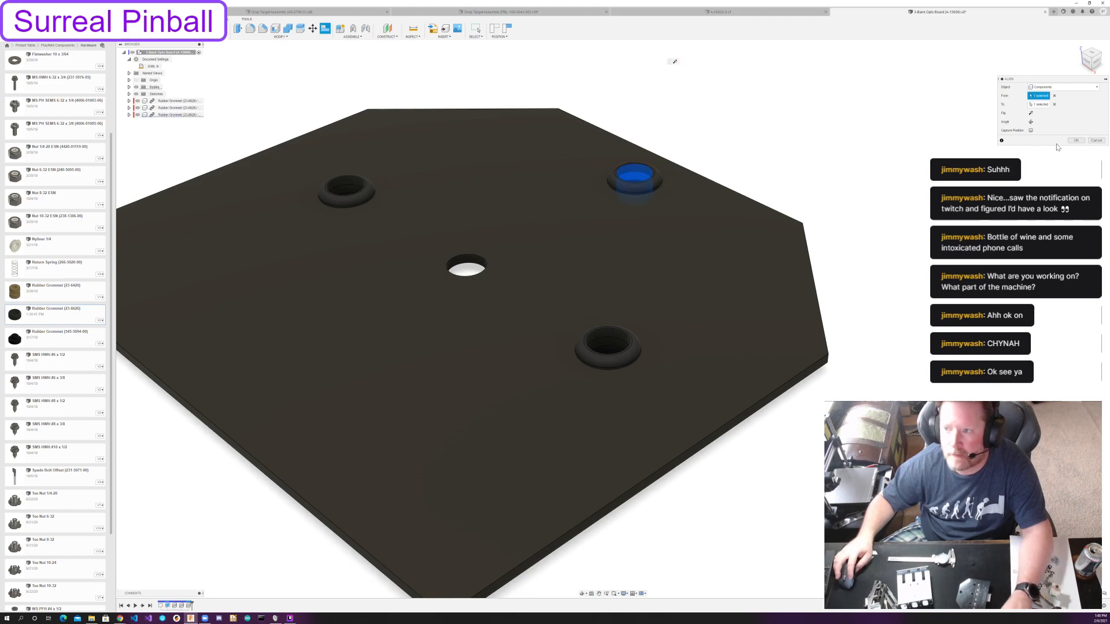
click(1076, 141)
scroll(687, 273, down, 3)
shift+middle_drag(712, 285, 723, 295)
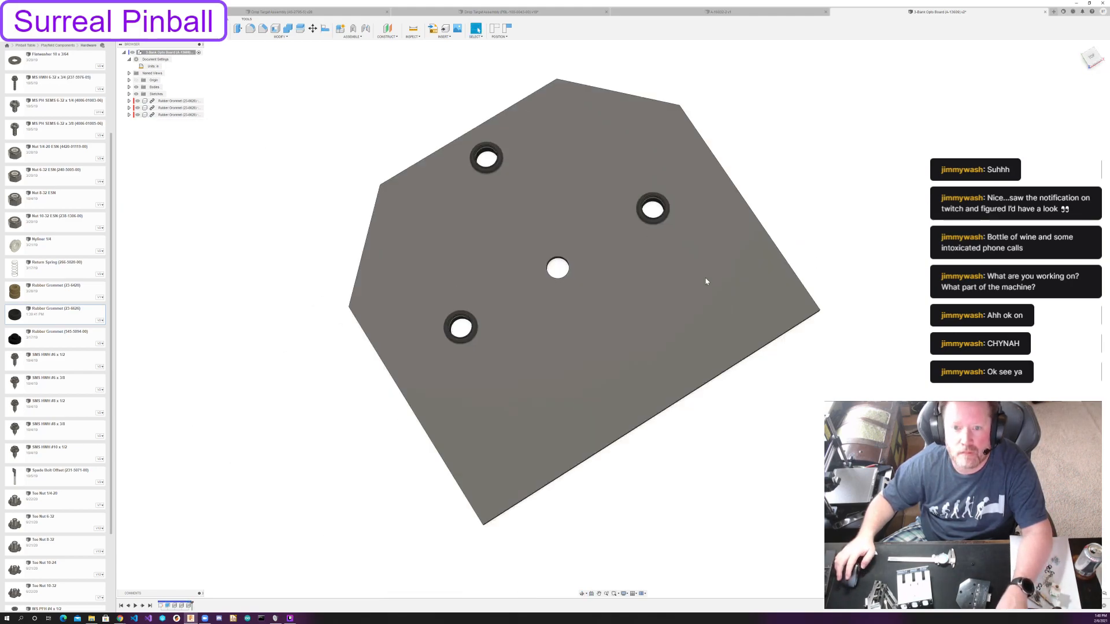
click(507, 29)
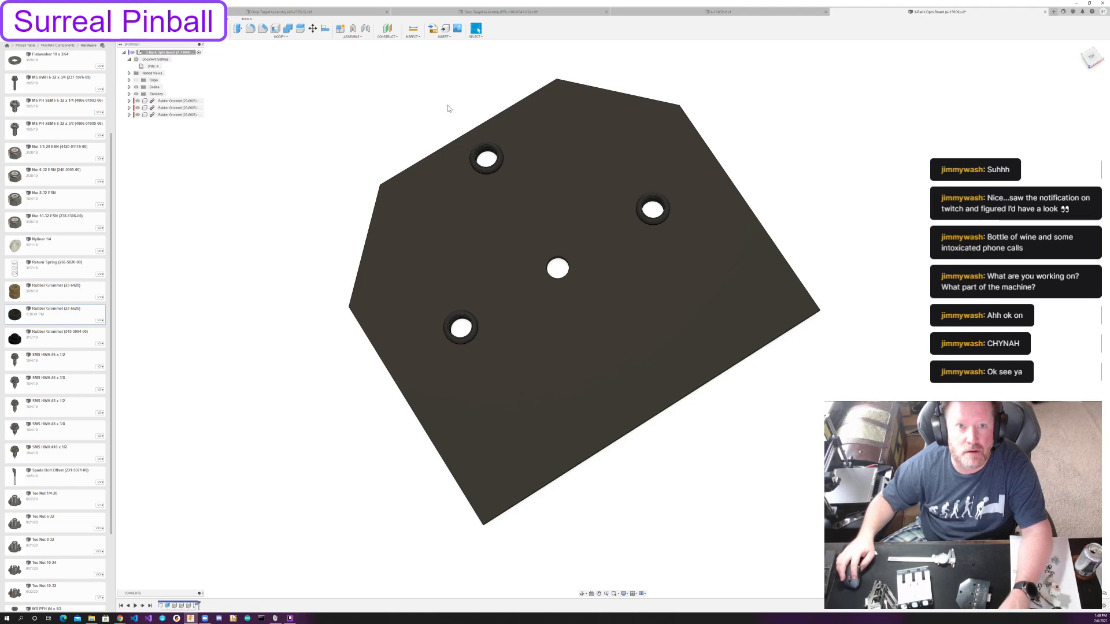
Create a rigid group from the opto board and its three rubber grommets.
shift+middle_drag(421, 112, 392, 105)
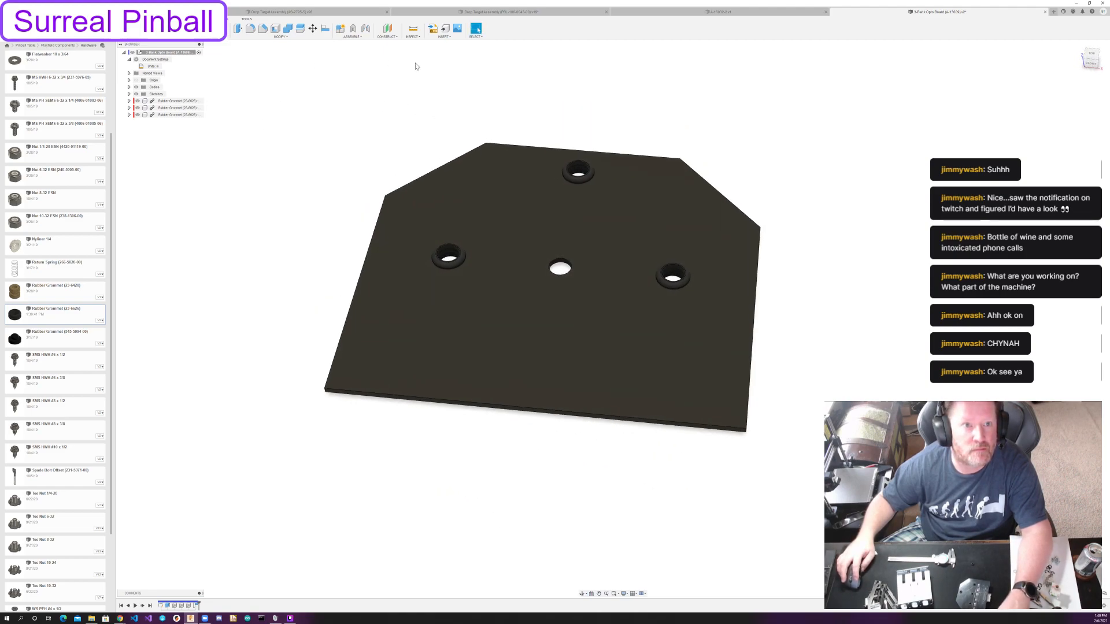
click(352, 37)
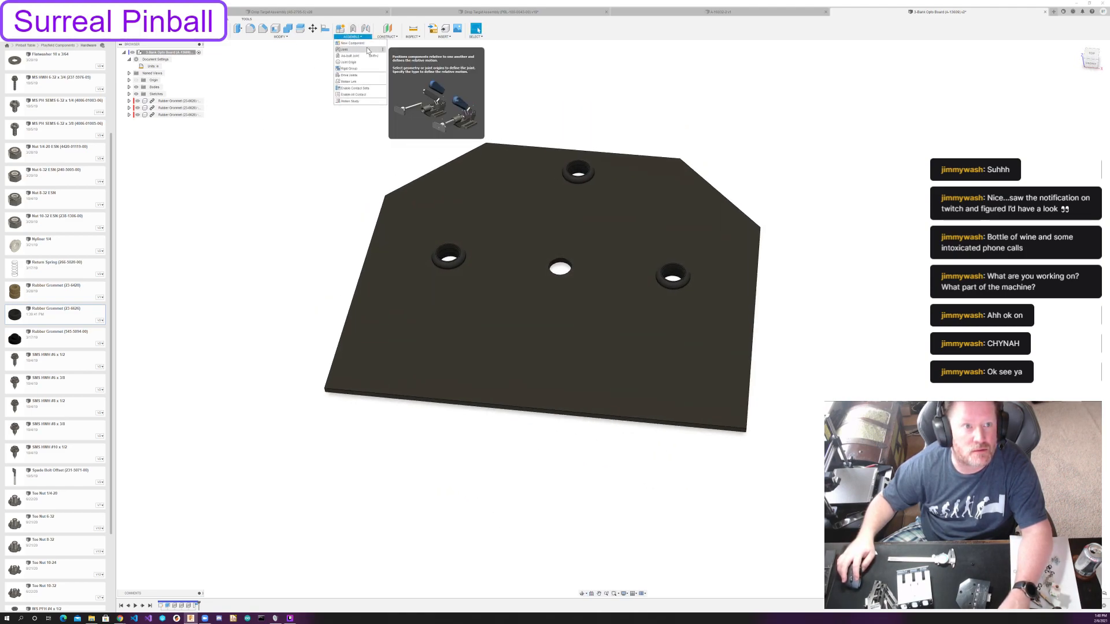
click(348, 68)
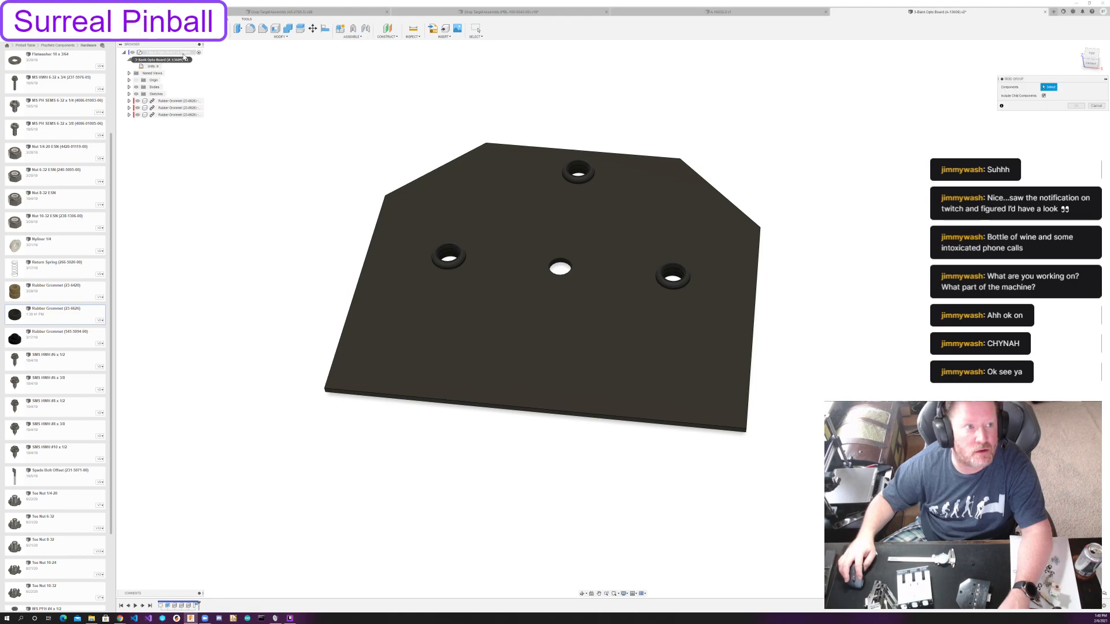
click(174, 100)
shift+click(173, 115)
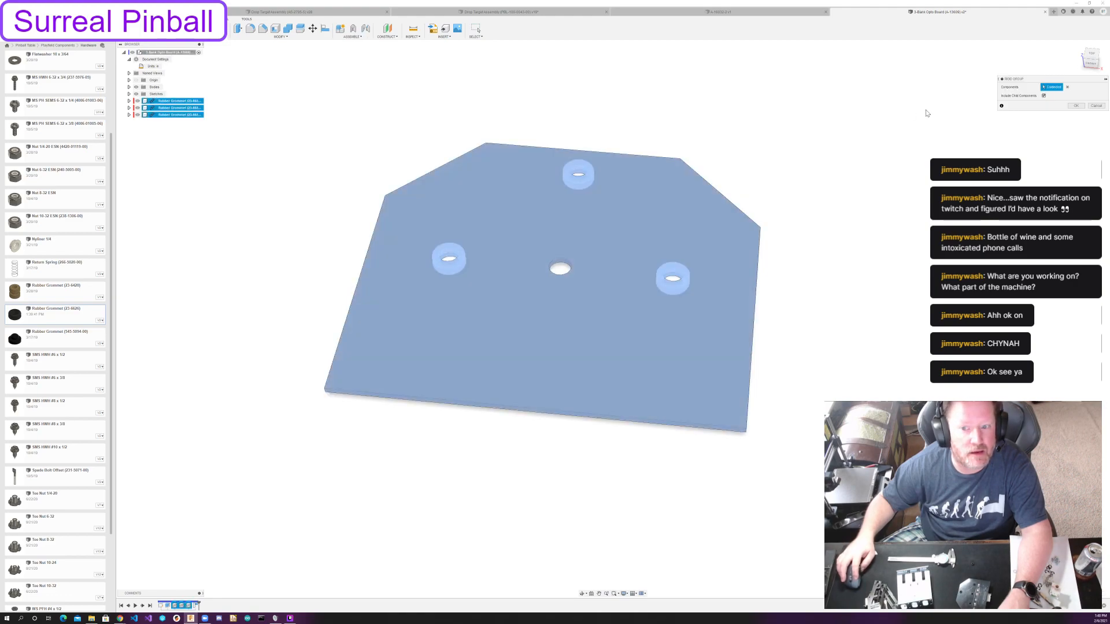
click(1076, 107)
Save a new version of the opto board design with the default description and close it.
shift+middle_drag(317, 138, 416, 178)
key(ctrl+s)
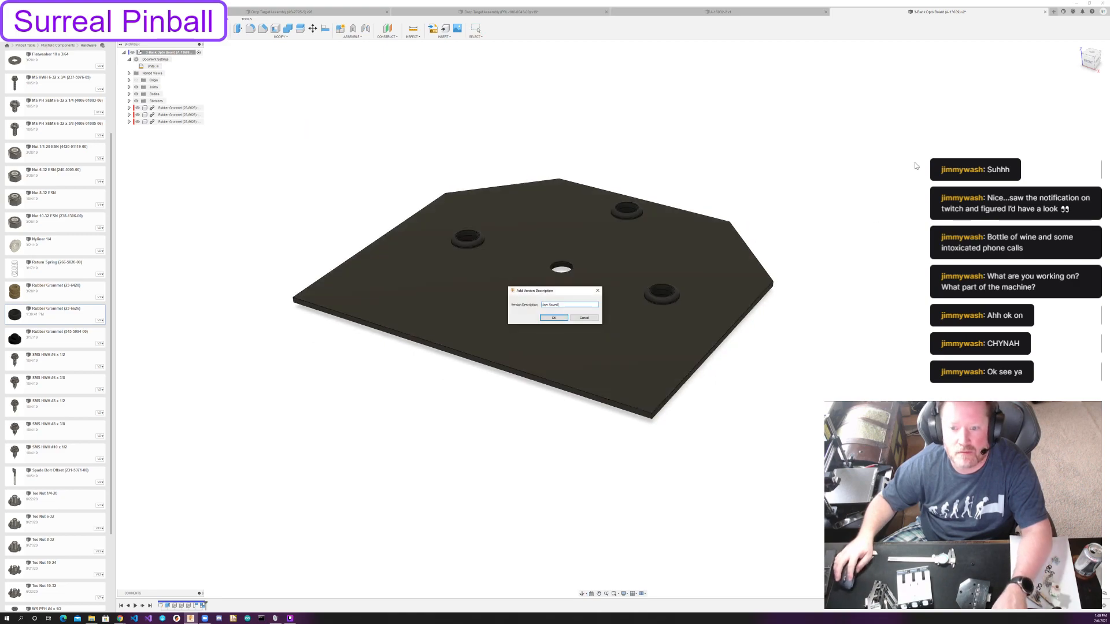
click(553, 317)
key(ctrl+w)
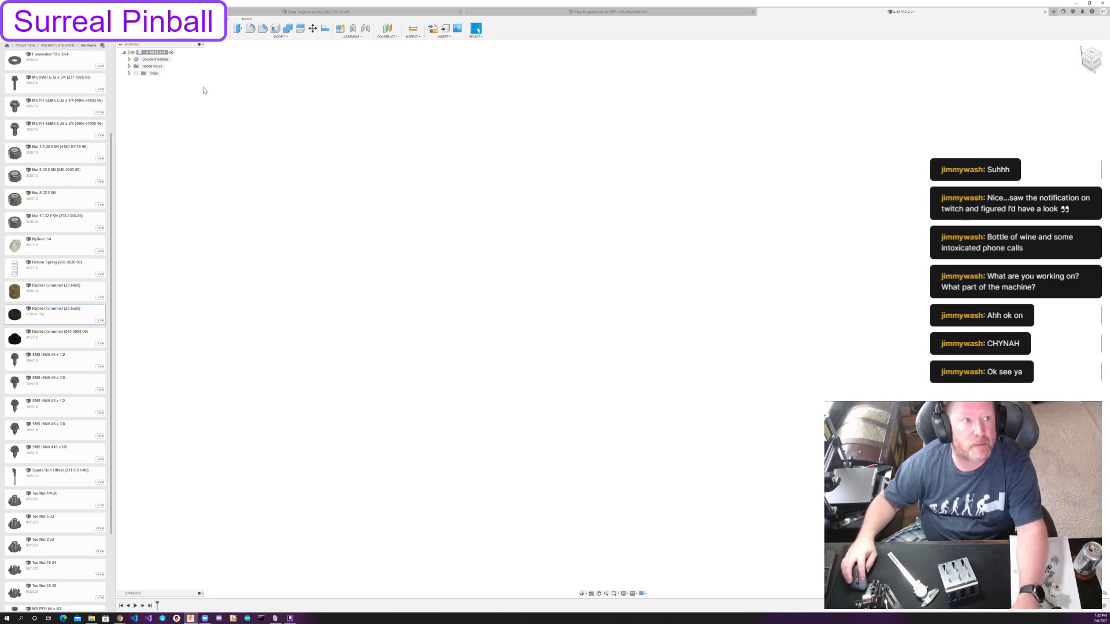
Create a new empty design and open the Williams Parts folder under Playfield Components > Drop Targets.
click(130, 11)
click(143, 19)
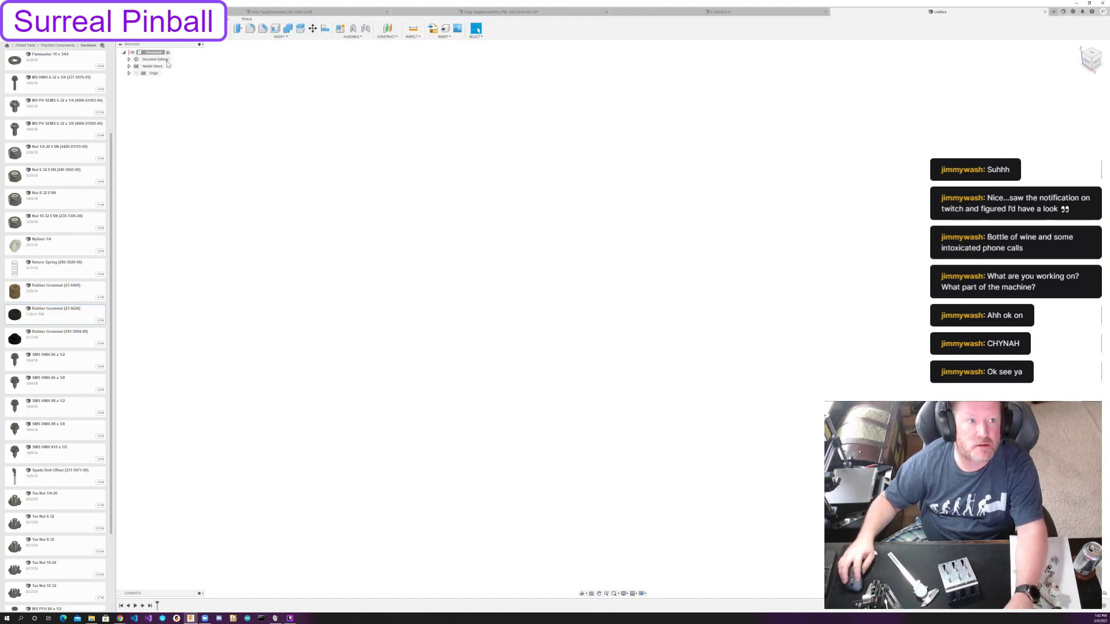
click(65, 45)
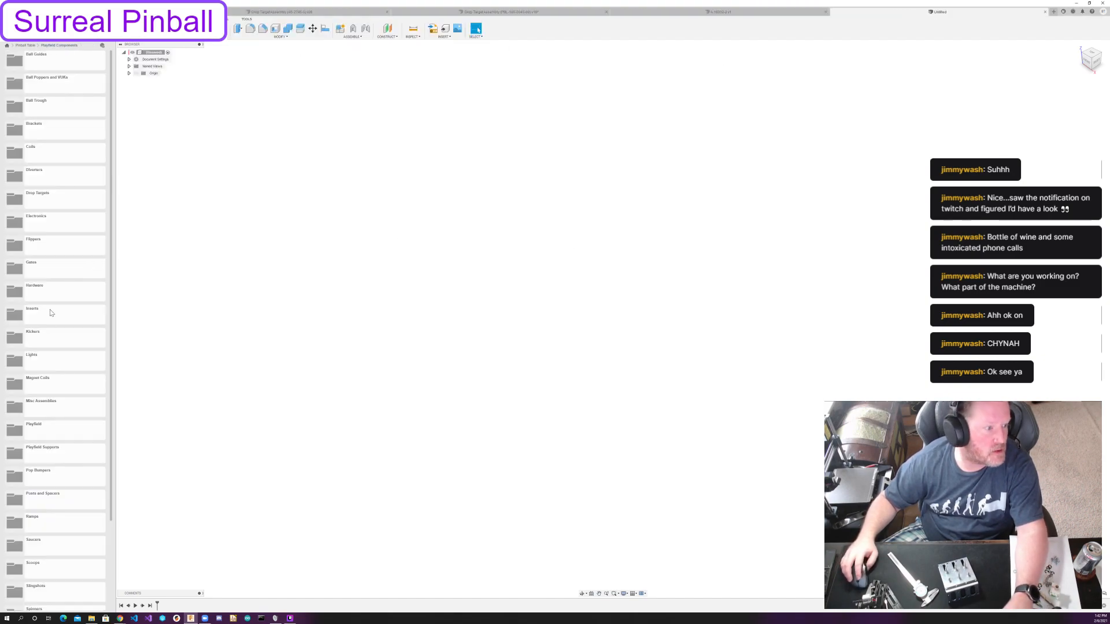
double_click(54, 200)
double_click(56, 86)
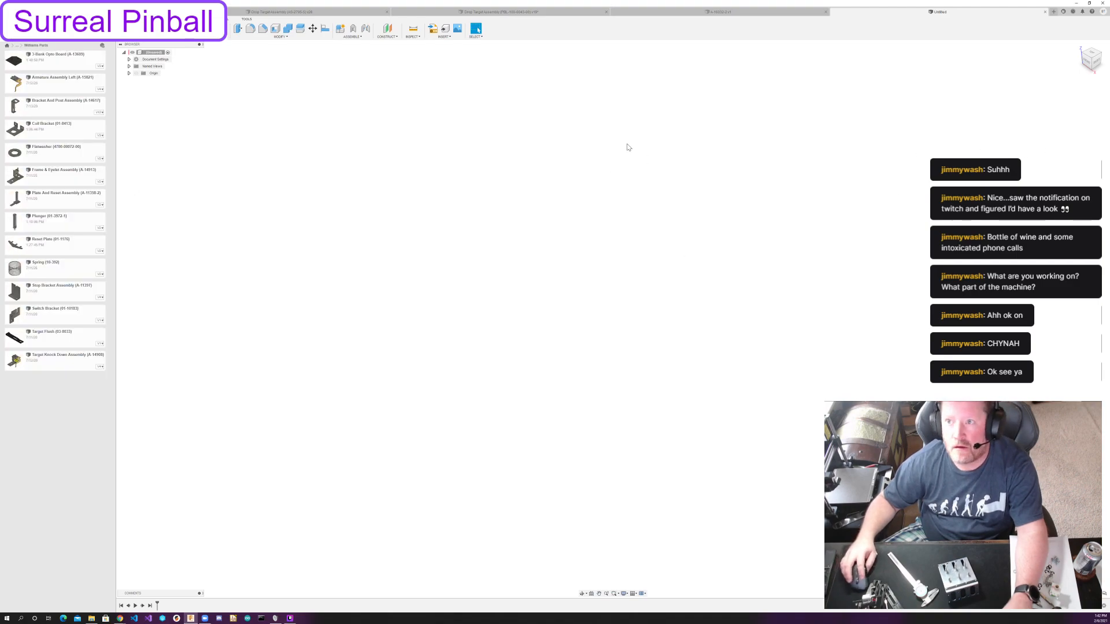
Save the new design in Williams Parts as 3-Bank Bracket and Stud Assembly, followed by its part number in parentheses.
key(ctrl+s)
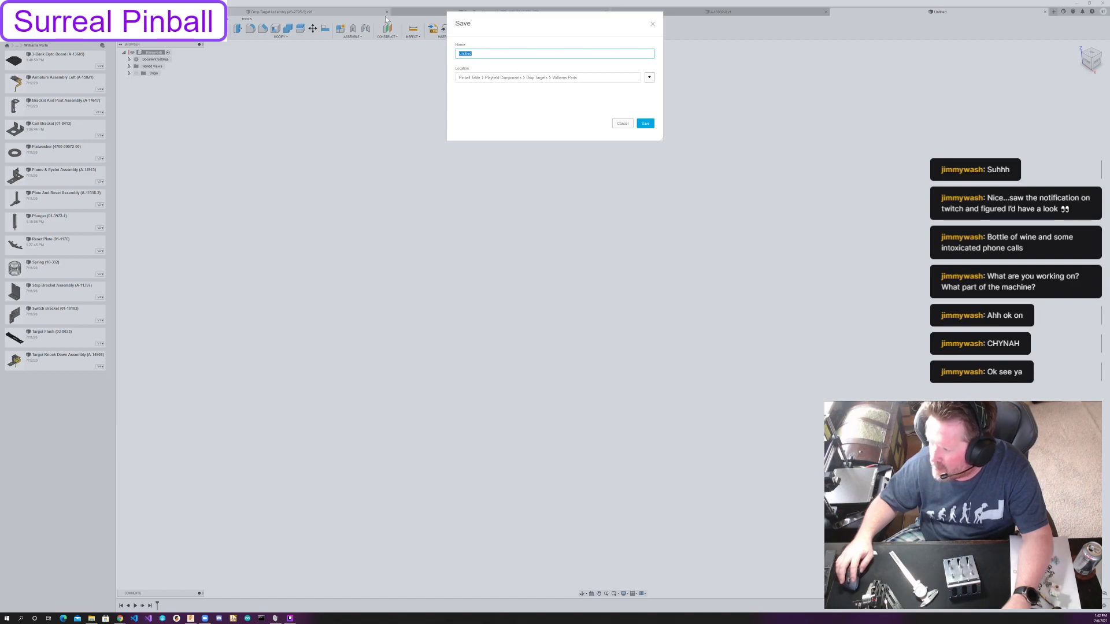
text(3)
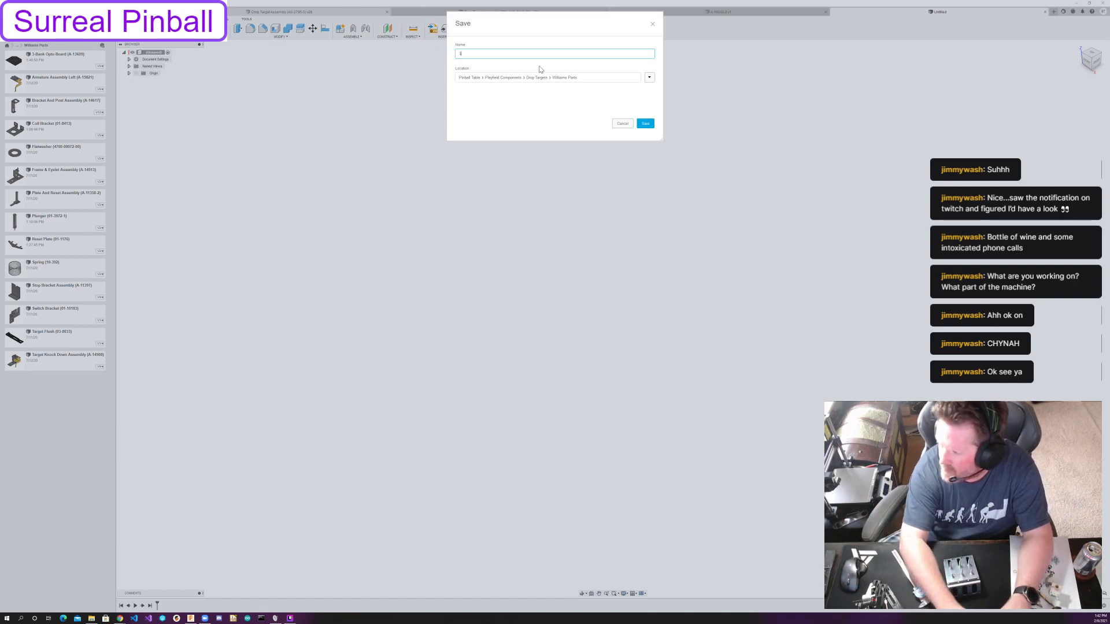
text(-Bank Bracket)
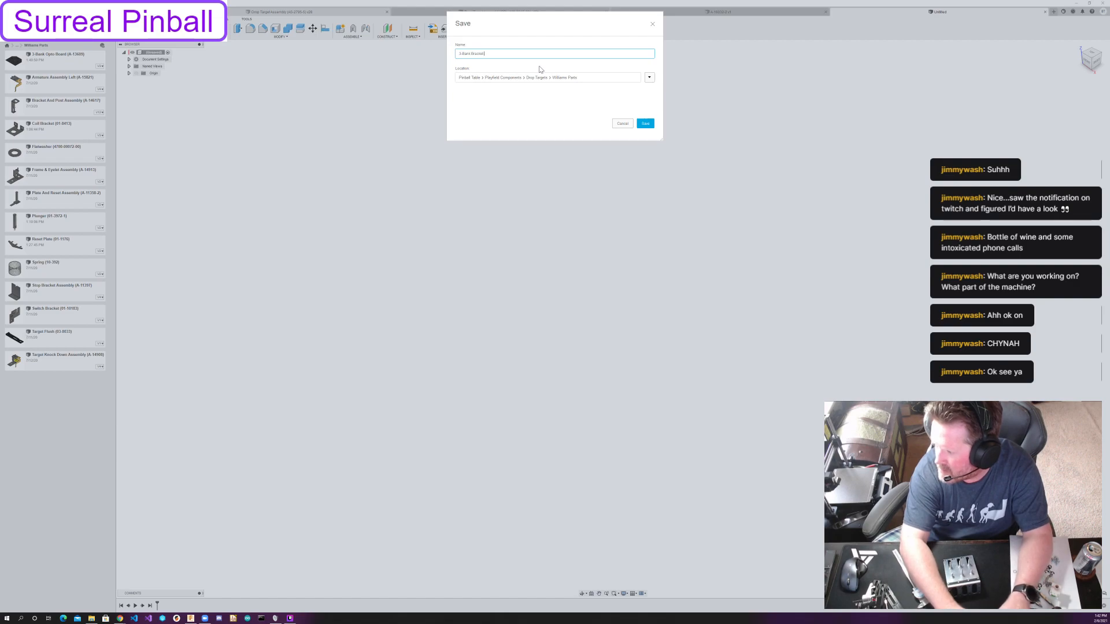
text( ass B)
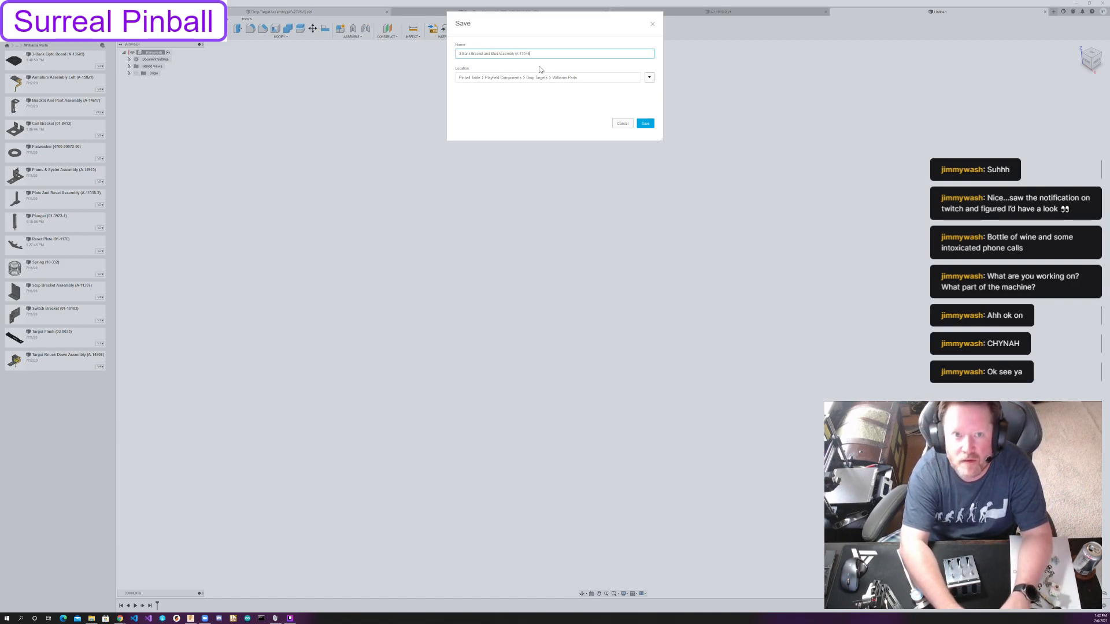
click(645, 124)
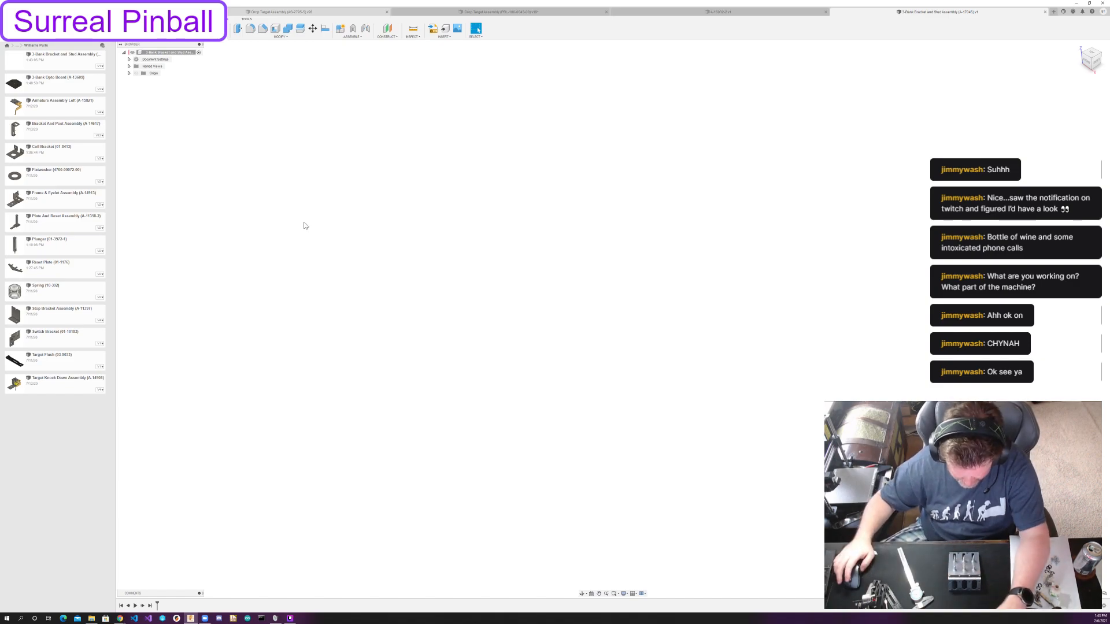
Start a sketch on the horizontal plane and draw a rectangle about 77 mm wide by 89 mm high around the origin.
click(161, 29)
click(641, 323)
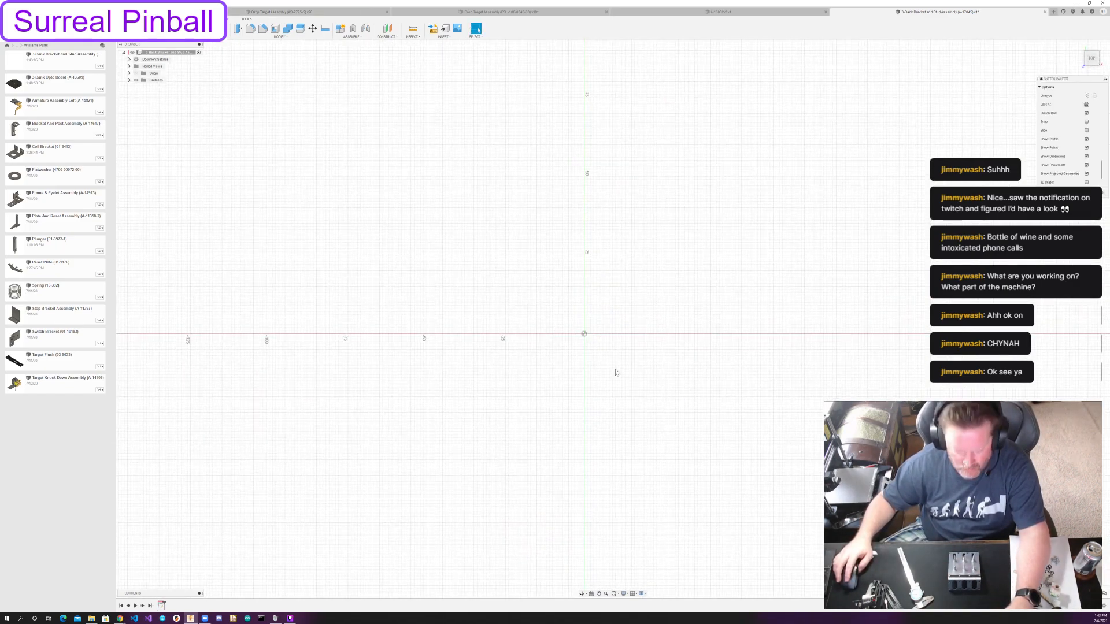
key(r)
click(449, 191)
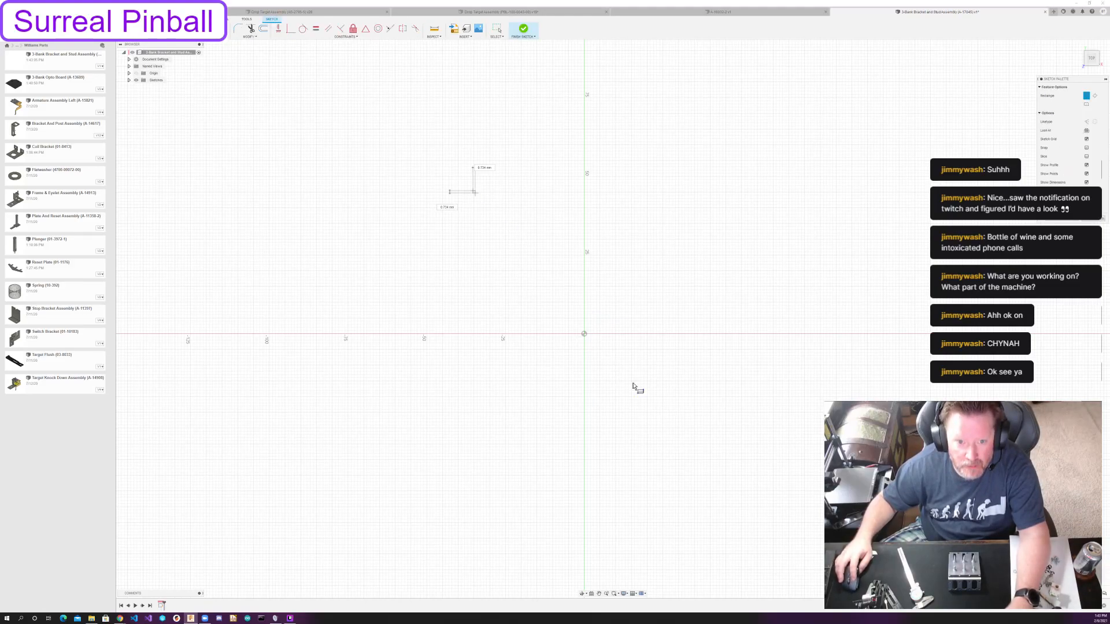
click(715, 472)
key(Escape)
Try to align the rectangle's top edge with the origin using a horizontal/vertical constraint, and undo the attempt.
click(489, 191)
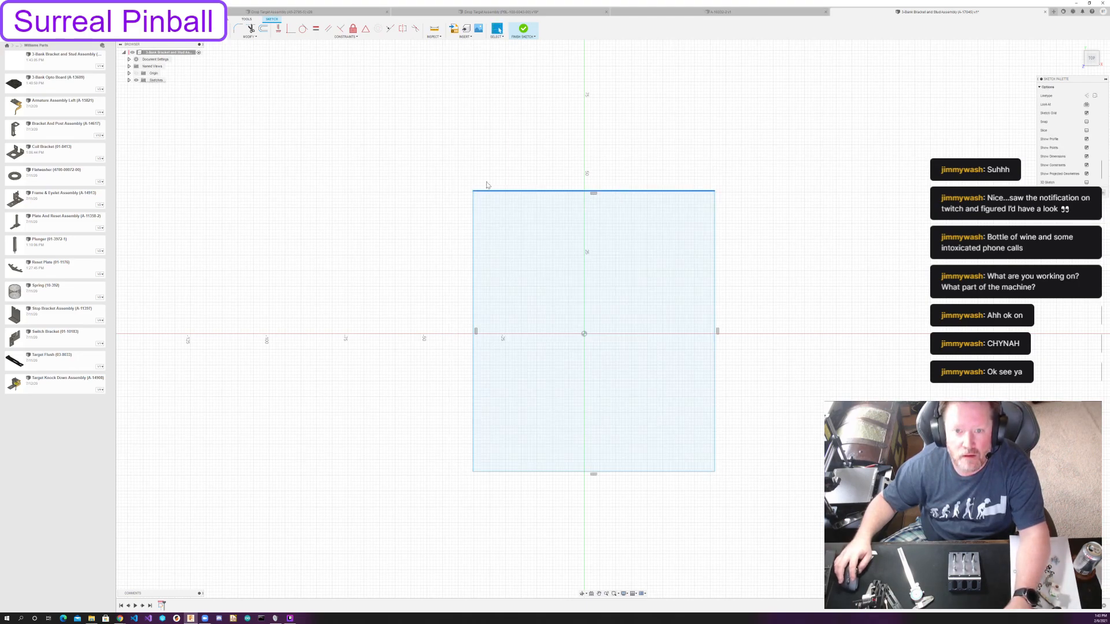
click(291, 29)
click(592, 191)
click(584, 334)
middle_drag(634, 370, 655, 283)
key(ctrl+z)
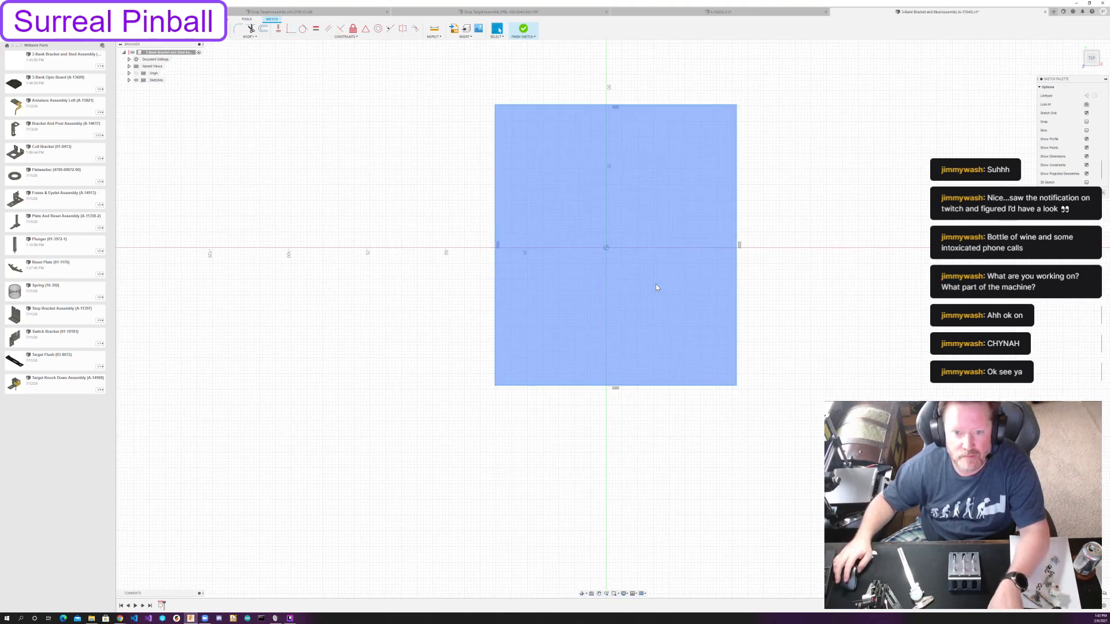
Constrain the midpoint of the rectangle's top edge to the sketch origin.
click(365, 29)
click(578, 105)
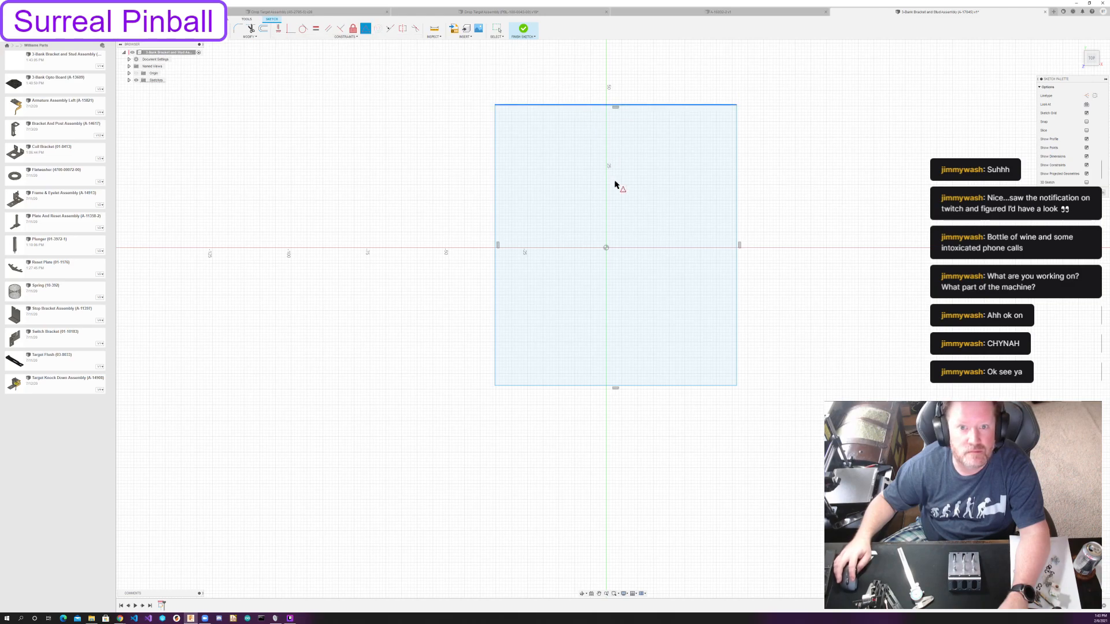
click(605, 248)
key(Escape)
click(692, 361)
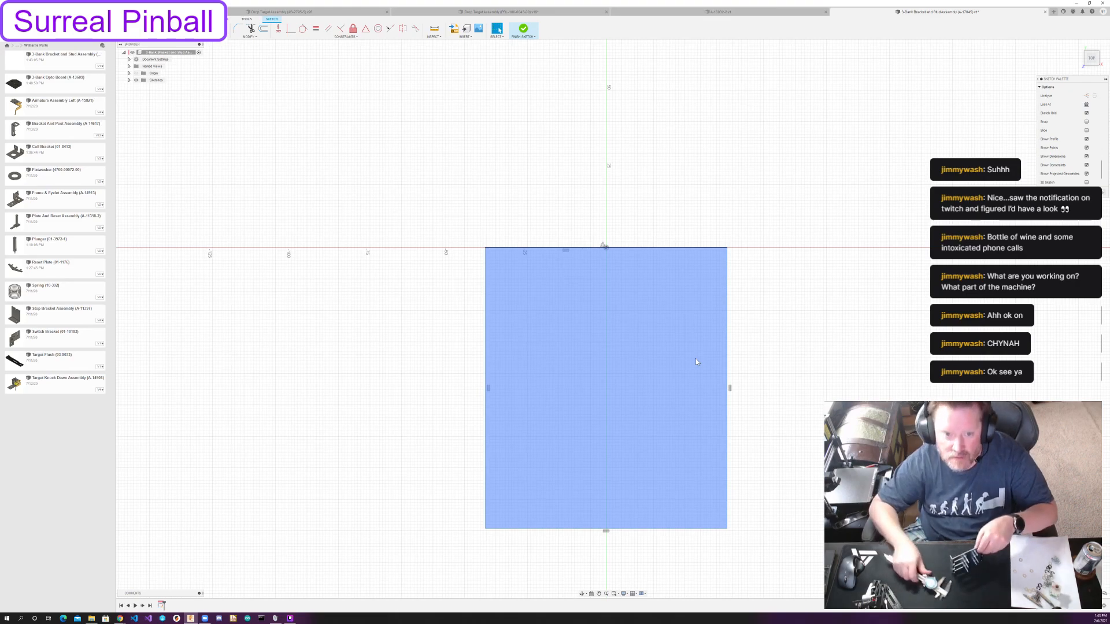
Try dimensioning the rectangle's top edge in millimetres, and undo that dimension.
key(d)
click(657, 247)
click(653, 231)
key(Return)
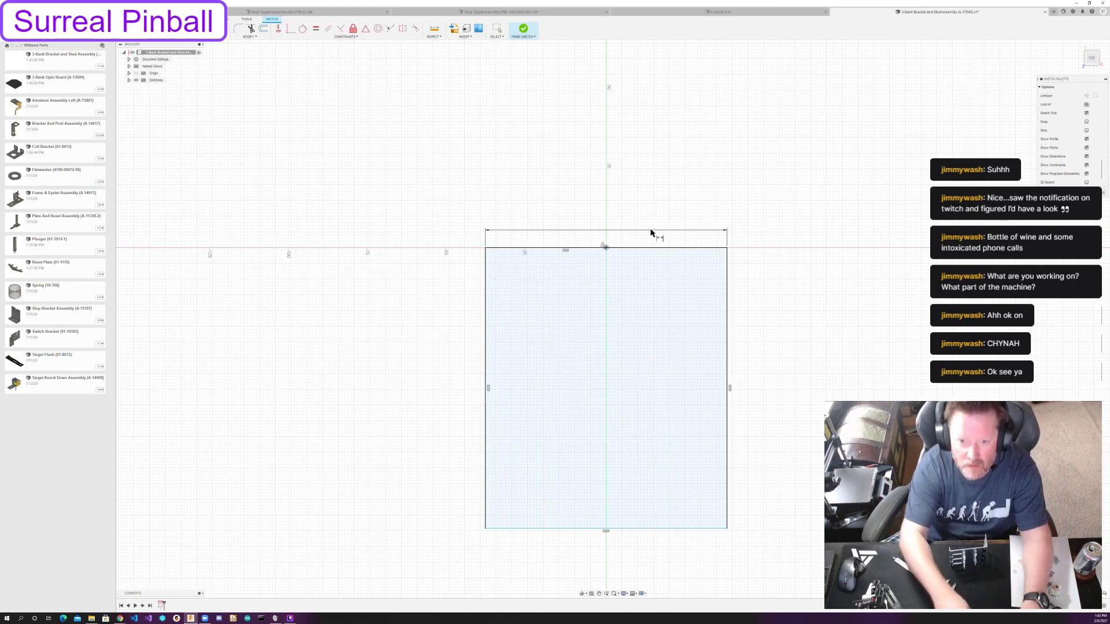
key(Escape)
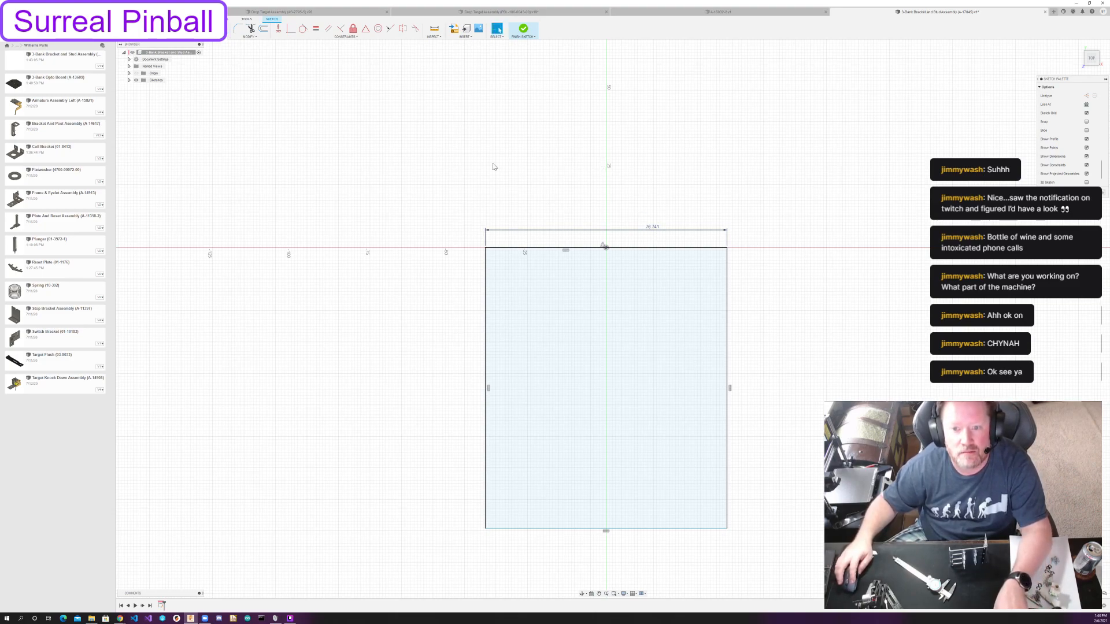
key(ctrl+z)
Change the design's active units to inches in the document settings.
click(129, 59)
click(141, 67)
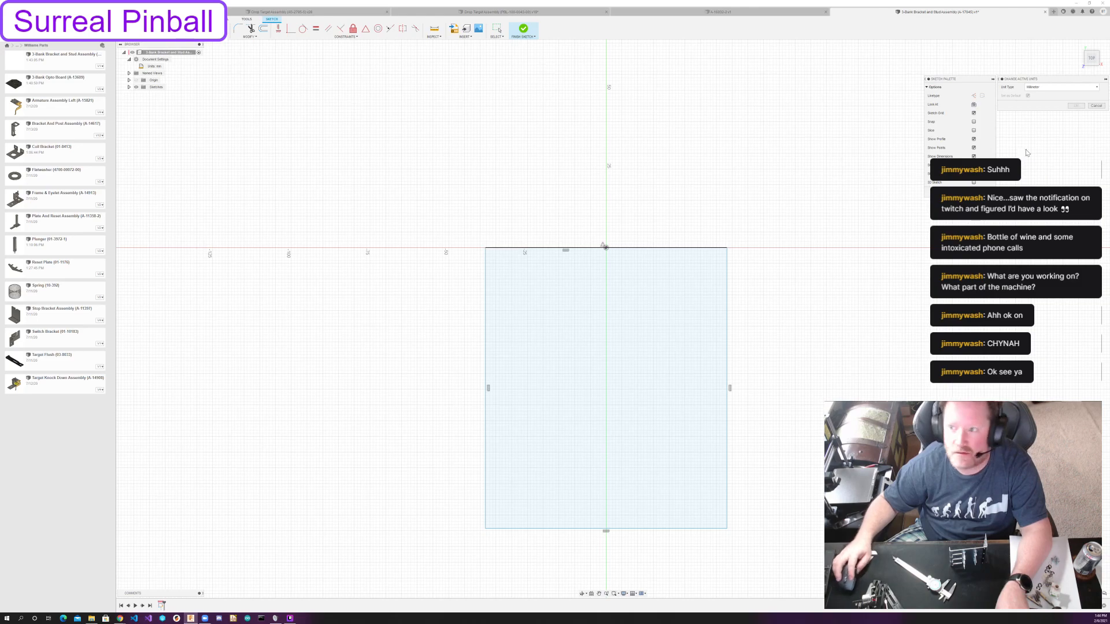
click(1058, 91)
click(1040, 114)
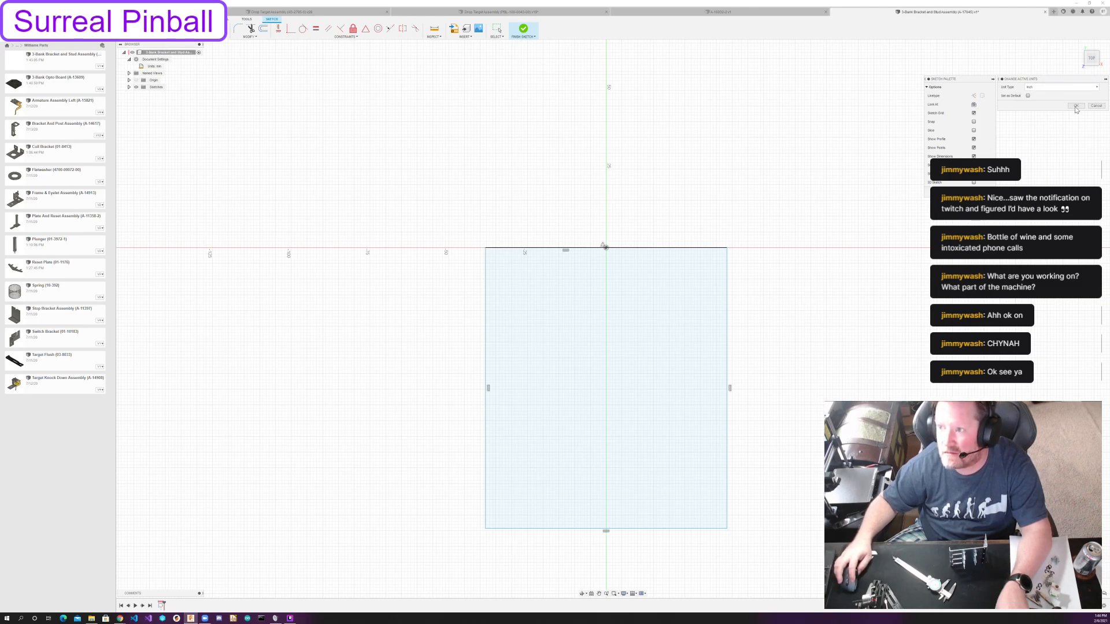
click(1075, 105)
Dimension the rectangle's top edge and set its width to 4.25 in.
key(d)
click(587, 249)
click(633, 231)
text(4)
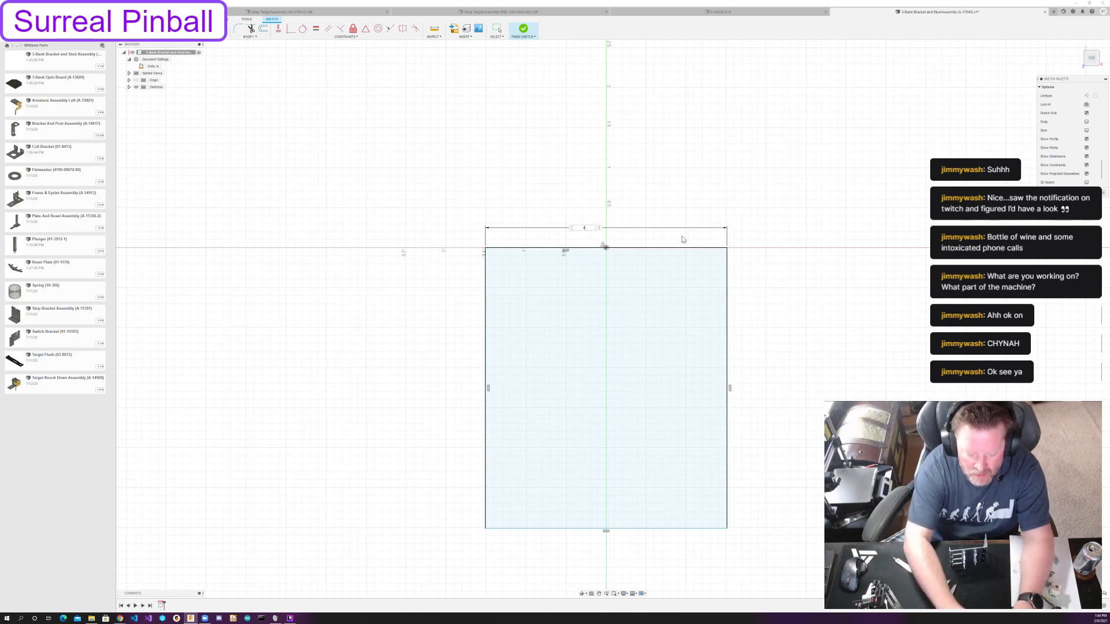
text(.25)
key(Return)
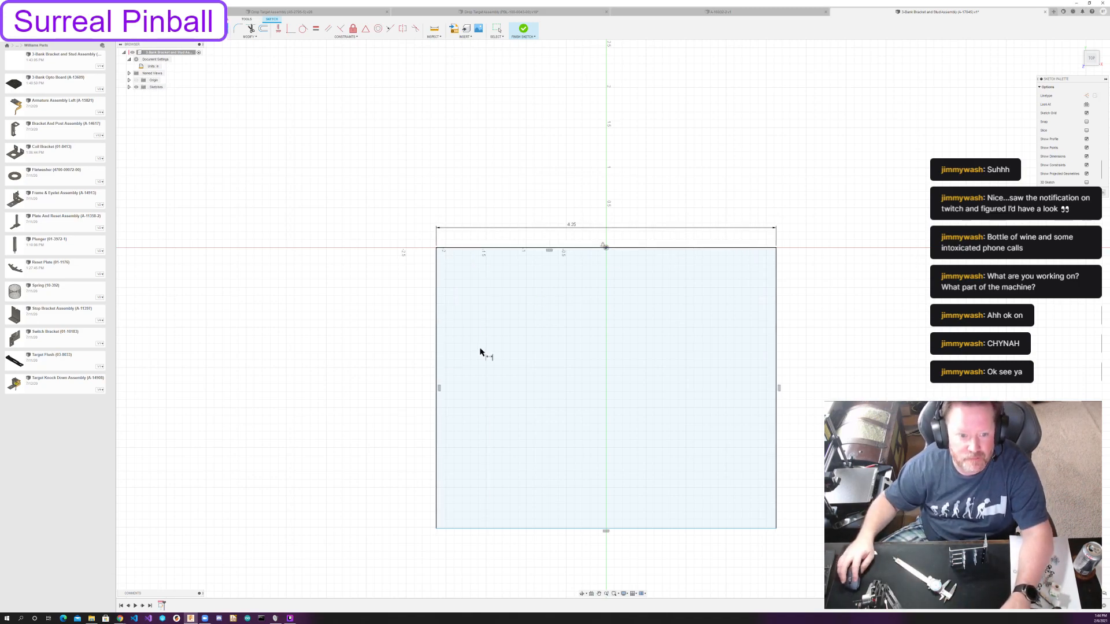
Dimension the rectangle's left edge and set its height to 4.75 in.
click(436, 353)
click(420, 355)
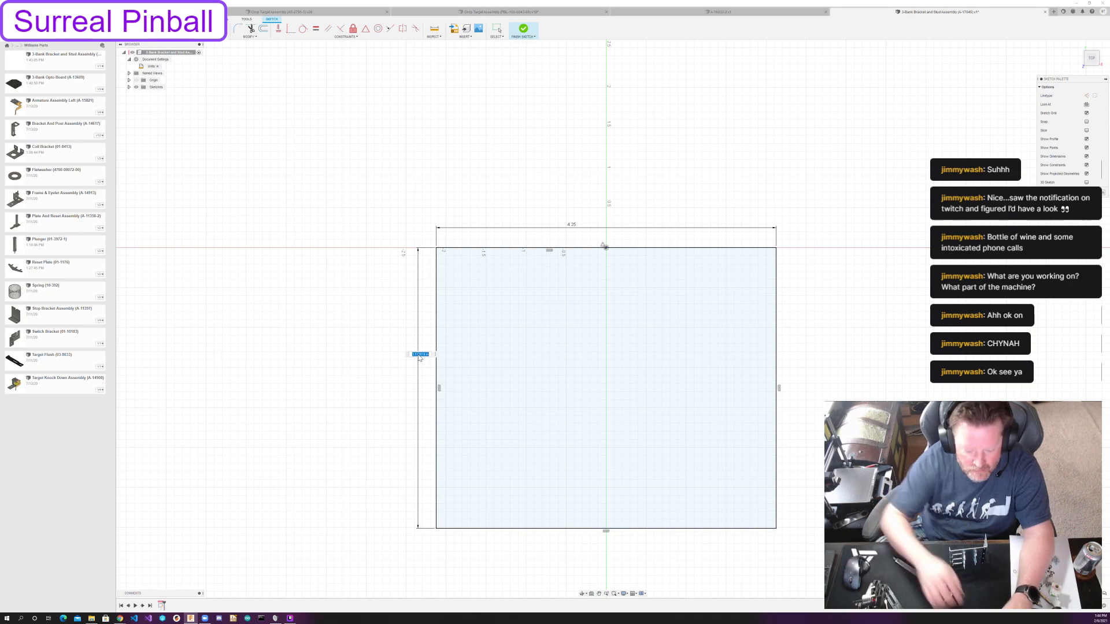
text(4.75)
key(Return)
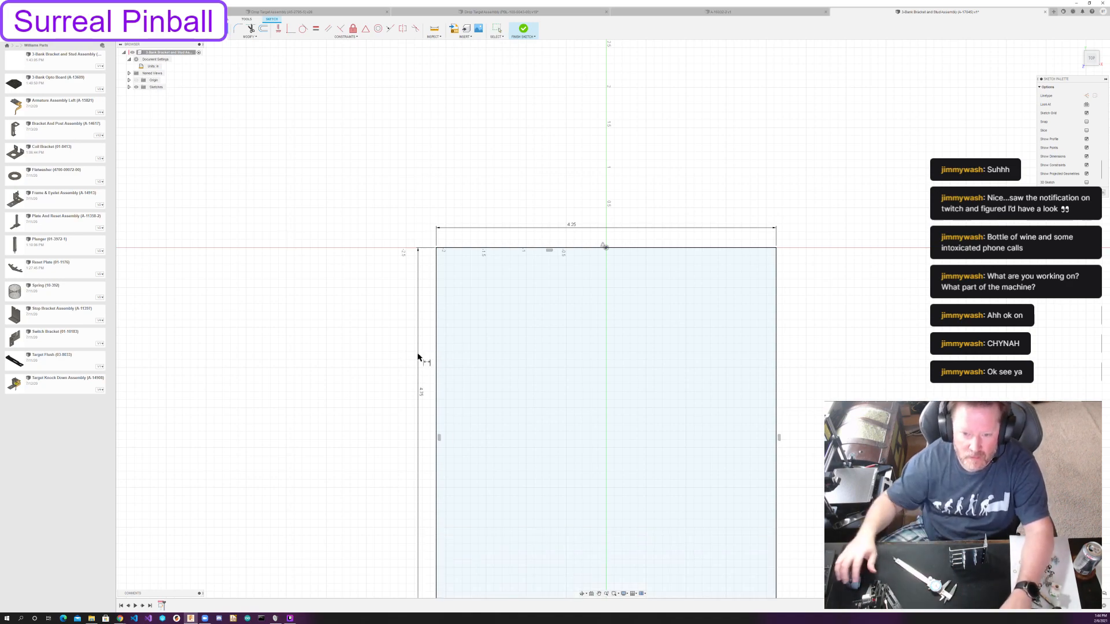
middle_drag(809, 354, 808, 293)
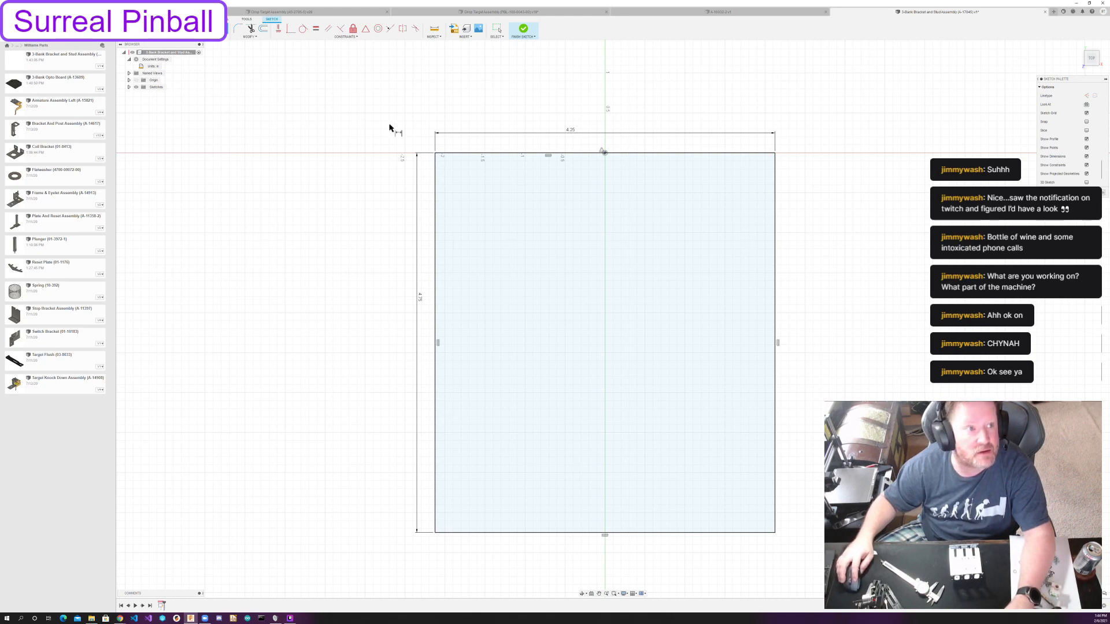
key(c)
click(482, 373)
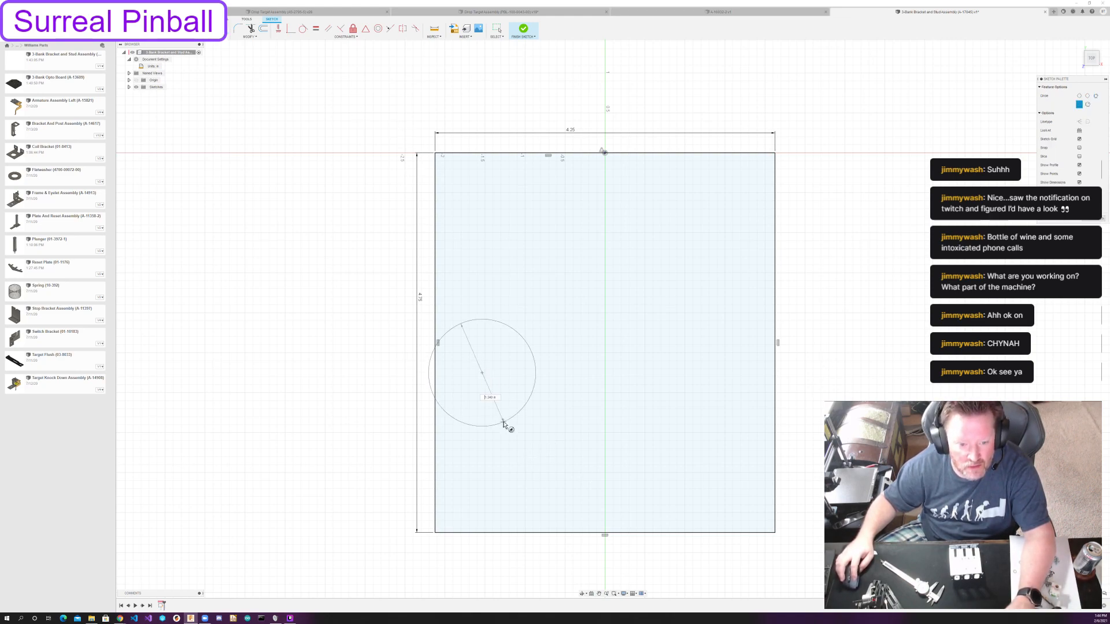
key(r)
click(482, 391)
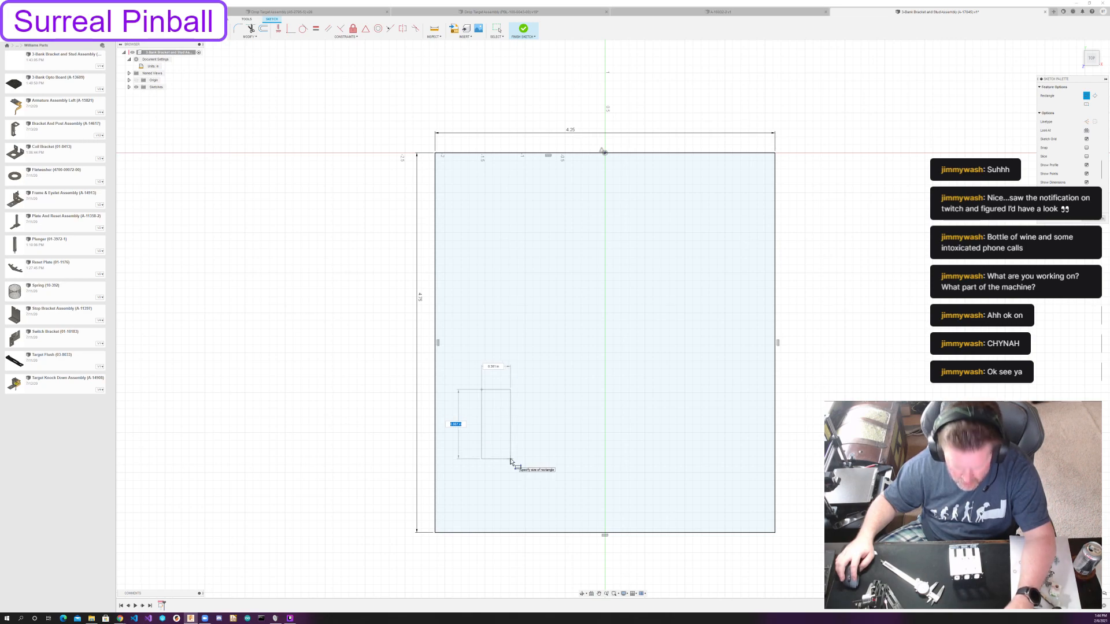
key(Escape)
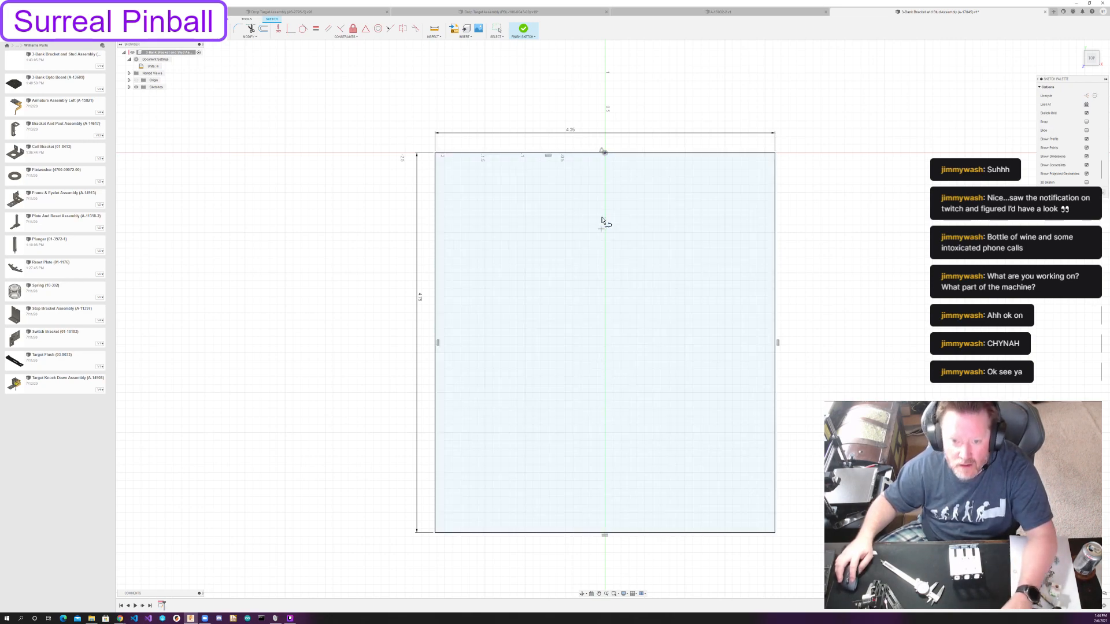
Draw a vertical construction centerline from the midpoint of the rectangle's top edge to the midpoint of its bottom edge.
click(605, 152)
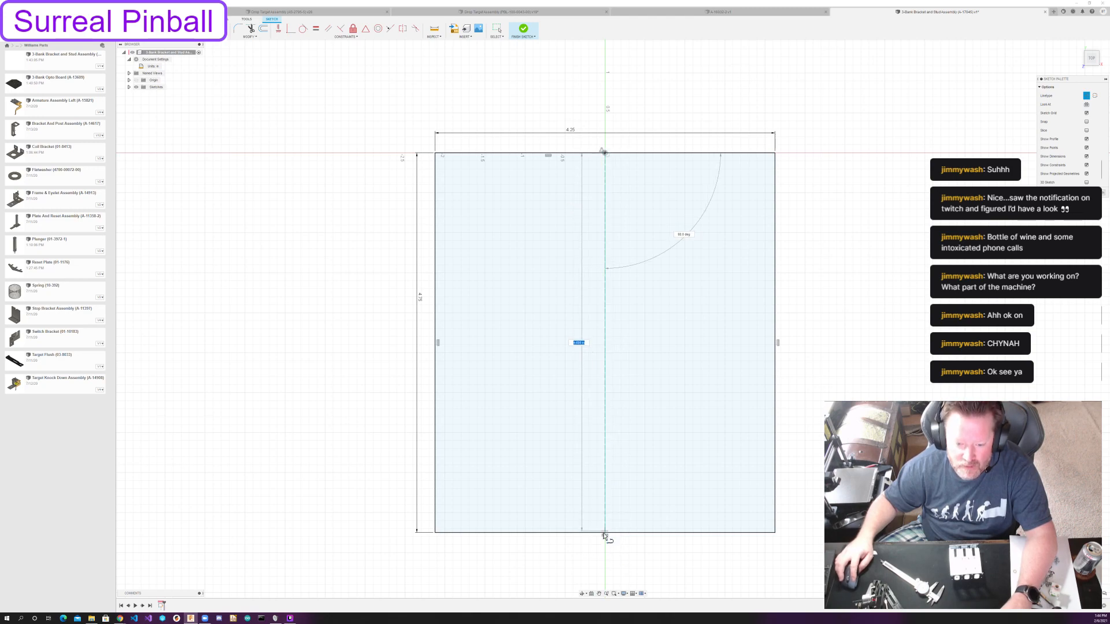
click(604, 534)
key(Escape)
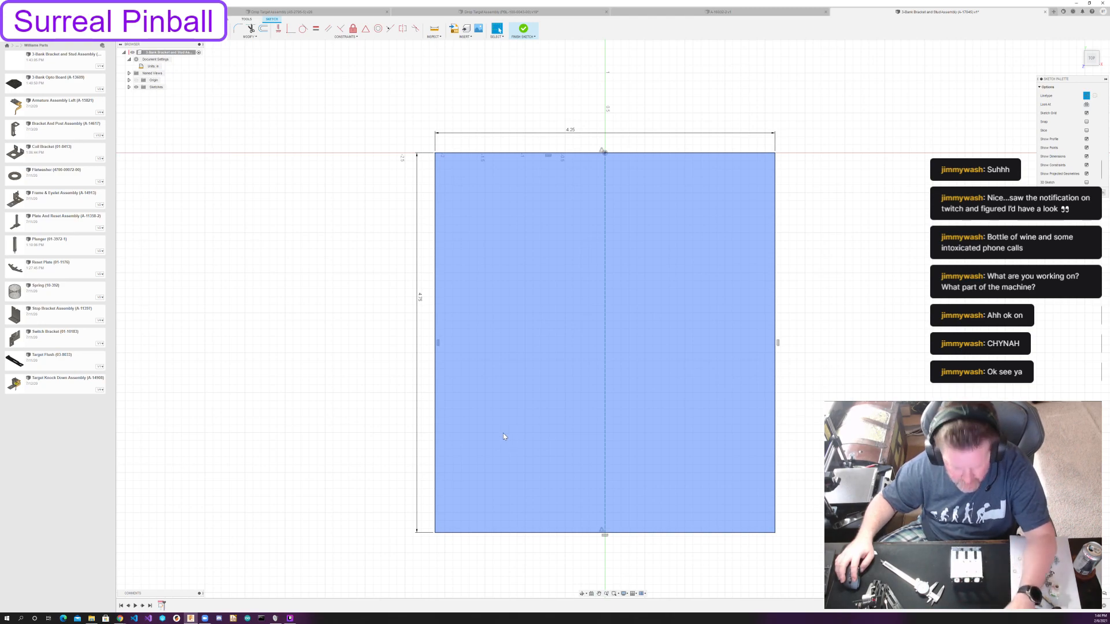
key(r)
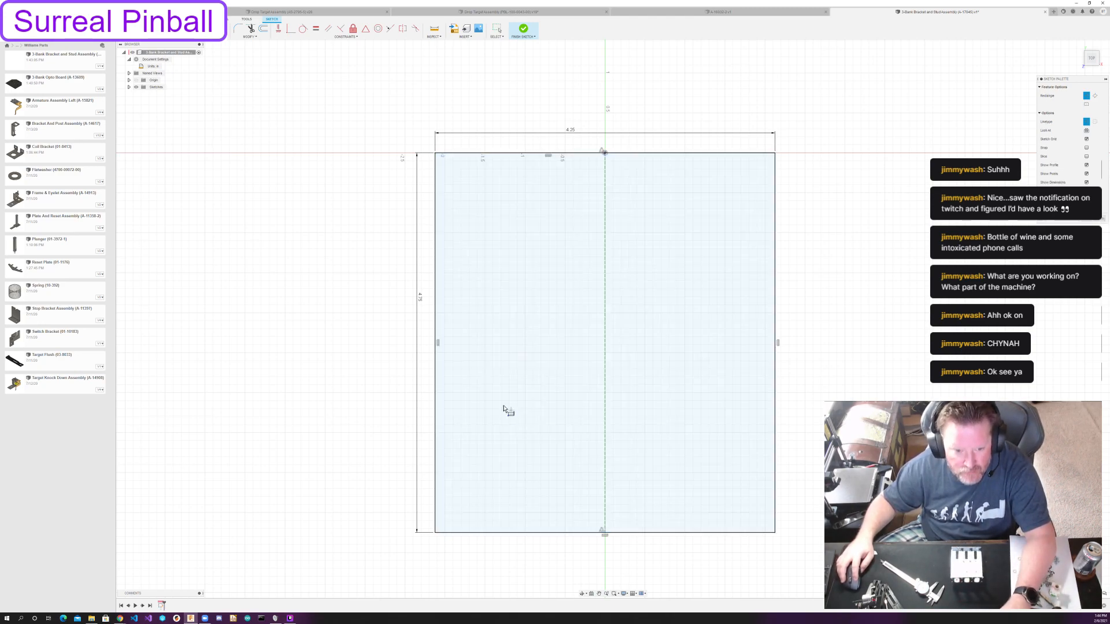
click(471, 370)
key(Escape)
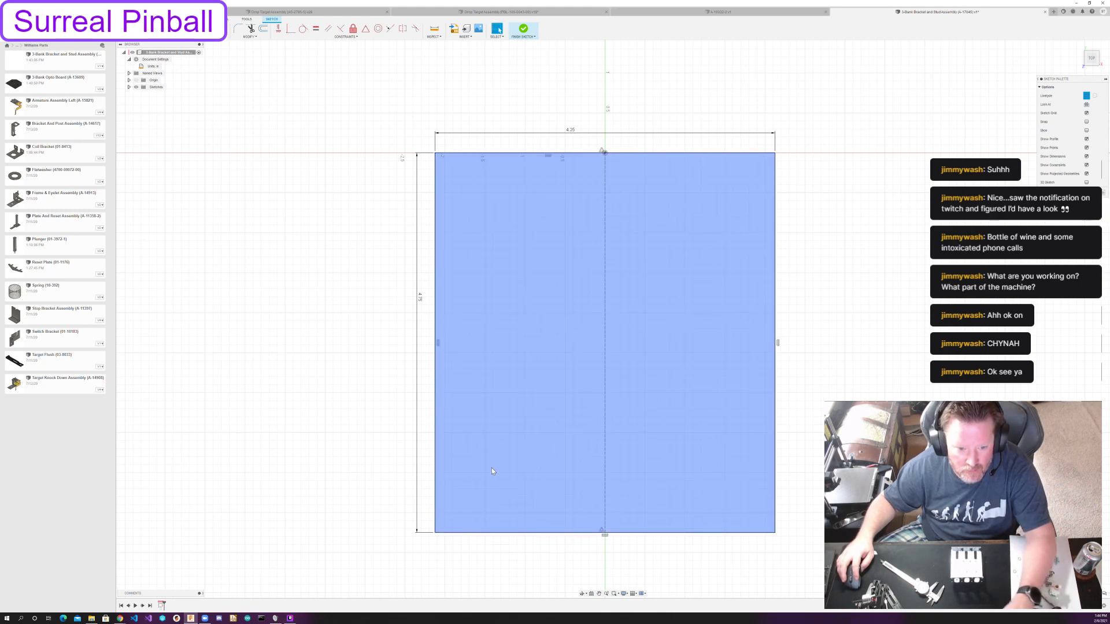
Sketch two tall rectangular slots in the plate's lower half, one near the left edge and one straddling the centerline.
click(470, 374)
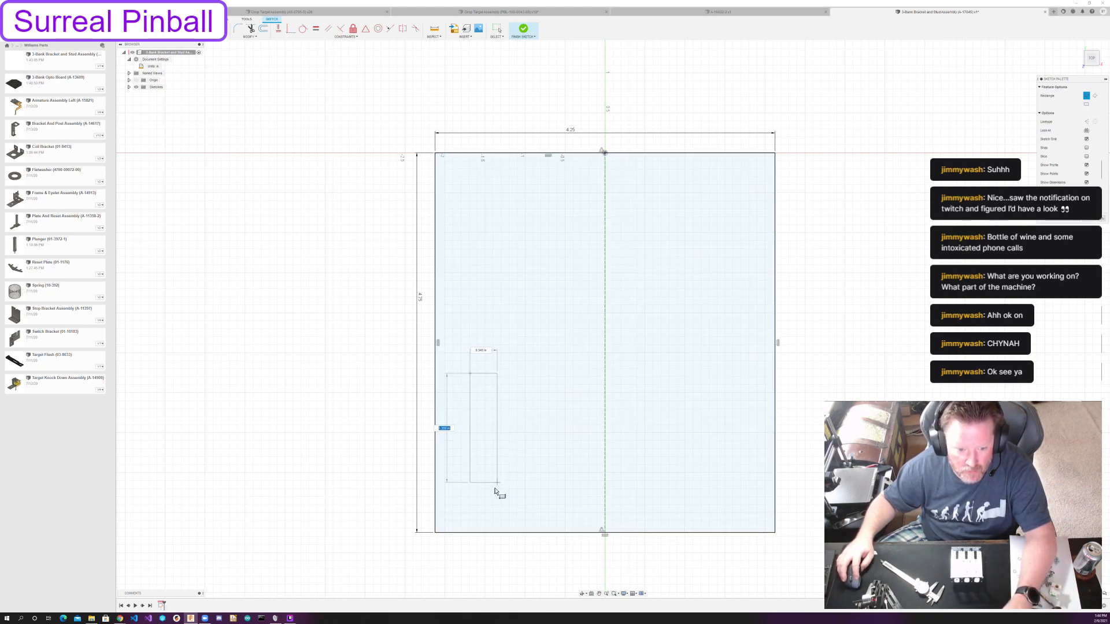
click(495, 493)
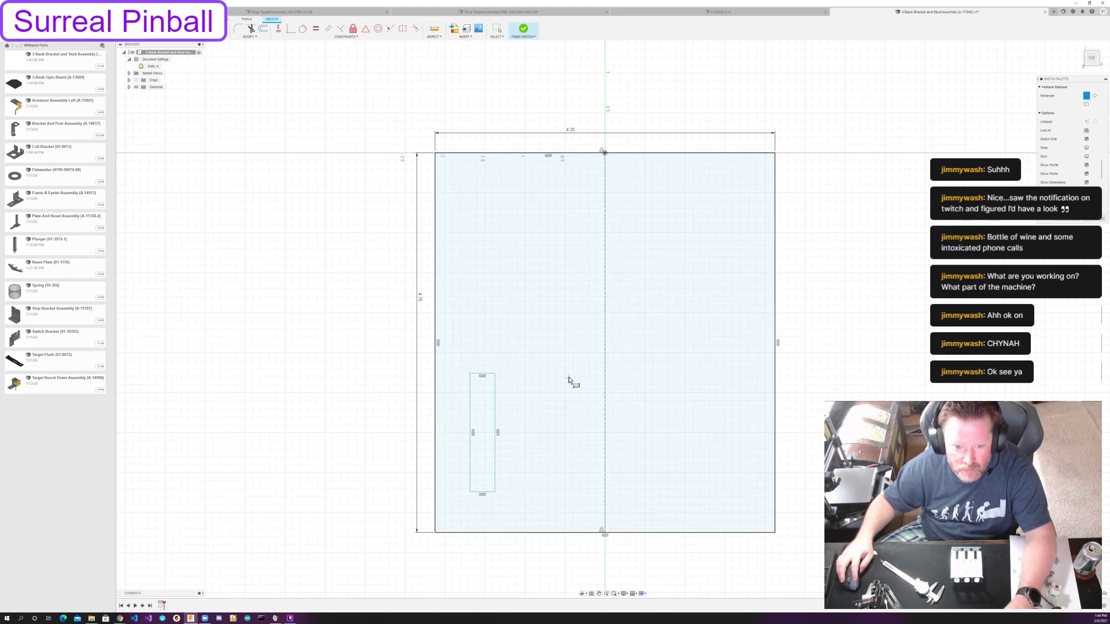
click(587, 375)
click(623, 500)
key(Escape)
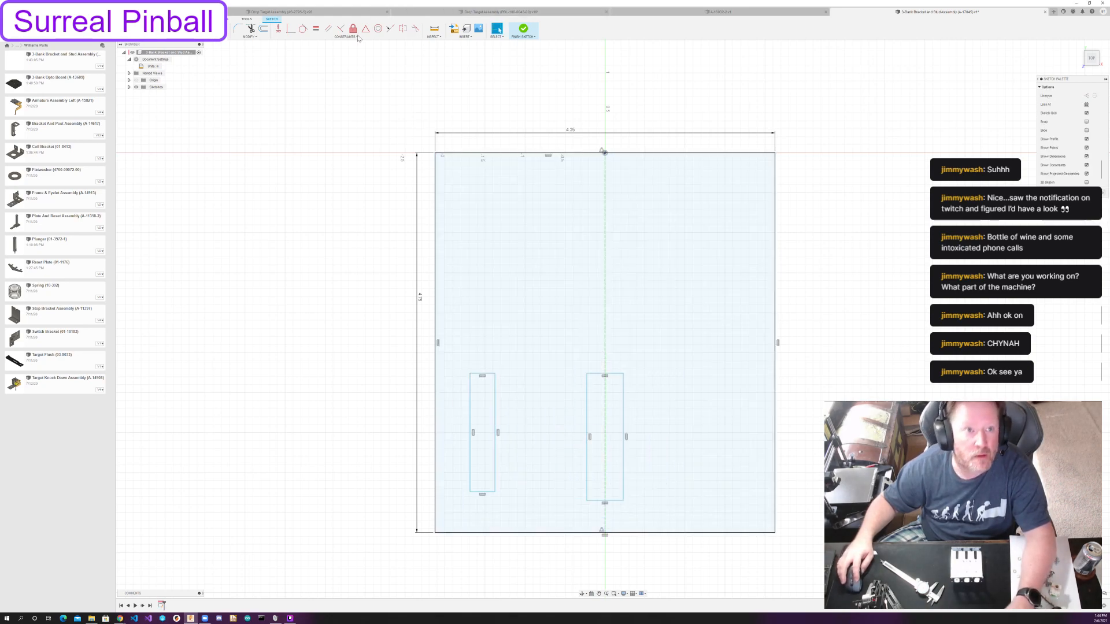
Make the two slots' top edges collinear with each other, and likewise their bottom edges.
click(390, 30)
click(591, 374)
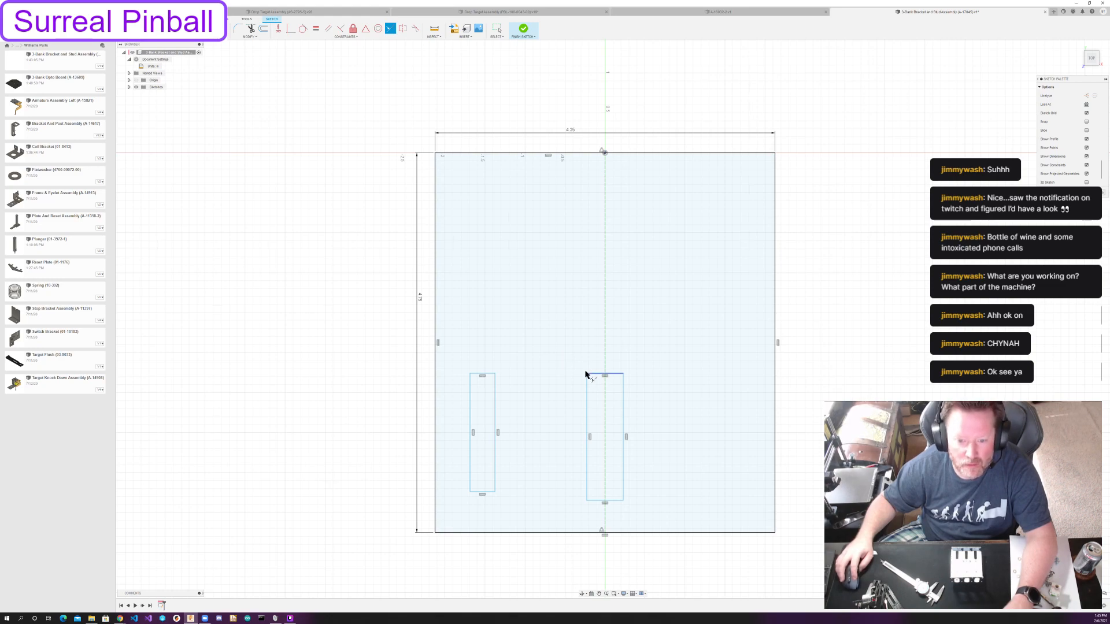
click(489, 375)
click(598, 501)
click(485, 492)
Make the two slots' top edges equal in length and reshape the middle slot freehand, shifting it left of the centerline.
click(315, 28)
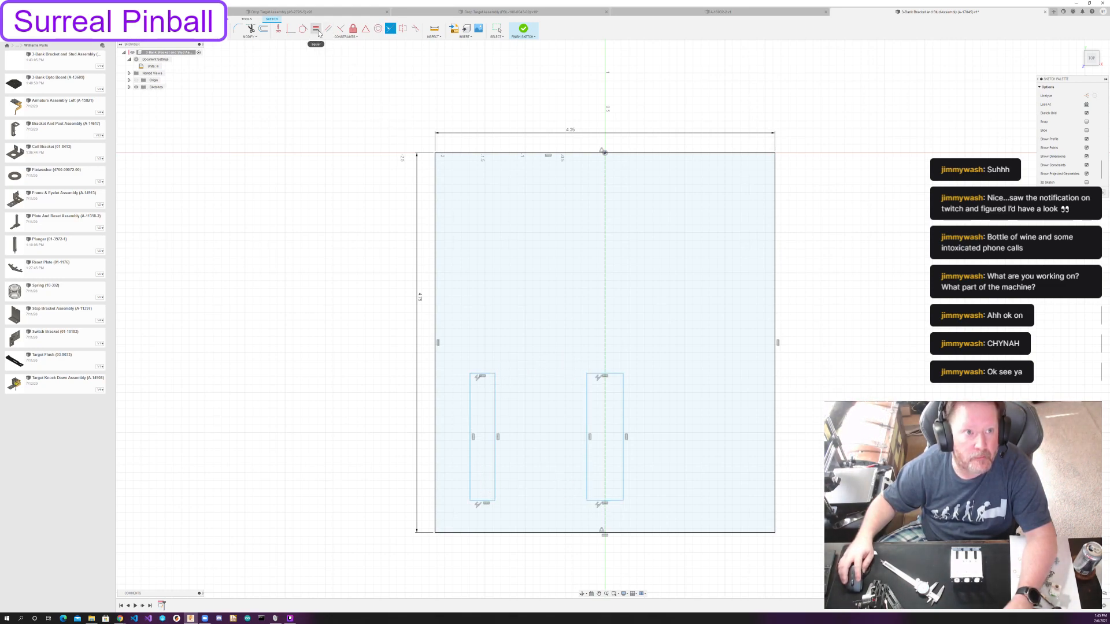
click(489, 375)
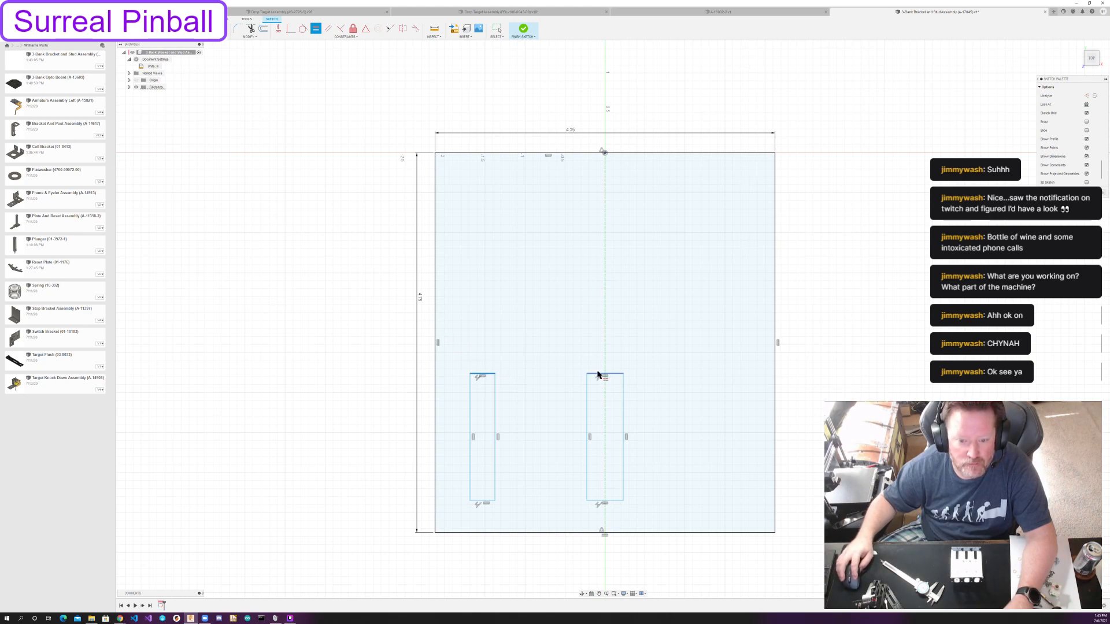
click(597, 376)
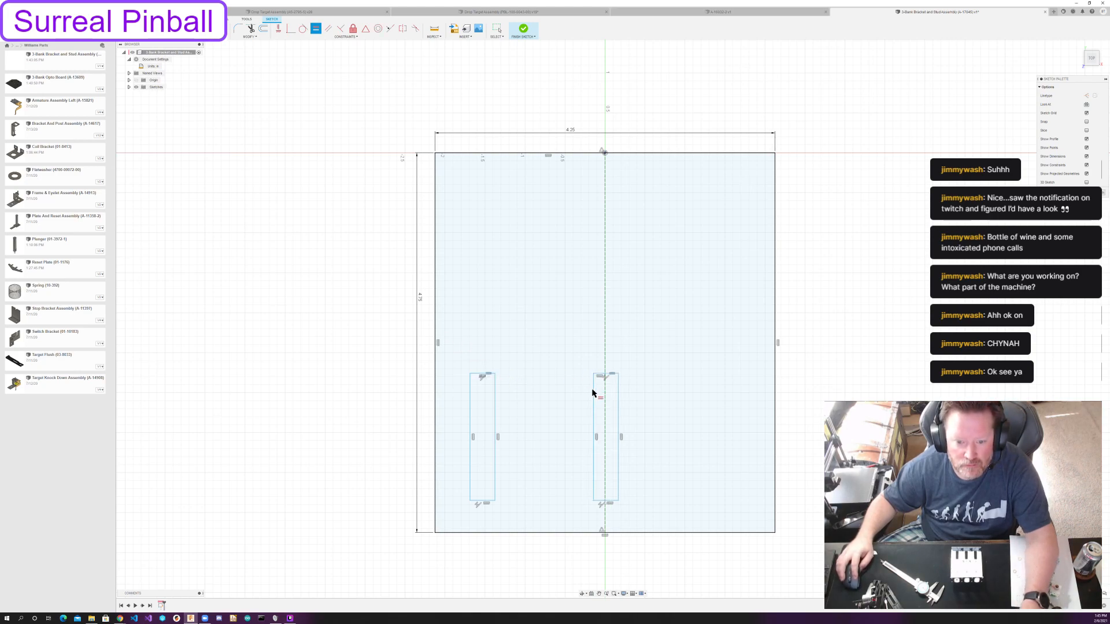
key(Escape)
click(562, 362)
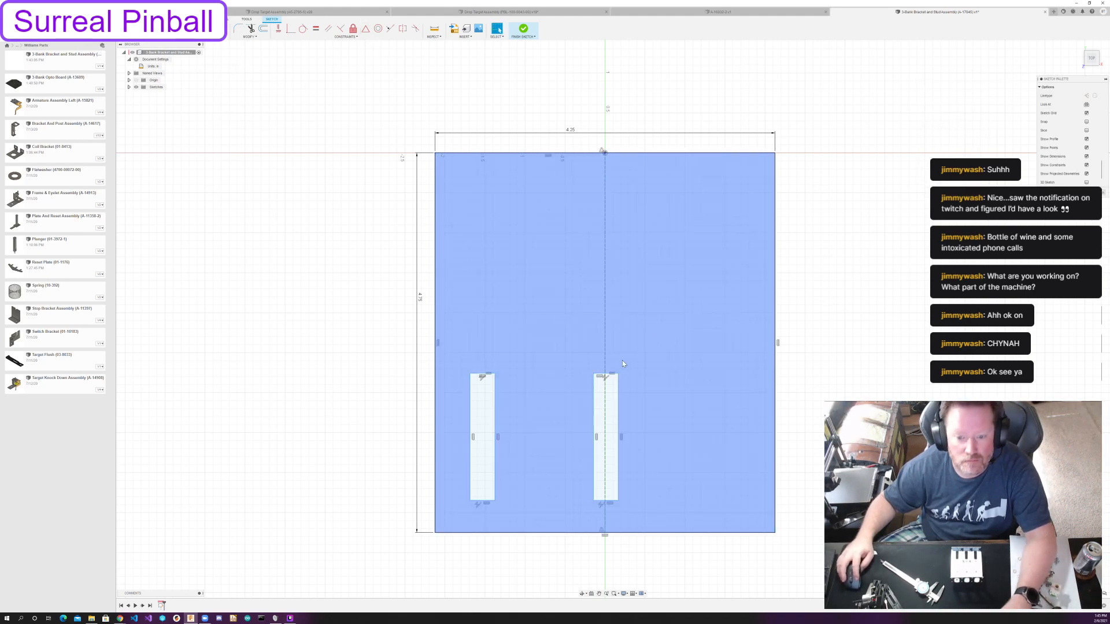
drag(612, 374, 555, 389)
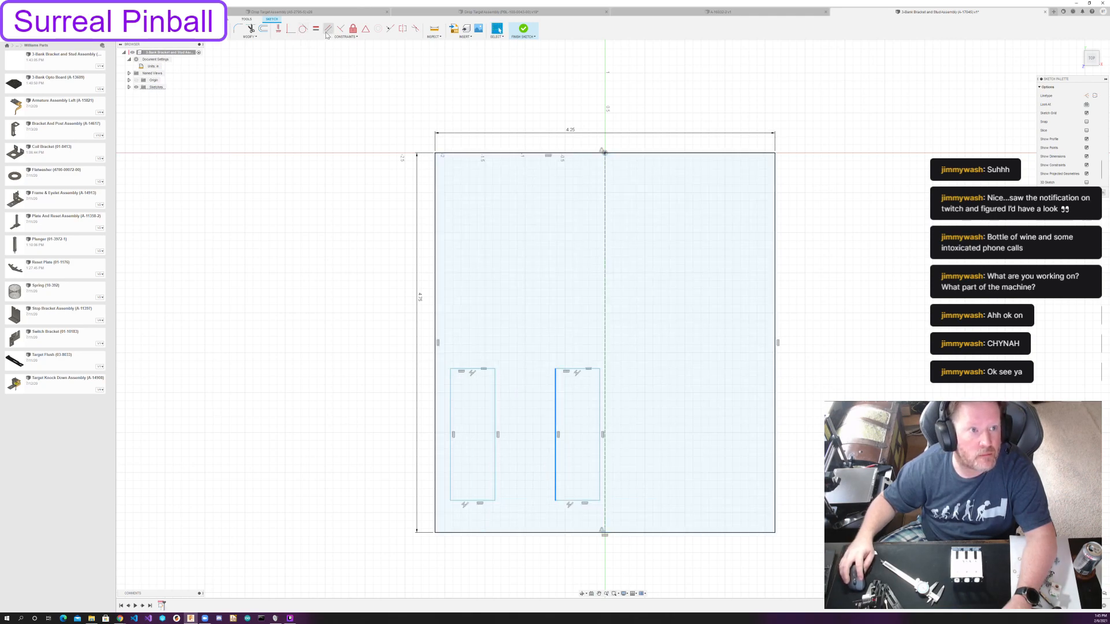
Place a sketch point at the midpoint of the middle slot's top edge and make it coincident with the centerline.
click(188, 35)
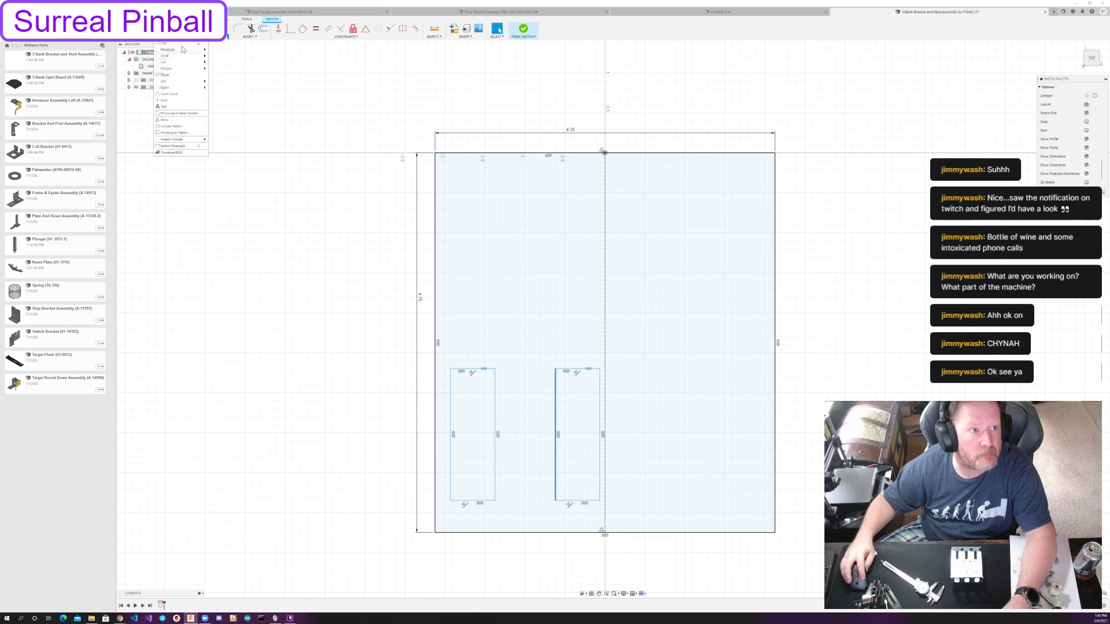
click(171, 94)
click(578, 369)
key(Escape)
click(291, 29)
click(605, 275)
key(Escape)
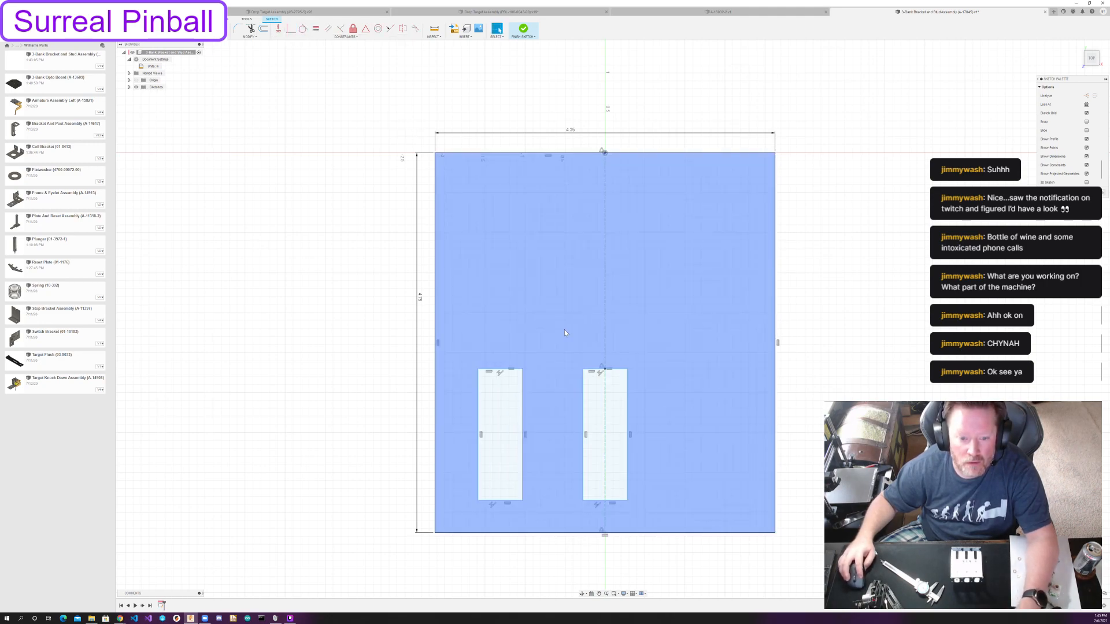
Mirror the left slot's four edges about the vertical centerline to create the right slot.
click(212, 30)
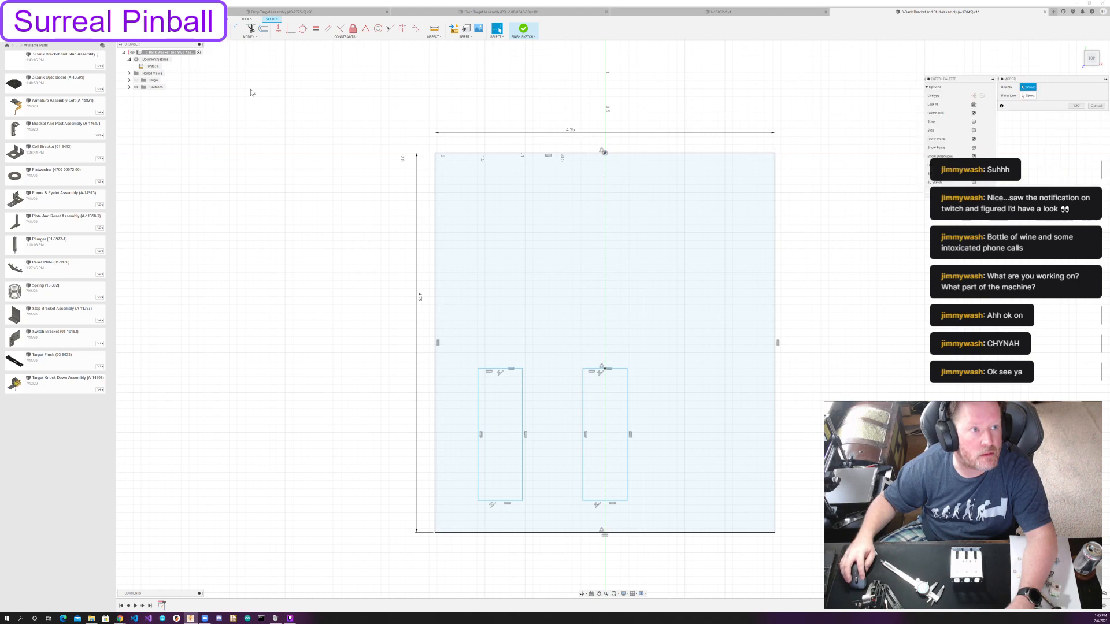
double_click(477, 403)
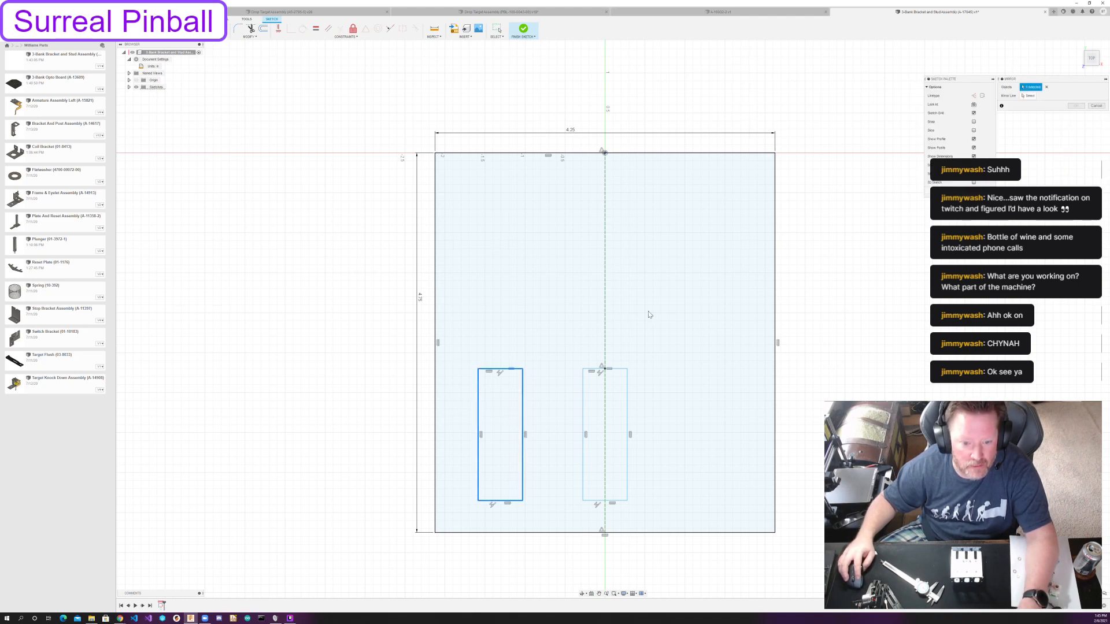
click(1028, 95)
click(607, 258)
click(1075, 106)
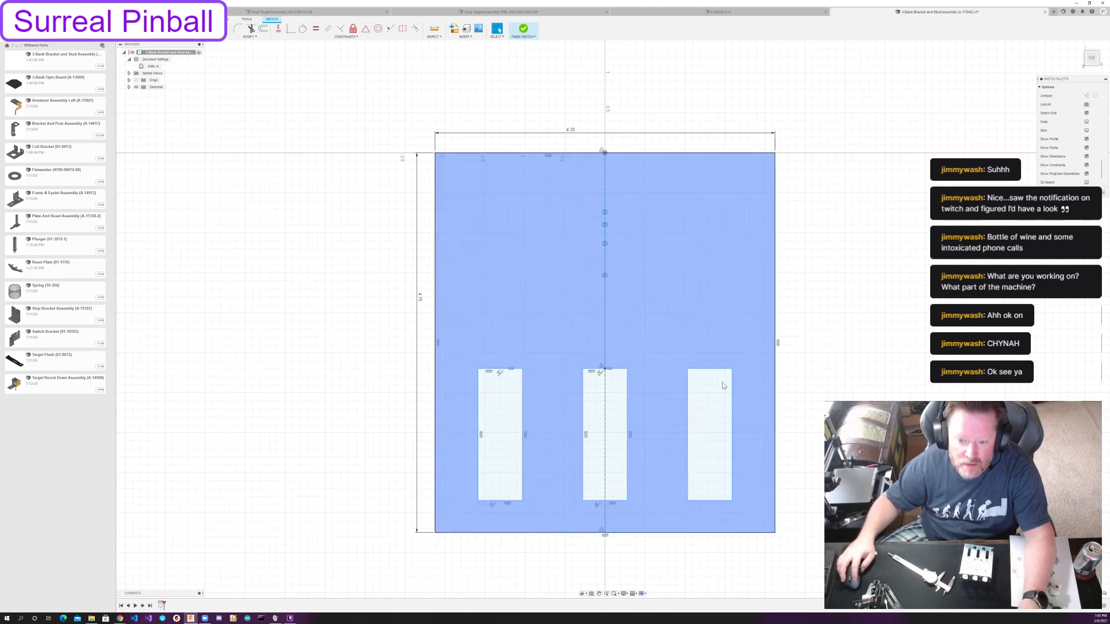
Dimension the right slot's top edge and set its width to 3/8 in.
key(d)
click(709, 369)
click(711, 362)
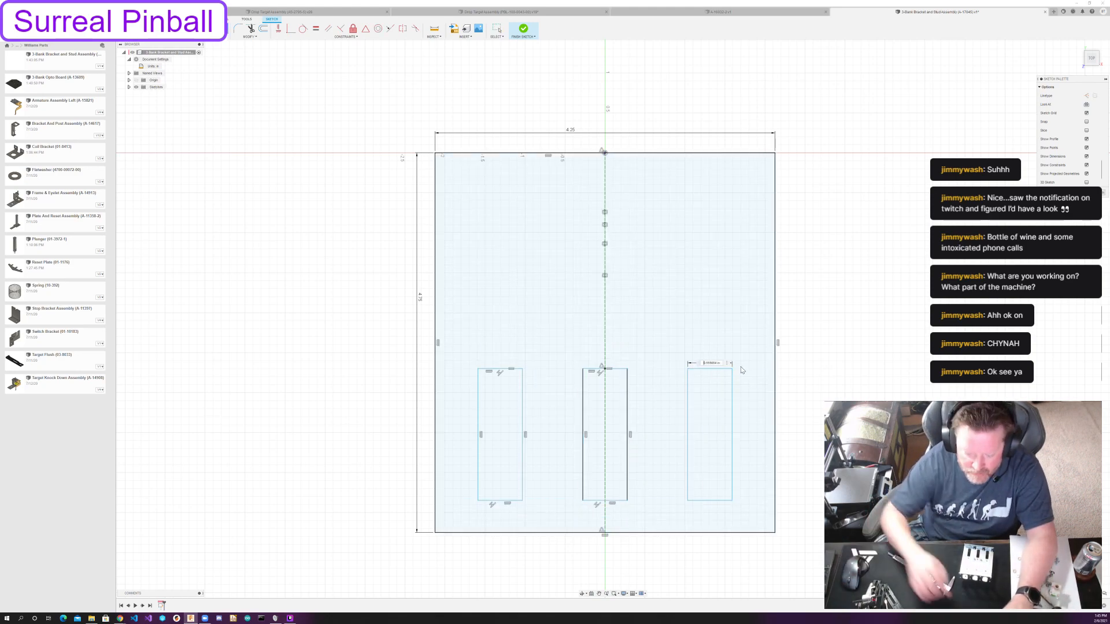
text(3/8)
key(Return)
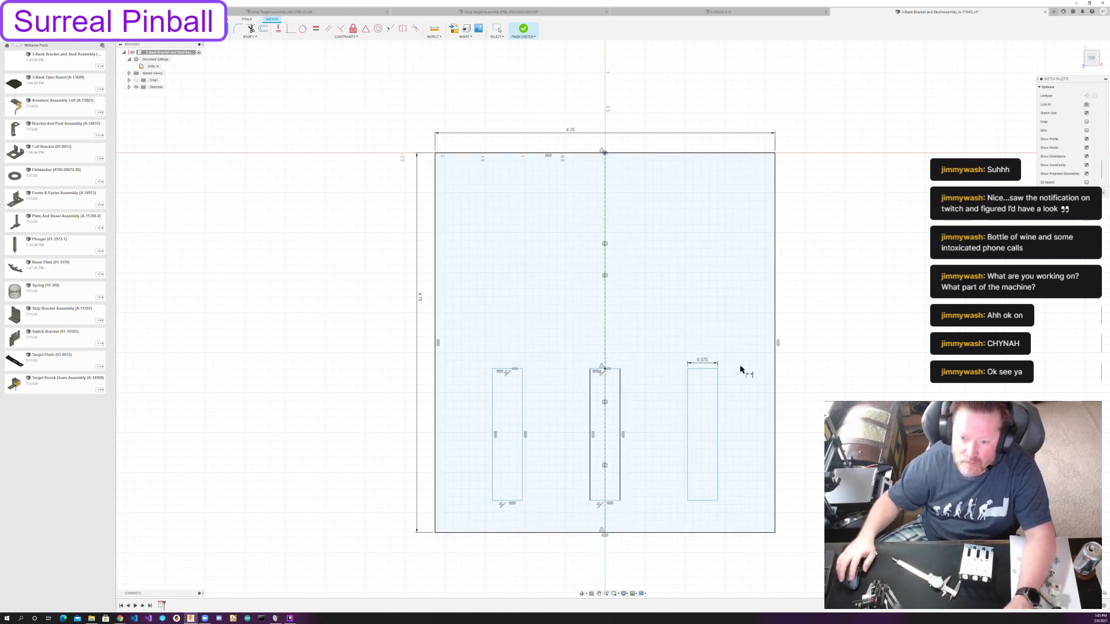
Dimension the right slot's right edge and set its height to 1 1/4 in.
click(717, 422)
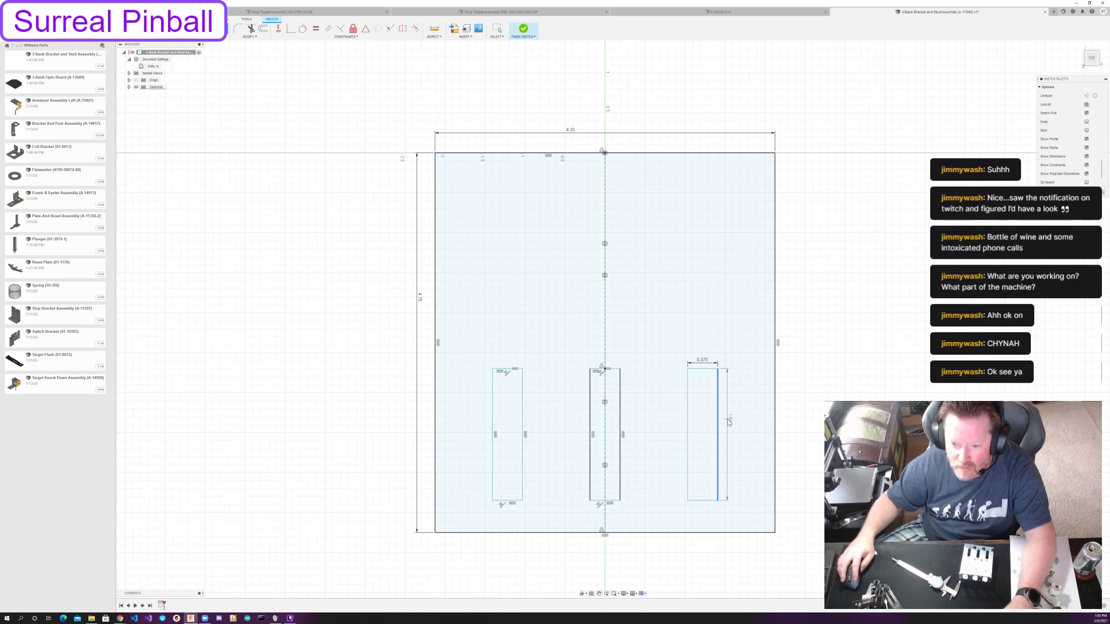
click(729, 420)
text(1 1/4)
key(Return)
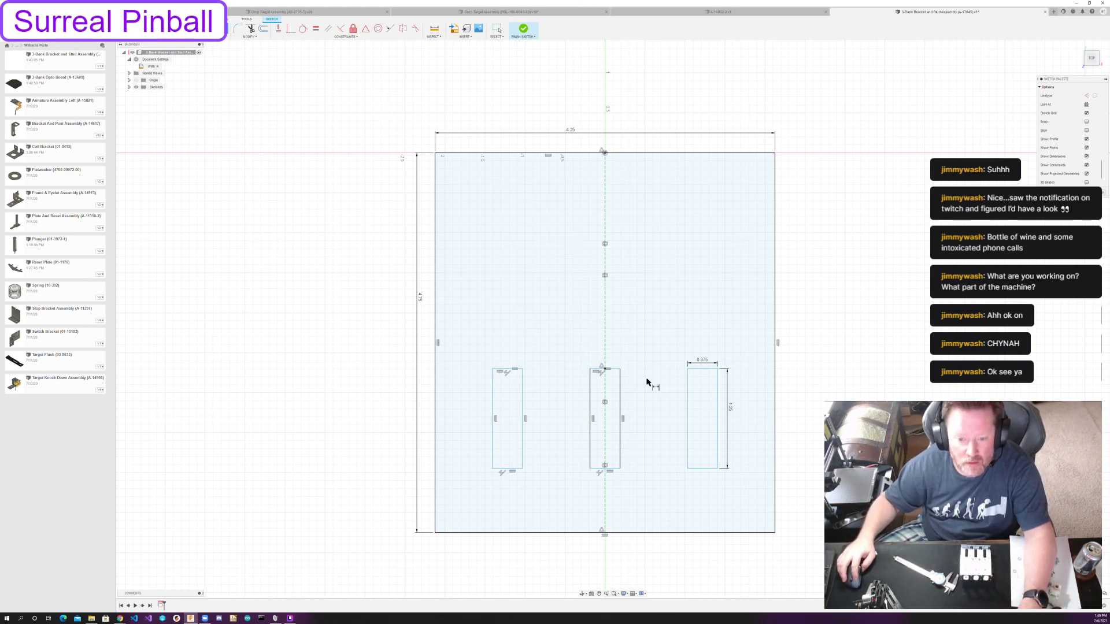
key(Escape)
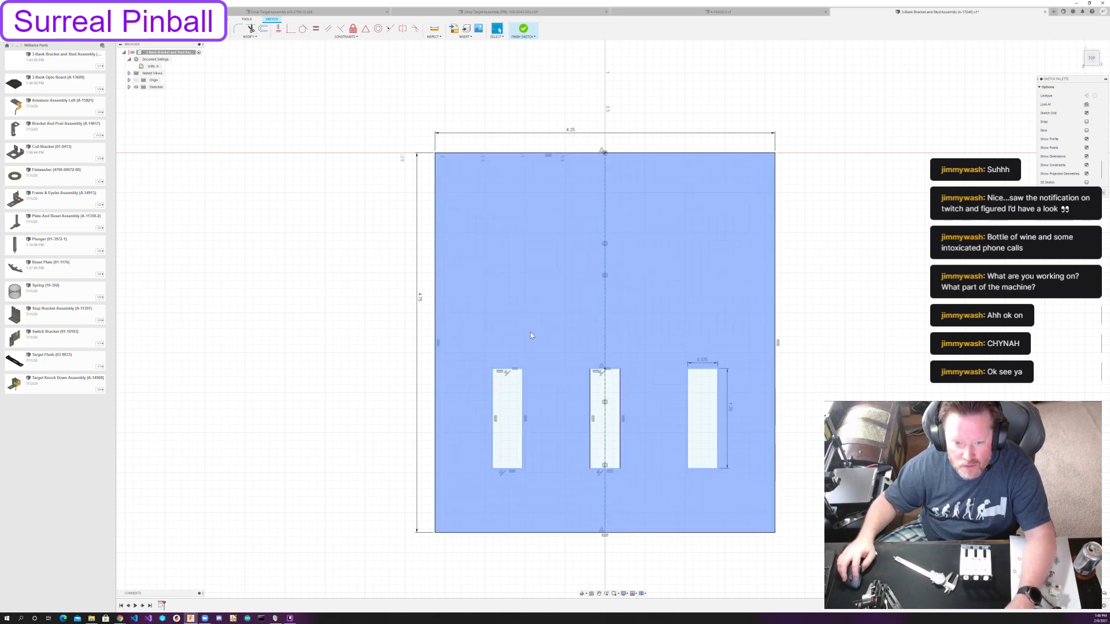
Try dimensioning the distance from the right slot to the plate's right edge at 0.625 in.
key(d)
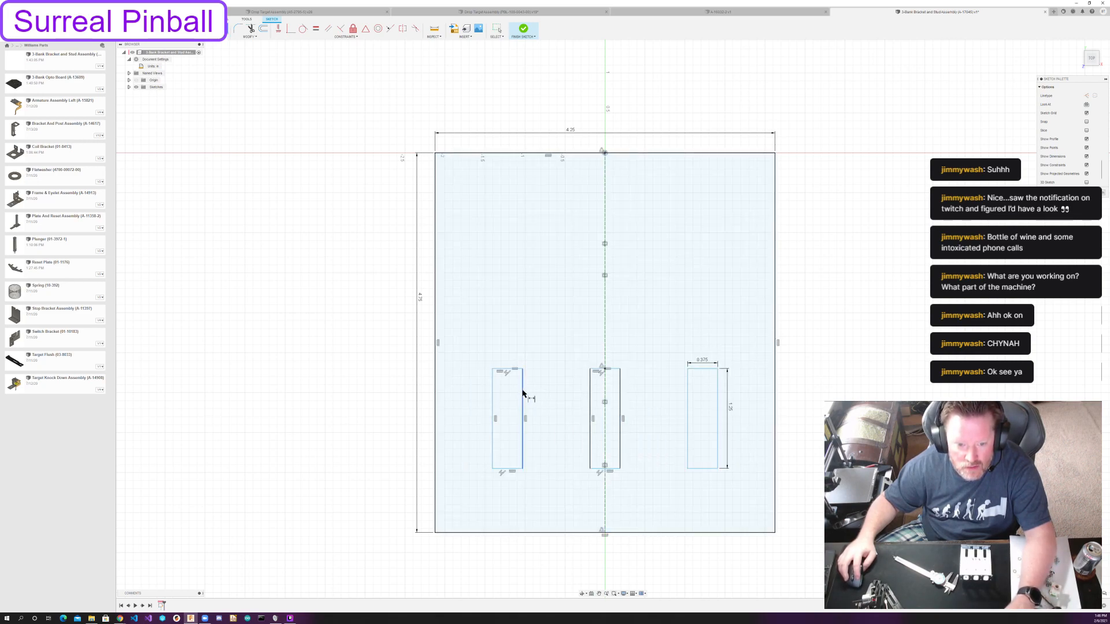
click(718, 390)
click(776, 391)
click(745, 365)
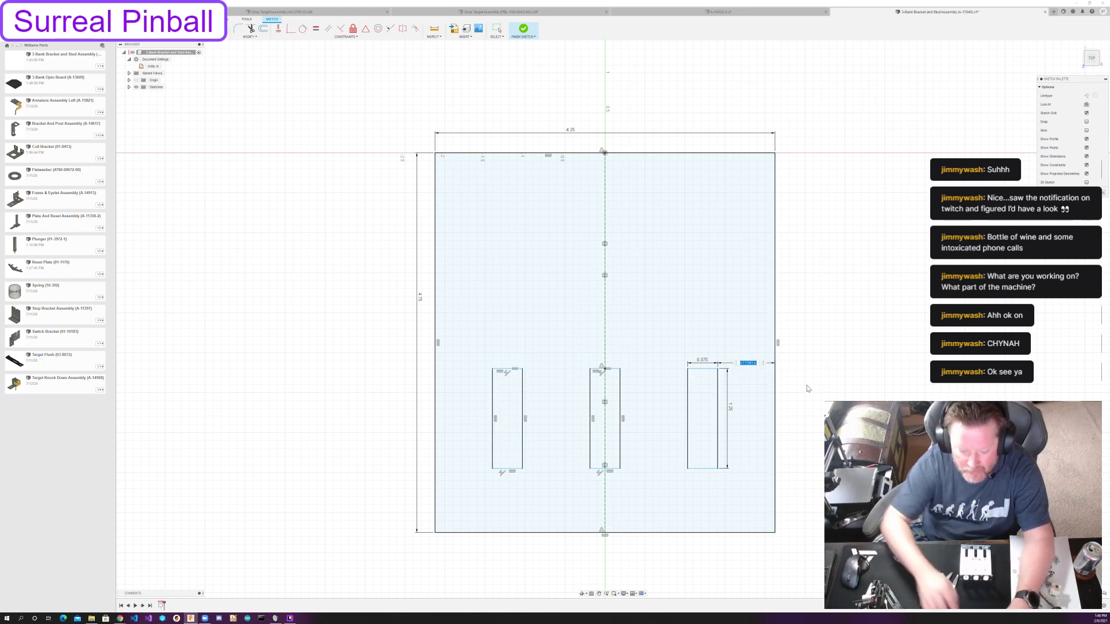
text(0.625)
key(Return)
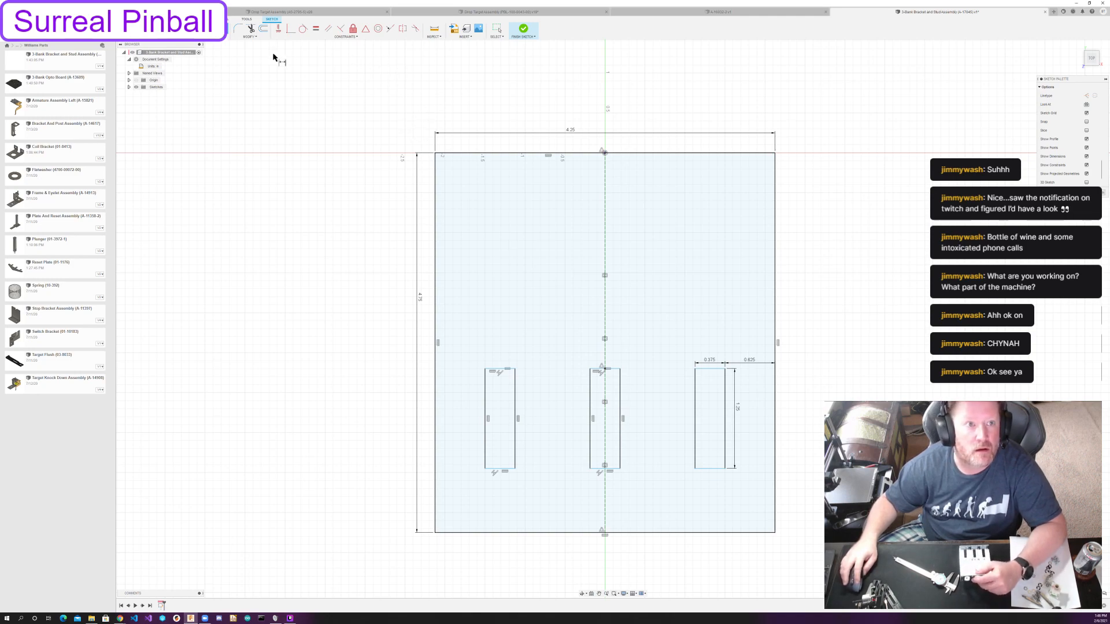
Measure the gap between the facing edges of the middle and right slots.
click(434, 34)
click(445, 49)
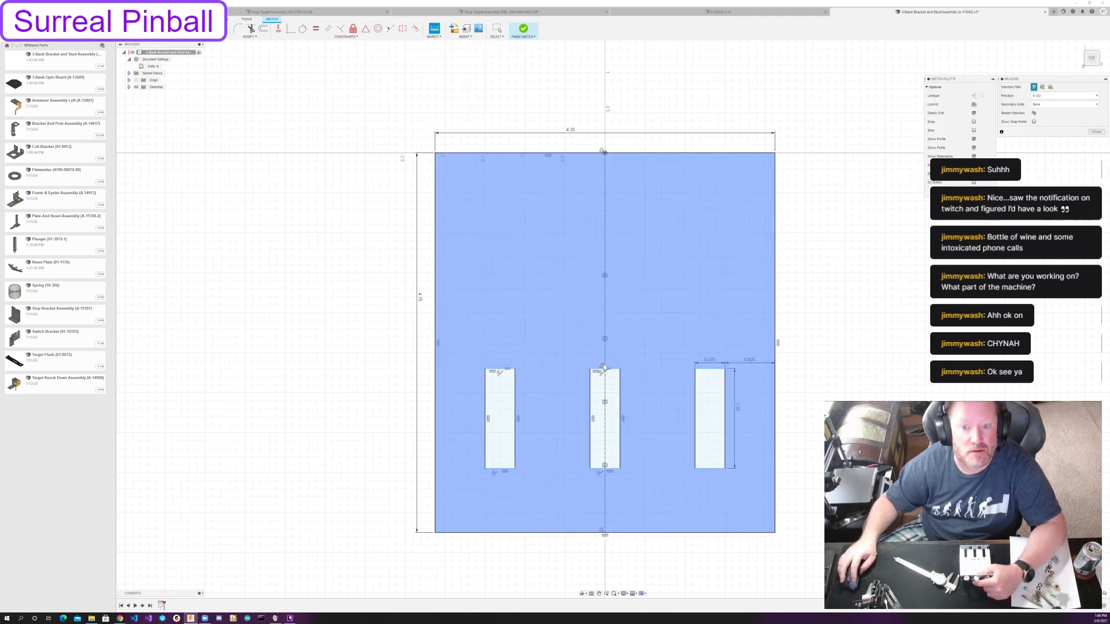
click(621, 403)
click(696, 403)
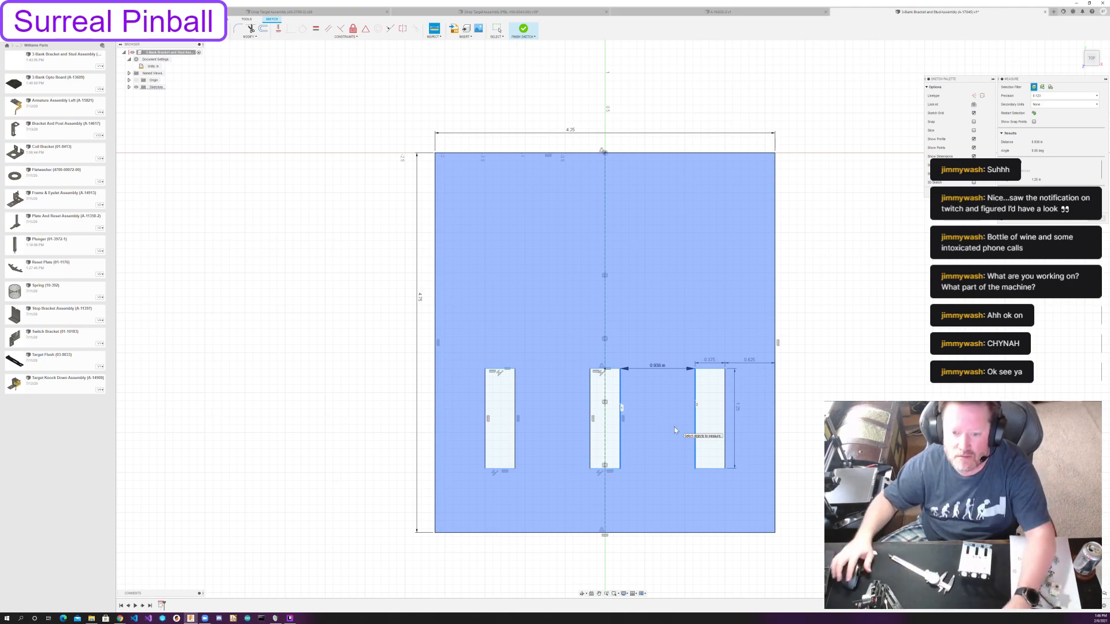
key(Escape)
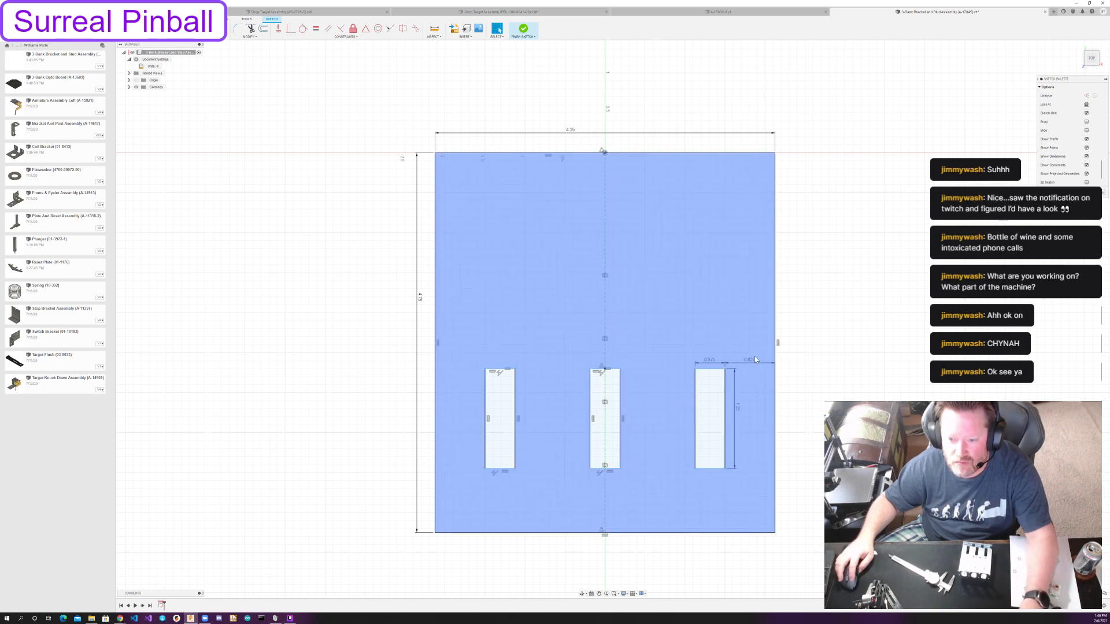
Undo the right slot's edge-distance dimension and set the gap between the middle and right slots to 0.875 in.
key(ctrl+z)
key(d)
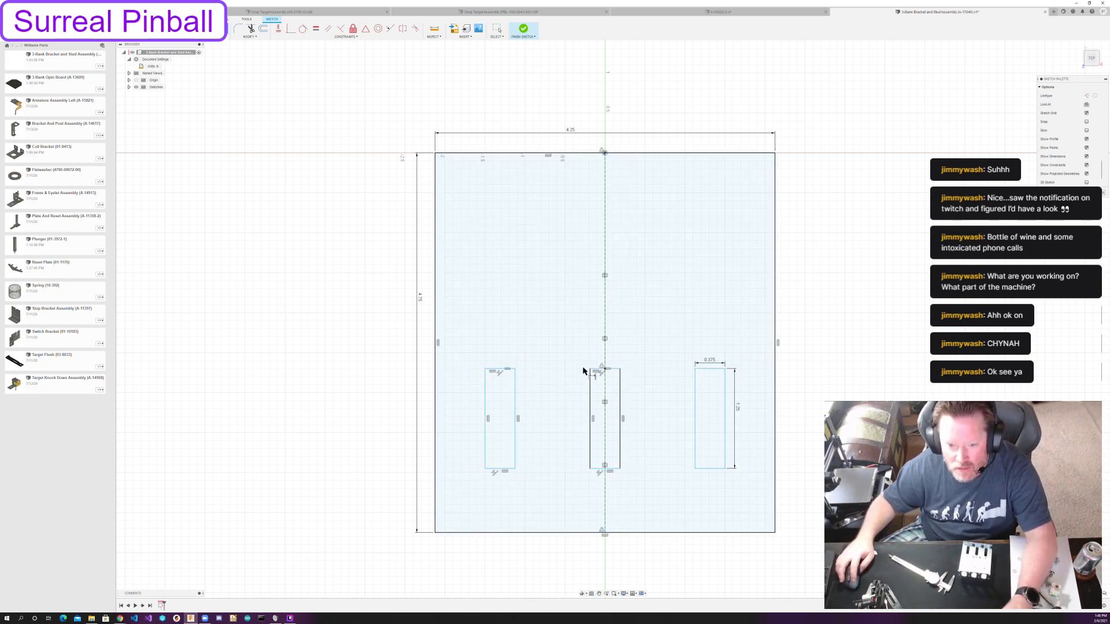
click(620, 384)
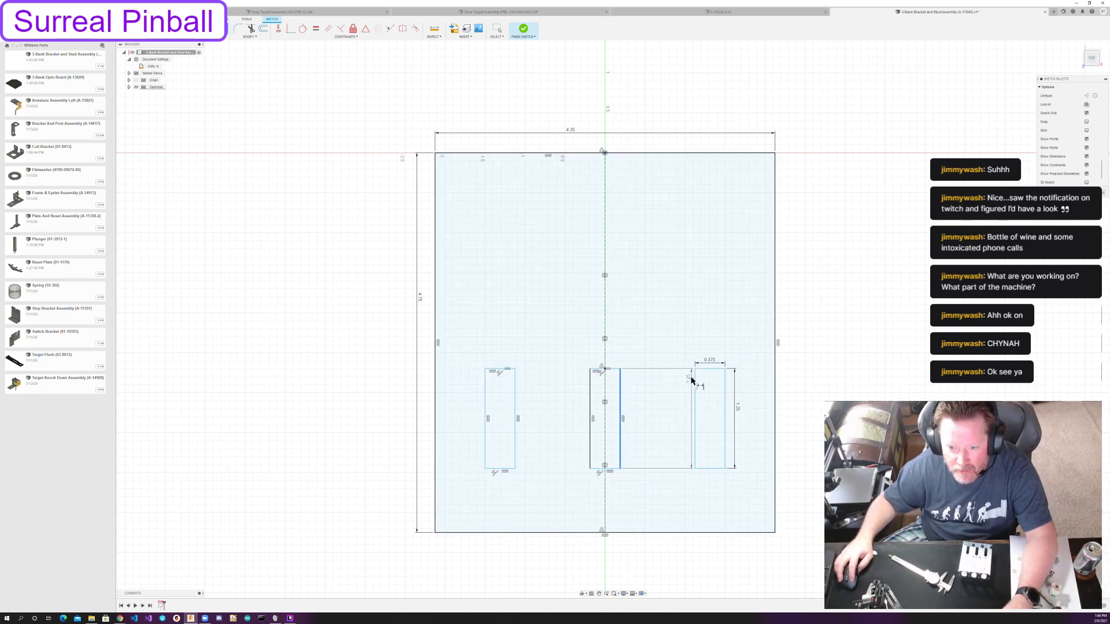
click(695, 380)
click(660, 361)
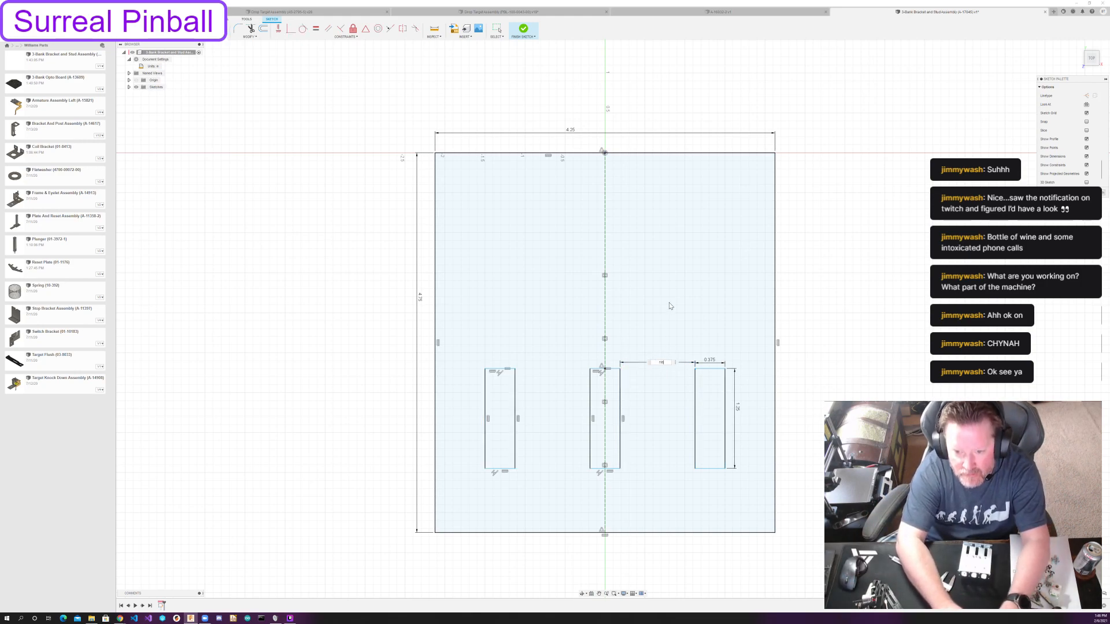
key(Return)
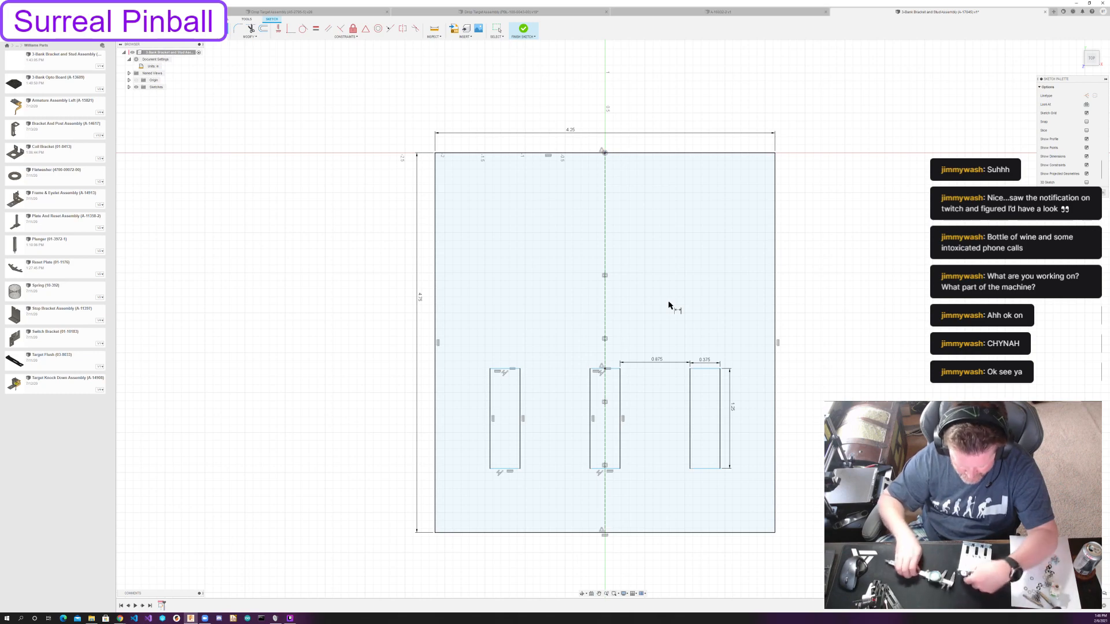
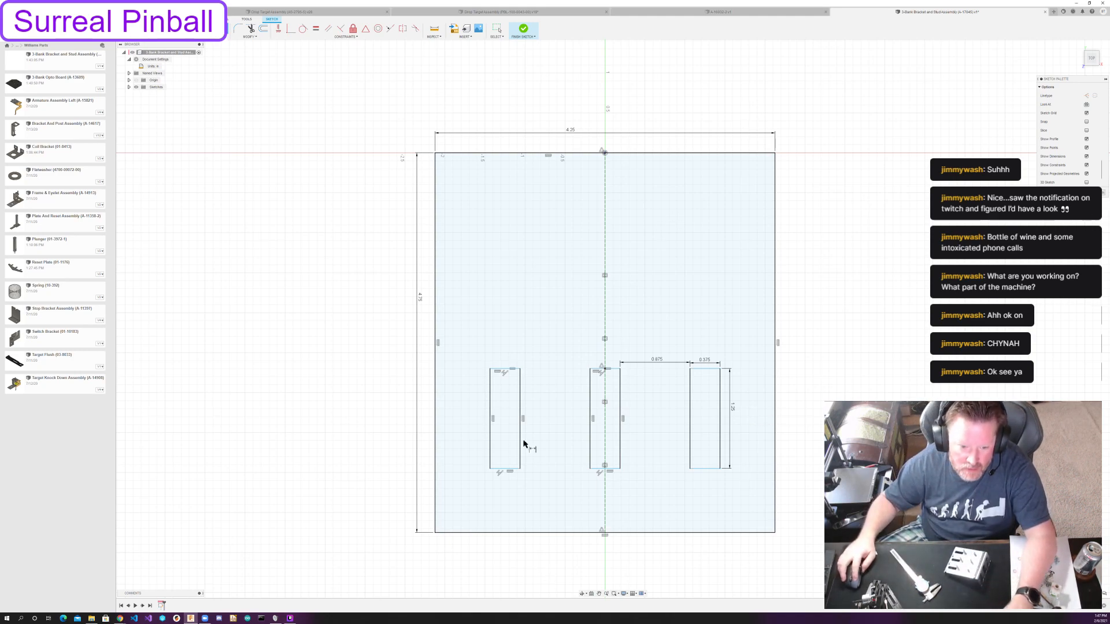
Set the distance between the left slot's bottom edge and the plate's bottom edge to 0.25 in.
click(506, 471)
click(508, 532)
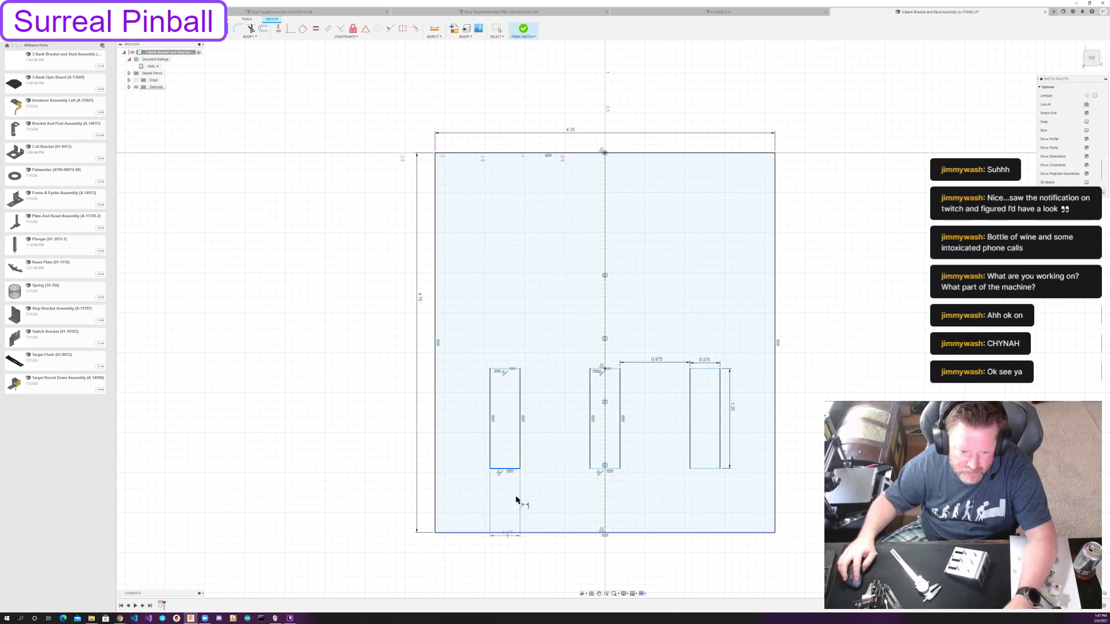
click(530, 501)
text(0.25)
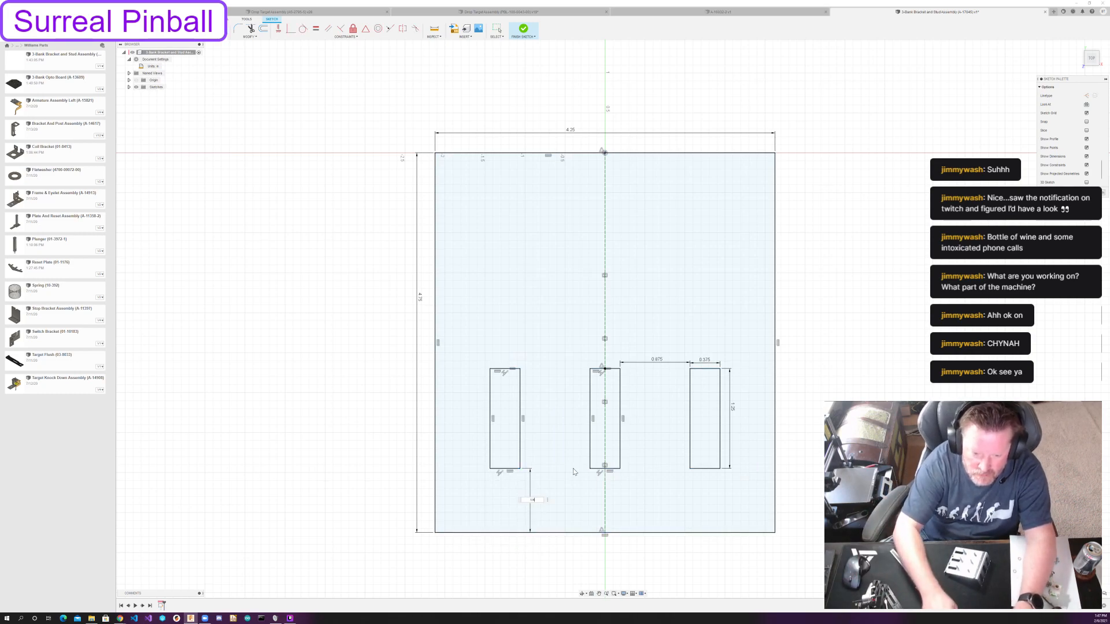
key(Return)
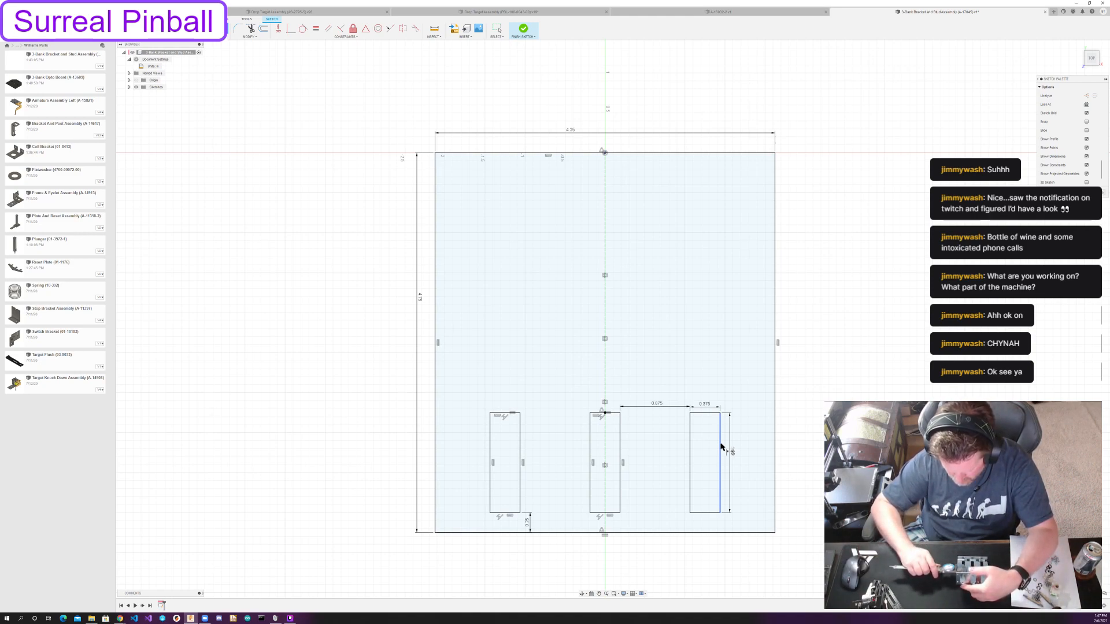
key(Escape)
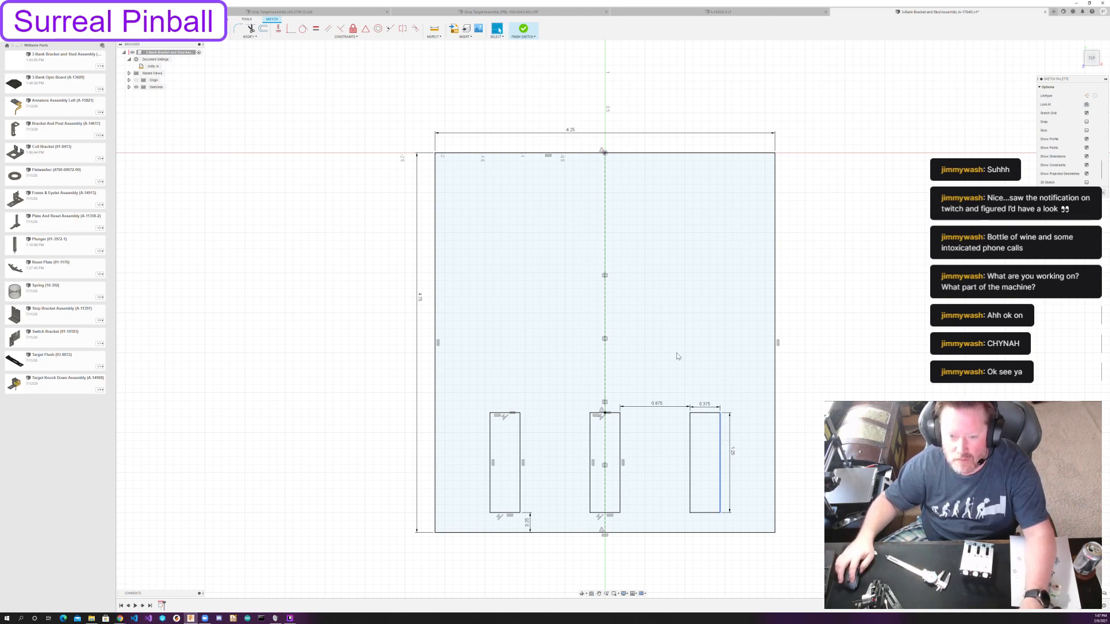
Measure the distance from the right slot's outer edge to the plate's right edge.
key(i)
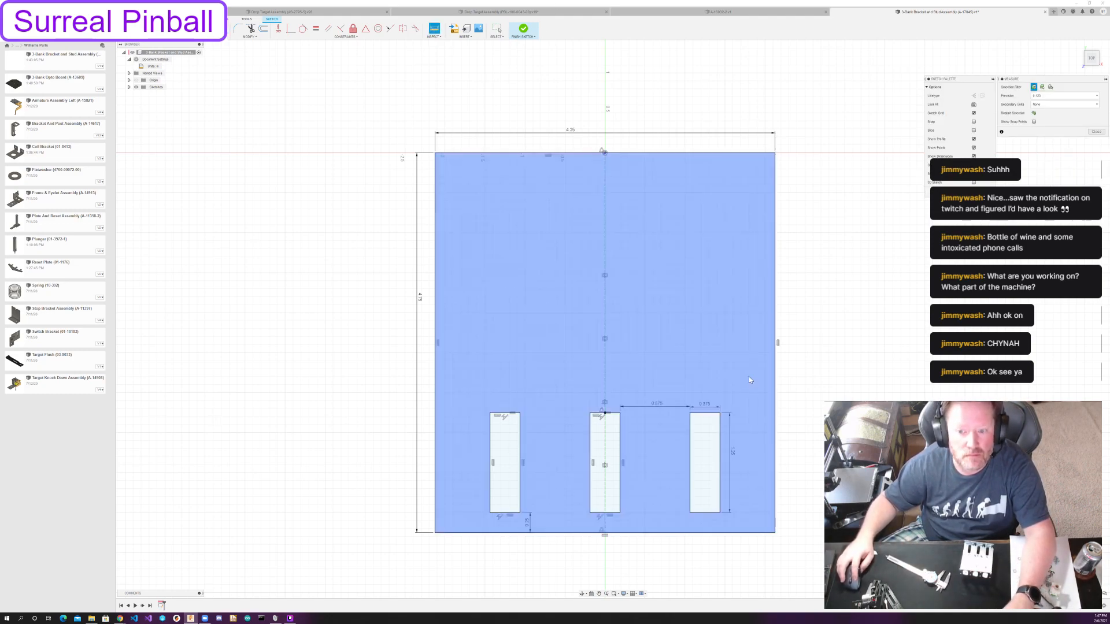
click(720, 430)
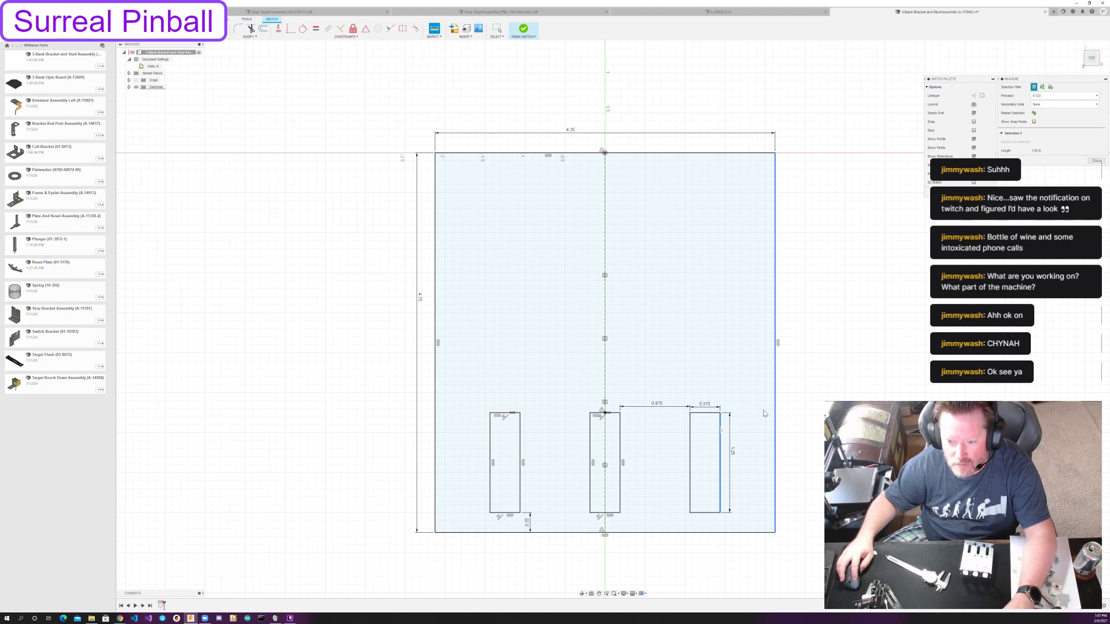
click(763, 412)
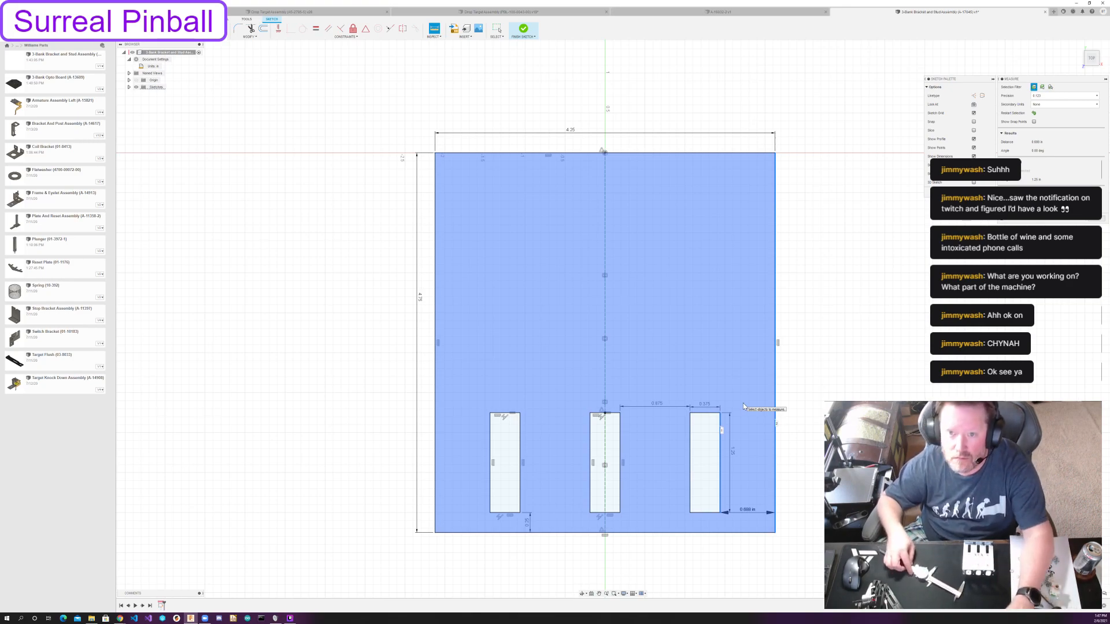
key(Escape)
Set the plate's overall width to 4 1/8 in.
double_click(574, 130)
text(4 1/8)
key(Return)
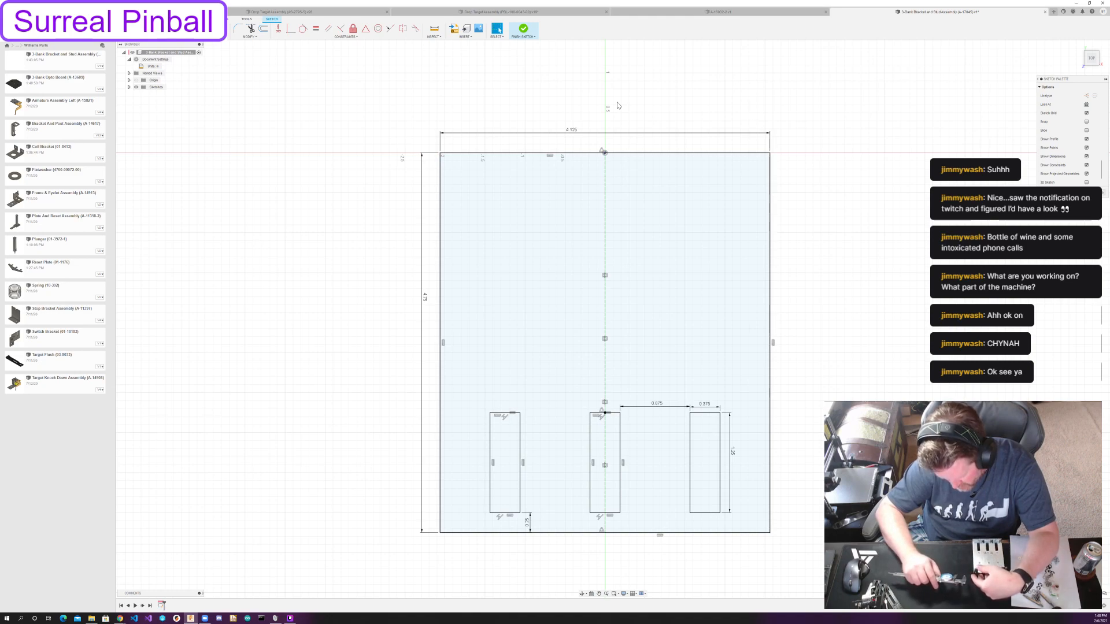
Draw a 0.188 in diameter hole circle near the plate's upper-right corner.
key(c)
click(721, 179)
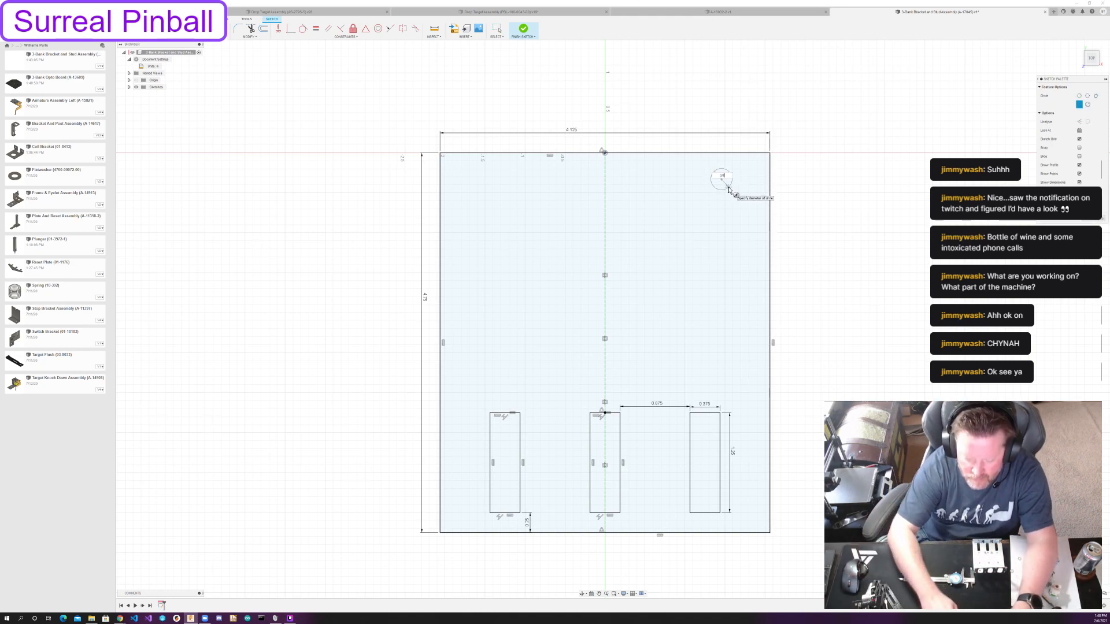
text(.188)
key(Return)
Dimension the upper-right hole's center 0.813 in from the plate's right edge.
key(d)
click(721, 179)
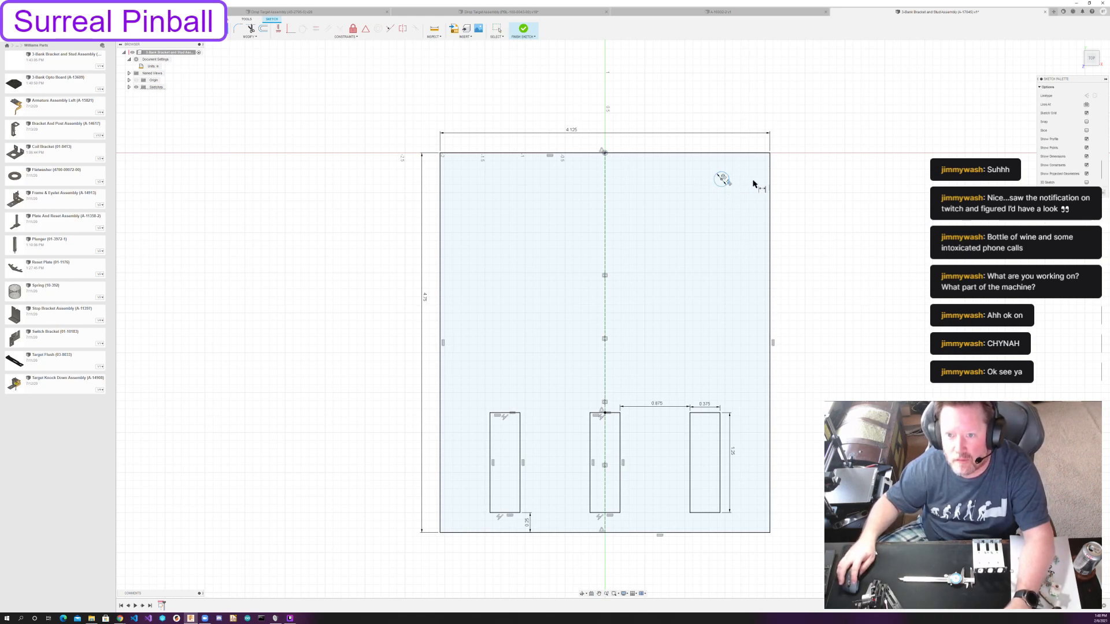
click(770, 182)
click(744, 189)
text(13)
key(Return)
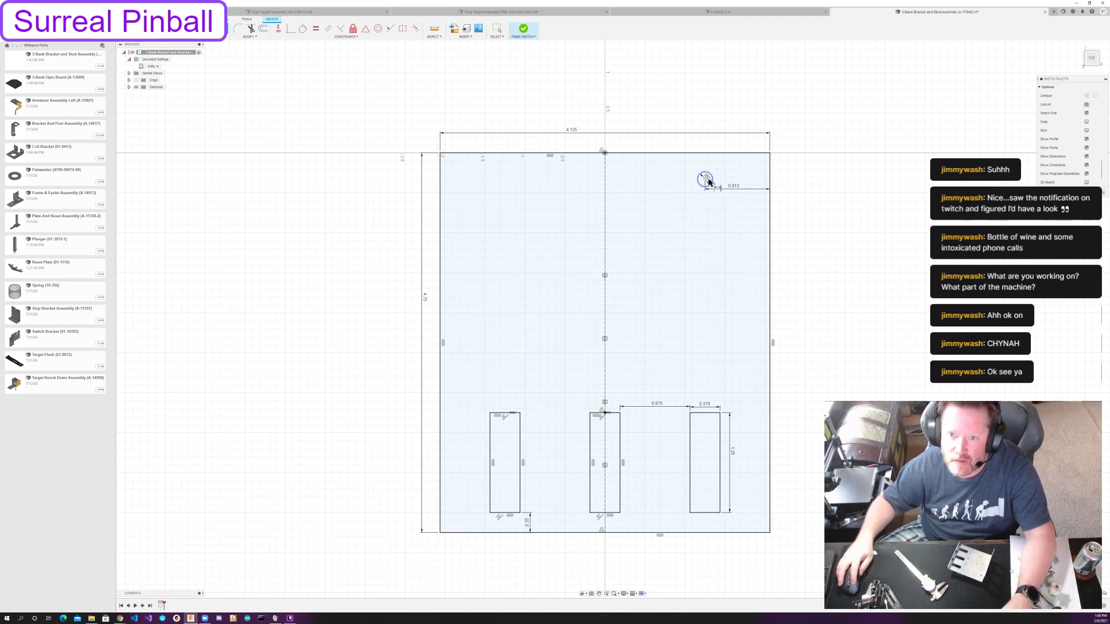
Dimension the upper-right hole's center 0.375 in below the plate's top edge.
click(712, 153)
click(705, 178)
click(693, 168)
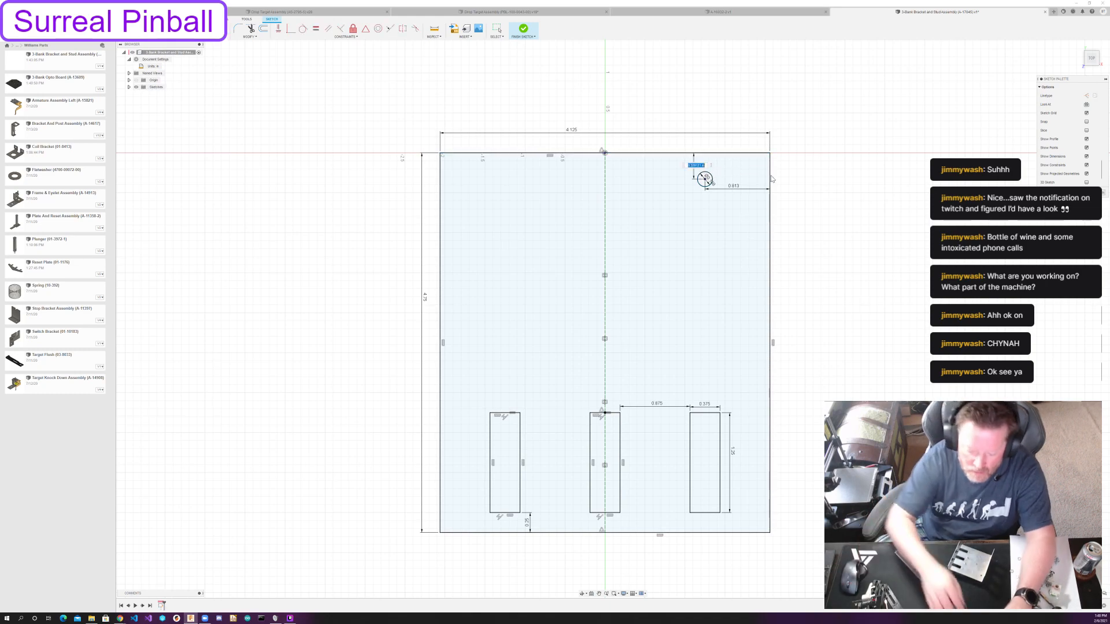
text(.375)
key(Return)
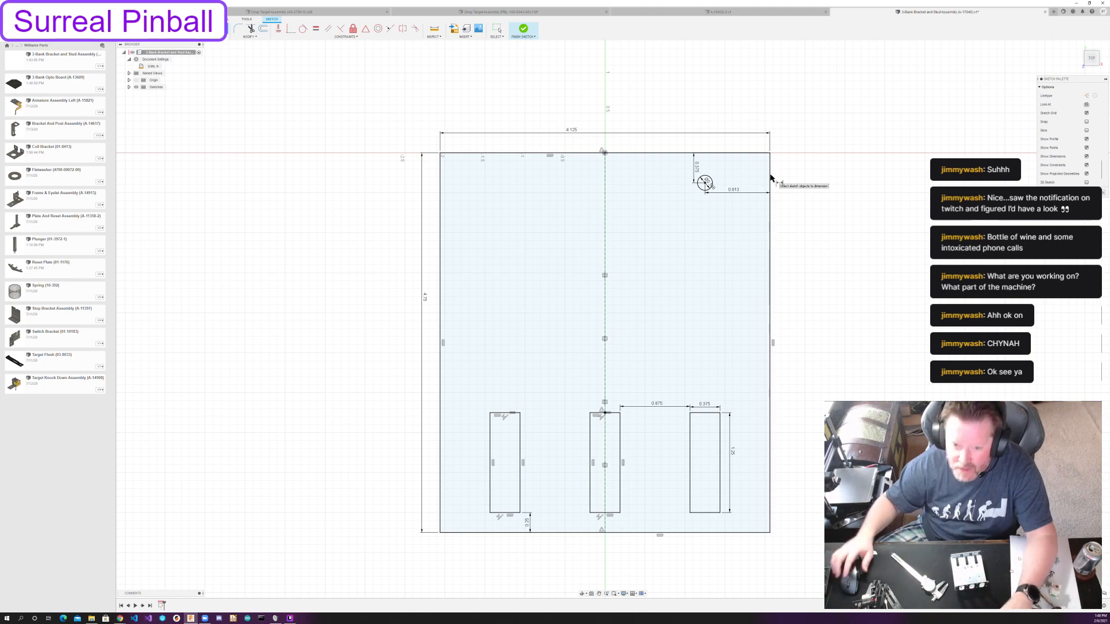
key(Escape)
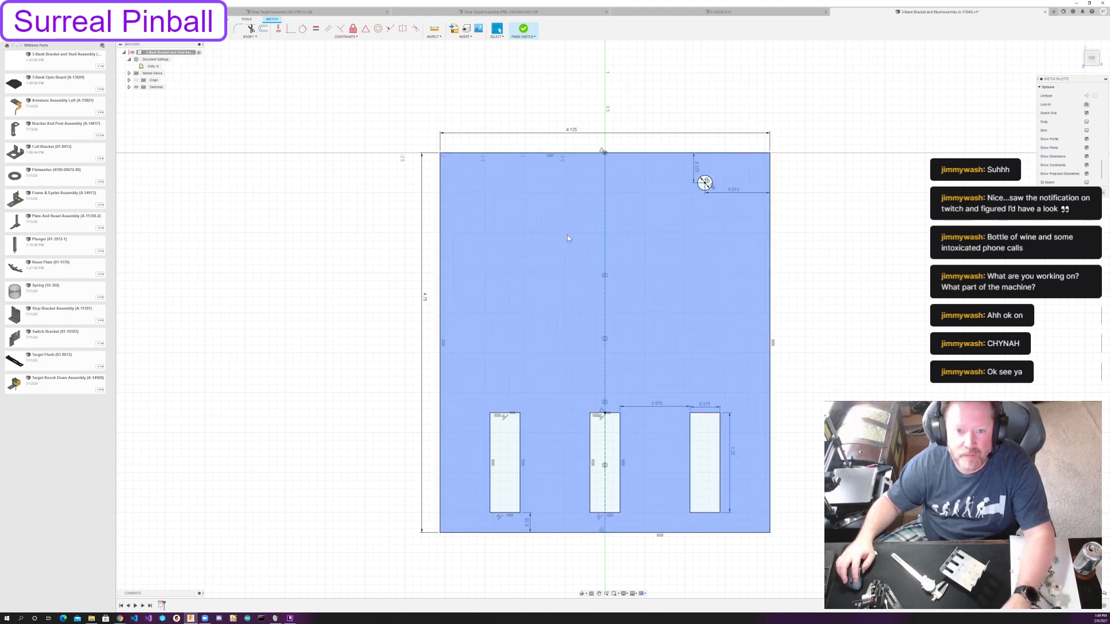
Sketch a tall construction rectangle in the plate's upper middle, above the middle slot.
key(r)
click(536, 199)
click(642, 372)
key(Escape)
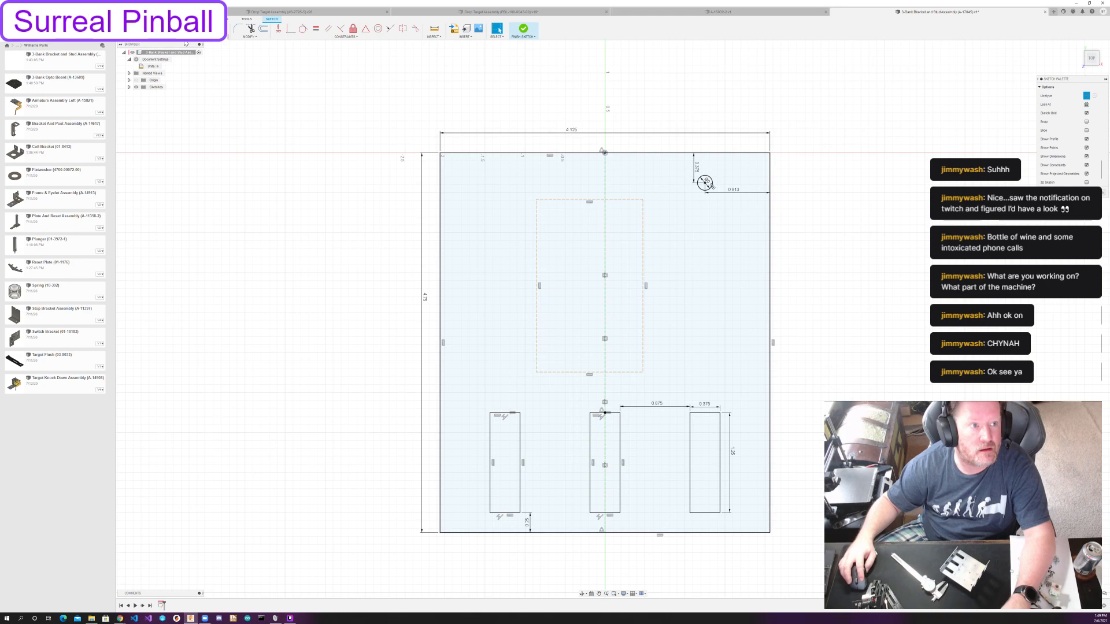
Make the midpoint of the construction rectangle's top edge coincident with the plate's vertical centerline.
click(591, 201)
click(291, 29)
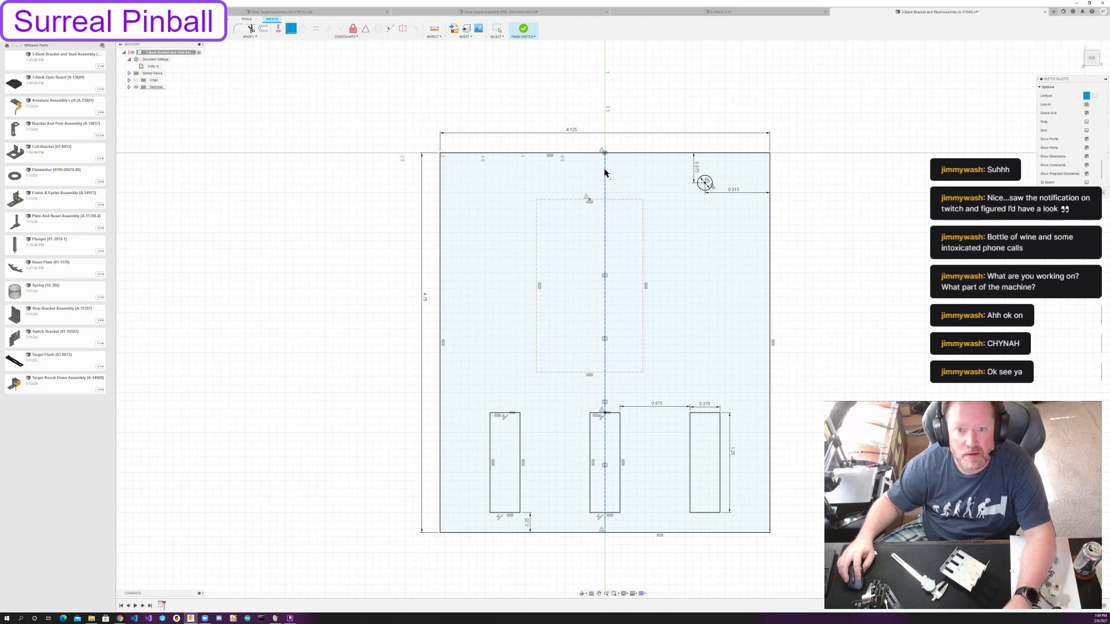
click(605, 172)
key(Escape)
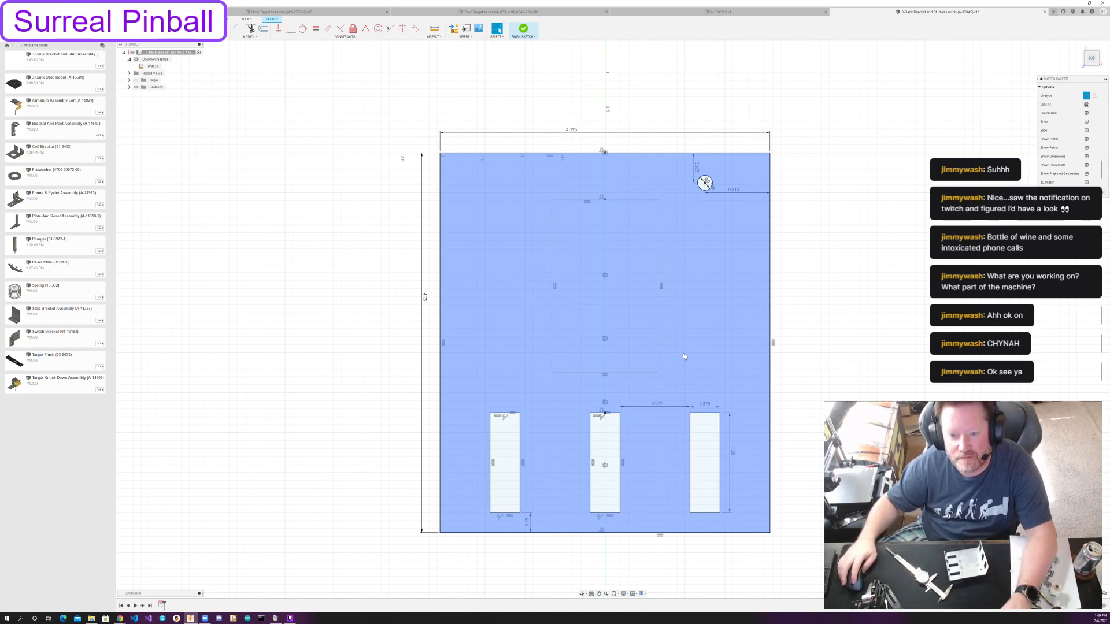
Dimension the construction rectangle to a height of 2.3125 in and a width of 0.875 in.
key(d)
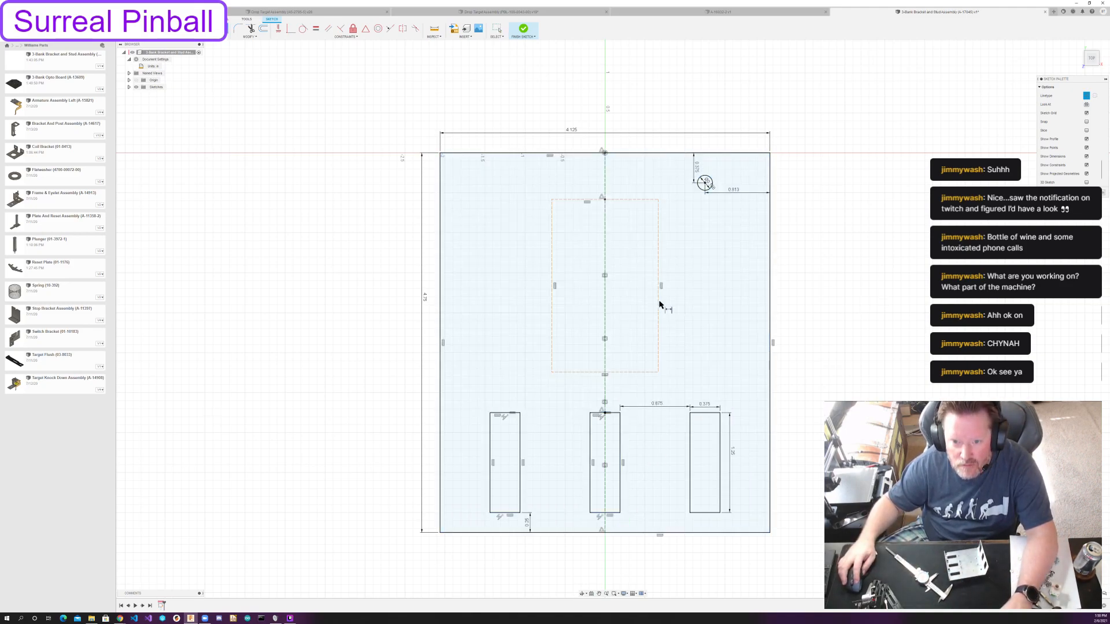
click(659, 301)
click(672, 296)
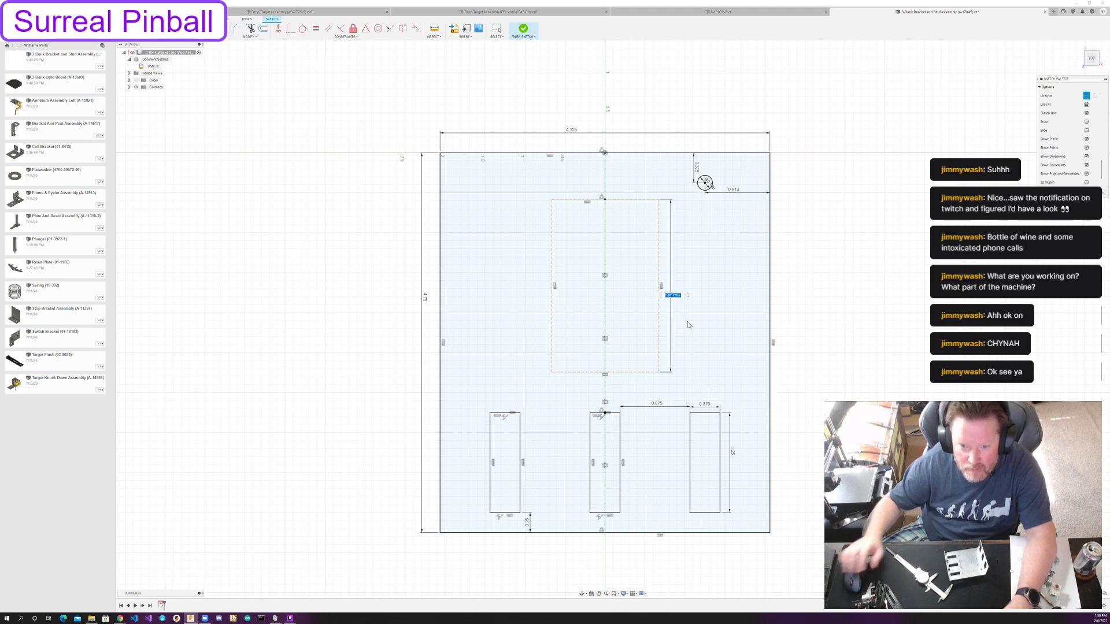
text(2.3125)
key(Return)
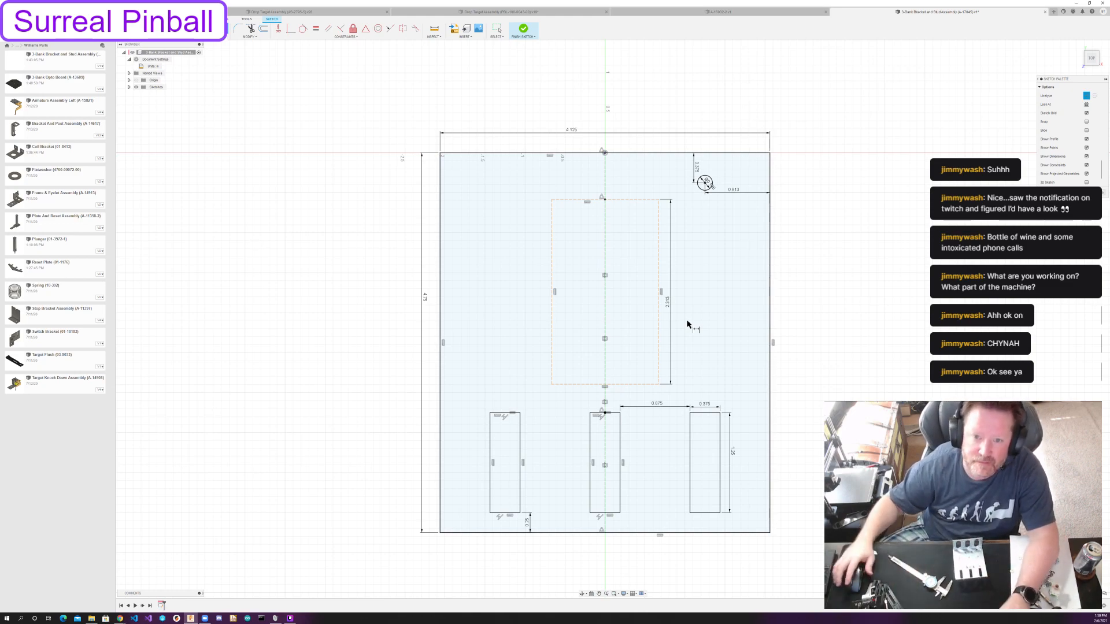
click(635, 200)
click(634, 189)
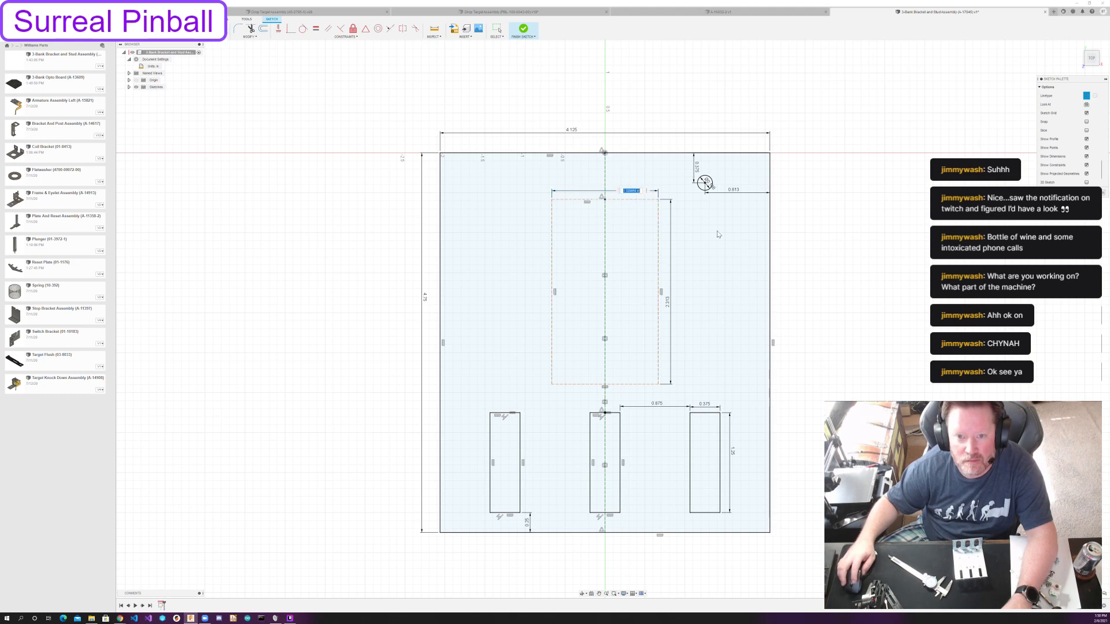
text(.875)
key(Return)
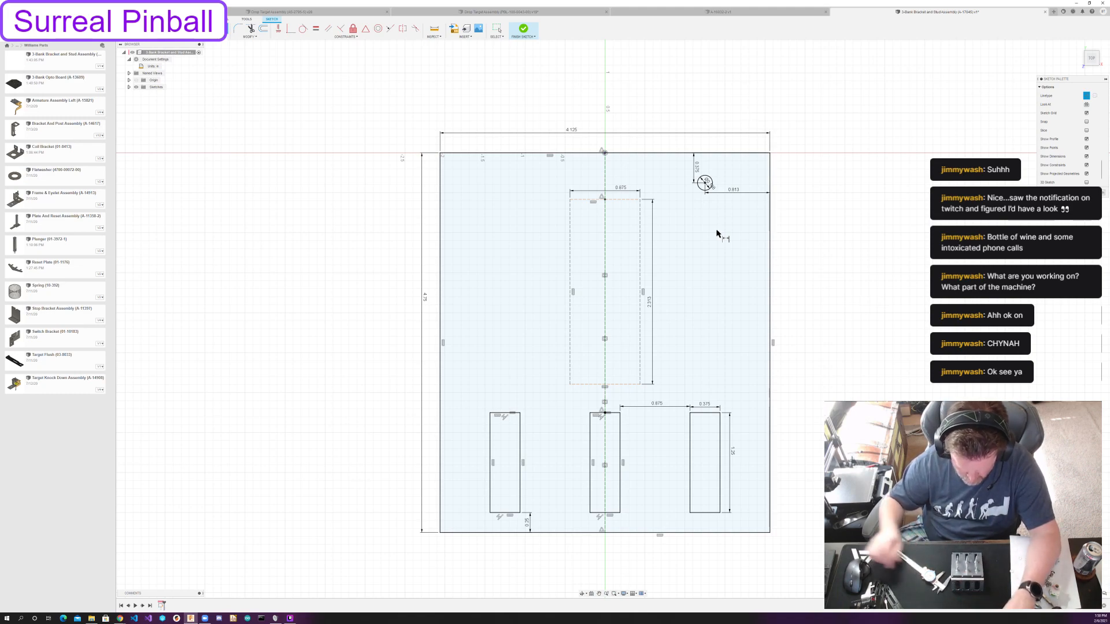
key(Escape)
click(538, 340)
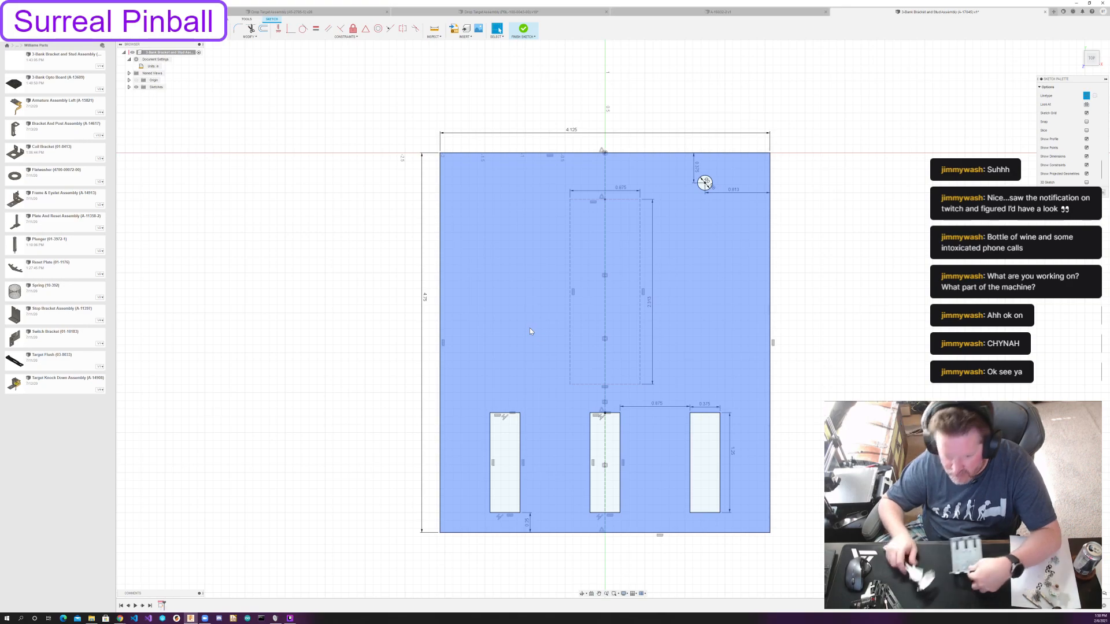
click(436, 156)
key(c)
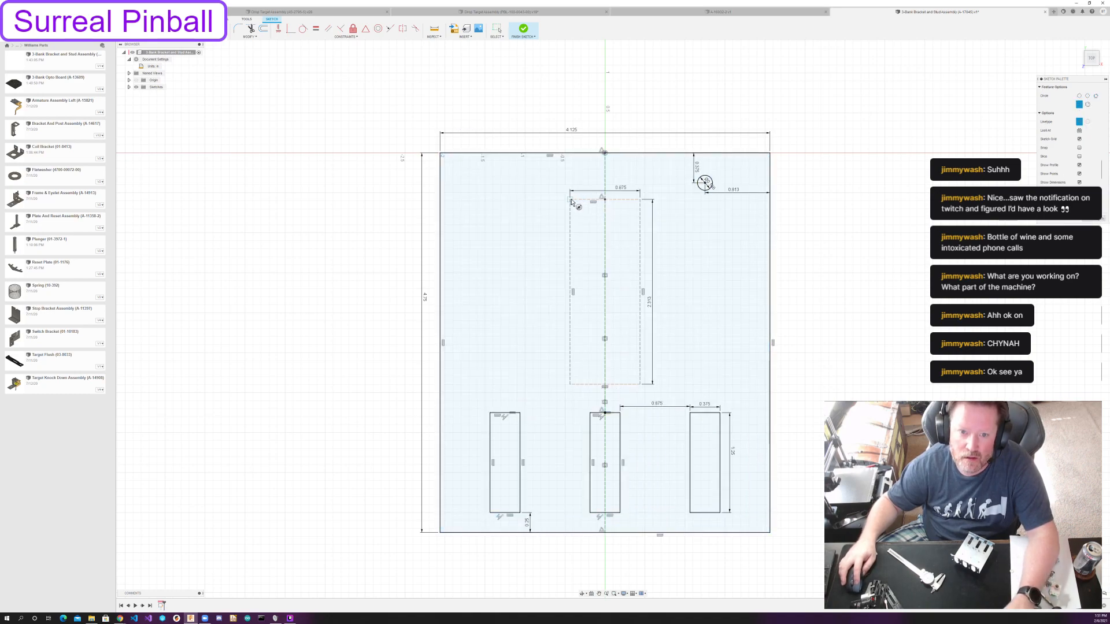
click(570, 199)
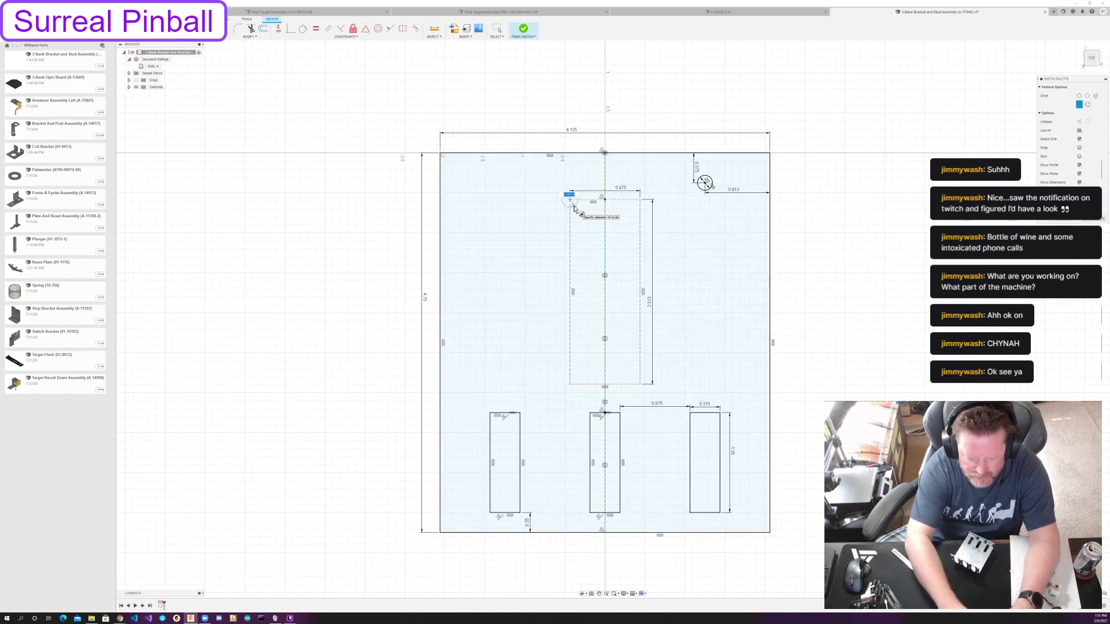
key(Escape)
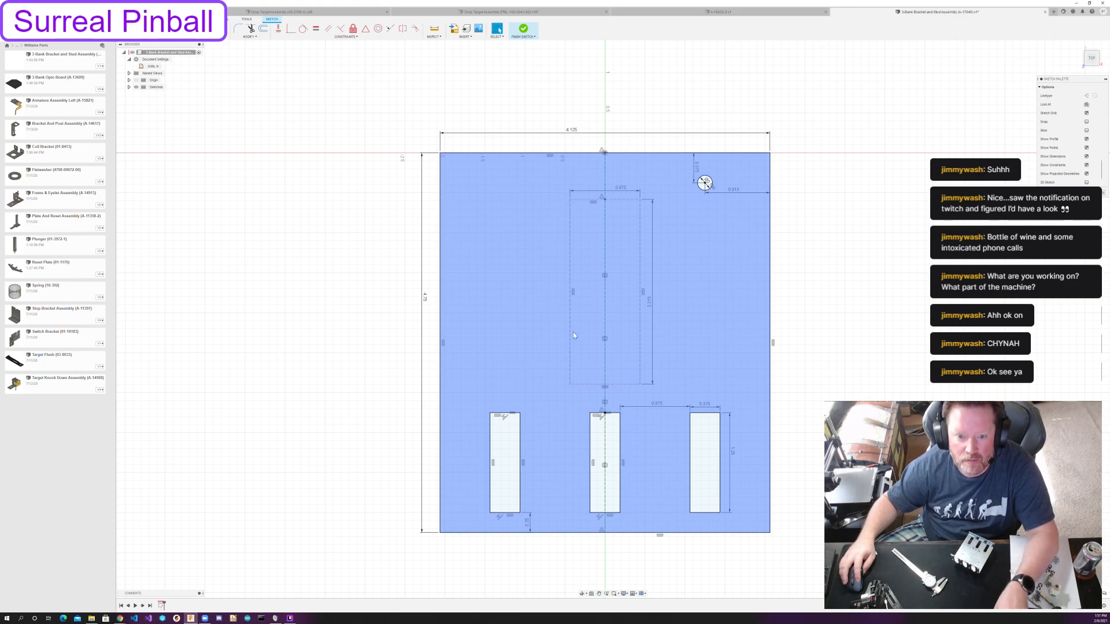
Draw circles as solid geometry centered on the four corners of the construction rectangle.
key(c)
click(570, 385)
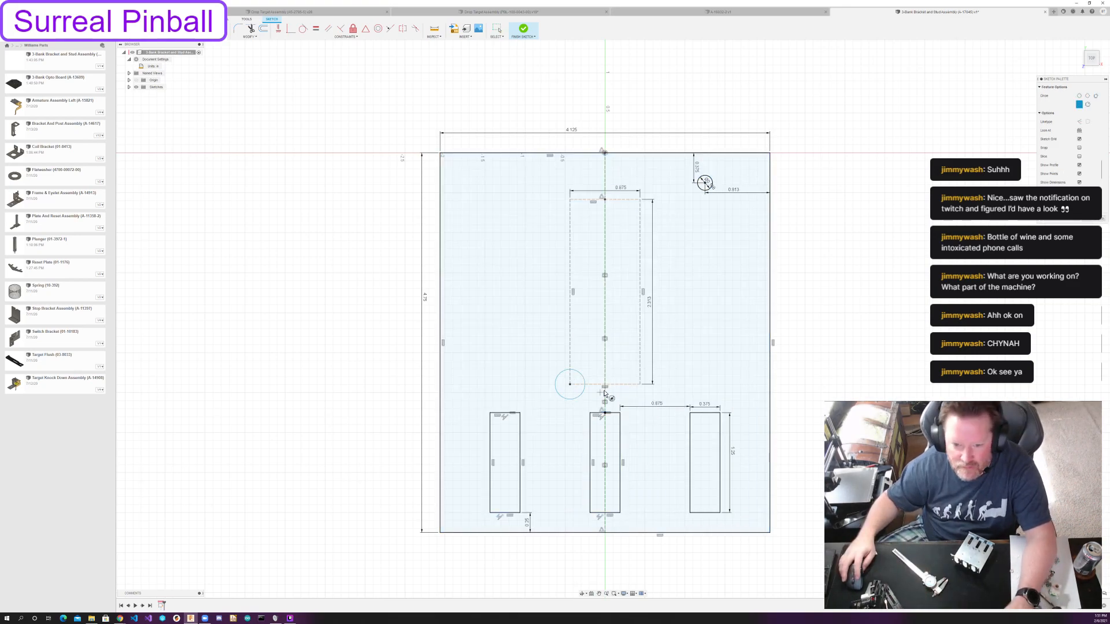
click(640, 385)
click(641, 394)
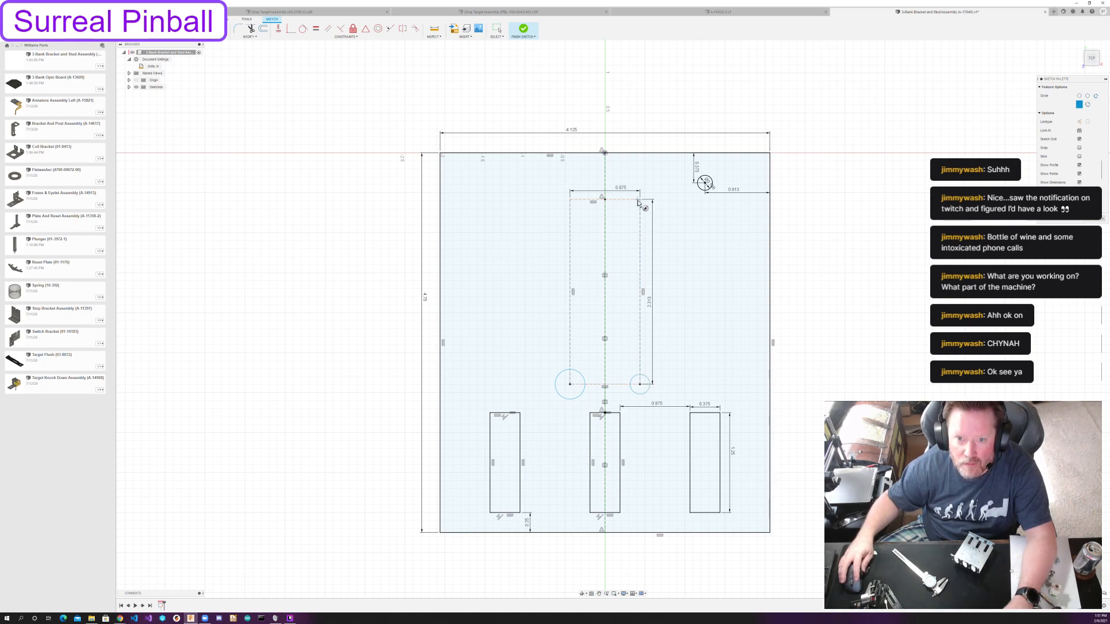
click(569, 200)
click(544, 210)
Set the diameter of the circle on the rectangle's lower-left corner to 5/32 in.
key(d)
click(562, 397)
click(538, 368)
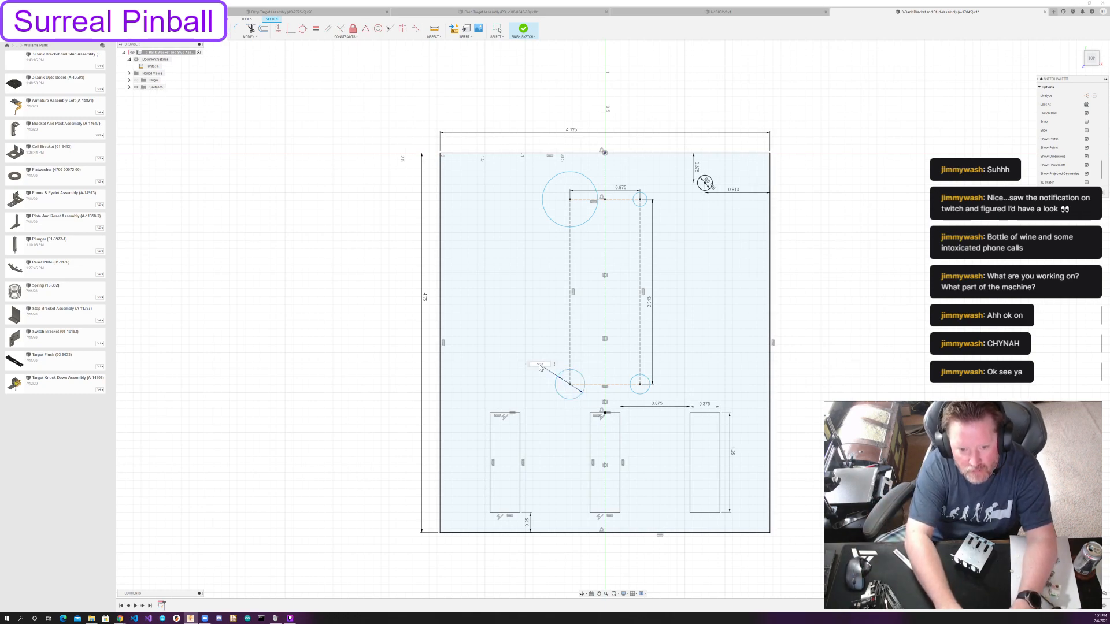
text(5/32)
key(Return)
Apply an Equal constraint between the lower-left and upper-left corner circles.
click(316, 29)
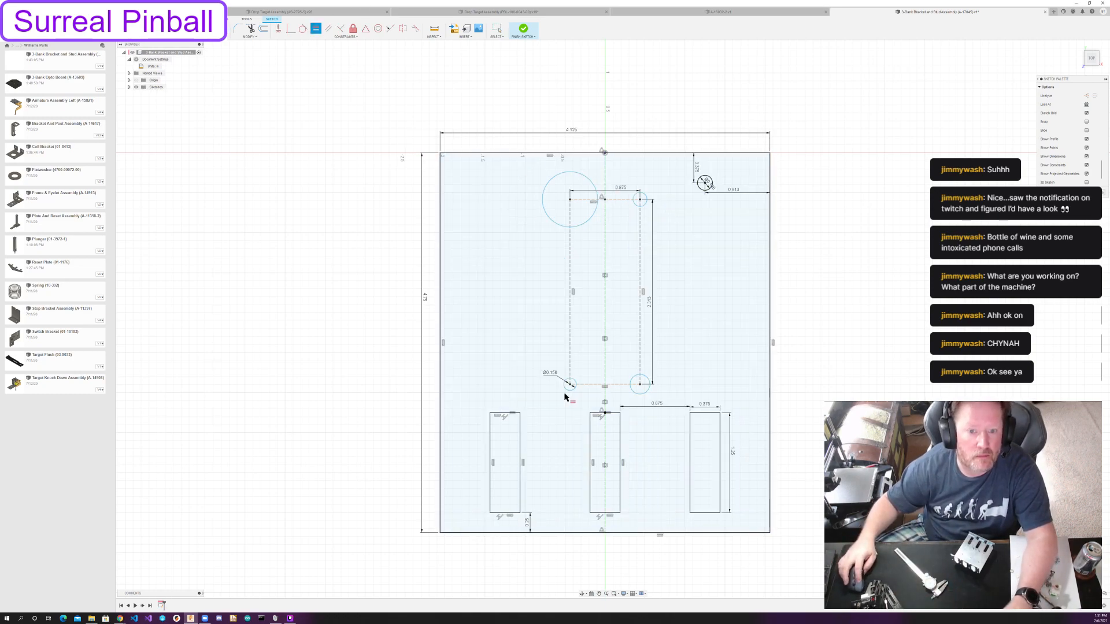
click(568, 382)
click(560, 224)
key(Escape)
Delete the two circles on the construction rectangle's right corners.
click(647, 390)
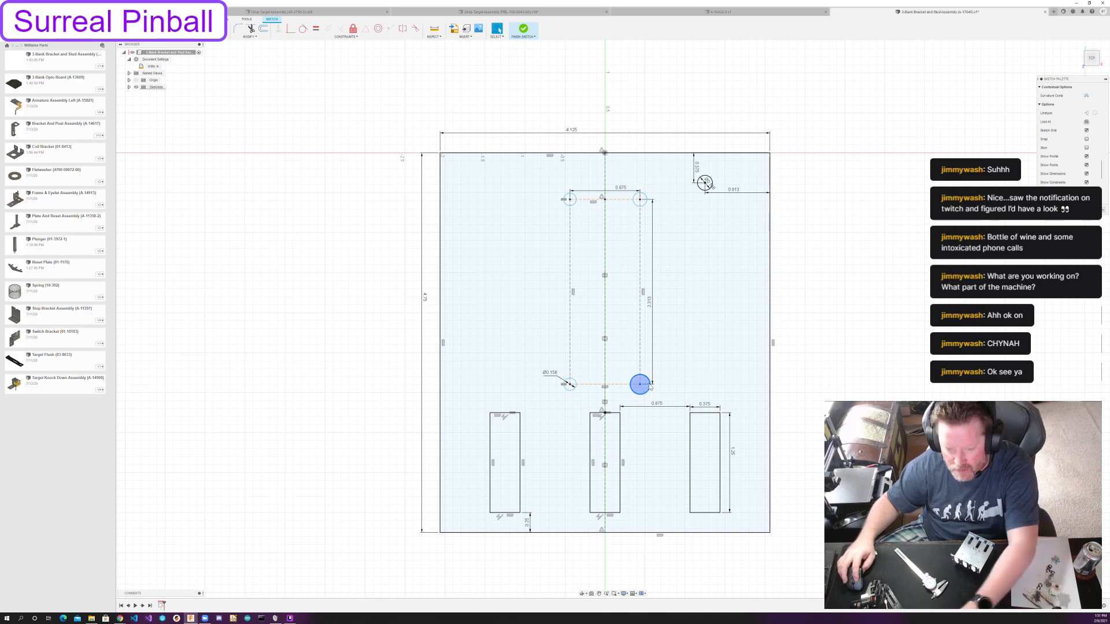
shift+click(644, 205)
key(Delete)
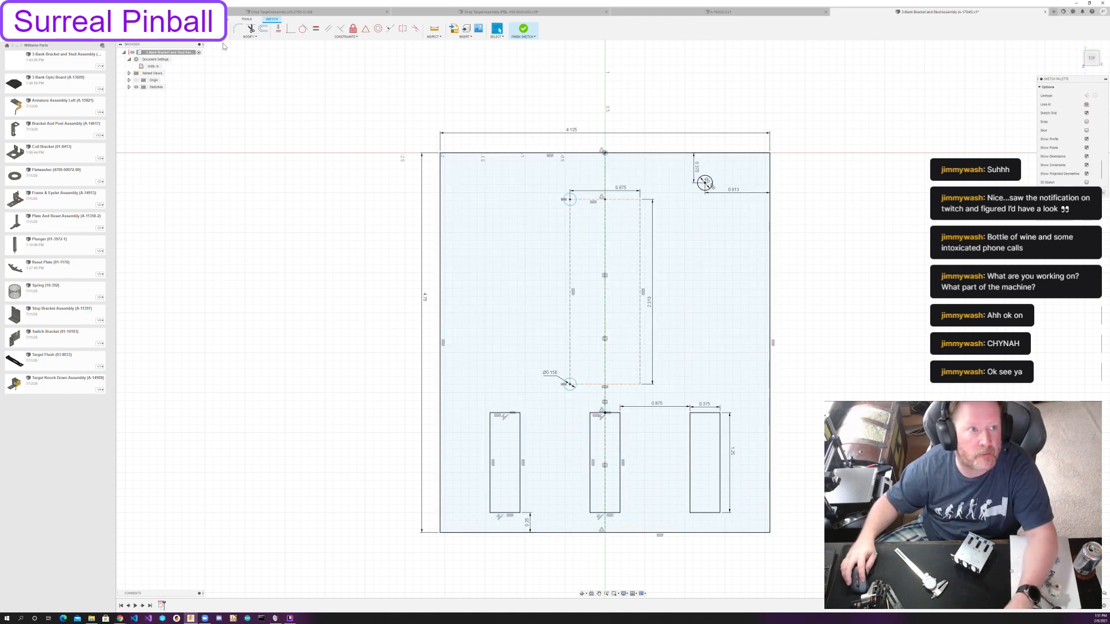
Mirror the two circles on the construction rectangle's left corners about the vertical centerline.
click(219, 29)
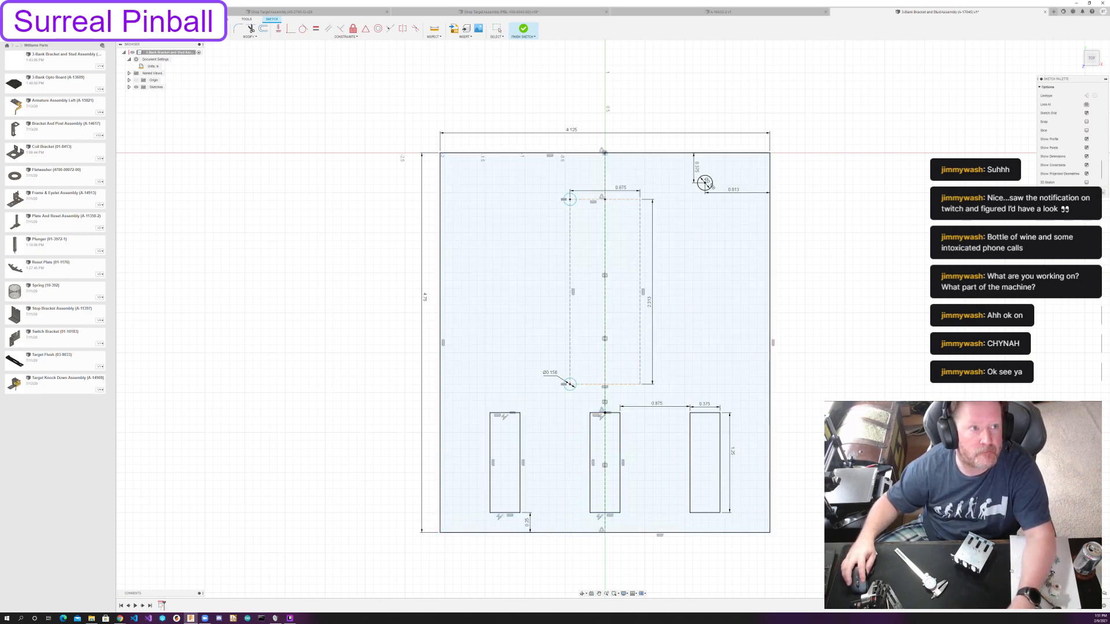
click(574, 204)
click(571, 388)
click(1033, 97)
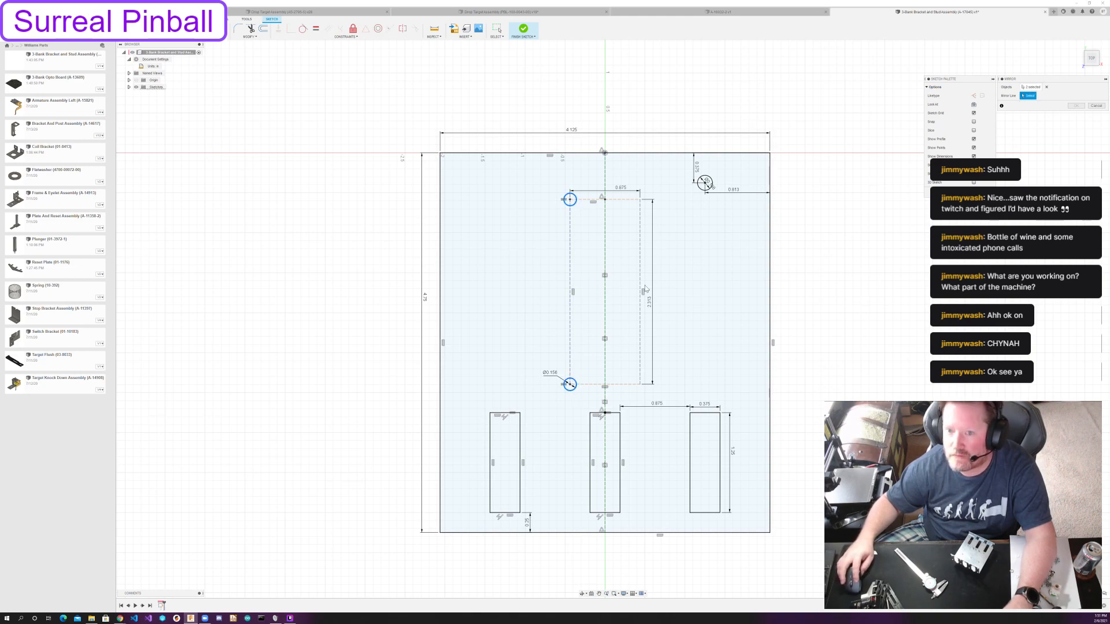
click(605, 290)
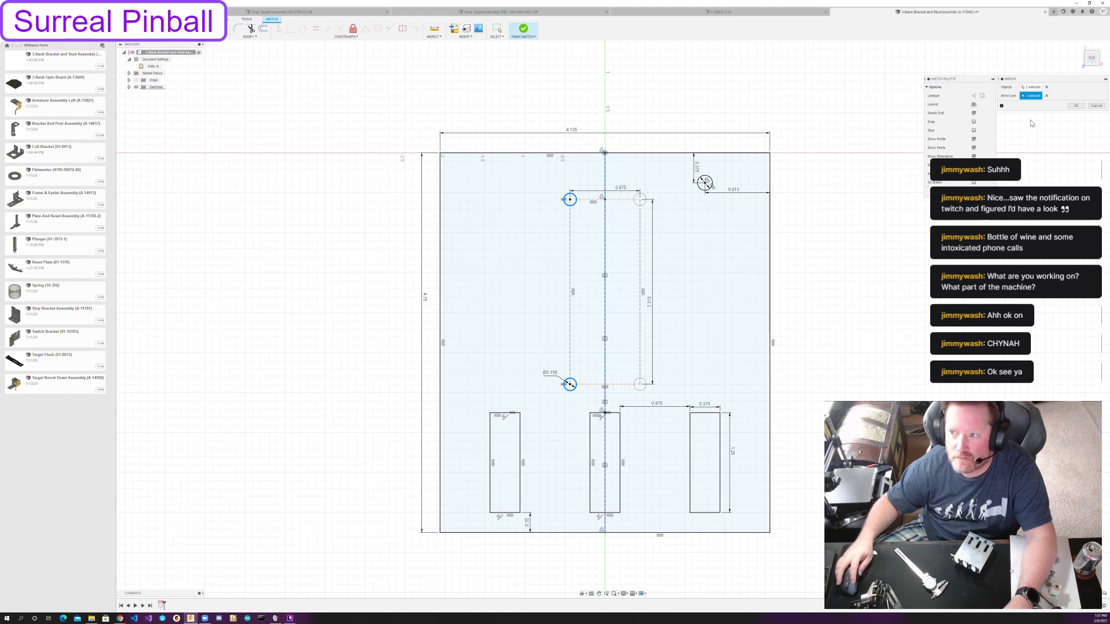
click(1076, 107)
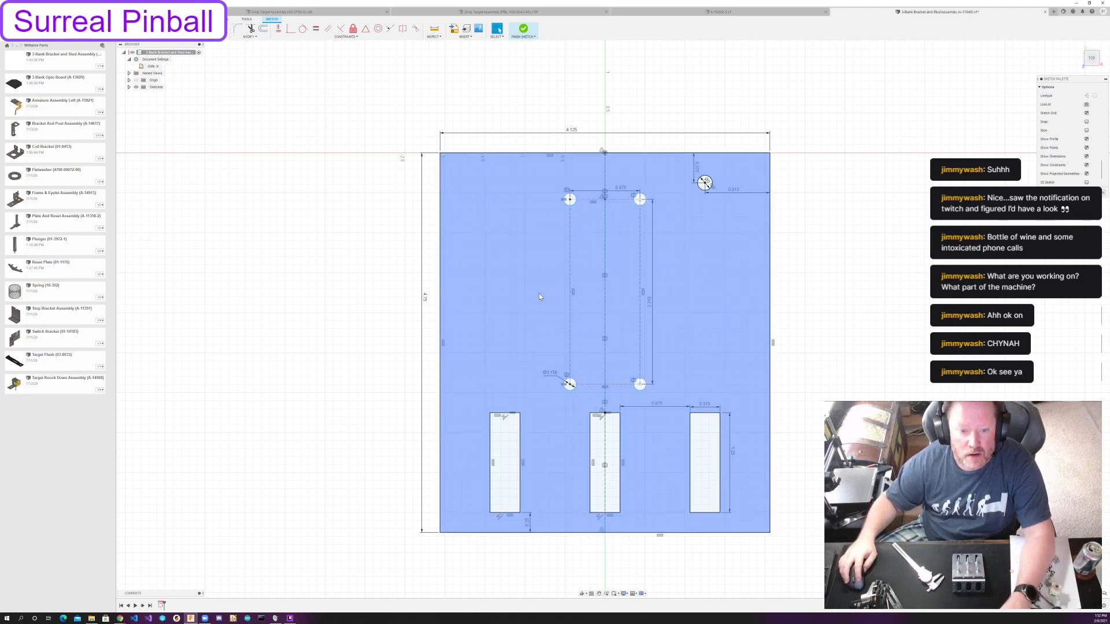
Draw a vertical construction line from the midpoint of the left slot's top edge to the plate's top edge.
click(506, 414)
click(507, 155)
key(Escape)
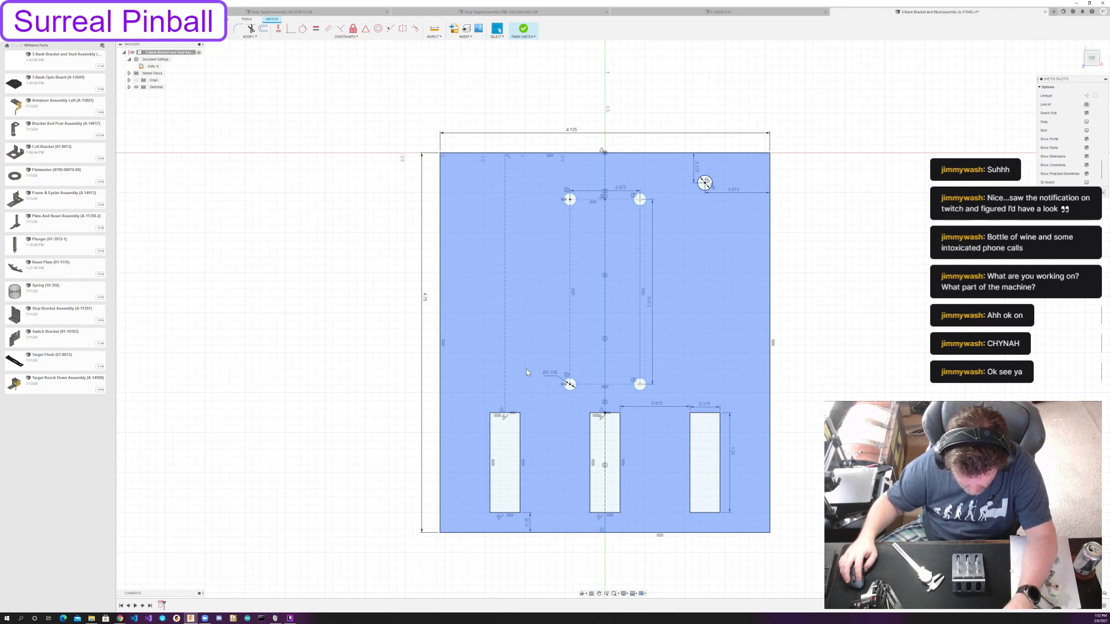
Draw concentric circles of 0.5 in and 0.25 in diameter on the construction line just above the left slot.
key(c)
click(505, 369)
click(517, 382)
key(Escape)
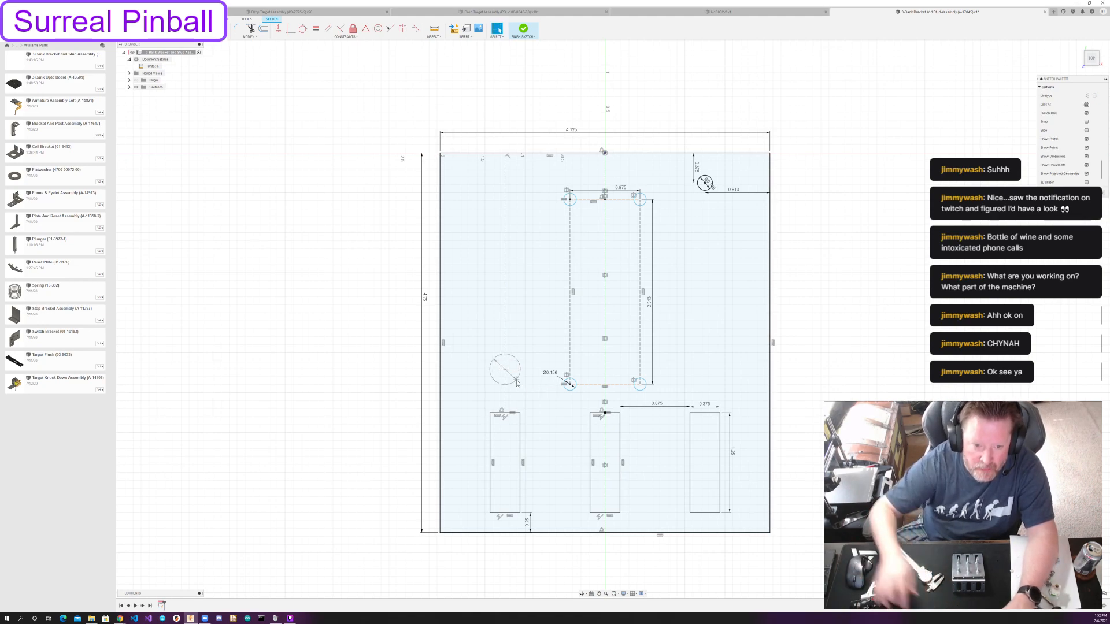
key(c)
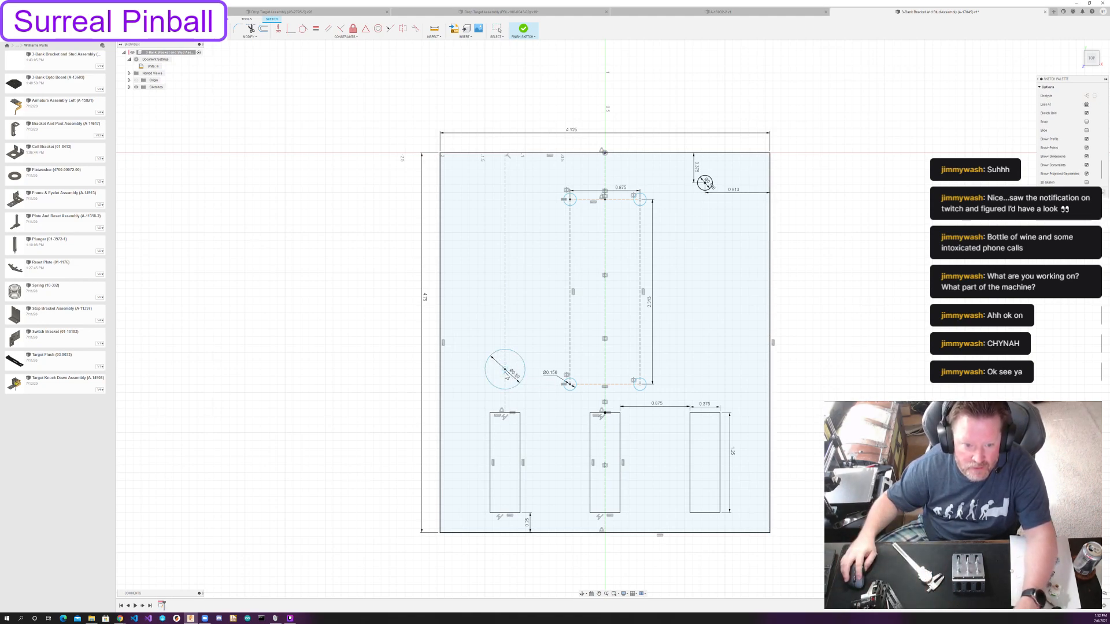
click(504, 369)
text(.25)
key(Return)
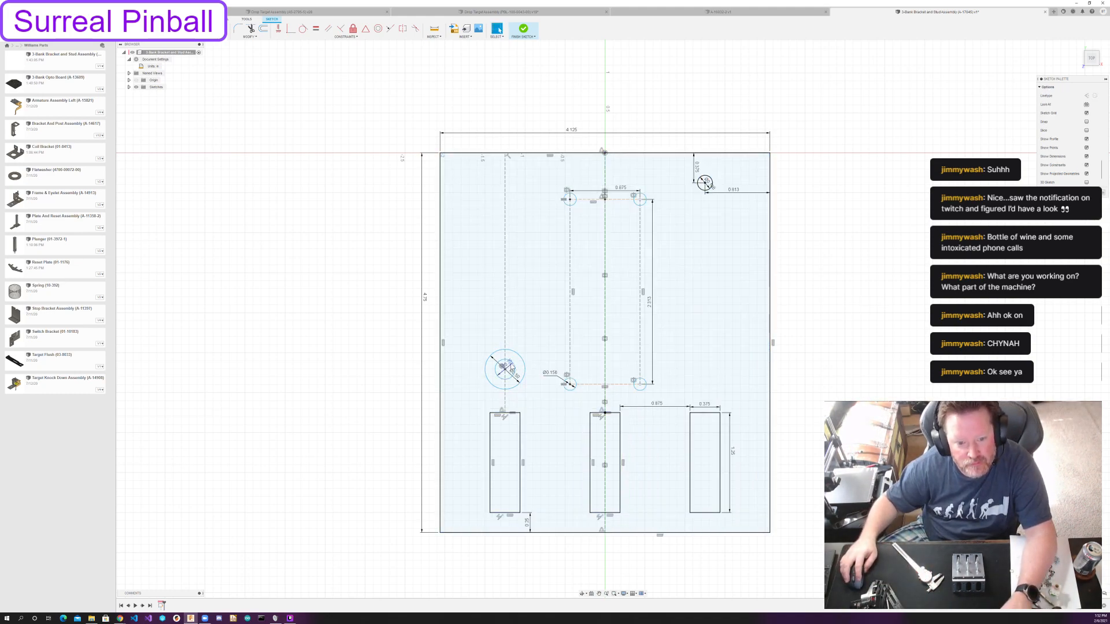
mouse_move(504, 369)
mouse_down()
mouse_move(505, 422)
mouse_move(504, 377)
mouse_up()
Draw two concentric circles on the construction line near the plate's top edge.
key(c)
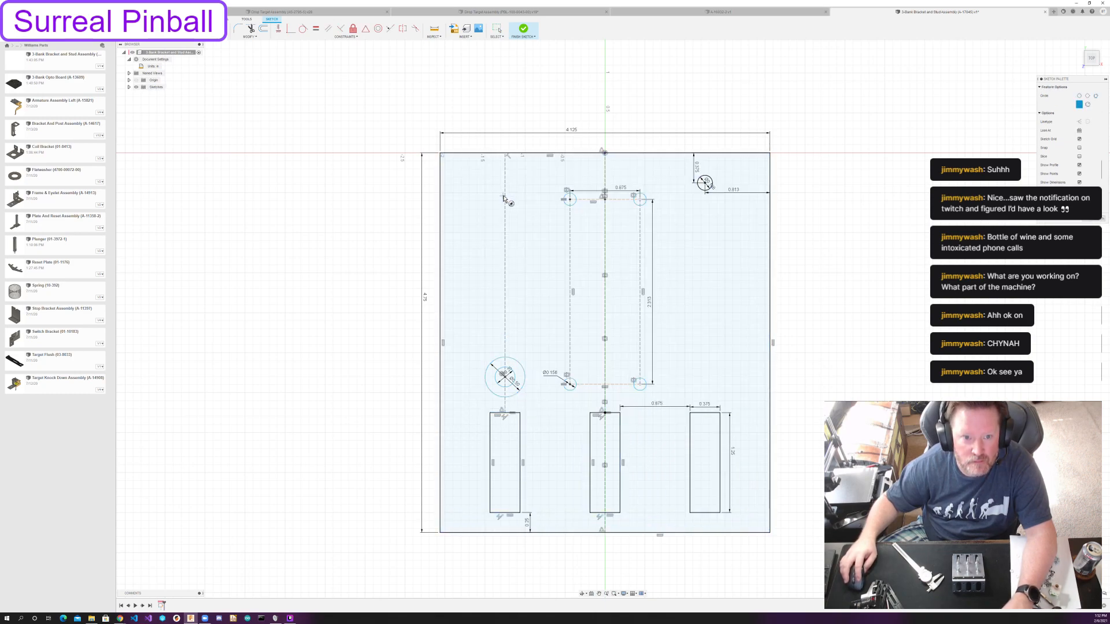
click(505, 195)
click(505, 196)
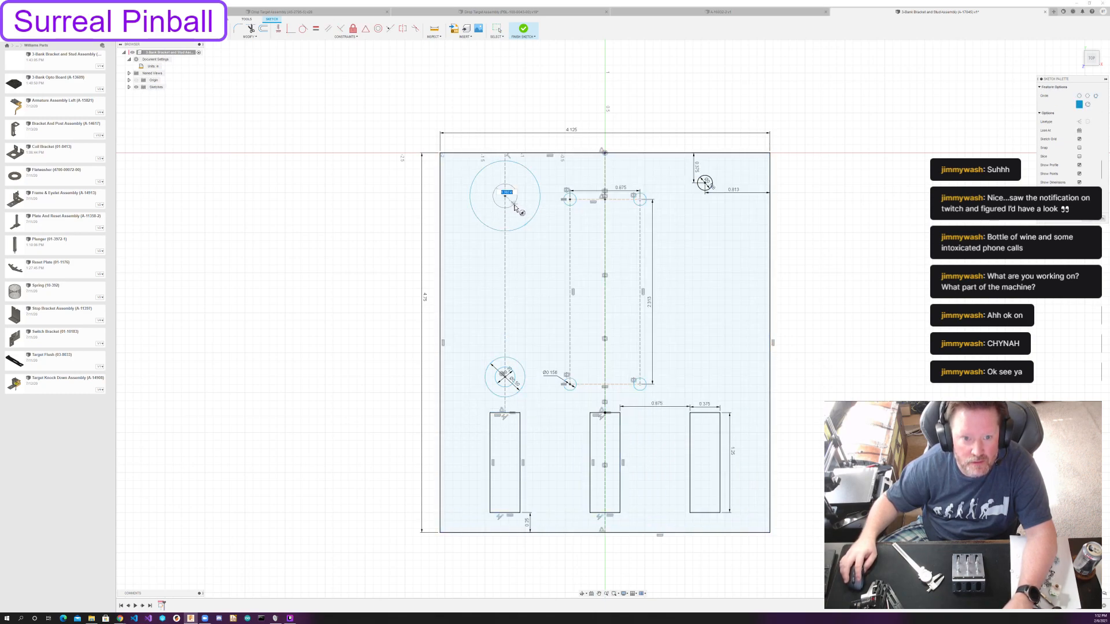
click(515, 206)
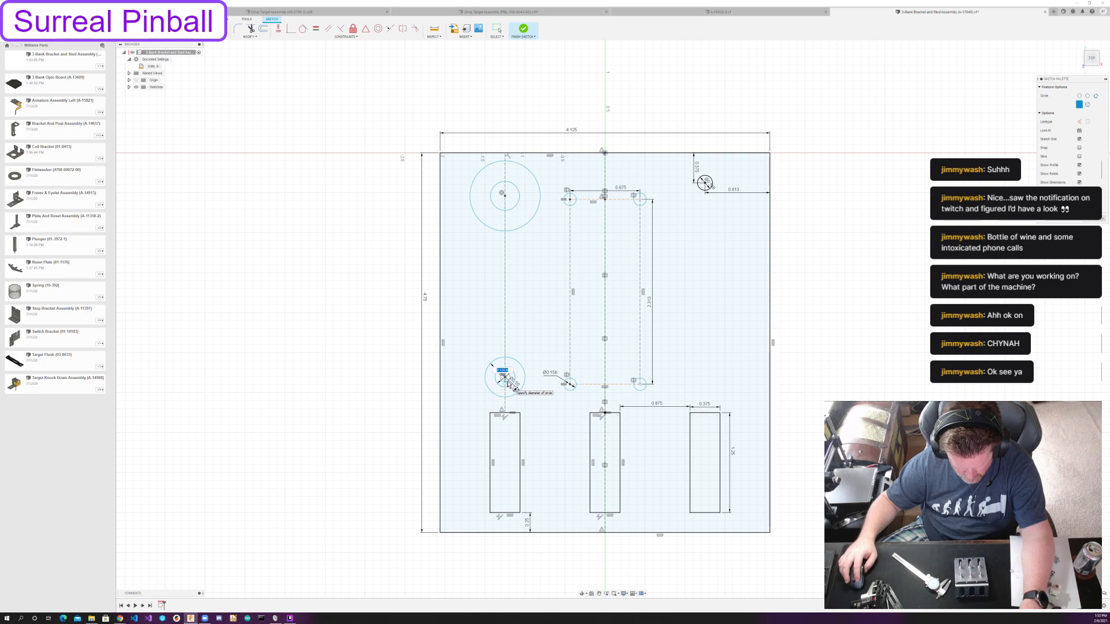
Undo all the circles drawn on the construction line above the left slot.
click(508, 383)
key(Escape)
key(ctrl+z)
key(ctrl+z)
key(ctrl+z)
key(ctrl+z)
key(ctrl+z)
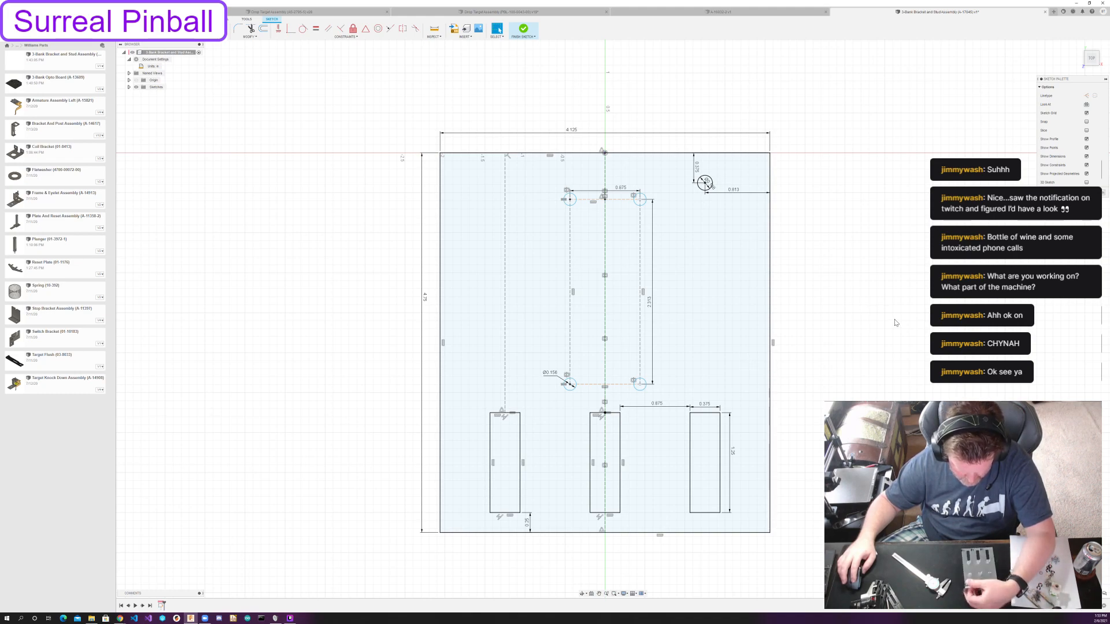
Draw a 1/2 in diameter circle centered on the construction line above the left slot.
key(c)
click(504, 377)
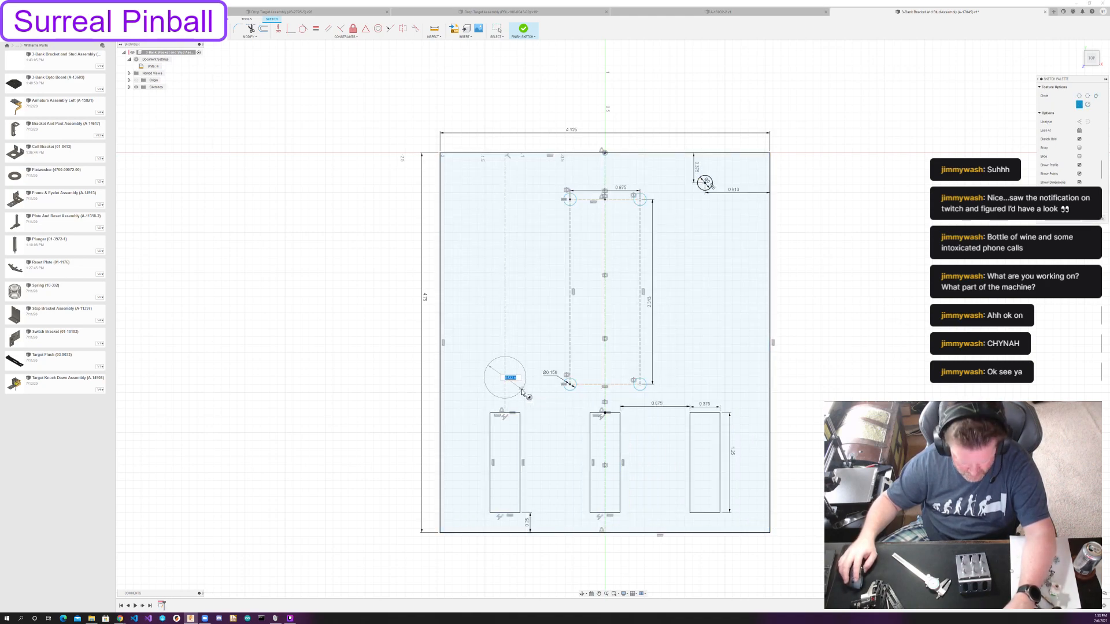
text(1/2)
key(Return)
key(Escape)
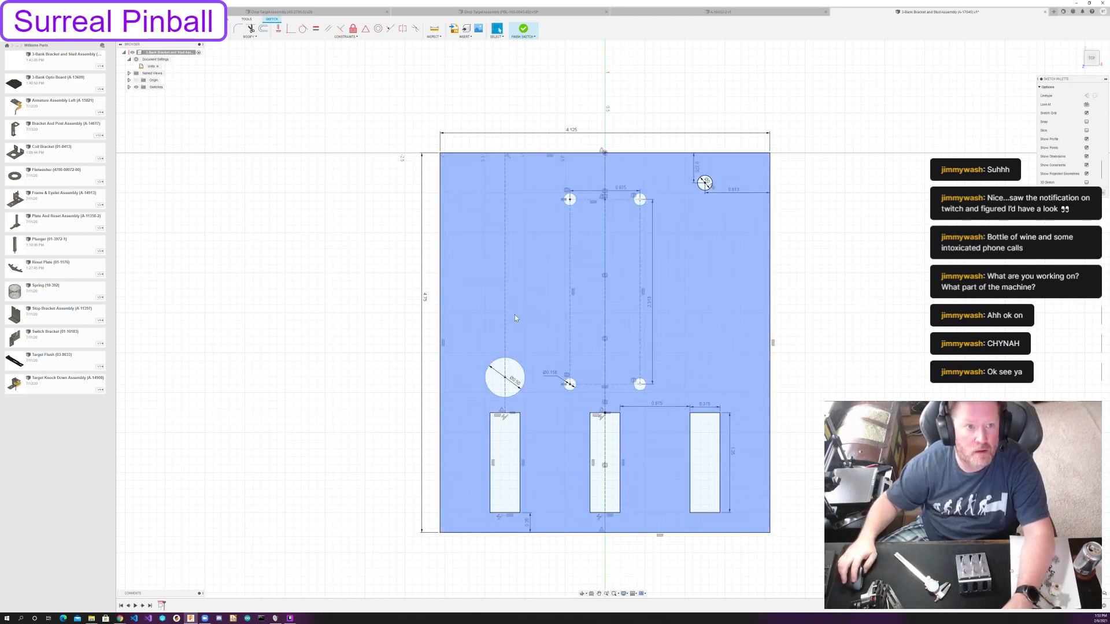
Dimension the circle's center 0.281 in above the left slot's top edge.
click(576, 381)
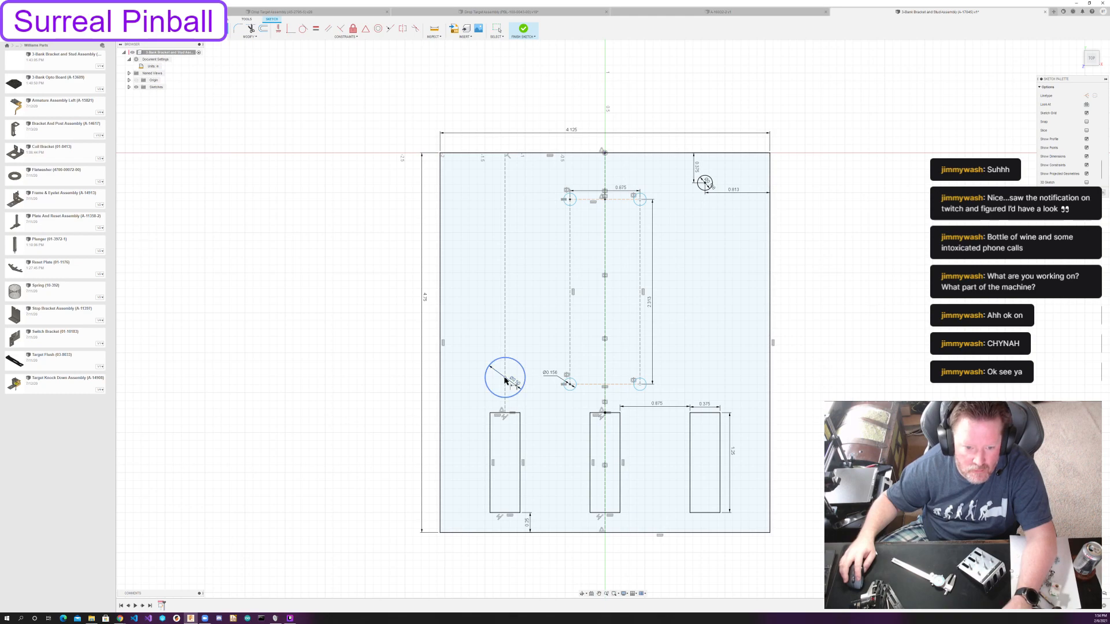
click(504, 414)
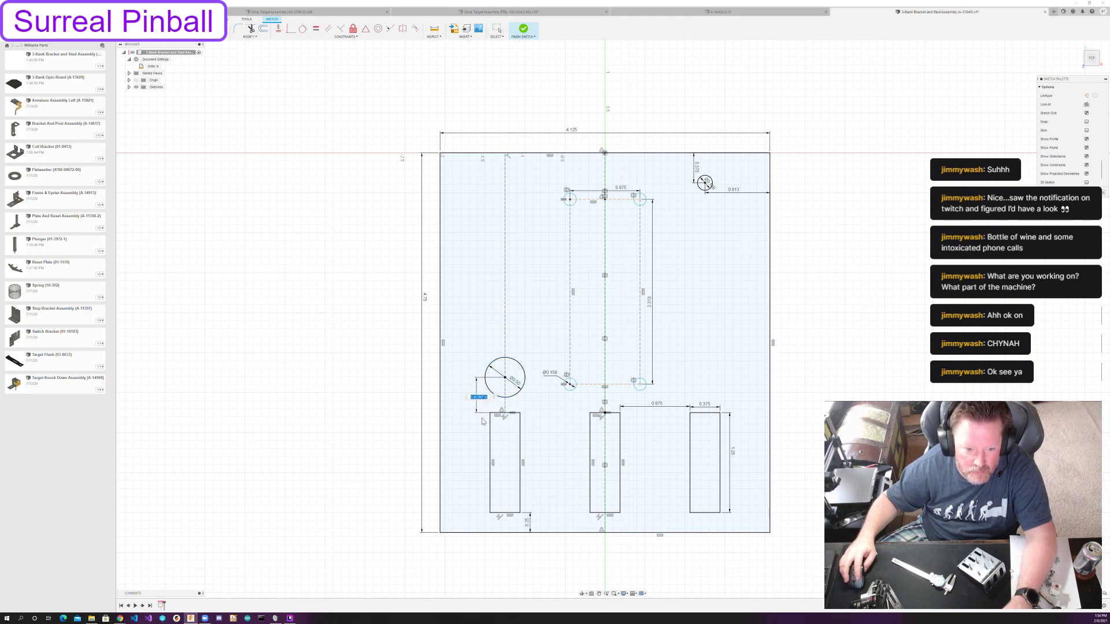
click(479, 404)
text(0.281)
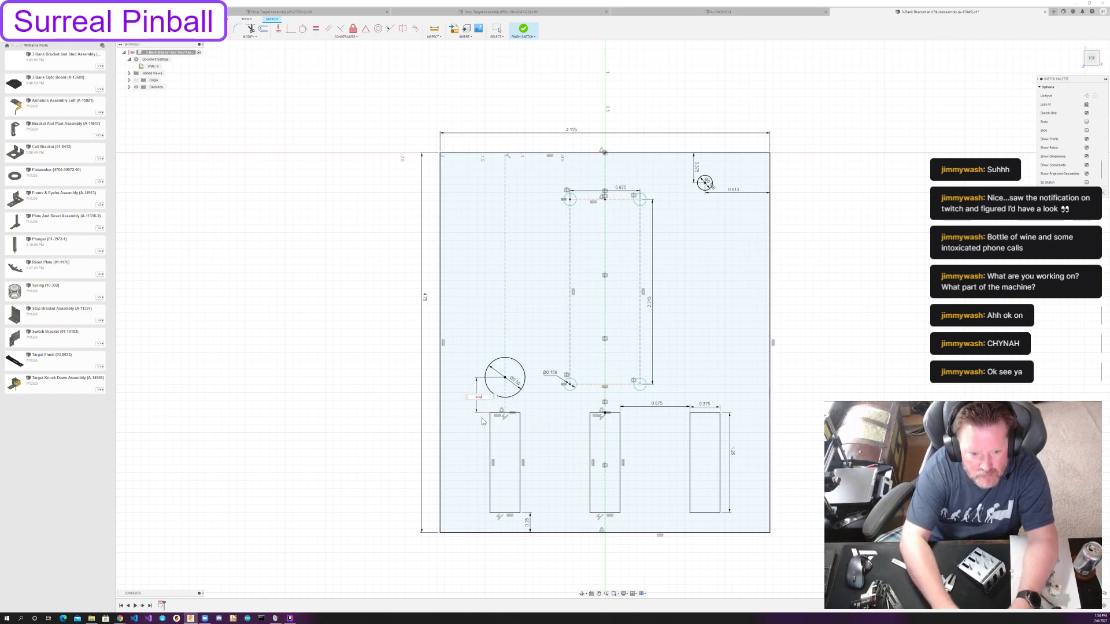
key(Return)
Draw a 0.25 in diameter circle concentric with the 1/2 in circle and place both diameter dimensions outside the circles.
key(c)
click(506, 390)
text(.25)
key(Return)
key(d)
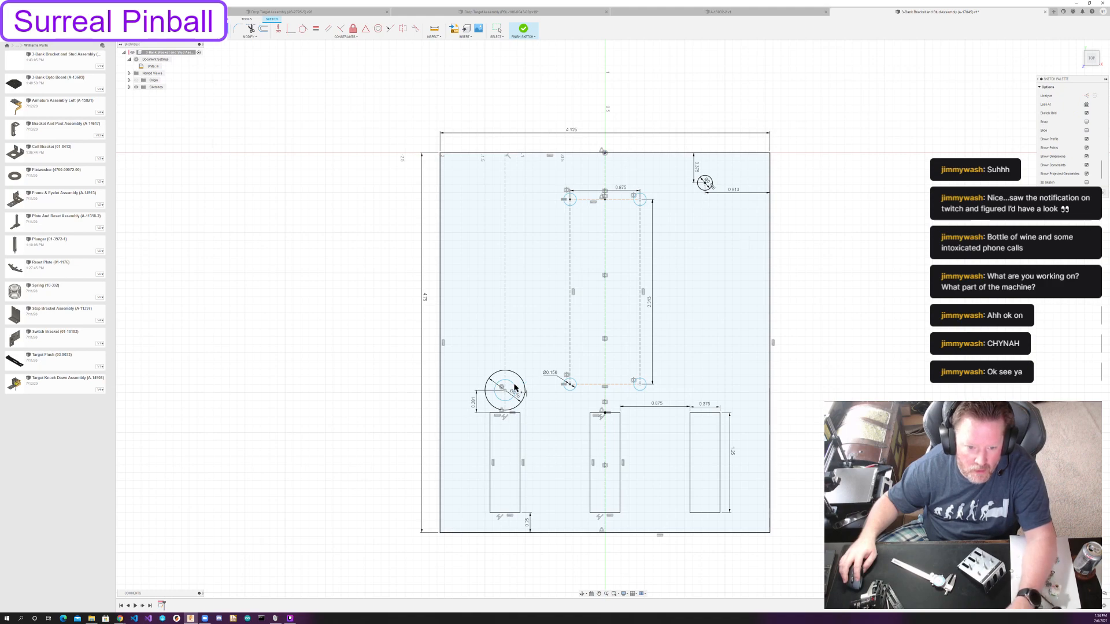
click(514, 386)
click(536, 385)
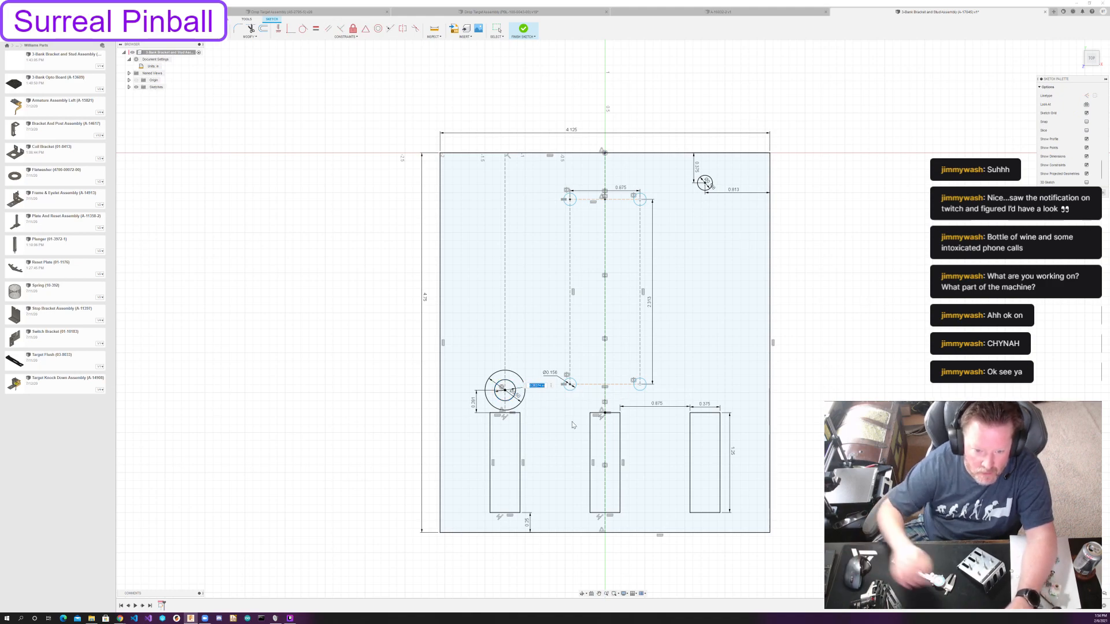
key(Return)
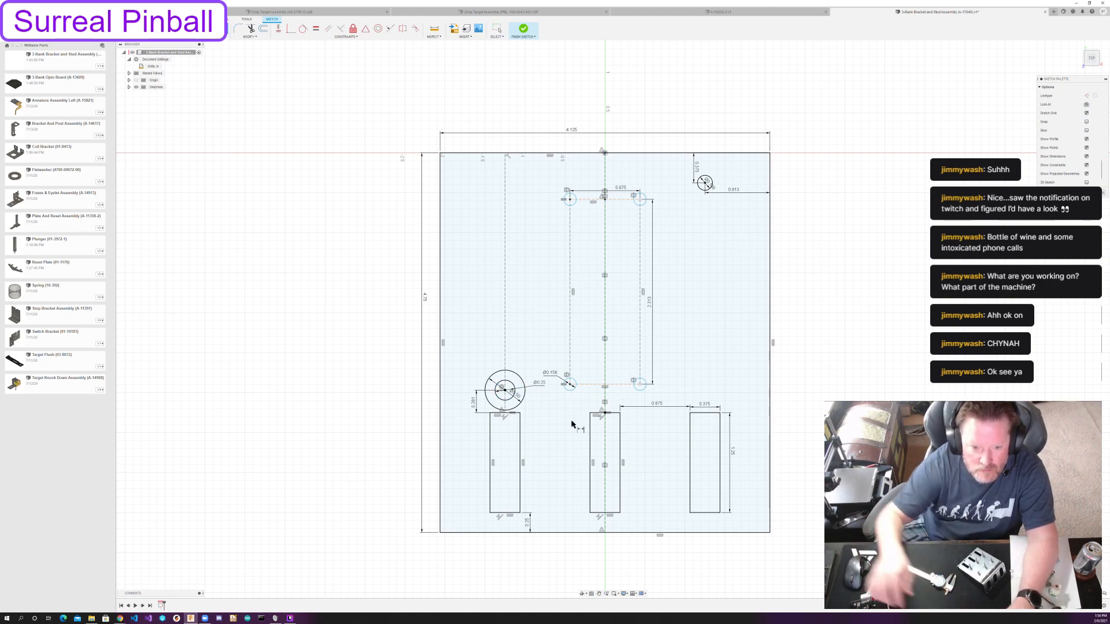
click(523, 398)
click(532, 403)
key(Escape)
Undo the concentric circles and their dimensions above the left slot.
click(192, 37)
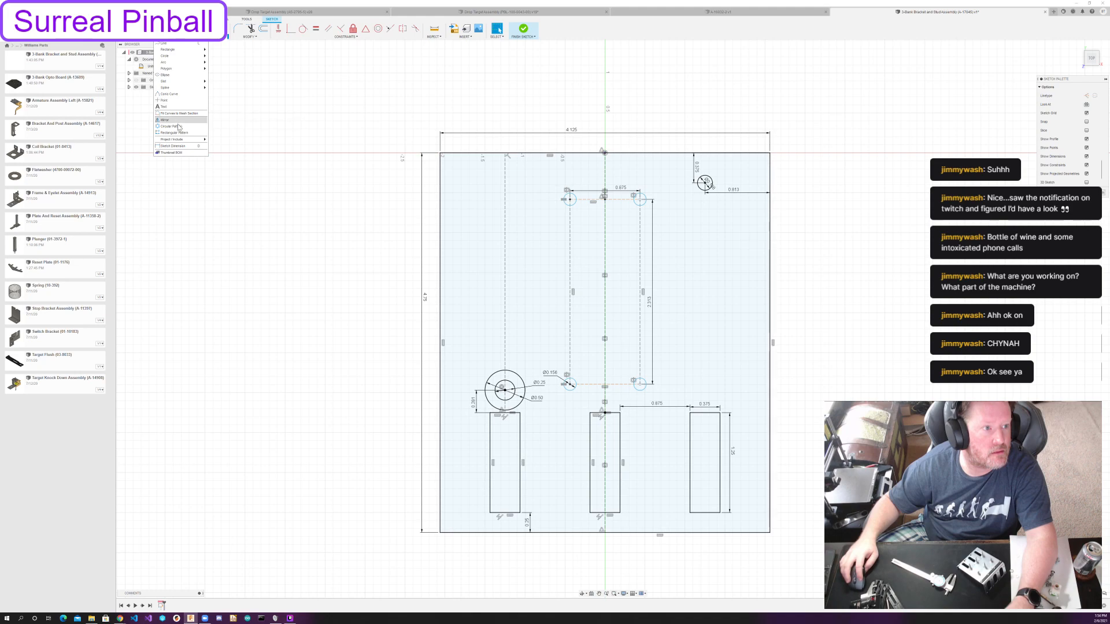
click(417, 366)
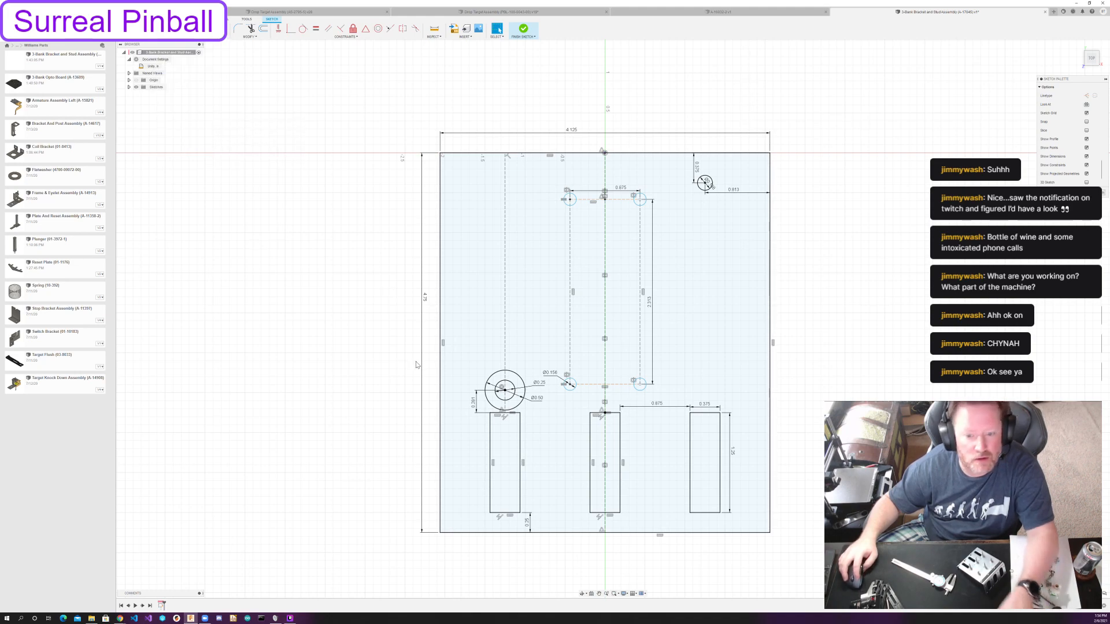
key(ctrl+z)
key(ctrl+z)
key(ctrl+z)
key(ctrl+z)
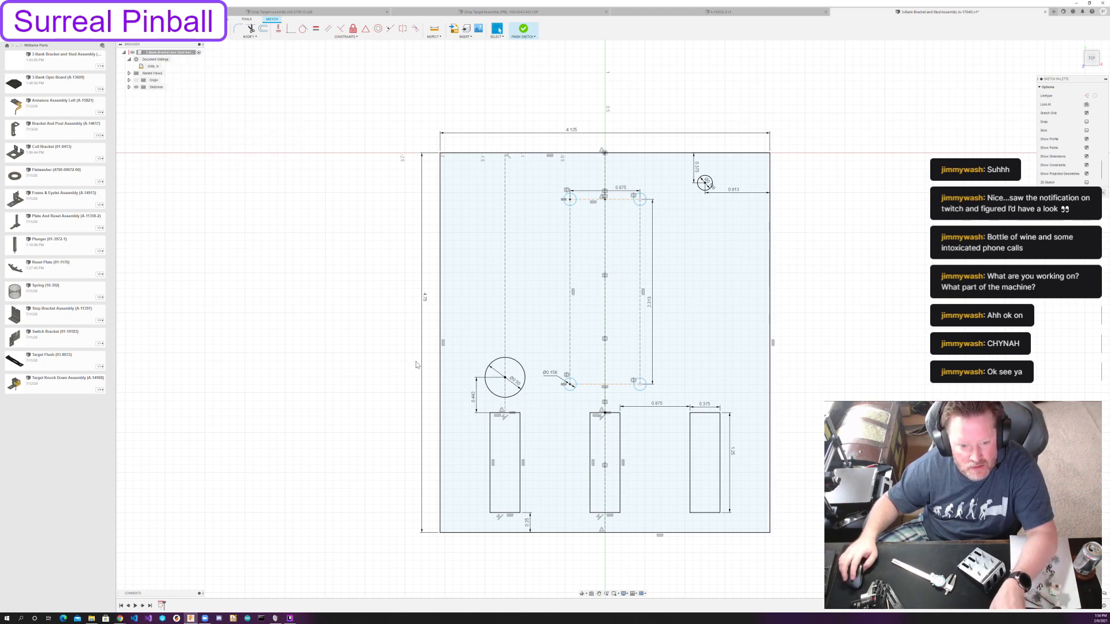
key(ctrl+z)
Draw concentric circles of 0.5 in and 0.25 in diameter on the vertical centerline just above the middle slot.
key(c)
click(605, 391)
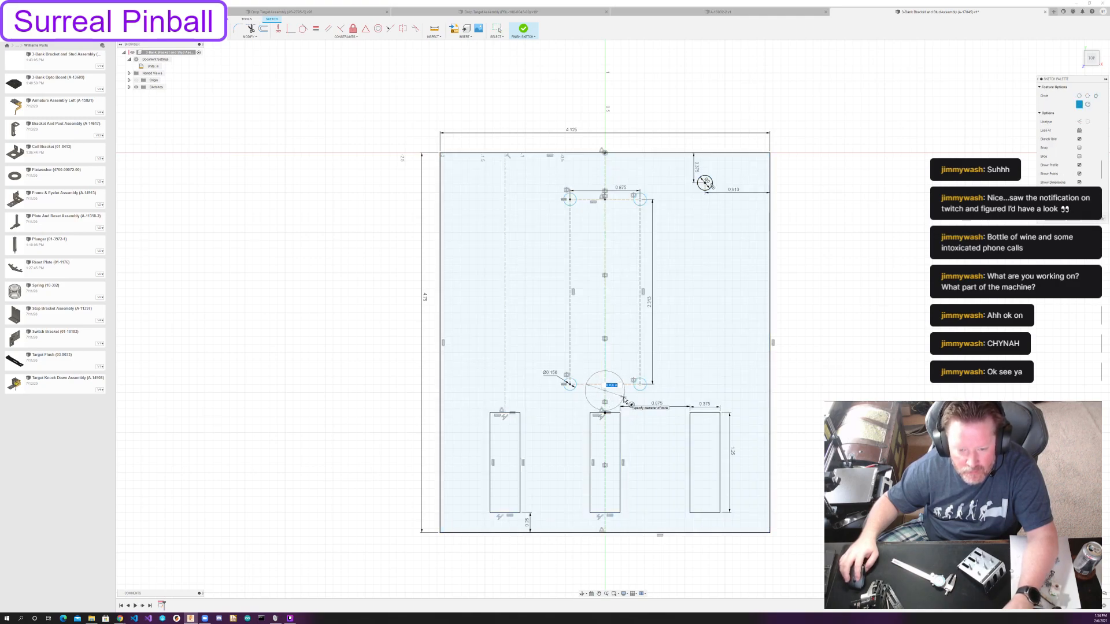
text(.5)
key(Return)
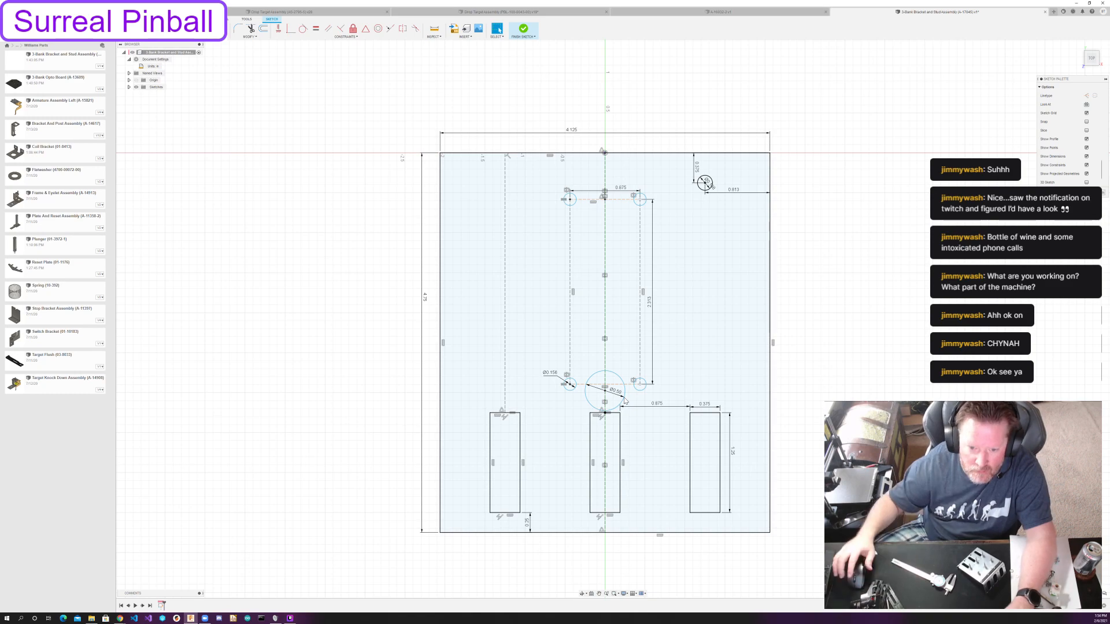
key(c)
click(605, 392)
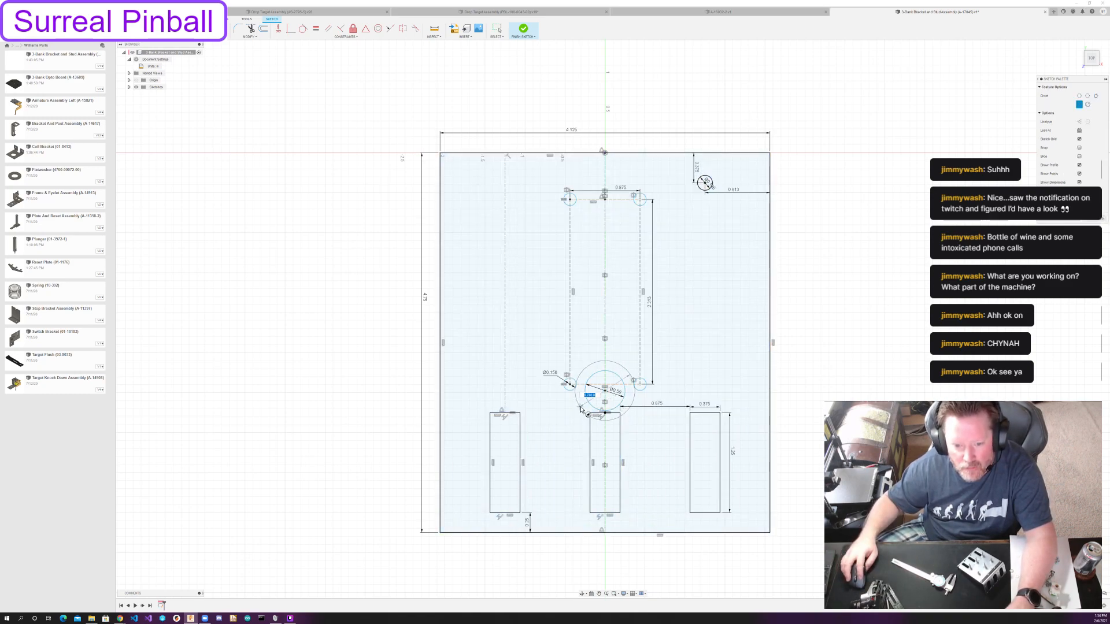
key(Escape)
key(Escape)
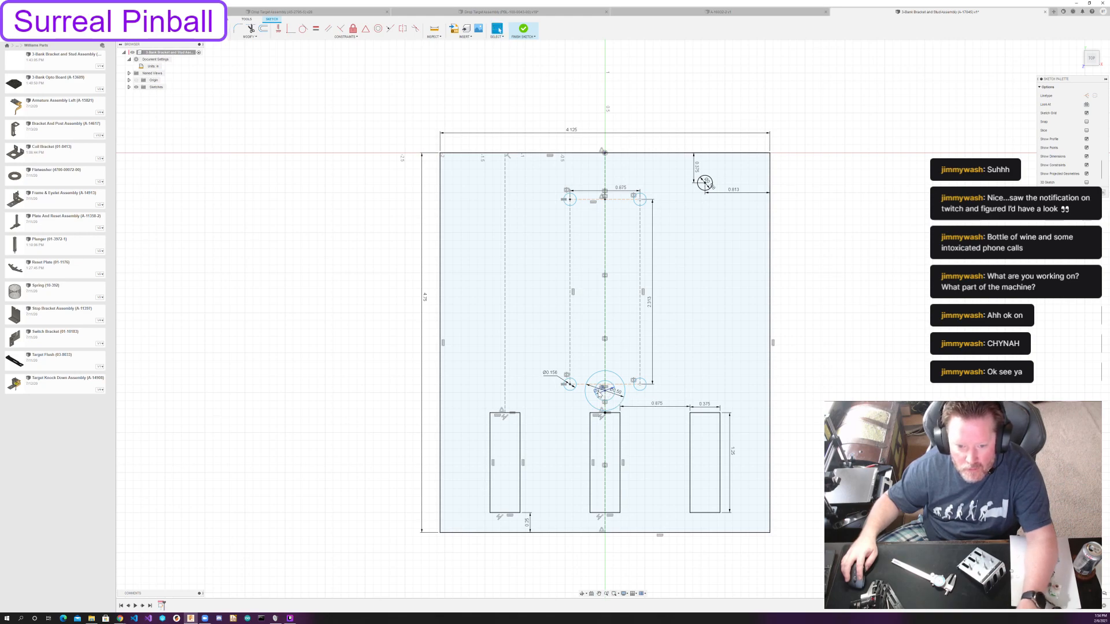
Move the two concentric circles' diameter dimensions outside the circles, to their lower left.
drag(597, 390, 576, 402)
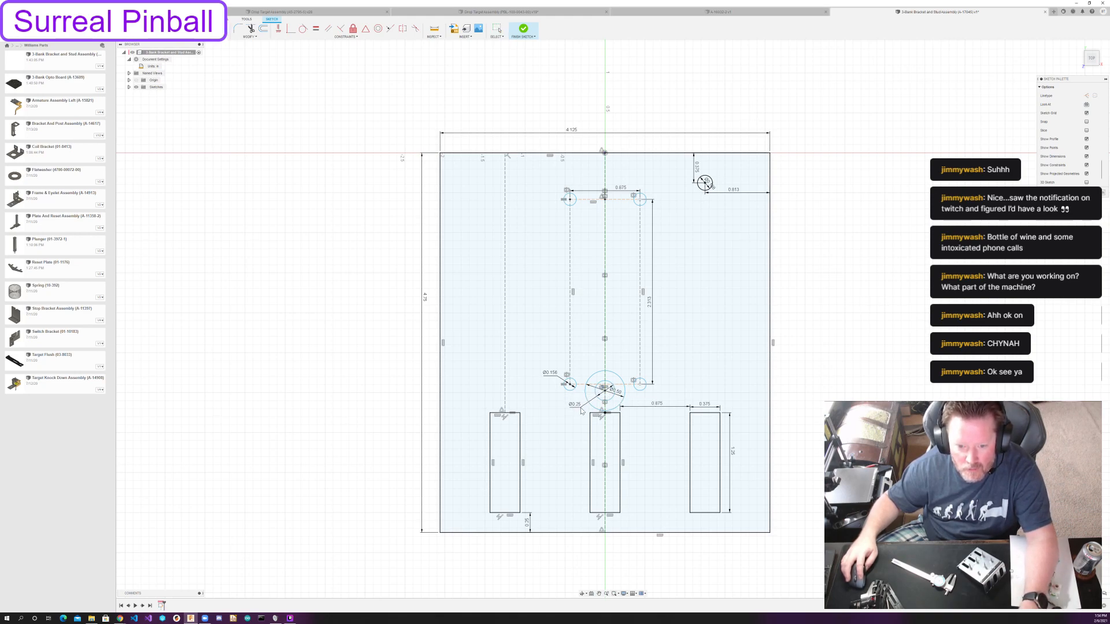
key(d)
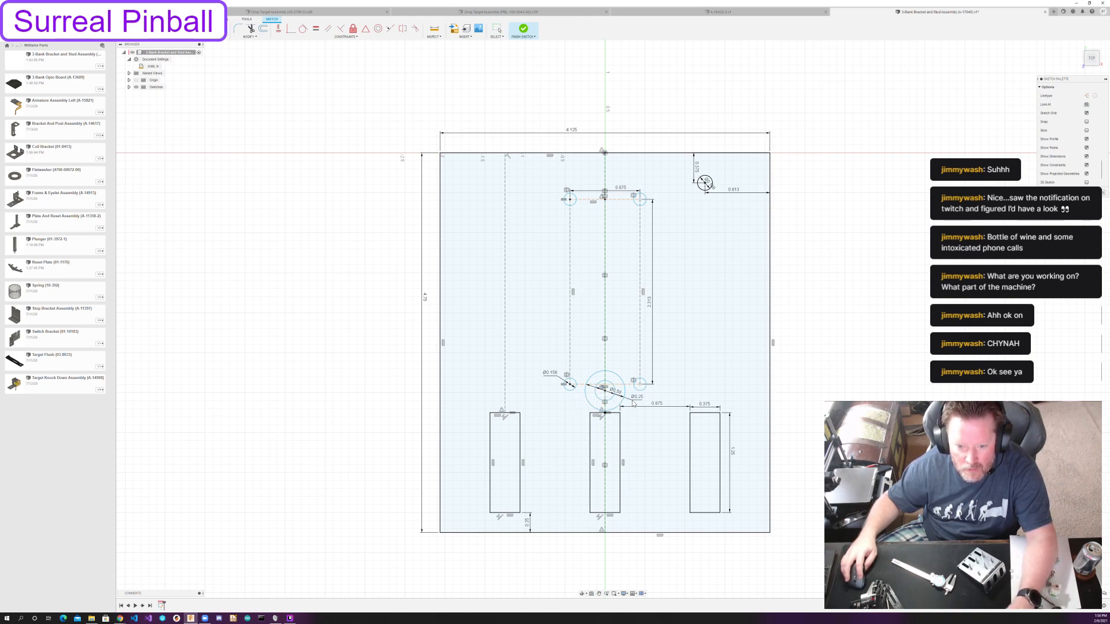
drag(619, 393, 642, 397)
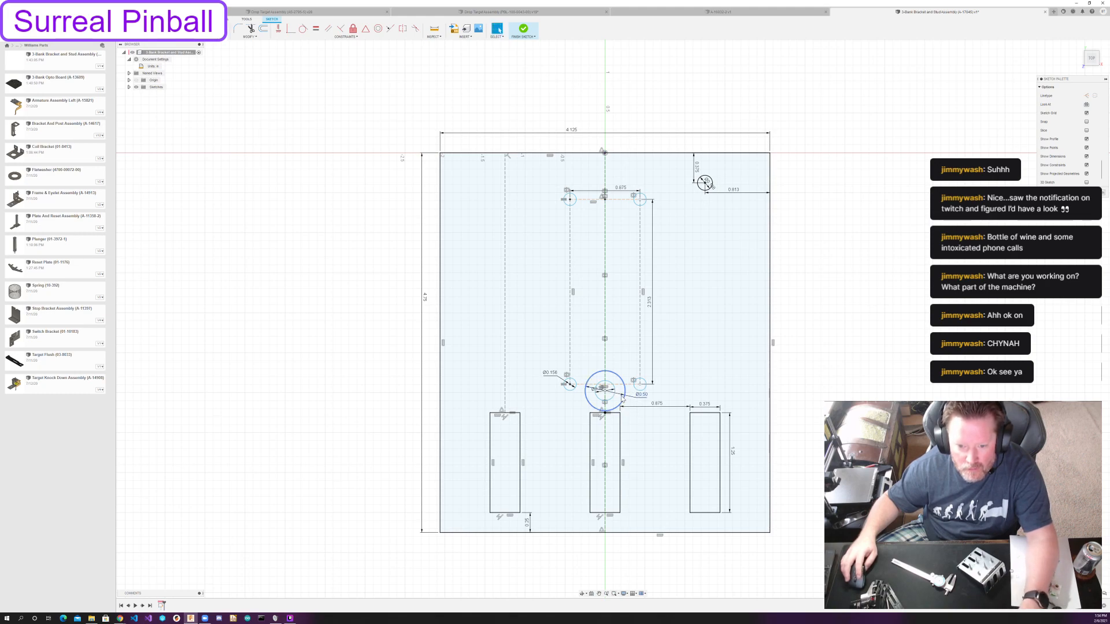
drag(601, 388, 567, 407)
drag(640, 395, 572, 411)
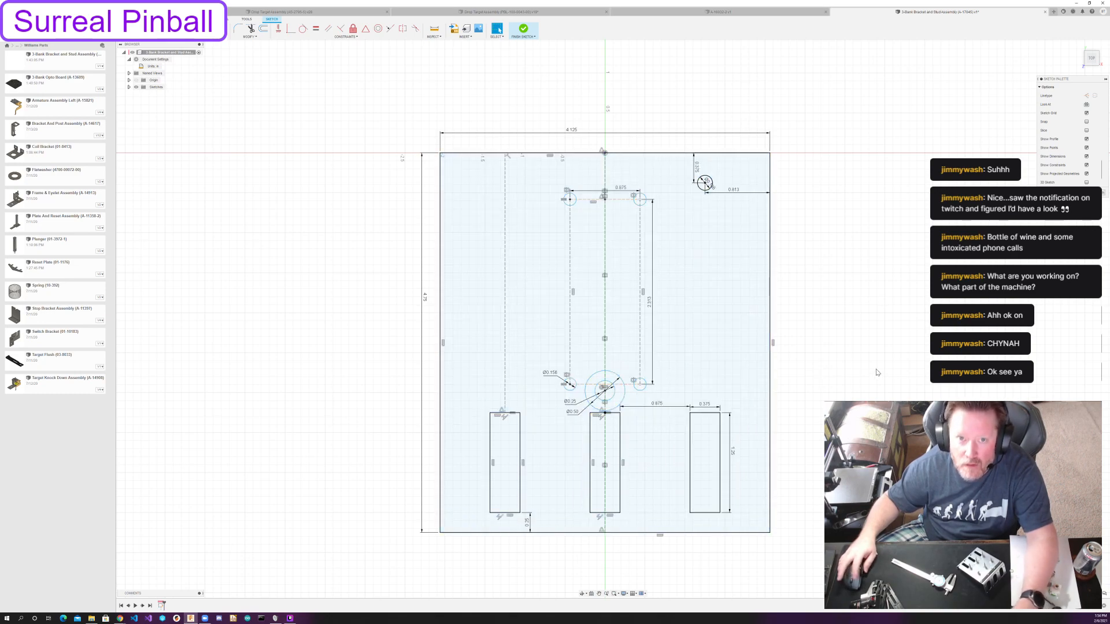
Dimension the vertical distance from the concentric circles' center to the middle slot's top edge.
click(604, 392)
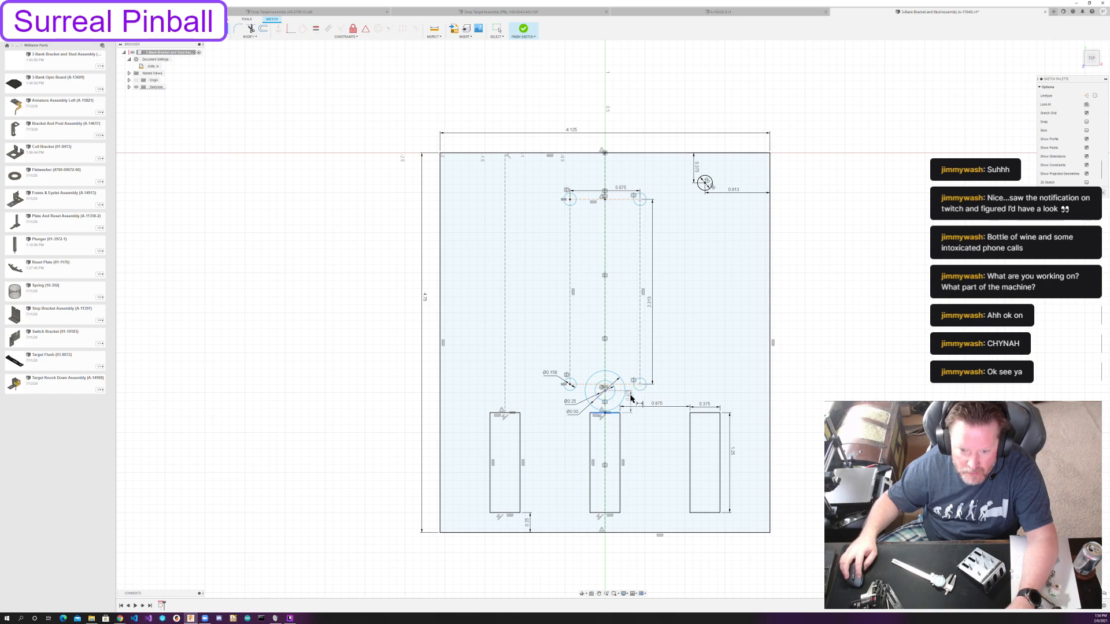
click(629, 398)
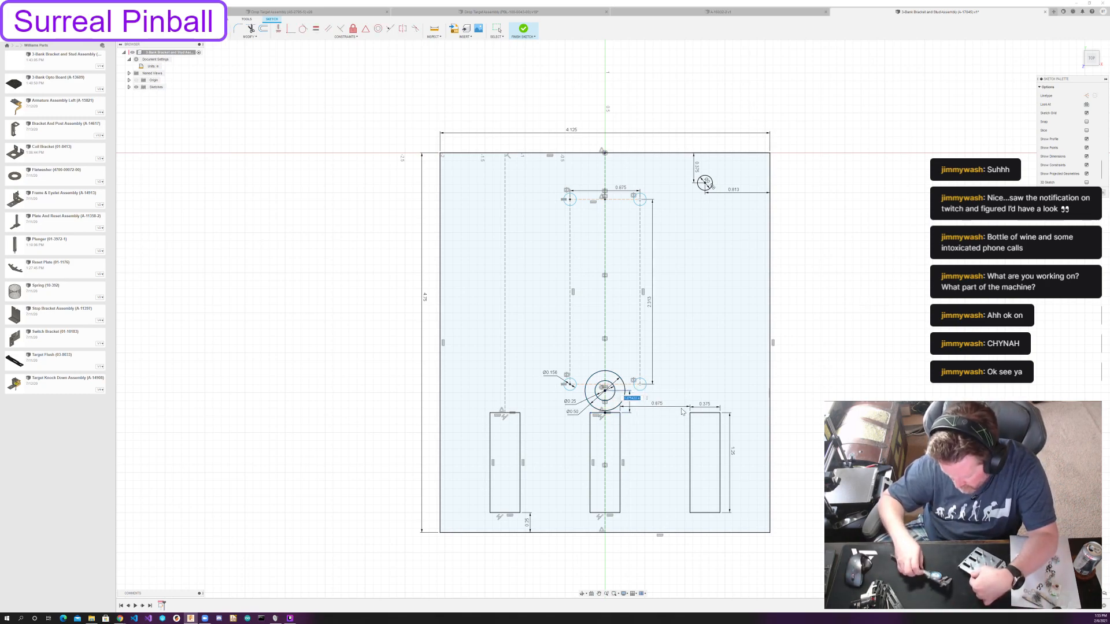
key(Return)
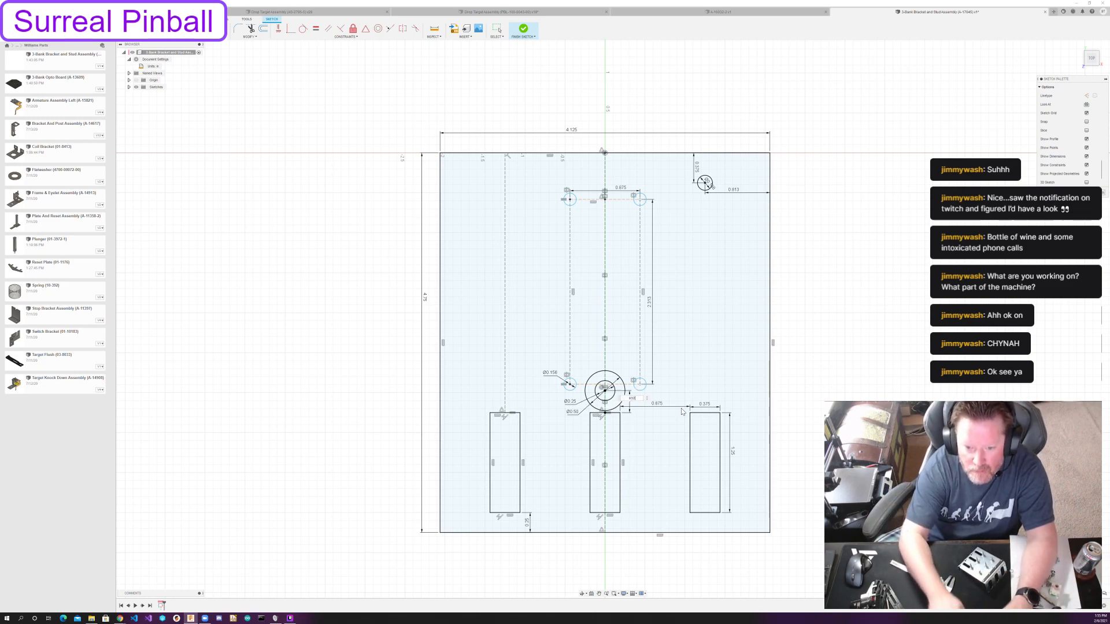
key(Escape)
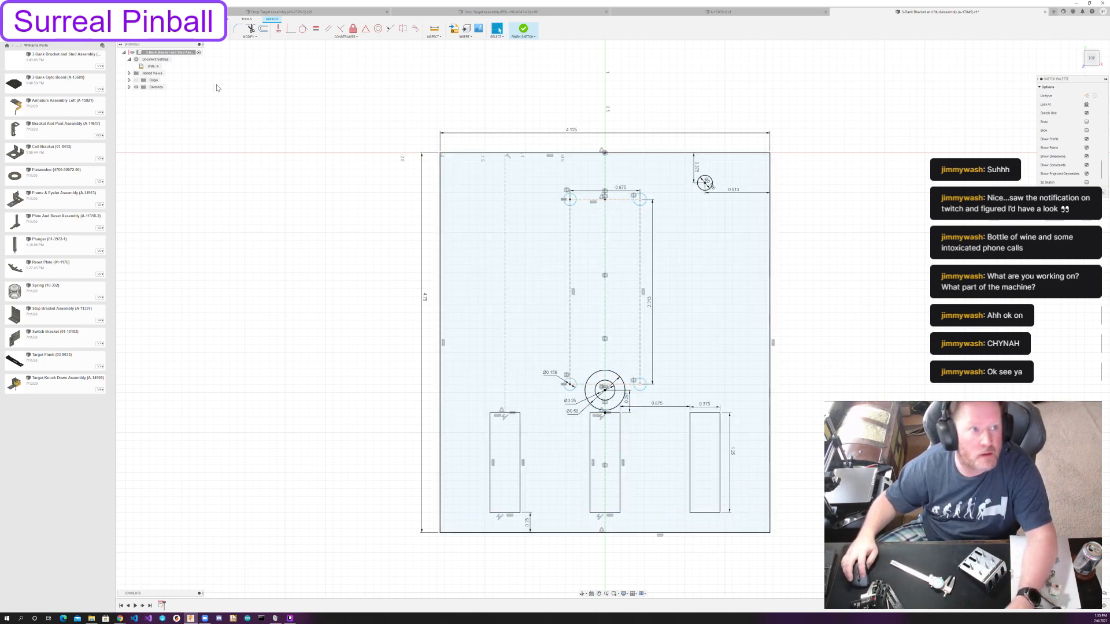
Start a rectangular pattern of the middle slot's two concentric circles, with 2 instances extending upward about 2 in.
click(165, 36)
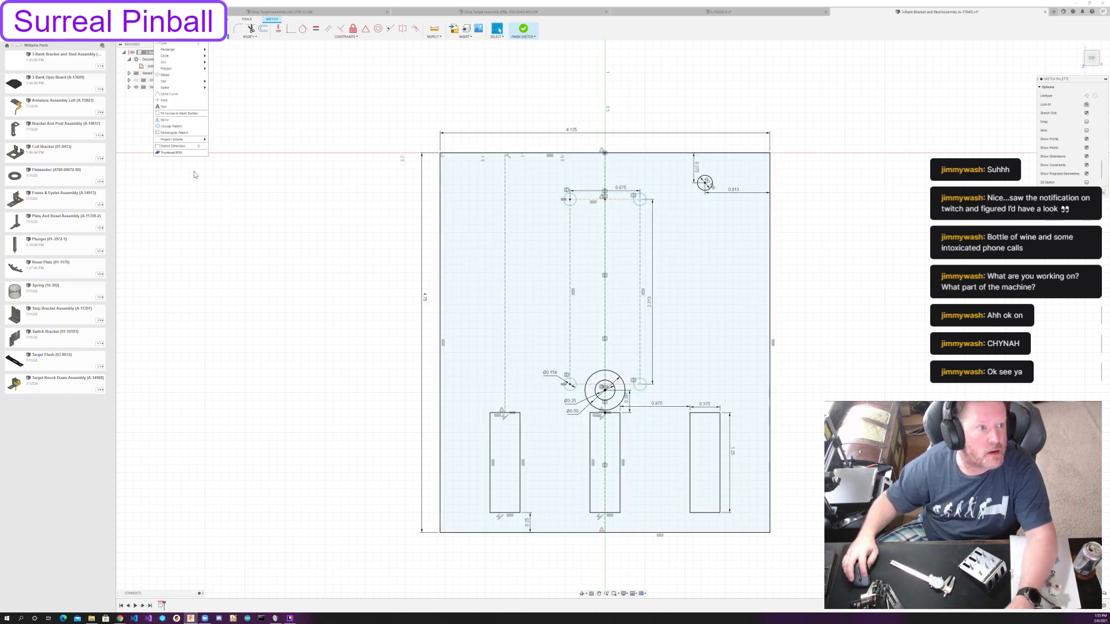
click(173, 132)
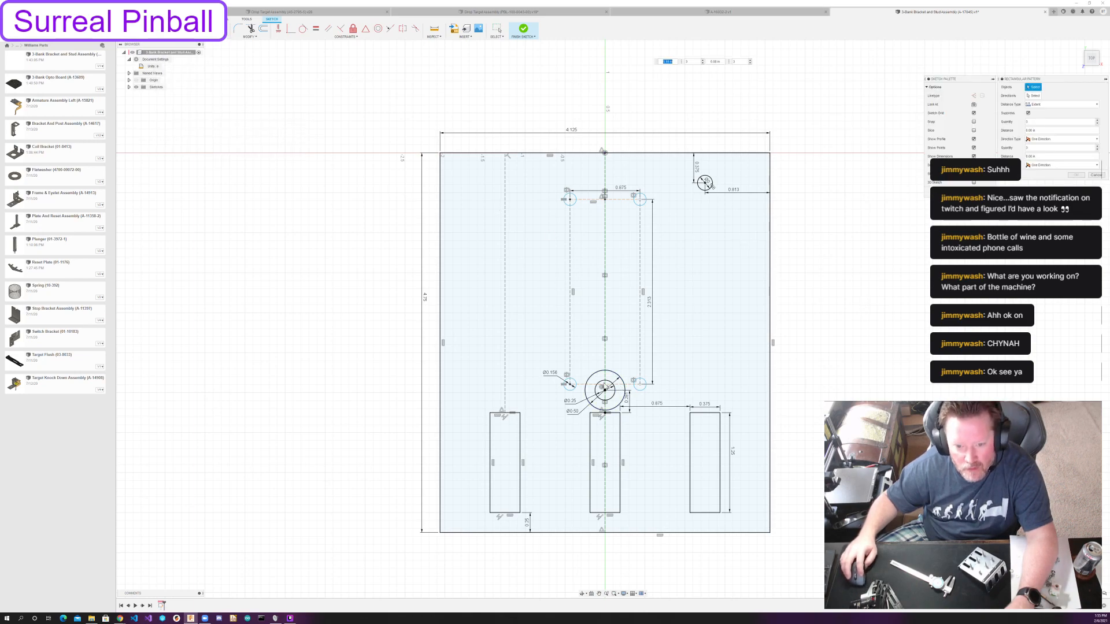
click(604, 385)
click(603, 386)
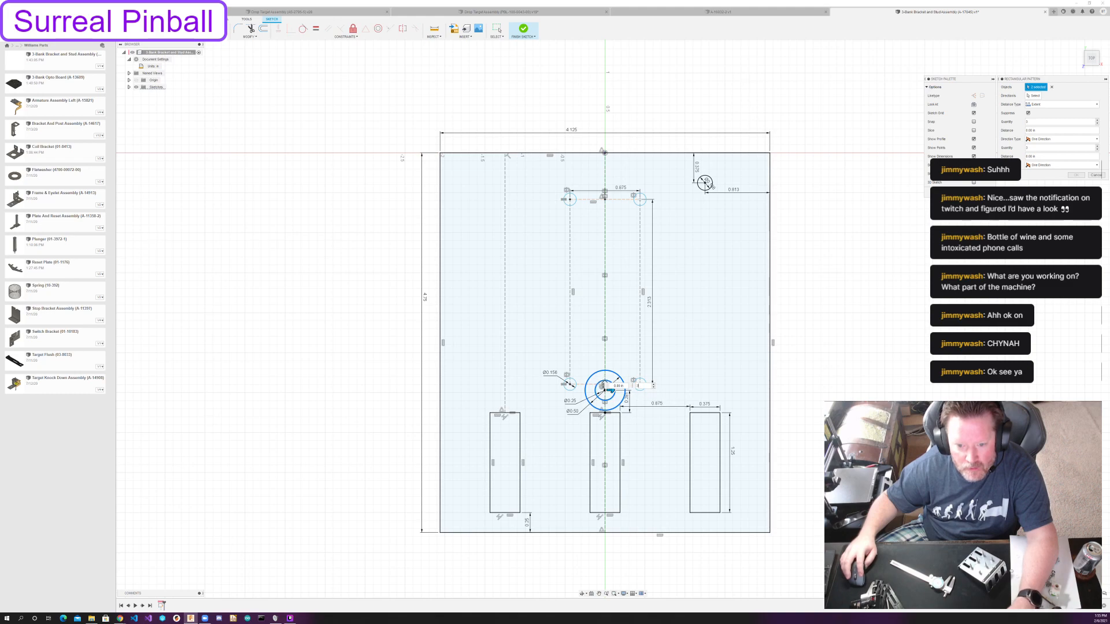
text(2)
drag(604, 383, 604, 231)
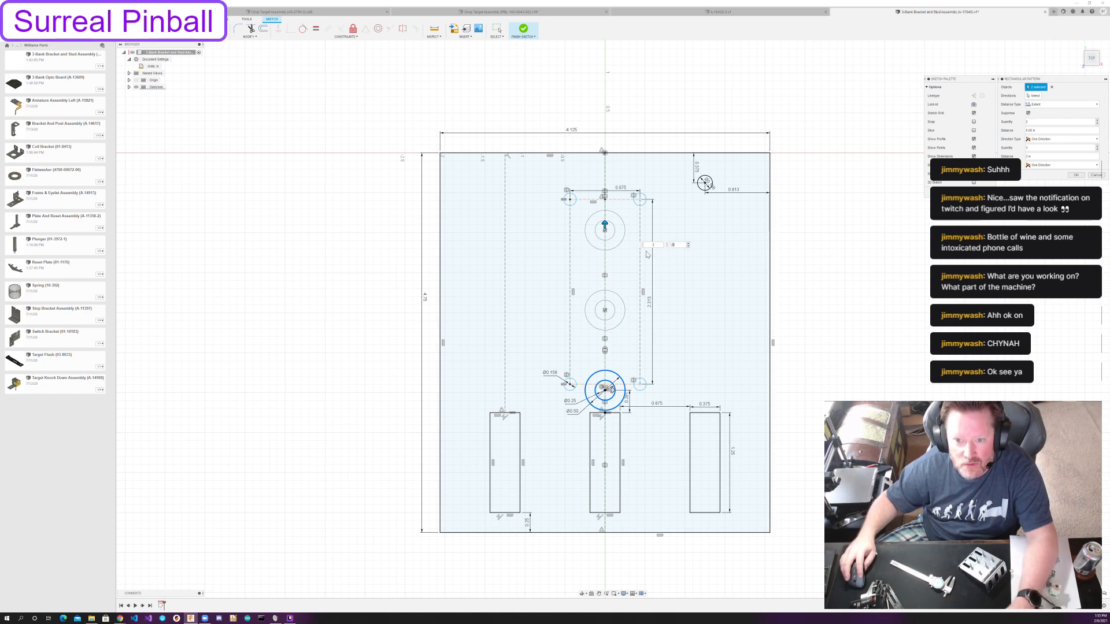
text(23)
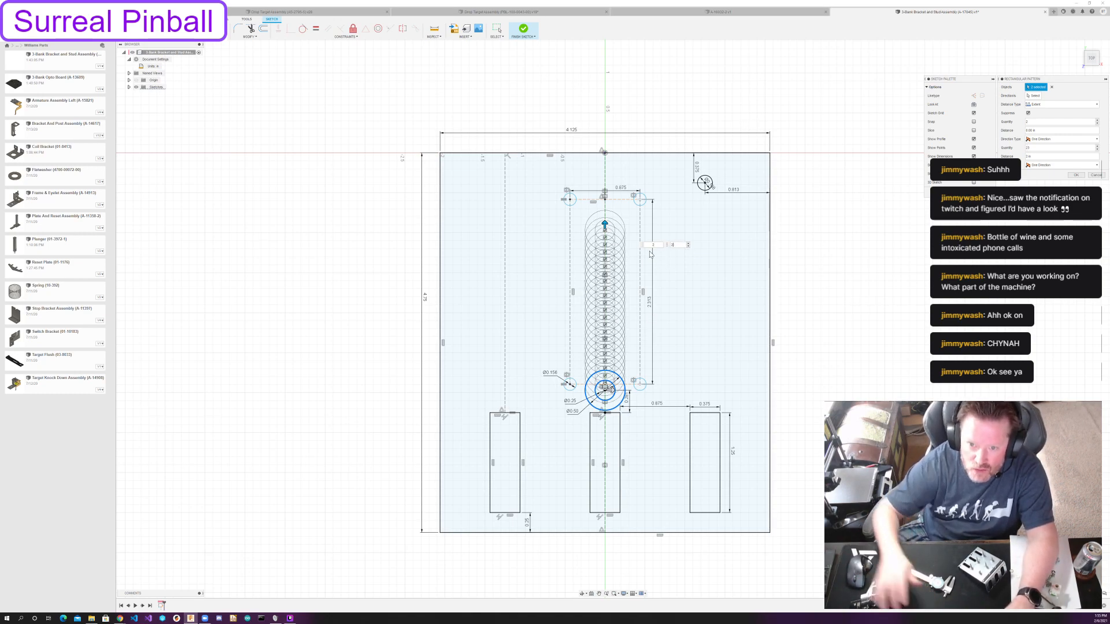
key(BackSpace)
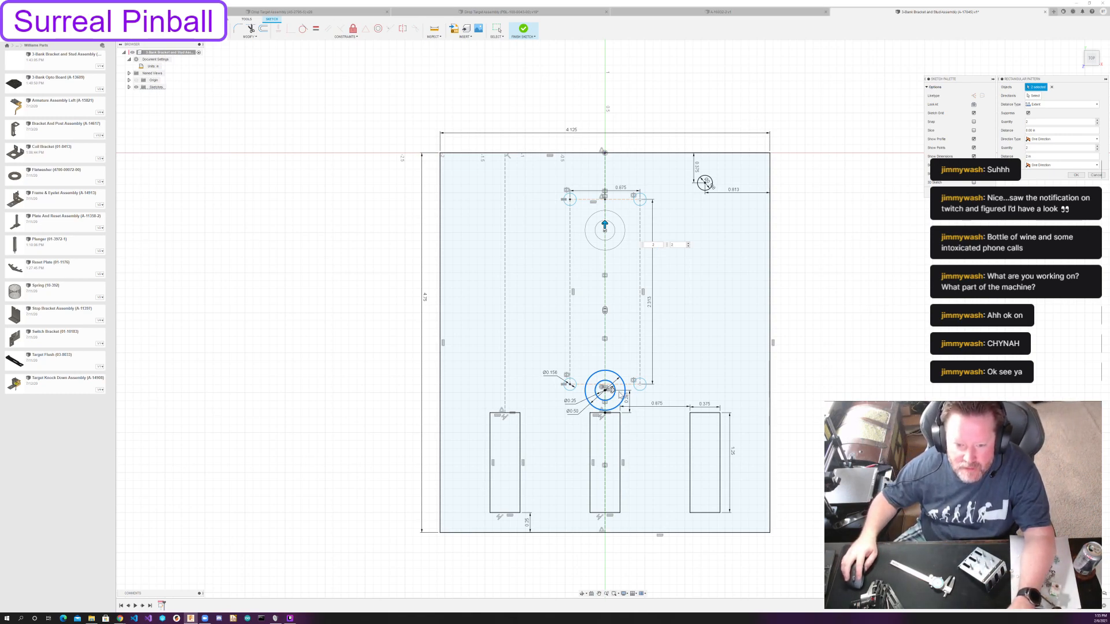
Extend the circle pattern horizontally with 3 instances, making that direction symmetric with an extent of about 1.2 in.
click(612, 390)
key(Tab)
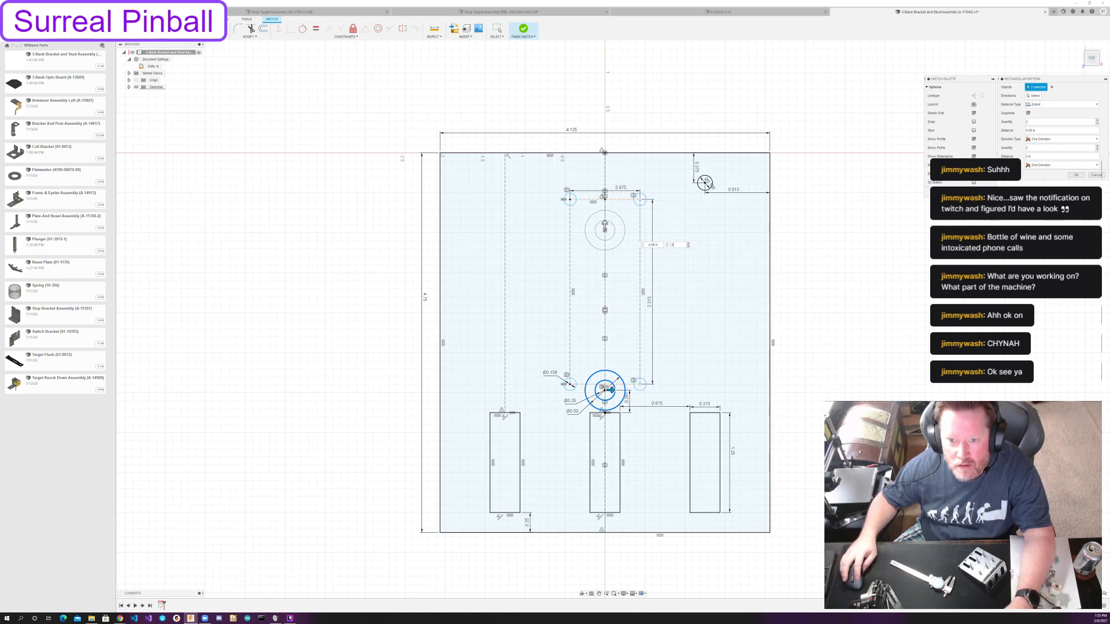
drag(610, 388, 729, 390)
click(1069, 166)
click(1054, 179)
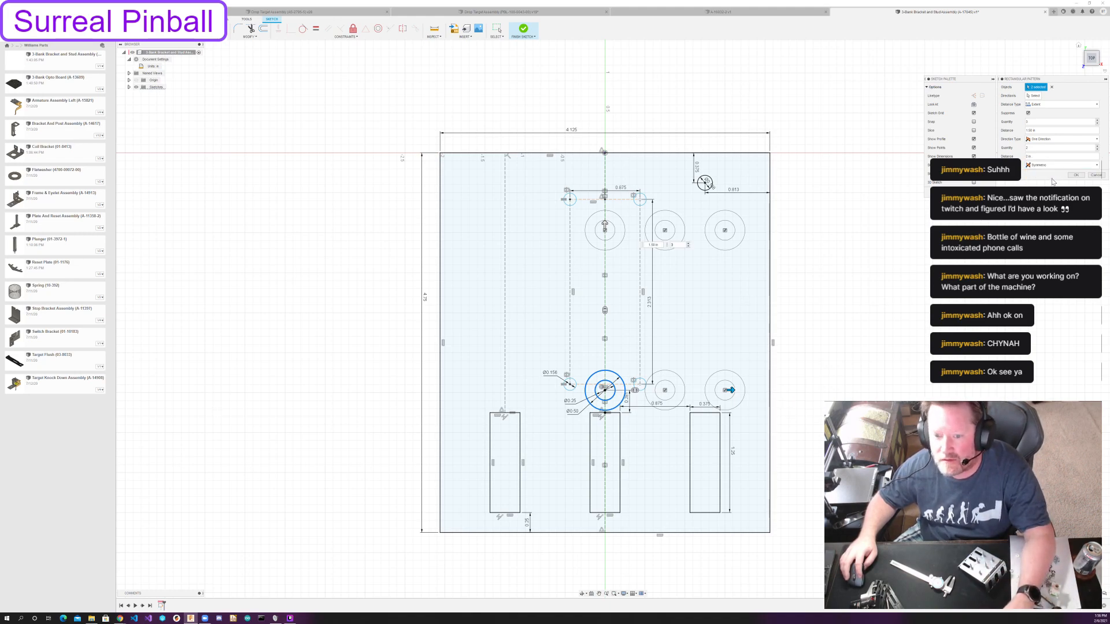
click(1043, 166)
click(1040, 173)
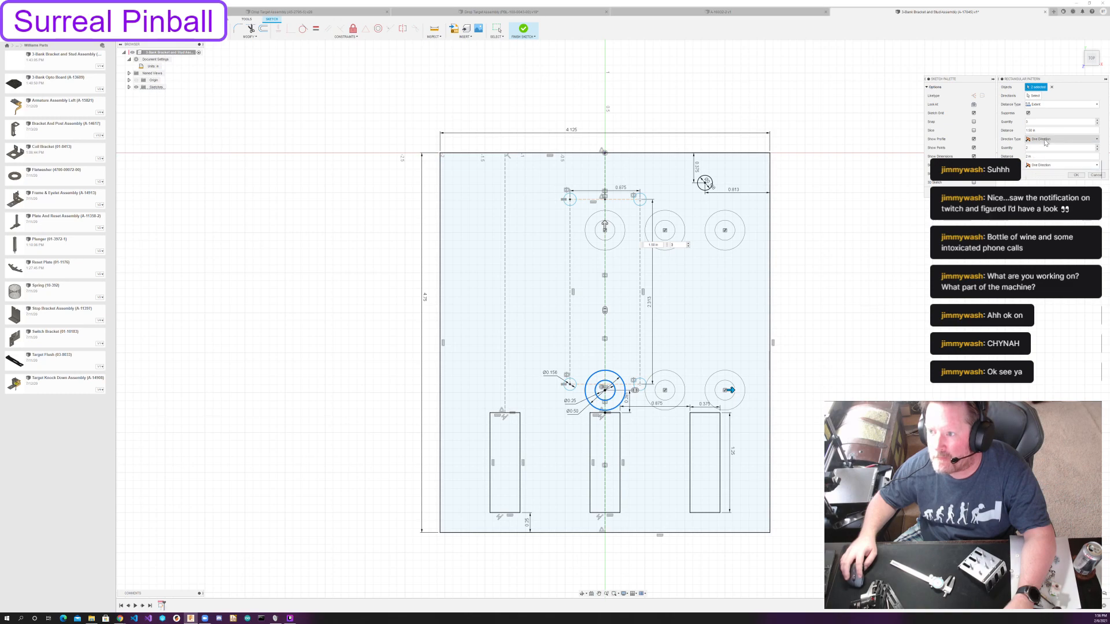
click(1043, 155)
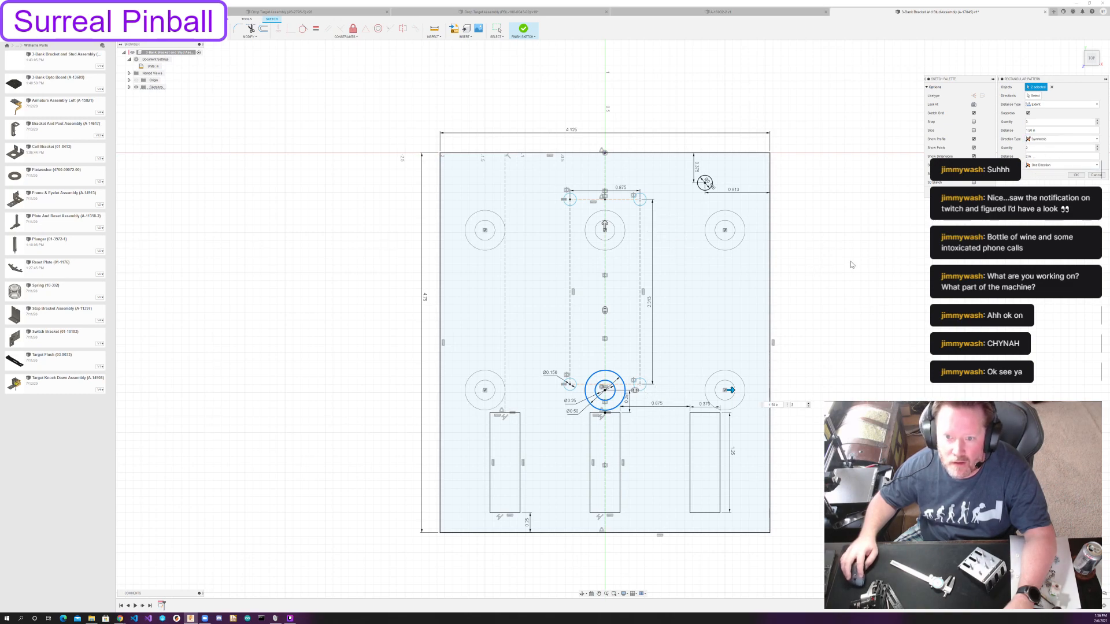
drag(731, 387, 709, 390)
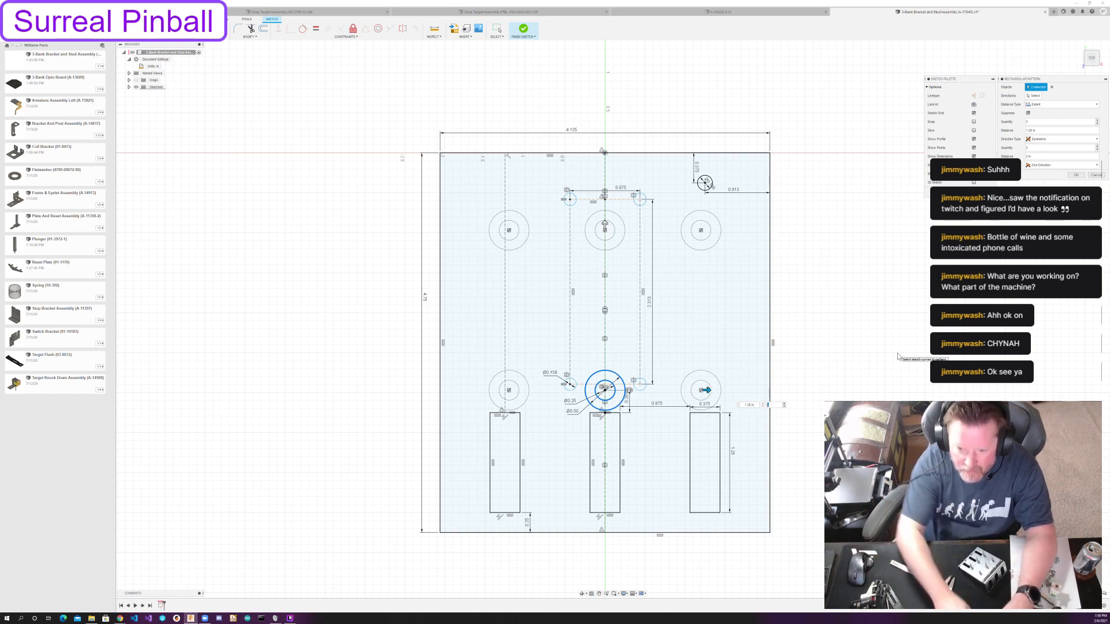
Set the circle pattern's horizontal distance to 1 1/4 in and its vertical distance to 1 1/2 in, and complete the pattern.
text(1 / 14)
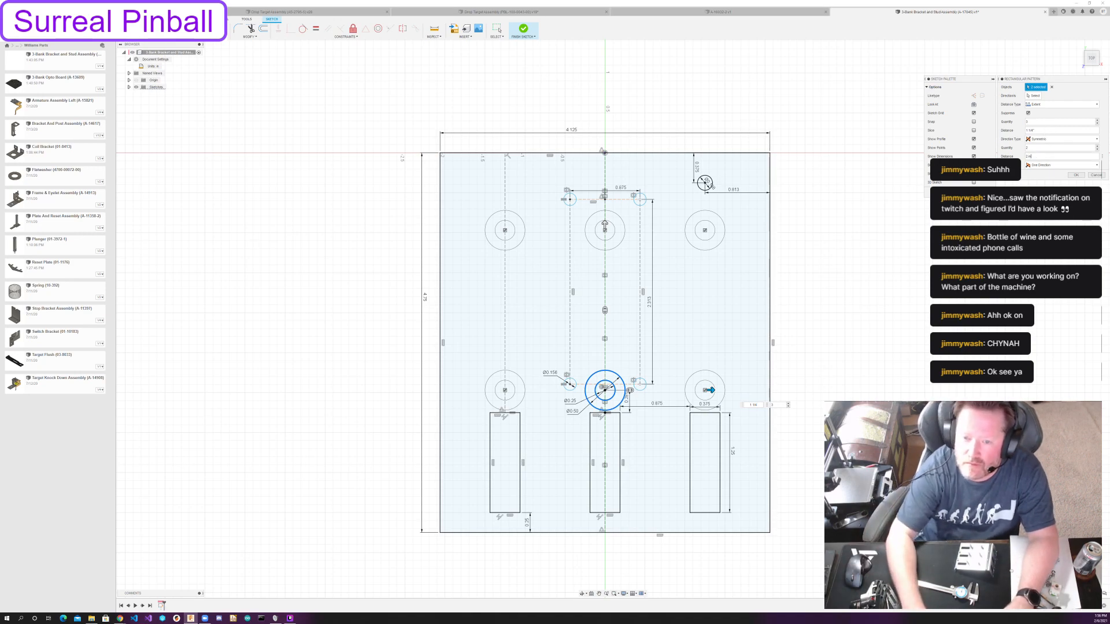
key(BackSpace)
text(2)
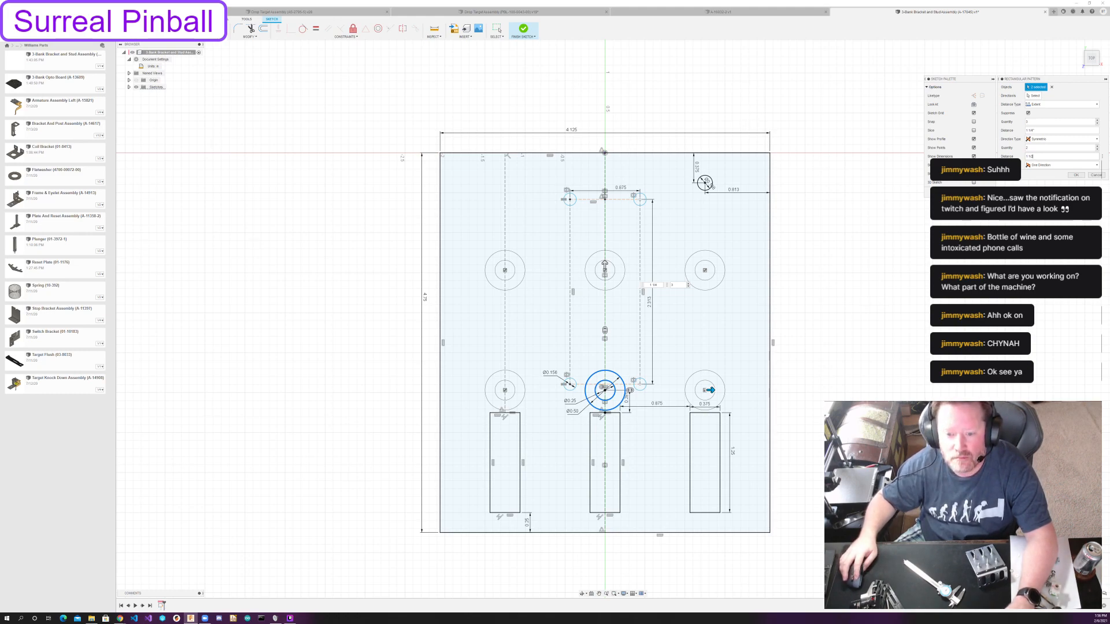
click(1076, 175)
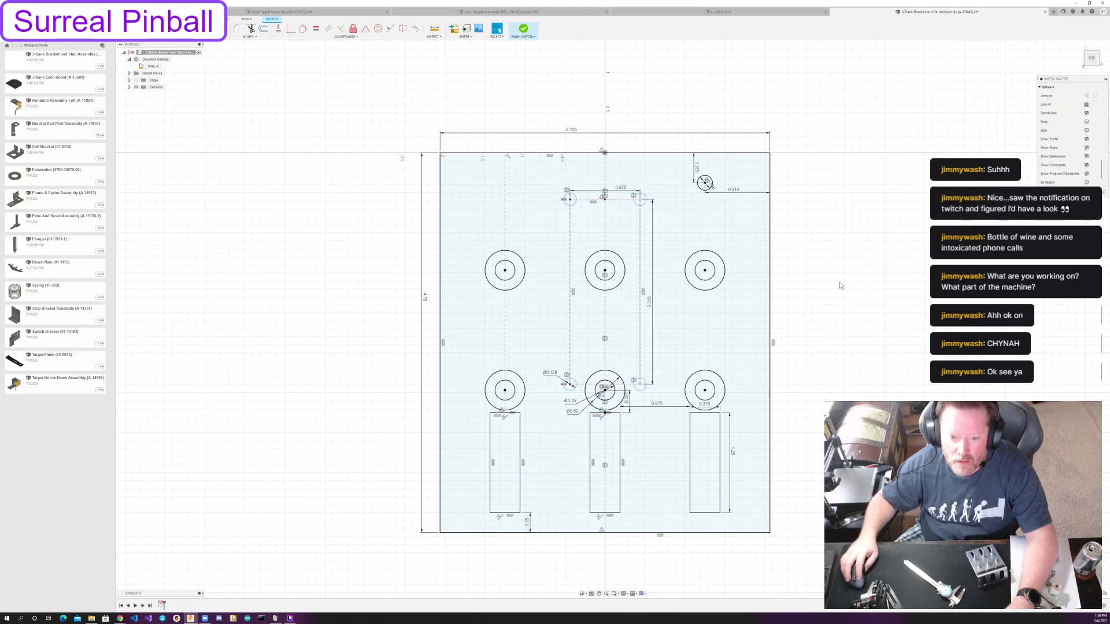
Dimension the lower-left mounting hole's center 1.75 in from the plate's bottom edge.
drag(574, 388, 585, 362)
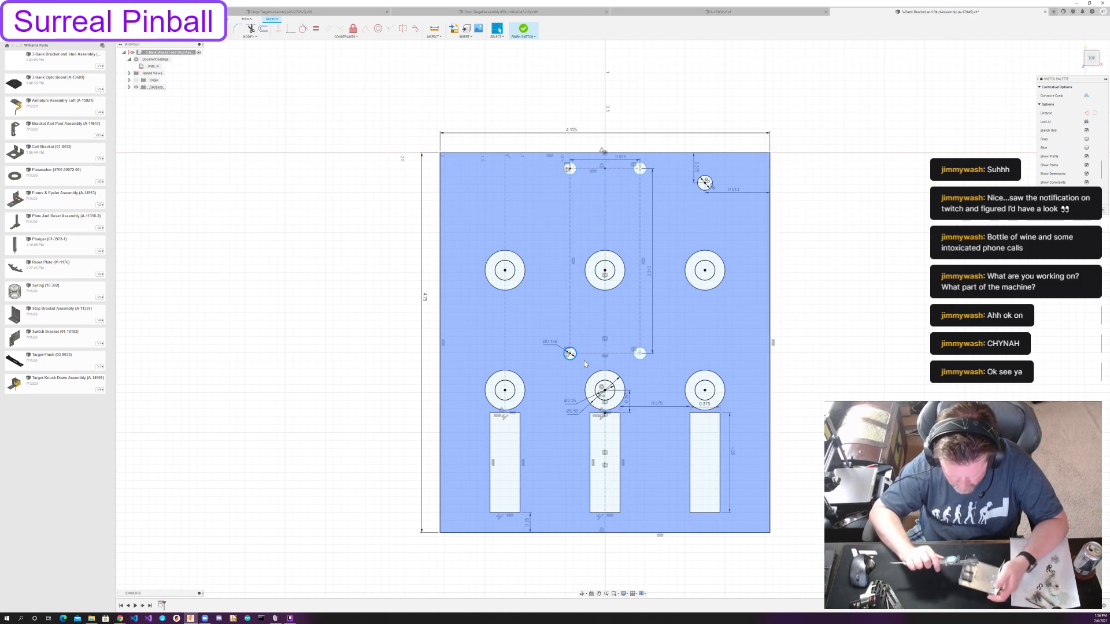
key(Escape)
key(d)
click(571, 354)
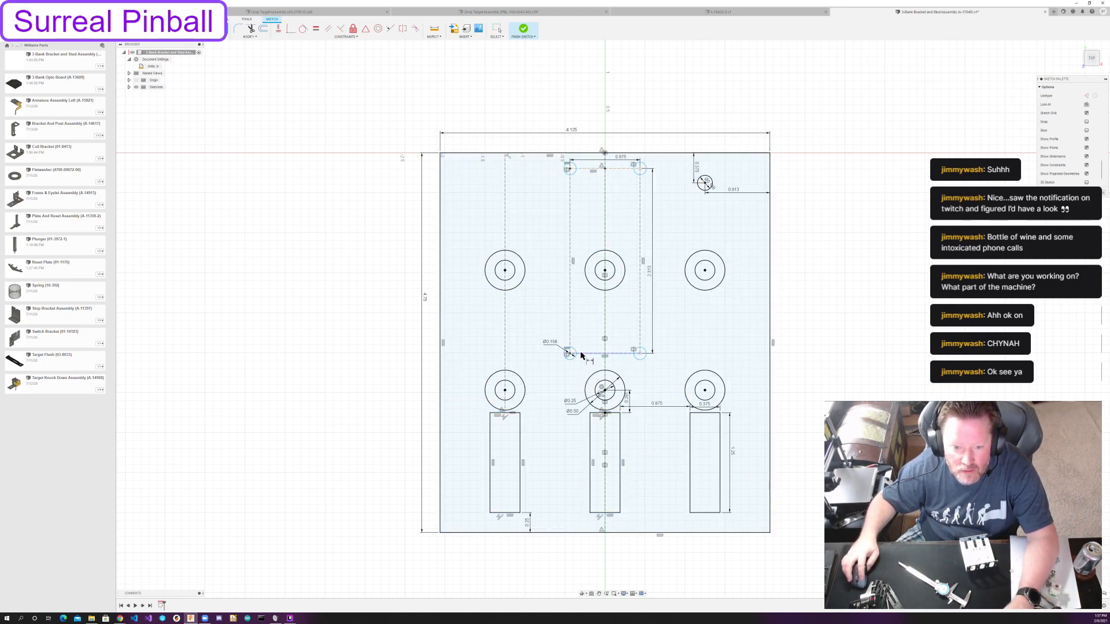
click(572, 532)
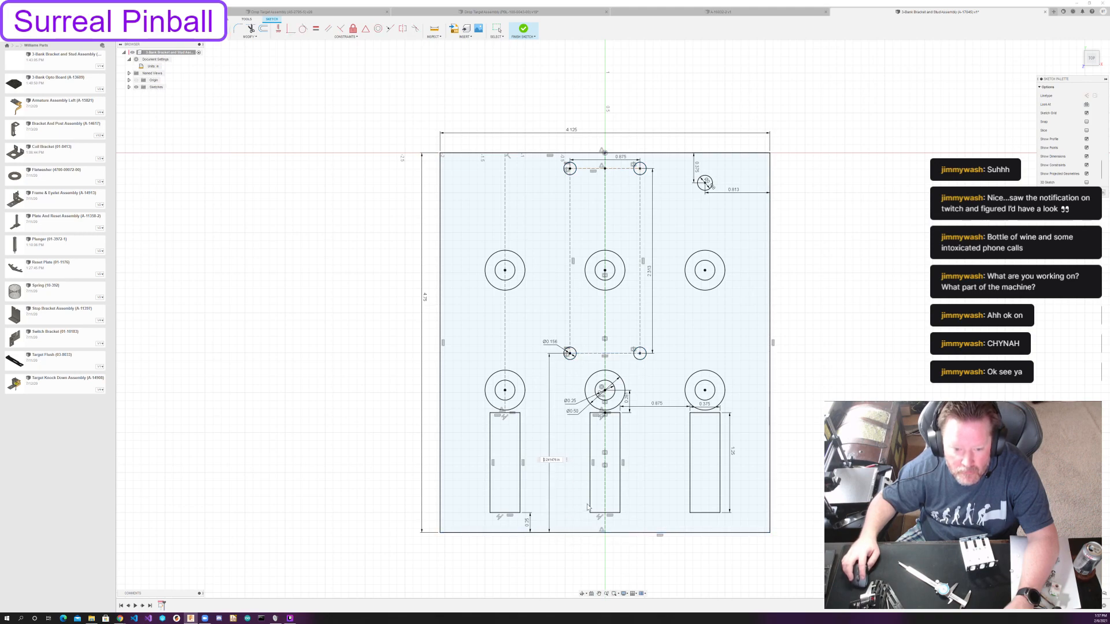
click(550, 460)
text(1.75)
key(Return)
key(Escape)
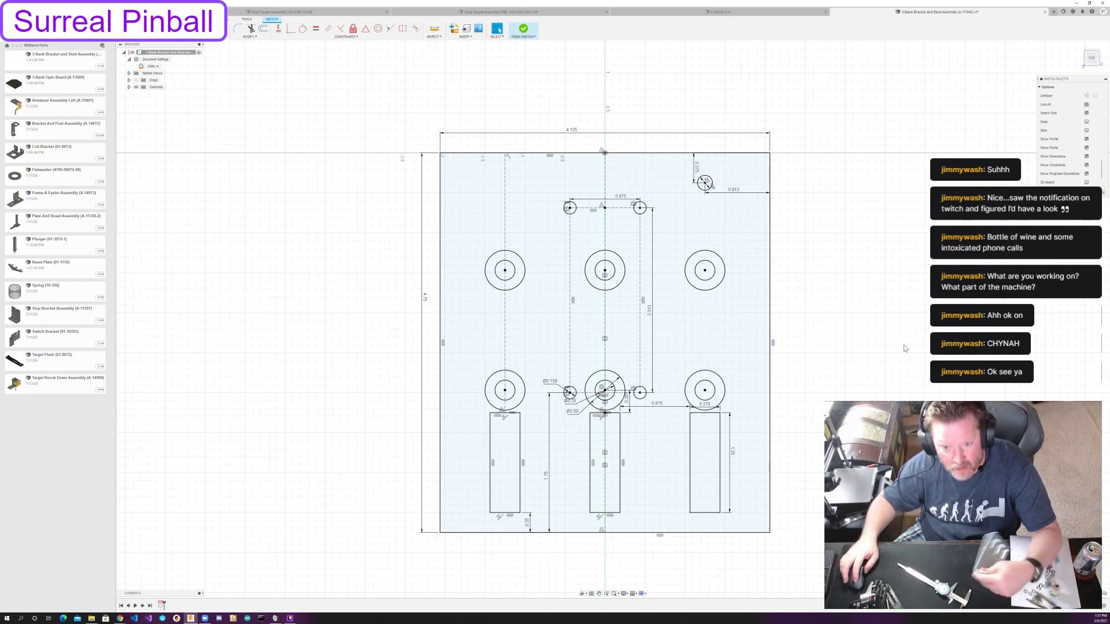
Finish the bracket plate sketch and switch to the sheet metal tools.
click(1092, 193)
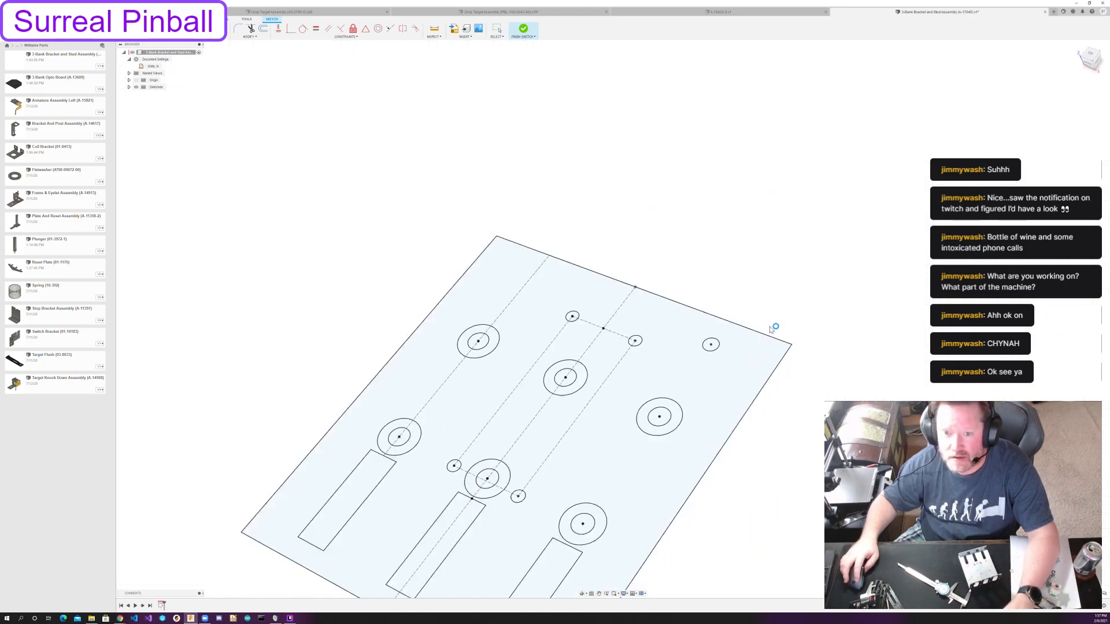
mouse_move(785, 372)
shift+middle_down()
mouse_move(778, 392)
mouse_move(790, 410)
shift+middle_up()
mouse_move(647, 312)
middle_down()
mouse_move(886, 300)
mouse_move(716, 300)
middle_up()
scroll(887, 300, down, 3)
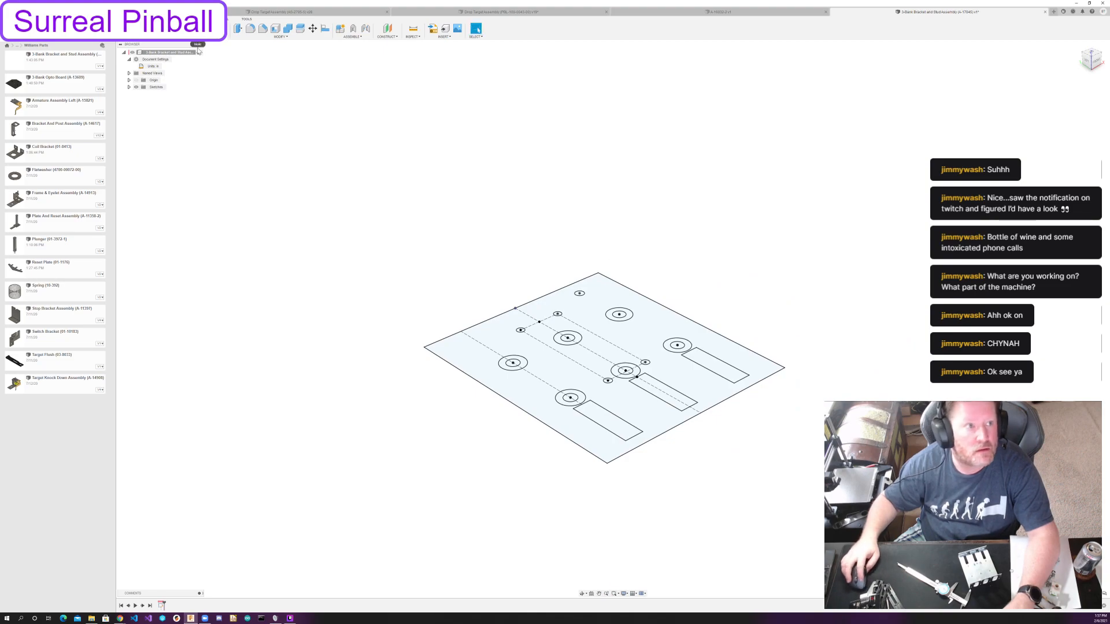
click(227, 21)
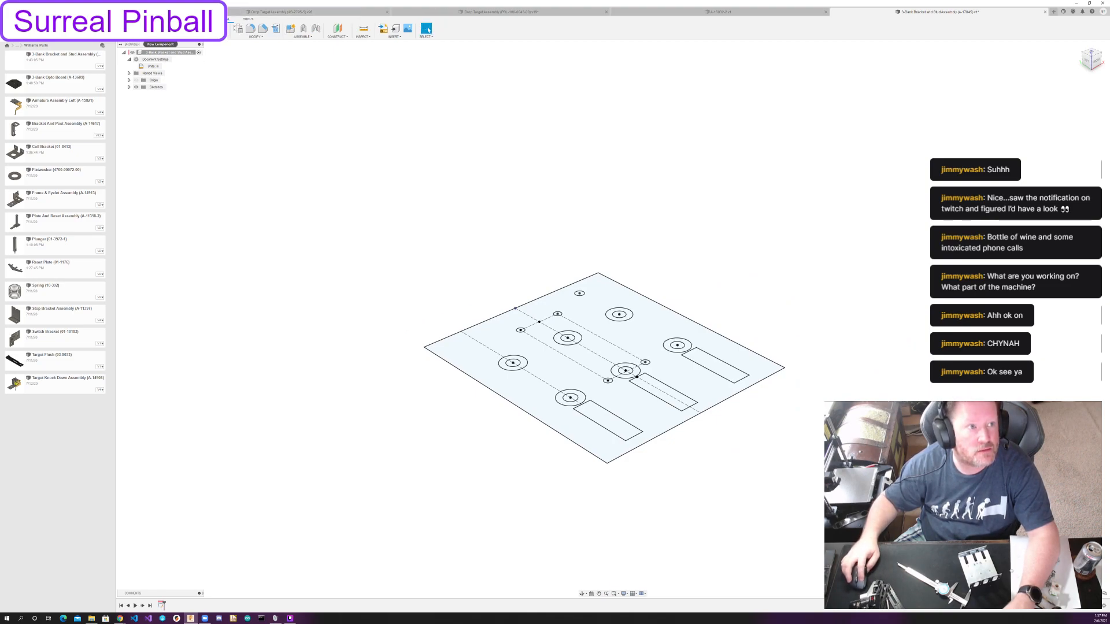
Create a base flange as a new body from the plate profile, including the six ringed circles and the four mounting holes.
click(173, 28)
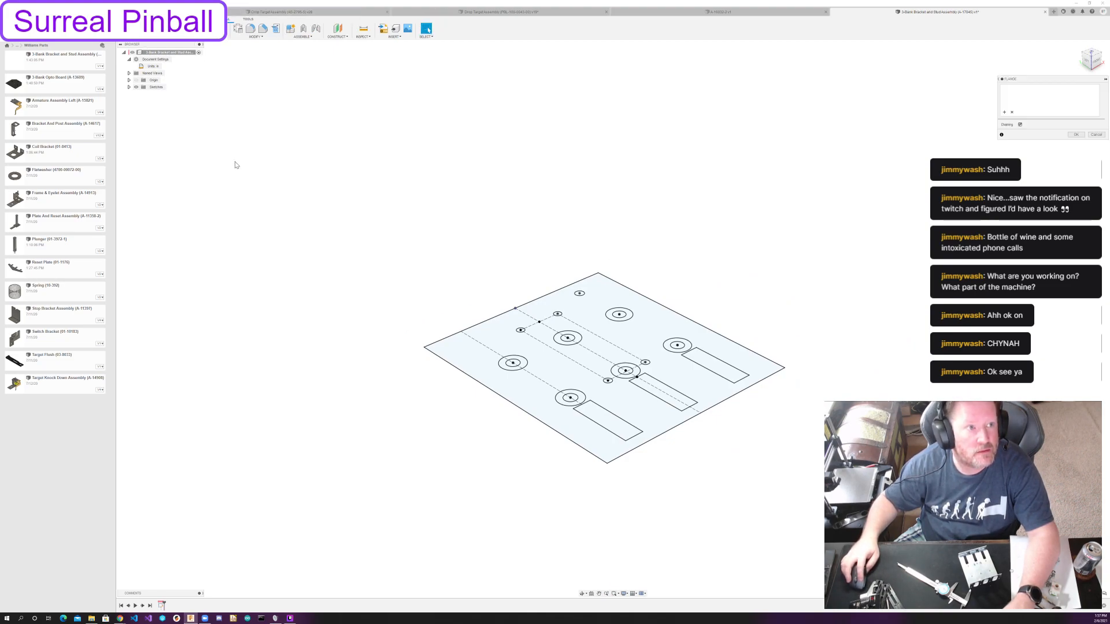
click(540, 399)
click(517, 363)
click(567, 336)
click(571, 338)
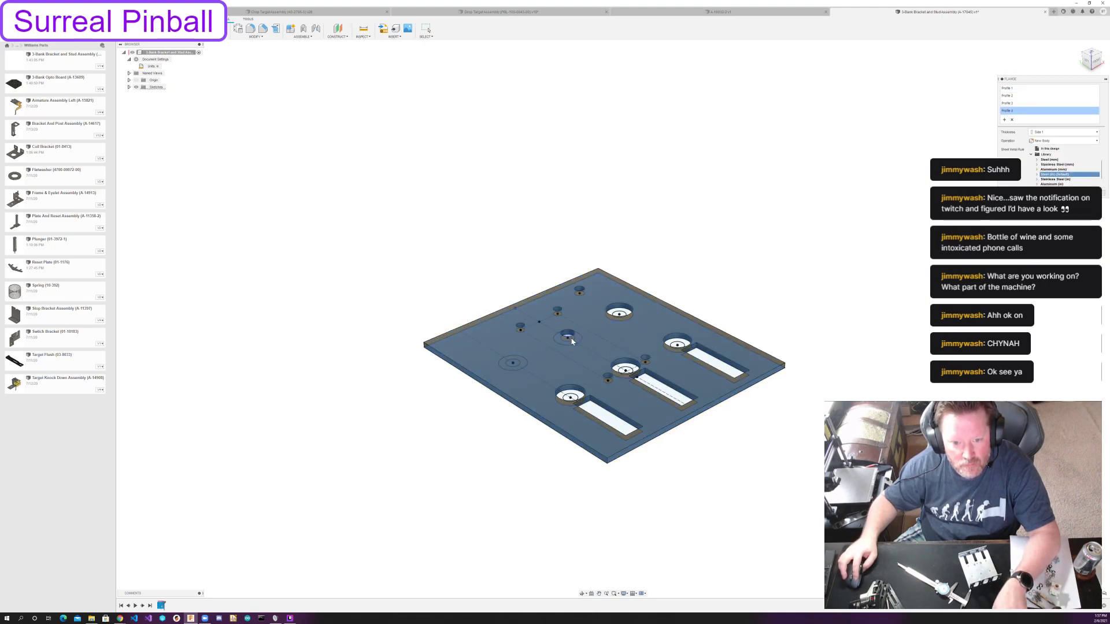
click(628, 316)
click(675, 345)
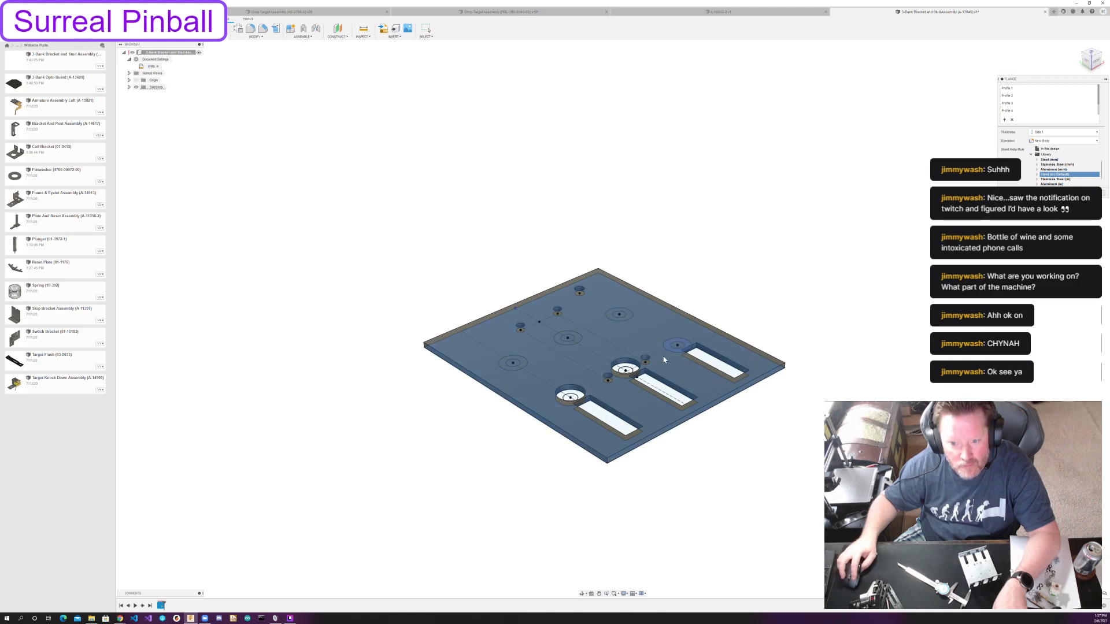
click(630, 369)
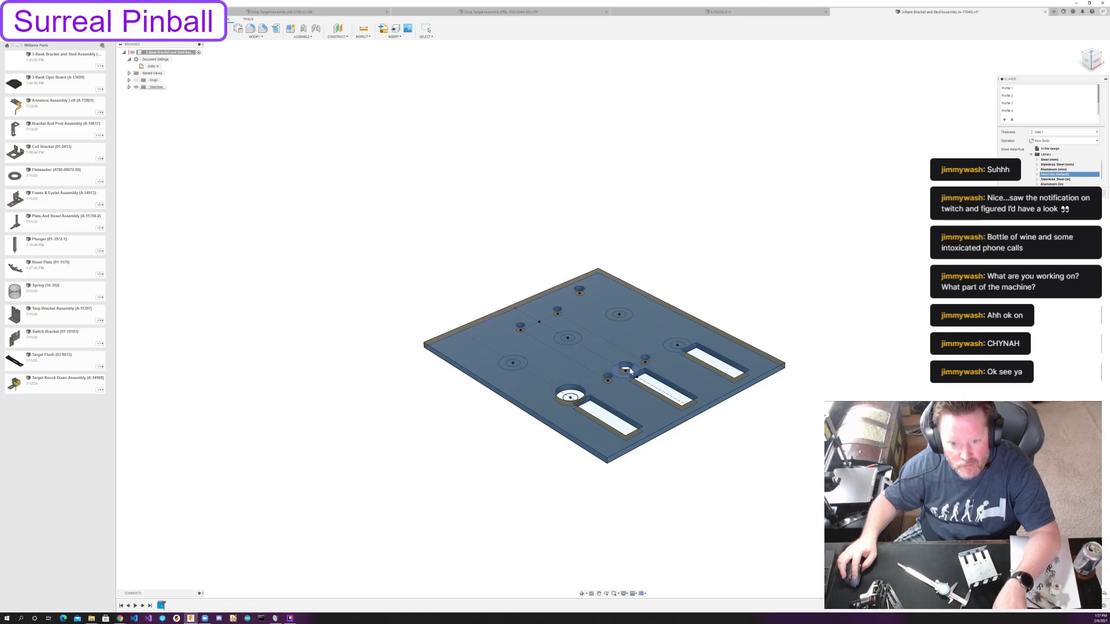
click(574, 397)
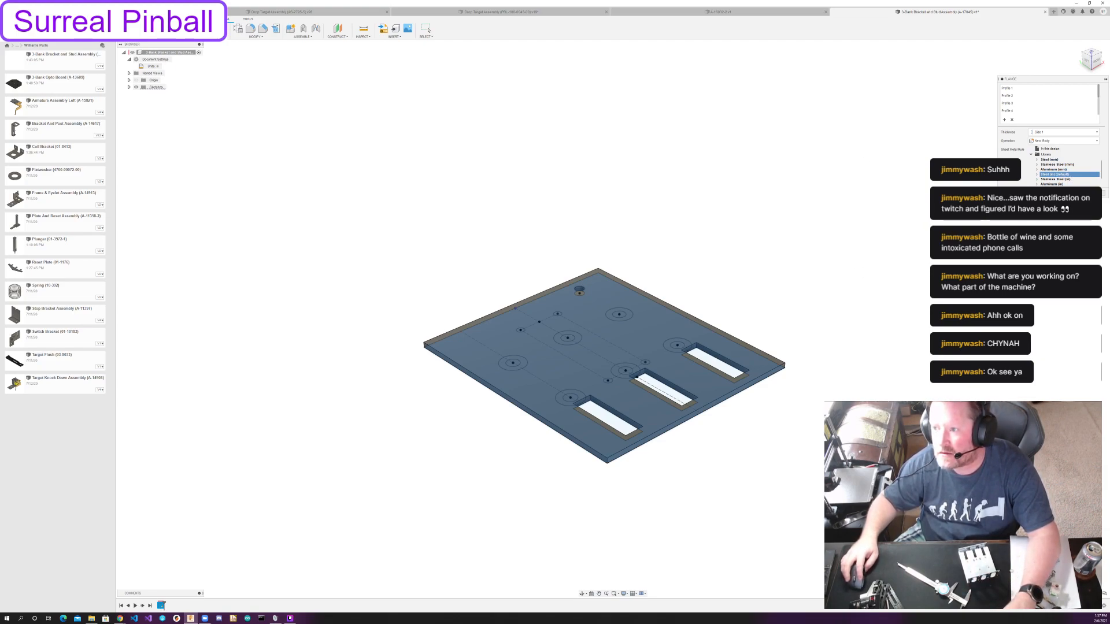
click(1076, 193)
Set the thickness of this design's steel sheet metal rule to 5/64 in.
click(239, 30)
click(1018, 92)
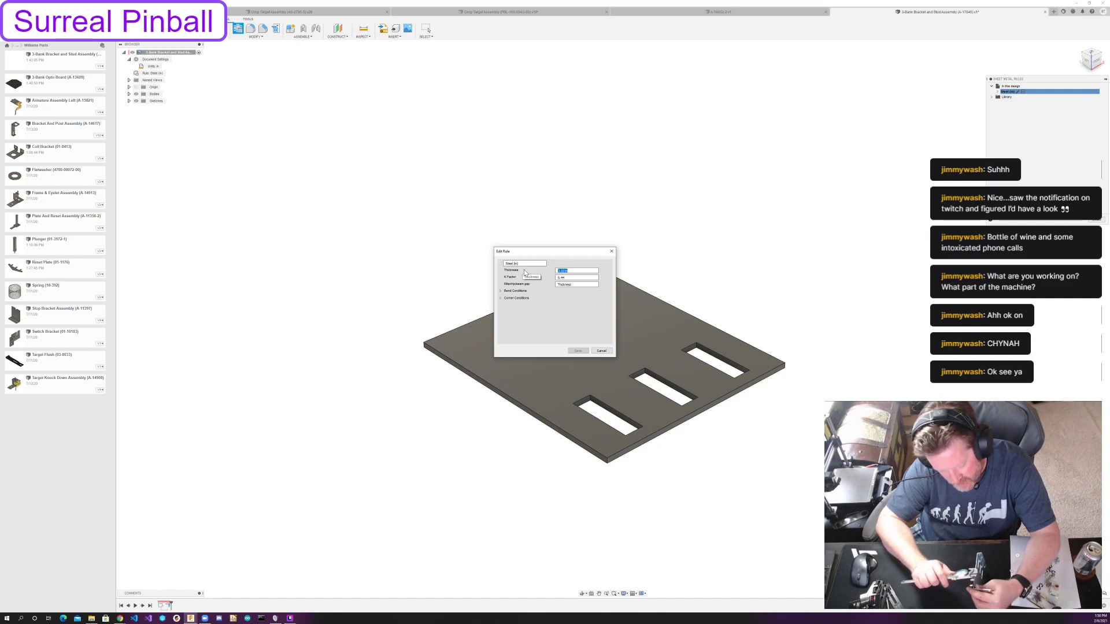
text(5/64)
key(Return)
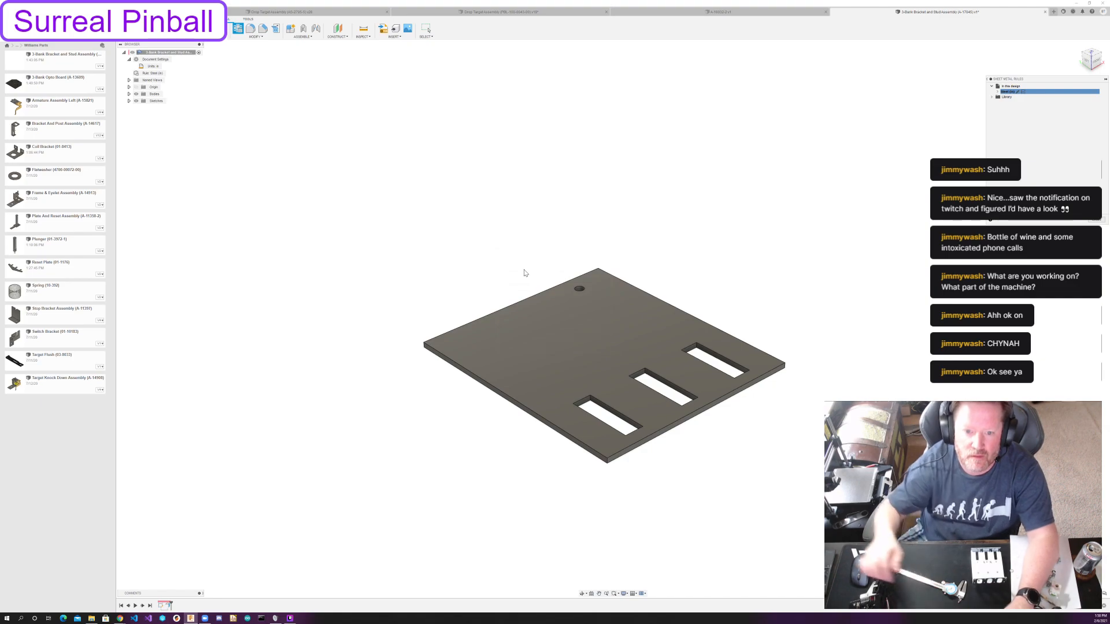
mouse_move(843, 311)
shift+middle_down()
mouse_move(823, 290)
mouse_move(834, 329)
shift+middle_up()
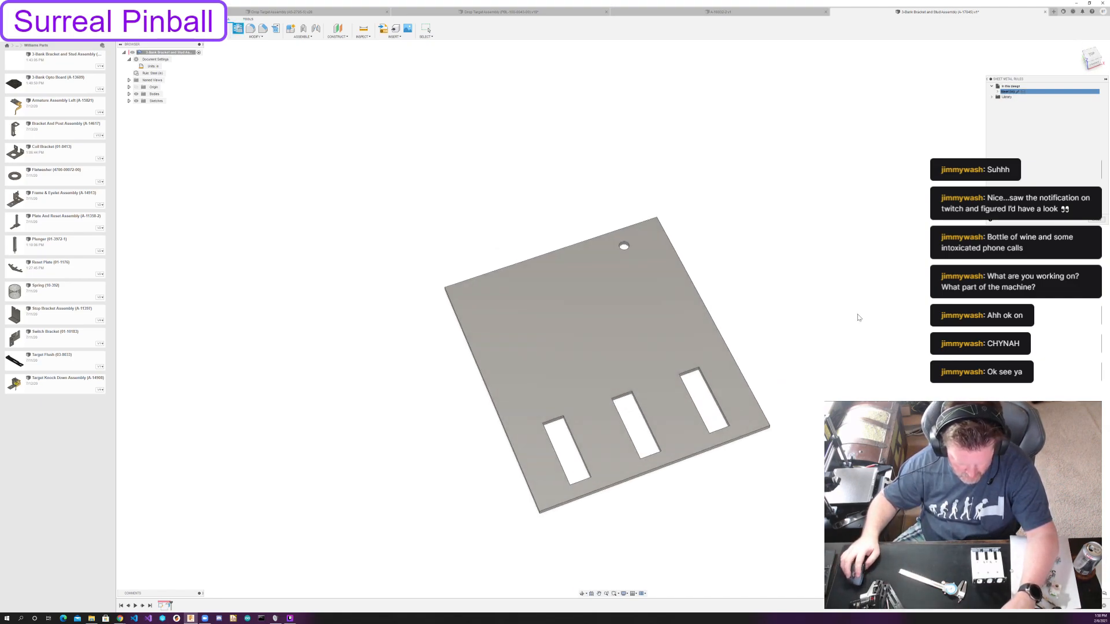
click(1096, 220)
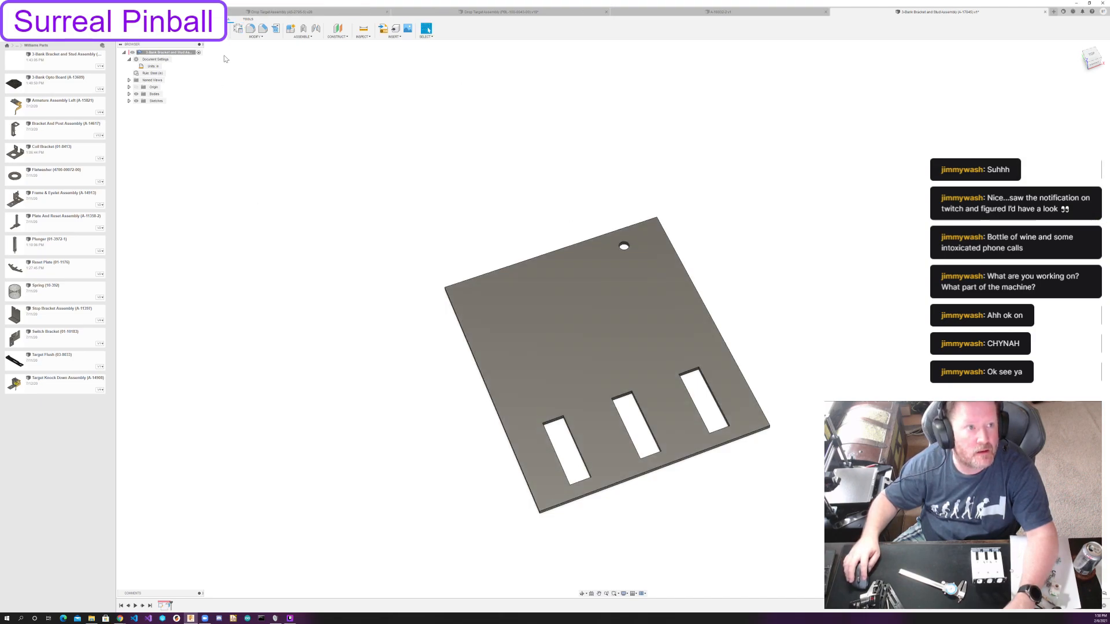
Add a 5/8 in high upward flange along the plate's slot-side edge, with the bend position set to Outside.
click(174, 29)
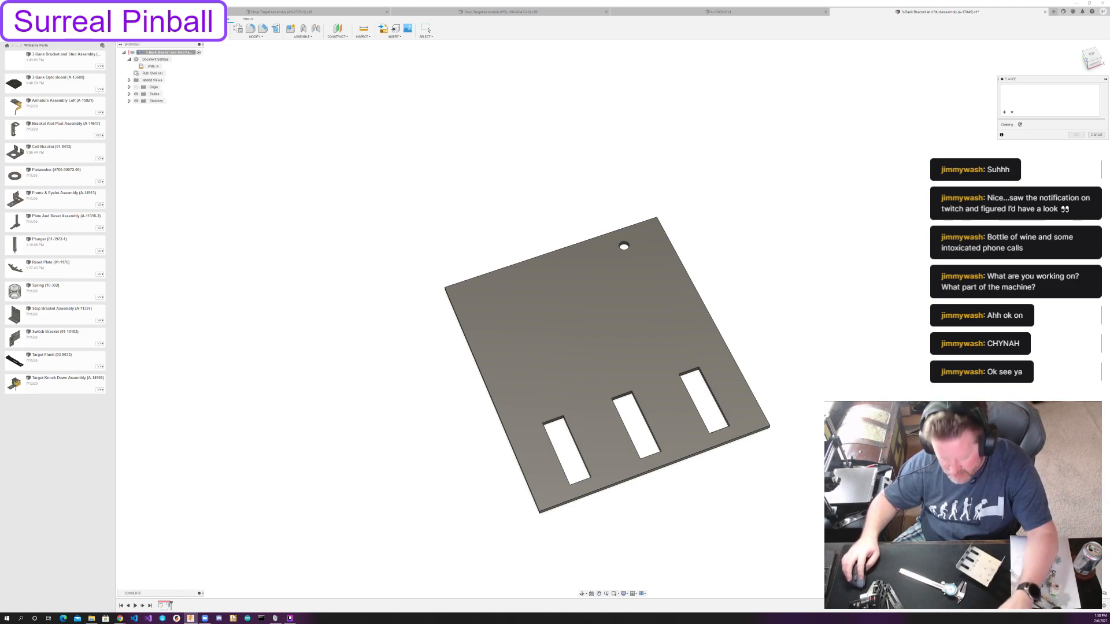
click(725, 443)
shift+middle_drag(800, 471, 894, 404)
drag(736, 366, 738, 337)
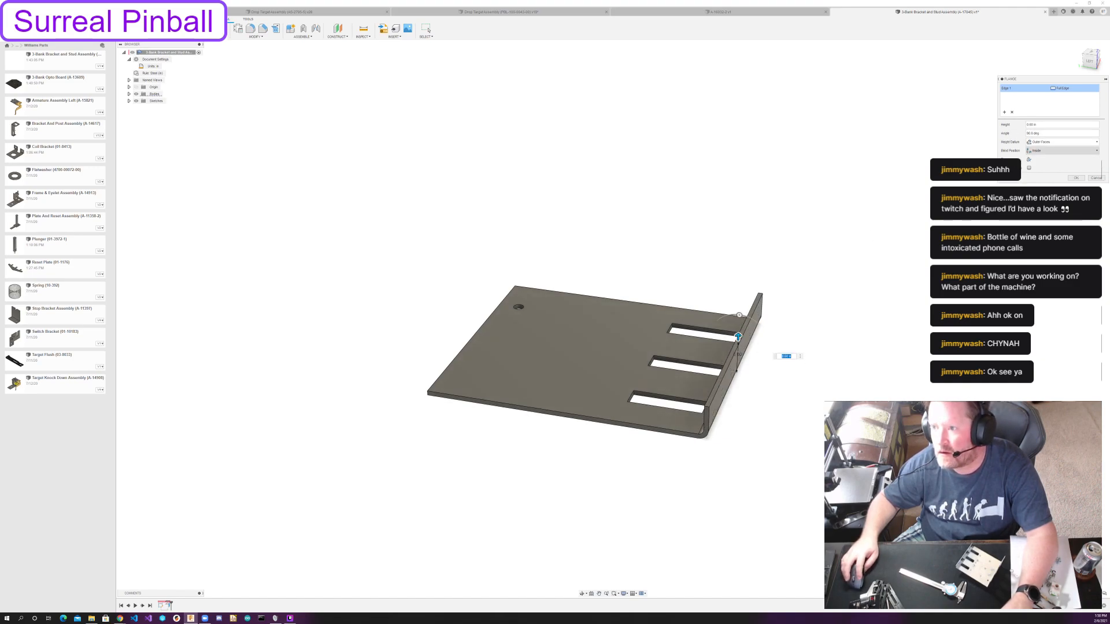
click(1062, 150)
click(1046, 165)
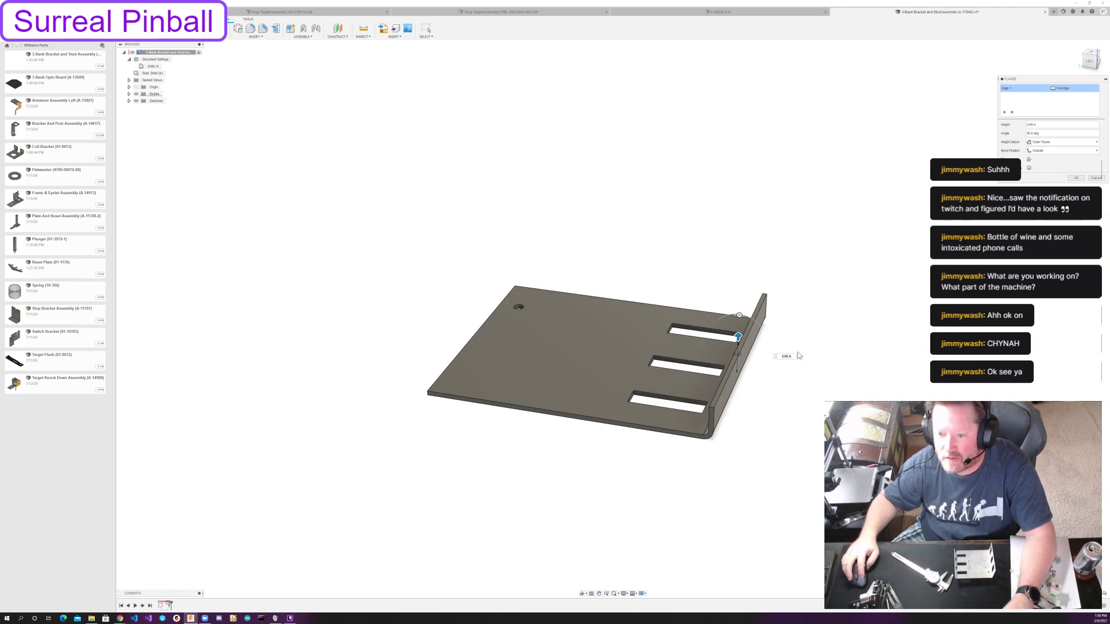
text(5/8)
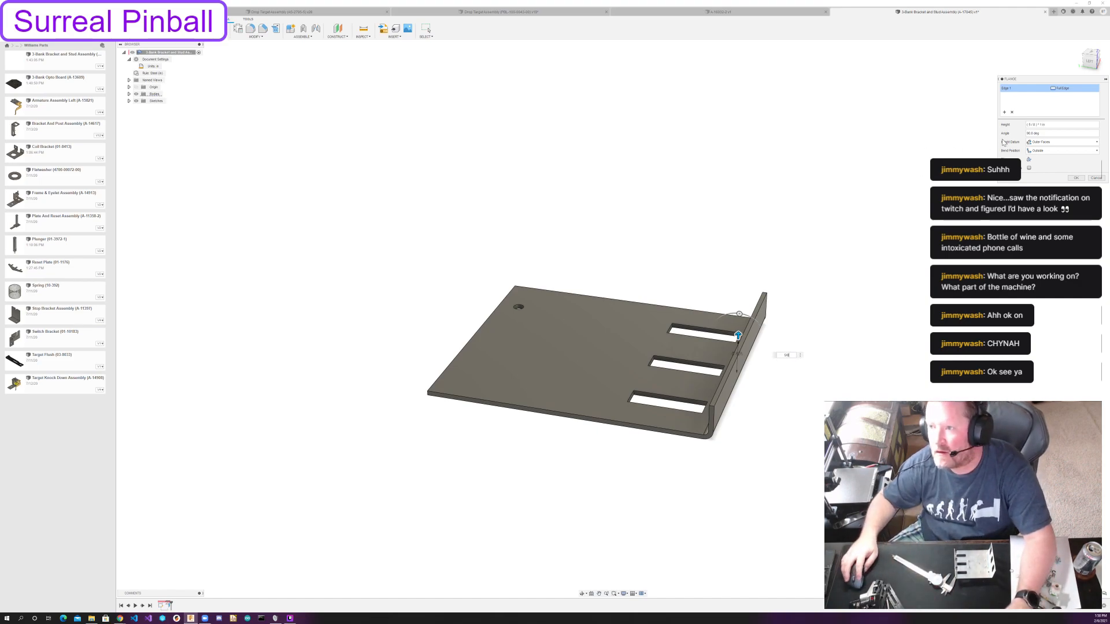
click(1074, 178)
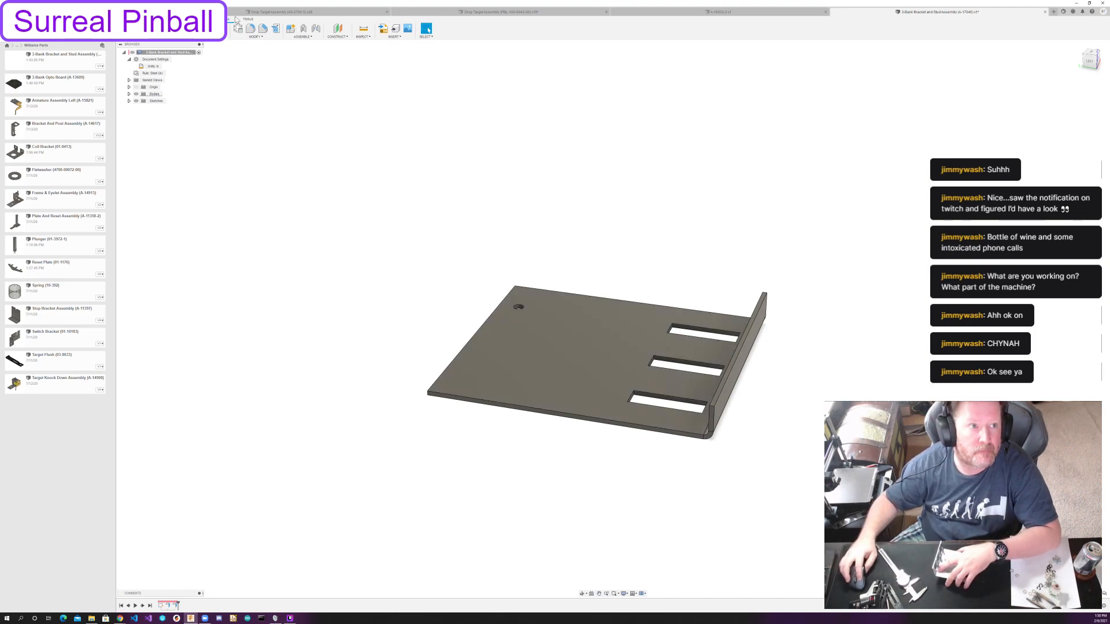
Start an upward flange on the plate edge opposite the existing flange, with a height of 2 in.
click(177, 29)
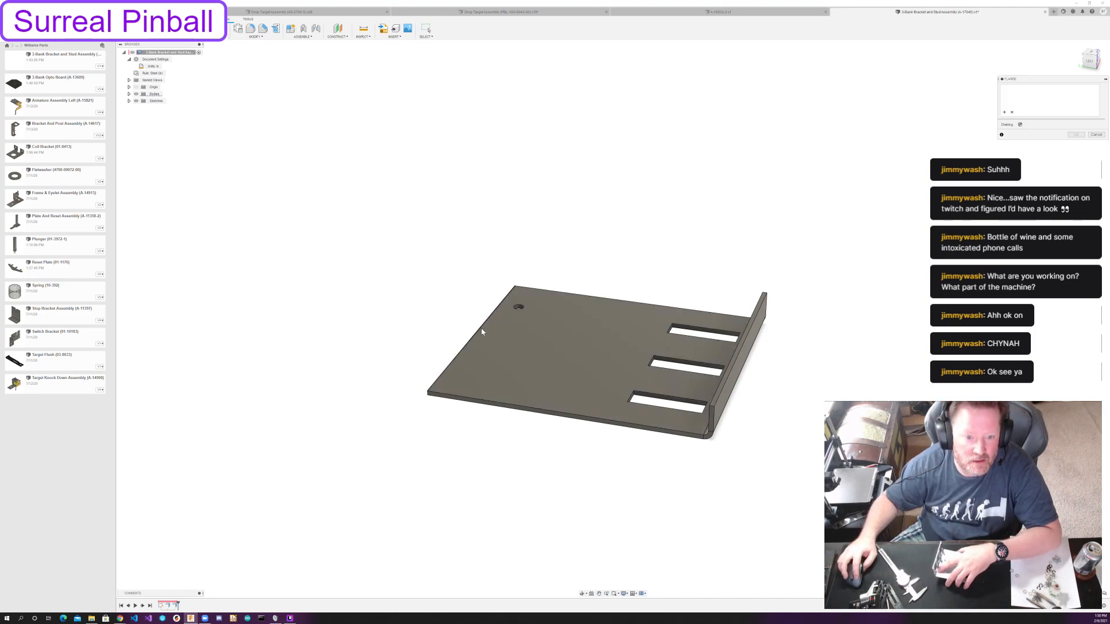
click(481, 328)
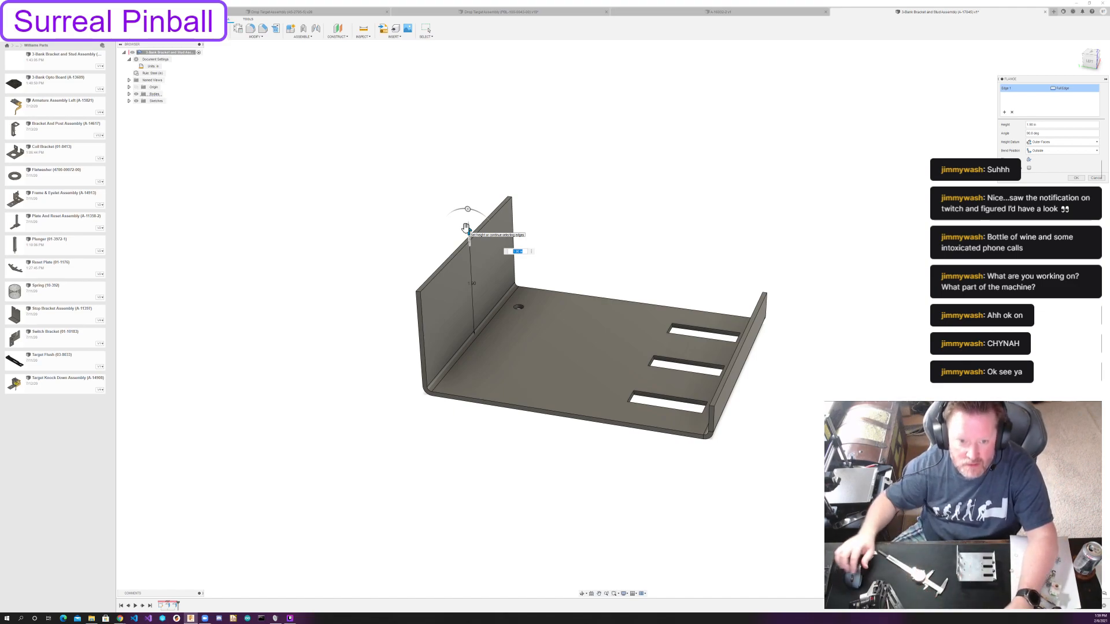
text(2)
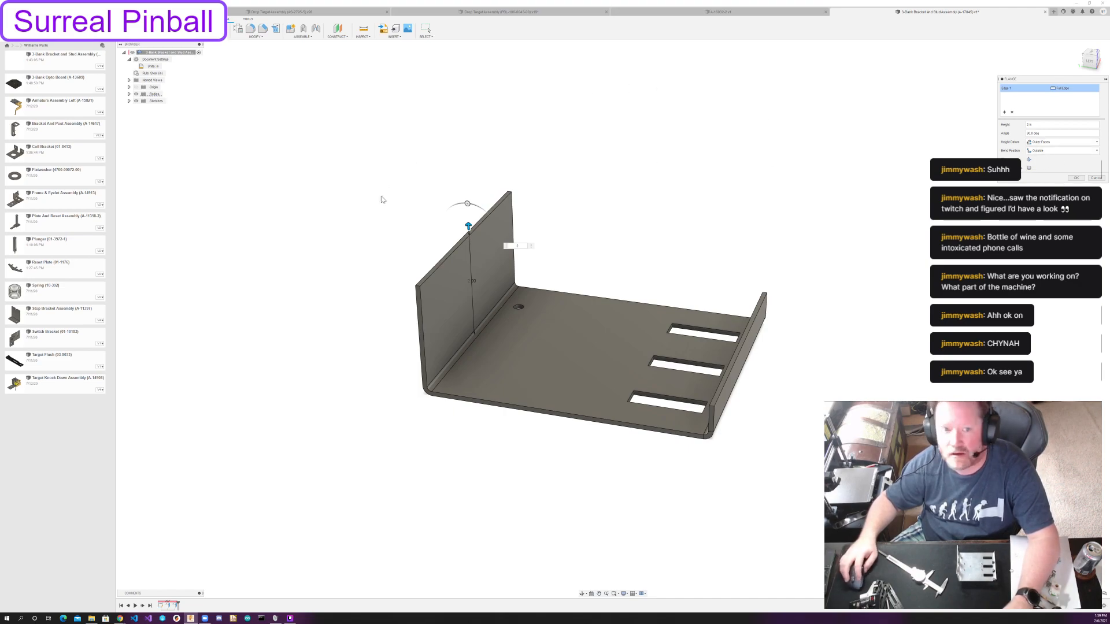
View the bracket squarely from its side with the camera set to Perspective with Ortho Faces.
shift+middle_drag(747, 208, 707, 203)
click(1092, 62)
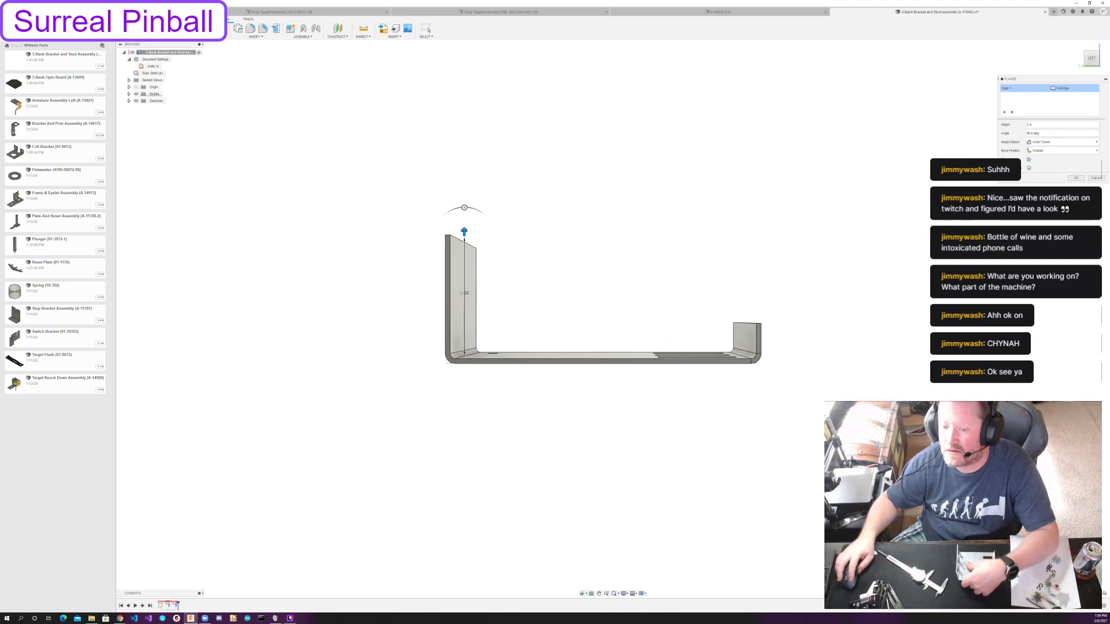
click(624, 594)
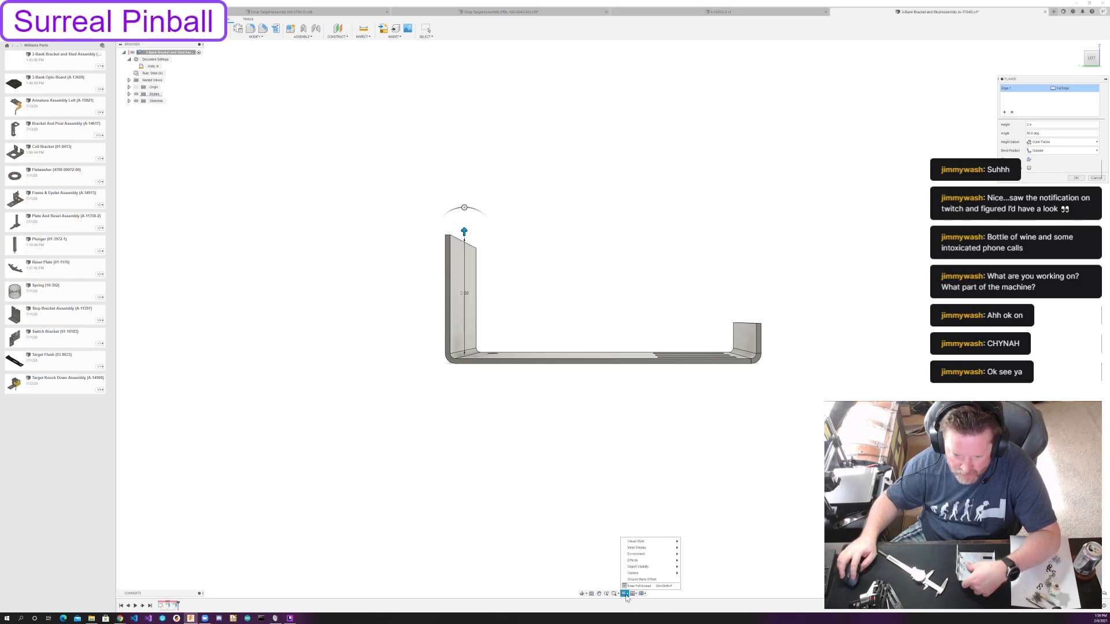
mouse_move(636, 574)
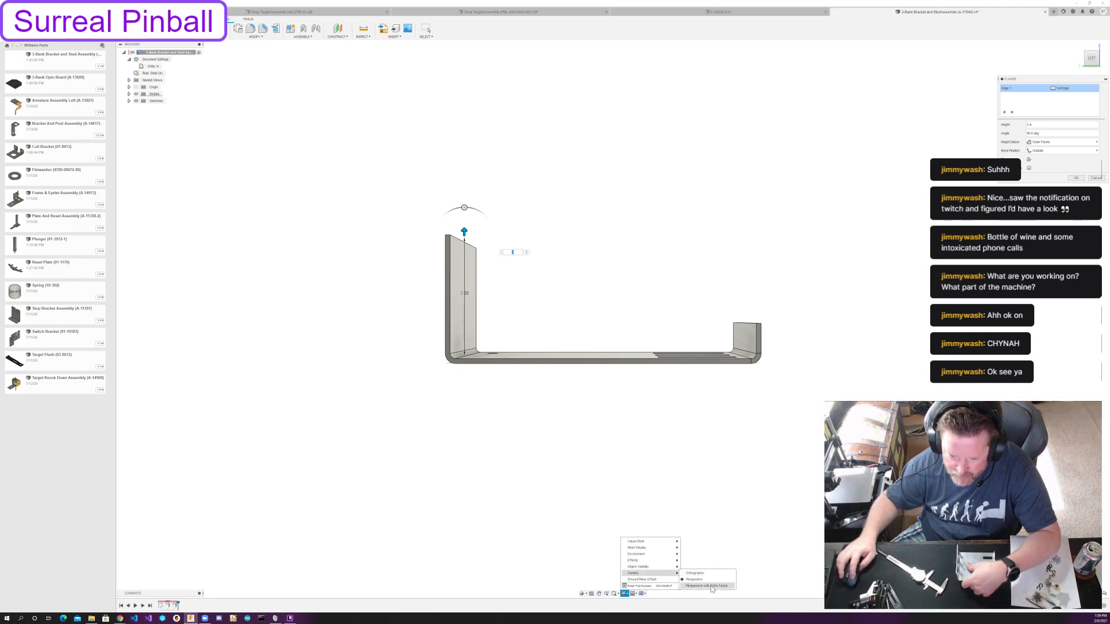
click(702, 586)
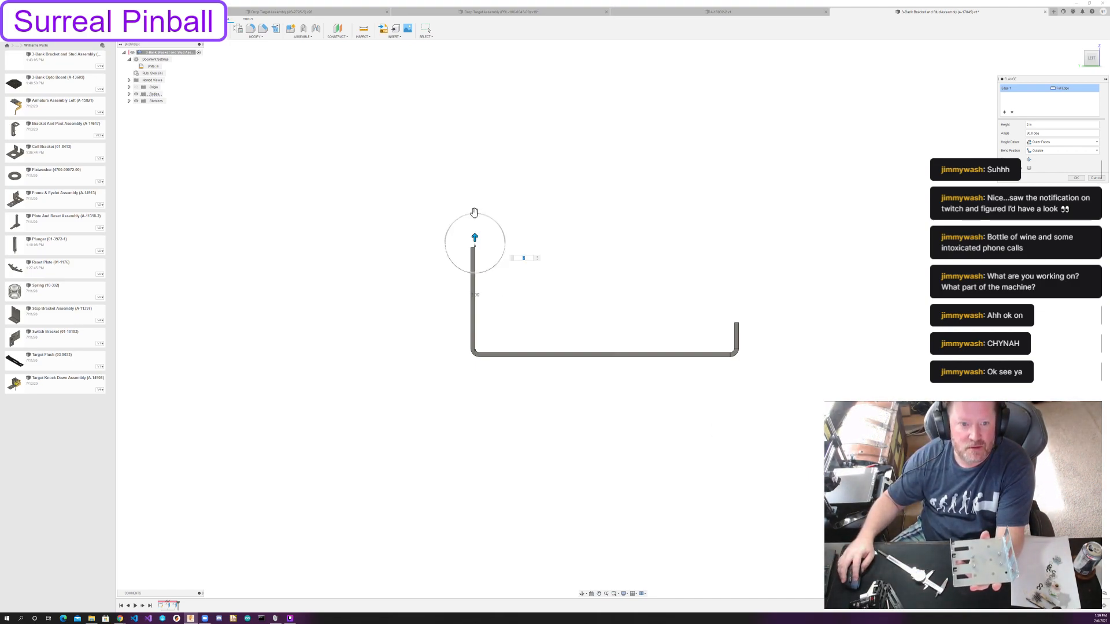
Set the new flange's bend angle to 87.5 degrees and create the flange.
drag(473, 214, 473, 212)
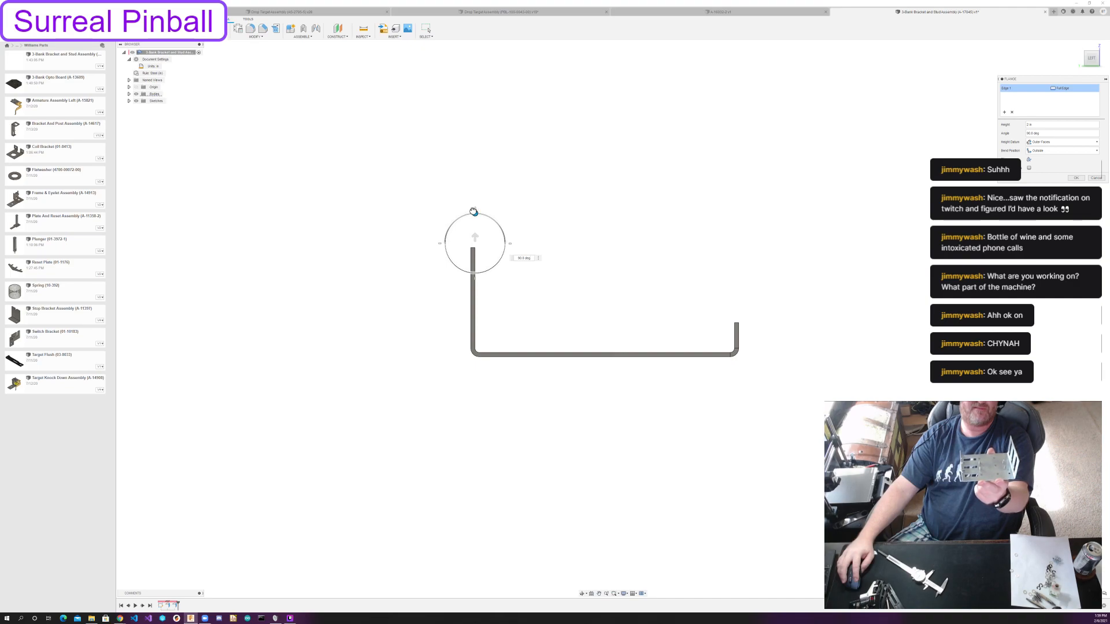
drag(473, 211, 472, 211)
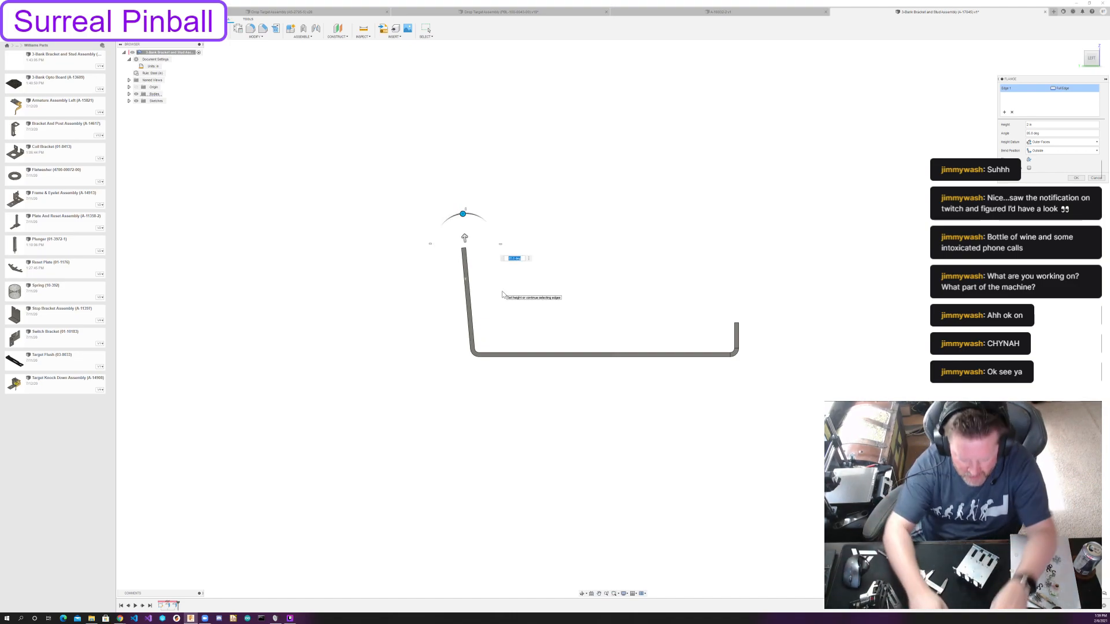
text(87.5)
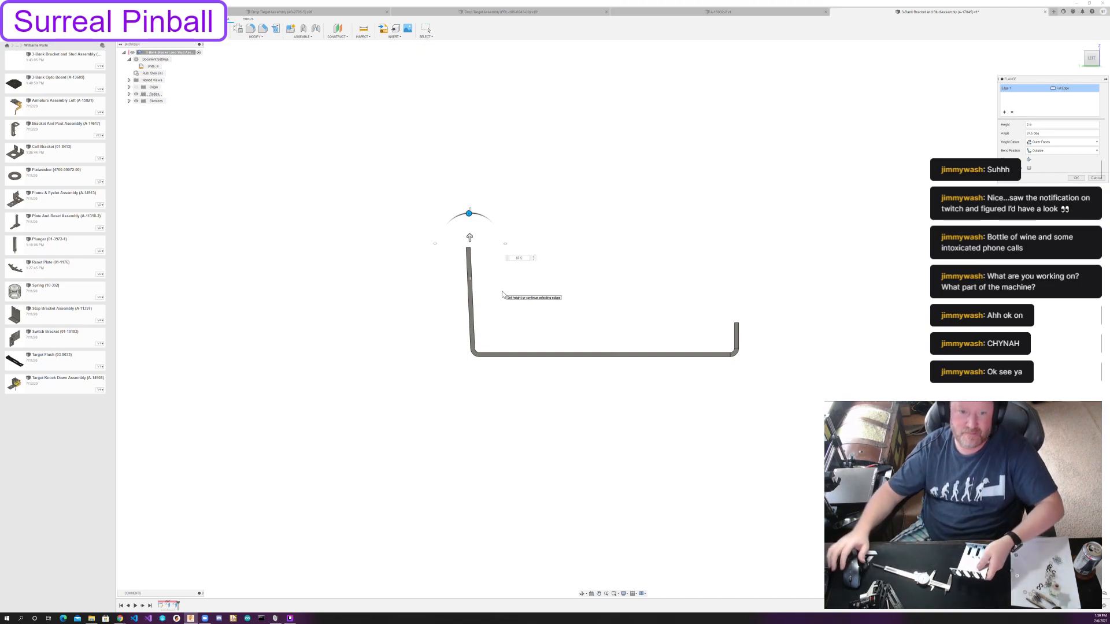
click(1075, 178)
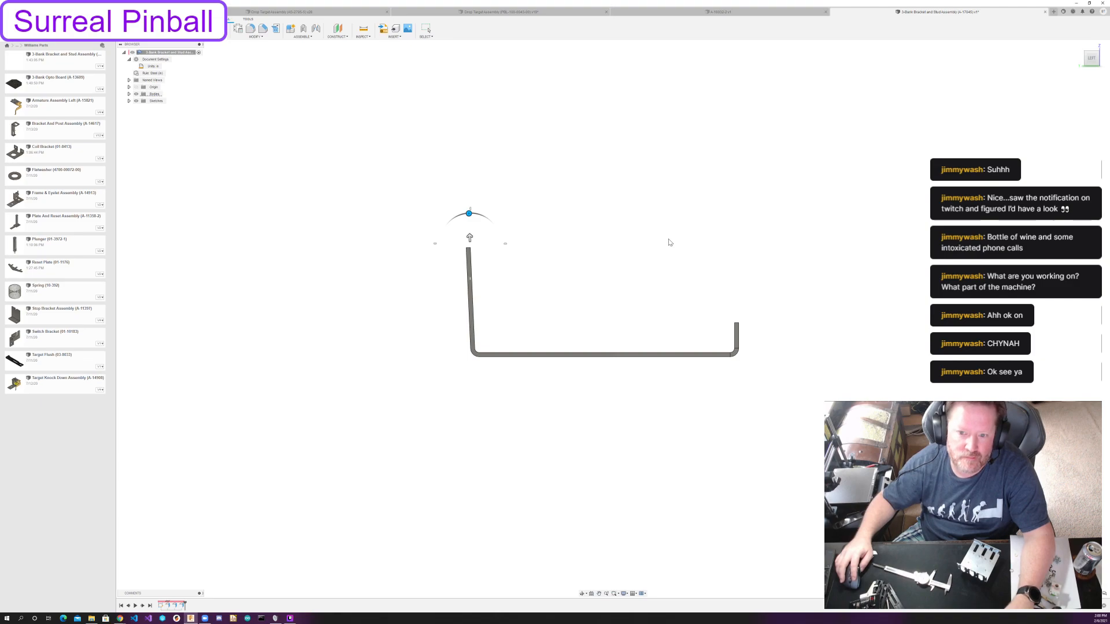
shift+middle_drag(659, 245, 693, 266)
key(Escape)
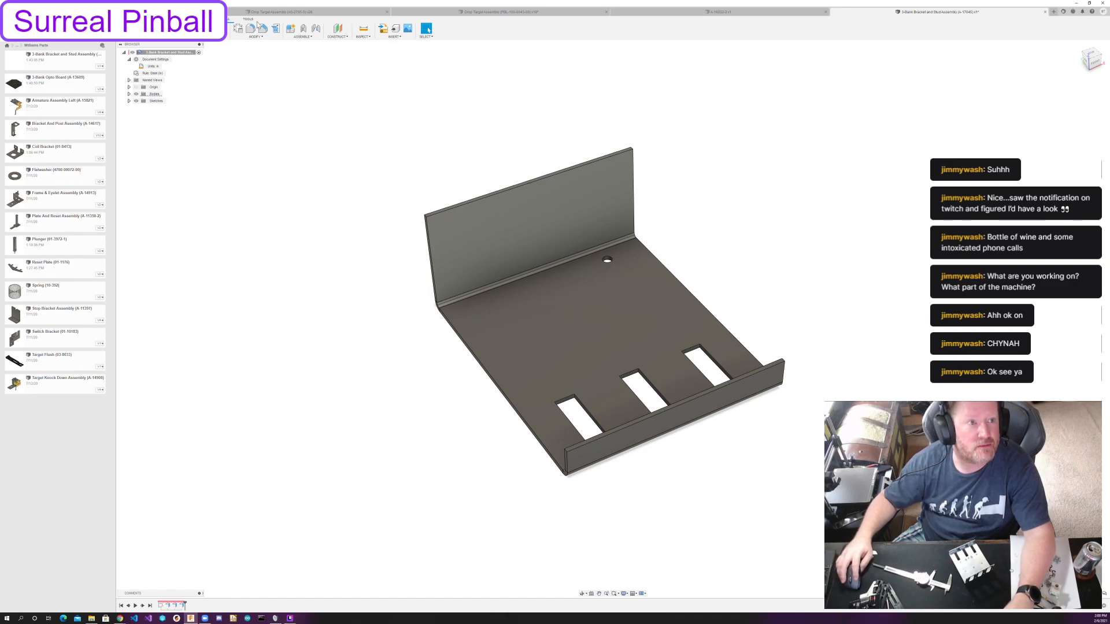
Unfold all bends of the bracket, keeping the slotted plate face stationary.
click(275, 29)
click(602, 330)
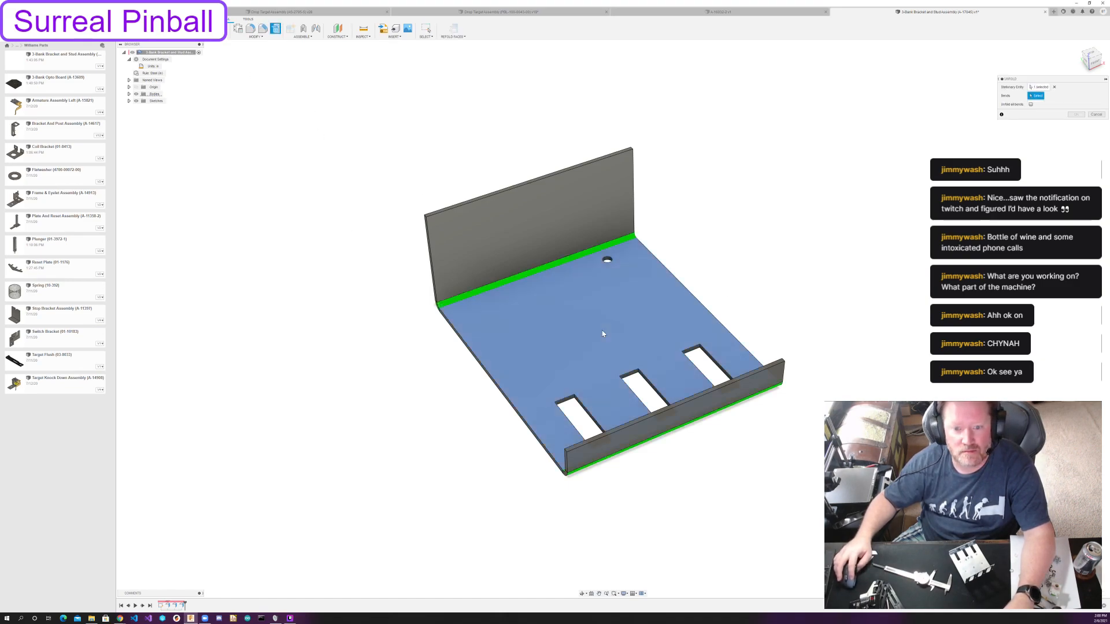
click(1031, 105)
click(1076, 115)
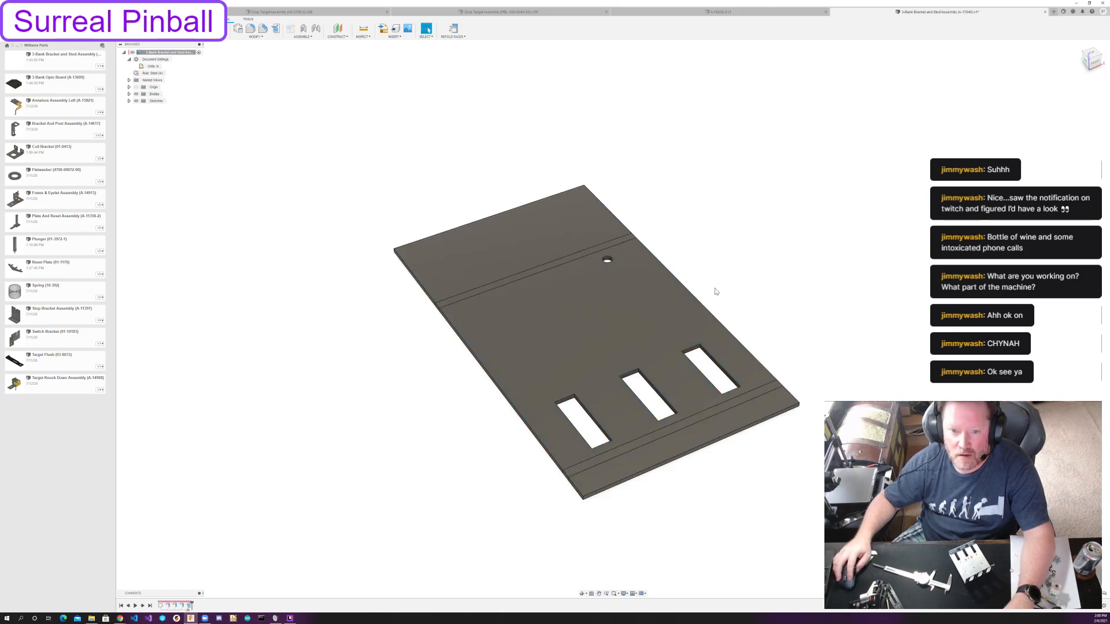
shift+middle_drag(706, 284, 737, 302)
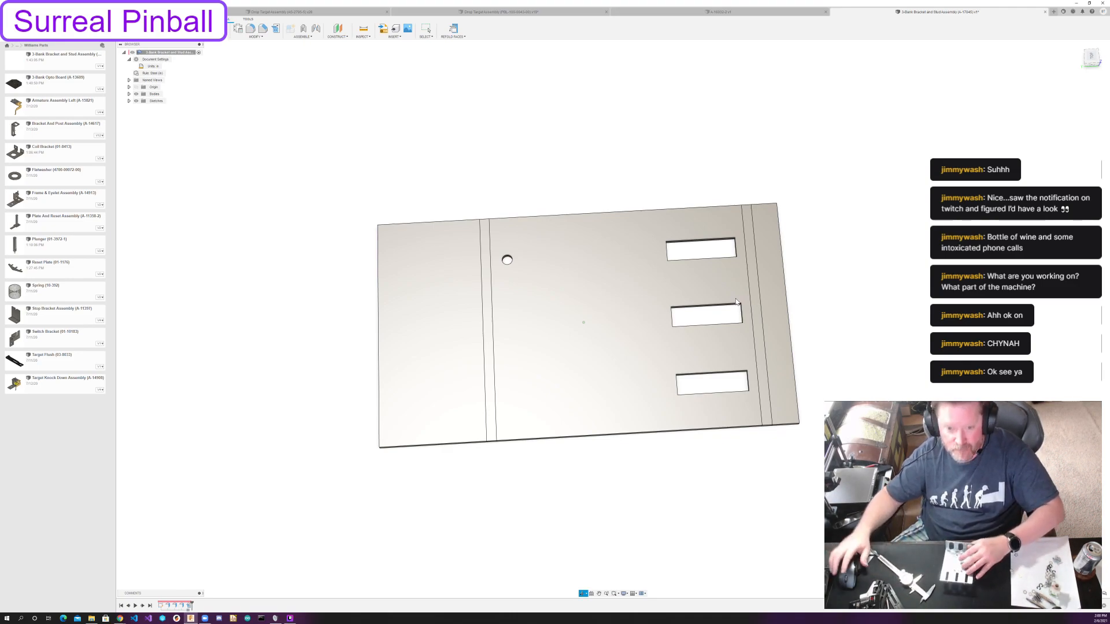
Create a sketch on the unfolded 2 in flange's face and project that face's outline into it.
click(426, 29)
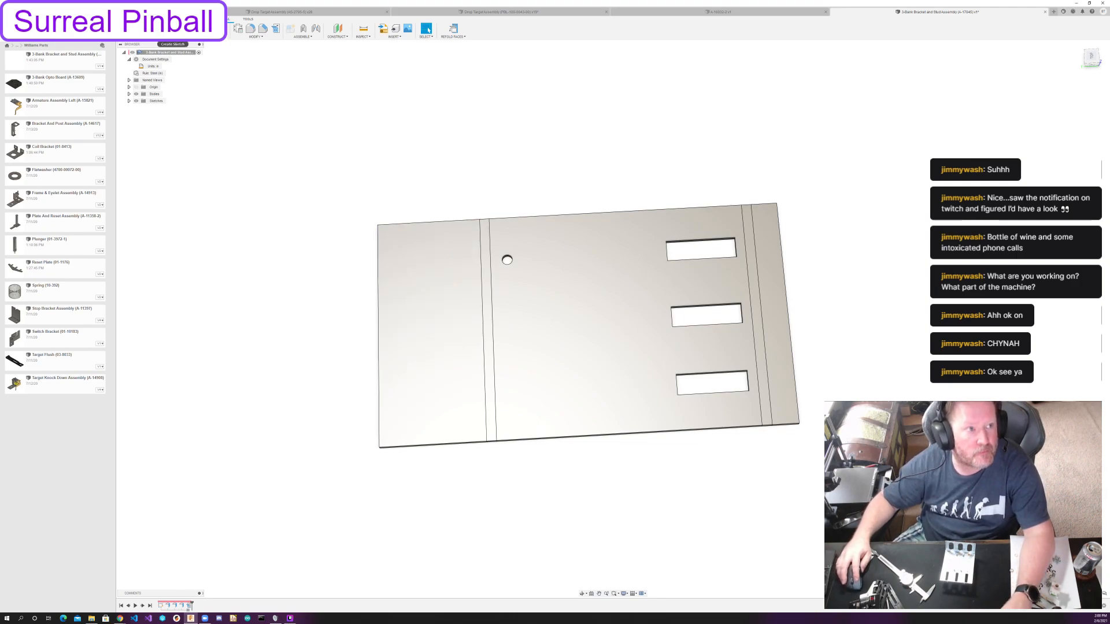
click(409, 336)
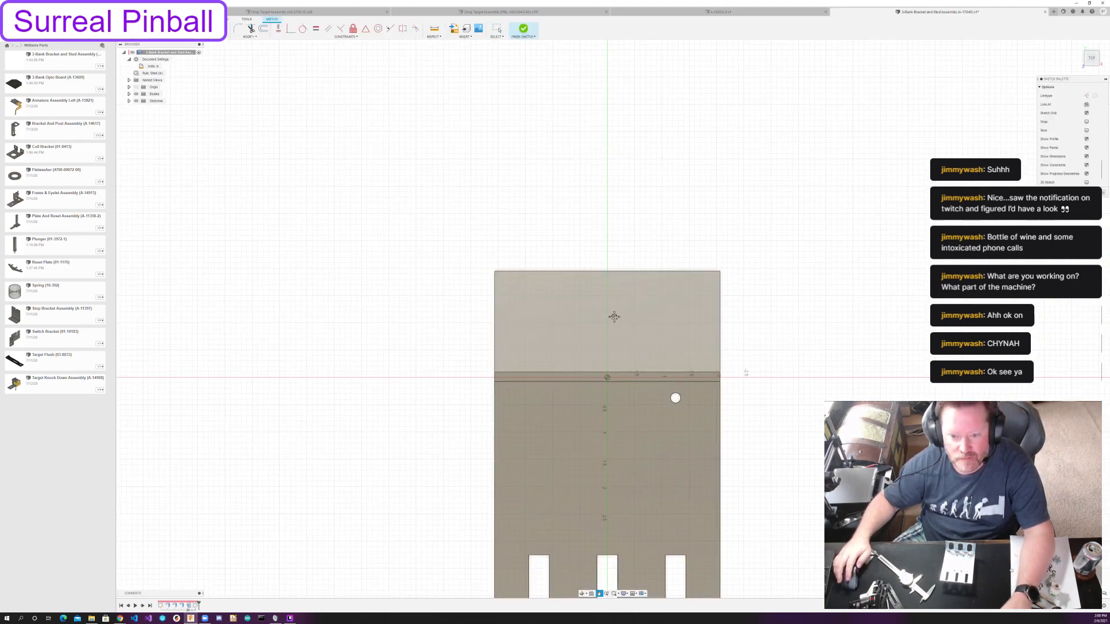
scroll(599, 369, up, 2)
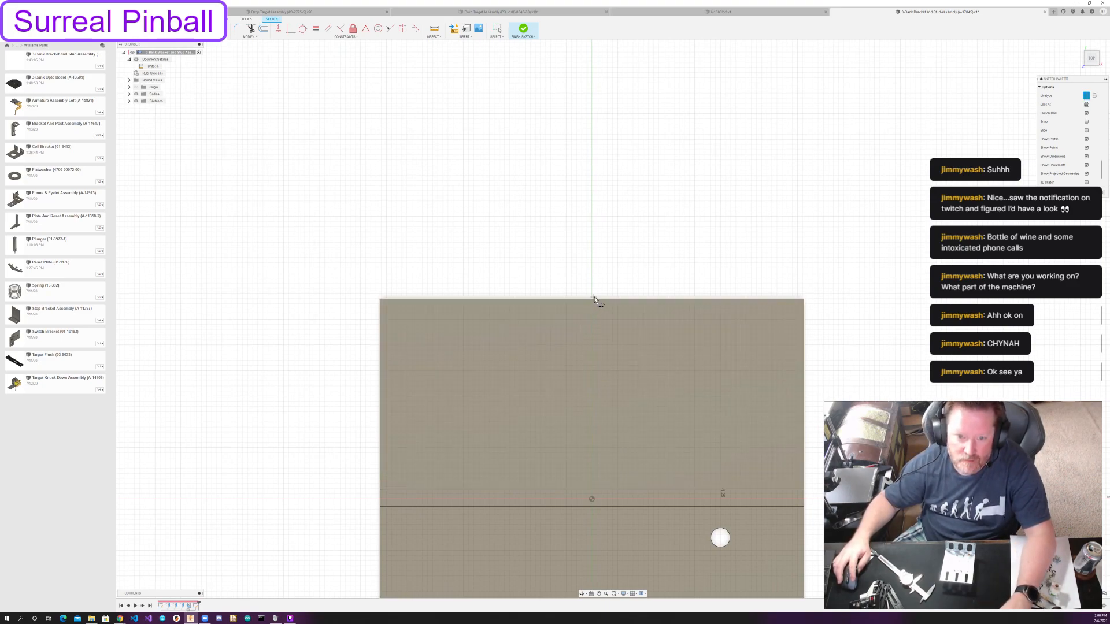
click(646, 359)
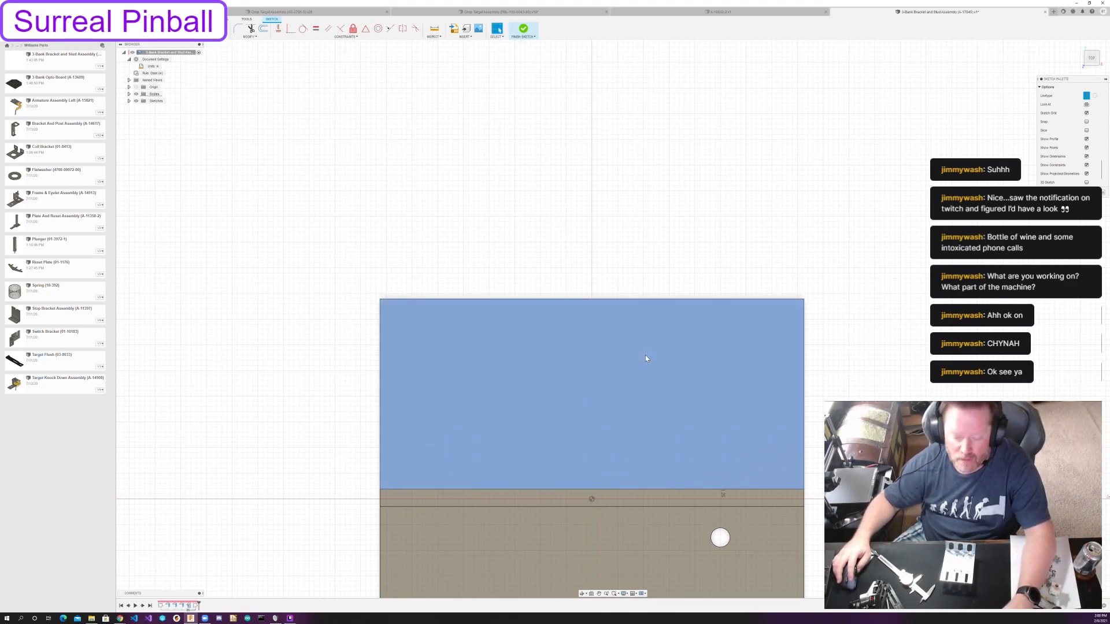
key(p)
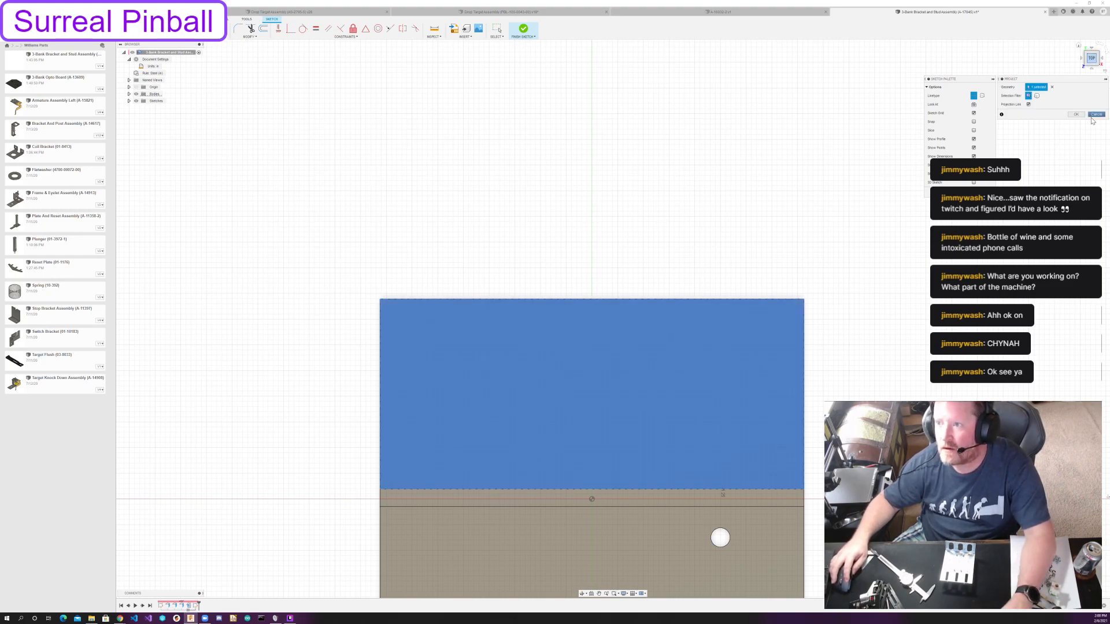
click(1077, 115)
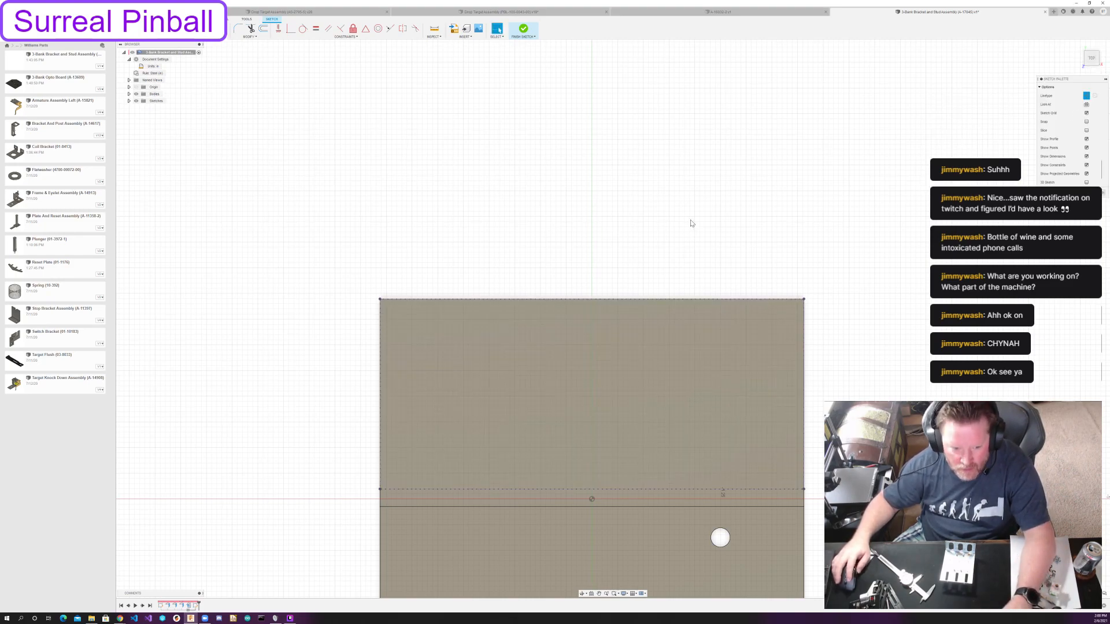
Draw a centre line between the midpoints of the flange's outer edge and its bend edge.
key(l)
click(591, 299)
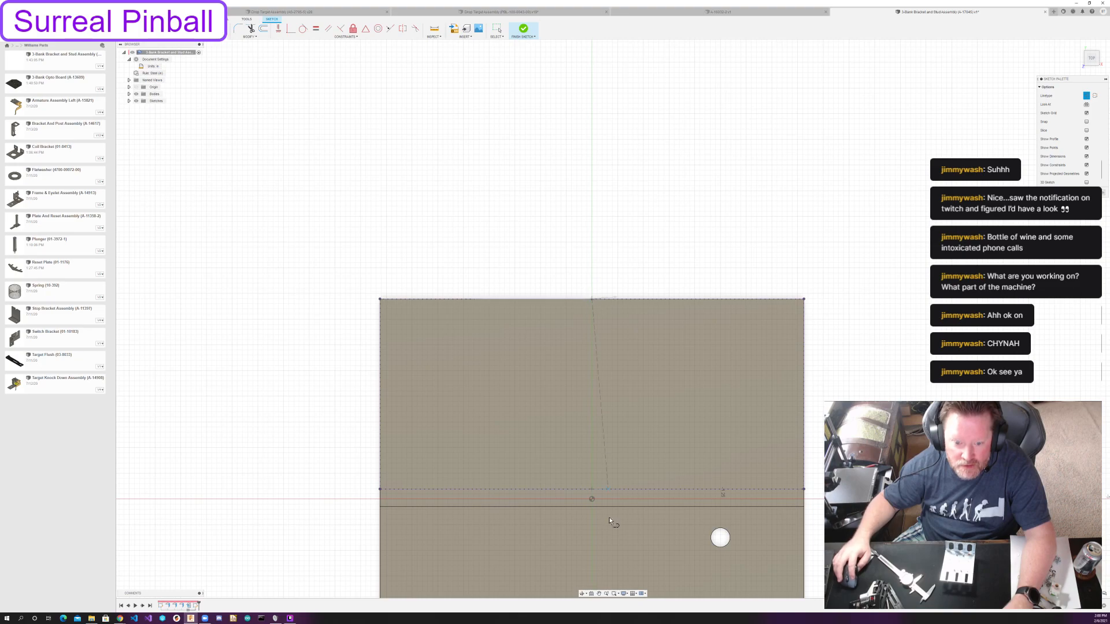
click(587, 490)
key(Escape)
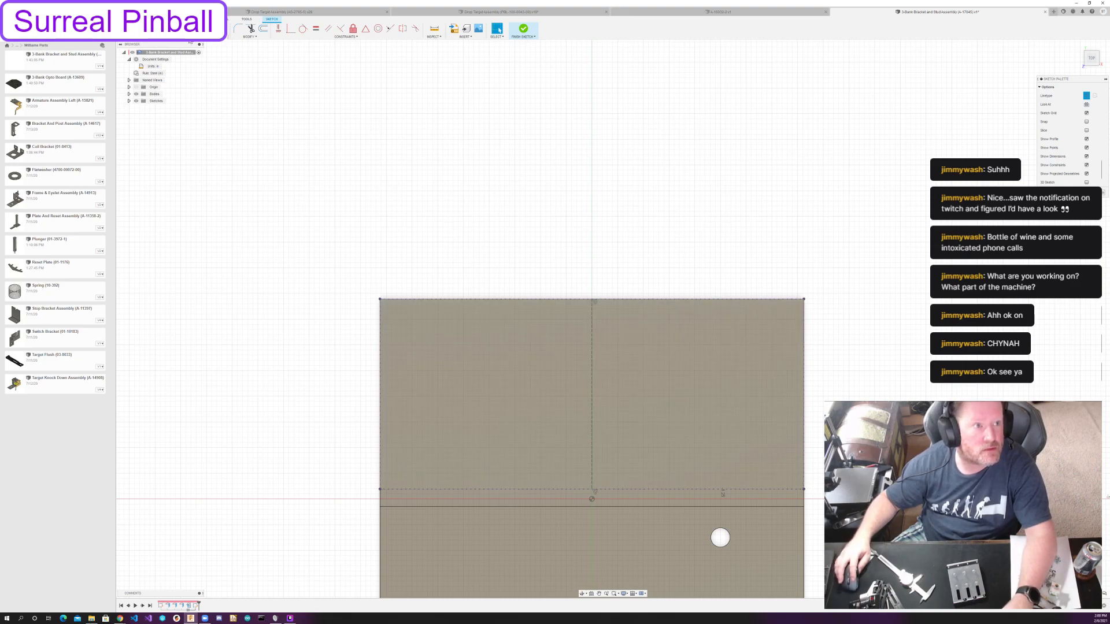
Sketch an overall slot lengthwise along the flange's centre line, between the outer edge and the bend.
click(190, 35)
mouse_move(173, 81)
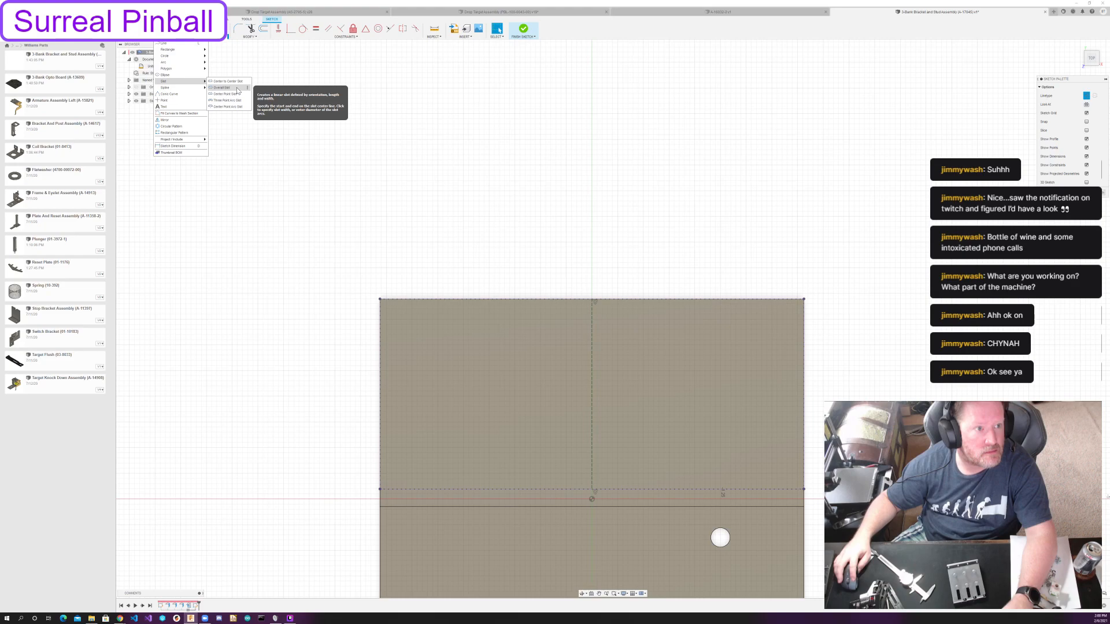
click(237, 90)
click(592, 327)
click(590, 459)
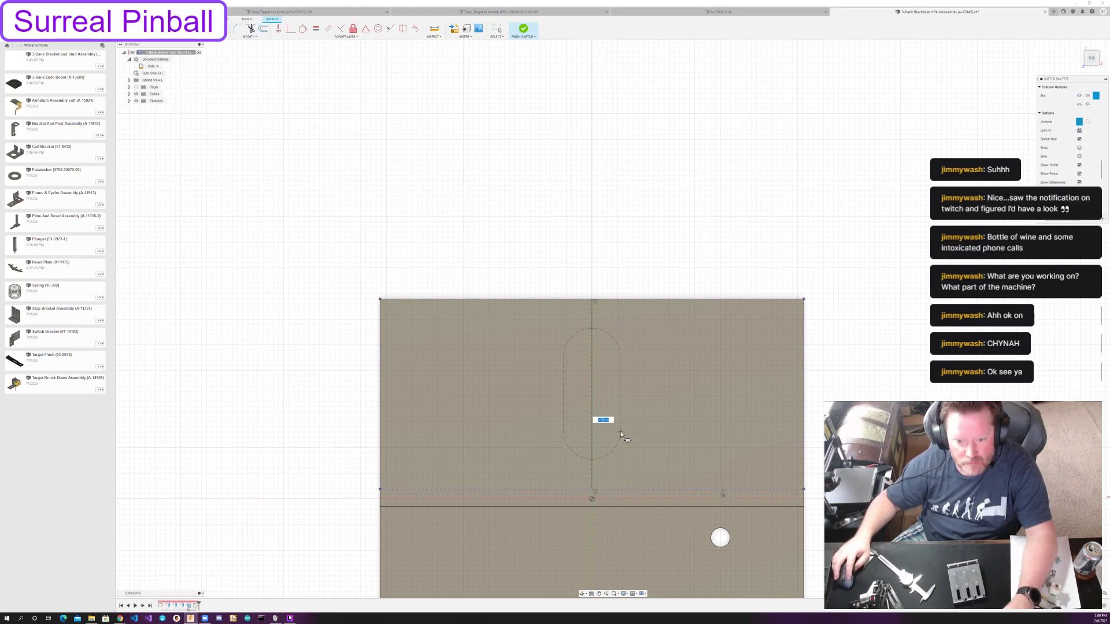
click(617, 441)
key(Escape)
click(661, 416)
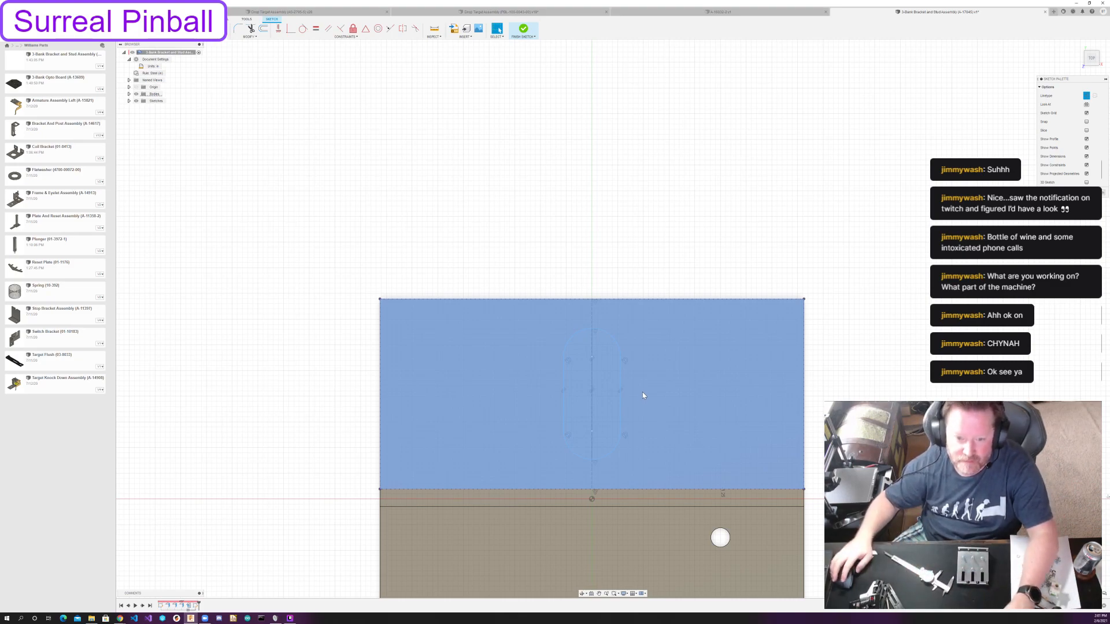
Dimension the slot's width between its two straight sides as 0.625 in.
click(627, 290)
key(d)
click(564, 378)
click(620, 379)
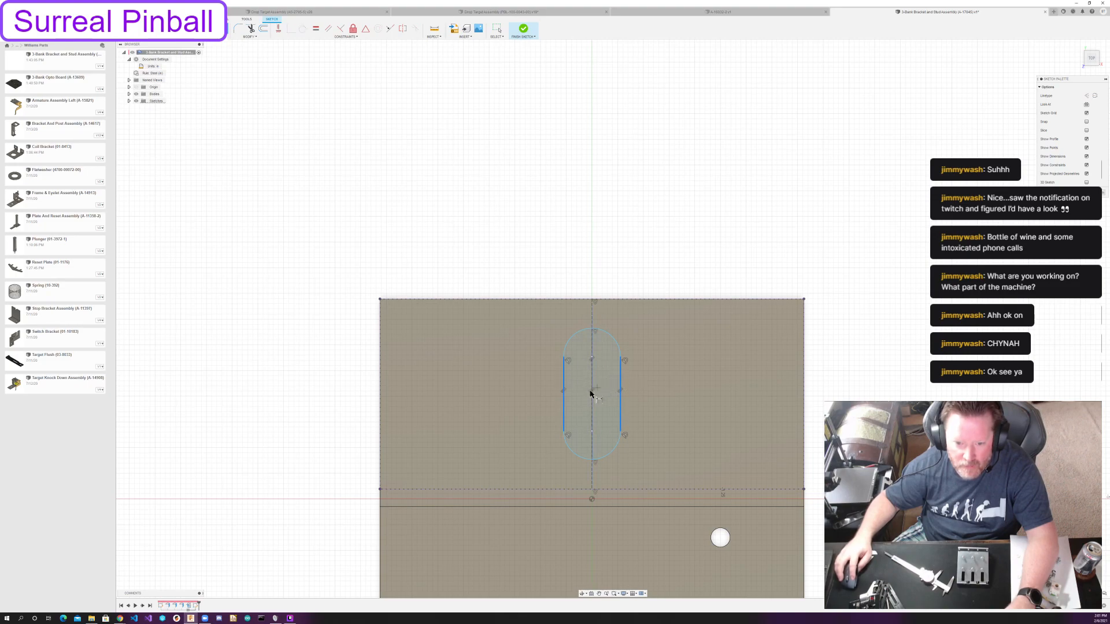
click(640, 402)
text(.55)
key(Return)
key(Escape)
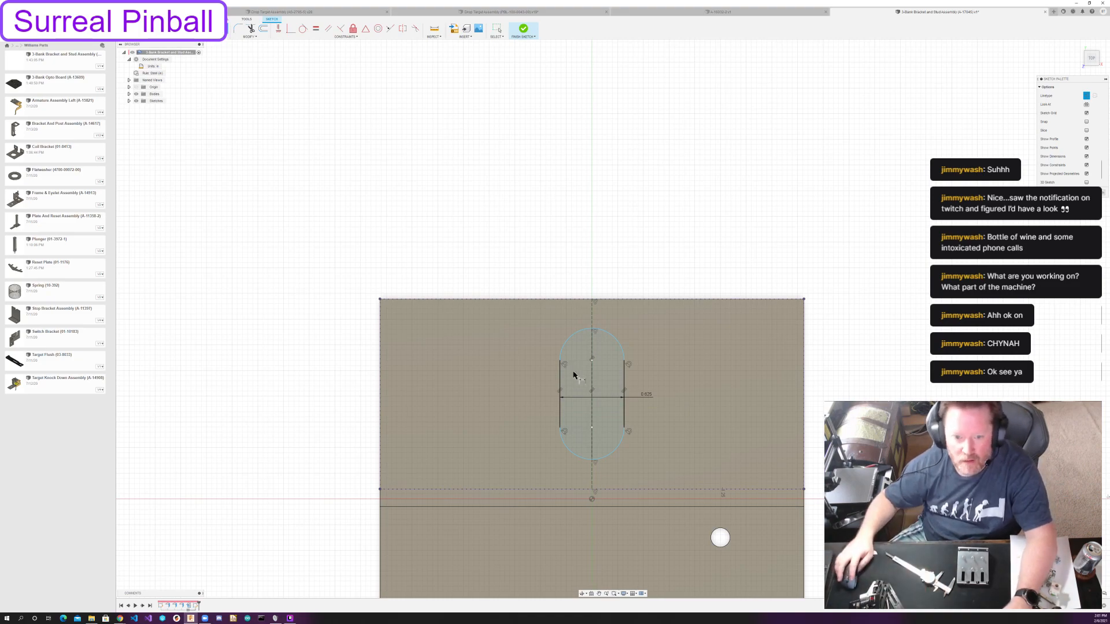
Dimension the slot's overall length between its rounded ends as 1.625 in.
click(592, 328)
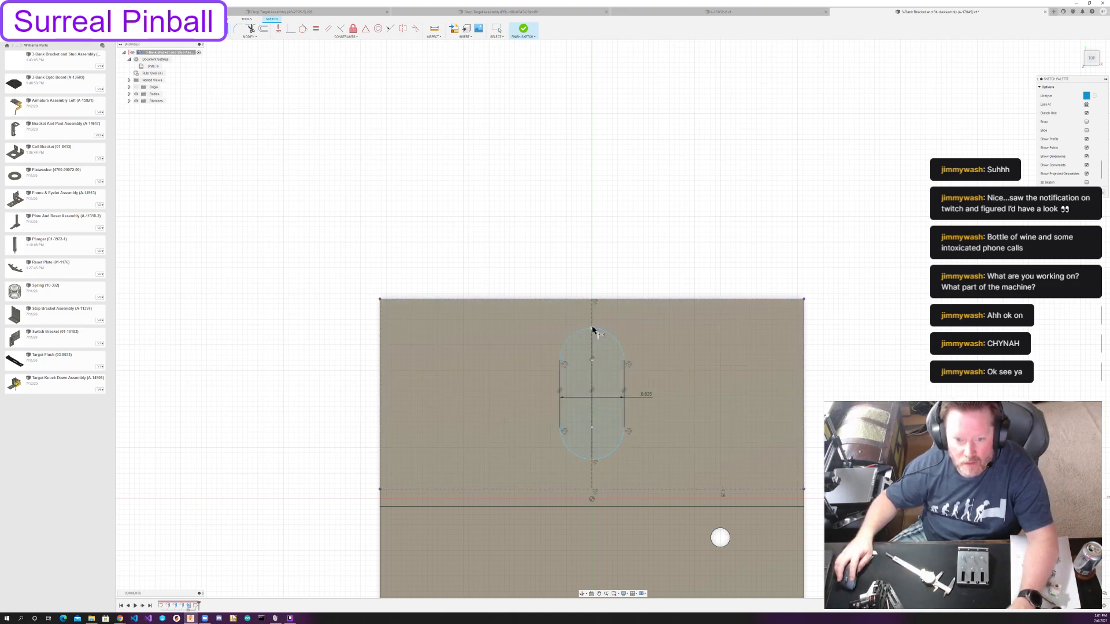
click(664, 397)
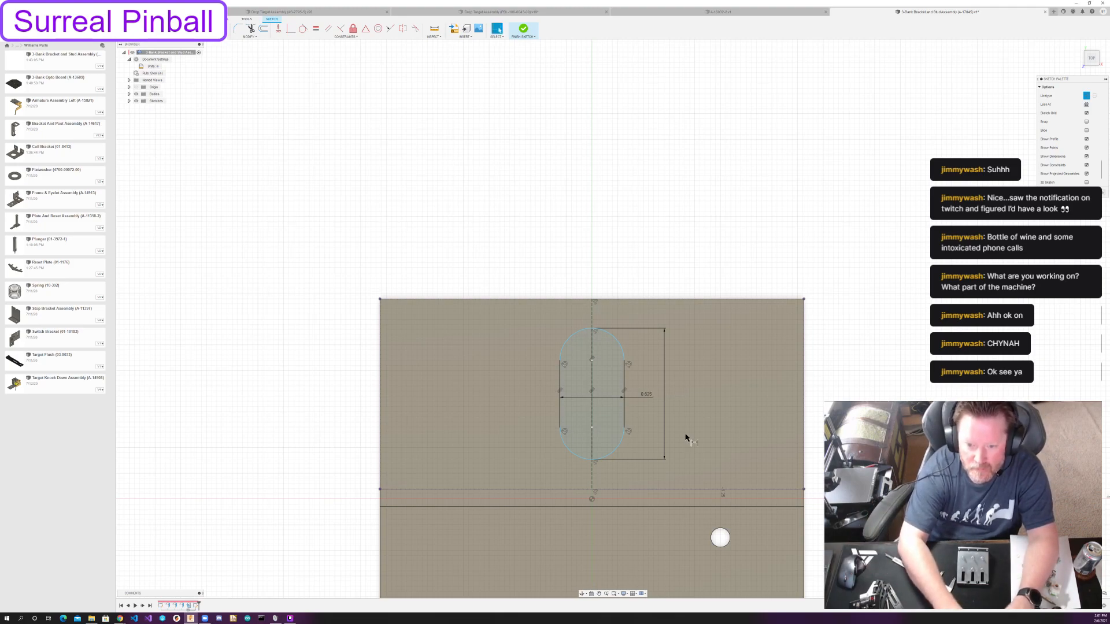
text(1.625)
key(Return)
key(Escape)
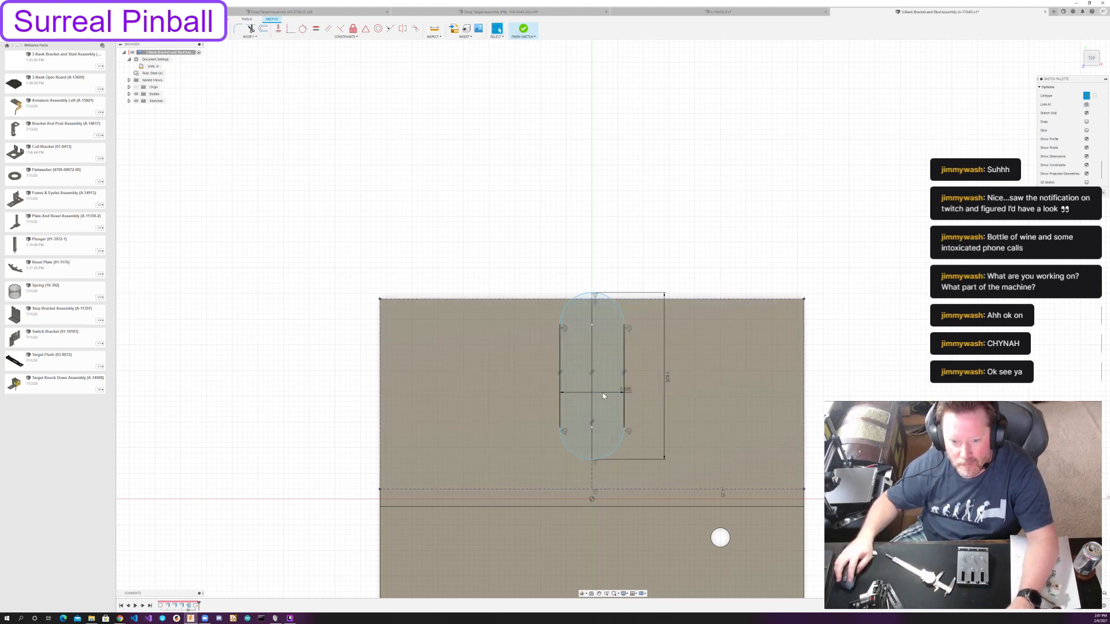
Shift the slot along the centre line so it lies fully inside the flange outline, and finish the sketch.
click(619, 308)
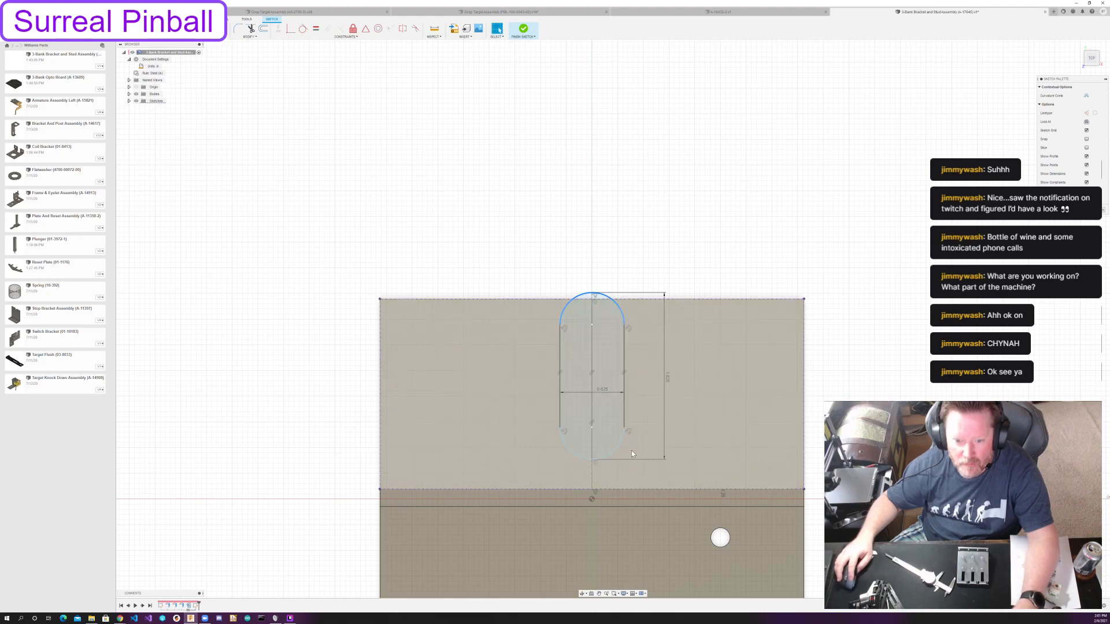
click(590, 428)
drag(590, 429, 595, 446)
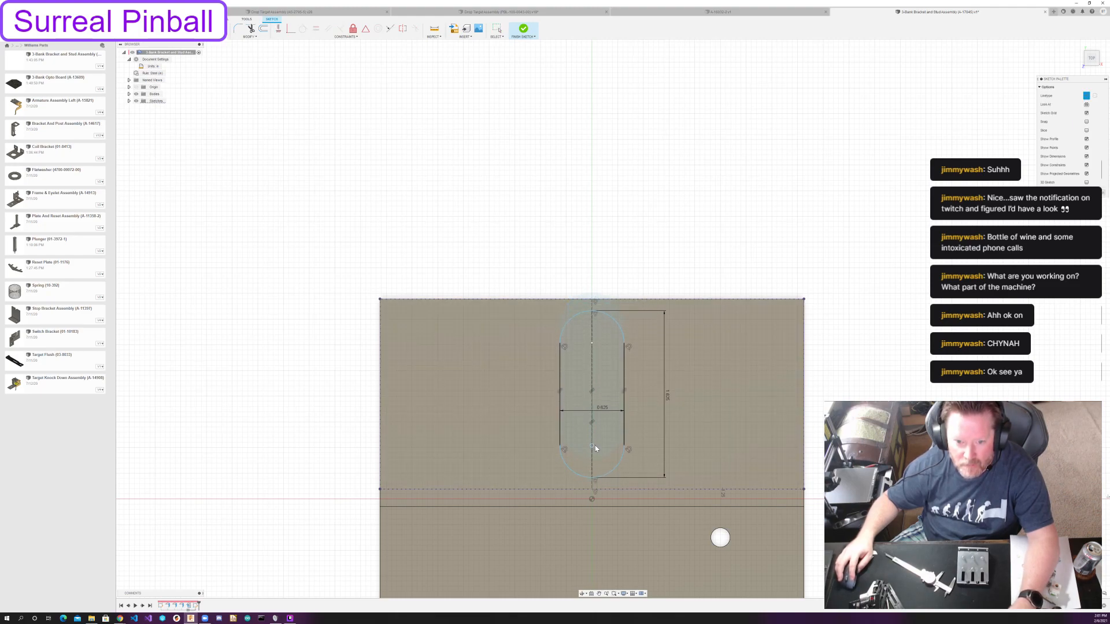
click(596, 447)
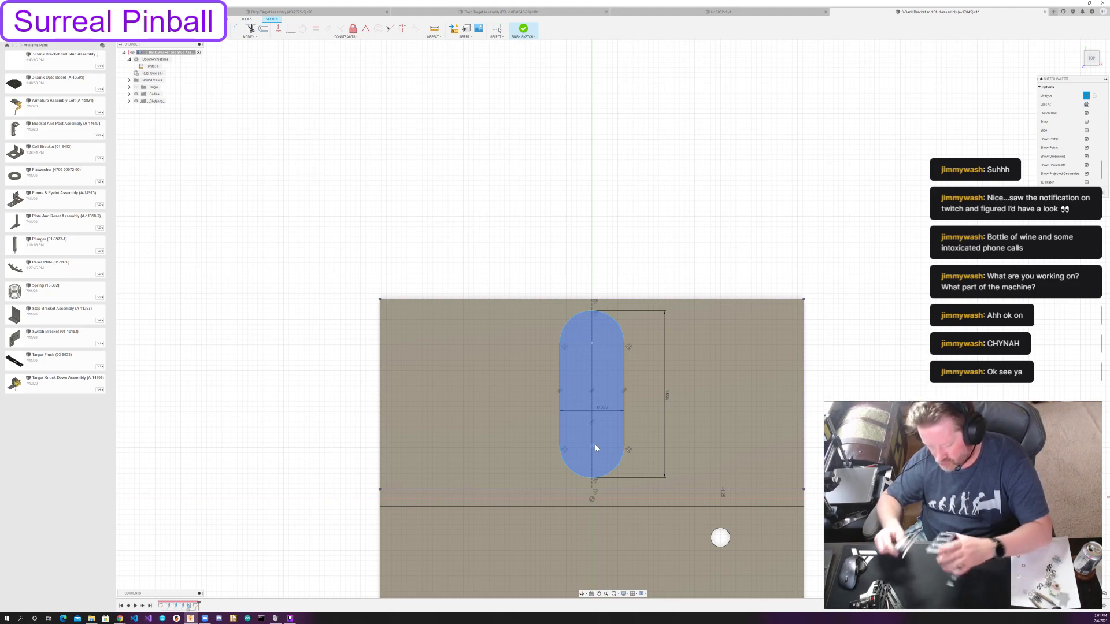
key(Escape)
key(f)
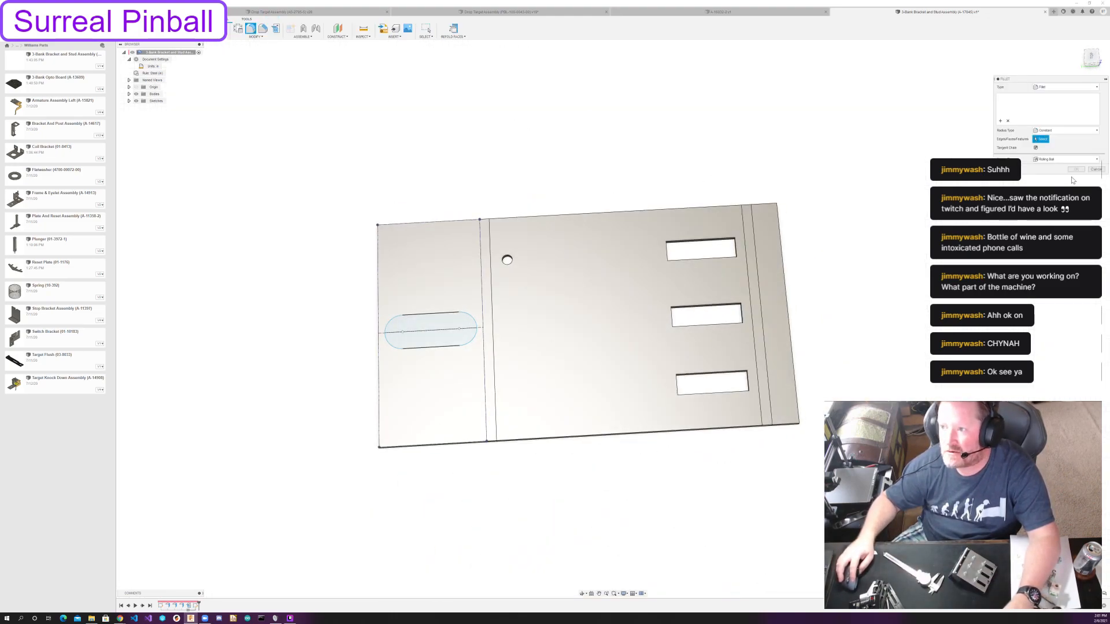
Cancel the fillet and return to editing the slot sketch on the rear flange.
click(1097, 170)
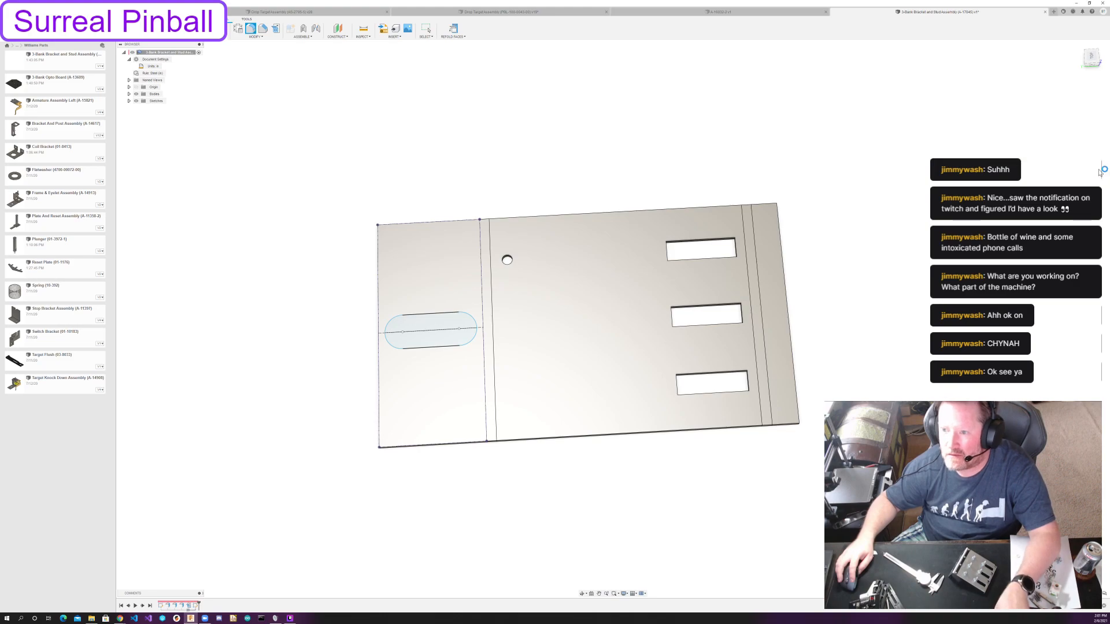
key(ctrl+z)
scroll(611, 283, up, 3)
scroll(612, 288, up, 2)
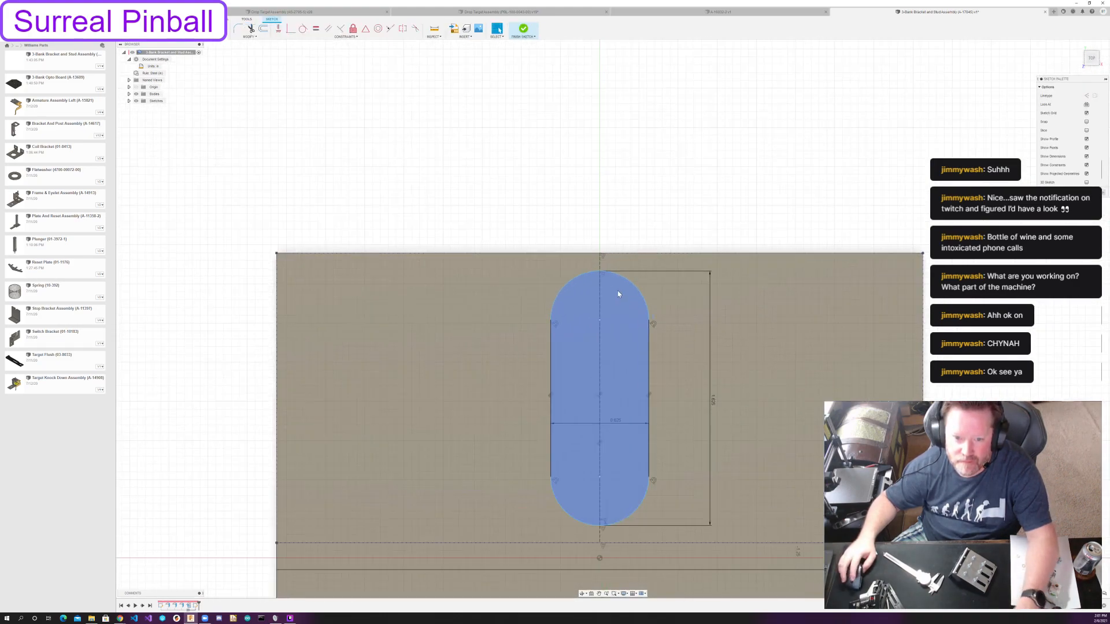
Dimension the centre of the slot's outer rounded end 0.5 in from the flange's outer edge.
key(s)
click(600, 320)
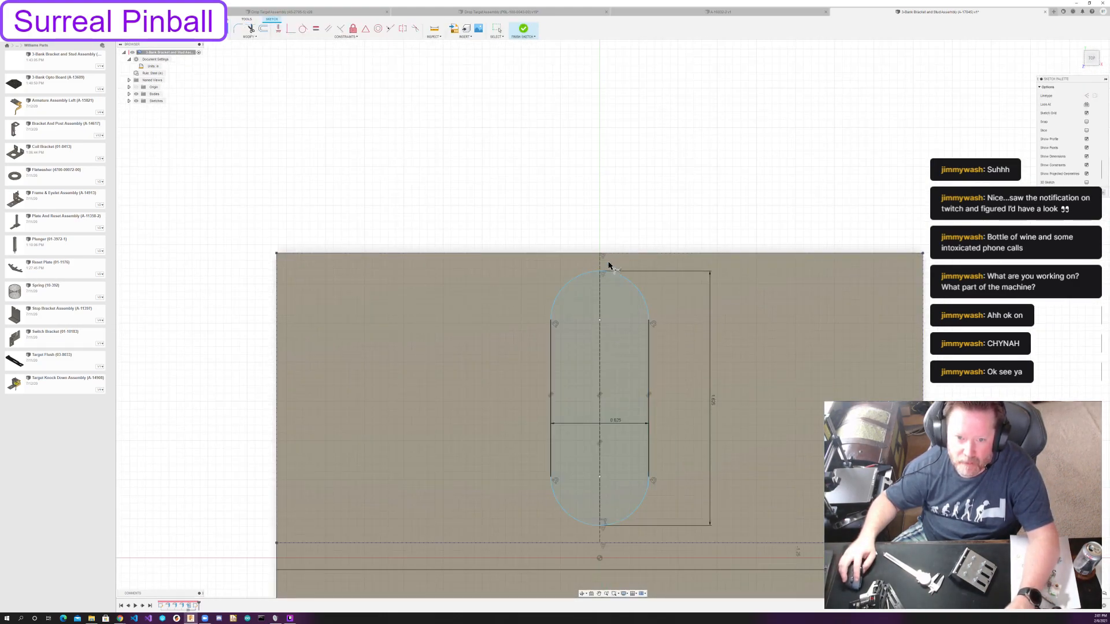
click(614, 253)
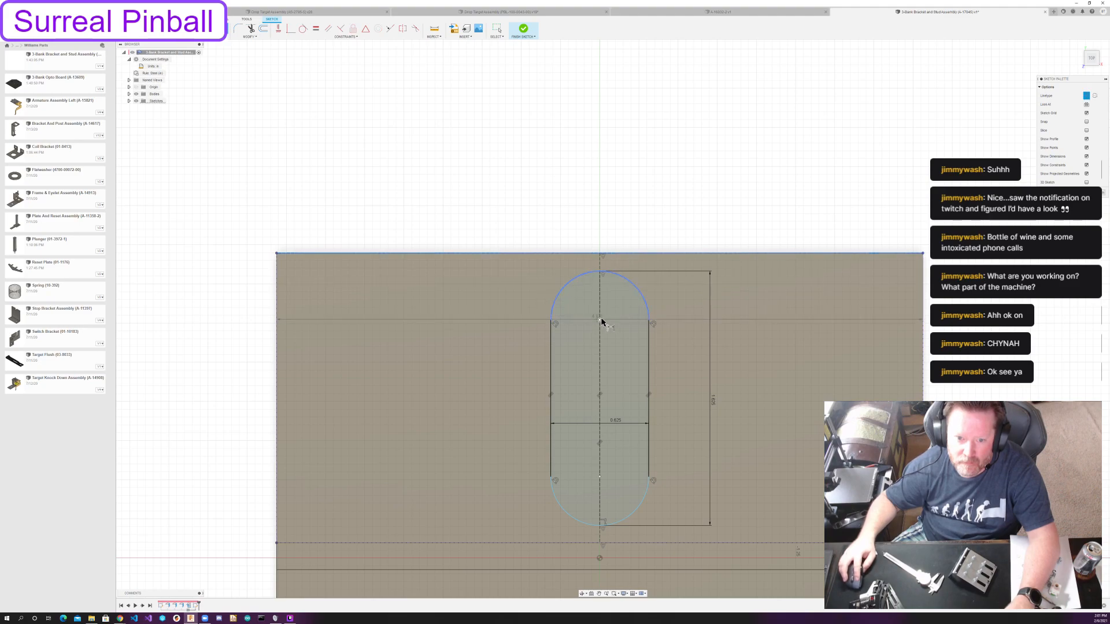
click(600, 320)
click(530, 298)
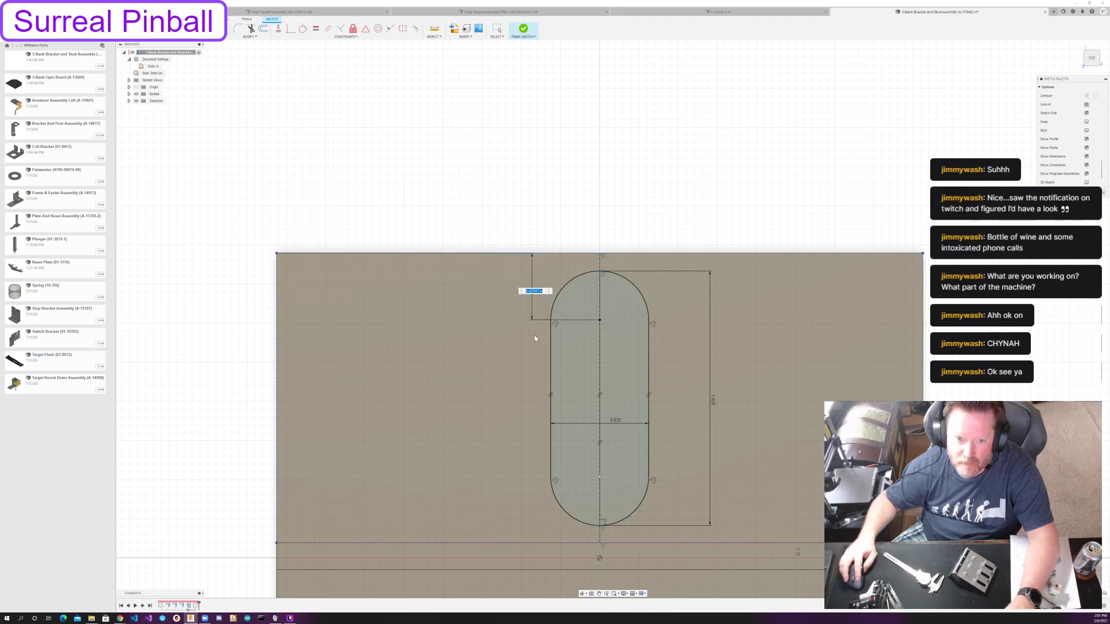
text(0.5)
key(Return)
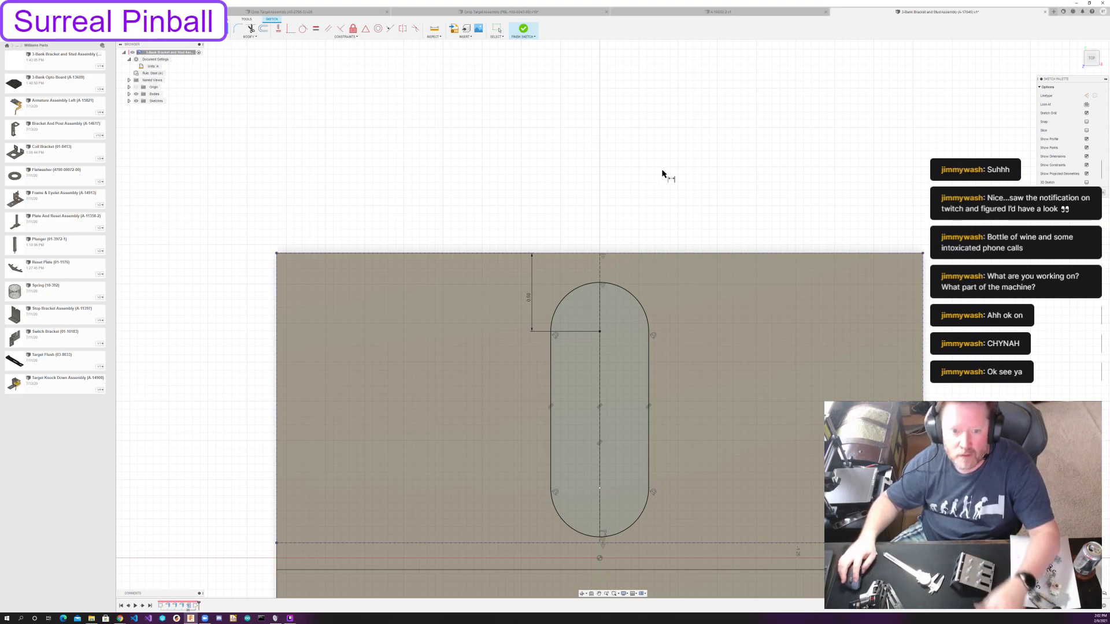
scroll(583, 265, down, 5)
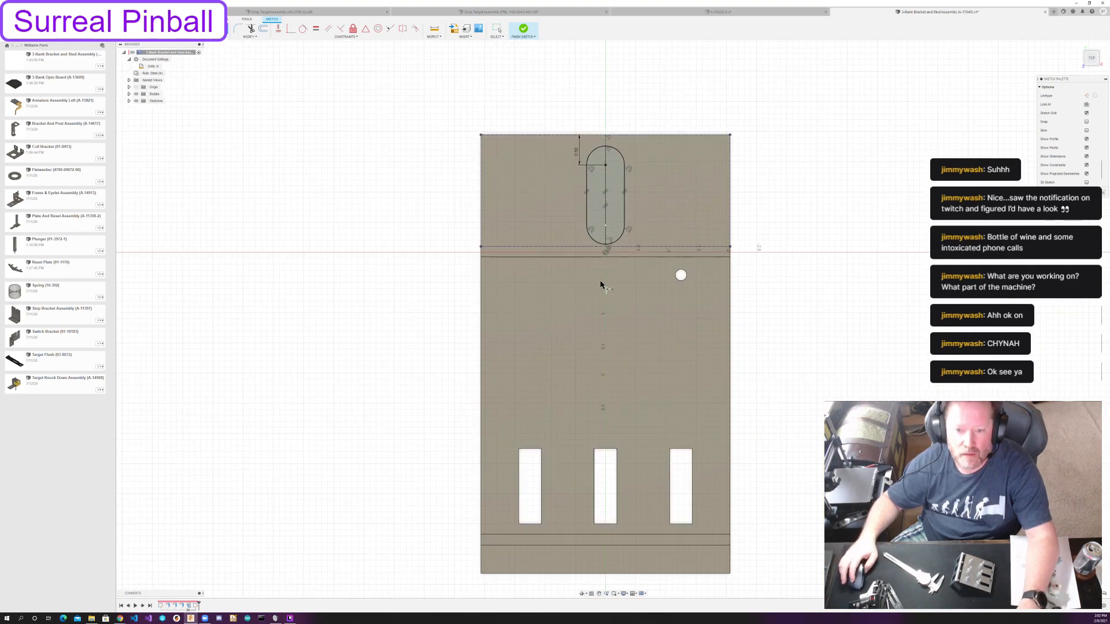
key(Escape)
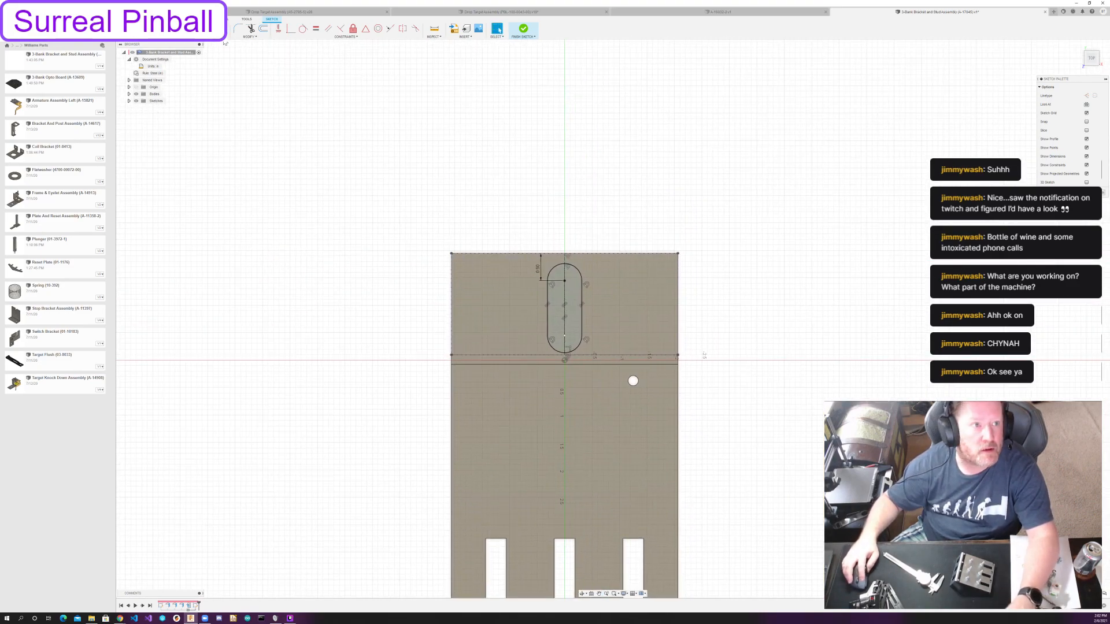
Create a symmetric rectangular pattern of the whole slot across the flange, with three instances at a distance of 1 1/4 in.
click(194, 37)
click(188, 139)
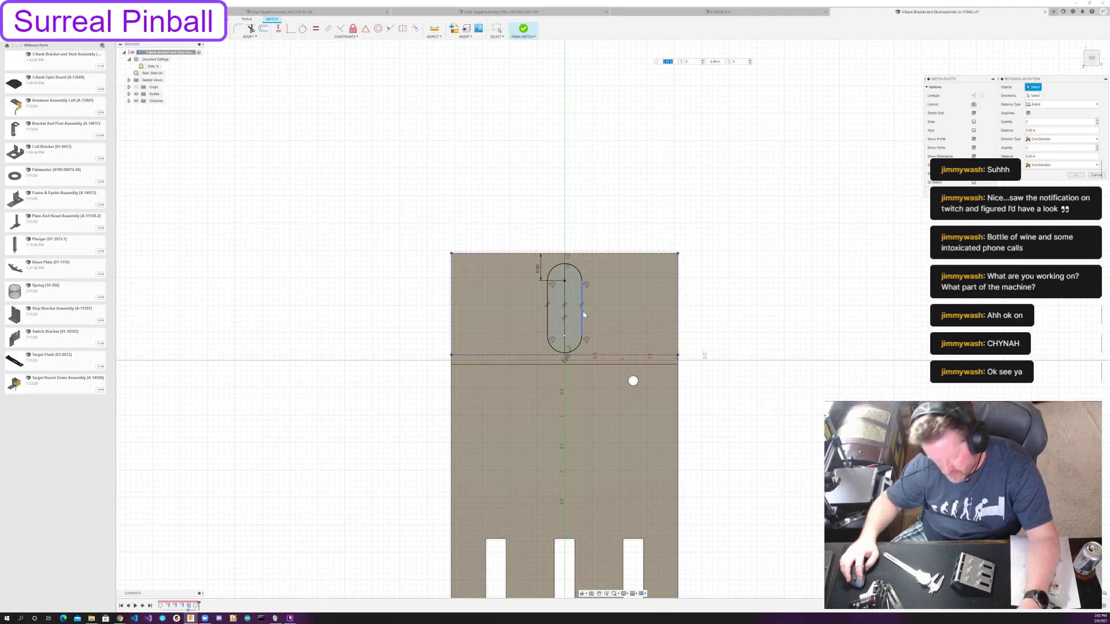
double_click(581, 316)
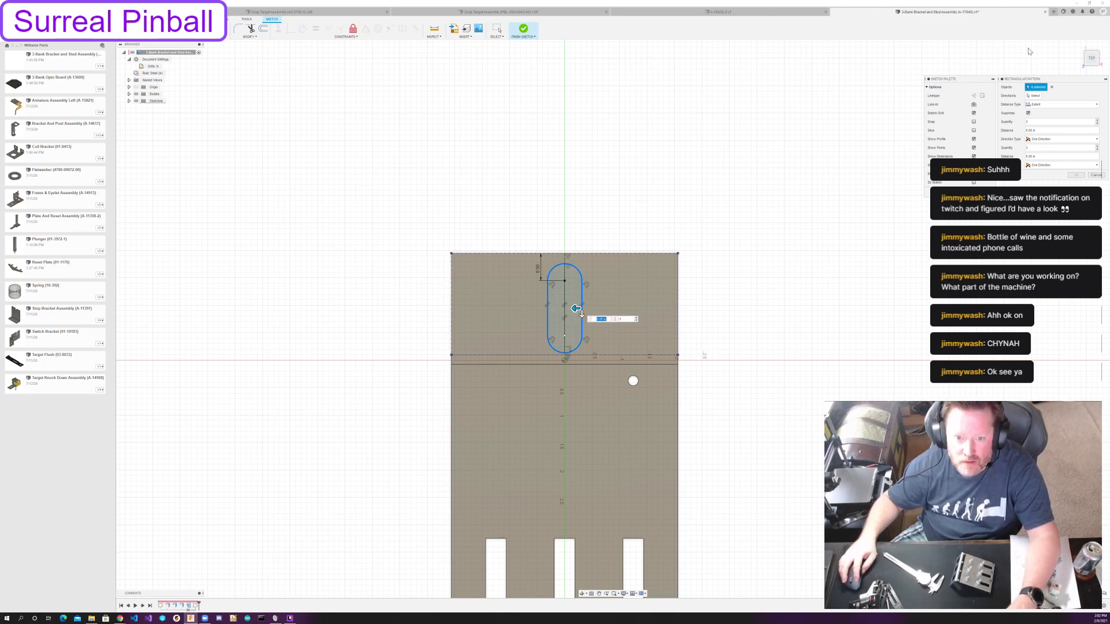
drag(574, 305, 499, 308)
click(1046, 140)
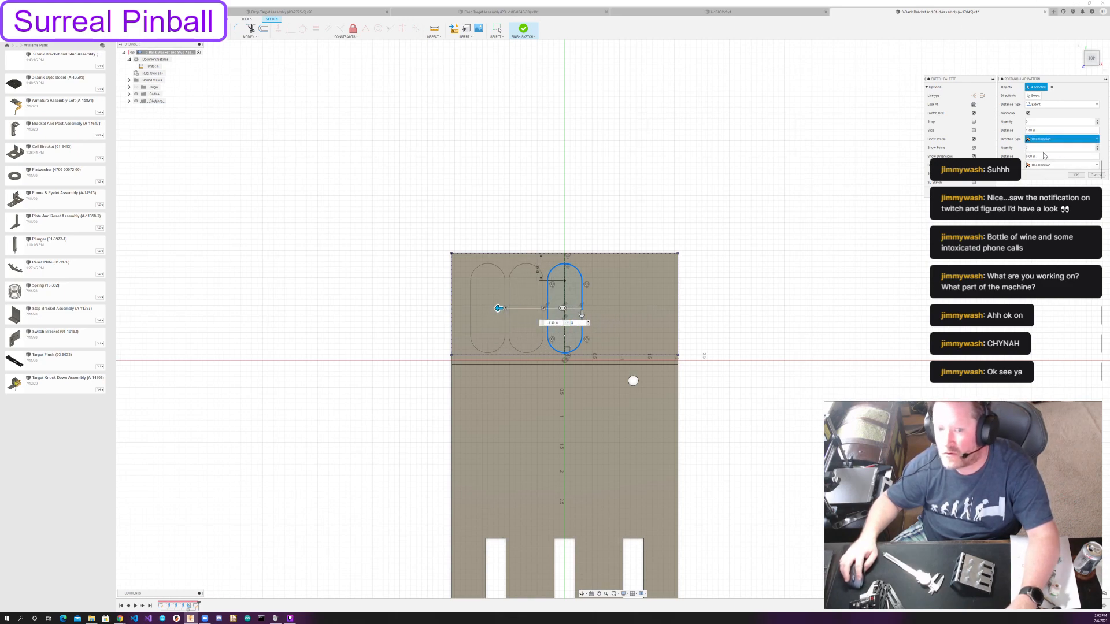
click(1041, 152)
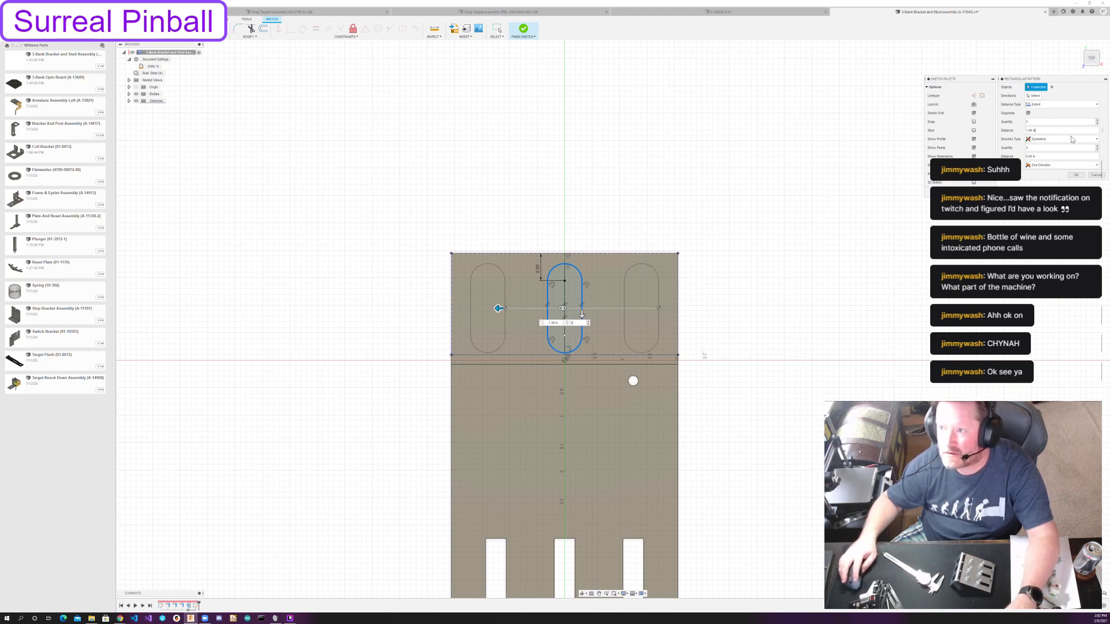
key(ctrl+a)
text(1 1/4)
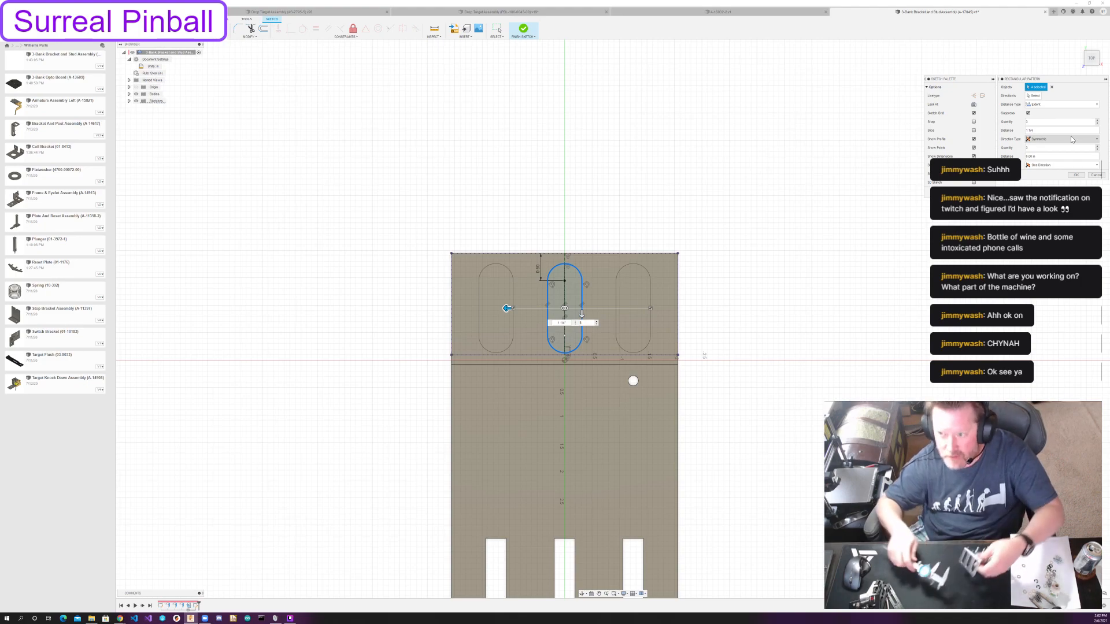
click(1075, 175)
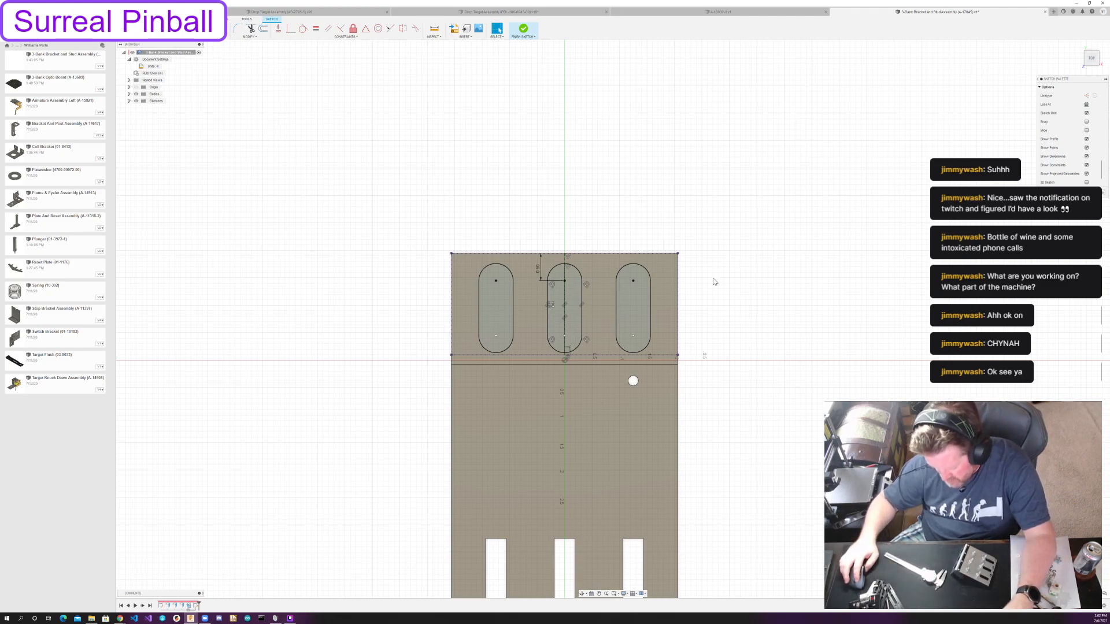
Sketch a circle in the flange's outer corner beside the first slot and set its diameter to 0.188 in.
key(c)
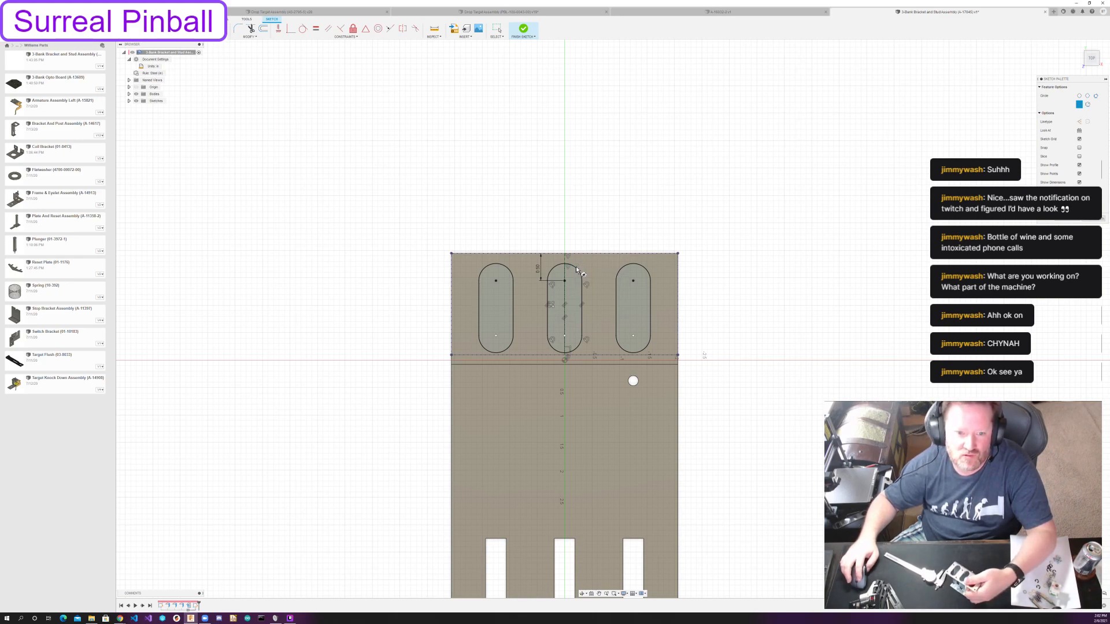
key(Escape)
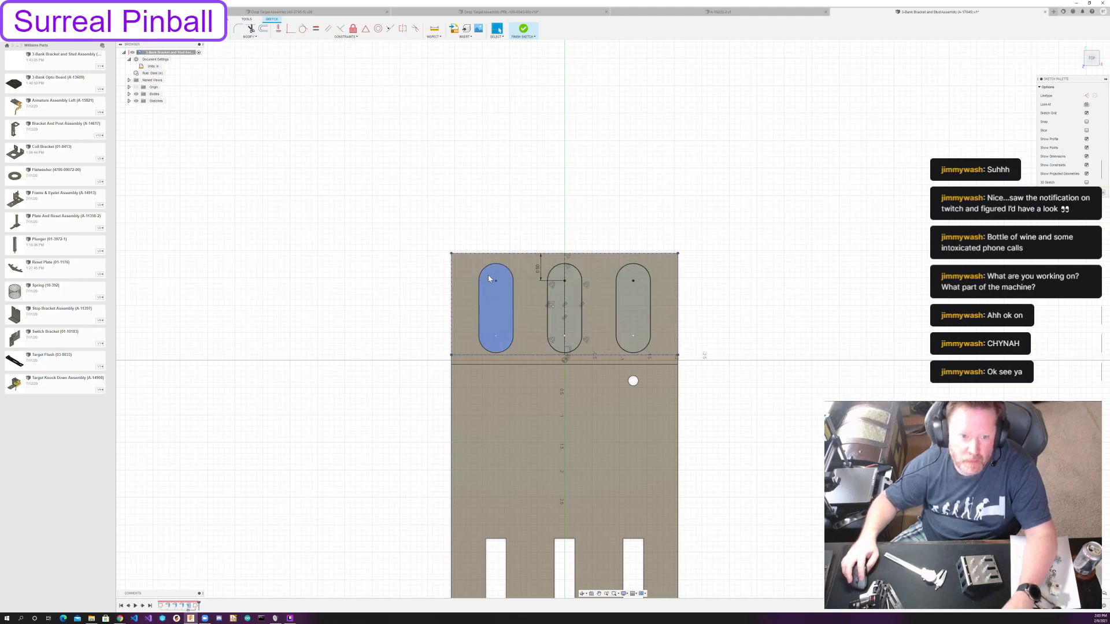
key(c)
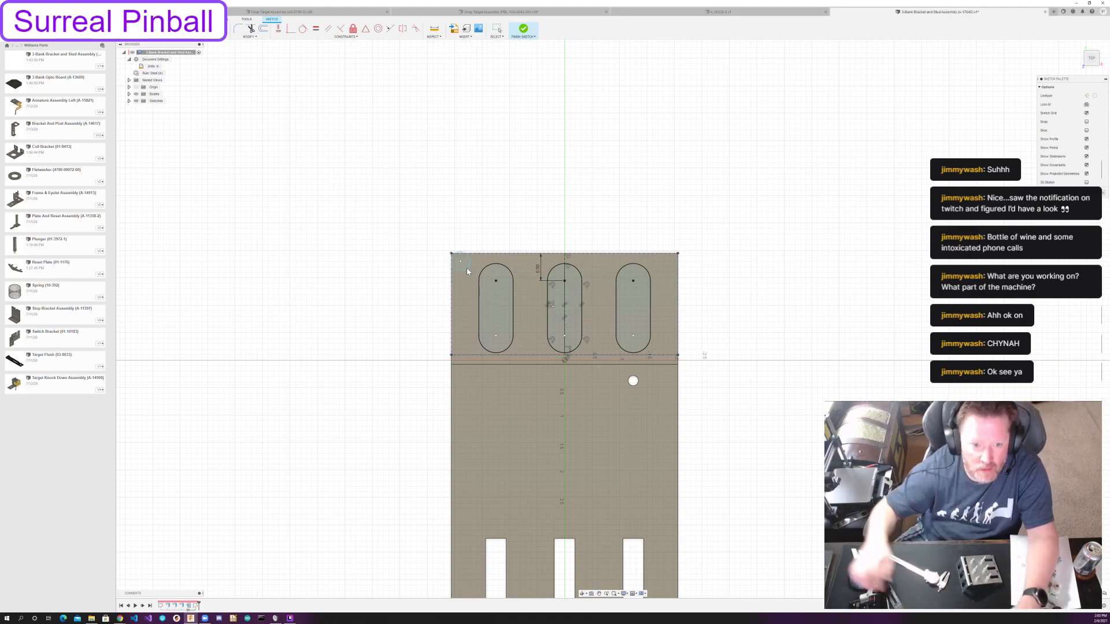
key(Escape)
click(462, 268)
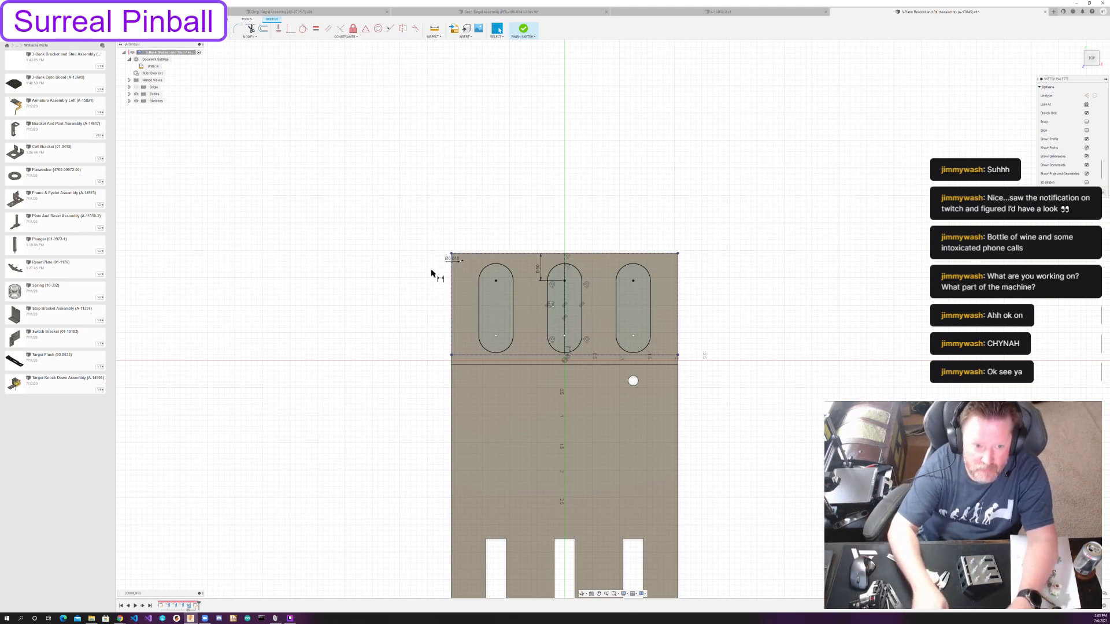
click(458, 260)
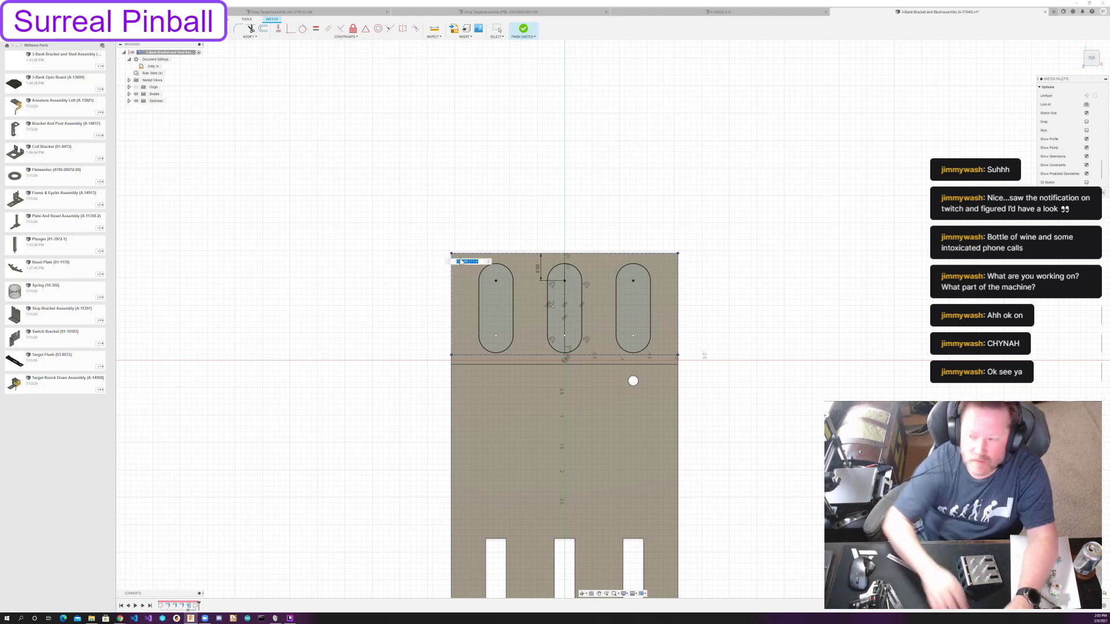
text(.188)
key(Return)
key(Escape)
Sketch a second circle near the bend, in line with the corner circle, and constrain it equal to that circle.
key(c)
click(460, 344)
click(465, 351)
click(316, 28)
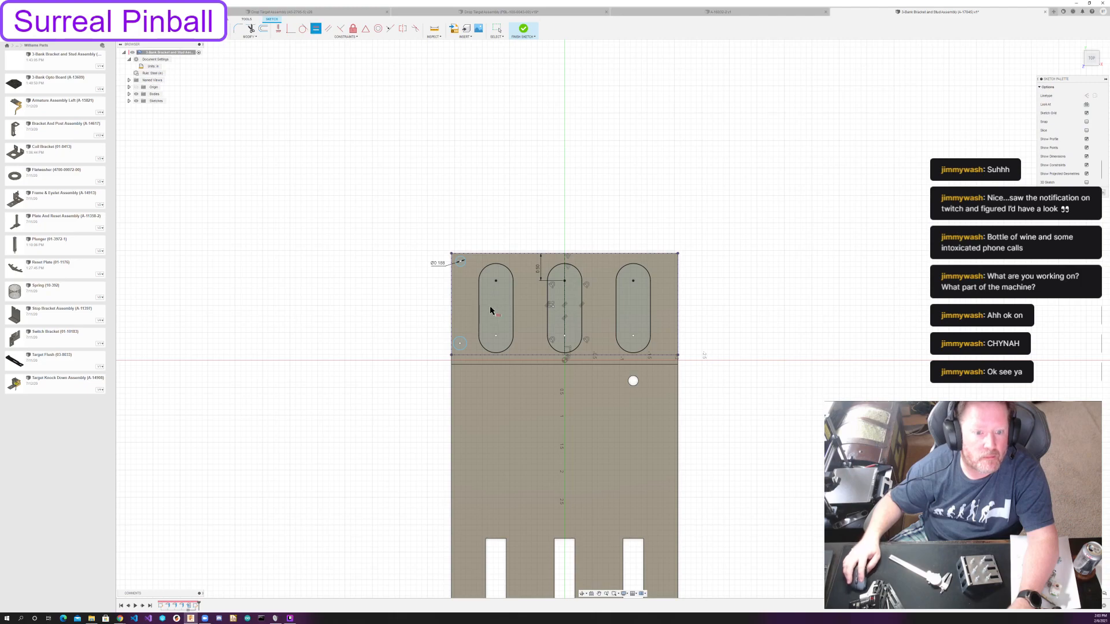
click(460, 344)
click(461, 263)
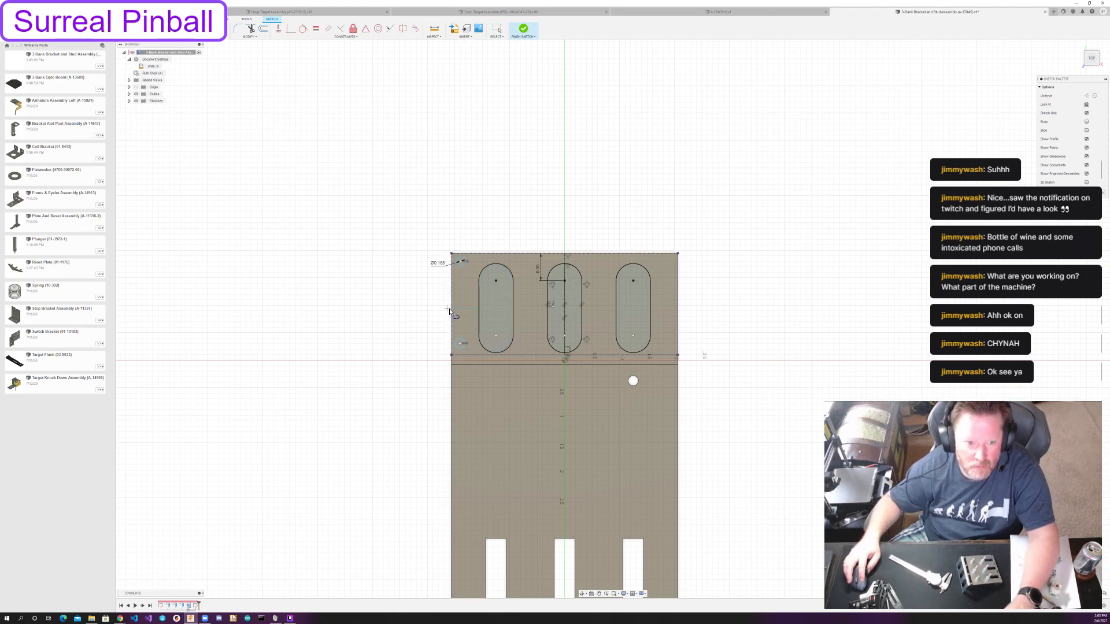
click(452, 304)
key(Escape)
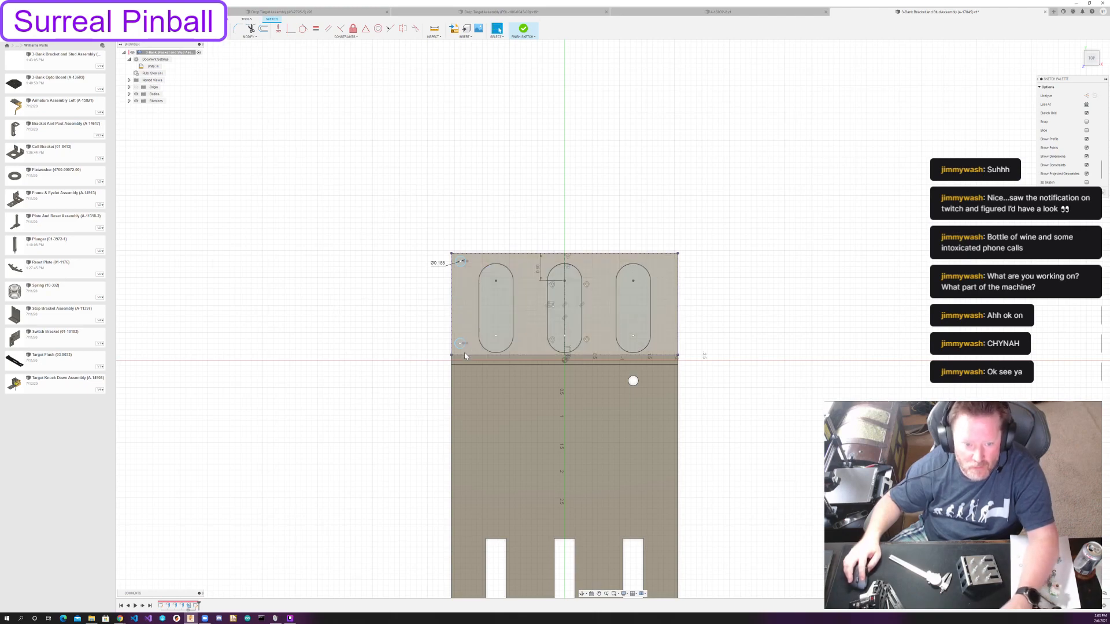
Draw a construction line across the slot nearest the circle, between the midpoints of its straight sides.
click(479, 307)
click(513, 308)
key(Escape)
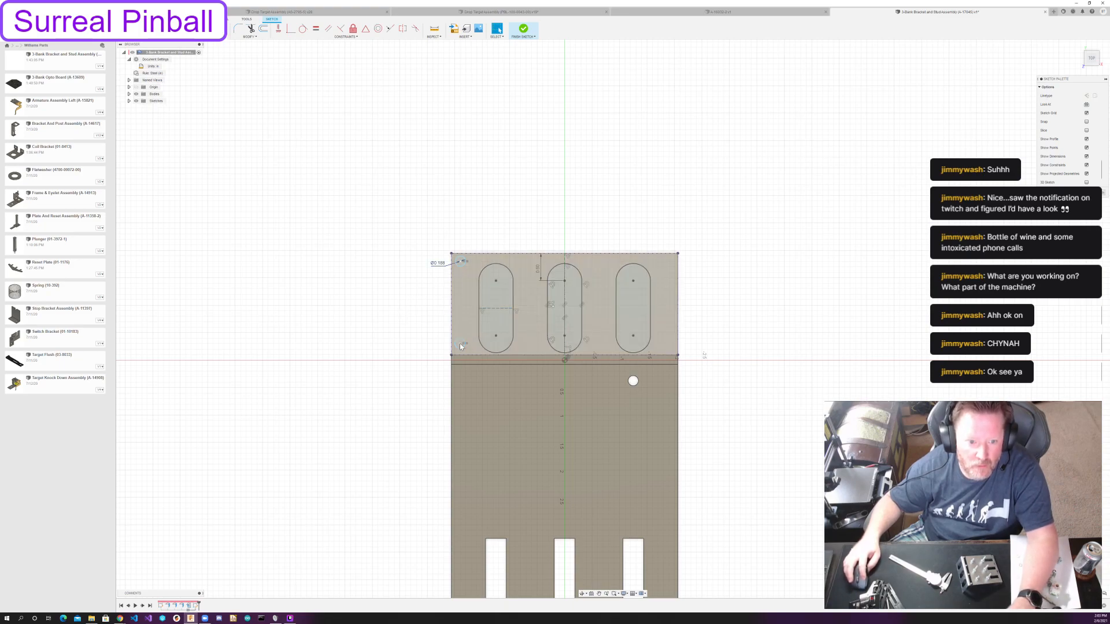
Try to mirror the corner circle about the construction line across the neighbouring slot.
click(507, 299)
click(493, 309)
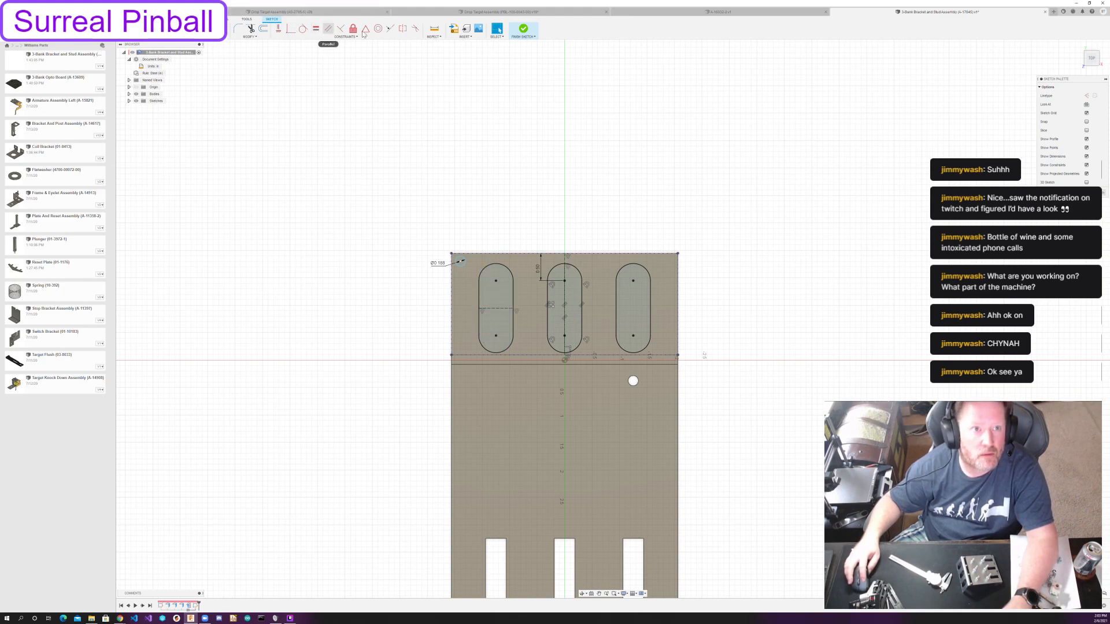
click(219, 31)
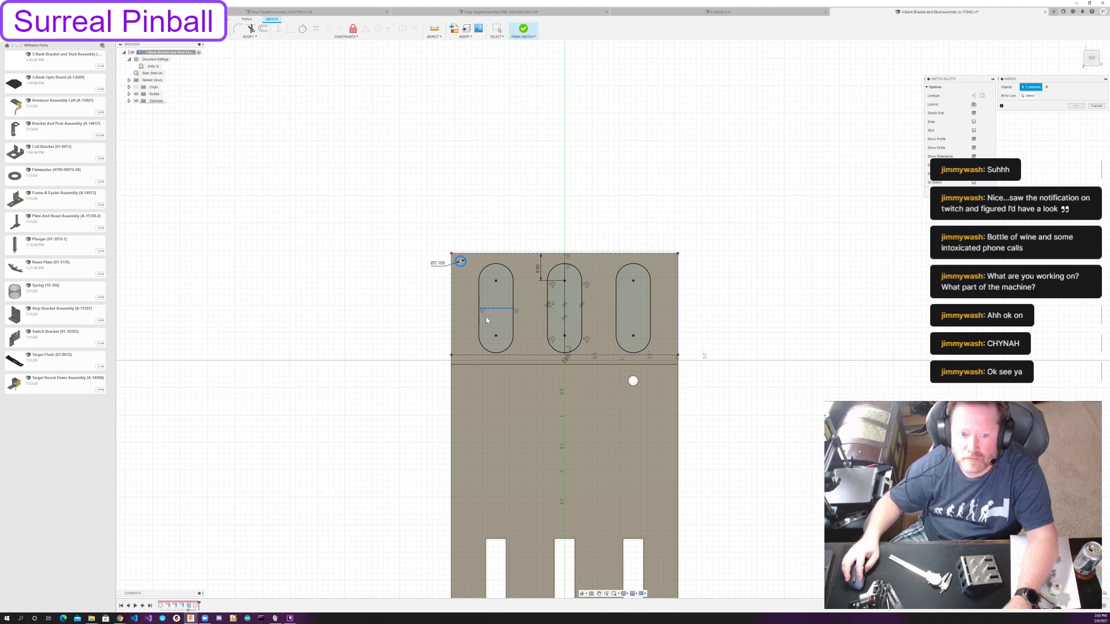
click(491, 310)
click(1023, 96)
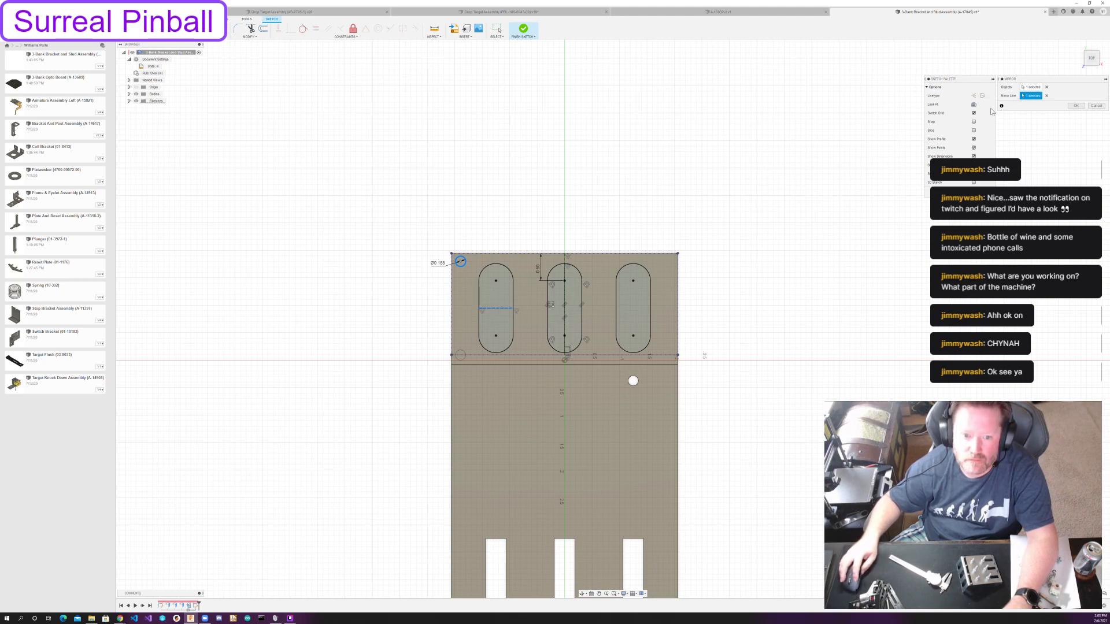
key(Escape)
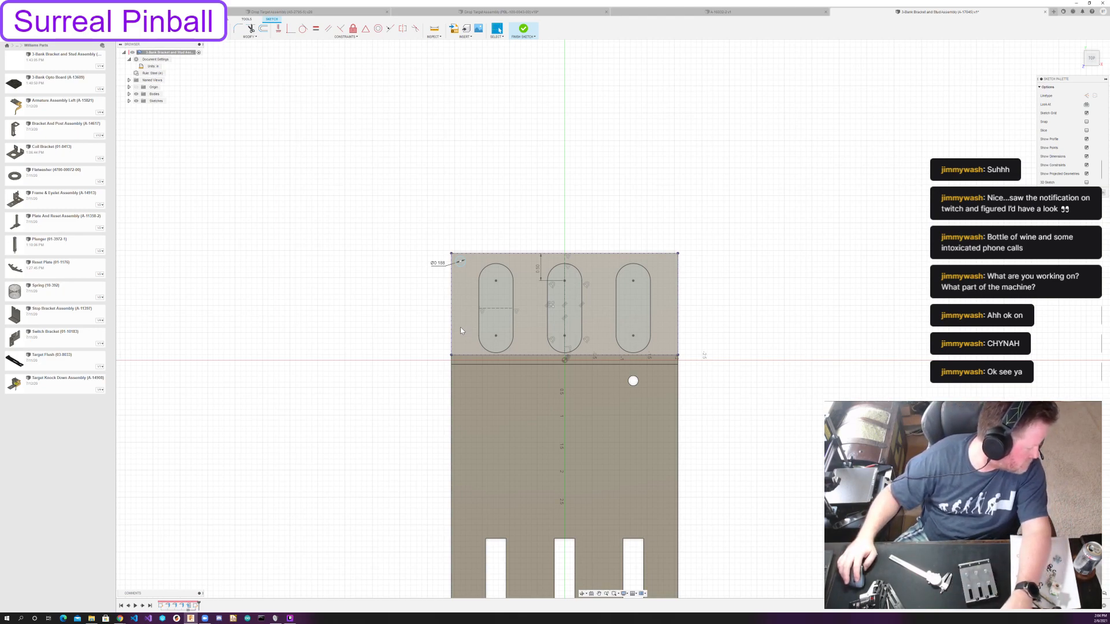
Sketch a second circle between the corner circle and the bend, and constrain it equal to the corner circle.
key(c)
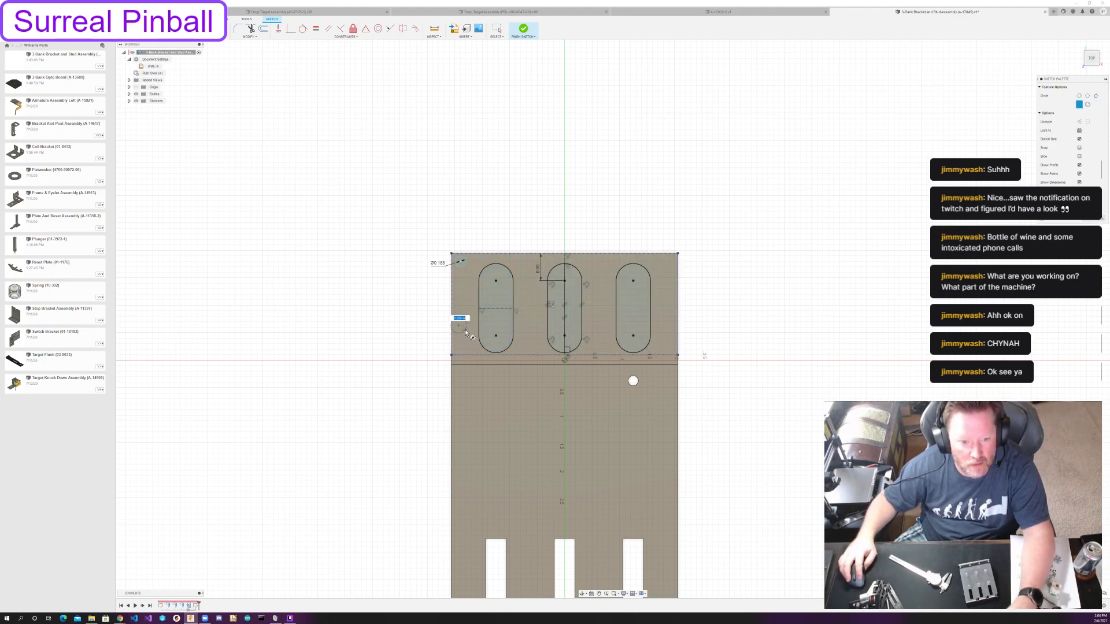
key(Escape)
click(459, 322)
click(316, 28)
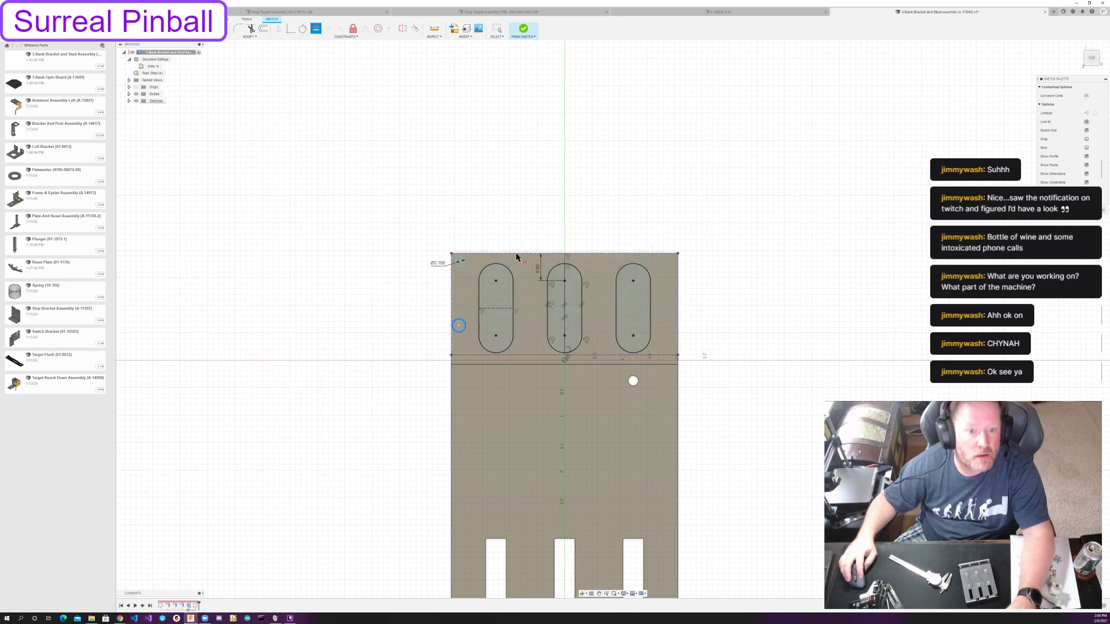
click(461, 261)
key(Escape)
drag(461, 324, 465, 327)
Draw a construction line between the two circle centres and constrain it vertical.
key(d)
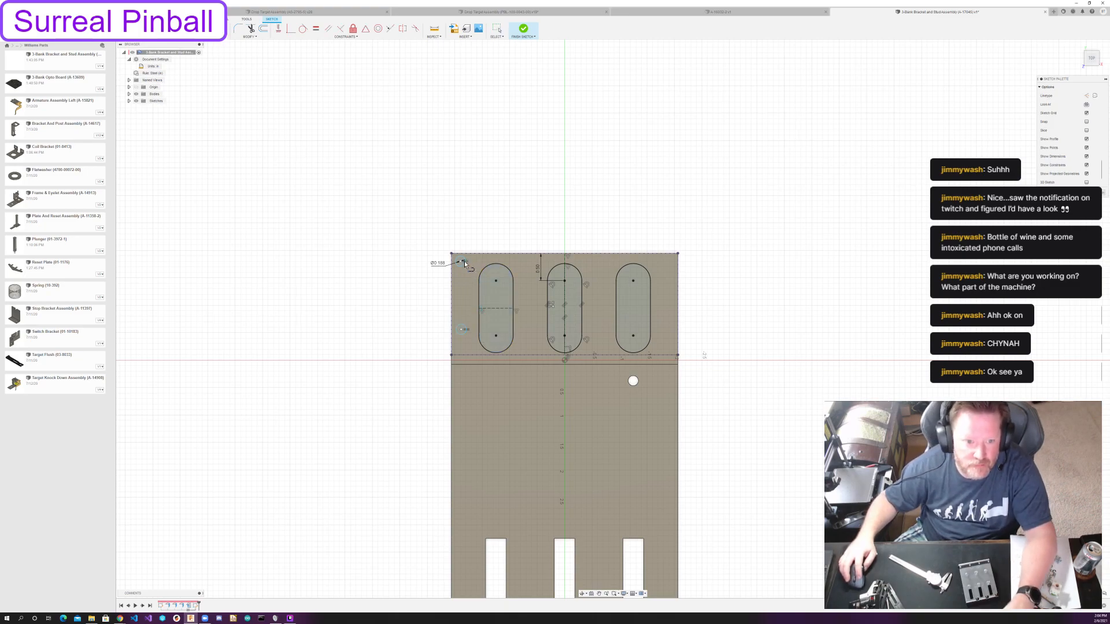
click(460, 262)
click(461, 329)
key(Escape)
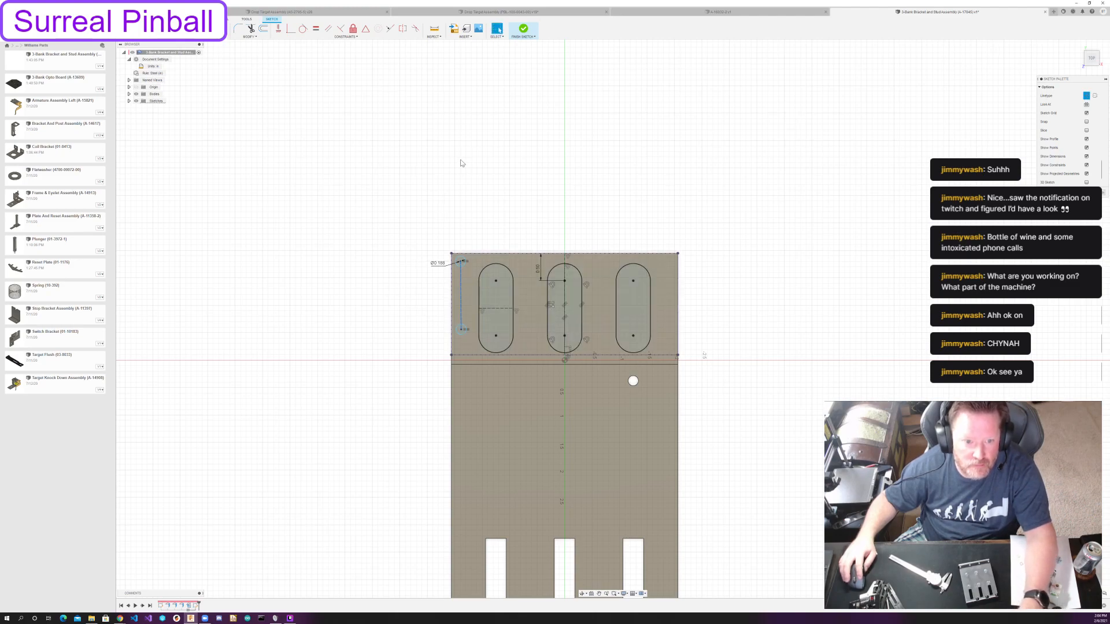
click(278, 29)
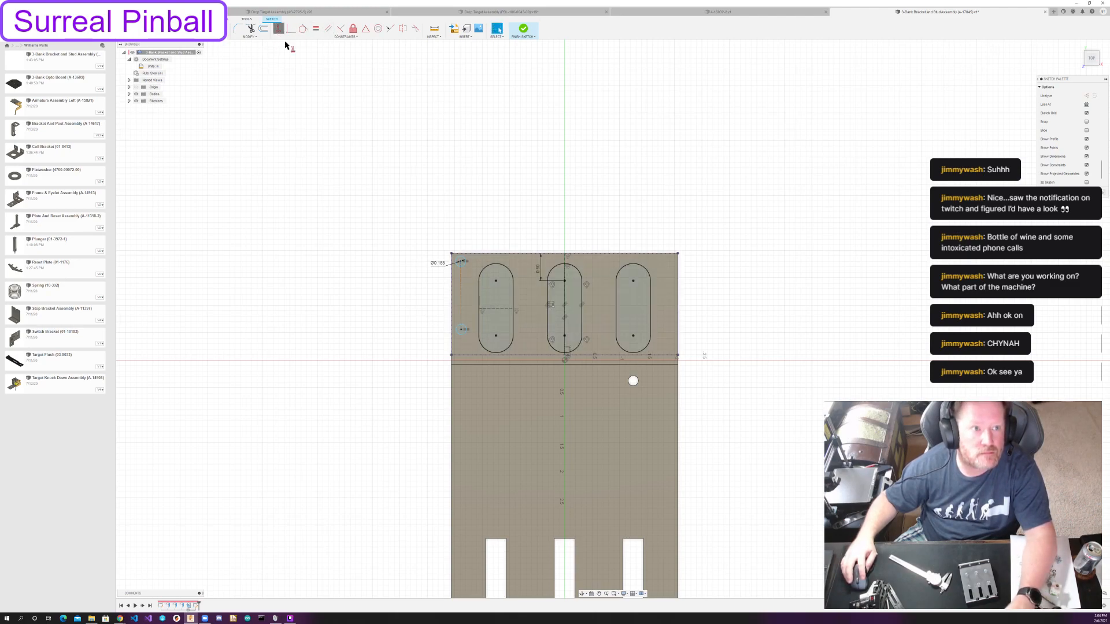
click(460, 295)
Dimension the vertical distance between the two small circle centres and set it to 1.25 in.
click(468, 292)
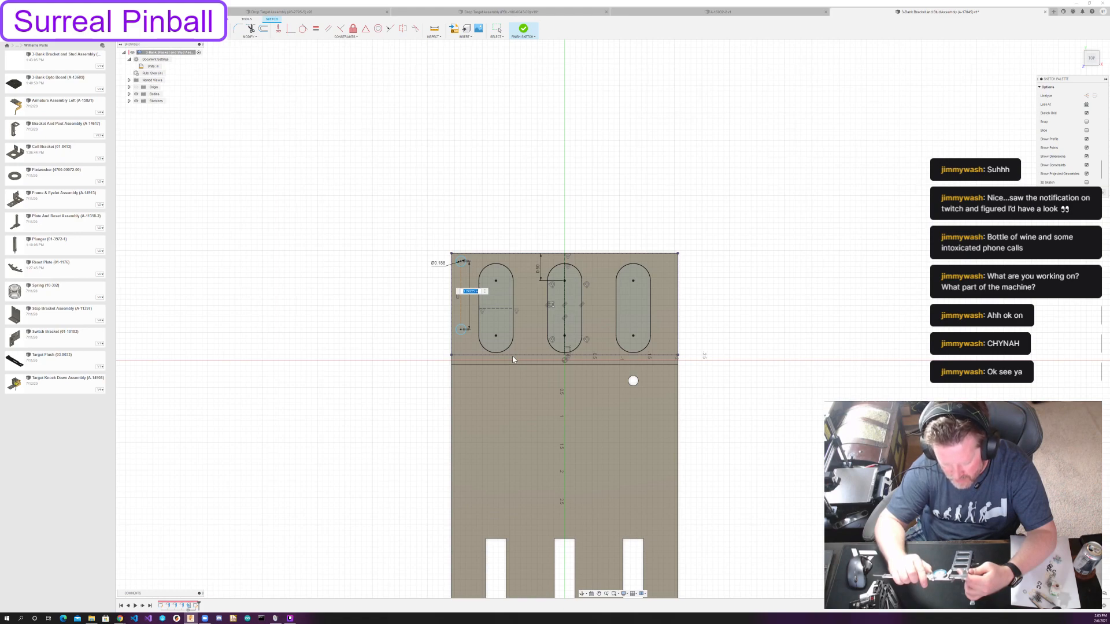
key(Return)
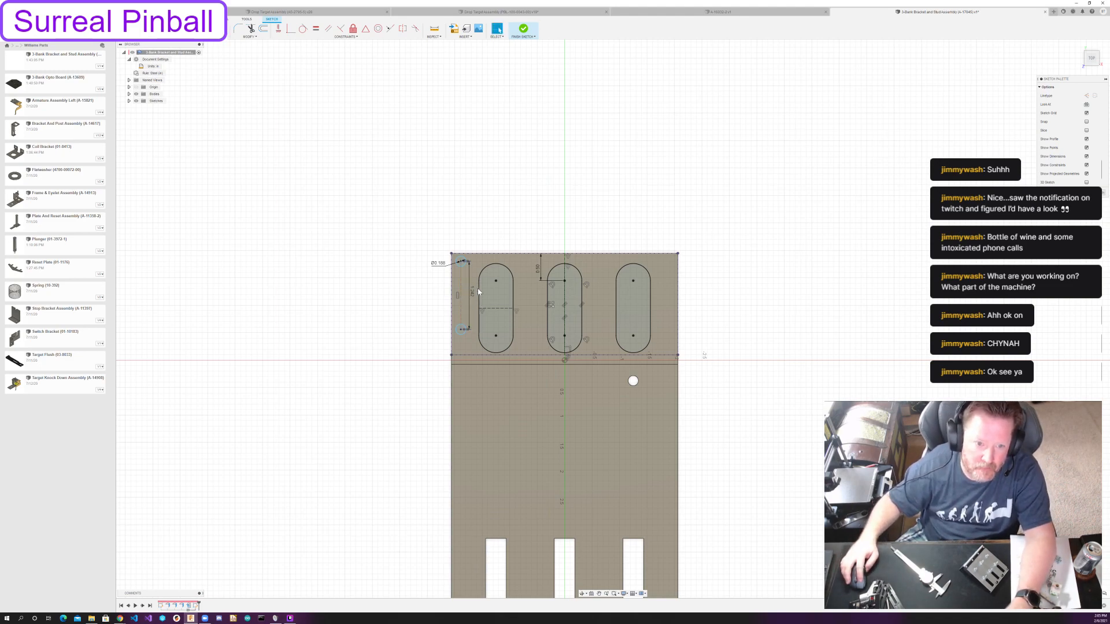
double_click(472, 293)
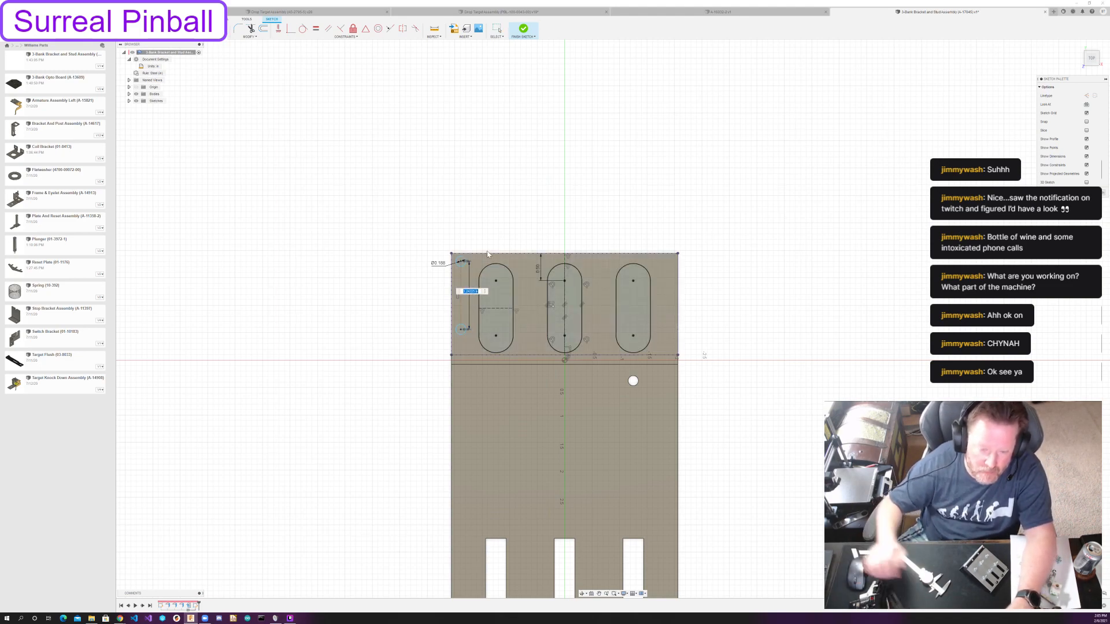
text(1.25)
key(Return)
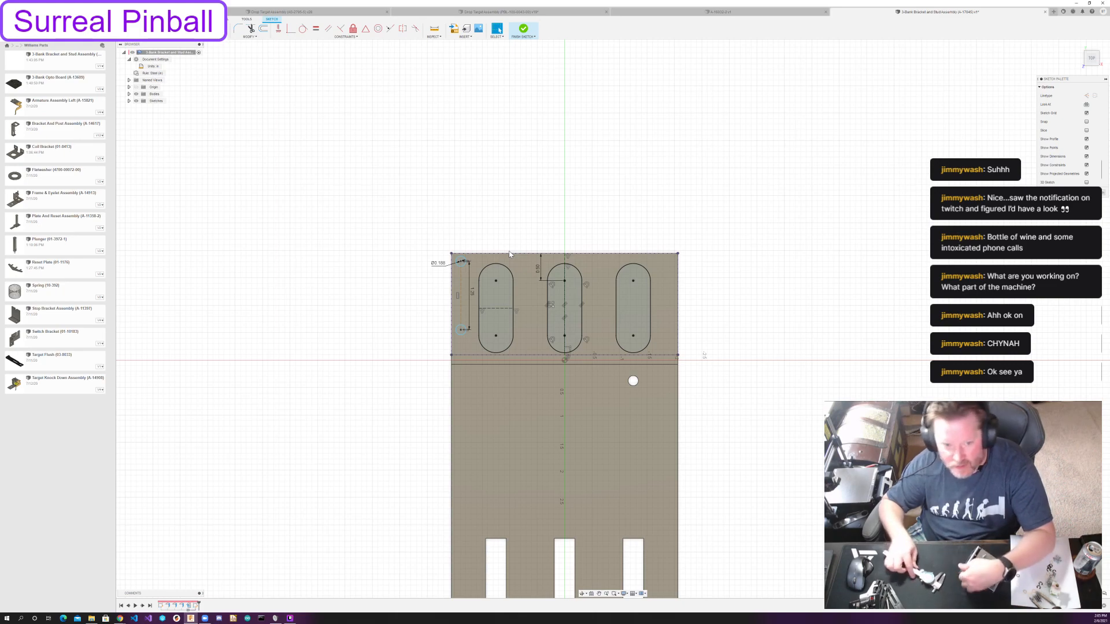
Dimension the corner circle's centre 0.25 in from the flange's outer edge.
click(460, 263)
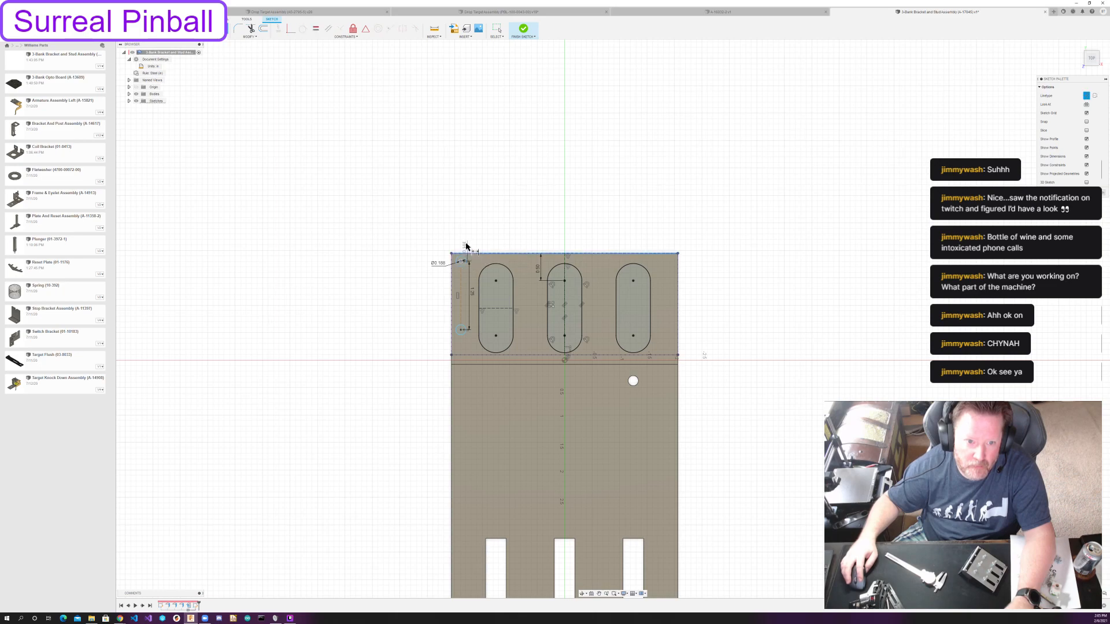
click(467, 247)
text(.25)
key(Return)
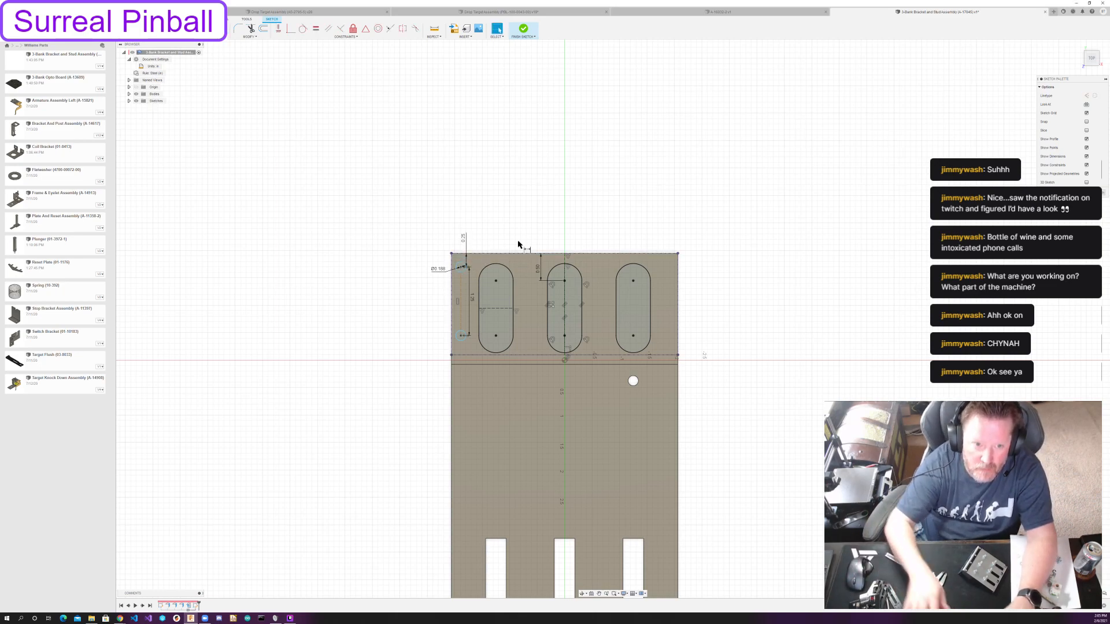
key(Escape)
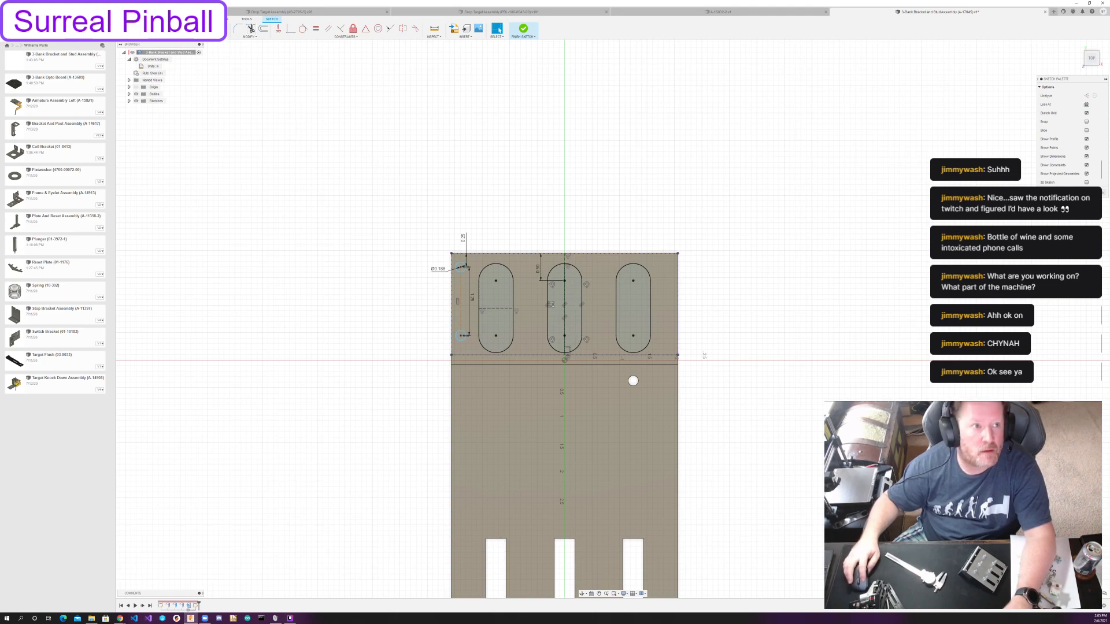
Create a rectangular pattern of the two small circles across the flange, with 4 columns over an extent of -3 3/4 in.
click(182, 37)
click(177, 133)
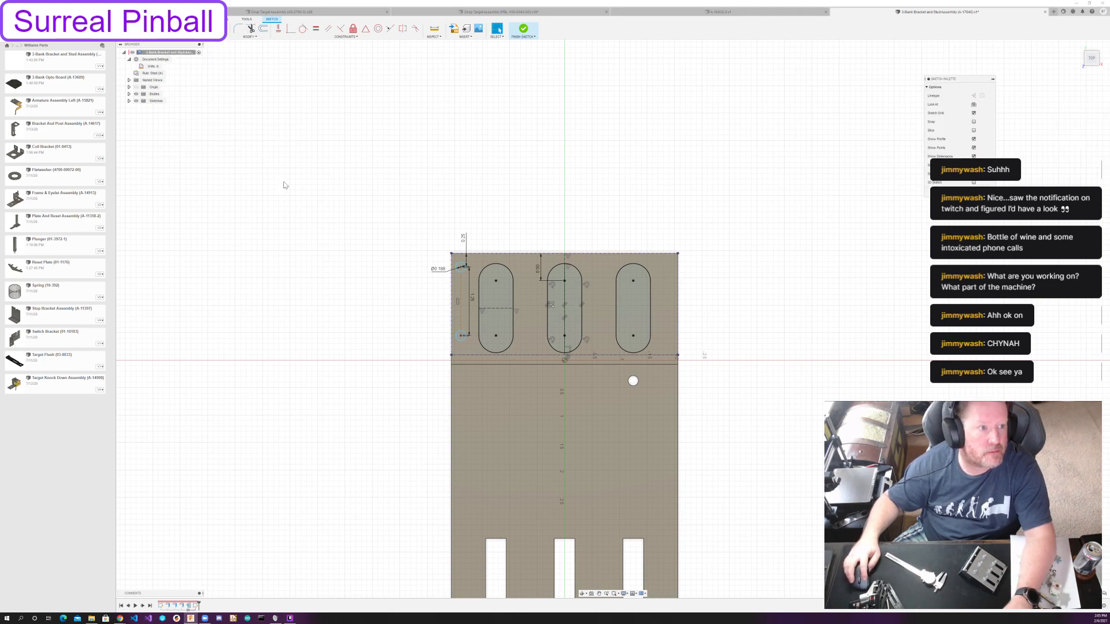
click(465, 272)
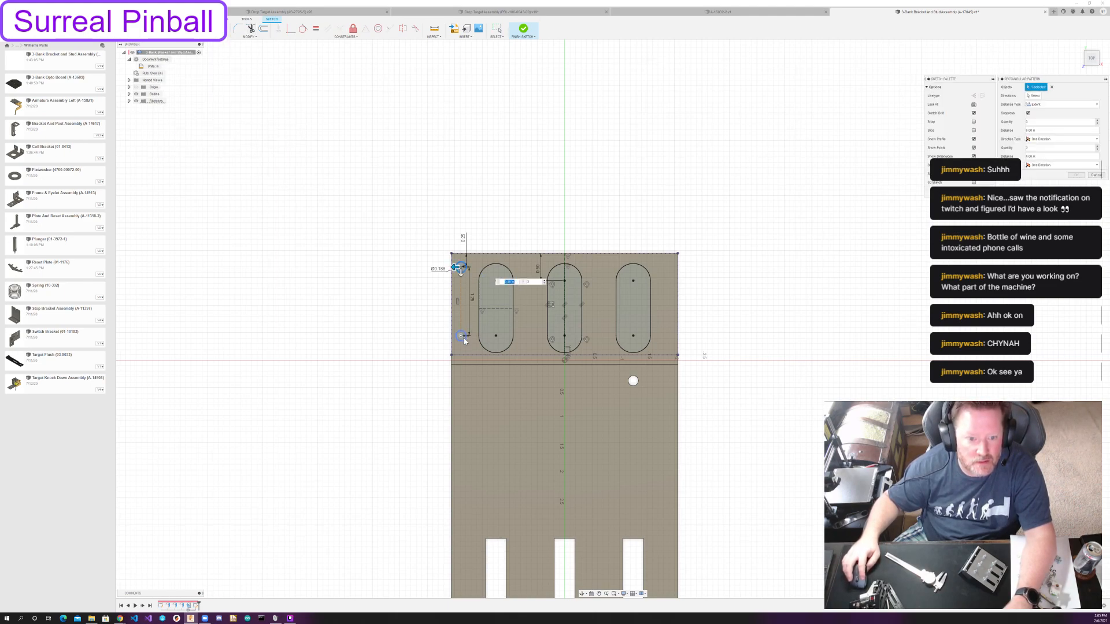
click(462, 337)
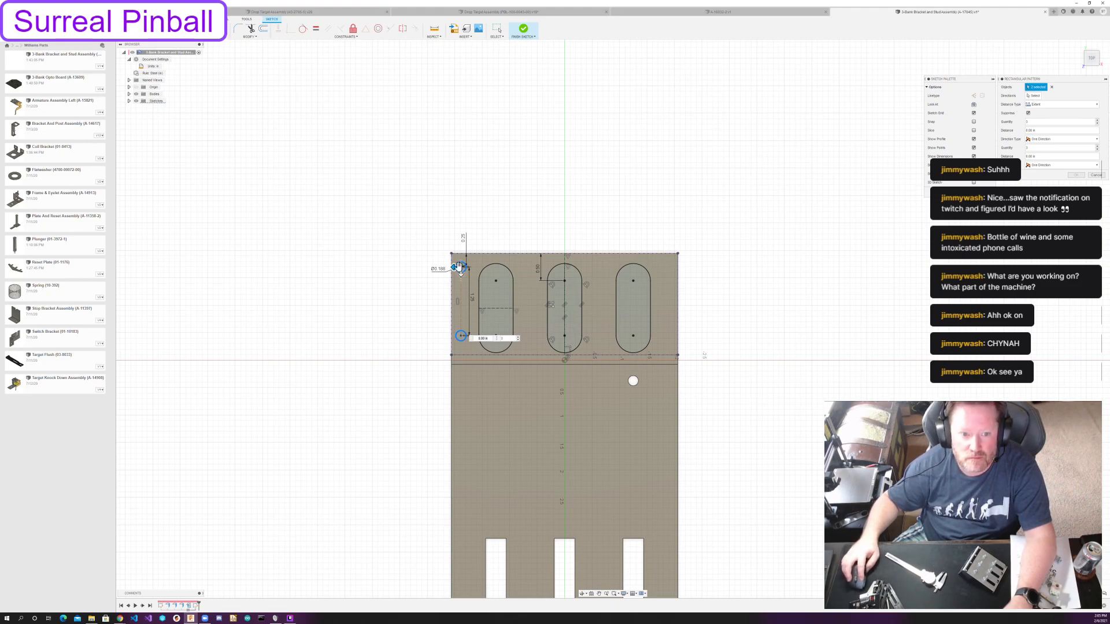
drag(461, 268, 669, 267)
text(4)
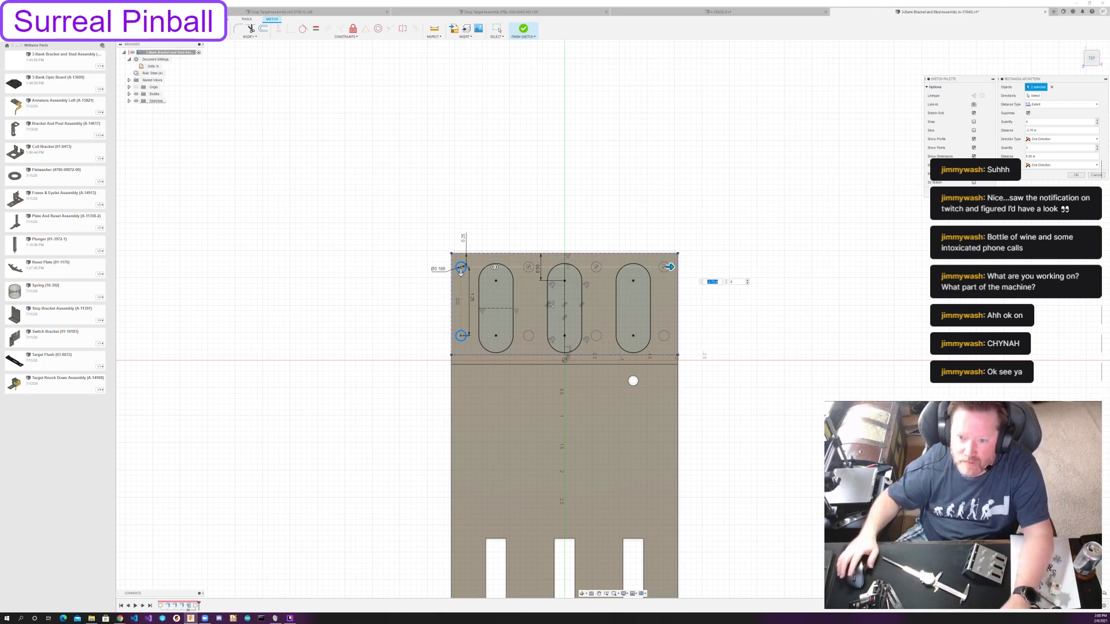
drag(718, 281, 687, 288)
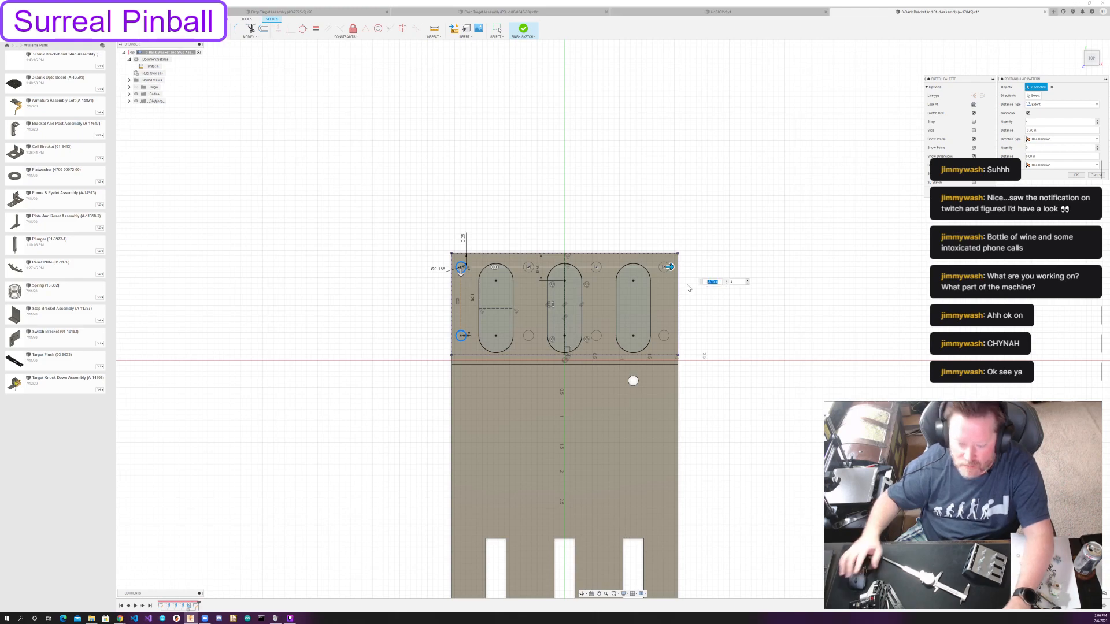
text(-3 3/4)
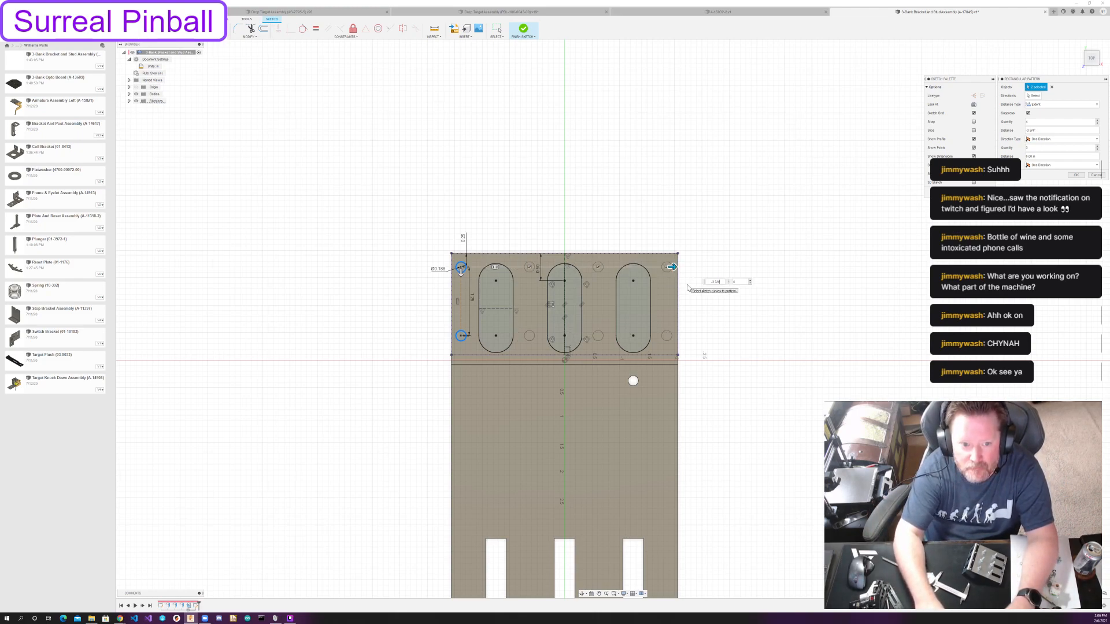
key(Return)
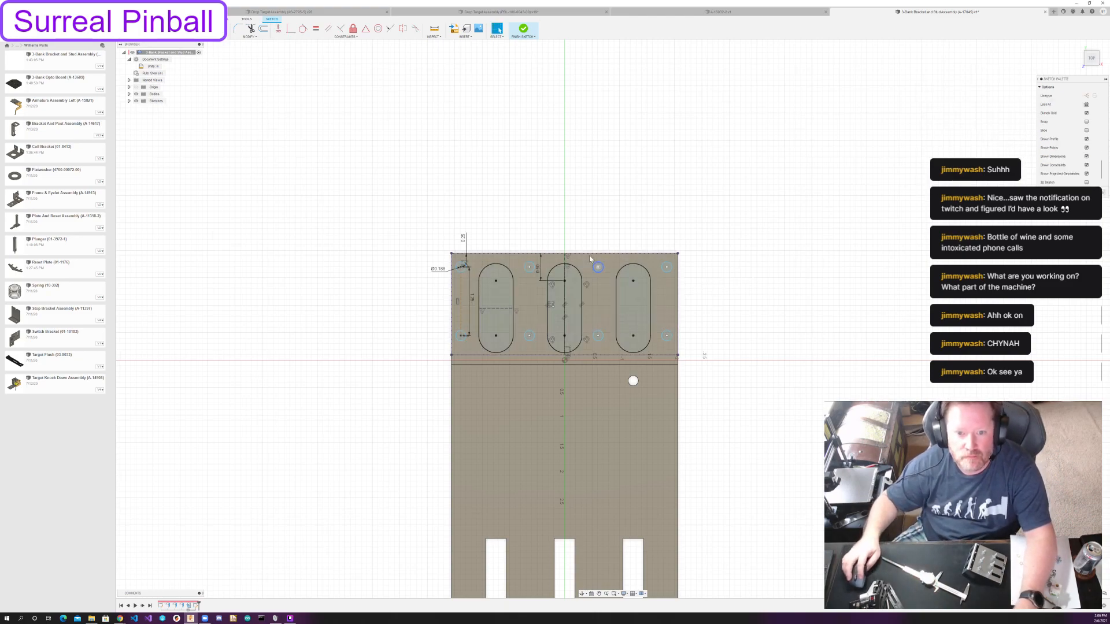
Draw a construction line between the outer-row circle centres flanking the middle slot, and move the circle pattern sideways off the bracket.
drag(529, 266, 529, 268)
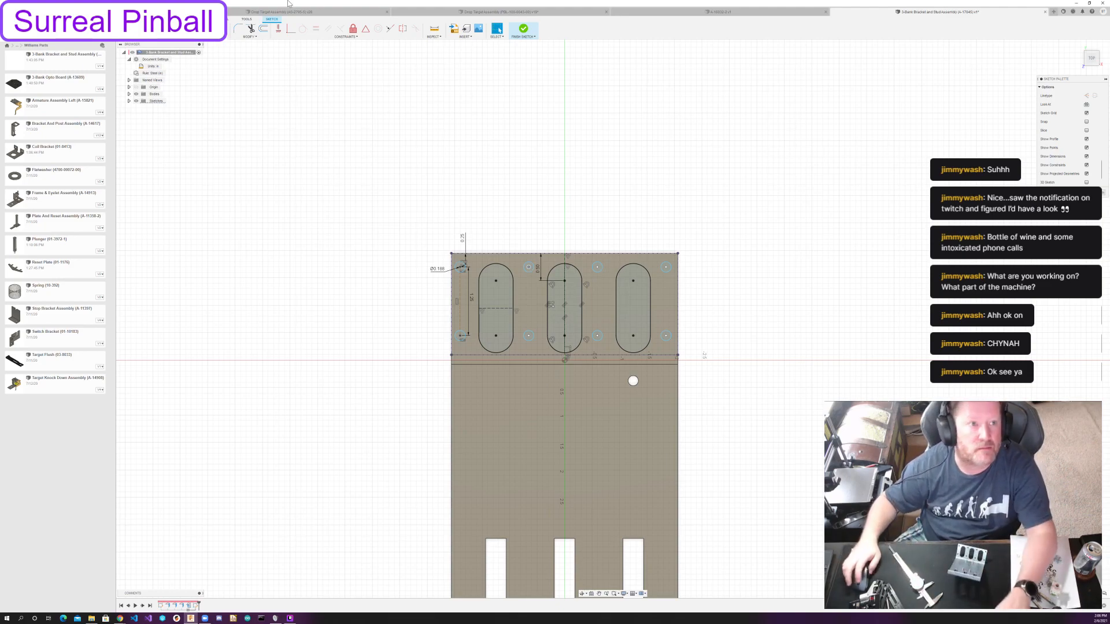
key(l)
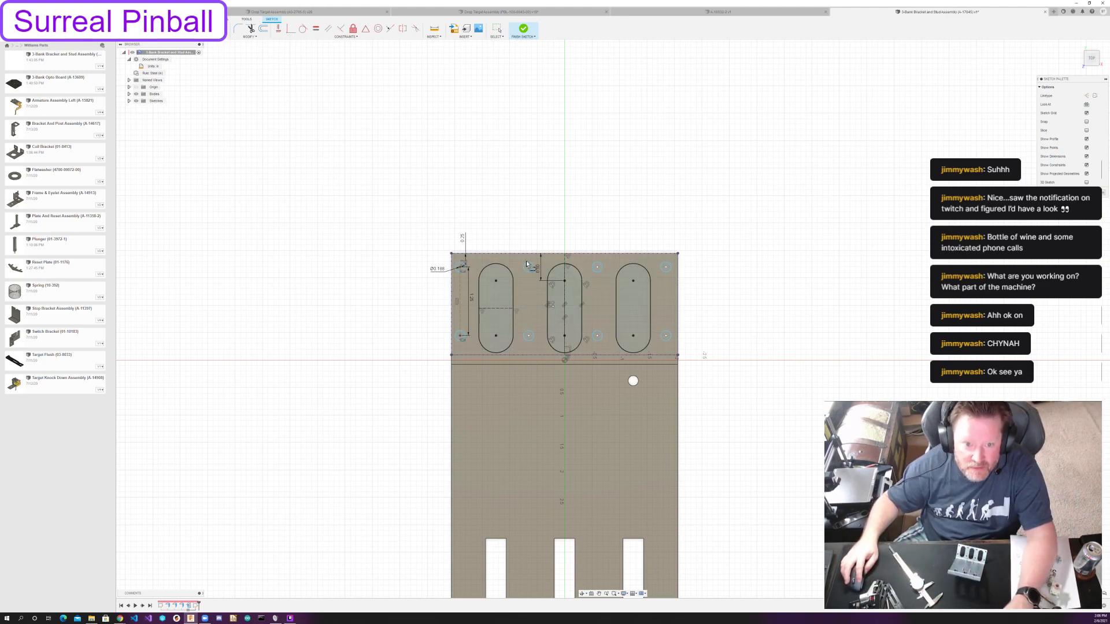
key(Escape)
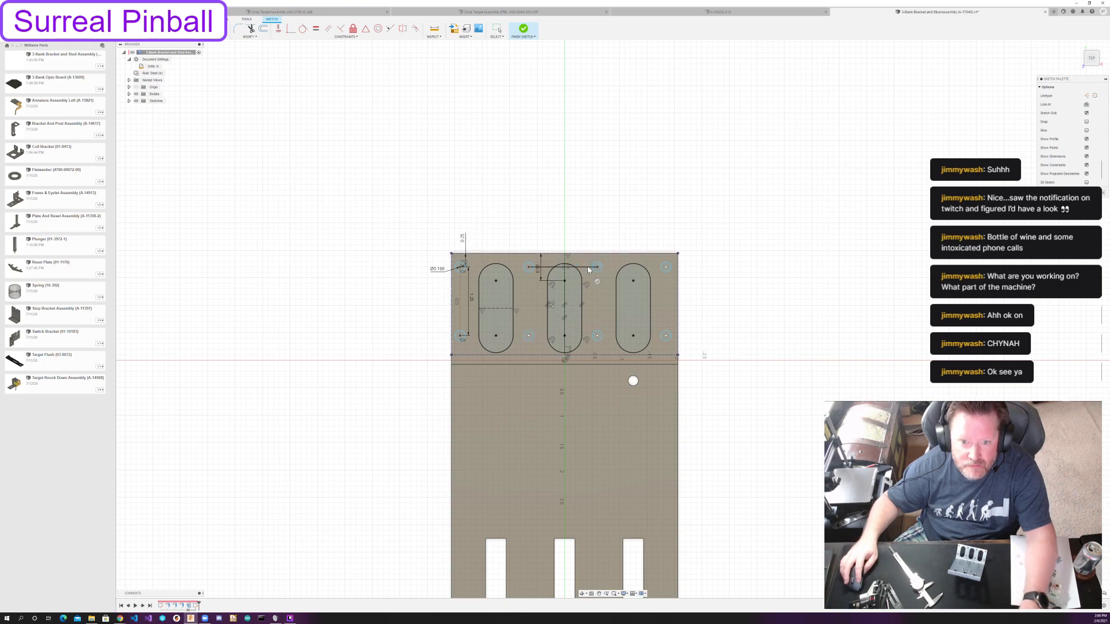
click(570, 275)
drag(581, 265, 823, 274)
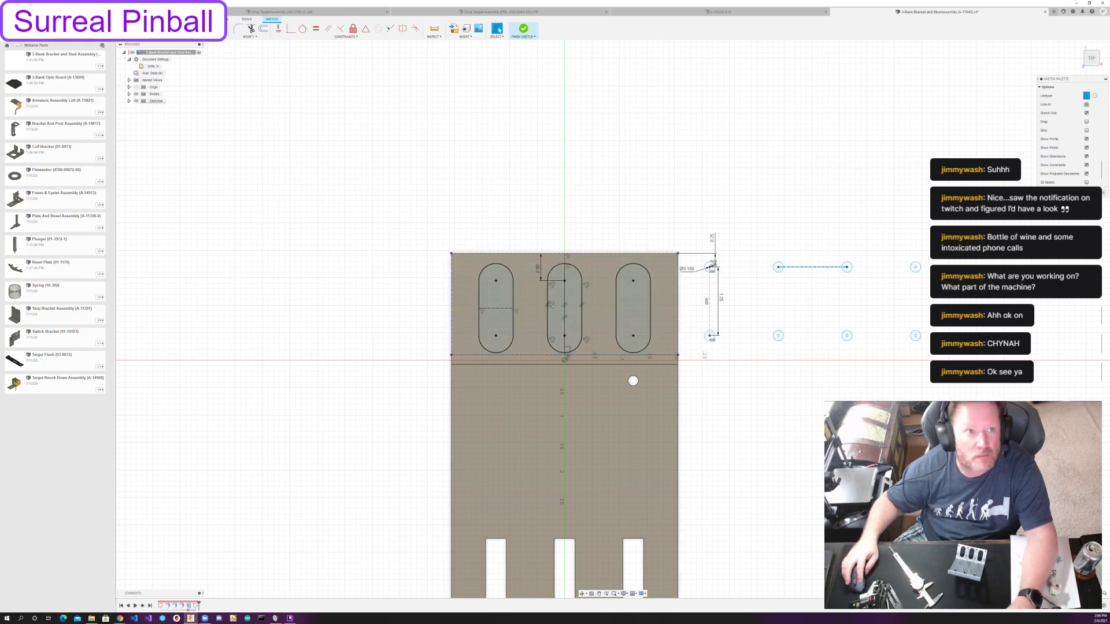
Place a point at the construction line's midpoint and align it vertically with the middle slot to centre the circle pattern.
click(174, 36)
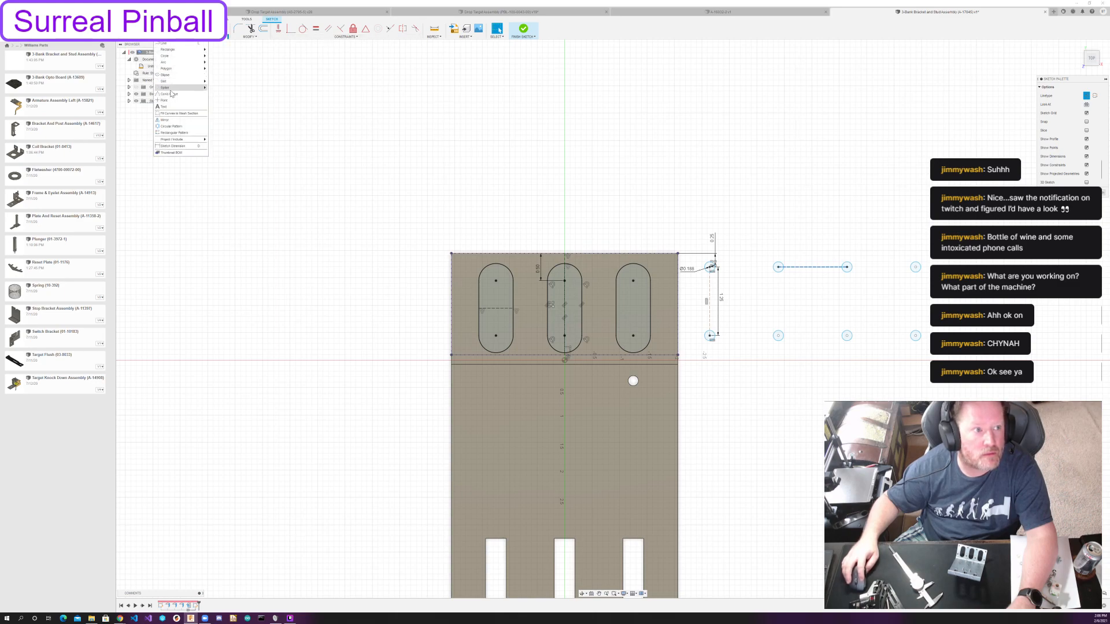
click(164, 101)
click(812, 267)
key(Escape)
click(287, 32)
click(564, 264)
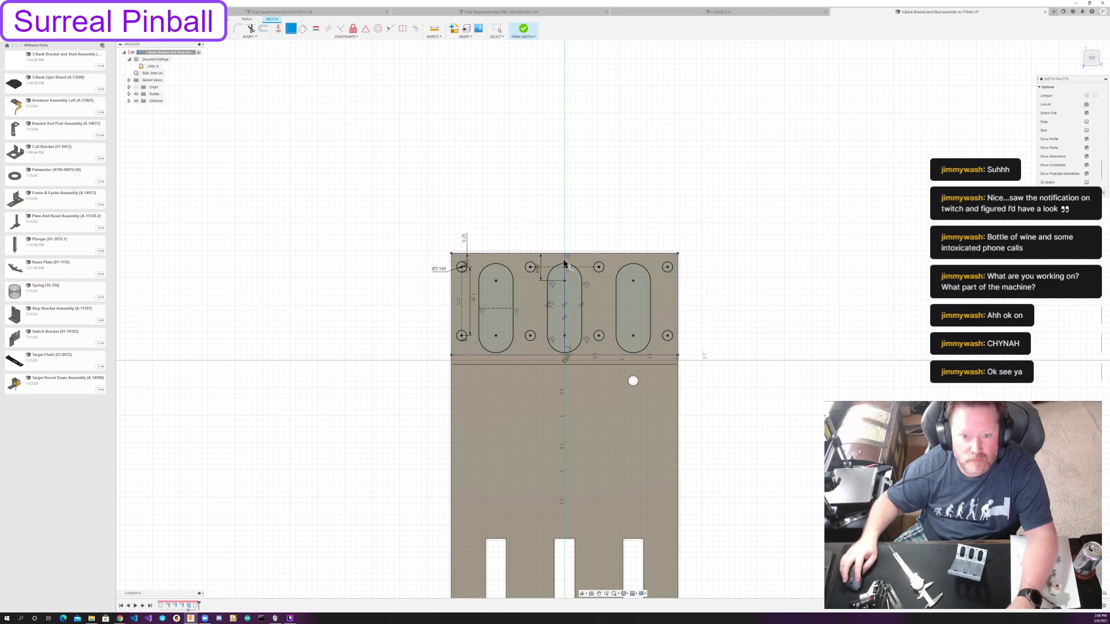
Extrude the three slot profiles and all eight small circles as a cut through All.
key(e)
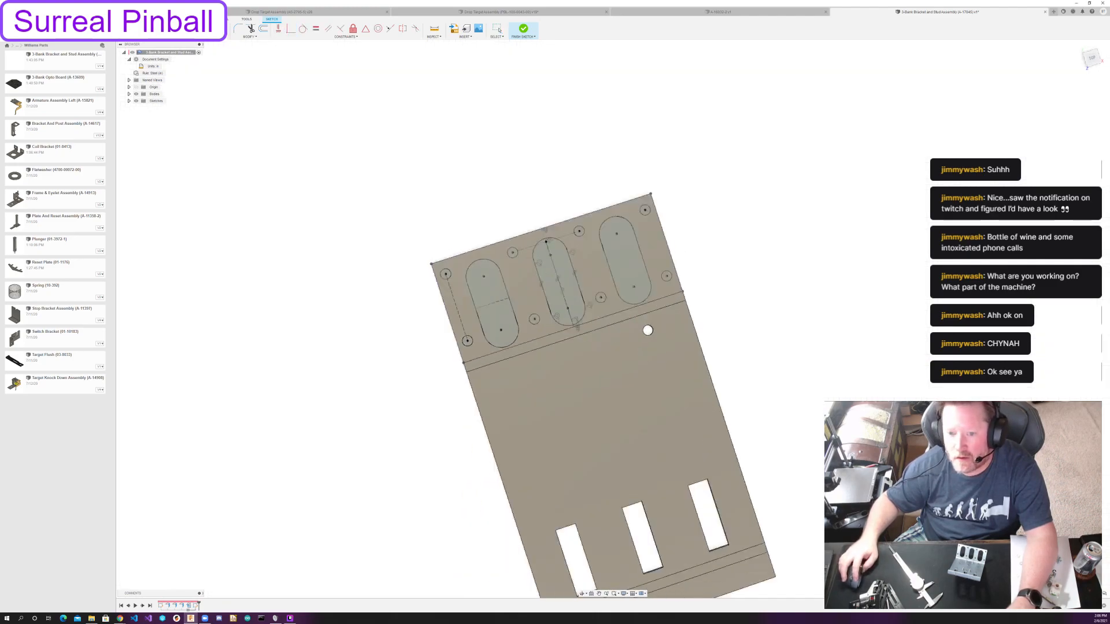
click(430, 273)
click(460, 231)
click(462, 295)
click(392, 299)
click(435, 338)
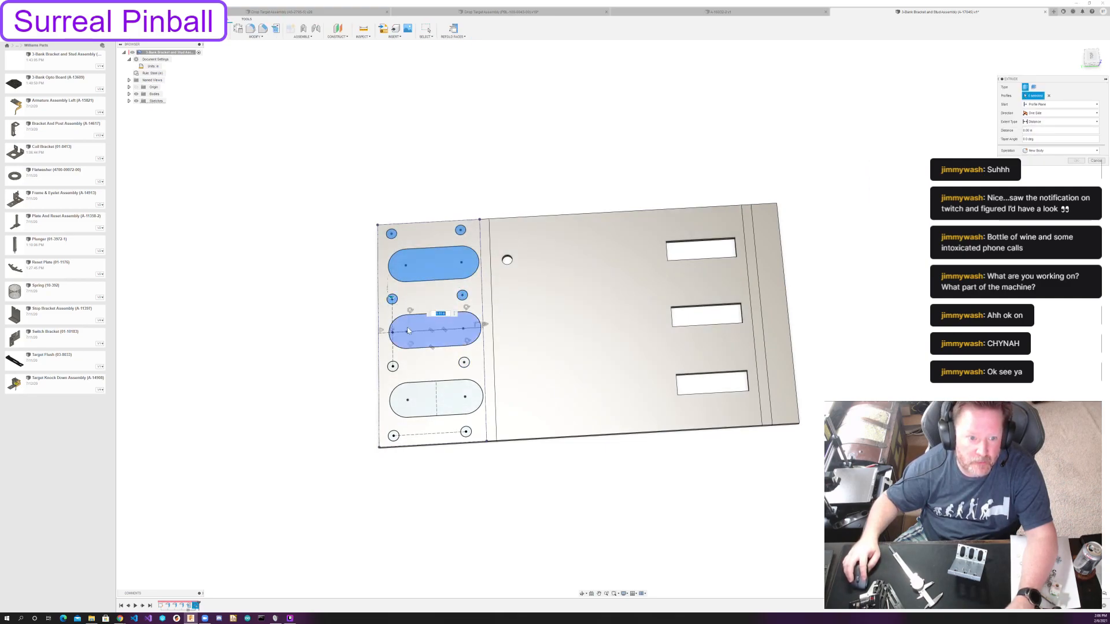
click(464, 362)
click(393, 367)
click(428, 397)
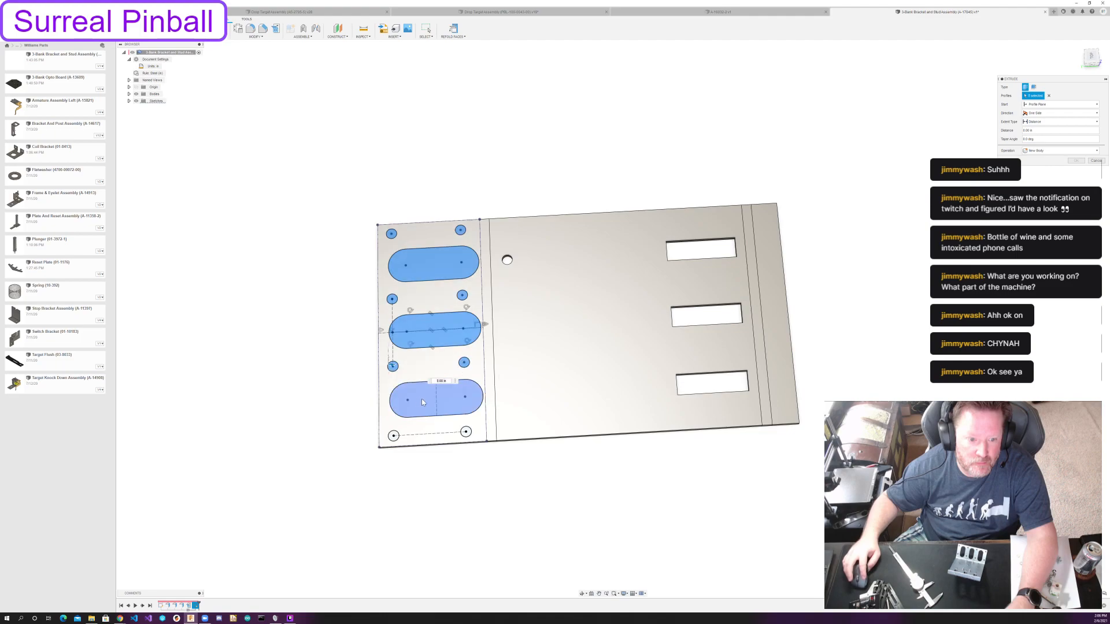
click(466, 431)
click(393, 437)
shift+middle_drag(394, 438, 382, 302)
drag(371, 304, 378, 430)
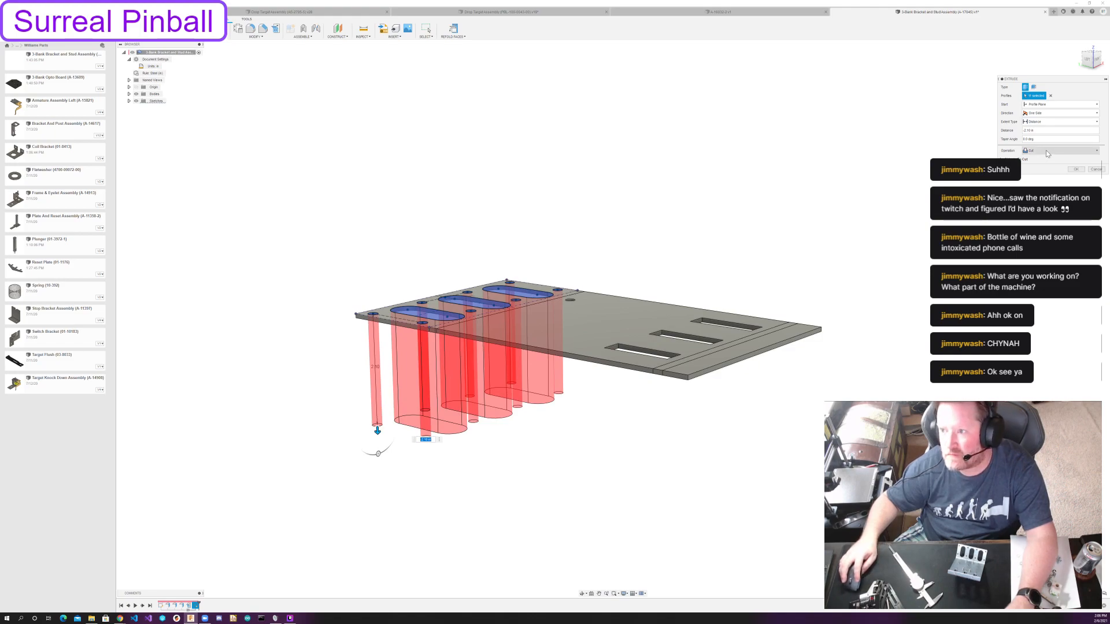
click(1048, 122)
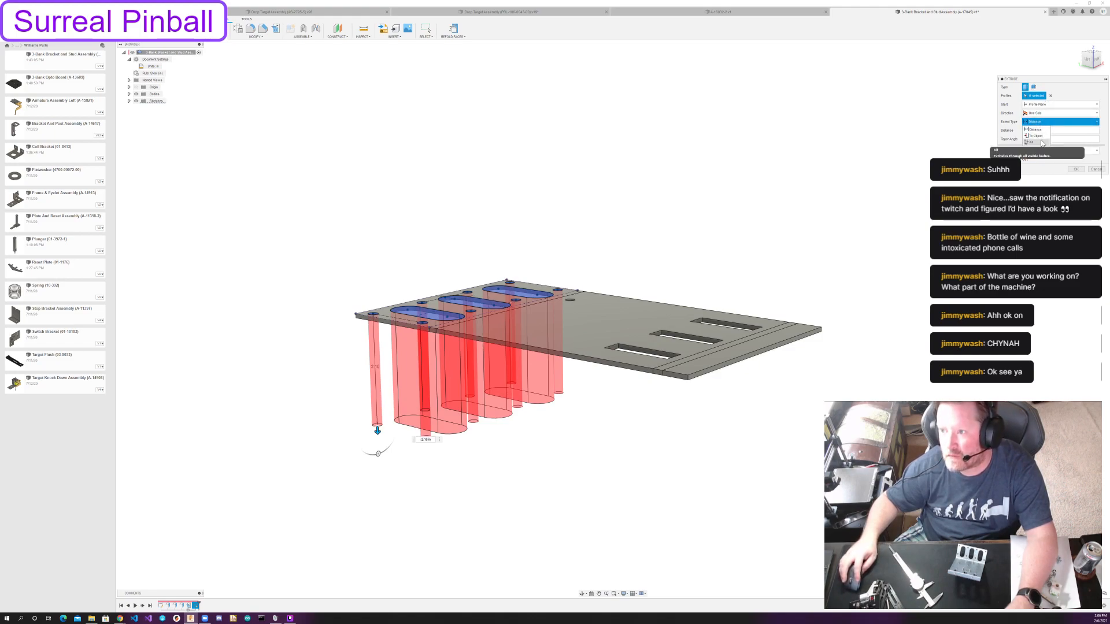
click(1043, 143)
click(1075, 170)
Start a sketch on the bracket's large flat face and project that face's outline and openings into it.
shift+middle_drag(670, 143, 665, 182)
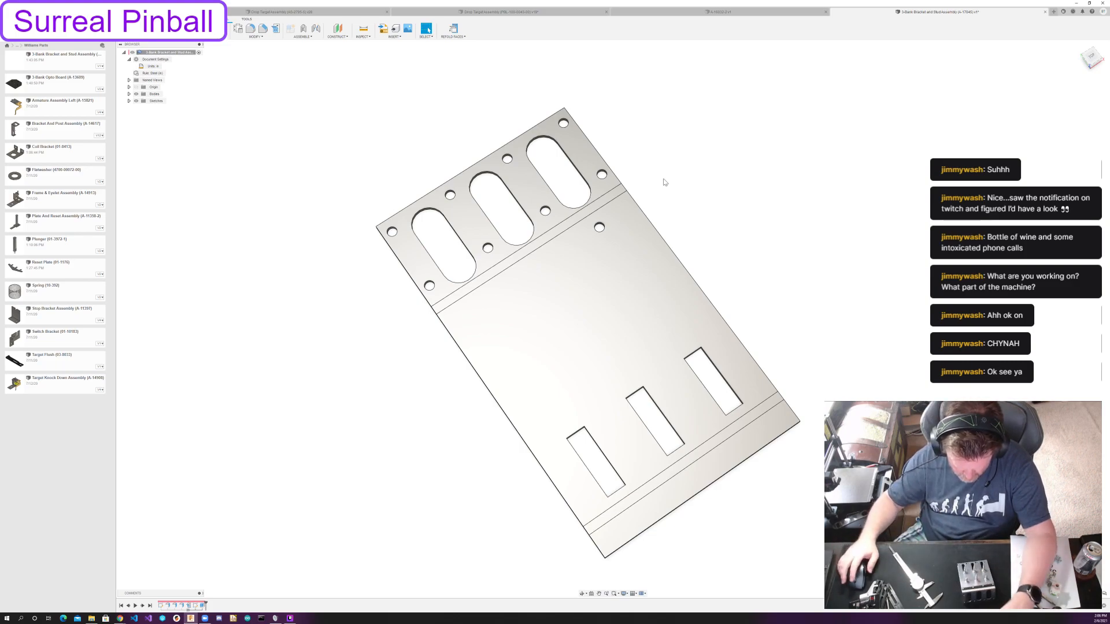
shift+middle_drag(760, 387, 621, 351)
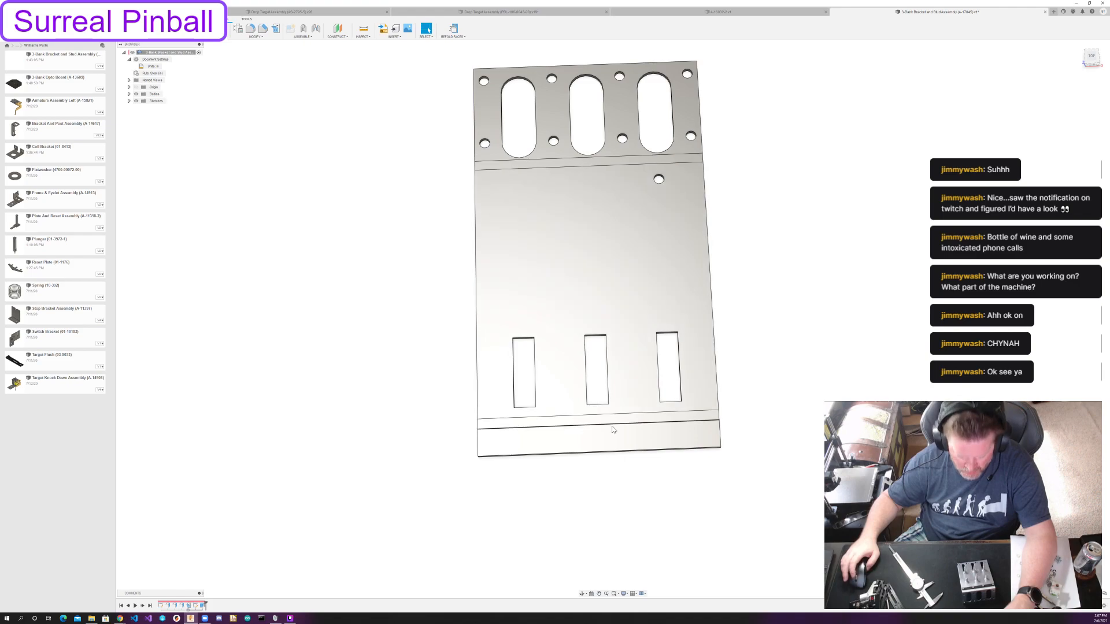
scroll(613, 429, down, 1)
scroll(611, 428, down, 1)
scroll(610, 427, up, 3)
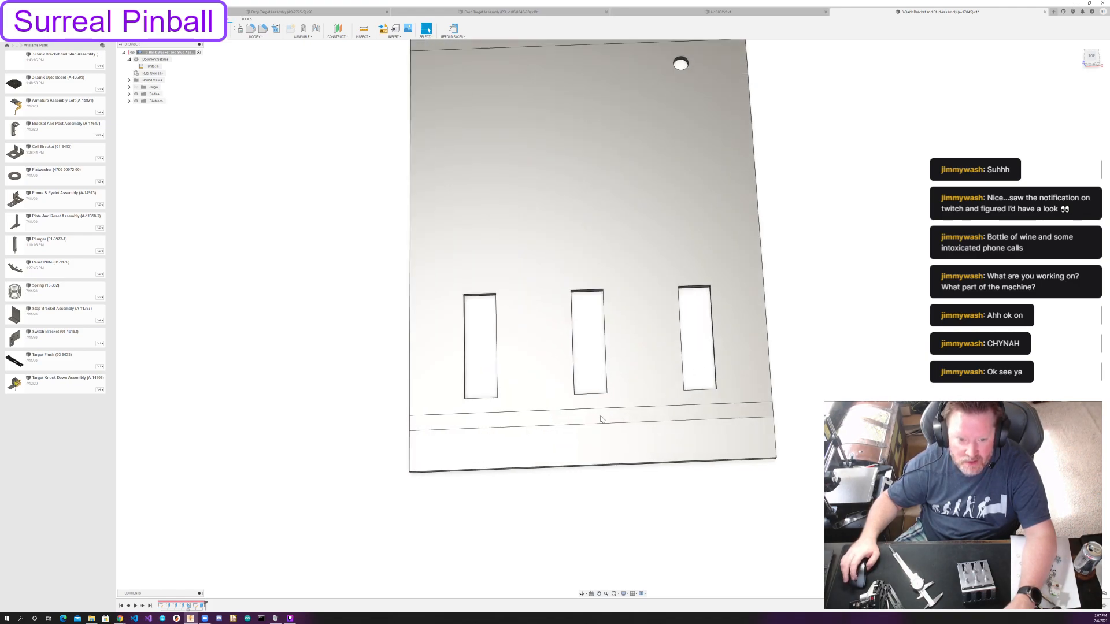
click(165, 28)
click(493, 198)
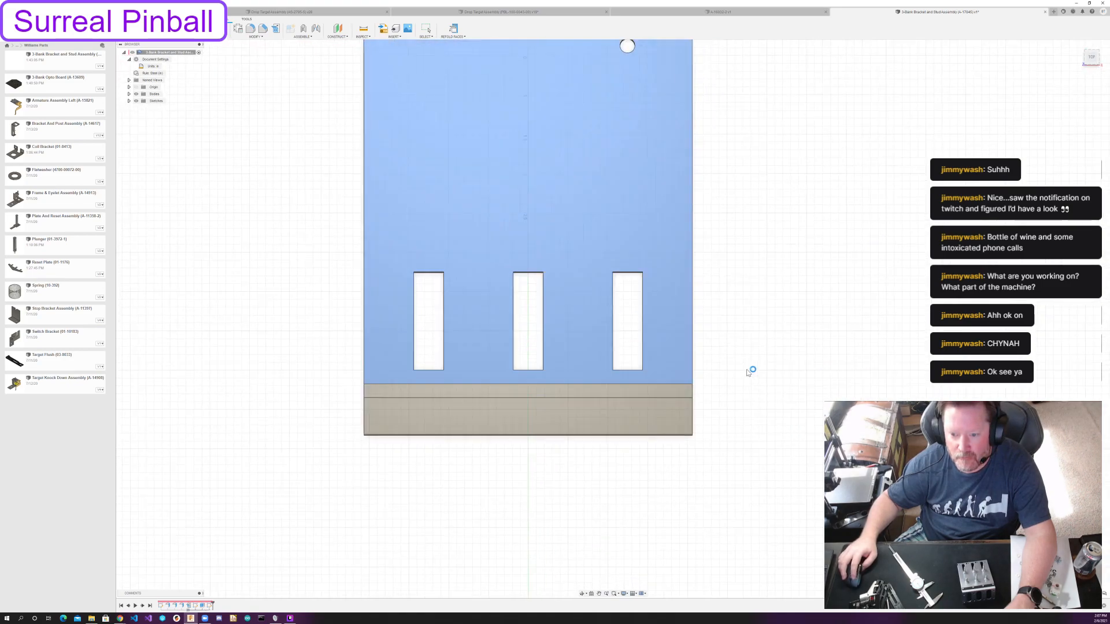
key(p)
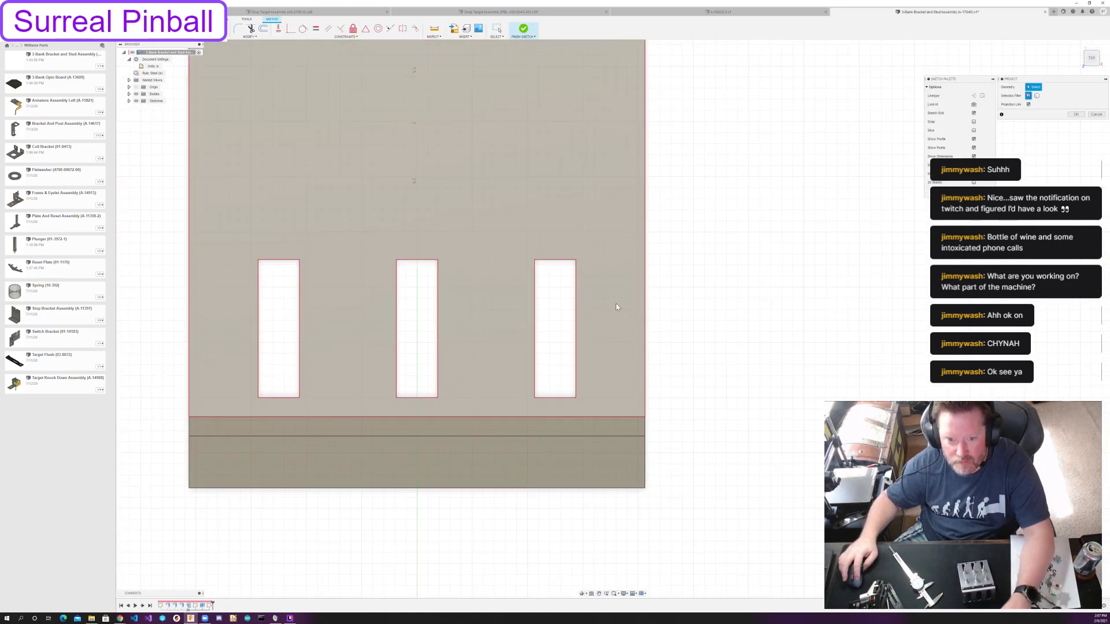
click(616, 306)
click(1076, 115)
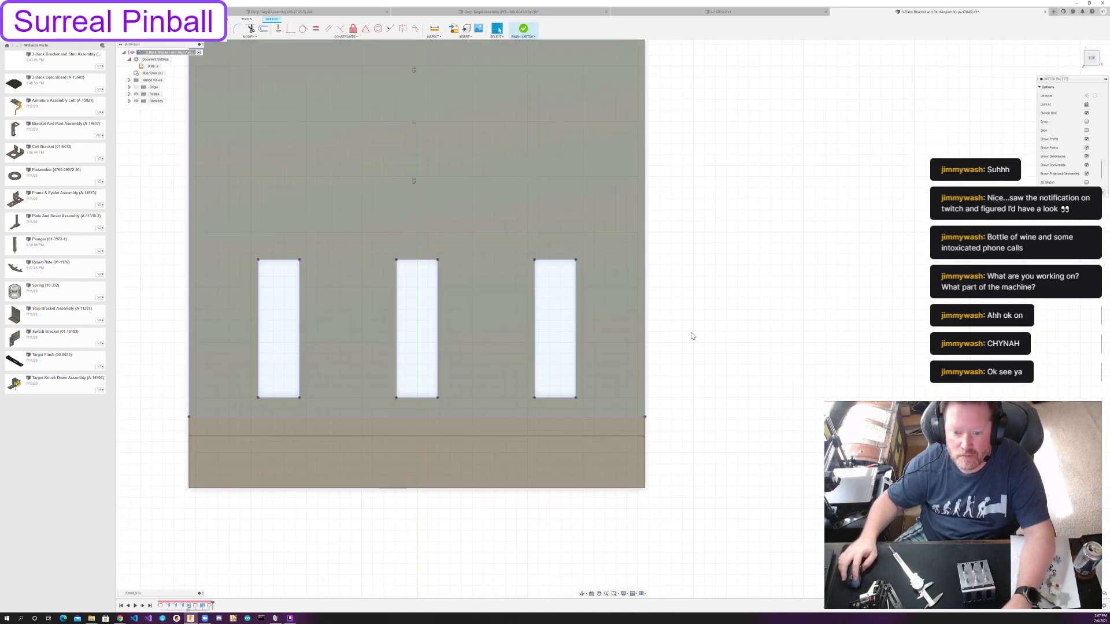
Convert the projected face outline and the three rectangular slot outlines to construction geometry.
double_click(645, 371)
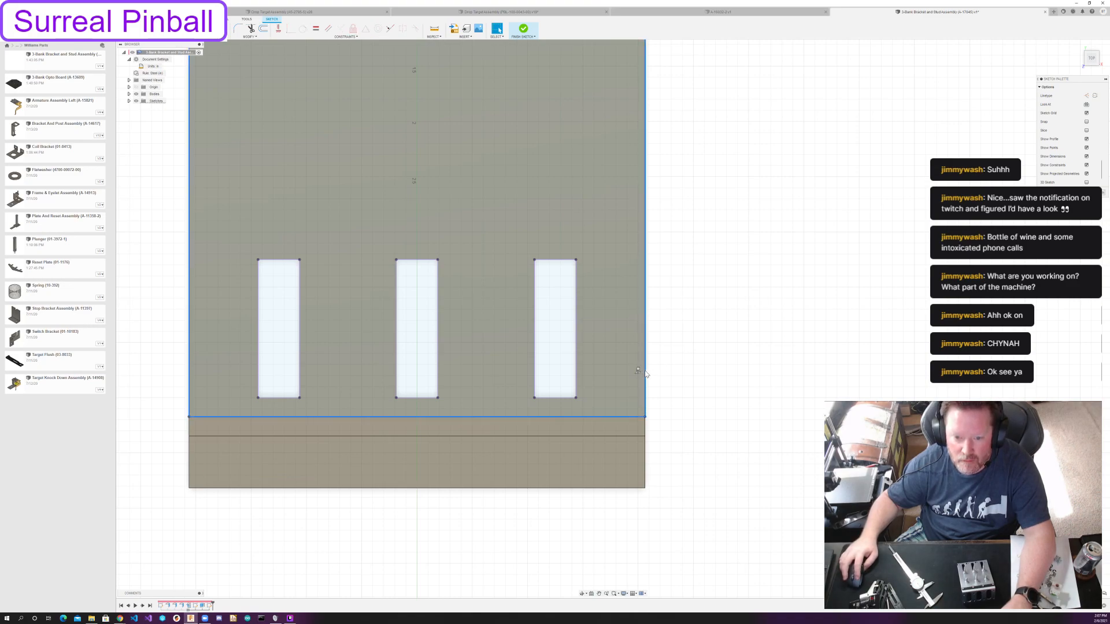
double_click(576, 352)
key(x)
drag(225, 220, 459, 401)
key(x)
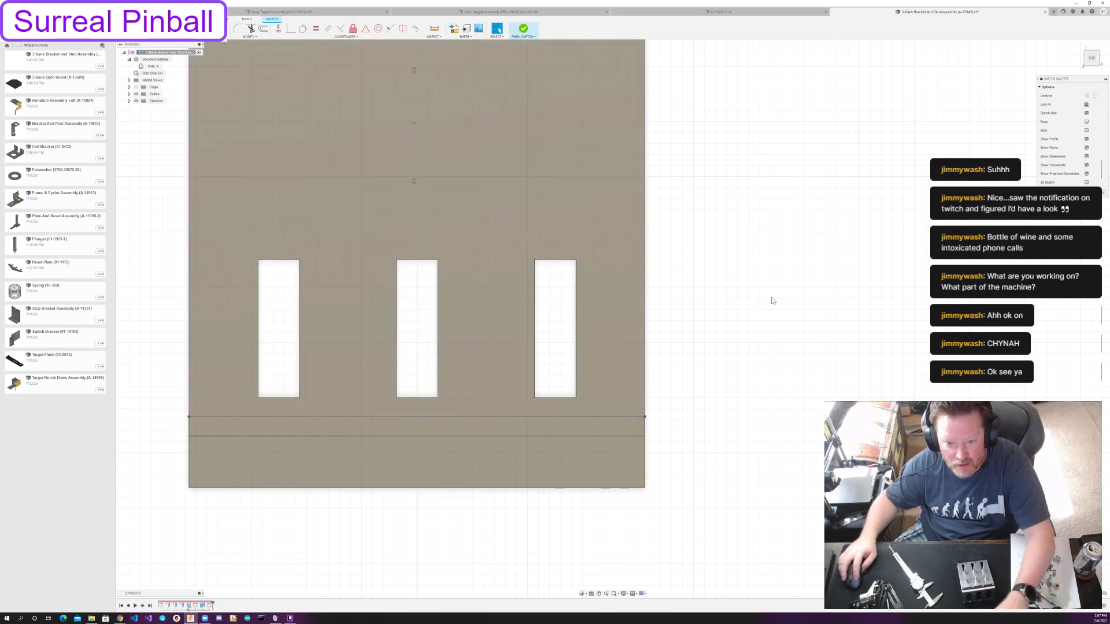
Sketch a closed outline with a narrow notch in its top edge, at the bracket's lower outer corner beside the last rectangular slot.
key(l)
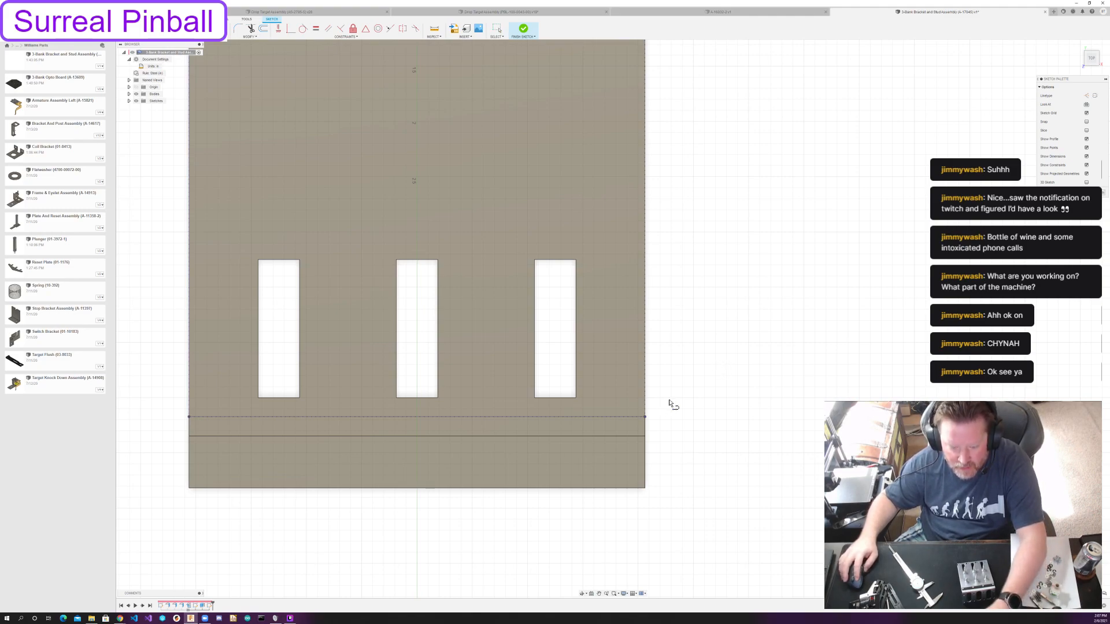
click(627, 360)
click(626, 391)
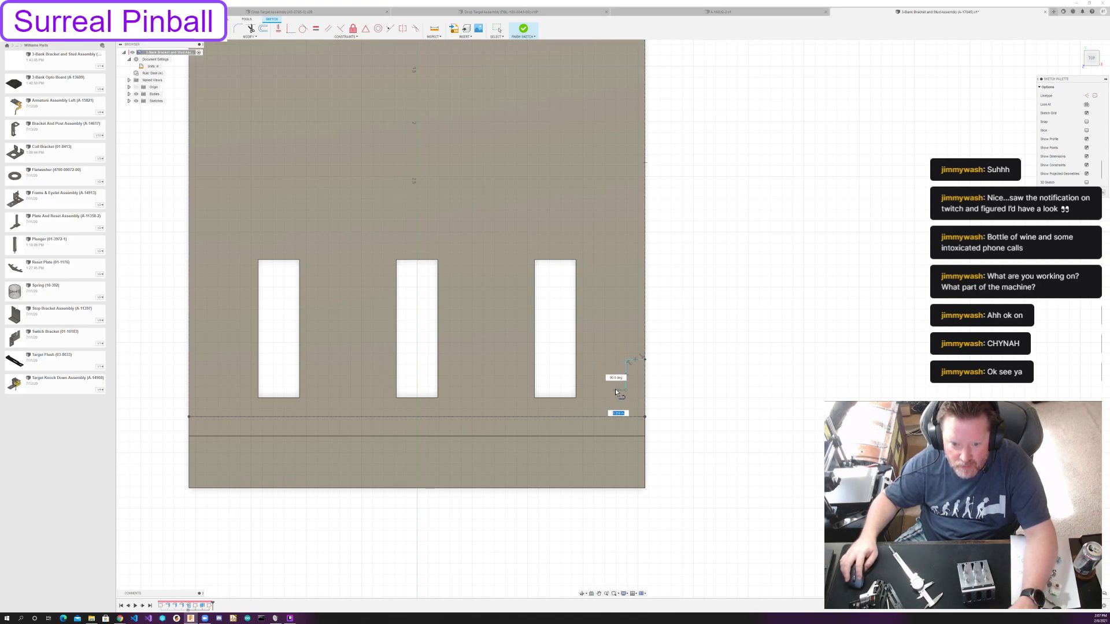
click(600, 359)
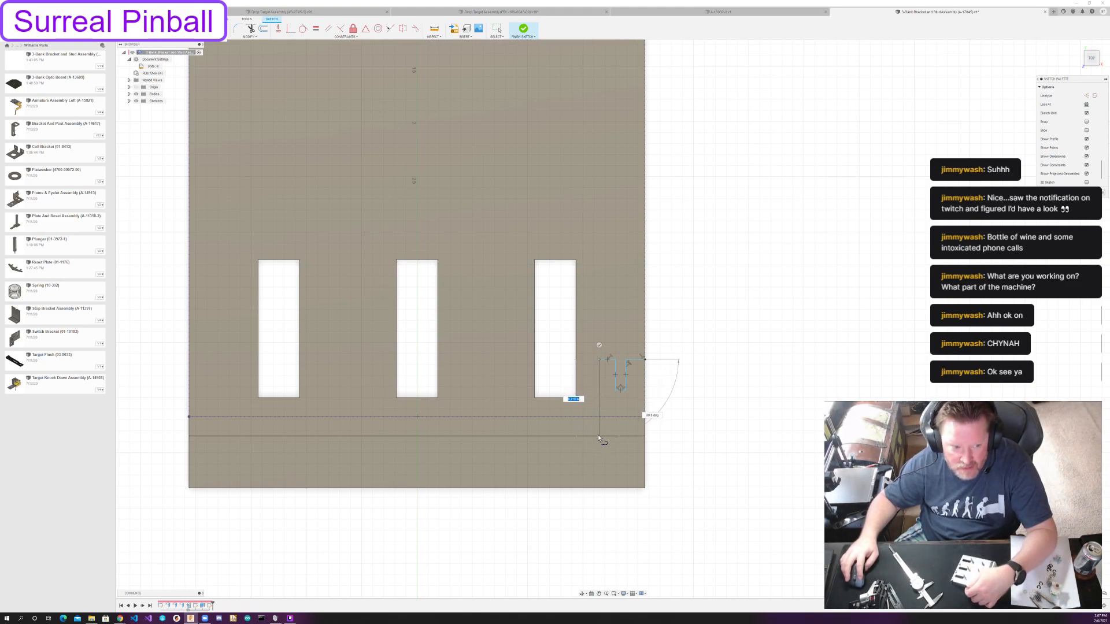
click(598, 441)
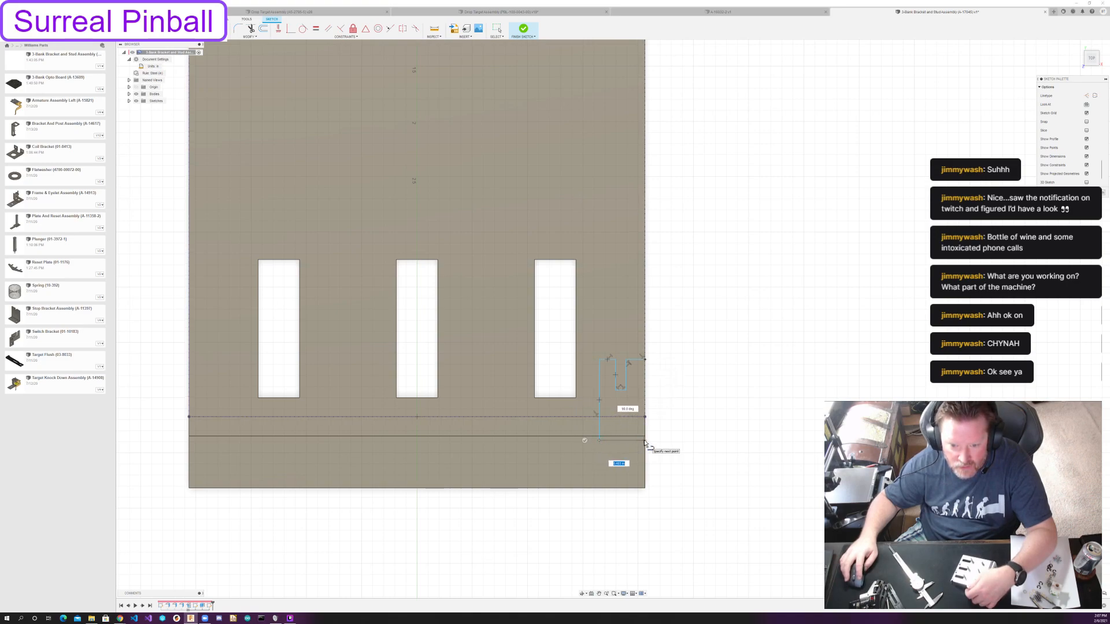
click(642, 440)
click(644, 359)
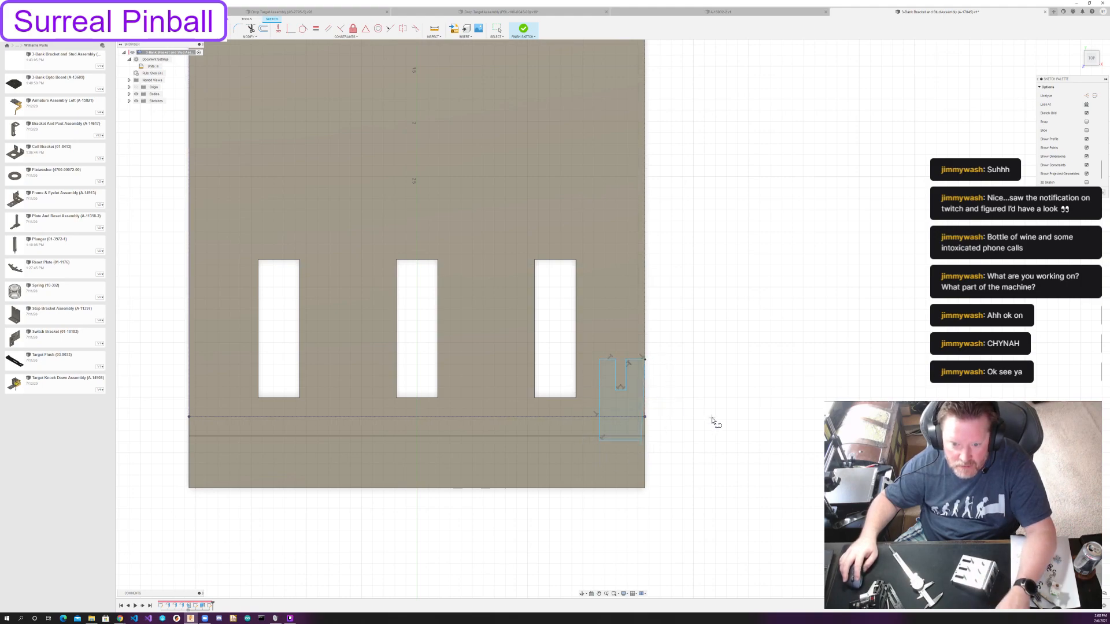
key(Escape)
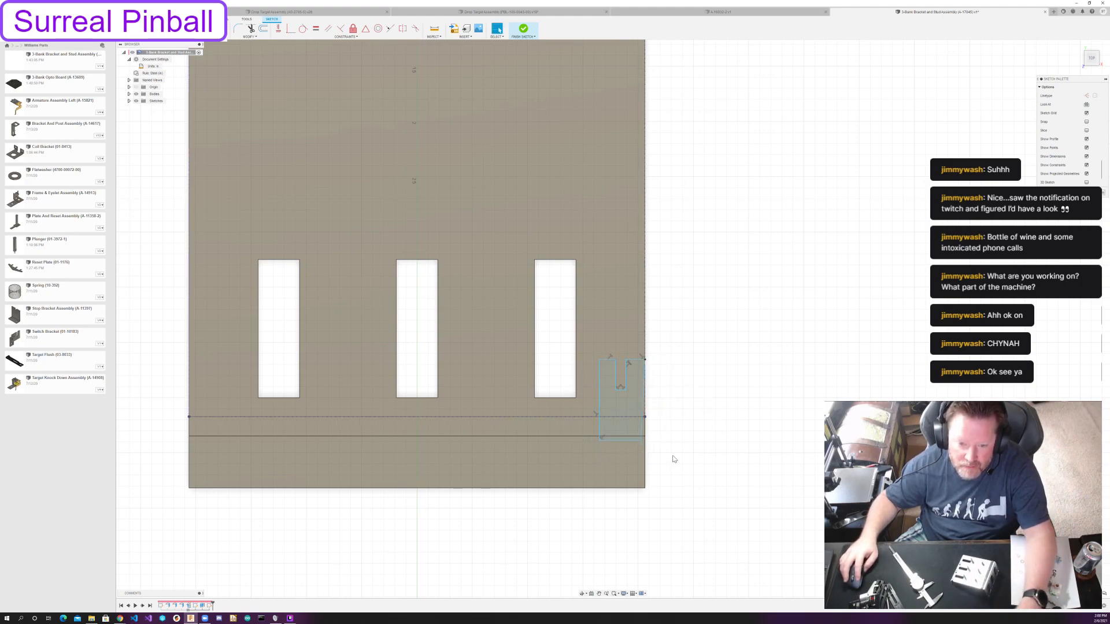
Remove the projected line along the upper bend edge from the sketch.
click(590, 432)
click(587, 417)
key(Escape)
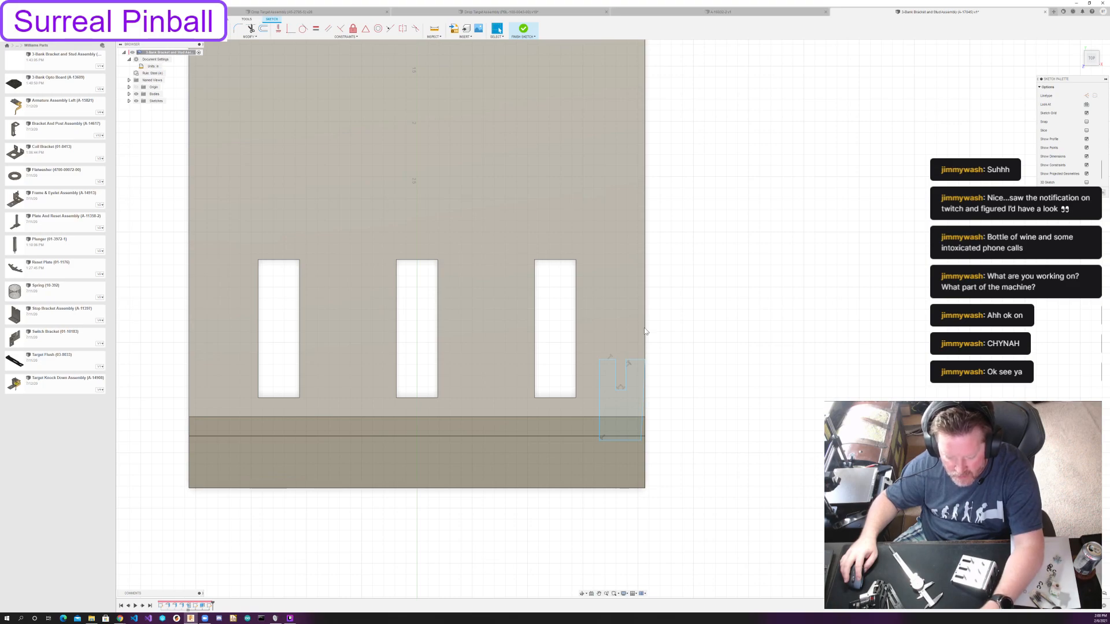
Project the lower bend line as construction geometry and make the outline's bottom edge collinear with it.
key(p)
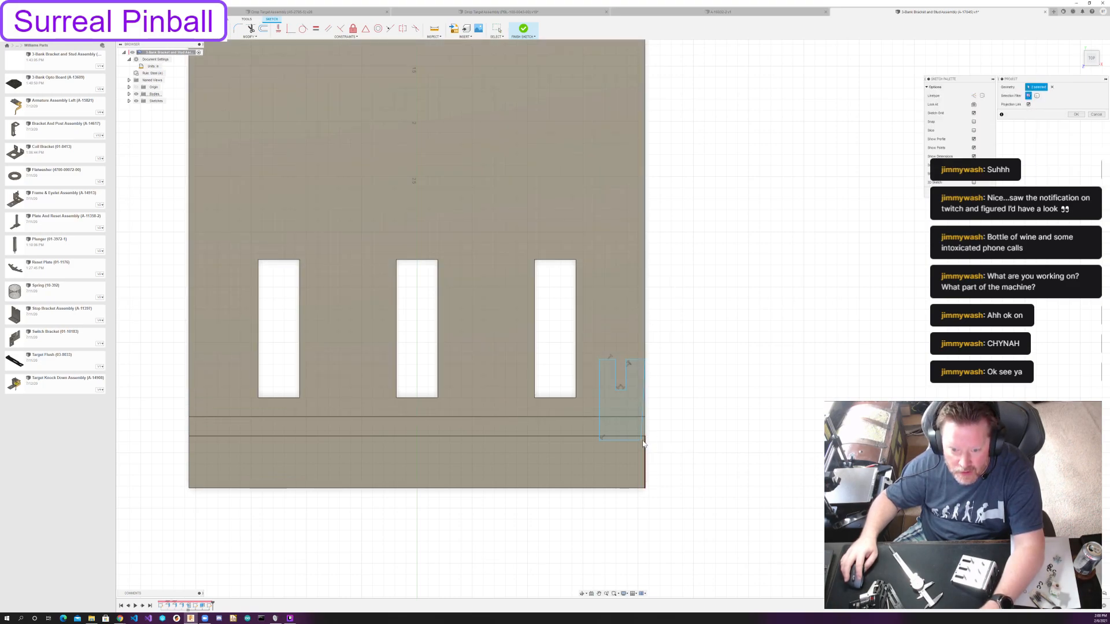
click(601, 437)
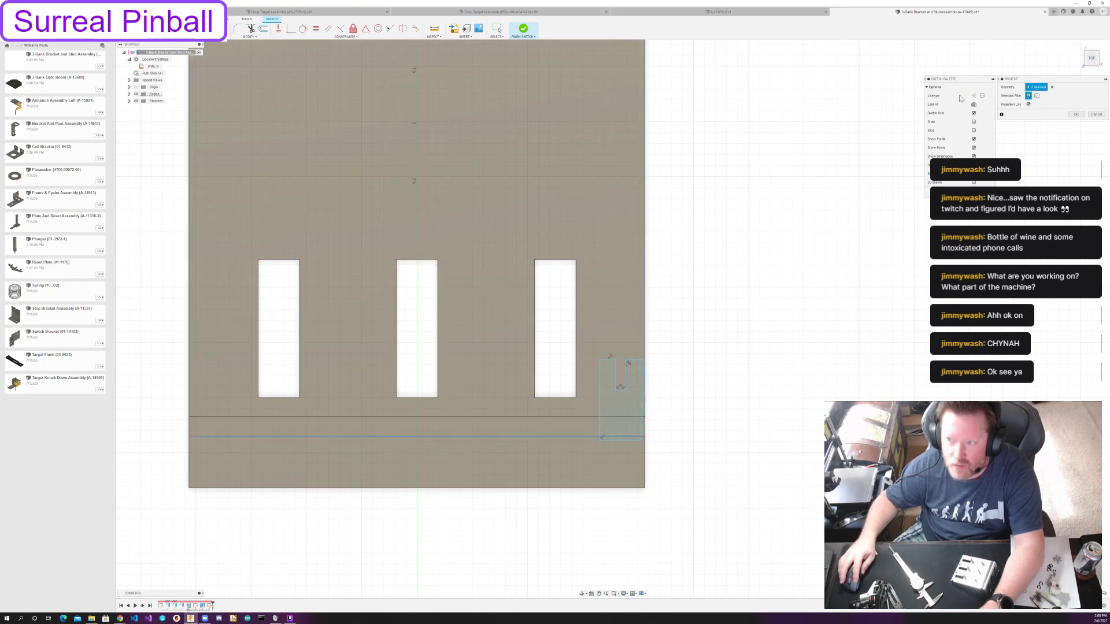
click(1075, 114)
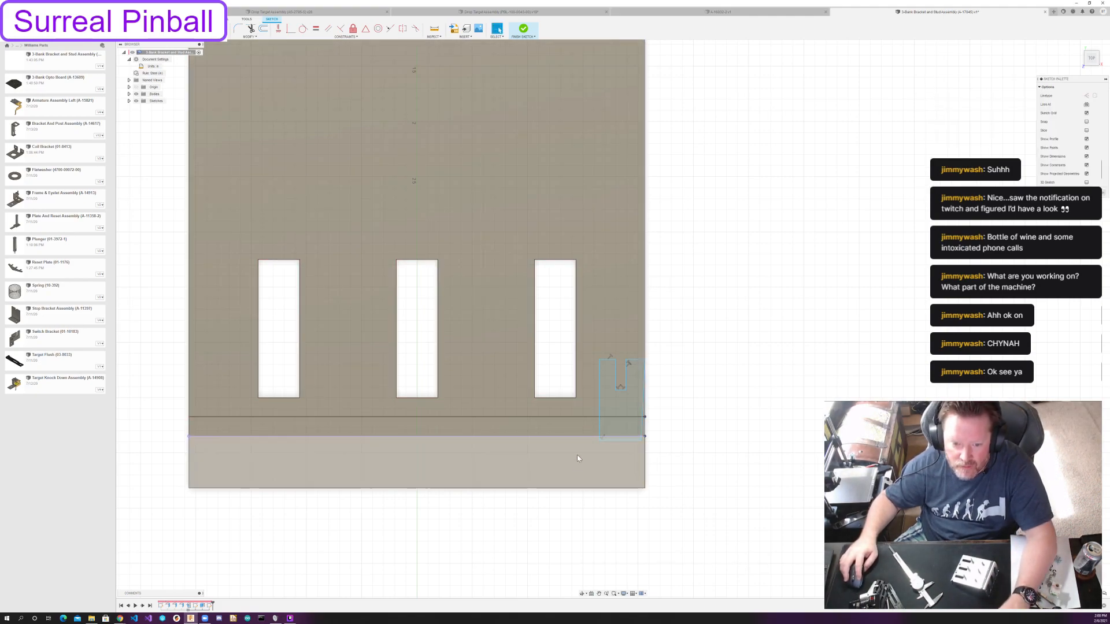
double_click(586, 437)
key(x)
click(691, 408)
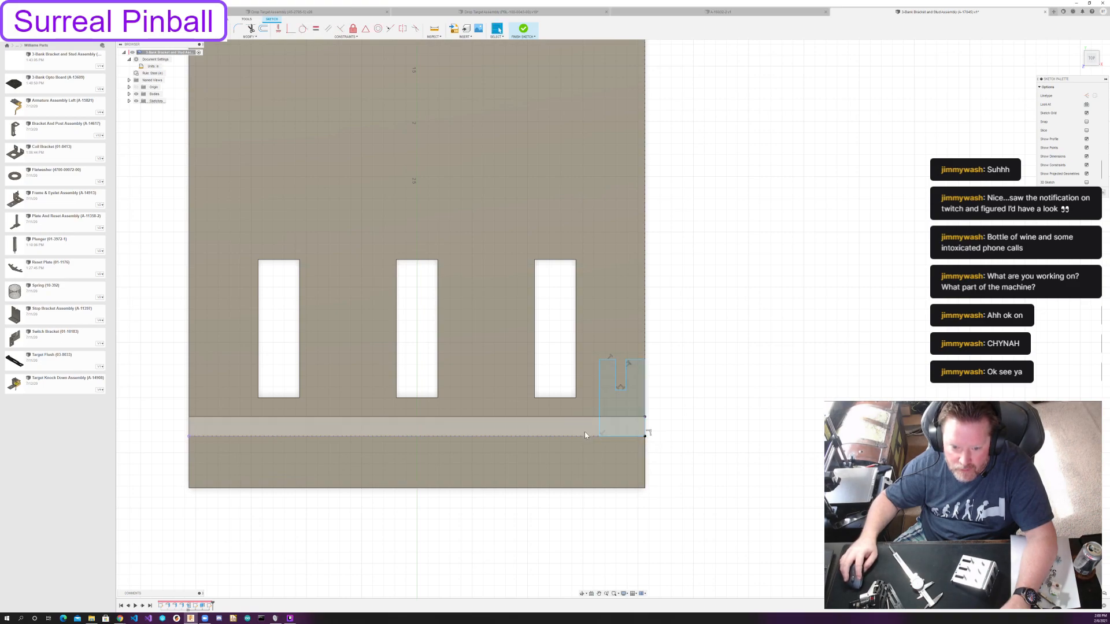
Adjust the outline's inner side and dimension the outline's overall width to 0.391.
drag(596, 403, 594, 400)
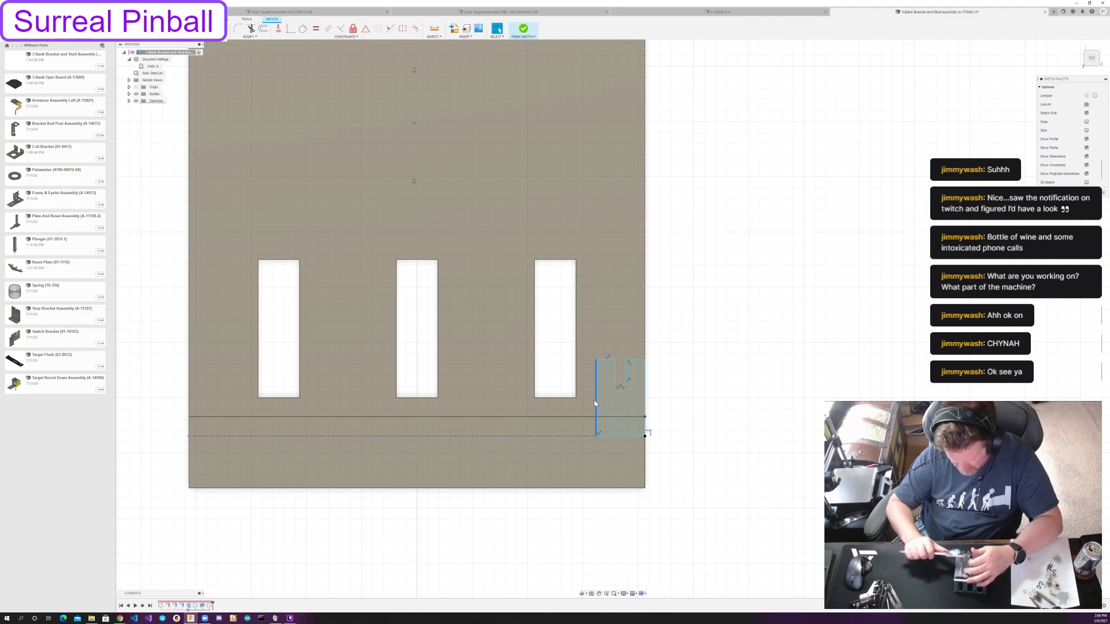
key(Escape)
key(d)
click(617, 438)
click(619, 451)
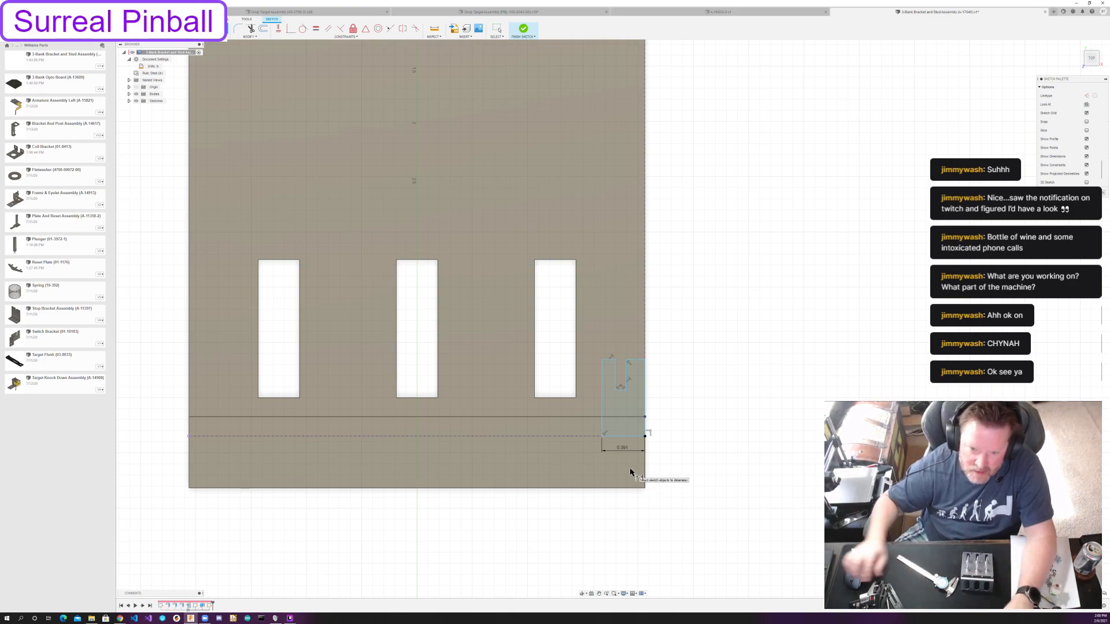
key(Escape)
Dimension the notch's width to 0.109 and the segment between the notch and the bracket's outer edge to 0.188.
double_click(620, 395)
text(0.100)
key(Return)
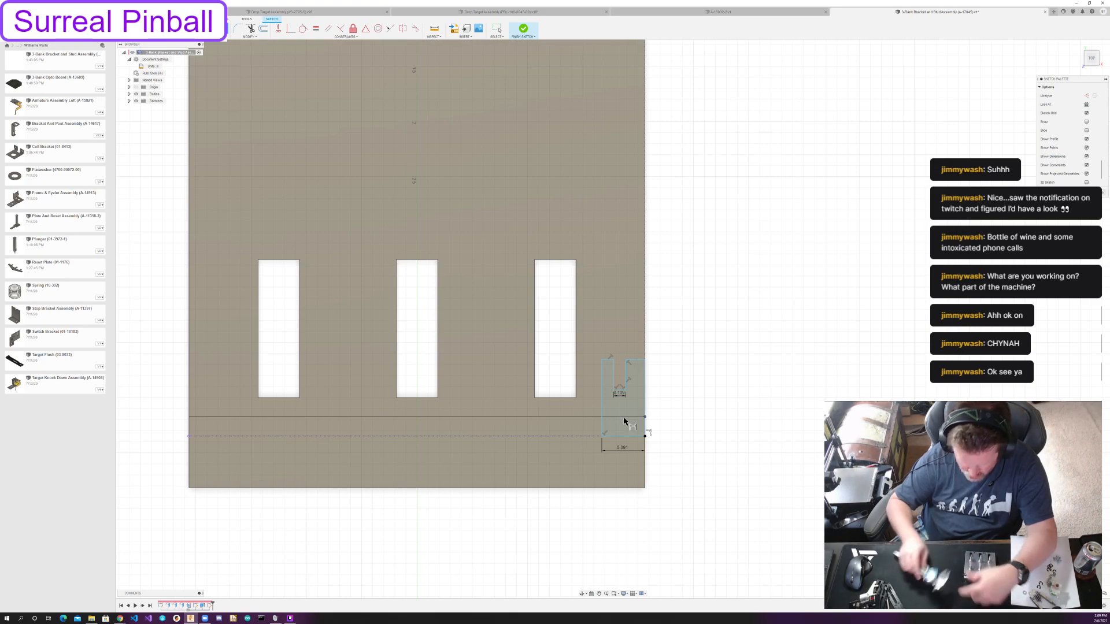
key(Escape)
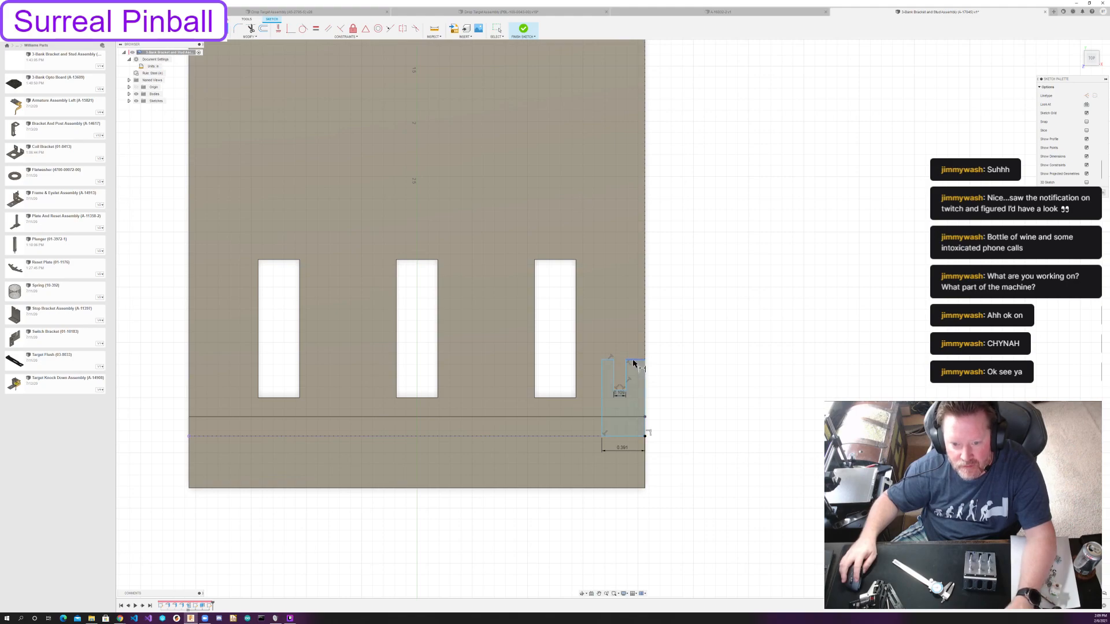
click(633, 362)
click(634, 351)
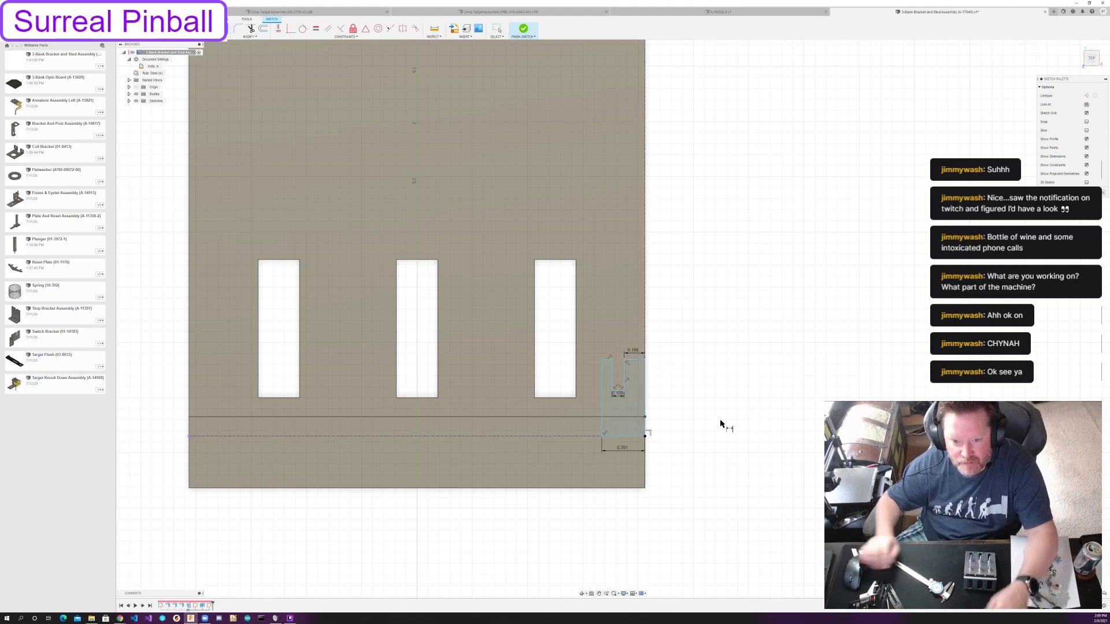
key(Escape)
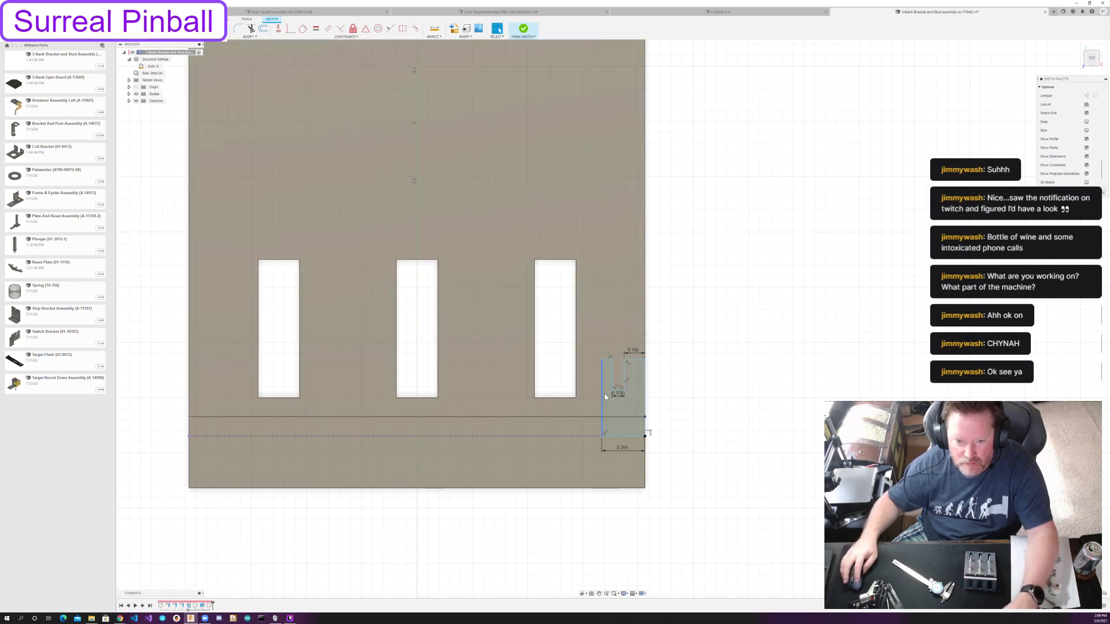
Constrain the outline's inner side and the notch's inner side to be vertical.
drag(601, 396, 585, 394)
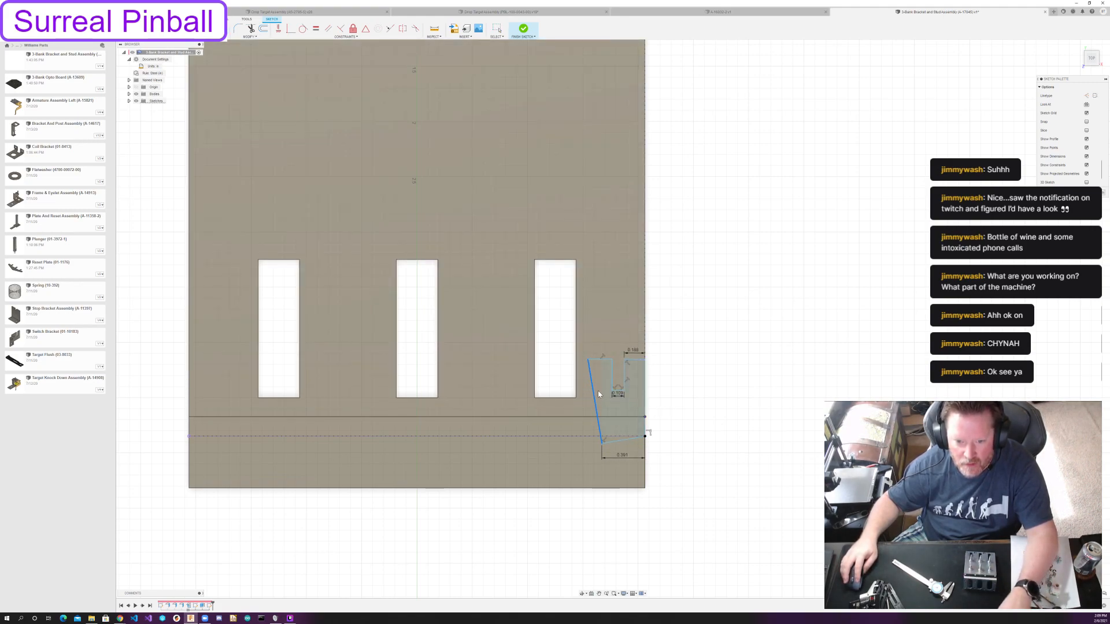
click(279, 28)
key(Escape)
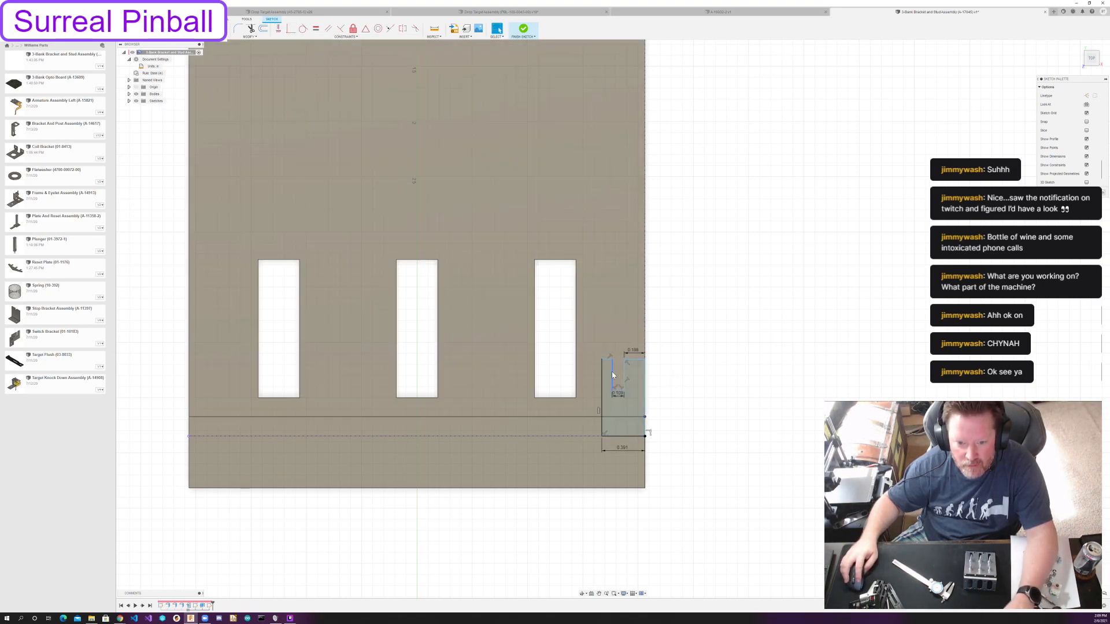
click(612, 375)
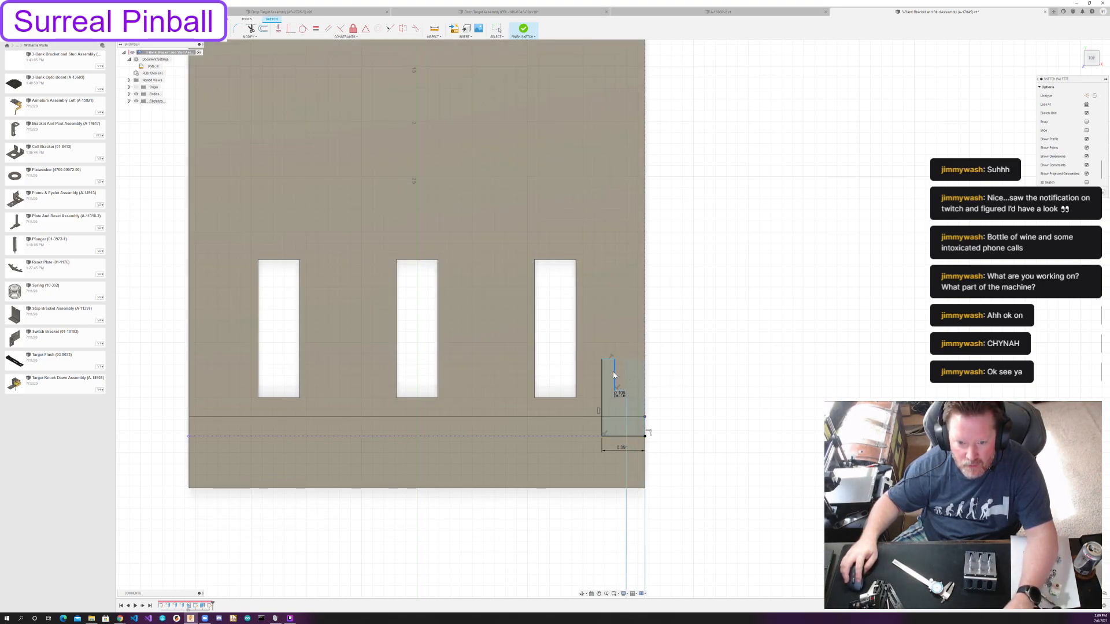
drag(612, 375, 612, 376)
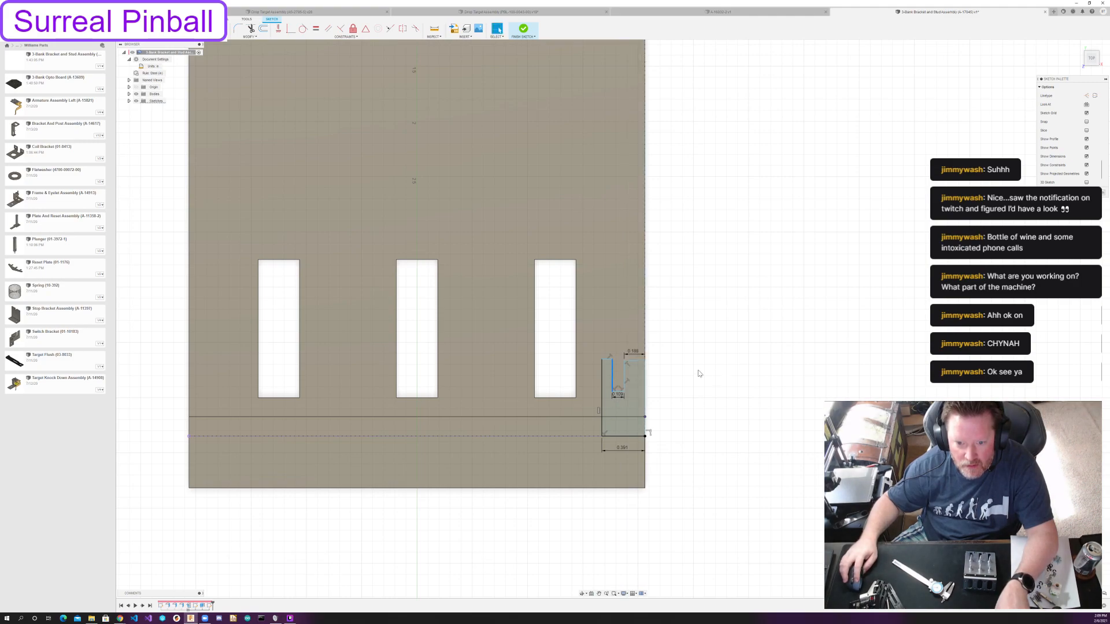
click(278, 29)
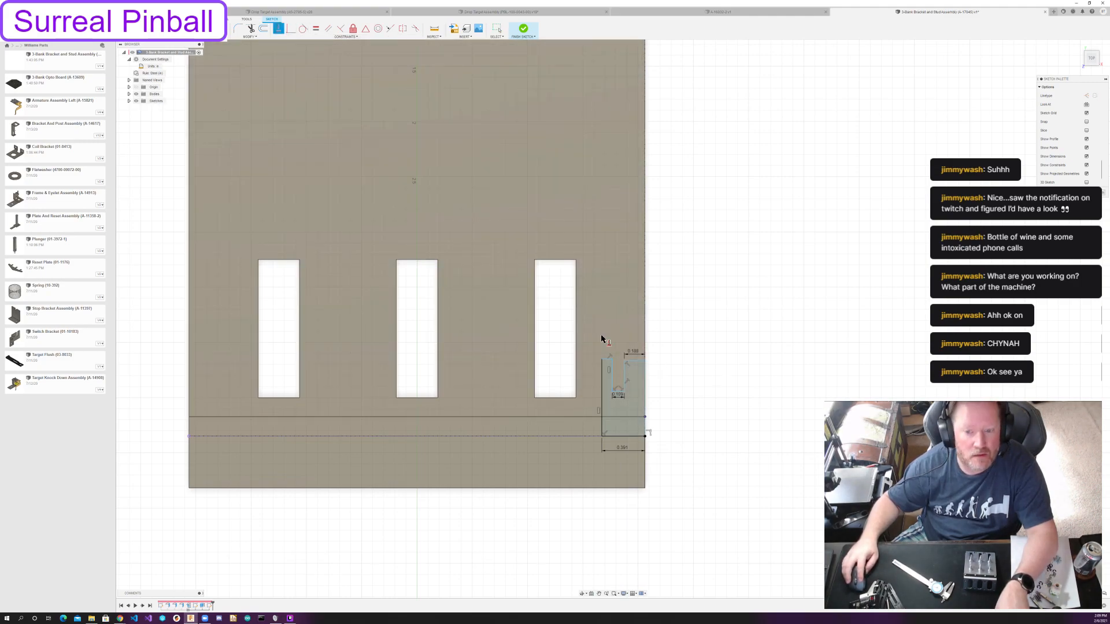
key(Escape)
Make the two top segments on either side of the notch collinear.
click(635, 361)
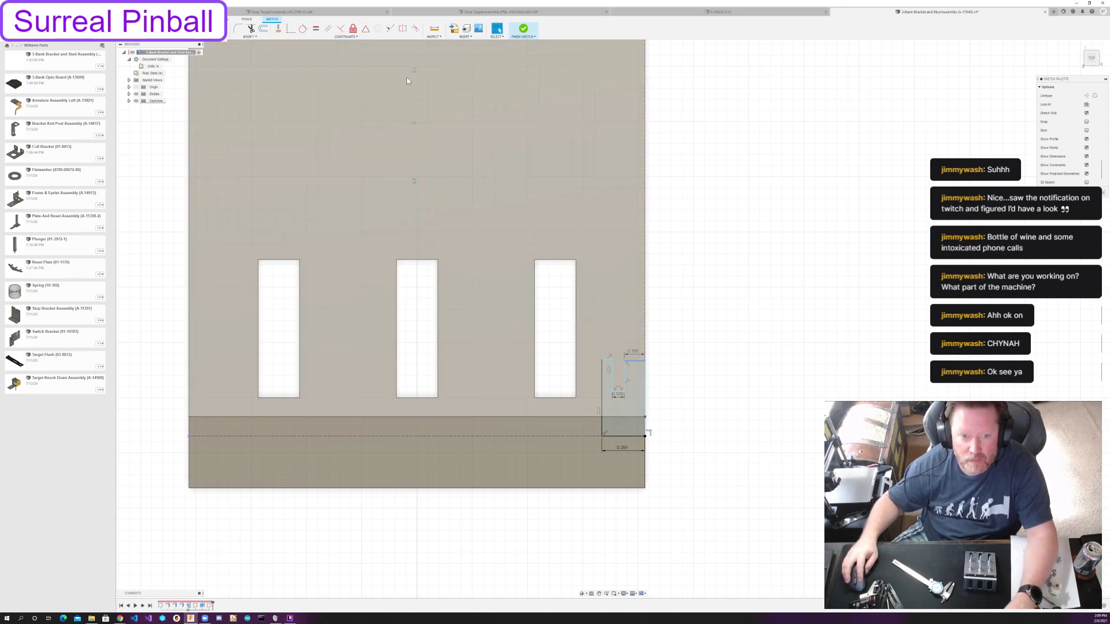
click(390, 28)
click(609, 359)
key(Escape)
drag(614, 381, 621, 380)
scroll(648, 399, up, 3)
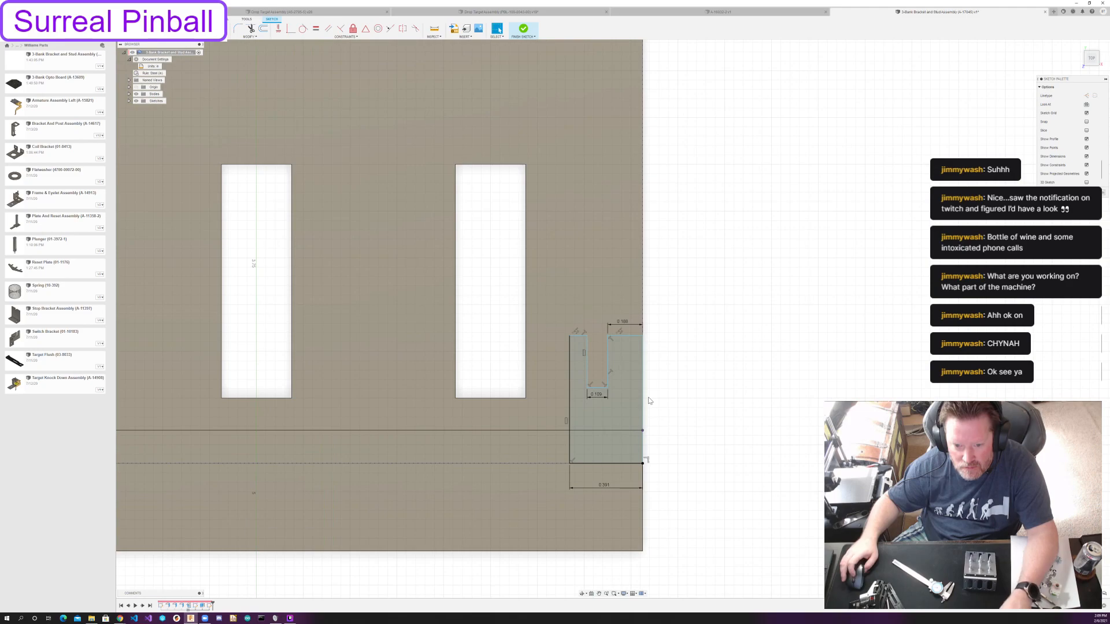
scroll(649, 400, up, 4)
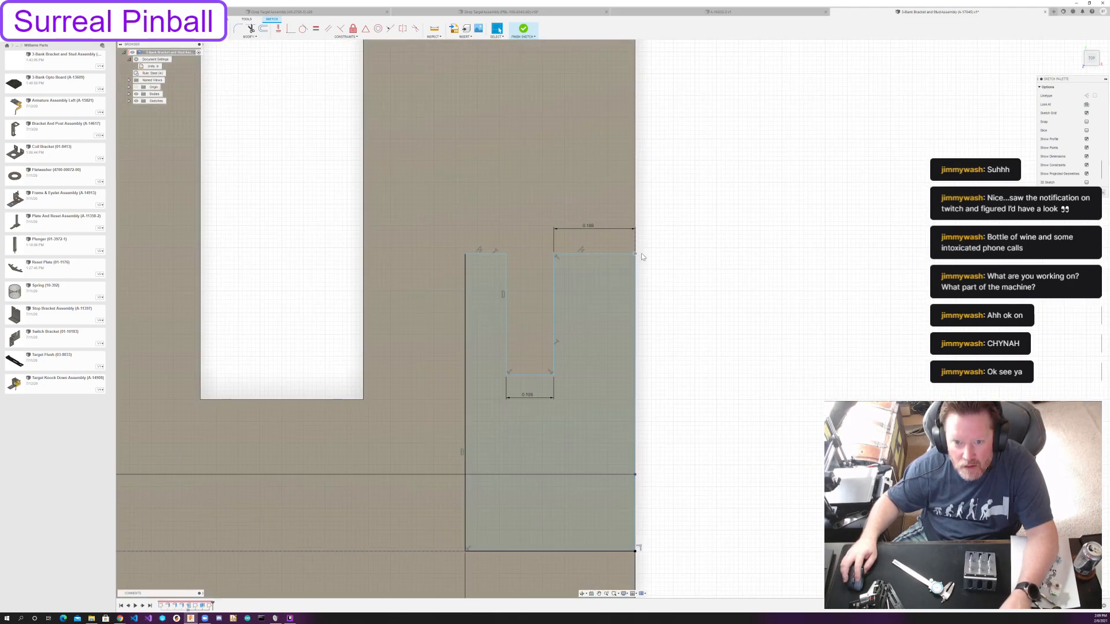
click(613, 317)
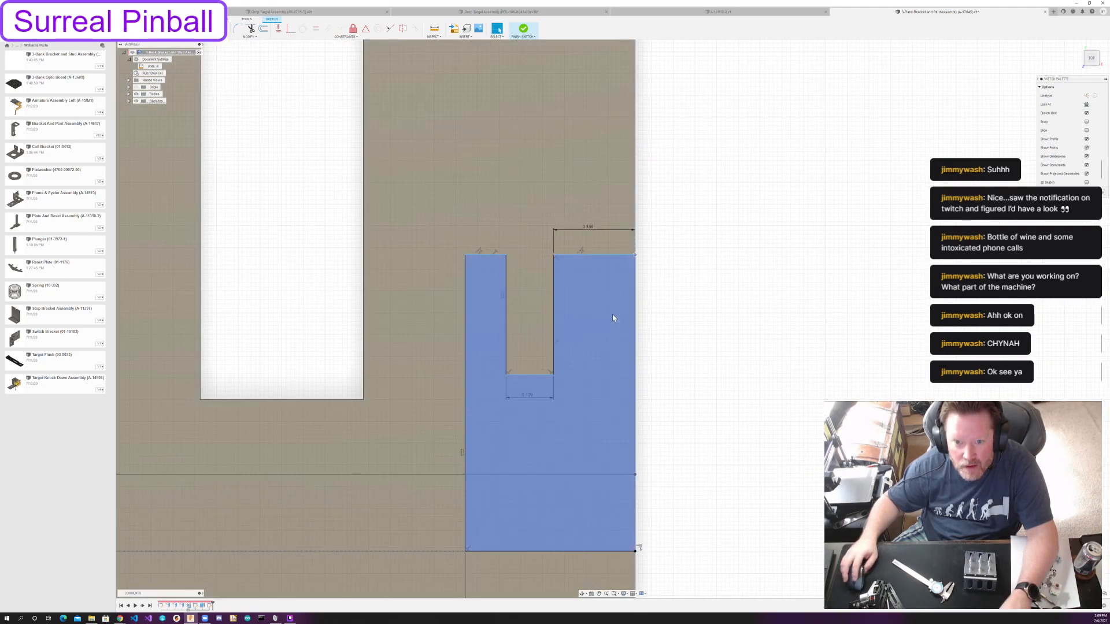
scroll(614, 317, down, 3)
click(566, 352)
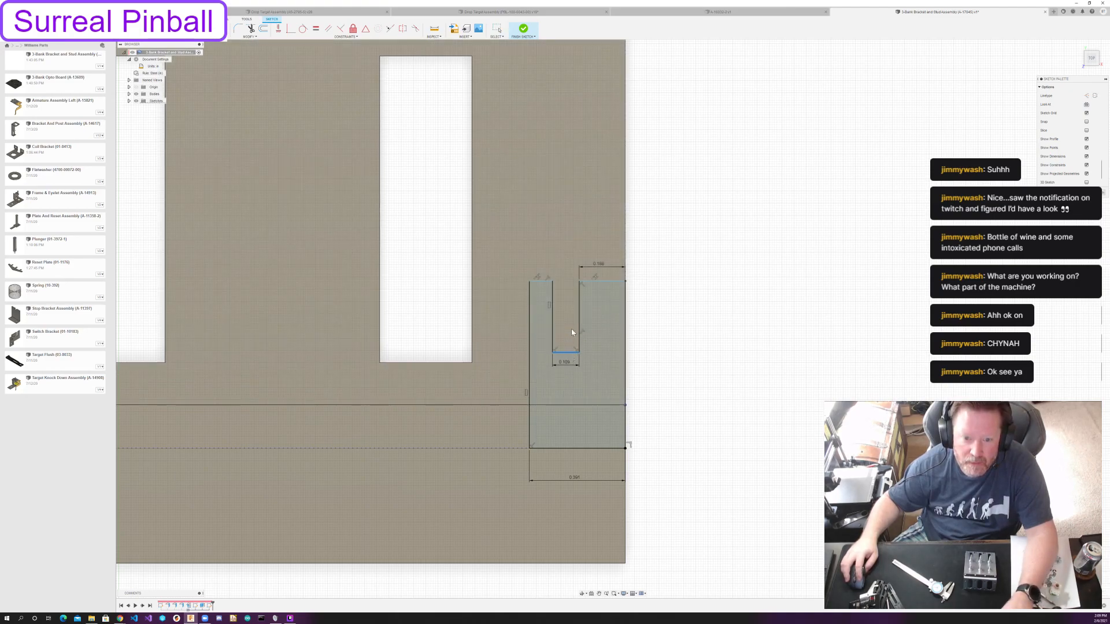
scroll(628, 532, down, 3)
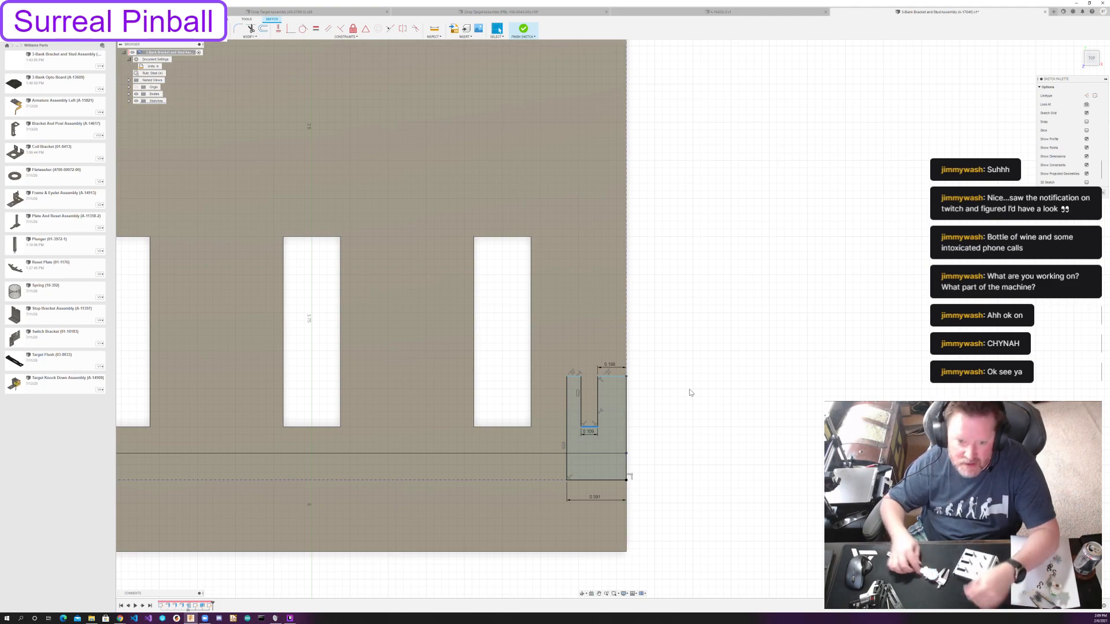
Project the upper bend line below the rectangular slots into the sketch.
click(574, 377)
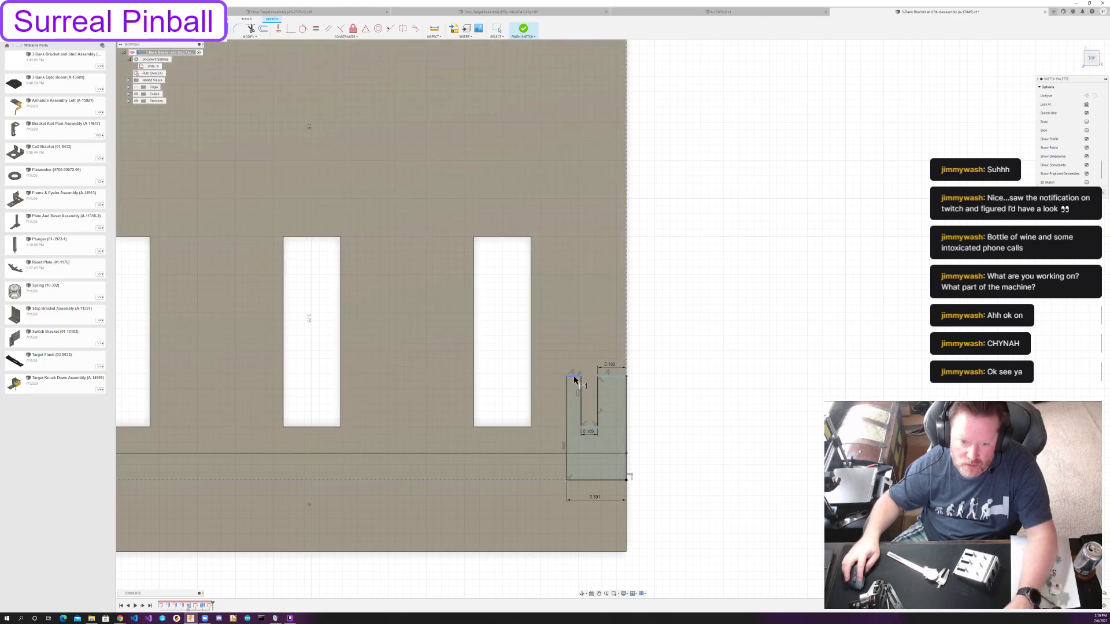
key(p)
click(556, 454)
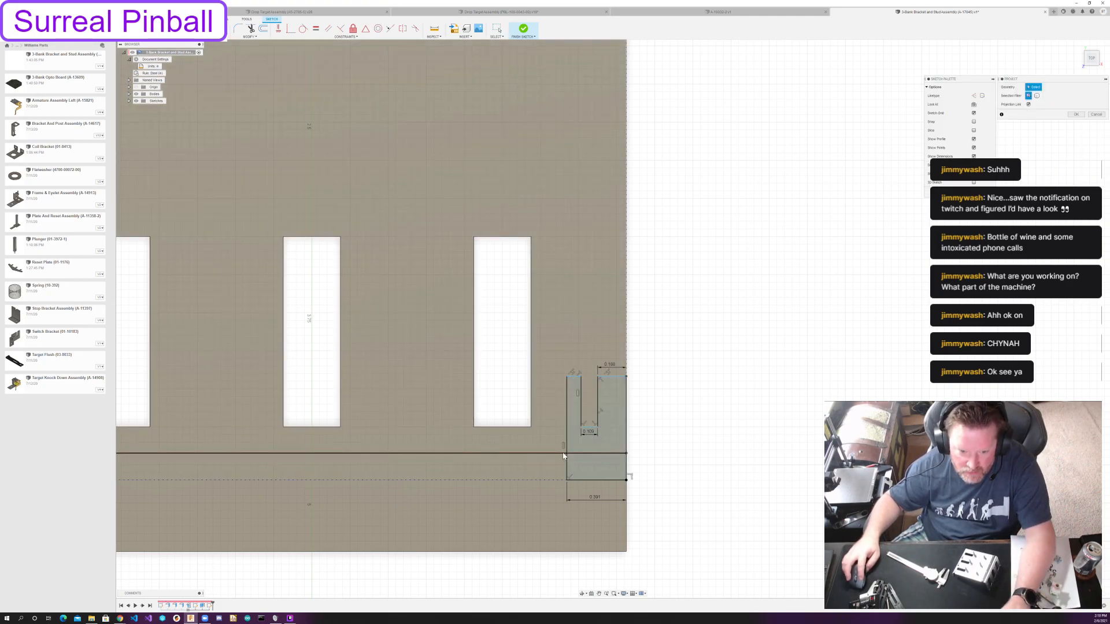
click(1075, 114)
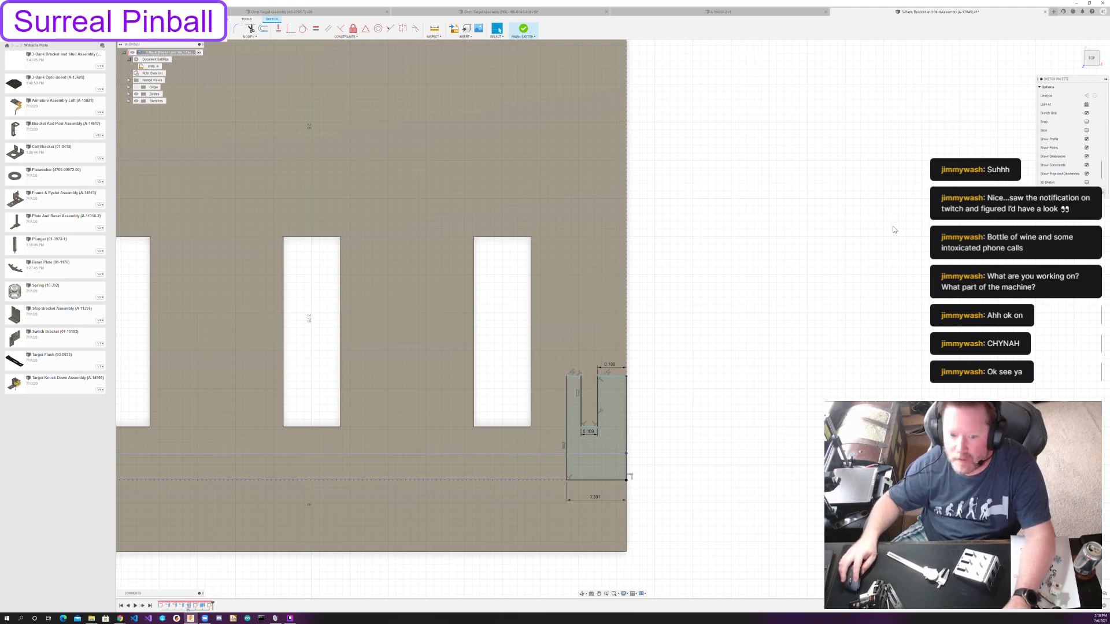
Dimension the distance from the projected upper bend line to the outline's top edge to 0.313.
click(556, 453)
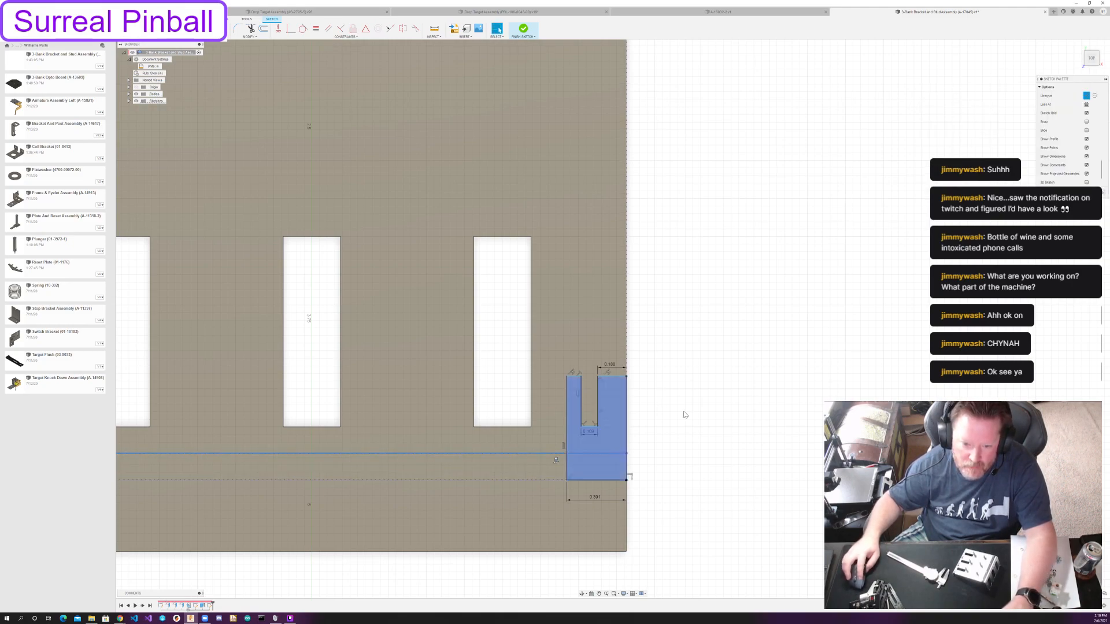
shift+click(574, 377)
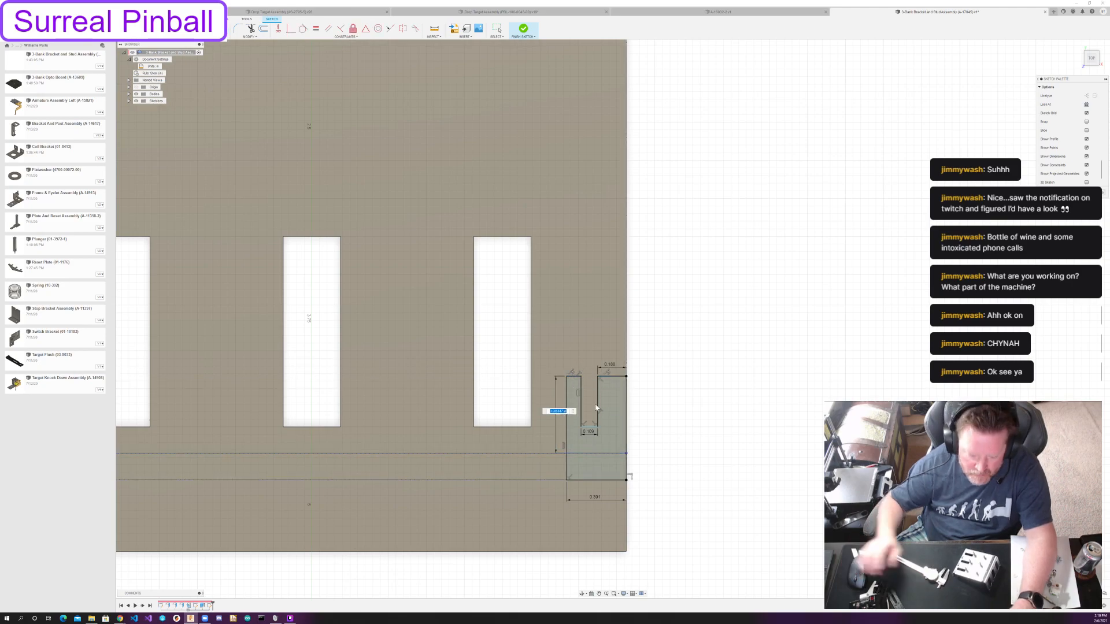
text(.313)
key(Return)
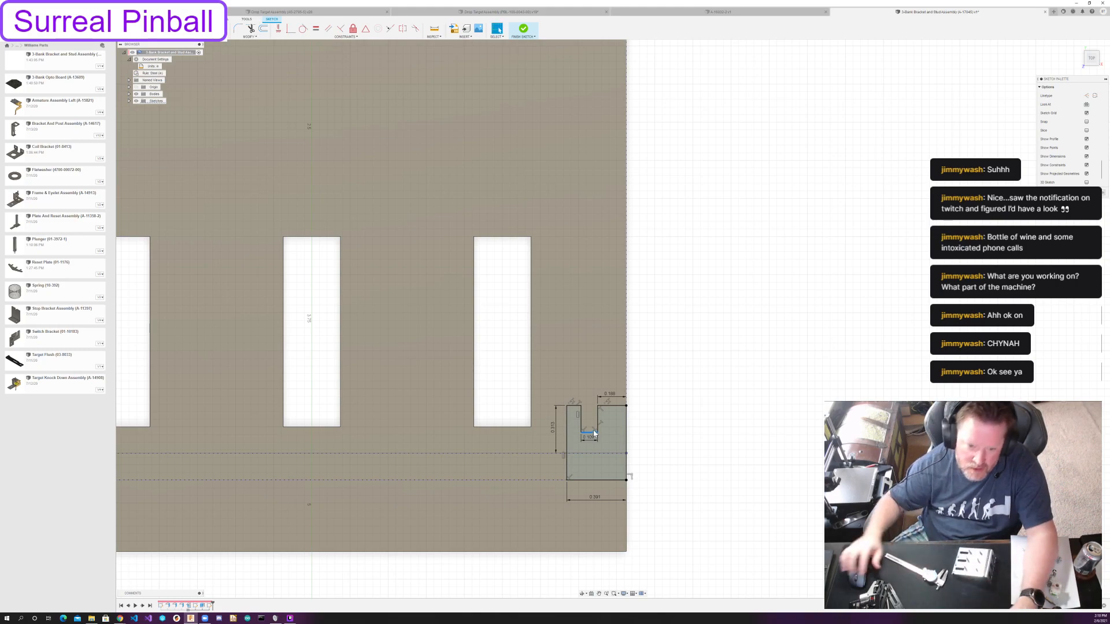
key(Escape)
Dimension the depth of the notch in the corner outline to 0.25.
key(d)
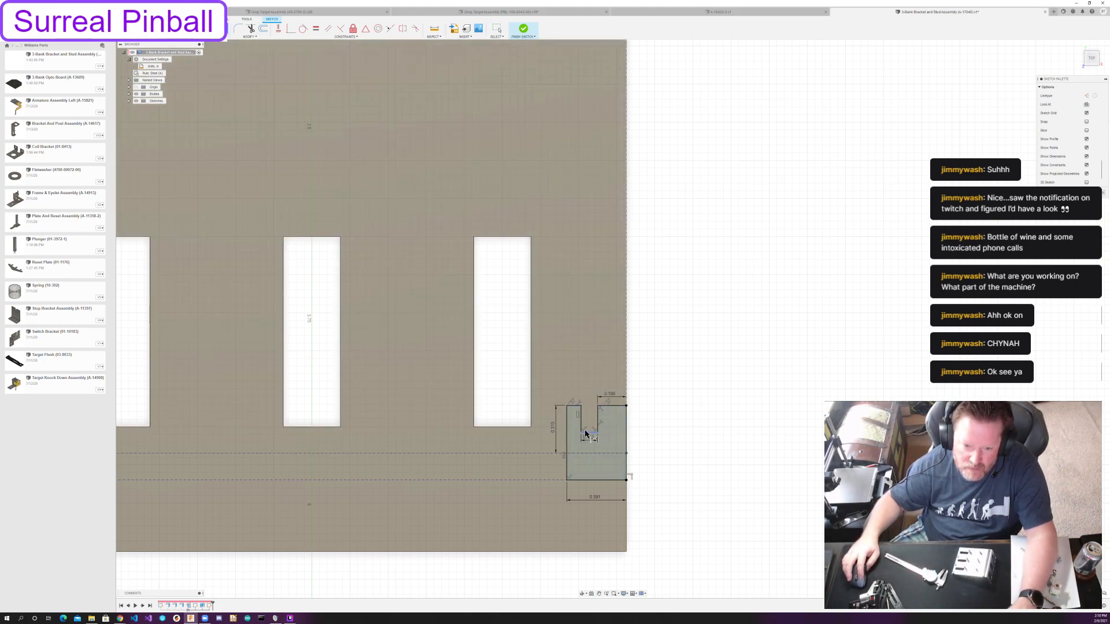
click(588, 402)
text(0.25)
key(Return)
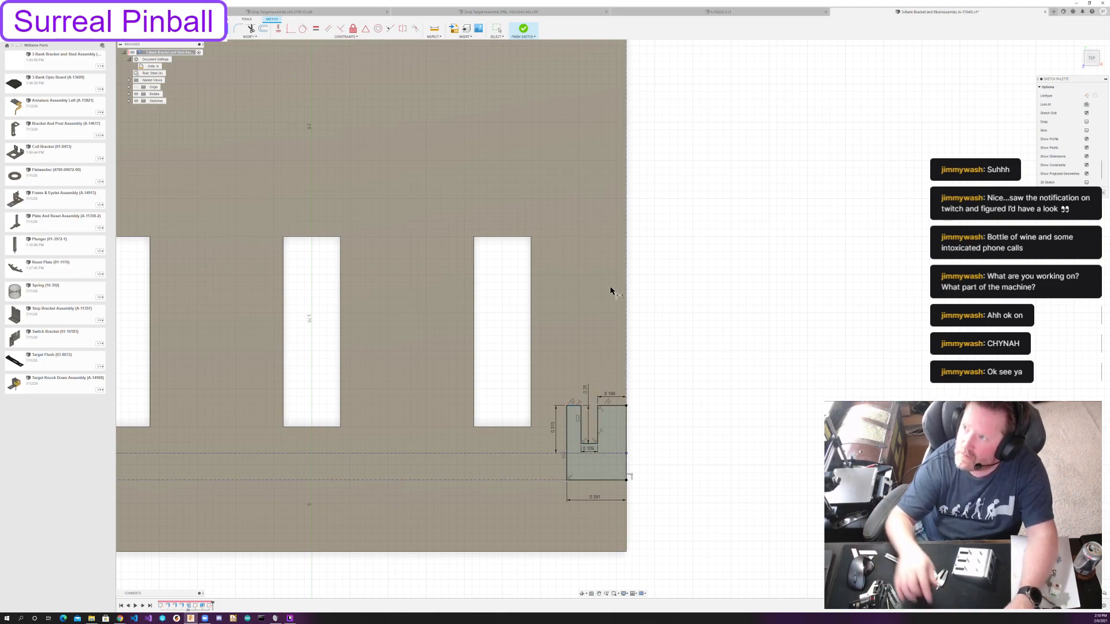
key(Escape)
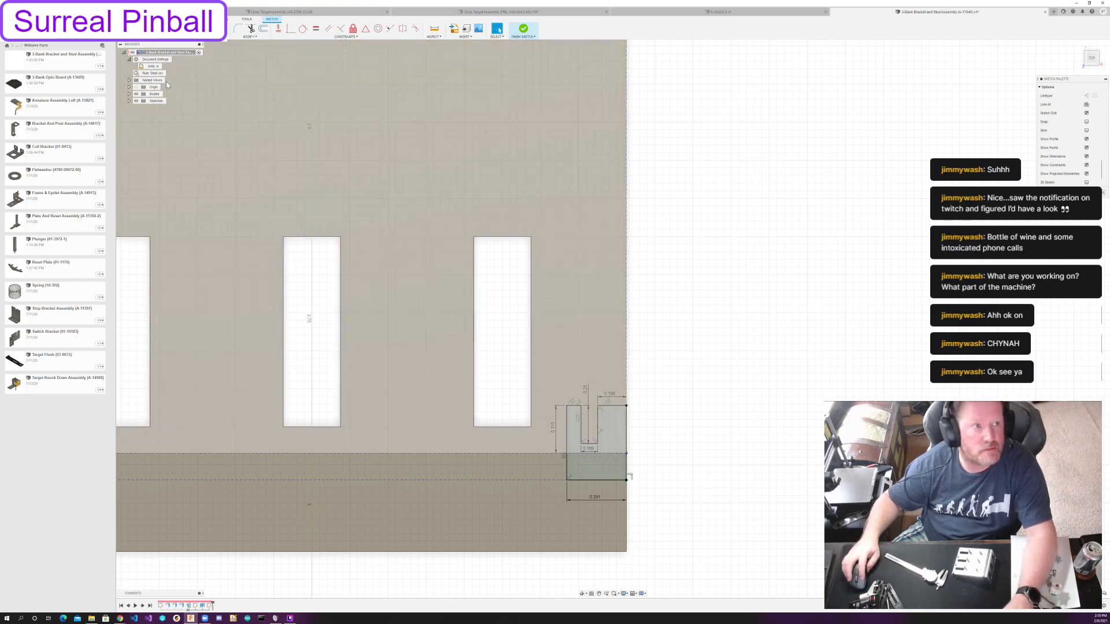
click(184, 54)
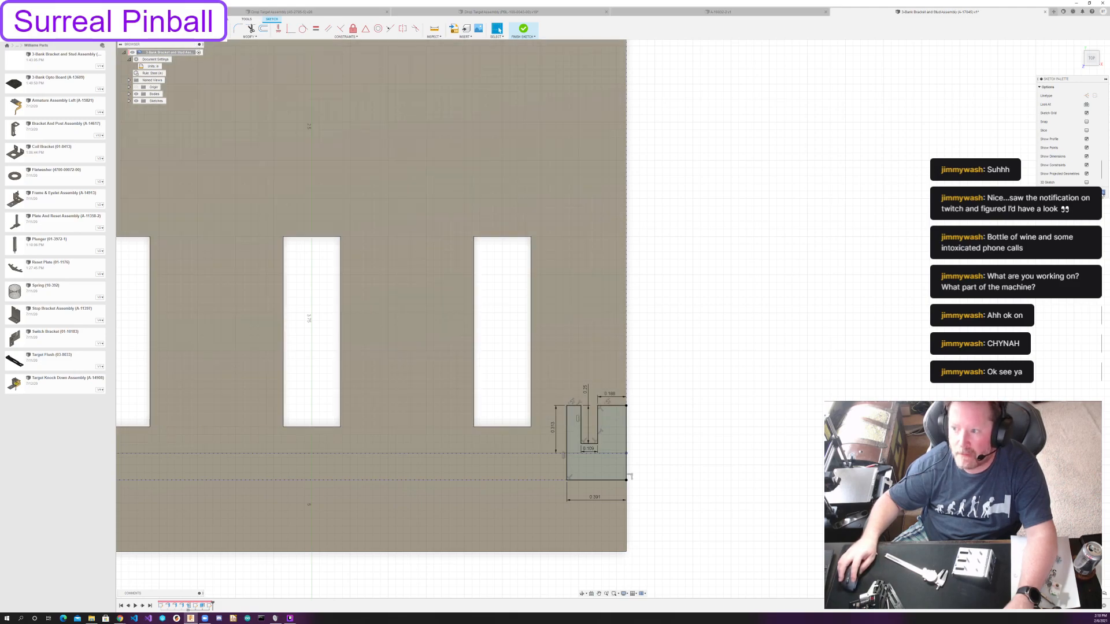
Extrude the notched corner profile as a cut with the extent set to All.
key(e)
click(763, 396)
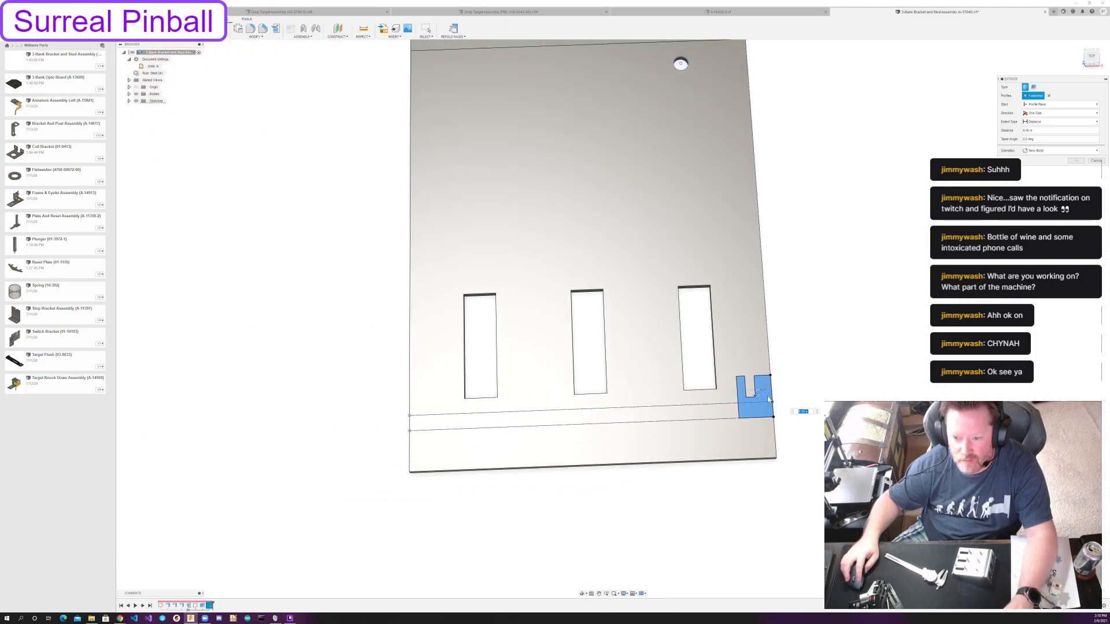
drag(755, 395, 756, 417)
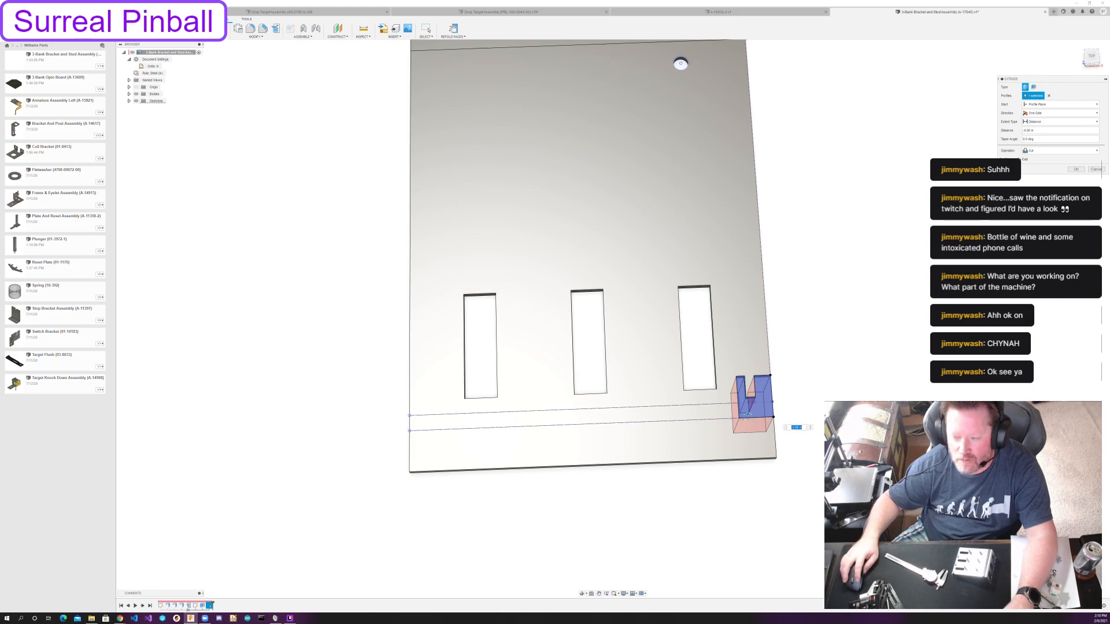
click(1049, 122)
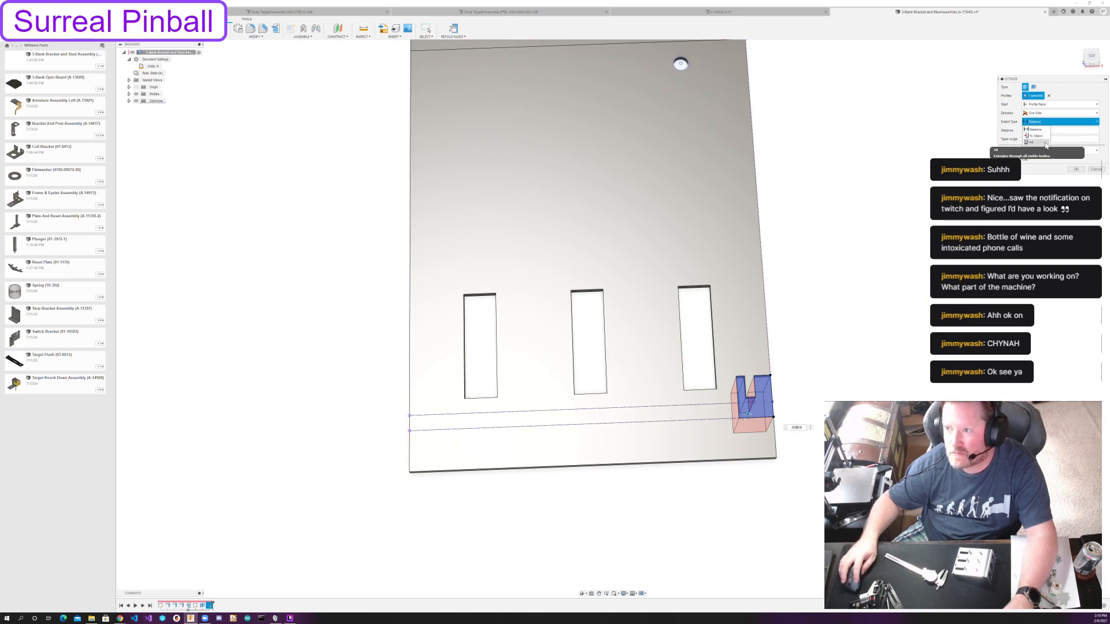
click(1044, 143)
key(Return)
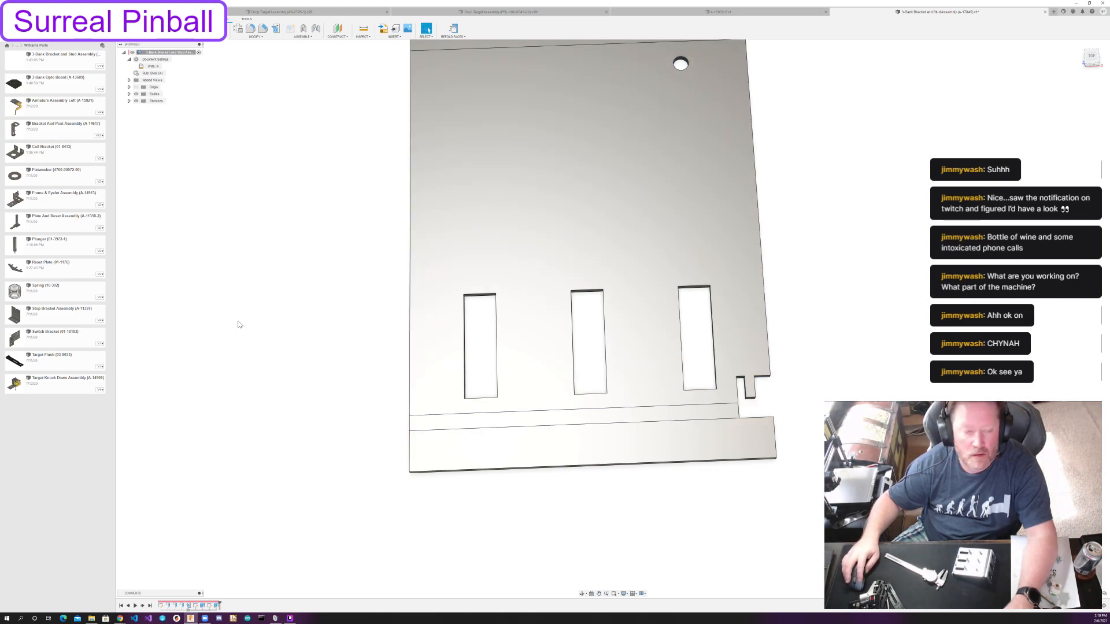
Pattern the notched cut rectangularly along the lower bend line, with three instances placed by the Spacing distance type.
click(227, 38)
mouse_move(256, 36)
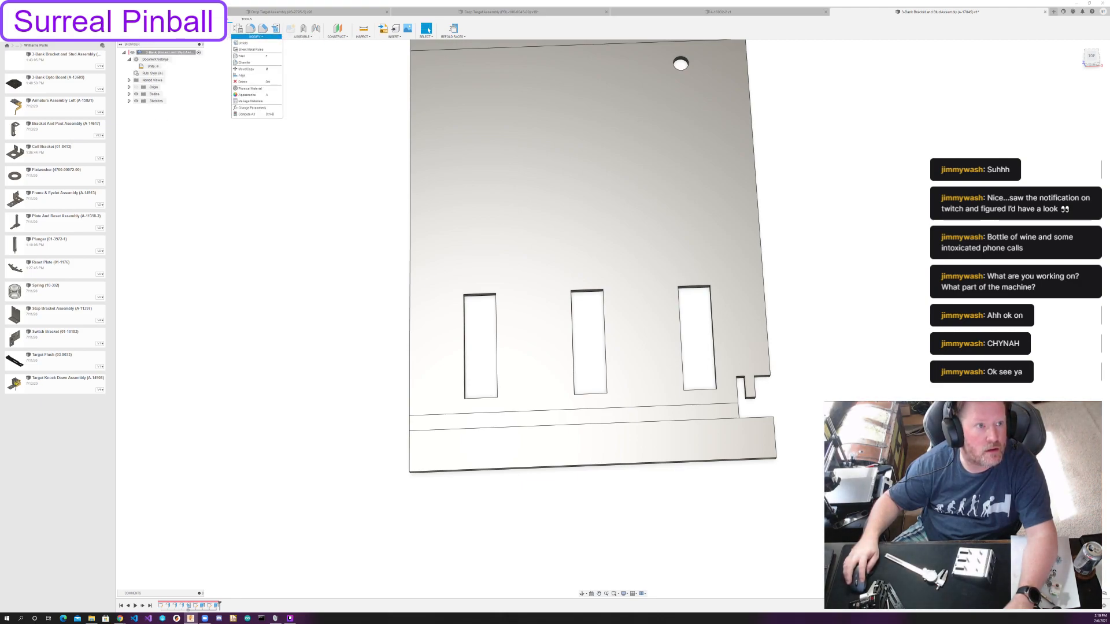
click(162, 19)
click(192, 36)
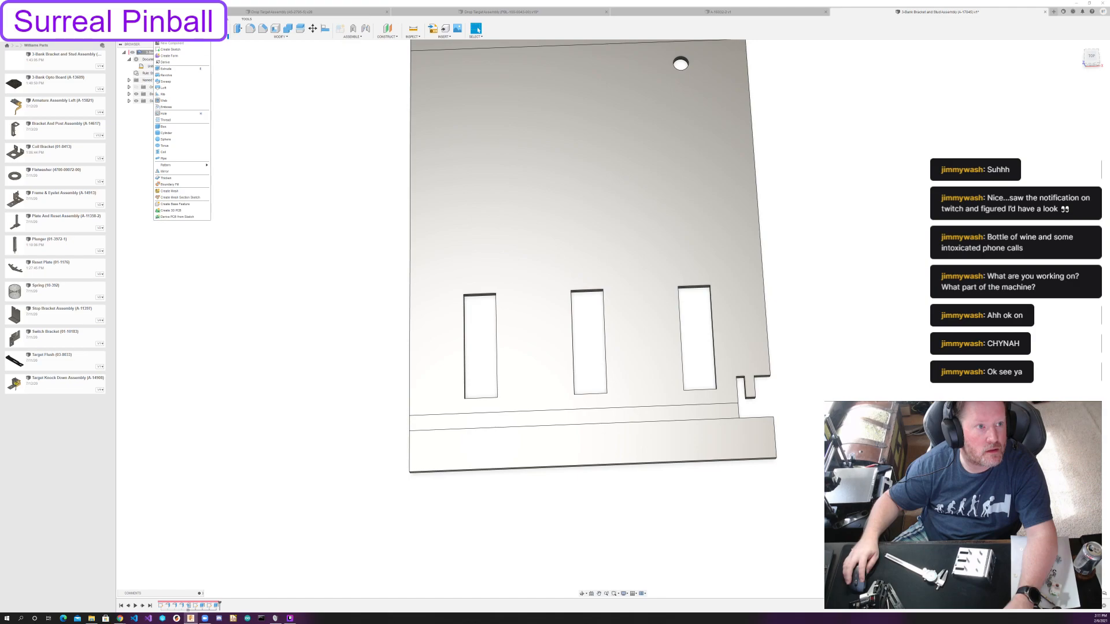
click(230, 165)
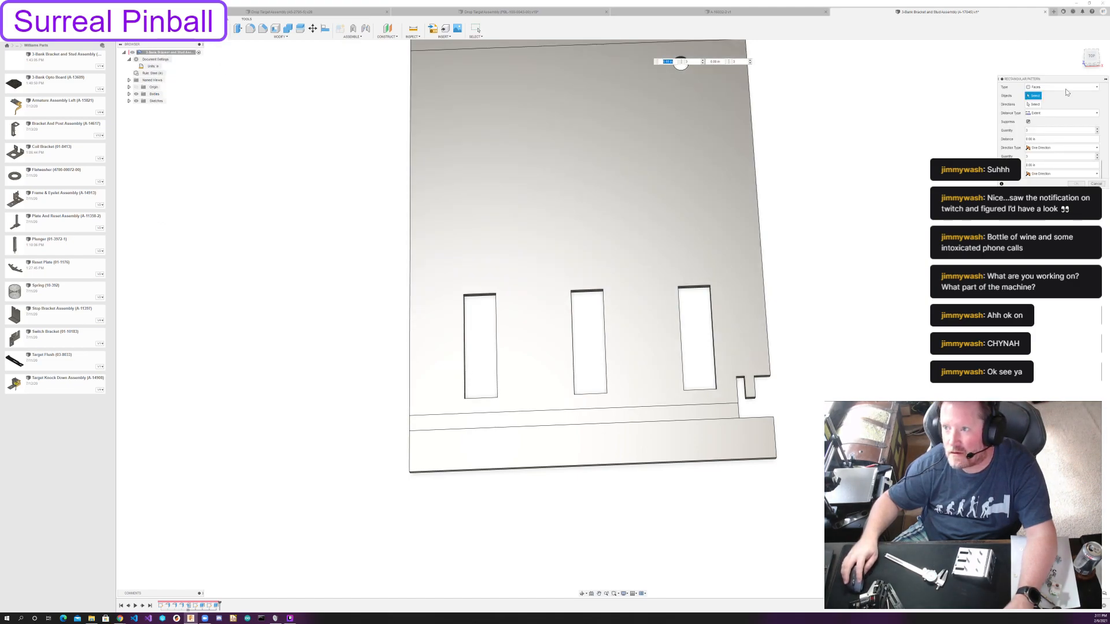
click(1065, 88)
click(1040, 104)
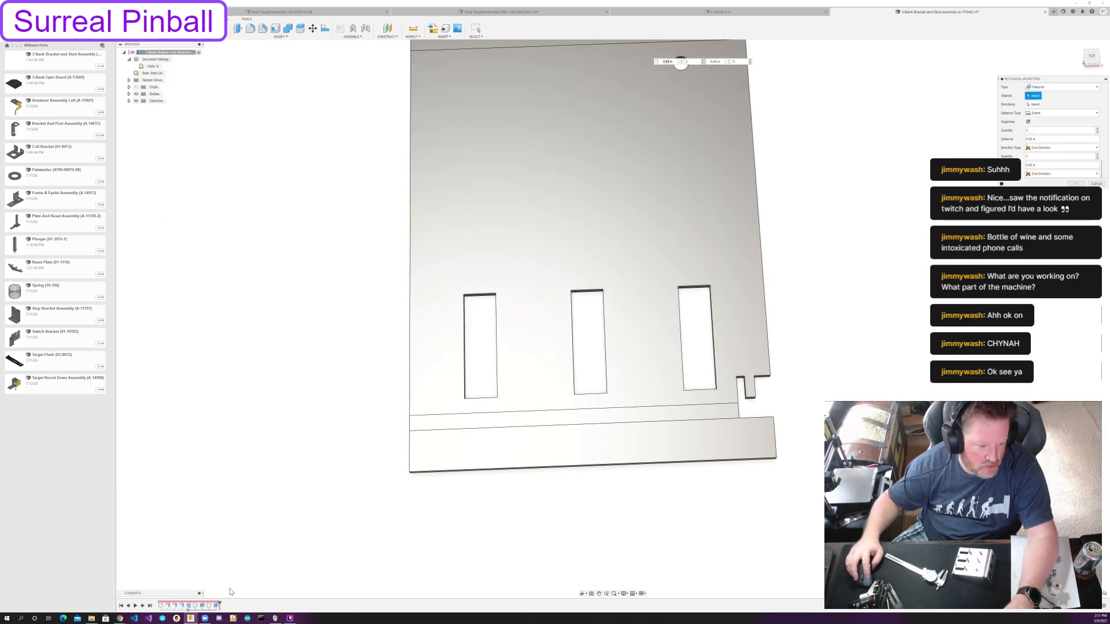
click(217, 605)
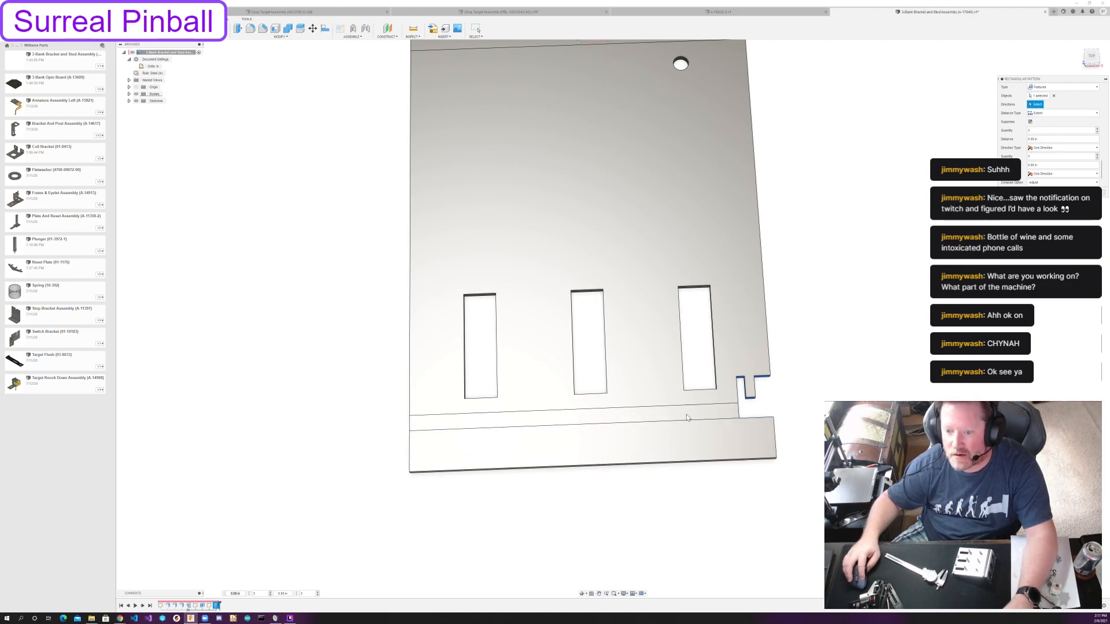
click(722, 407)
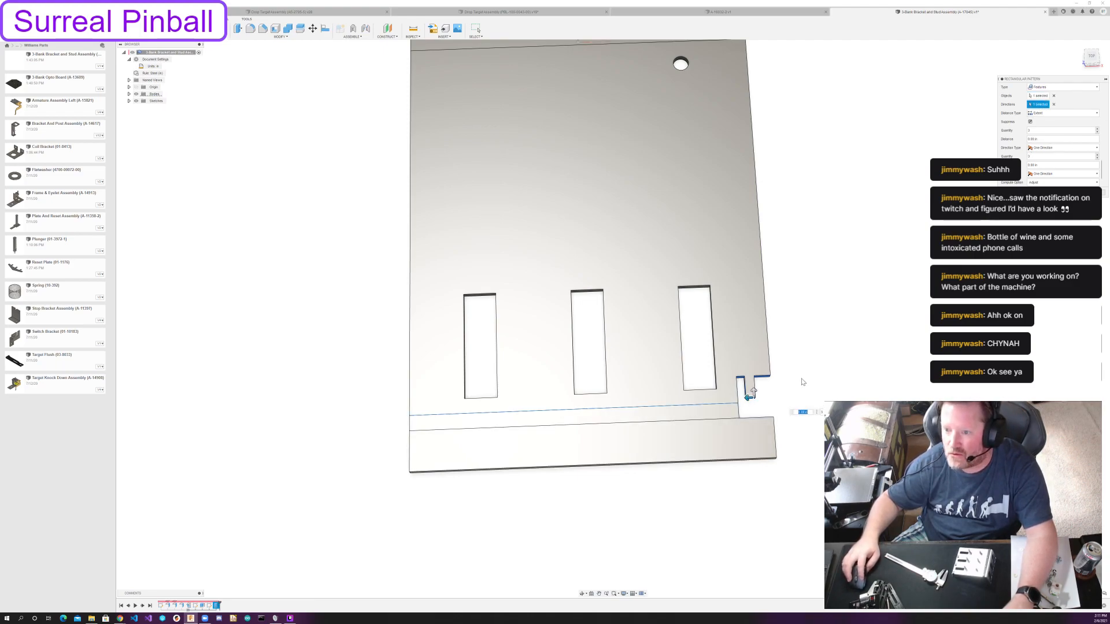
drag(748, 395, 517, 404)
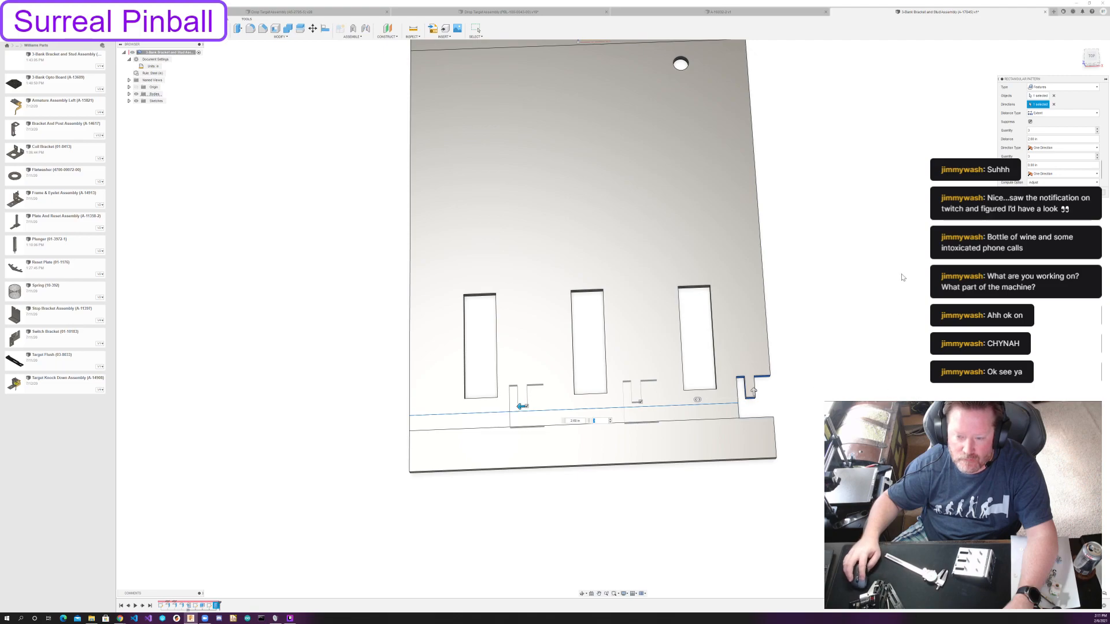
click(1048, 114)
click(1039, 127)
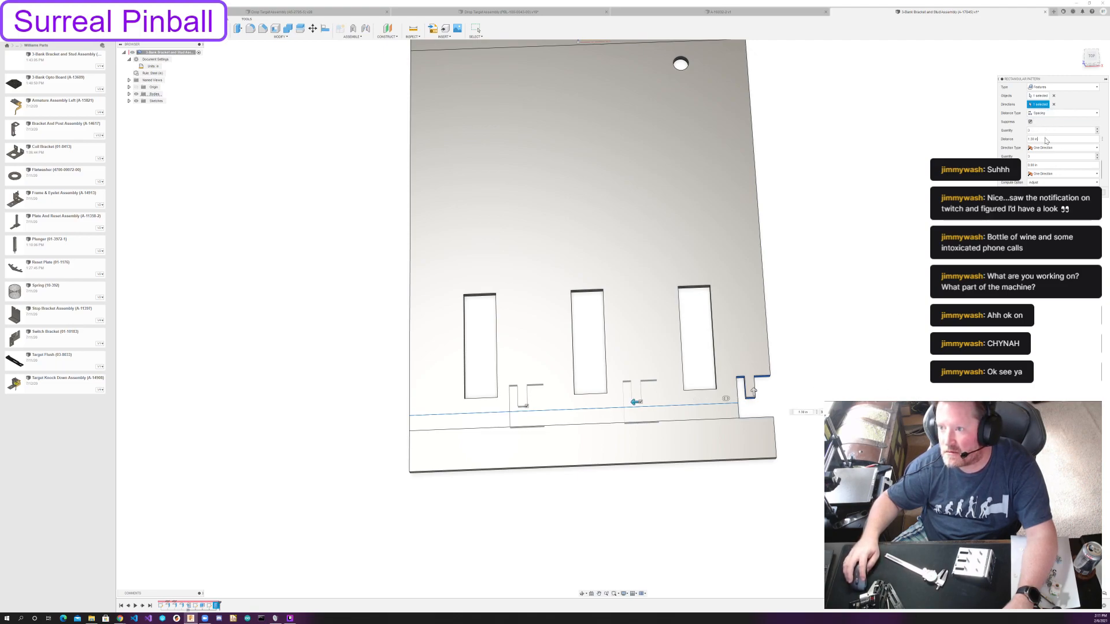
key(shift+Home)
text(1.1)
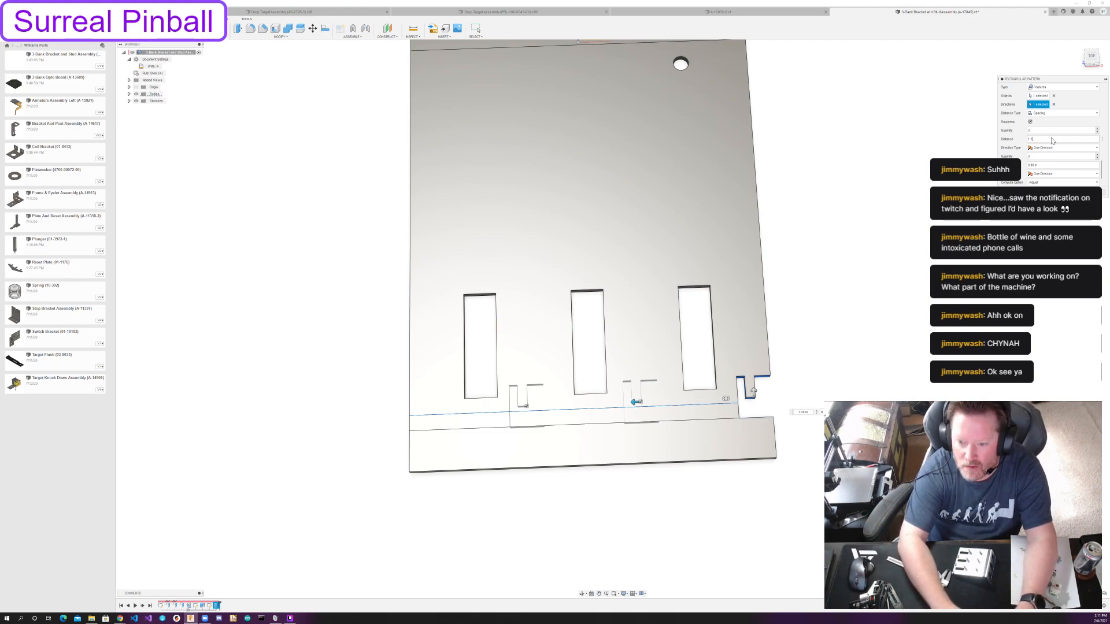
key(Return)
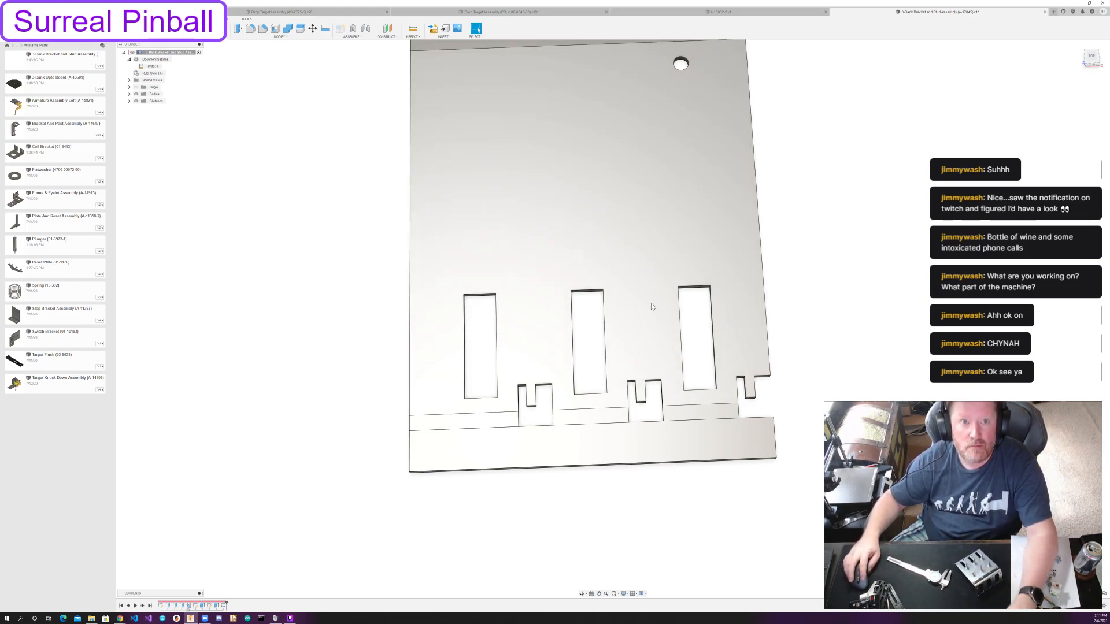
Refold the bracket's unfolded flanges.
middle_drag(322, 122, 280, 255)
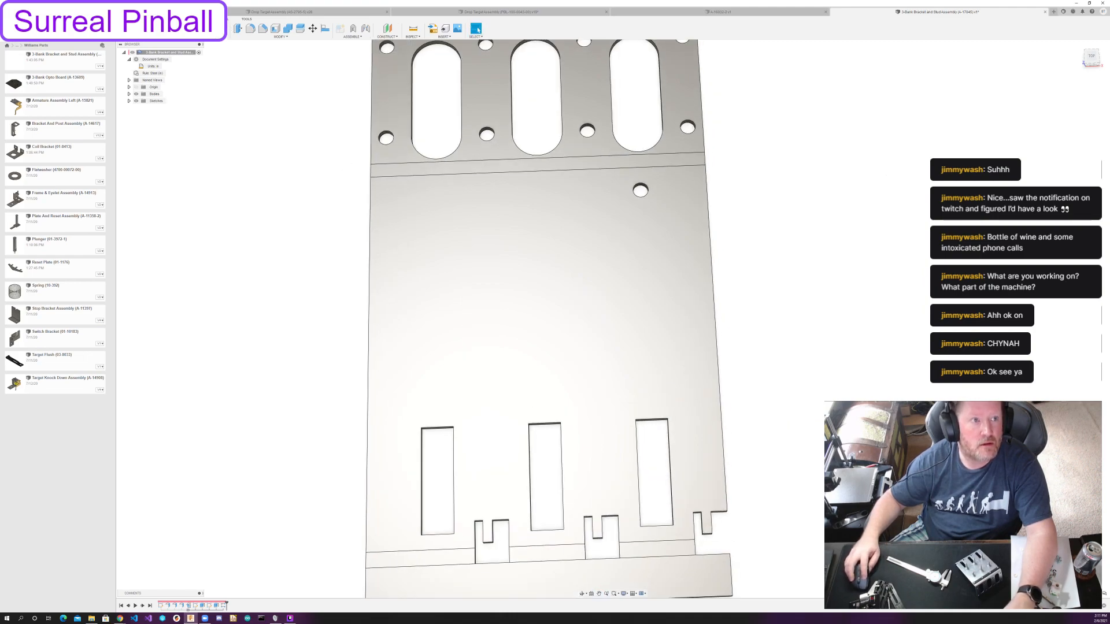
click(217, 19)
click(276, 29)
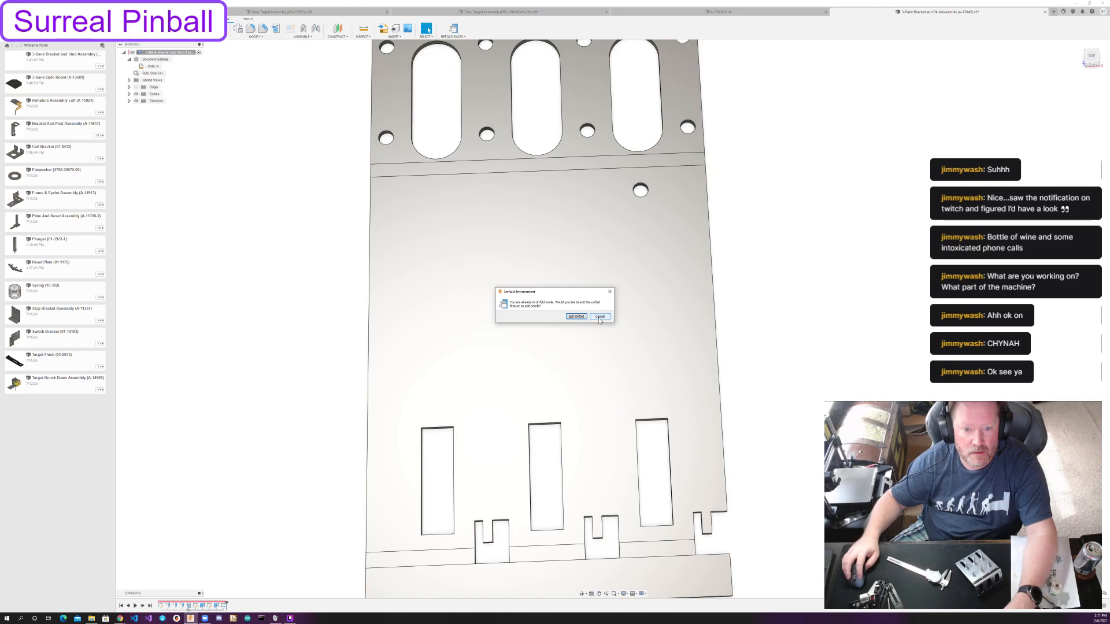
click(600, 316)
click(255, 37)
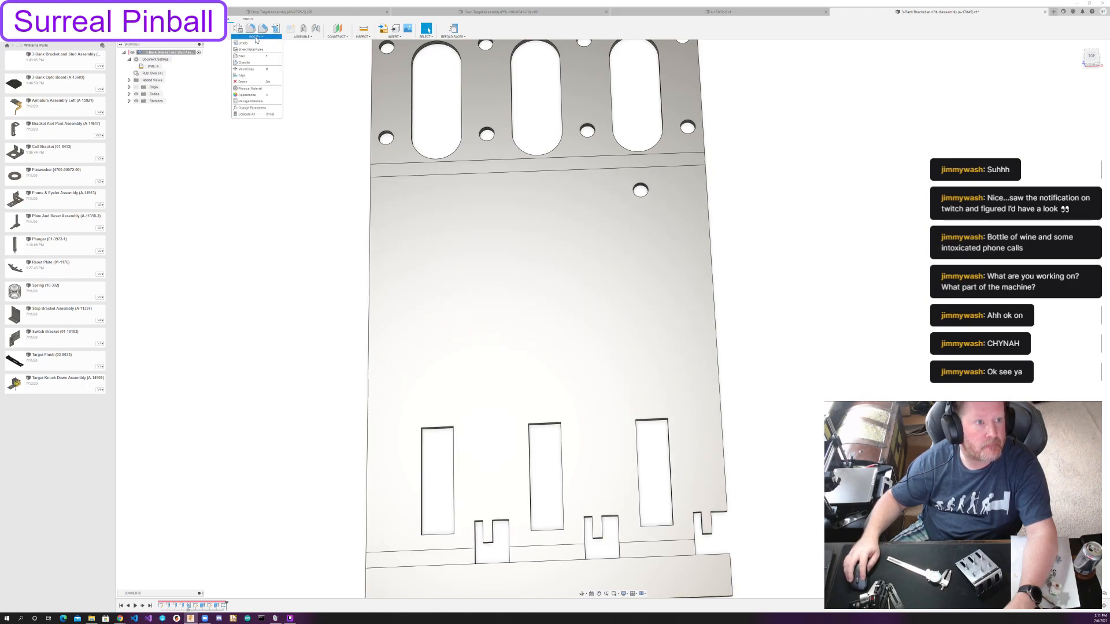
click(256, 37)
click(453, 29)
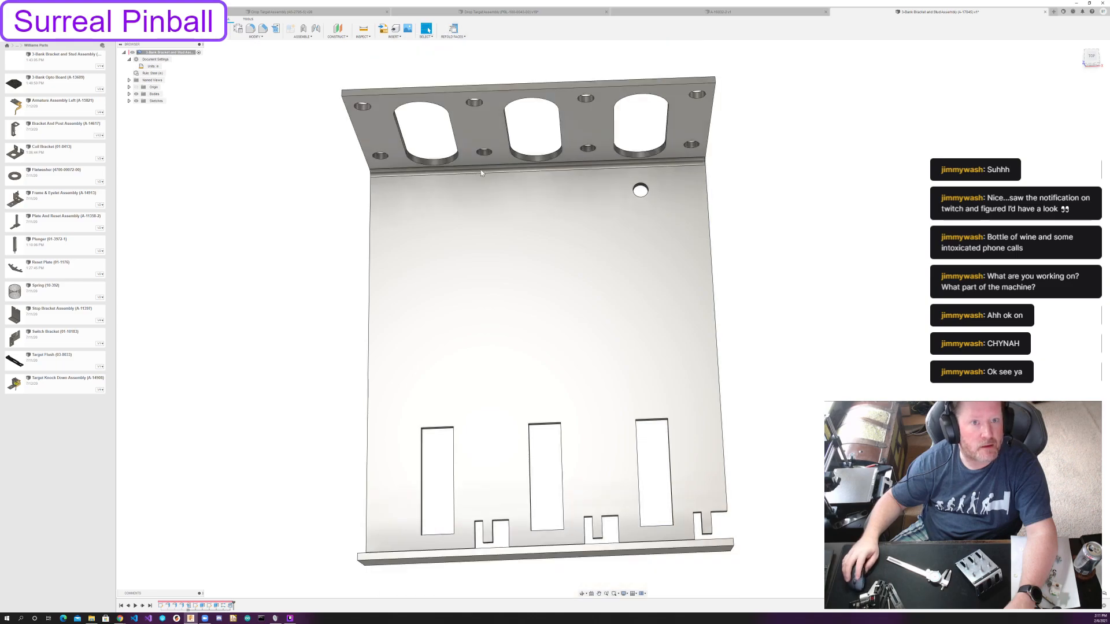
Show Sketch1 with the hole and ring circles on the bracket's main face.
drag(760, 438, 690, 366)
shift+middle_drag(690, 364, 550, 371)
scroll(622, 444, down, 3)
scroll(622, 443, down, 1)
scroll(643, 421, up, 3)
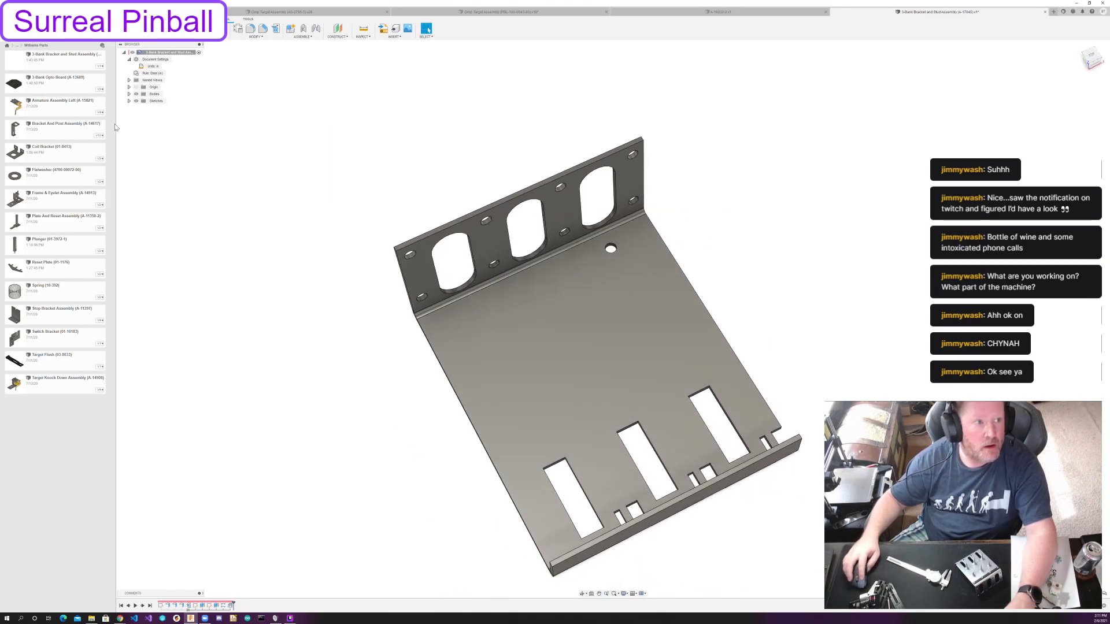
click(129, 101)
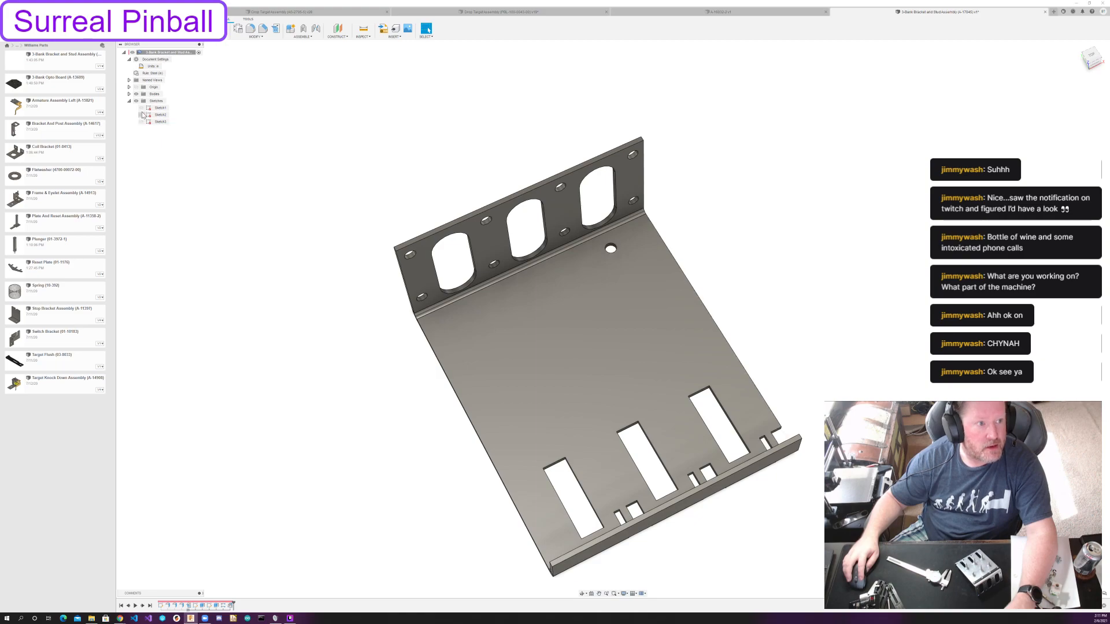
click(142, 109)
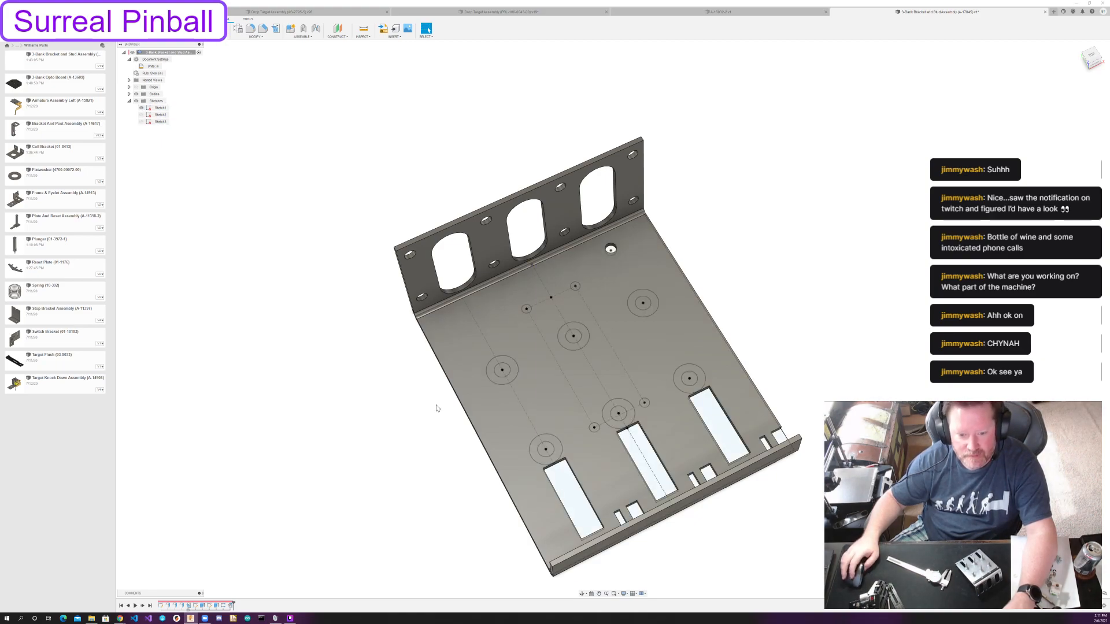
scroll(436, 408, up, 1)
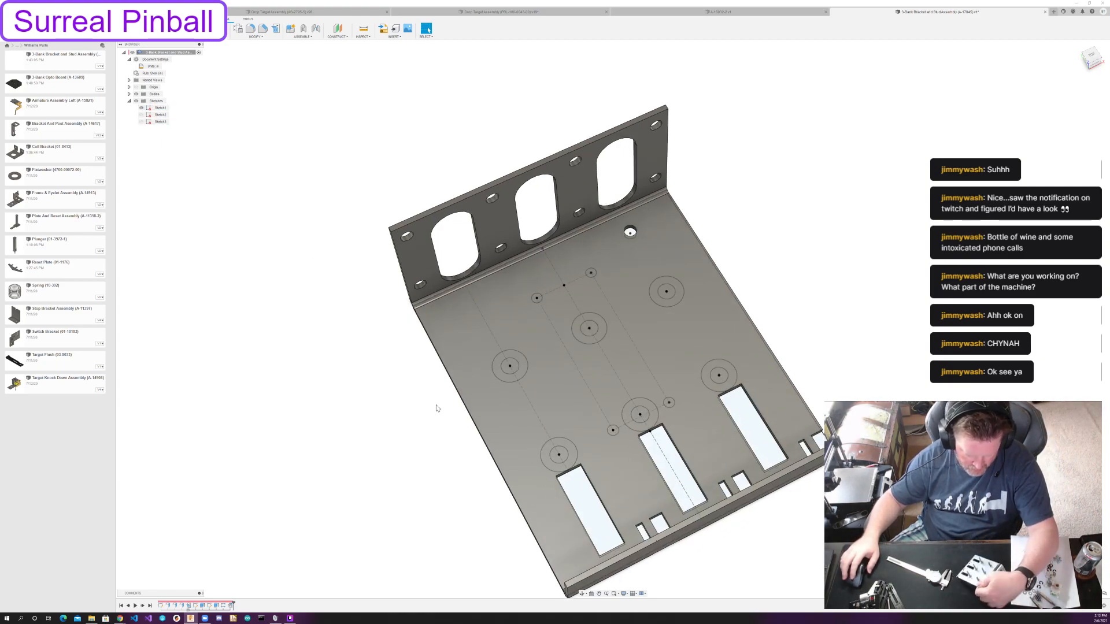
shift+middle_drag(808, 329, 864, 240)
scroll(668, 299, up, 3)
middle_drag(656, 288, 694, 260)
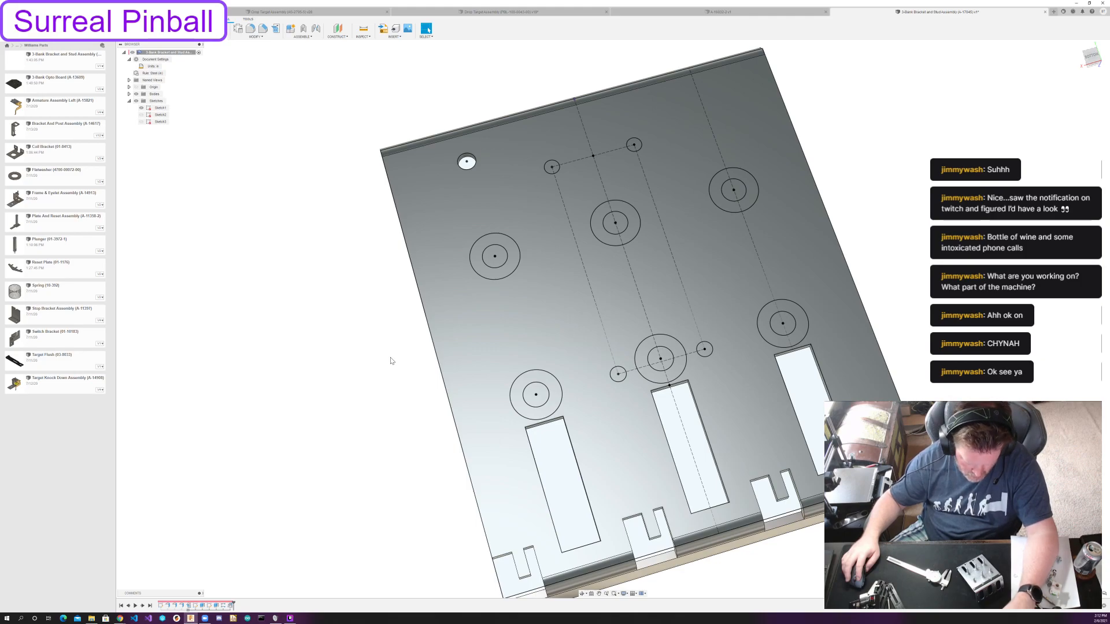
Extrude the six ring profiles between the concentric circles as a cut into the bracket's main face.
key(e)
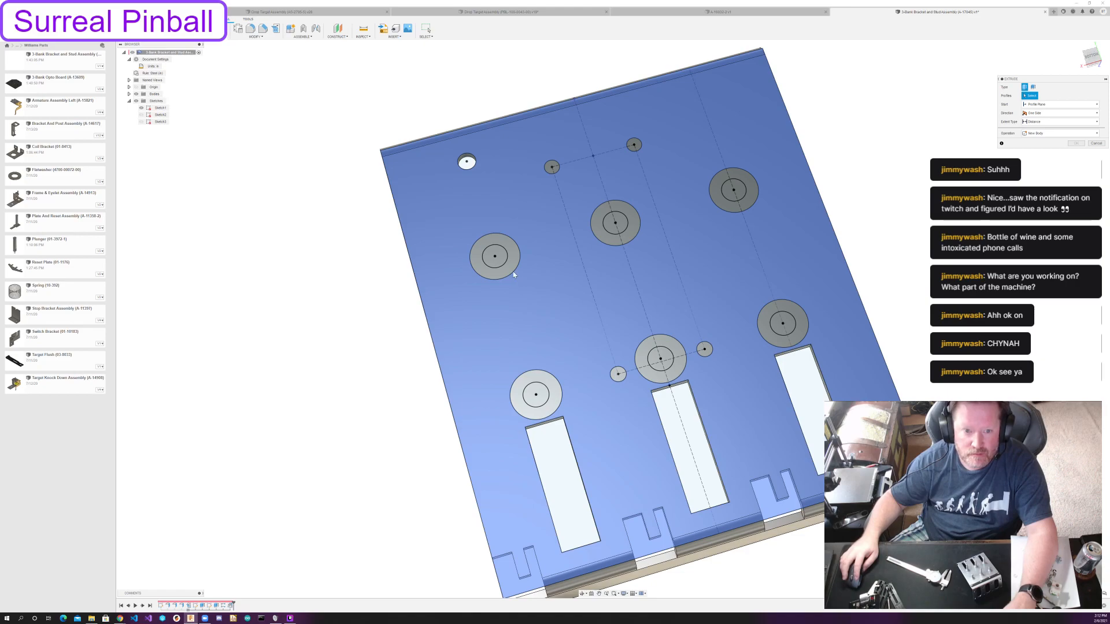
click(512, 274)
click(606, 231)
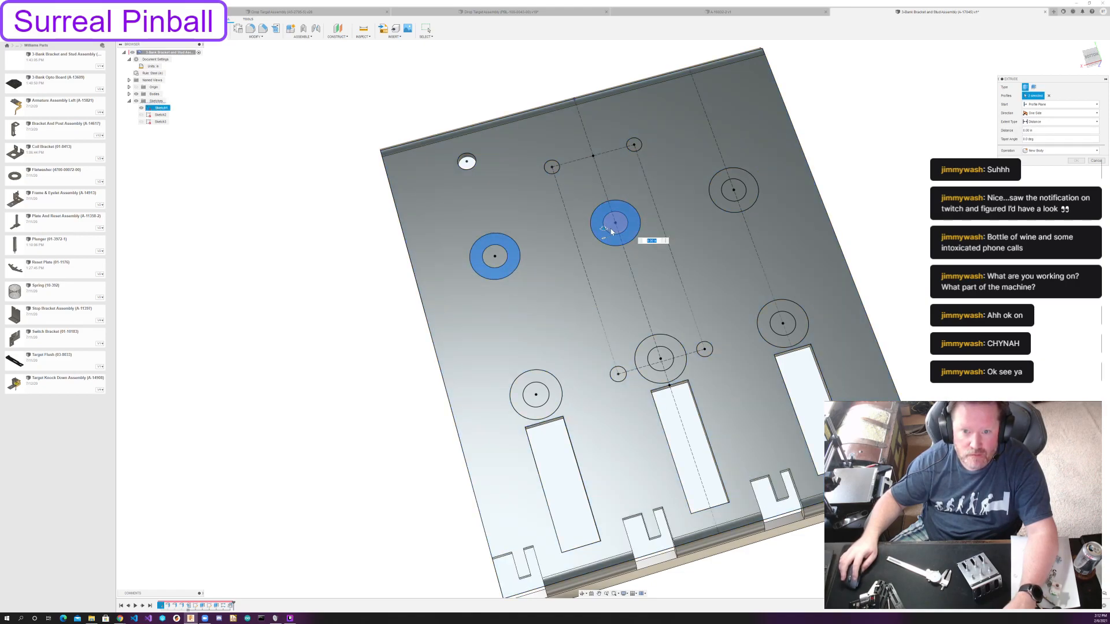
click(614, 228)
click(495, 258)
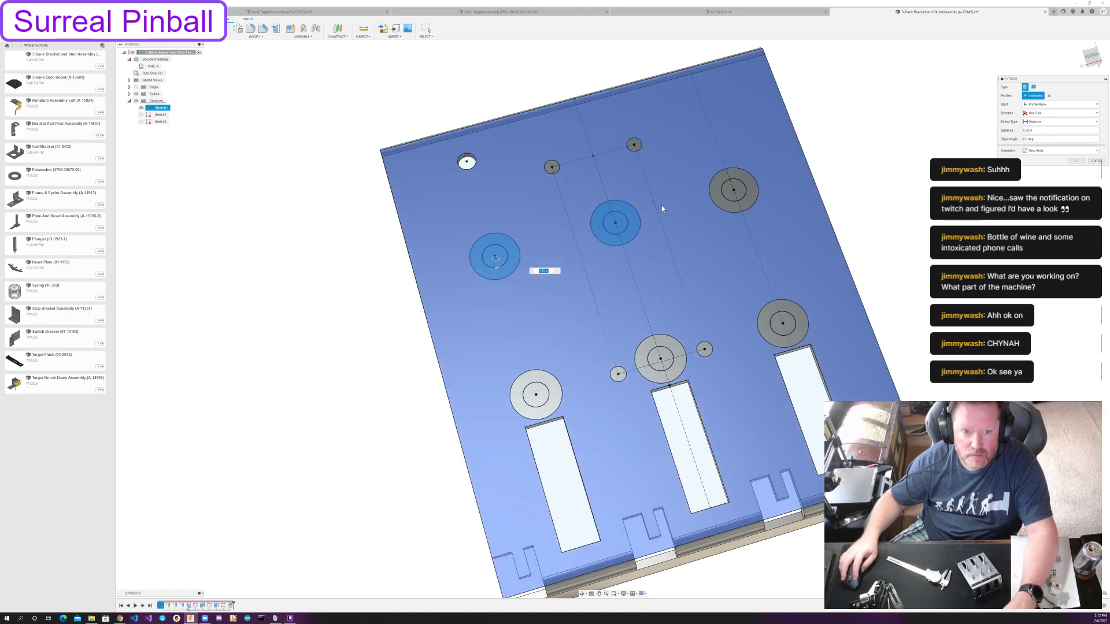
click(501, 258)
click(616, 226)
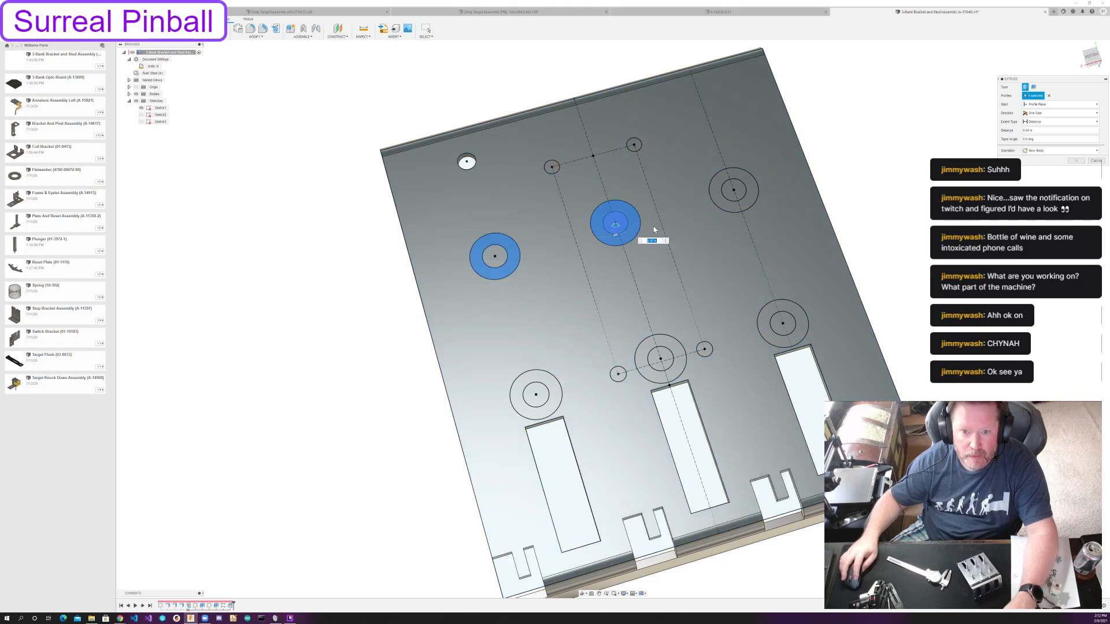
click(716, 202)
click(766, 332)
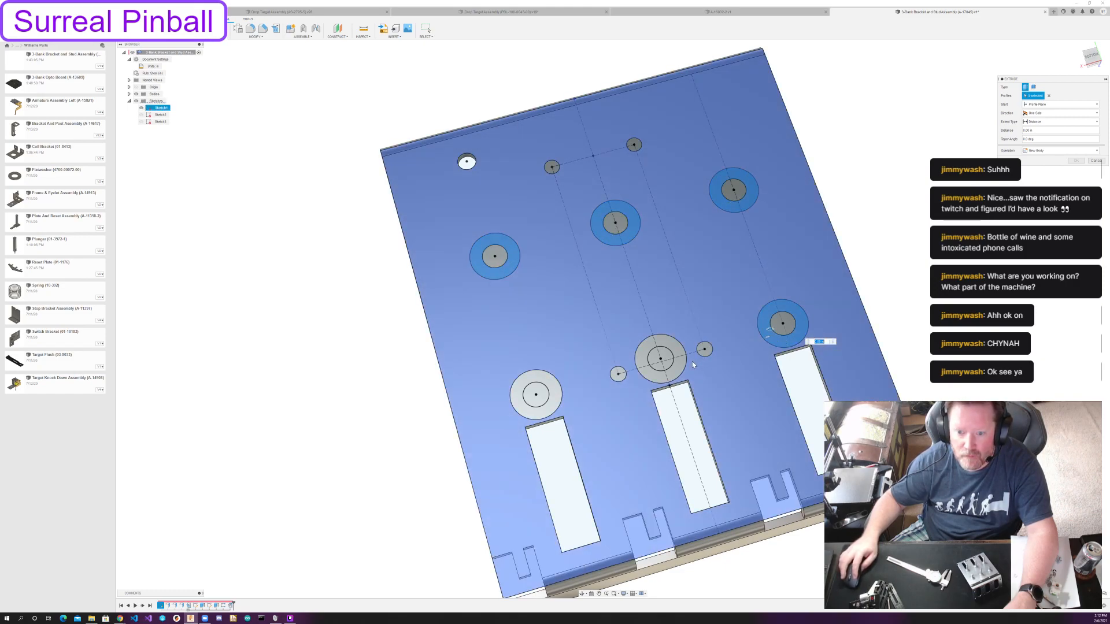
click(680, 369)
click(553, 391)
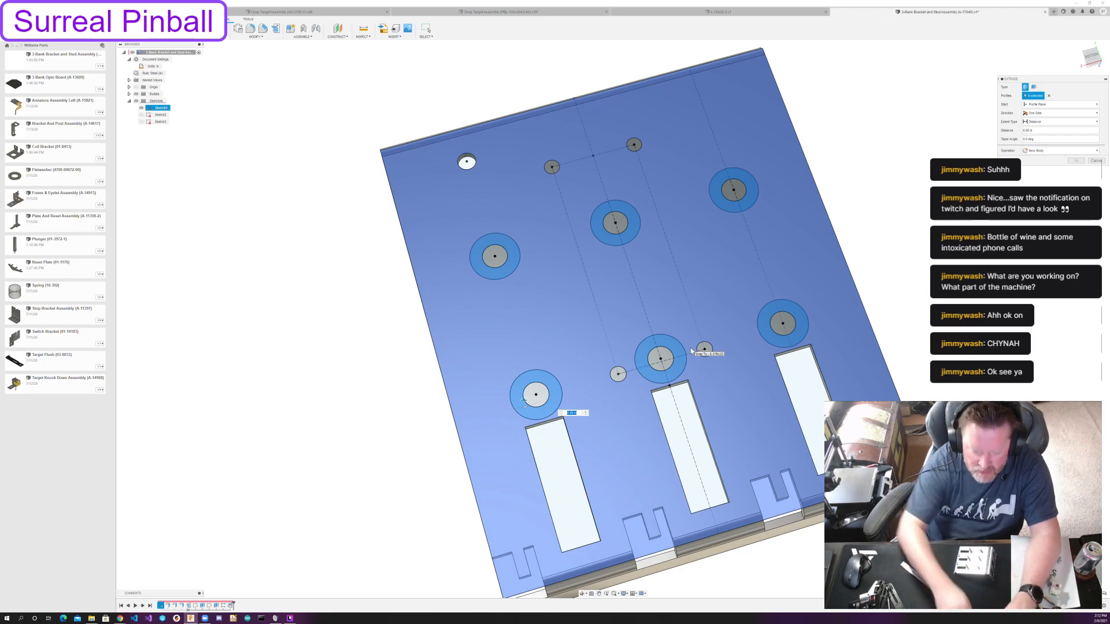
key(Return)
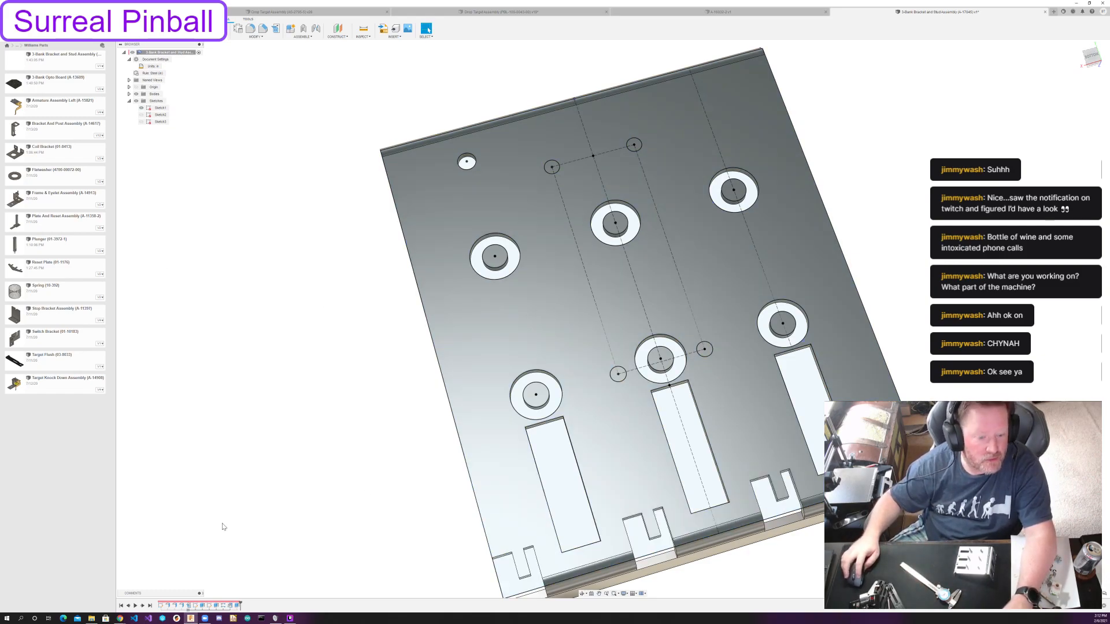
Edit the six-ring extrusion to use a negative distance and the Join operation, making raised rings on the bracket's main face.
double_click(238, 606)
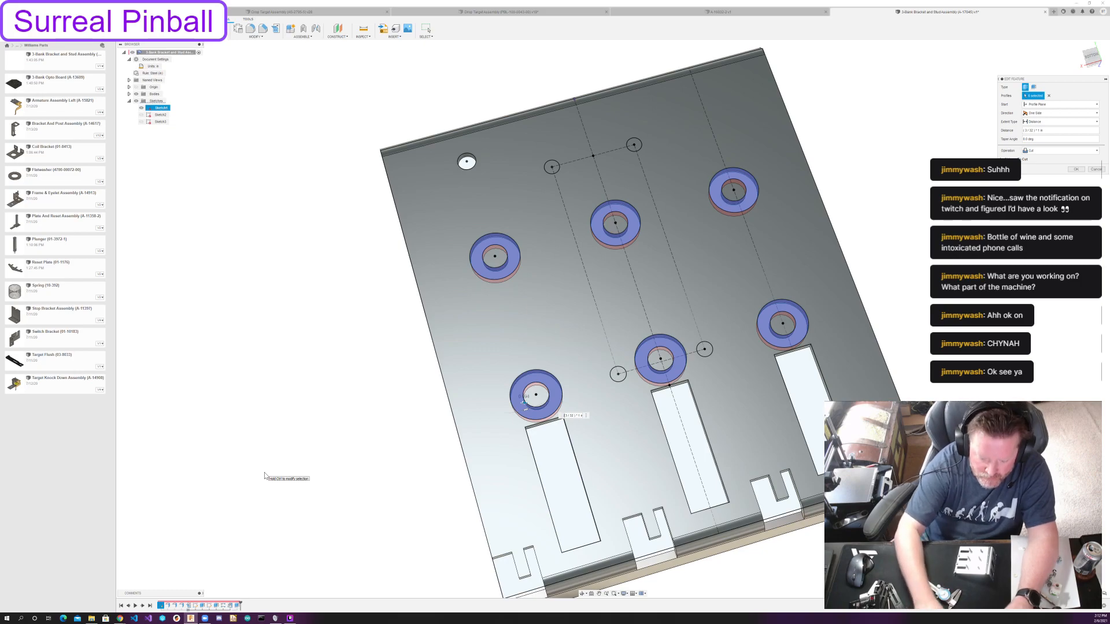
text(-)
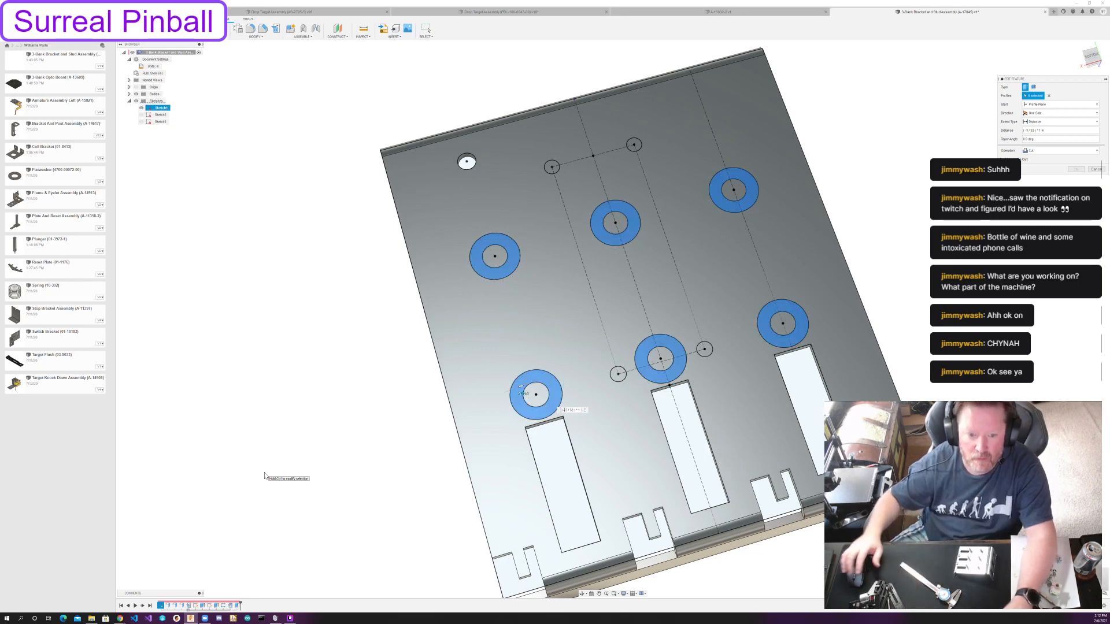
mouse_move(454, 321)
shift+middle_down()
mouse_move(517, 299)
mouse_move(453, 342)
shift+middle_up()
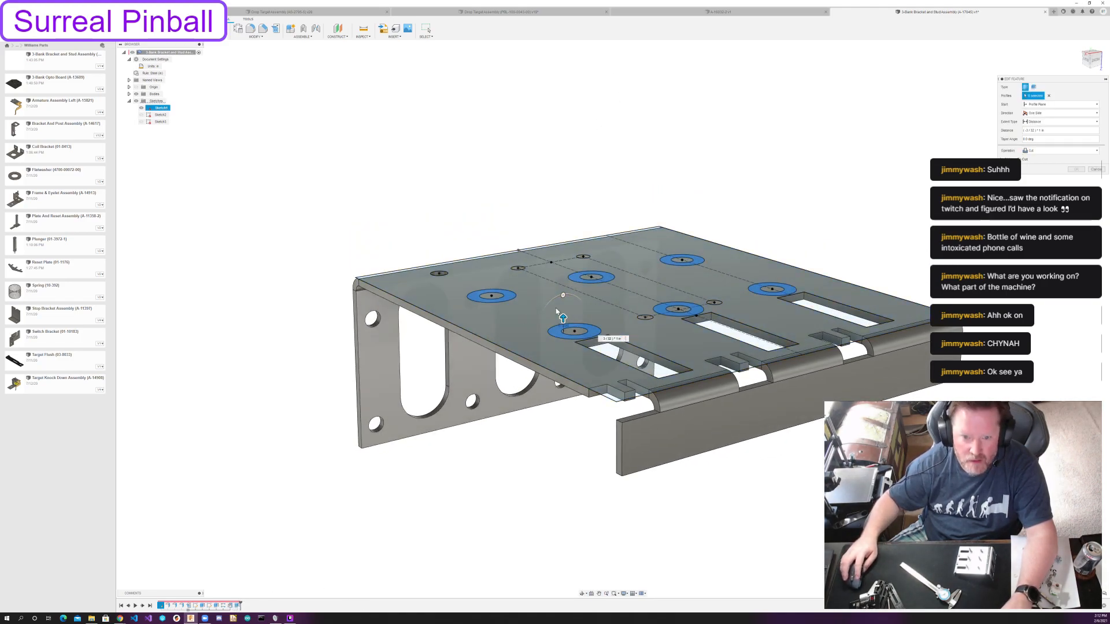
shift+middle_drag(539, 473, 553, 456)
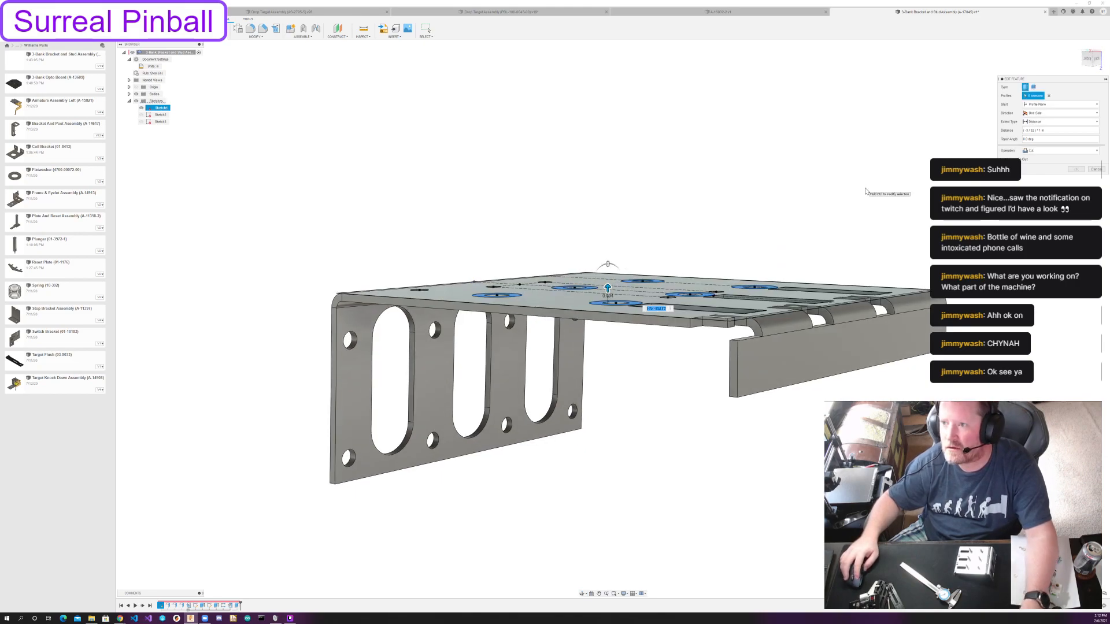
click(1039, 150)
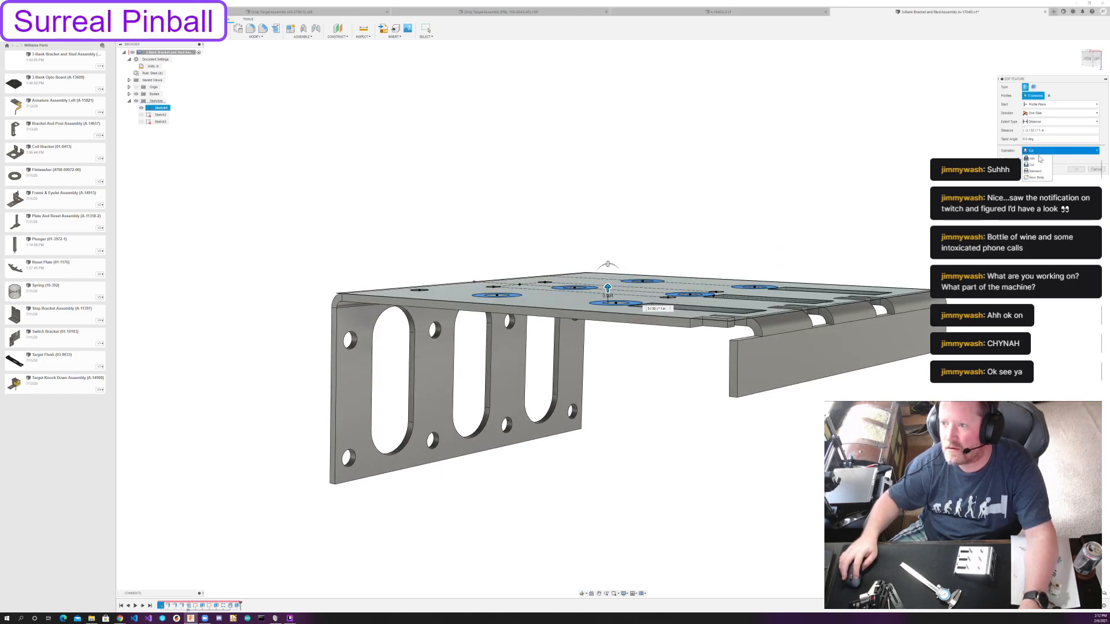
click(1038, 157)
shift+middle_drag(763, 162, 759, 189)
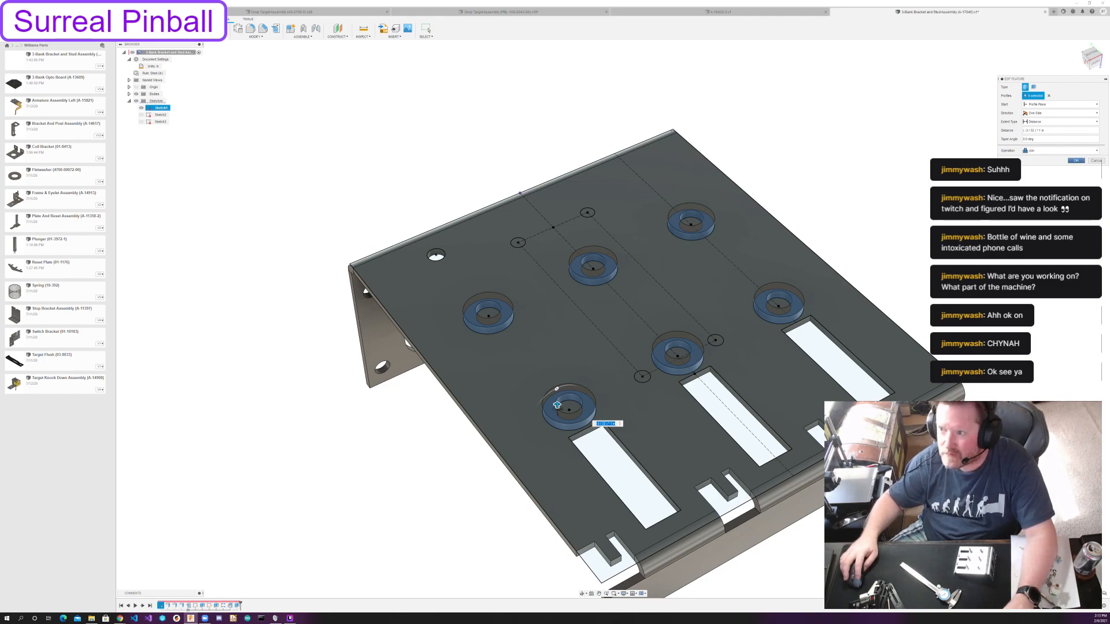
click(1075, 160)
Extrude the inner circles of the two outer rings in the row farther from the slots as joined posts with a negative distance.
click(197, 28)
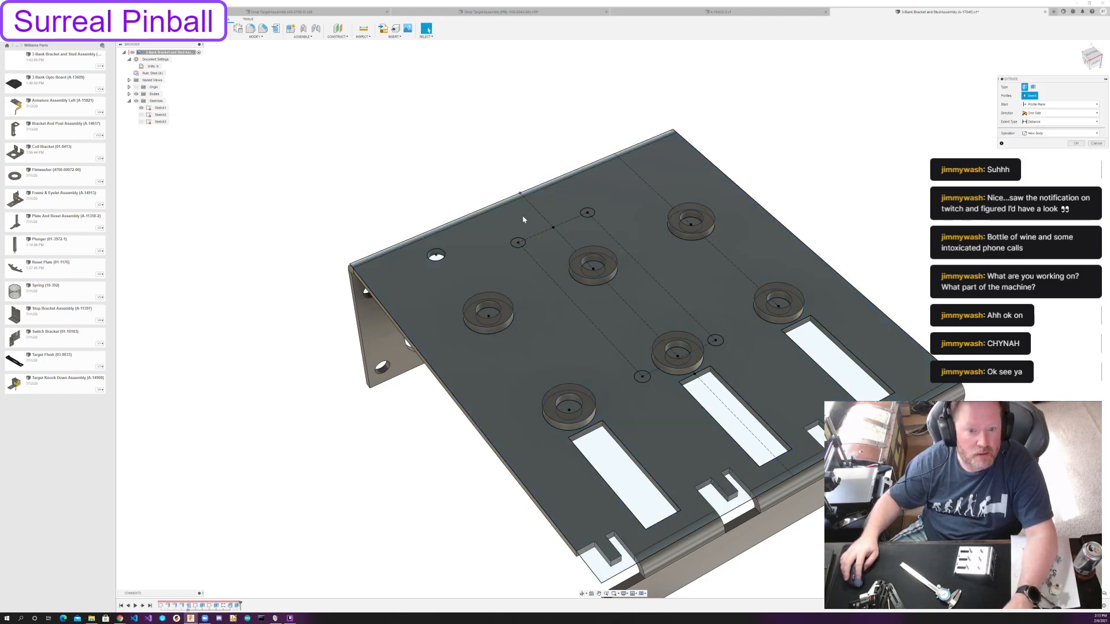
click(488, 312)
click(593, 267)
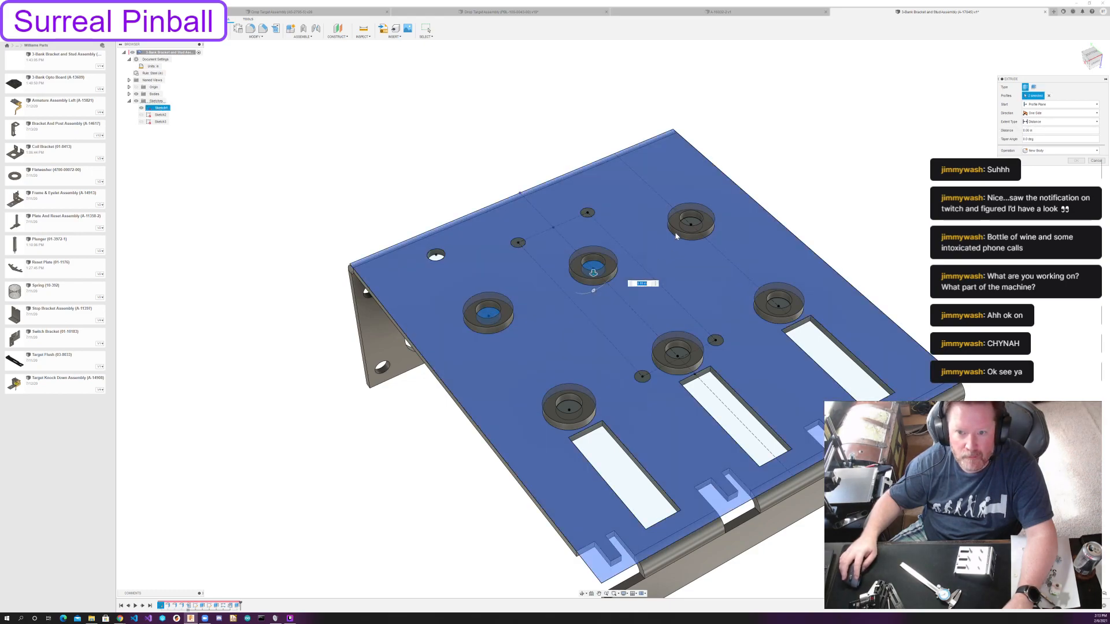
click(593, 266)
click(684, 227)
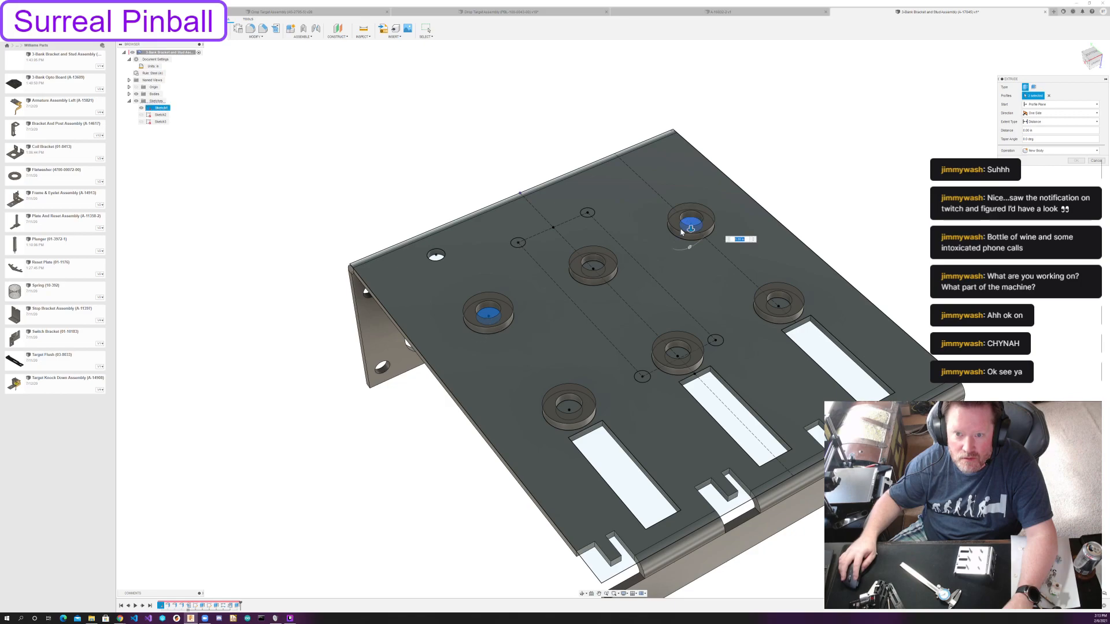
text(-1)
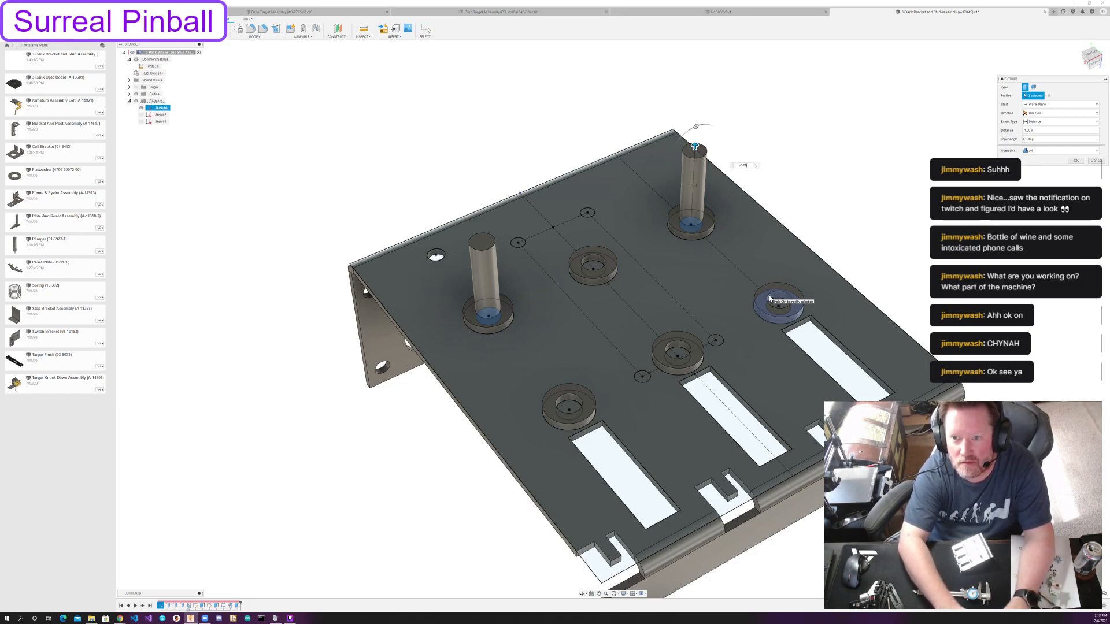
text(8)
key(Return)
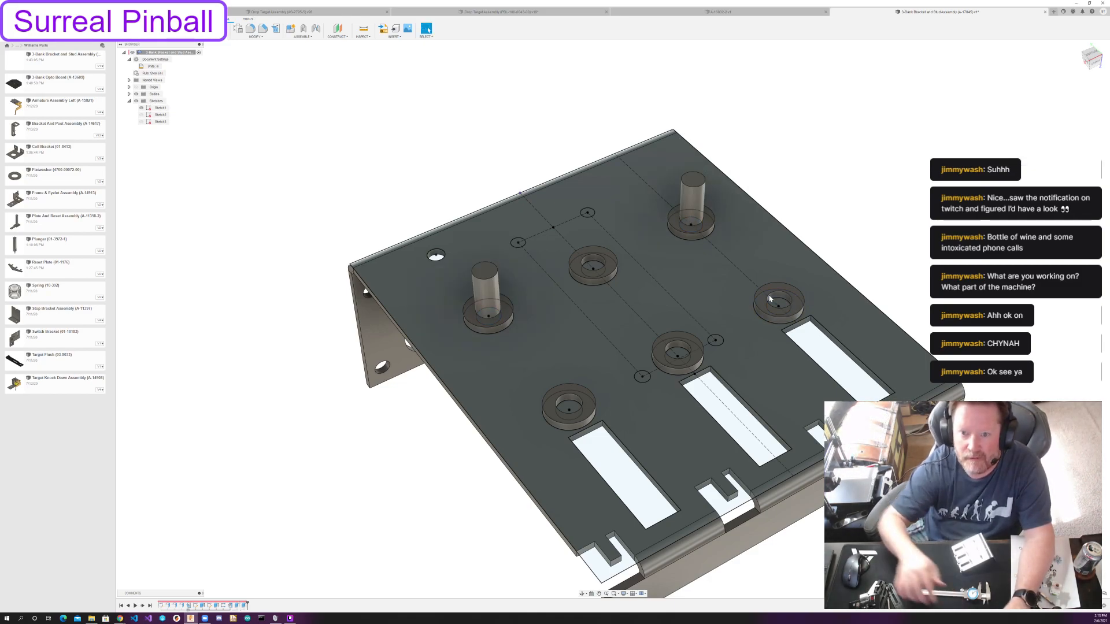
click(768, 343)
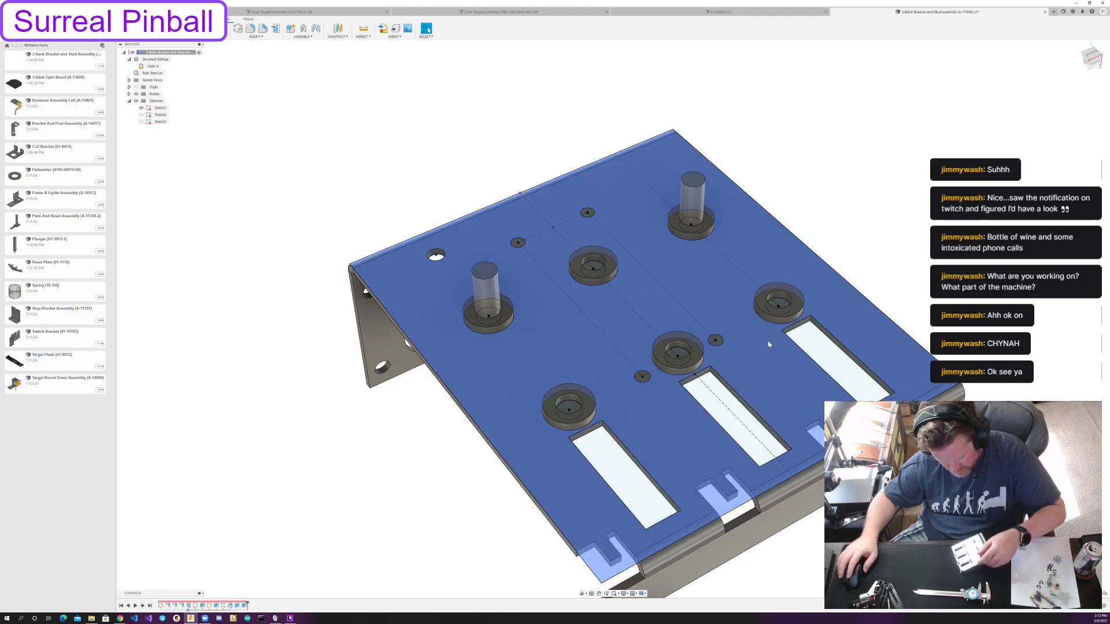
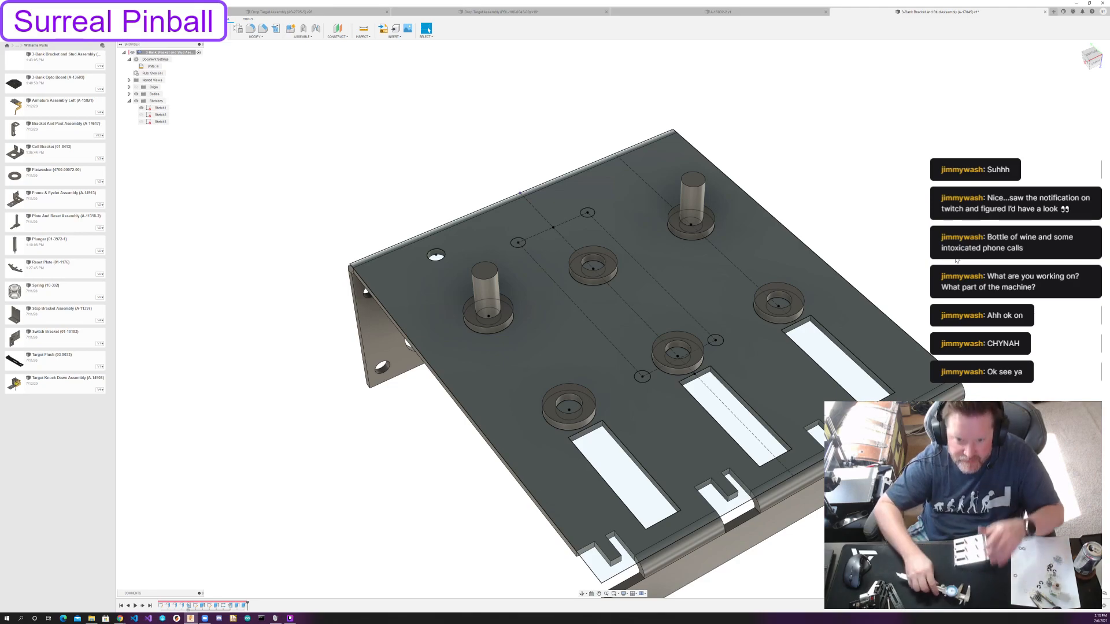
Extrude the four remaining inner circles of the rings by -11/16 in as joined posts on the bracket's main face.
click(650, 281)
key(e)
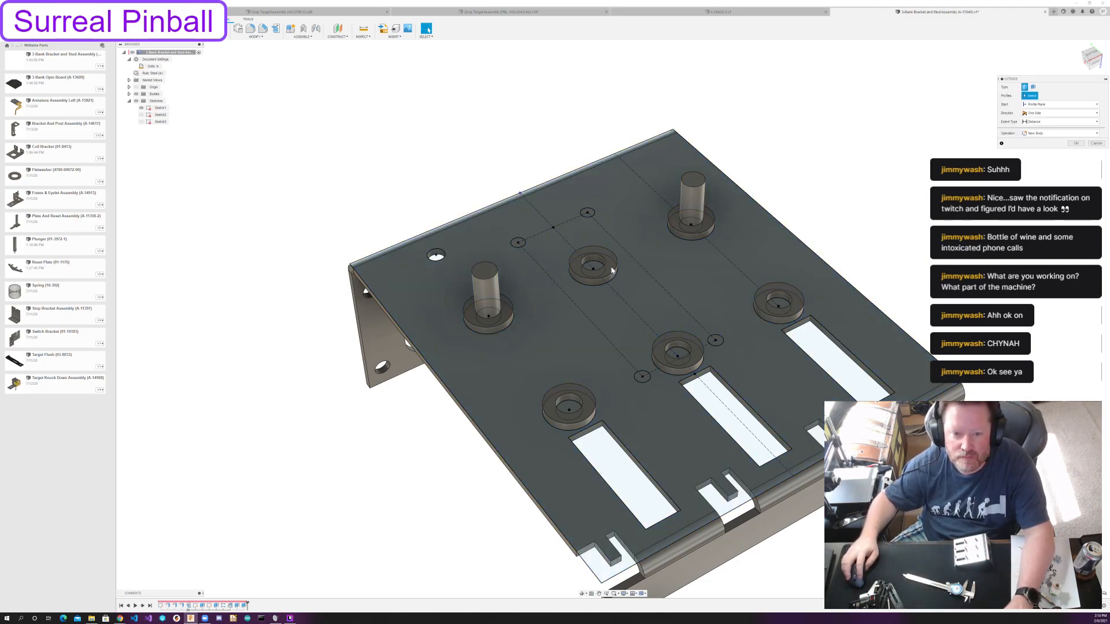
click(592, 267)
click(572, 402)
click(677, 352)
click(785, 303)
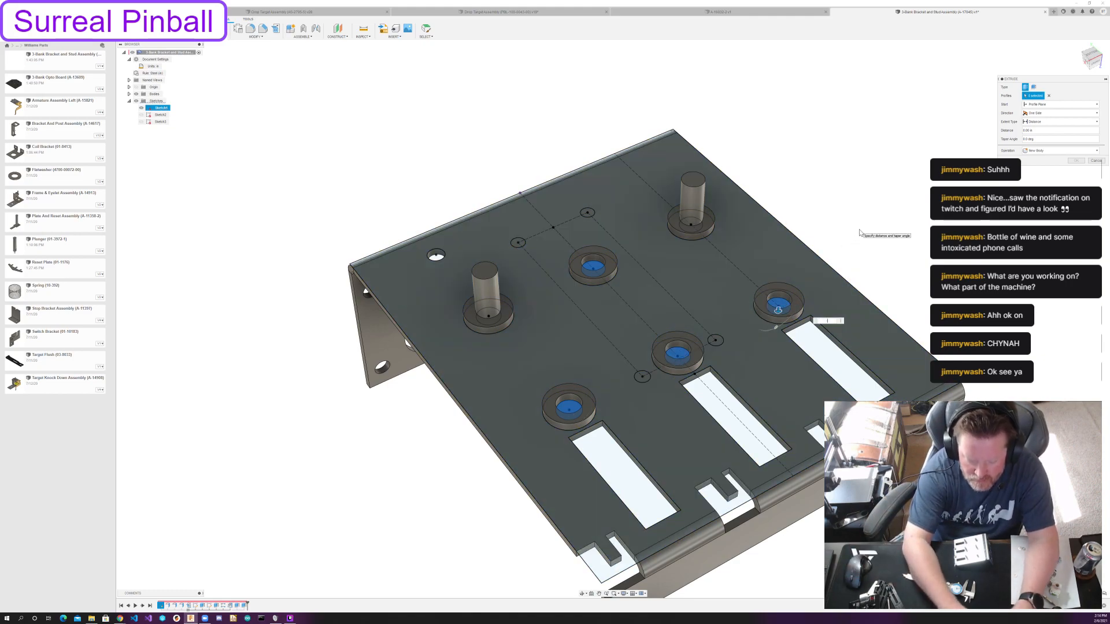
text(-11/16)
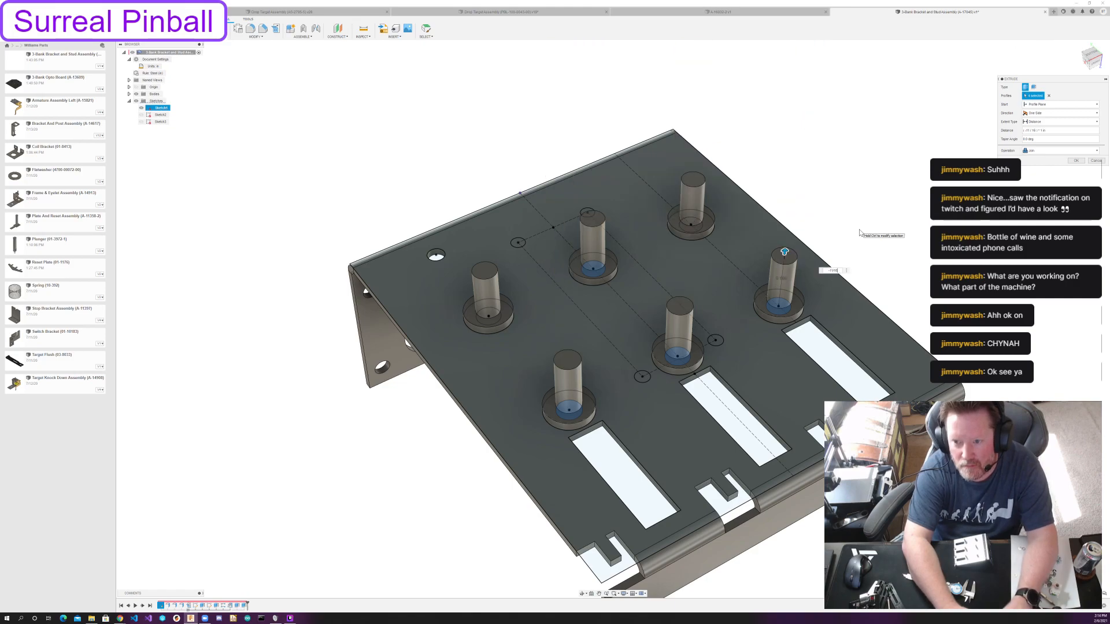
key(Return)
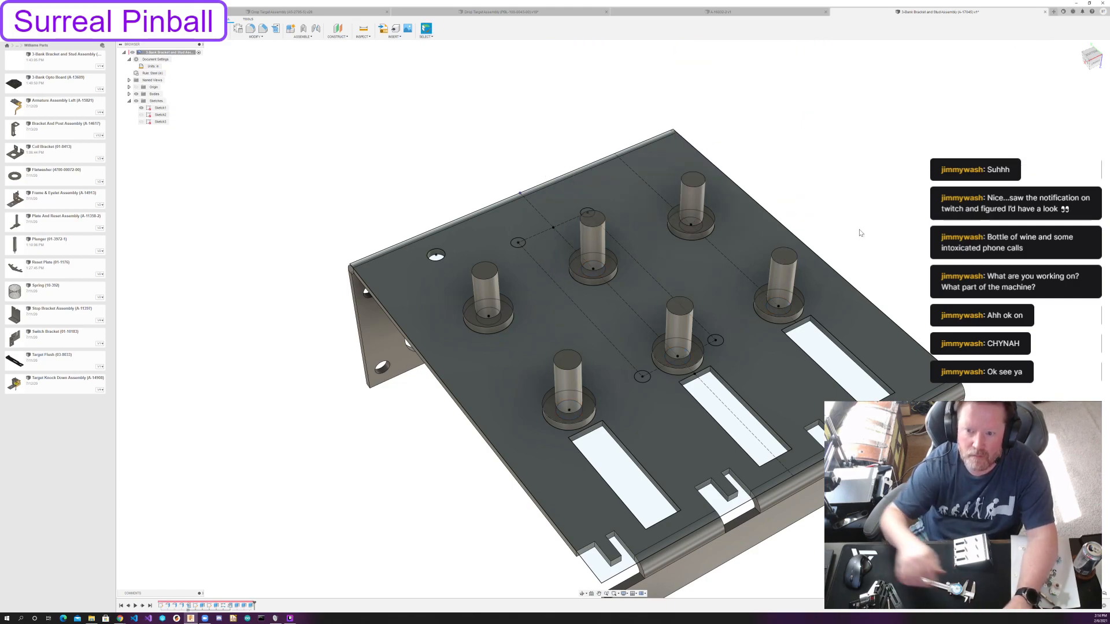
Edit the ring extrusion to drop both rings on the side opposite the round hole and the middle ring beside the slots.
shift+middle_drag(879, 178, 775, 219)
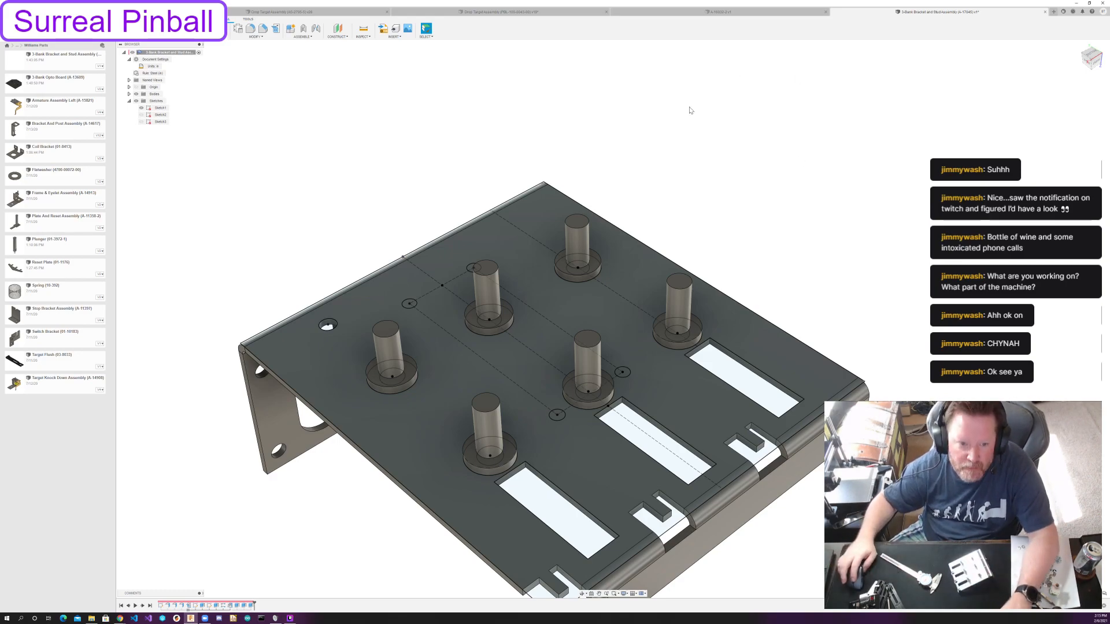
click(593, 294)
shift+middle_drag(593, 295, 613, 285)
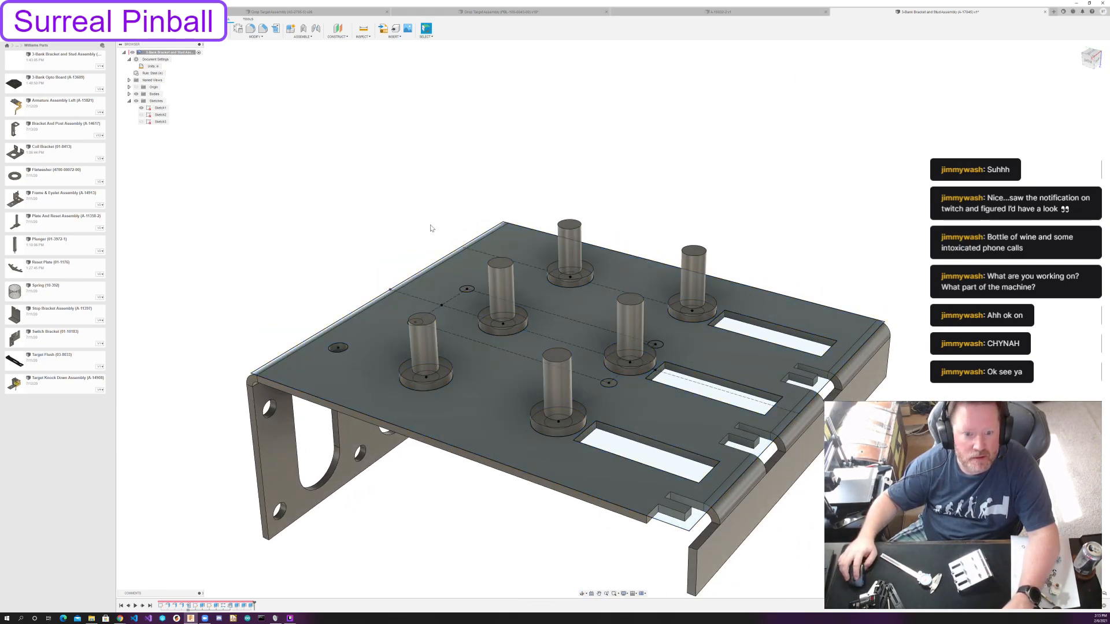
scroll(431, 228, up, 5)
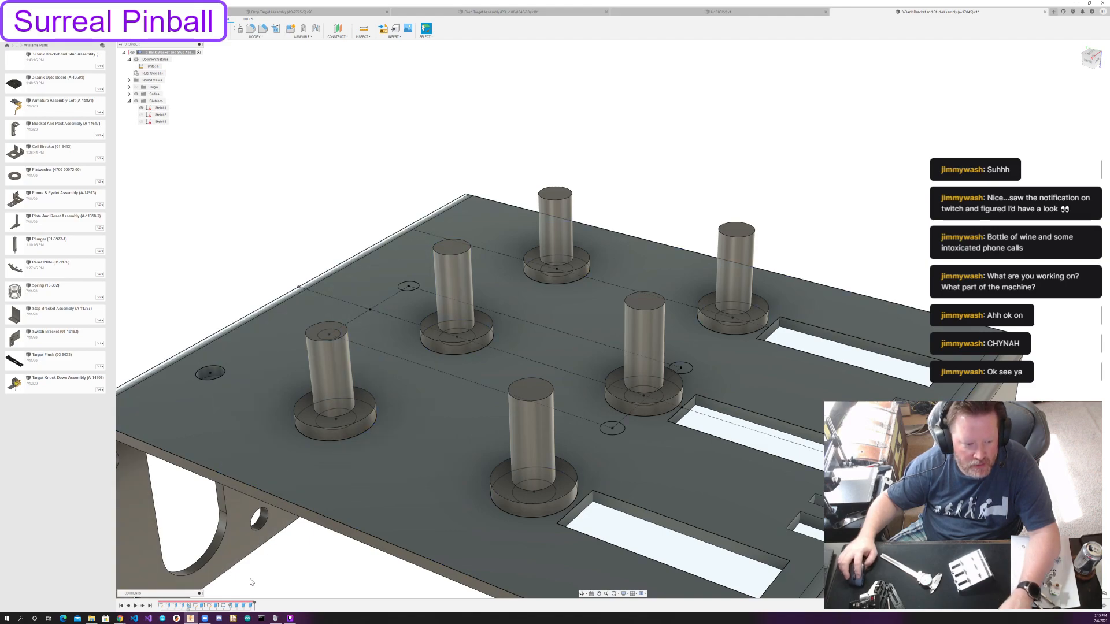
double_click(235, 605)
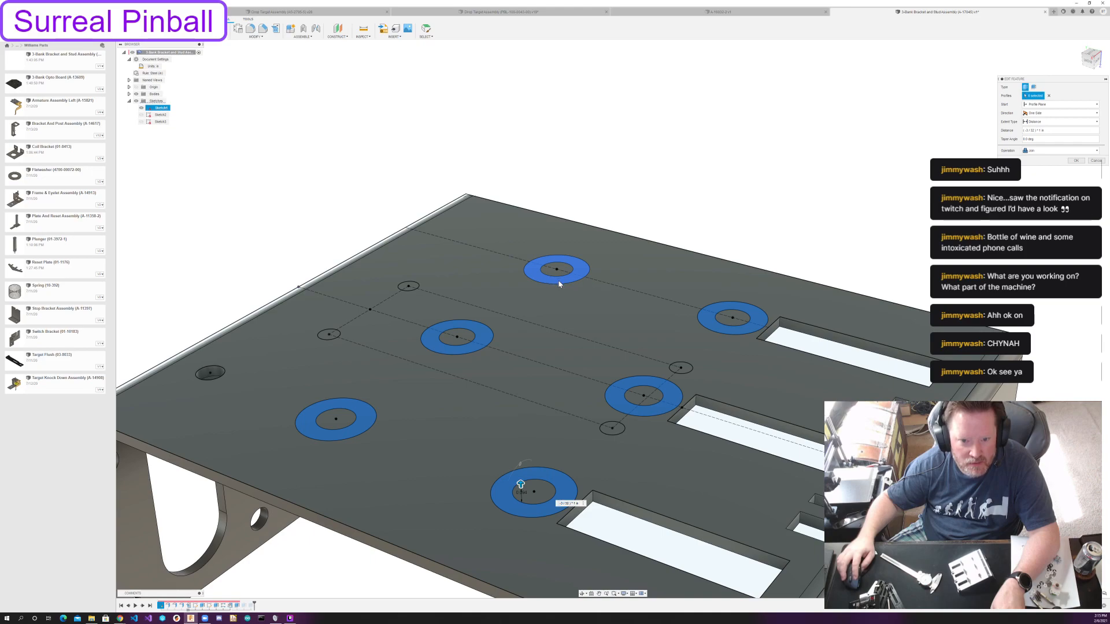
click(559, 284)
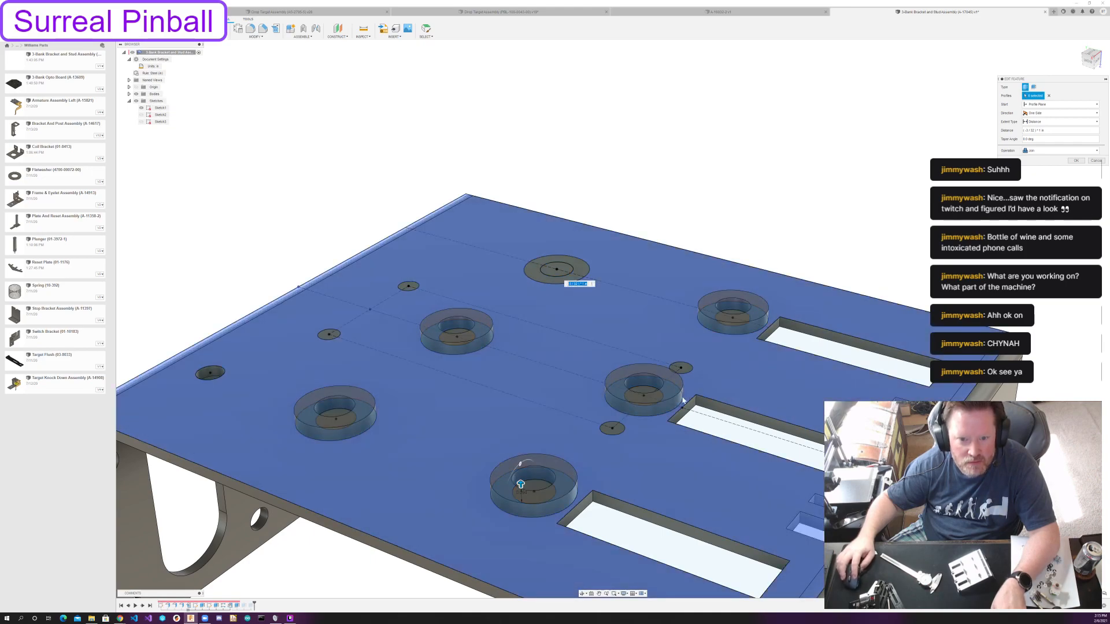
click(671, 397)
click(750, 334)
key(Return)
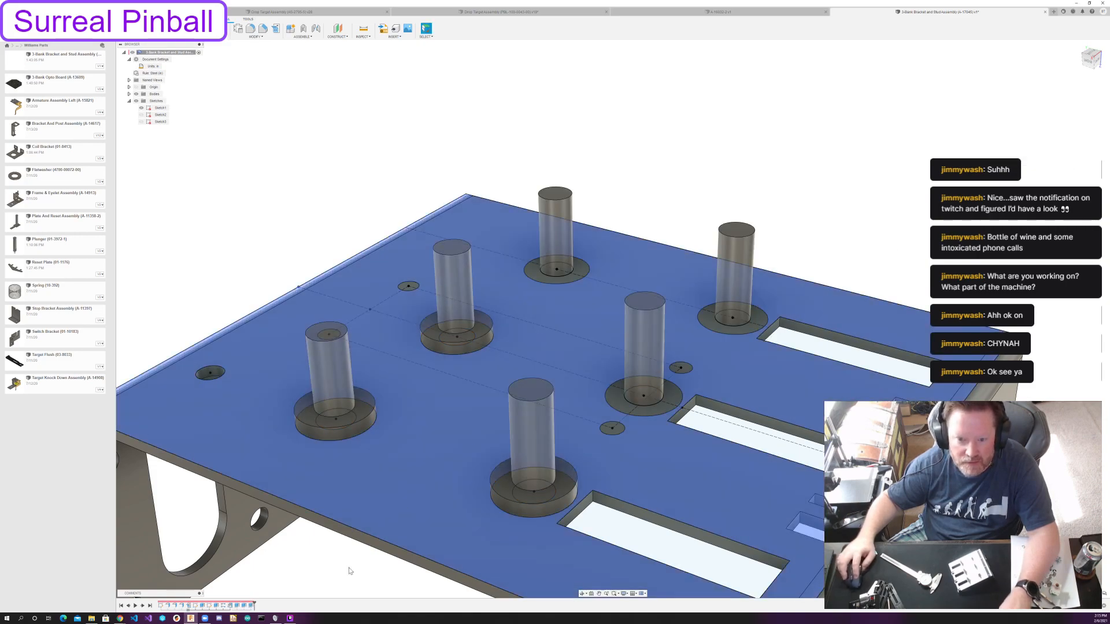
Edit the two-post extrusion to drop the outer post on the side opposite the round hole.
double_click(249, 605)
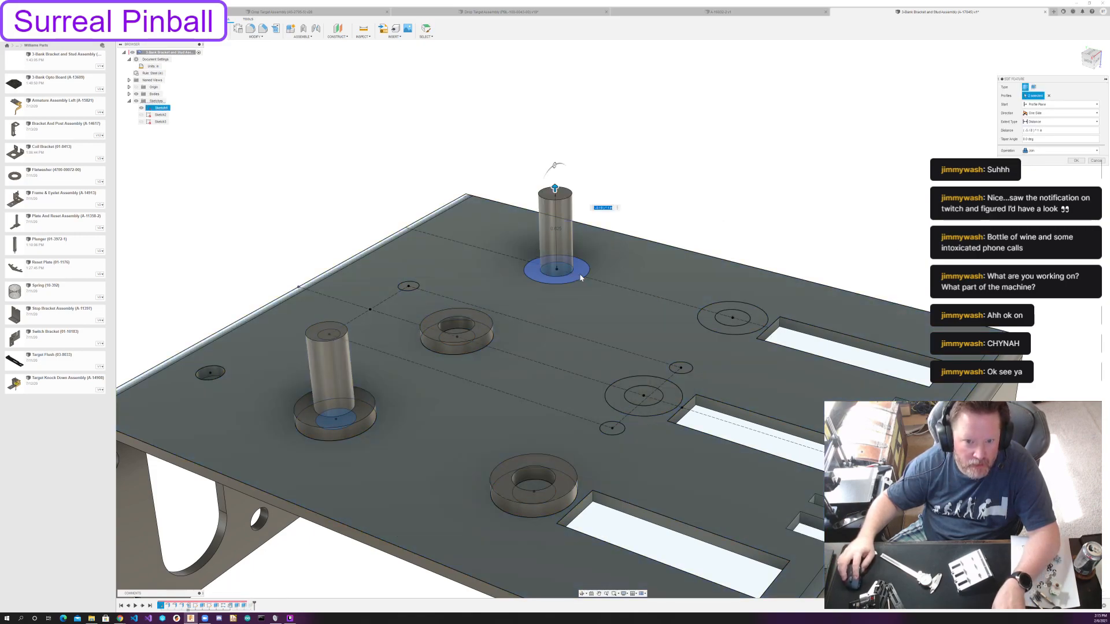
click(557, 271)
key(Return)
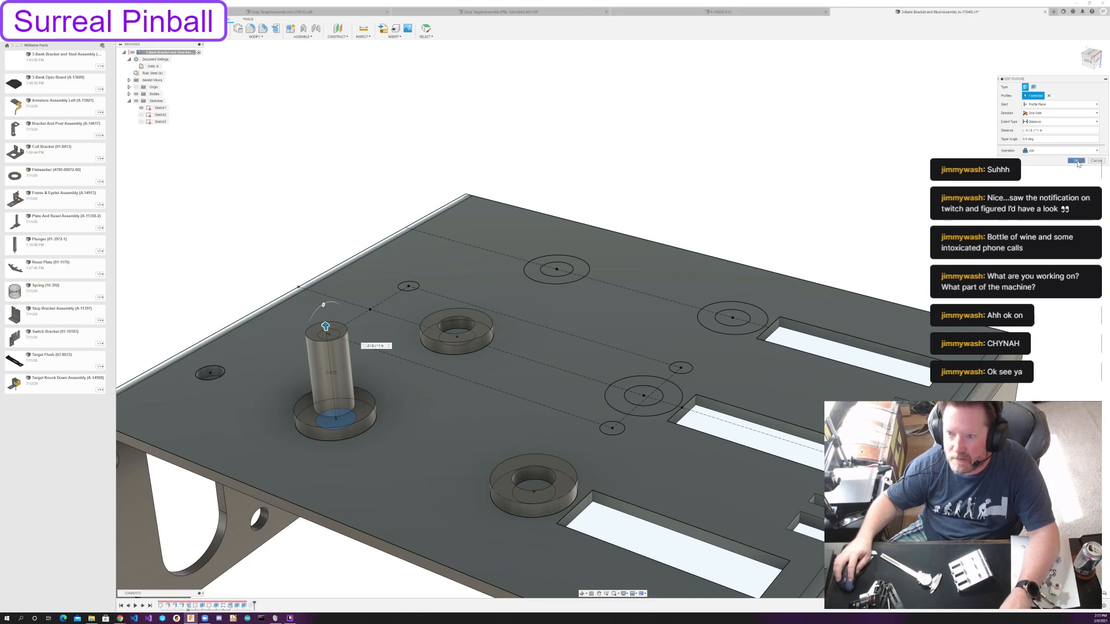
Edit the four-post extrusion to drop the two posts beside the slots that have no ring at their base.
double_click(250, 605)
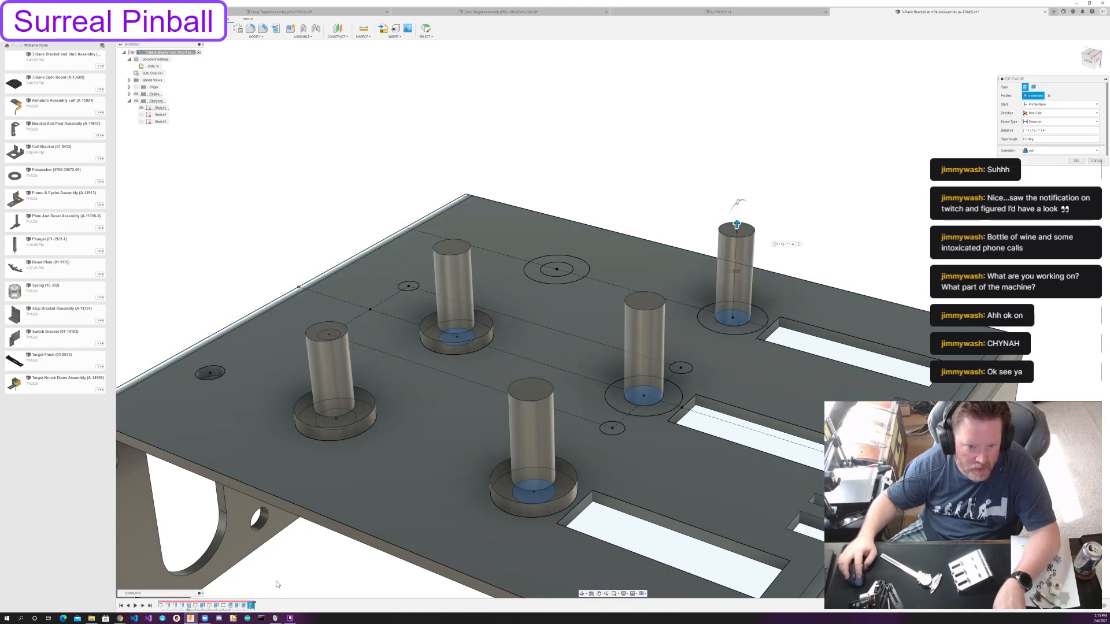
click(716, 338)
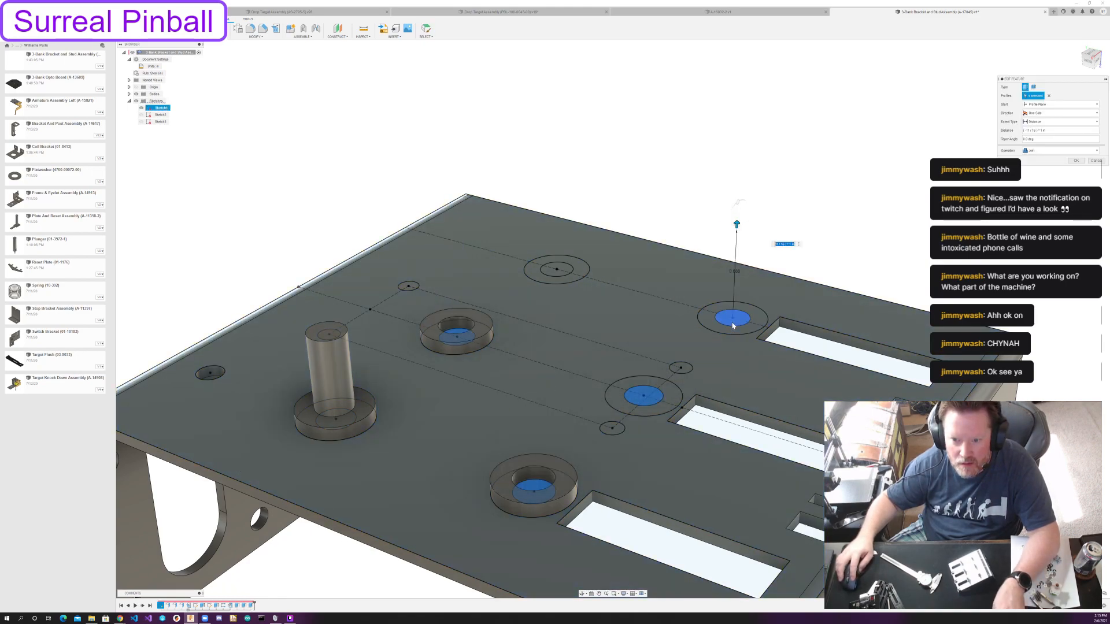
click(648, 406)
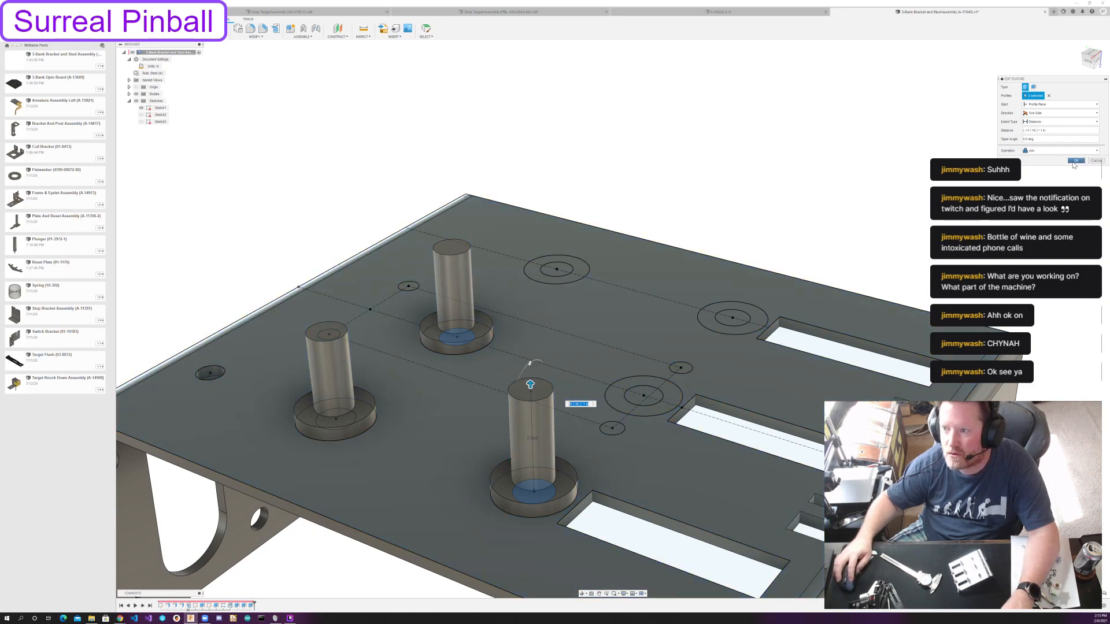
key(Return)
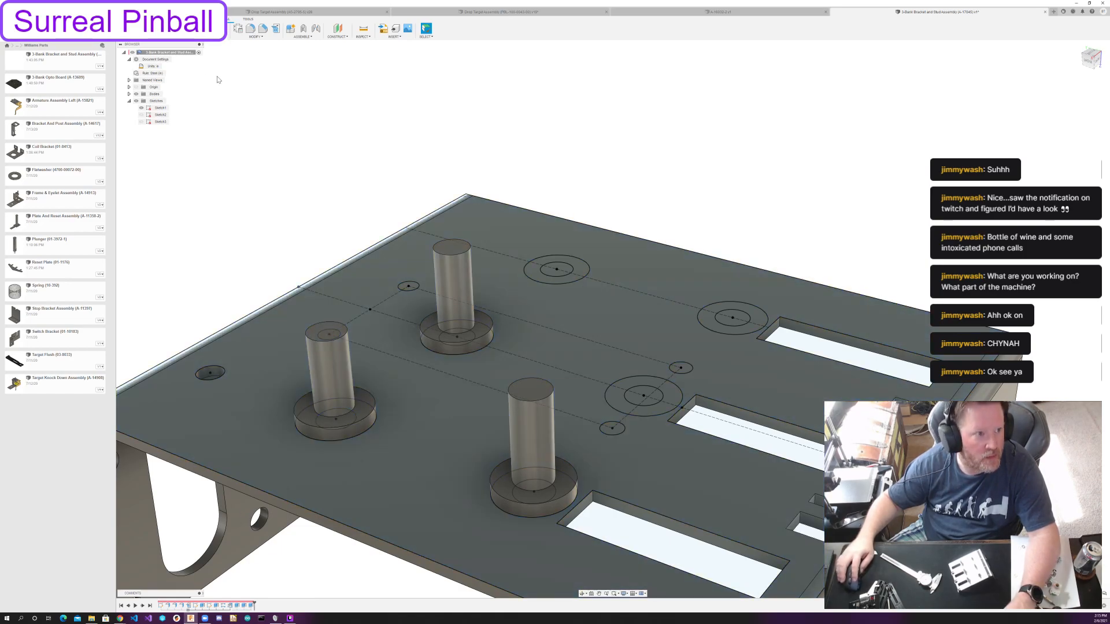
Start a new sketch on the bracket's main face and project the center points of the three remaining posts into it.
double_click(161, 108)
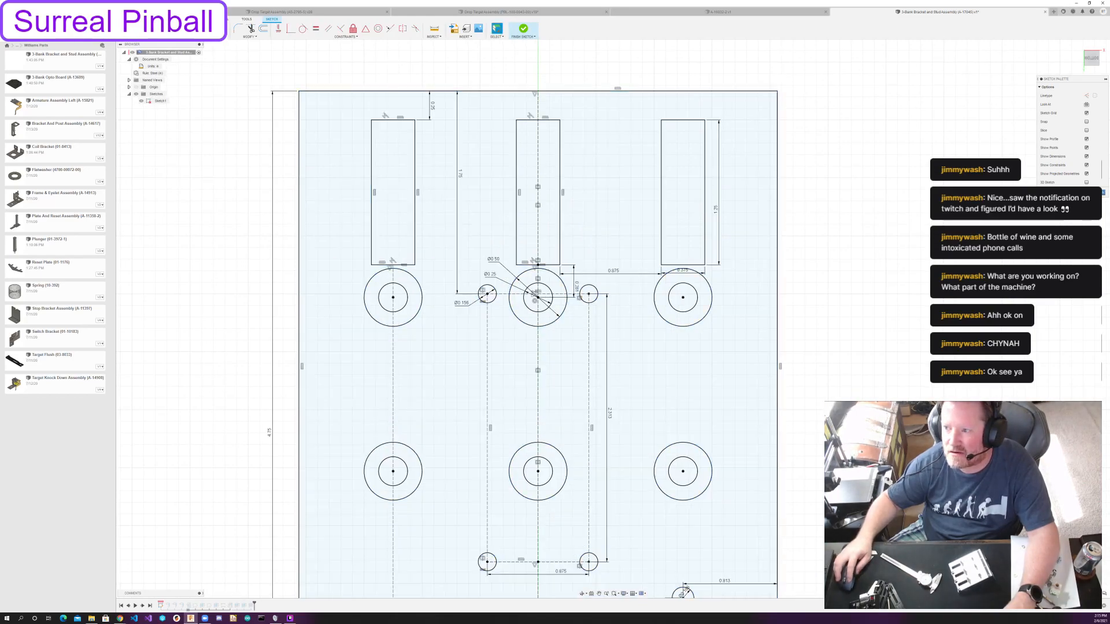
click(523, 29)
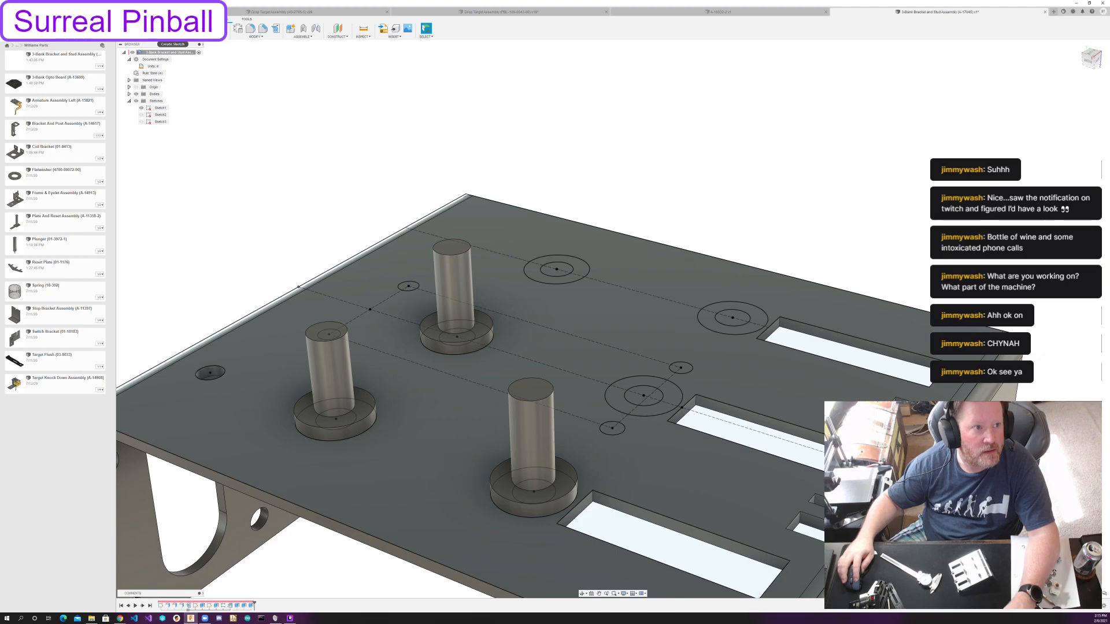
click(173, 29)
click(425, 458)
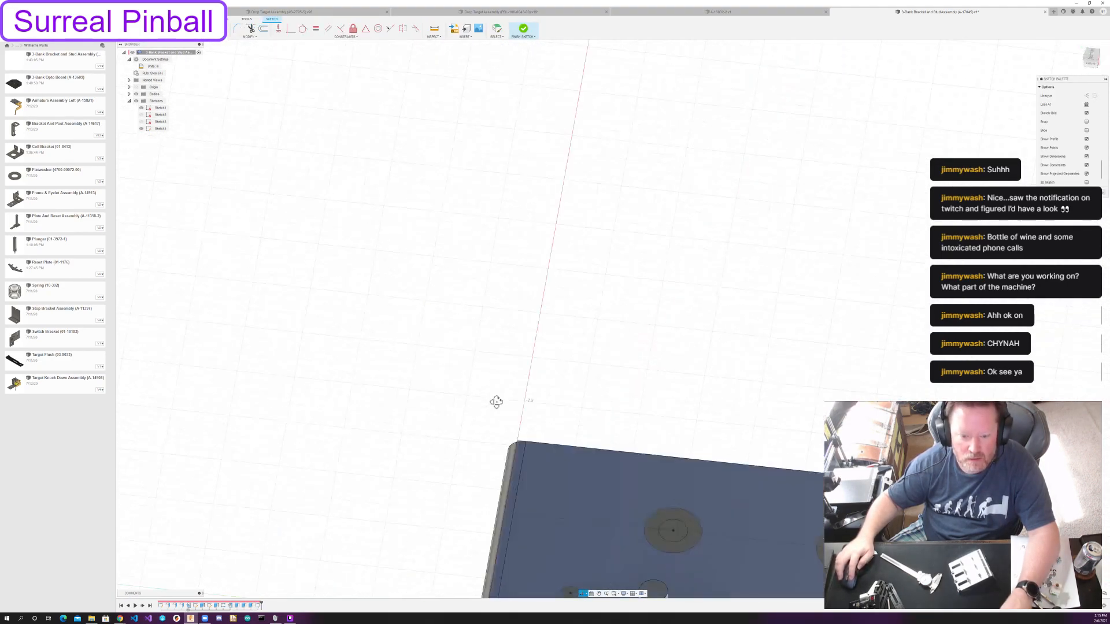
scroll(493, 321, up, 10)
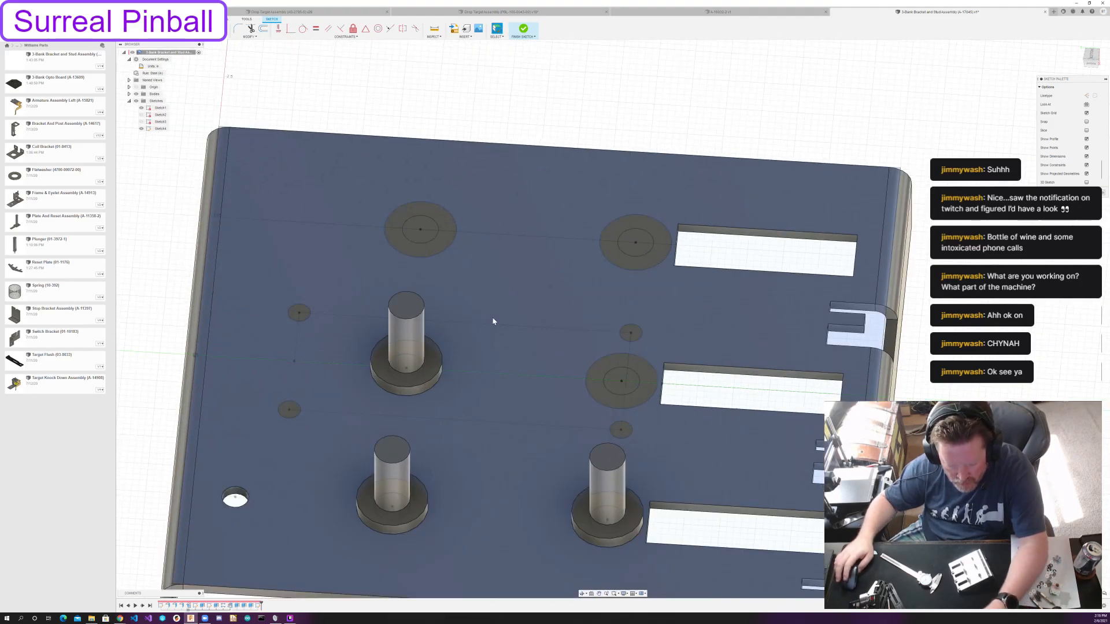
key(p)
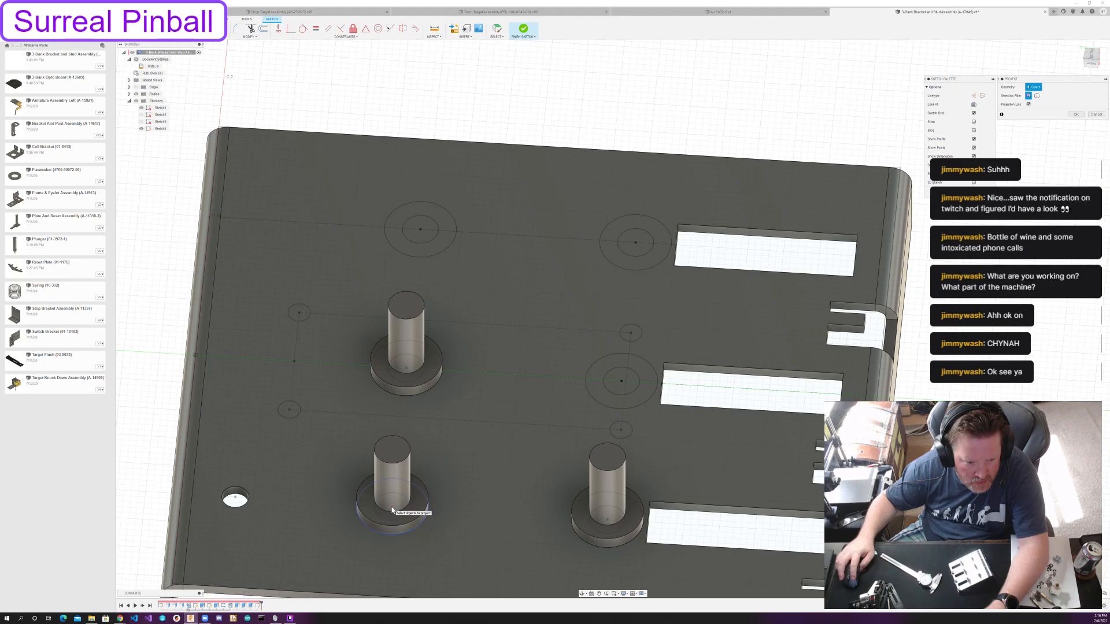
click(392, 510)
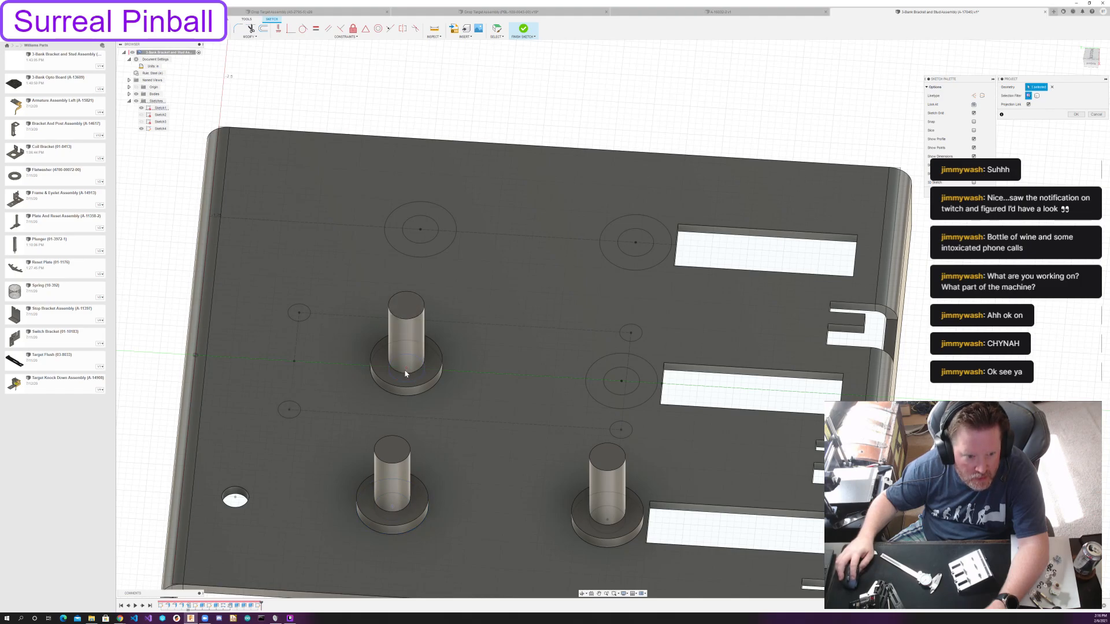
click(406, 372)
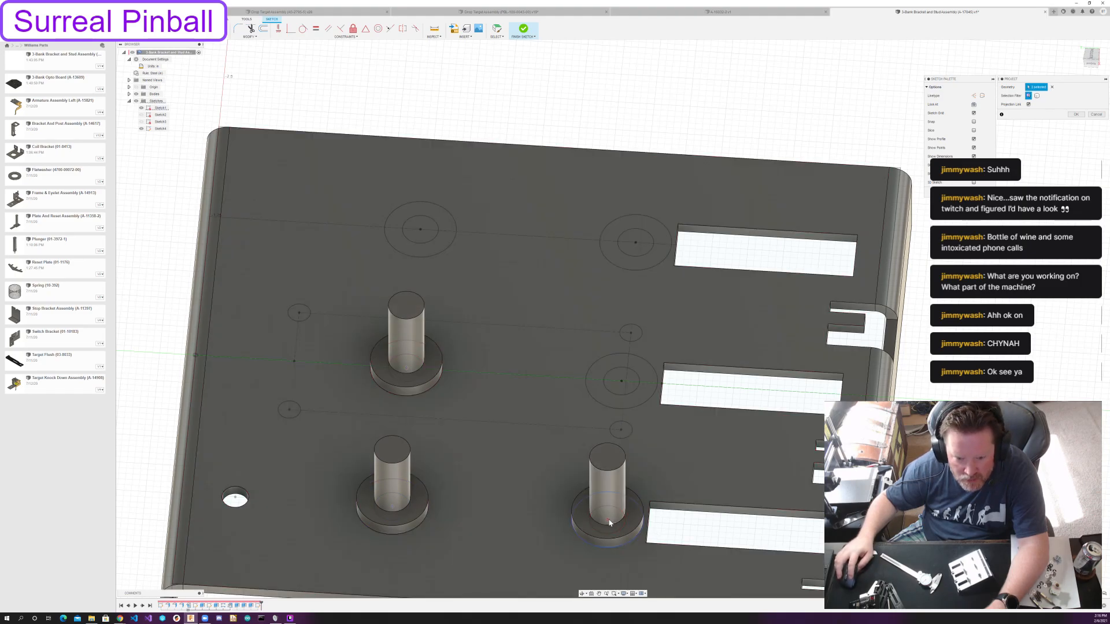
key(Return)
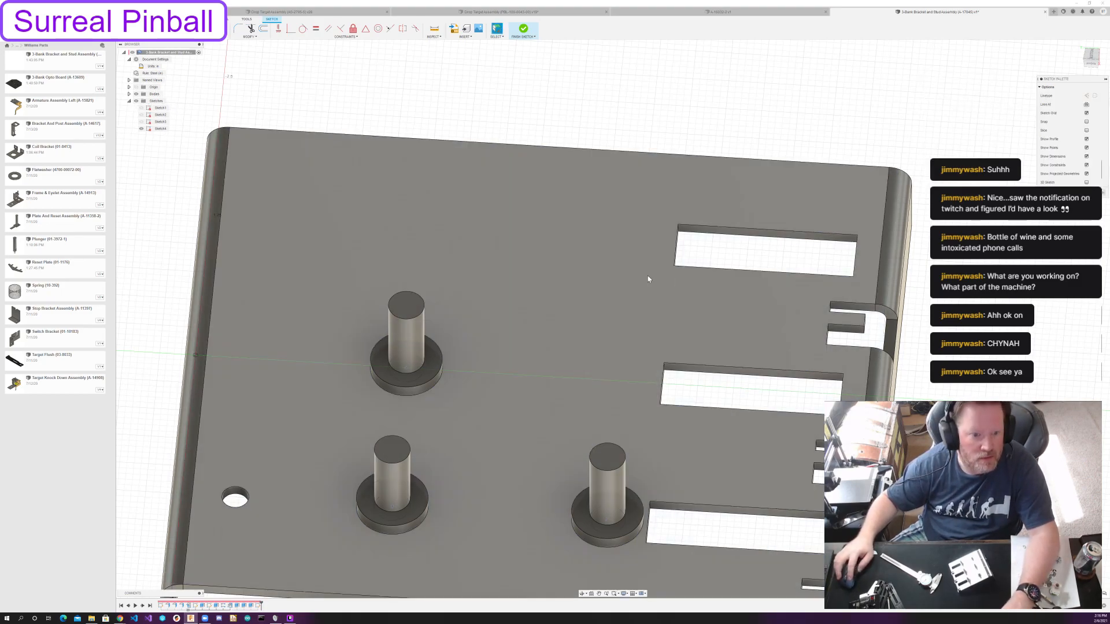
Sketch a 15/64 in diameter circle centered on the post nearest the round hole, viewing the main face straight on.
shift+middle_drag(649, 277, 621, 267)
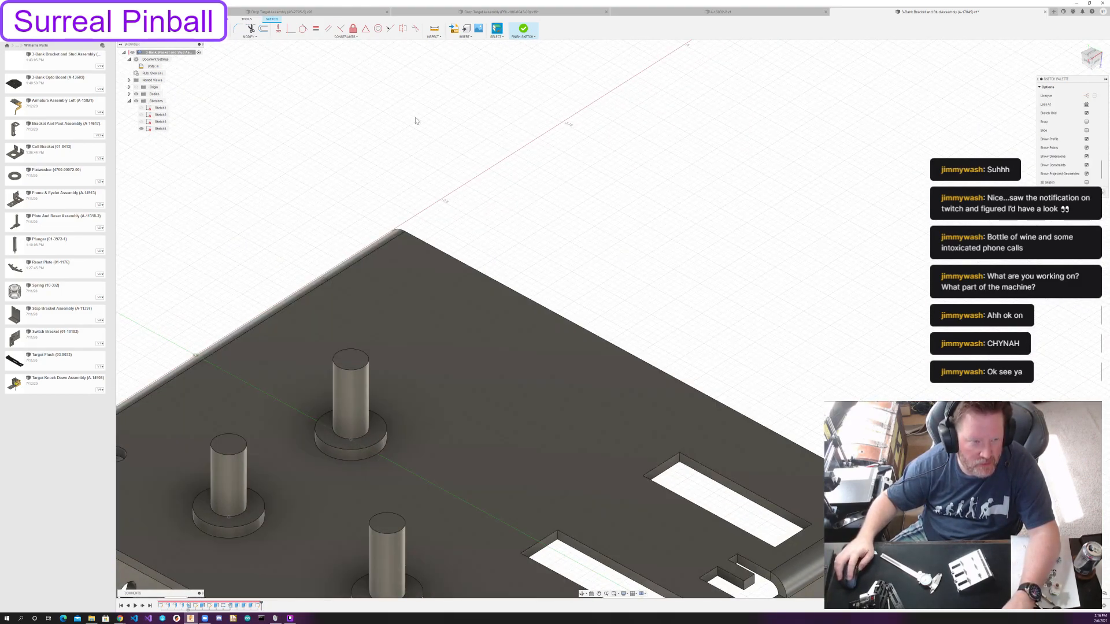
click(1094, 56)
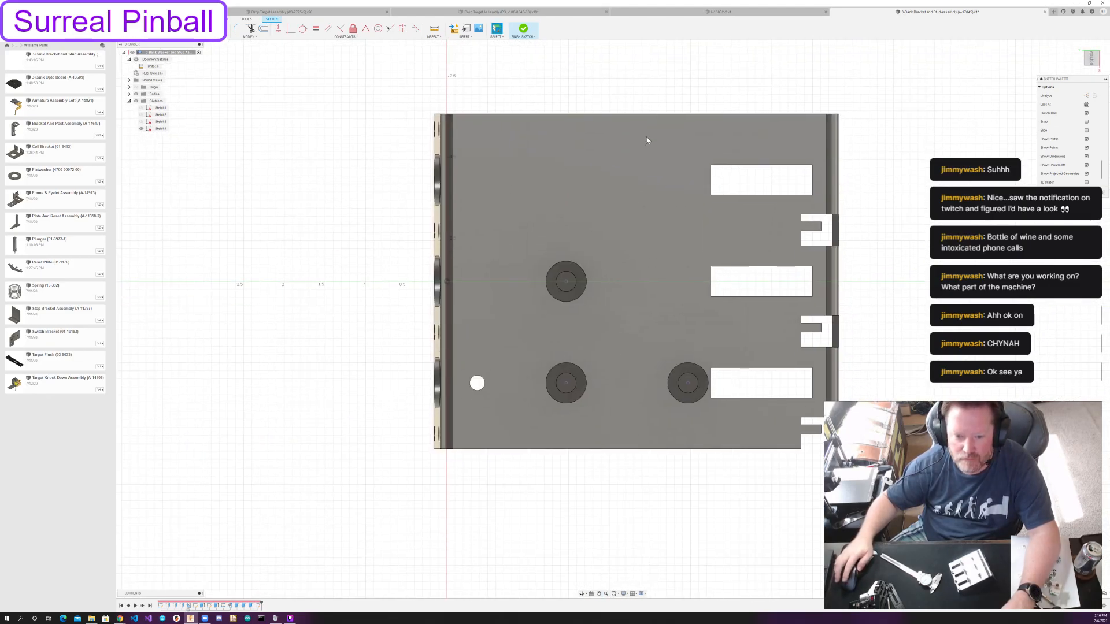
scroll(599, 365, up, 2)
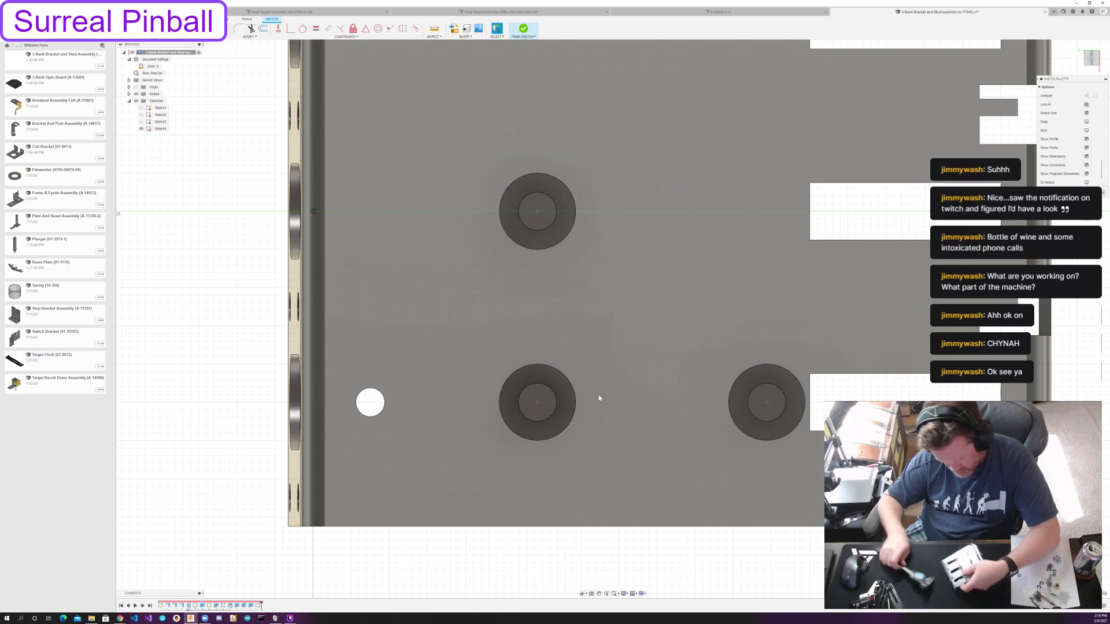
key(c)
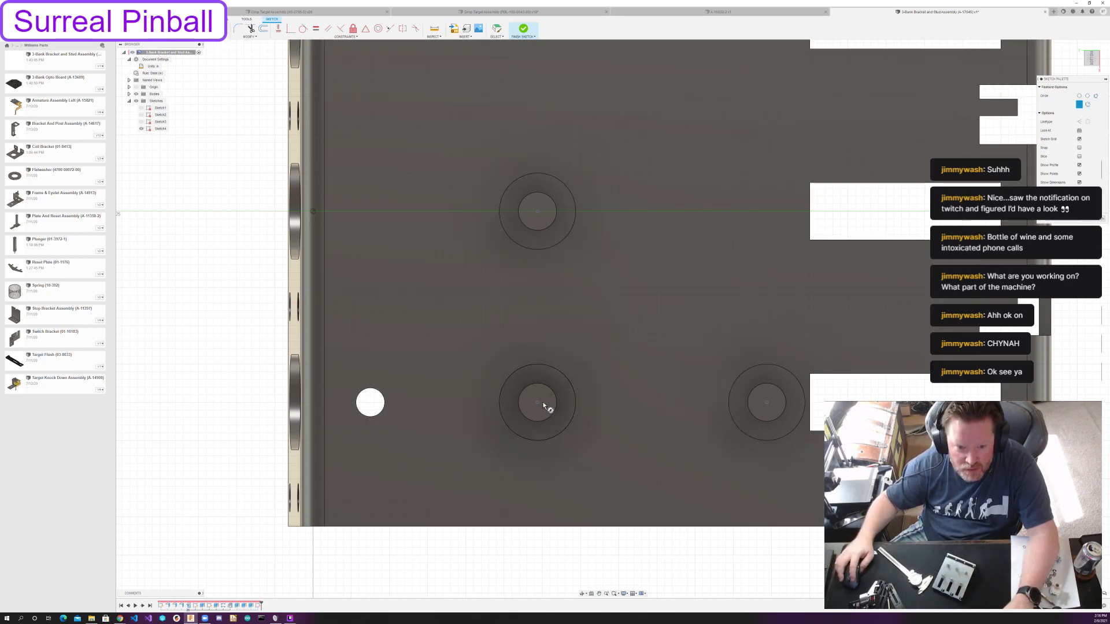
click(539, 406)
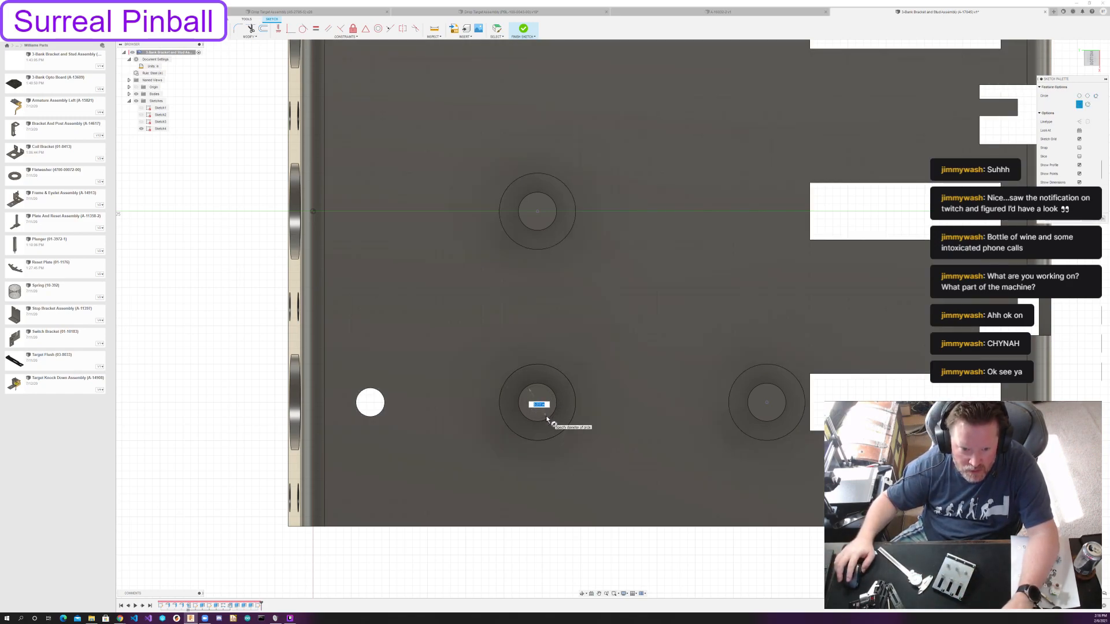
text(.5/6)
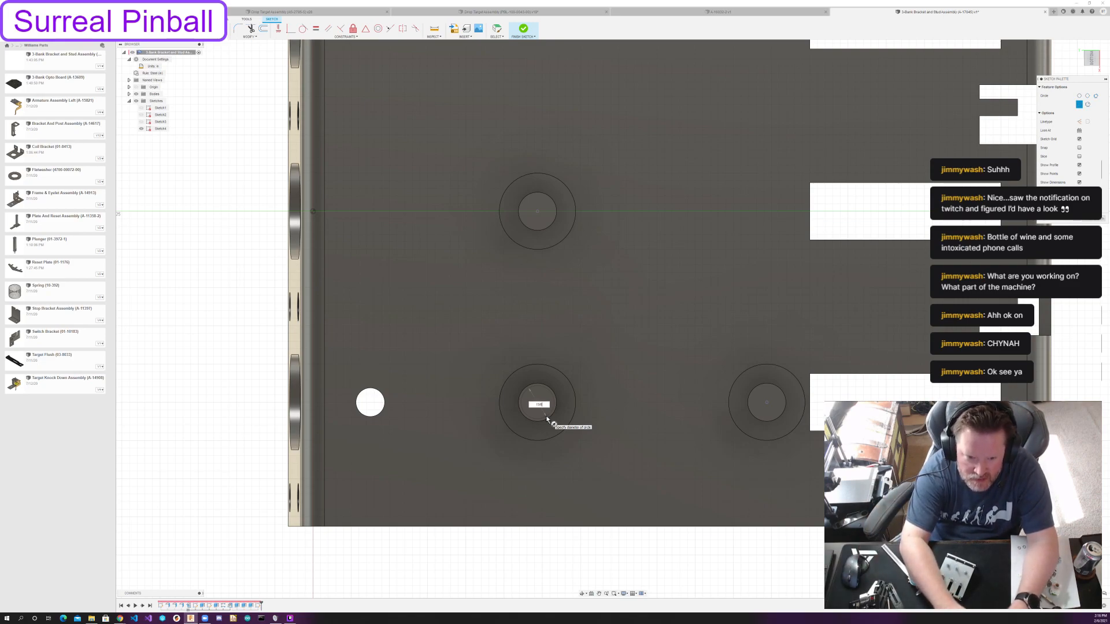
text(4)
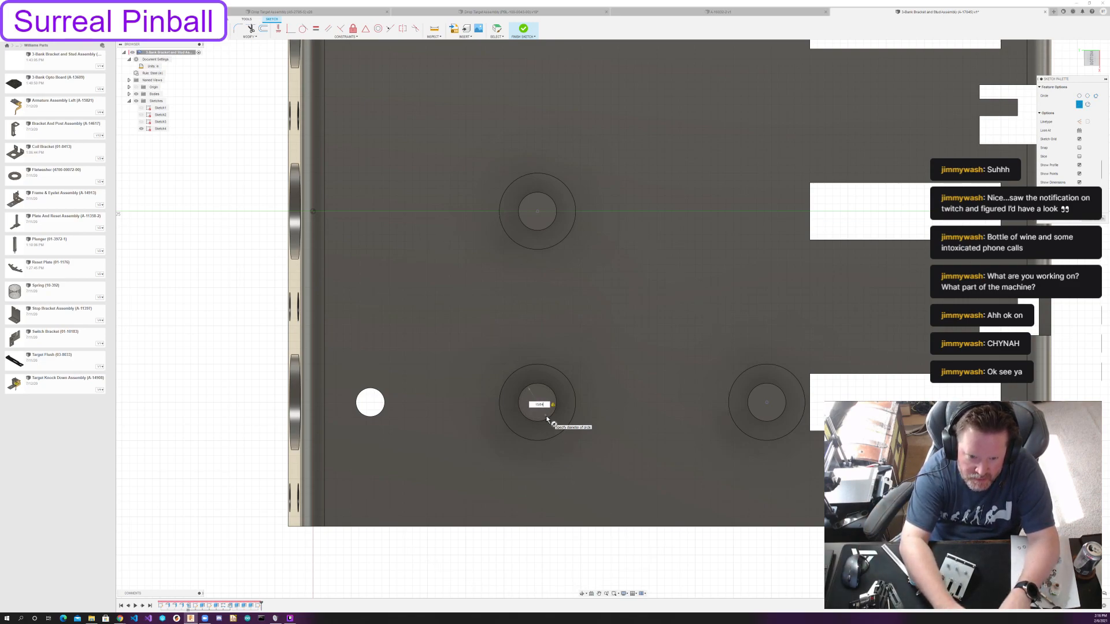
key(Return)
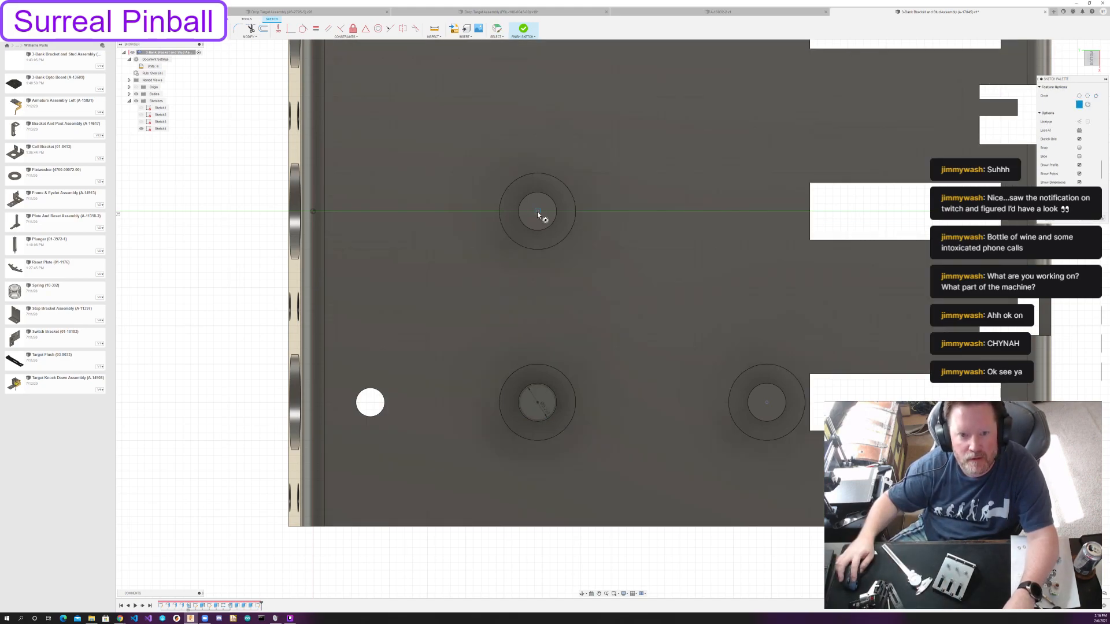
Sketch circles centered on the other two posts and constrain both equal to the circle on the post nearest the round hole.
click(538, 215)
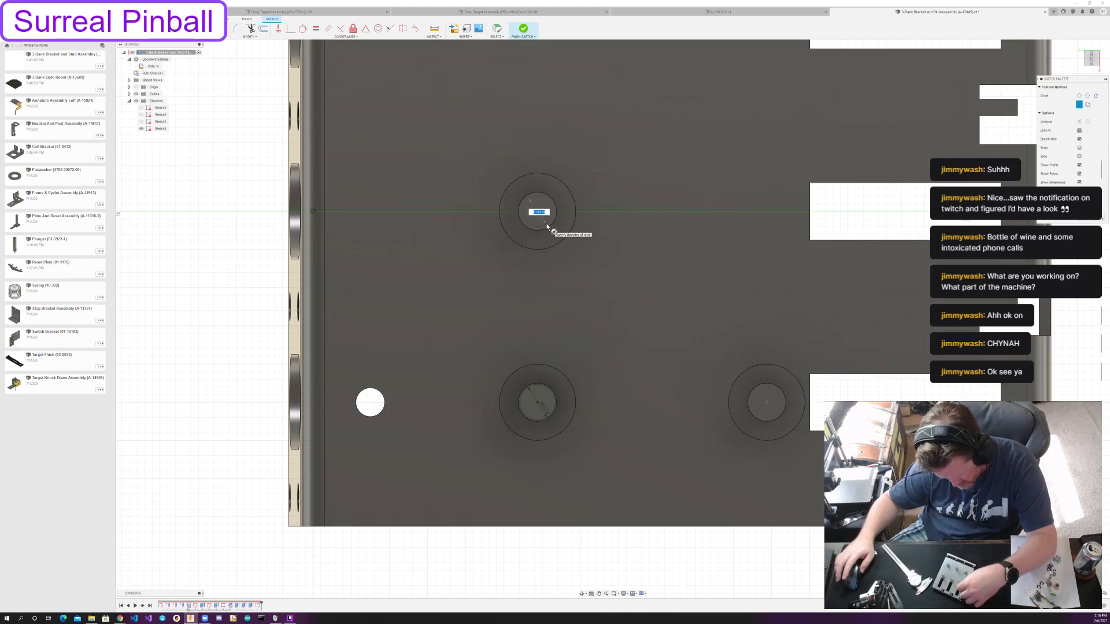
key(Escape)
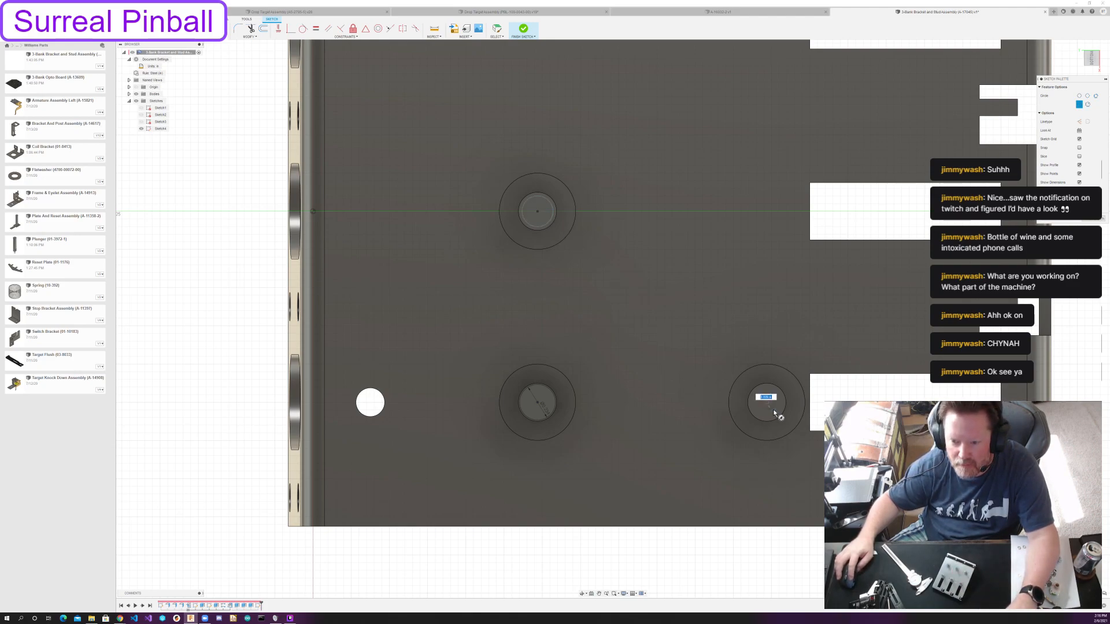
click(316, 29)
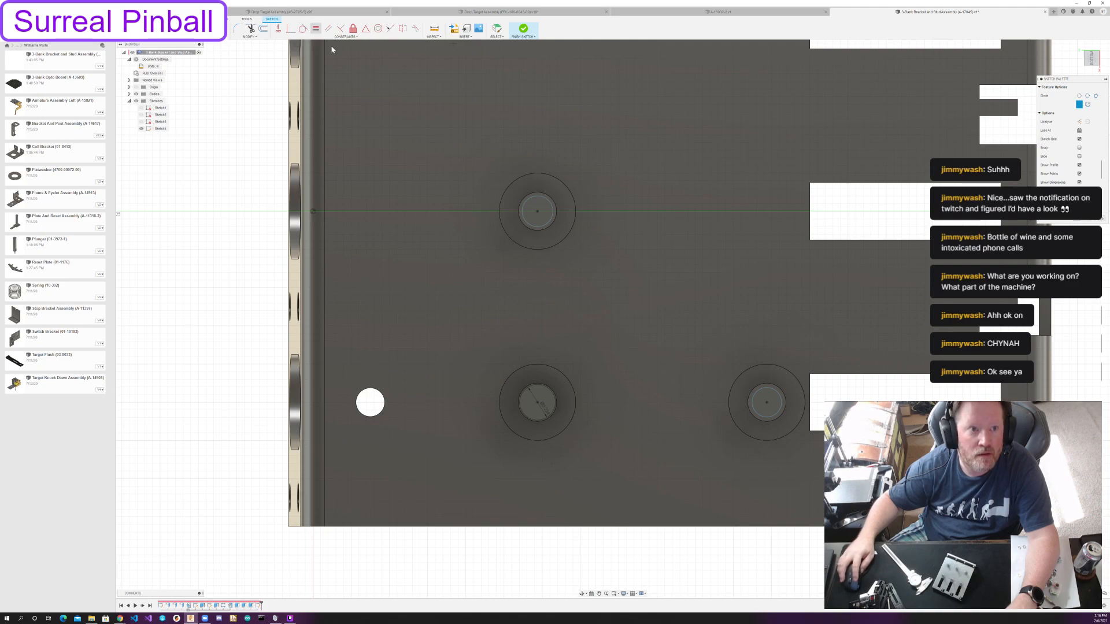
click(548, 395)
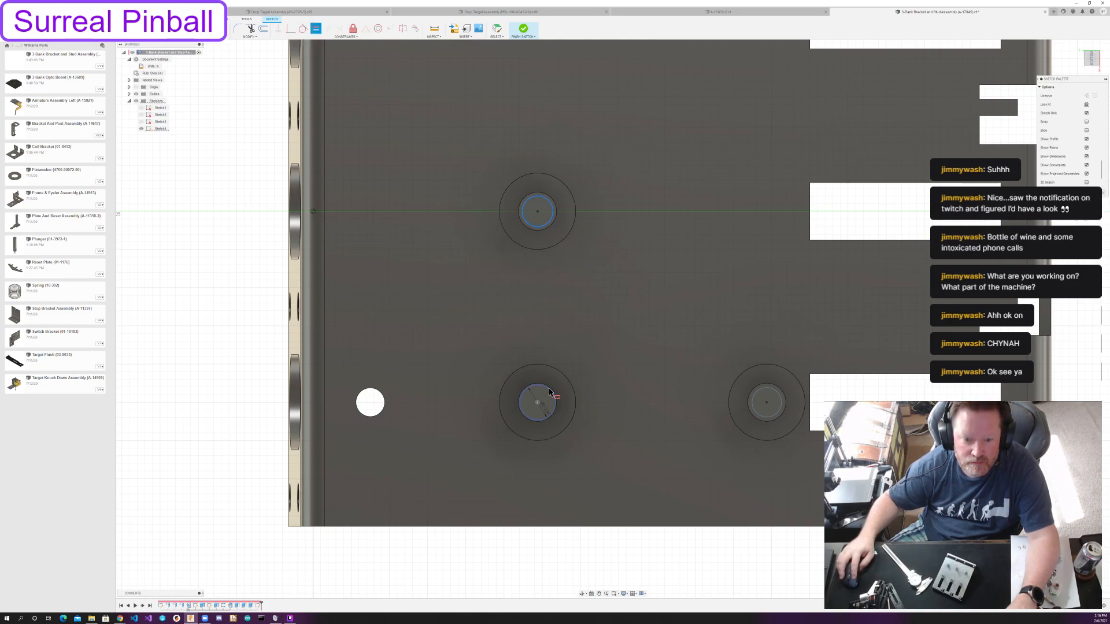
click(756, 393)
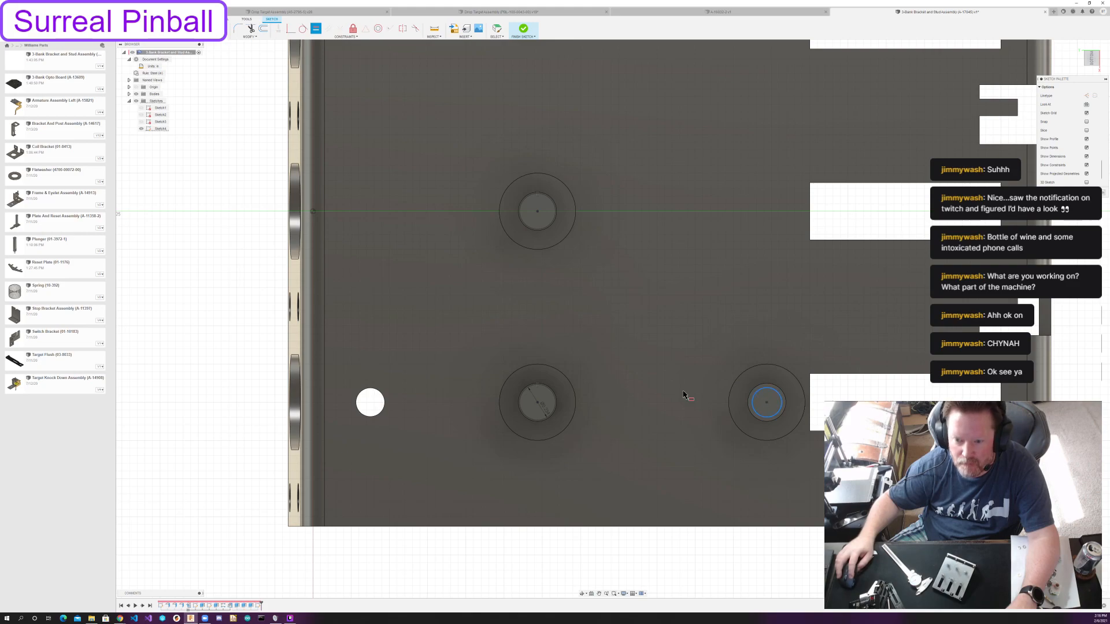
click(550, 391)
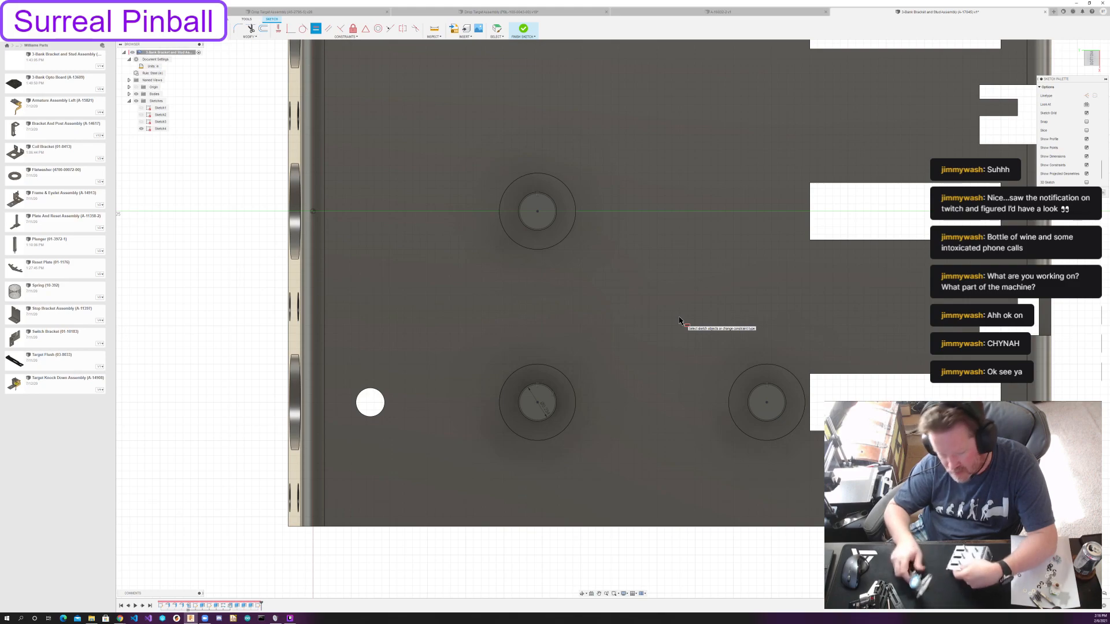
Sketch a smaller concentric circle on each of the two posts away from the round hole and constrain the pair equal.
key(c)
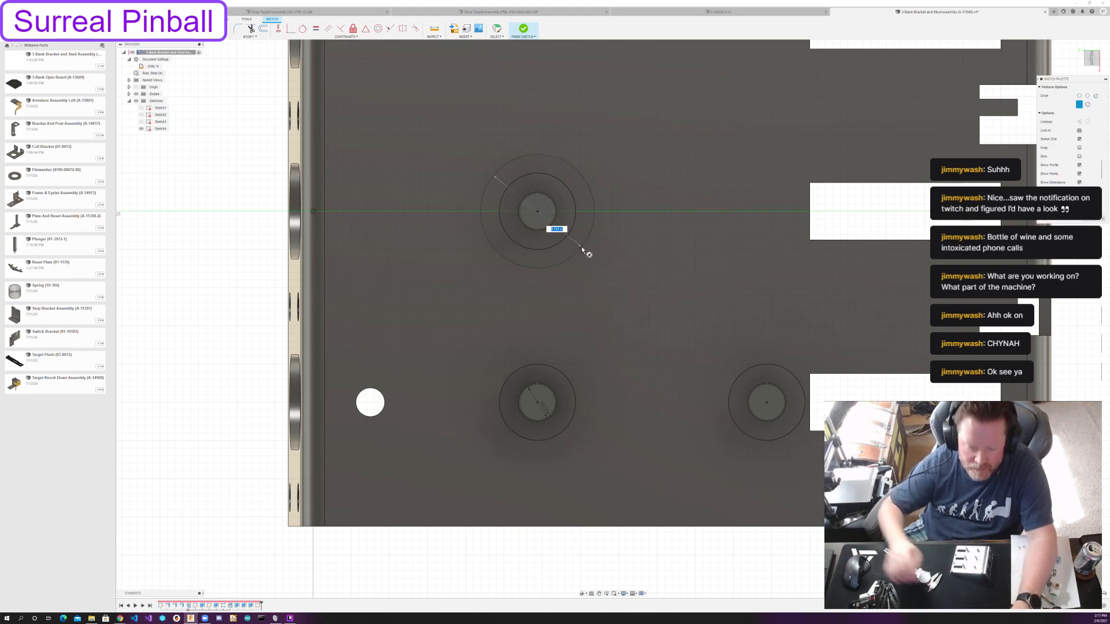
key(Return)
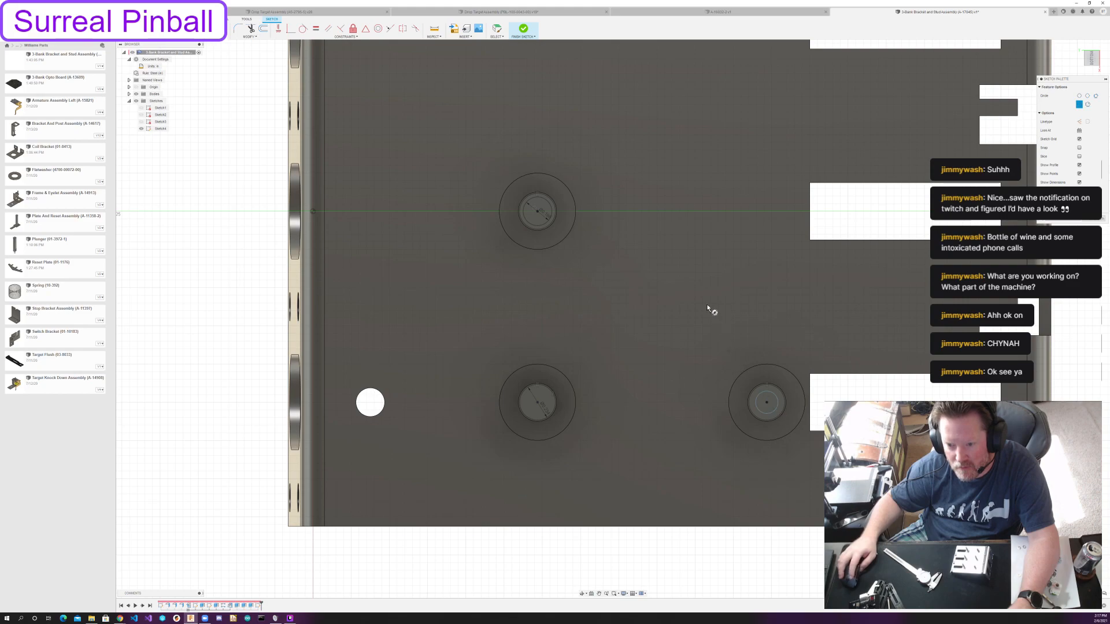
click(316, 29)
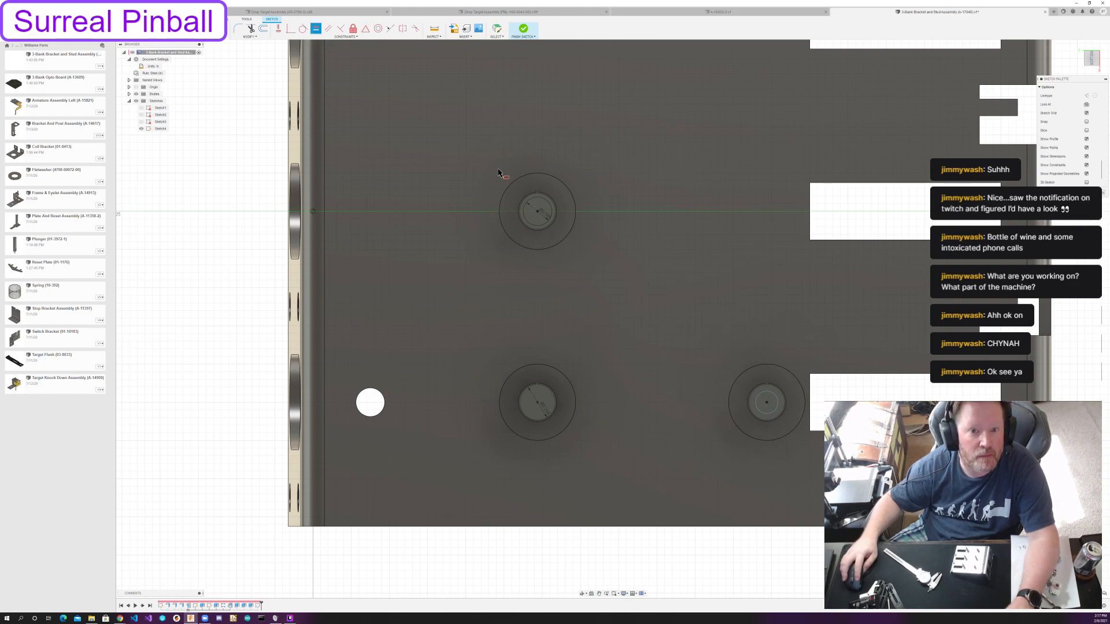
click(543, 229)
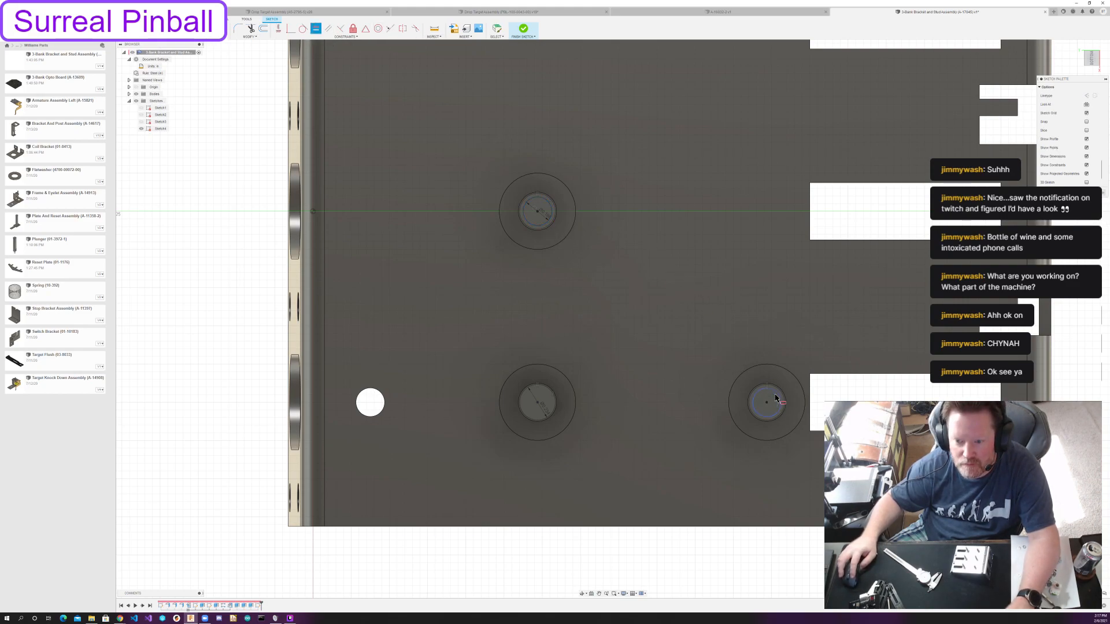
click(775, 395)
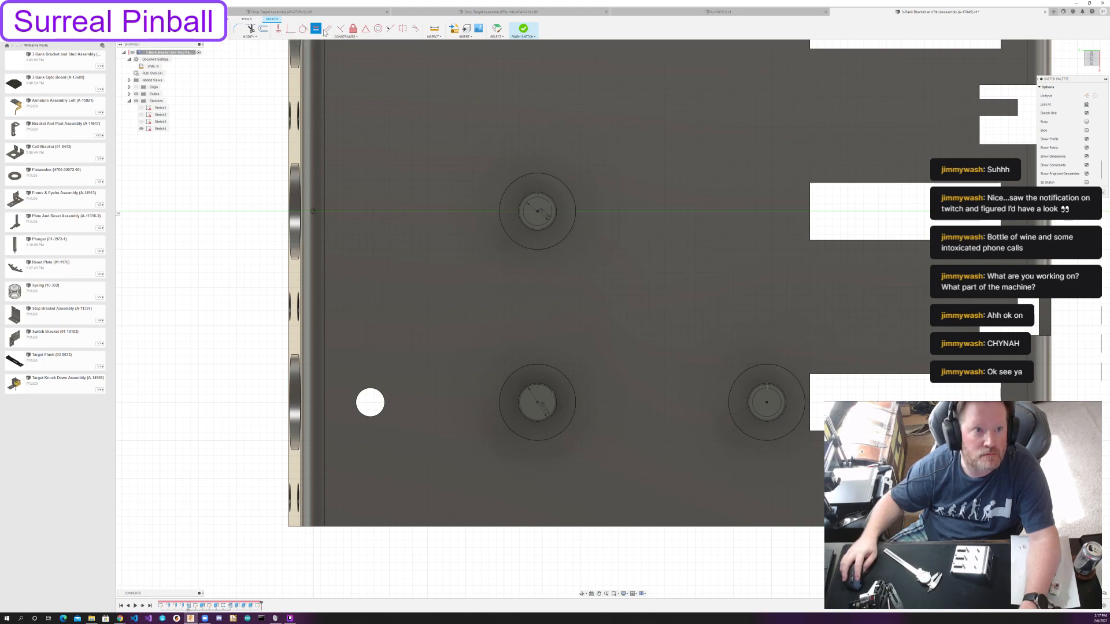
key(Escape)
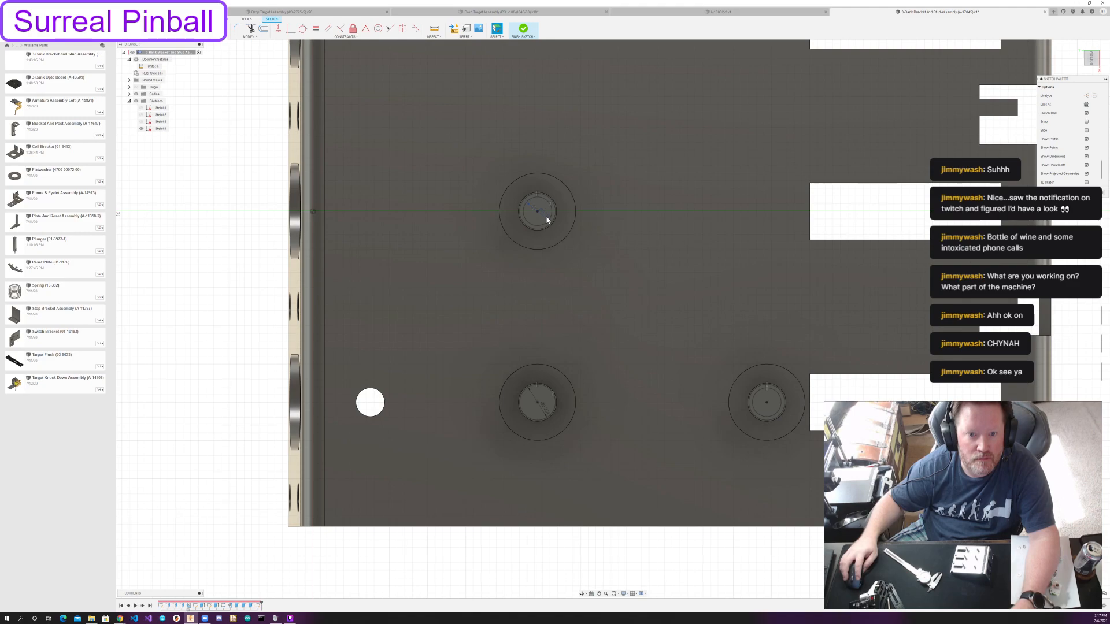
Sketch another, still smaller circle centered on each of the same two posts, constrain them equal, and finish the sketch.
key(c)
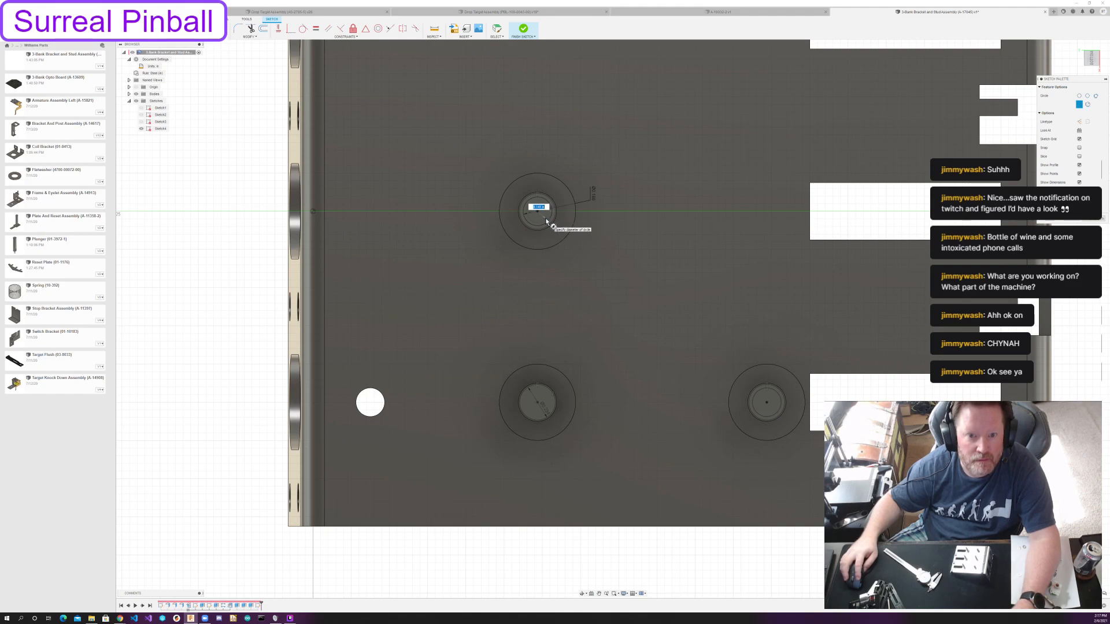
text(0)
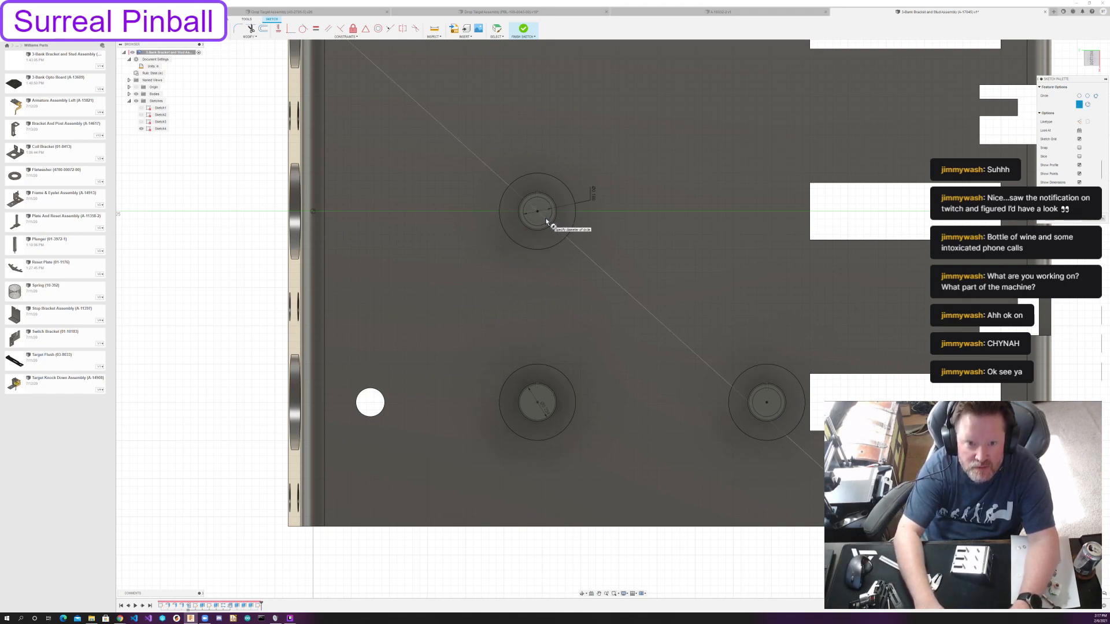
text(.1064)
key(Return)
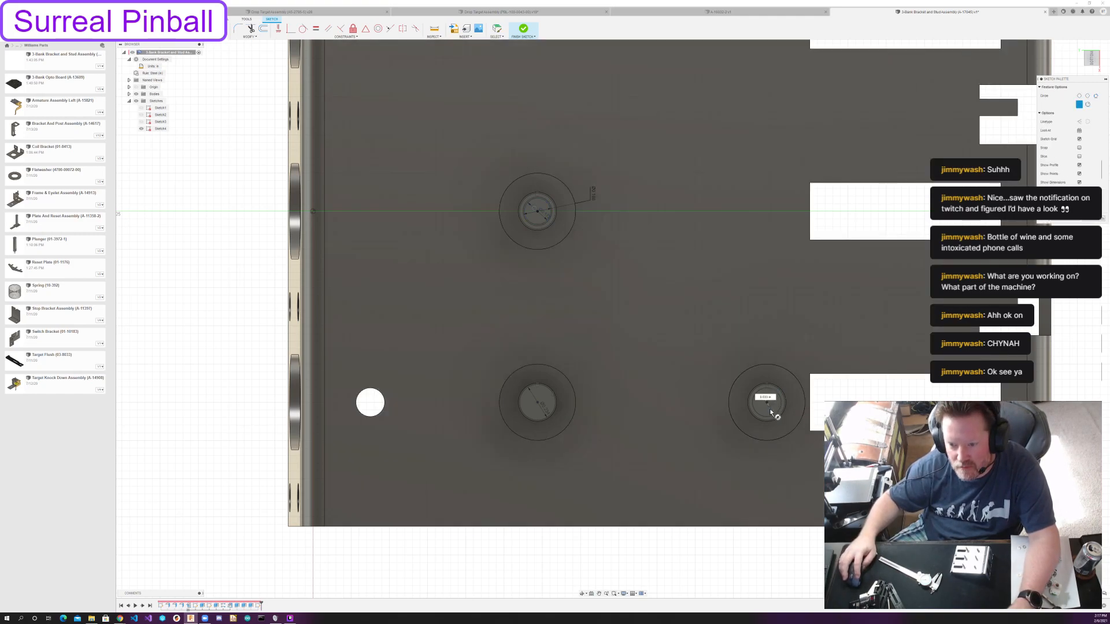
click(317, 29)
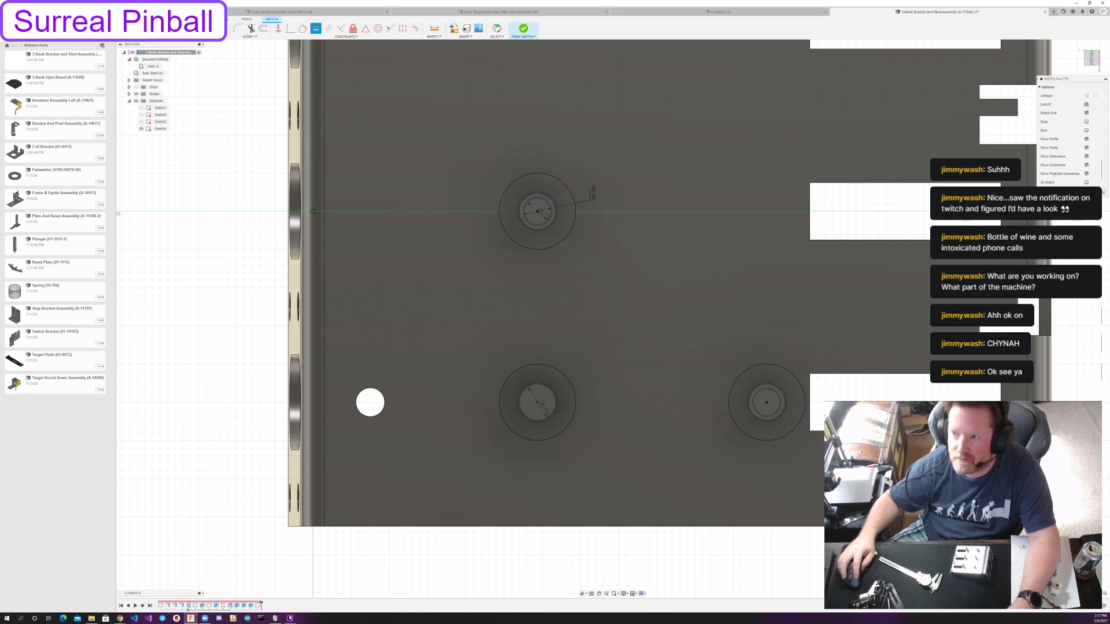
click(1089, 192)
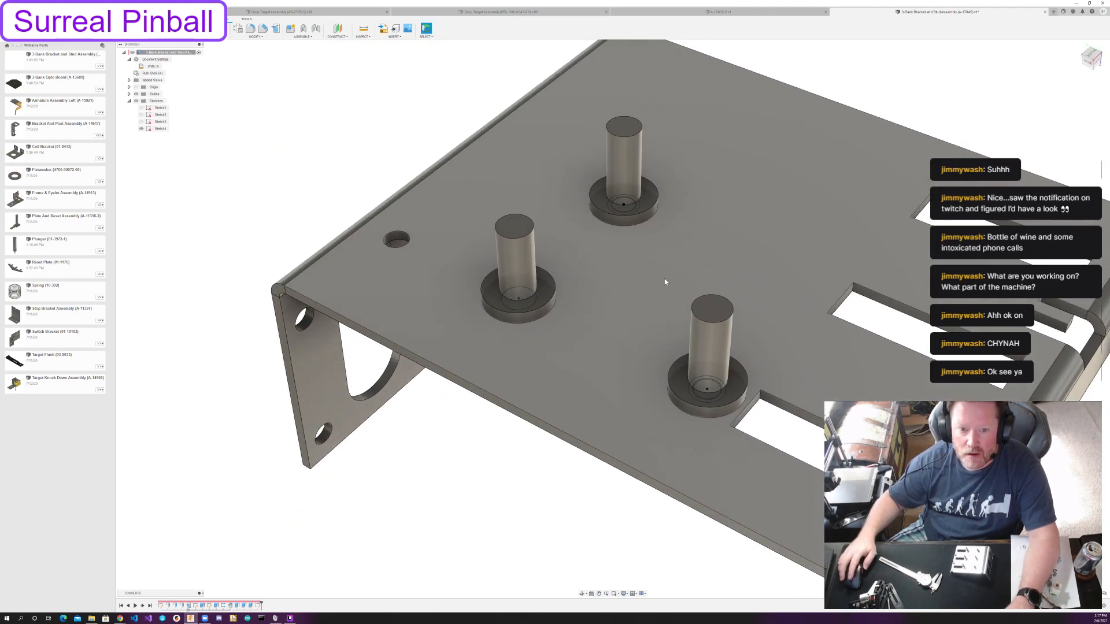
scroll(665, 282, up, 3)
middle_drag(665, 283, 575, 322)
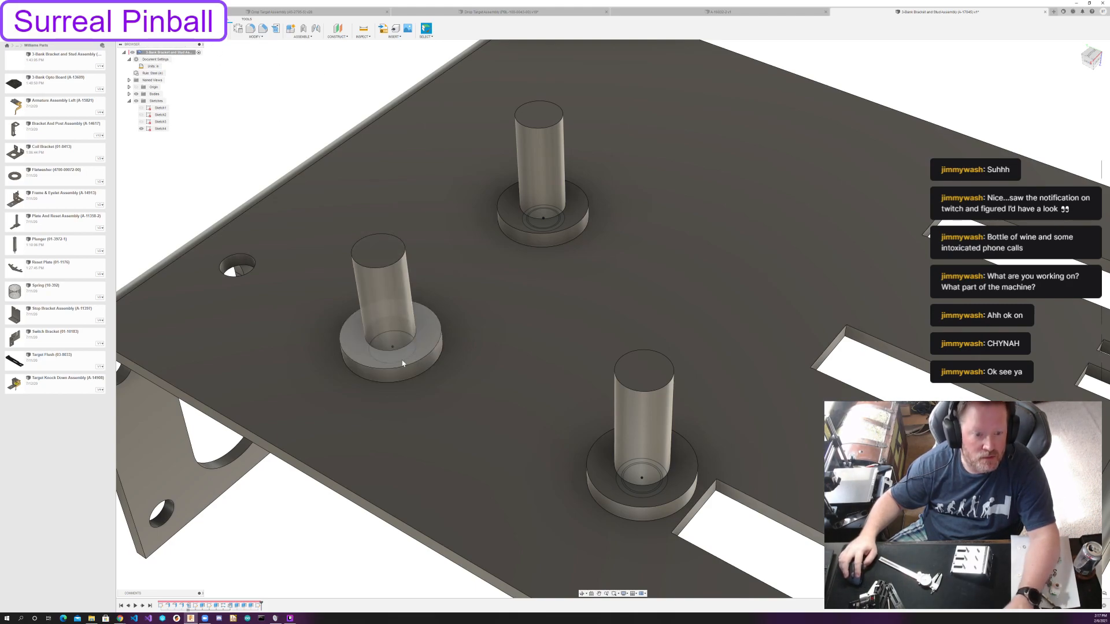
key(e)
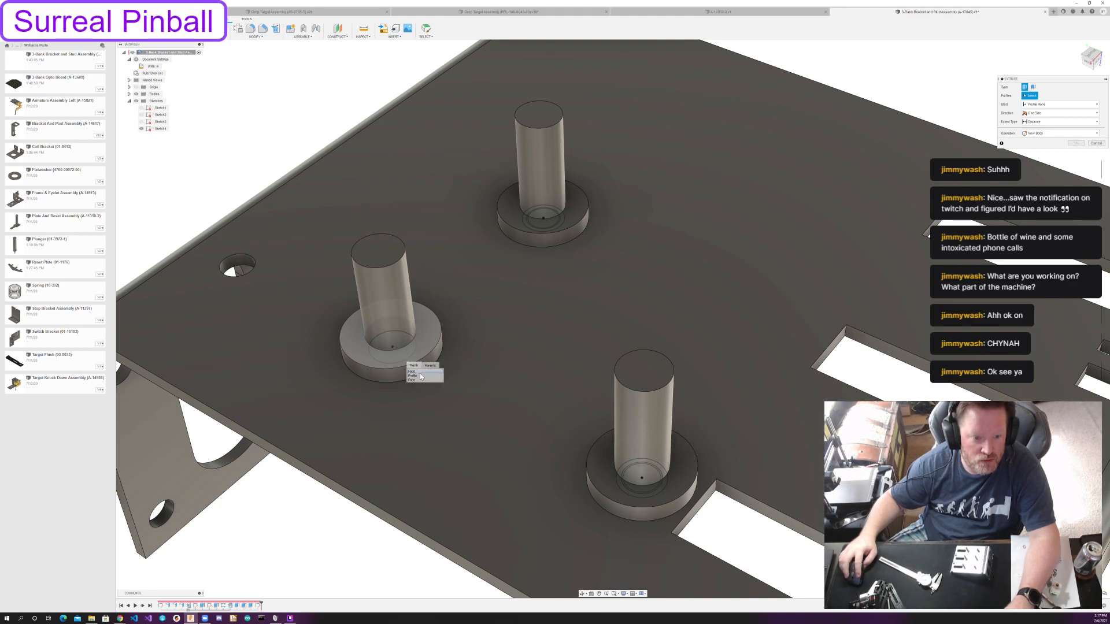
click(400, 354)
click(1052, 104)
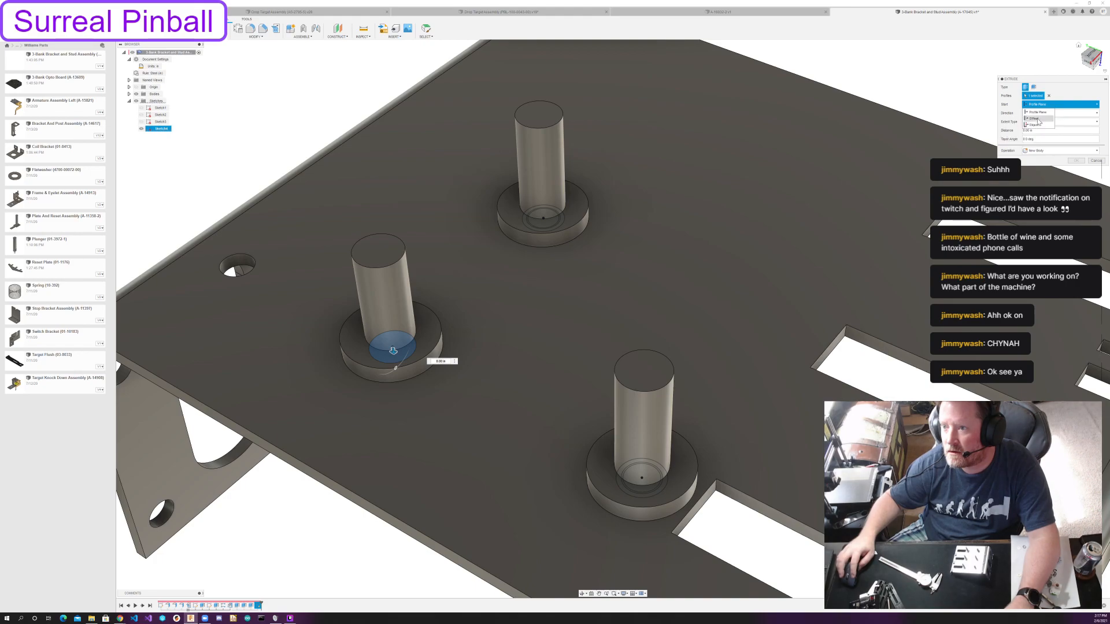
click(1038, 118)
click(1058, 104)
click(1039, 126)
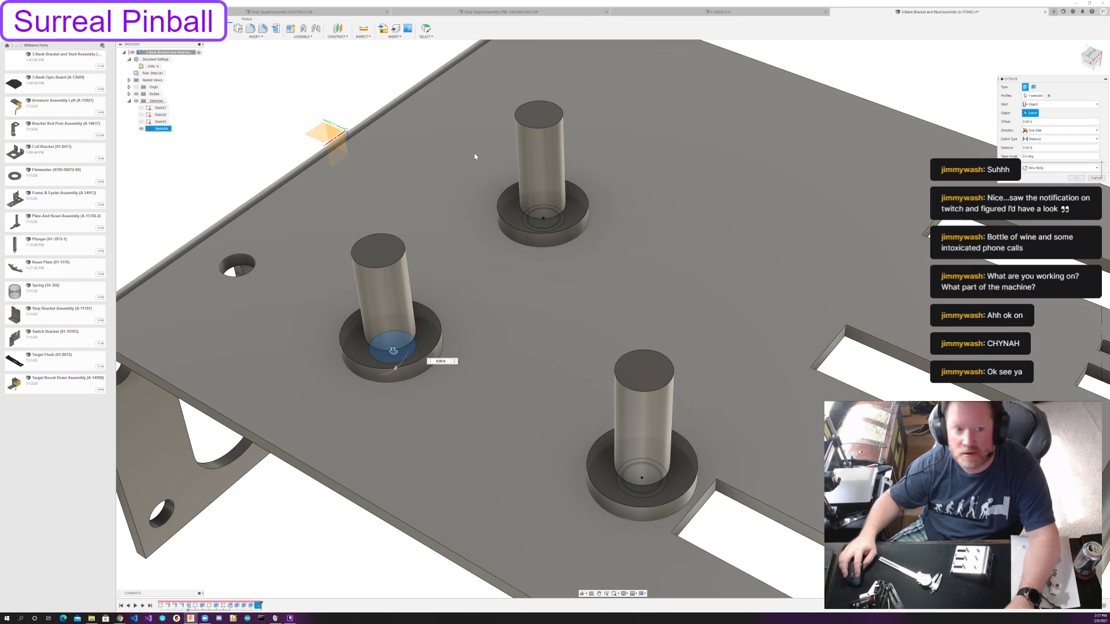
click(379, 255)
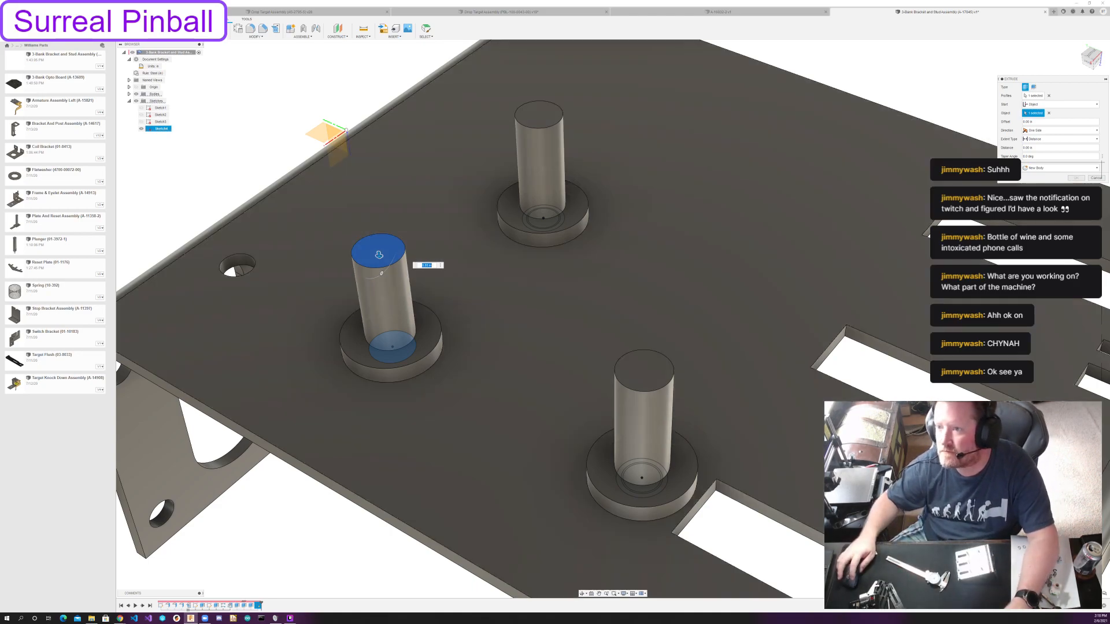
drag(1032, 122, 1002, 125)
text(1/8)
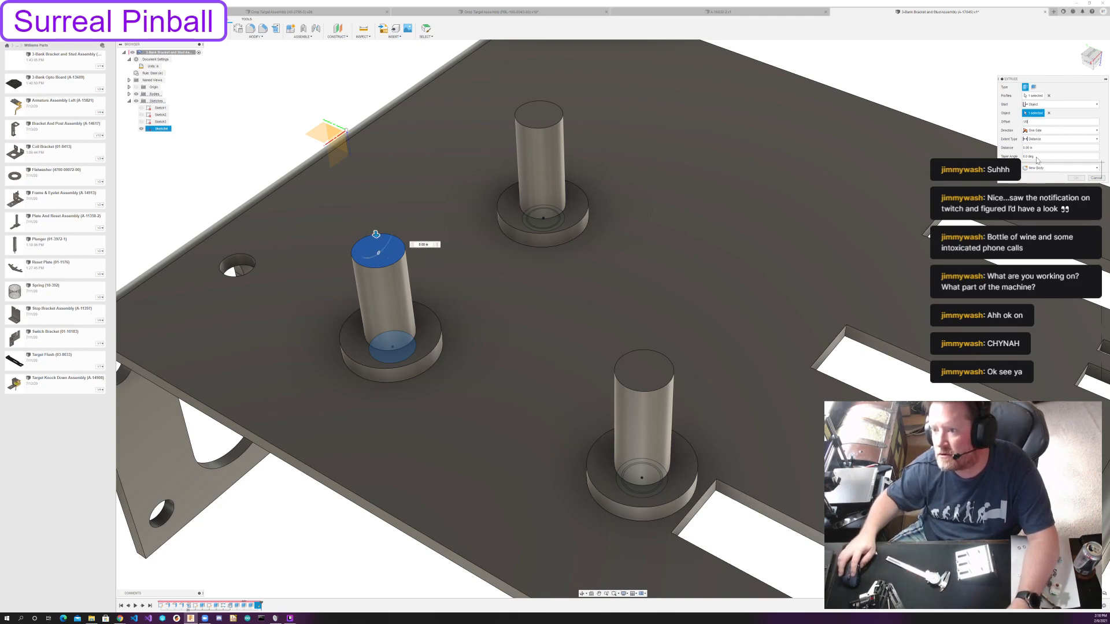
key(Tab)
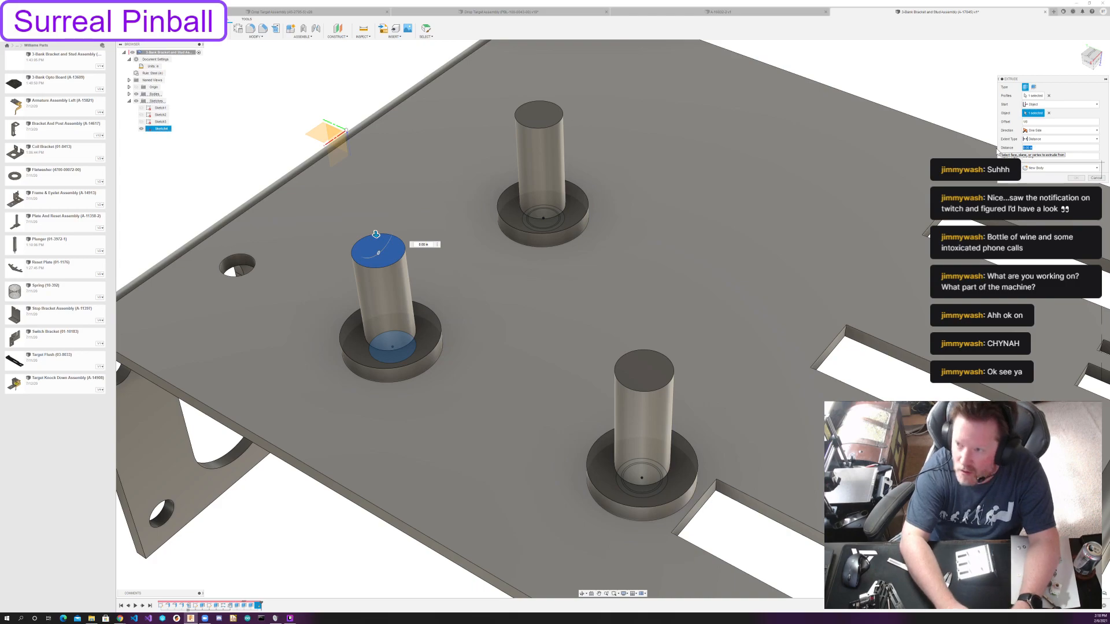
text(1/32)
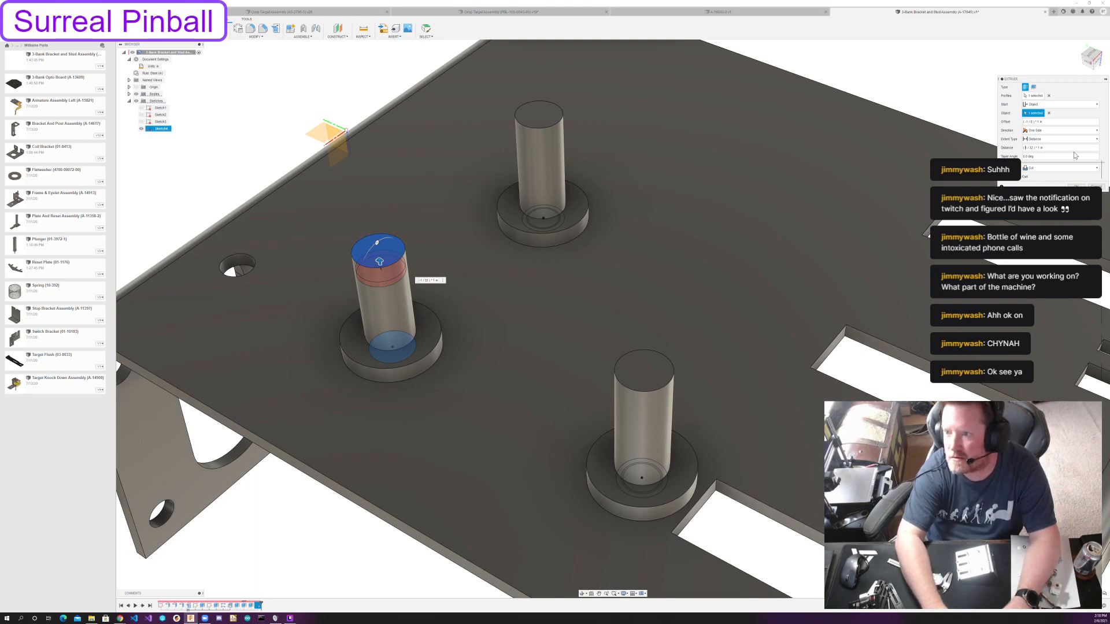
key(BackSpace)
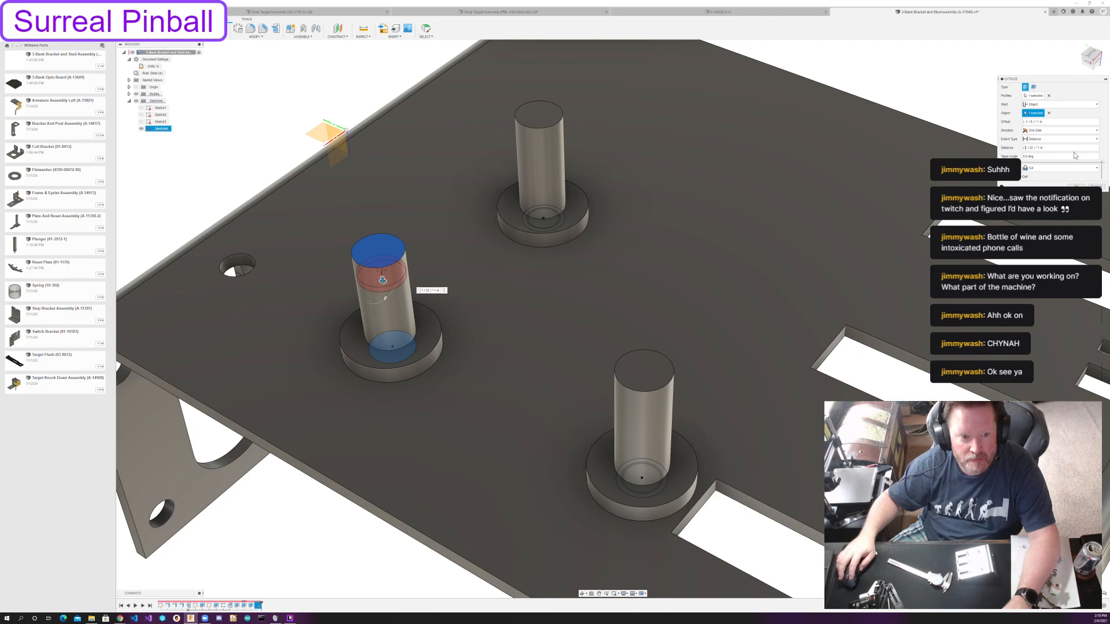
key(Escape)
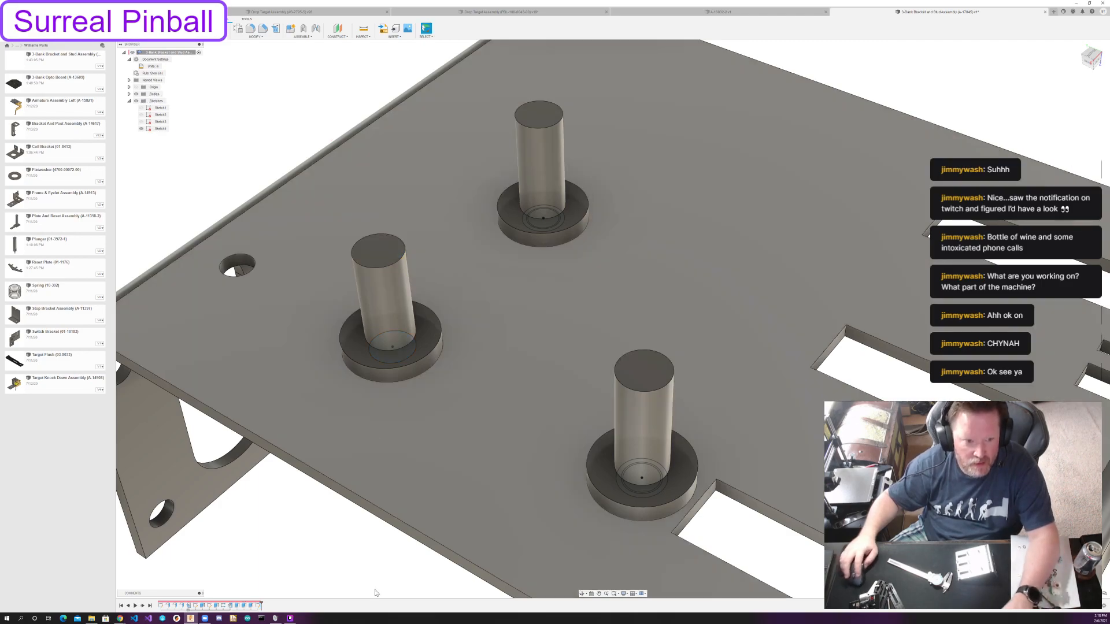
Edit the post circle sketch to project the base outlines of the three posts into it.
double_click(161, 129)
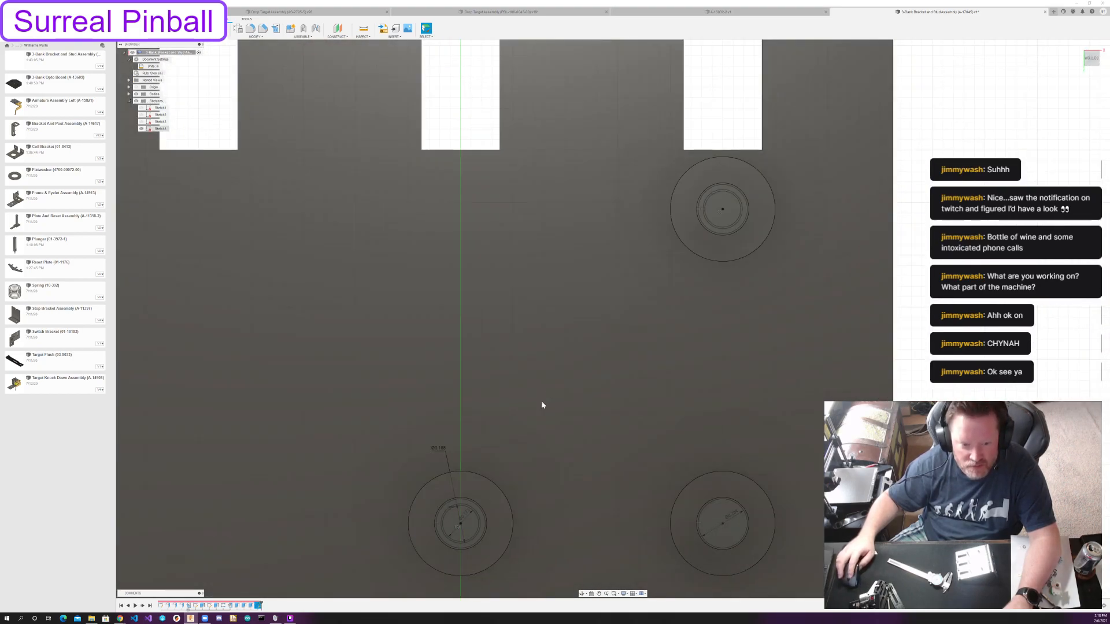
middle_drag(542, 405, 531, 287)
mouse_move(597, 350)
shift+middle_down()
mouse_move(607, 352)
mouse_move(574, 344)
mouse_move(683, 324)
mouse_move(694, 312)
mouse_move(698, 324)
shift+middle_up()
middle_drag(884, 412, 432, 497)
shift+middle_drag(505, 390, 467, 441)
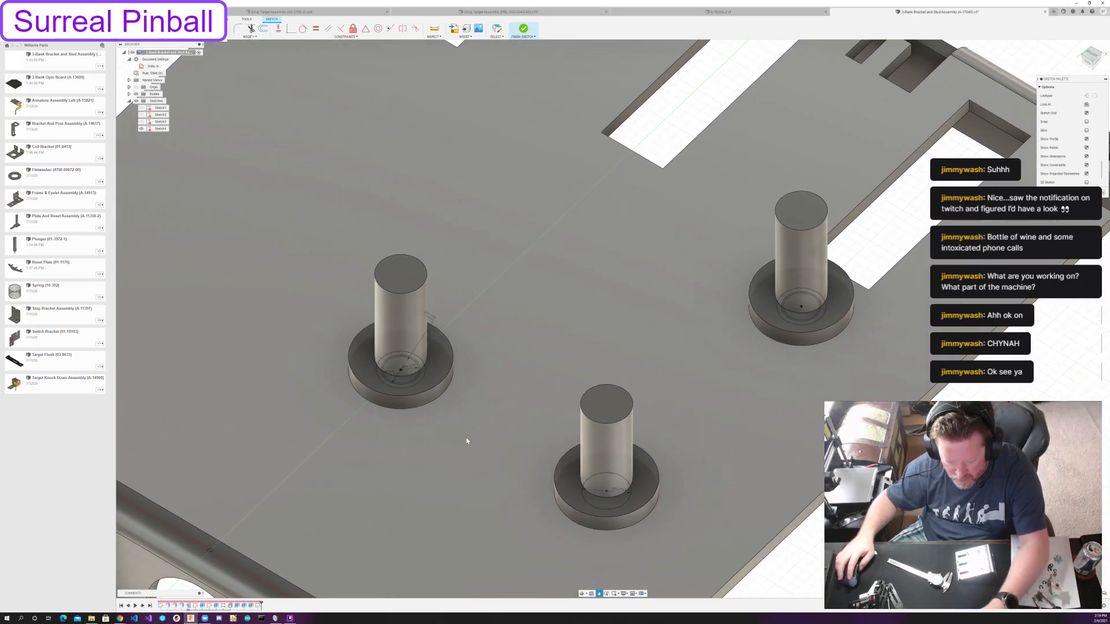
key(p)
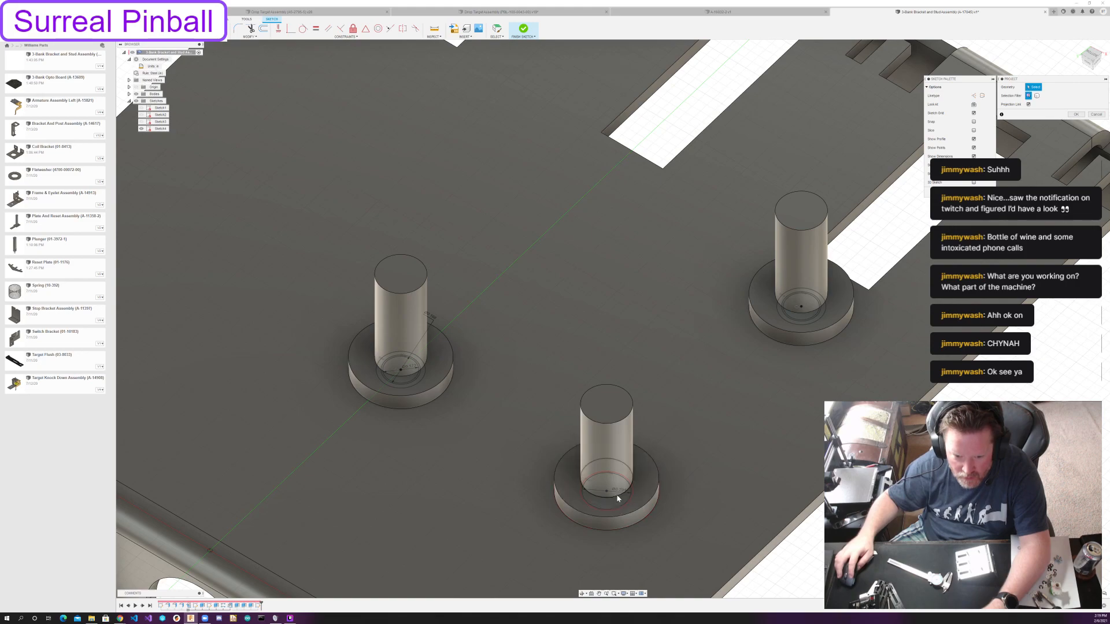
click(609, 496)
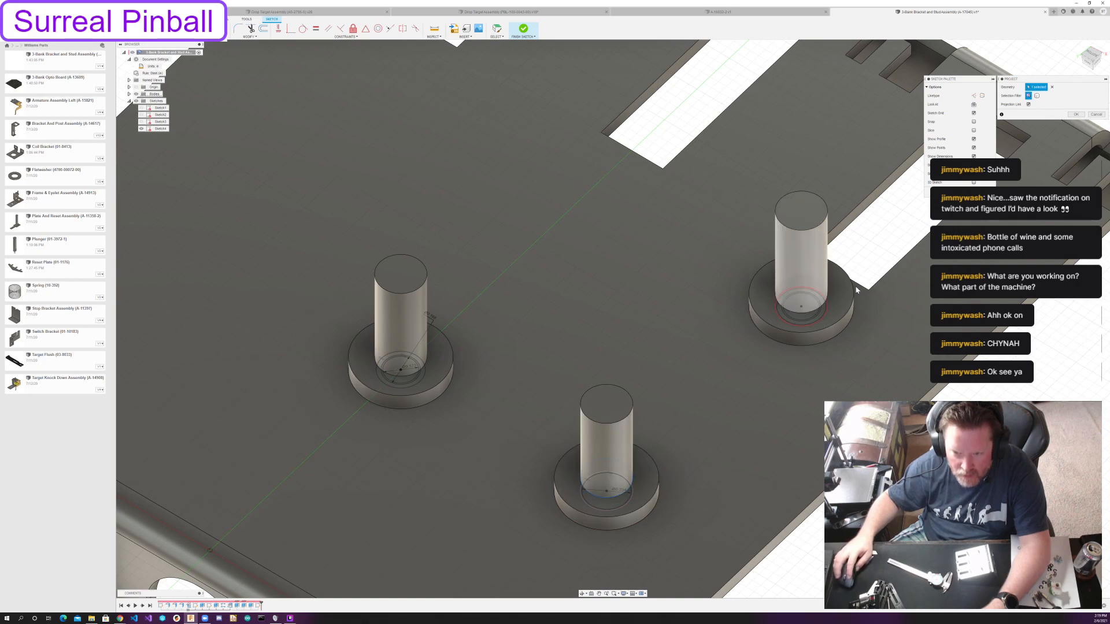
click(812, 312)
click(425, 369)
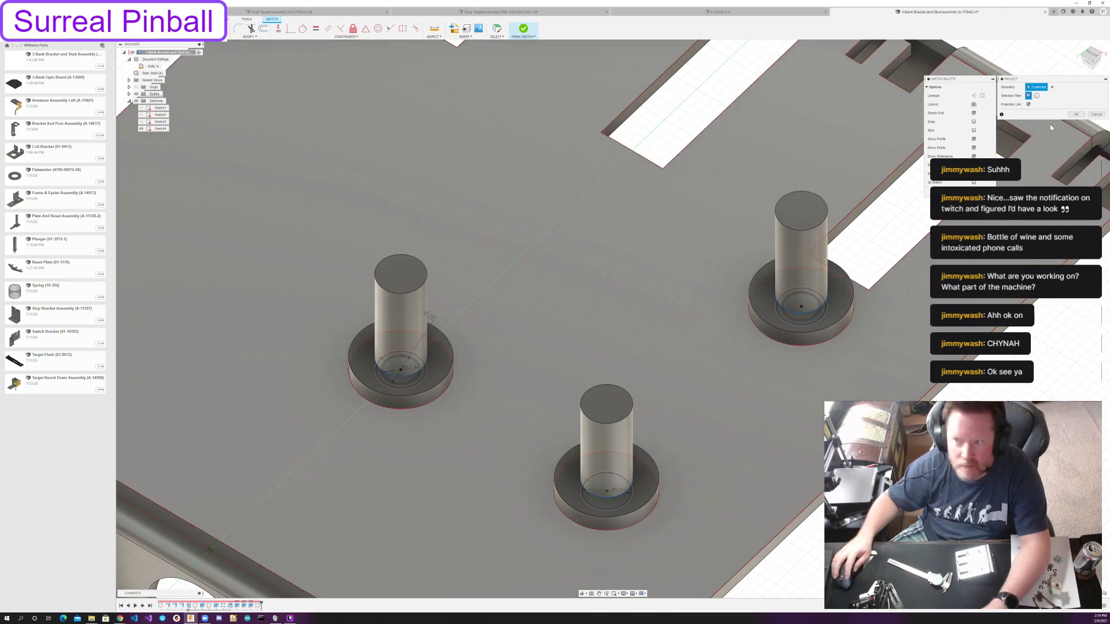
key(Return)
click(523, 29)
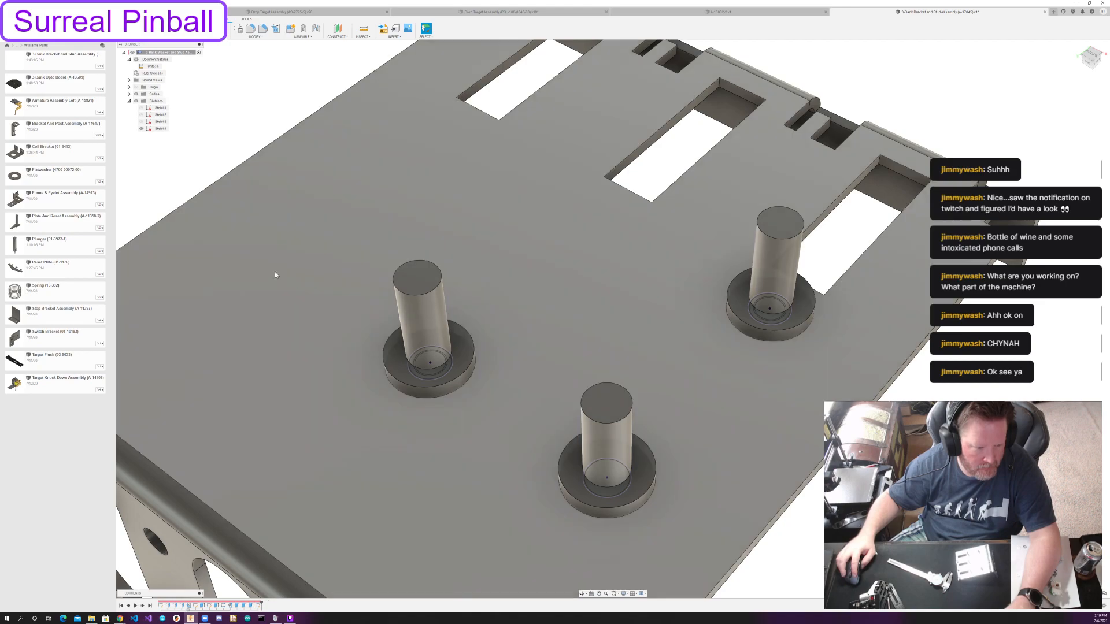
Cut a 1/32 in groove from the ring profile on the post nearest the round hole, starting -1/8 in from its top face.
shift+middle_drag(562, 290, 500, 257)
scroll(291, 334, up, 5)
key(e)
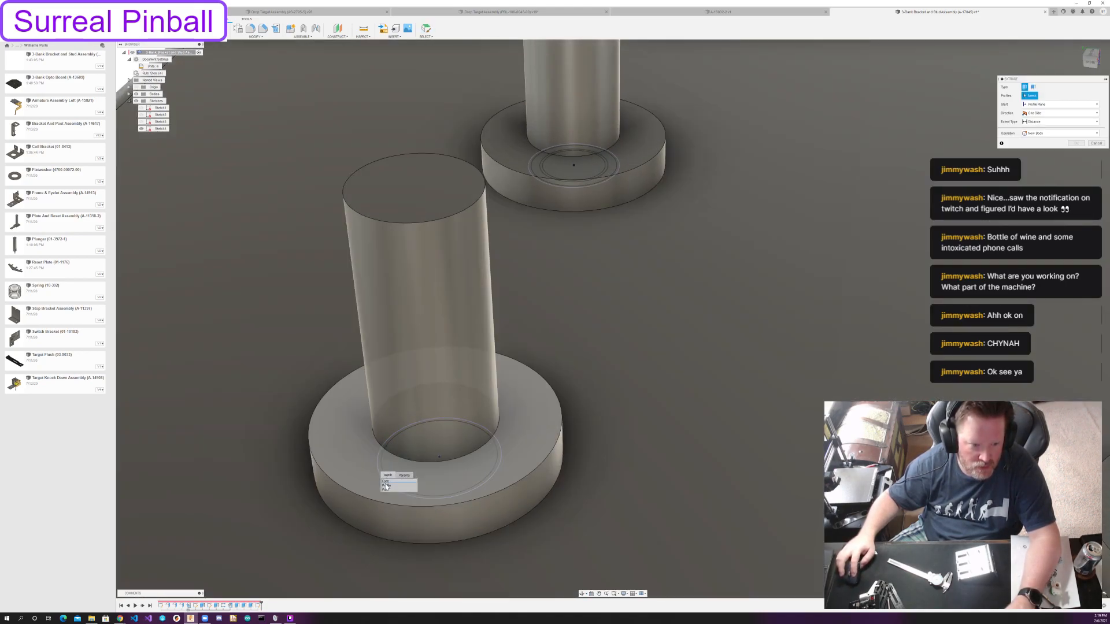
click(386, 472)
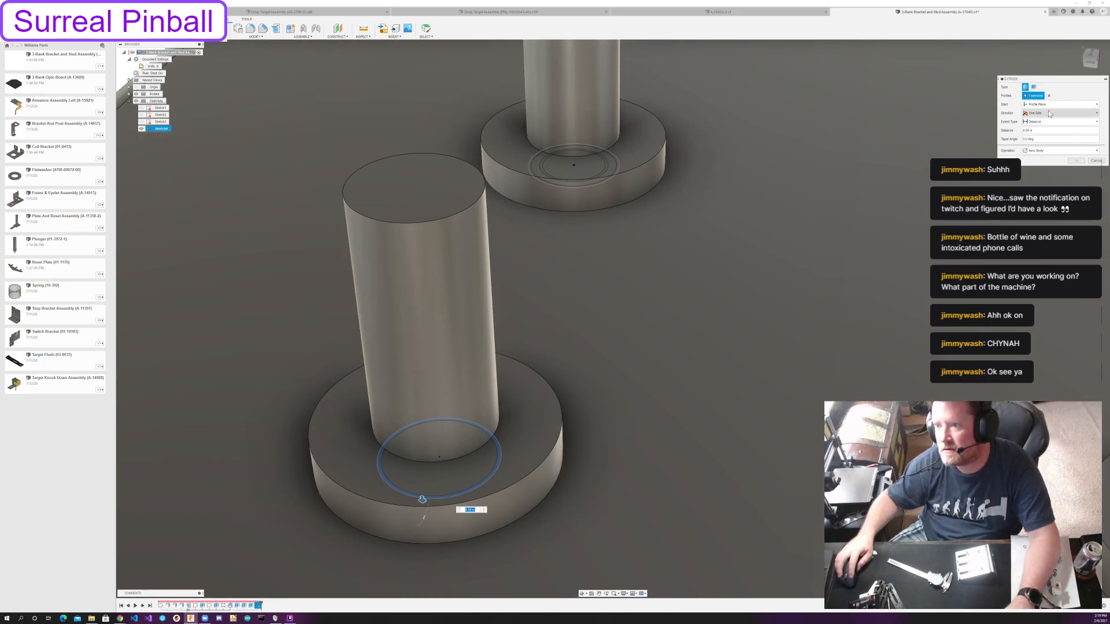
click(1037, 104)
click(1038, 125)
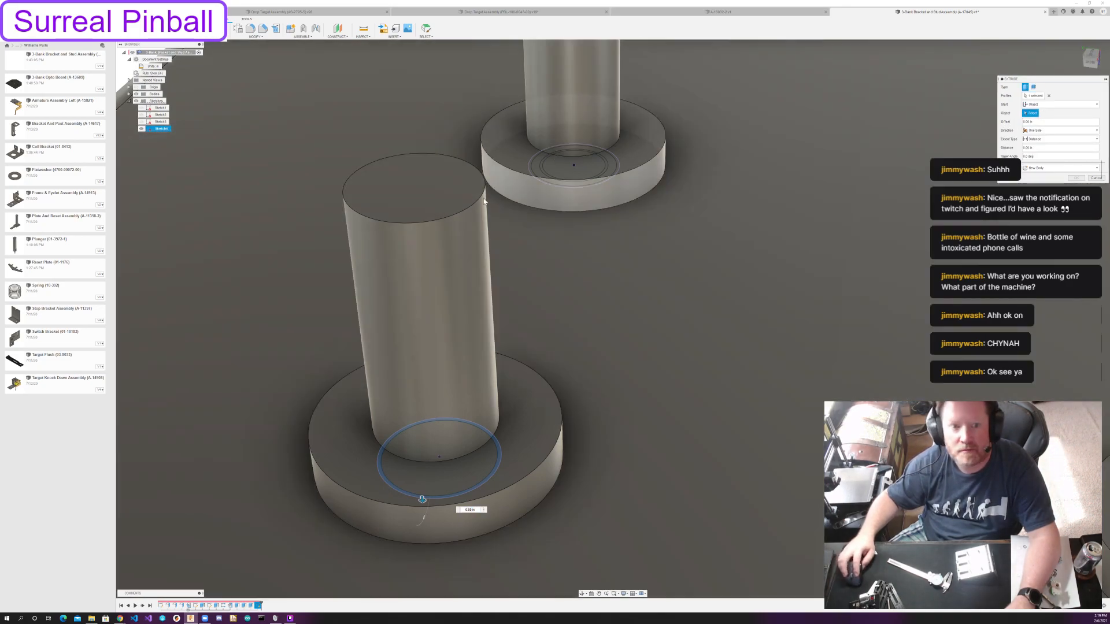
click(439, 194)
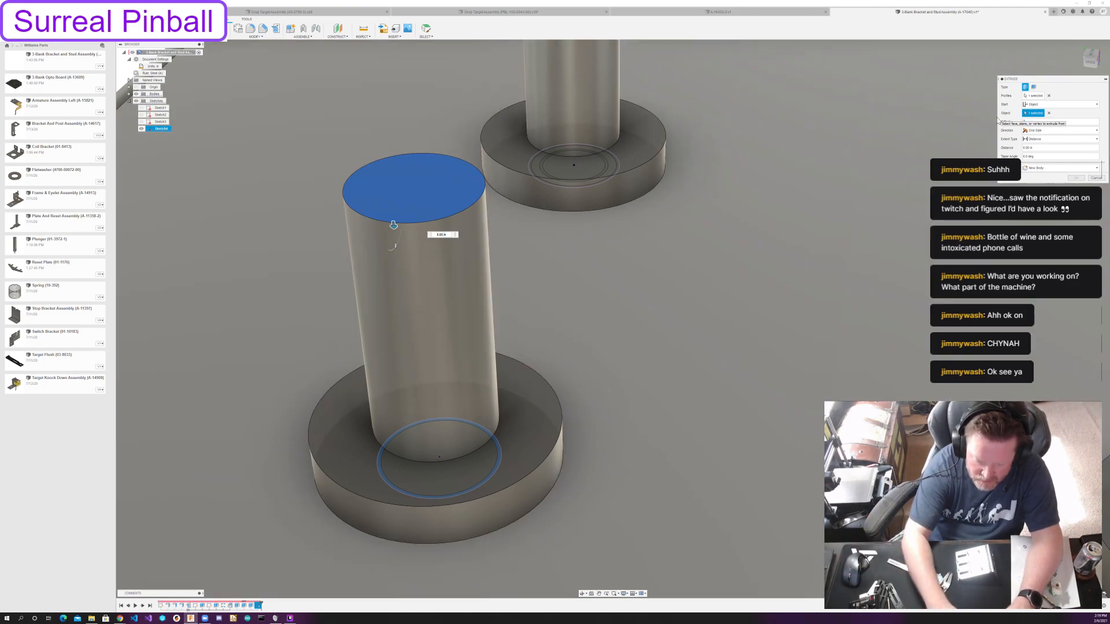
text(-1/8)
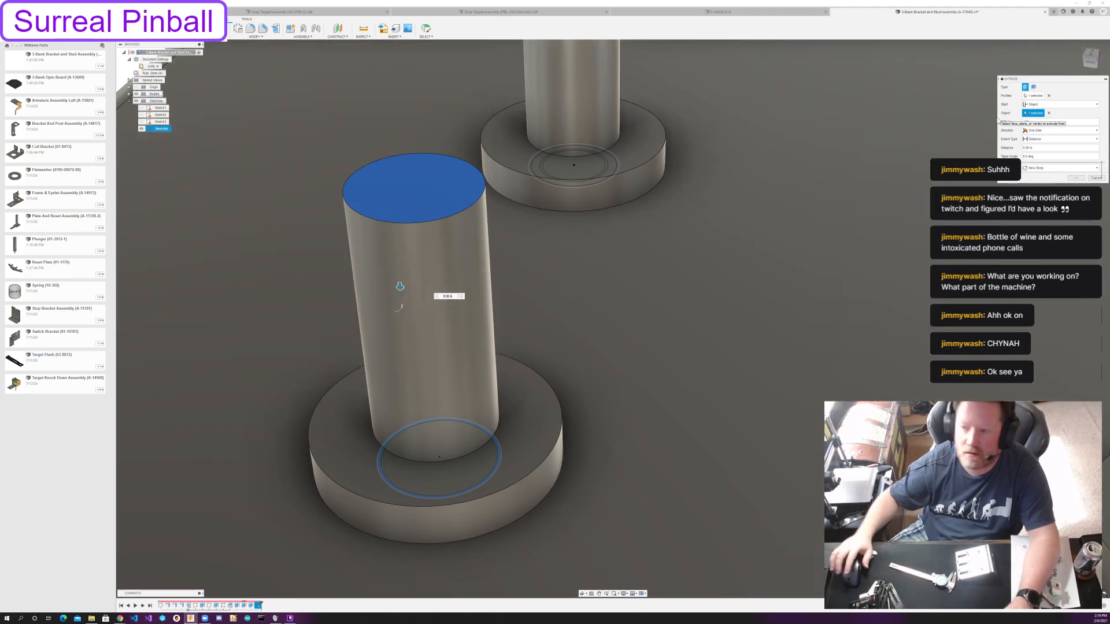
text(1/32)
key(Return)
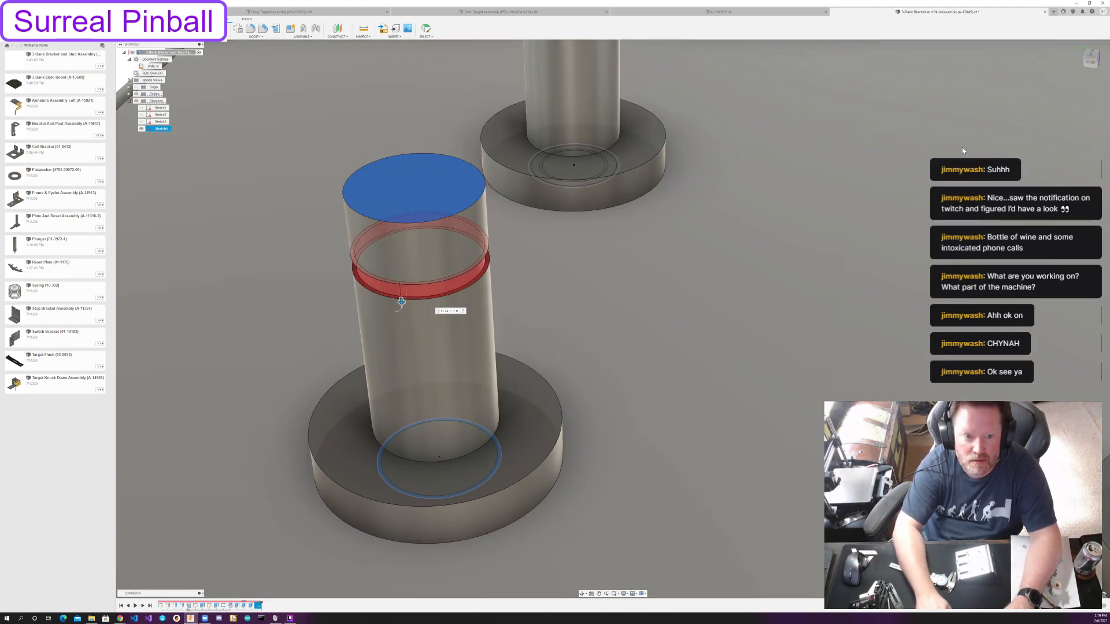
Chamfer the top edge of the grooved post by an equal distance of 0.025 in.
scroll(700, 274, down, 2)
scroll(701, 274, down, 3)
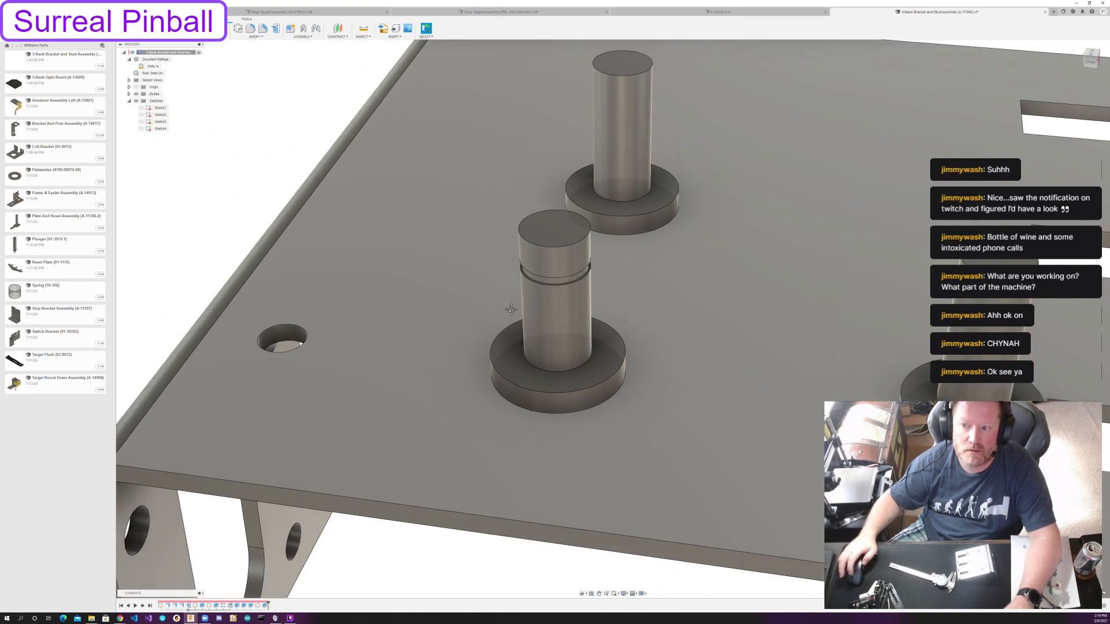
middle_drag(569, 282, 475, 350)
scroll(475, 350, down, 2)
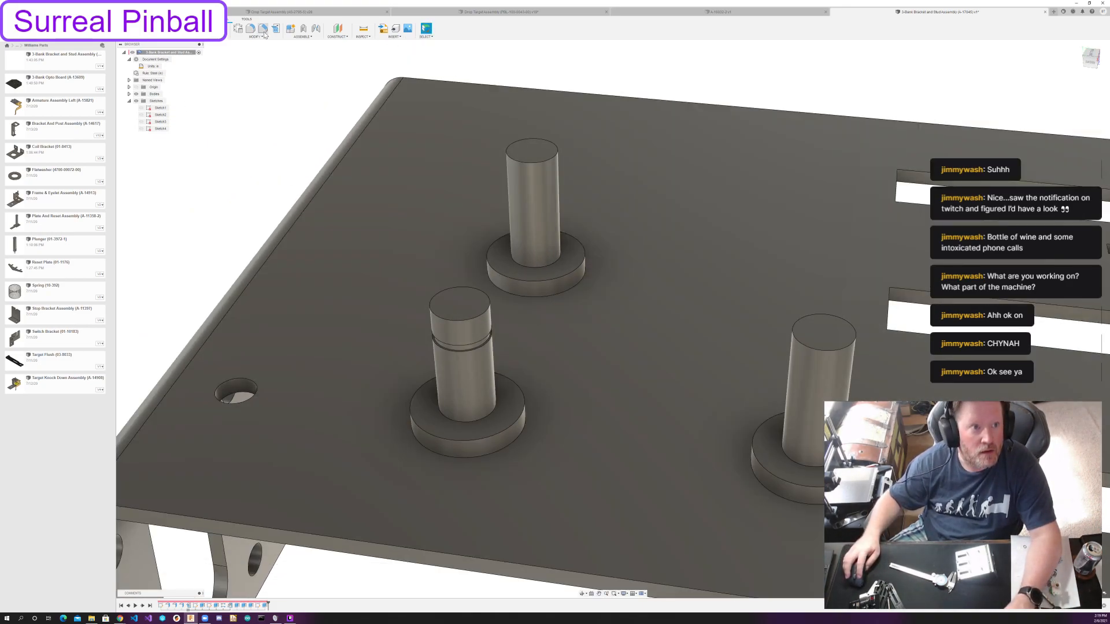
click(263, 29)
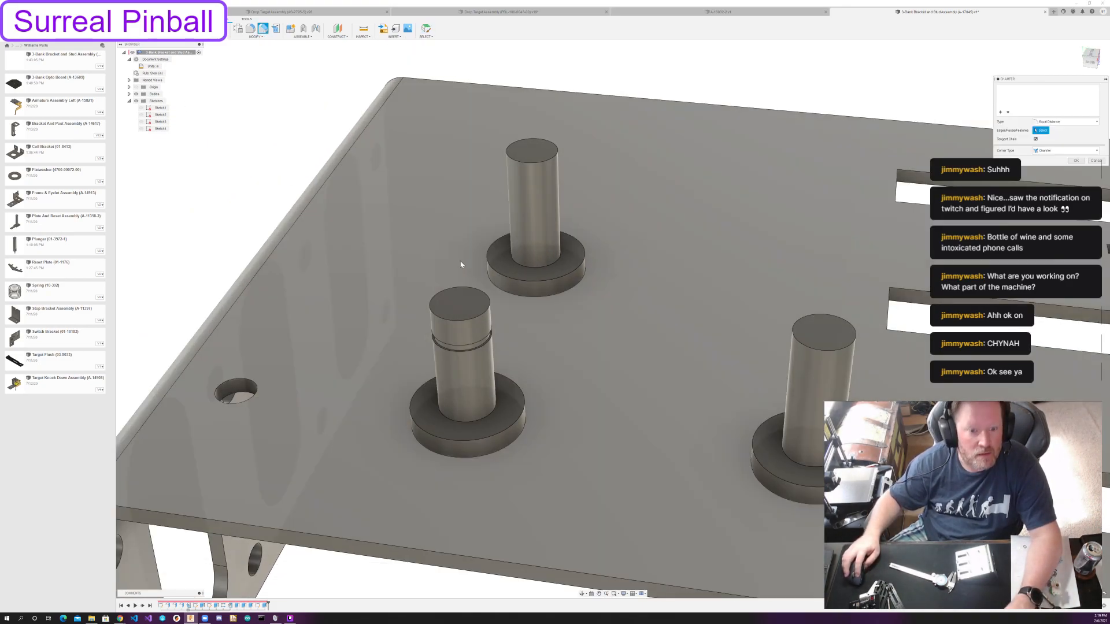
click(487, 309)
drag(487, 311, 485, 313)
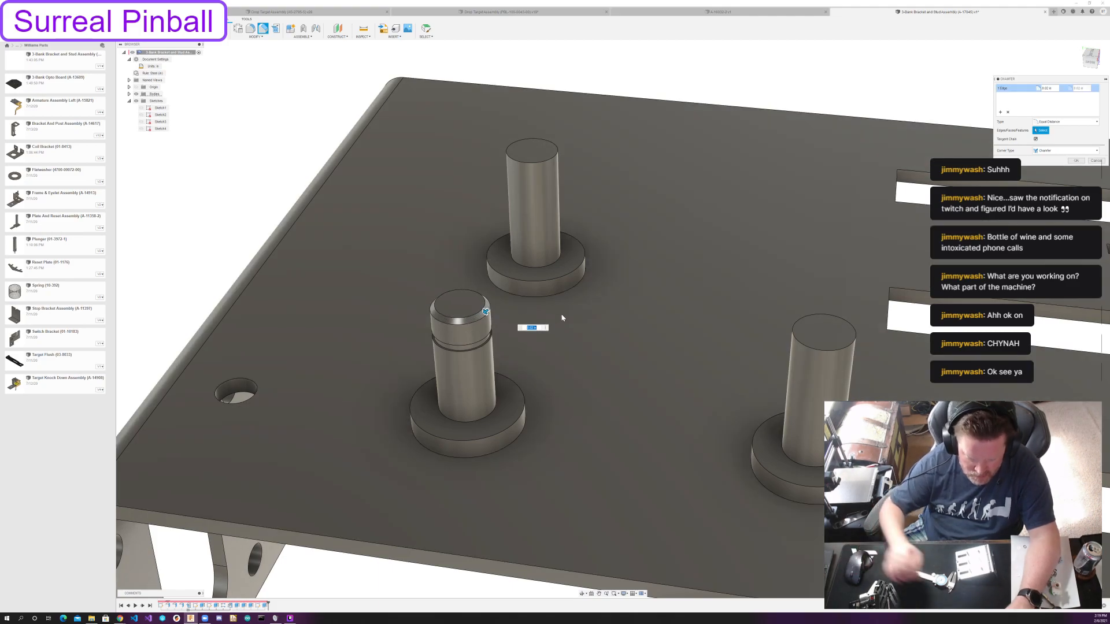
text(1.05)
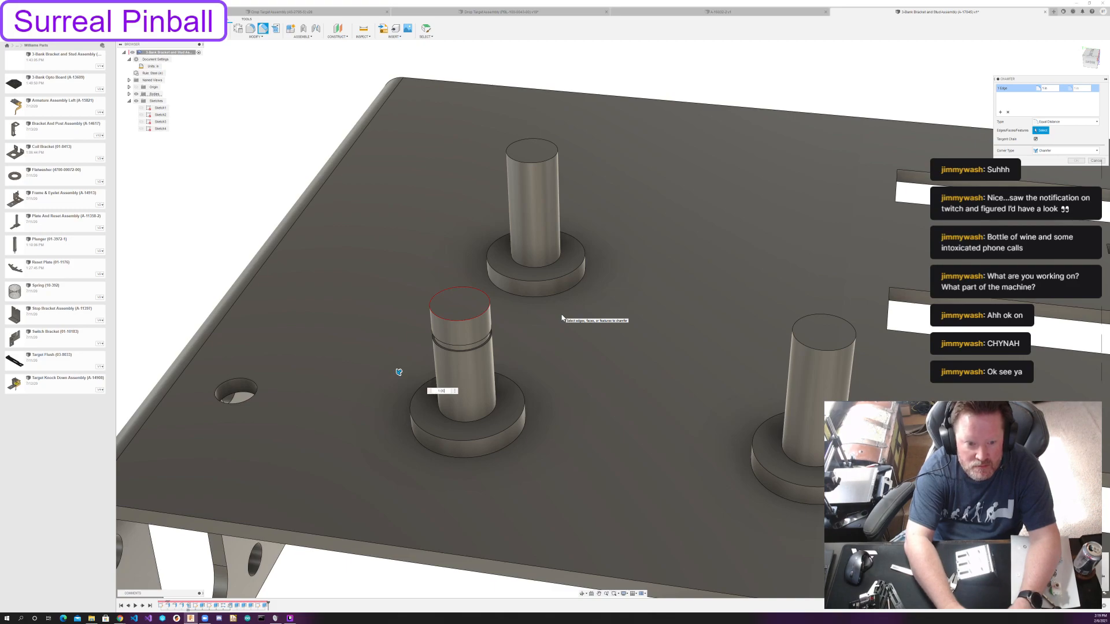
key(BackSpace)
key(BackSpace)
key(BackSpace)
key(BackSpace)
text(0.05)
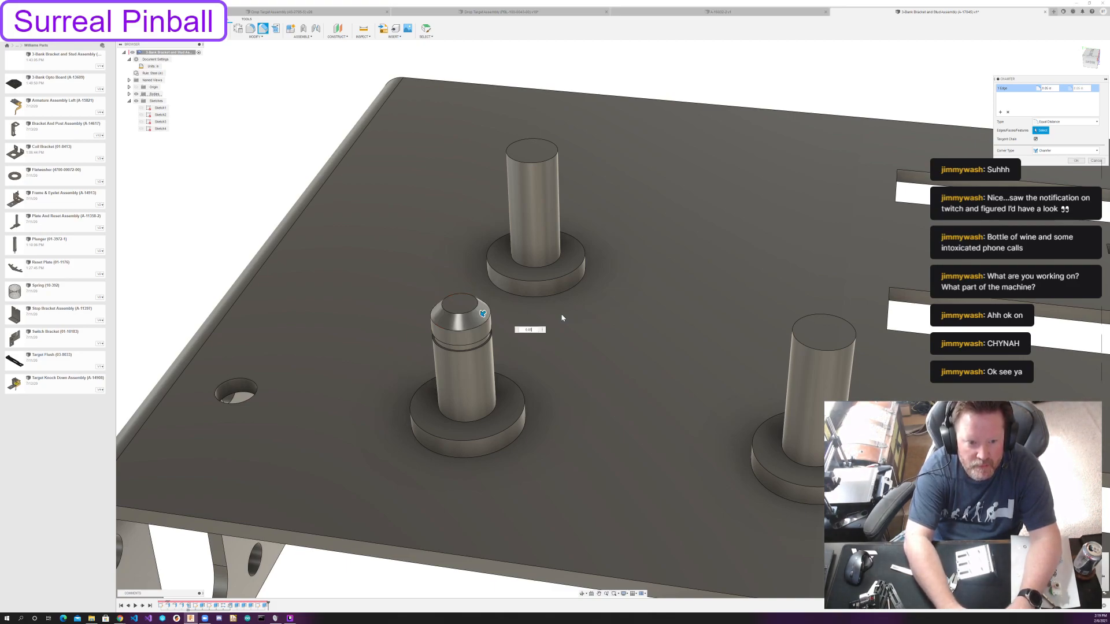
key(BackSpace)
text(25)
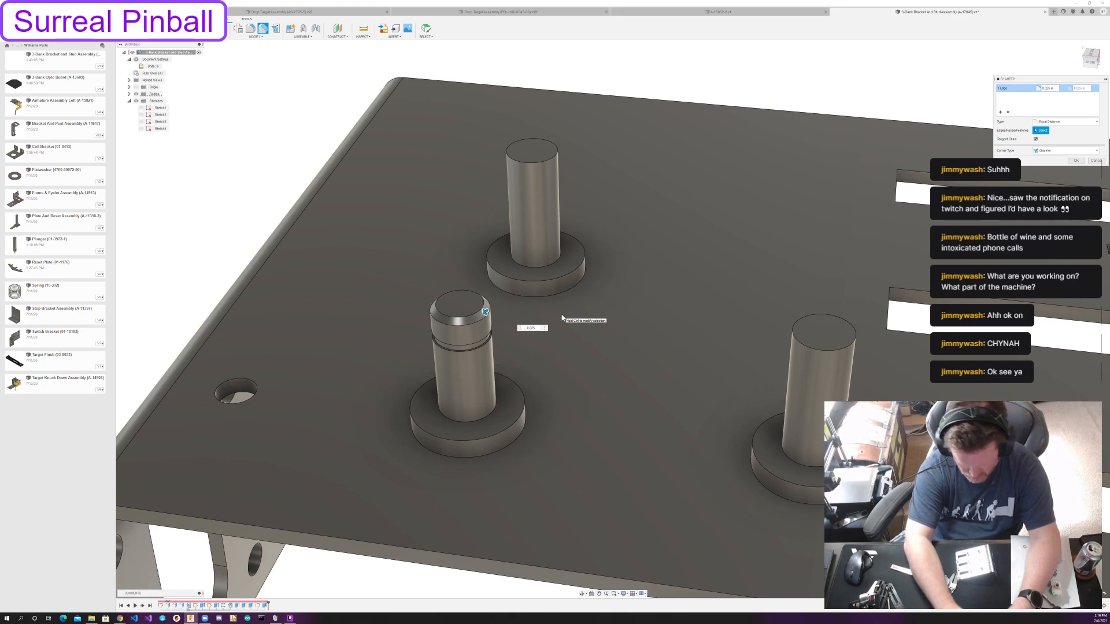
key(Return)
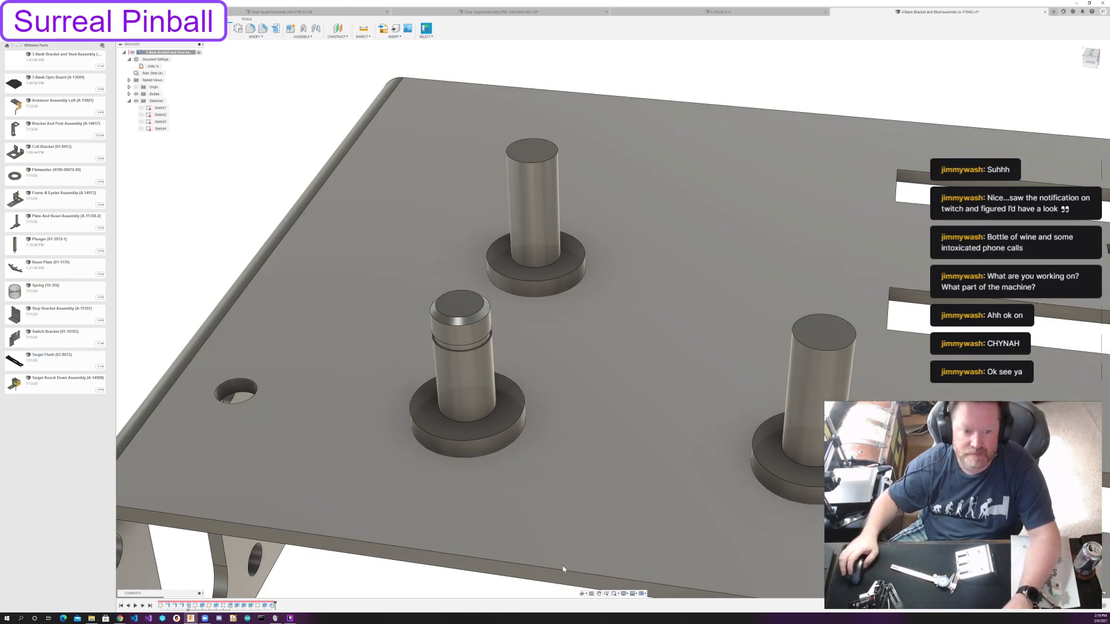
Edit the chamfer to include the upper outer edges of the three posts' base collars.
scroll(562, 318, down, 3)
middle_drag(555, 533, 521, 515)
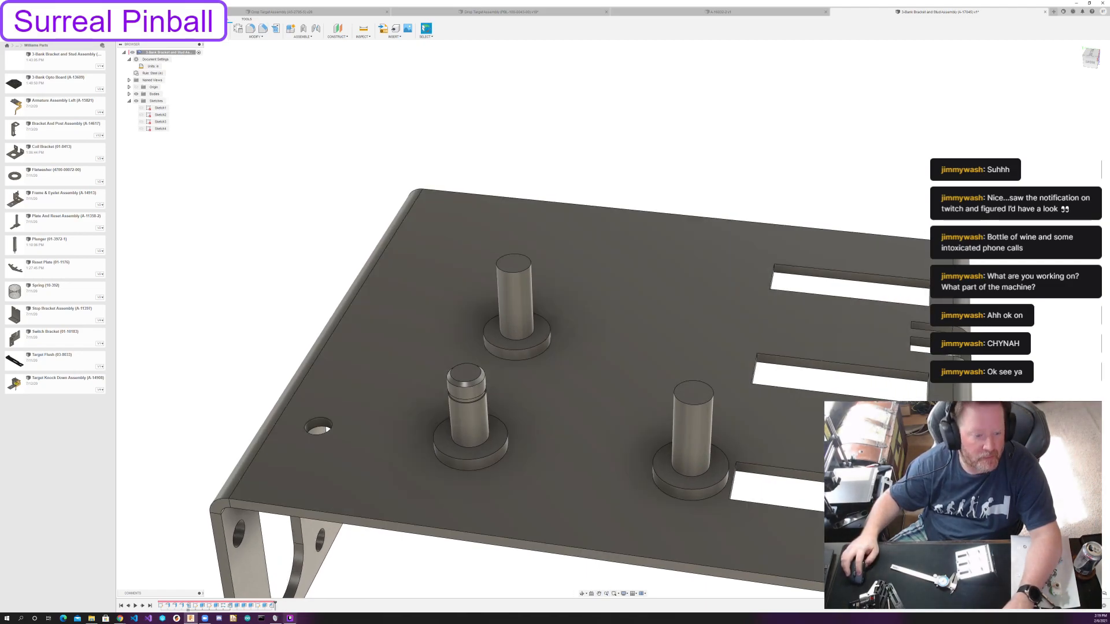
double_click(272, 606)
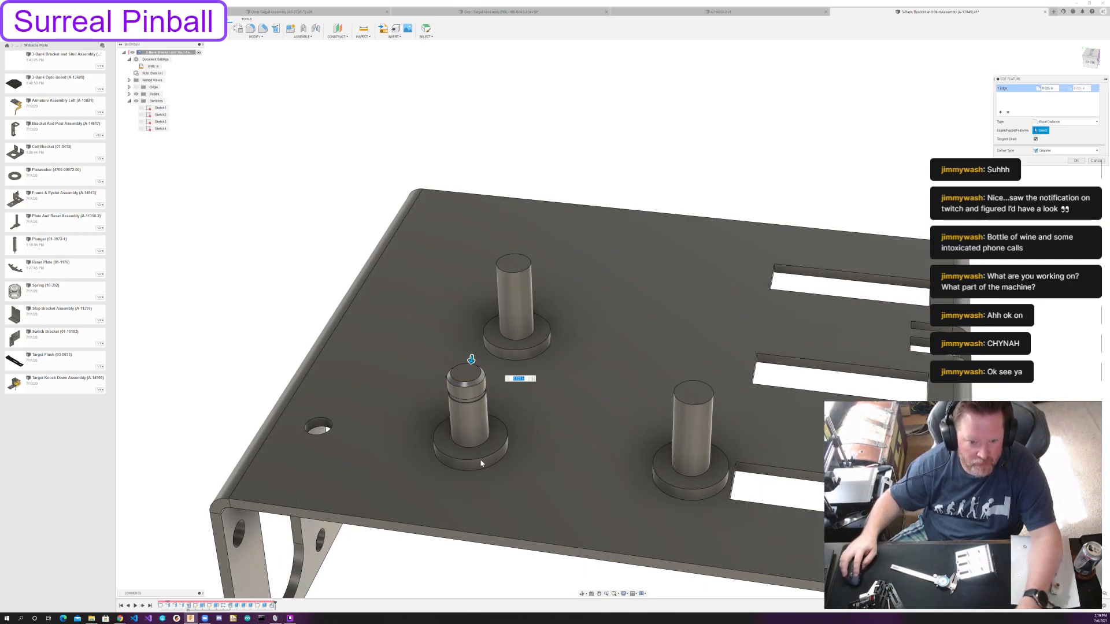
click(538, 338)
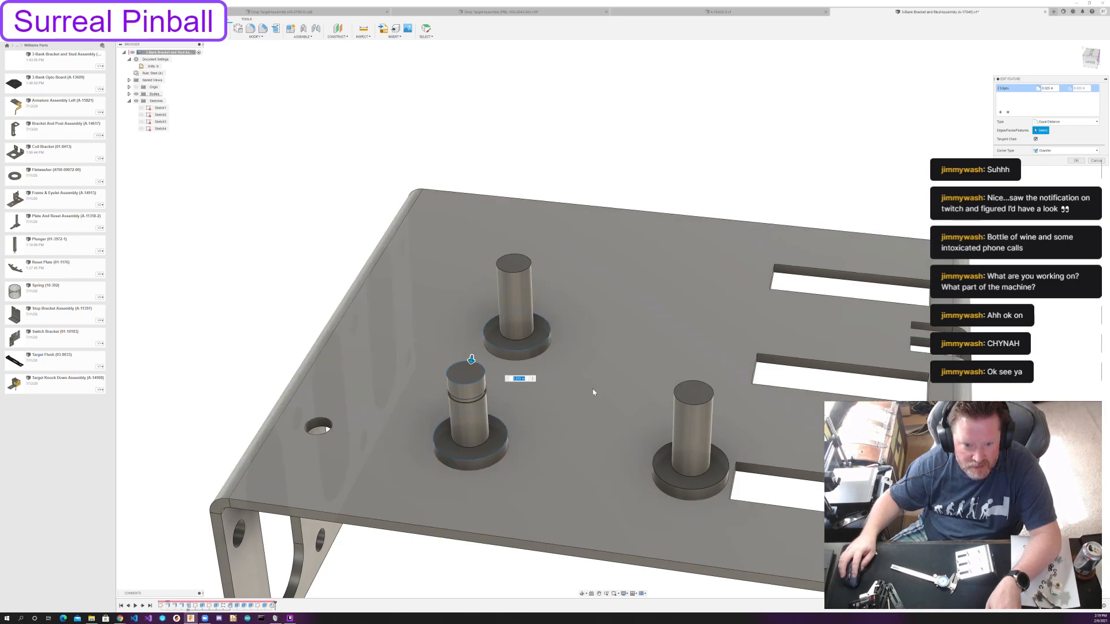
click(661, 480)
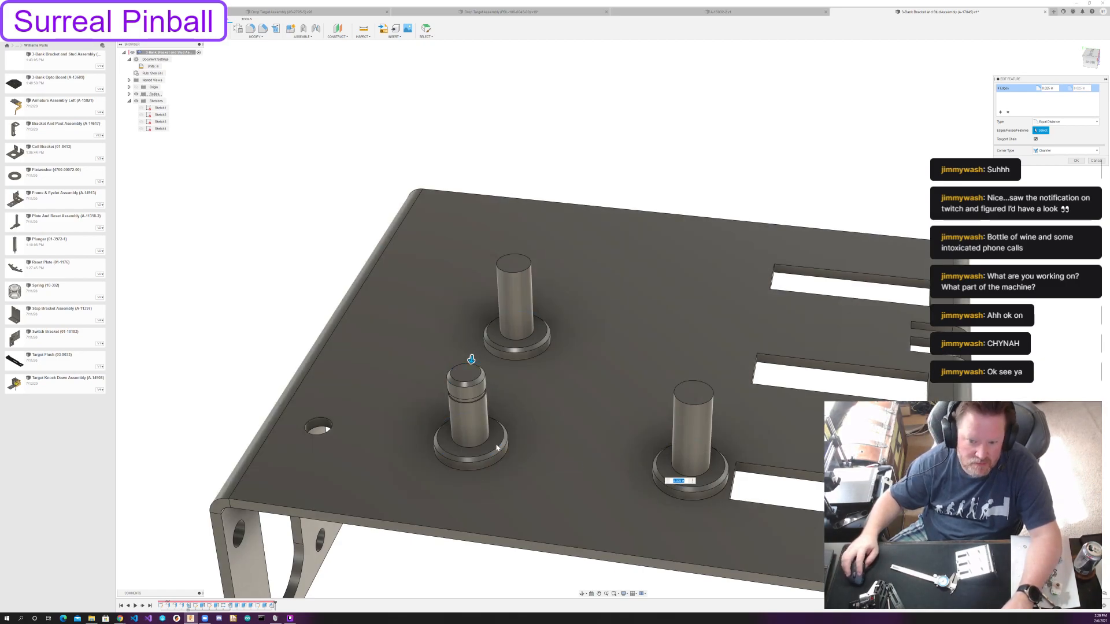
click(1076, 161)
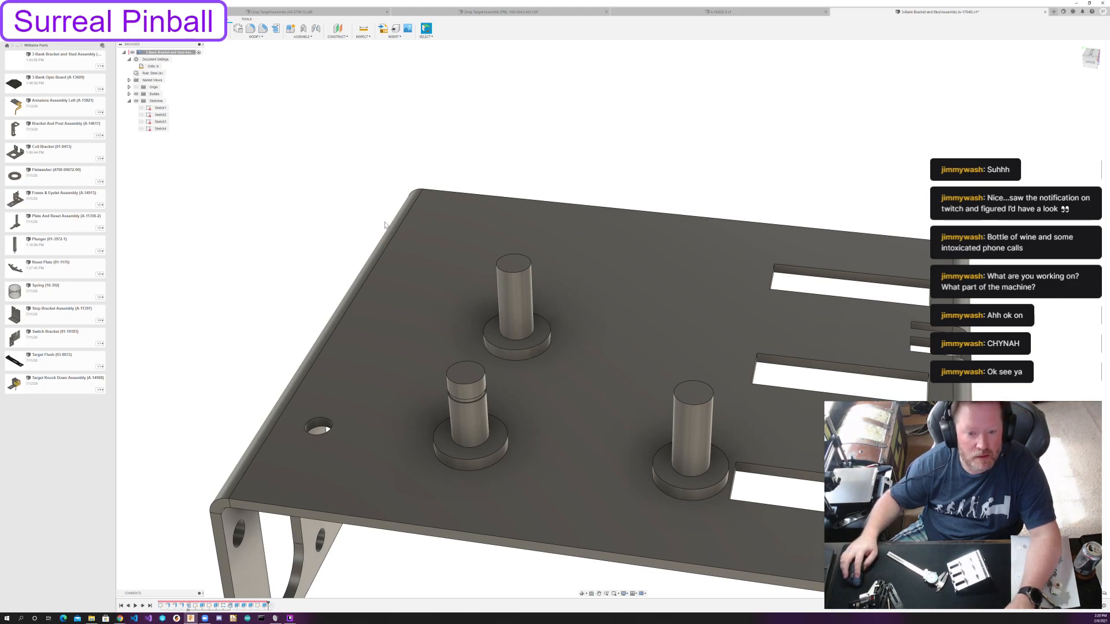
Show the post circle sketch and extrude the ring profile on the ungrooved post farther from the slots, starting from that post's top face.
key(e)
click(142, 129)
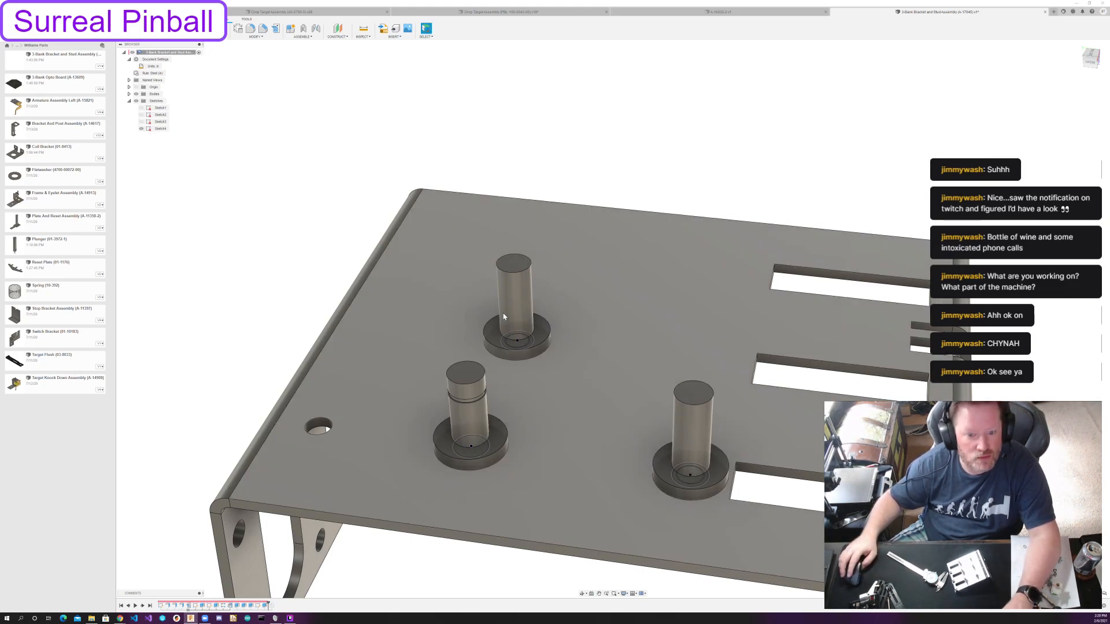
key(e)
scroll(538, 359, up, 5)
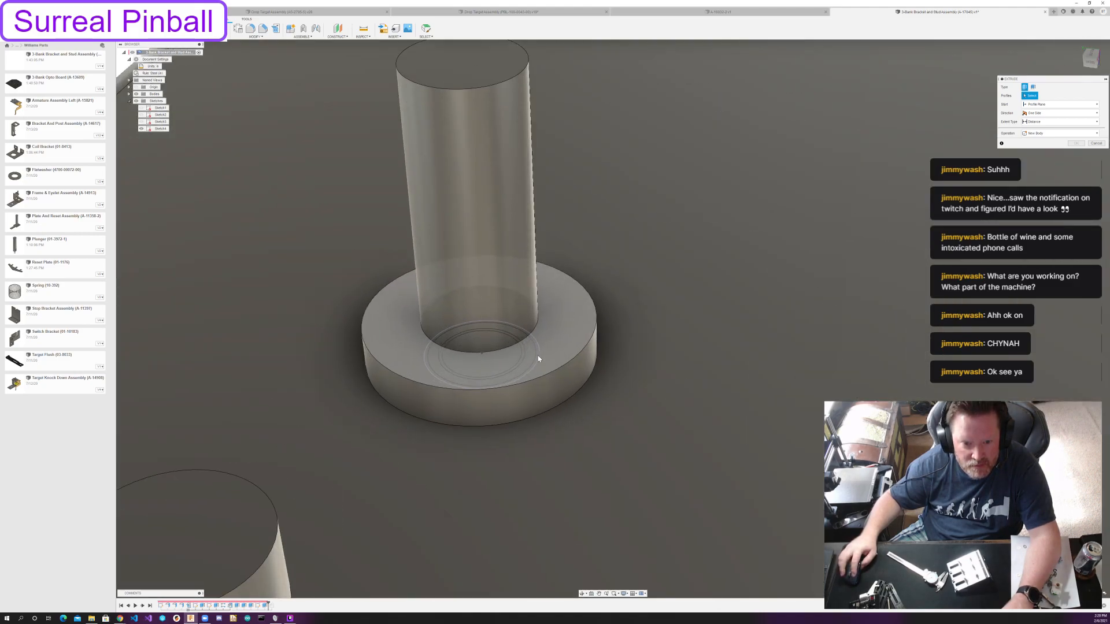
click(538, 358)
scroll(510, 344, down, 3)
scroll(510, 344, down, 1)
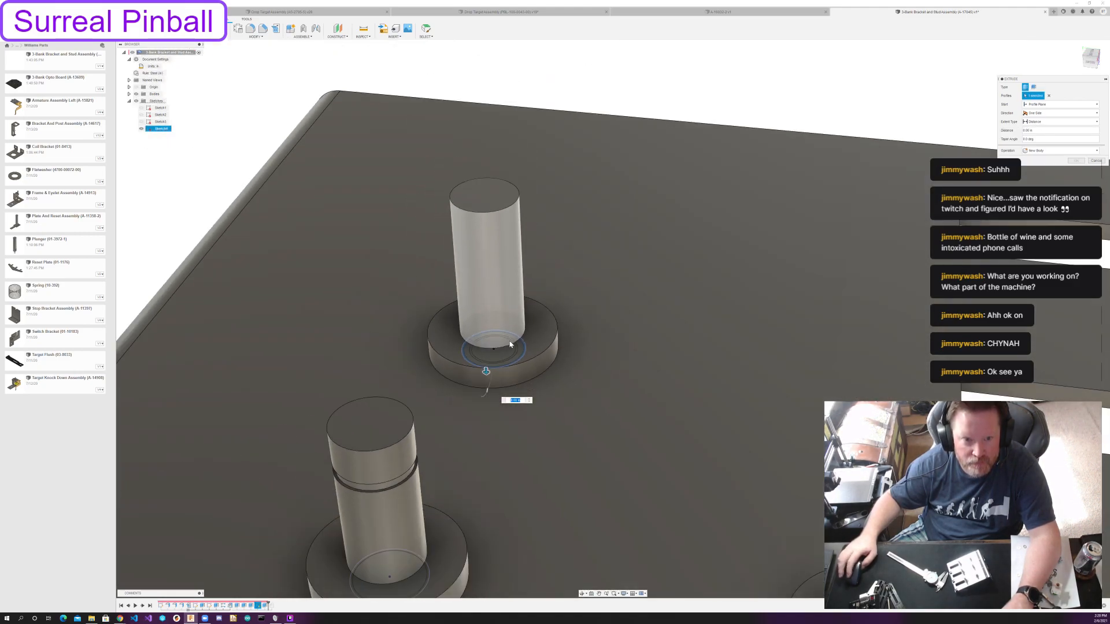
click(1053, 105)
click(1039, 124)
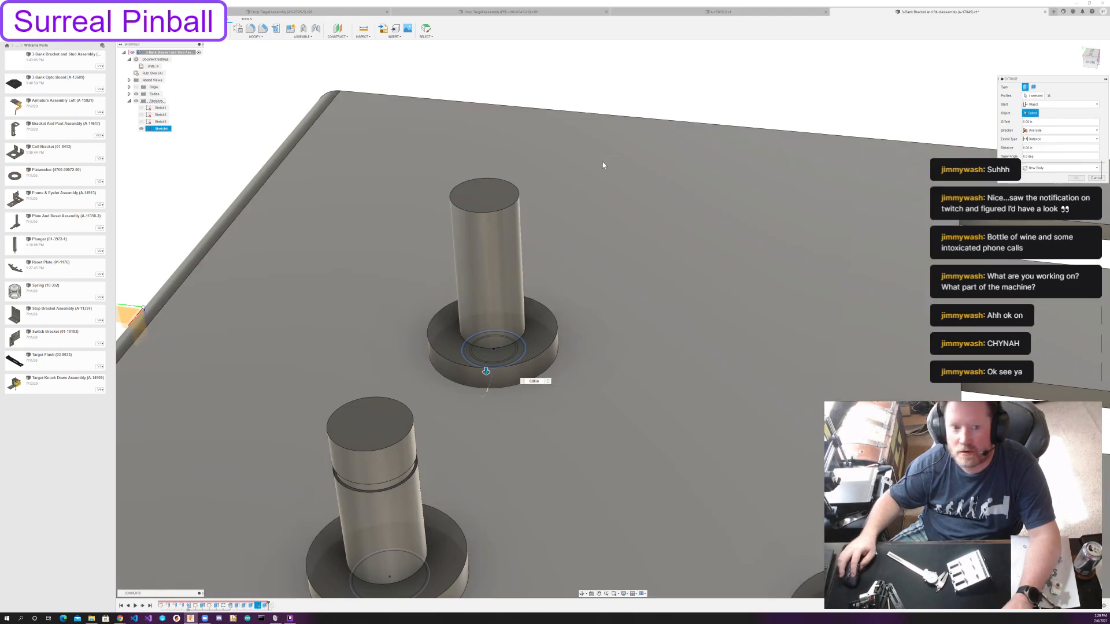
click(485, 196)
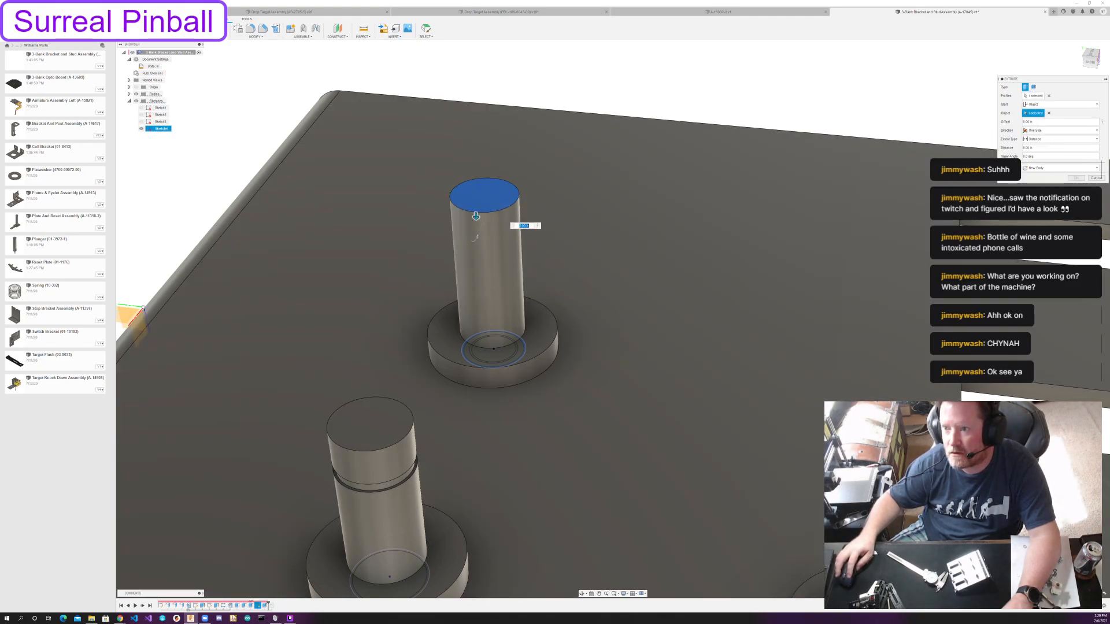
Set the extrude's start offset to -15/32 in and make it a 1/32 in cut.
drag(1038, 122, 1002, 126)
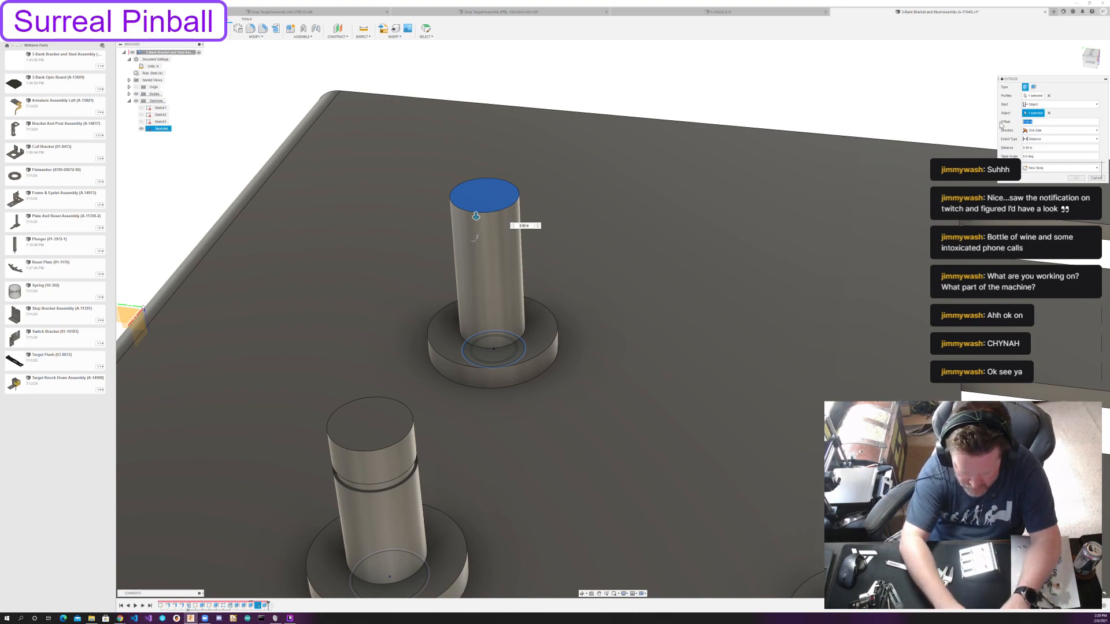
text(-15/32)
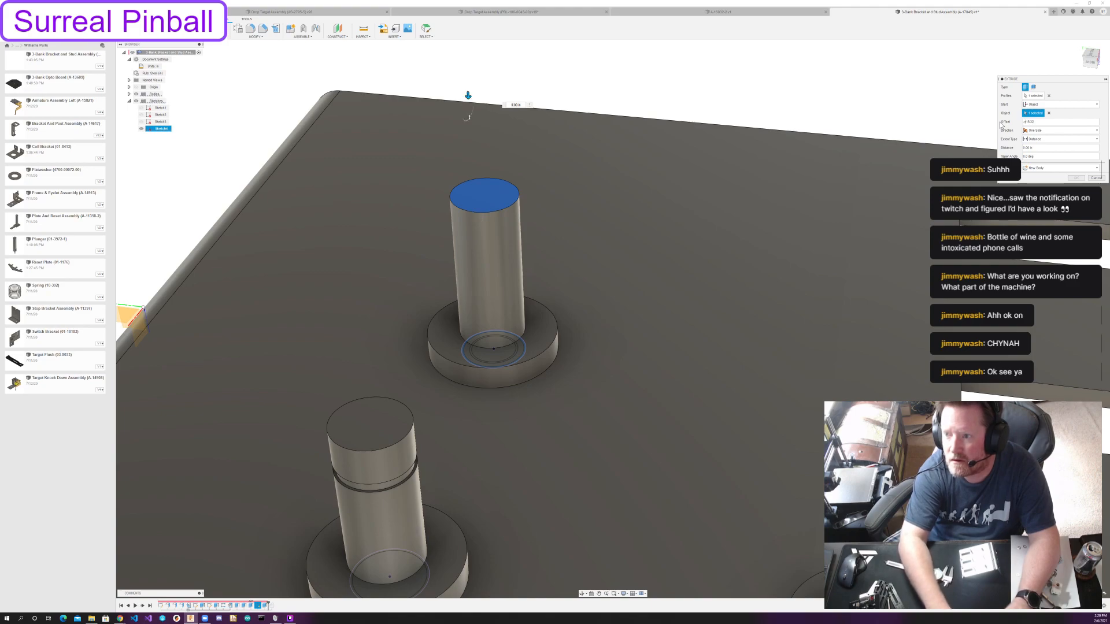
key(BackSpace)
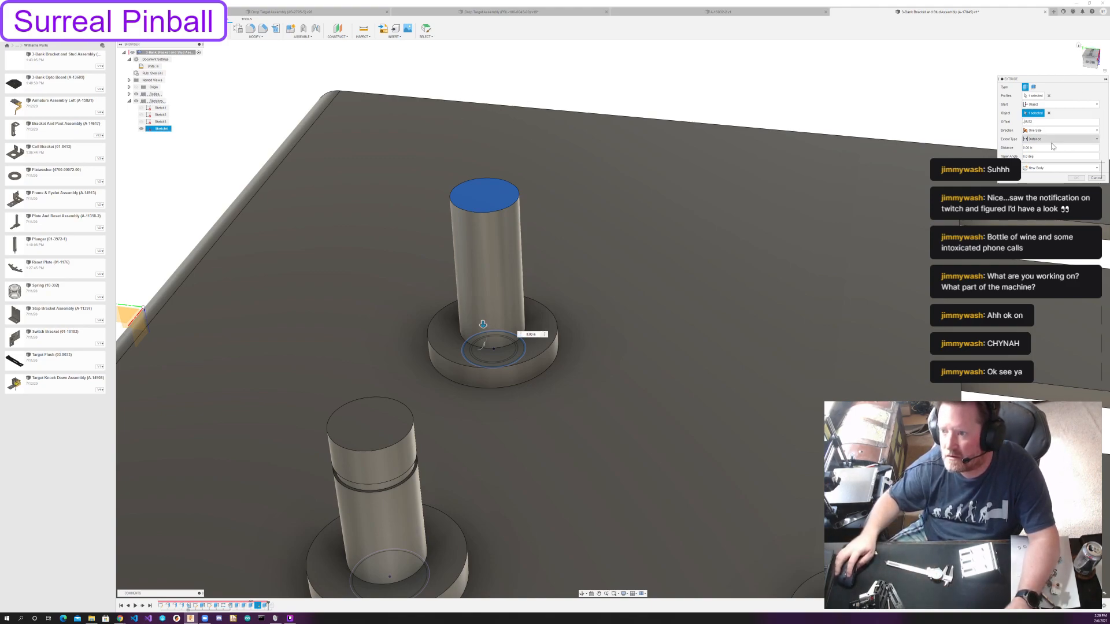
drag(1038, 149, 1015, 152)
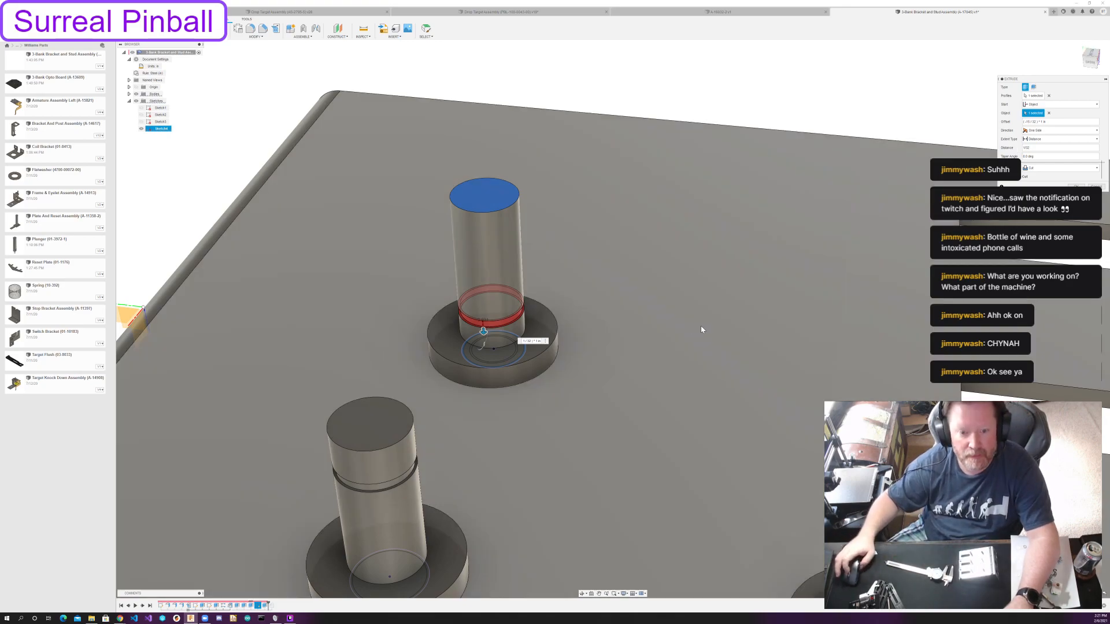
scroll(699, 325, down, 4)
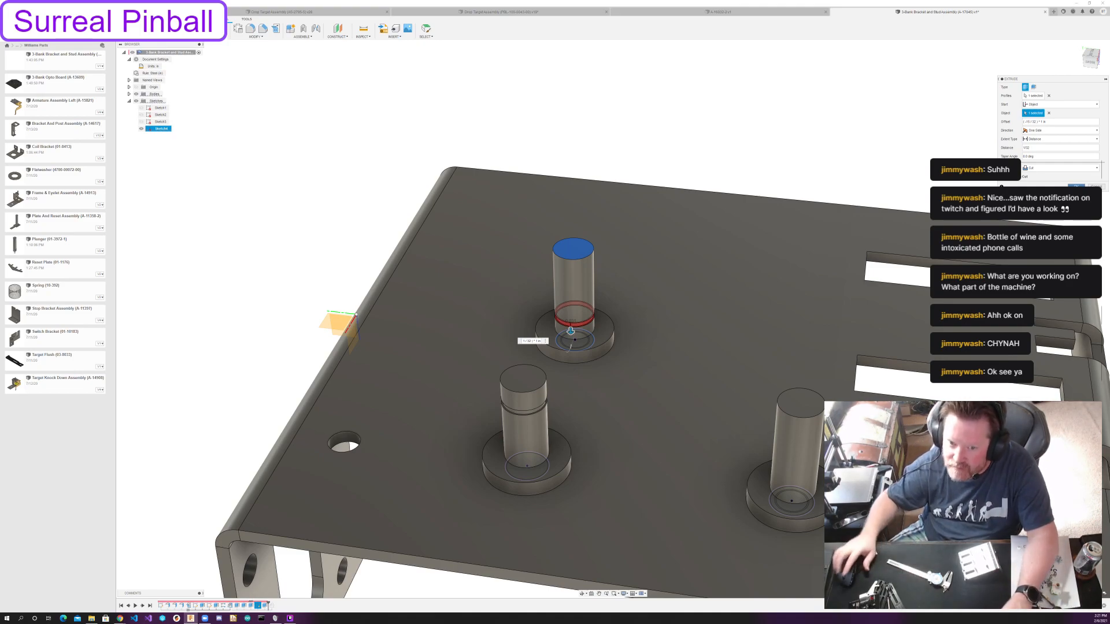
Reduce the negative start offset to move the groove nearer the post's top, and complete the cut.
drag(1047, 122, 1012, 126)
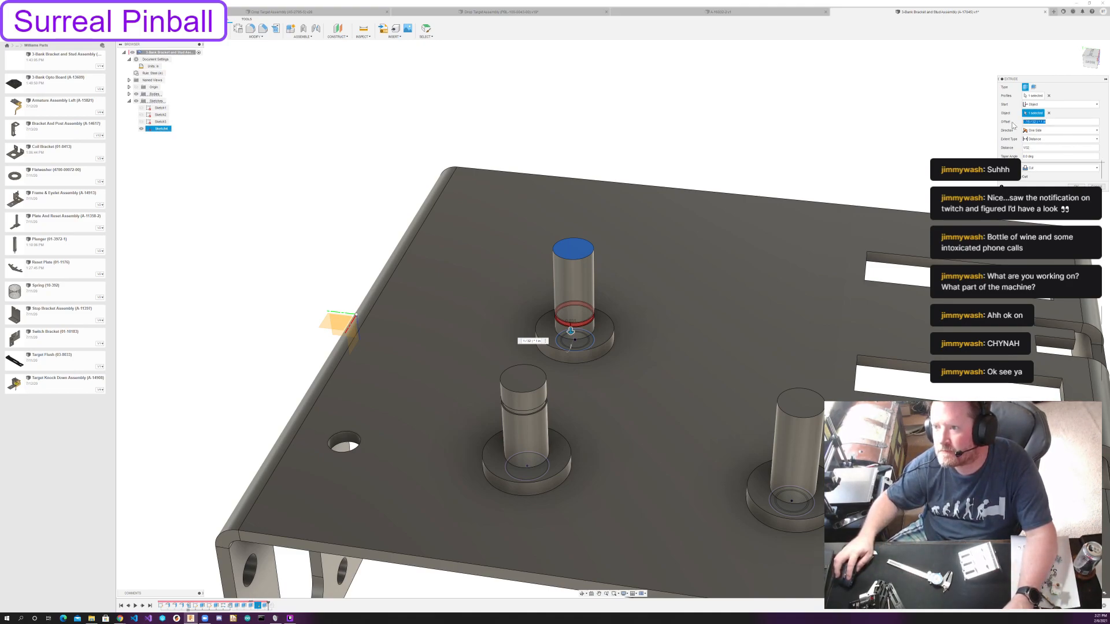
text(-1)
text(1/64)
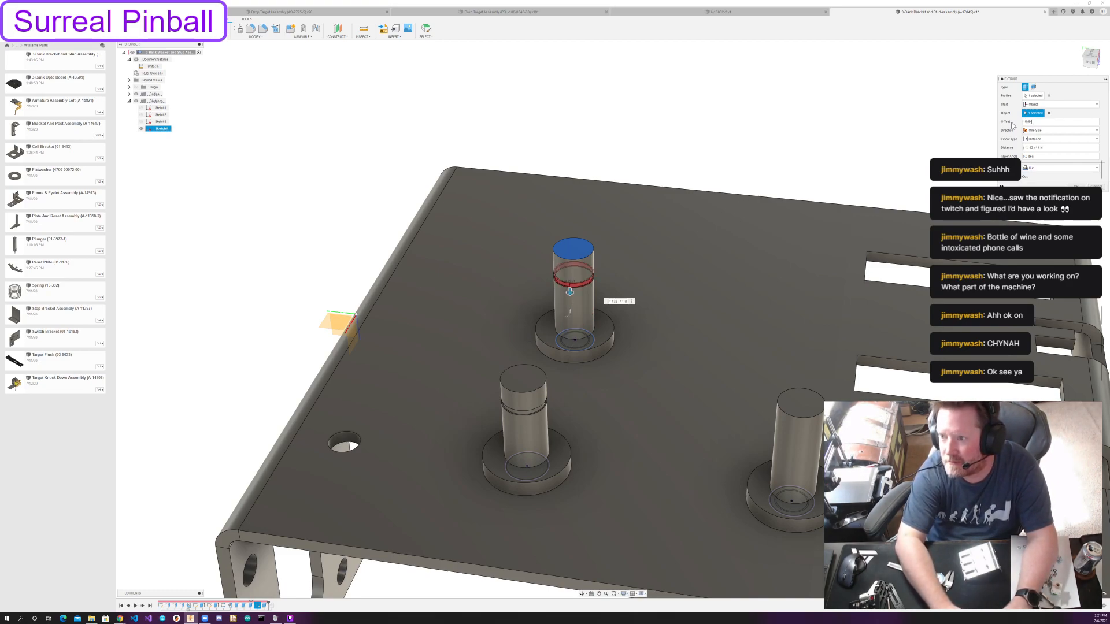
key(Return)
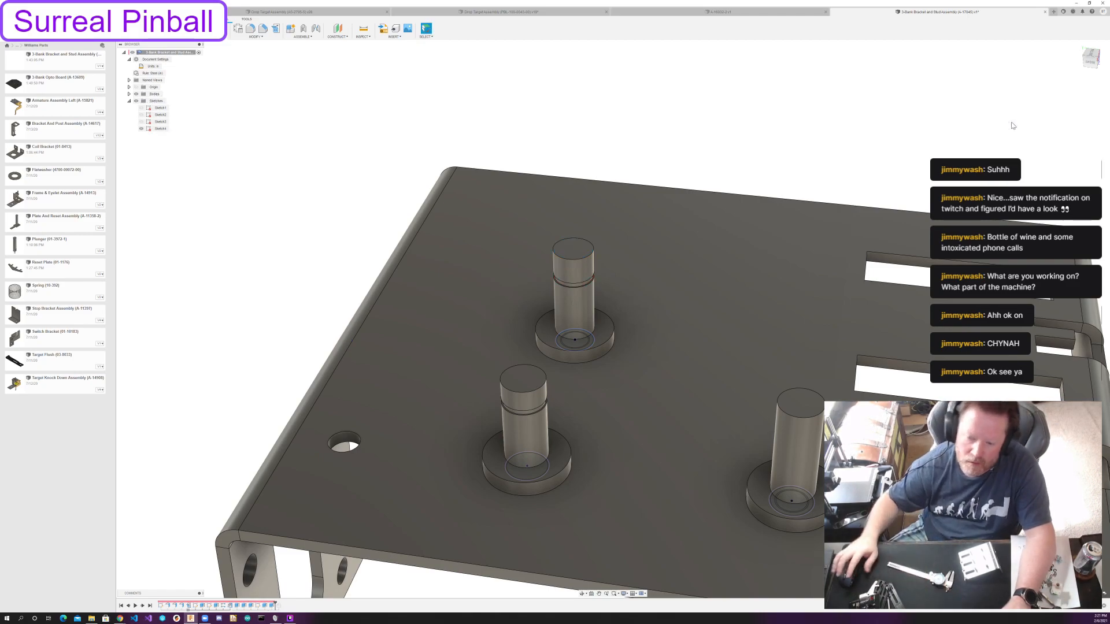
Extrude the ring profile on the ungrooved post nearest the slots, starting from that post's top face.
middle_drag(797, 307, 592, 227)
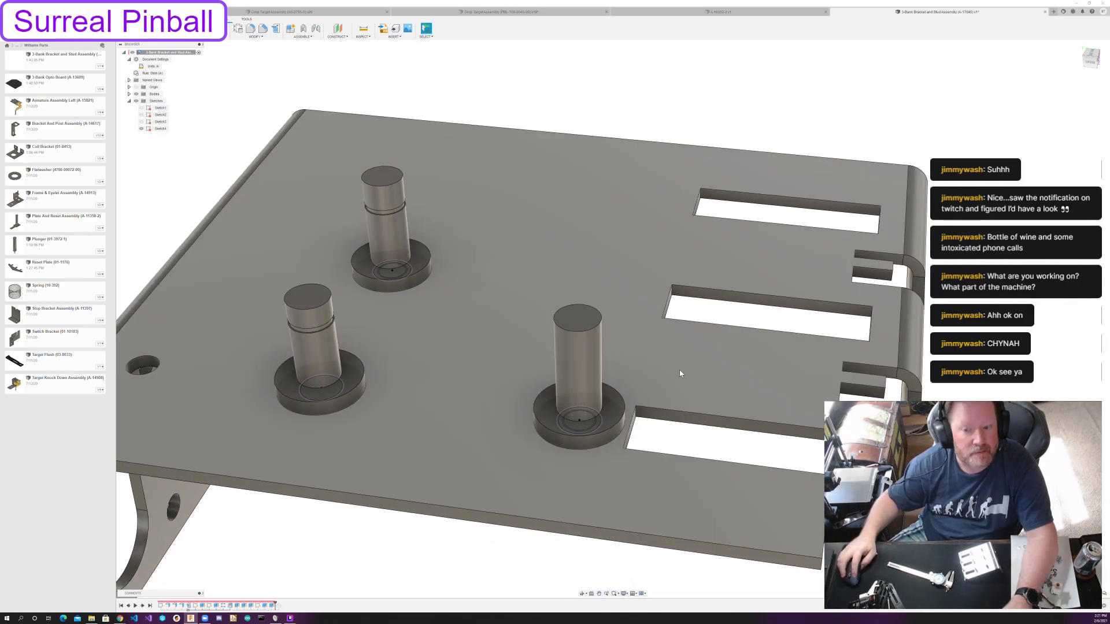
key(e)
scroll(602, 417, up, 5)
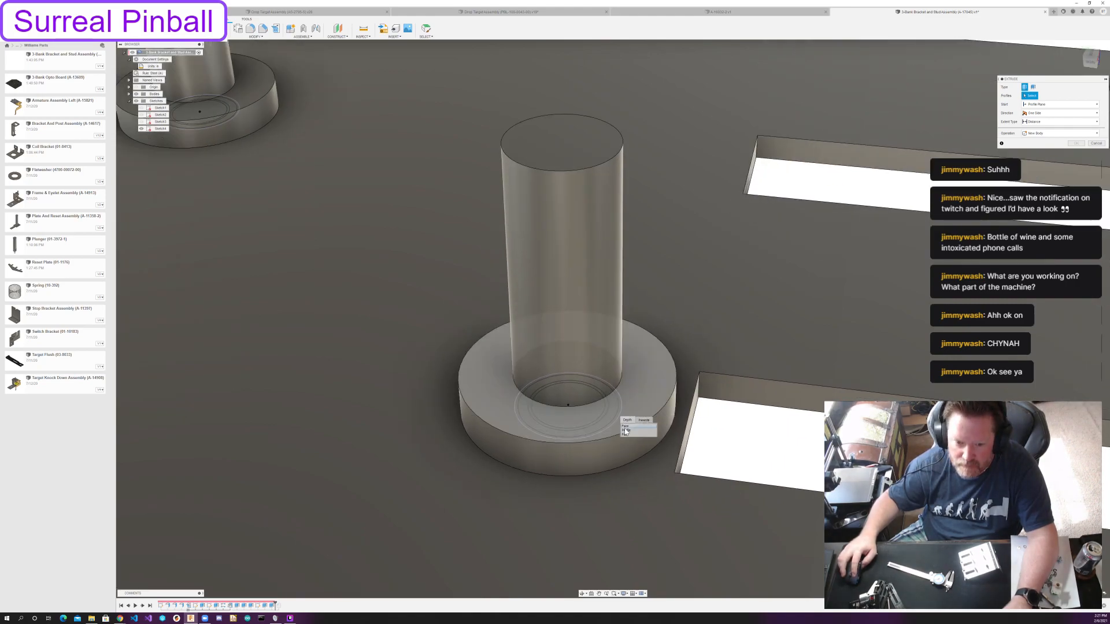
click(607, 421)
scroll(607, 424, down, 5)
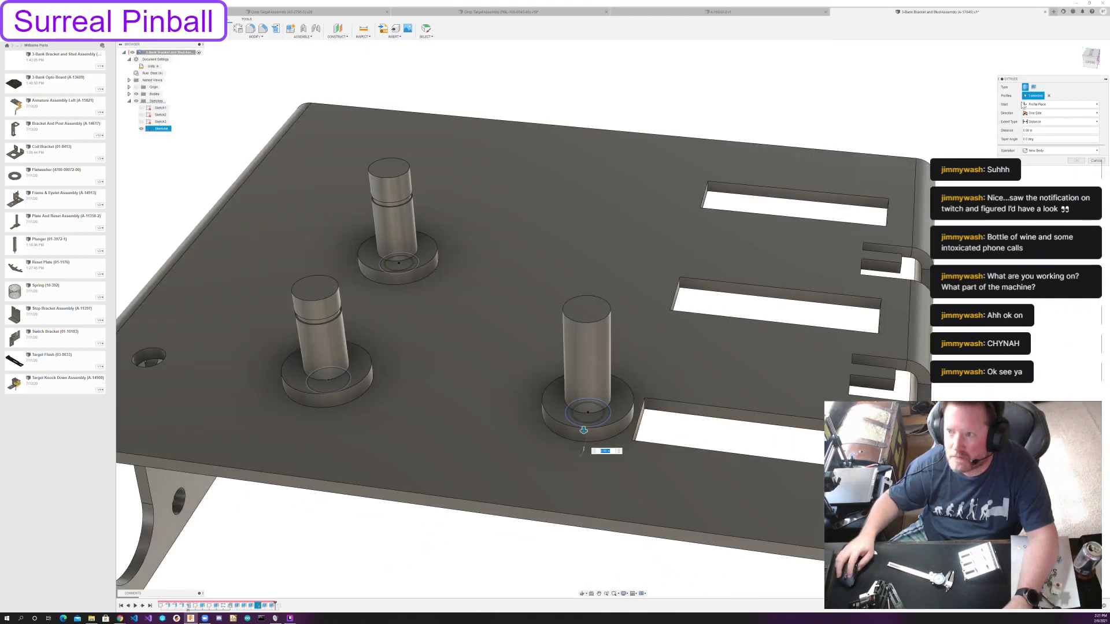
click(1057, 103)
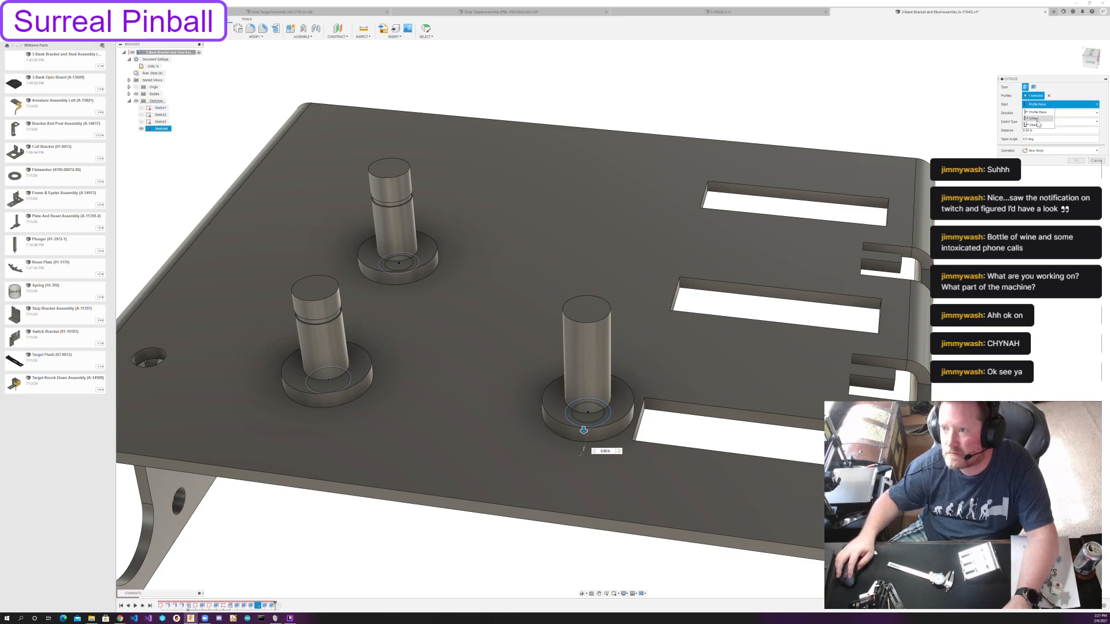
click(1034, 125)
click(586, 309)
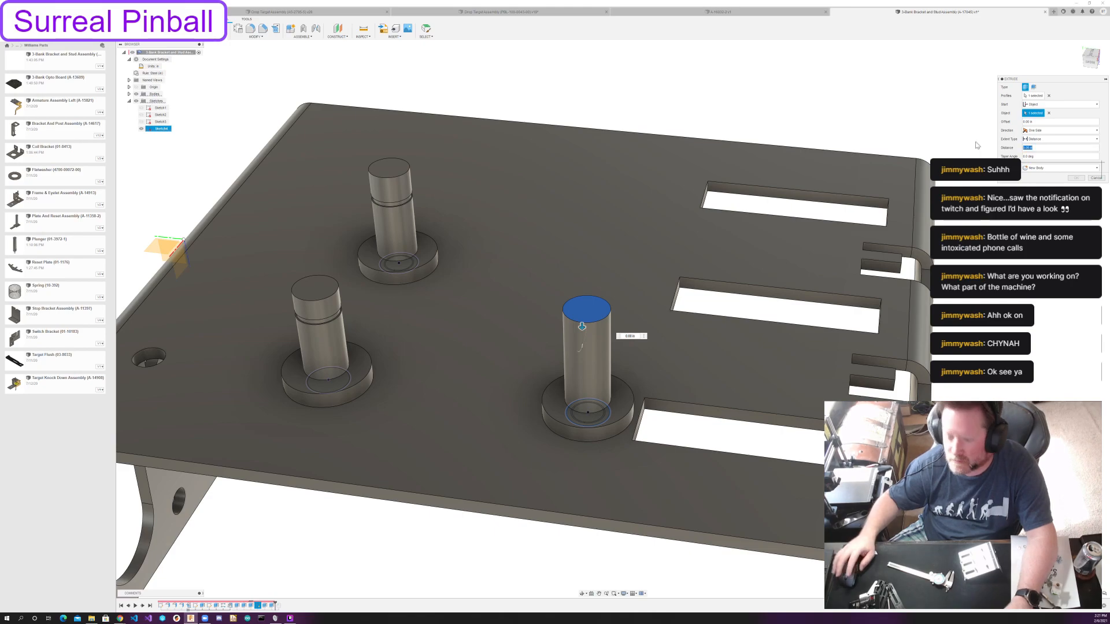
Make the extrude a 1/32 in cut with a start offset of -5/16 in, grooving the post nearest the slots.
text(1/32)
drag(1035, 122, 999, 125)
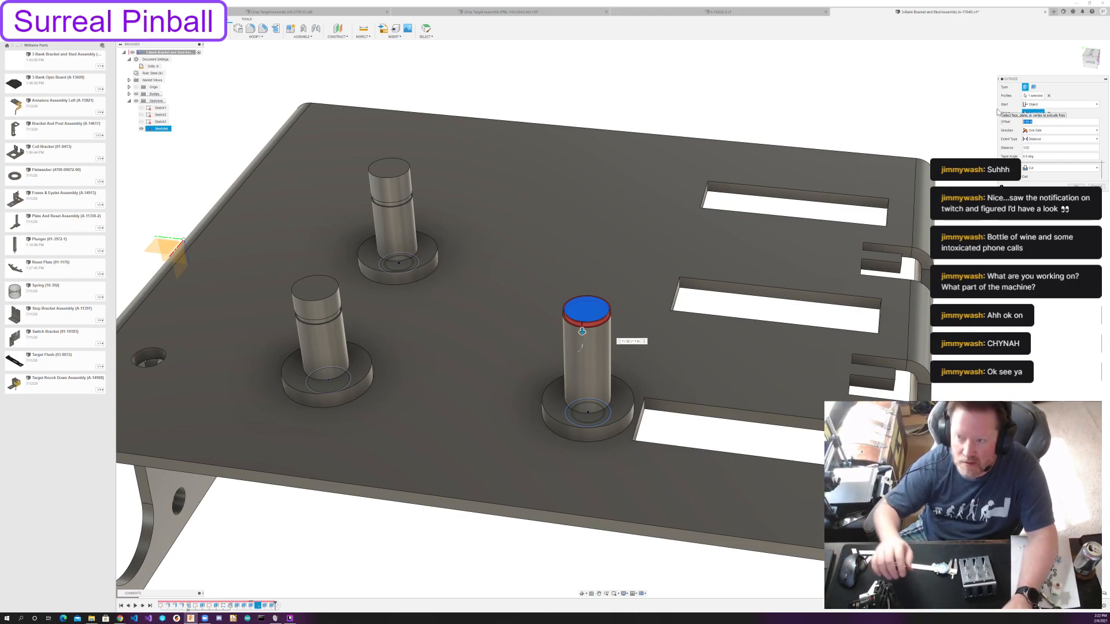
text(-5/16)
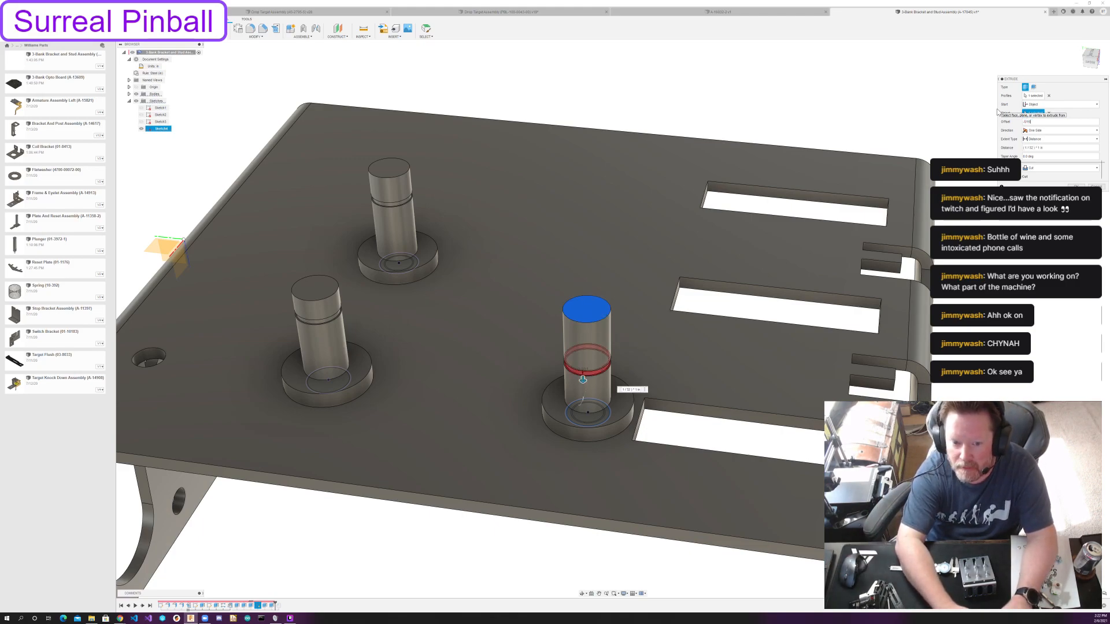
key(Return)
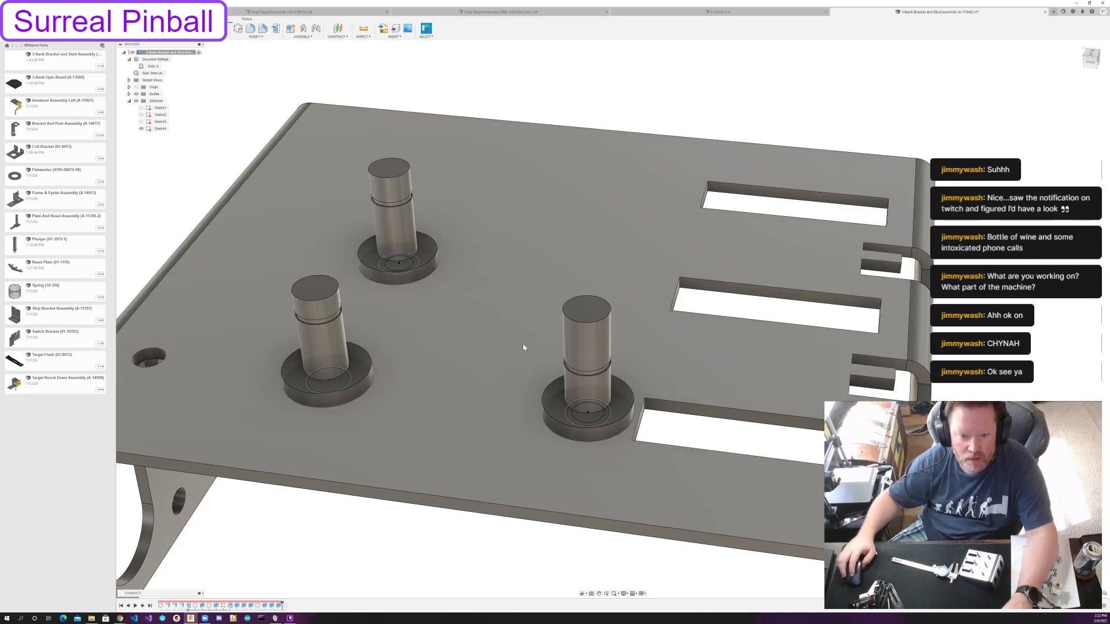
shift+middle_drag(523, 347, 625, 409)
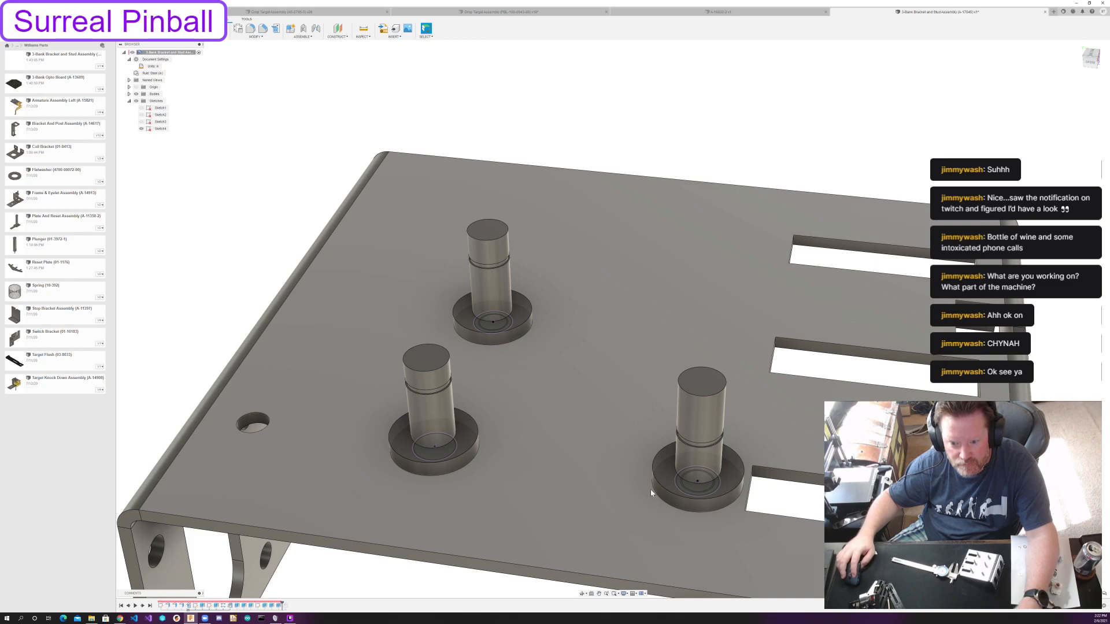
scroll(695, 491, up, 5)
key(e)
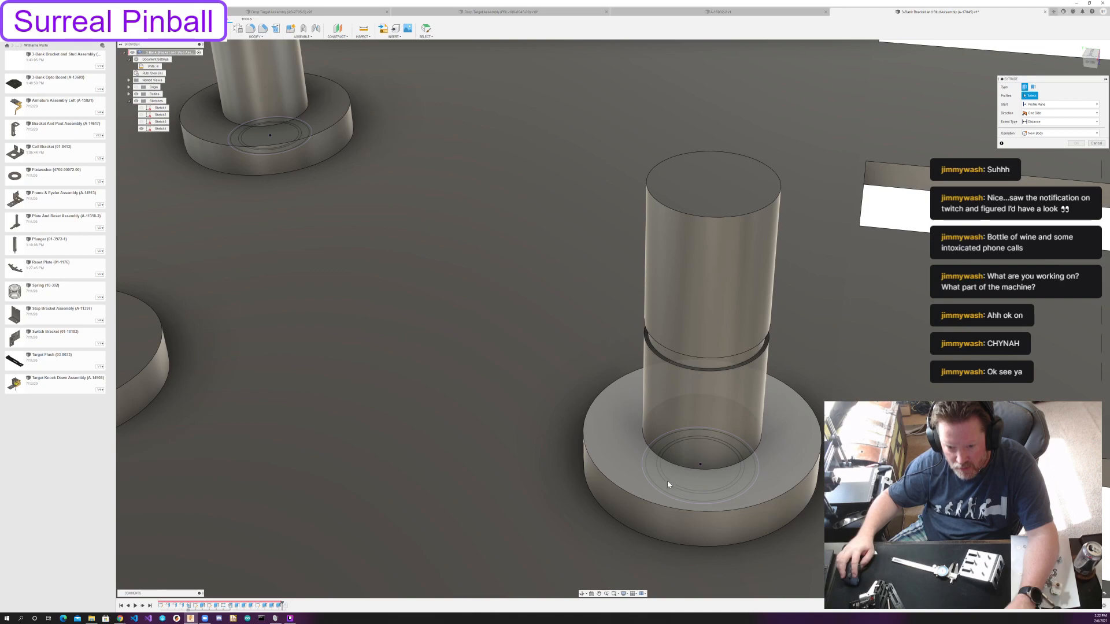
click(667, 480)
click(672, 497)
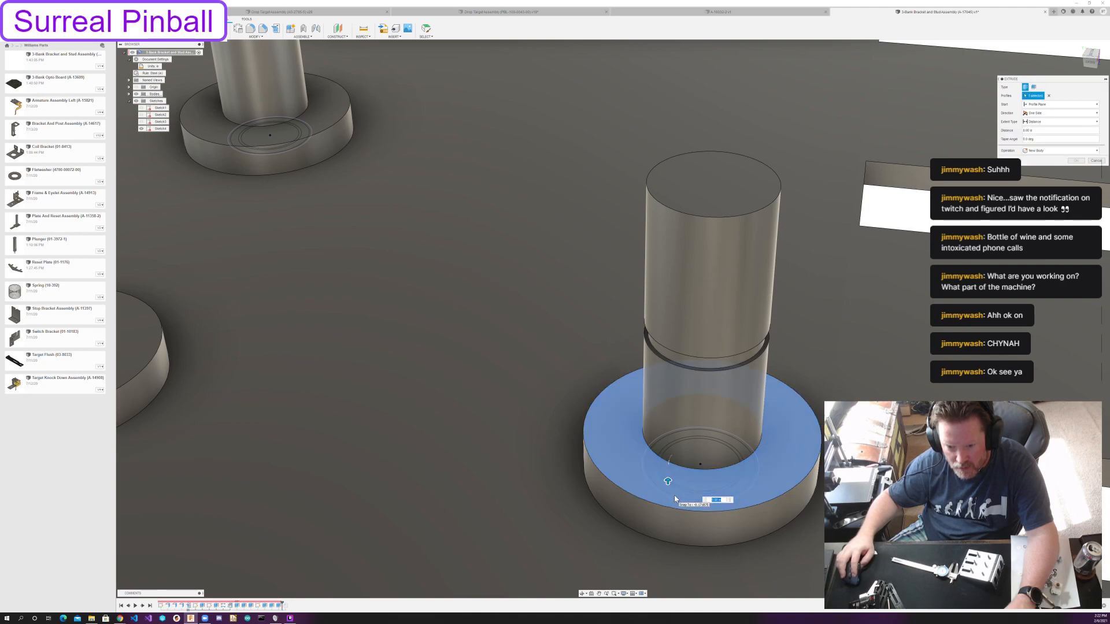
key(Escape)
Start an extrude and select the inner circle profiles of the post nearest the slots and the rear post.
key(e)
click(668, 484)
click(673, 498)
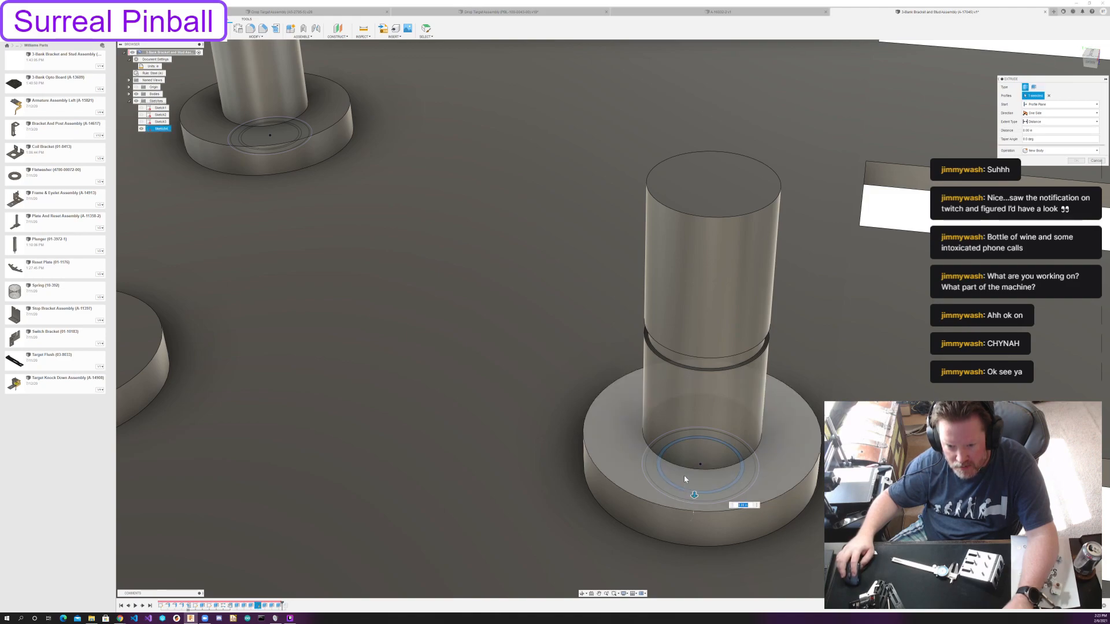
click(691, 466)
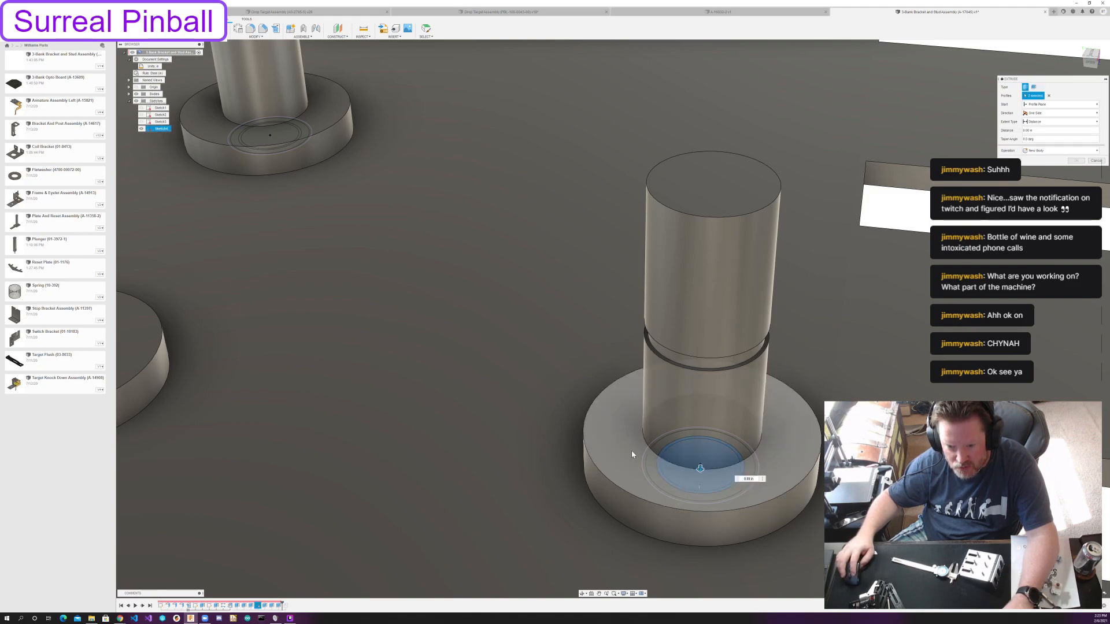
middle_drag(267, 192, 595, 516)
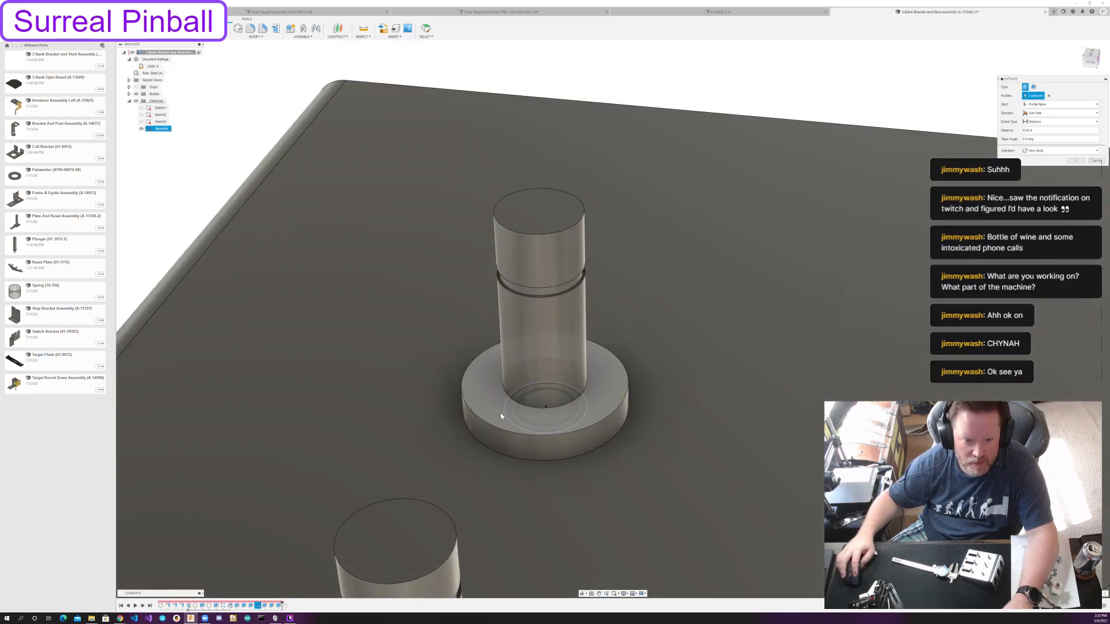
click(536, 417)
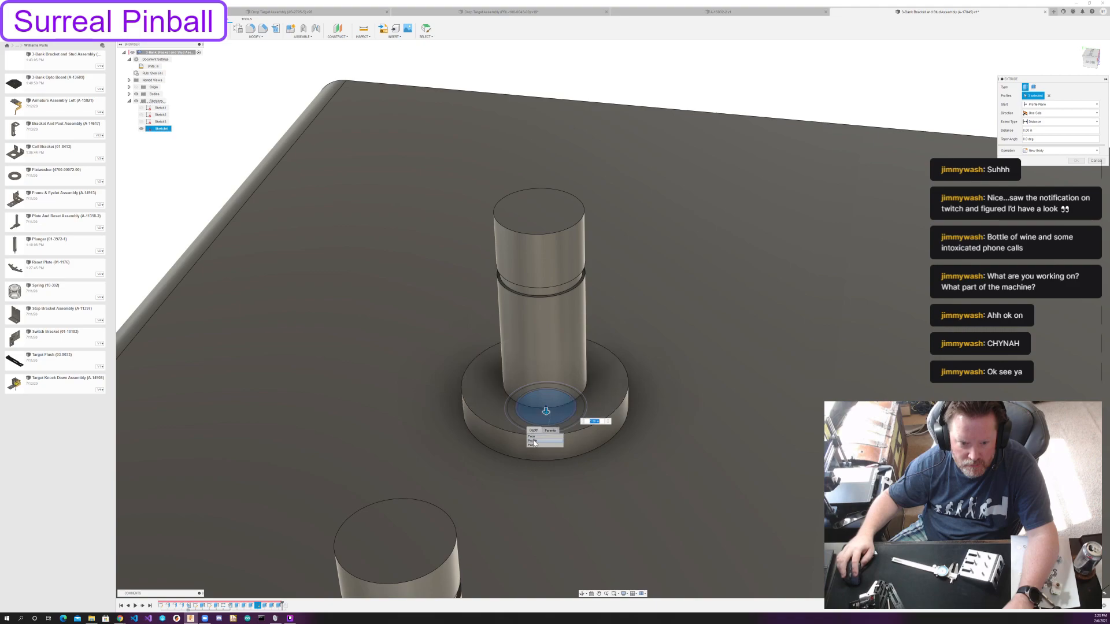
shift+middle_drag(601, 468, 614, 493)
scroll(615, 493, down, 3)
middle_drag(579, 428, 477, 321)
scroll(515, 378, down, 1)
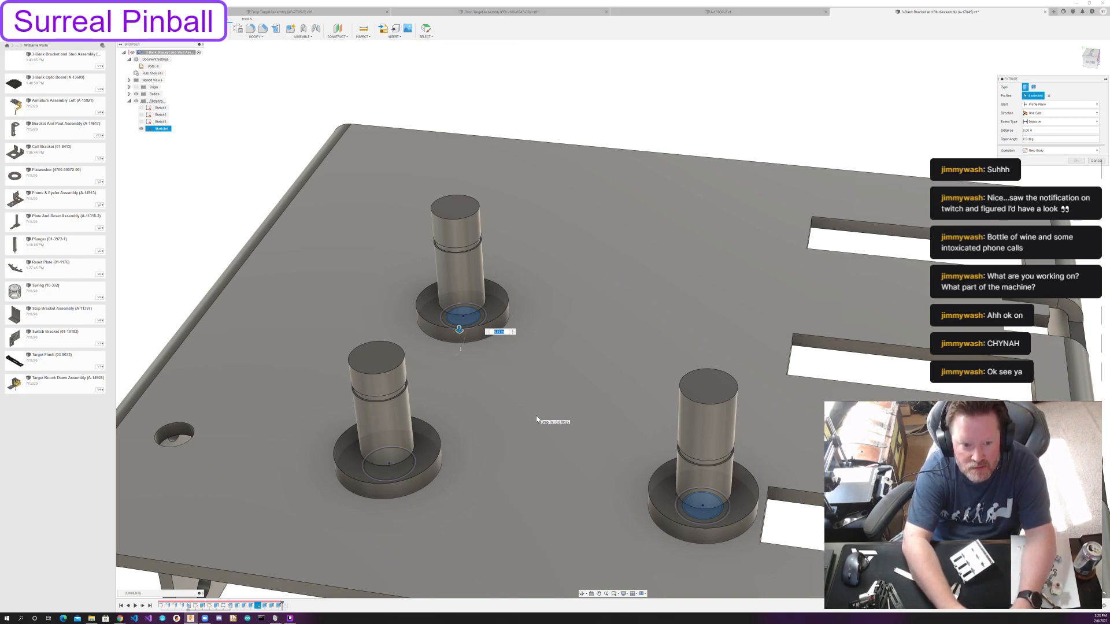
Extrude the circles -11/32 in from the top face of the post nearest the slots and join them as narrower post tips.
text(-11/32)
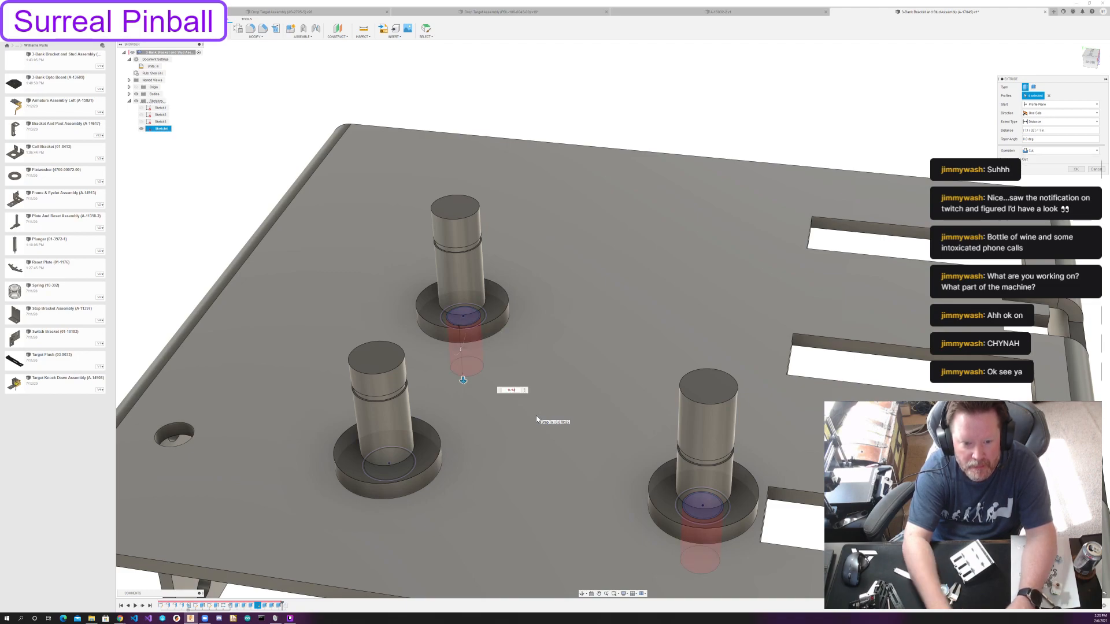
key(Home)
text(-)
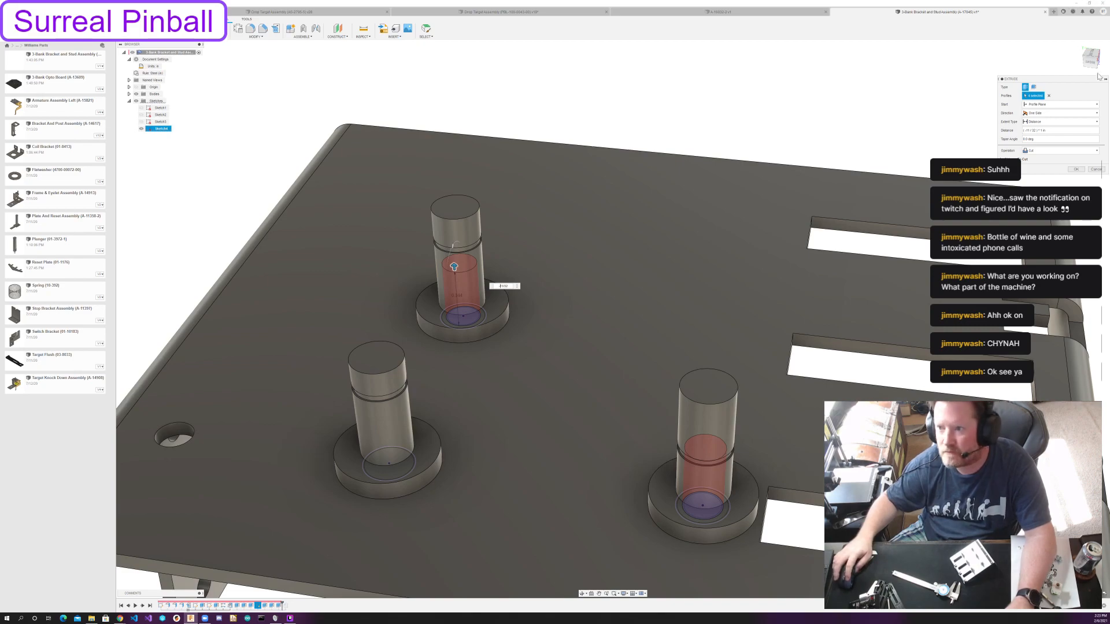
click(1060, 104)
click(1040, 122)
click(1060, 104)
click(1037, 131)
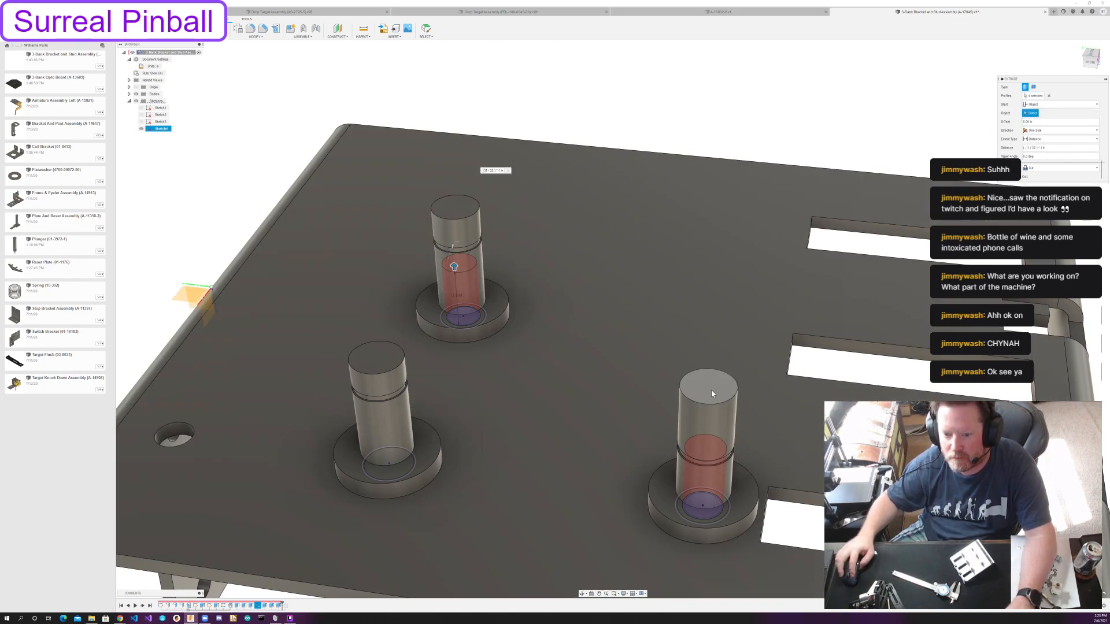
click(711, 390)
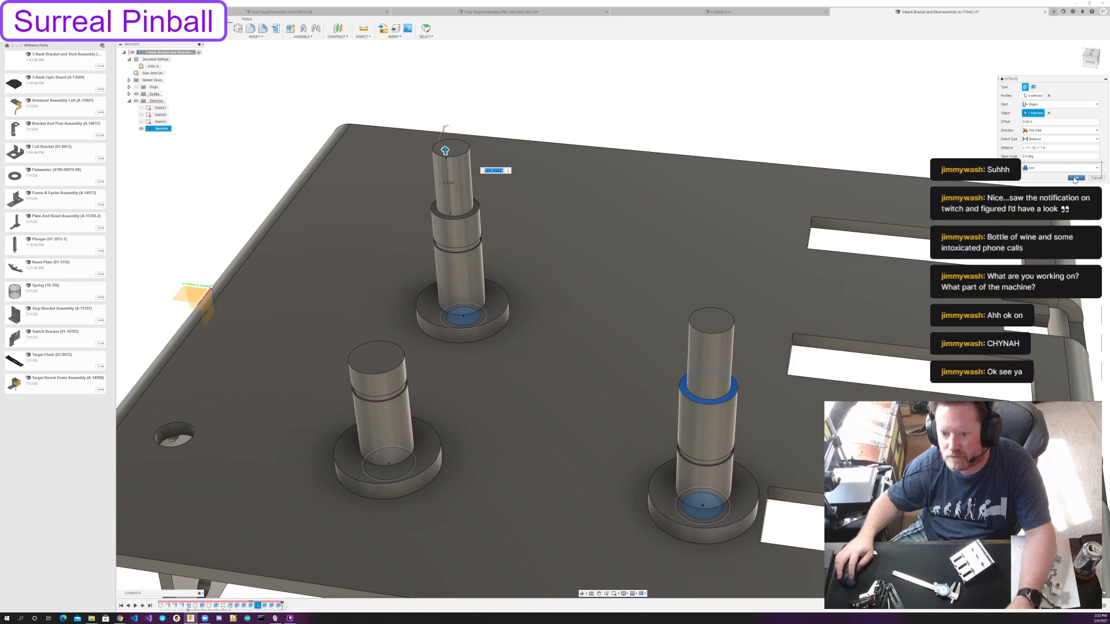
click(1074, 178)
Start another extrude and select the ring profiles around the inner circles of the two stepped posts.
scroll(425, 319, up, 2)
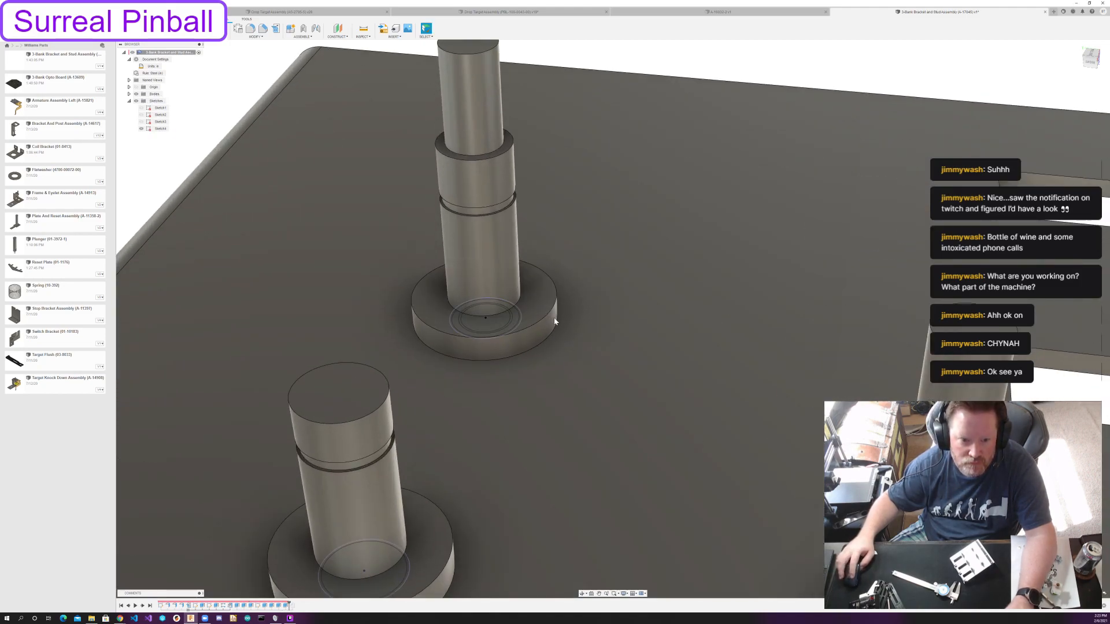
key(e)
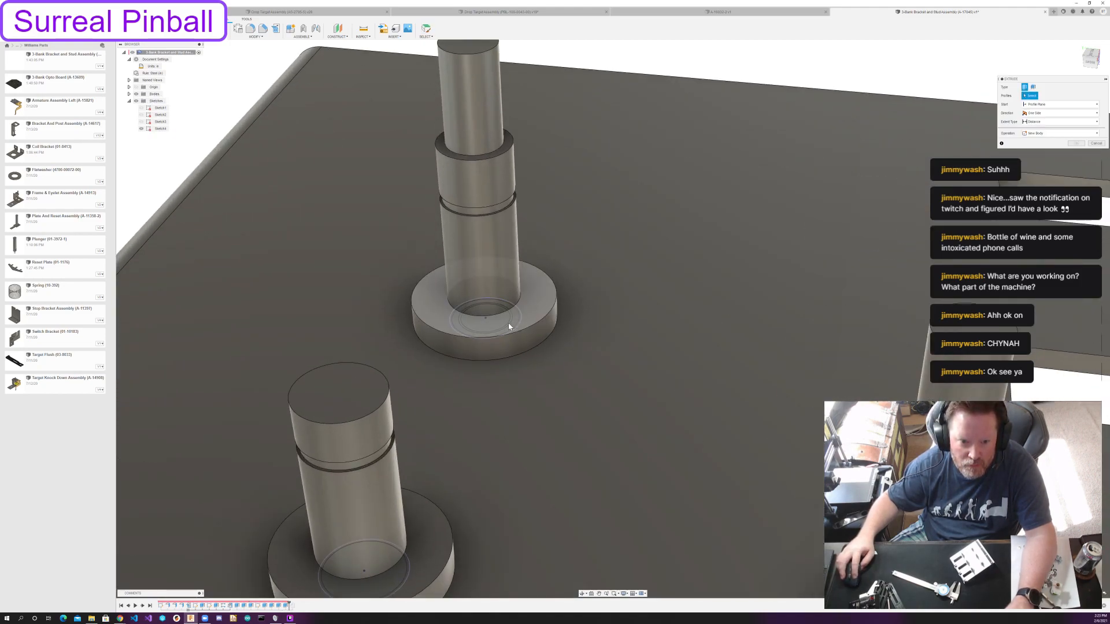
click(509, 327)
click(514, 343)
middle_drag(792, 497, 567, 318)
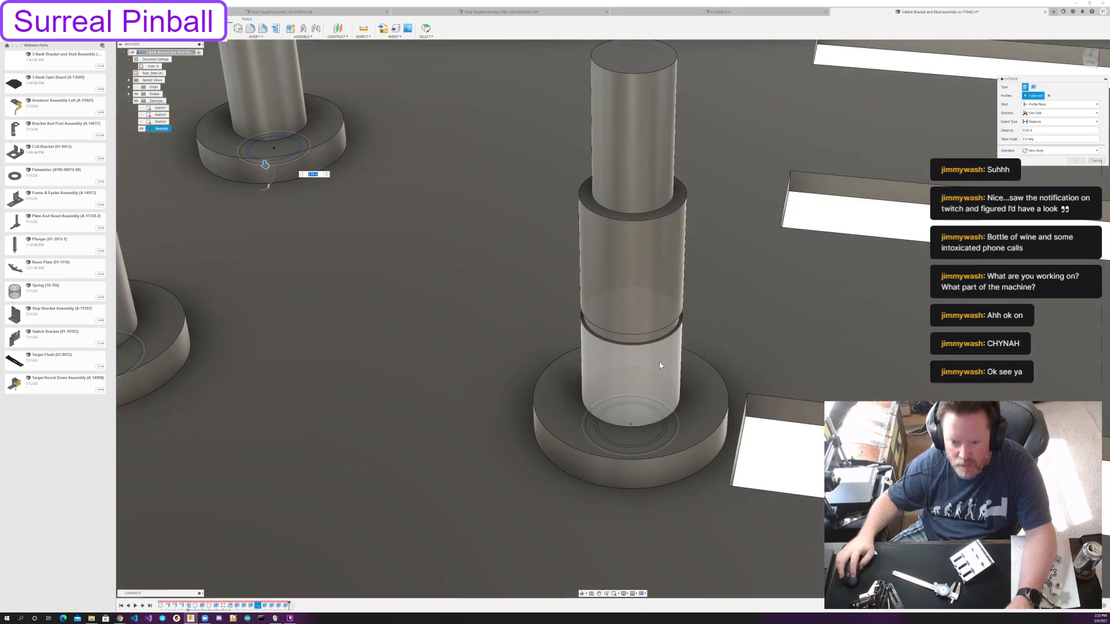
click(663, 435)
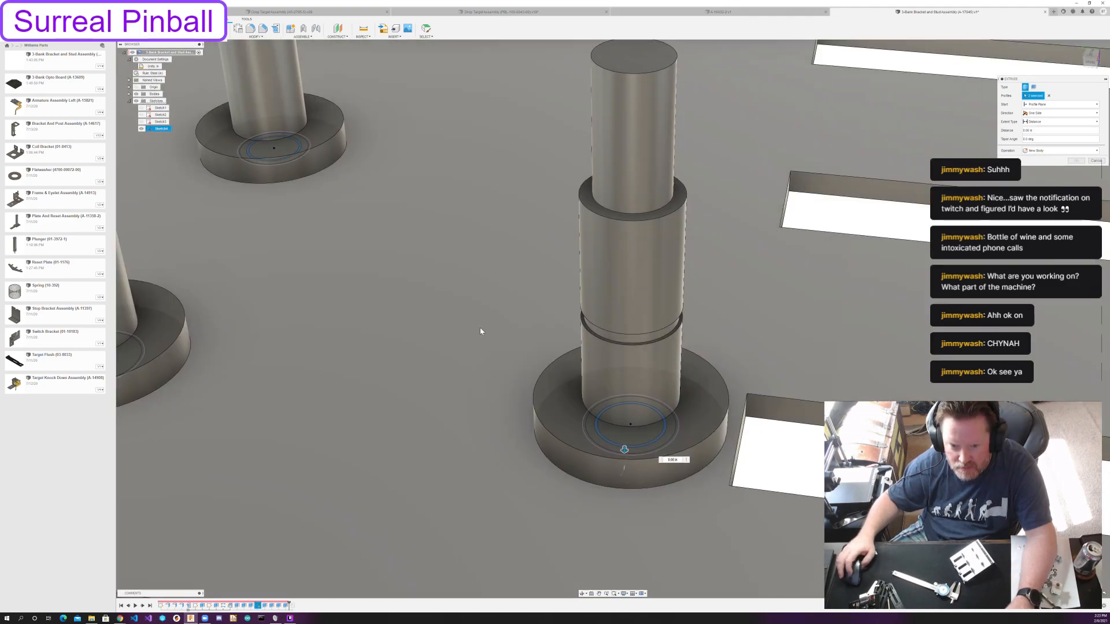
scroll(480, 332, down, 5)
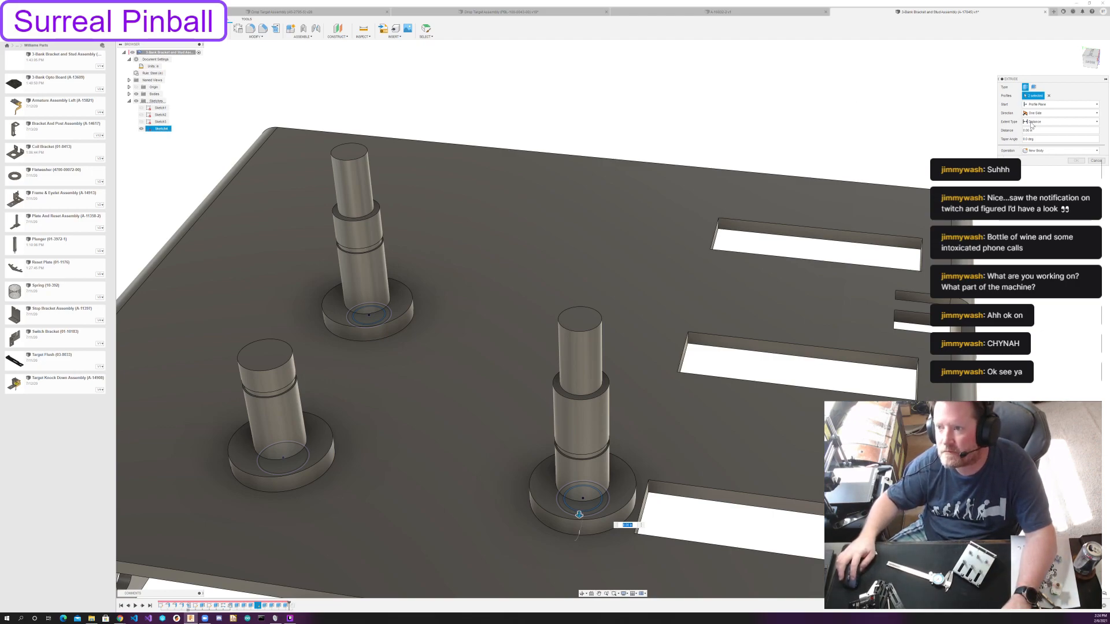
Cut 1/32 in grooves in both narrow post tips, starting from the rear tip's top face with a -3/32 in offset.
click(1054, 105)
click(1034, 125)
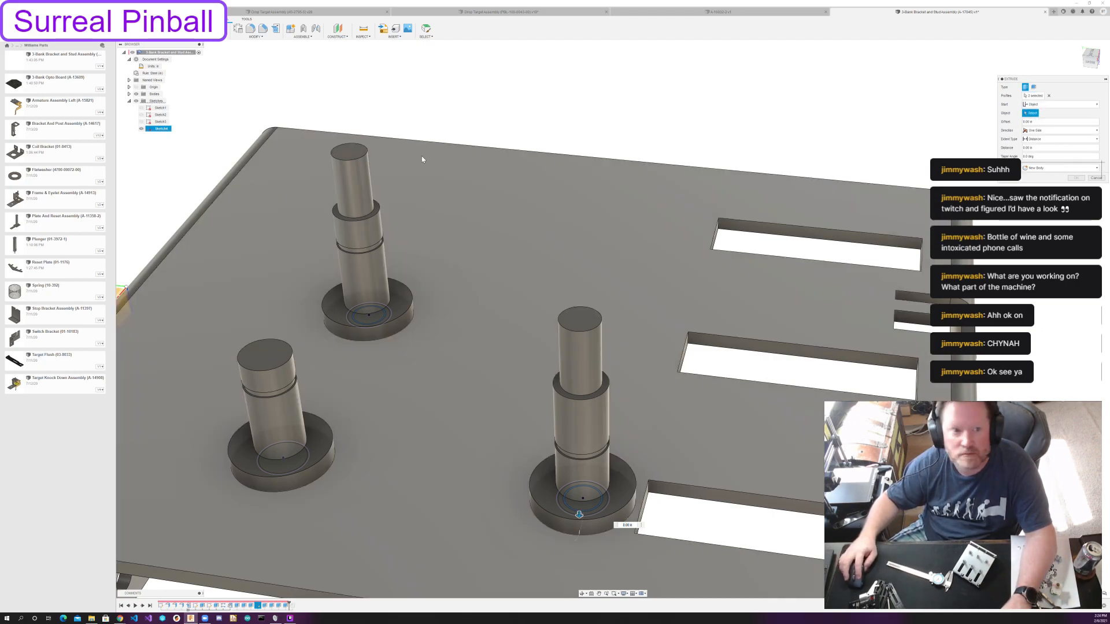
click(359, 154)
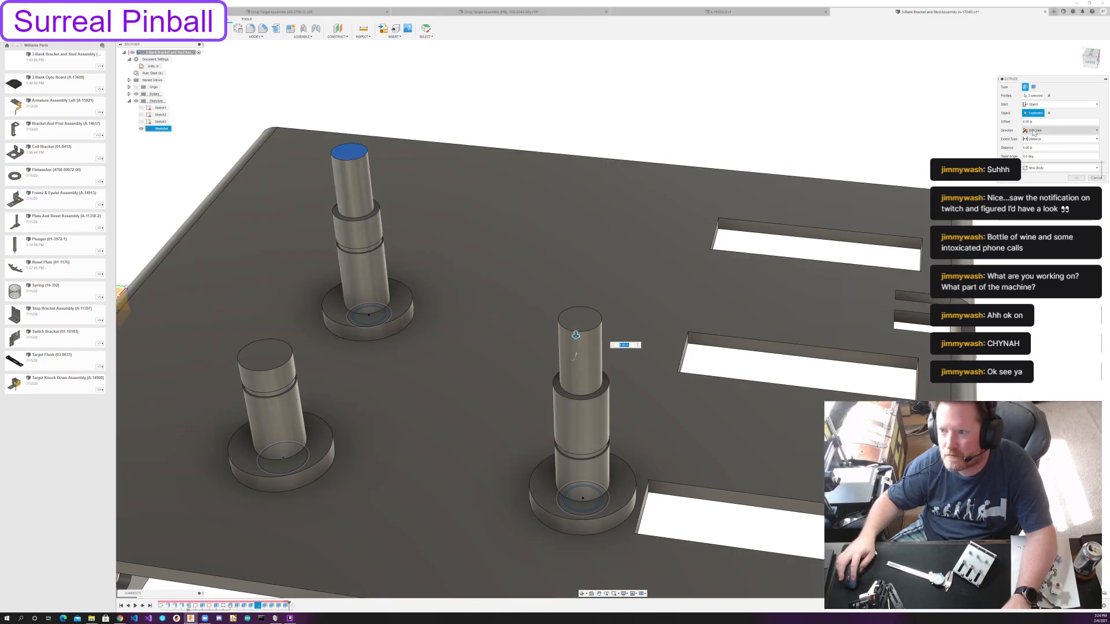
text(-3/32)
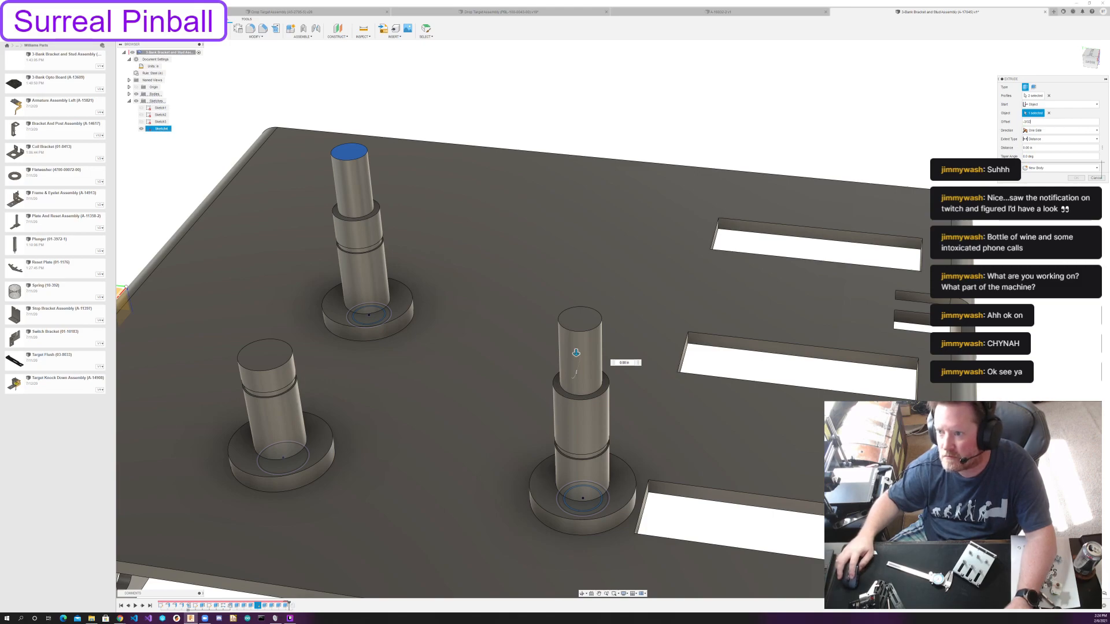
text(1/32)
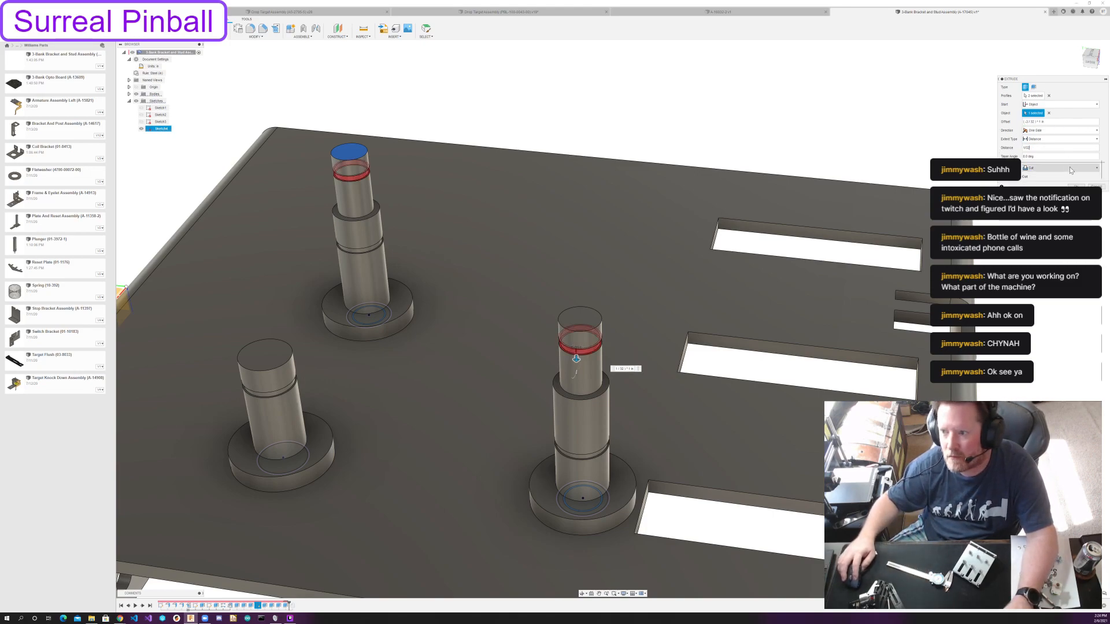
key(Return)
Roll the timeline forward past the post chamfer and add the top edges of the two stepped posts to it.
scroll(641, 194, down, 3)
mouse_move(641, 194)
shift+middle_down()
mouse_move(669, 179)
mouse_move(637, 189)
shift+middle_up()
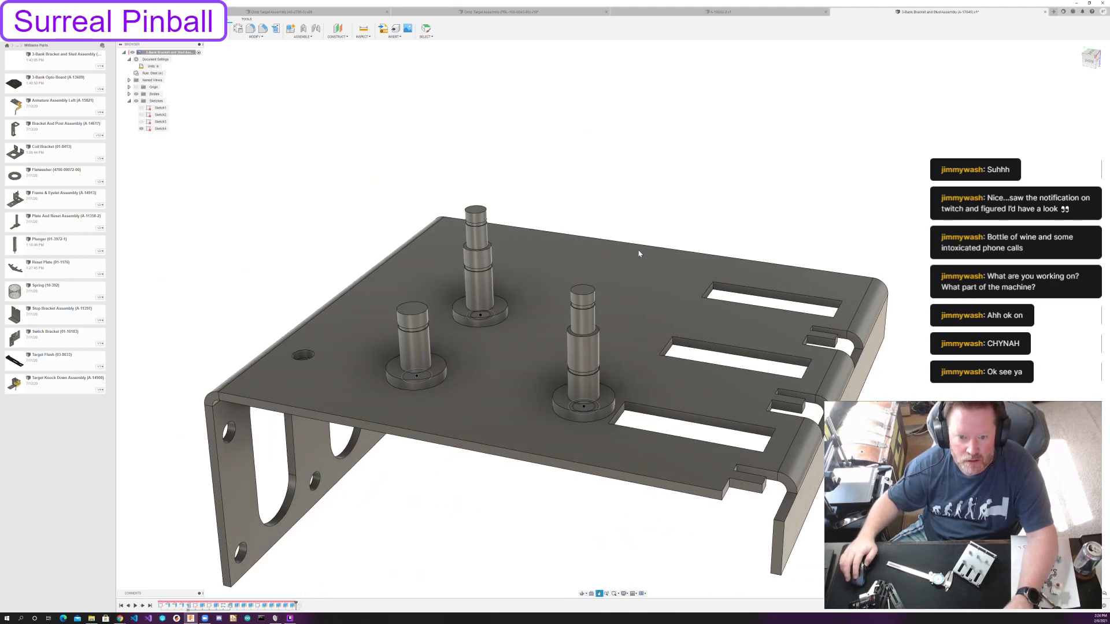
scroll(547, 244, up, 2)
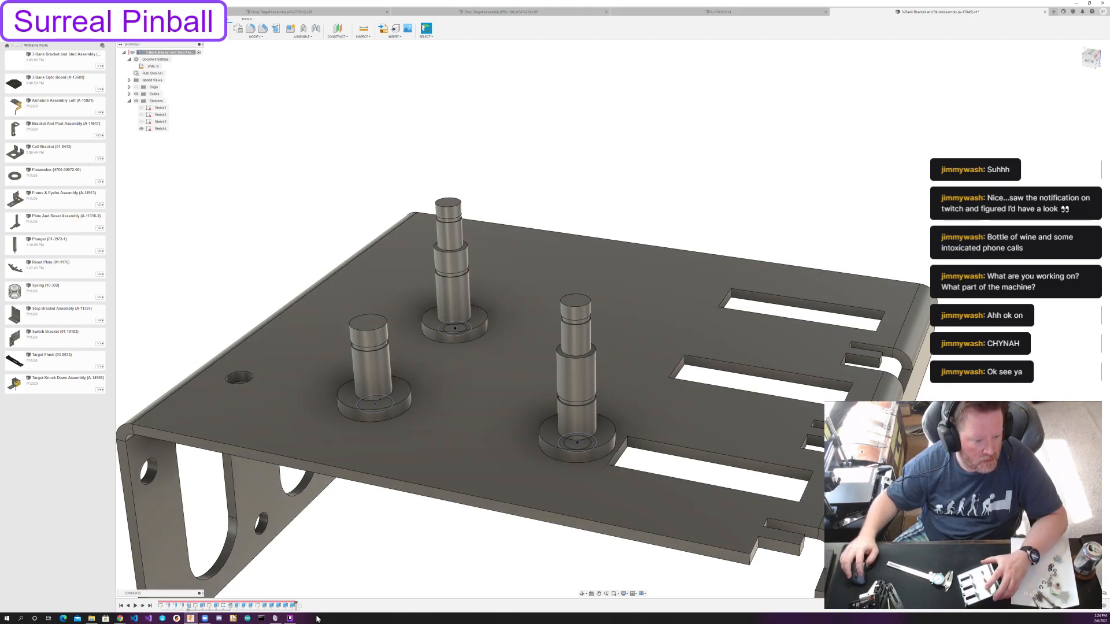
drag(295, 602, 303, 603)
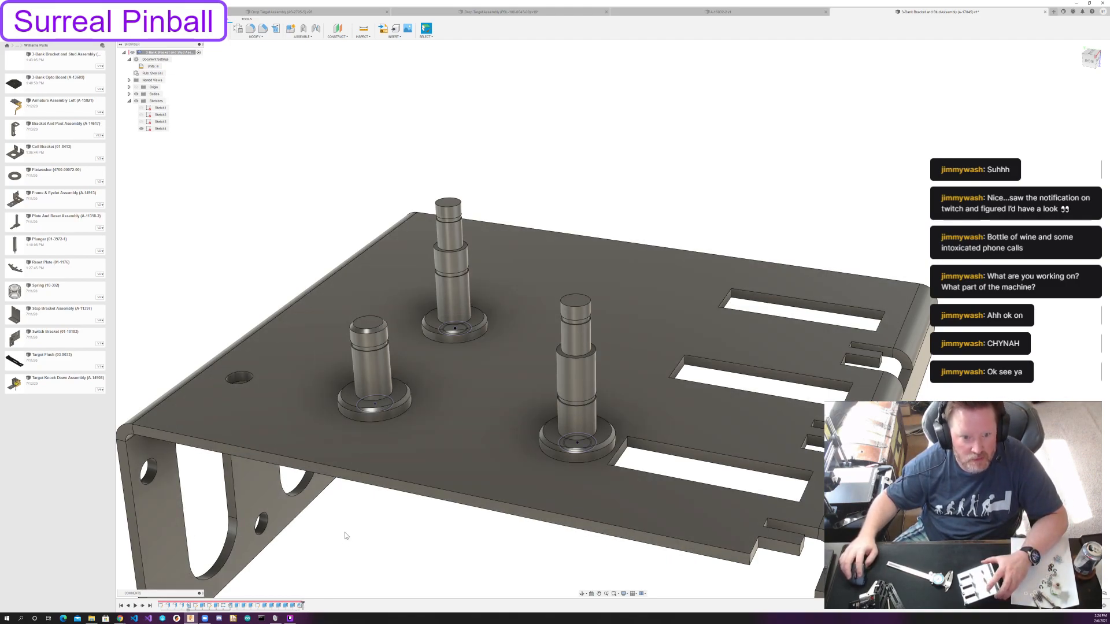
double_click(299, 605)
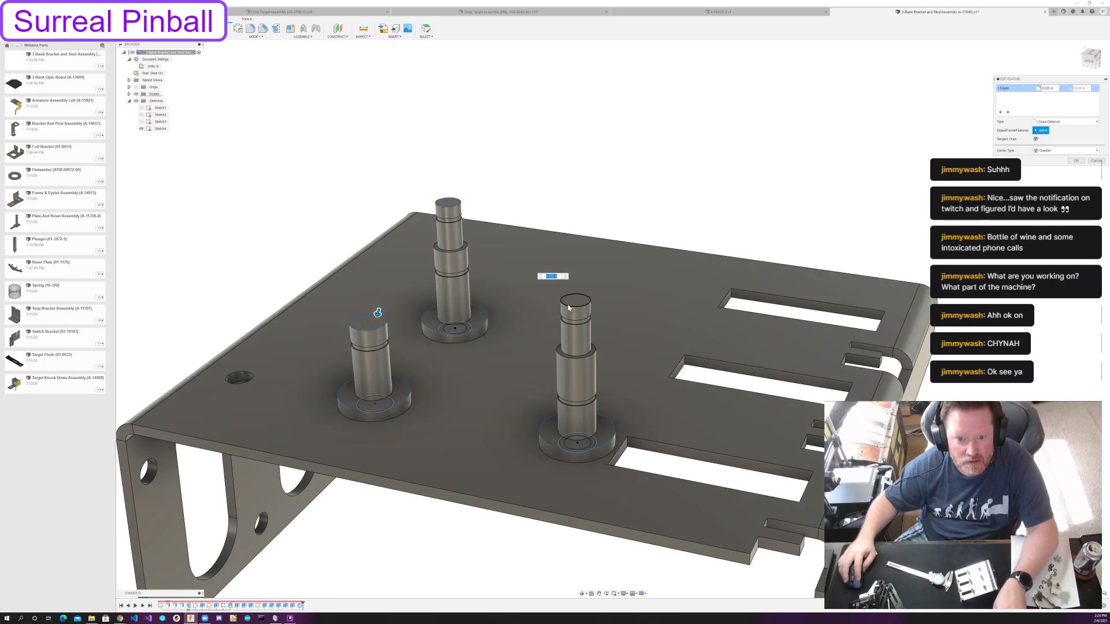
click(568, 311)
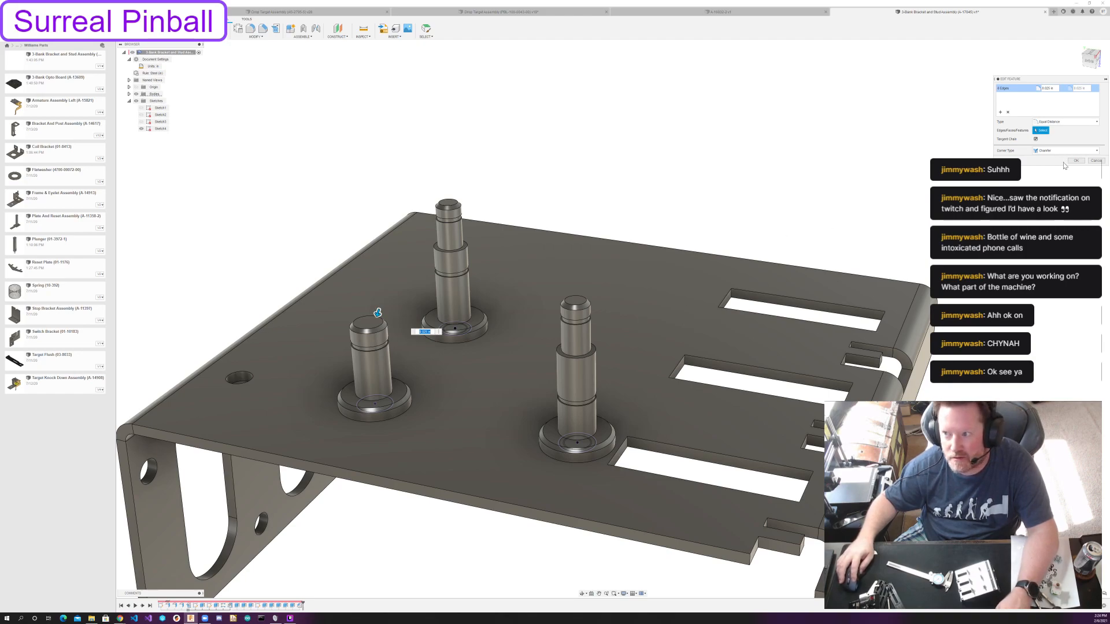
click(1074, 161)
middle_drag(564, 141, 546, 181)
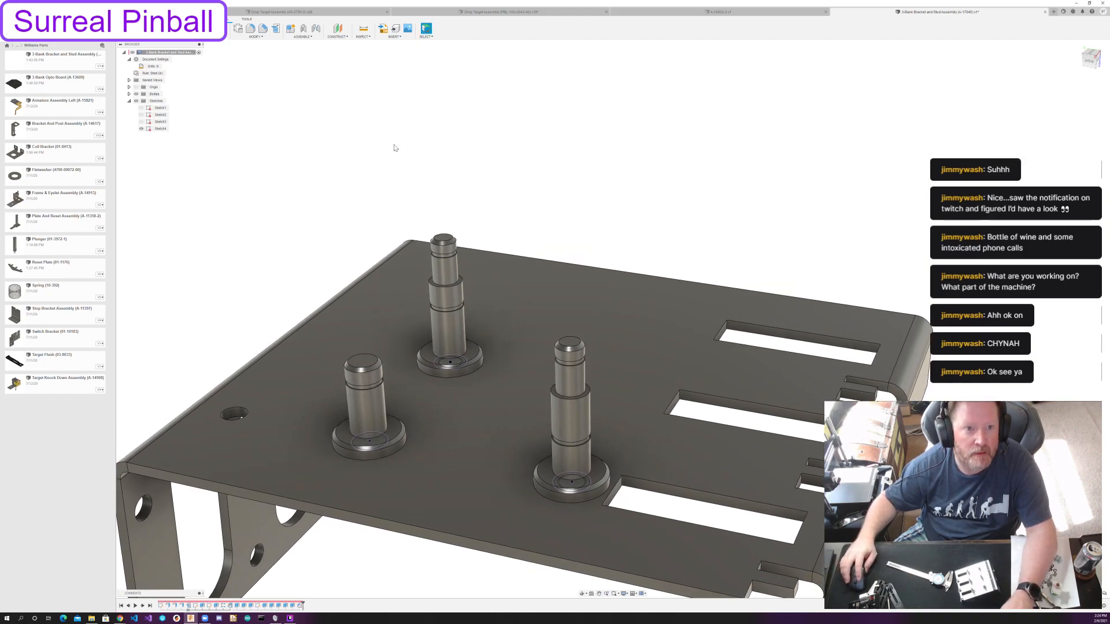
Start a rectangular pattern of faces and select the top, chamfer and upper side faces of the short post.
shift+middle_drag(420, 143, 396, 168)
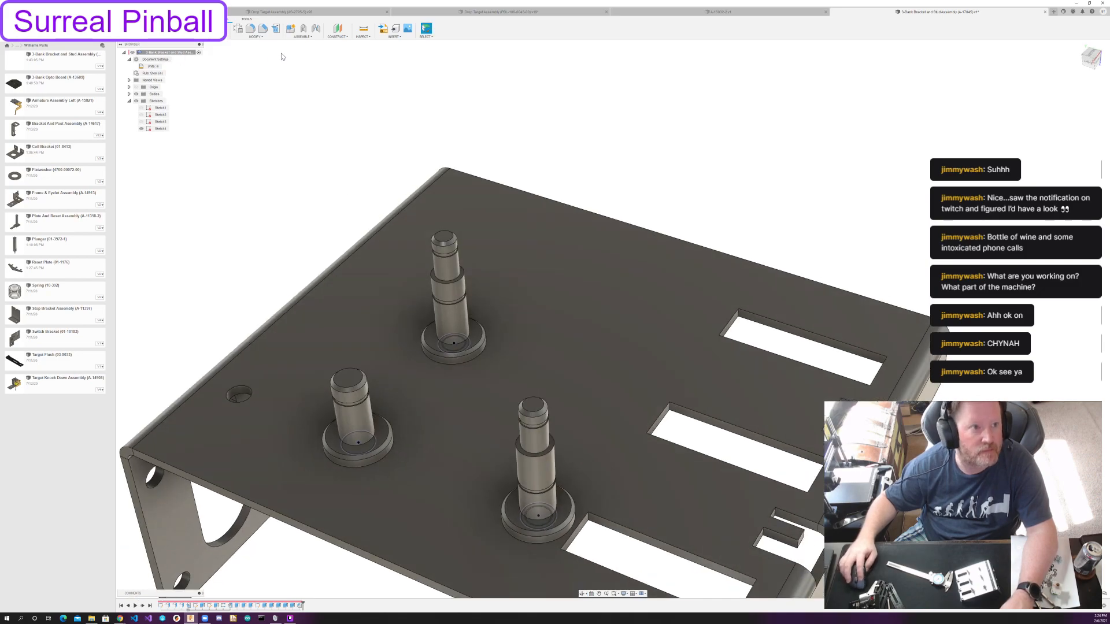
click(173, 37)
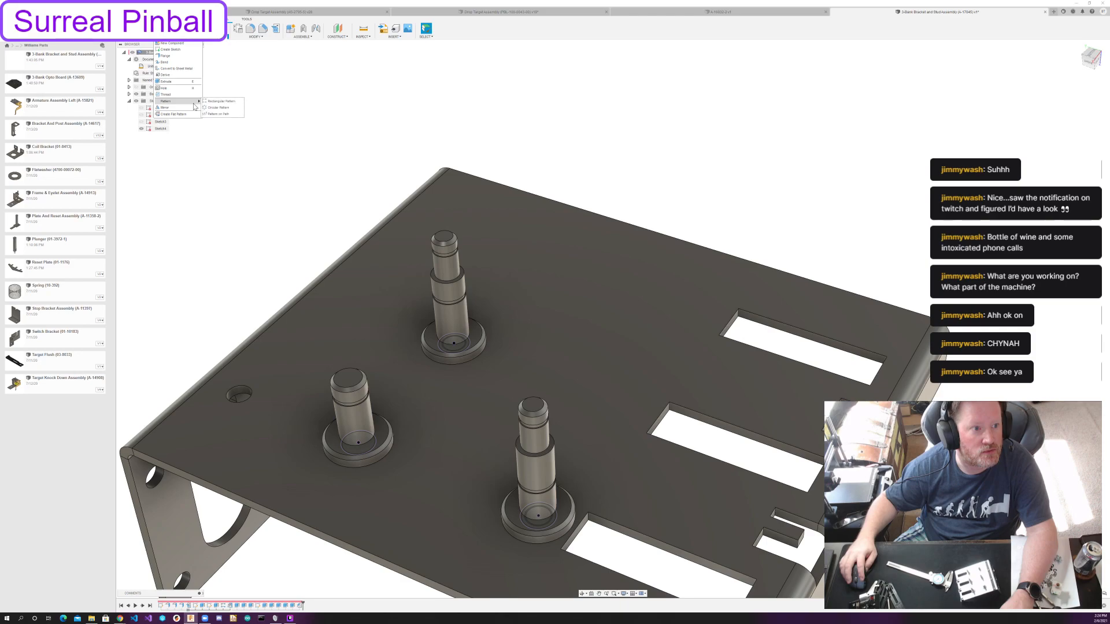
click(220, 101)
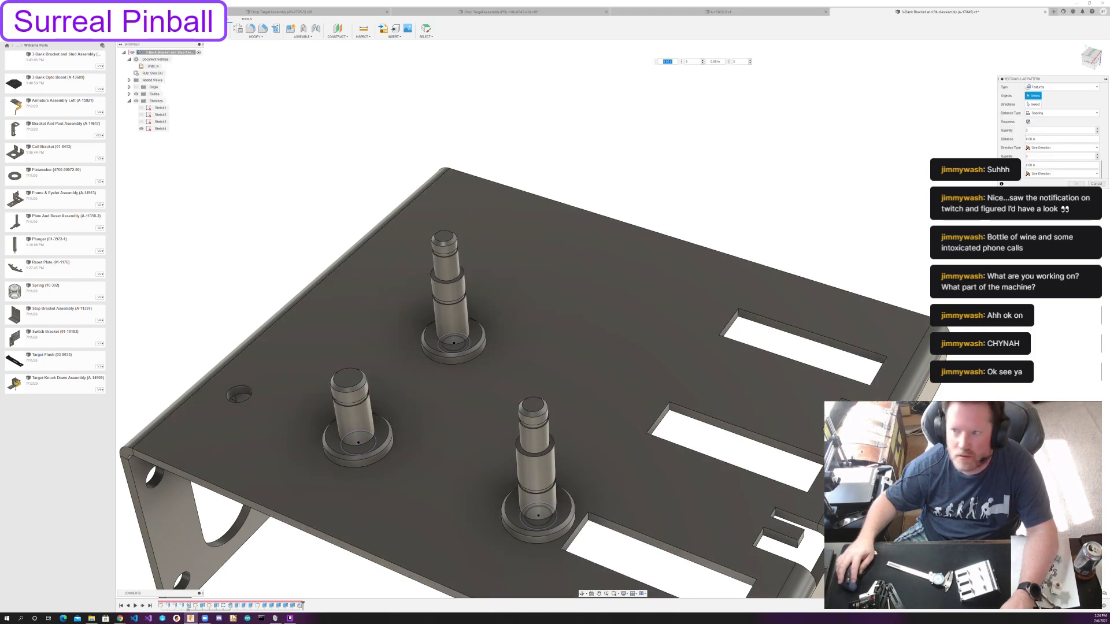
click(1060, 87)
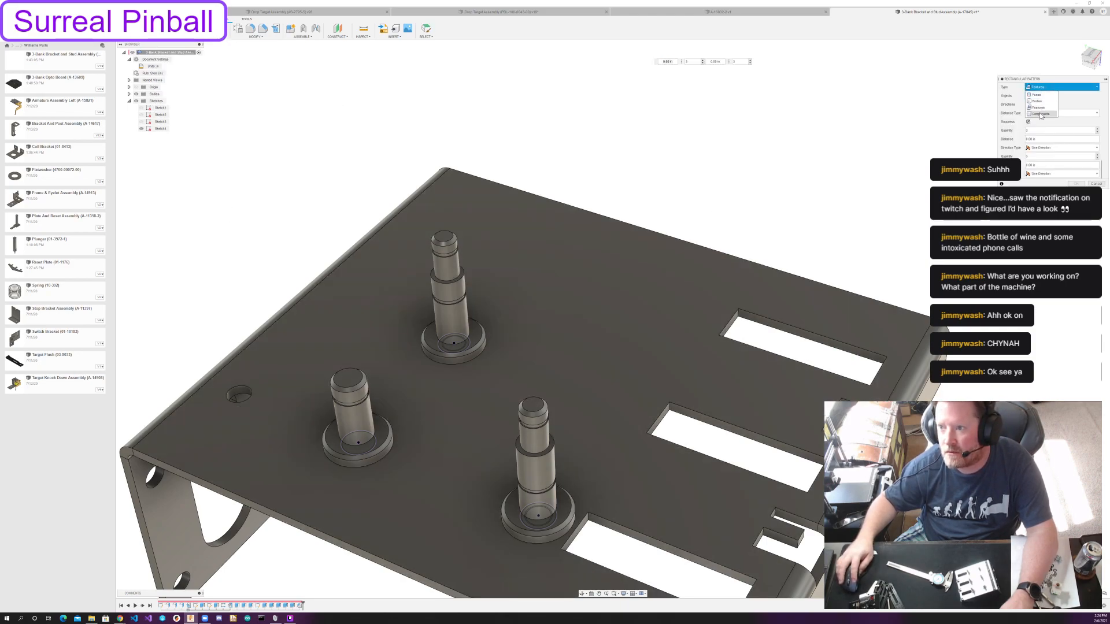
click(1035, 94)
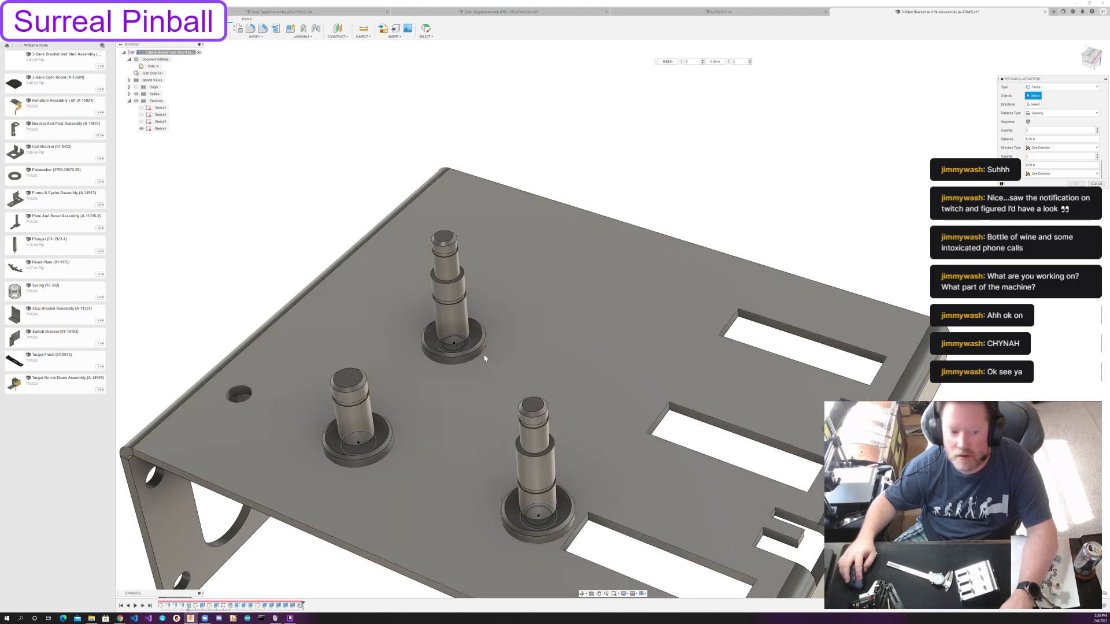
click(381, 460)
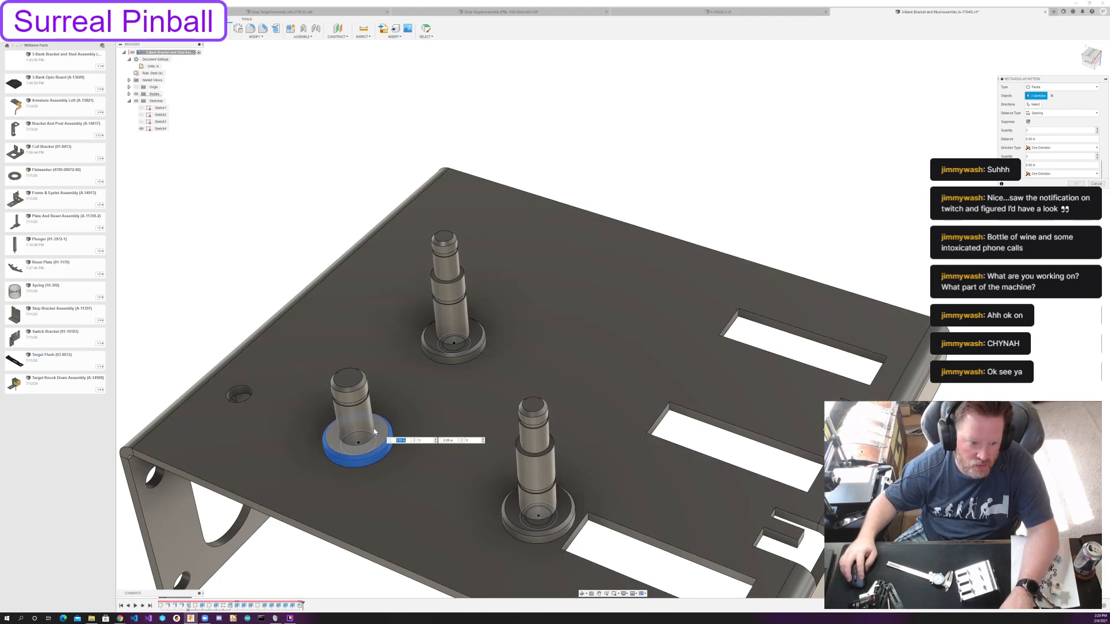
double_click(362, 406)
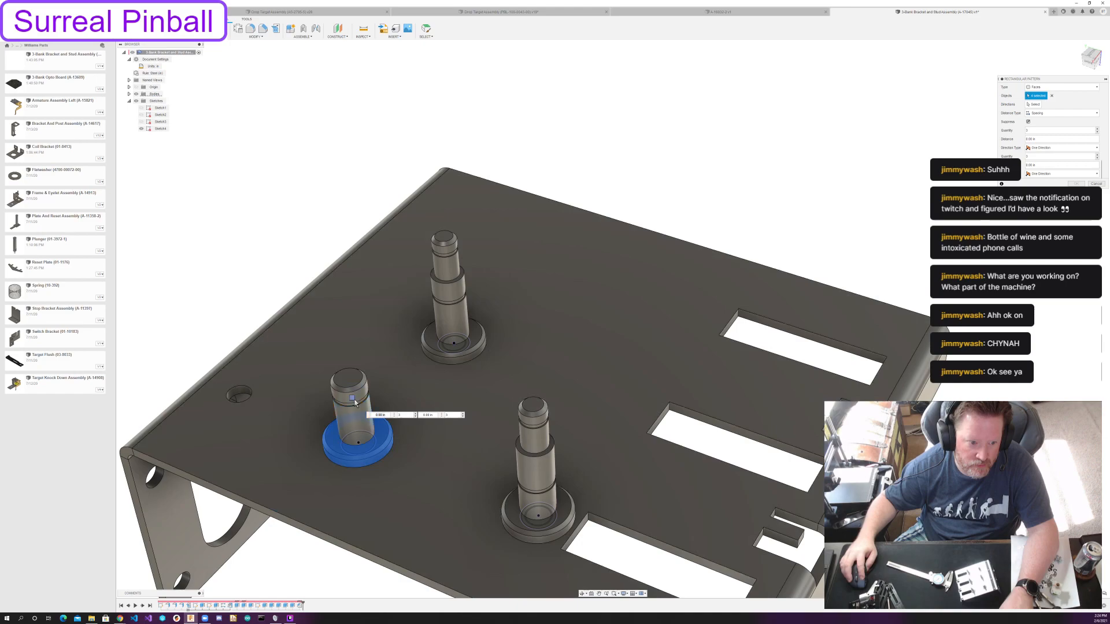
scroll(362, 412, up, 5)
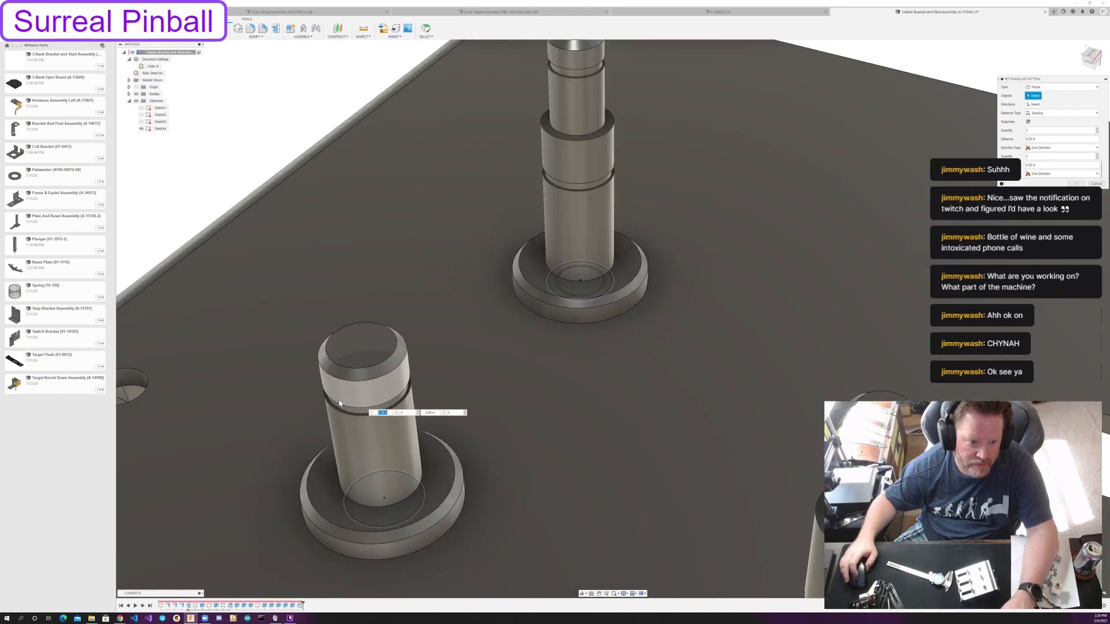
click(386, 365)
click(390, 373)
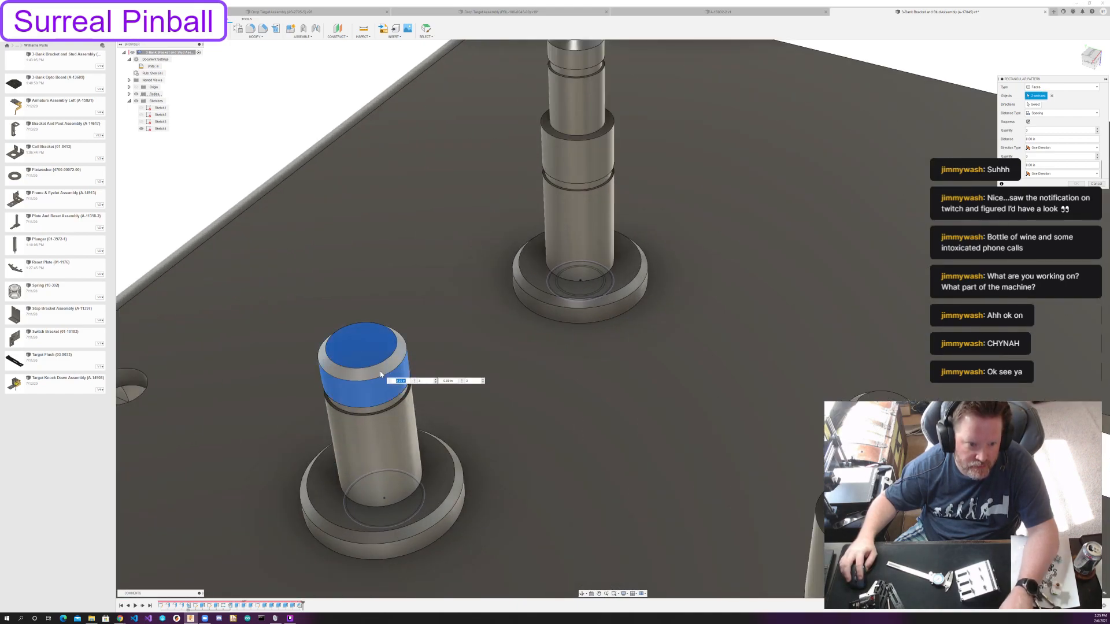
click(376, 410)
shift+middle_drag(376, 410, 379, 377)
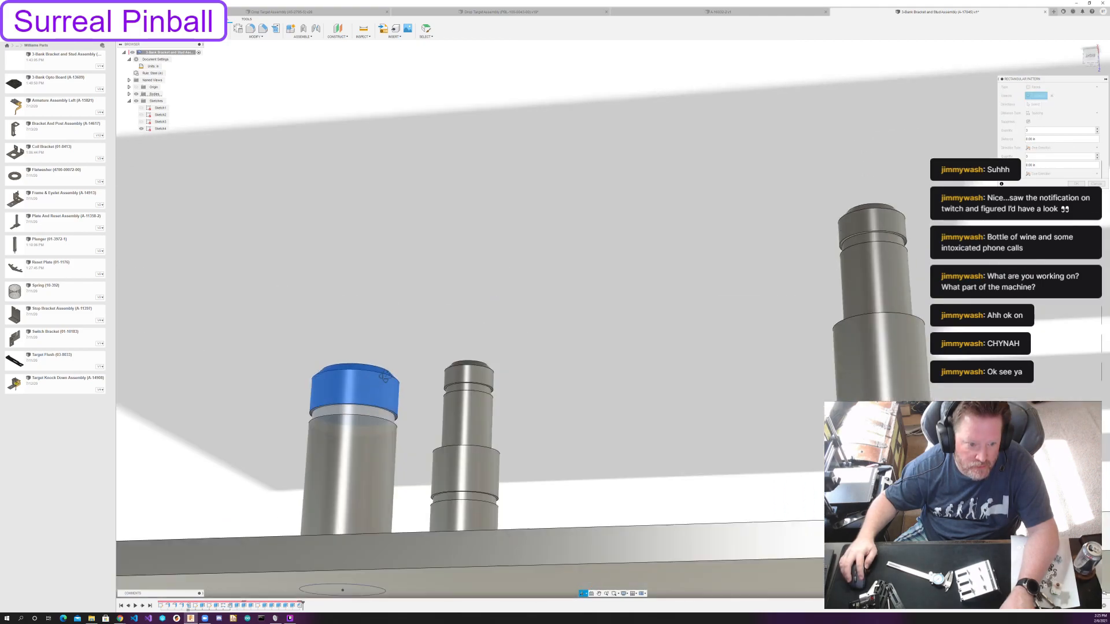
Add the short post's groove faces and lower shaft face to the pattern selection.
scroll(386, 395, up, 5)
scroll(383, 395, up, 1)
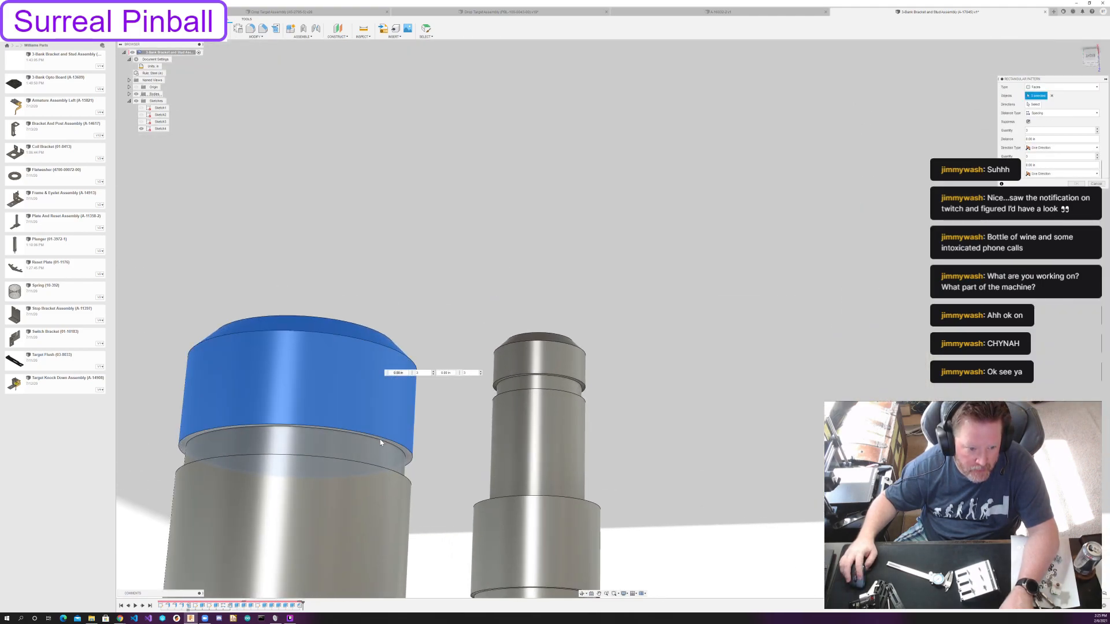
click(379, 442)
click(373, 447)
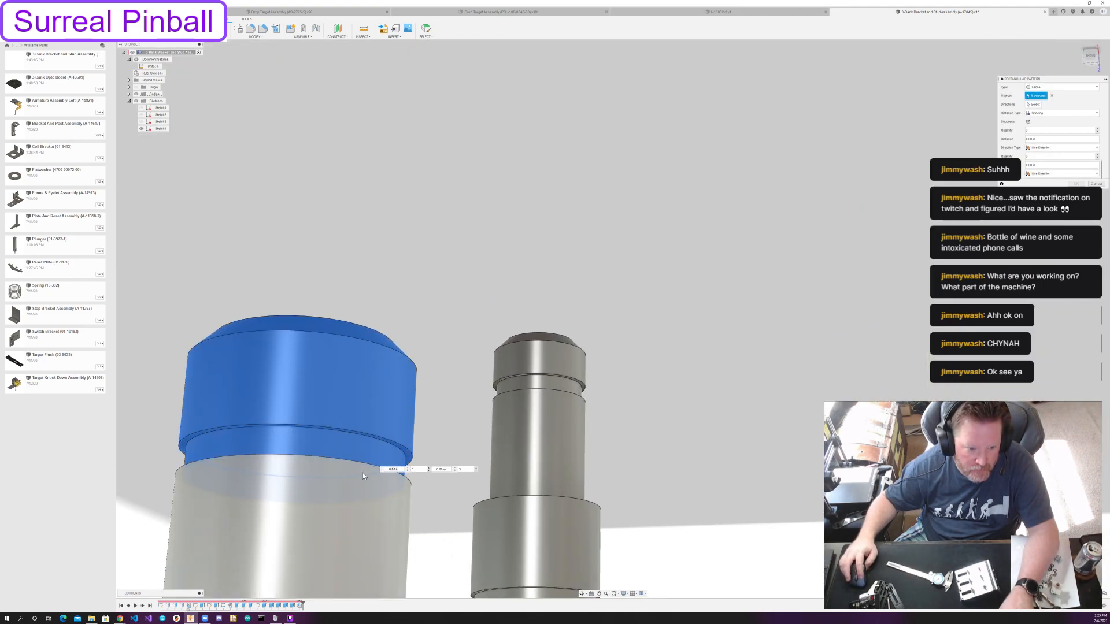
click(353, 477)
shift+middle_drag(340, 472, 339, 489)
click(403, 435)
Add the top, chamfer and outer side faces of the short post's base flange to the pattern selection.
middle_drag(307, 448, 353, 176)
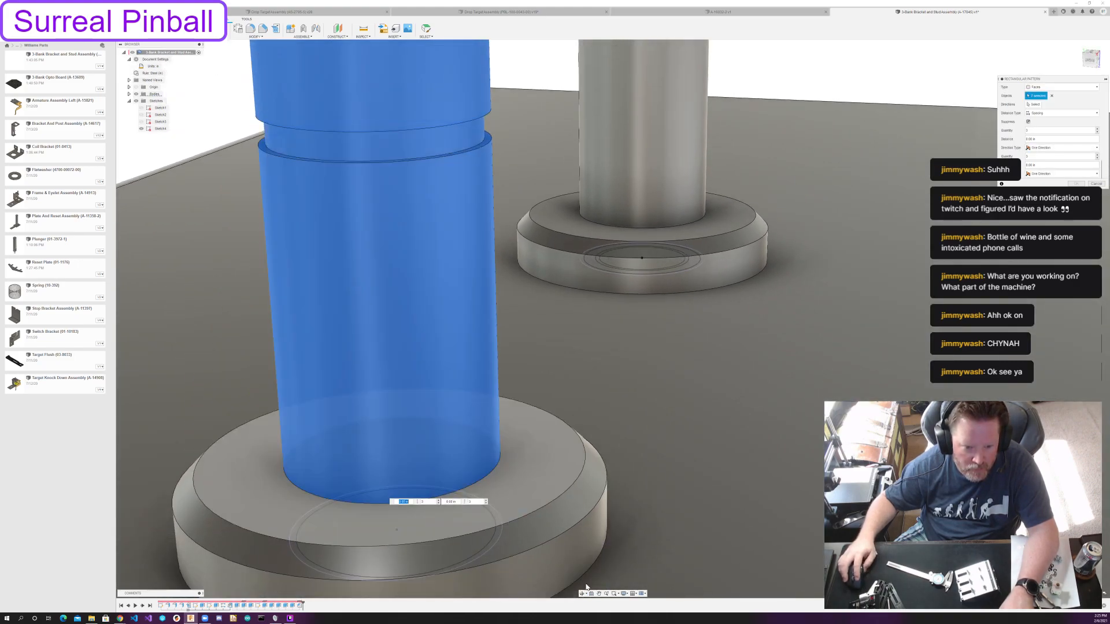
click(510, 499)
click(544, 533)
click(517, 572)
scroll(509, 525, down, 4)
scroll(508, 526, down, 3)
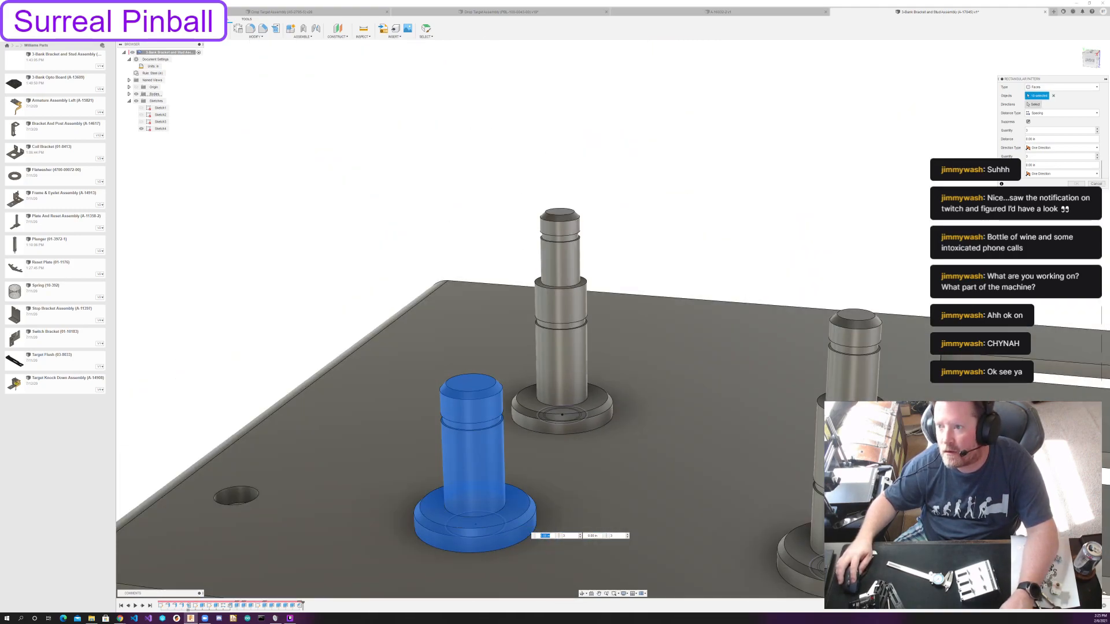
Pattern the short post's faces along the origin axis parallel to the bracket's rear edge, with quantity 2 and 2 1/2 in spacing.
shift+middle_drag(775, 248, 435, 344)
scroll(680, 278, down, 5)
click(1032, 104)
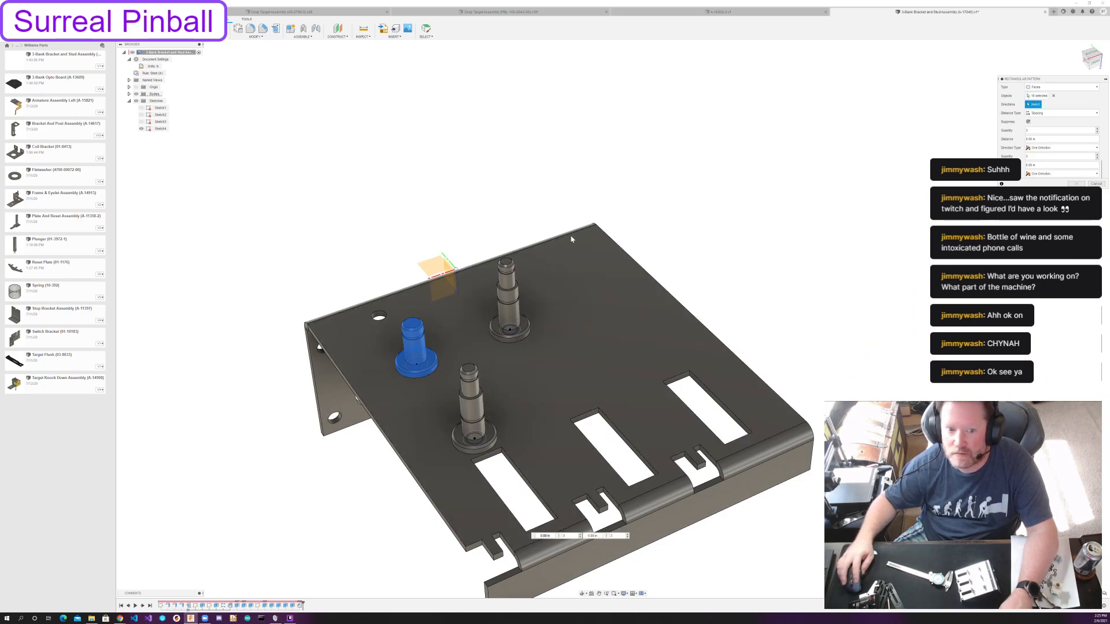
click(445, 277)
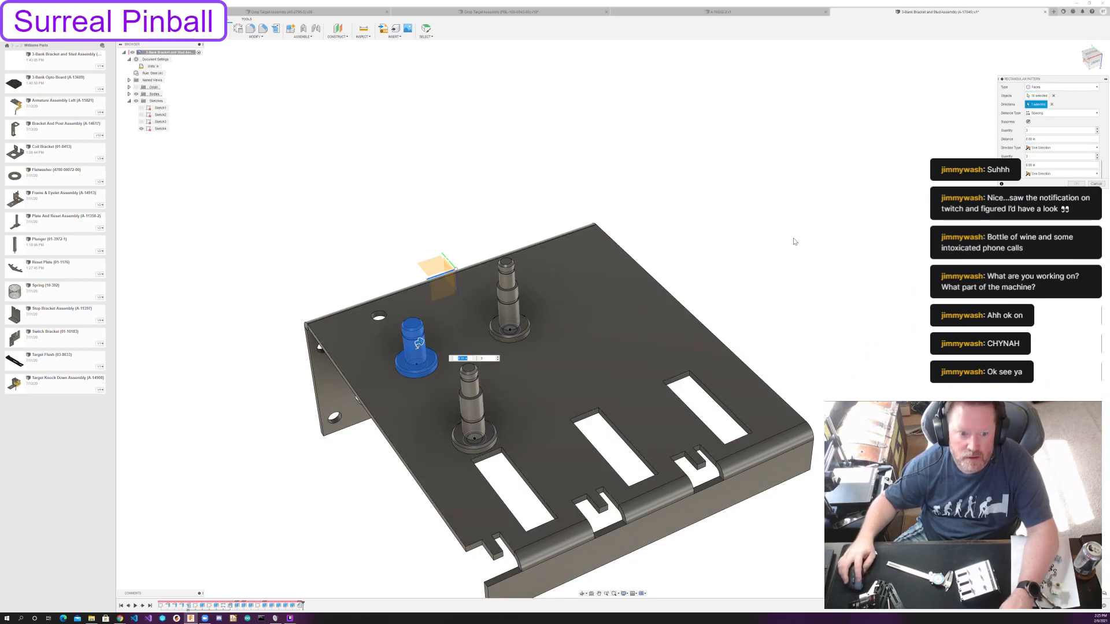
drag(422, 341, 573, 285)
key(Tab)
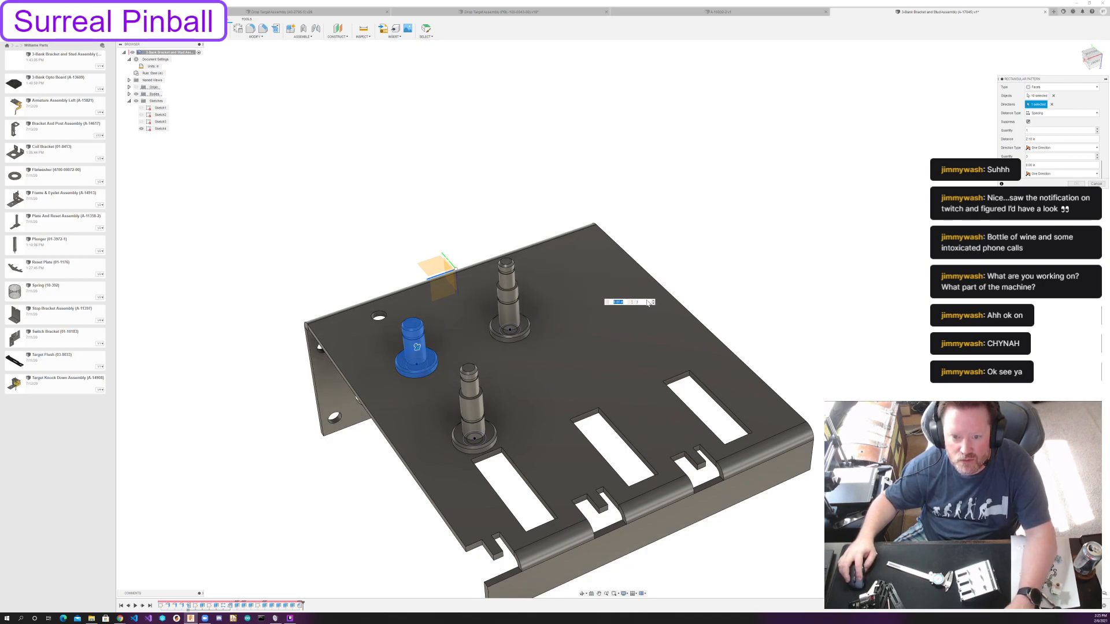
text(2)
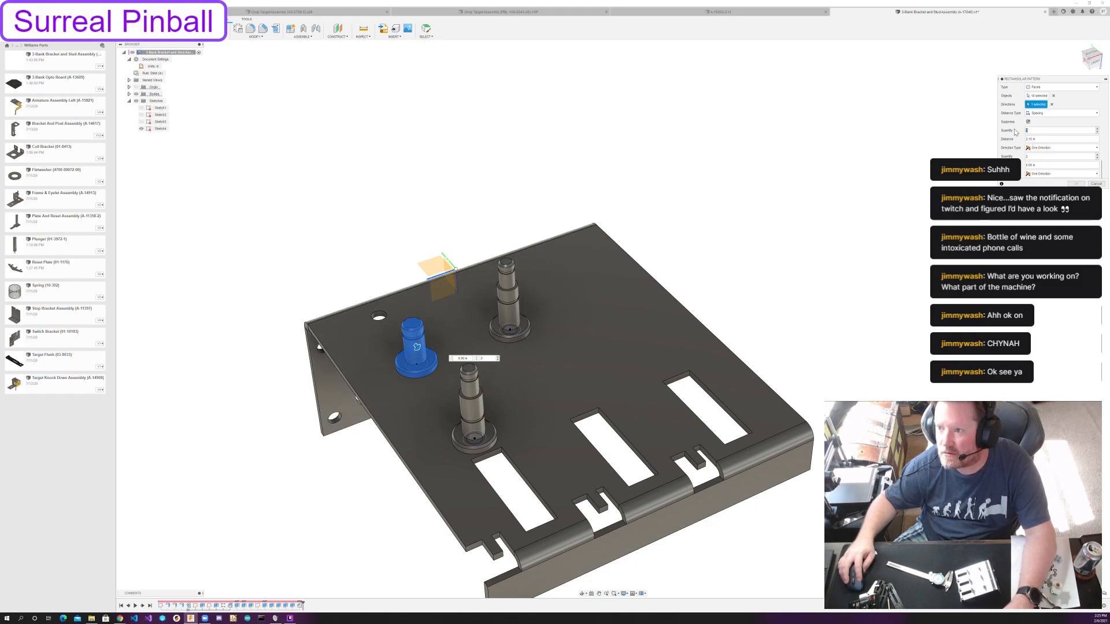
text(2)
drag(574, 286, 615, 284)
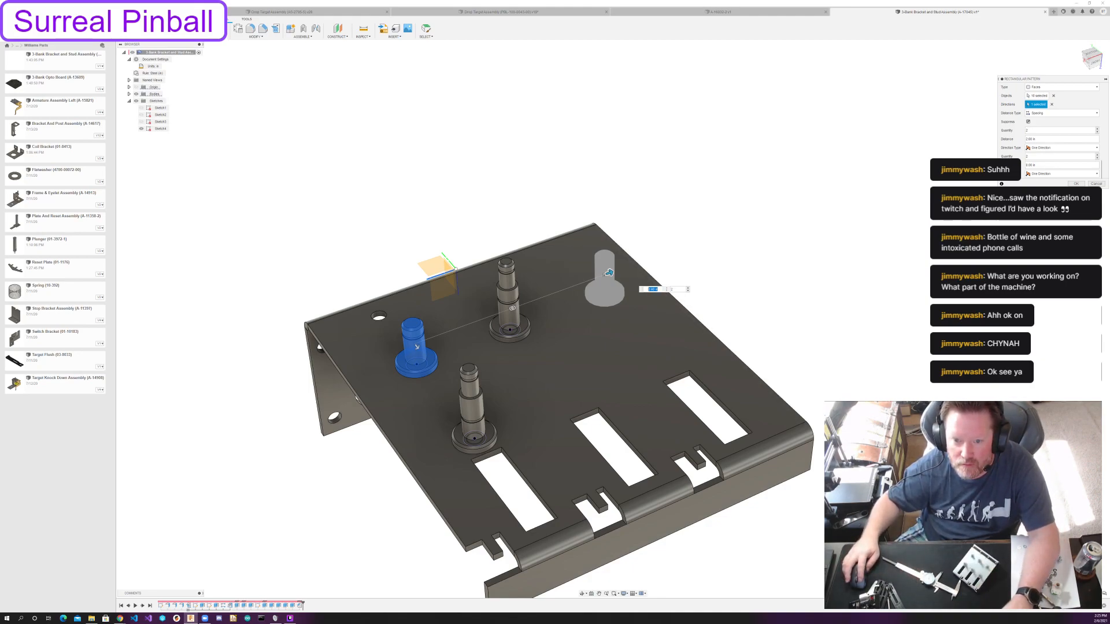
text(2 1/)
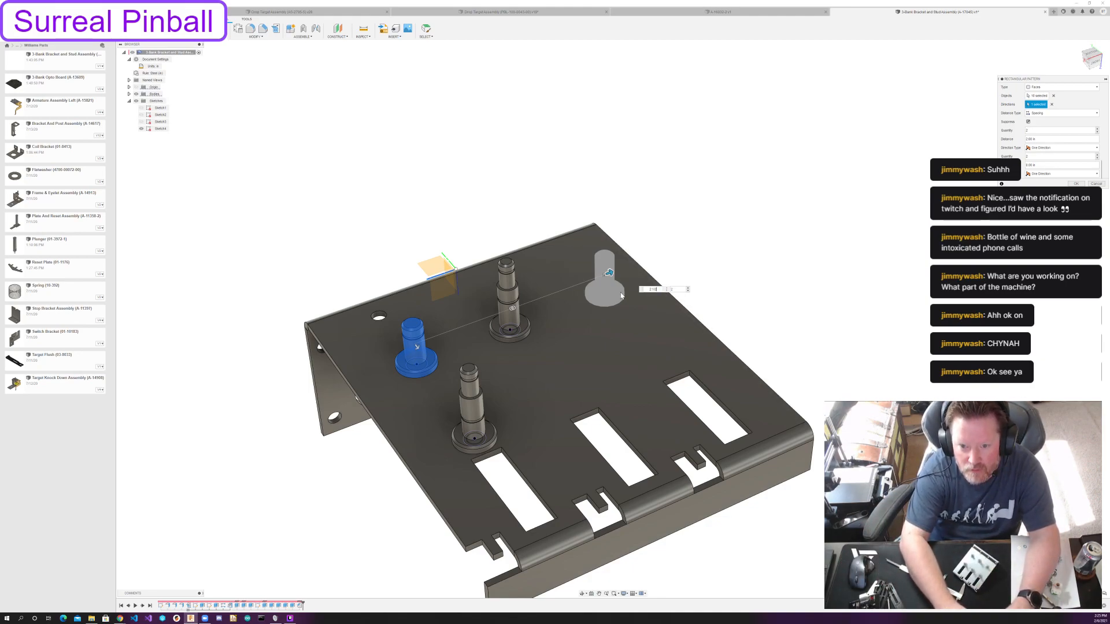
text(2)
key(Return)
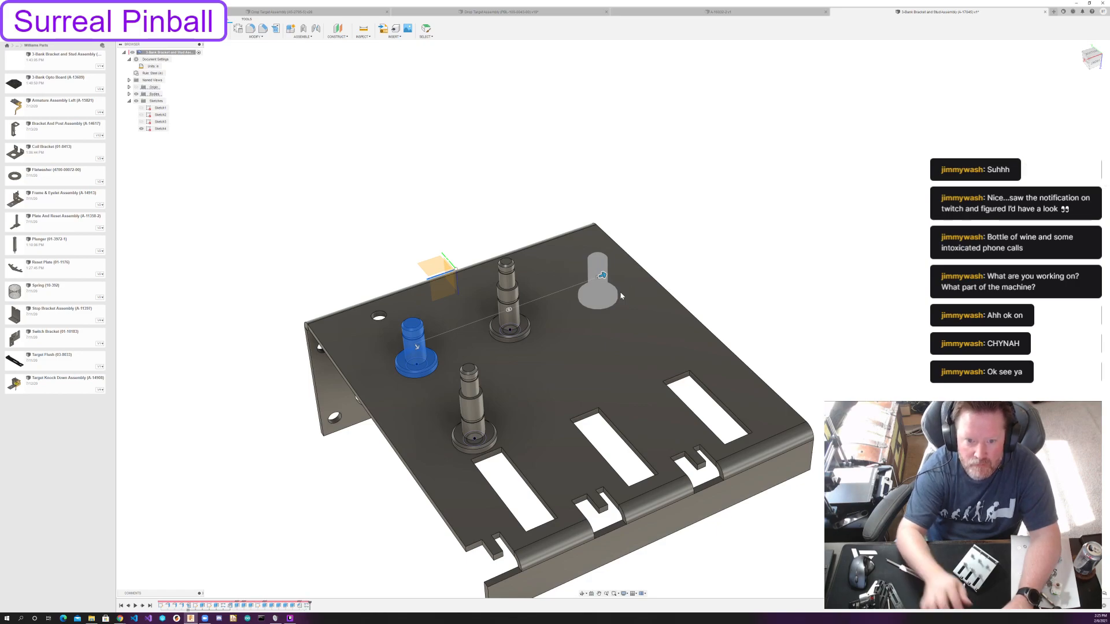
mouse_move(730, 297)
shift+middle_down()
mouse_move(772, 268)
mouse_move(801, 271)
mouse_move(719, 294)
shift+middle_up()
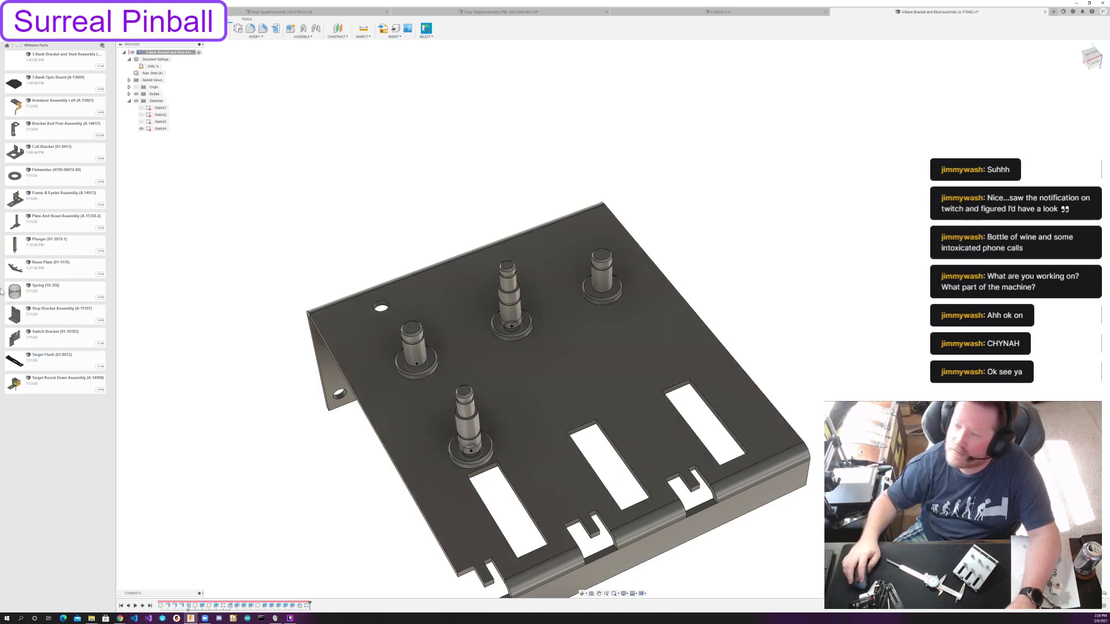
shift+middle_drag(375, 274, 393, 285)
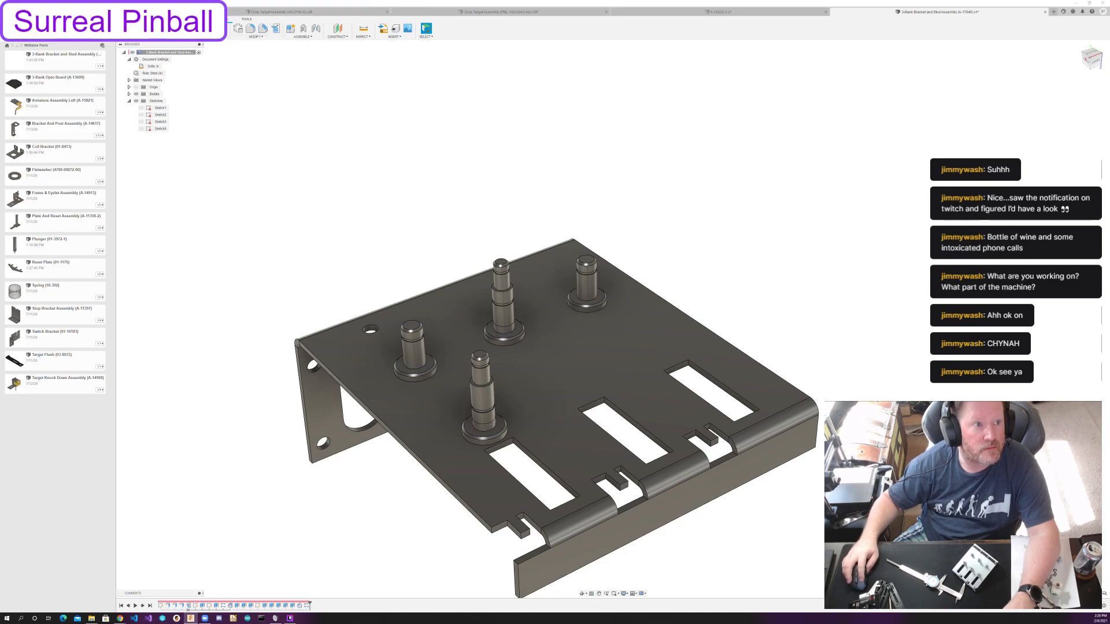
click(163, 19)
scroll(479, 390, up, 6)
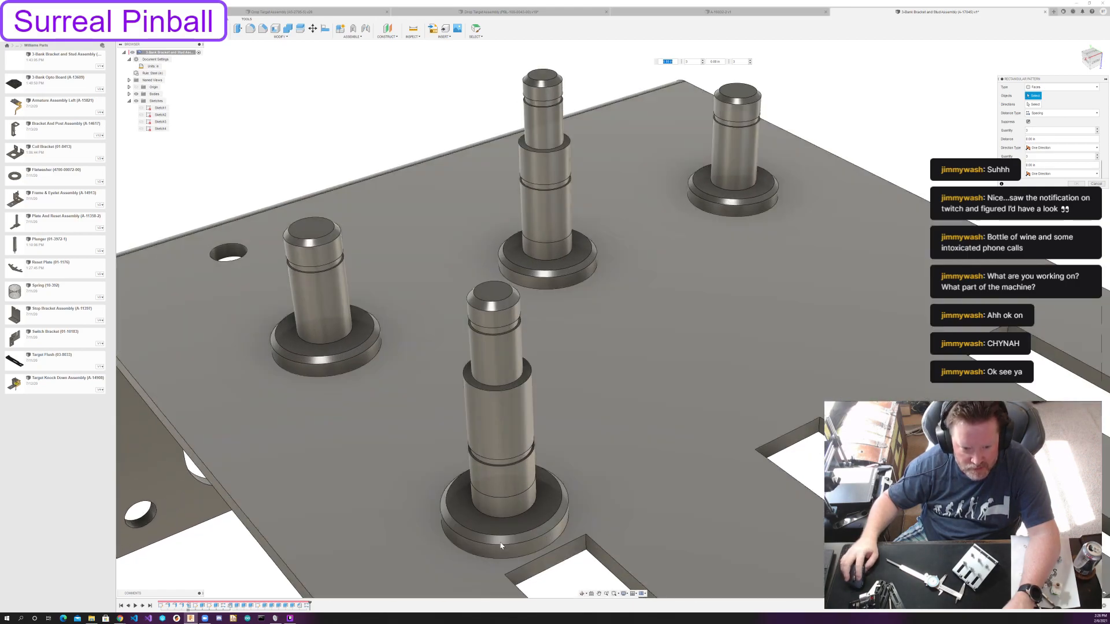
shift+middle_drag(501, 545, 520, 493)
key(Escape)
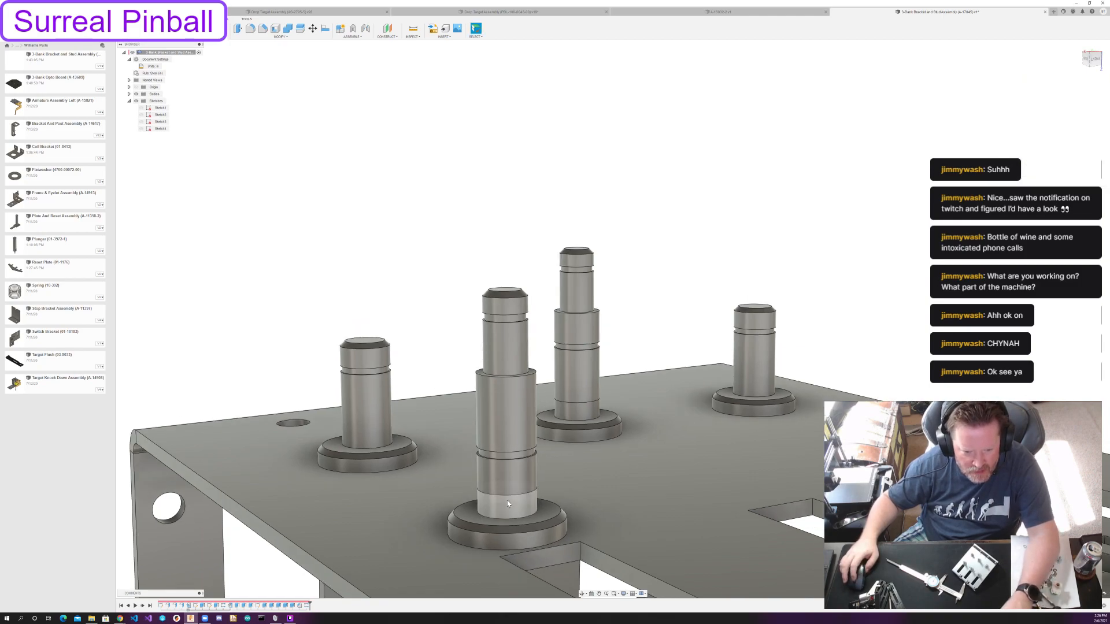
Step back and forward through the timeline to check the last feature and delete the rectangular pattern of the short post.
scroll(508, 500, down, 5)
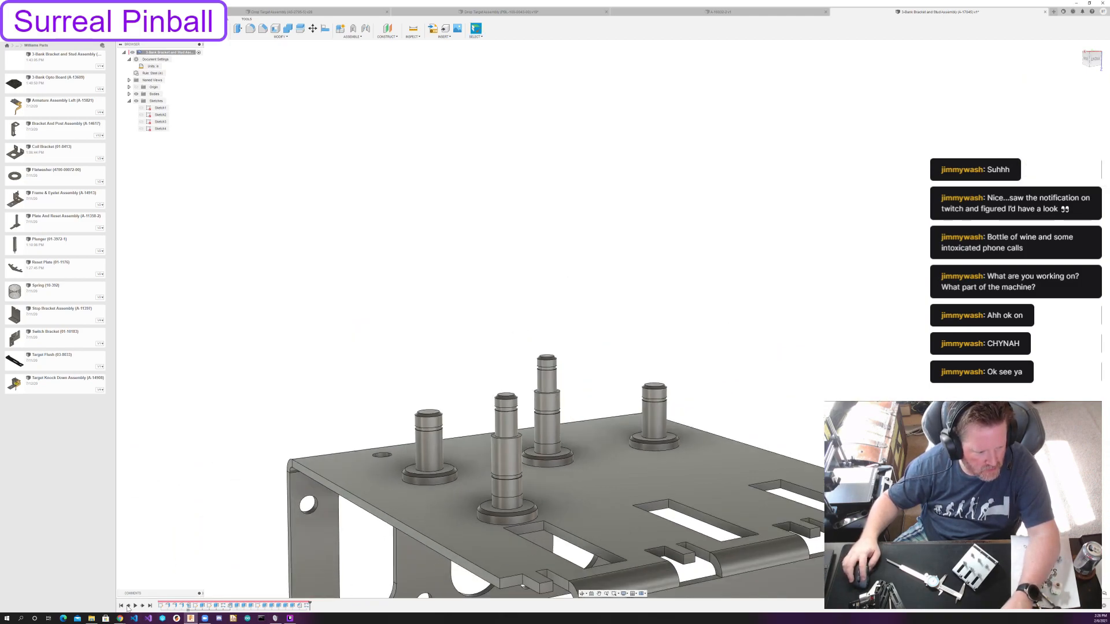
click(128, 605)
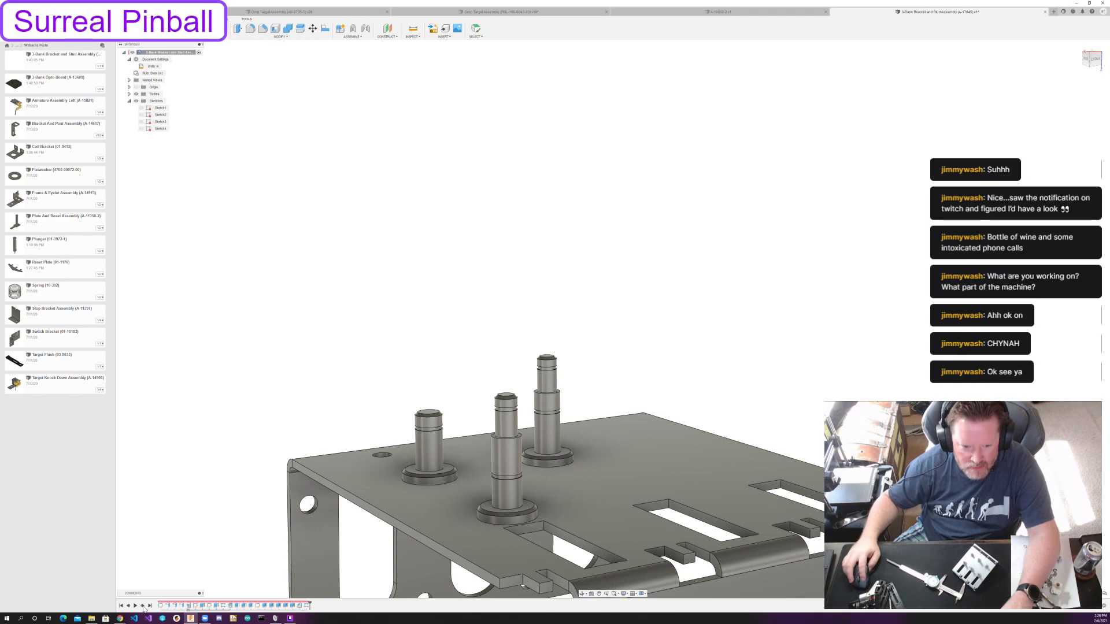
click(143, 605)
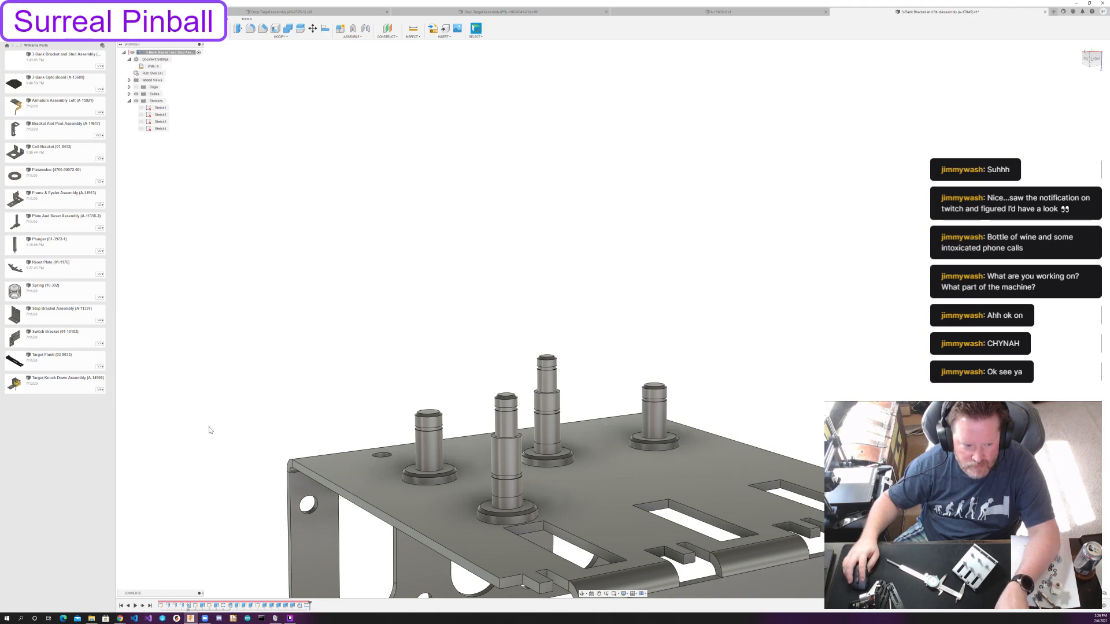
click(306, 606)
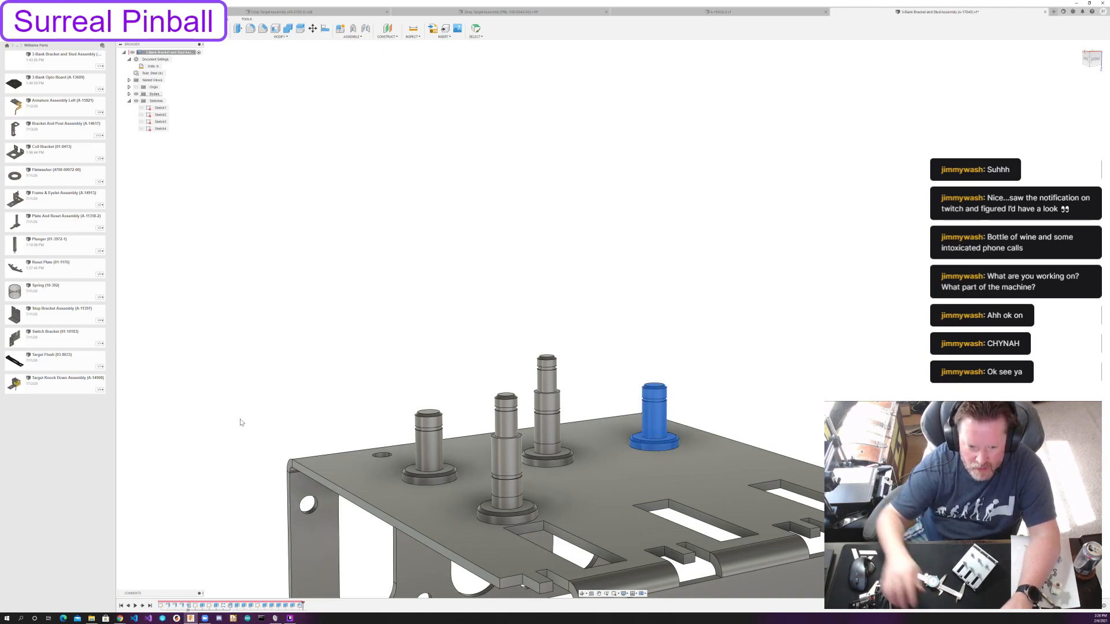
key(Delete)
mouse_move(625, 423)
shift+middle_down()
mouse_move(636, 432)
mouse_move(622, 428)
shift+middle_up()
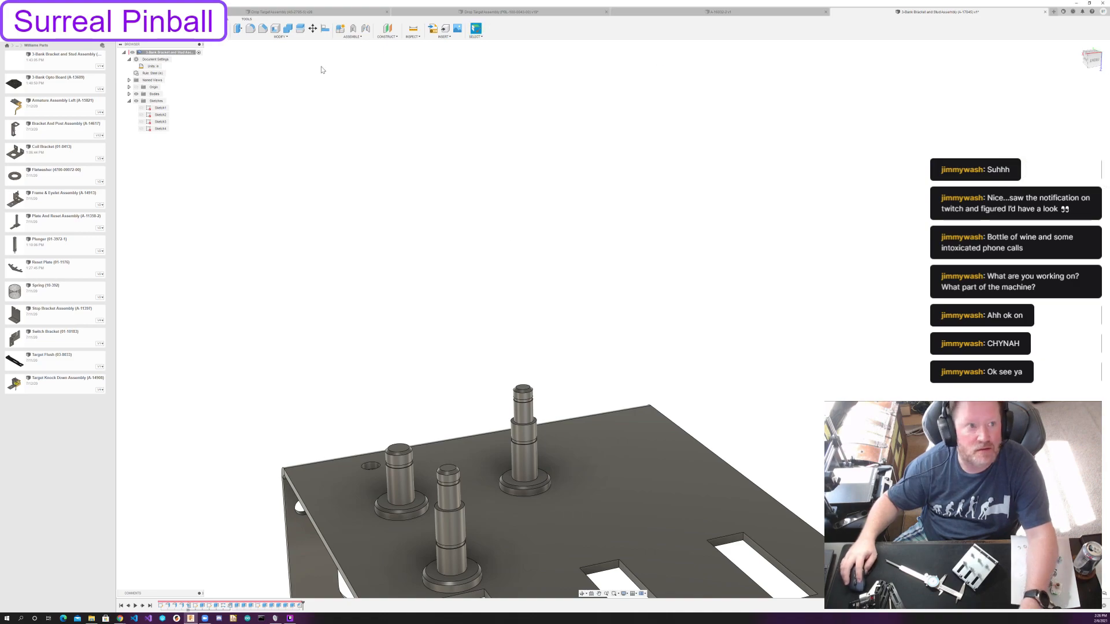
click(194, 42)
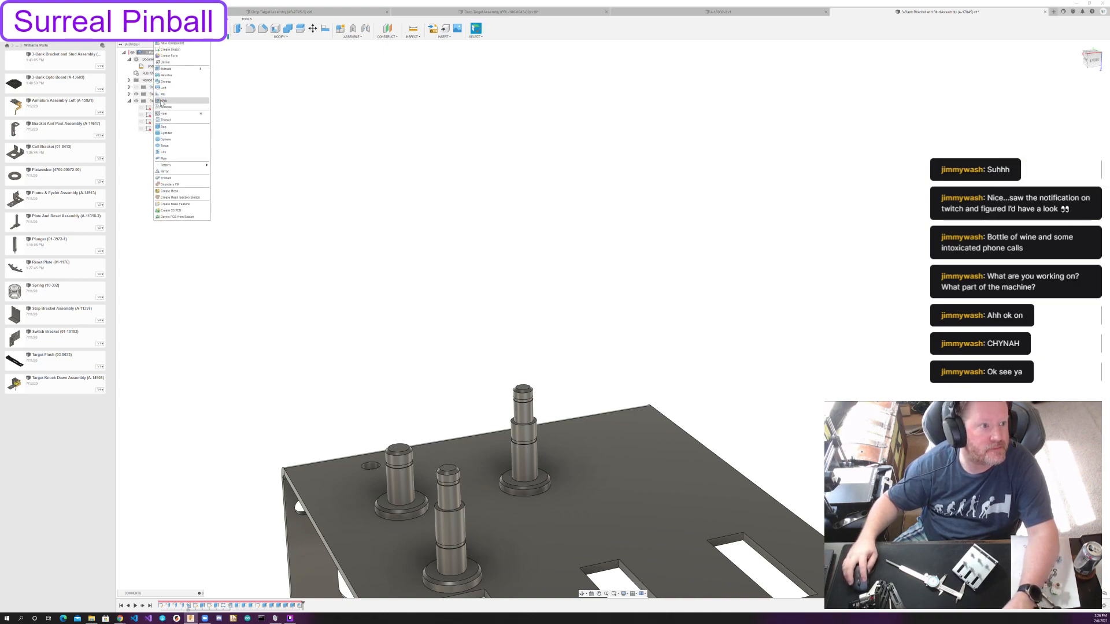
click(231, 184)
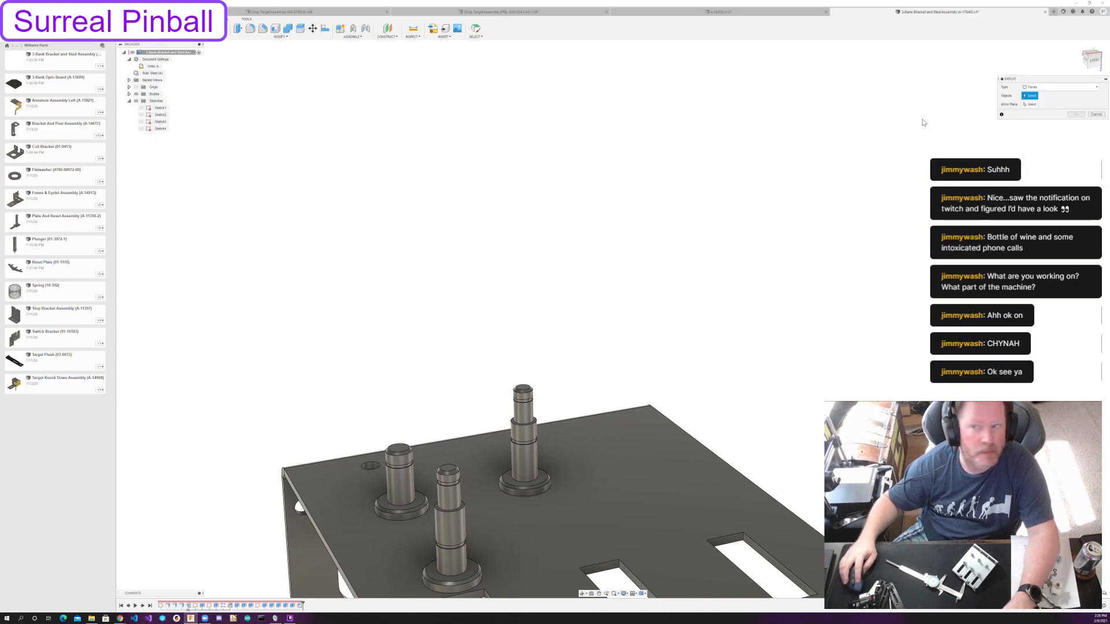
click(1034, 86)
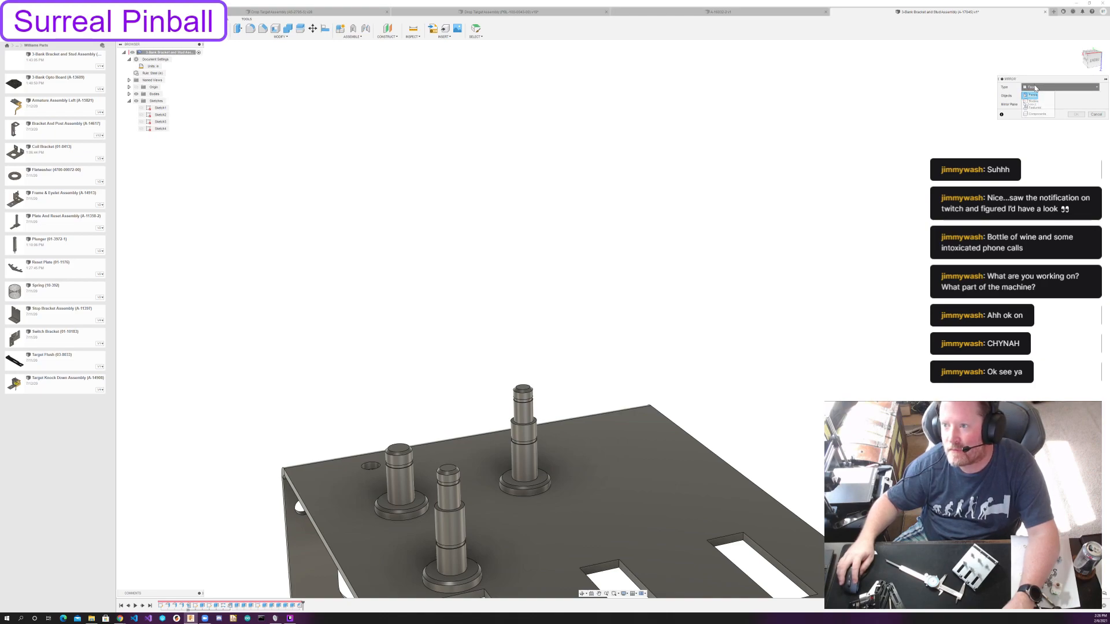
click(1032, 95)
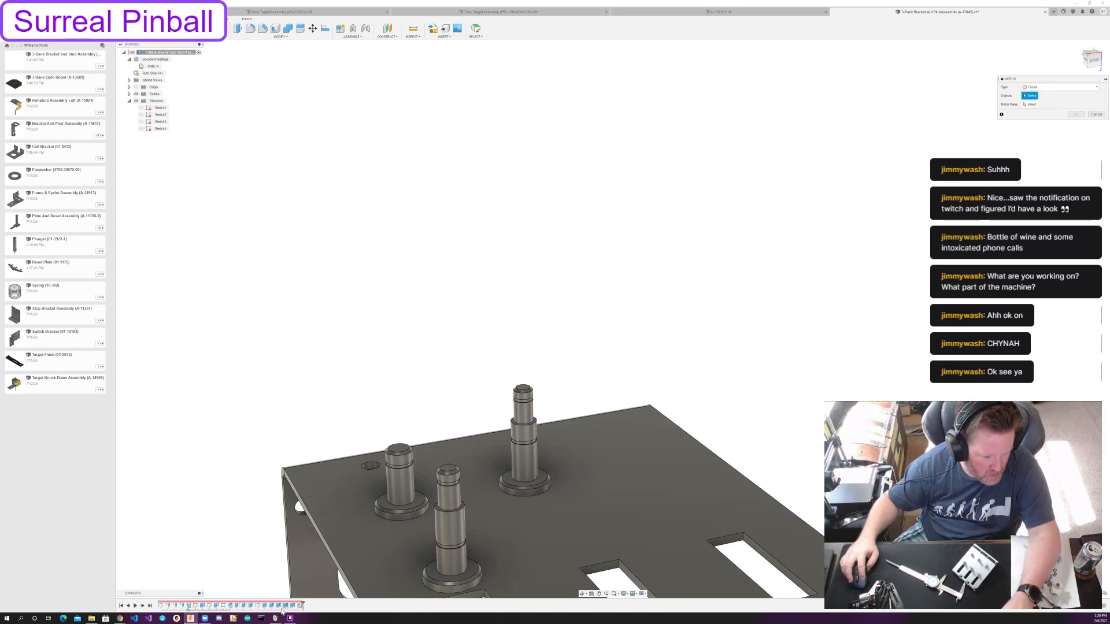
Change the operation of the extrude for the three posts' base flanges from Join to New Body.
double_click(236, 606)
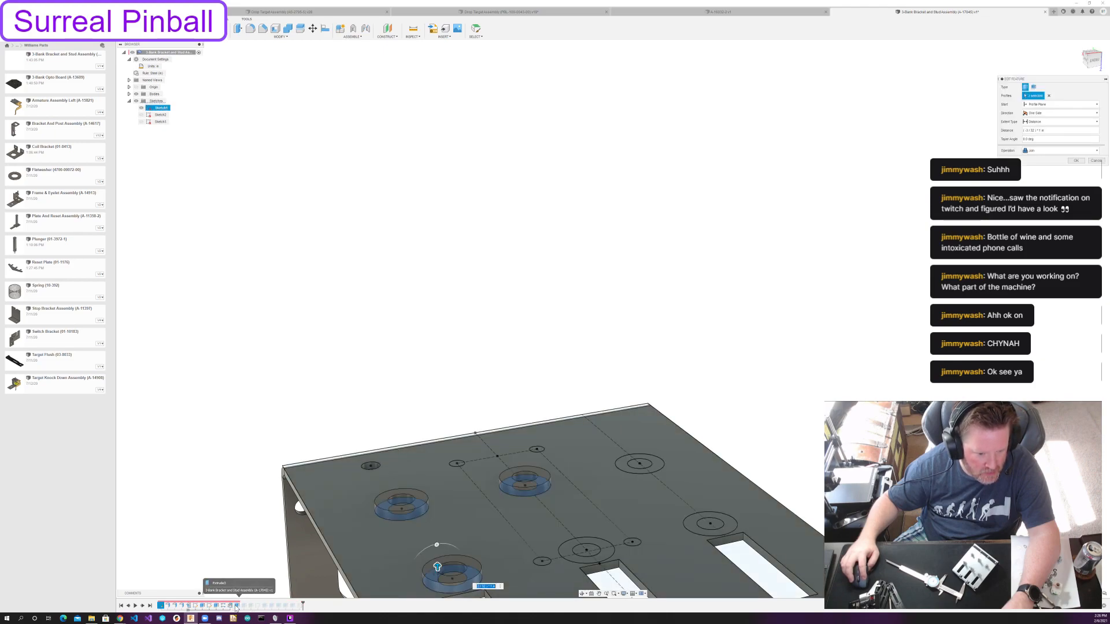
click(1040, 152)
click(1034, 177)
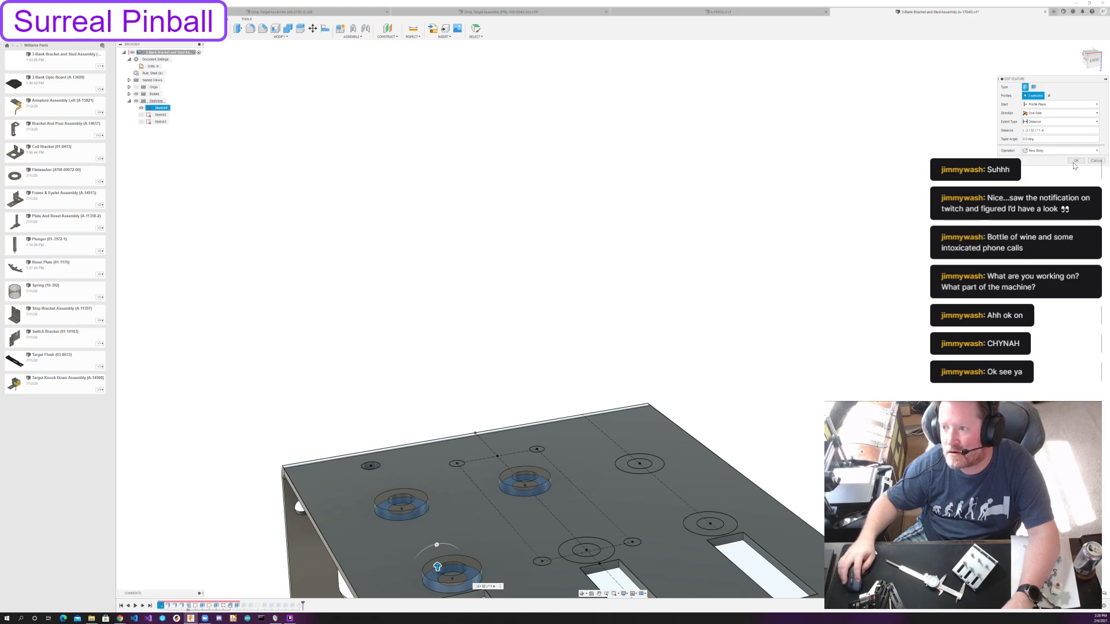
click(1076, 161)
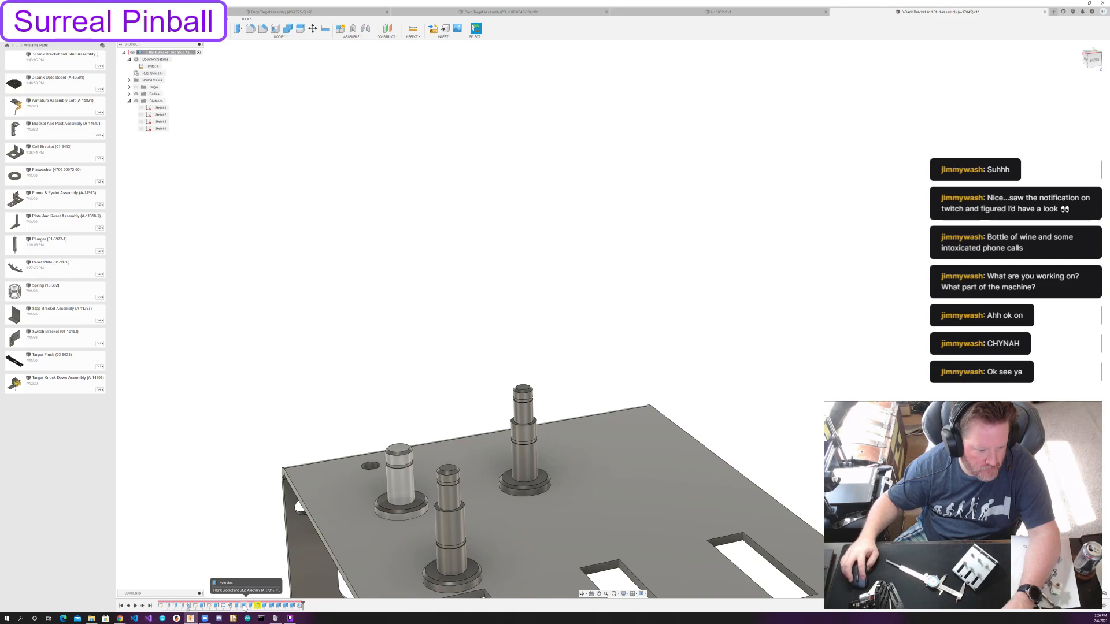
Edit the short post's shaft extrude with the bracket body hidden so that it joins only its base flange.
double_click(244, 606)
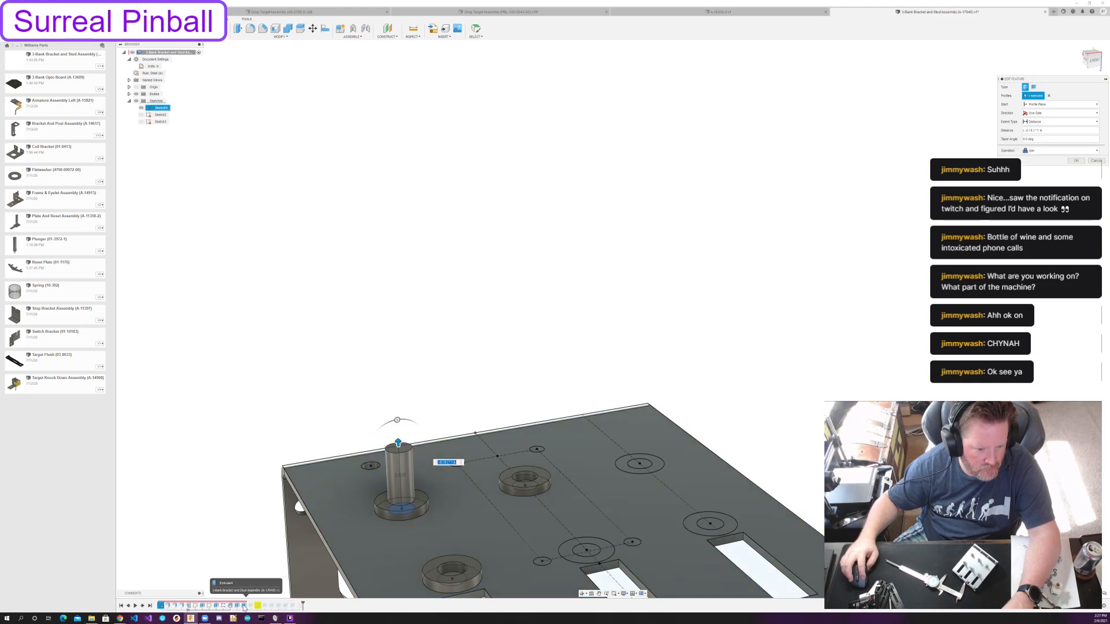
click(128, 93)
click(141, 101)
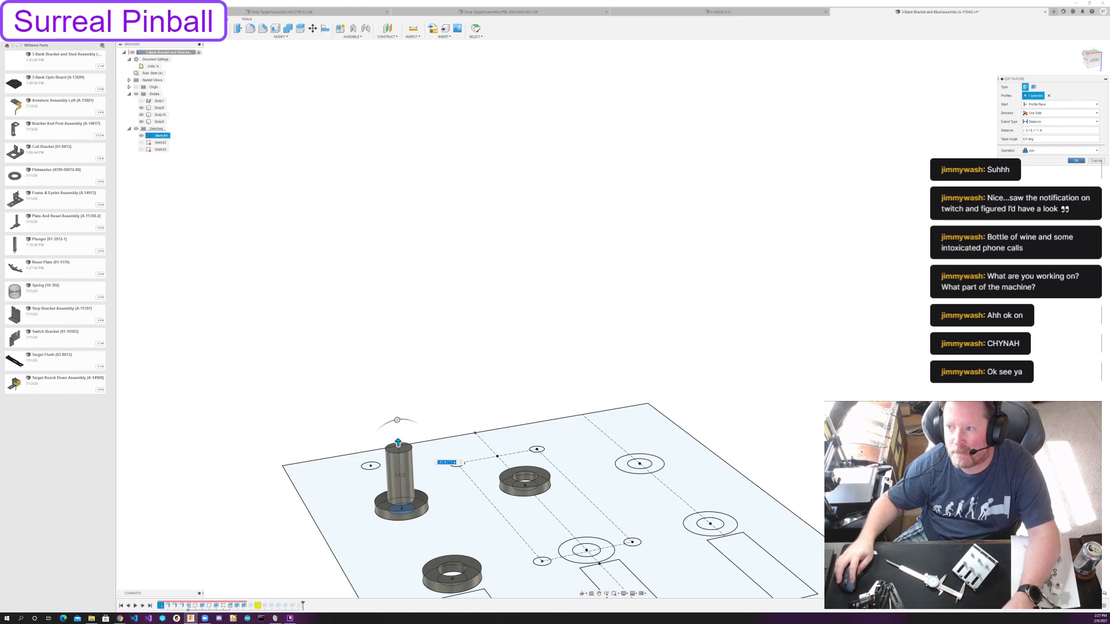
click(1076, 160)
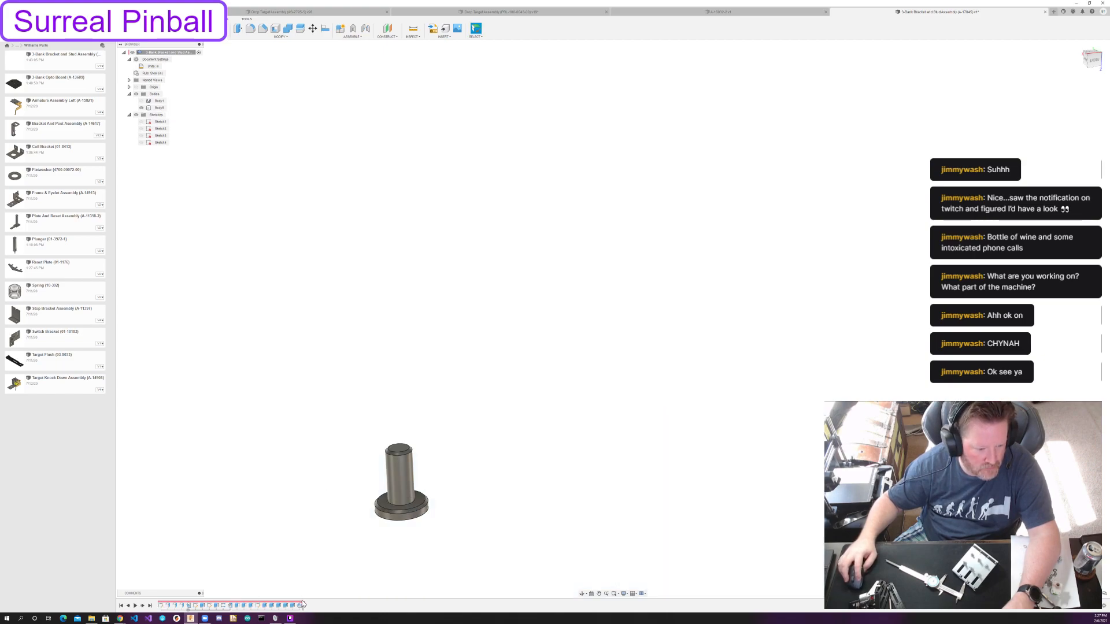
Roll the timeline back and forth around the short post's shaft extrude to check which bodies it joins.
drag(303, 602, 246, 604)
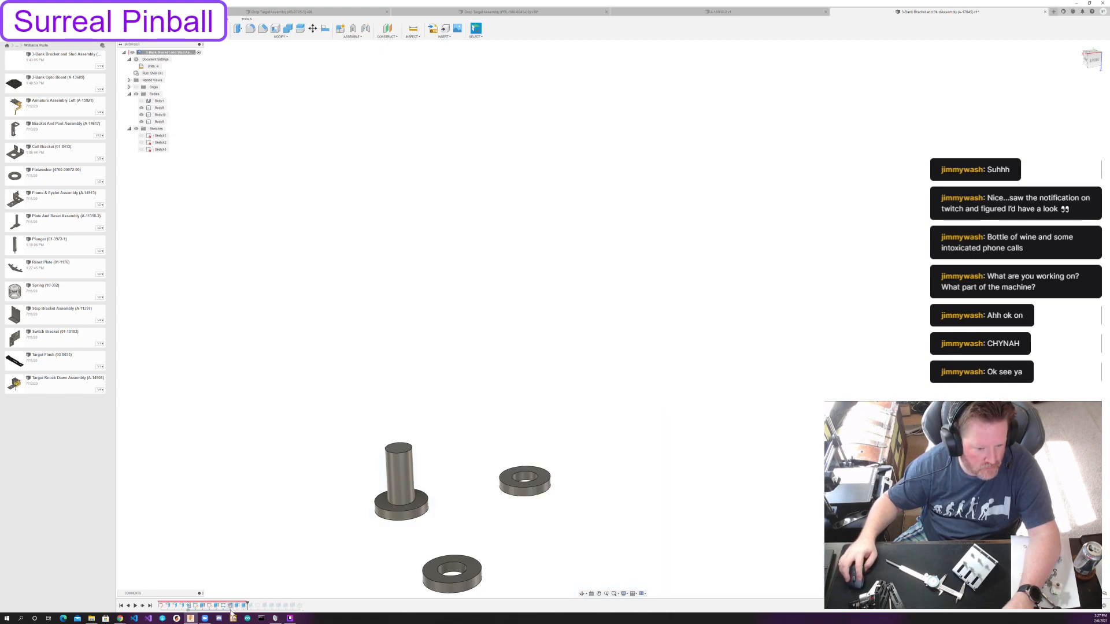
click(142, 606)
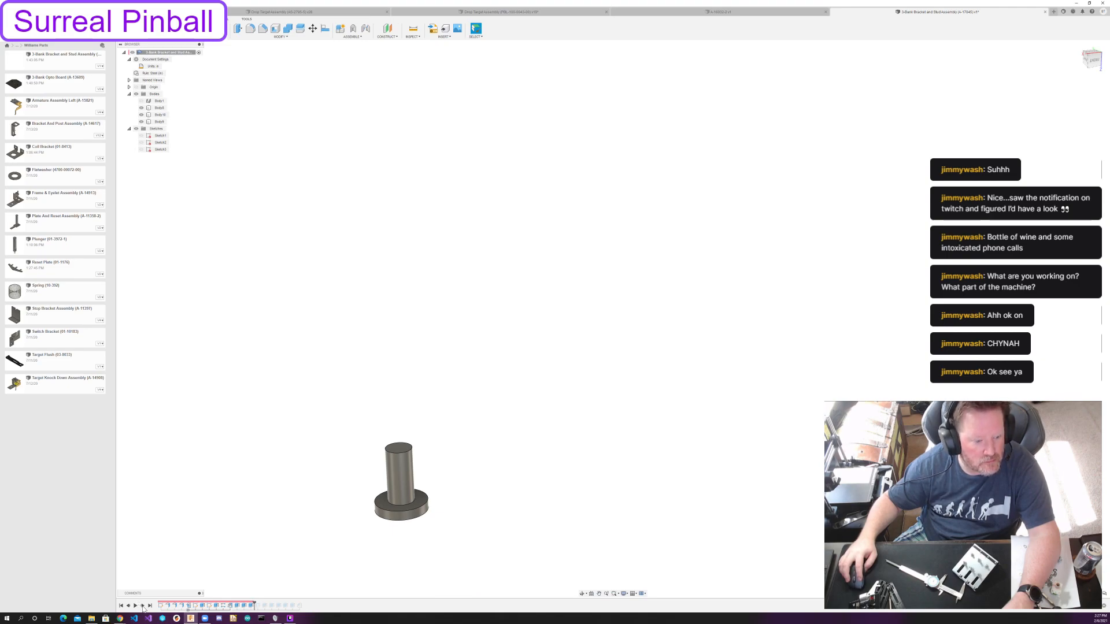
click(123, 605)
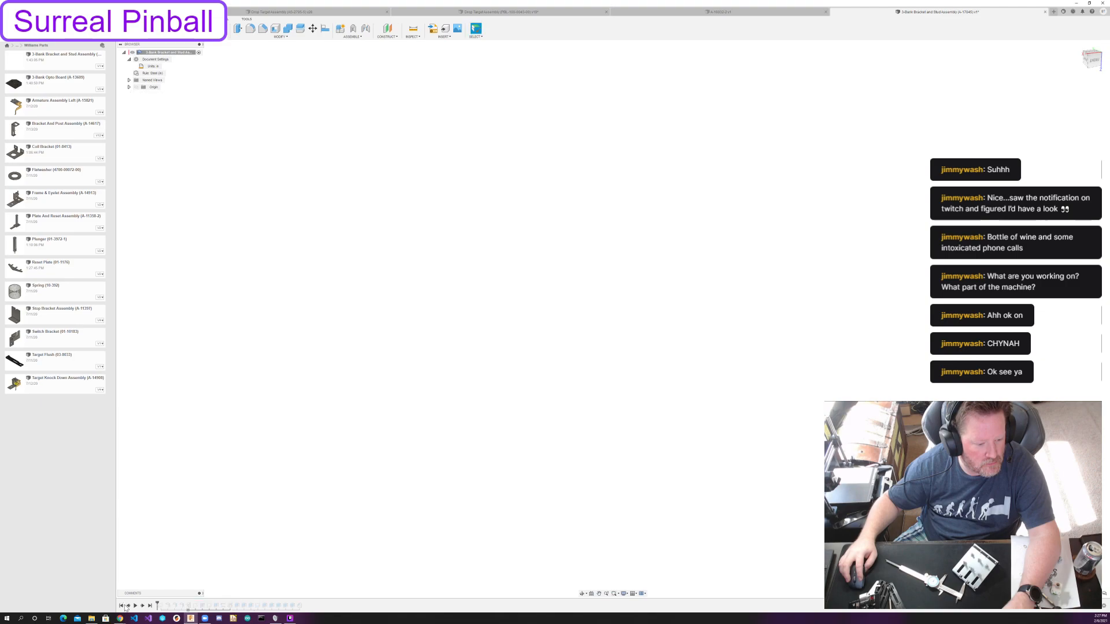
drag(155, 606, 244, 606)
double_click(244, 607)
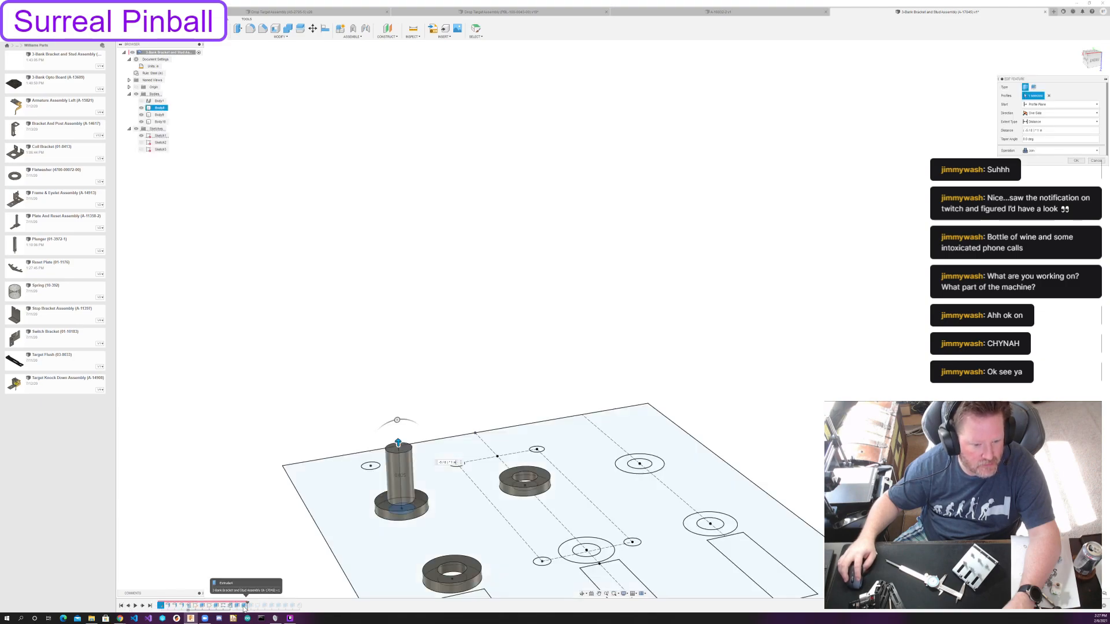
key(Escape)
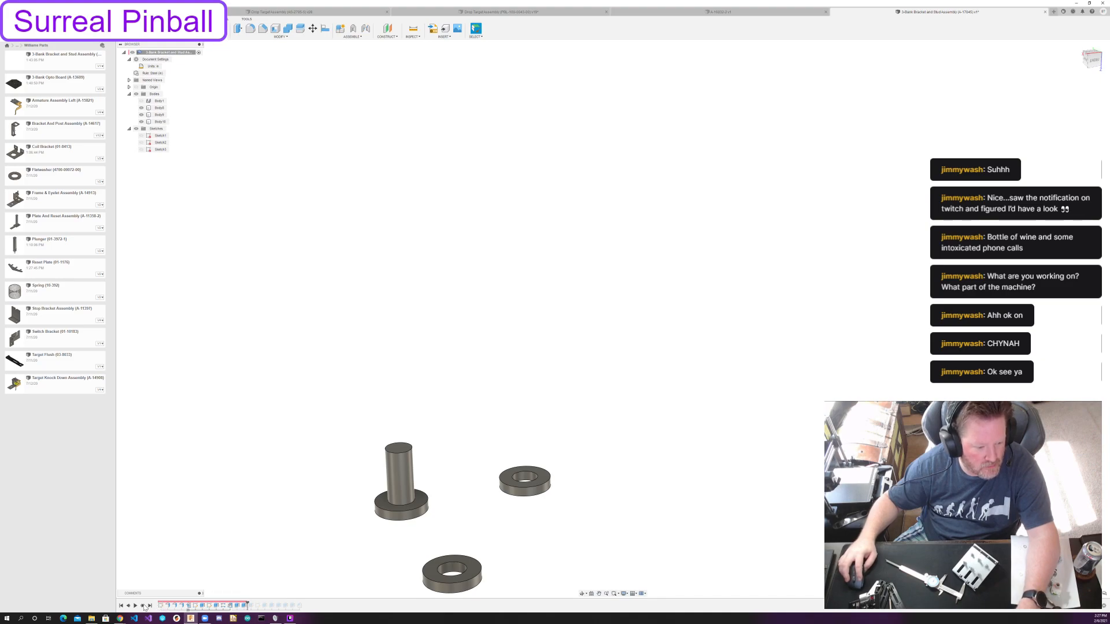
Edit the two tall posts' lower shaft extrude with the bracket body hidden so that it joins only their base flanges.
double_click(247, 605)
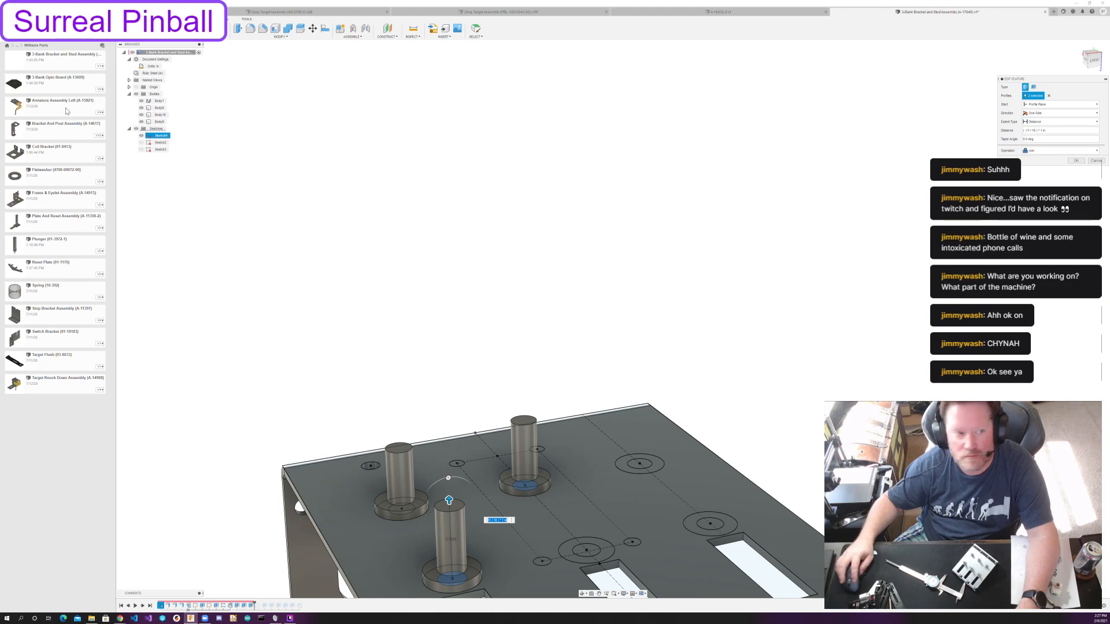
click(141, 101)
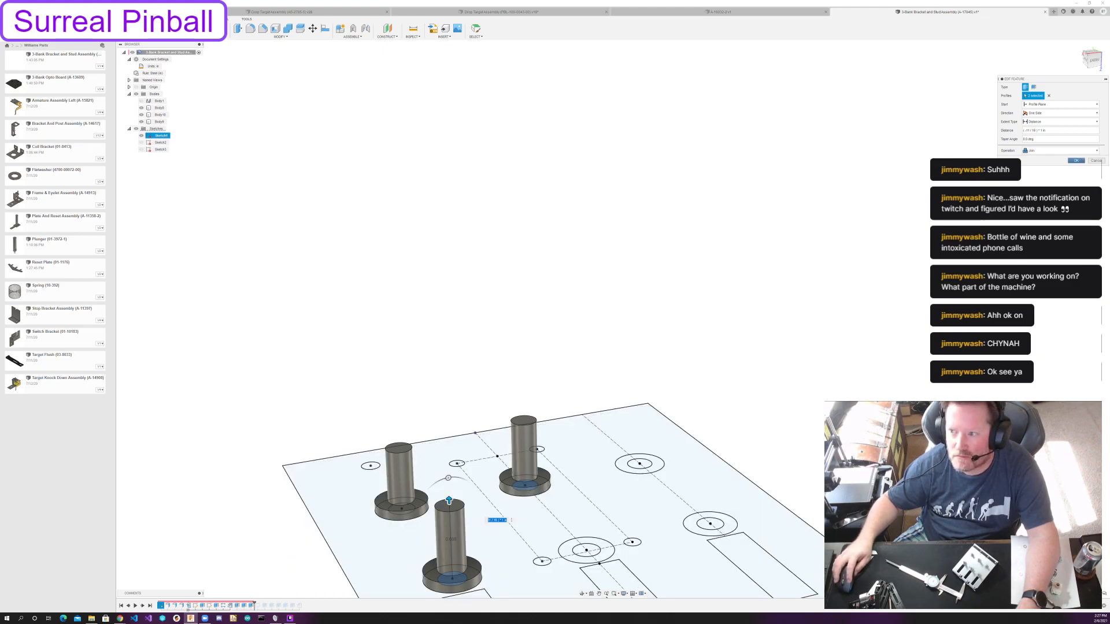
key(Escape)
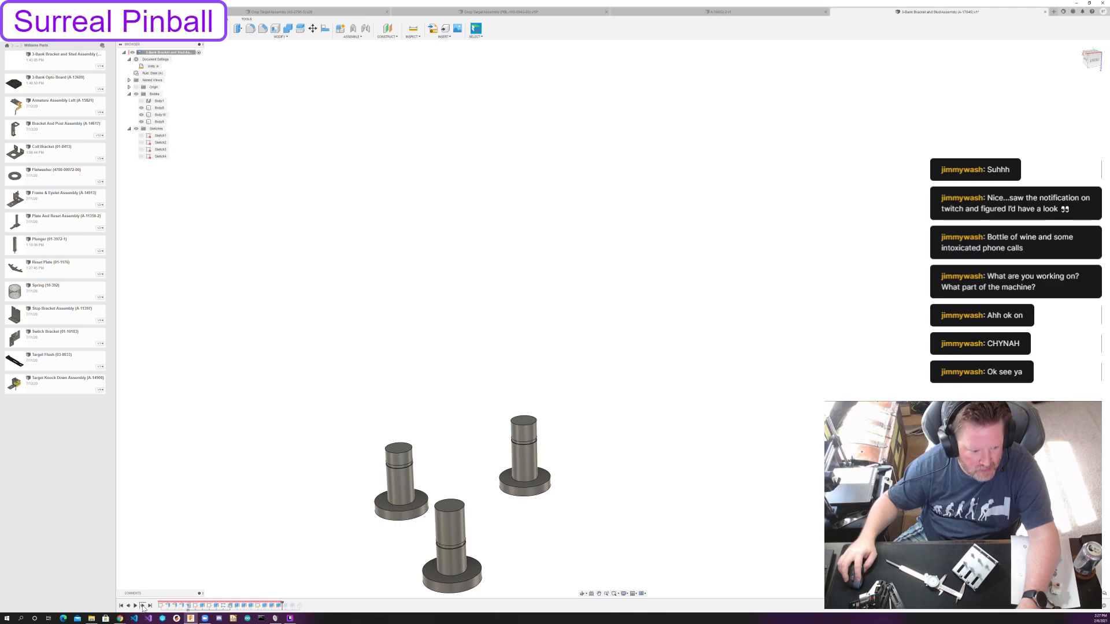
Roll the timeline forward to its end and show the bracket body again.
click(143, 607)
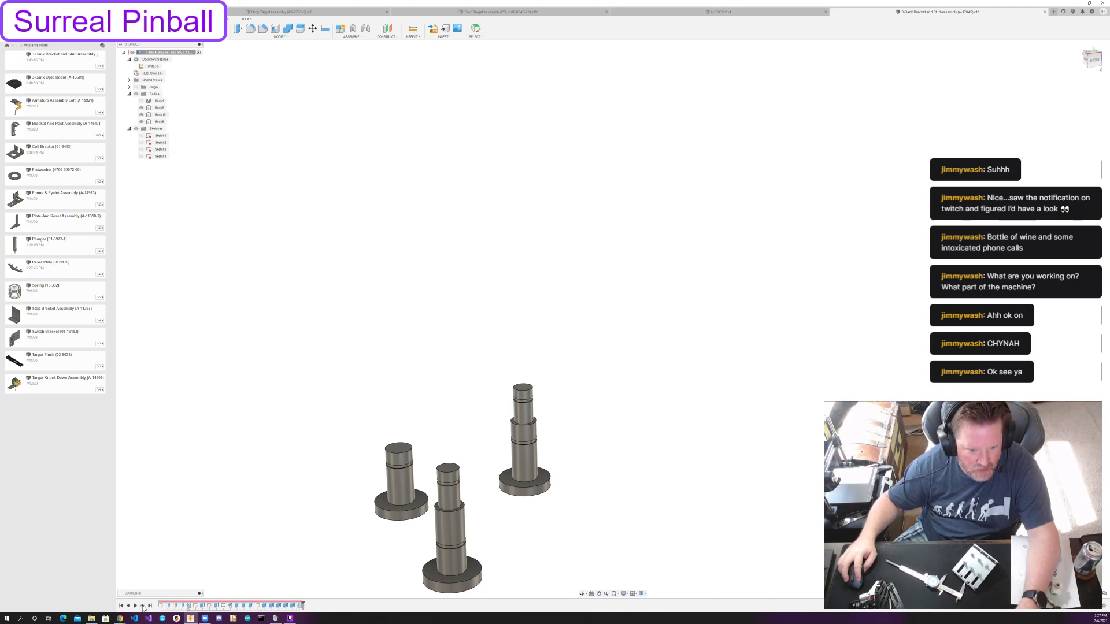
scroll(590, 356, down, 3)
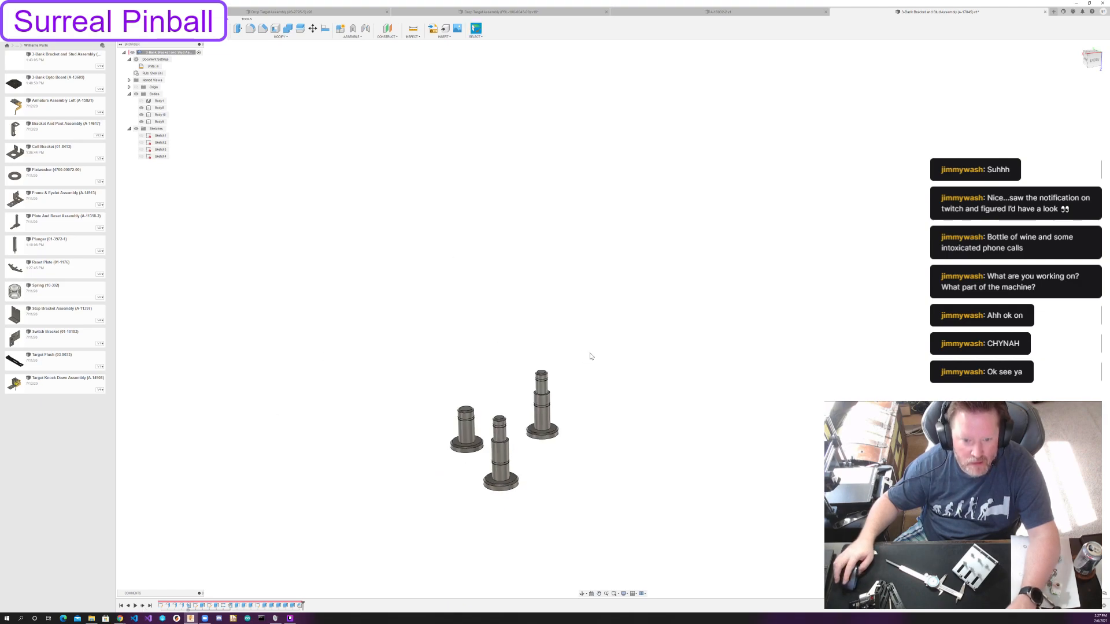
click(141, 100)
shift+middle_drag(475, 195, 489, 208)
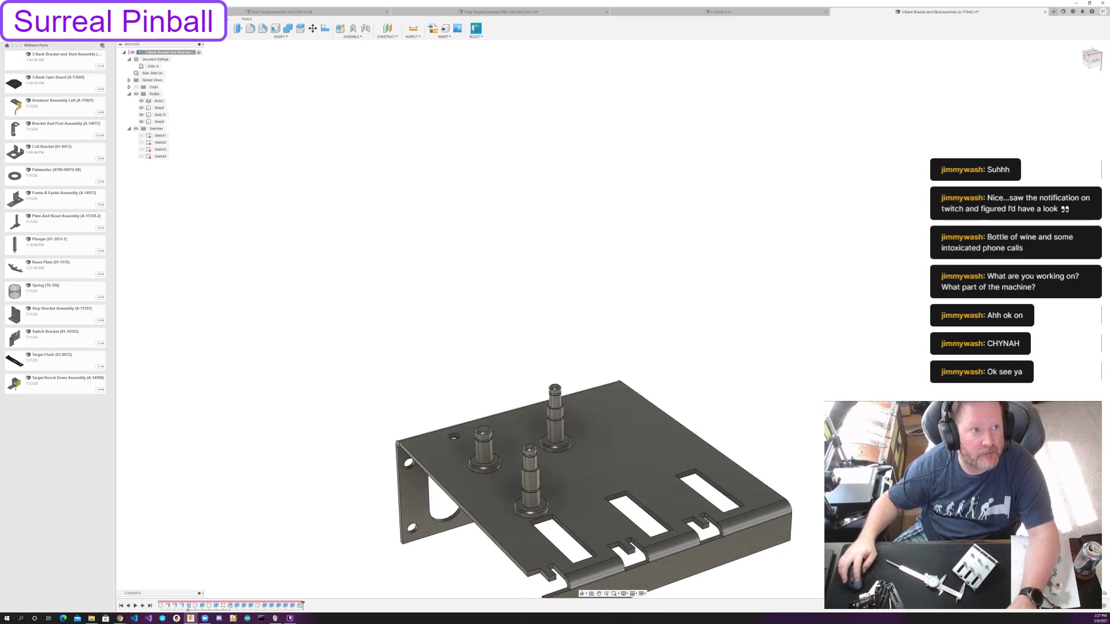
Pattern the short post's body along the axis parallel to the bracket's rear edge, with quantity 2 and -2 1/2 in spacing.
click(210, 28)
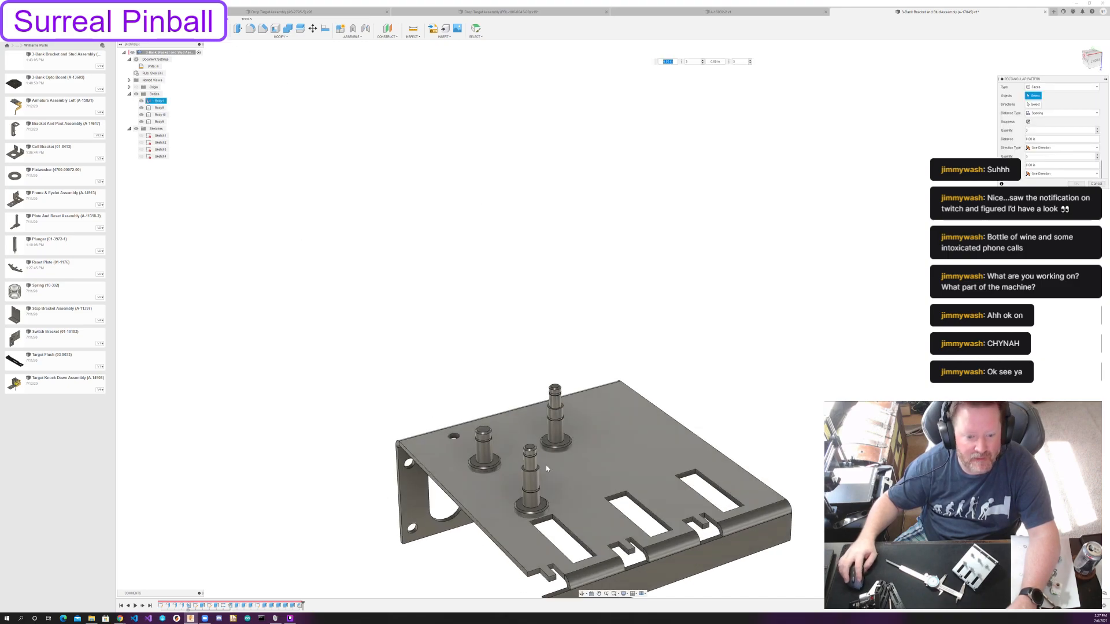
click(1057, 88)
click(1037, 103)
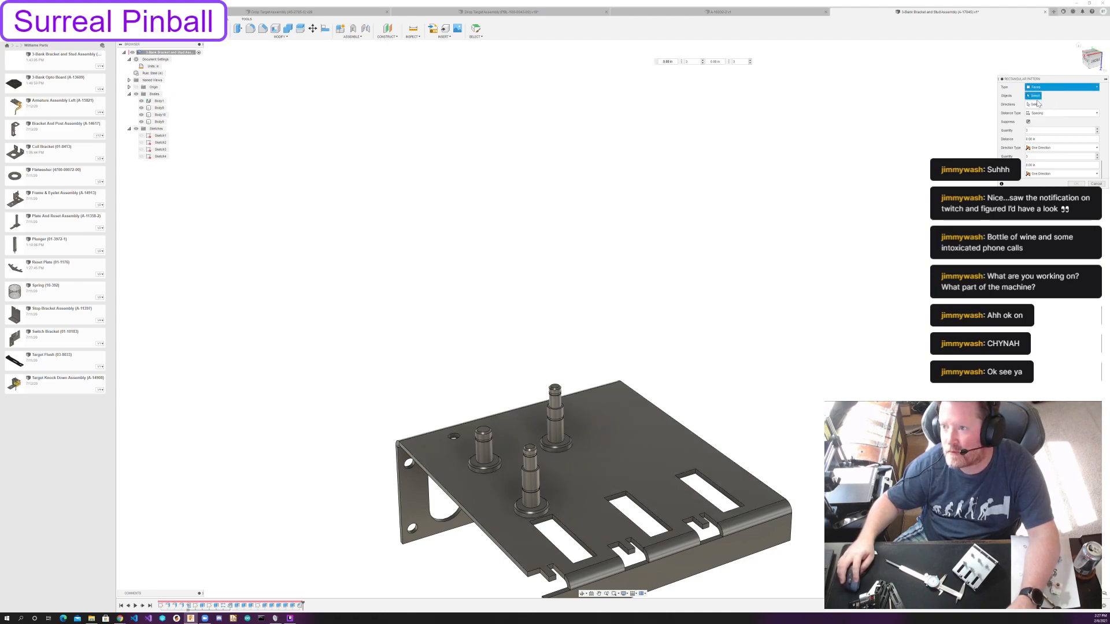
click(159, 108)
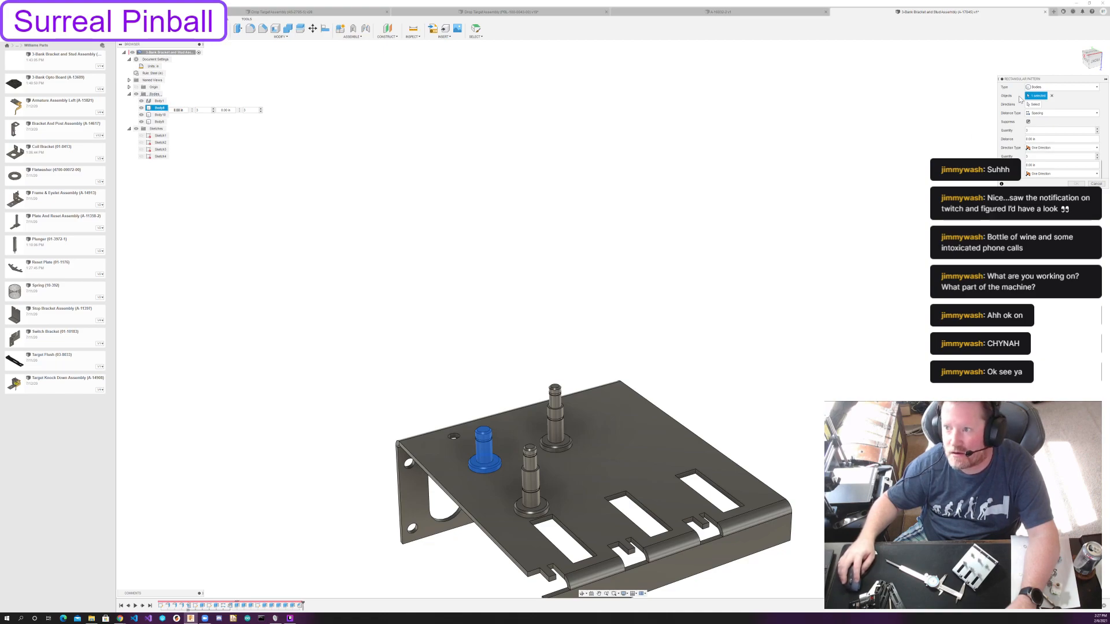
click(1033, 105)
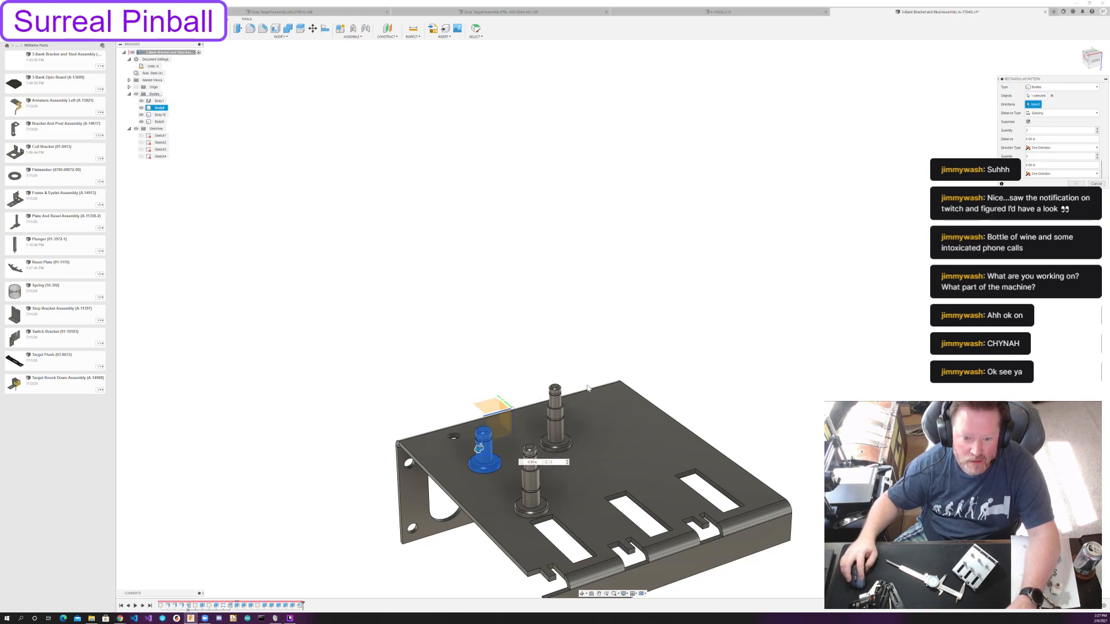
drag(478, 447, 569, 431)
text(2)
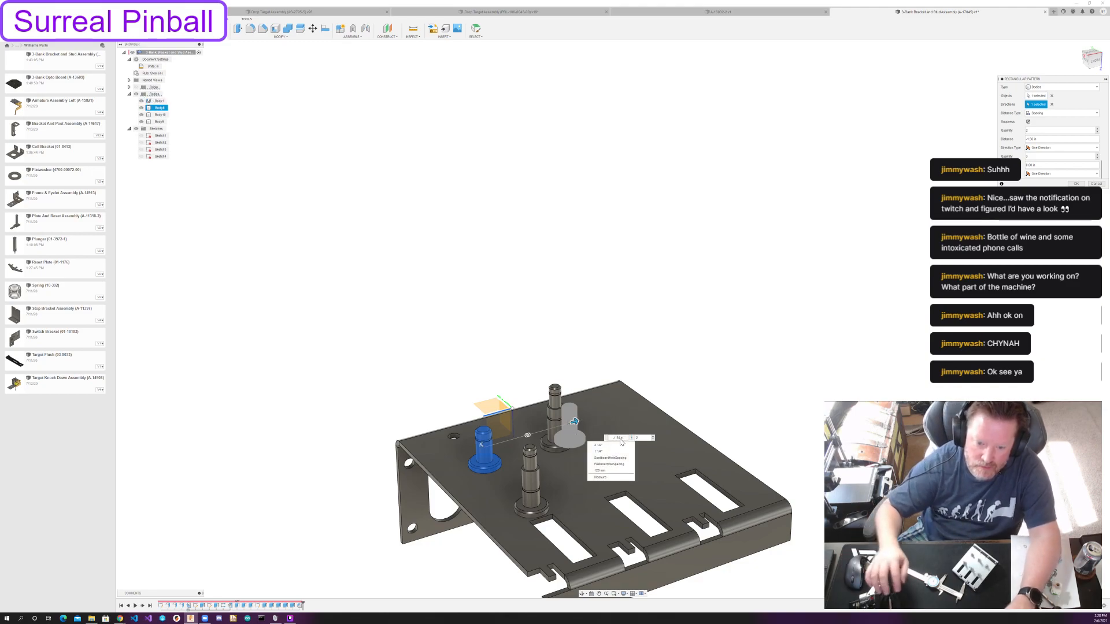
double_click(621, 438)
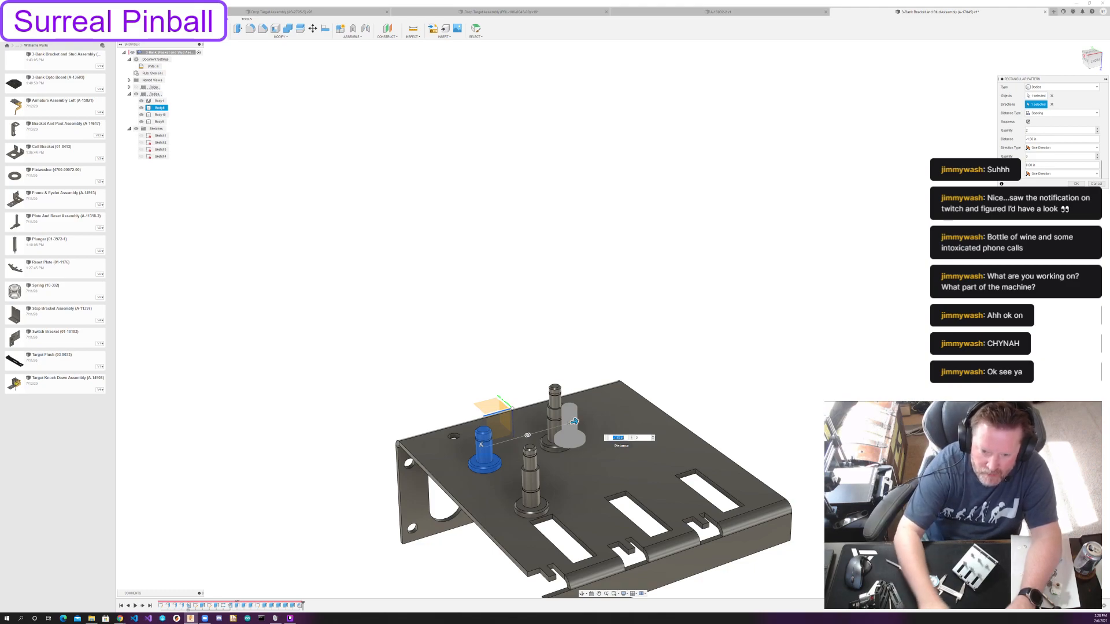
text(-2 1/2)
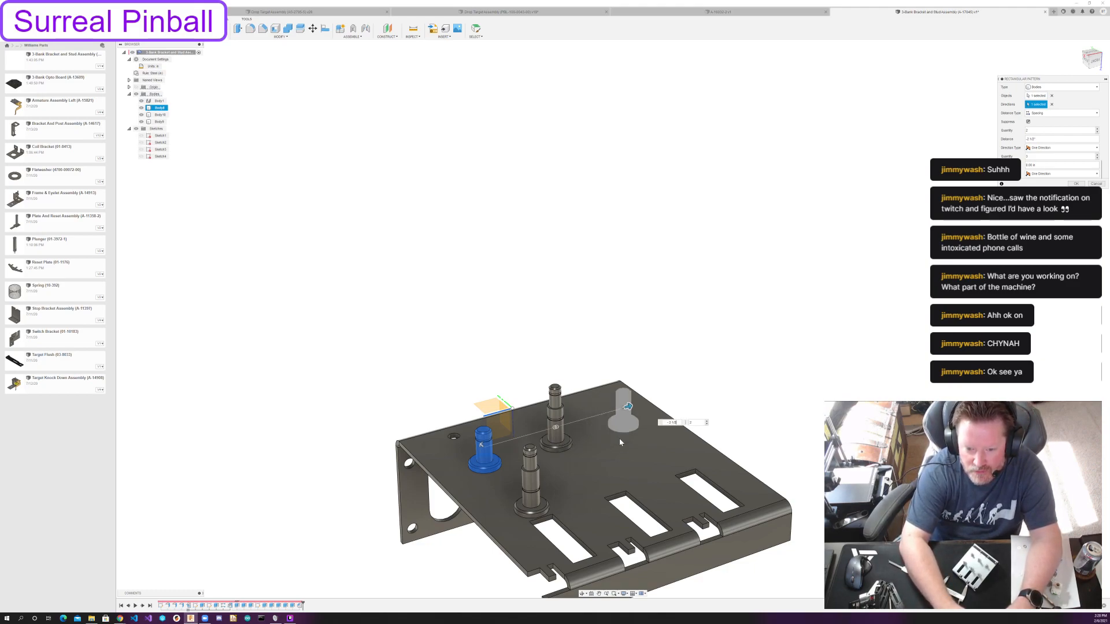
key(Return)
click(458, 355)
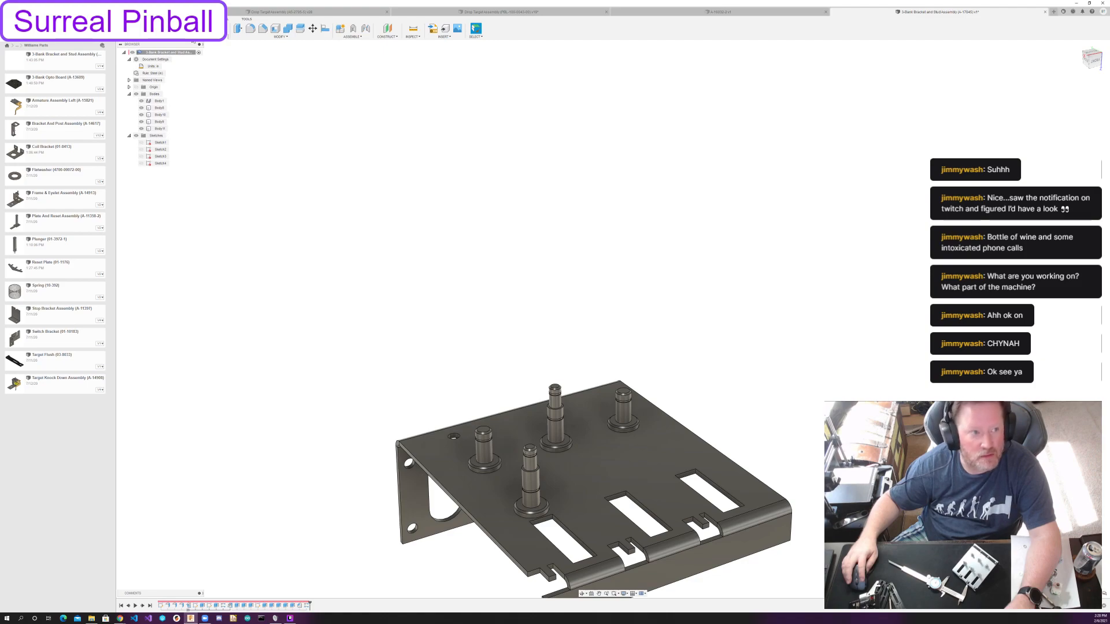
Pattern the tall post body nearest the slots along the same axis, with quantity 3 over an extent of -2 1/2 in.
click(210, 29)
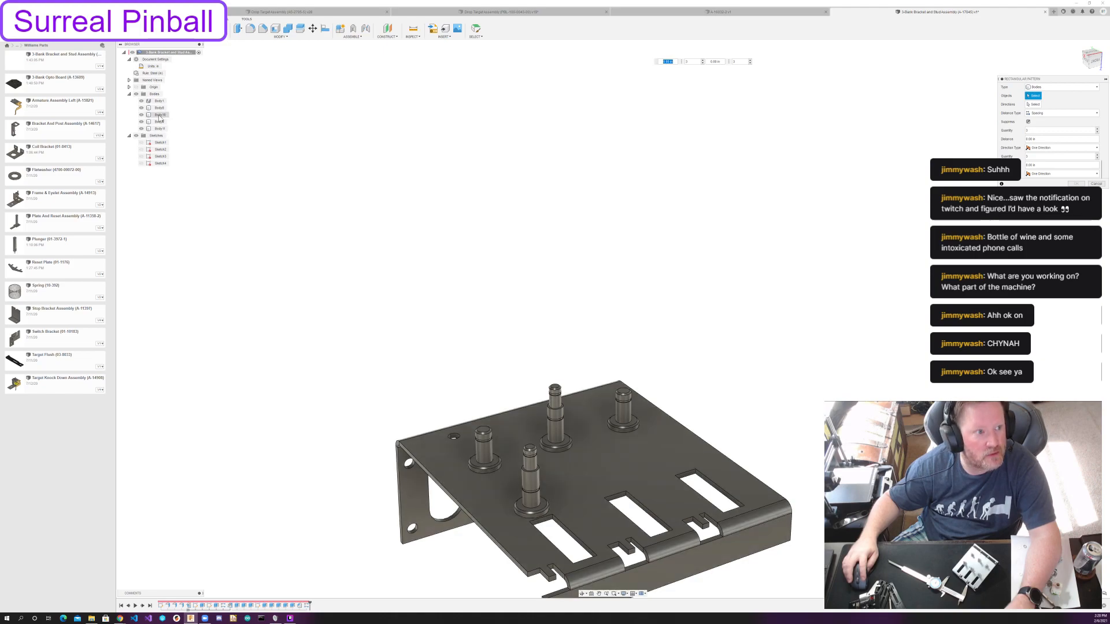
click(160, 114)
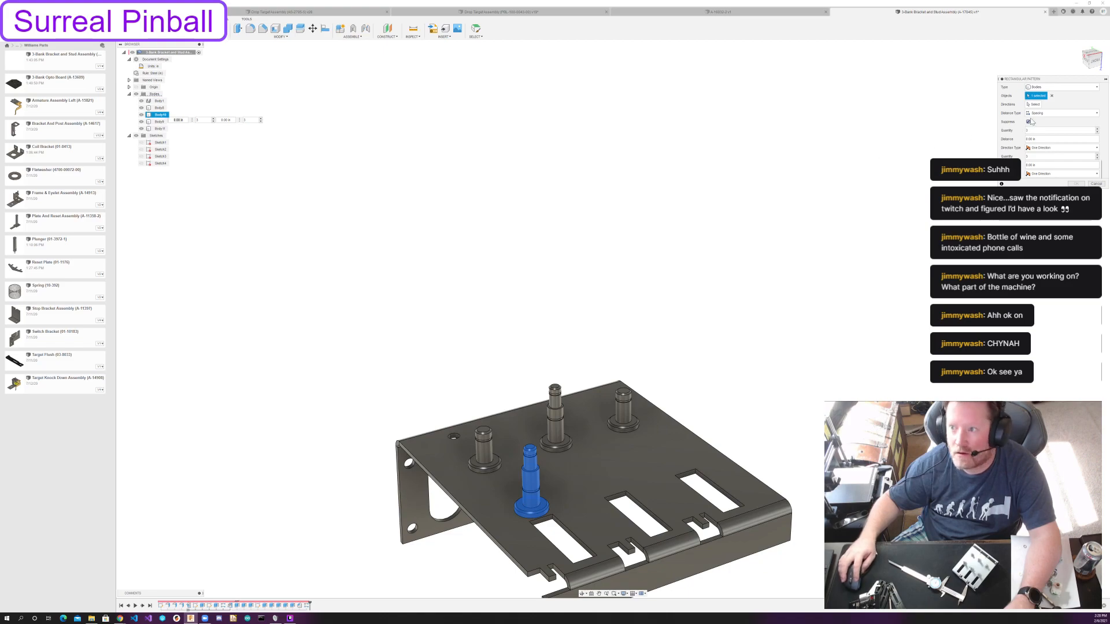
click(1034, 105)
click(498, 414)
drag(529, 482, 600, 469)
click(1040, 113)
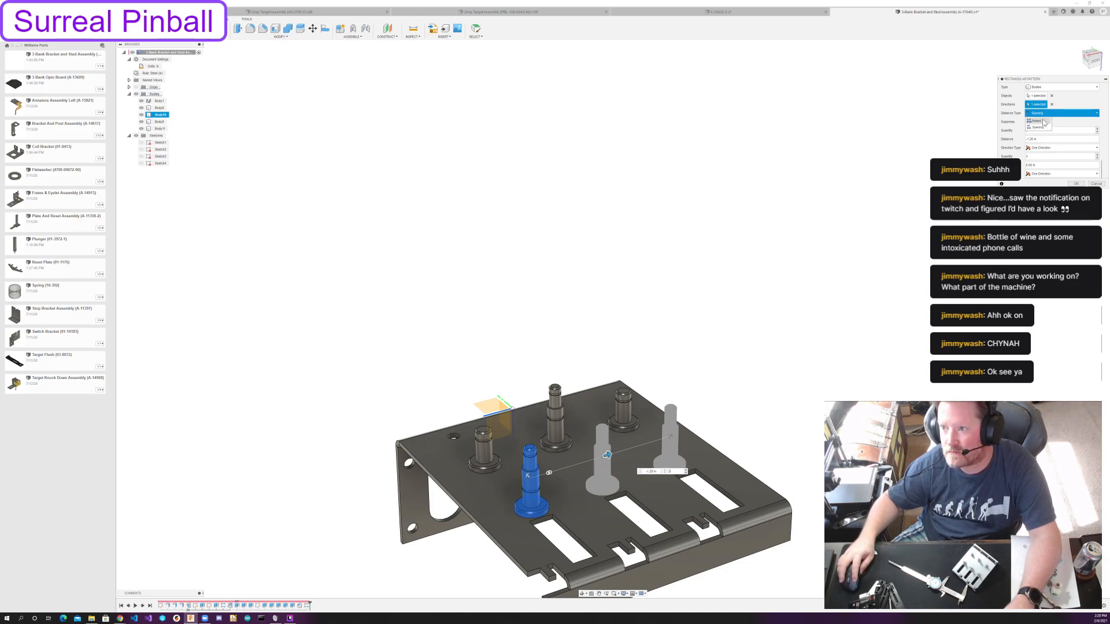
click(1042, 122)
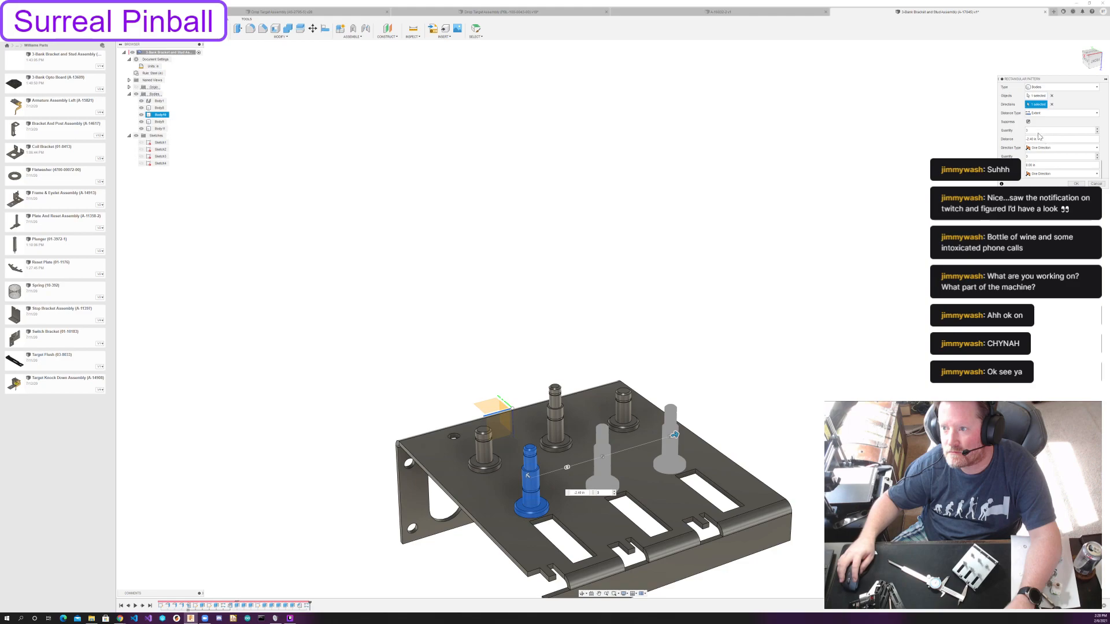
click(1045, 140)
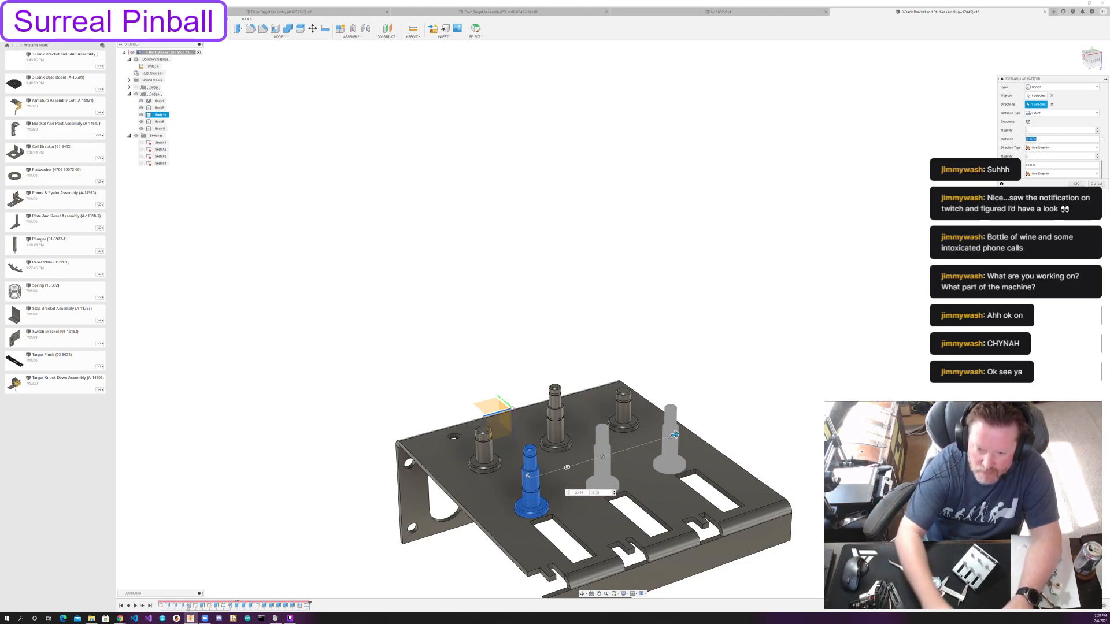
text(-2 i)
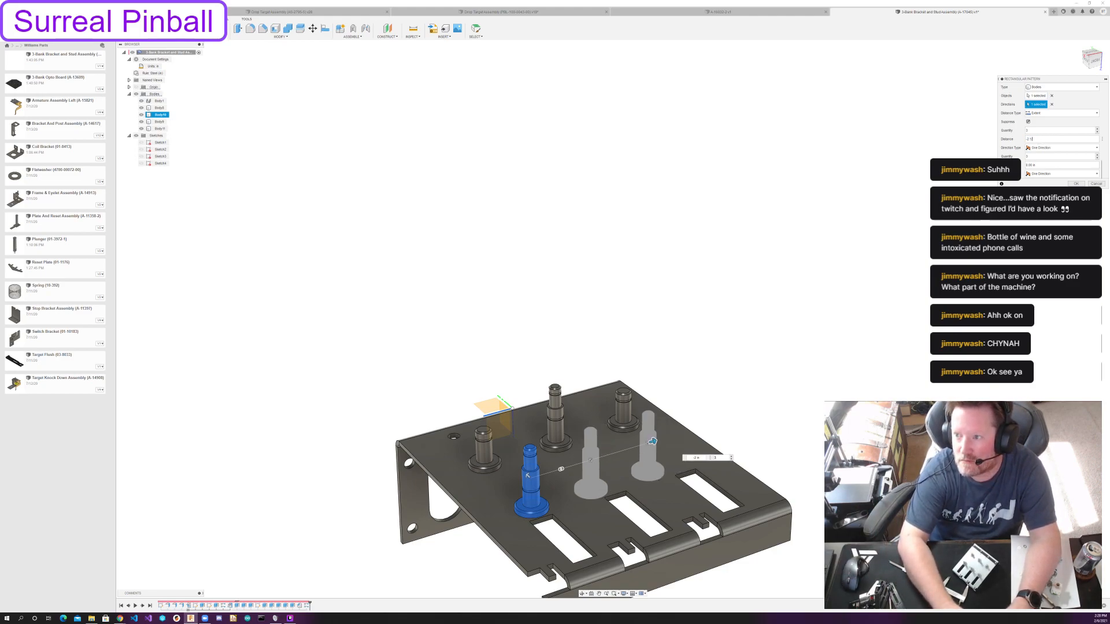
key(Return)
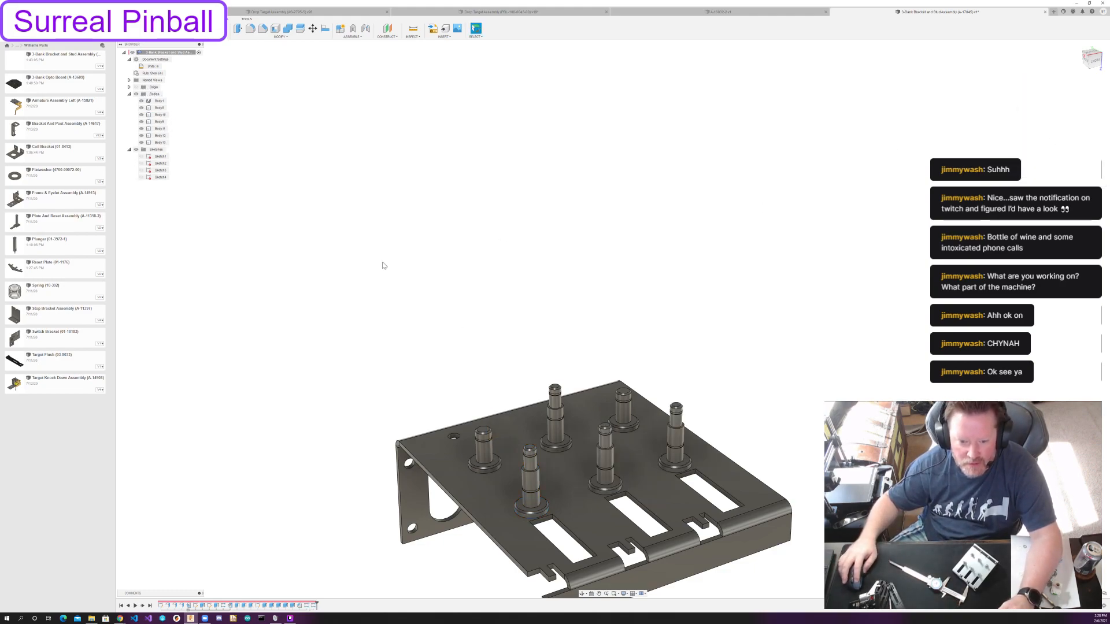
Combine all six post bodies and the bracket into one body with the Join operation.
click(287, 31)
click(160, 108)
shift+click(159, 144)
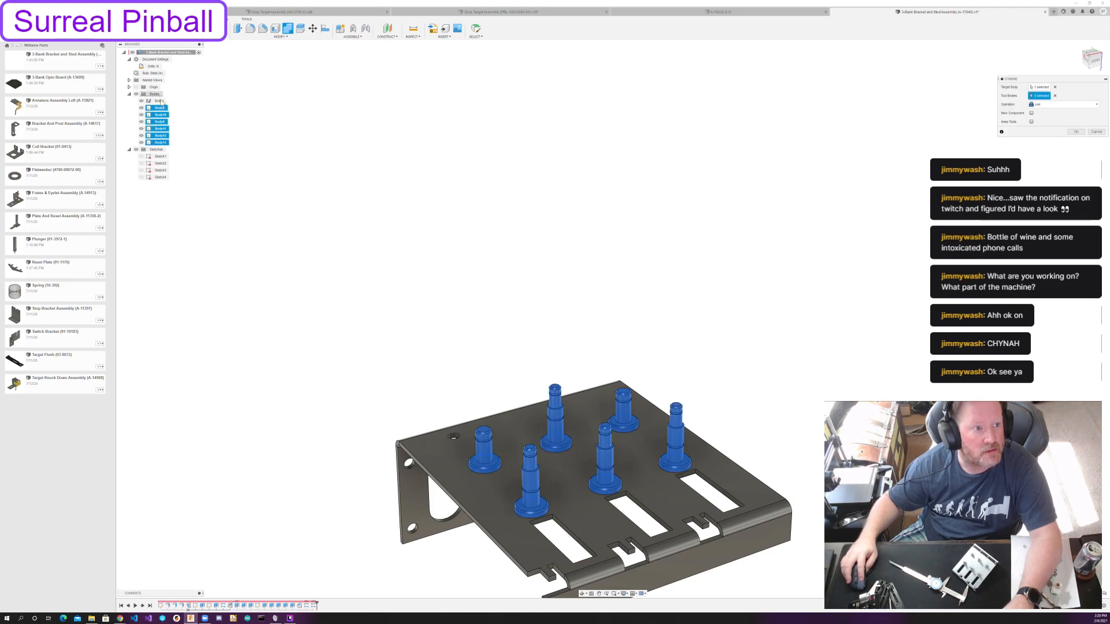
click(159, 101)
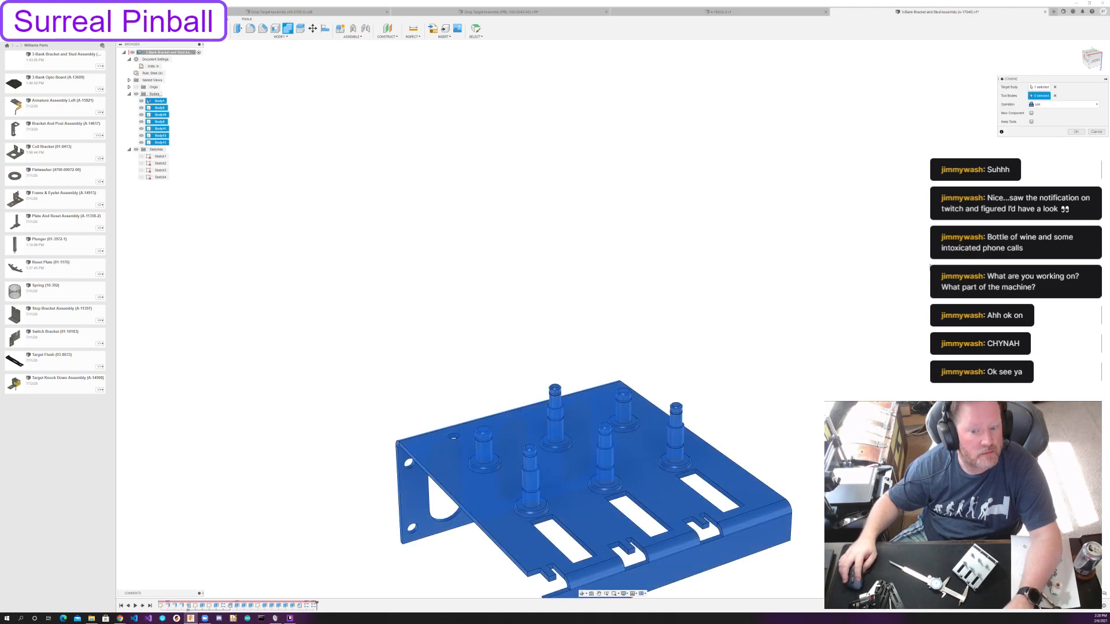
click(1076, 132)
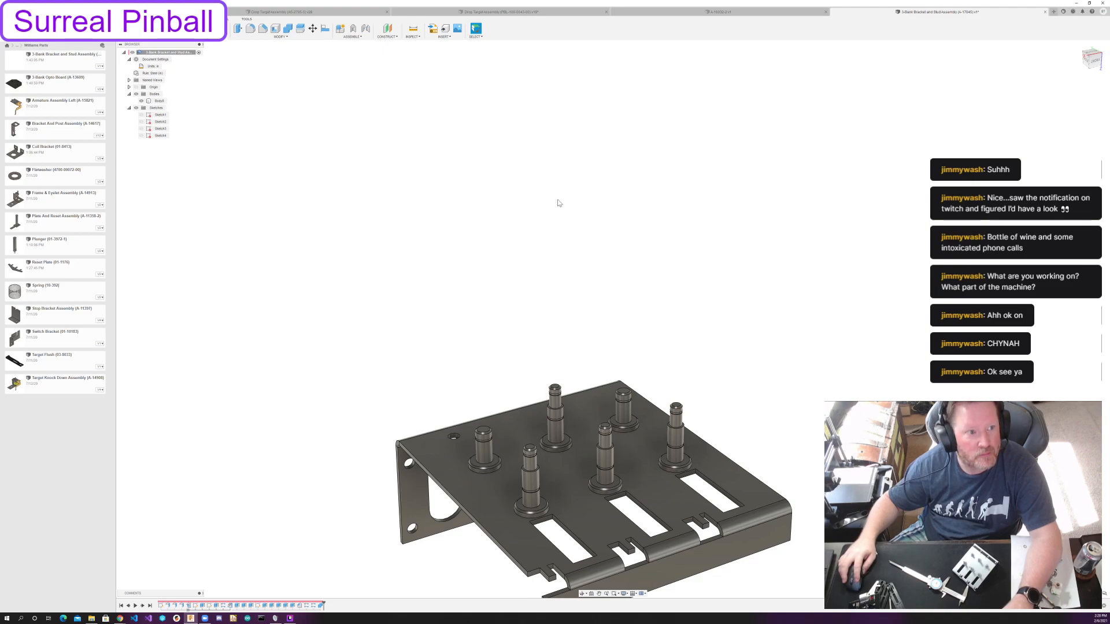
Undo the last Combine so the bracket and the six posts are separate bodies again.
shift+middle_drag(558, 203, 498, 268)
key(ctrl+z)
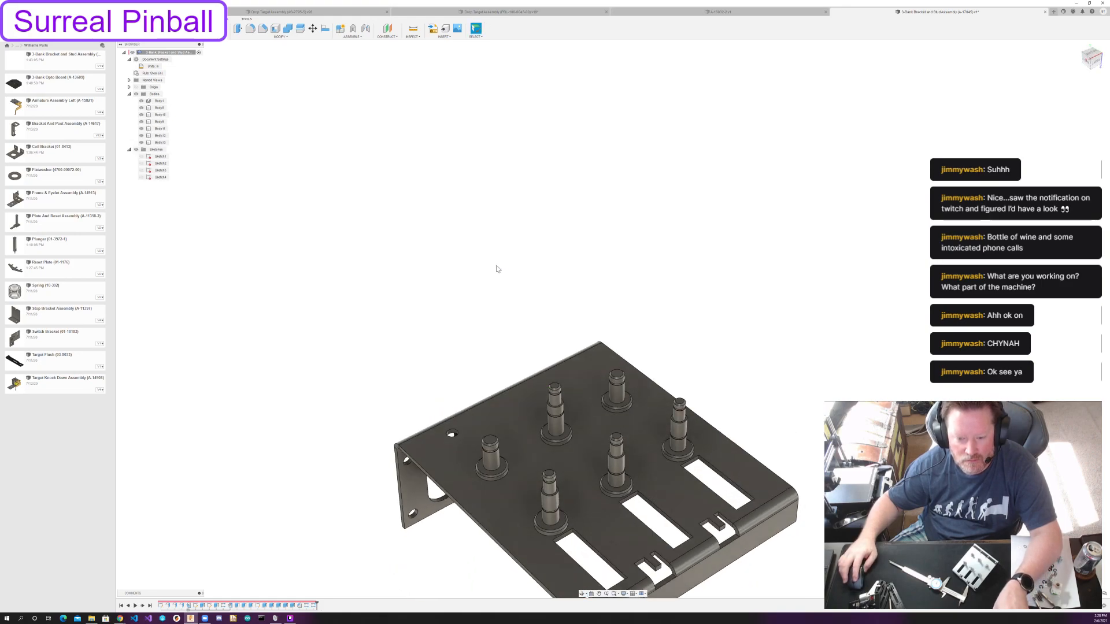
click(159, 101)
click(288, 29)
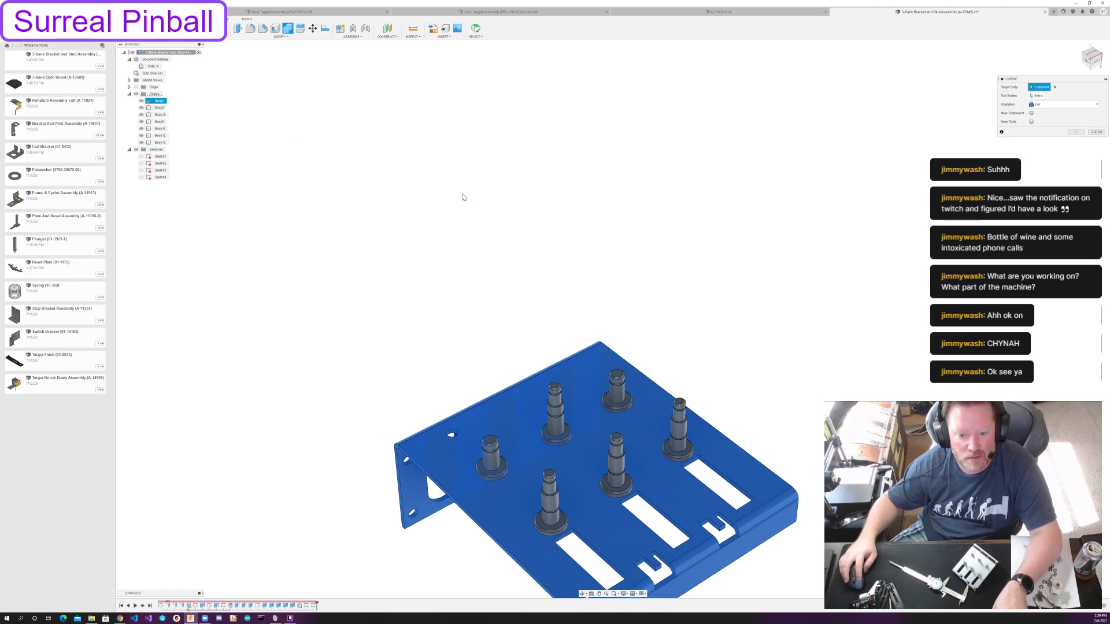
key(Escape)
Try joining one short post's body to the bracket, with the bracket as the target body.
click(155, 102)
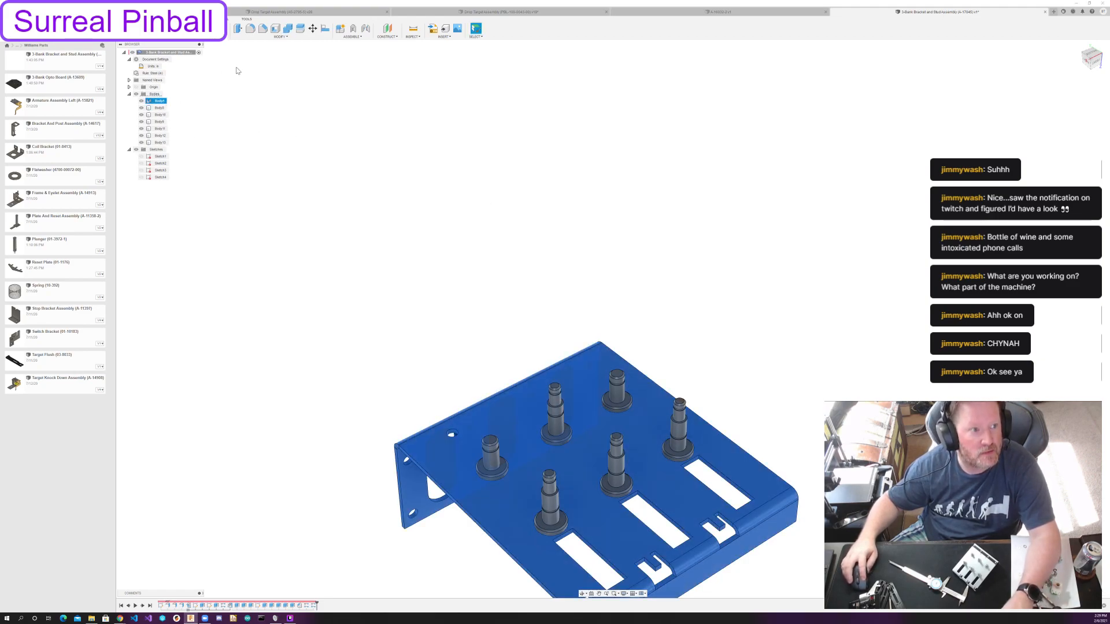
click(288, 25)
click(159, 101)
click(159, 108)
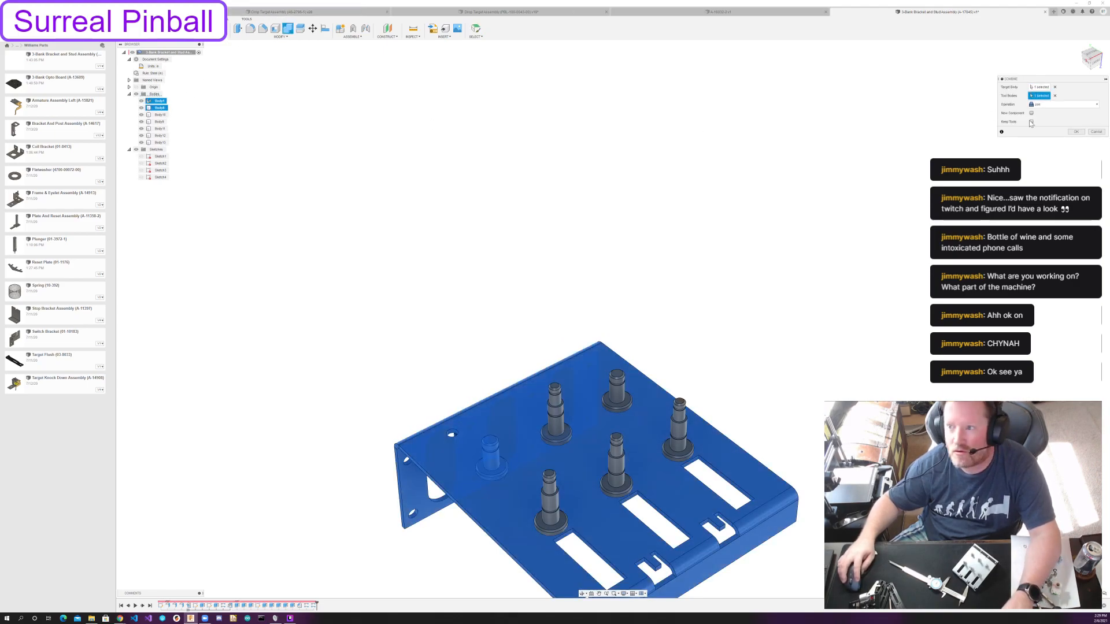
click(1073, 132)
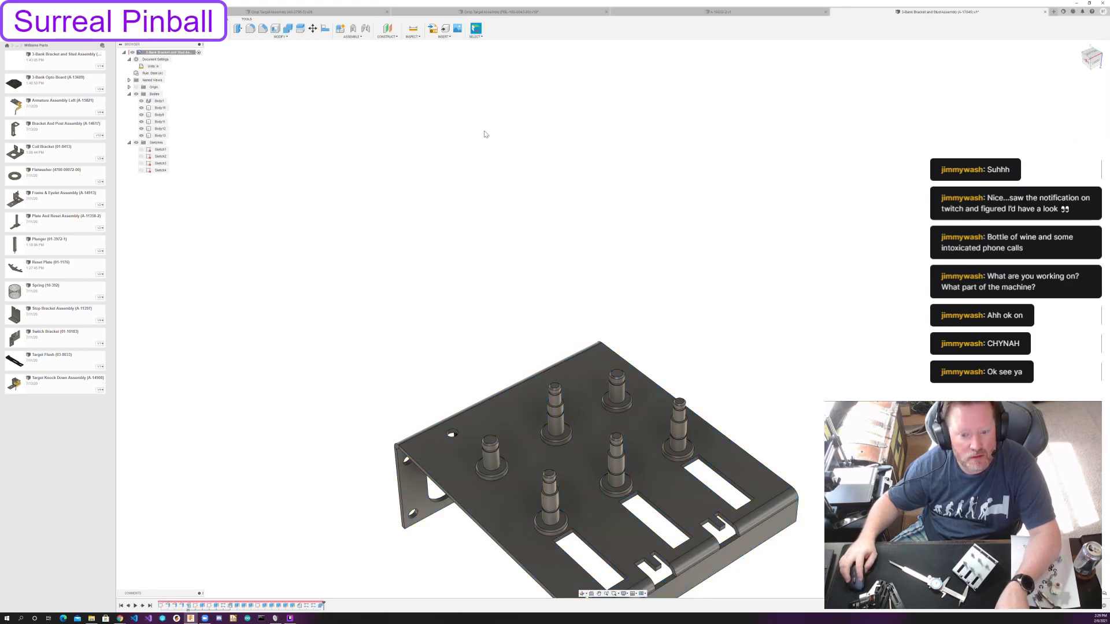
Combine the bracket as target body with all six post bodies as tool bodies, using the Join operation.
click(162, 101)
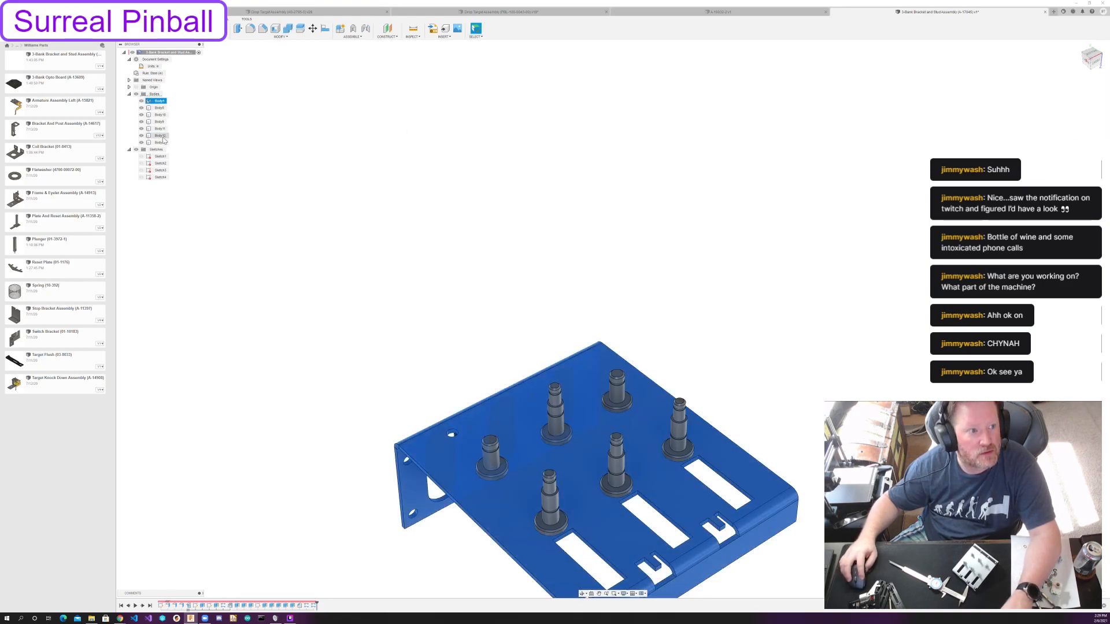
shift+click(162, 143)
click(288, 28)
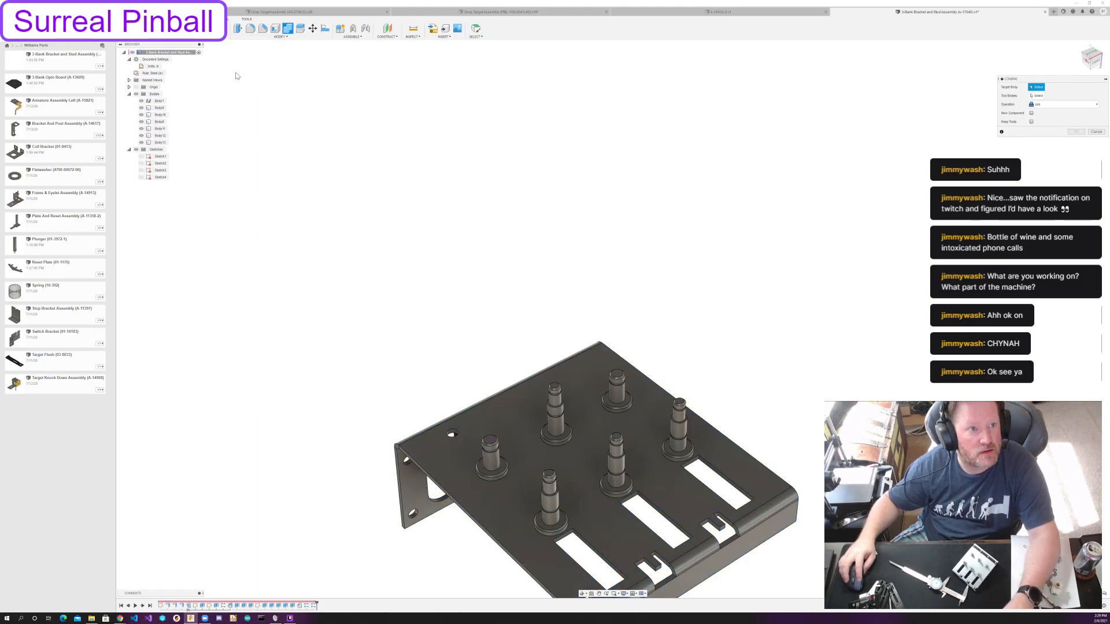
click(160, 102)
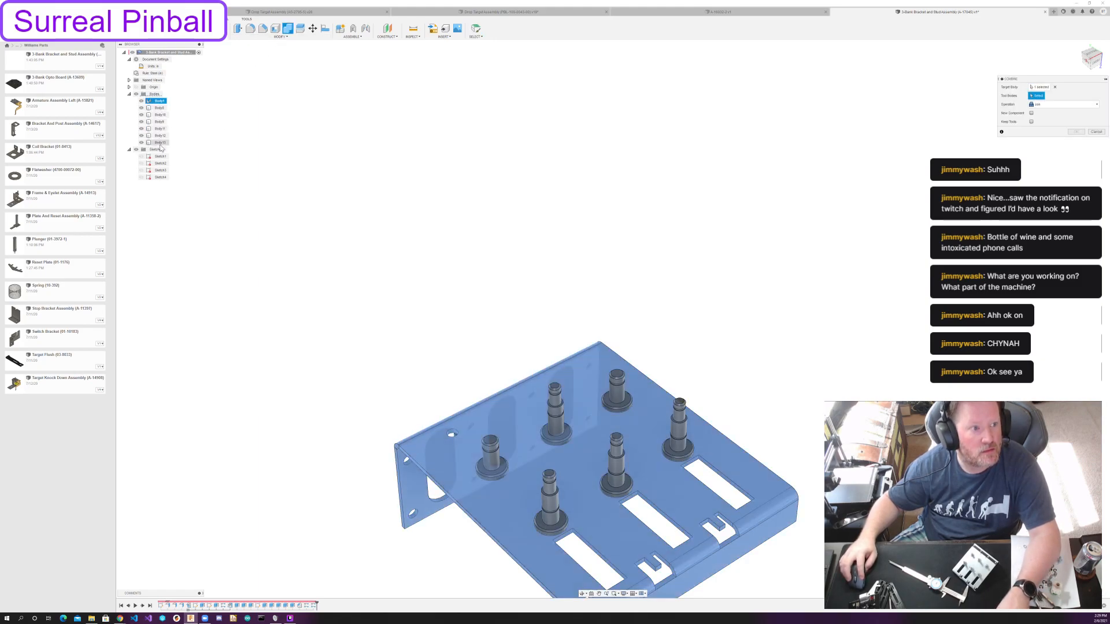
click(160, 108)
click(160, 115)
click(159, 122)
click(160, 129)
click(160, 136)
click(160, 143)
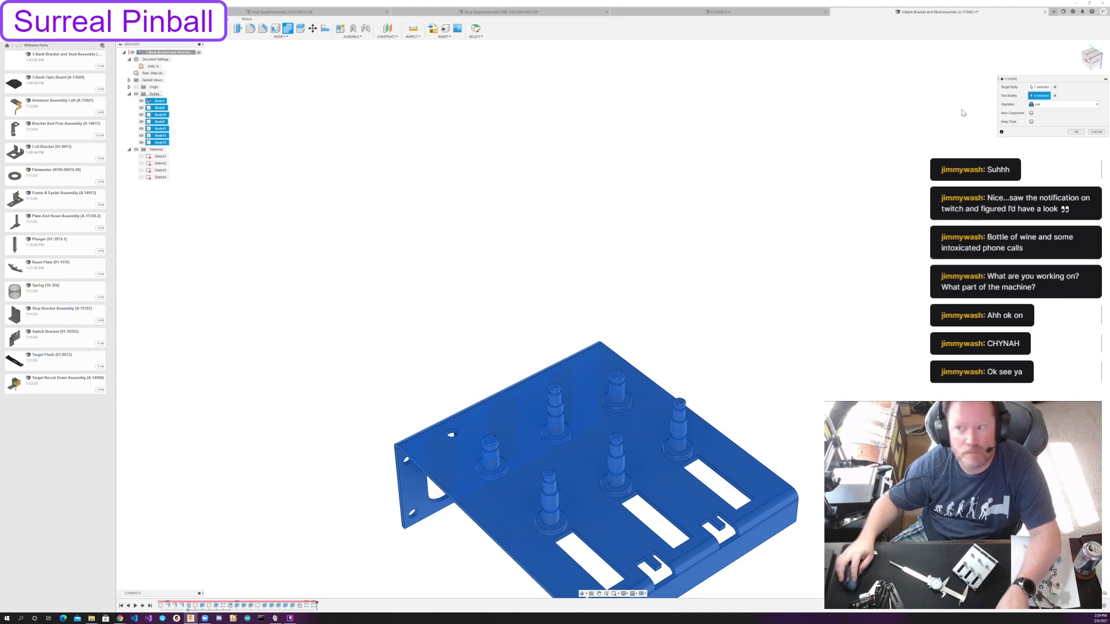
click(1075, 132)
Show the first sketch, which holds the post and stud circles, on the bracket's inner face.
mouse_move(672, 287)
shift+middle_down()
mouse_move(694, 278)
mouse_move(676, 310)
mouse_move(616, 294)
mouse_move(659, 278)
mouse_move(659, 304)
mouse_move(683, 278)
shift+middle_up()
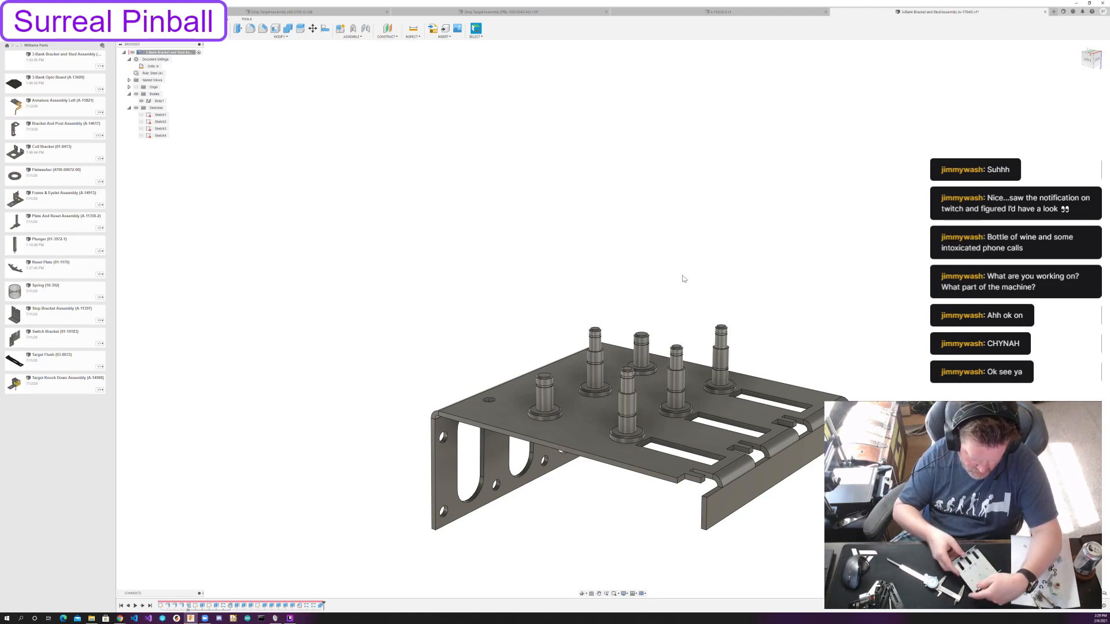
shift+middle_drag(753, 250, 727, 312)
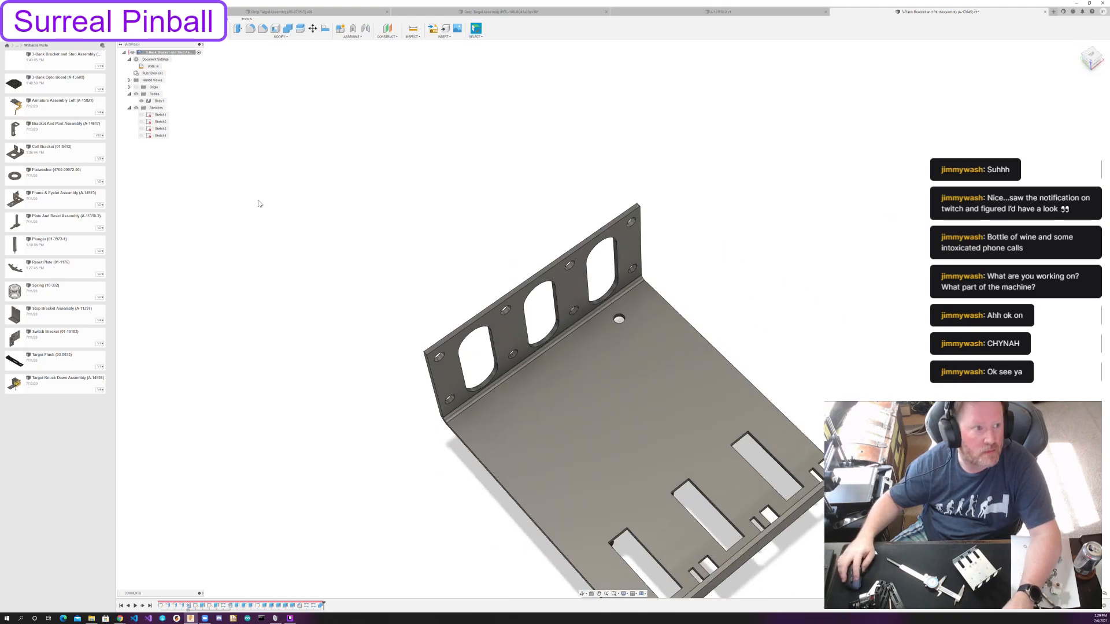
click(142, 115)
scroll(435, 428, up, 2)
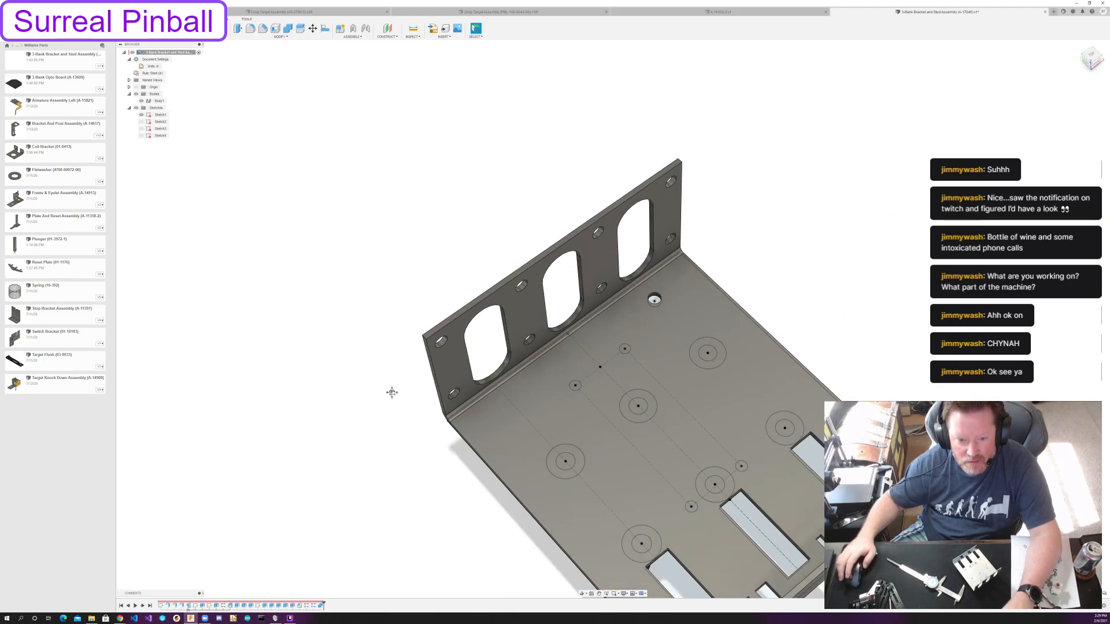
middle_drag(411, 415, 355, 302)
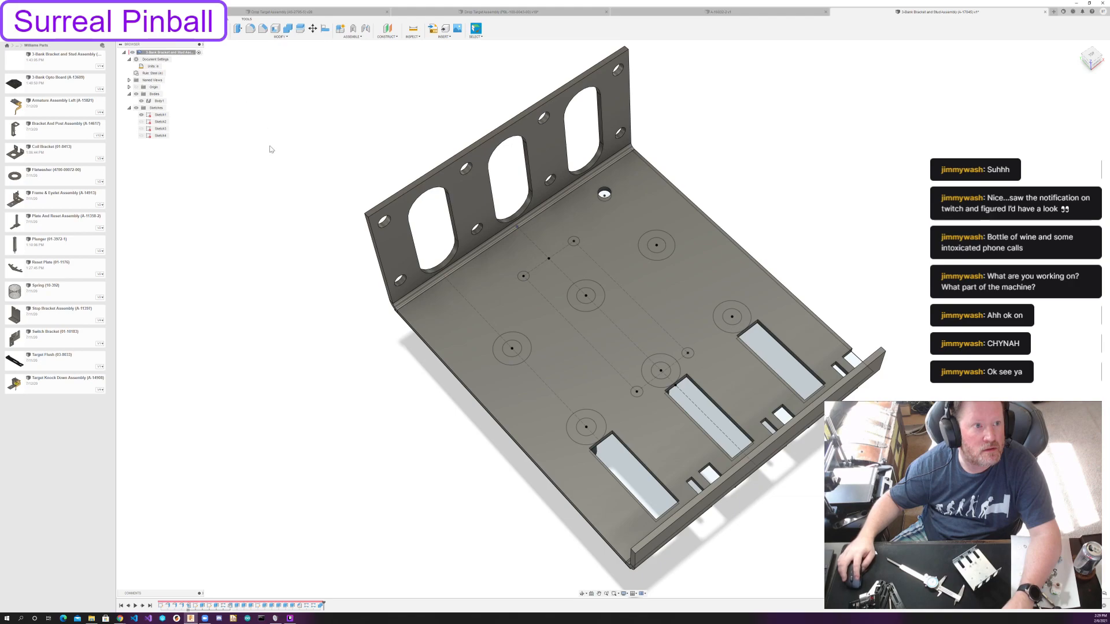
Extrude the four small stud circles 5/16 in starting from the bracket's inner face, joining them to the bracket.
key(e)
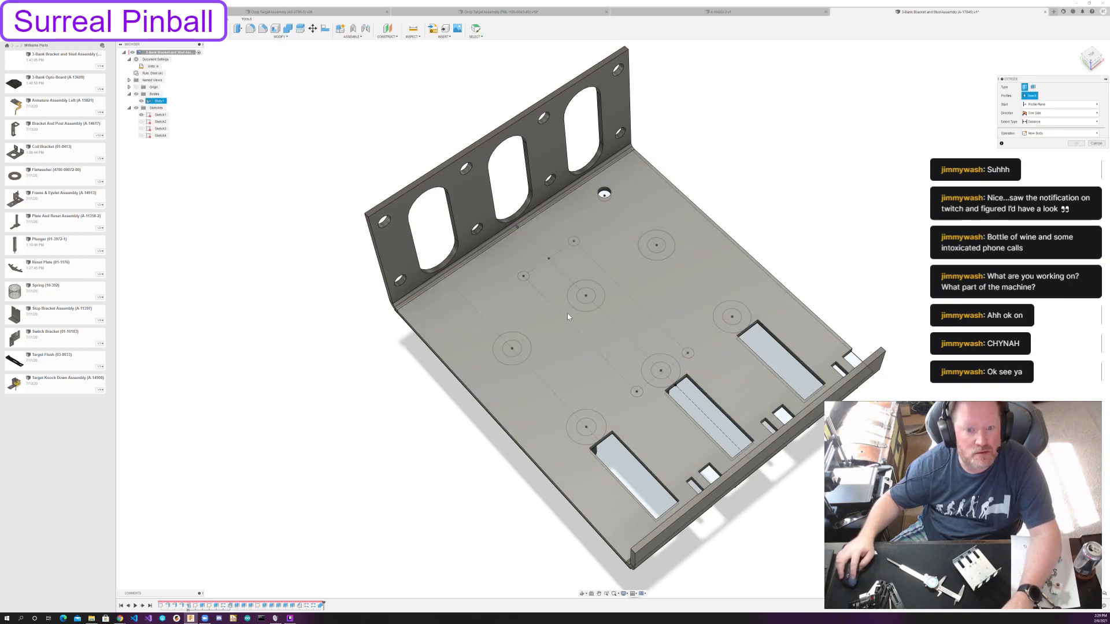
click(524, 278)
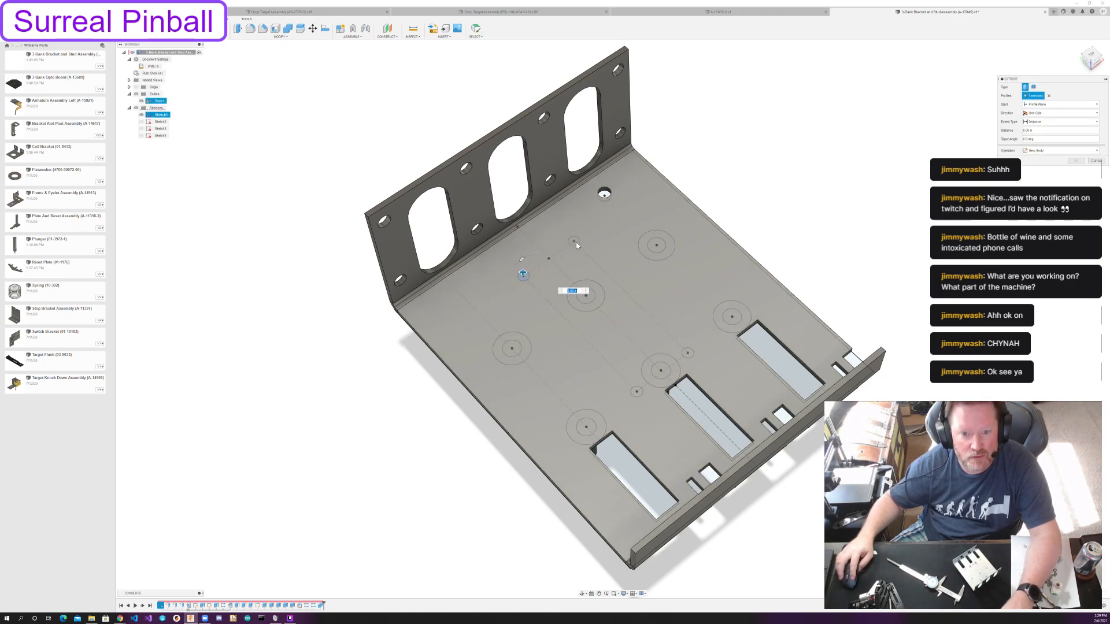
click(575, 242)
shift+middle_drag(585, 262, 676, 261)
click(649, 280)
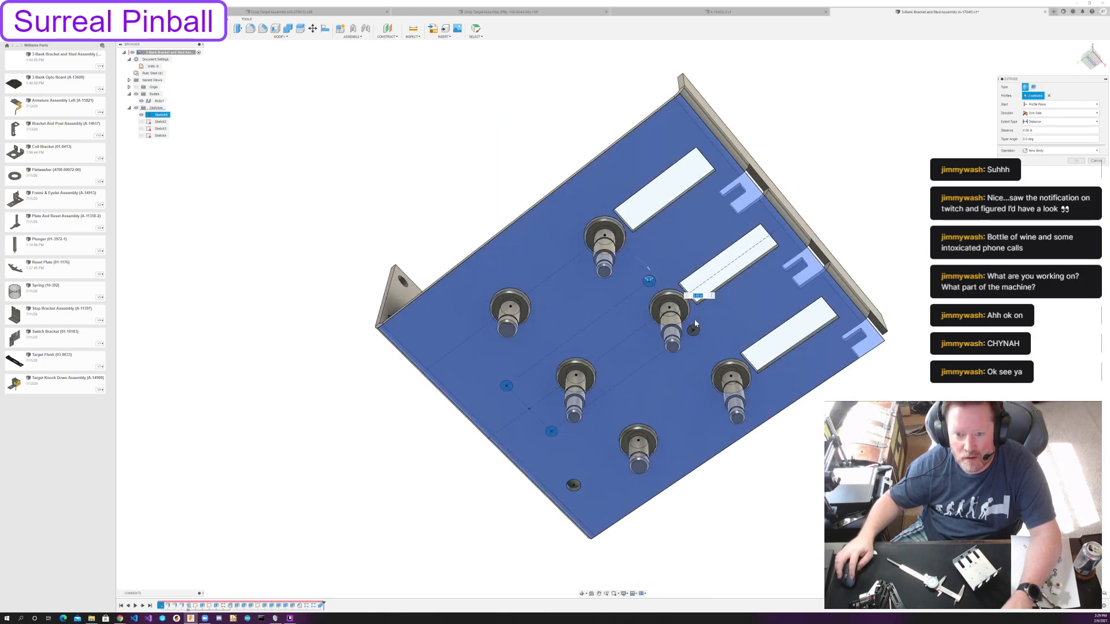
click(695, 329)
shift+middle_drag(695, 328, 706, 424)
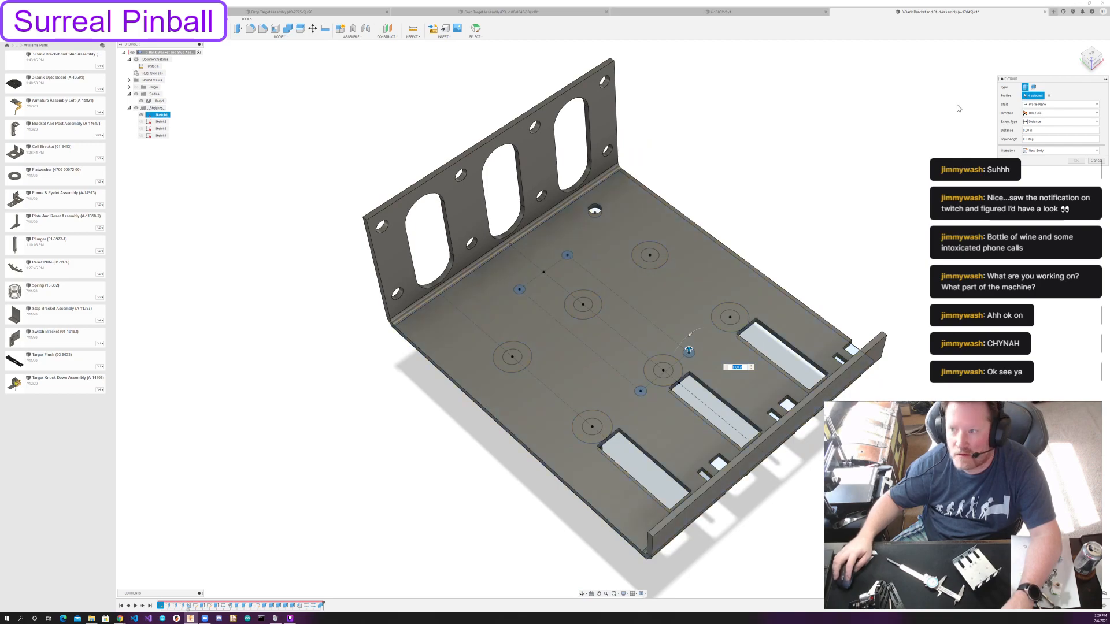
click(1061, 104)
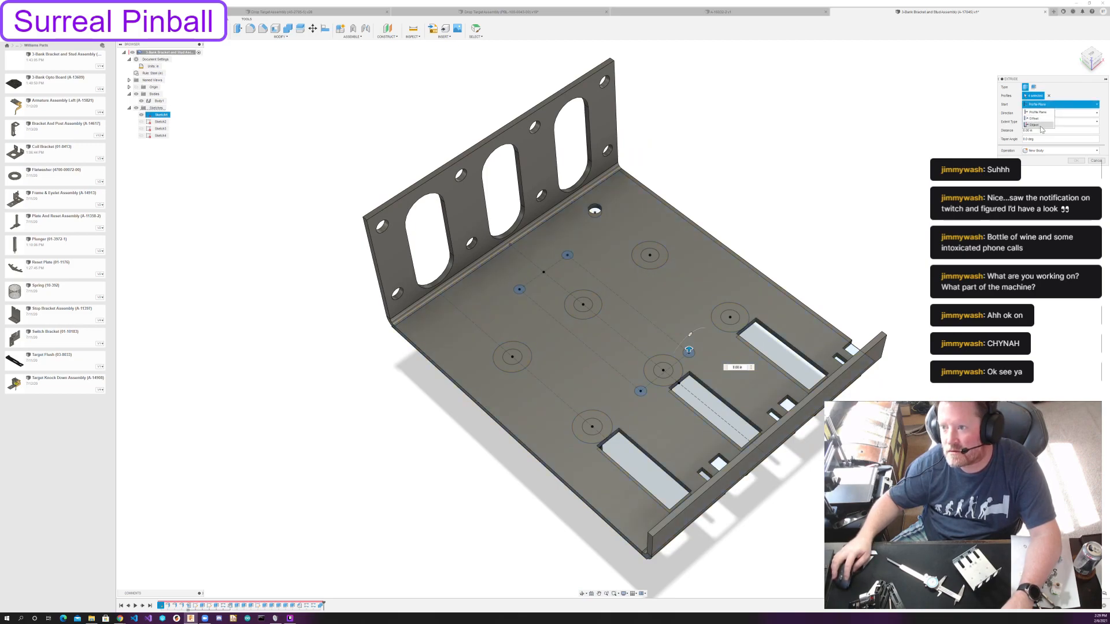
click(1040, 133)
click(679, 303)
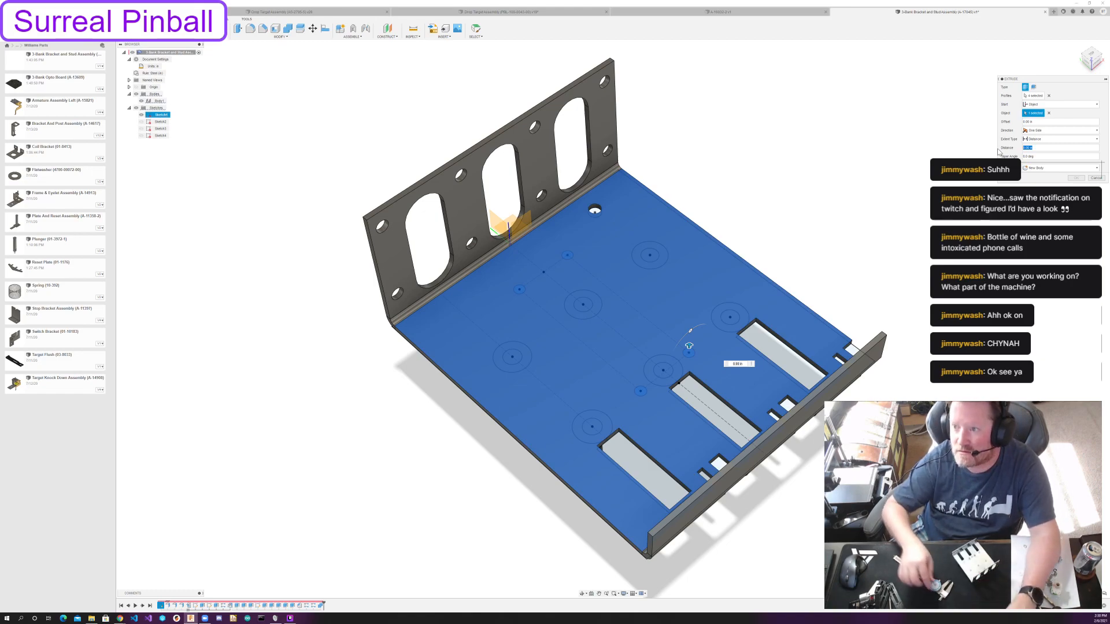
text(5/16)
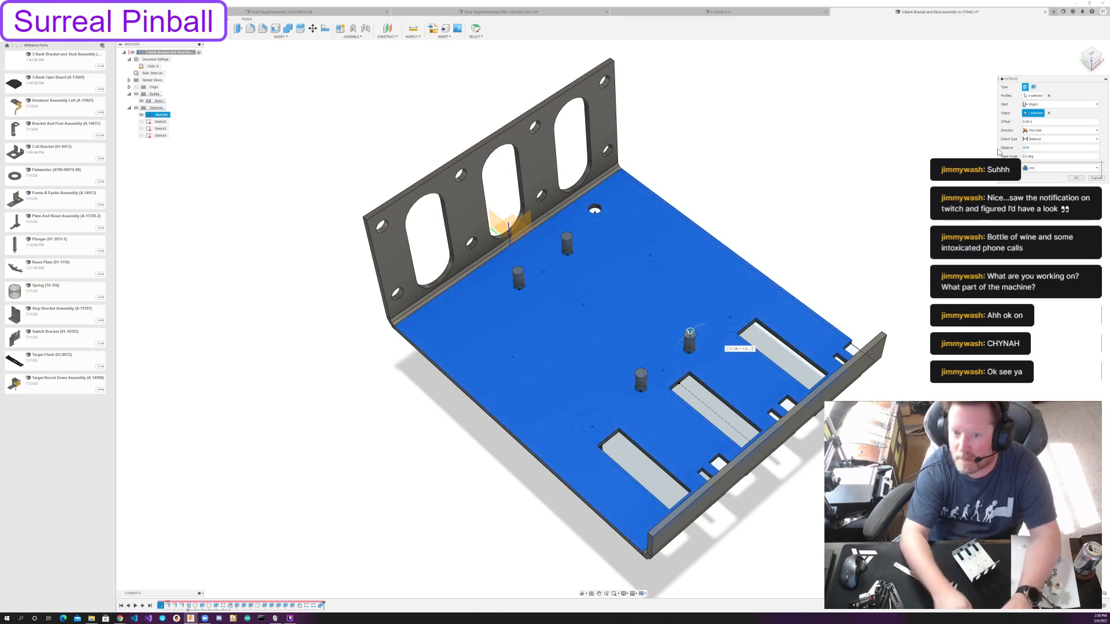
click(1075, 177)
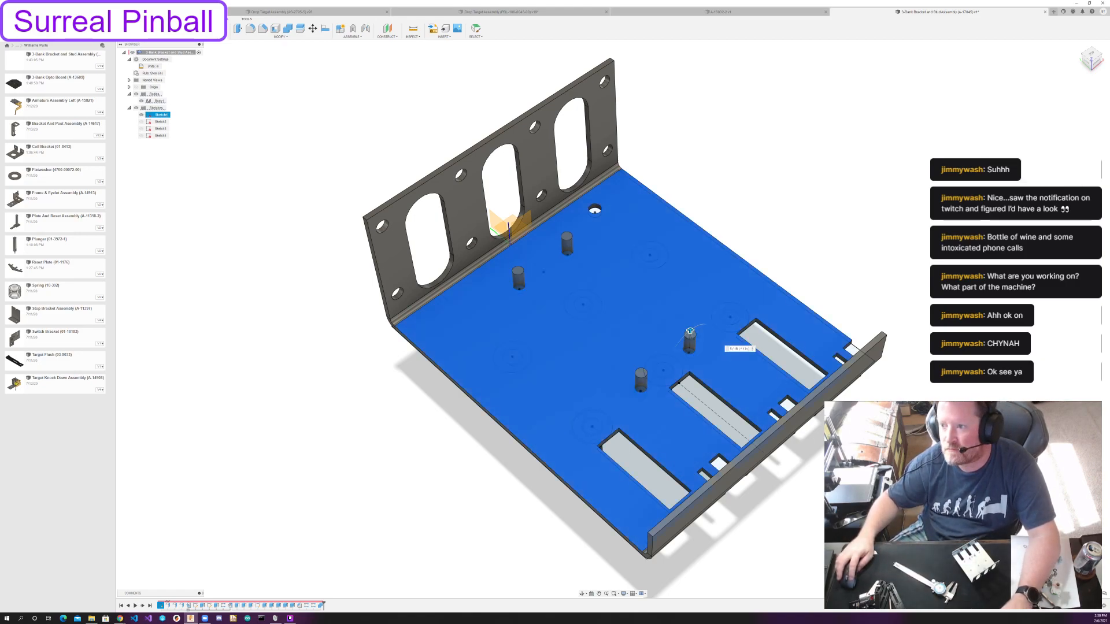
Apply full-length cosmetic ANSI Unified Screw Threads to the cylindrical faces of the four studs.
click(206, 41)
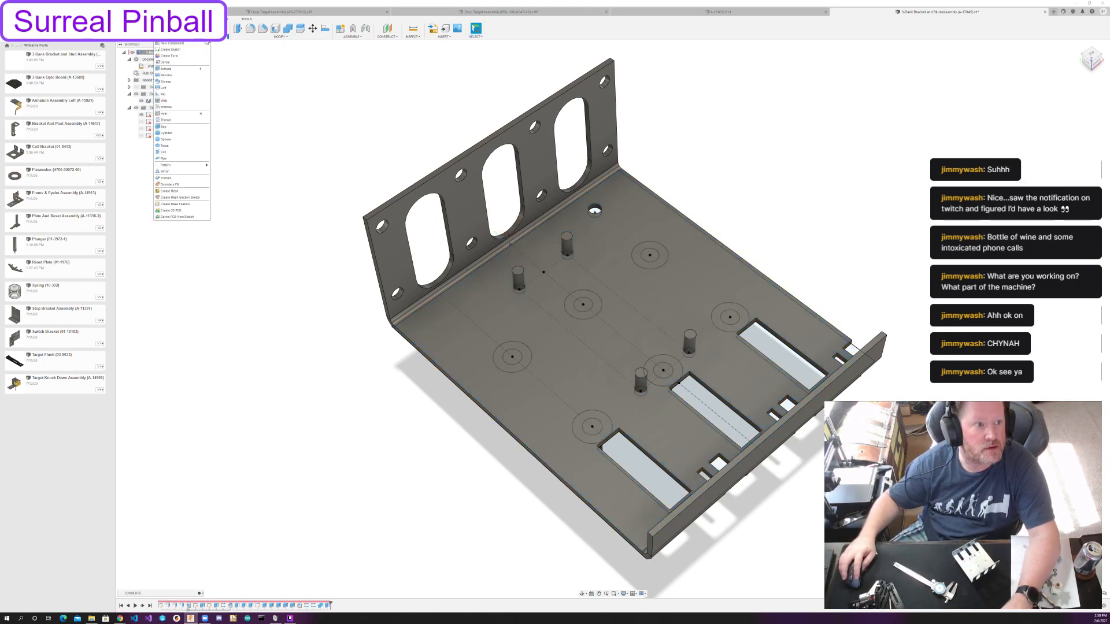
click(167, 120)
click(518, 278)
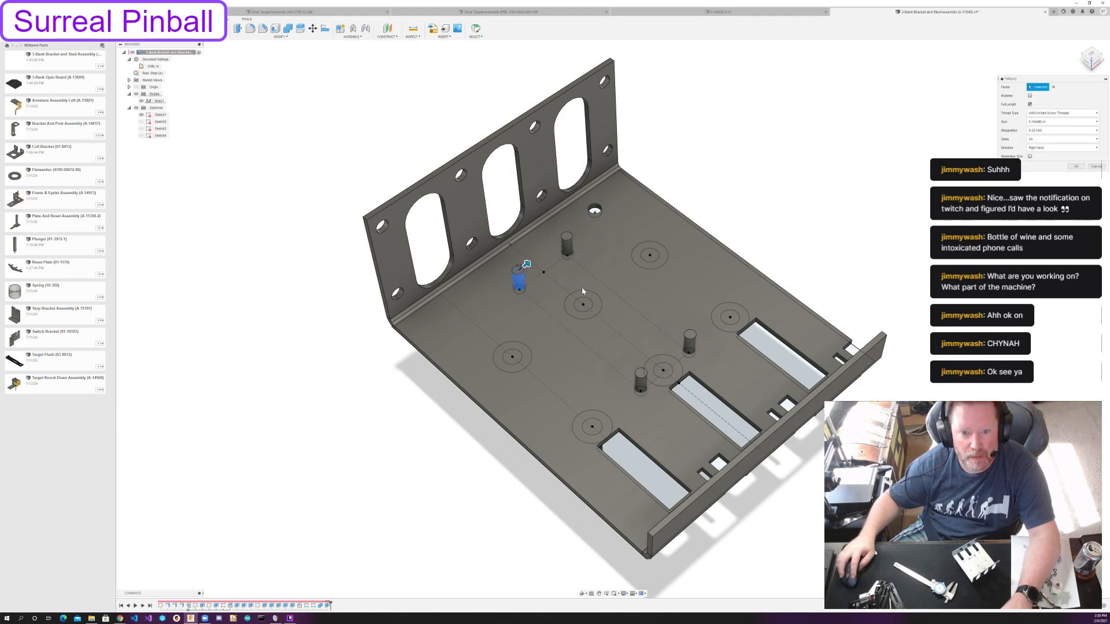
click(567, 245)
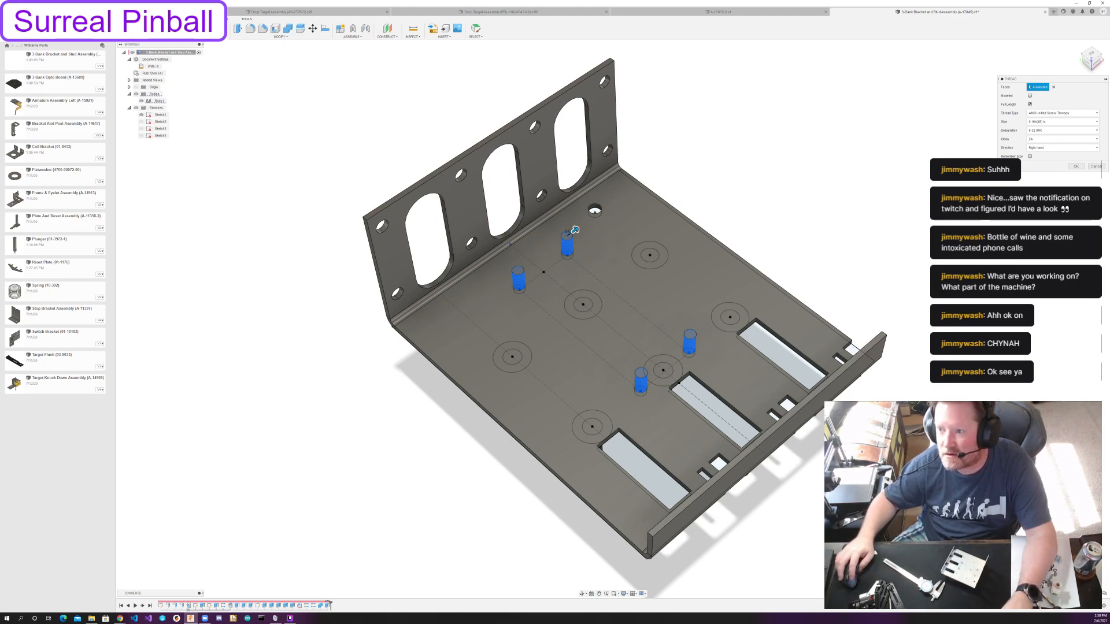
click(1079, 167)
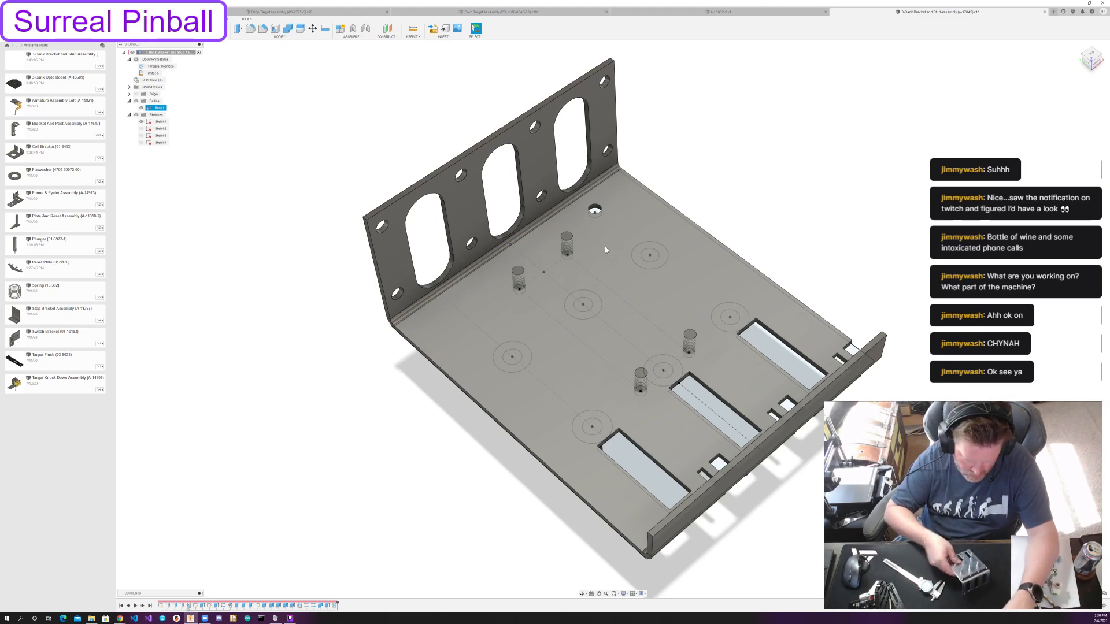
shift+middle_drag(607, 237, 599, 172)
click(600, 171)
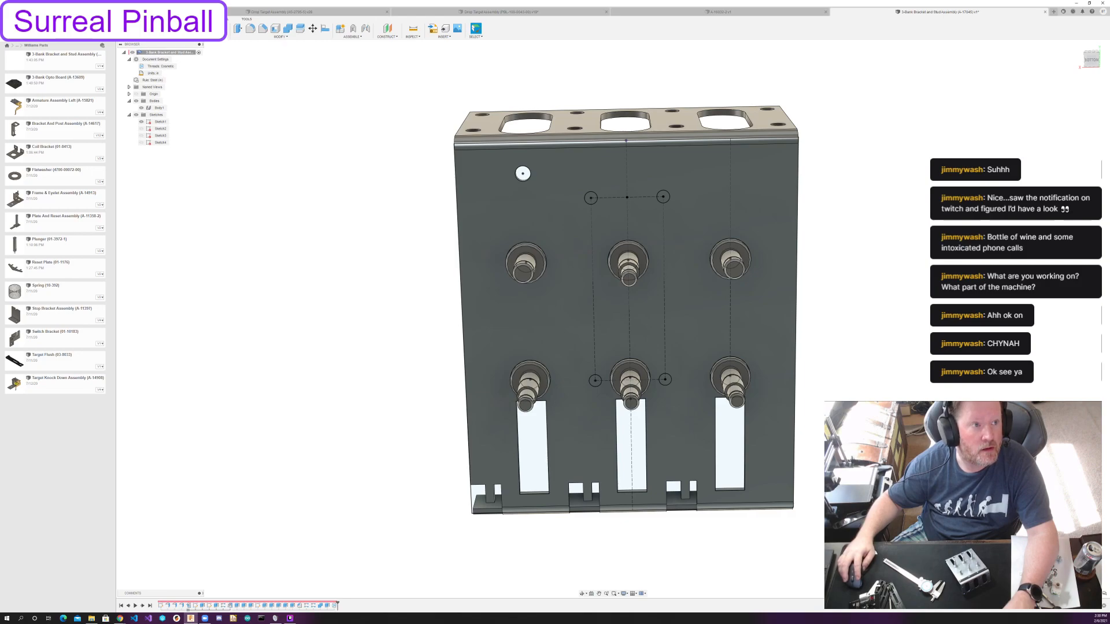
mouse_move(517, 223)
shift+middle_down()
mouse_move(571, 190)
mouse_move(531, 220)
shift+middle_up()
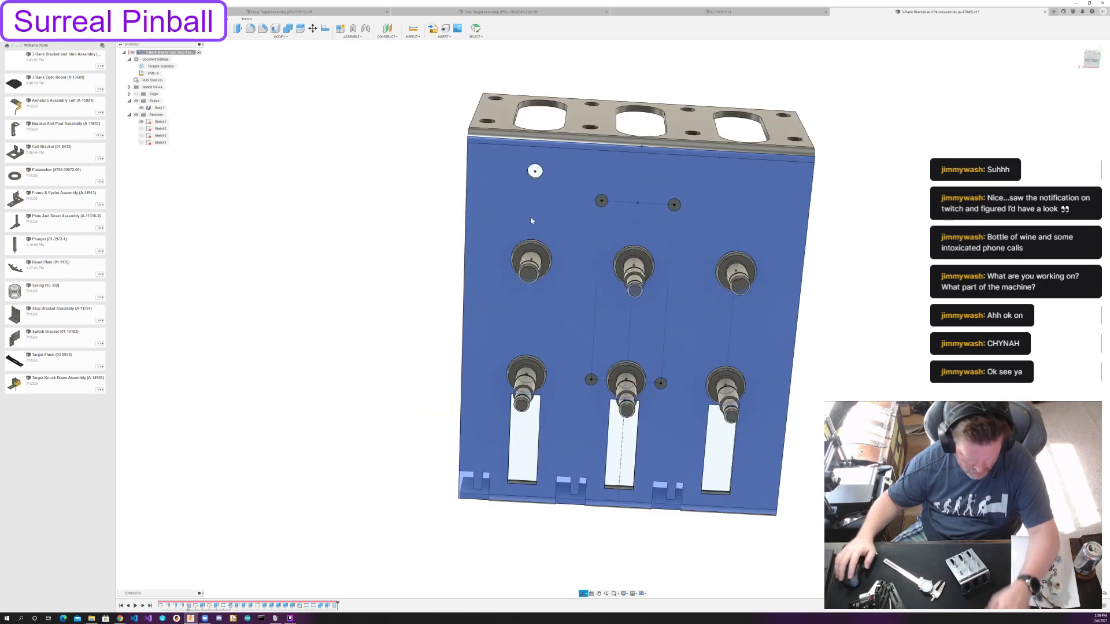
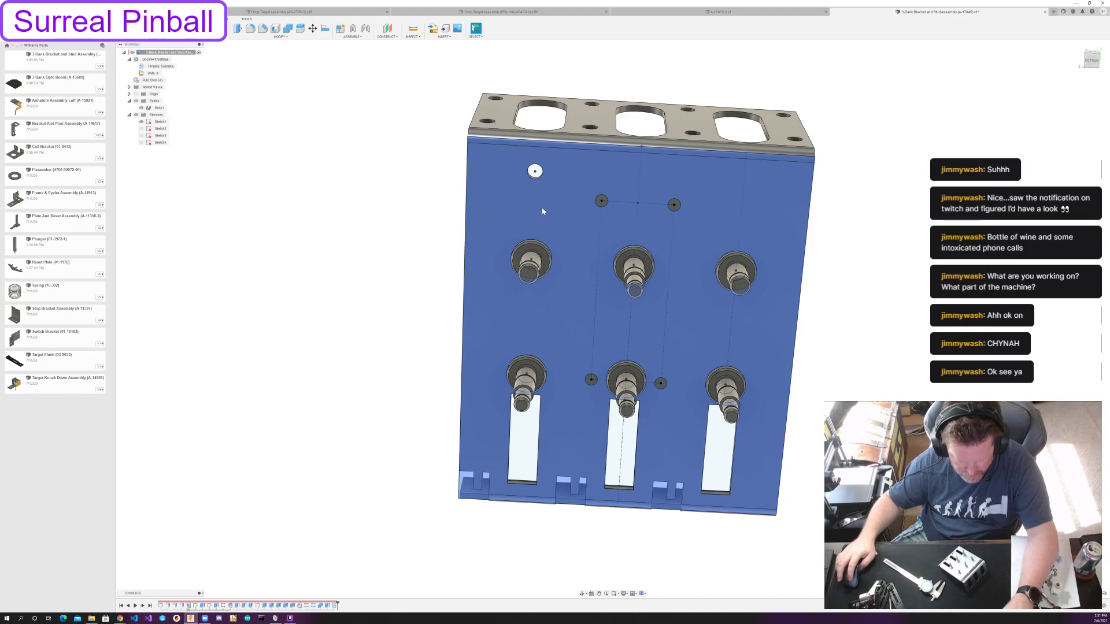
Start a sketch on the plate's large face that carries the posts and project the face's outline into it.
click(429, 211)
click(557, 154)
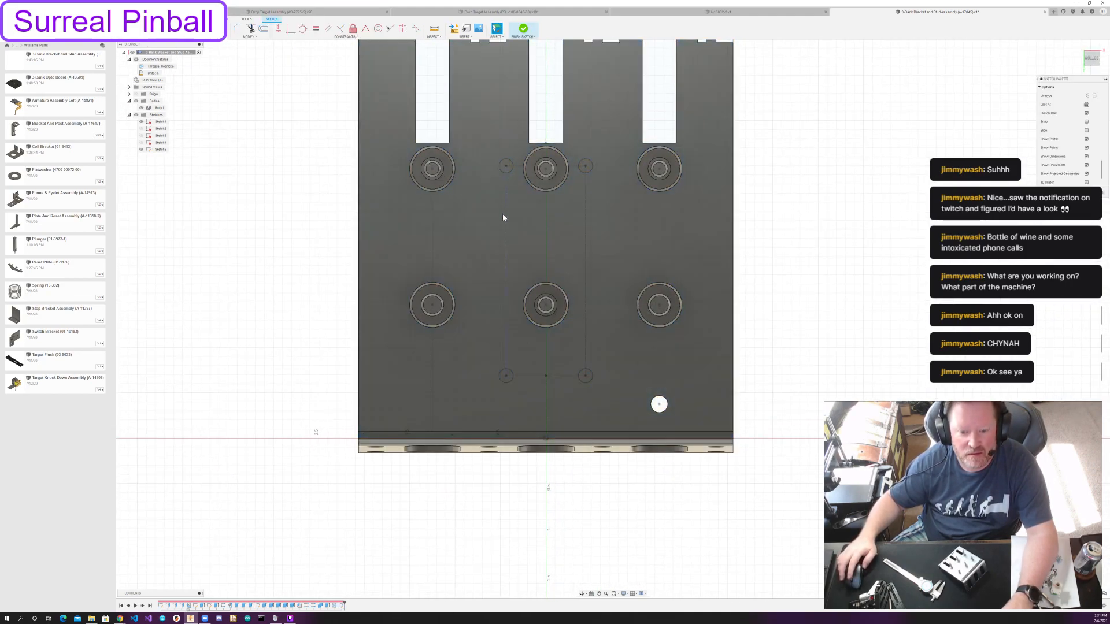
click(1100, 47)
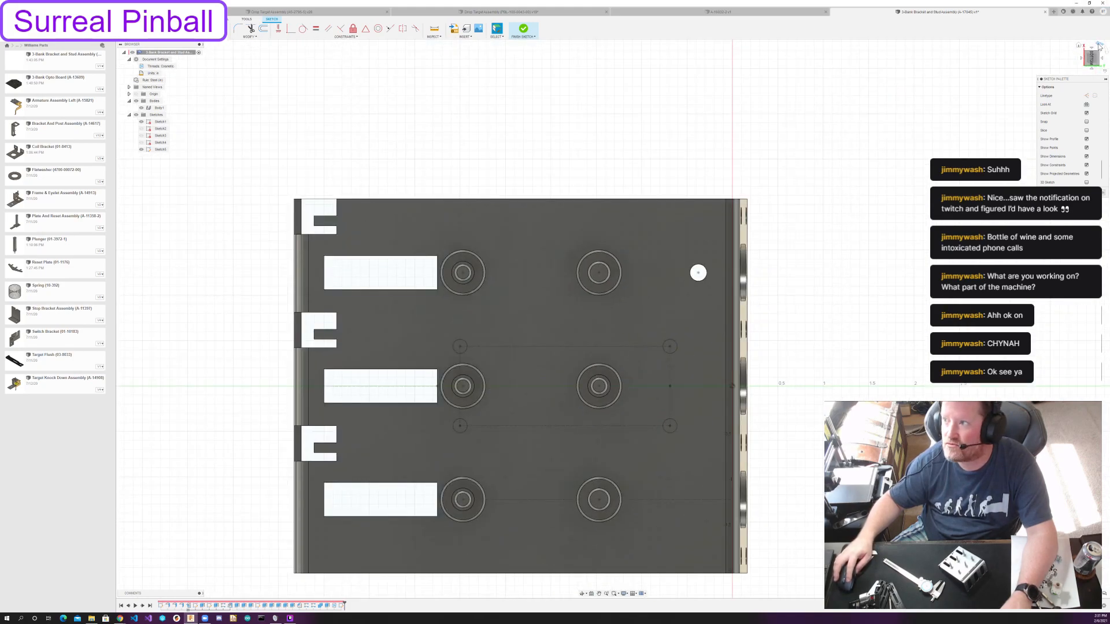
click(1100, 46)
middle_drag(902, 123, 862, 141)
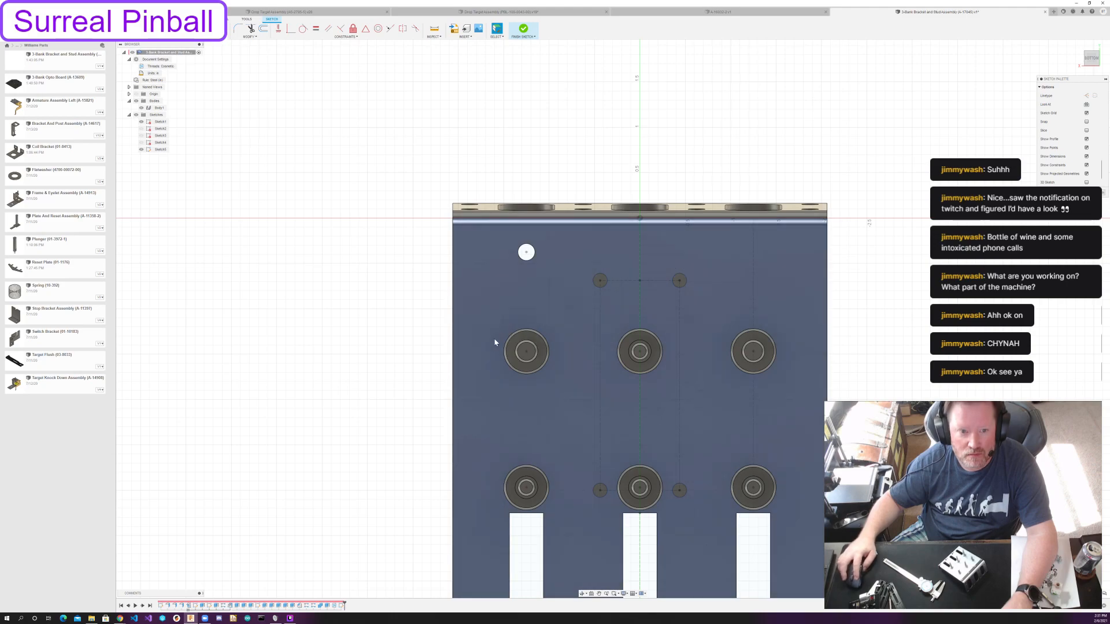
key(r)
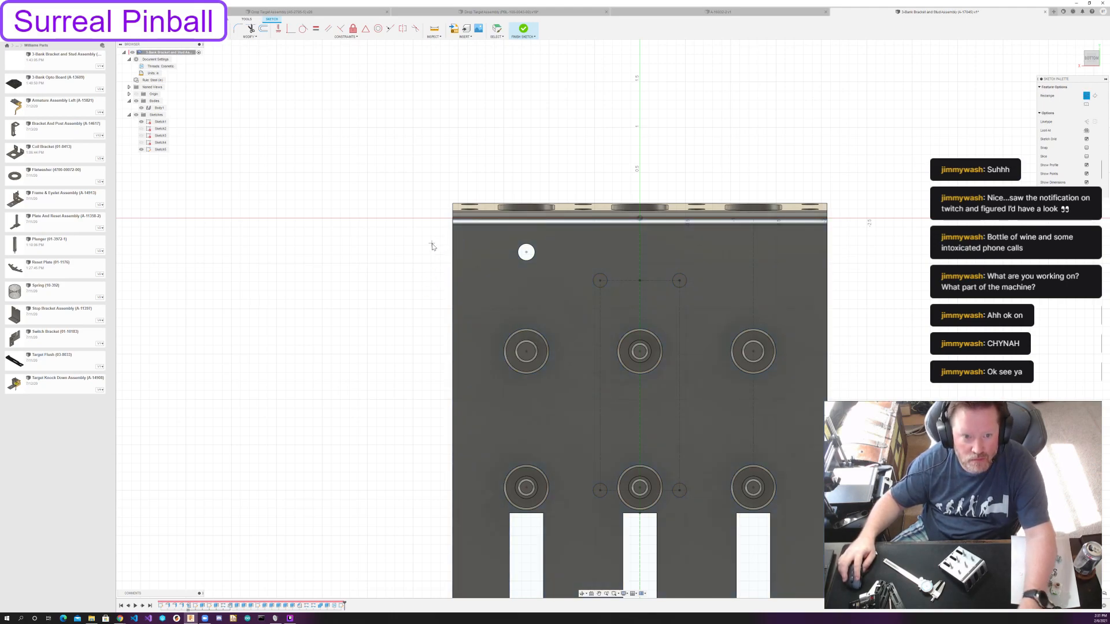
key(p)
click(633, 214)
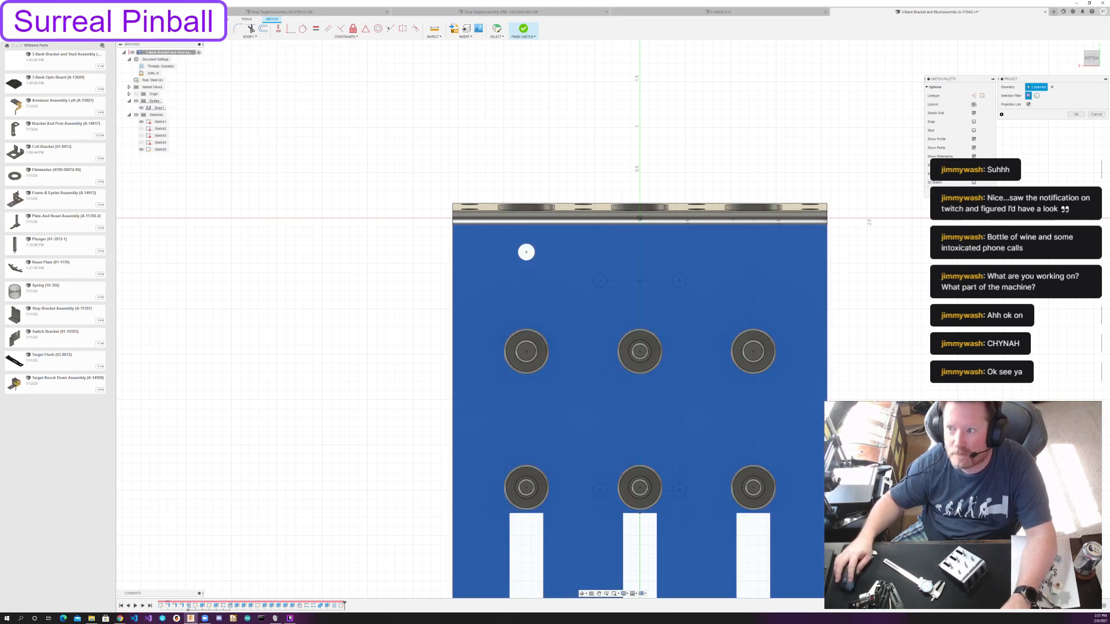
click(1075, 114)
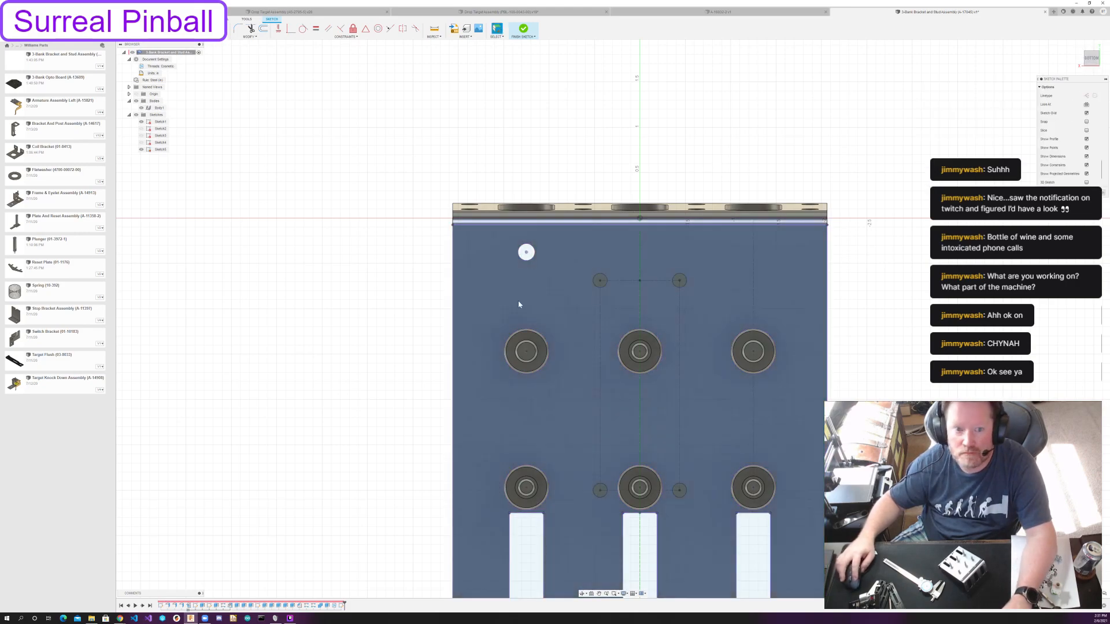
Draw a rectangle across the plate's full width near the flange bend and dimension its height 5/16 in.
click(453, 231)
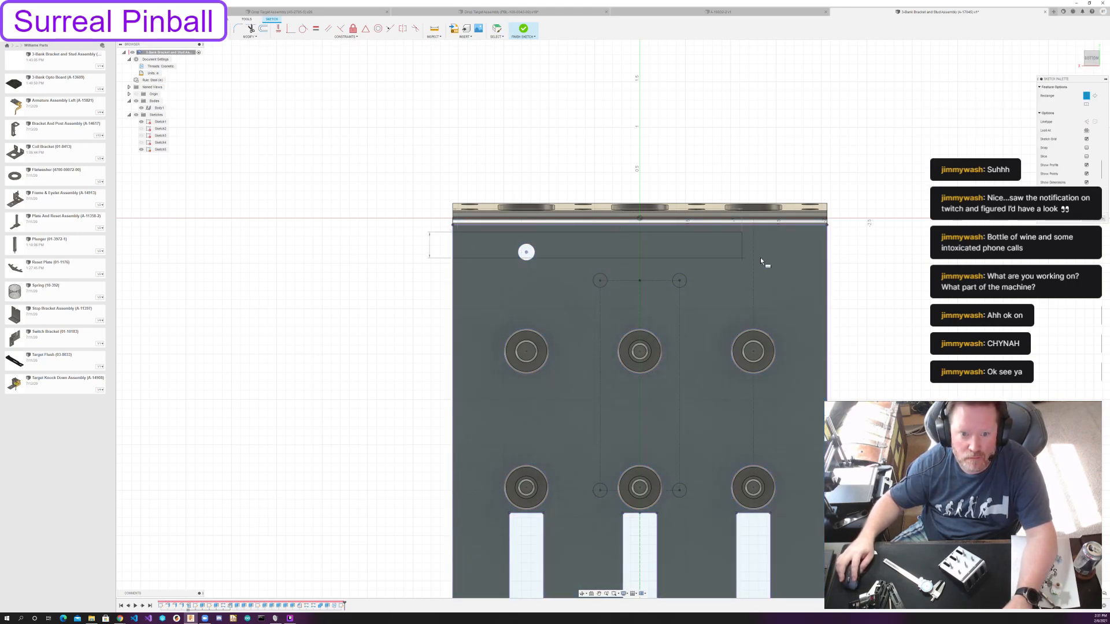
click(828, 249)
key(Escape)
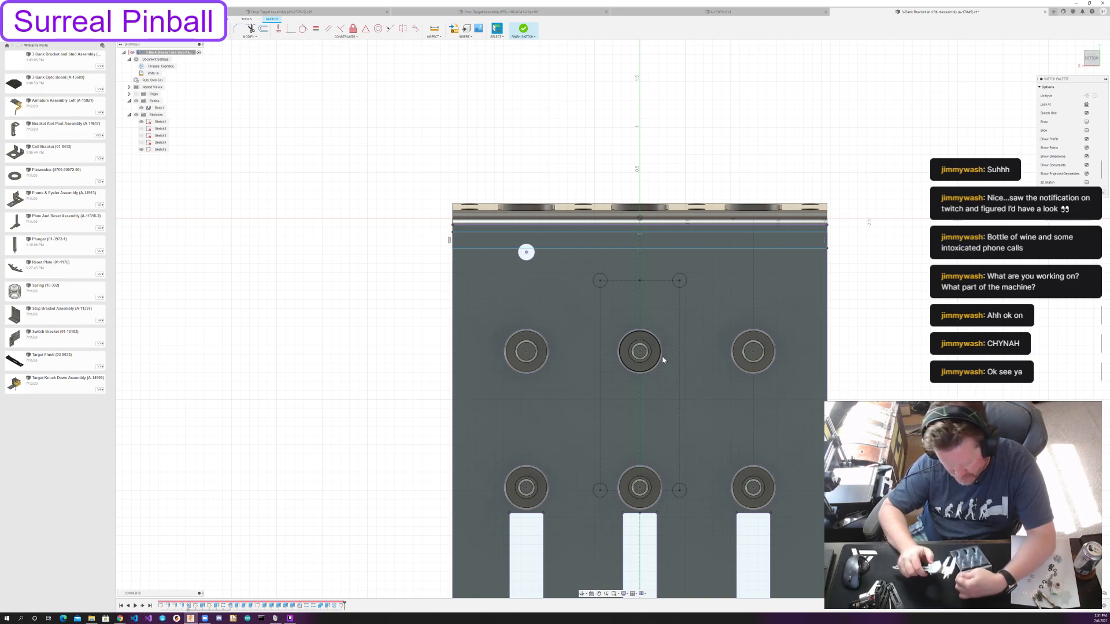
key(d)
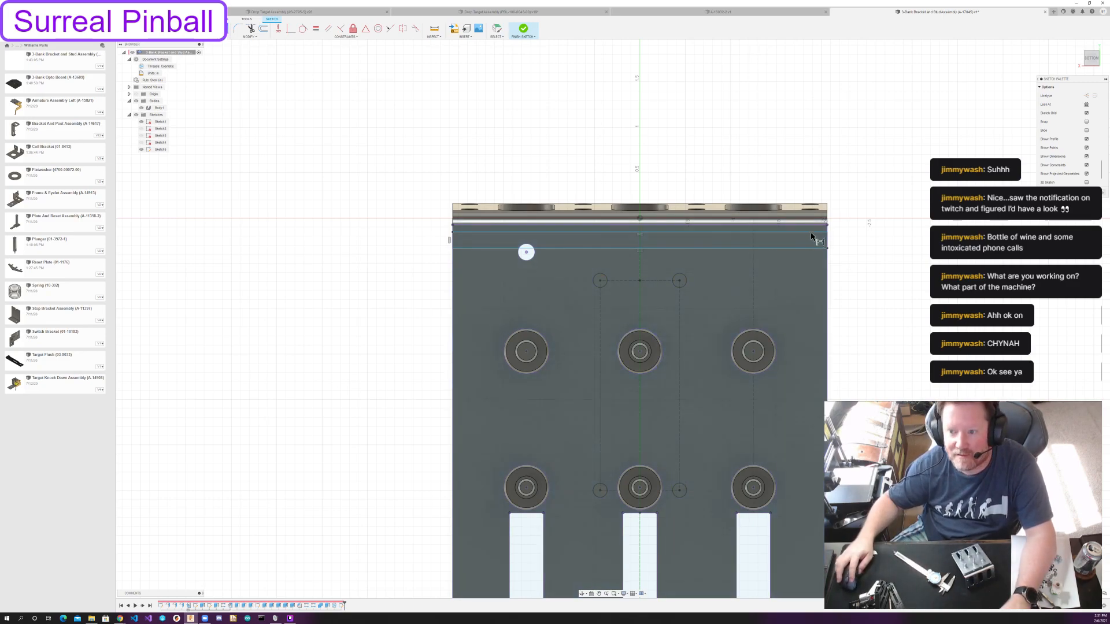
click(812, 250)
click(833, 240)
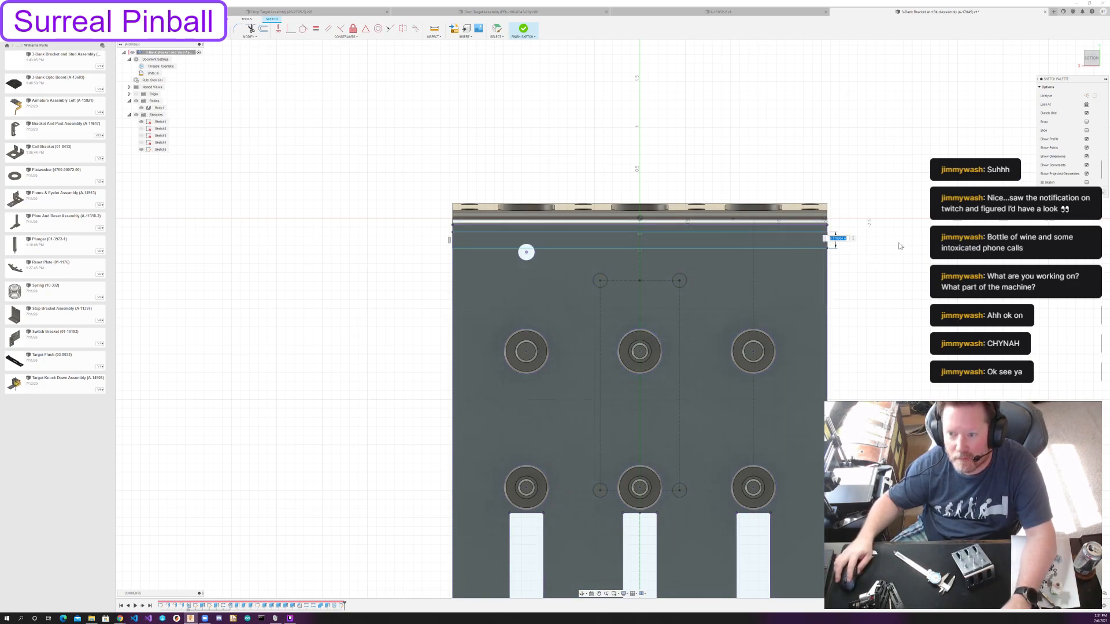
text(5/16)
key(Return)
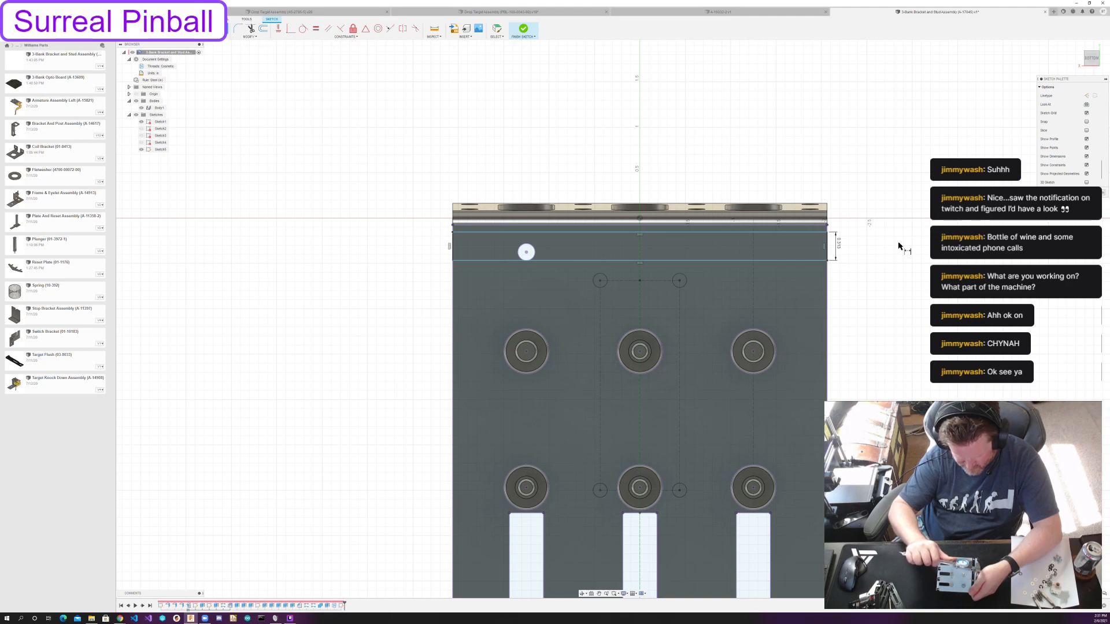
Try a 0.5 in dimension between the bend line and the rectangle's far long edge, and delete it.
click(482, 260)
click(484, 226)
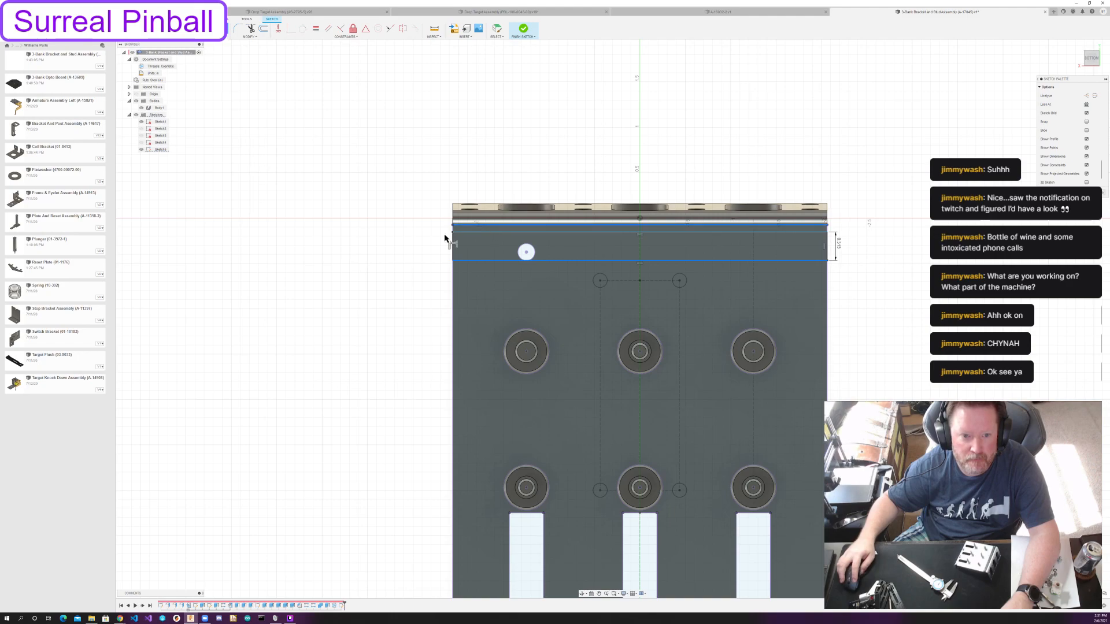
click(442, 242)
text(.5)
key(Return)
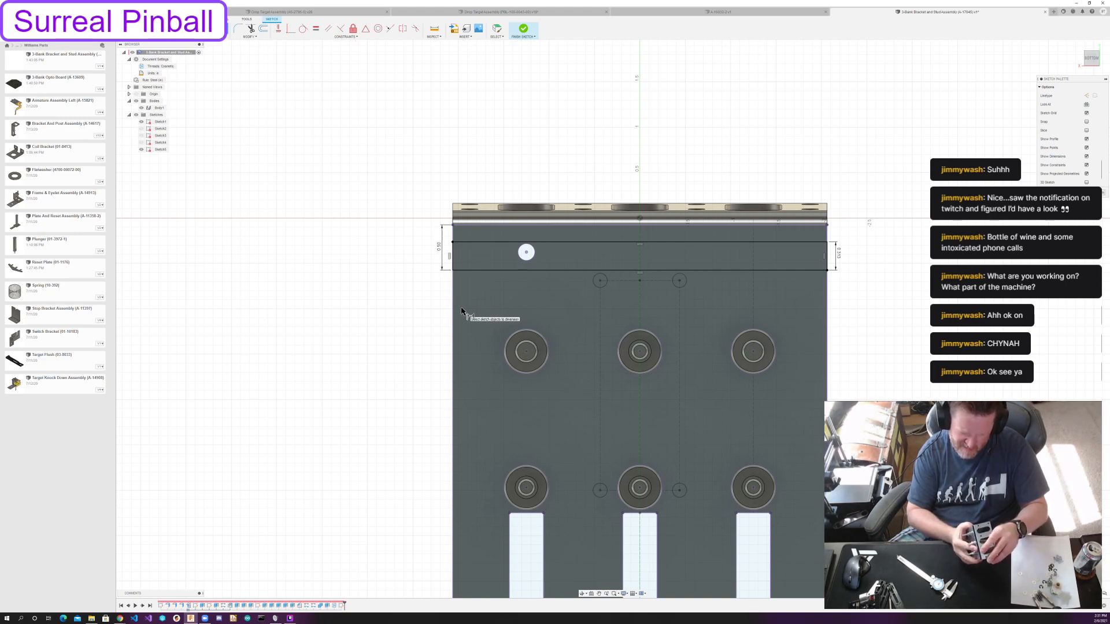
key(Escape)
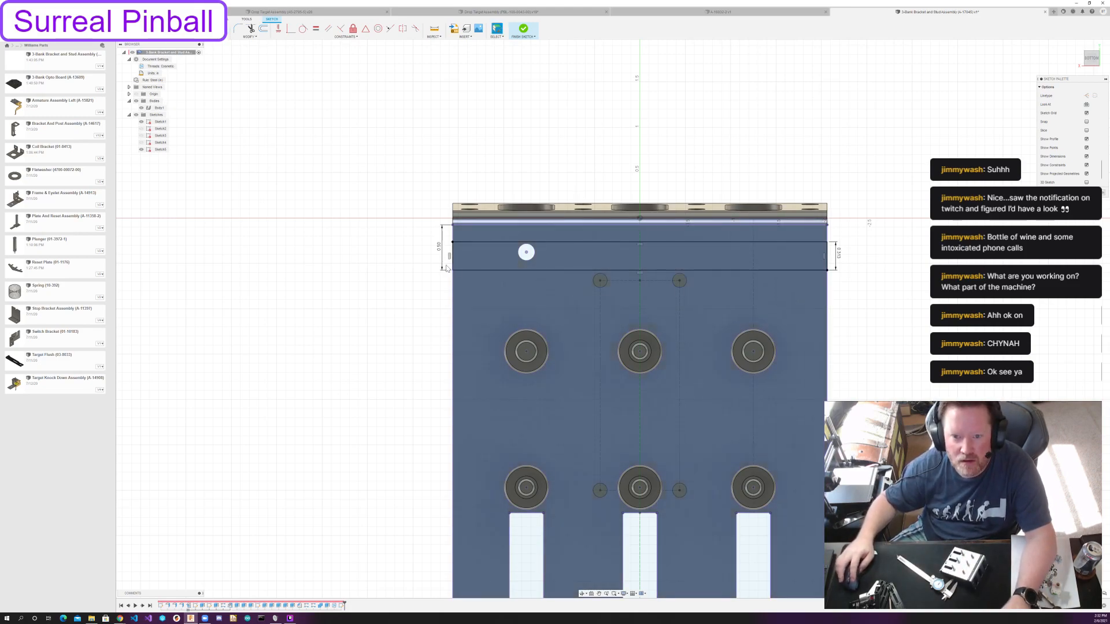
click(439, 249)
key(Delete)
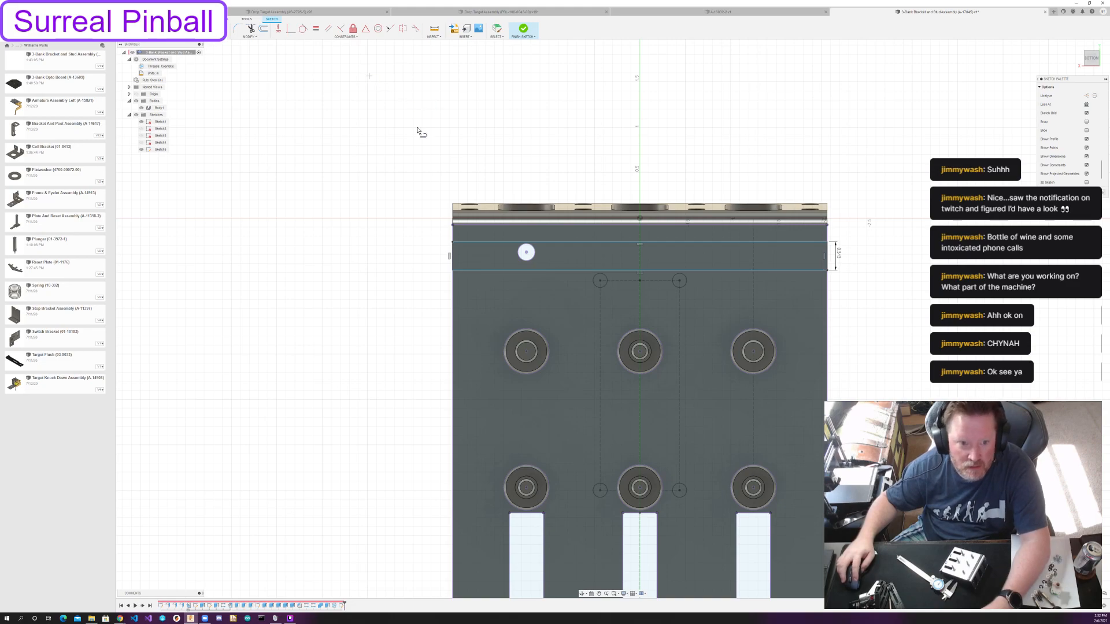
Draw a construction line joining the midpoints of the rectangle's short sides and constrain it to pass through the small hole's centre.
click(452, 255)
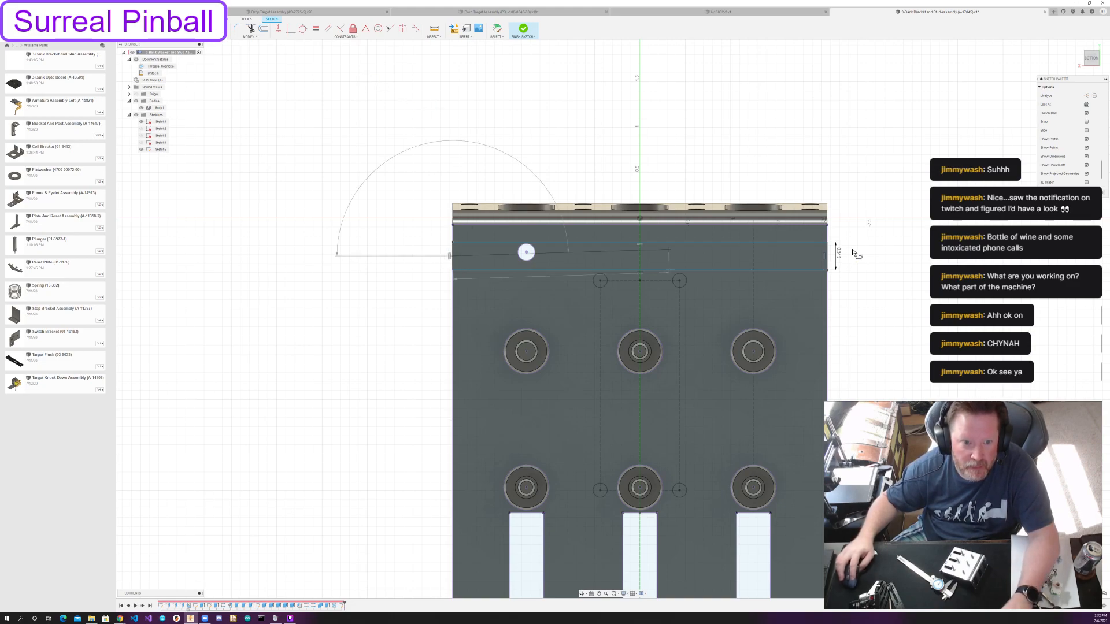
click(825, 259)
key(Escape)
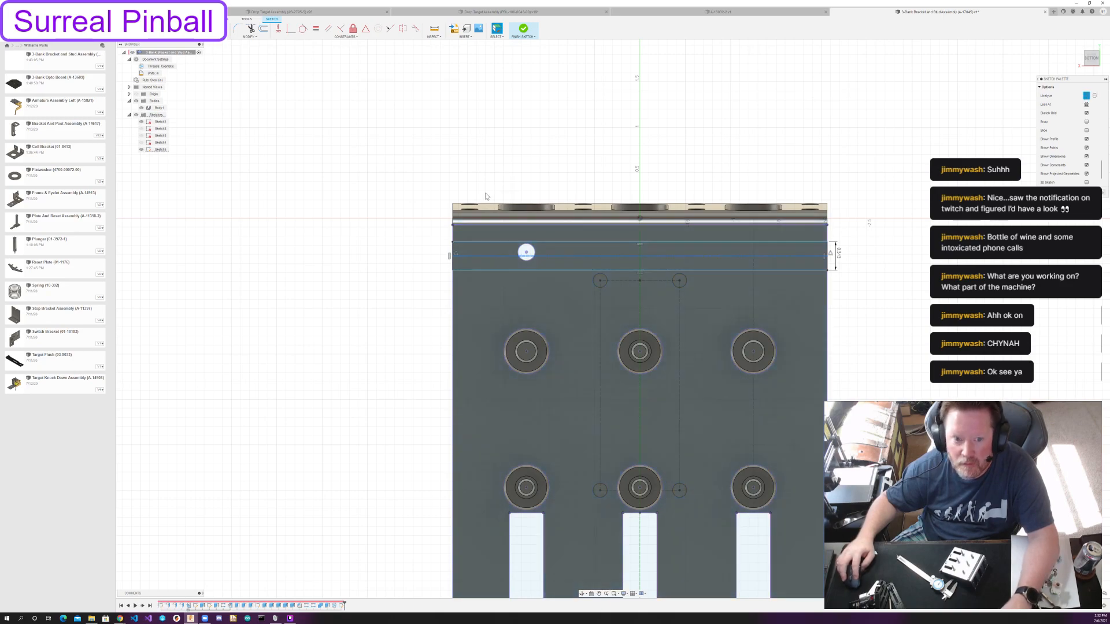
key(r)
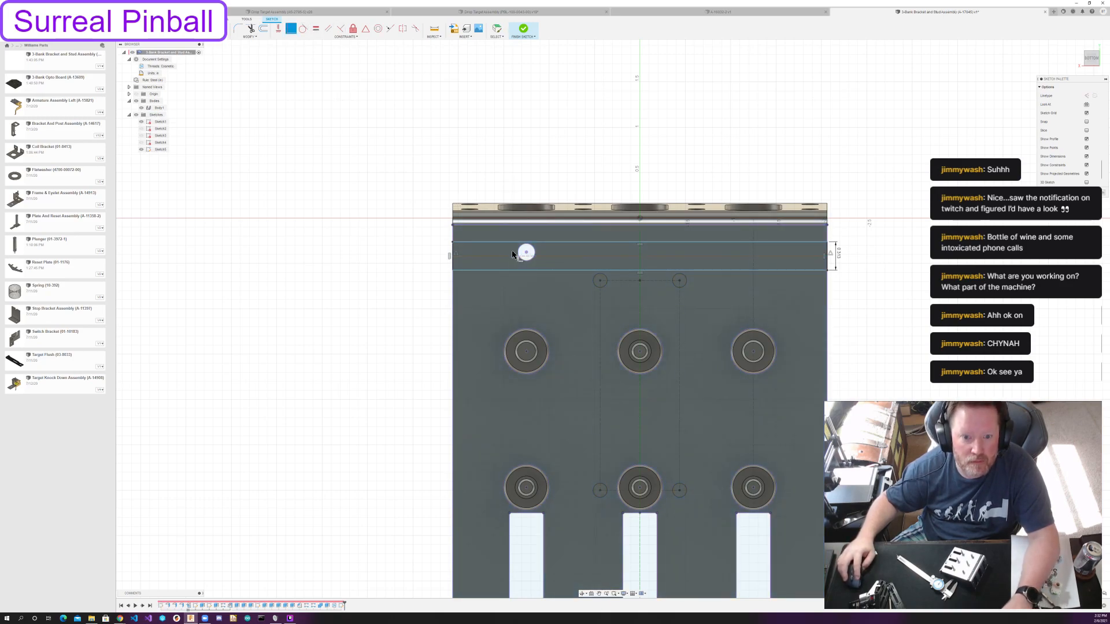
click(510, 257)
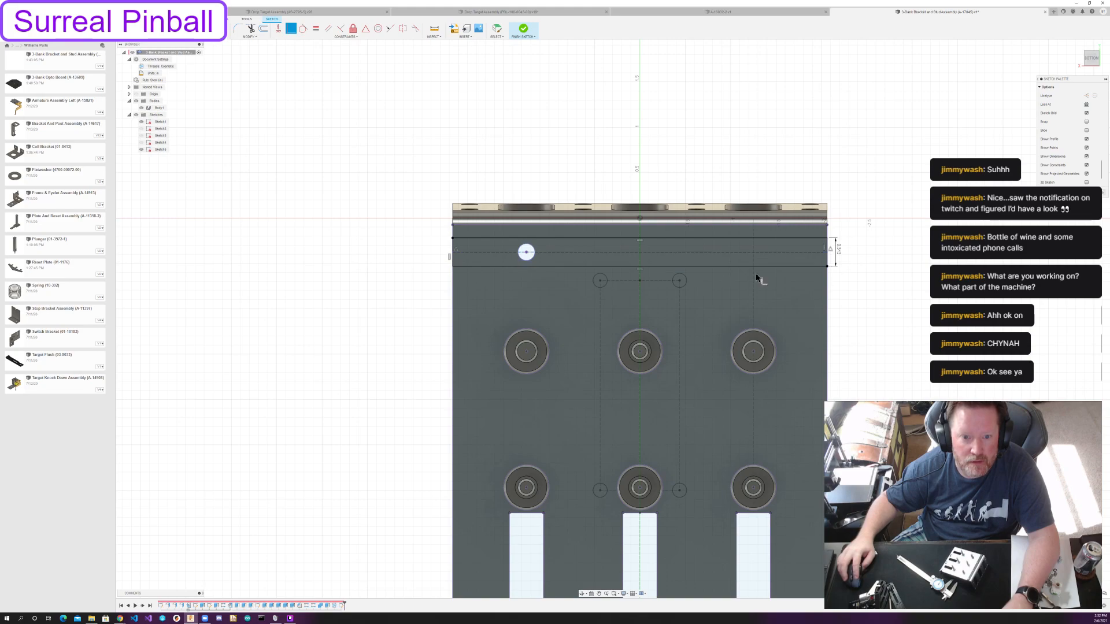
click(1092, 193)
Extrude the strip profile -1/16 in as a new body and include the hole's circular area in the extrusion.
key(e)
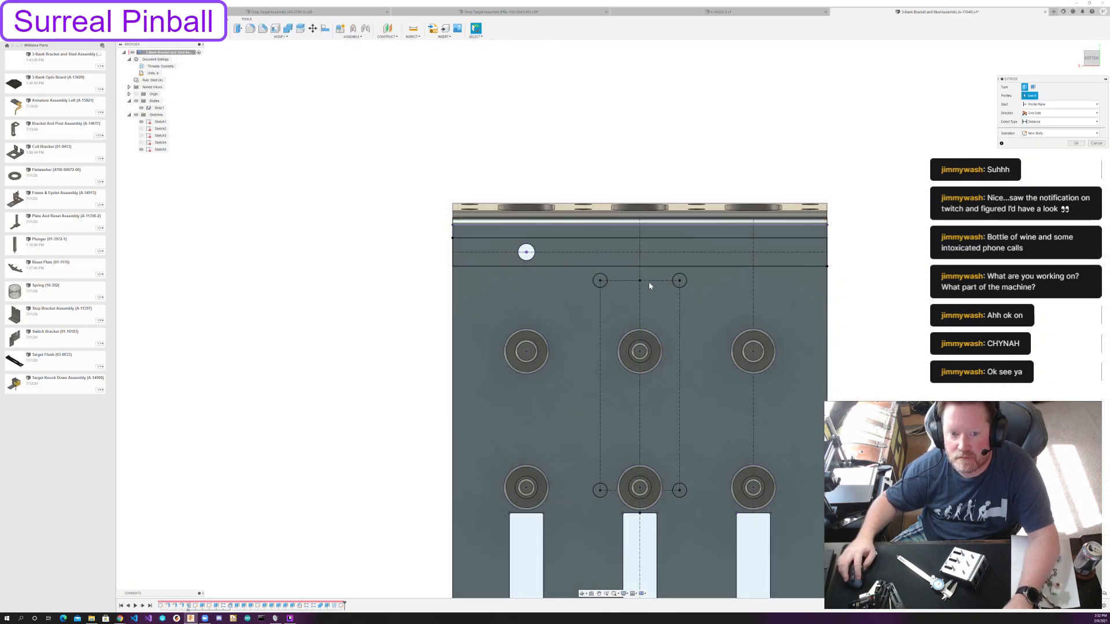
click(625, 245)
shift+middle_drag(832, 262, 910, 237)
middle_drag(682, 240, 909, 241)
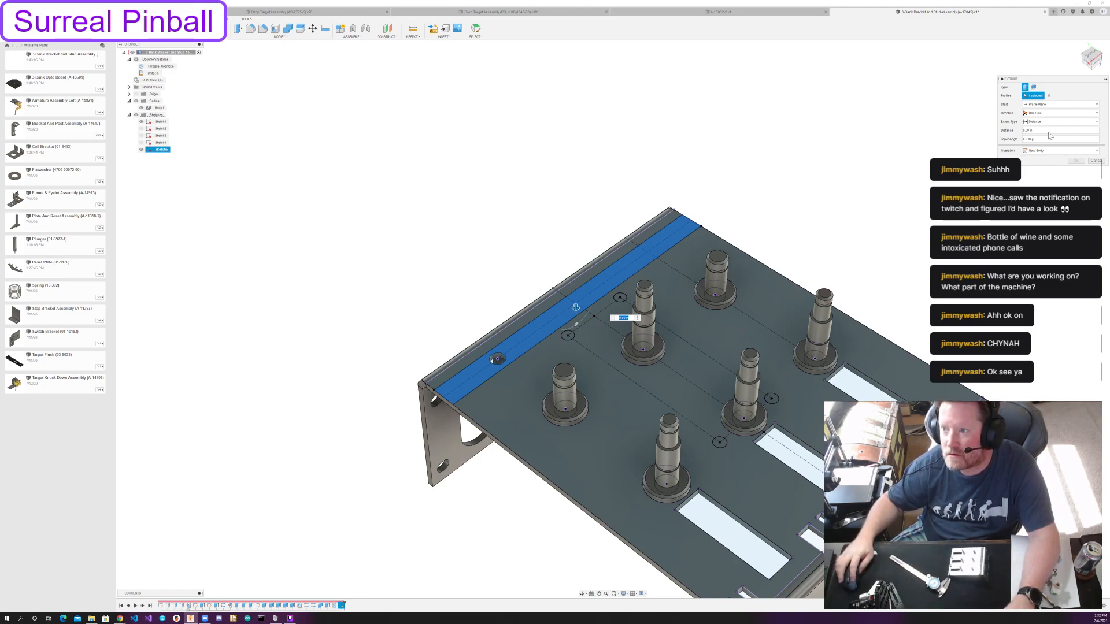
text(-1/16 ) * 1)
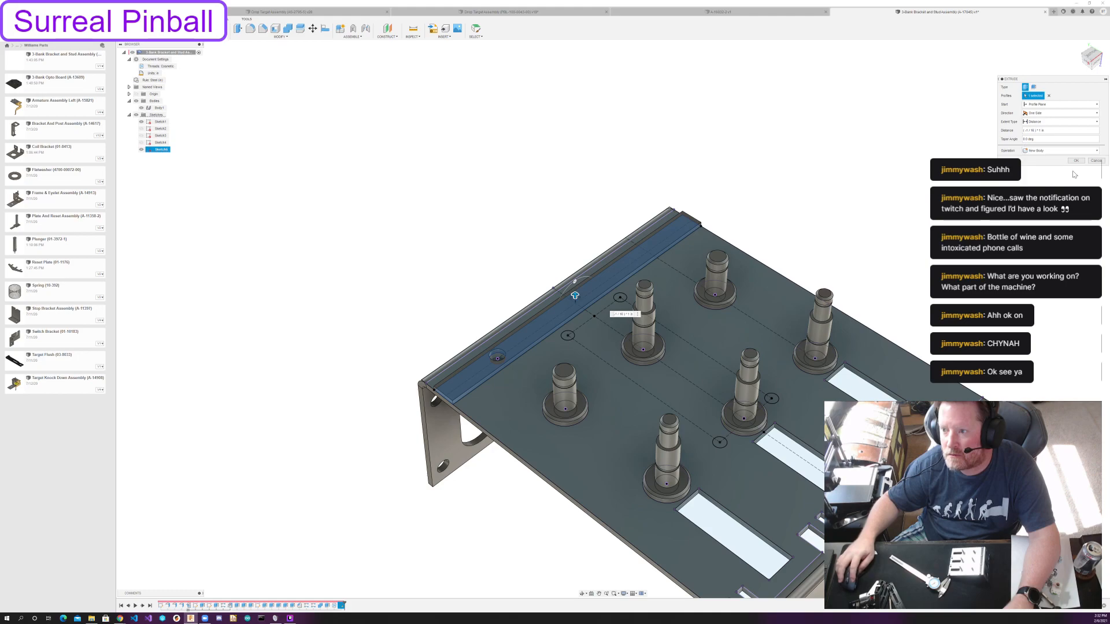
click(1076, 161)
shift+middle_drag(788, 175, 795, 180)
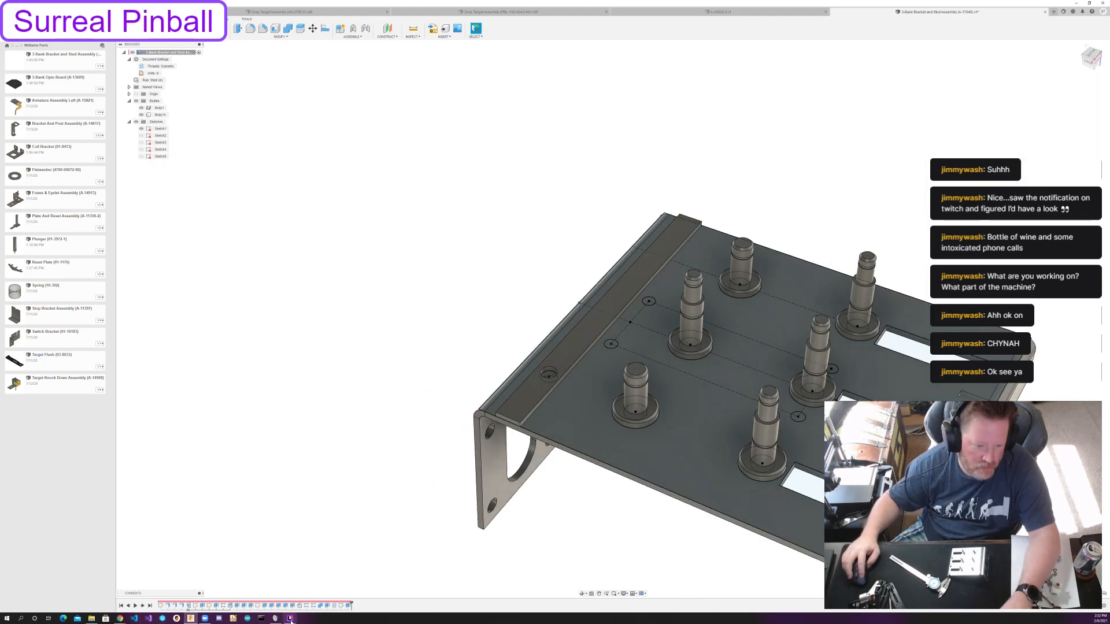
double_click(348, 605)
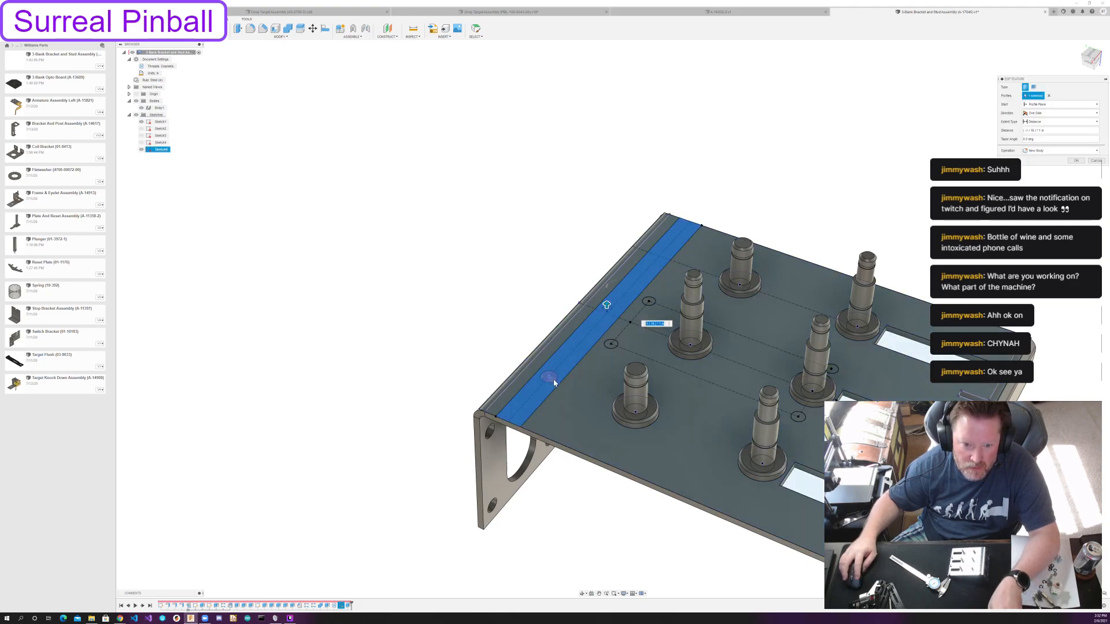
click(1077, 161)
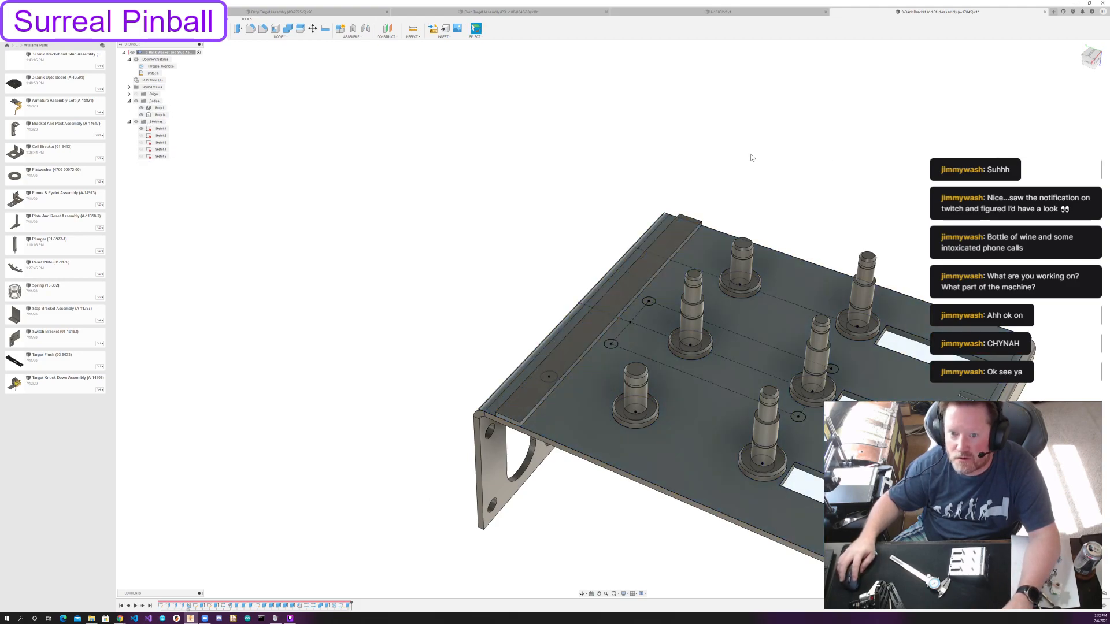
Apply the Plastic - Matte (Black) appearance to the new strip body.
key(a)
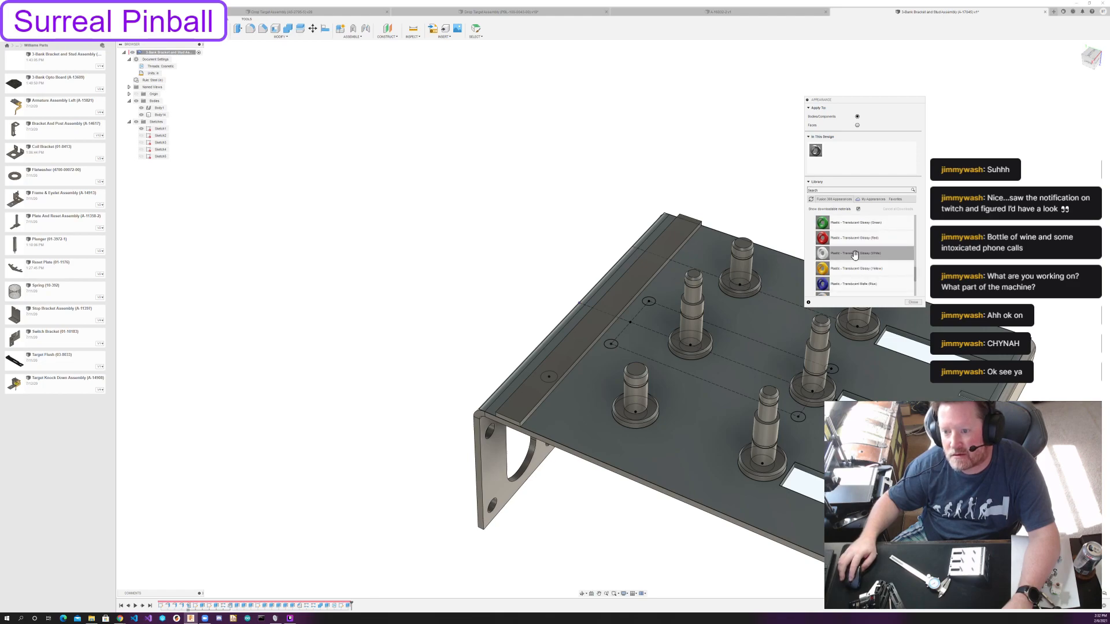
scroll(855, 255, up, 3)
scroll(892, 284, down, 3)
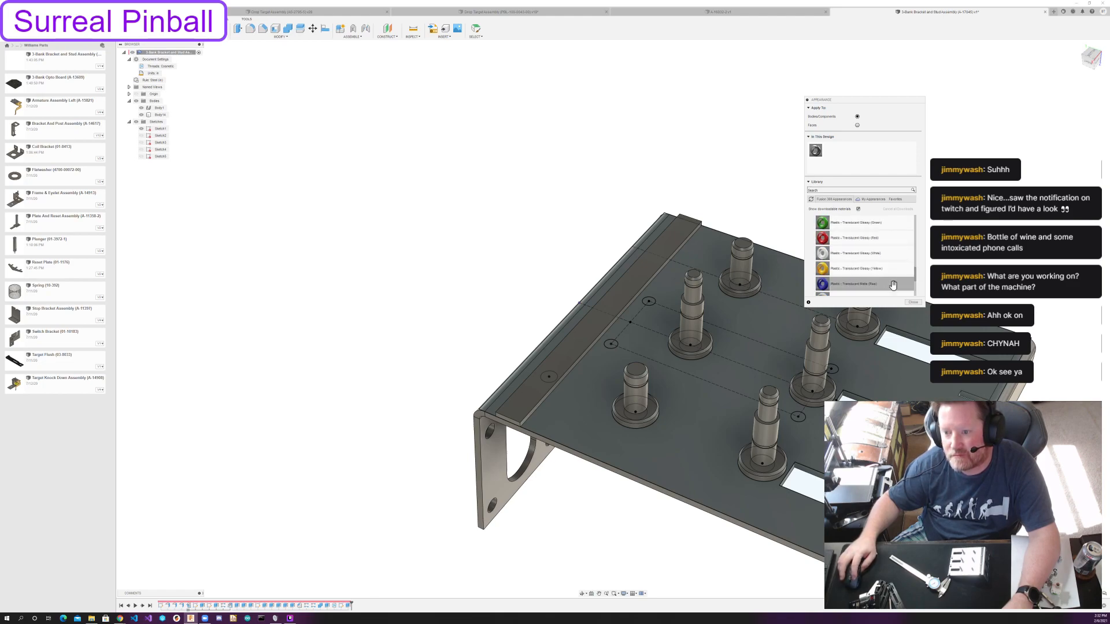
scroll(916, 269, up, 3)
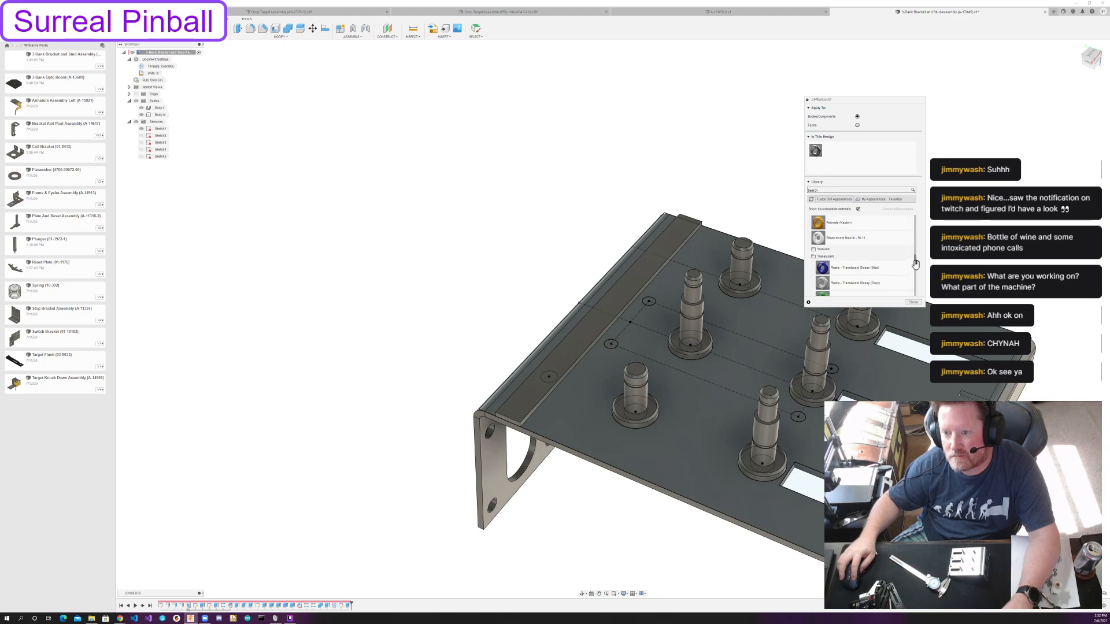
drag(916, 269, 913, 289)
scroll(847, 276, up, 3)
scroll(849, 273, up, 3)
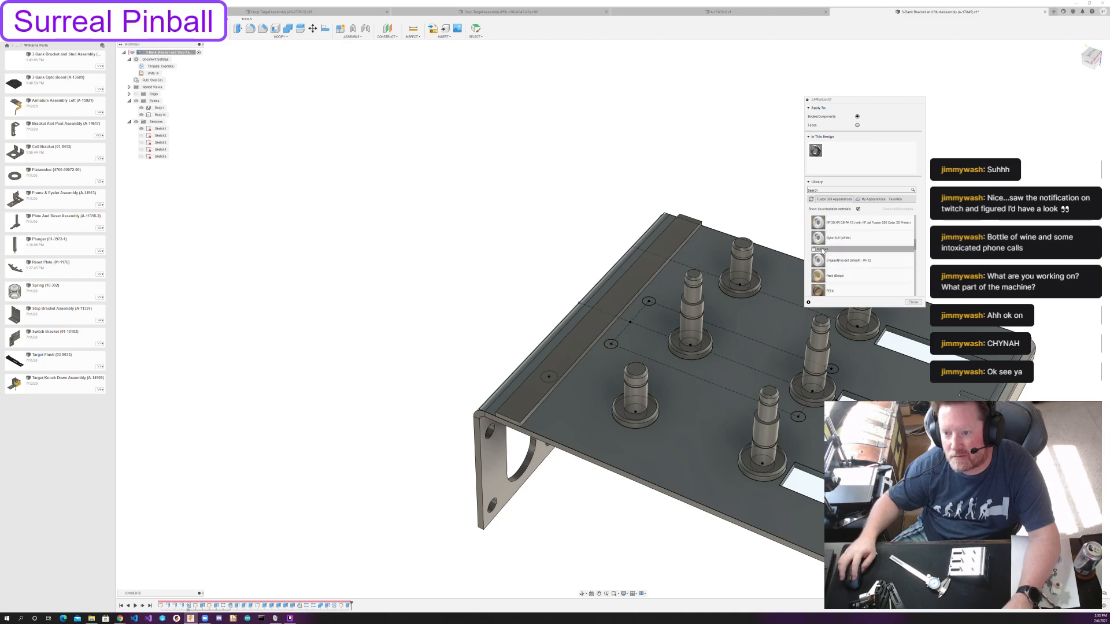
scroll(862, 253, down, 3)
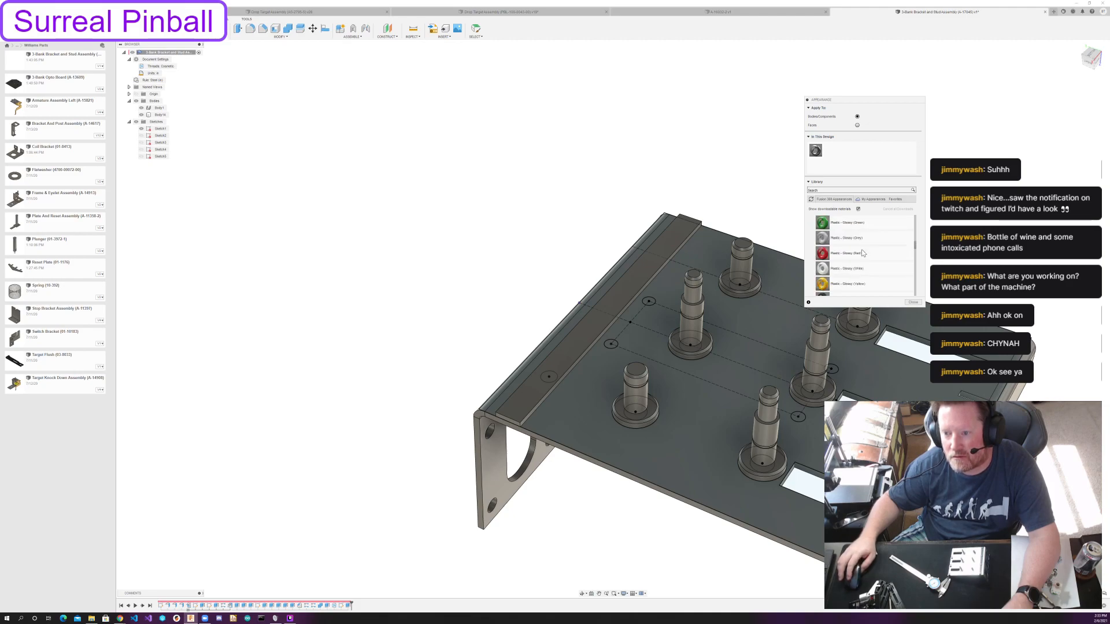
scroll(867, 272, up, 2)
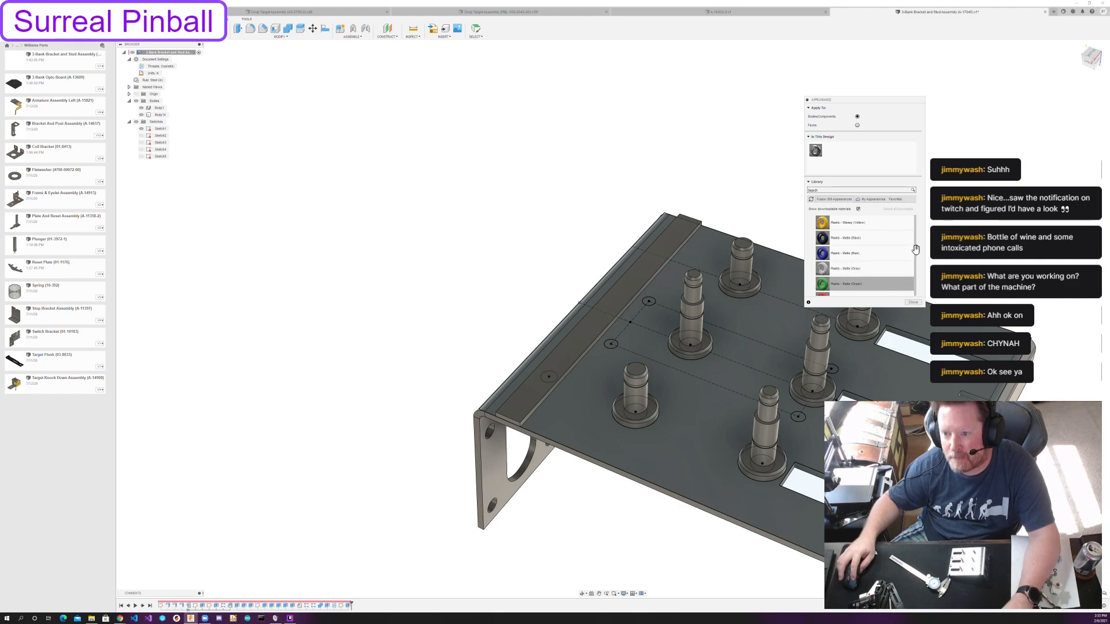
drag(853, 287, 608, 300)
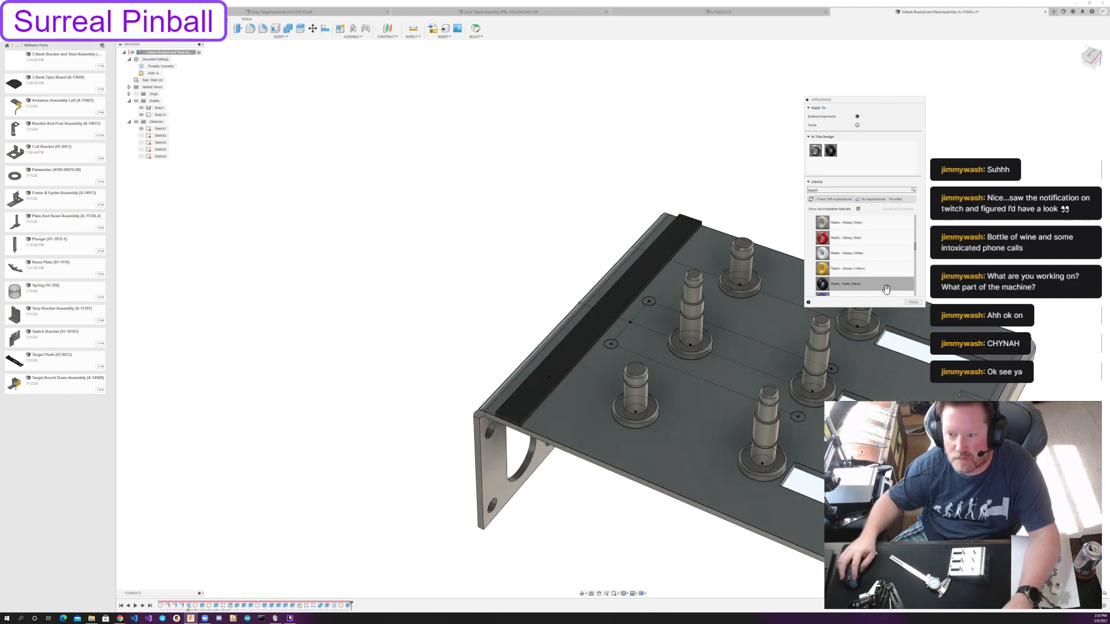
click(912, 302)
Save a new version of the design with the default version description.
shift+middle_drag(674, 178, 625, 235)
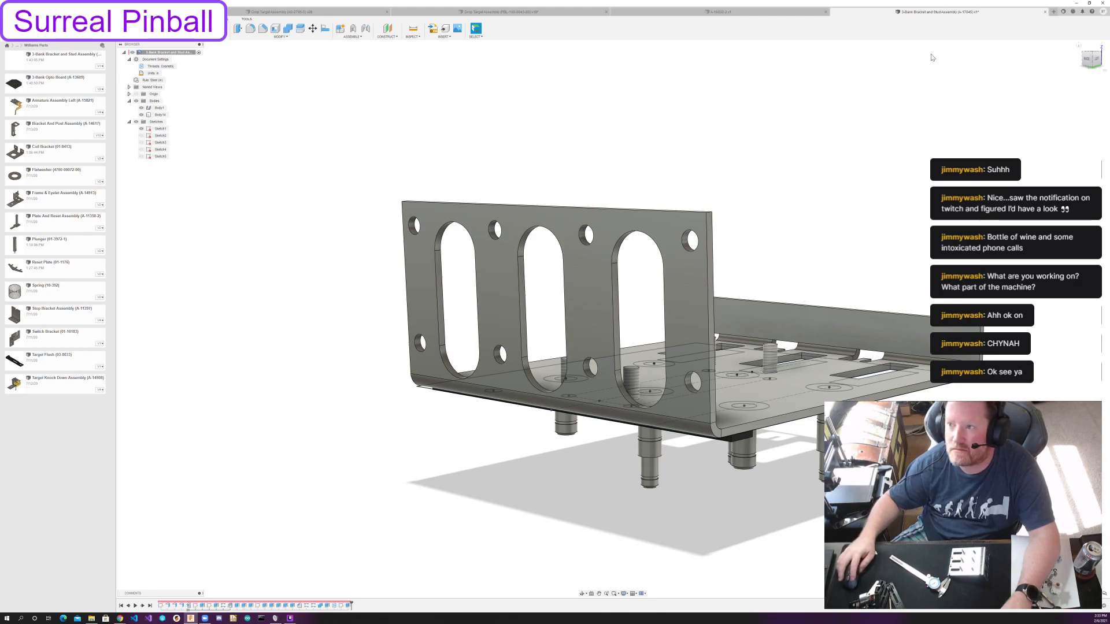
key(ctrl+s)
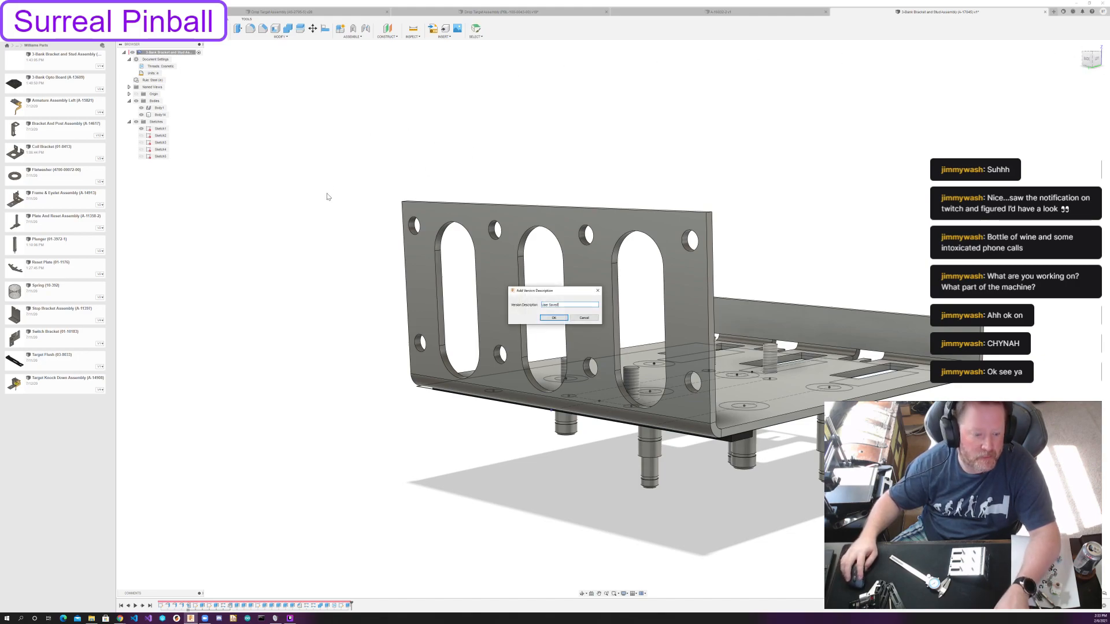
click(552, 317)
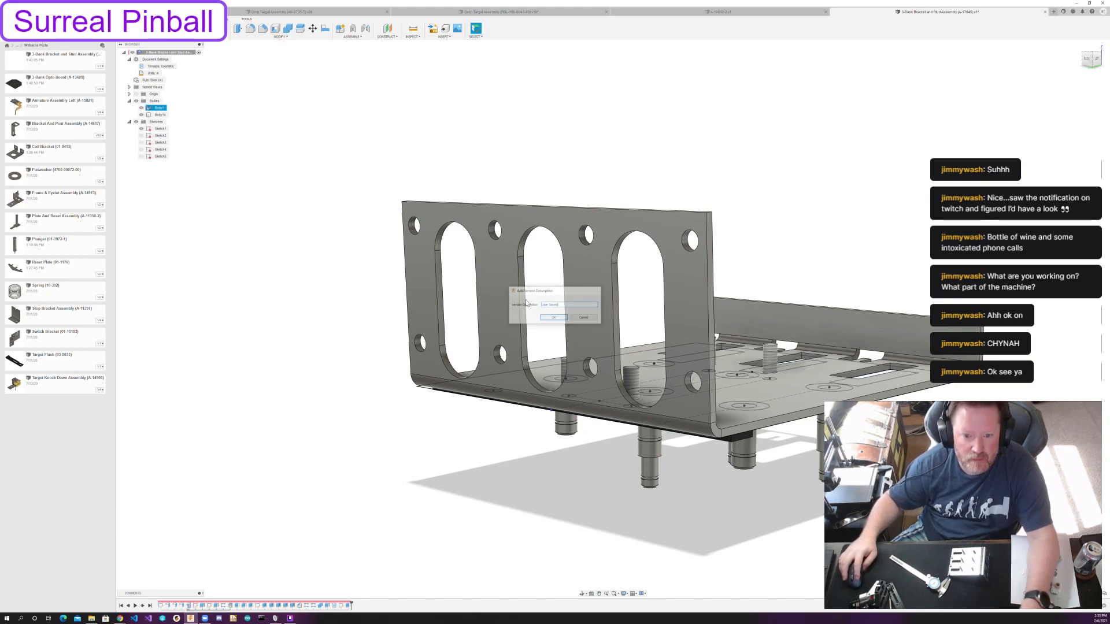
click(325, 28)
click(1052, 87)
click(1042, 95)
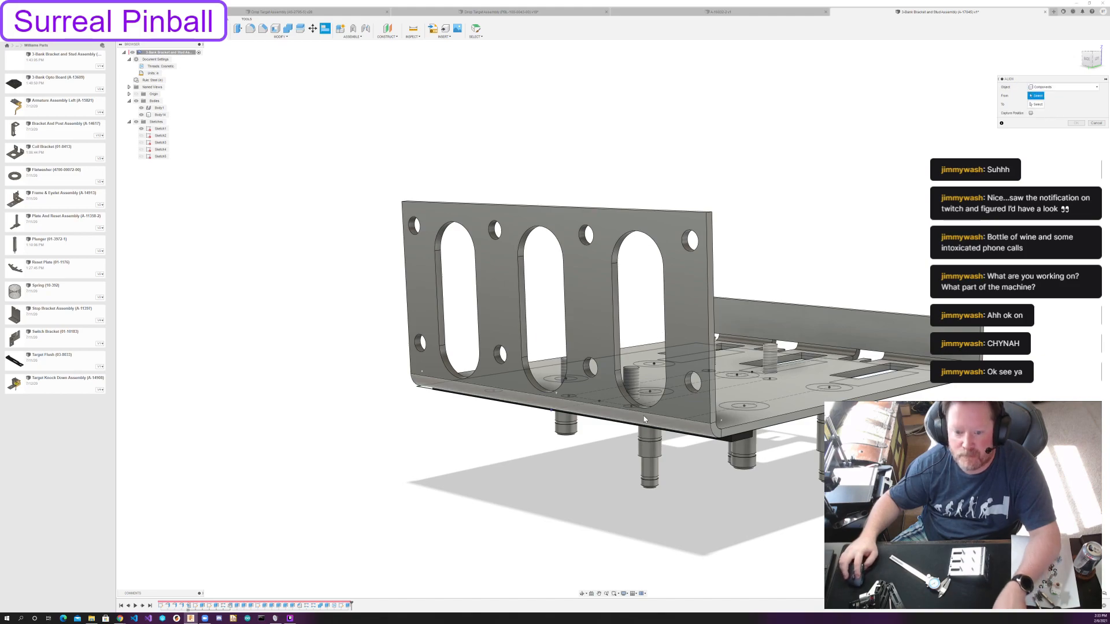
click(543, 306)
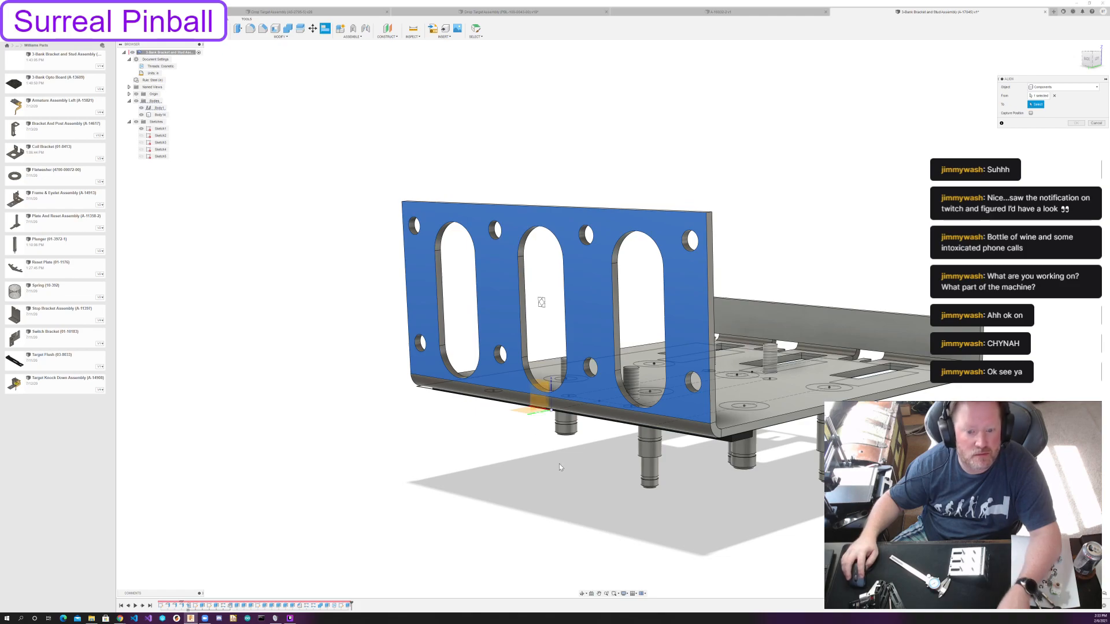
click(552, 412)
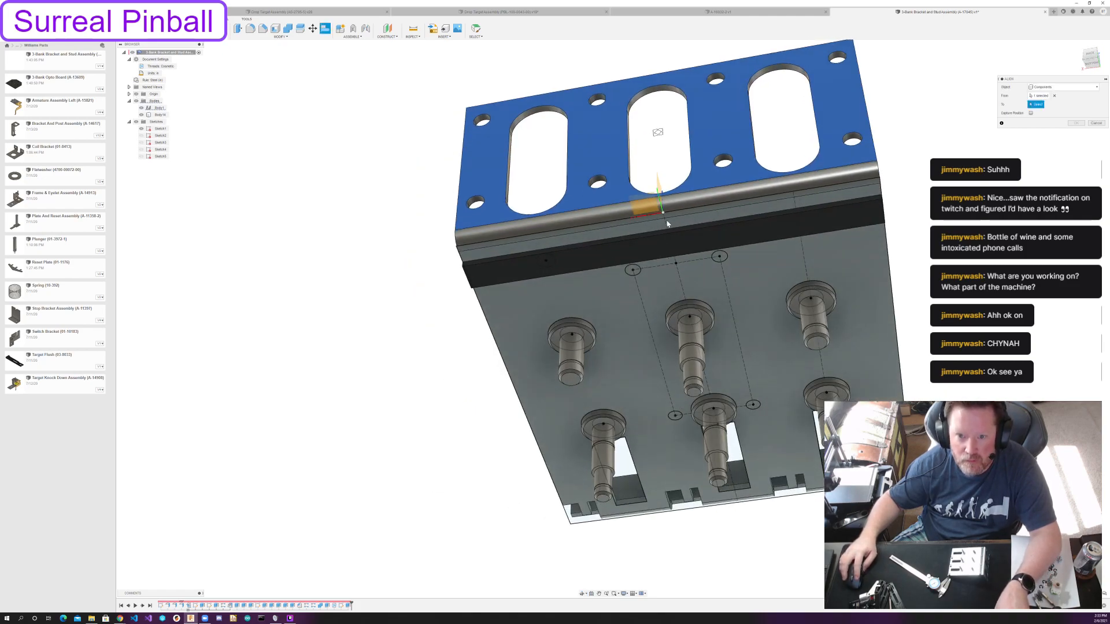
shift+middle_drag(662, 216, 649, 277)
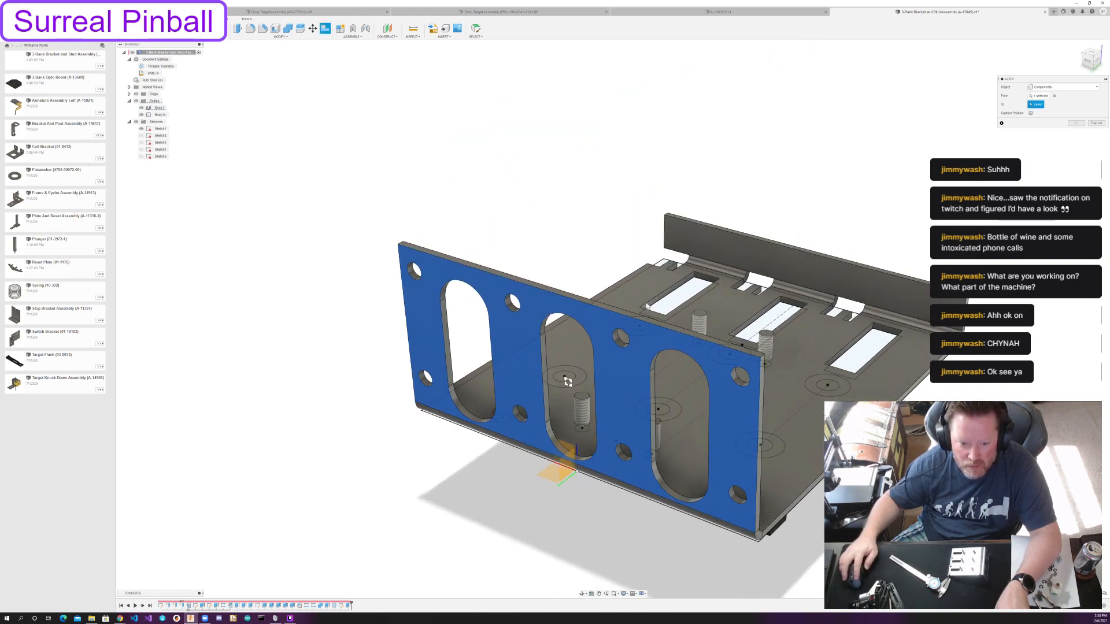
scroll(601, 435, up, 3)
scroll(601, 435, up, 2)
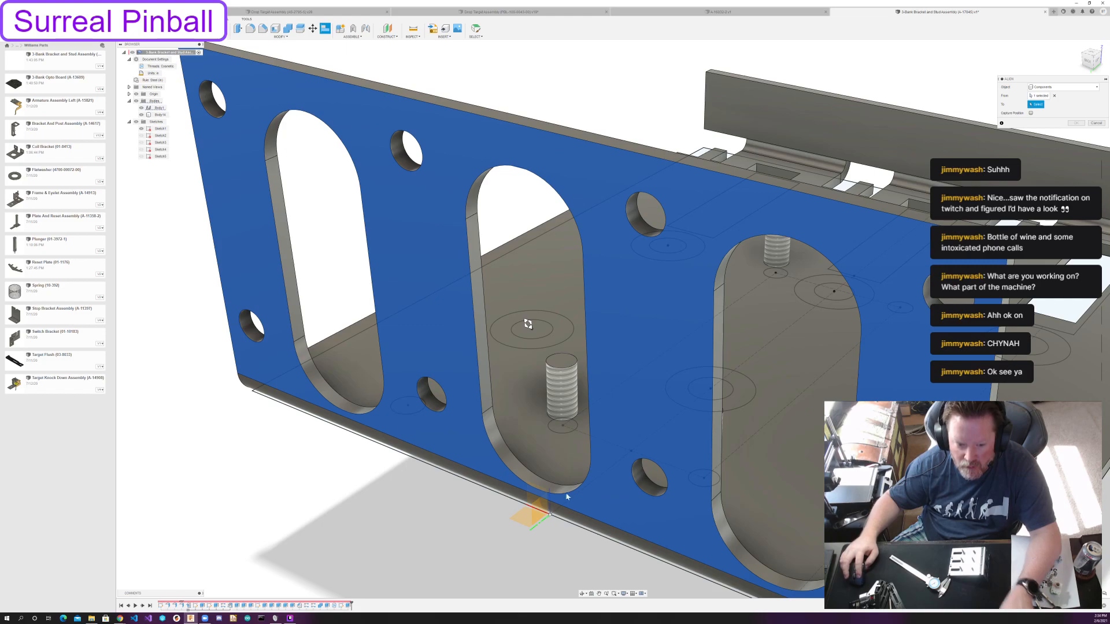
key(Escape)
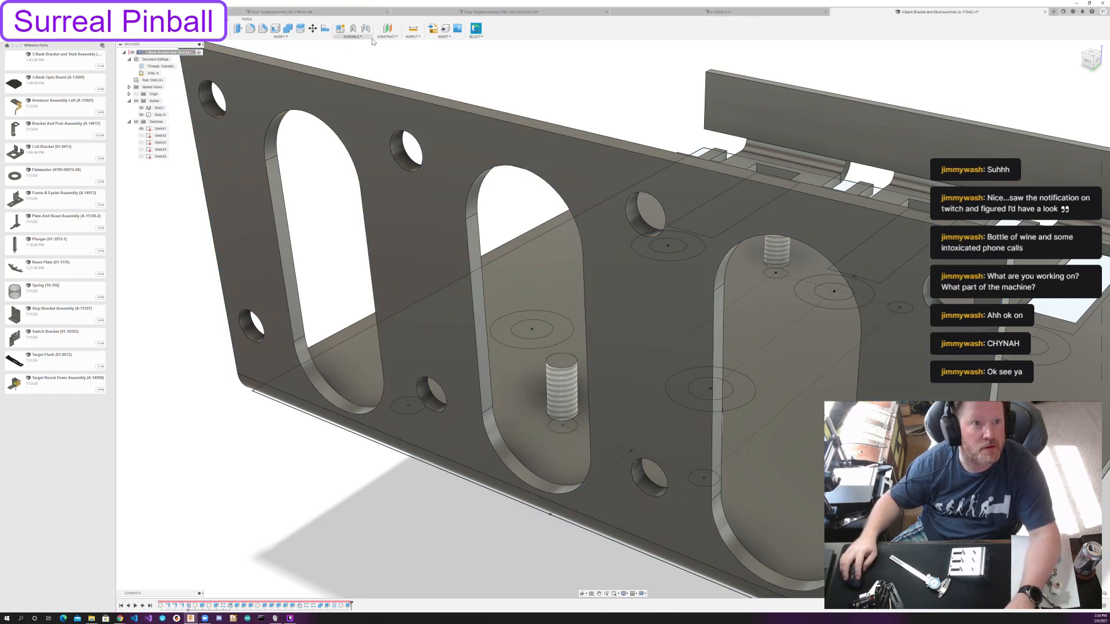
click(280, 37)
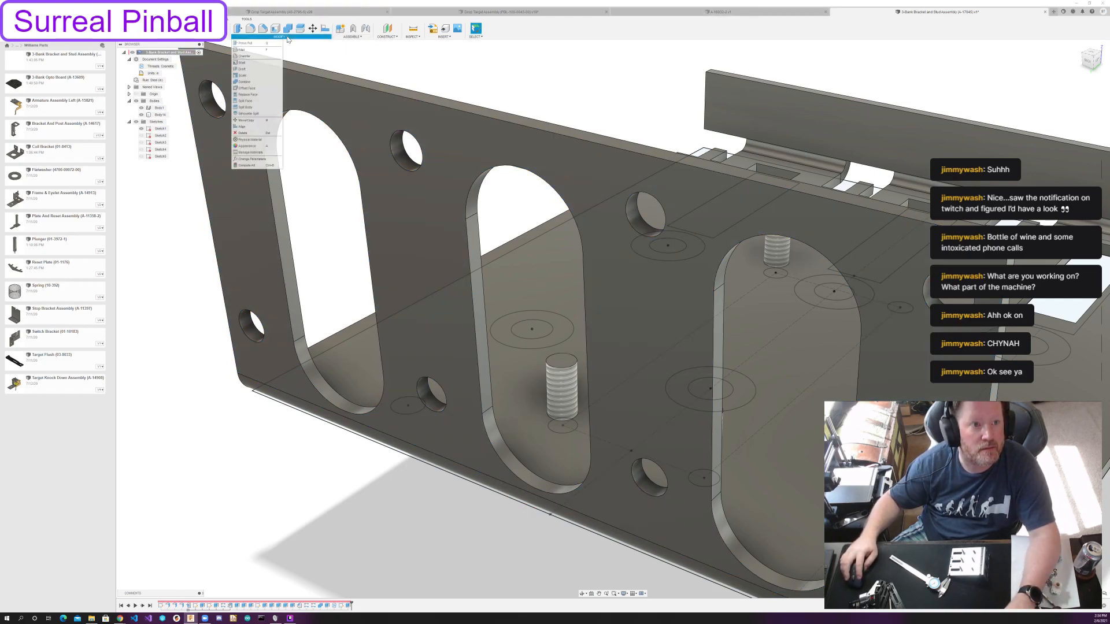
click(373, 66)
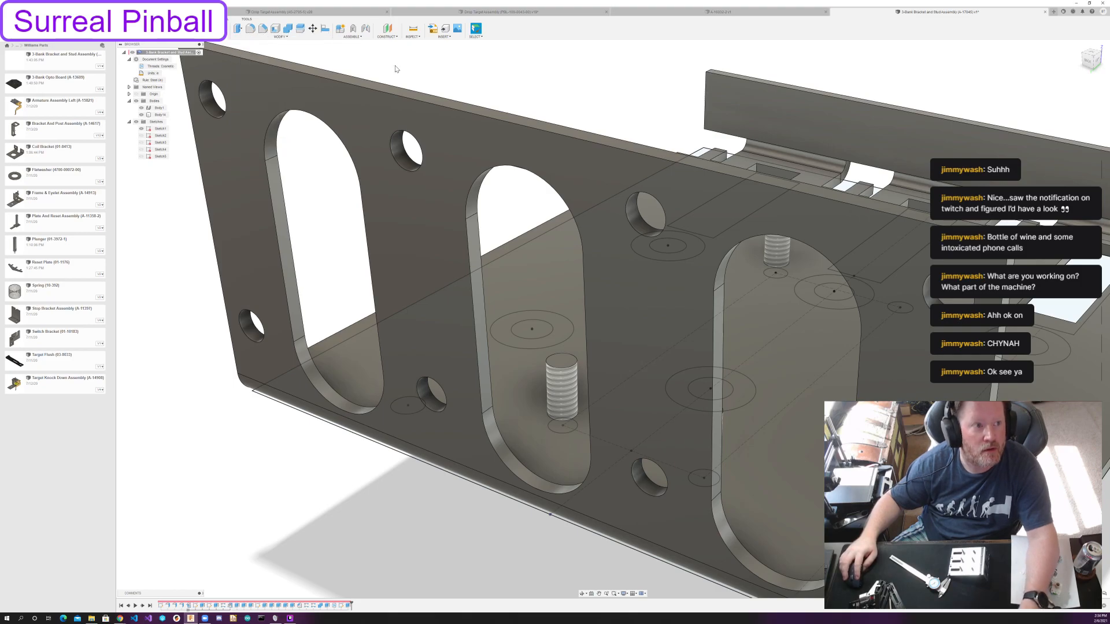
shift+middle_drag(601, 123, 526, 182)
scroll(525, 182, up, 2)
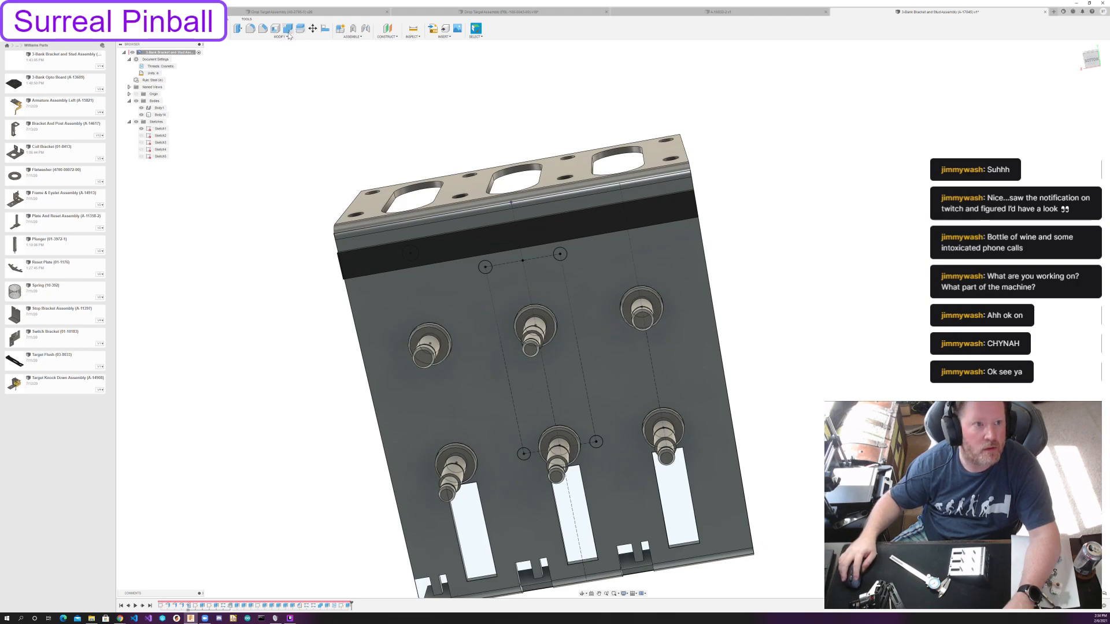
Align the bracket body to the origin by the outer face of its slotted flange, with the alignment direction flipped.
click(327, 31)
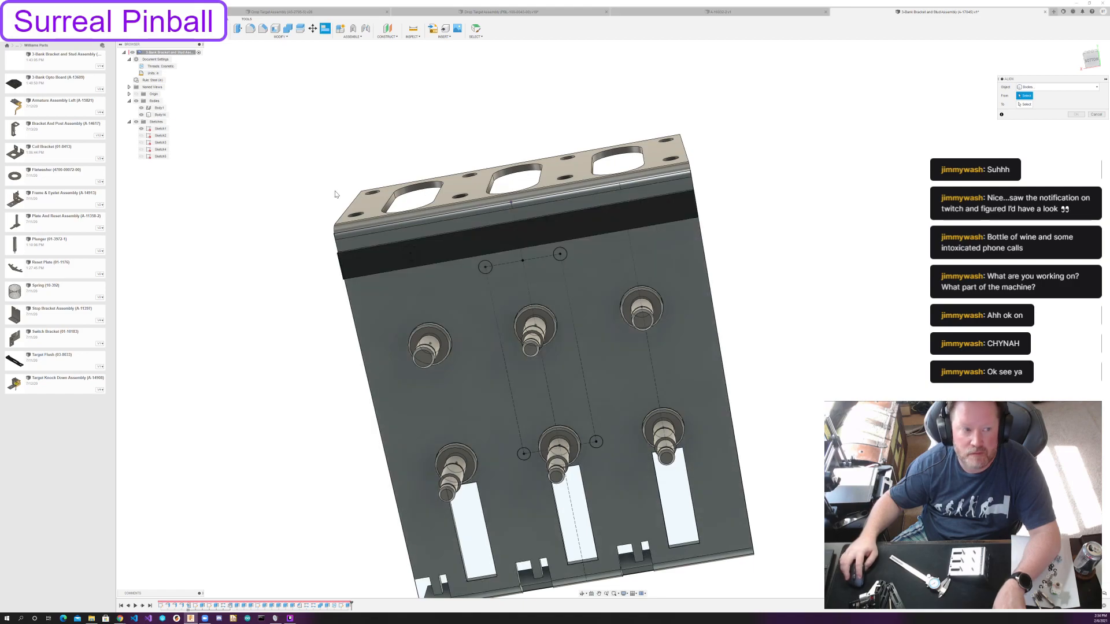
click(515, 184)
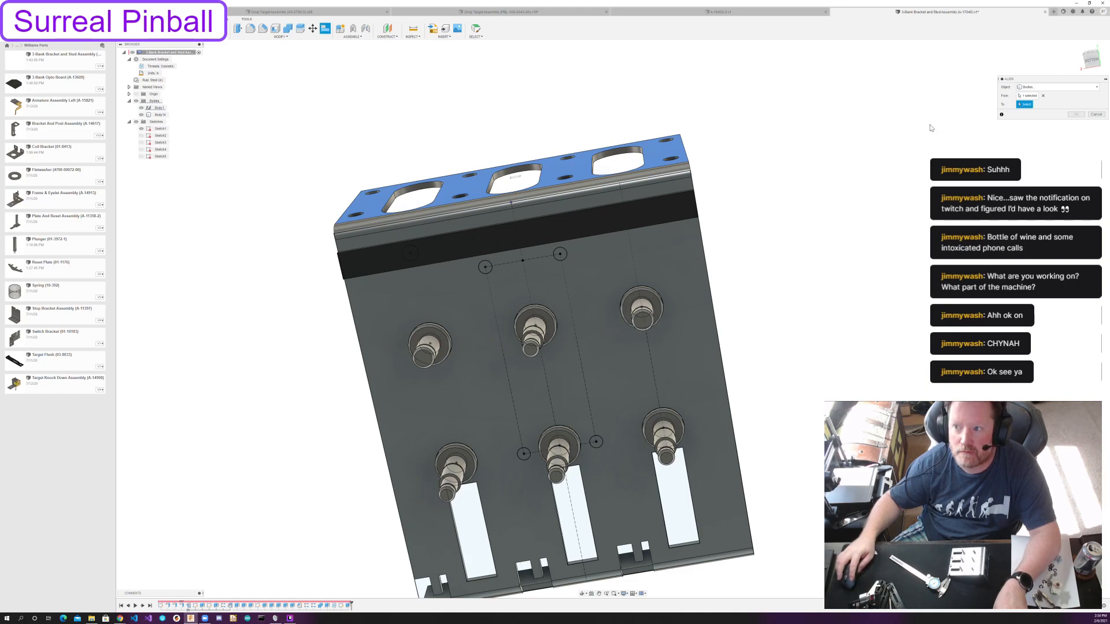
shift+middle_drag(829, 150, 832, 168)
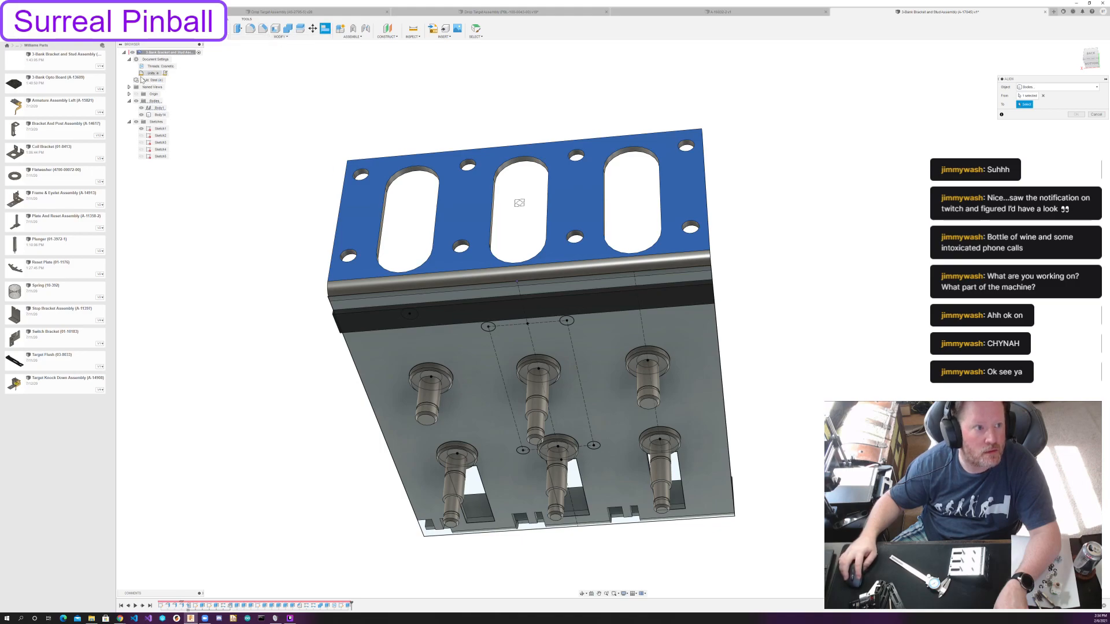
shift+middle_drag(546, 238, 491, 358)
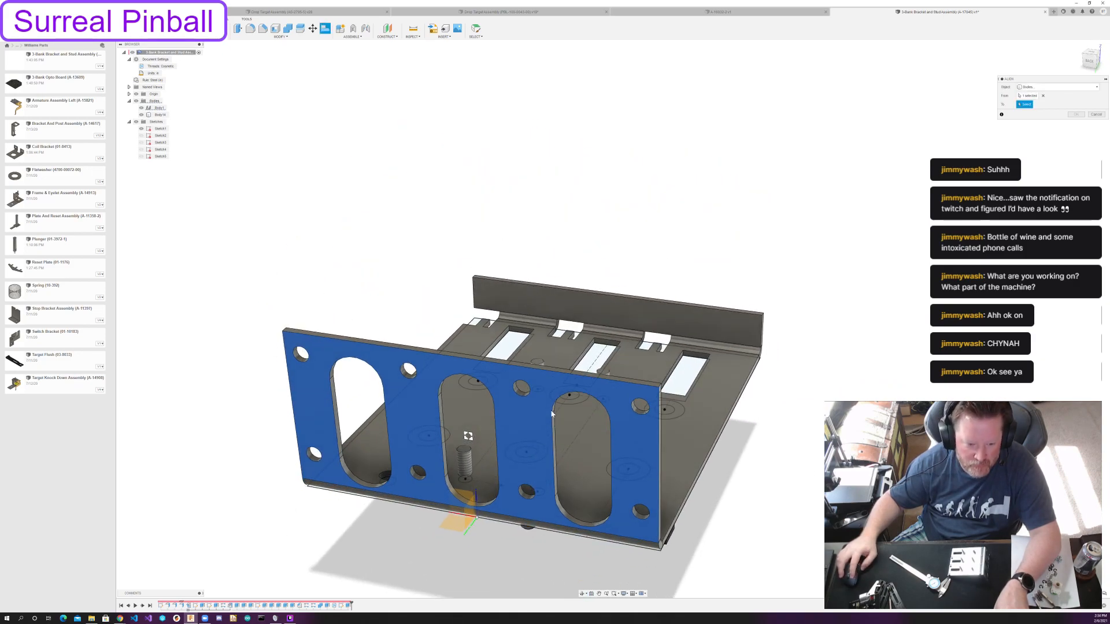
click(478, 522)
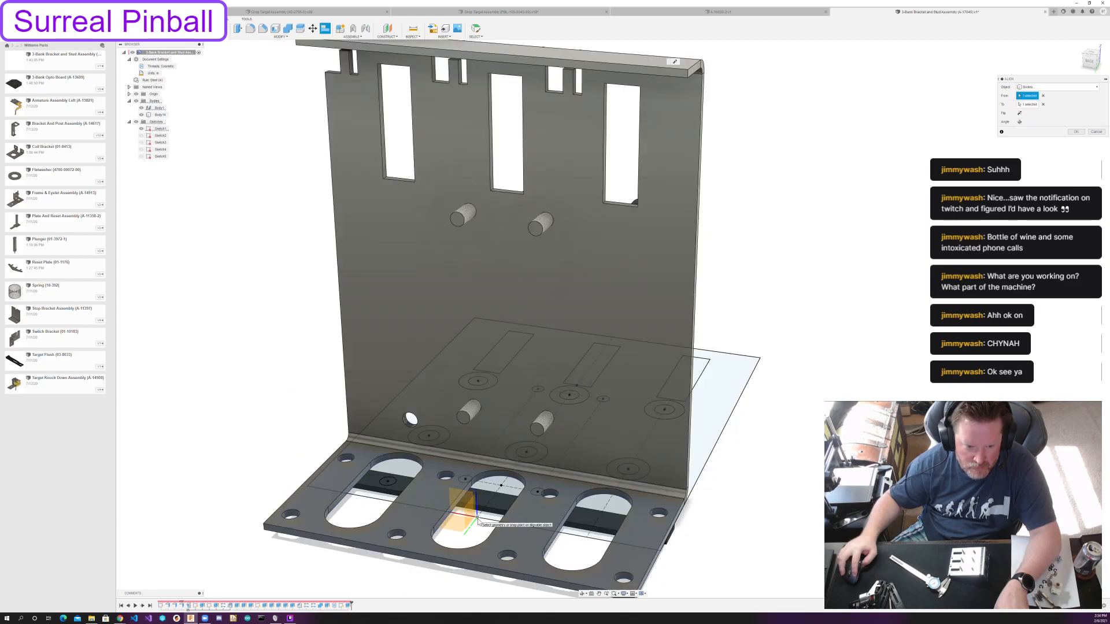
click(1019, 113)
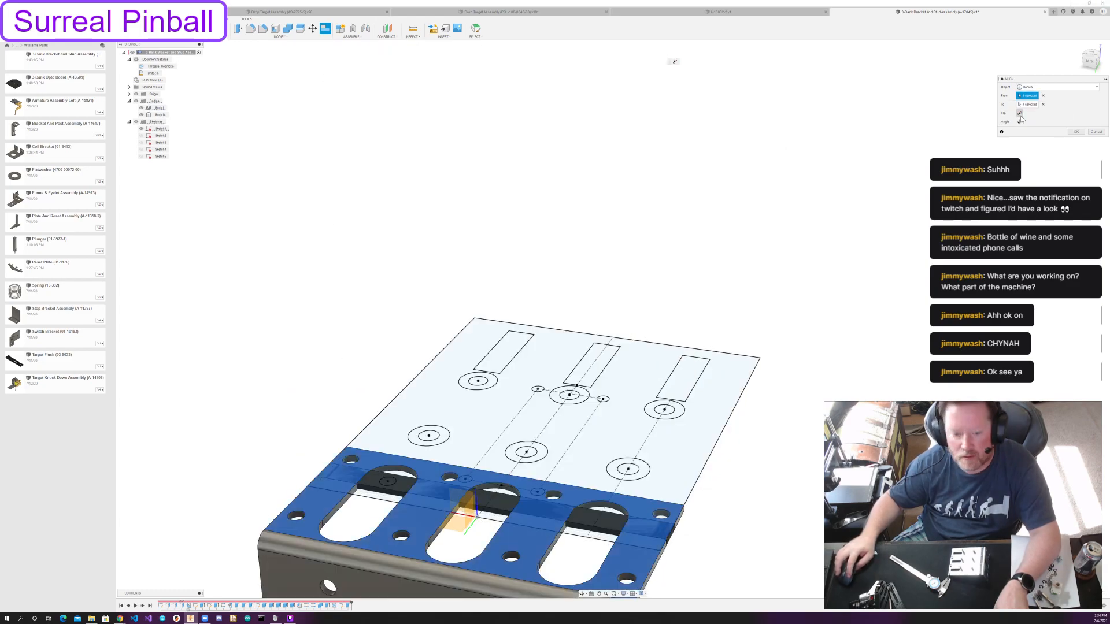
shift+middle_drag(656, 307, 543, 284)
shift+middle_drag(826, 254, 763, 277)
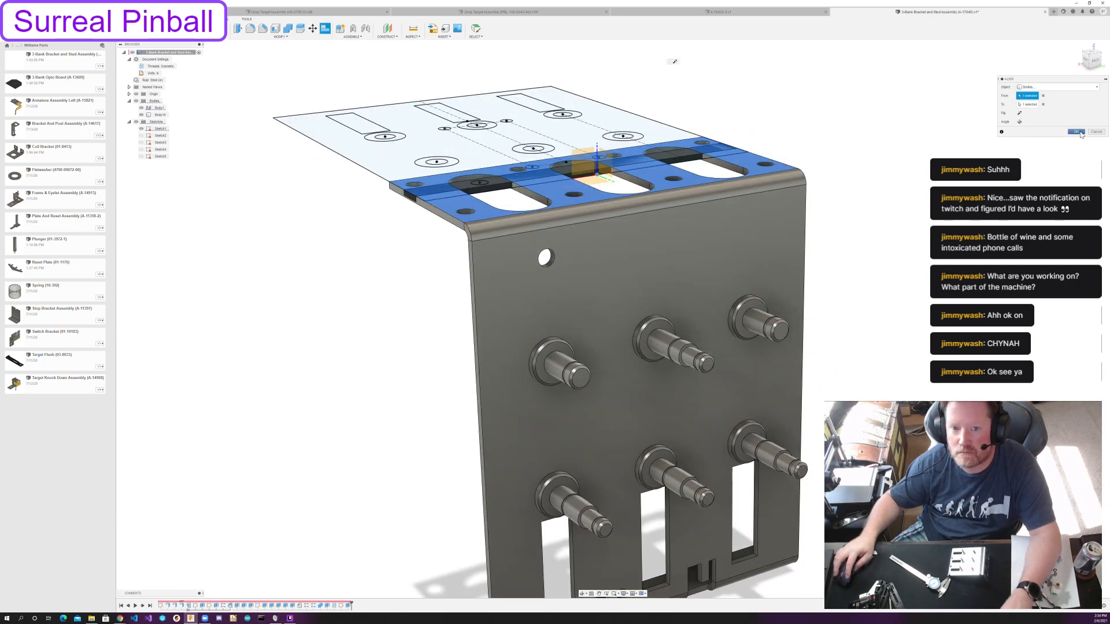
click(1076, 132)
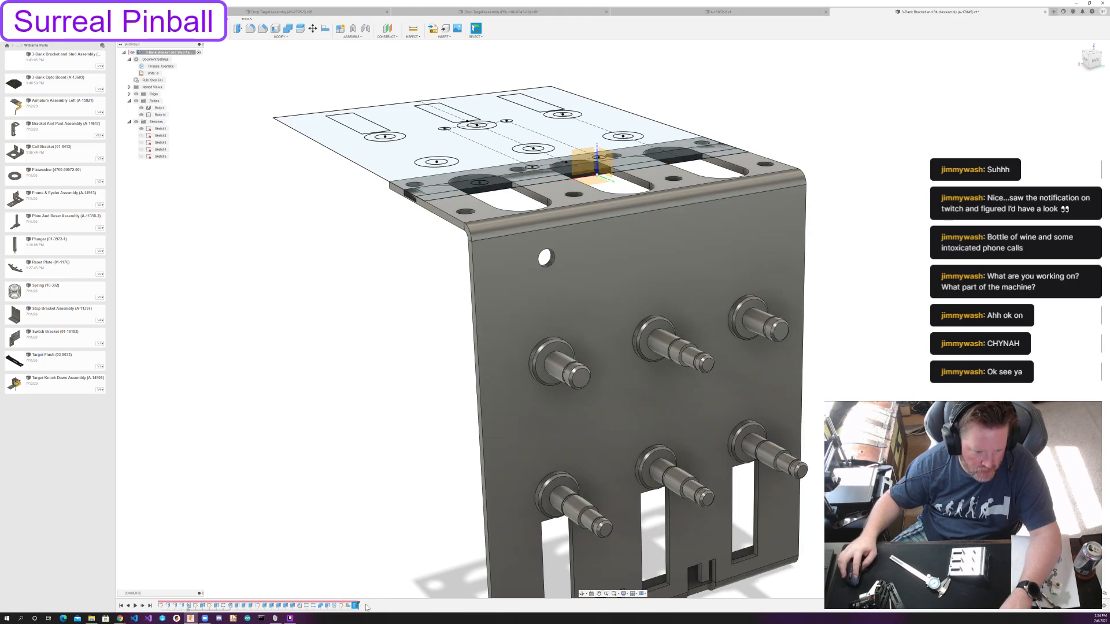
Reorder the model history so the Align feature comes before the black strip's sketch and extrusion.
shift+middle_drag(358, 436, 371, 435)
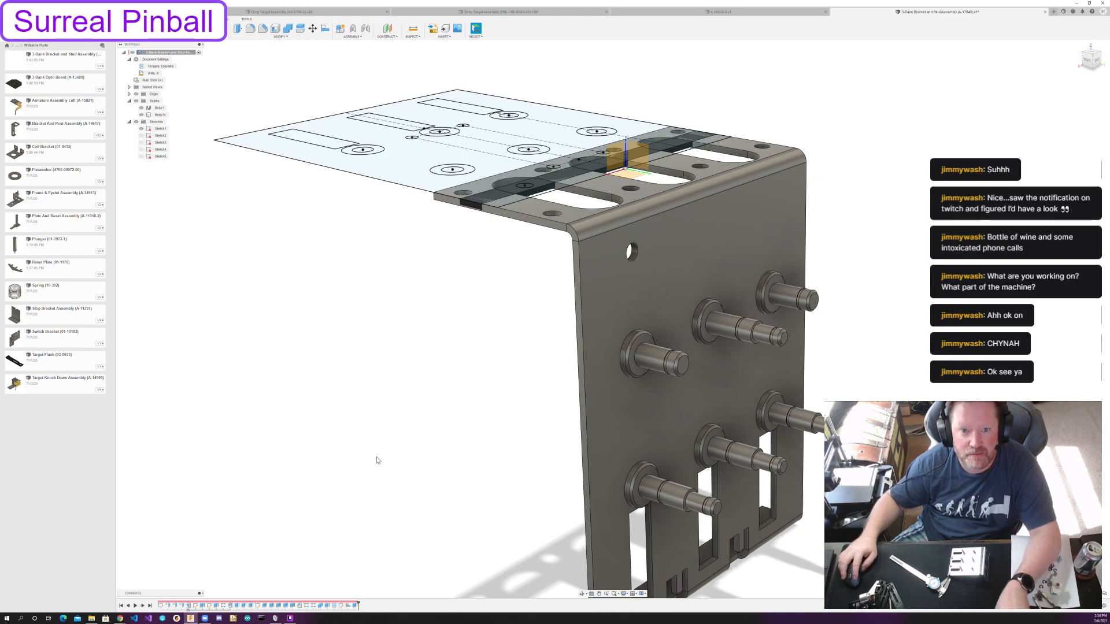
click(344, 605)
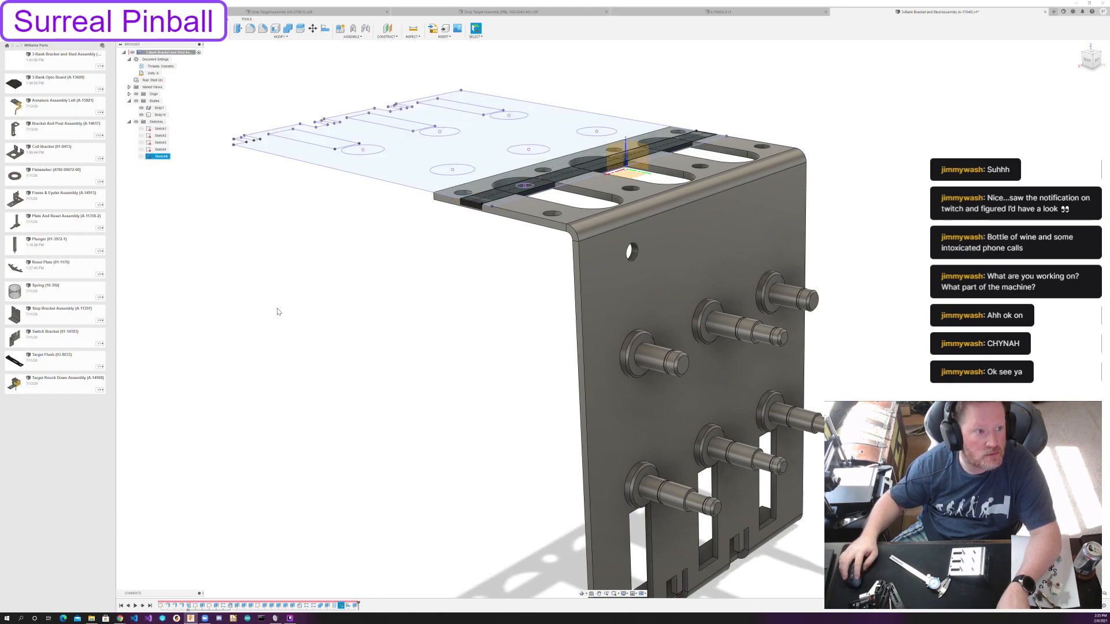
click(434, 434)
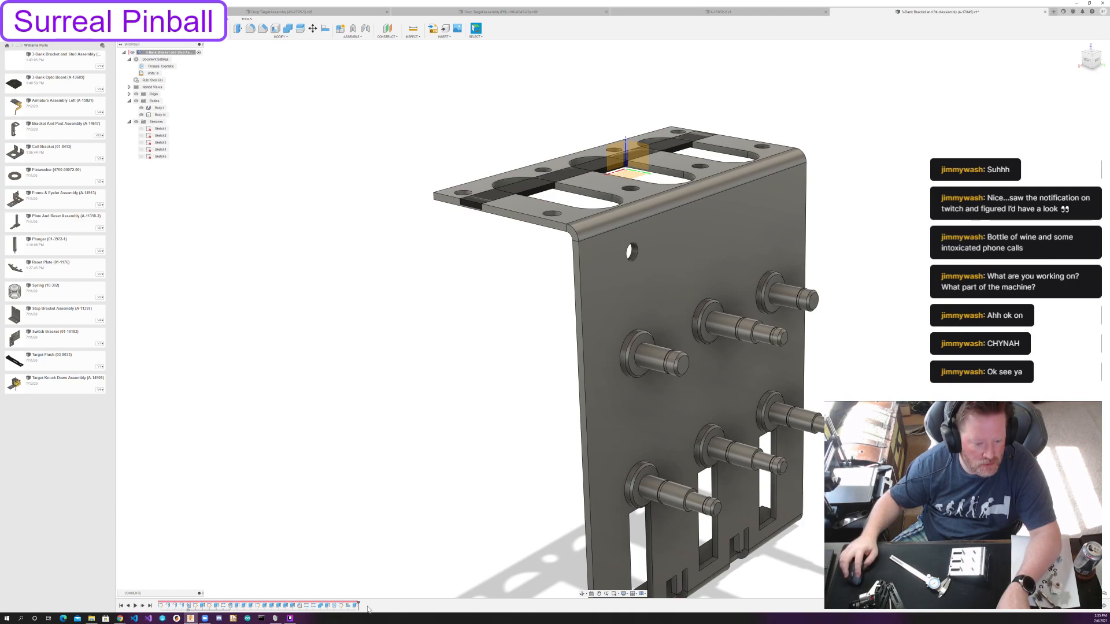
click(128, 606)
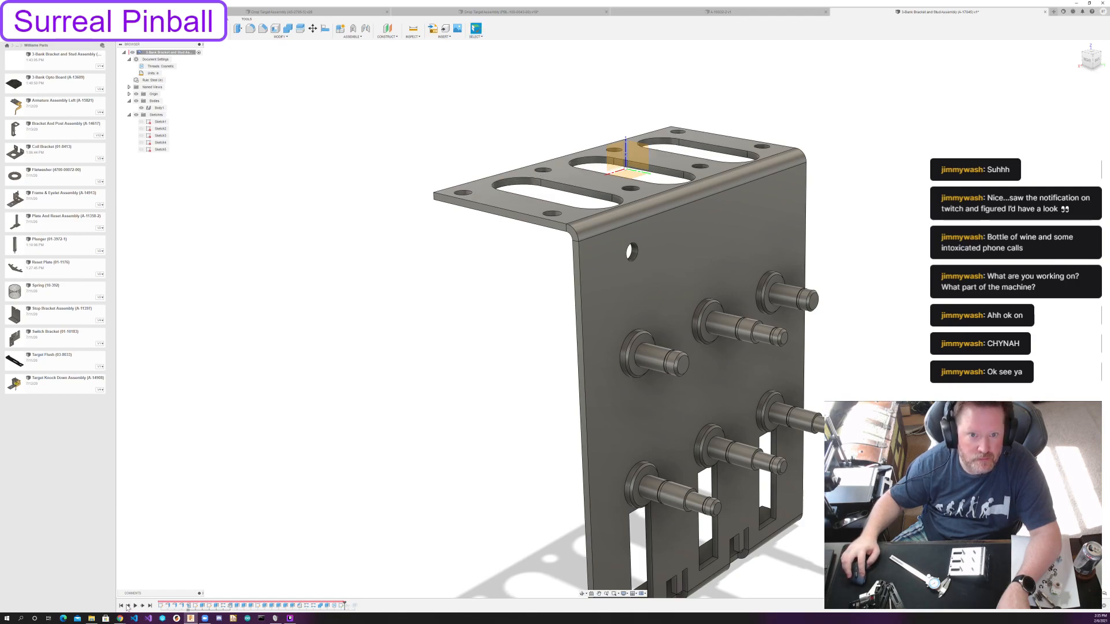
click(128, 606)
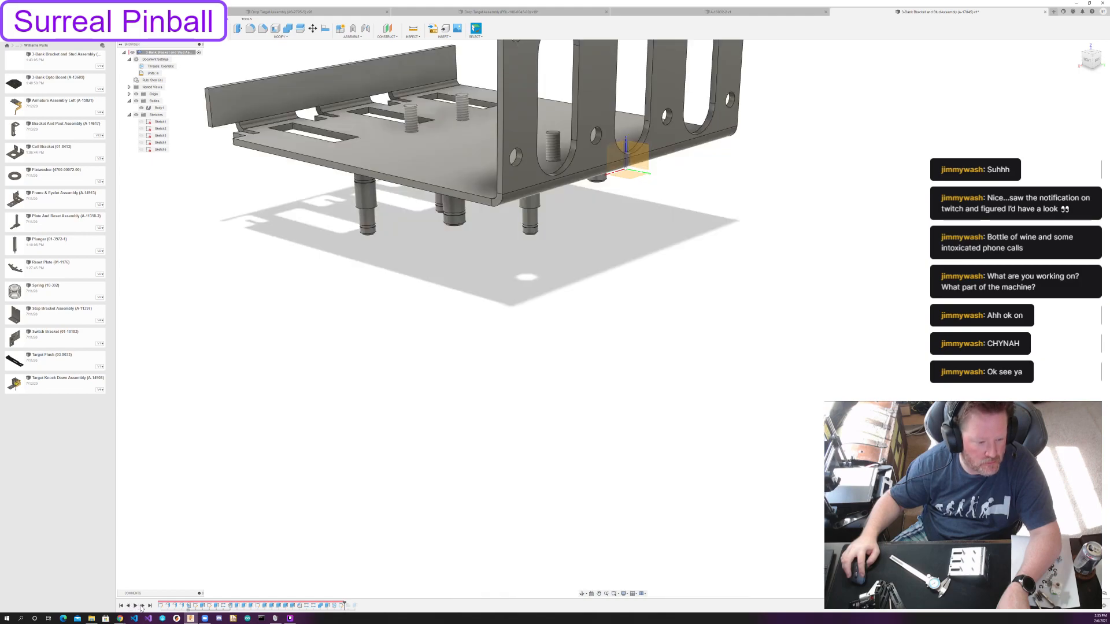
click(142, 606)
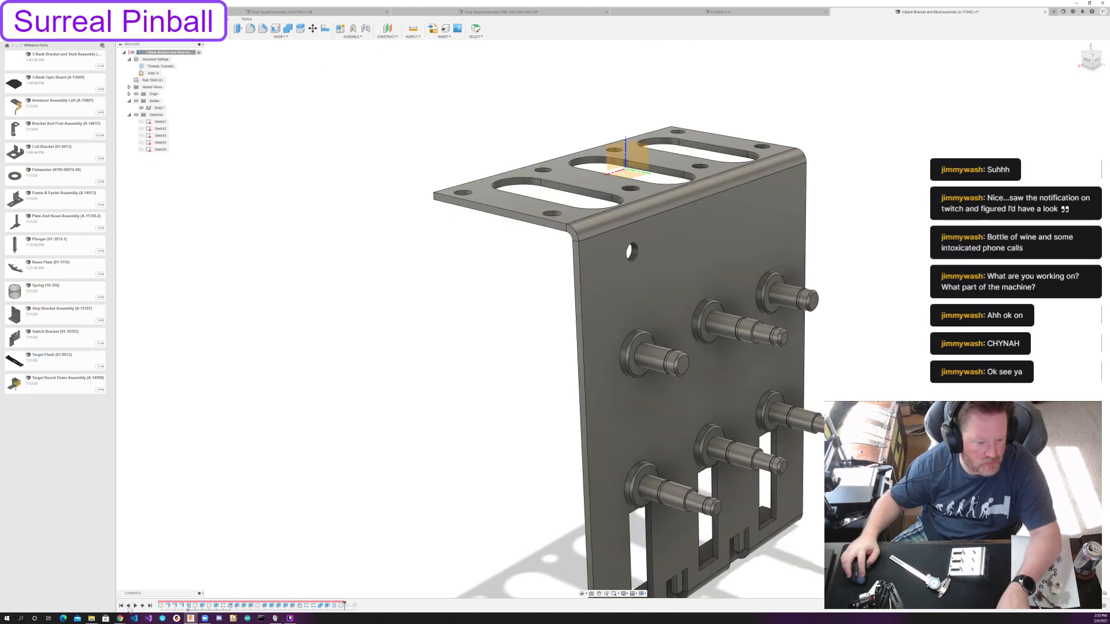
click(128, 606)
click(340, 606)
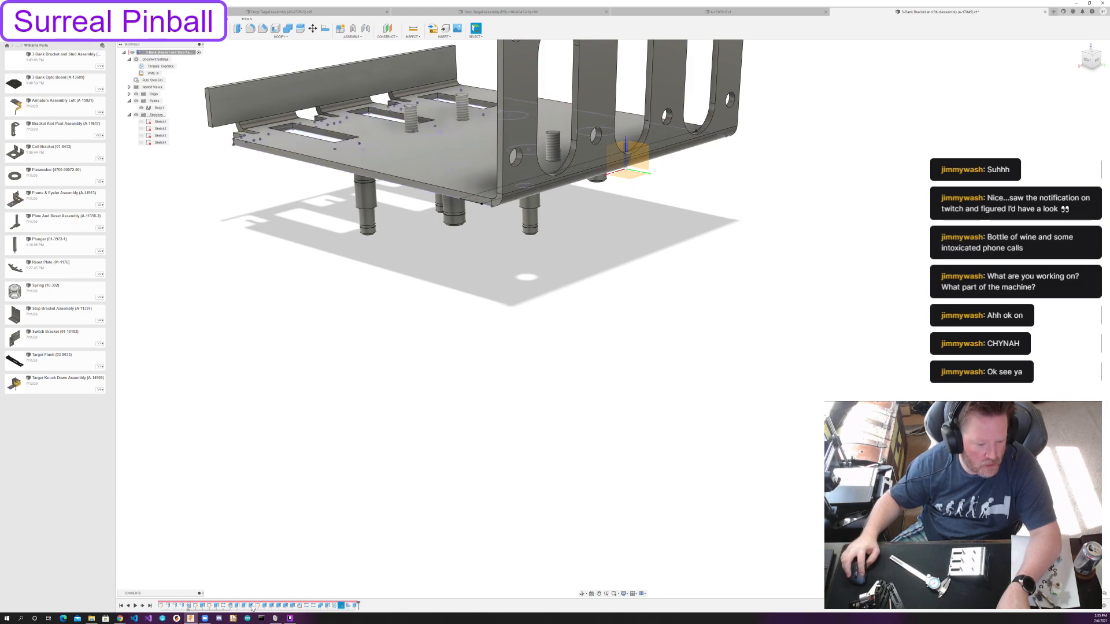
click(347, 607)
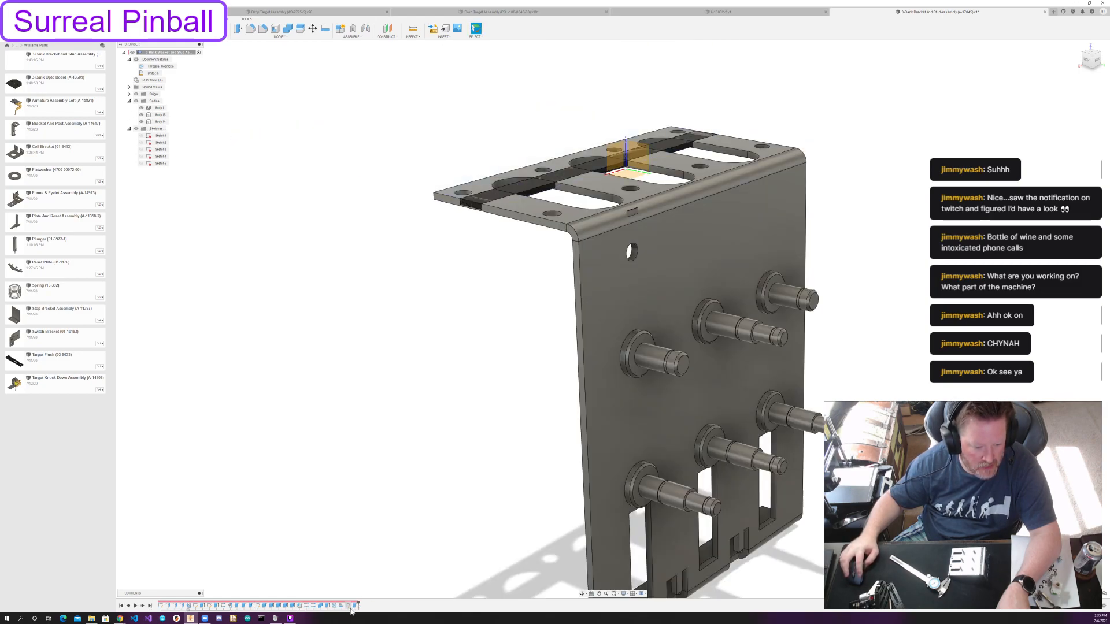
Remove the black strip's sketch and extrusion from the model history.
middle_drag(419, 416, 390, 567)
click(347, 606)
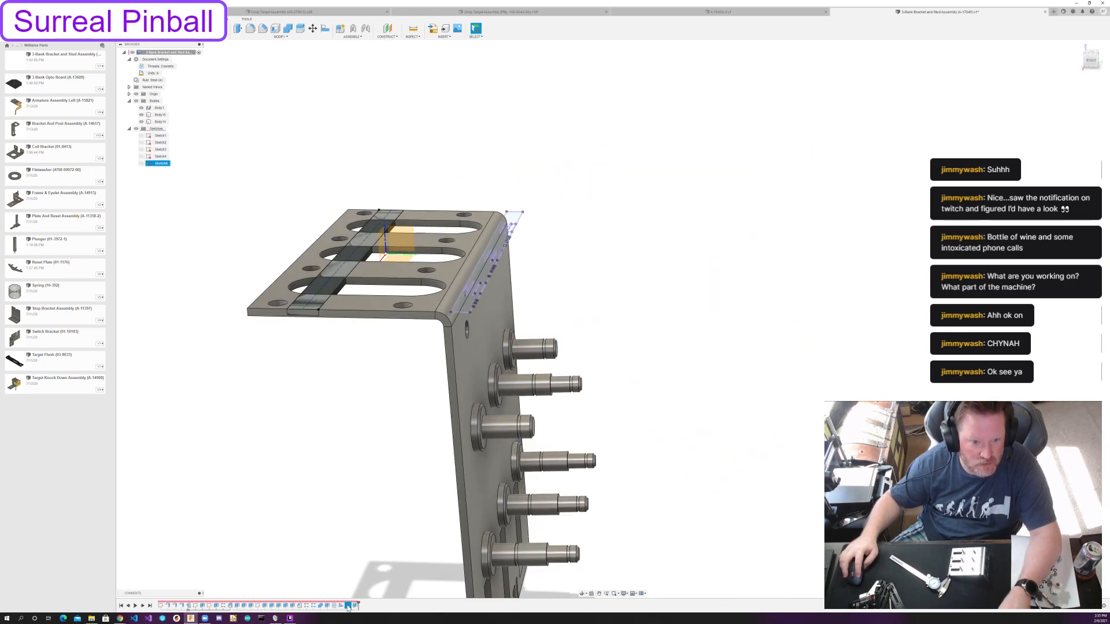
mouse_move(335, 508)
shift+middle_down()
mouse_move(315, 441)
mouse_move(310, 492)
mouse_move(312, 466)
shift+middle_up()
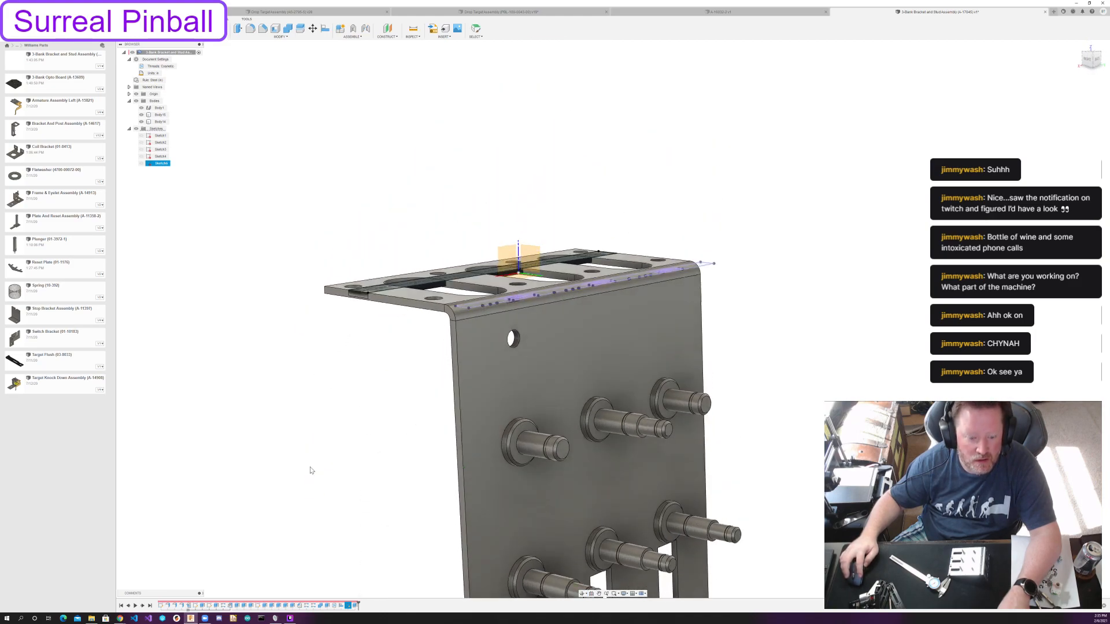
drag(358, 605, 345, 606)
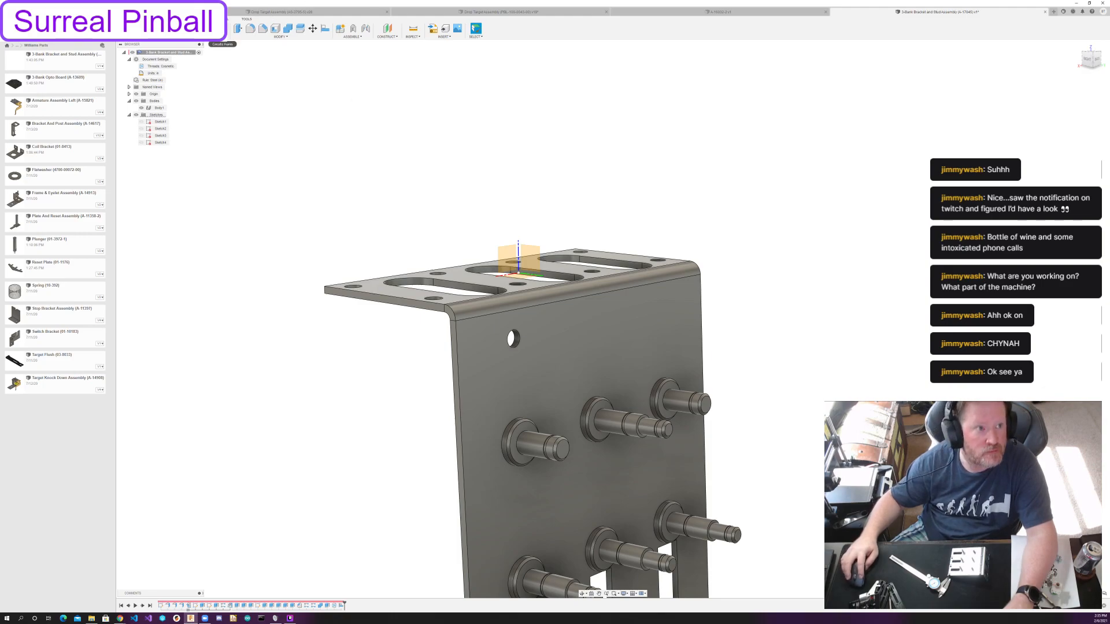
Start a sketch on the plate's stud-side face and project that face's outline into it.
click(574, 339)
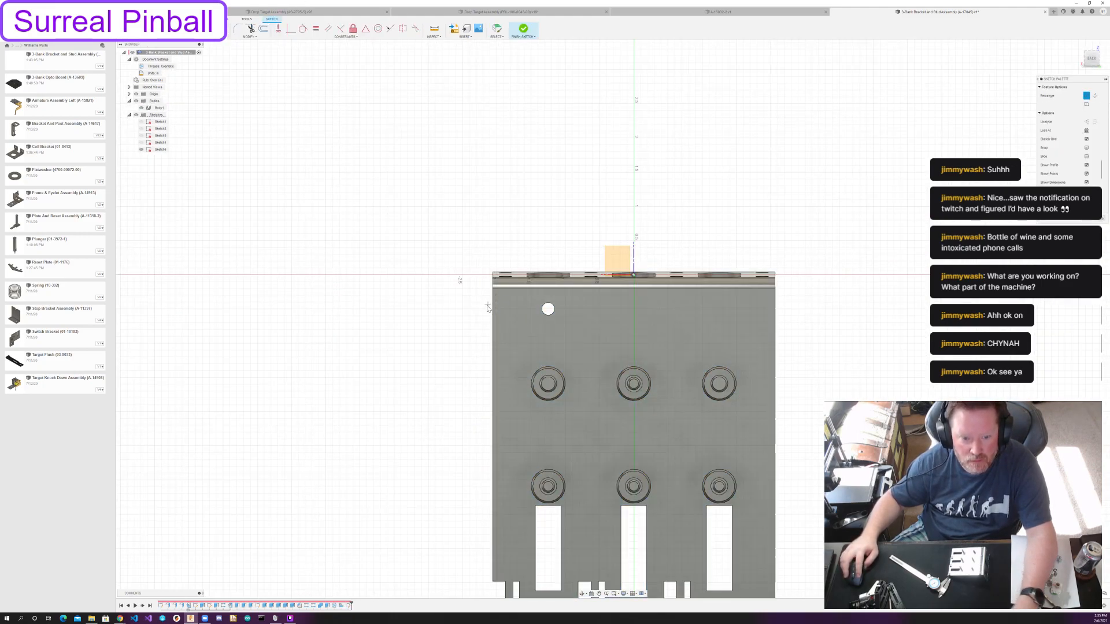
key(p)
click(707, 314)
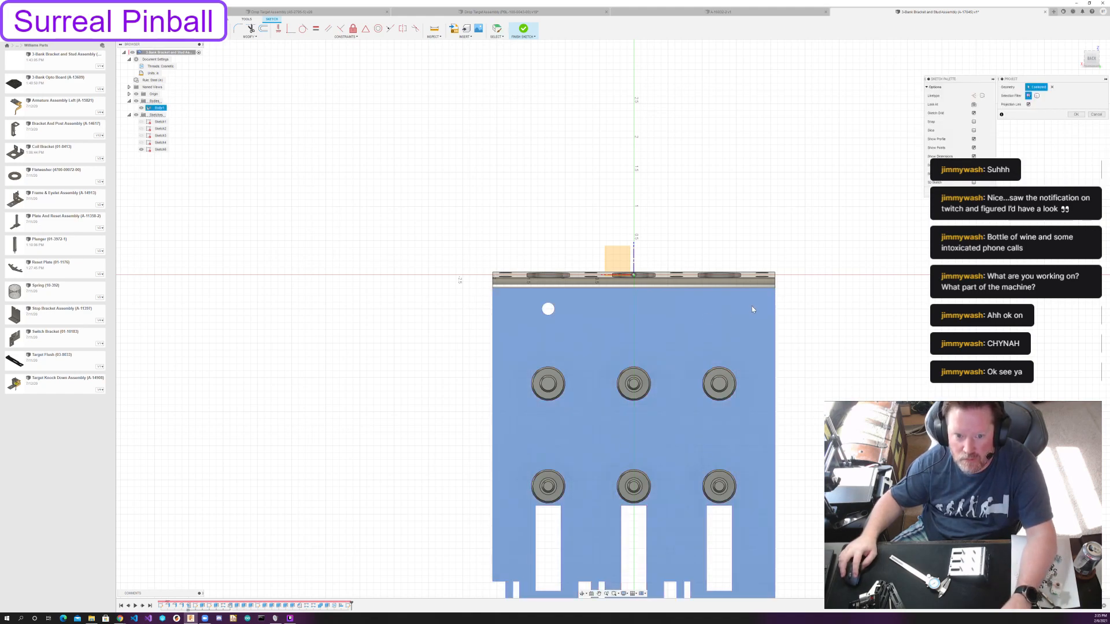
click(1073, 114)
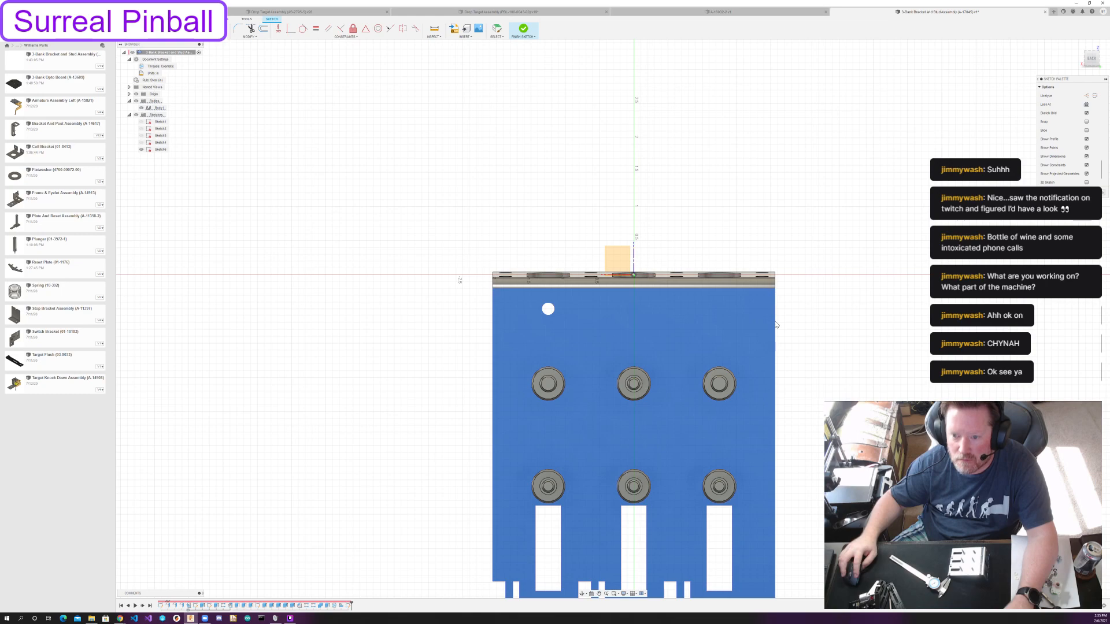
key(Escape)
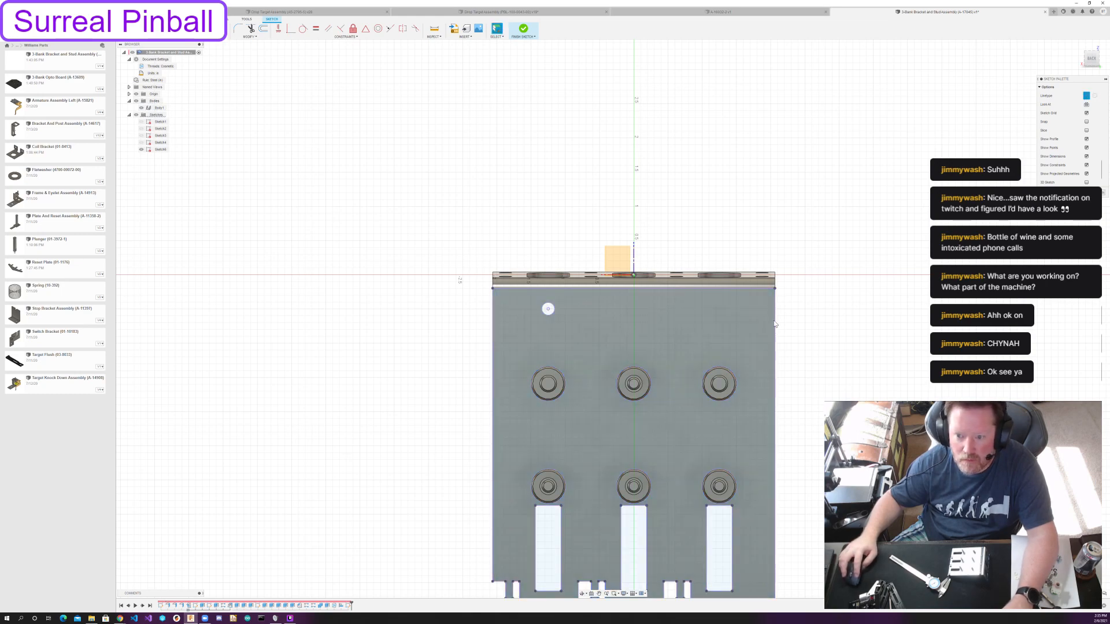
Draw a rectangle spanning the plate's full width around the small hole near the flange bend.
key(r)
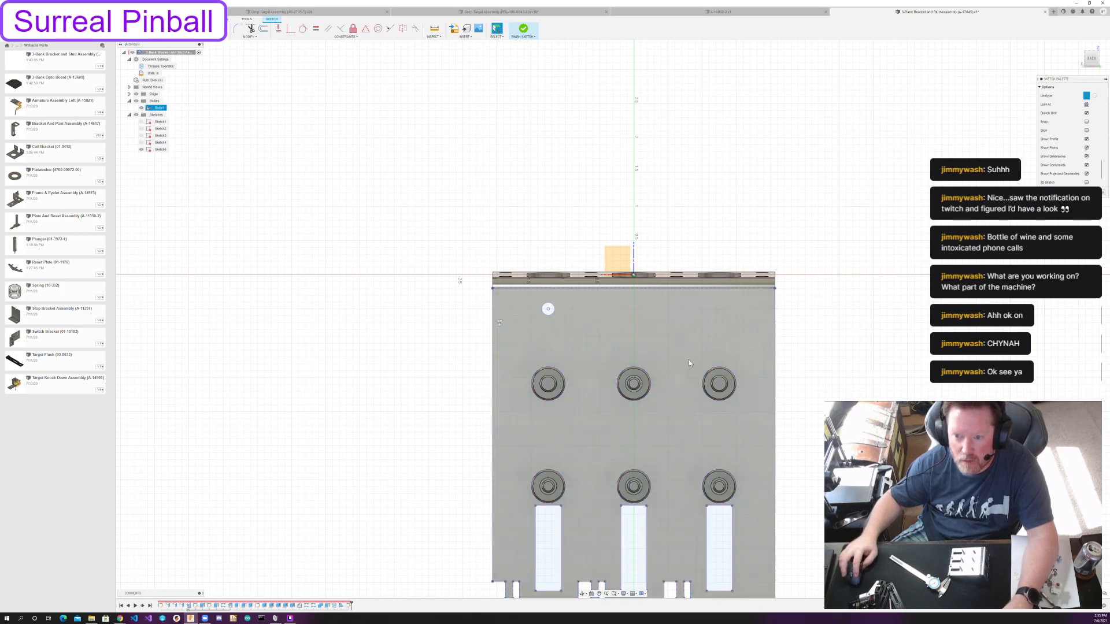
click(780, 325)
key(Escape)
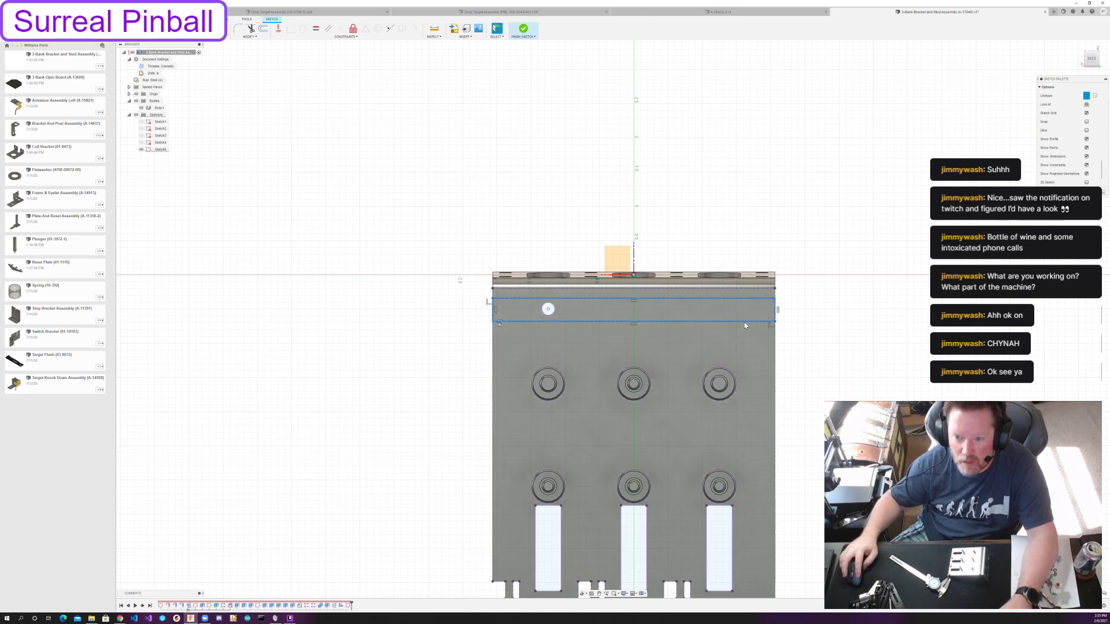
click(845, 297)
Draw a line joining the midpoints of the rectangle's short sides and make it coincident with the small hole's centre.
key(d)
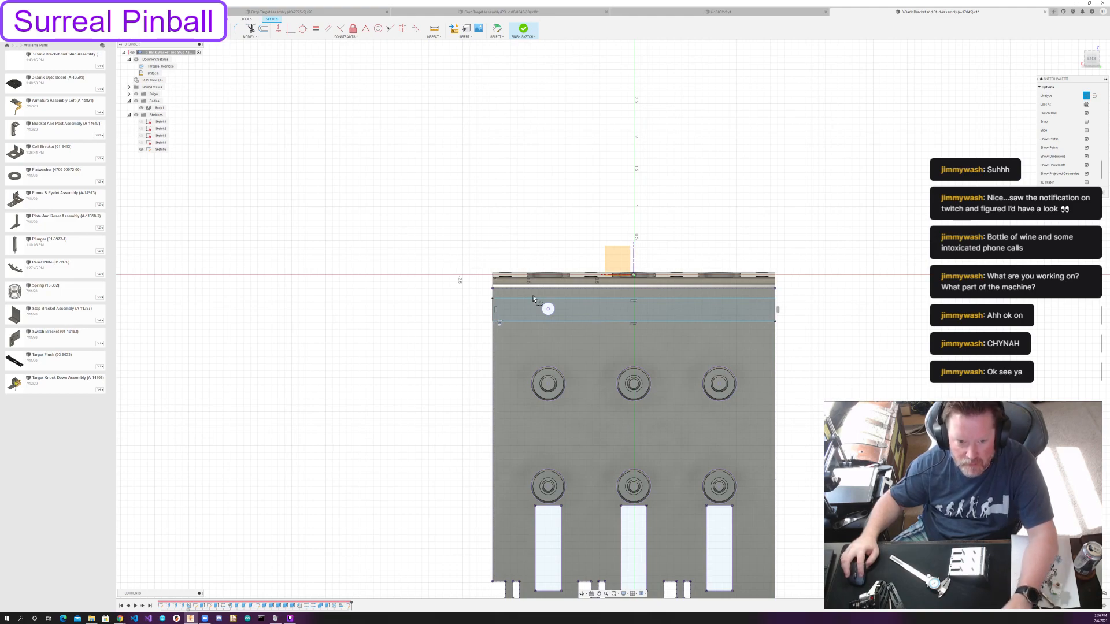
click(492, 310)
click(775, 310)
key(Escape)
click(553, 312)
shift+click(569, 309)
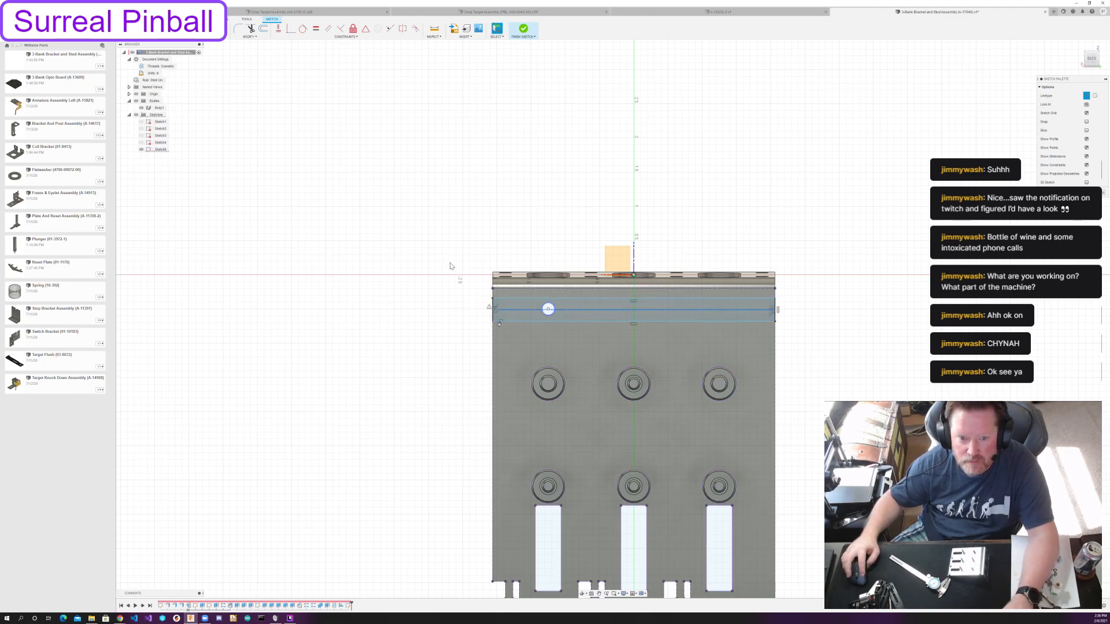
click(547, 310)
Dimension the rectangle's height between its two long edges.
key(d)
click(757, 299)
click(755, 321)
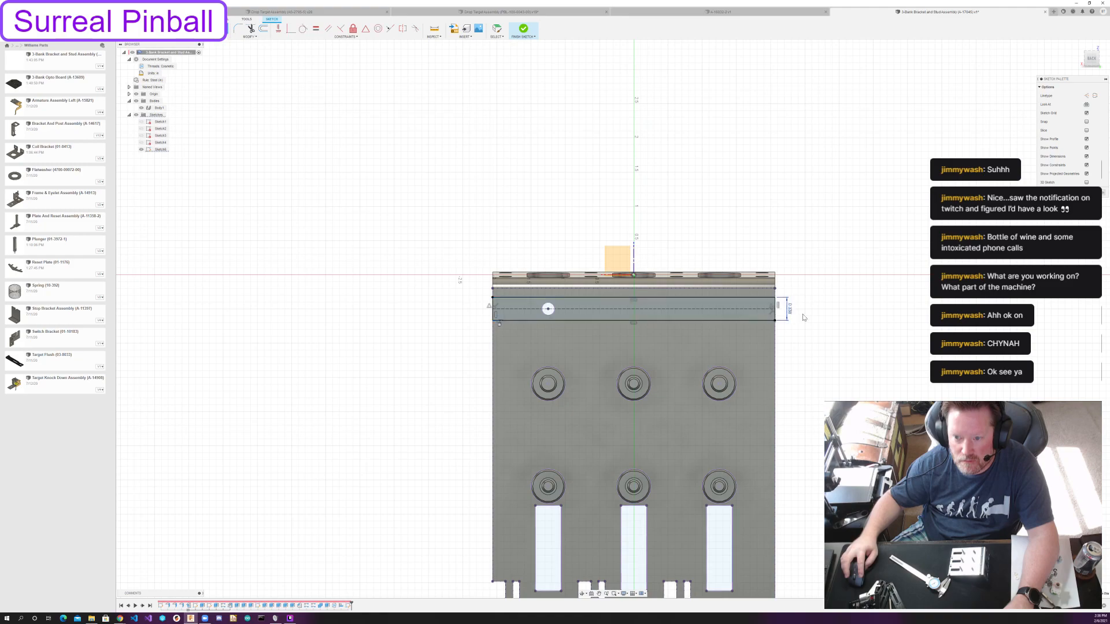
click(790, 310)
key(Return)
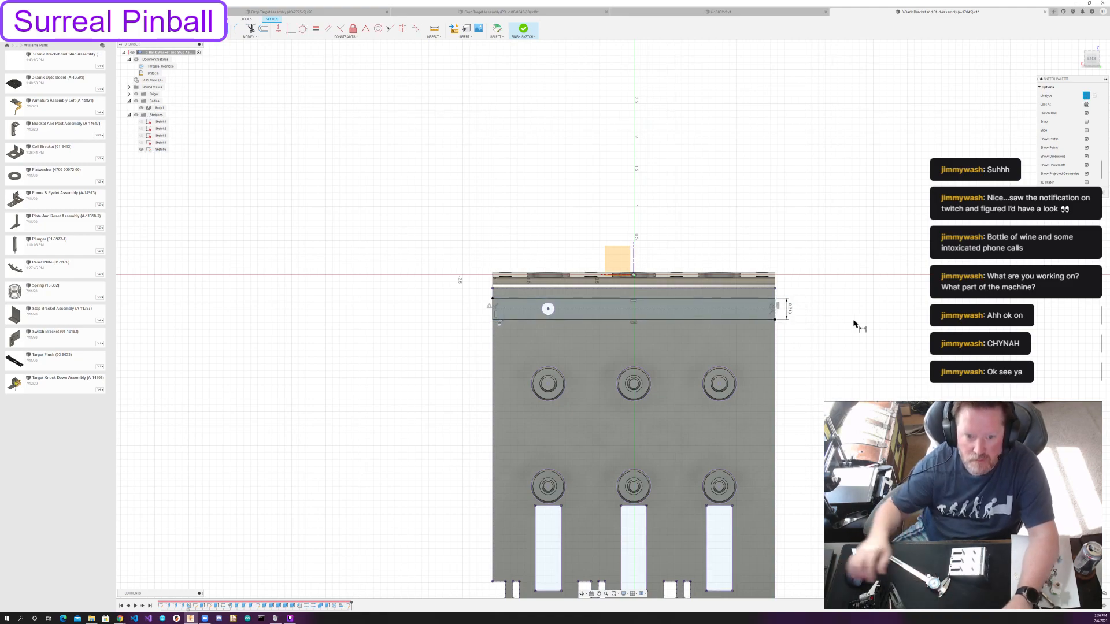
Extrude the strip profile outward from the plate's stud side by 0.188 in.
click(1092, 192)
key(e)
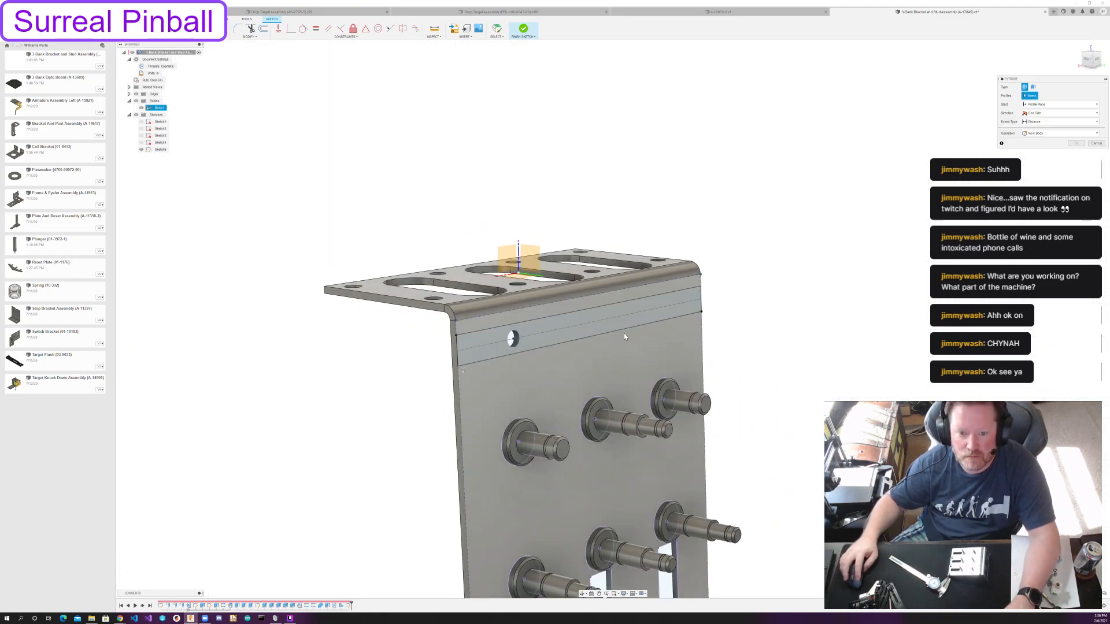
click(622, 315)
text(.188)
key(Return)
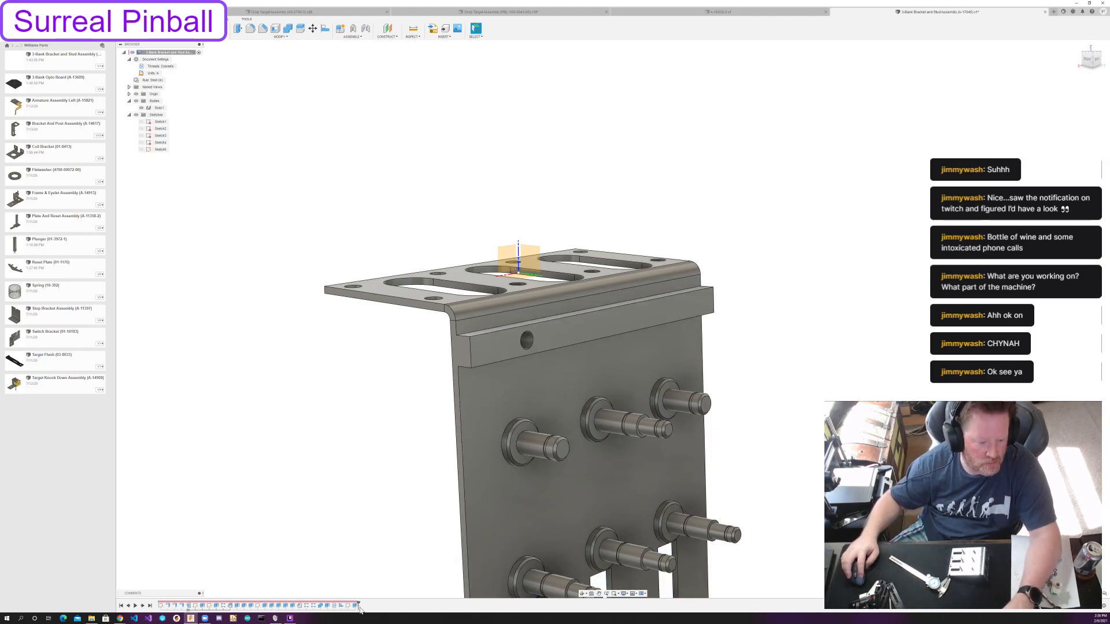
Edit the strip extrusion to create a new body with a distance of 5/64 in.
double_click(353, 607)
click(1058, 151)
click(1058, 169)
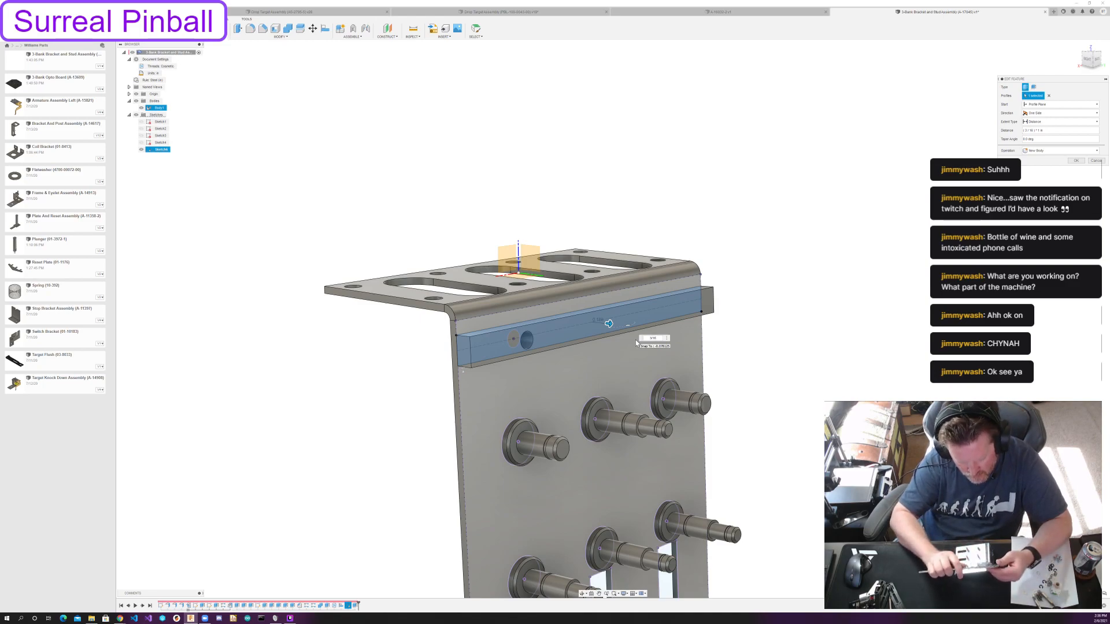
key(ctrl+a)
text(5/64)
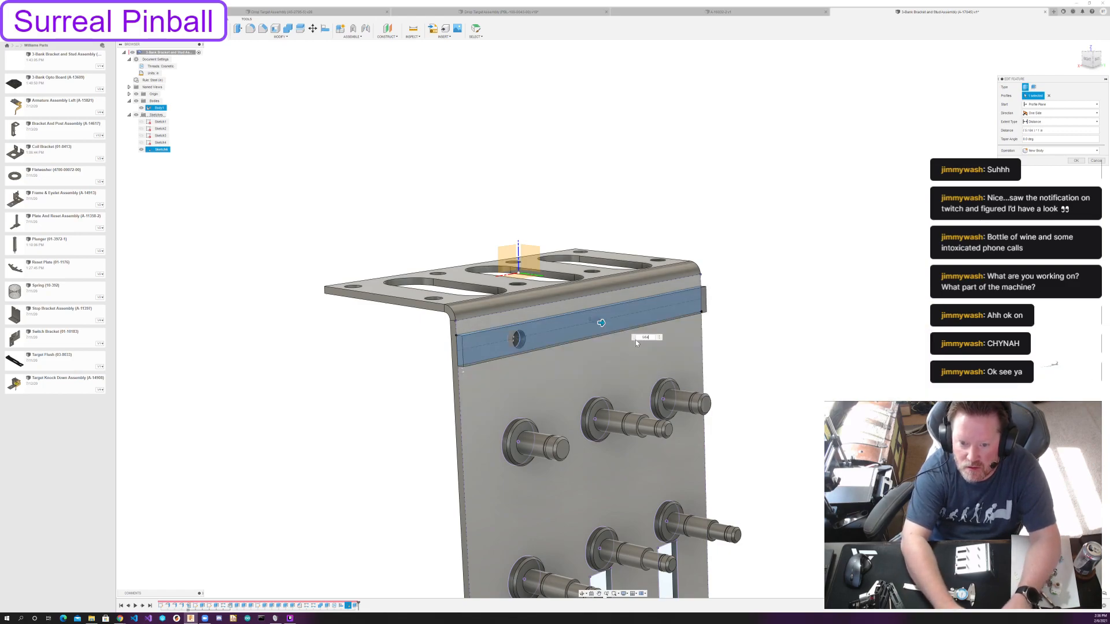
key(Return)
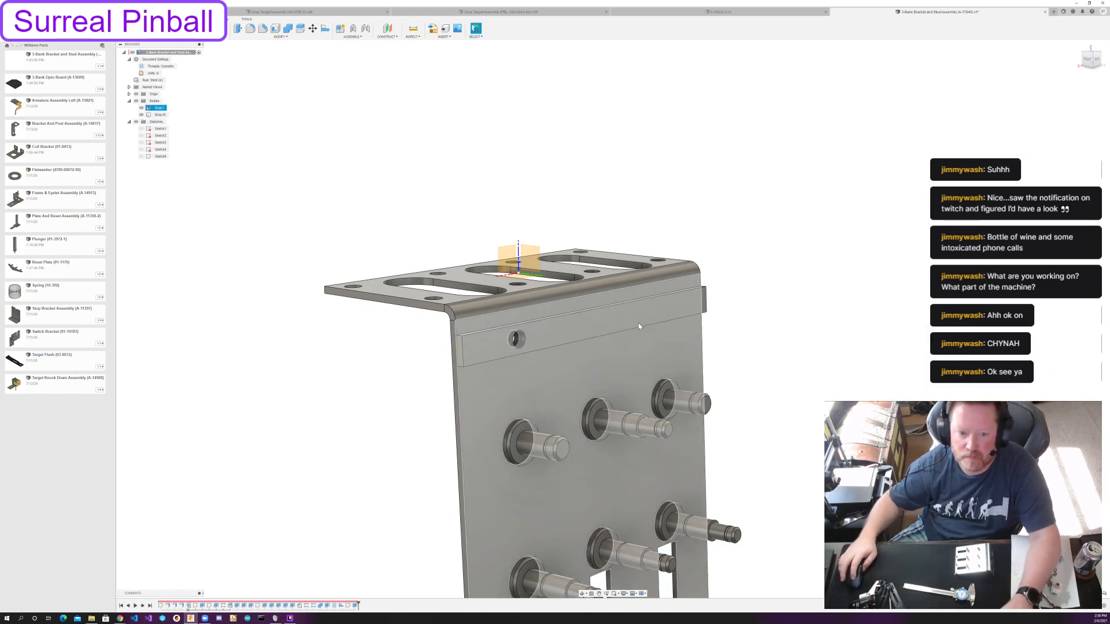
Edit the strip extrusion to include the small hole's circular profile.
double_click(355, 606)
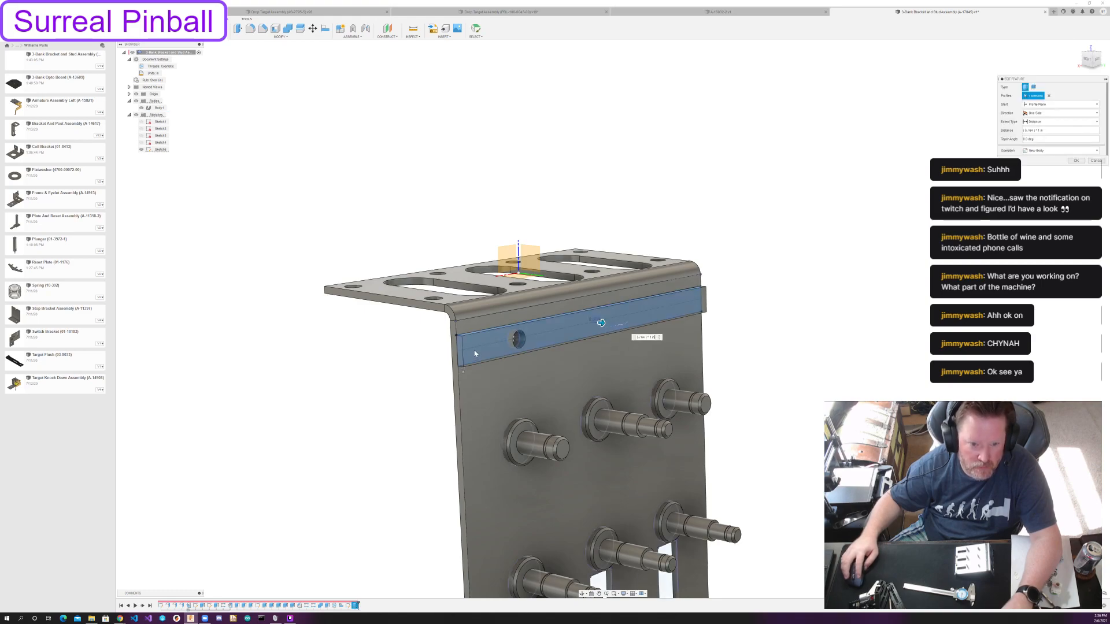
click(510, 340)
click(1076, 161)
Apply the design's existing black appearance to the strip body.
key(a)
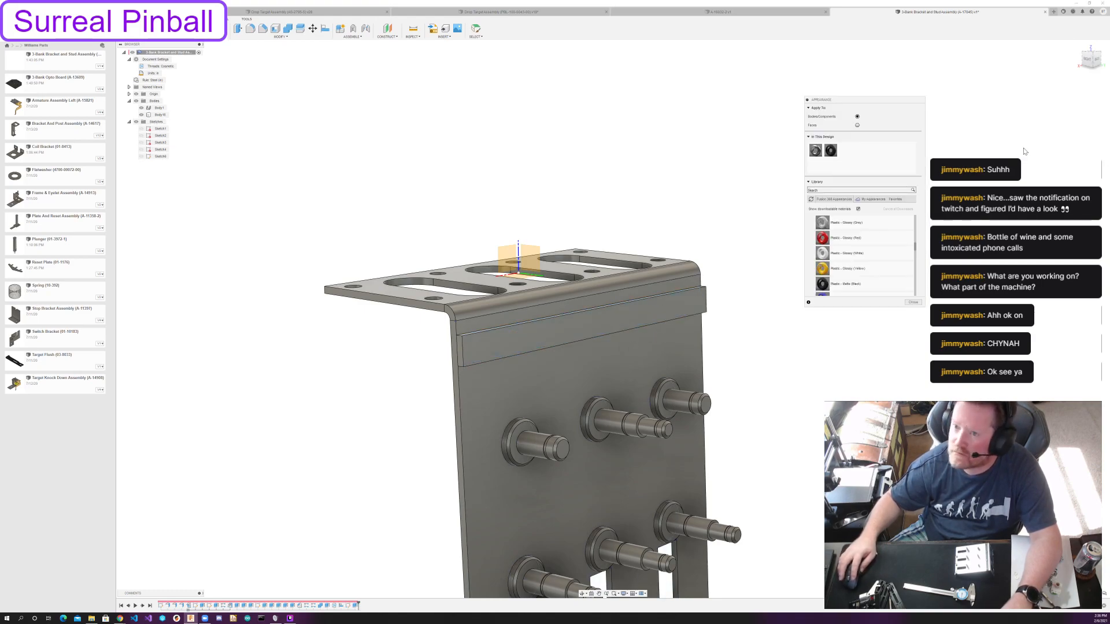
drag(830, 150, 693, 317)
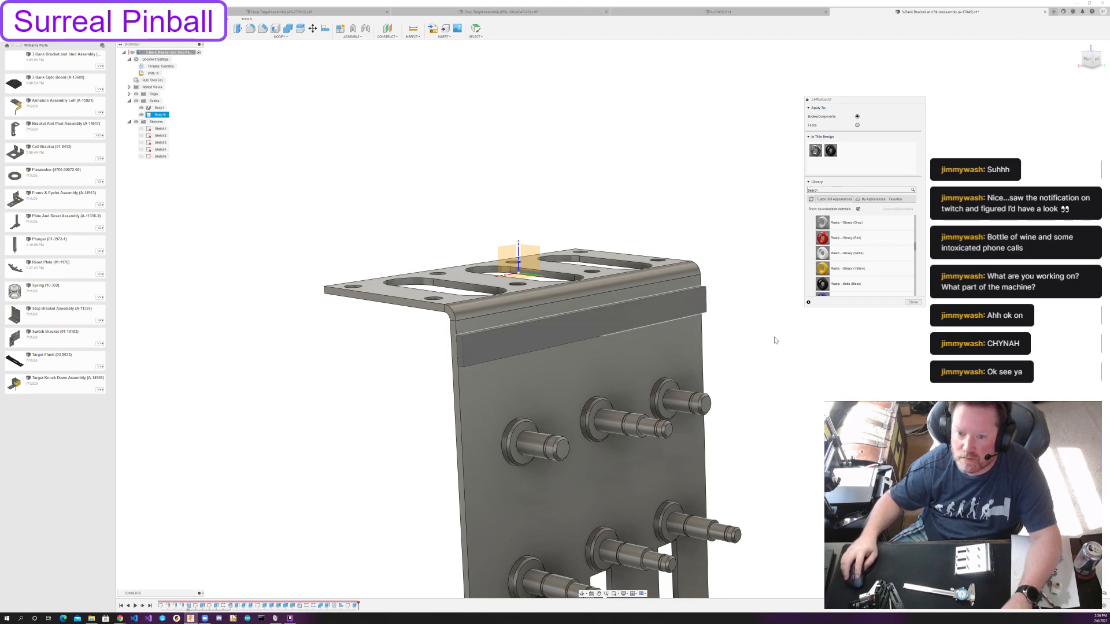
click(914, 303)
Hide the origin geometry and examine the bracket from both sides.
scroll(758, 402, down, 3)
shift+middle_drag(760, 404, 621, 382)
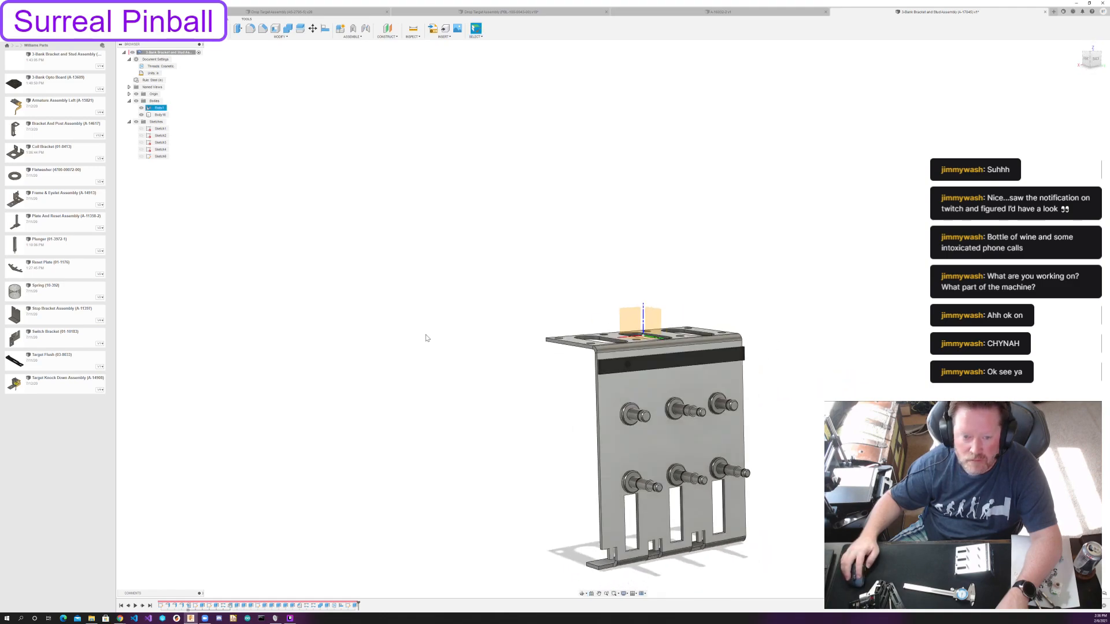
click(137, 94)
shift+middle_drag(524, 324, 530, 325)
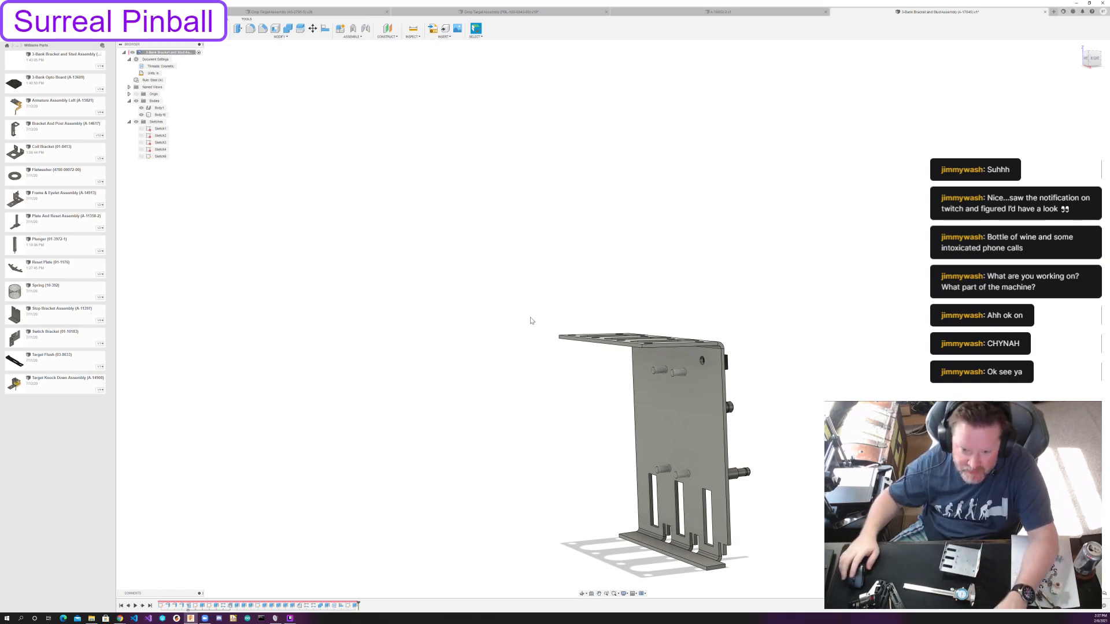
shift+middle_drag(758, 432, 861, 413)
Start a sketch on the narrow foot flange's outer face, project its outline, and try a line across its middle.
click(160, 29)
click(671, 438)
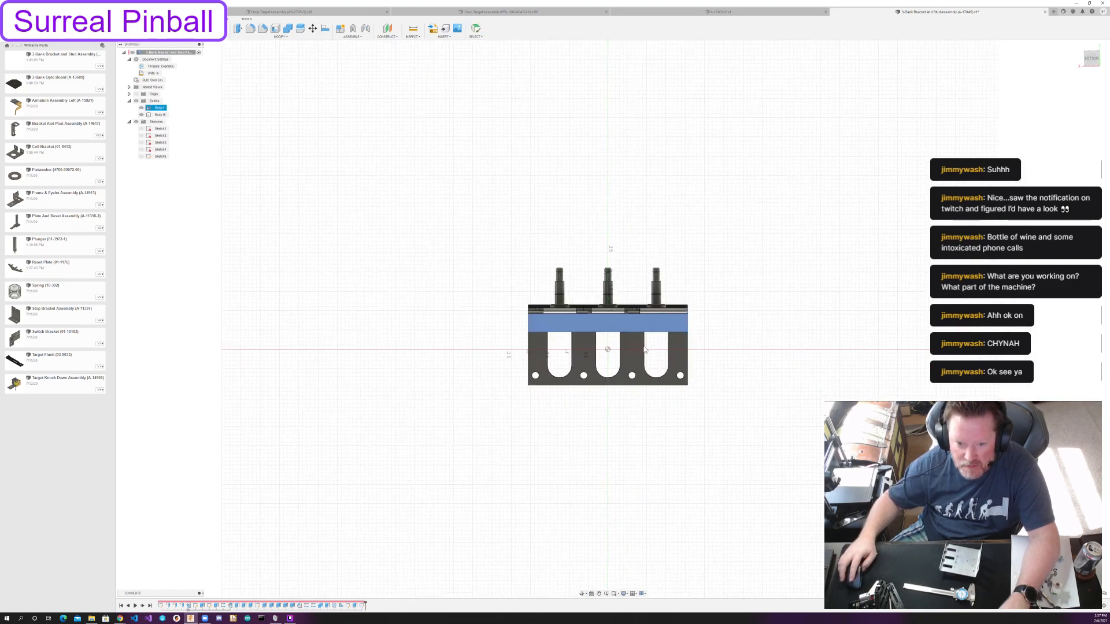
scroll(569, 334, up, 8)
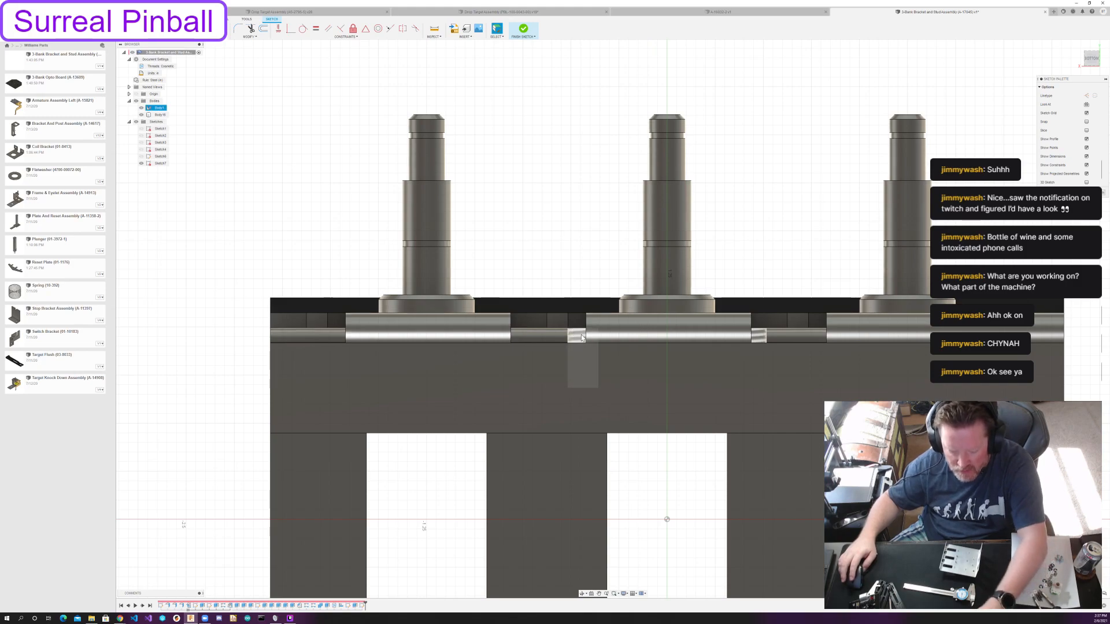
key(p)
click(701, 384)
click(1076, 113)
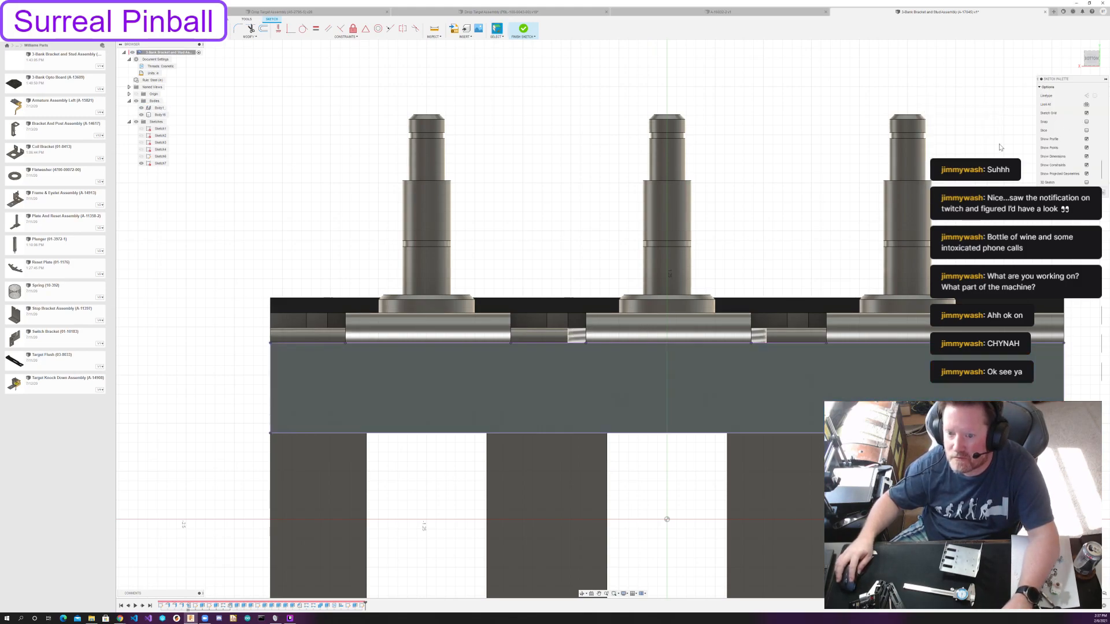
click(667, 345)
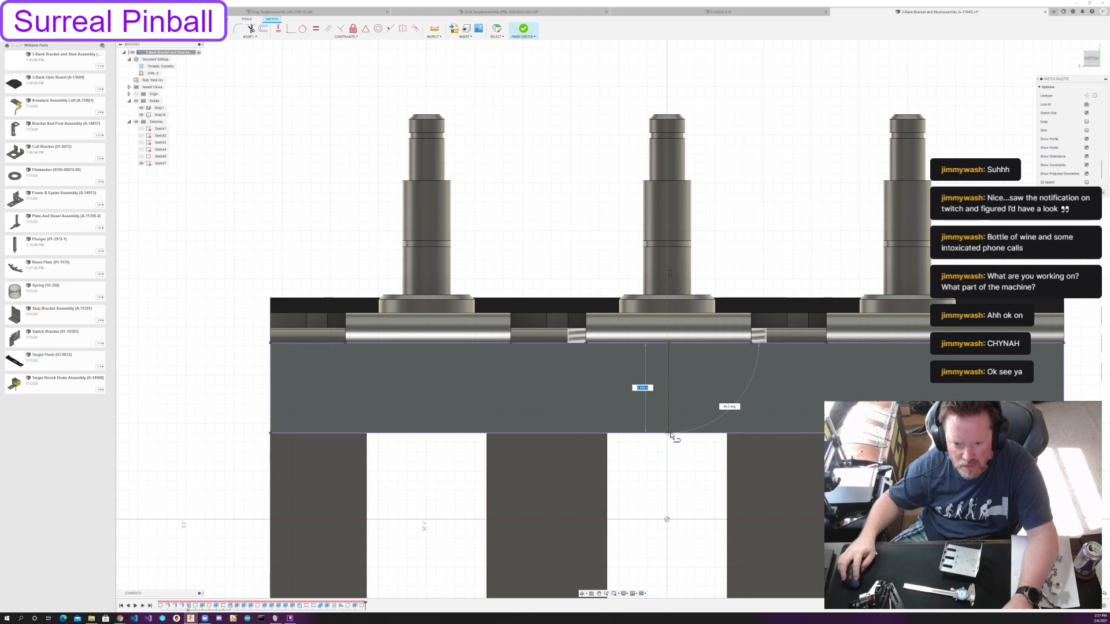
key(Escape)
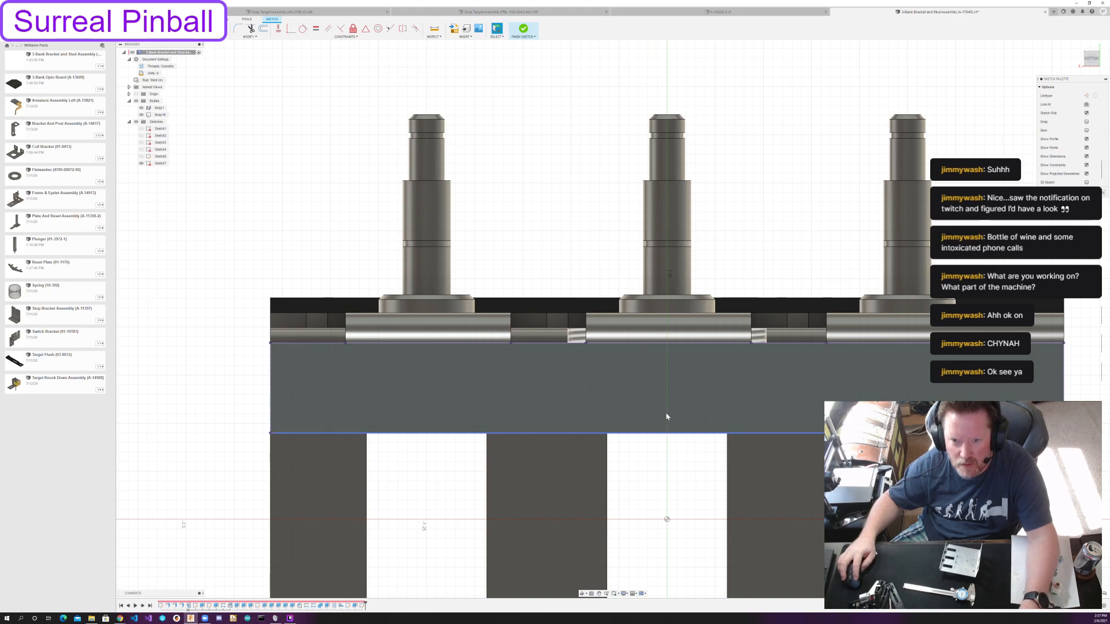
Undo the sketch on the narrow foot flange.
scroll(664, 402, down, 3)
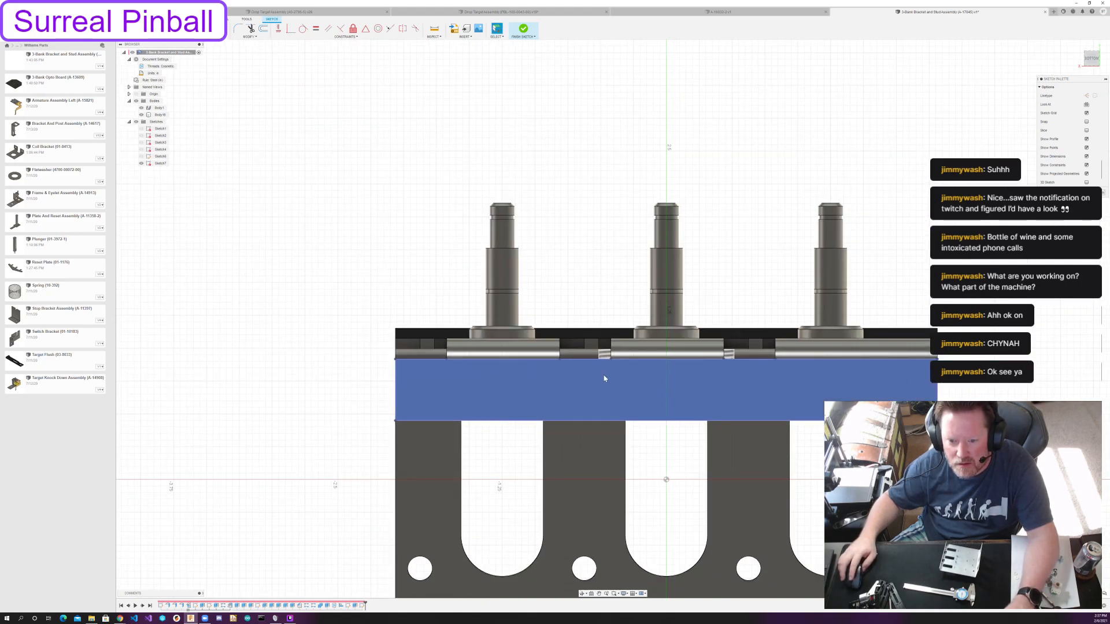
scroll(604, 378, up, 2)
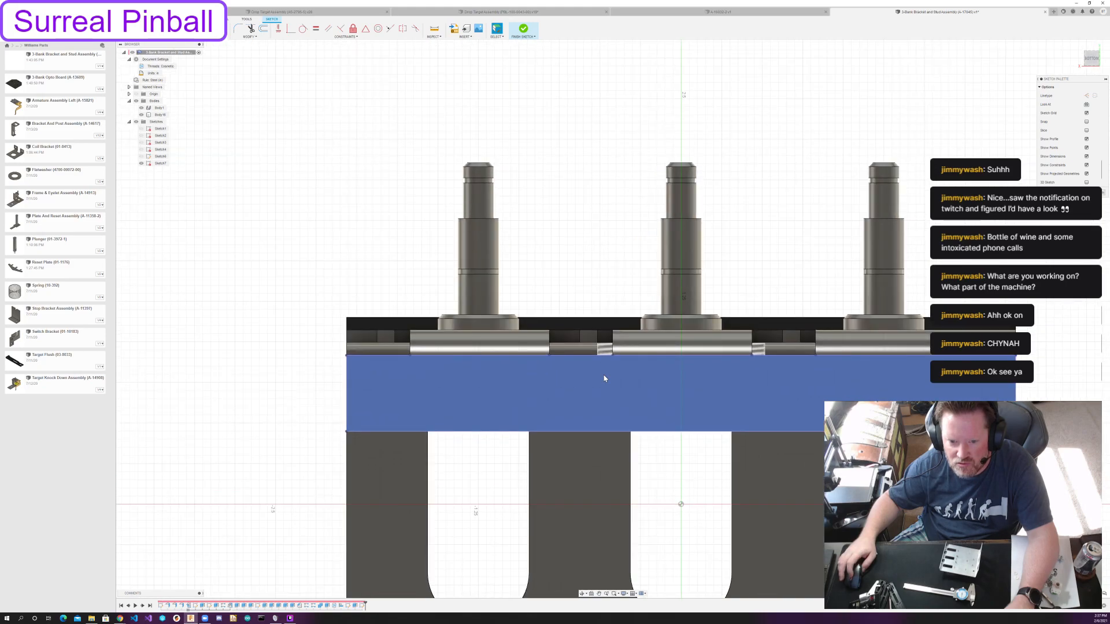
scroll(604, 379, down, 3)
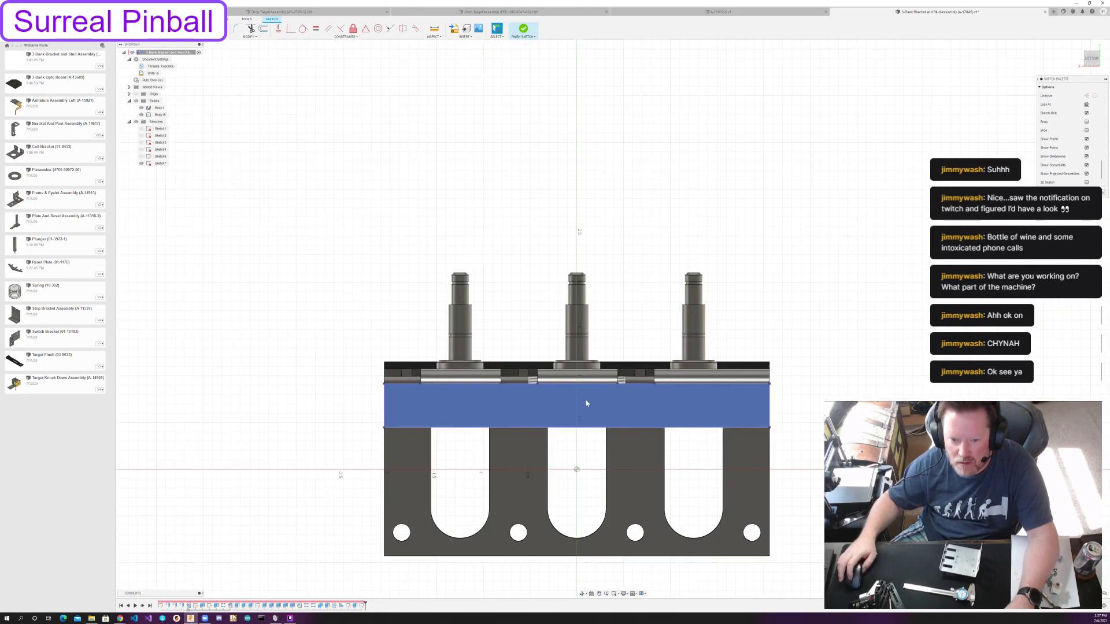
scroll(586, 403, down, 1)
mouse_move(717, 260)
shift+middle_down()
mouse_move(733, 236)
mouse_move(738, 272)
shift+middle_up()
key(Escape)
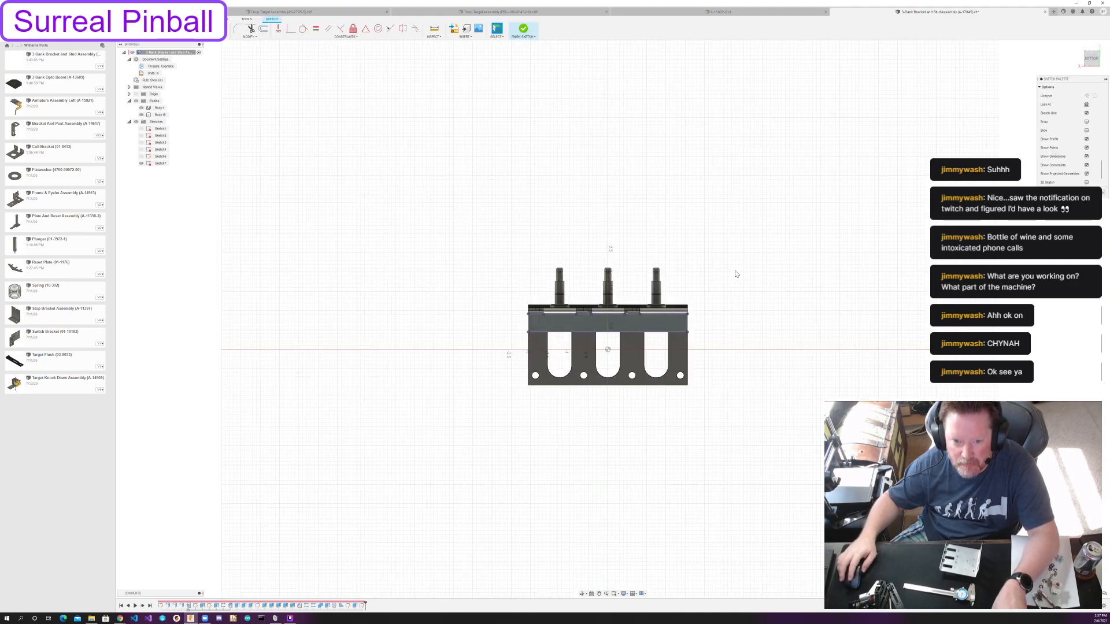
key(ctrl+z)
Show the origin geometry and measure the distance from the slotted flange's near end face to the central origin plane.
scroll(659, 408, up, 3)
middle_drag(657, 408, 614, 223)
click(137, 94)
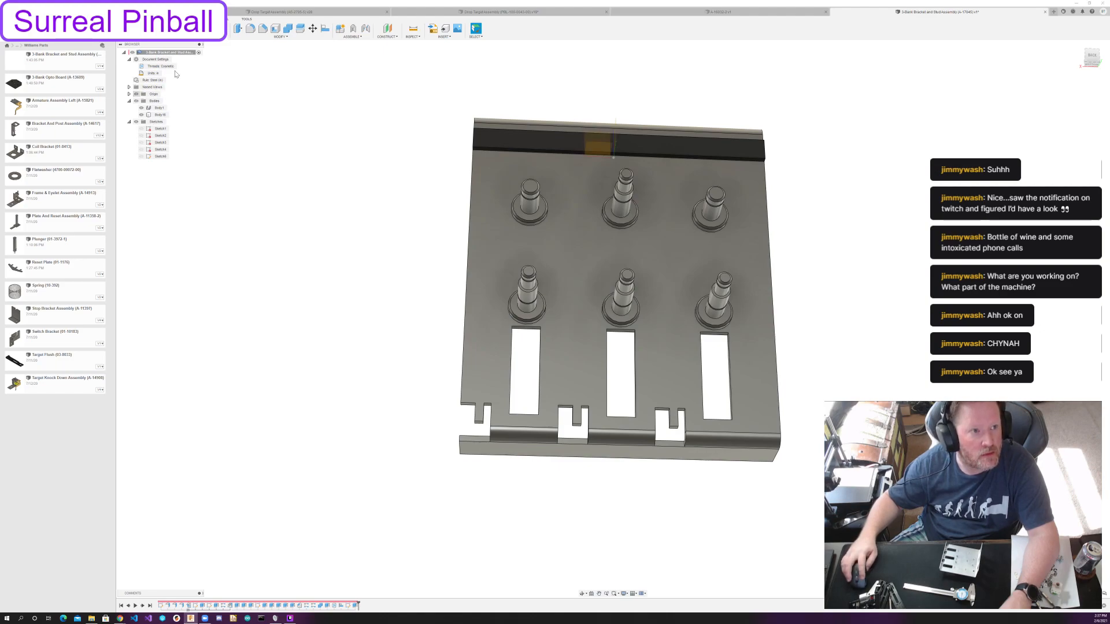
shift+middle_drag(726, 245, 757, 237)
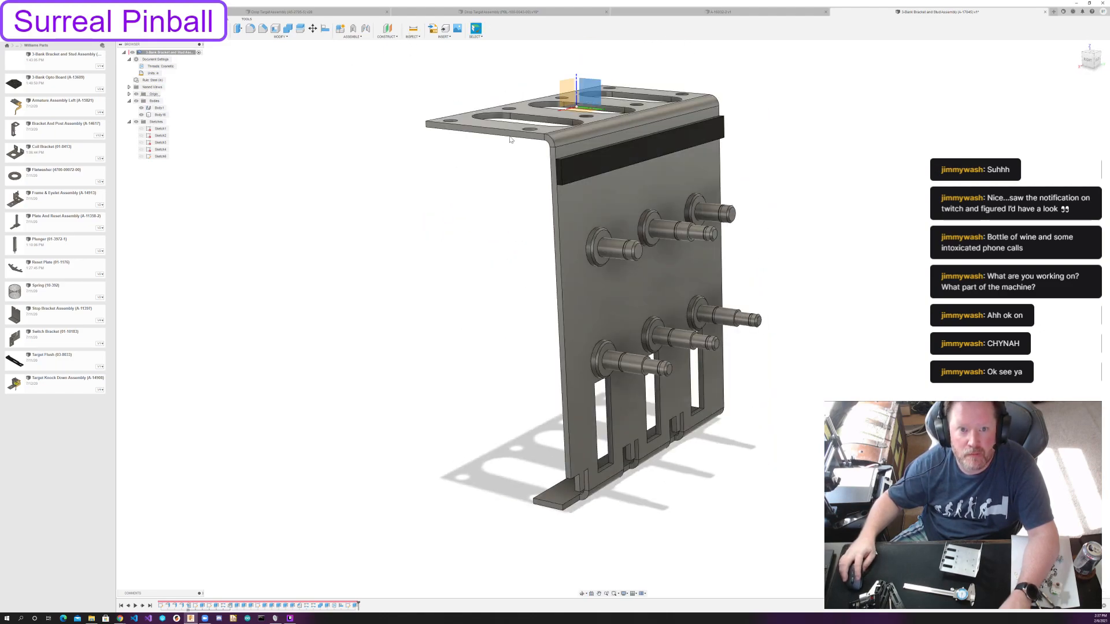
click(502, 132)
click(591, 87)
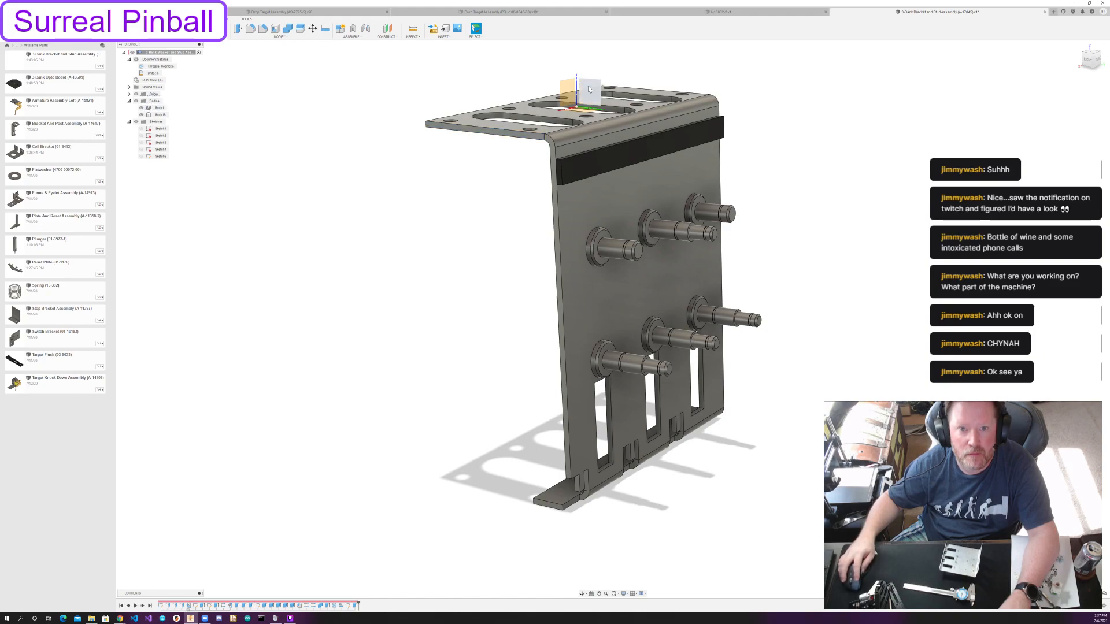
click(413, 29)
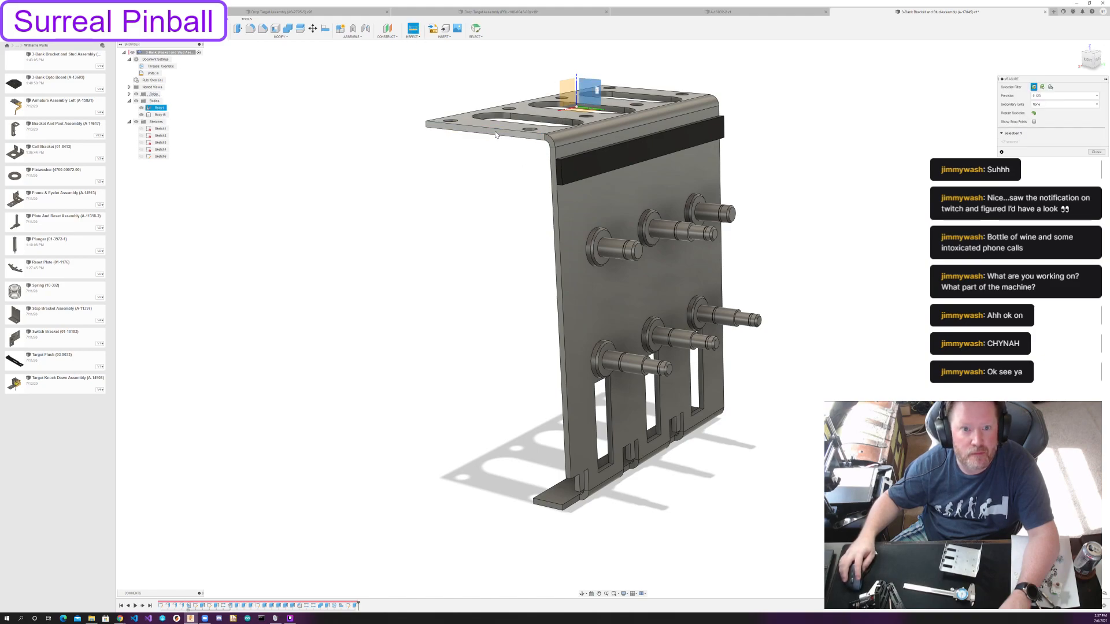
click(496, 133)
click(586, 96)
Measure the distance from the central origin plane to the slotted flange's opposite end face.
shift+middle_drag(585, 95, 452, 197)
click(646, 100)
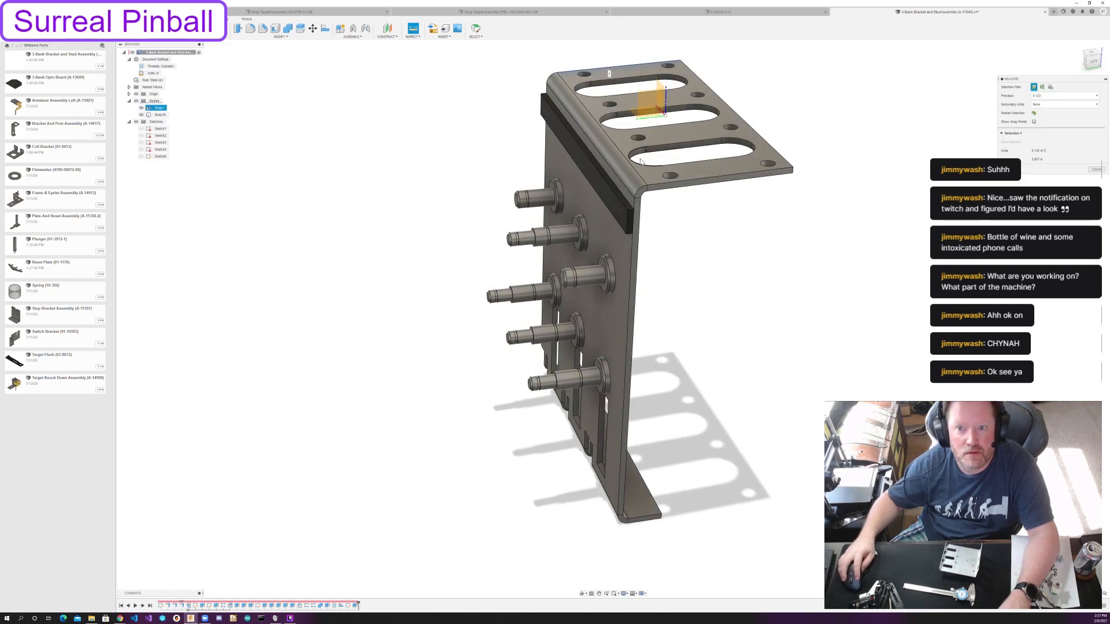
click(652, 109)
click(650, 111)
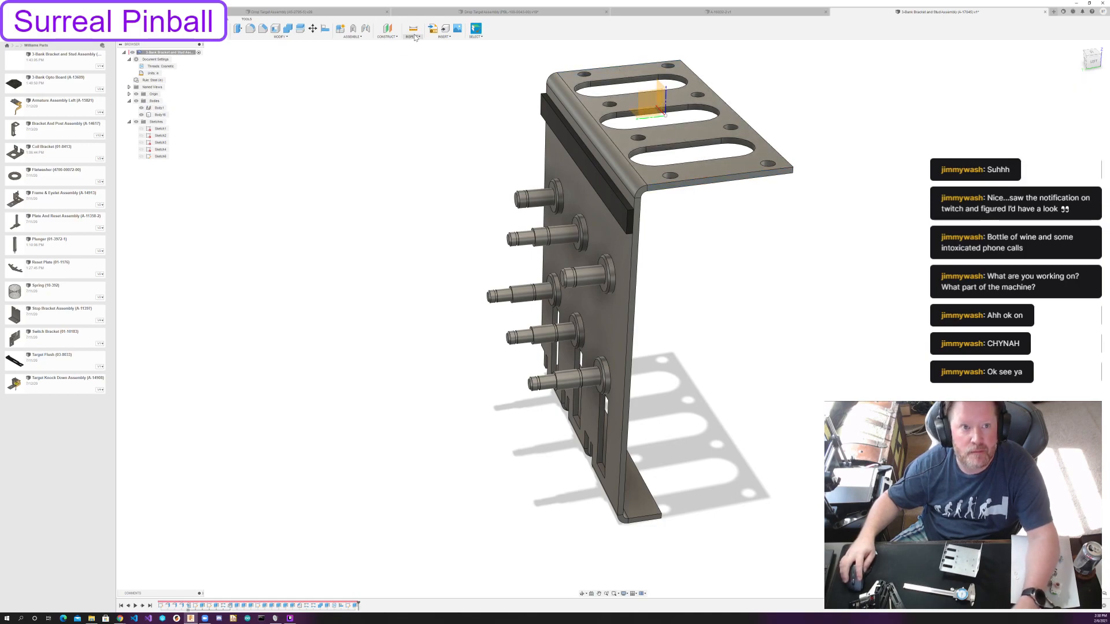
click(660, 107)
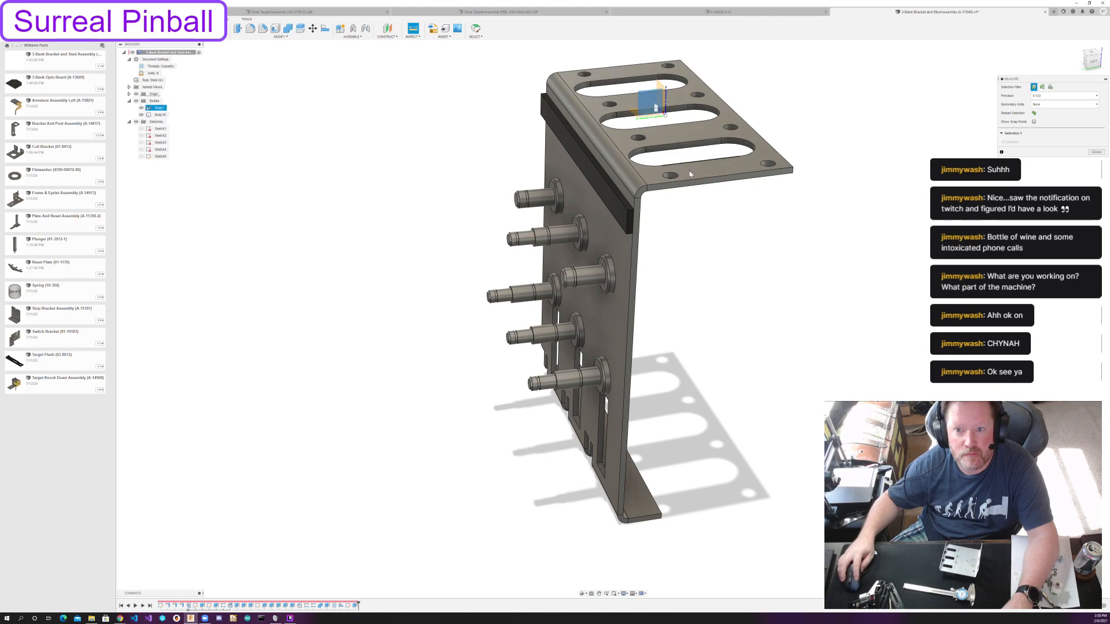
click(697, 183)
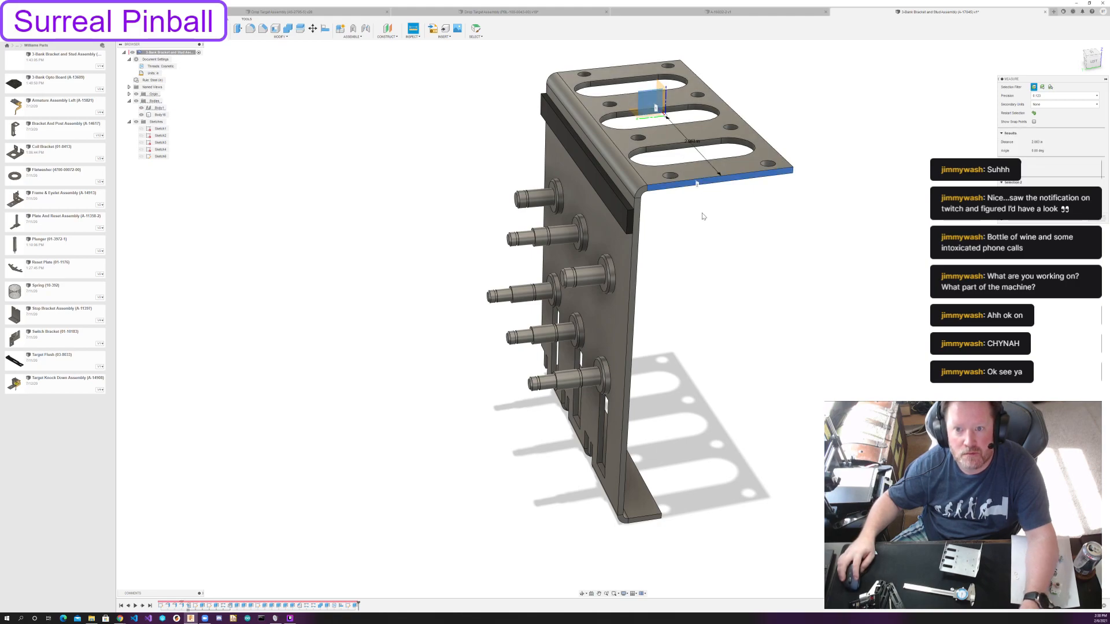
key(Escape)
Measure the distance from the narrow foot flange's end face to the origin plane.
shift+middle_drag(678, 245, 528, 216)
click(413, 29)
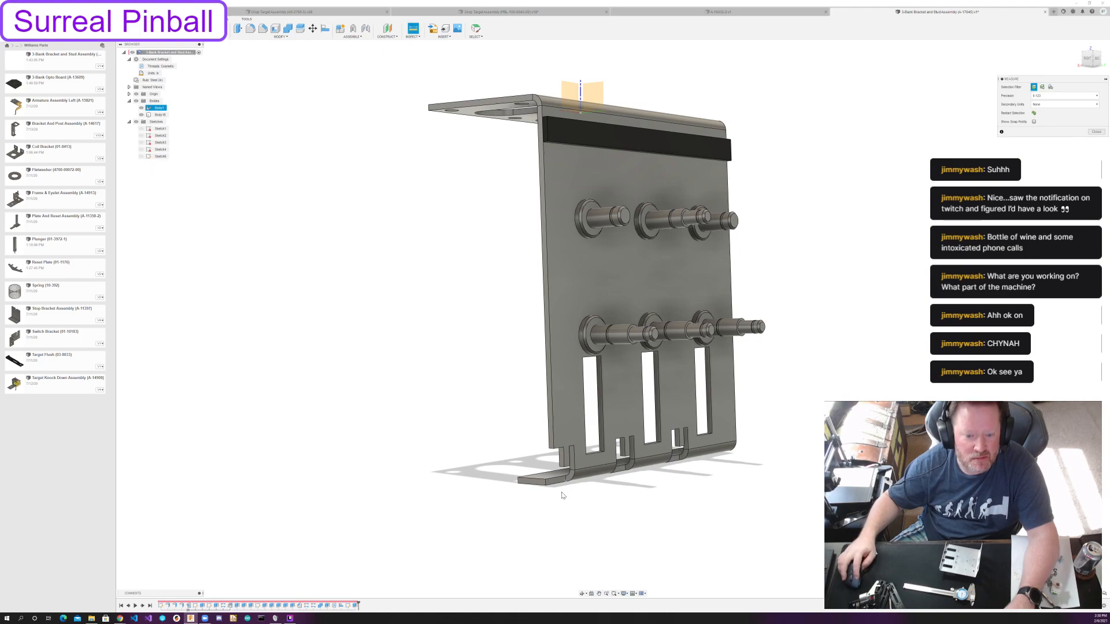
click(537, 485)
click(594, 92)
key(Escape)
Measure the distance from the narrow foot flange's opposite end face to the central origin plane.
shift+middle_drag(503, 238, 441, 223)
key(i)
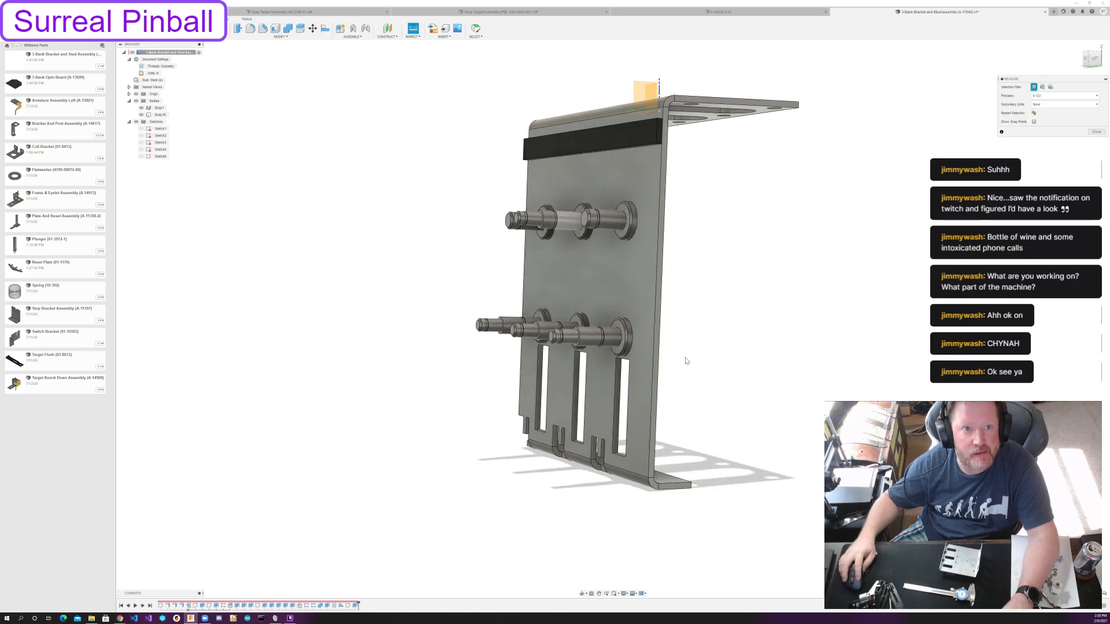
click(666, 482)
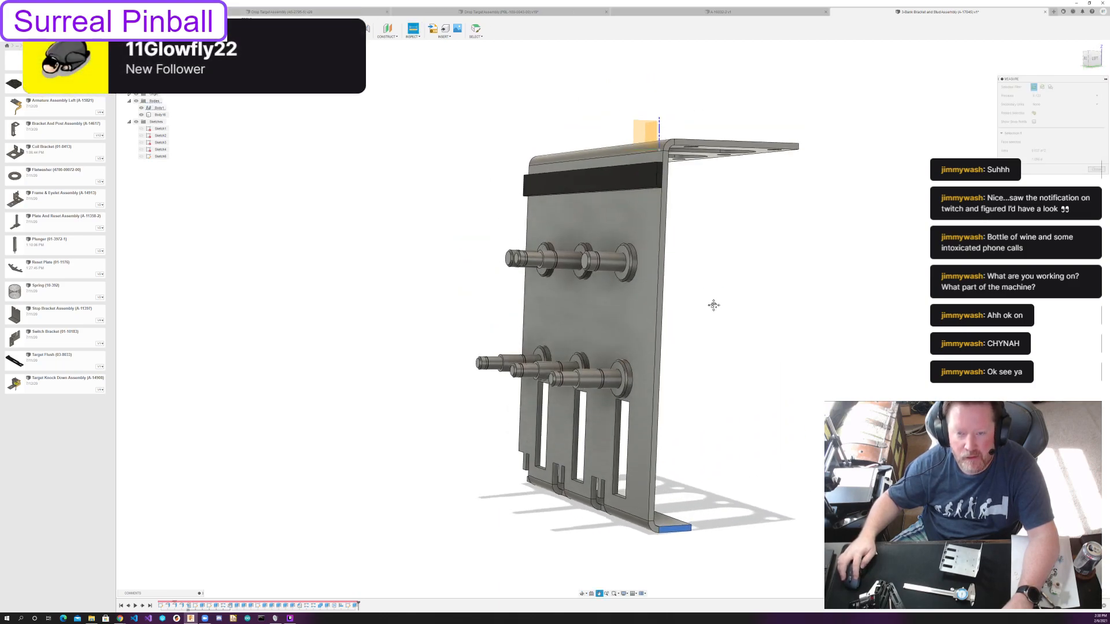
click(644, 141)
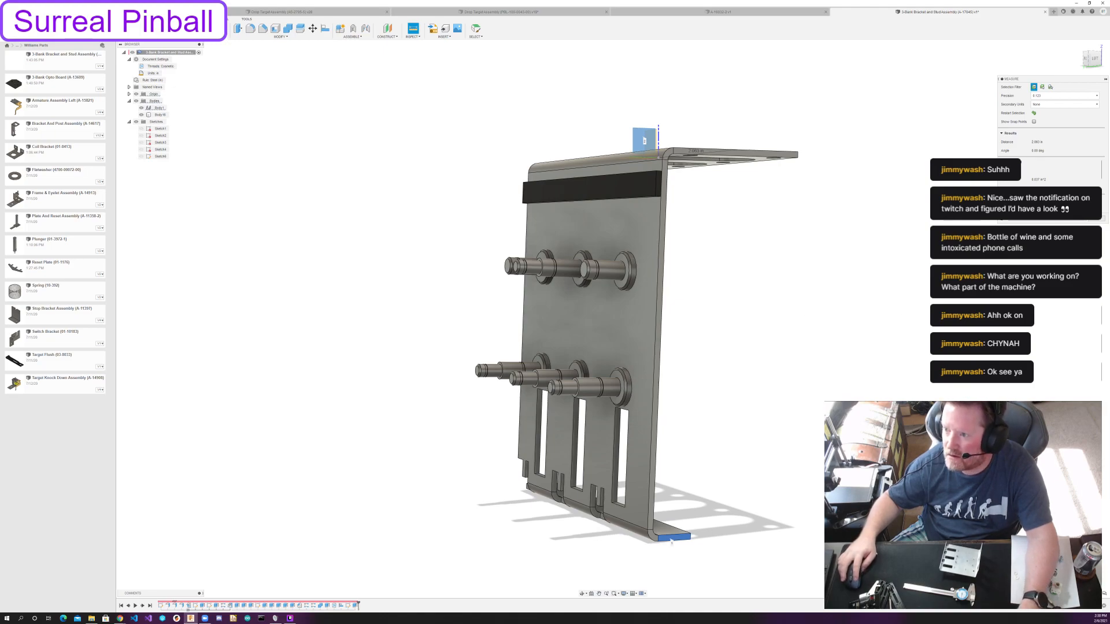
key(Escape)
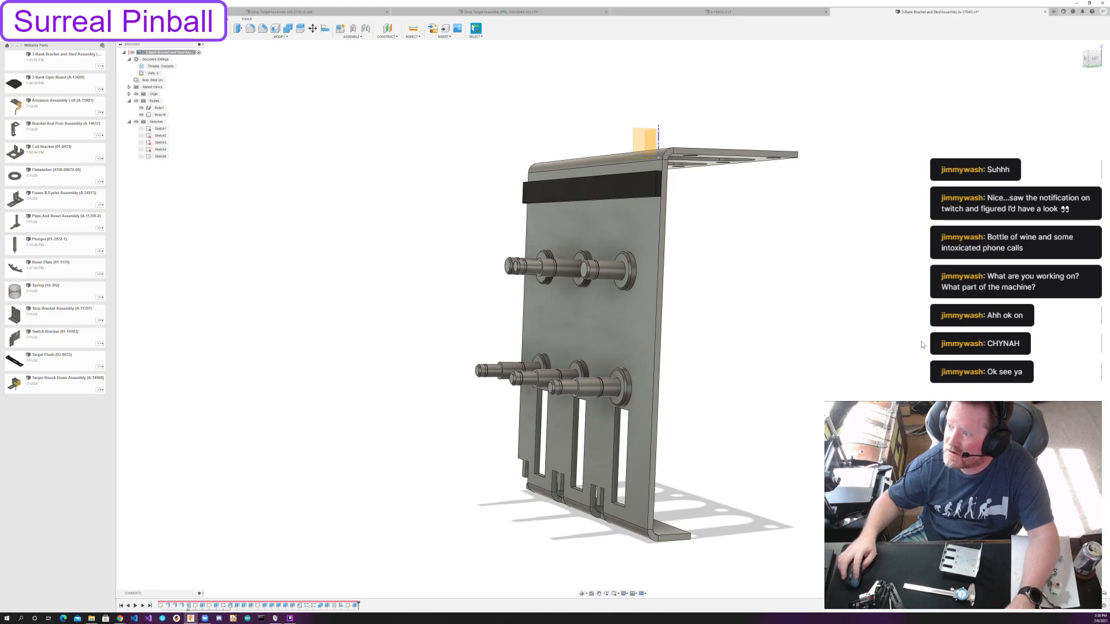
Hide the origin geometry and start a sketch on the narrow foot flange's outer face.
shift+middle_drag(756, 239, 824, 250)
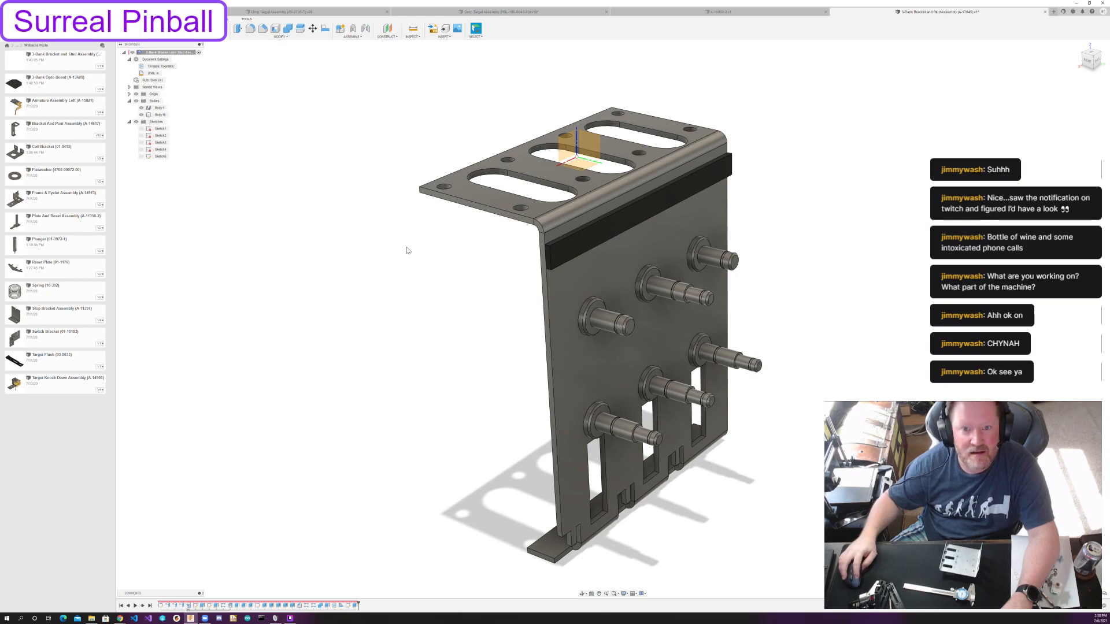
click(137, 93)
shift+middle_drag(457, 278, 607, 223)
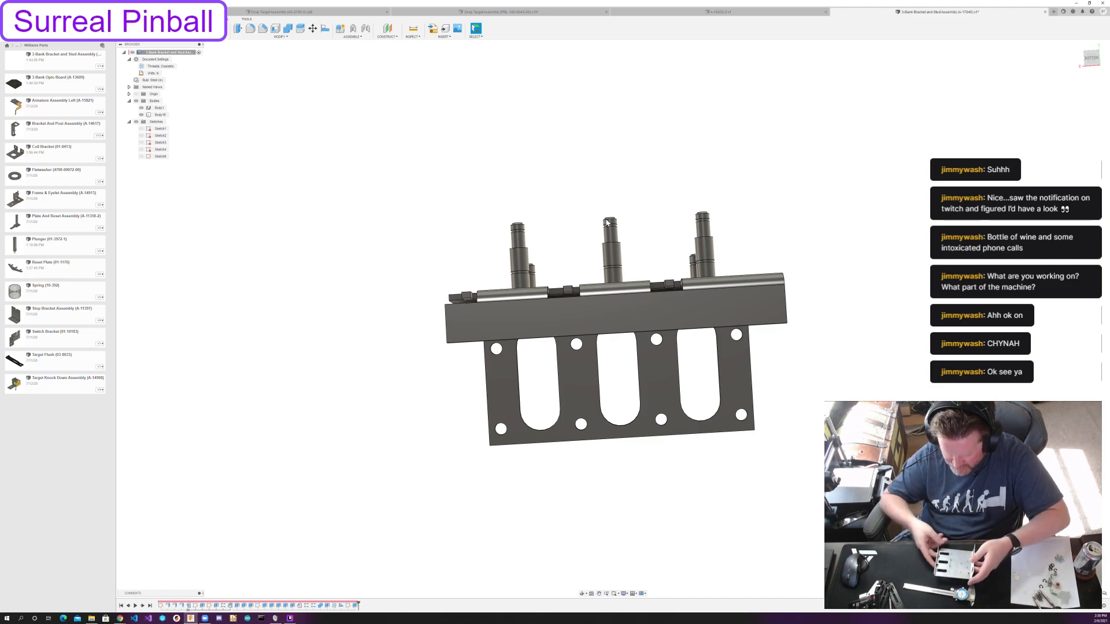
click(163, 29)
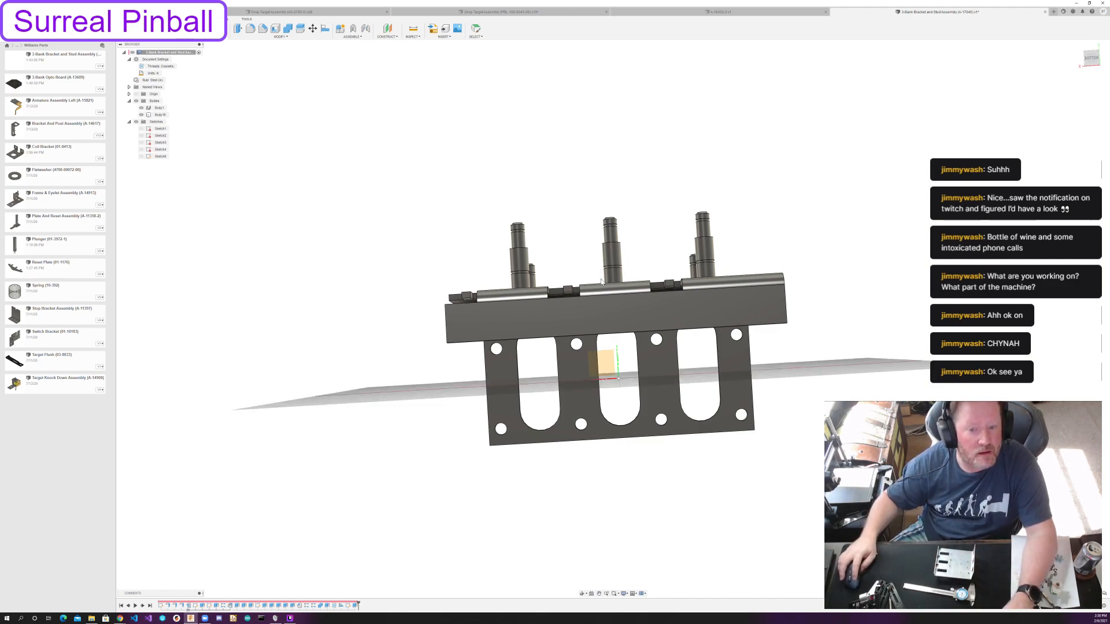
click(648, 312)
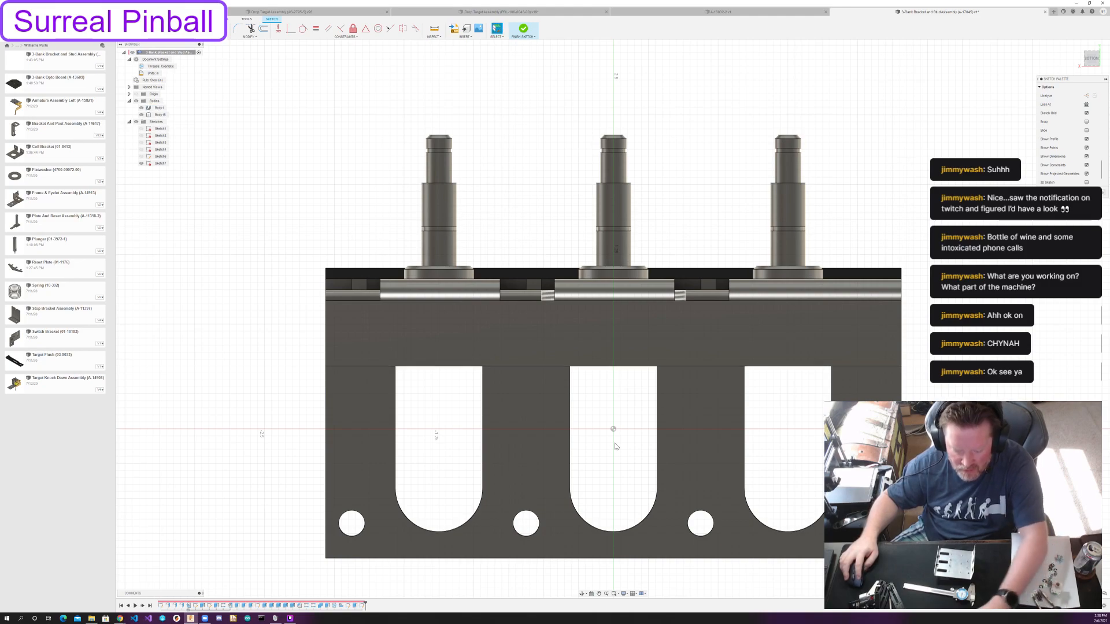
Project the outline of the narrow foot flange's face into the sketch.
key(p)
click(613, 364)
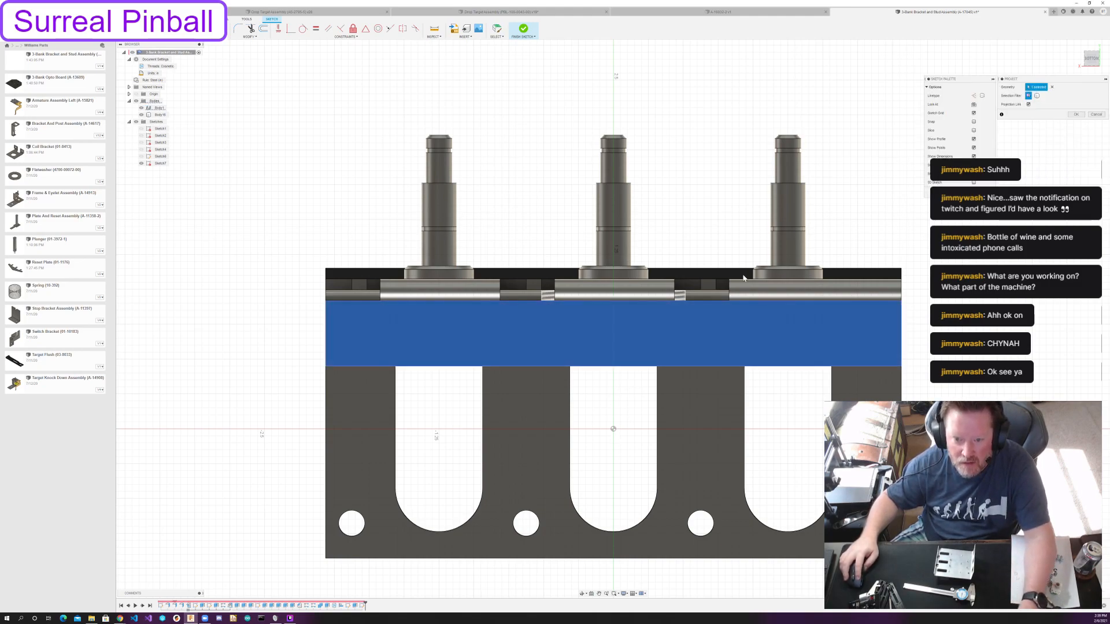
click(1082, 115)
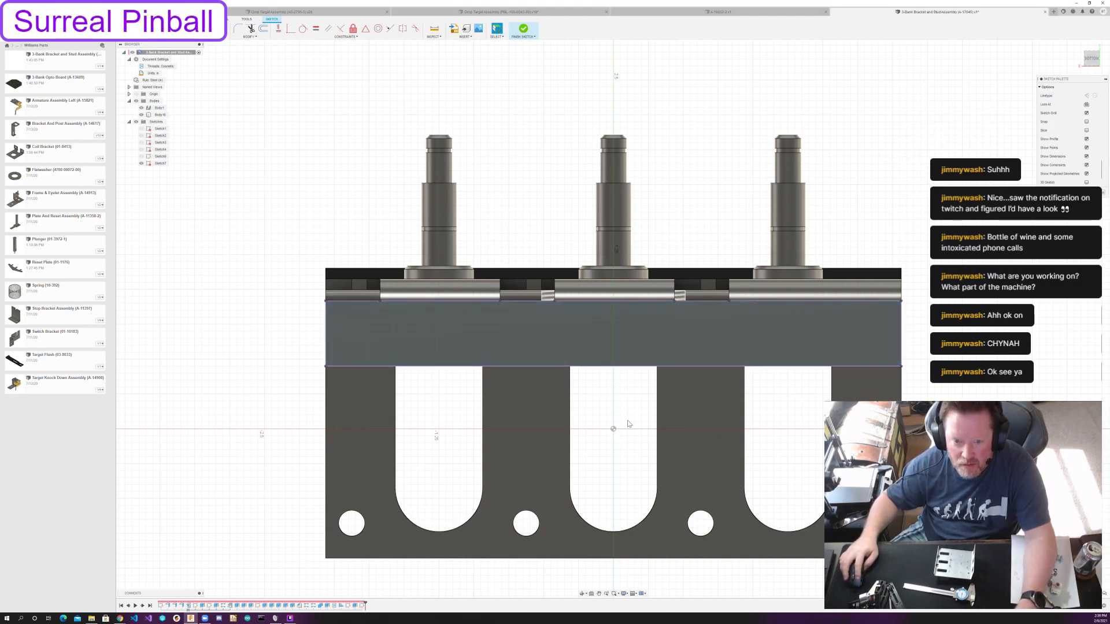
Draw a construction line across the flange between the midpoints of its two long edges.
click(613, 365)
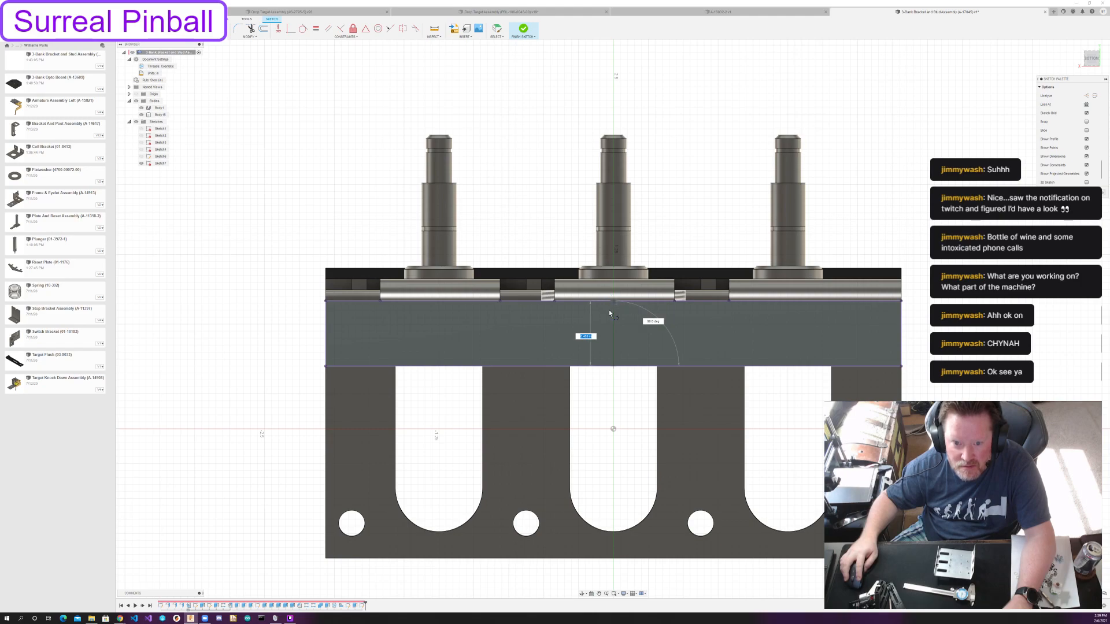
scroll(613, 301, up, 4)
click(617, 293)
key(Escape)
scroll(611, 379, down, 4)
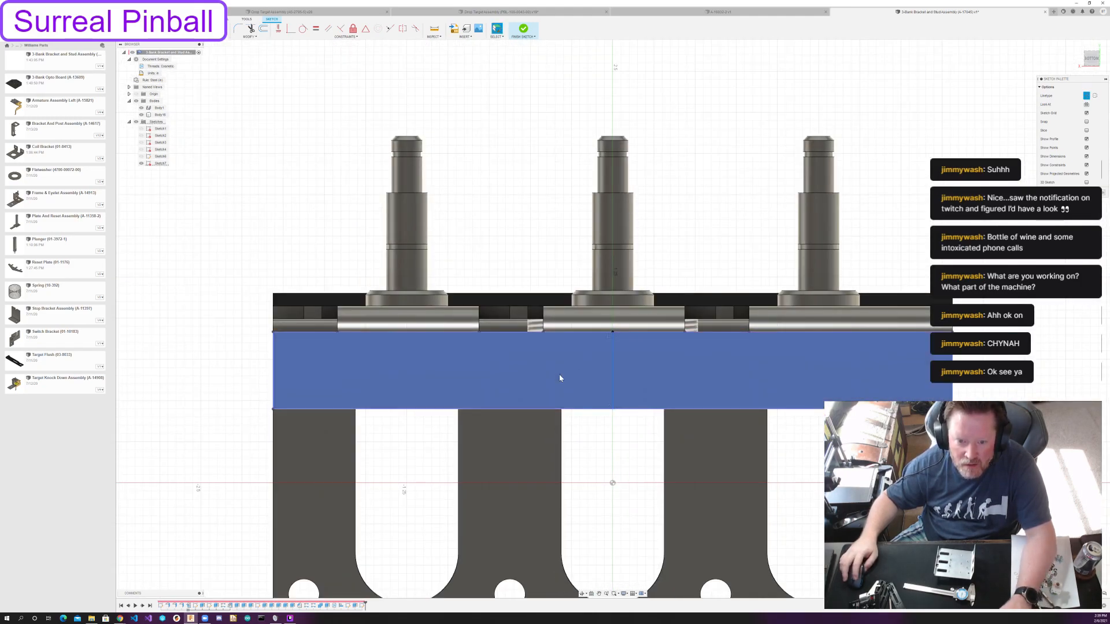
scroll(560, 378, down, 3)
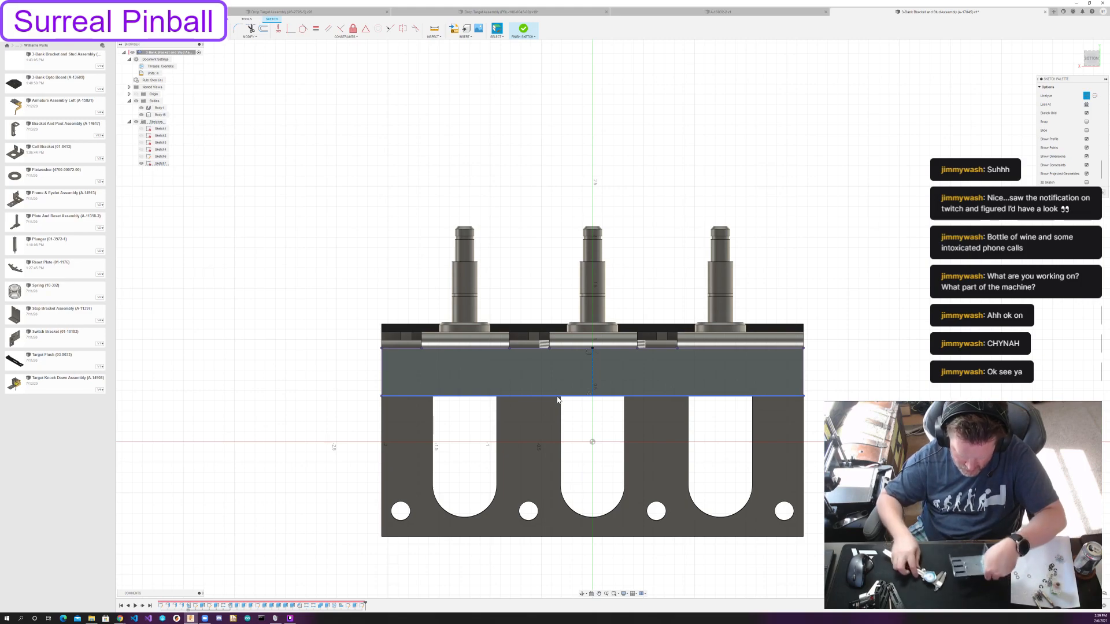
Draw two concentric circles on the flange face to one side of the centre line.
key(c)
click(497, 369)
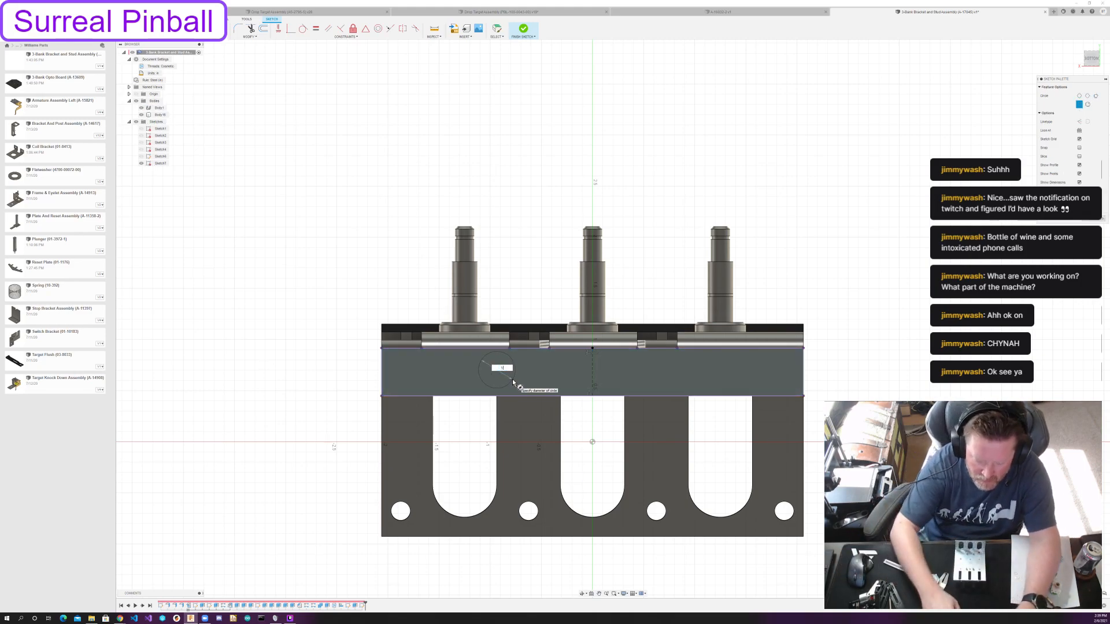
click(512, 382)
key(Escape)
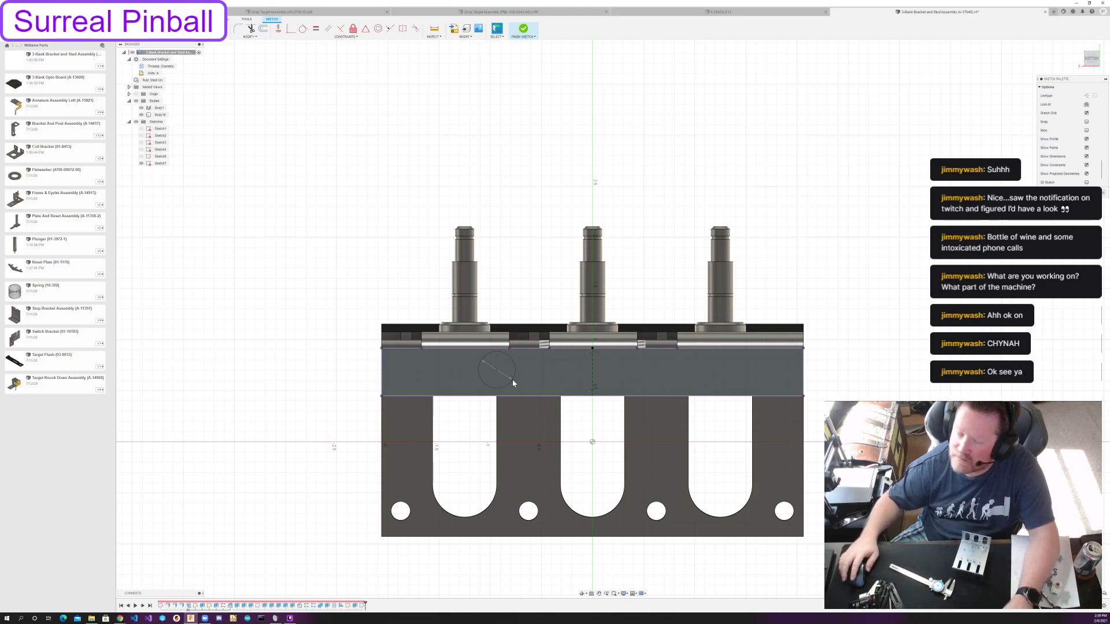
key(c)
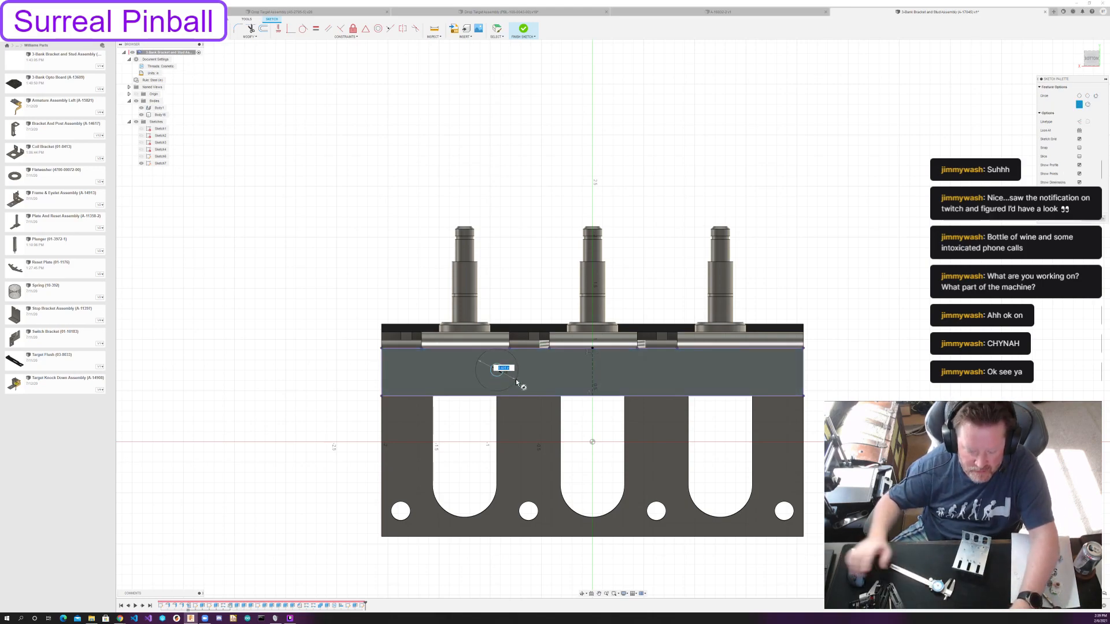
key(Return)
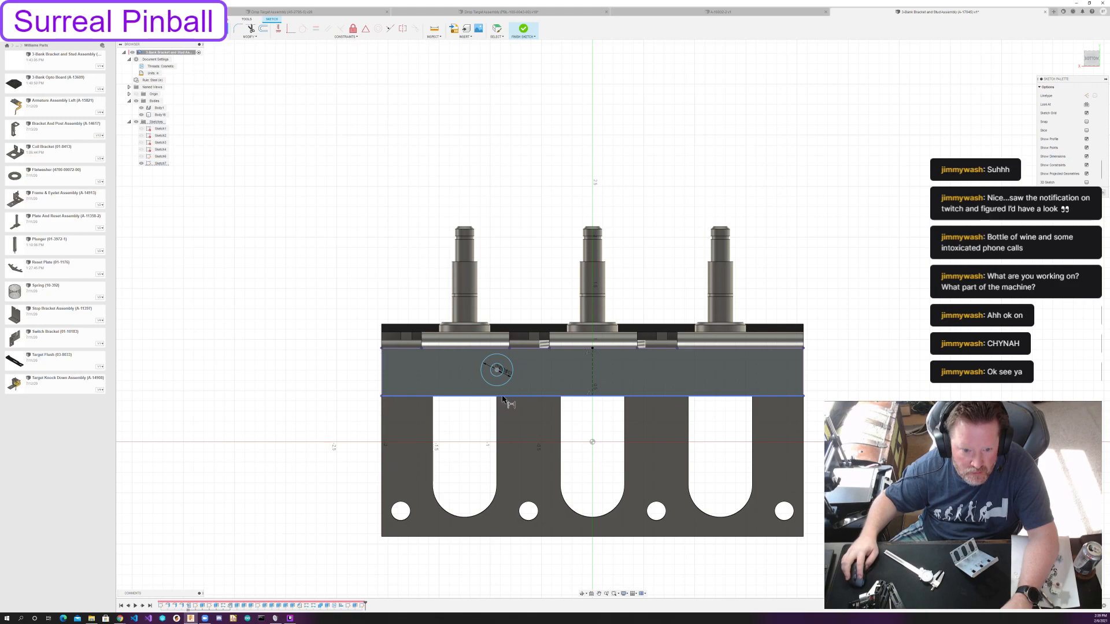
Dimension the concentric circles' centre 0.25 in from the flange's free long edge.
click(463, 381)
text(.25)
key(Return)
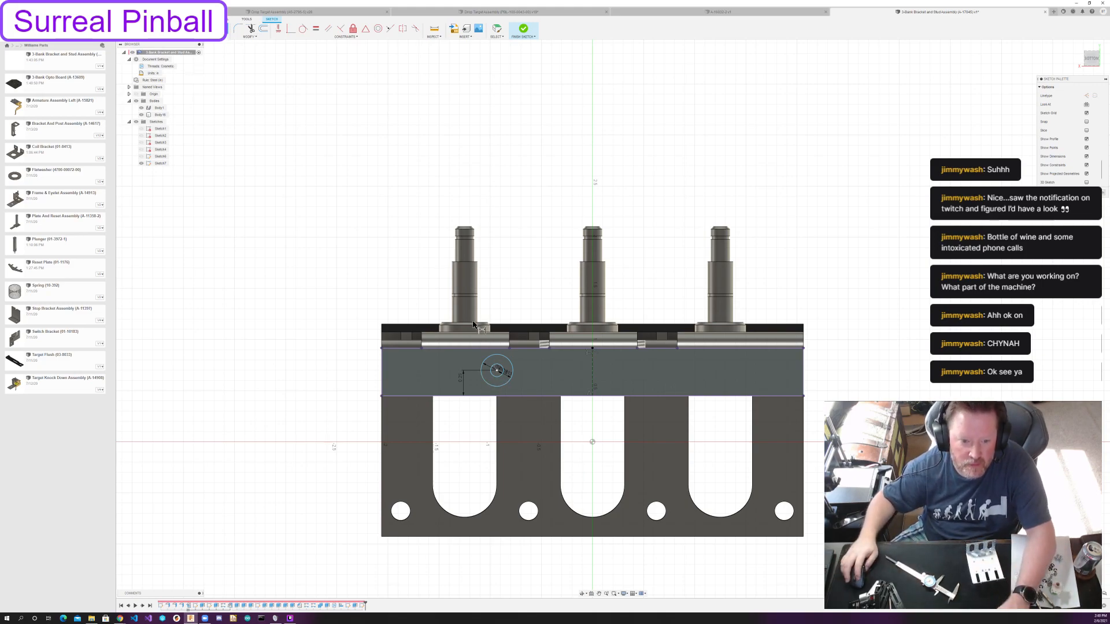
Mirror both concentric circles about the construction centre line.
click(209, 29)
click(500, 370)
click(1027, 95)
click(593, 378)
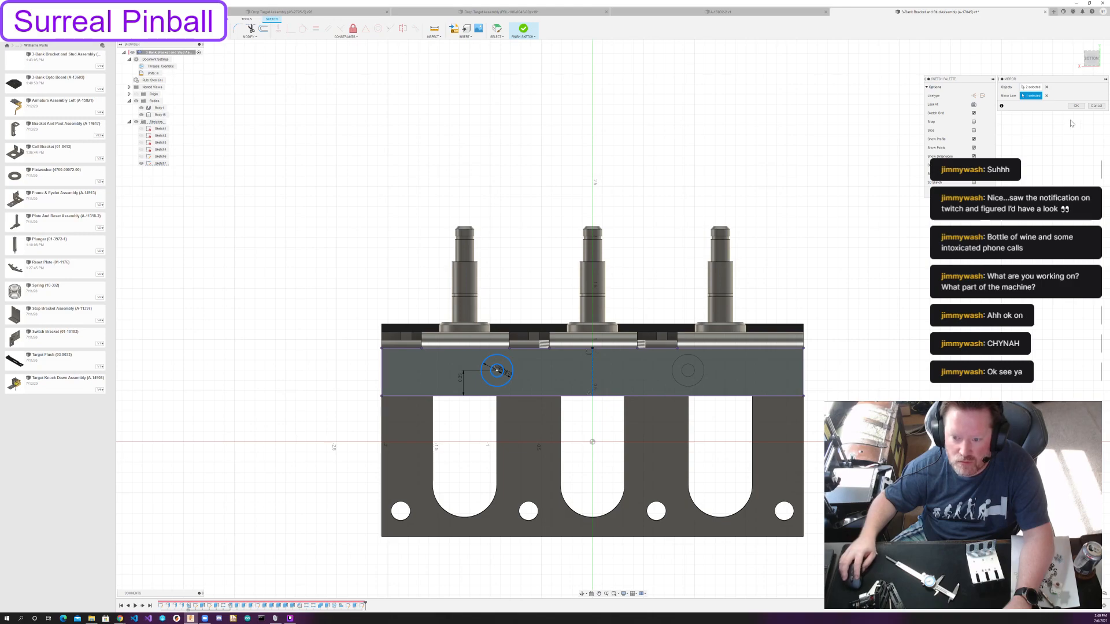
click(1080, 106)
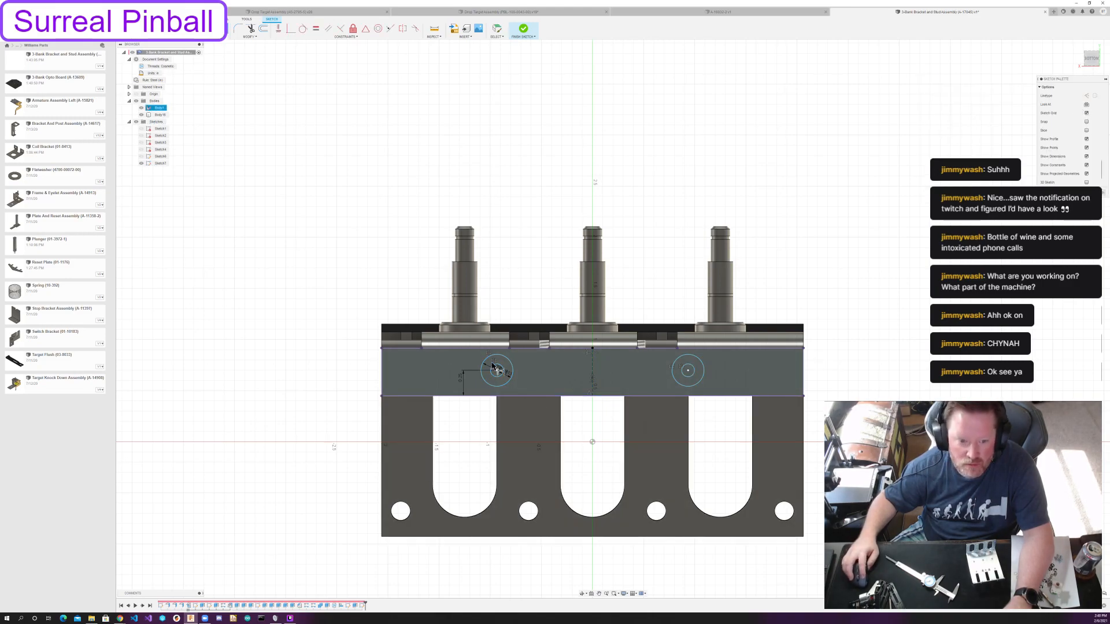
Dimension the spacing between the two circle centres, set it to 2.125 in and finish the sketch.
click(496, 371)
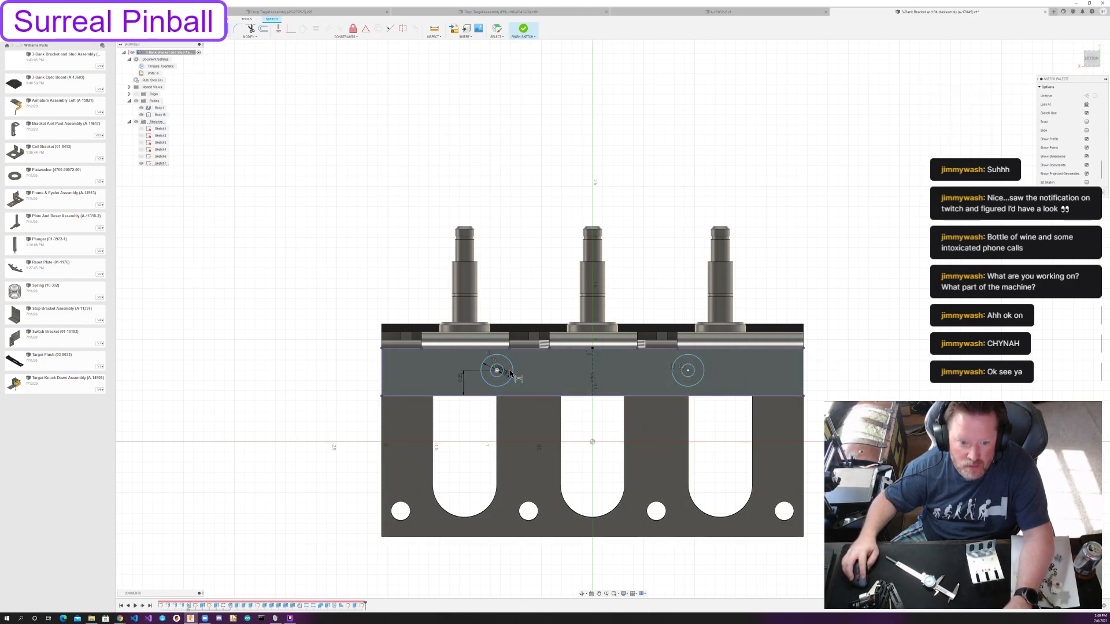
click(688, 371)
click(638, 213)
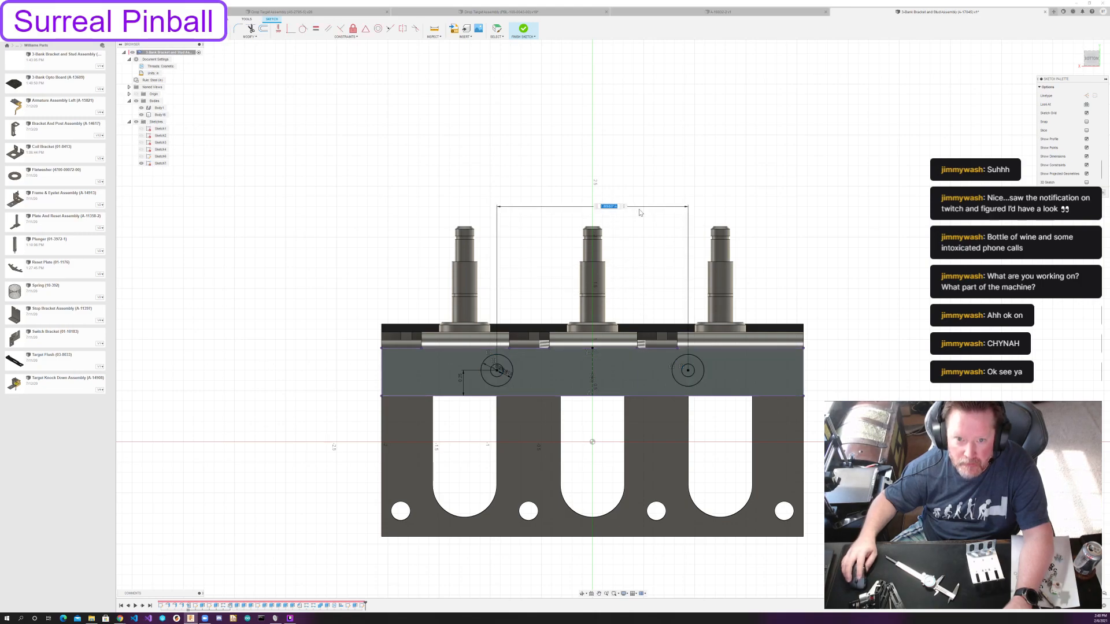
text(1.125)
key(Return)
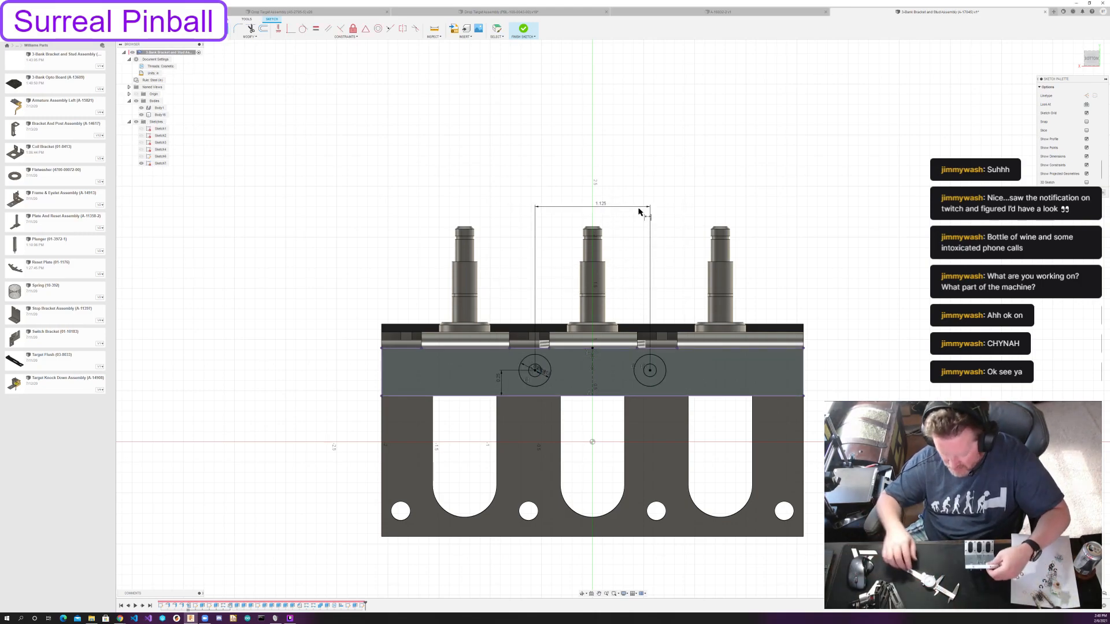
double_click(601, 207)
key(Left)
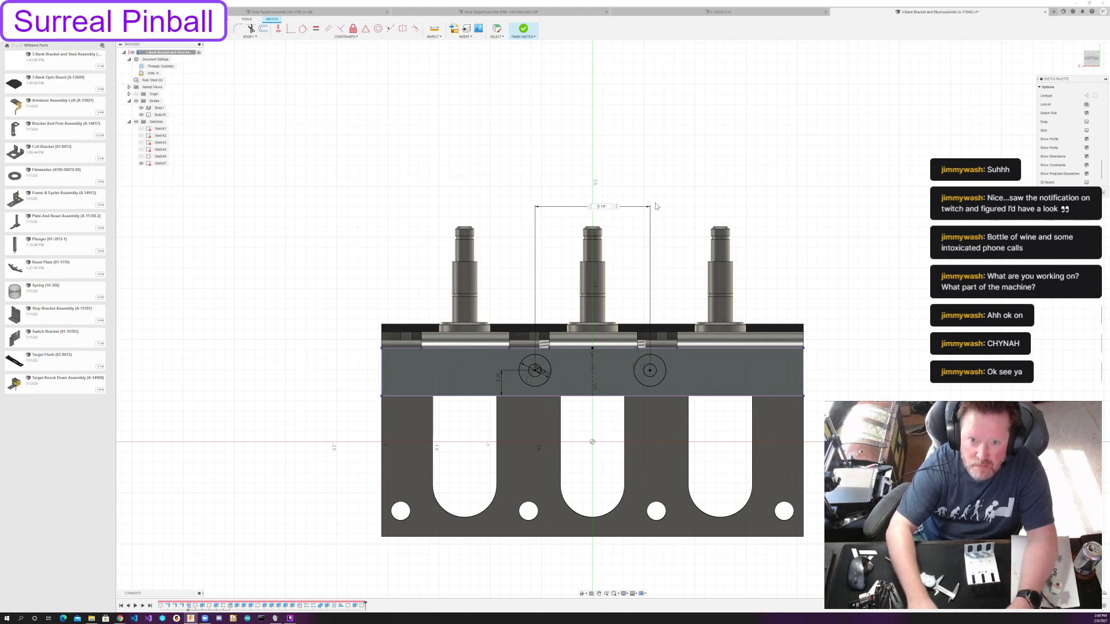
key(Return)
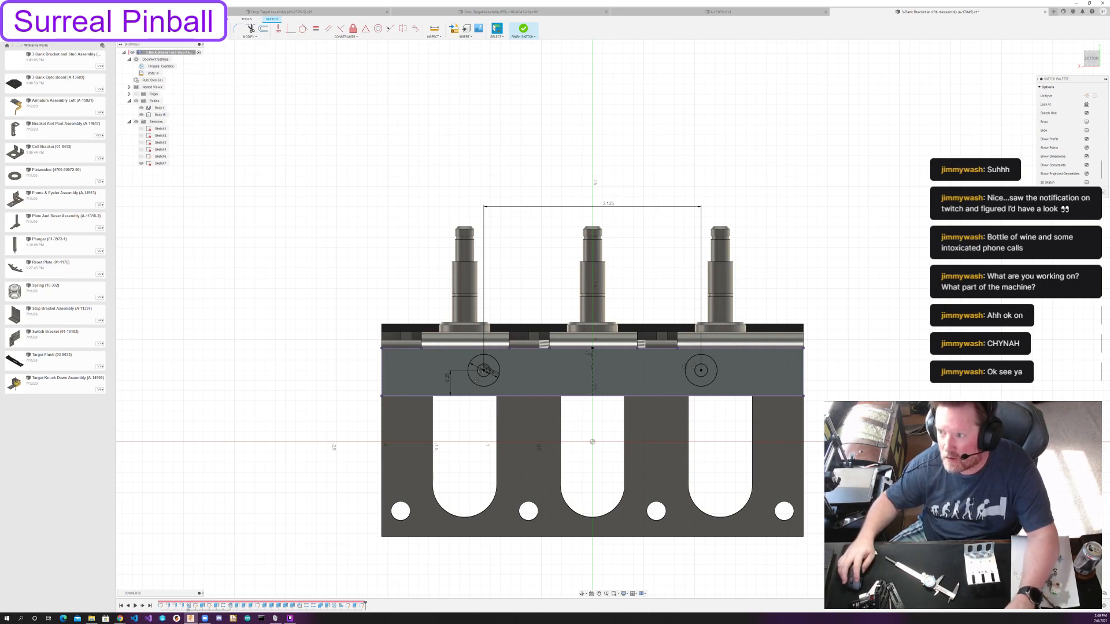
click(1092, 192)
shift+middle_drag(837, 285, 859, 276)
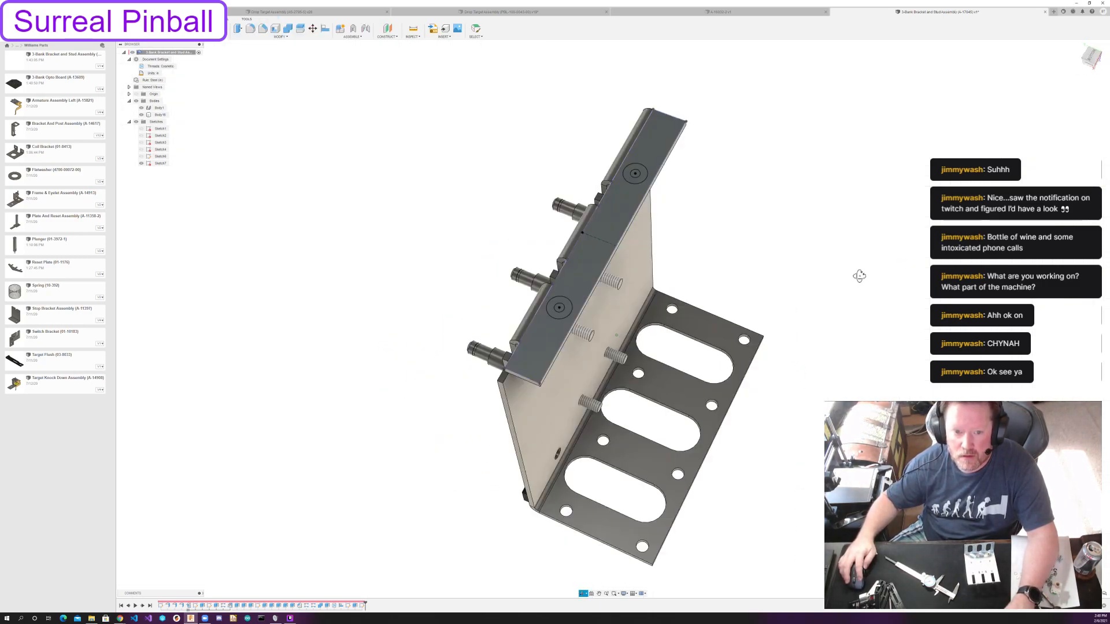
key(e)
click(557, 297)
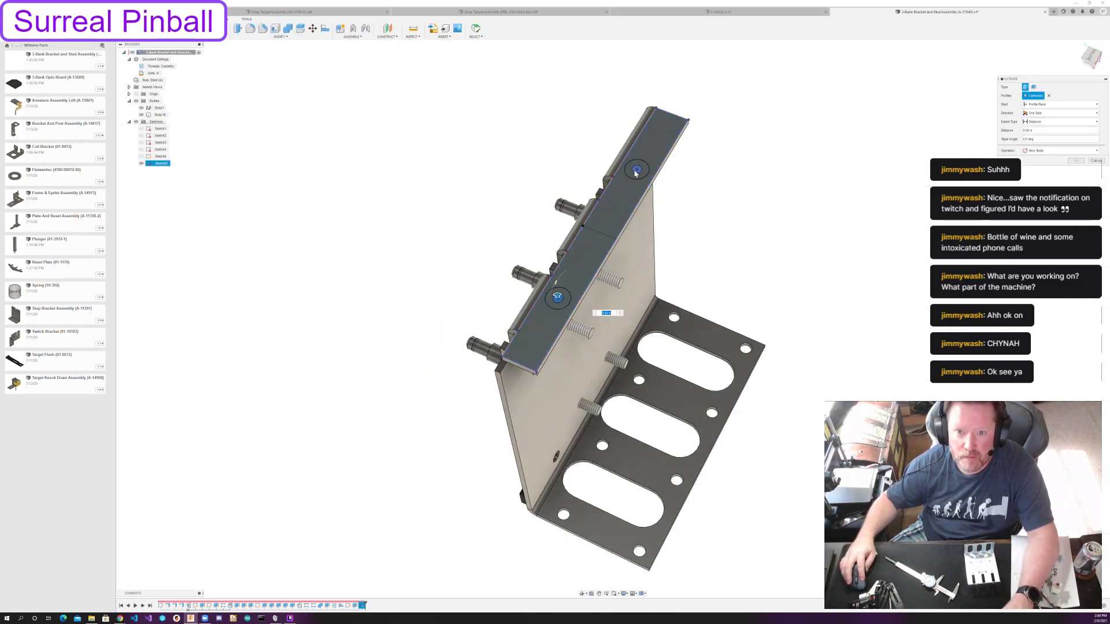
shift+middle_drag(748, 219, 641, 192)
drag(641, 188, 645, 247)
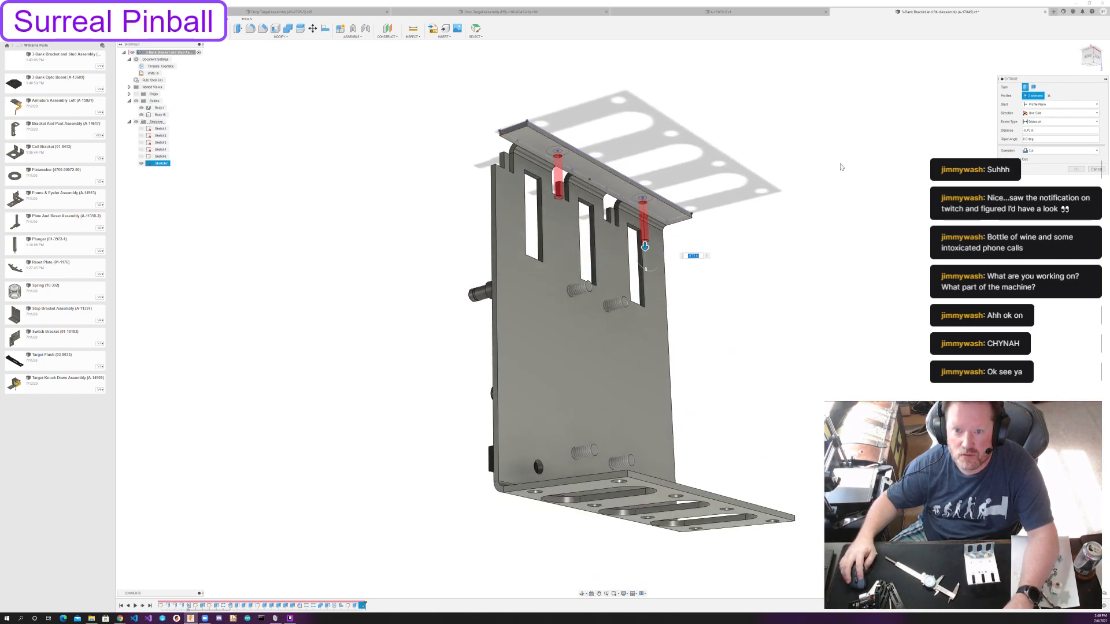
click(1057, 104)
click(1042, 129)
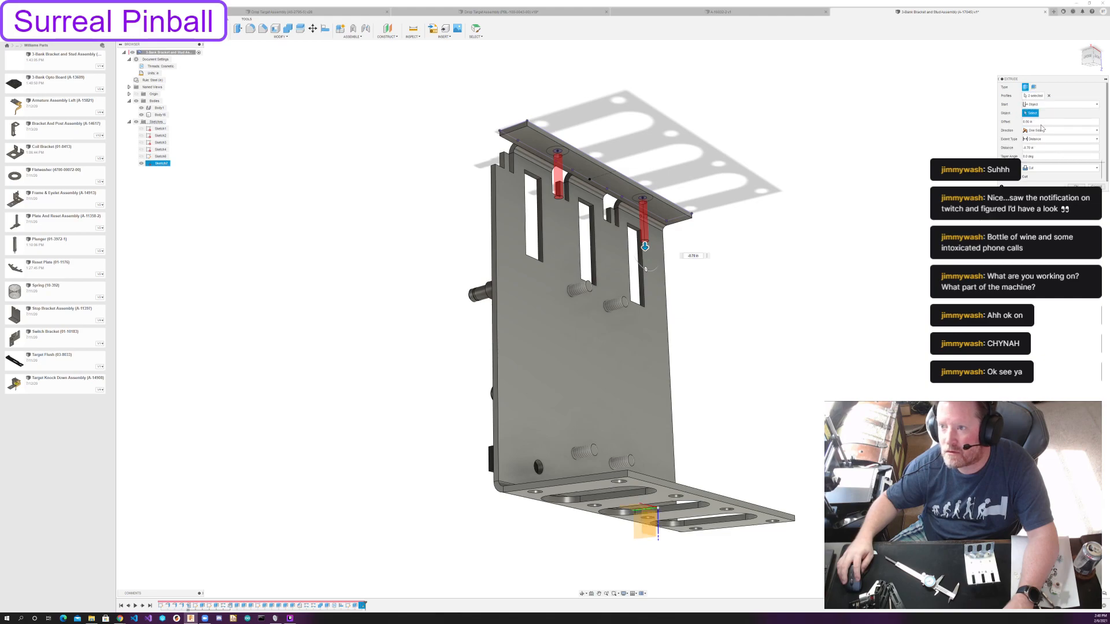
key(Escape)
Cut the two small inner circles through the narrow foot flange, extruding them to the flange's opposite face.
key(e)
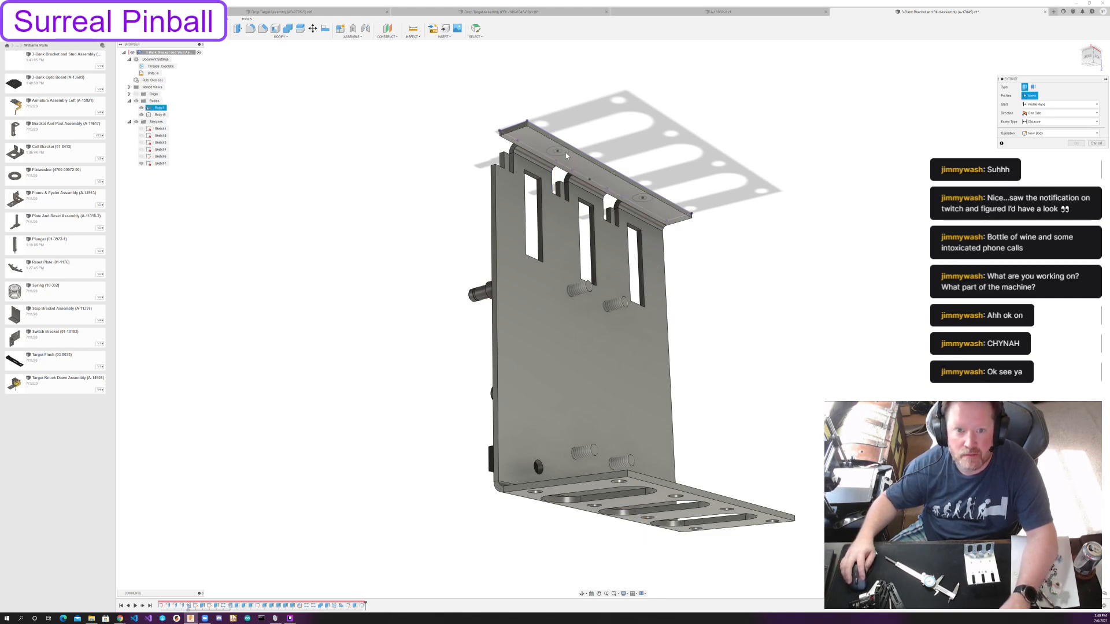
shift+middle_drag(781, 153, 783, 193)
click(553, 316)
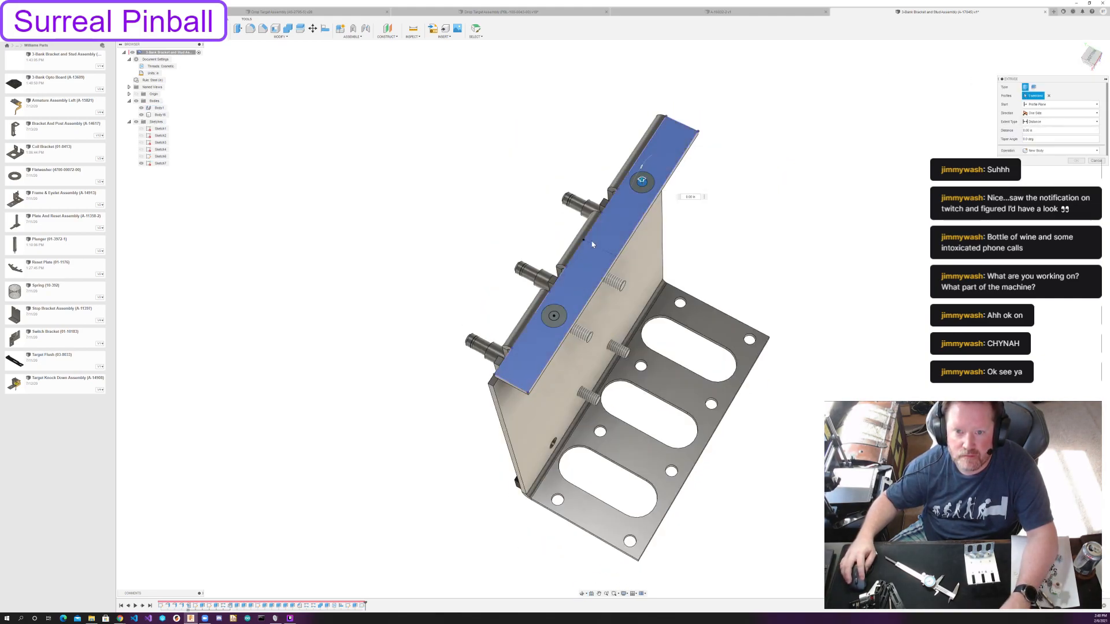
shift+middle_drag(623, 292, 841, 106)
click(1060, 122)
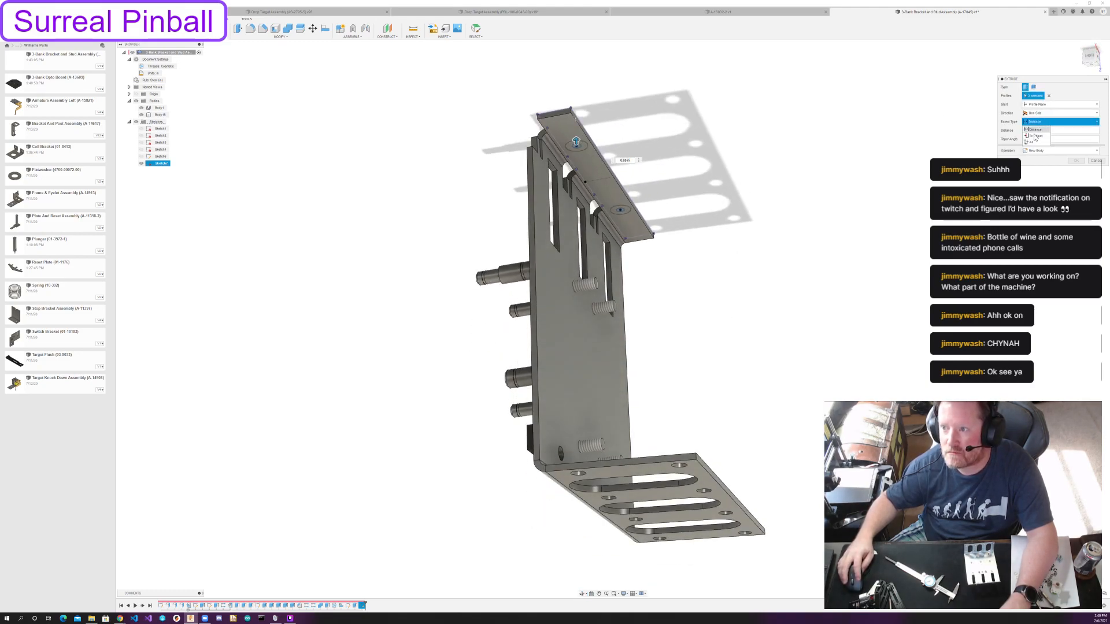
click(1040, 139)
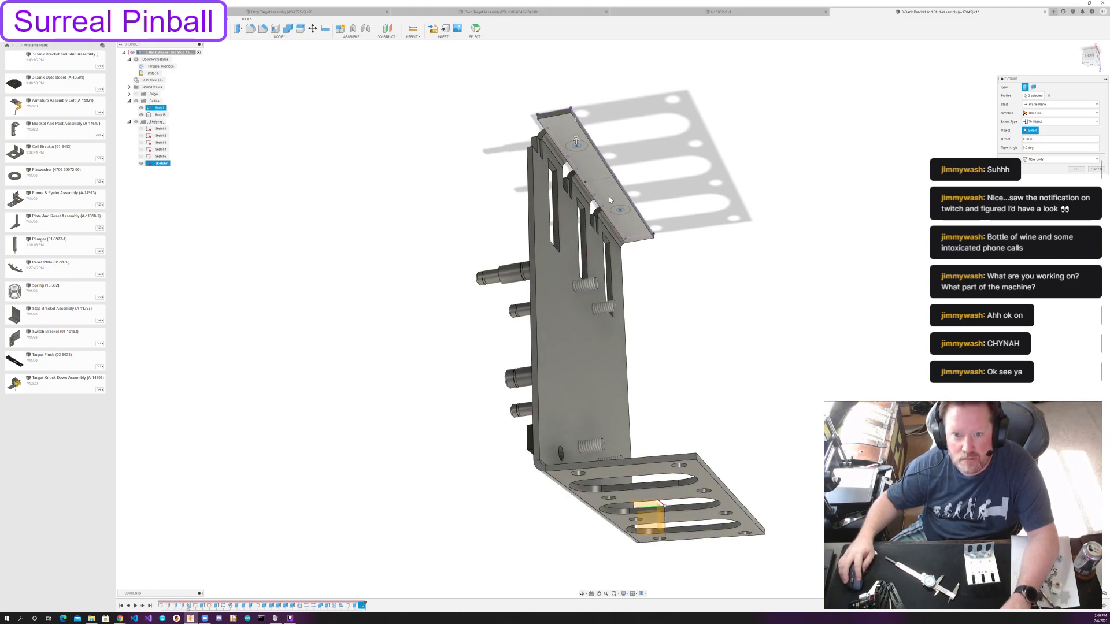
click(577, 153)
key(Return)
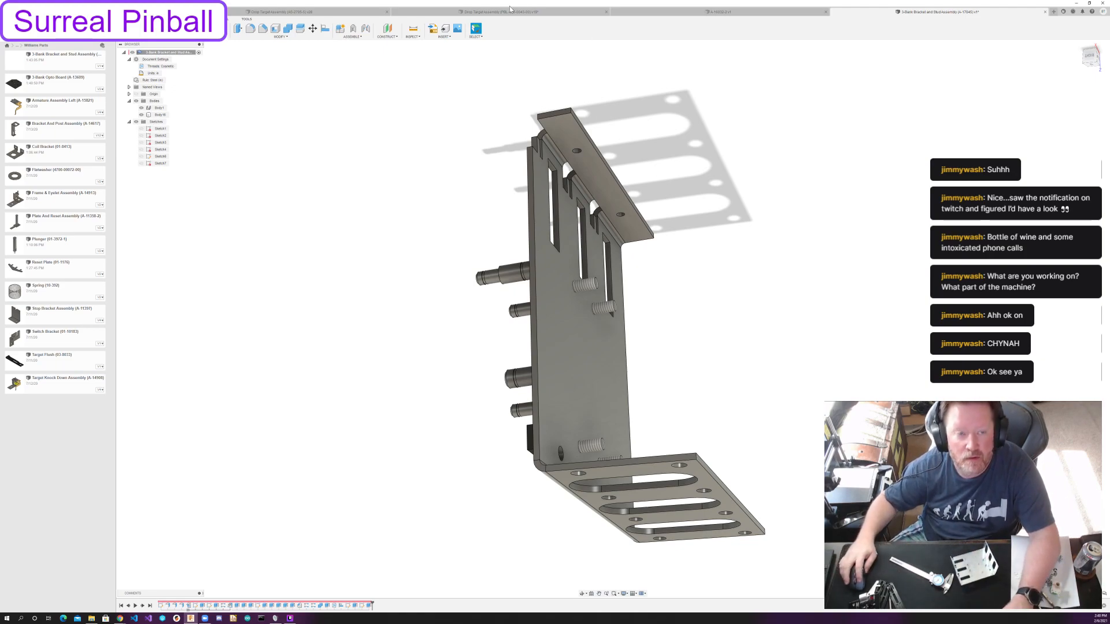
Extrude the two ring profiles around the narrow flange's holes -1/16 in, starting from the flange's inner face and joining them to the bracket.
key(e)
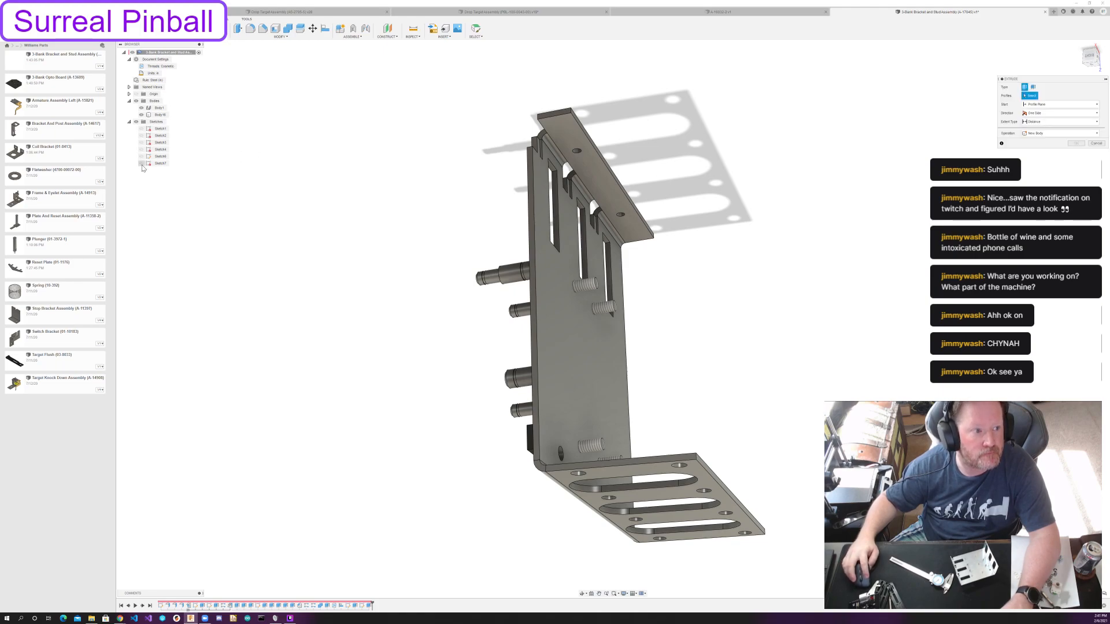
shift+middle_drag(384, 155, 367, 186)
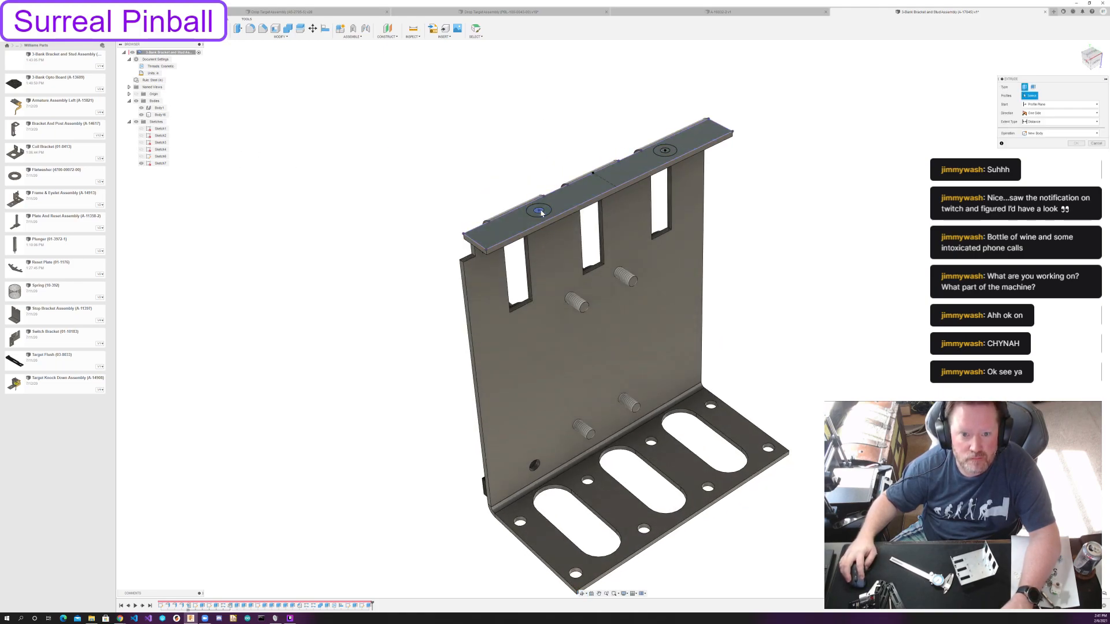
click(547, 212)
click(664, 151)
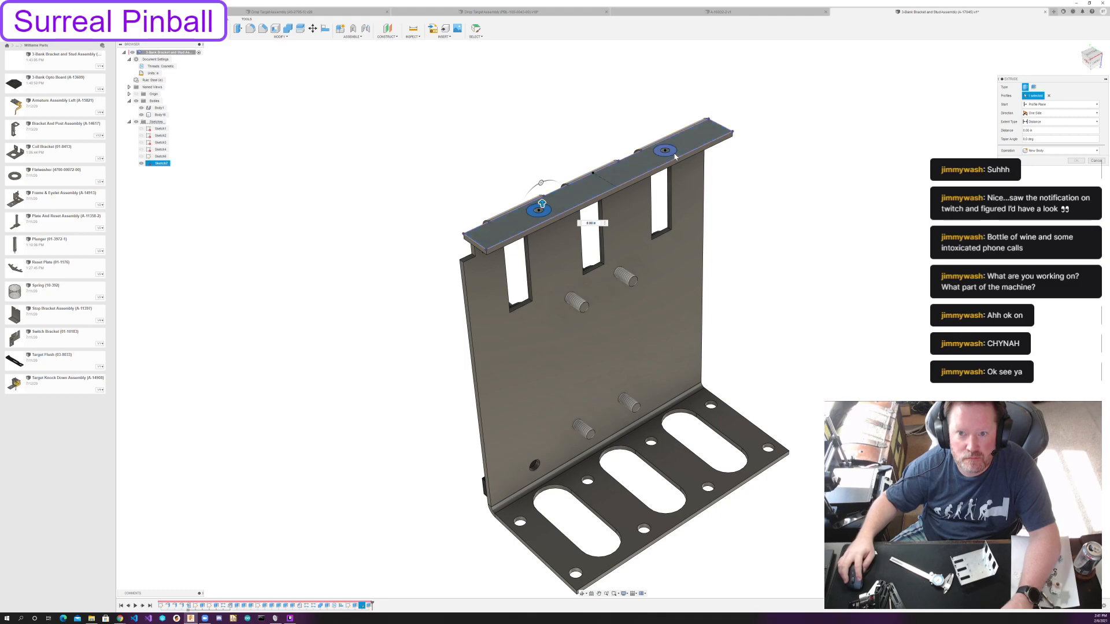
click(1060, 104)
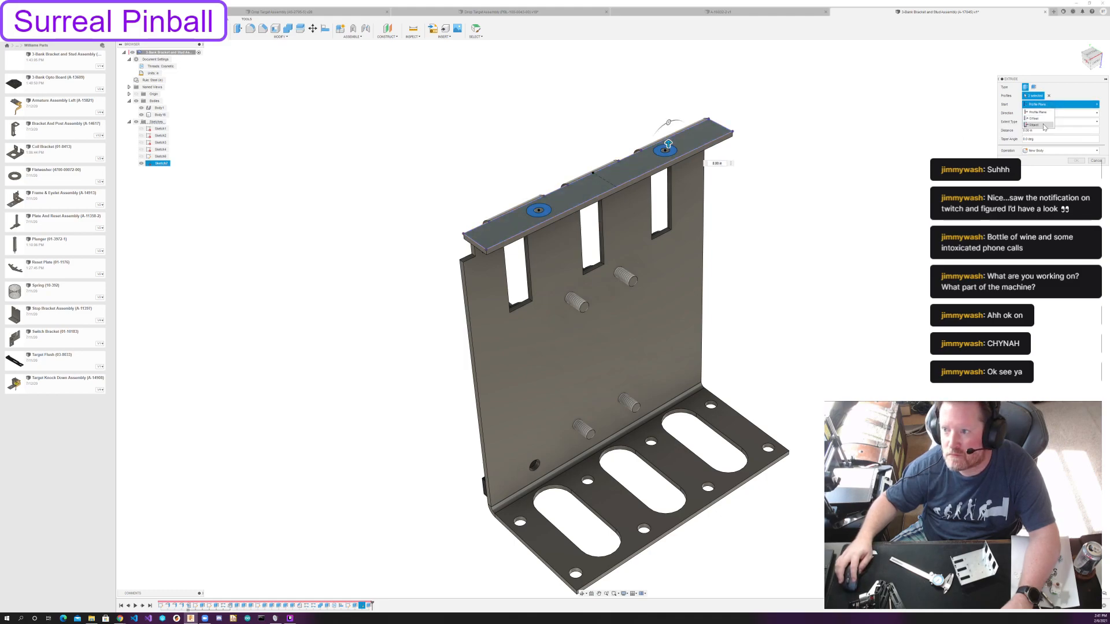
click(1040, 130)
shift+middle_drag(939, 145, 906, 107)
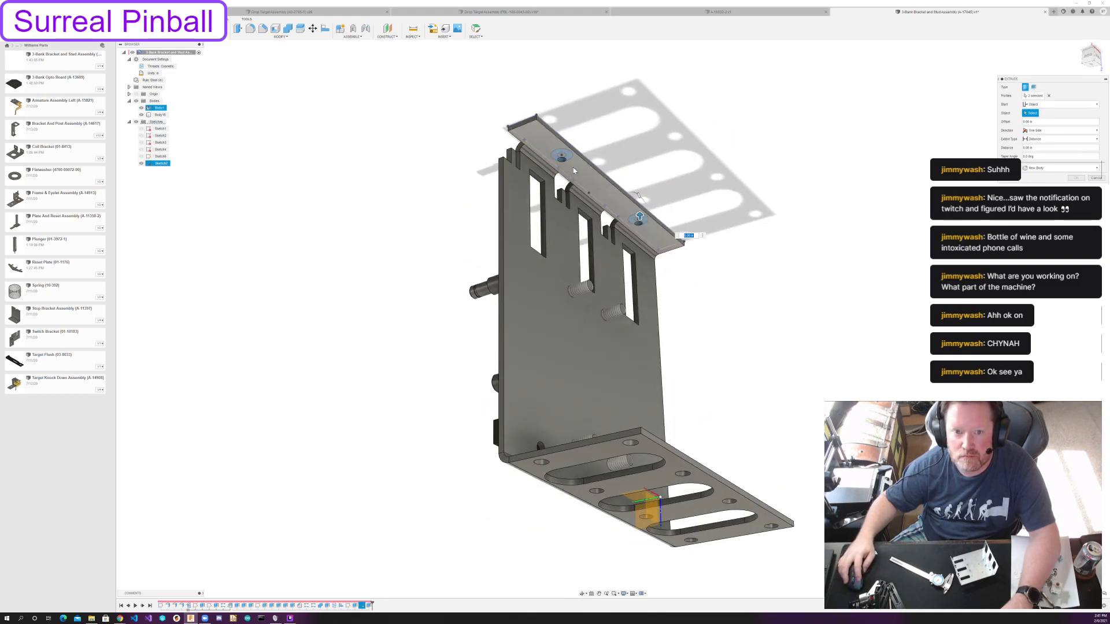
click(599, 171)
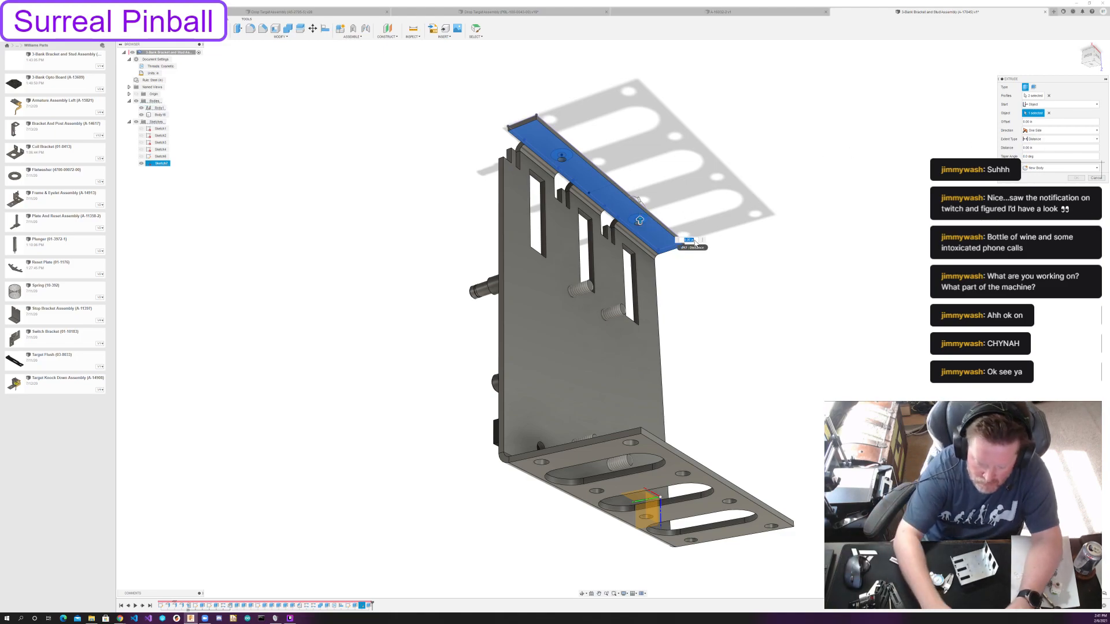
text(-1/16)
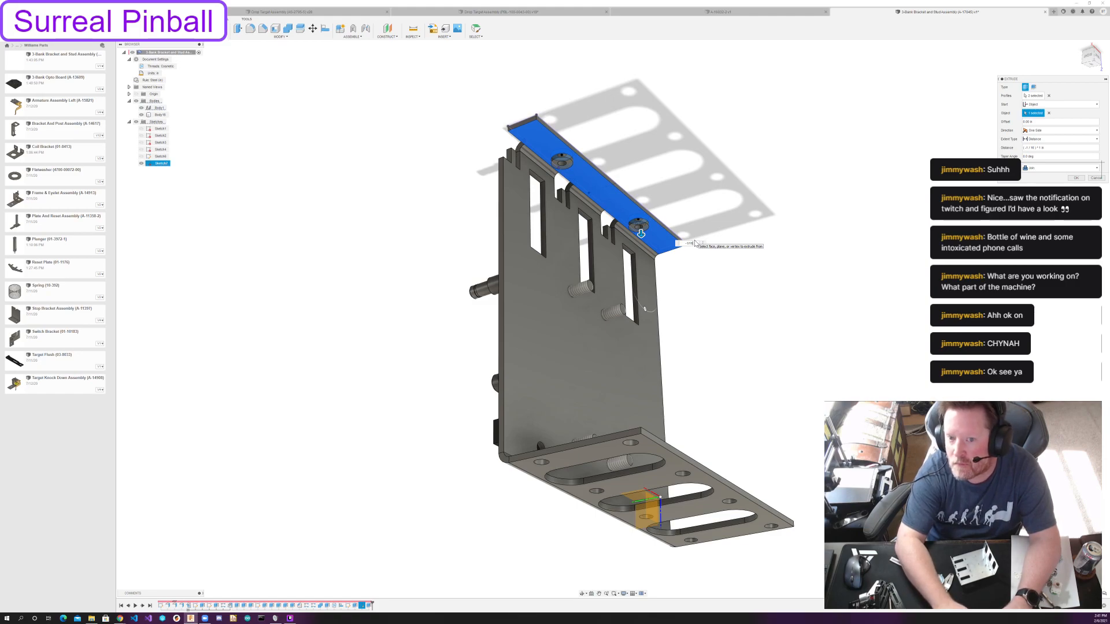
key(Return)
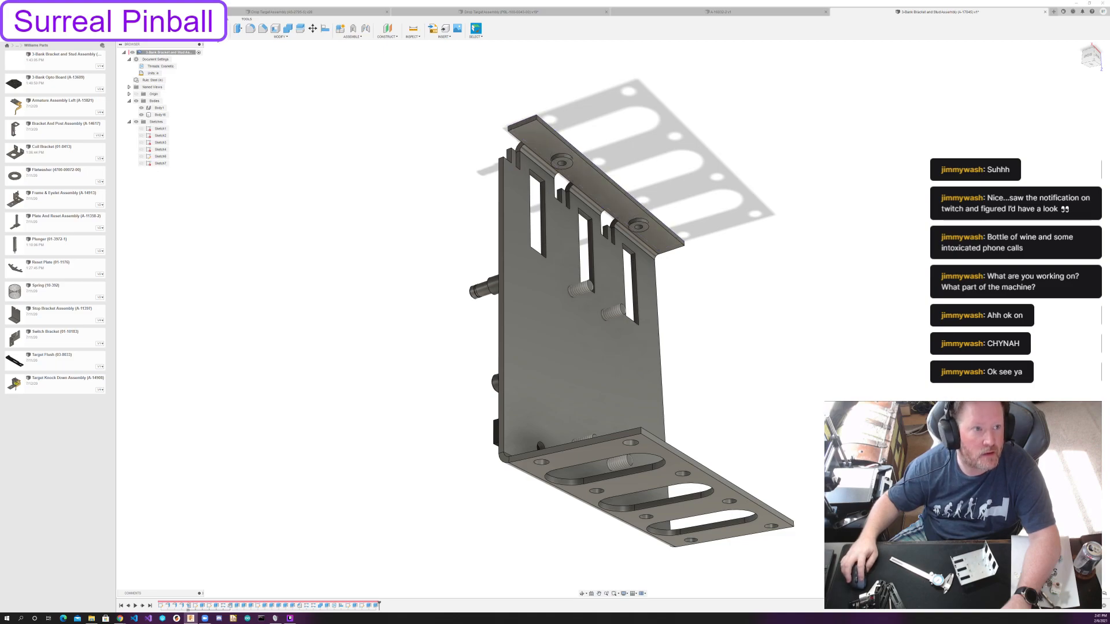
Add full-length 6-32 UNC threads to both holes in the narrow flange.
click(192, 37)
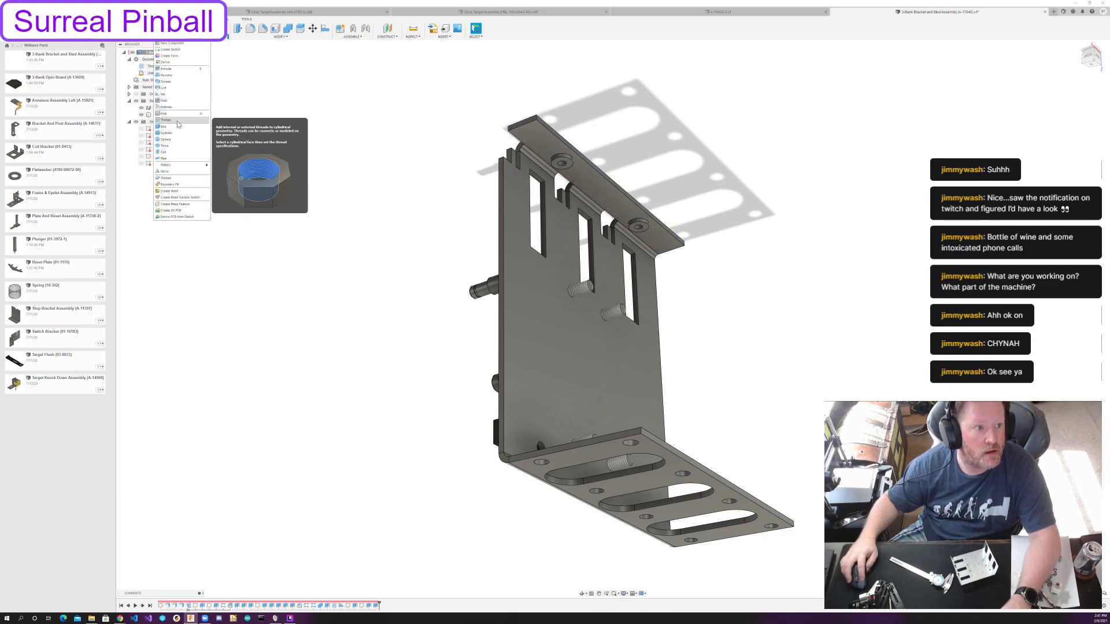
click(178, 122)
shift+middle_drag(407, 129, 576, 151)
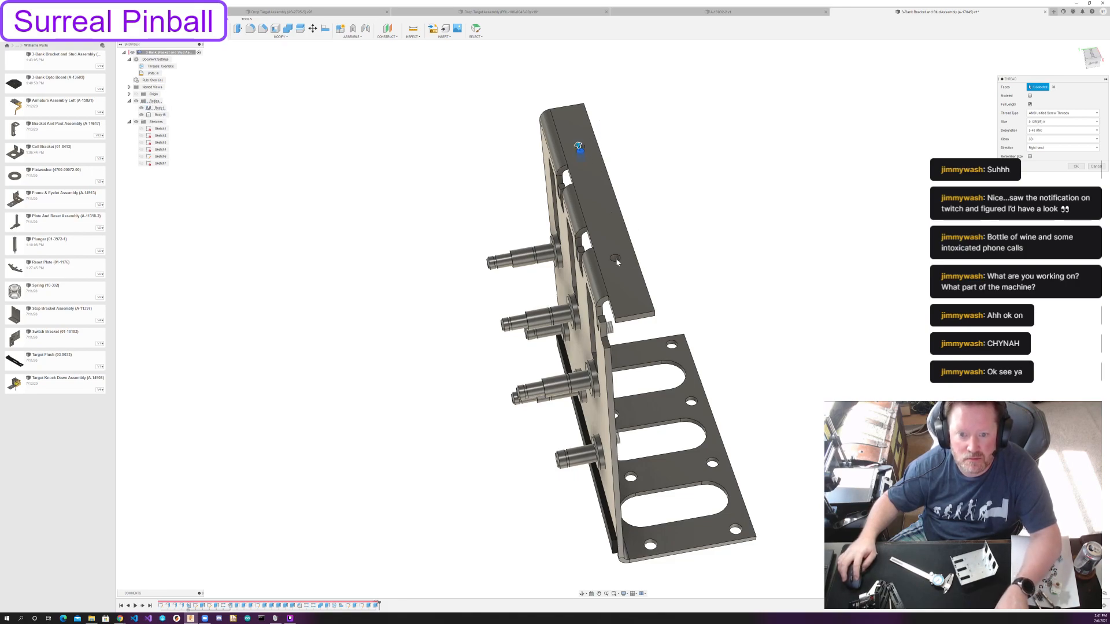
click(616, 260)
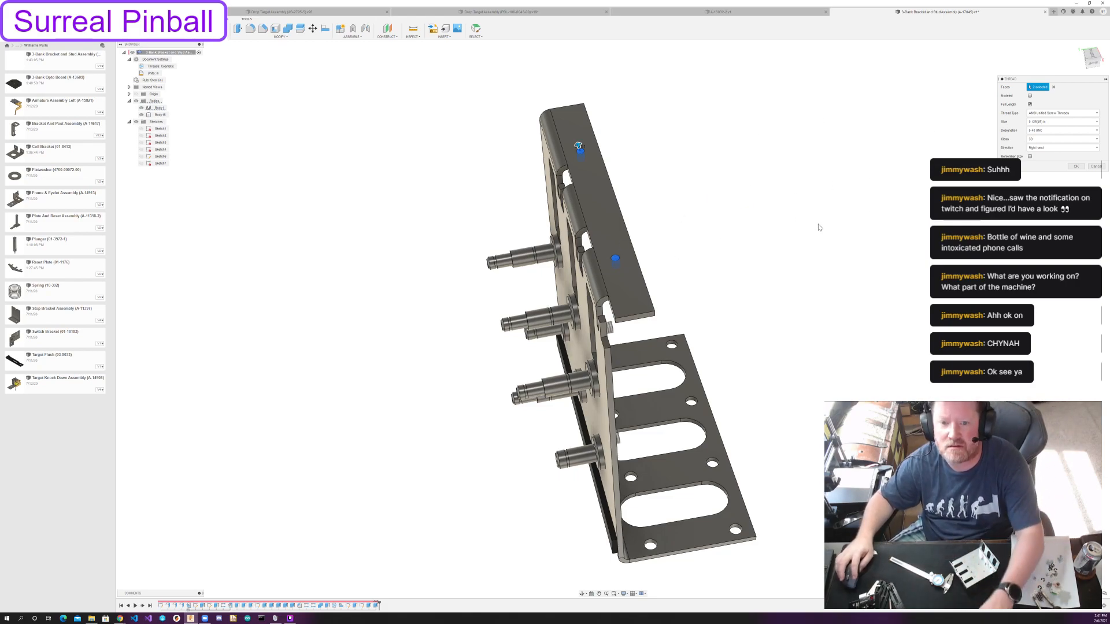
click(1051, 123)
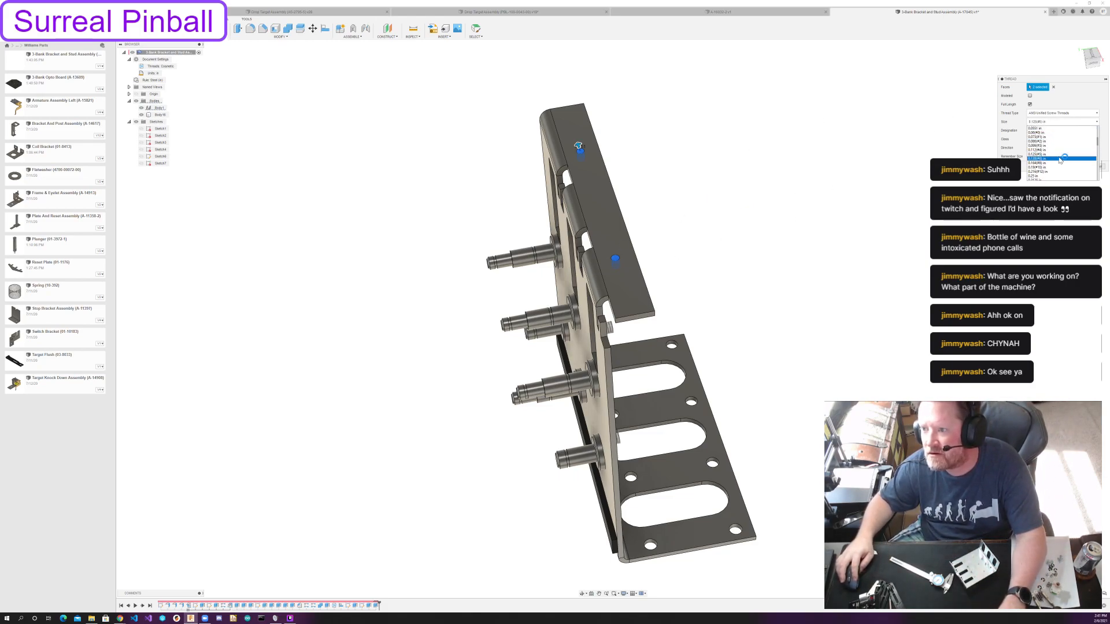
click(1057, 157)
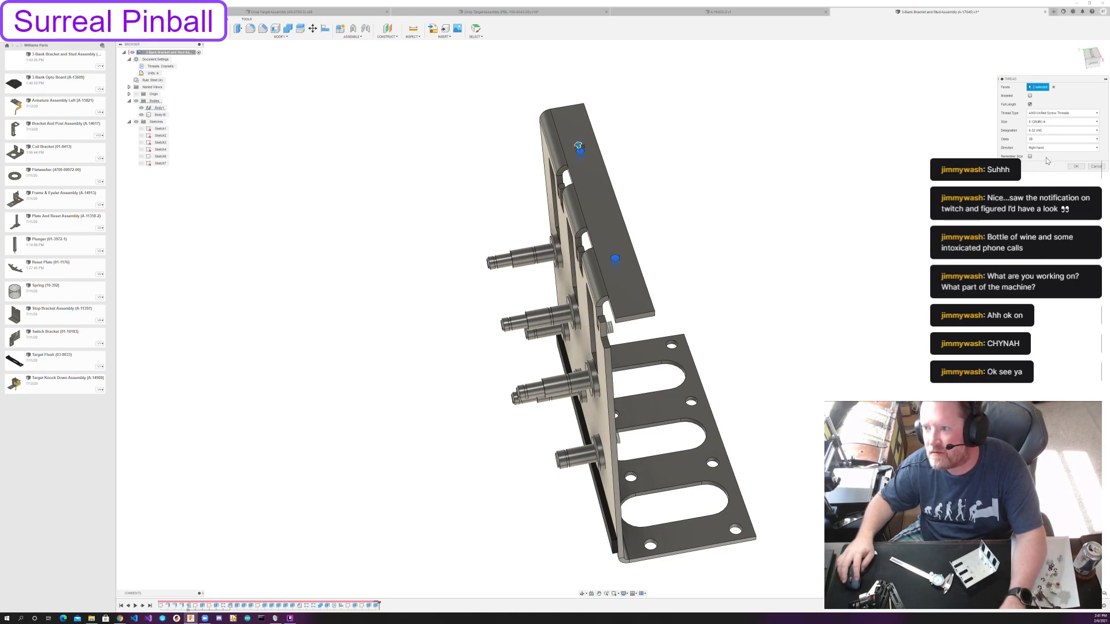
click(1076, 166)
Save the bracket and stud assembly with the default version description and close its document.
shift+middle_drag(373, 270, 477, 347)
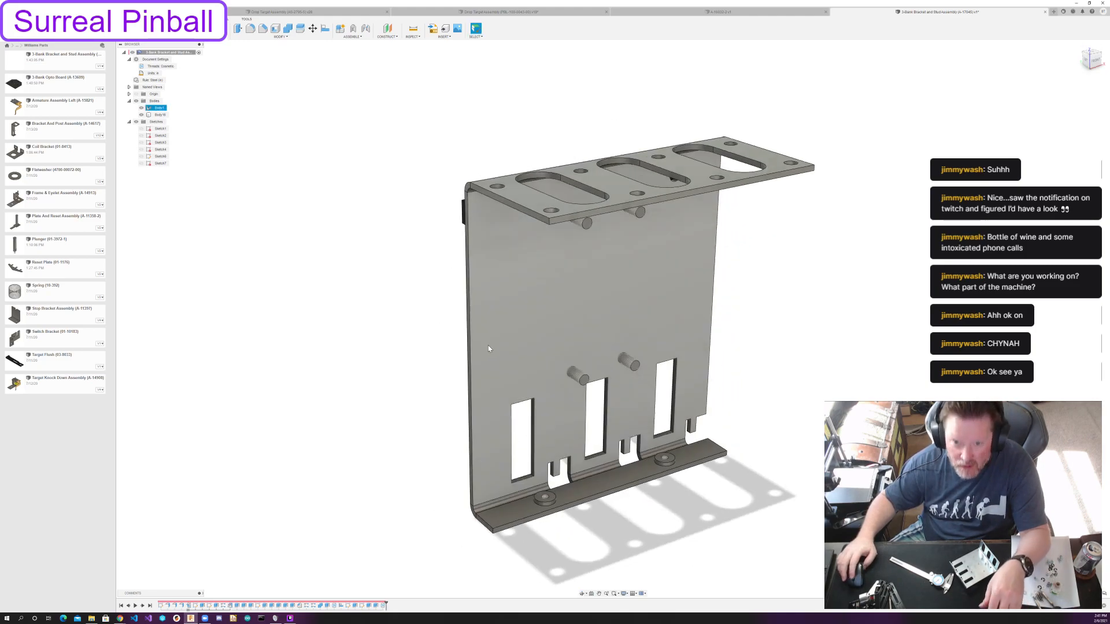
key(ctrl+s)
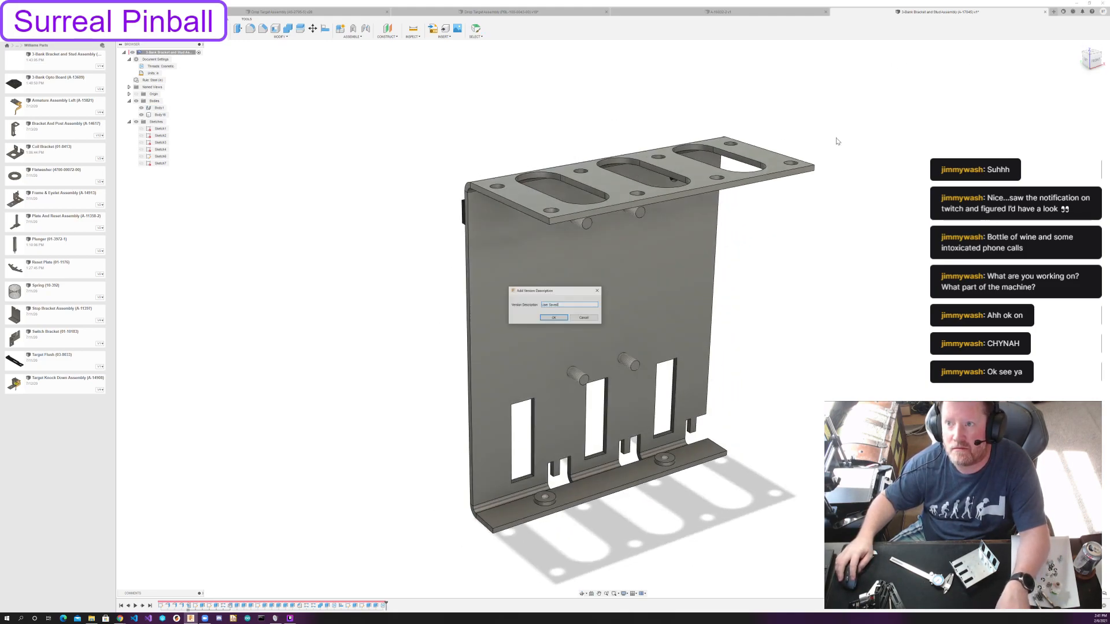
key(Return)
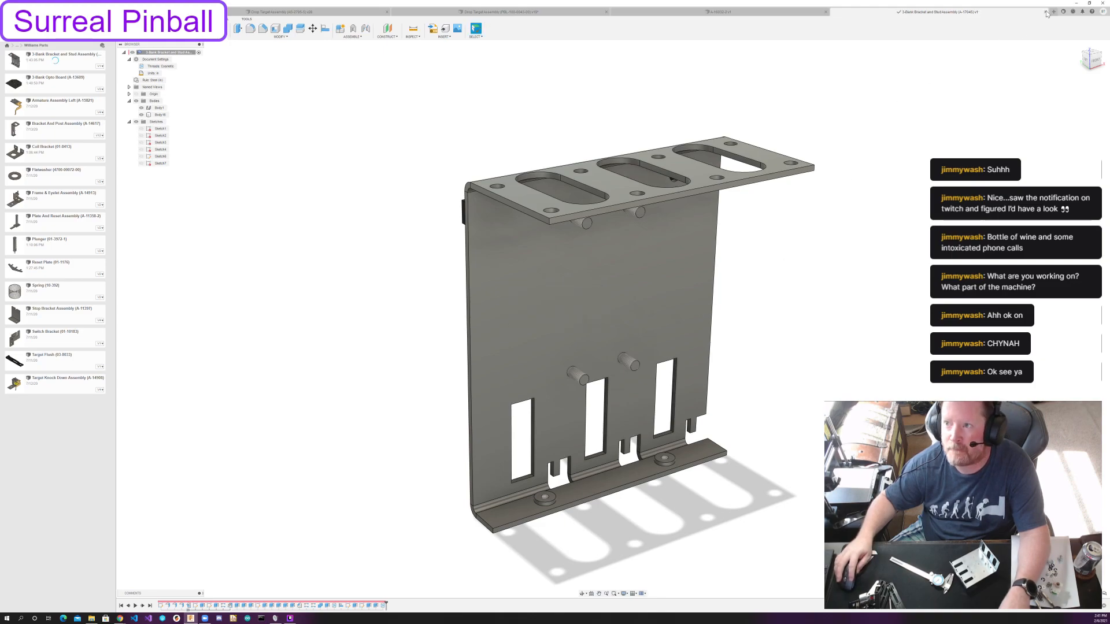
click(1044, 11)
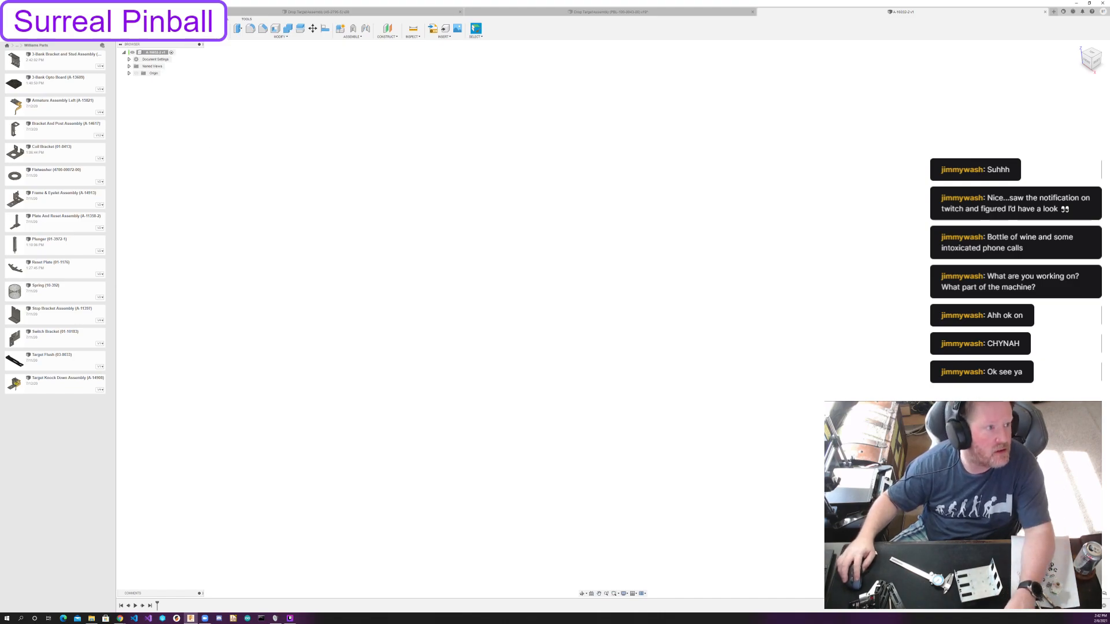
Check the components of the two existing drop target assemblies and return to the empty assembly design.
click(318, 12)
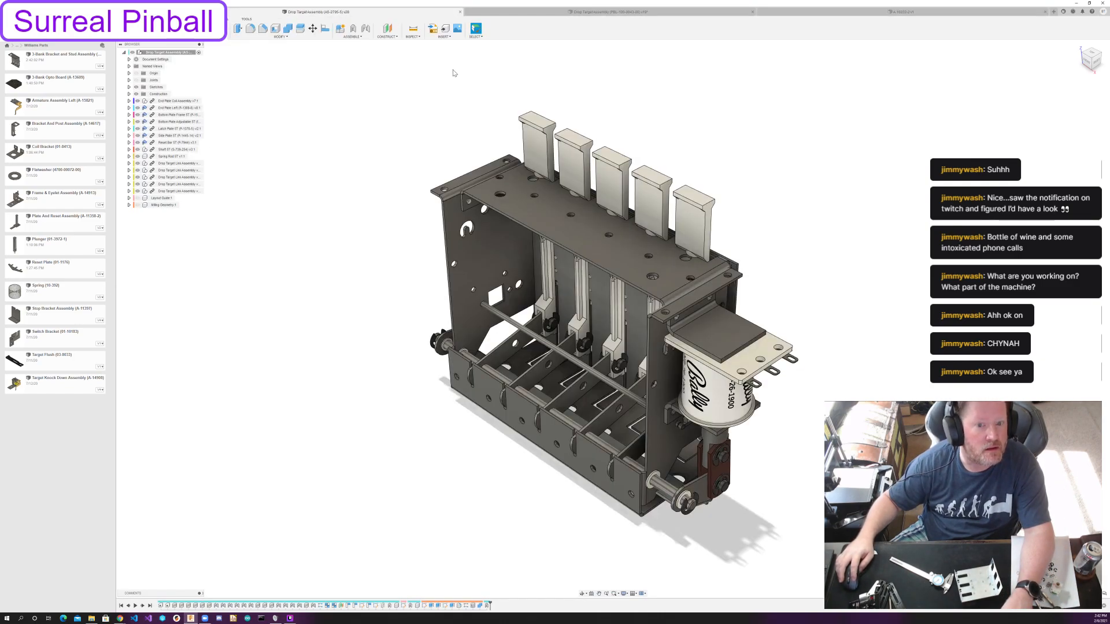
click(623, 12)
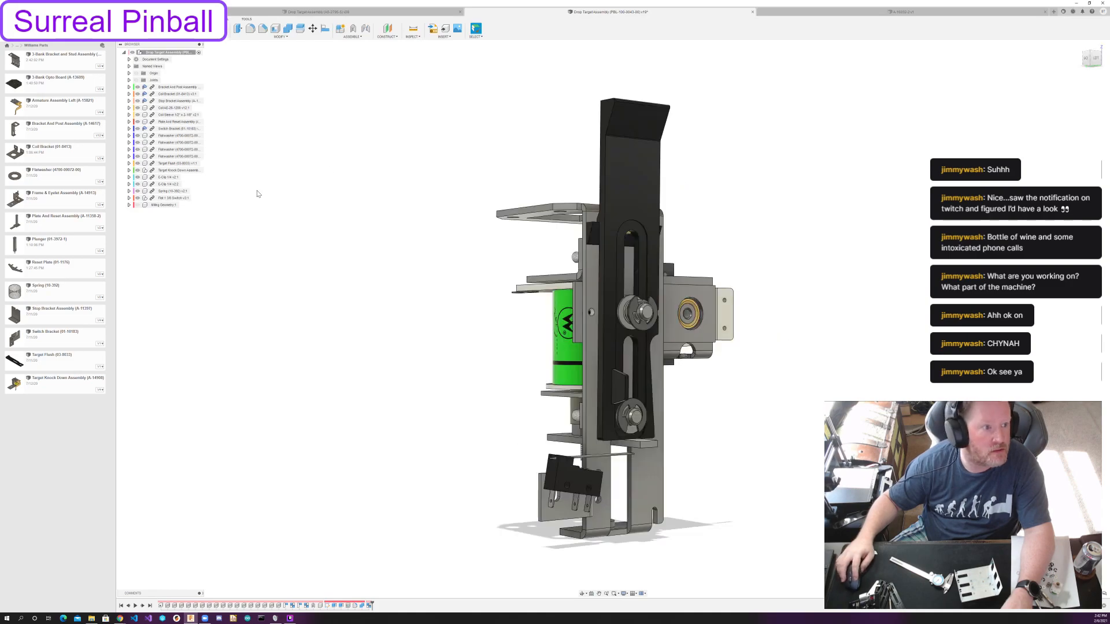
click(173, 191)
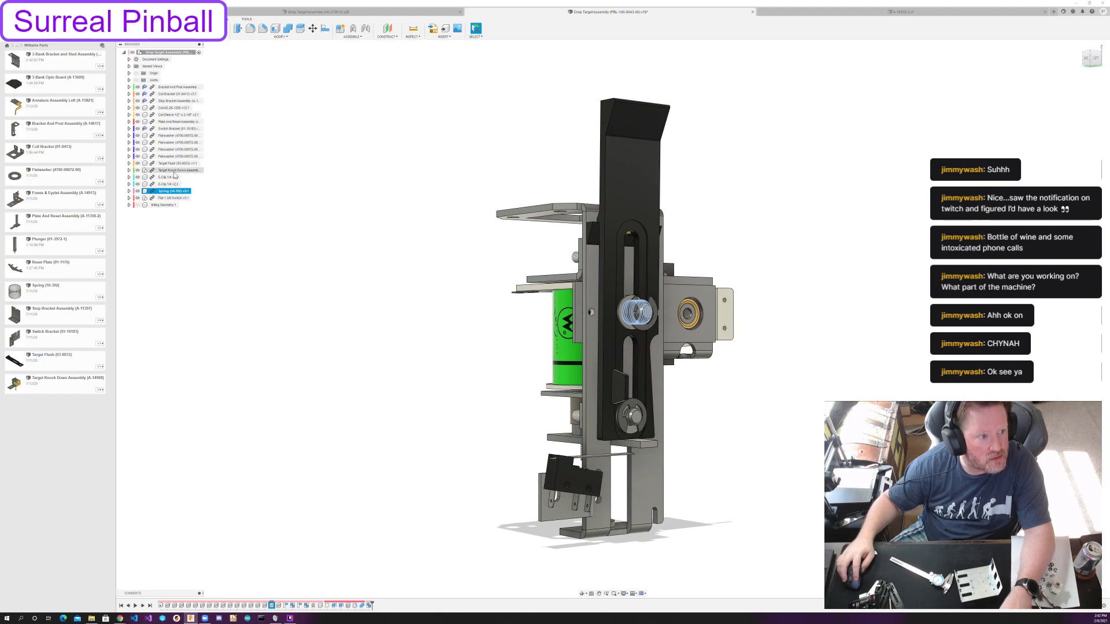
click(172, 135)
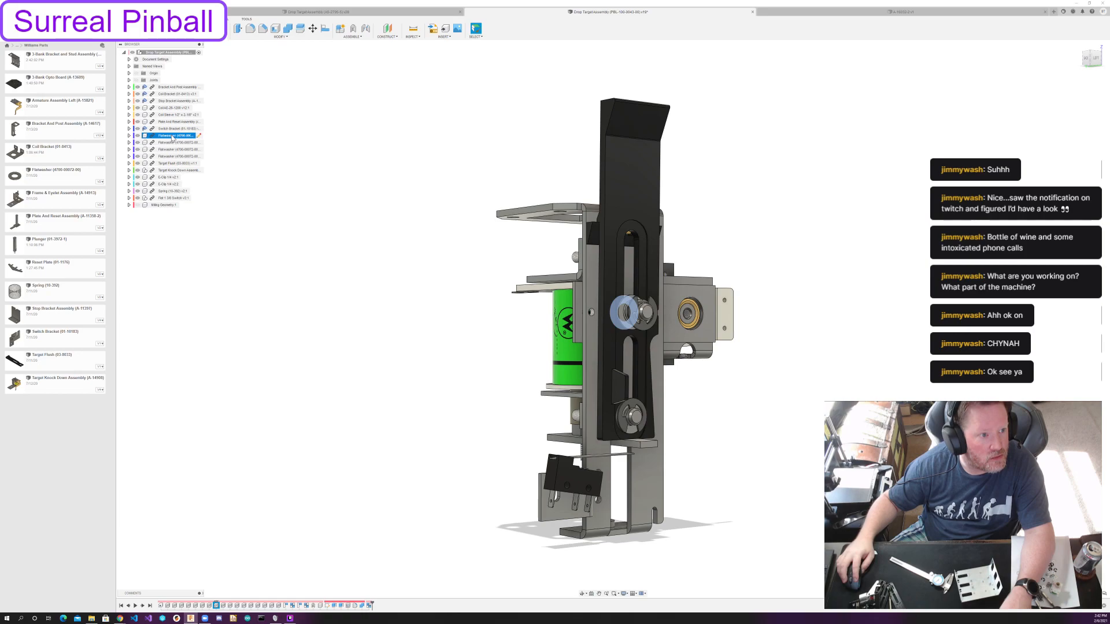
click(803, 11)
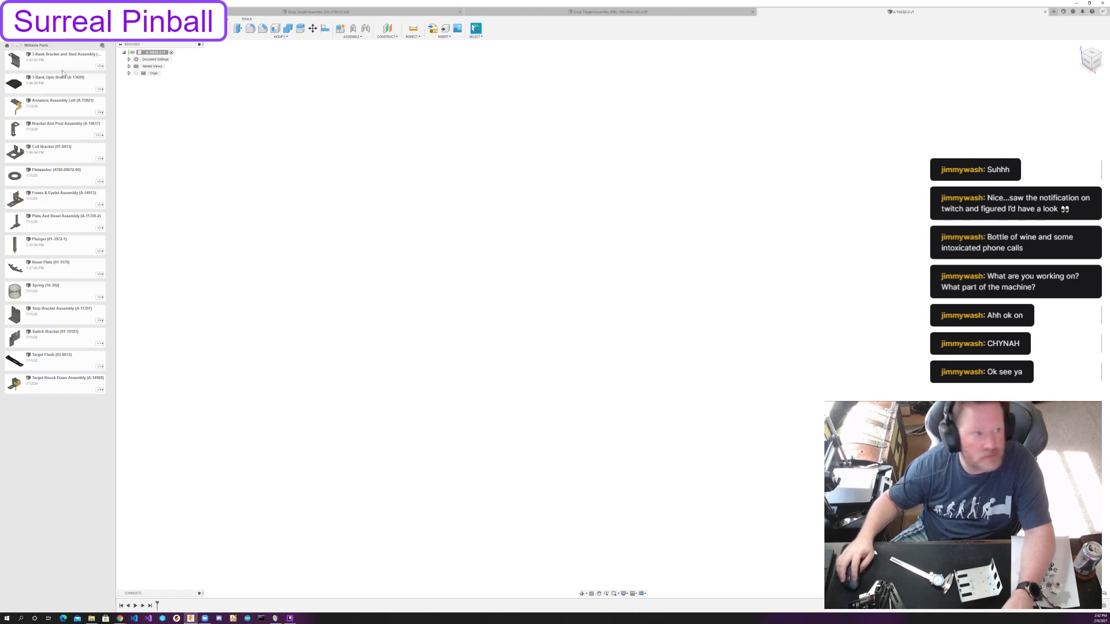
Insert the 3-Bank Bracket and Stud Assembly into the empty assembly at its default position.
drag(56, 63, 438, 373)
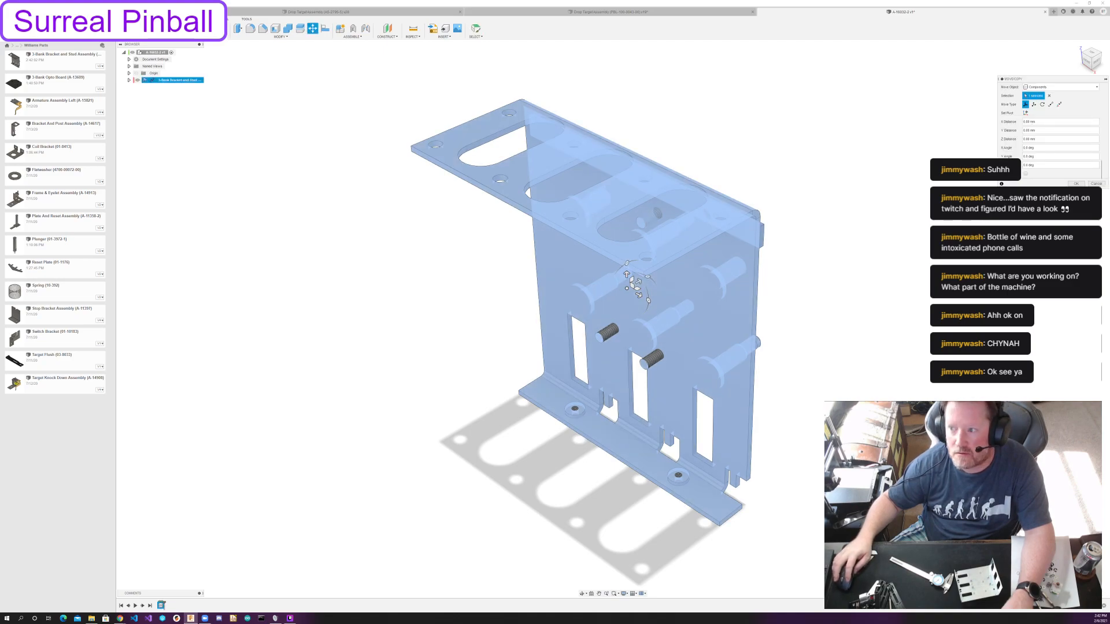
click(1075, 184)
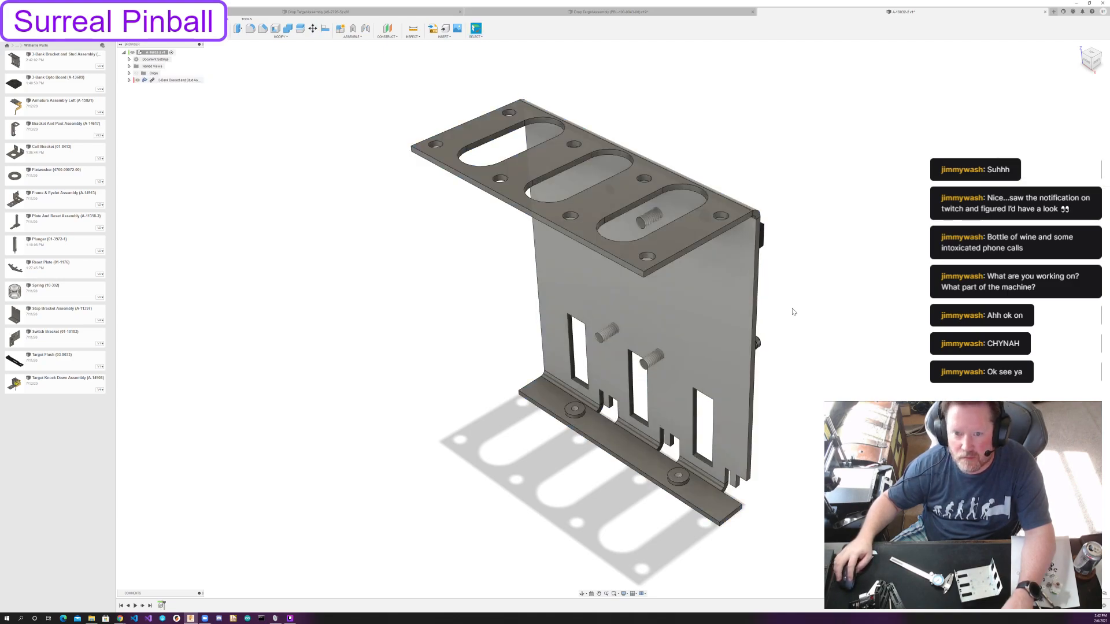
shift+middle_drag(794, 303, 662, 307)
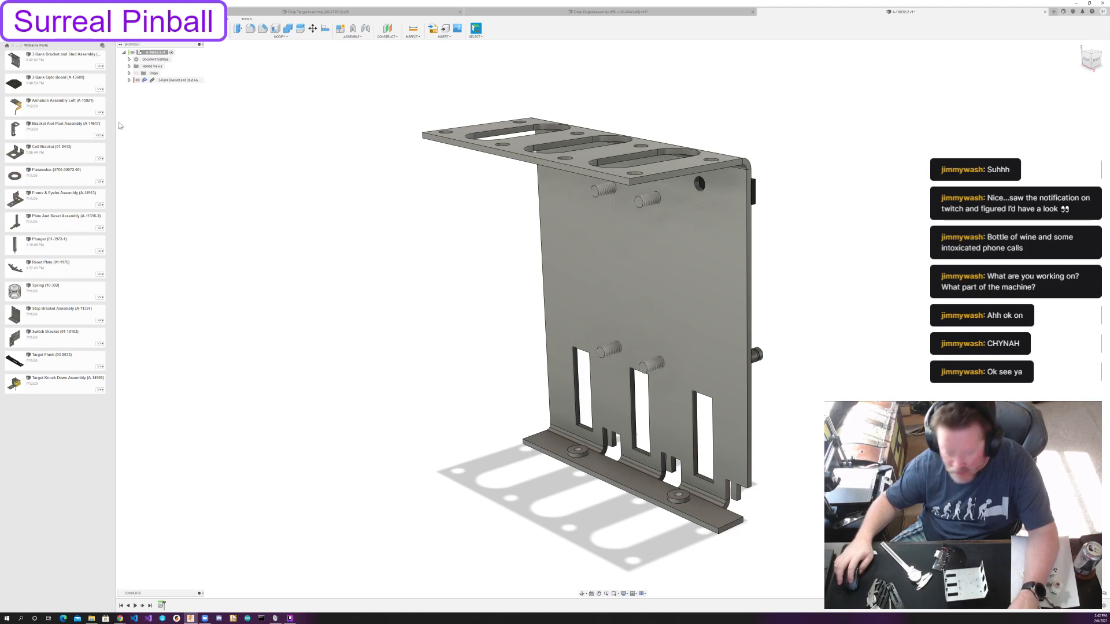
Insert the 3-Bank Opto Board and rotate it 90 degrees about the X axis so it stands upright.
drag(62, 83, 181, 142)
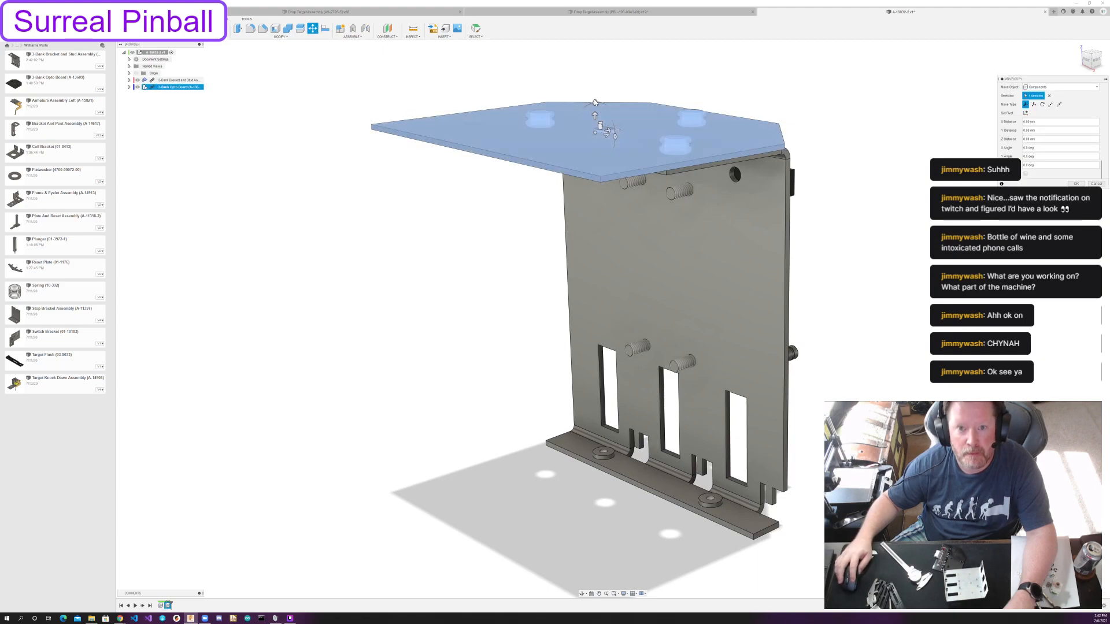
drag(595, 102, 548, 135)
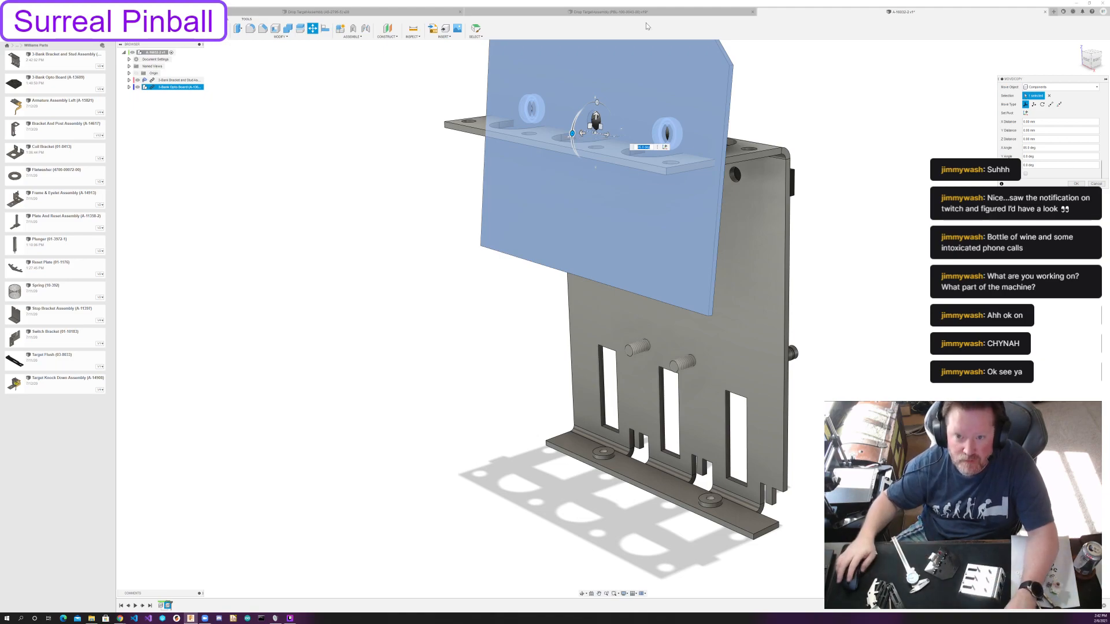
shift+middle_drag(855, 130, 653, 253)
scroll(760, 141, down, 3)
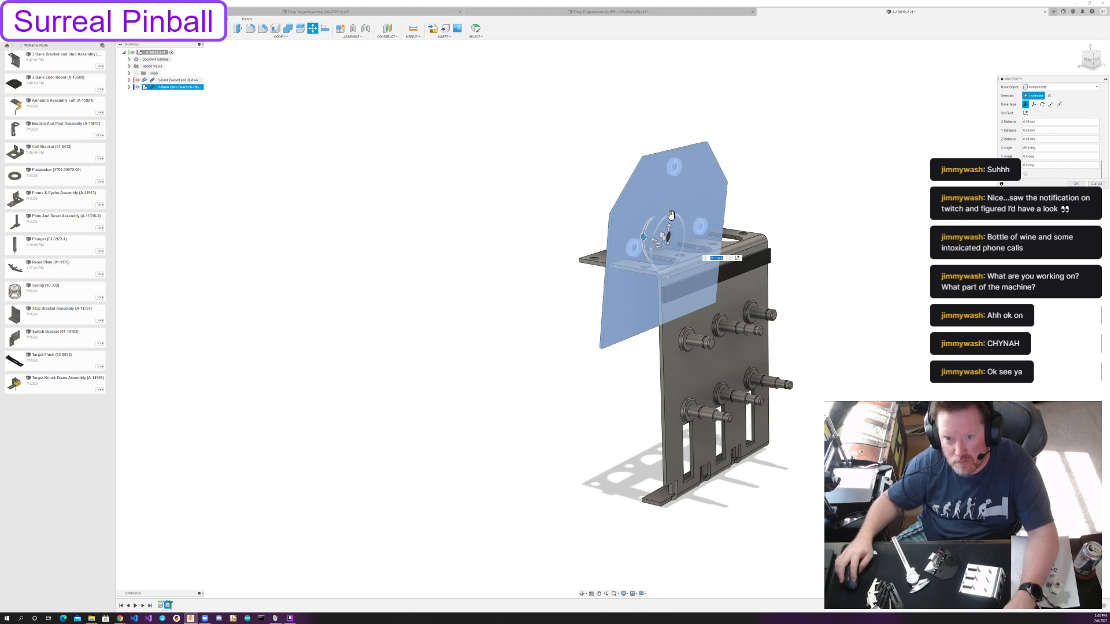
Move the upright opto board along the Y axis clear of the bracket on its stud side and accept the placement.
drag(670, 216, 649, 244)
shift+middle_drag(660, 226, 696, 223)
text(5)
key(Return)
middle_drag(631, 246, 580, 328)
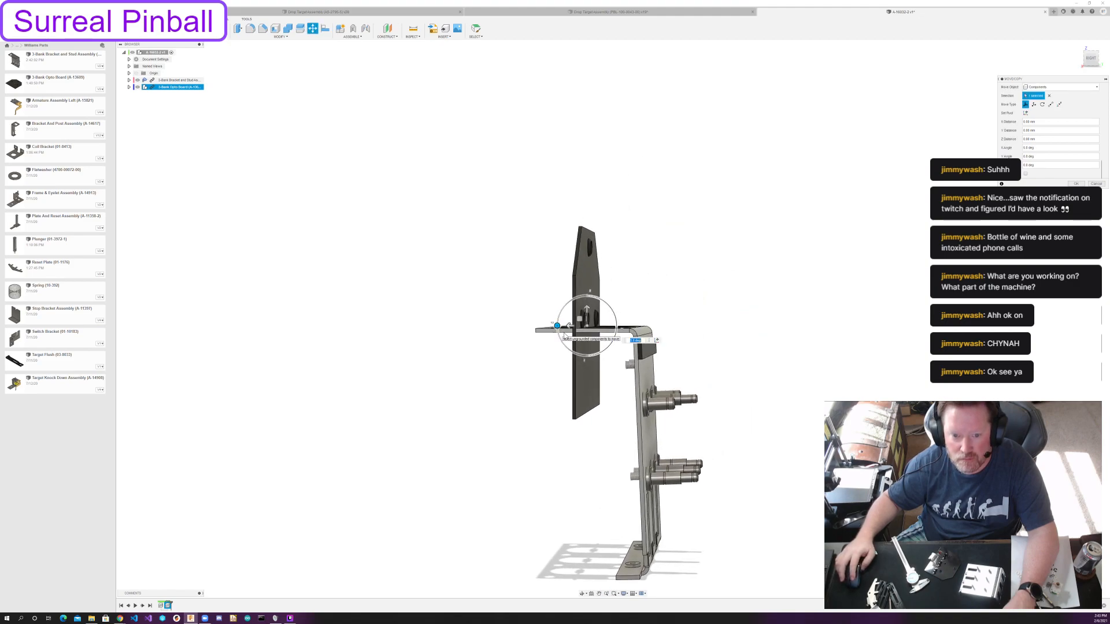
drag(659, 328, 913, 381)
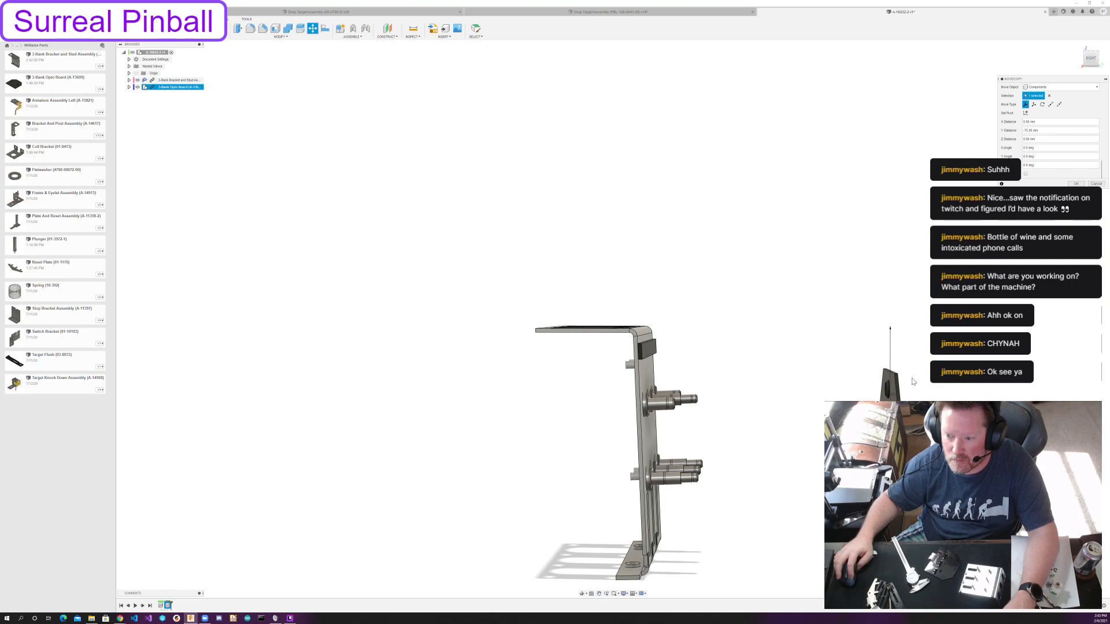
click(1076, 183)
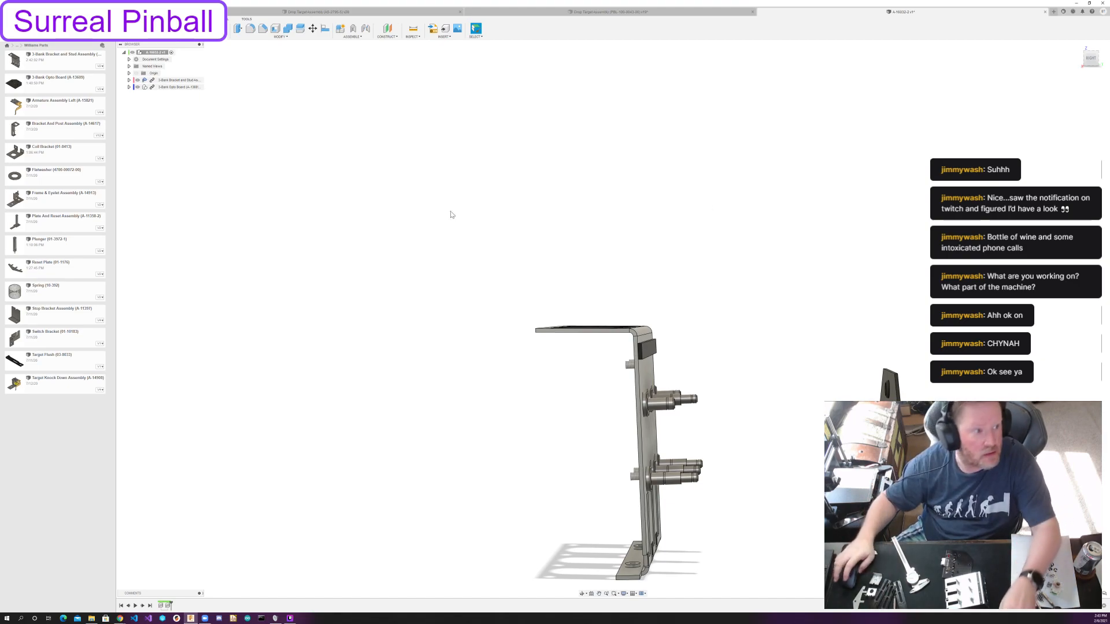
Insert the Stop Bracket Assembly and rotate it 180 degrees about the Y axis.
drag(59, 325, 327, 251)
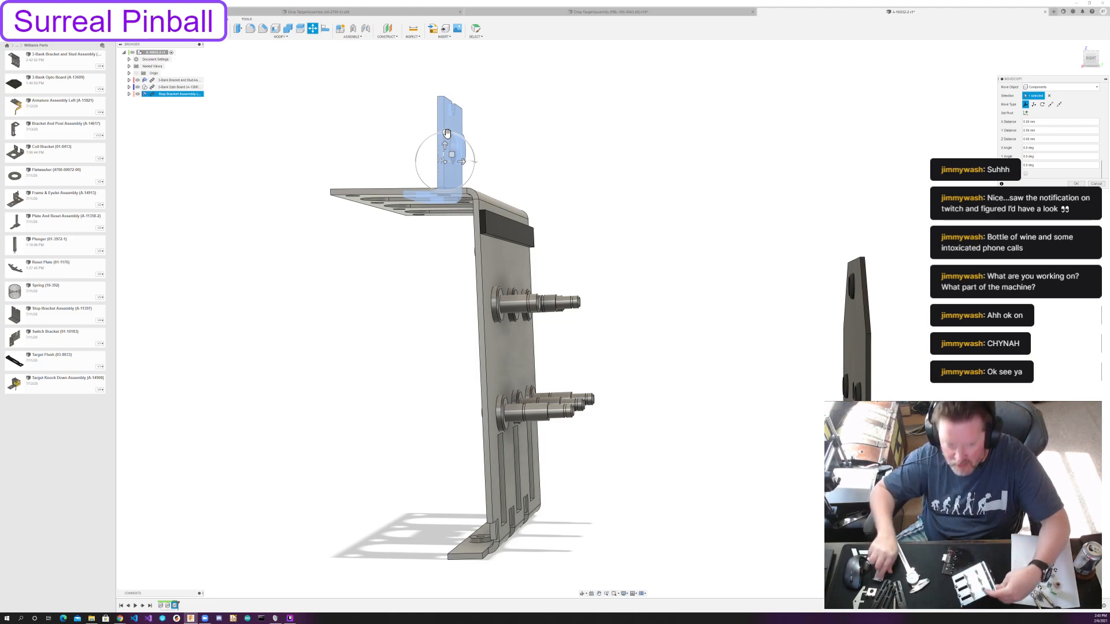
shift+middle_drag(428, 218, 460, 225)
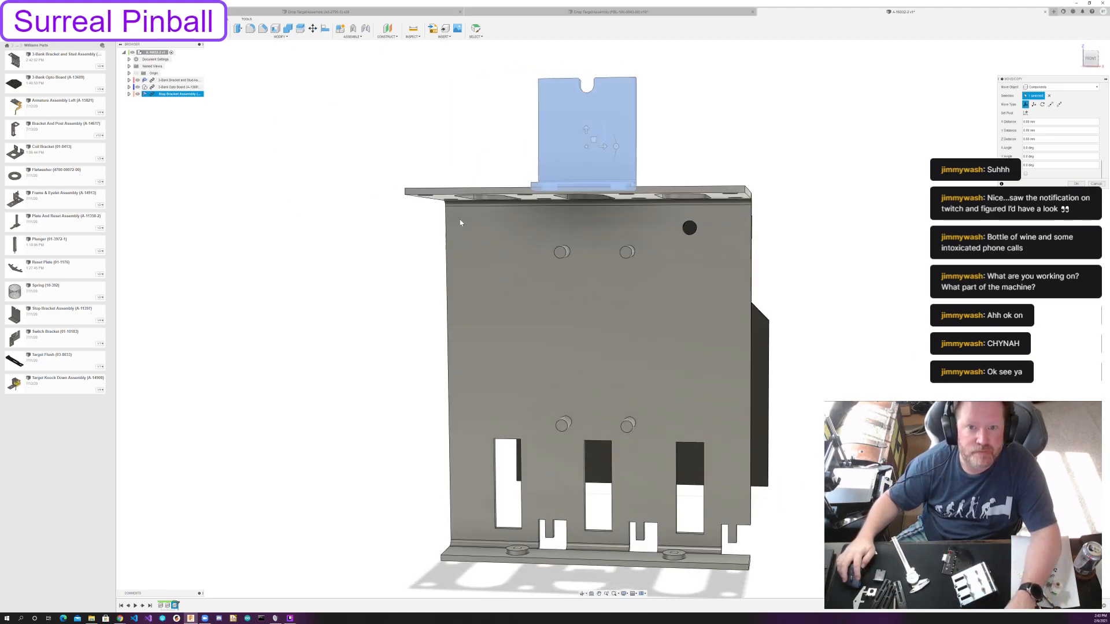
drag(617, 145, 510, 172)
shift+middle_drag(510, 172, 487, 153)
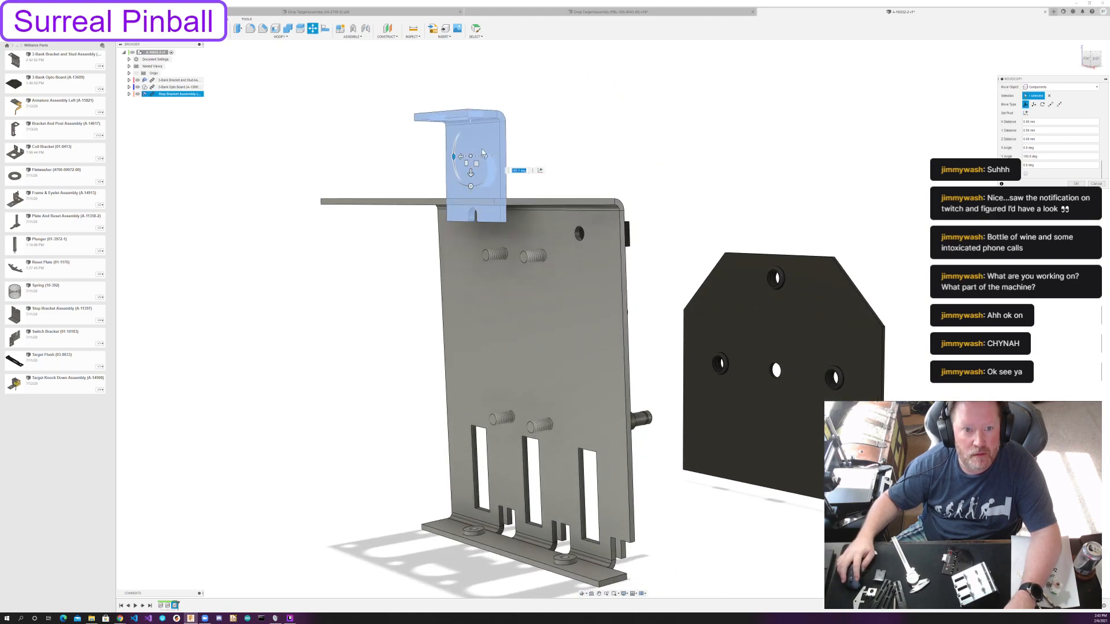
Tip the stop bracket so its notched plate lies flat, move it clear of the 3-bank bracket opposite the opto board, and accept.
shift+middle_drag(349, 193, 501, 166)
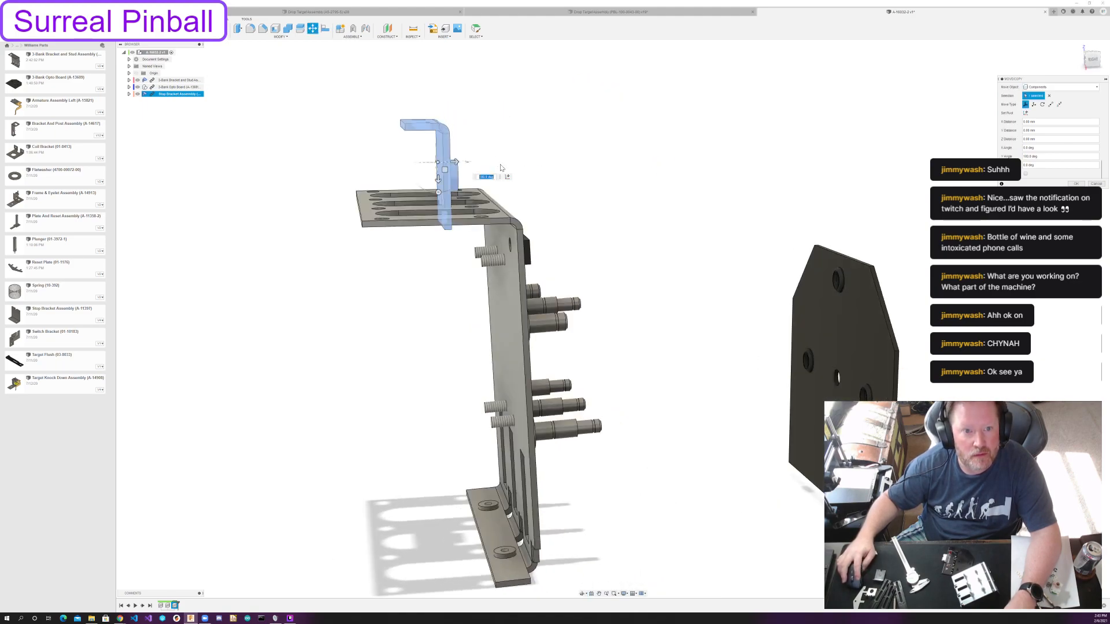
drag(439, 190, 416, 179)
drag(414, 152, 222, 304)
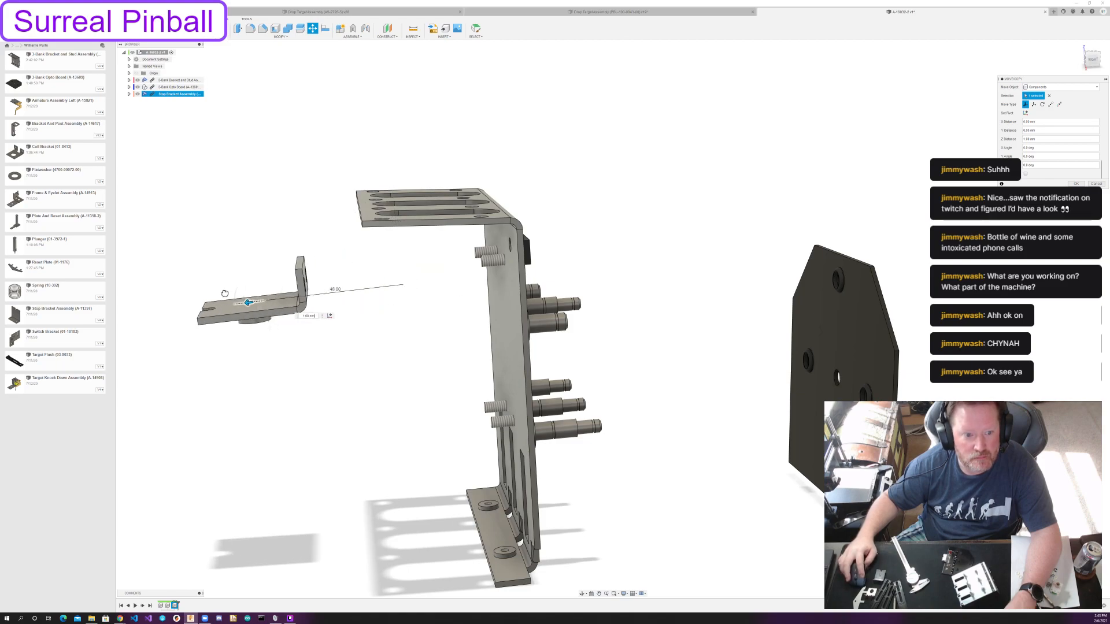
click(1076, 183)
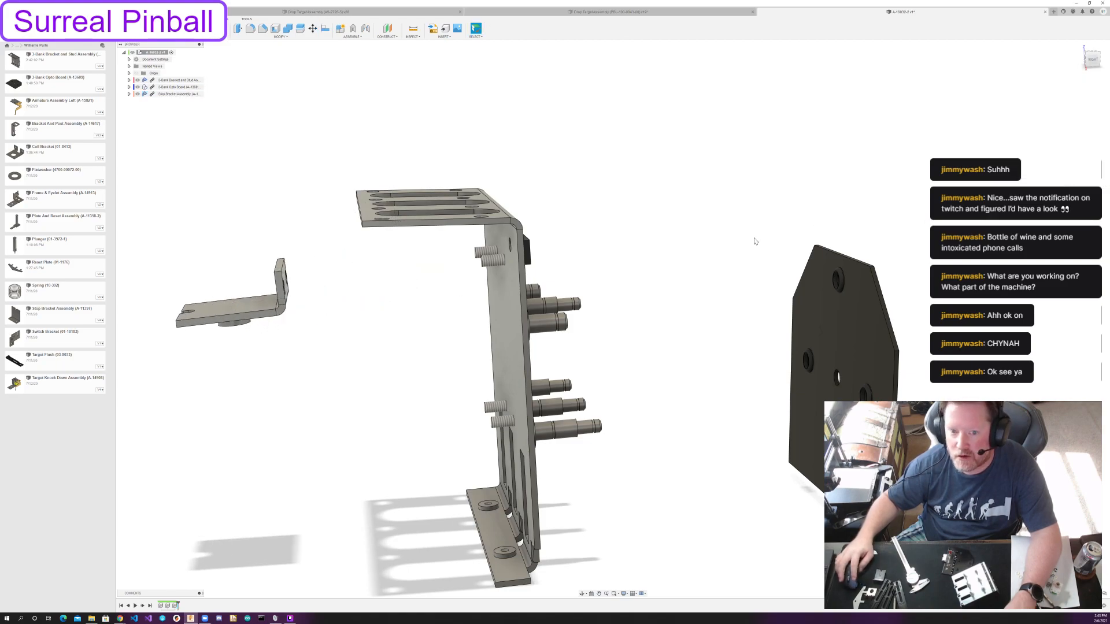
Insert the Coil Bracket, turn it 180 degrees about the Y axis, place it below the stop bracket, and accept.
scroll(627, 240, down, 3)
middle_drag(625, 241, 644, 218)
drag(56, 156, 241, 238)
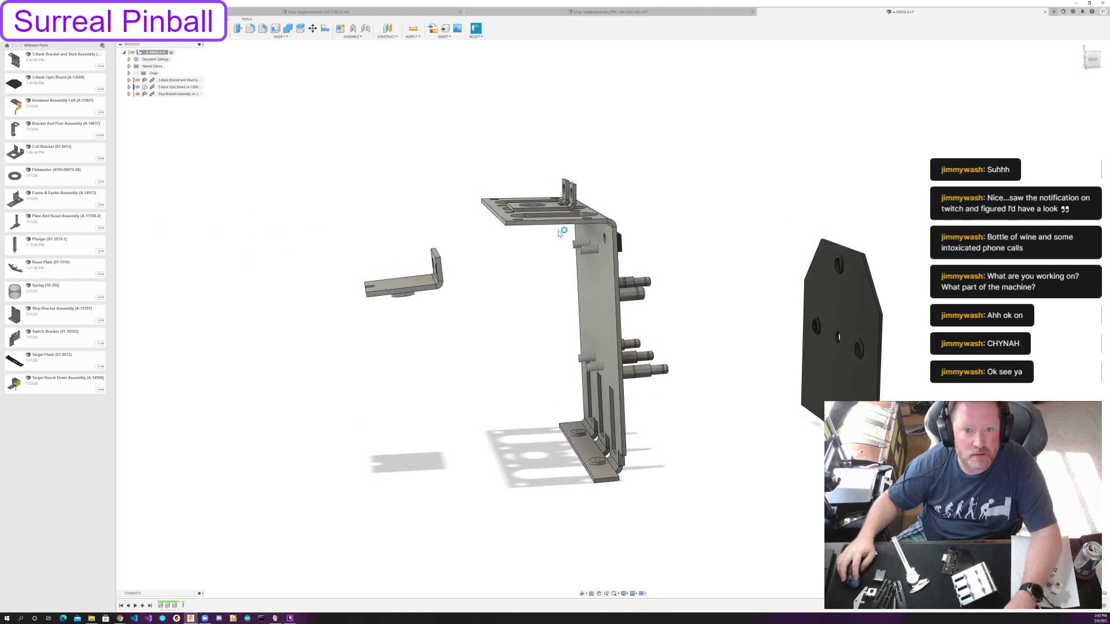
shift+middle_drag(598, 238, 634, 241)
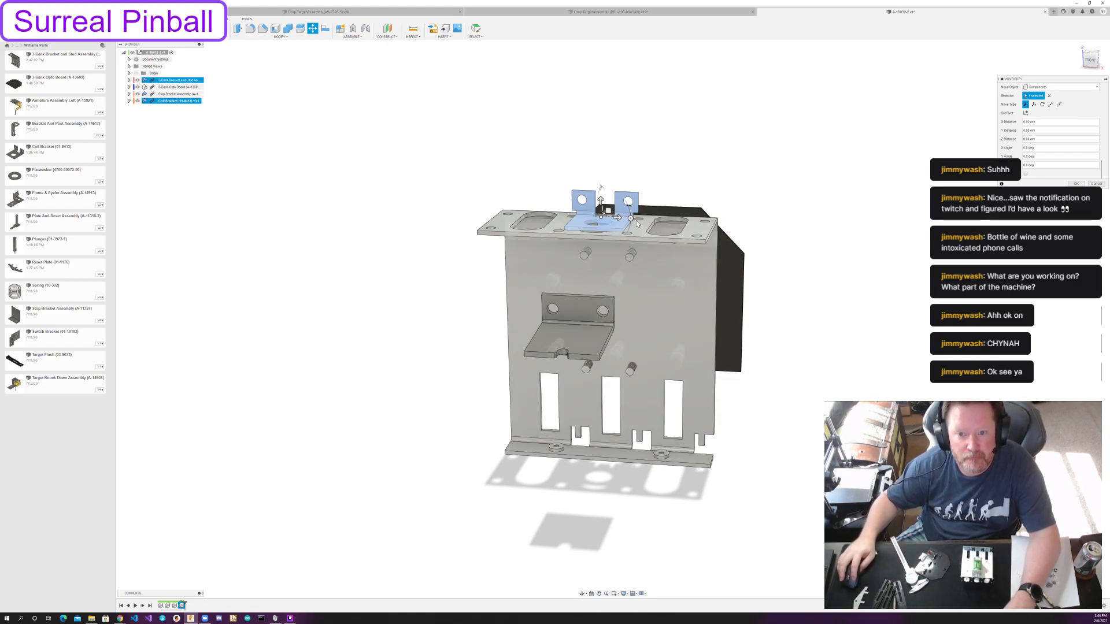
drag(631, 219, 570, 216)
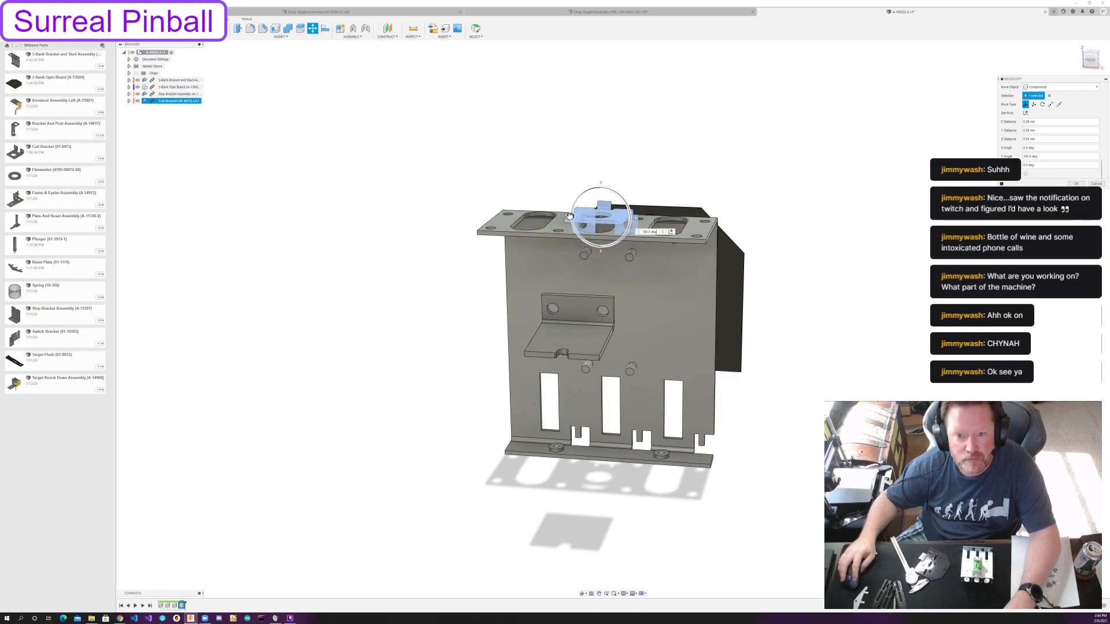
shift+middle_drag(570, 216, 541, 213)
drag(551, 214, 440, 368)
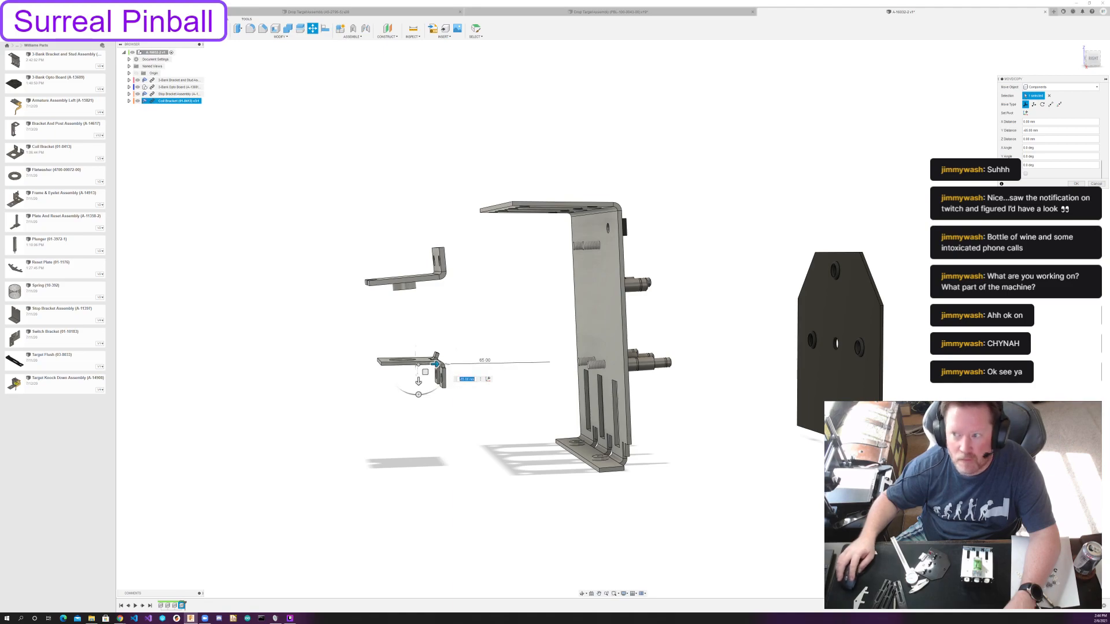
click(1076, 184)
Insert the Plunger and move it along the Y axis to stand upright beyond the stop and coil brackets.
shift+middle_drag(729, 208, 787, 220)
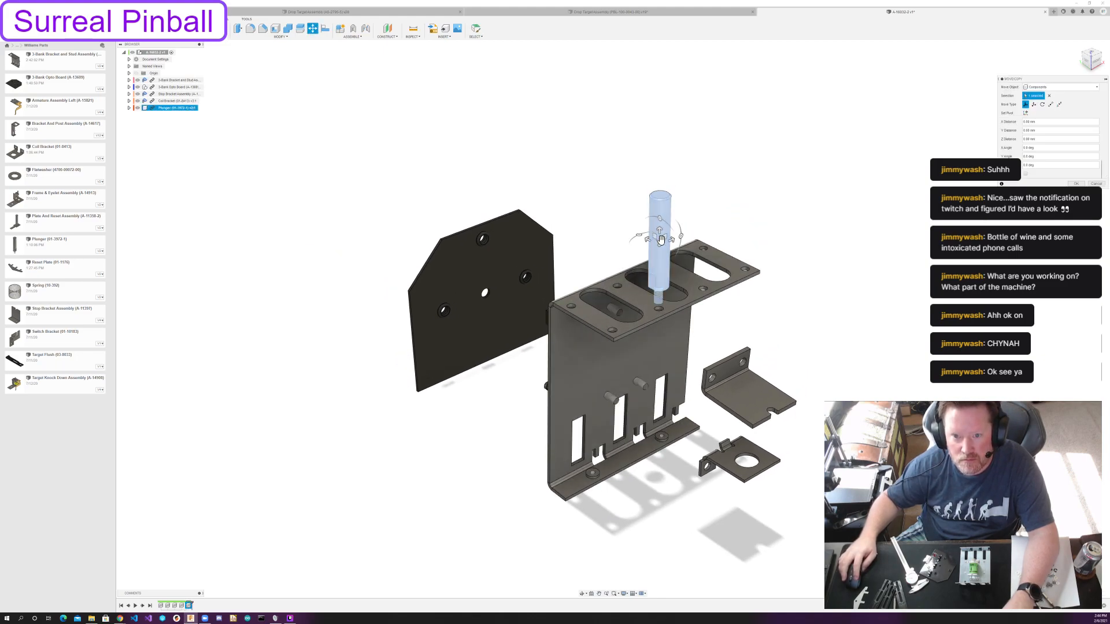
drag(651, 233, 866, 350)
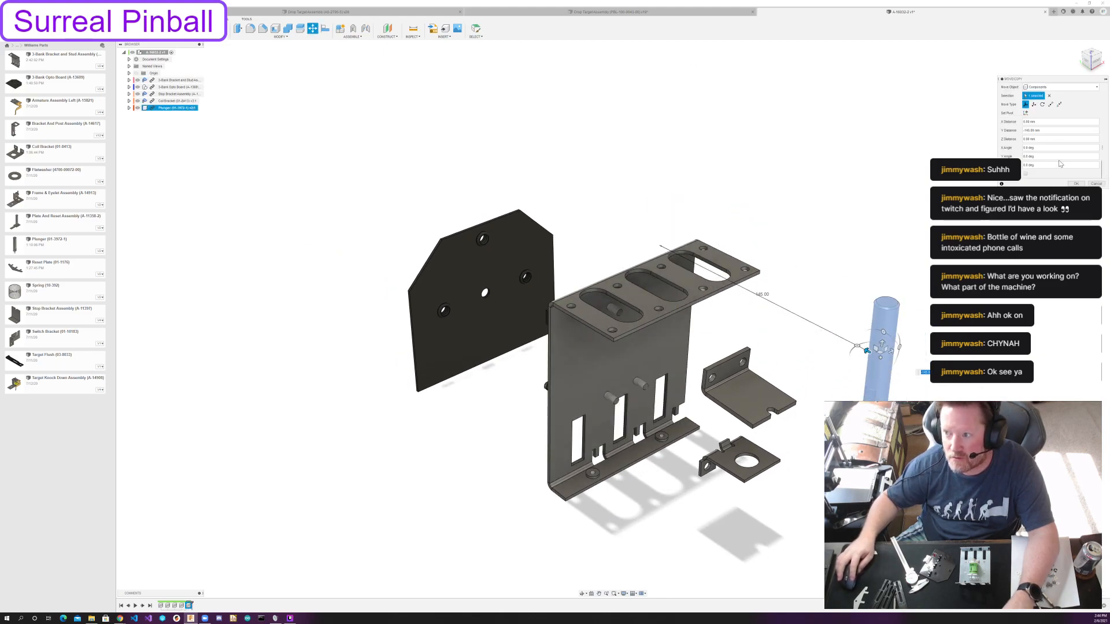
click(1075, 184)
Insert the Reset Plate and place it flat beneath the plunger.
drag(176, 253, 236, 203)
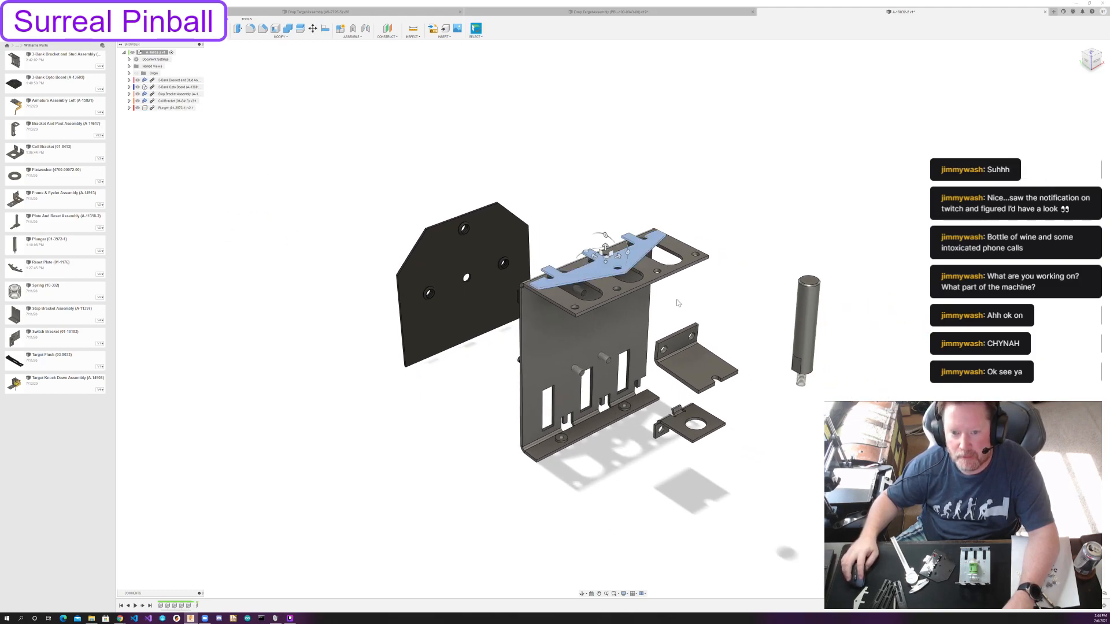
drag(585, 251, 805, 485)
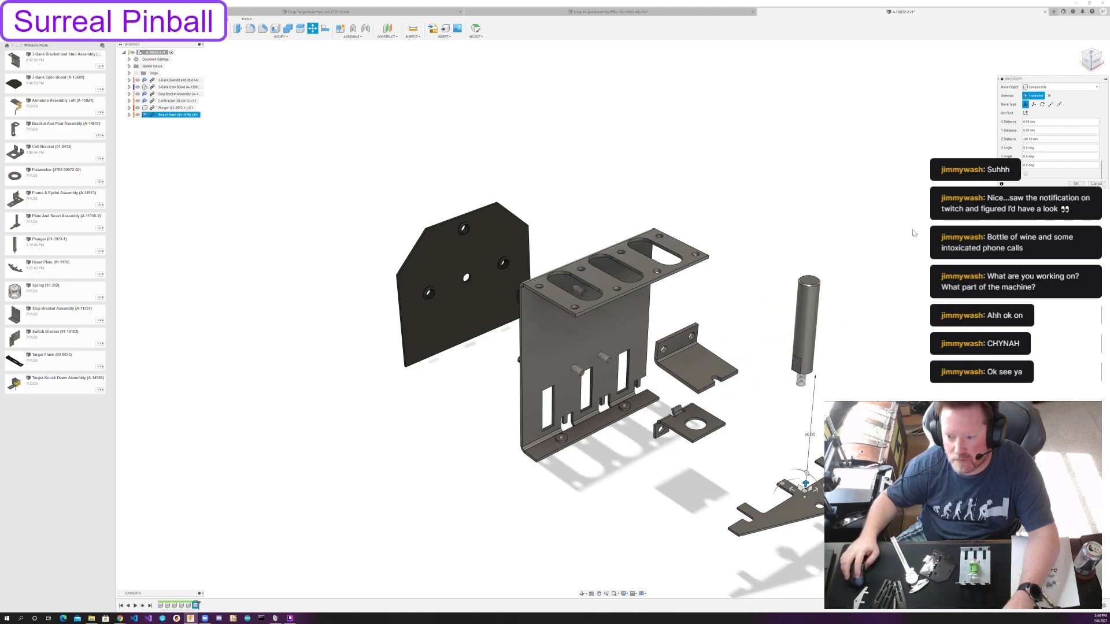
click(1076, 183)
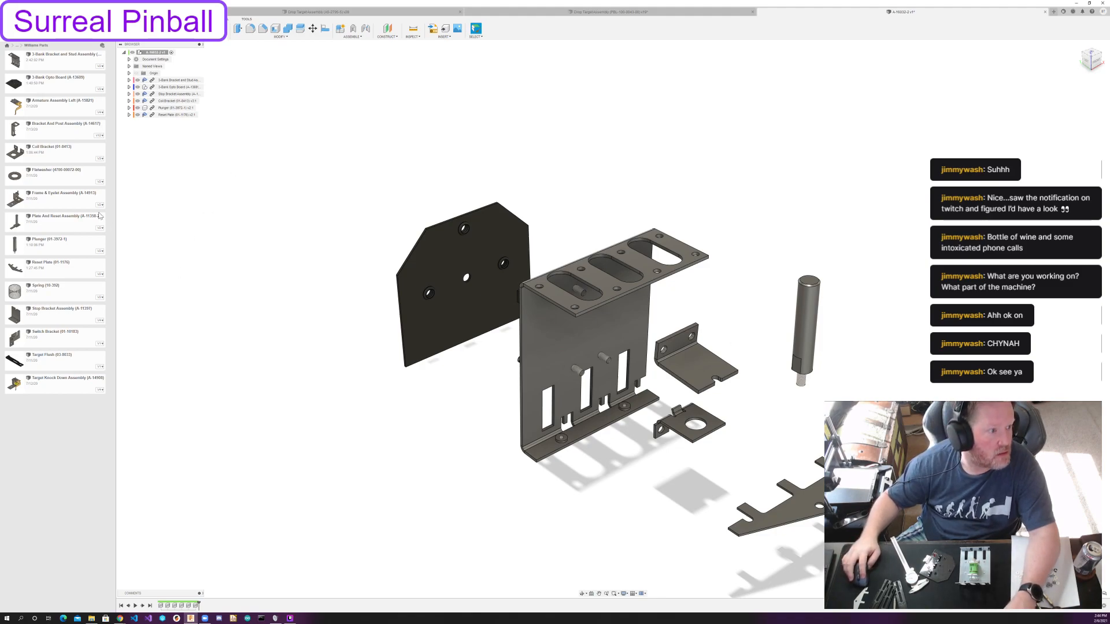
Insert a Target Flush, stand it upright beyond the opto board, and accept the placement.
drag(66, 361, 448, 421)
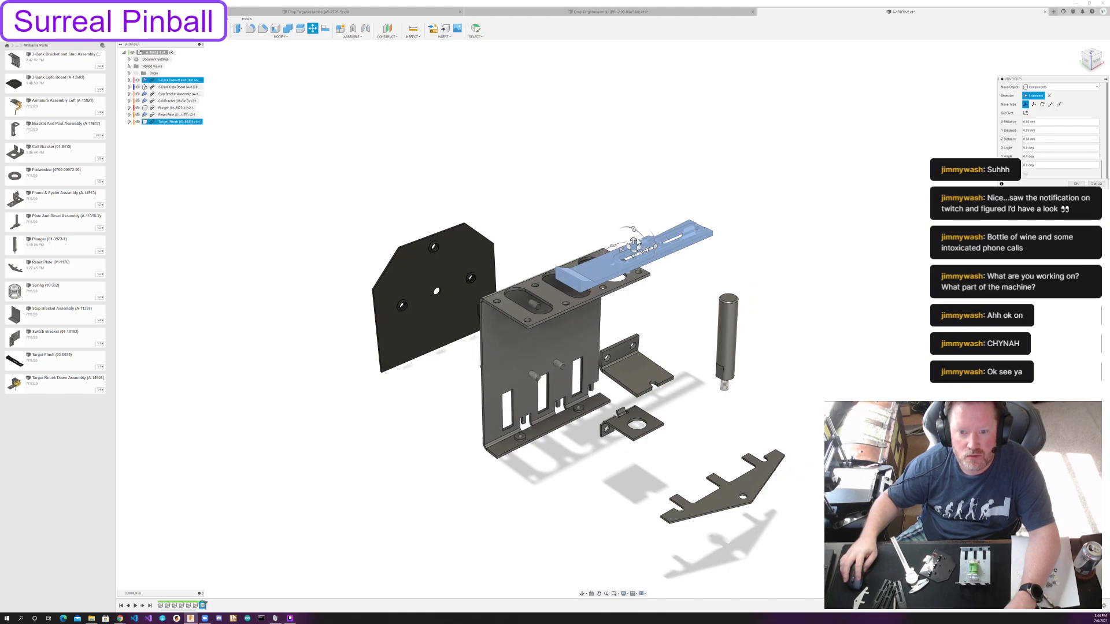
drag(621, 243, 437, 160)
shift+middle_drag(665, 211, 607, 187)
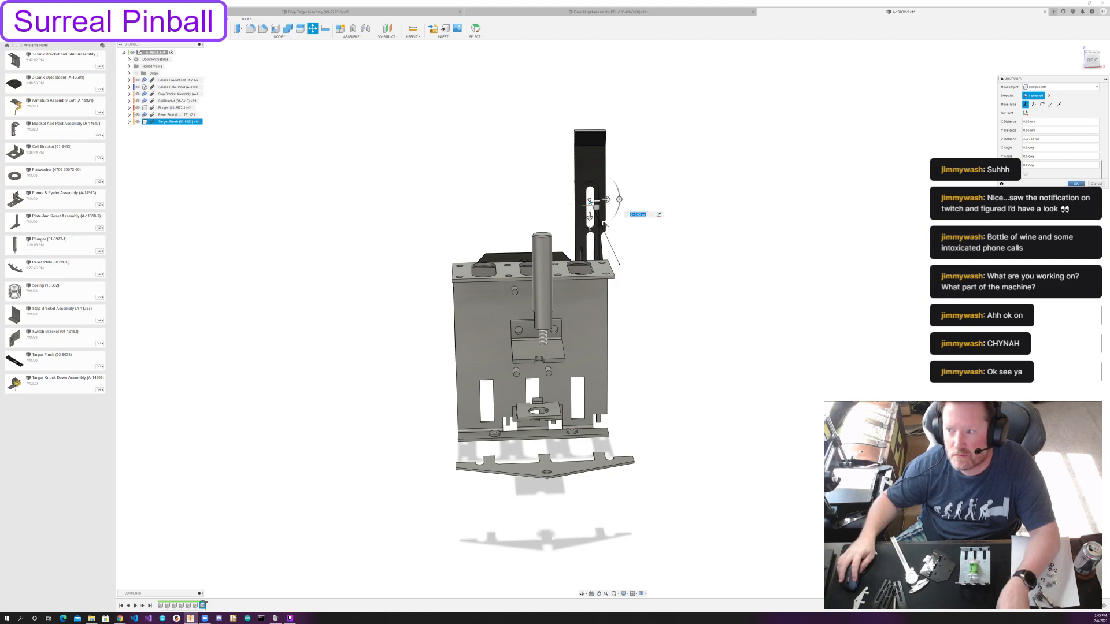
key(Return)
Paste two more copies of the target and space them along the X axis into a row of three.
key(ctrl+v)
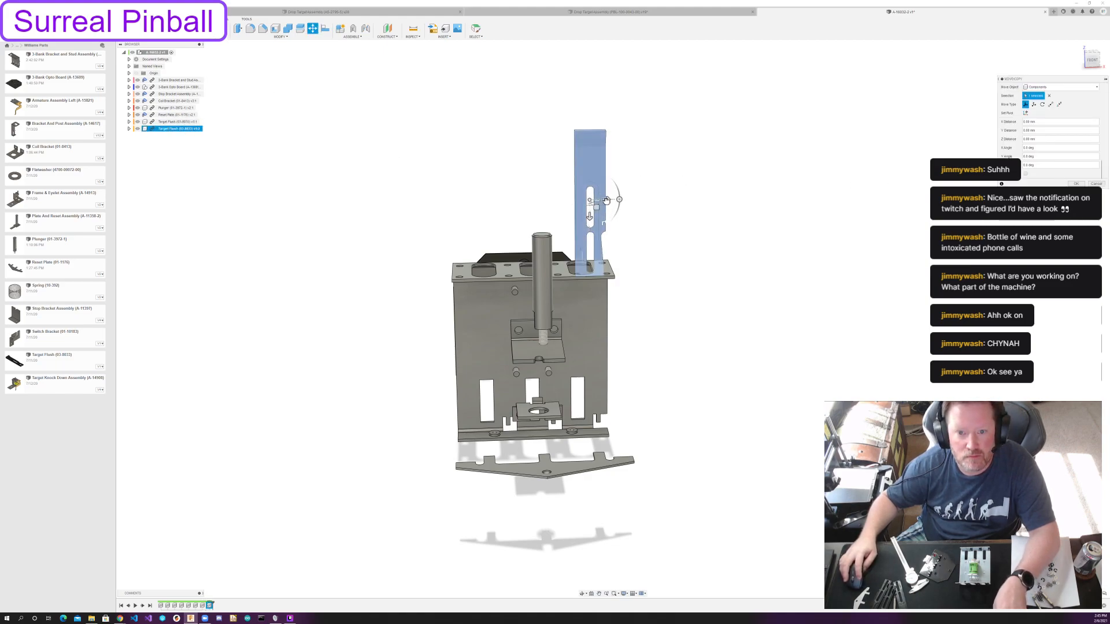
drag(607, 203, 553, 201)
click(1068, 184)
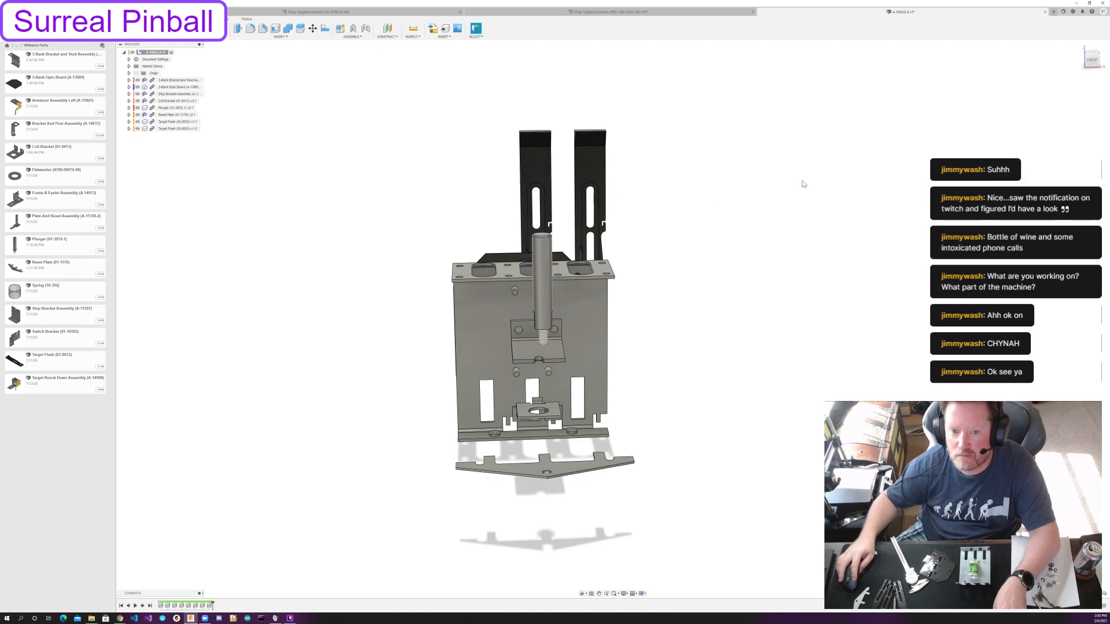
key(ctrl+v)
drag(605, 200, 489, 201)
click(1076, 184)
shift+middle_drag(794, 272, 835, 274)
shift+middle_drag(746, 297, 705, 299)
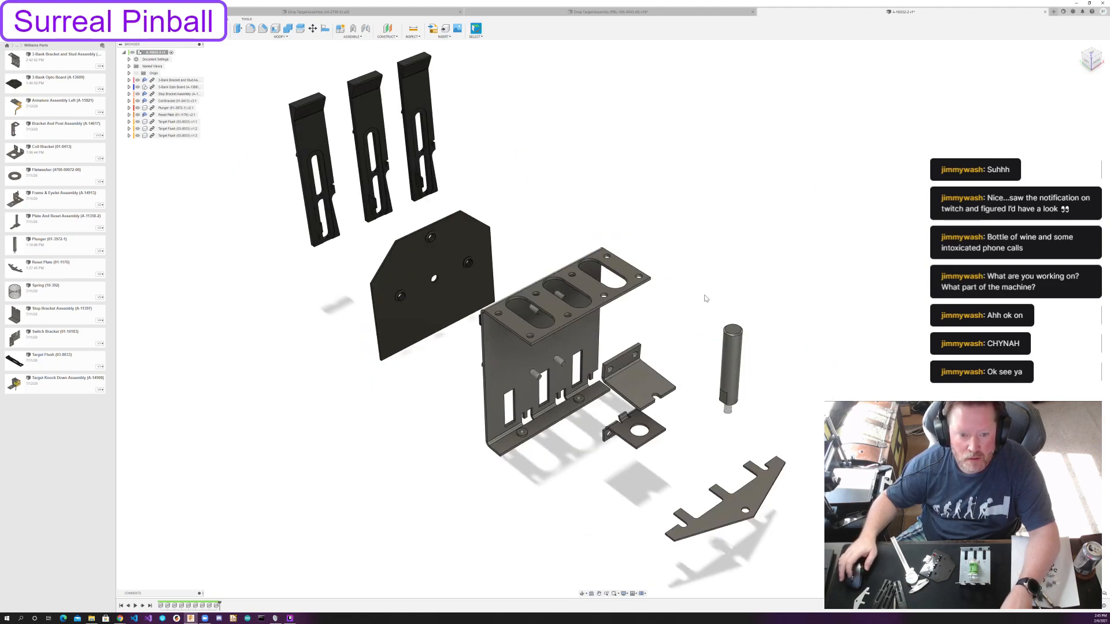
Go up to the Playfield Components folder of the project and open its Hardware folder.
scroll(705, 298, down, 1)
scroll(705, 298, down, 1)
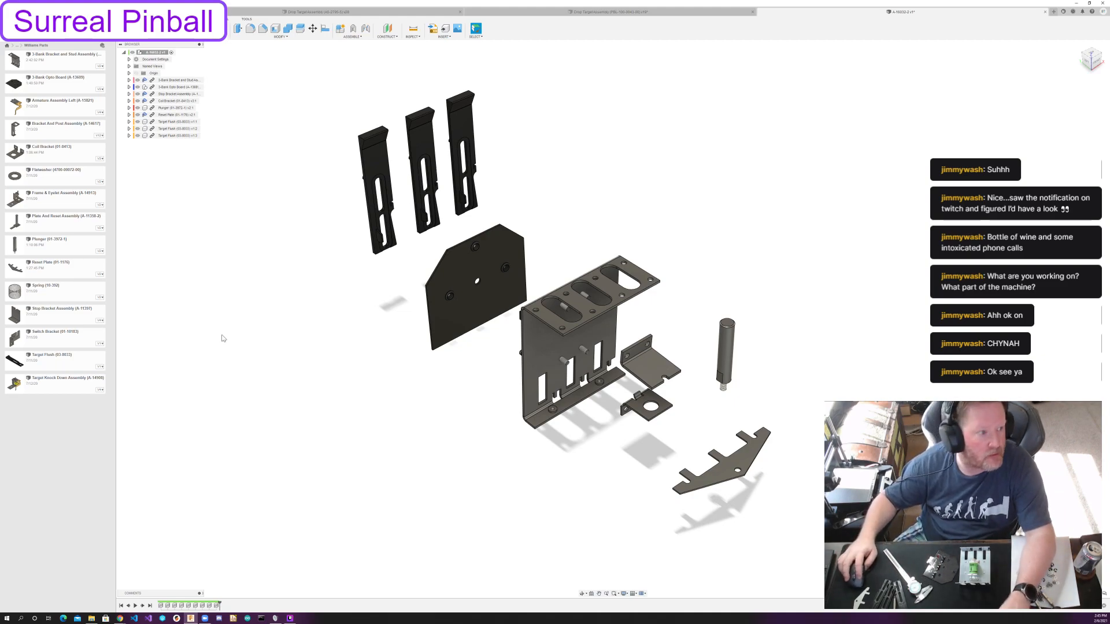
click(18, 46)
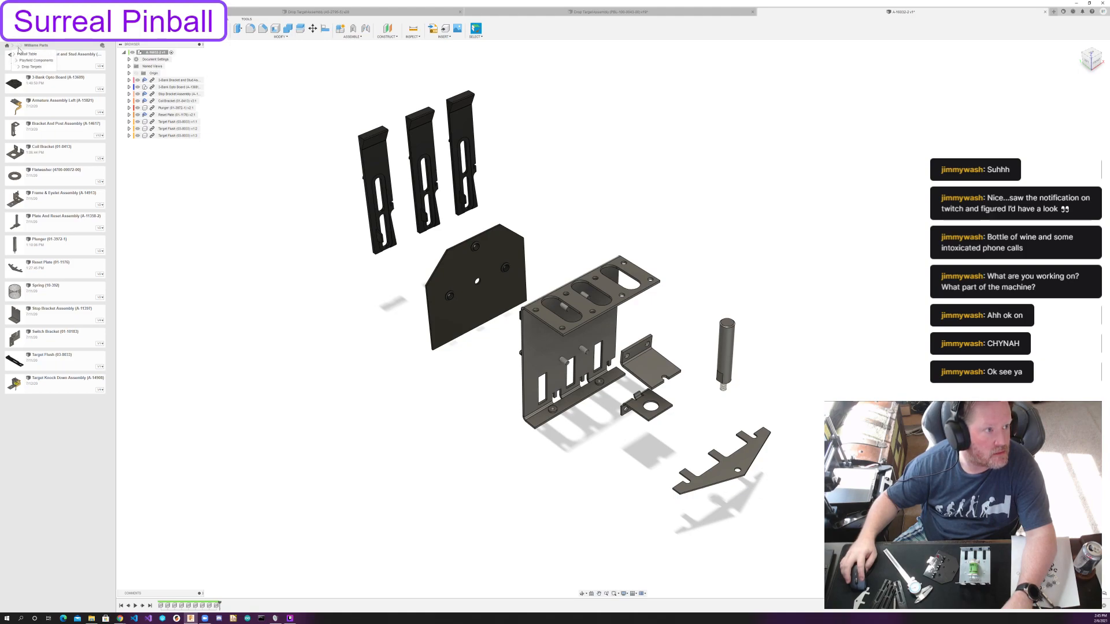
click(29, 60)
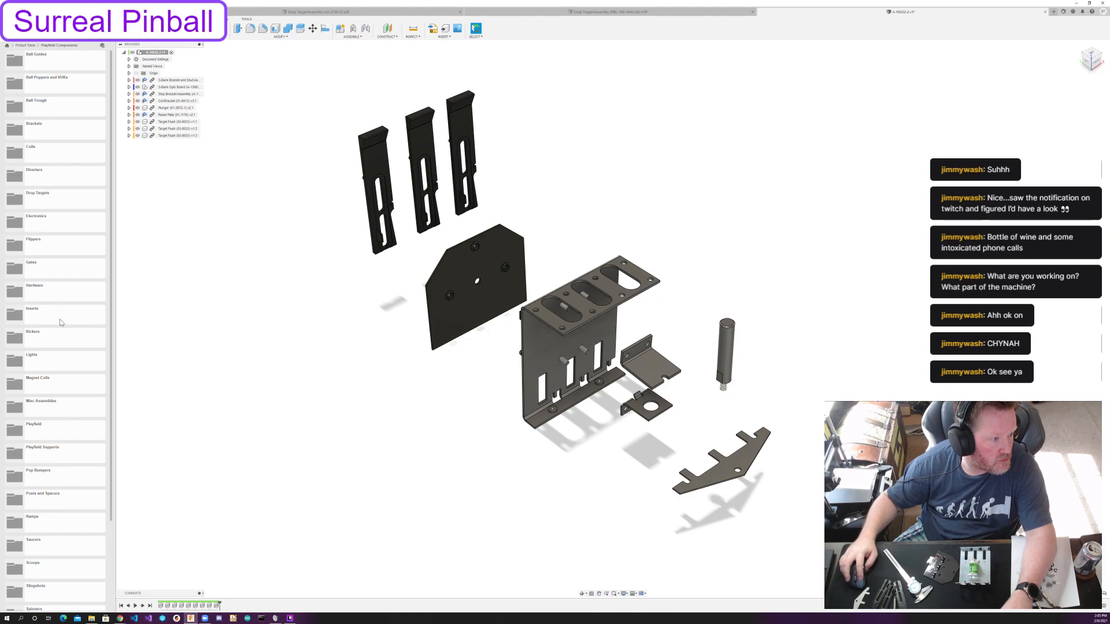
double_click(57, 296)
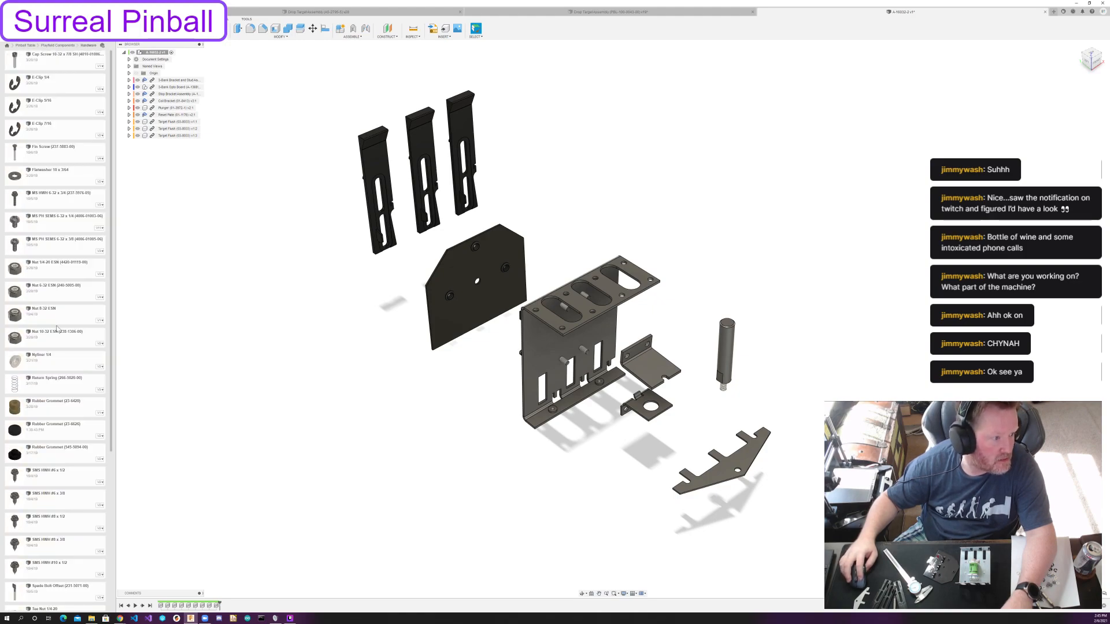
Insert a Nut 8-32 ESN and place it beneath the plunger, lower than the reset plate.
drag(49, 325, 320, 341)
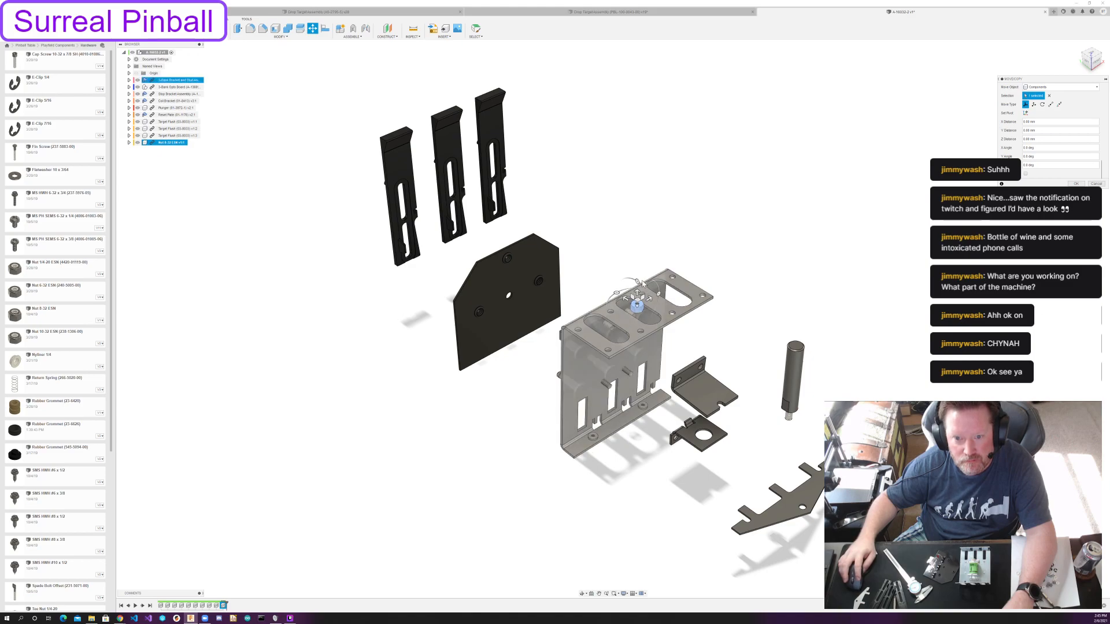
drag(637, 282, 796, 596)
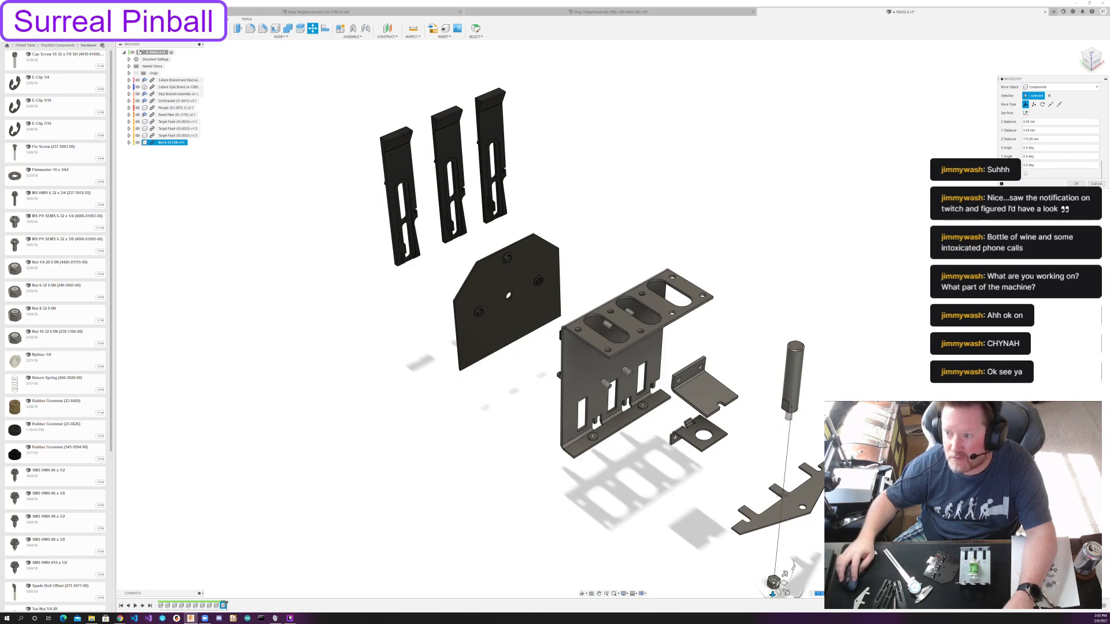
click(1076, 184)
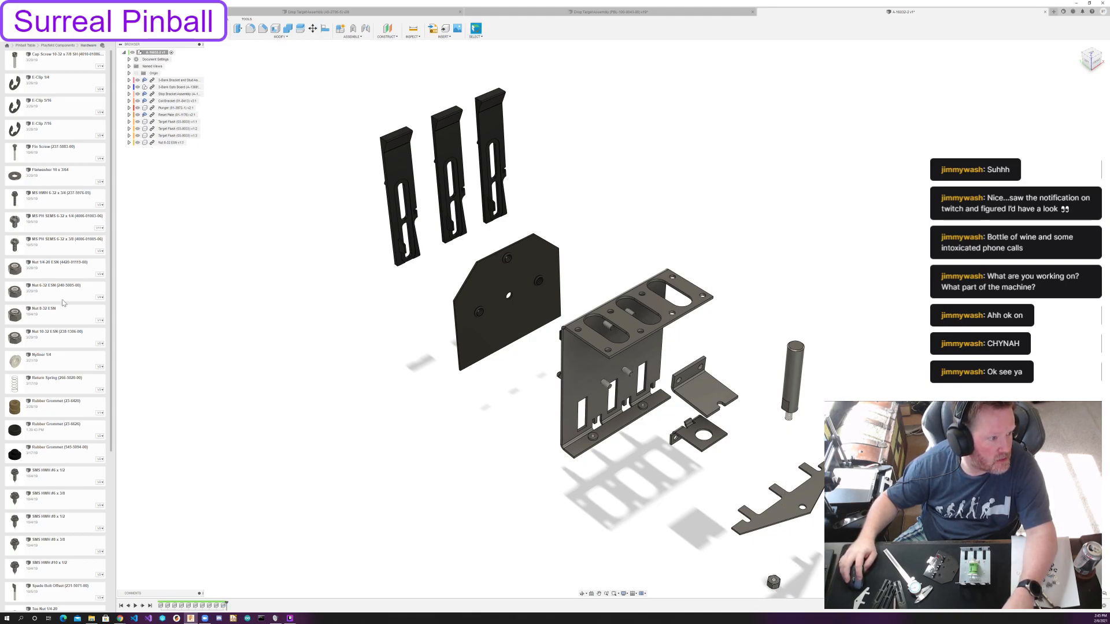
Insert a Nut 6-32 ESN, rotate it 90 degrees about the X axis, and move it out beyond the plunger.
drag(64, 297, 268, 310)
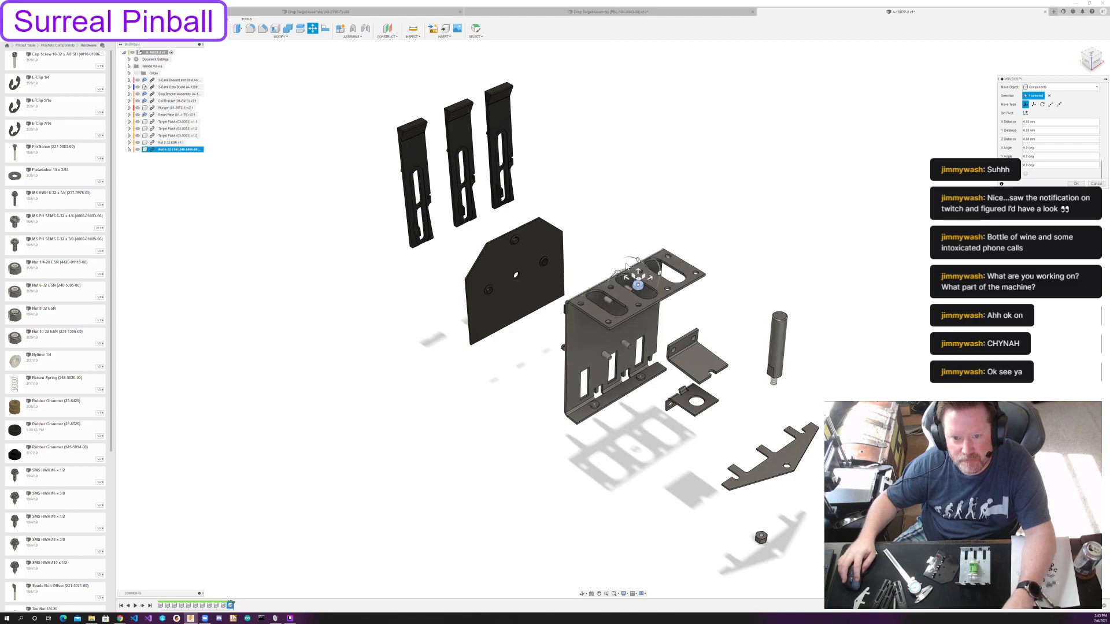
scroll(665, 300, up, 5)
drag(624, 253, 649, 282)
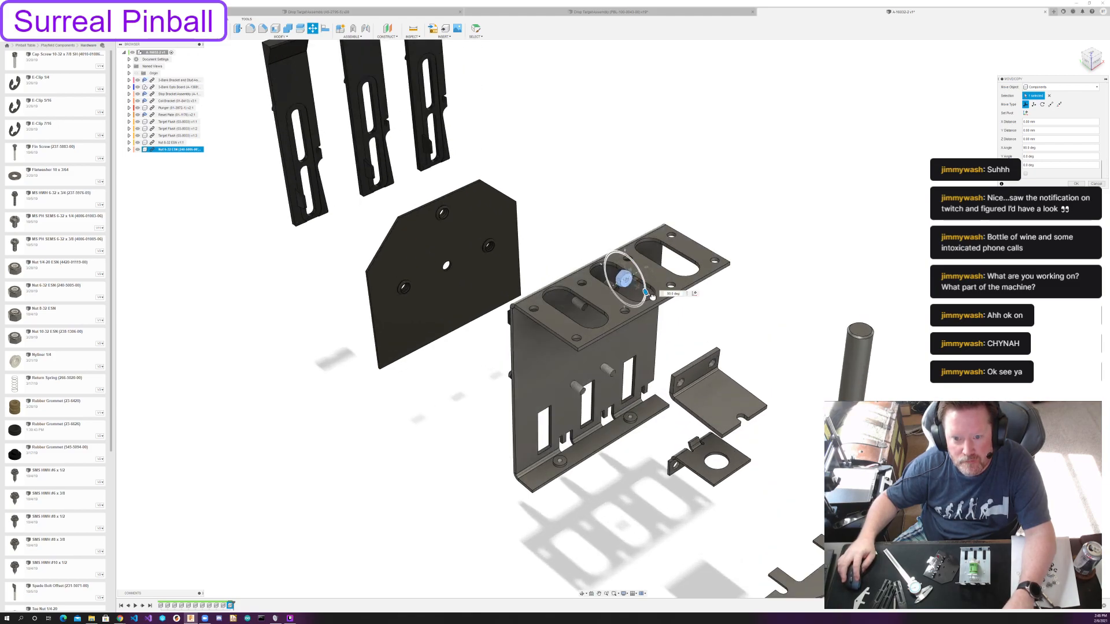
drag(638, 288, 947, 476)
Move the 6-32 nut 20 mm along X and 30 mm down, level with the stop bracket's mounting holes, and accept.
shift+middle_drag(948, 477, 667, 350)
scroll(883, 405, down, 2)
scroll(667, 350, up, 1)
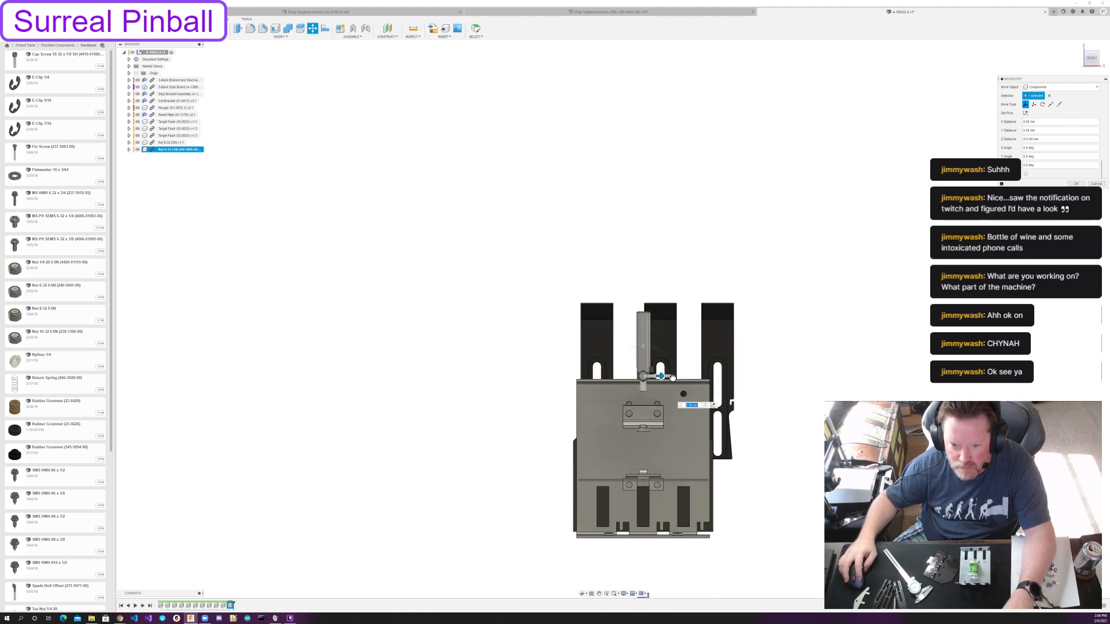
drag(665, 378, 682, 378)
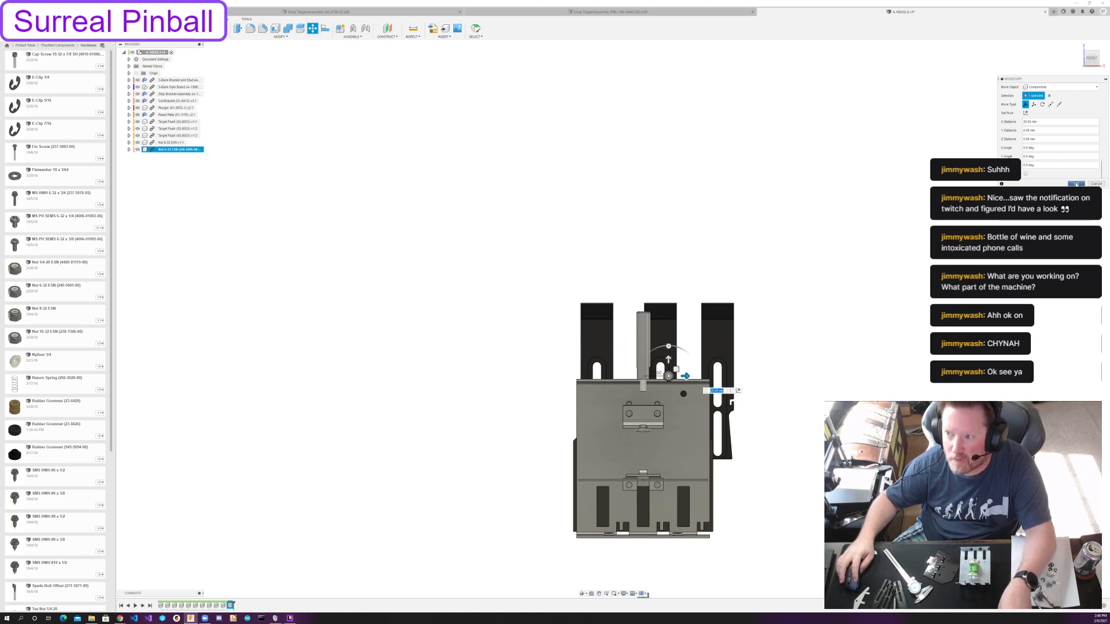
drag(669, 358, 669, 396)
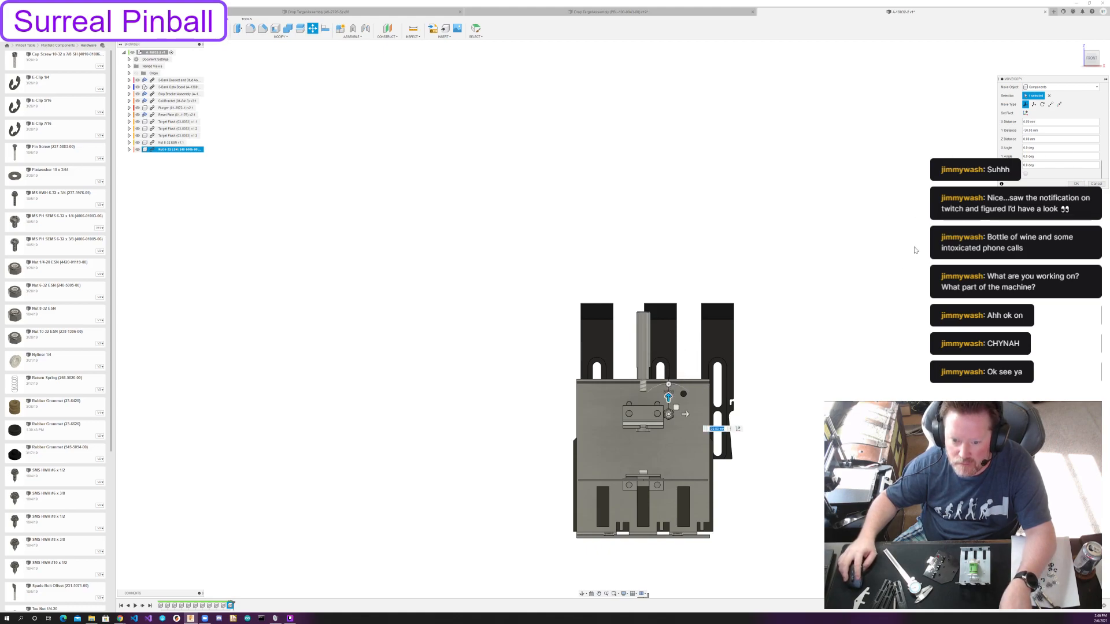
click(1073, 183)
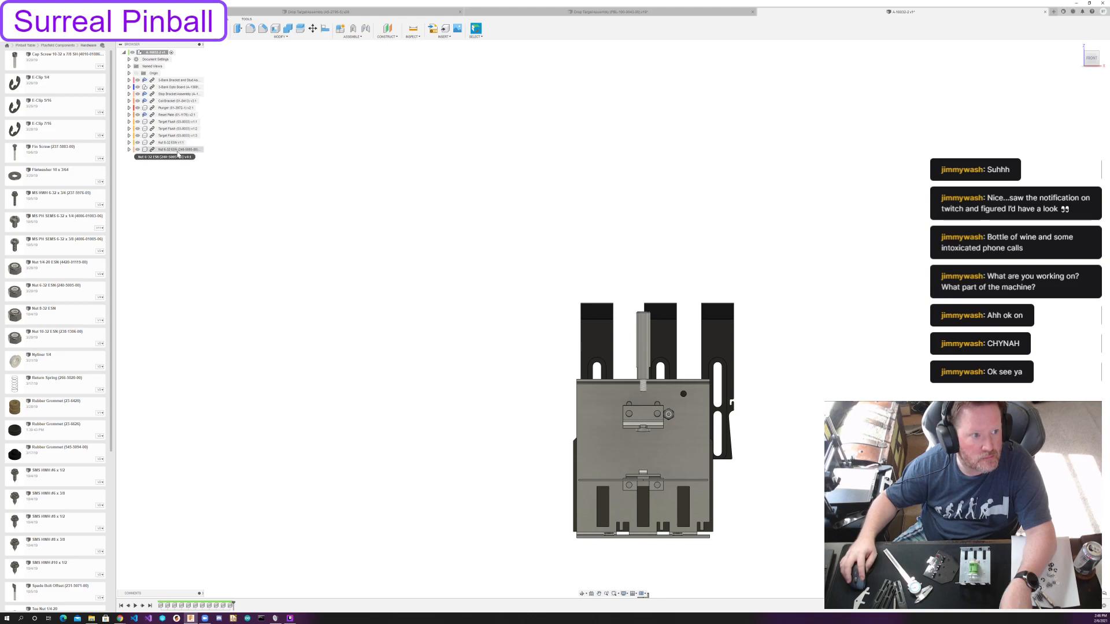
Copy the 6-32 nut and place the duplicate 40 mm away in the negative X direction, on the stop bracket's other side.
key(ctrl+c)
key(ctrl+v)
drag(683, 414, 631, 412)
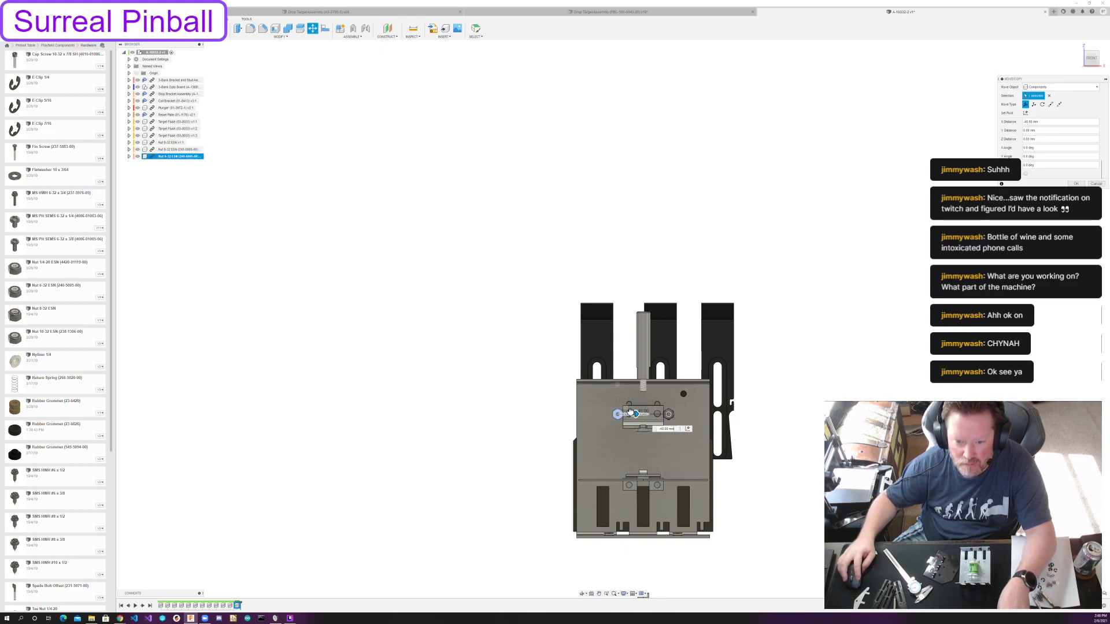
click(1076, 183)
Copy both 6-32 nuts and place the duplicates 70 mm lower, in the negative Y direction.
ctrl+click(185, 150)
key(ctrl+c)
key(ctrl+v)
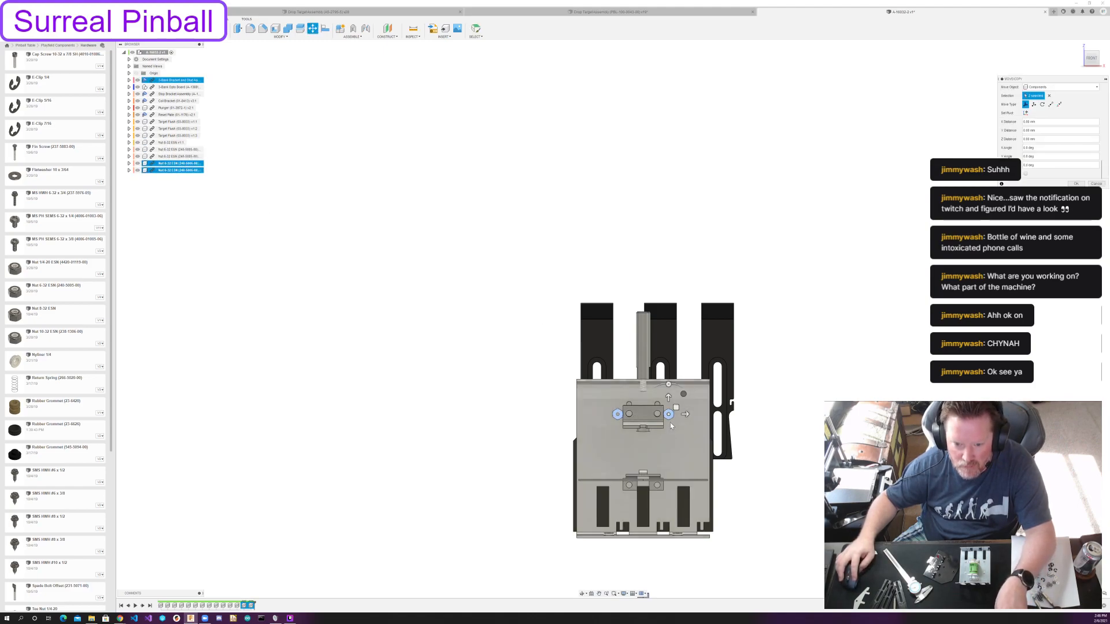
drag(668, 398, 668, 487)
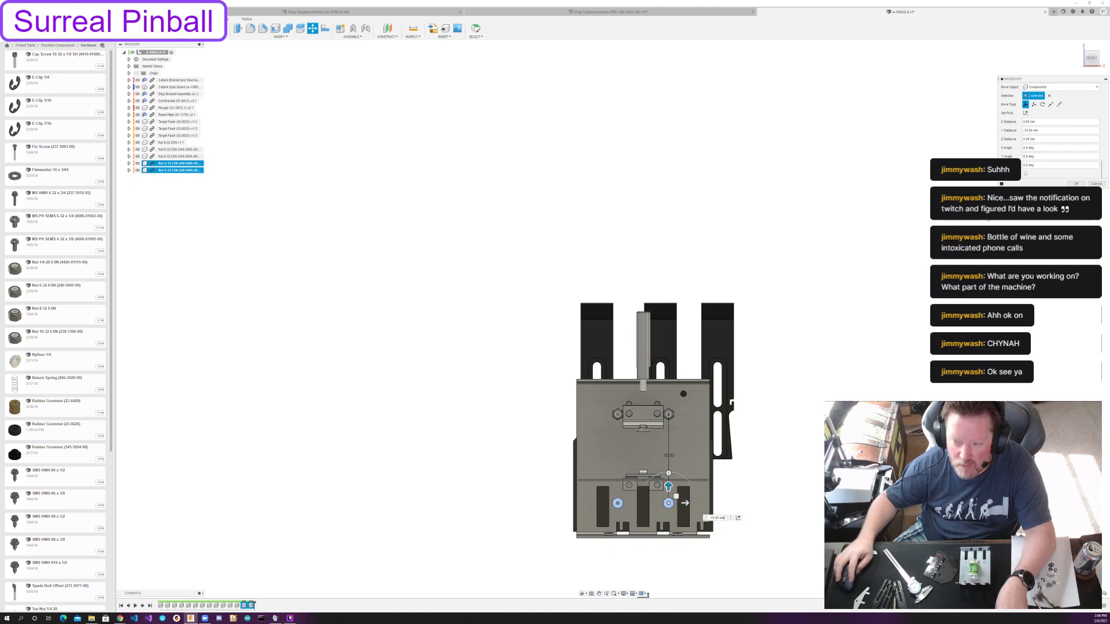
click(1075, 183)
Insert the Spring (10-350) from the Drop Targets Williams parts folder into the assembly.
mouse_move(872, 292)
shift+middle_down()
mouse_move(832, 310)
mouse_move(877, 301)
shift+middle_up()
scroll(805, 384, down, 3)
middle_drag(804, 384, 724, 389)
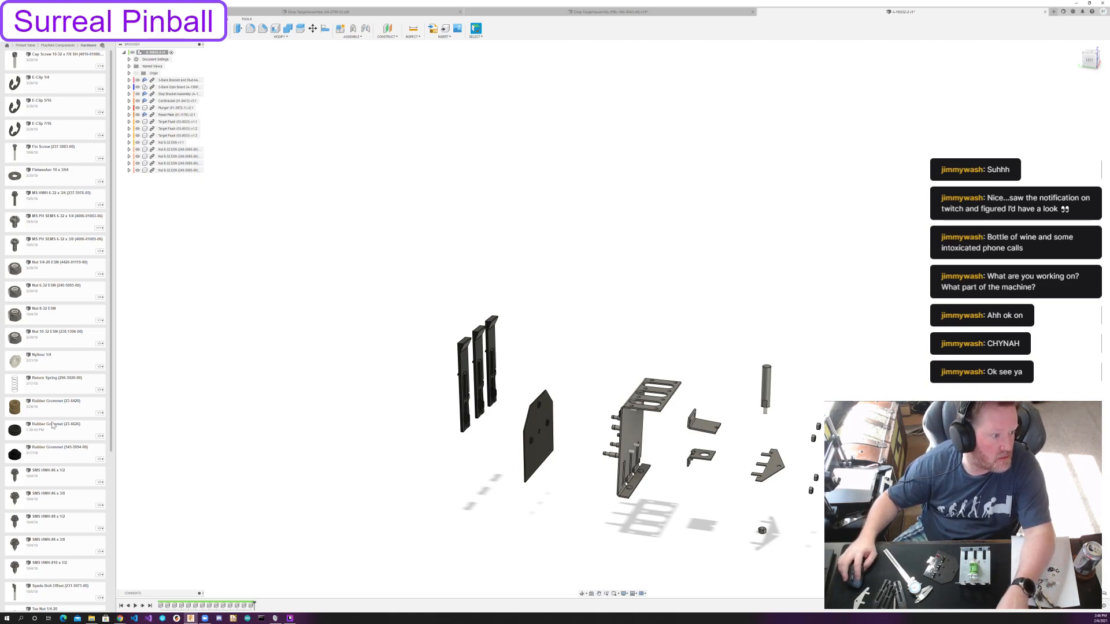
click(55, 45)
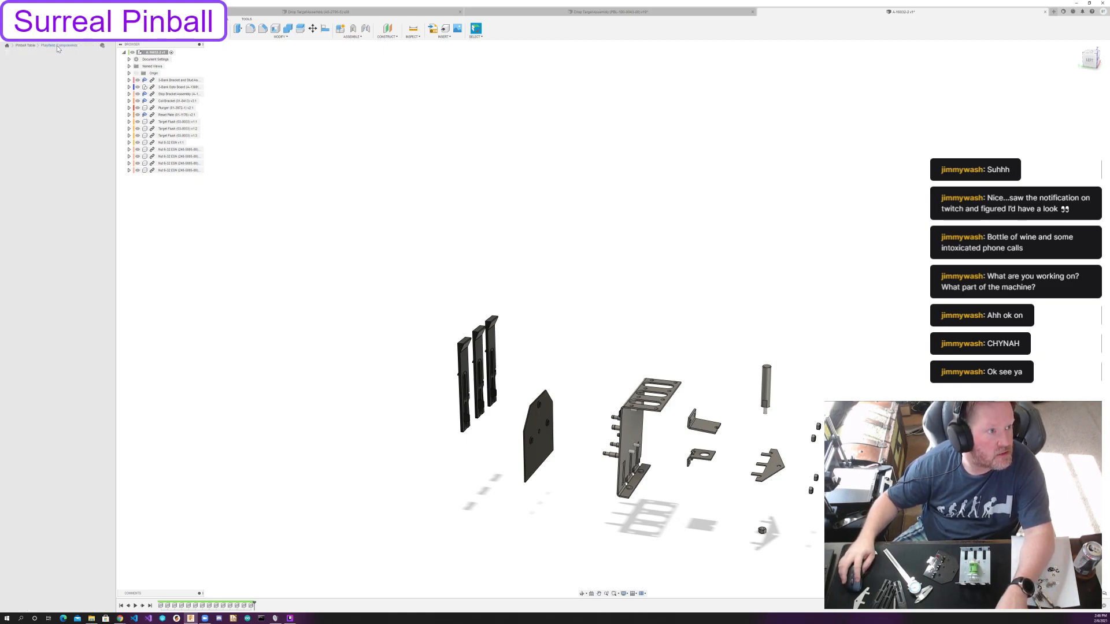
scroll(69, 418, down, 4)
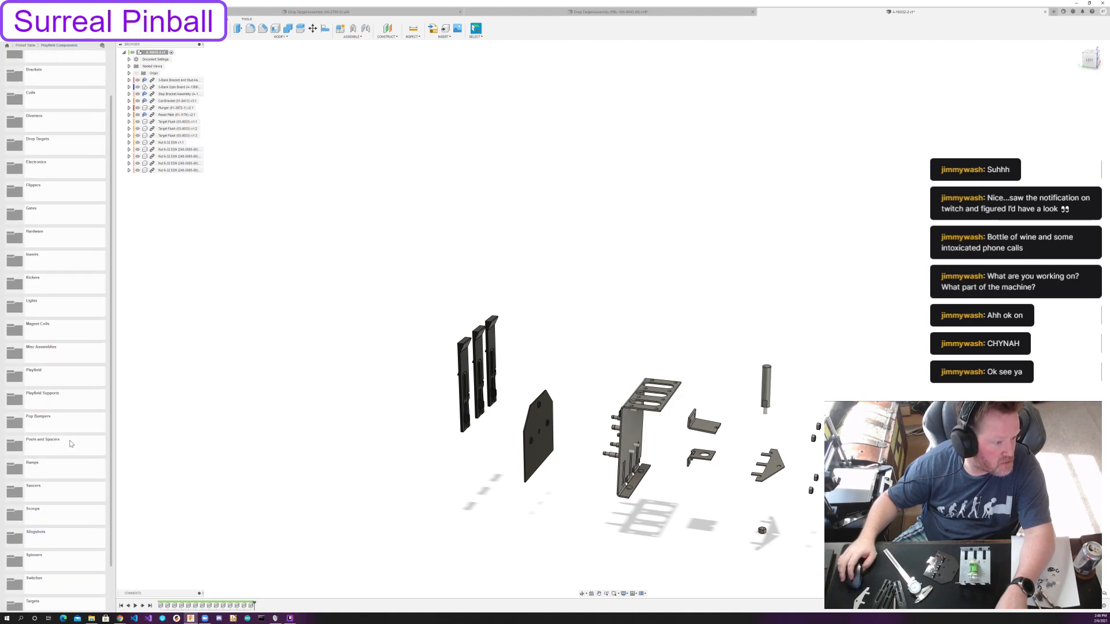
scroll(38, 319, up, 4)
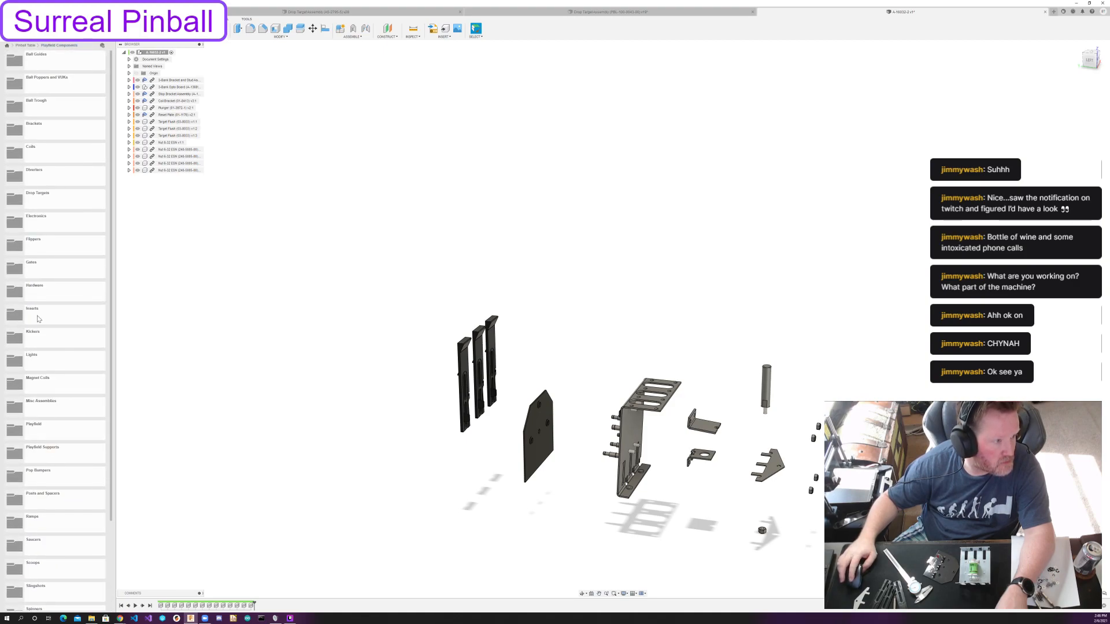
double_click(50, 202)
double_click(55, 88)
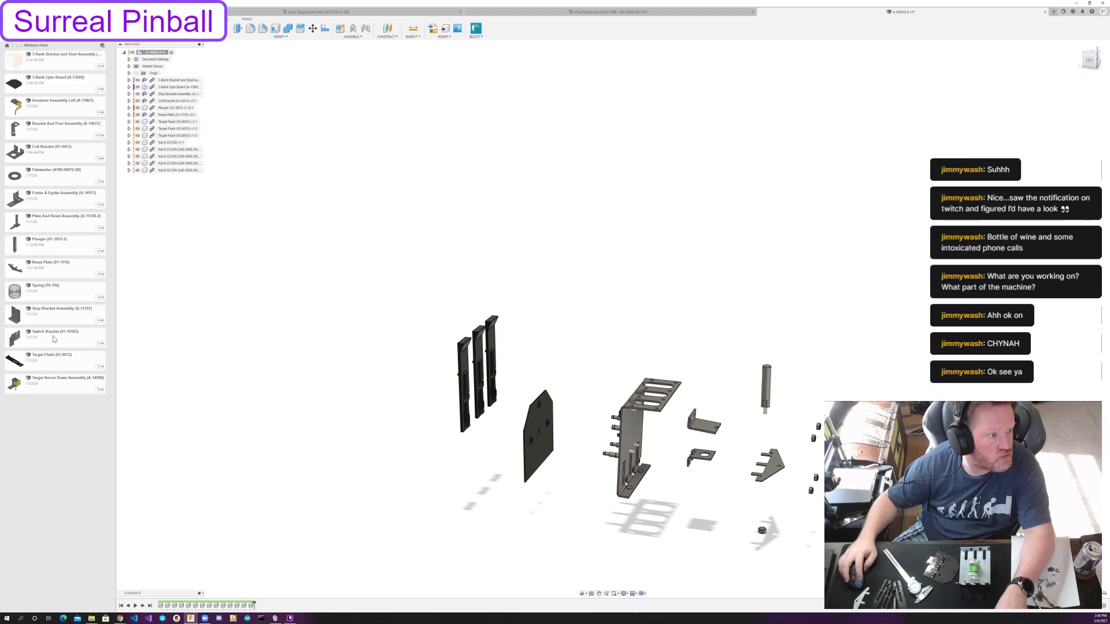
drag(37, 287, 428, 344)
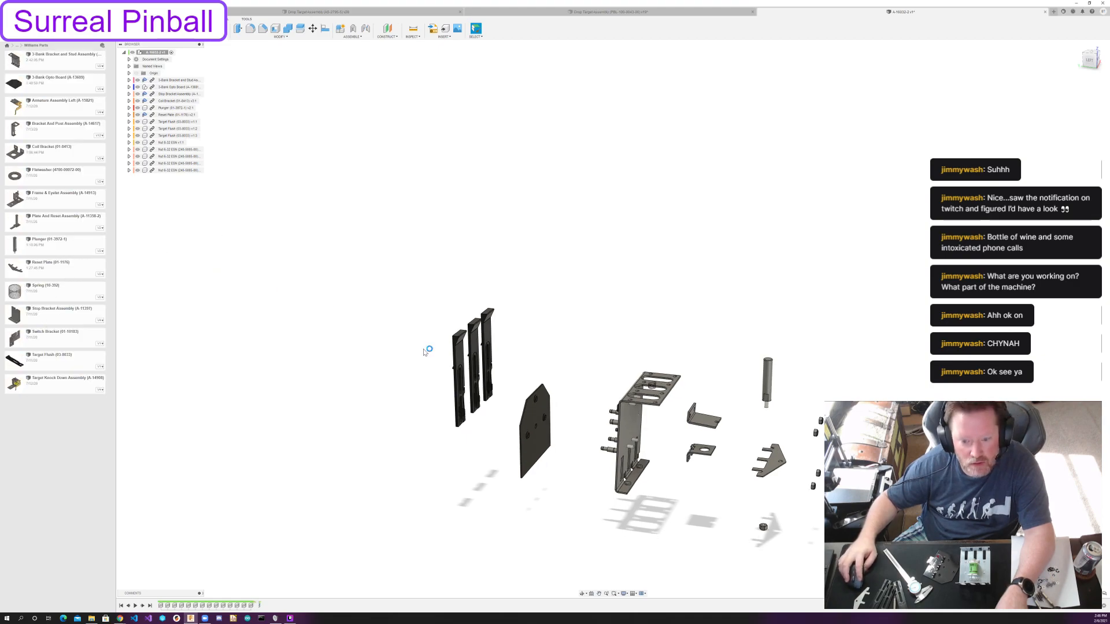
shift+middle_drag(649, 341, 624, 296)
click(622, 294)
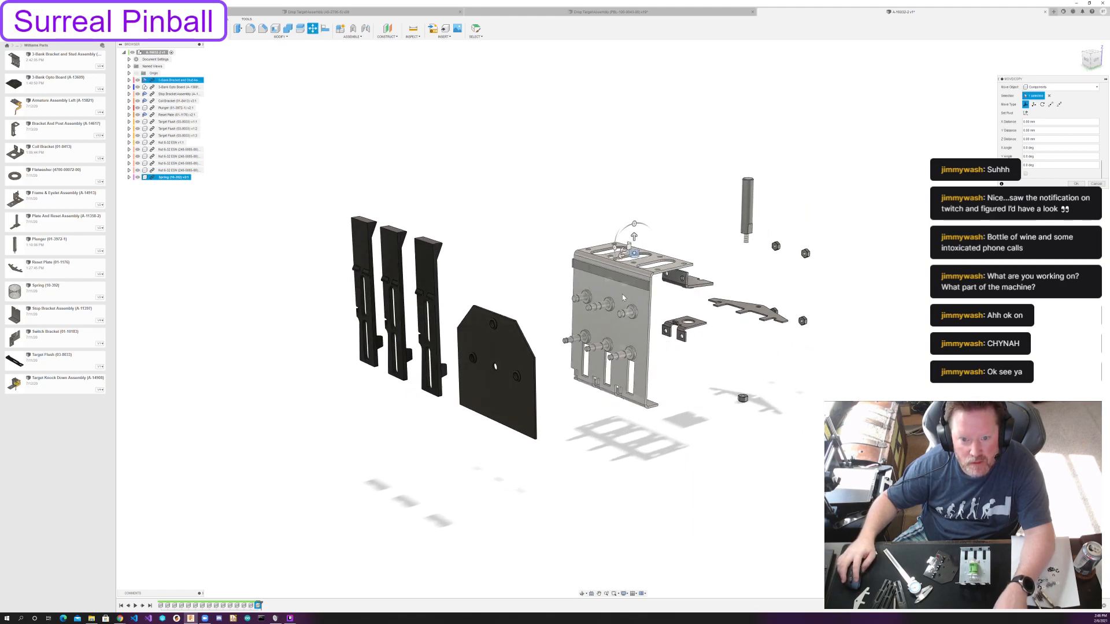
Move the spring out in front of the bracket's studs and down, between the bracket and the opto board, and accept.
click(585, 249)
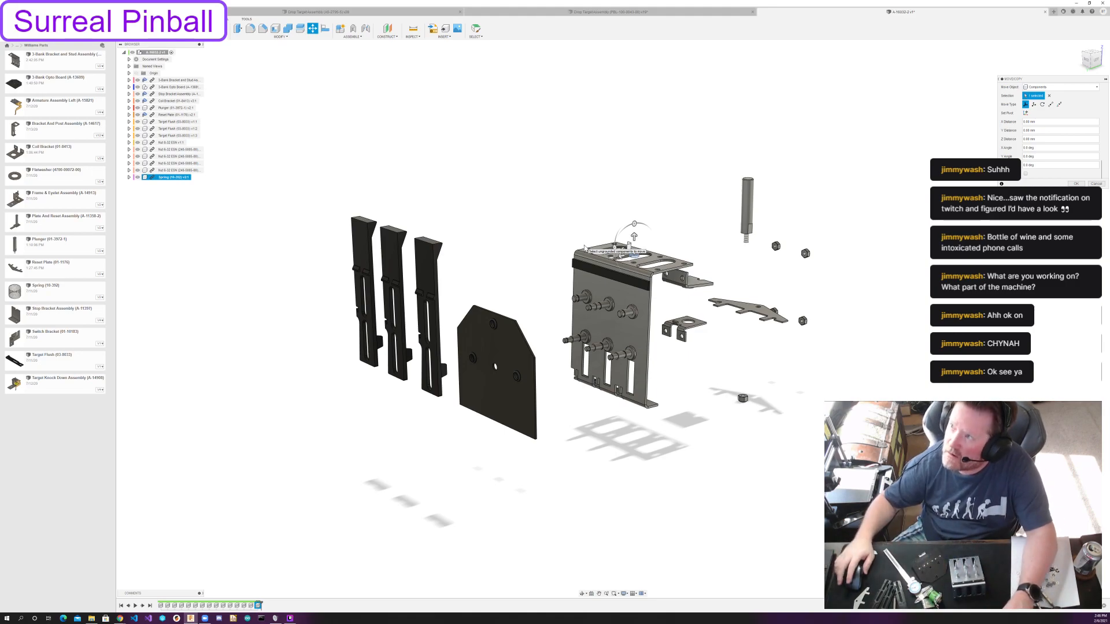
scroll(477, 375, up, 3)
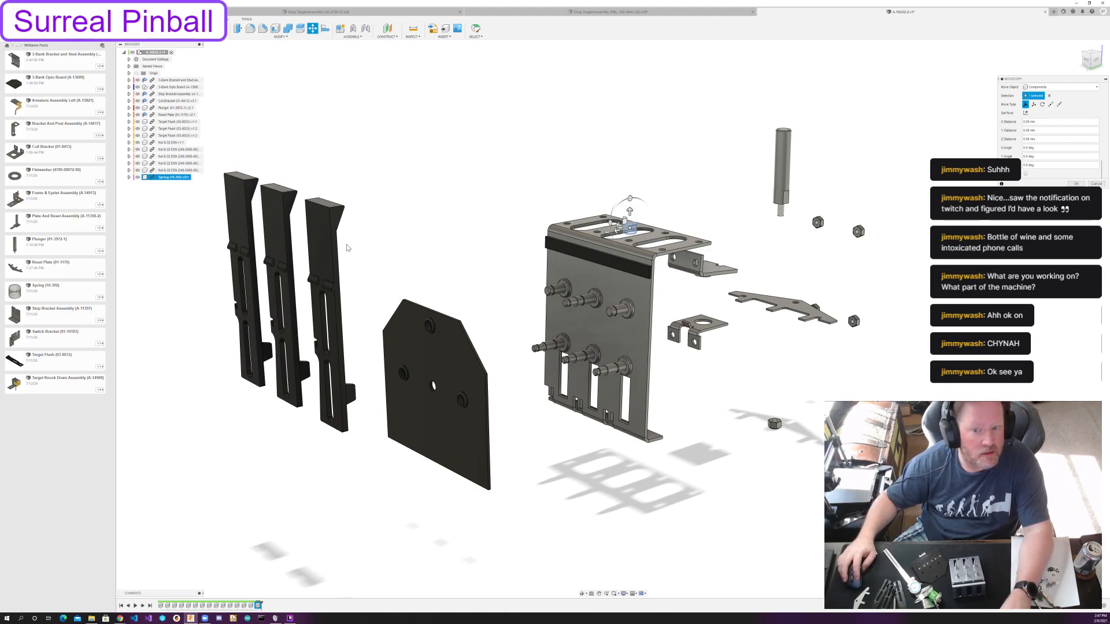
drag(628, 199, 517, 265)
shift+middle_drag(616, 265, 617, 296)
drag(604, 300, 606, 345)
shift+middle_drag(606, 345, 352, 370)
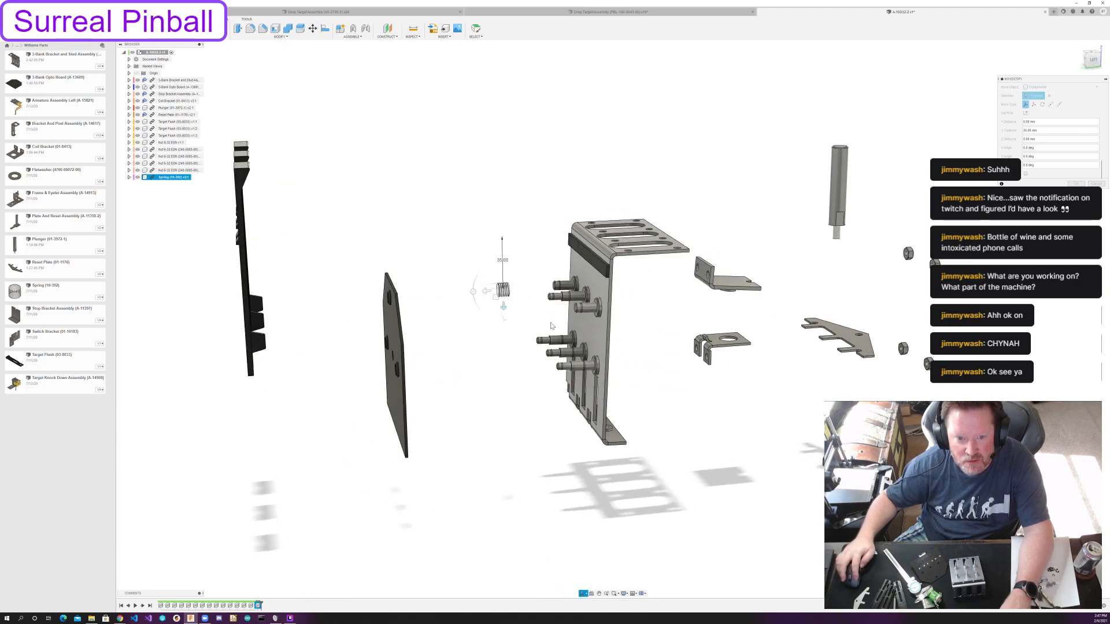
mouse_move(505, 311)
mouse_down()
mouse_move(490, 299)
mouse_move(565, 297)
mouse_move(497, 298)
mouse_up()
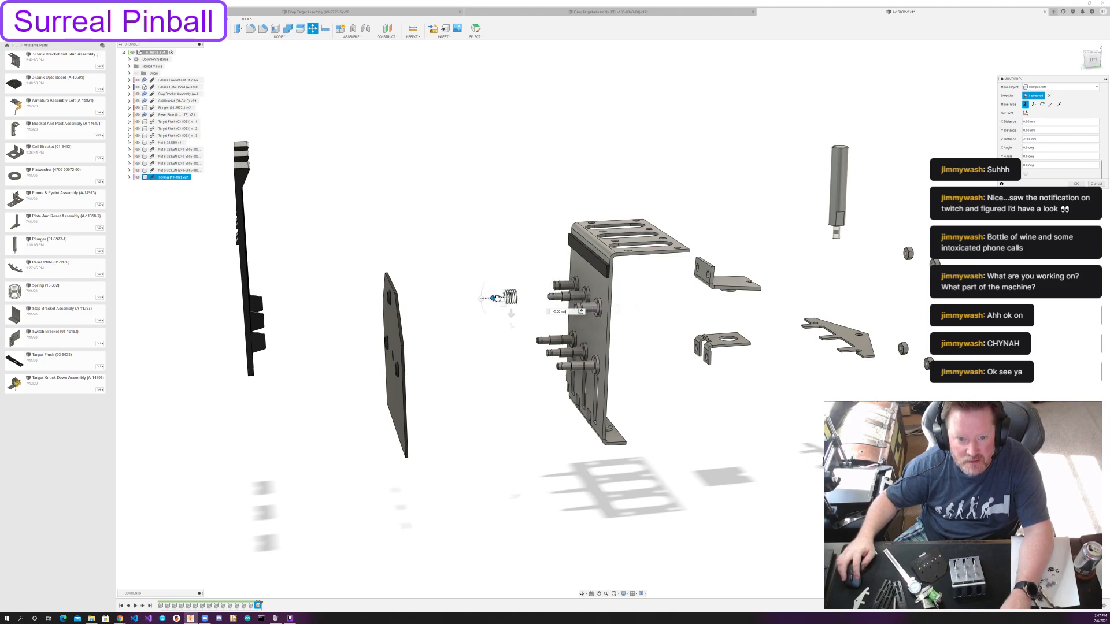
key(Return)
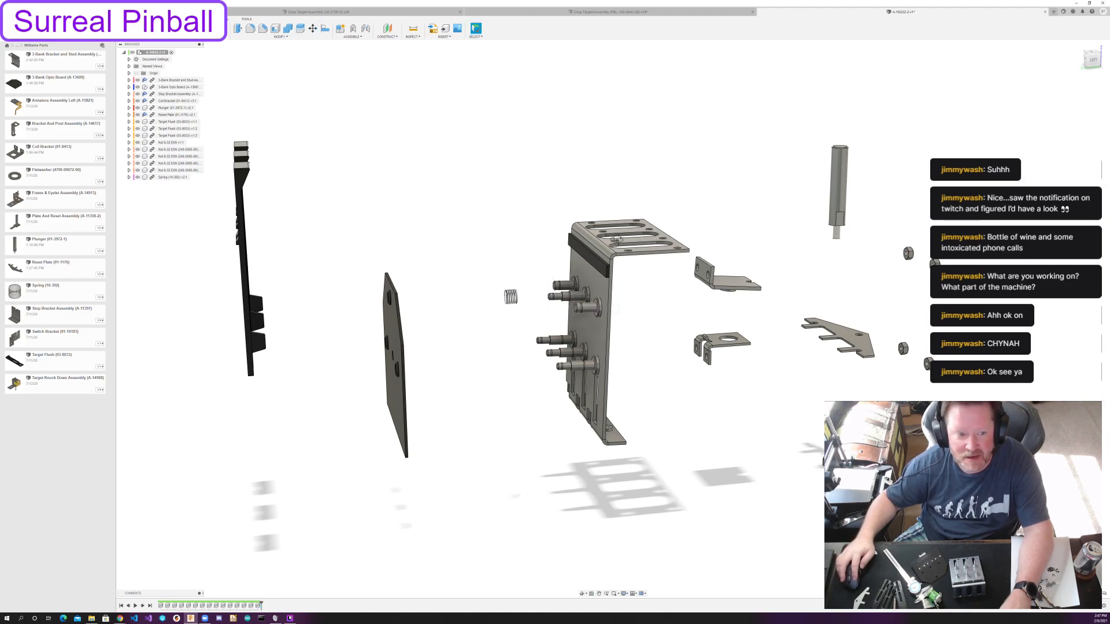
Copy the spring twice and place one duplicate on each side of it along X, forming a row of three.
shift+middle_drag(615, 243, 725, 249)
click(173, 177)
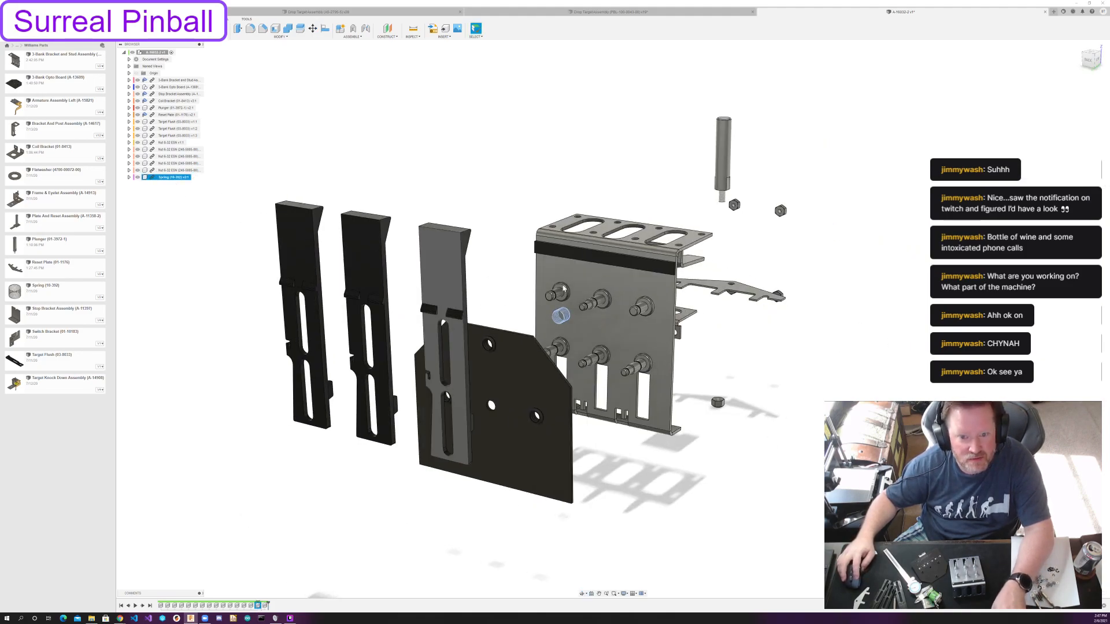
key(ctrl+c)
key(ctrl+v)
drag(547, 315, 611, 327)
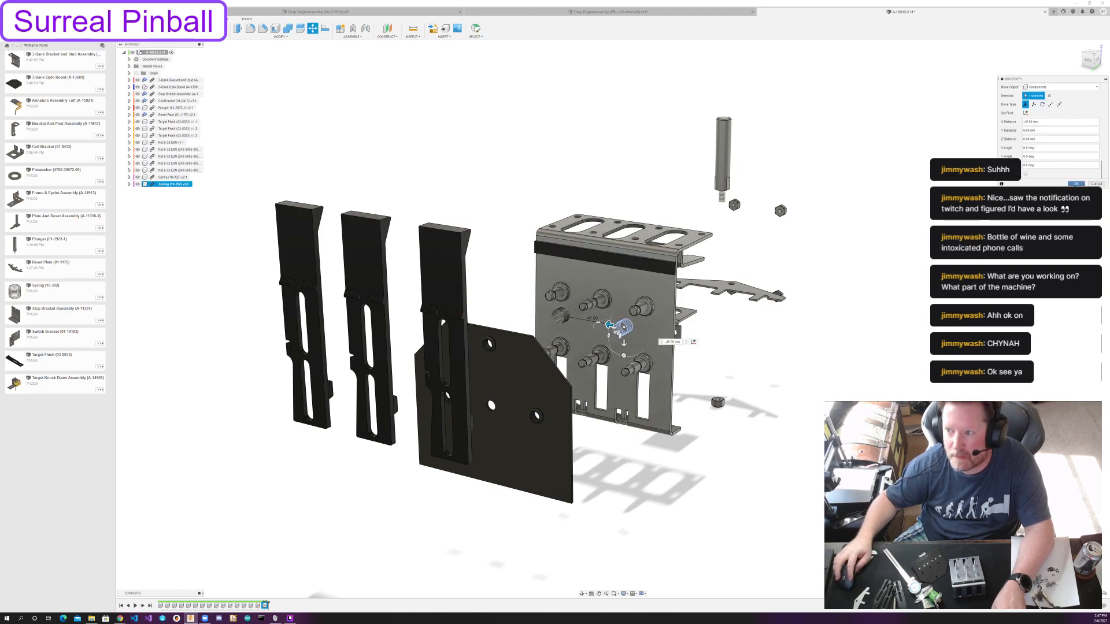
key(Return)
key(ctrl+v)
drag(543, 313, 487, 302)
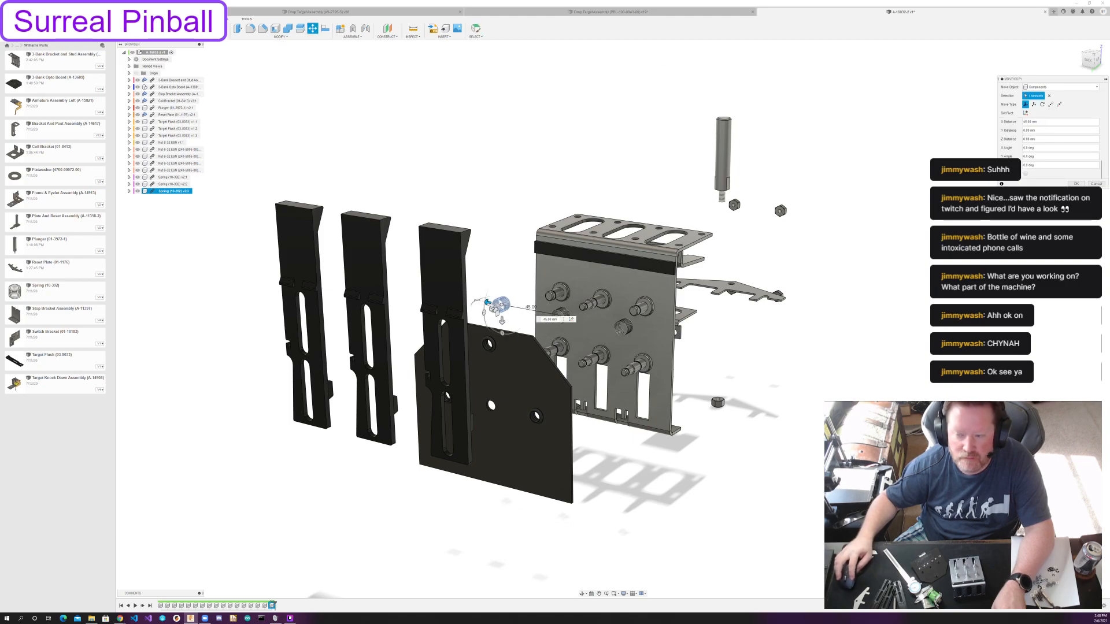
click(1076, 184)
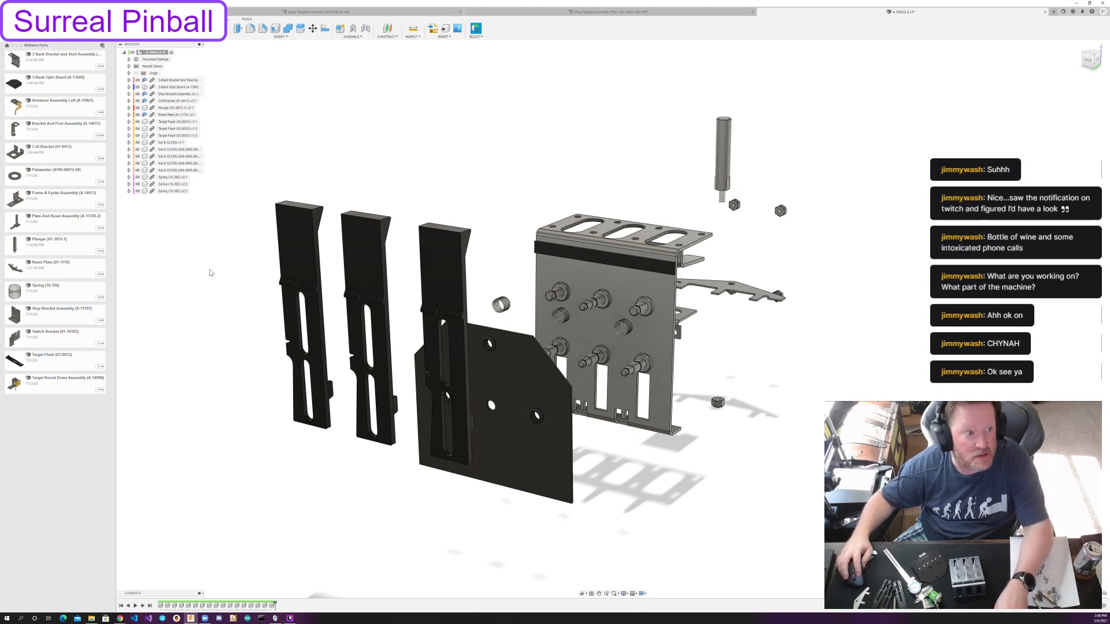
Insert an E-Clip 1/4 from the playfield components' Hardware folder into the assembly.
click(21, 45)
click(18, 51)
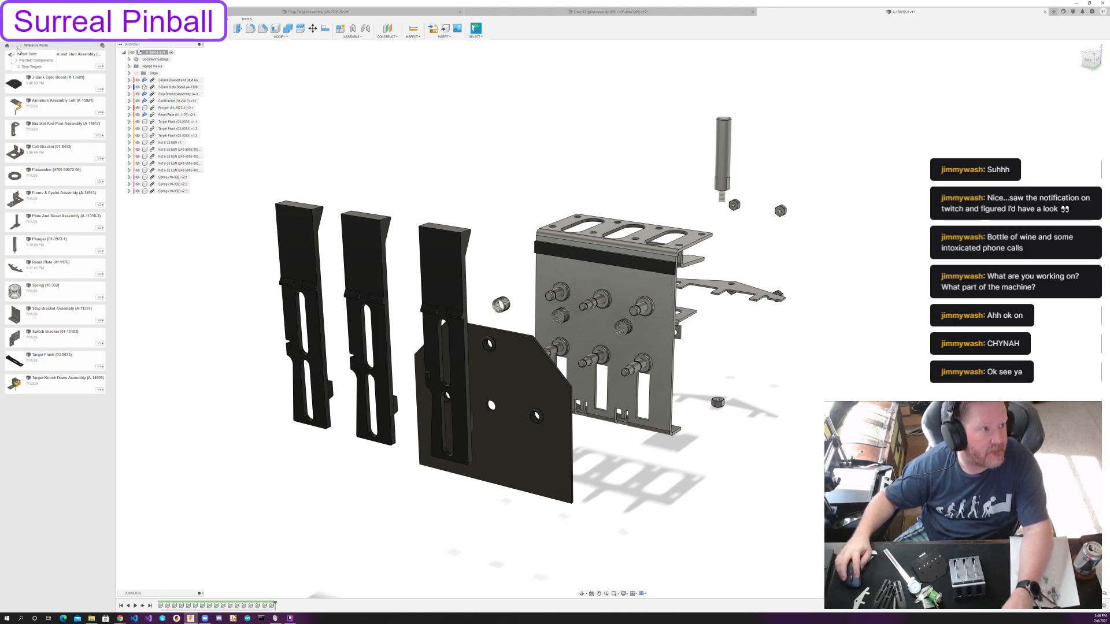
click(27, 61)
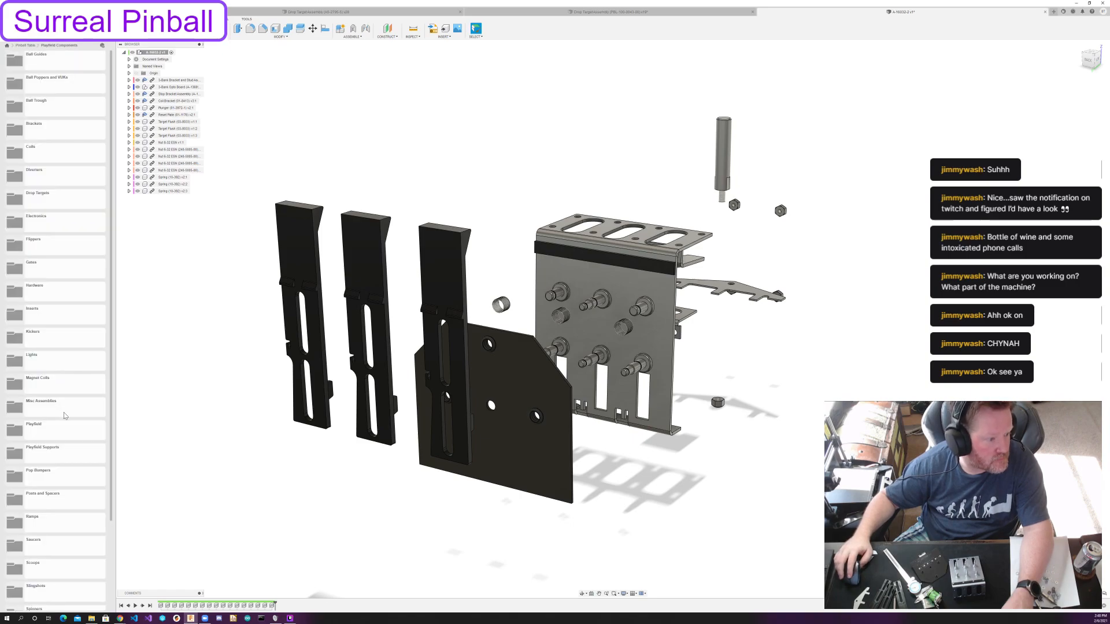
scroll(64, 416, down, 2)
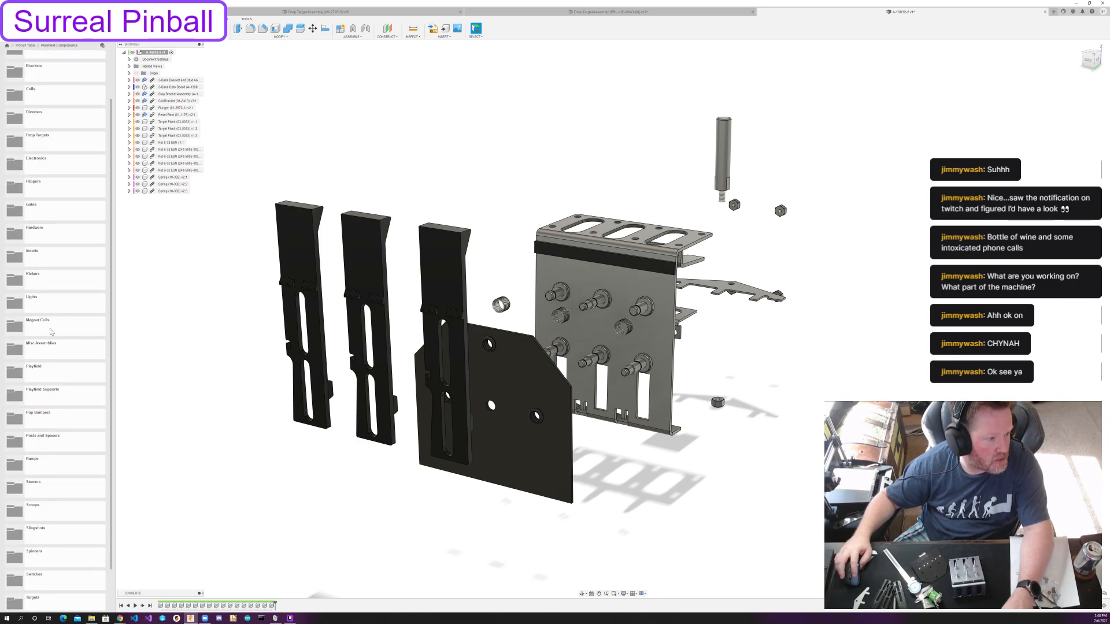
click(51, 233)
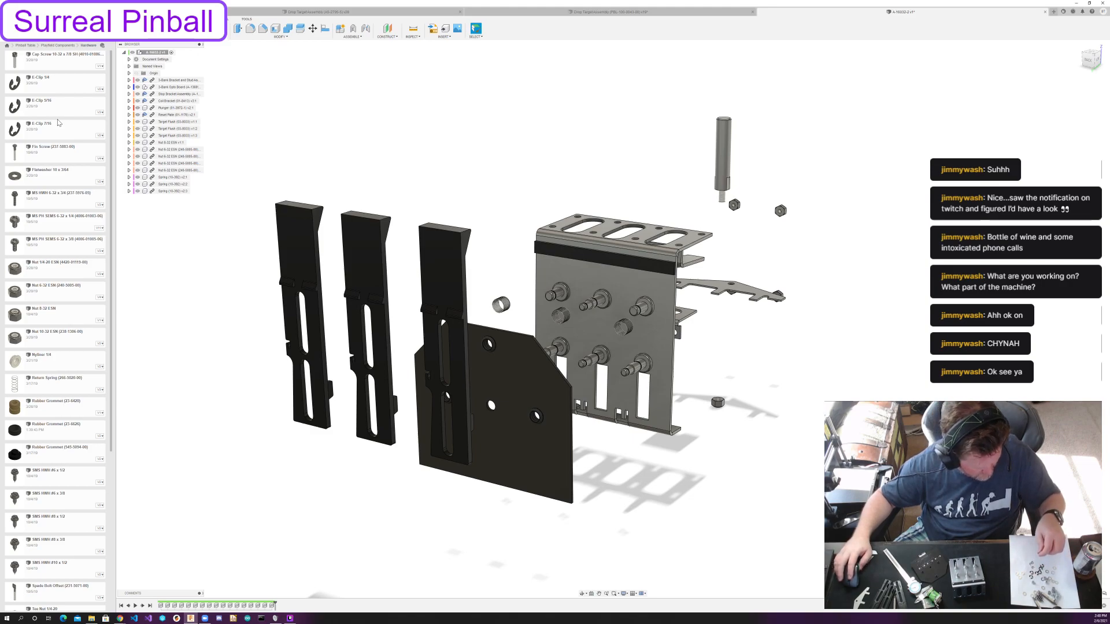
drag(57, 123, 173, 244)
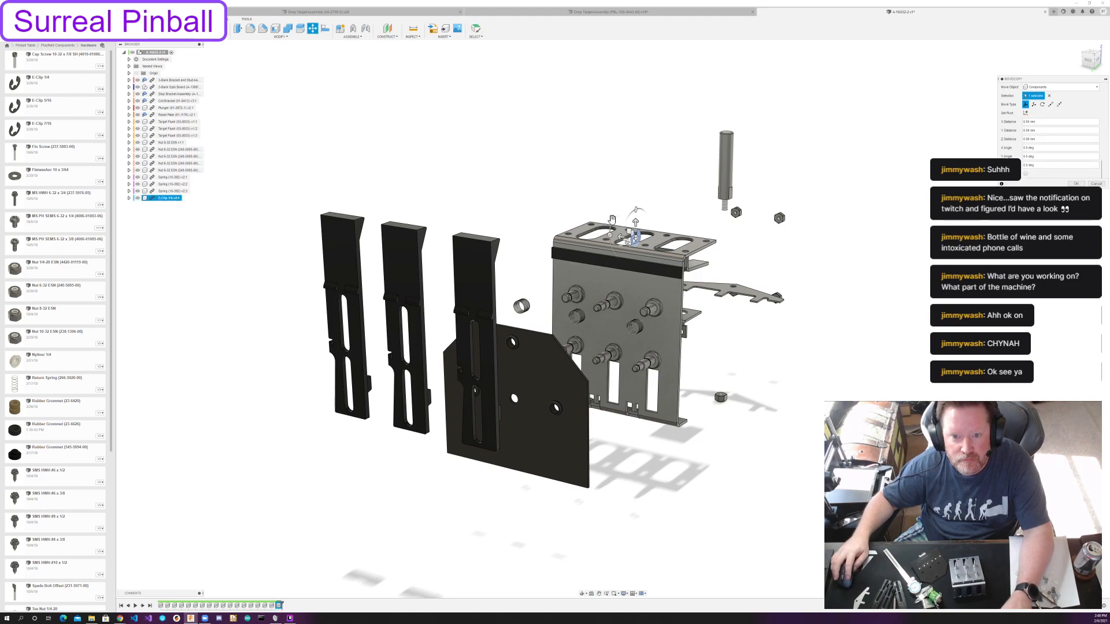
Move the E-clip out in front of the middle spring and down, between the springs and the opto board, and accept.
scroll(623, 270, up, 3)
shift+middle_drag(623, 269, 636, 263)
drag(633, 258, 543, 440)
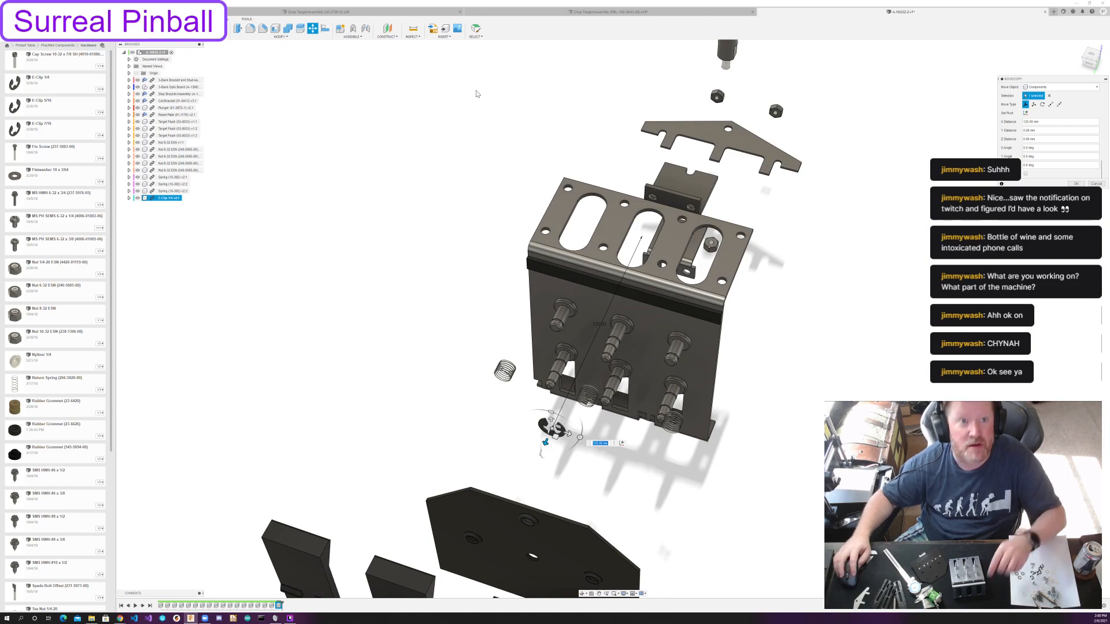
shift+middle_drag(850, 321, 846, 293)
drag(503, 291, 503, 362)
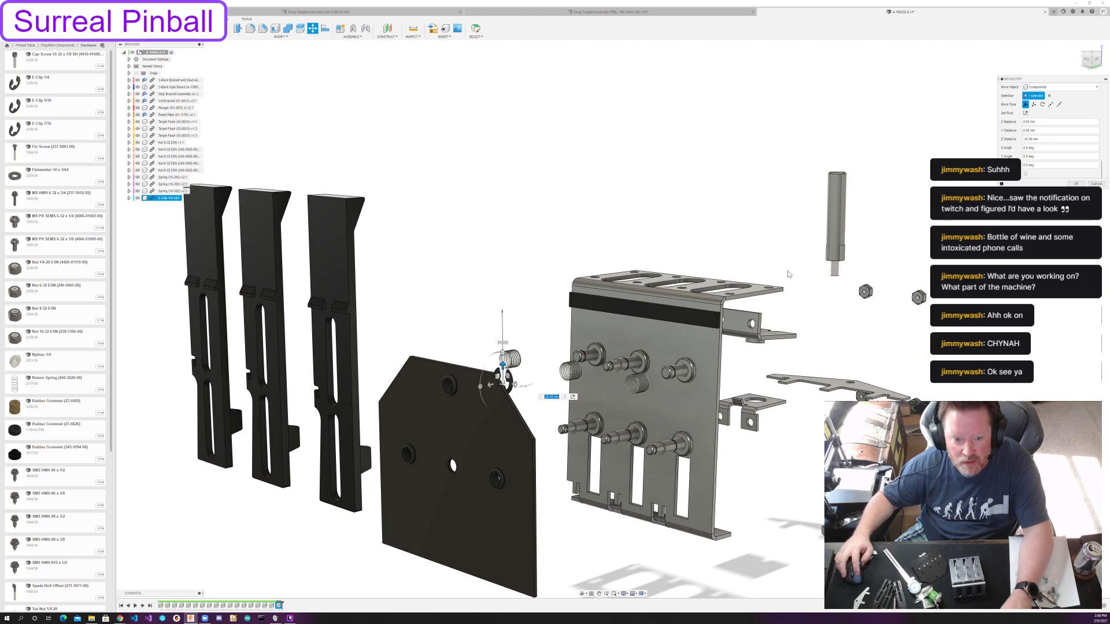
click(1082, 184)
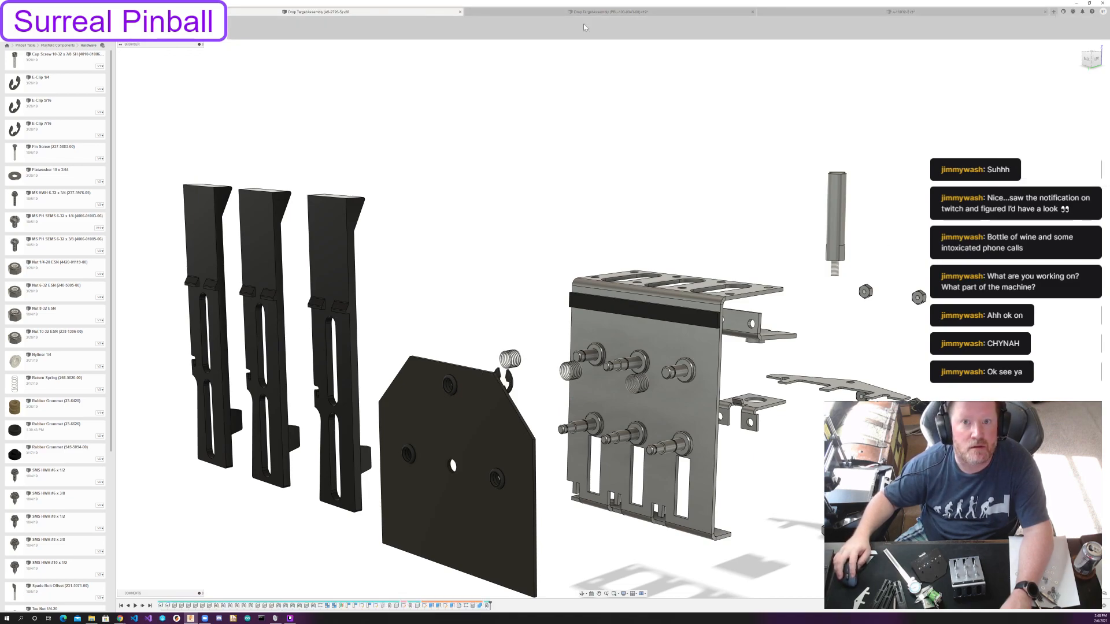
Check the E-clips in the single drop target assembly, and copy the 3-bank's E-clip to a position directly below the original.
click(607, 12)
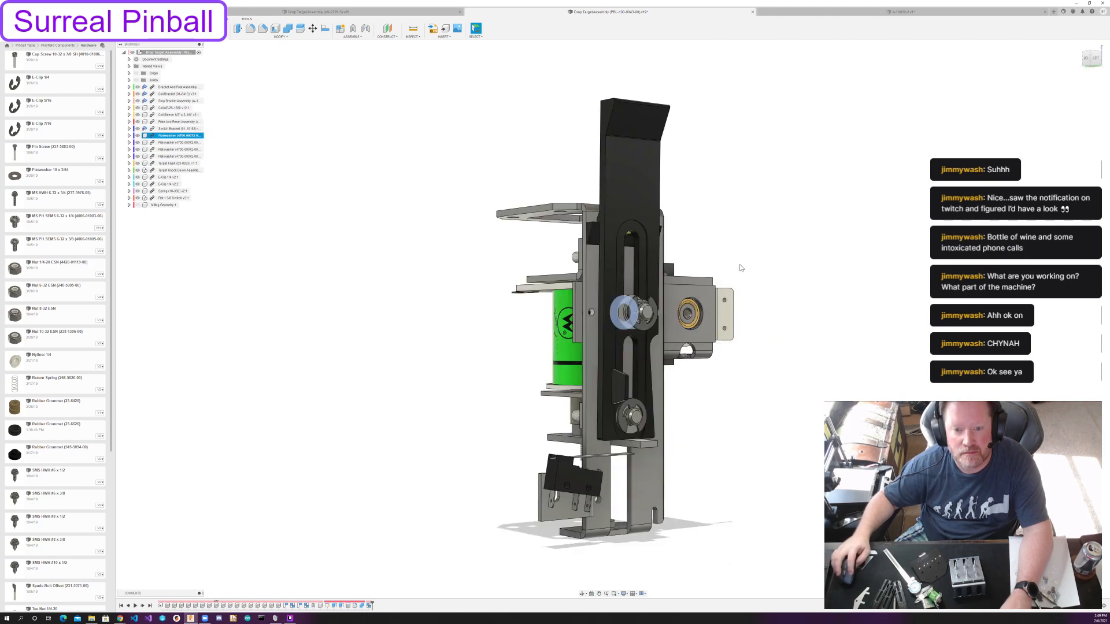
shift+middle_drag(722, 280, 764, 327)
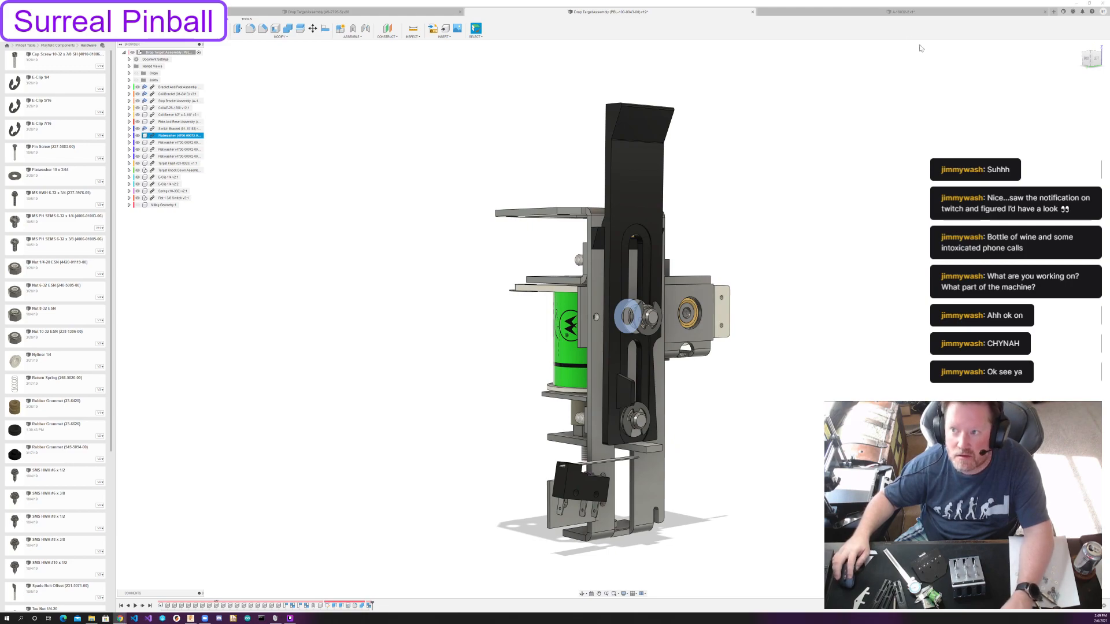
click(877, 14)
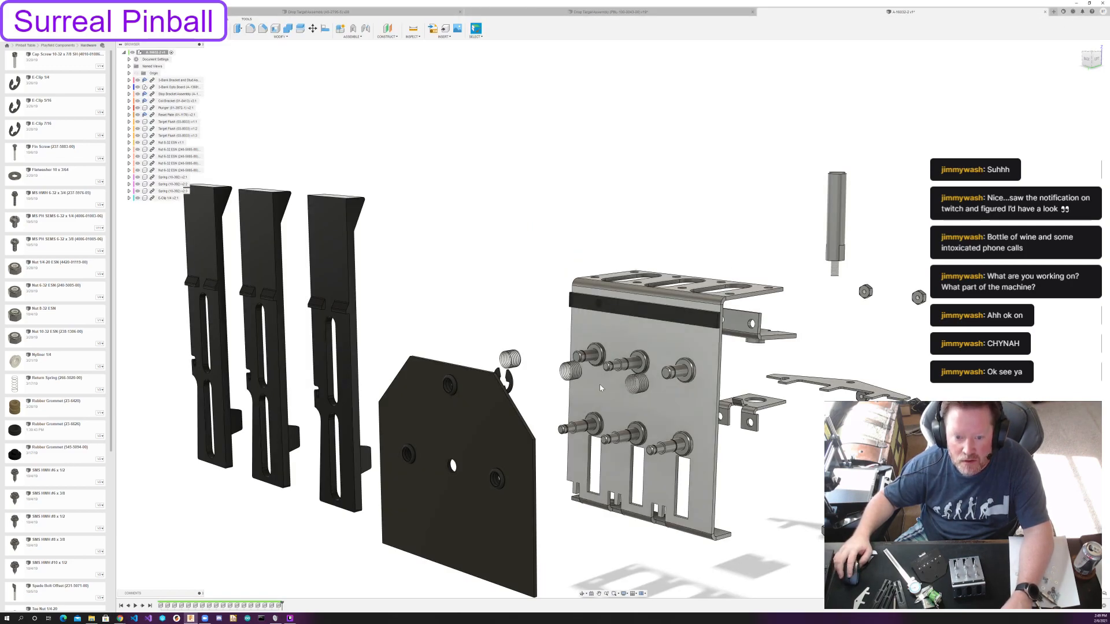
shift+middle_drag(600, 386, 576, 422)
click(497, 396)
key(ctrl+c)
key(ctrl+v)
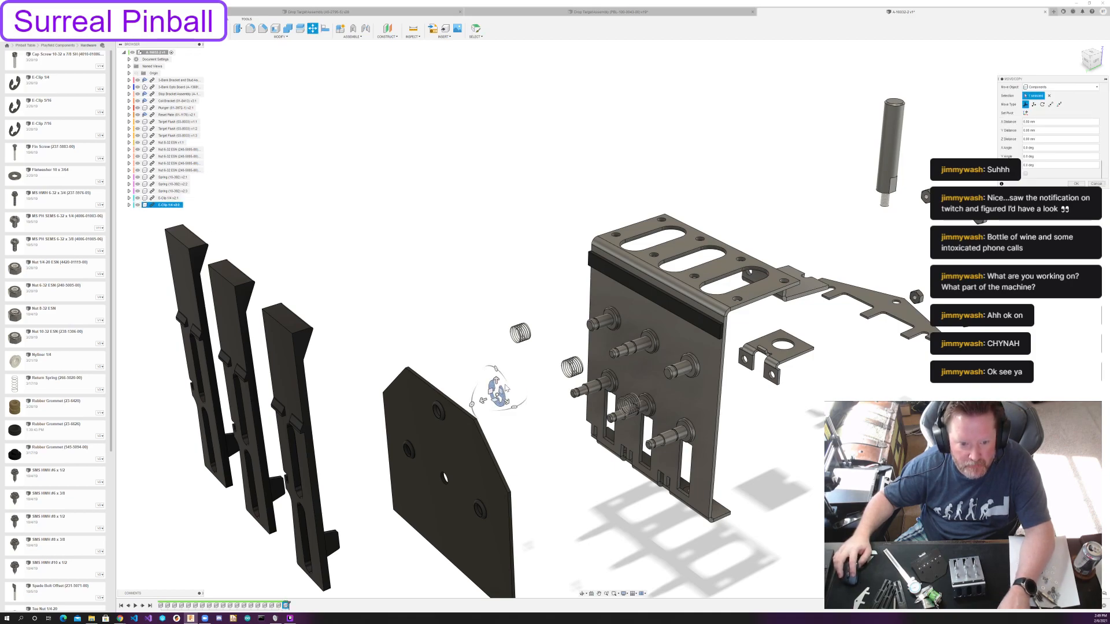
drag(493, 379, 497, 409)
shift+middle_drag(502, 411, 492, 393)
drag(483, 394, 485, 441)
click(1075, 184)
Copy the pair of E-clips twice and place one duplicate pair on each side, parallel to the bracket face.
shift+middle_drag(341, 220, 426, 258)
click(168, 199)
shift+click(169, 205)
key(ctrl+c)
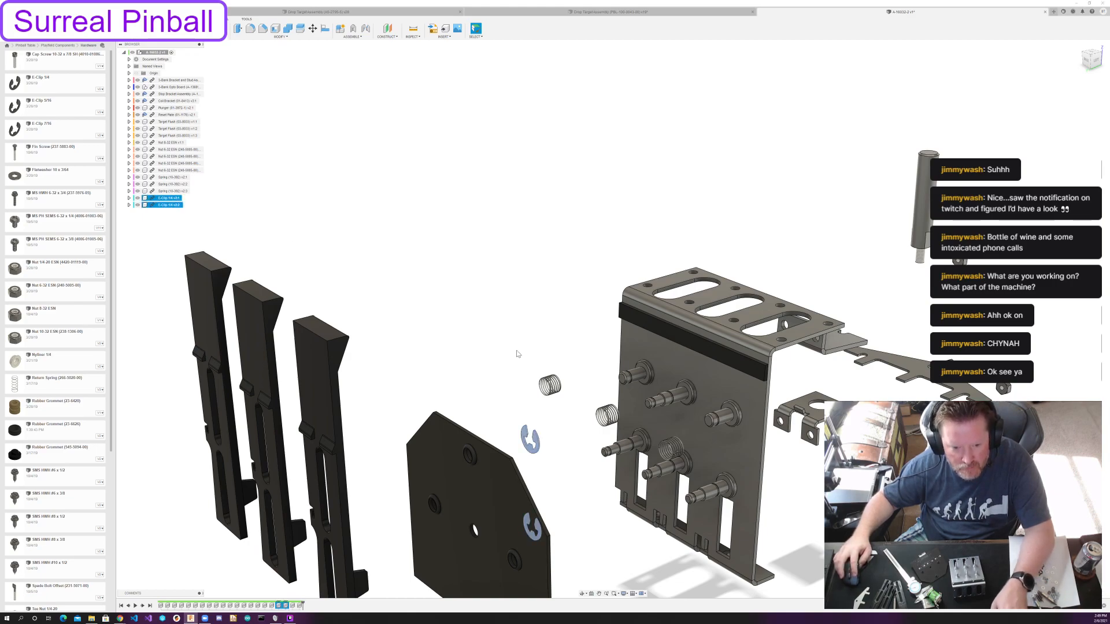
key(ctrl+v)
drag(554, 457, 601, 483)
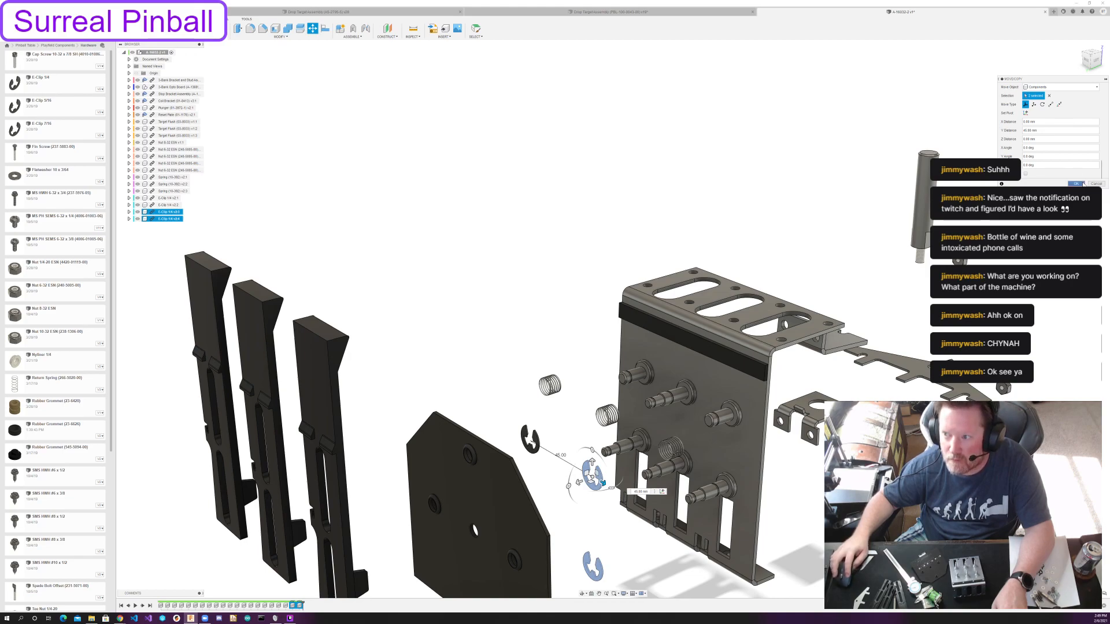
click(1076, 184)
key(ctrl+c)
key(ctrl+v)
drag(537, 448, 482, 413)
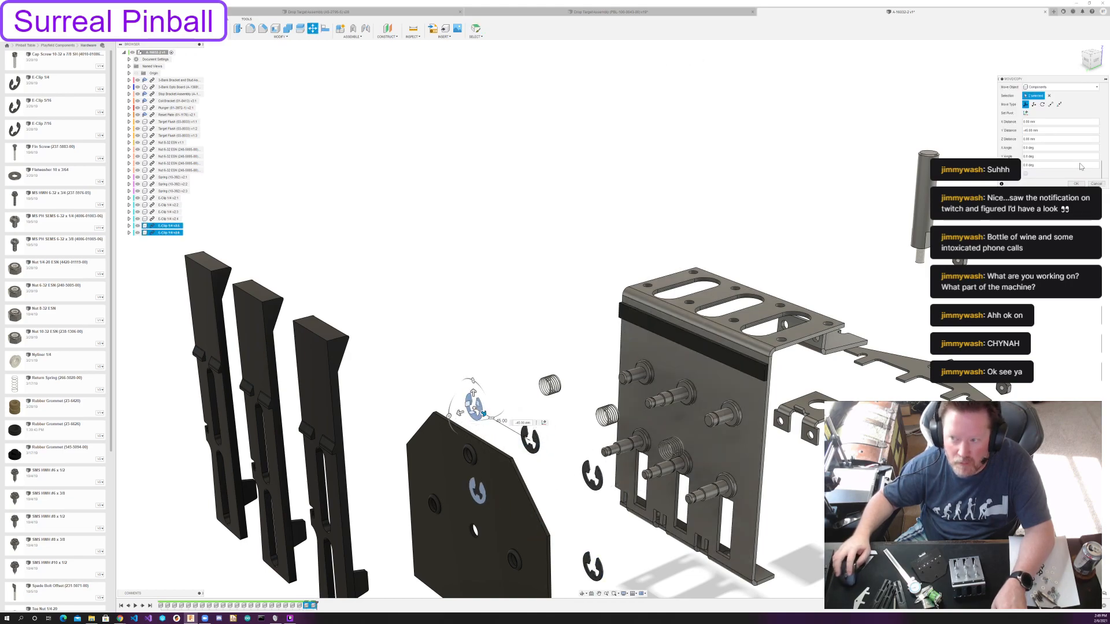
click(1076, 184)
Examine the target's spring, flatwasher and E-clip arrangement in the single drop target assembly.
scroll(594, 284, down, 2)
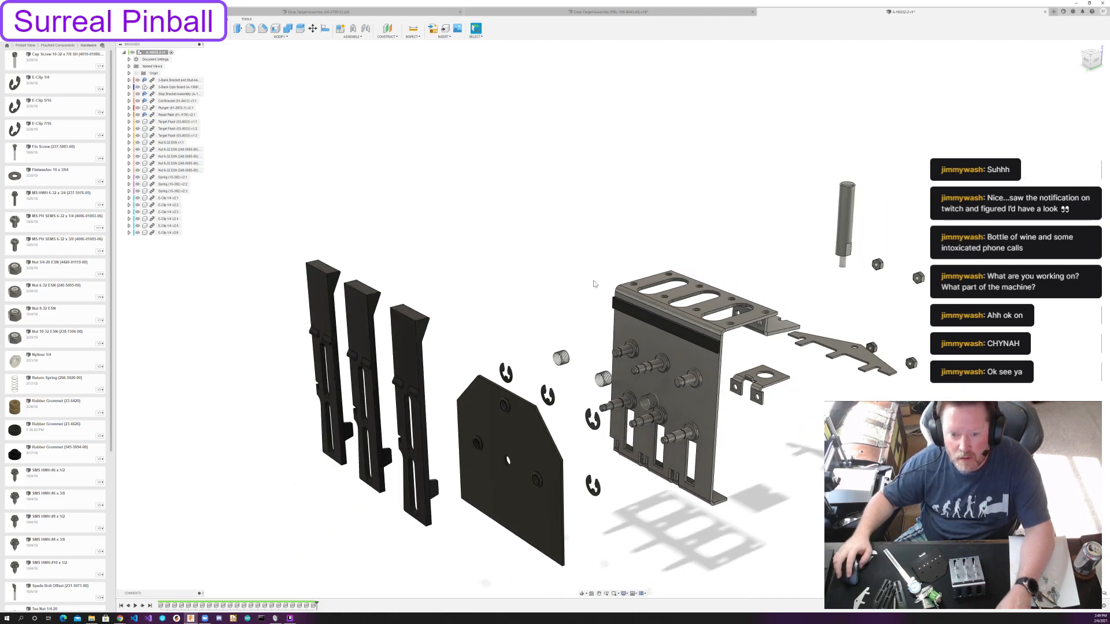
scroll(594, 284, down, 1)
scroll(594, 284, up, 1)
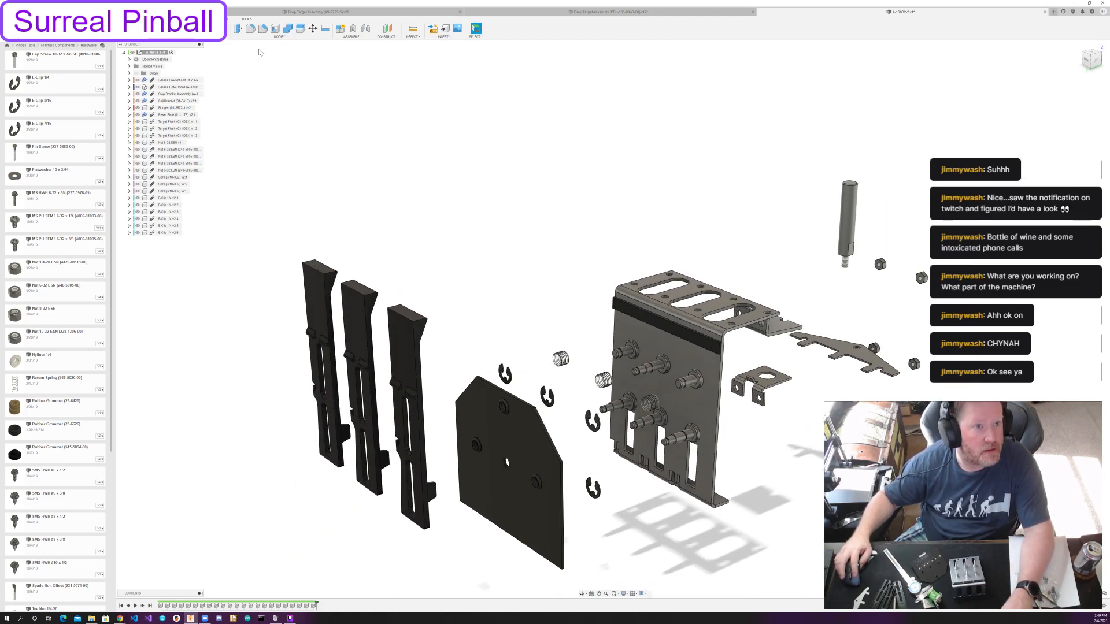
click(595, 12)
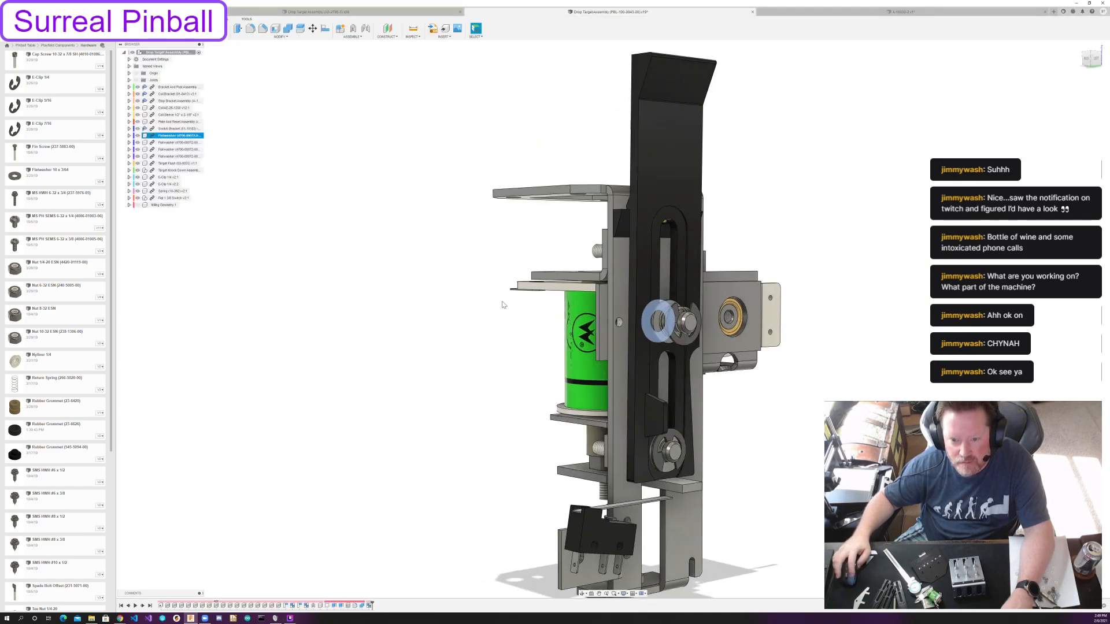
mouse_move(456, 345)
shift+middle_down()
mouse_move(478, 364)
mouse_move(483, 335)
mouse_move(462, 327)
shift+middle_up()
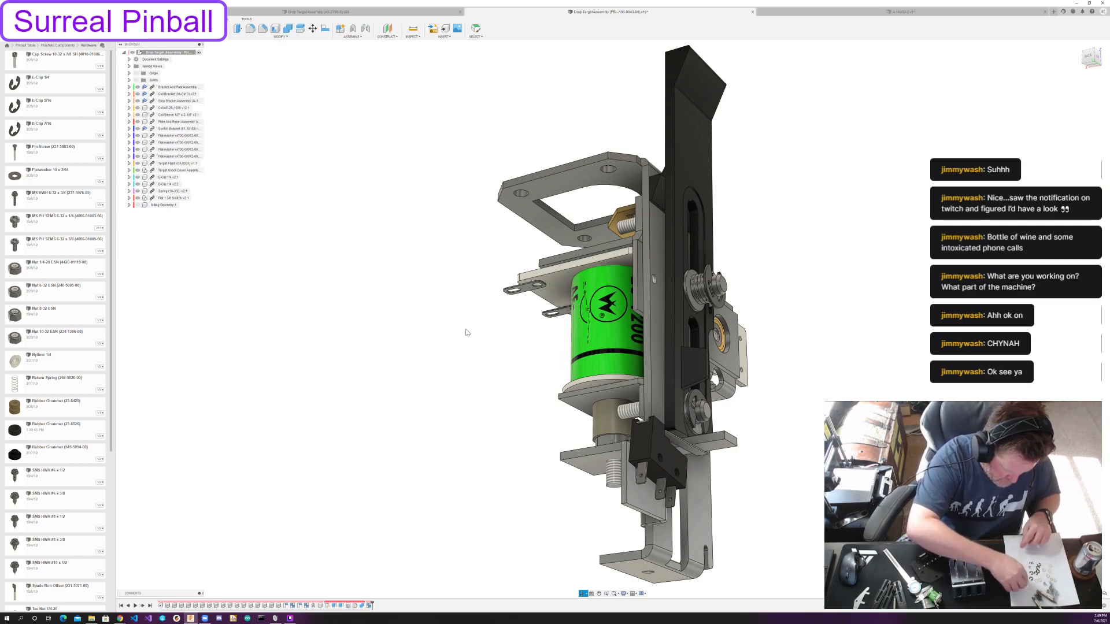
key(Escape)
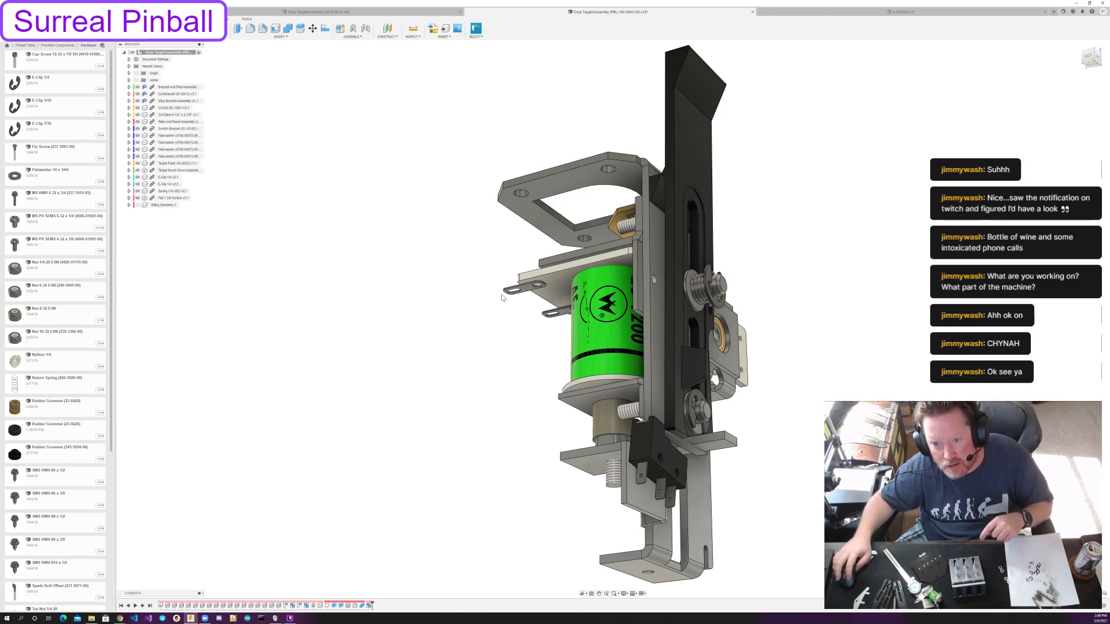
shift+middle_drag(777, 295, 771, 317)
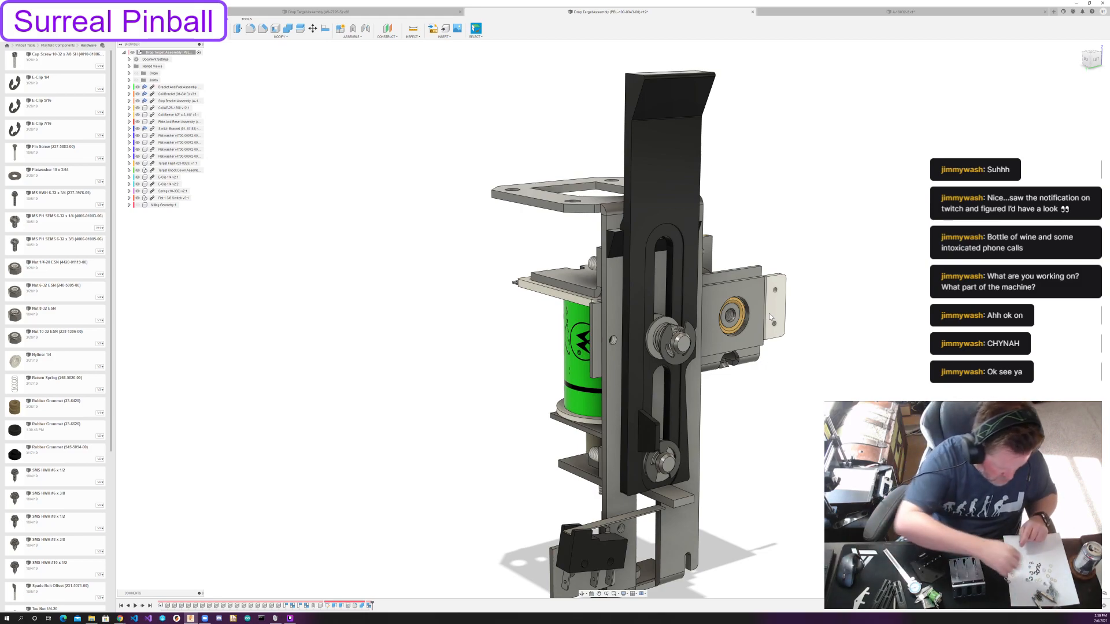
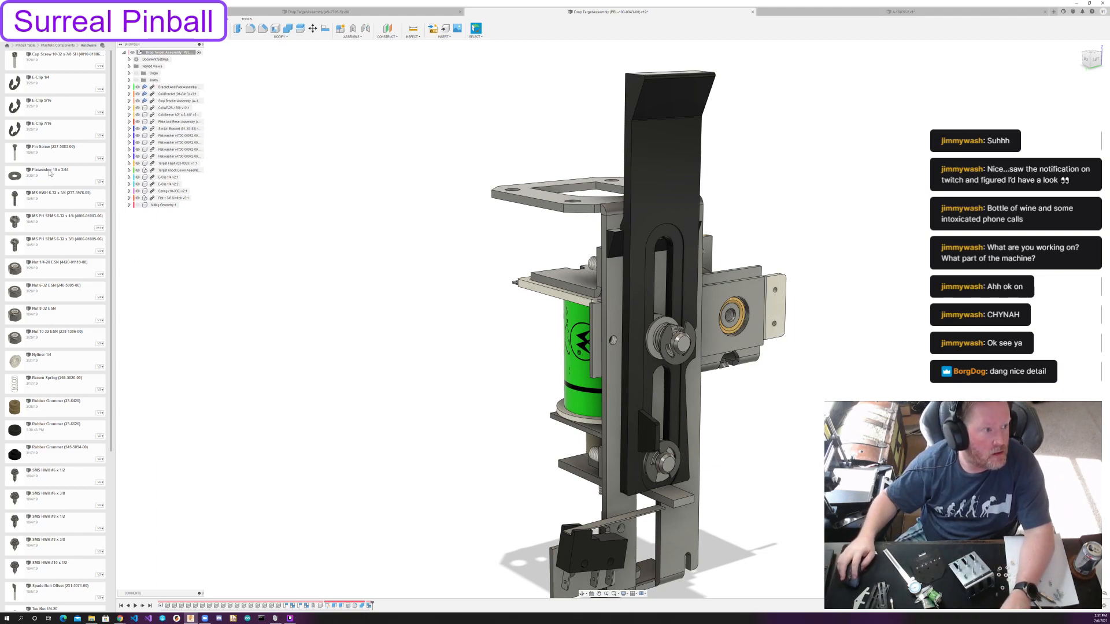
Browse the project data to the Williams Parts folder under Drop Targets.
click(58, 45)
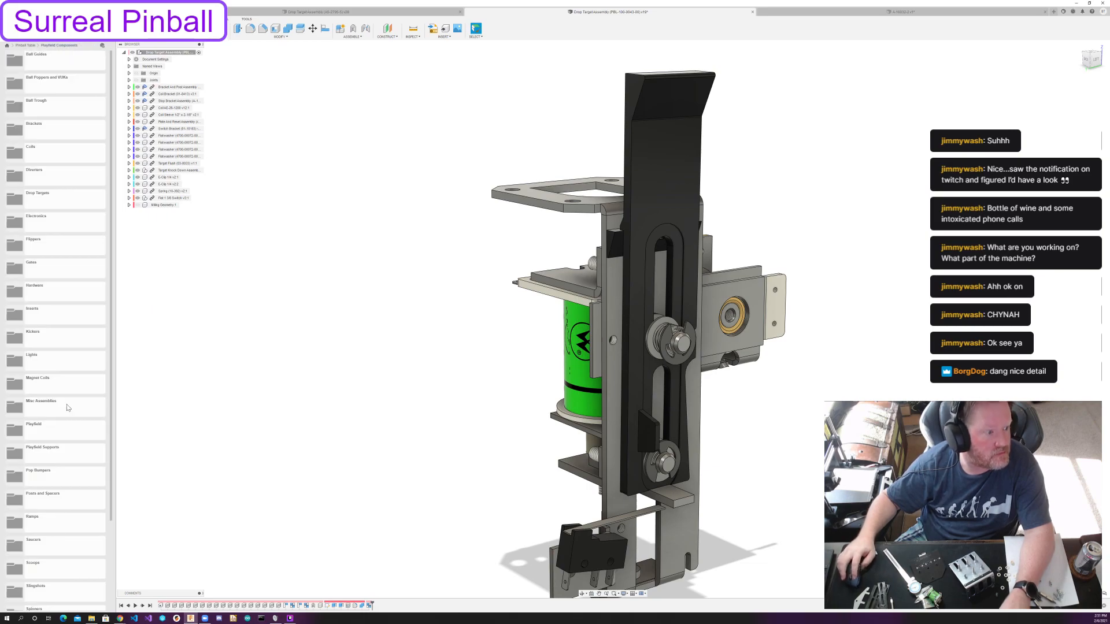
double_click(57, 200)
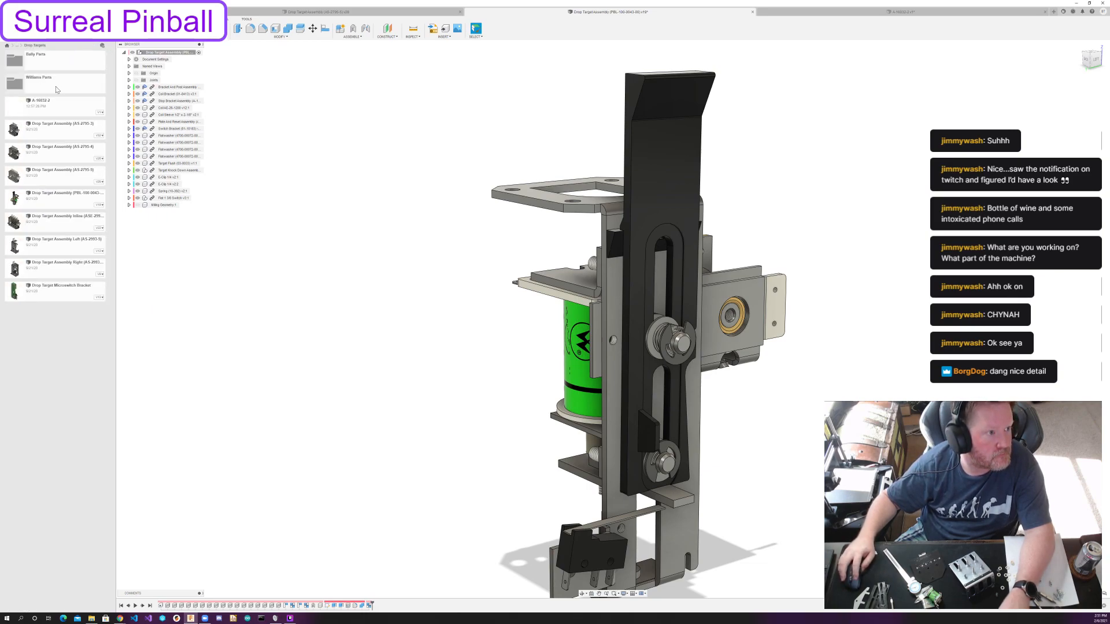
double_click(56, 88)
drag(49, 178, 168, 291)
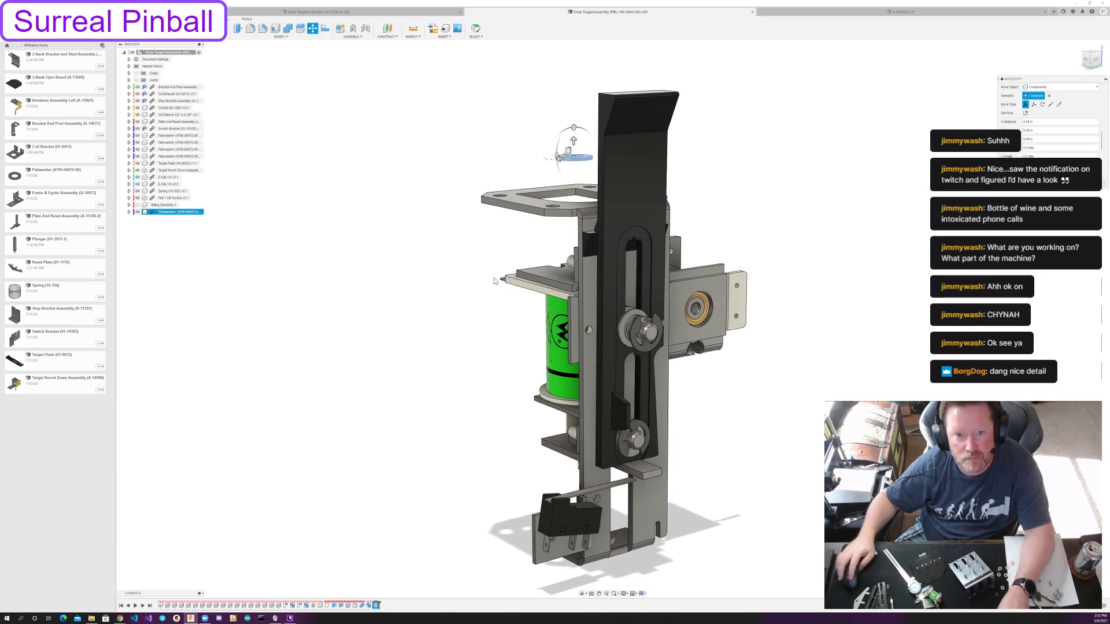
key(Return)
key(ctrl+z)
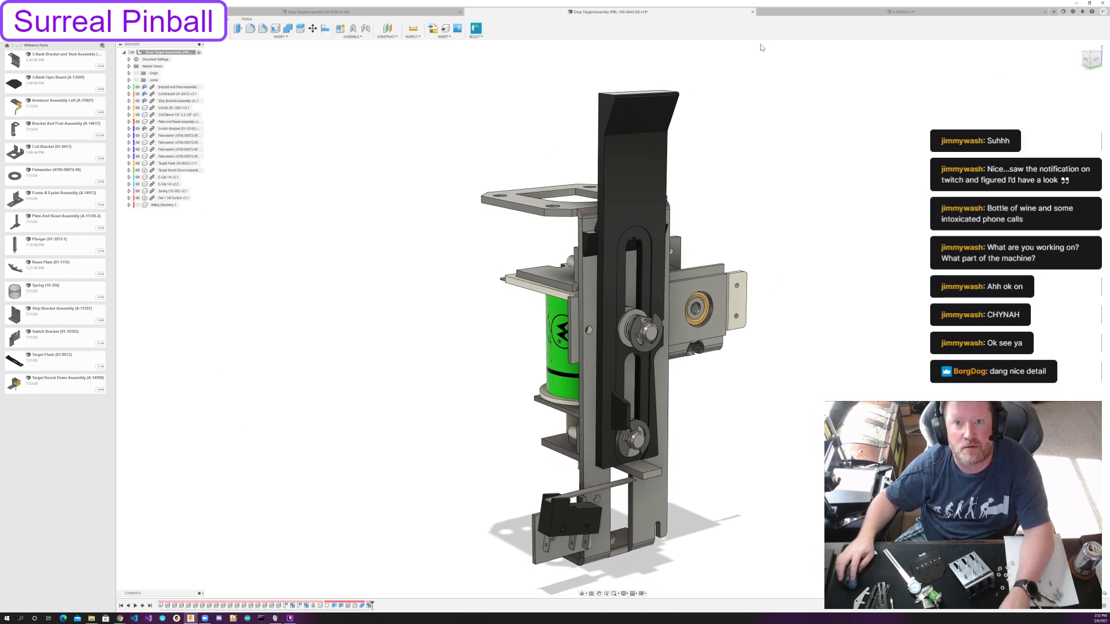
Insert the Williams flatwasher into the 3-bank drop target assembly and move it about 120 mm out in front of the bracket.
click(838, 11)
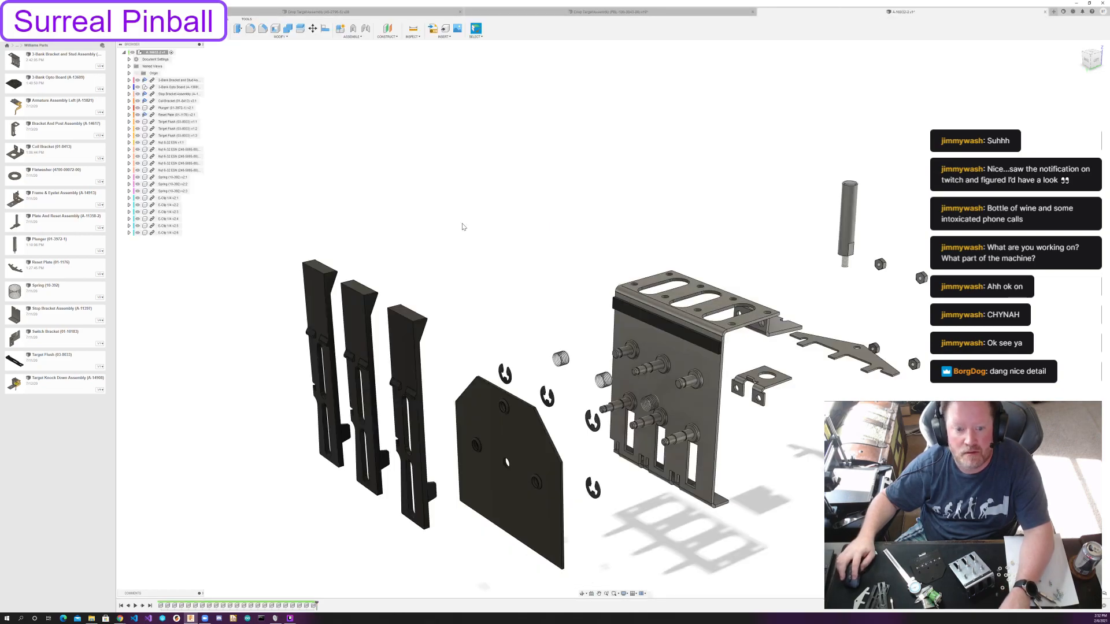
drag(83, 175, 632, 365)
scroll(518, 233, up, 3)
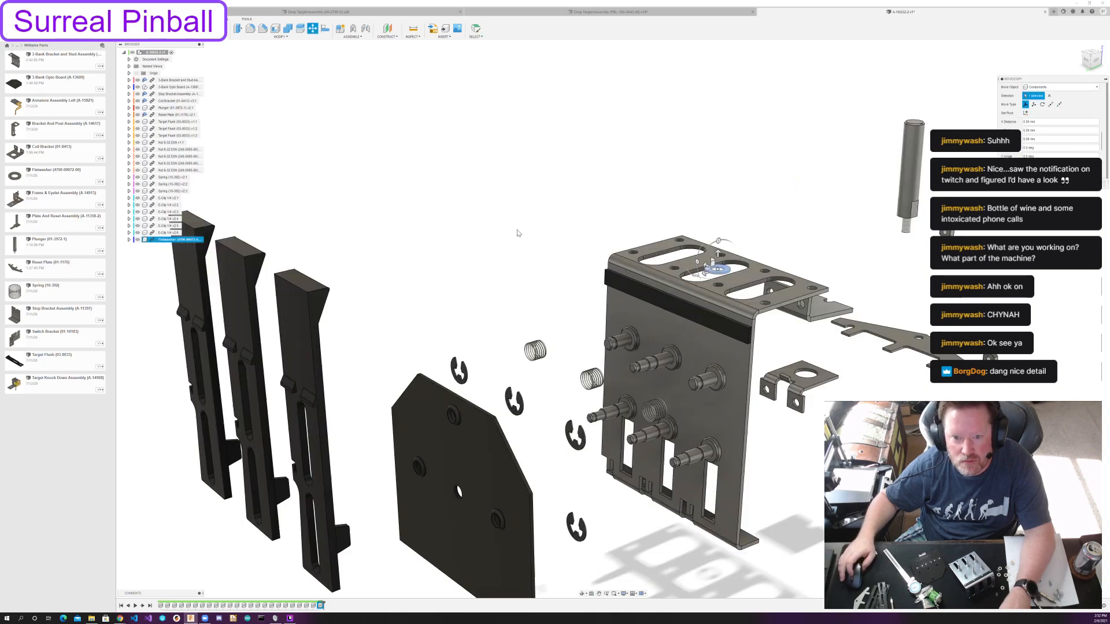
drag(719, 239, 507, 355)
shift+middle_drag(506, 356, 624, 318)
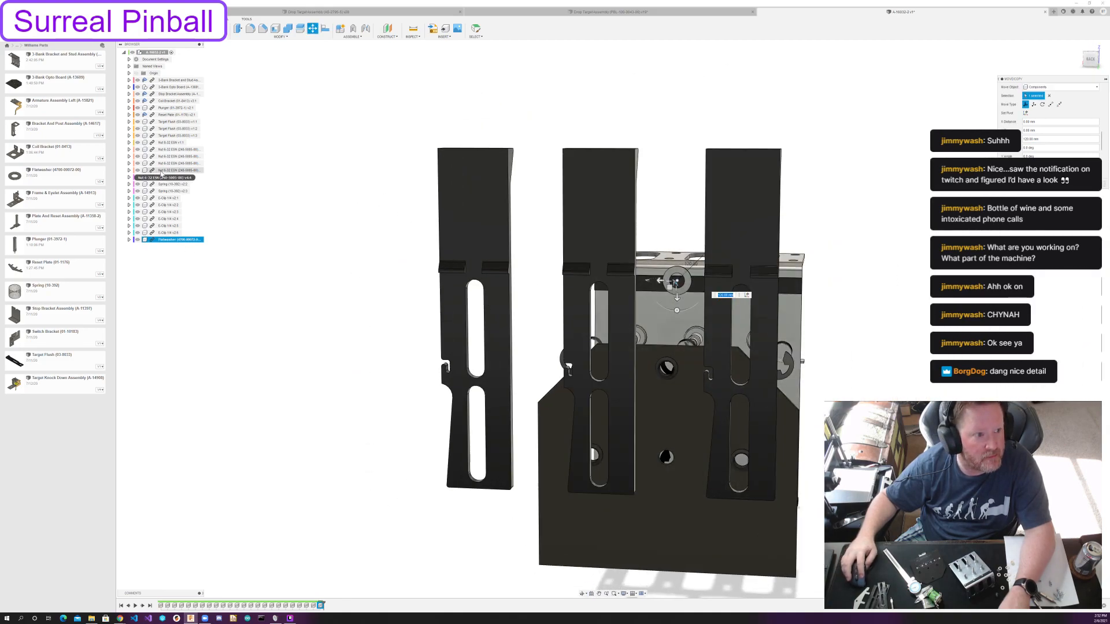
Hide the three target flash components to expose the flatwasher and the bracket posts.
click(138, 121)
click(137, 128)
click(138, 135)
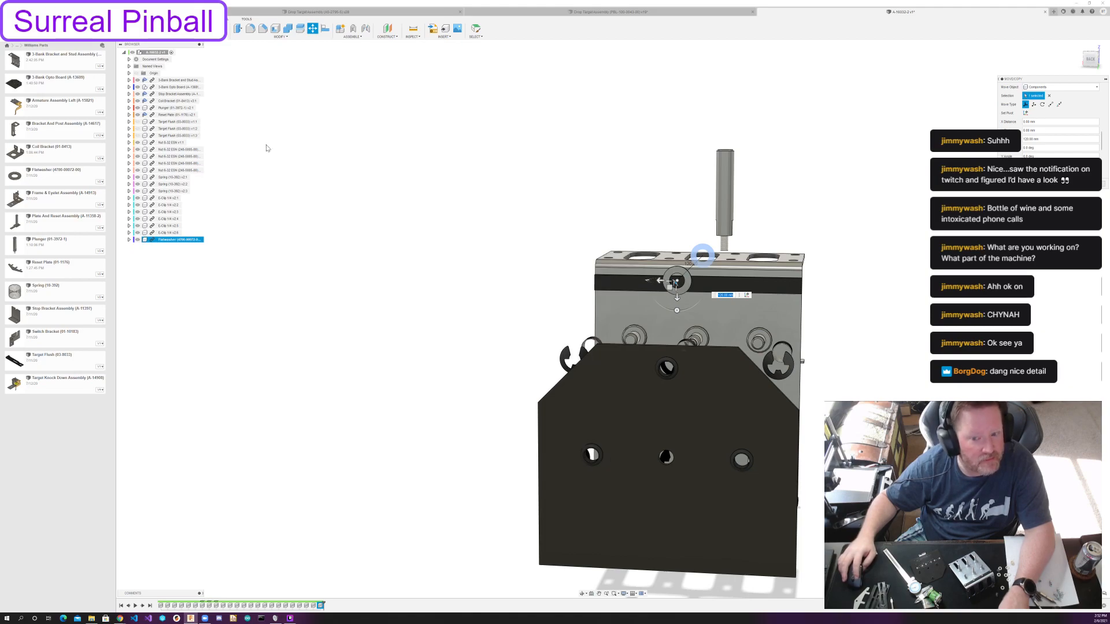
shift+middle_drag(315, 173, 155, 239)
scroll(582, 369, up, 3)
shift+middle_drag(581, 368, 629, 373)
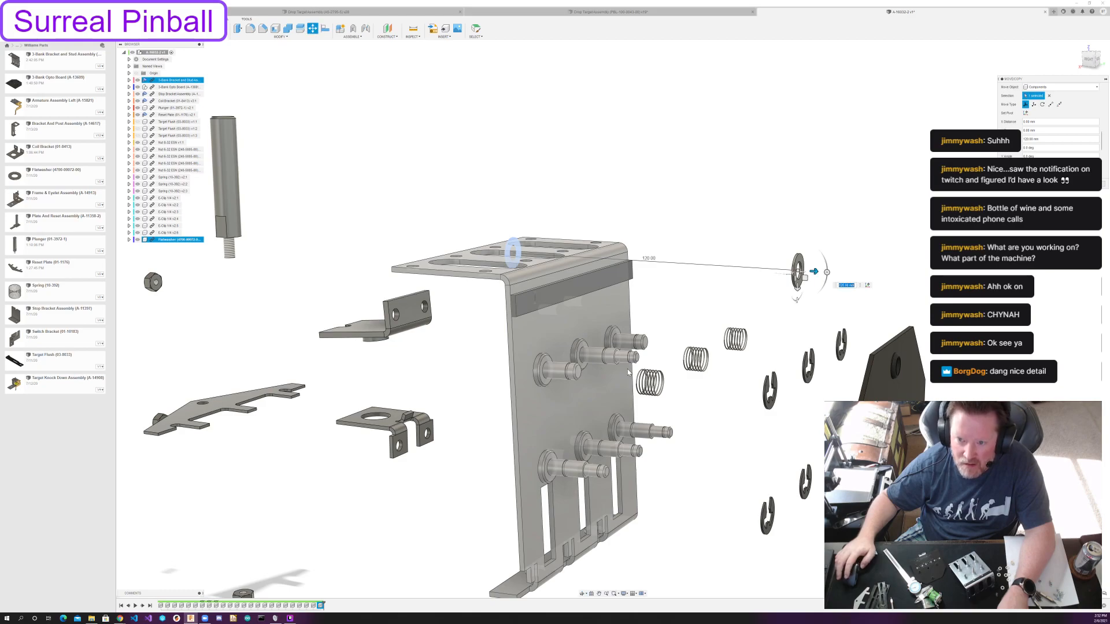
shift+middle_drag(663, 312, 620, 320)
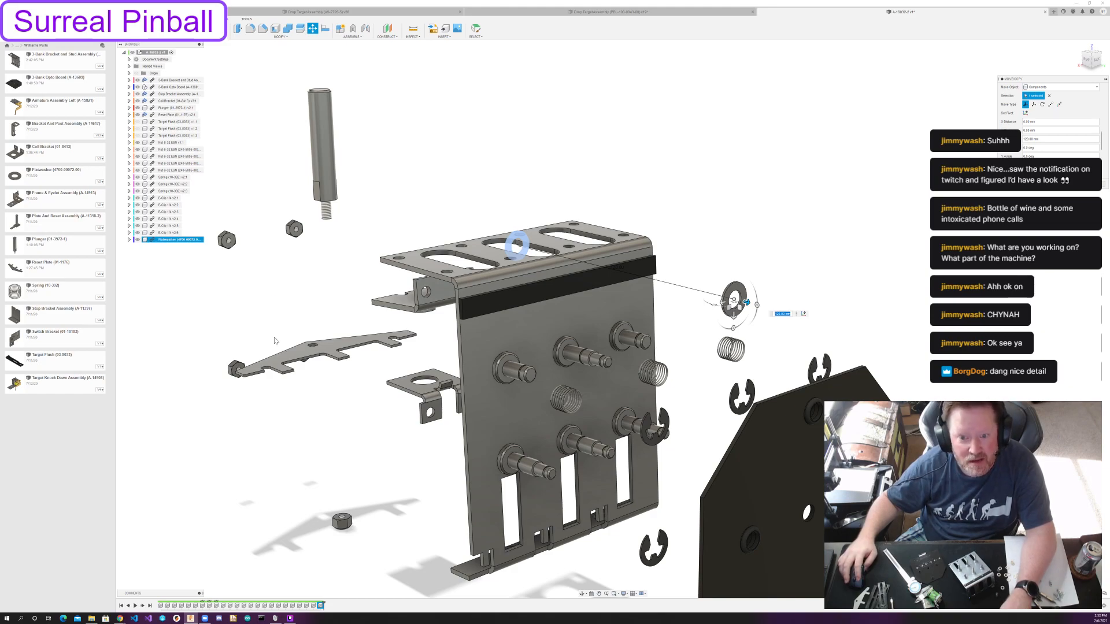
Hide the opto board and lower the flatwasher in line with the middle upper post, between the springs and E-clips, and accept.
drag(734, 316, 735, 418)
shift+middle_drag(735, 419, 526, 354)
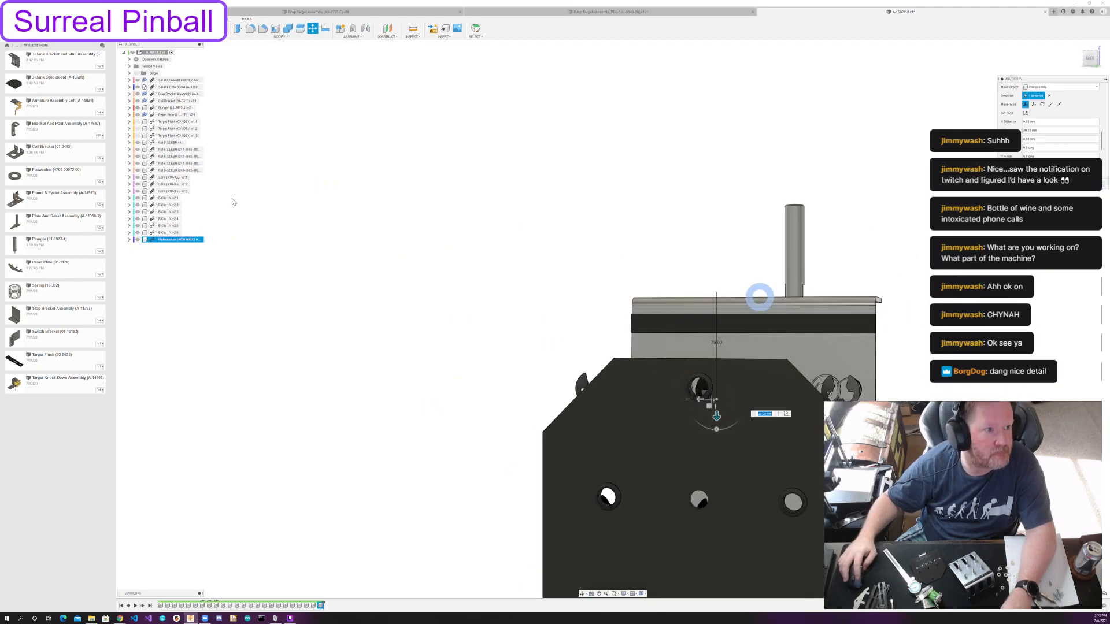
click(138, 87)
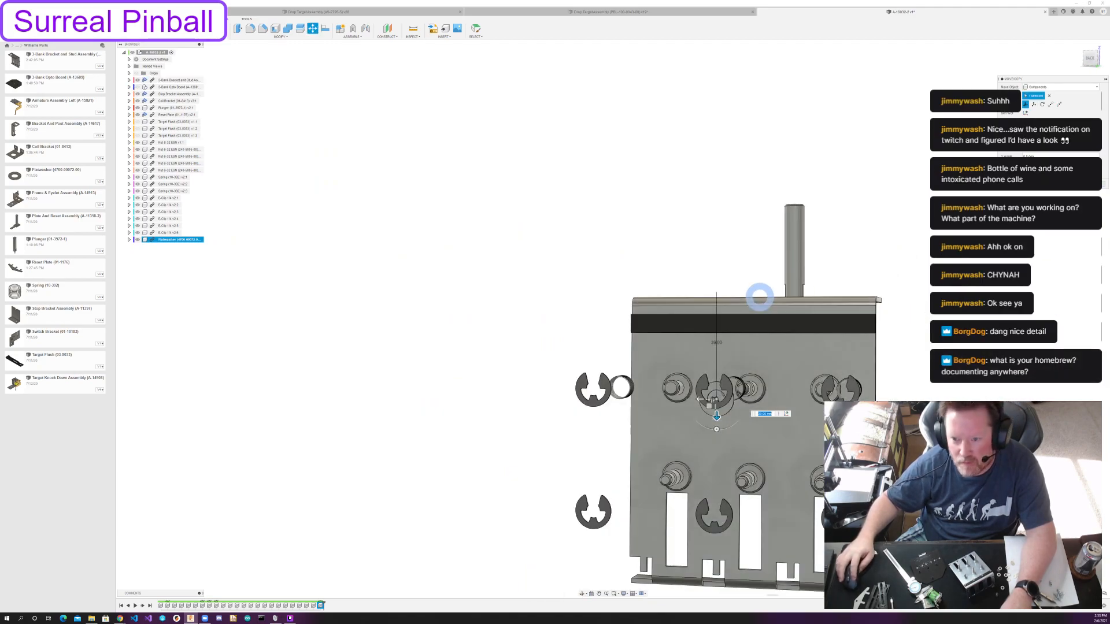
click(1091, 65)
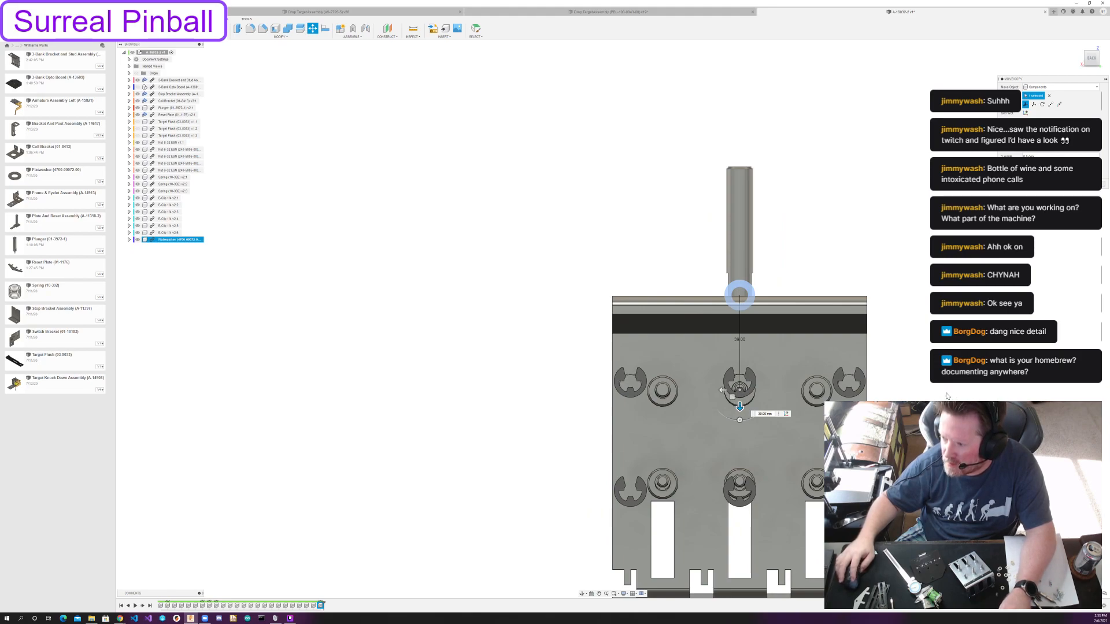
mouse_move(740, 407)
mouse_down()
mouse_move(740, 434)
mouse_move(740, 404)
mouse_up()
shift+middle_drag(742, 406, 809, 432)
drag(848, 446, 811, 427)
key(Return)
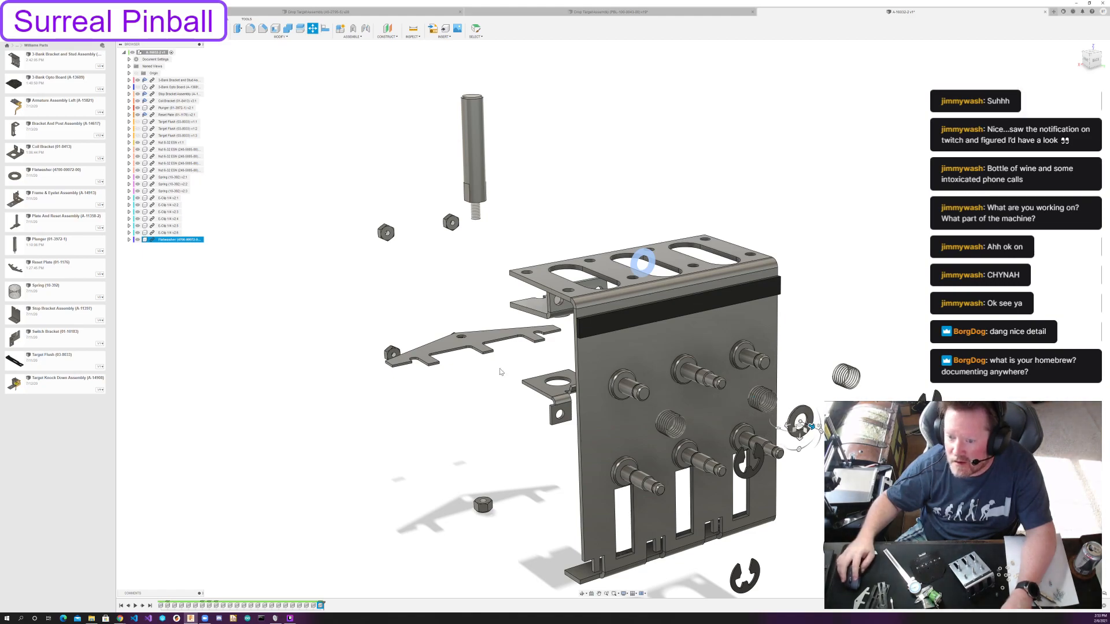
key(Escape)
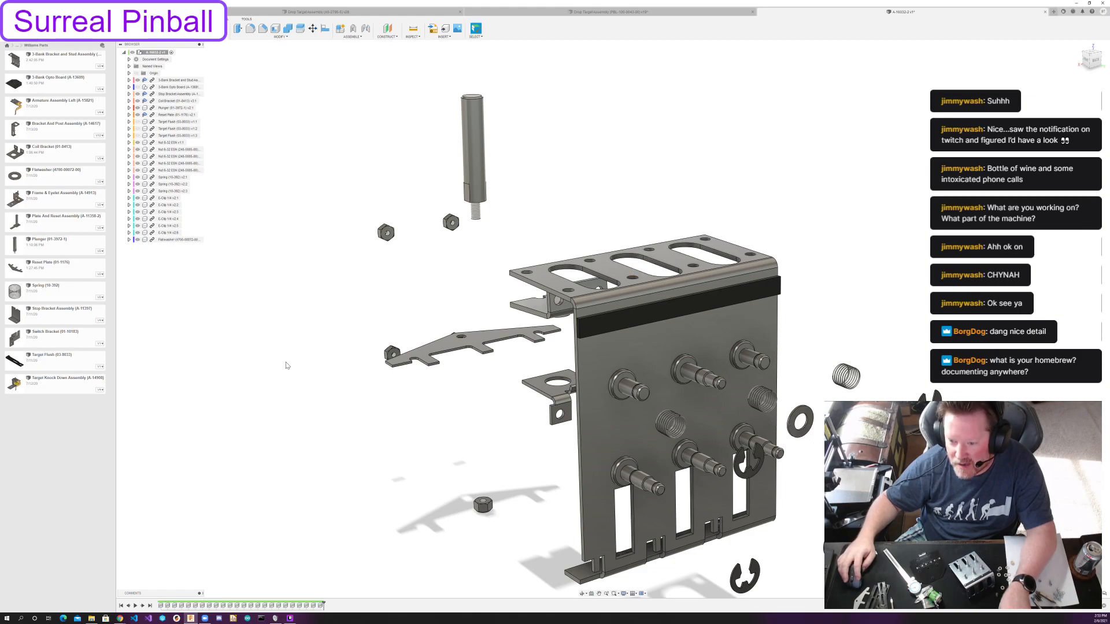
Copy the flatwasher and place the duplicate directly below the original, in line with the middle lower post.
click(180, 240)
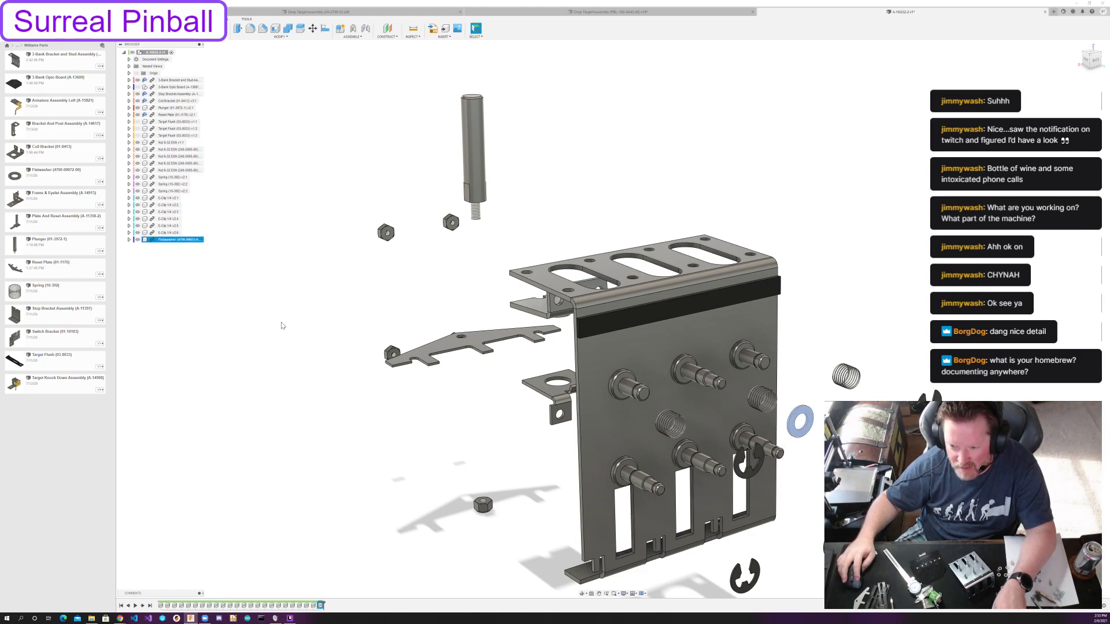
key(ctrl+v)
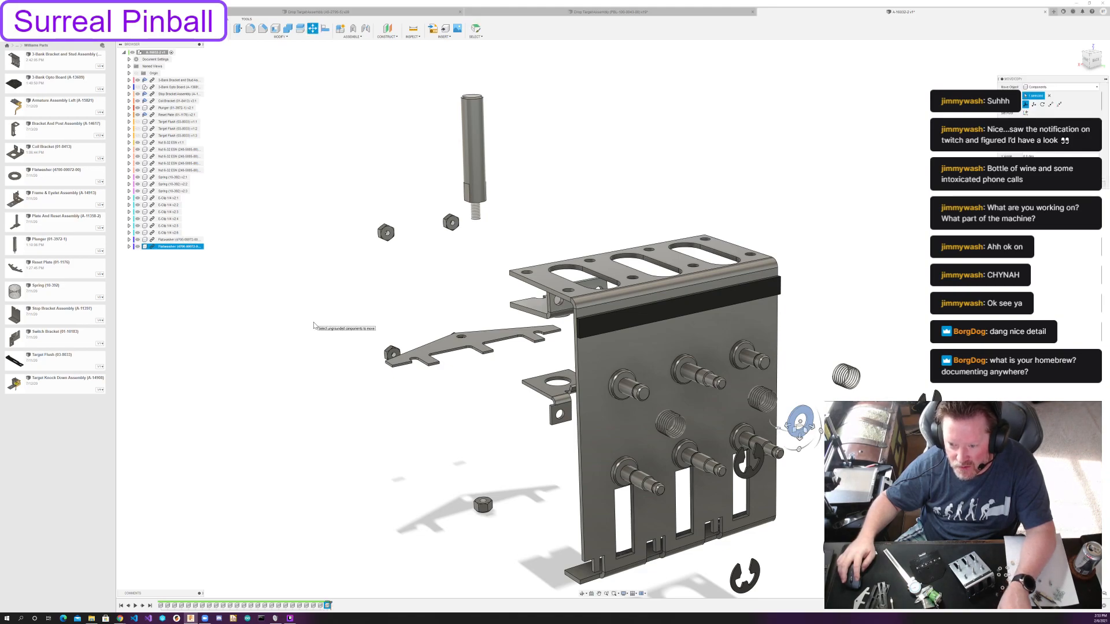
drag(799, 437, 796, 546)
shift+middle_drag(797, 546, 766, 537)
click(1089, 59)
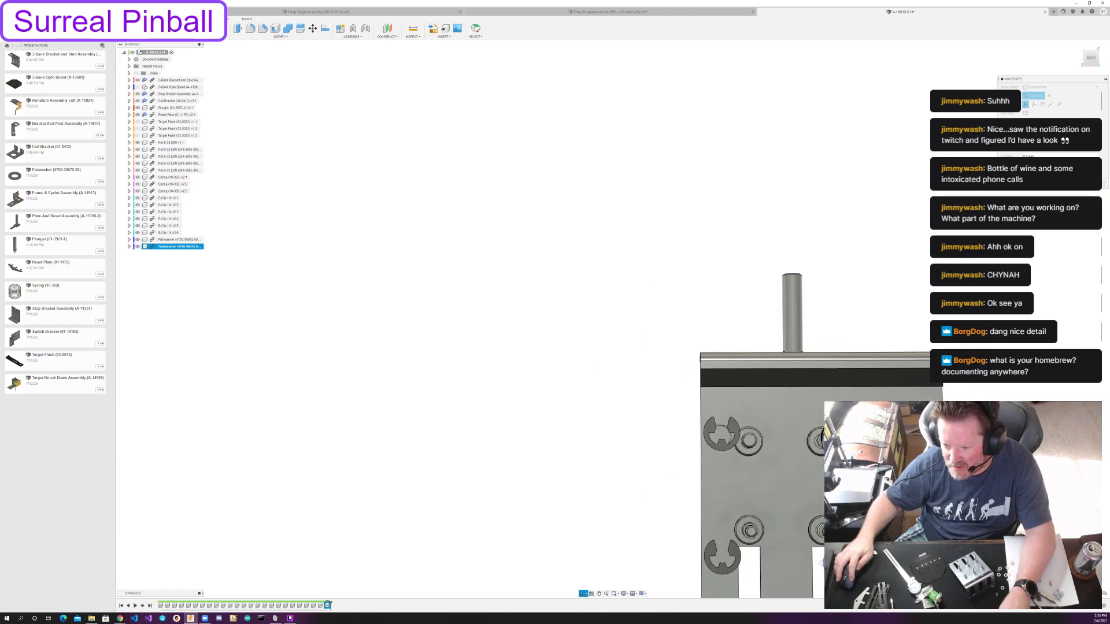
middle_drag(869, 431, 793, 407)
drag(750, 541, 752, 524)
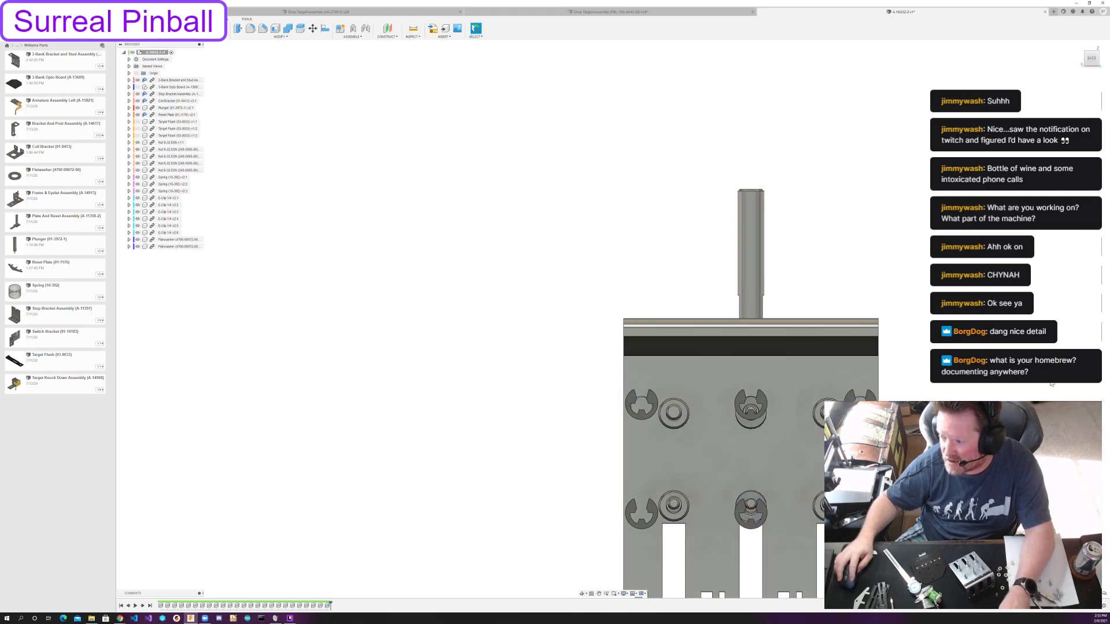
Copy the pair of flatwashers and shift the duplicates sideways, parallel to the bracket face, to the outer posts on one side.
shift+middle_drag(1078, 190, 1104, 232)
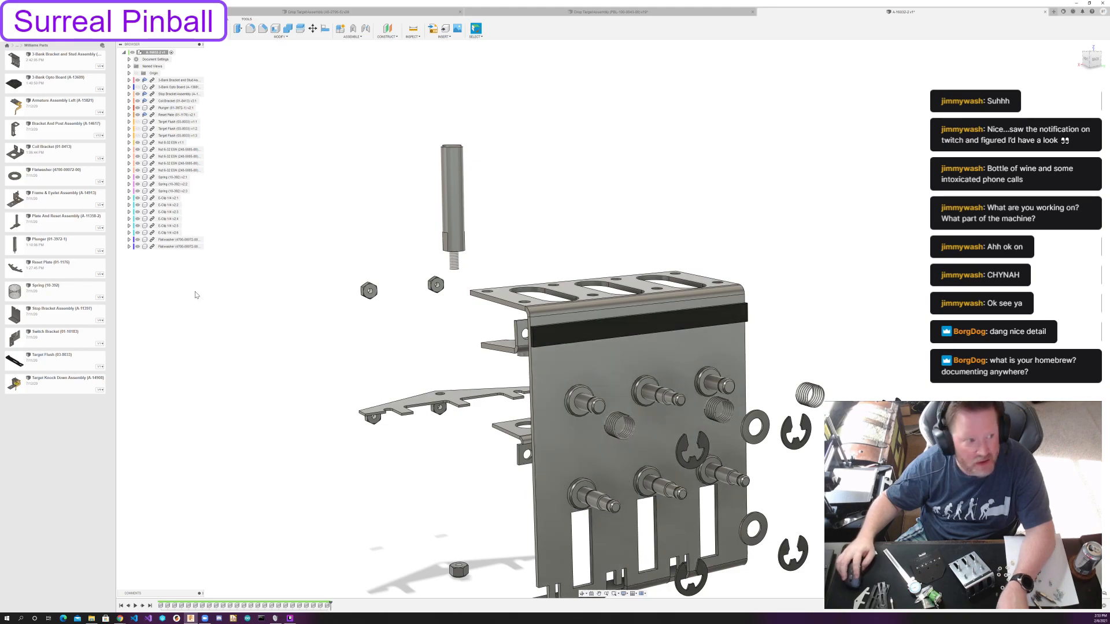
click(176, 240)
shift+click(177, 246)
key(ctrl+c)
key(ctrl+v)
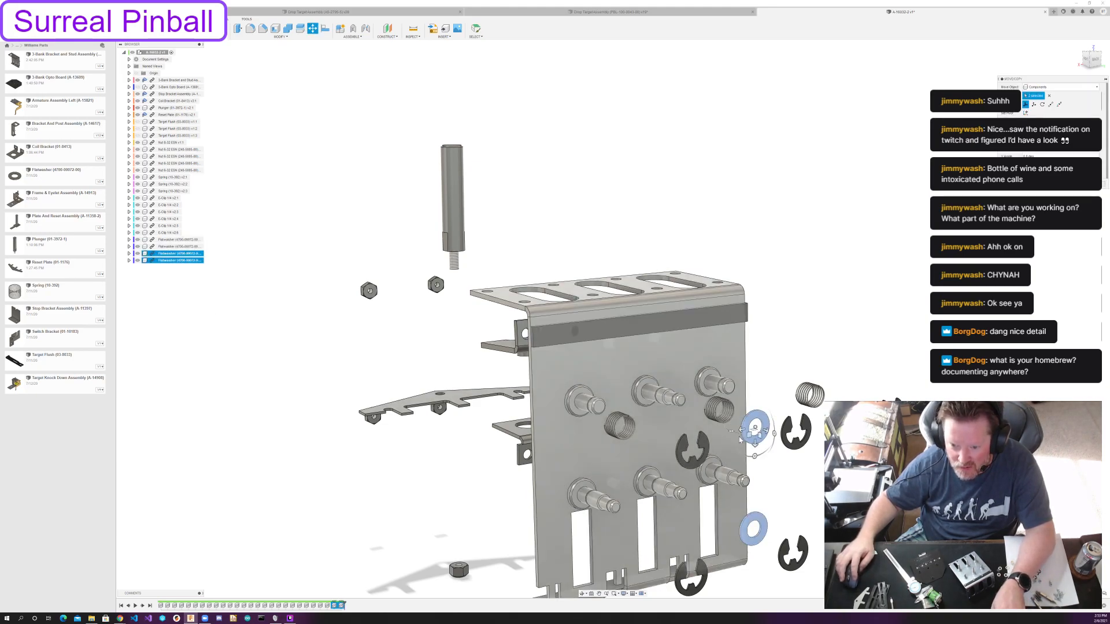
drag(740, 430, 649, 433)
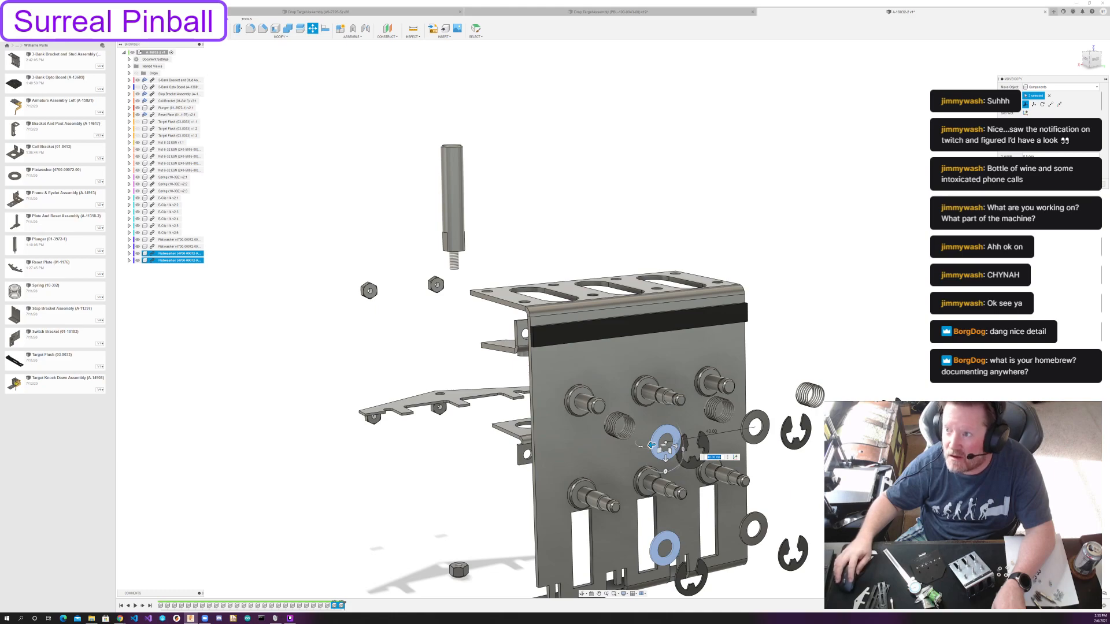
click(1099, 60)
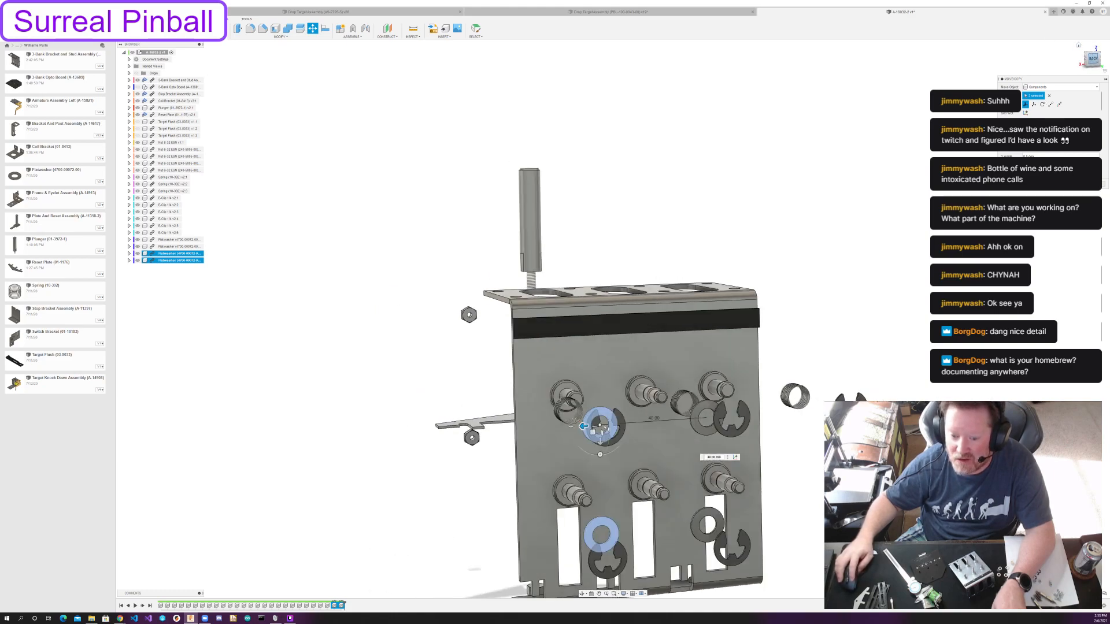
drag(516, 388, 533, 388)
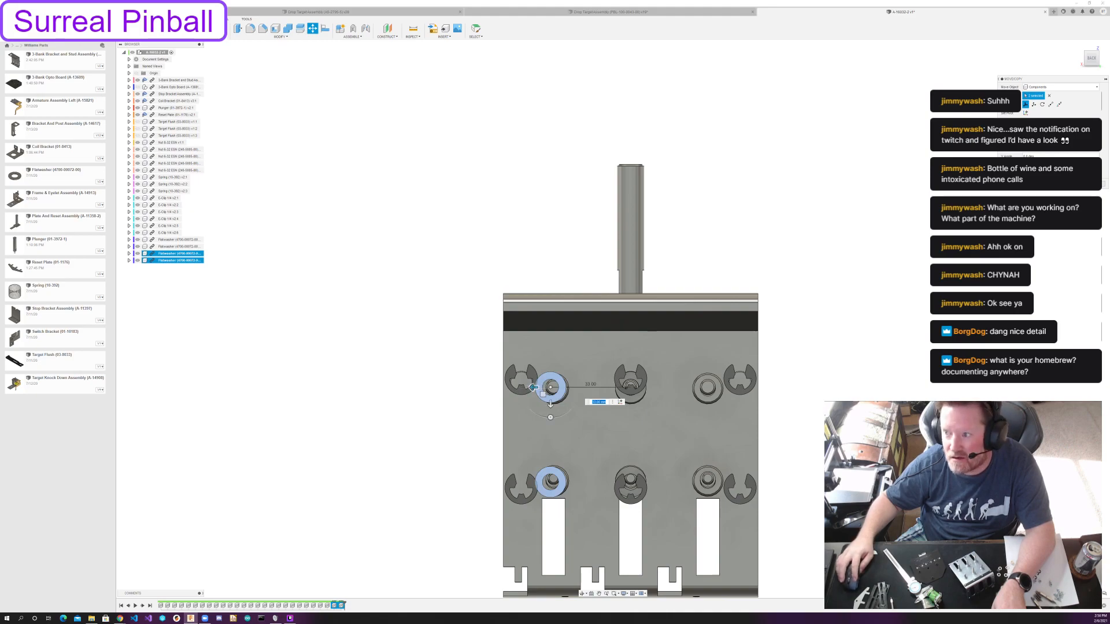
key(Return)
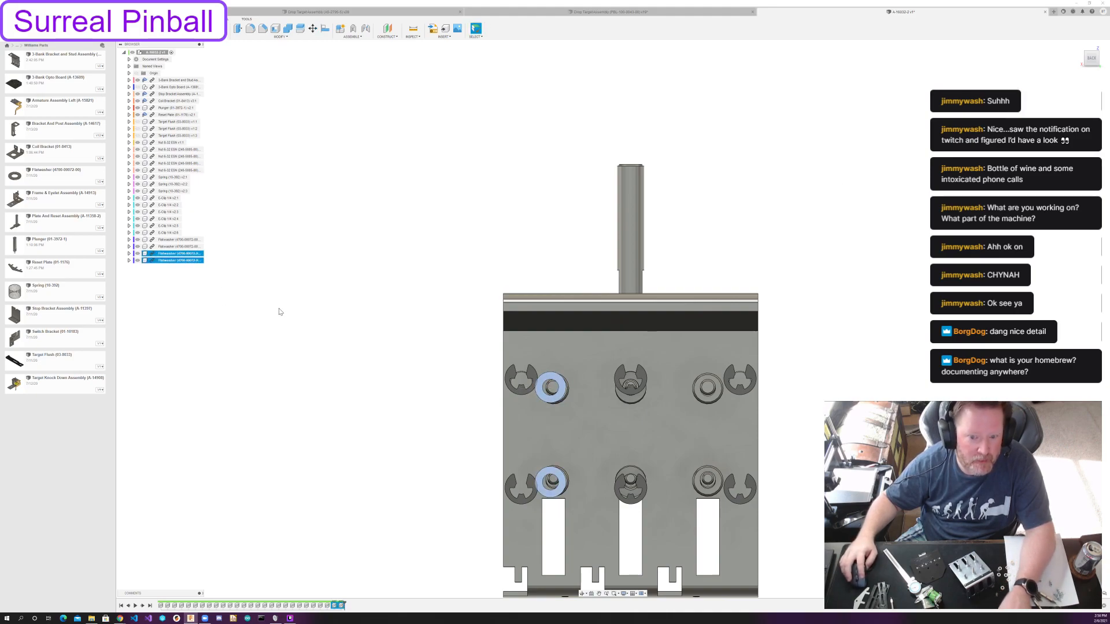
Paste another pair of flatwashers and shift it to the outer posts on the opposite side of the bracket.
click(265, 253)
key(ctrl+v)
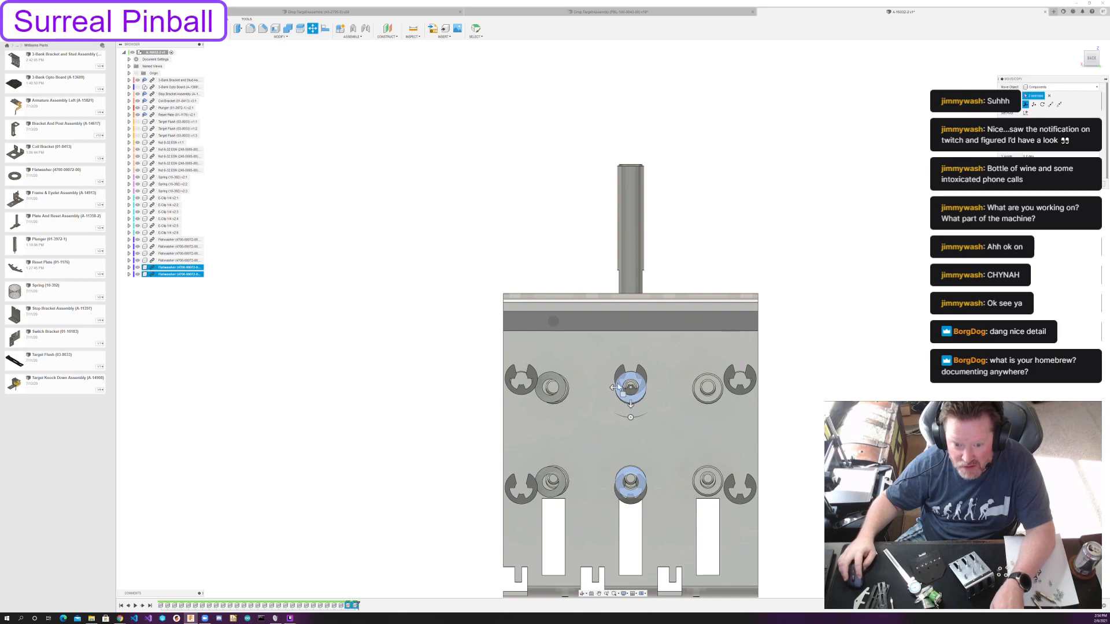
drag(614, 387, 706, 389)
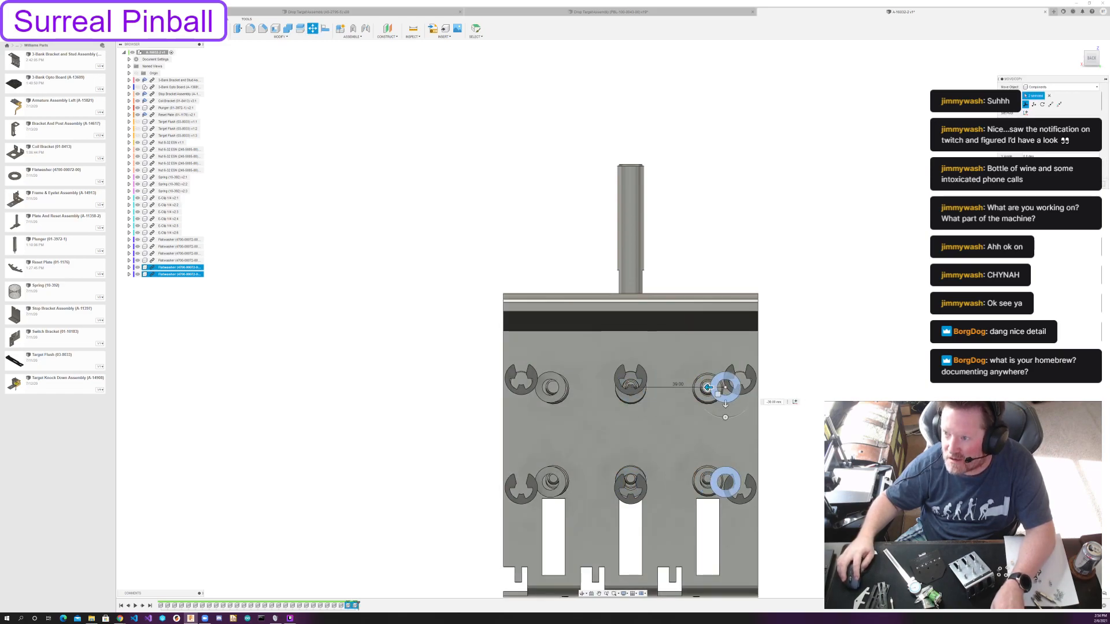
key(Return)
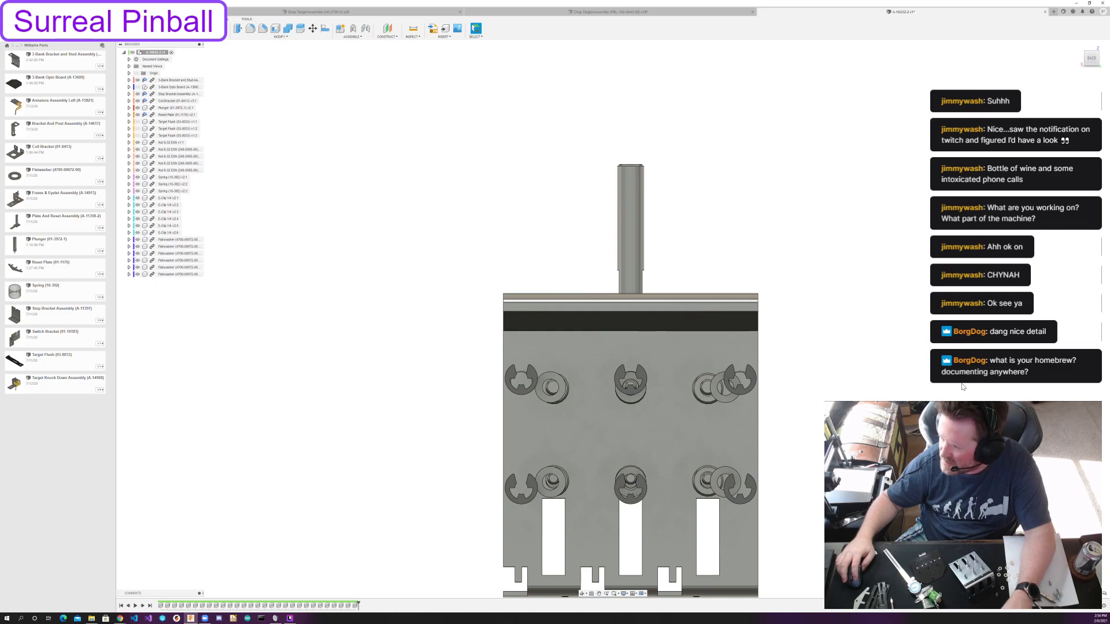
Examine the exploded arrangement of springs, flatwashers and E-clips in front of the 3-bank bracket.
shift+middle_drag(532, 325, 655, 348)
scroll(603, 347, down, 3)
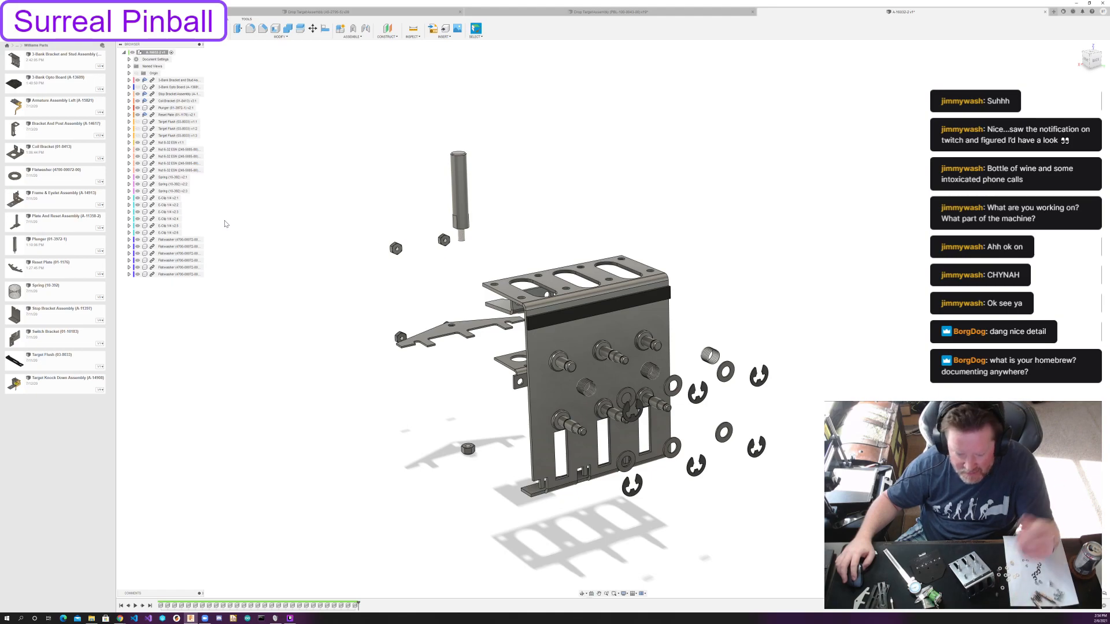
mouse_move(372, 200)
shift+middle_down()
mouse_move(324, 197)
mouse_move(367, 189)
mouse_move(379, 201)
shift+middle_up()
scroll(629, 339, up, 3)
middle_drag(628, 339, 569, 284)
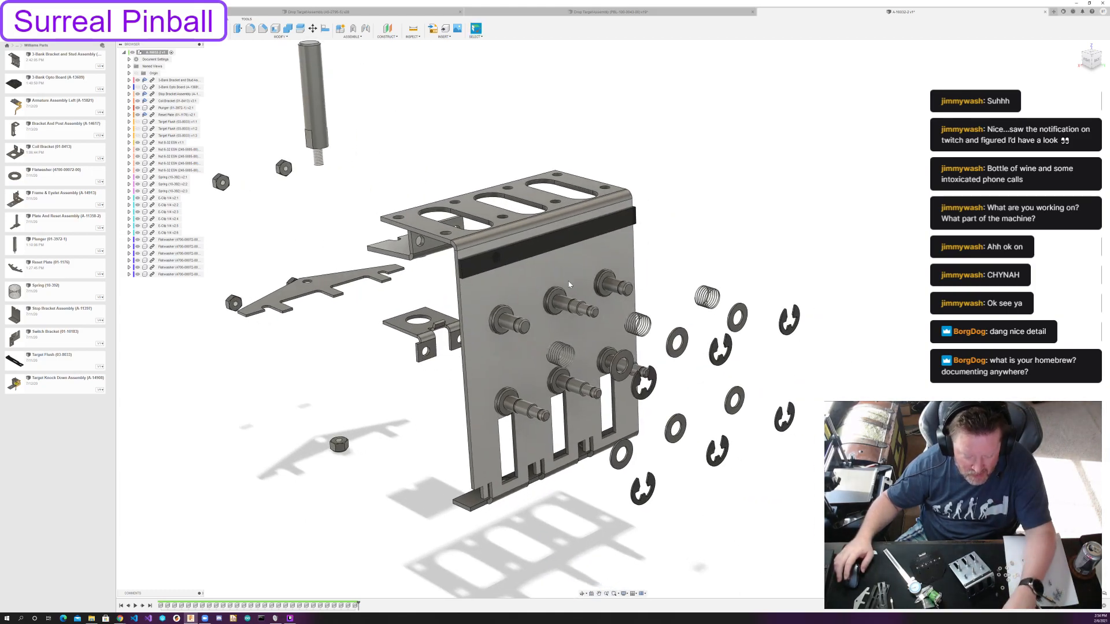
middle_drag(383, 311, 464, 371)
scroll(432, 341, down, 3)
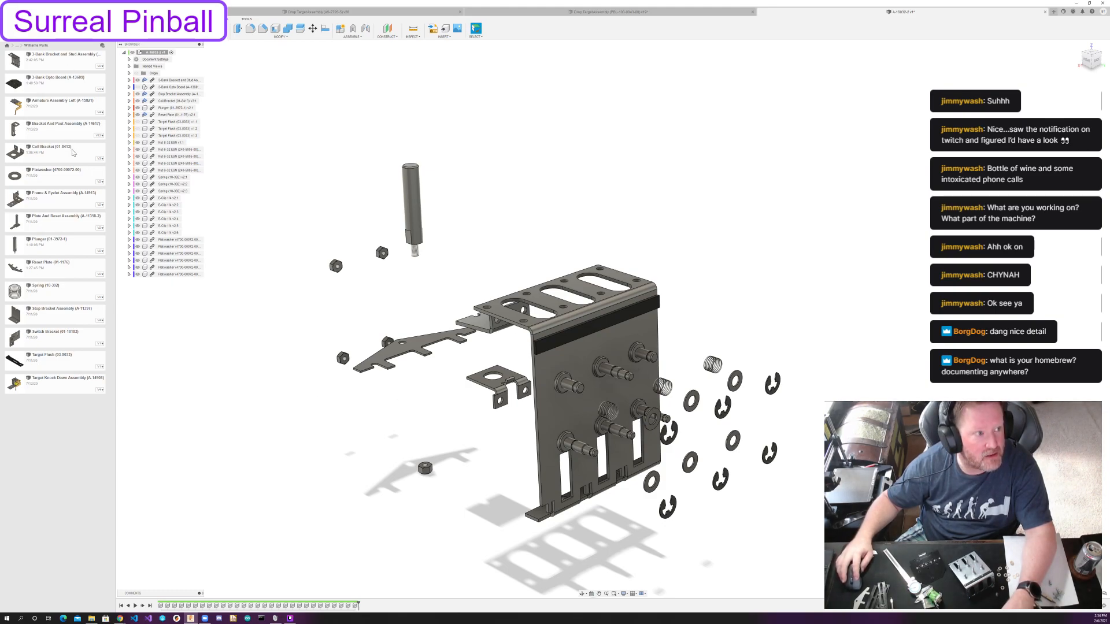
mouse_move(385, 396)
shift+middle_down()
mouse_move(405, 382)
mouse_move(364, 389)
mouse_move(386, 393)
shift+middle_up()
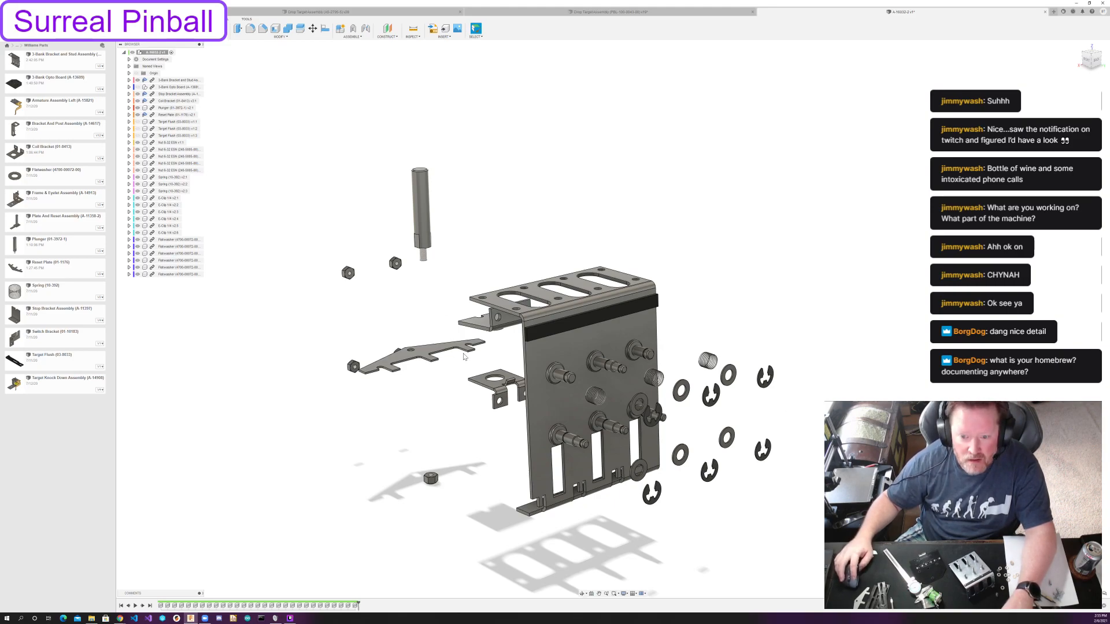
Show the opto board and the three target flash components again.
click(138, 87)
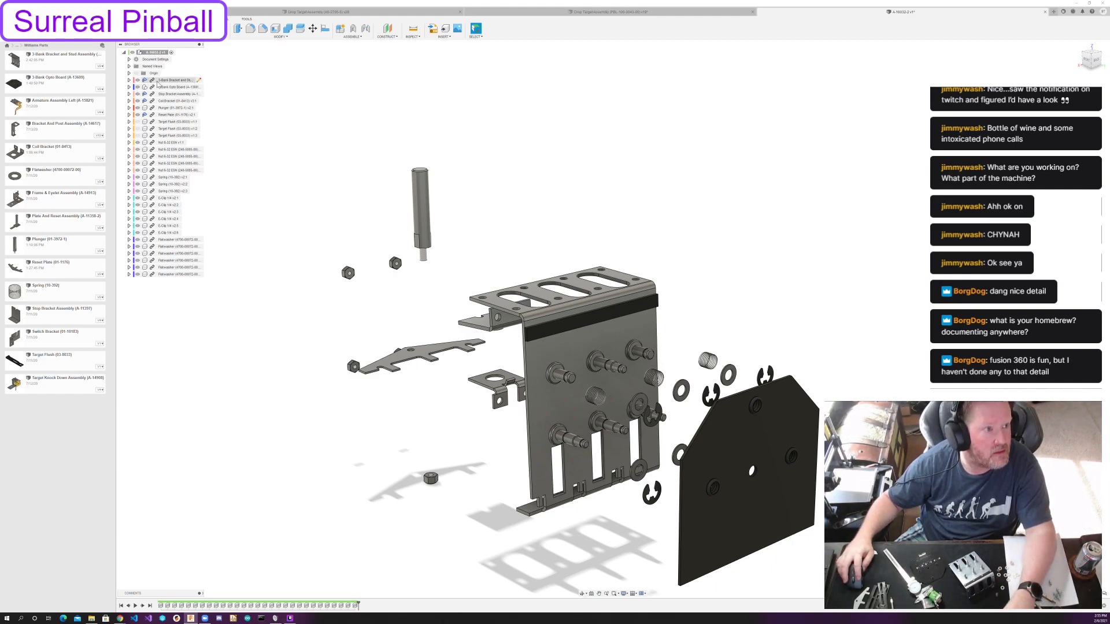
click(137, 121)
click(138, 129)
click(138, 135)
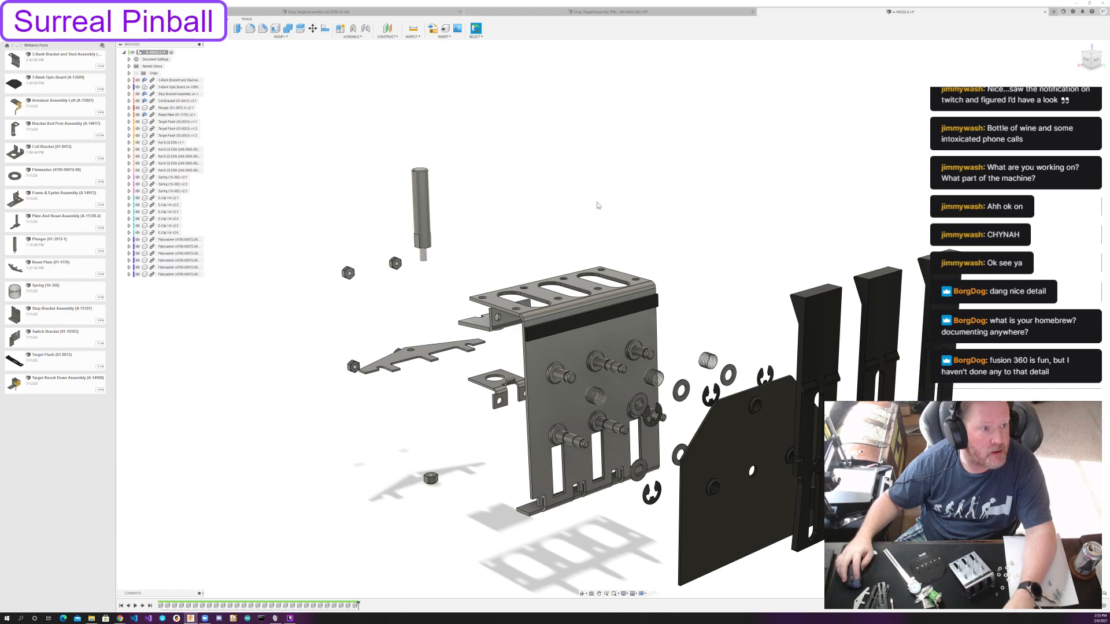
shift+middle_drag(861, 224, 417, 245)
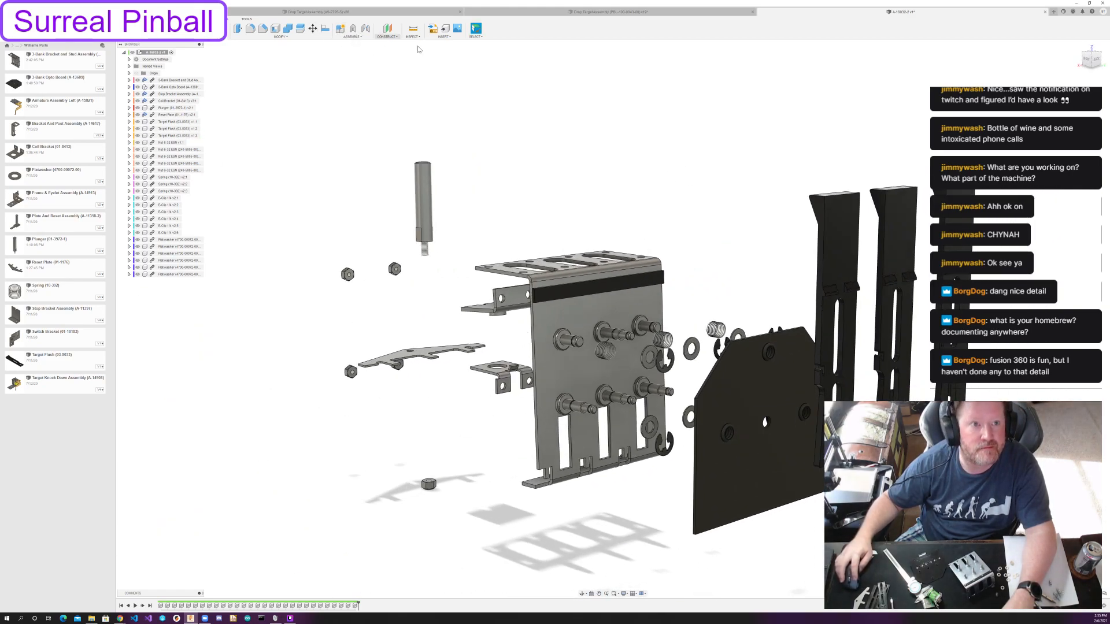
click(326, 32)
scroll(594, 281, up, 2)
key(Escape)
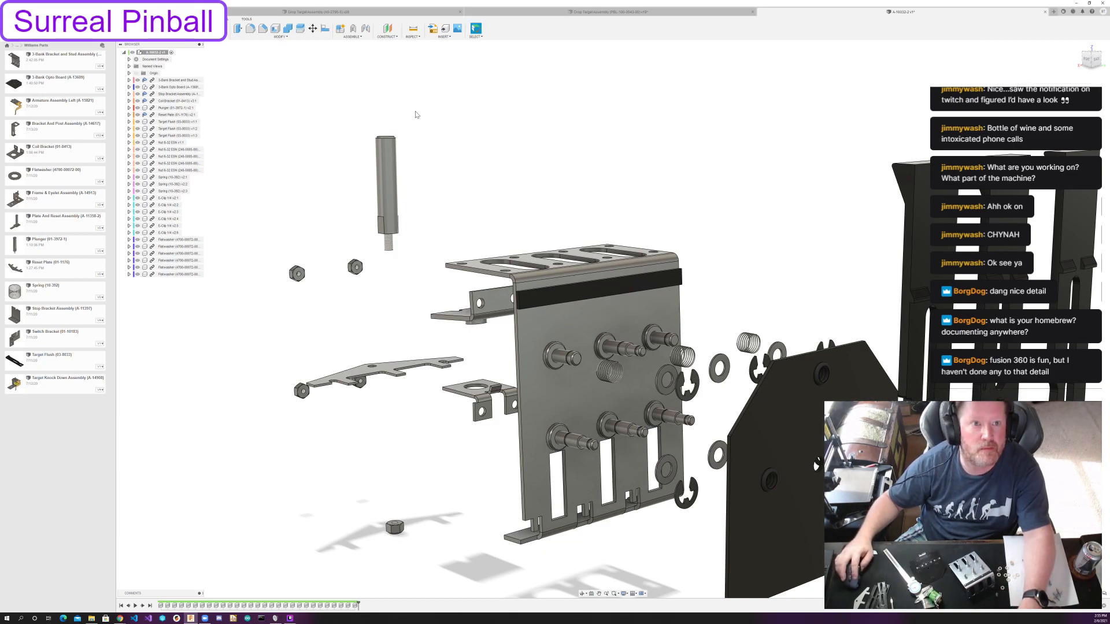
Align two flatwashers with the flange faces of the upper and lower posts in the left column, facing the bracket's post side.
click(325, 30)
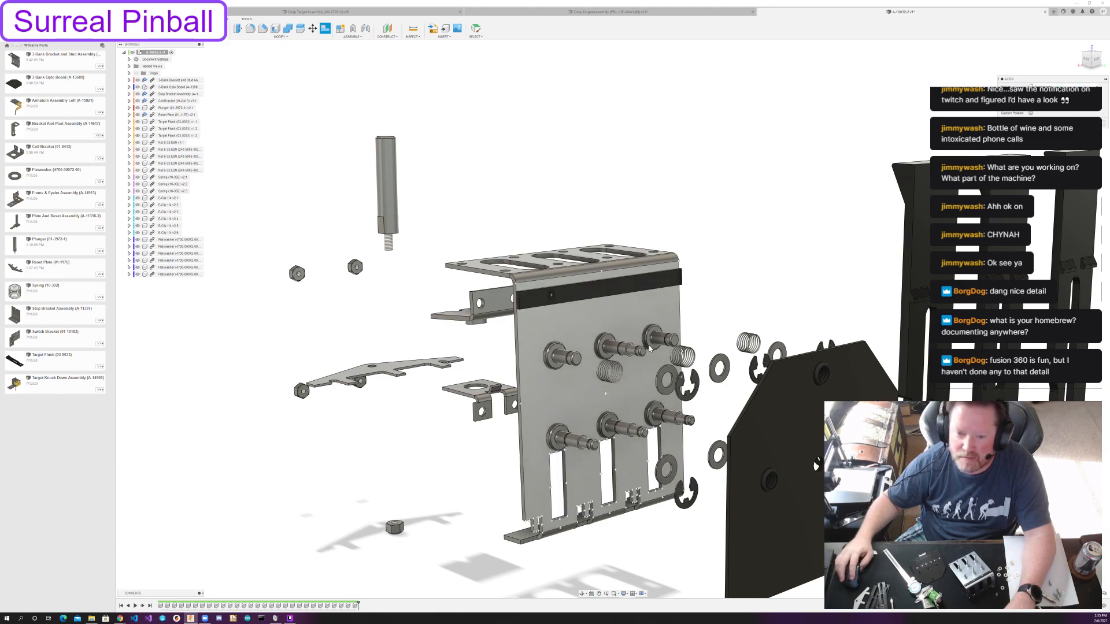
scroll(660, 386, up, 3)
scroll(662, 384, up, 3)
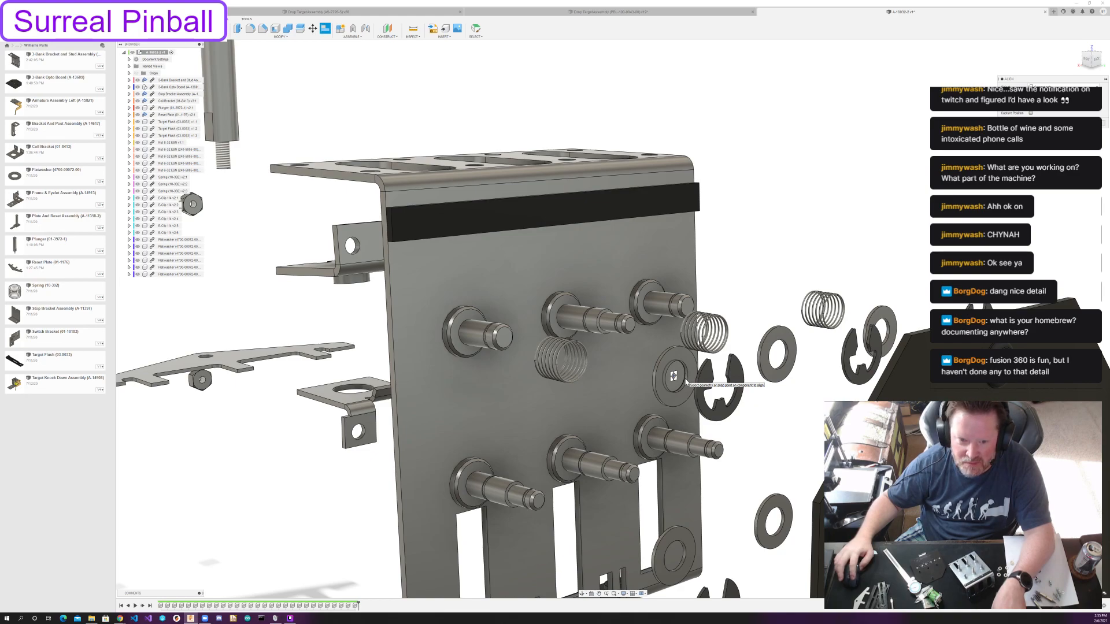
click(686, 382)
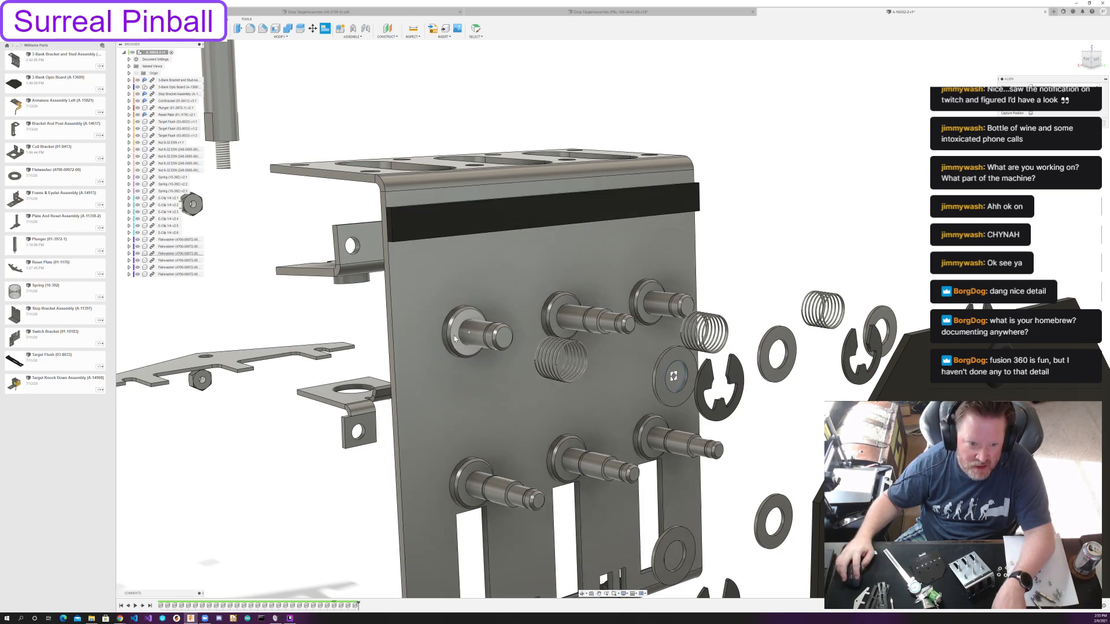
click(461, 336)
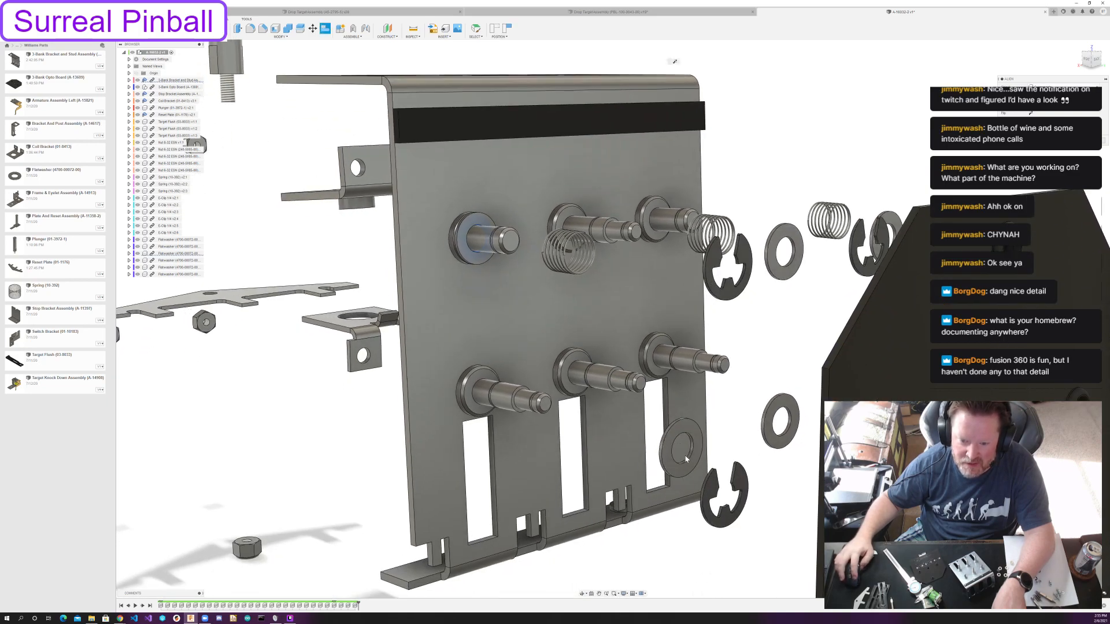
click(686, 456)
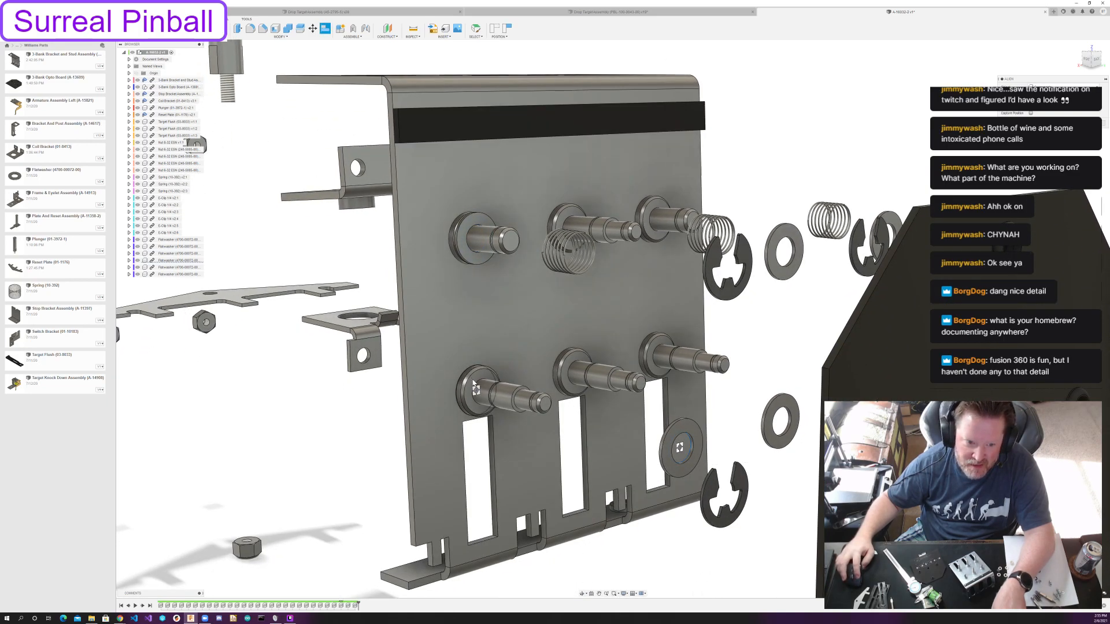
click(473, 384)
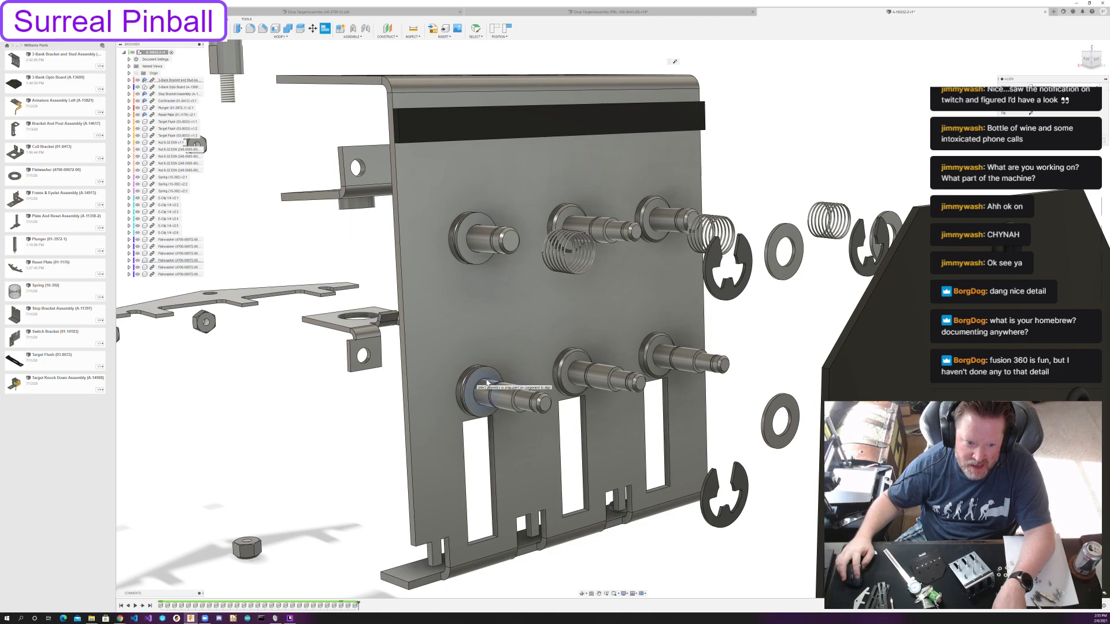
Align the middle pair of flatwashers with the flange faces of the lower and upper middle posts.
click(778, 421)
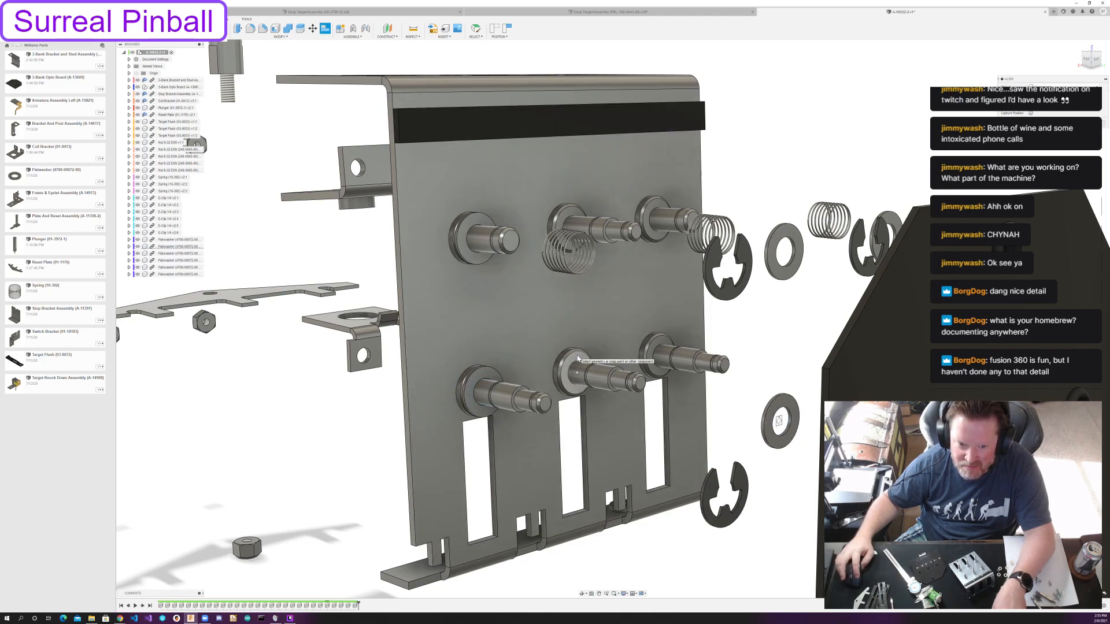
click(578, 358)
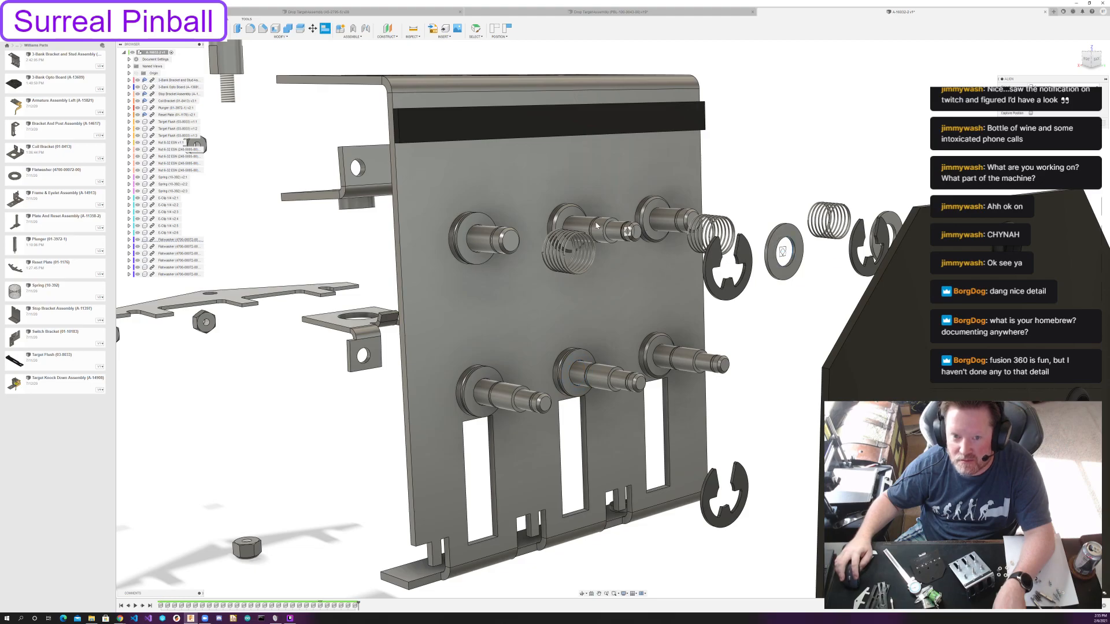
click(575, 216)
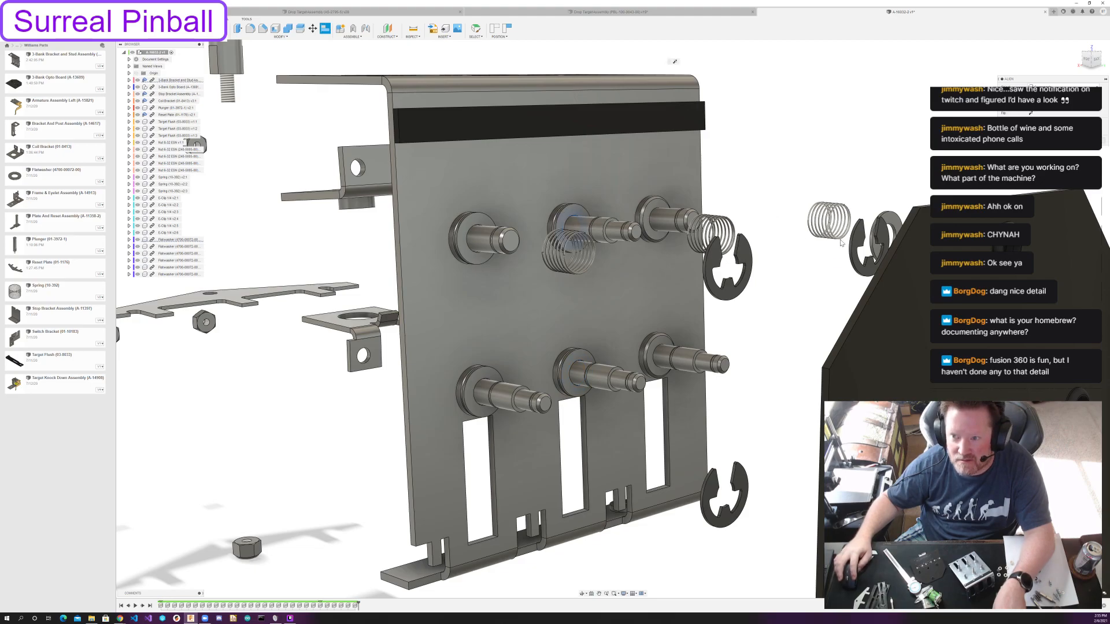
Align the remaining two flatwashers with the flange faces of the lower and upper posts in the right column, facing the bracket's post side.
shift+middle_drag(782, 243, 495, 362)
scroll(728, 256, down, 8)
scroll(761, 373, up, 6)
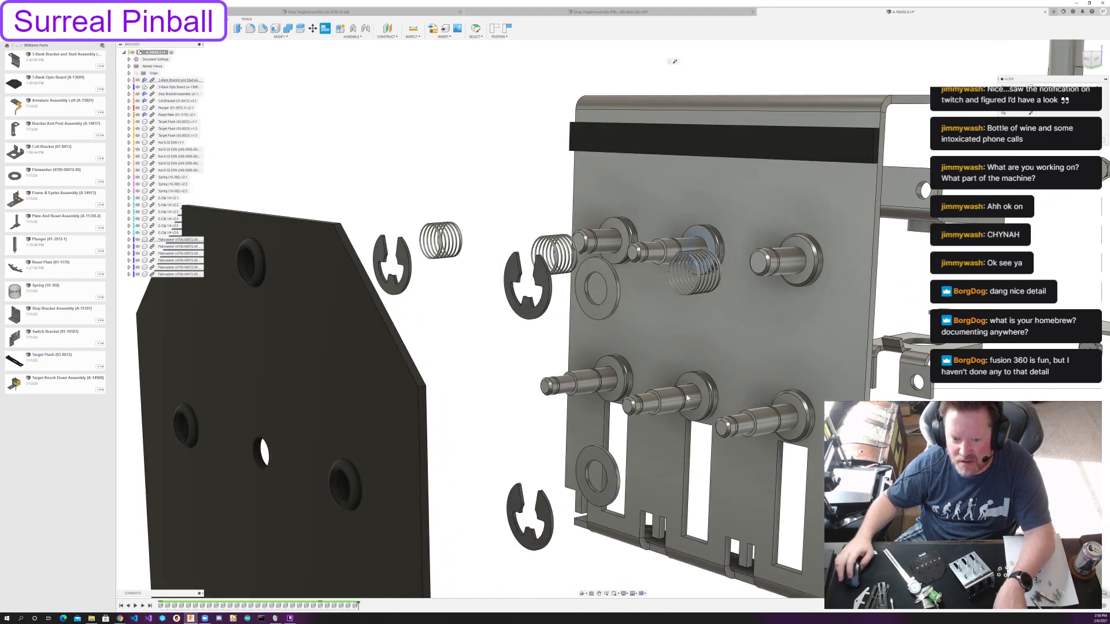
click(596, 488)
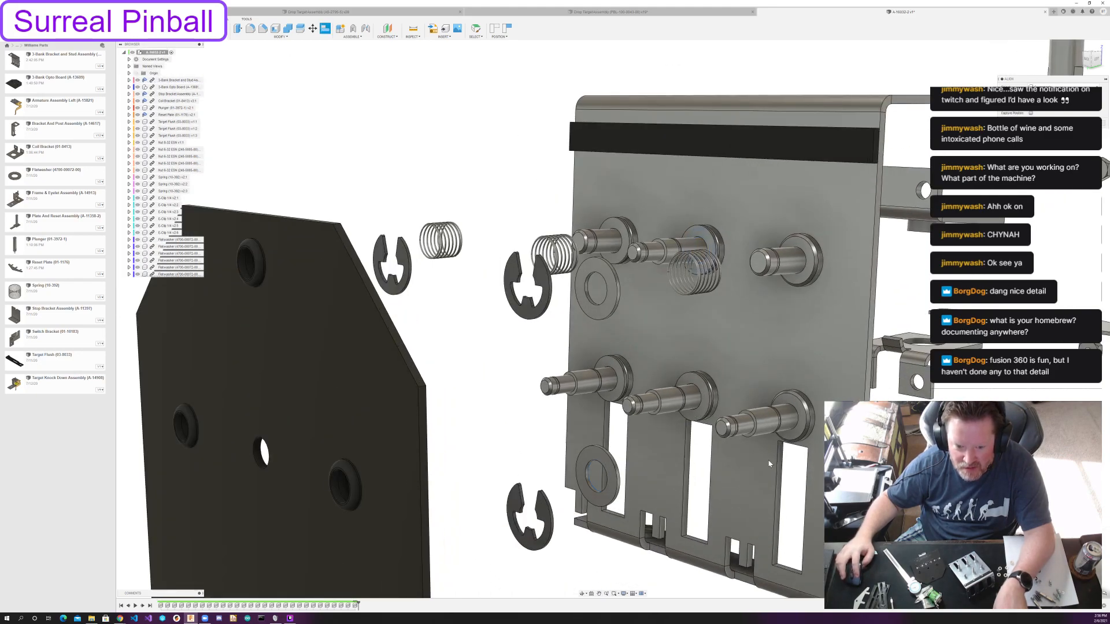
click(802, 432)
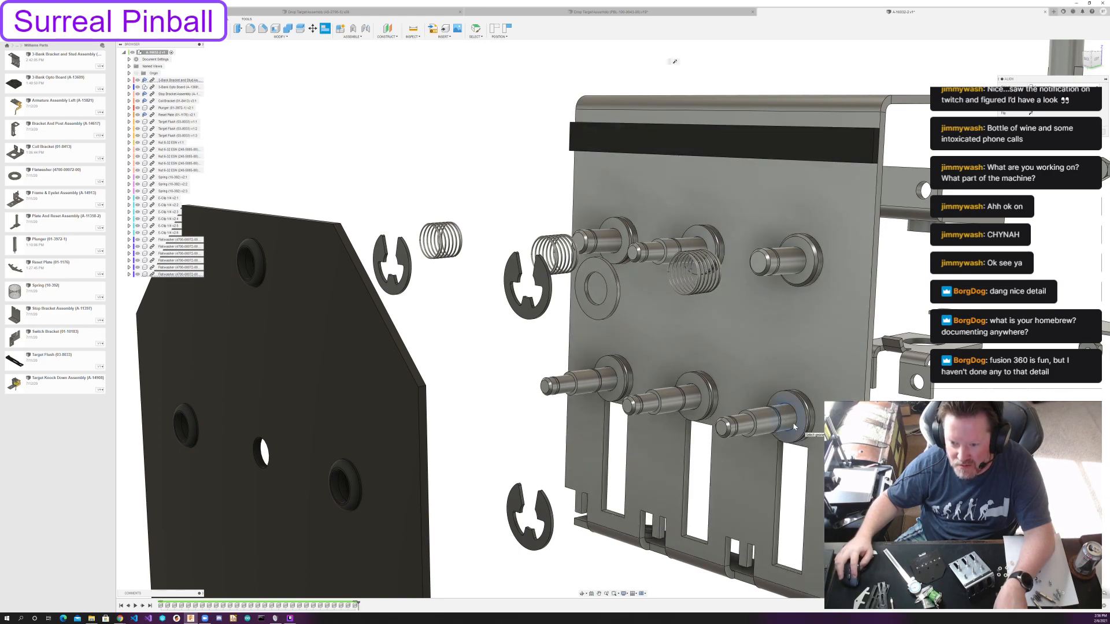
click(593, 297)
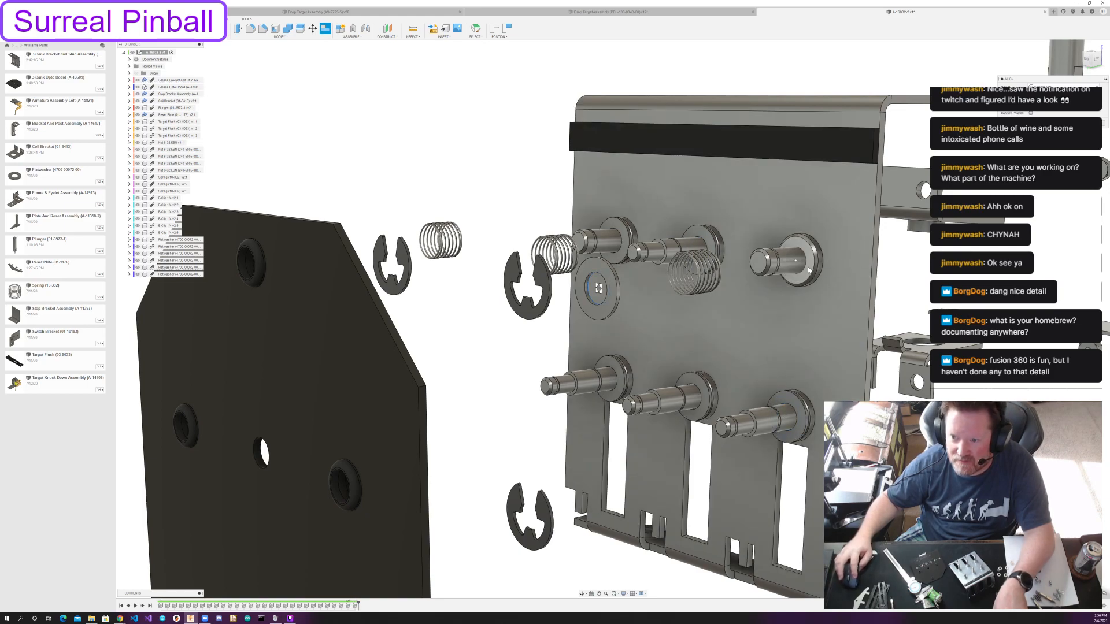
click(808, 270)
Align two springs over the upper right and upper middle posts, seating each spring's end ring against the post's flatwasher.
scroll(656, 336, down, 5)
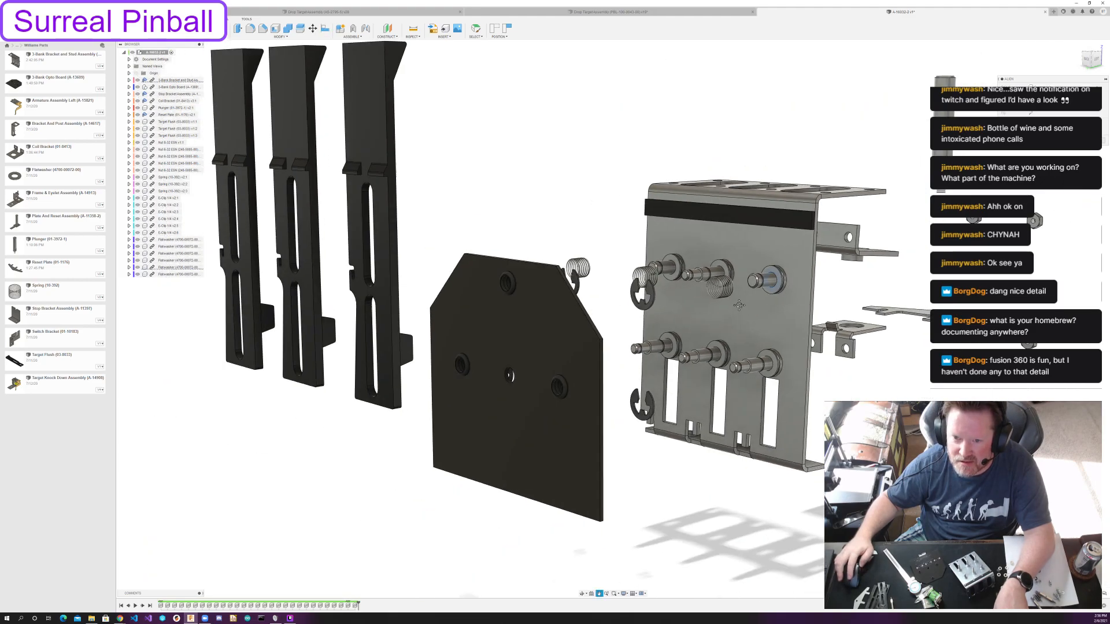
shift+middle_drag(797, 333, 733, 371)
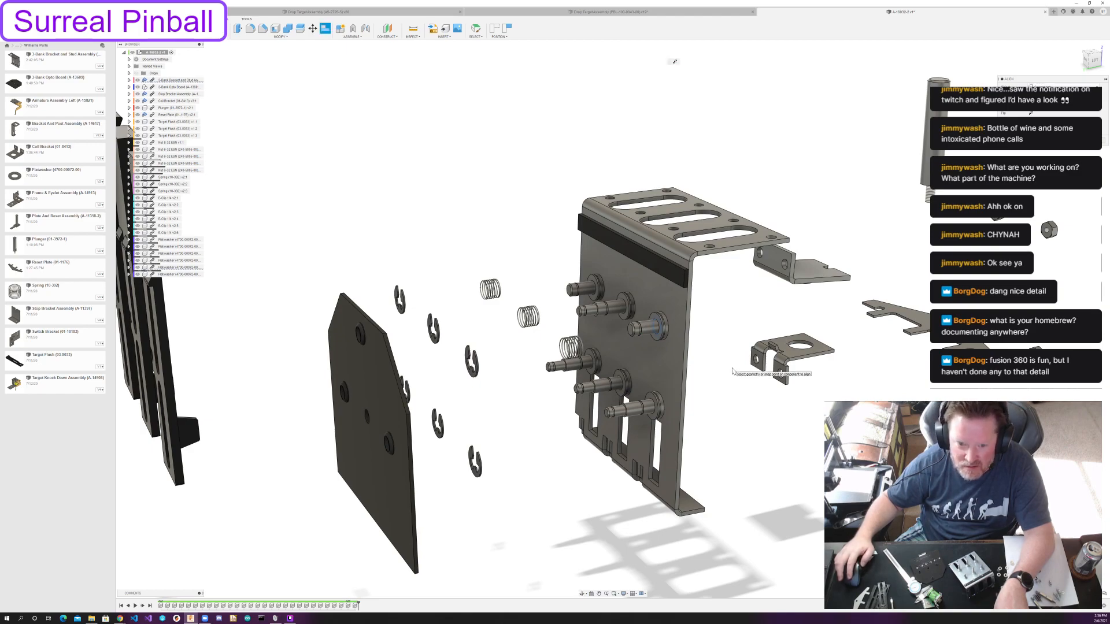
scroll(733, 371, up, 1)
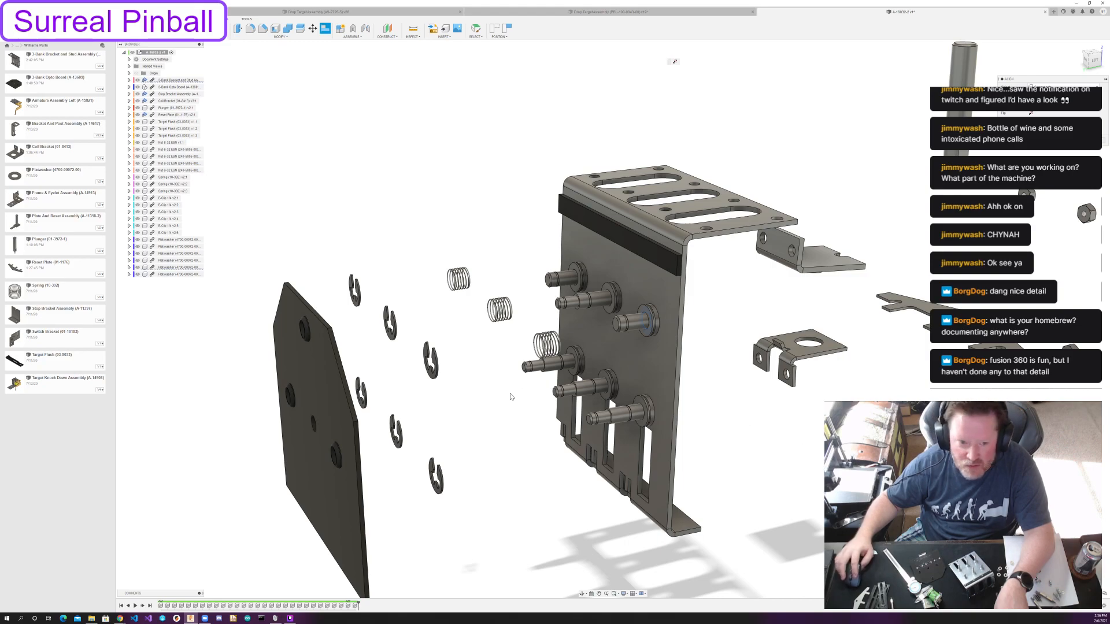
scroll(523, 420, up, 2)
scroll(523, 420, up, 1)
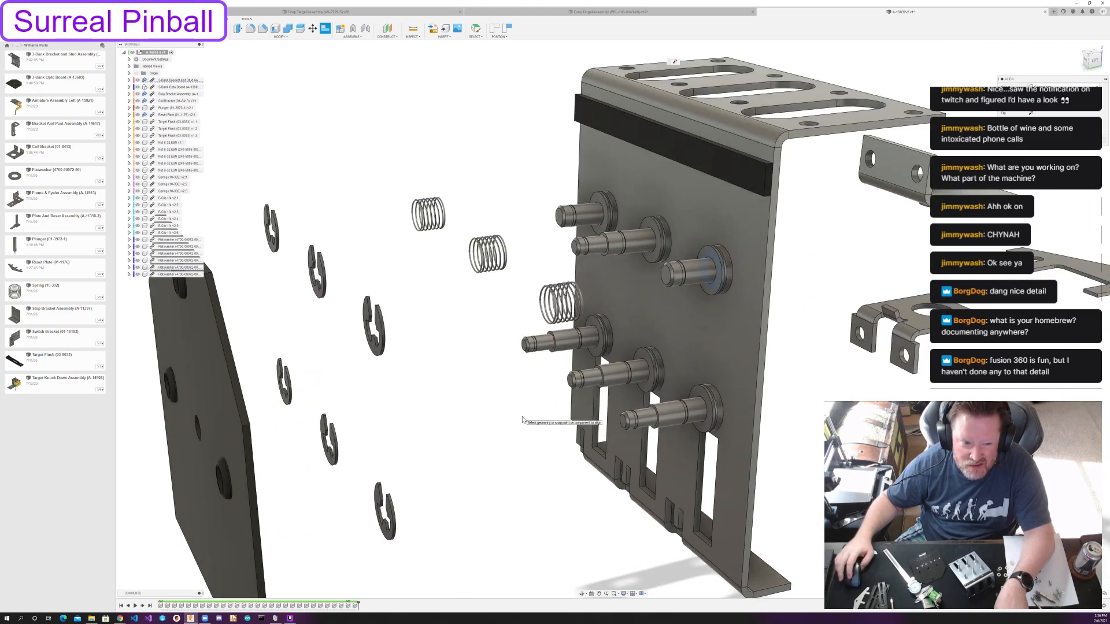
shift+middle_drag(491, 360, 459, 352)
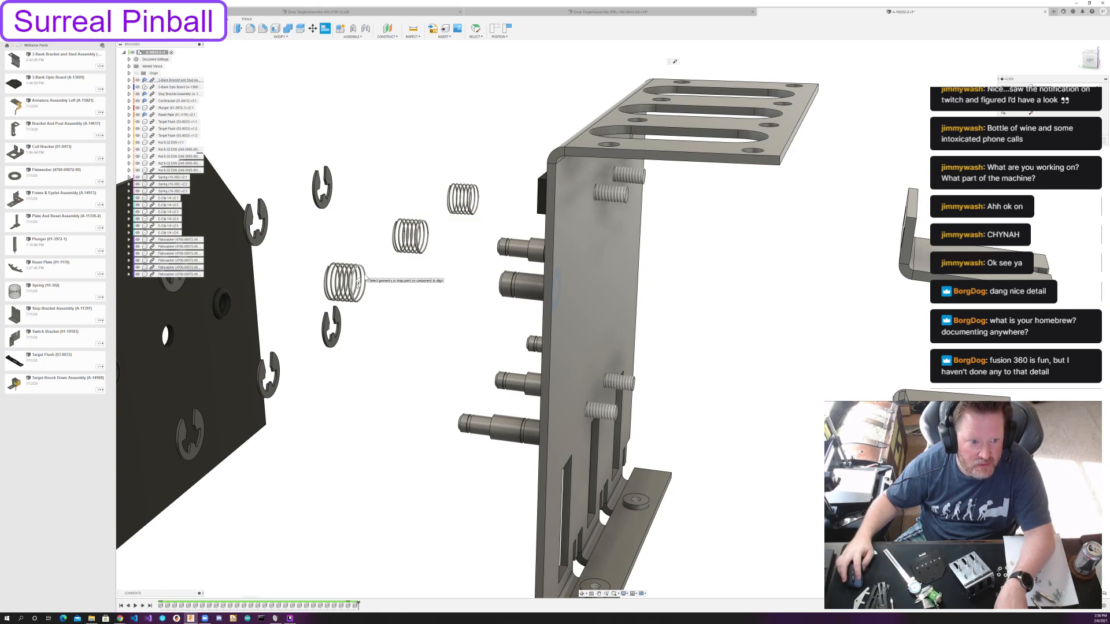
shift+middle_drag(370, 283, 450, 335)
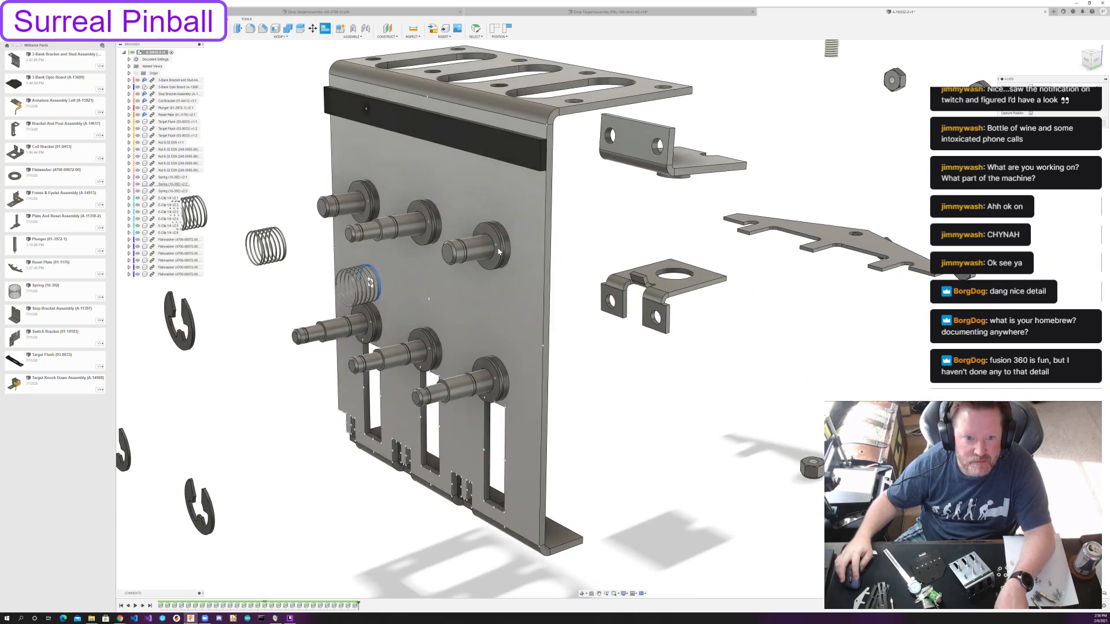
click(489, 250)
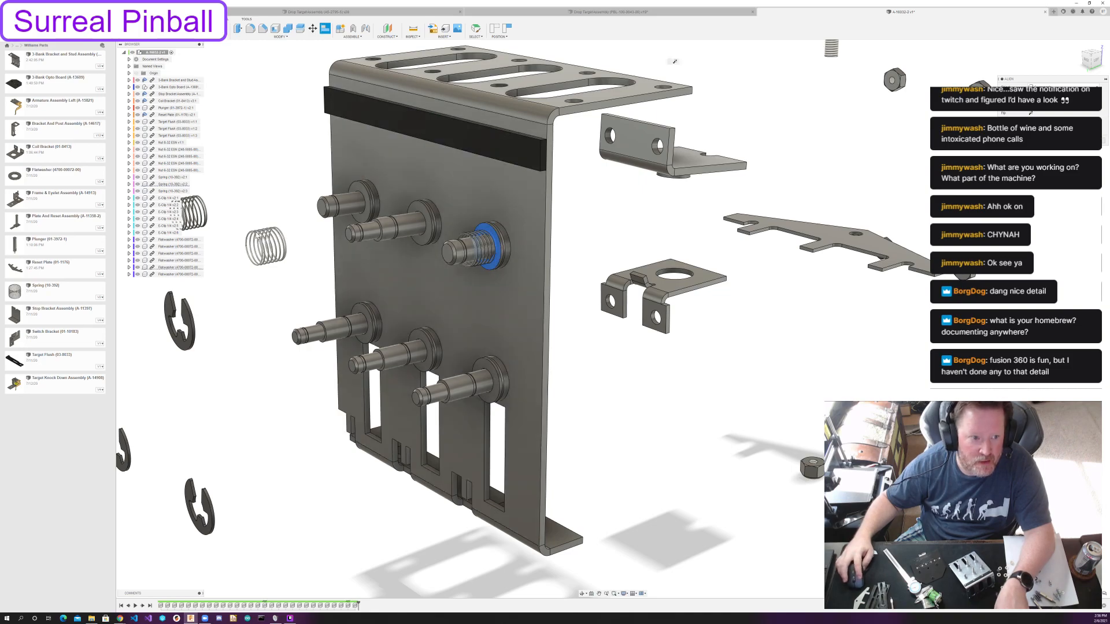
click(284, 240)
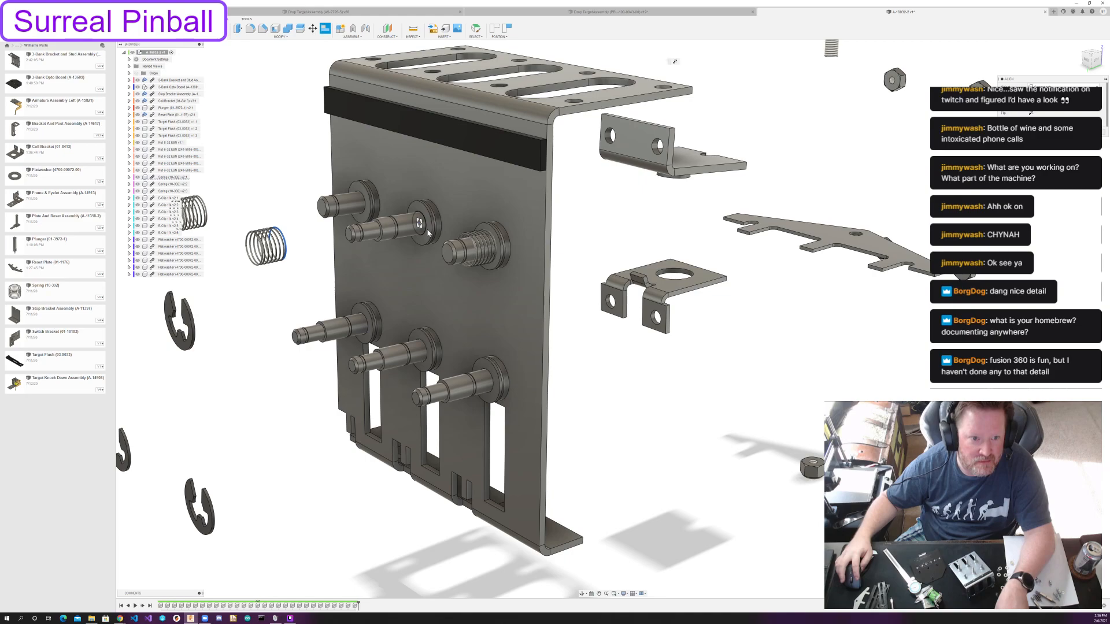
click(428, 232)
Align the third spring over the upper left post, seating its end ring against the flatwasher.
scroll(426, 361, up, 8)
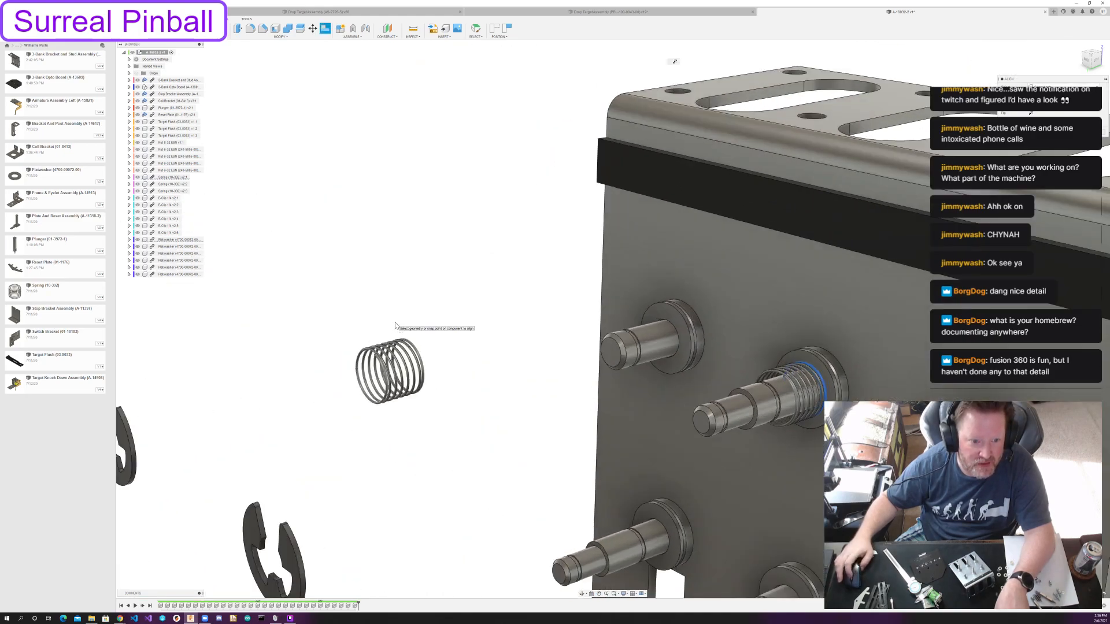
click(425, 362)
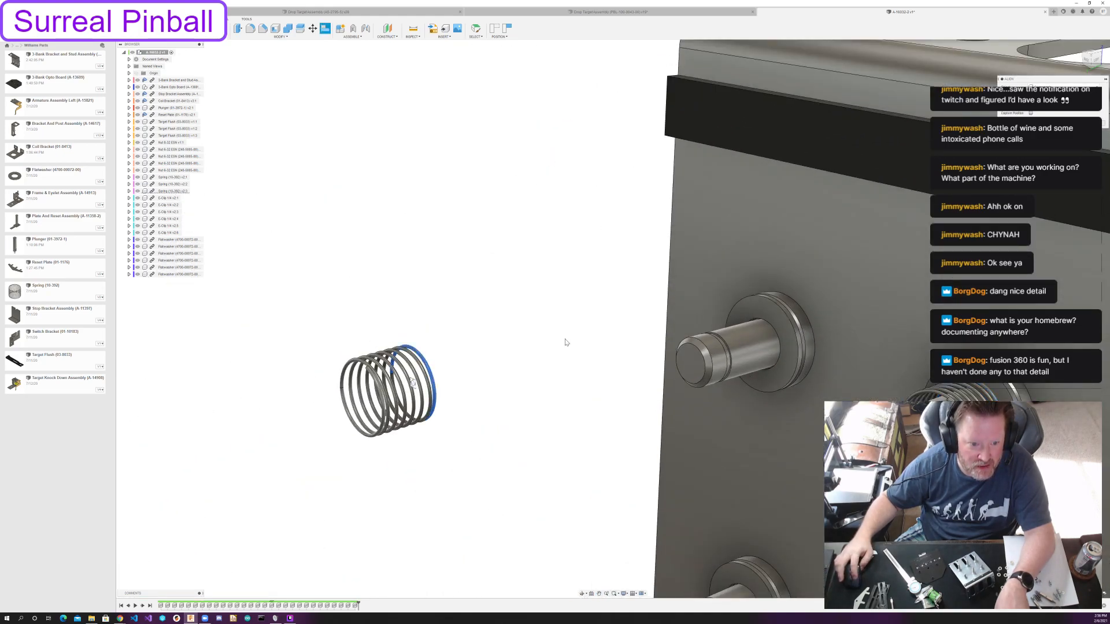
click(787, 334)
Undo the three spring alignments and leave the Align command.
scroll(622, 396, down, 5)
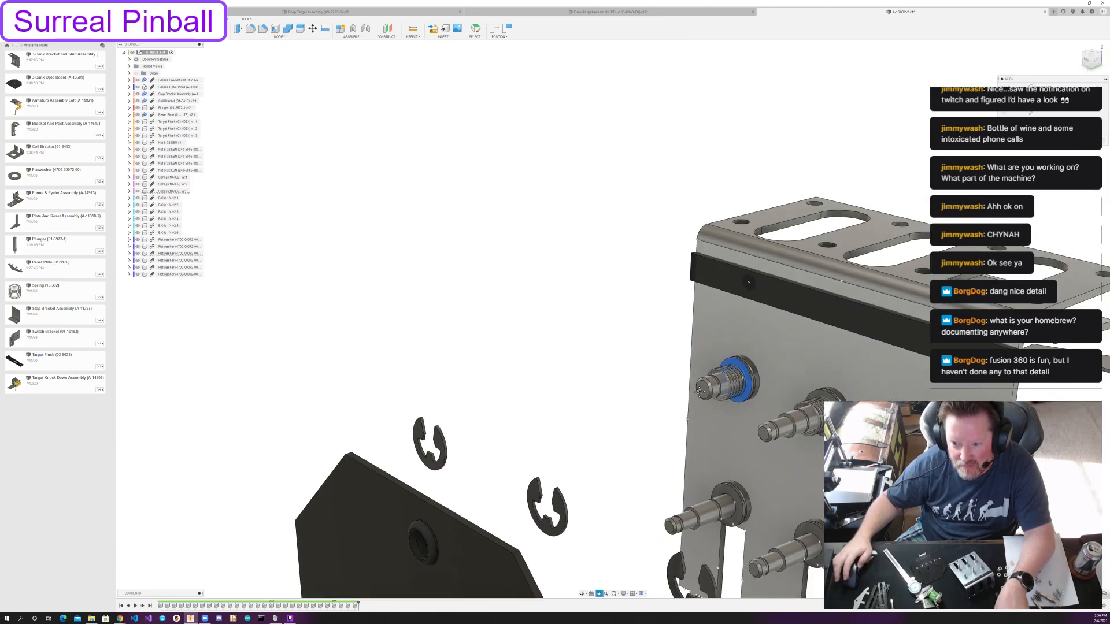
shift+middle_drag(621, 396, 593, 378)
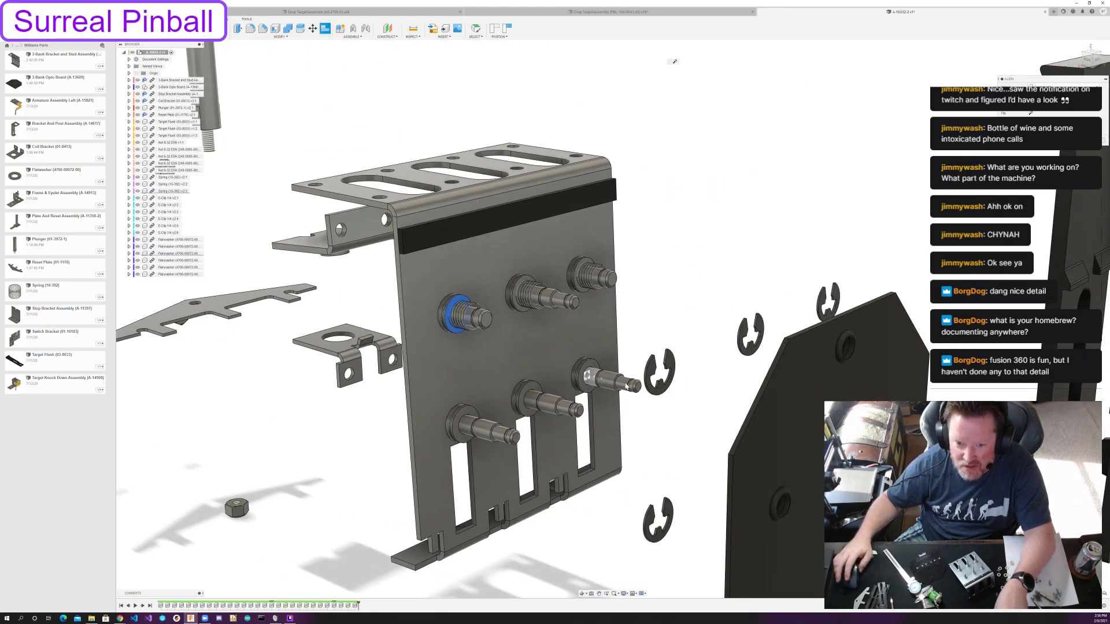
scroll(646, 403, down, 3)
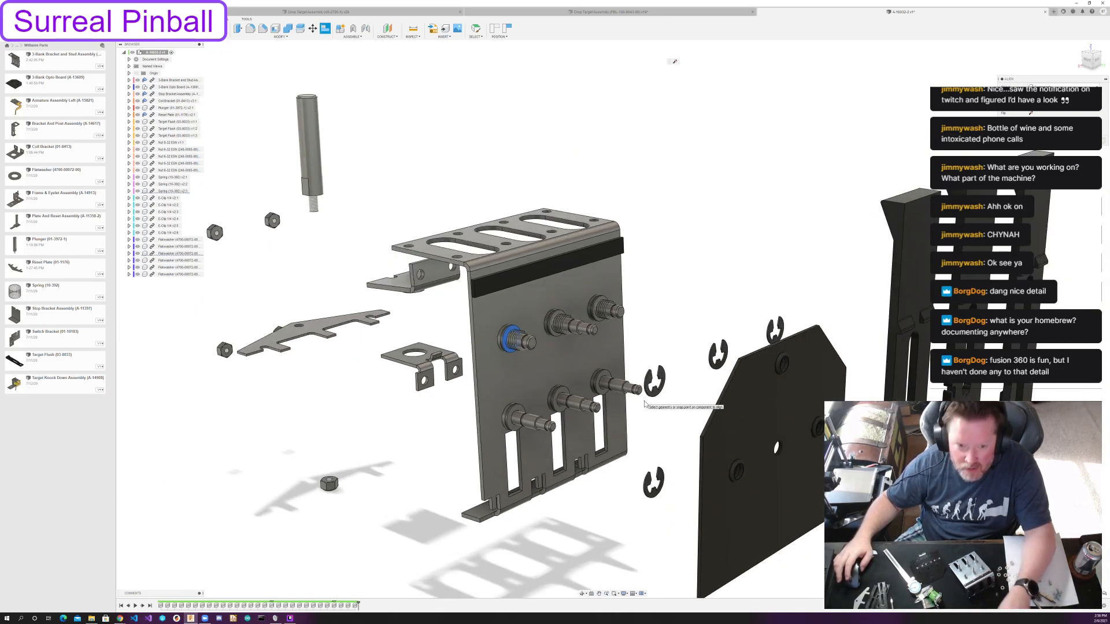
key(Escape)
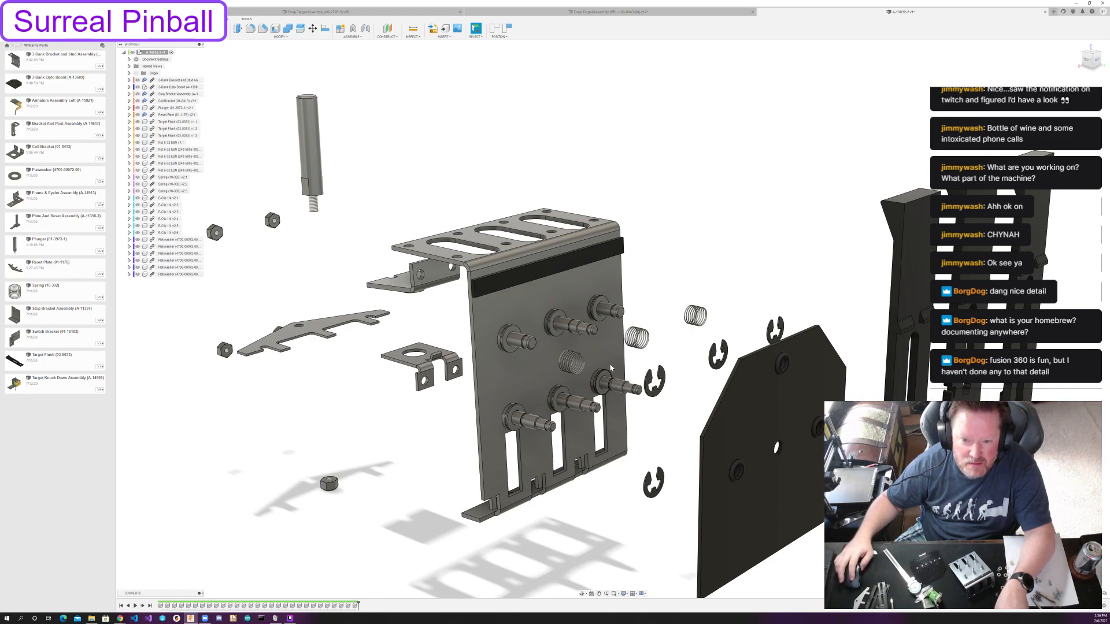
Align one E-clip with the retaining groove near the tip of the upper right post, facing the bracket's post side.
scroll(610, 376, up, 3)
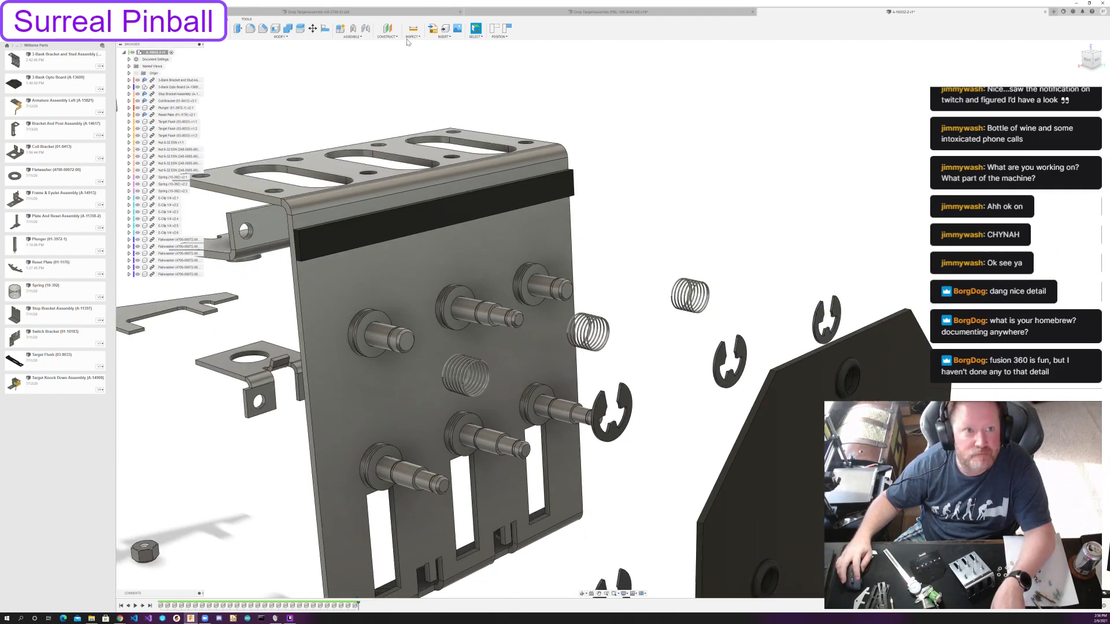
click(326, 30)
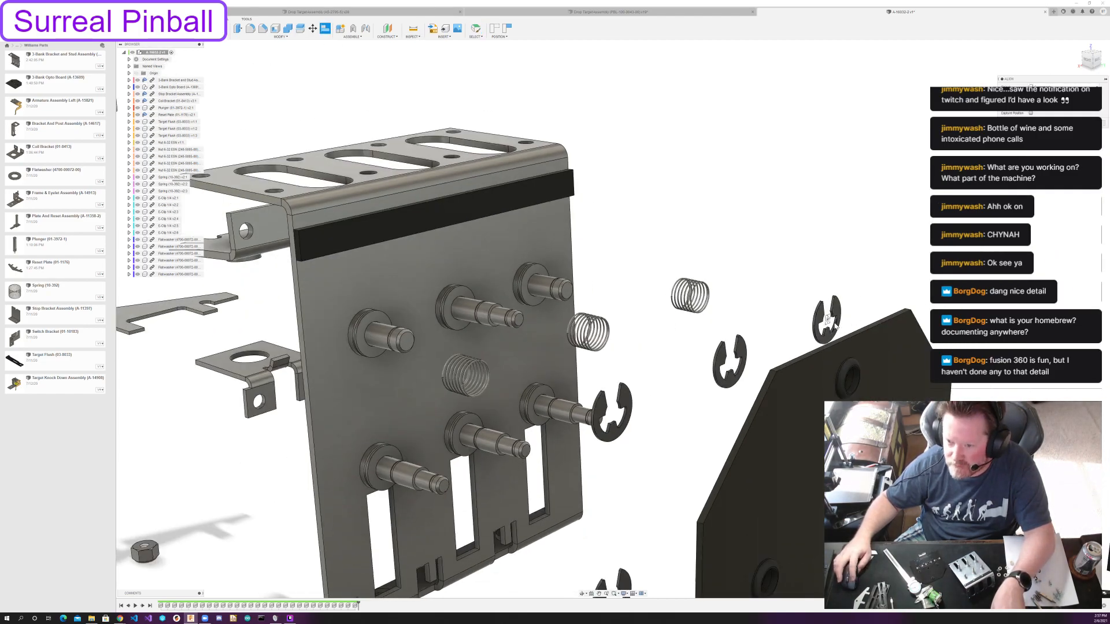
scroll(831, 317, up, 5)
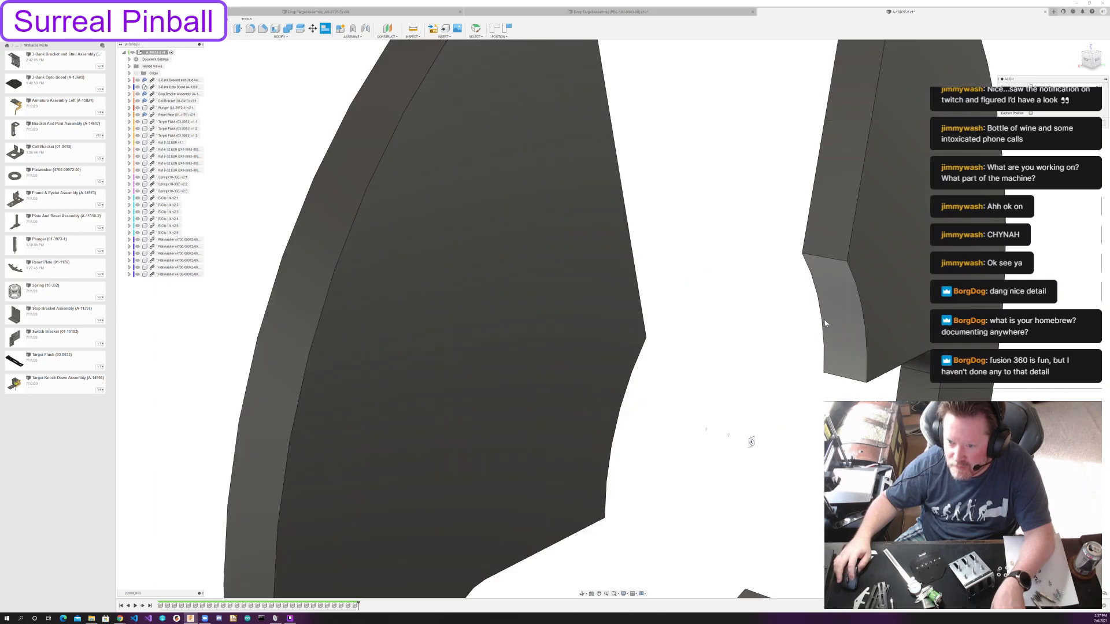
click(833, 320)
scroll(690, 374, down, 8)
middle_drag(262, 336, 500, 333)
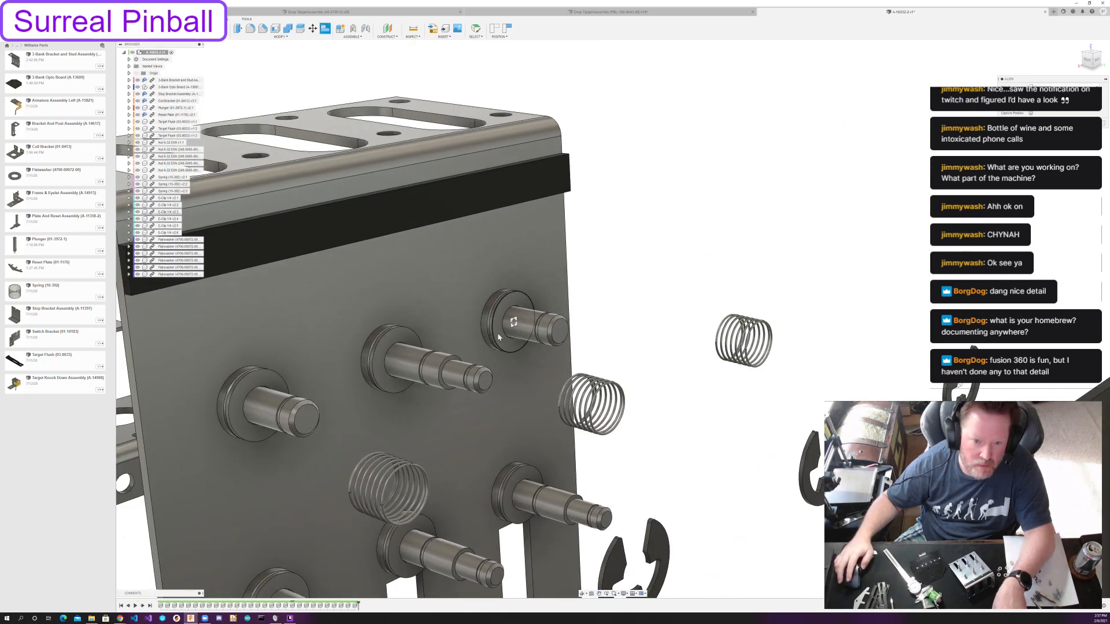
scroll(500, 332, up, 5)
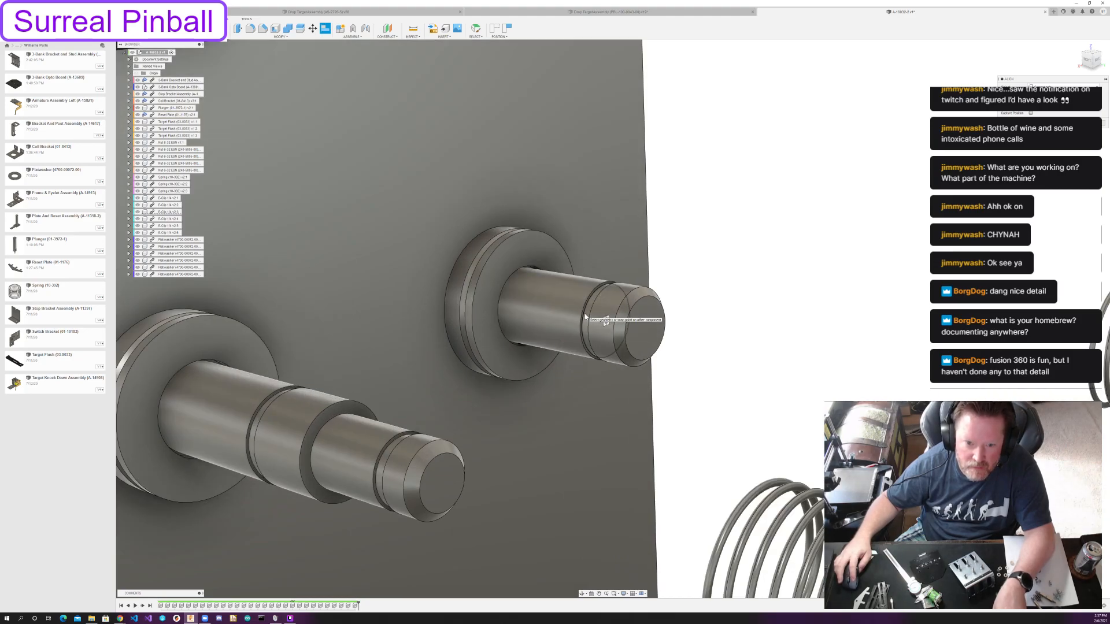
scroll(583, 317, down, 8)
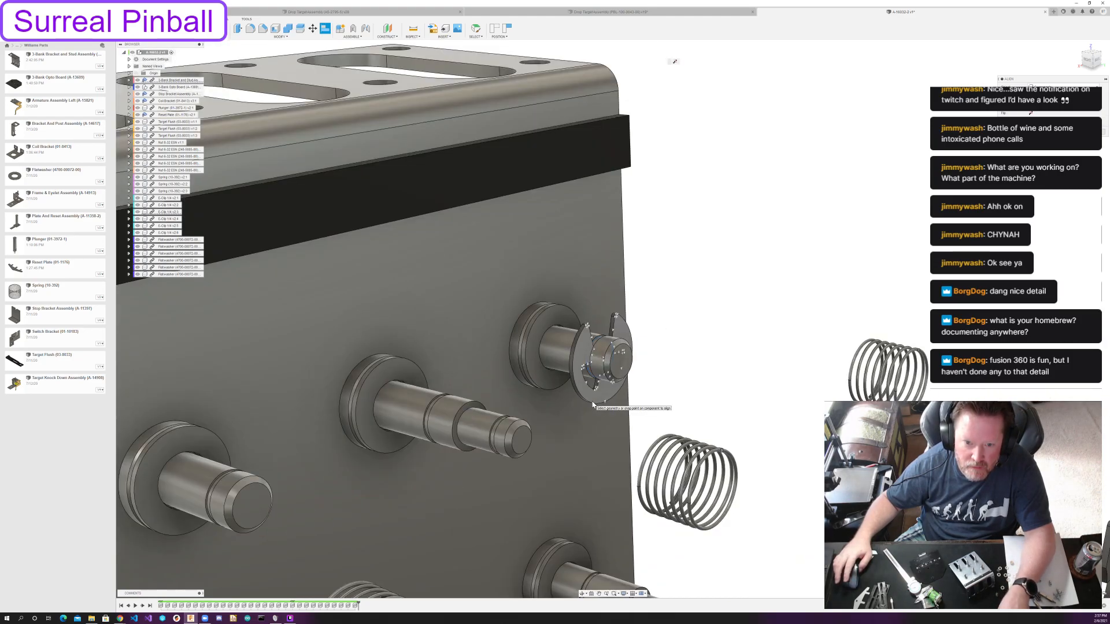
scroll(797, 355, up, 6)
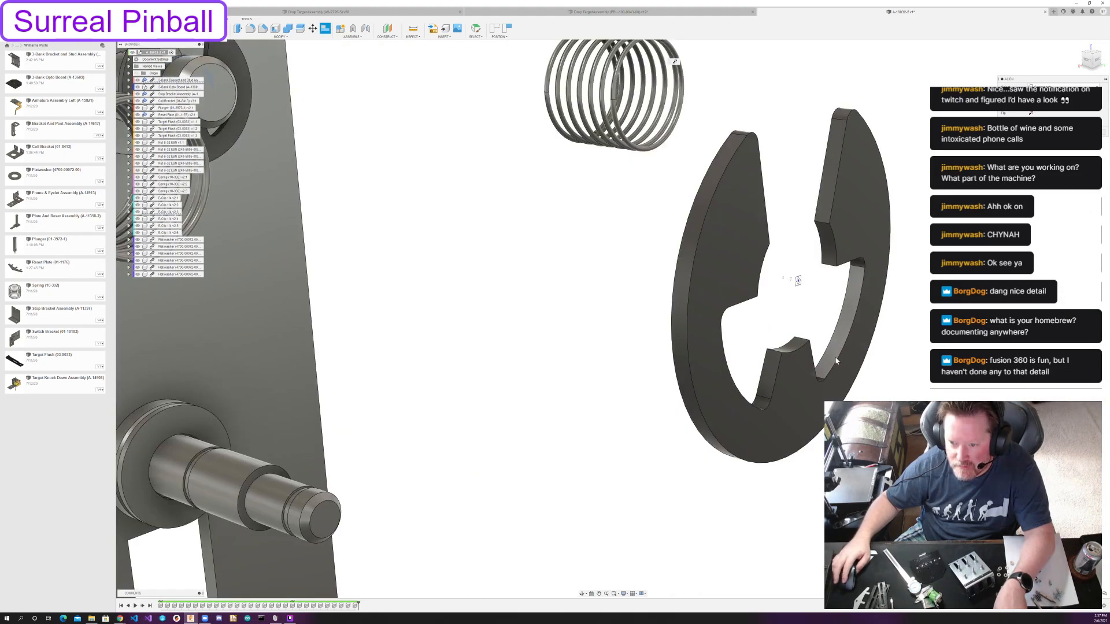
Align the second E-clip with the retaining groove on the wide section of the upper middle post.
scroll(827, 279, down, 2)
click(794, 295)
middle_drag(341, 198, 778, 398)
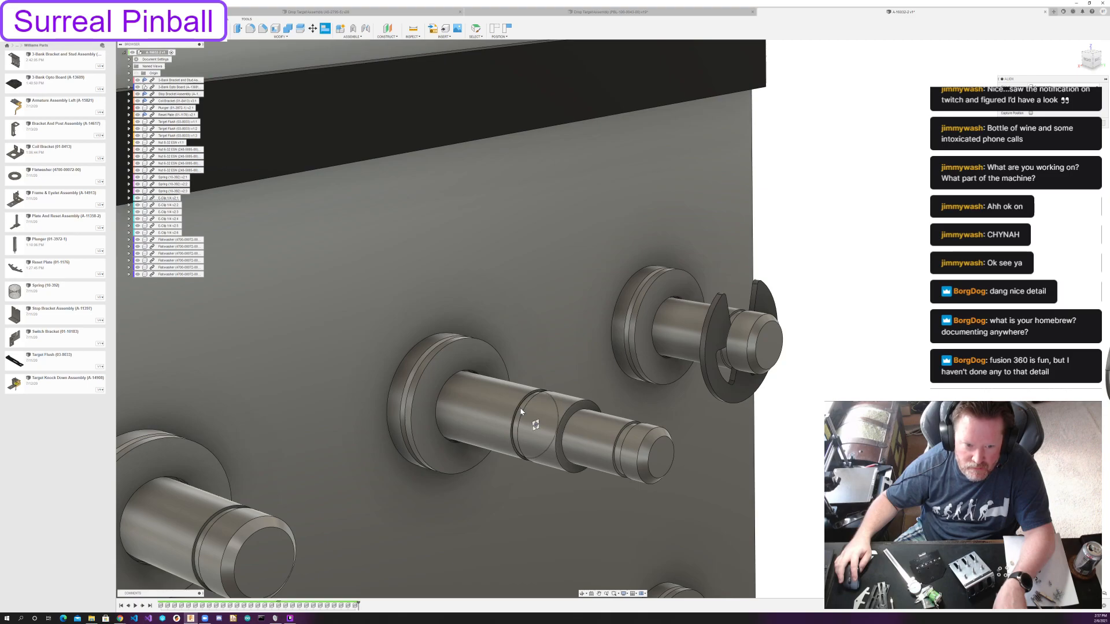
click(520, 411)
Align the third E-clip with the retaining groove near the tip of the short upper left post.
scroll(636, 460, down, 6)
middle_drag(647, 465, 659, 370)
scroll(823, 452, up, 1)
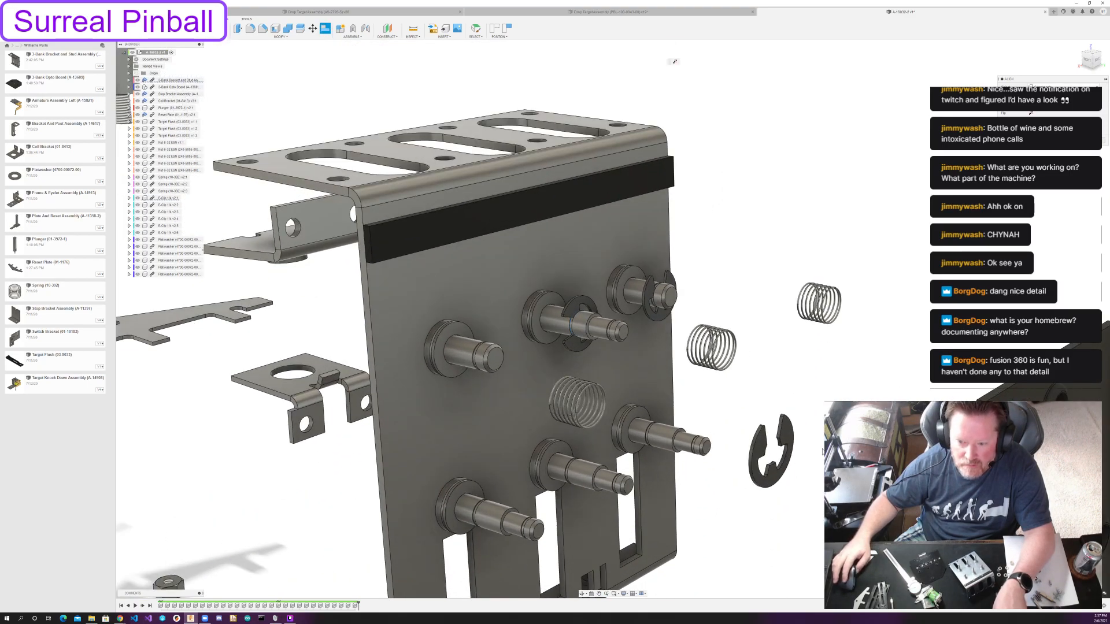
scroll(823, 451, up, 2)
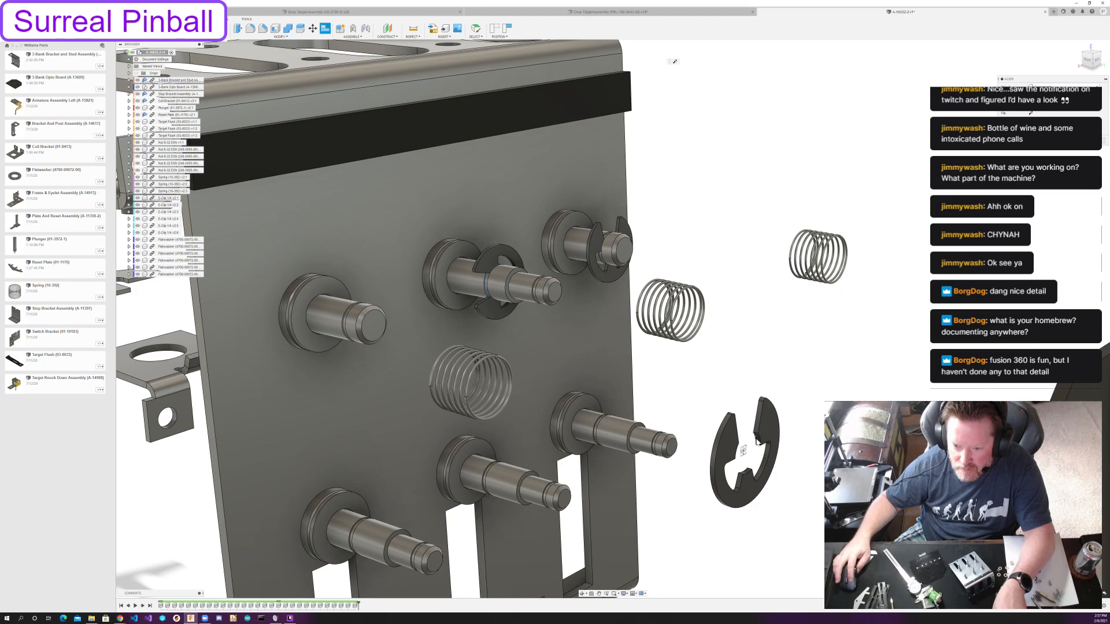
scroll(564, 394, up, 5)
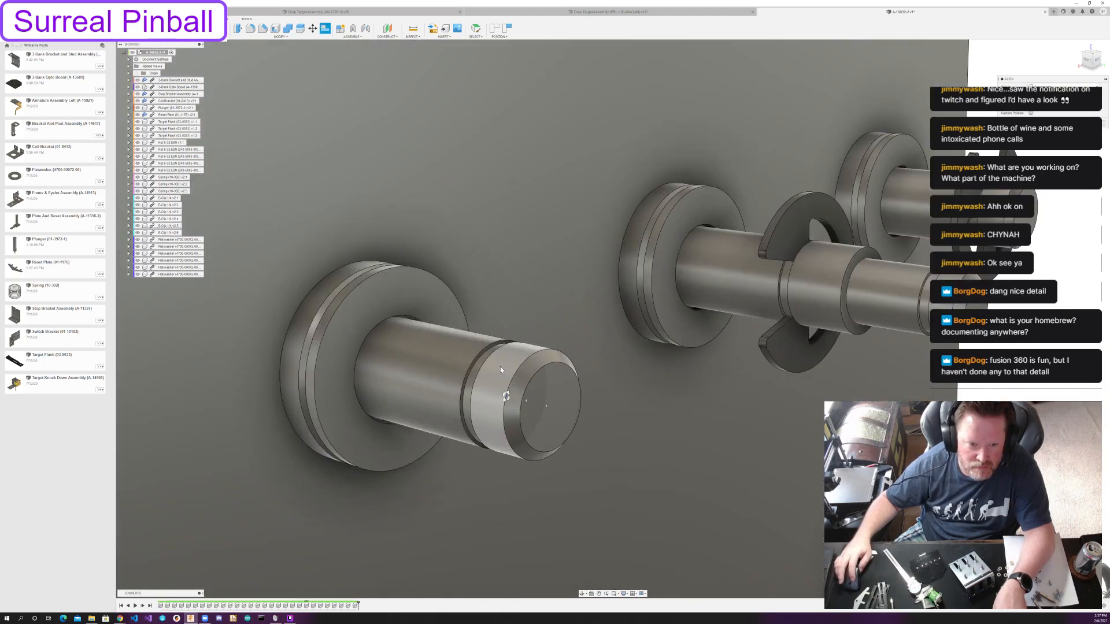
click(476, 367)
Align the fourth E-clip with the retaining groove on the wide section of the lower left post.
scroll(476, 367, down, 6)
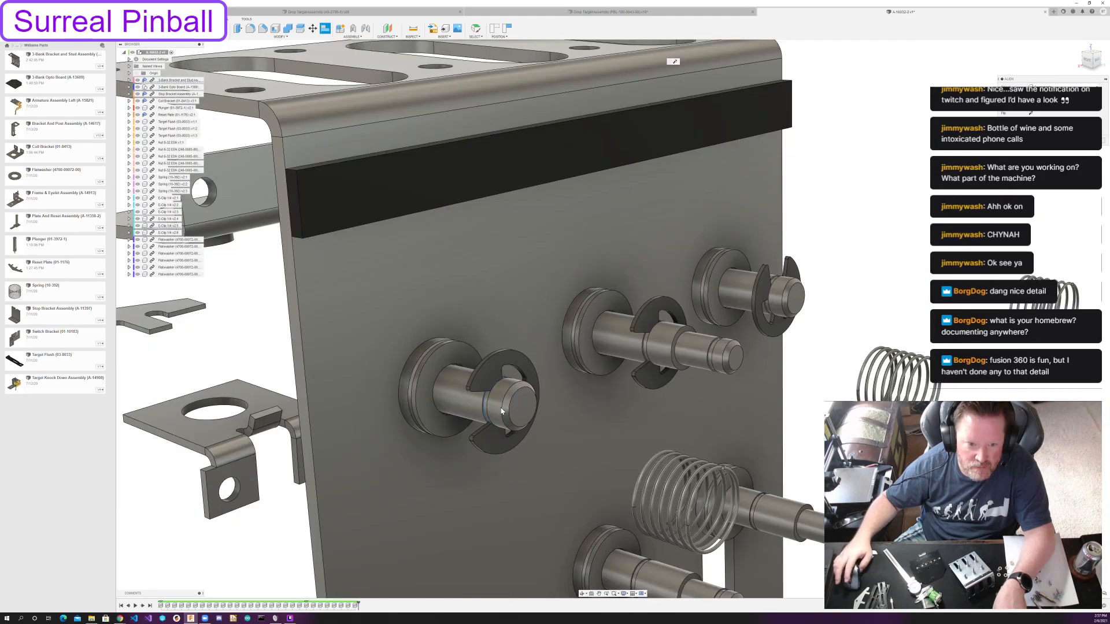
middle_drag(477, 367, 441, 148)
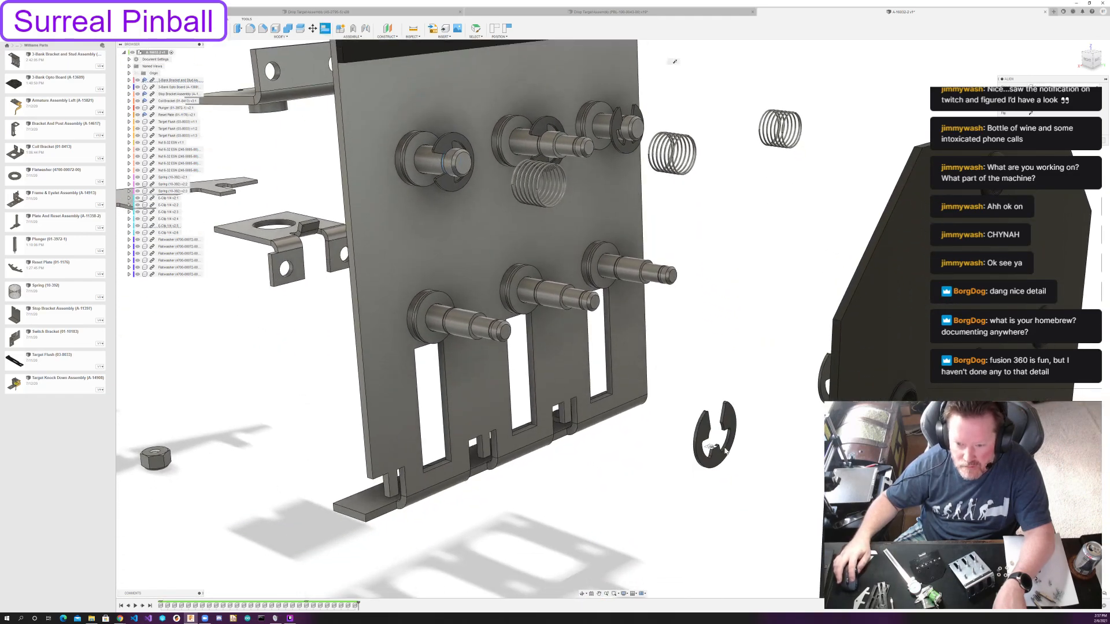
scroll(715, 406, up, 4)
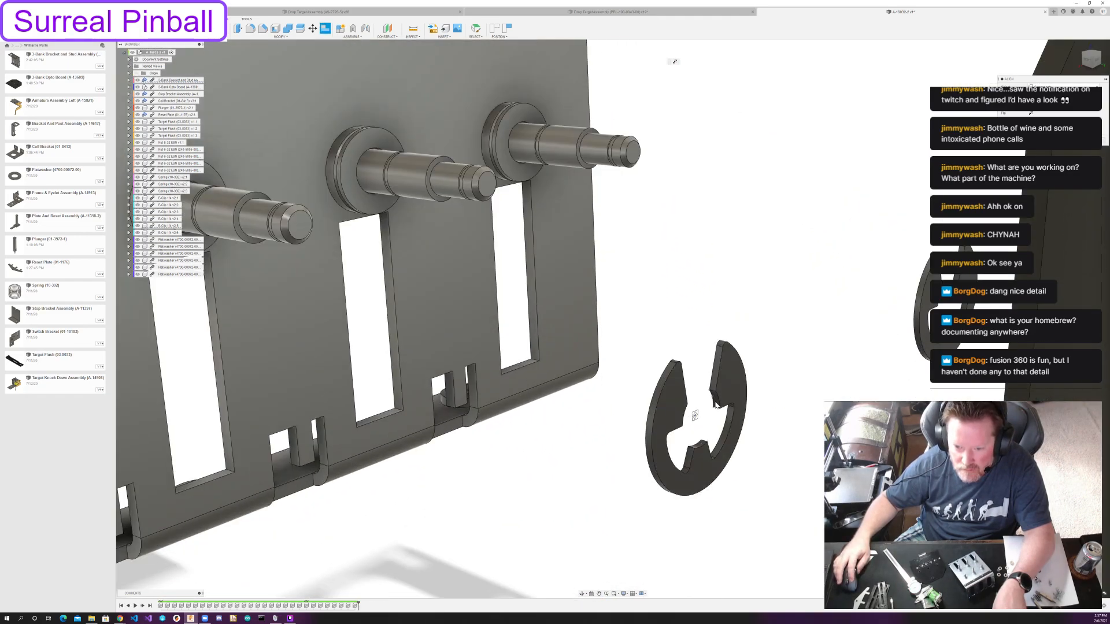
click(693, 416)
scroll(506, 416, down, 5)
middle_drag(373, 317, 497, 438)
scroll(496, 437, up, 2)
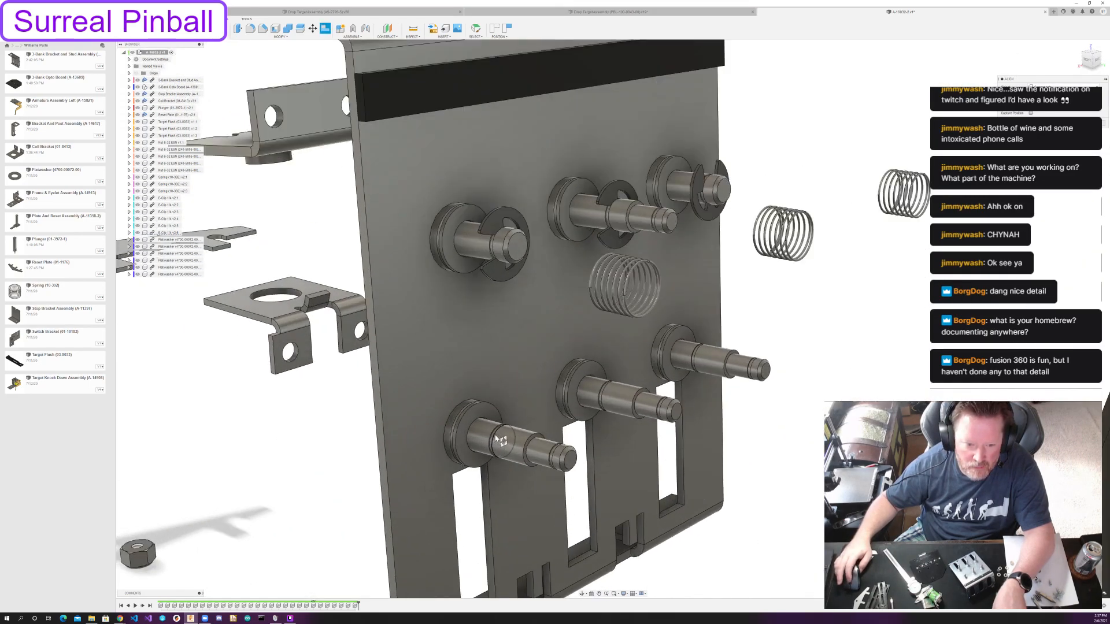
scroll(496, 440, up, 2)
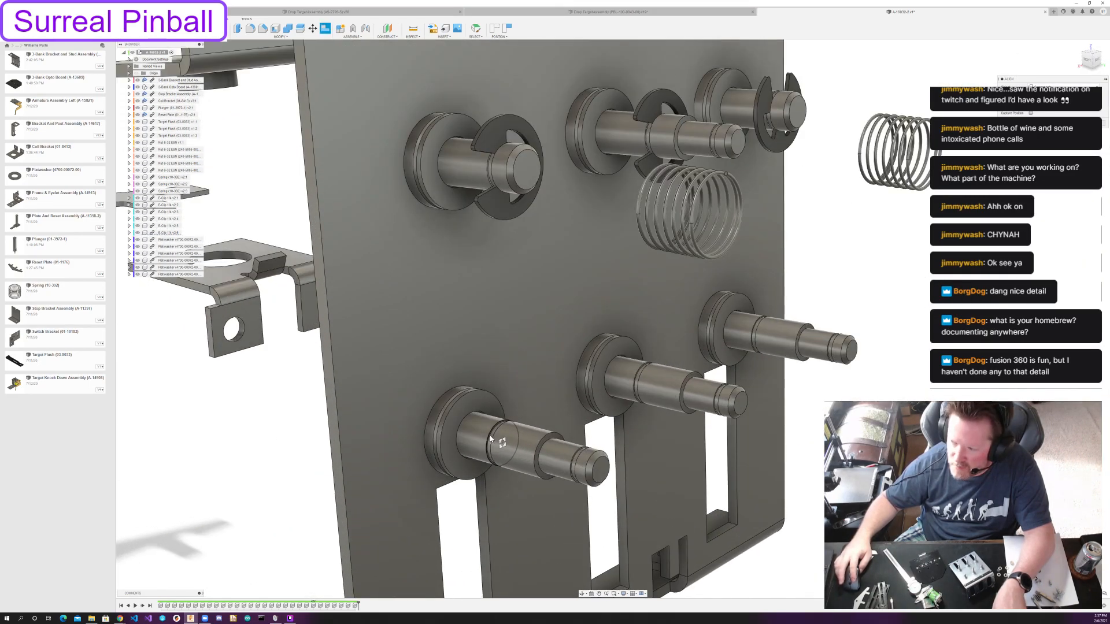
scroll(491, 440, up, 1)
scroll(491, 440, up, 1)
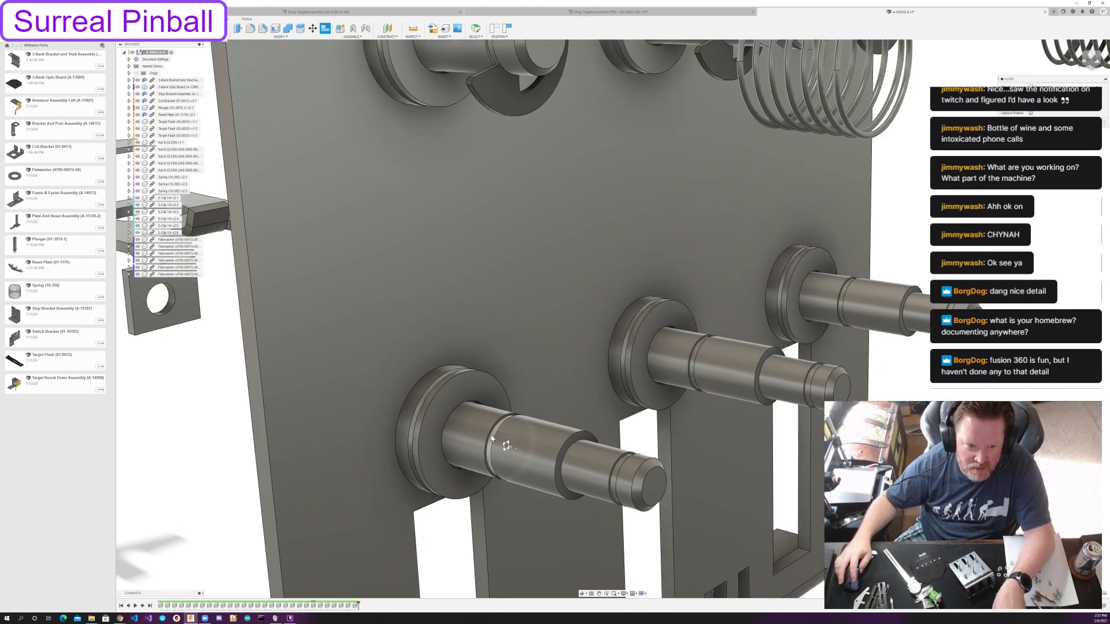
scroll(496, 440, down, 5)
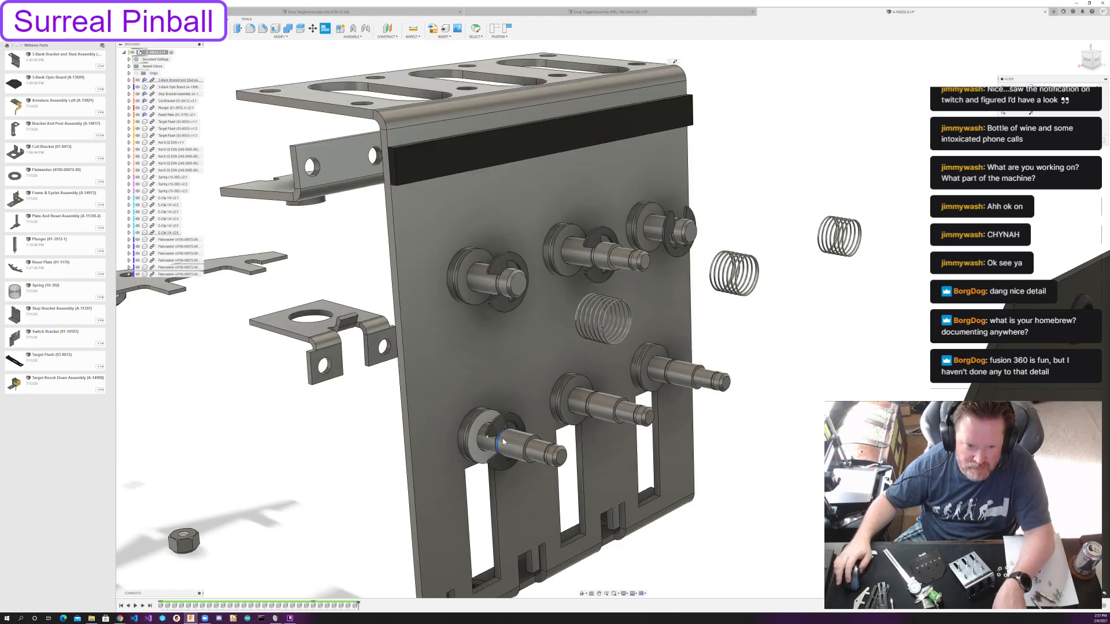
Hide the 3-Bank Opto Board and align the fifth E-clip with the wide-section groove of the lower middle post.
middle_drag(750, 436, 699, 398)
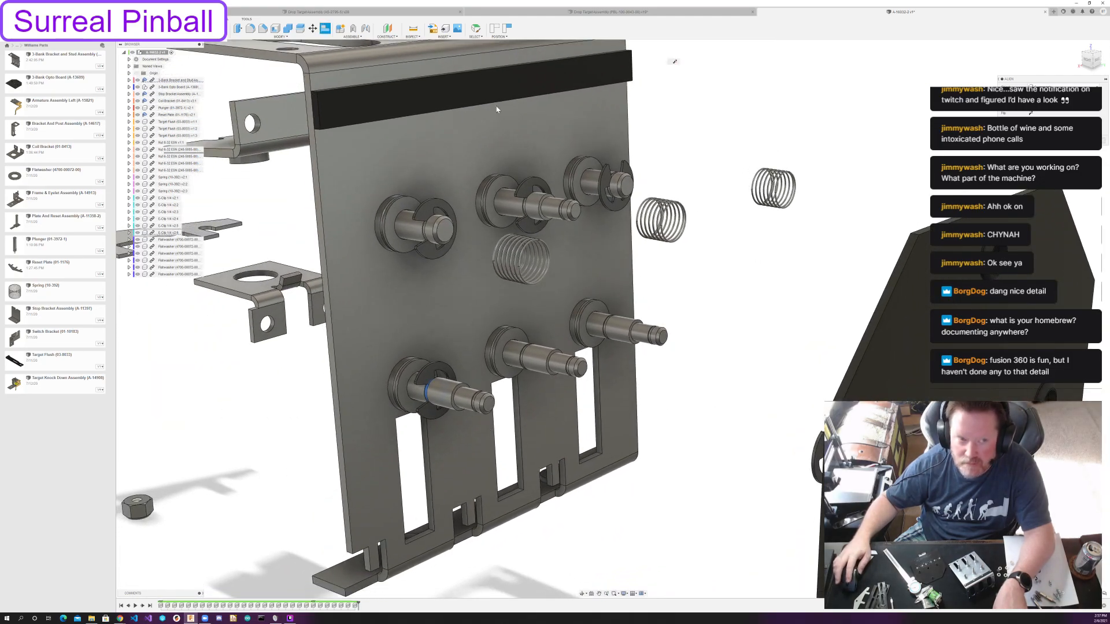
click(137, 87)
scroll(808, 456, up, 3)
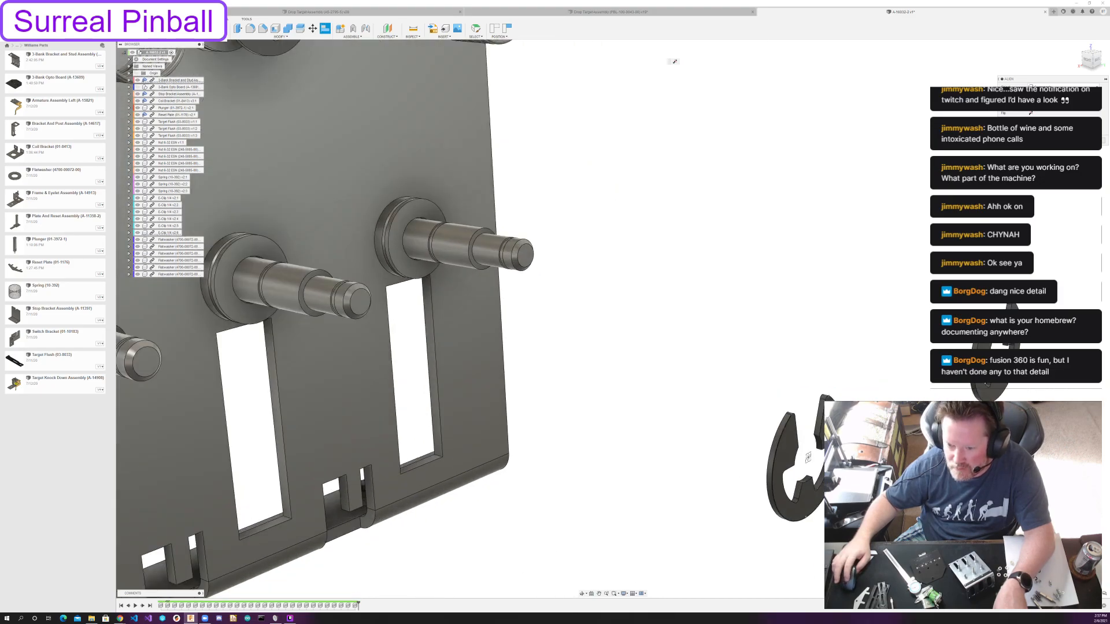
click(801, 447)
middle_drag(341, 294, 734, 393)
scroll(717, 391, up, 3)
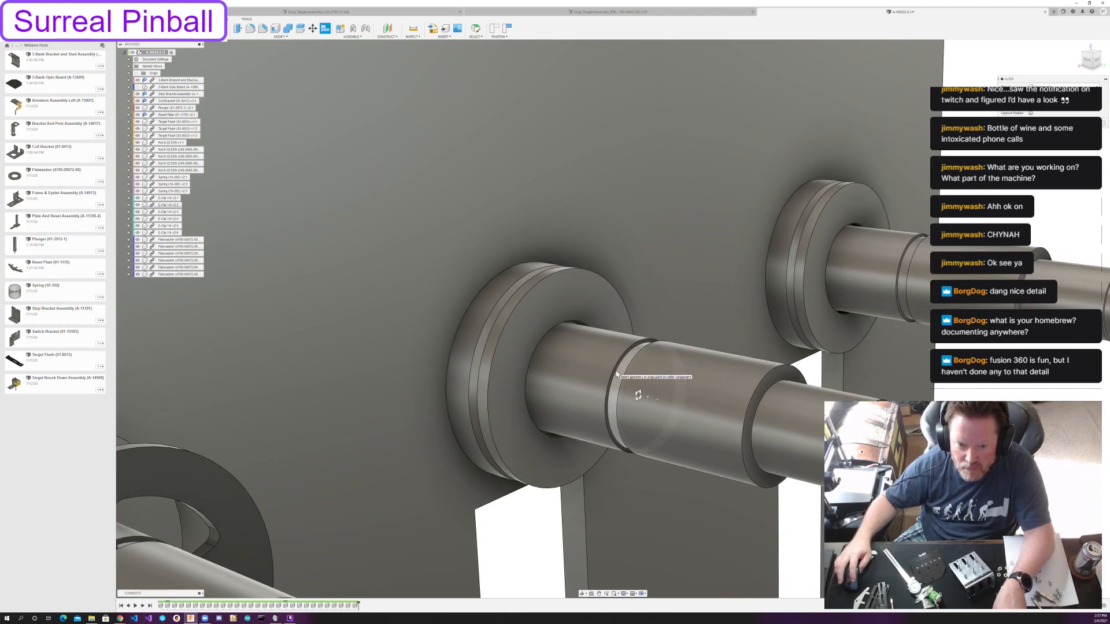
scroll(620, 385, down, 5)
Align the last loose E-clip with the retaining groove on the wide section of the lower right post.
middle_drag(620, 402, 217, 388)
scroll(692, 428, up, 4)
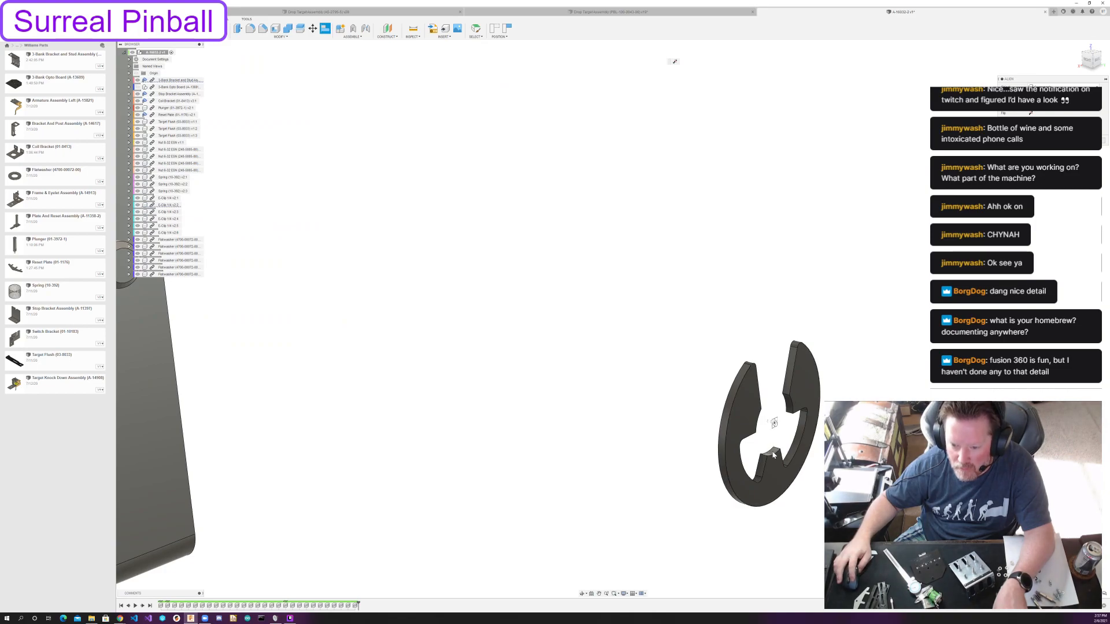
click(764, 430)
scroll(505, 439, down, 5)
middle_drag(341, 390, 646, 447)
scroll(600, 411, up, 3)
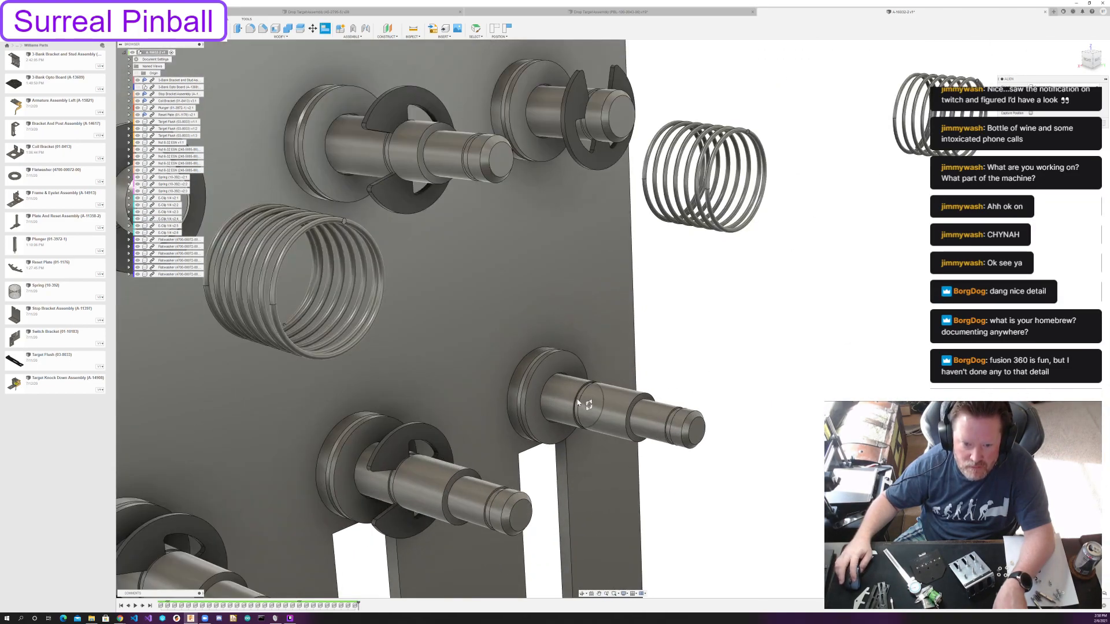
click(580, 405)
Align the end ring of the nearest spring with the E-clip on the upper left post, placing the spring between E-clip and flatwasher.
scroll(609, 443, down, 4)
scroll(609, 442, down, 5)
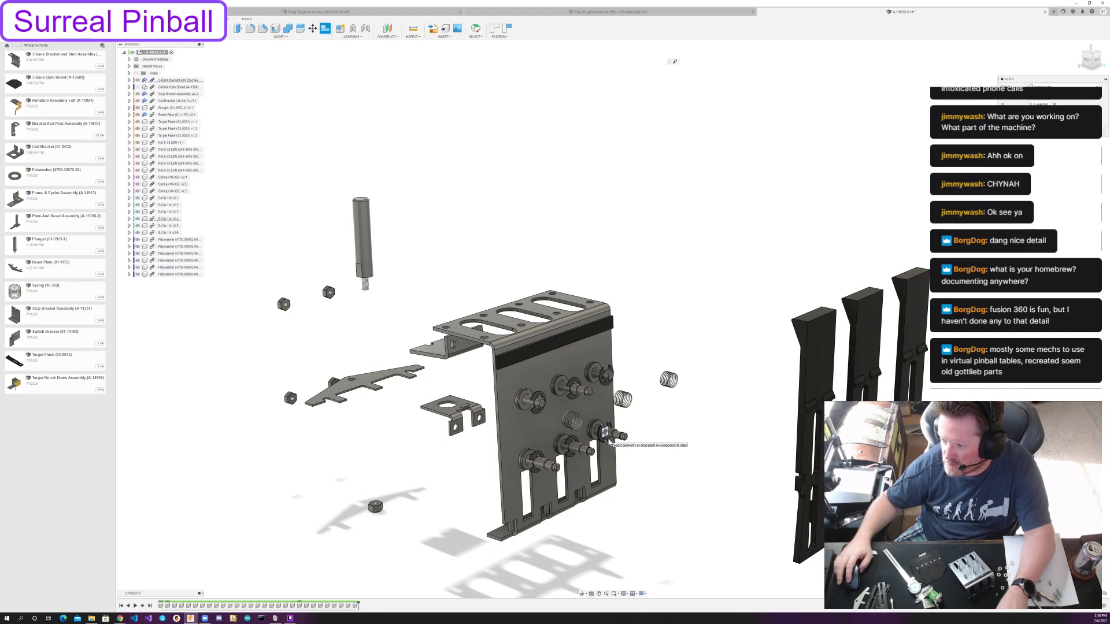
scroll(609, 442, up, 1)
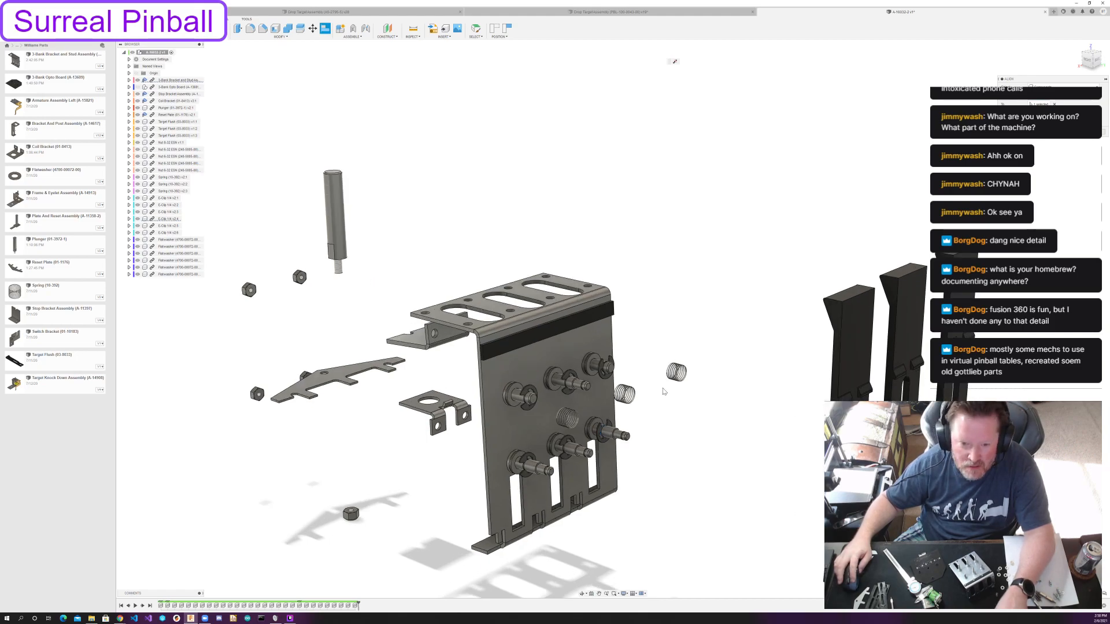
scroll(659, 412, up, 3)
mouse_move(692, 431)
shift+middle_down()
mouse_move(703, 416)
mouse_move(678, 421)
mouse_move(710, 419)
shift+middle_up()
scroll(688, 425, down, 4)
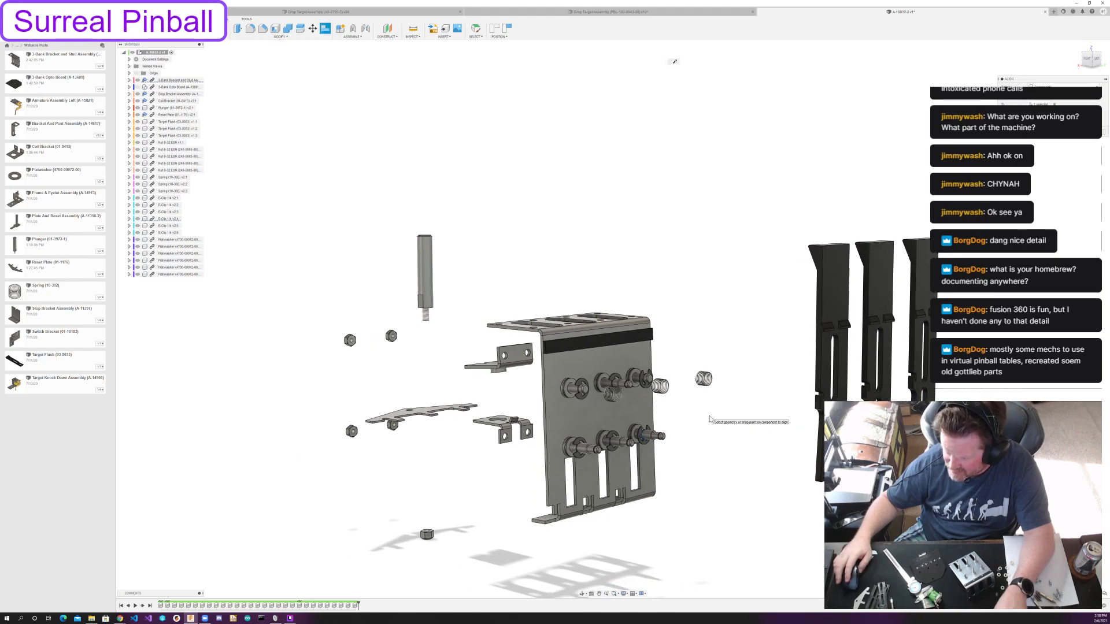
scroll(710, 420, up, 1)
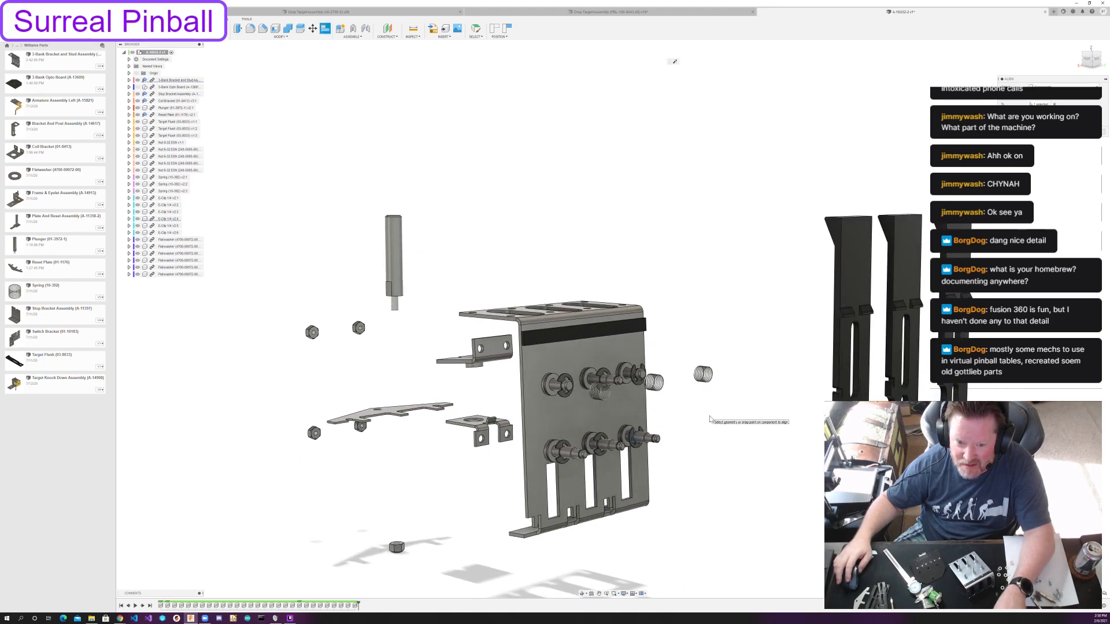
scroll(575, 405, up, 5)
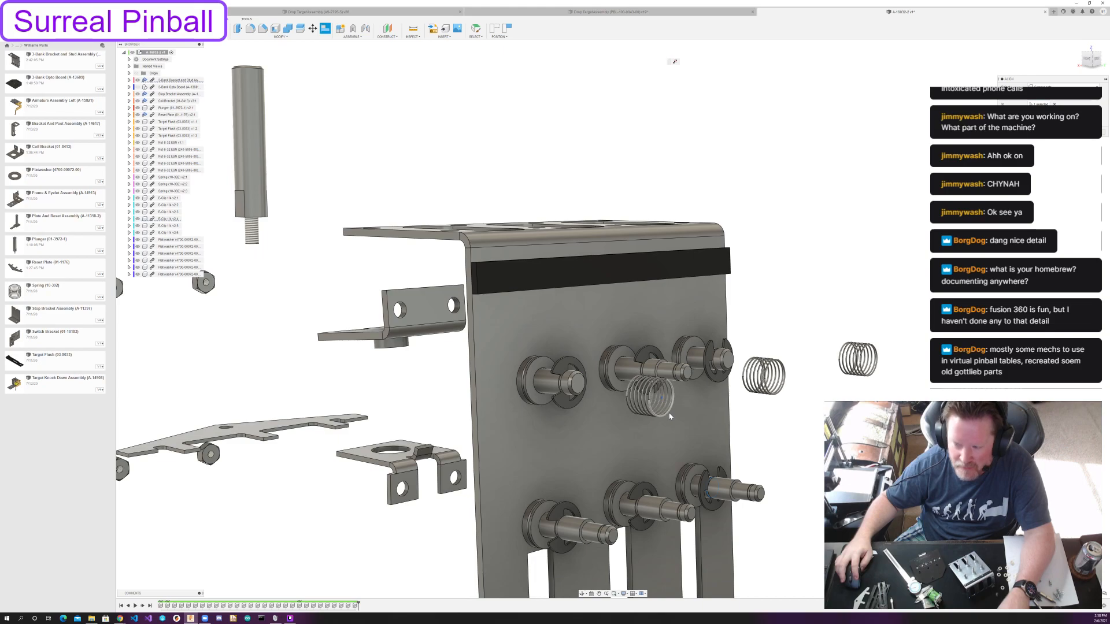
click(669, 416)
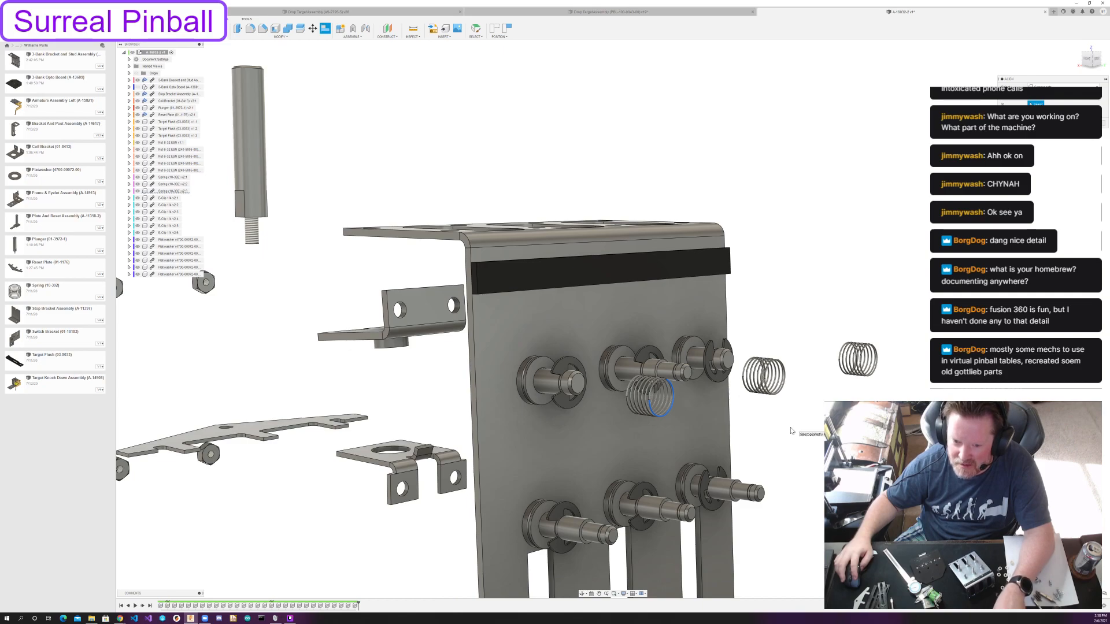
shift+middle_drag(803, 433, 865, 442)
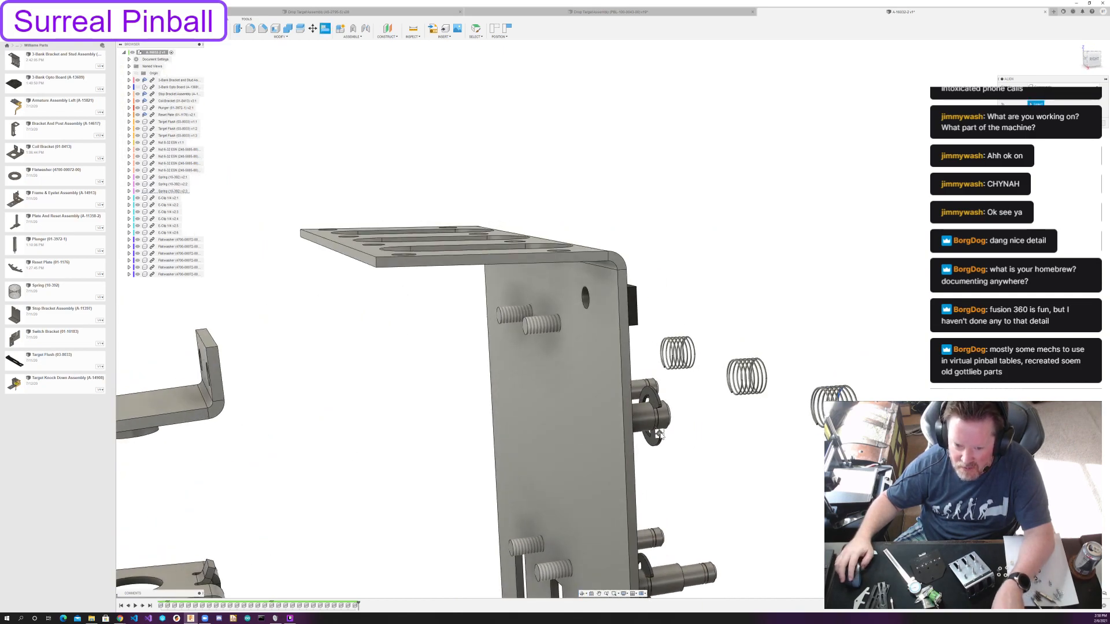
scroll(705, 402, up, 2)
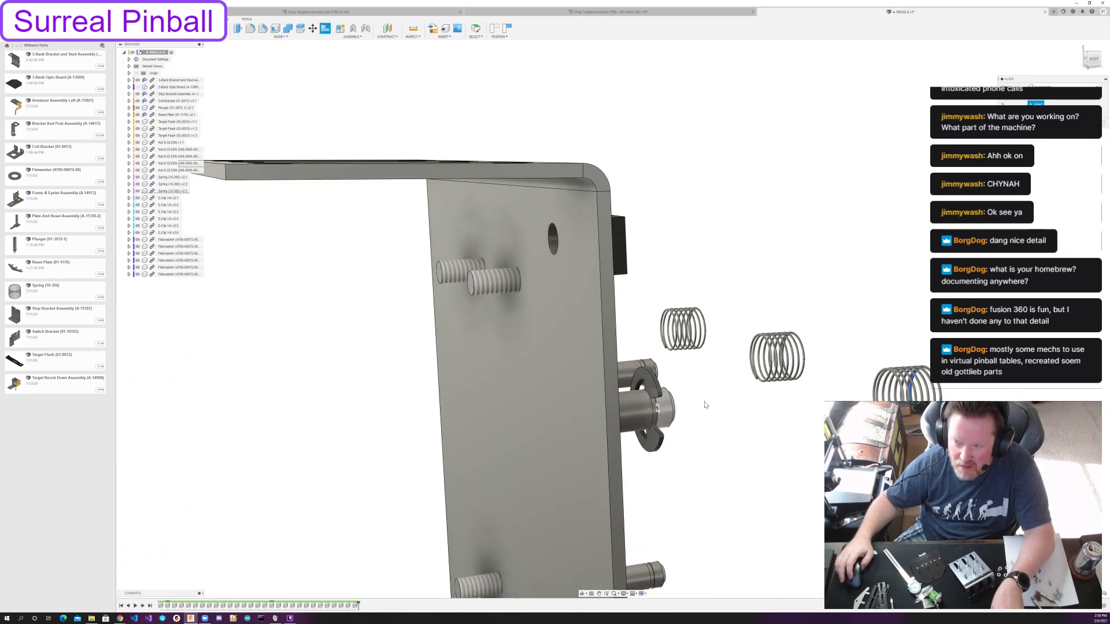
click(651, 415)
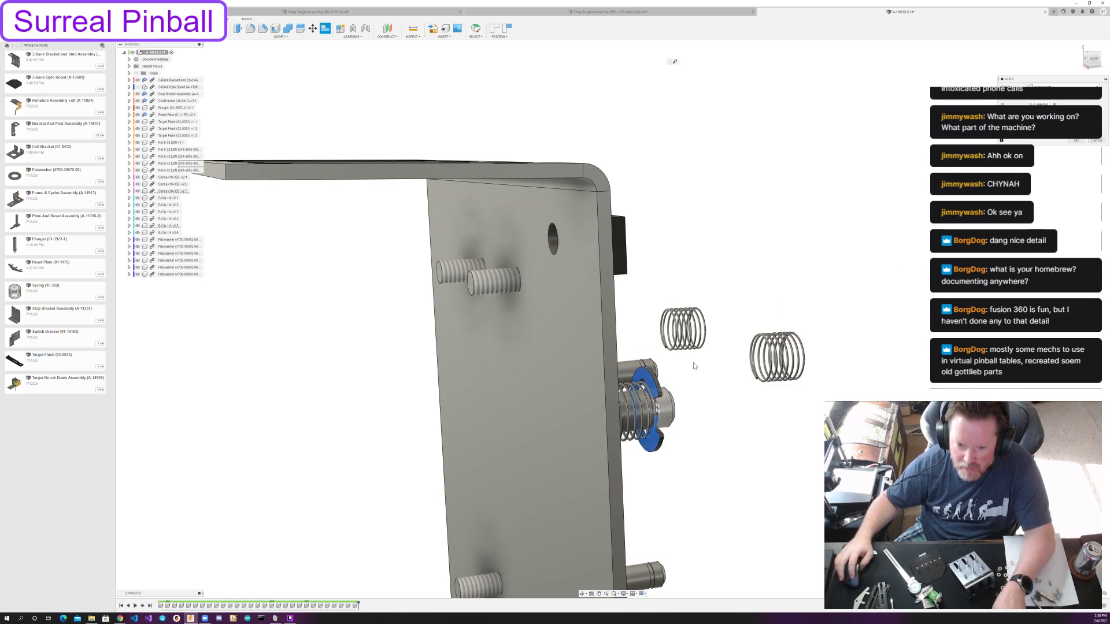
Hide the 3-Bank Bracket and Stud Assembly and try to align the remaining two springs with the upper middle and upper right E-clips.
click(804, 369)
scroll(660, 367, up, 4)
mouse_move(659, 365)
shift+middle_down()
mouse_move(532, 355)
mouse_move(671, 361)
shift+middle_up()
click(138, 80)
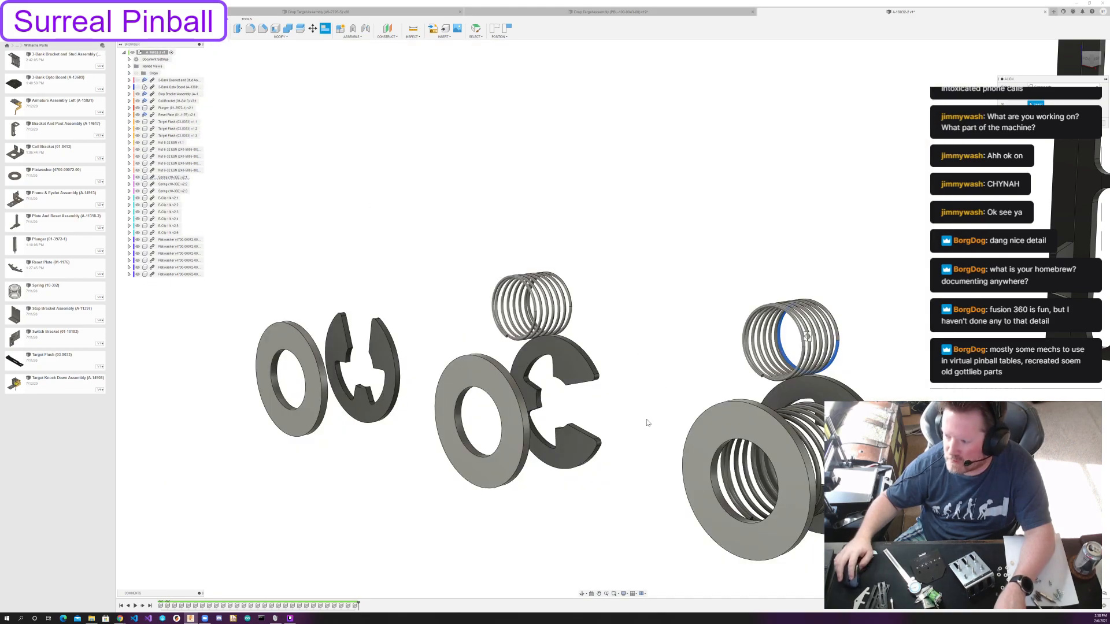
click(557, 402)
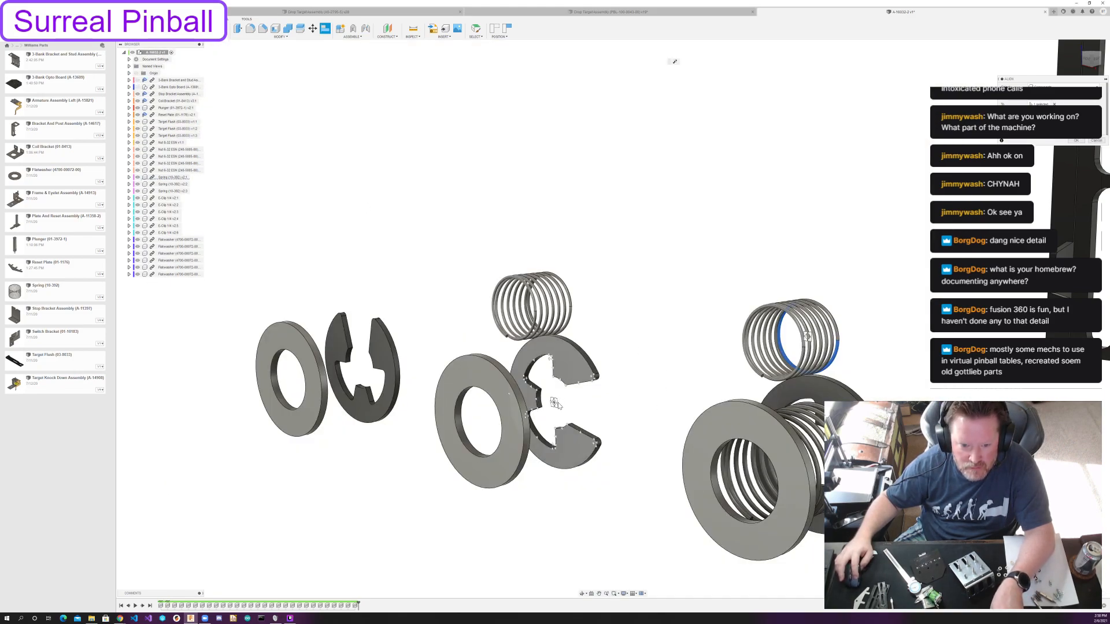
click(569, 299)
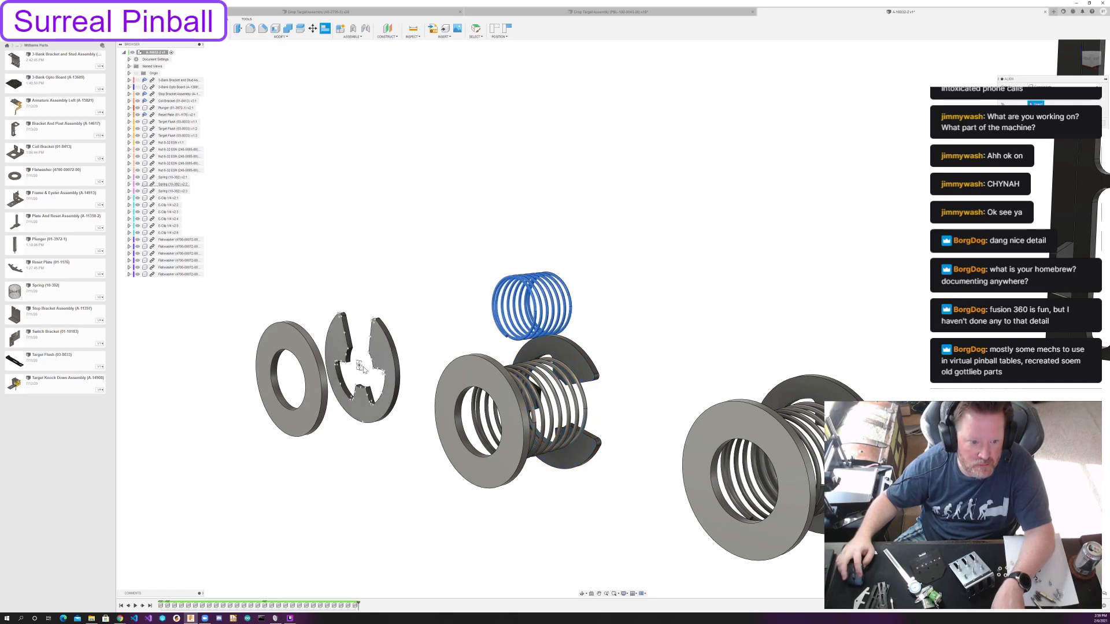
click(363, 370)
key(Return)
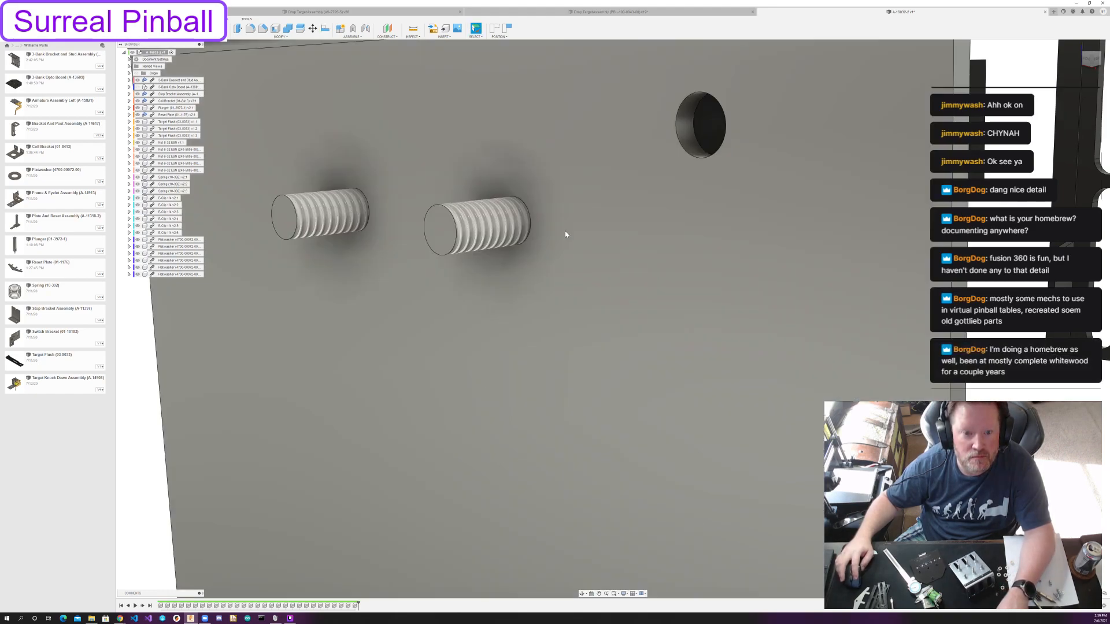
Hide the 3-Bank Bracket and Stud Assembly and align the second spring's outer end ring with the upper middle post's E-clip.
click(137, 80)
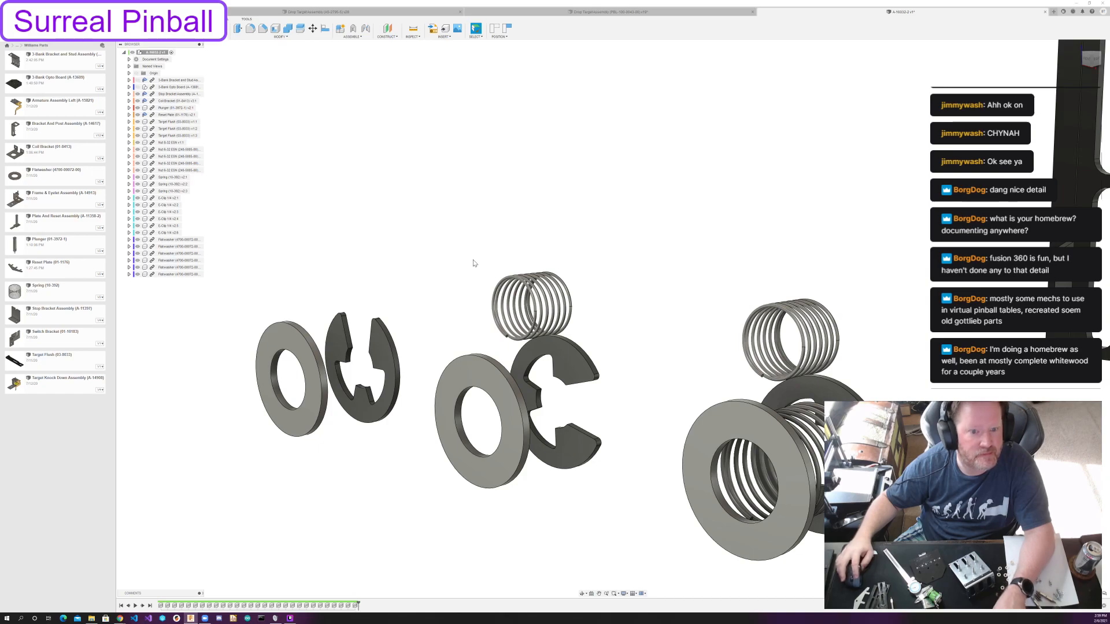
scroll(473, 263, down, 3)
scroll(309, 57, up, 2)
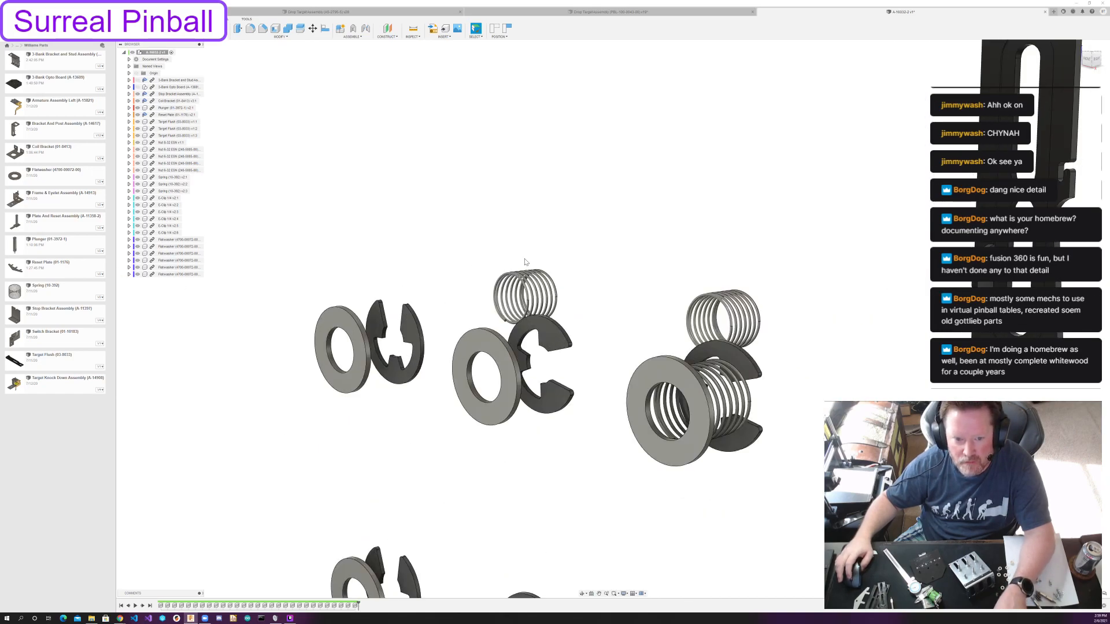
click(327, 32)
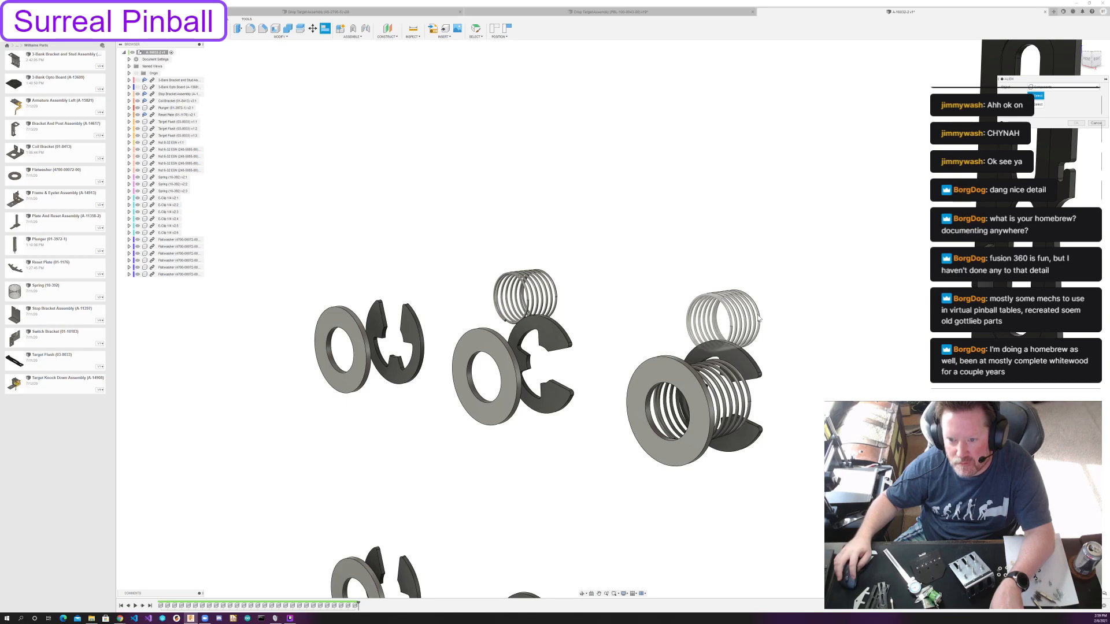
shift+middle_drag(755, 318, 719, 322)
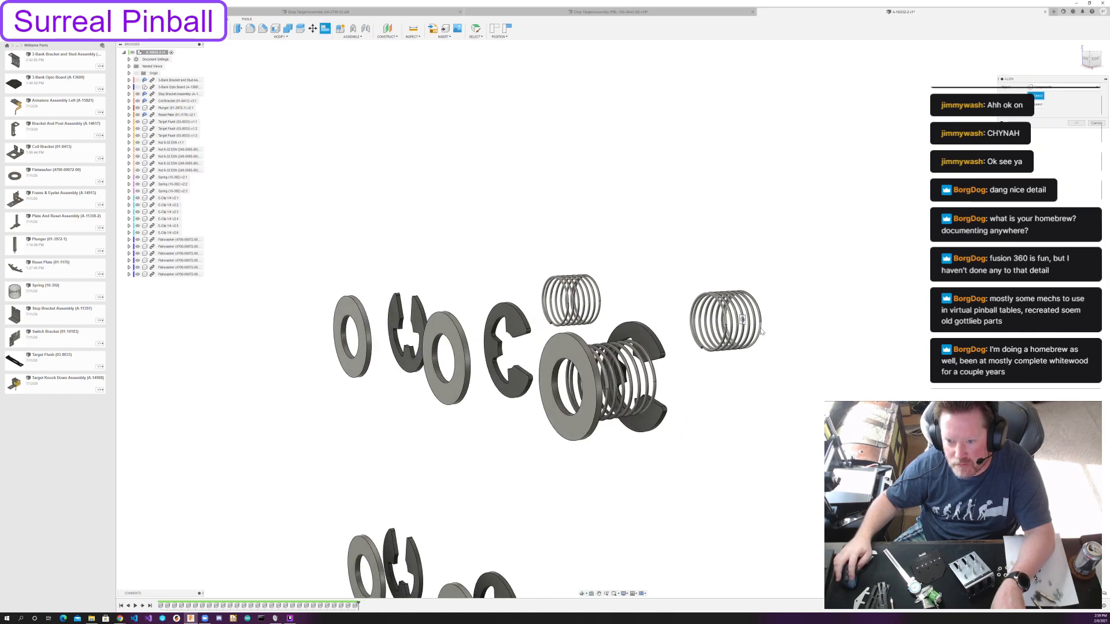
click(760, 332)
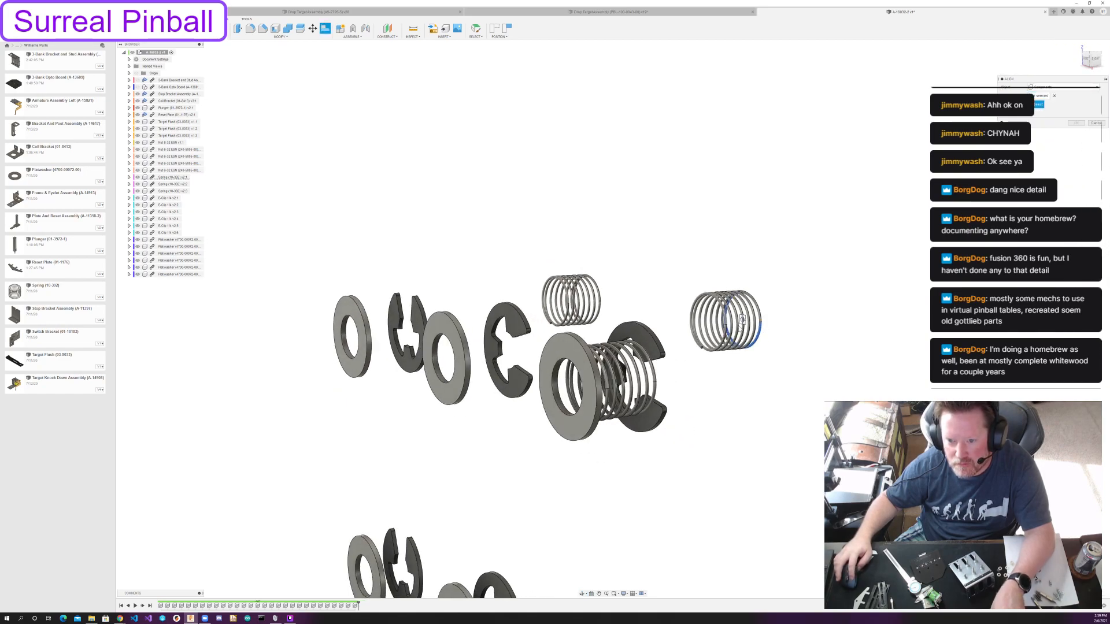
click(504, 352)
scroll(607, 325, up, 2)
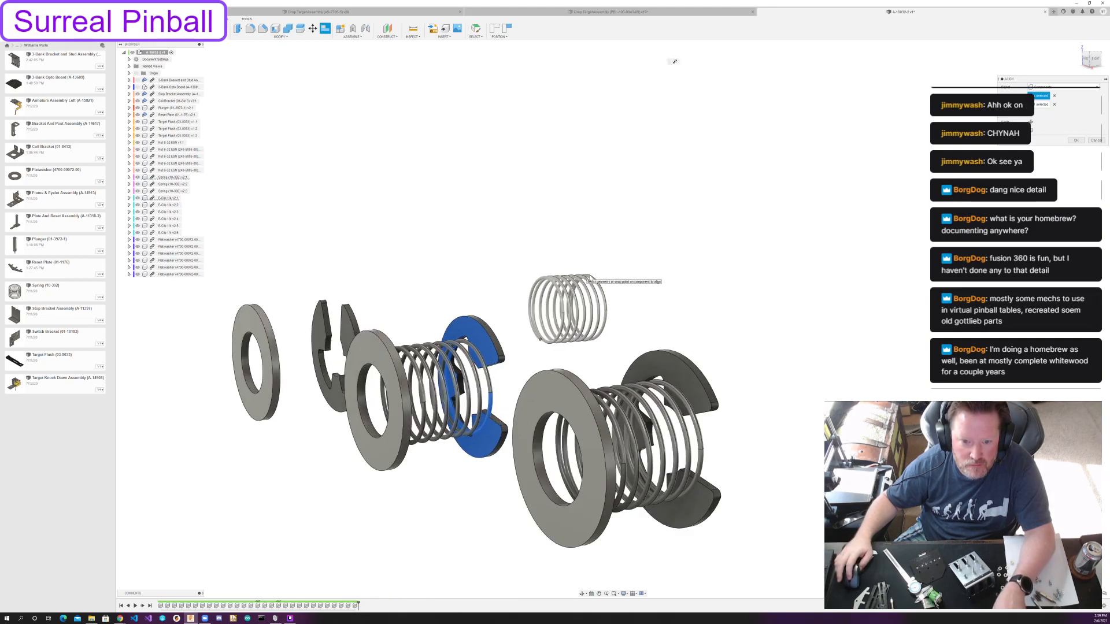
Align the last loose spring's outer end ring with the E-clip on the third upper post and accept the alignment.
click(605, 325)
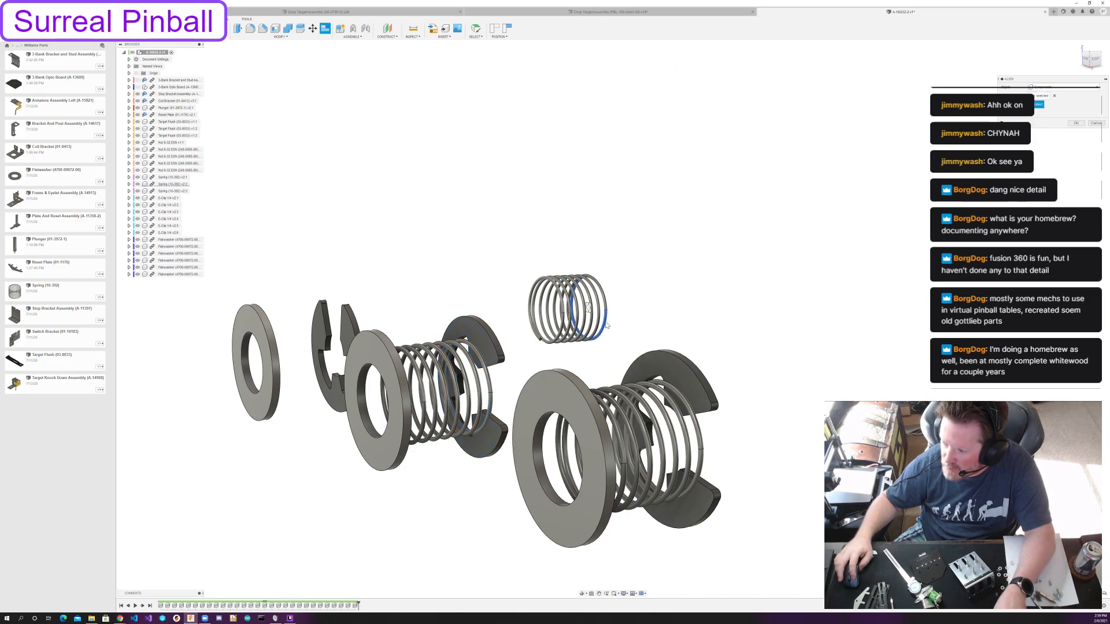
middle_drag(425, 285, 618, 295)
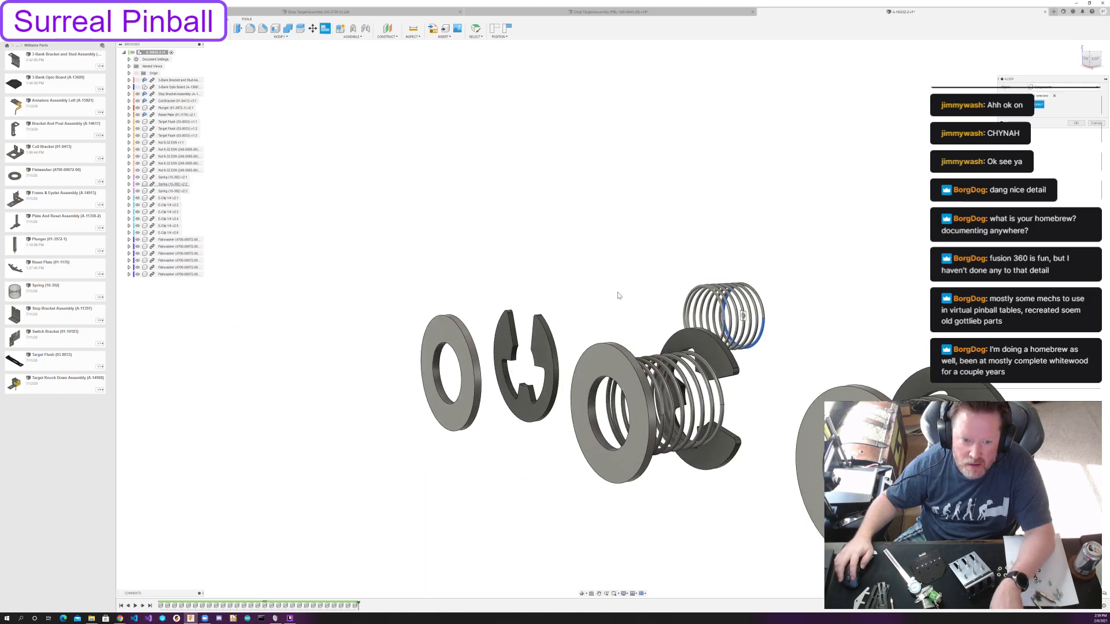
click(524, 366)
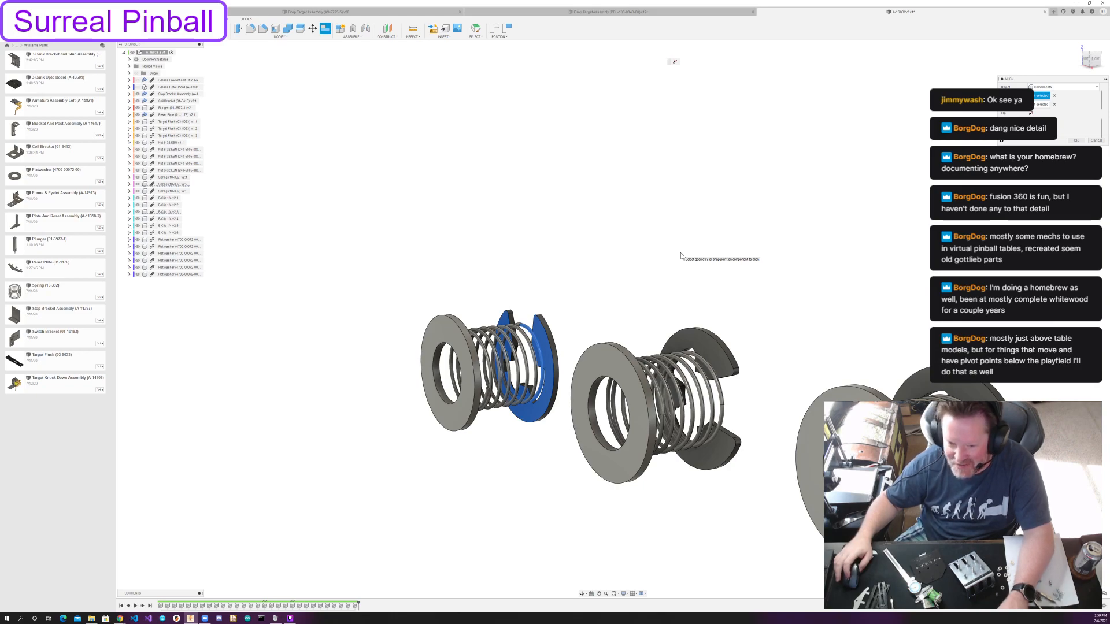
scroll(680, 256, down, 3)
shift+middle_drag(745, 239, 674, 61)
scroll(717, 250, down, 1)
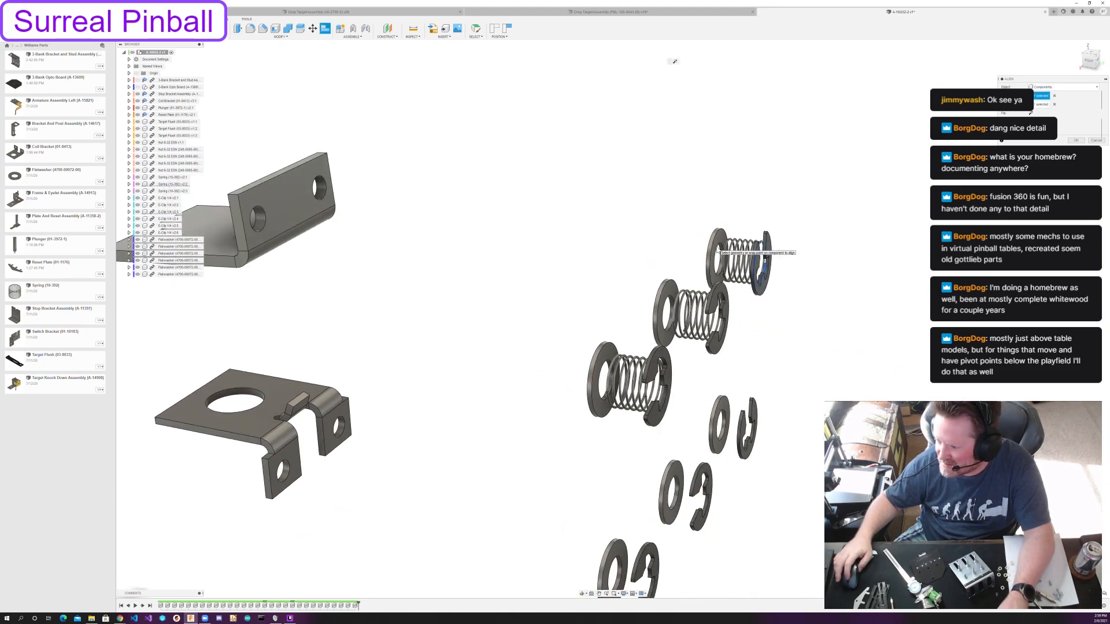
scroll(717, 251, down, 1)
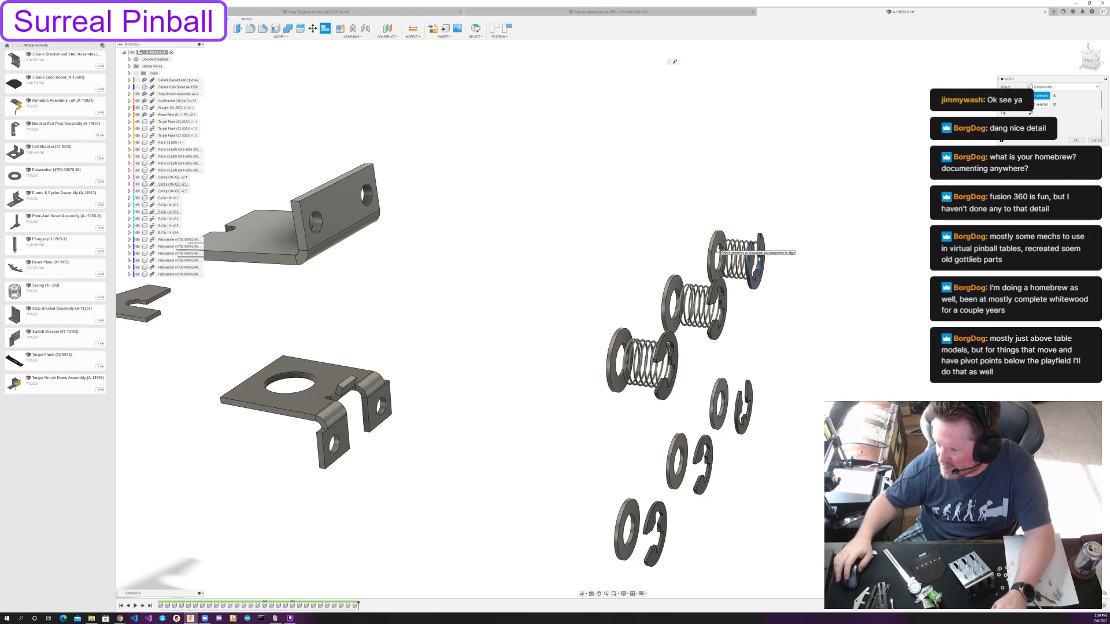
scroll(717, 251, down, 1)
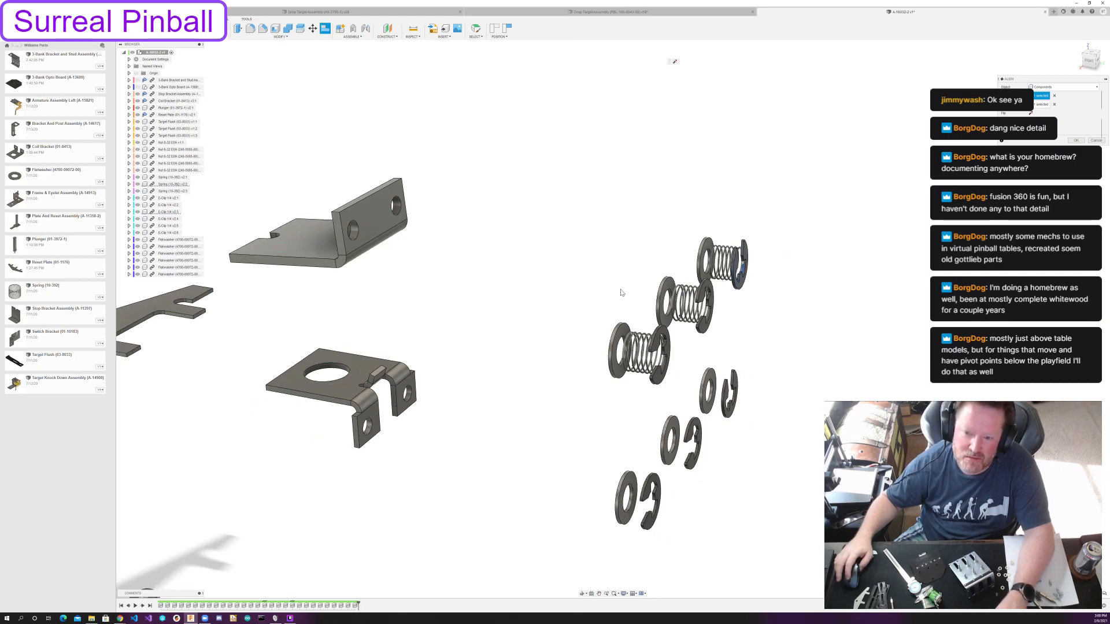
click(1075, 139)
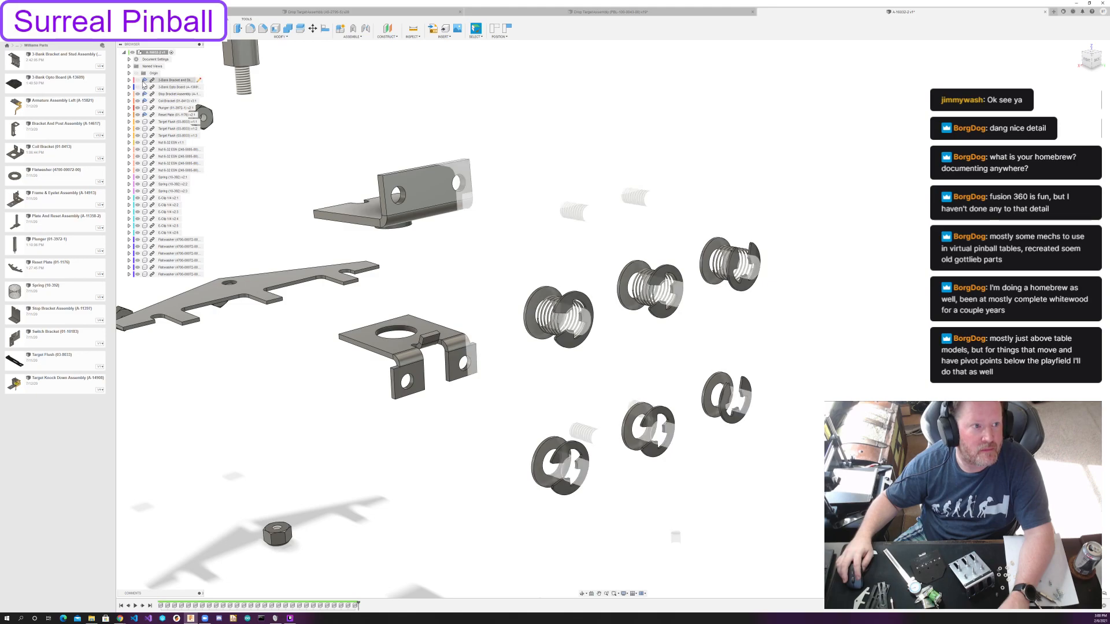
Show the hidden 3-Bank Bracket and Stud Assembly again around the stacked washers, springs and E-clips.
click(144, 86)
mouse_move(381, 337)
shift+middle_down()
mouse_move(418, 322)
mouse_move(403, 337)
shift+middle_up()
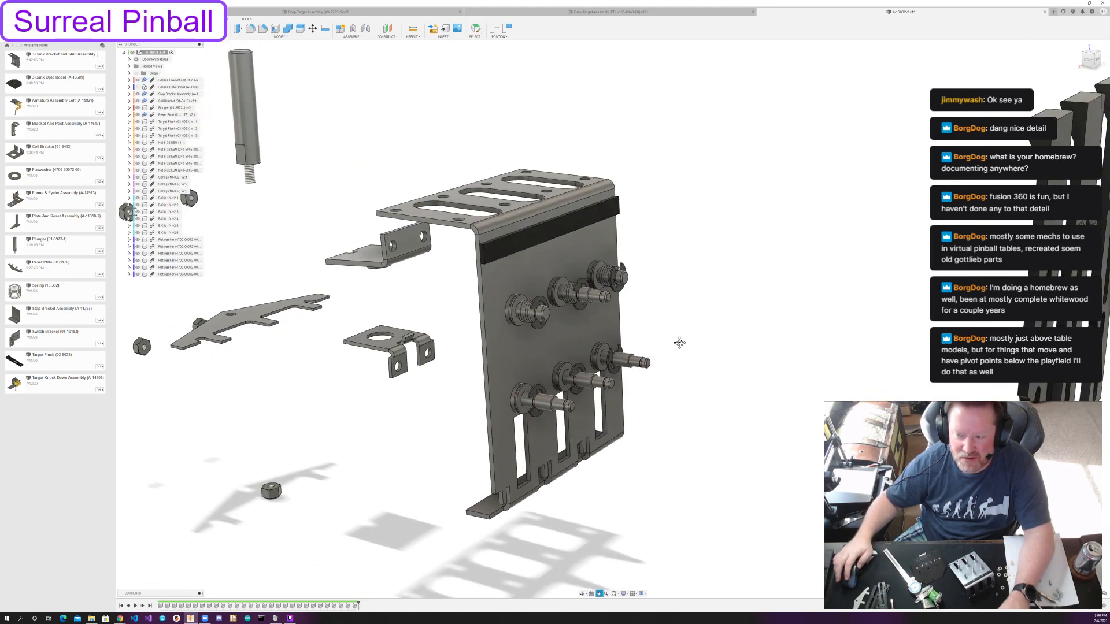
middle_drag(678, 341, 617, 352)
scroll(617, 352, down, 3)
In the single drop target assembly document, slide the target through its travel to examine how it fits on the posts, and return to the 3-bank document.
click(544, 12)
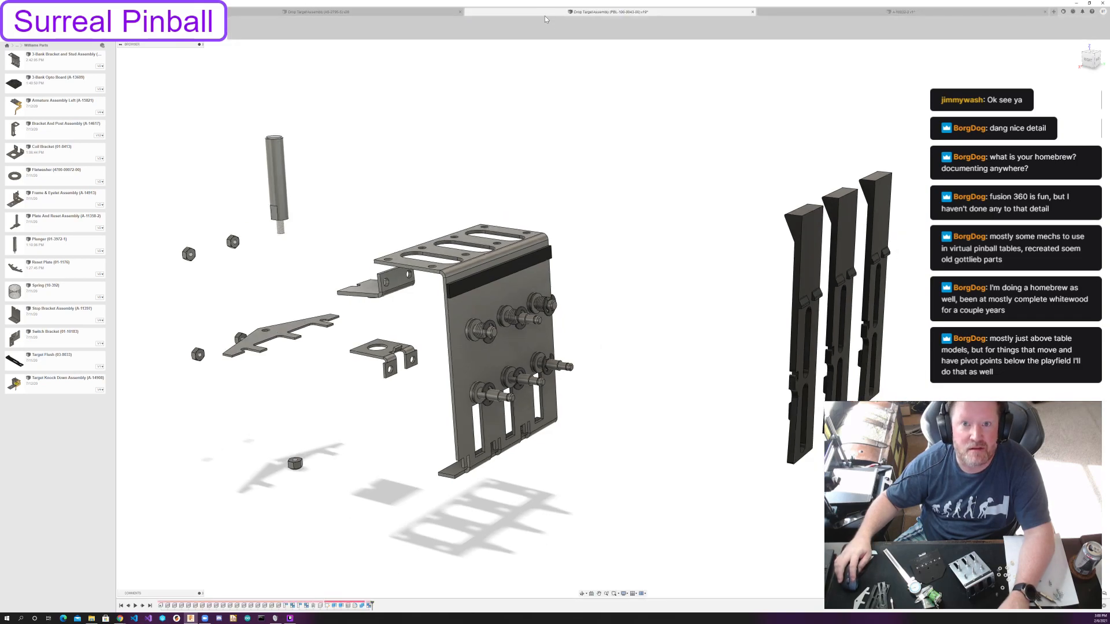
shift+middle_drag(846, 366, 859, 363)
drag(632, 196, 655, 174)
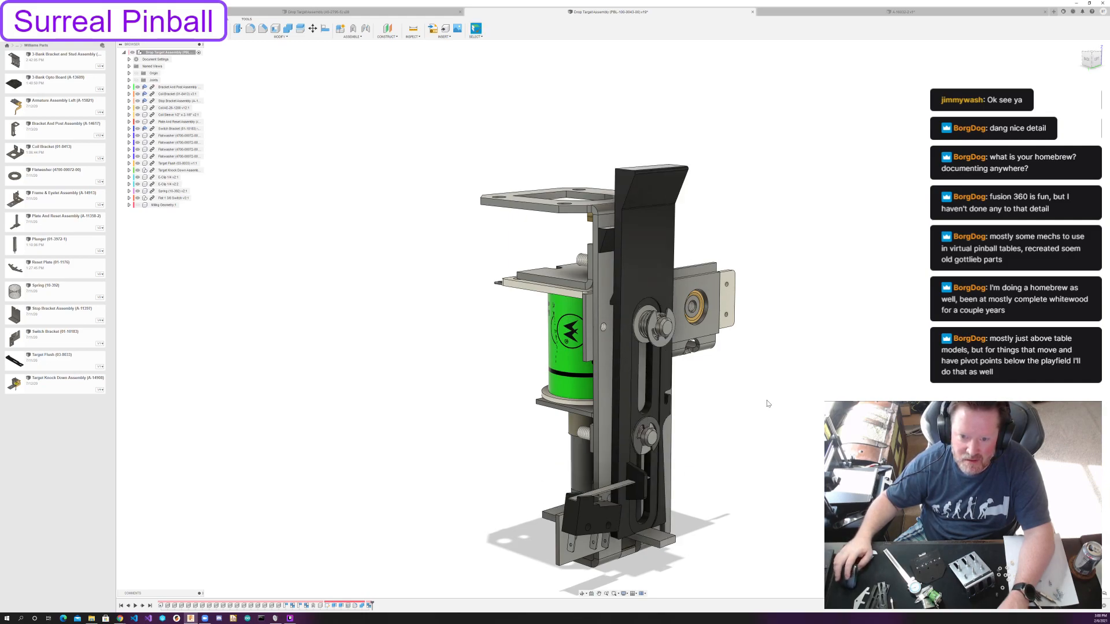
drag(656, 254, 660, 191)
drag(683, 421, 787, 193)
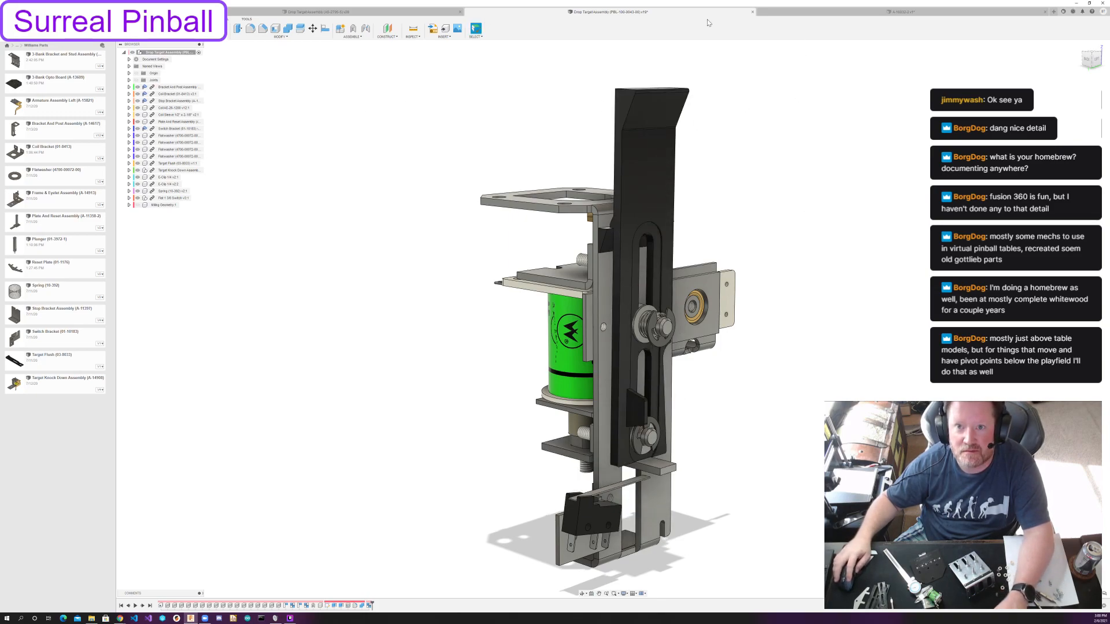
click(864, 12)
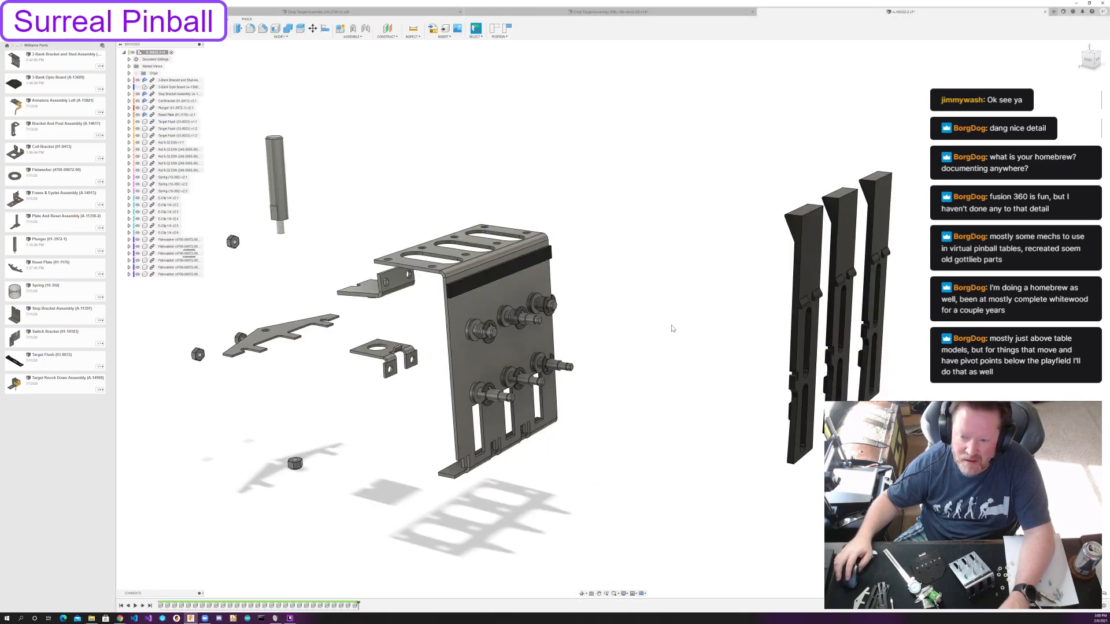
Capture the current position of the washers, E-clips and springs aligned on the bracket's posts.
scroll(673, 328, up, 2)
mouse_move(672, 328)
shift+middle_down()
mouse_move(696, 314)
mouse_move(687, 340)
mouse_move(687, 319)
mouse_move(676, 334)
shift+middle_up()
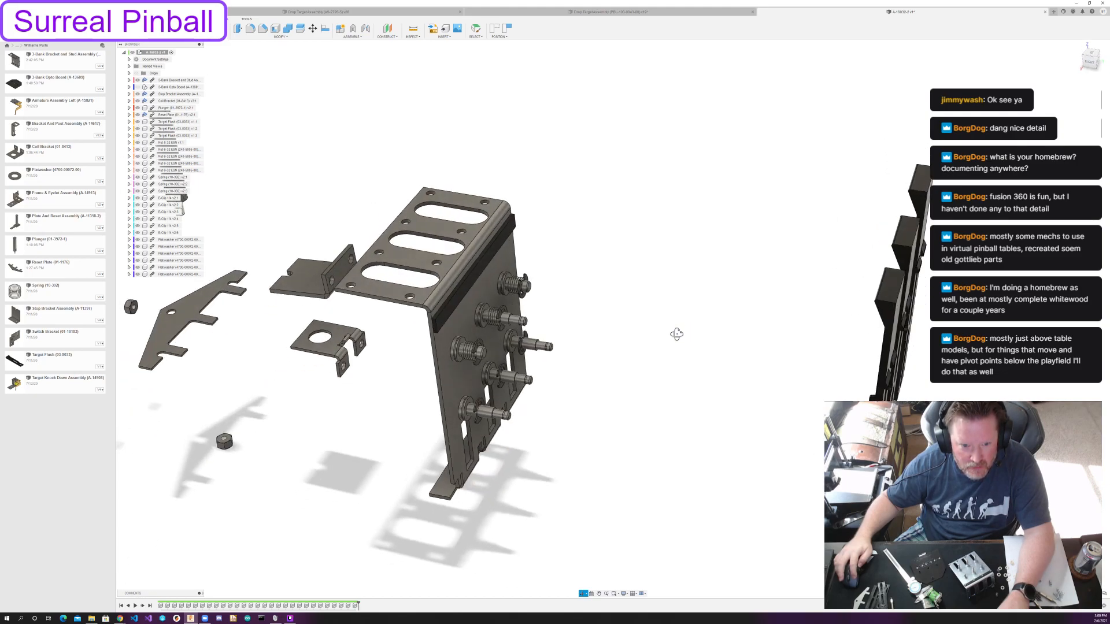
shift+middle_drag(676, 334, 679, 338)
middle_drag(548, 364, 638, 339)
scroll(717, 322, down, 1)
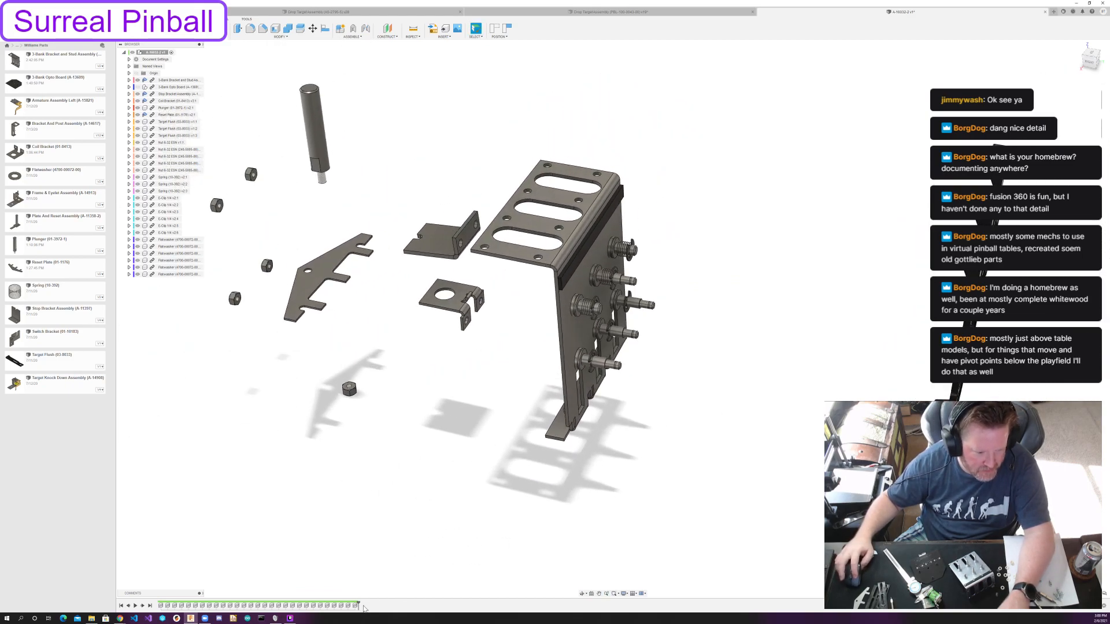
click(511, 33)
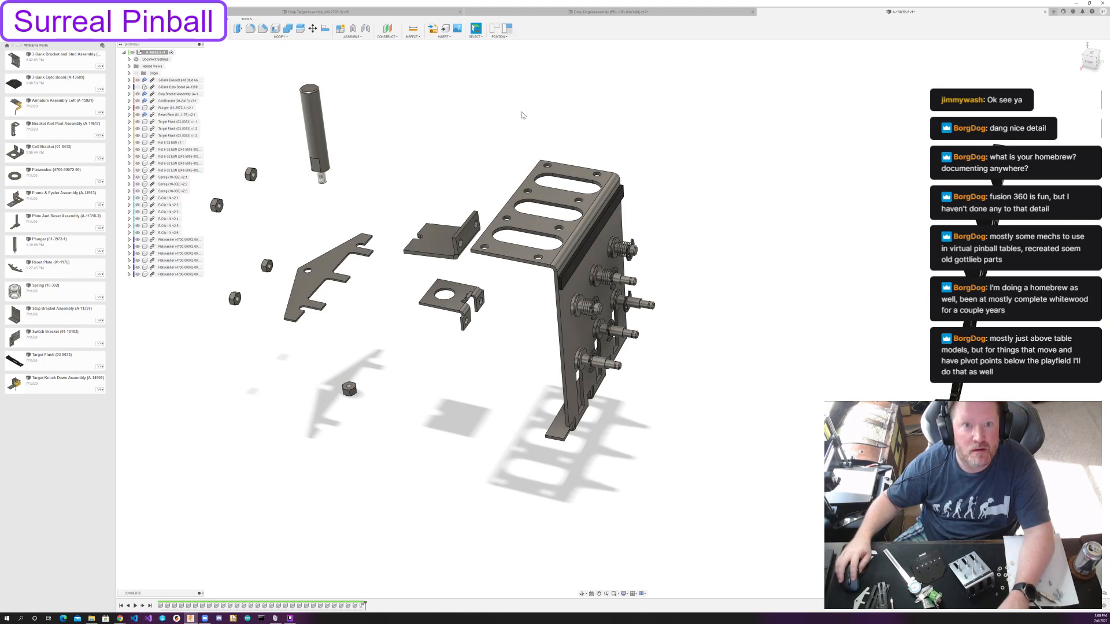
Roll the timeline back before the captured position and paste copies of all six flatwashers, moved outward past the E-clips.
click(128, 606)
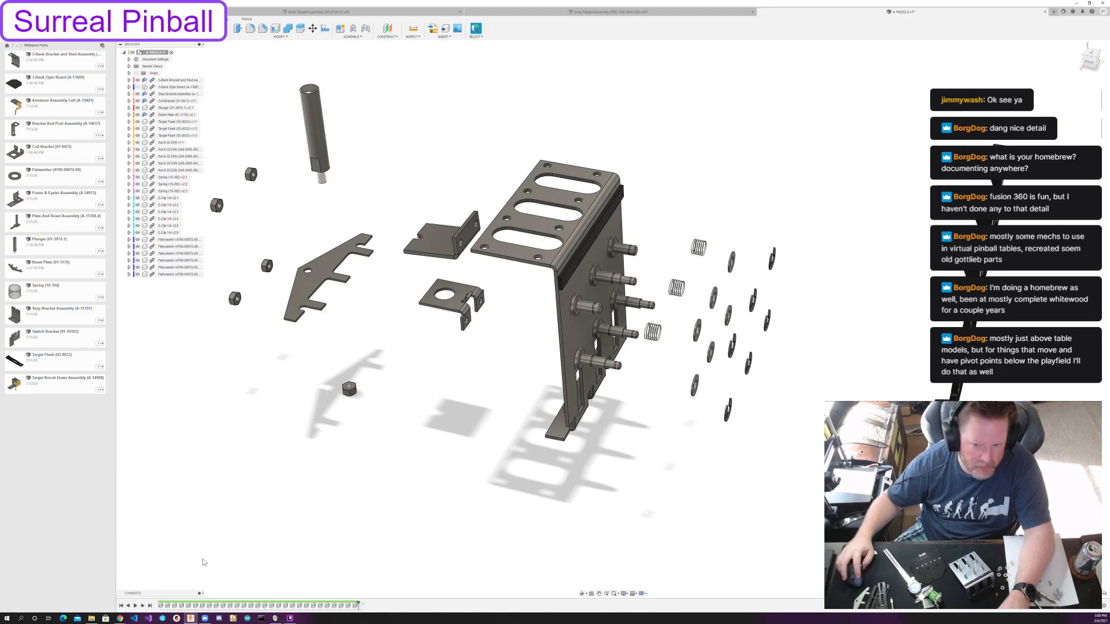
scroll(677, 419, up, 2)
shift+middle_drag(677, 418, 677, 413)
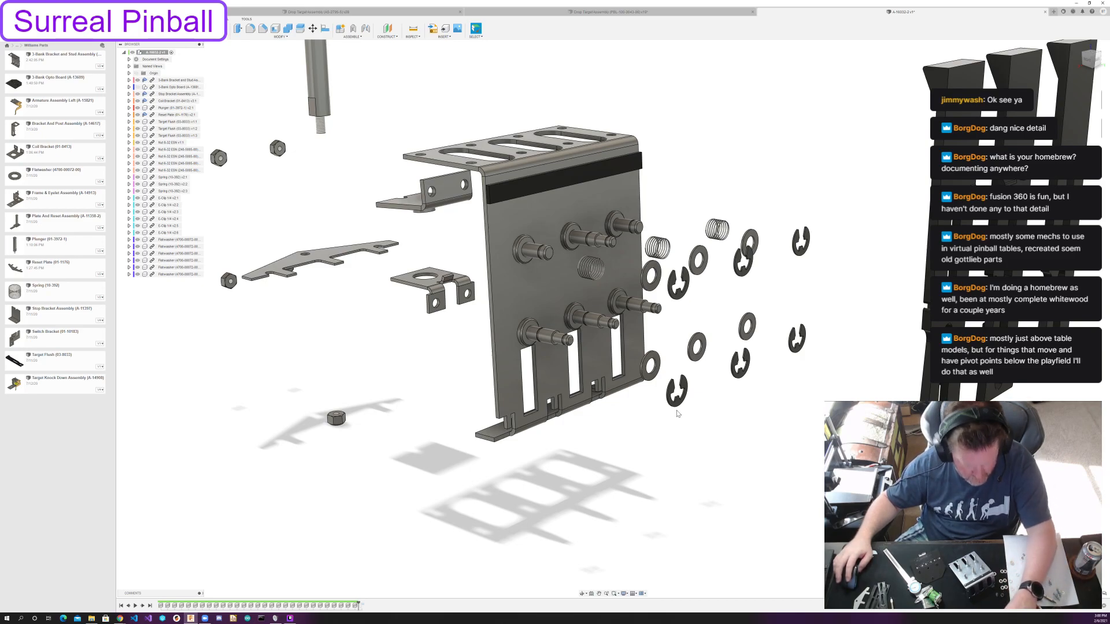
click(176, 239)
shift+click(183, 275)
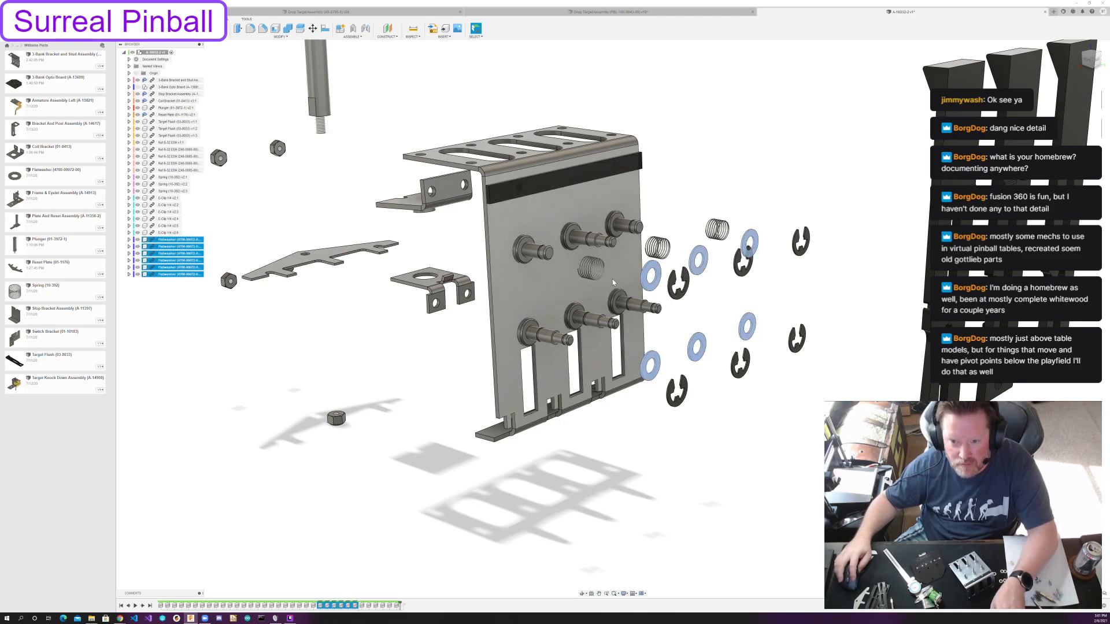
key(ctrl+v)
drag(712, 264, 874, 328)
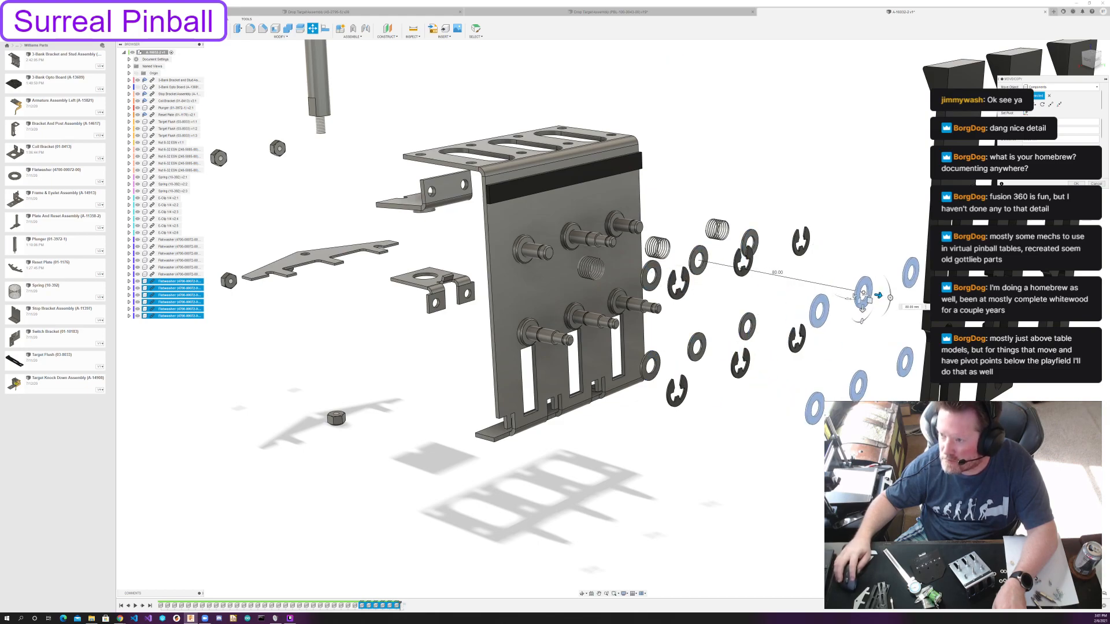
key(Return)
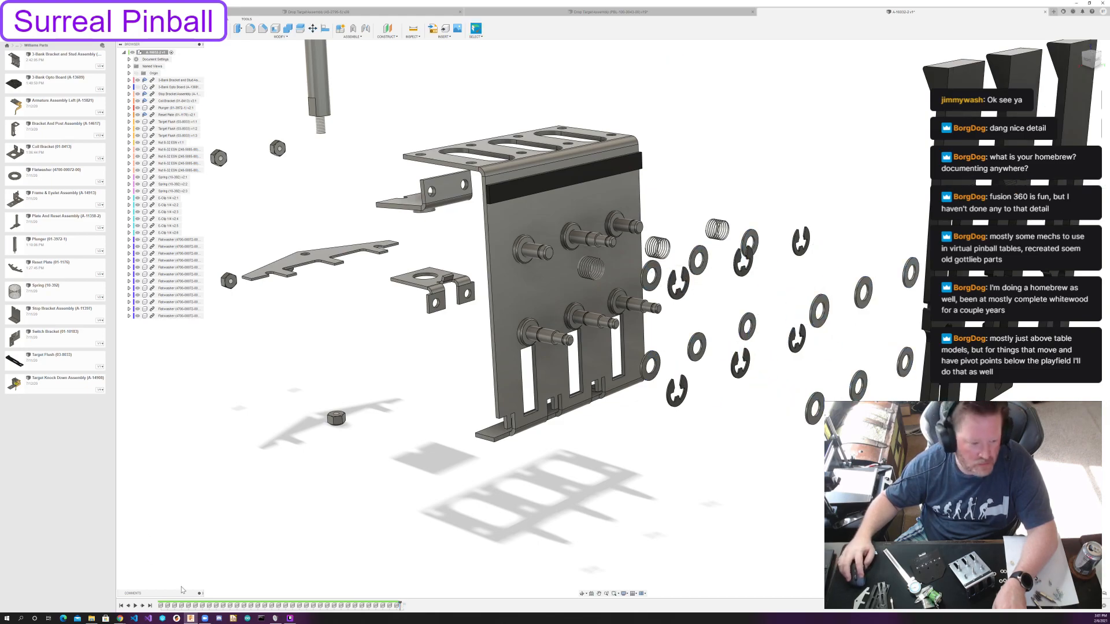
Roll the timeline forward to its end and open the captured position feature for editing.
click(150, 606)
click(404, 607)
middle_drag(682, 396, 589, 475)
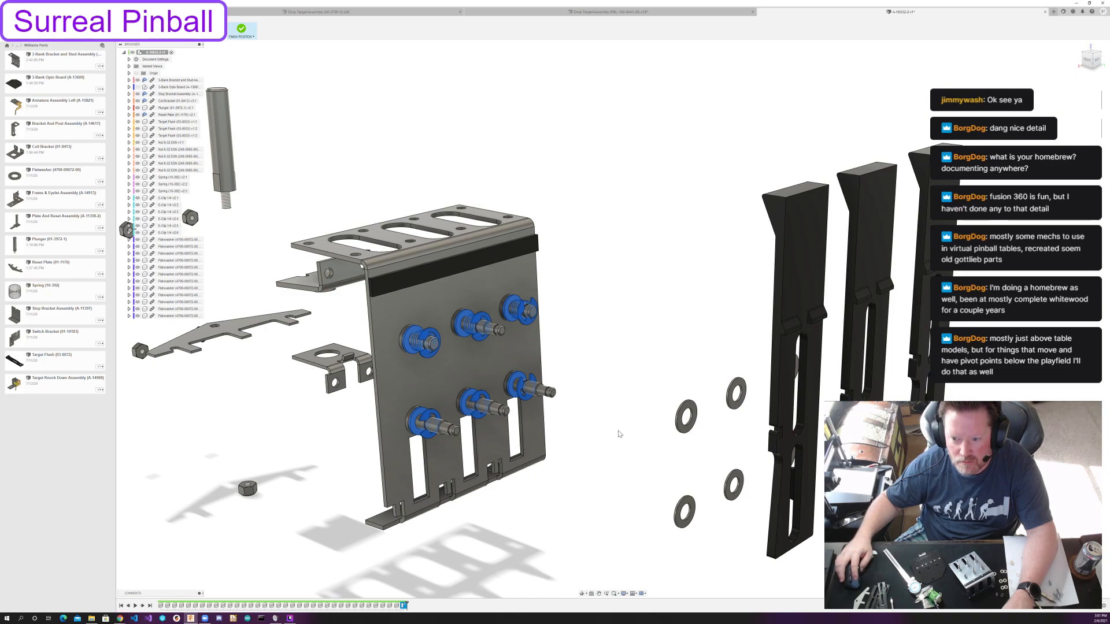
click(579, 448)
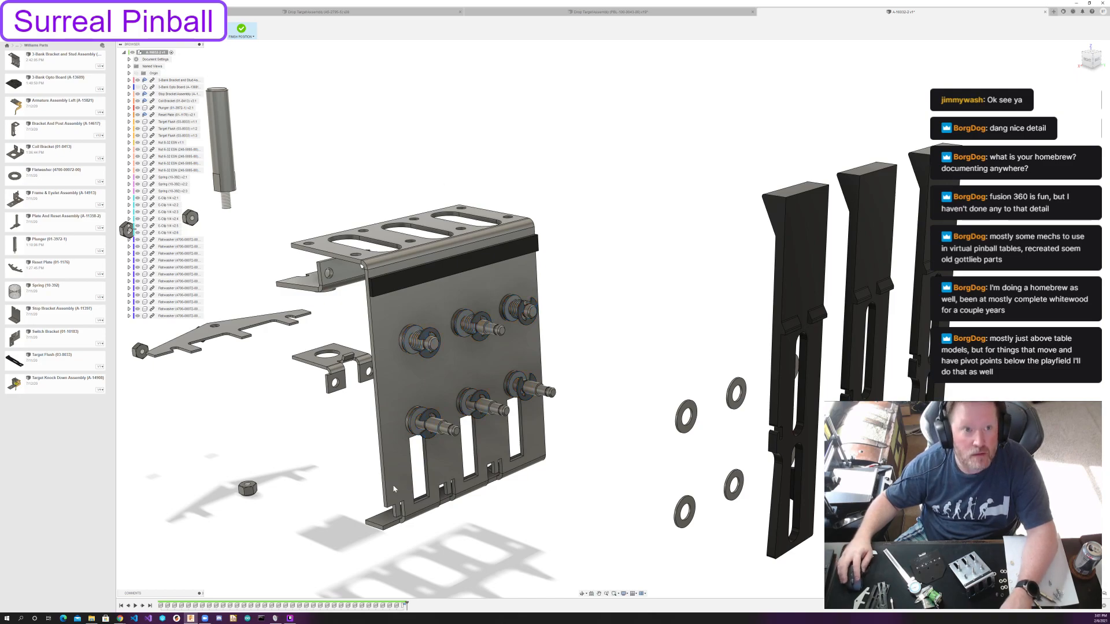
shift+middle_drag(537, 220, 583, 248)
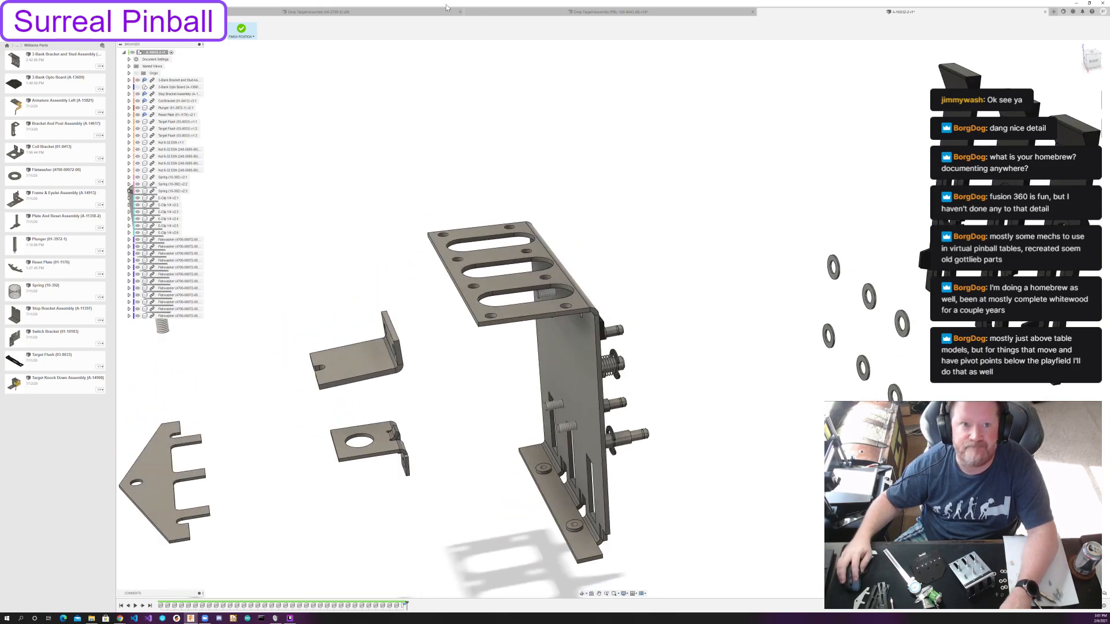
click(178, 35)
scroll(948, 155, up, 3)
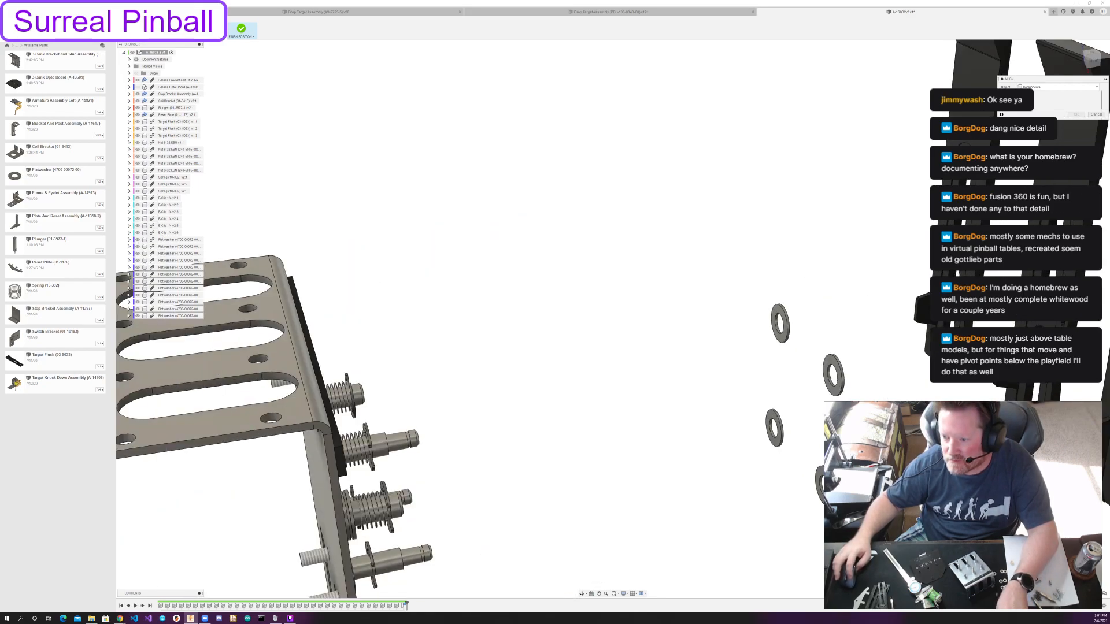
shift+middle_drag(562, 341, 636, 347)
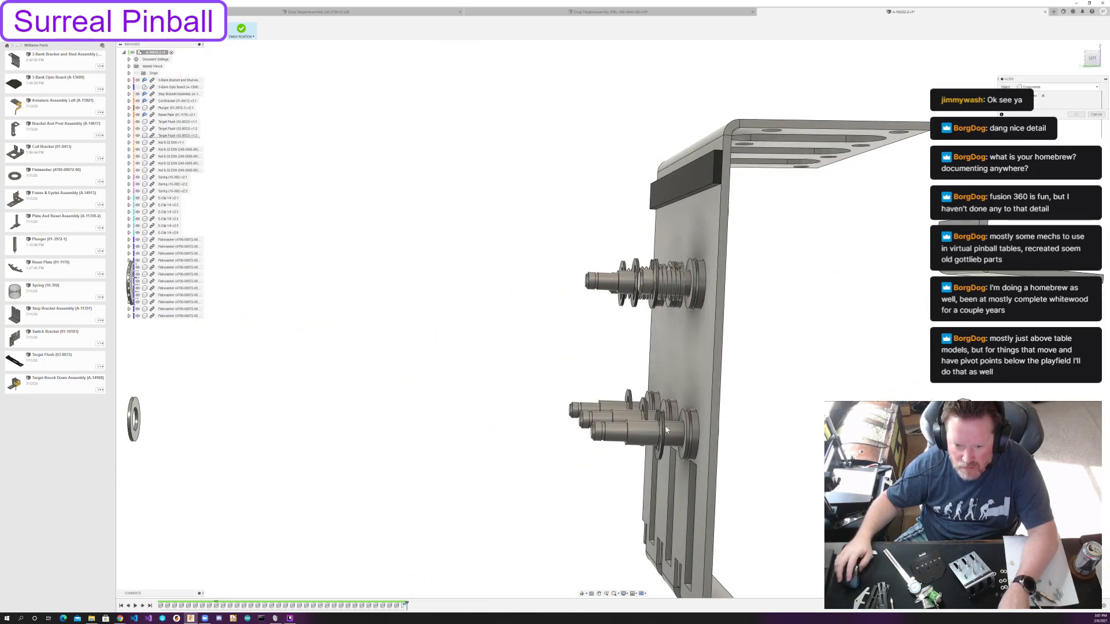
scroll(681, 445, up, 3)
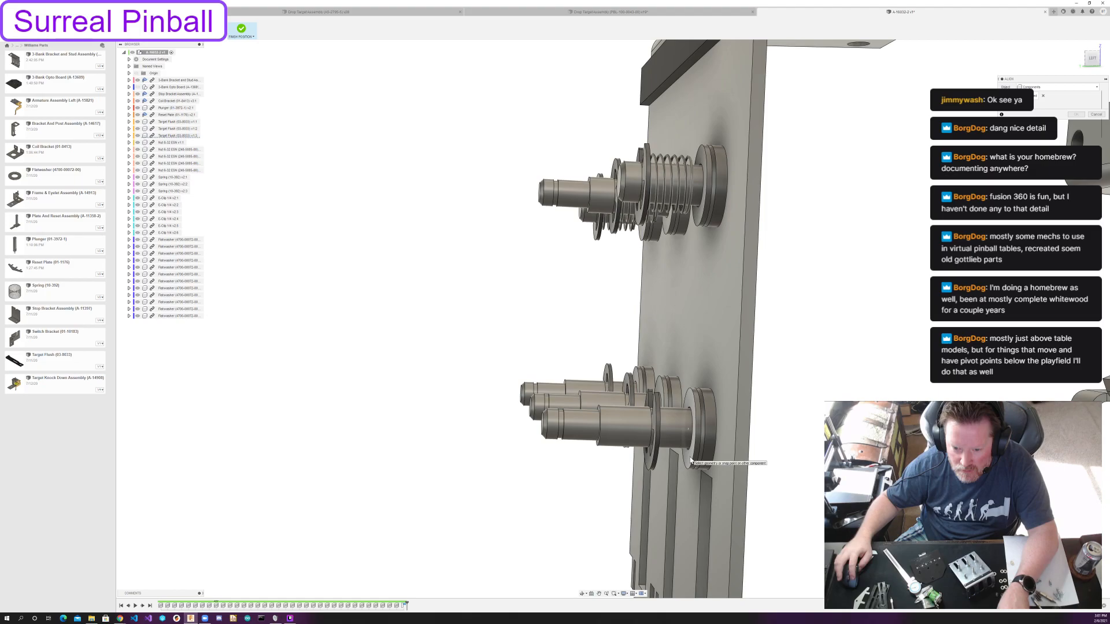
click(687, 433)
shift+middle_drag(687, 433, 720, 445)
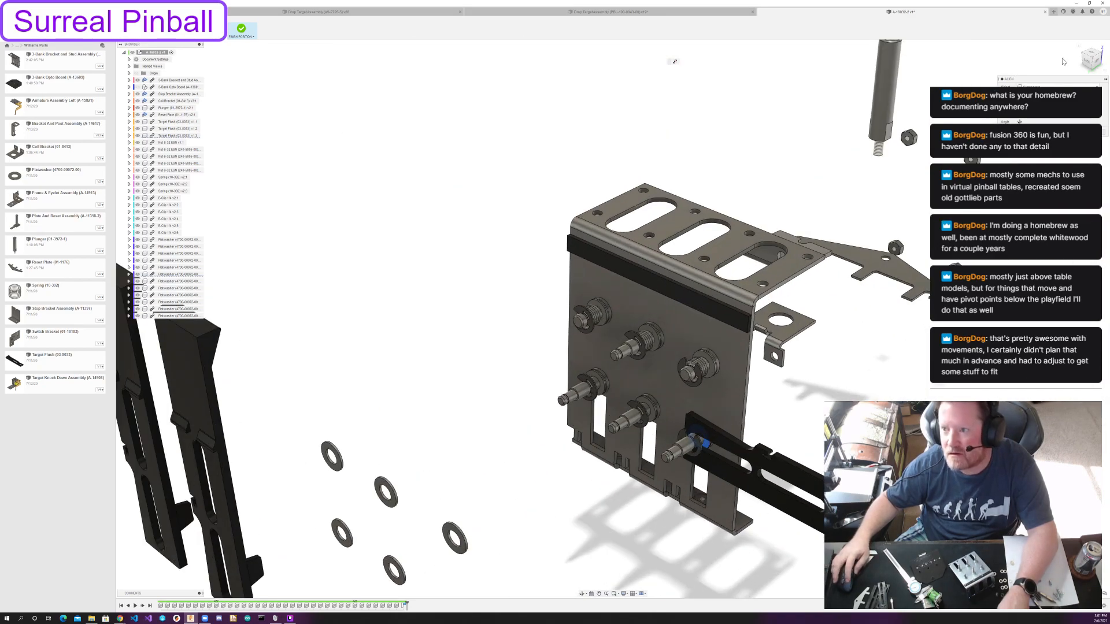
click(1019, 122)
click(1020, 122)
mouse_move(835, 312)
shift+middle_down()
mouse_move(803, 303)
mouse_move(818, 298)
mouse_move(830, 312)
shift+middle_up()
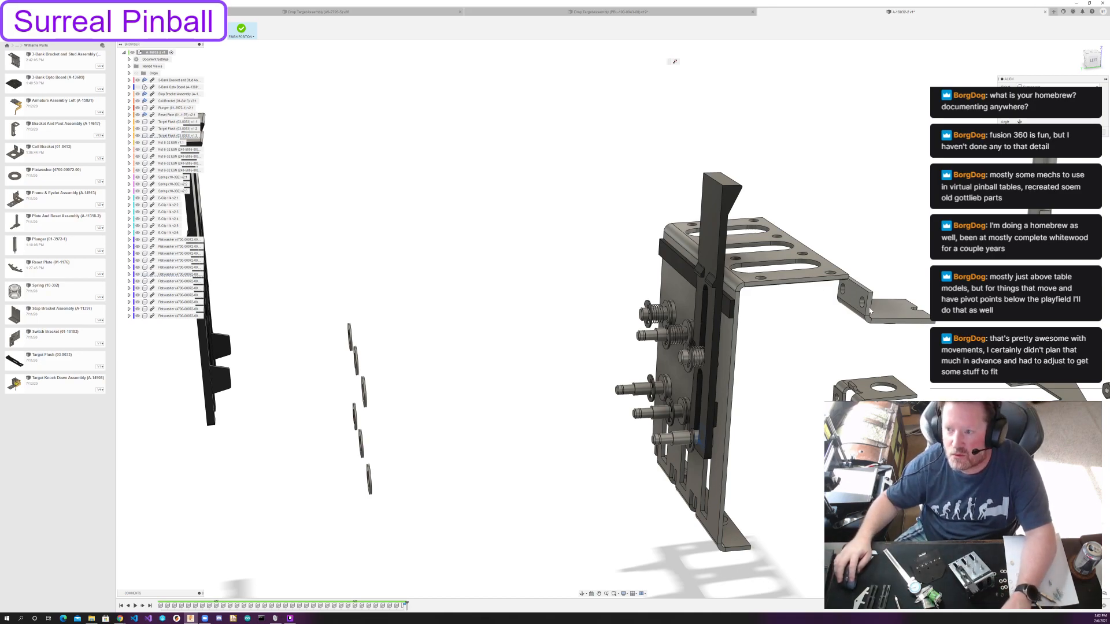
key(Escape)
Align the lower end of the nearest target's bottom slot with the flatwasher face on the lower right post.
shift+middle_drag(317, 427, 518, 429)
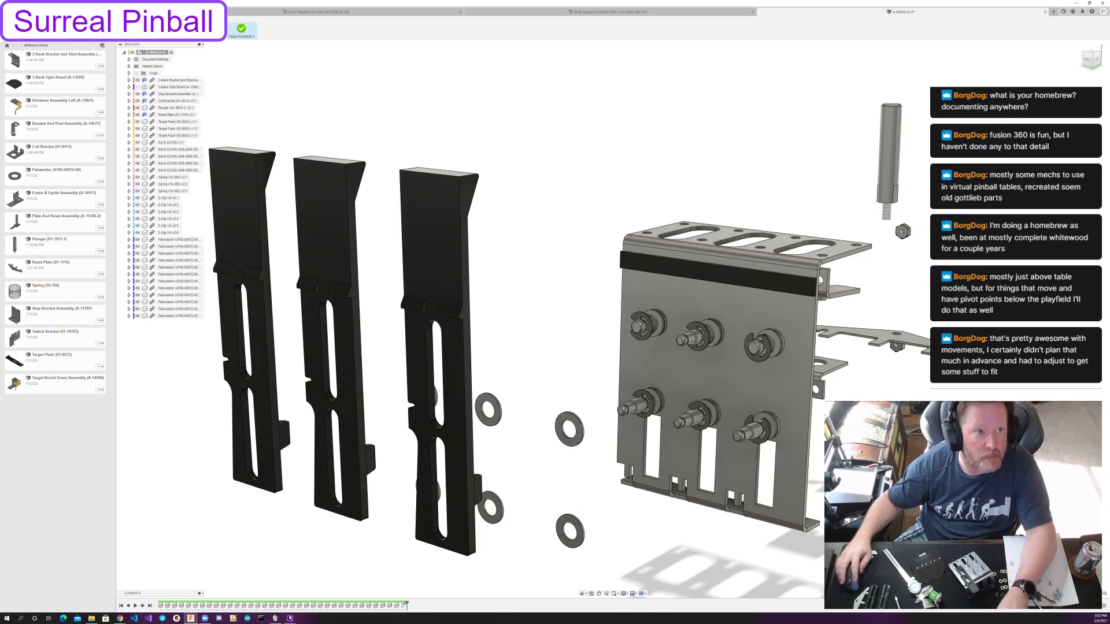
click(186, 29)
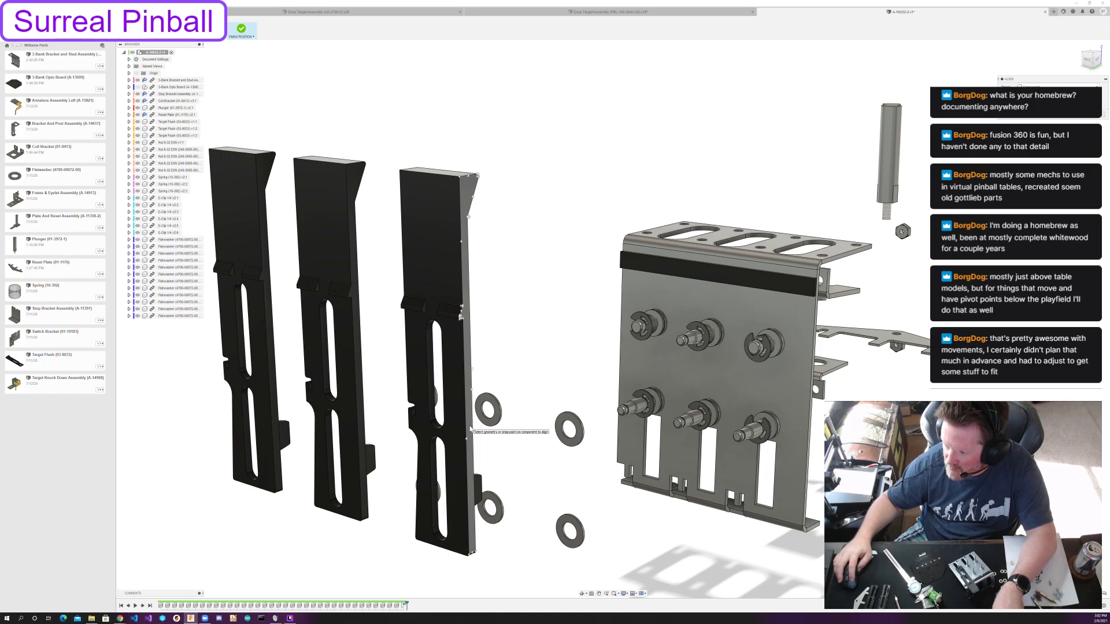
click(440, 530)
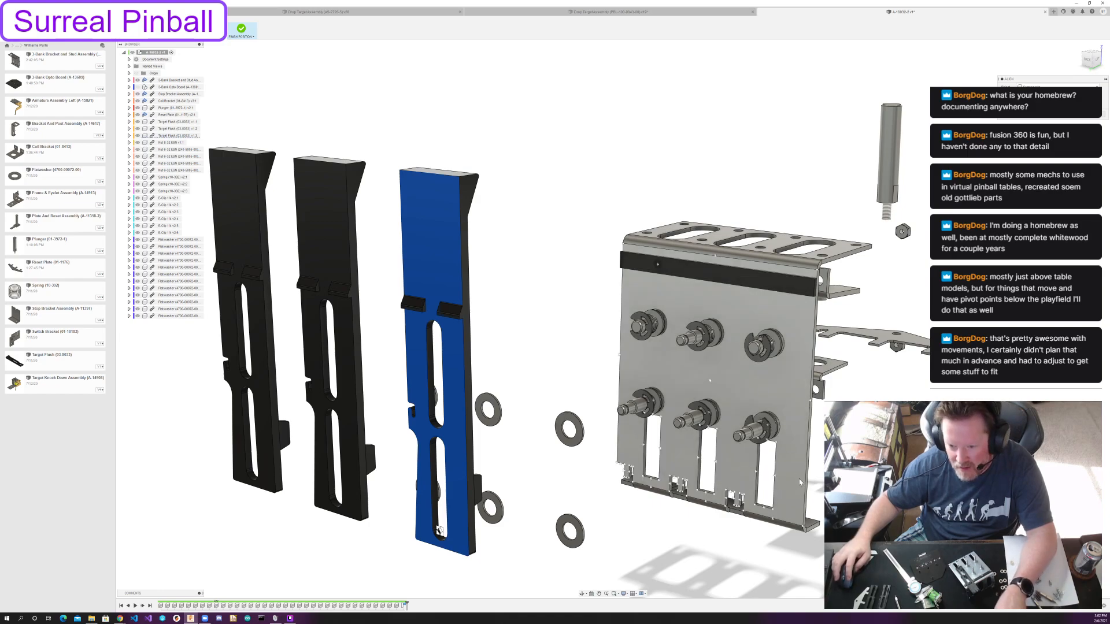
scroll(799, 482, up, 6)
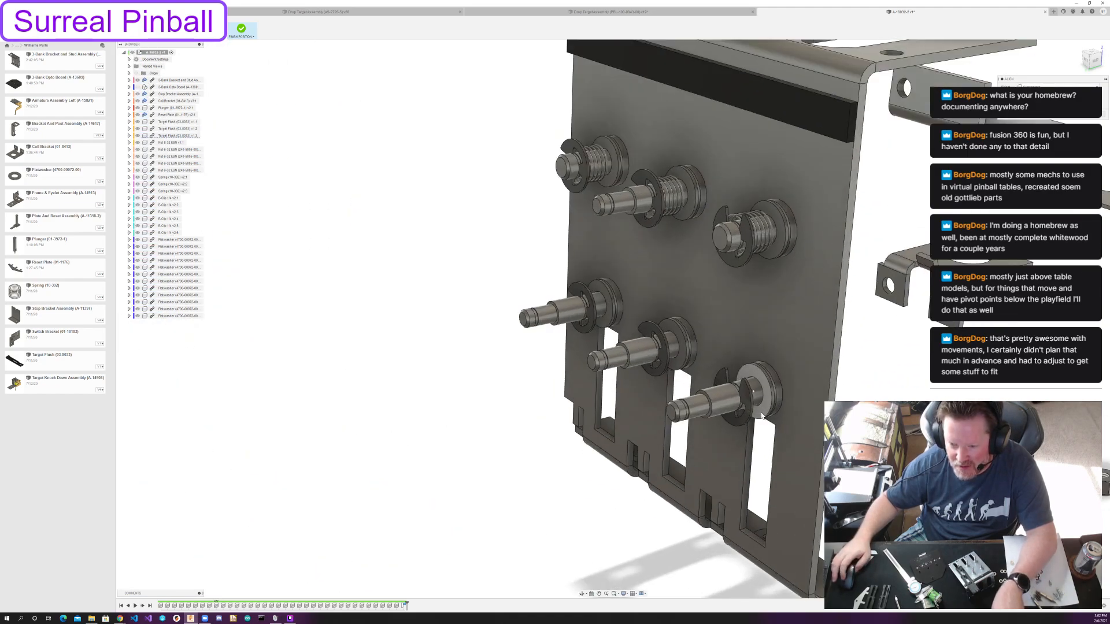
scroll(762, 416, up, 2)
click(764, 399)
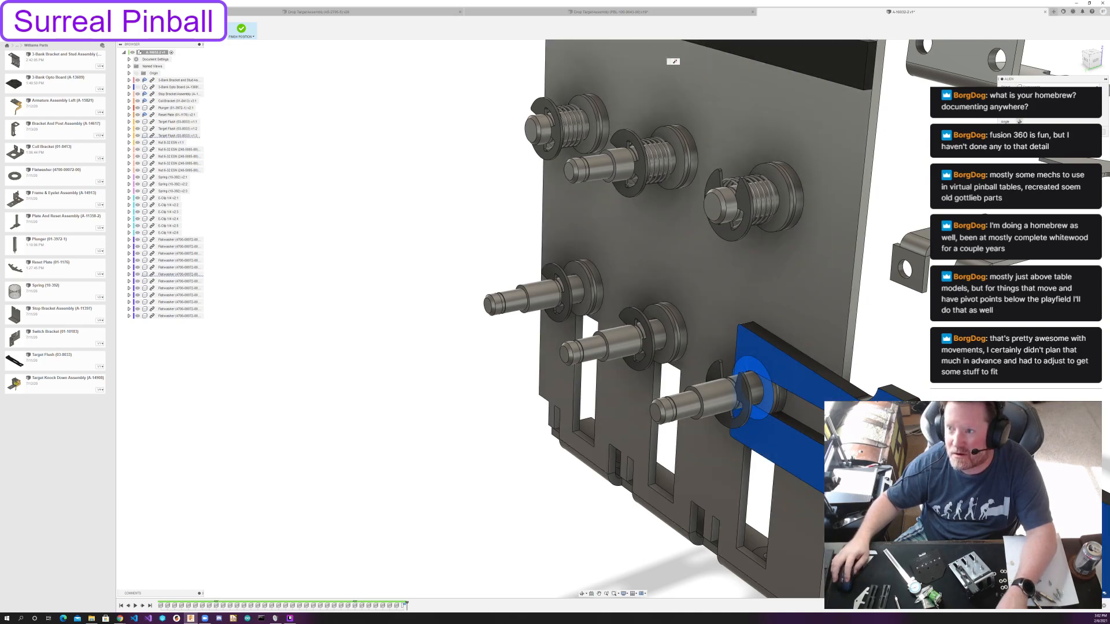
Rotate the aligned target about the post in angle steps until it stands upright, and accept the alignment.
click(1019, 115)
click(1019, 120)
click(1019, 121)
click(1019, 122)
click(1019, 121)
scroll(861, 257, down, 4)
middle_drag(864, 263, 756, 393)
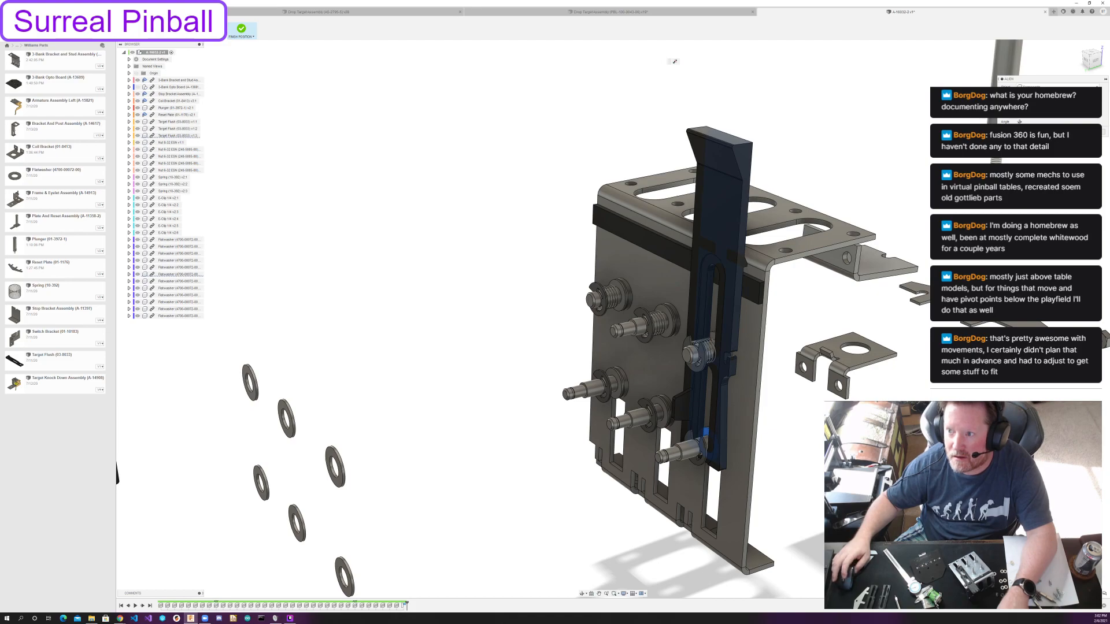
key(Return)
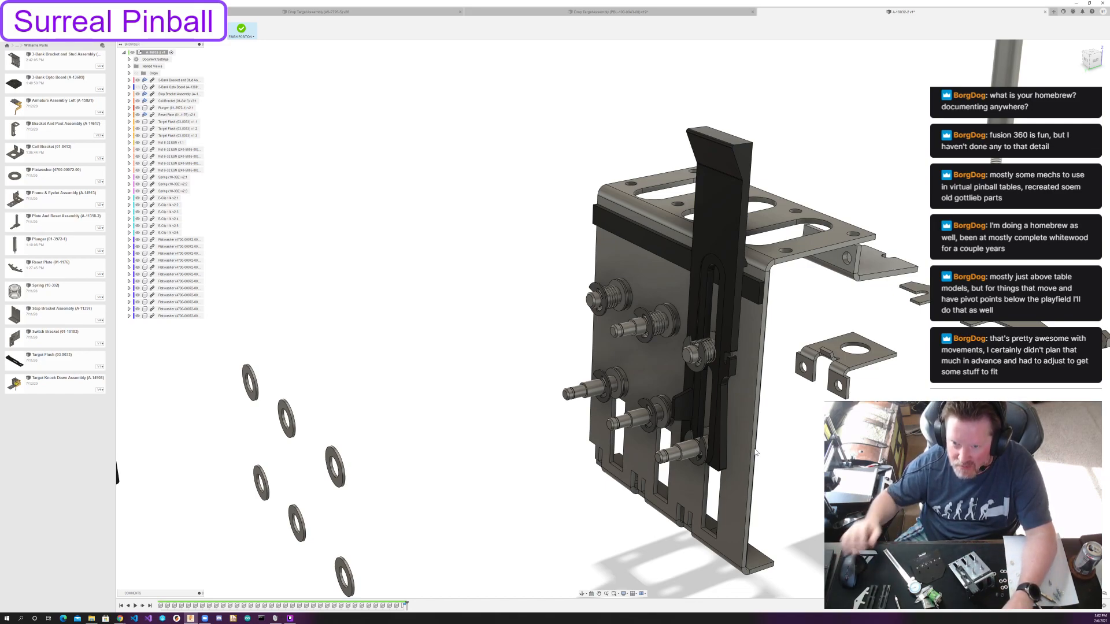
Examine from several sides how the first mounted target sits on its posts and against the bracket.
shift+middle_drag(762, 376, 769, 351)
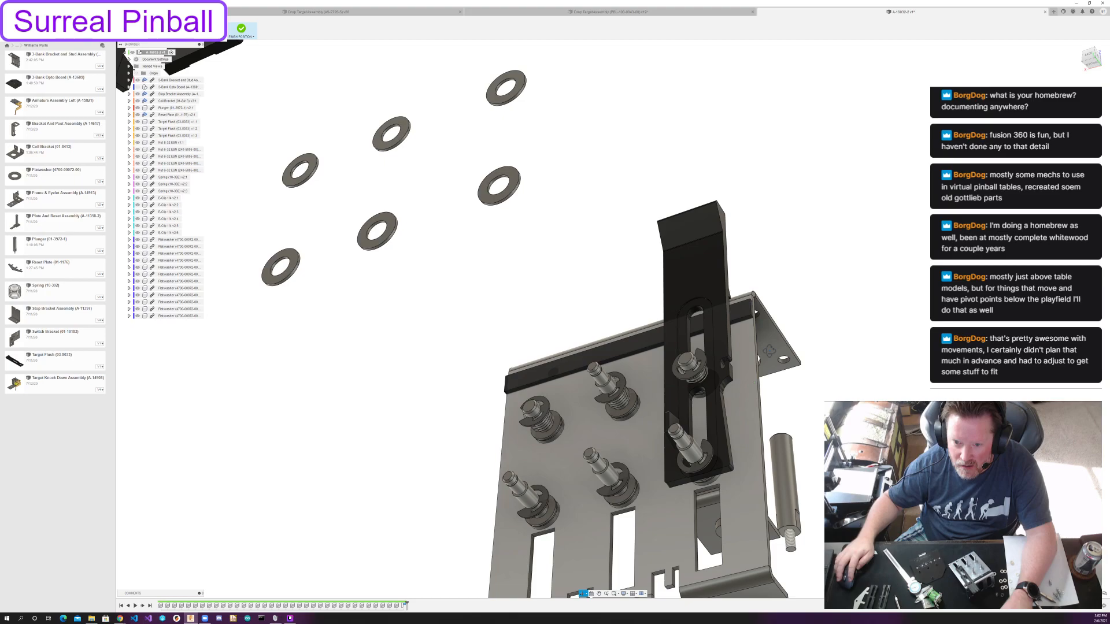
shift+middle_drag(768, 350, 749, 379)
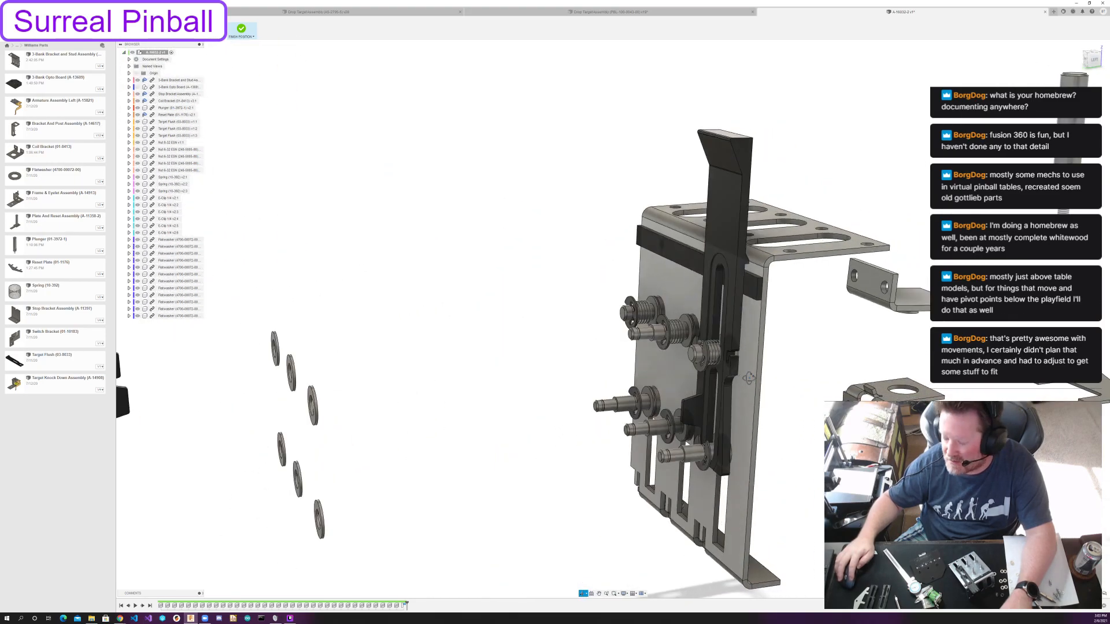
shift+middle_drag(670, 409, 581, 584)
shift+middle_drag(643, 431, 571, 437)
scroll(571, 441, up, 2)
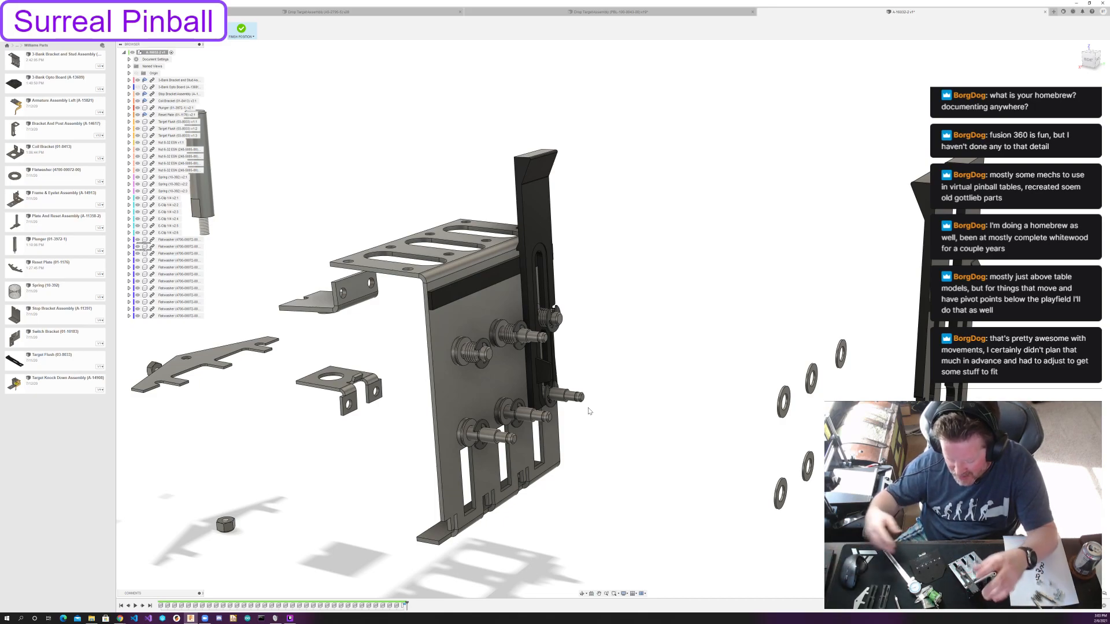
shift+middle_drag(639, 334, 614, 352)
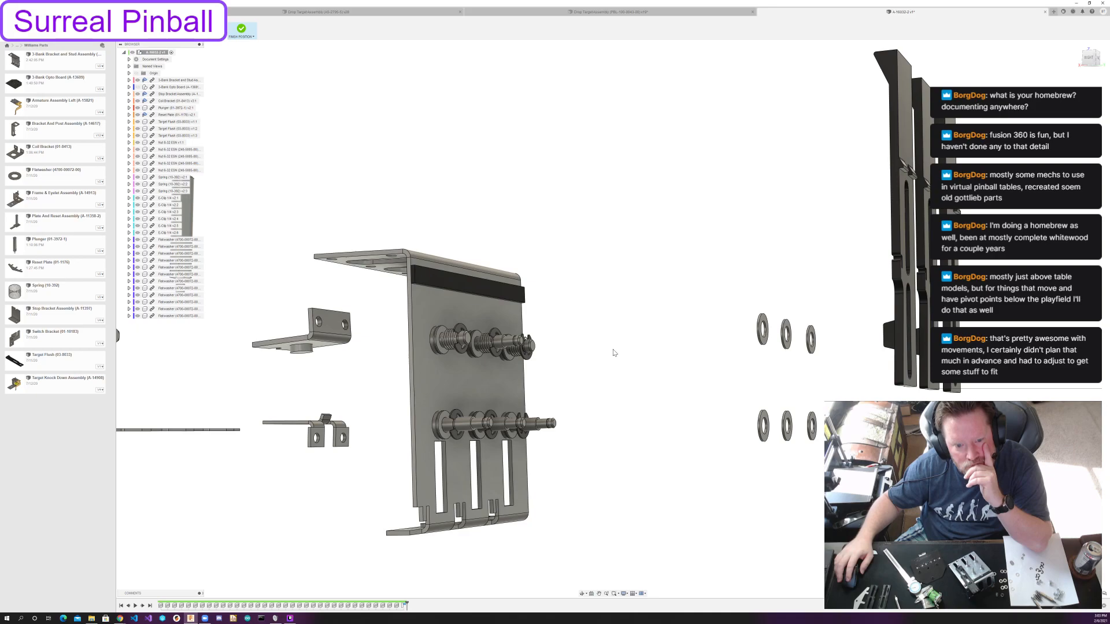
shift+middle_drag(615, 352, 705, 284)
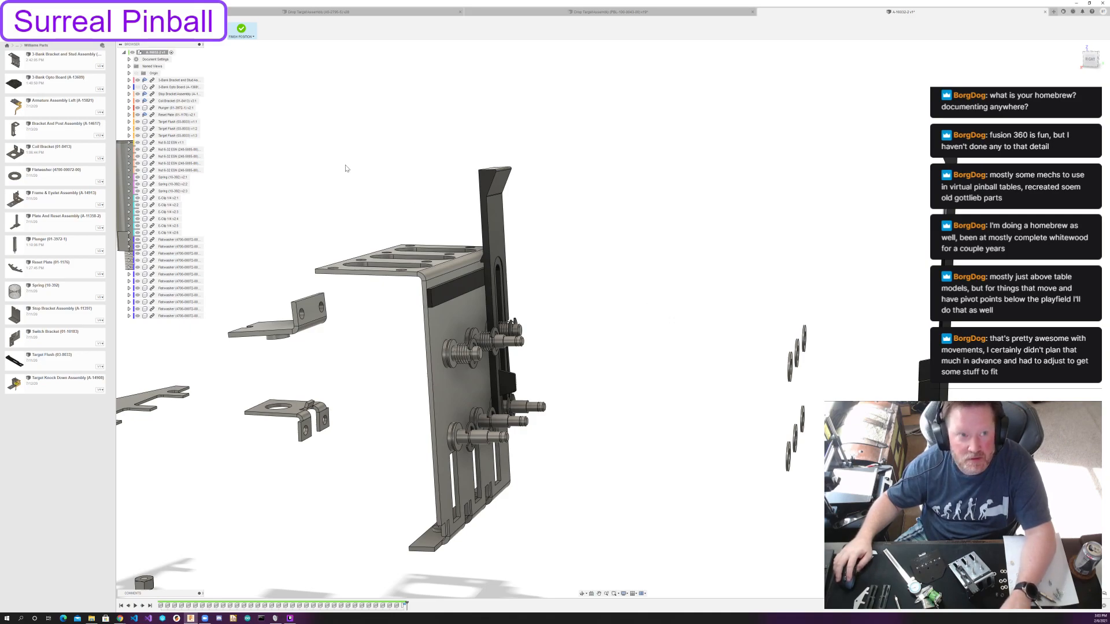
Align the lower end of the second target's bottom slot with the flatwasher on the middle lower post and rotate the target upright.
click(167, 29)
mouse_move(786, 249)
shift+middle_down()
mouse_move(768, 245)
mouse_move(777, 246)
shift+middle_up()
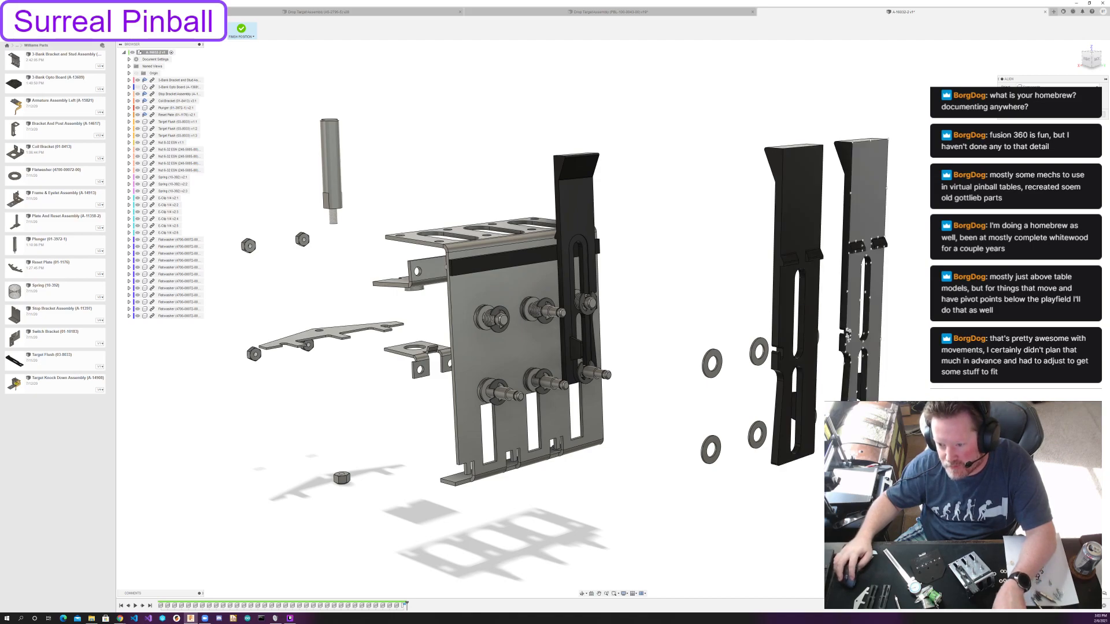
click(847, 332)
scroll(526, 265, up, 5)
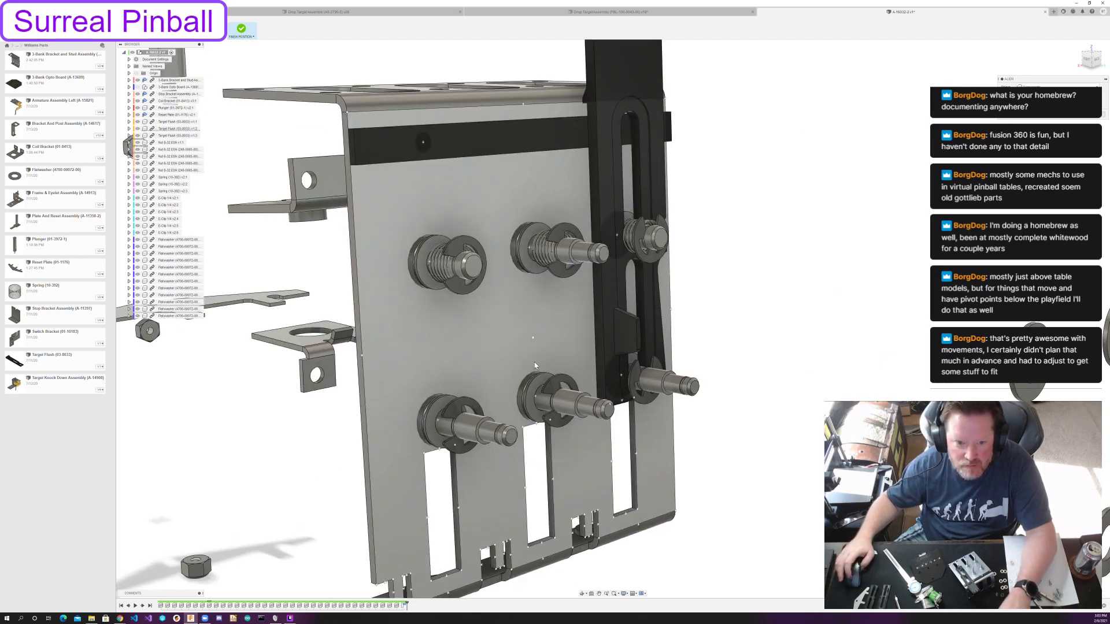
click(543, 398)
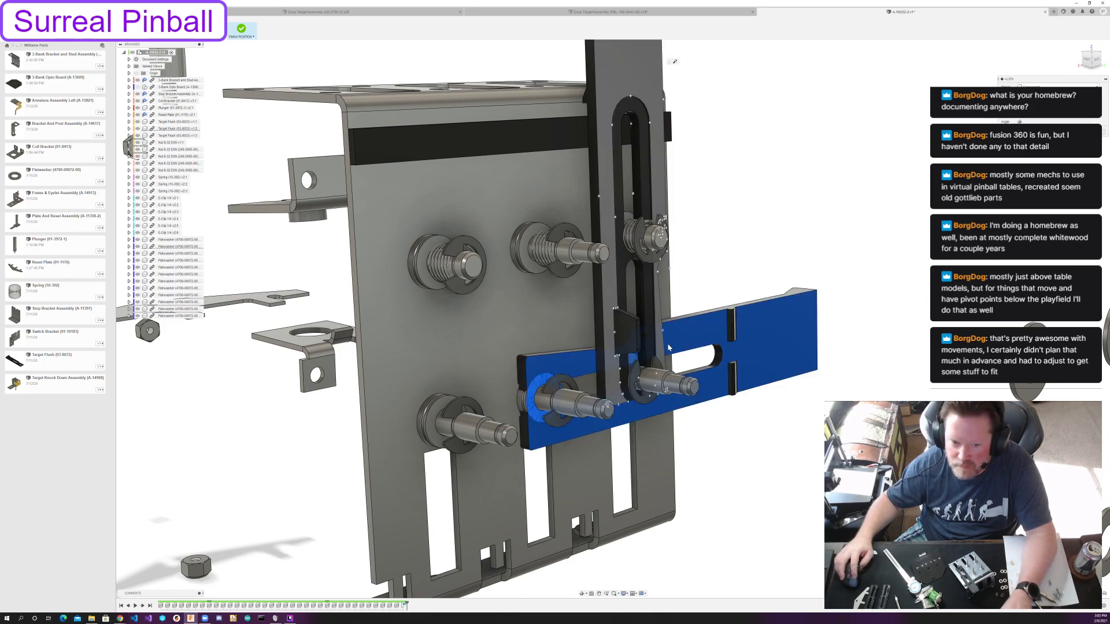
click(1018, 122)
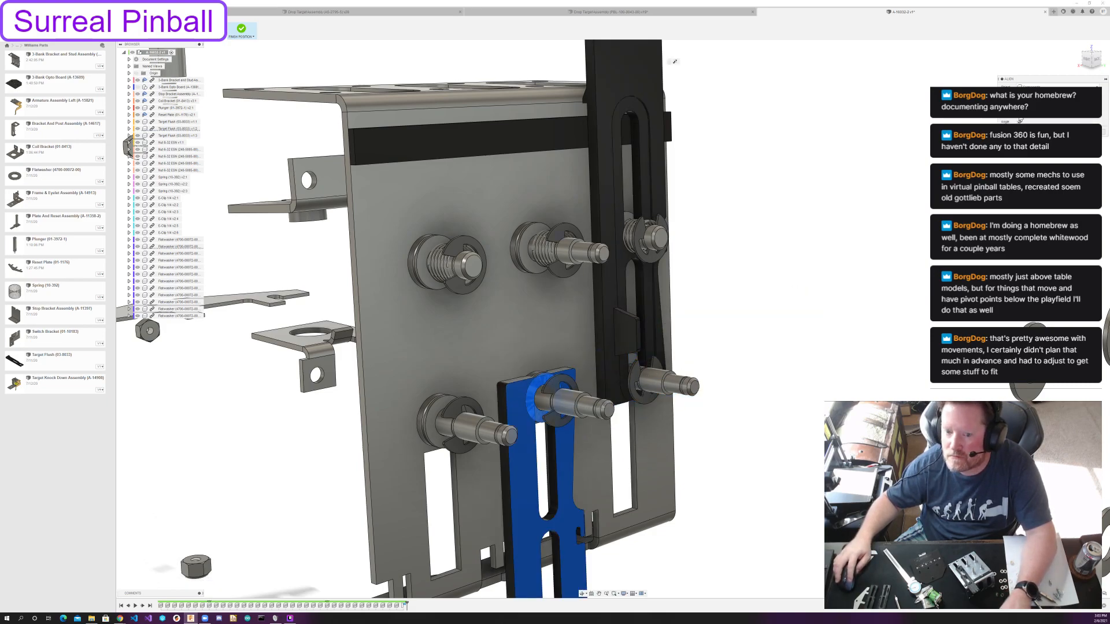
click(1019, 116)
click(1019, 116)
click(1019, 116)
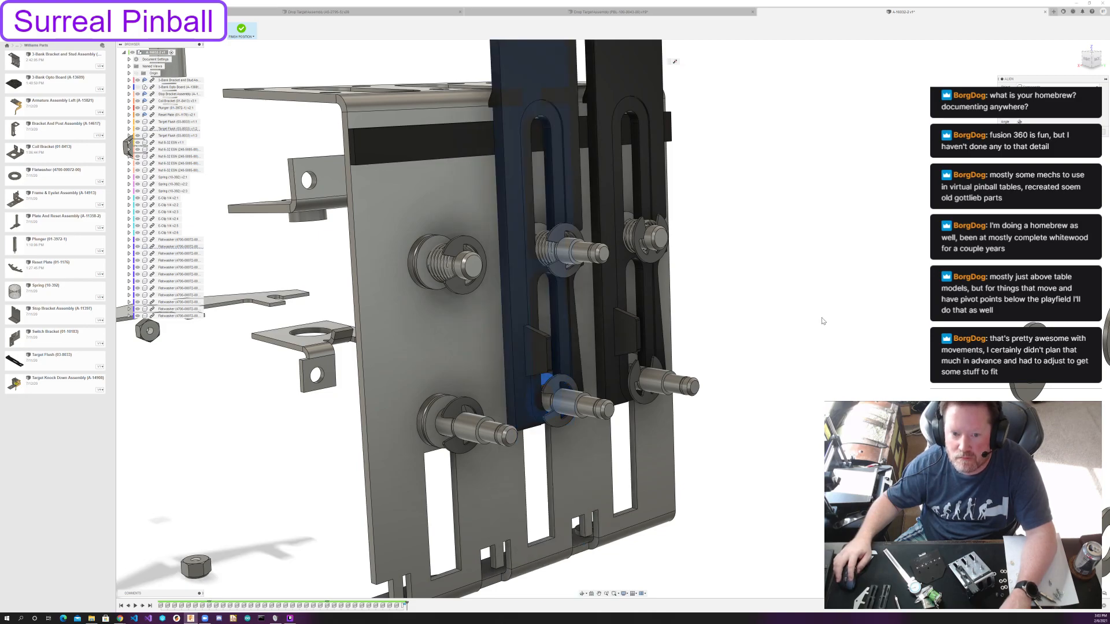
Align the third target's bottom slot with the flatwasher on the lower left post, rotate it upright, and accept the alignment.
scroll(823, 321, down, 5)
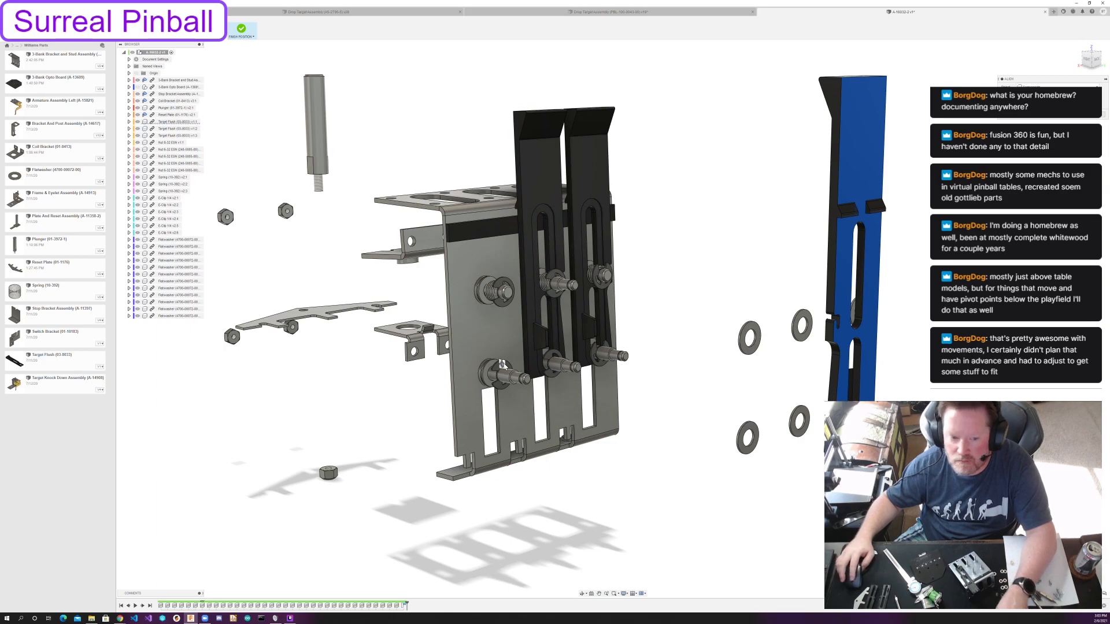
scroll(482, 369, up, 3)
click(486, 380)
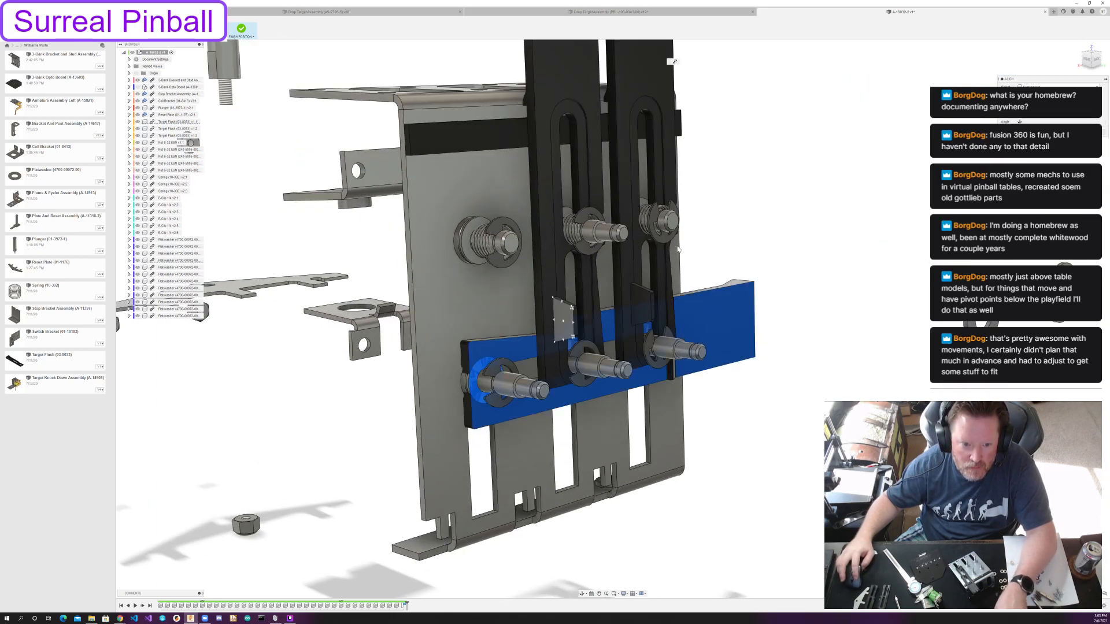
click(1017, 117)
click(1020, 121)
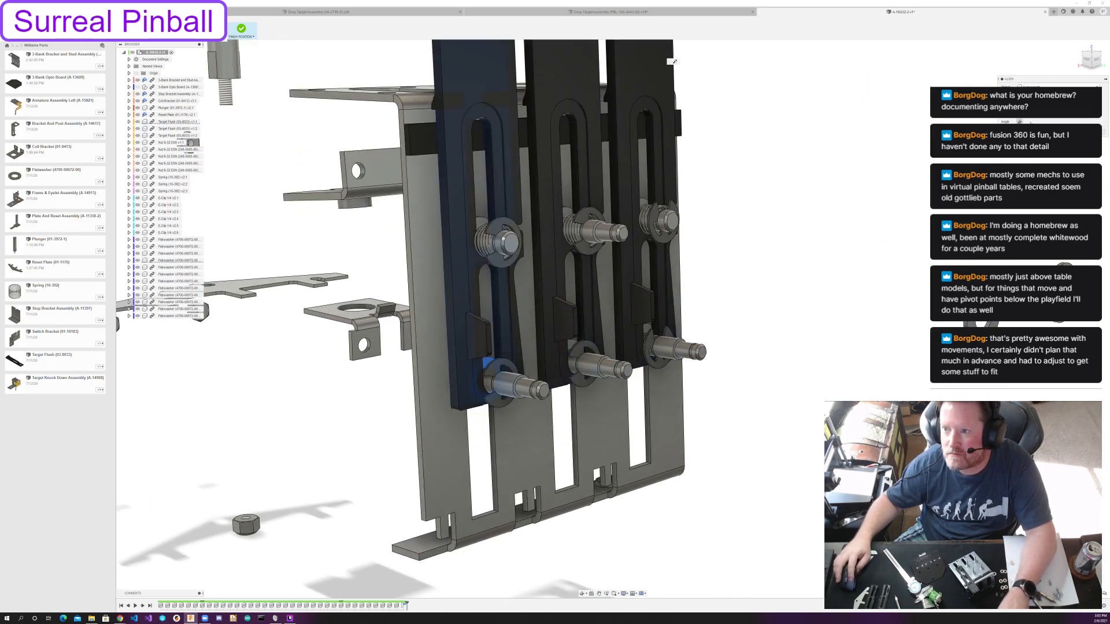
click(1079, 131)
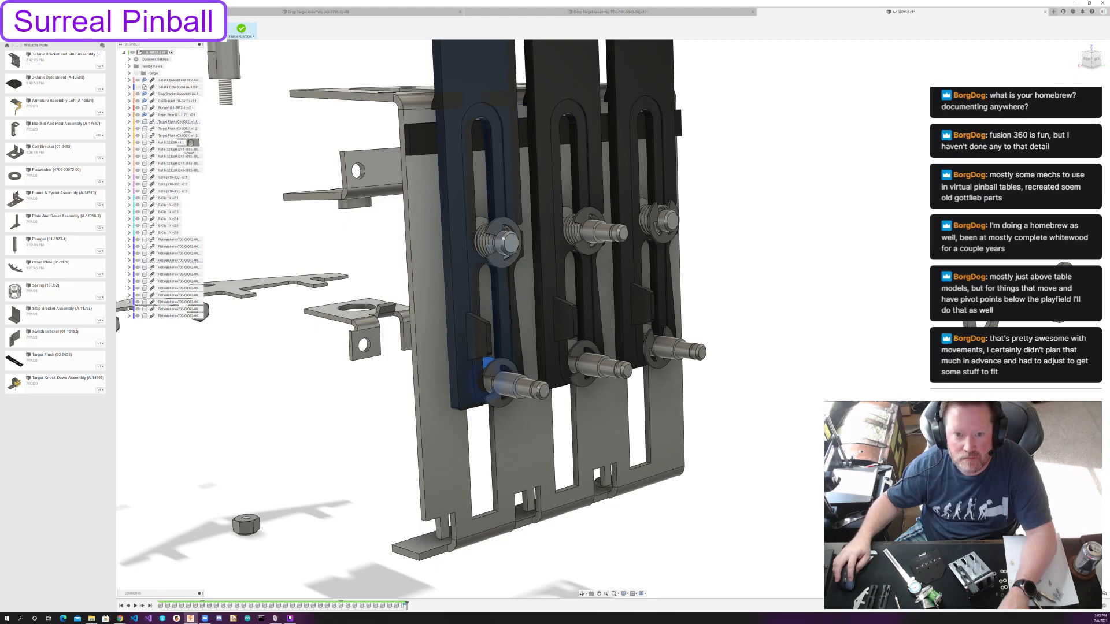
Move all three targets together downward about 1 mm along the bracket, working in the side view.
shift+middle_drag(761, 269, 723, 307)
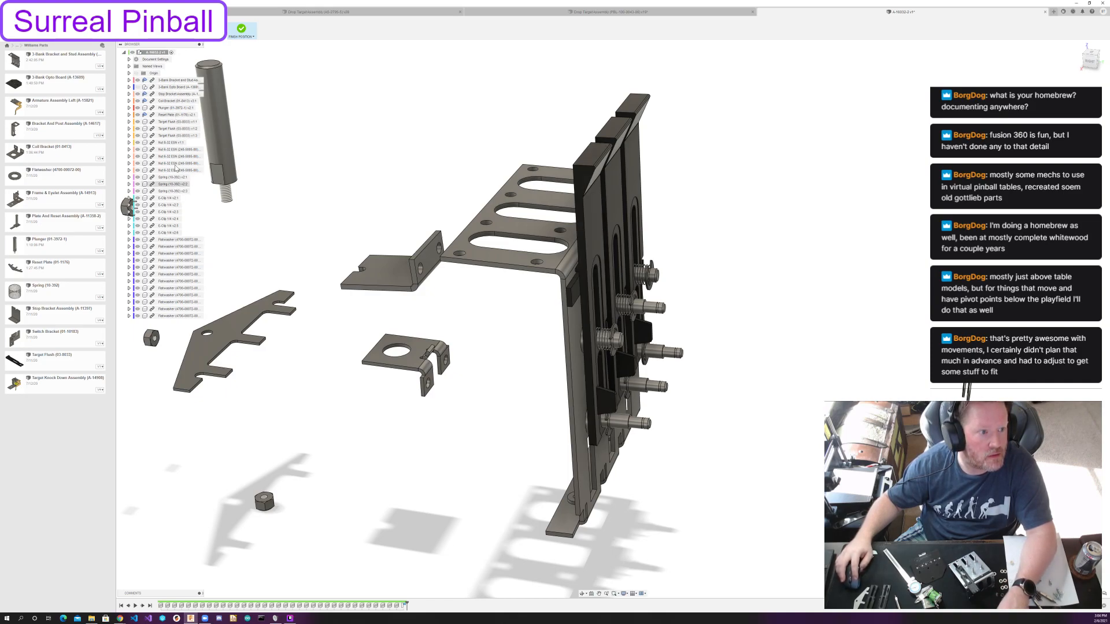
click(174, 121)
shift+click(179, 136)
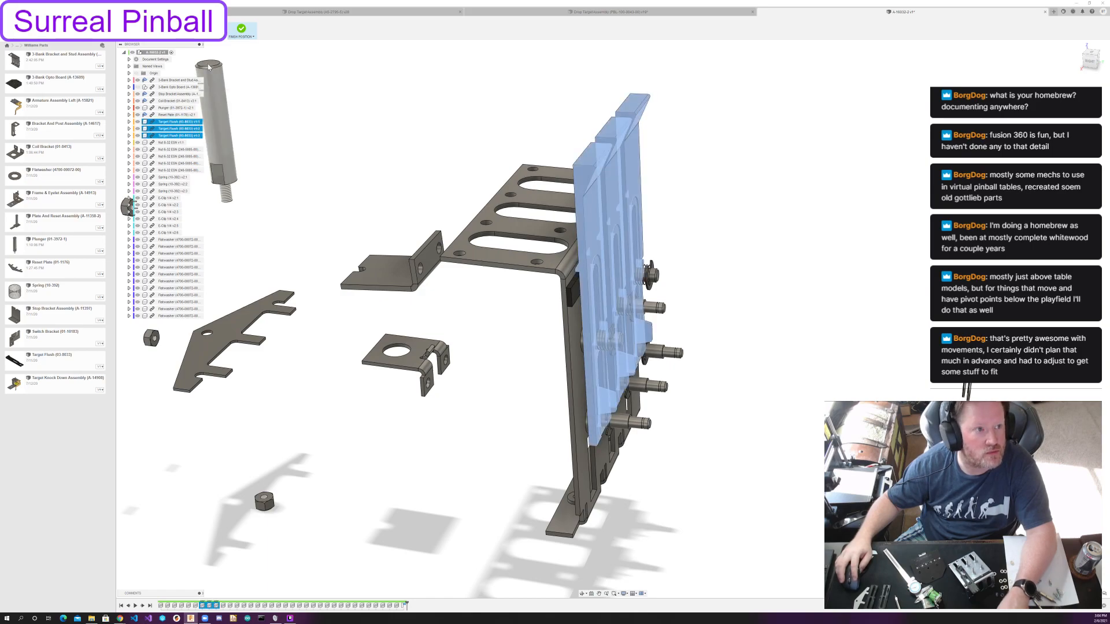
key(m)
scroll(770, 238, up, 3)
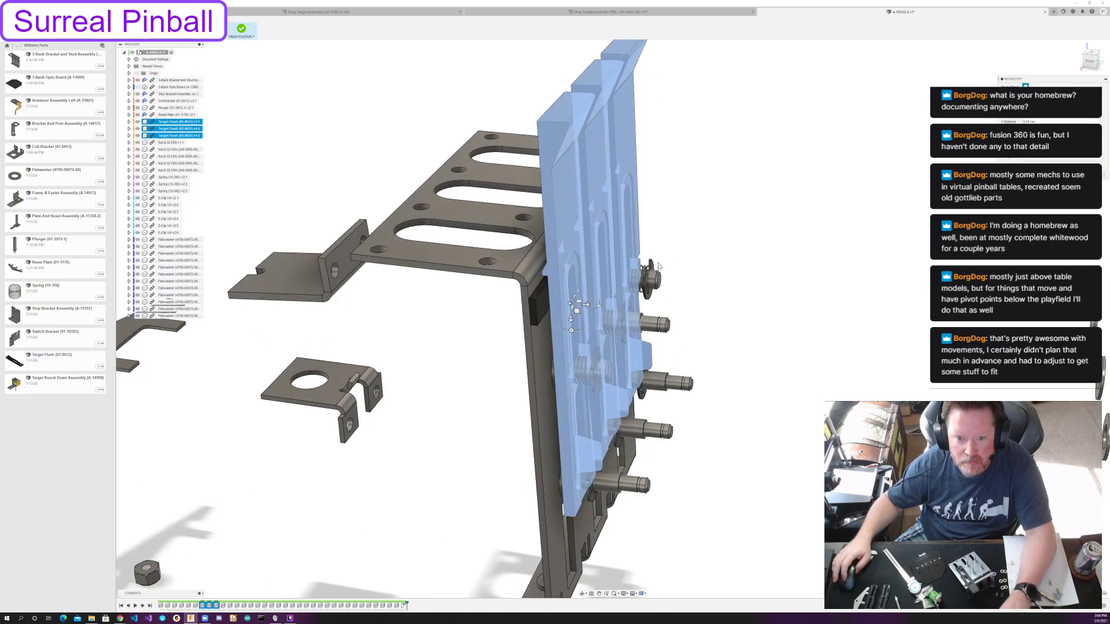
click(1090, 64)
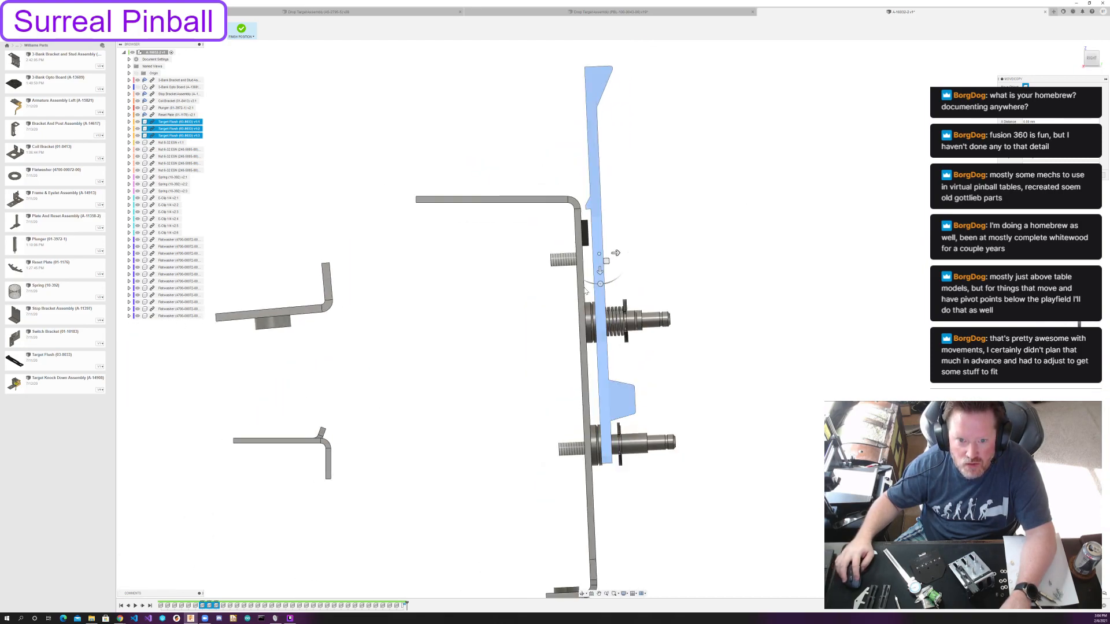
drag(600, 270, 601, 280)
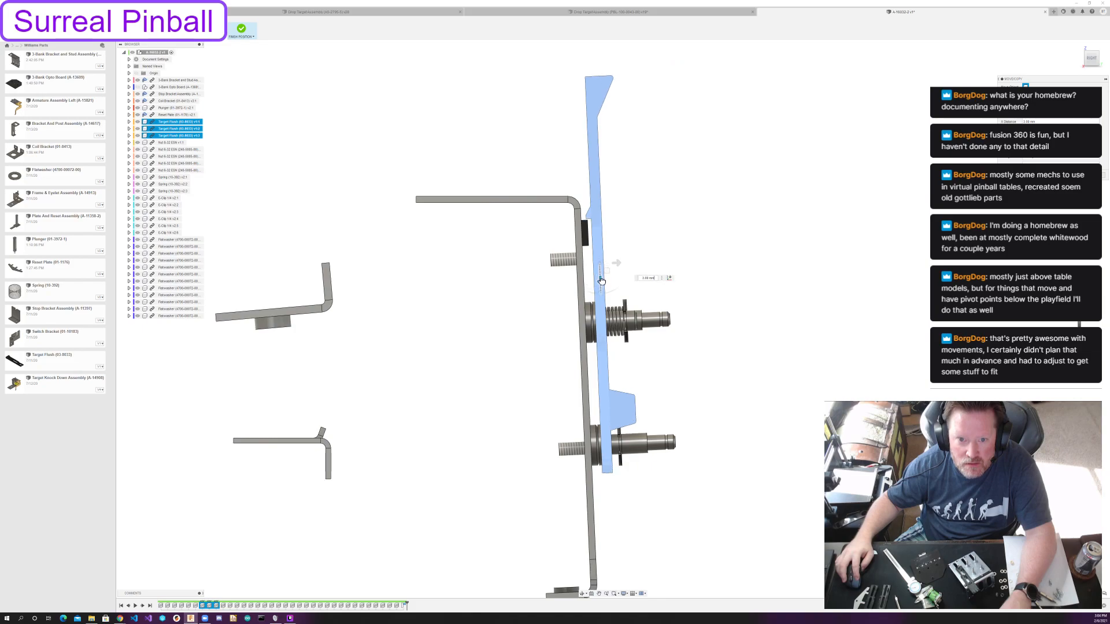
scroll(601, 279, up, 3)
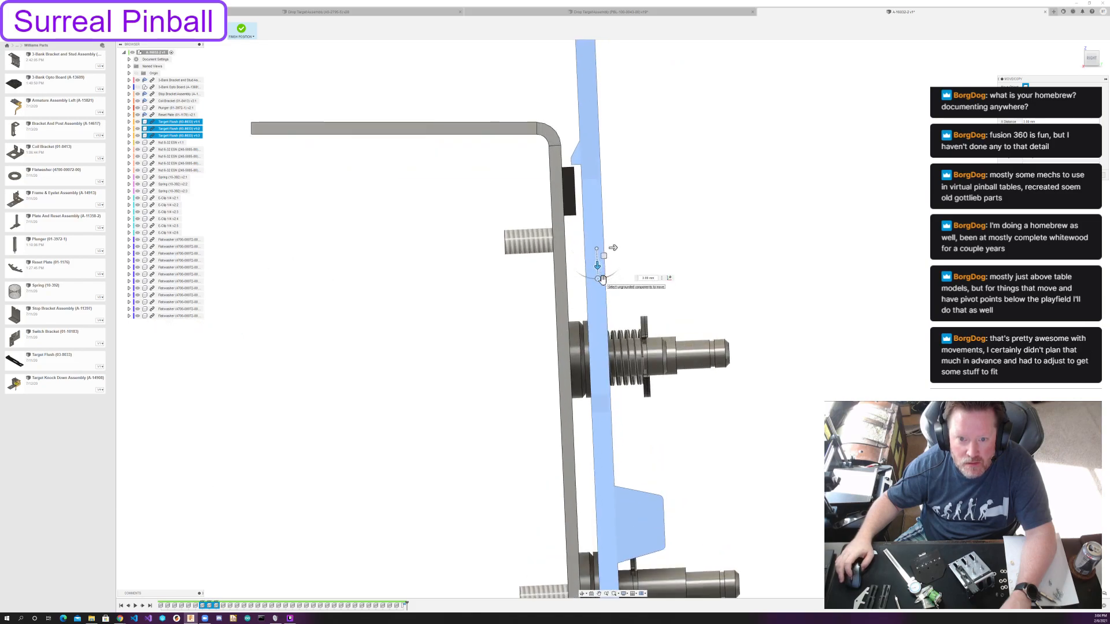
drag(598, 267, 598, 269)
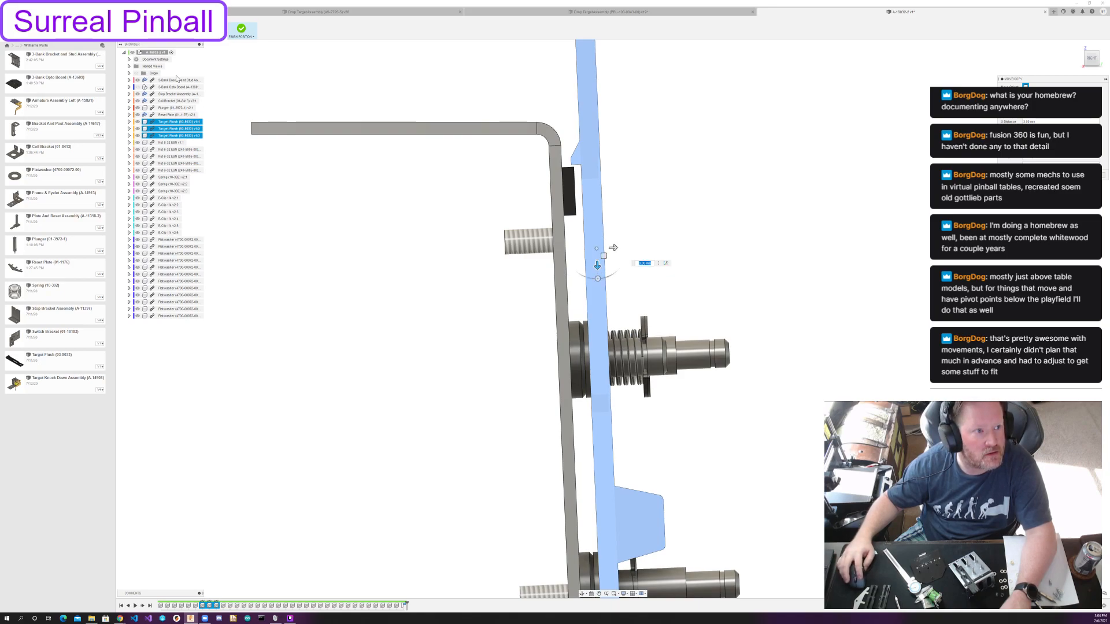
Check the document units, shift the three targets slightly toward the bracket, and fine-tune their downward offset.
click(129, 60)
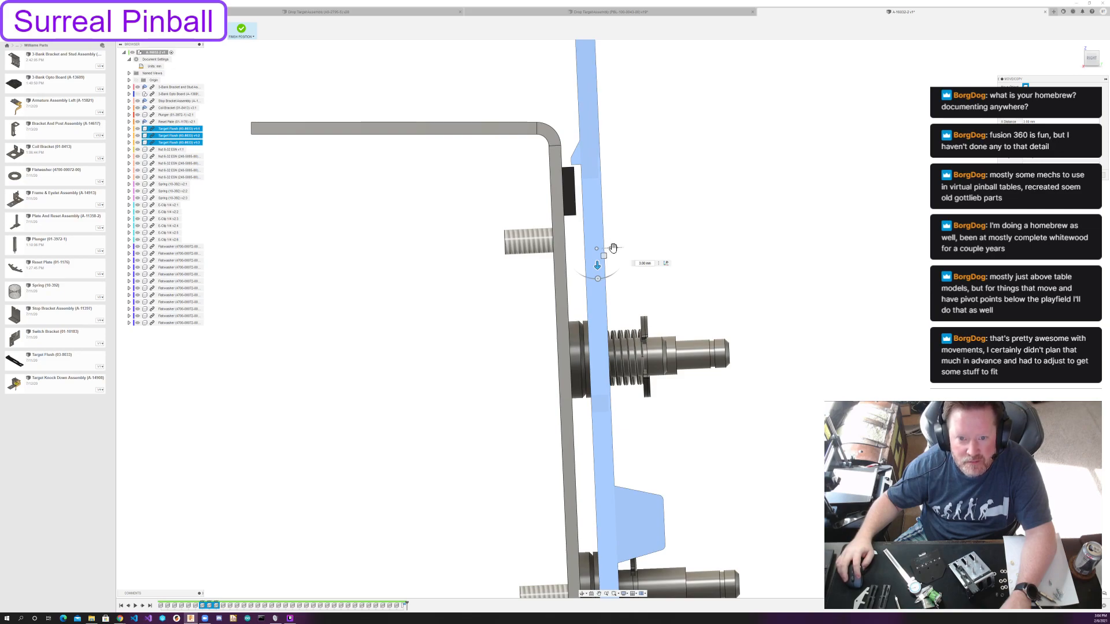
drag(613, 248, 606, 248)
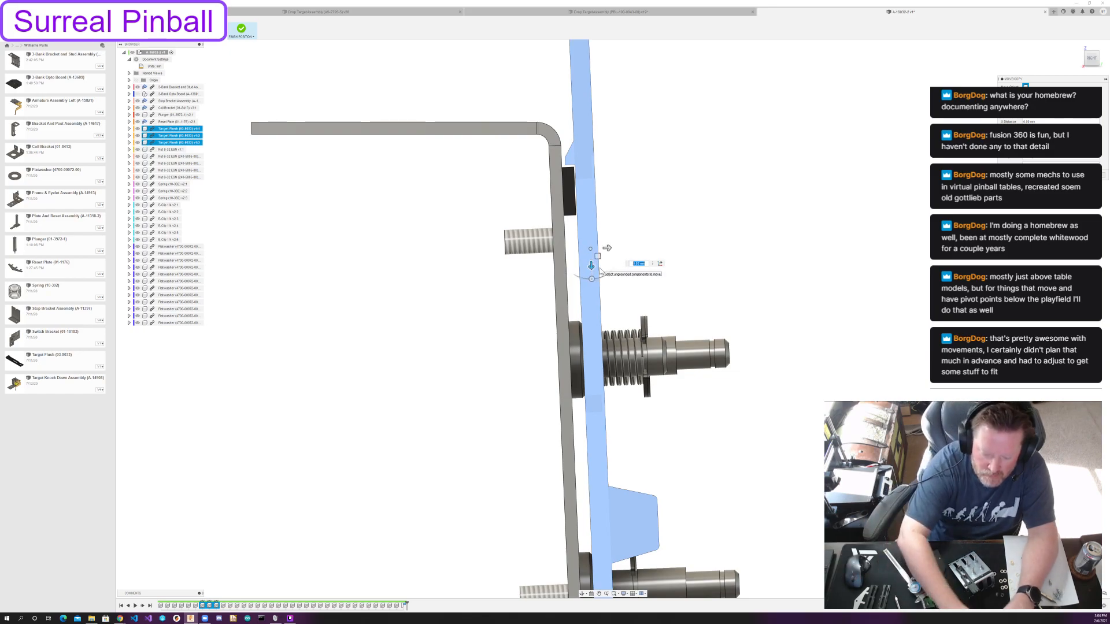
text(0.2)
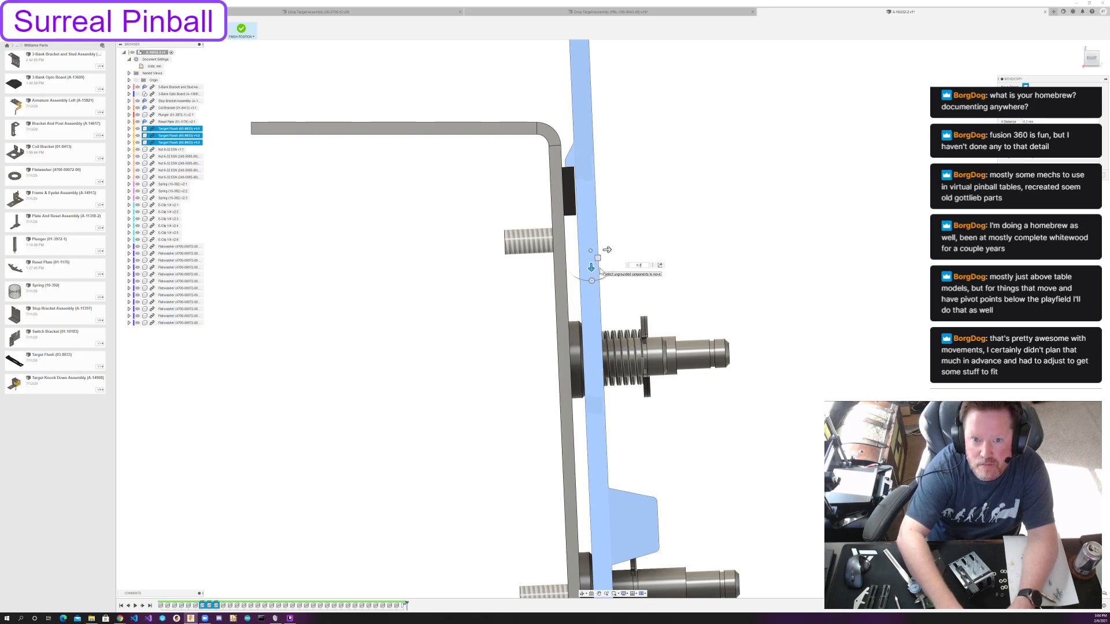
key(Return)
Examine how the three repositioned targets fit around the posts, springs and bracket top.
scroll(719, 268, down, 3)
shift+middle_drag(879, 253, 784, 317)
scroll(787, 368, down, 1)
middle_drag(787, 368, 699, 377)
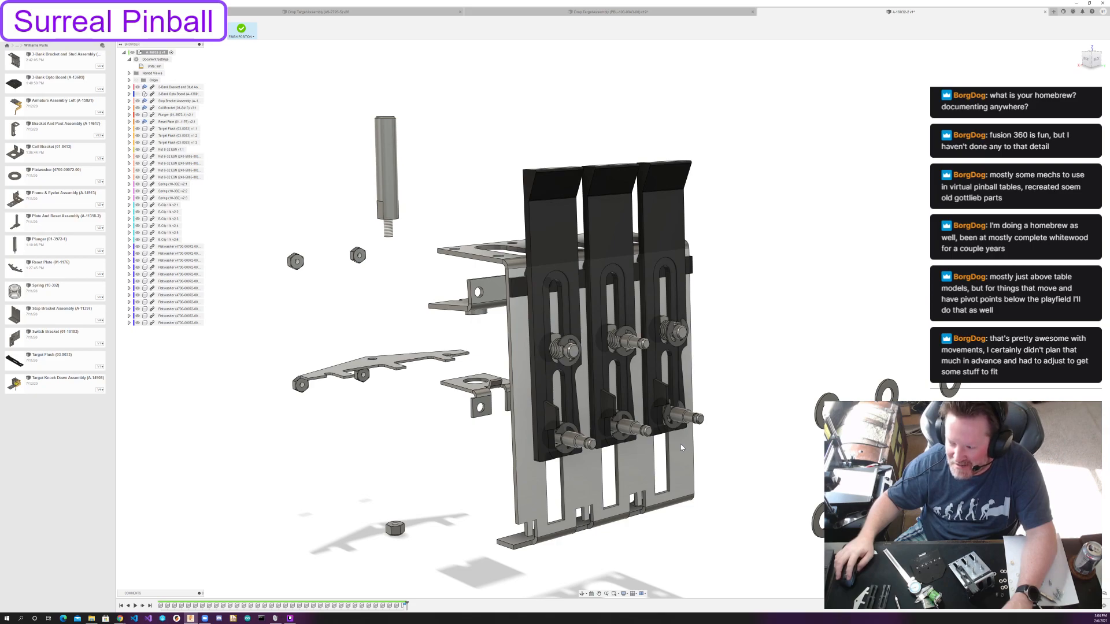
mouse_move(418, 301)
shift+middle_down()
mouse_move(439, 290)
mouse_move(406, 302)
shift+middle_up()
scroll(639, 373, up, 3)
middle_drag(653, 369, 552, 361)
shift+middle_drag(642, 359, 652, 373)
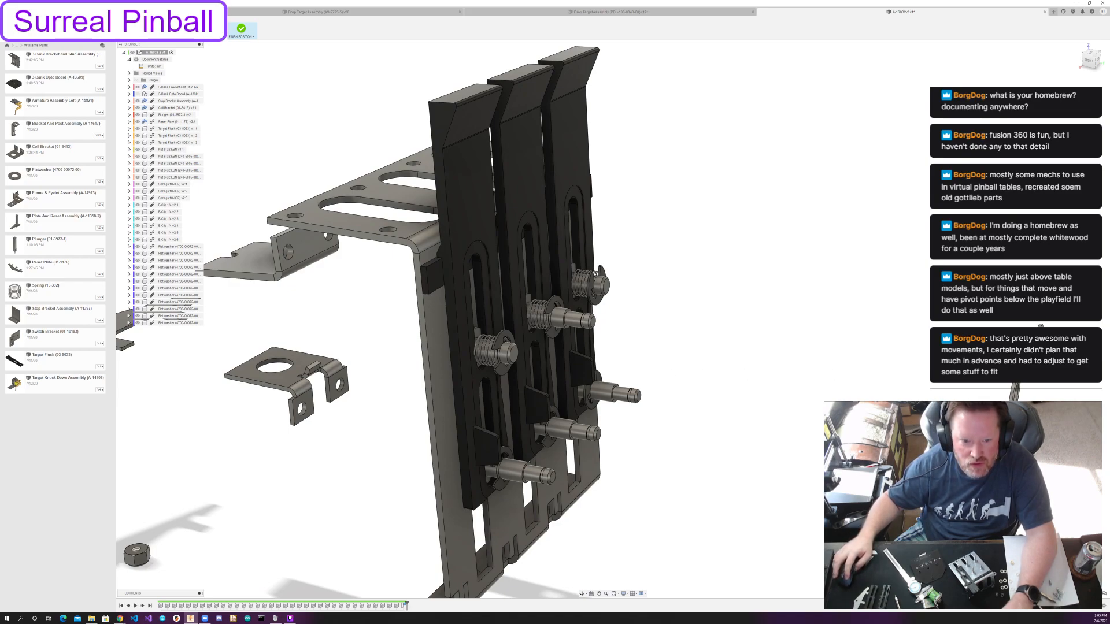
shift+middle_drag(652, 373, 689, 373)
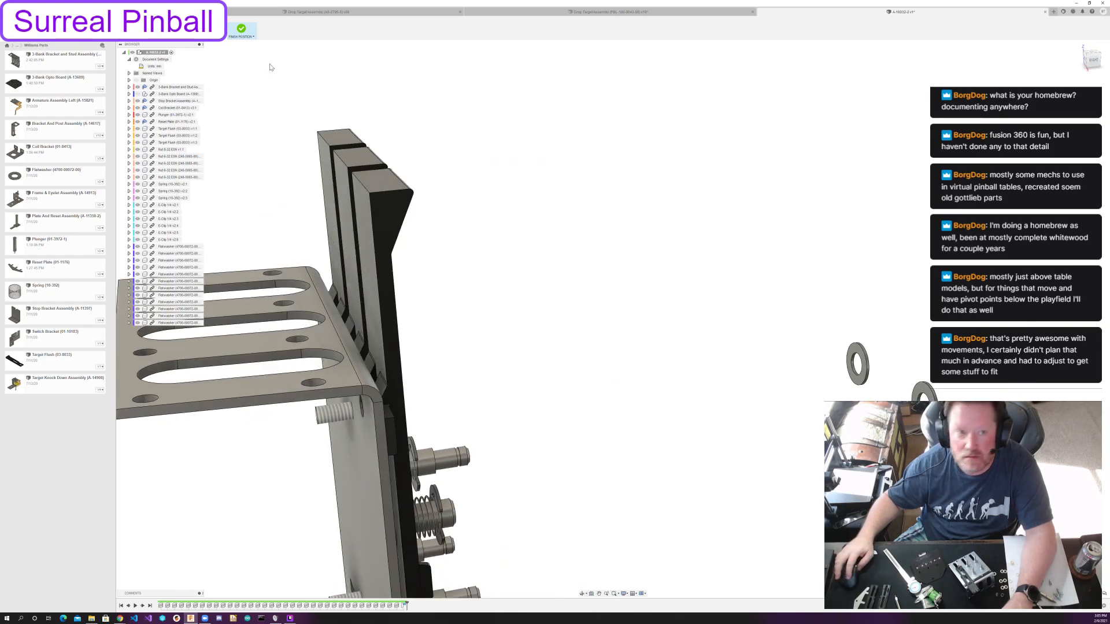
Align loose flatwashers with the lower ends of the left target's upper and bottom slots.
click(214, 29)
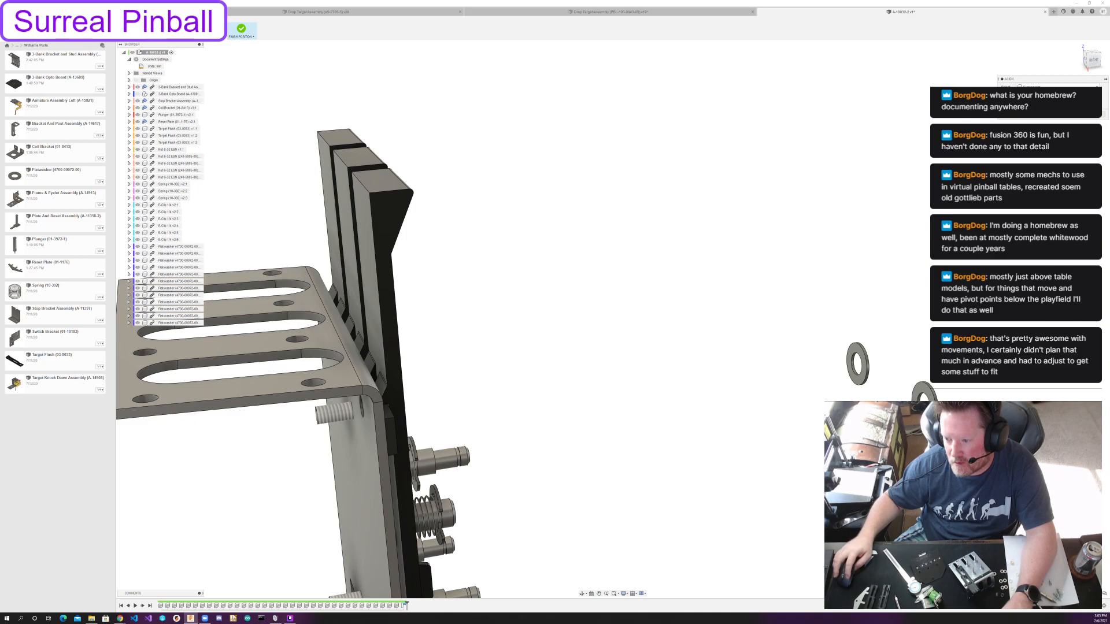
shift+middle_drag(855, 424, 766, 468)
scroll(528, 241, up, 4)
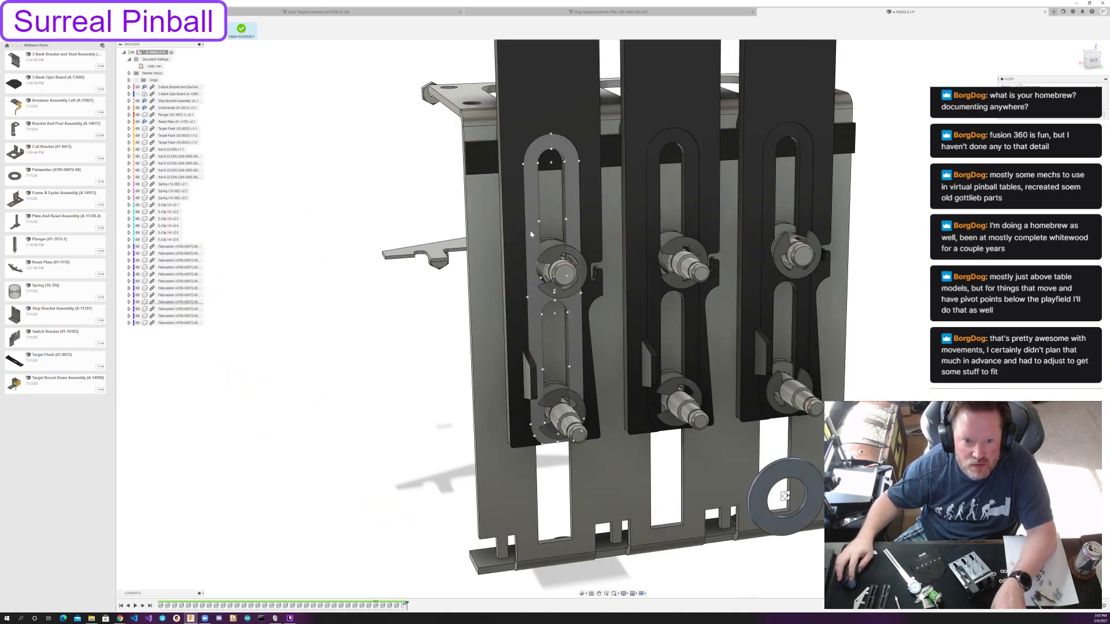
click(560, 279)
shift+middle_drag(634, 280, 515, 346)
scroll(515, 346, up, 2)
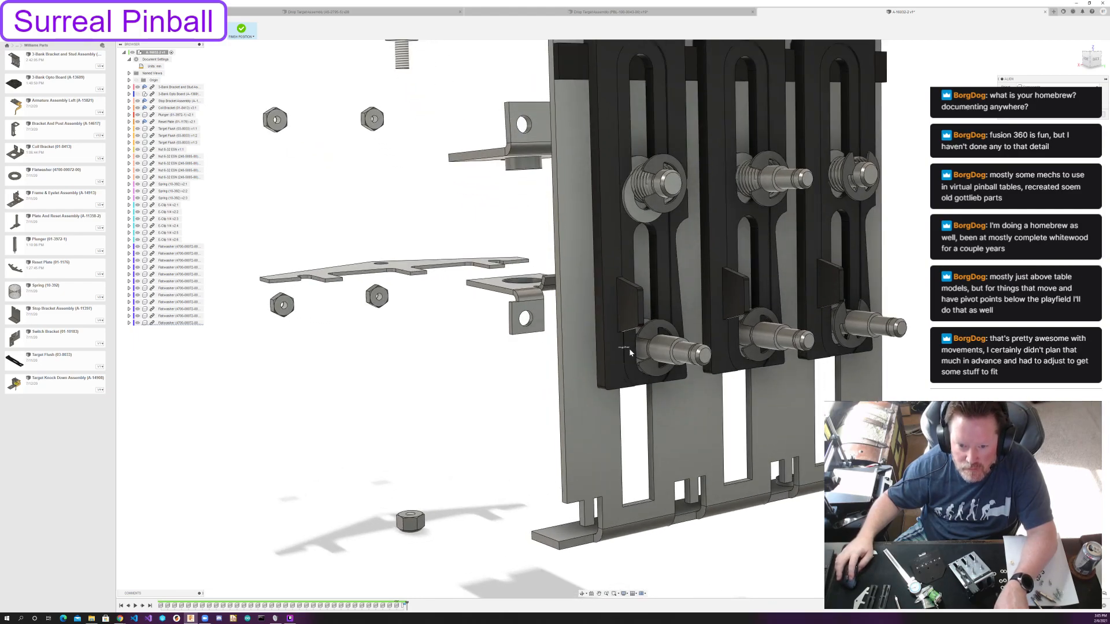
click(648, 360)
Align loose flatwashers with the lower ends of the bottom slots on the middle and right targets.
shift+middle_drag(647, 359, 777, 442)
scroll(534, 448, down, 1)
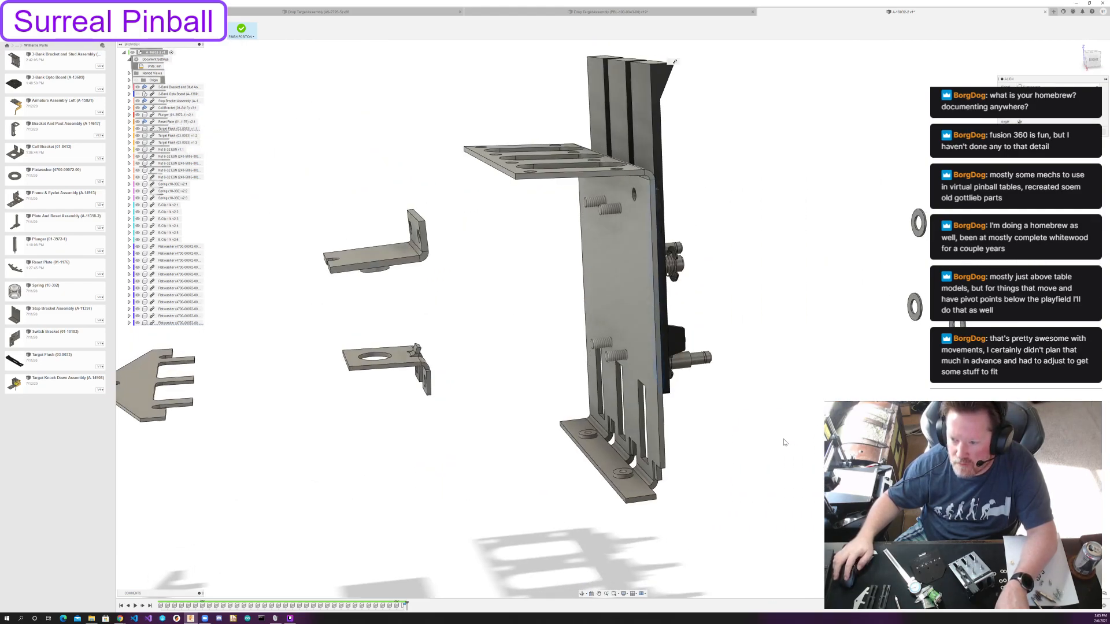
scroll(959, 312, up, 3)
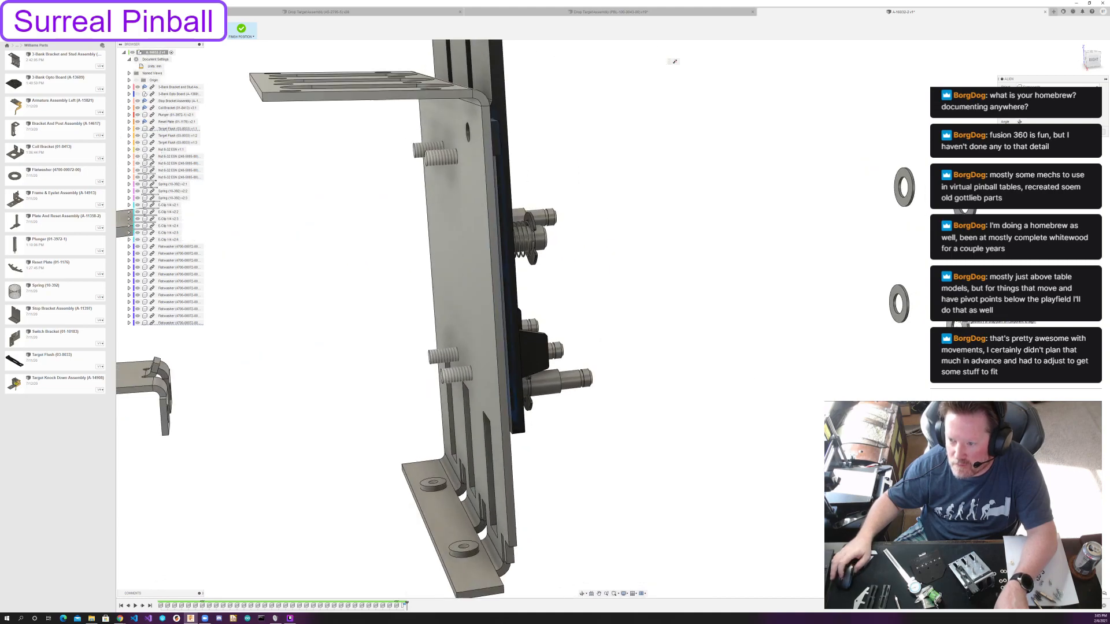
shift+middle_drag(653, 310, 847, 385)
click(567, 368)
middle_drag(539, 408, 322, 466)
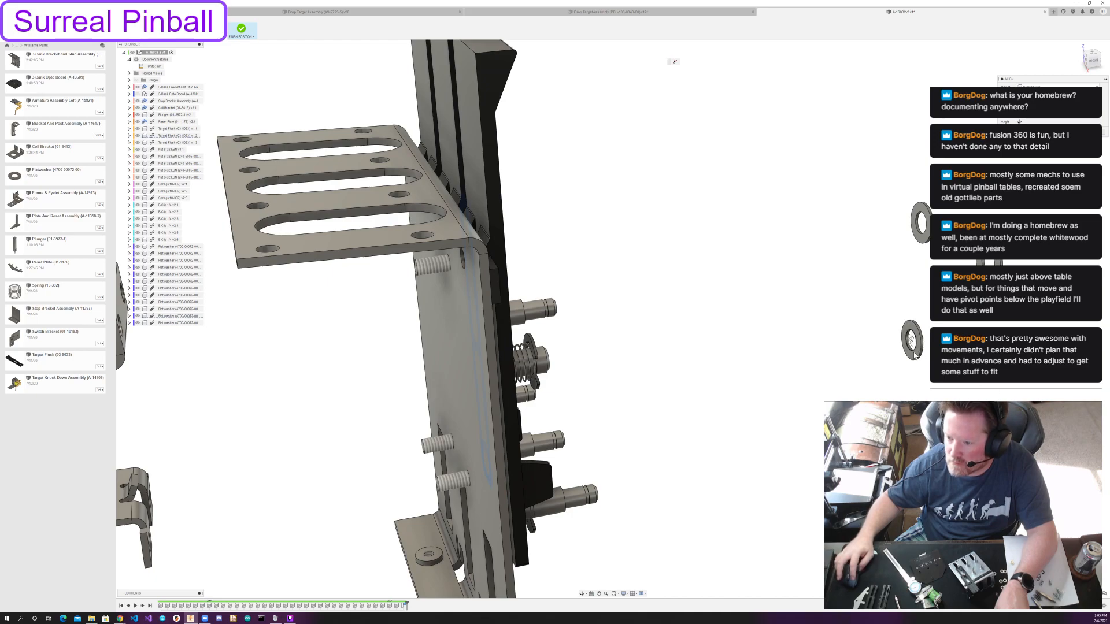
shift+middle_drag(911, 341, 650, 223)
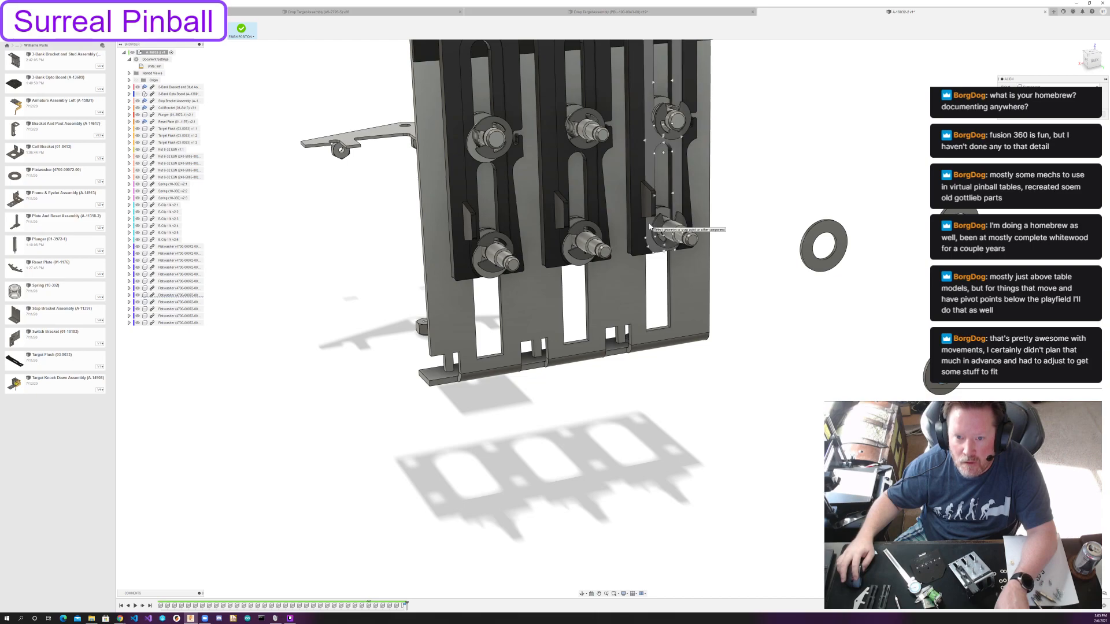
click(663, 237)
Align a loose flatwasher with the lower end of the middle target's upper slot.
scroll(748, 302, down, 1)
middle_drag(688, 406, 664, 441)
scroll(840, 207, down, 3)
shift+middle_drag(840, 207, 432, 338)
scroll(501, 292, up, 4)
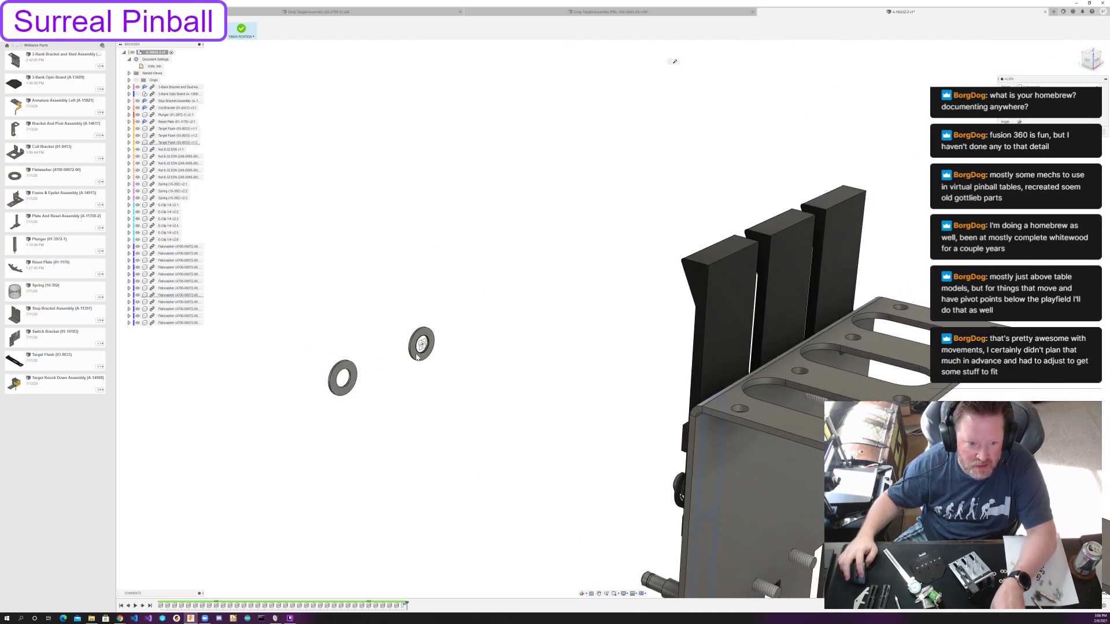
shift+middle_drag(507, 336, 538, 335)
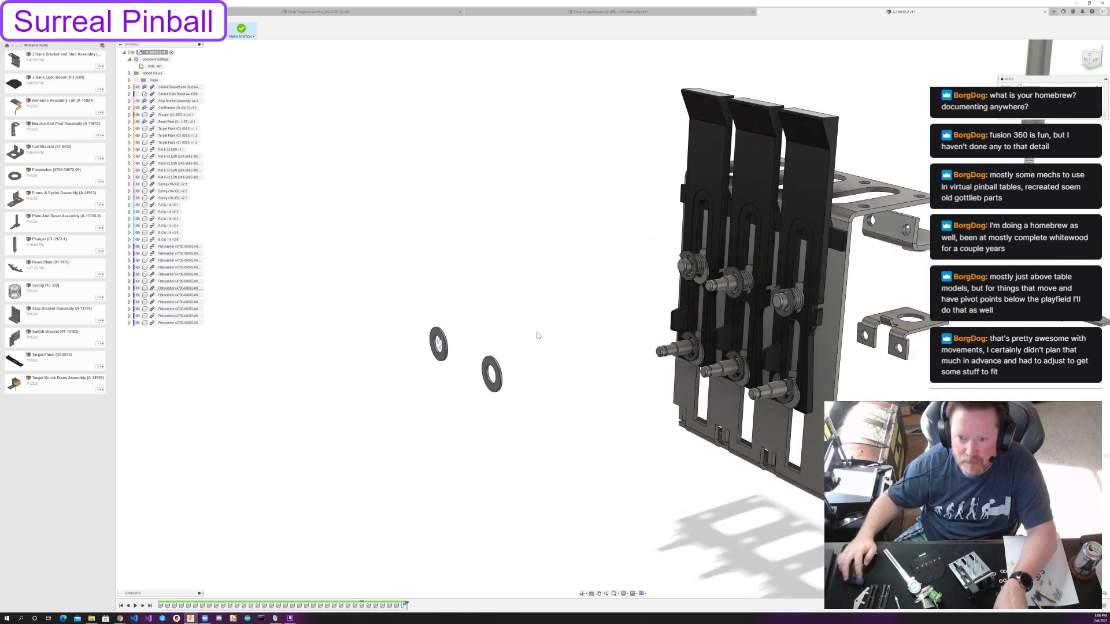
scroll(733, 263, up, 4)
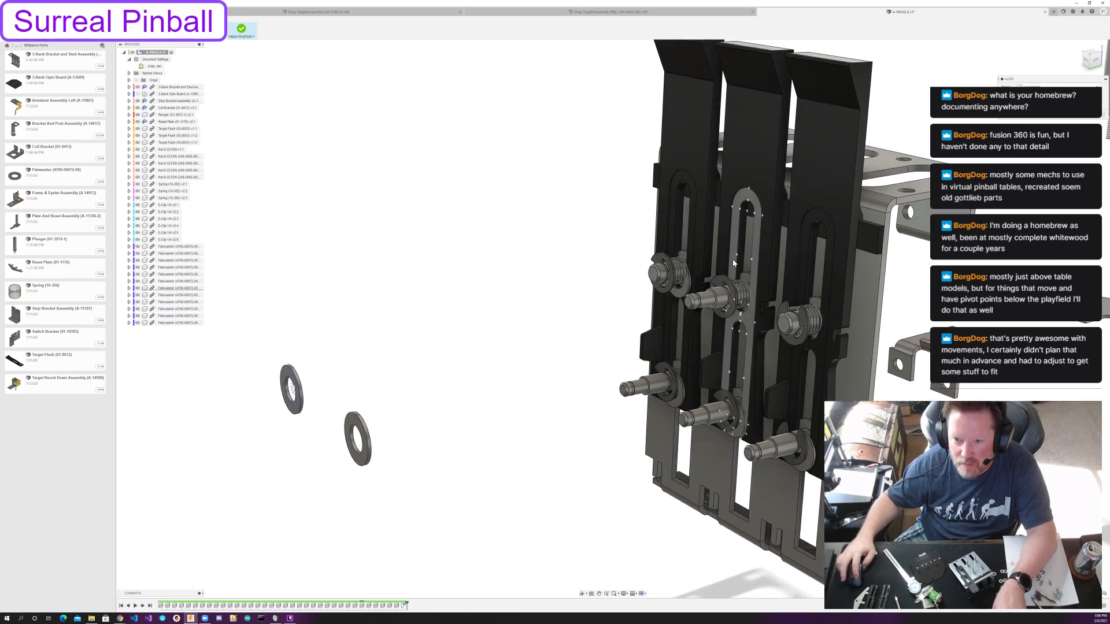
click(743, 306)
click(750, 297)
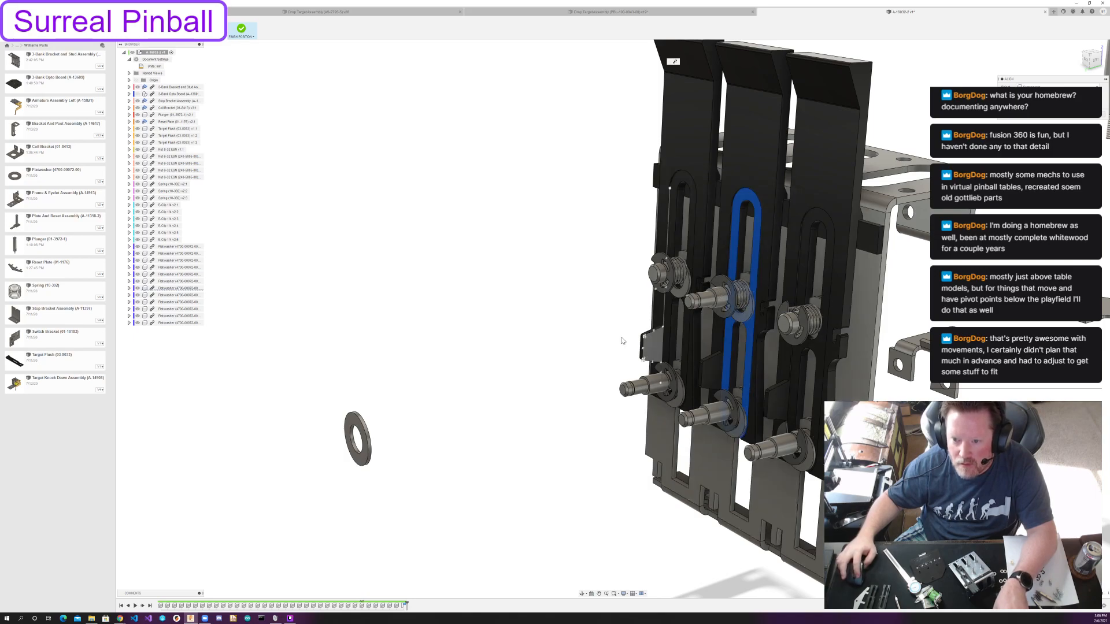
Align the last loose flatwasher with the lower end of the right target's upper slot.
shift+middle_drag(538, 350, 529, 352)
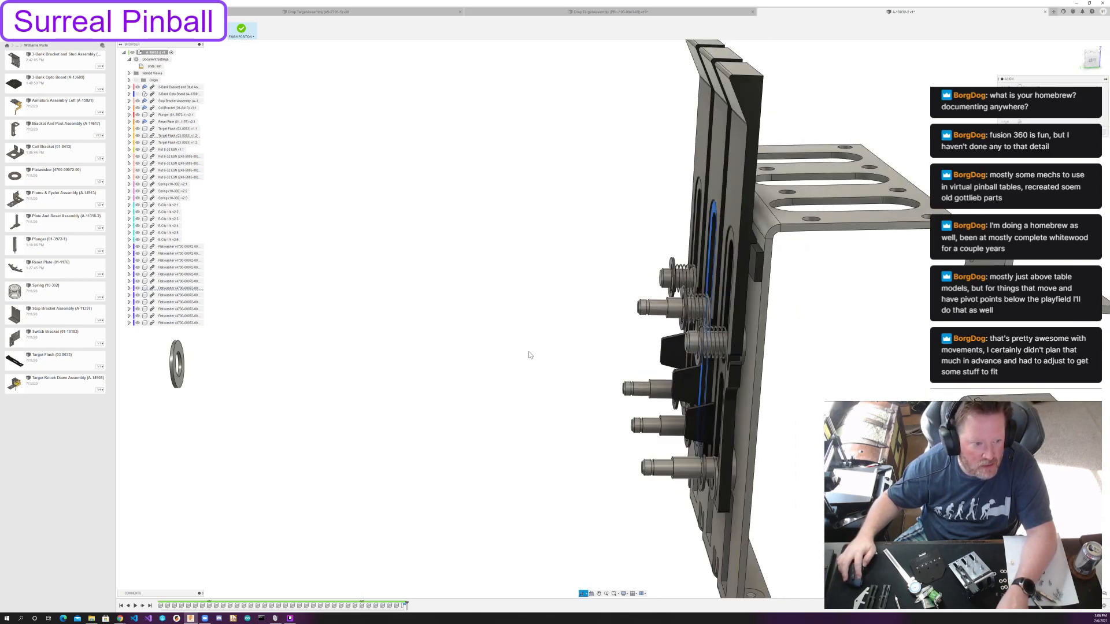
click(180, 363)
shift+middle_drag(388, 359, 416, 355)
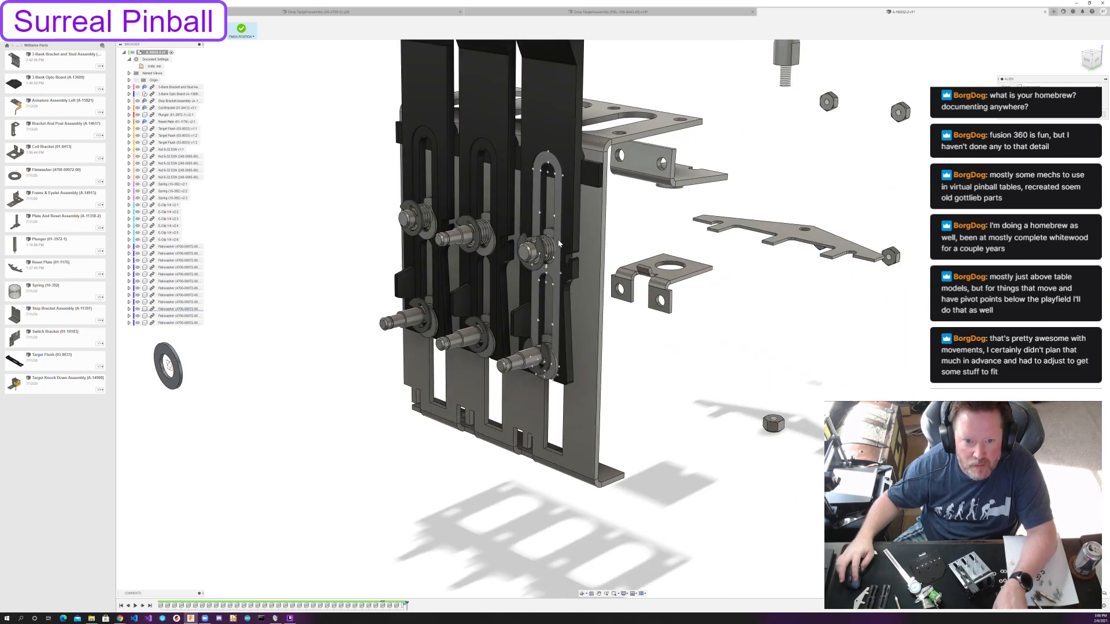
click(547, 260)
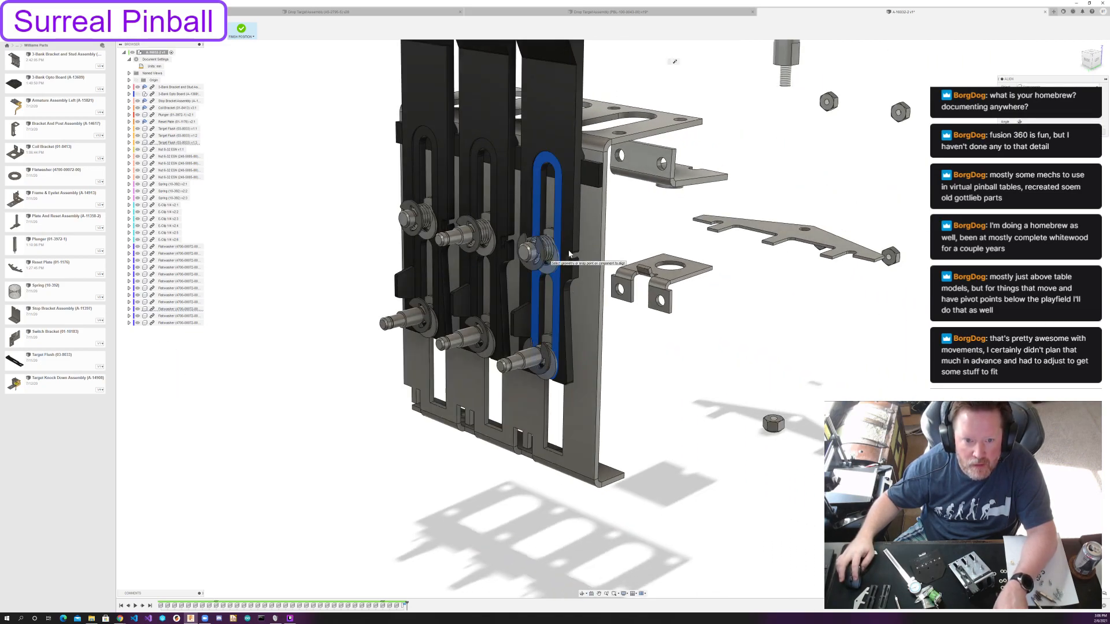
Hide the three Target Flush components to expose the flatwashers on the bracket's posts.
scroll(467, 166, up, 1)
scroll(467, 166, up, 2)
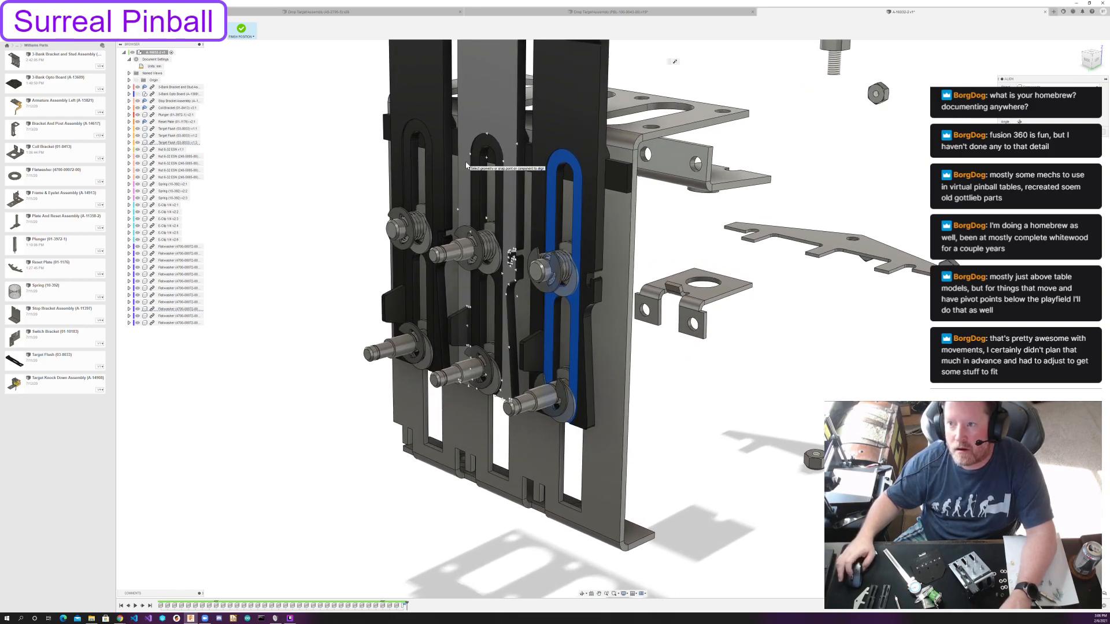
click(138, 87)
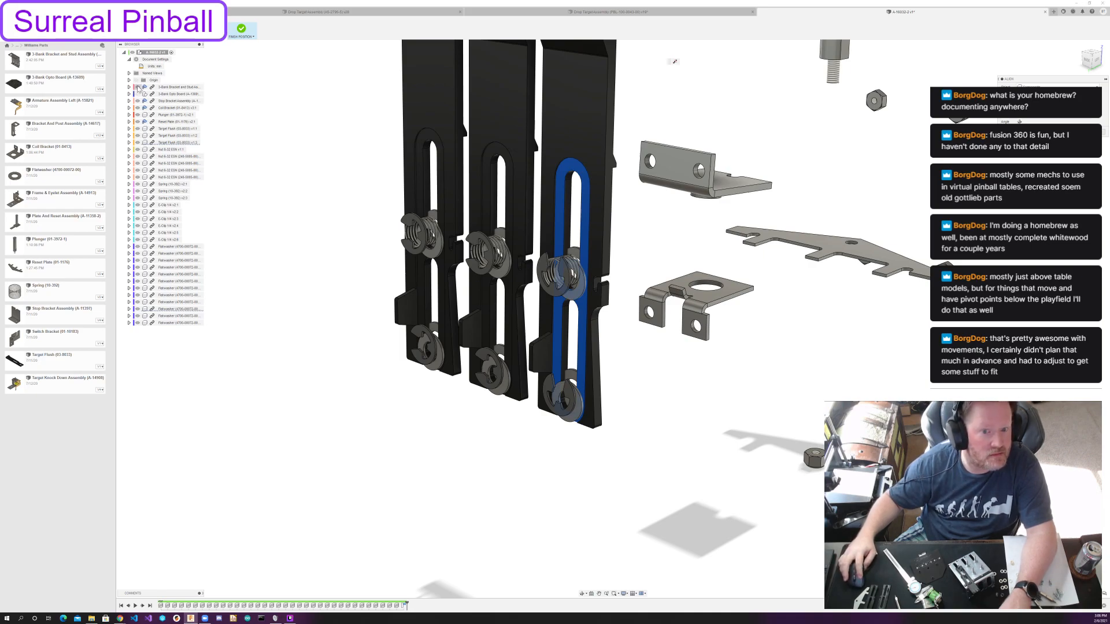
click(138, 87)
scroll(583, 238, up, 3)
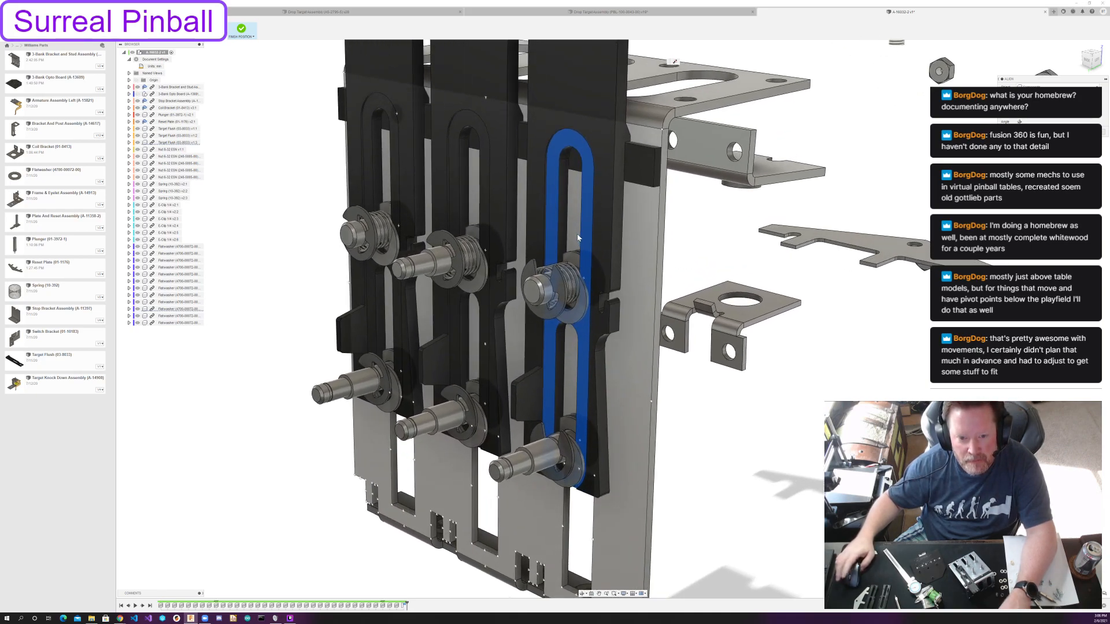
scroll(578, 237, up, 4)
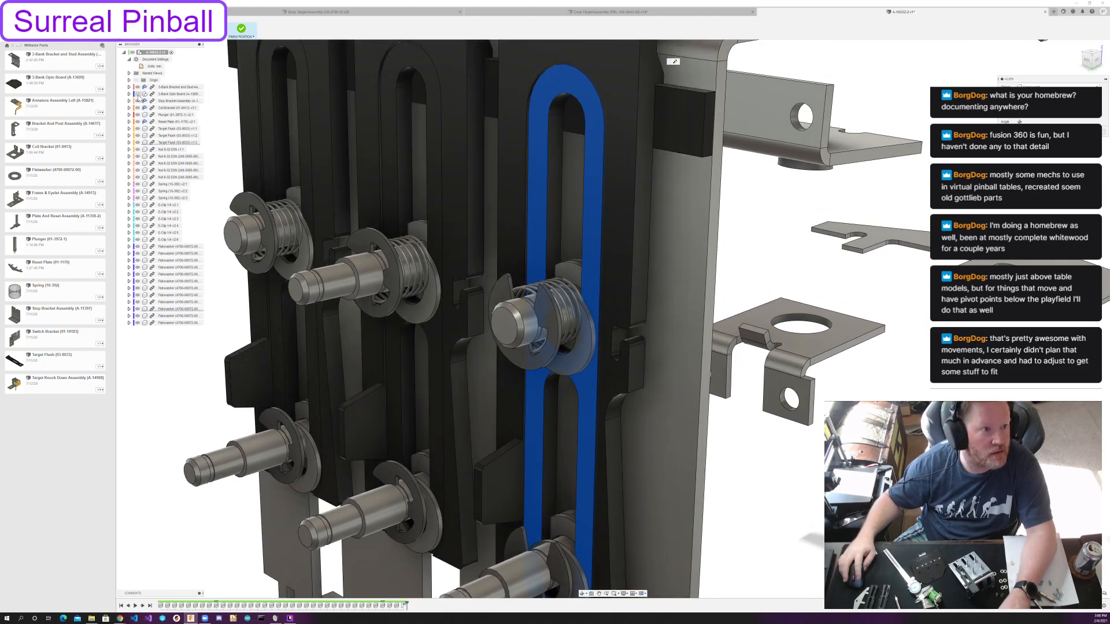
click(137, 129)
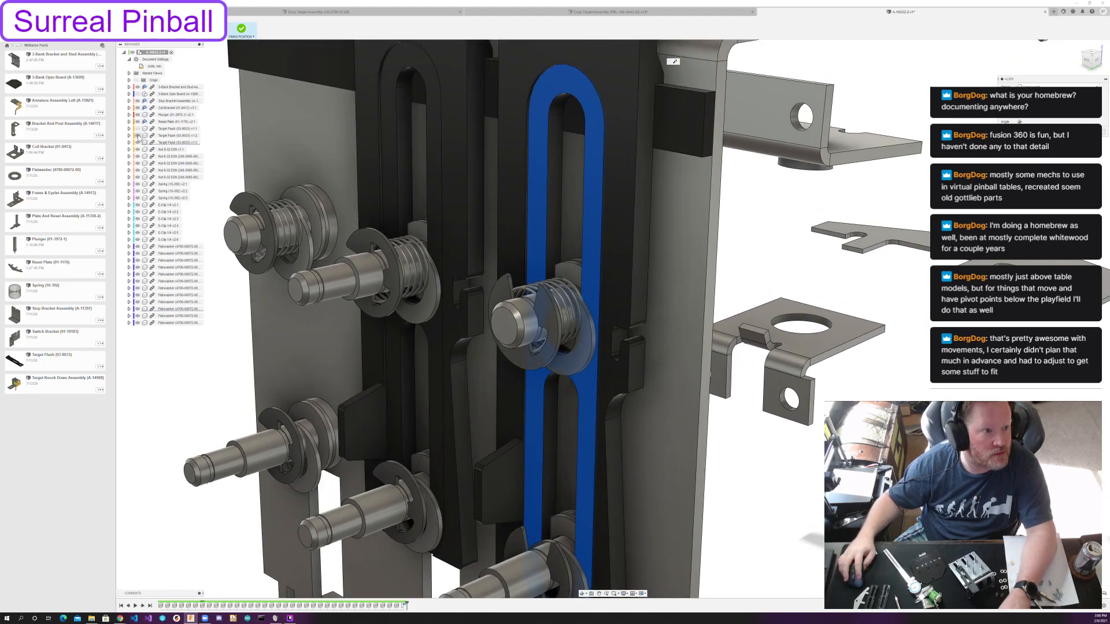
click(137, 135)
click(137, 142)
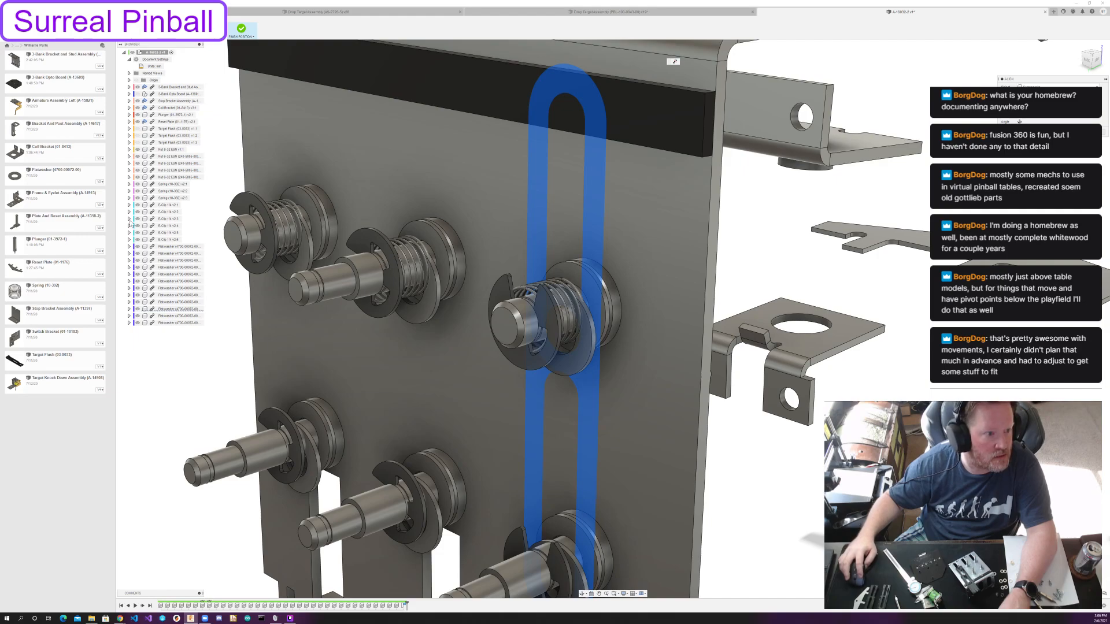
Hide the E-clips and the three springs so only the flatwashers surround the posts.
click(138, 211)
click(138, 219)
click(138, 226)
click(138, 232)
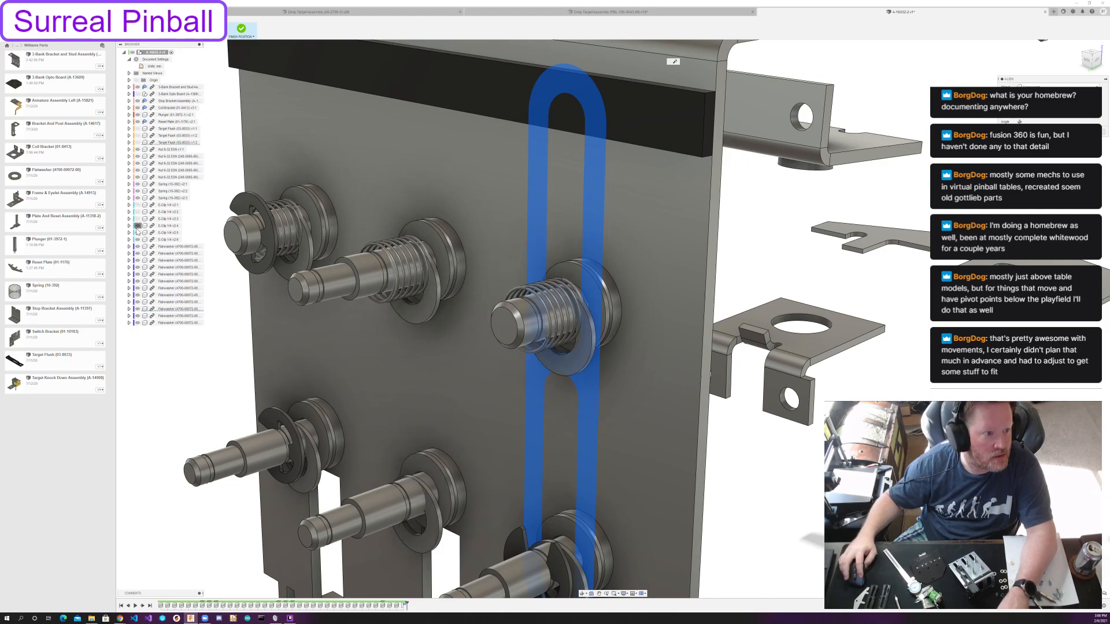
click(137, 240)
click(137, 197)
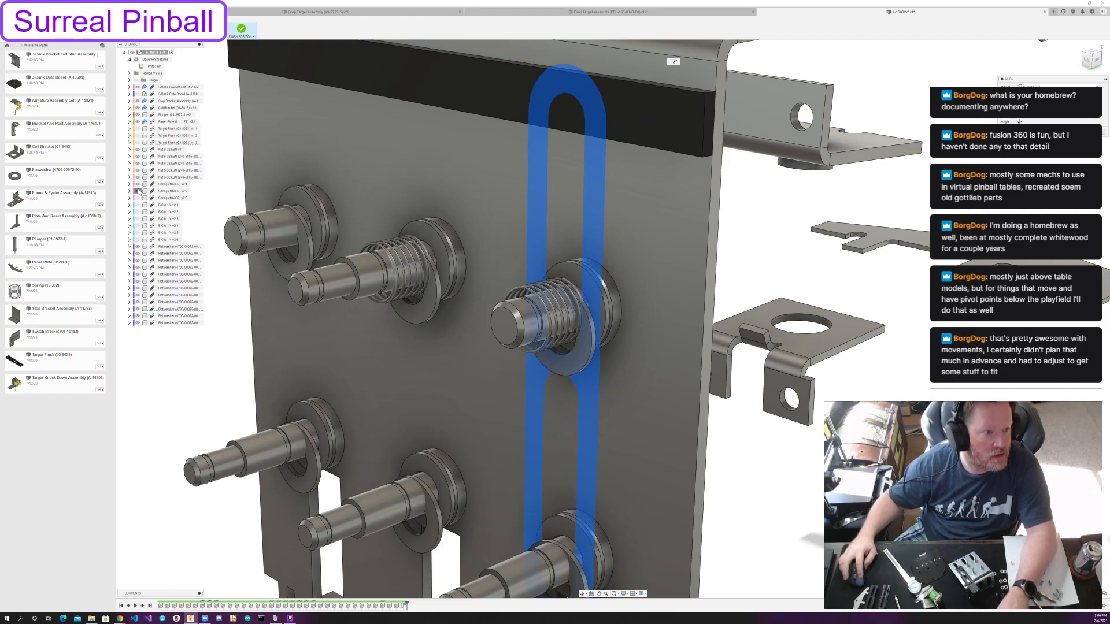
click(138, 184)
click(137, 185)
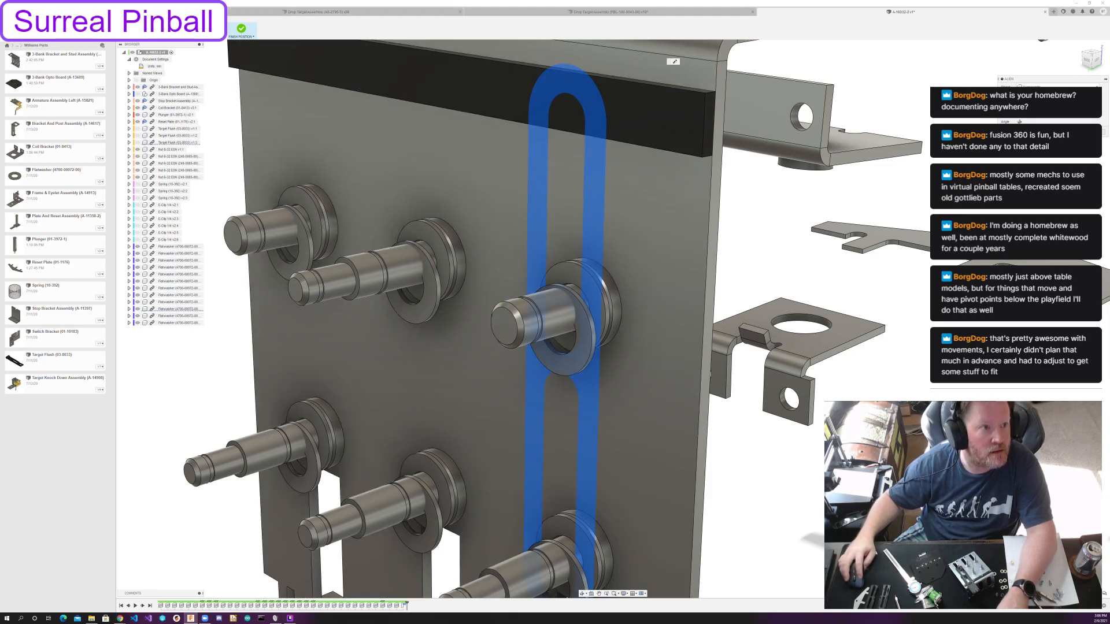
Align the outer flatwashers on the three upper posts concentrically with each post's cylindrical face.
scroll(283, 258, up, 8)
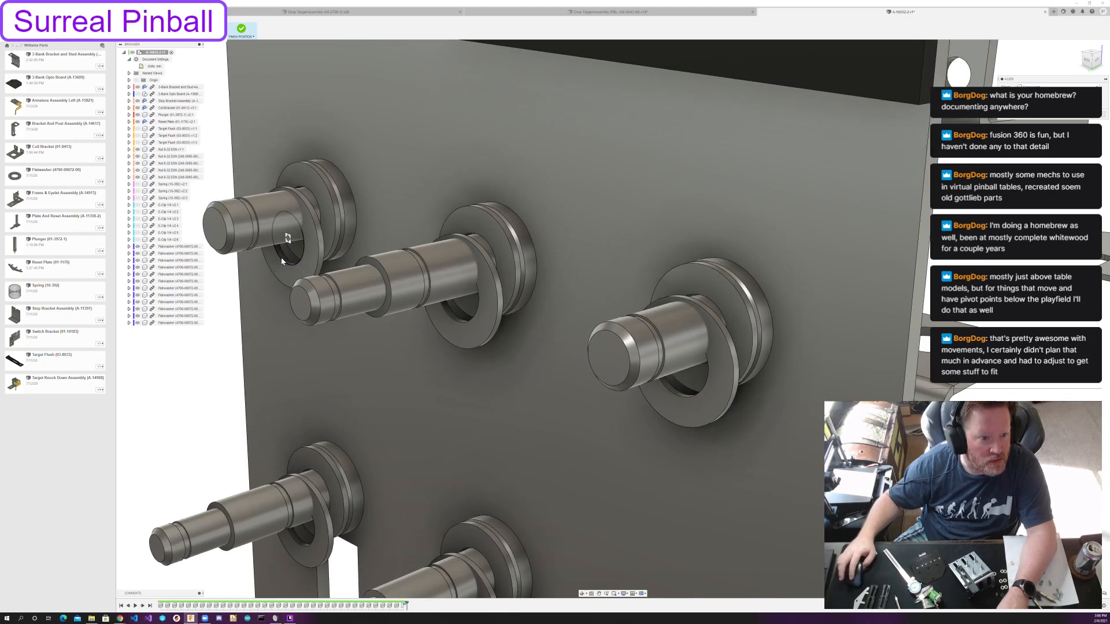
scroll(280, 256, up, 4)
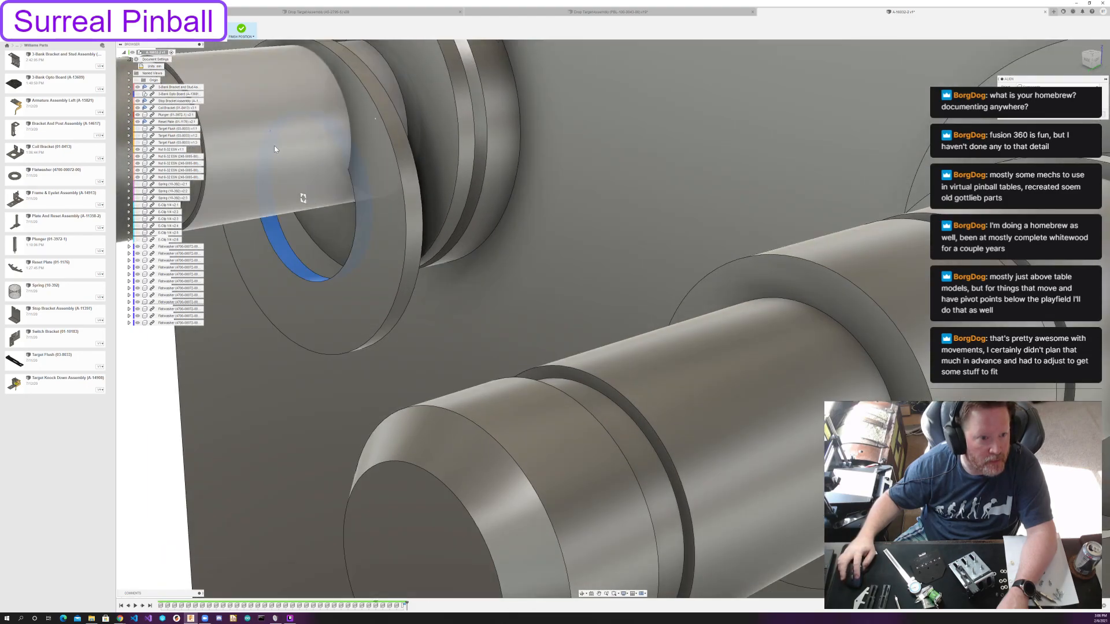
scroll(274, 145, down, 10)
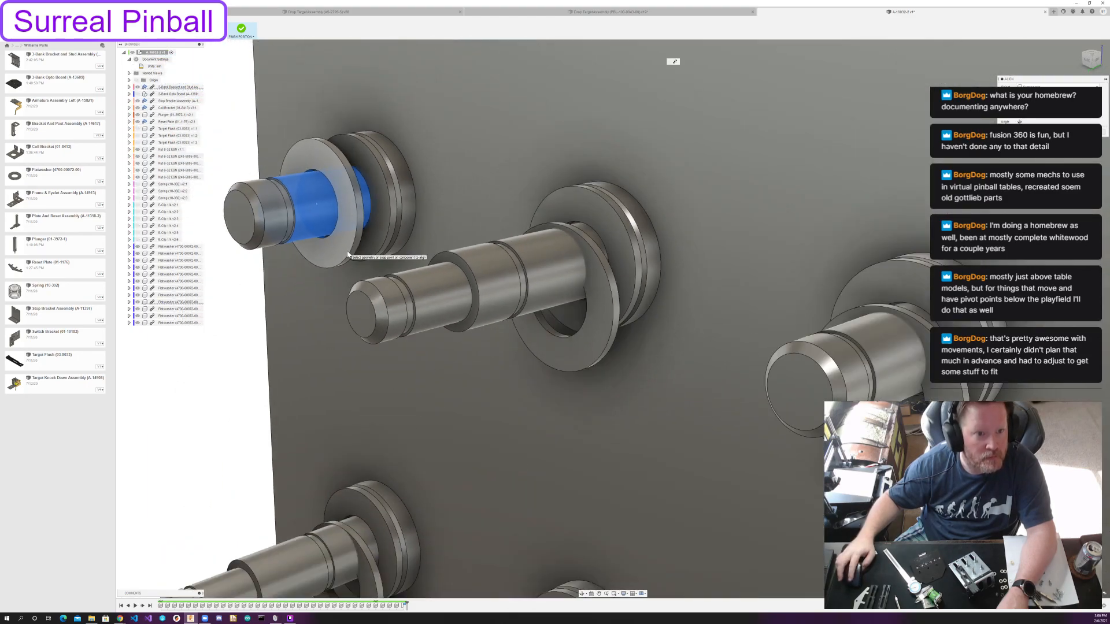
click(536, 324)
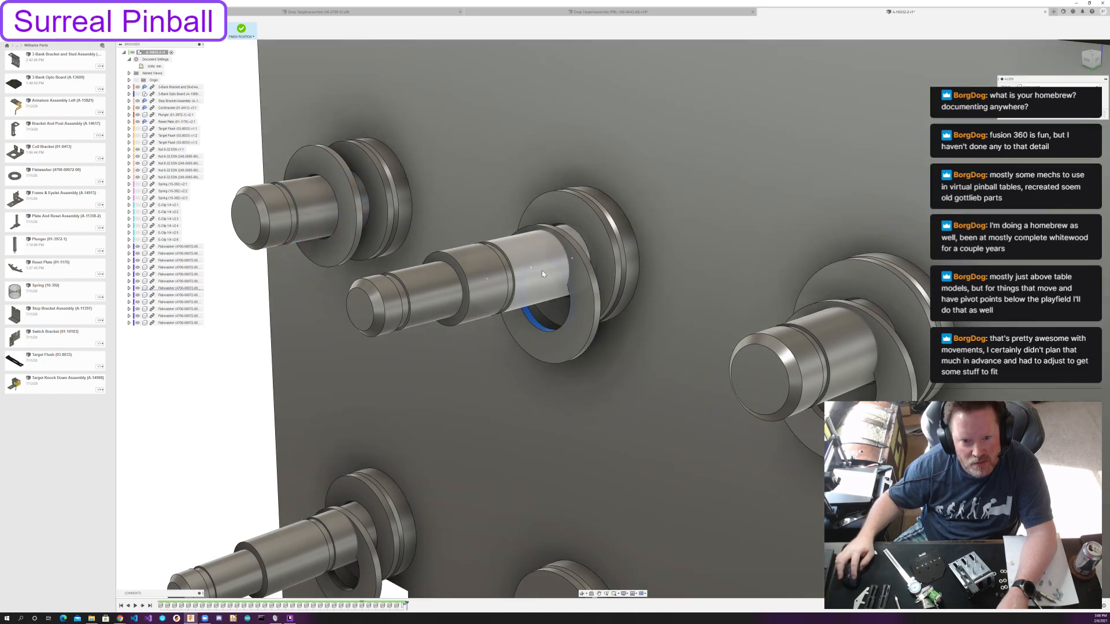
click(542, 274)
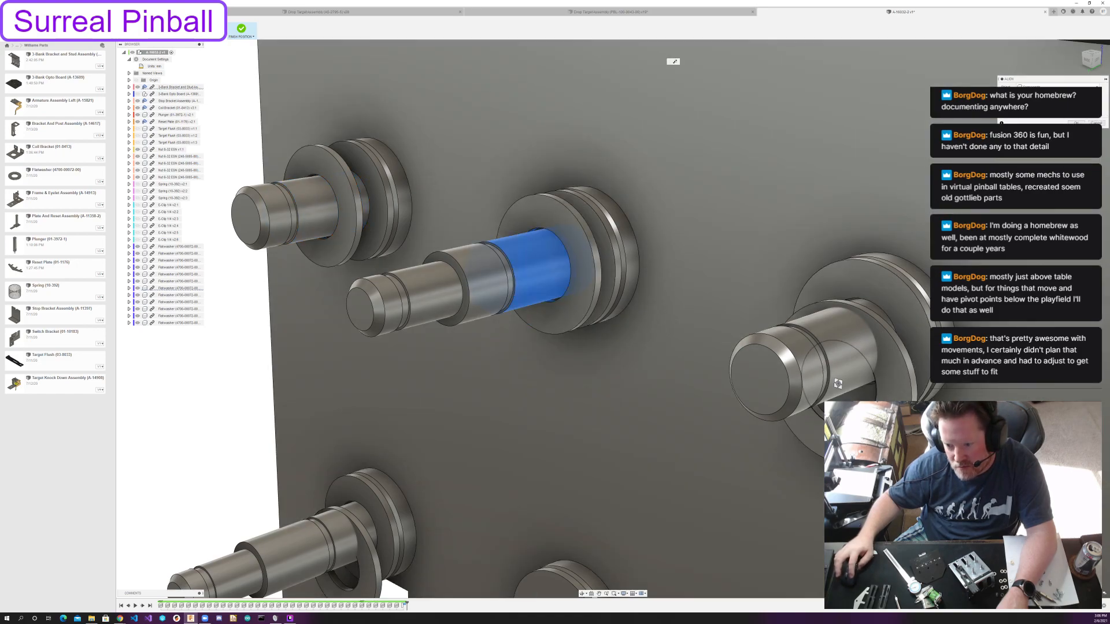
click(838, 358)
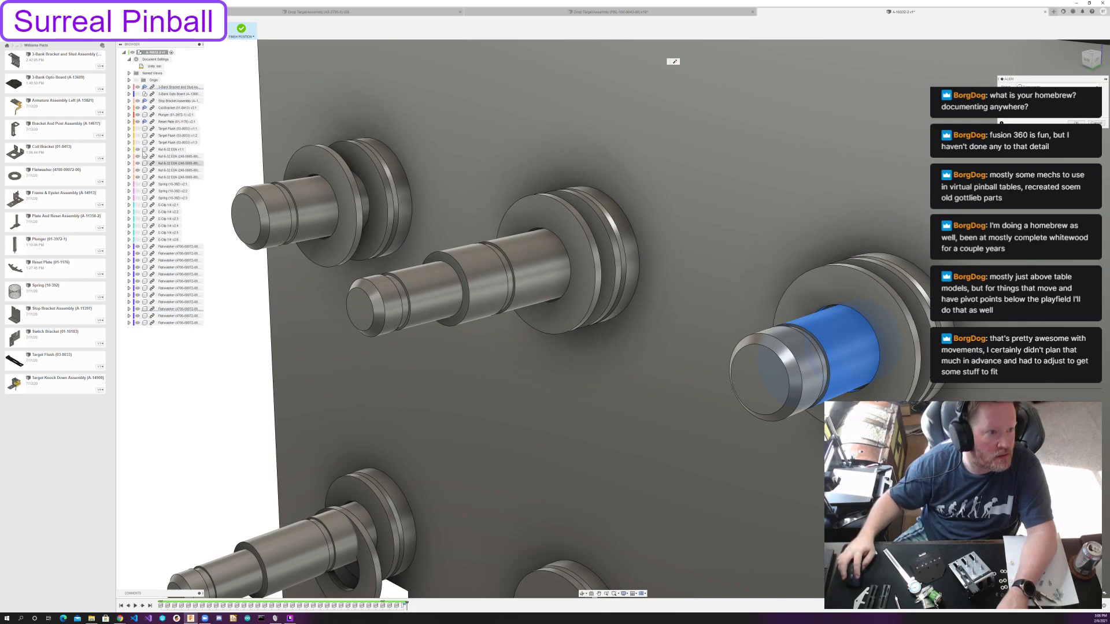
click(138, 135)
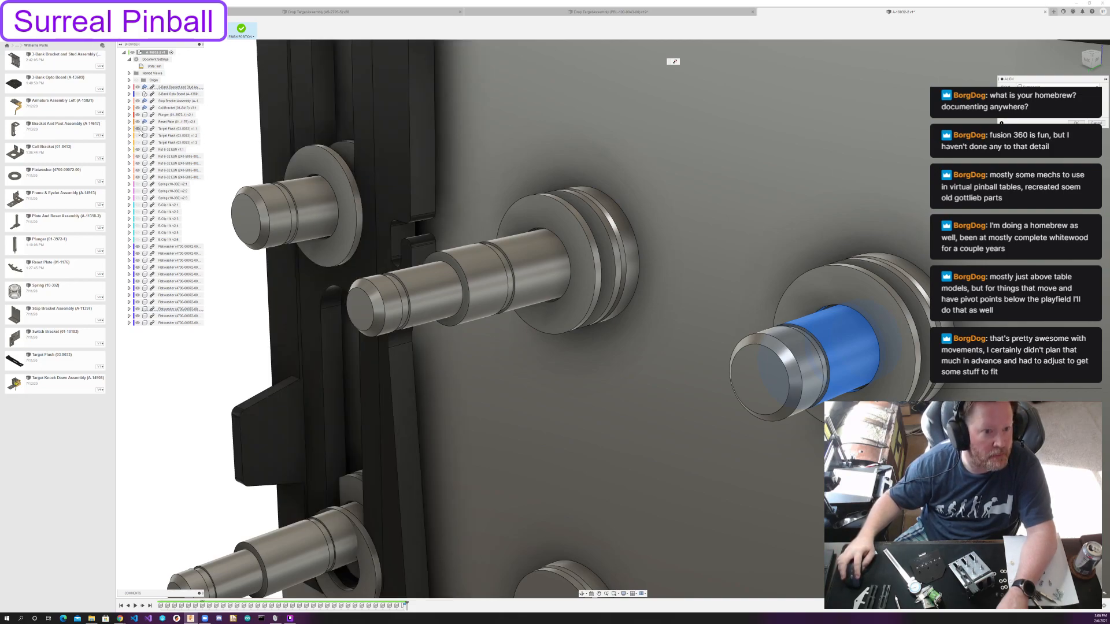
click(138, 129)
Center the outer flatwasher of the right lower post on the post's widest cylindrical section.
scroll(780, 330, down, 4)
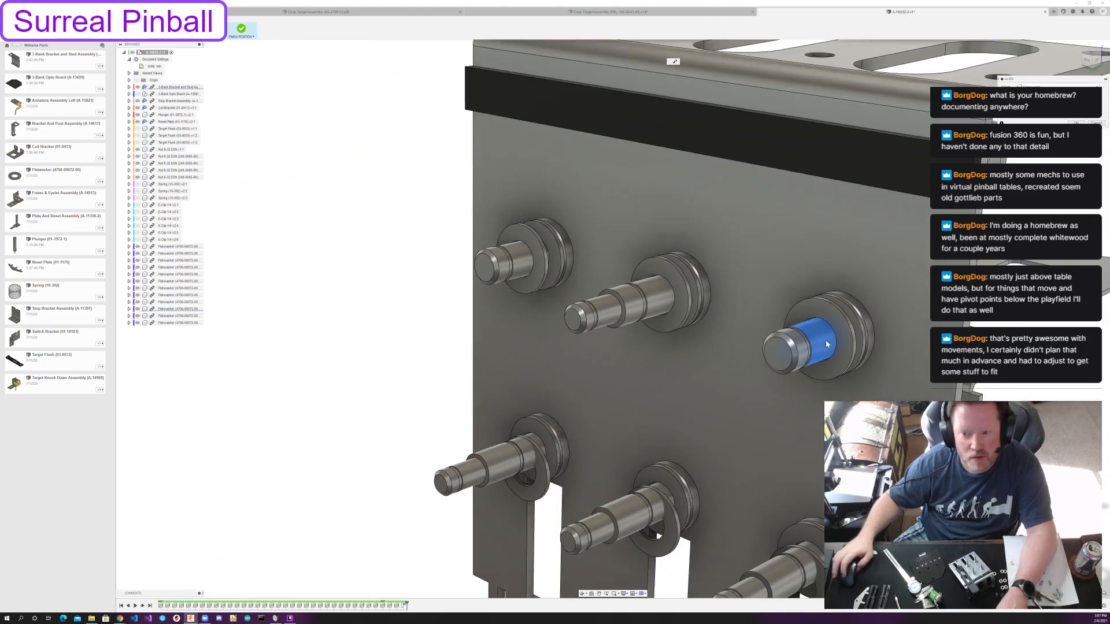
middle_drag(780, 330, 563, 203)
scroll(539, 386, up, 1)
scroll(504, 361, up, 3)
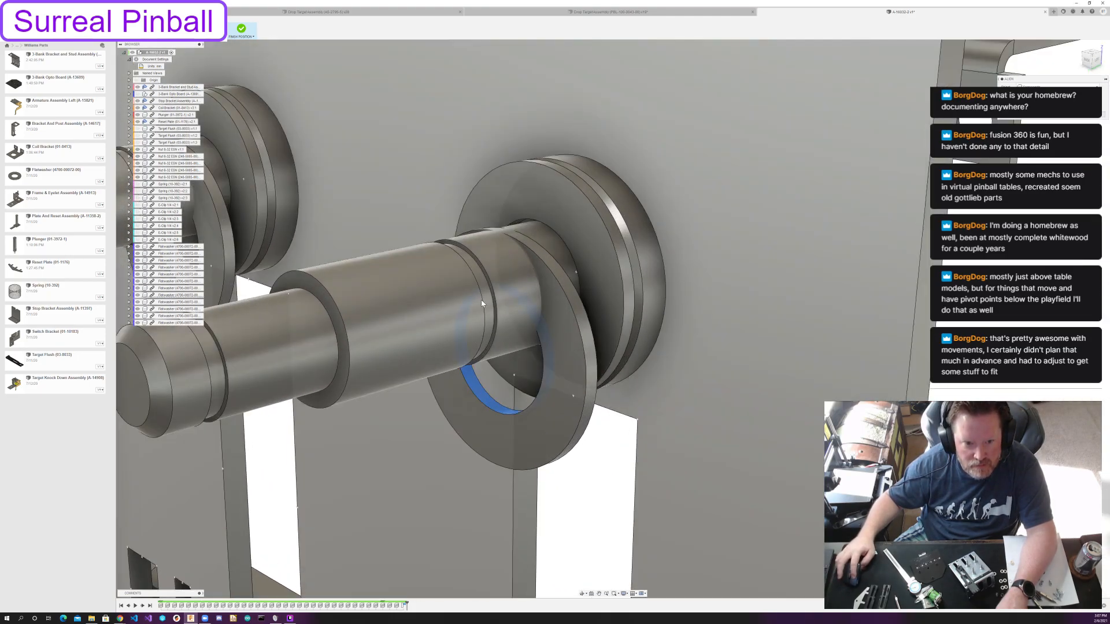
scroll(481, 299, up, 2)
click(397, 294)
scroll(393, 293, down, 3)
middle_drag(393, 293, 616, 356)
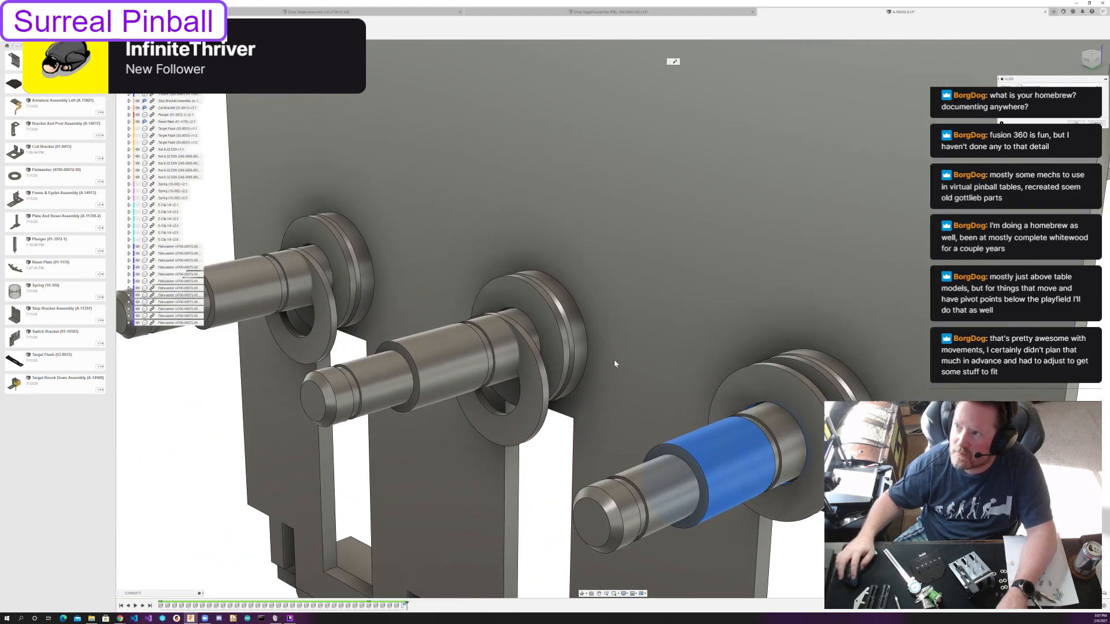
Center the outer flatwashers of the middle and left lower posts on their posts' widest cylindrical sections.
click(490, 407)
click(451, 362)
middle_drag(453, 363, 776, 510)
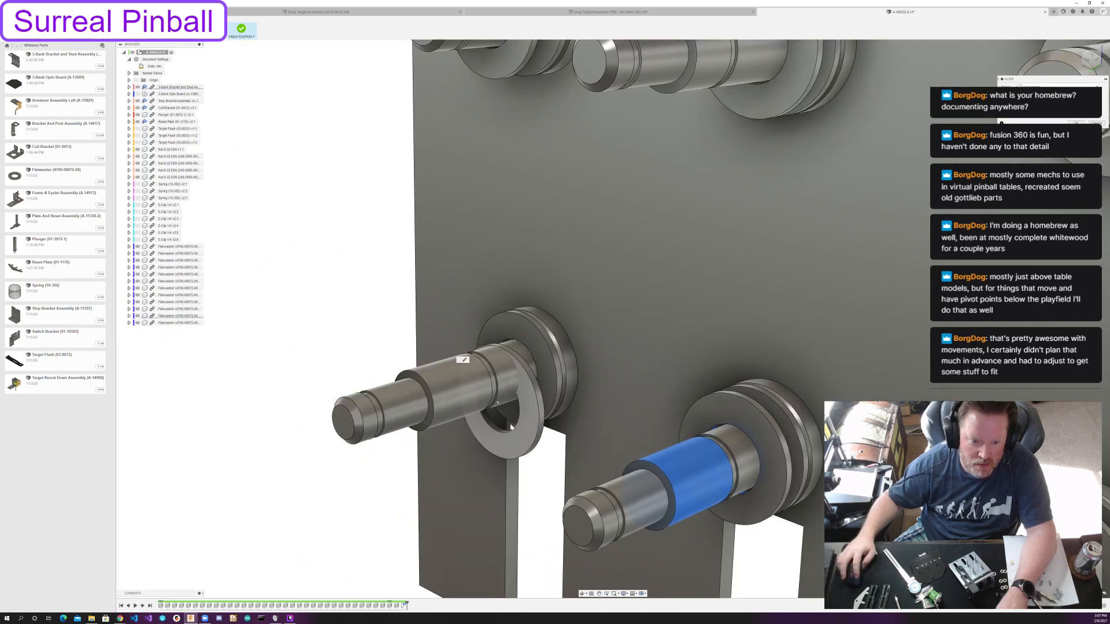
click(491, 427)
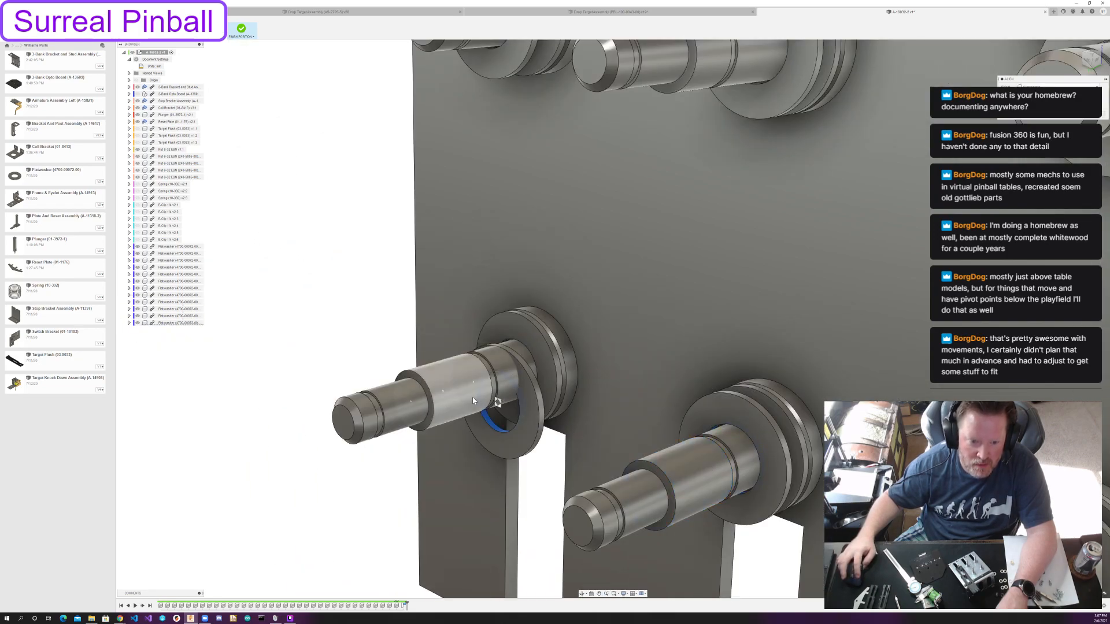
click(473, 396)
scroll(474, 393, down, 6)
middle_drag(566, 423, 464, 359)
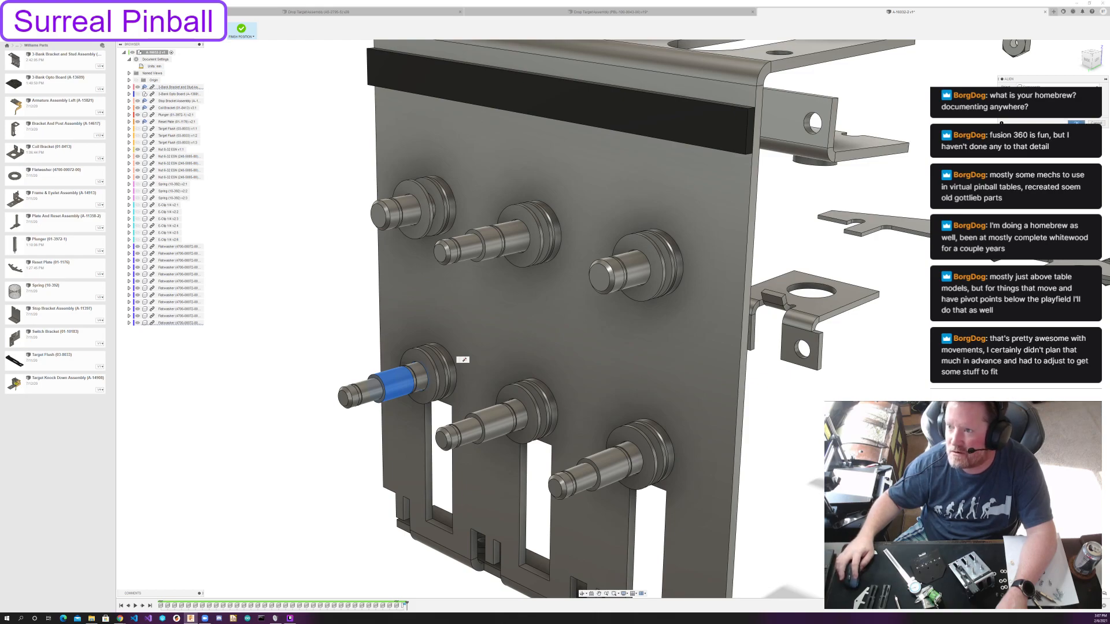
key(Return)
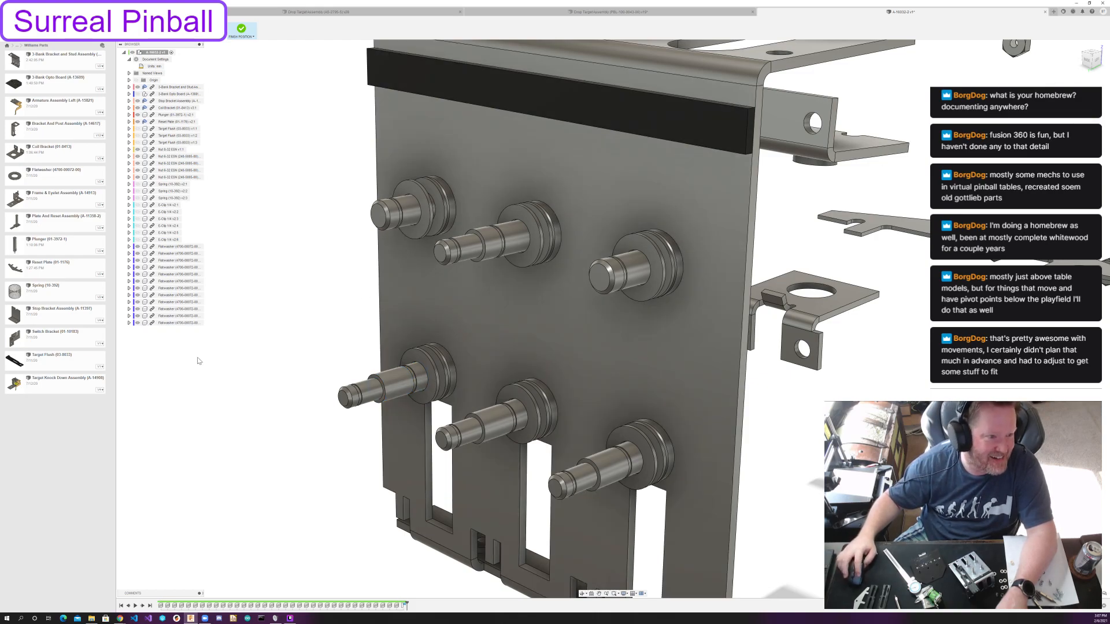
Show the three Target Flush components and the three springs again.
click(137, 129)
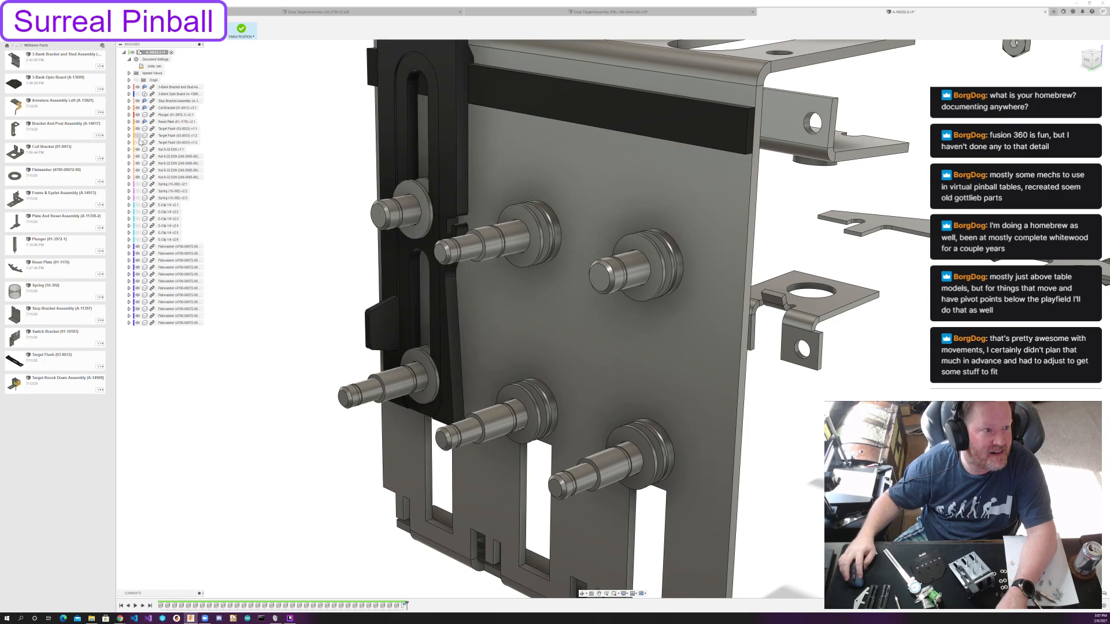
click(138, 136)
click(137, 142)
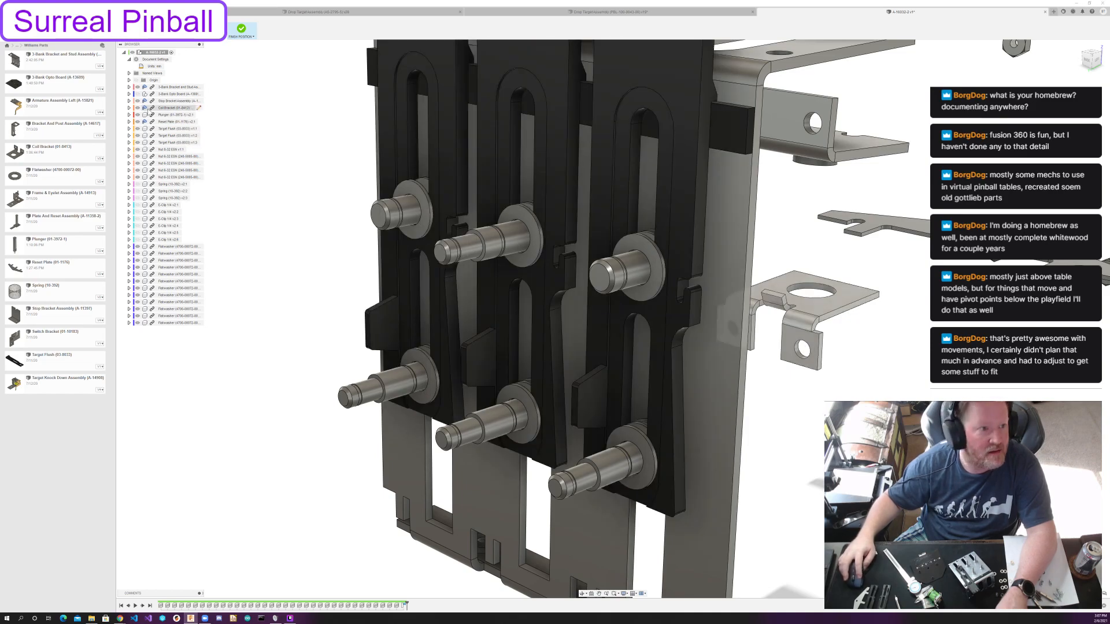
click(137, 184)
click(137, 190)
click(137, 197)
Show all six E-clips on the posts again.
click(138, 204)
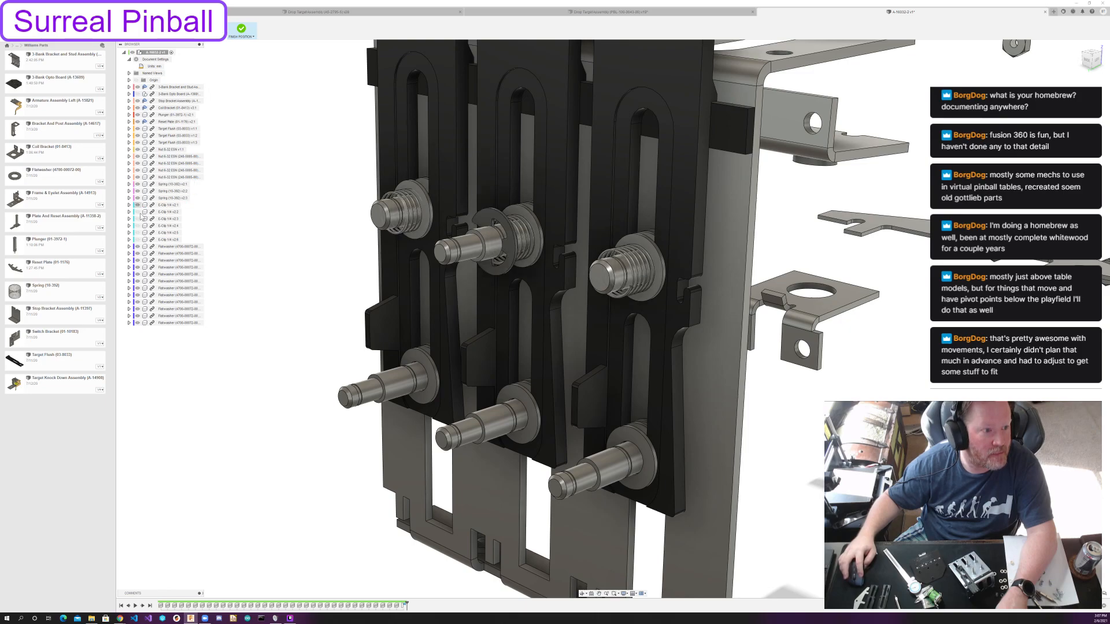
click(138, 211)
click(138, 219)
click(138, 225)
click(138, 232)
click(138, 239)
Show the 3-Bank Opto Board component beside the target assembly.
scroll(278, 277, down, 4)
shift+middle_drag(277, 277, 352, 231)
middle_drag(352, 231, 289, 155)
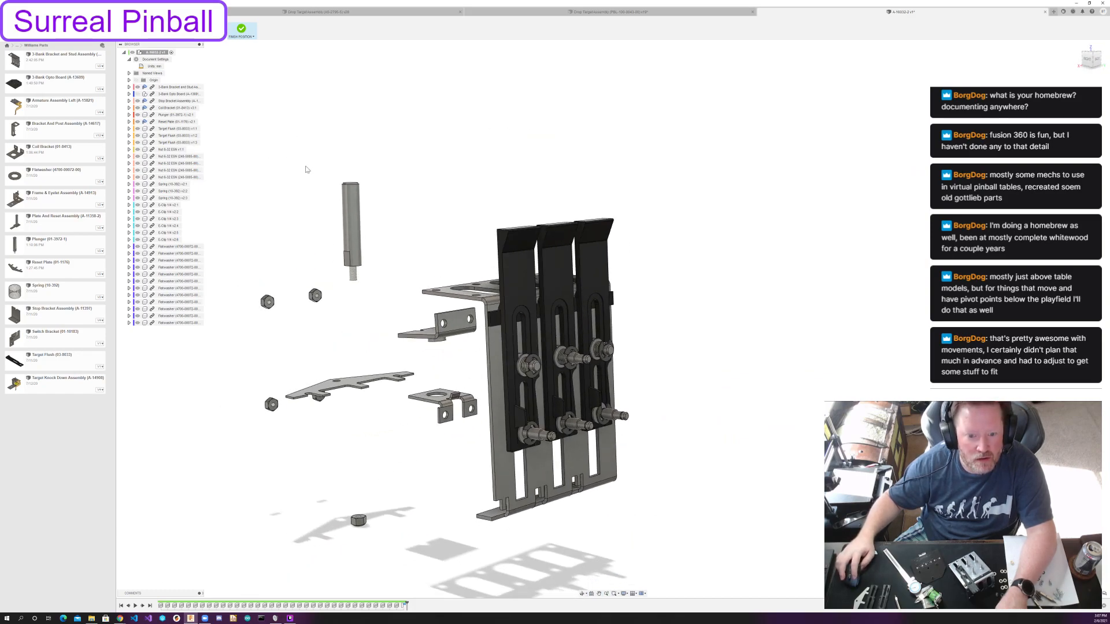
click(137, 94)
scroll(719, 390, up, 3)
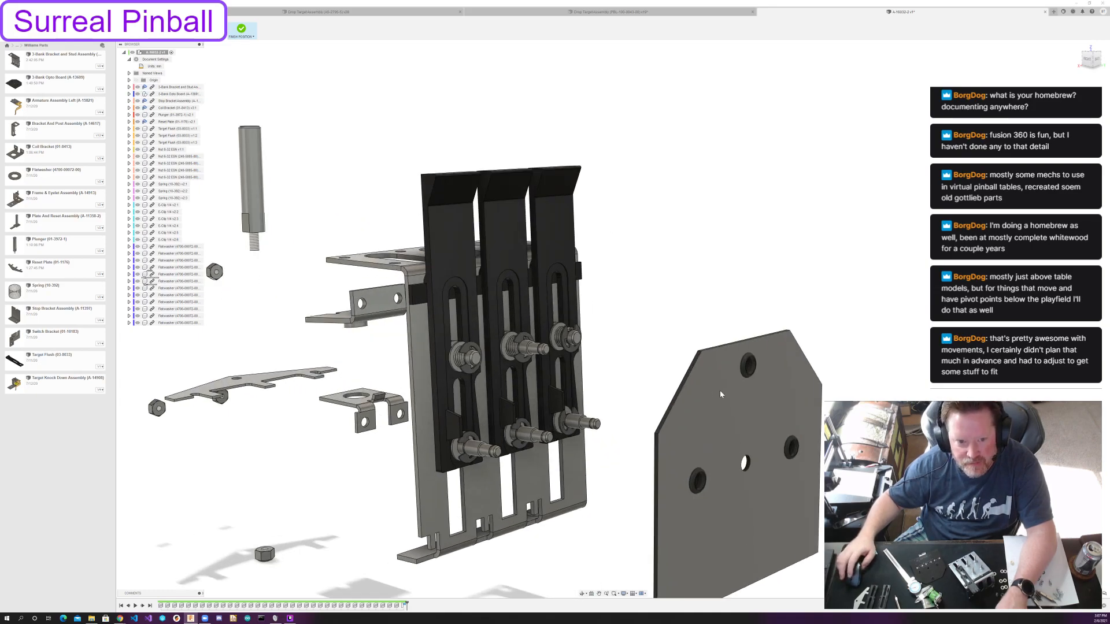
Try to align the opto board's upper grommet hole with the middle upper post on the bracket.
scroll(719, 390, up, 2)
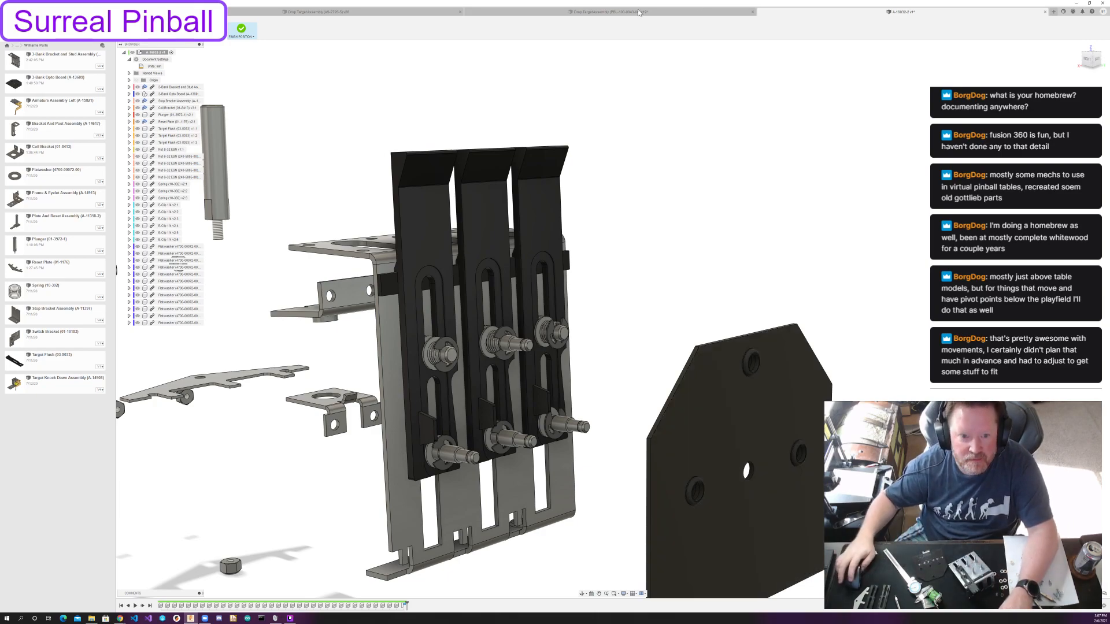
click(174, 28)
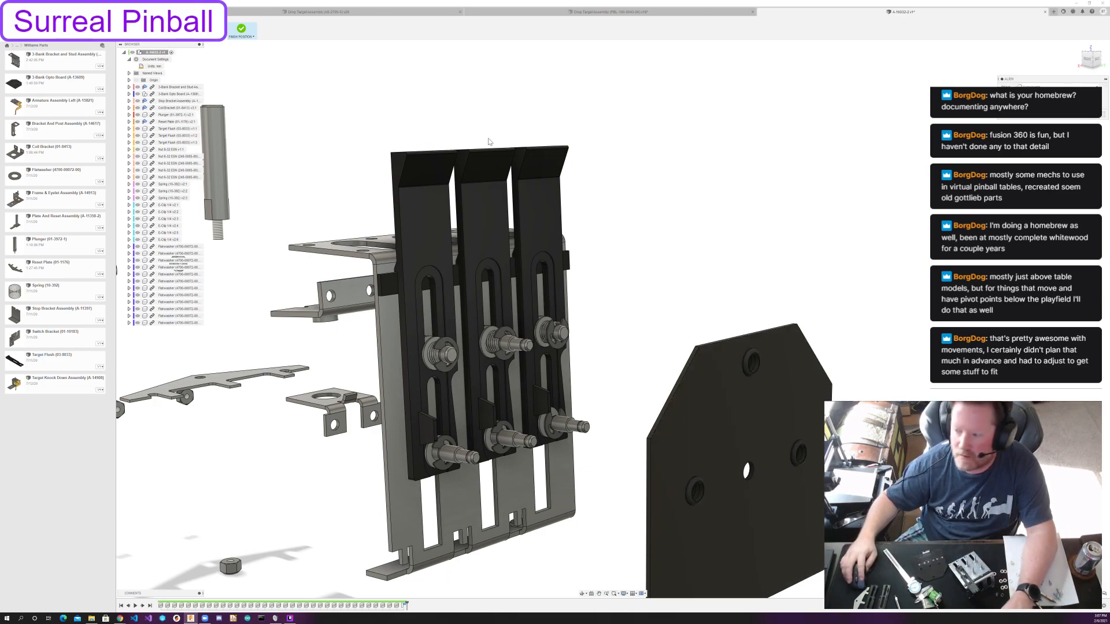
shift+middle_drag(798, 234, 885, 233)
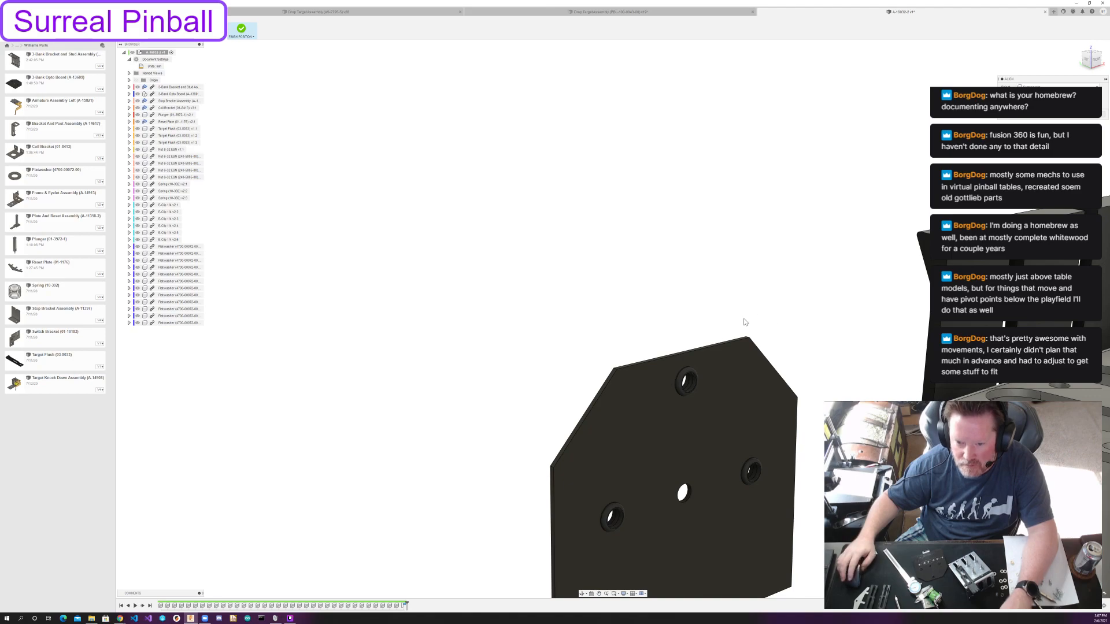
scroll(744, 321, up, 6)
scroll(653, 346, down, 3)
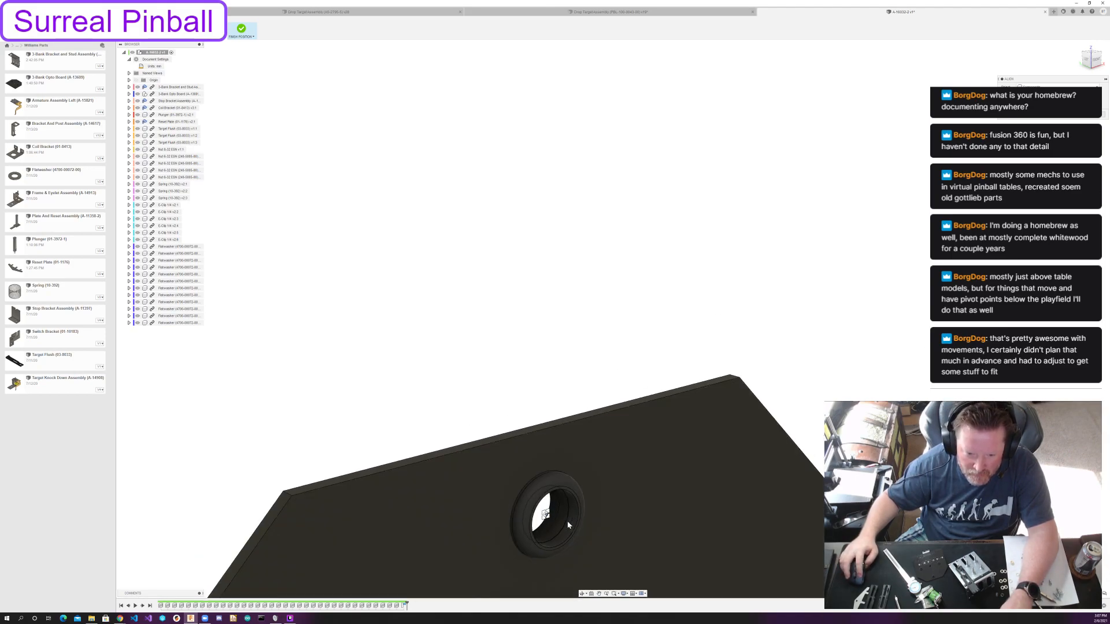
click(559, 518)
shift+middle_drag(560, 518, 981, 324)
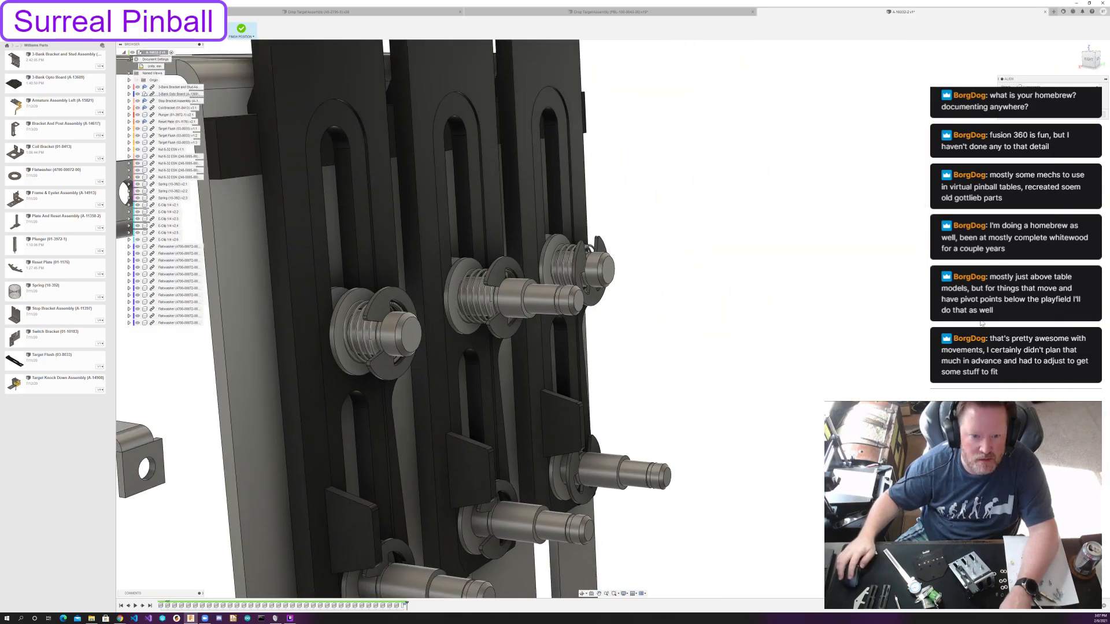
click(535, 301)
mouse_move(563, 332)
shift+middle_down()
mouse_move(616, 341)
mouse_move(598, 309)
mouse_move(606, 296)
mouse_move(584, 336)
mouse_move(553, 328)
mouse_move(590, 333)
mouse_move(553, 330)
shift+middle_up()
scroll(584, 334, down, 5)
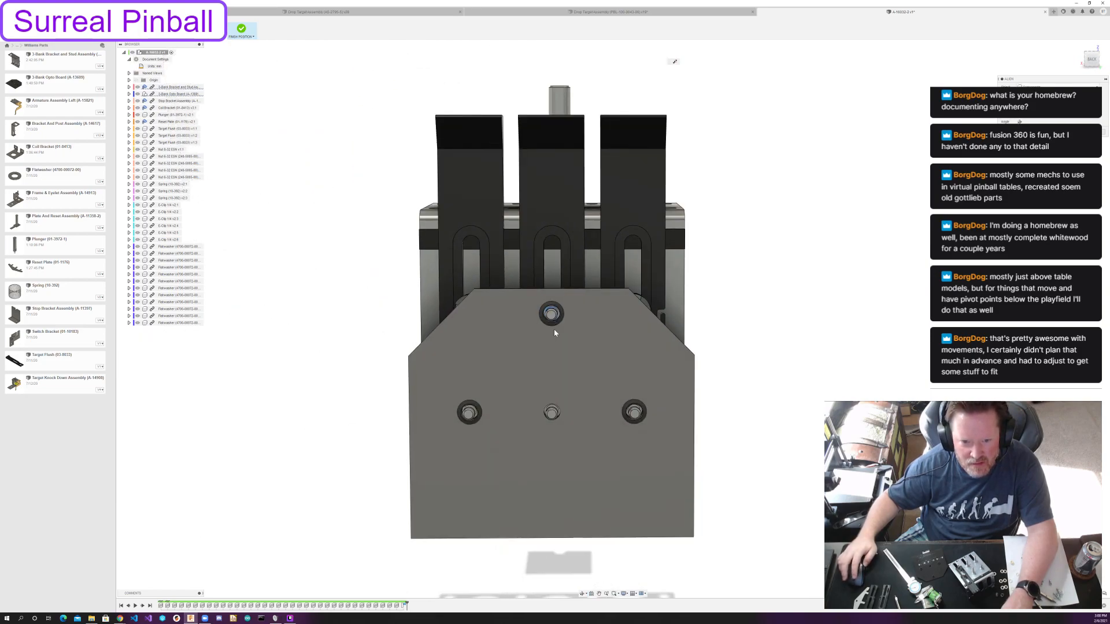
scroll(554, 332, up, 5)
scroll(554, 333, down, 2)
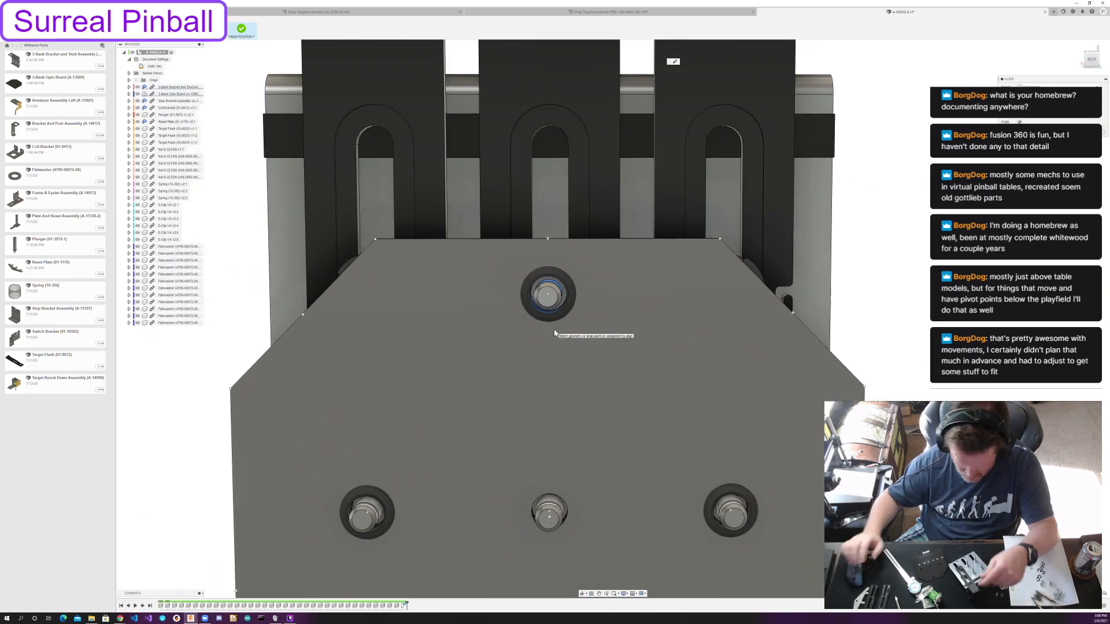
scroll(554, 333, down, 1)
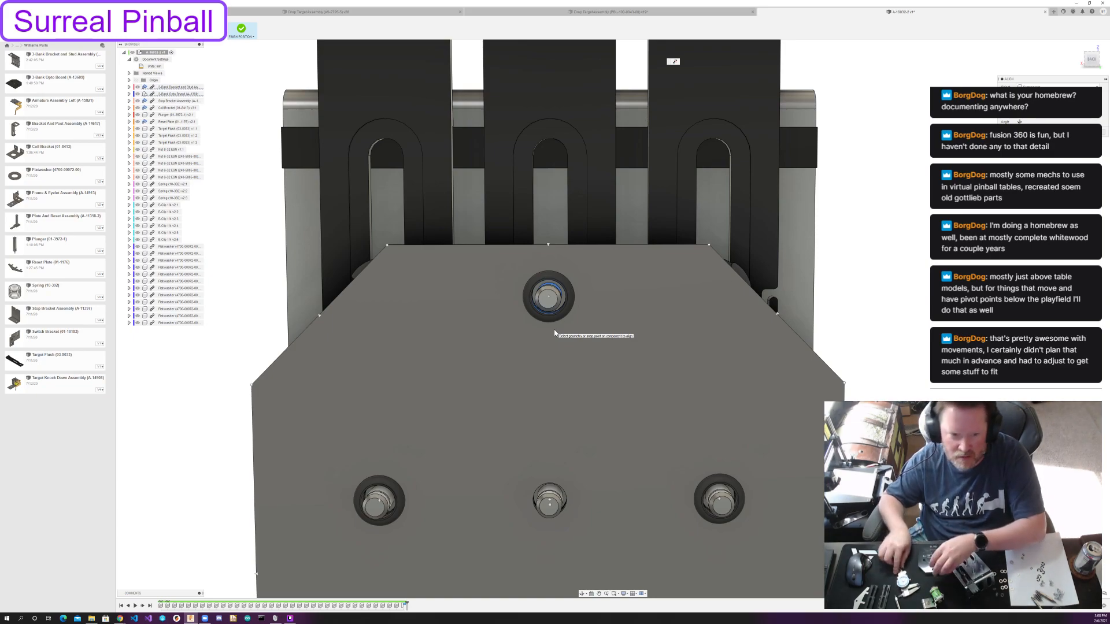
key(Escape)
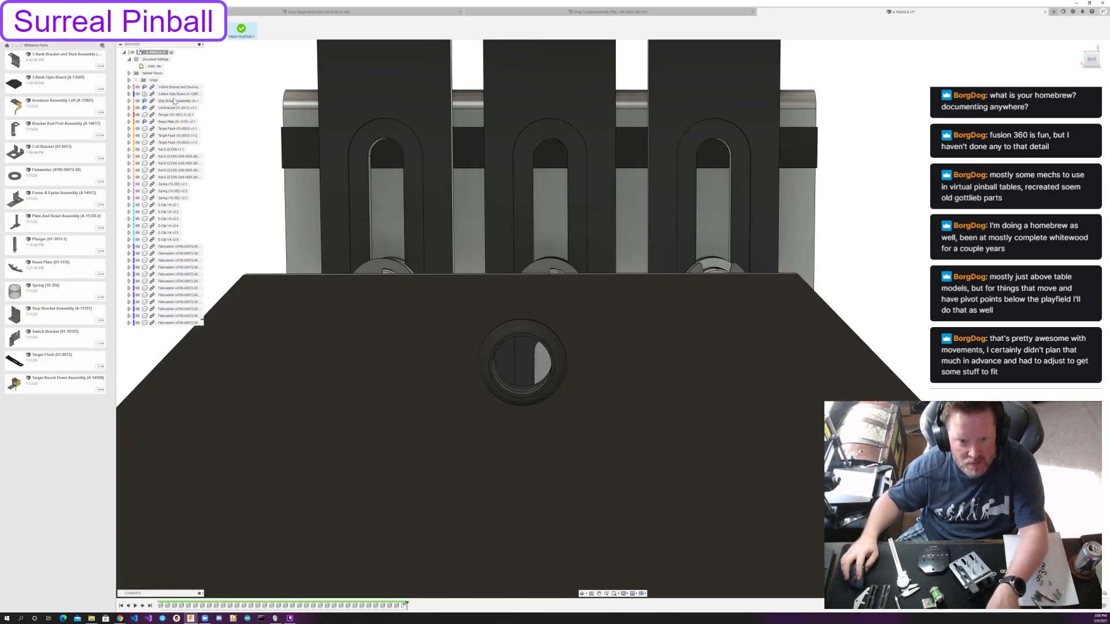
Open the 3-Bank Opto Board design and open its first rubber grommet component in its own document.
double_click(70, 86)
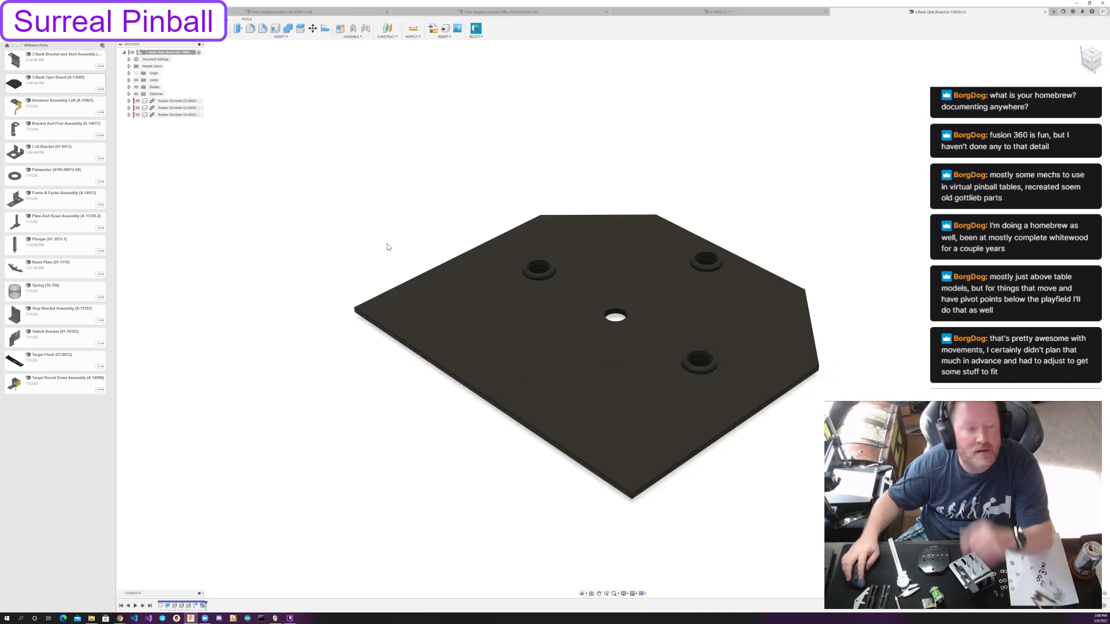
right_click(170, 103)
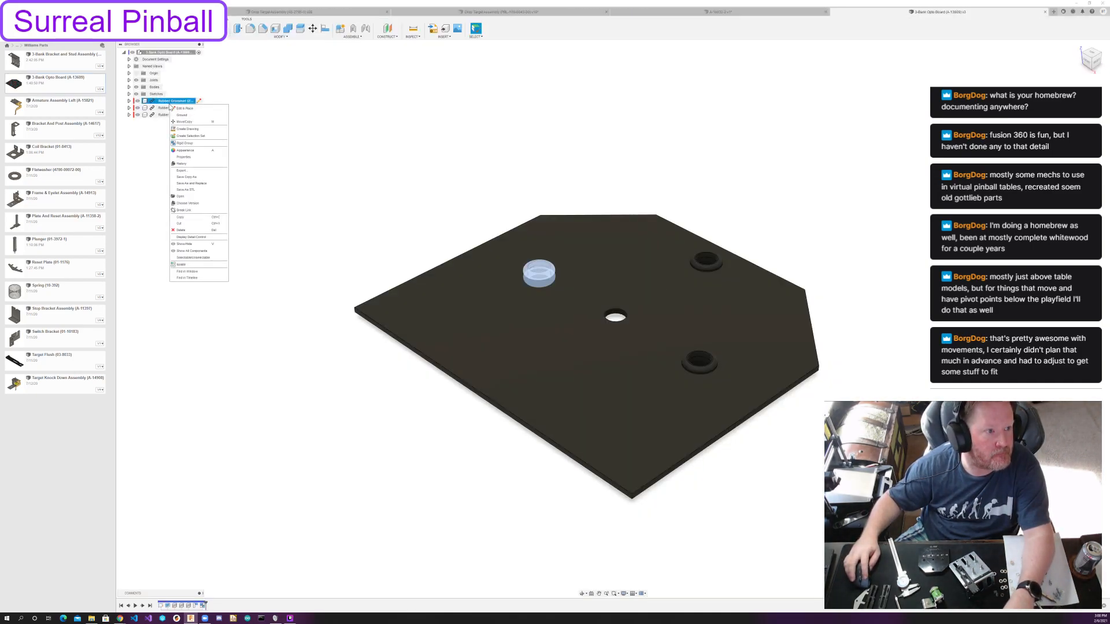
click(184, 196)
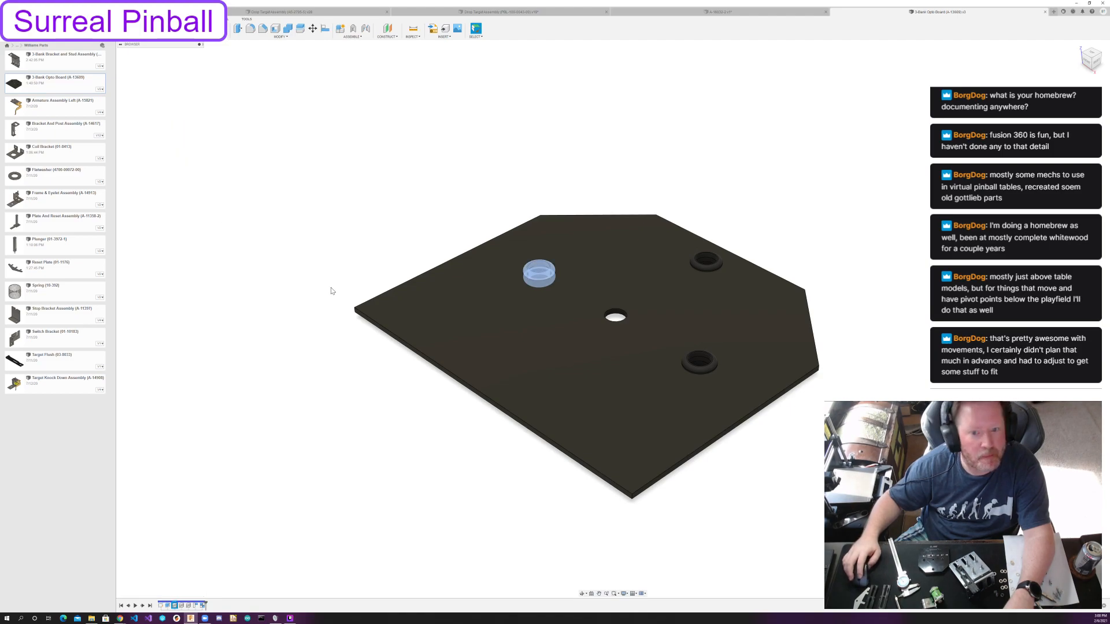
Edit the grommet's base sketch, setting the innermost circle's diameter to 0.188, and finish the sketch.
double_click(163, 607)
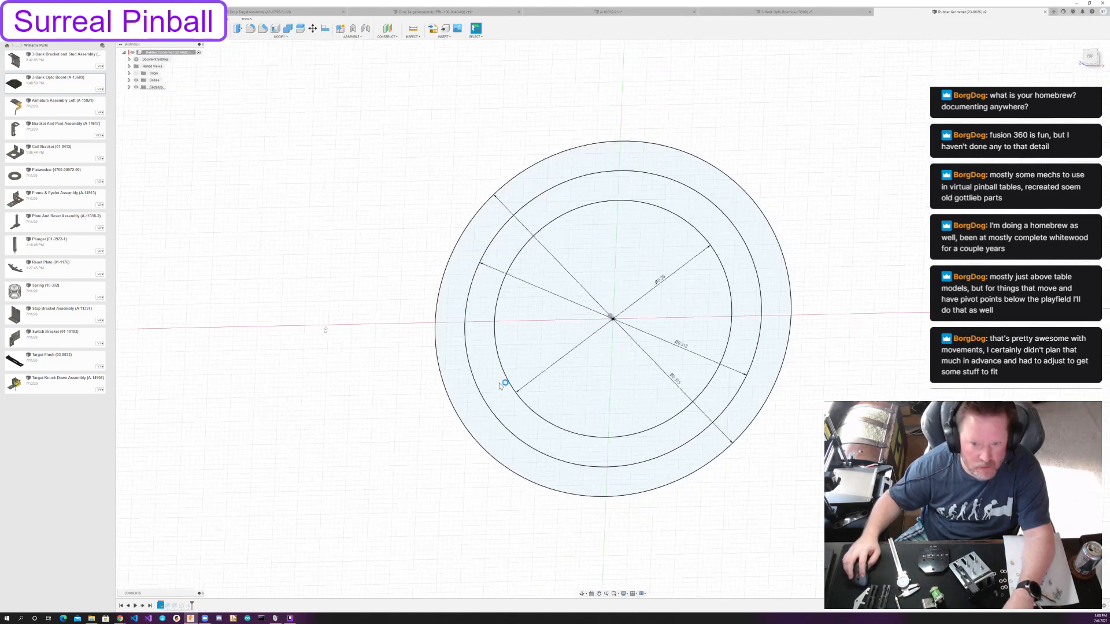
double_click(659, 281)
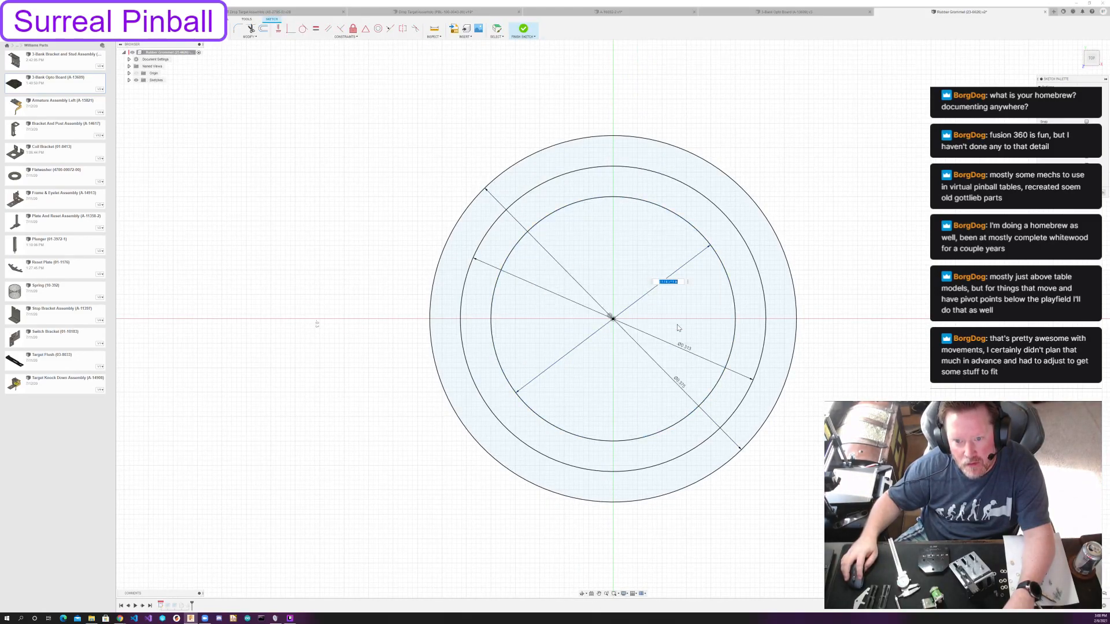
text(.188)
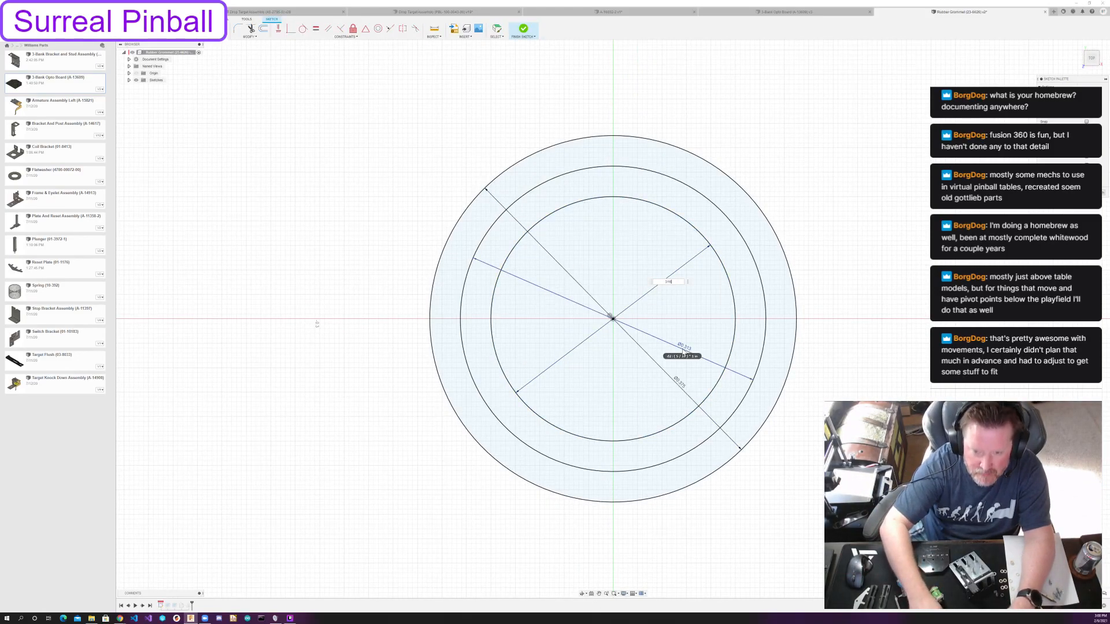
key(Return)
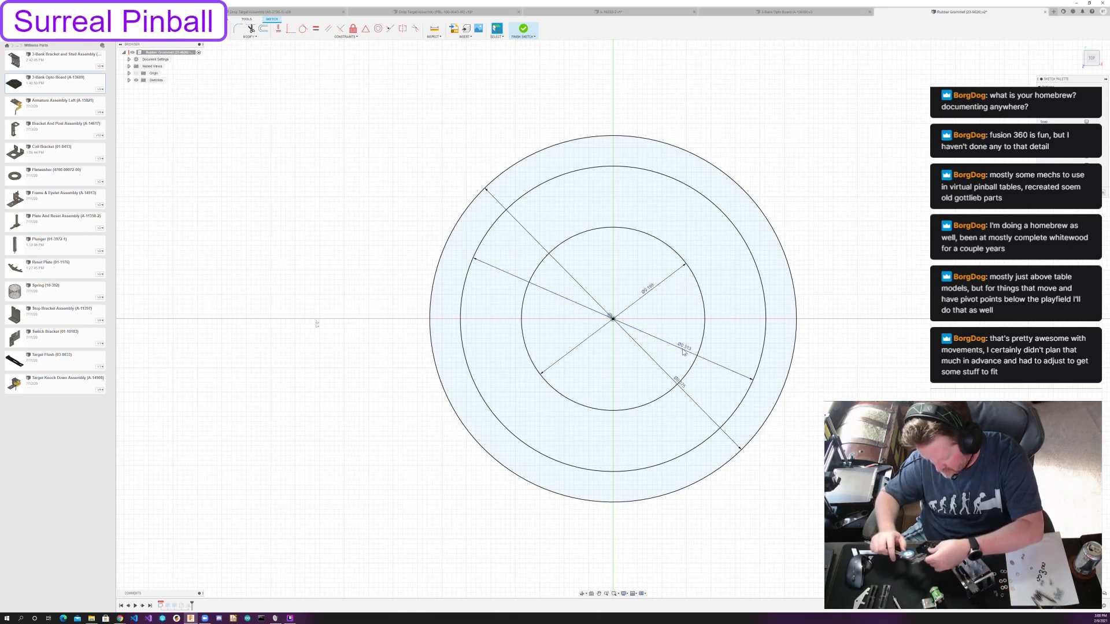
click(1094, 193)
Save and close the rubber grommet design and the 3-Bank Opto Board design, returning to the drop target assembly.
scroll(781, 289, down, 4)
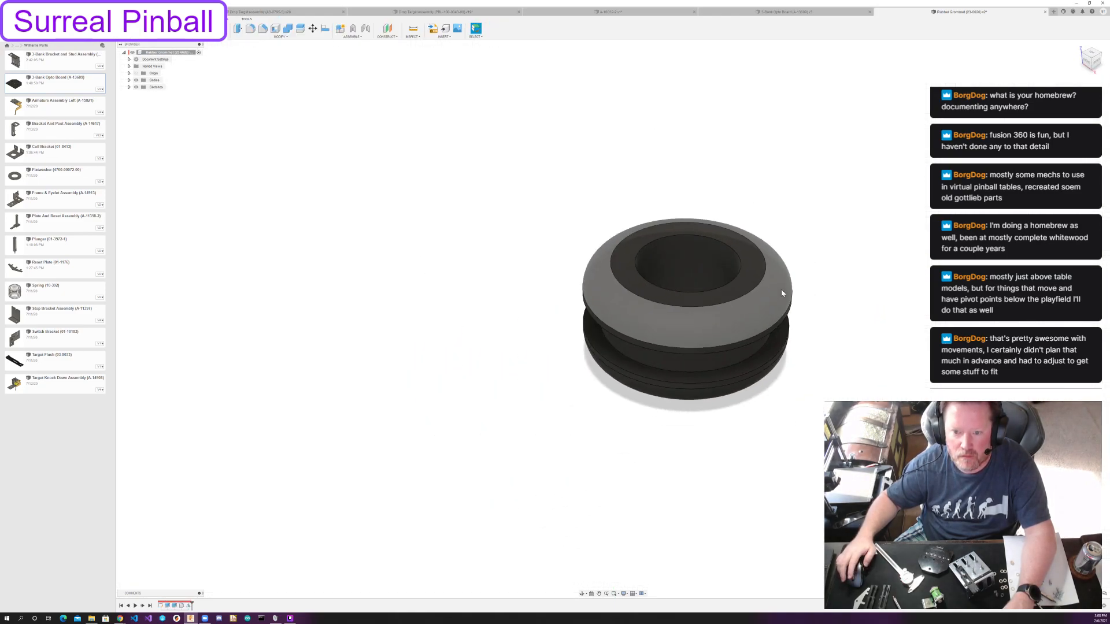
middle_drag(782, 293, 688, 377)
key(ctrl+s)
click(548, 318)
click(1044, 11)
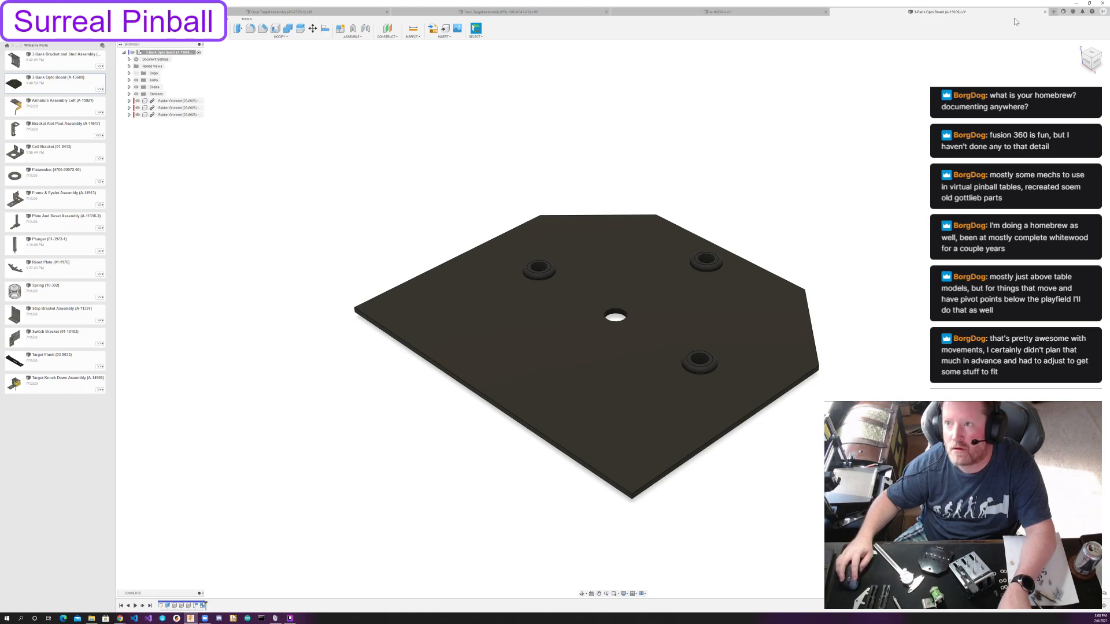
key(ctrl+s)
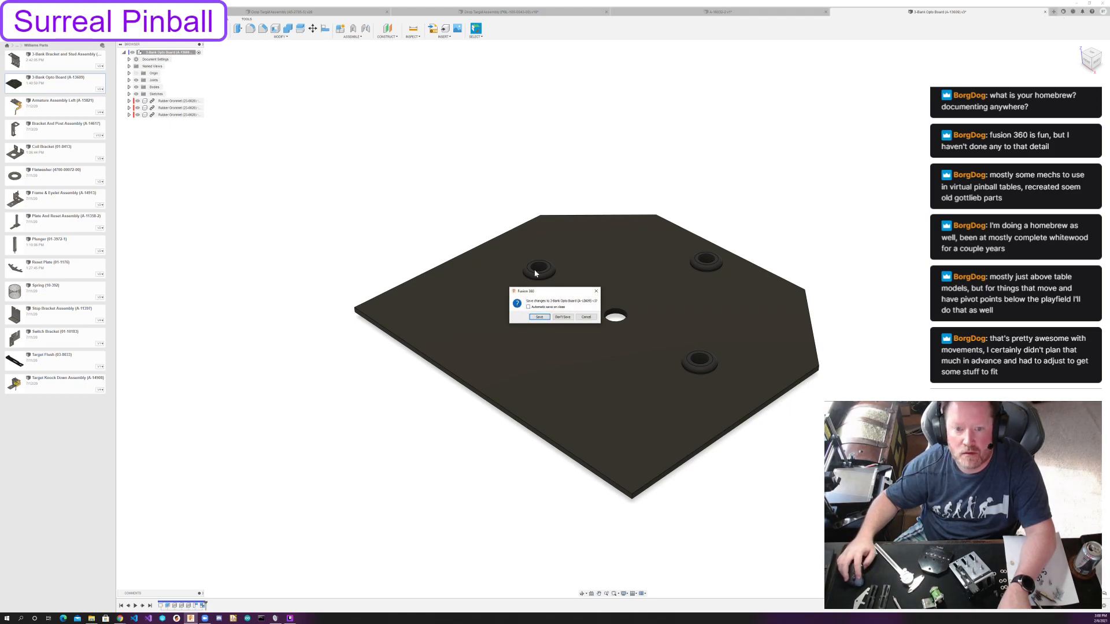
click(554, 317)
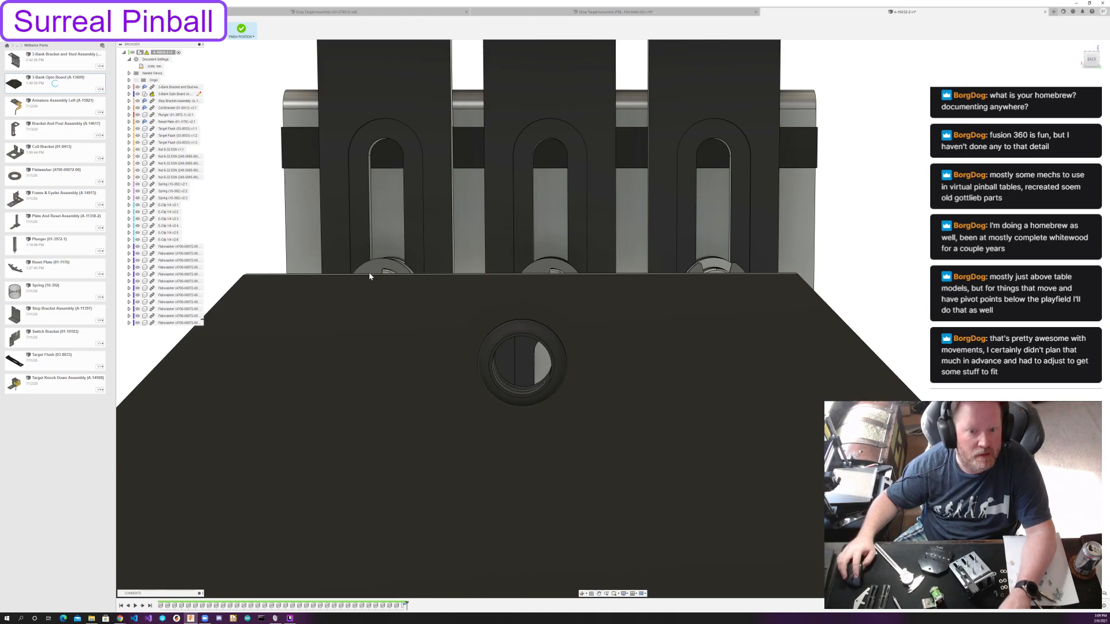
Align the opto board's upper grommet bore with the narrower cylindrical section of the middle upper post.
shift+middle_drag(379, 277, 546, 293)
scroll(442, 264, down, 5)
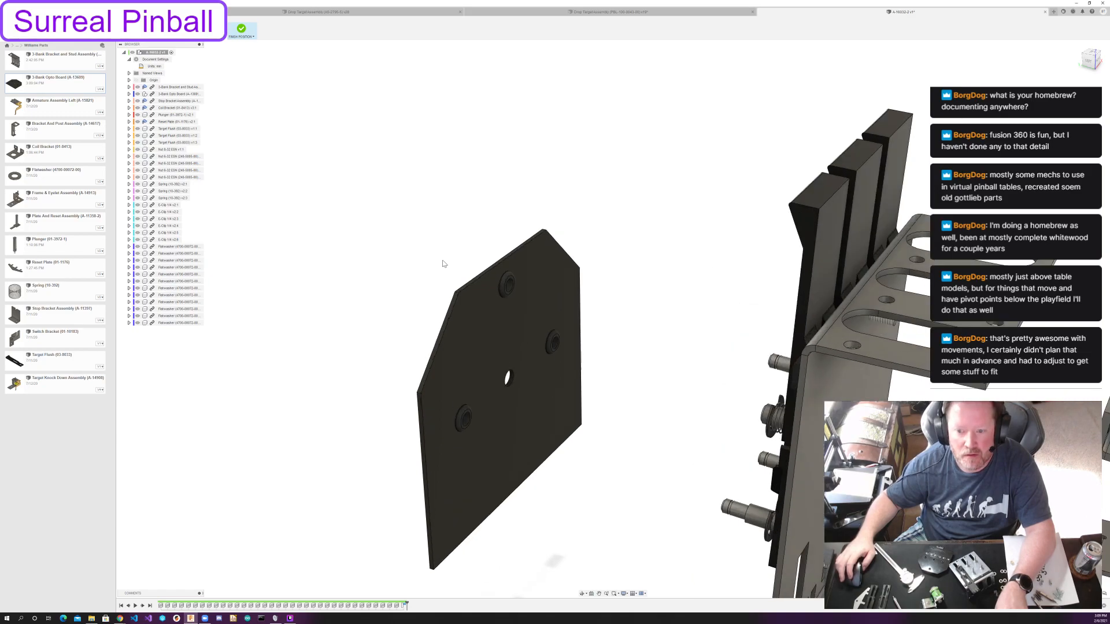
click(164, 28)
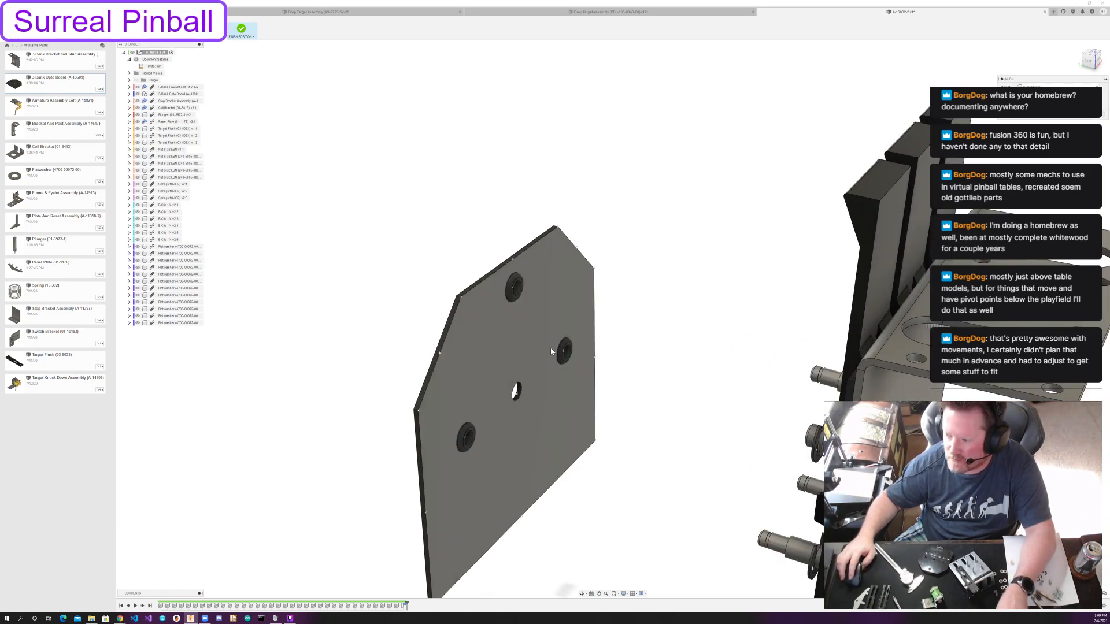
scroll(604, 338, up, 3)
click(476, 263)
middle_drag(901, 274, 532, 409)
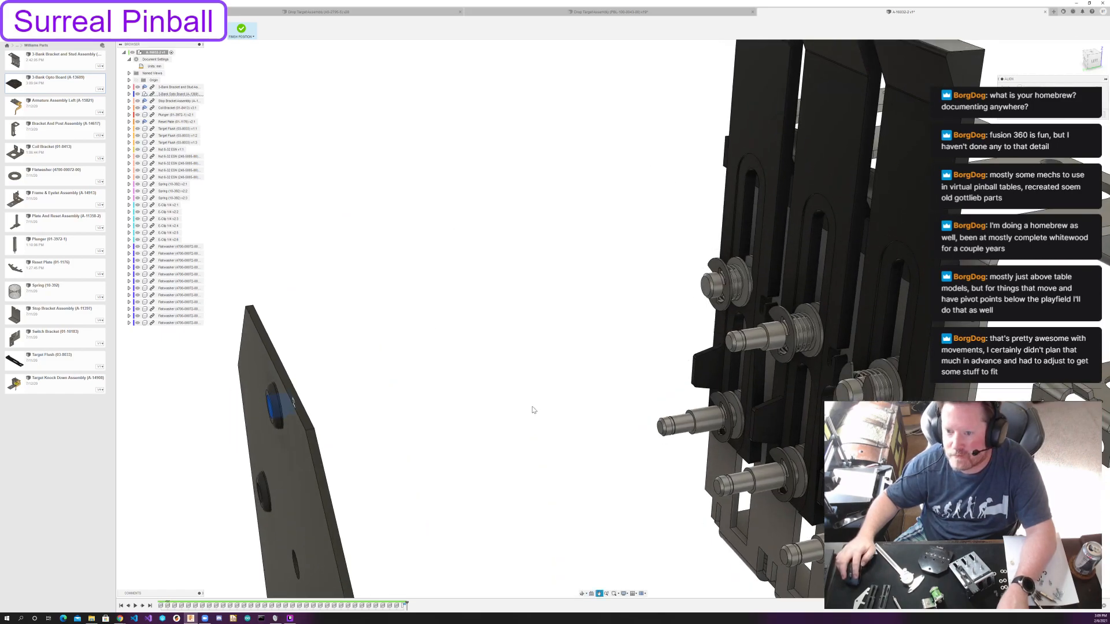
scroll(779, 356, up, 5)
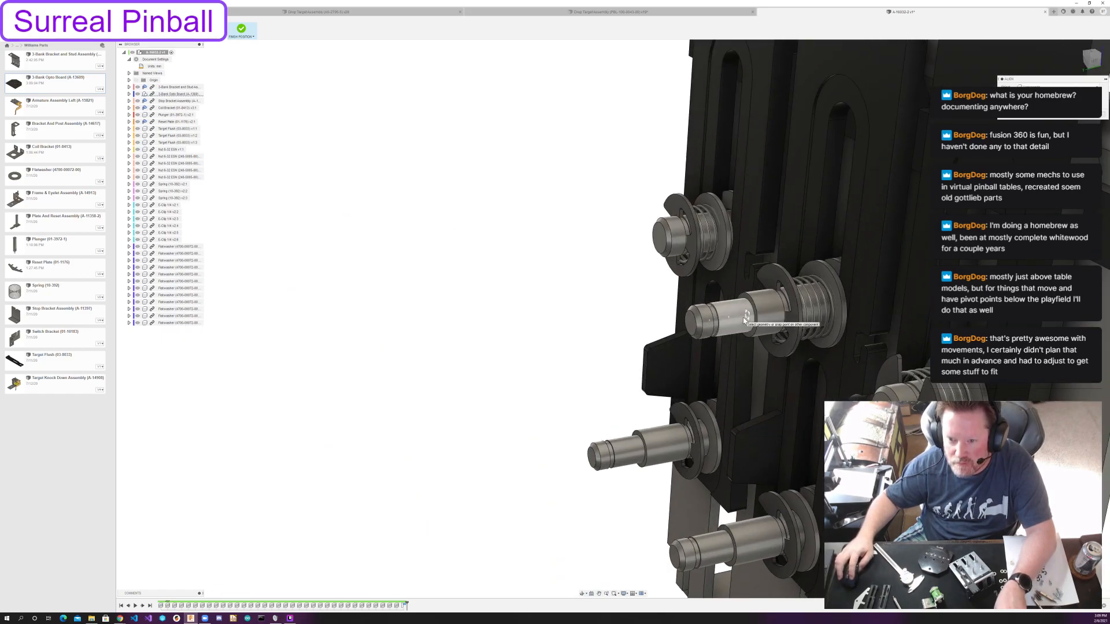
click(748, 317)
scroll(708, 372, down, 5)
mouse_move(707, 373)
middle_down()
mouse_move(544, 188)
mouse_move(552, 310)
mouse_move(743, 224)
middle_up()
mouse_move(742, 224)
middle_down()
mouse_move(451, 302)
mouse_move(520, 312)
mouse_move(493, 319)
middle_up()
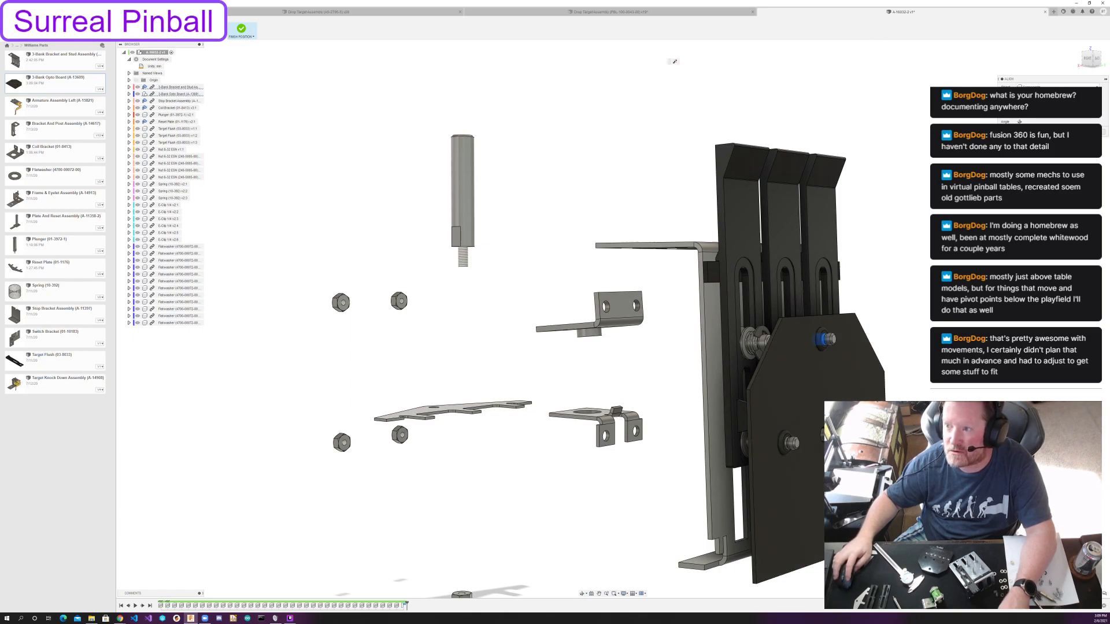
click(1076, 132)
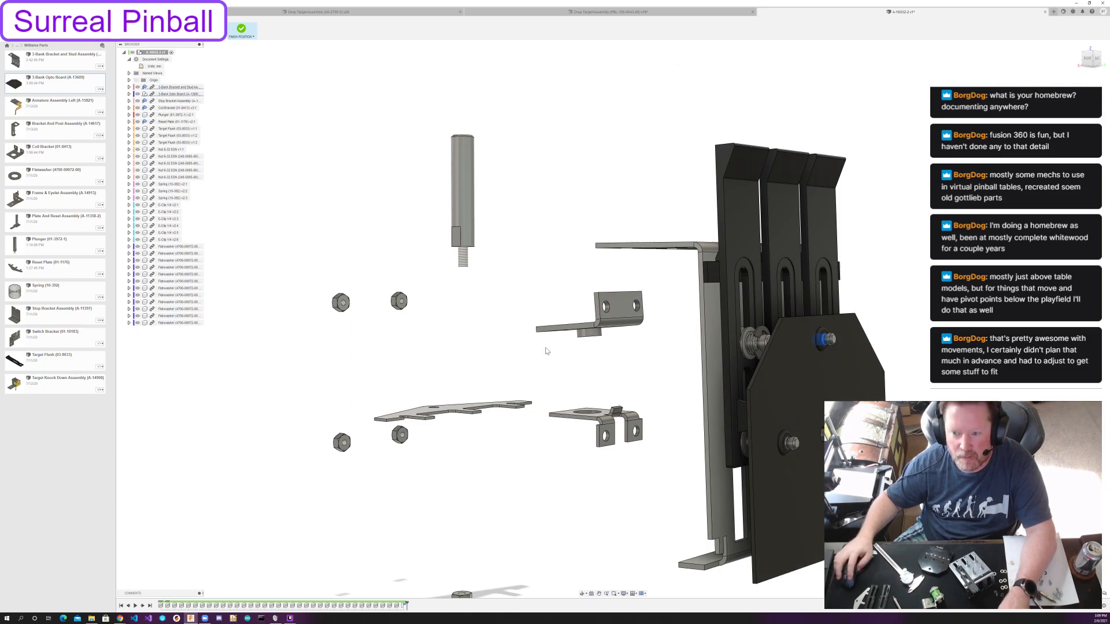
Hide the 3-Bank Opto Board component and finish the position edit of the assembly.
click(138, 94)
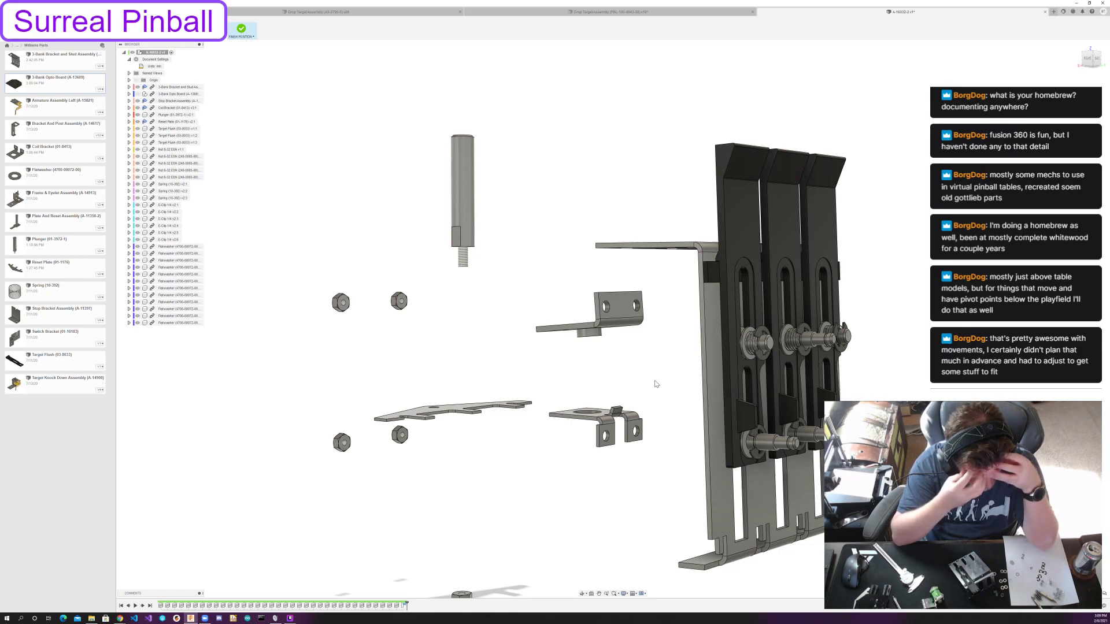
shift+middle_drag(656, 383, 316, 451)
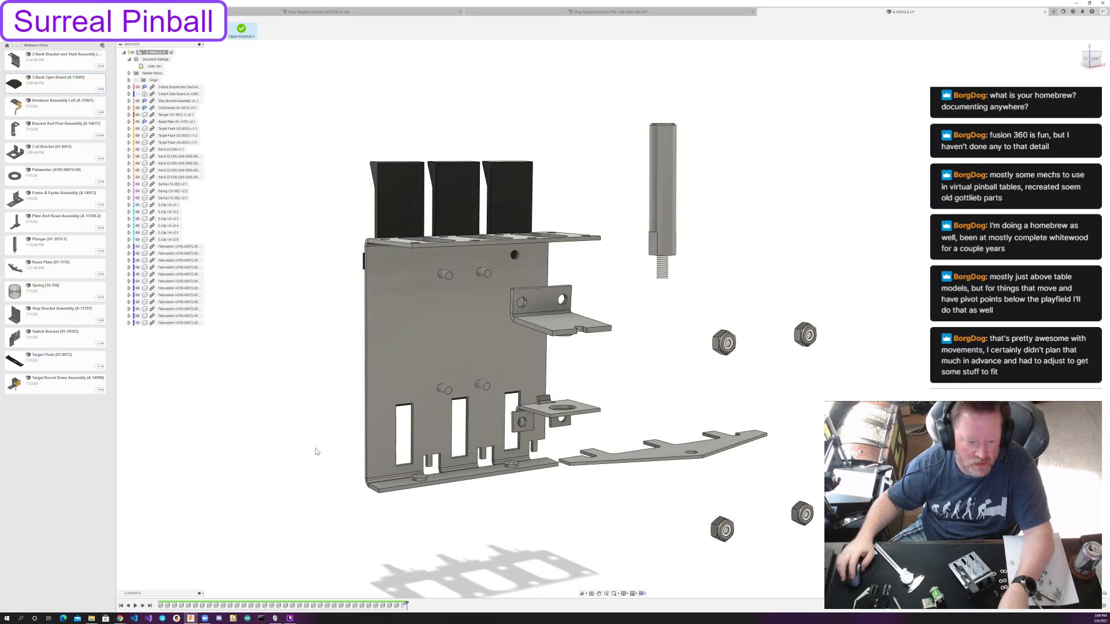
click(243, 35)
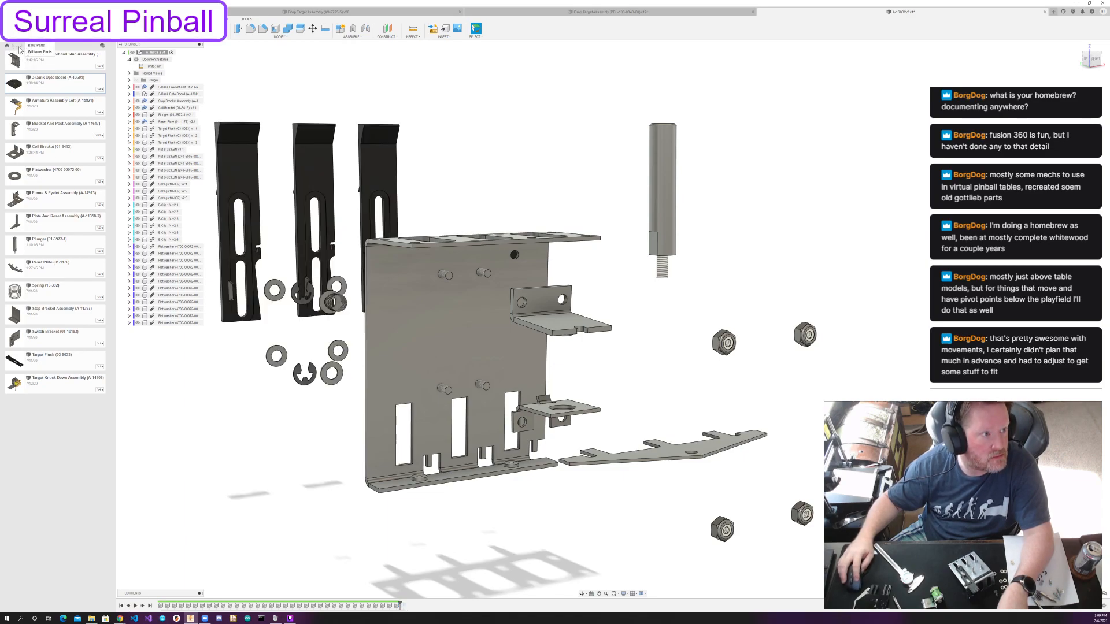
Insert Coil Sleeve 1/2" x 2-1/8" from the Playfield Components Coils folder and move it away from the bracket toward the plunger.
click(27, 60)
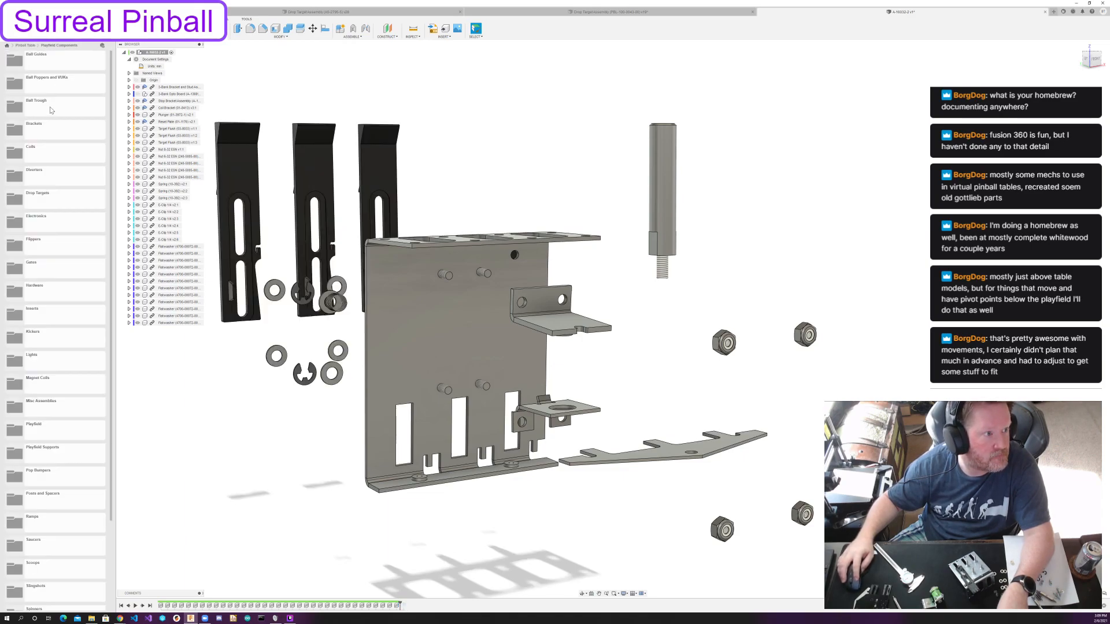
click(52, 157)
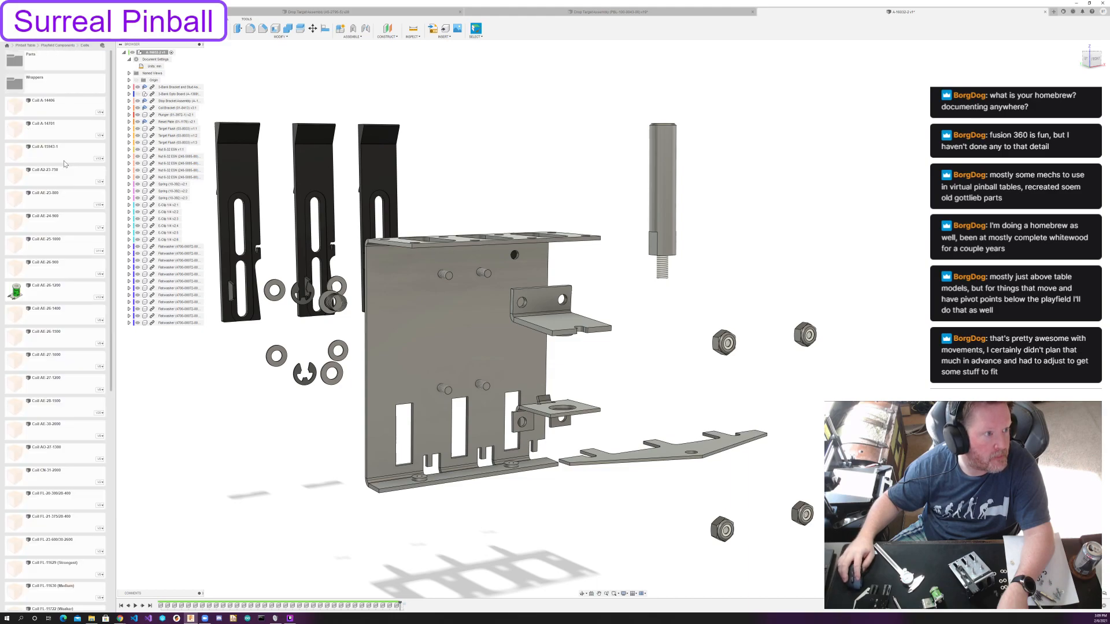
scroll(75, 445, down, 5)
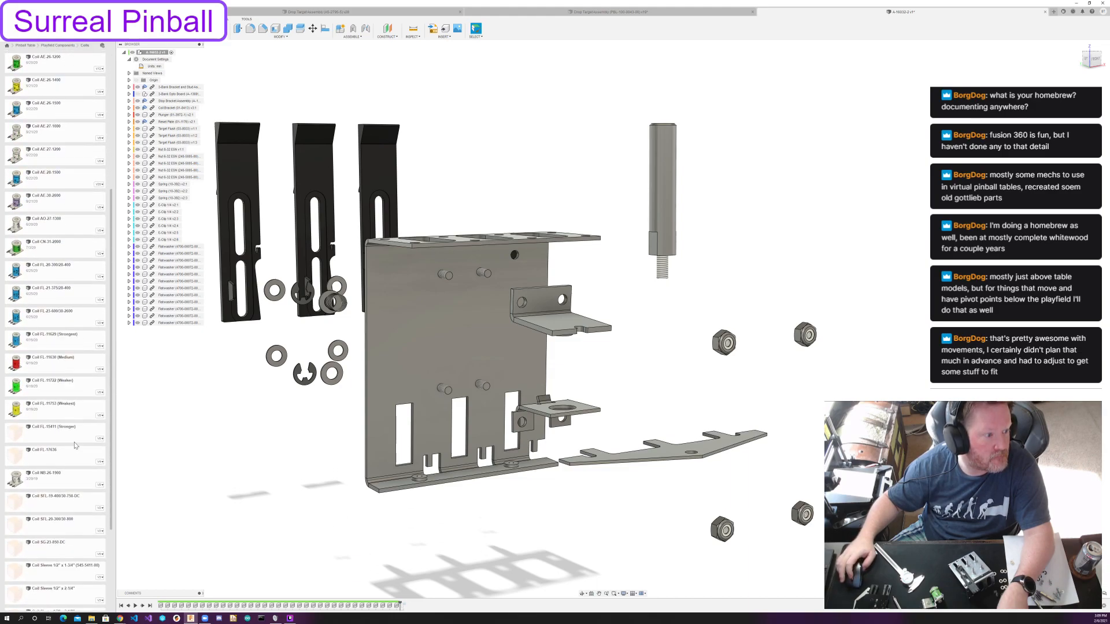
scroll(75, 445, down, 1)
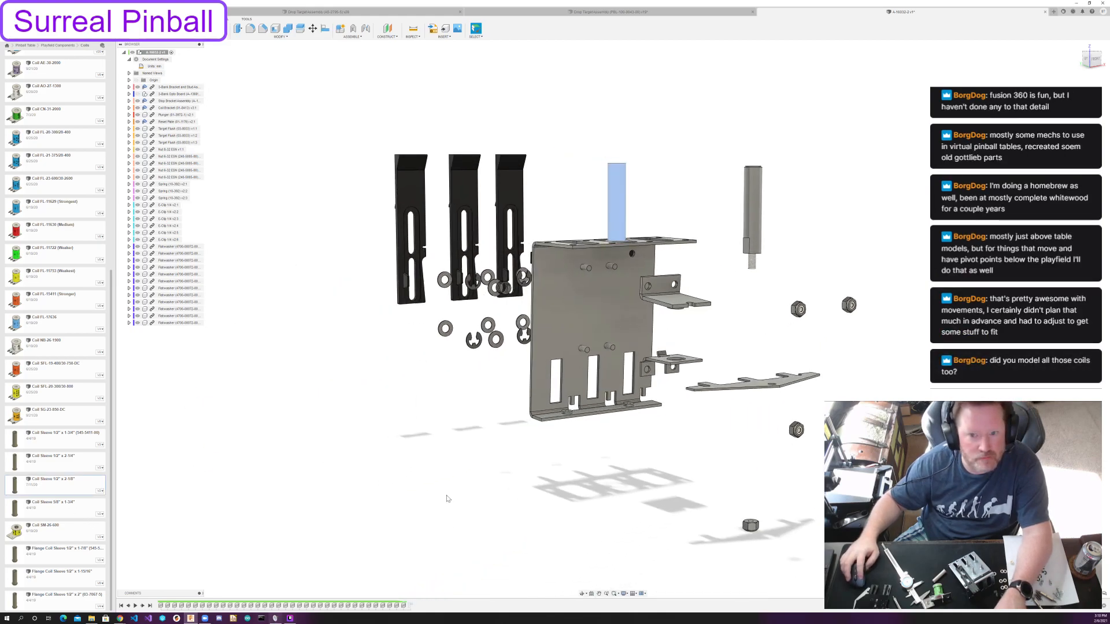
shift+middle_drag(569, 245, 630, 213)
drag(620, 204, 758, 223)
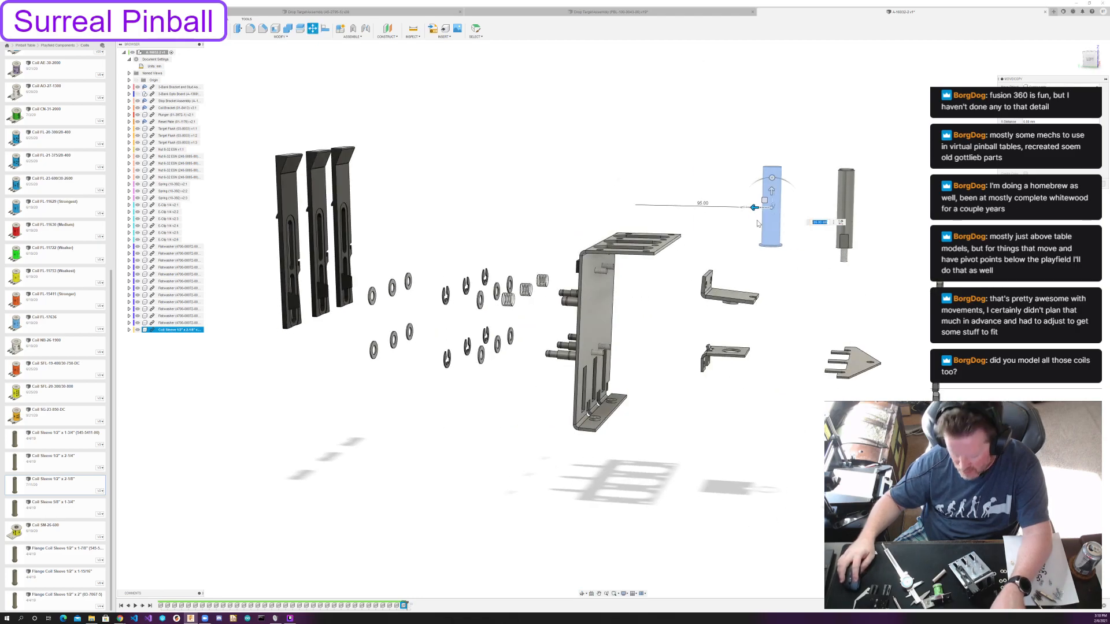
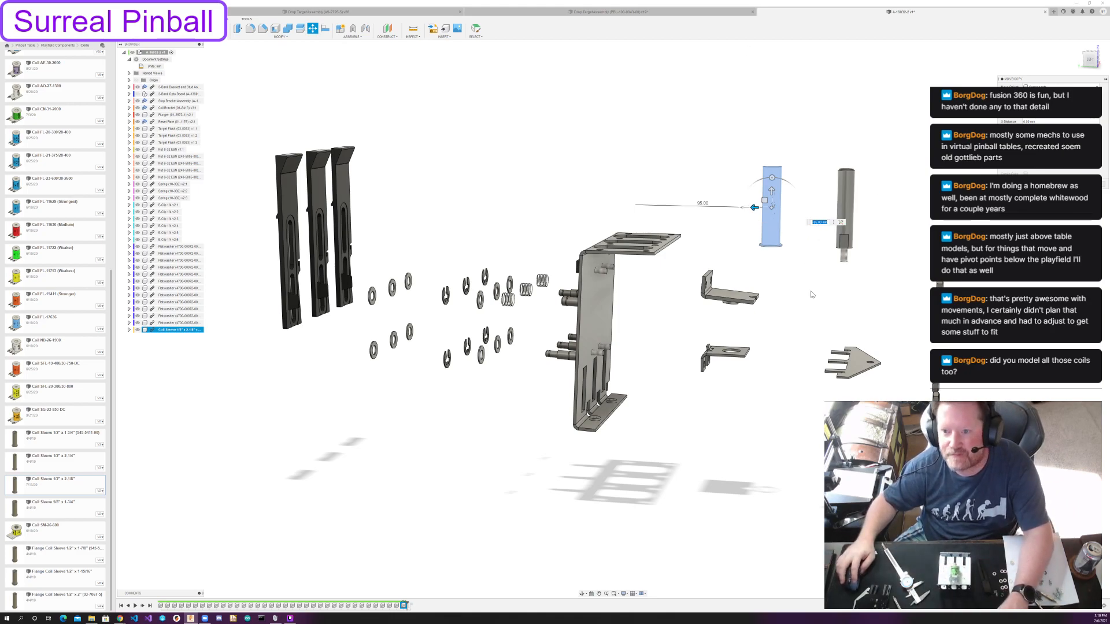
Reposition the coil sleeve sideways toward the loose brackets and 100 mm down, and accept the move.
shift+middle_drag(814, 295, 758, 288)
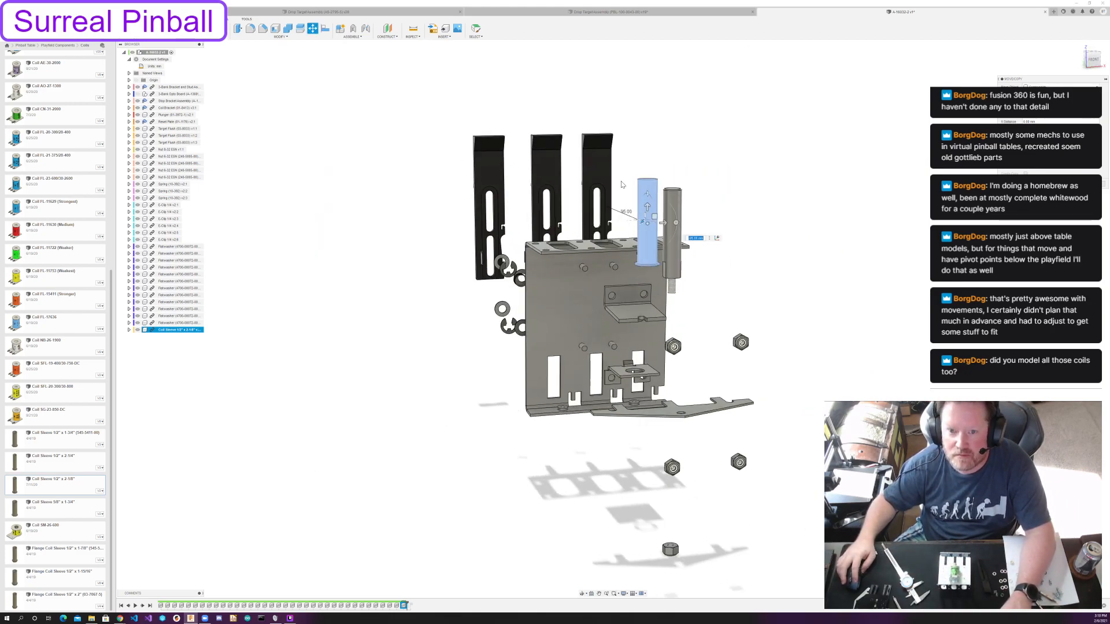
drag(673, 222, 609, 224)
shift+middle_drag(706, 282, 727, 317)
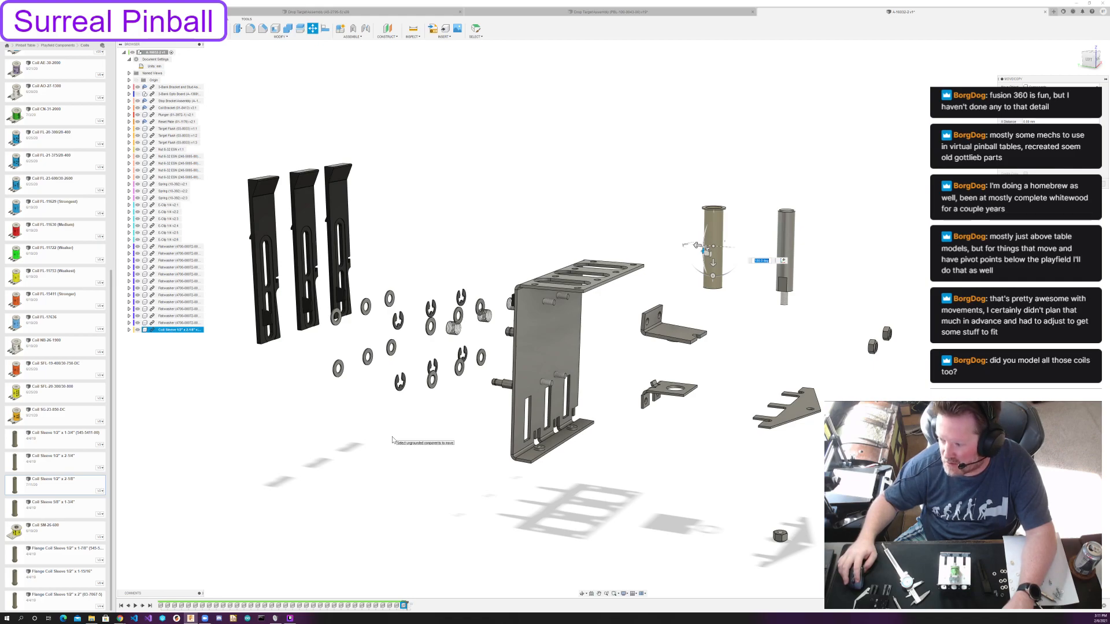
middle_drag(395, 427, 363, 455)
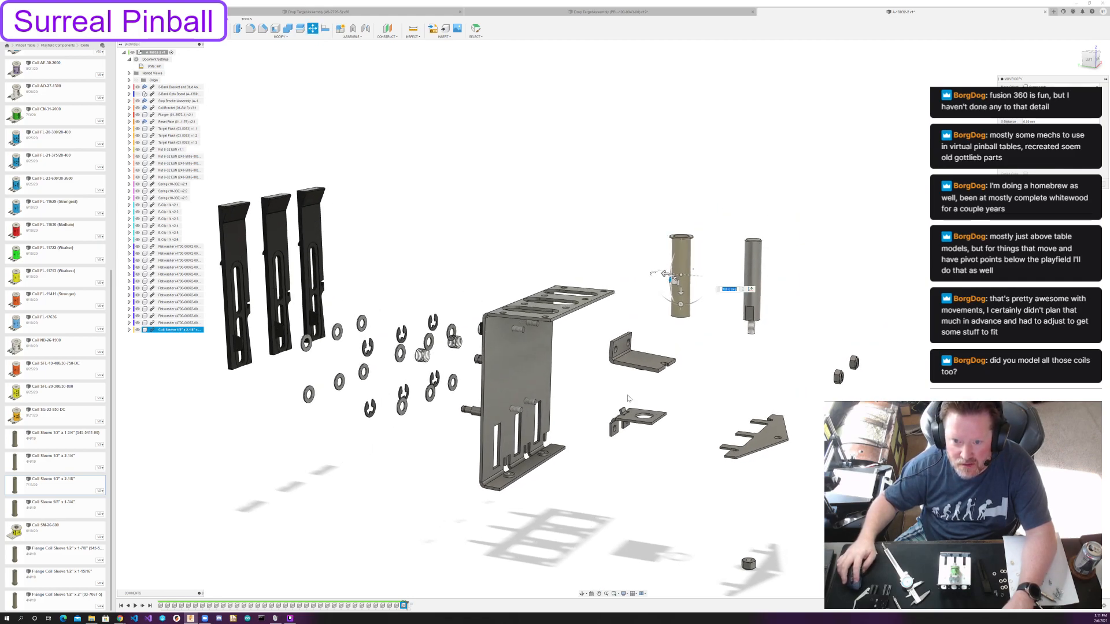
drag(681, 292, 715, 404)
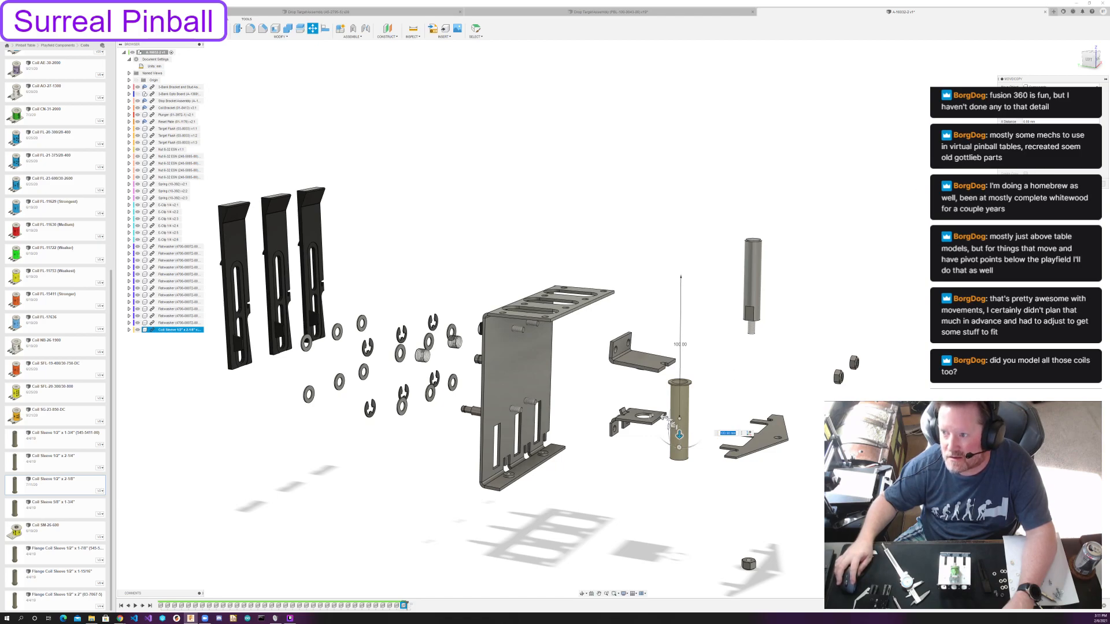
key(Return)
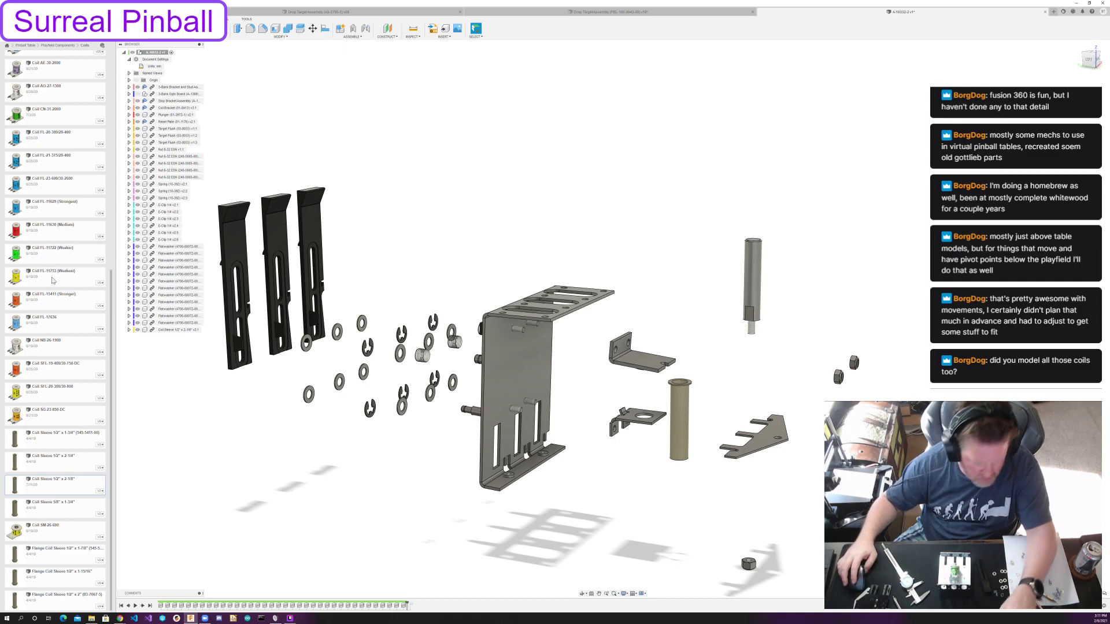
Insert Coil AE-26-1200 from the Coils folder and move it out from the bracket and 70 mm down, next to the coil sleeve.
scroll(52, 281, up, 3)
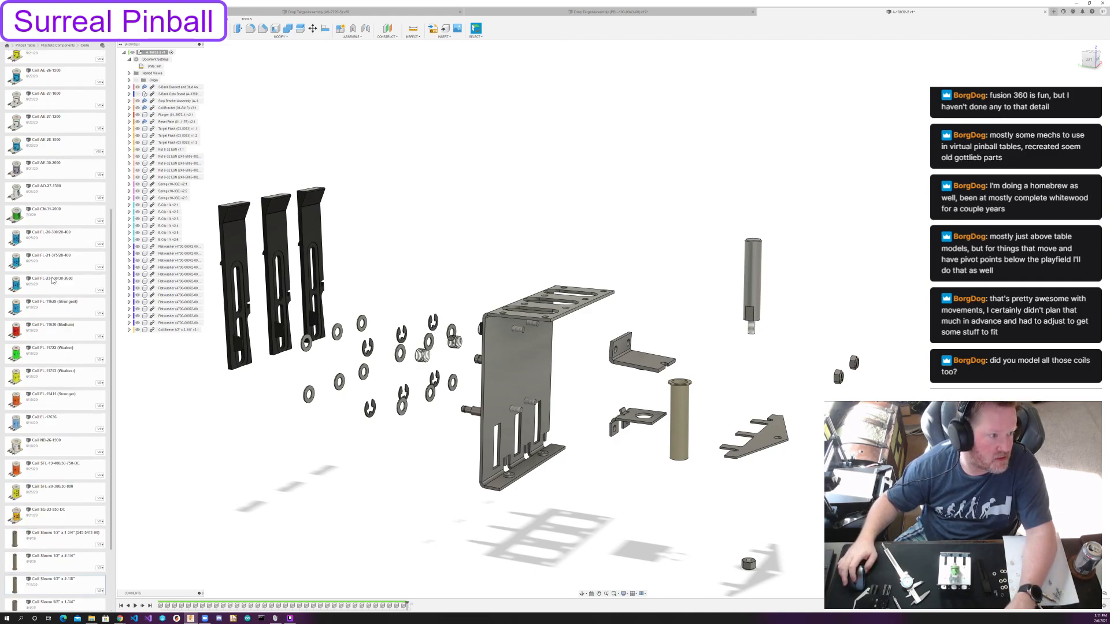
scroll(53, 280, up, 6)
drag(60, 224, 186, 399)
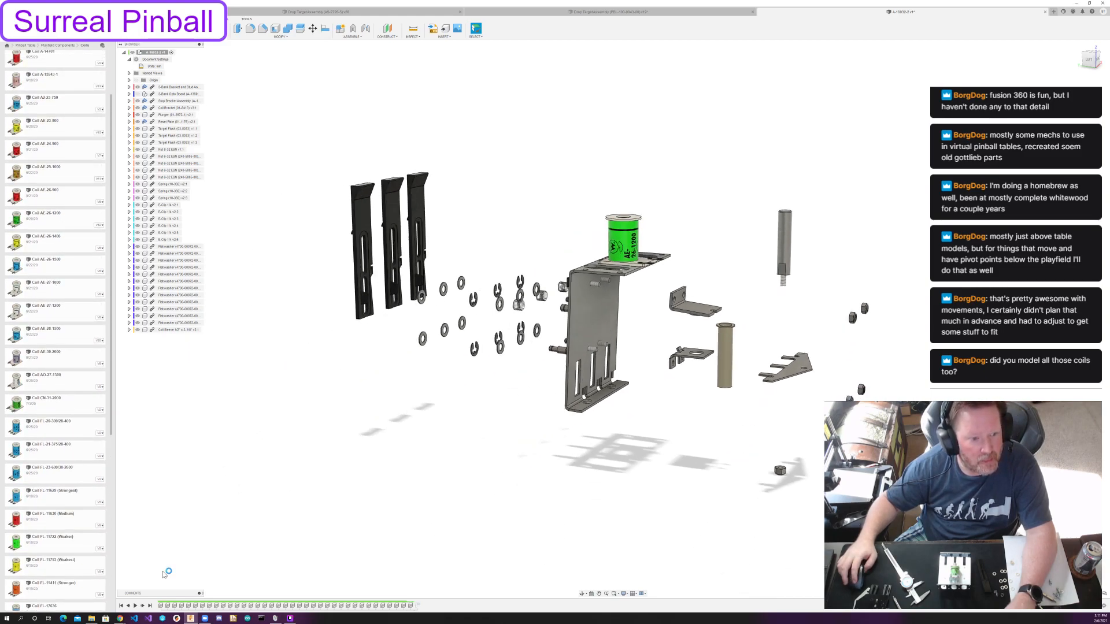
drag(632, 237, 635, 309)
shift+middle_drag(634, 310, 651, 306)
drag(657, 313, 737, 350)
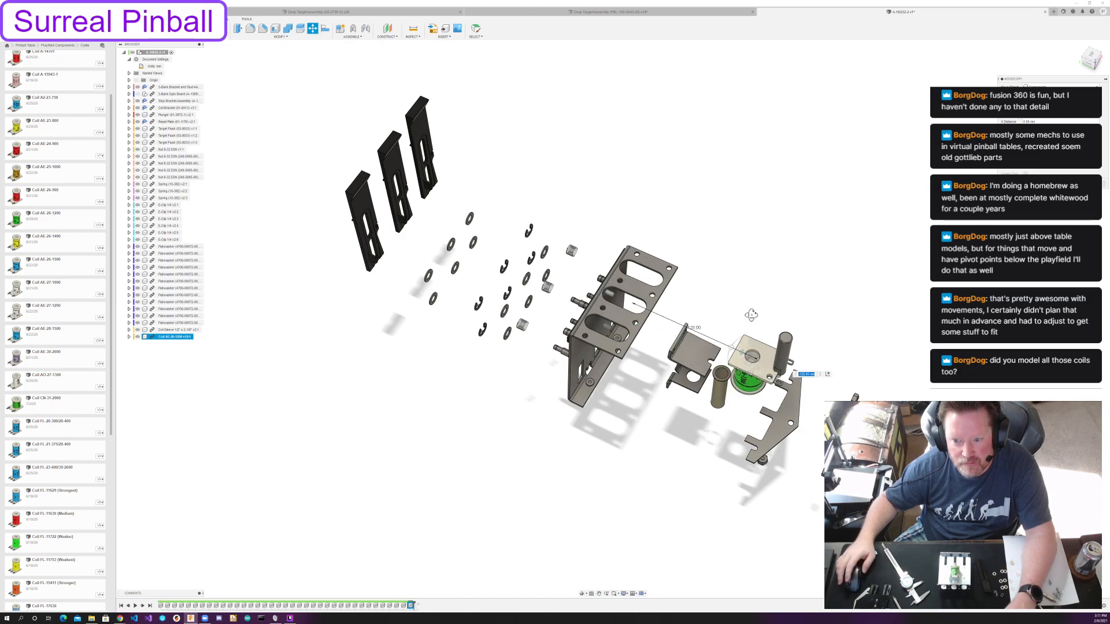
shift+middle_drag(749, 313, 765, 273)
drag(764, 269, 767, 345)
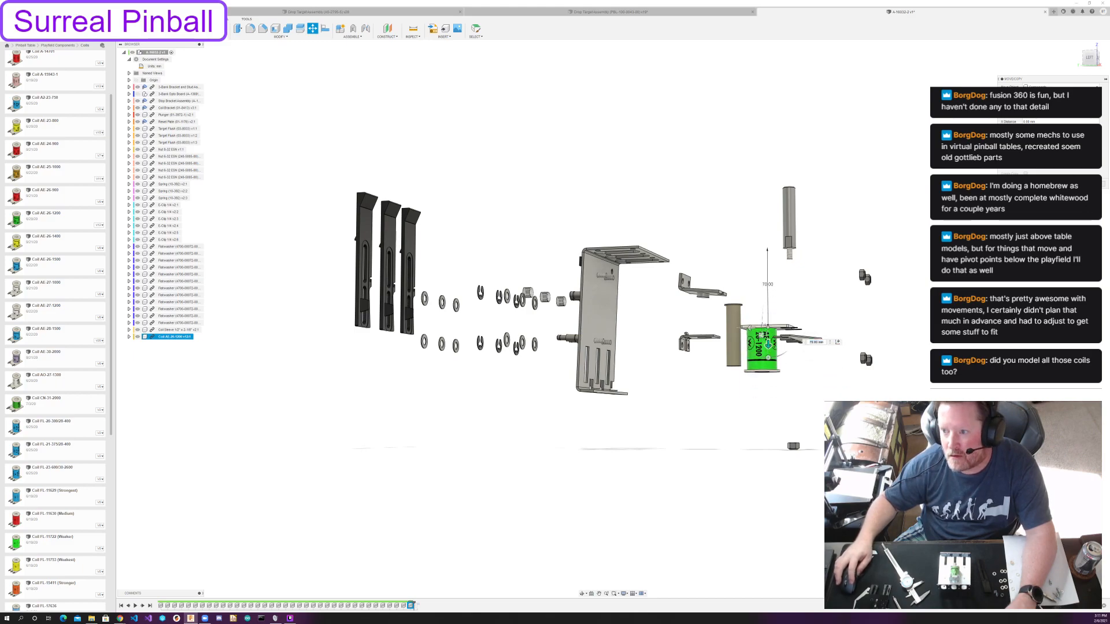
key(Return)
Roll the timeline to its end and open the final assembled position for editing.
scroll(502, 355, up, 3)
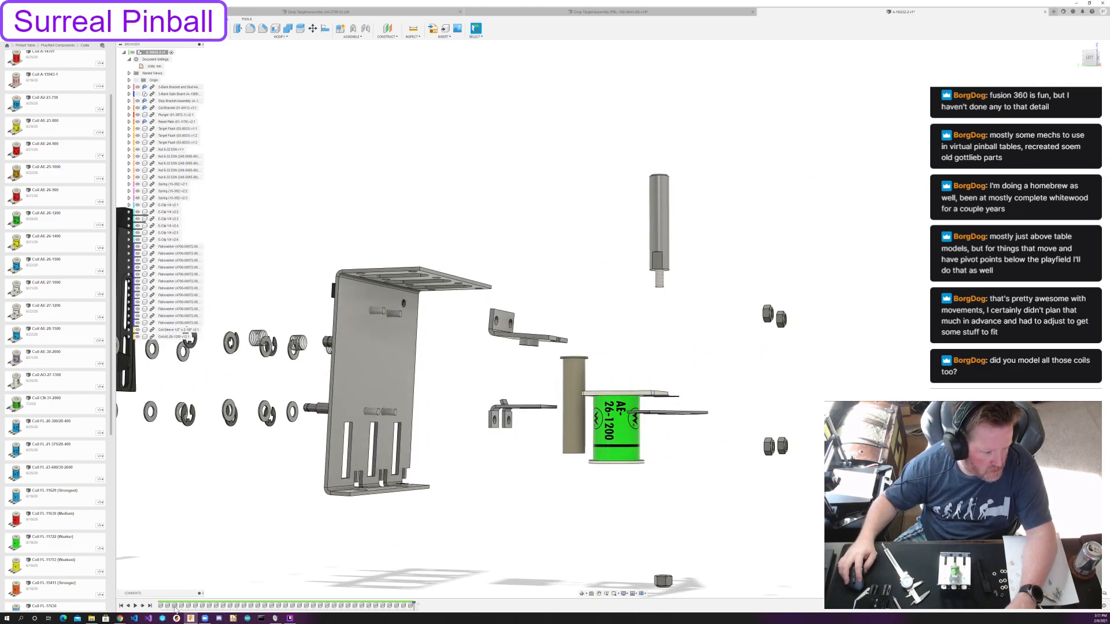
click(151, 605)
double_click(418, 606)
scroll(490, 364, up, 1)
shift+middle_drag(490, 364, 500, 330)
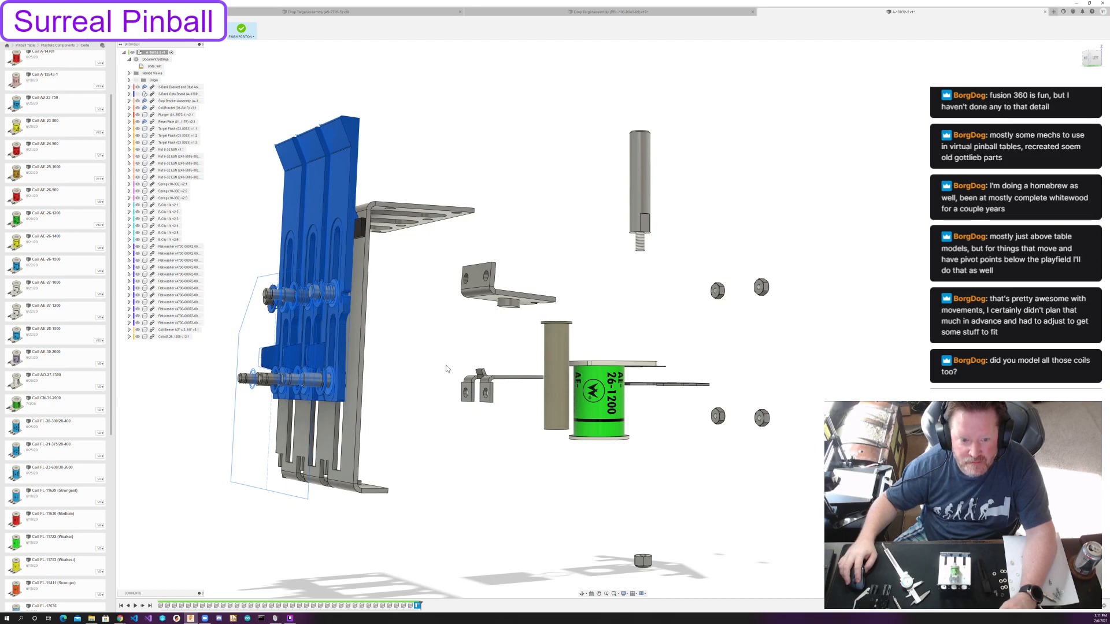
middle_drag(464, 342, 506, 364)
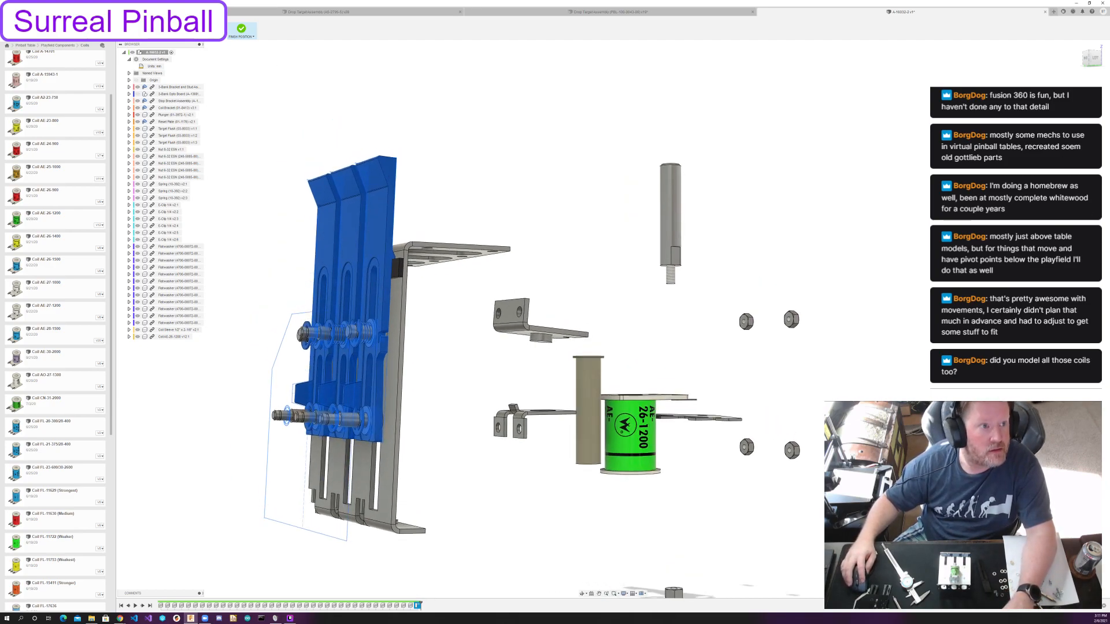
Align the stop bracket's hole with an upper threaded stud on the 3-bank bracket, rotated so both holes fit the upper studs.
click(172, 29)
scroll(505, 269, up, 4)
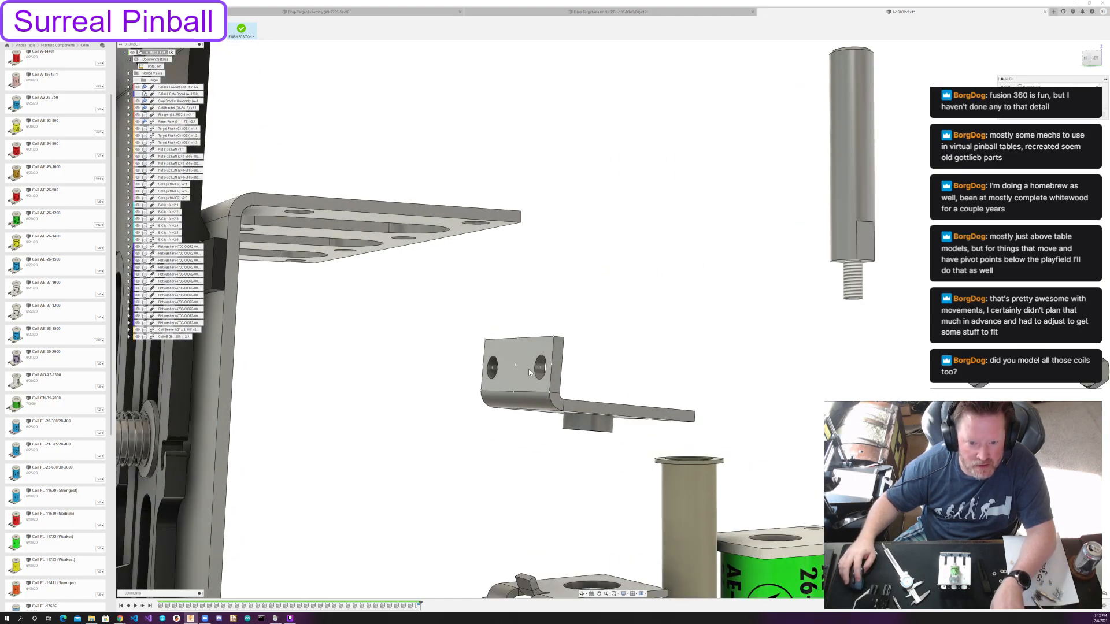
click(529, 372)
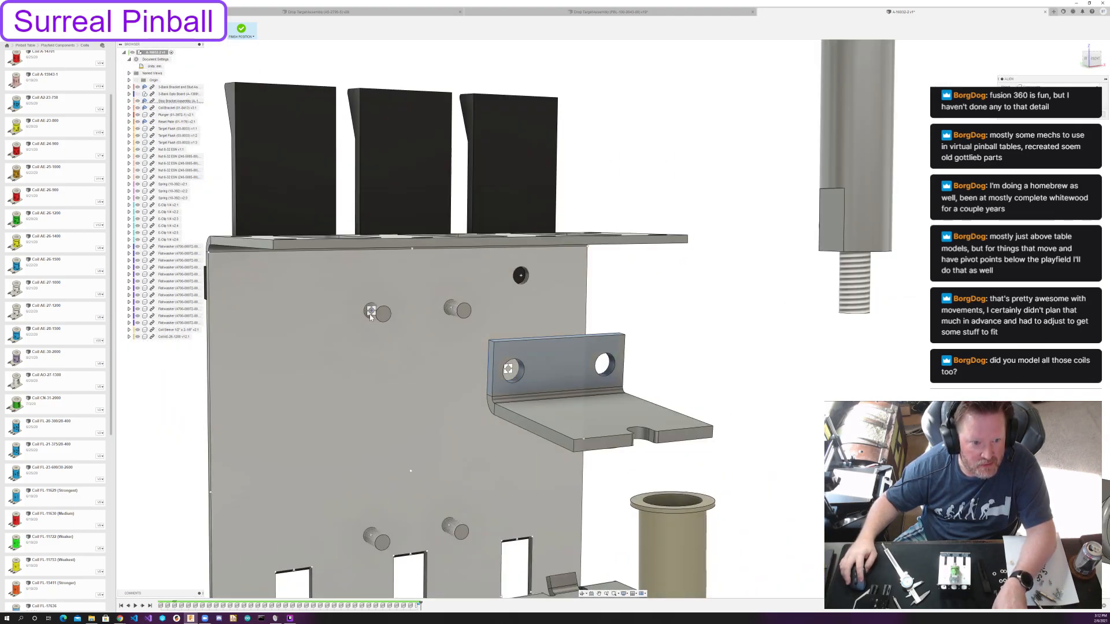
click(370, 314)
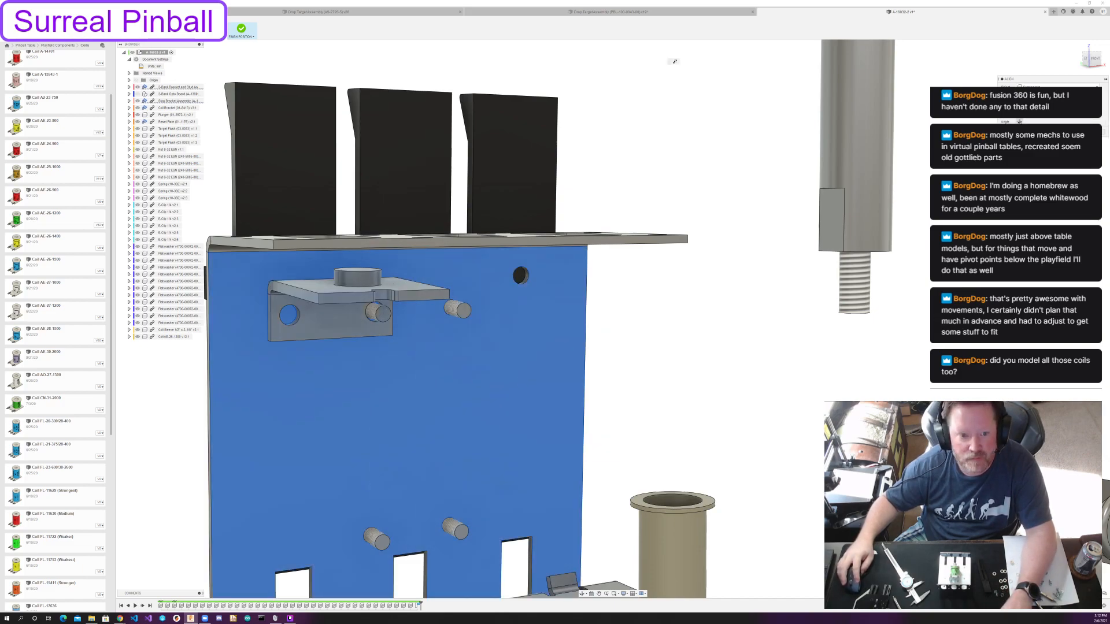
click(1019, 122)
click(1019, 122)
middle_drag(807, 330, 842, 223)
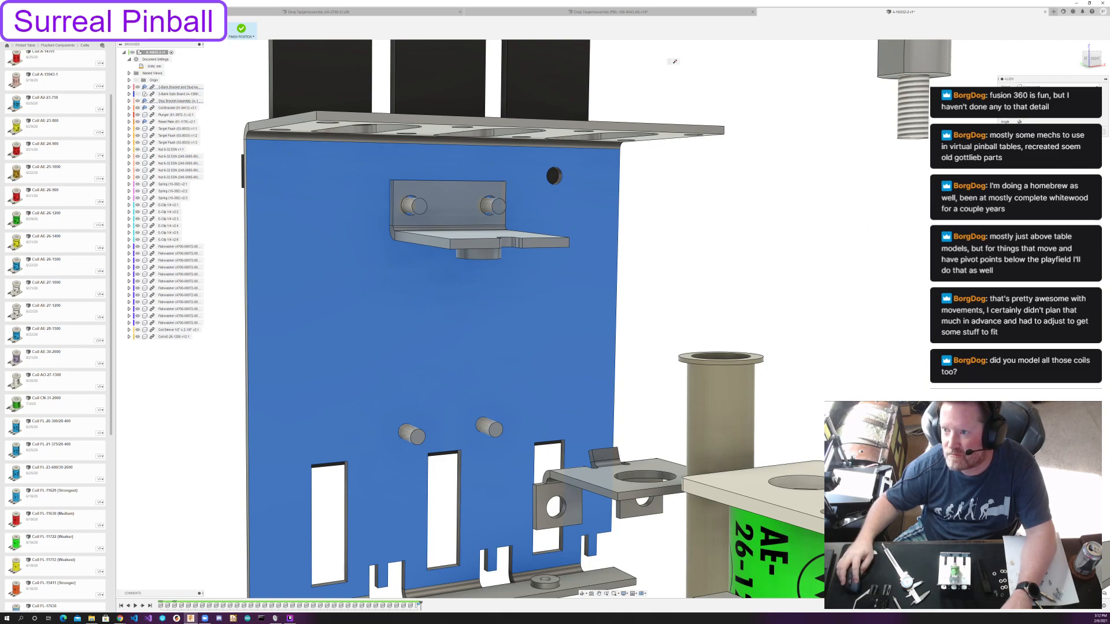
key(Return)
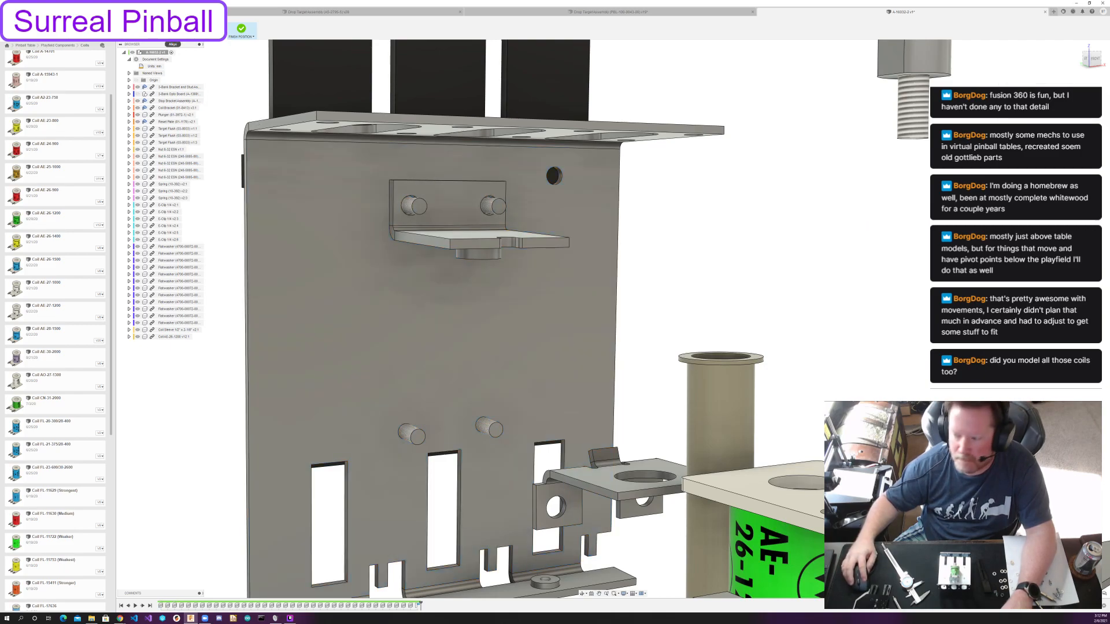
Align the flanged end of the coil sleeve with the round stop on the underside of the stop bracket.
click(173, 28)
shift+middle_drag(566, 232, 647, 300)
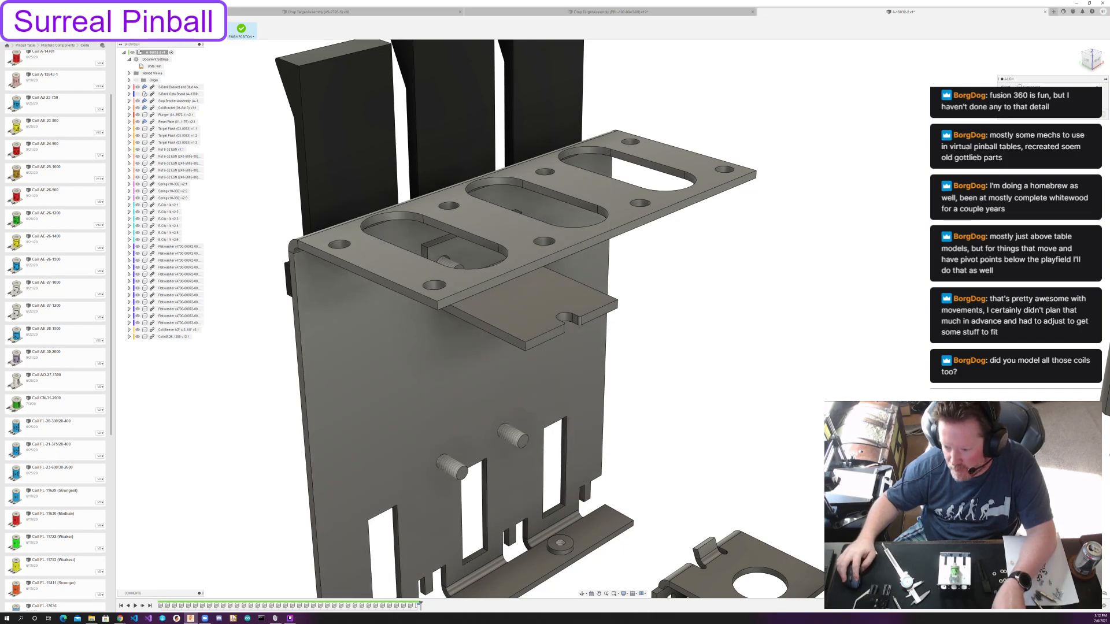
shift+middle_drag(795, 461, 665, 396)
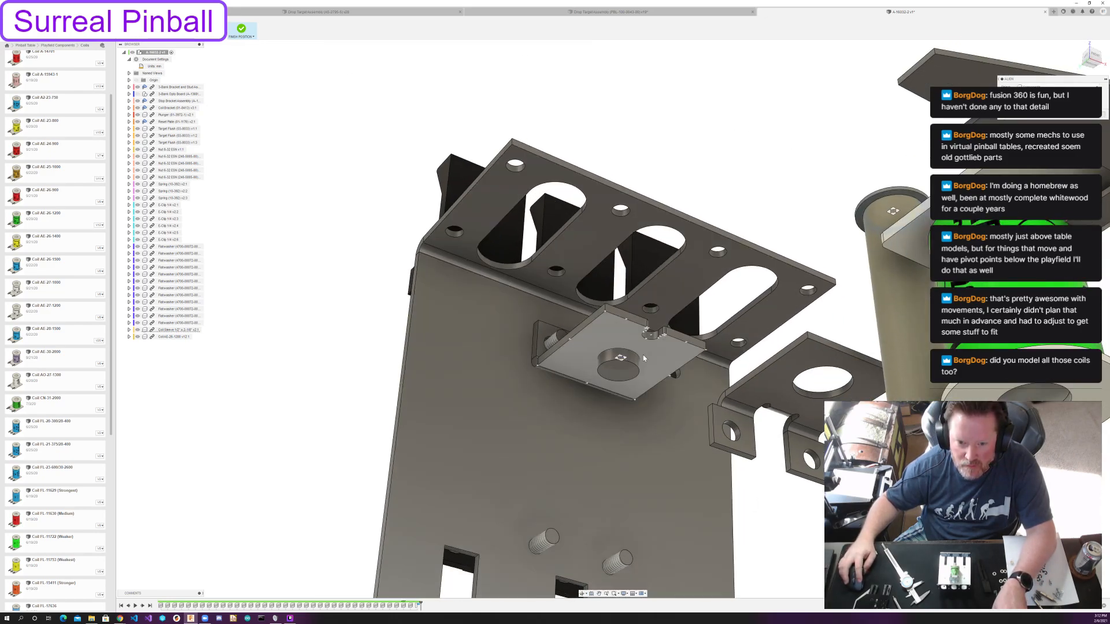
click(634, 361)
shift+middle_drag(634, 360, 516, 229)
click(773, 396)
Align the AE-26-1200 coil concentrically with the flanged end of the coil sleeve, against the stop bracket.
shift+middle_drag(664, 342, 855, 113)
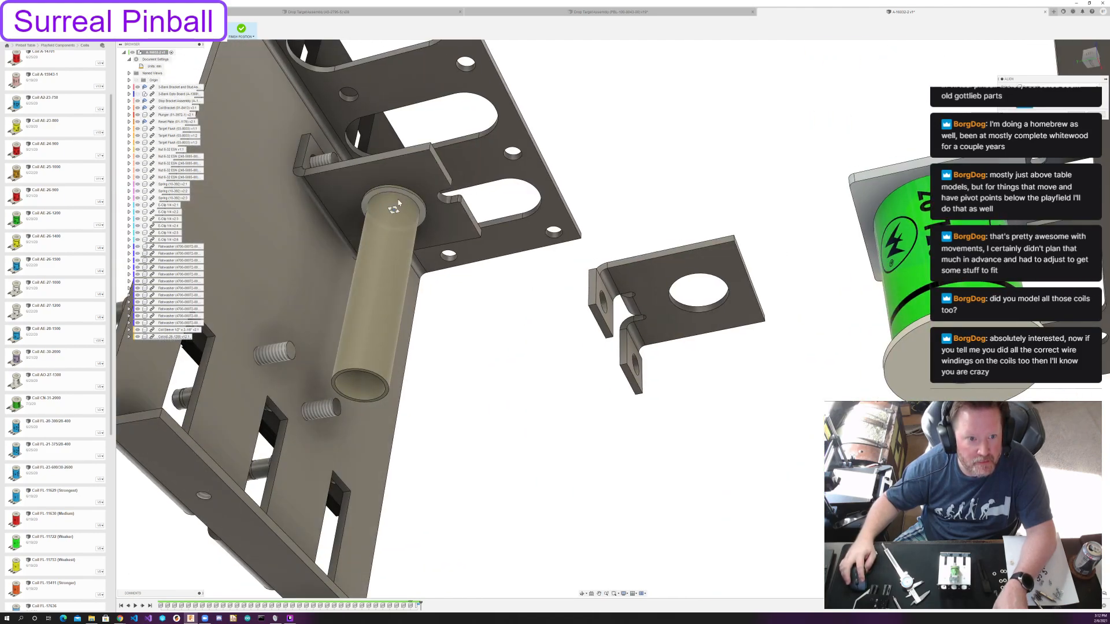
click(398, 204)
shift+middle_drag(543, 272, 545, 341)
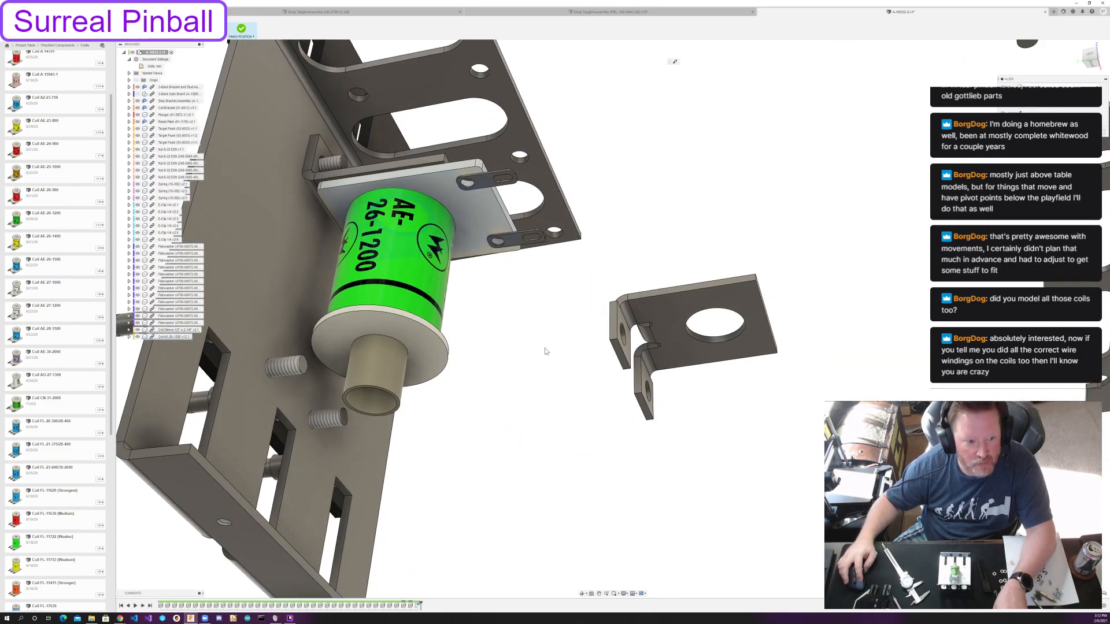
Align the coil bracket's mounting hole with a lower threaded stud so the bracket supports the coil's lower flange.
shift+middle_drag(611, 347, 564, 327)
click(606, 333)
click(370, 383)
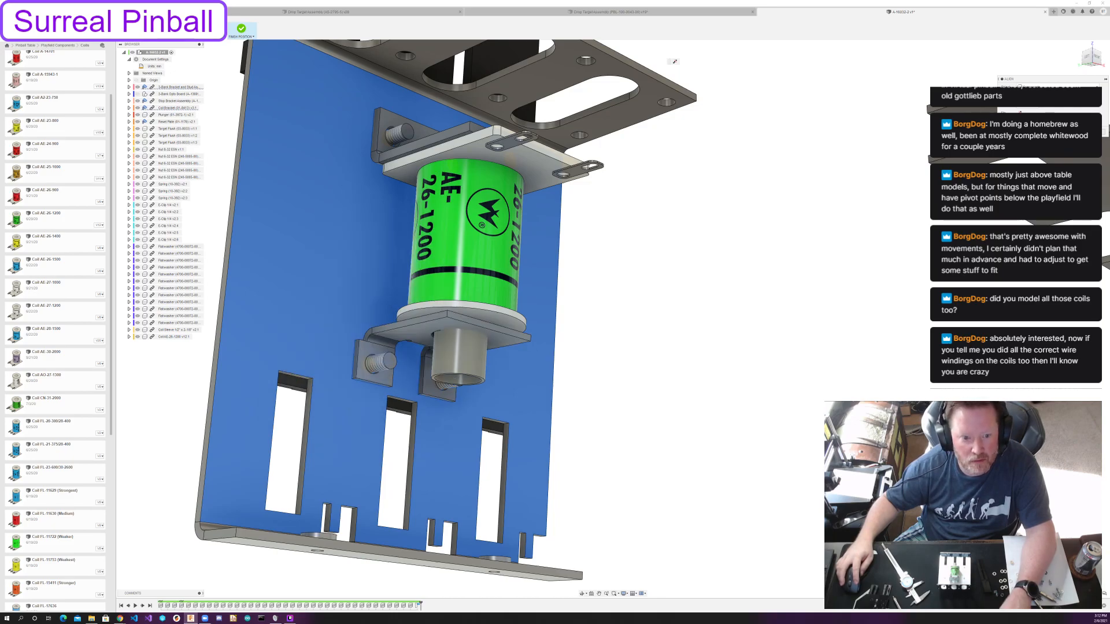
mouse_move(677, 366)
shift+middle_down()
mouse_move(701, 356)
mouse_move(691, 375)
mouse_move(691, 355)
shift+middle_up()
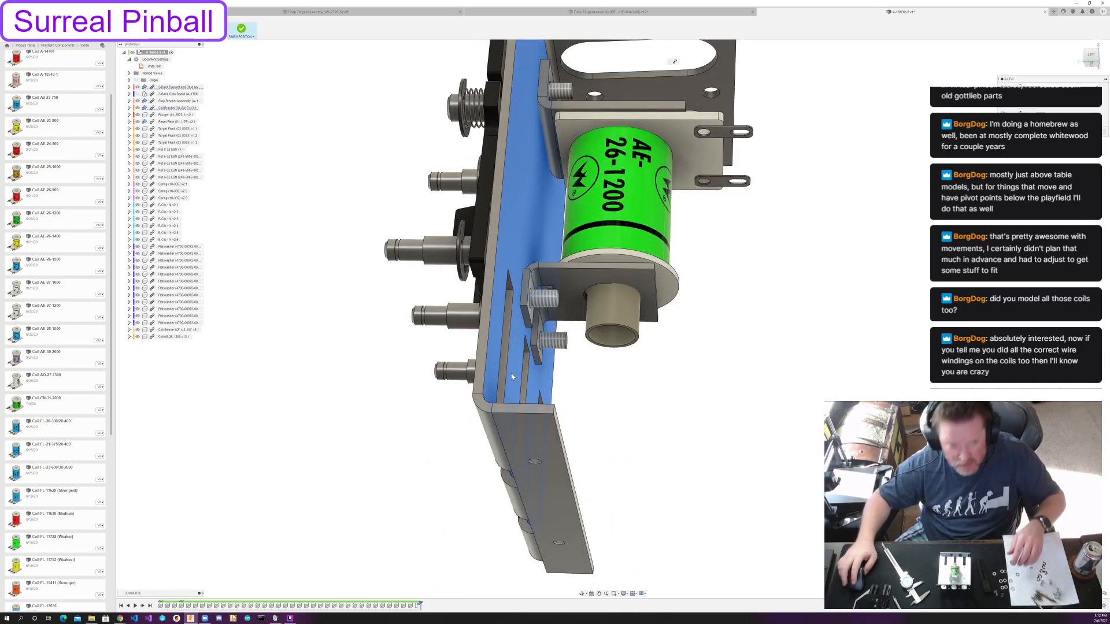
Switch to the single drop target assembly and examine how its coil and coil bracket are mounted.
click(610, 12)
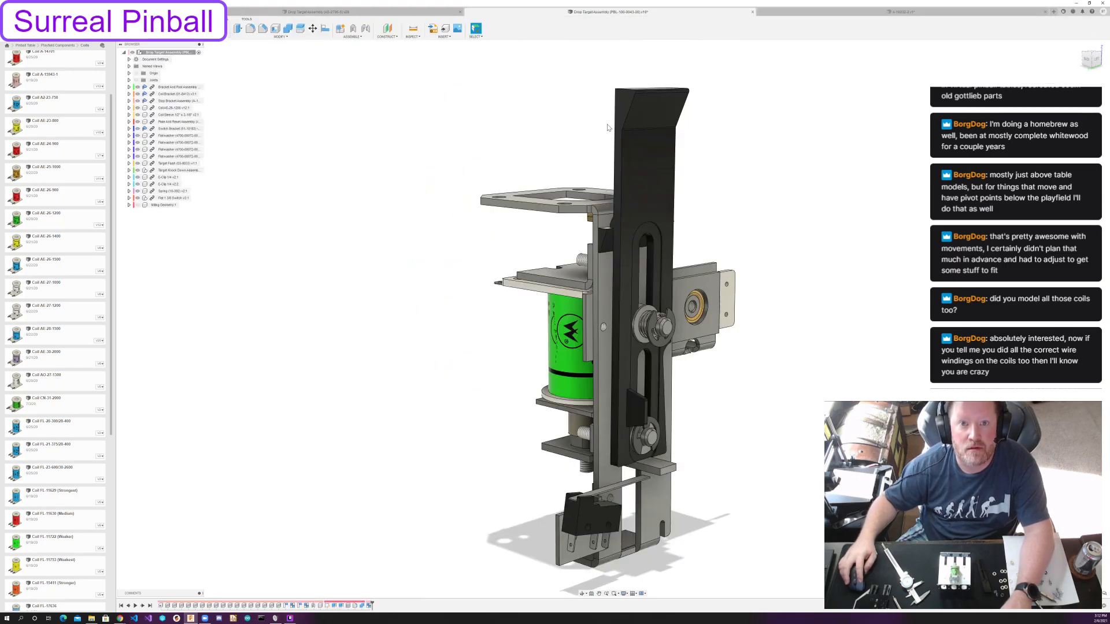
shift+middle_drag(700, 245, 869, 255)
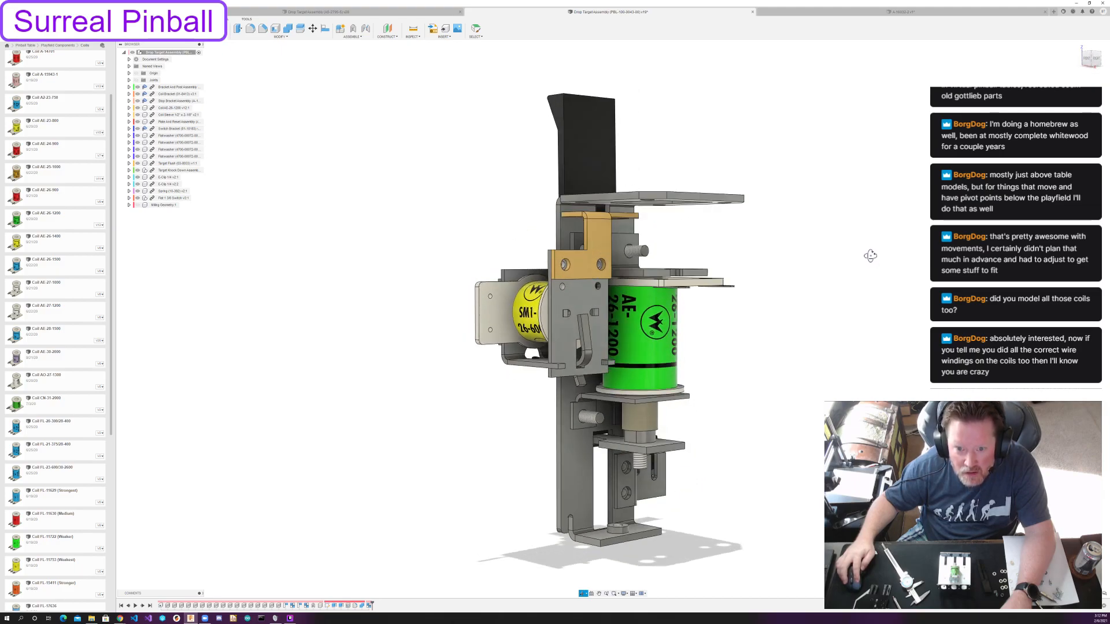
scroll(703, 278, up, 5)
shift+middle_drag(704, 279, 676, 231)
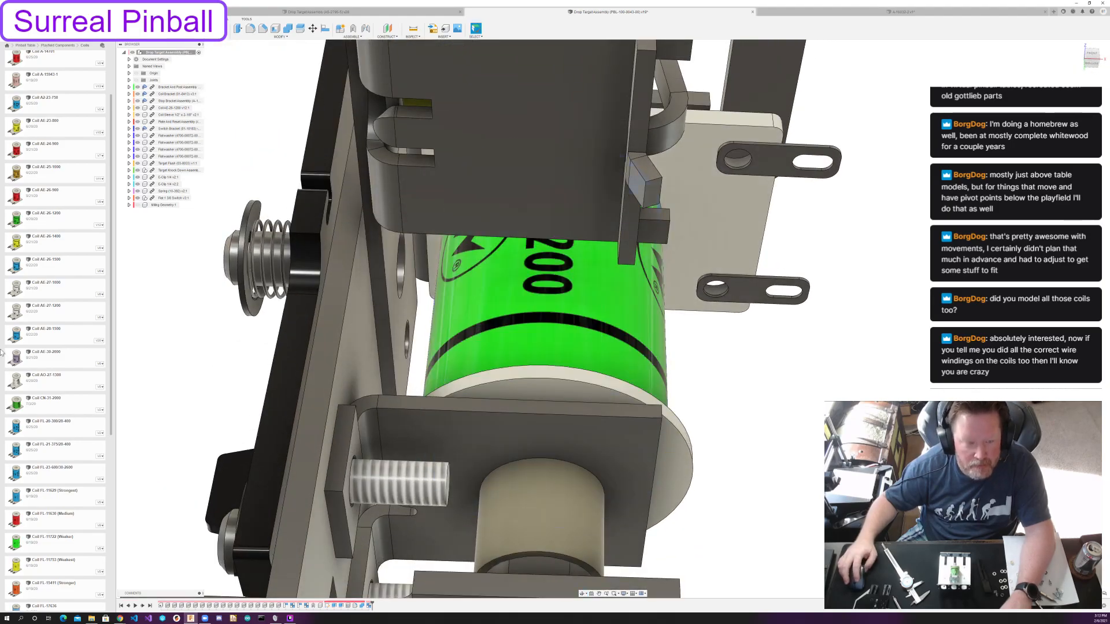
Hide the coil bracket, AE-26-1200 coil and coil sleeve in the single drop target to examine the stop bracket and plunger.
click(478, 426)
key(v)
shift+middle_drag(735, 431, 587, 527)
scroll(649, 447, down, 4)
click(542, 324)
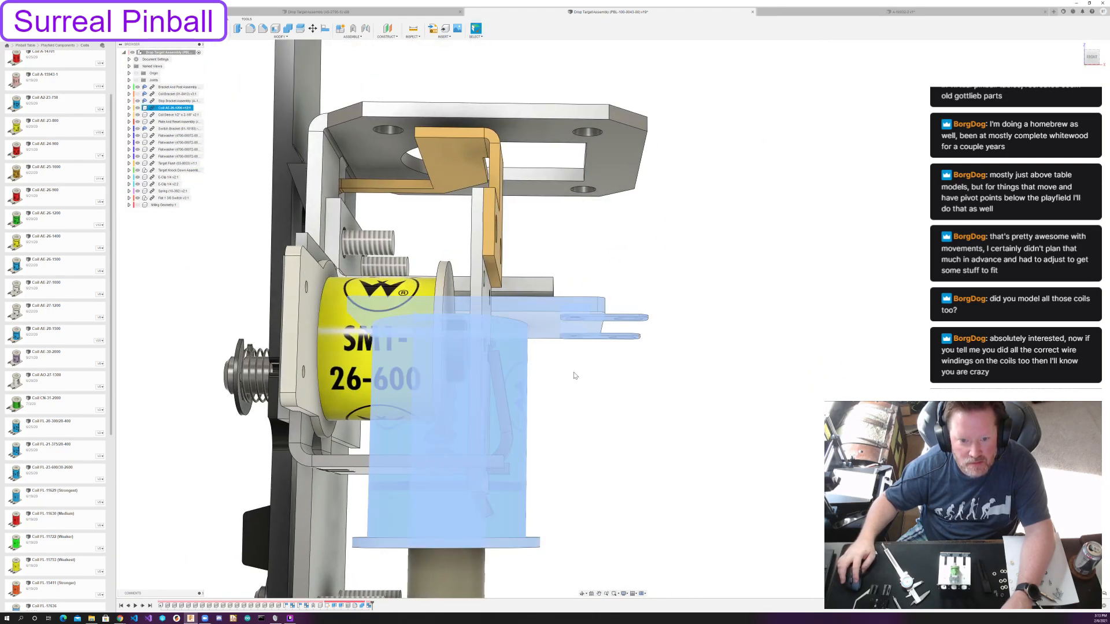
key(v)
shift+middle_drag(605, 382, 434, 341)
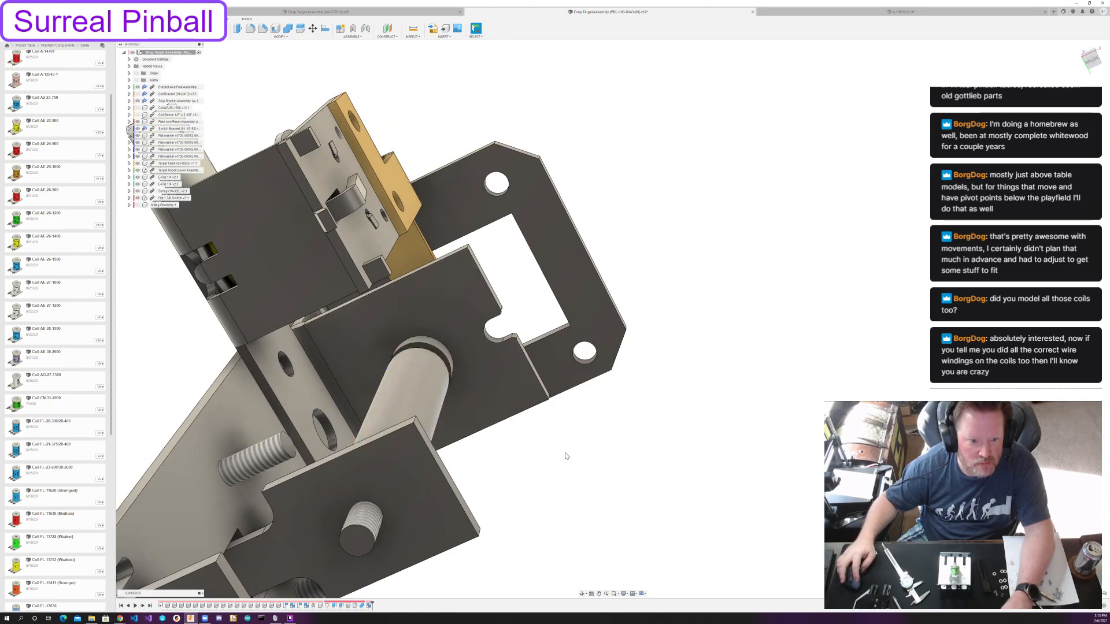
Show the hidden coil parts again and examine how the coil sits between the stop bracket and coil bracket.
shift+middle_drag(545, 444, 441, 458)
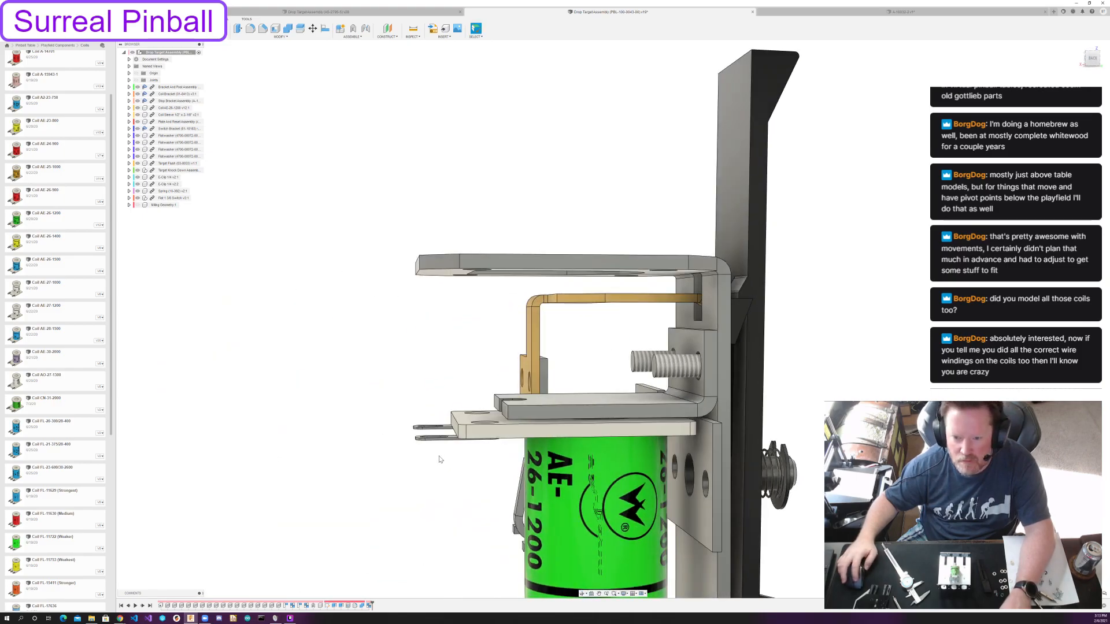
scroll(511, 456, down, 4)
middle_drag(513, 457, 404, 364)
scroll(458, 426, up, 1)
mouse_move(458, 425)
shift+middle_down()
mouse_move(501, 419)
mouse_move(439, 426)
mouse_move(463, 421)
shift+middle_up()
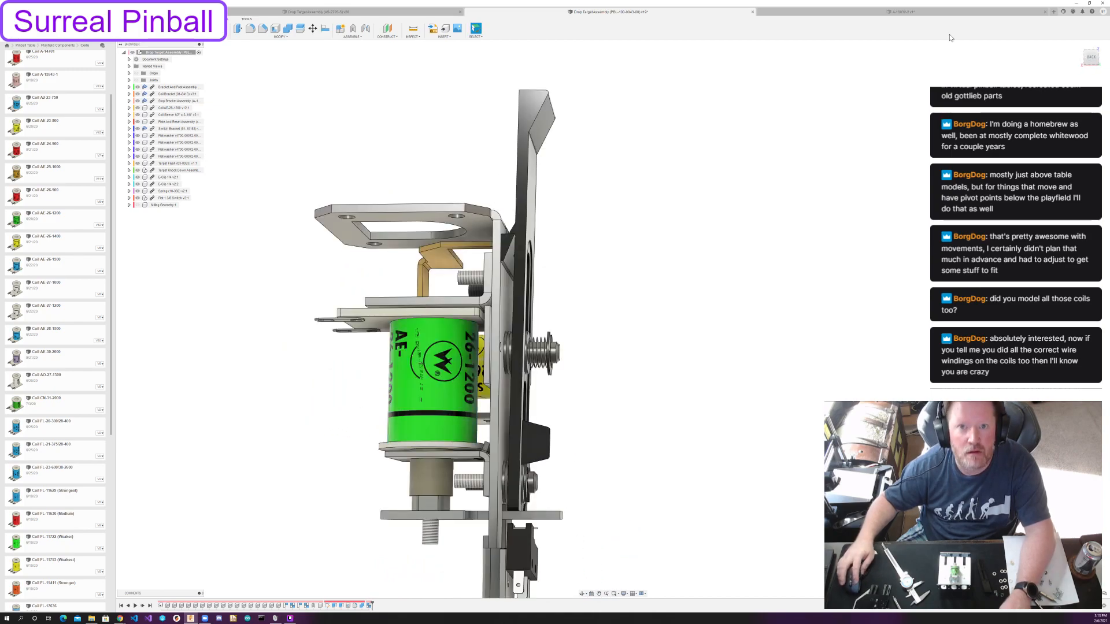
Return to the 3-bank drop target assembly and examine the fit of the coil, sleeve and brackets on the studs.
click(900, 16)
shift+middle_drag(670, 357, 669, 377)
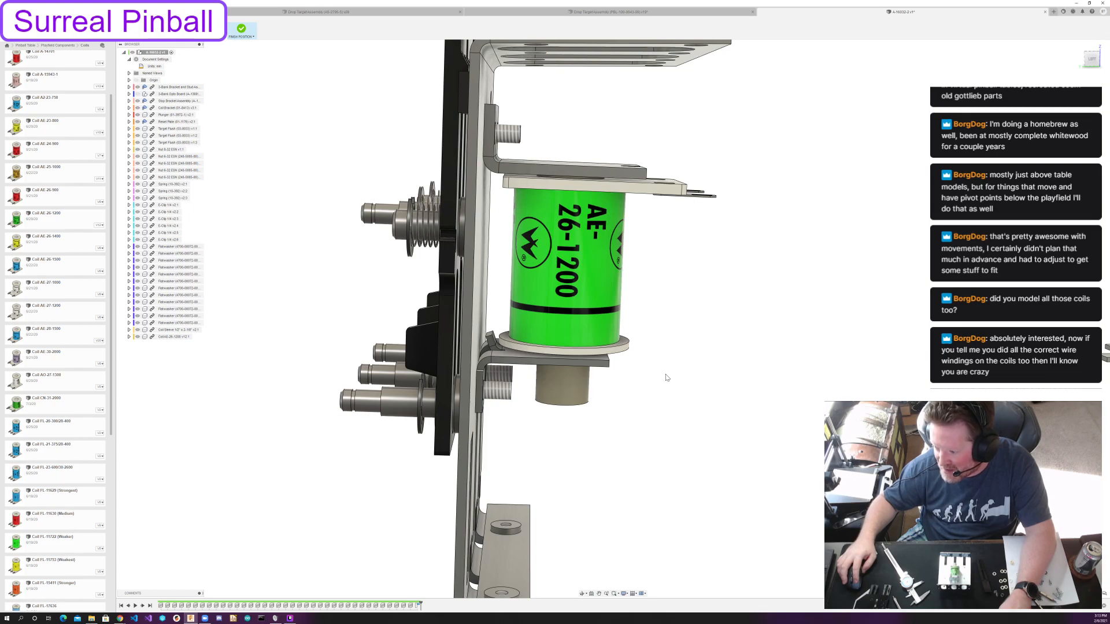
shift+middle_drag(709, 293, 712, 292)
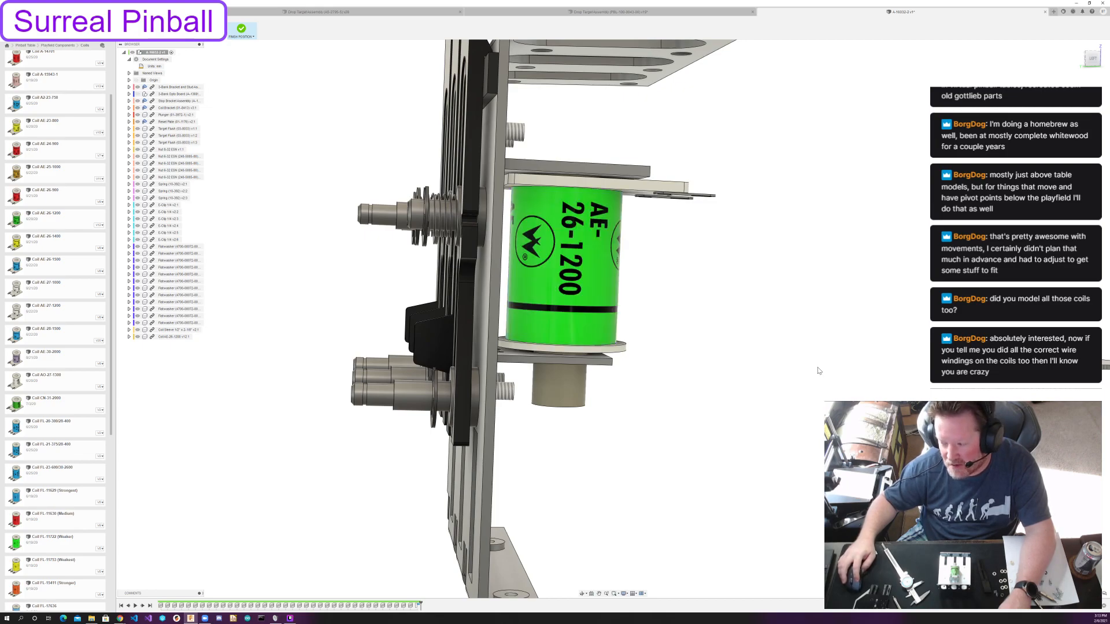
shift+middle_drag(812, 348, 783, 341)
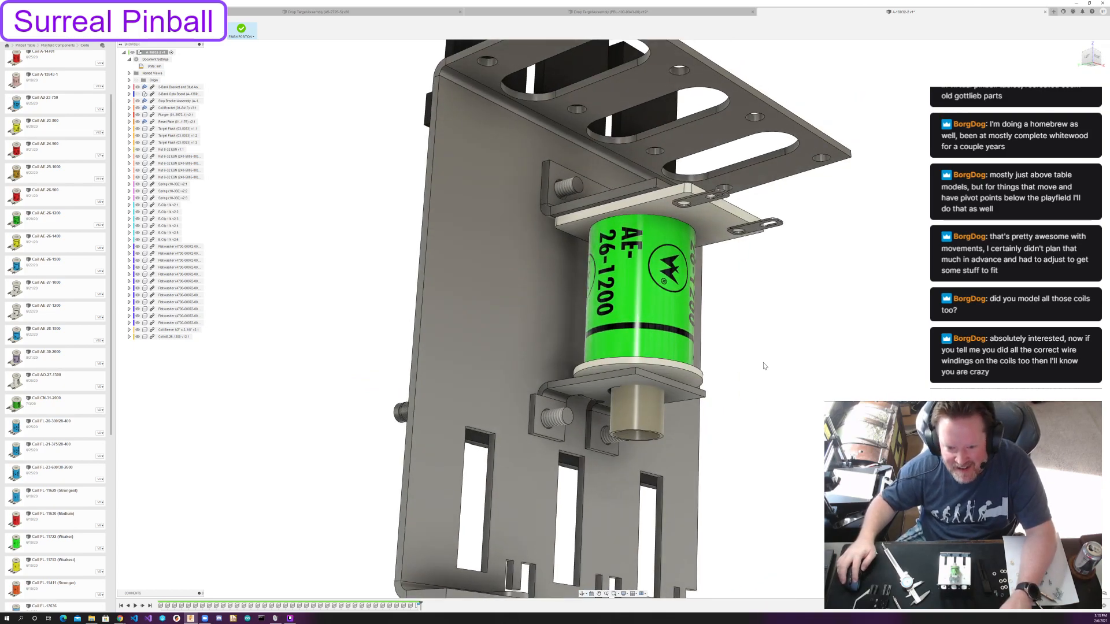
shift+middle_drag(764, 366, 739, 361)
middle_drag(798, 438, 746, 420)
shift+middle_drag(677, 376, 702, 373)
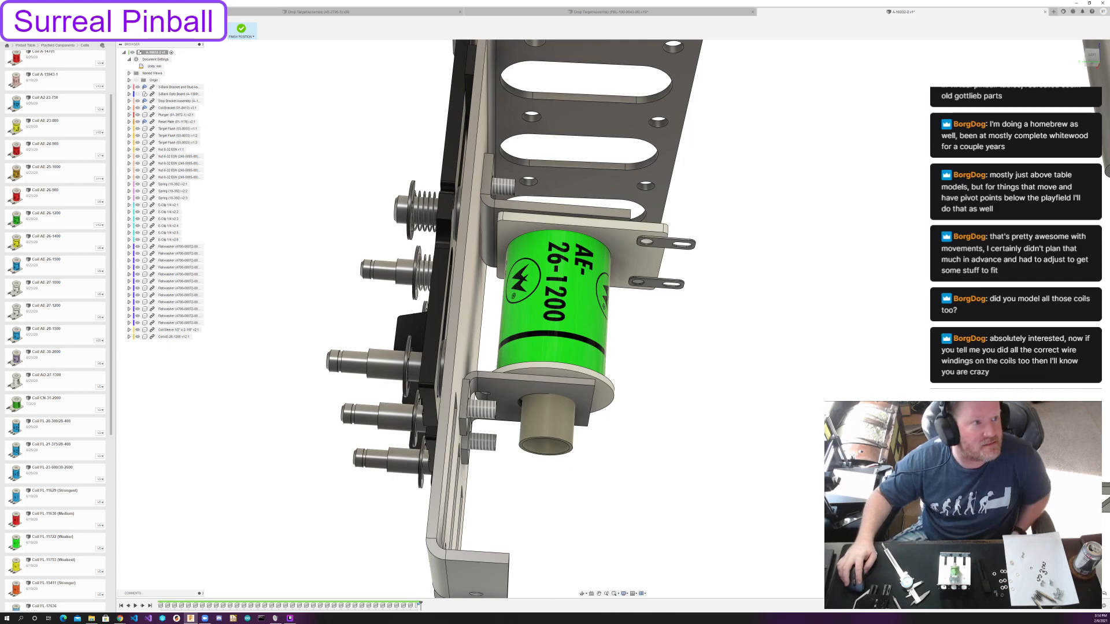
Open the Williams drop target parts in the component library and examine the loose plunger, reset plate and nuts around the assembly.
click(64, 46)
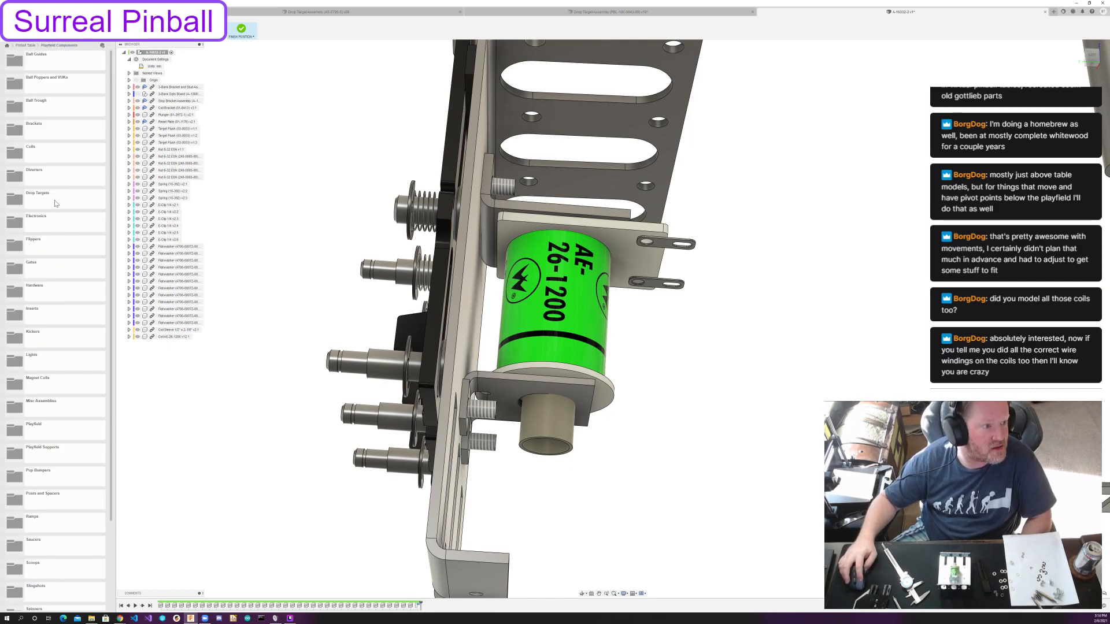
double_click(56, 199)
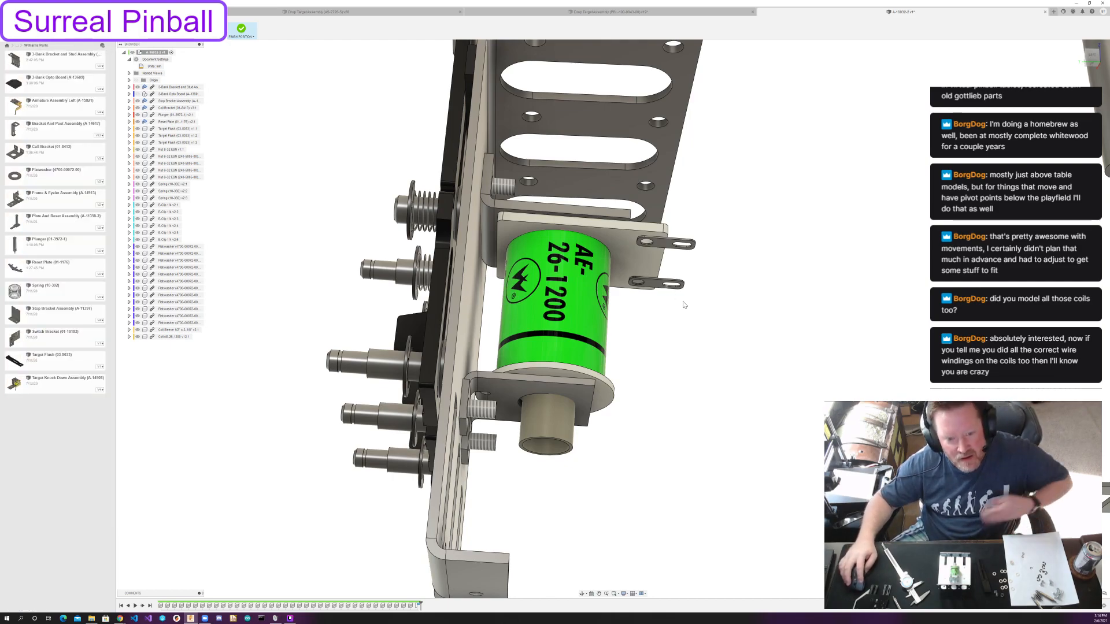
shift+middle_drag(731, 305, 578, 399)
scroll(710, 323, down, 4)
middle_drag(809, 416, 784, 371)
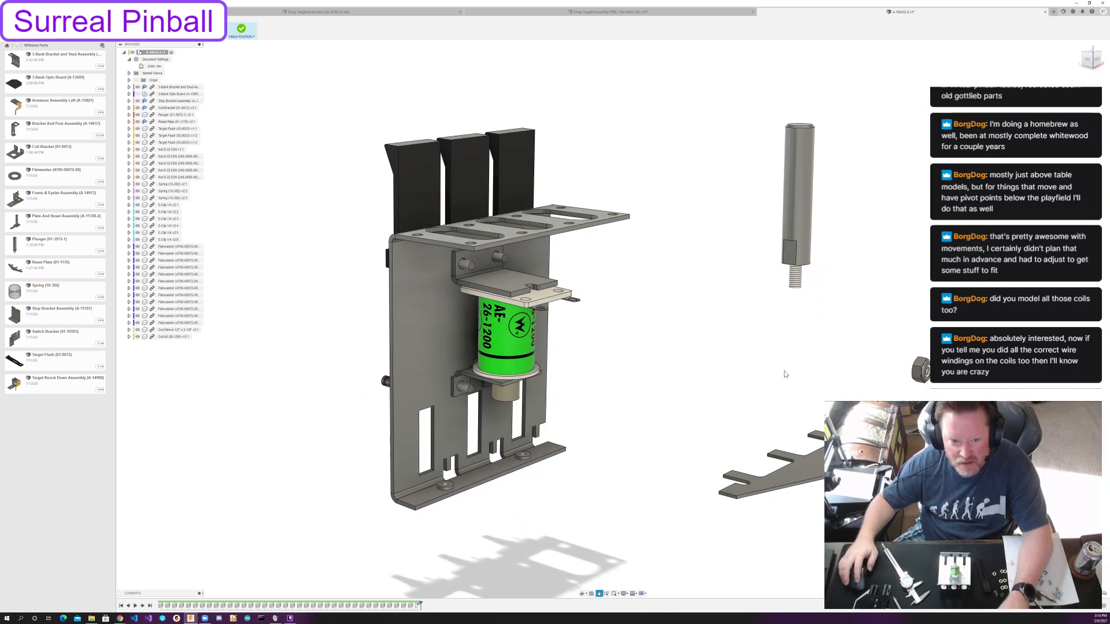
shift+middle_drag(687, 359, 670, 333)
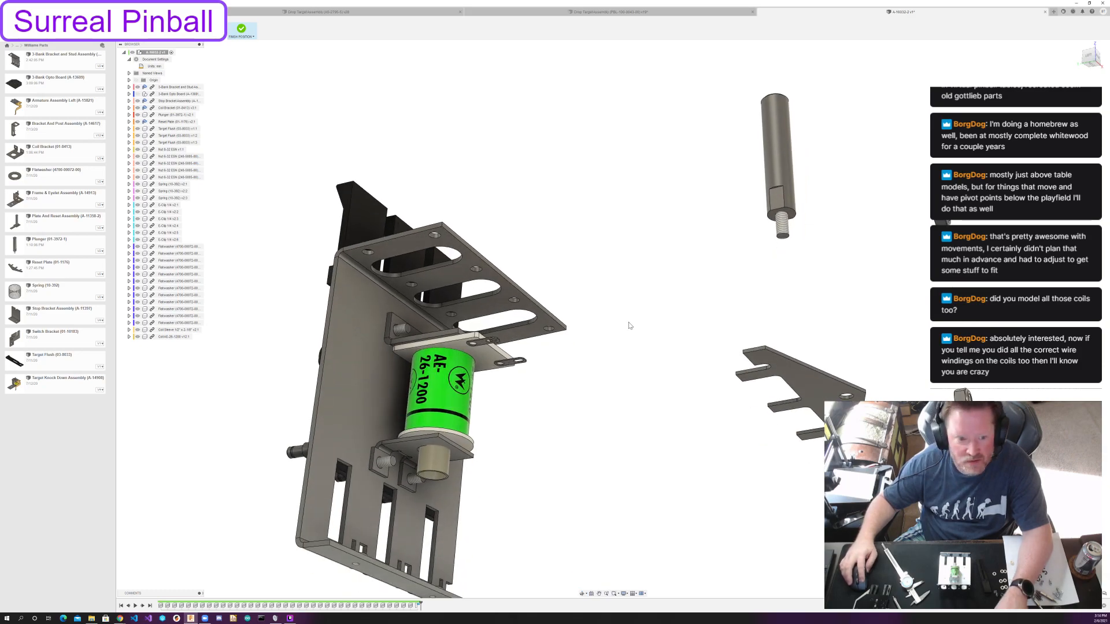
shift+middle_drag(862, 230, 872, 295)
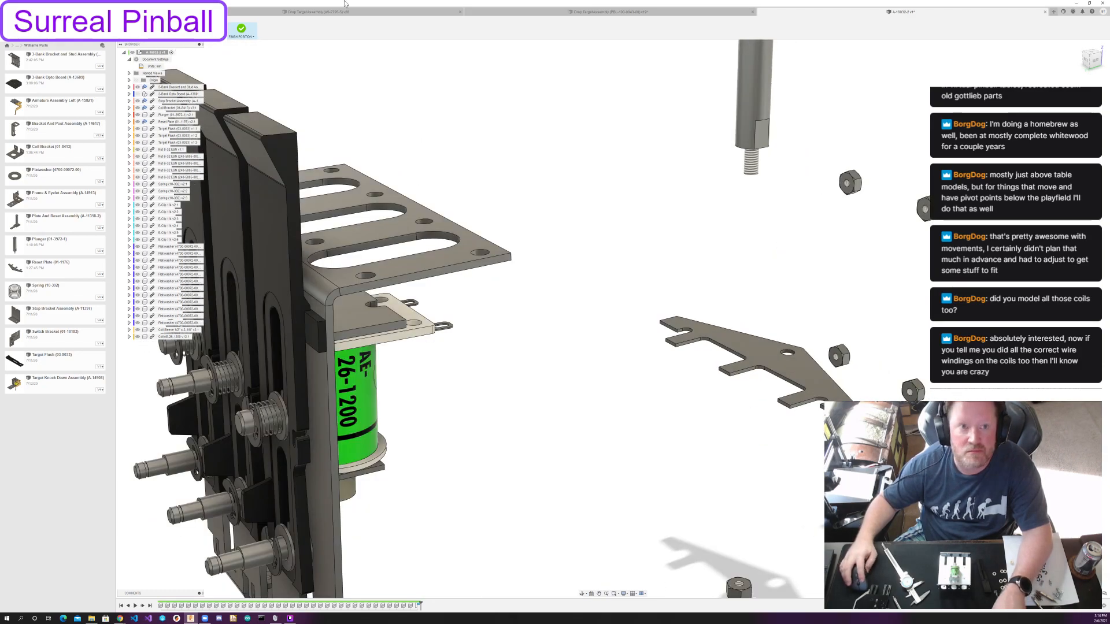
Align the first loose nut onto a stud of the stop bracket above the AE-26-1200 coil.
key(a)
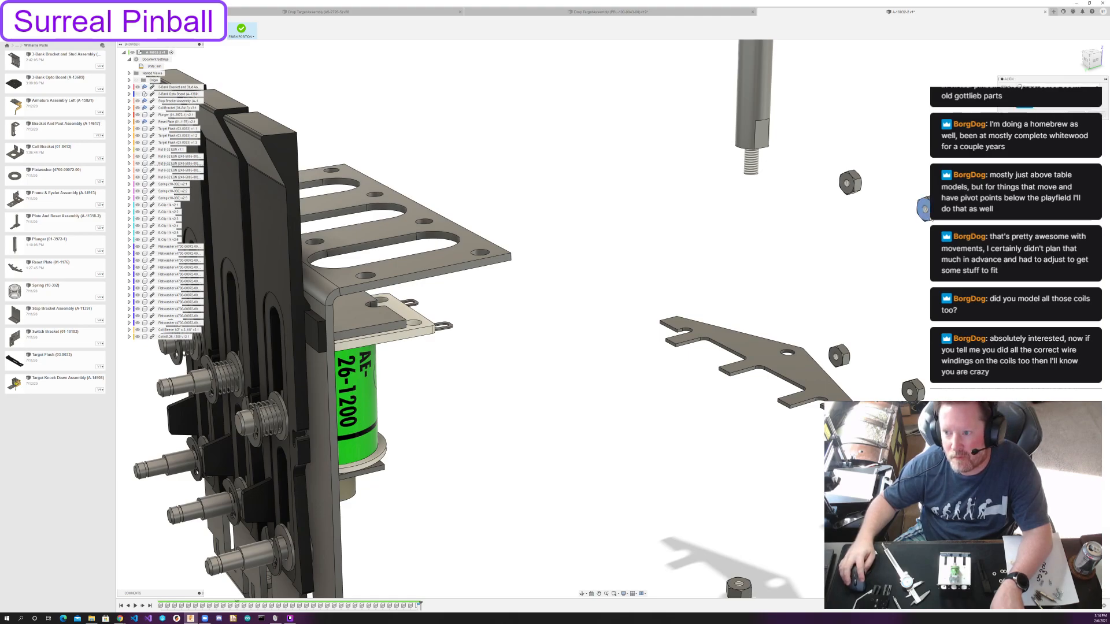
mouse_move(659, 215)
shift+middle_down()
mouse_move(628, 209)
mouse_move(685, 210)
mouse_move(657, 222)
shift+middle_up()
key(Escape)
key(a)
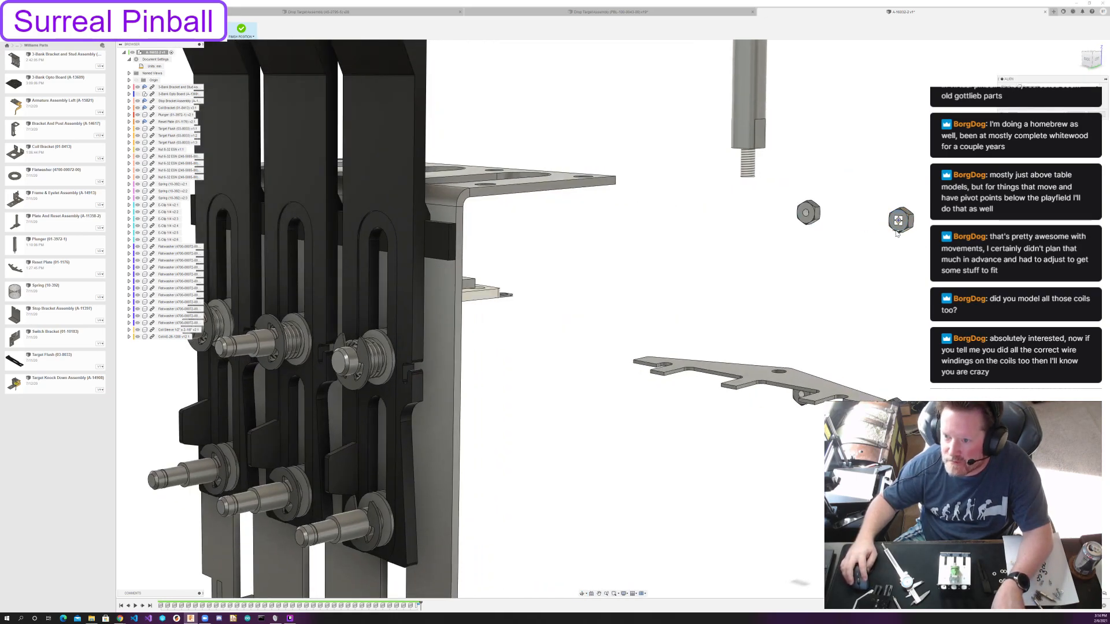
scroll(896, 233, up, 5)
click(925, 180)
scroll(616, 295, down, 5)
shift+middle_drag(572, 293, 543, 296)
middle_drag(544, 296, 818, 330)
scroll(515, 260, up, 4)
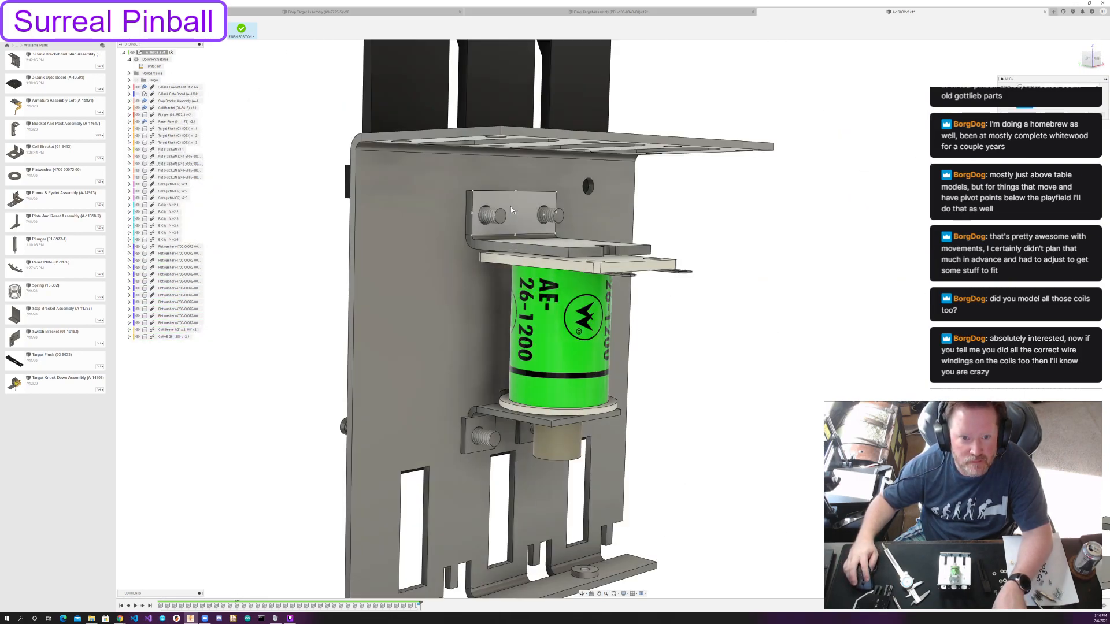
click(487, 216)
Align the second loose nut onto the stop bracket's other stud.
scroll(892, 307, down, 3)
shift+middle_drag(891, 307, 806, 278)
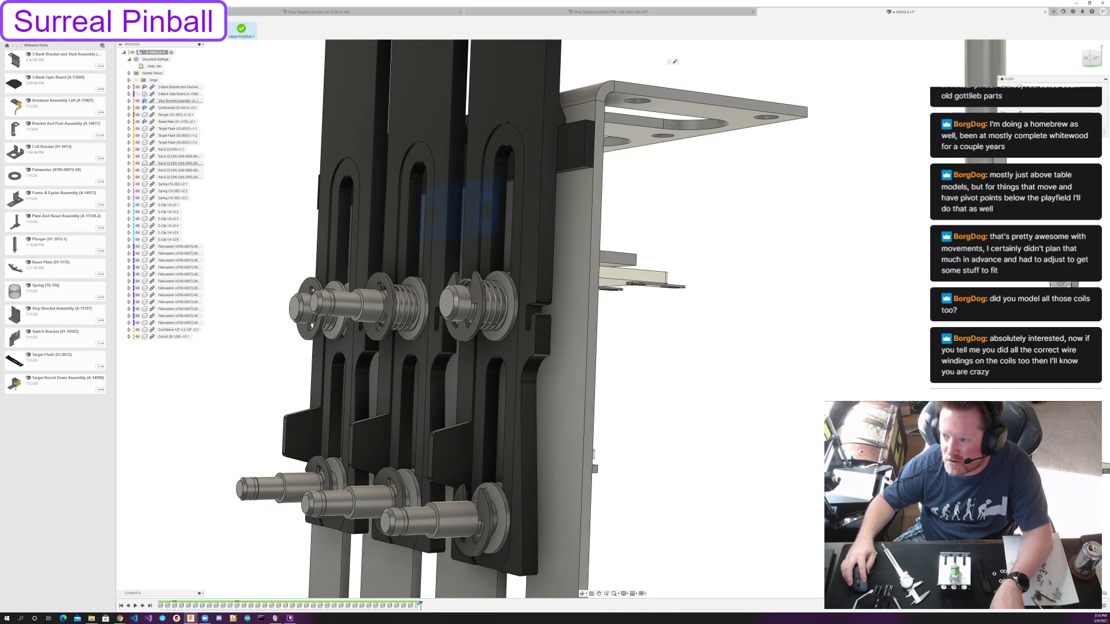
click(1059, 285)
shift+middle_drag(1059, 284, 841, 303)
shift+middle_drag(704, 240, 727, 337)
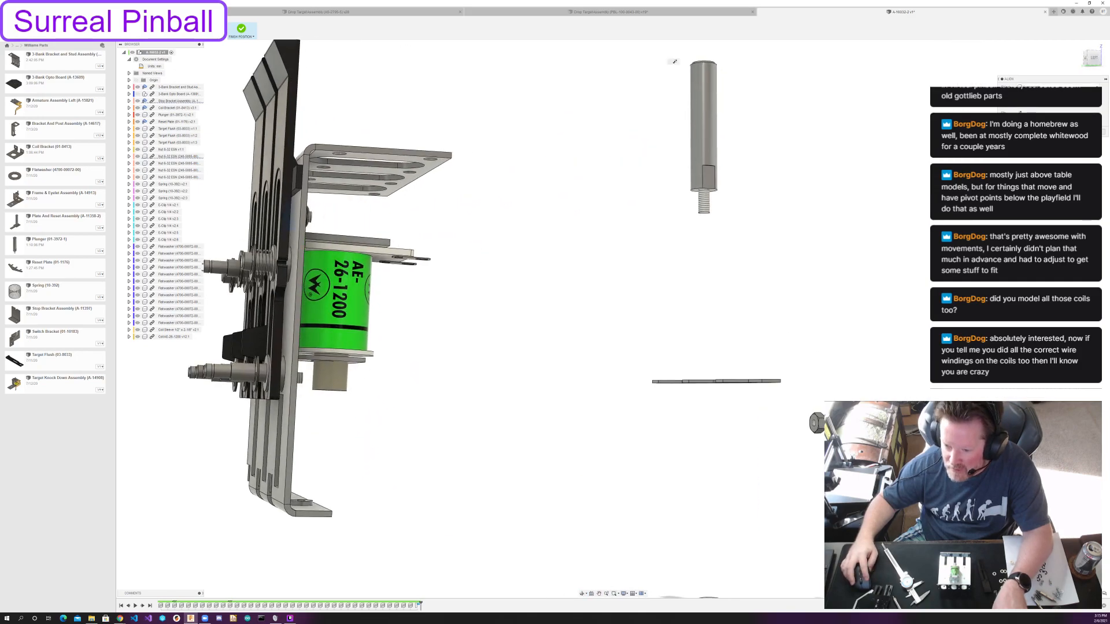
Align a third loose nut onto the outer stud of the coil bracket below the coil.
scroll(867, 424, up, 5)
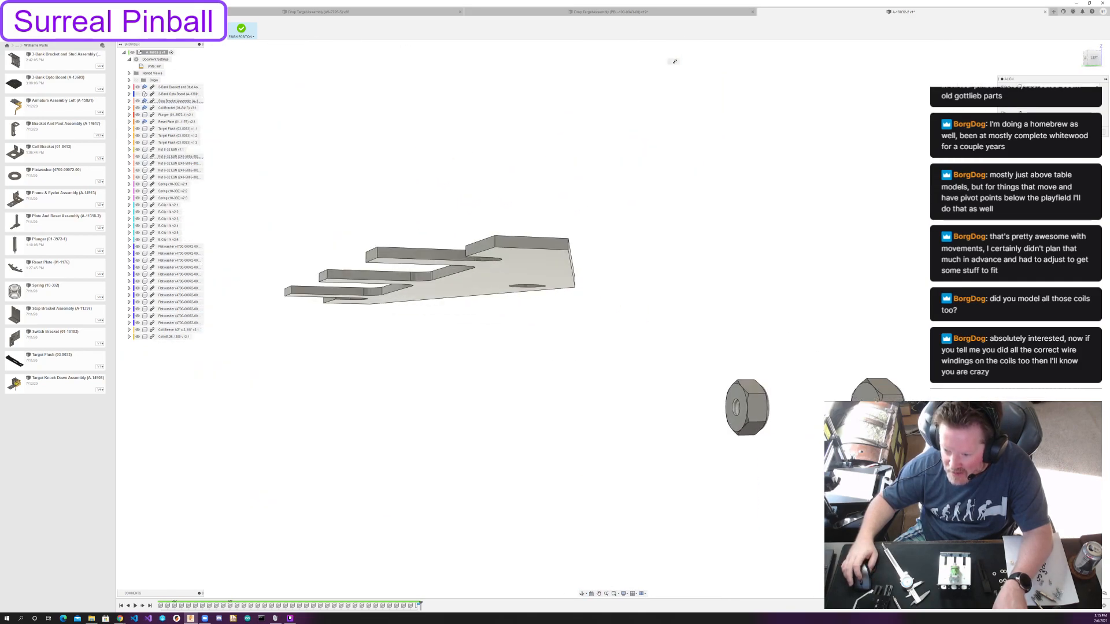
scroll(798, 302, down, 5)
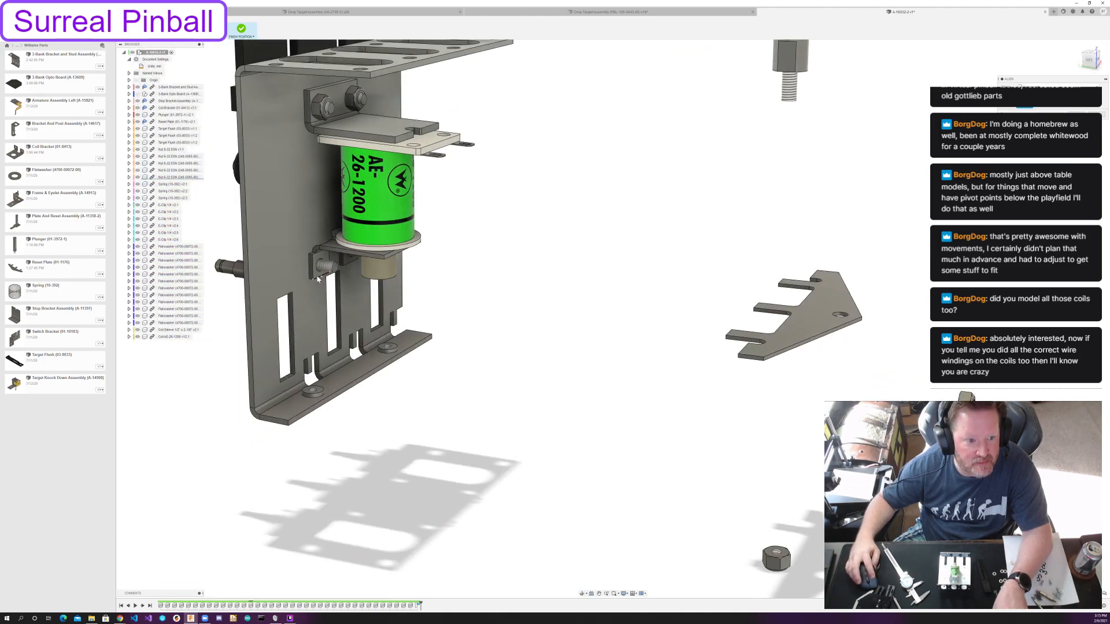
click(321, 269)
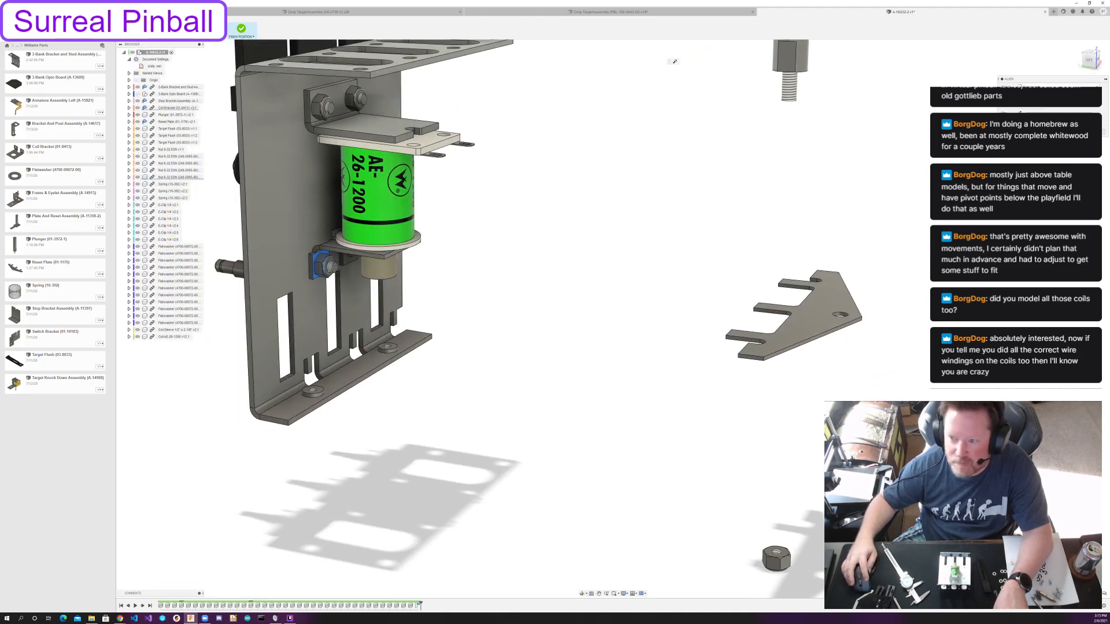
Try to align a fourth nut onto the coil bracket stud beside the coil sleeve, and undo the placement.
shift+middle_drag(405, 248, 485, 197)
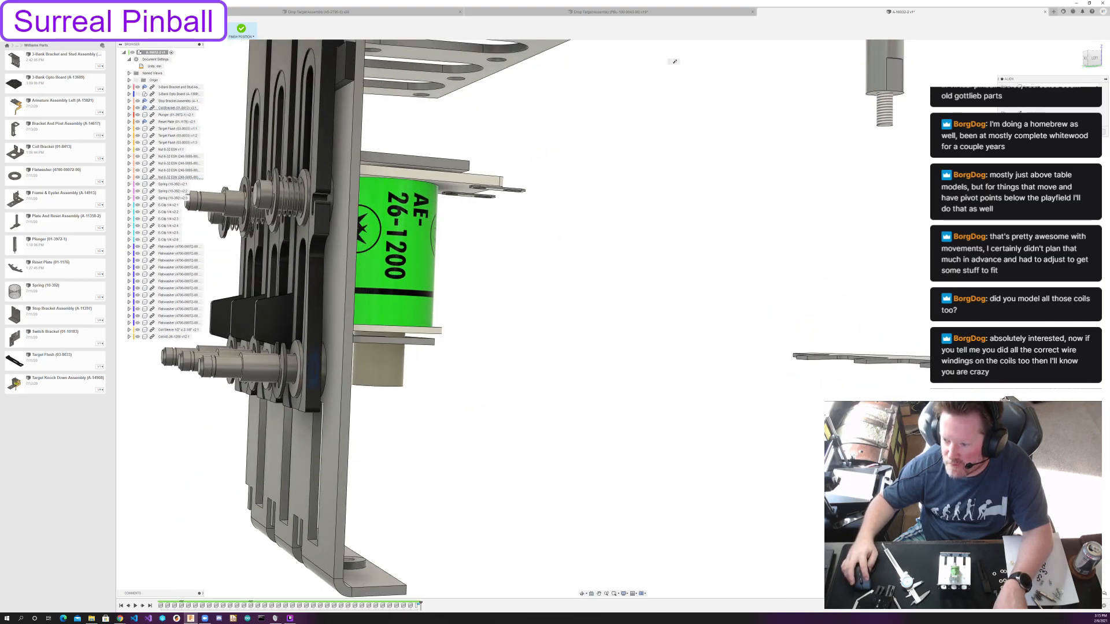
shift+middle_drag(878, 399, 528, 409)
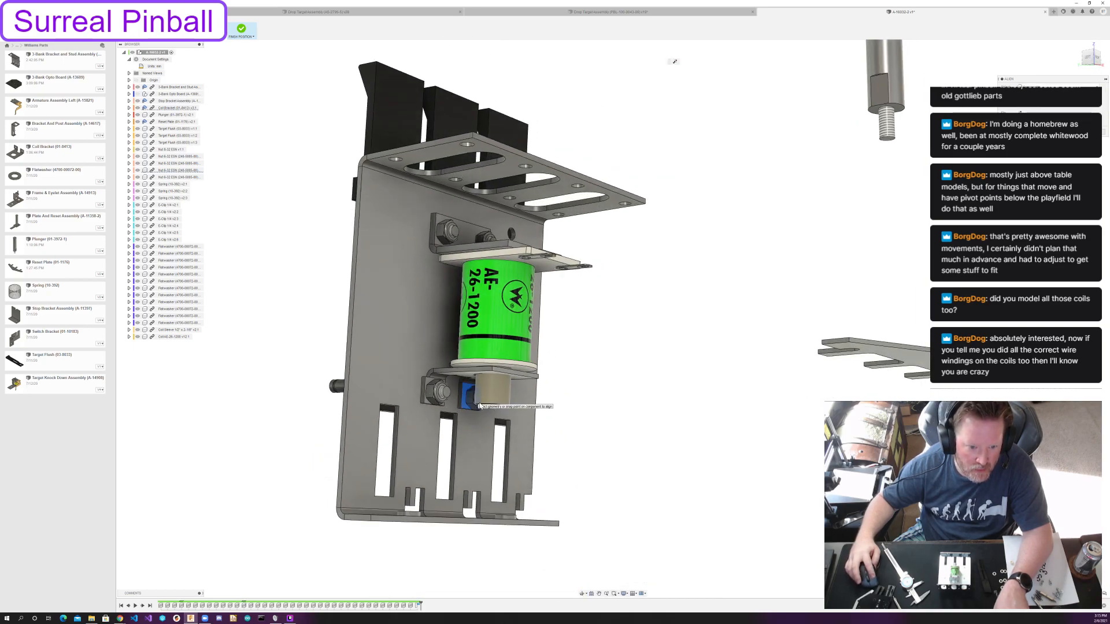
middle_drag(932, 395, 297, 152)
click(171, 29)
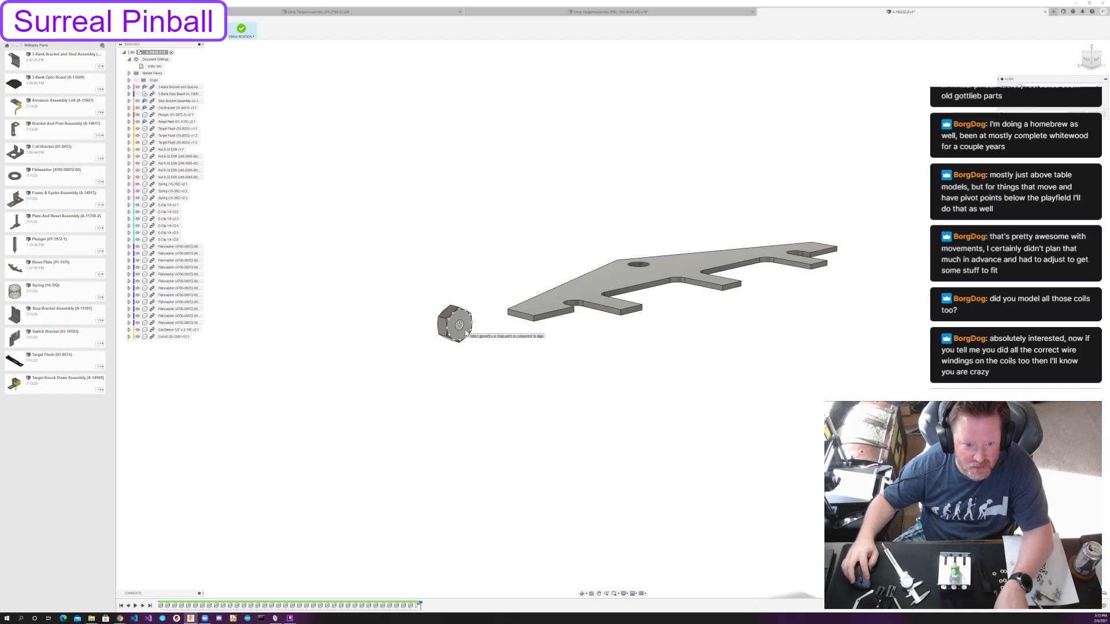
Align the fourth loose nut onto the coil bracket's remaining stud and close the Align command.
click(463, 327)
shift+middle_drag(752, 394, 914, 369)
middle_drag(913, 370, 180, 364)
scroll(809, 237, up, 3)
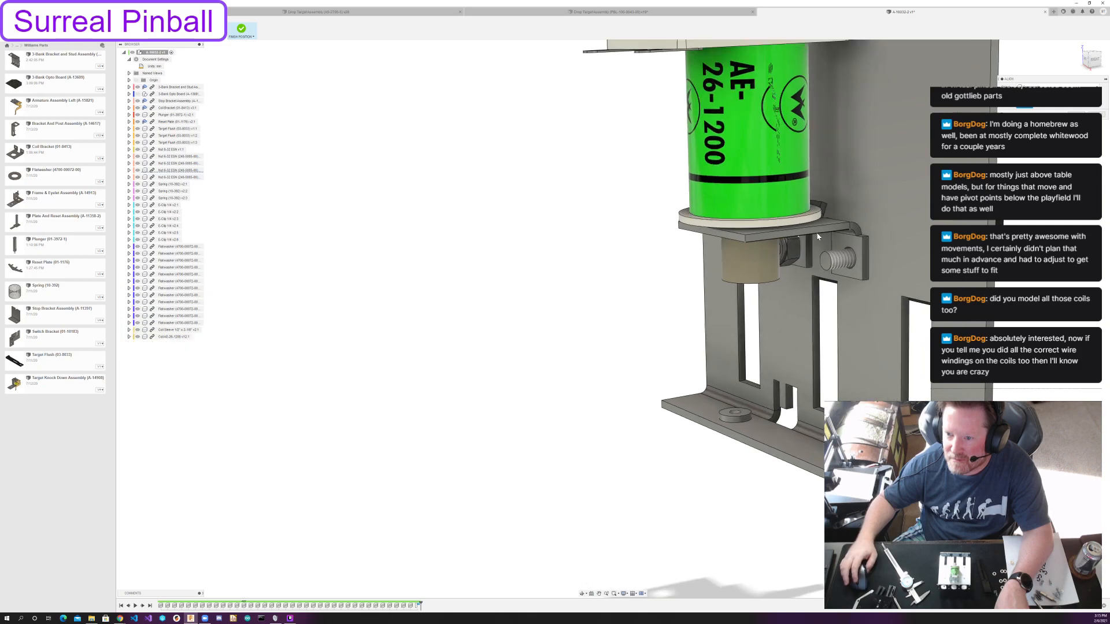
click(859, 265)
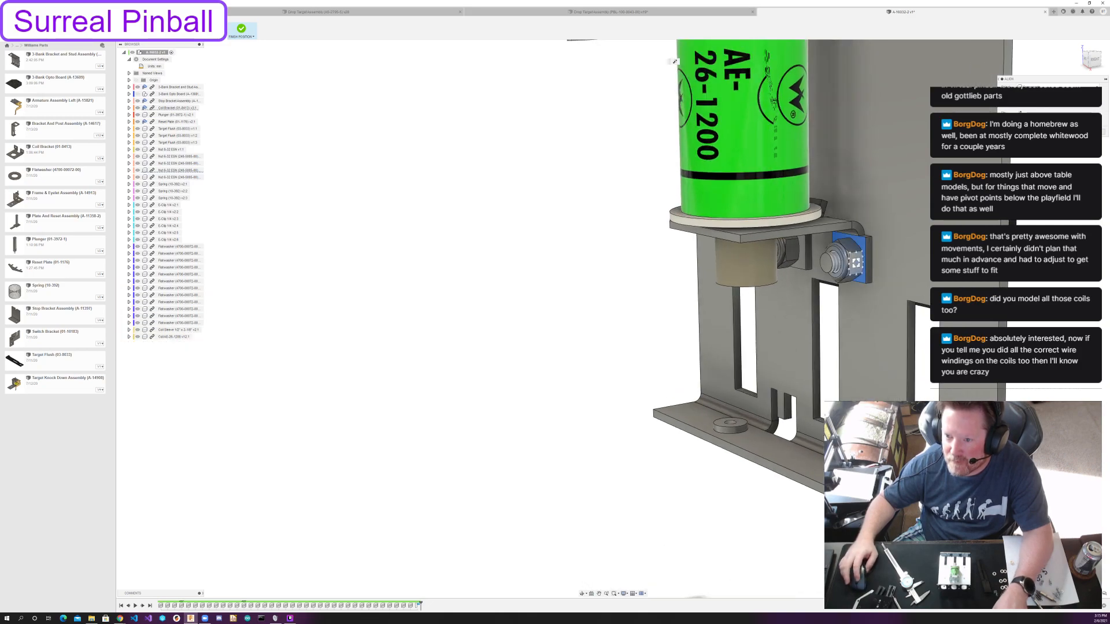
key(Escape)
scroll(584, 262, down, 5)
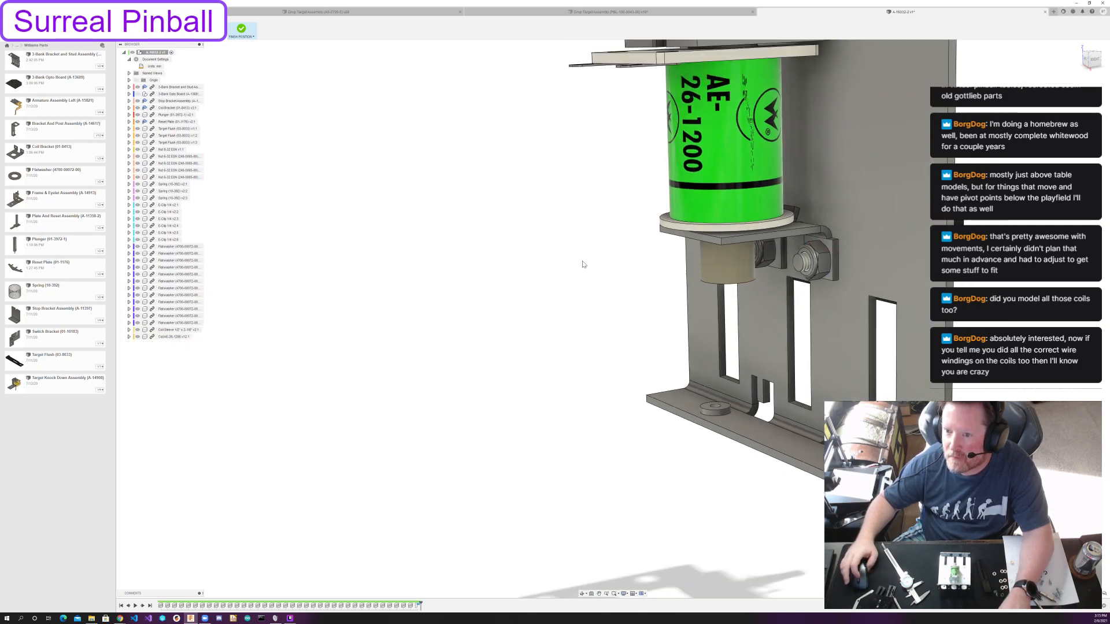
Align the plunger's threaded end into the round hole of the reset plate.
shift+middle_drag(584, 263, 725, 203)
shift+middle_drag(647, 253, 571, 349)
scroll(571, 350, down, 3)
scroll(571, 352, up, 1)
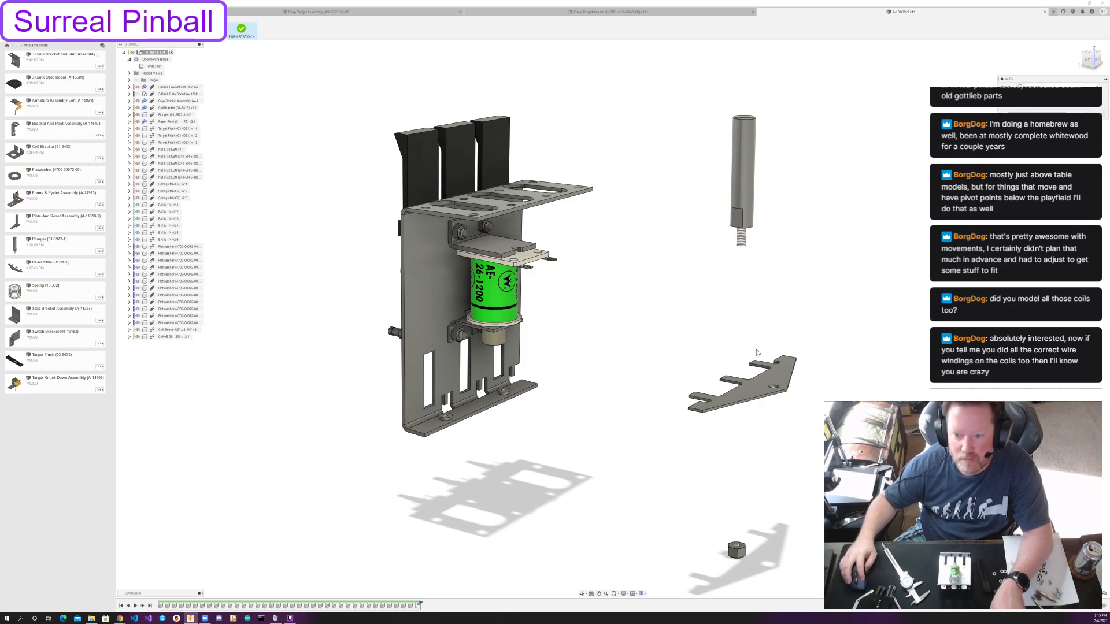
shift+middle_drag(755, 323, 797, 234)
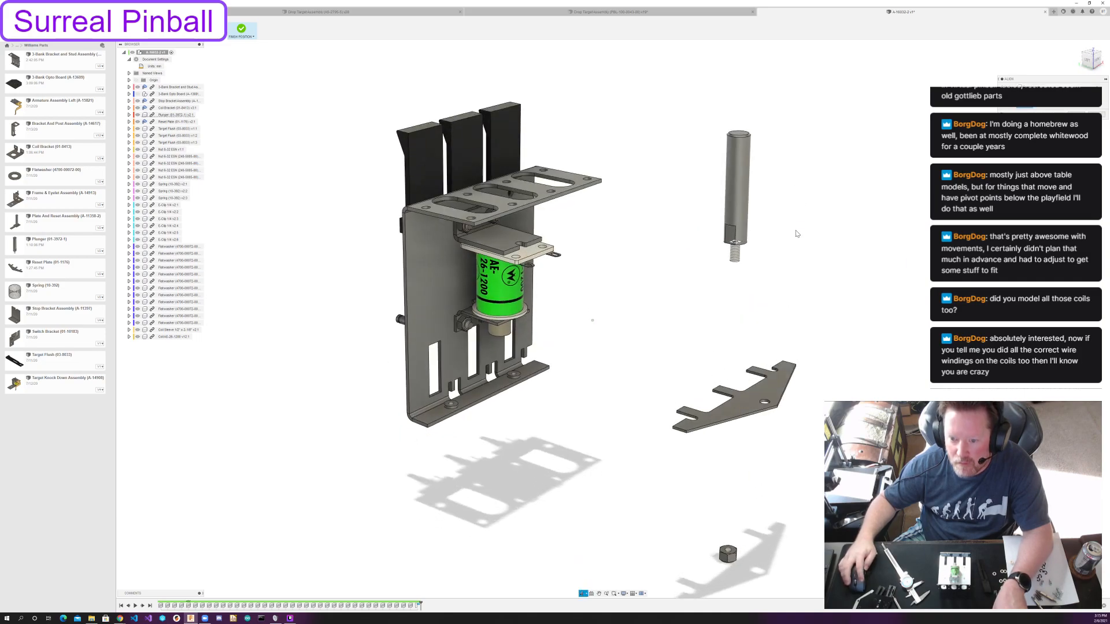
click(766, 402)
mouse_move(797, 411)
shift+middle_down()
mouse_move(798, 380)
mouse_move(801, 417)
shift+middle_up()
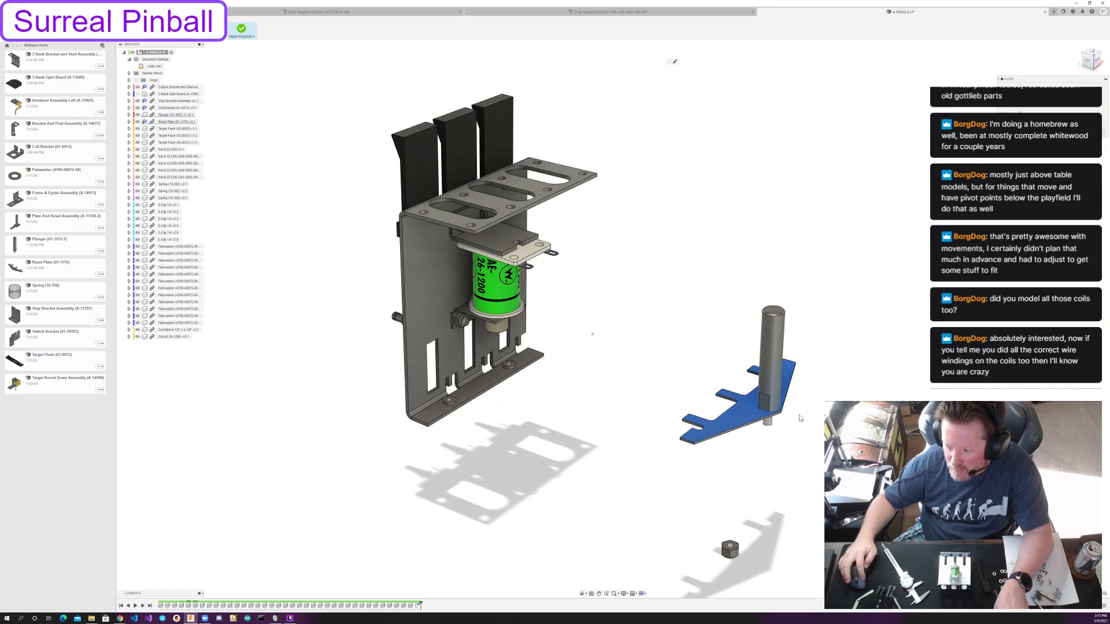
Align the last loose nut onto the plunger's thread under the reset plate and finish positioning the parts.
scroll(726, 534, up, 3)
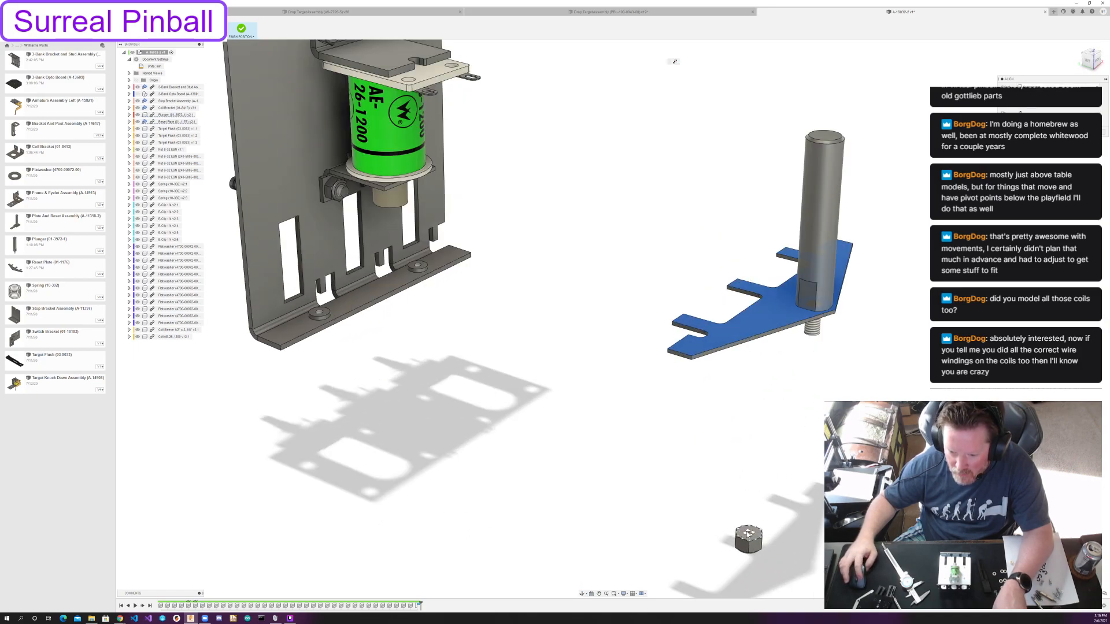
click(749, 536)
shift+middle_drag(815, 431, 802, 395)
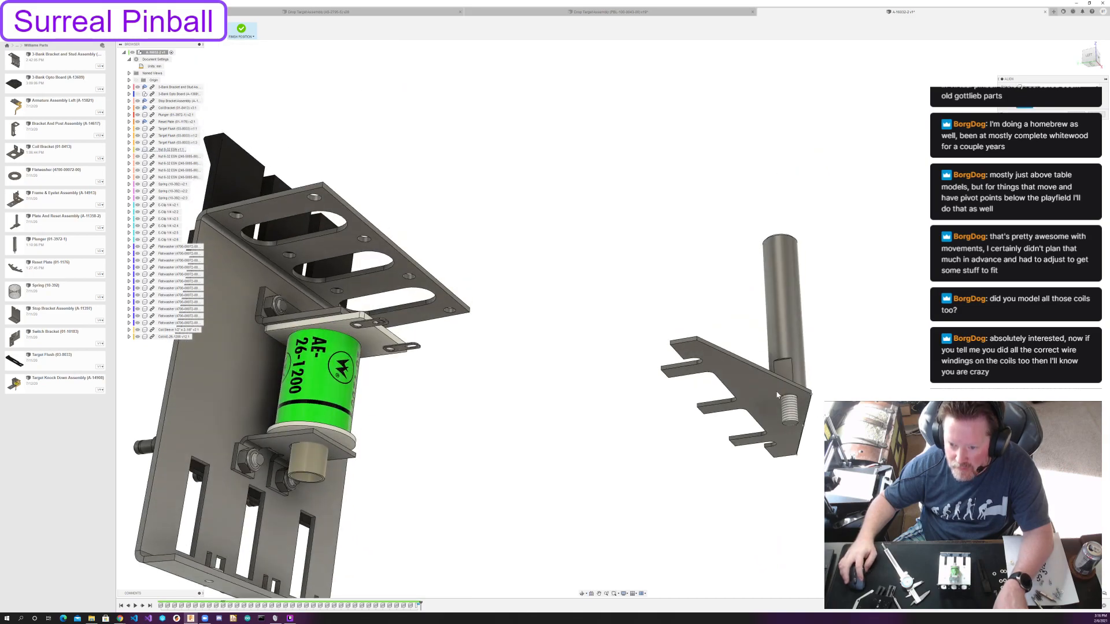
click(781, 397)
scroll(781, 397, down, 4)
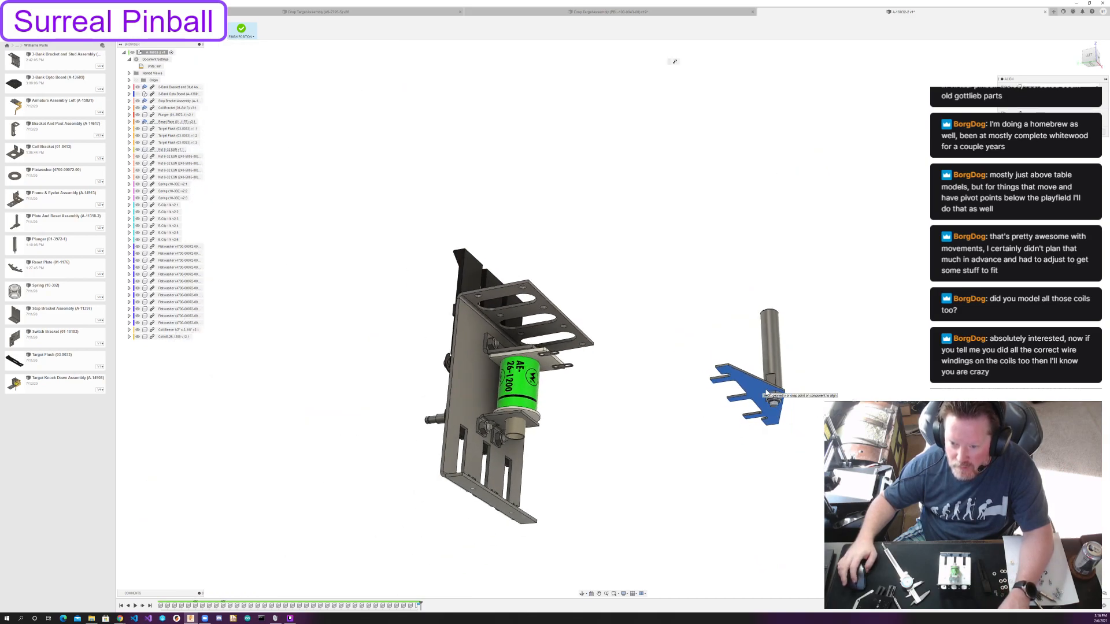
click(1077, 131)
shift+middle_drag(758, 285, 732, 281)
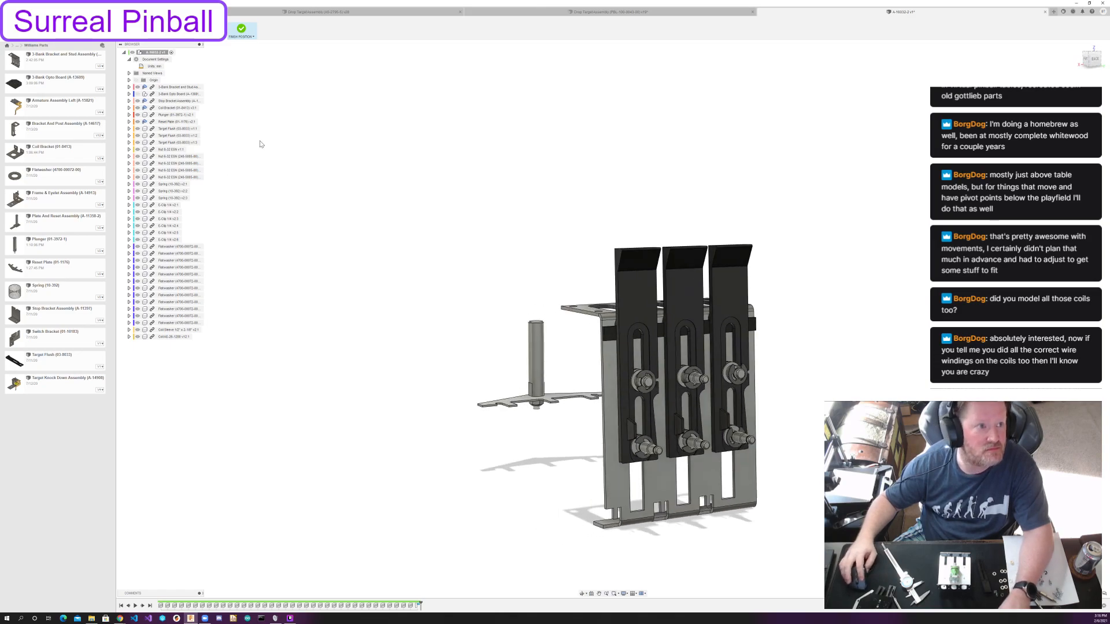
click(243, 30)
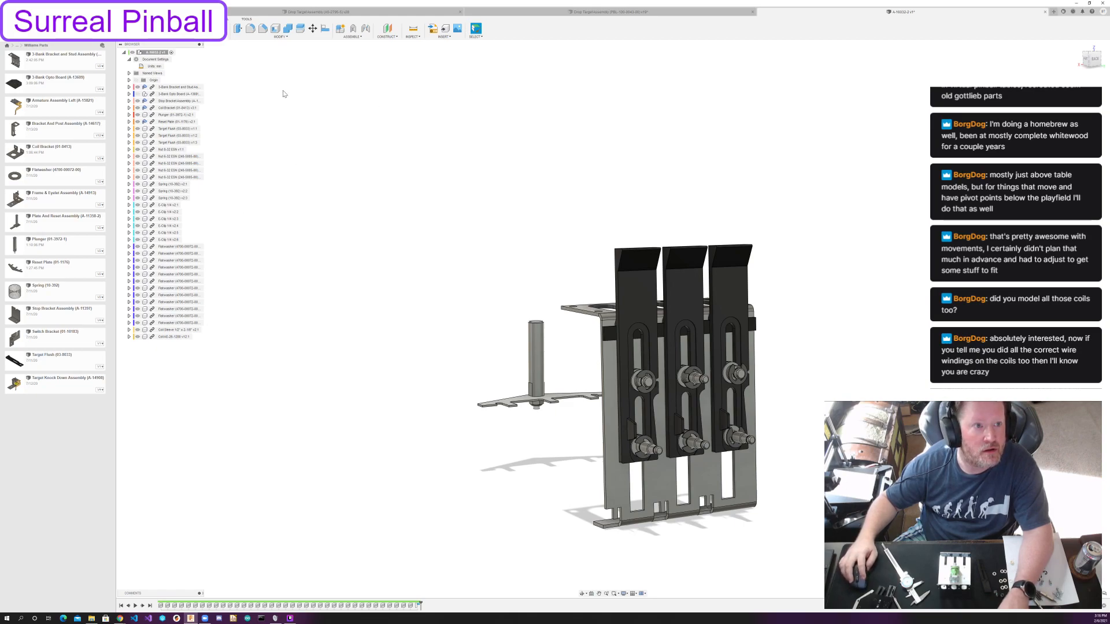
Create a rigid group from the three flush target components.
click(355, 37)
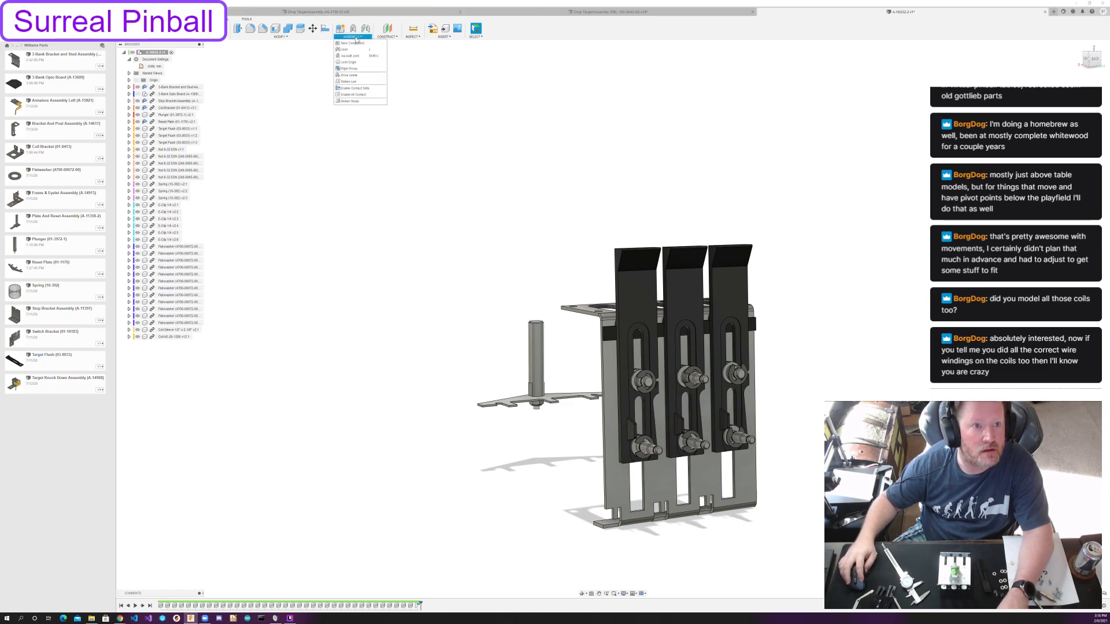
click(349, 68)
click(182, 128)
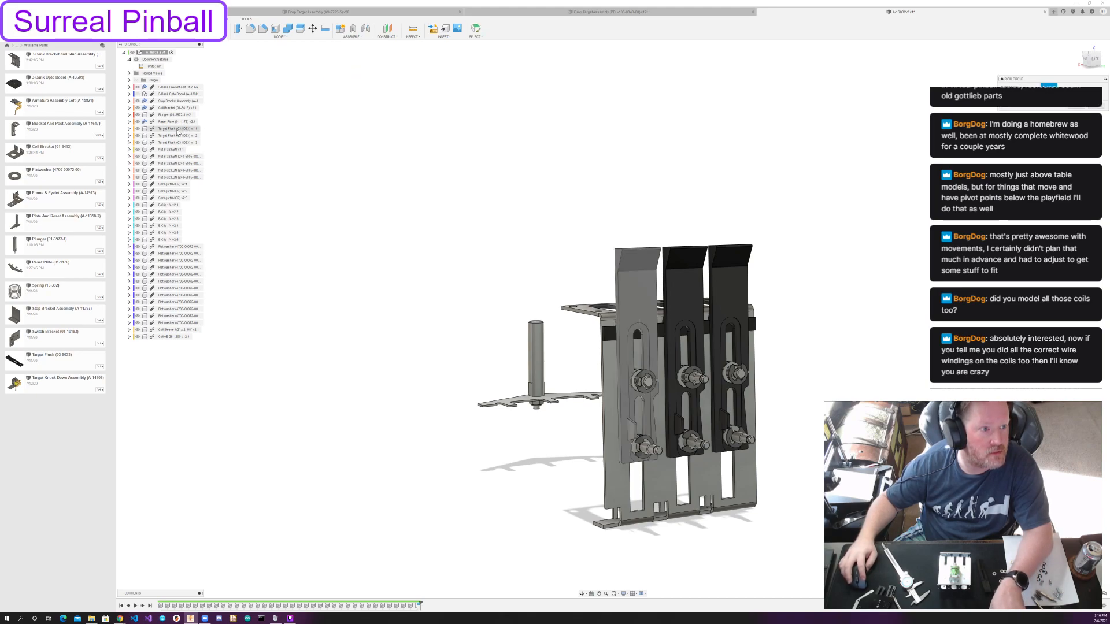
click(178, 128)
click(178, 135)
click(177, 142)
key(Return)
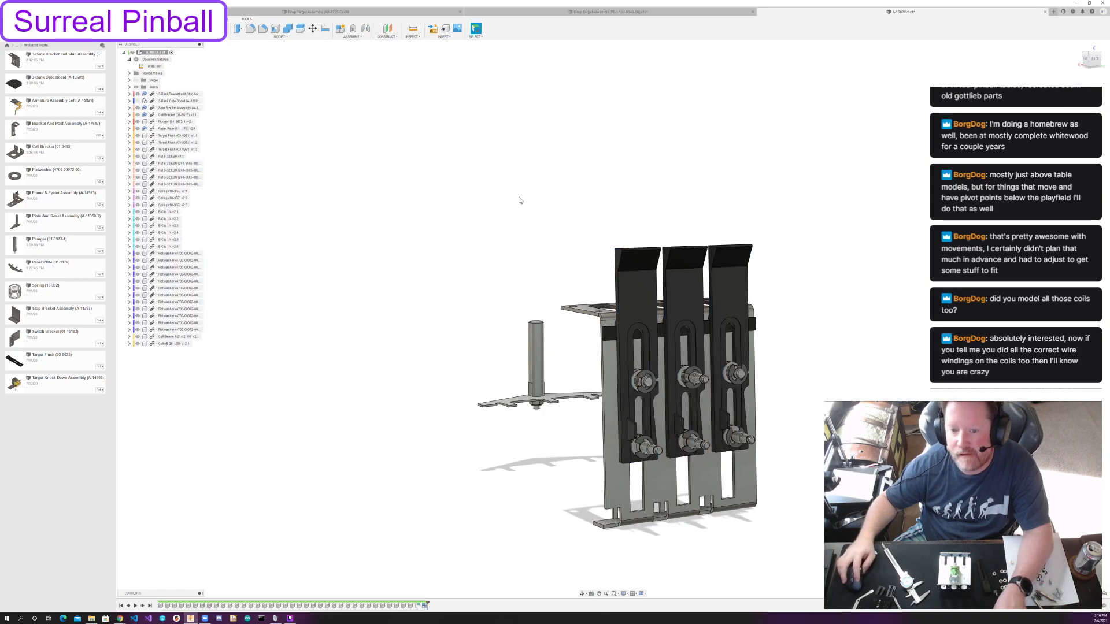
Create a rigid group from the plunger, the reset plate and the nut beneath it.
click(350, 37)
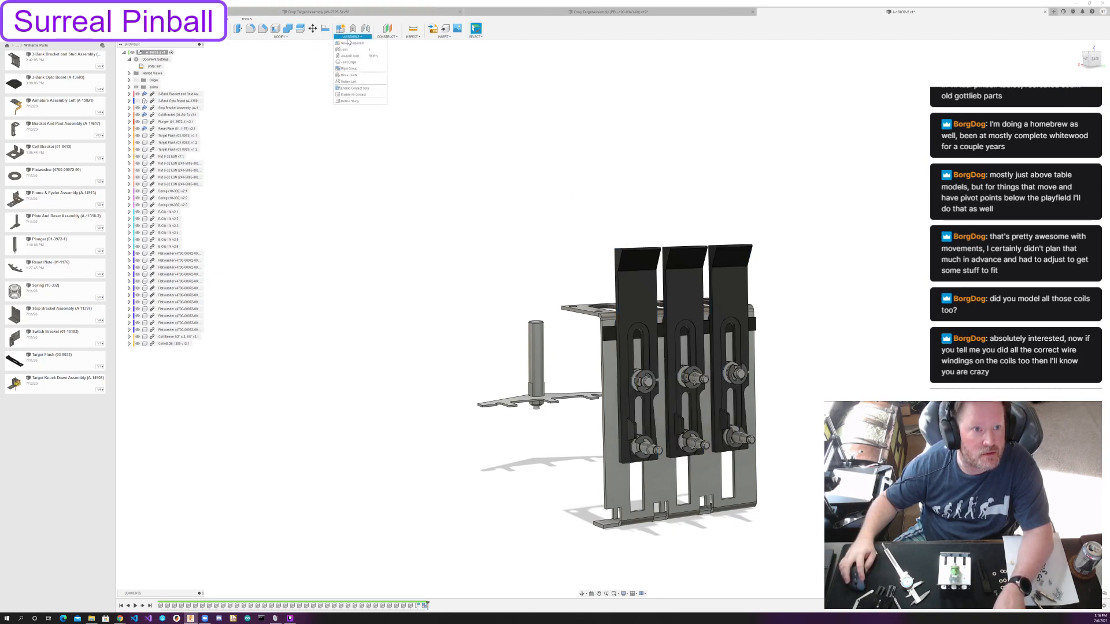
click(359, 70)
click(535, 346)
click(534, 400)
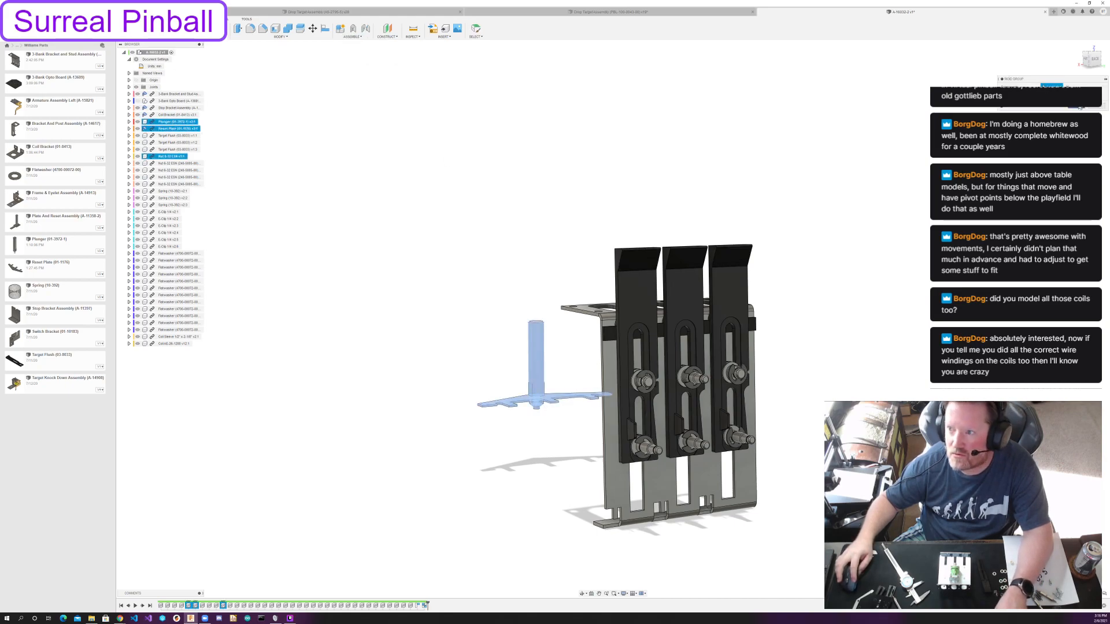
click(1079, 108)
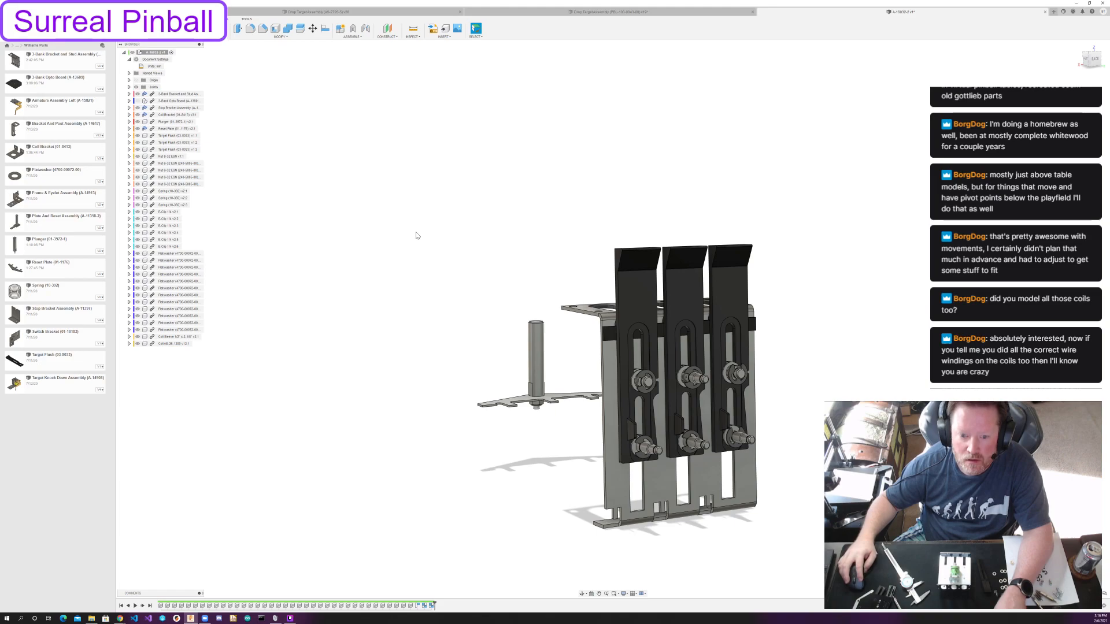
Try to join the plunger's flat top face to the round pad of the stop bracket, with the coil hidden.
shift+middle_drag(416, 235, 514, 238)
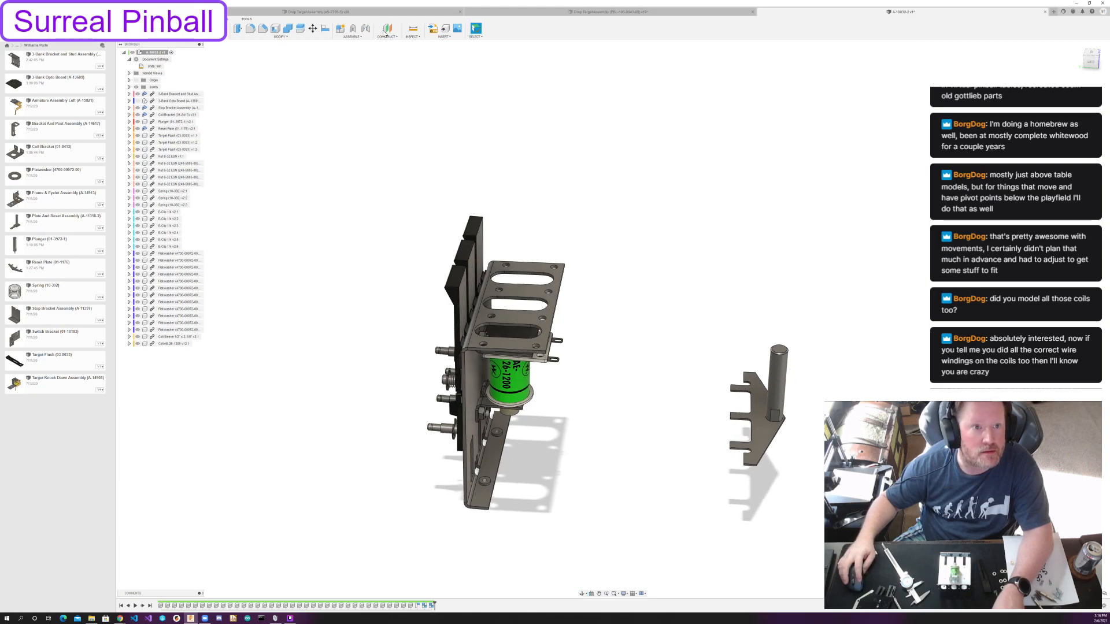
click(352, 36)
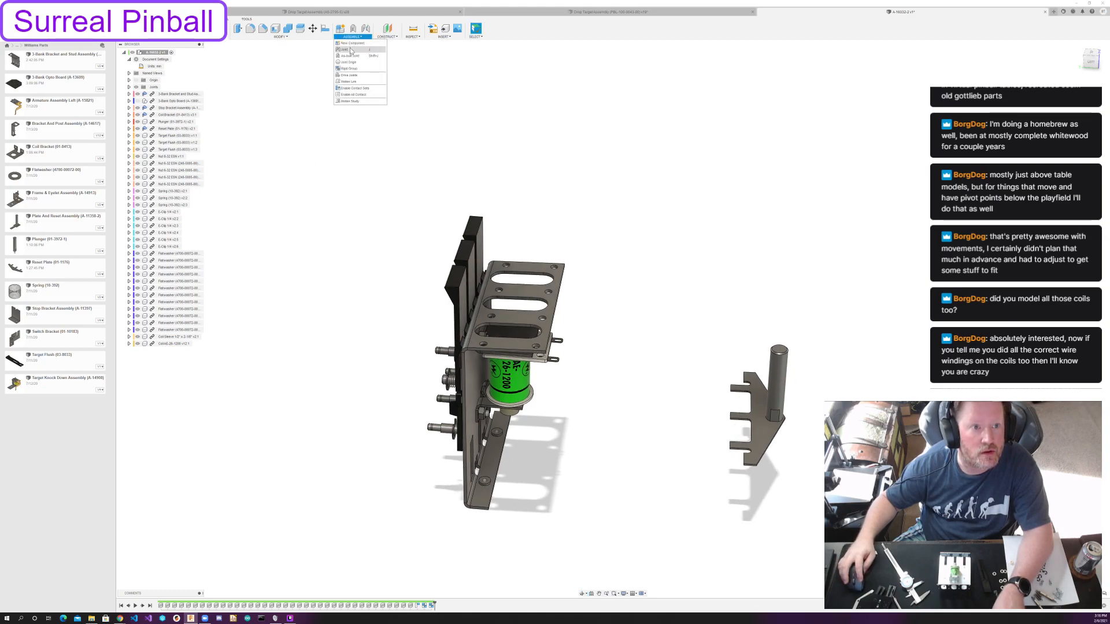
click(350, 50)
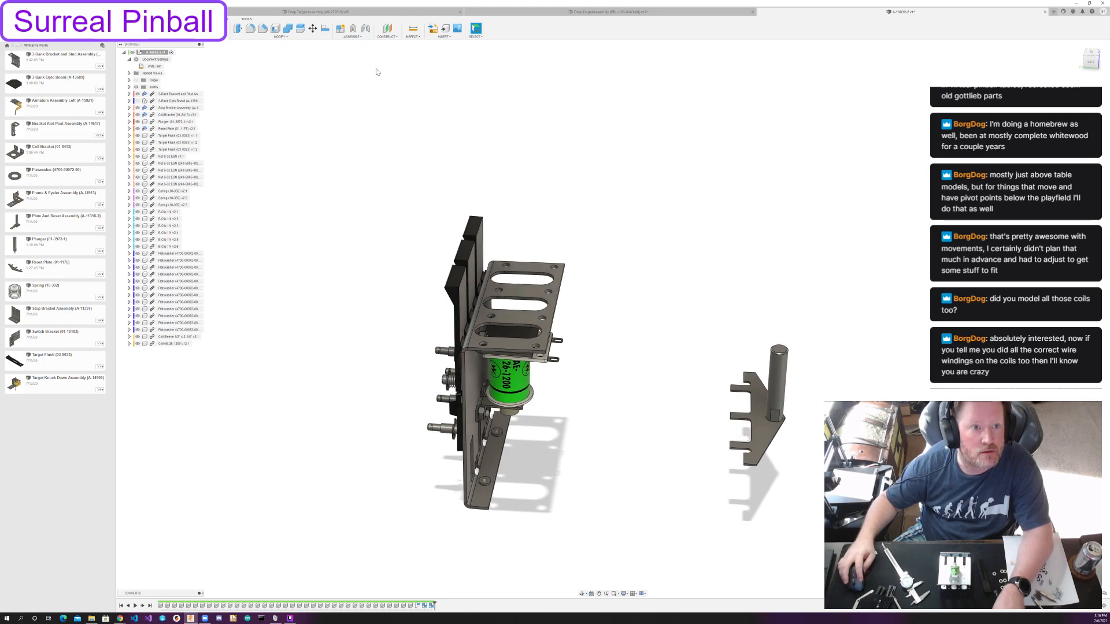
click(781, 352)
shift+middle_drag(649, 362, 587, 317)
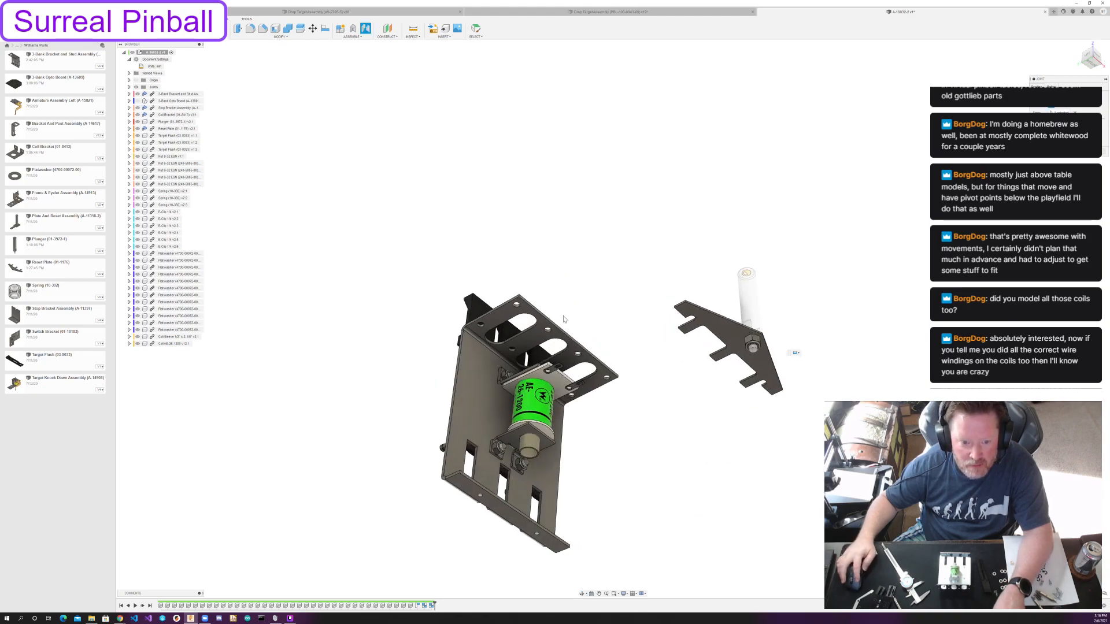
click(138, 344)
scroll(520, 399, up, 3)
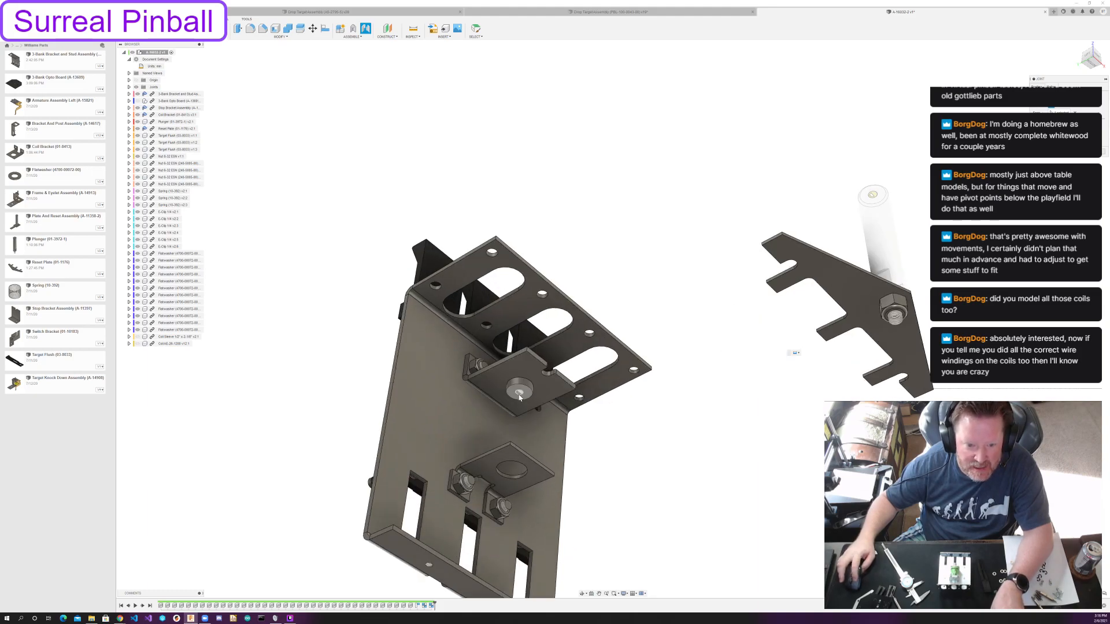
click(519, 398)
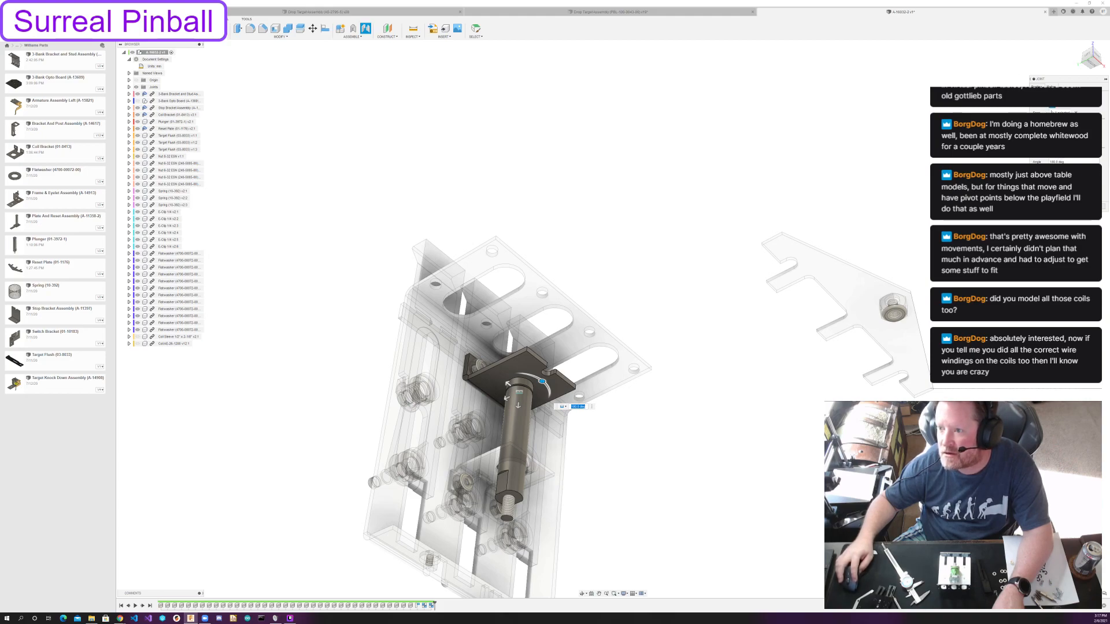
click(1051, 87)
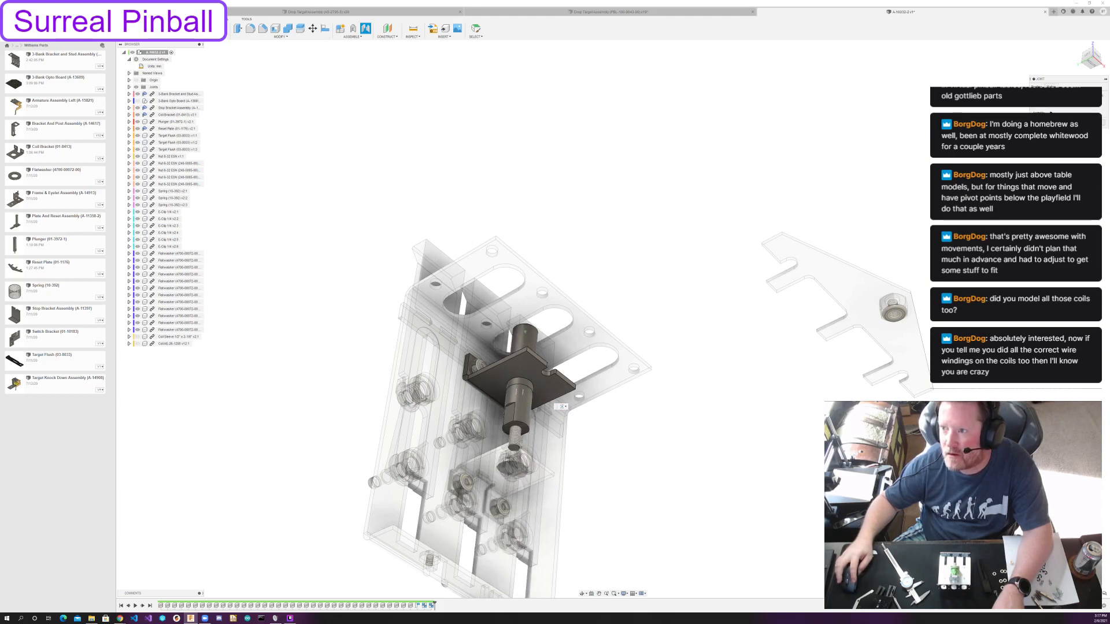
key(Return)
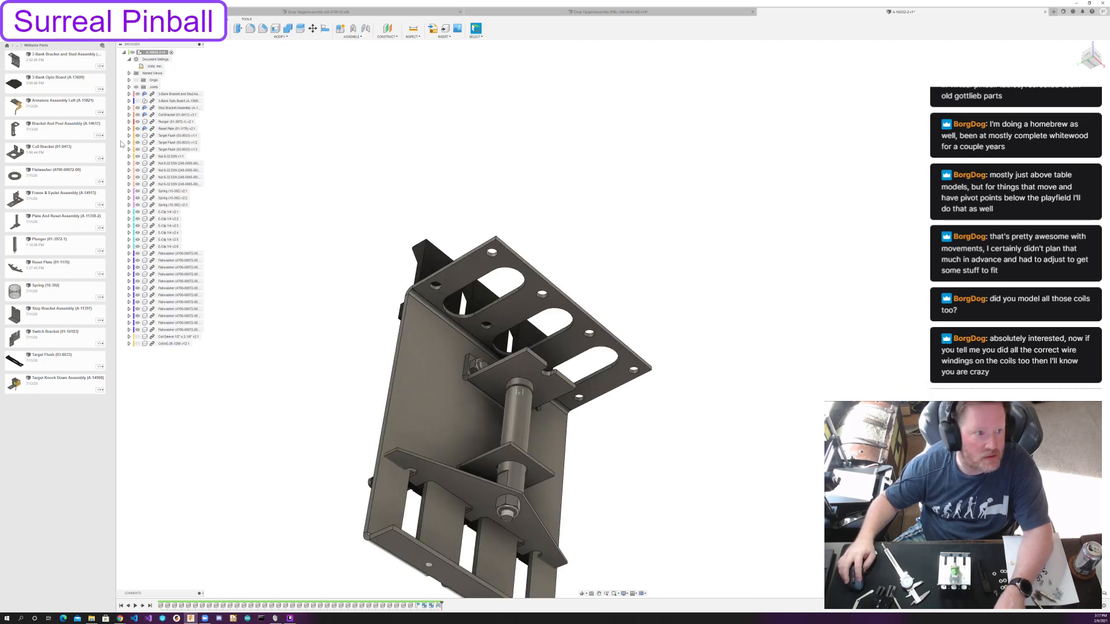
Expand the joint list and the plunger joint's entry to examine the joint.
click(129, 87)
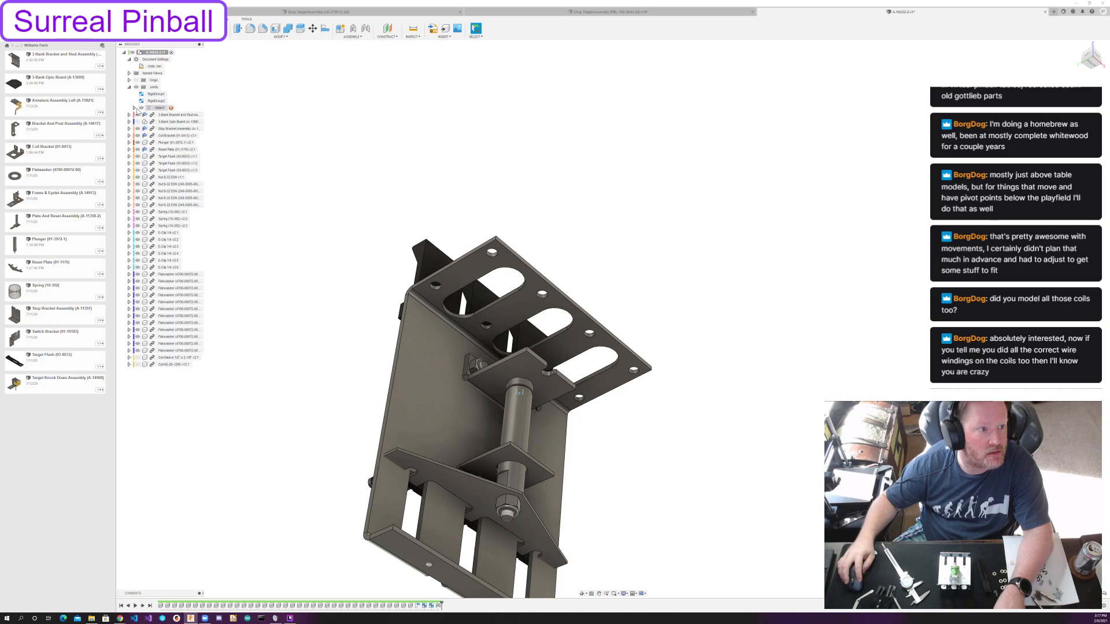
click(134, 108)
shift+middle_drag(763, 347, 600, 327)
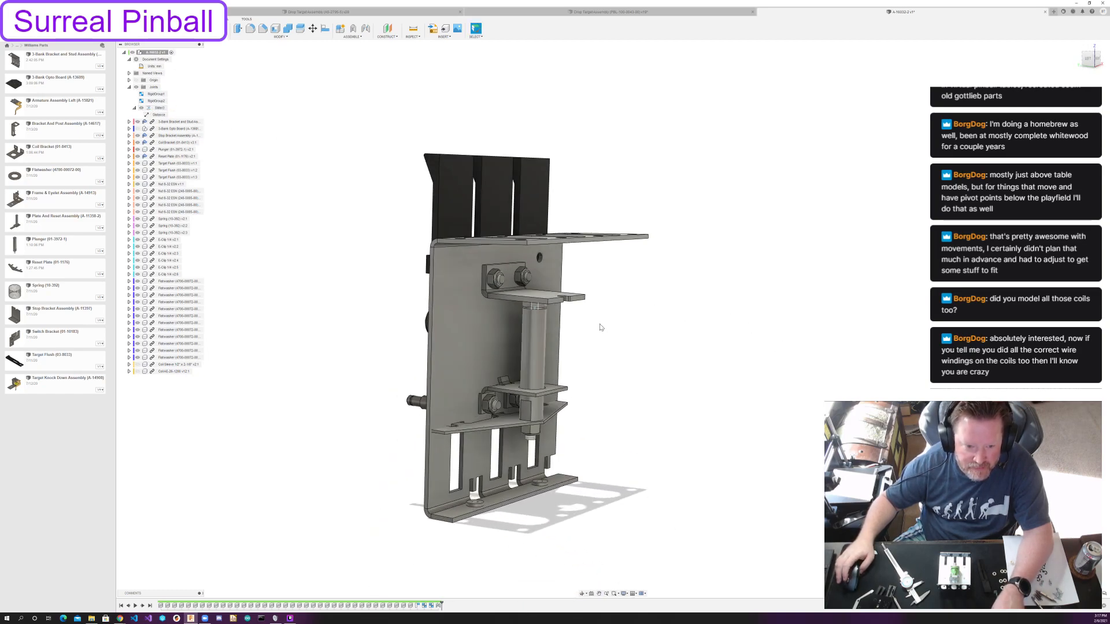
scroll(600, 327, up, 1)
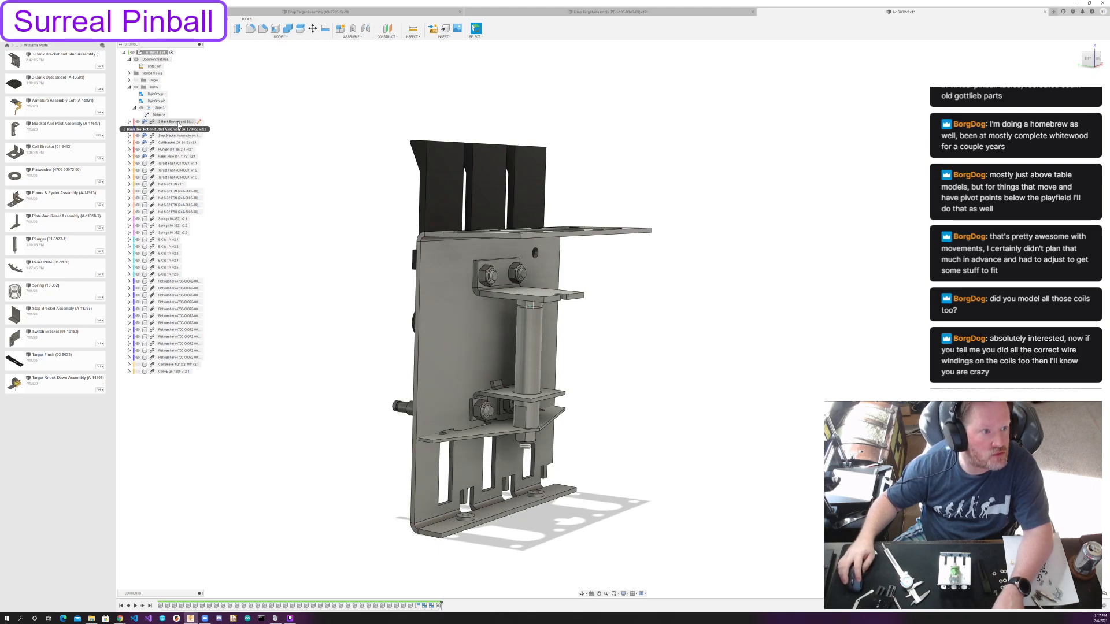
Undo the trial move of the bracket and try to ground the 3-Bank Bracket and Stud Assembly.
right_click(179, 123)
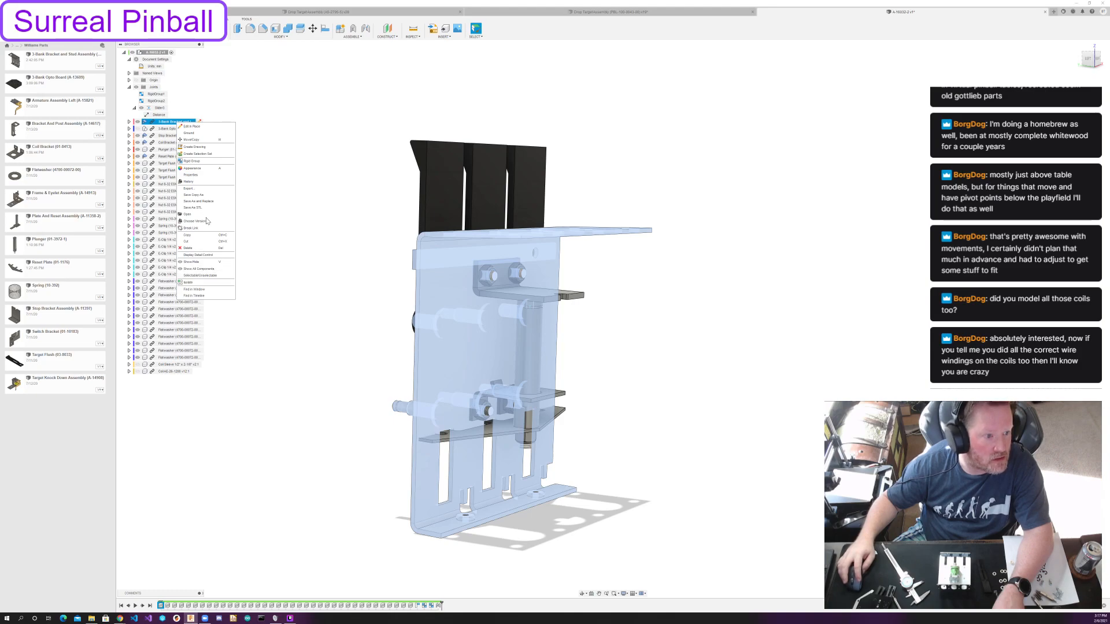
click(292, 237)
drag(509, 258, 823, 231)
key(ctrl+z)
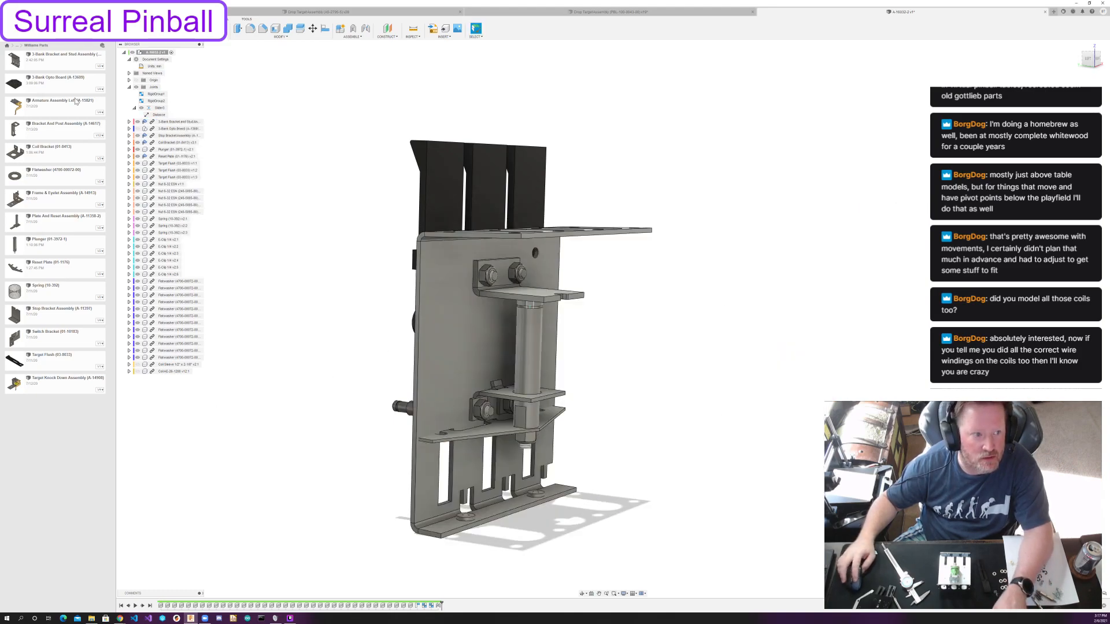
right_click(176, 122)
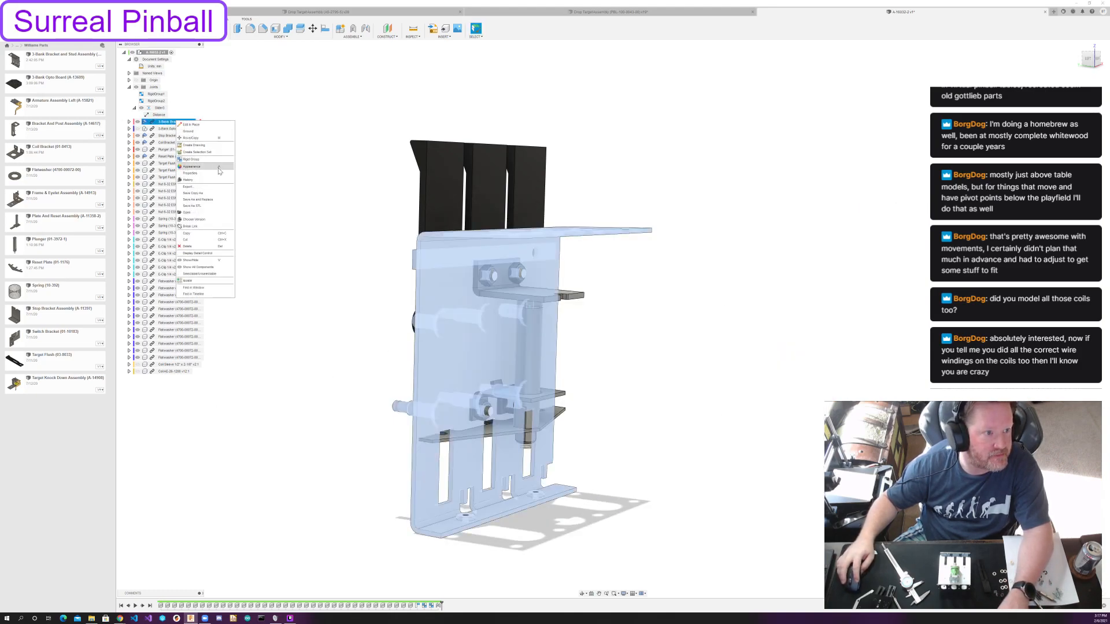
click(198, 133)
click(288, 186)
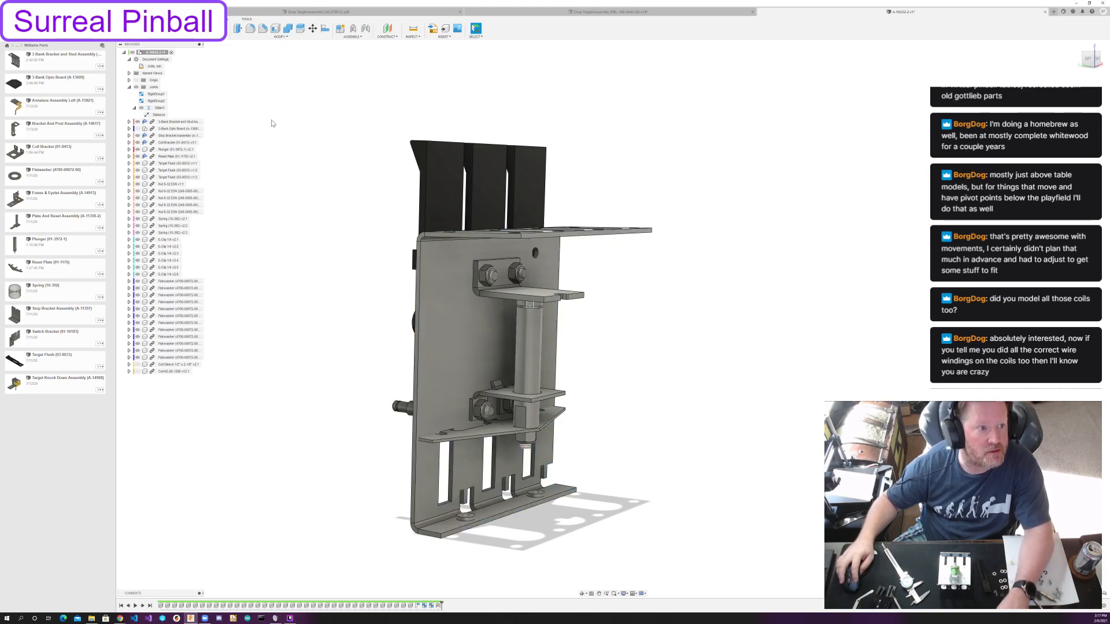
Try to rigid-group the 3-bank bracket with the rest of the assembly, and undo back to before the plunger joint.
click(352, 37)
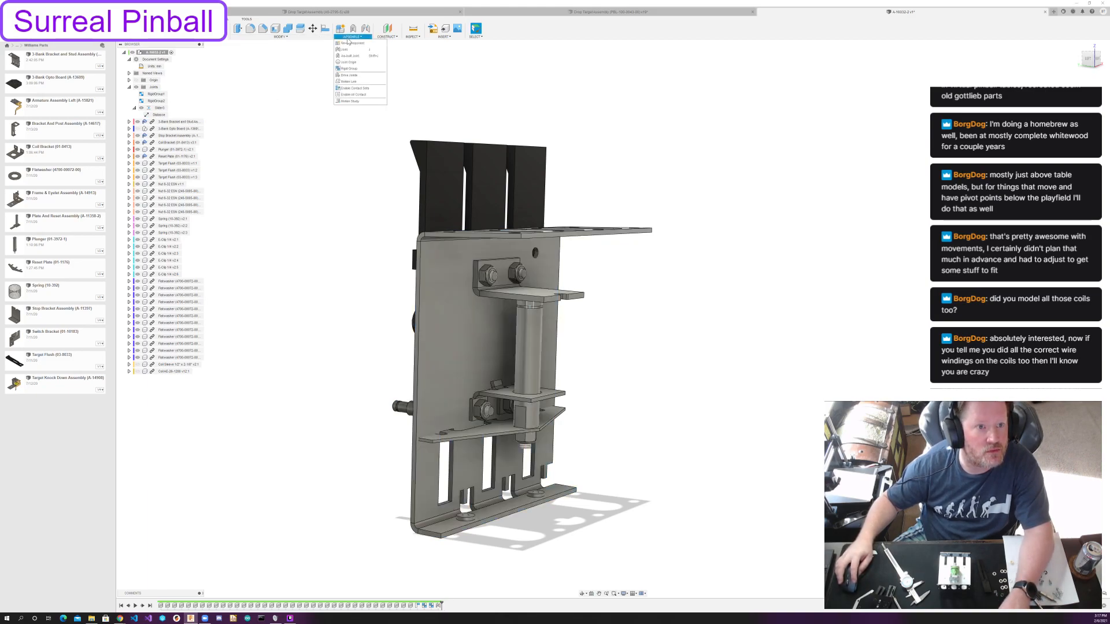
click(354, 70)
click(176, 122)
click(155, 53)
key(Return)
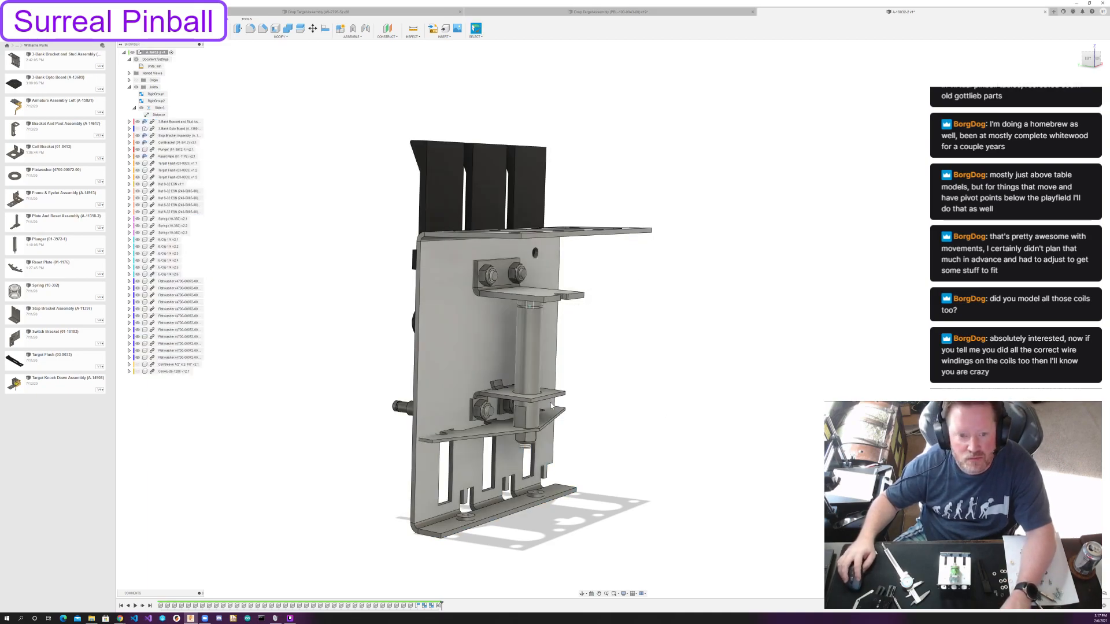
key(ctrl+z)
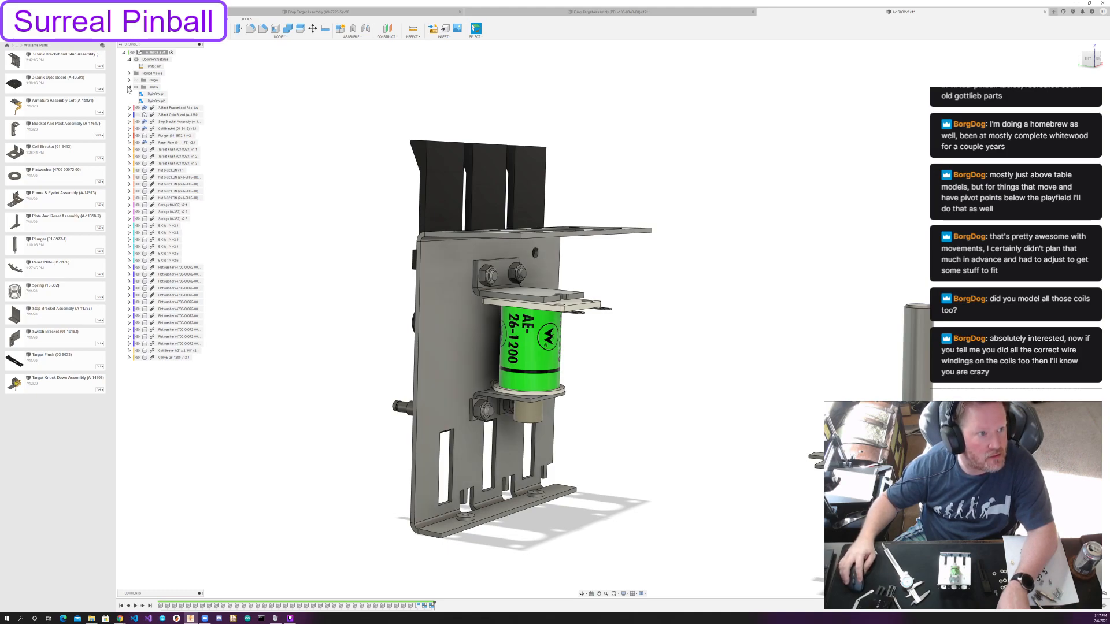
Hide the three Target Flush components.
click(137, 149)
click(137, 156)
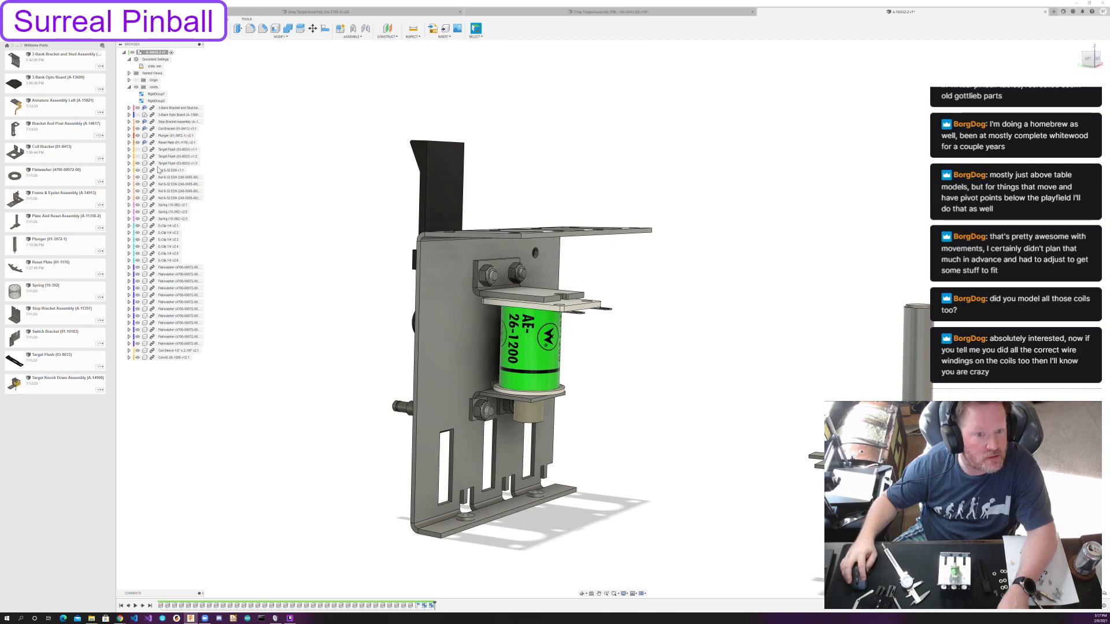
click(137, 163)
Select all visible bracket, coil and fastener components around the main bracket and create a rigid group from them.
drag(395, 232, 689, 551)
click(640, 427)
click(482, 38)
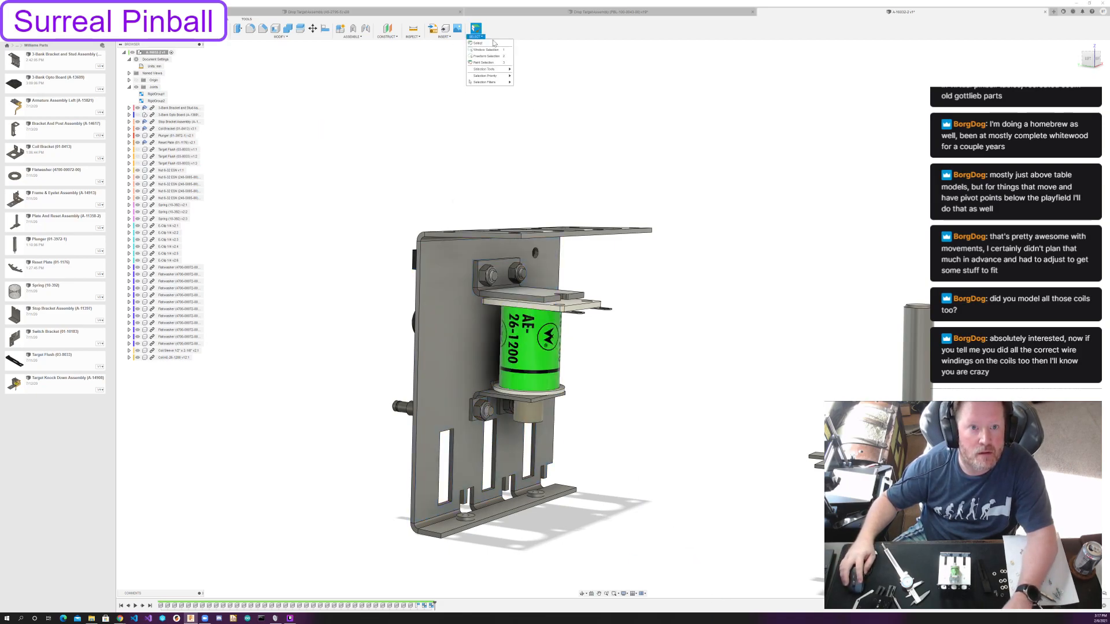
click(489, 70)
drag(370, 120, 689, 563)
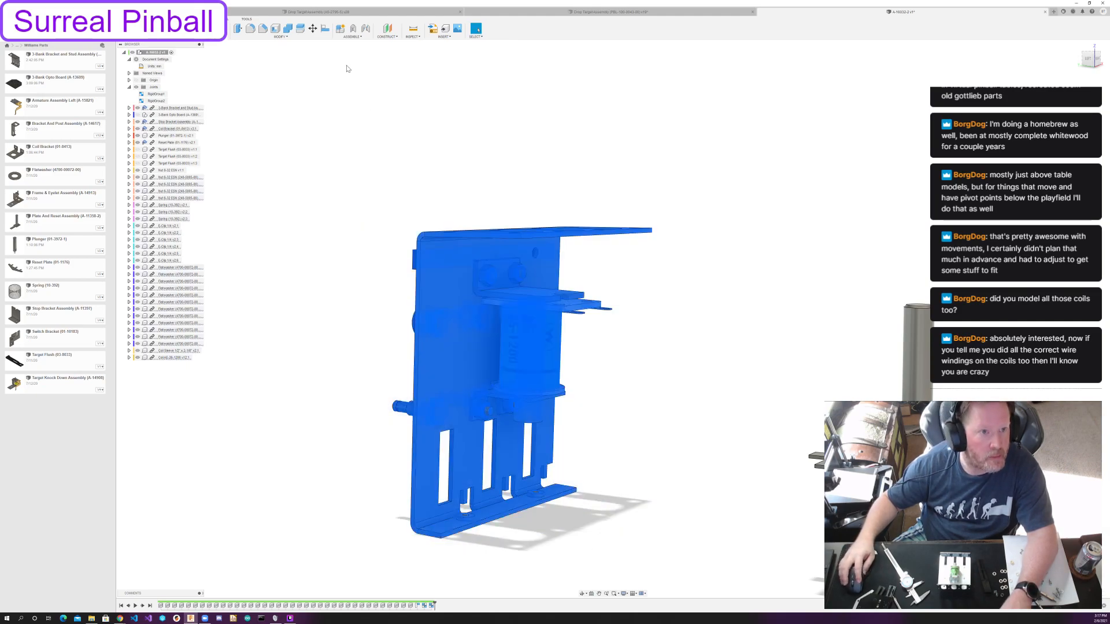
click(350, 36)
click(354, 74)
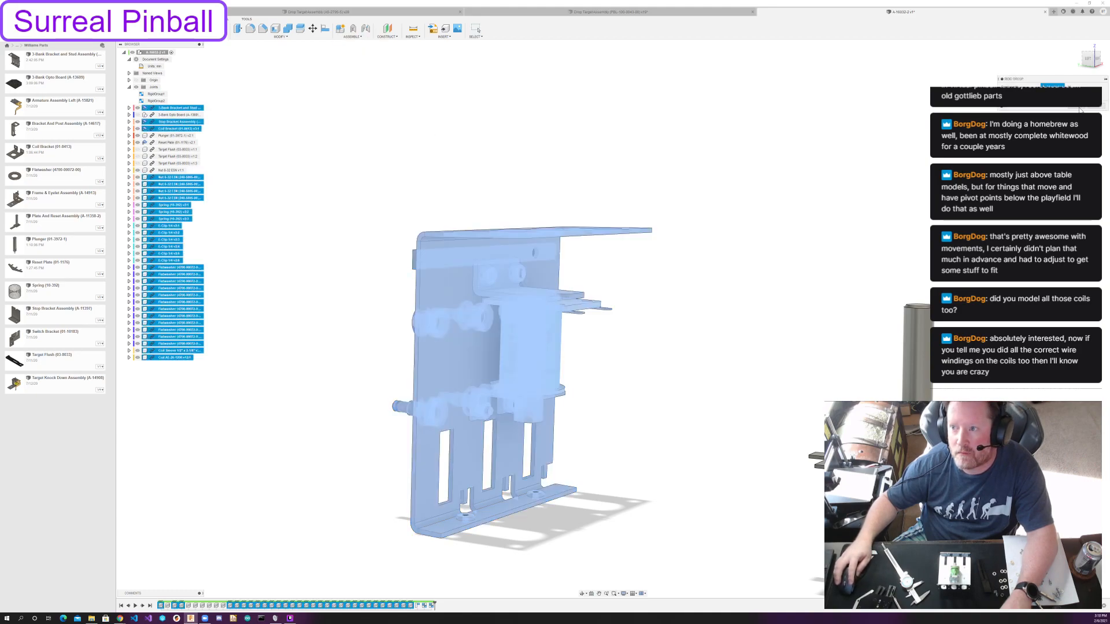
click(1078, 108)
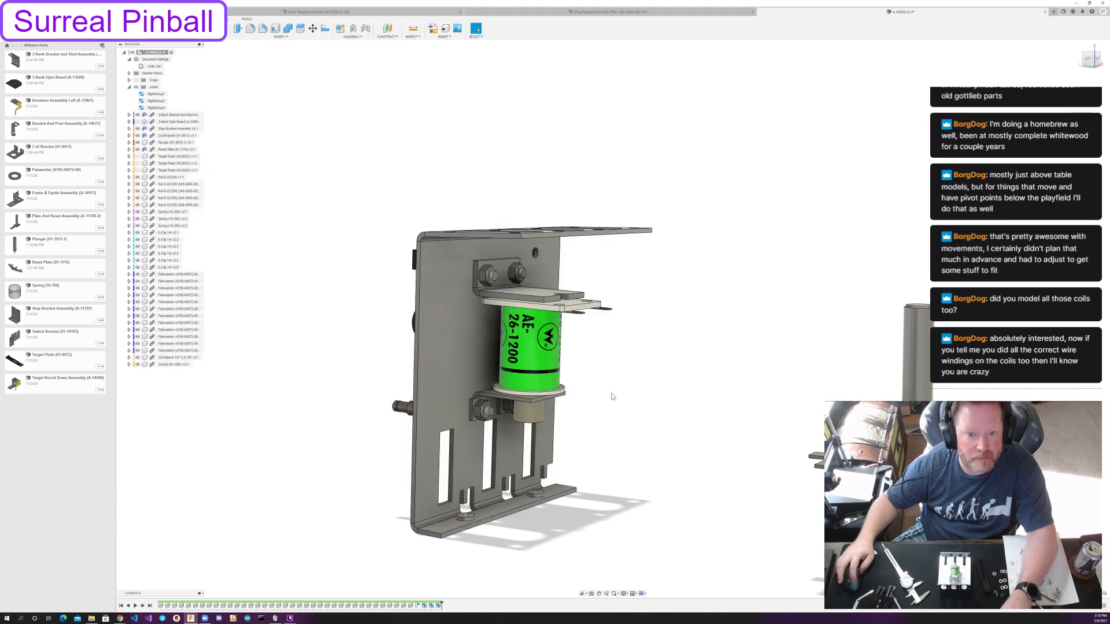
Test whether the bracket assembly moves as one, undo the move, and check the new rigid group's members.
drag(460, 314, 599, 327)
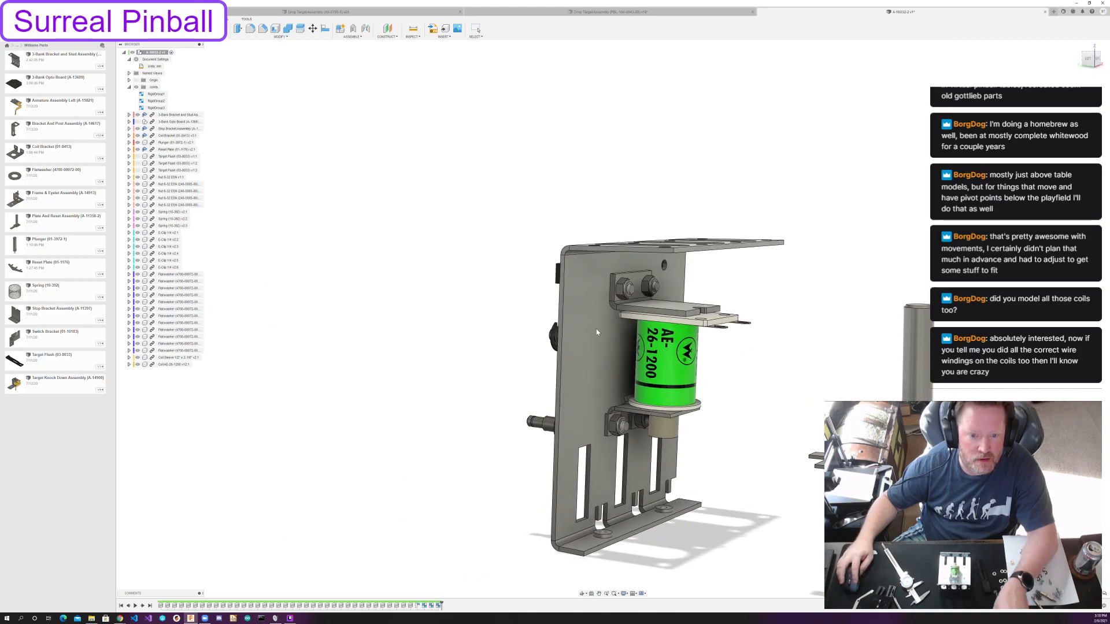
key(ctrl+z)
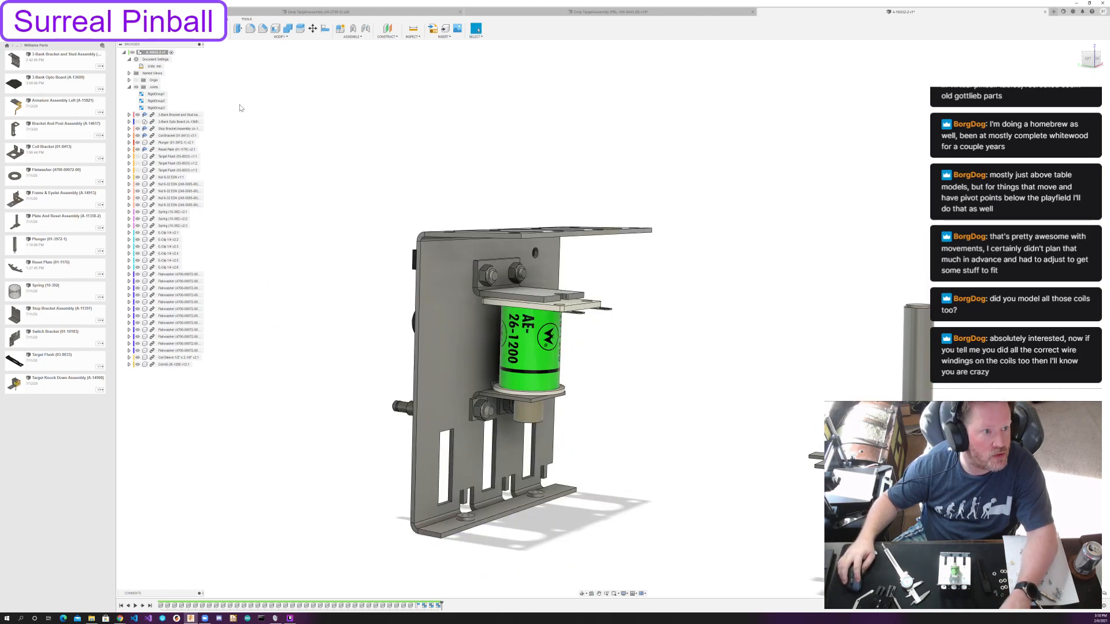
right_click(439, 606)
click(449, 567)
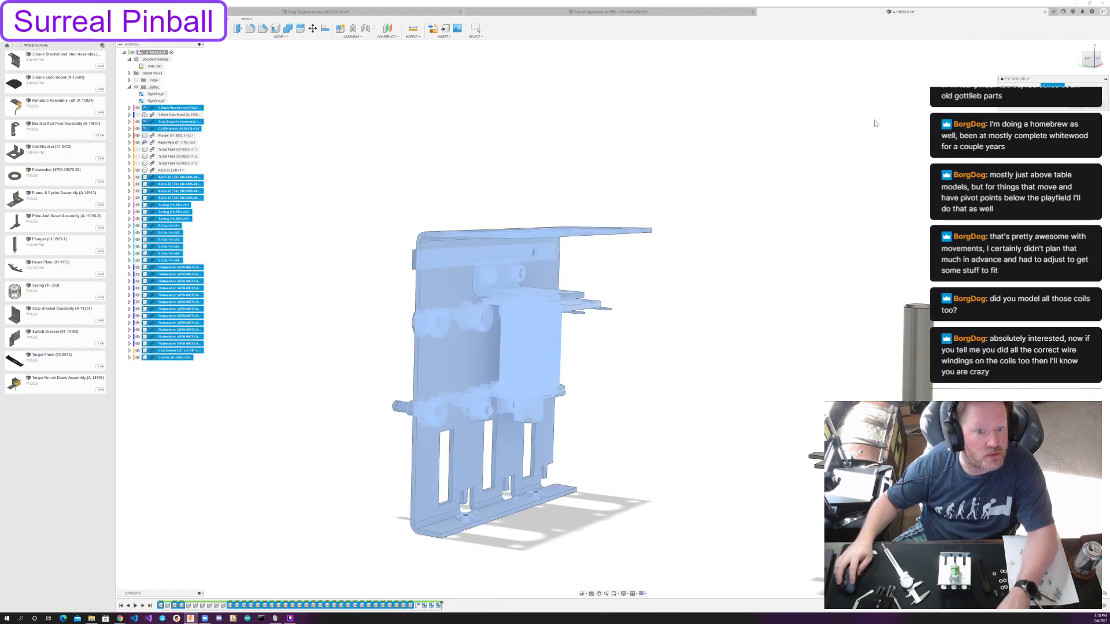
click(1078, 108)
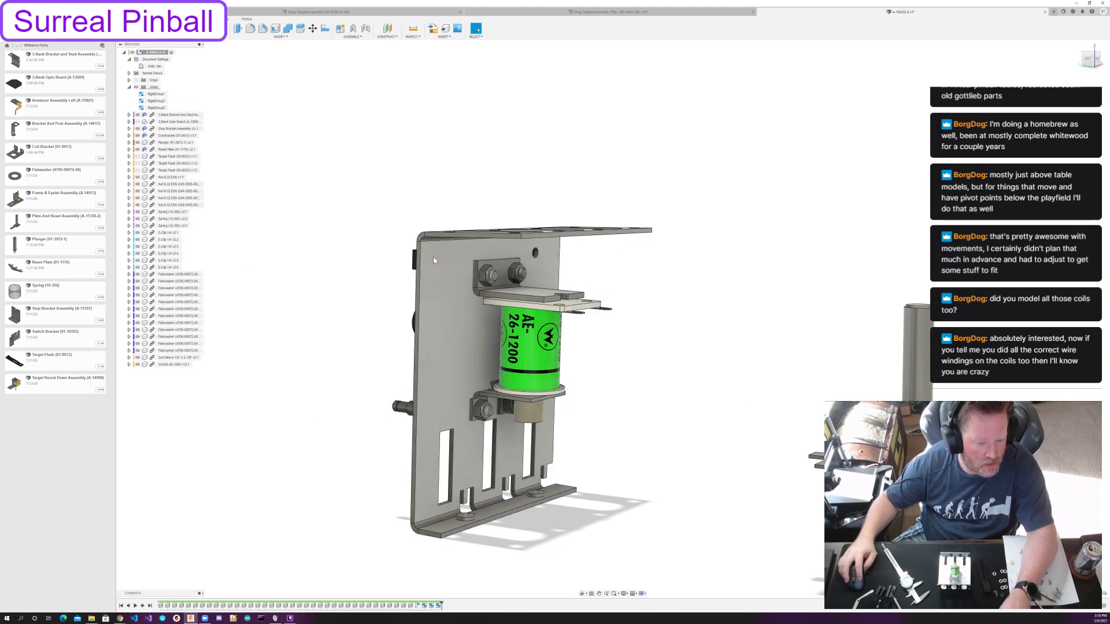
Hide the coil and join the plunger's flat top face to the round pad under the stop bracket.
click(355, 30)
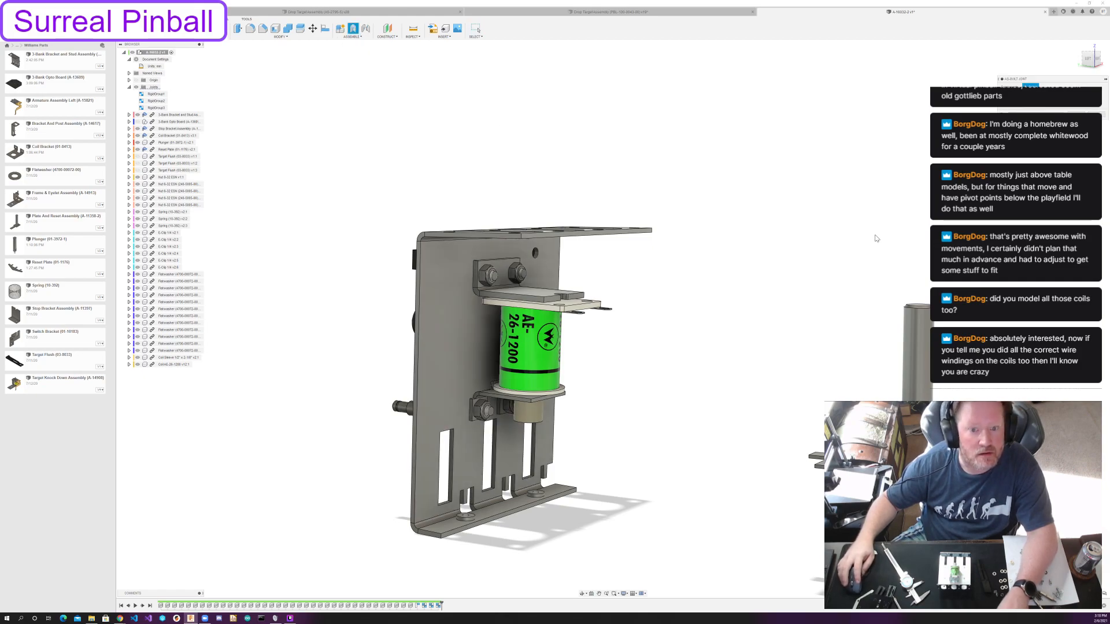
shift+middle_drag(885, 295, 843, 310)
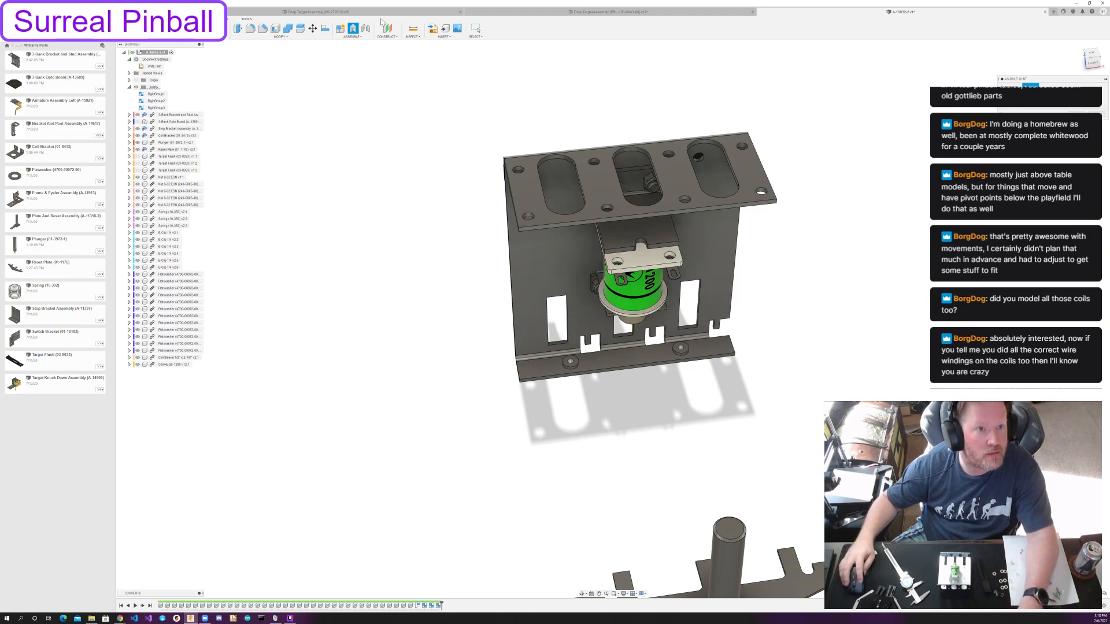
click(365, 28)
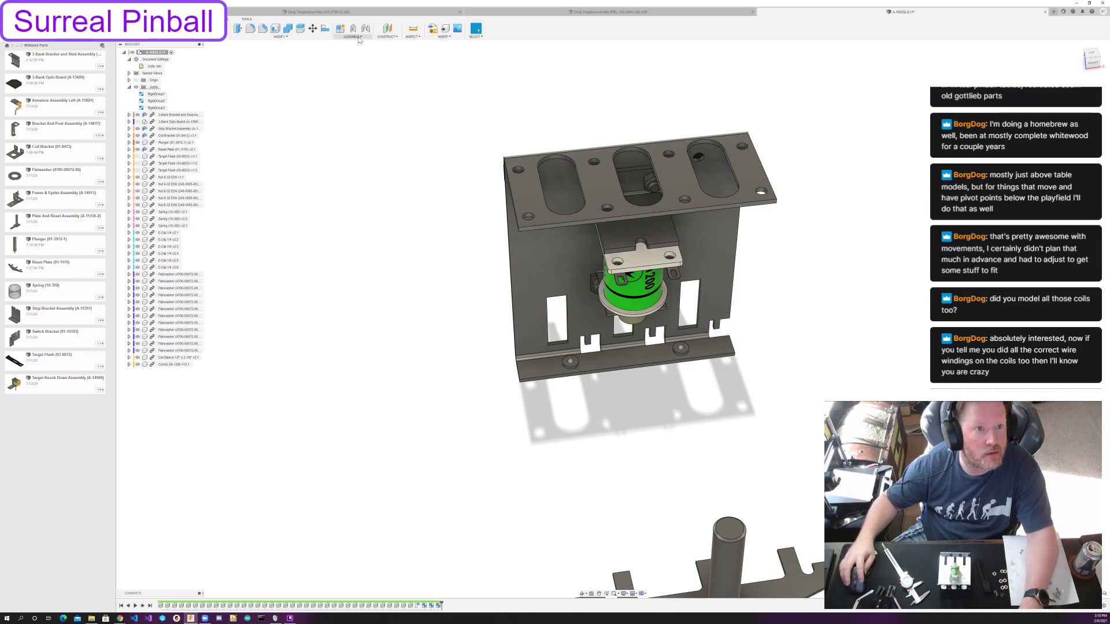
click(733, 528)
shift+middle_drag(723, 434, 745, 395)
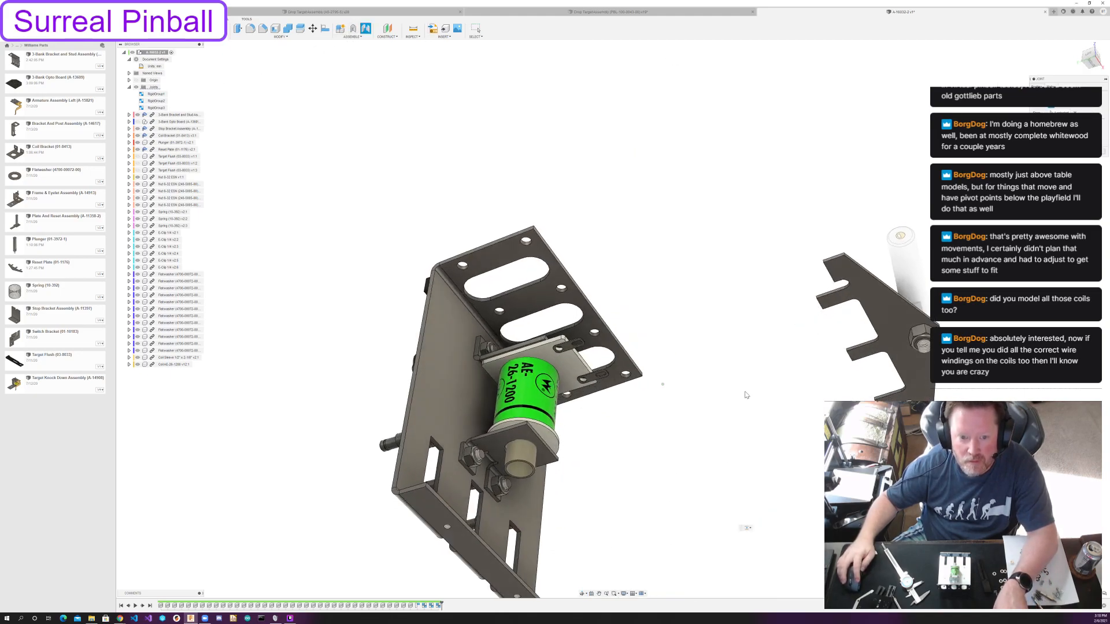
click(138, 364)
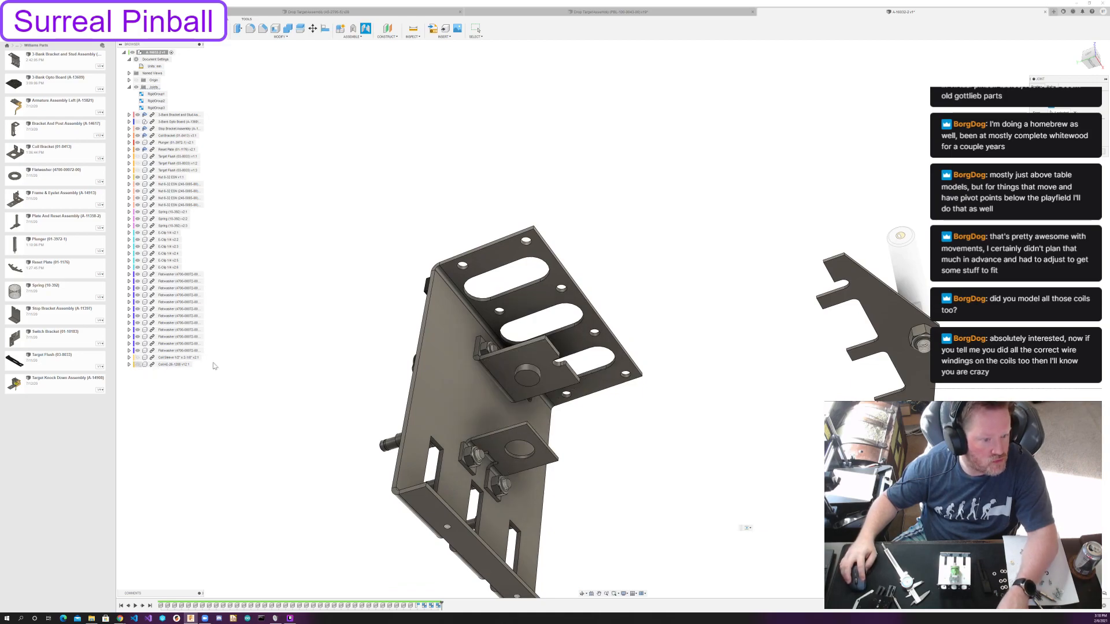
click(527, 380)
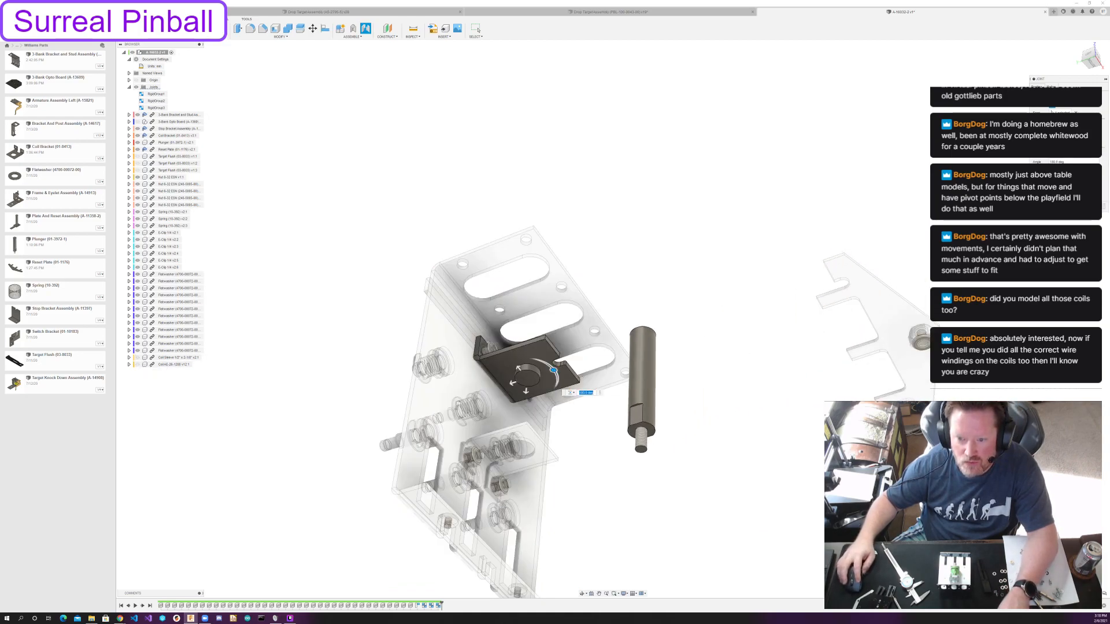
key(Return)
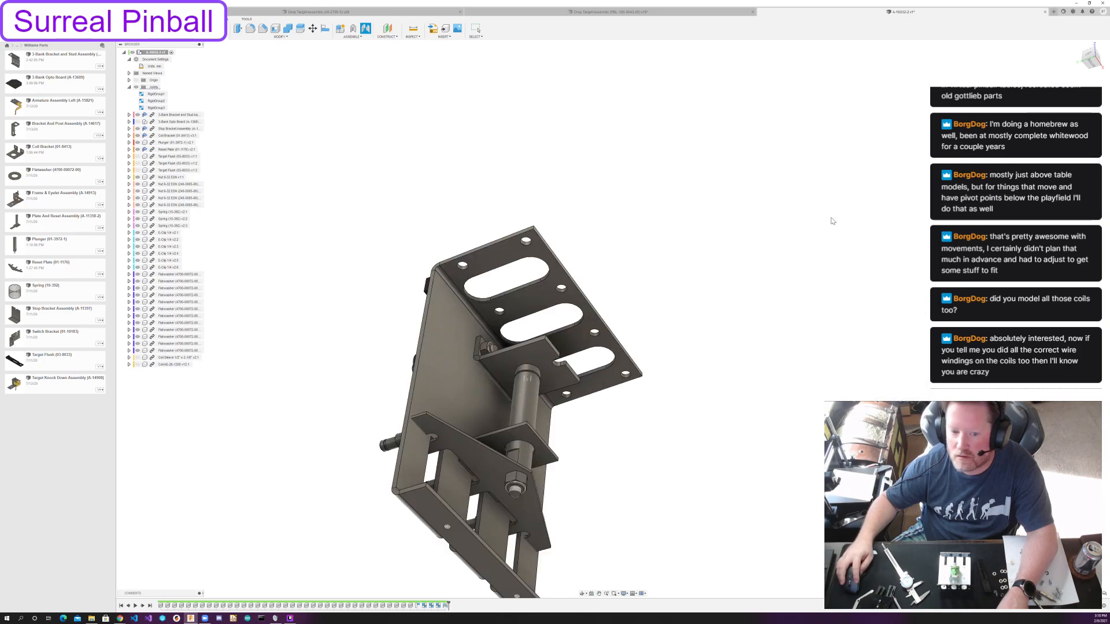
shift+middle_drag(711, 250, 708, 277)
scroll(477, 469, up, 4)
middle_drag(471, 464, 625, 343)
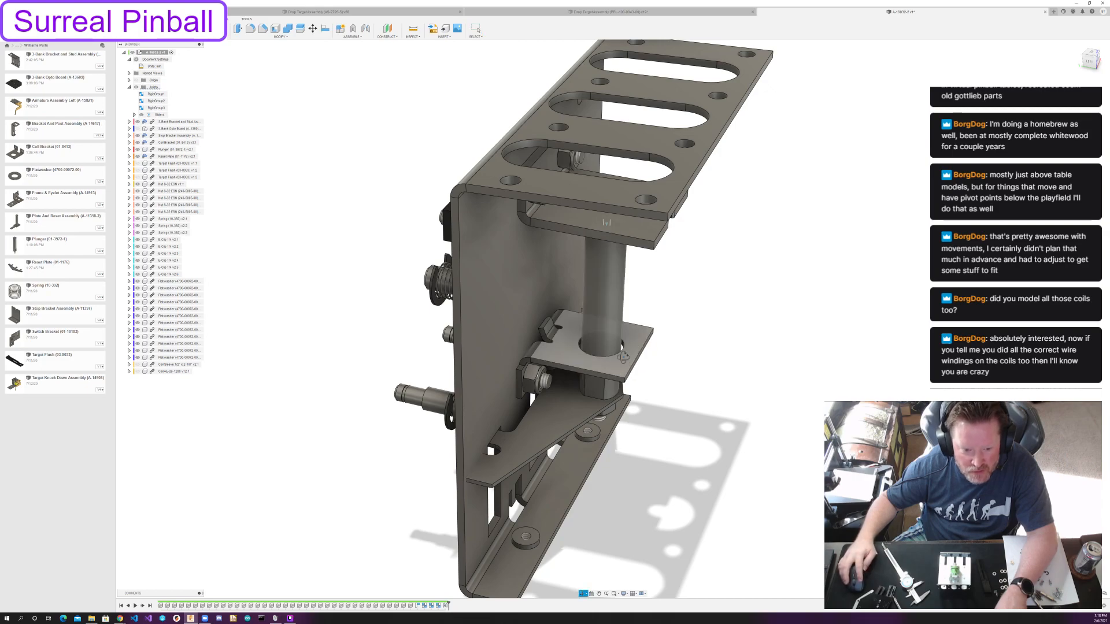
shift+middle_drag(622, 359, 651, 384)
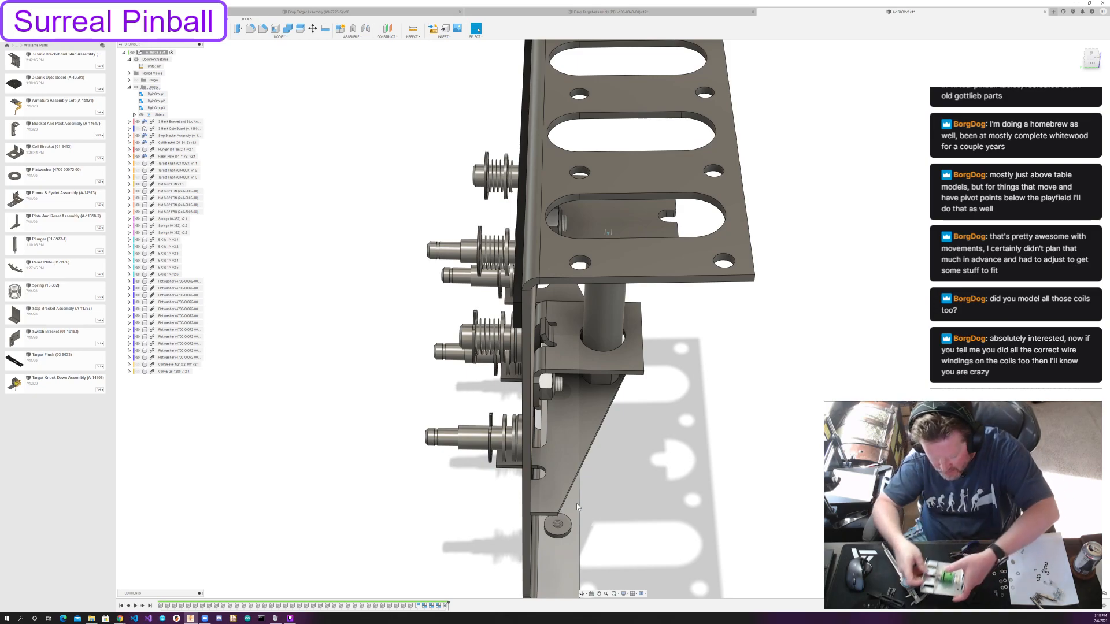
scroll(668, 480, down, 2)
shift+middle_drag(668, 480, 656, 460)
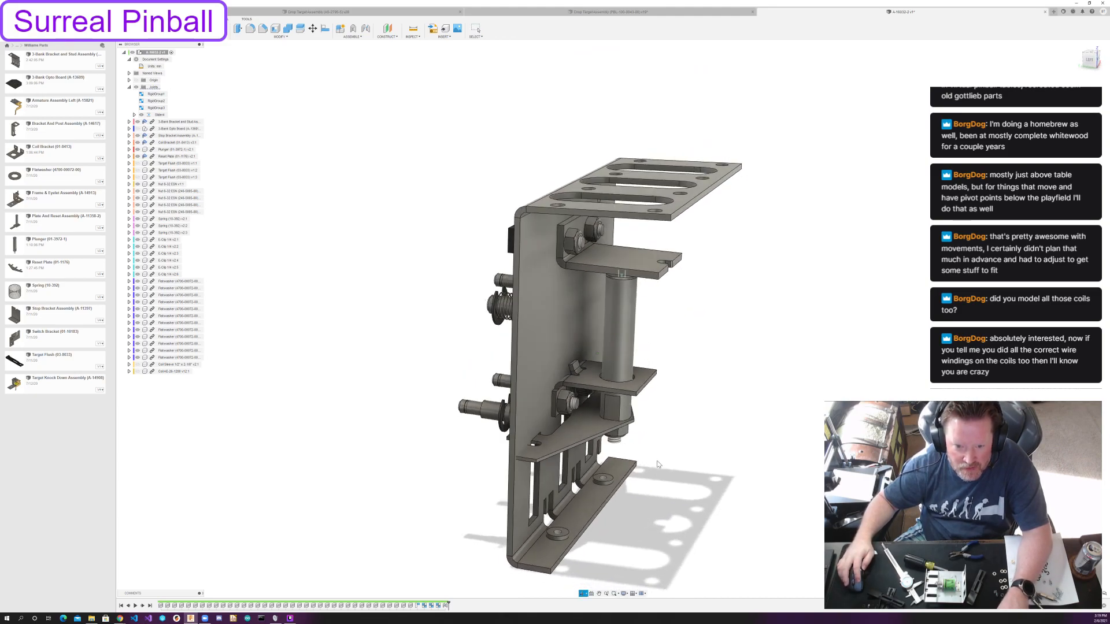
shift+middle_drag(517, 459, 570, 448)
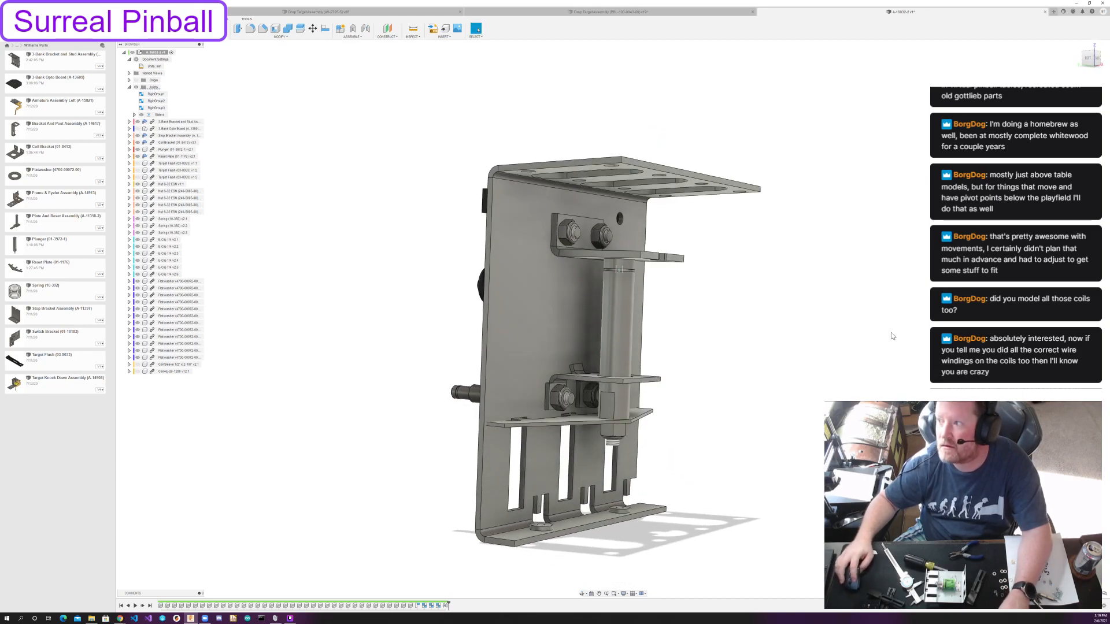
middle_drag(867, 285, 751, 294)
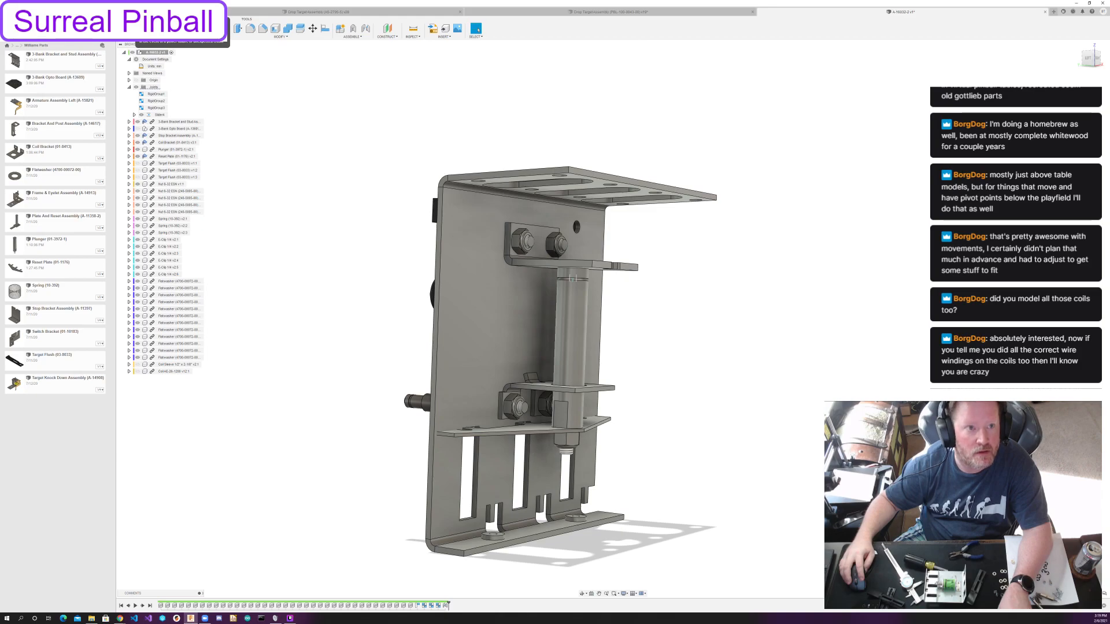
Save a new version of the assembly with the default description and show the coil sleeve and coil.
key(ctrl+s)
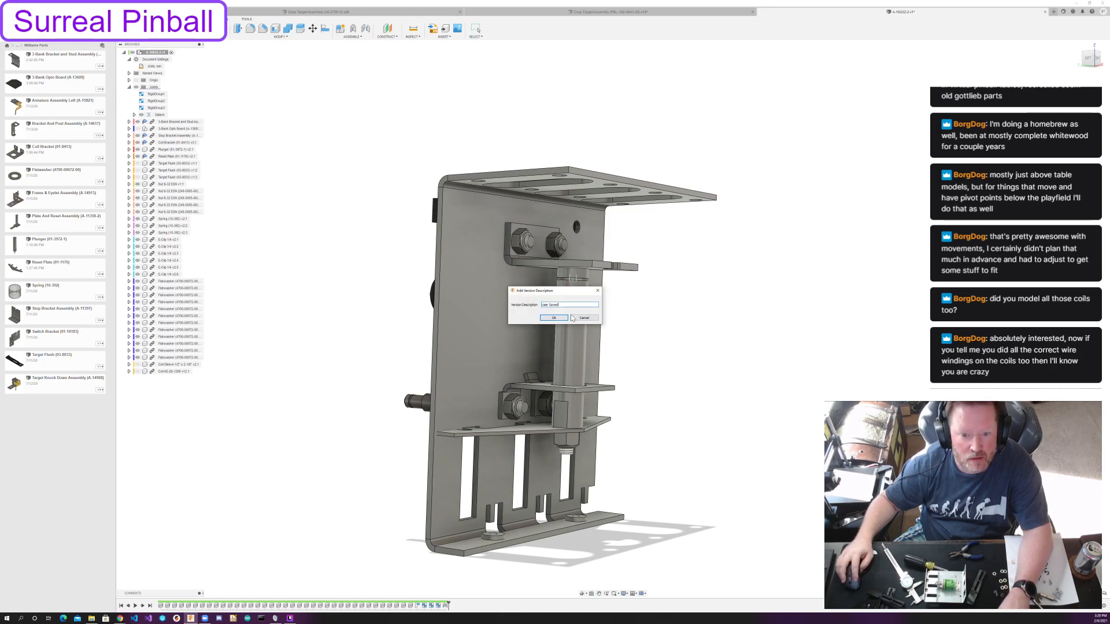
click(553, 318)
click(138, 364)
click(137, 371)
shift+middle_drag(316, 256, 355, 261)
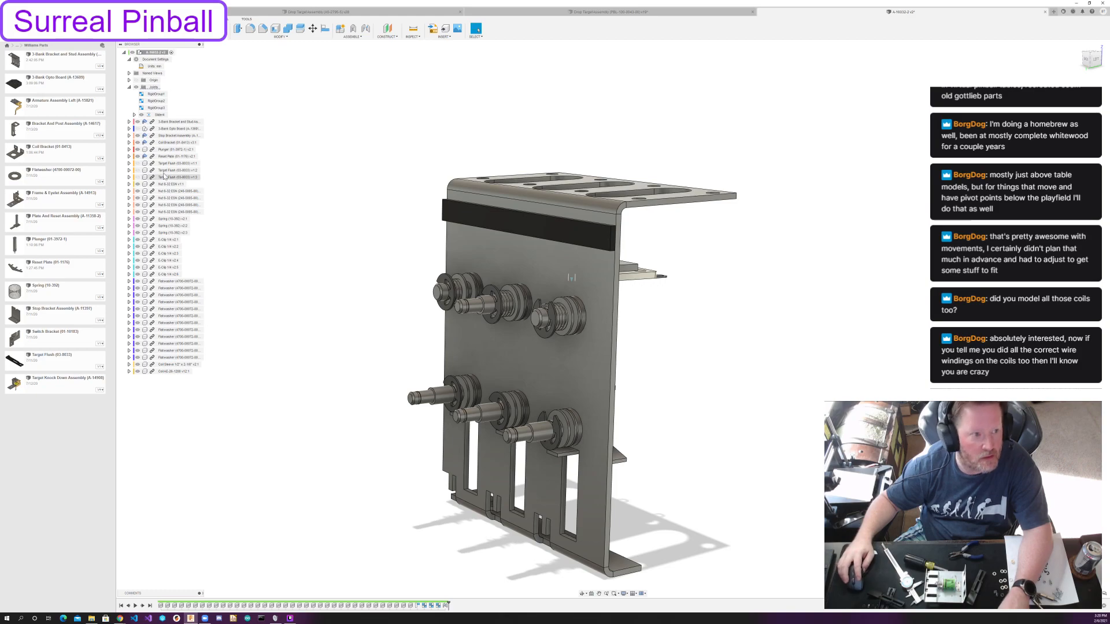
Test the slider joint by moving the plunger and reset plate along the coil and inspecting their travel from several angles.
shift+middle_drag(559, 265, 460, 242)
drag(571, 426, 570, 512)
shift+middle_drag(522, 496, 539, 456)
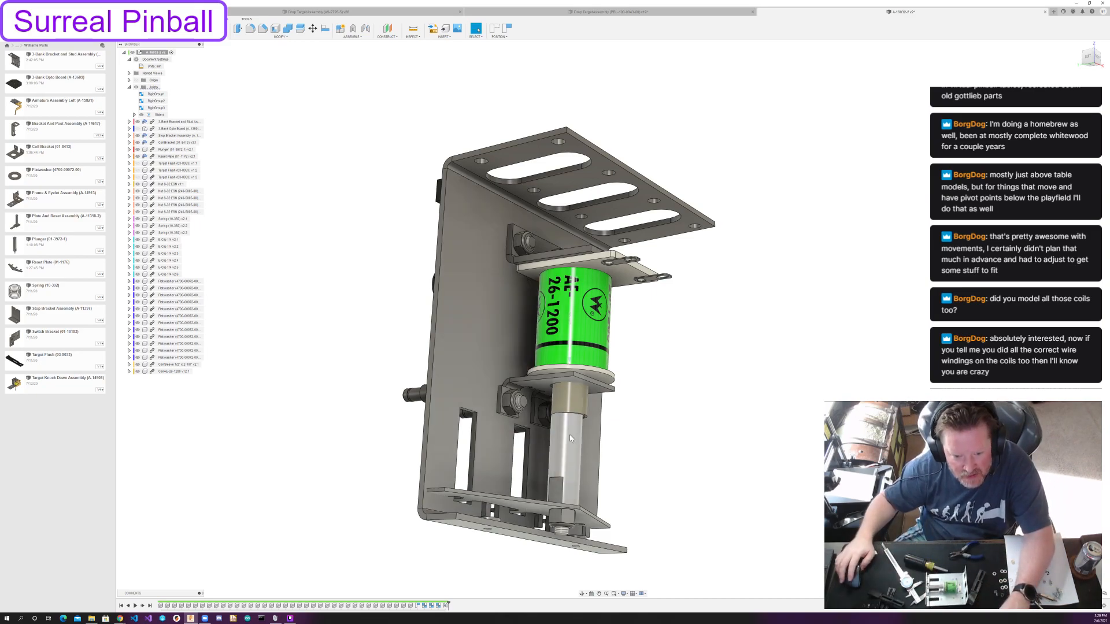
shift+middle_drag(594, 444, 600, 453)
drag(571, 475, 571, 467)
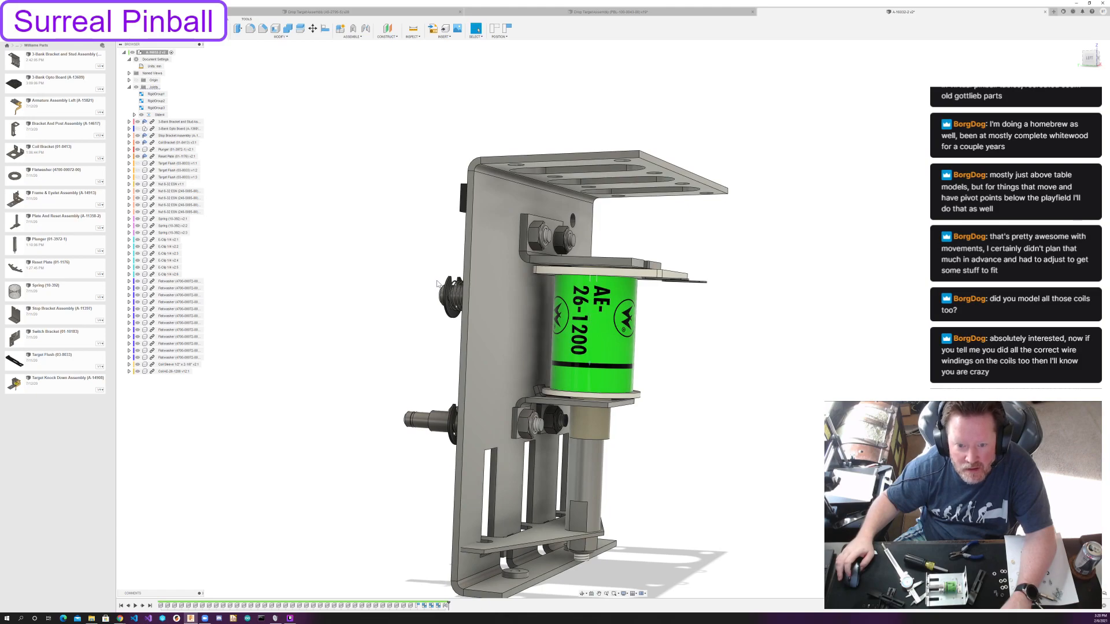
scroll(437, 283, up, 3)
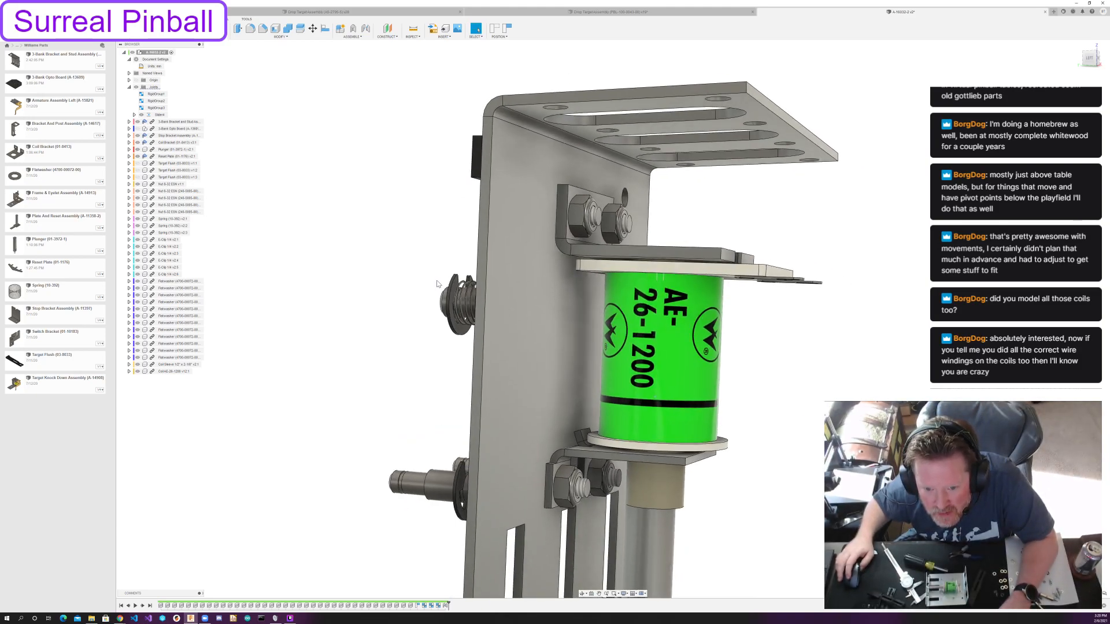
scroll(437, 283, down, 1)
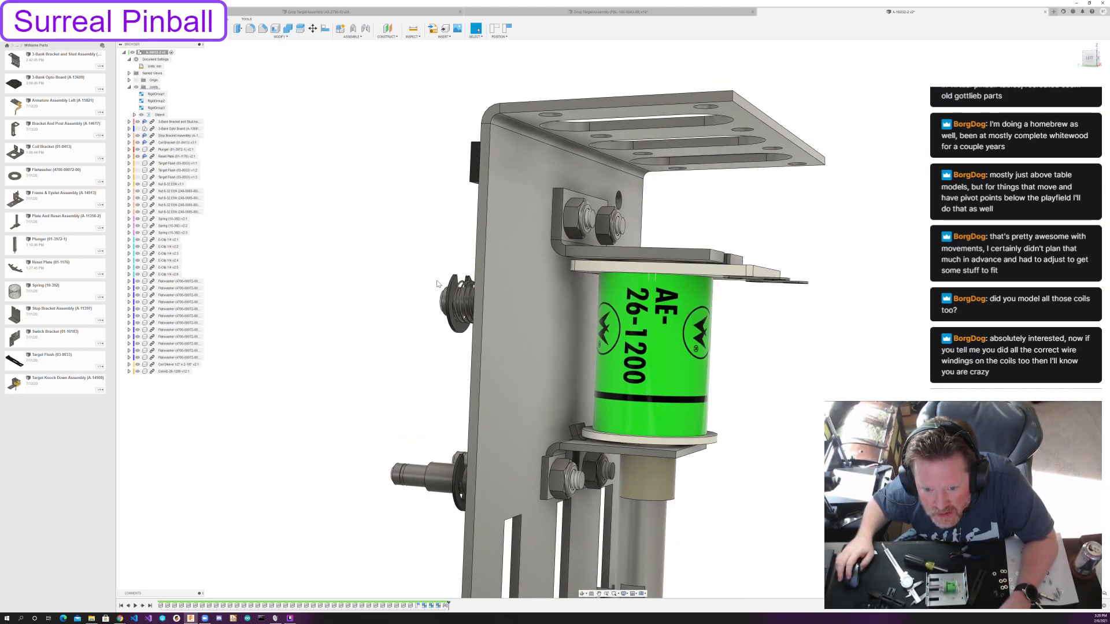
middle_drag(437, 284, 362, 165)
drag(620, 533, 621, 525)
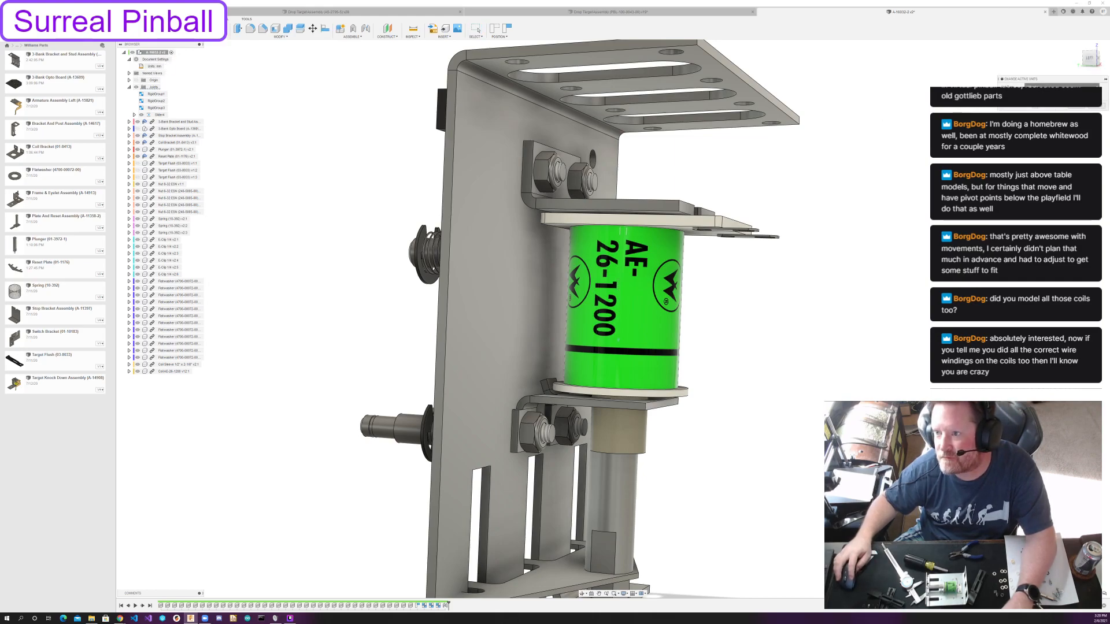
Review the slider joint's limits and retest how far the plunger and reset plate travel below the coil.
click(1036, 107)
click(1075, 106)
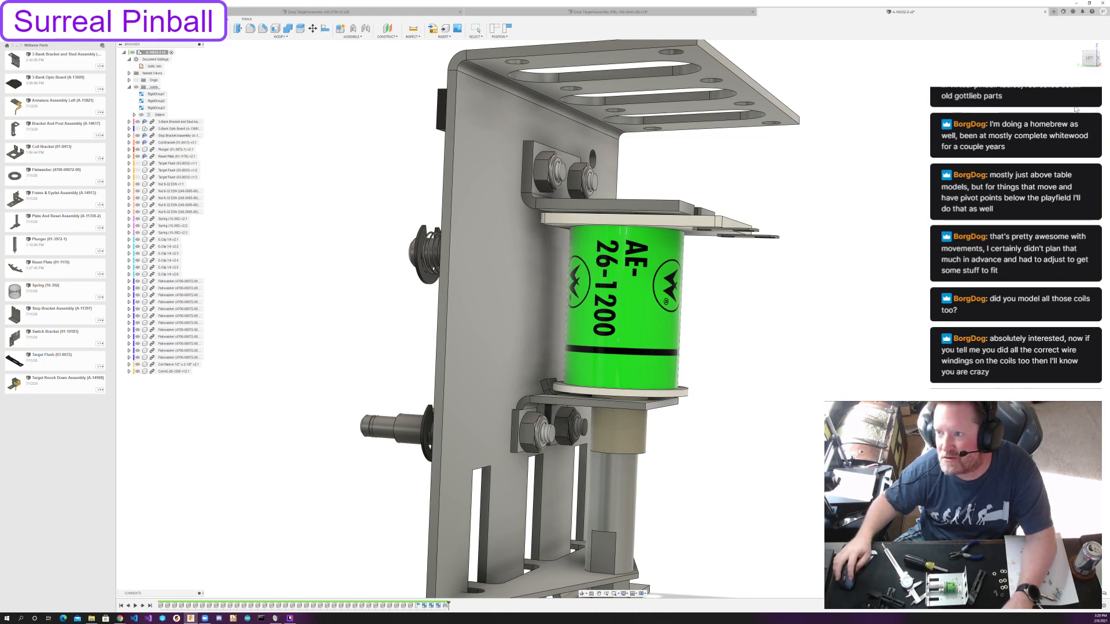
drag(623, 477, 626, 487)
middle_drag(693, 442, 718, 272)
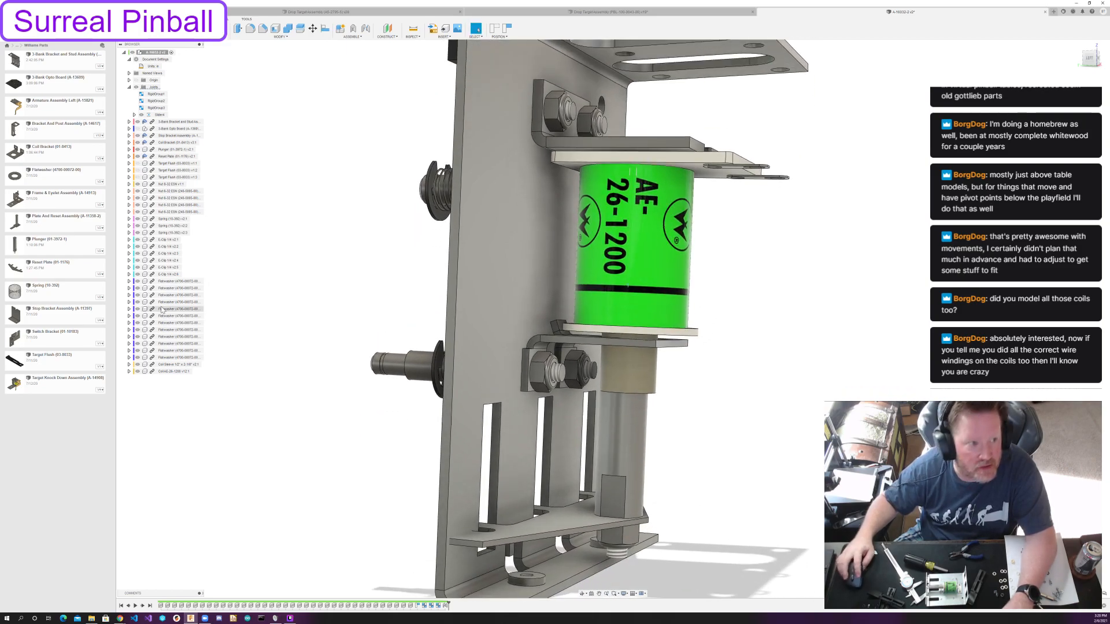
click(171, 115)
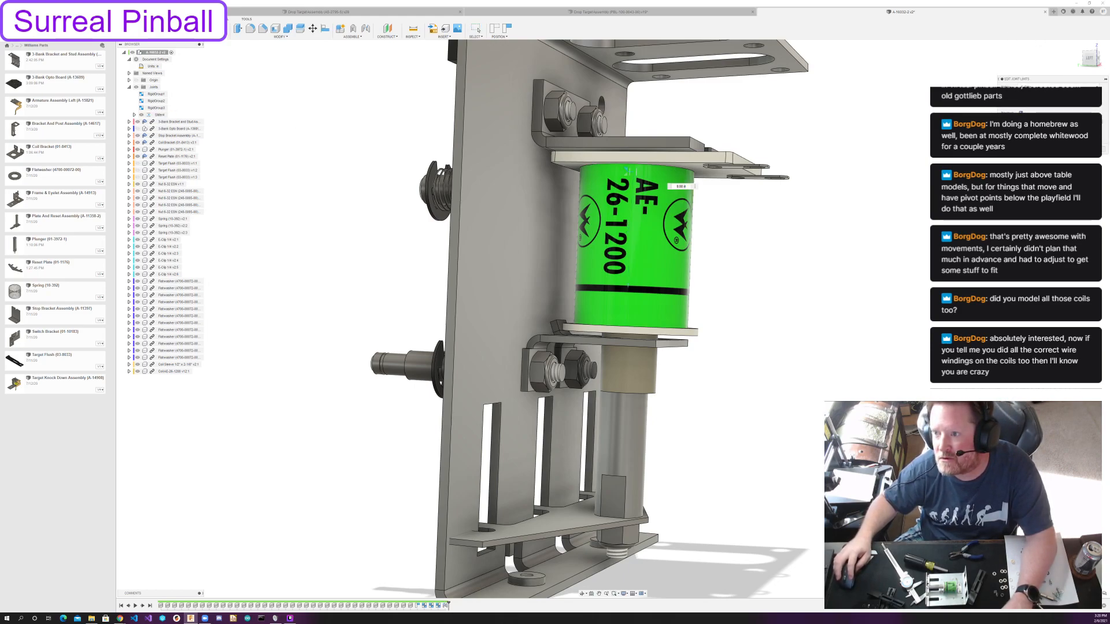
click(1078, 150)
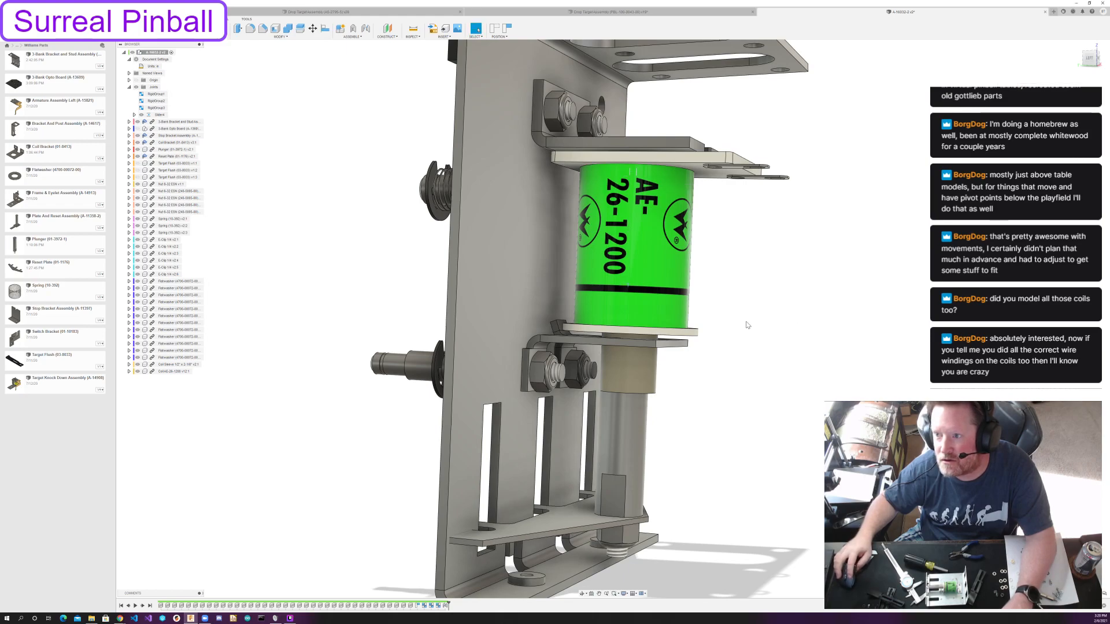
drag(589, 468, 636, 390)
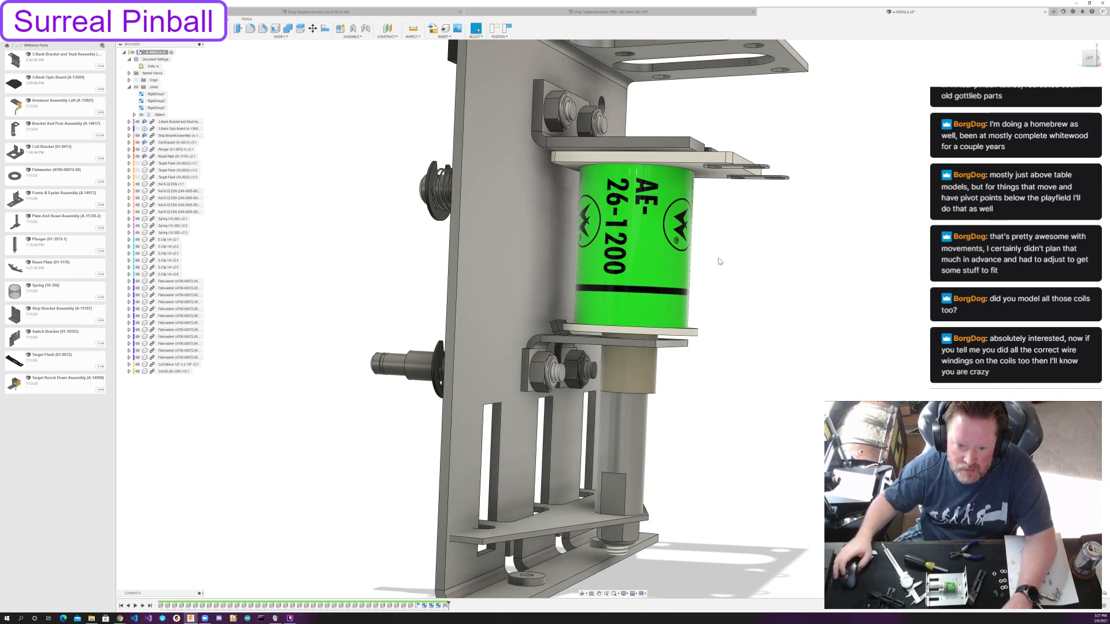
scroll(584, 254, down, 5)
scroll(605, 357, down, 1)
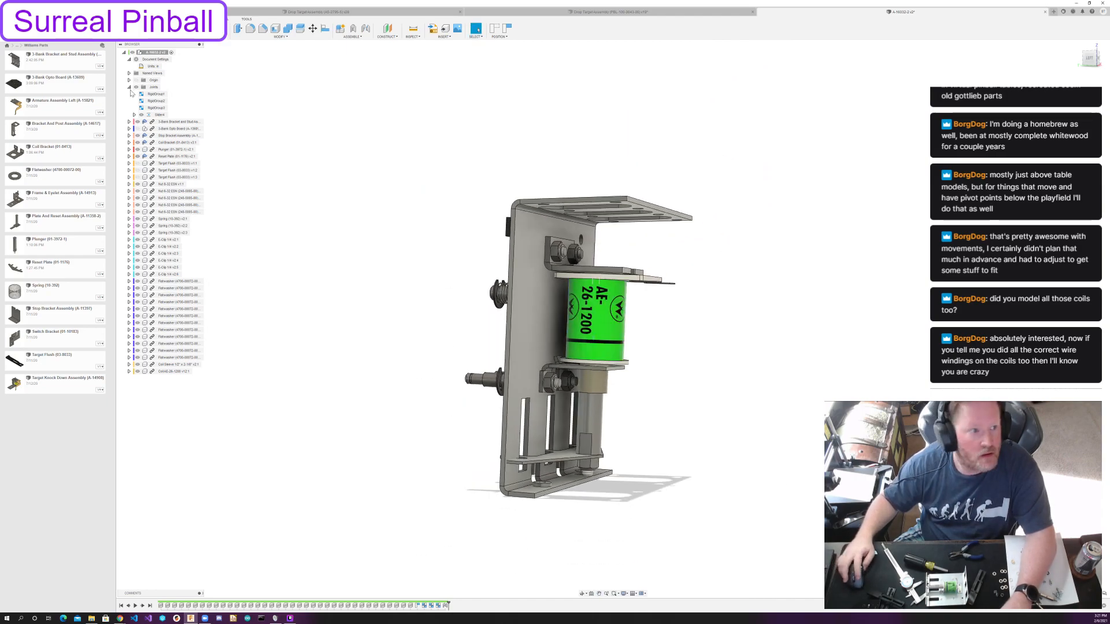
Show the three Target Flush components and toggle the 3-Bank Opto Board on and off again.
click(138, 128)
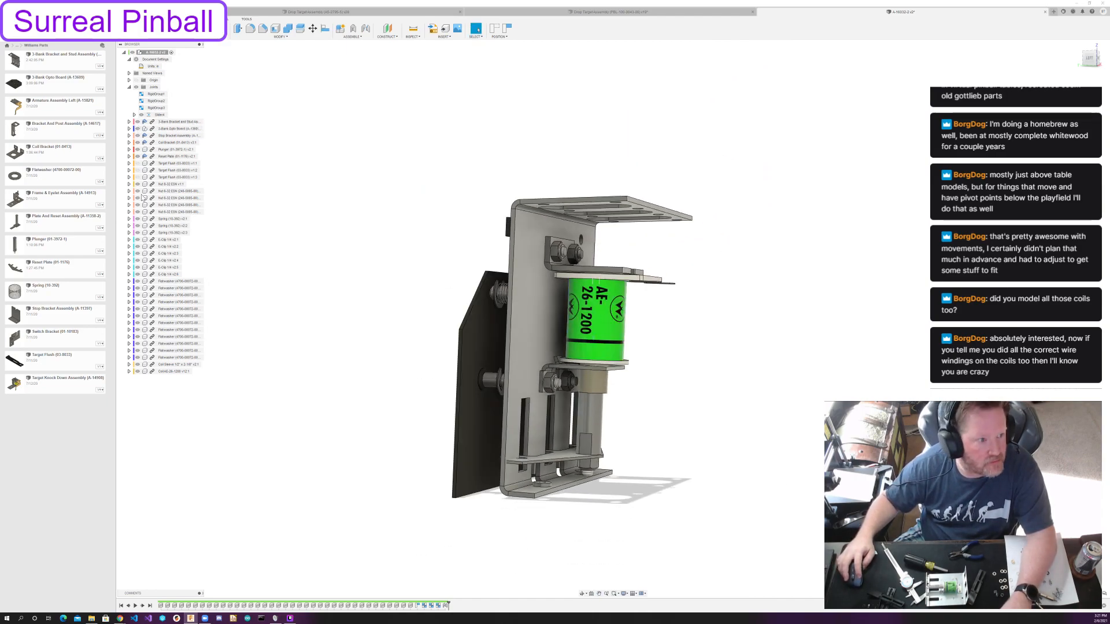
click(137, 163)
click(138, 170)
click(137, 177)
drag(524, 170, 344, 237)
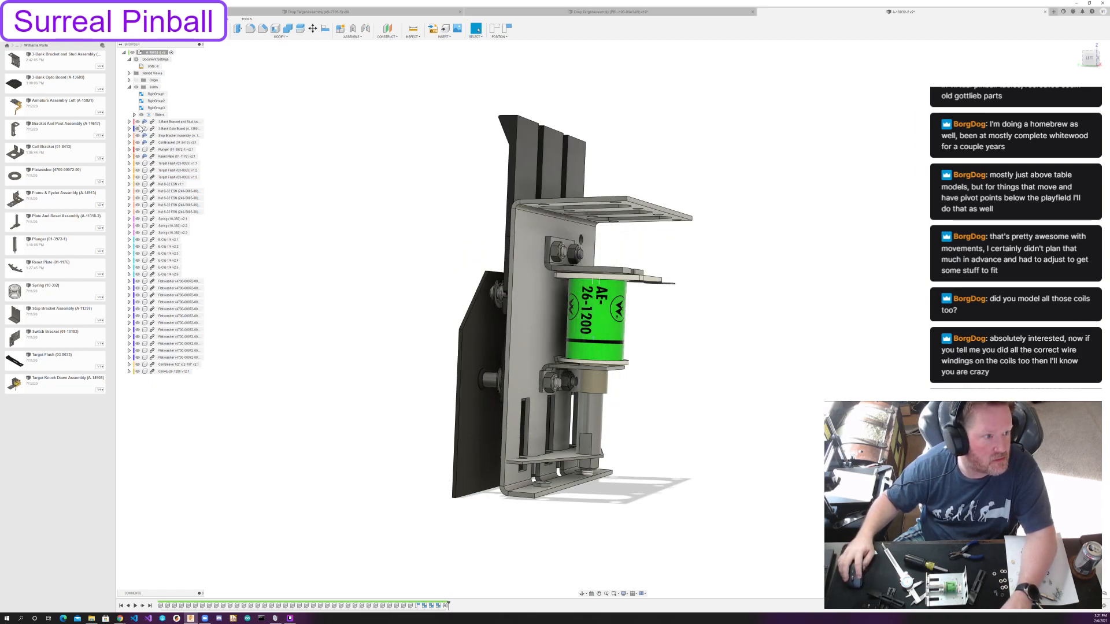
click(138, 129)
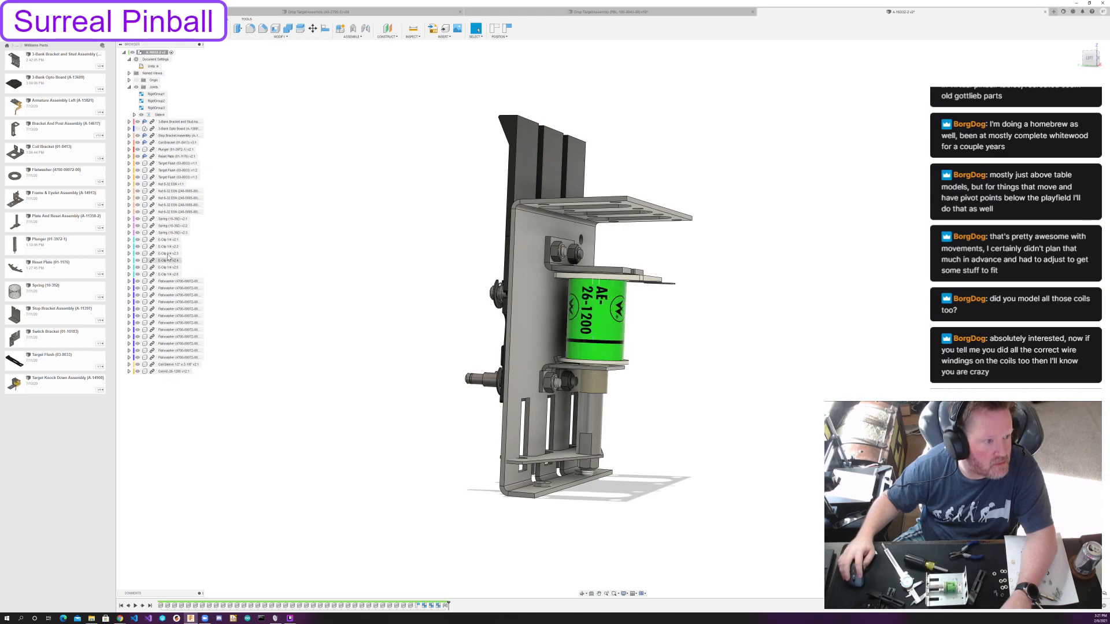
right_click(171, 158)
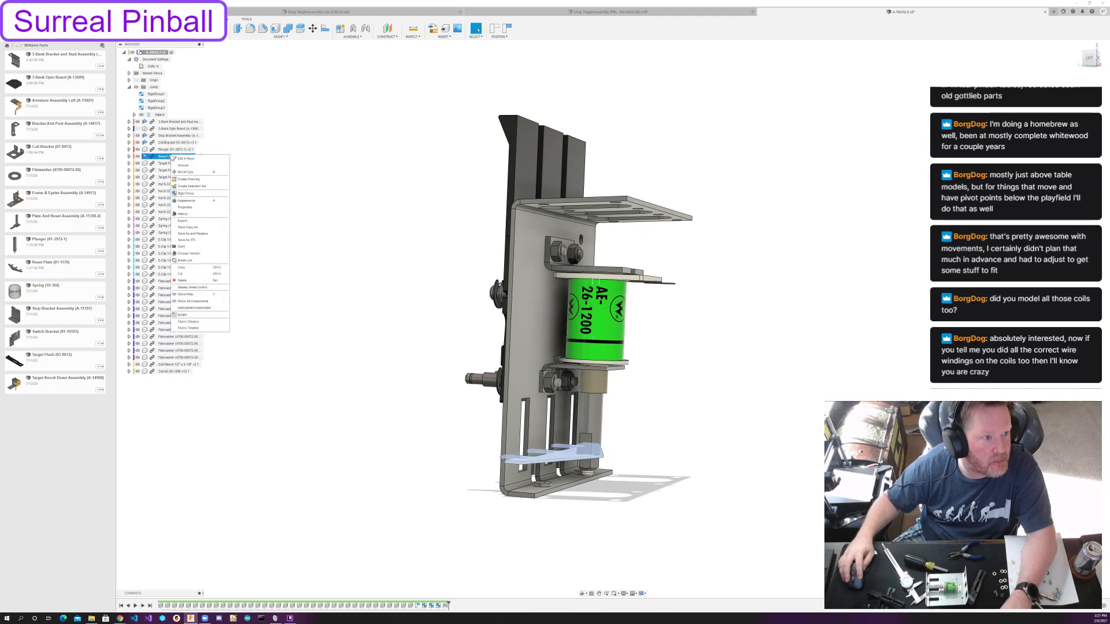
click(185, 159)
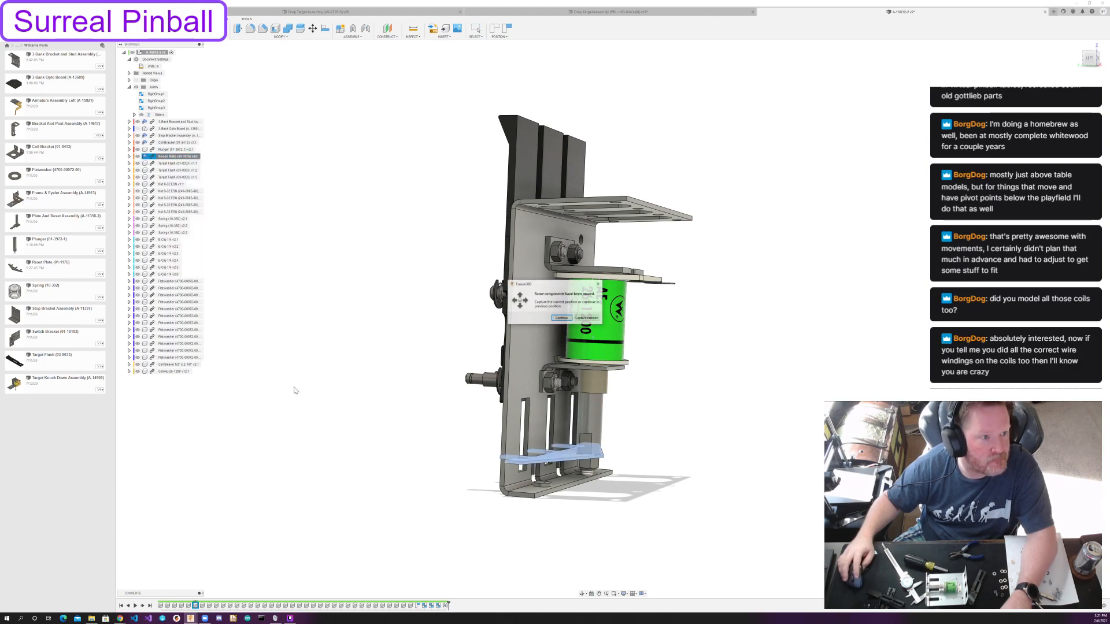
click(586, 319)
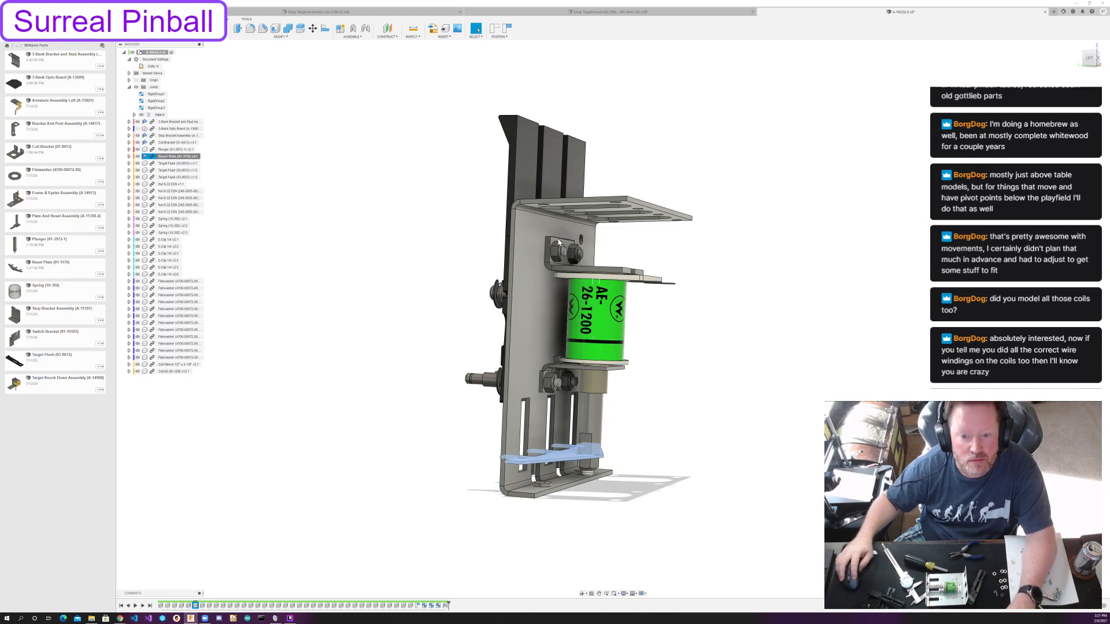
click(434, 292)
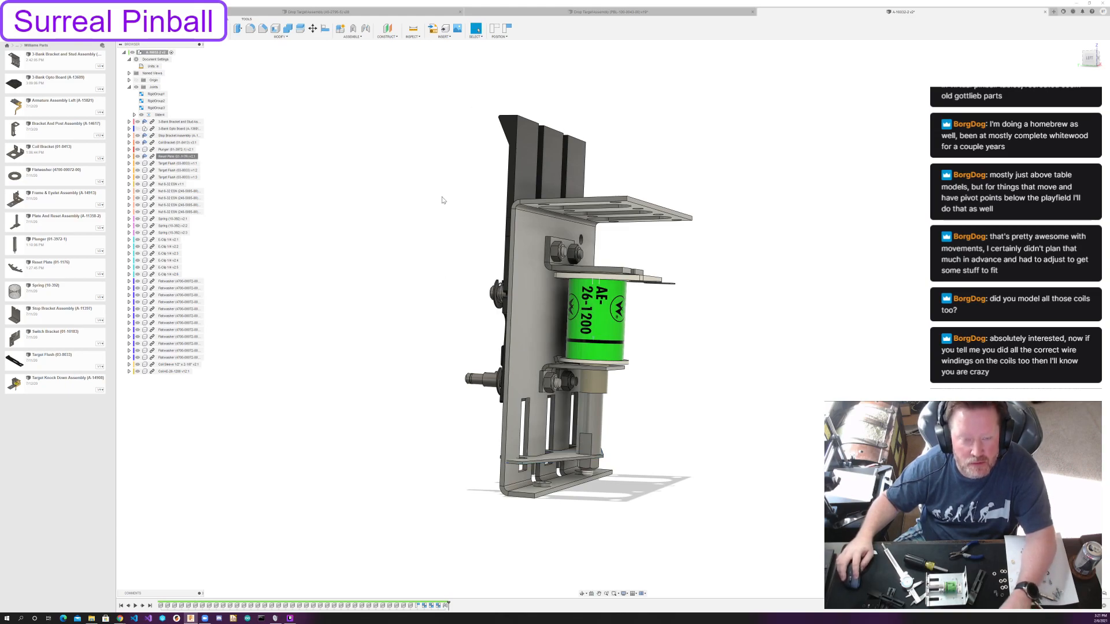
Undo the last change and revert the moved plunger and reset plate to their previous position.
click(505, 29)
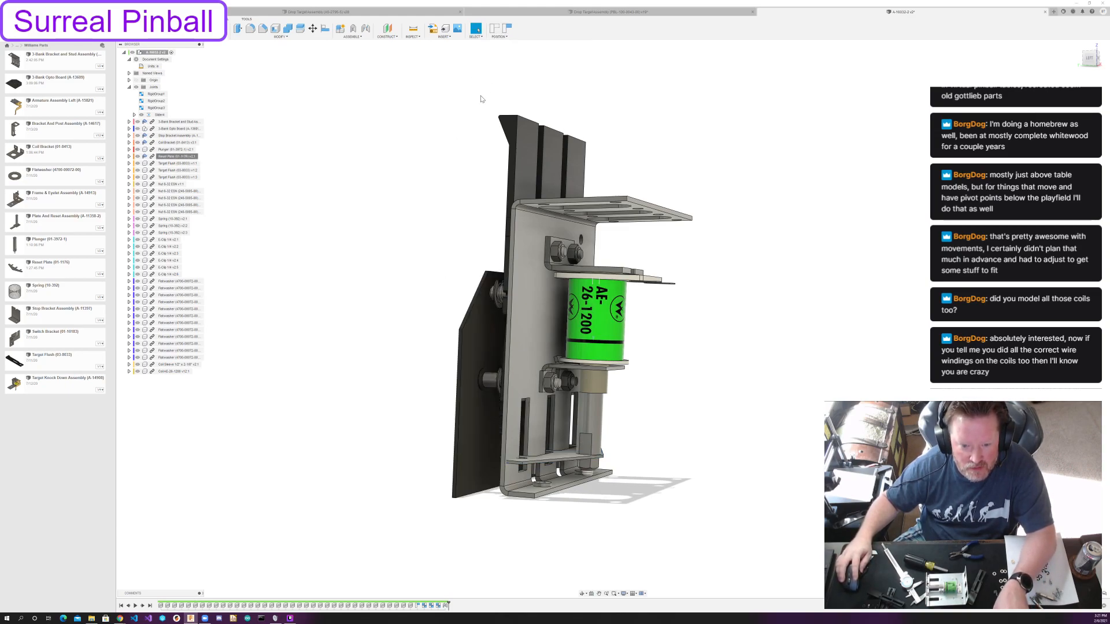
key(ctrl+z)
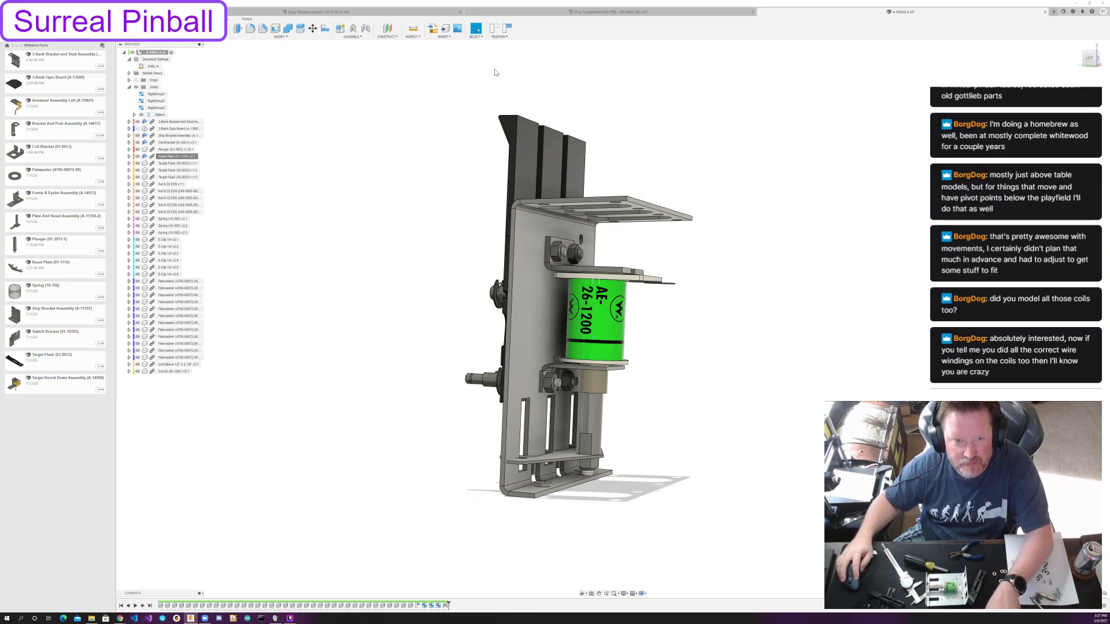
click(495, 31)
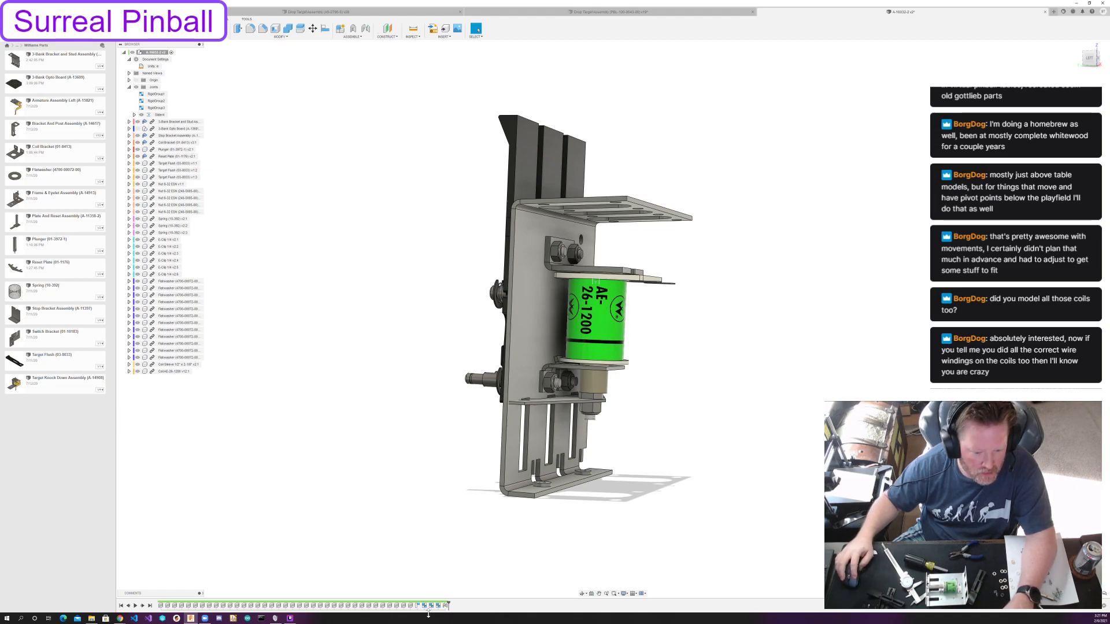
right_click(445, 606)
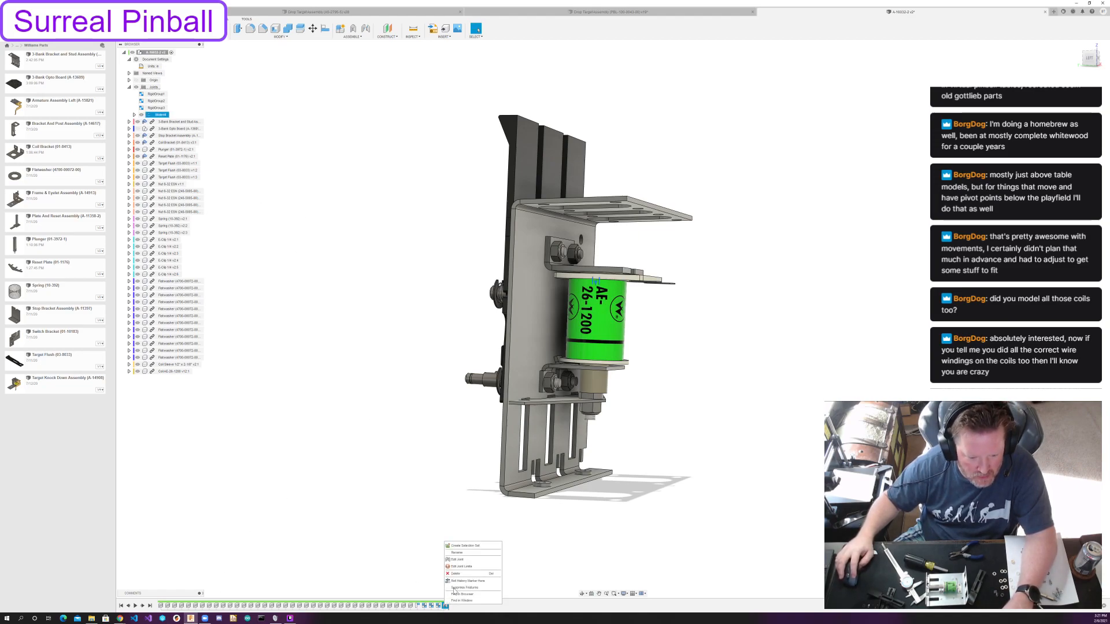
click(457, 559)
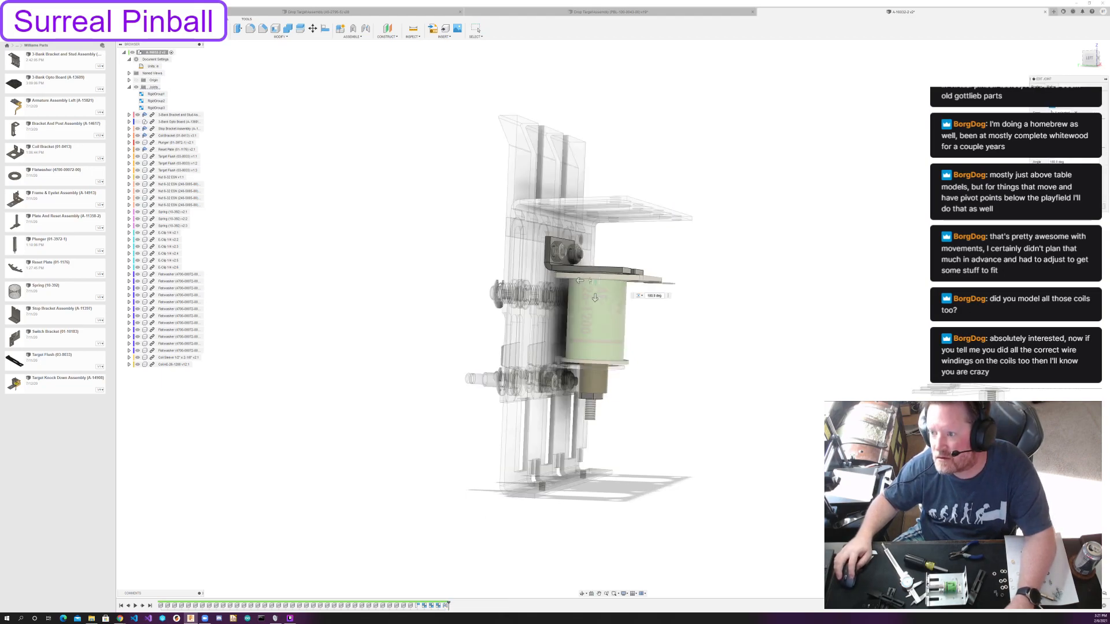
click(1094, 206)
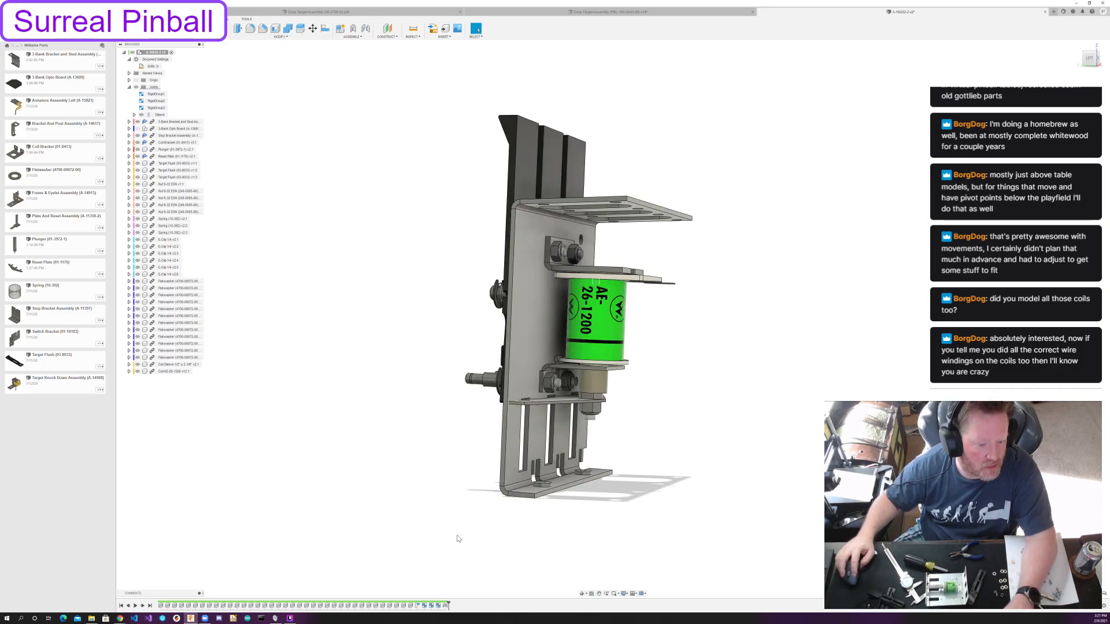
Edit the plunger's slider joint and offset it downward until the reset plate sits near the main bracket's lower flange.
right_click(445, 606)
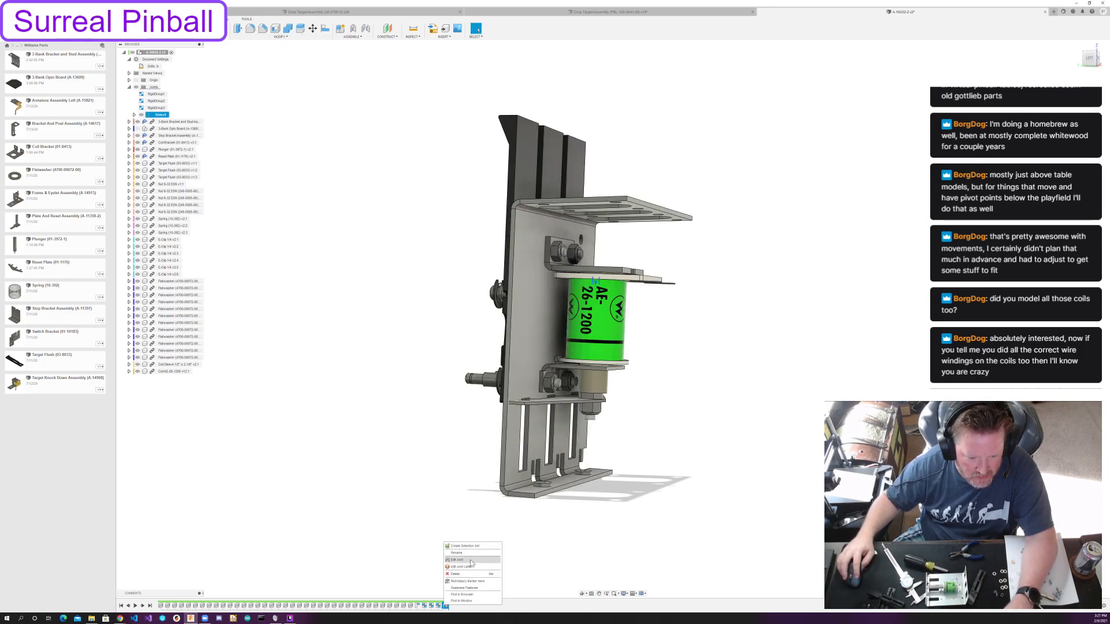
click(458, 560)
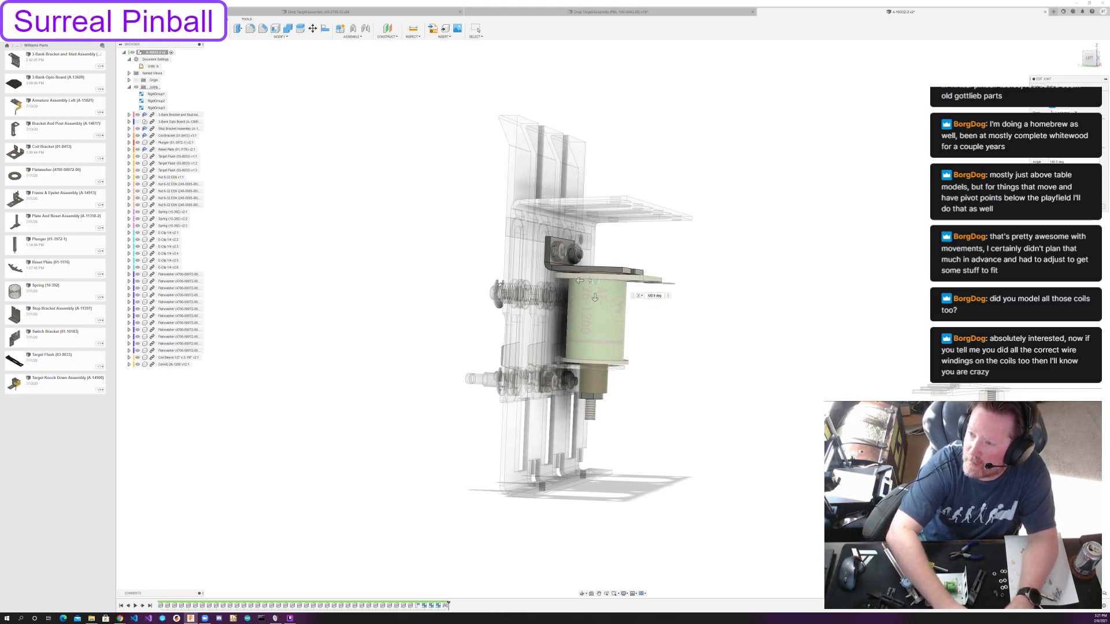
drag(595, 297, 592, 354)
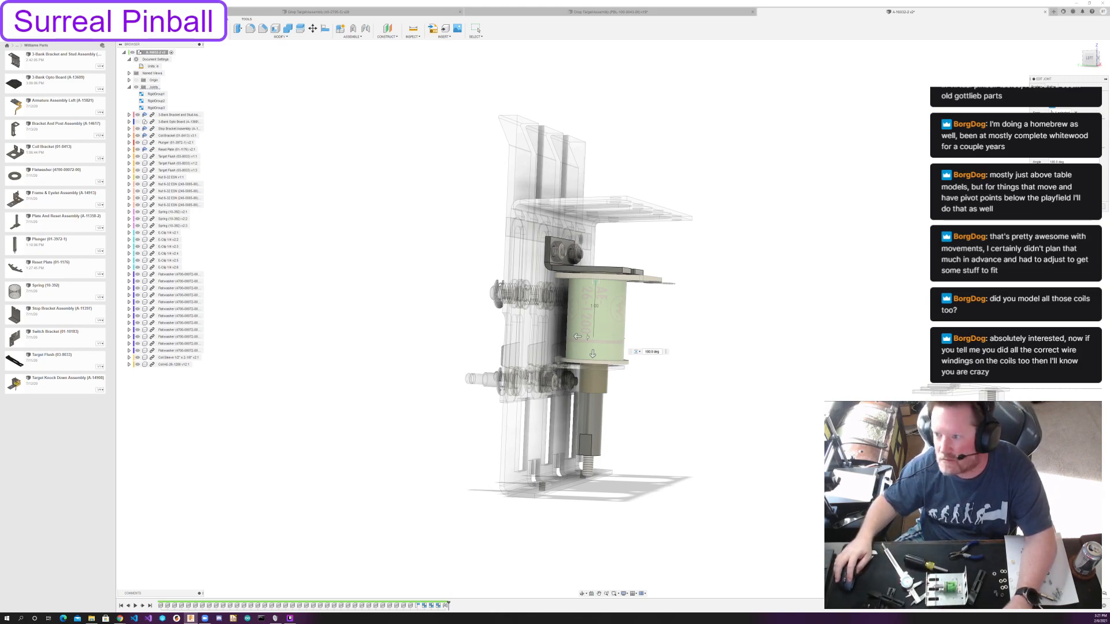
click(476, 29)
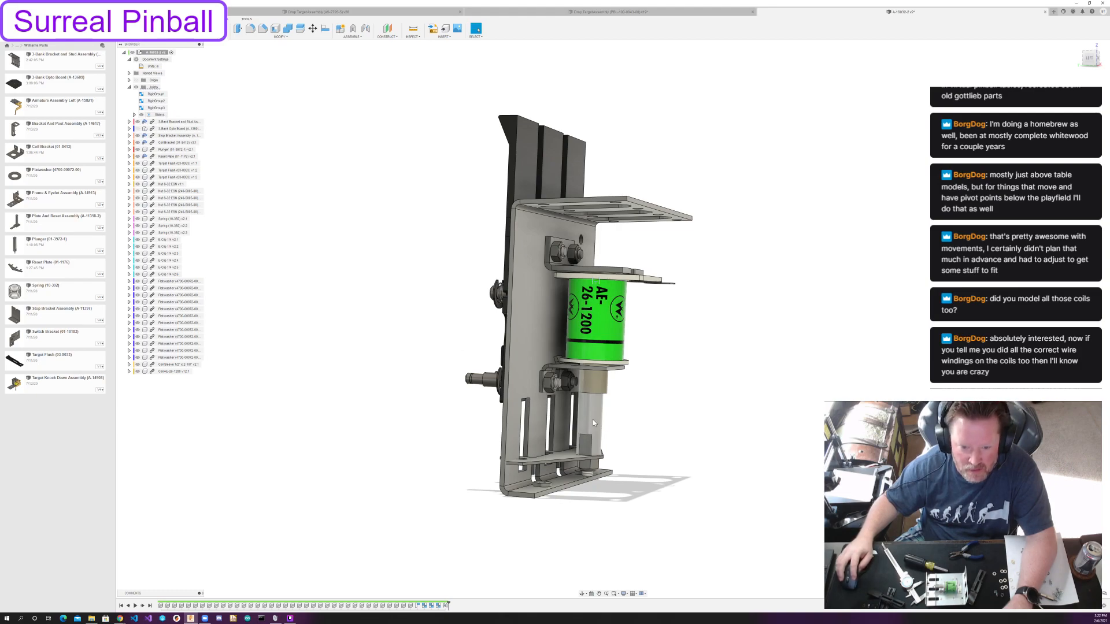
Set the plunger slider joint's travel limit to -1 in and test the plunger's movement.
click(172, 115)
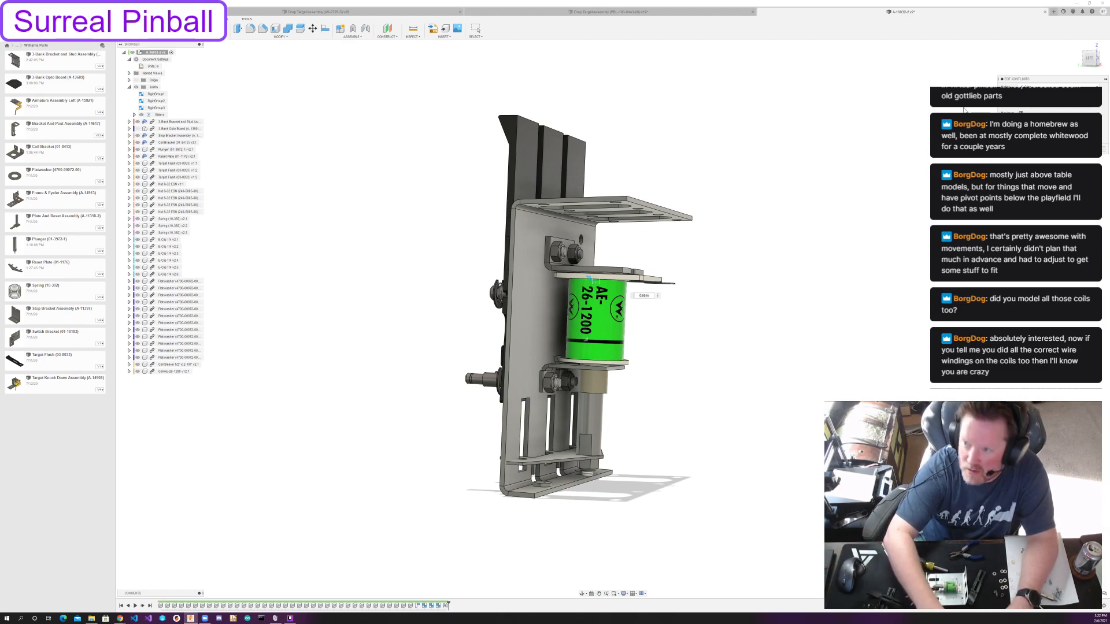
text(1)
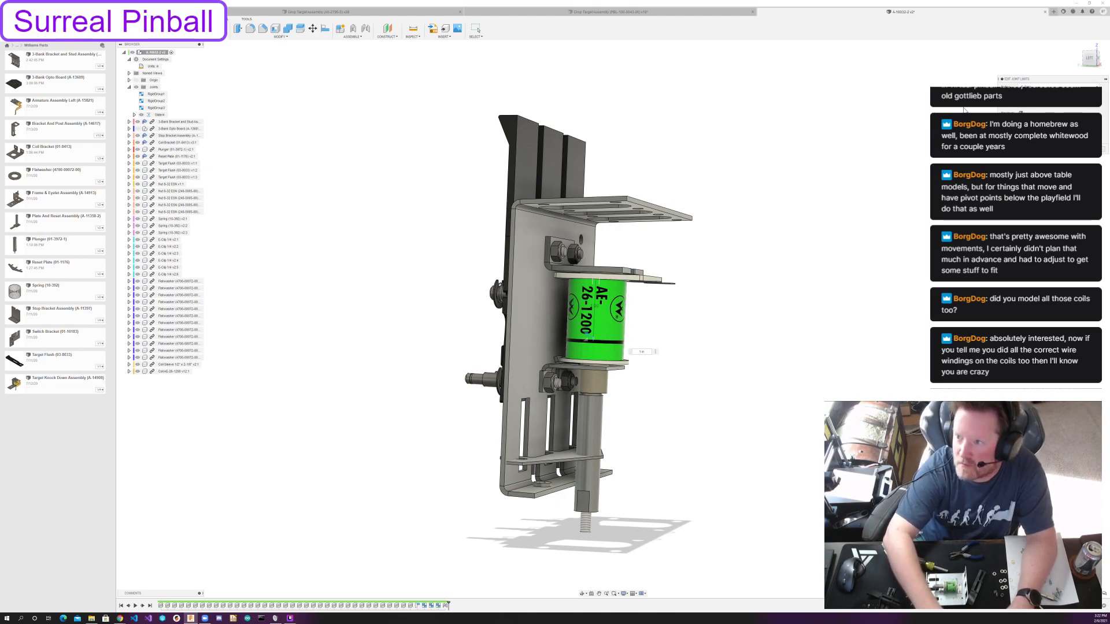
key(Home)
text(-)
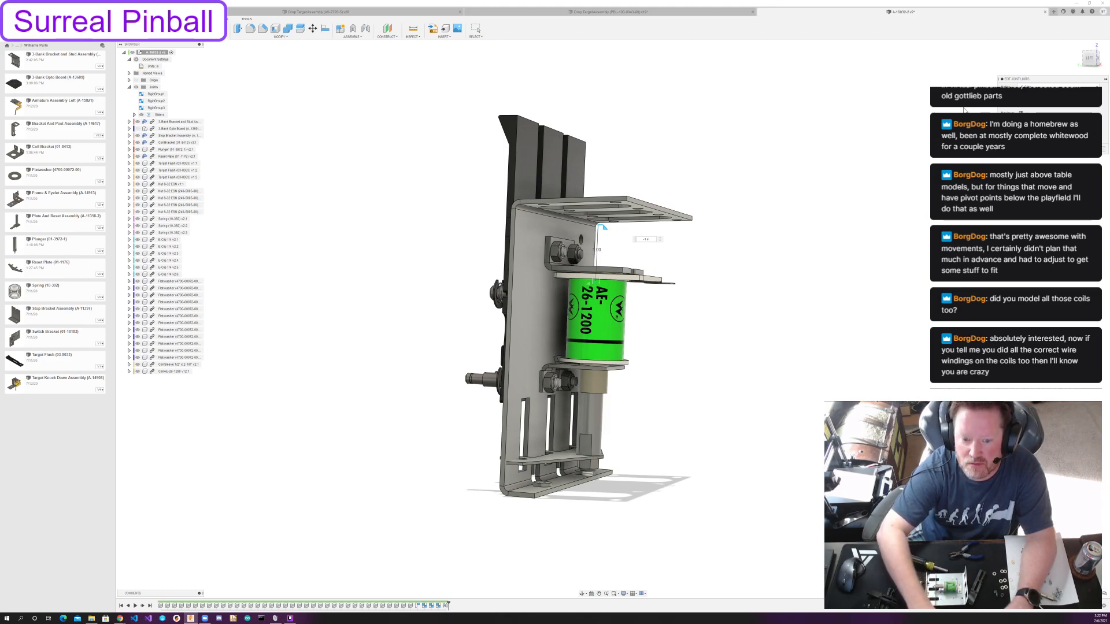
key(Return)
drag(592, 421, 627, 562)
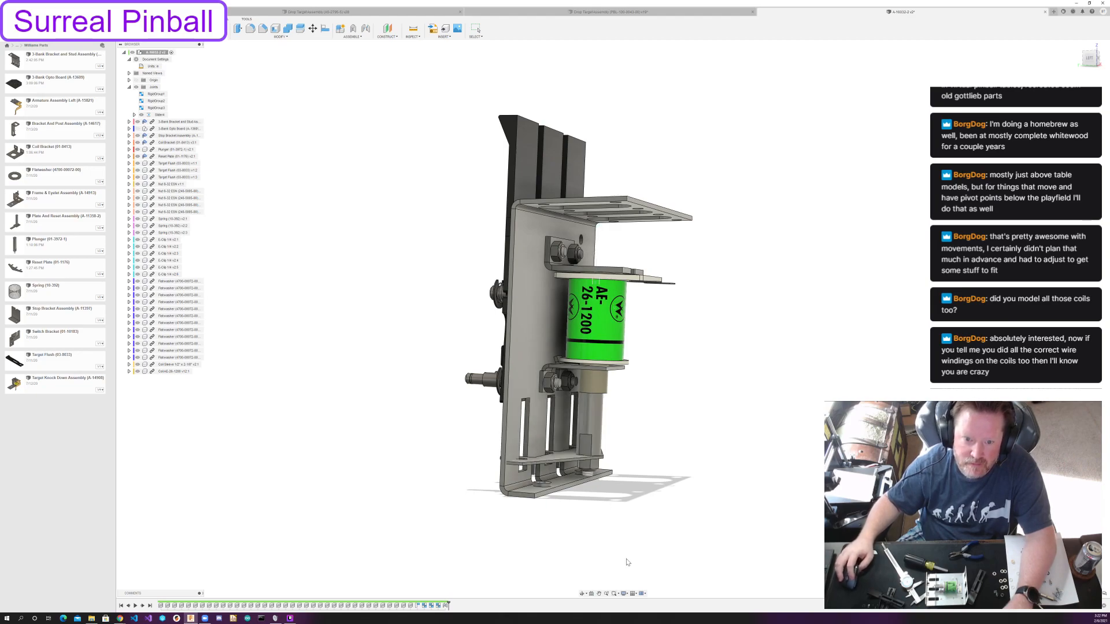
middle_drag(671, 373, 682, 386)
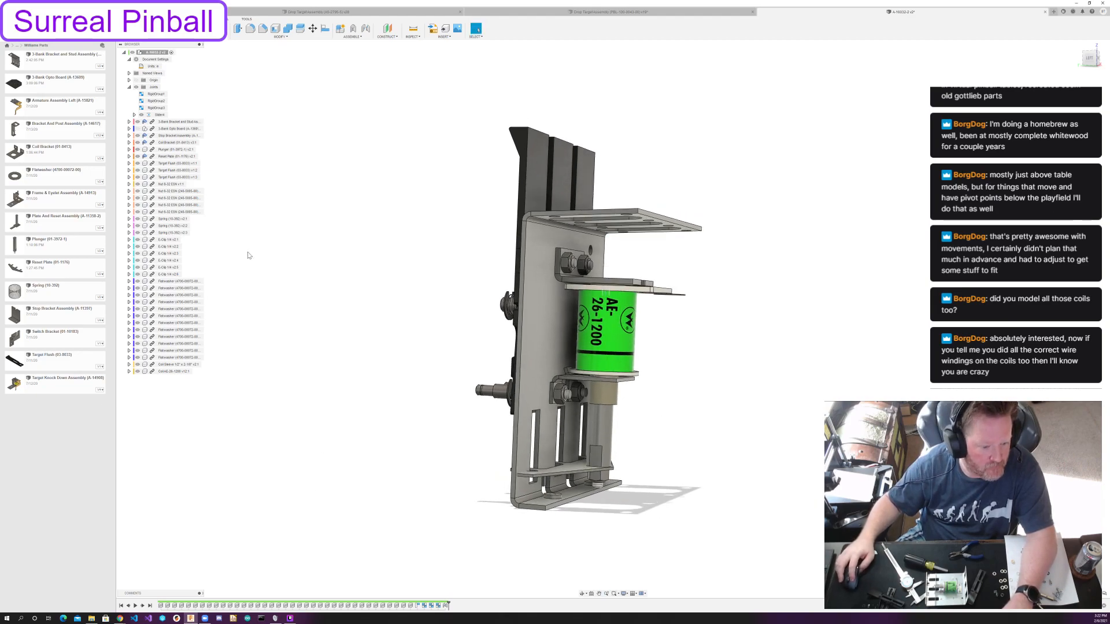
Reopen the position feature for editing and move the coil sleeve about 3.4 in straight out from the brackets.
double_click(417, 605)
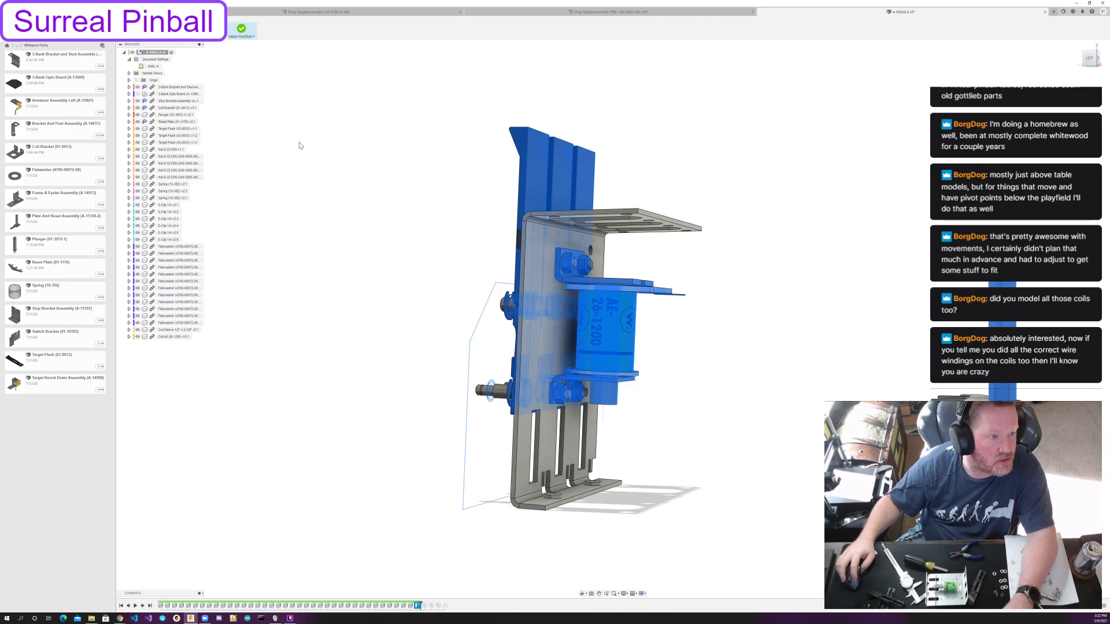
drag(627, 345, 716, 387)
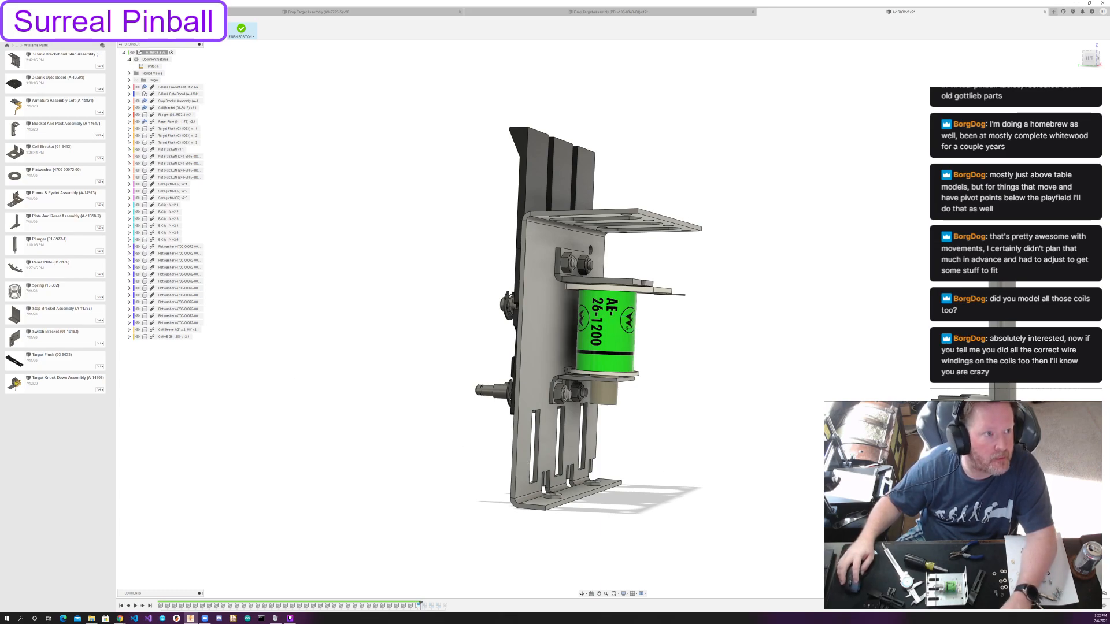
click(174, 36)
click(617, 337)
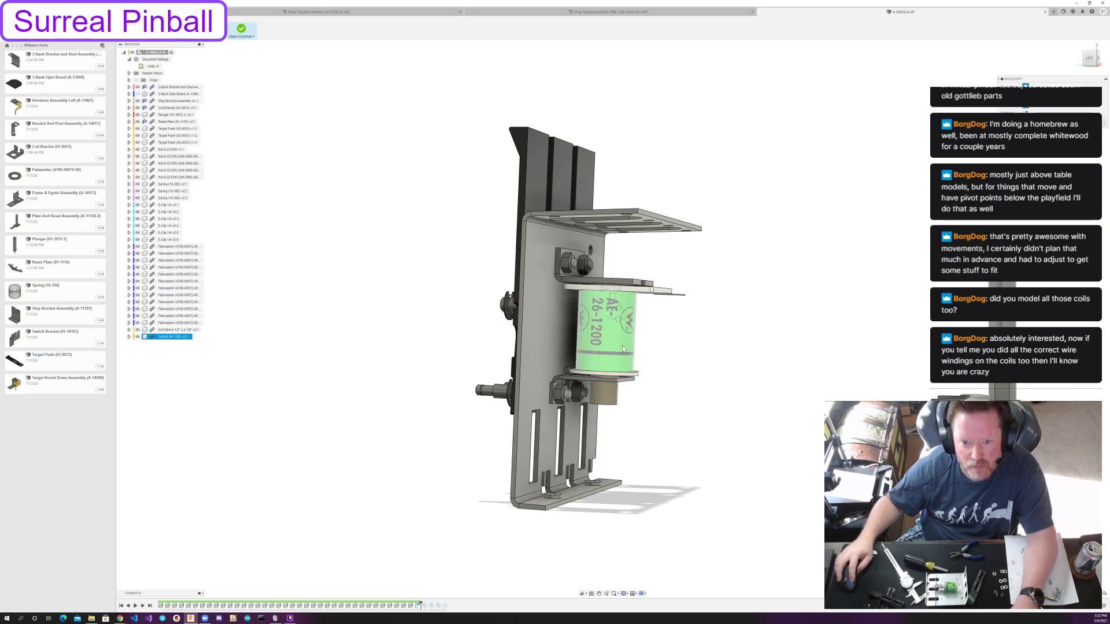
key(Escape)
click(176, 330)
shift+click(174, 337)
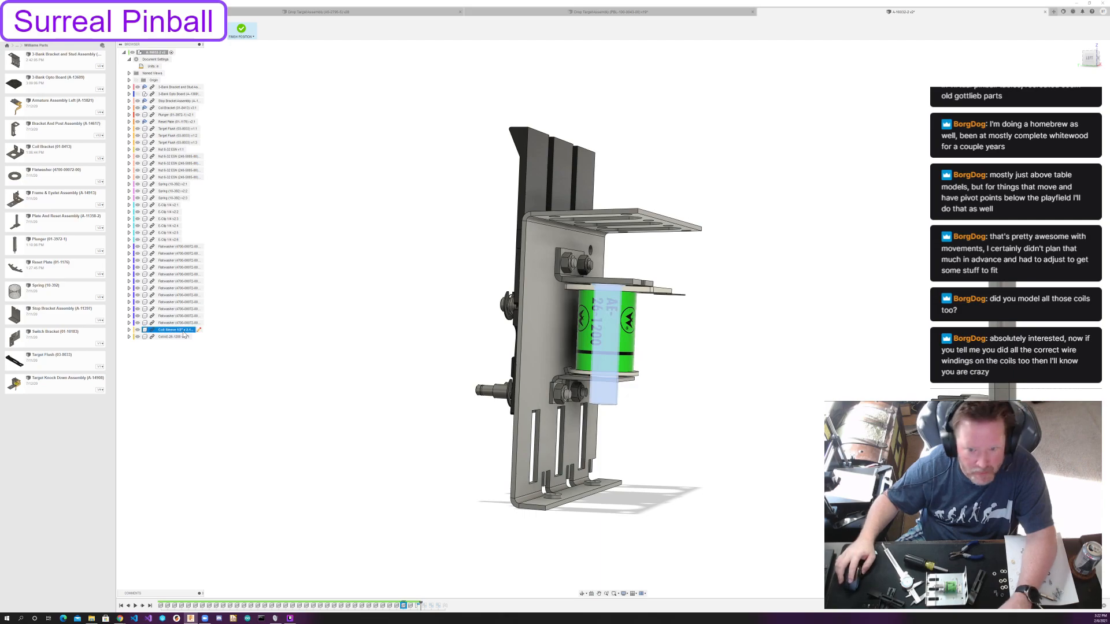
key(m)
drag(597, 349, 779, 350)
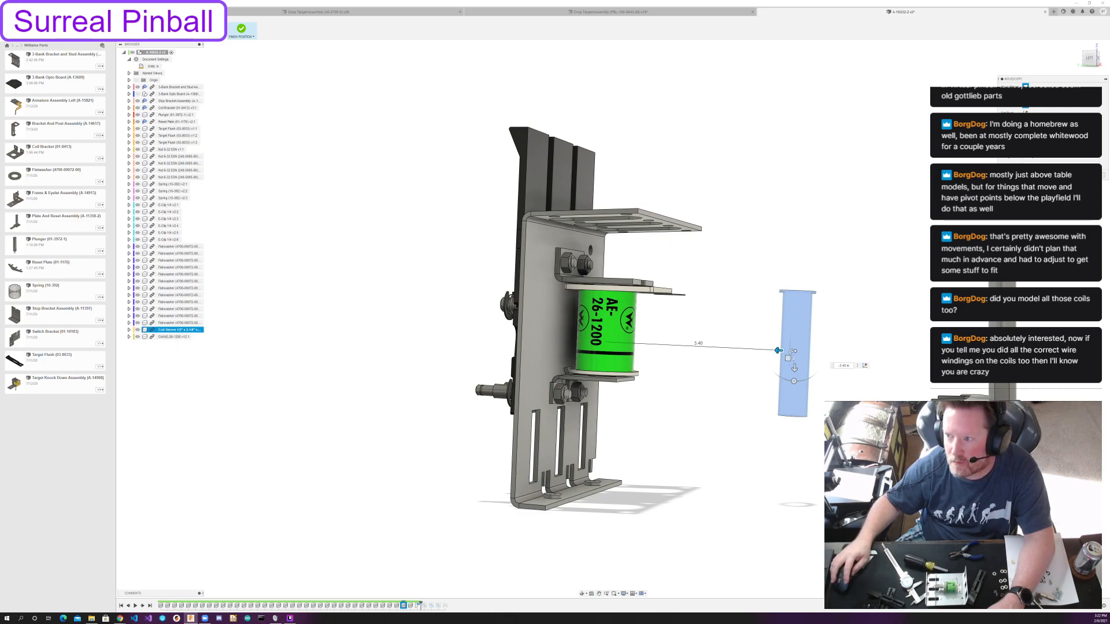
key(Return)
Move the AE-26-1200 coil about 5.3 in out of the brackets, beyond the coil sleeve.
click(167, 337)
key(m)
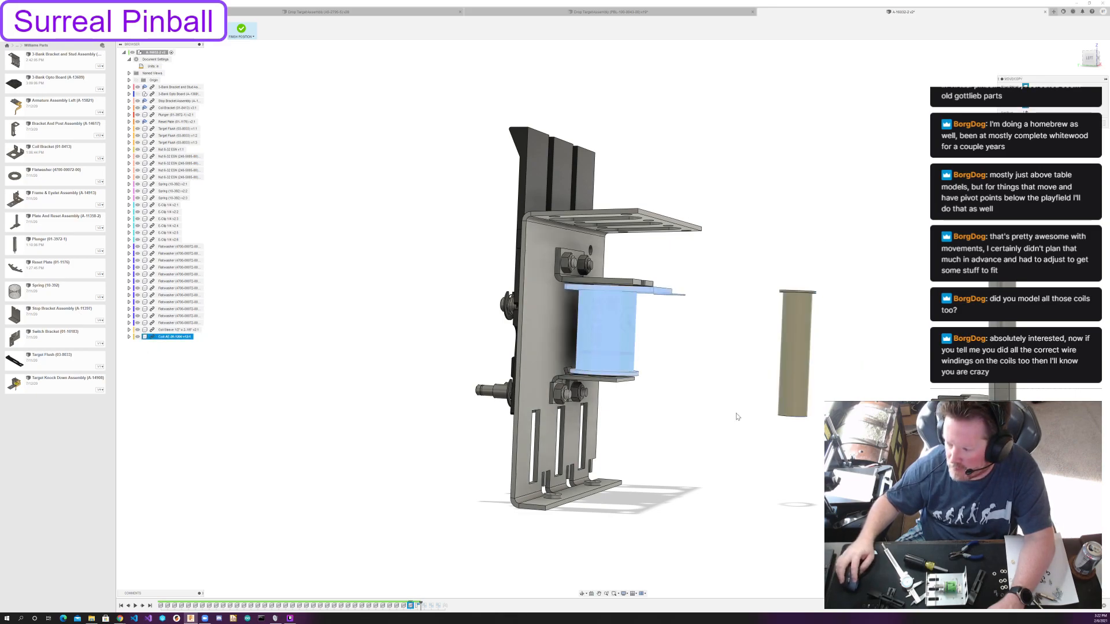
drag(605, 289, 887, 299)
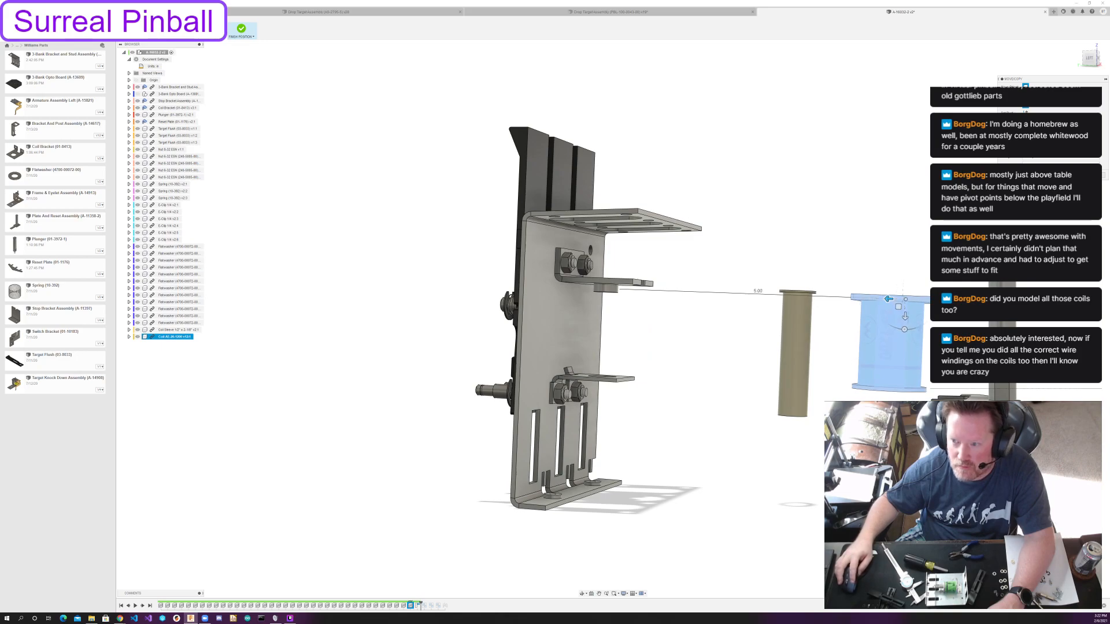
key(Return)
Align the coil sleeve's flanged end with the round recess in the underside of the stop bracket.
shift+middle_drag(772, 216, 295, 119)
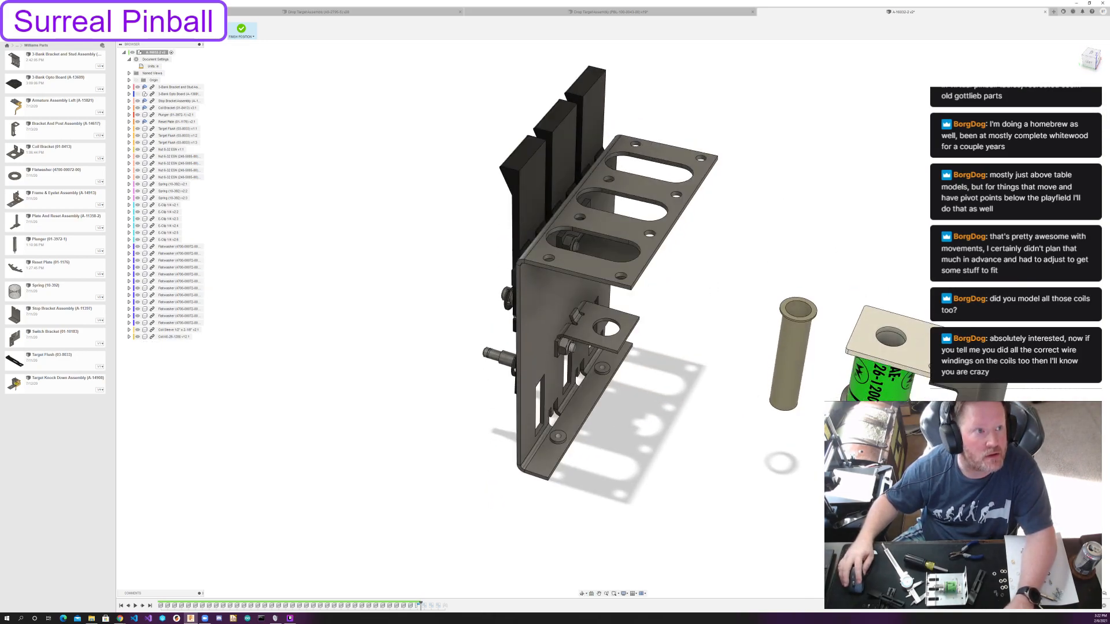
scroll(826, 309, up, 3)
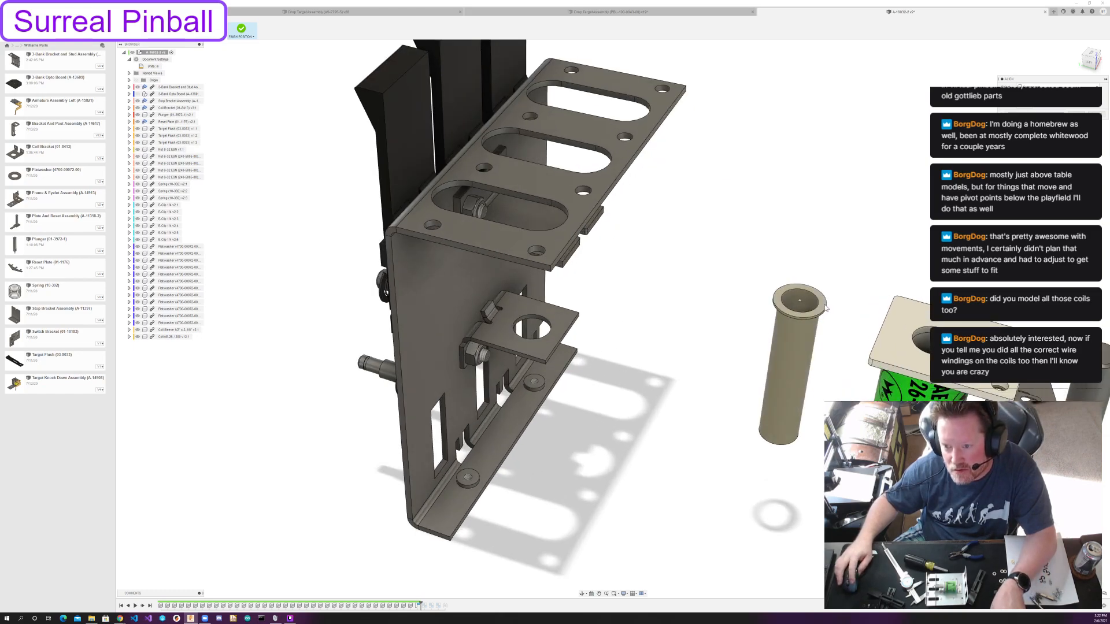
shift+middle_drag(729, 300, 603, 271)
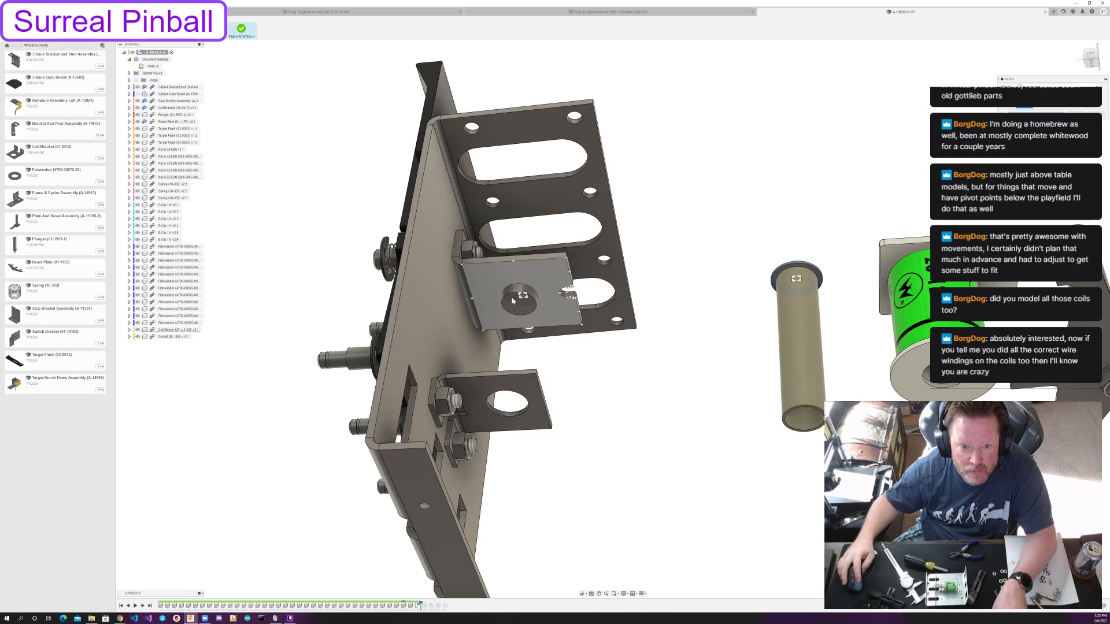
scroll(529, 319, up, 4)
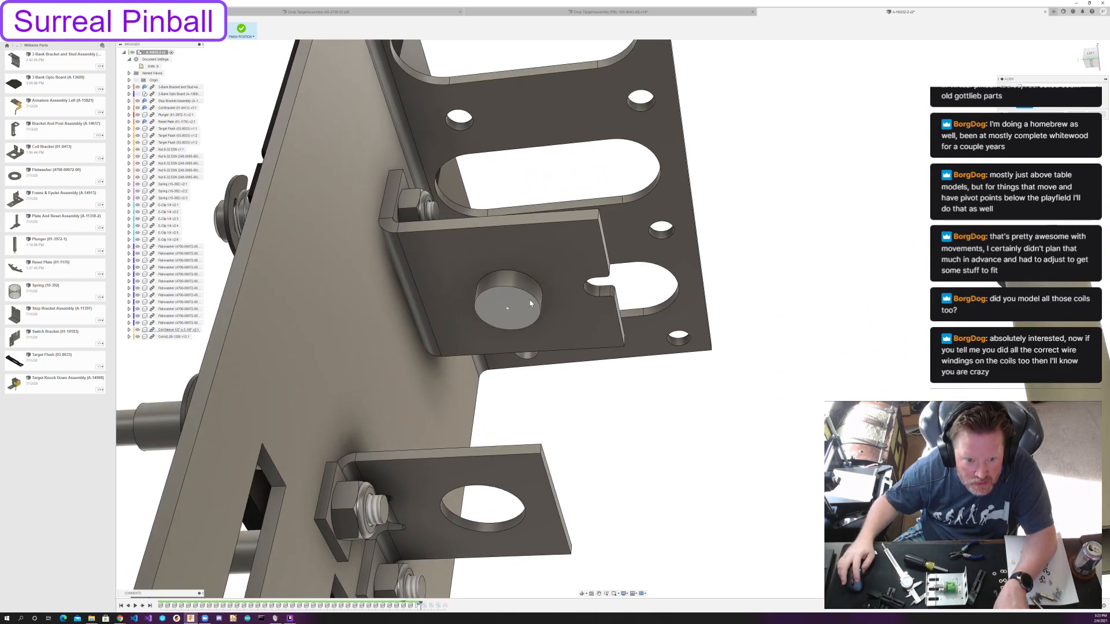
click(531, 282)
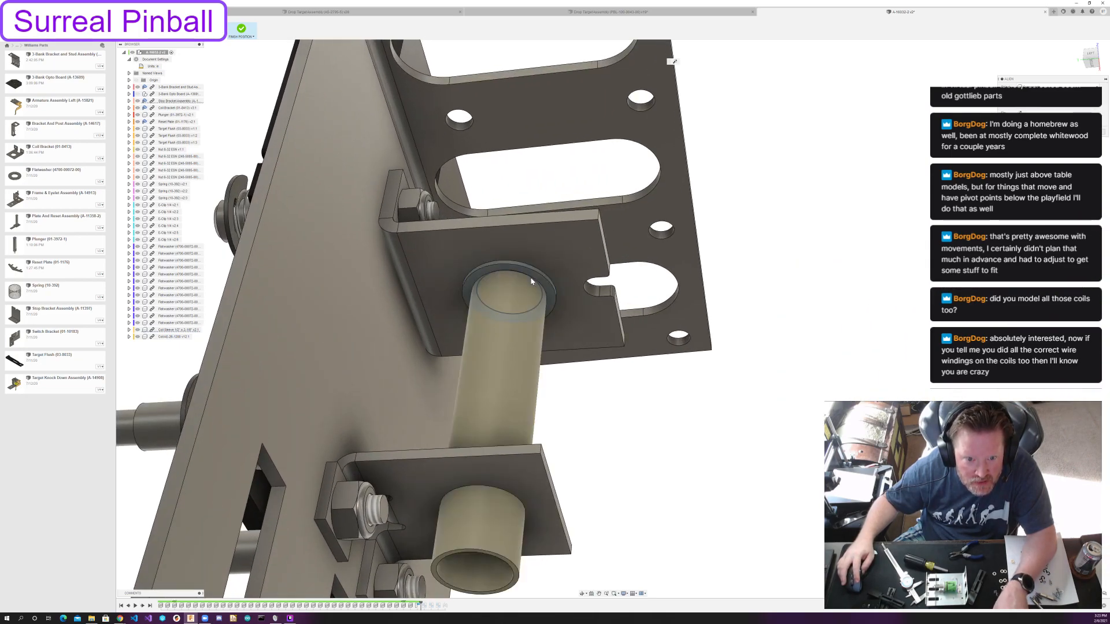
scroll(606, 384, down, 2)
middle_drag(511, 381, 396, 406)
scroll(544, 408, down, 3)
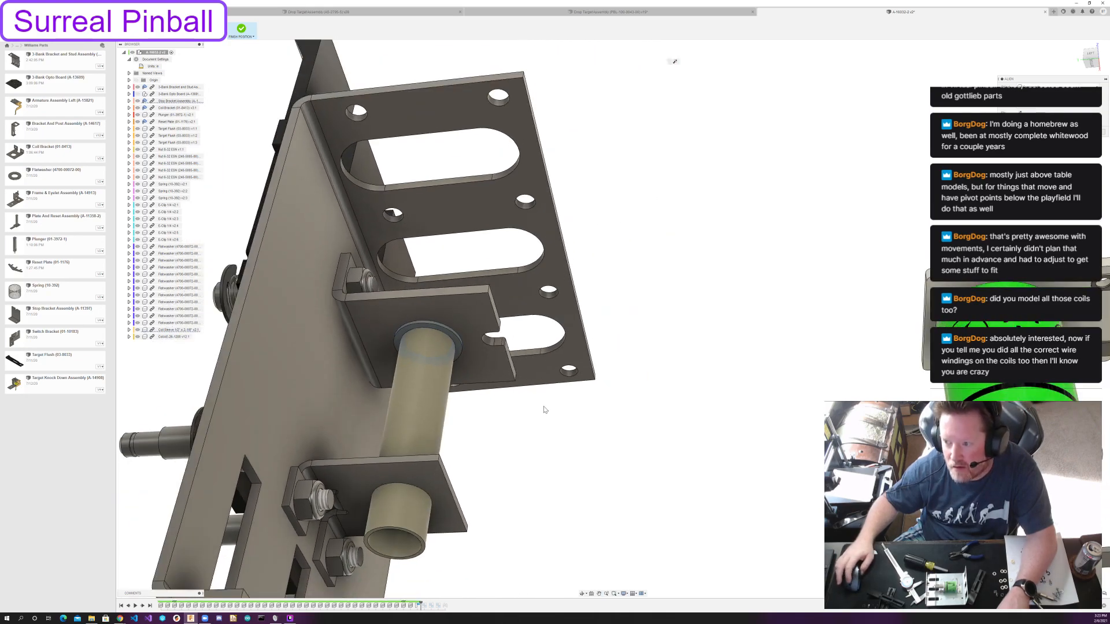
Align the coil's upper flange with the flange of the coil sleeve under the stop bracket and finish the position edit.
shift+middle_drag(695, 332, 730, 304)
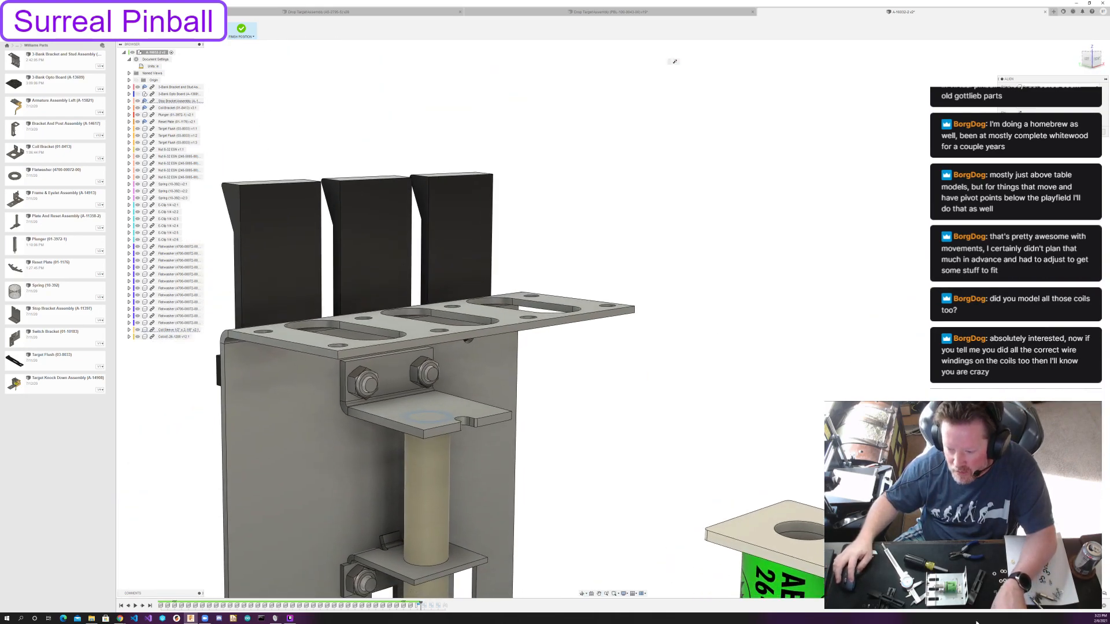
shift+middle_drag(557, 456, 582, 439)
scroll(482, 367, up, 3)
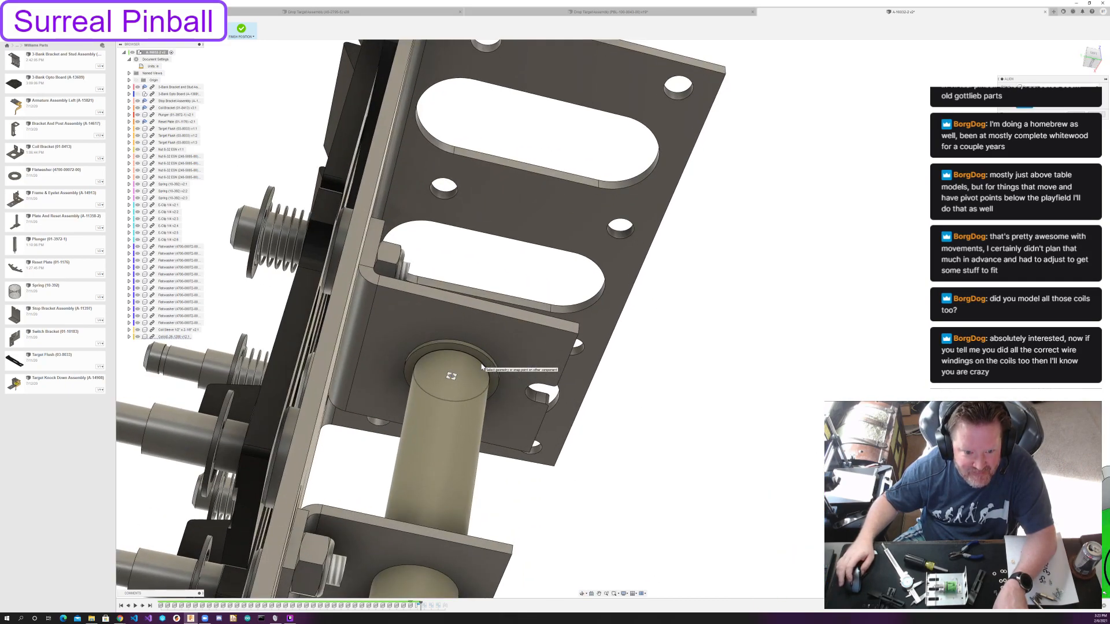
scroll(466, 374, down, 10)
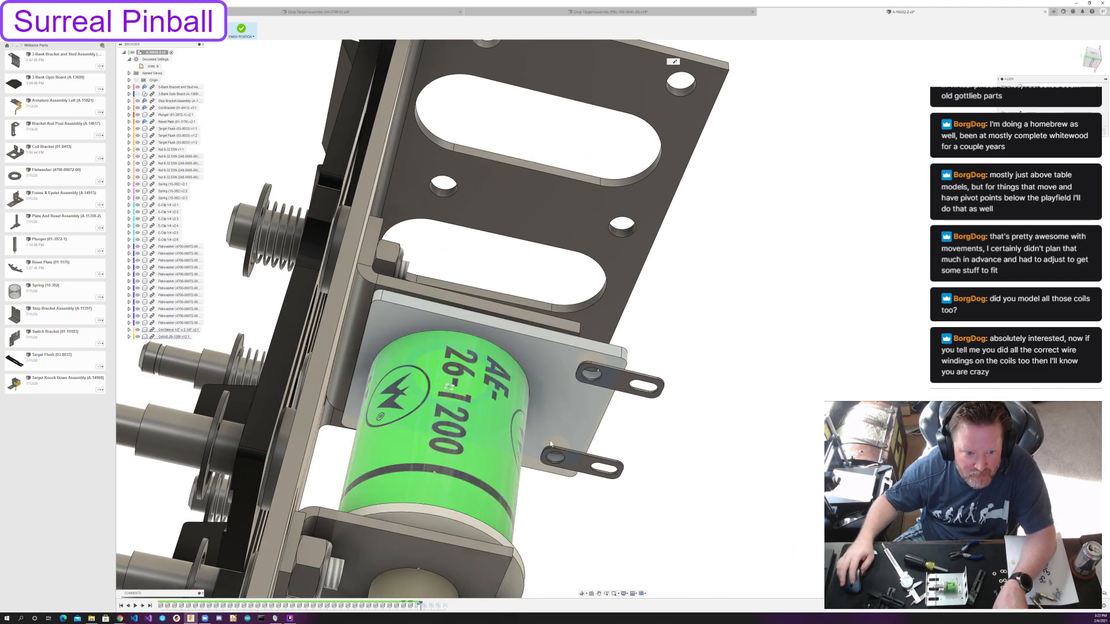
shift+middle_drag(943, 391, 742, 341)
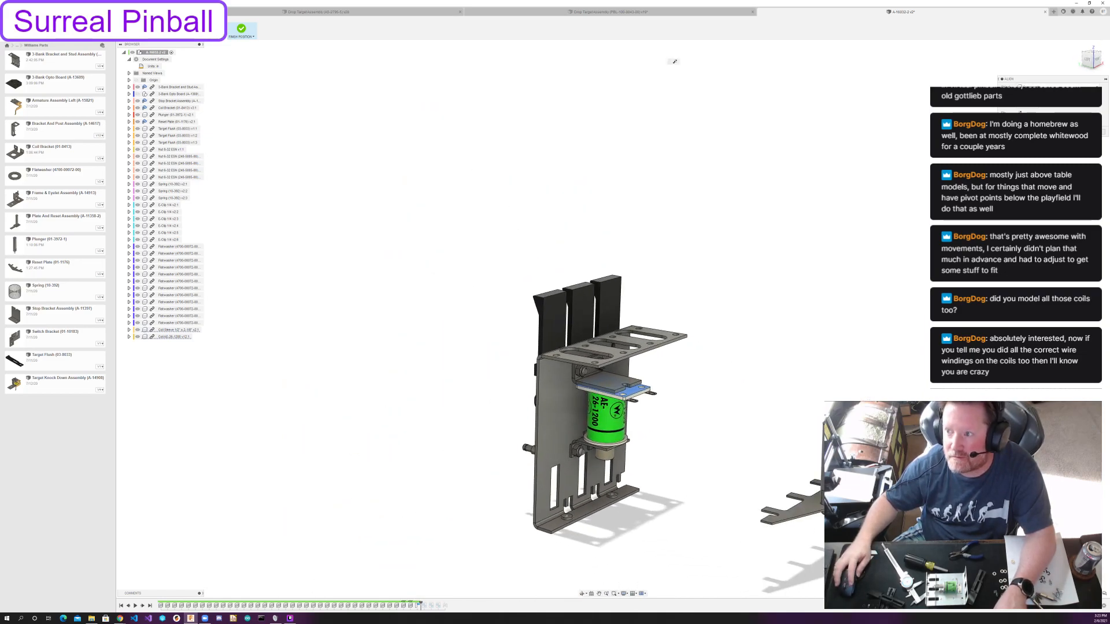
key(Escape)
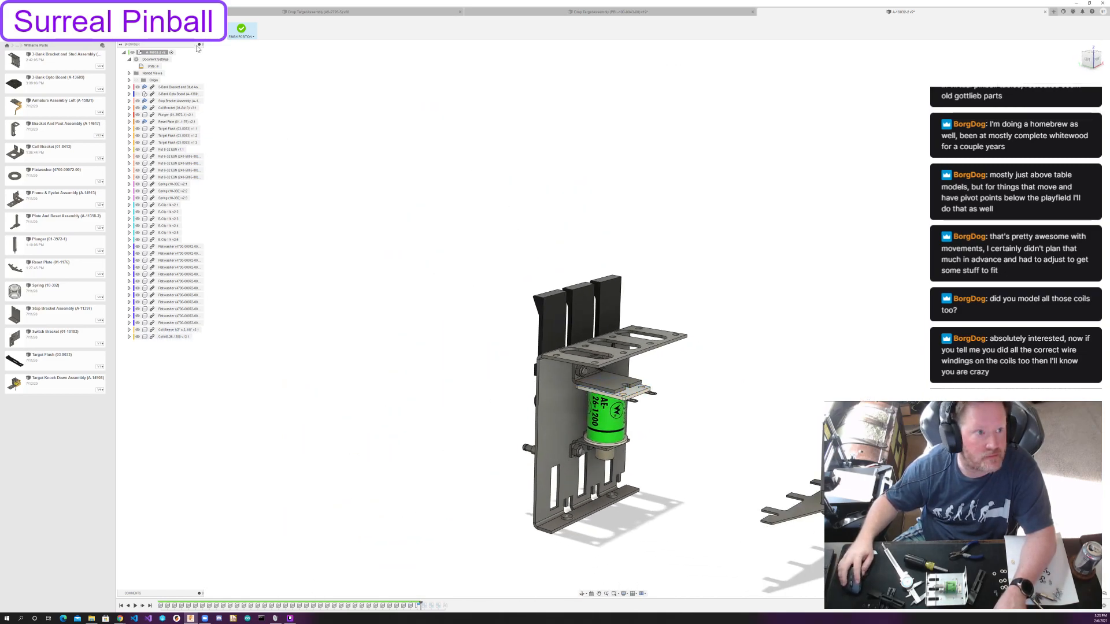
click(241, 30)
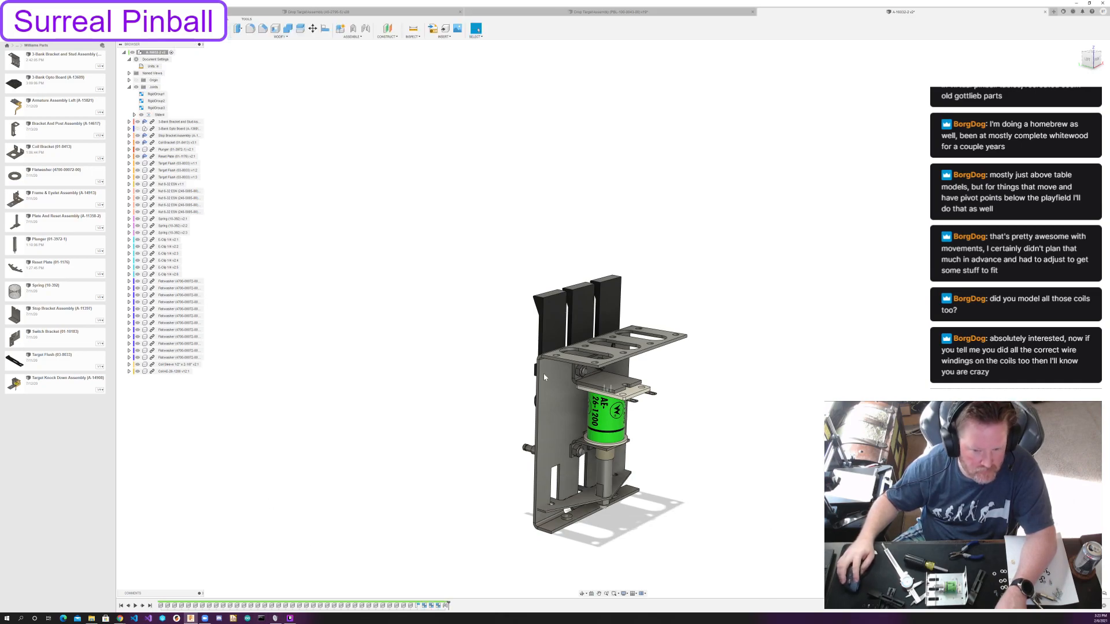
Edit the Reset Plate in place and open its base sketch.
scroll(601, 479, down, 2)
scroll(612, 476, up, 5)
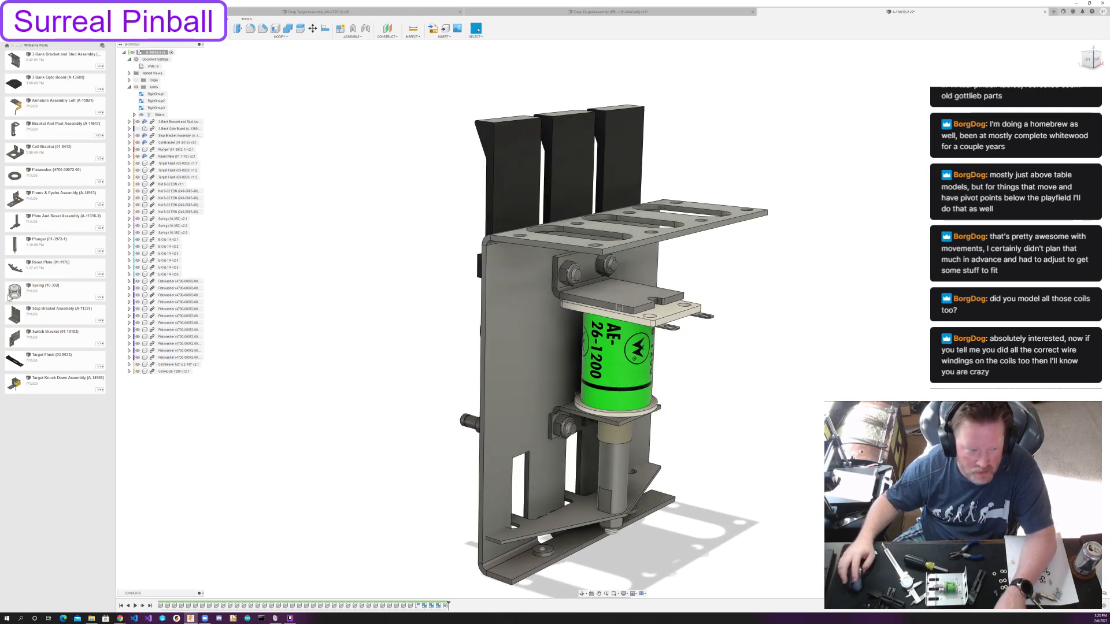
click(176, 156)
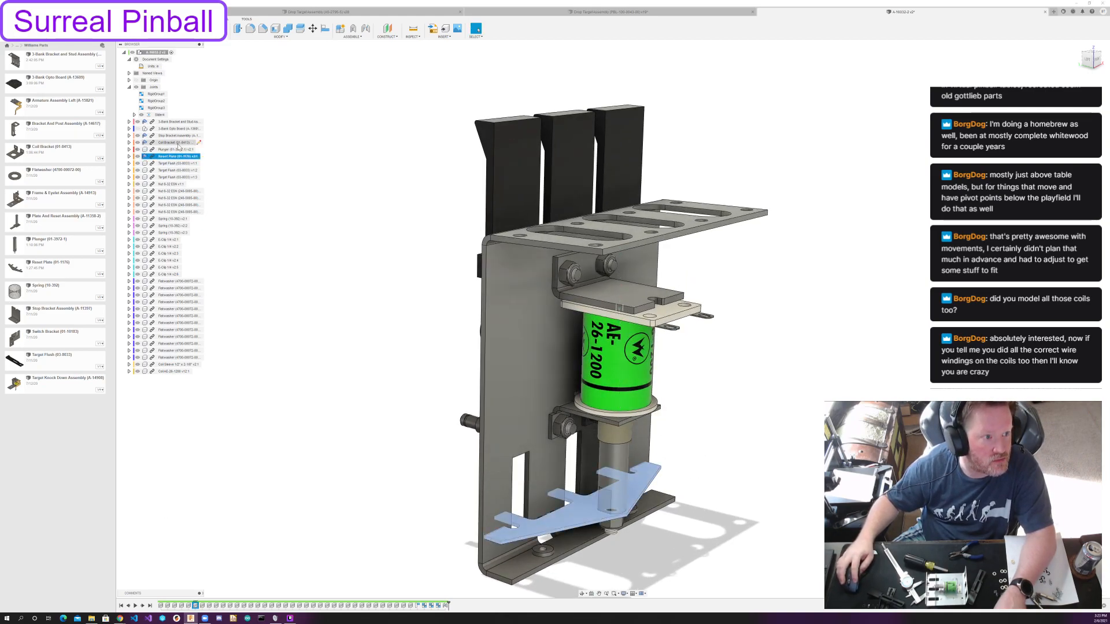
right_click(178, 159)
click(185, 164)
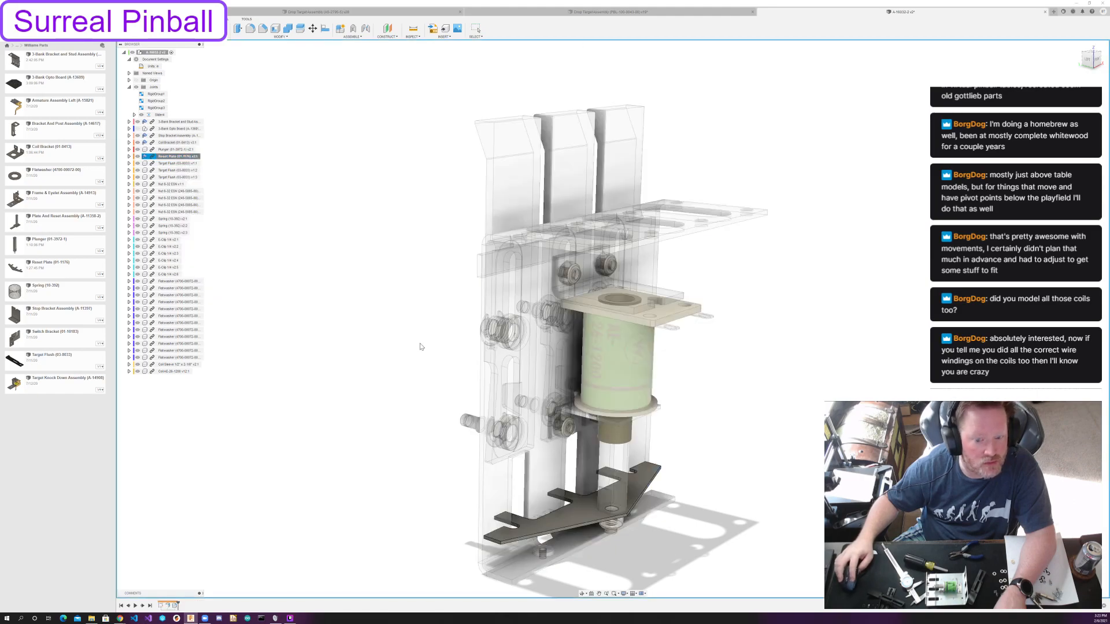
double_click(165, 605)
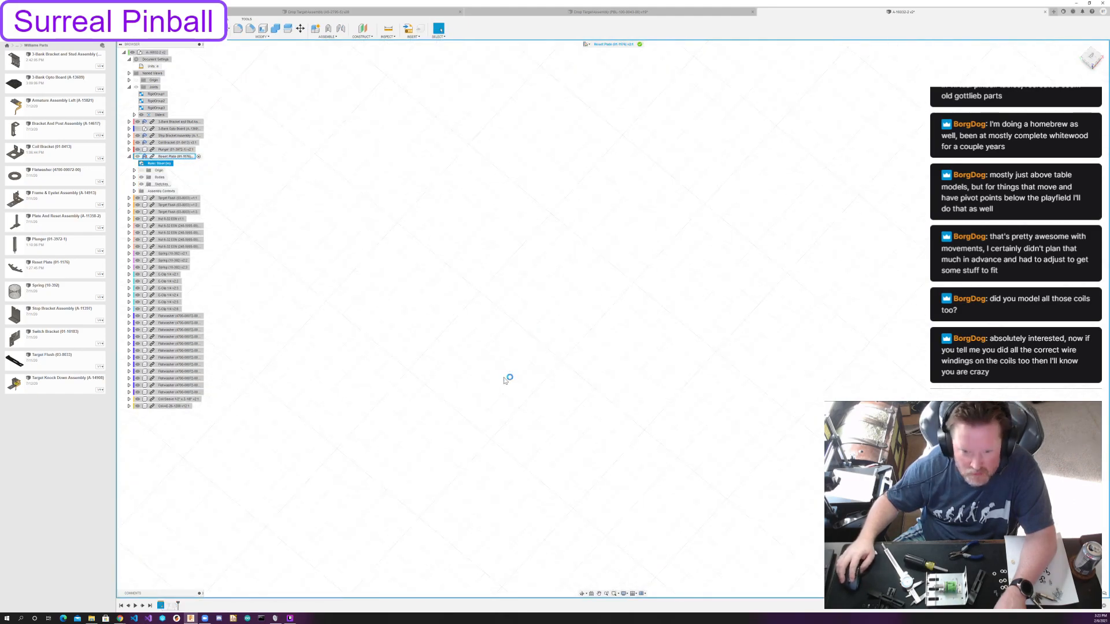
scroll(618, 432, down, 3)
scroll(802, 282, up, 10)
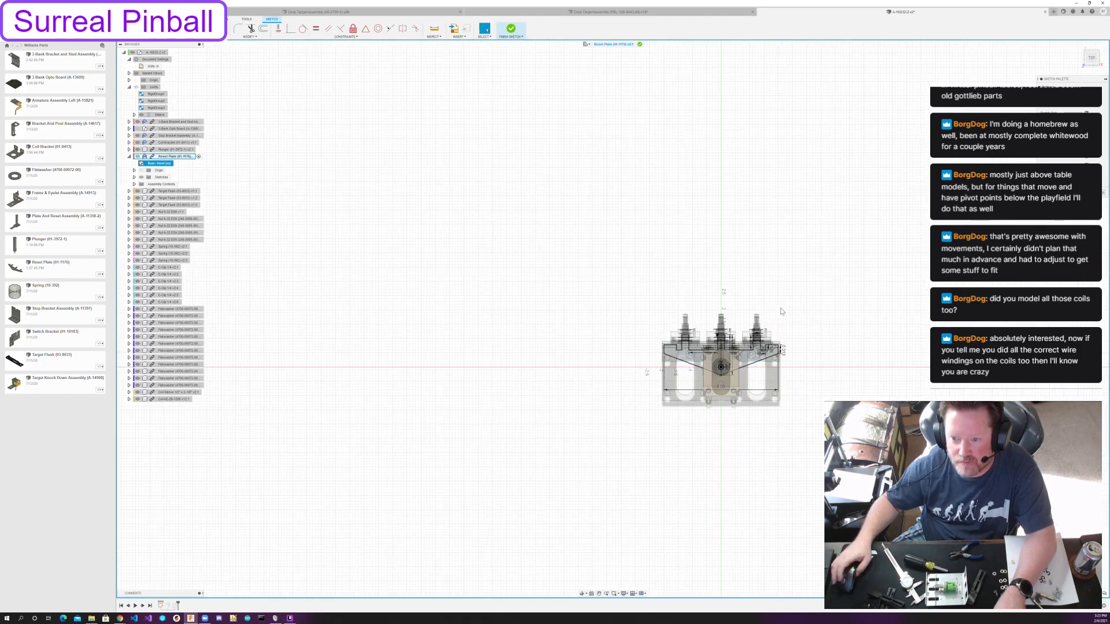
middle_drag(994, 344, 643, 353)
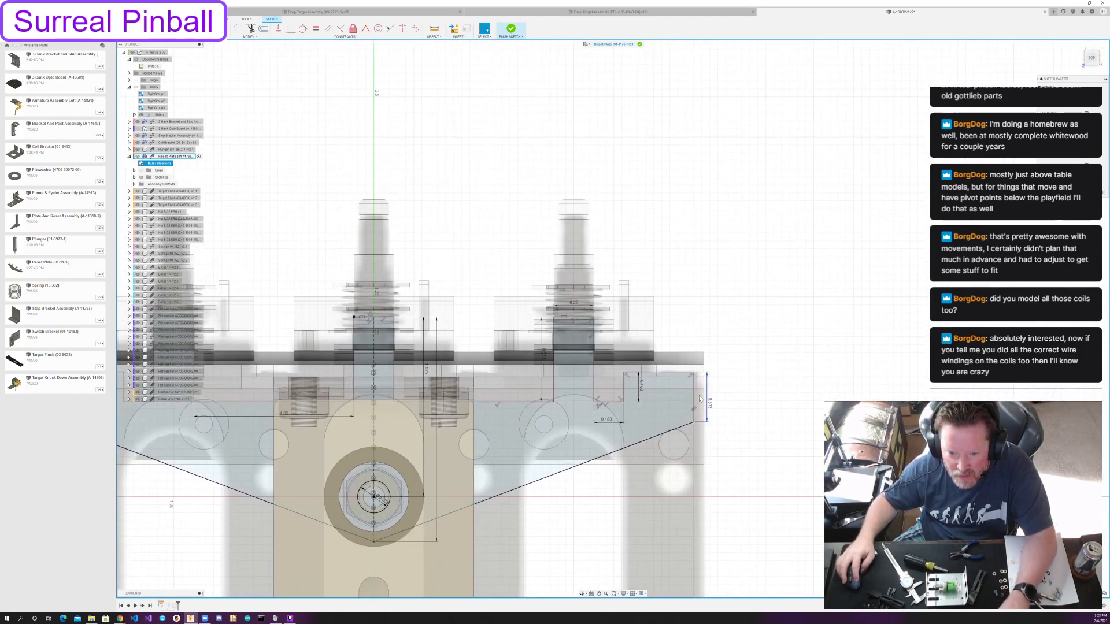
Adjust the height dimension of the raised end tab beside the outer notch in the reset plate sketch and finish the sketch.
double_click(643, 391)
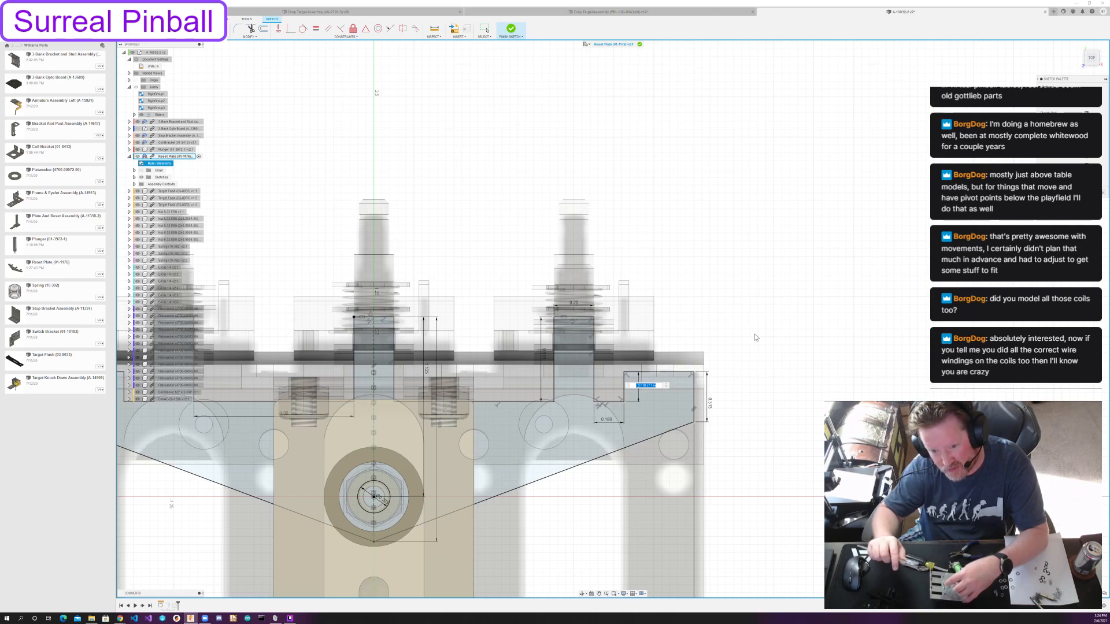
text(1)
key(Return)
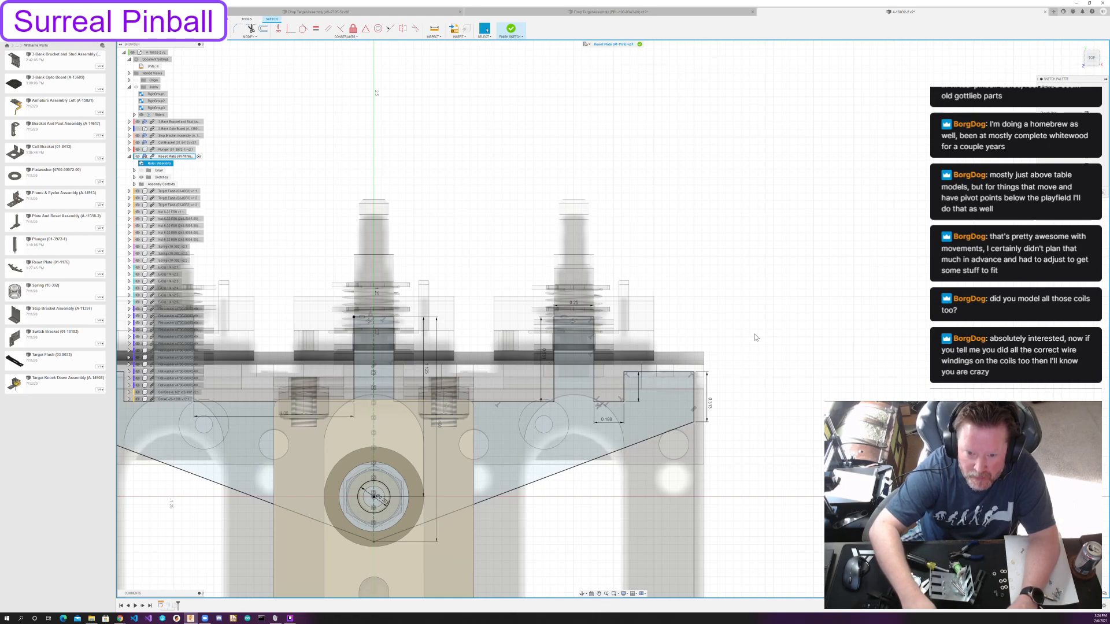
double_click(642, 385)
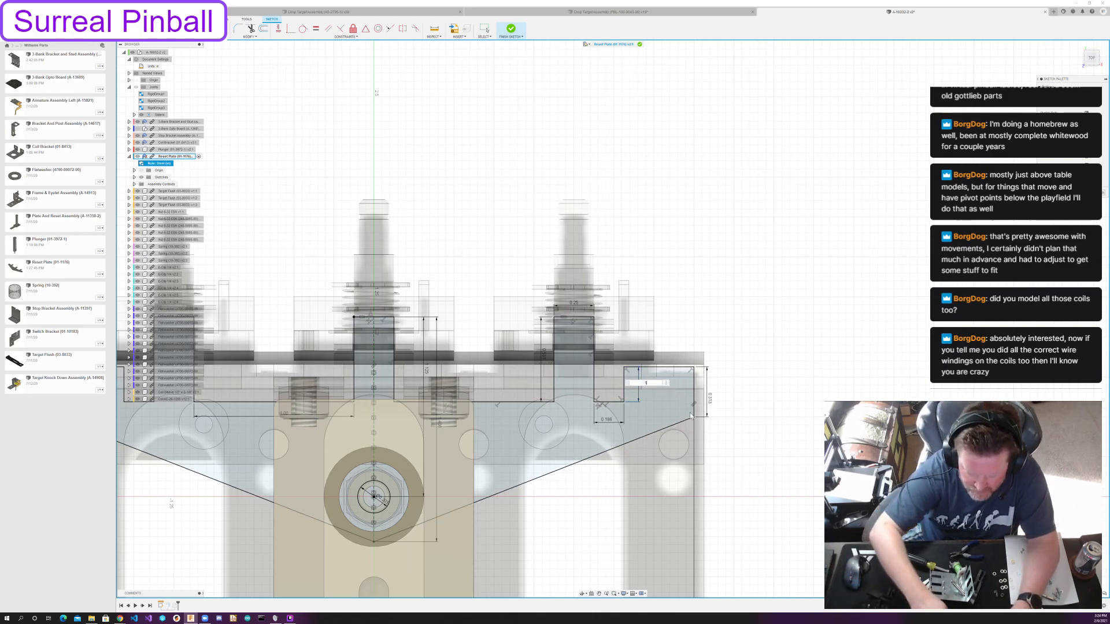
key(Return)
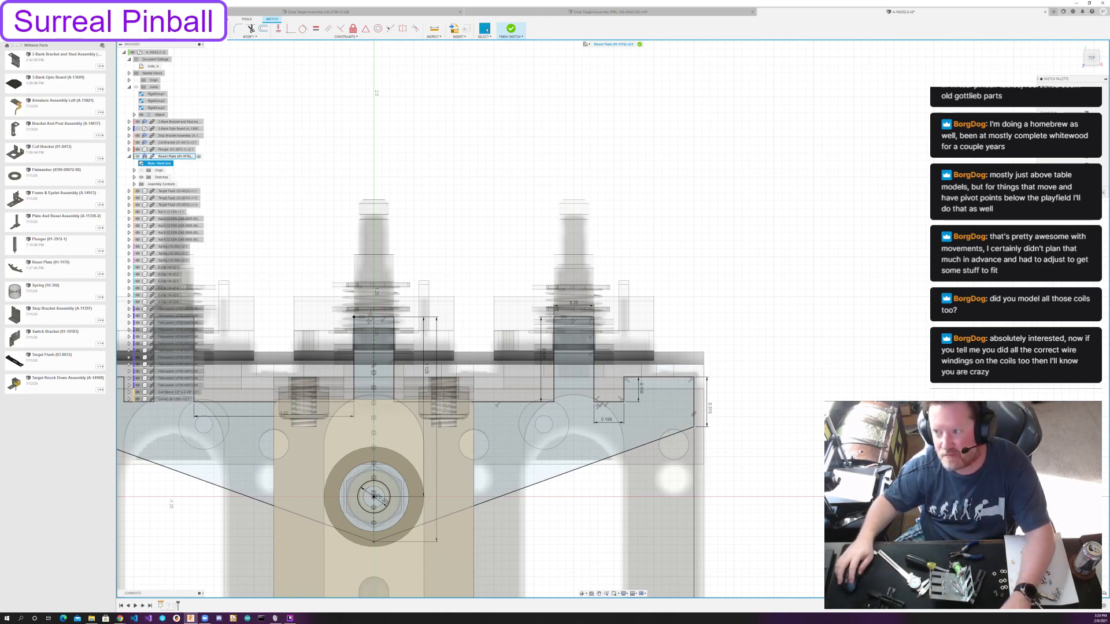
click(511, 29)
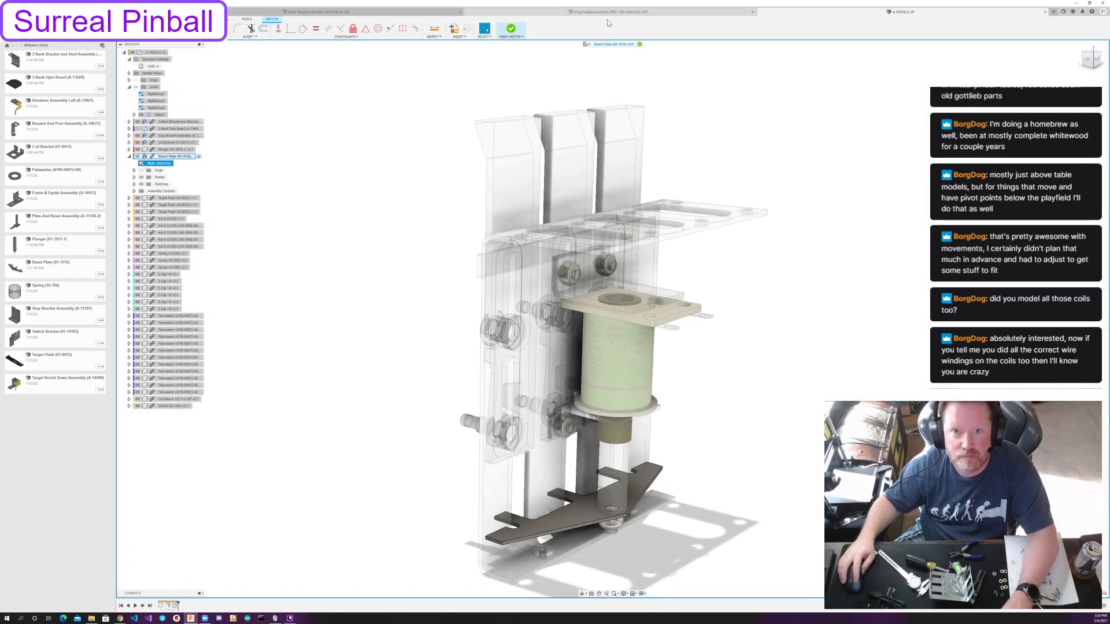
Finish editing the Reset Plate in place and inspect the full assembly from both sides.
click(639, 45)
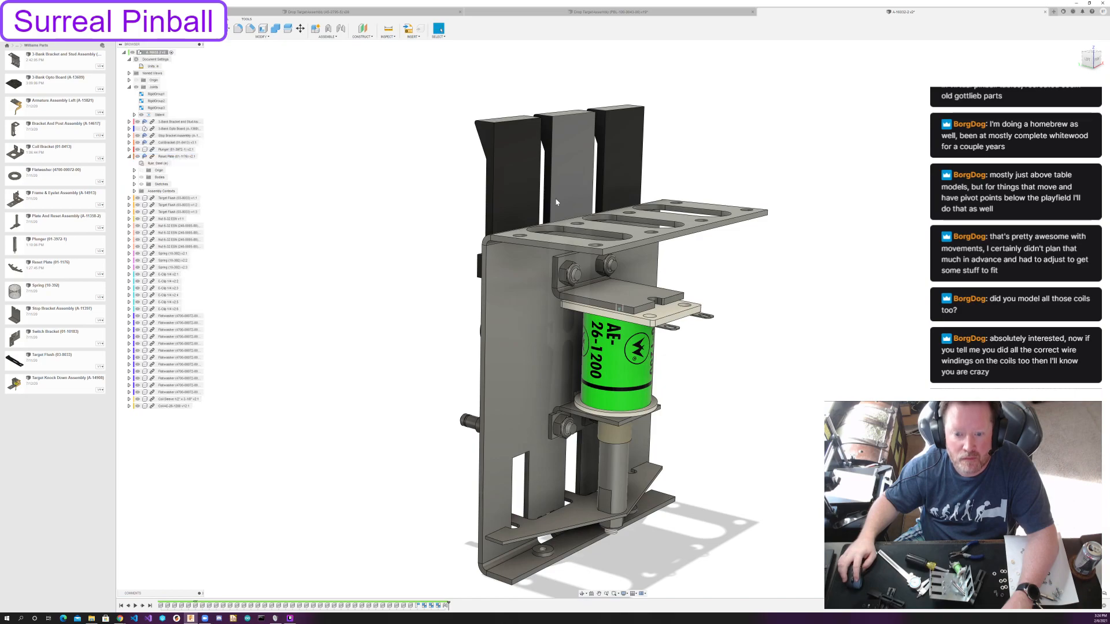
shift+middle_drag(416, 535, 533, 534)
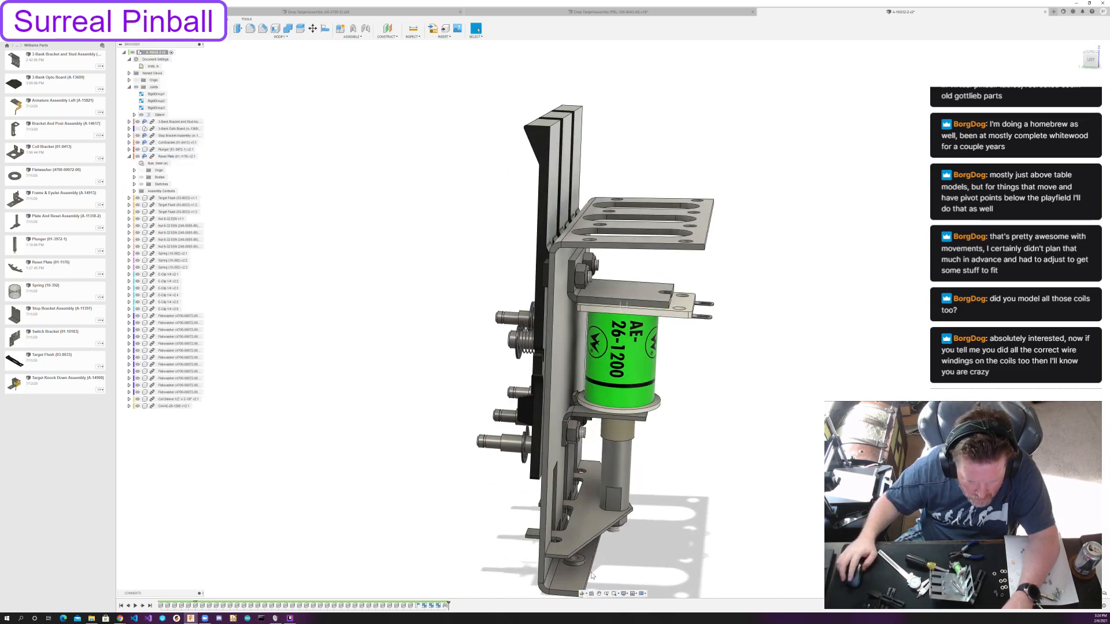
scroll(533, 534, up, 4)
scroll(533, 534, down, 5)
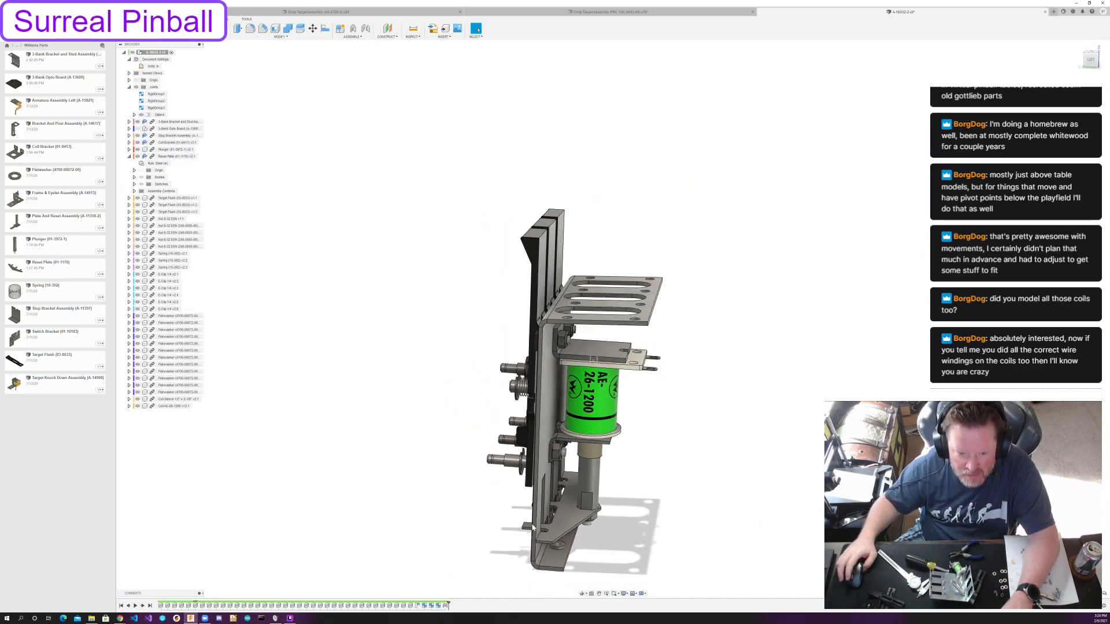
shift+middle_drag(787, 387, 765, 381)
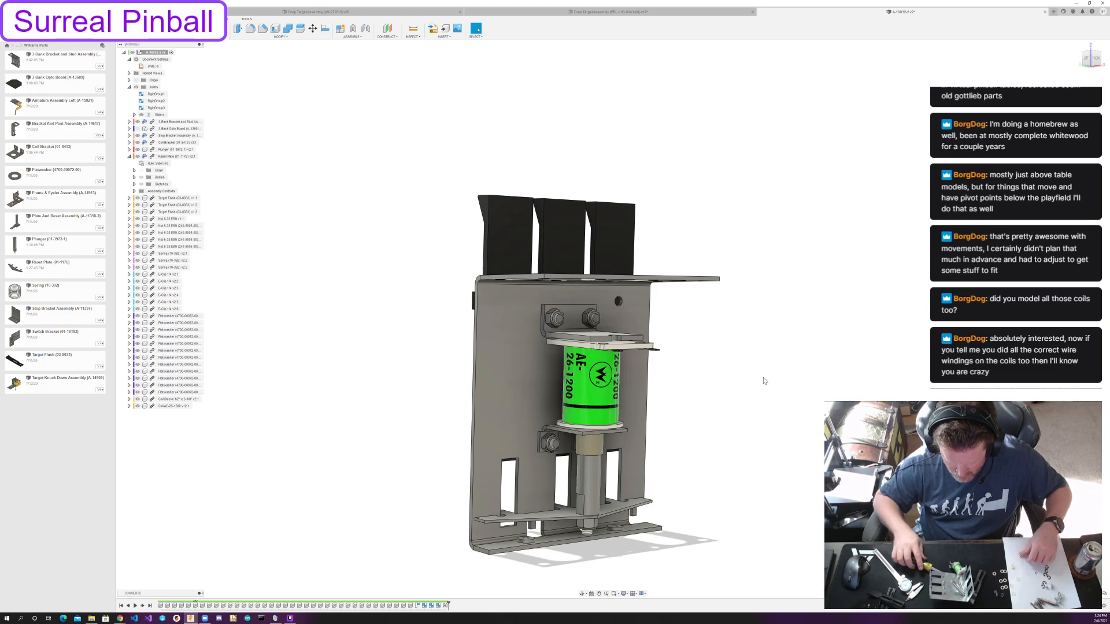
shift+middle_drag(761, 335, 807, 345)
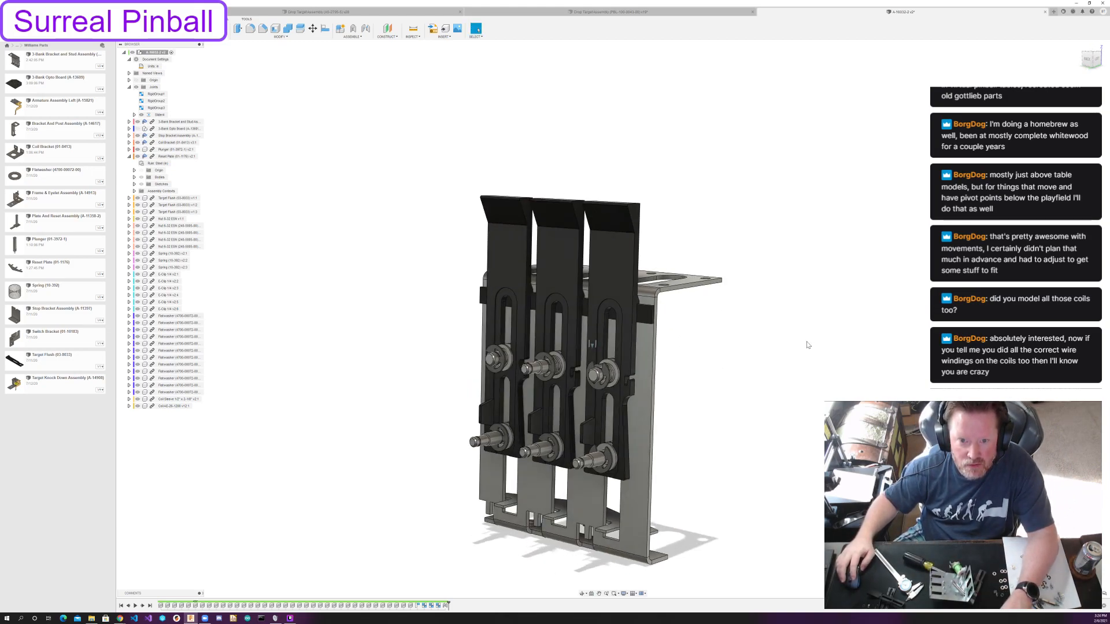
Create an as-built slider joint between an end drop target and the 3-bank bracket, with its origin at the target's upper bend.
click(354, 32)
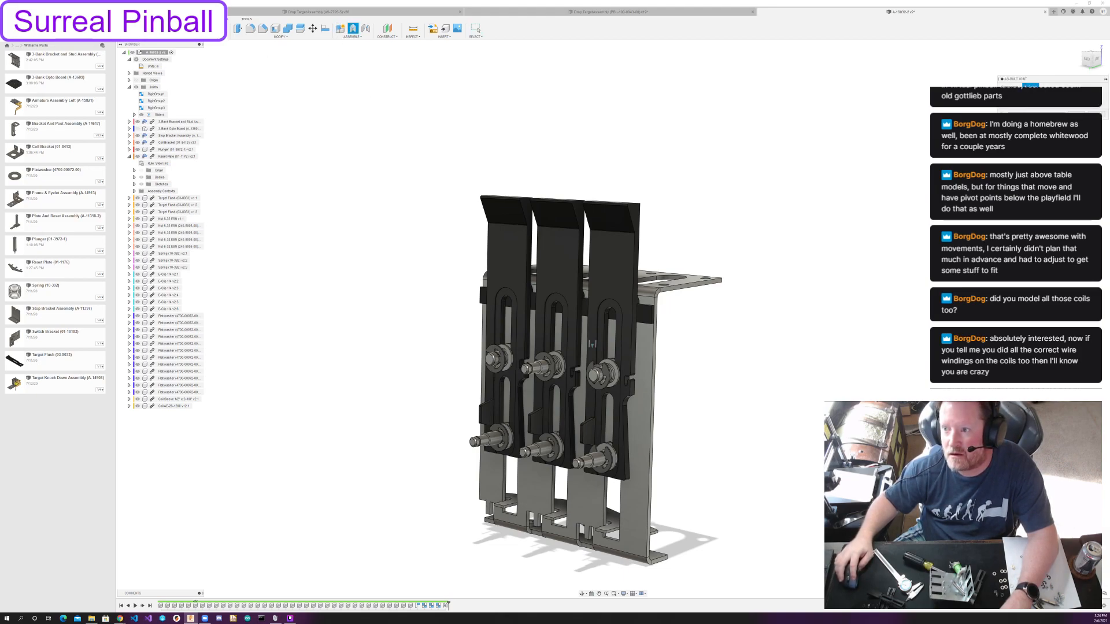
click(512, 256)
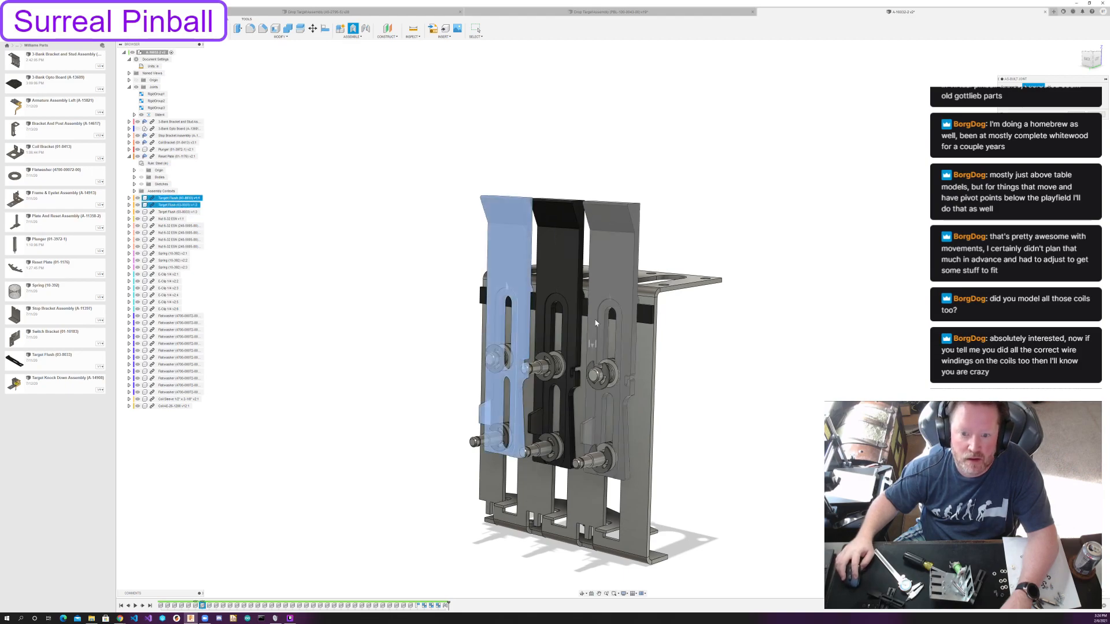
click(646, 341)
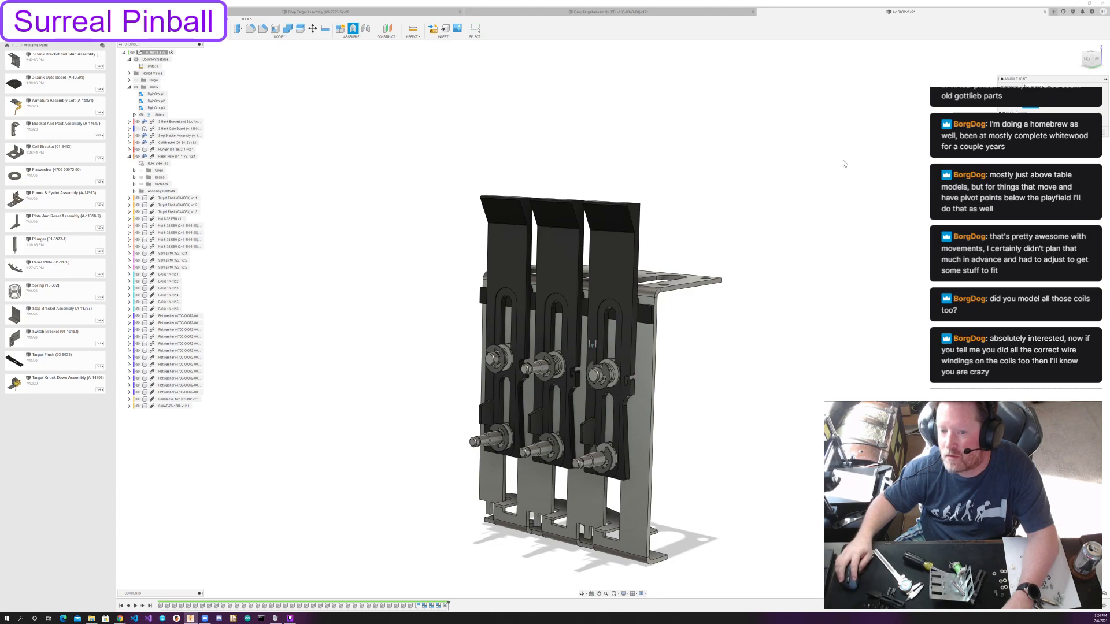
scroll(497, 306, up, 3)
shift+middle_drag(500, 306, 506, 282)
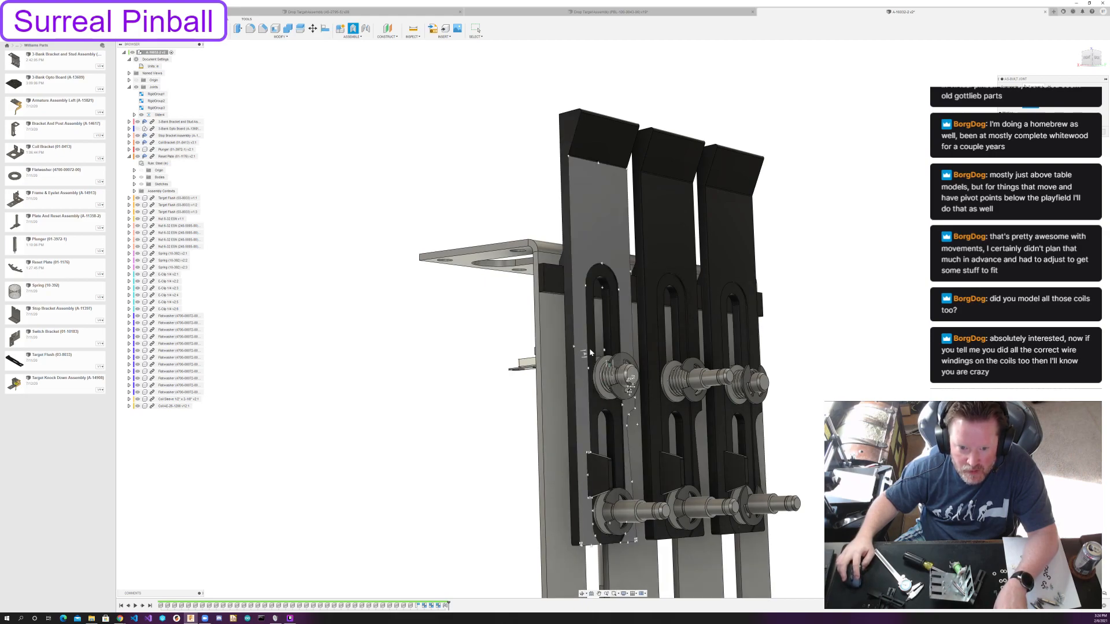
mouse_move(590, 351)
shift+middle_down()
mouse_move(629, 315)
mouse_move(604, 335)
shift+middle_up()
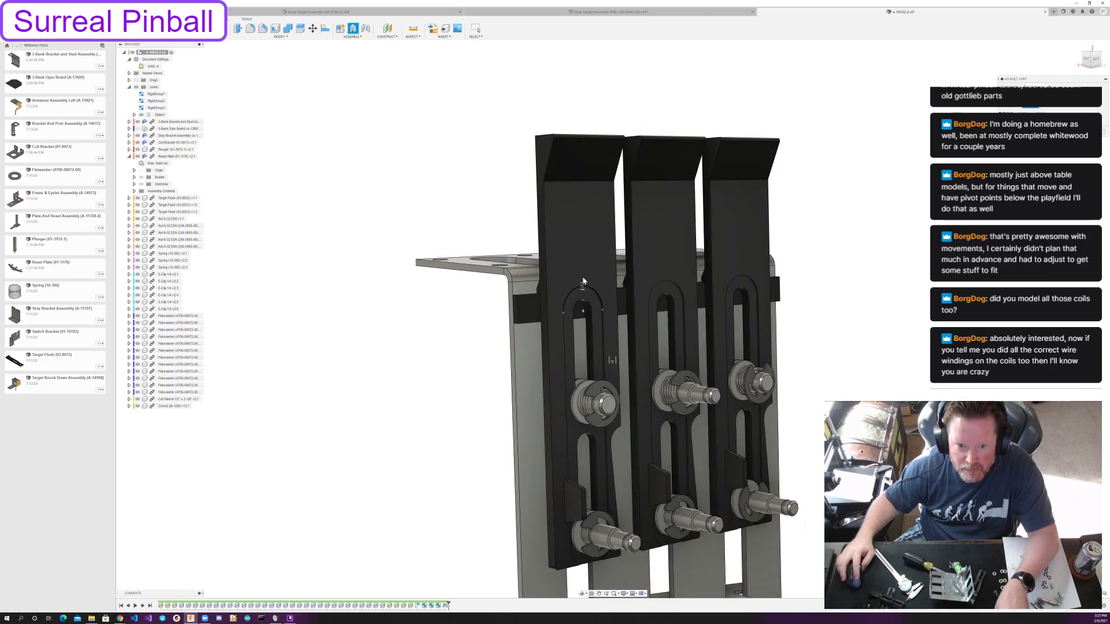
click(579, 185)
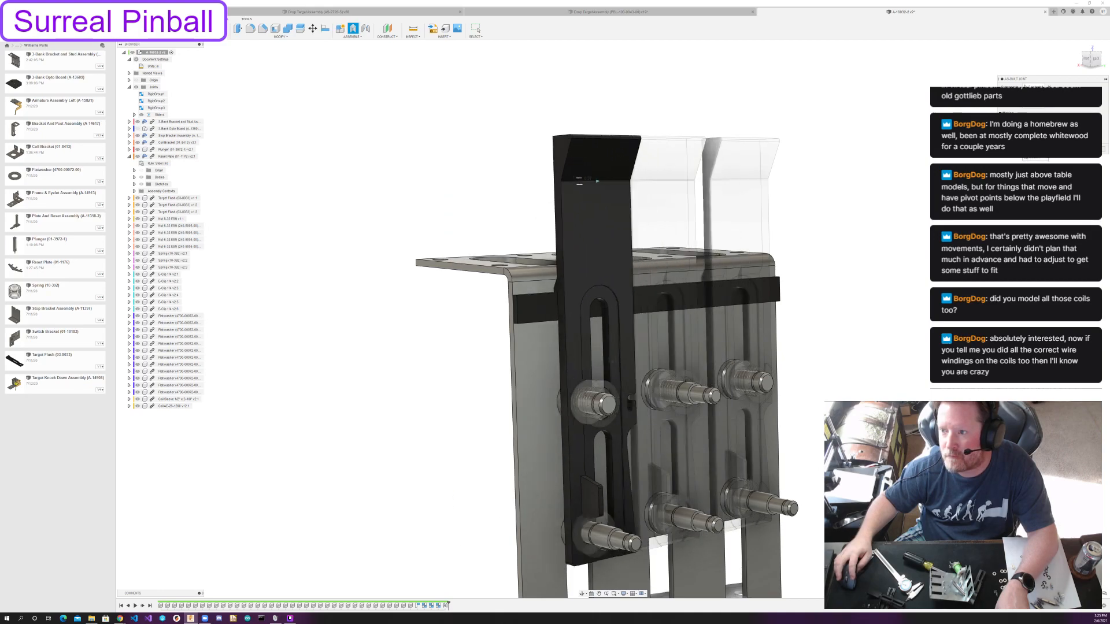
click(1087, 149)
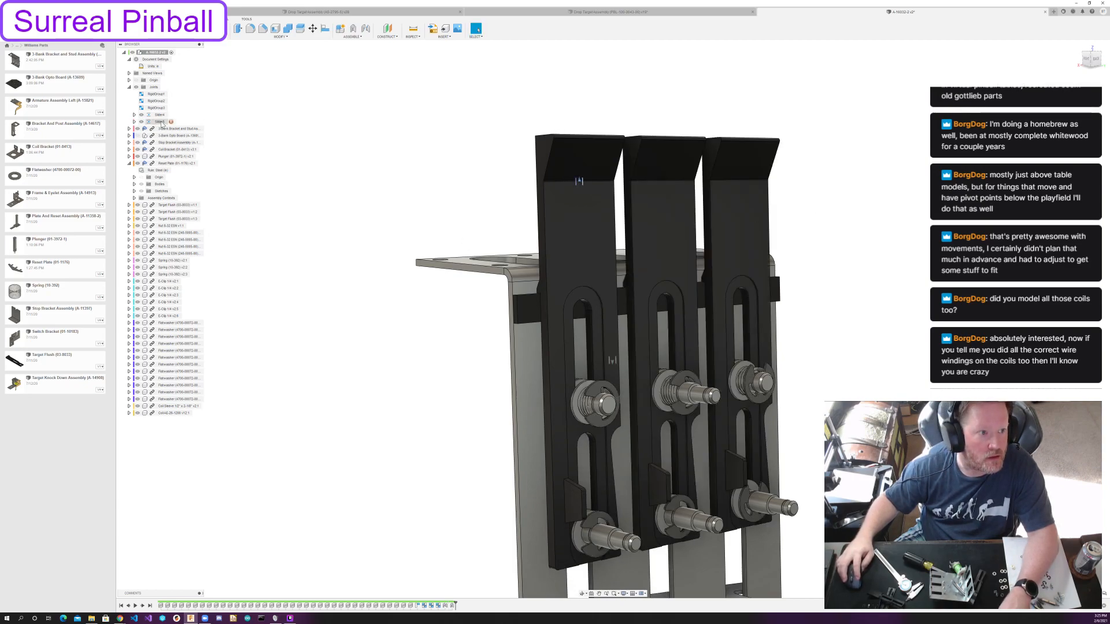
Edit the end drop target's new slider joint limits to restrict how far the target can slide down.
click(173, 122)
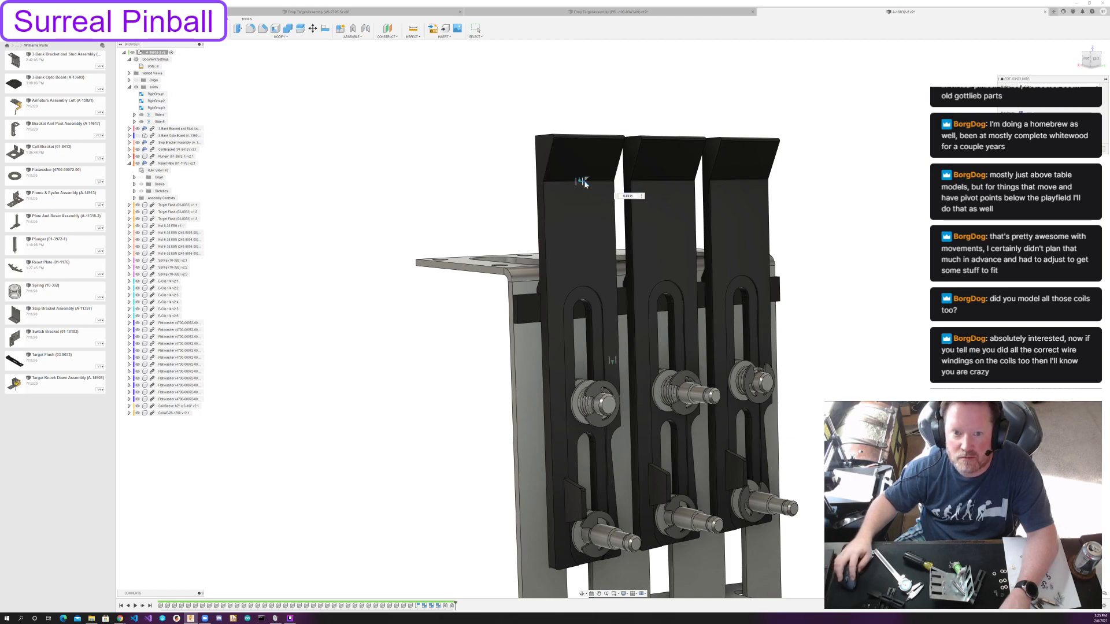
drag(584, 183, 593, 278)
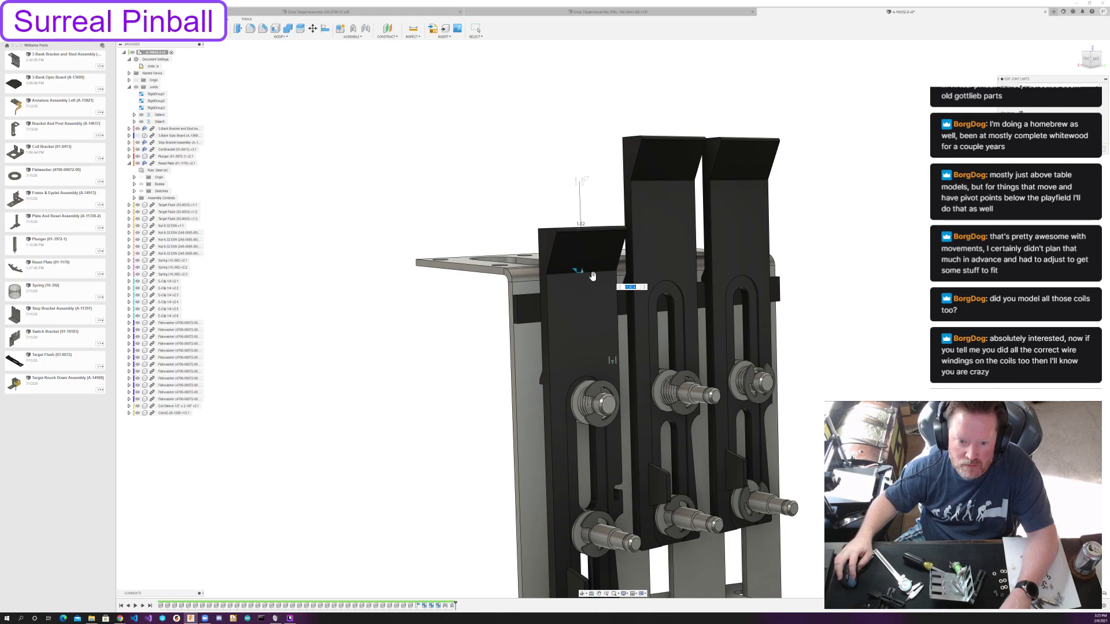
text(-1)
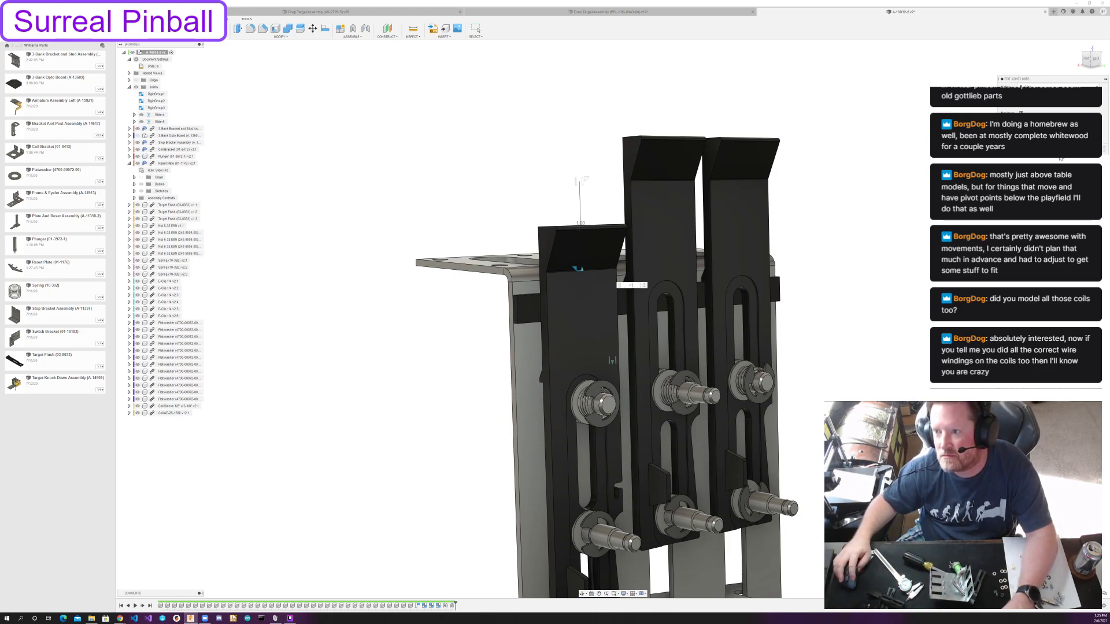
key(Return)
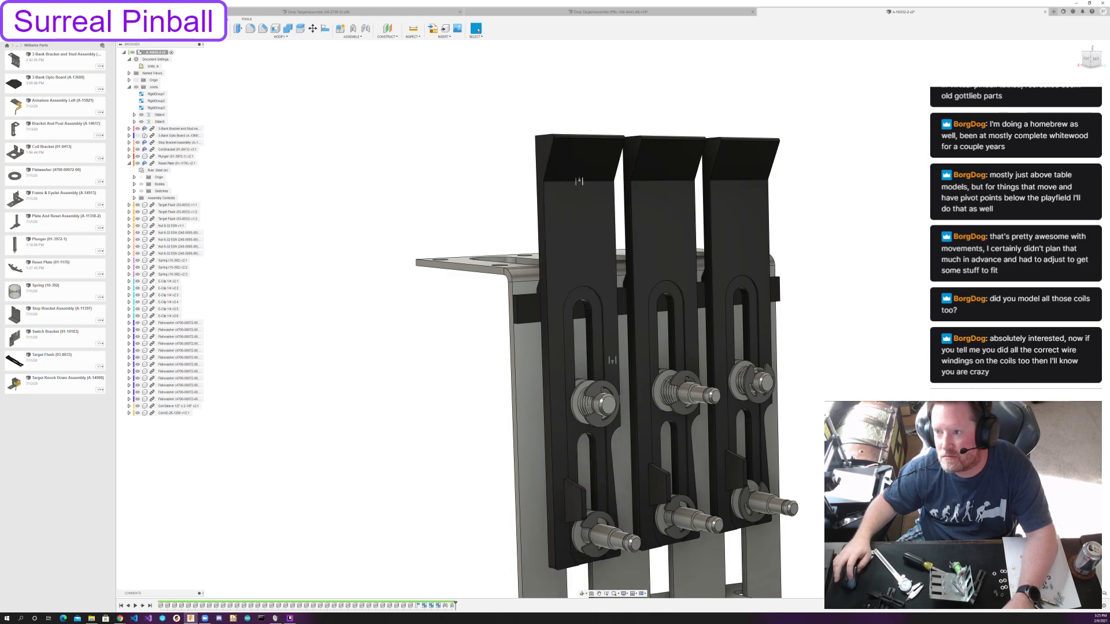
drag(588, 272, 579, 181)
Hide the two slider joints, collapse the Reset Plate's contents and show the 3-Bank Opto Board.
scroll(761, 379, down, 3)
shift+middle_drag(811, 366, 670, 220)
mouse_move(651, 251)
mouse_down()
mouse_move(648, 369)
mouse_move(648, 186)
mouse_move(648, 450)
mouse_move(650, 243)
mouse_up()
shift+middle_drag(890, 346, 843, 364)
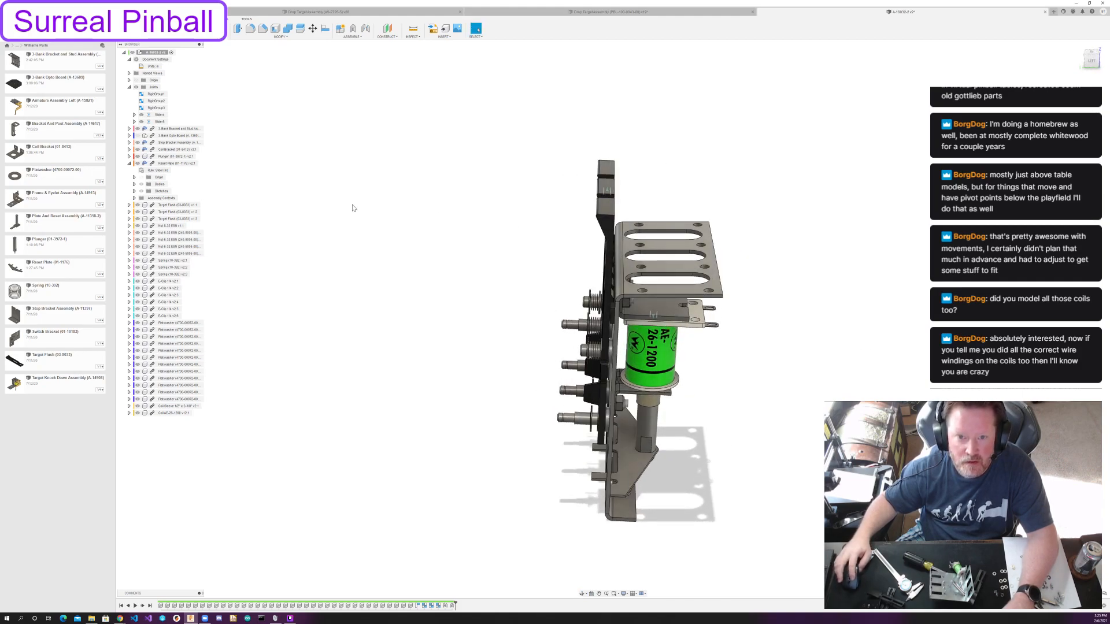
click(143, 115)
shift+middle_drag(450, 213, 537, 202)
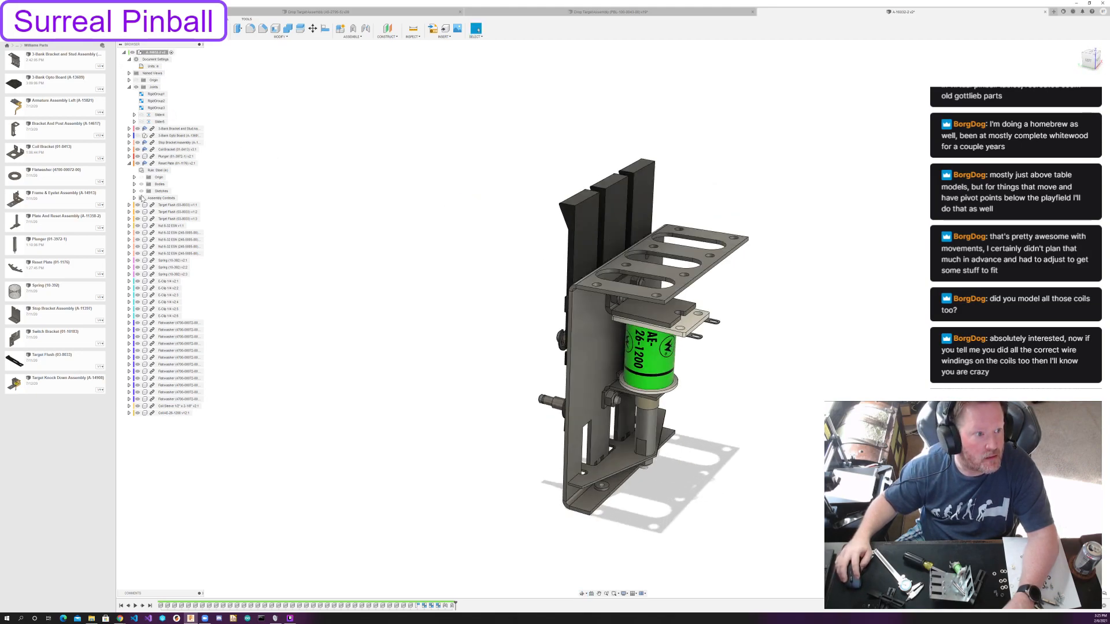
click(129, 164)
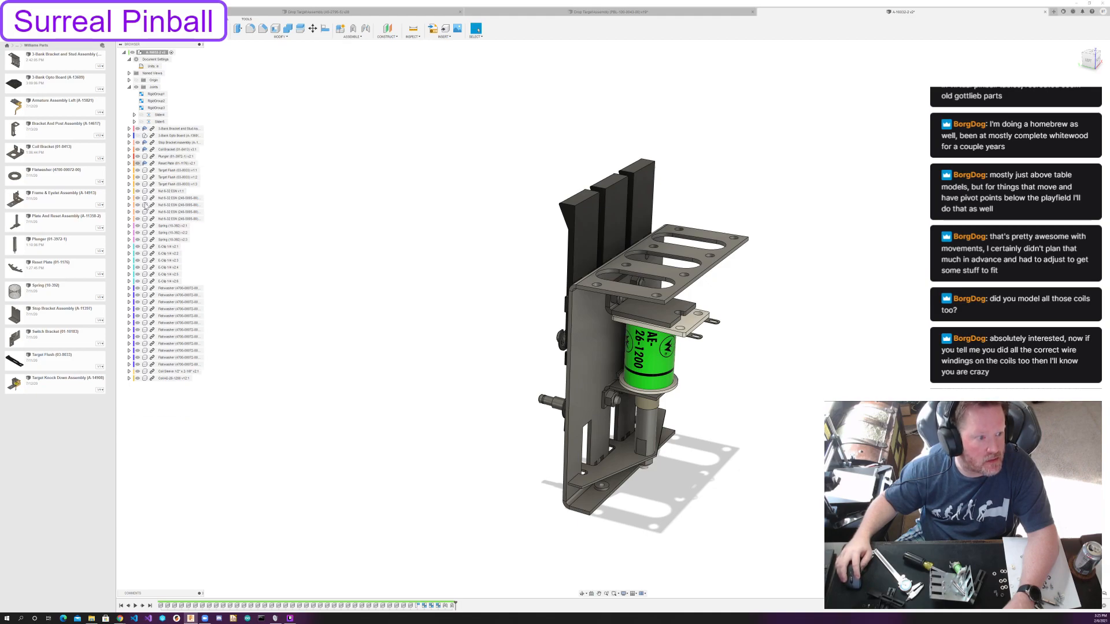
click(138, 135)
mouse_move(504, 291)
shift+middle_down()
mouse_move(520, 275)
mouse_move(549, 396)
mouse_move(554, 346)
mouse_move(501, 292)
mouse_move(488, 317)
mouse_move(488, 244)
mouse_move(469, 233)
mouse_move(501, 281)
shift+middle_up()
Create a new component under the top-level assembly.
right_click(165, 54)
click(181, 58)
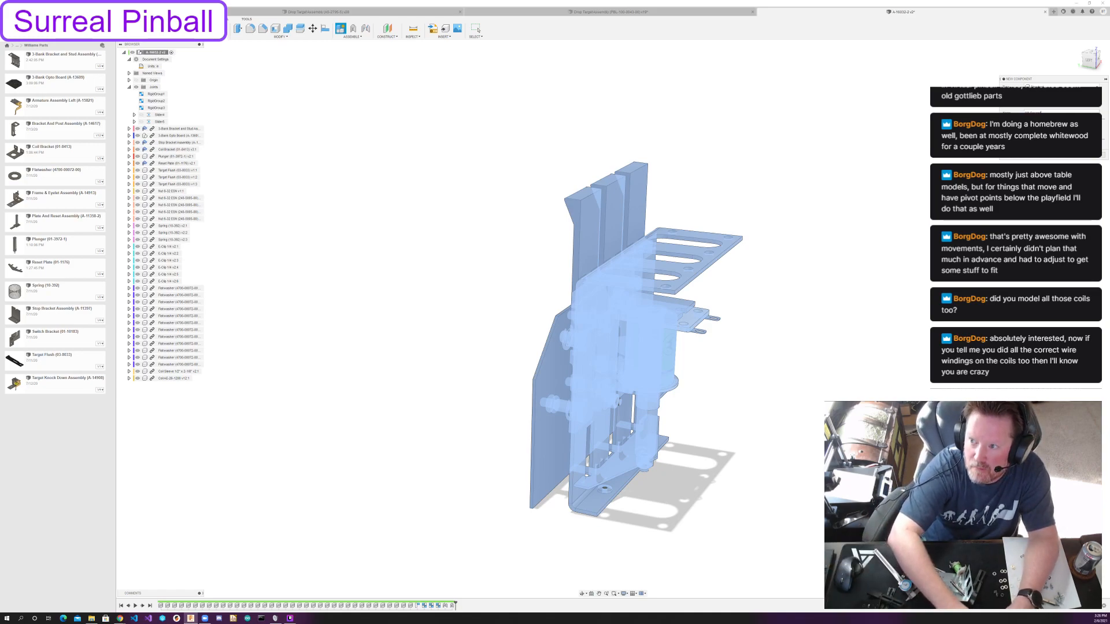
key(Return)
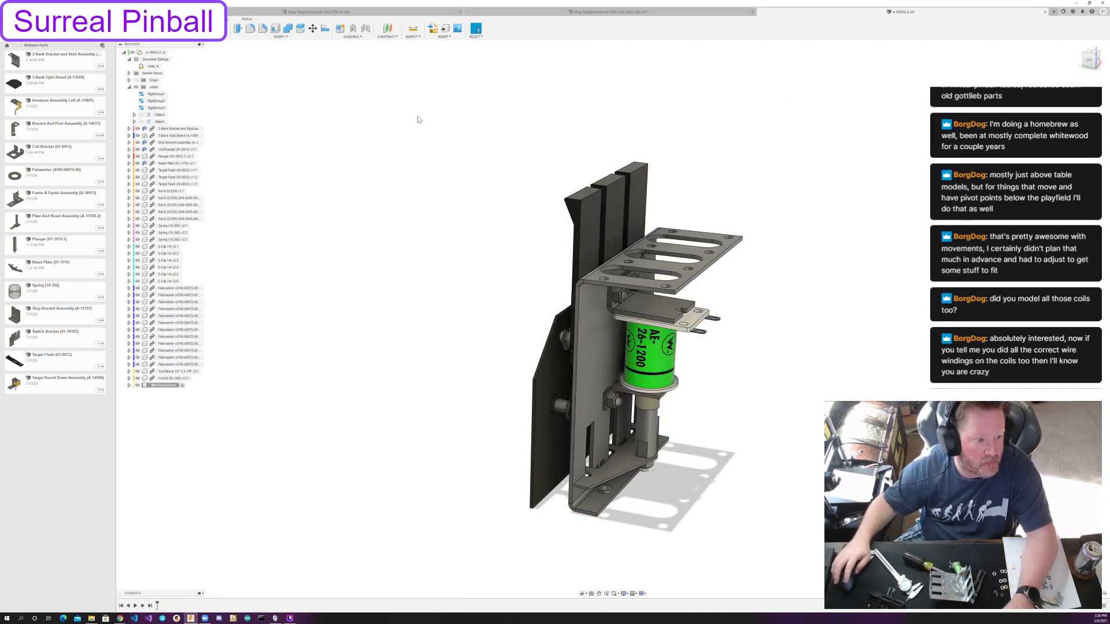
Sketch a rectangle on the horizontal plane at the bracket's mounting flange, extending past the flange on all sides.
click(160, 29)
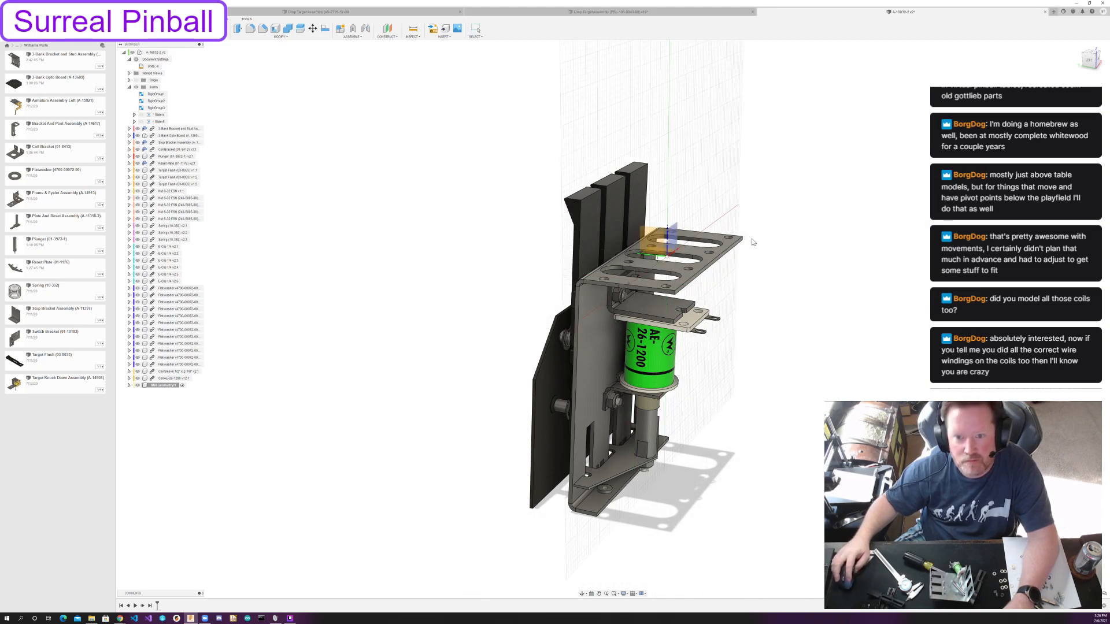
click(667, 254)
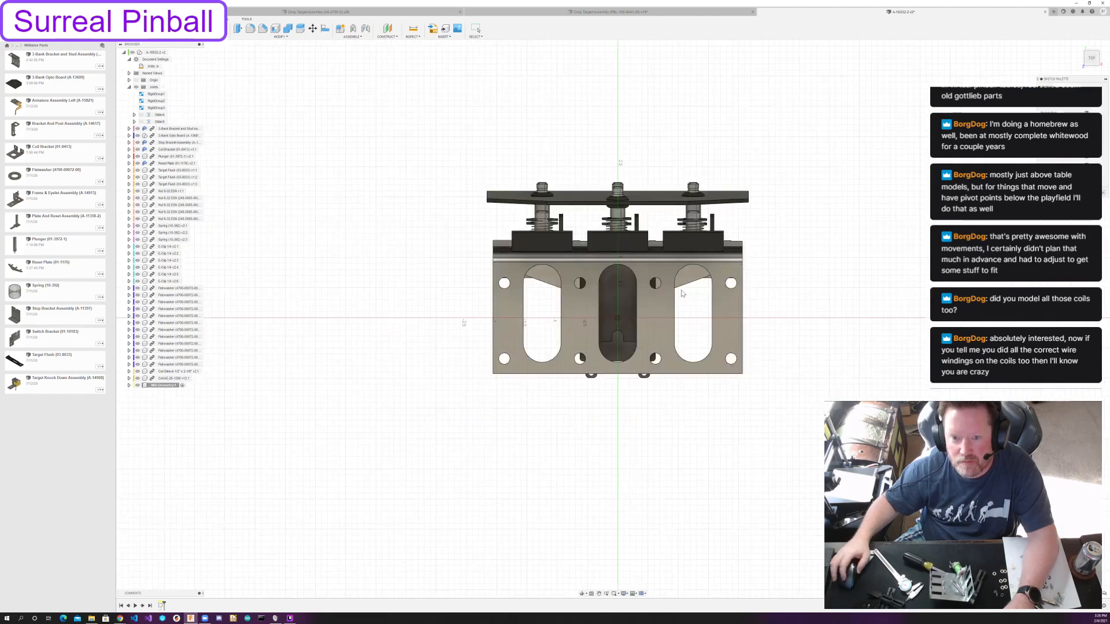
click(461, 233)
click(773, 415)
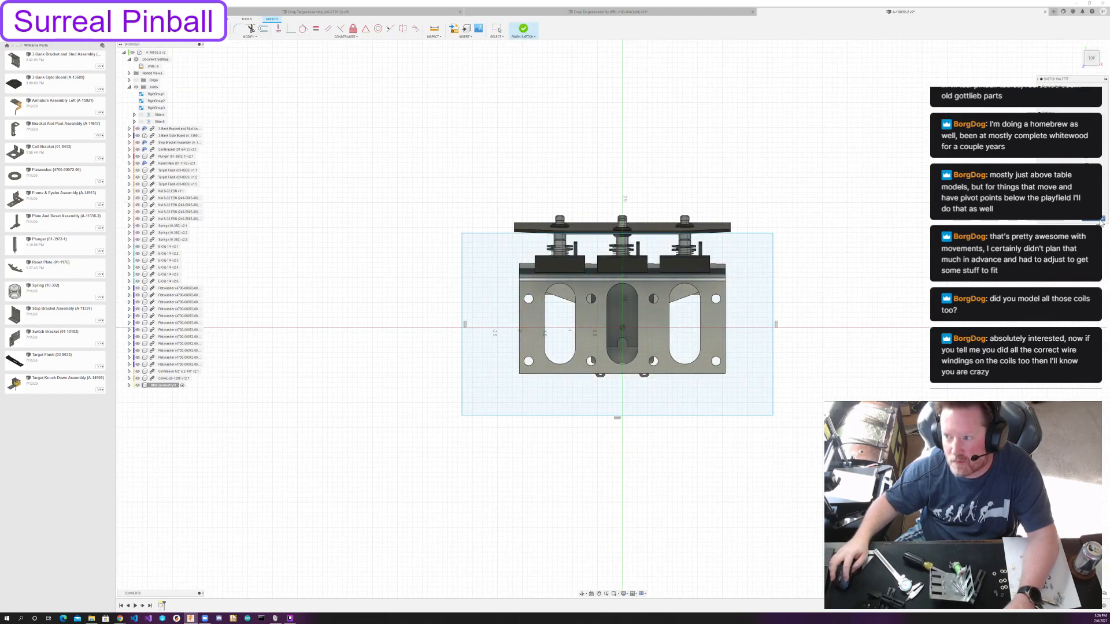
key(e)
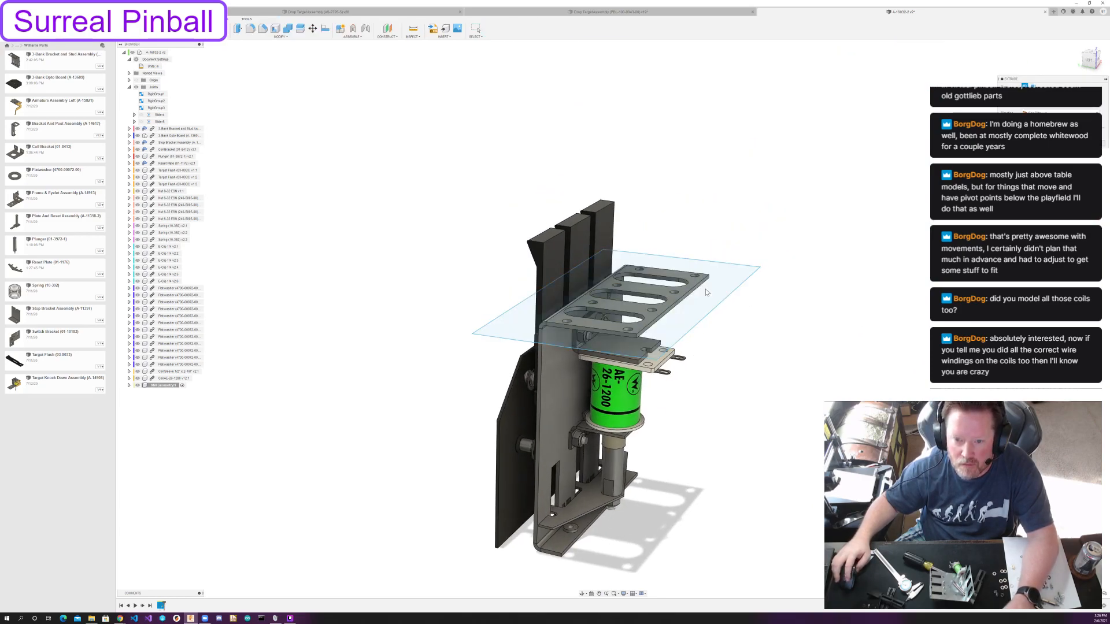
key(Escape)
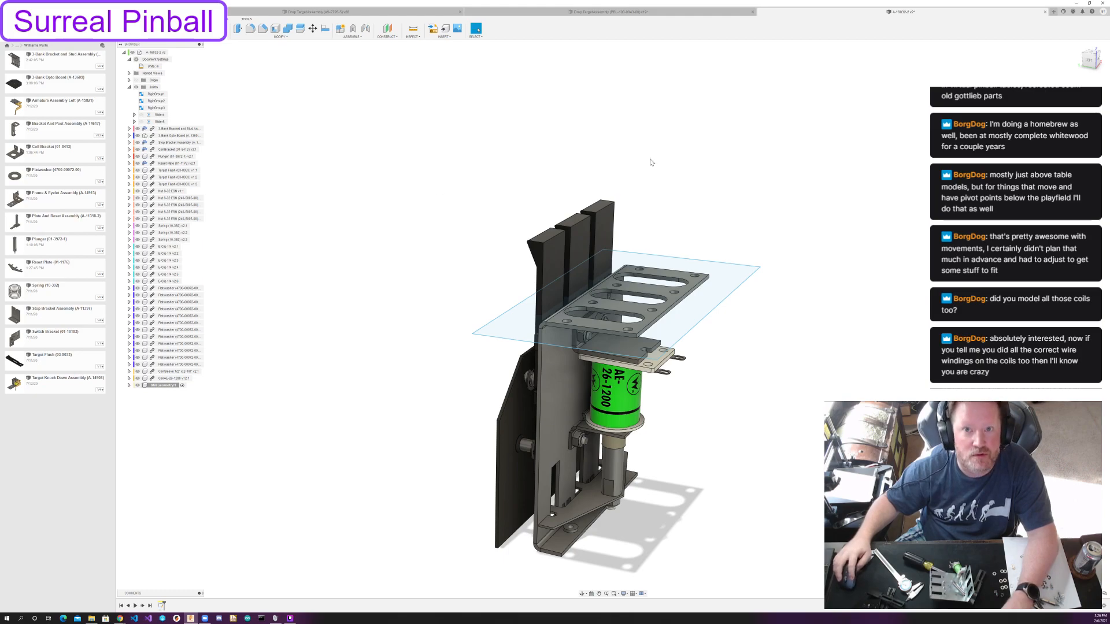
Activate the top-level assembly, roll its timeline back to the beginning and derive the Pinball Globals design into it.
double_click(155, 52)
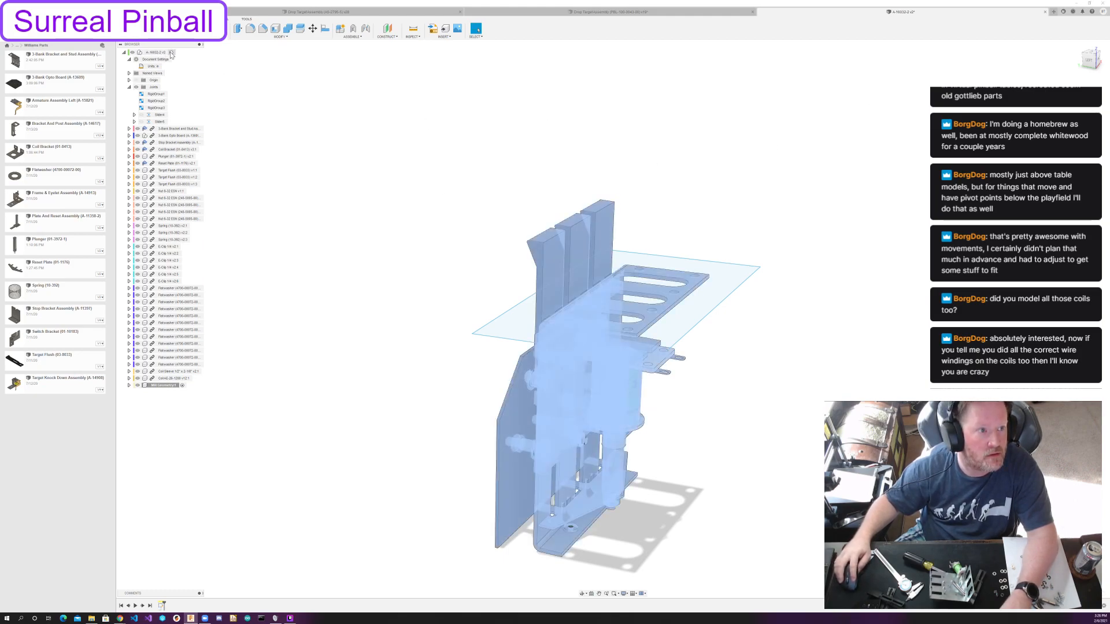
click(120, 605)
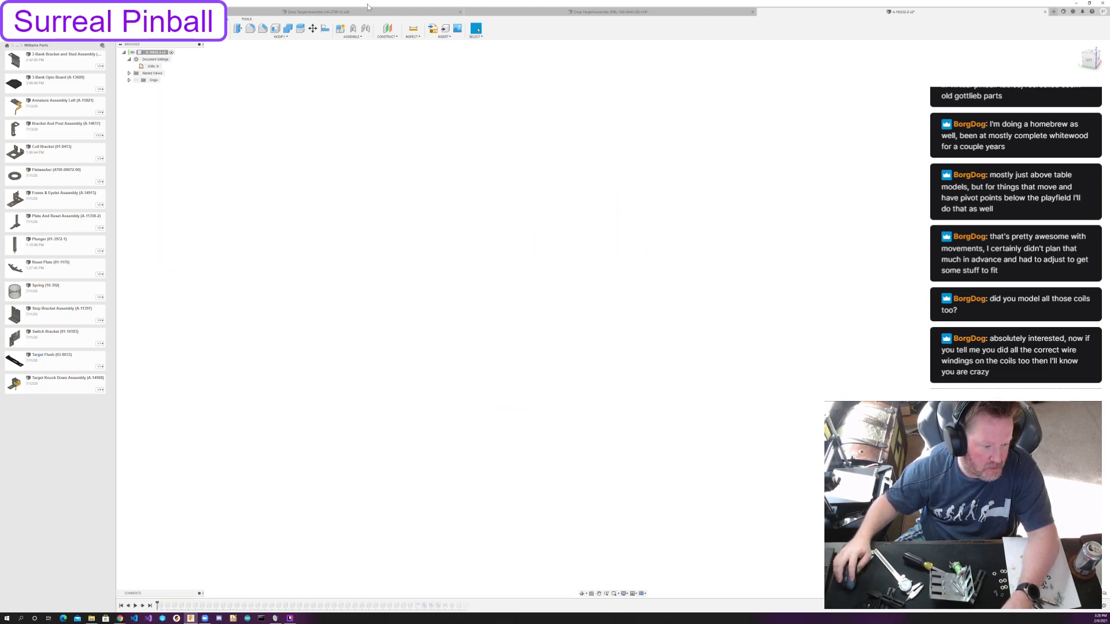
click(444, 36)
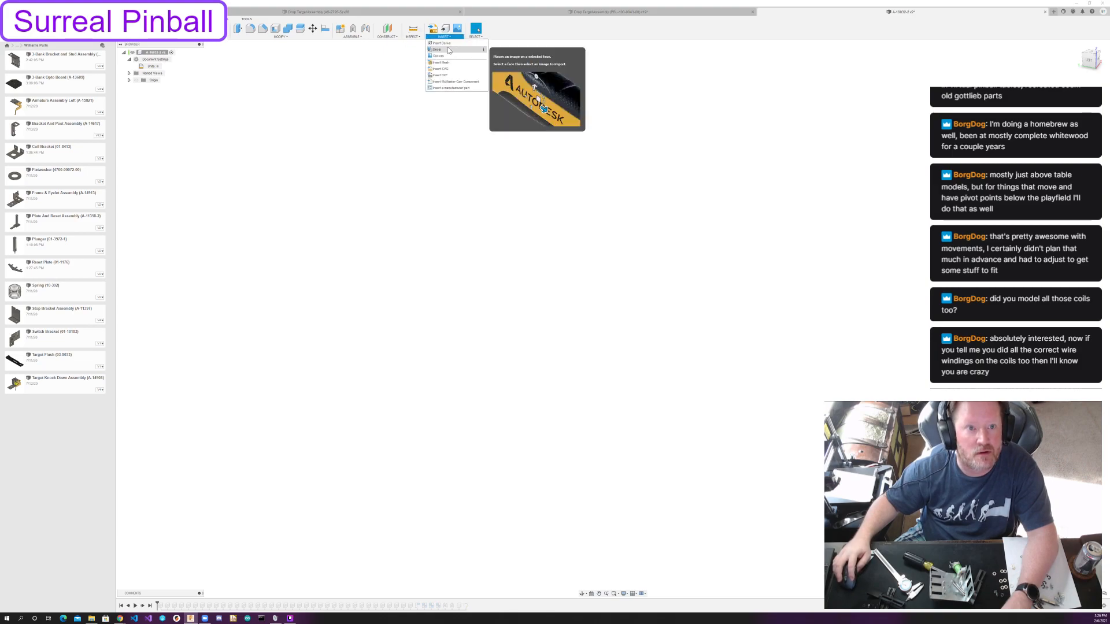
click(454, 52)
click(573, 263)
click(542, 264)
click(554, 328)
click(640, 363)
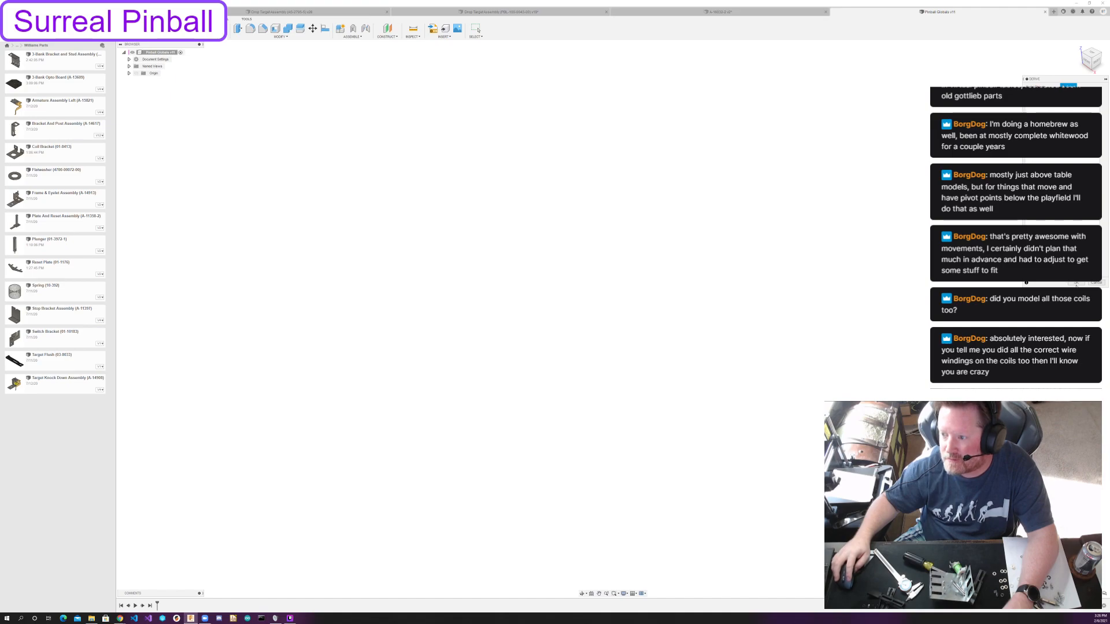
click(1076, 282)
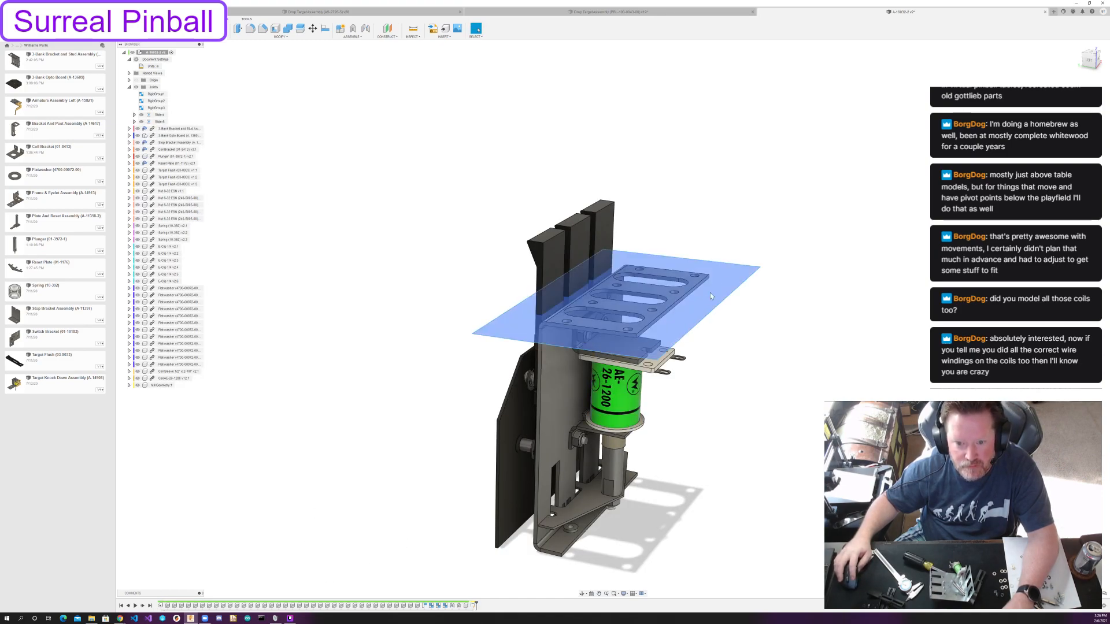
Activate the new component and extrude the sketched rectangle upward by the playfield thickness reference parameter.
click(182, 385)
key(e)
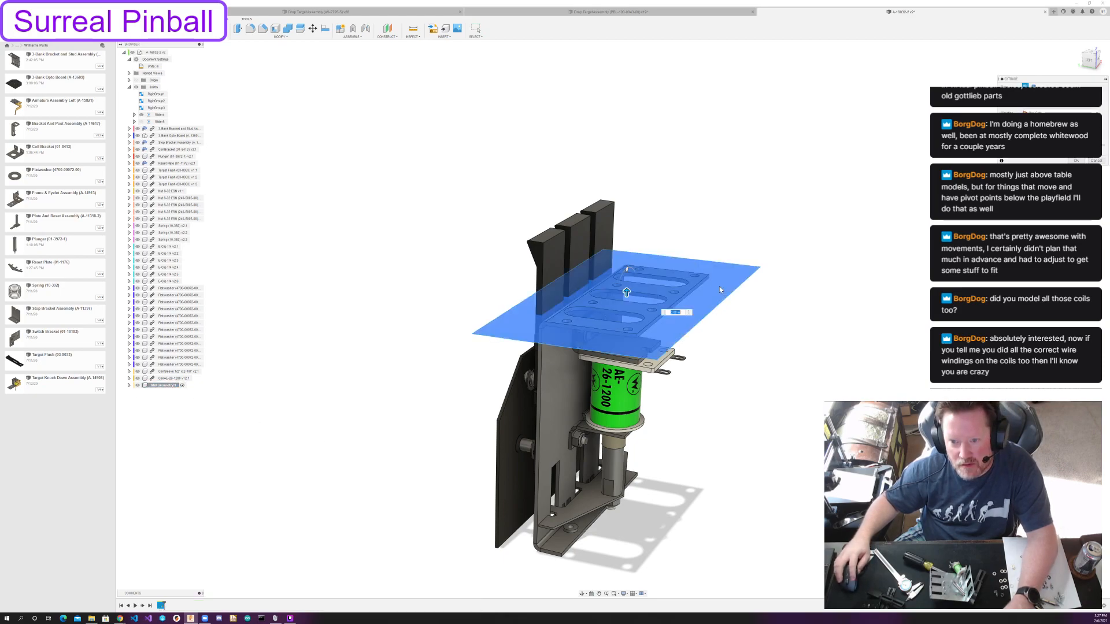
click(691, 319)
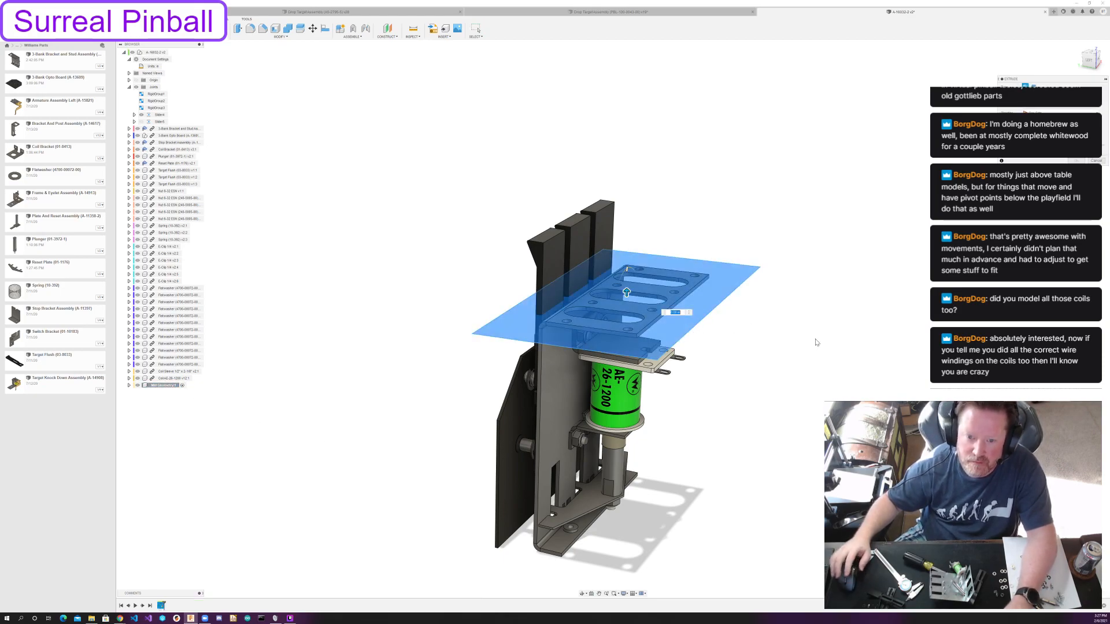
text(Playf)
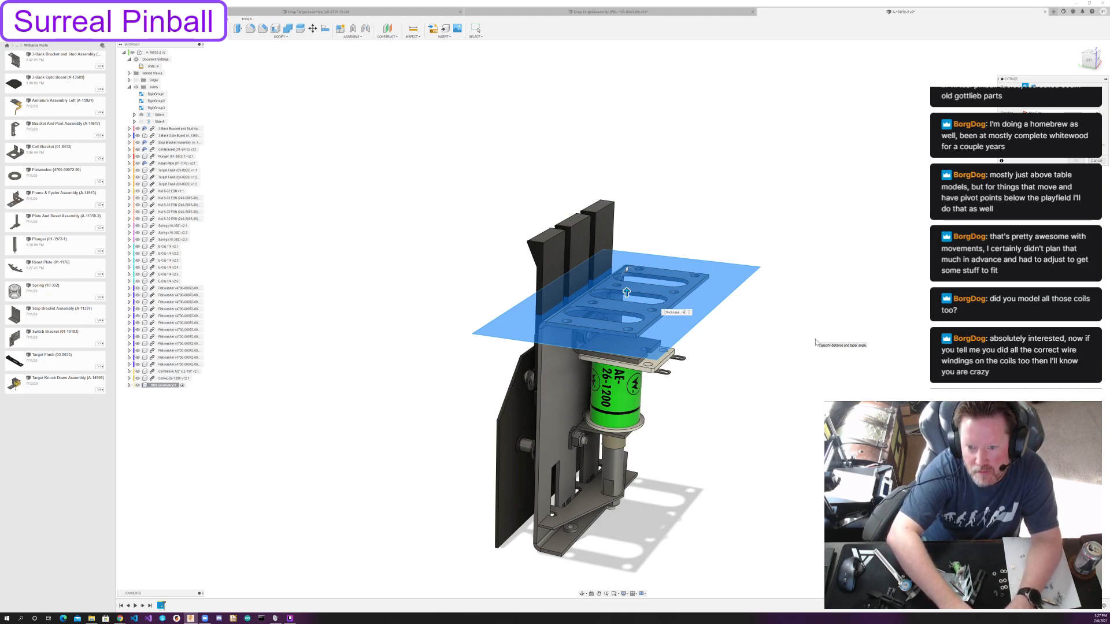
key(BackSpace)
key(BackSpace)
key(BackSpace)
text(Ref)
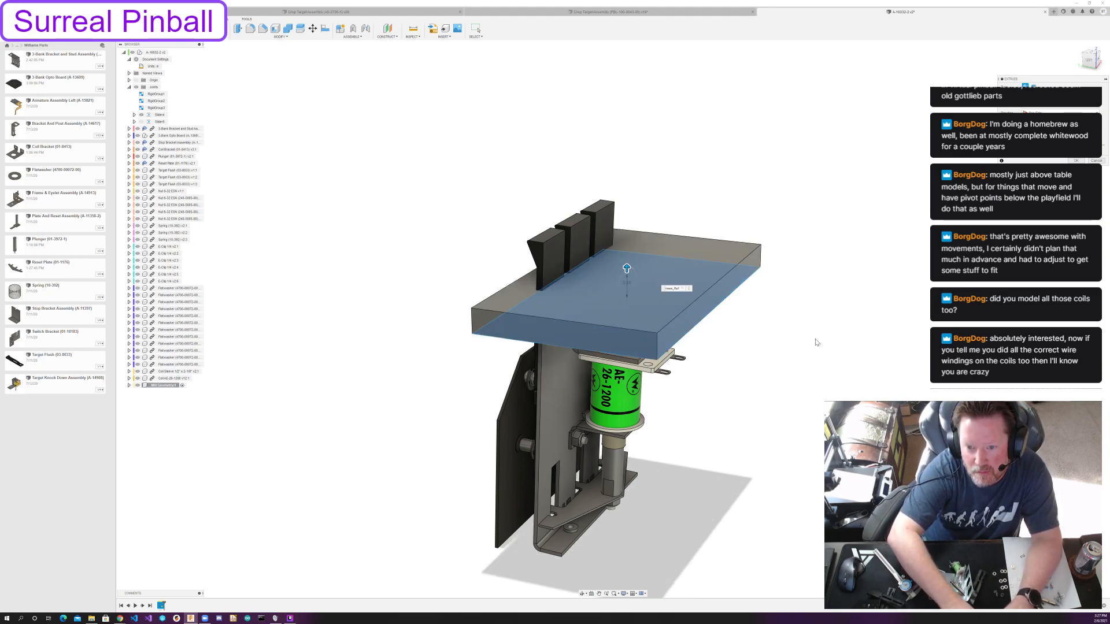
key(Return)
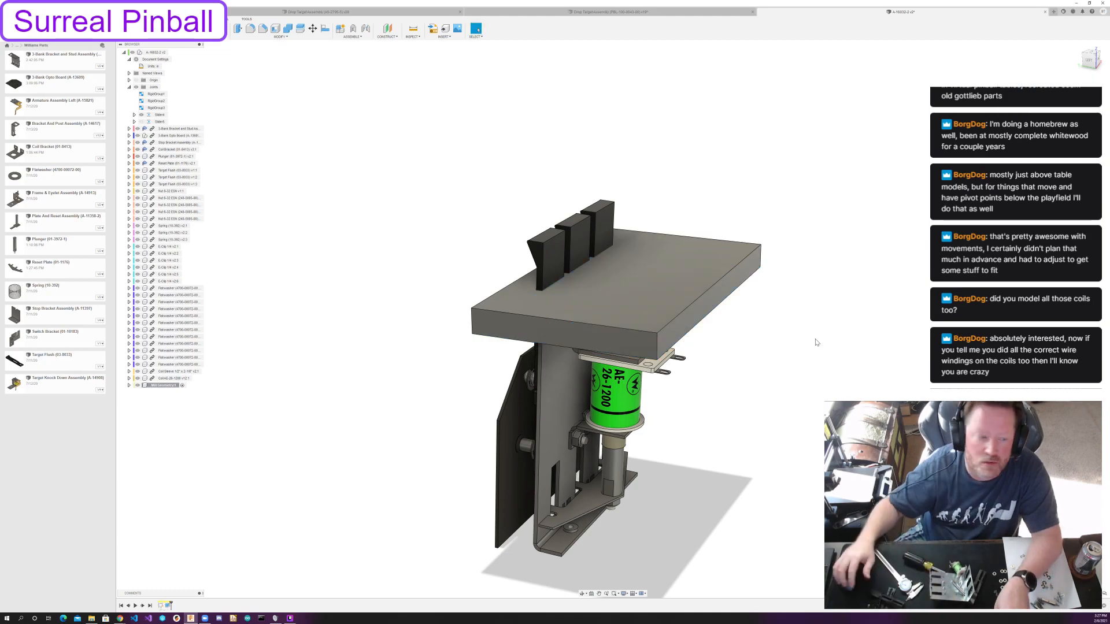
Duplicate the playfield block's body in place inside its component and hide the original body.
click(129, 385)
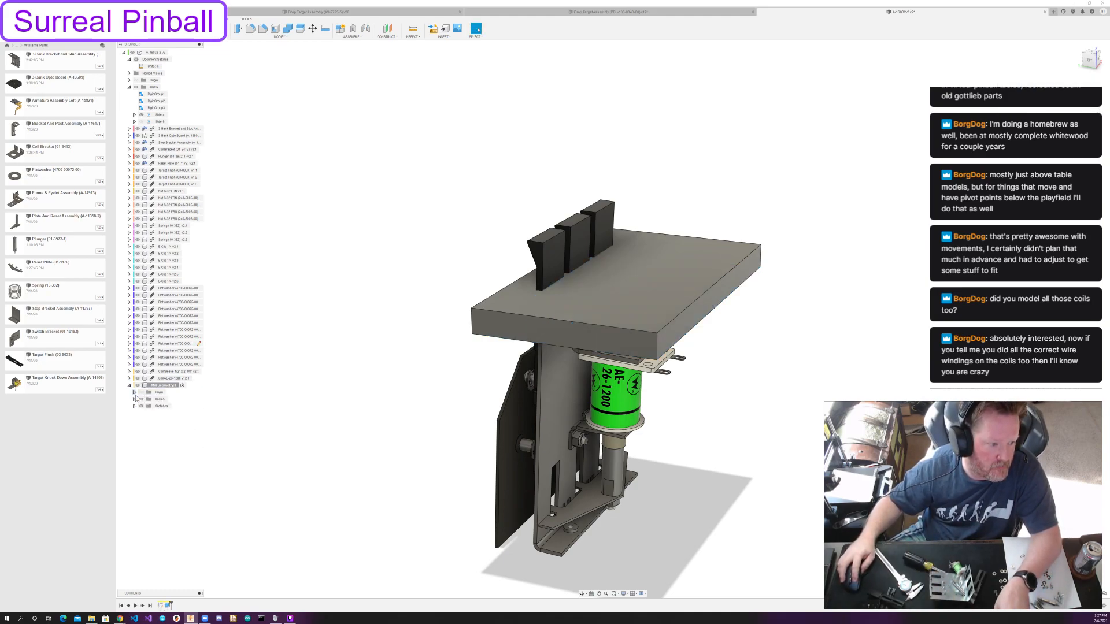
click(166, 408)
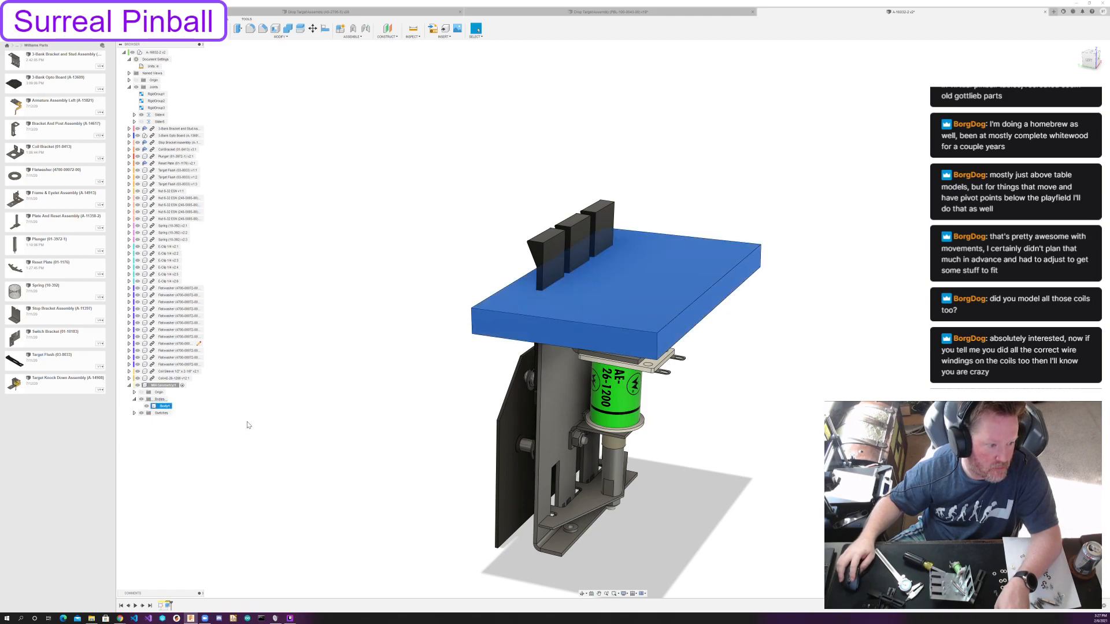
key(m)
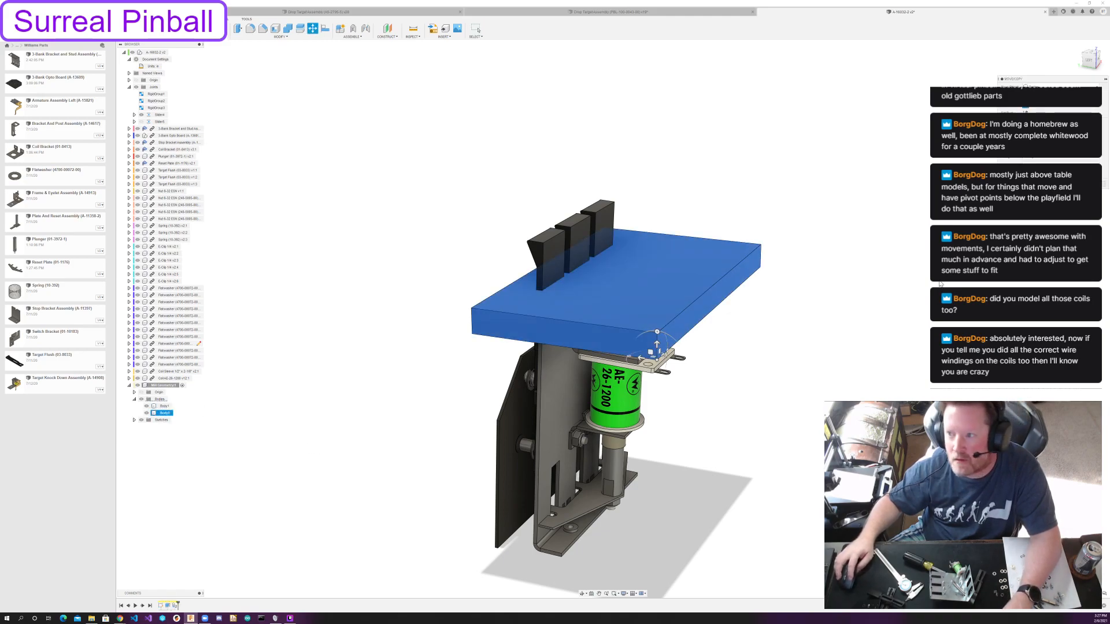
key(Escape)
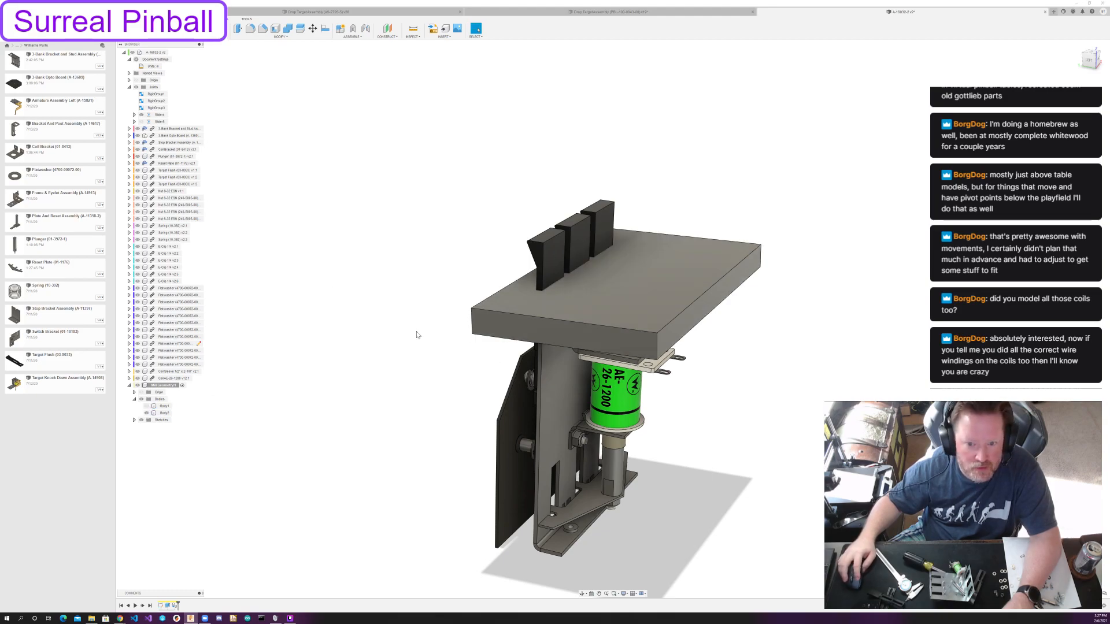
shift+middle_drag(413, 280, 388, 287)
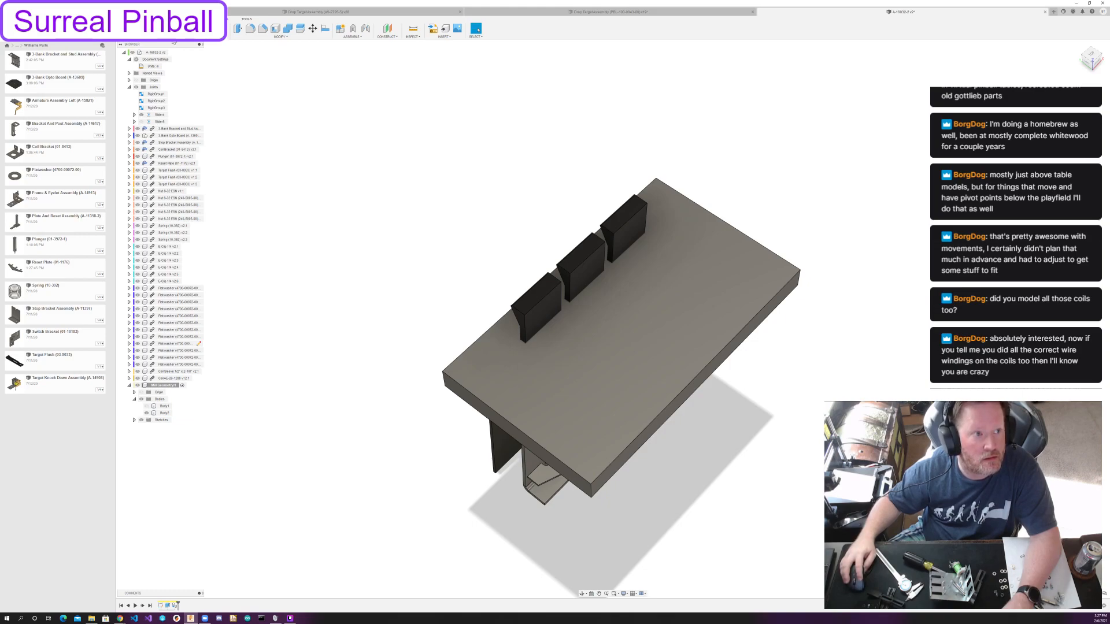
click(172, 37)
click(691, 296)
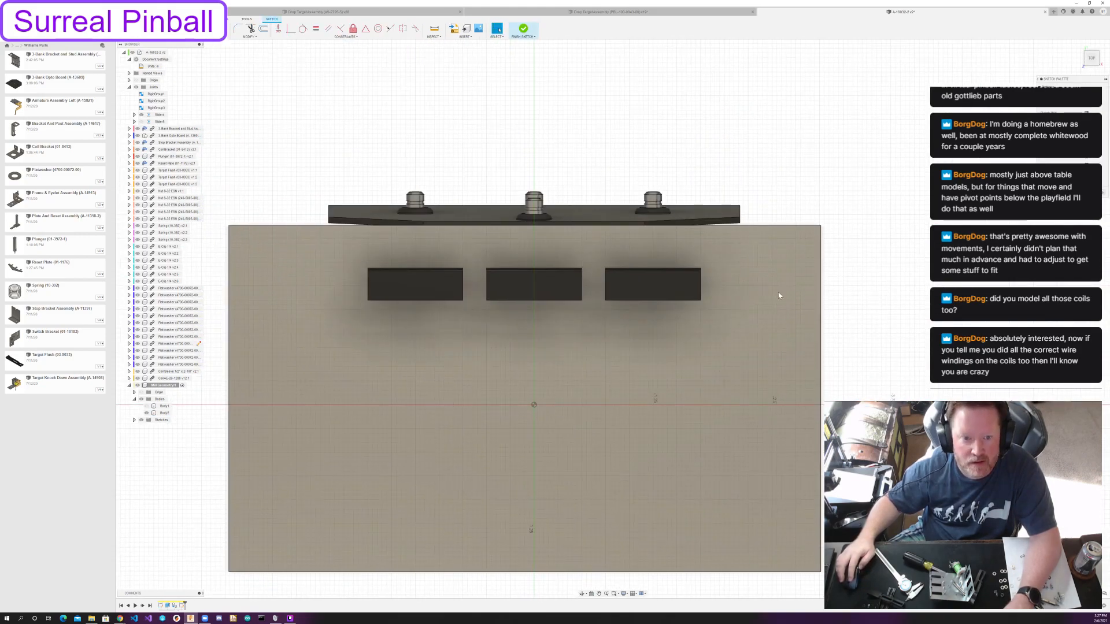
key(ctrl+z)
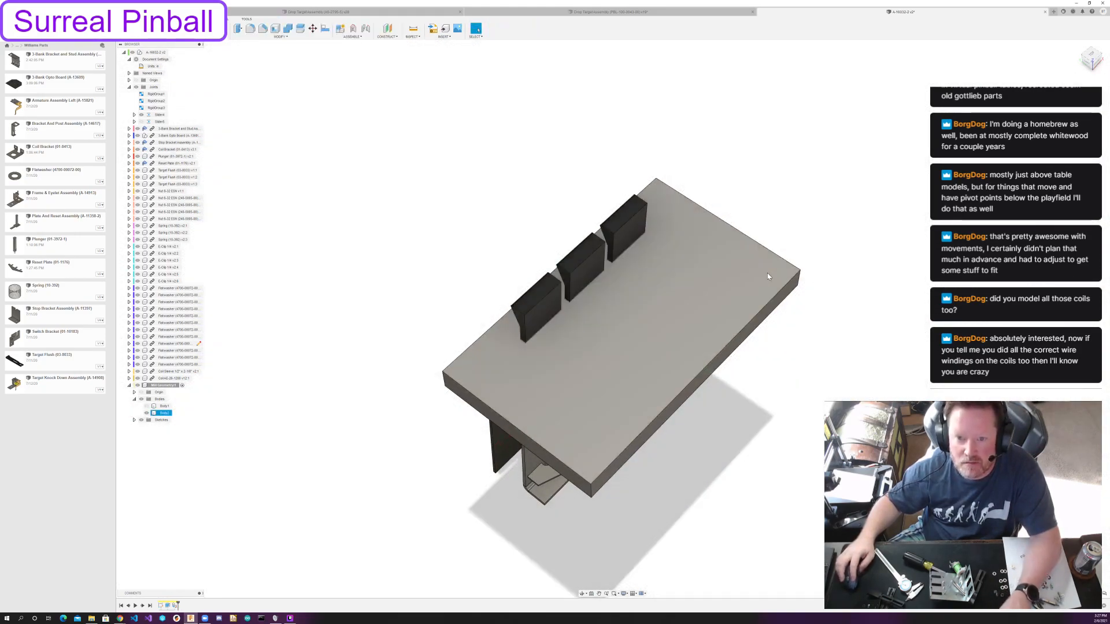
Start a sketch on the playfield block's upper face and hide the duplicated body.
click(682, 255)
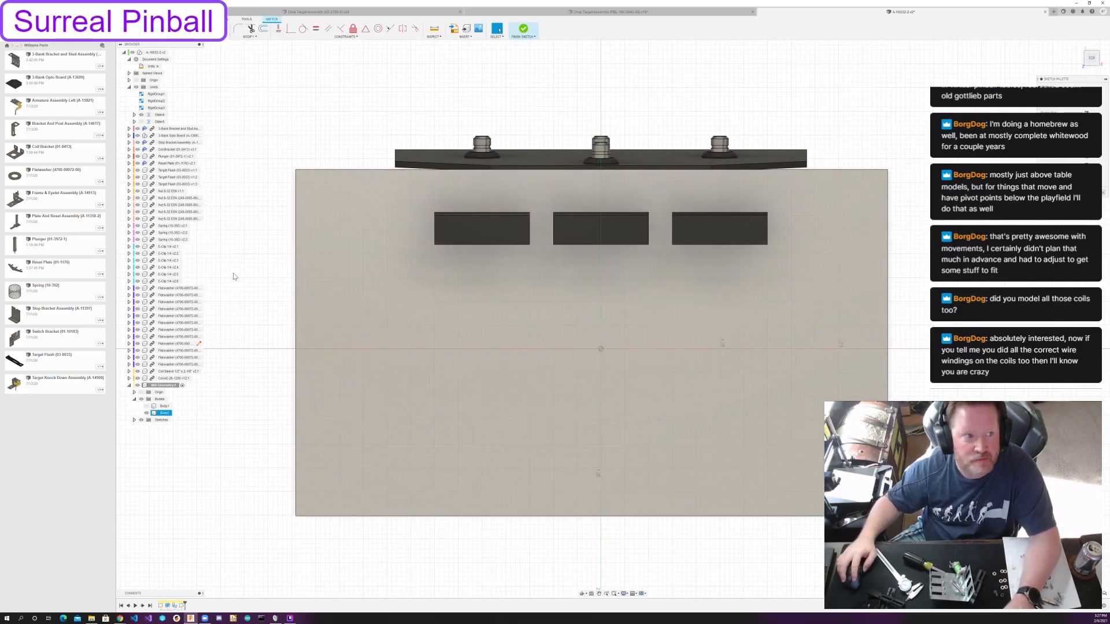
click(146, 413)
key(ctrl+z)
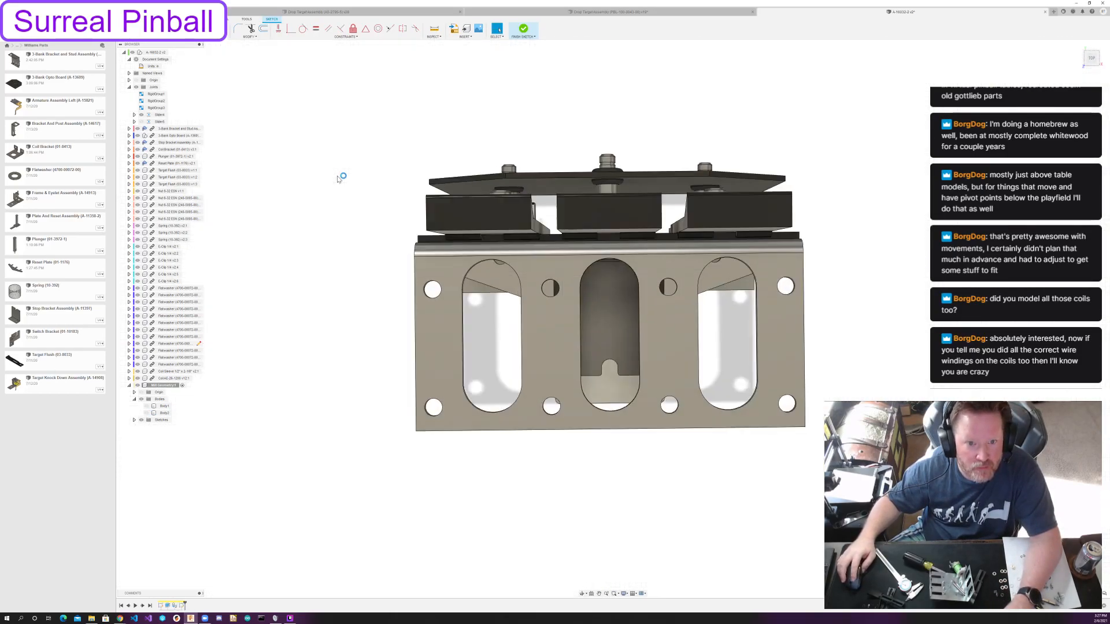
key(Escape)
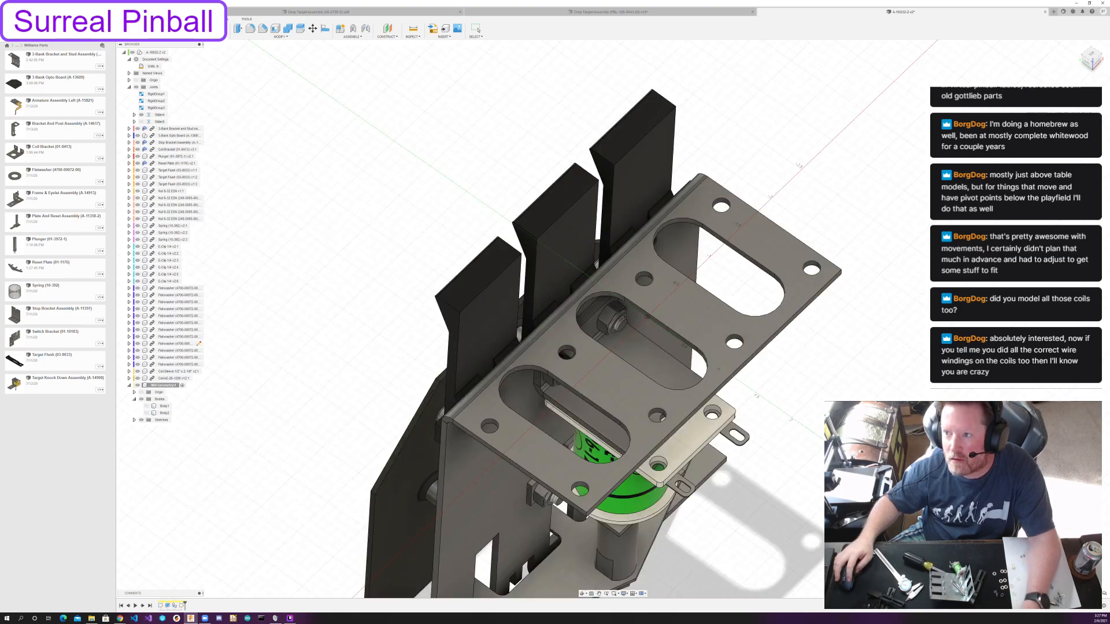
Project the outer side and front geometry of the two end targets into the sketch as references.
mouse_move(690, 162)
middle_down()
mouse_move(681, 195)
mouse_move(735, 153)
mouse_move(723, 143)
mouse_move(716, 163)
mouse_move(675, 187)
mouse_move(710, 167)
mouse_move(702, 170)
mouse_move(717, 183)
middle_up()
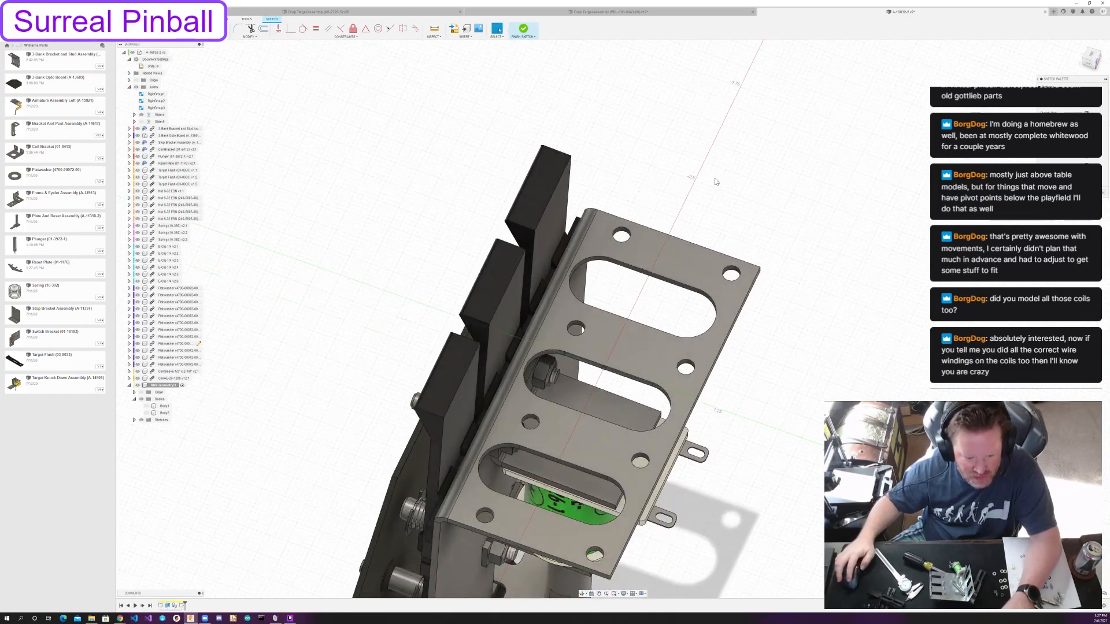
key(p)
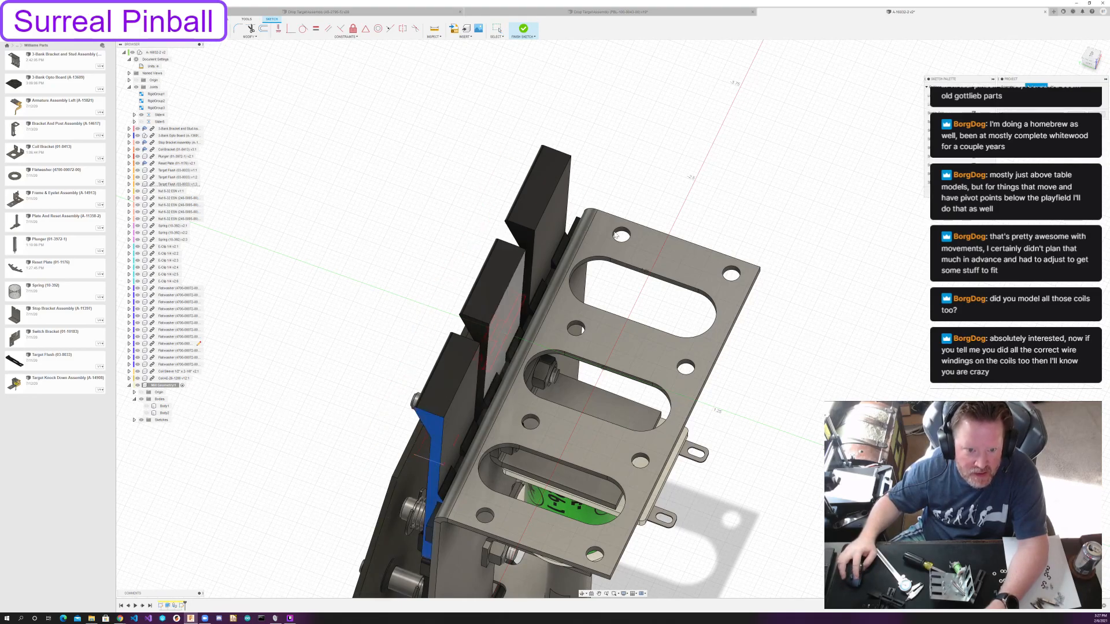
shift+middle_drag(684, 183, 509, 188)
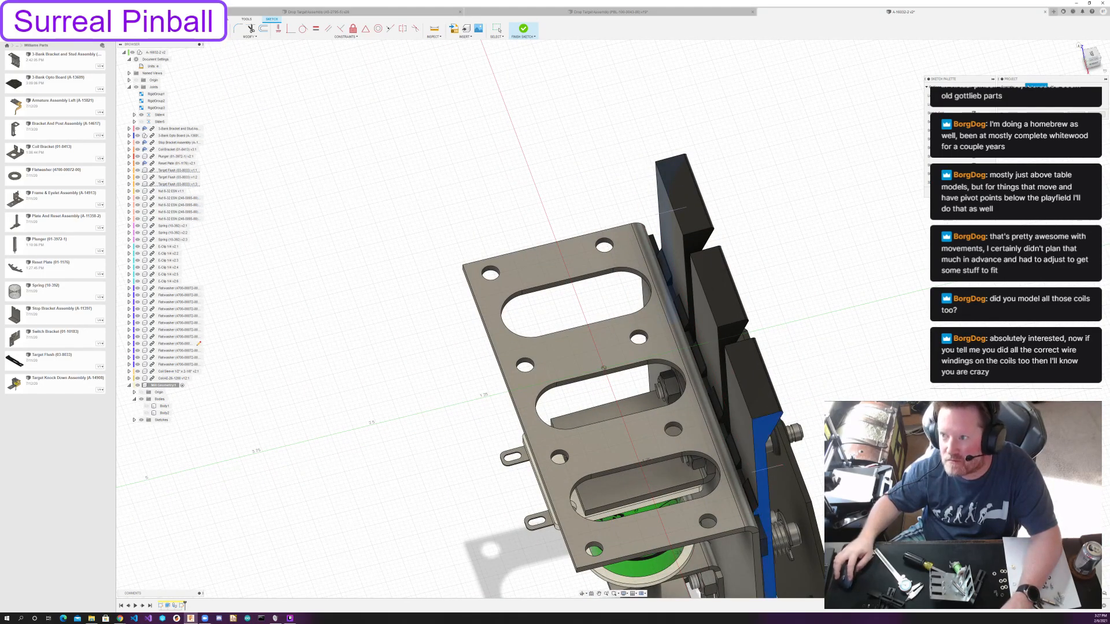
shift+middle_drag(774, 321, 827, 352)
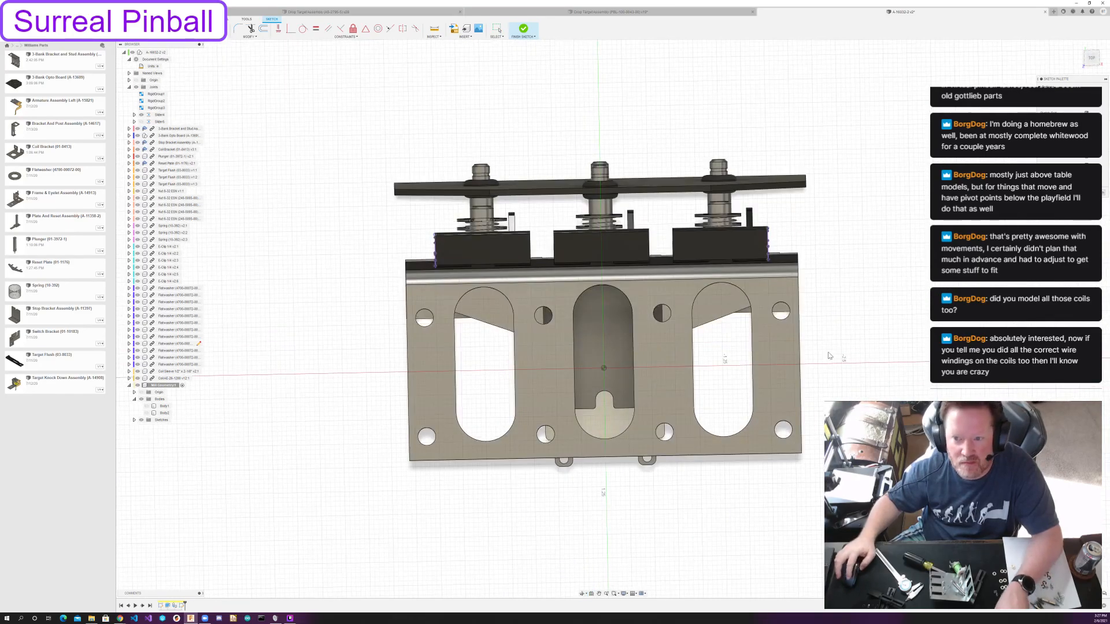
shift+middle_drag(732, 214, 691, 254)
key(p)
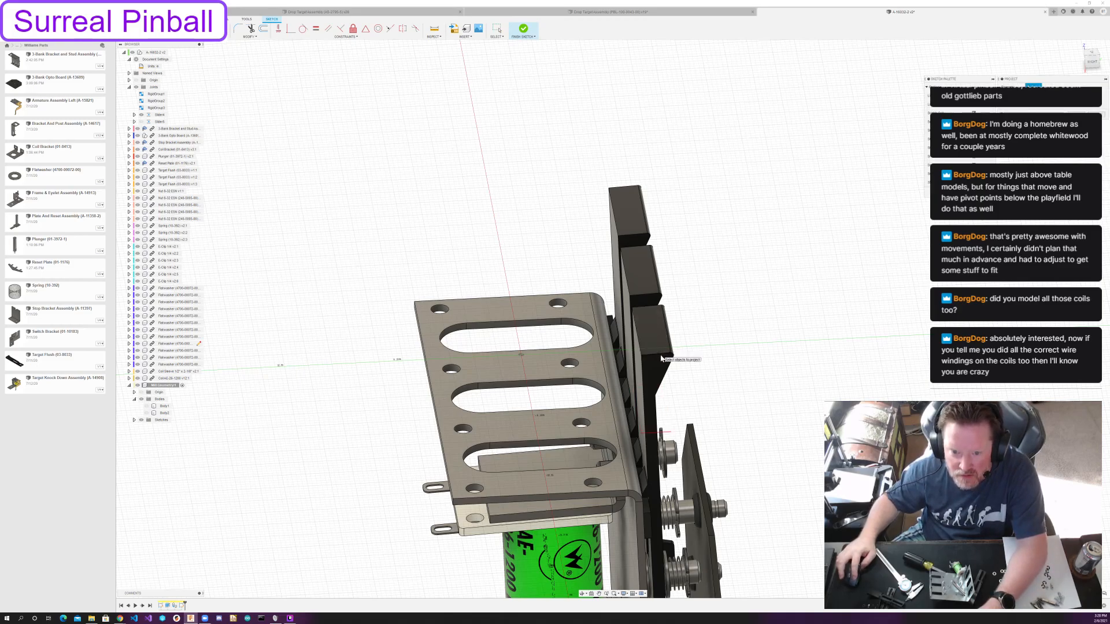
click(660, 354)
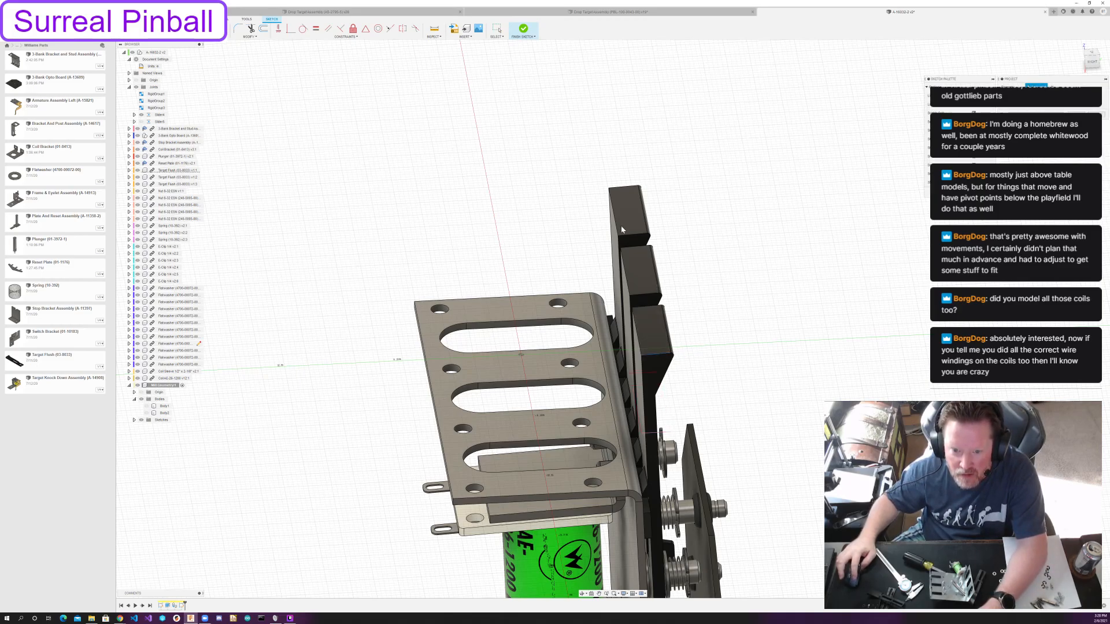
click(1076, 112)
shift+middle_drag(832, 277, 856, 285)
click(1092, 61)
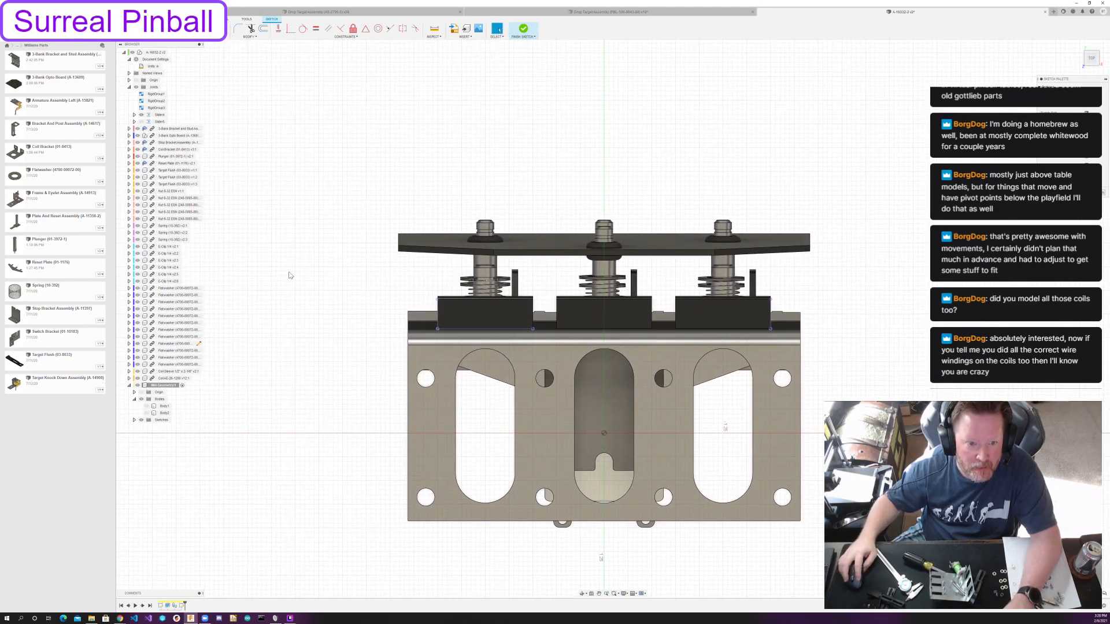
Sketch a rectangle enclosing the upper ends of all three targets with clearance on every side.
click(433, 294)
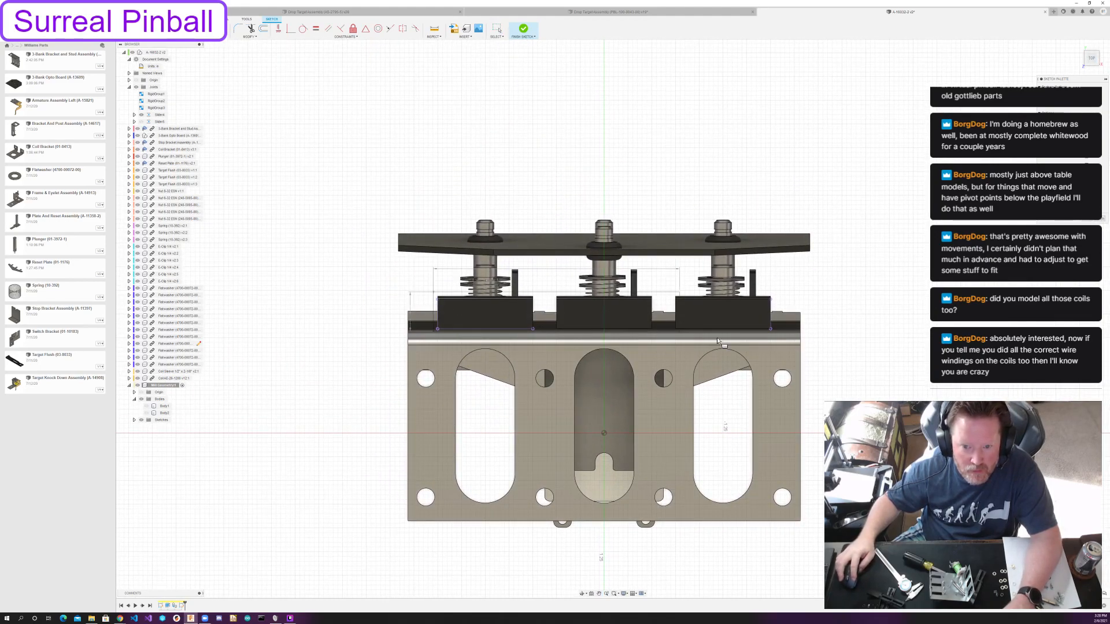
click(779, 339)
key(Escape)
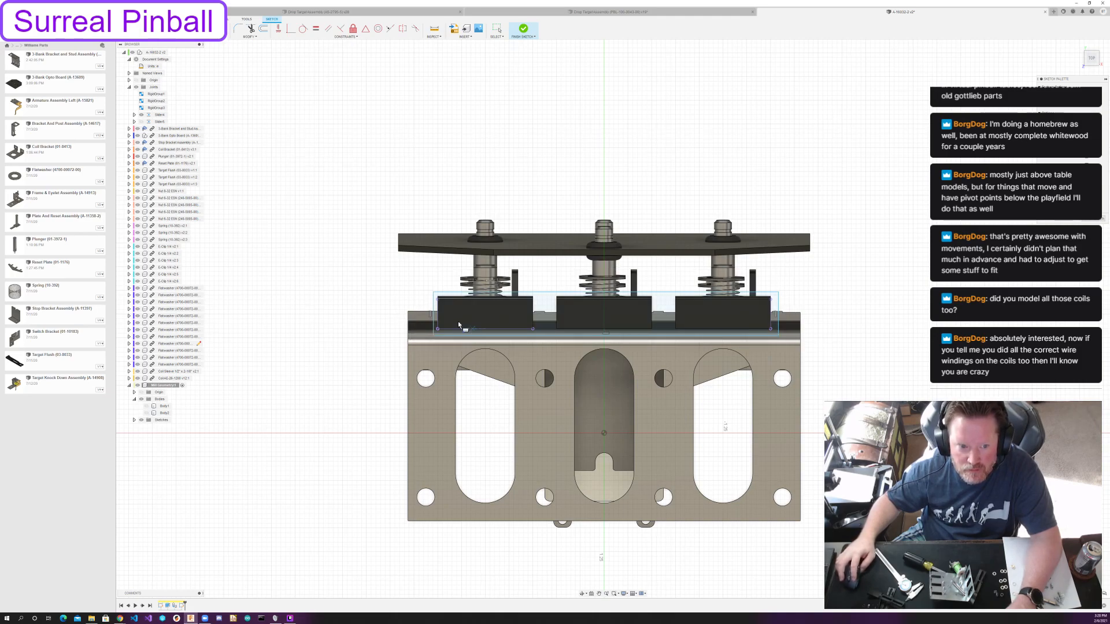
Dimension the rectangle's end clearance to the outer target at 1/8 inch, and reduce it to about 0.06 inch.
scroll(562, 309, up, 5)
middle_drag(588, 374, 630, 393)
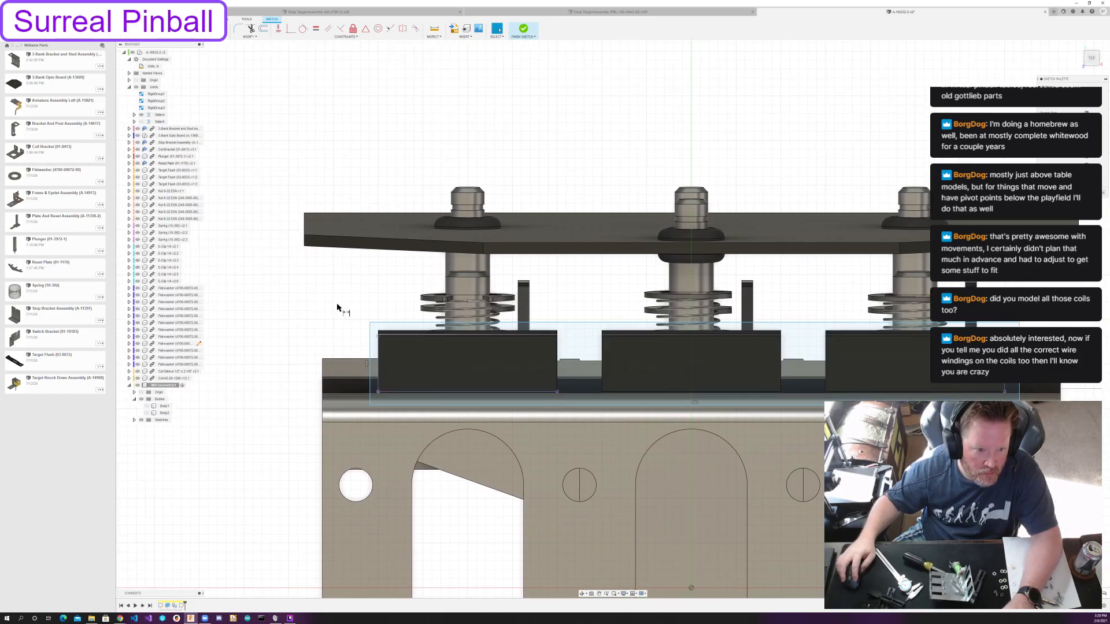
click(370, 349)
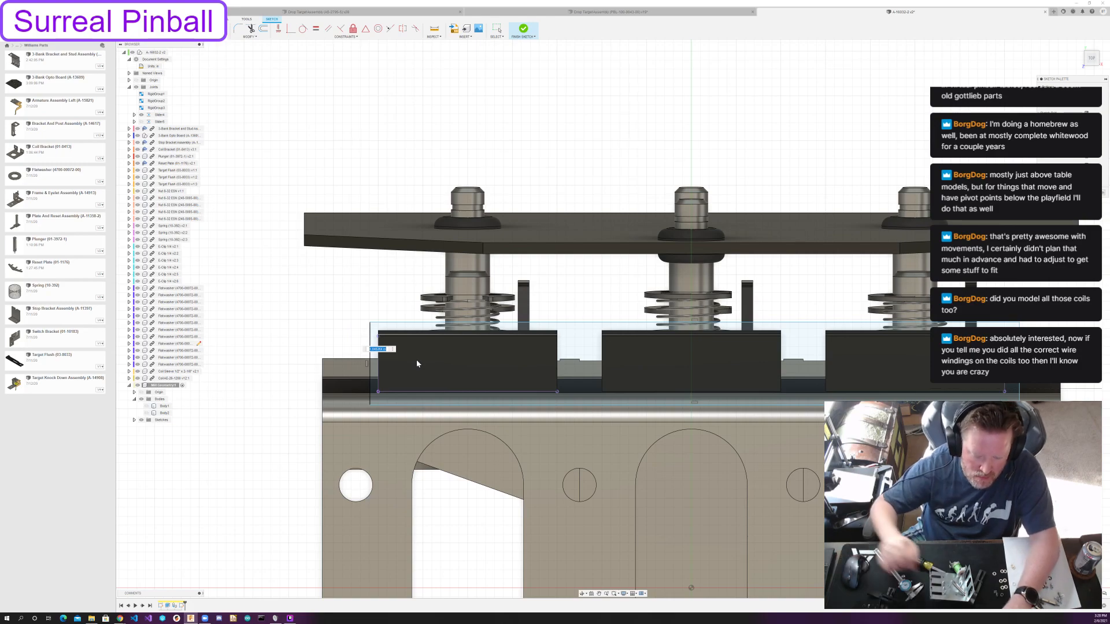
text(1/8)
key(Return)
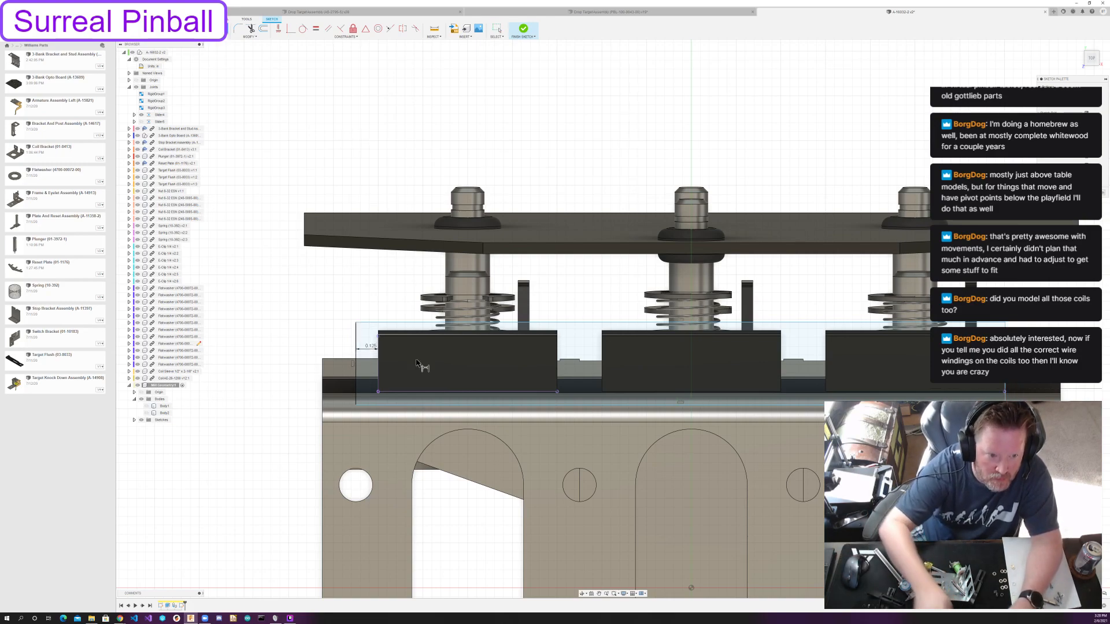
key(Escape)
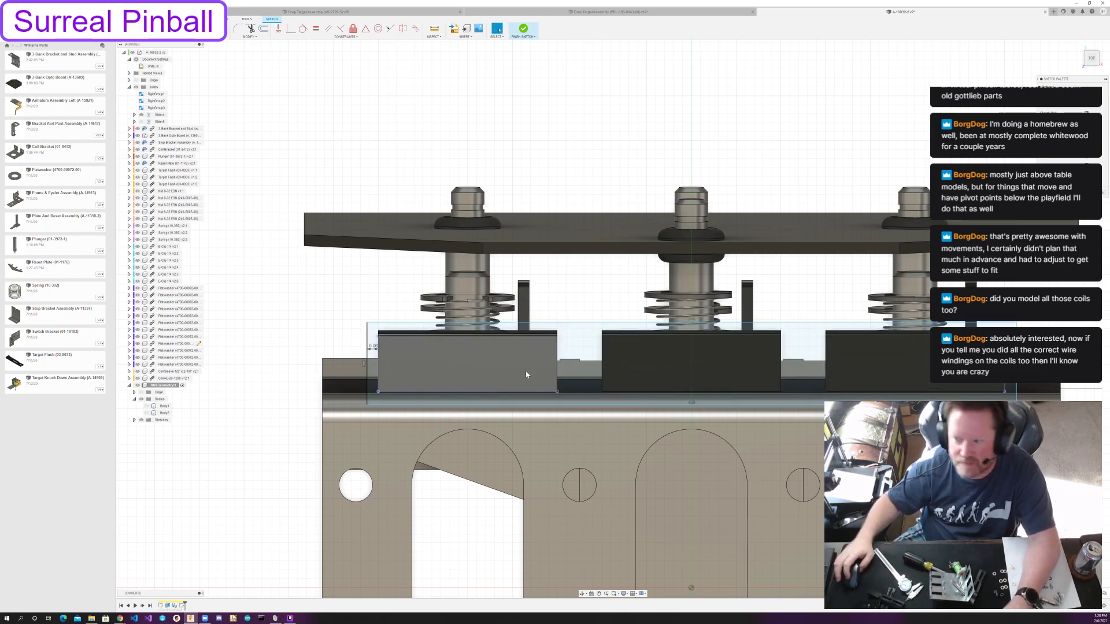
Dimension the gap between the rectangle's long front edge and the projected front face of the targets.
scroll(373, 348, down, 1)
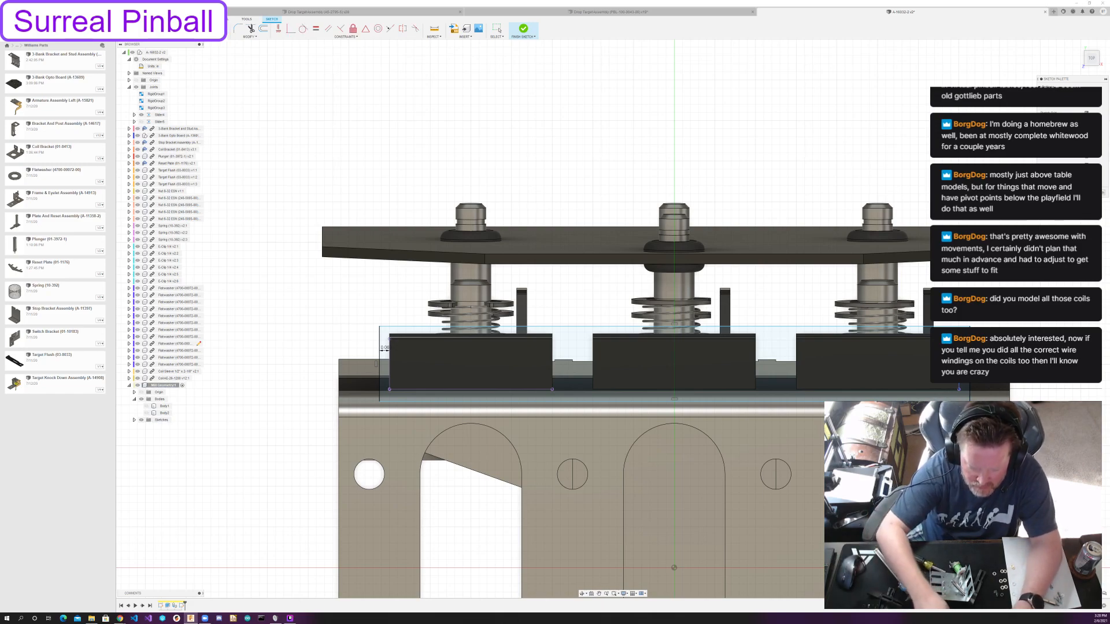
click(522, 401)
click(311, 399)
key(Return)
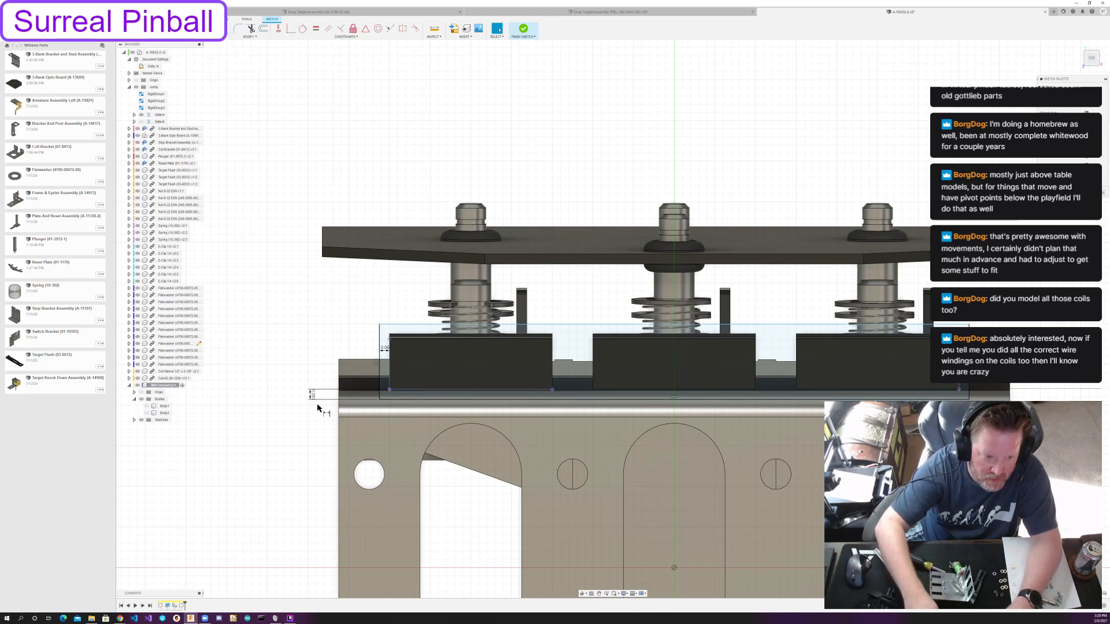
Dimension the distance between the rectangle's two long edges and reduce the slot's overall depth.
click(422, 327)
click(382, 398)
click(322, 370)
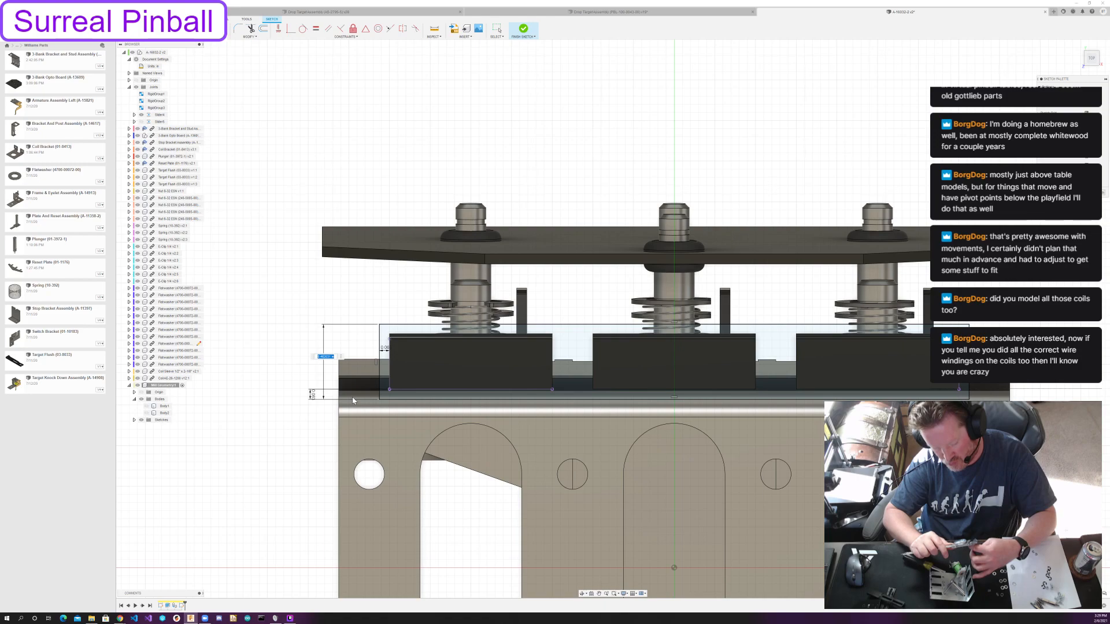
text(0)
key(Return)
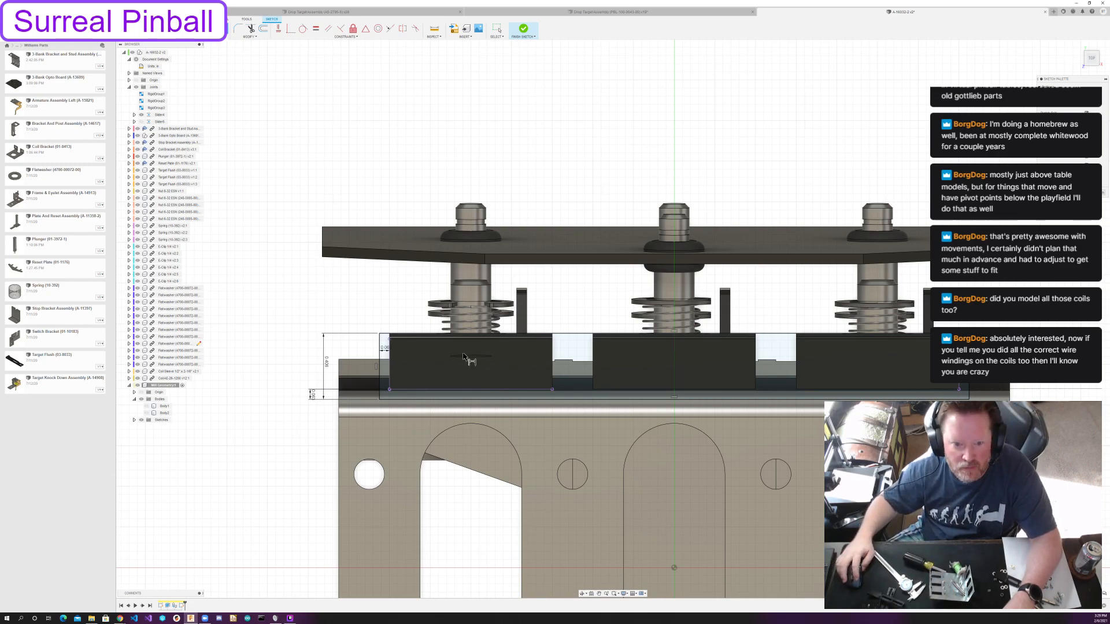
Set the gap between the rectangle's front edge and the targets' front face to 1/32 inch.
key(Escape)
double_click(313, 397)
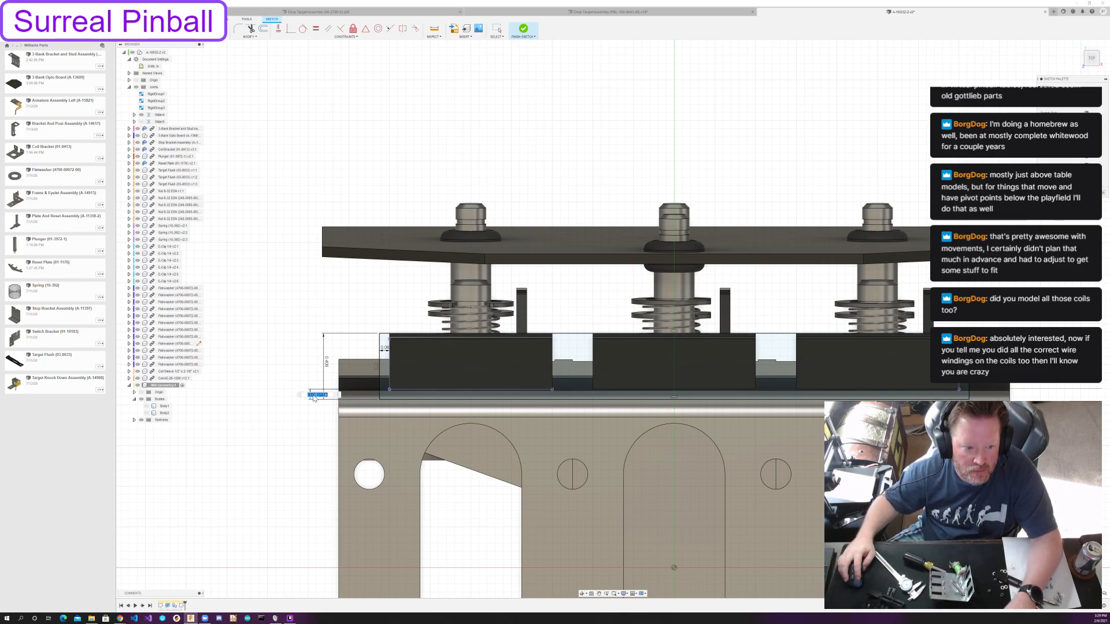
text(1/32)
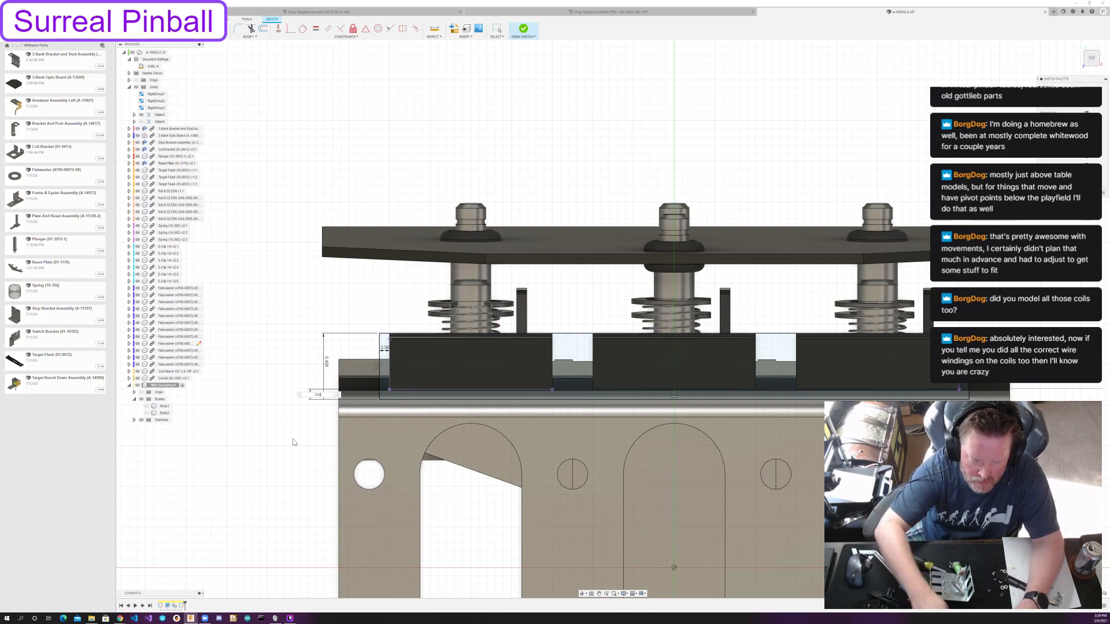
key(Return)
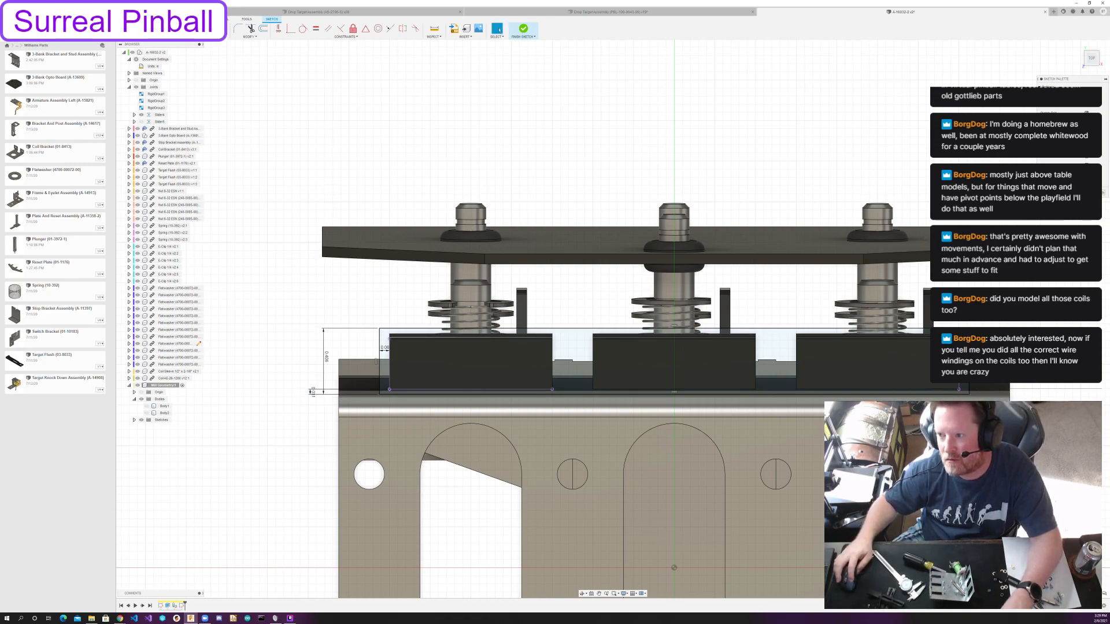
Finish the slot sketch, show the first playfield body, and extrude-cut the slot profile through the board's full thickness.
click(1089, 193)
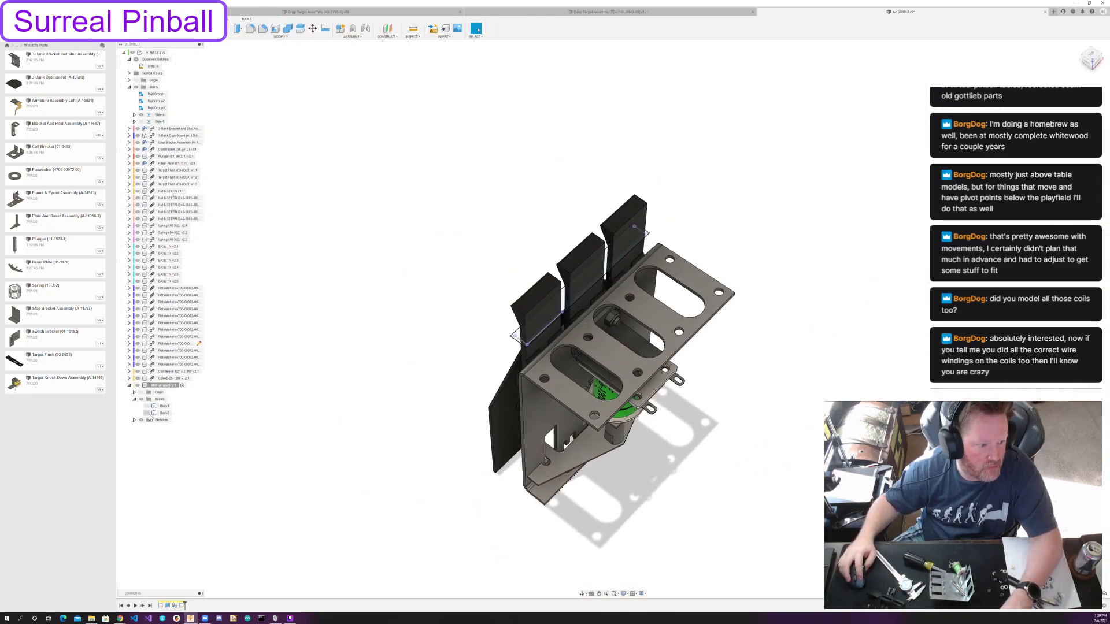
click(146, 406)
key(e)
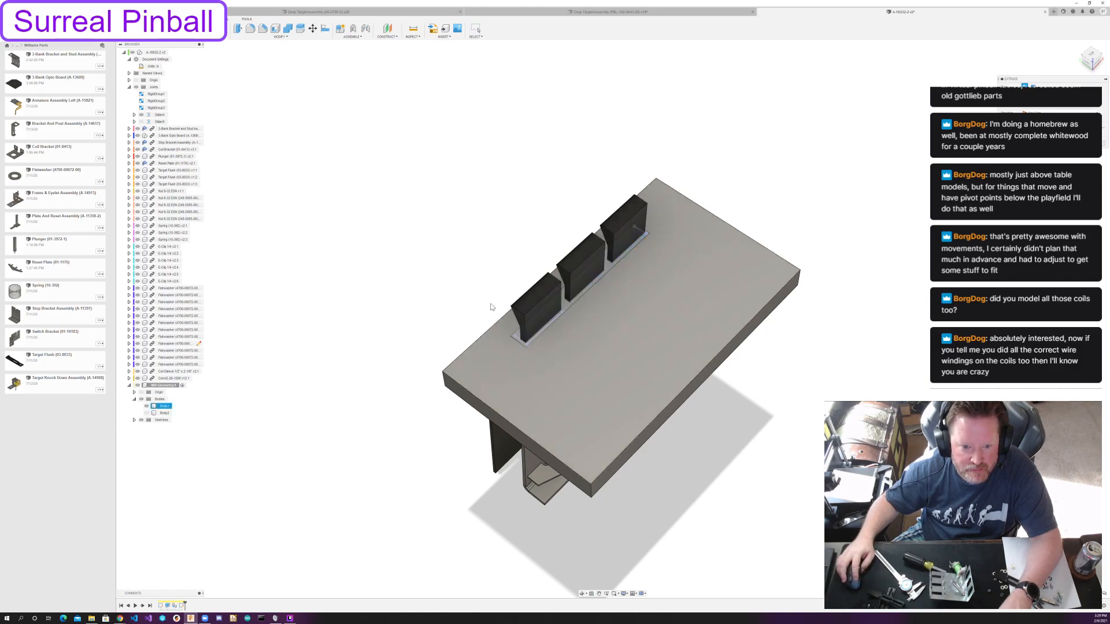
click(568, 304)
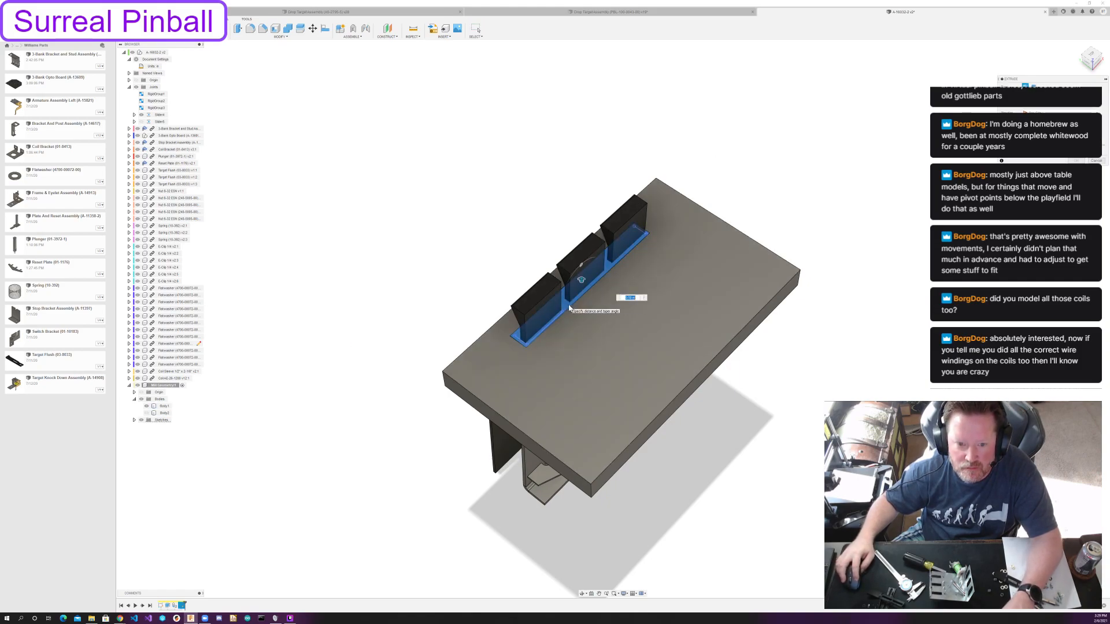
drag(581, 278, 585, 404)
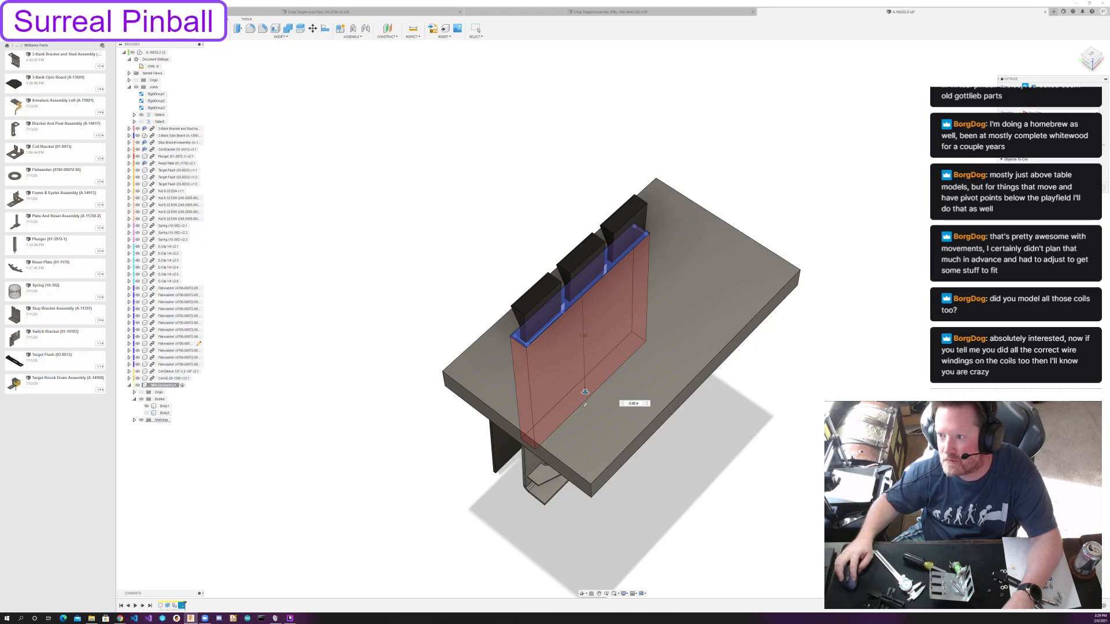
drag(585, 391, 582, 280)
key(Return)
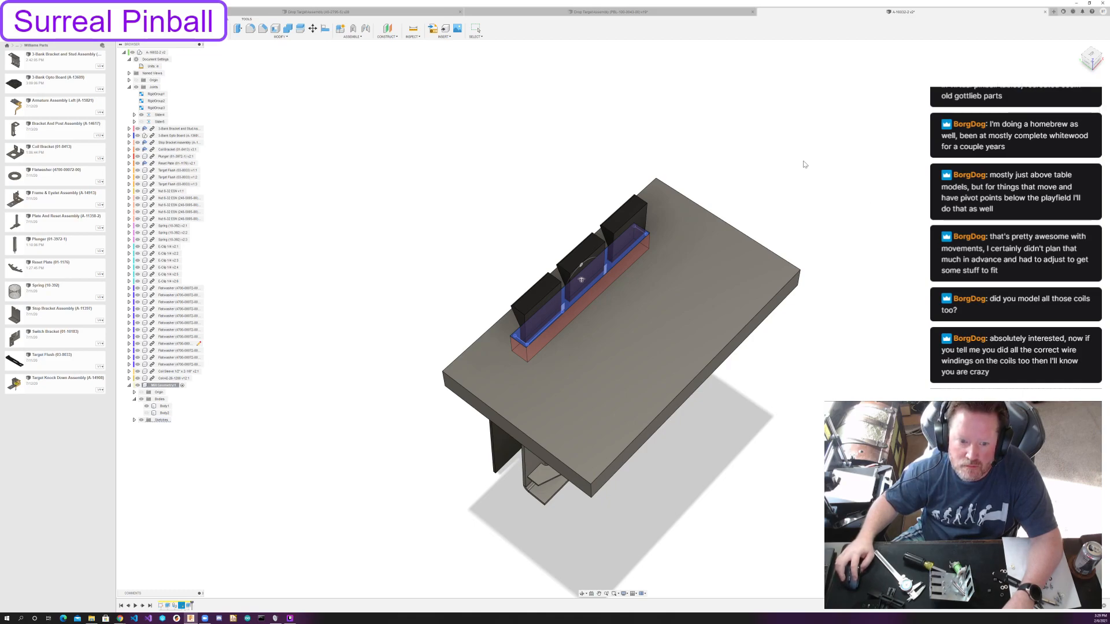
mouse_move(539, 160)
shift+middle_down()
mouse_move(515, 129)
mouse_move(532, 157)
shift+middle_up()
scroll(533, 158, up, 1)
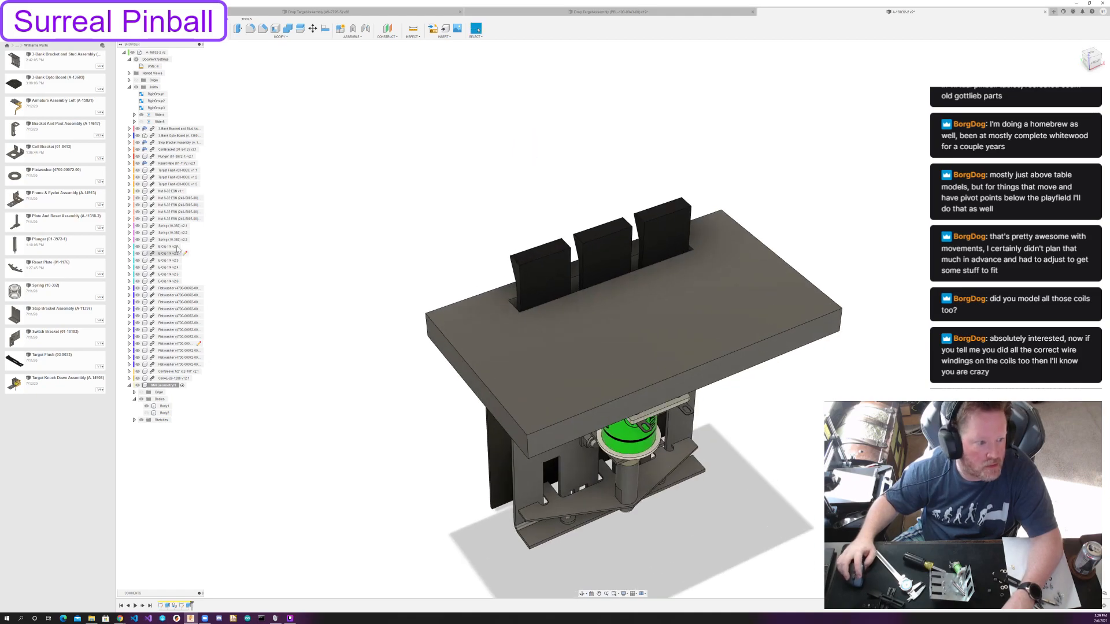
Isolate the playfield component to inspect the slot cutout on its own.
right_click(173, 385)
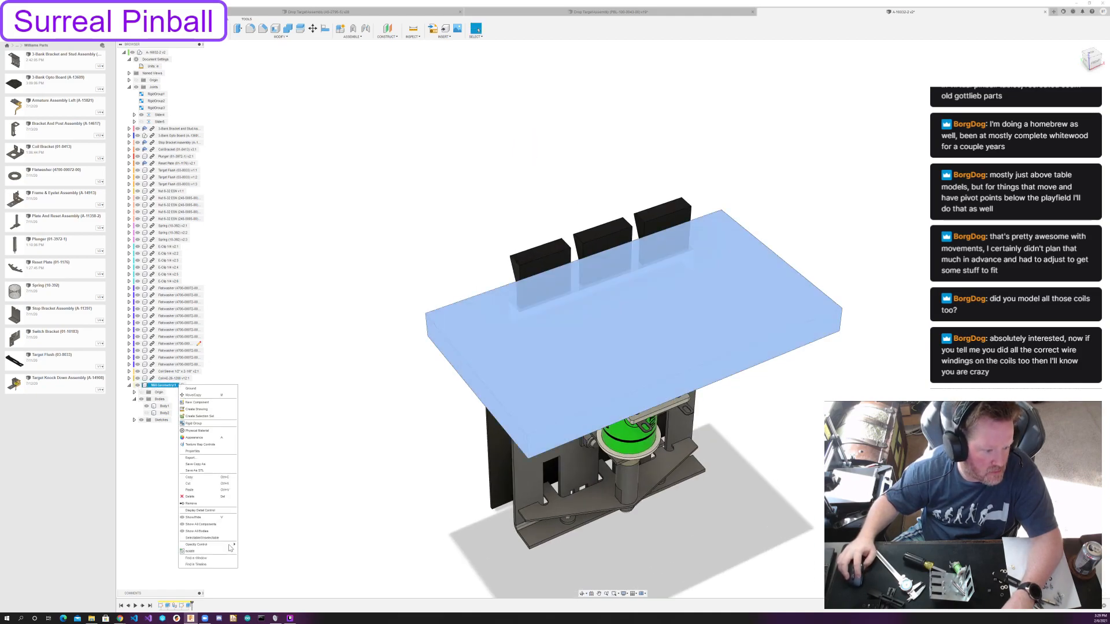
click(198, 552)
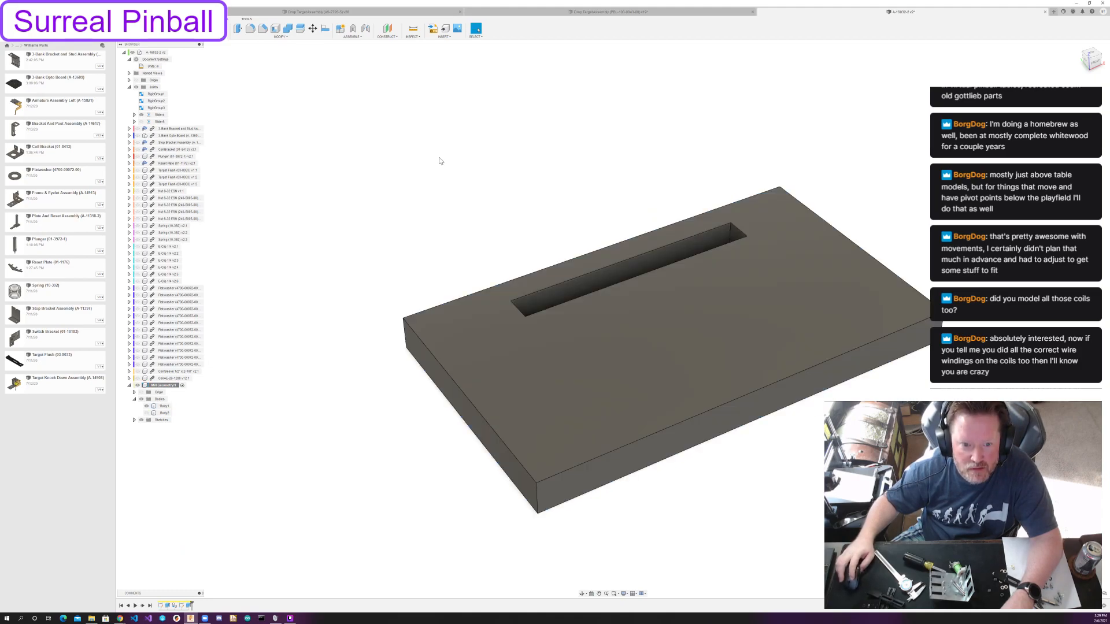
mouse_move(434, 144)
shift+middle_down()
mouse_move(413, 166)
mouse_move(428, 156)
shift+middle_up()
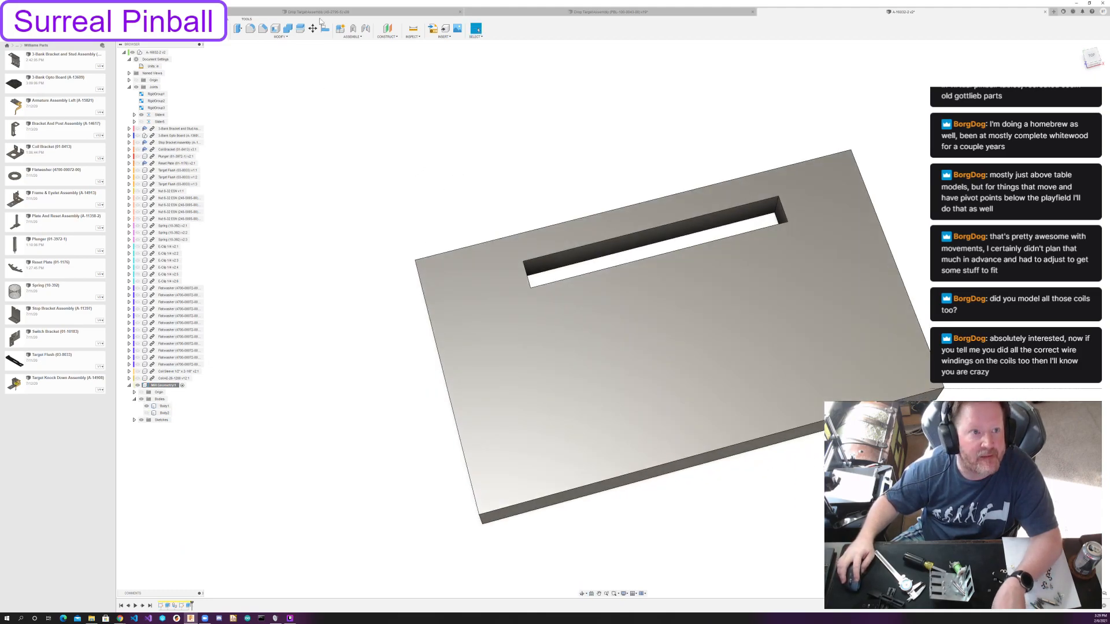
Fillet the four vertical corner edges of the playfield slot with a 1/8 inch radius.
click(250, 29)
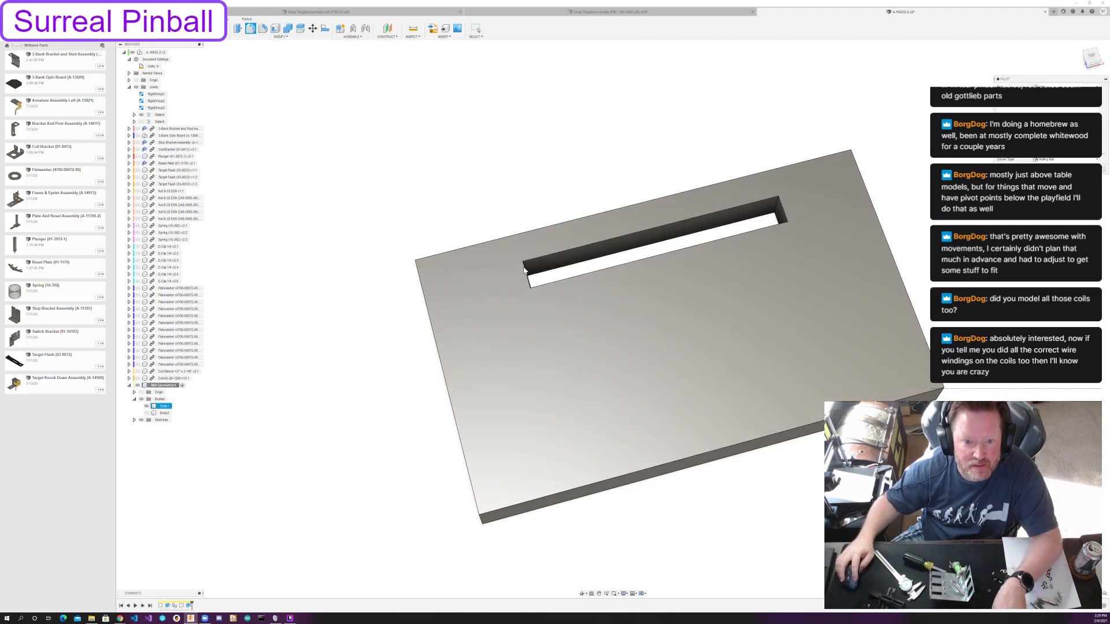
click(526, 281)
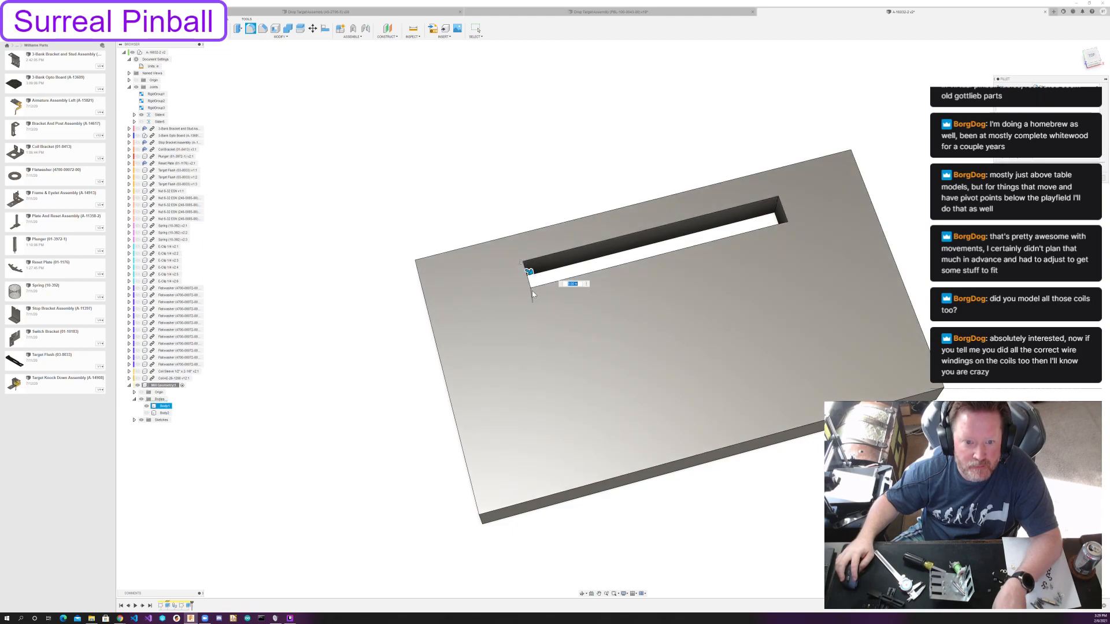
click(777, 209)
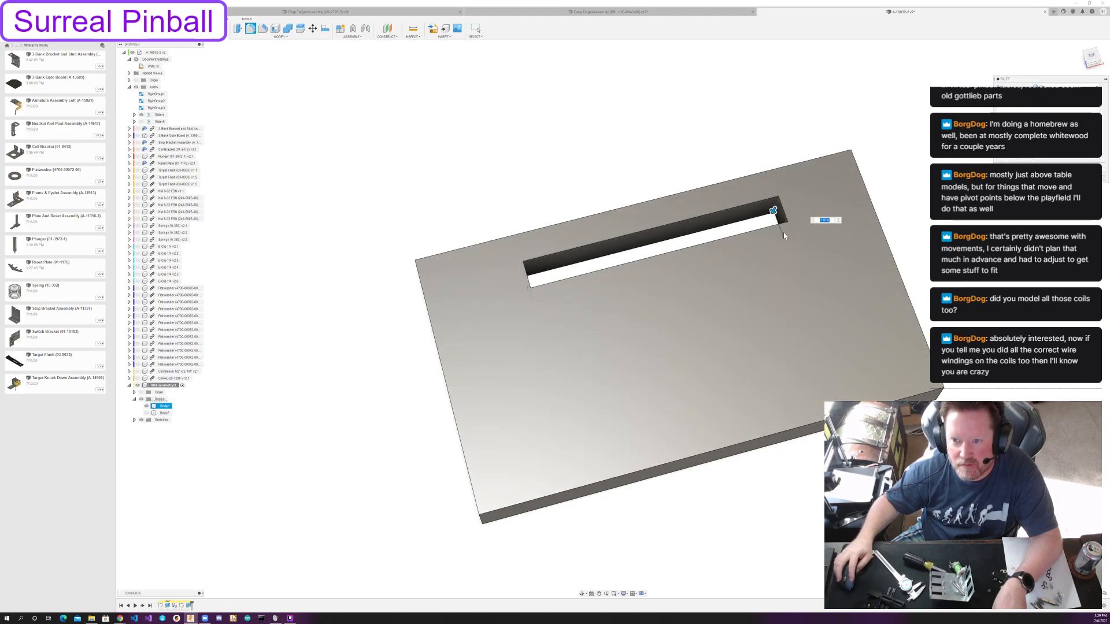
click(784, 233)
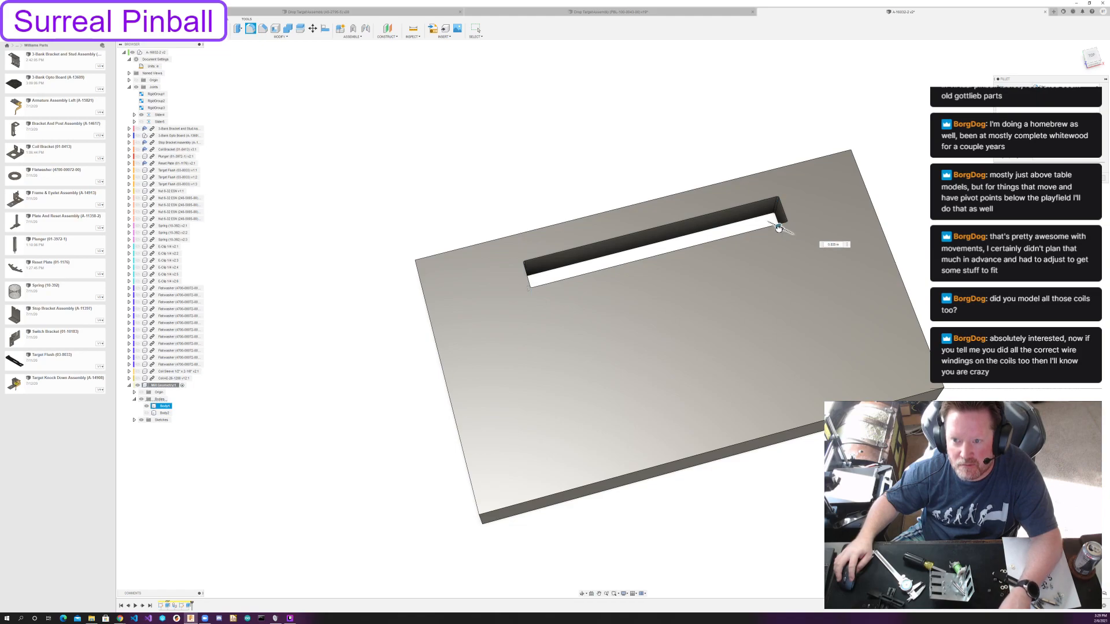
text(1/8)
key(Return)
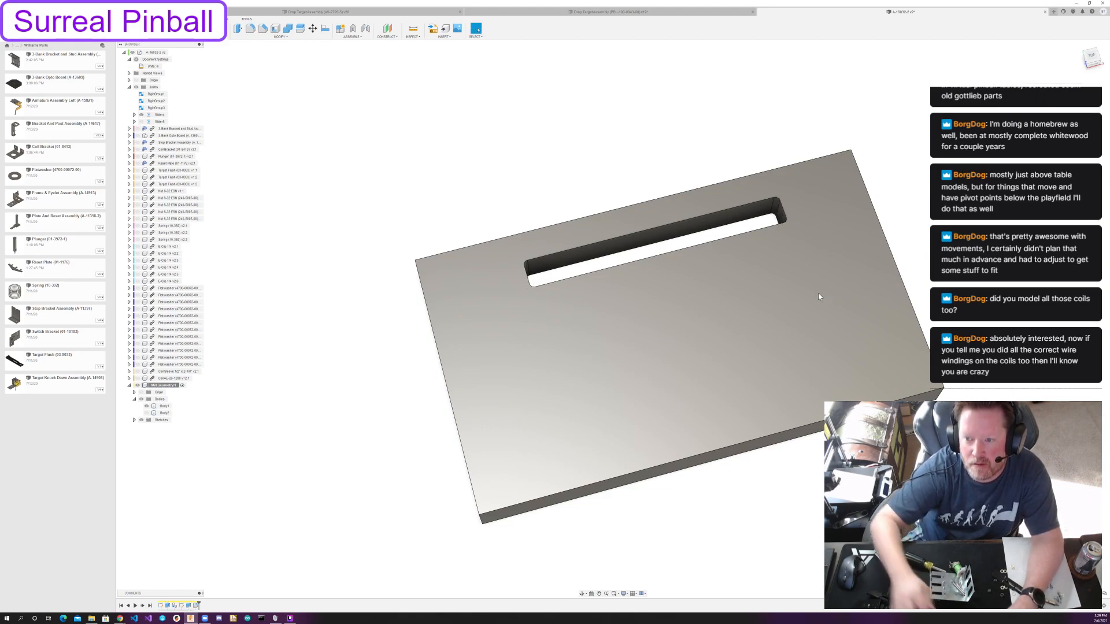
click(818, 294)
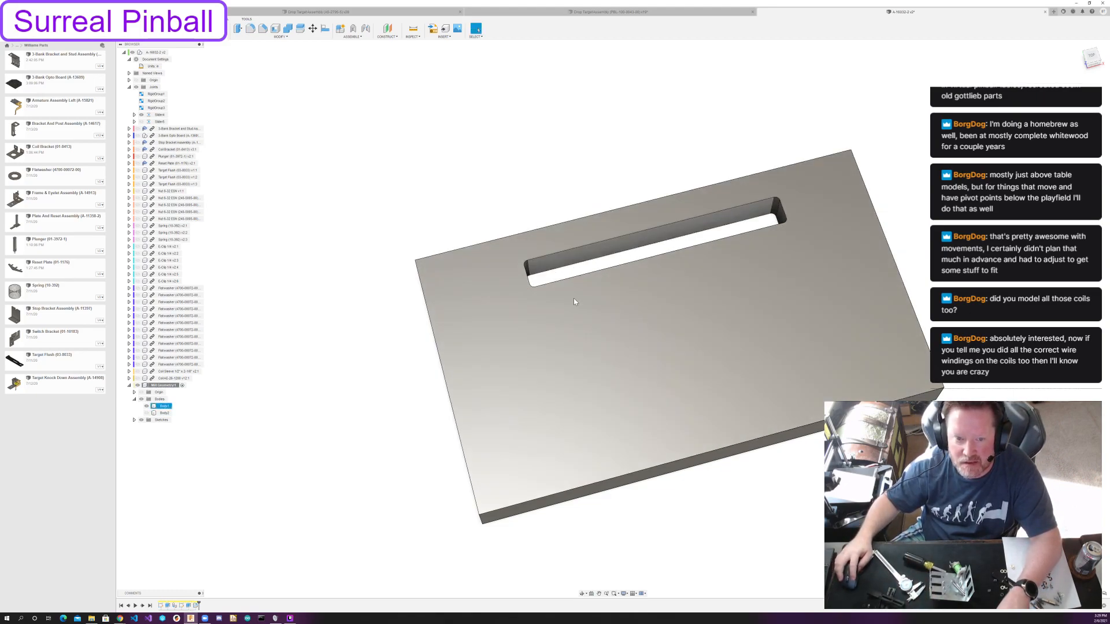
click(899, 164)
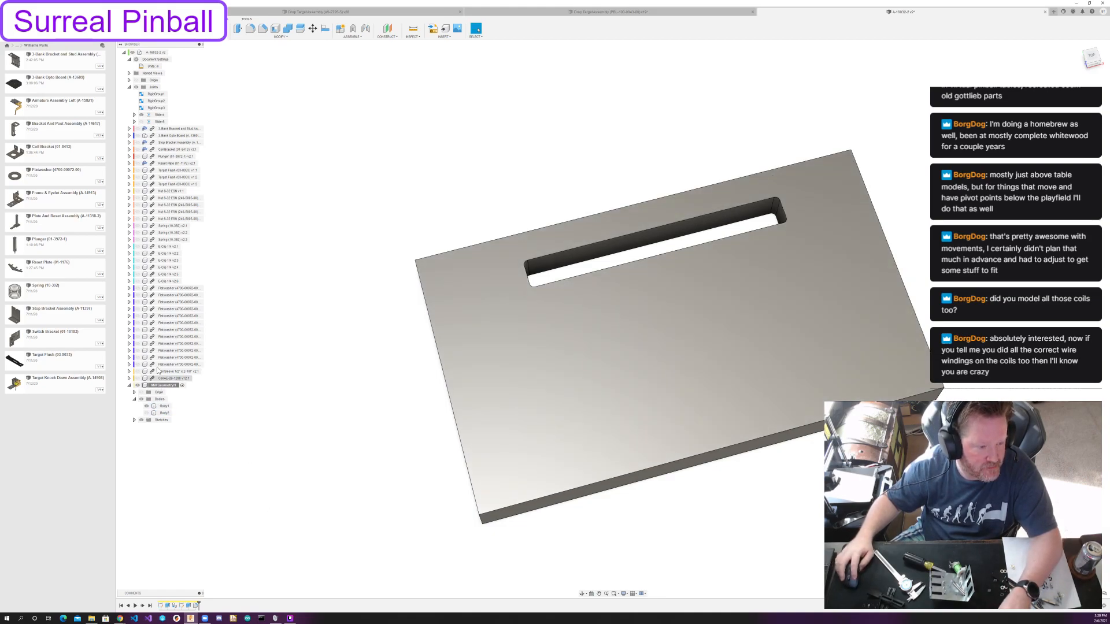
Show all components again and make the second, uncut playfield body visible alongside the slotted one.
right_click(168, 386)
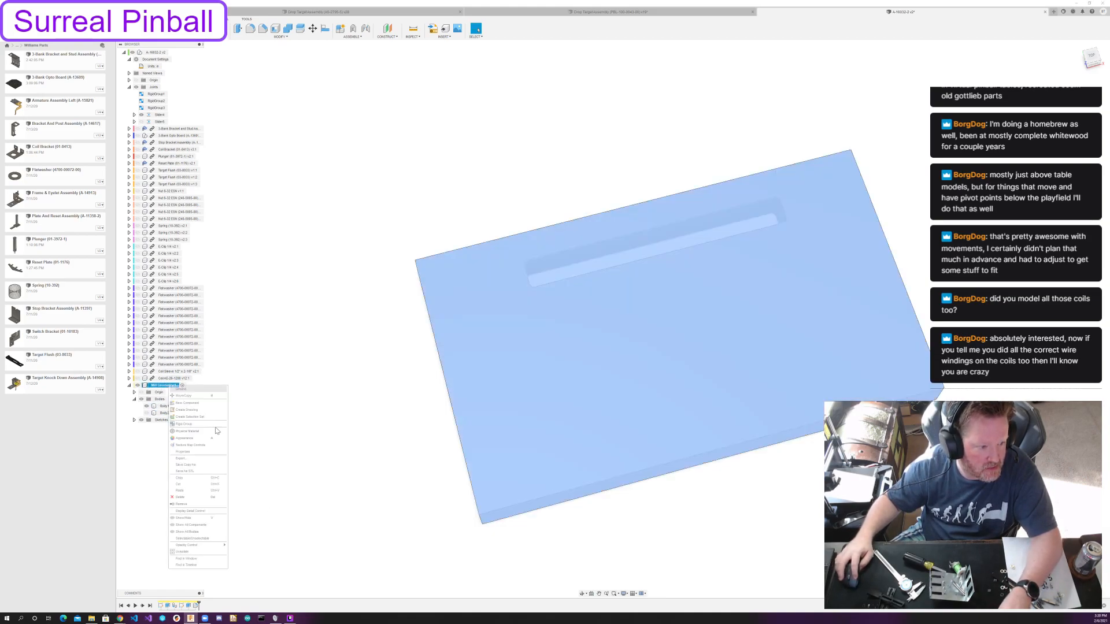
click(201, 524)
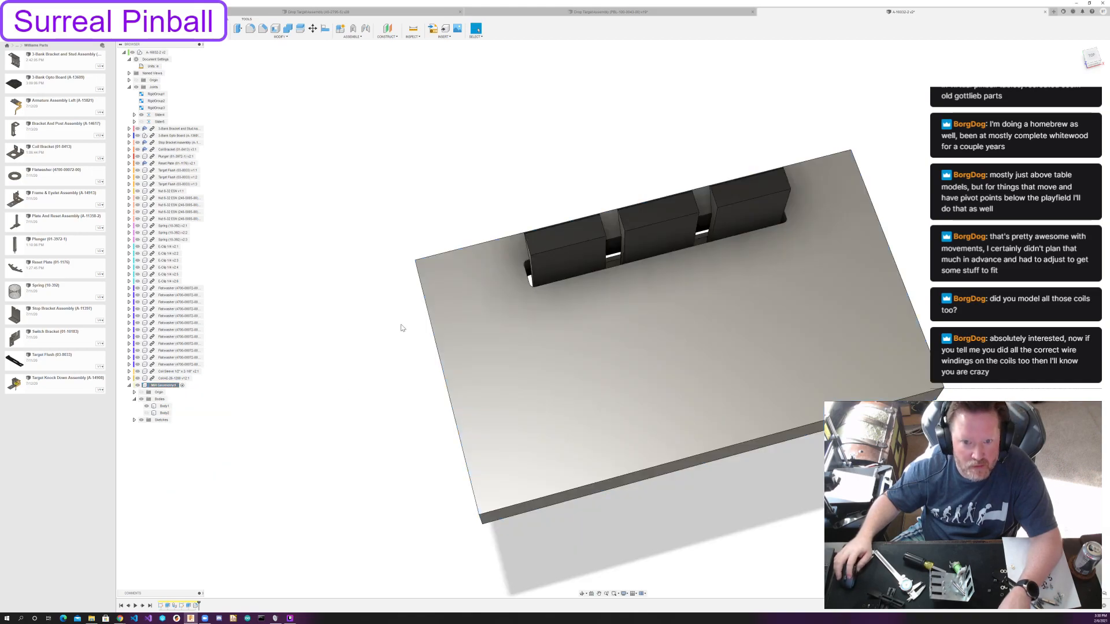
click(146, 413)
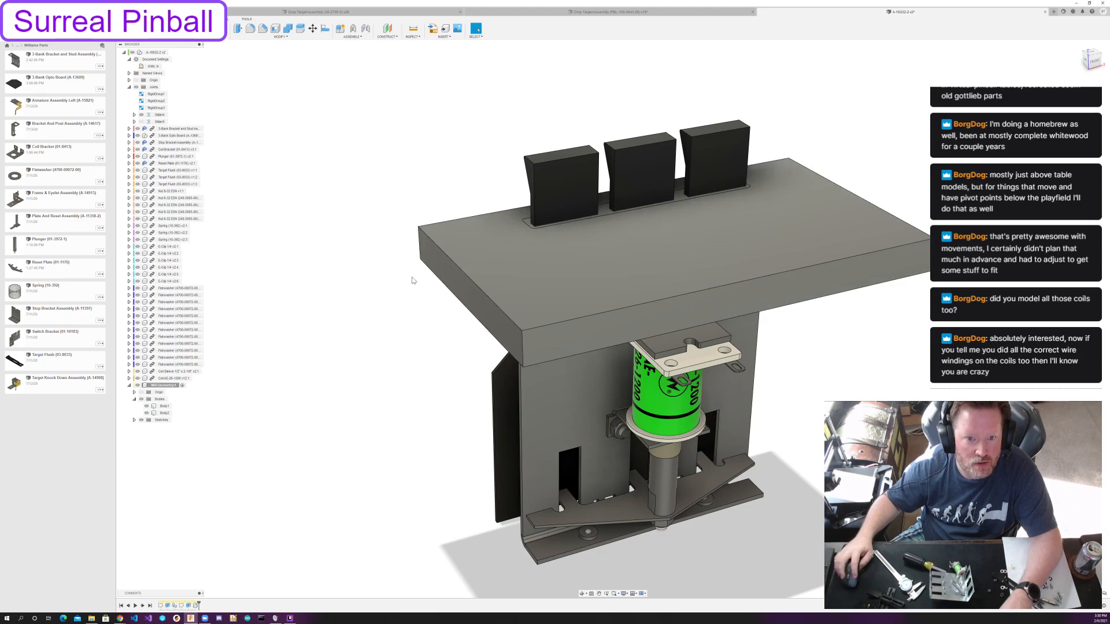
click(147, 413)
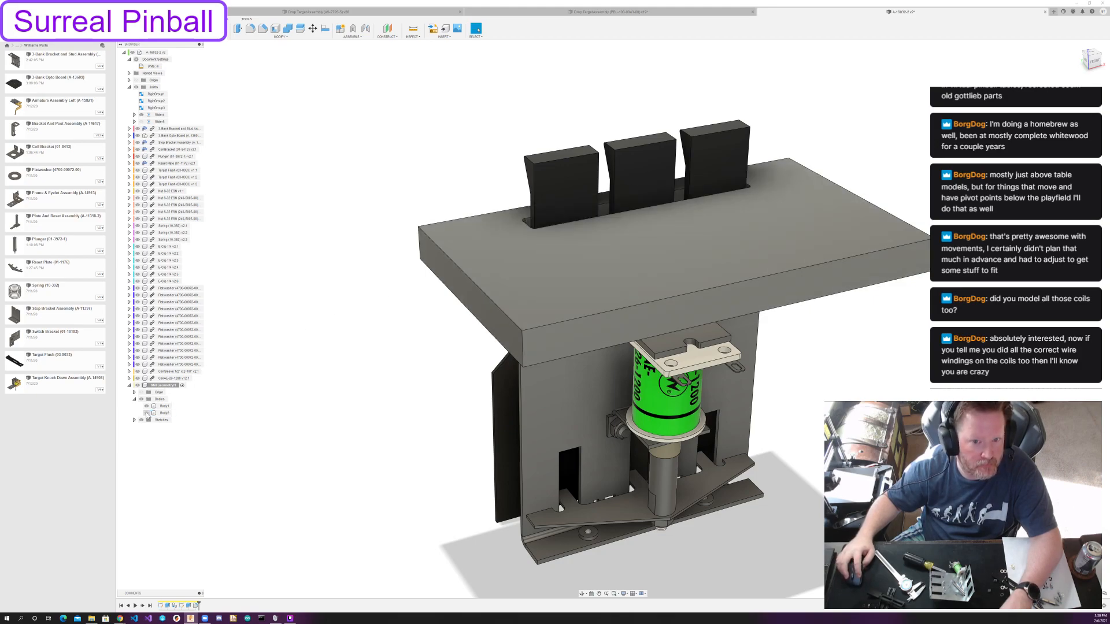
click(147, 414)
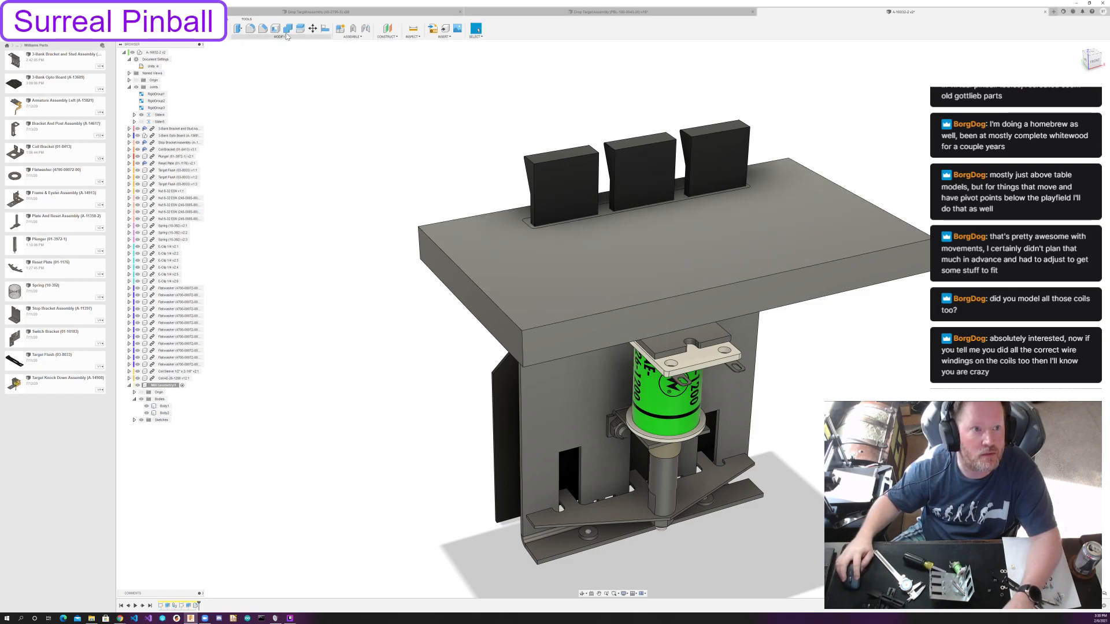
Combine the two playfield bodies with a Cut operation, using Body2 as target and the slotted Body1 as tool, to leave only the slot volume.
click(287, 30)
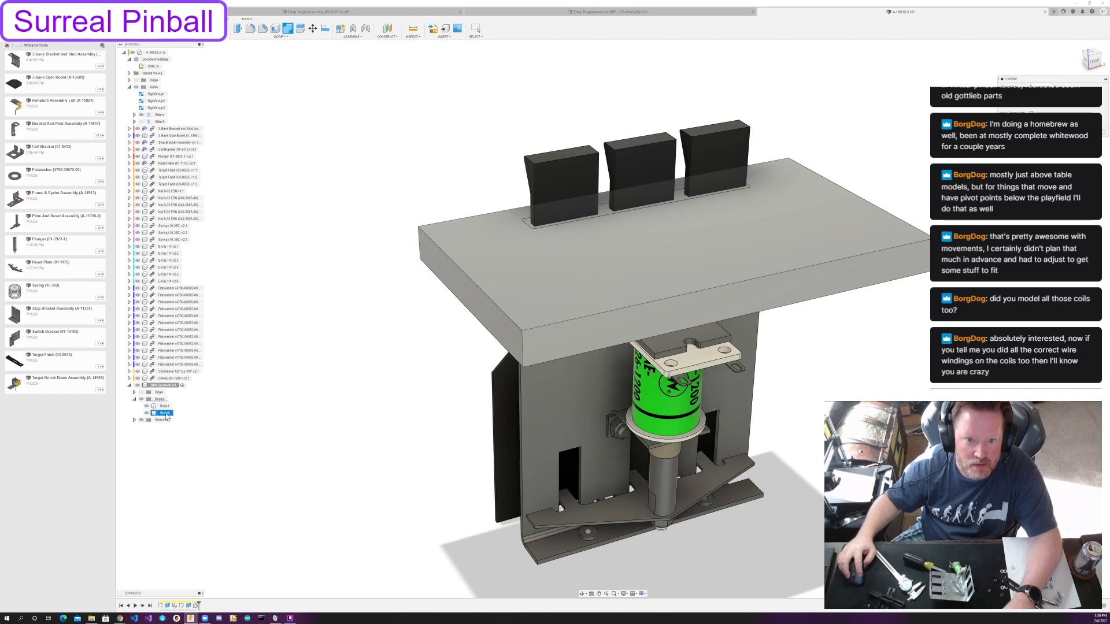
click(166, 414)
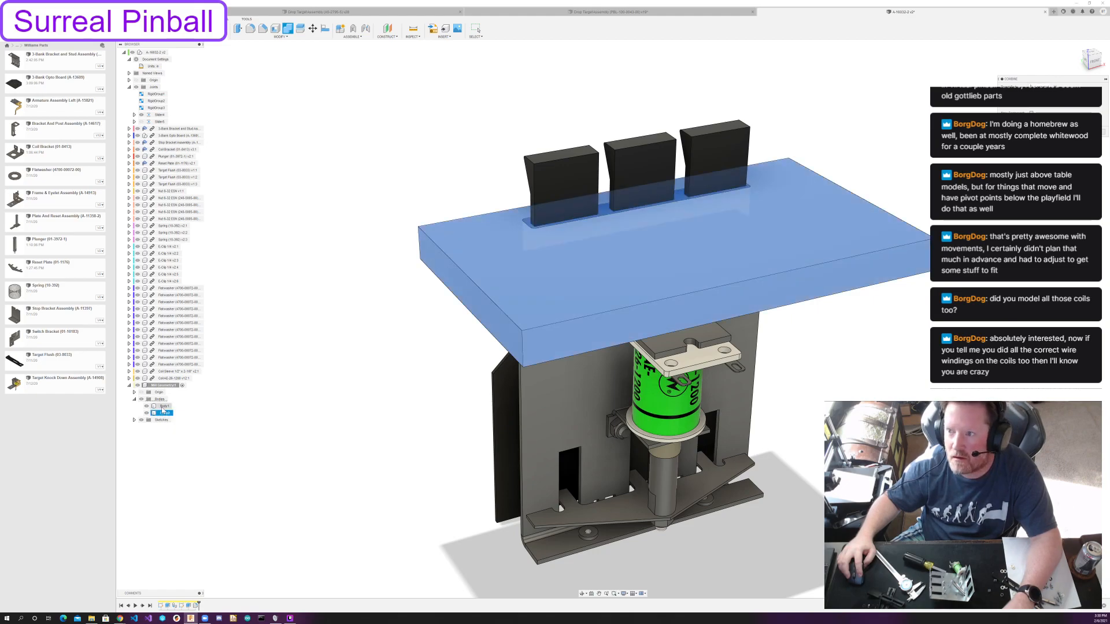
click(163, 406)
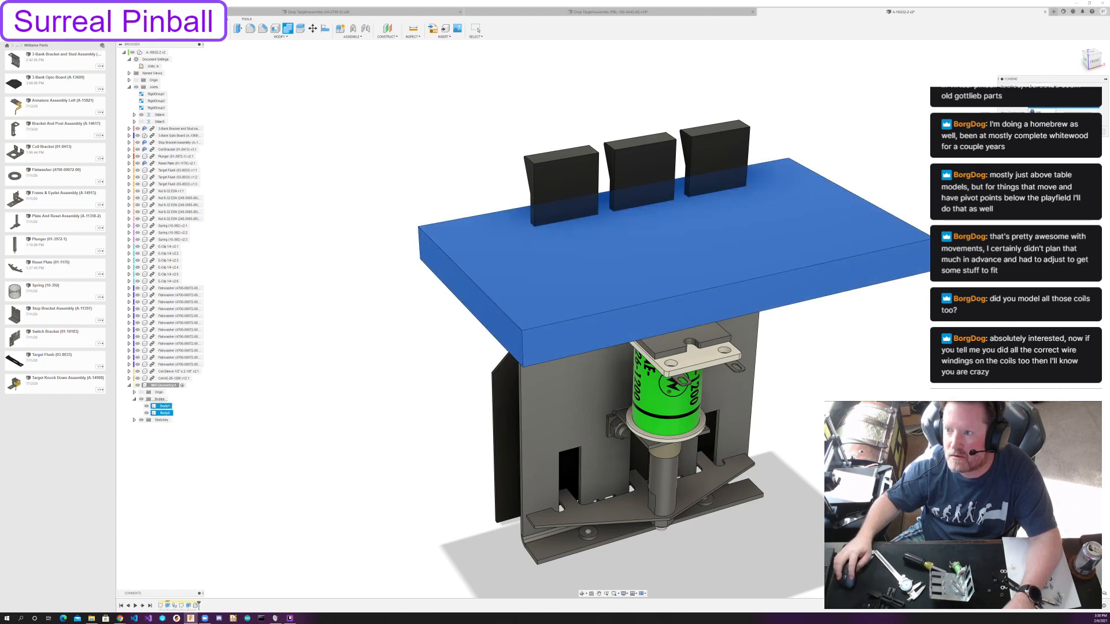
click(1039, 119)
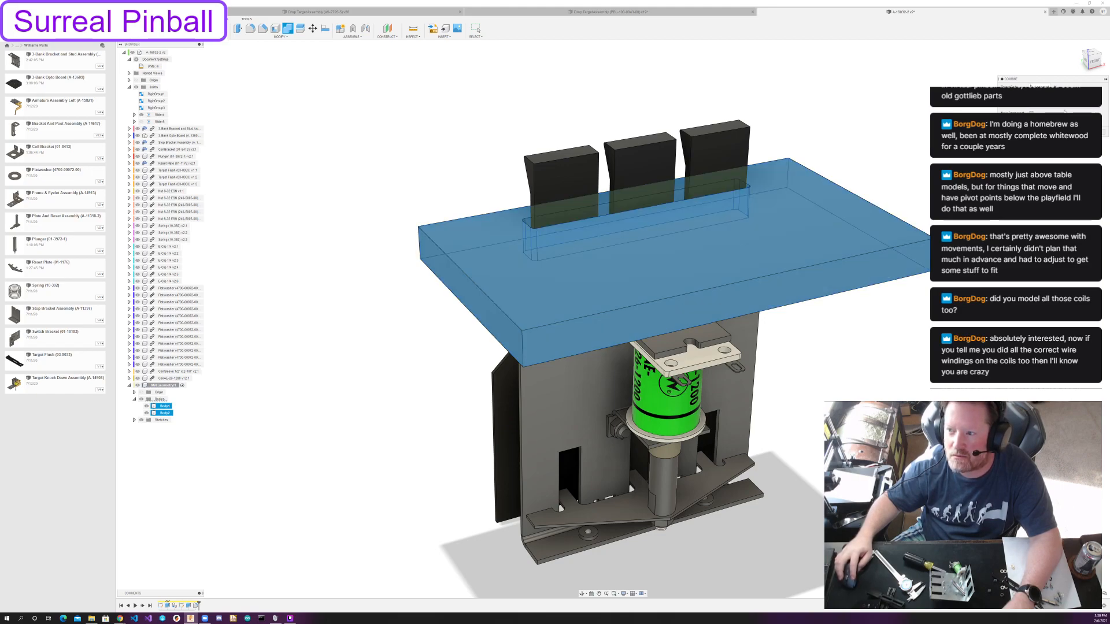
click(1039, 126)
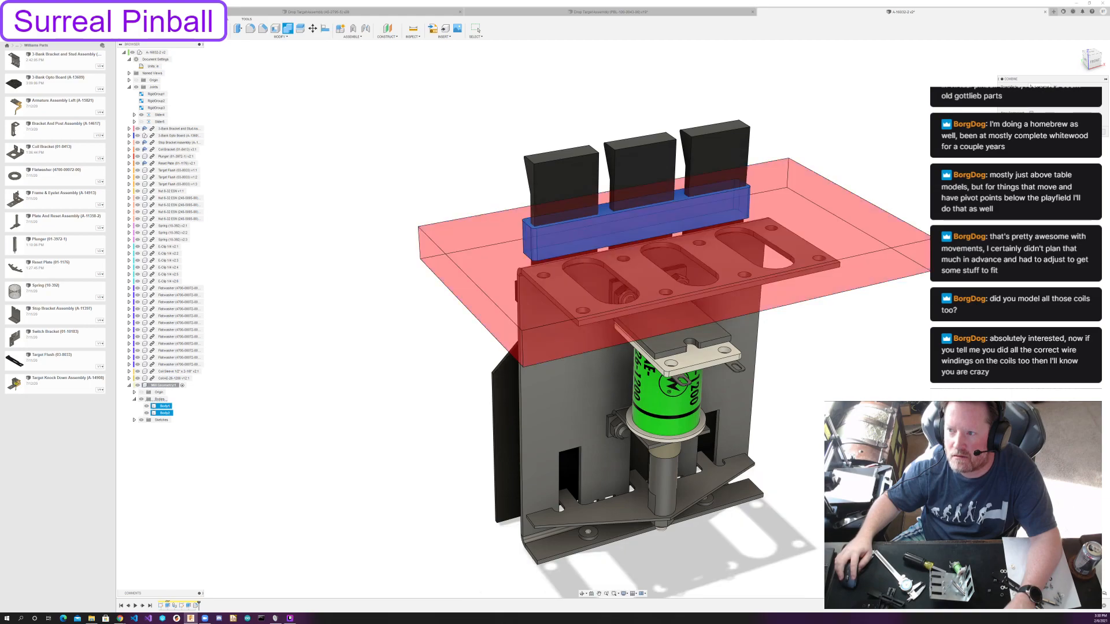
click(1078, 132)
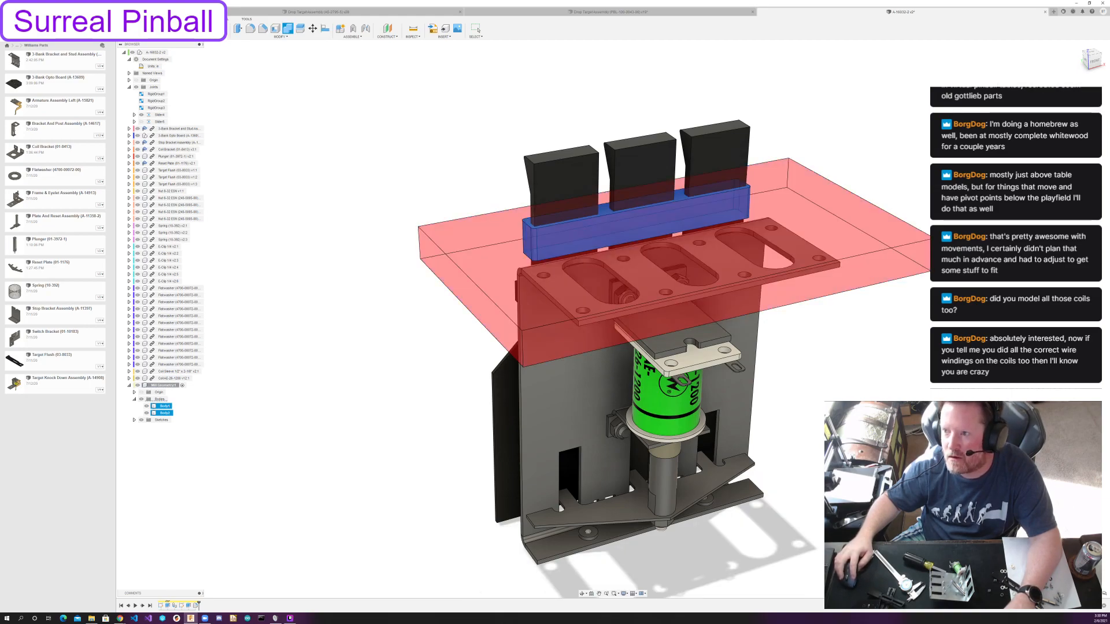
Apply the custom magenta opaque plastic appearance from the personal appearance library to the slot-shaped body.
key(a)
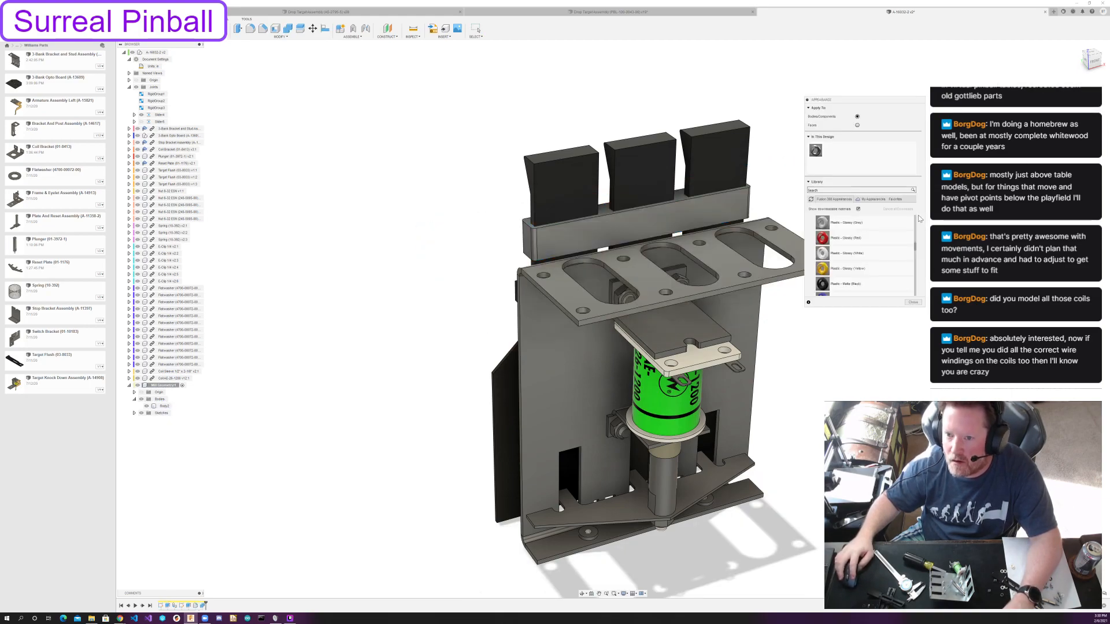
click(874, 199)
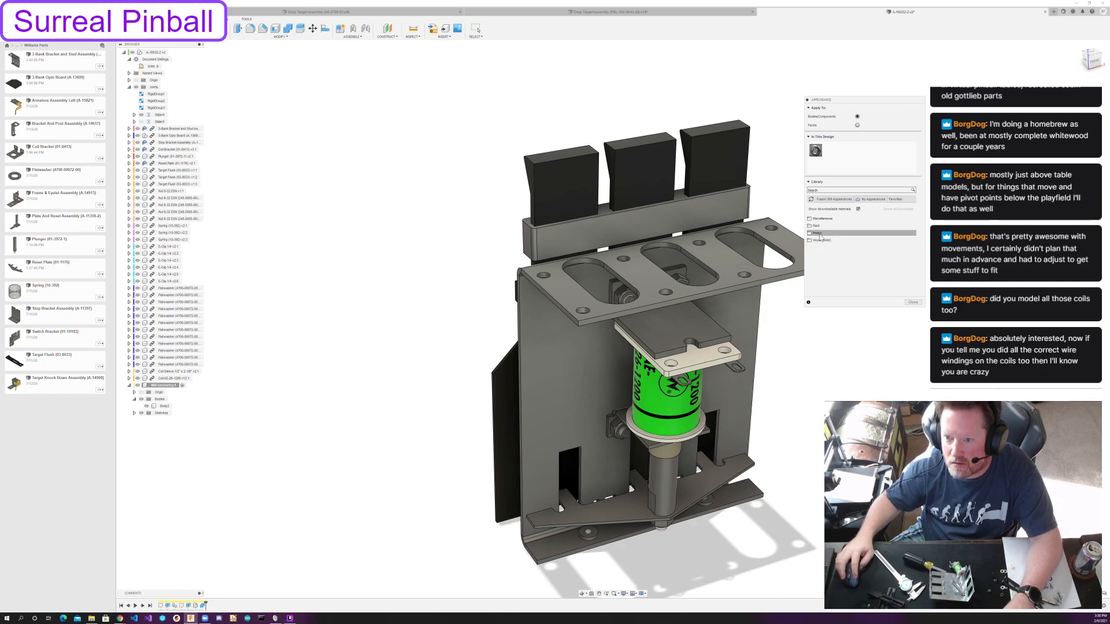
click(816, 241)
click(816, 233)
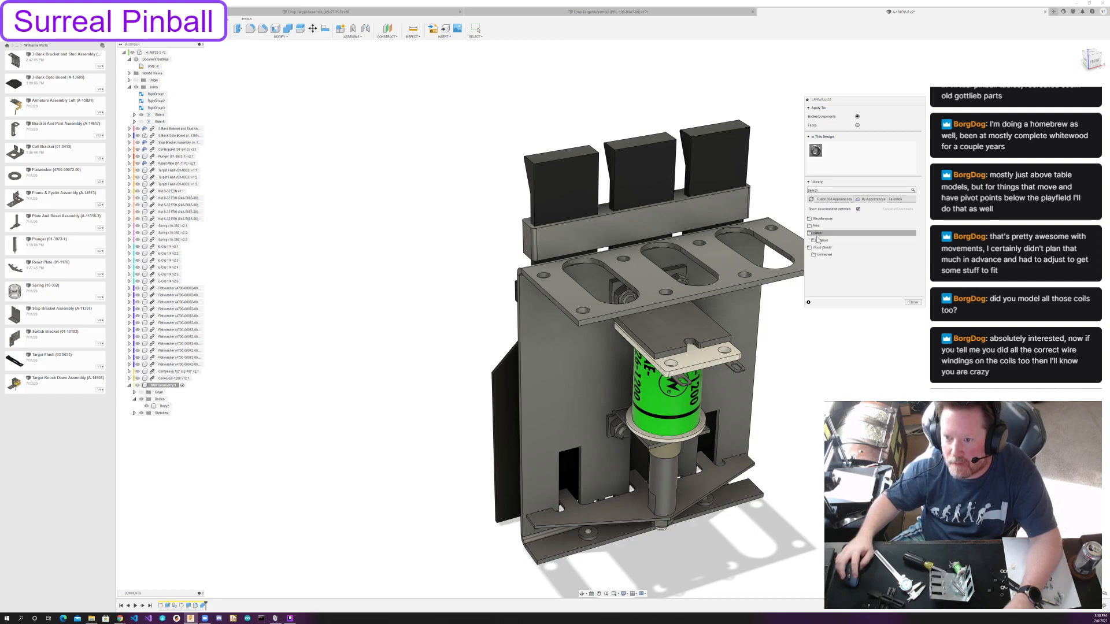
drag(822, 251, 727, 214)
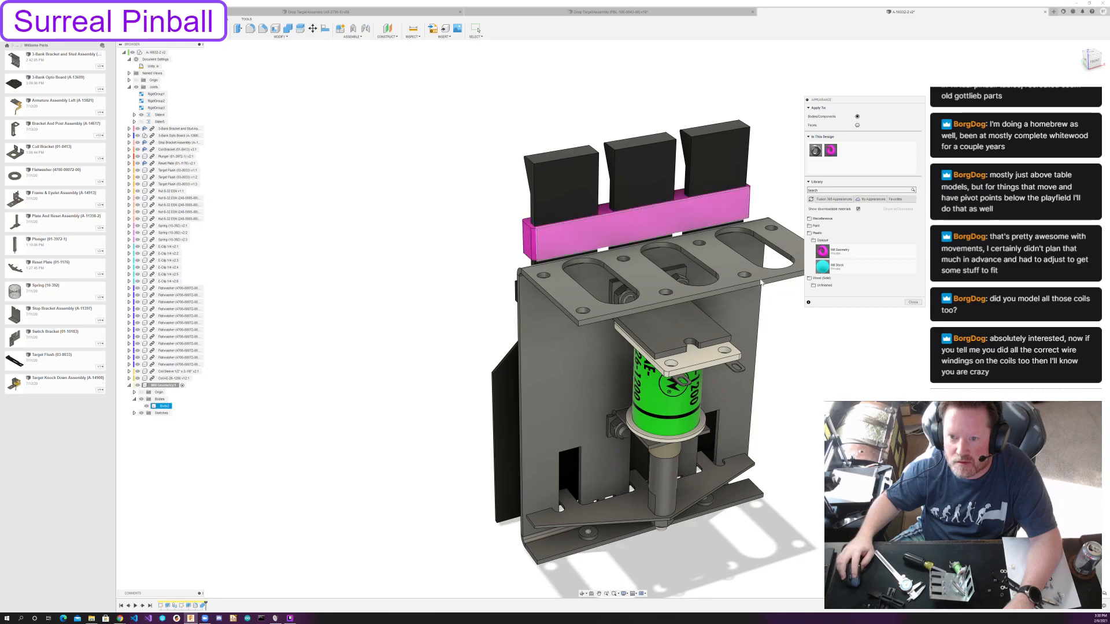
click(913, 302)
Hide the reference geometry component and save the design as a new version with the default description.
shift+middle_drag(379, 284, 509, 263)
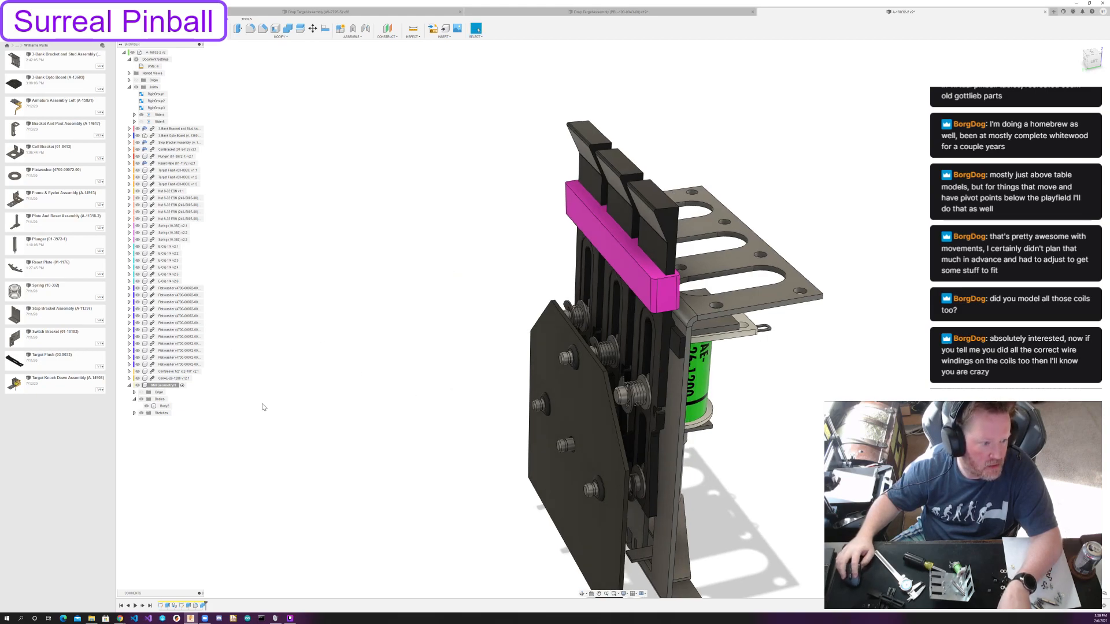
click(138, 385)
scroll(423, 394, down, 1)
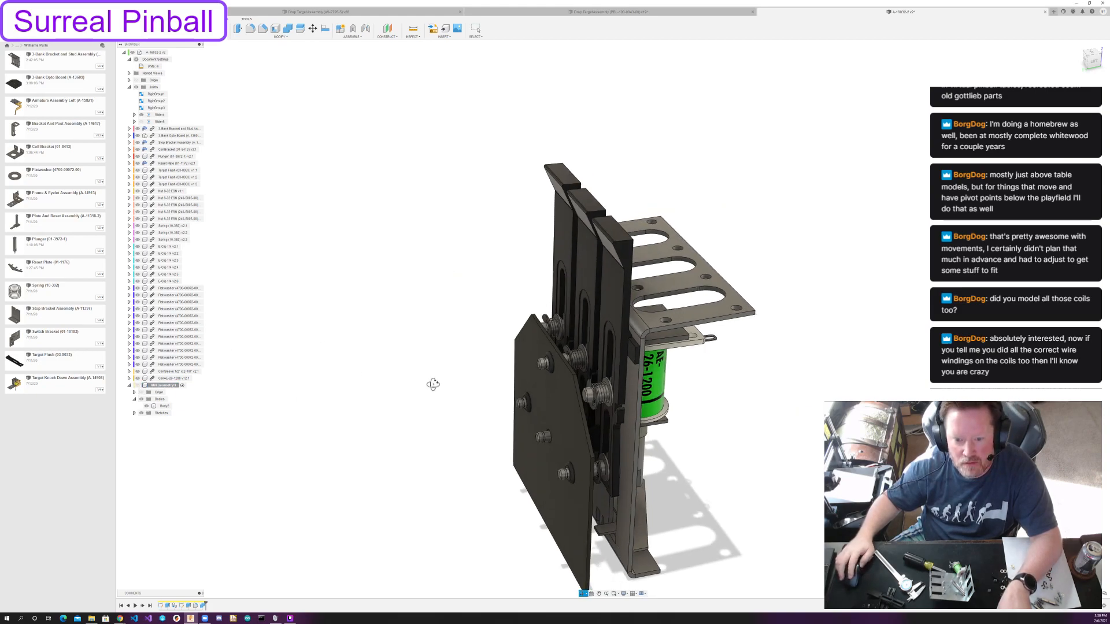
shift+middle_drag(436, 384, 542, 383)
key(ctrl+s)
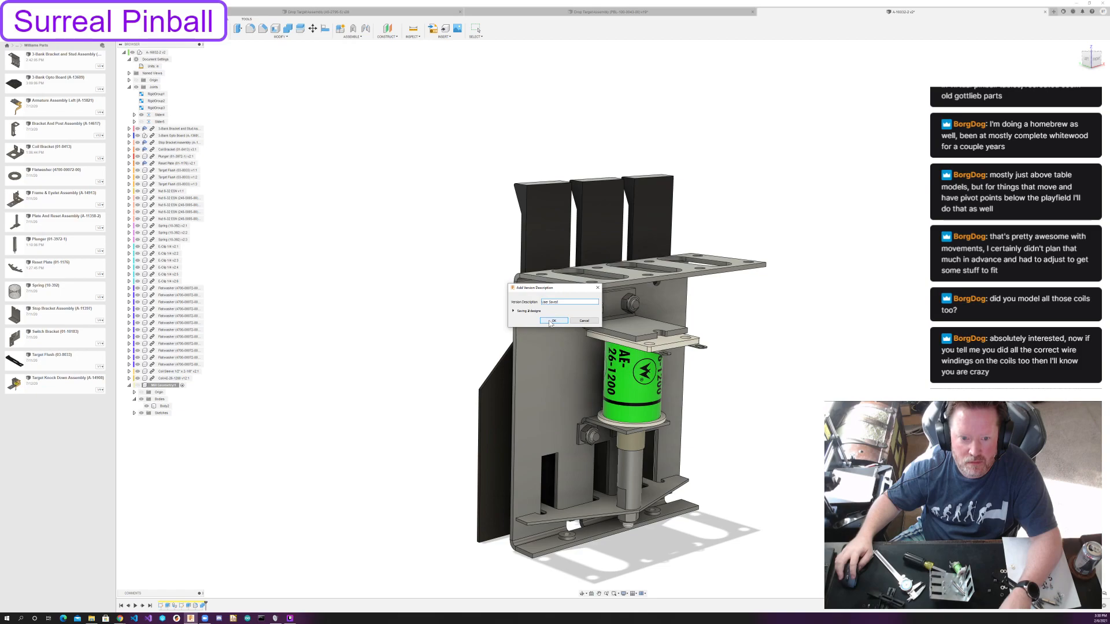
click(552, 321)
shift+middle_drag(380, 337, 571, 334)
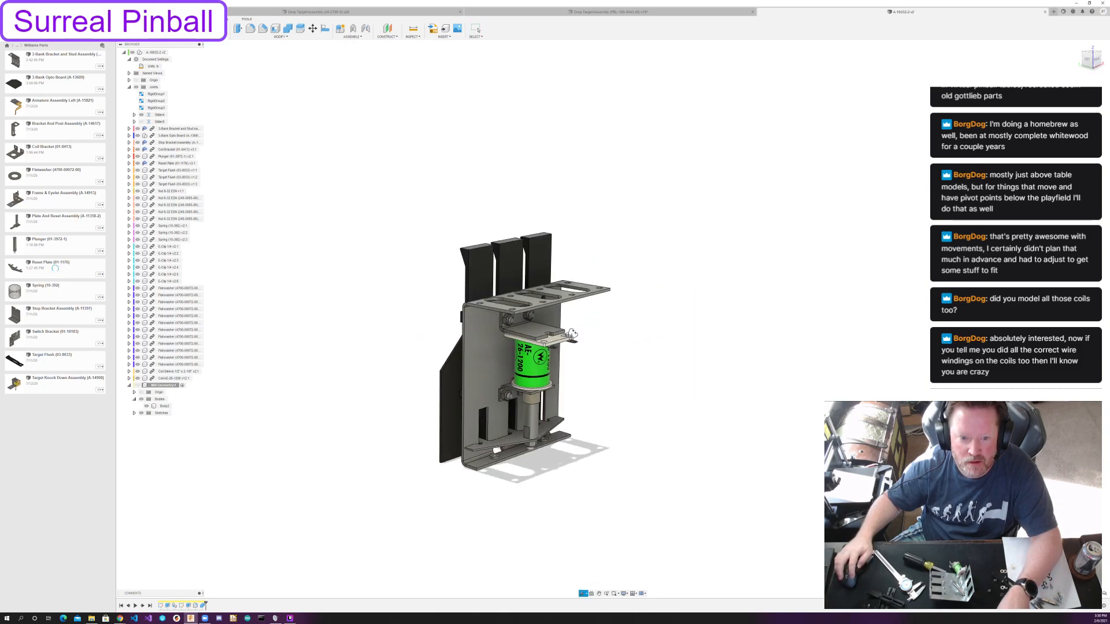
click(471, 262)
click(414, 209)
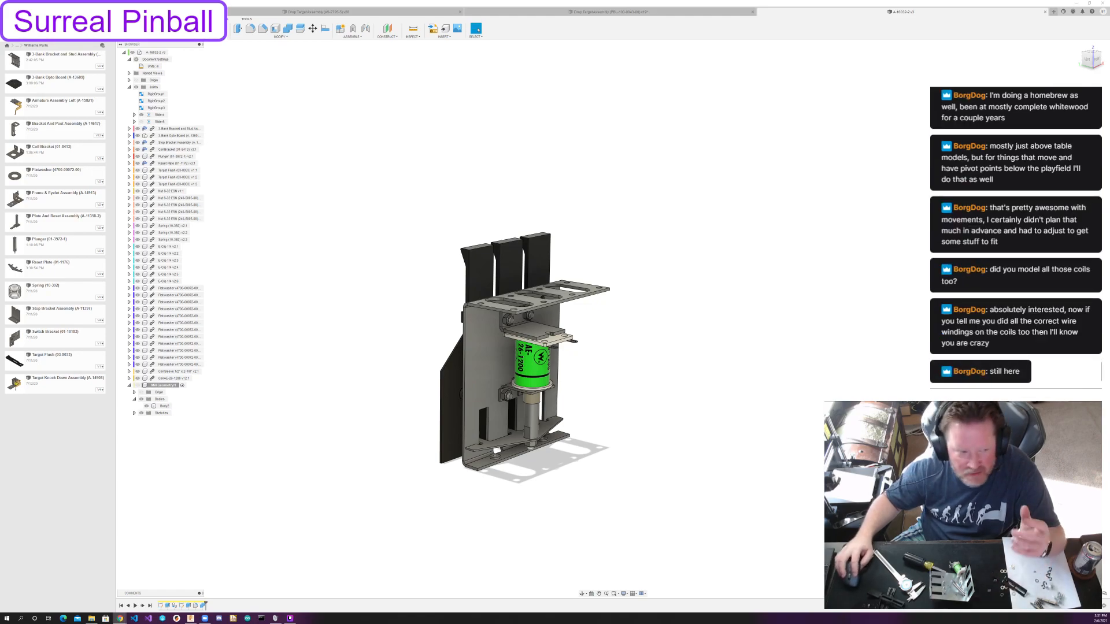
Switch through the other two open drop target assemblies and examine the single-target and five-target mechanisms from several angles.
click(620, 12)
scroll(629, 328, down, 3)
shift+middle_drag(627, 325, 696, 338)
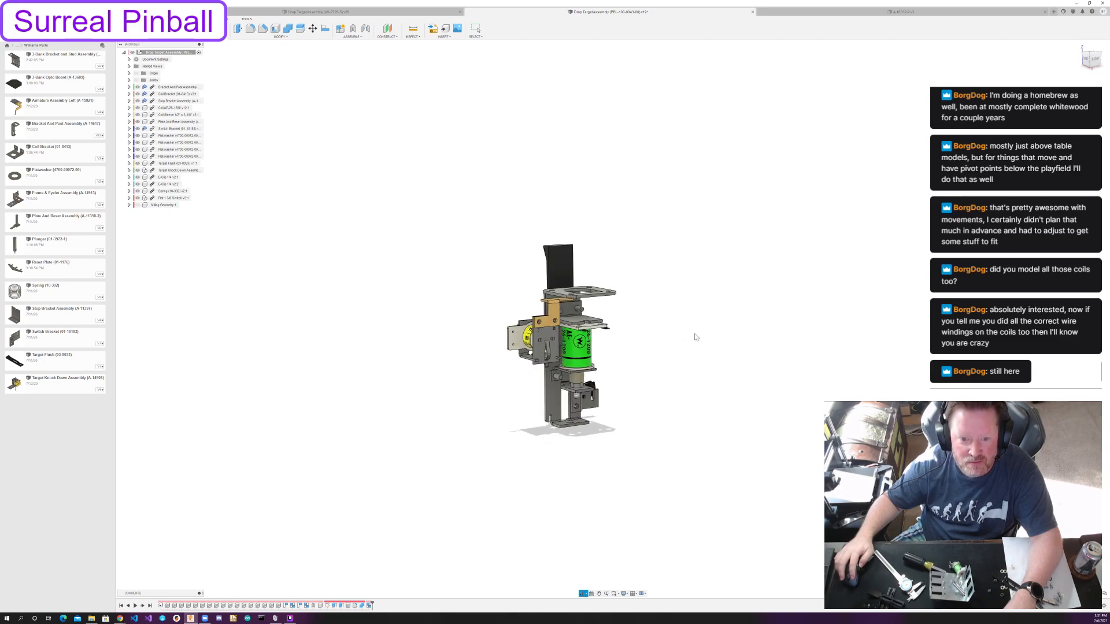
click(356, 12)
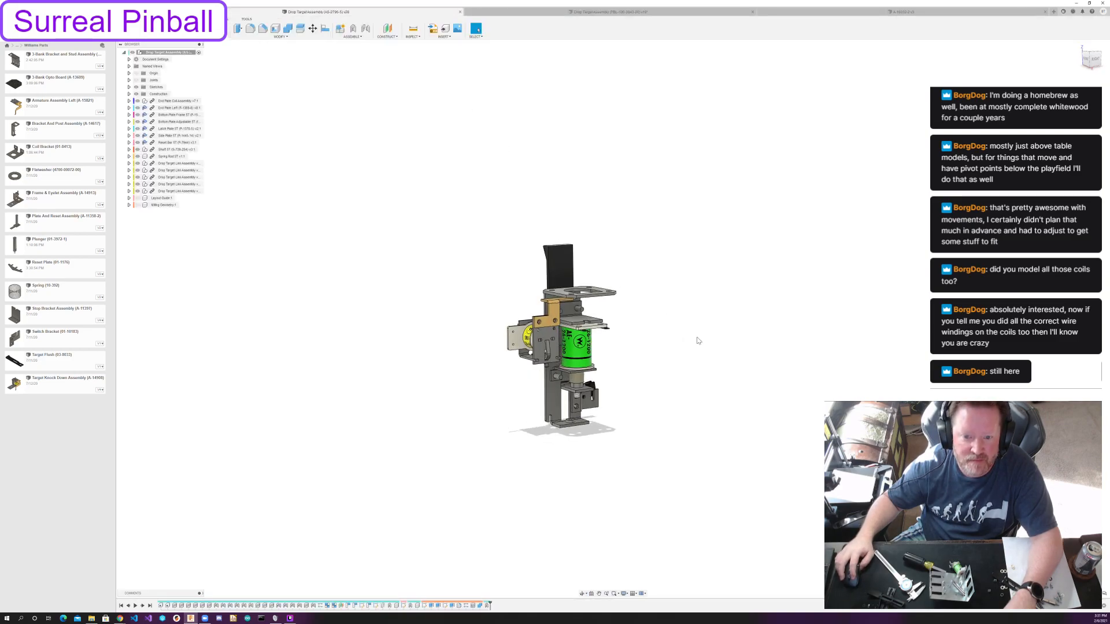
shift+middle_drag(696, 340, 865, 316)
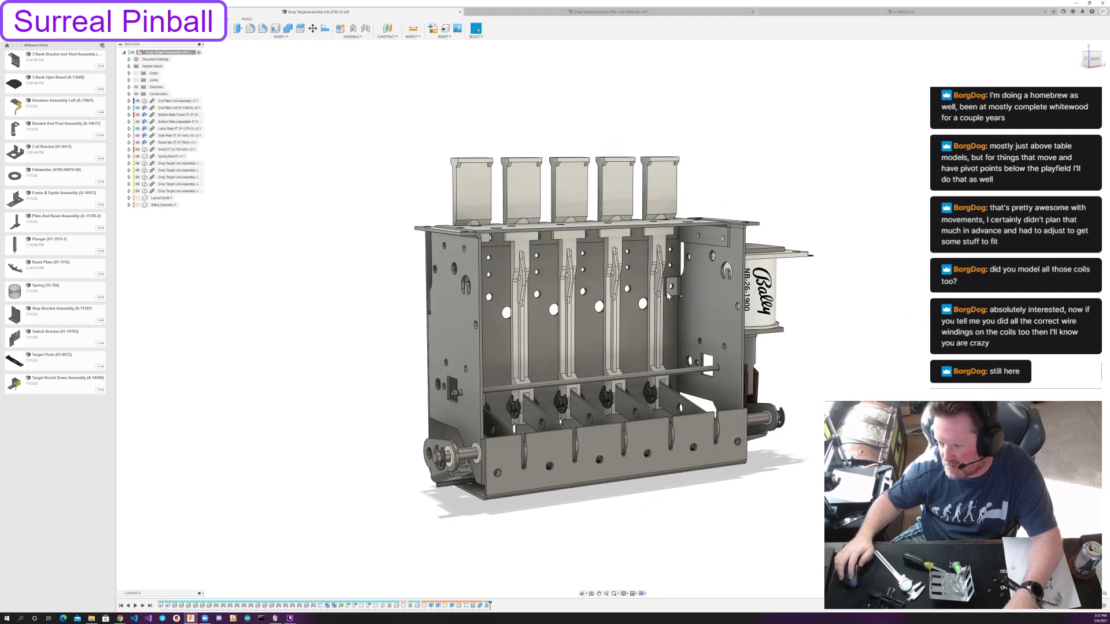
shift+middle_drag(669, 296, 595, 296)
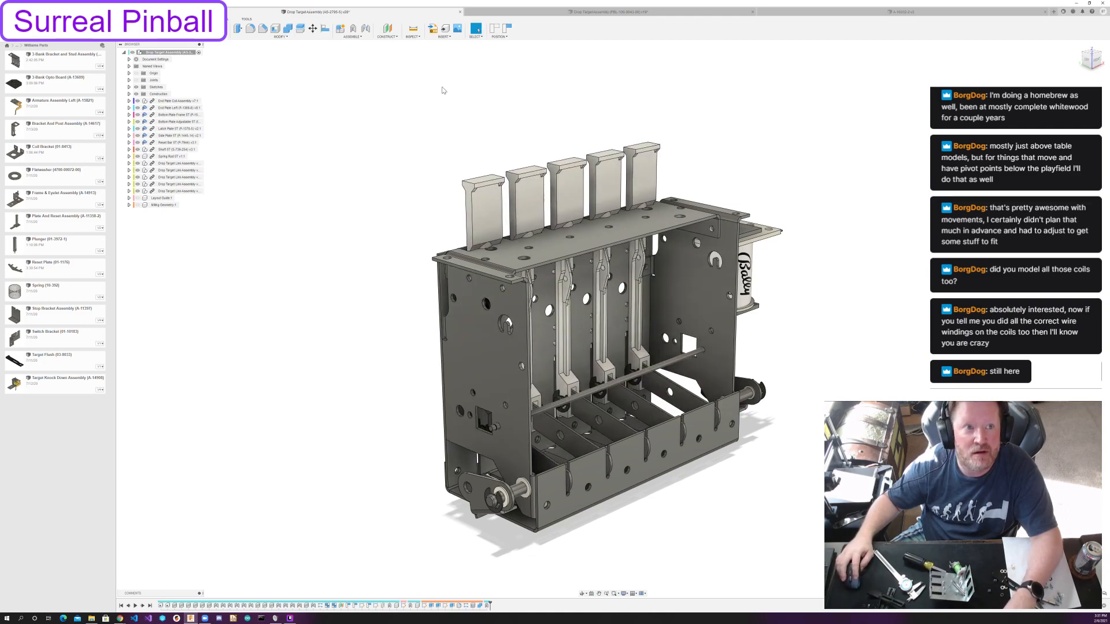
Close the five-target and single-target drop target assemblies without saving their changes.
click(460, 11)
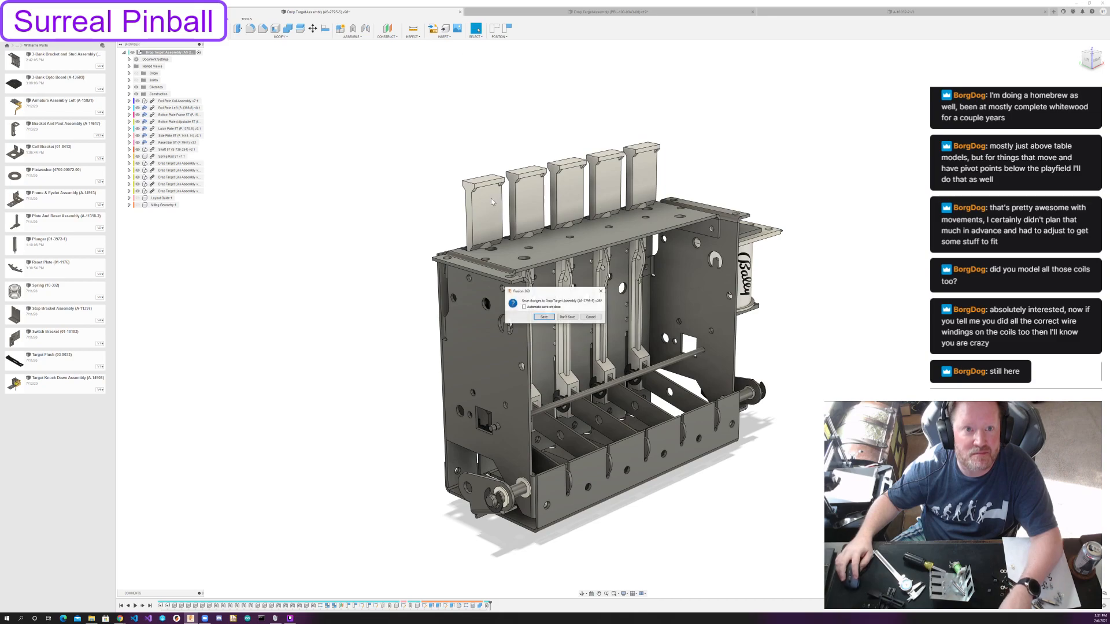
click(575, 318)
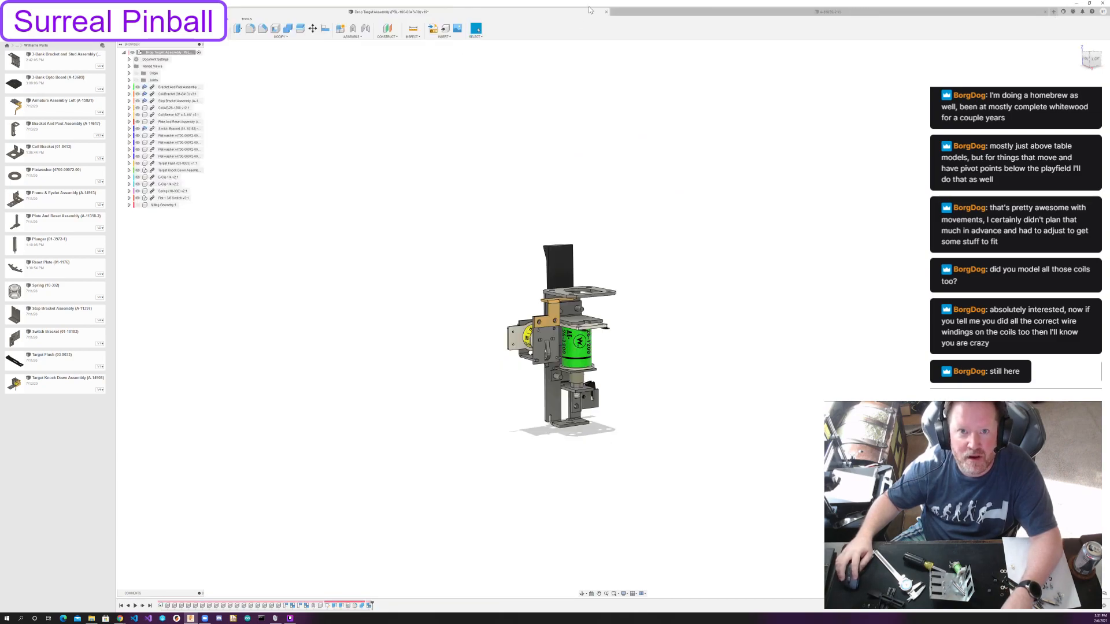
click(606, 11)
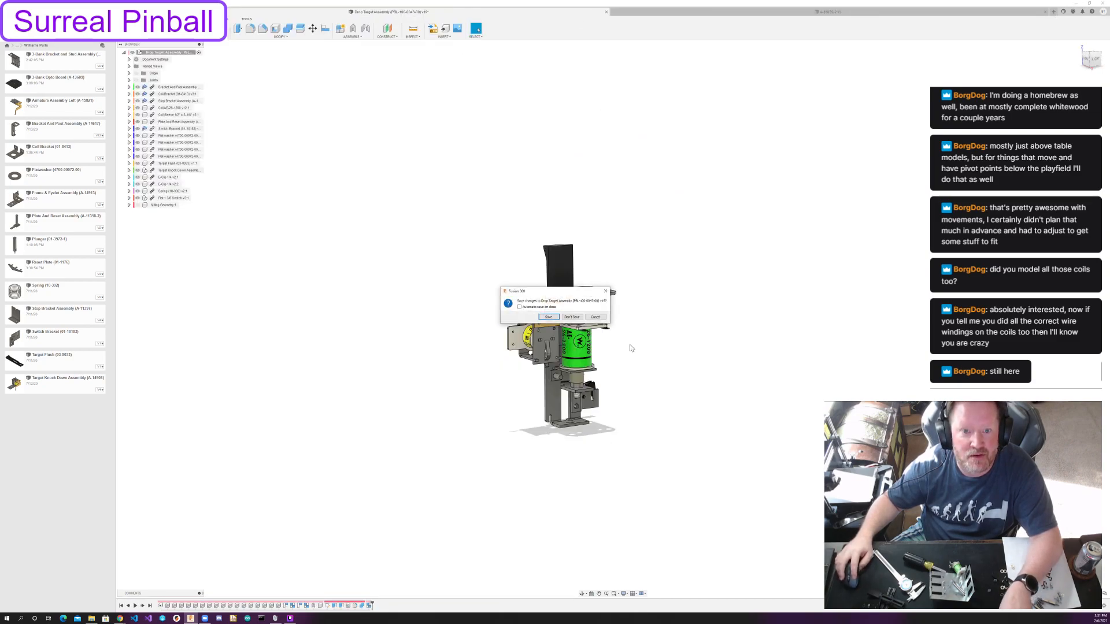
click(573, 317)
View the Lane Guide Bumper and Return Lane Guide designs from the playfield components' Ball Guides folder, and close both.
click(17, 46)
click(36, 60)
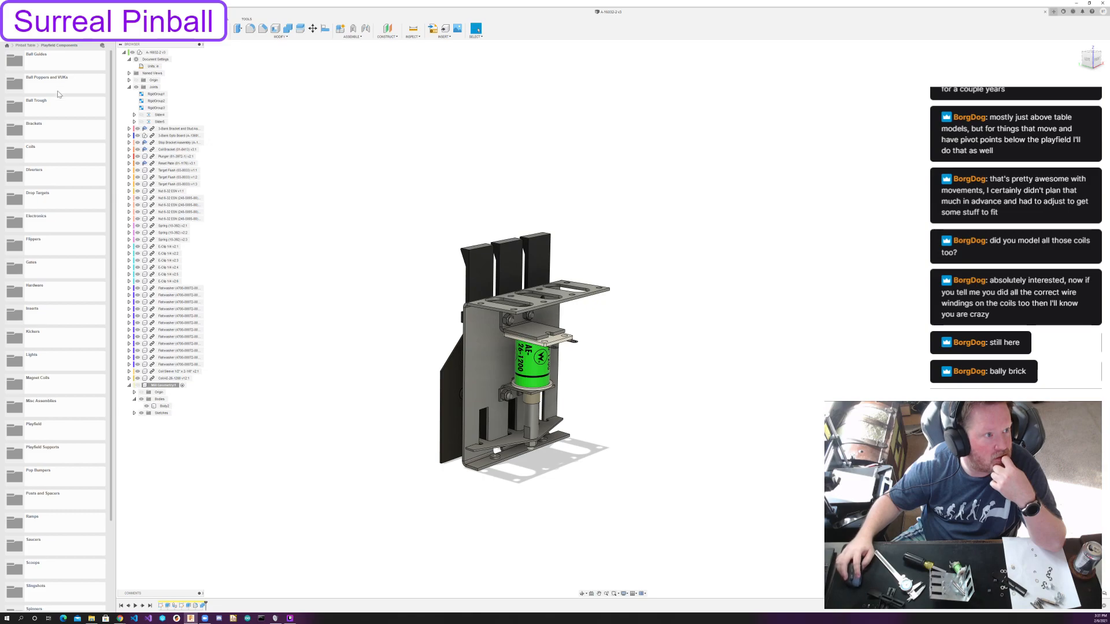
click(63, 65)
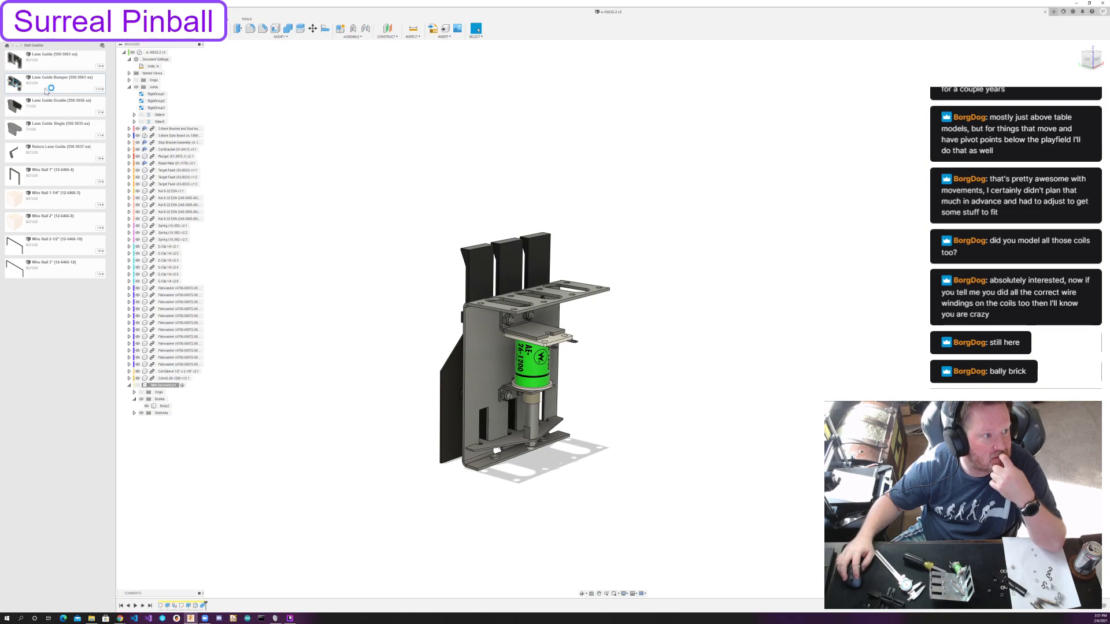
double_click(65, 149)
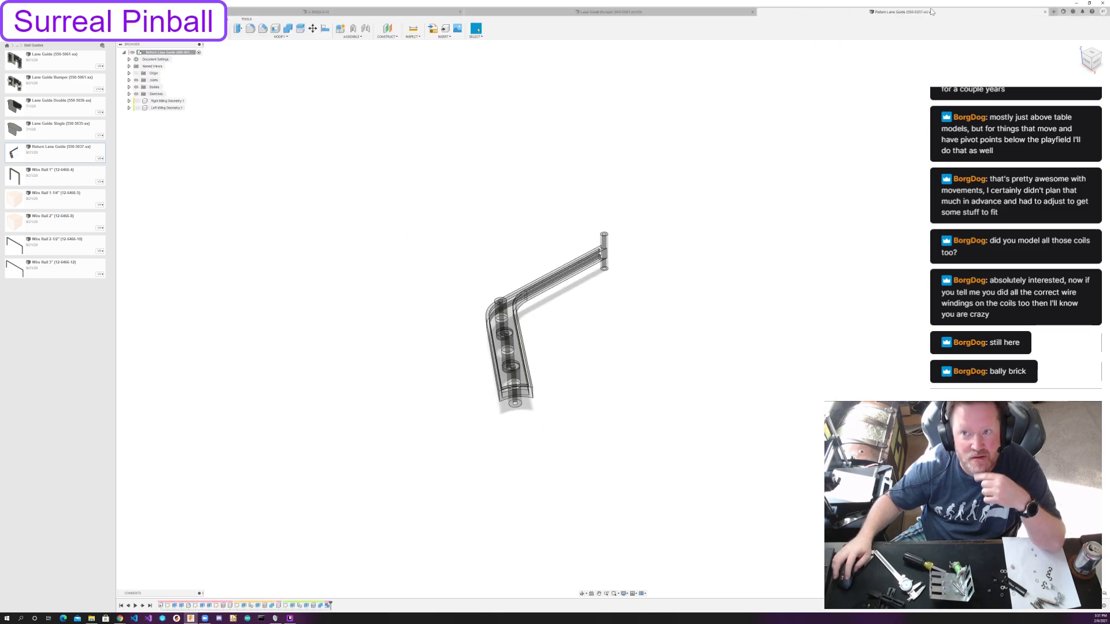
click(1045, 12)
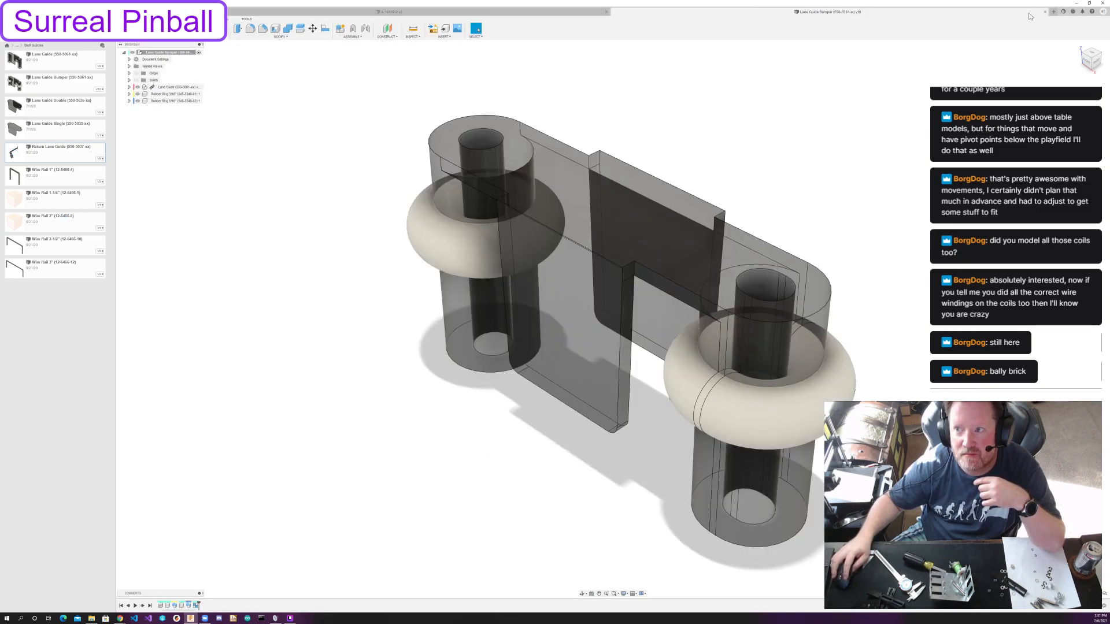
click(1045, 12)
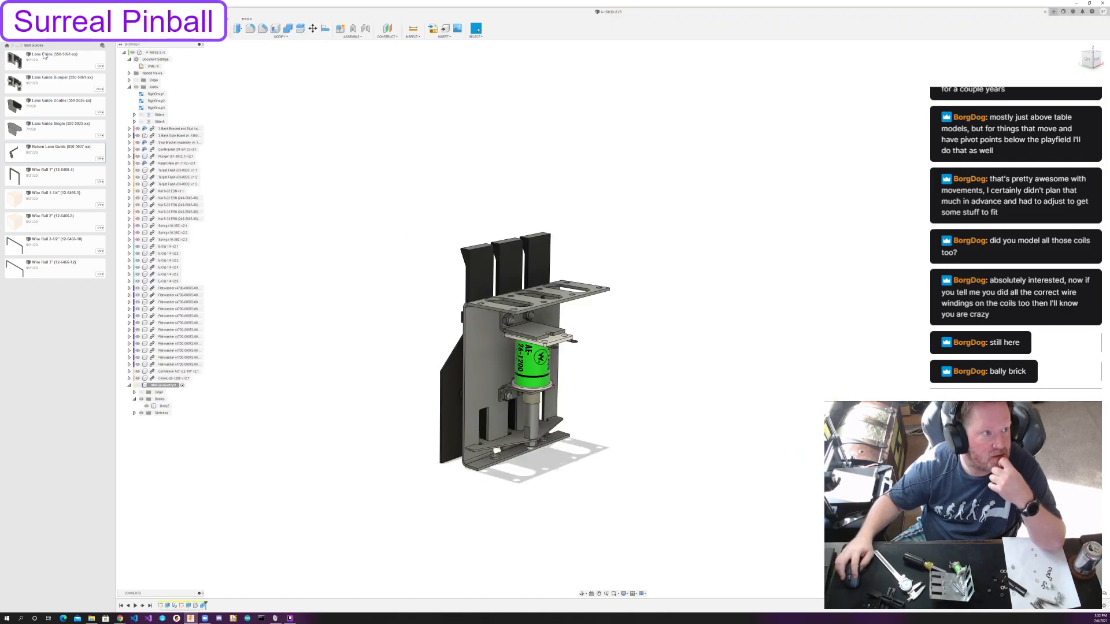
Open the first Ball Popper Assembly from the Ball Poppers and VUKs folder, inspect its mechanism and motion, and close it without saving.
click(15, 47)
click(32, 61)
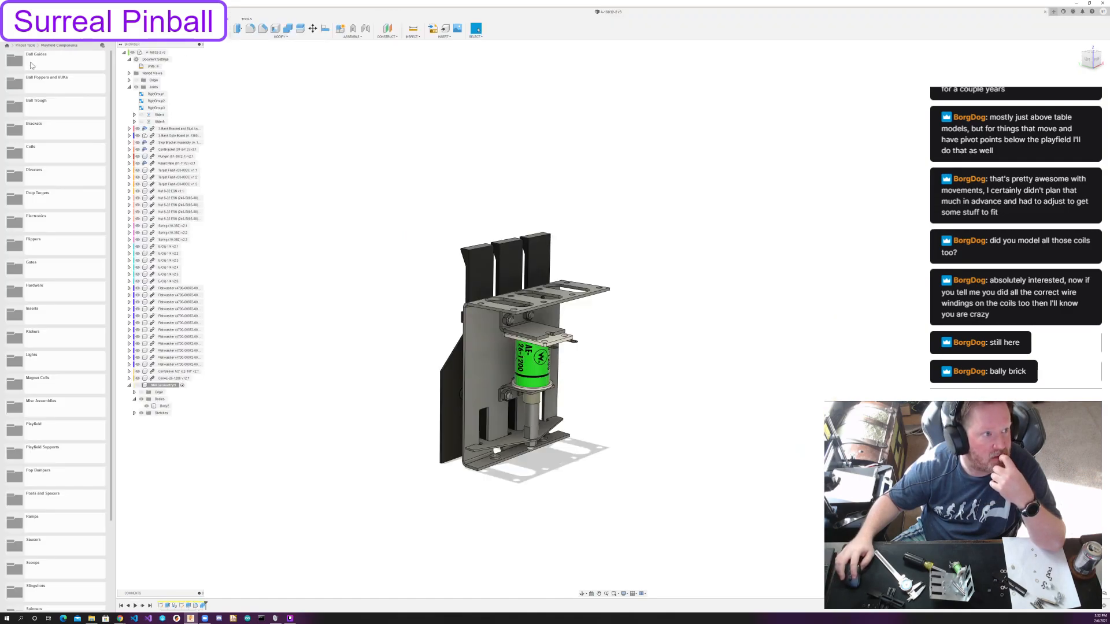
click(62, 90)
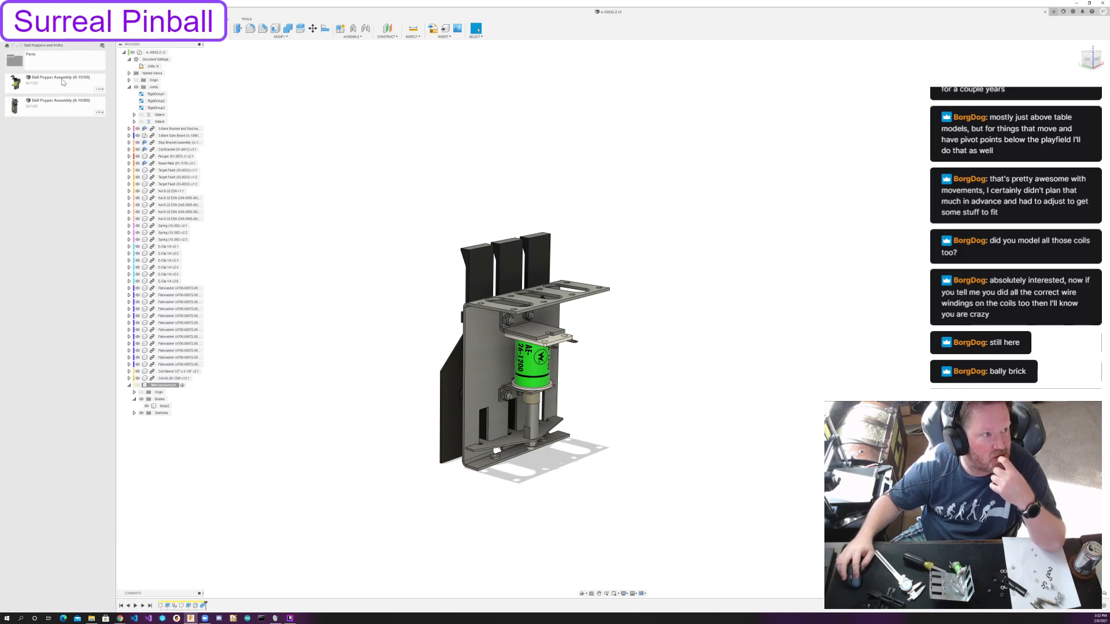
click(57, 86)
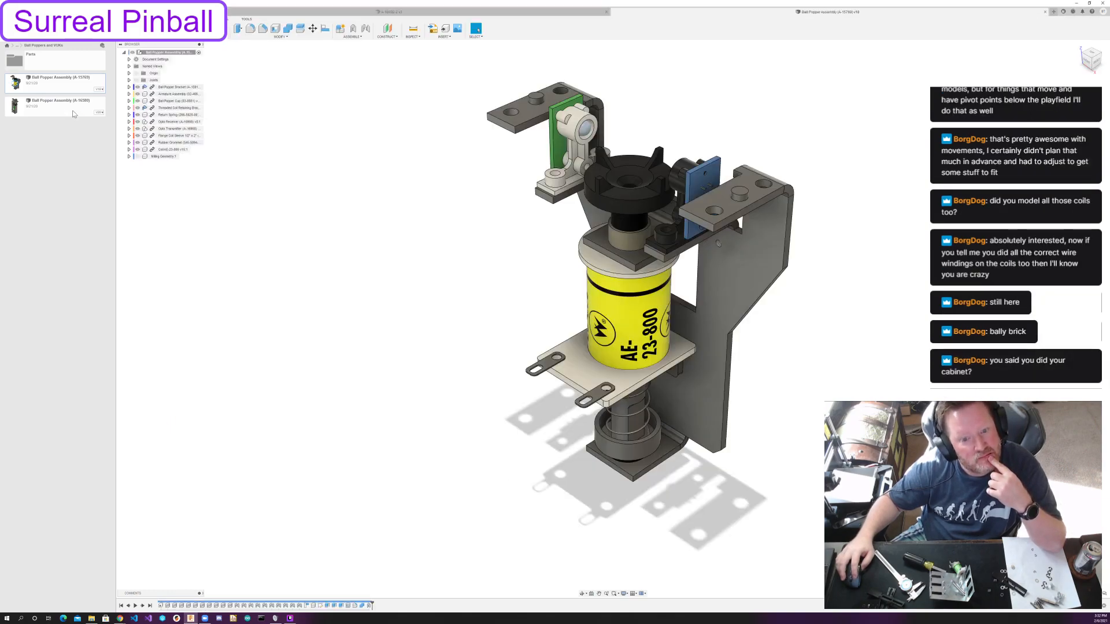
shift+middle_drag(614, 358, 701, 333)
drag(614, 477, 614, 386)
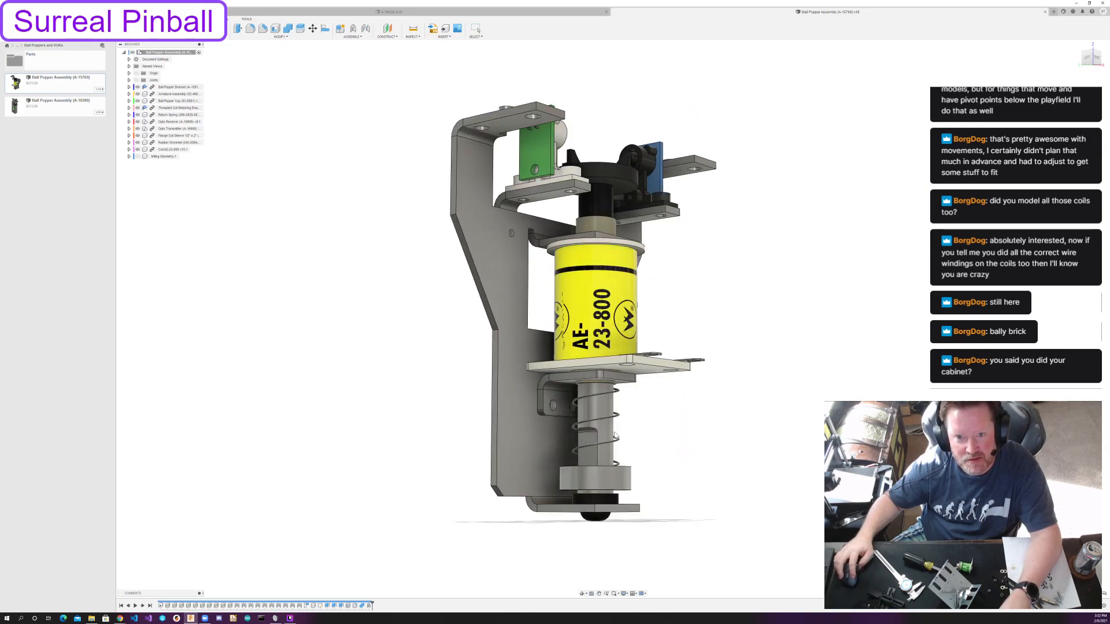
click(1044, 12)
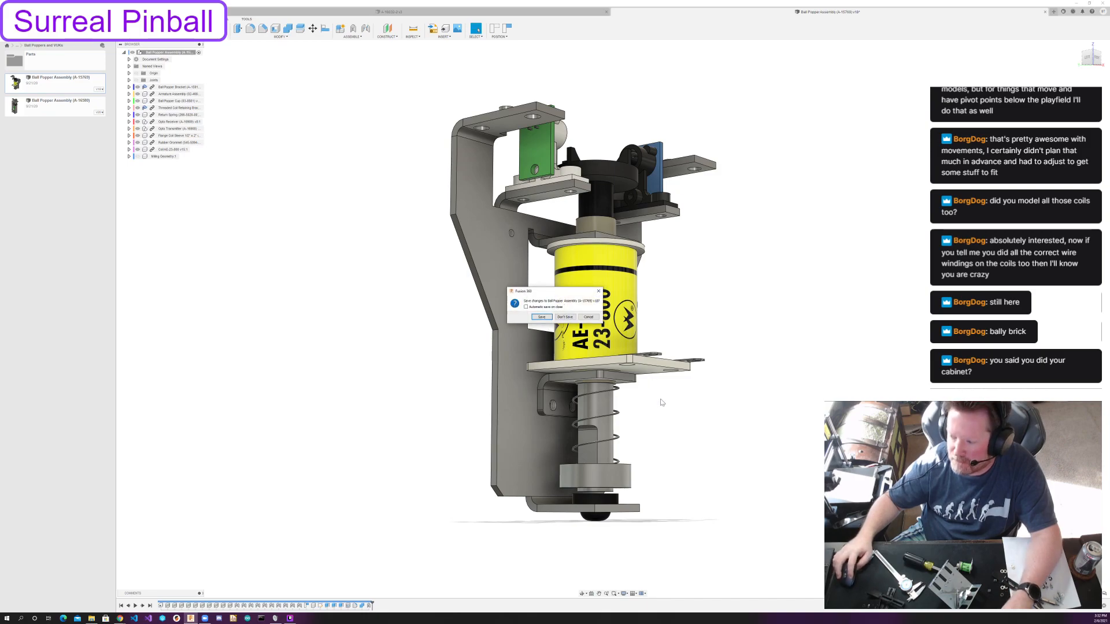
click(564, 318)
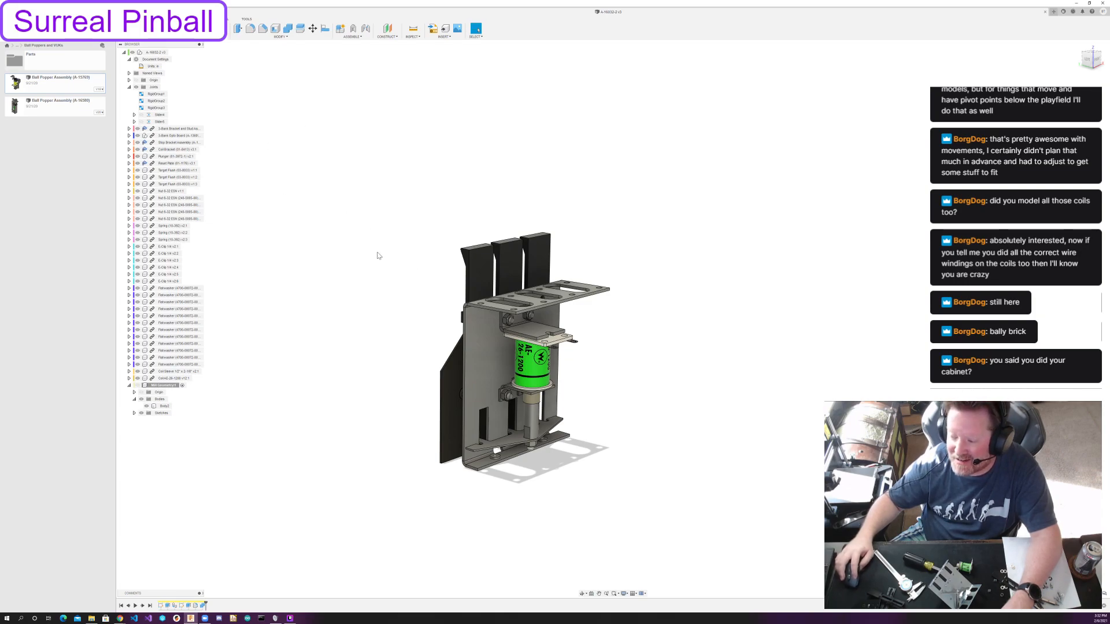
Open the Cabinet design from the project's Cabinet Components folder.
click(18, 46)
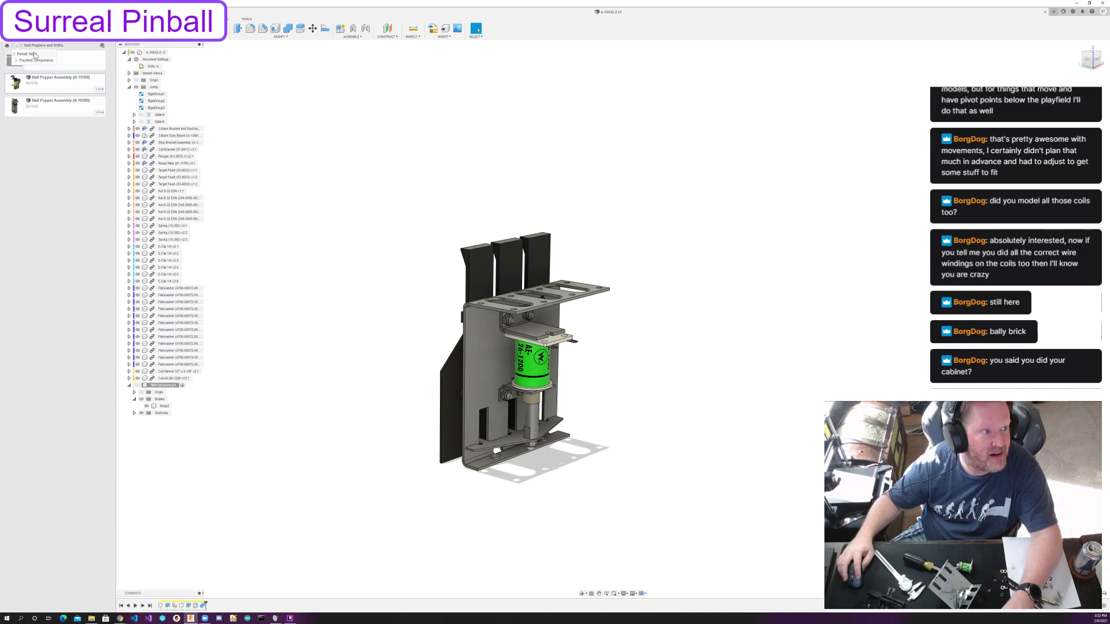
click(34, 54)
click(76, 59)
double_click(64, 385)
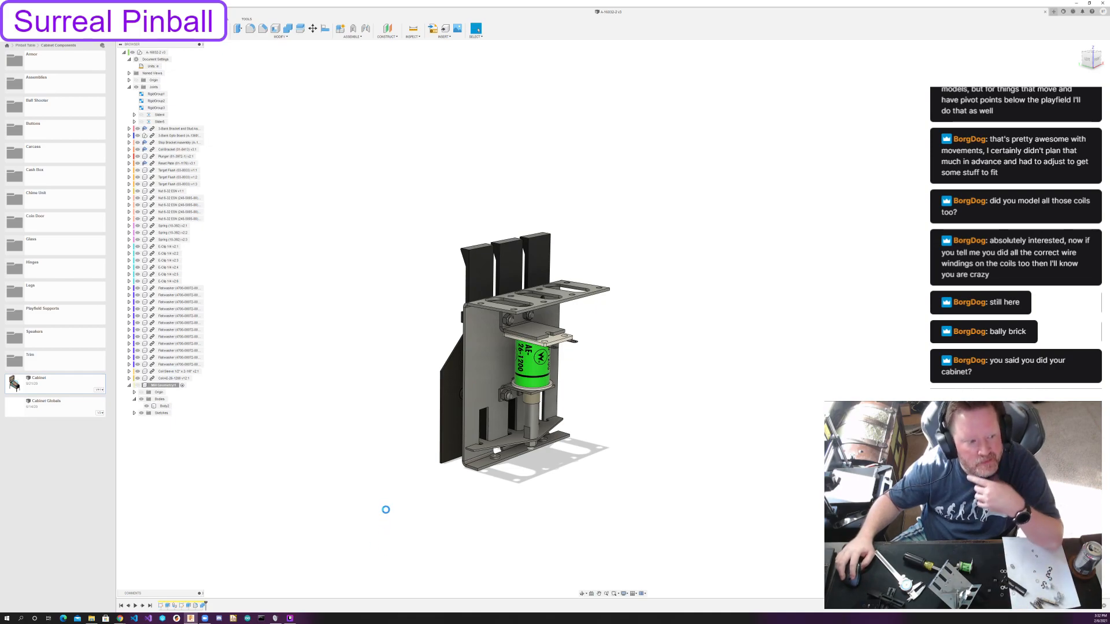
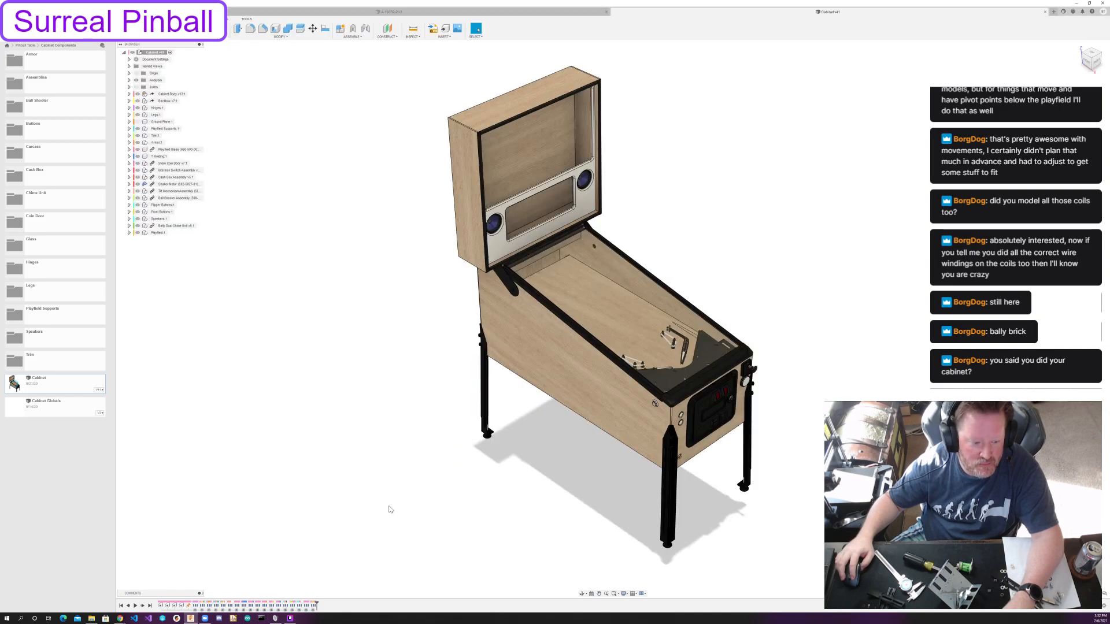
Look over the cabinet's exterior, including the backbox speaker panel, the playfield under glass and the coin door front.
mouse_move(609, 389)
shift+middle_down()
mouse_move(527, 379)
mouse_move(652, 396)
mouse_move(625, 397)
mouse_move(614, 383)
shift+middle_up()
scroll(538, 342, up, 5)
middle_drag(503, 448, 484, 400)
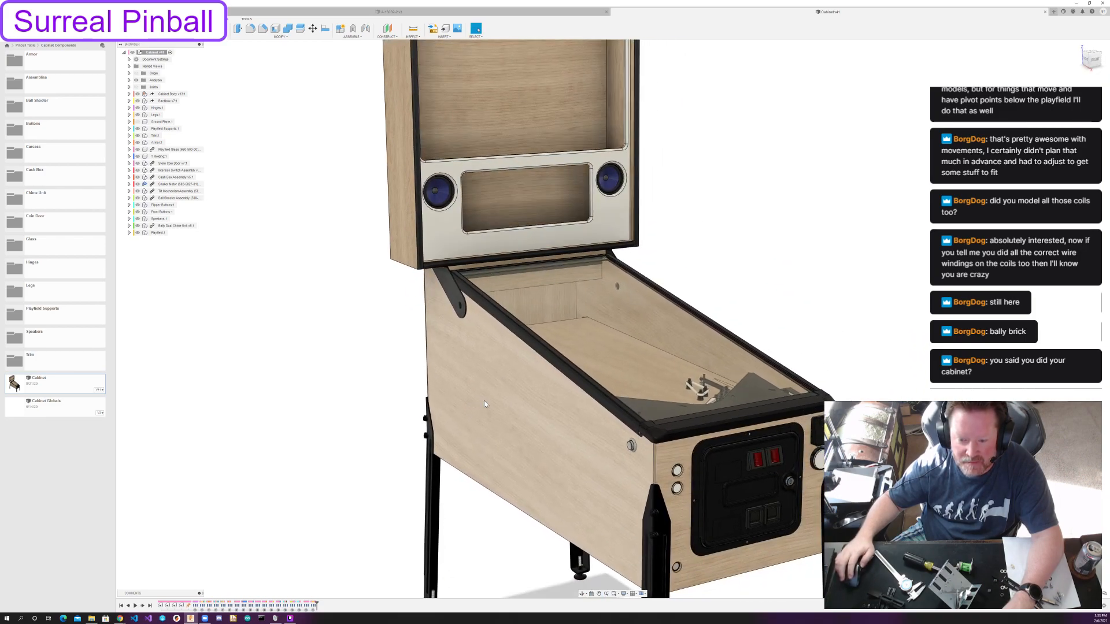
shift+middle_drag(518, 83, 524, 115)
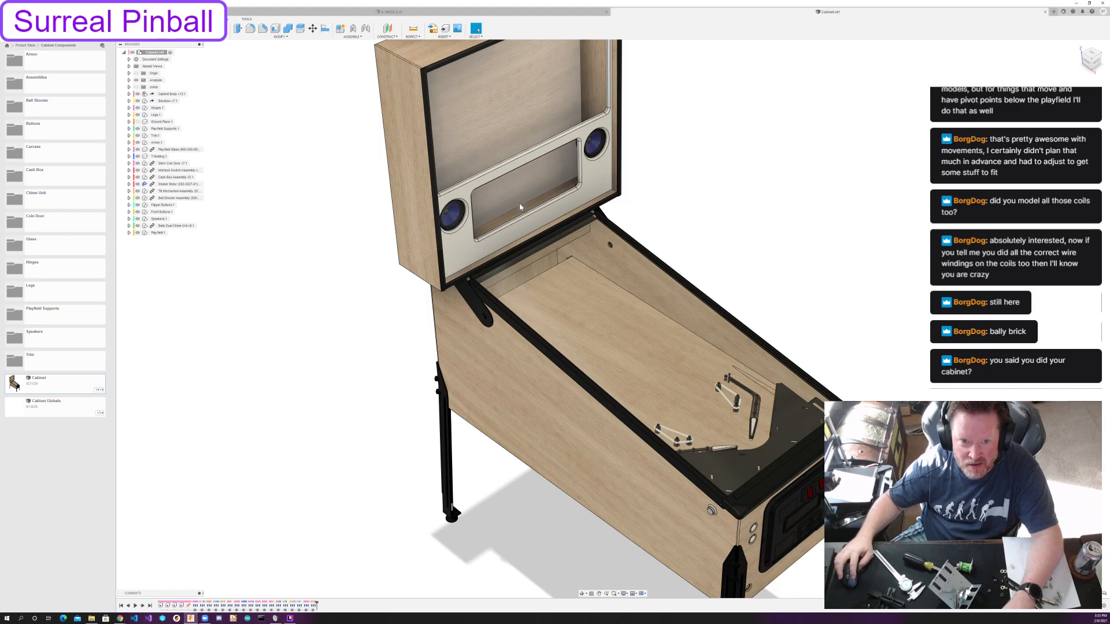
shift+middle_drag(532, 311, 533, 307)
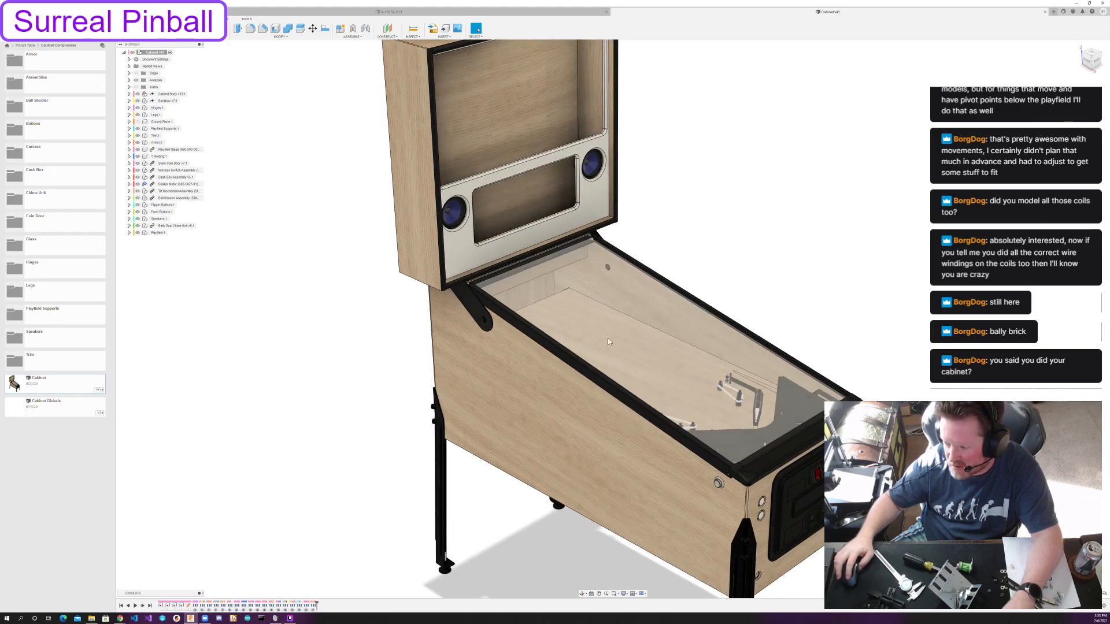
shift+middle_drag(671, 355, 553, 342)
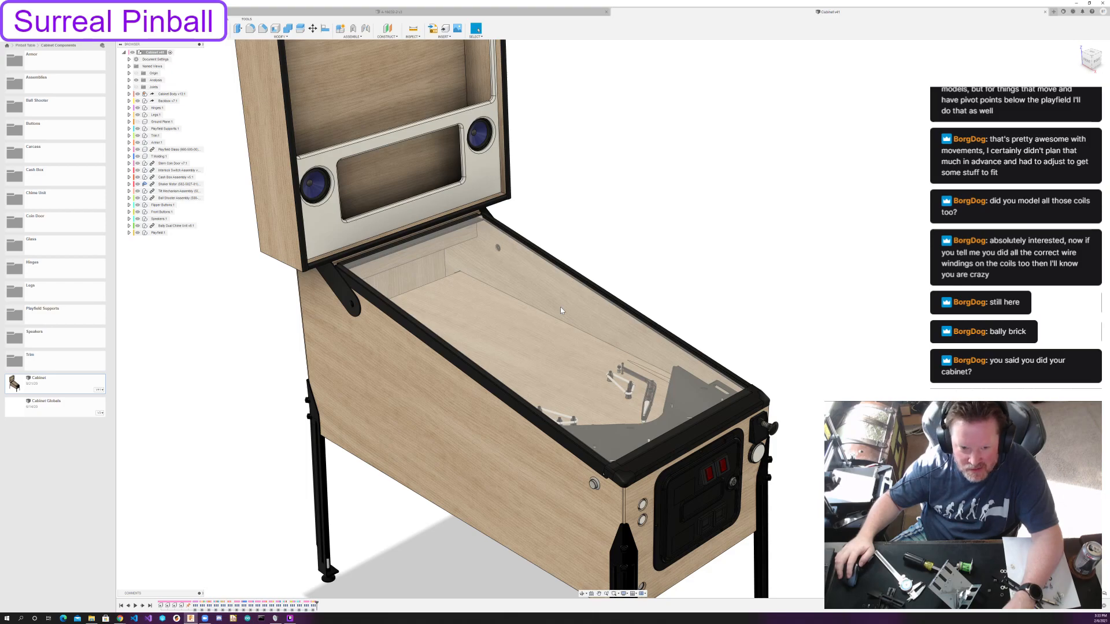
mouse_move(560, 307)
shift+middle_down()
mouse_move(570, 291)
mouse_move(553, 315)
shift+middle_up()
Hide the cabinet's left side panel and examine the speaker, chime unit, tilt mechanism and cash box inside.
click(443, 381)
key(v)
shift+middle_drag(292, 367, 313, 416)
shift+middle_drag(348, 334, 345, 367)
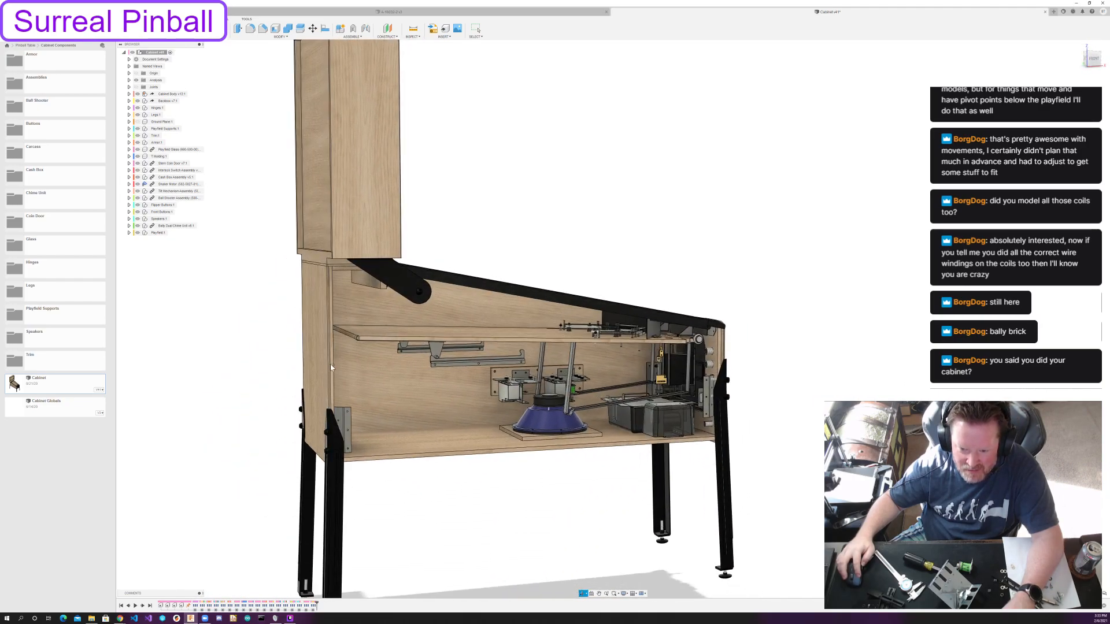
scroll(631, 394, up, 6)
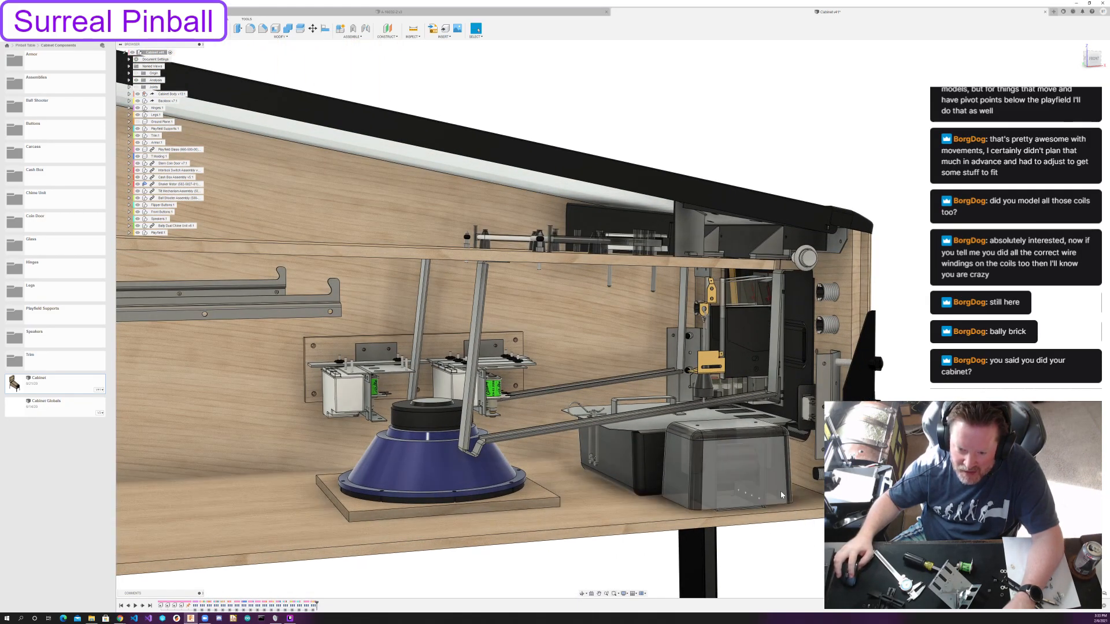
mouse_move(746, 471)
shift+middle_down()
mouse_move(624, 463)
mouse_move(732, 479)
shift+middle_up()
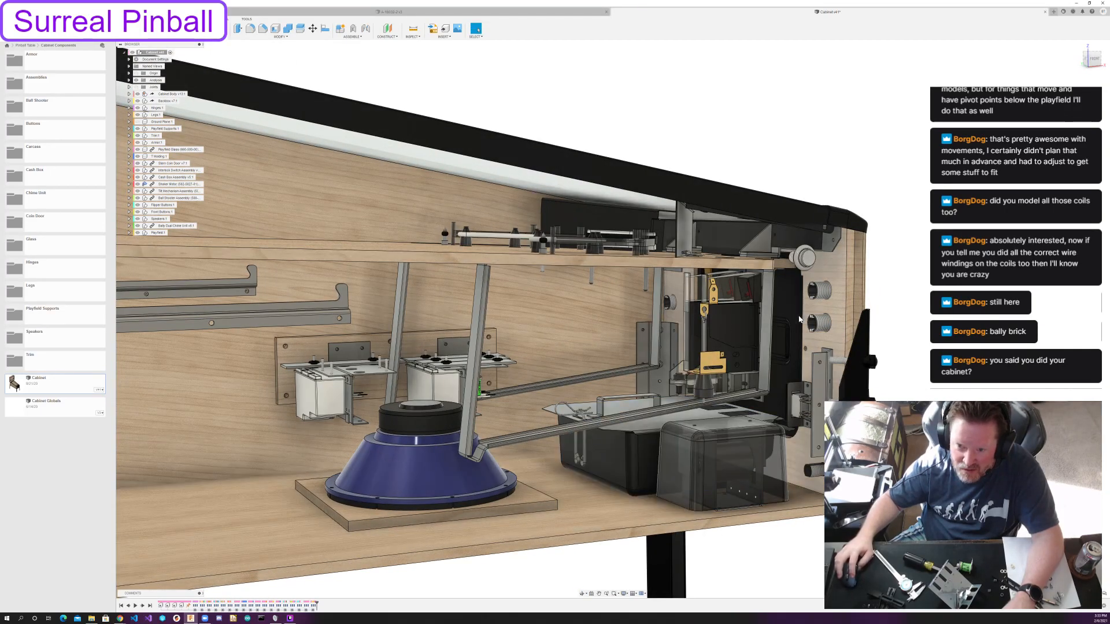
shift+middle_drag(613, 462, 433, 454)
shift+middle_drag(598, 362, 576, 361)
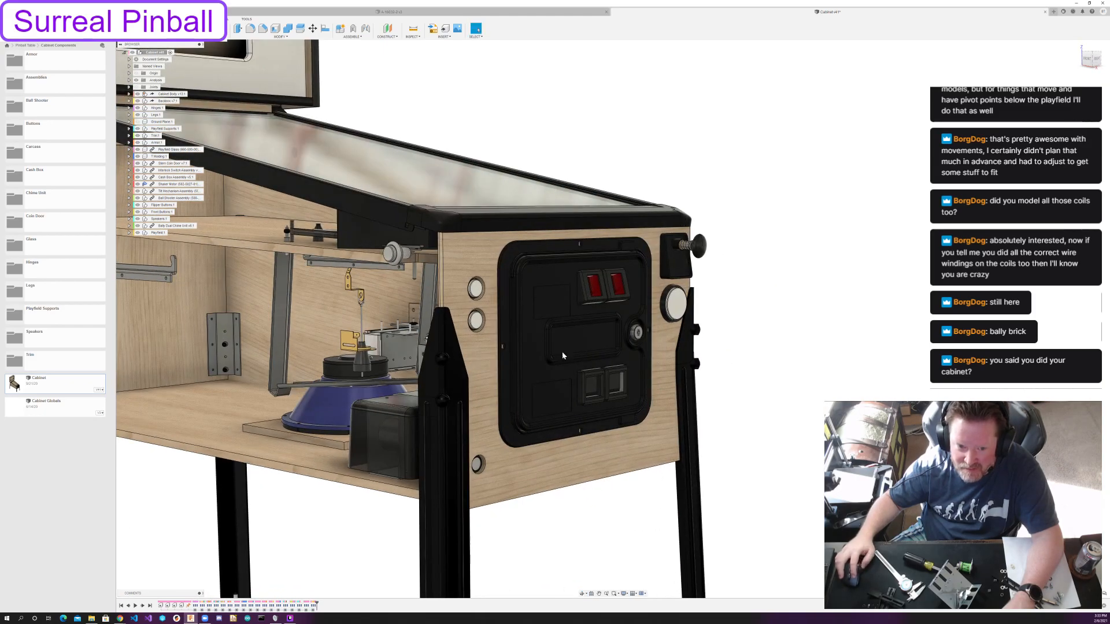
Swing the coin door open and examine the cash box and surrounding mechanisms from the front, the side and below.
drag(557, 335, 579, 397)
middle_drag(575, 396, 595, 488)
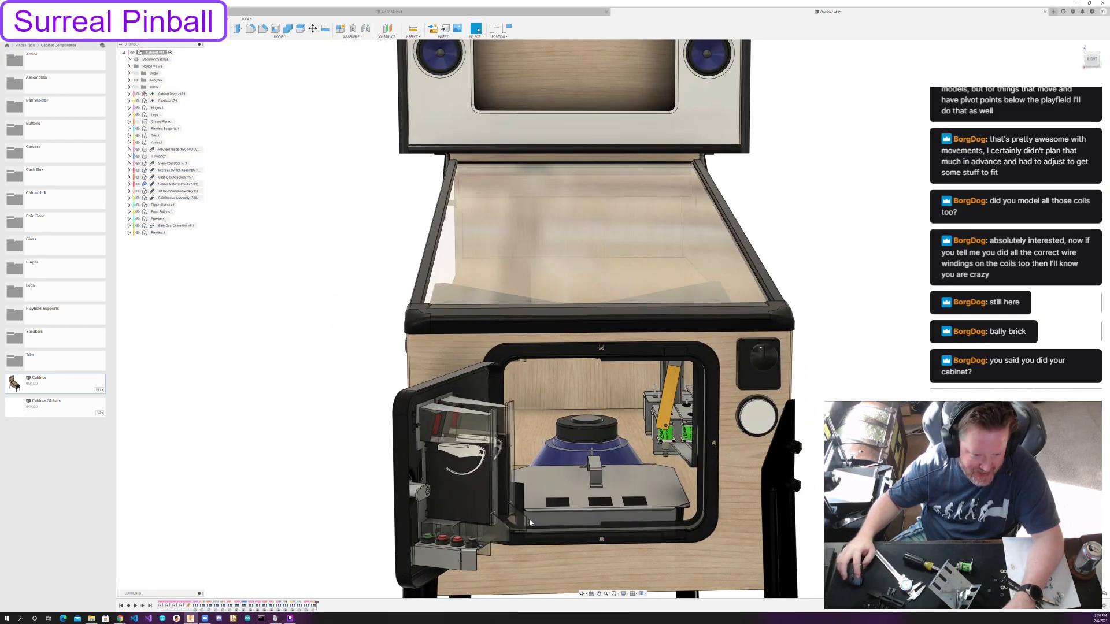
shift+middle_drag(542, 515, 622, 501)
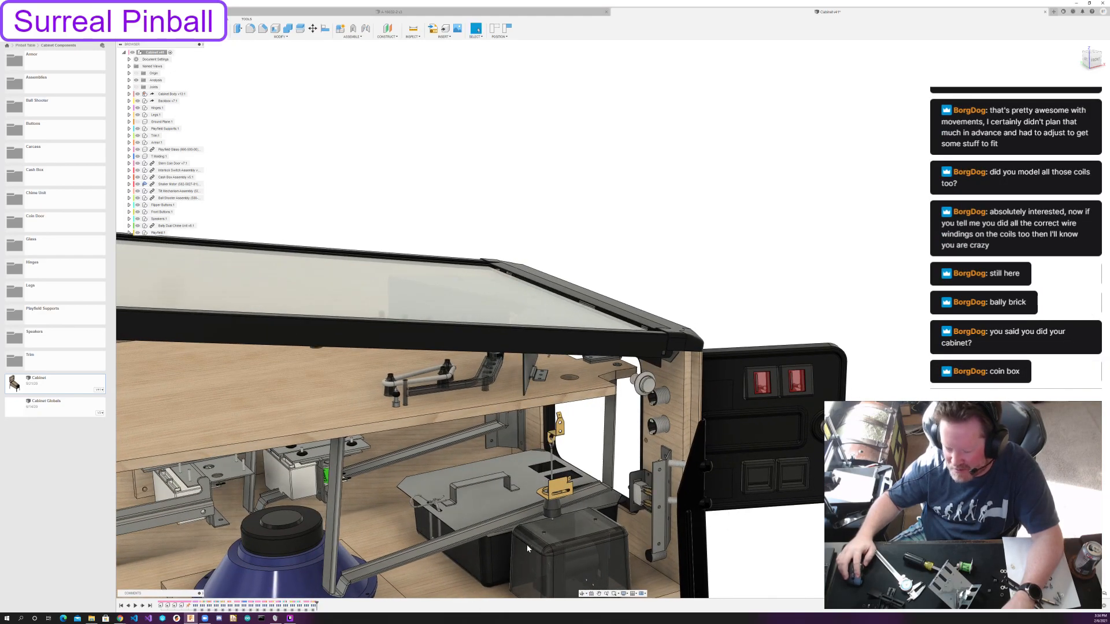
shift+middle_drag(617, 502, 615, 478)
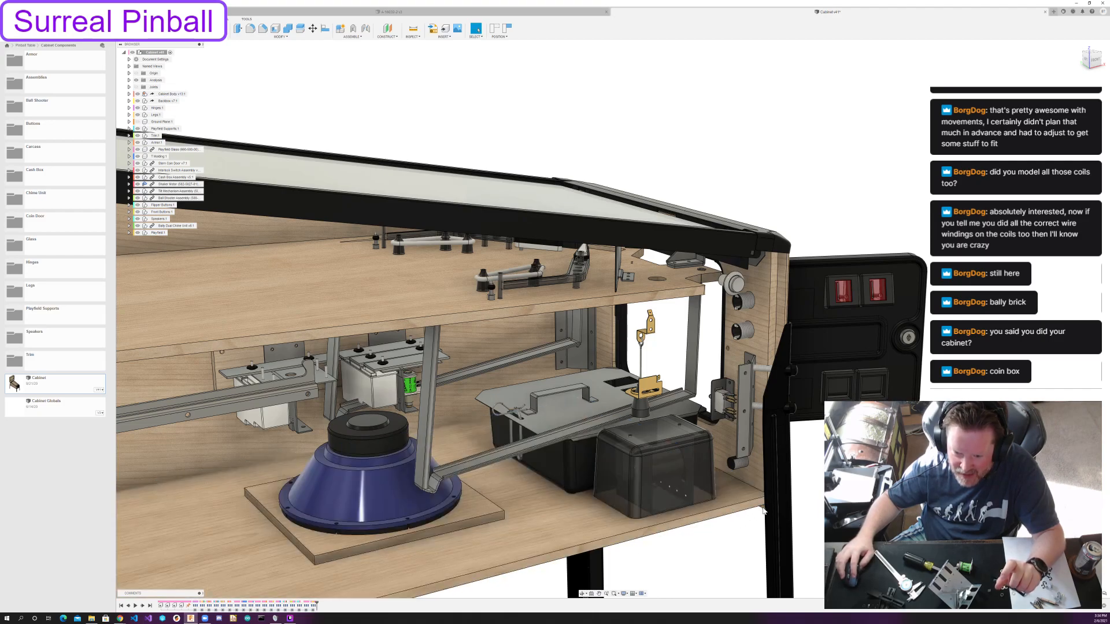
shift+middle_drag(763, 509, 716, 529)
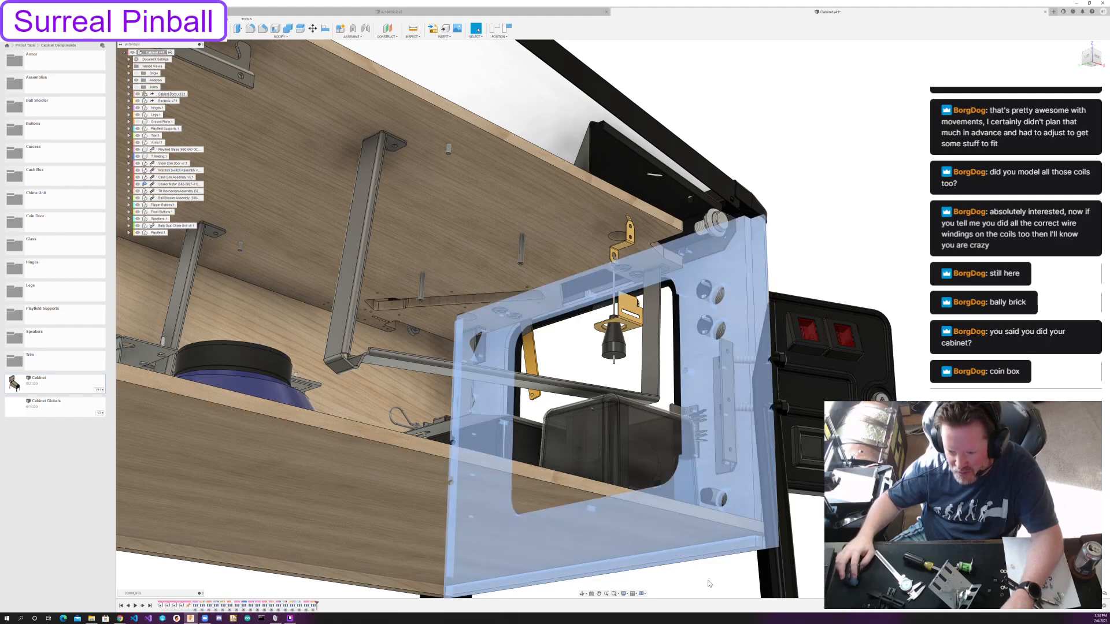
shift+middle_drag(665, 566, 477, 510)
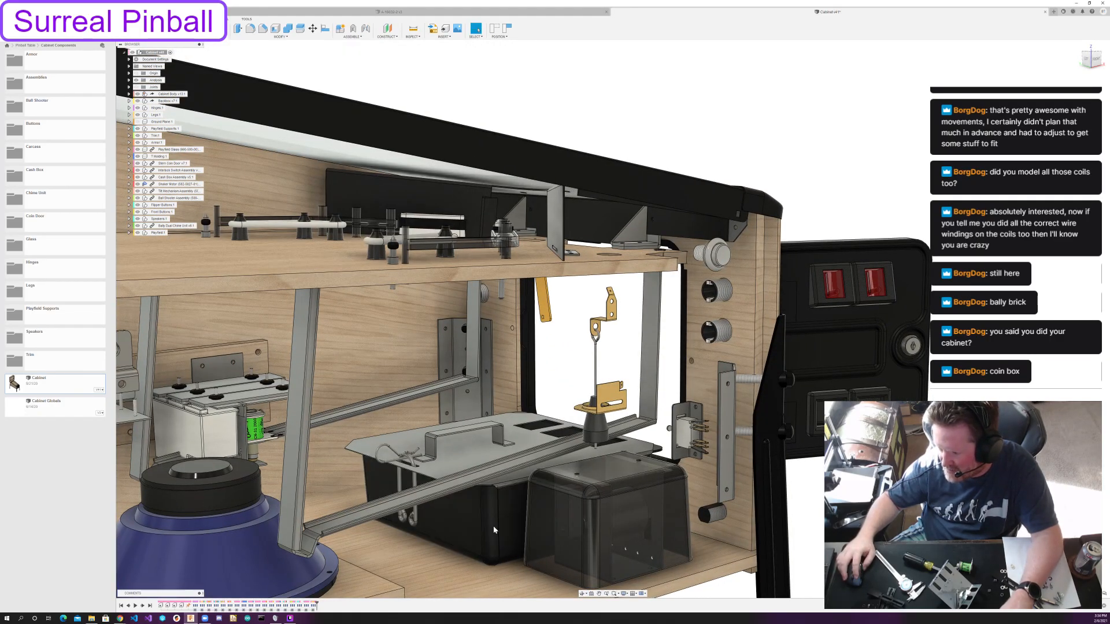
shift+middle_drag(534, 498, 672, 551)
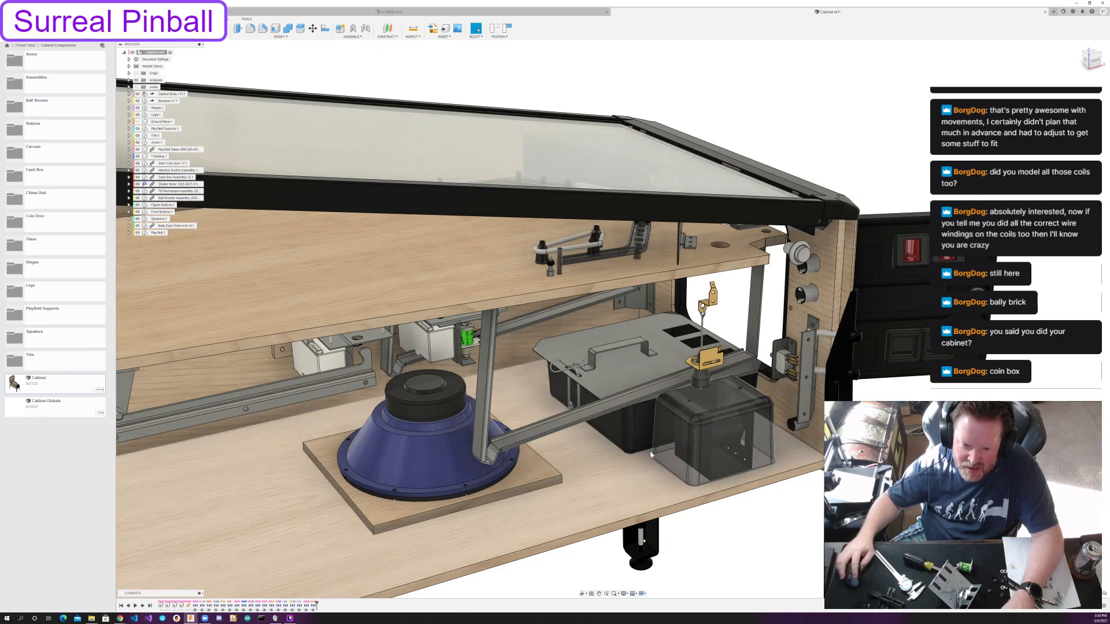
Return the coin door to its closed position and hide the cabinet's left side panel again.
drag(895, 315, 688, 370)
shift+middle_drag(749, 464, 779, 457)
click(558, 384)
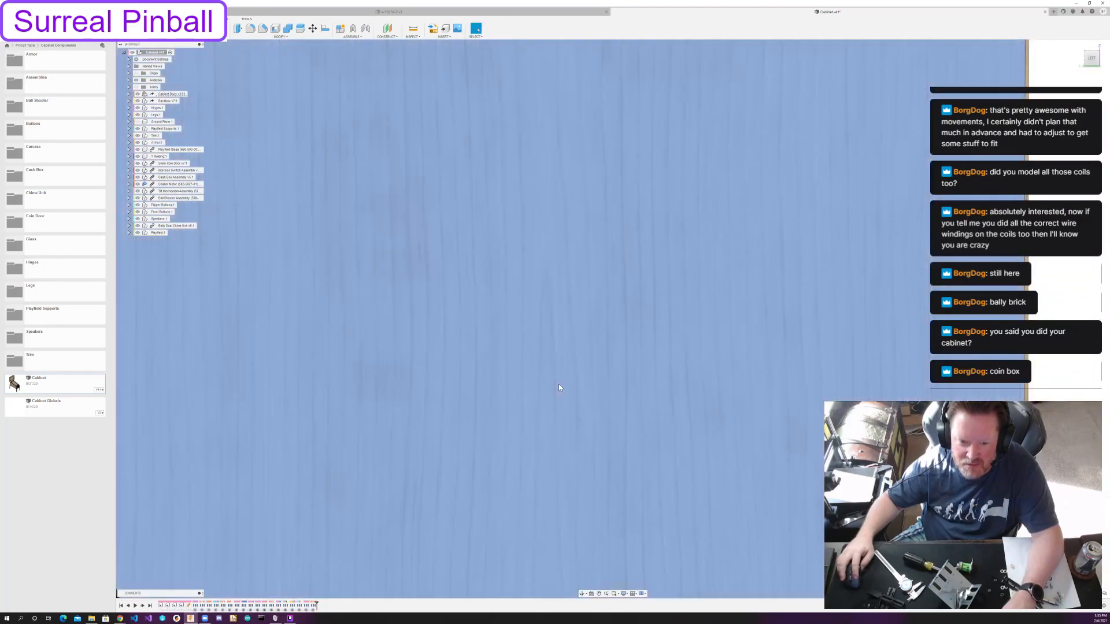
key(v)
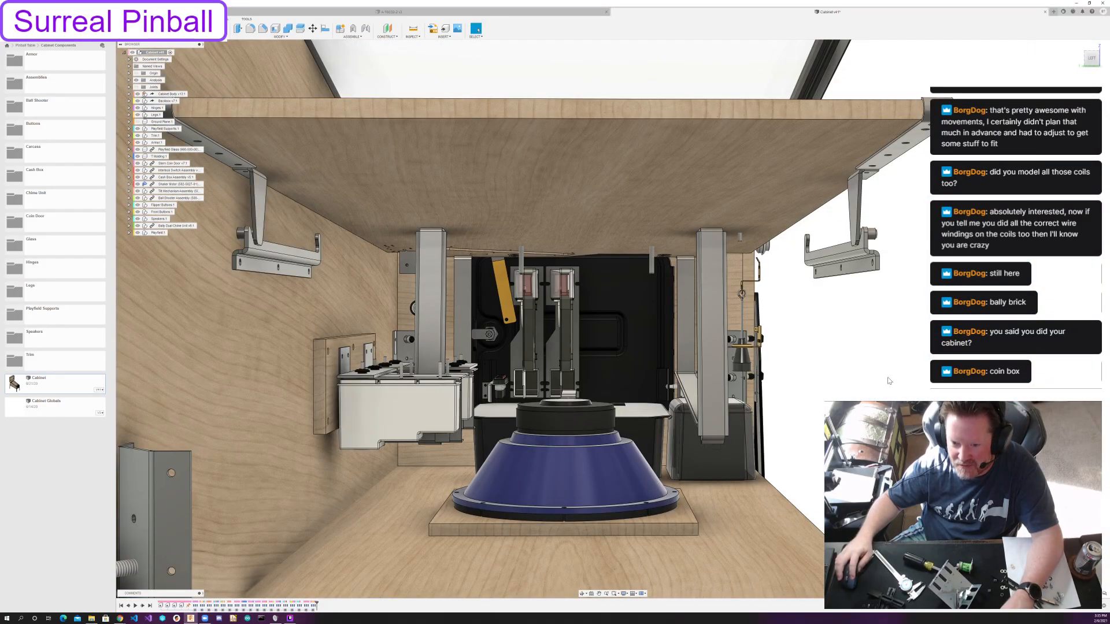
Examine the cabinet floor, the floor-mounted speaker, the chime unit and the playfield support brackets through the open side.
shift+middle_drag(864, 370, 613, 400)
middle_drag(516, 437, 729, 381)
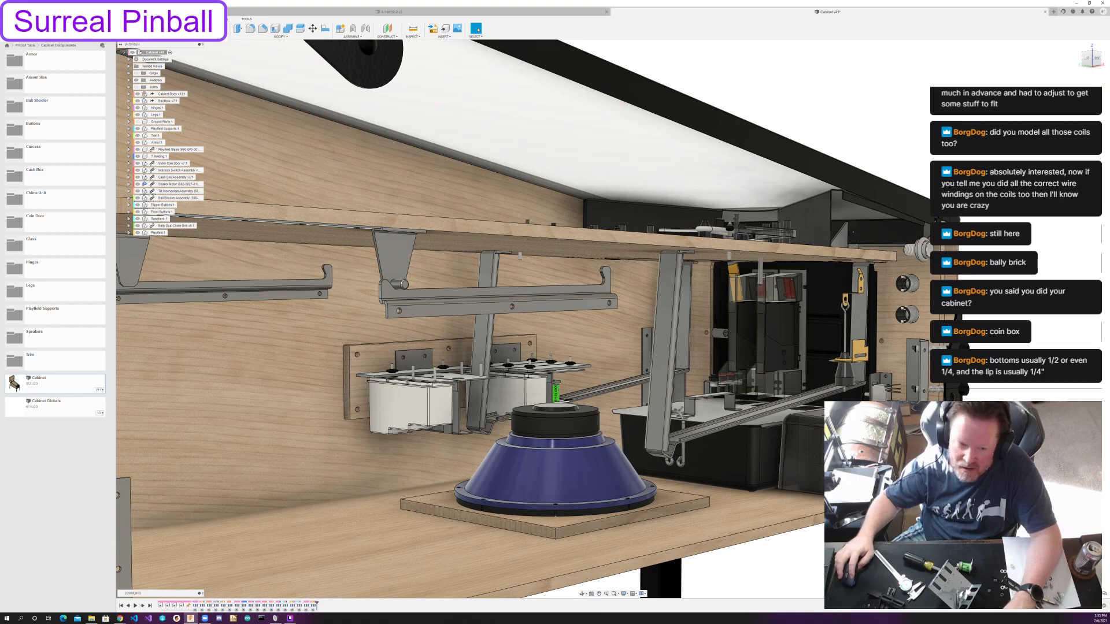
mouse_move(754, 510)
shift+middle_down()
mouse_move(734, 503)
mouse_move(740, 514)
mouse_move(767, 482)
mouse_move(764, 514)
shift+middle_up()
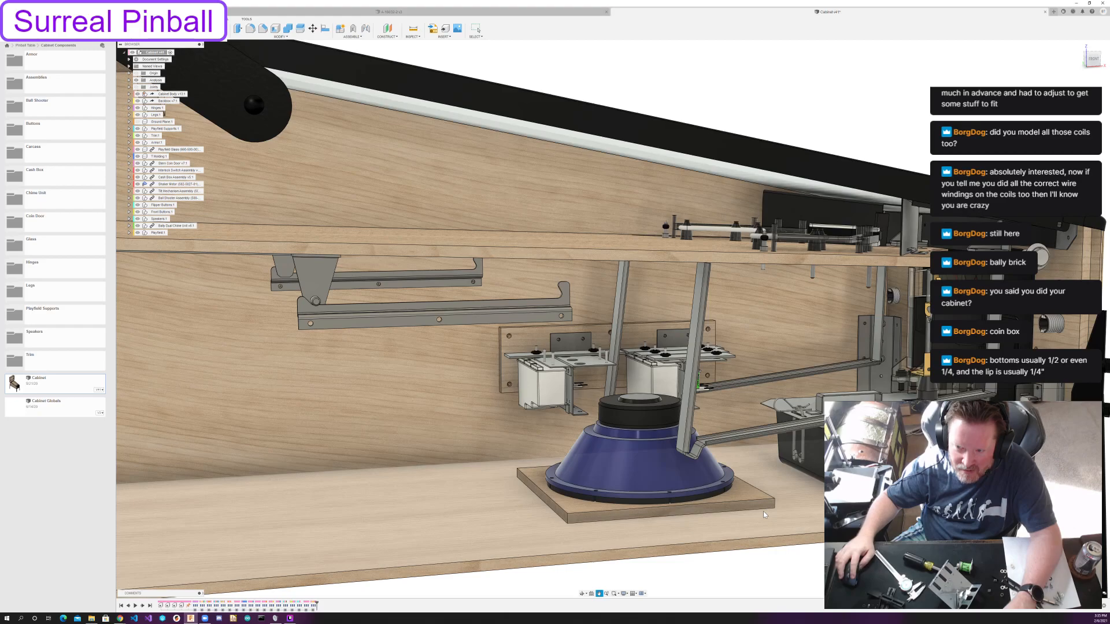
key(Escape)
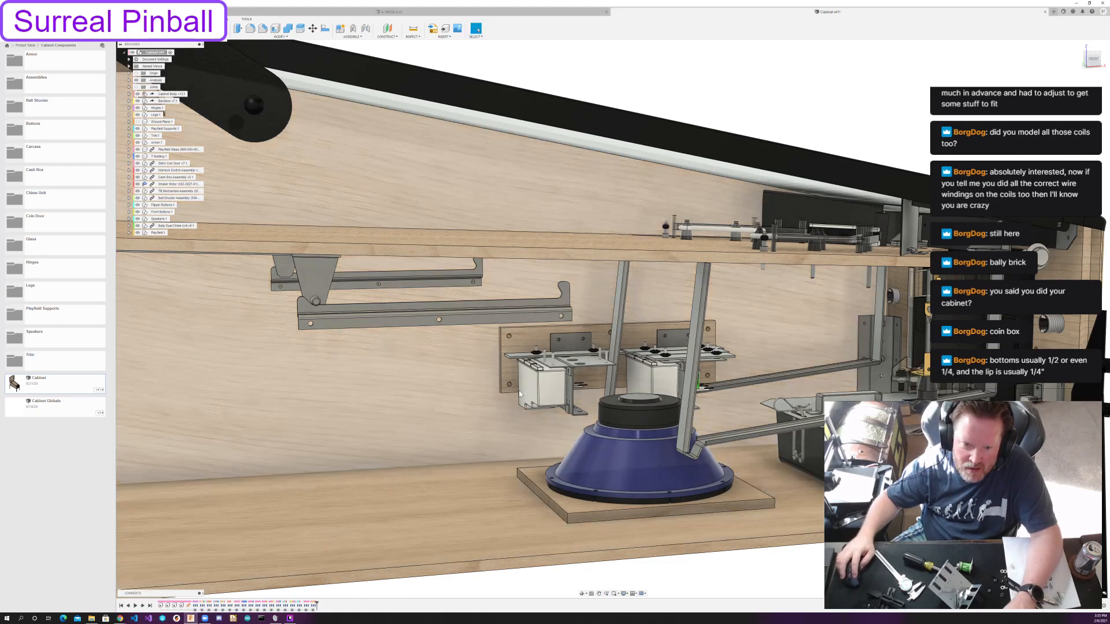
shift+middle_drag(754, 358, 693, 373)
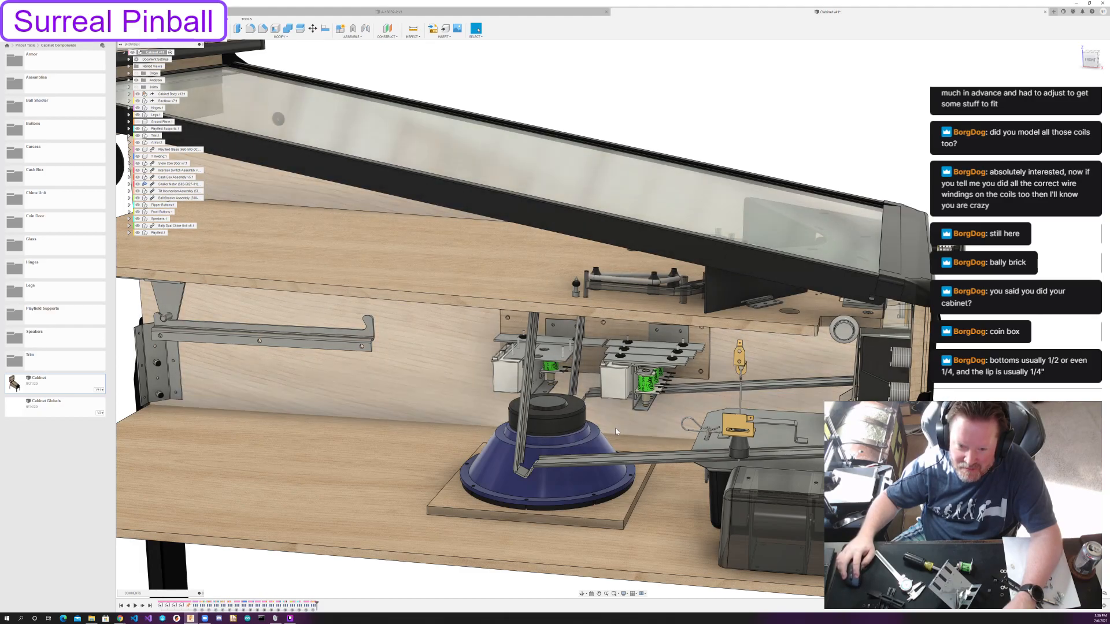
shift+middle_drag(615, 427, 617, 352)
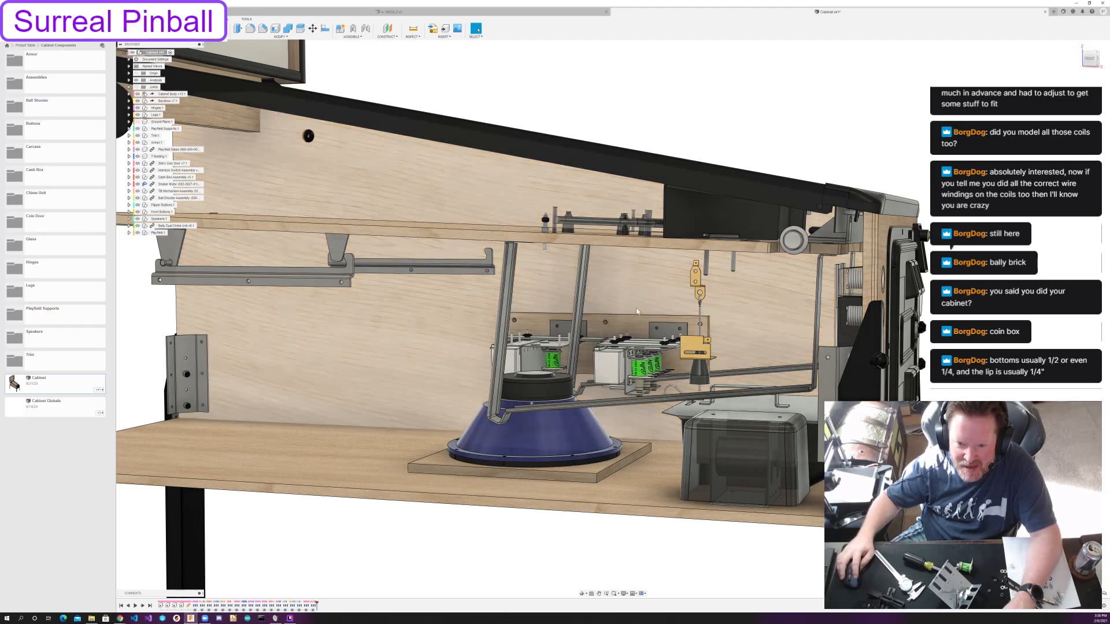
Inspect the cabinet's front face with its coin door, buttons and ball shooter, and the tilt mechanism behind it.
shift+middle_drag(687, 522, 494, 474)
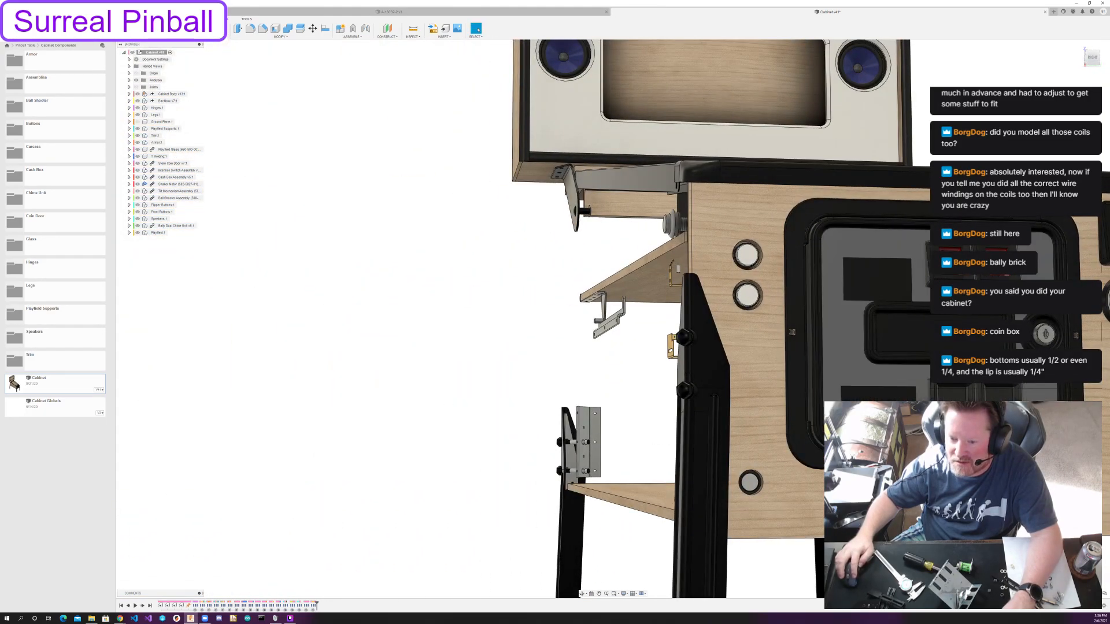
middle_drag(878, 415, 638, 416)
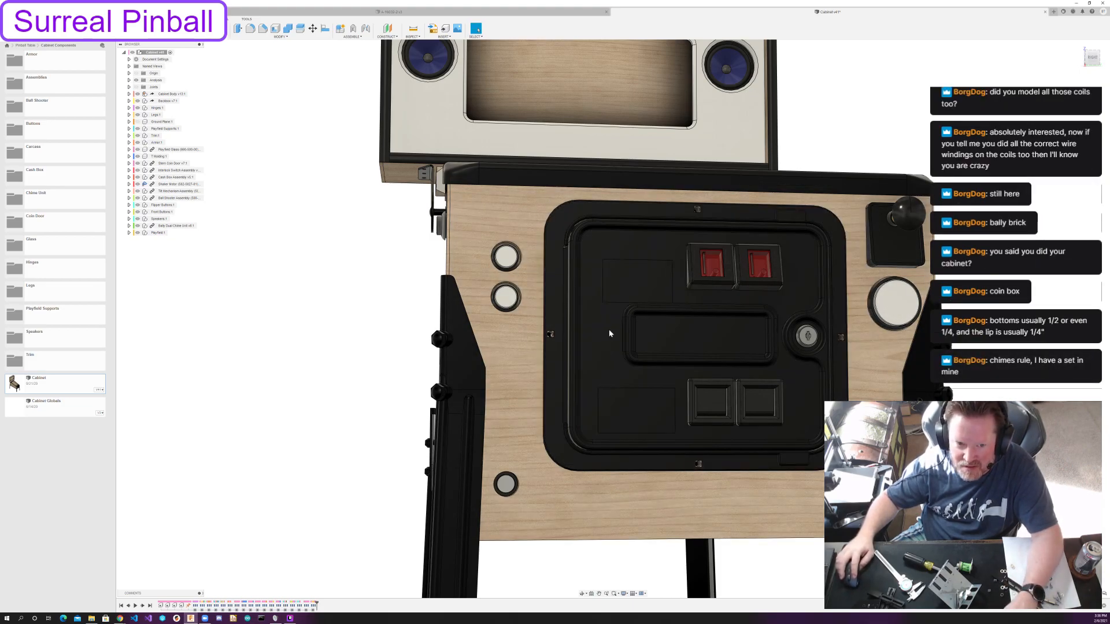
shift+middle_drag(896, 321, 845, 289)
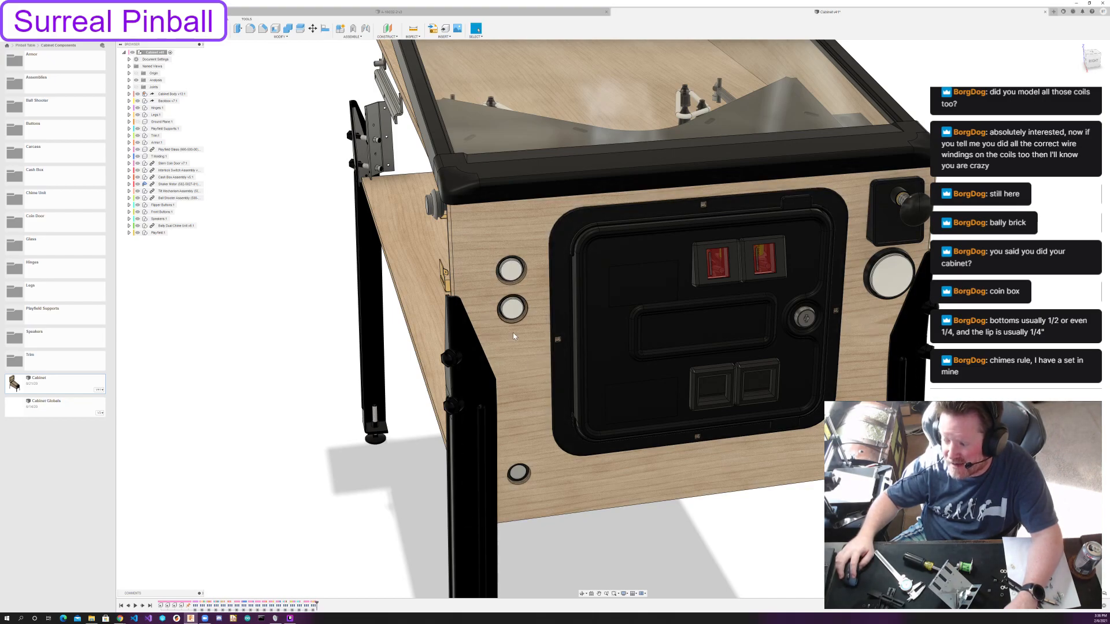
shift+middle_drag(531, 400, 726, 359)
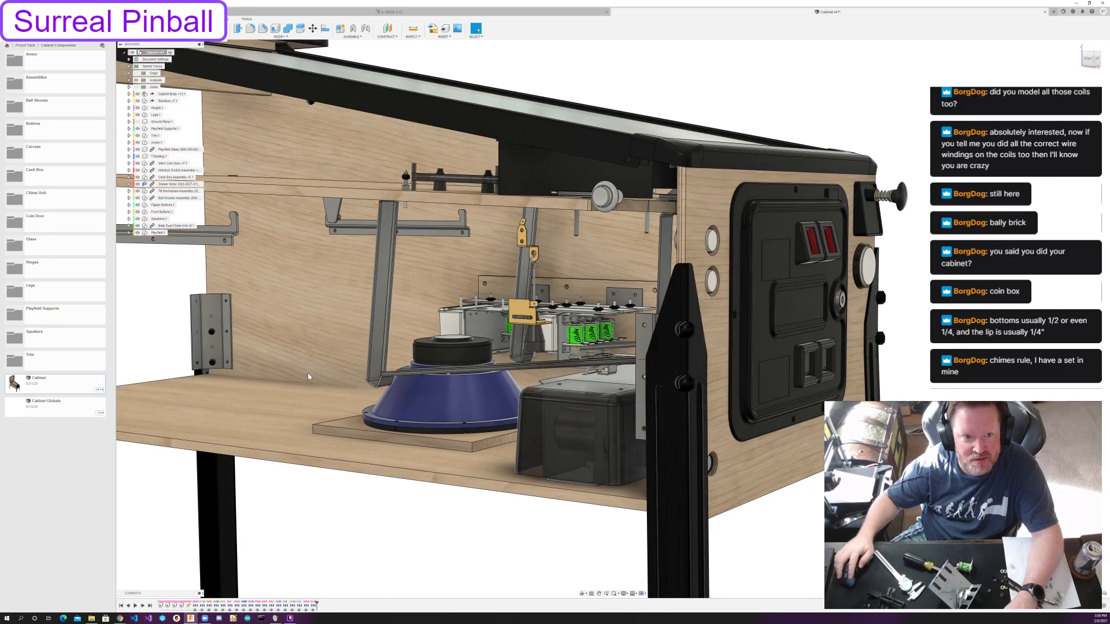
View the rear of the cabinet interior and the full cabinet, and close the Cabinet design without saving changes.
middle_drag(278, 372, 544, 348)
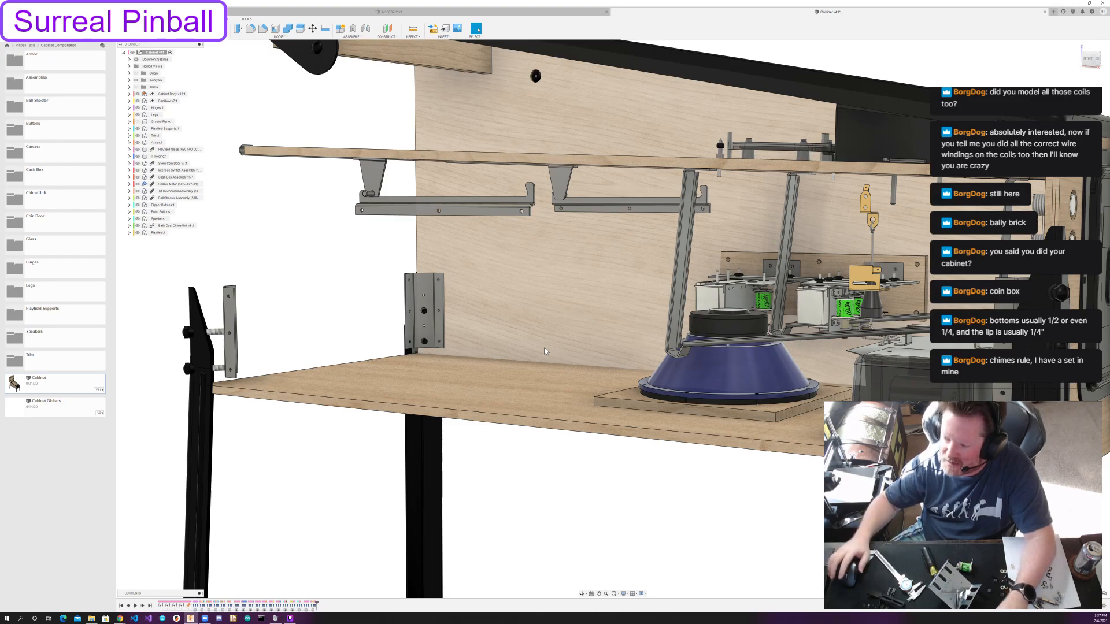
shift+middle_drag(739, 296, 629, 320)
scroll(732, 307, down, 8)
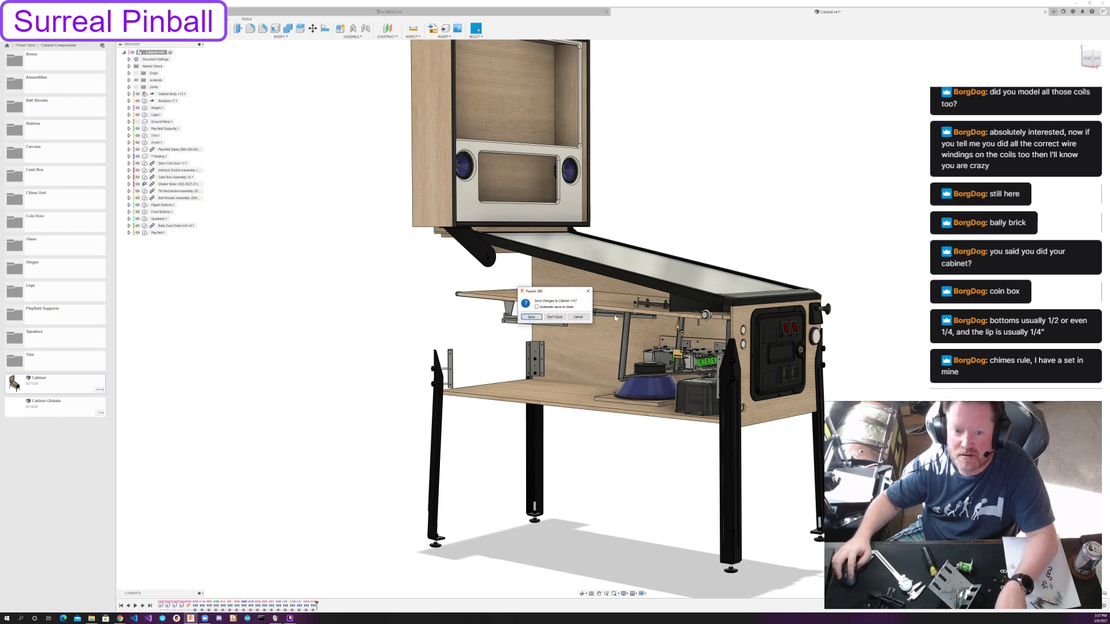
click(554, 318)
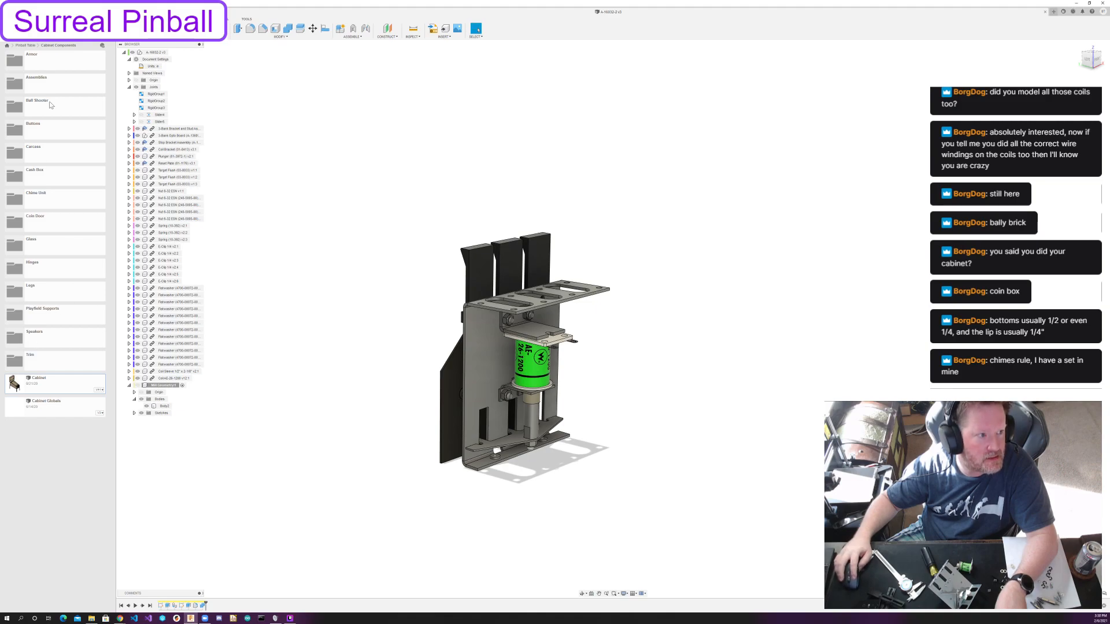
Open the Mark 1 design from the Mark 1 folder inside the project's Tables folder.
click(26, 45)
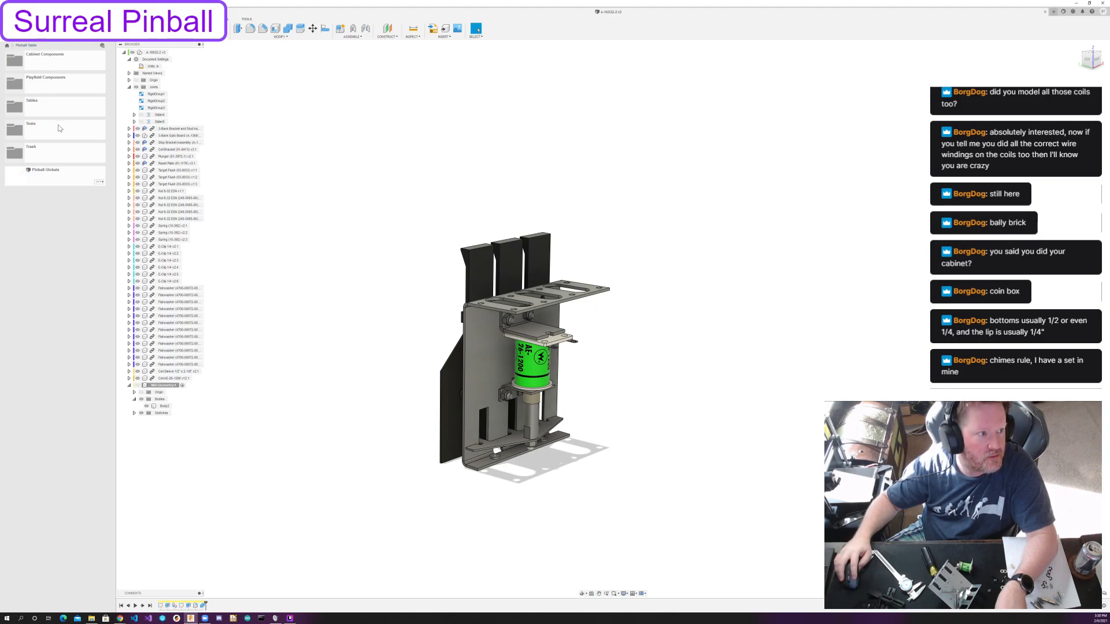
double_click(53, 109)
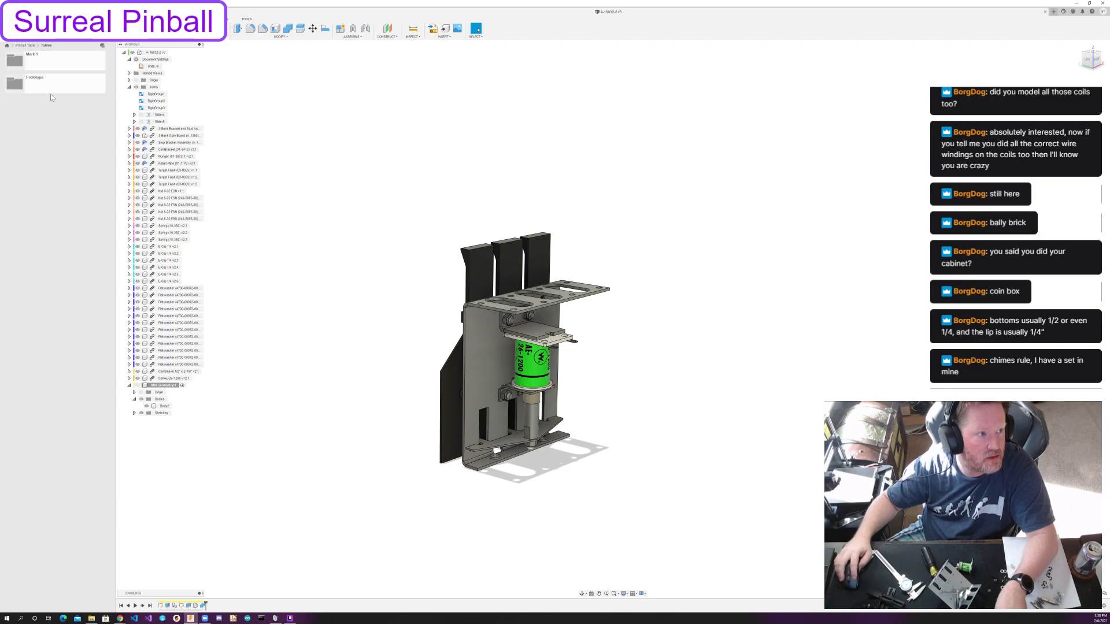
double_click(60, 62)
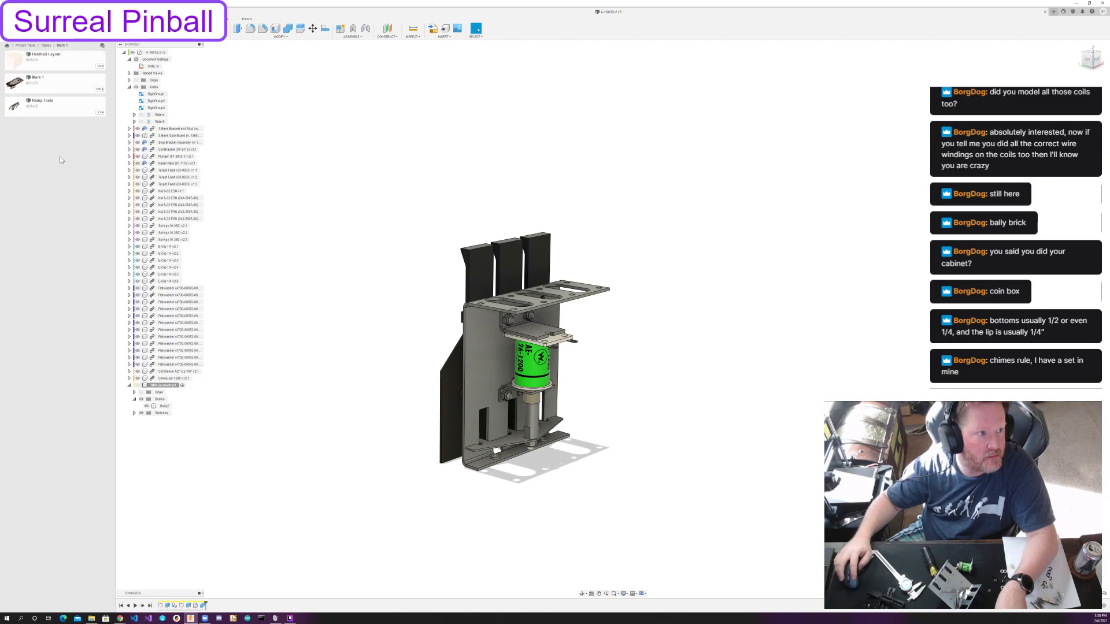
double_click(52, 86)
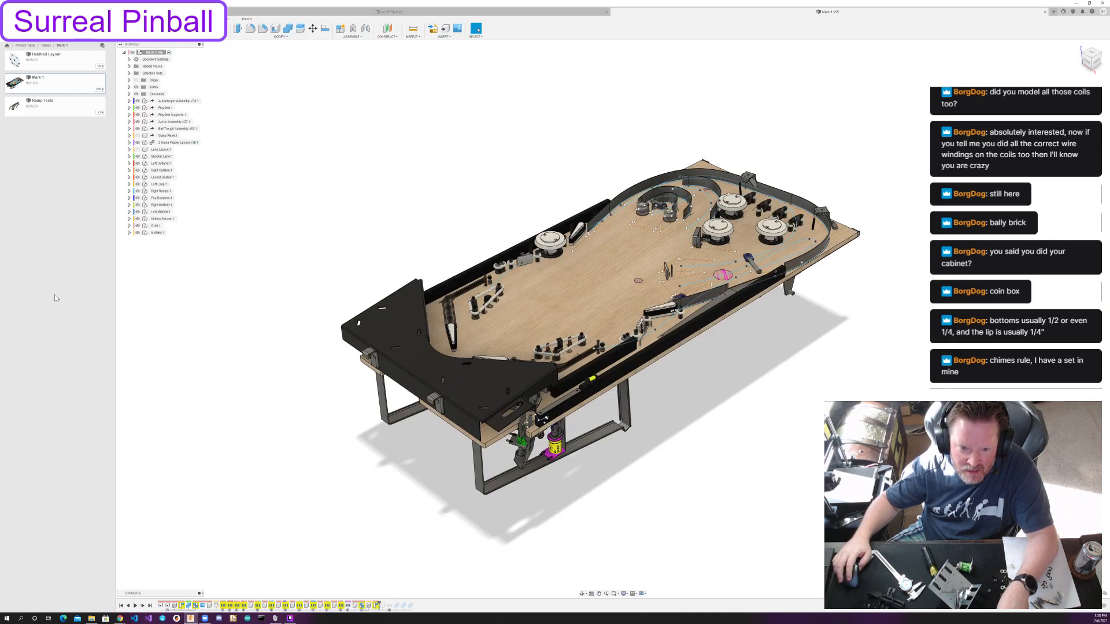
Examine the Mark 1 table's playfield layout from above and the coils and mechanisms mounted on its underside.
shift+middle_drag(580, 301, 600, 323)
scroll(566, 451, up, 5)
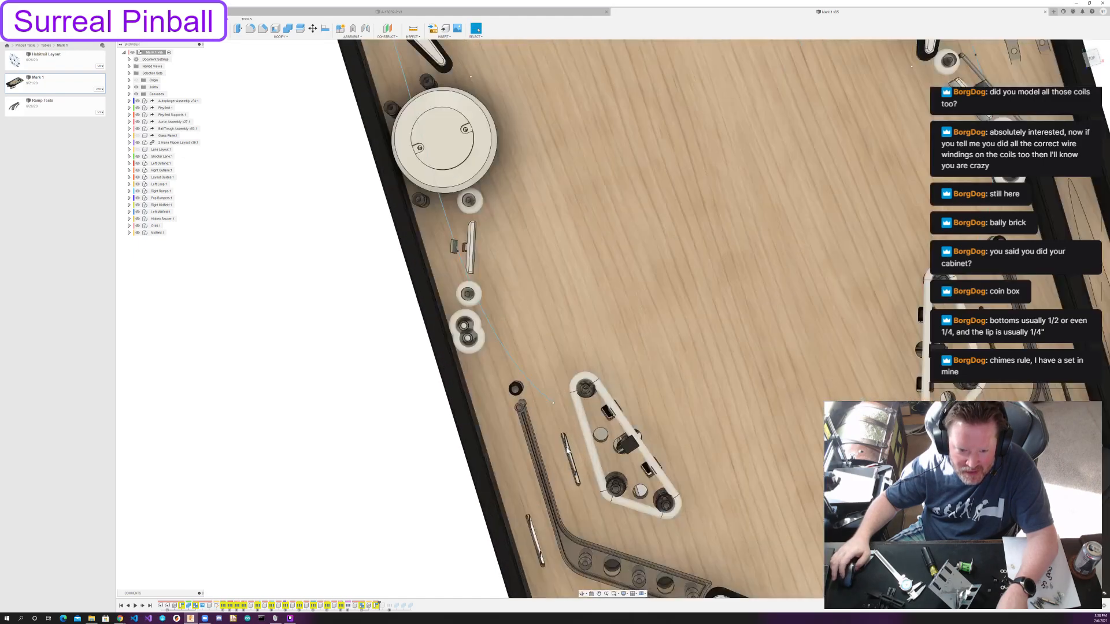
scroll(559, 449, down, 5)
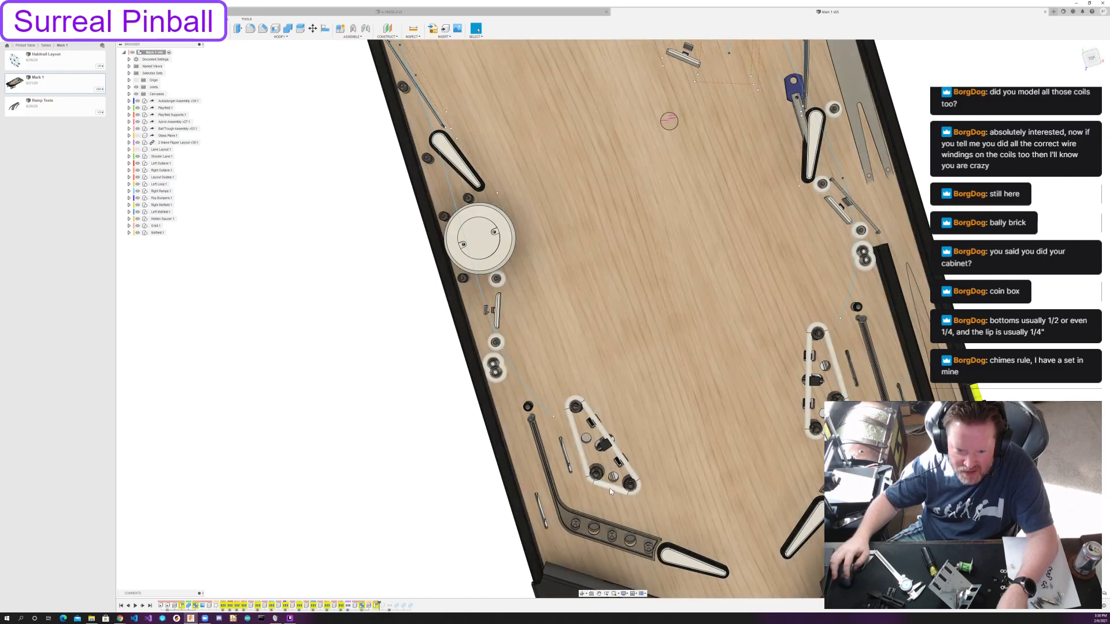
scroll(603, 484, down, 4)
shift+middle_drag(671, 432, 569, 389)
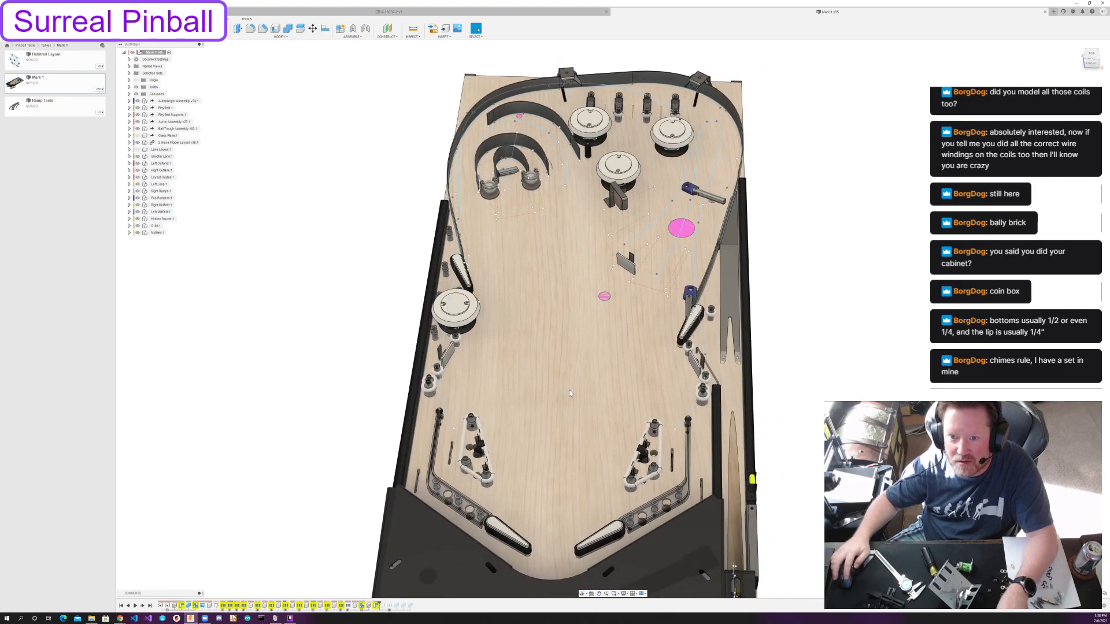
shift+middle_drag(660, 341, 710, 279)
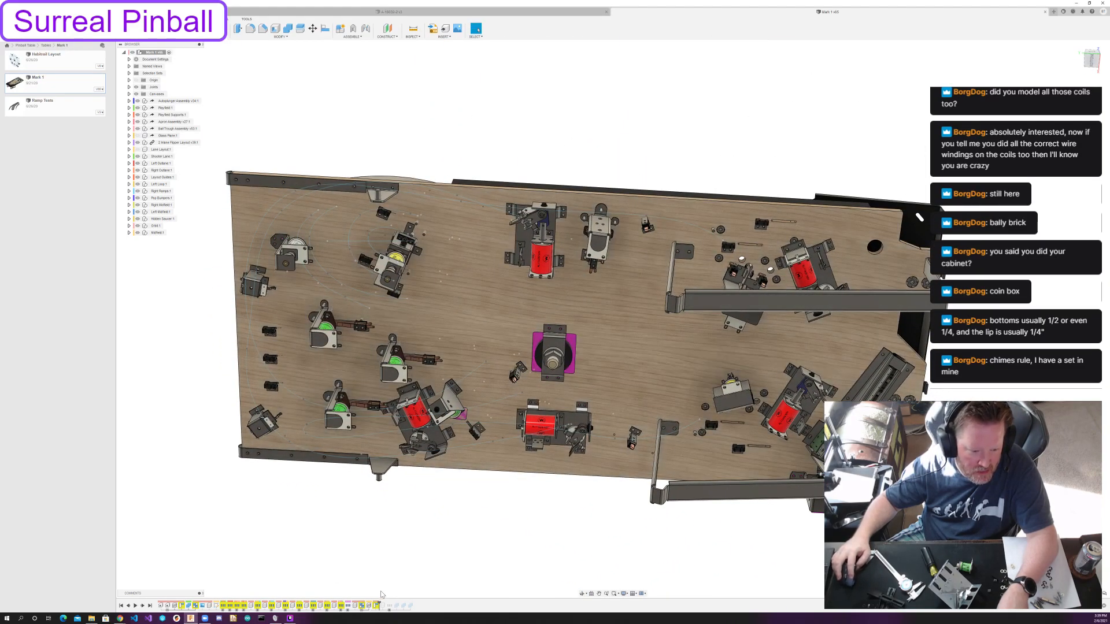
Roll the Mark 1 table's timeline forward to its end and examine the top side of the complete playfield from several angles.
drag(379, 603, 441, 600)
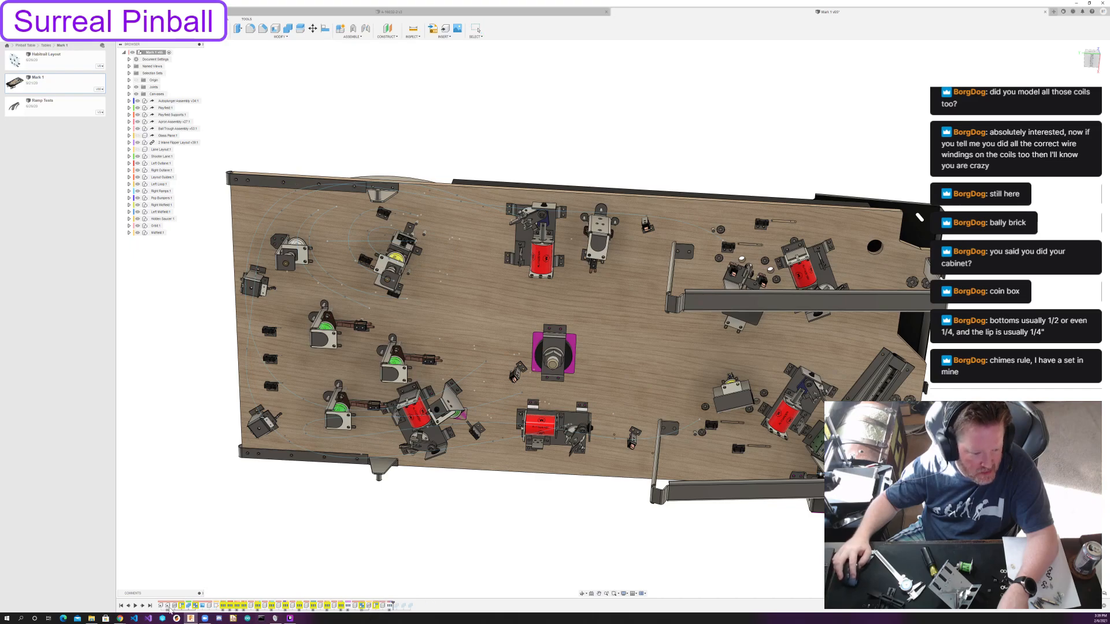
click(150, 606)
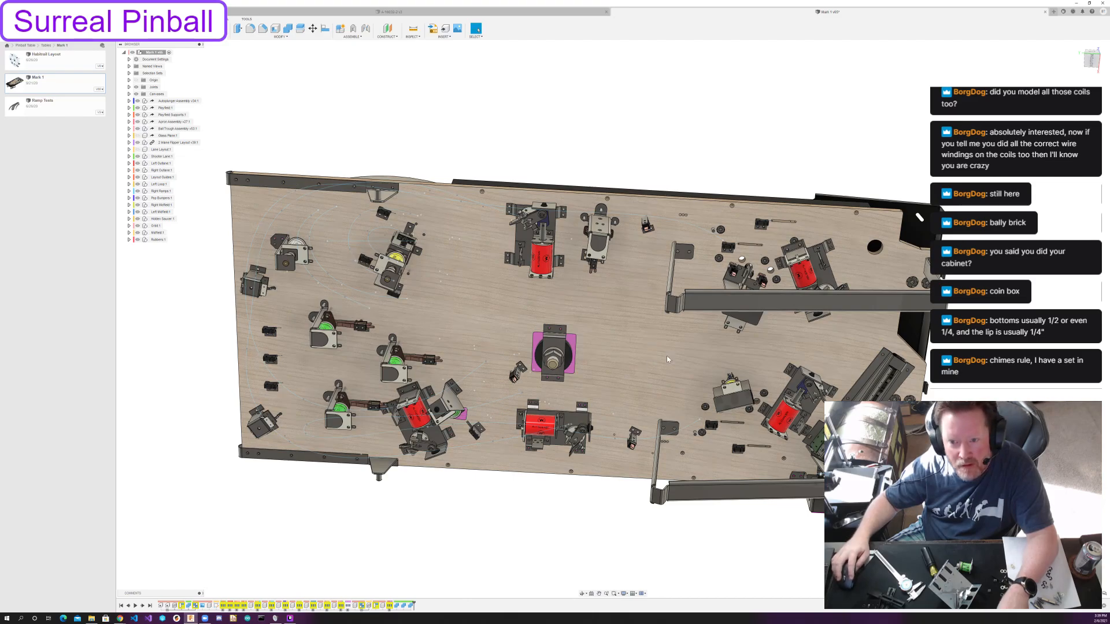
shift+middle_drag(658, 342, 611, 408)
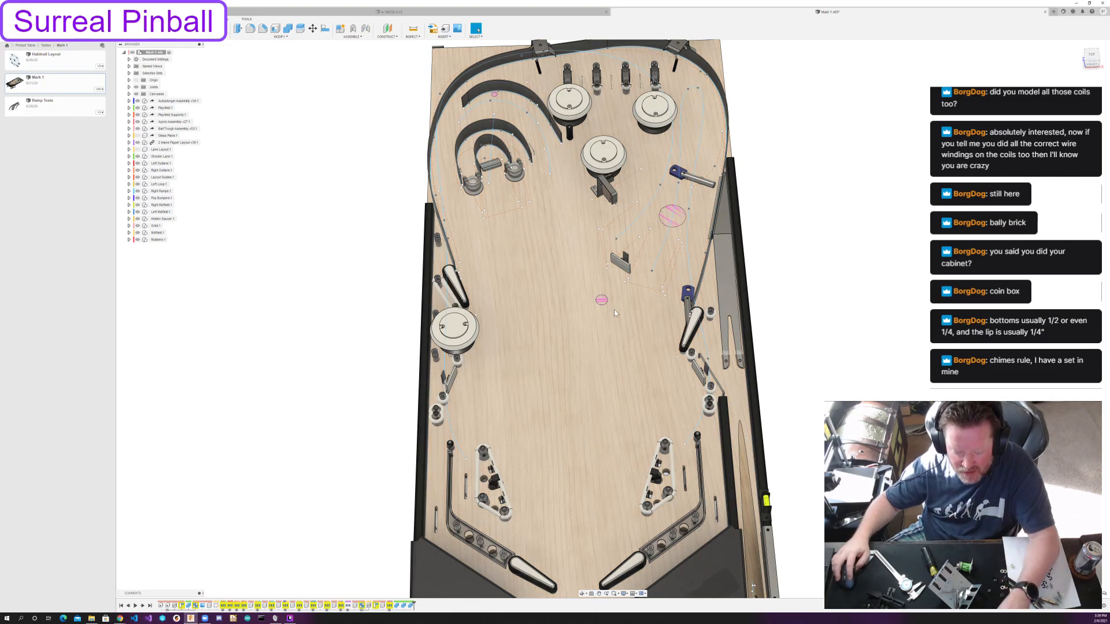
mouse_move(614, 310)
shift+middle_down()
mouse_move(610, 208)
mouse_move(528, 207)
mouse_move(509, 145)
mouse_move(598, 263)
mouse_move(613, 259)
mouse_move(676, 160)
mouse_move(433, 276)
mouse_move(678, 388)
mouse_move(596, 305)
shift+middle_up()
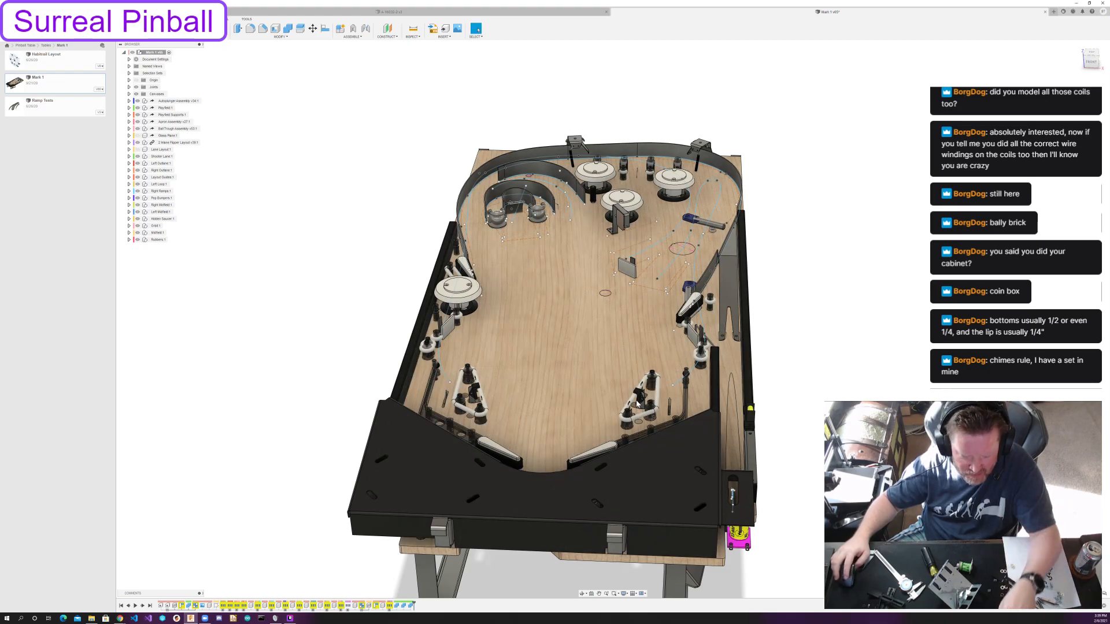
shift+middle_drag(636, 402, 622, 350)
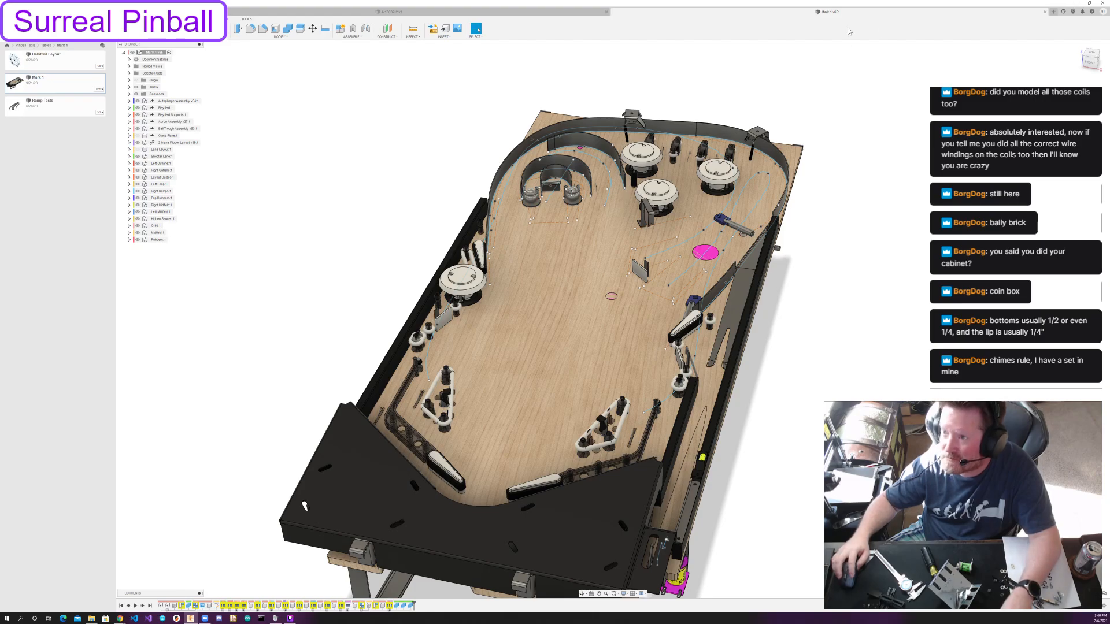
Close the Mark 1 design without saving changes and view the 3-bank drop target assembly.
click(1044, 12)
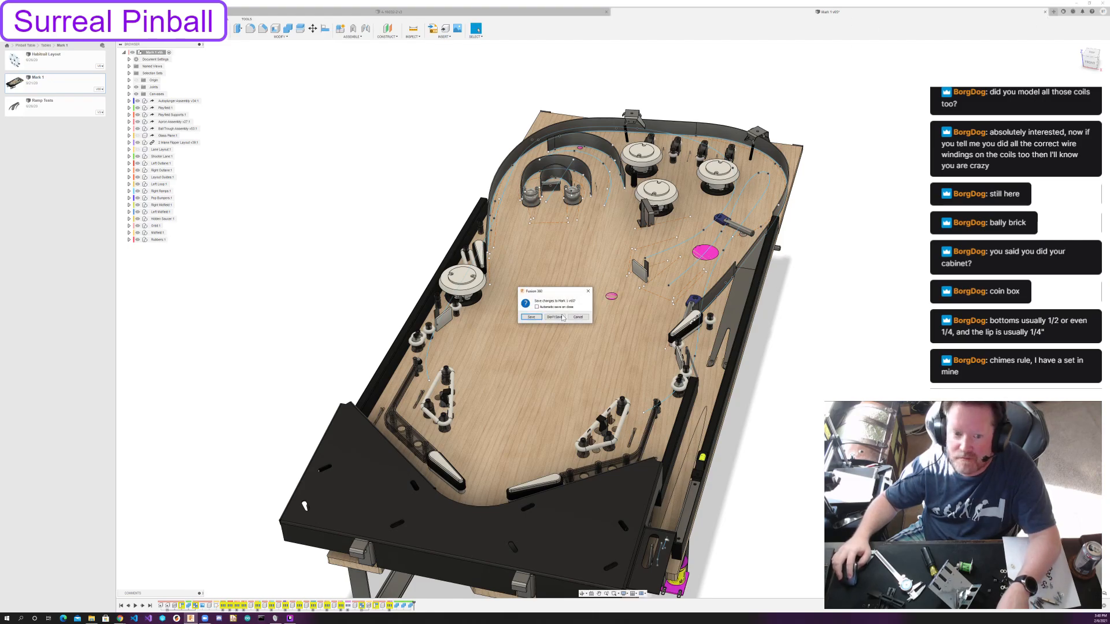
click(560, 316)
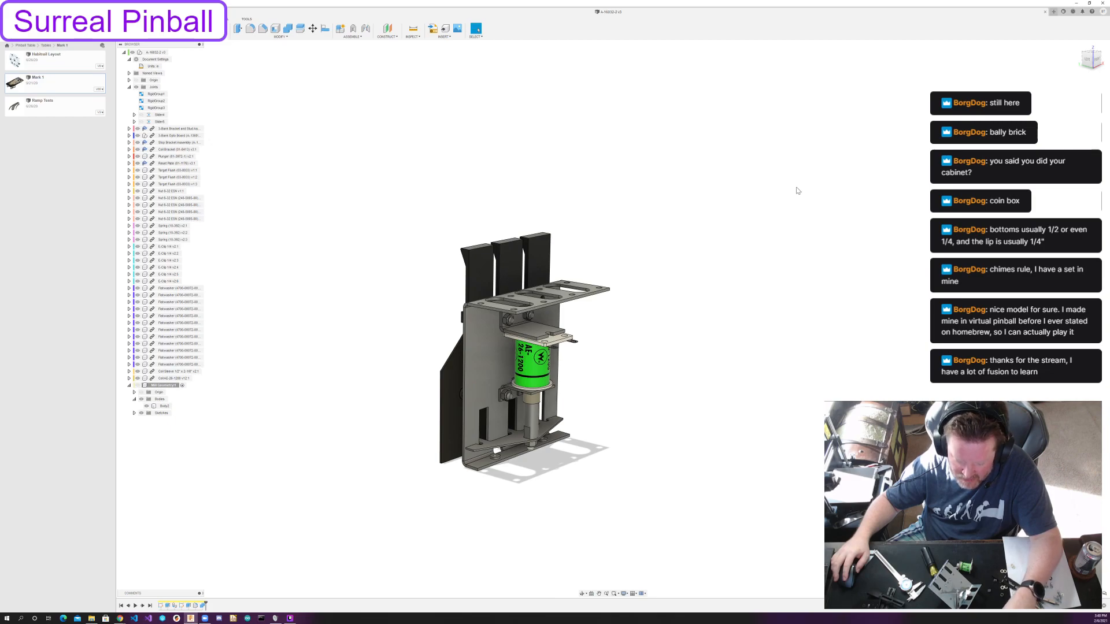
shift+middle_drag(601, 346, 639, 351)
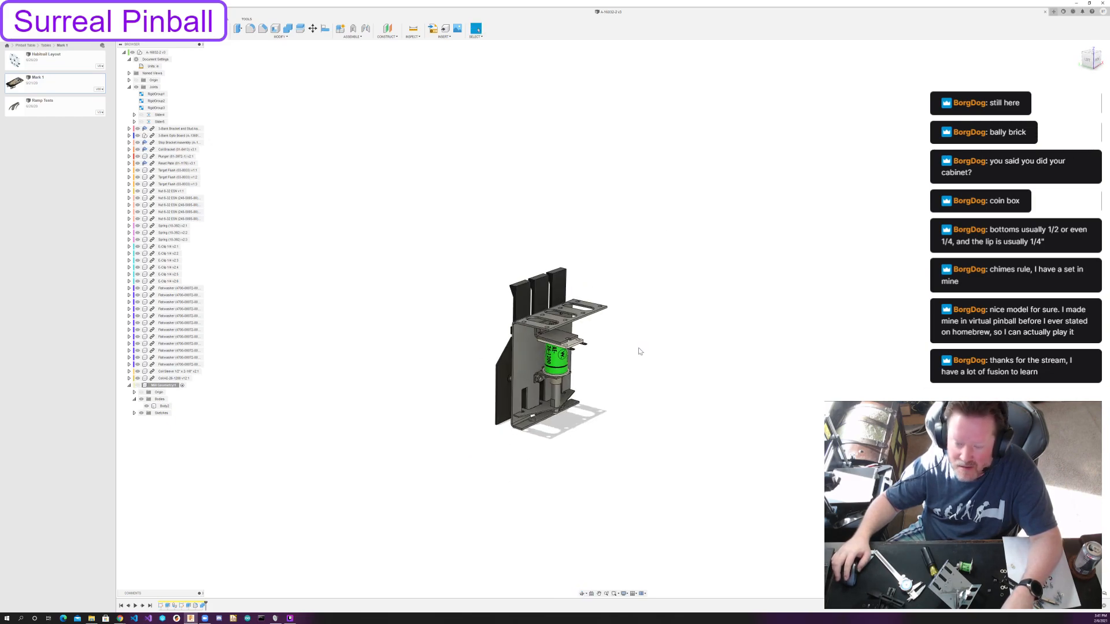